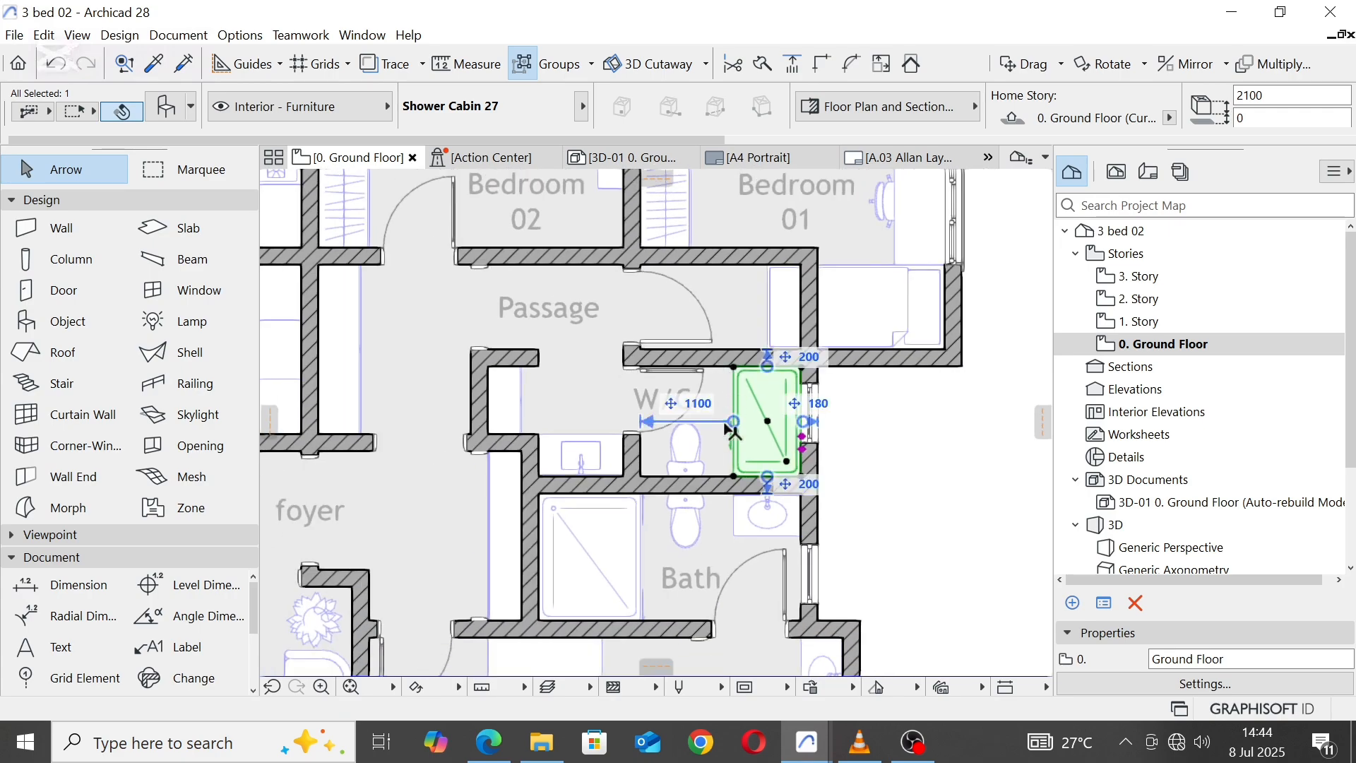
Step: Move the toilet from the W/C into the small room at the passage's end and delete the bed overlapping that room's wall
key(Escape)
click(693, 469)
drag(686, 480, 734, 325)
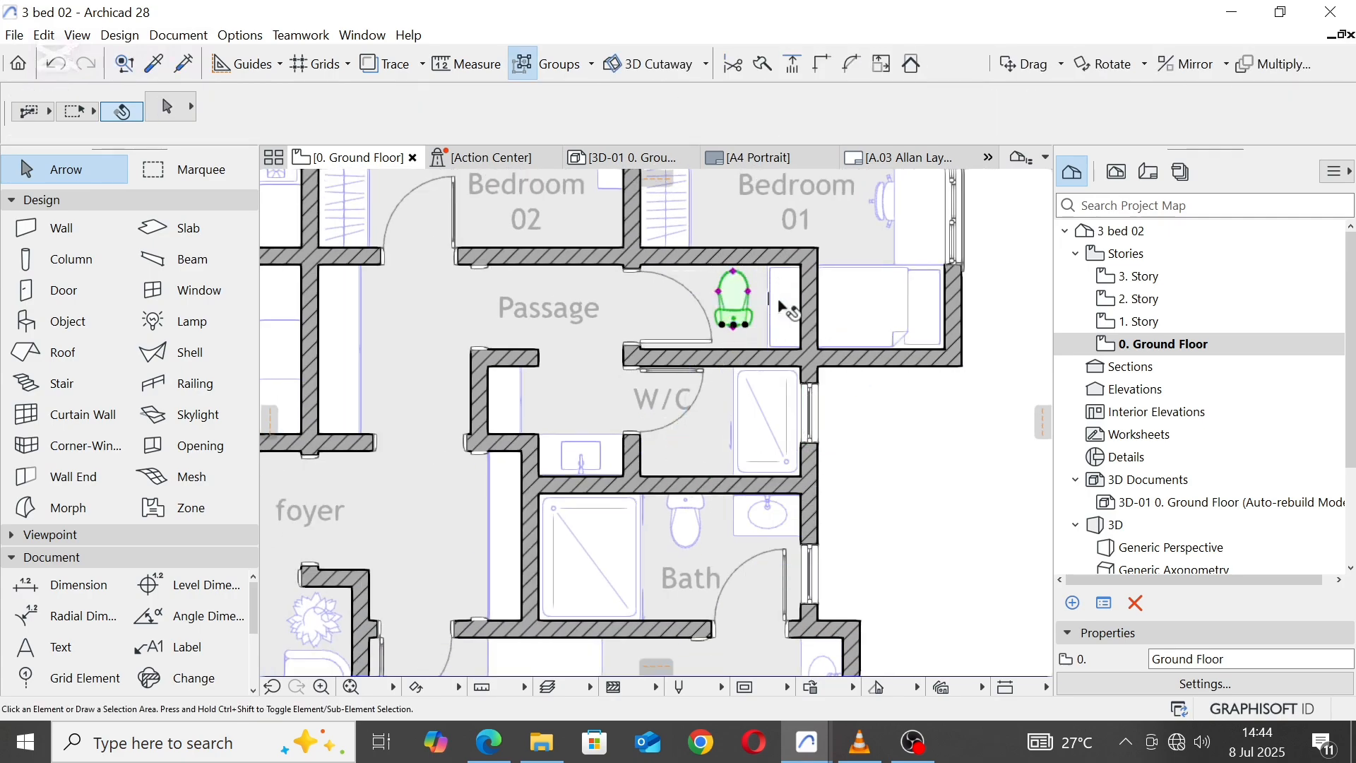
click(784, 307)
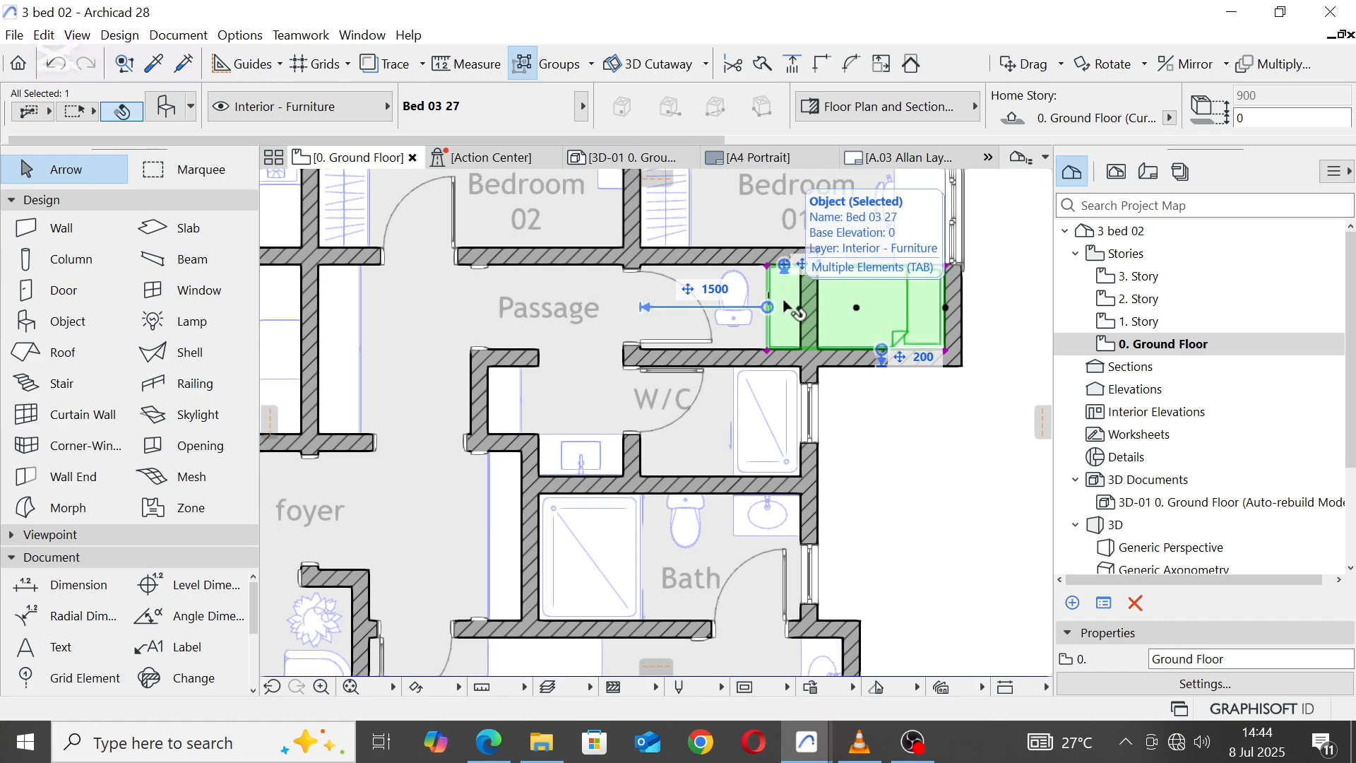
key(Escape)
scroll(747, 302, up, 2)
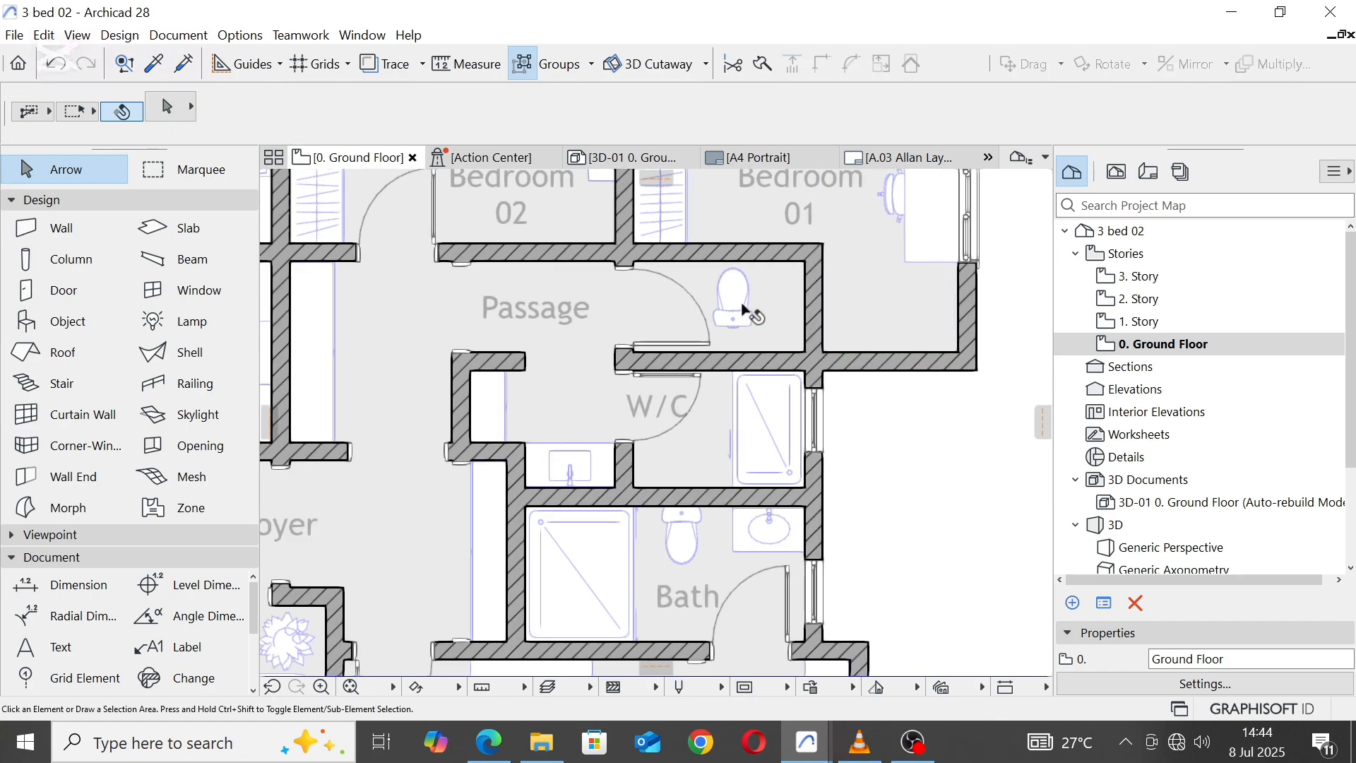
Step: Rotate the relocated toilet 90° counter-clockwise and place its tank against the small room's east wall
click(729, 332)
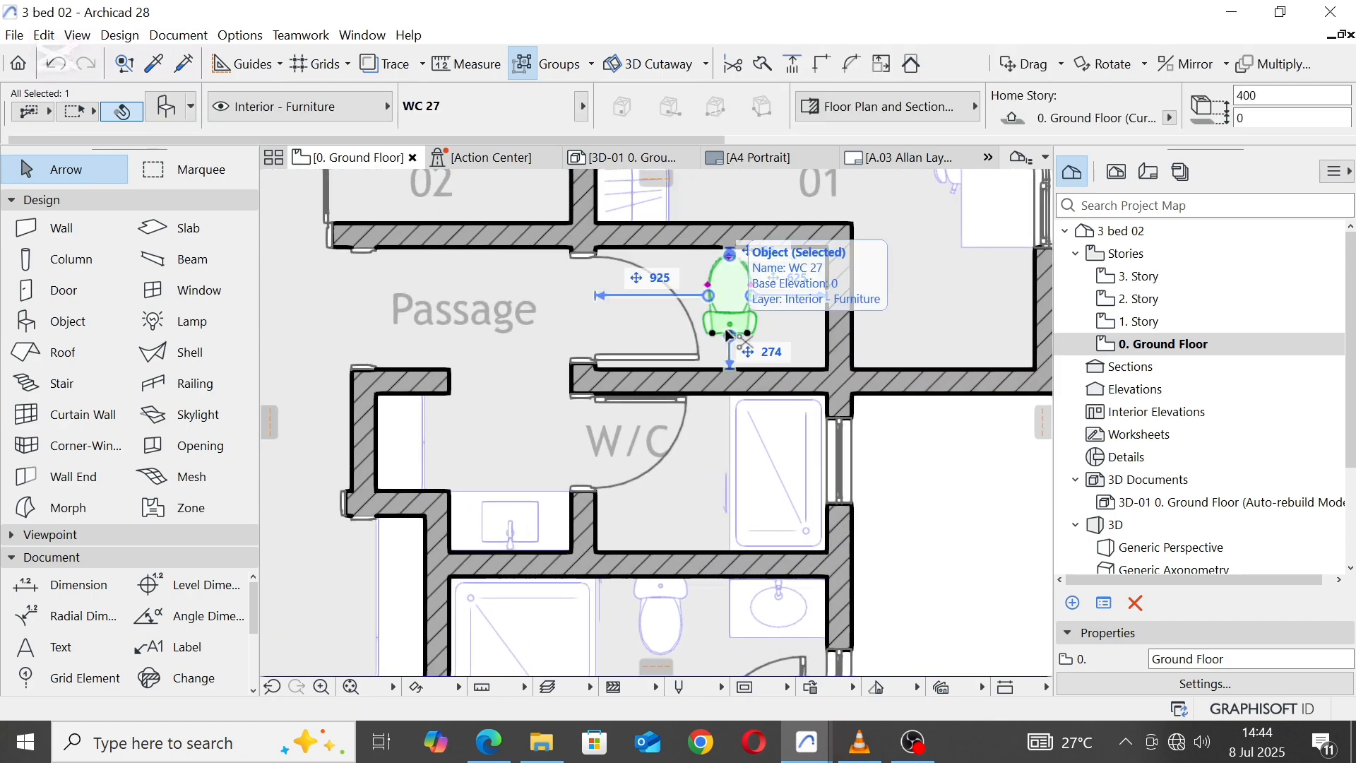
key(ctrl+e)
click(729, 333)
click(729, 286)
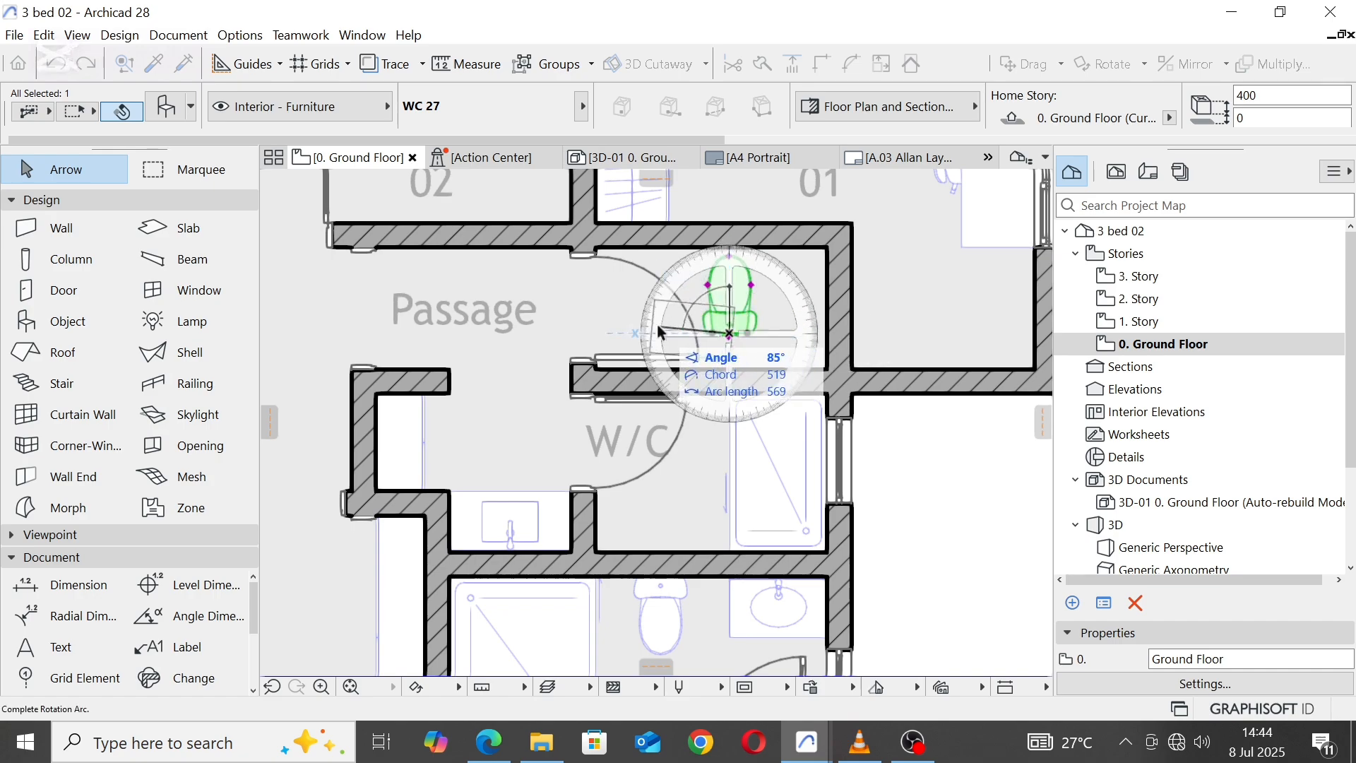
click(715, 333)
drag(730, 338, 849, 316)
scroll(812, 320, up, 2)
scroll(846, 325, down, 5)
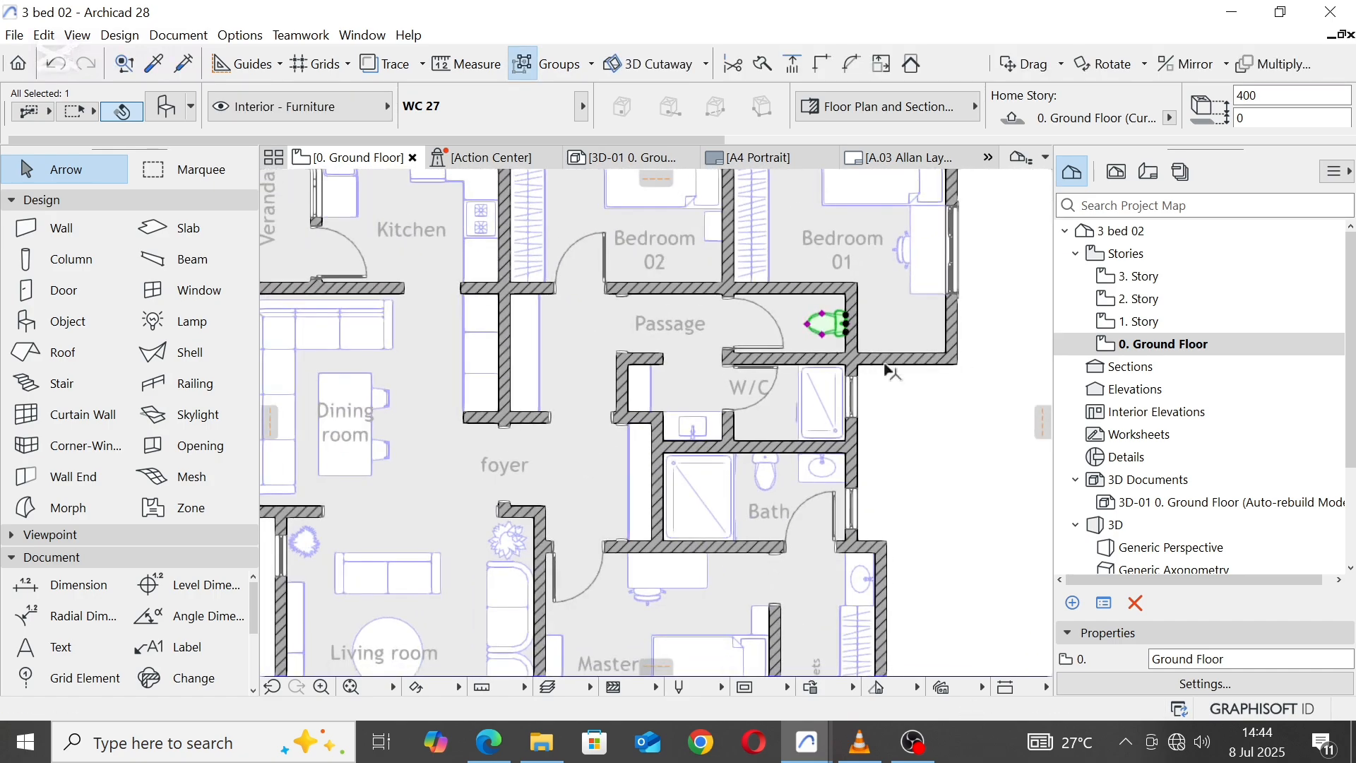
key(Escape)
Step: Delete the south, east and north outer walls of Bedroom 01
middle_drag(906, 309, 900, 464)
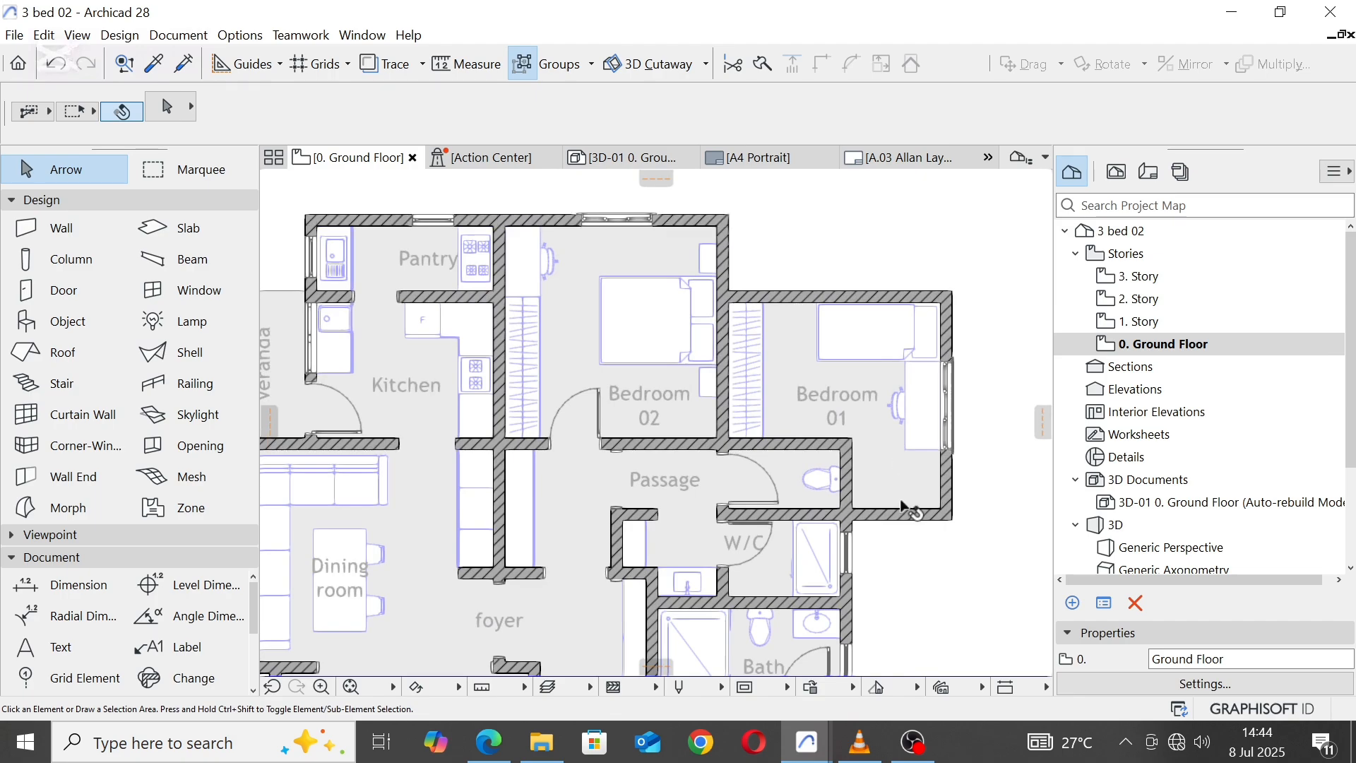
click(907, 515)
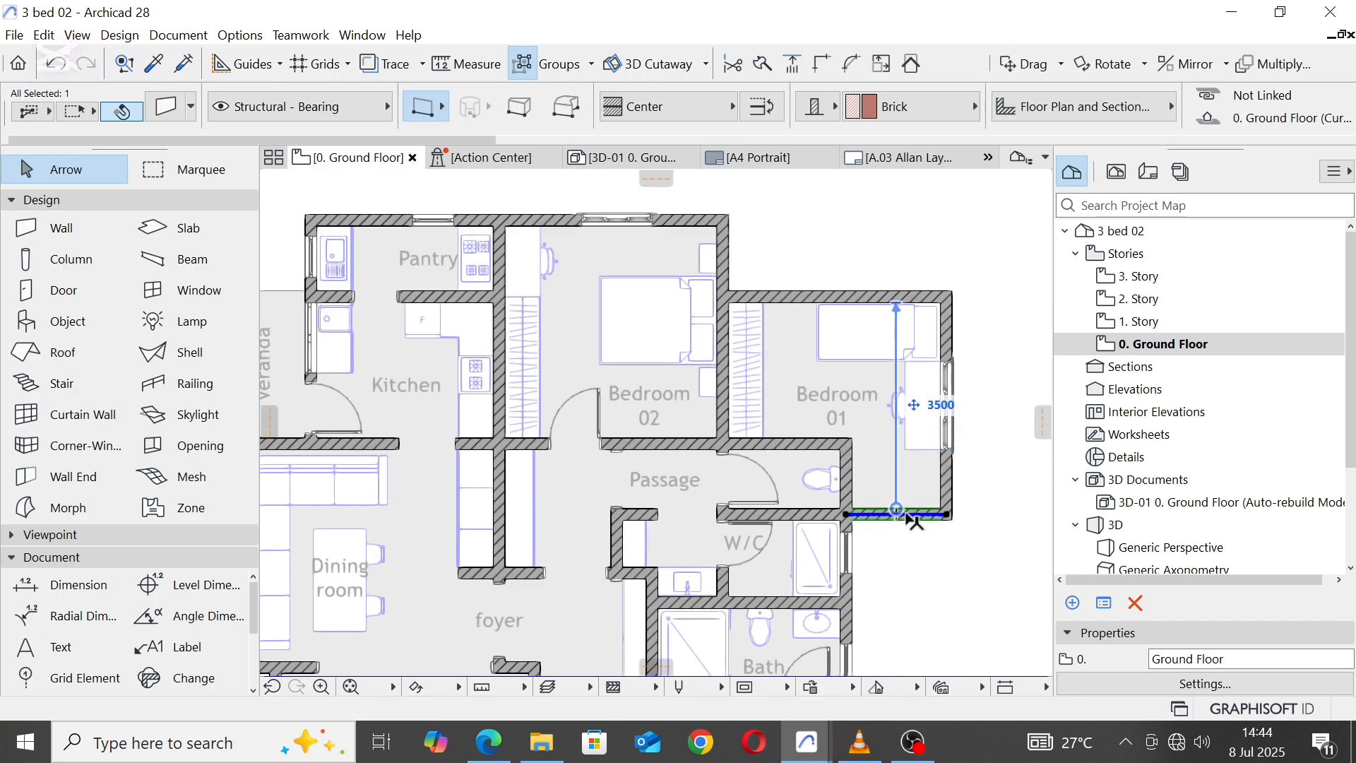
right_click(909, 516)
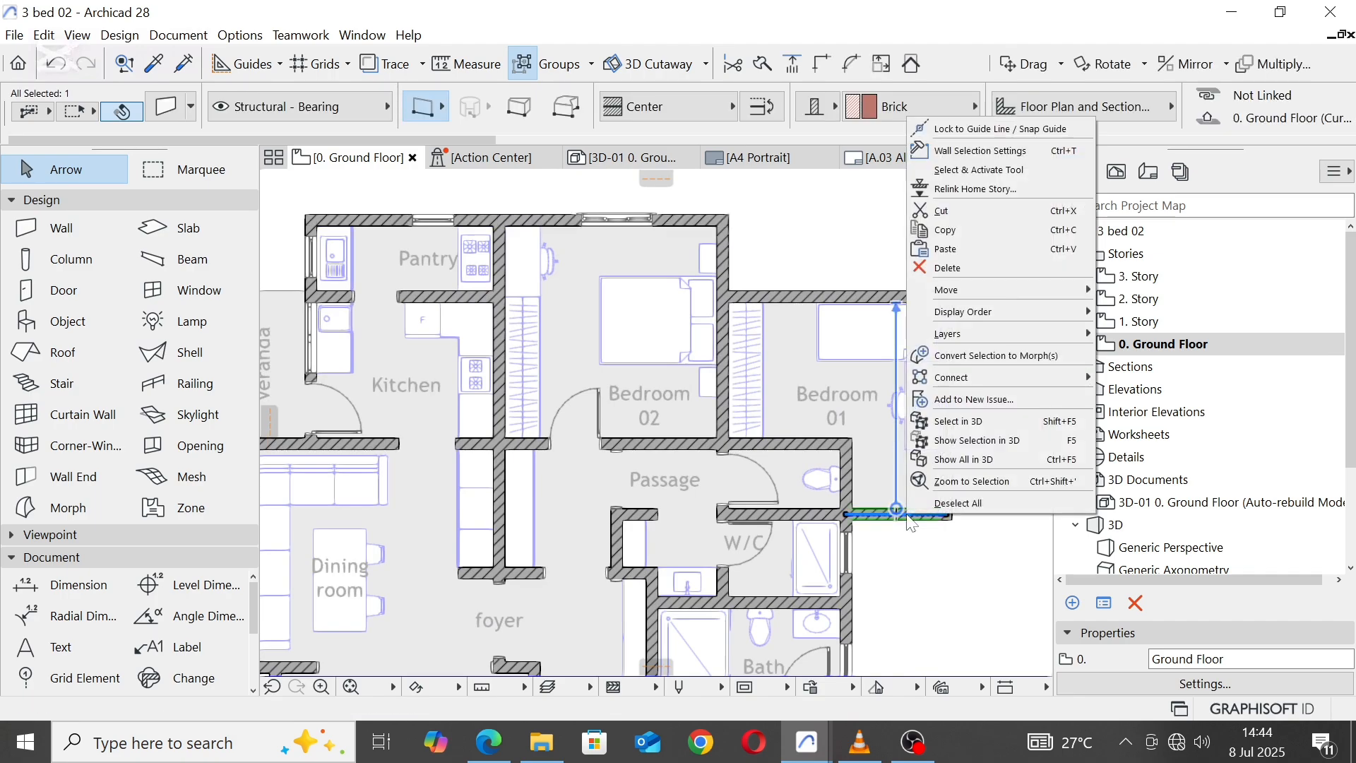
click(995, 267)
click(947, 316)
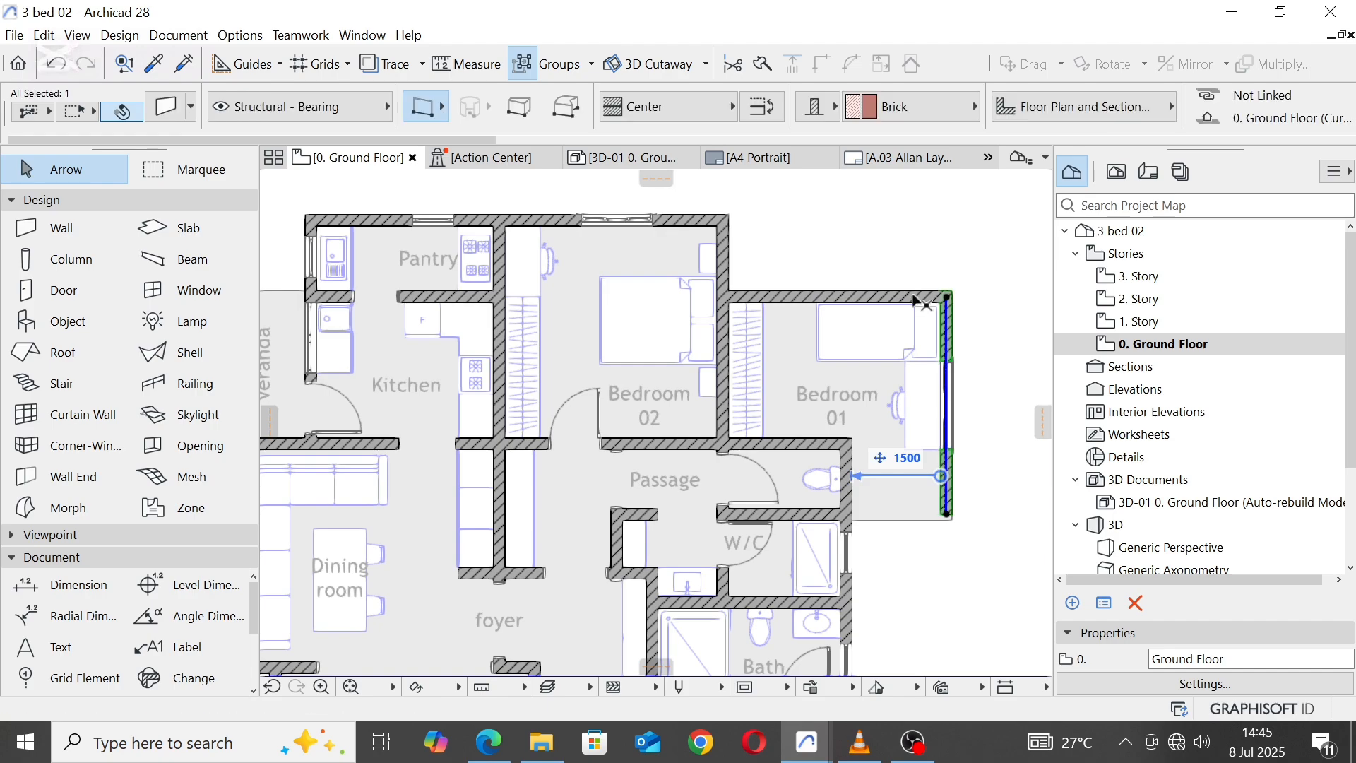
shift+click(916, 299)
right_click(910, 297)
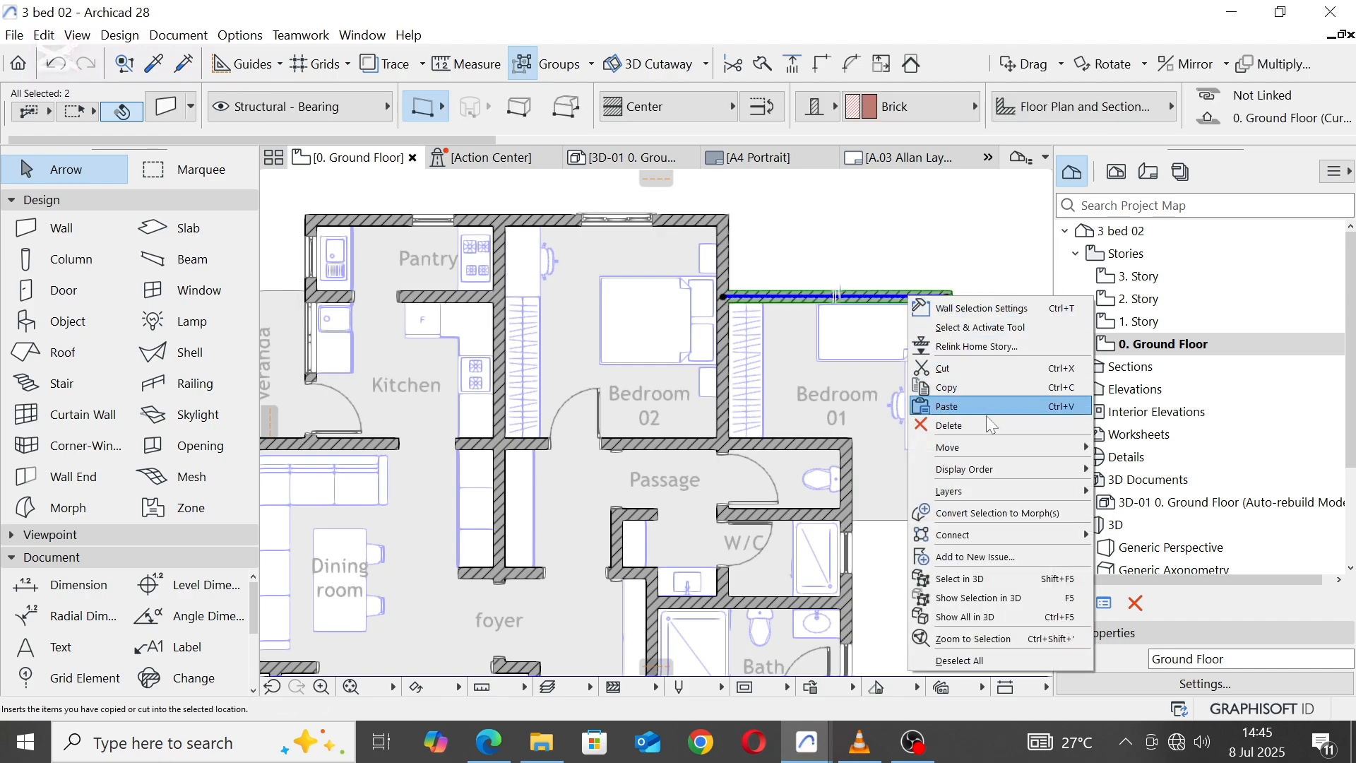
click(959, 424)
Step: Delete the remaining bed and the wardrobe from the former Bedroom 01 area
click(880, 326)
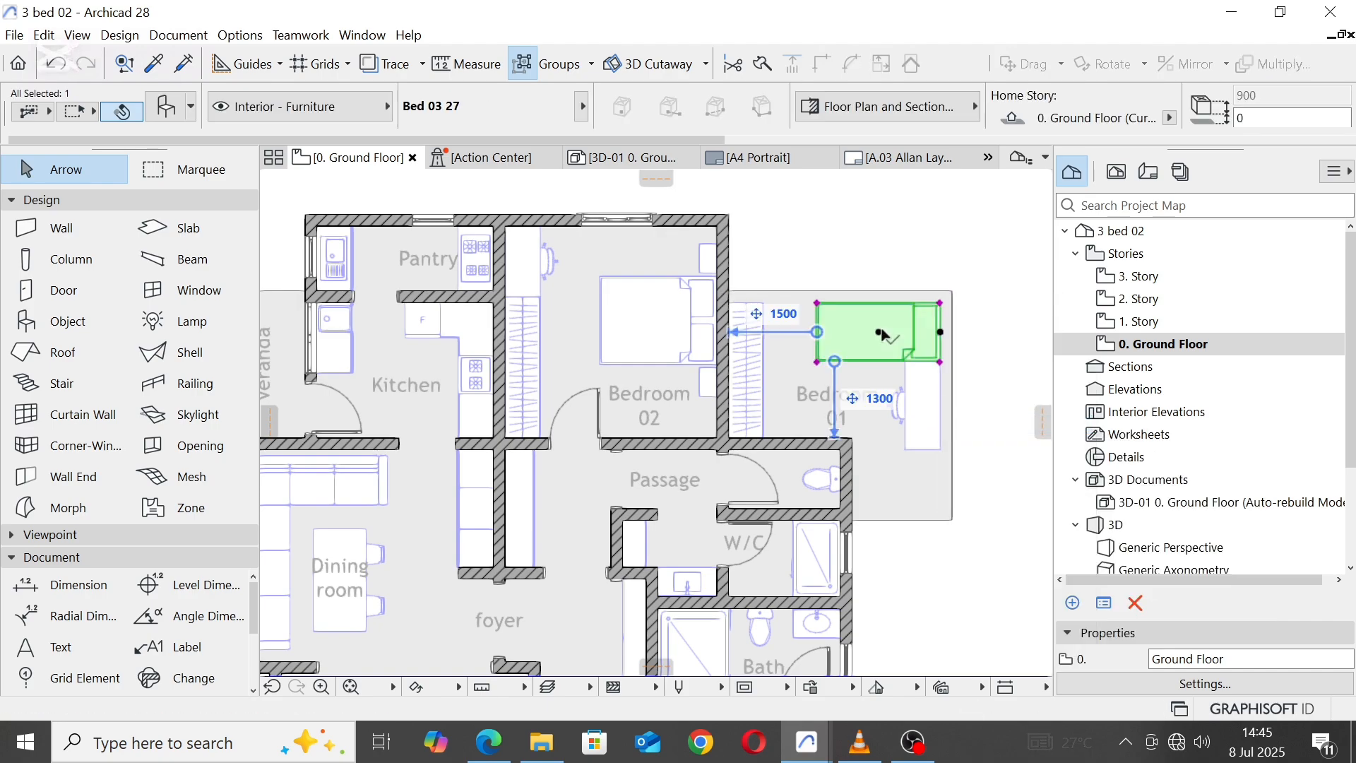
right_click(883, 331)
click(946, 452)
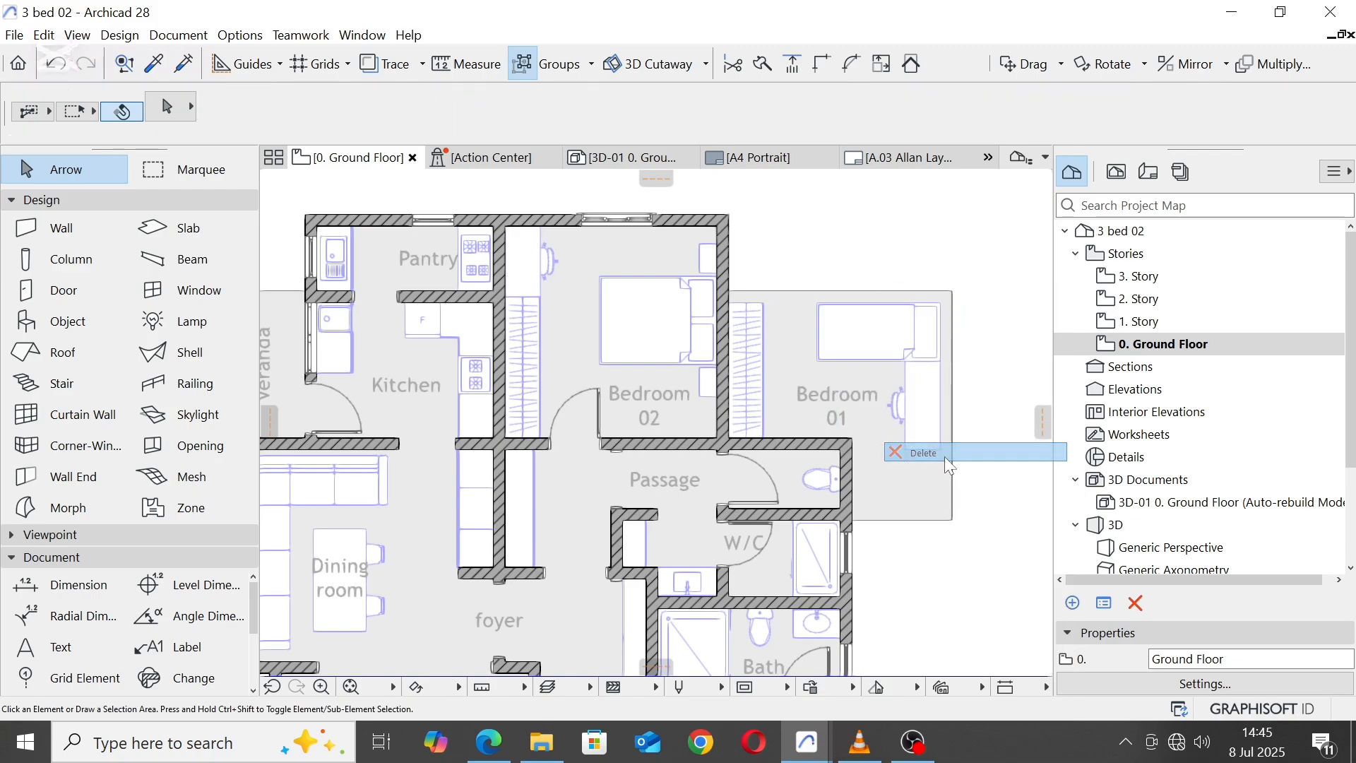
click(747, 350)
right_click(743, 353)
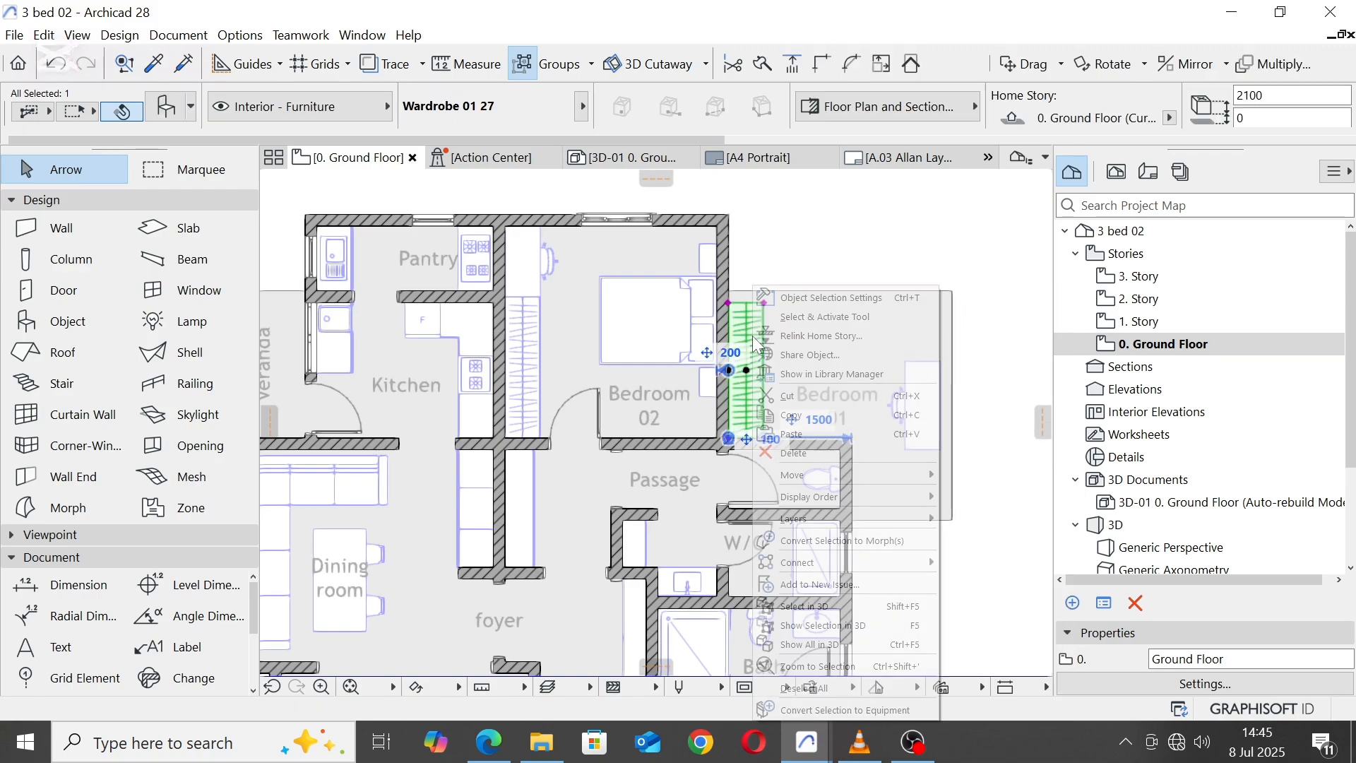
click(817, 456)
Step: Delete the office workstation together with the Bedroom 01 room label
click(916, 395)
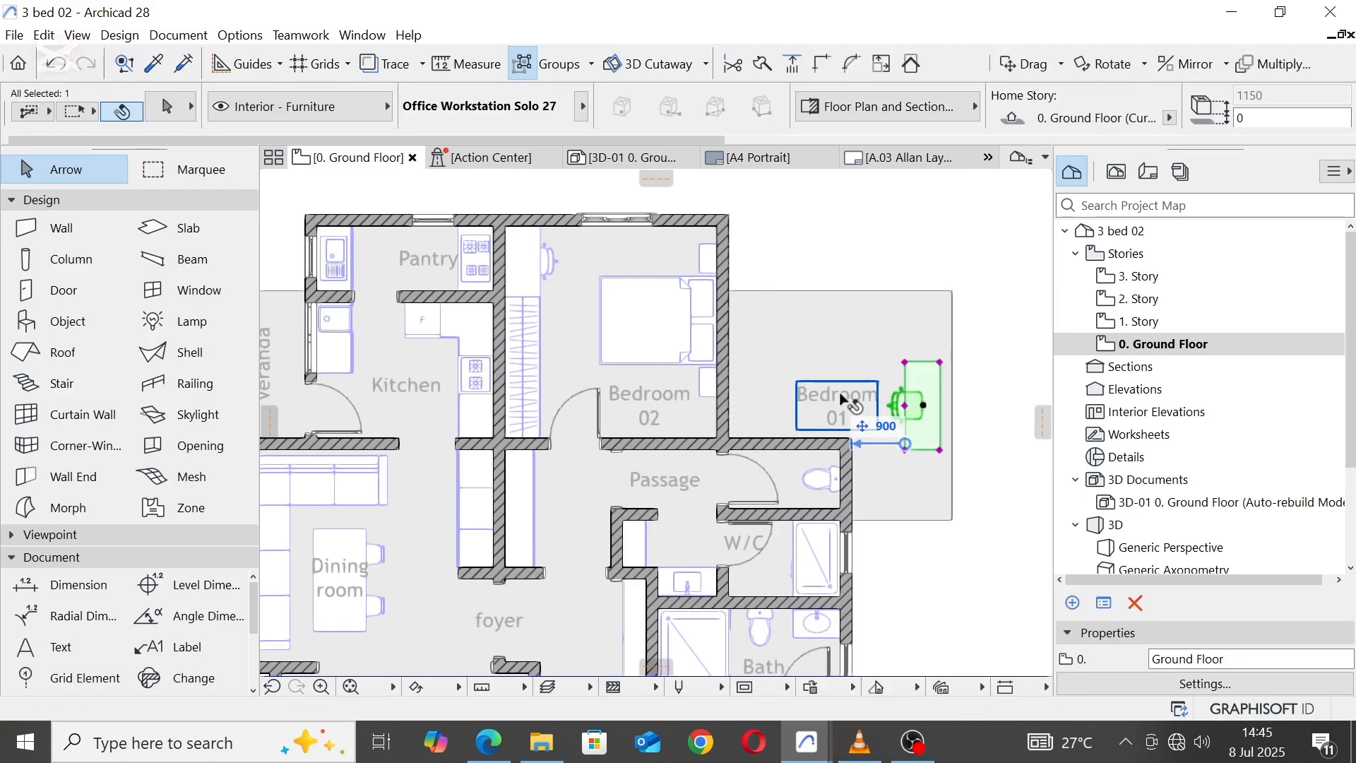
shift+click(841, 400)
right_click(840, 400)
click(892, 475)
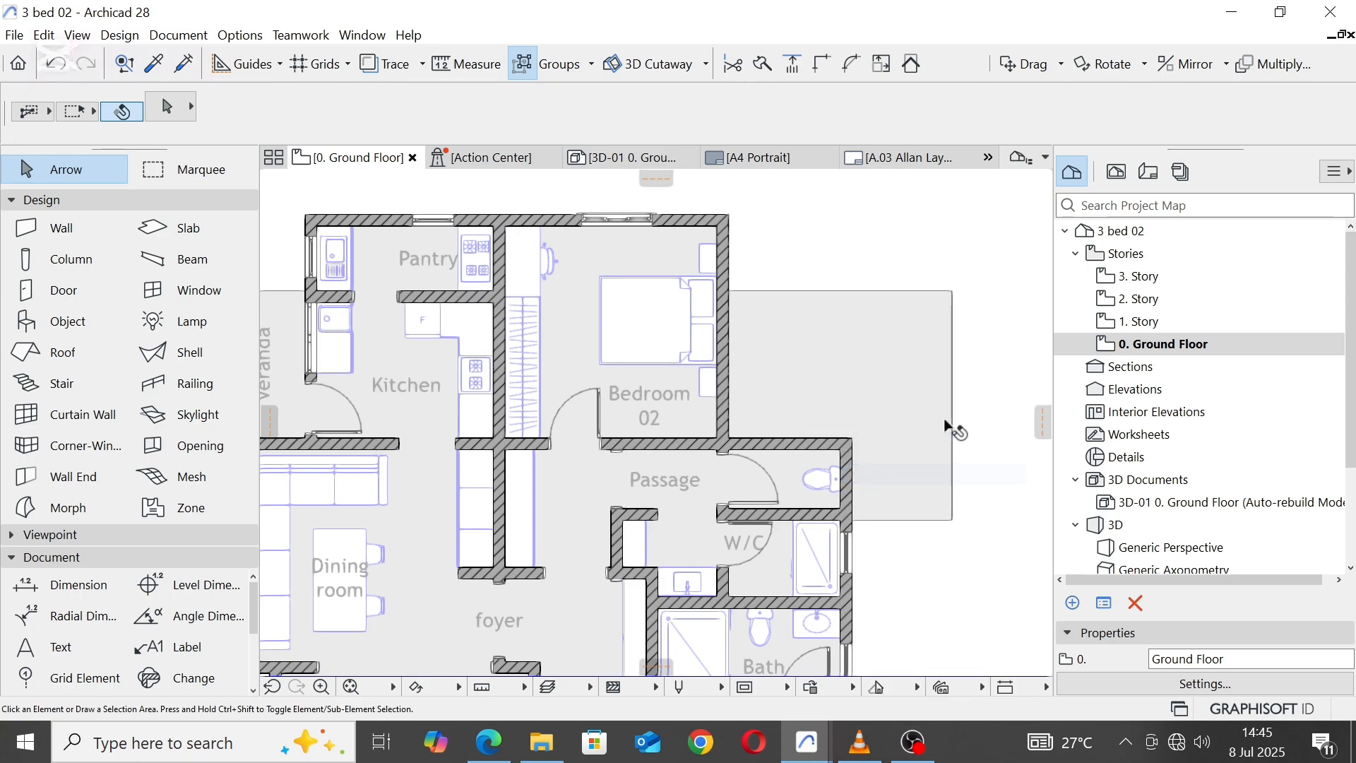
Step: Offset the floor fill's east and north edges inward around the removed Bedroom 01 to follow the remaining walls
click(951, 327)
click(952, 324)
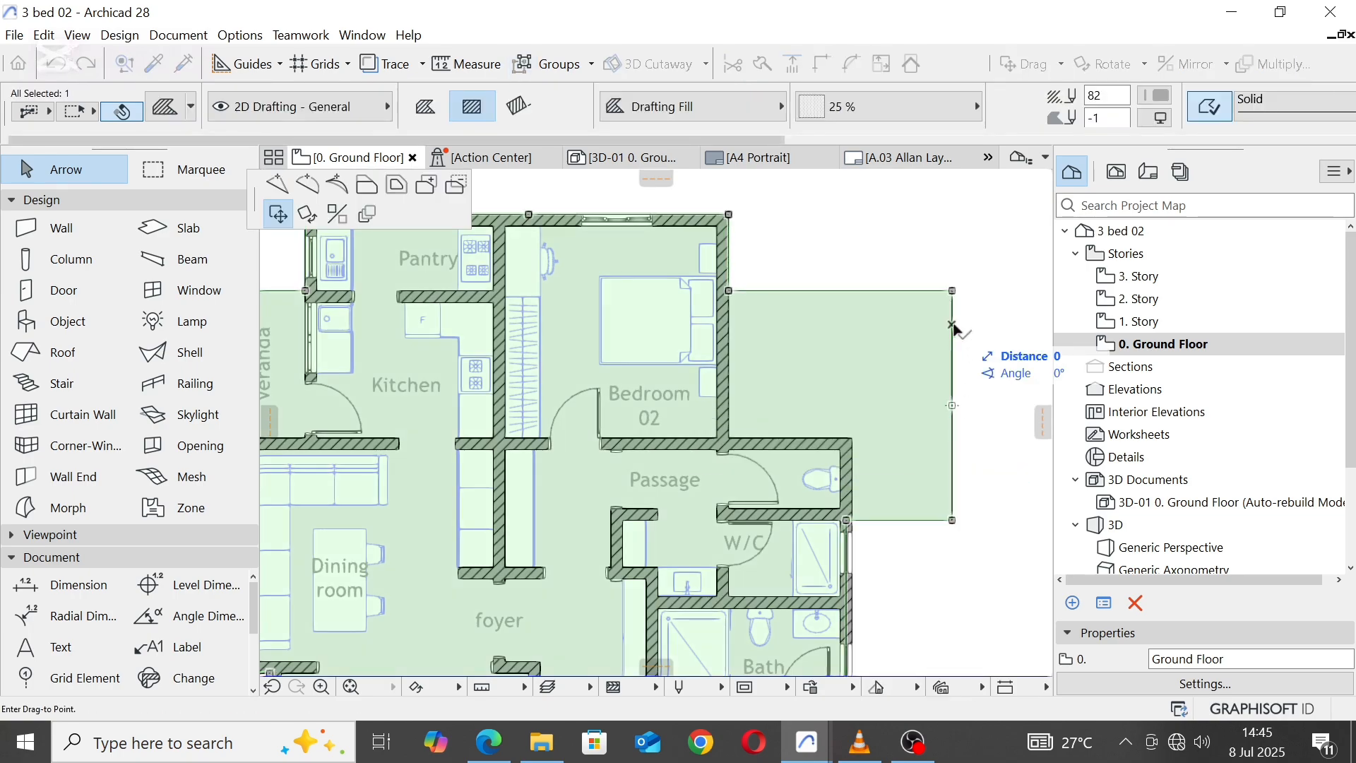
click(339, 185)
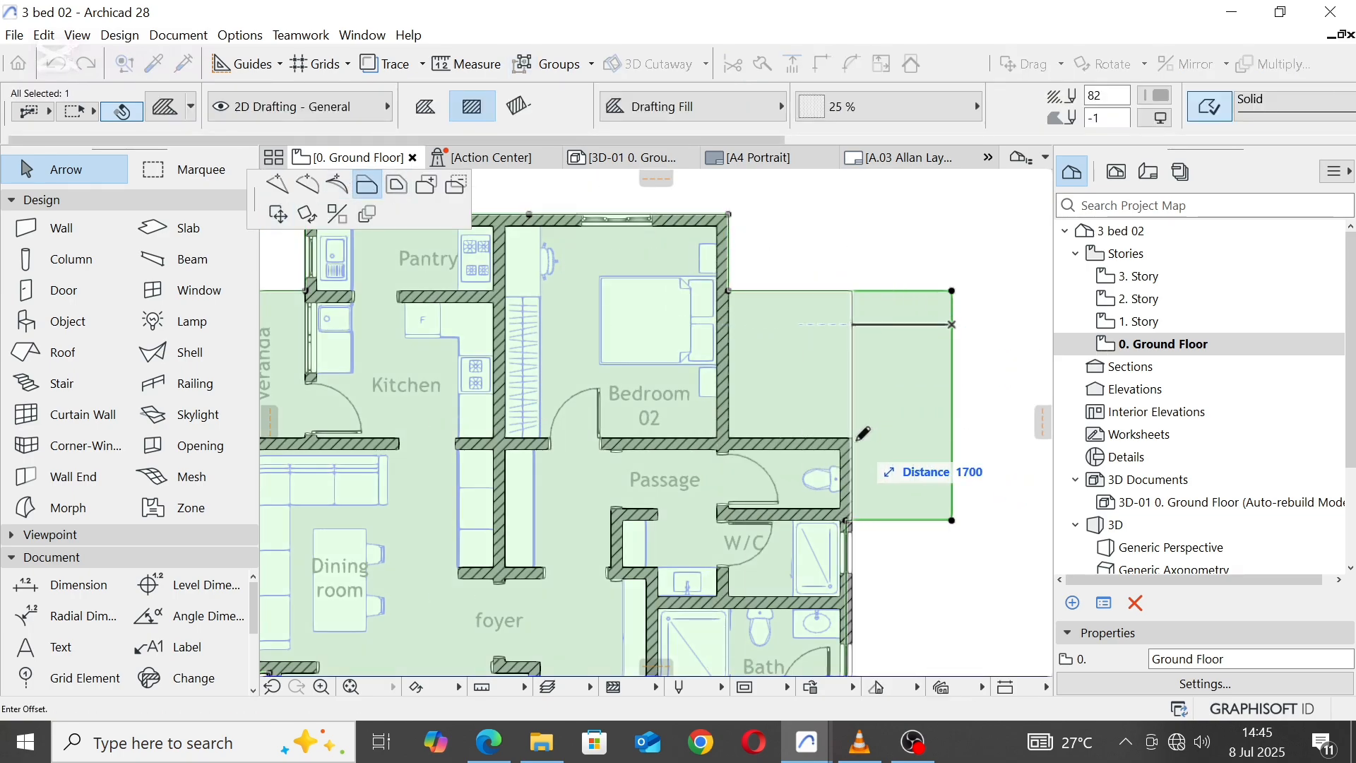
click(841, 342)
click(812, 290)
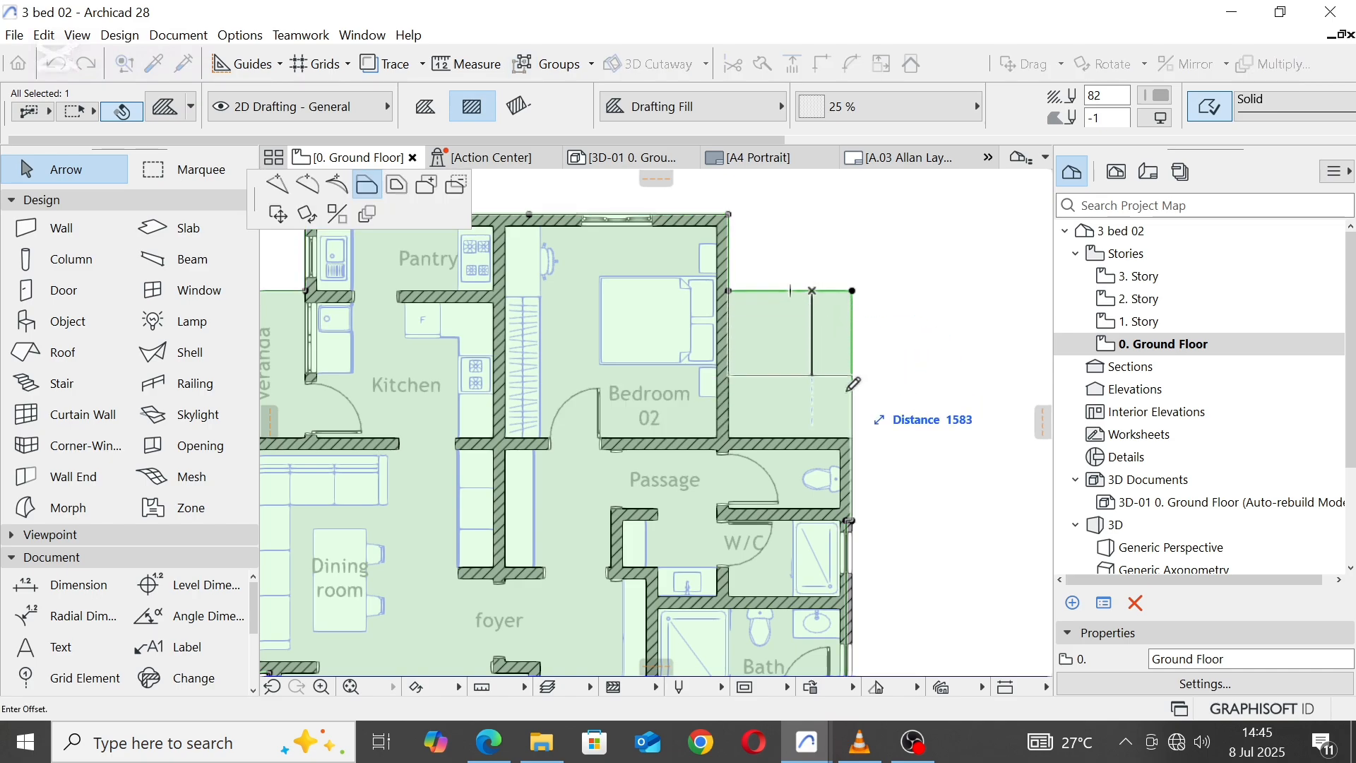
click(850, 437)
key(Escape)
scroll(890, 276, down, 3)
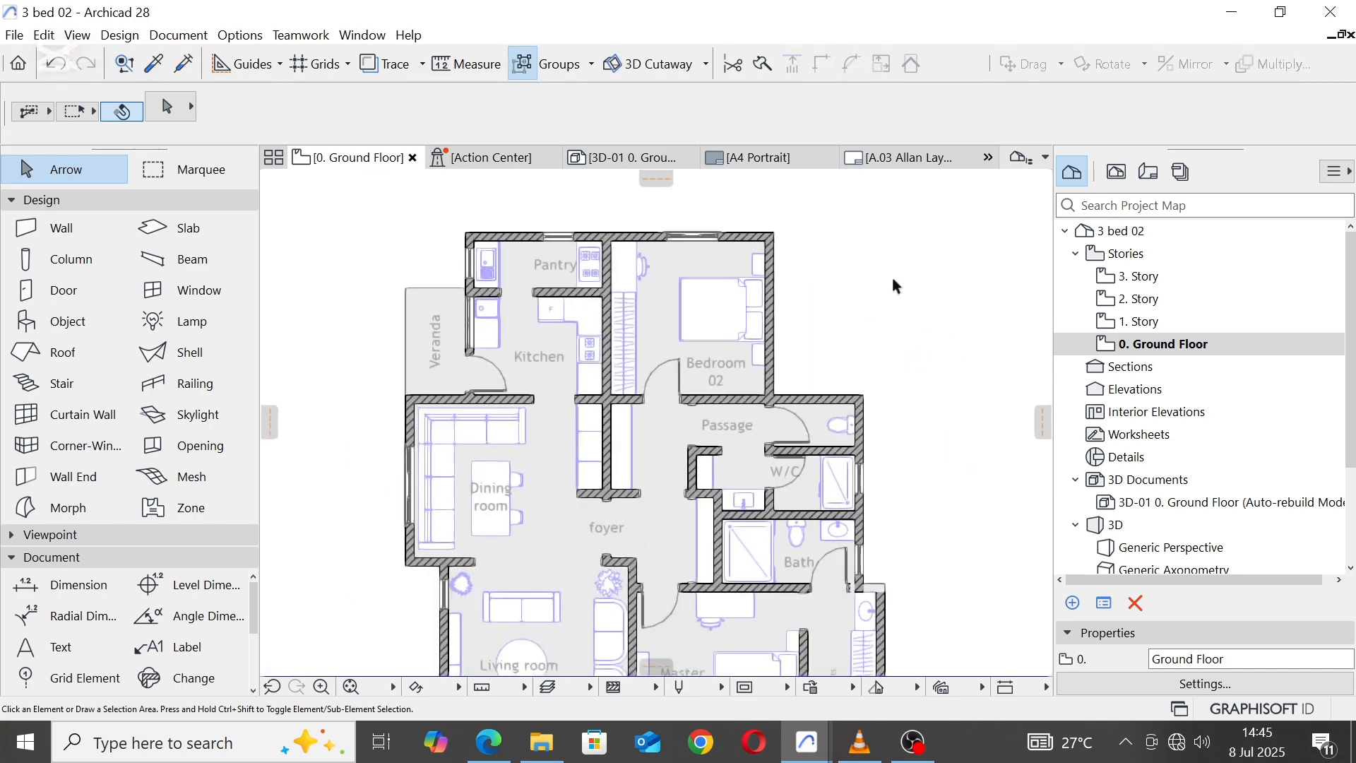
scroll(870, 328, up, 3)
scroll(831, 264, down, 3)
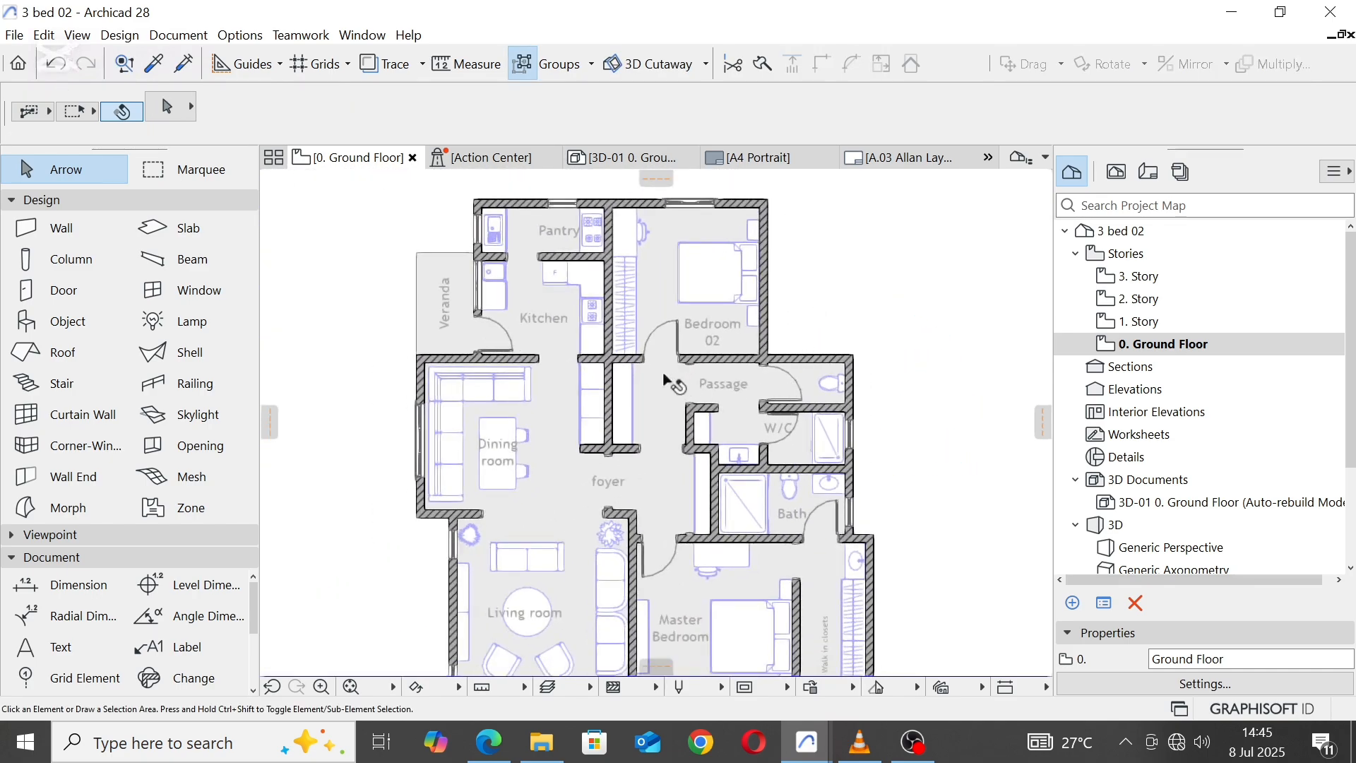
Step: Move the floor fill's edge beside the W/C and Bath out to the outer face of the east wall
click(667, 381)
scroll(811, 418, up, 5)
click(775, 397)
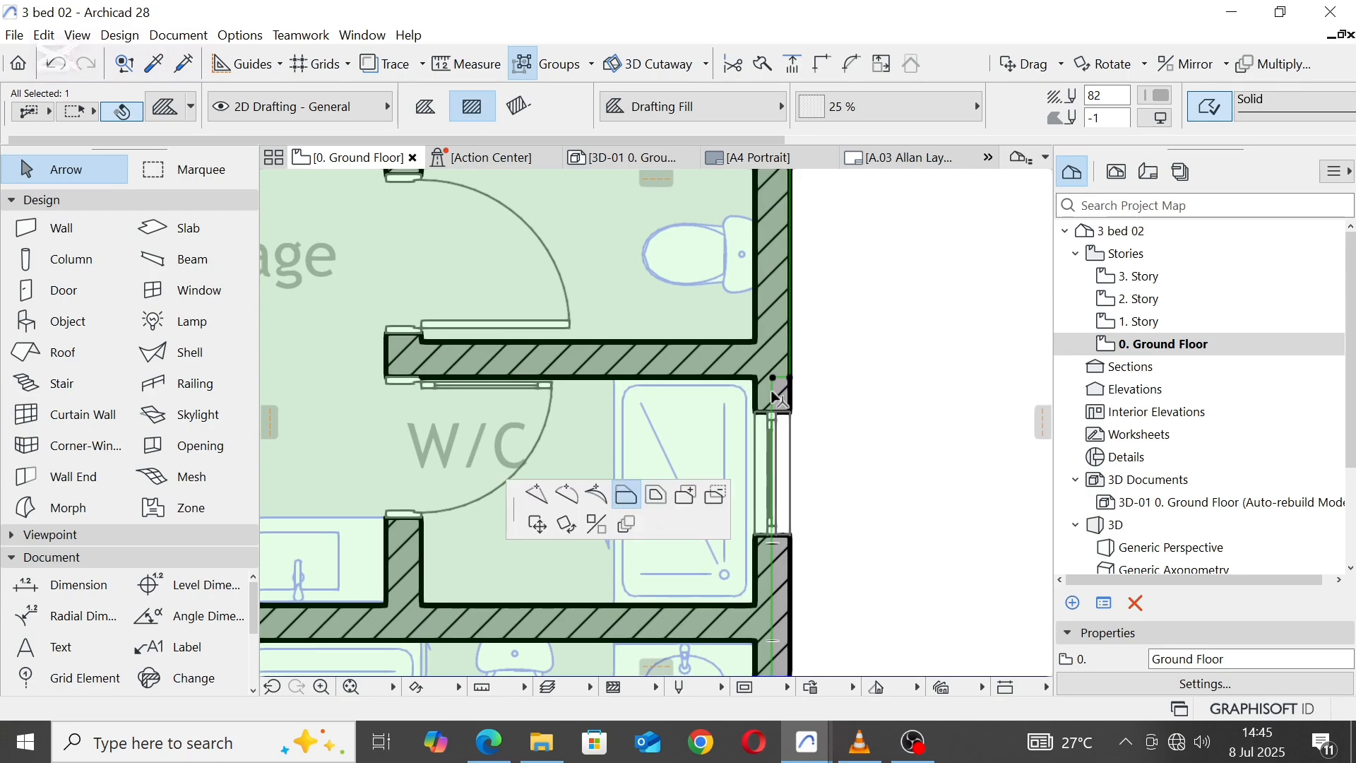
click(792, 379)
scroll(836, 324, down, 6)
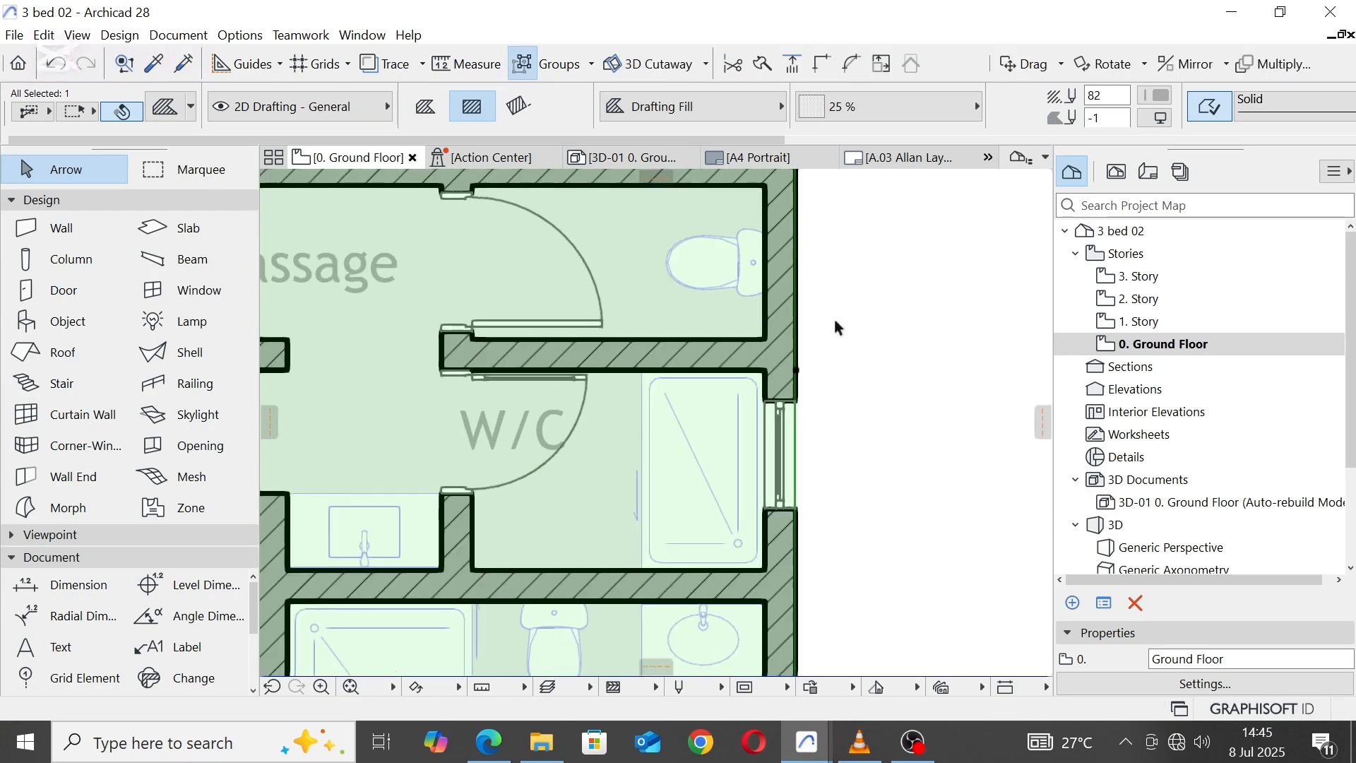
middle_drag(733, 324, 733, 395)
key(Escape)
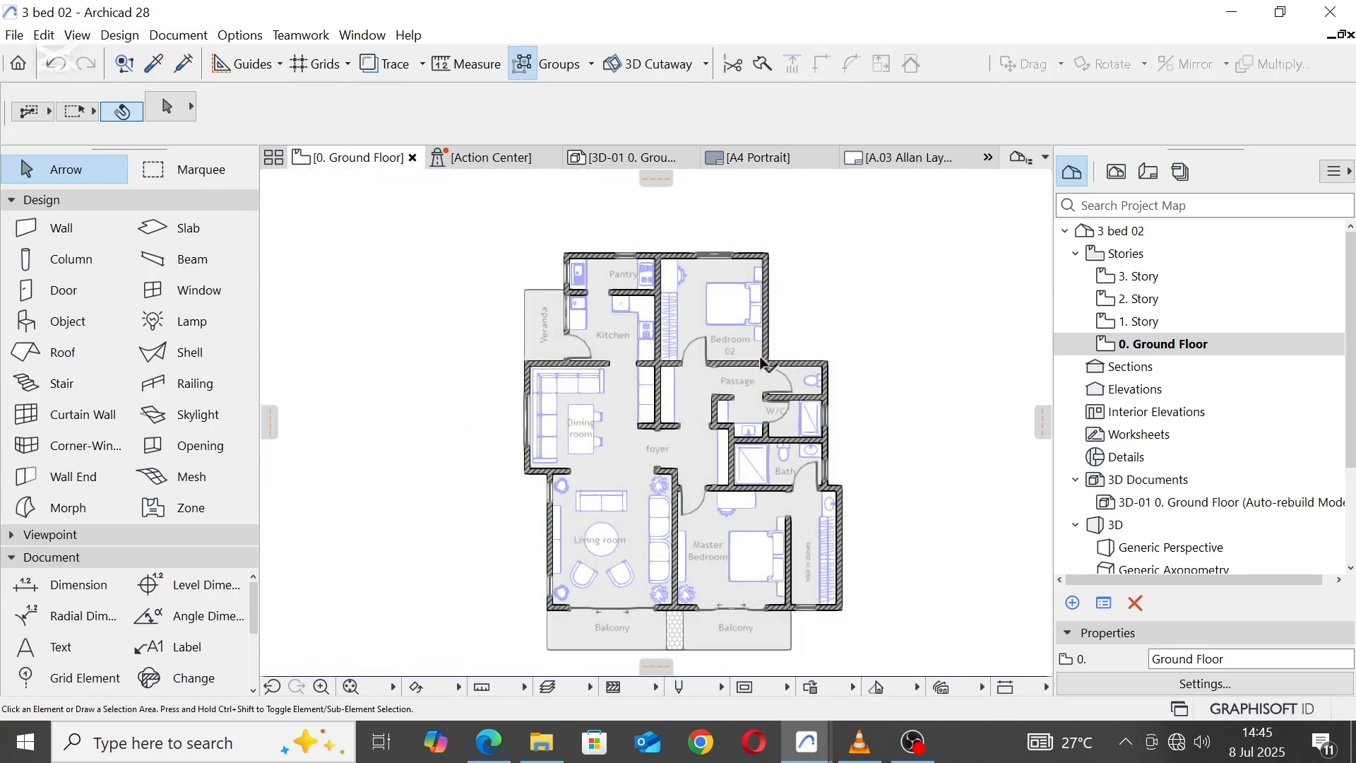
Step: Move the walk-in closet's south wall with its window straight north at 90° to shorten the closet
scroll(785, 416, up, 3)
middle_drag(805, 363, 805, 325)
scroll(781, 360, down, 3)
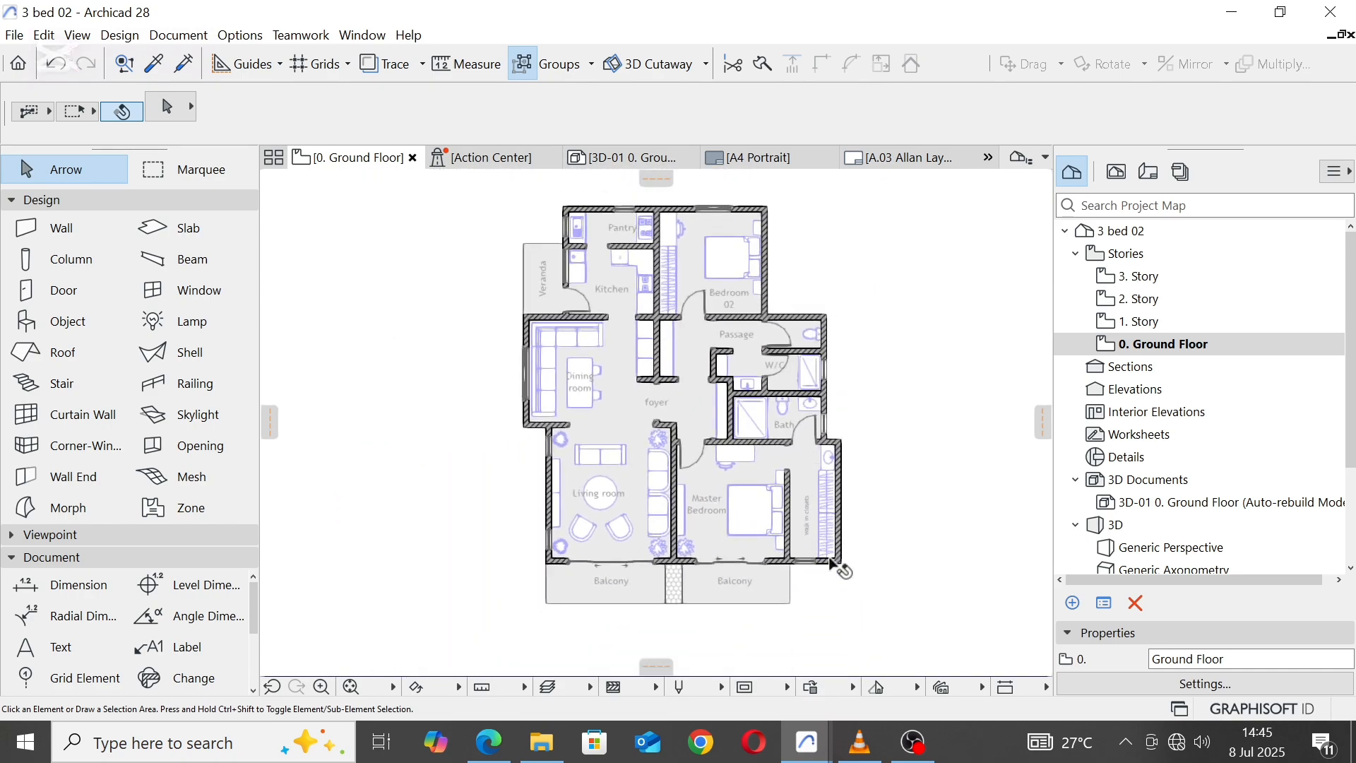
scroll(831, 561, up, 4)
click(833, 565)
scroll(812, 562, up, 2)
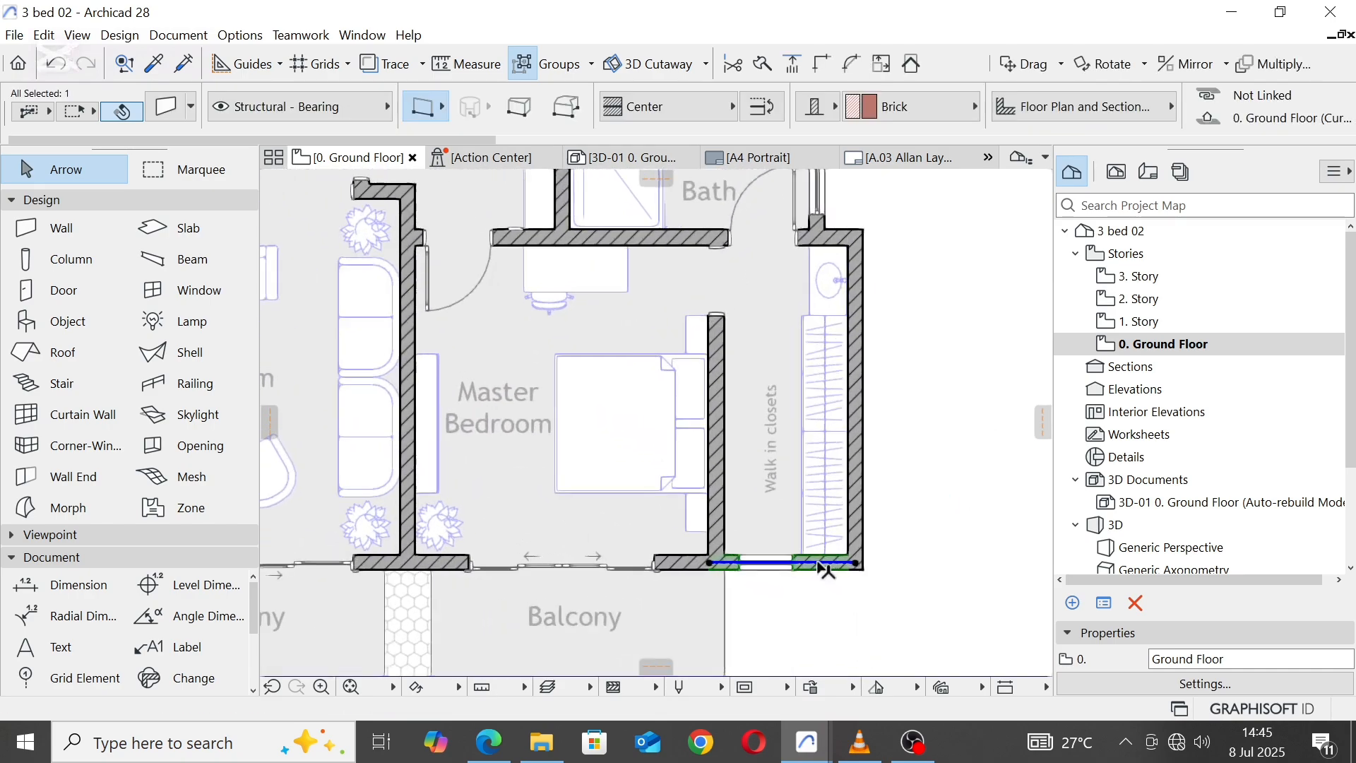
click(790, 555)
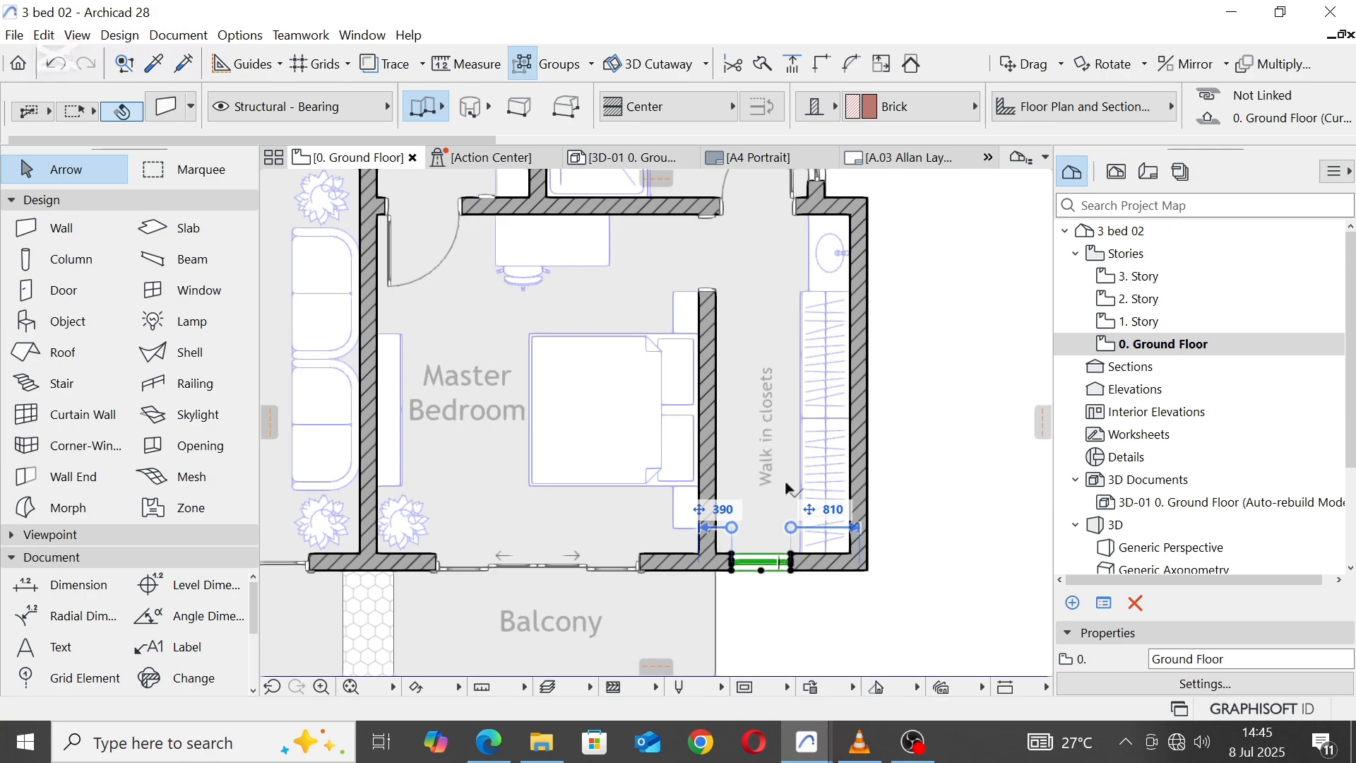
click(813, 572)
click(820, 558)
click(818, 563)
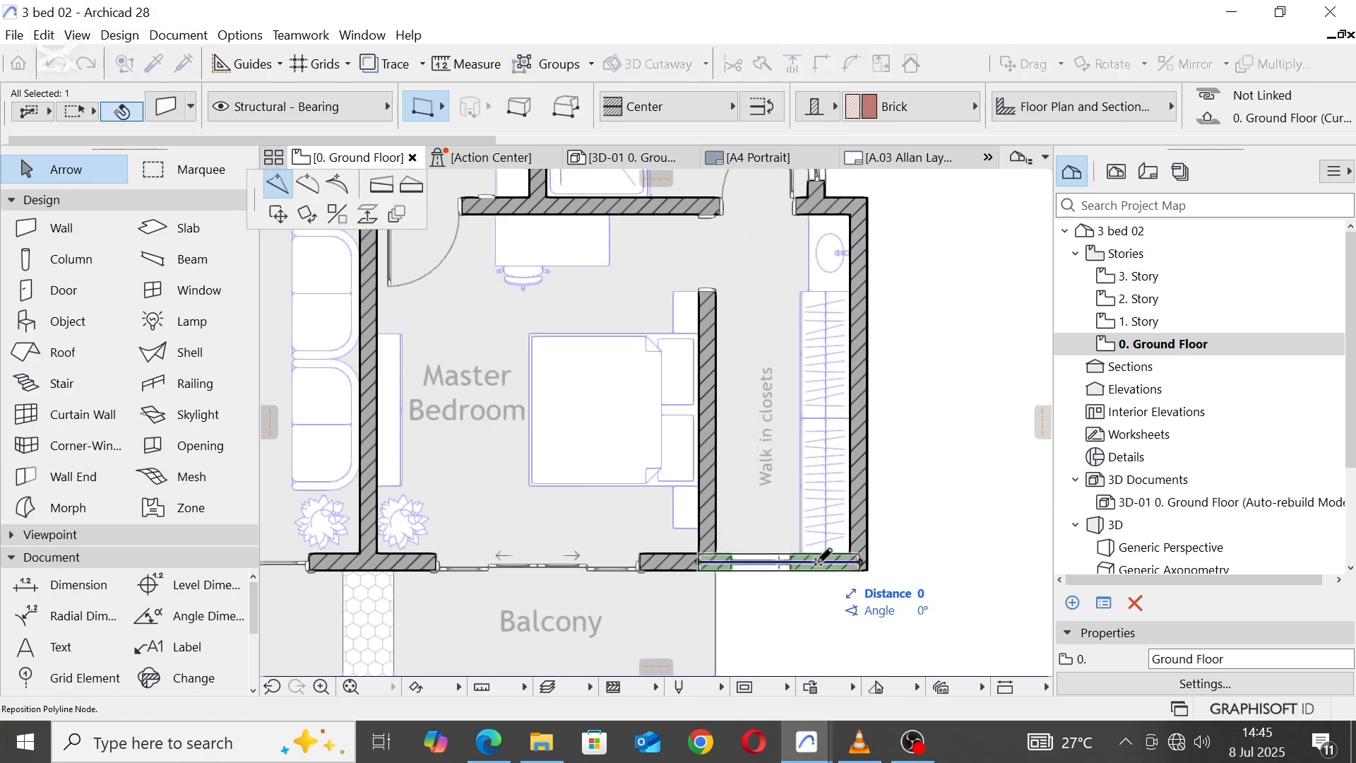
click(283, 218)
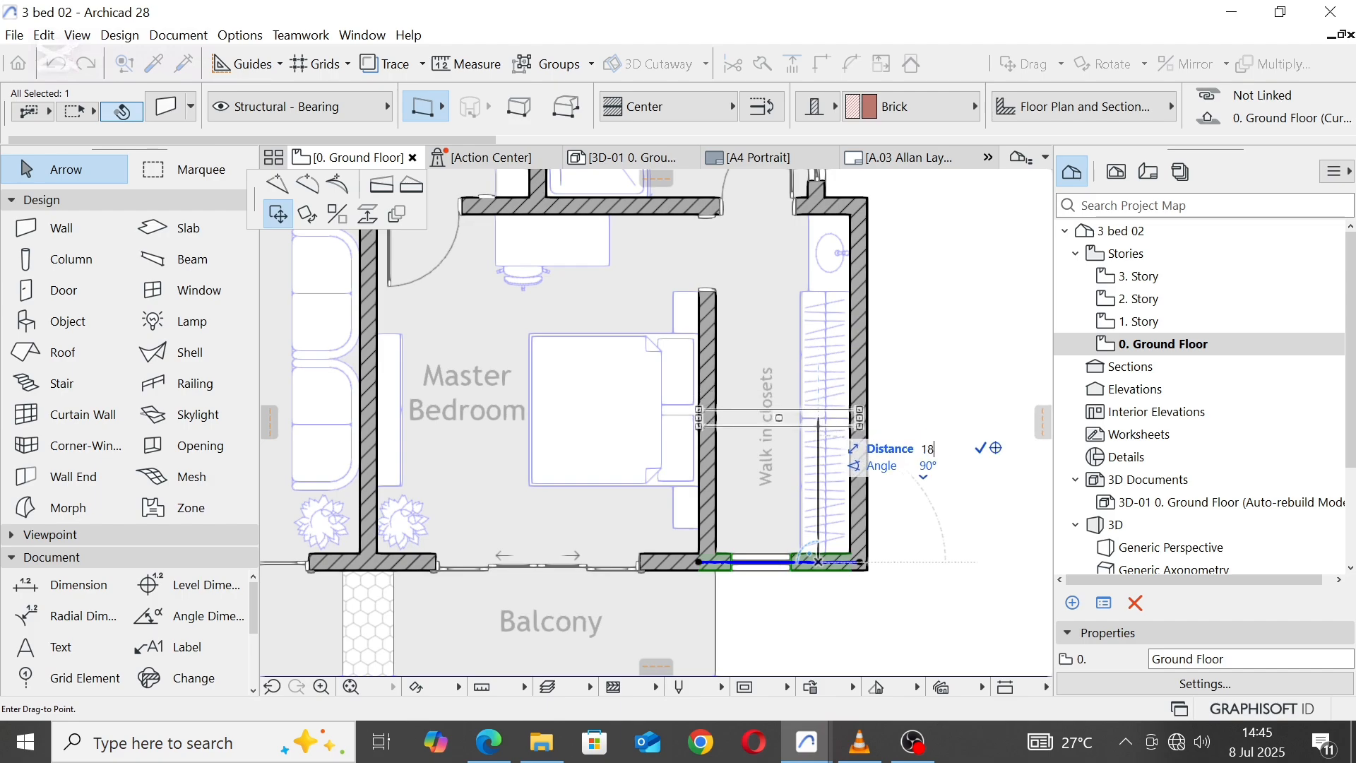
key(Return)
Step: Delete the basin counter in the walk-in closet and move the northern wardrobe up against the closet's north wall
scroll(877, 493, down, 3)
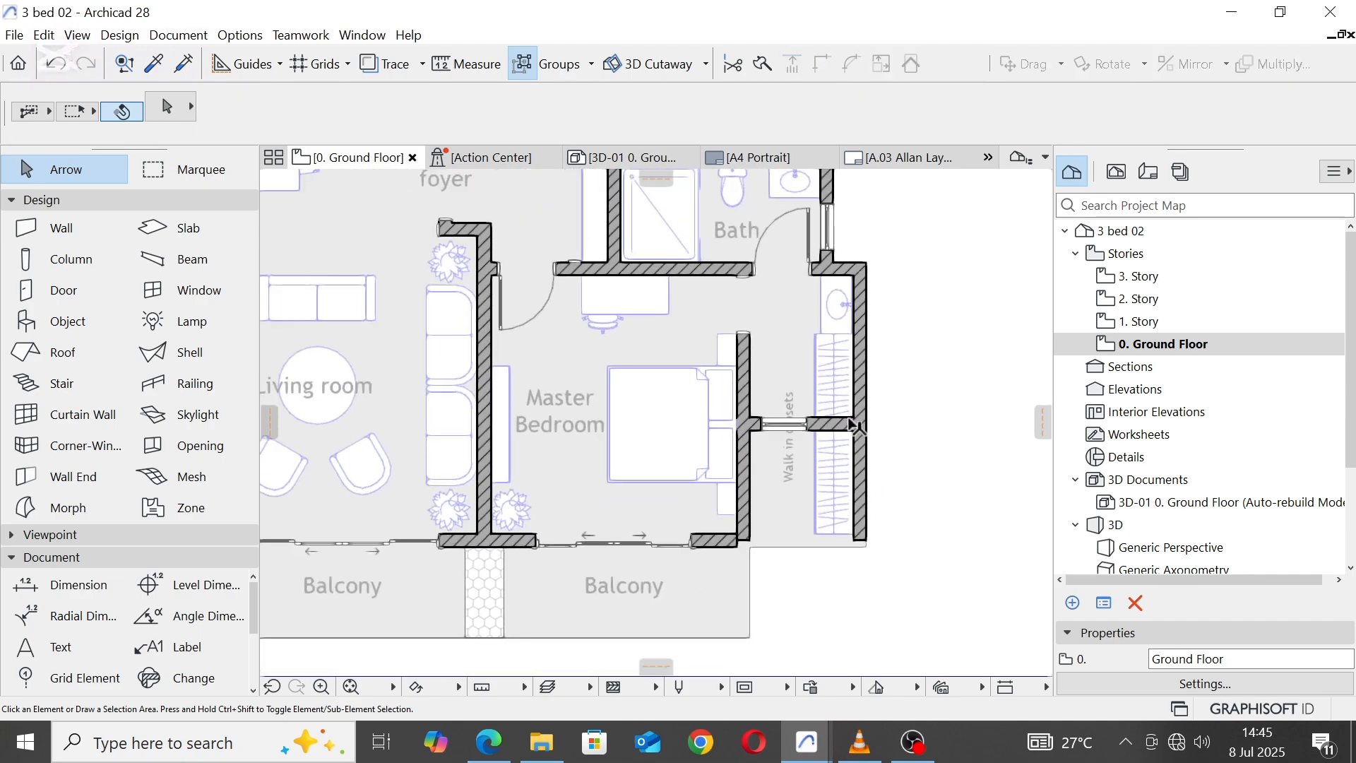
click(845, 346)
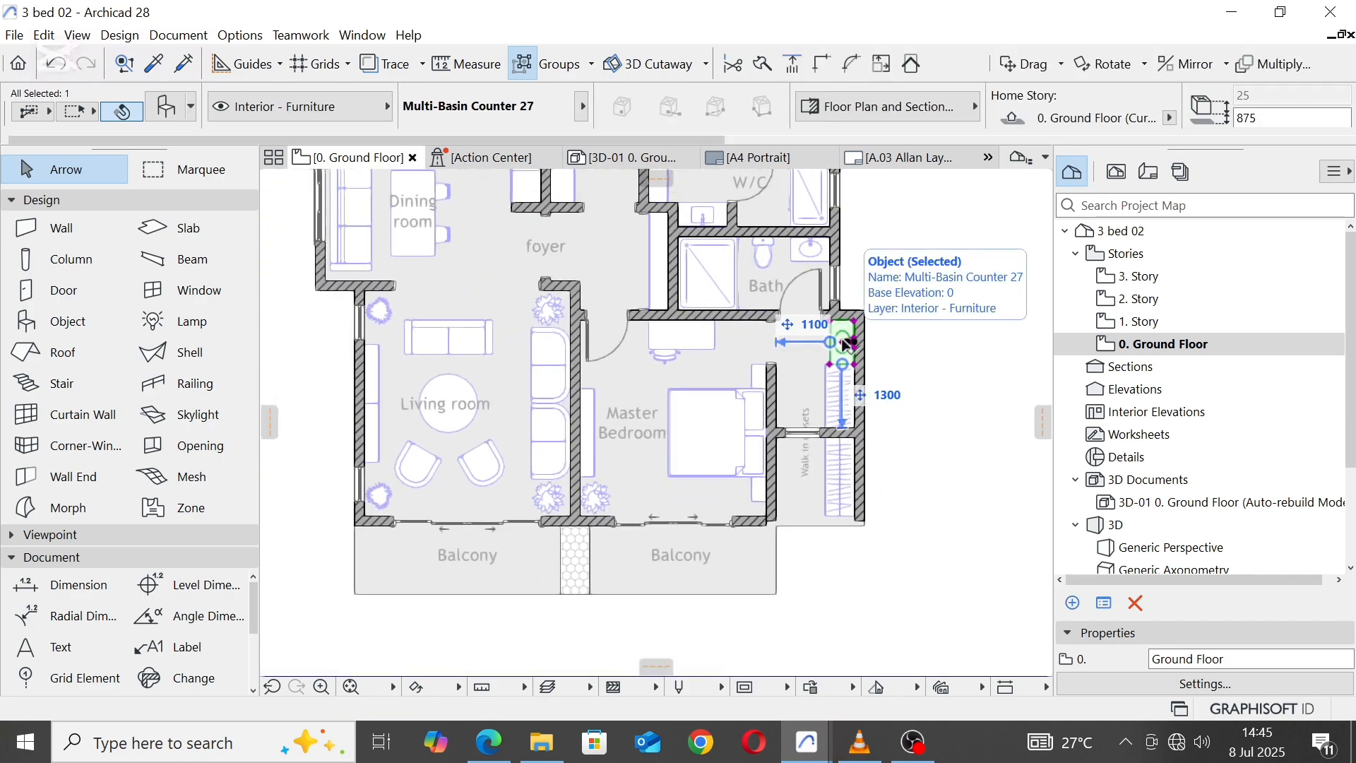
key(Delete)
click(838, 382)
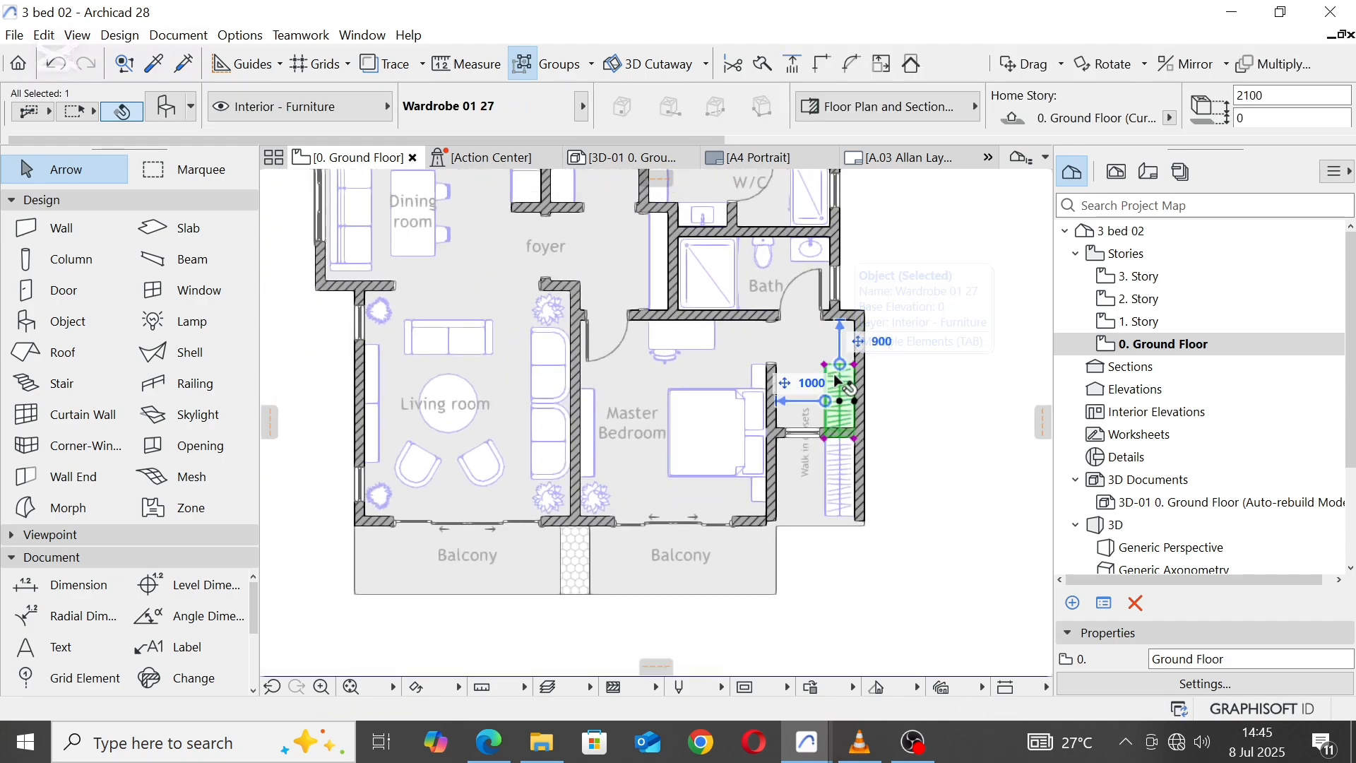
drag(842, 407, 838, 366)
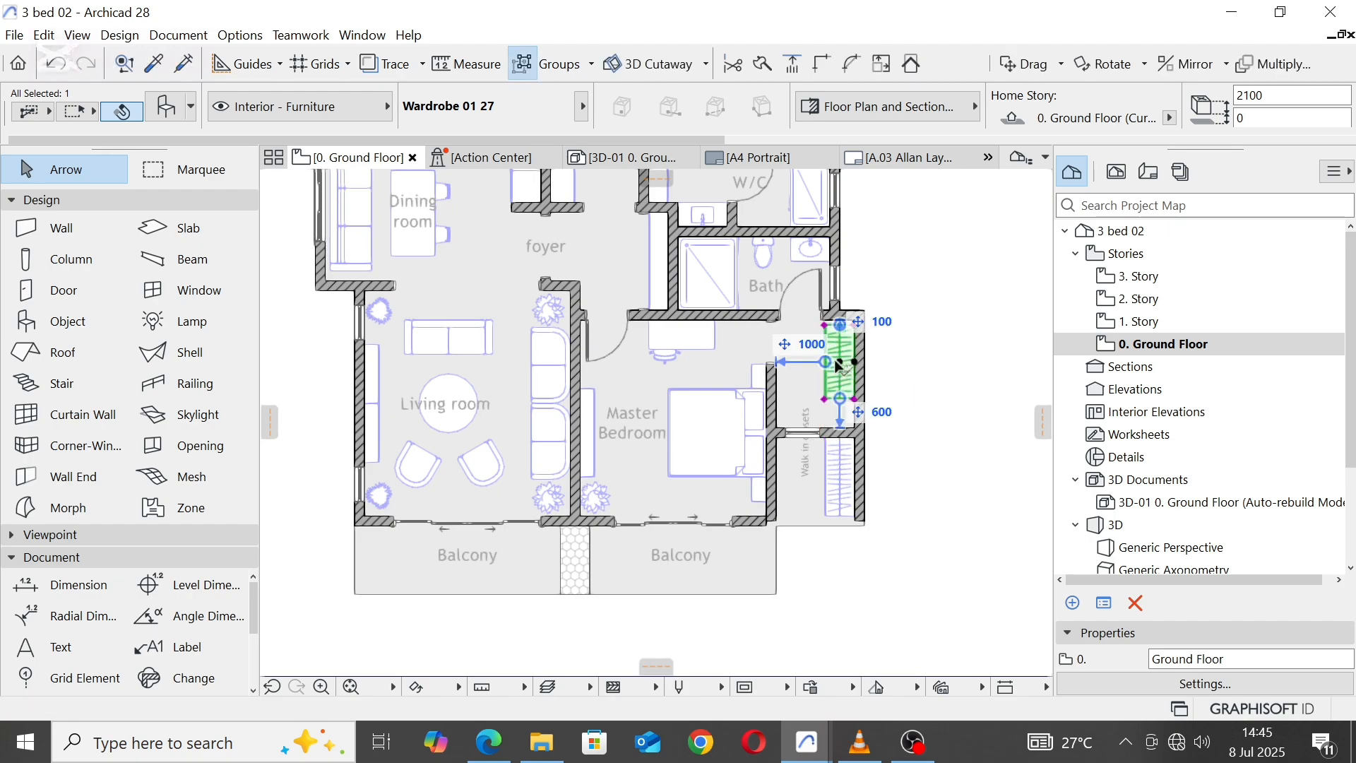
Step: Change the shape of the selected wardrobe in the walk-in closet from Square to Corner-L
click(173, 110)
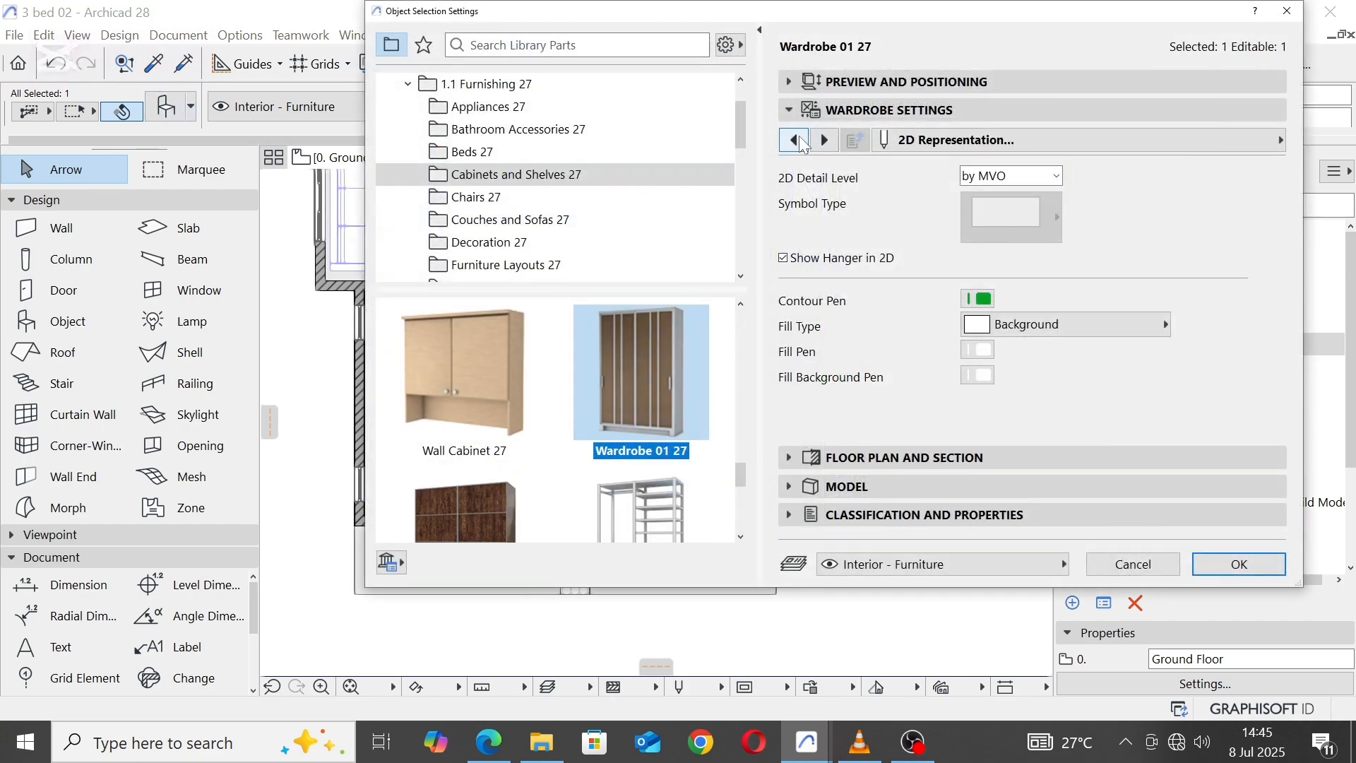
click(800, 141)
click(798, 140)
click(797, 139)
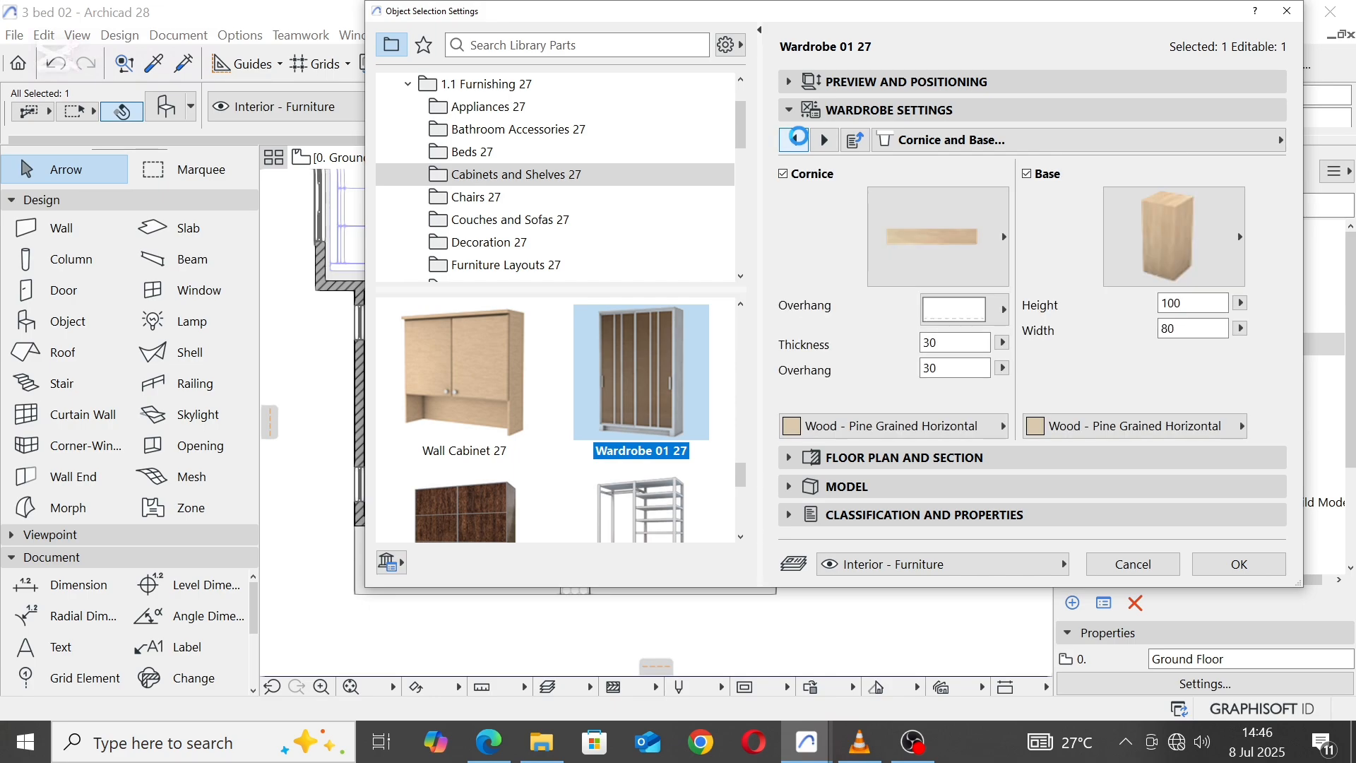
click(798, 139)
click(978, 187)
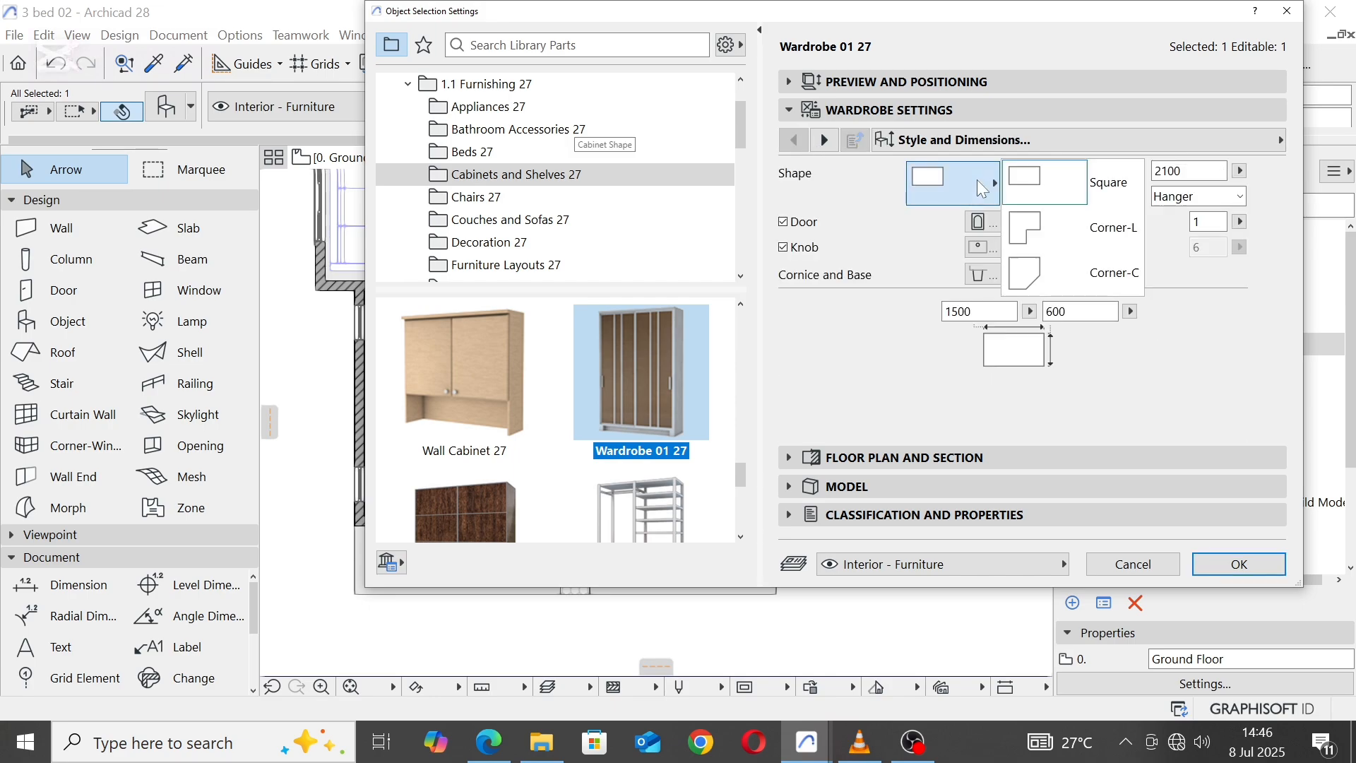
click(1074, 233)
click(1236, 565)
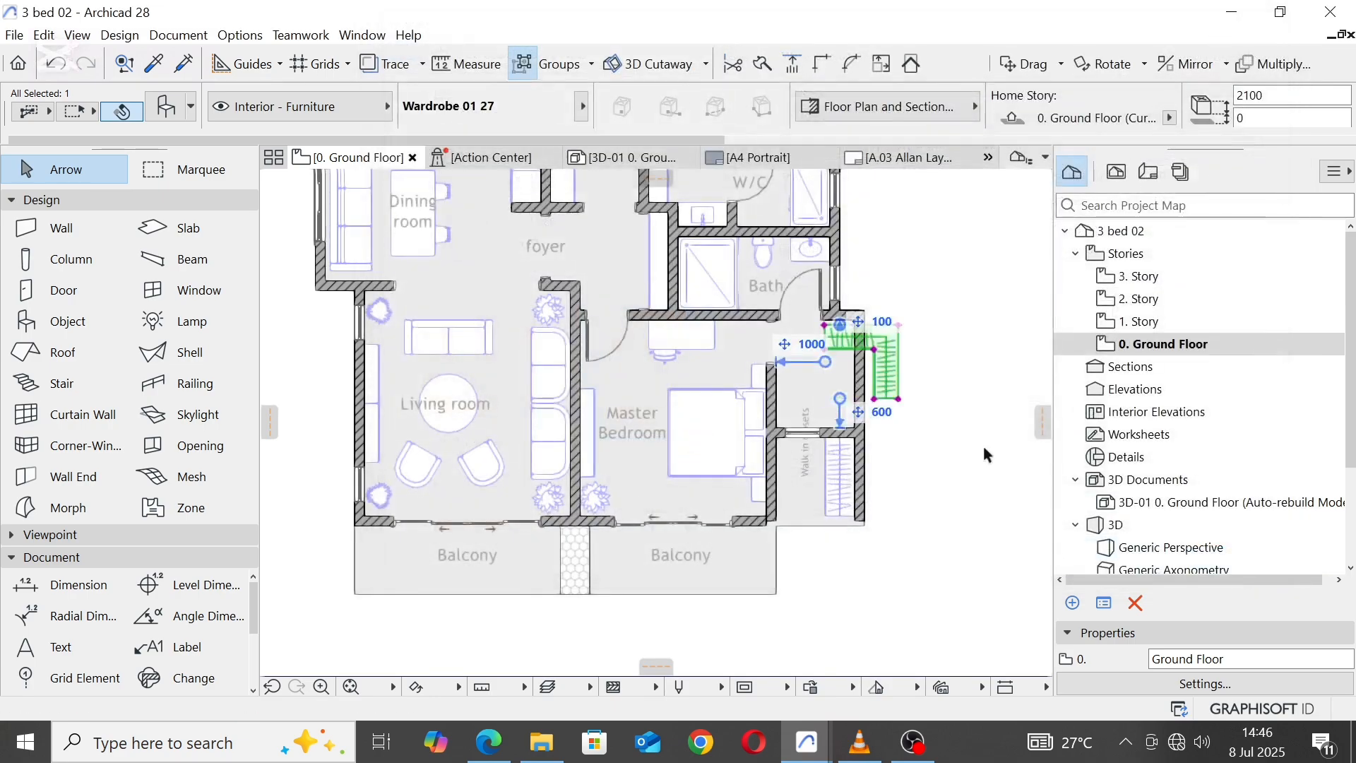
Step: Rotate the L-shaped wardrobe 90° clockwise about its outer corner
middle_drag(938, 356, 901, 456)
key(ctrl+e)
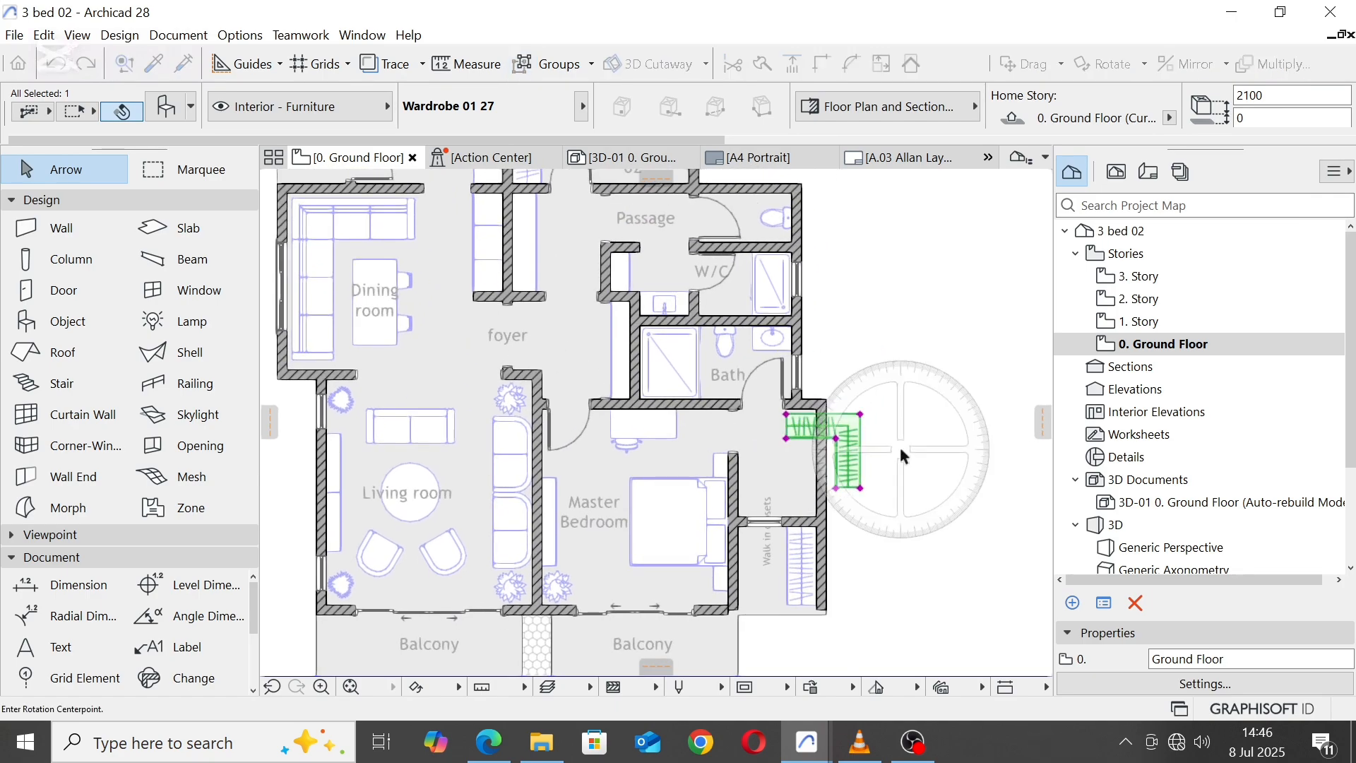
click(858, 460)
click(770, 418)
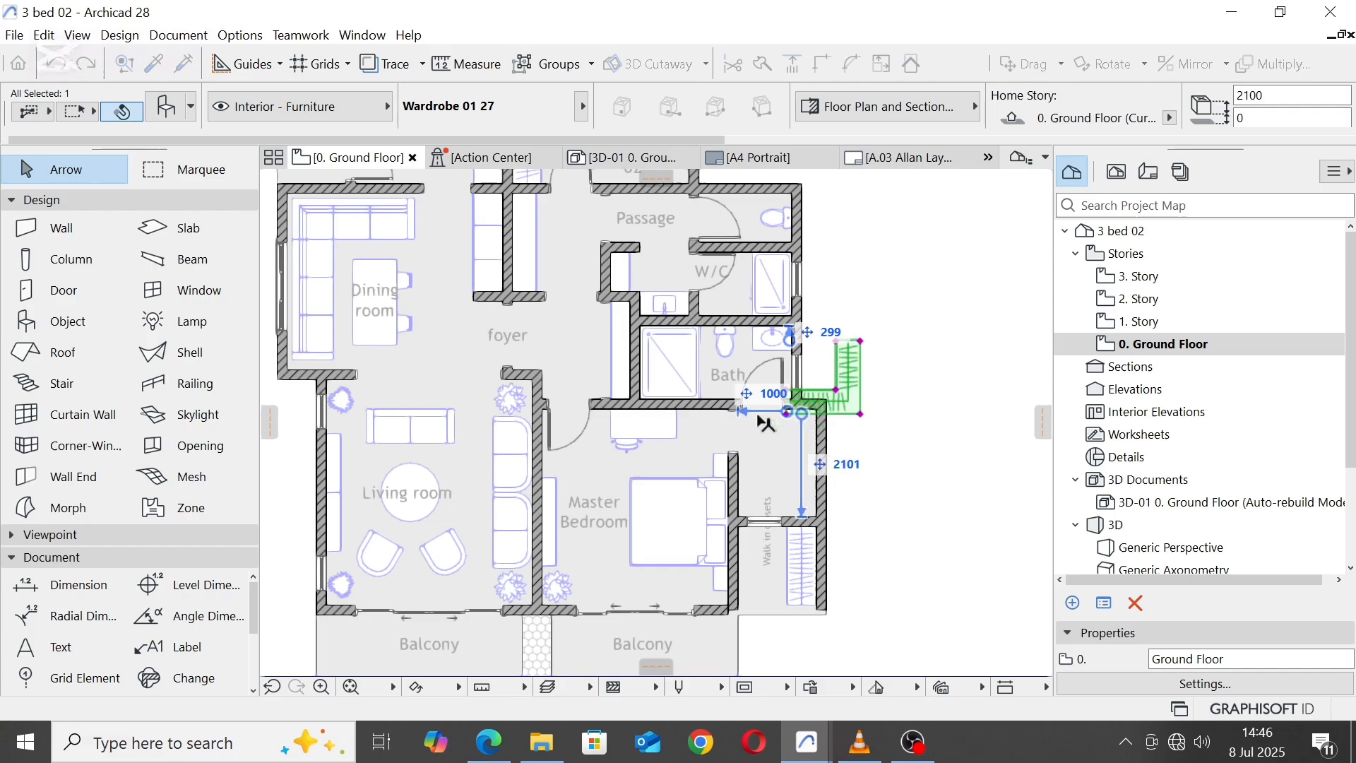
Step: Move the L-shaped wardrobe by its outer corner into the closet's inner southeast corner
click(861, 415)
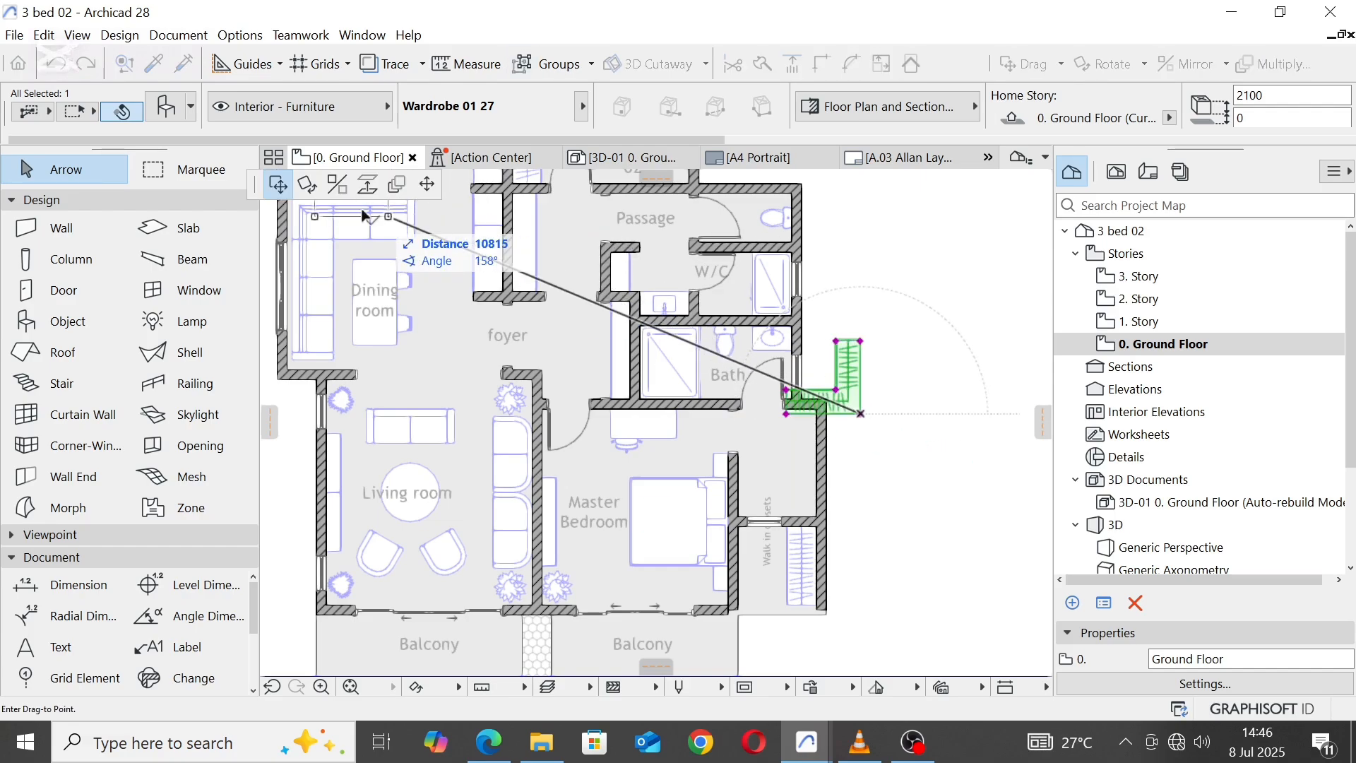
scroll(773, 478, up, 4)
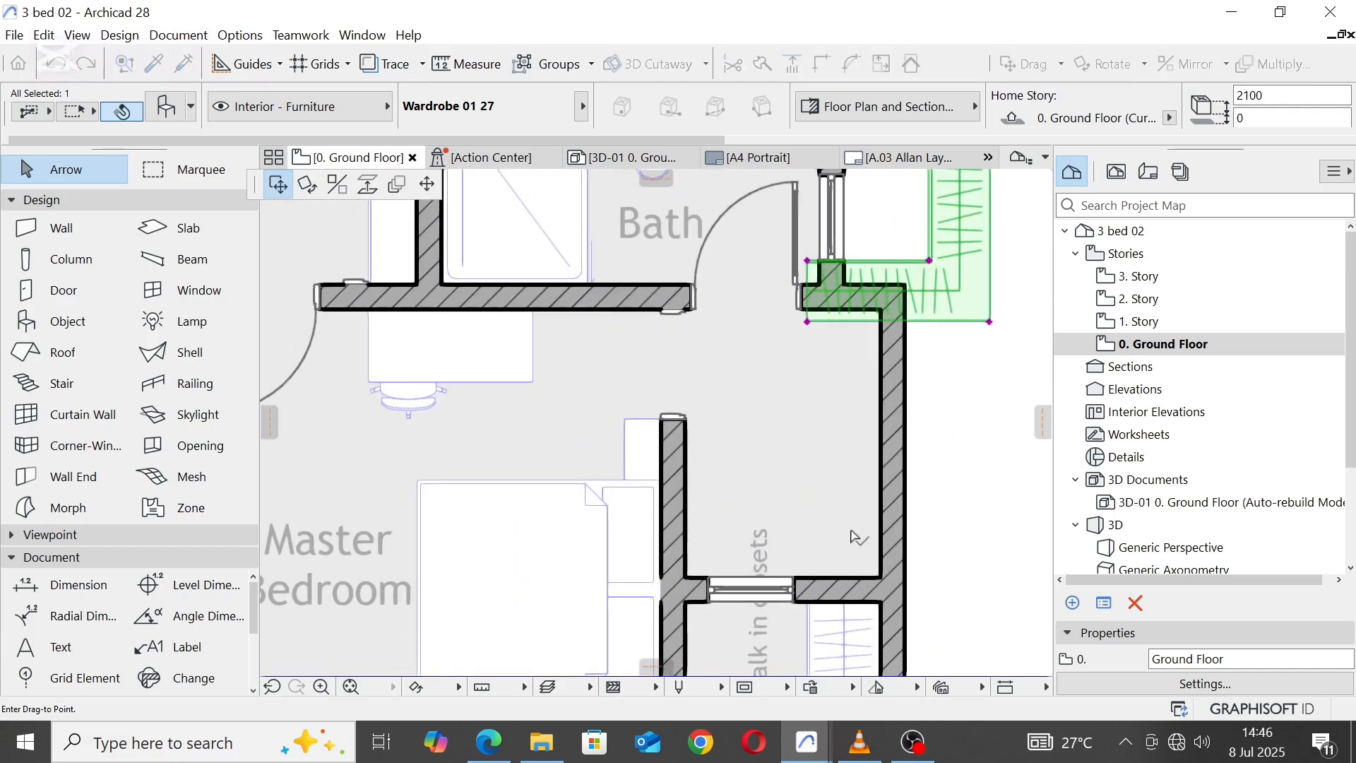
click(882, 580)
scroll(823, 395, down, 3)
scroll(833, 403, up, 3)
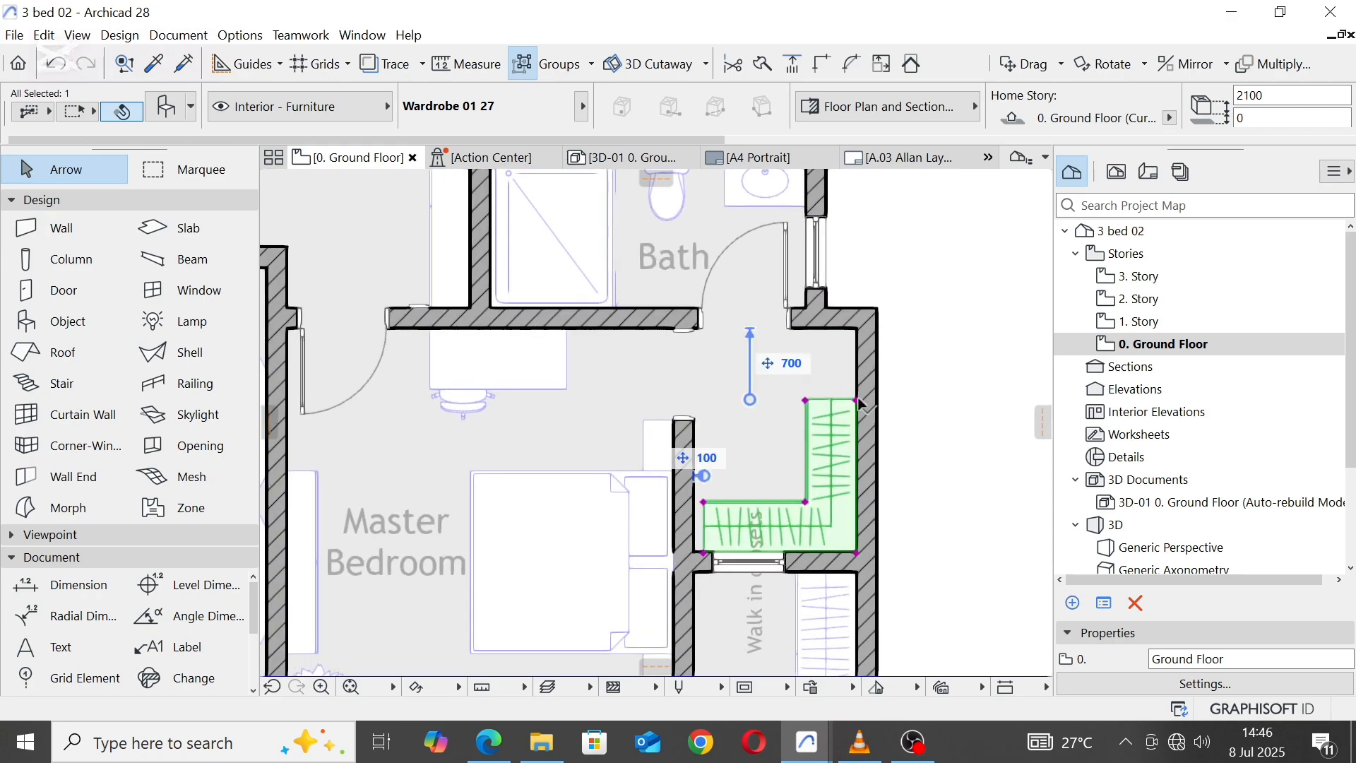
Step: Stretch the L-shaped wardrobe's two arms to meet the closet's north and west walls
click(858, 400)
click(426, 185)
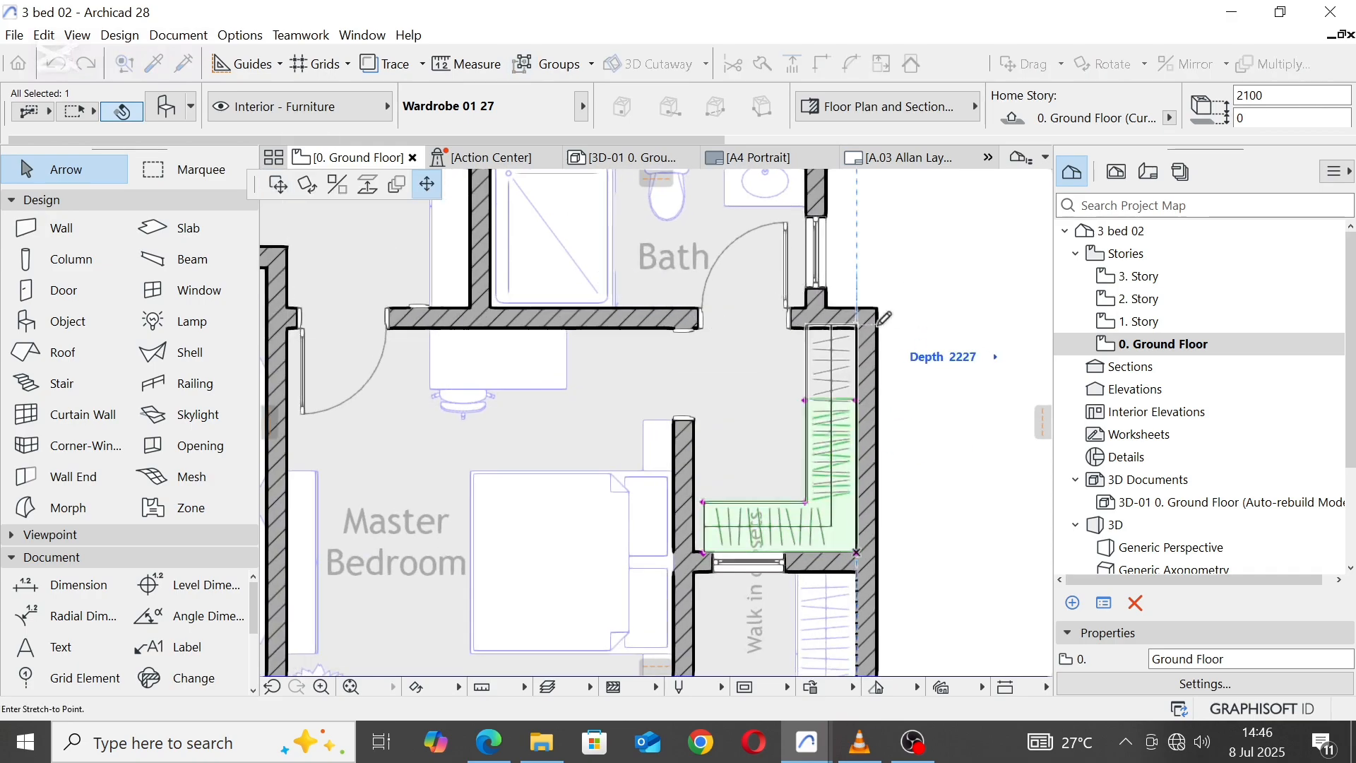
click(873, 318)
scroll(696, 549, up, 4)
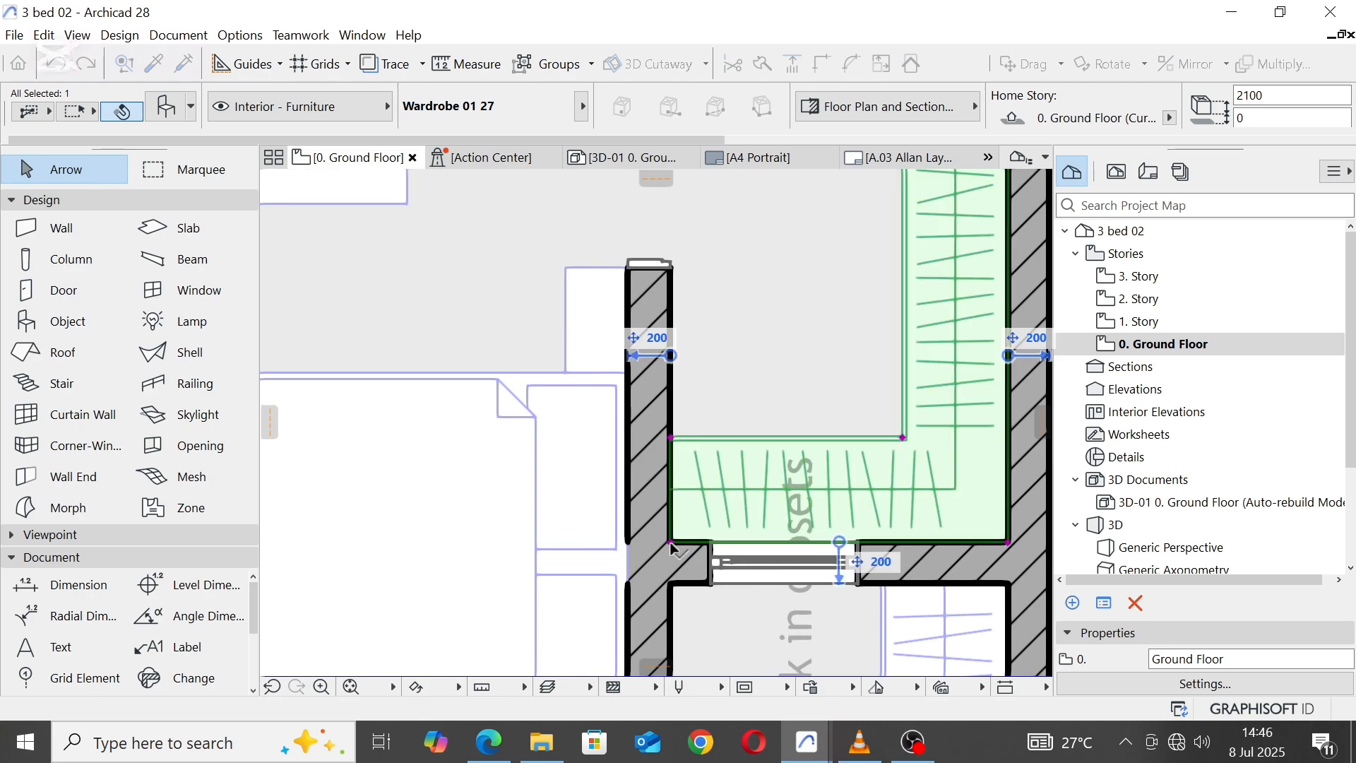
scroll(823, 387, down, 4)
Step: Move the "Walk in closets" label north into the shortened closet and rotate it by -90° so it reads horizontally
click(819, 474)
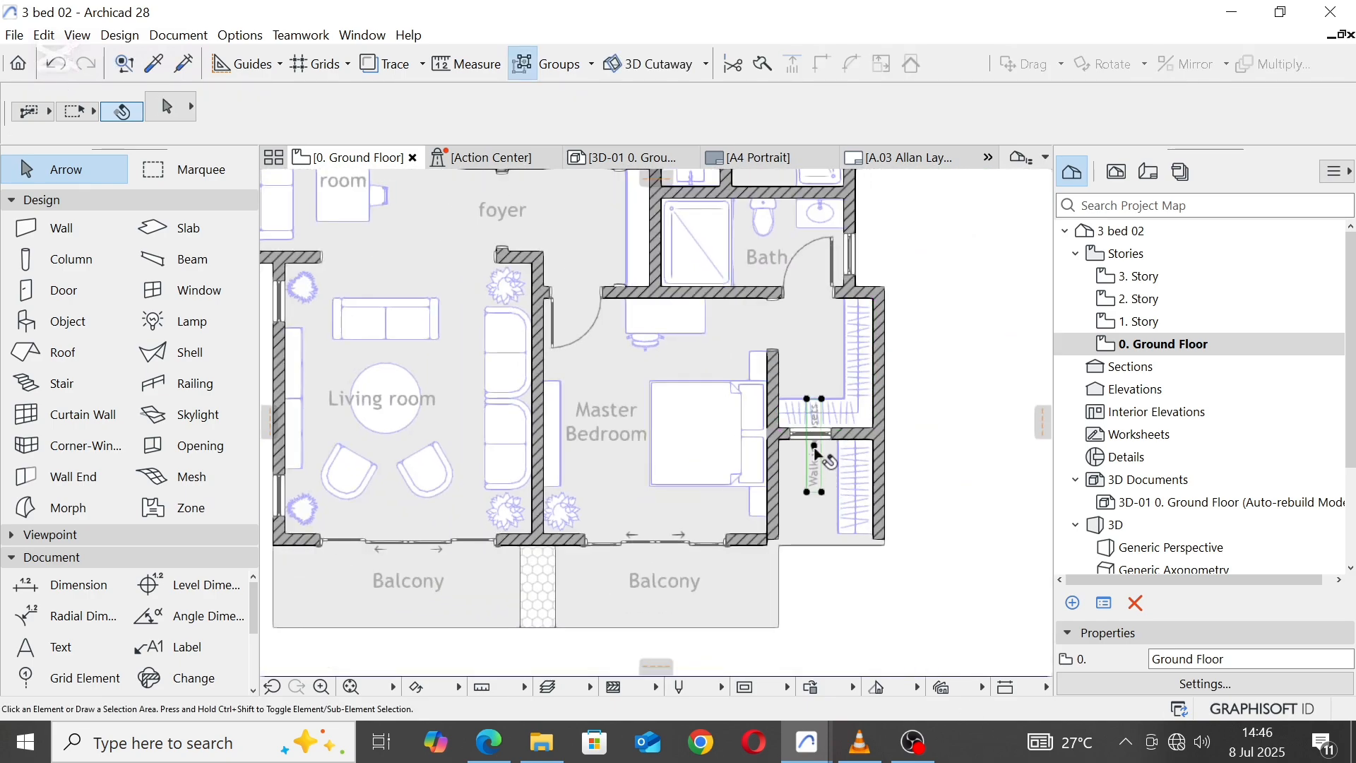
click(814, 447)
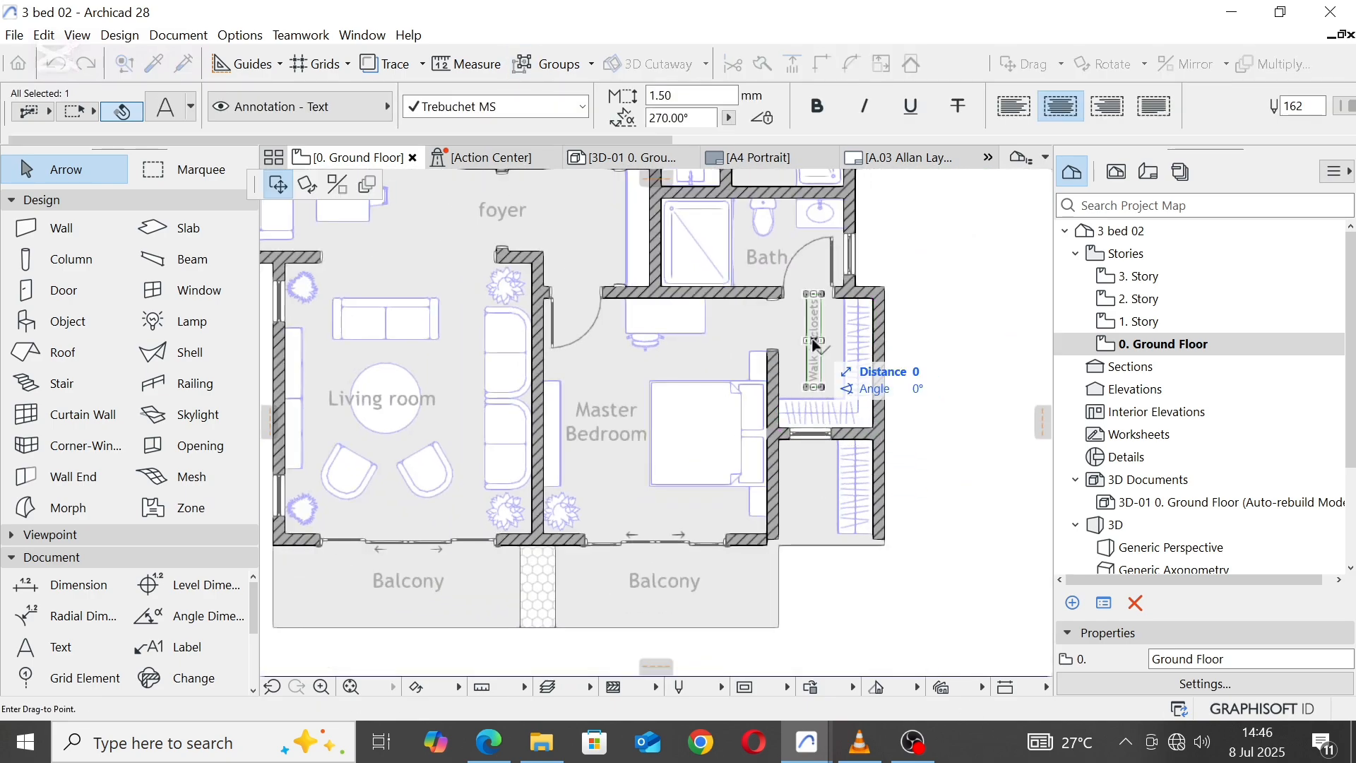
click(307, 184)
click(814, 341)
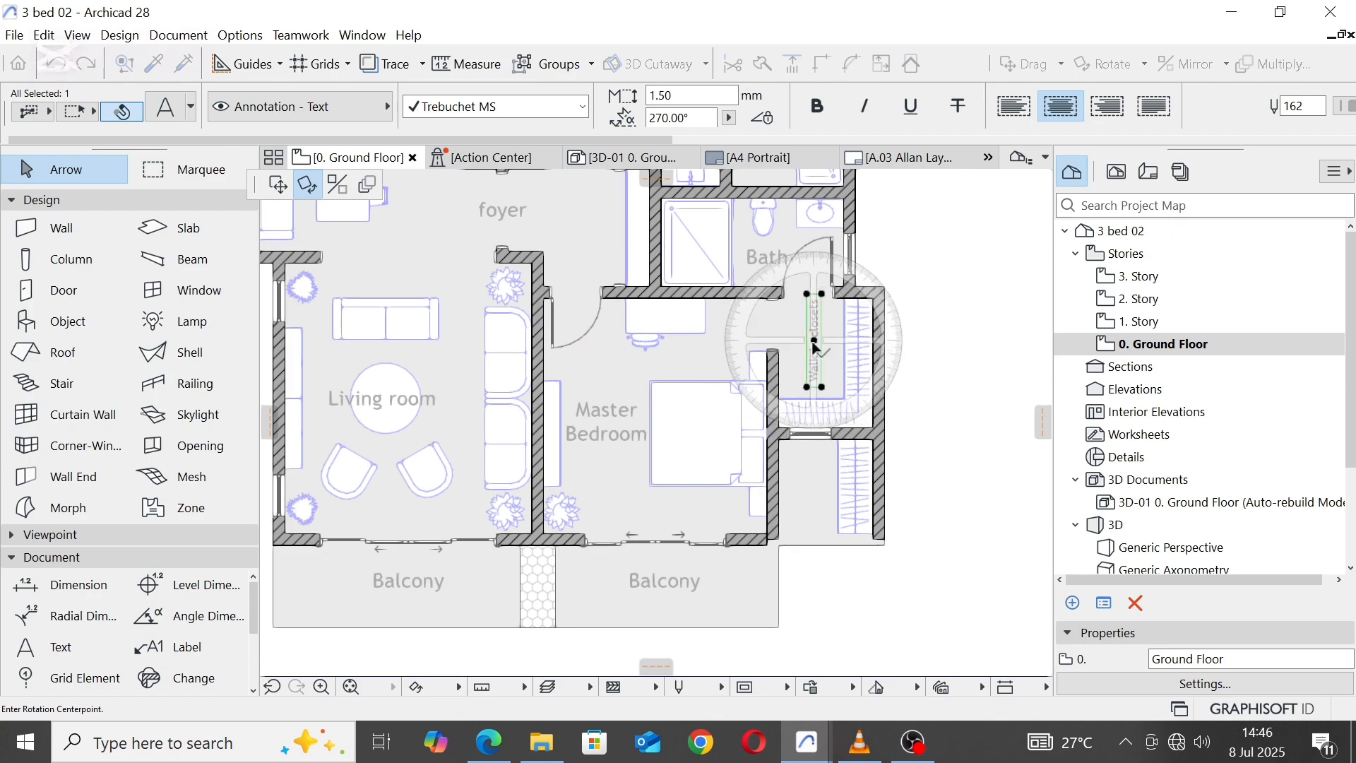
click(846, 341)
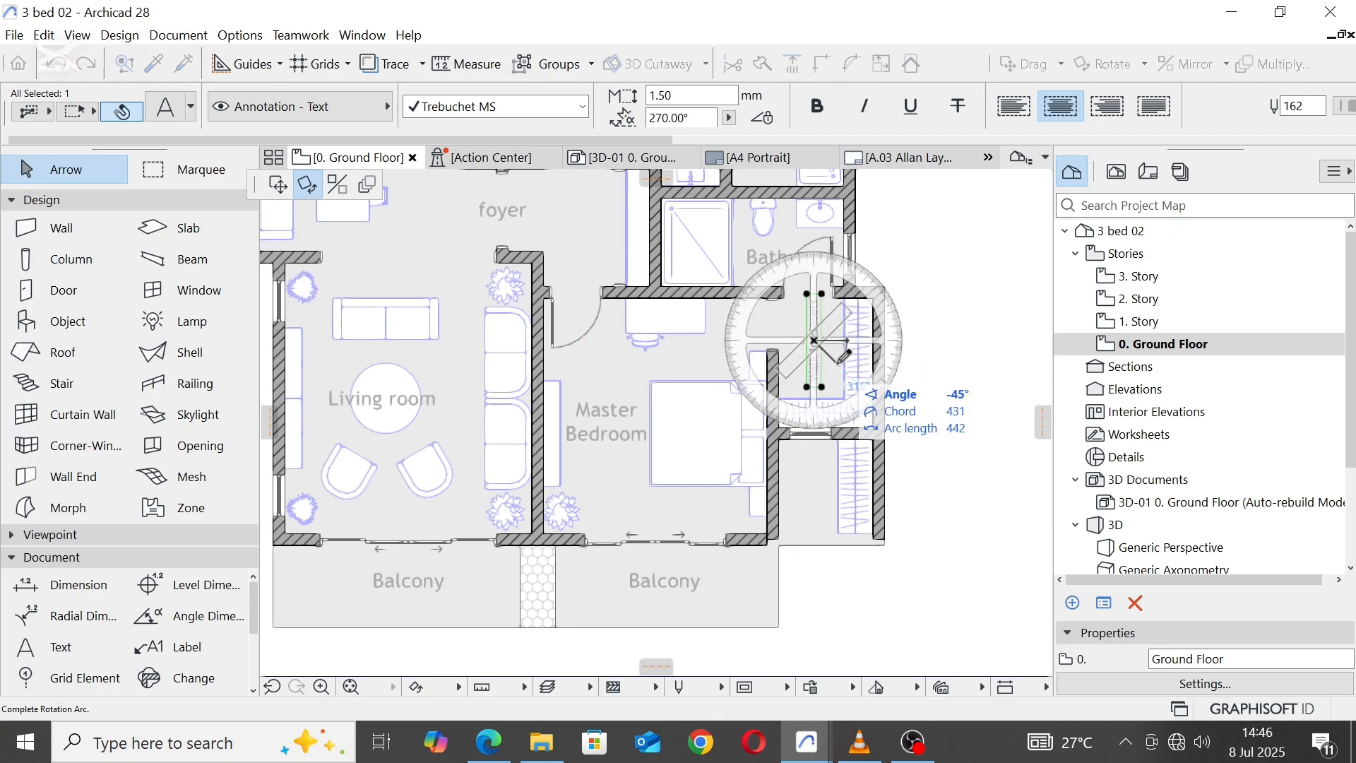
click(813, 396)
scroll(822, 350, up, 1)
scroll(823, 351, up, 1)
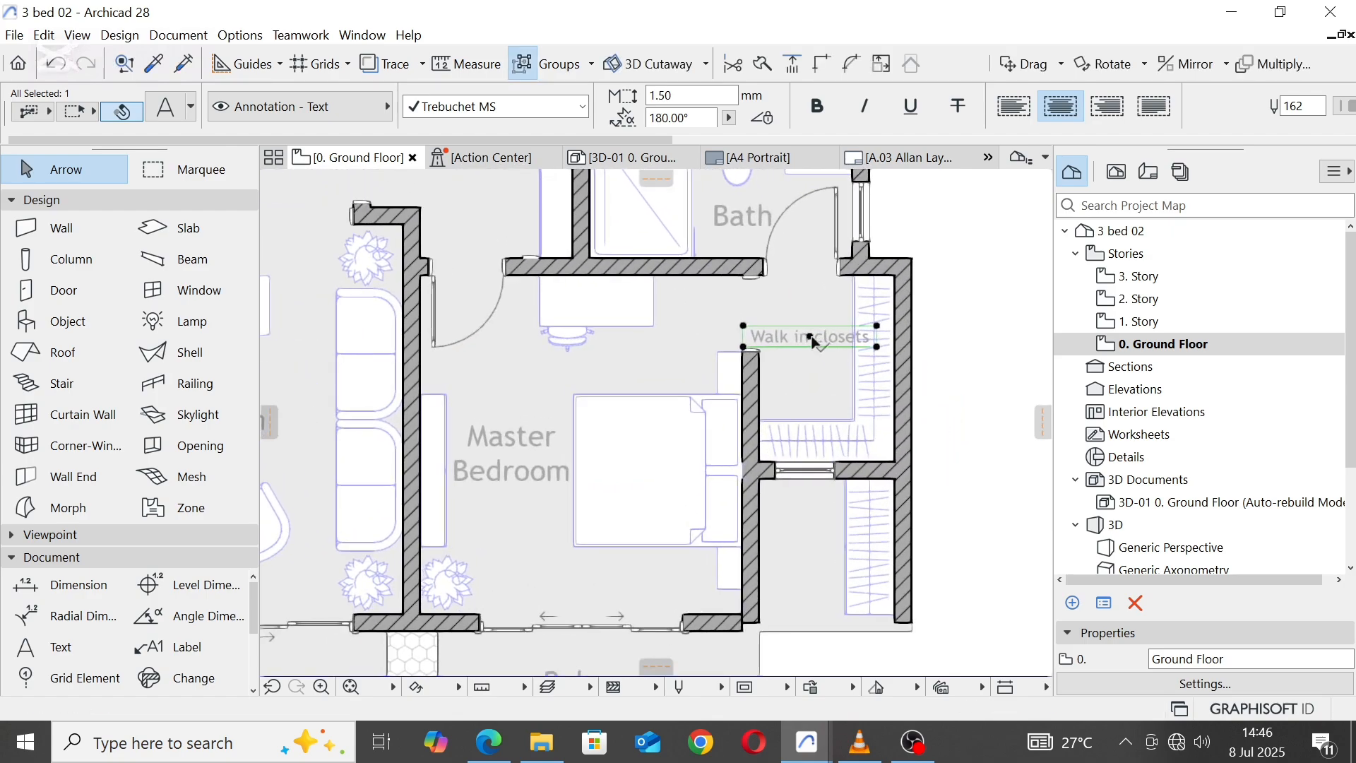
Step: Move the "Walk in closets" label about 360 mm straight south, towards the middle of the closet
click(811, 337)
click(810, 337)
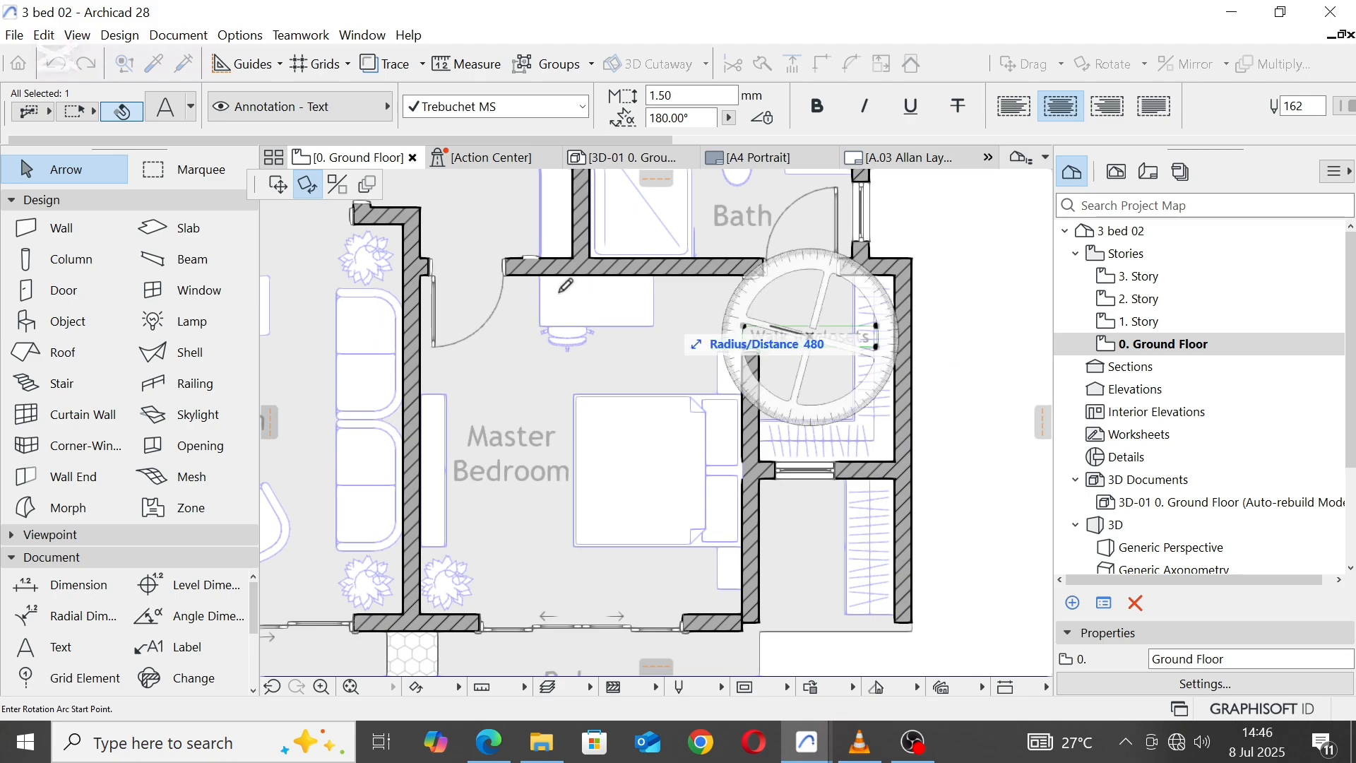
click(278, 185)
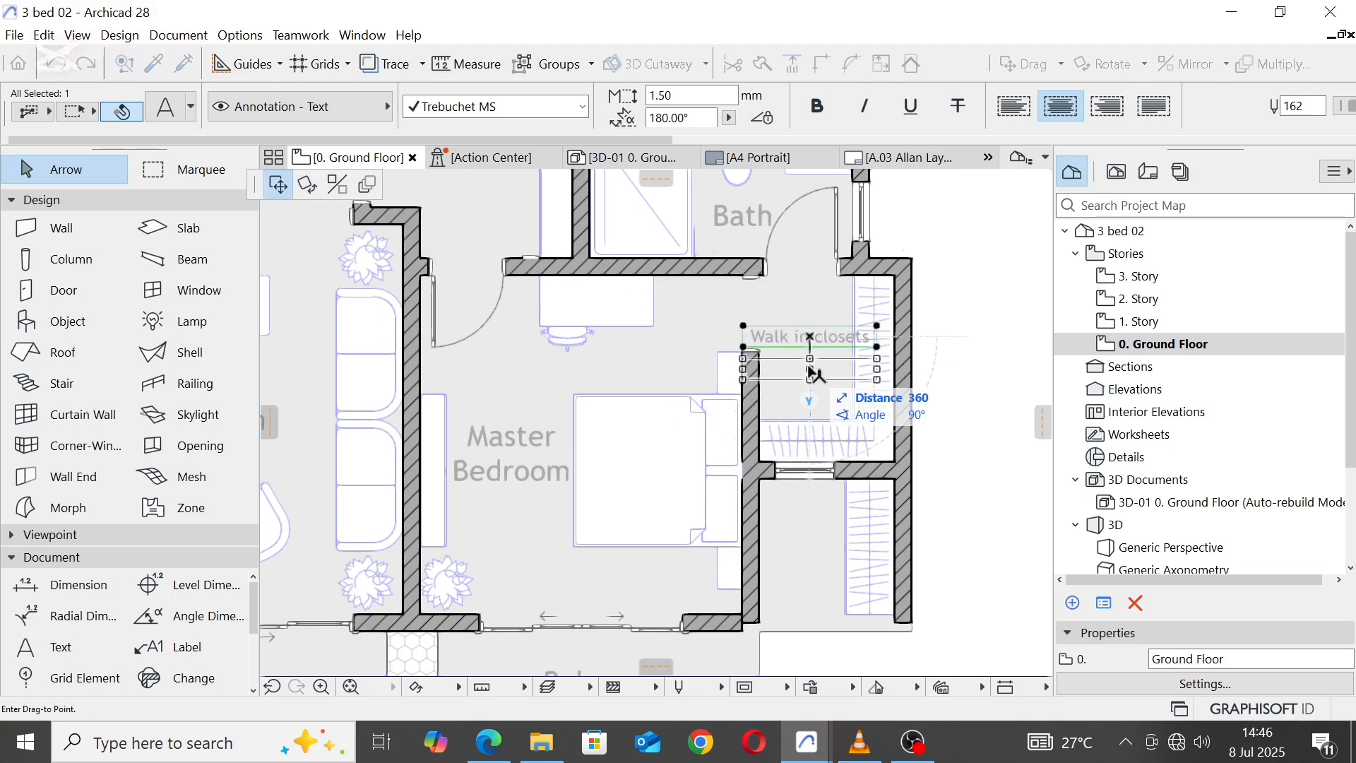
click(819, 370)
scroll(825, 366, up, 1)
key(Escape)
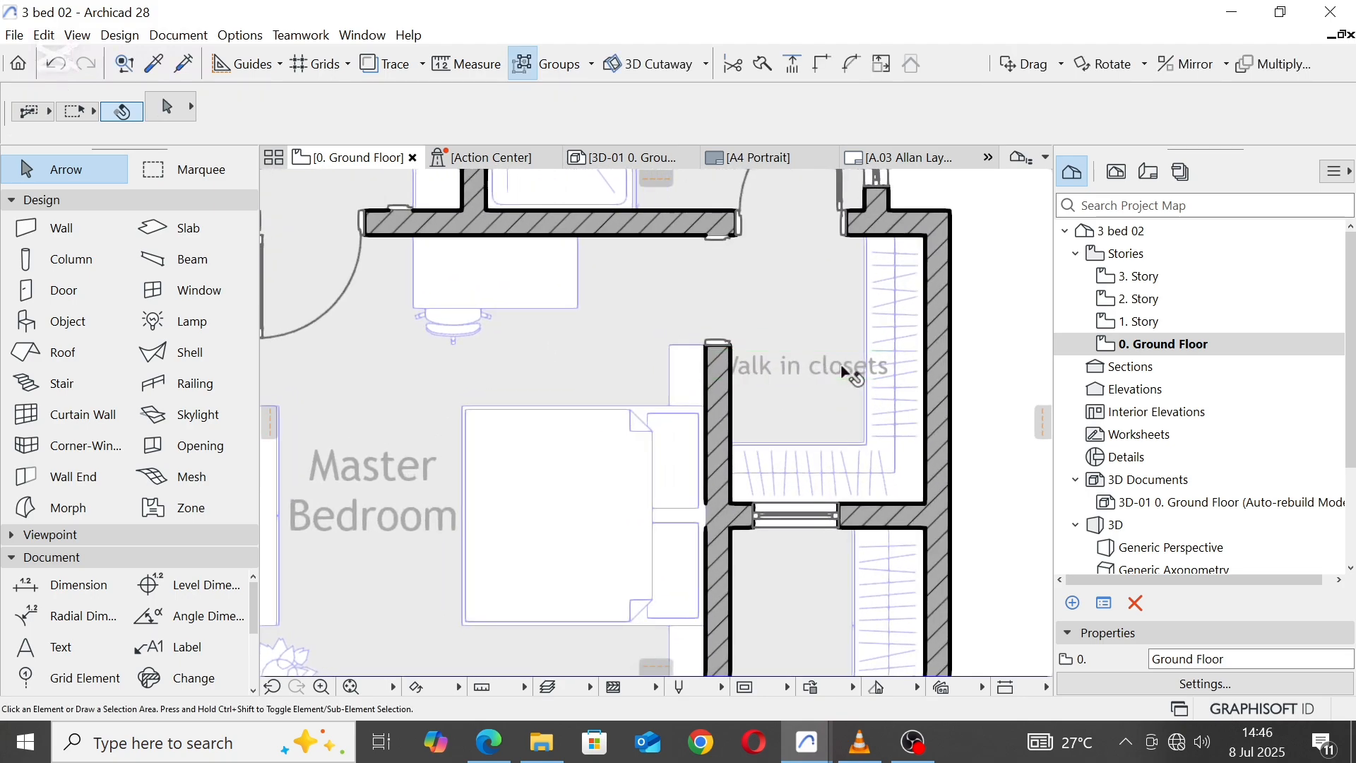
Step: Replace the closet label's text with "Robe" and shift the label slightly south
double_click(842, 363)
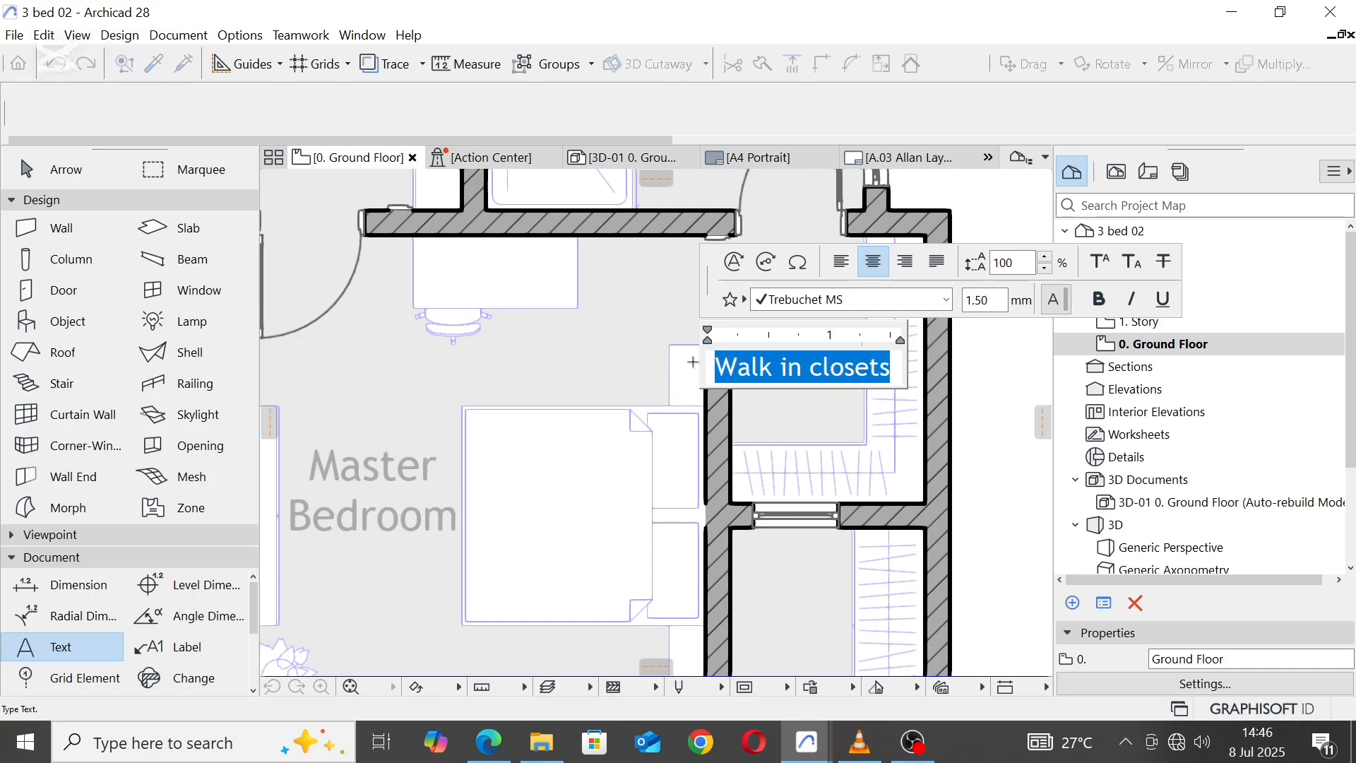
text(Robe)
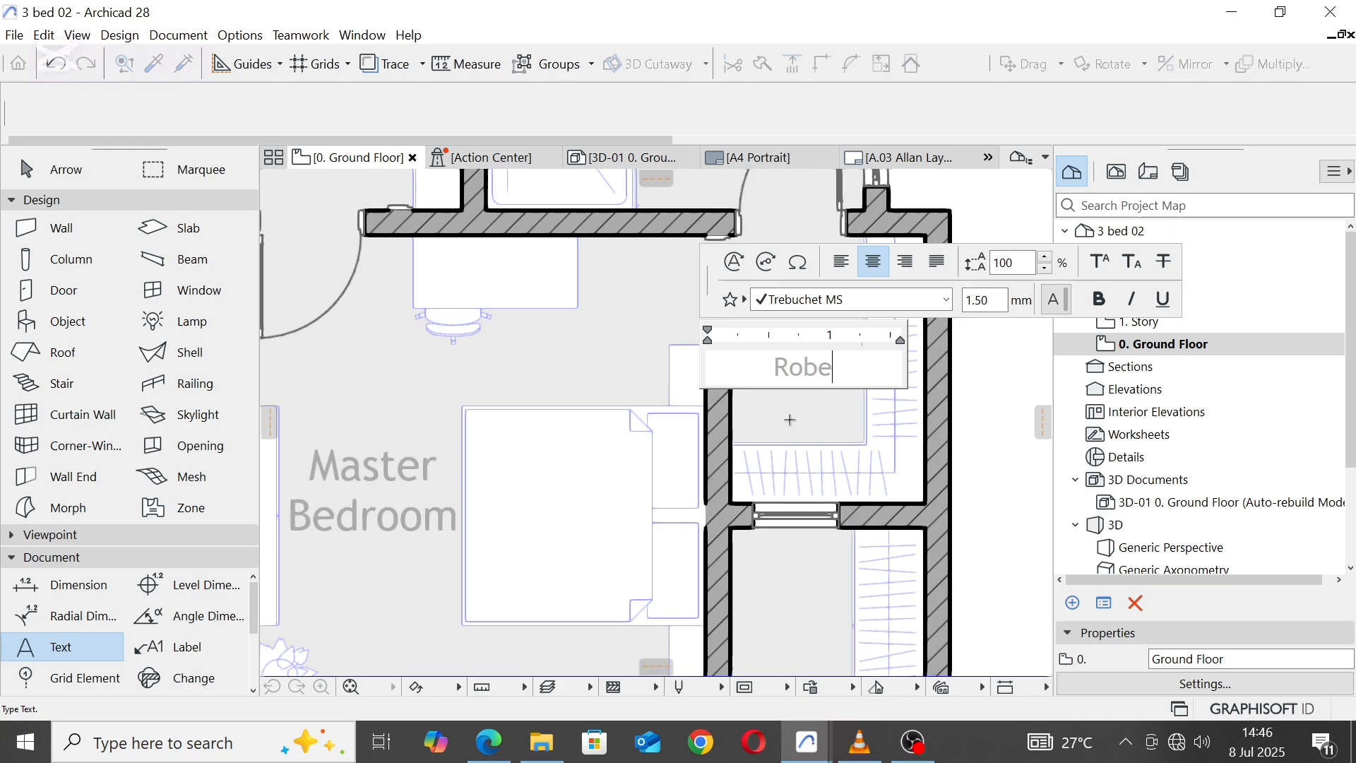
key(Escape)
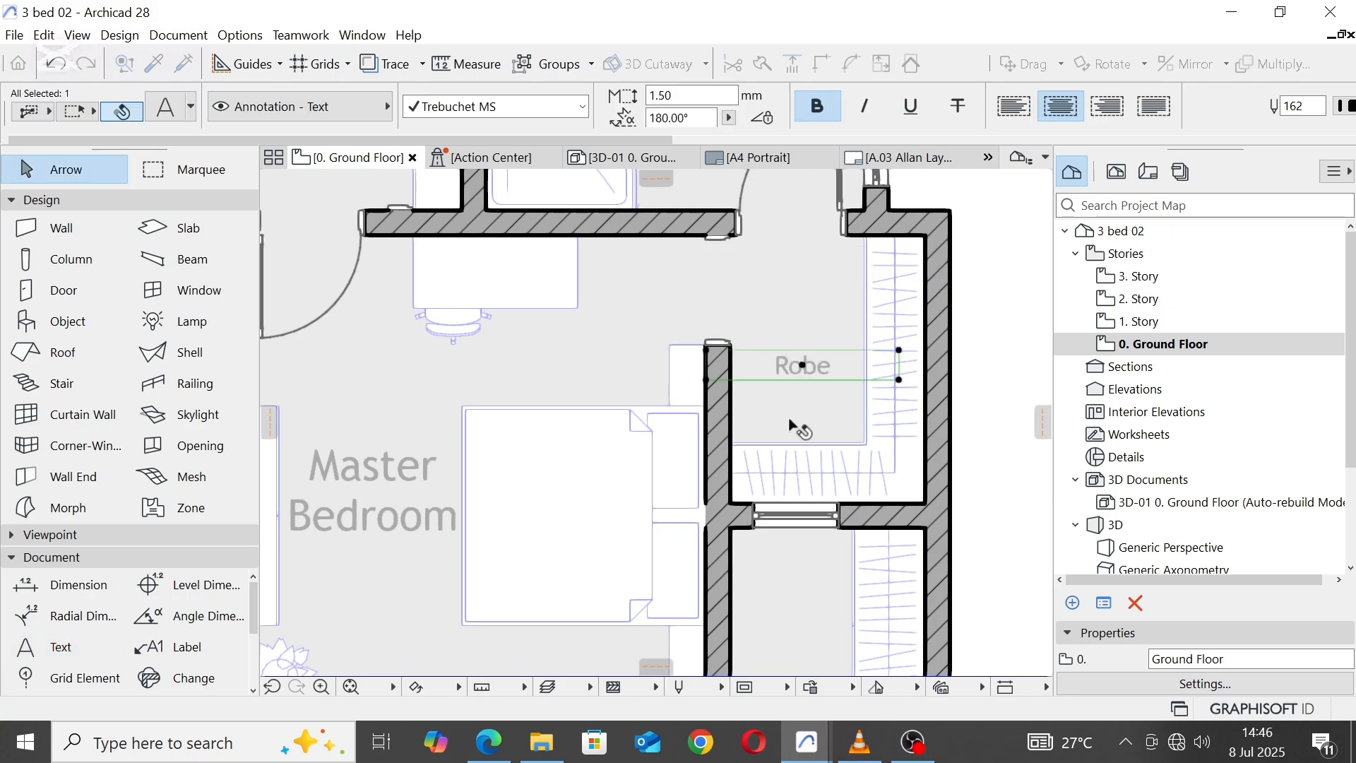
drag(799, 362, 798, 377)
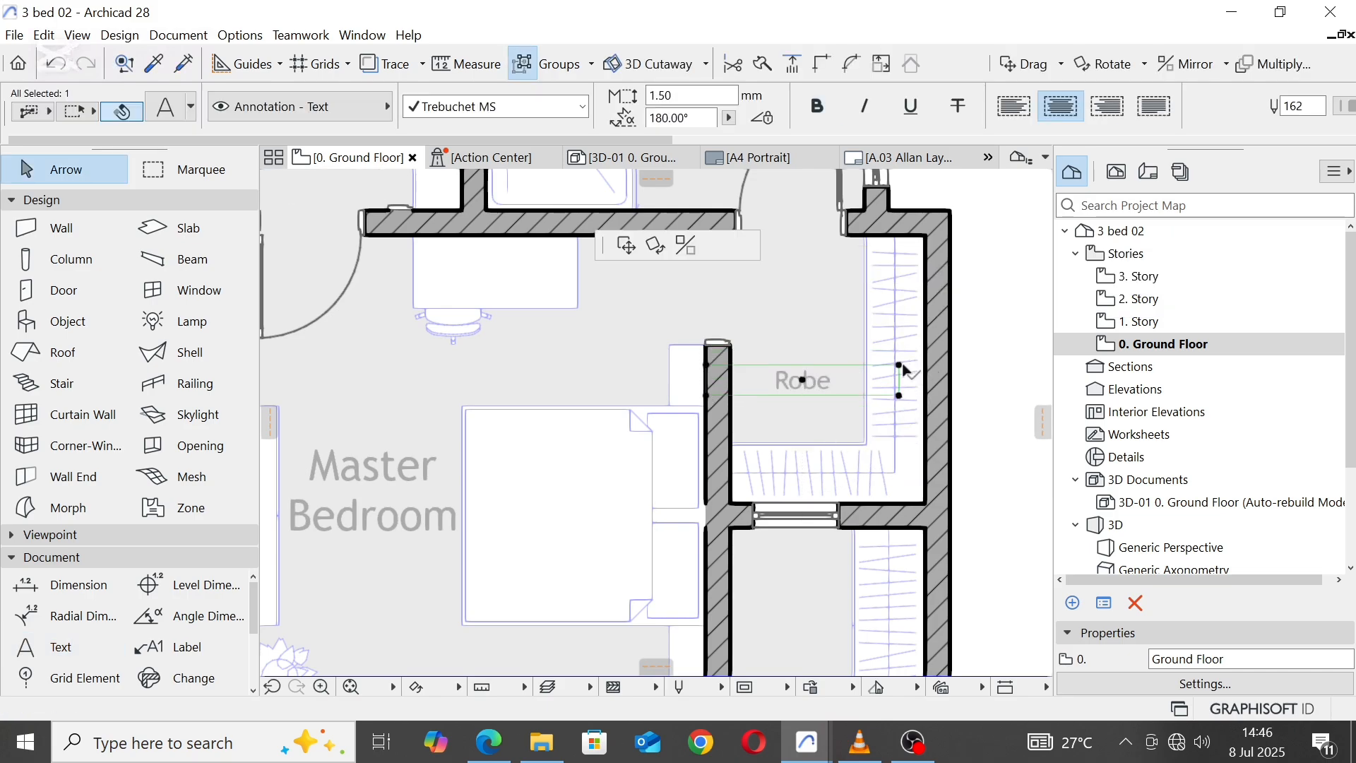
Step: Narrow the "Robe" text box from both sides to fit between the closet's west wall and the wardrobe
click(863, 371)
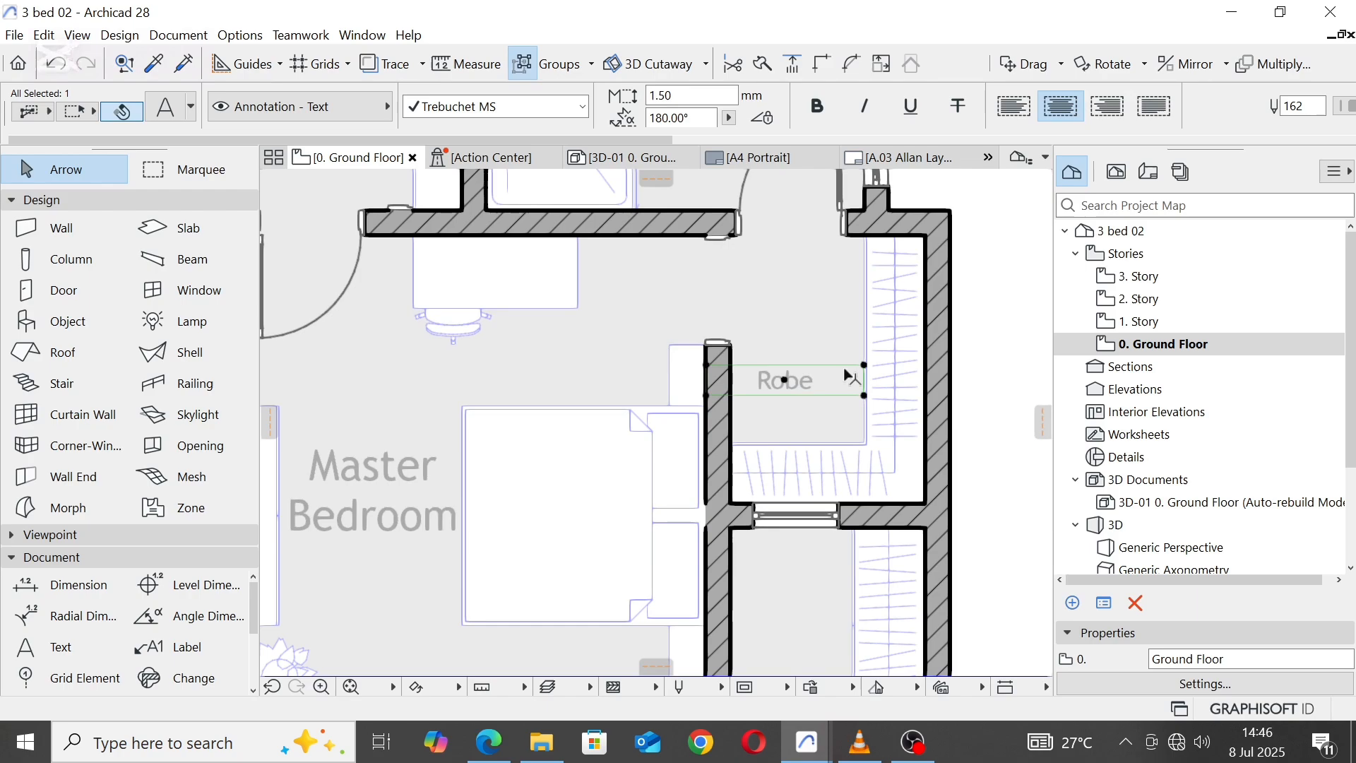
click(706, 364)
click(732, 363)
key(Escape)
scroll(854, 361, down, 1)
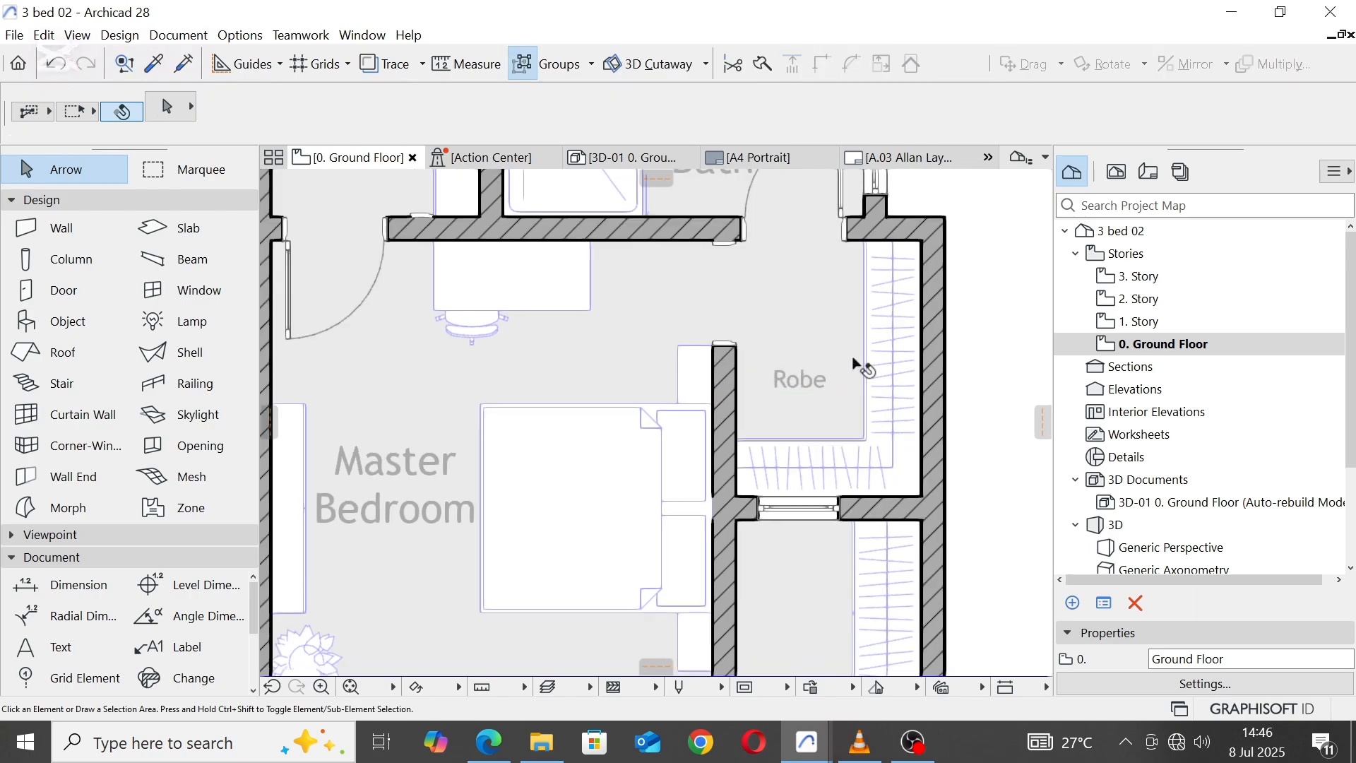
Step: Delete the remaining wardrobe south of the shortened closet
scroll(853, 364, down, 2)
click(866, 480)
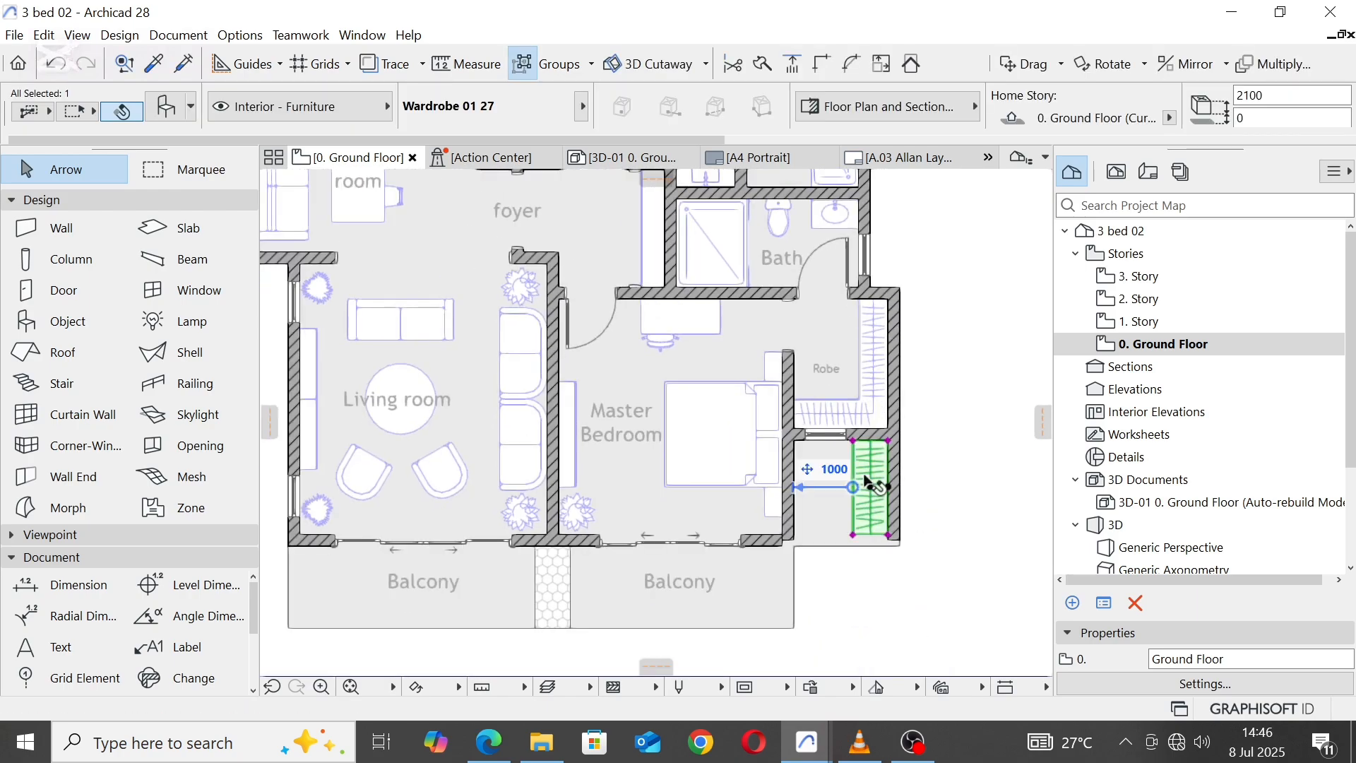
key(Delete)
Step: Shorten the closet's east wall so its south end meets the closet's south wall
click(894, 476)
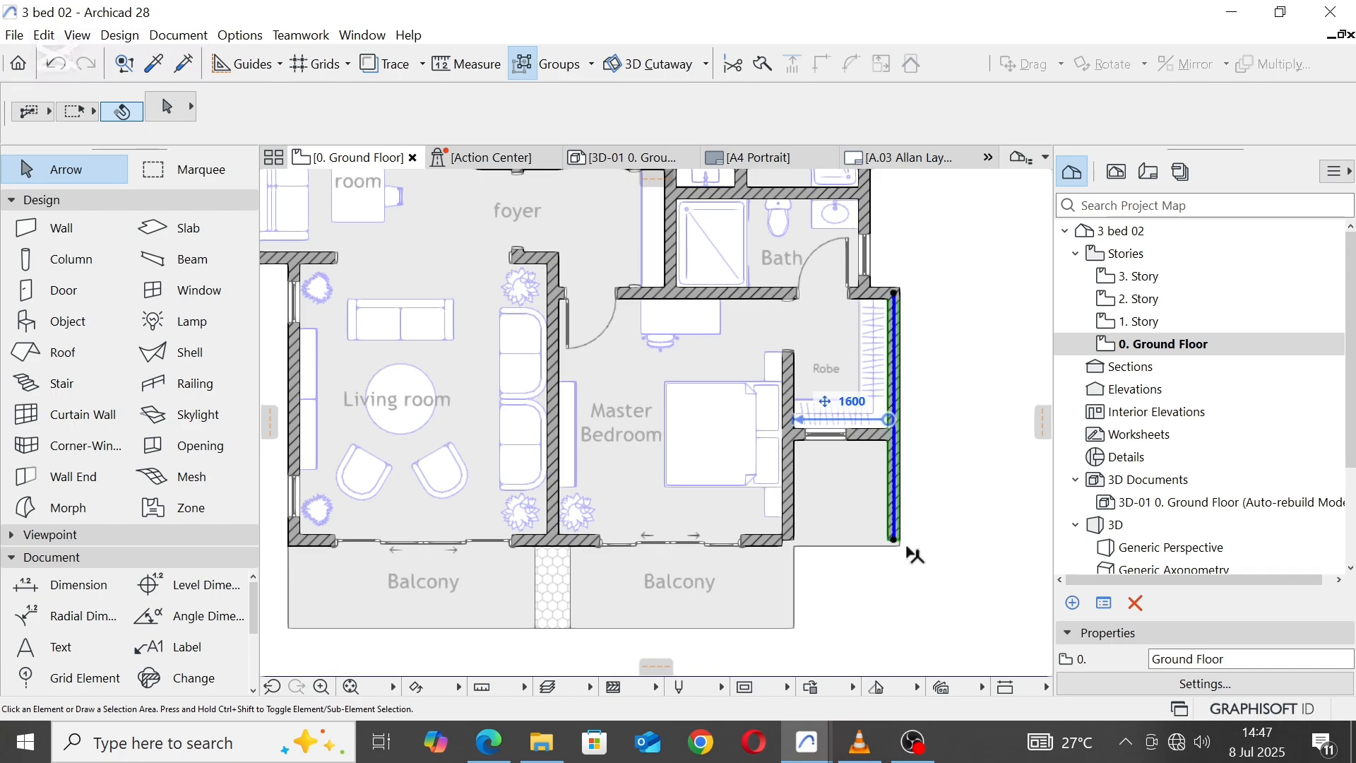
click(894, 541)
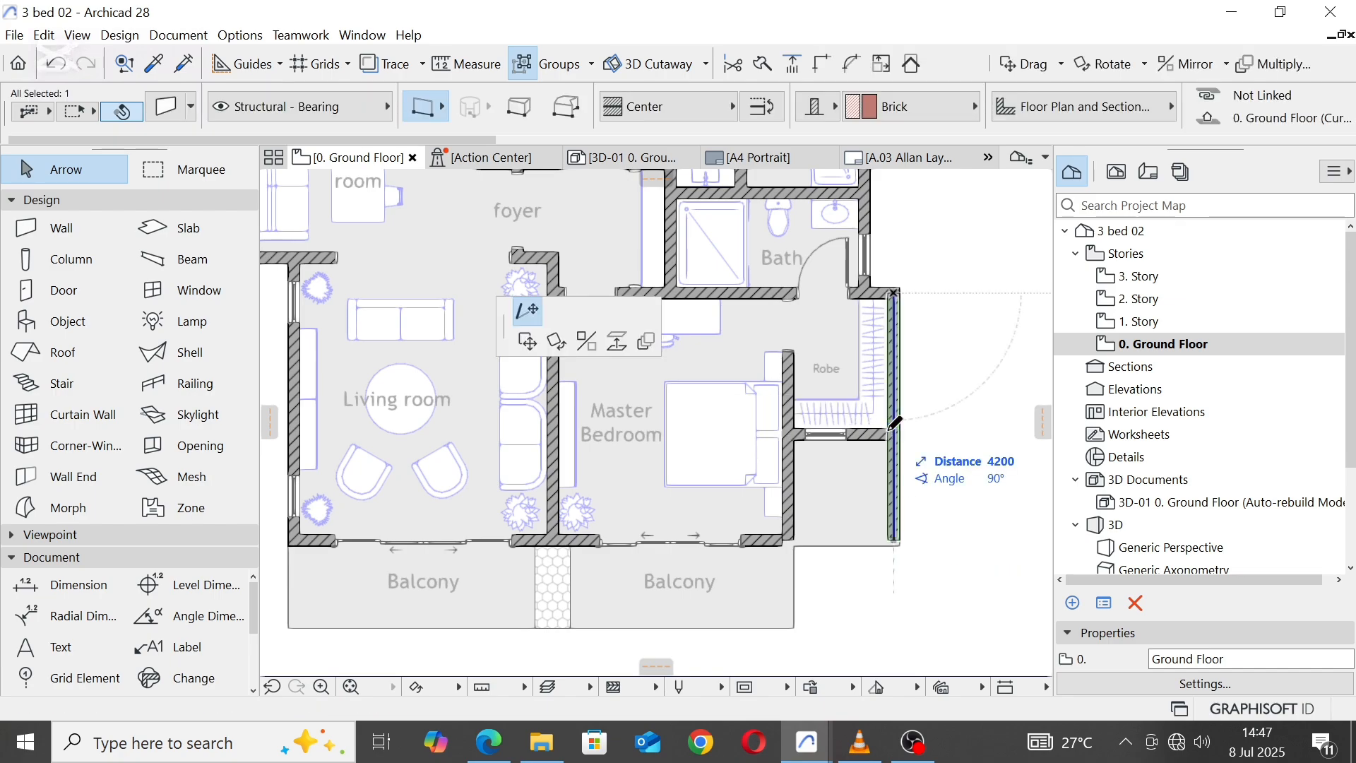
scroll(900, 424, up, 3)
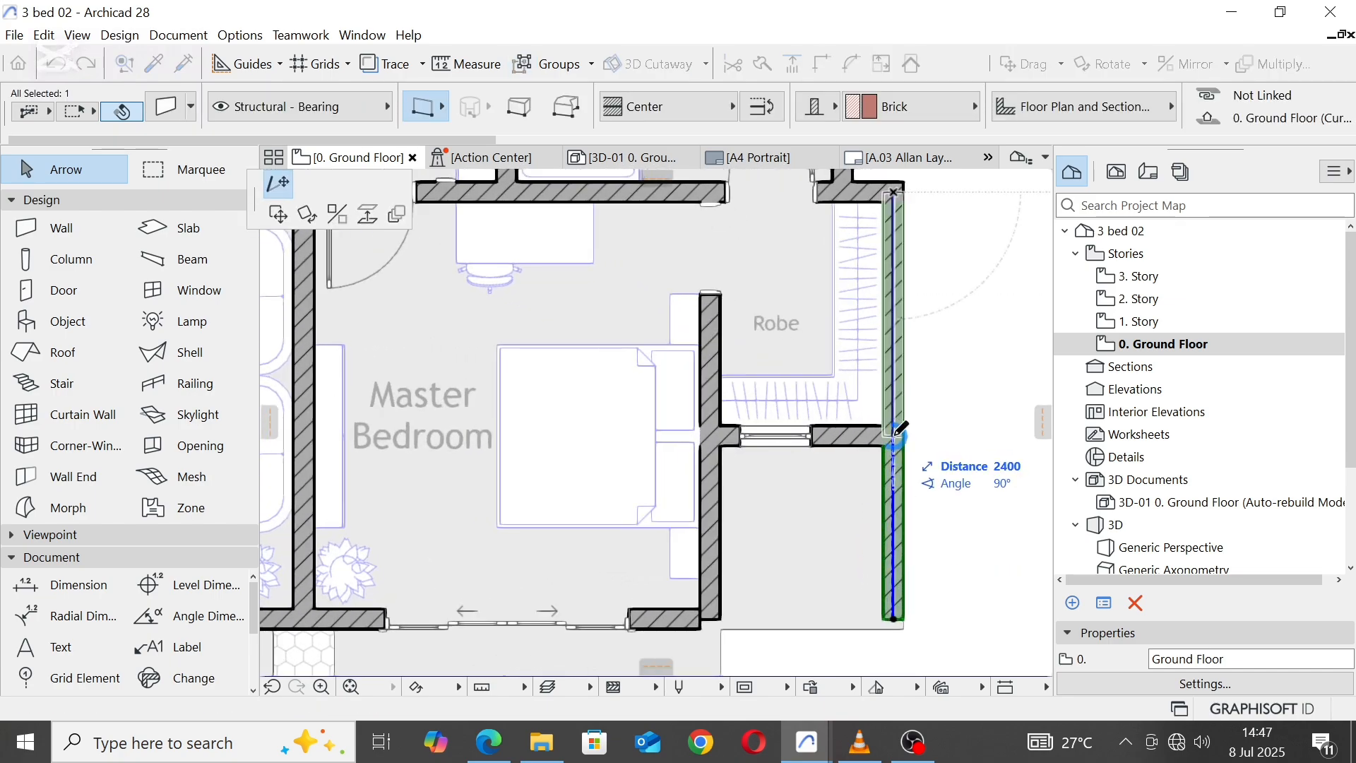
click(894, 435)
Step: Offset the floor fill's south edge below the closet up to the outer face of the closet's south wall
click(851, 629)
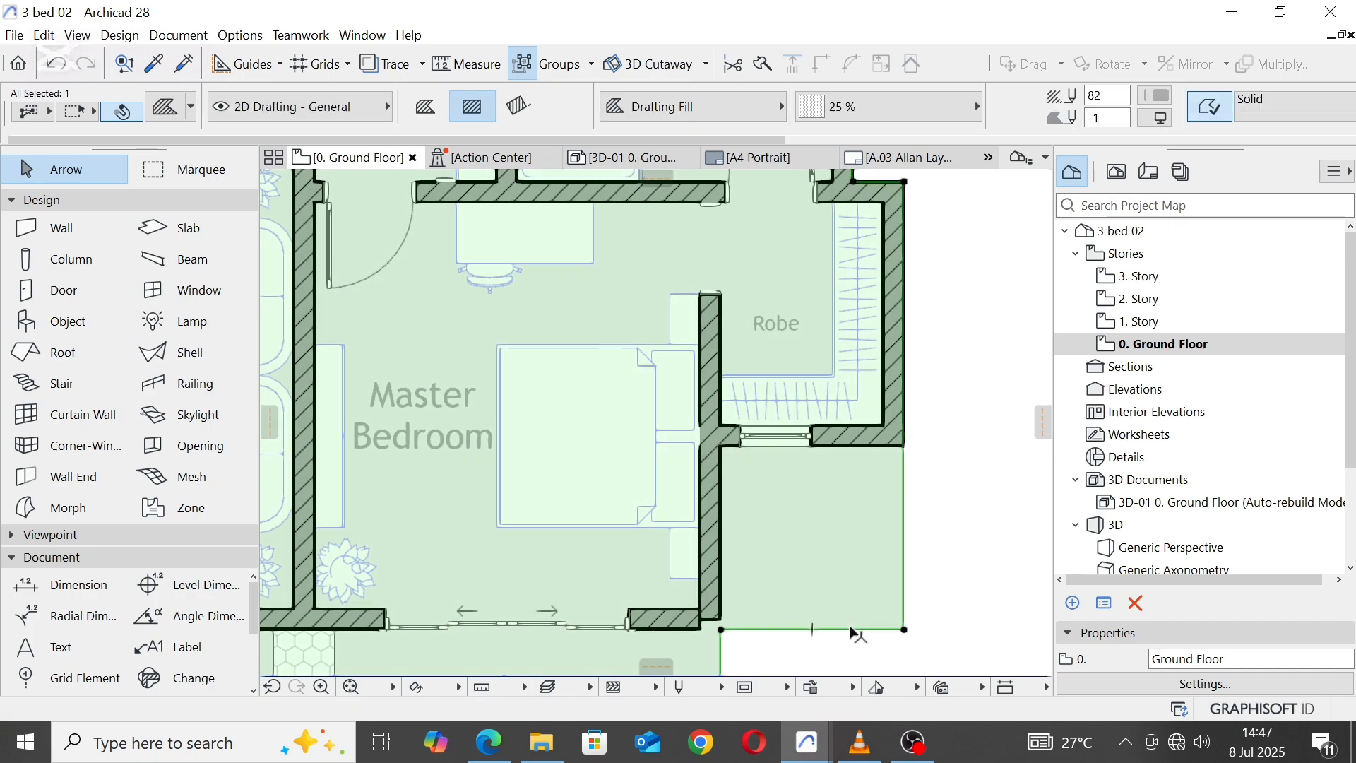
click(851, 629)
click(369, 188)
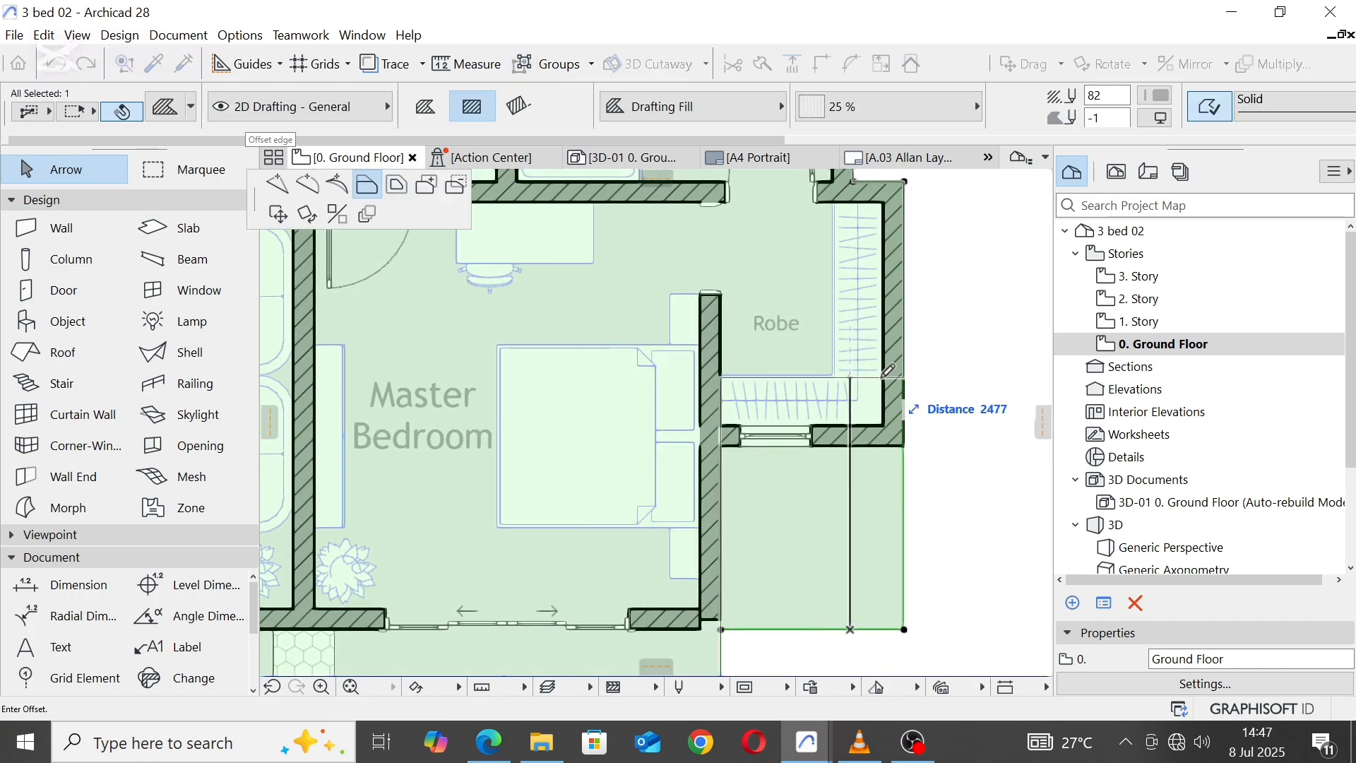
click(904, 446)
key(Escape)
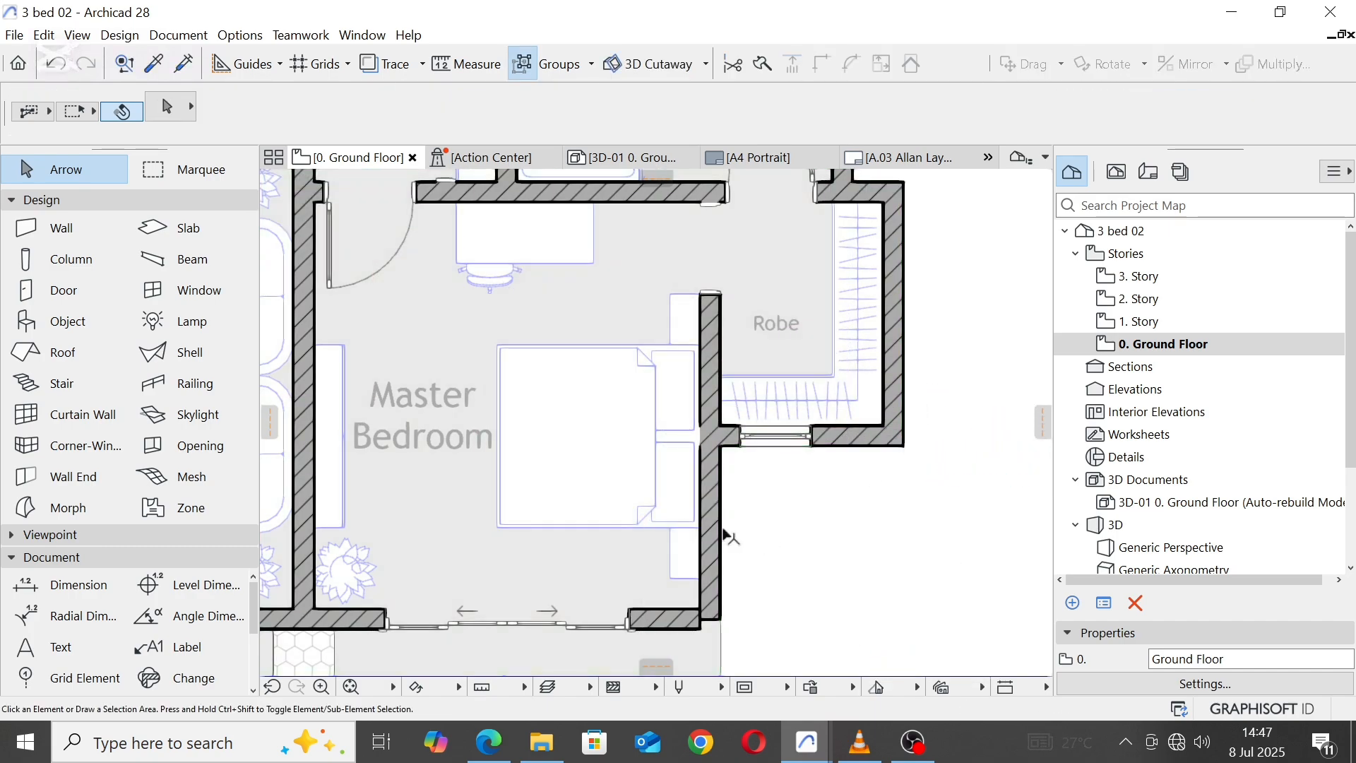
Step: Join the Master Bedroom's east and south walls into a clean corner with Intersect
click(710, 505)
shift+click(680, 627)
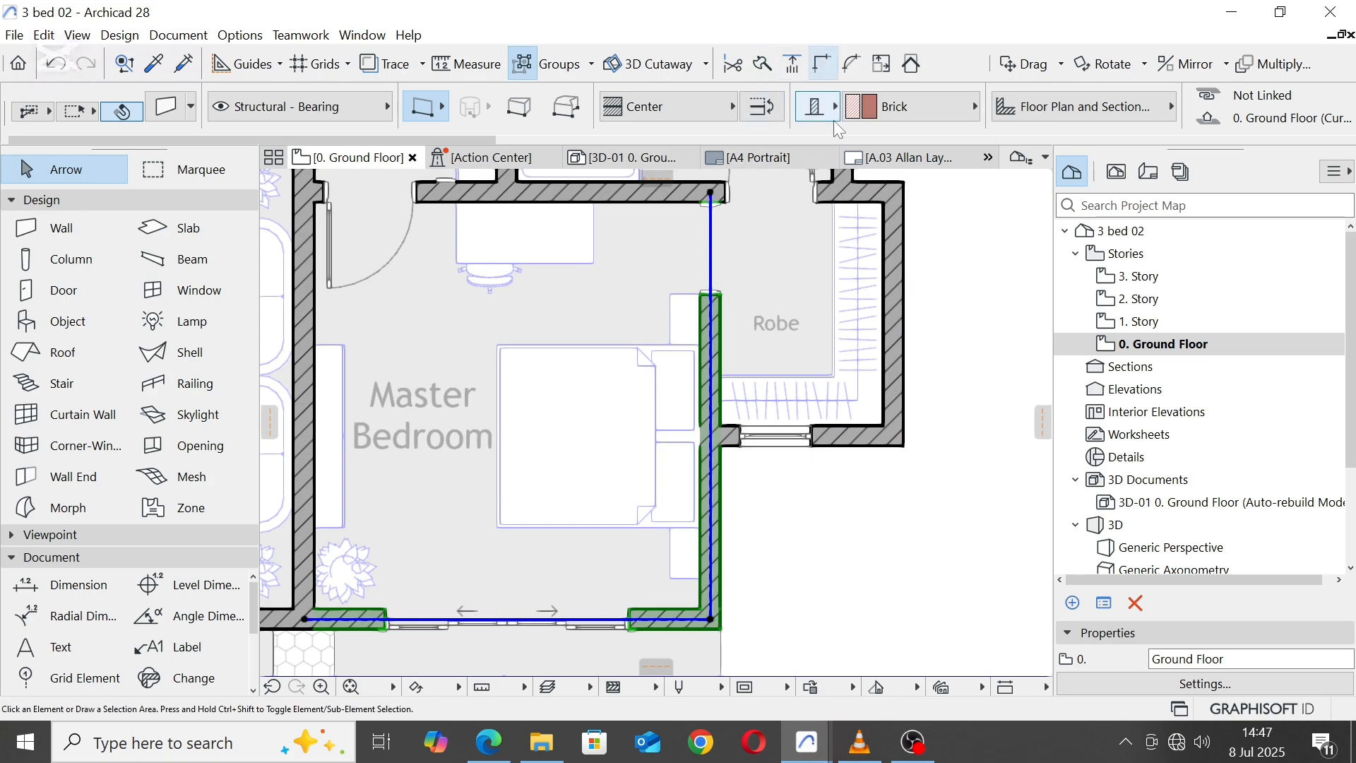
key(Escape)
Step: Delete the 700 mm wide window in the closet's south wall
scroll(855, 403, down, 3)
click(831, 422)
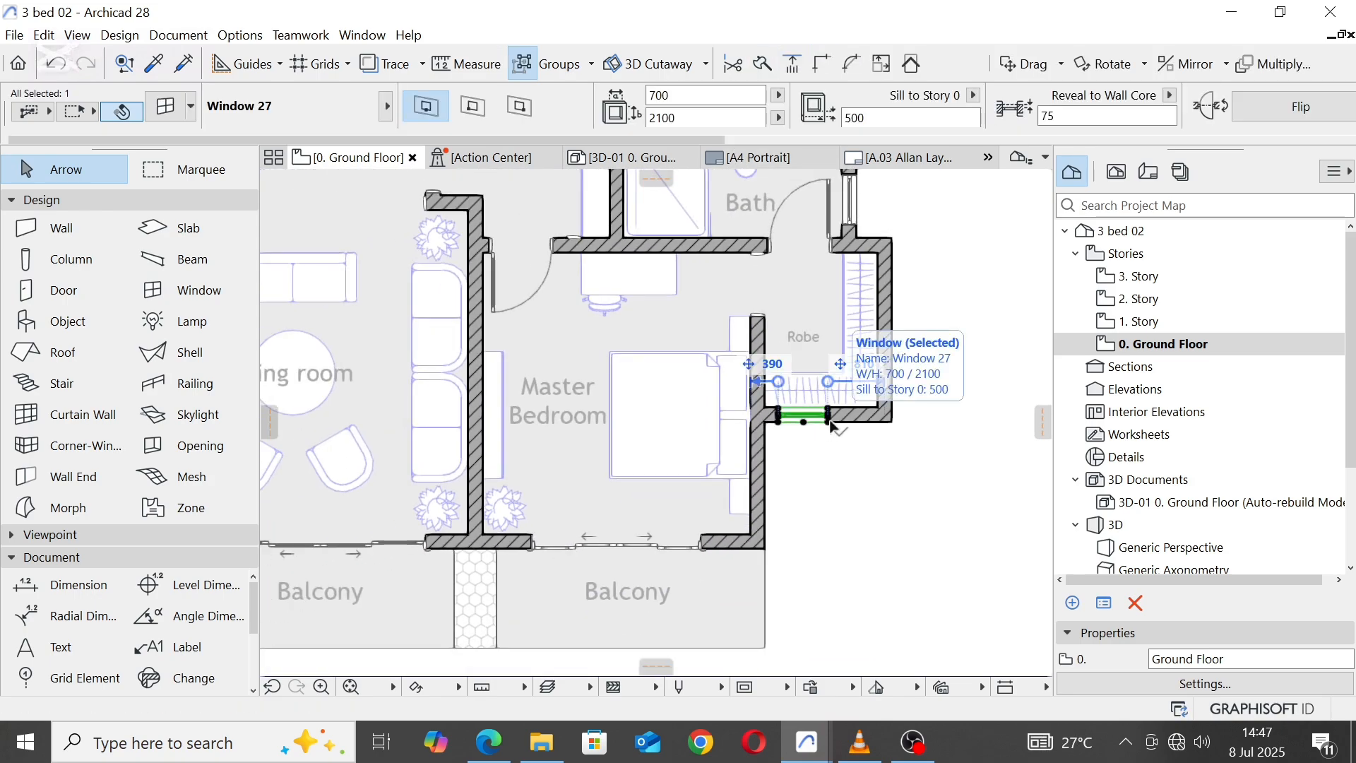
key(Escape)
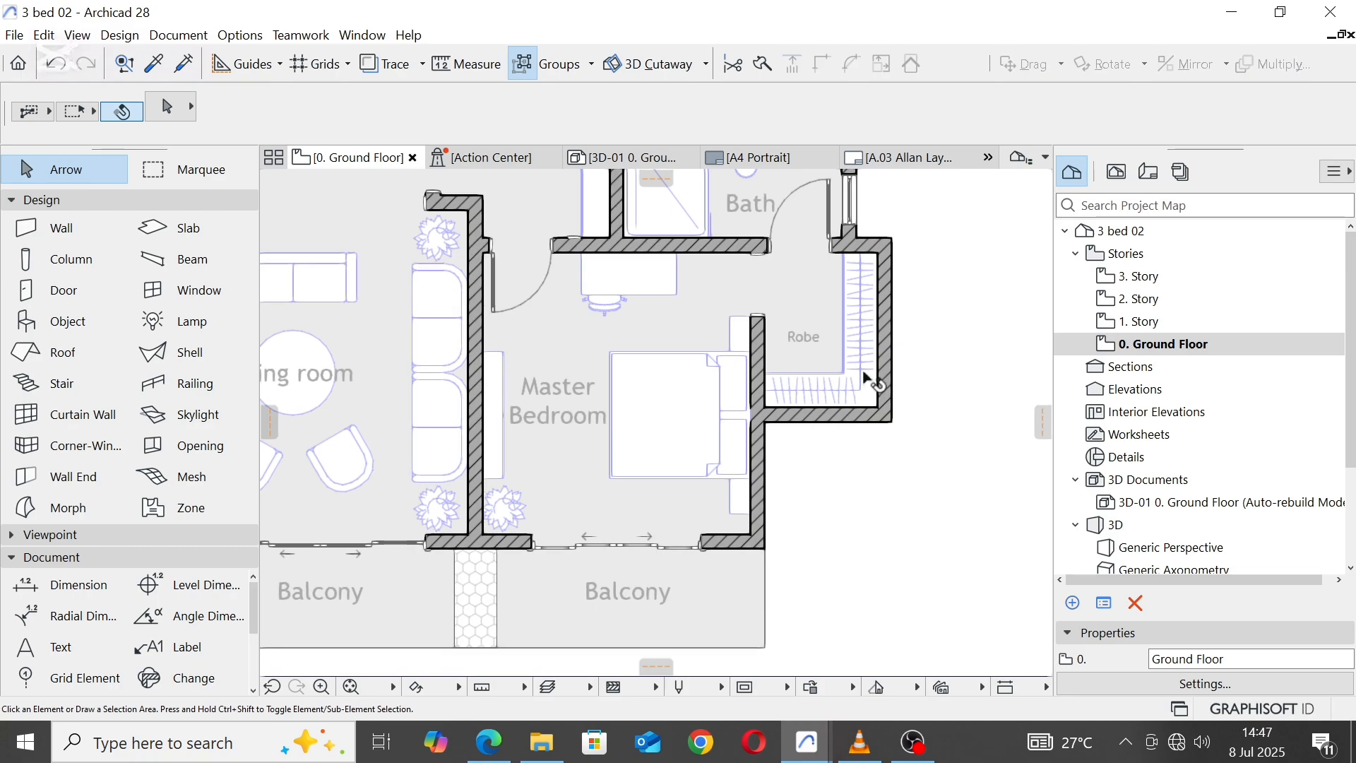
Step: Copy the 700 mm wide window beside the W/C shower north into the toilet room's east wall
scroll(883, 332, down, 2)
middle_drag(927, 254, 893, 494)
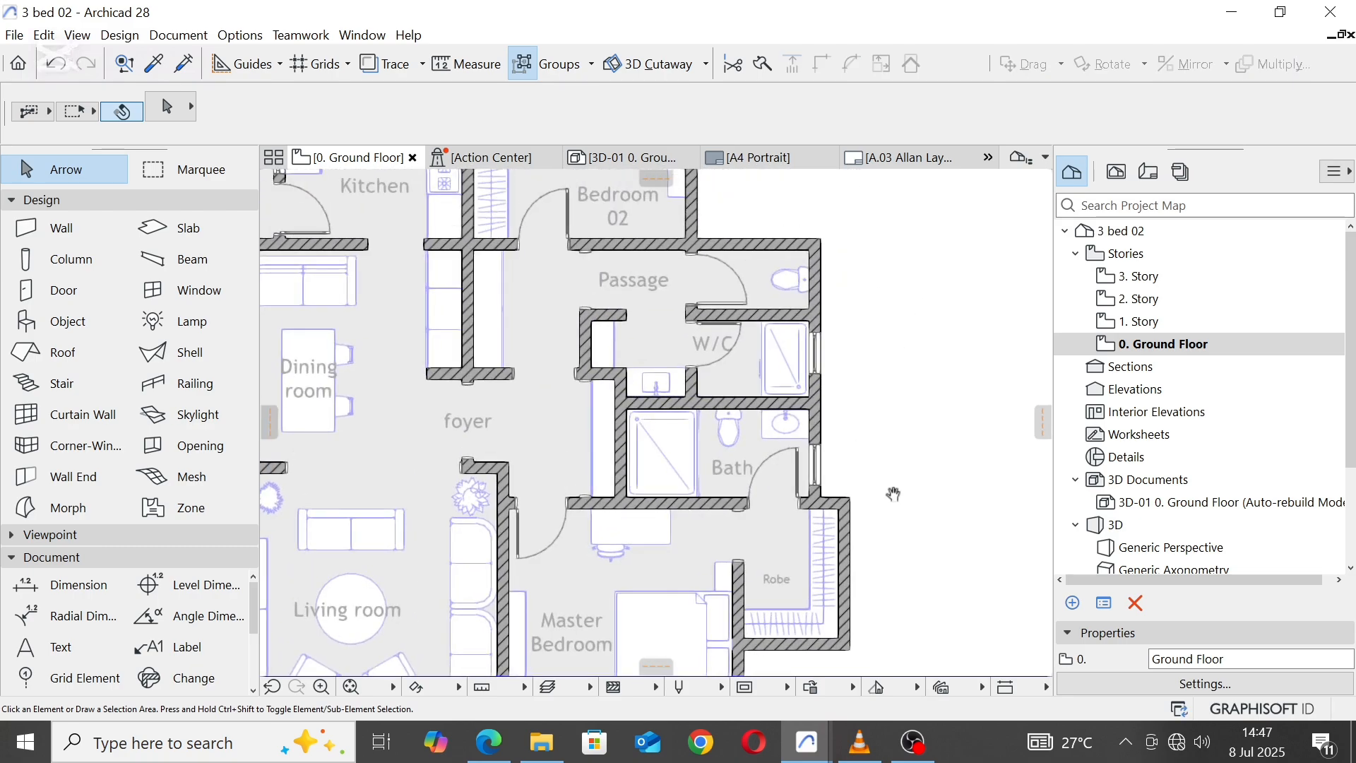
click(825, 332)
right_click(824, 334)
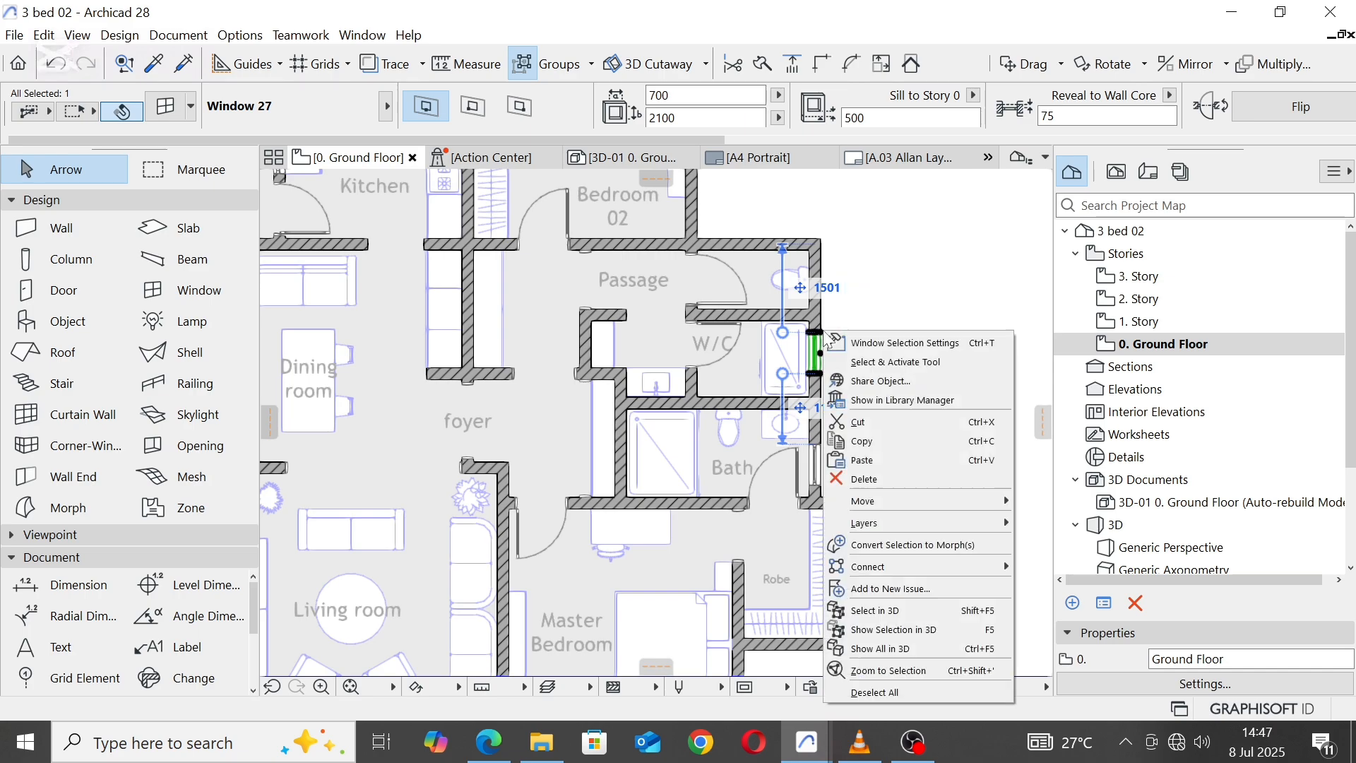
mouse_move(930, 498)
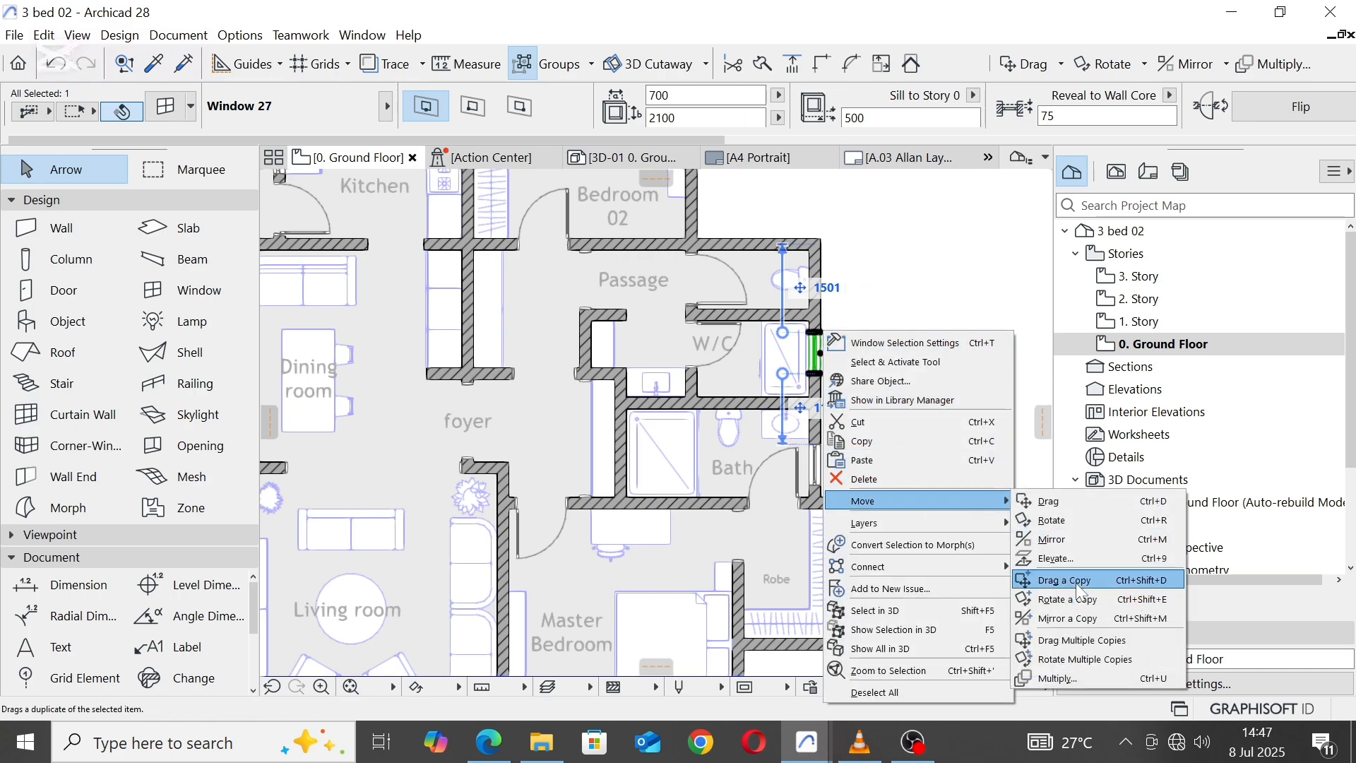
click(1072, 583)
click(821, 354)
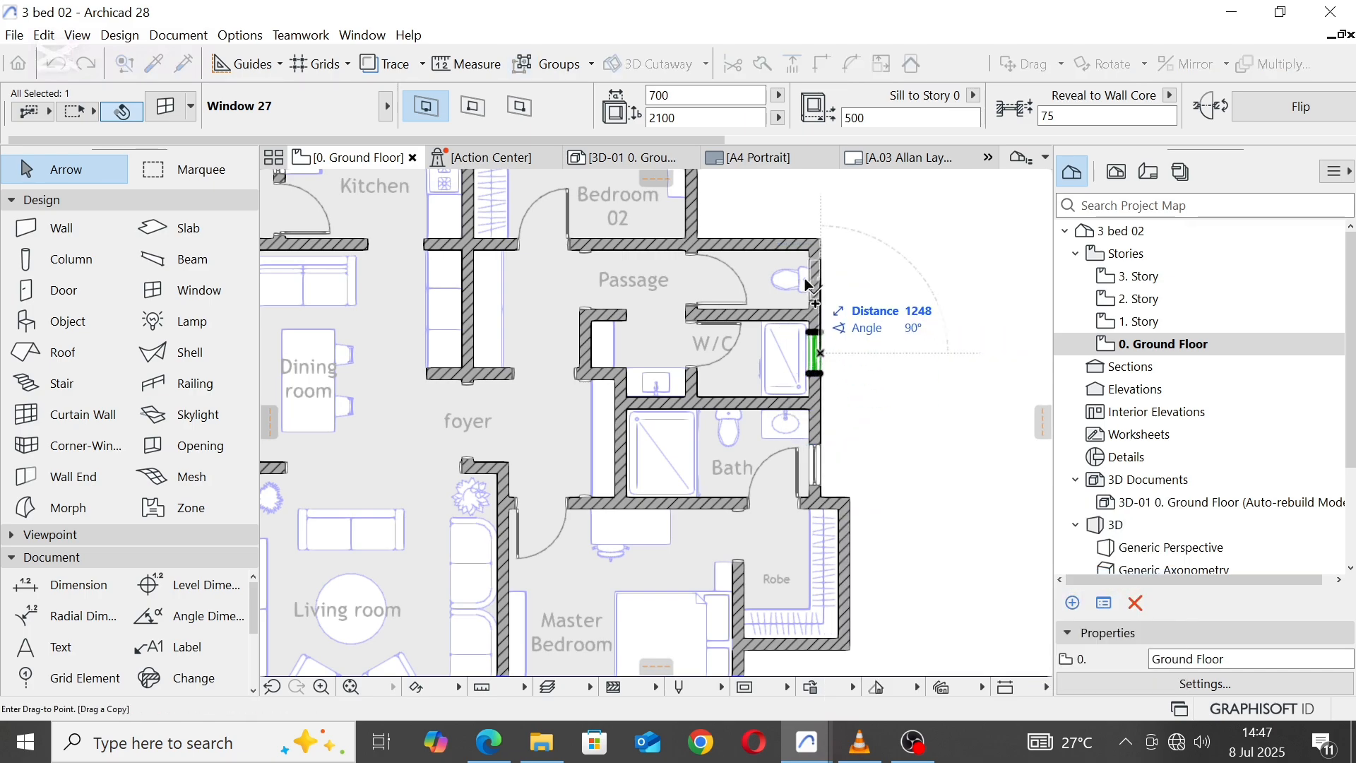
click(813, 304)
click(896, 282)
Step: Delete the 2400 mm wide sliding door from the Master Bedroom's south wall
scroll(895, 283, down, 3)
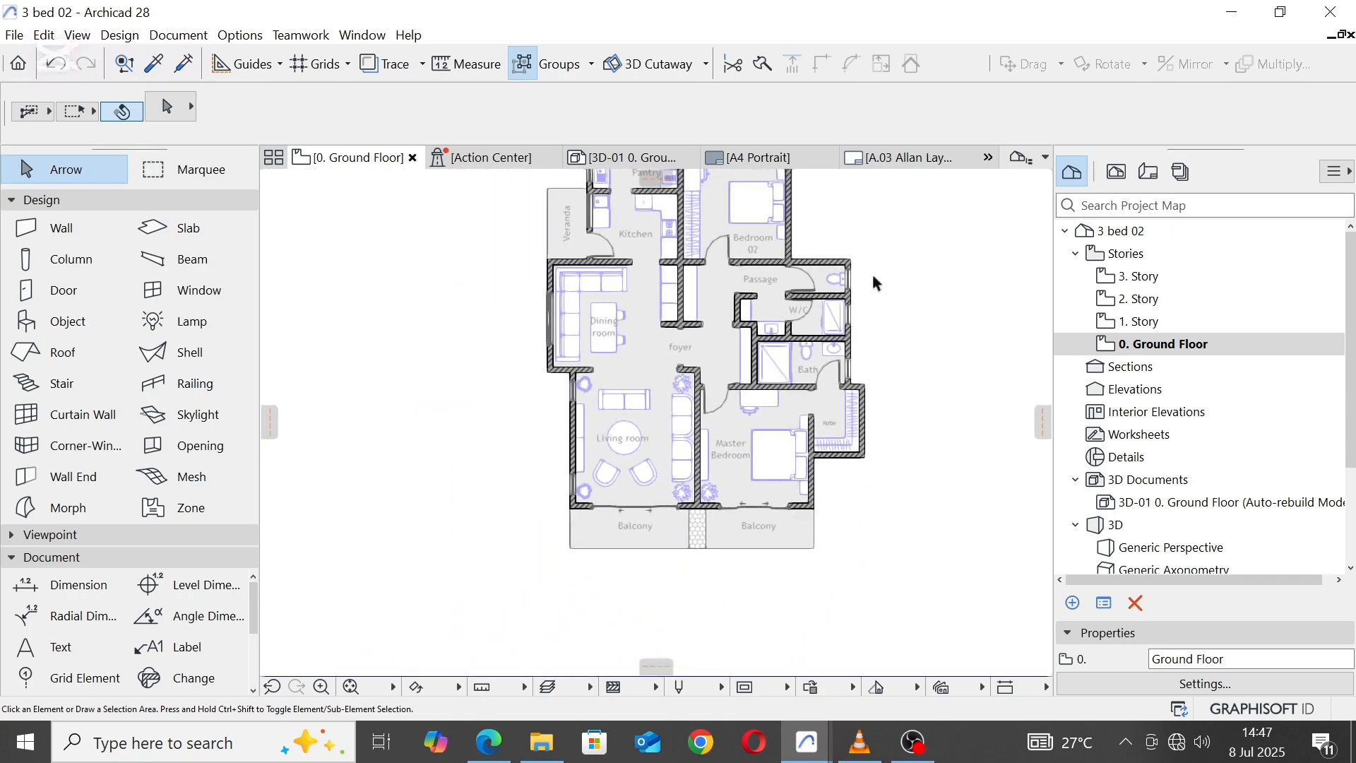
scroll(745, 463, up, 2)
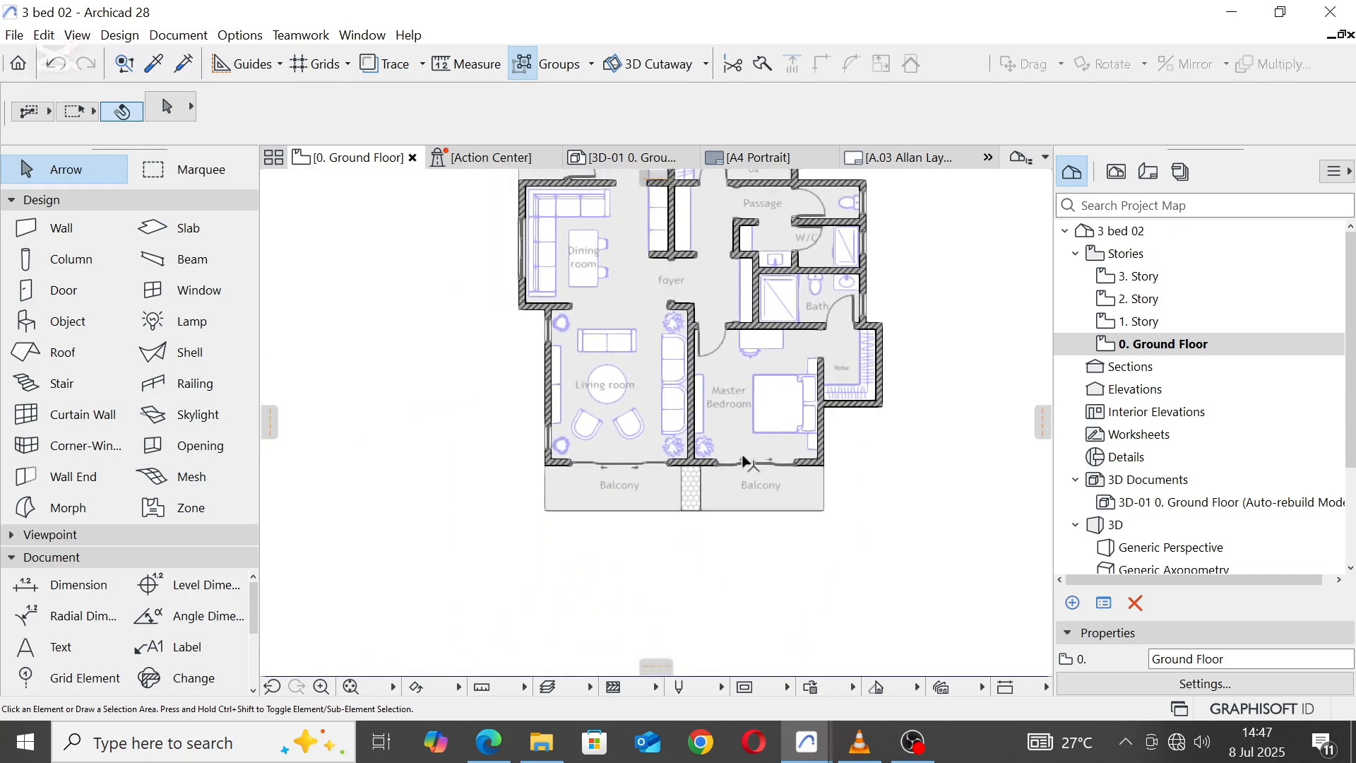
scroll(745, 463, up, 1)
click(712, 466)
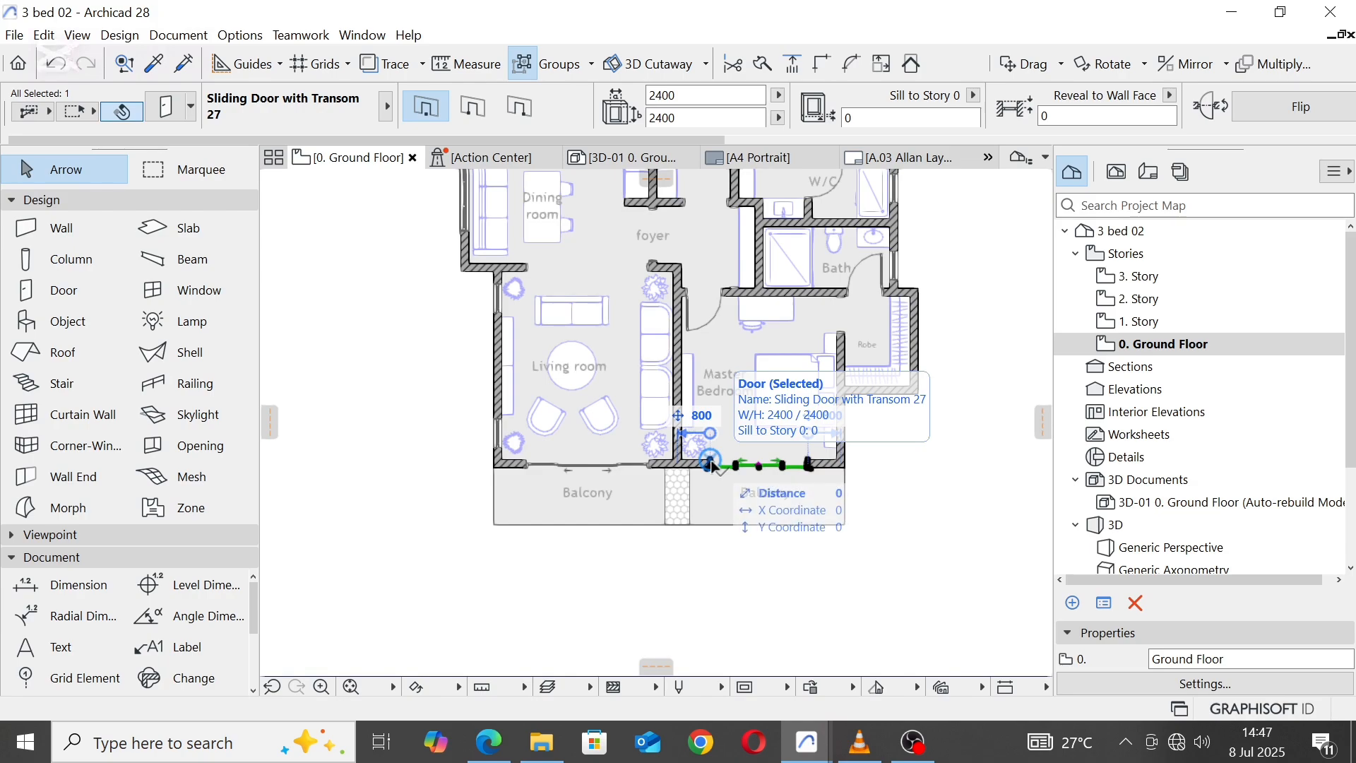
right_click(715, 466)
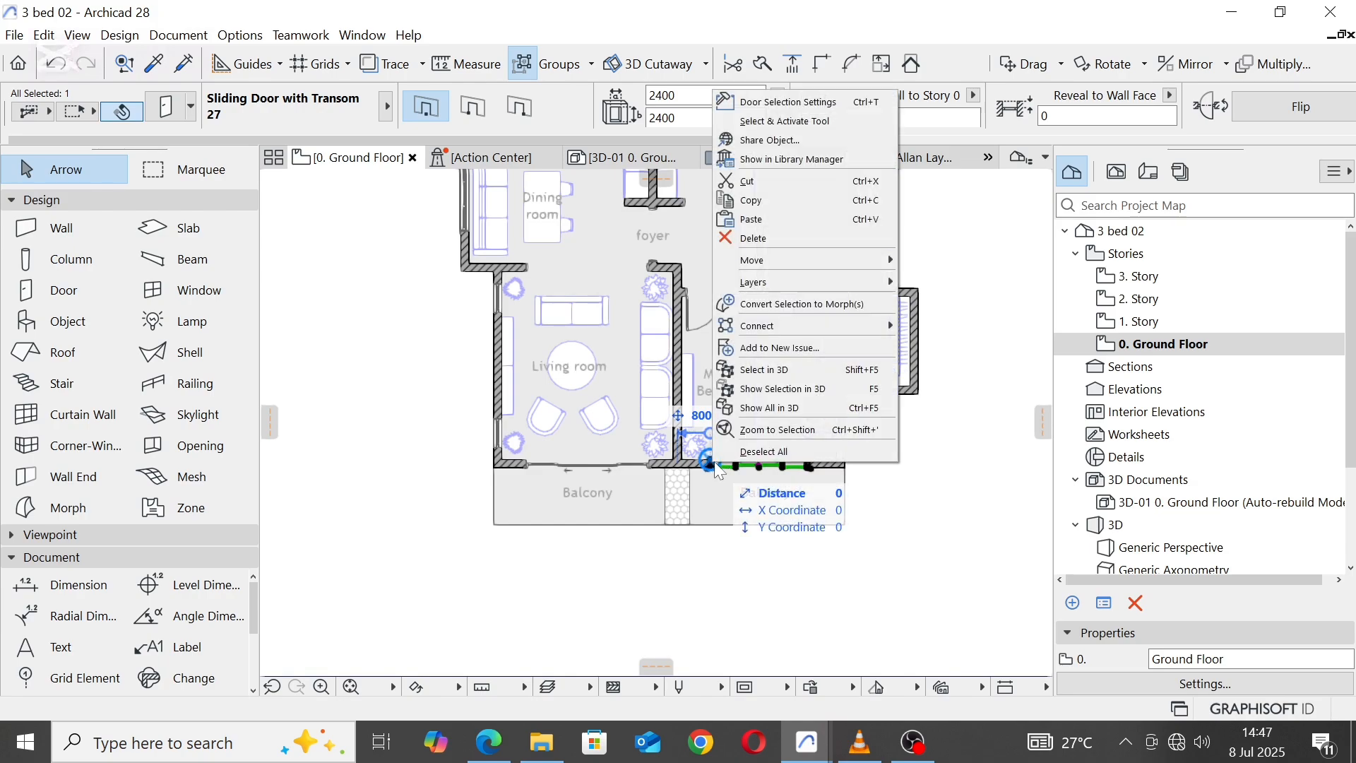
click(817, 239)
Step: Pick up the Dining room's 1800 x 1800 triple window settings and place that window in the Master Bedroom's south wall
scroll(578, 438, up, 3)
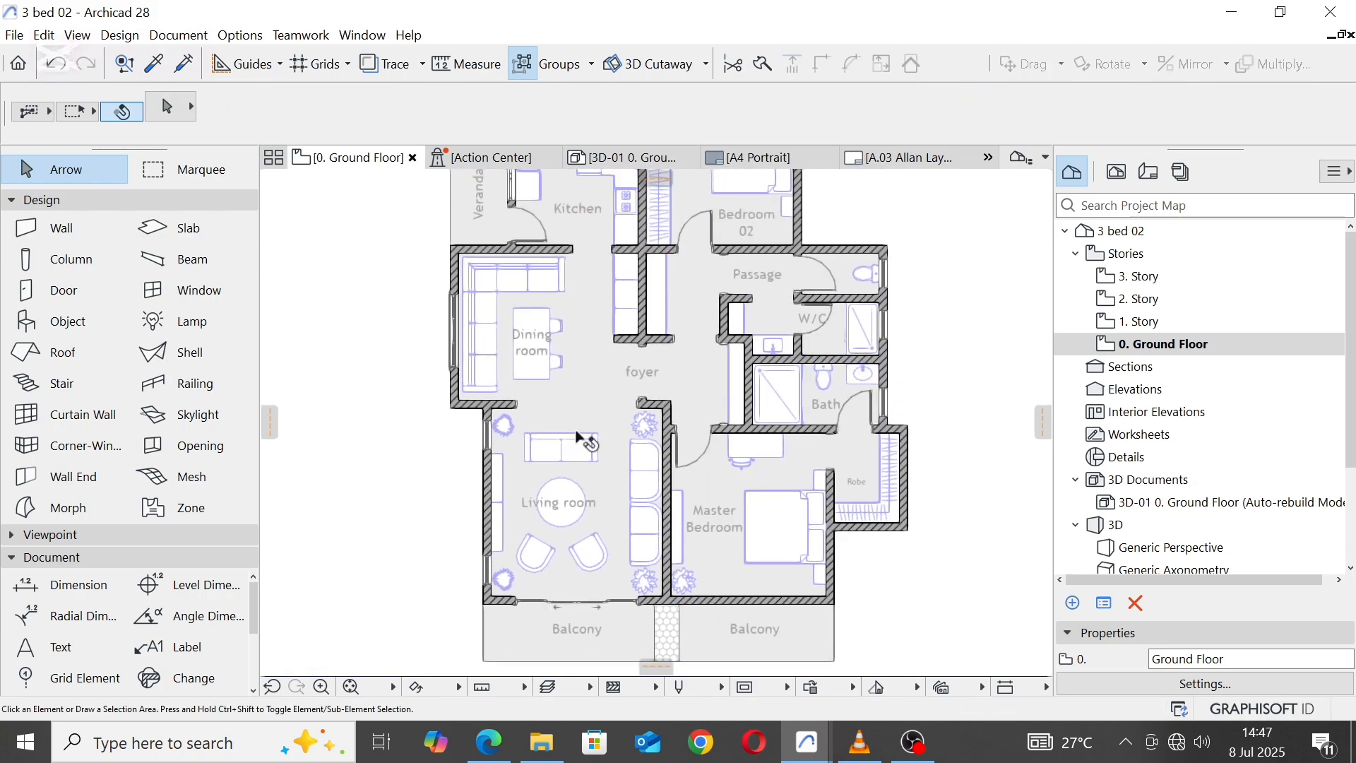
click(156, 65)
click(460, 286)
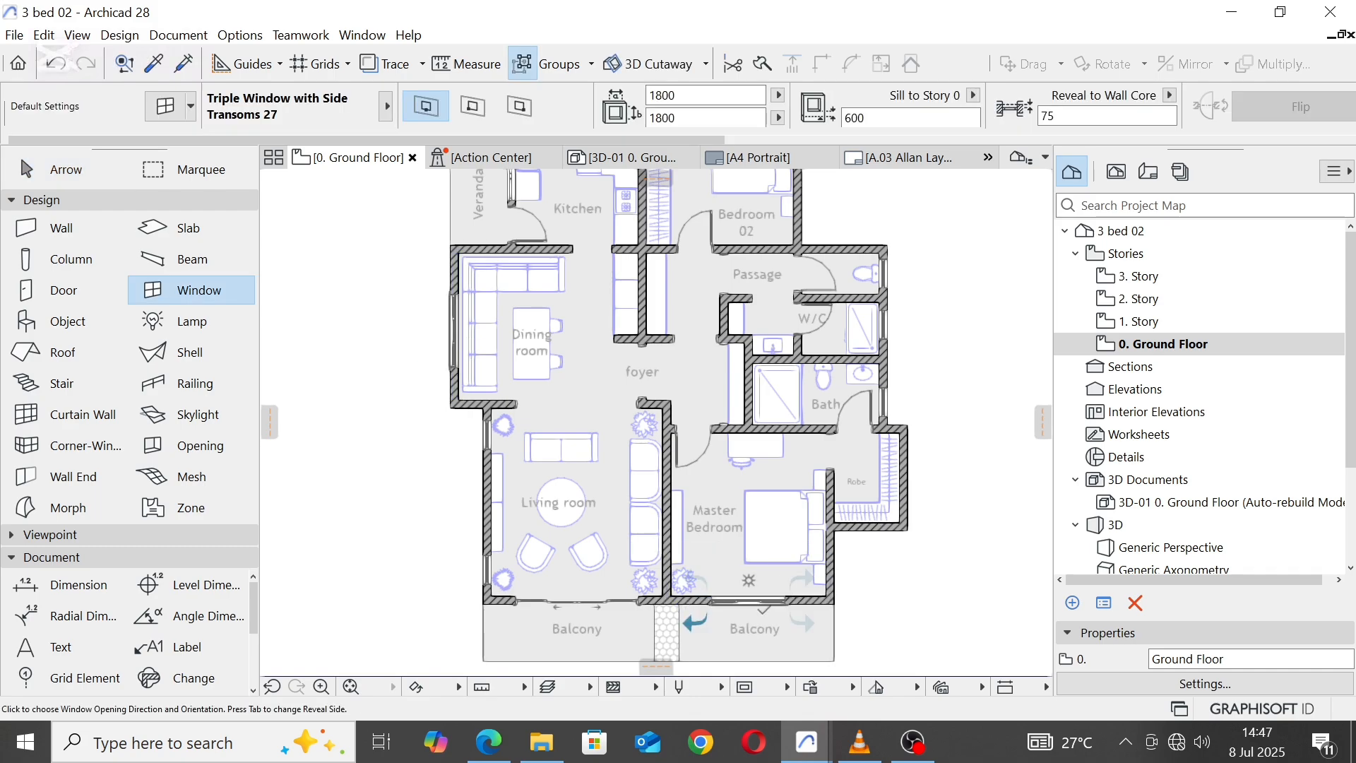
scroll(778, 422, down, 3)
middle_drag(782, 473, 791, 488)
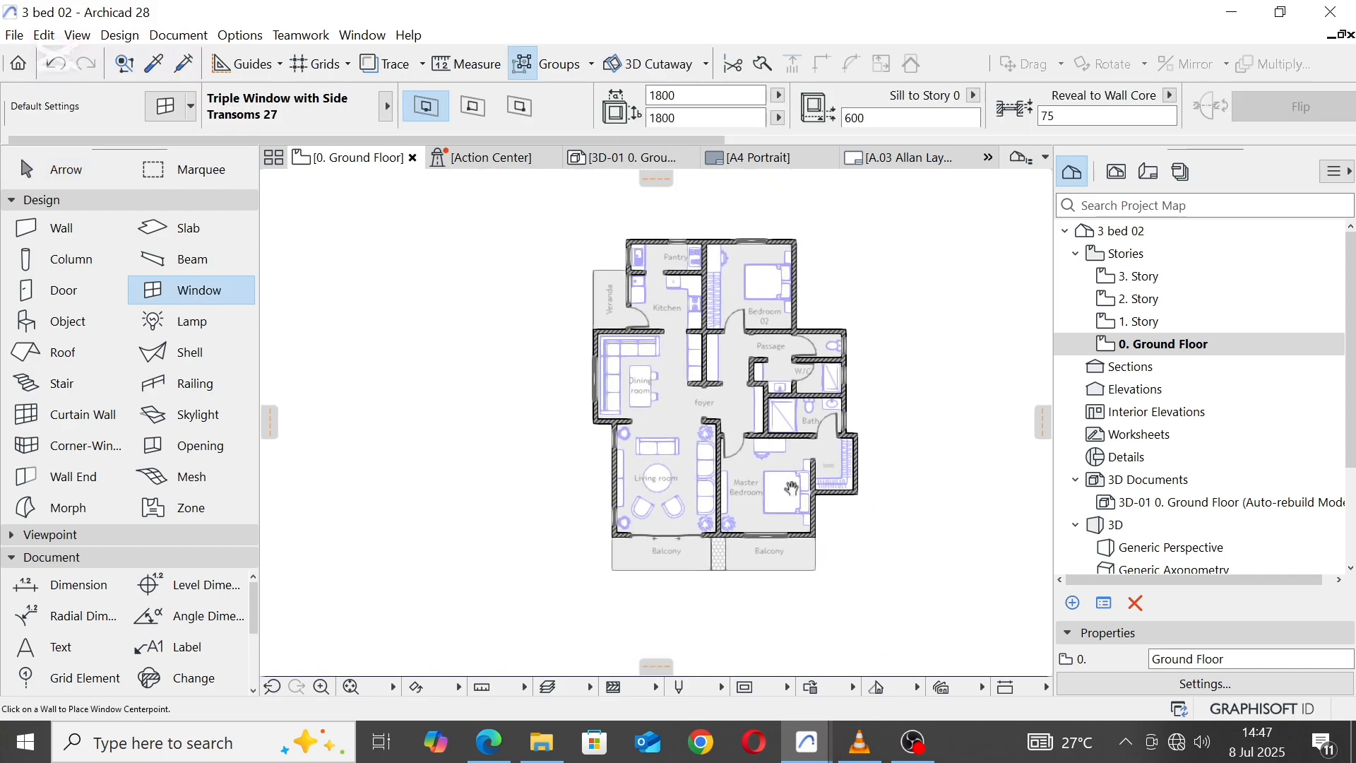
key(Escape)
Step: Insert a node in the floor fill's south balcony edge at the east side of the hatched strip
scroll(784, 581, up, 2)
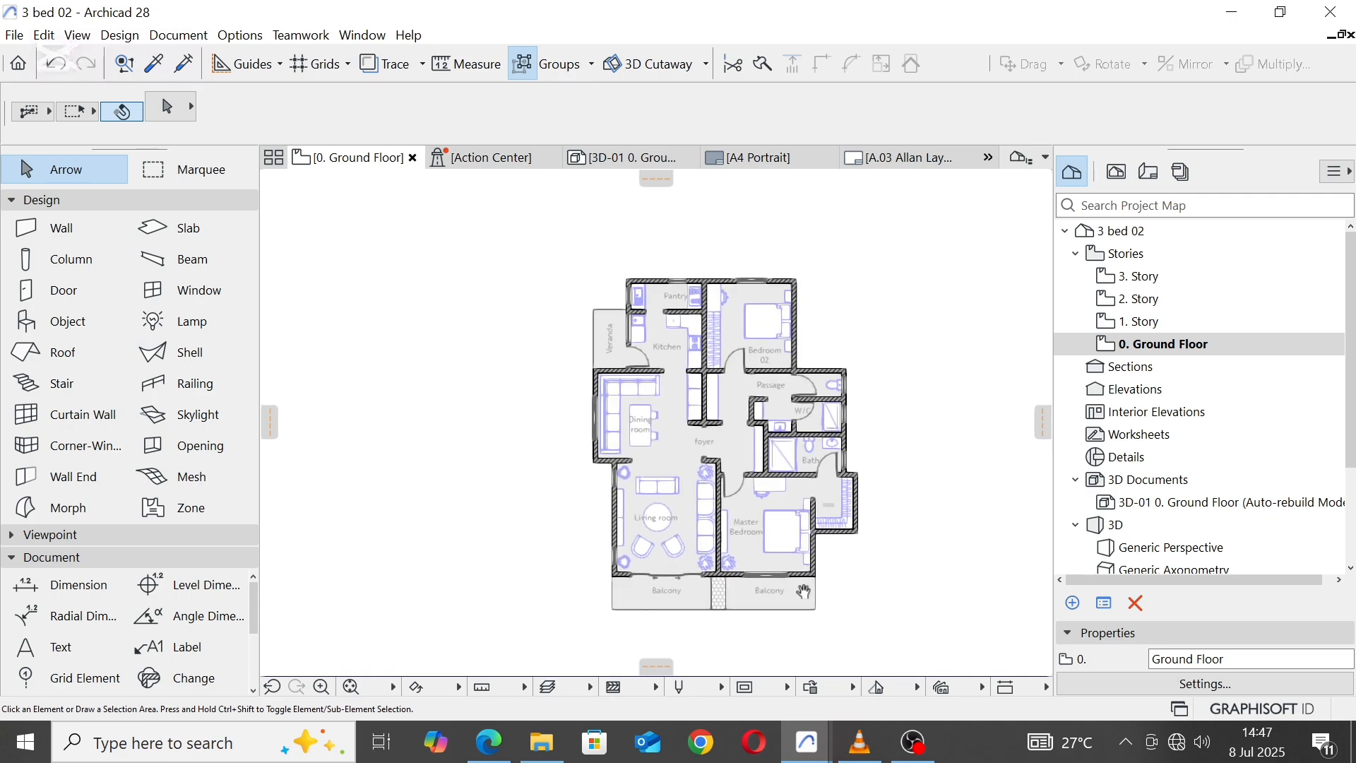
scroll(784, 590, up, 3)
click(773, 645)
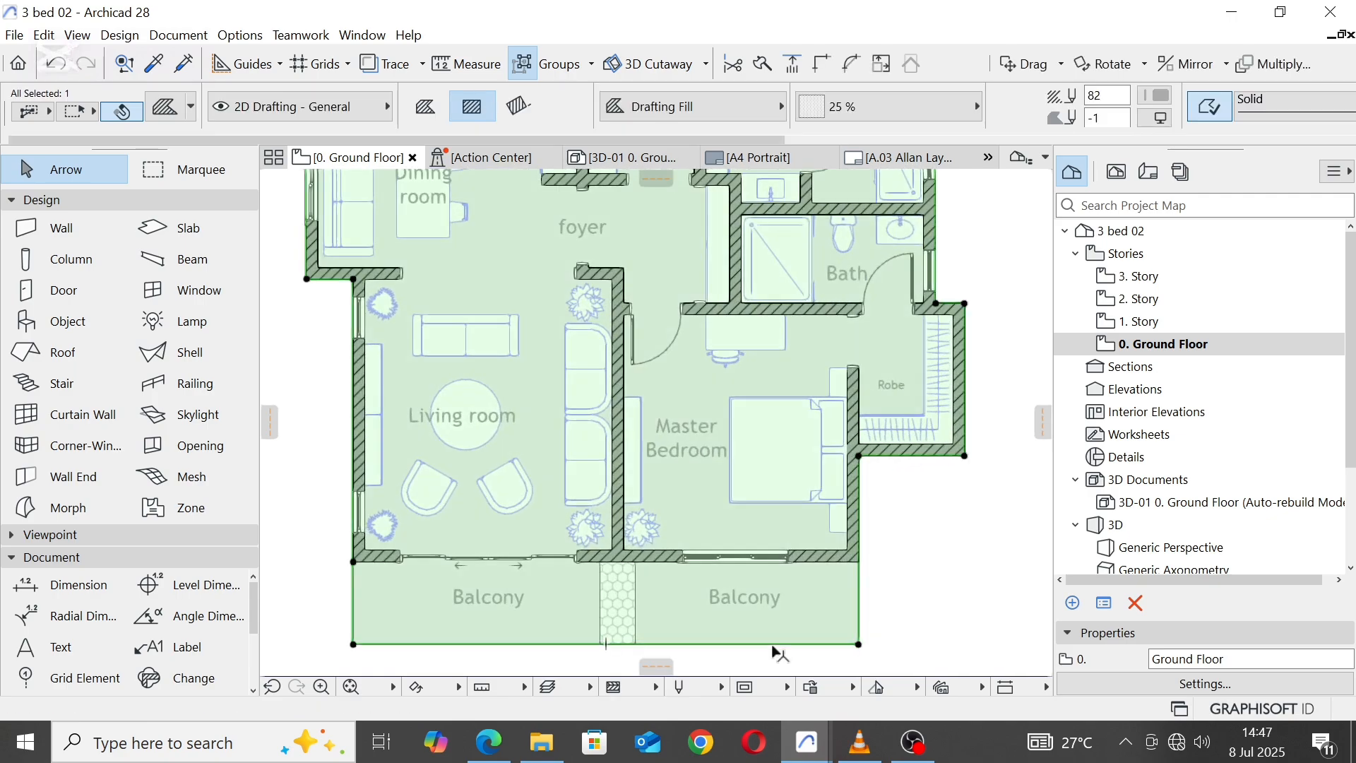
click(773, 645)
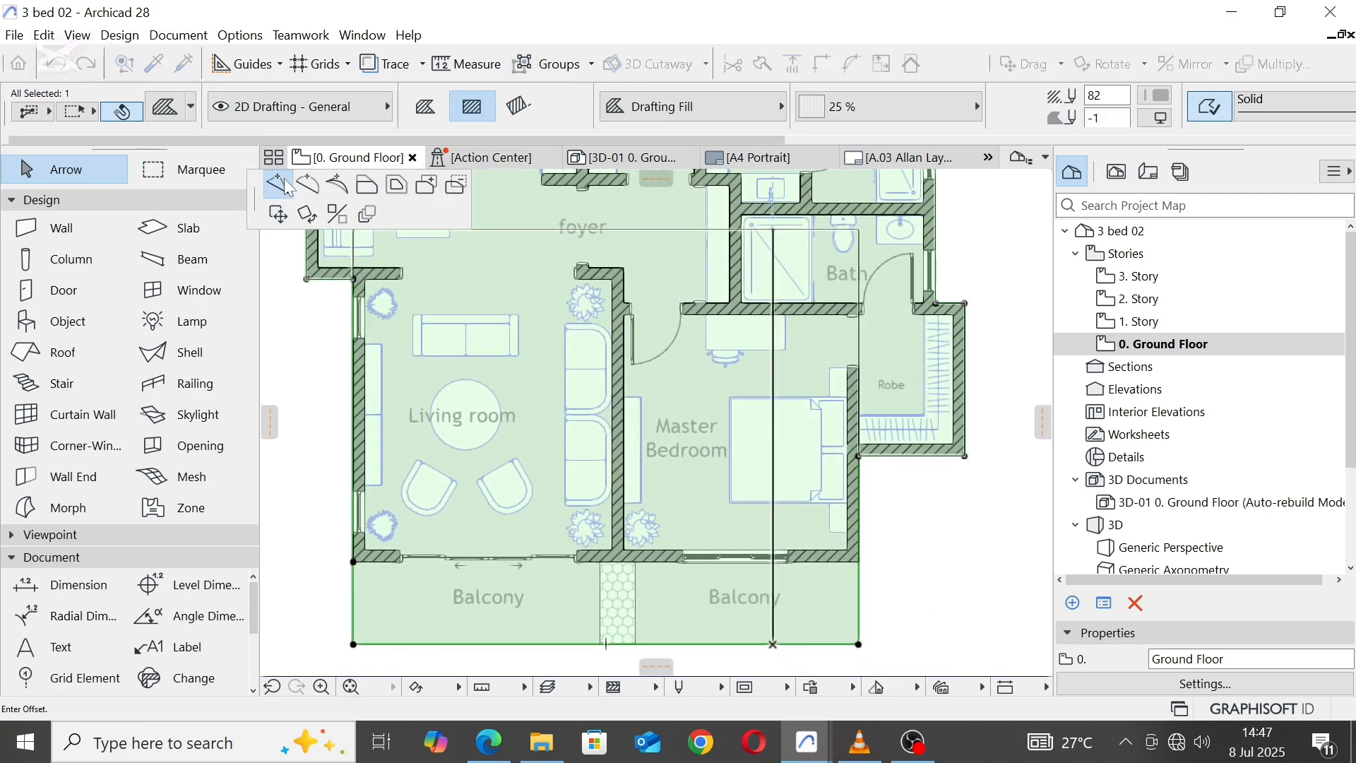
click(667, 645)
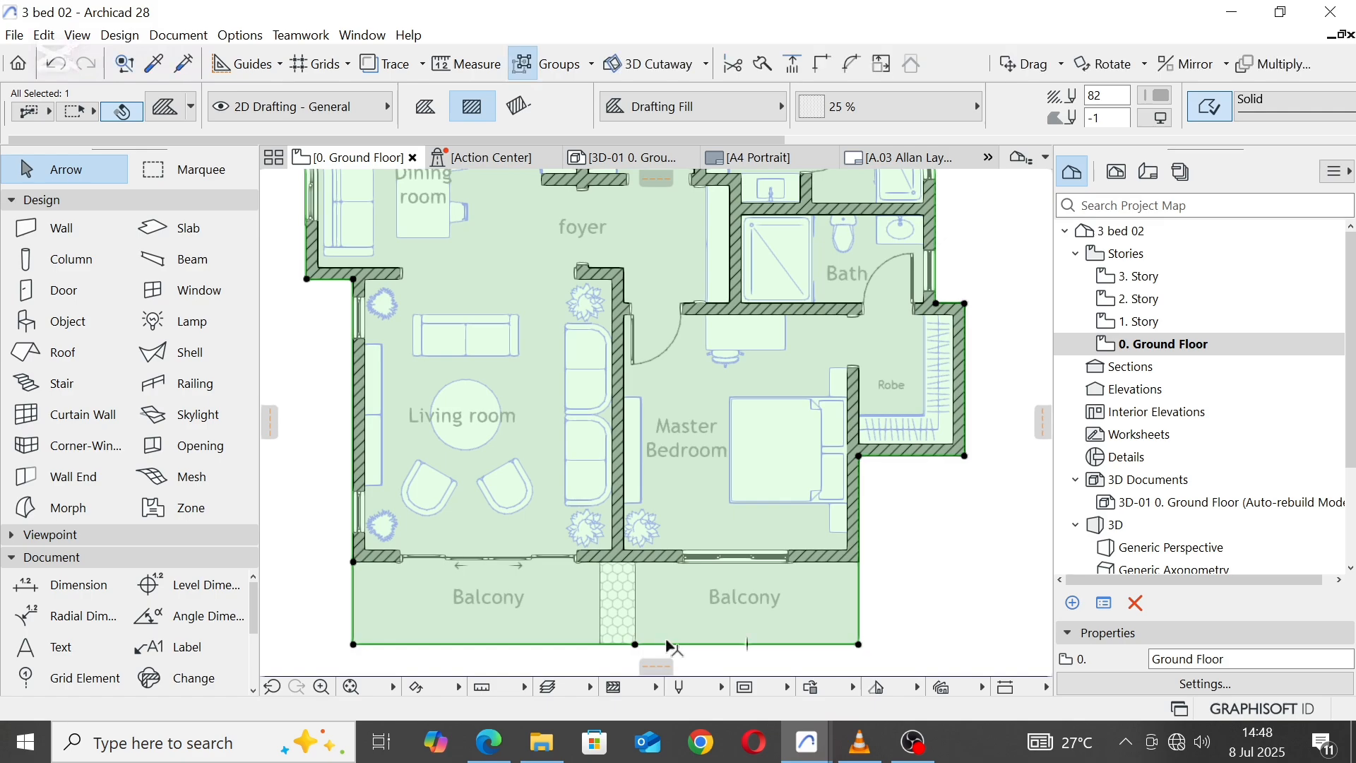
Step: Offset the fill's south edge below the Master Bedroom by 1500 up to the outer face of its south wall
click(667, 645)
click(368, 187)
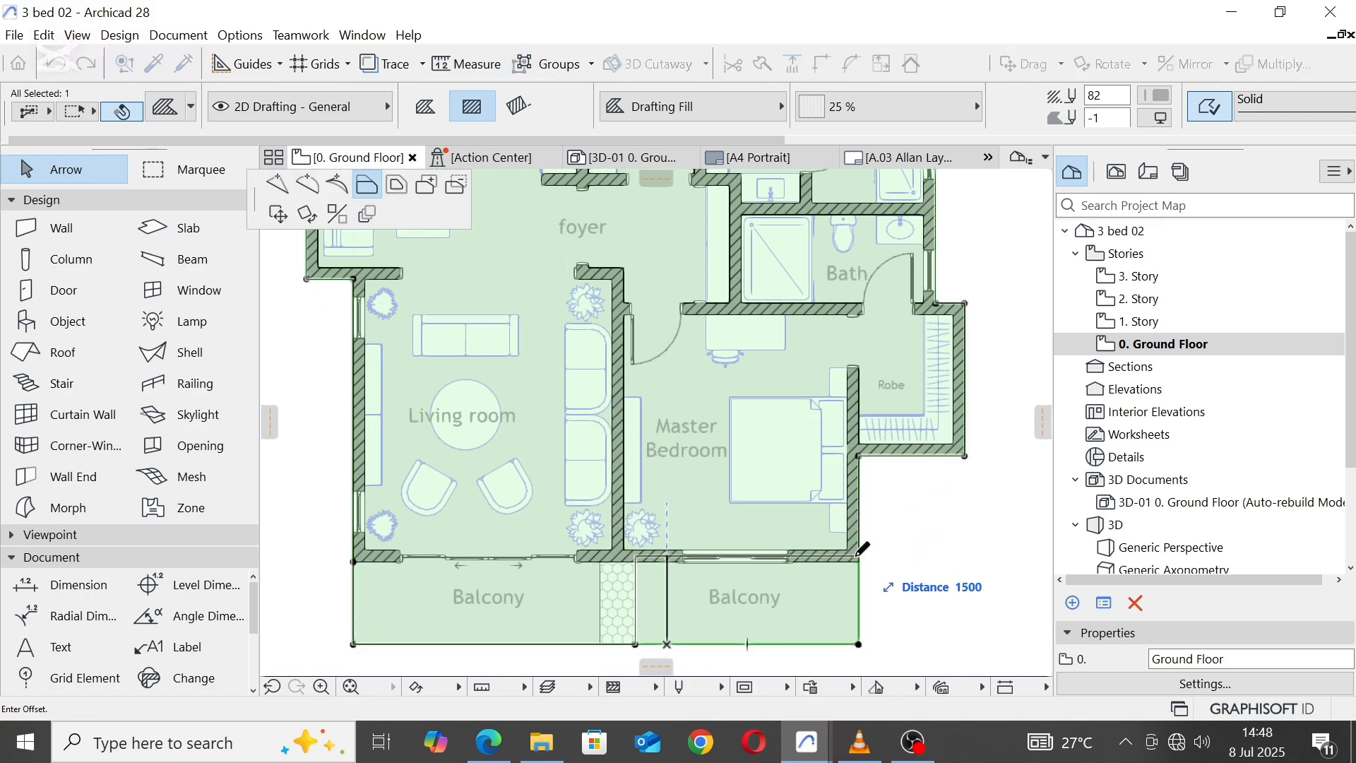
click(859, 562)
key(Escape)
Step: Delete the Balcony label below the Master Bedroom and the hatched slab strip beside the remaining balcony
click(754, 598)
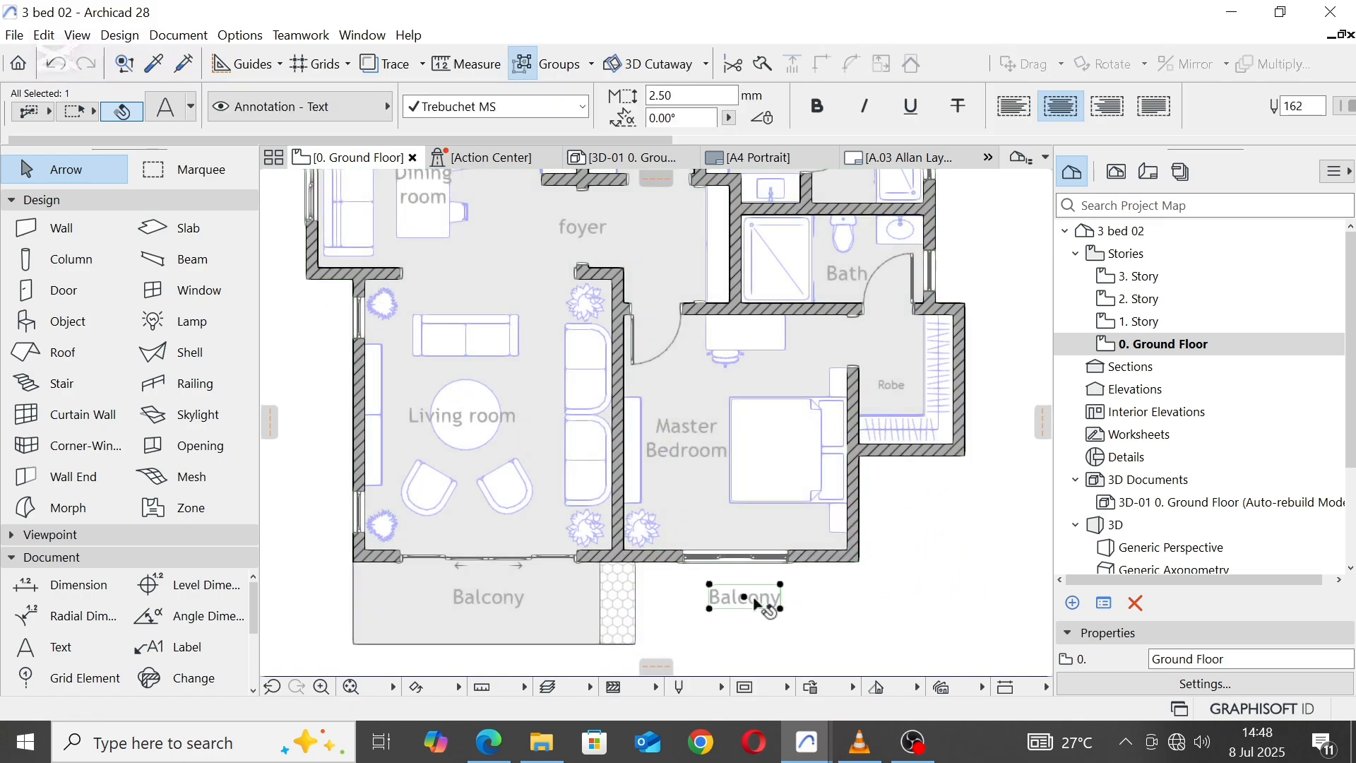
right_click(754, 599)
click(796, 375)
click(621, 604)
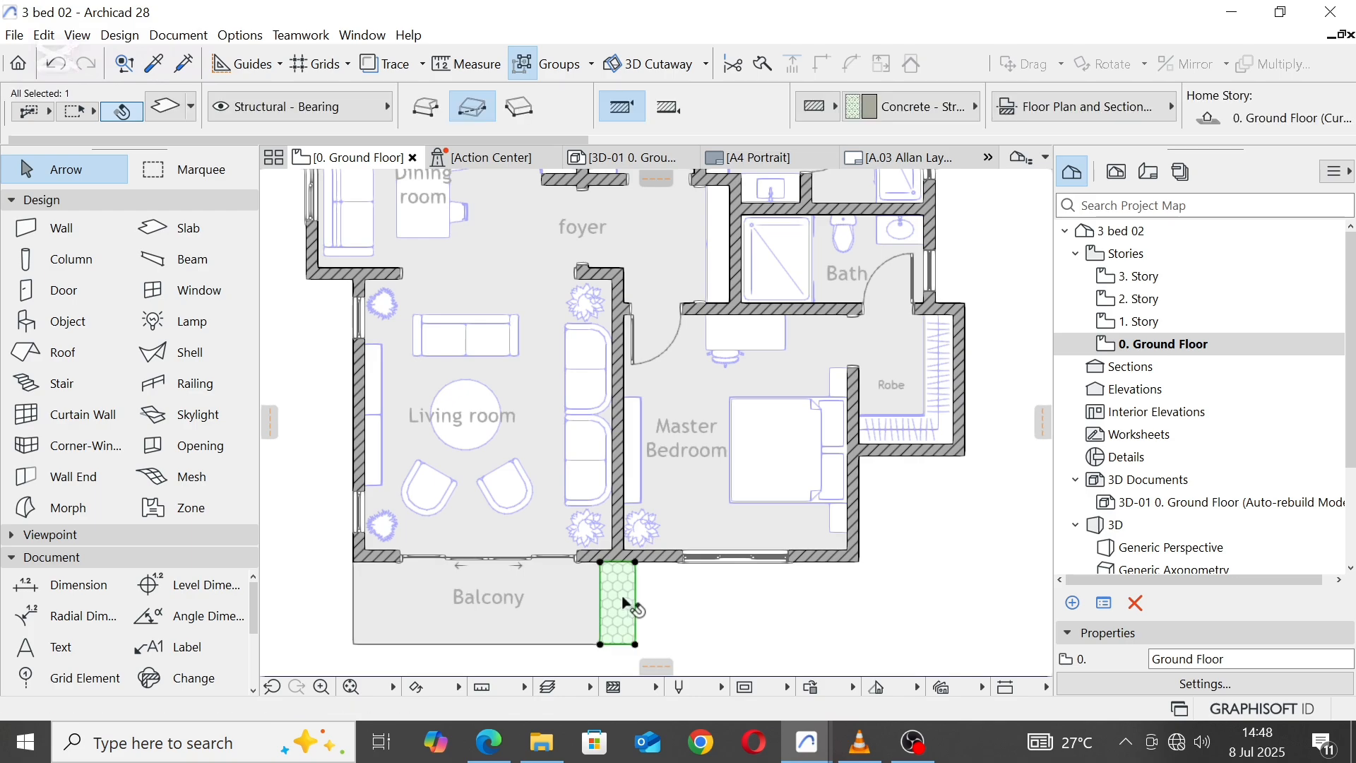
right_click(625, 599)
click(705, 346)
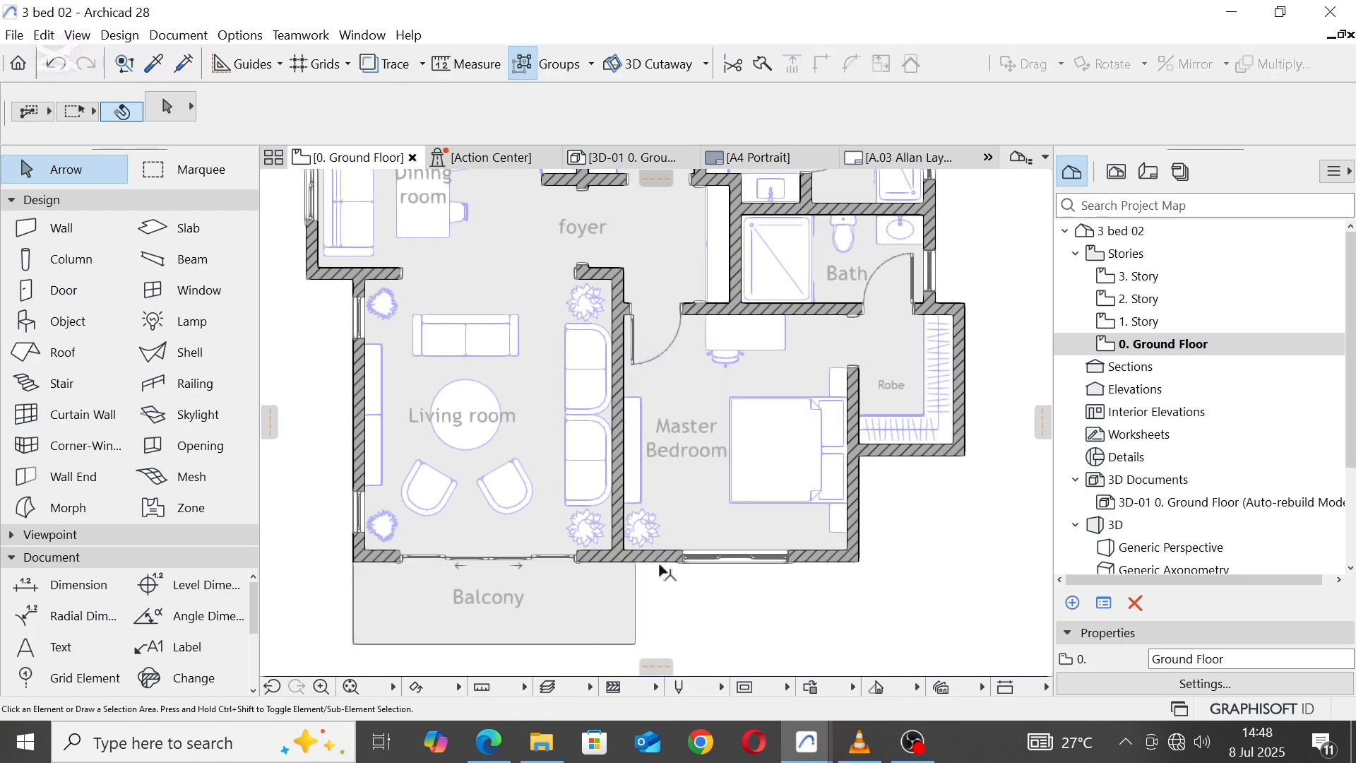
Step: Offset the remaining balcony fill's east edge to the east face of the wall between the Living room and Master Bedroom
scroll(664, 572, up, 1)
click(634, 586)
click(630, 585)
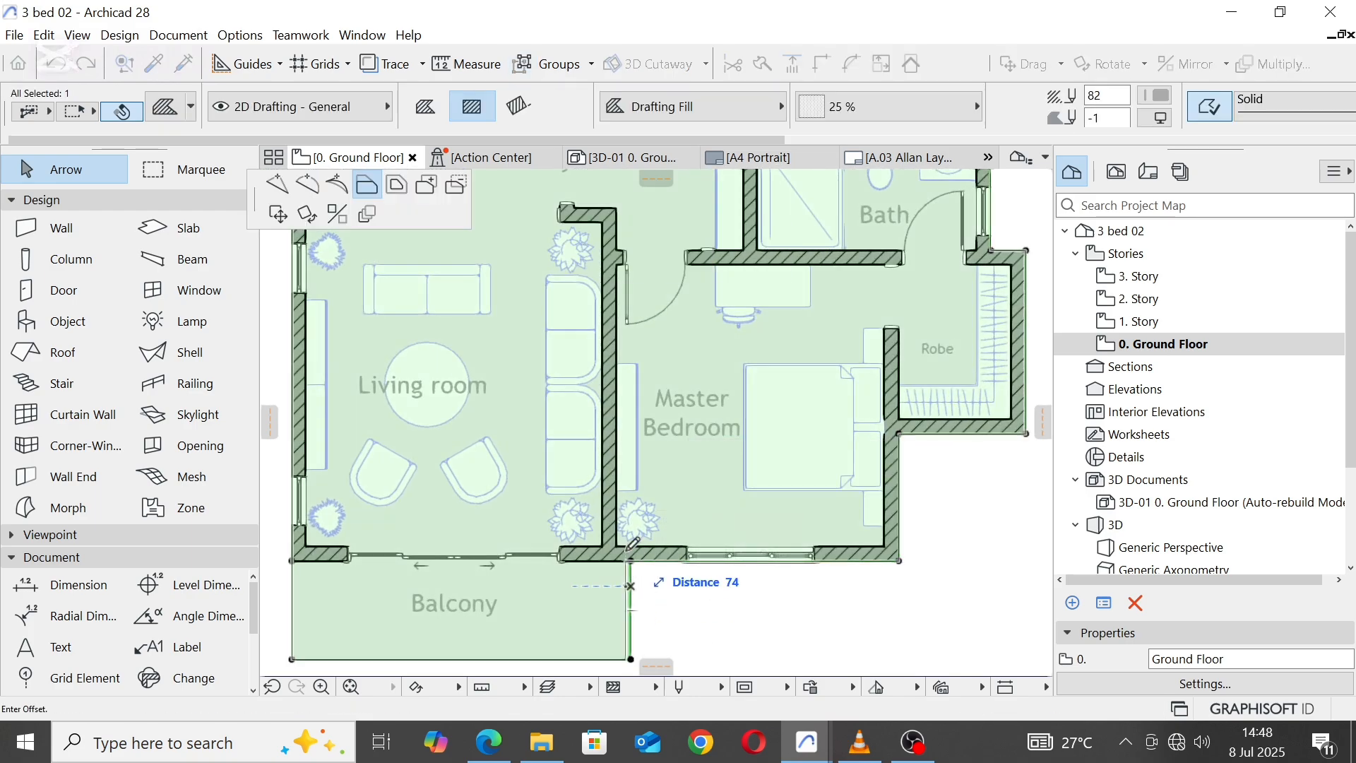
click(617, 546)
scroll(693, 538, down, 4)
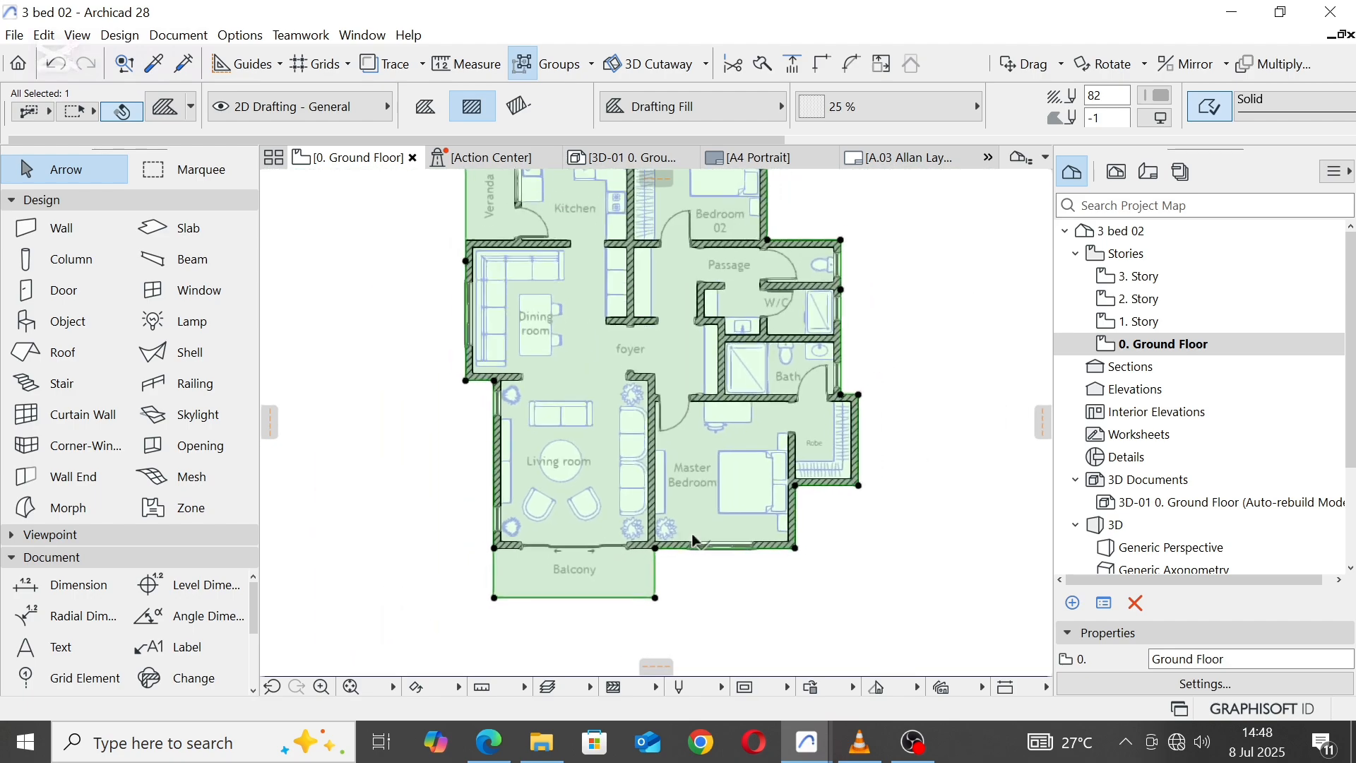
middle_drag(711, 464, 711, 493)
click(760, 597)
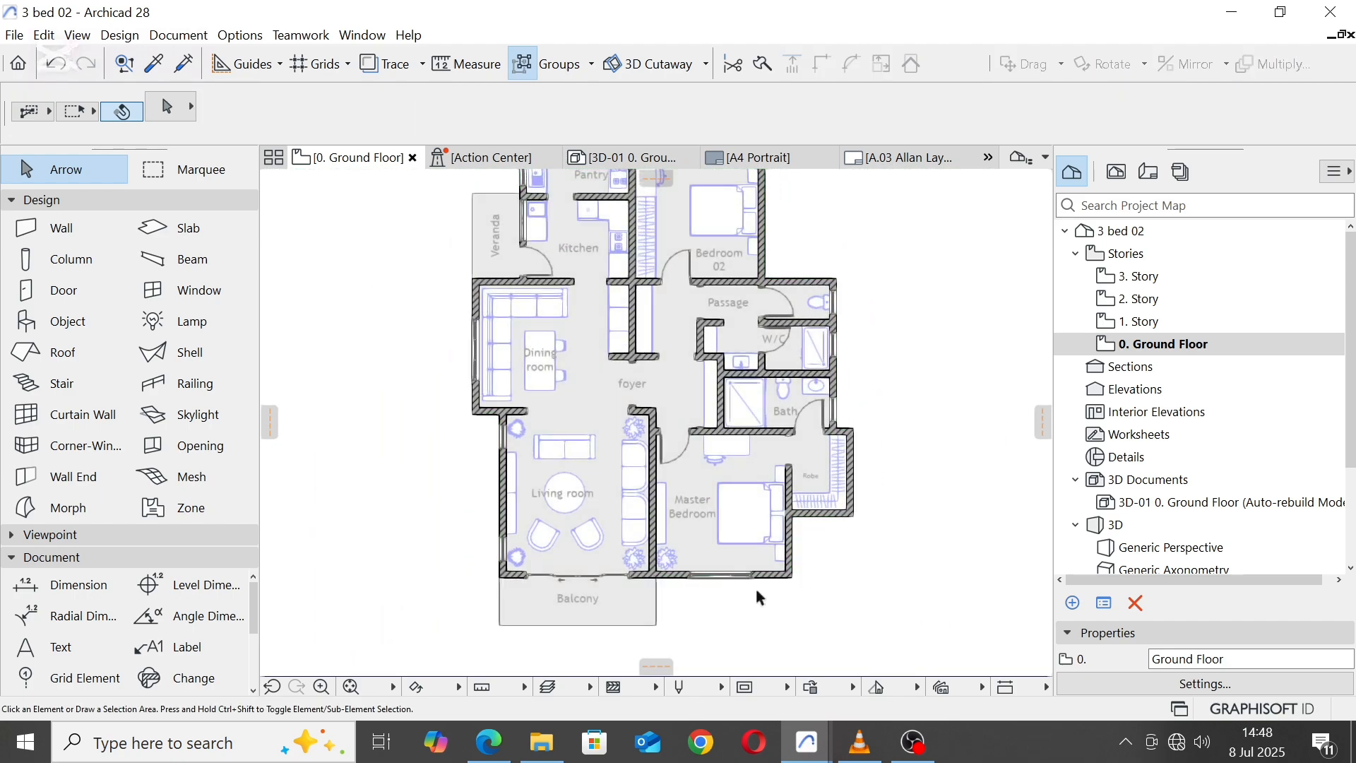
Step: Delete the Pantry's north wall together with its window
middle_drag(560, 383, 558, 468)
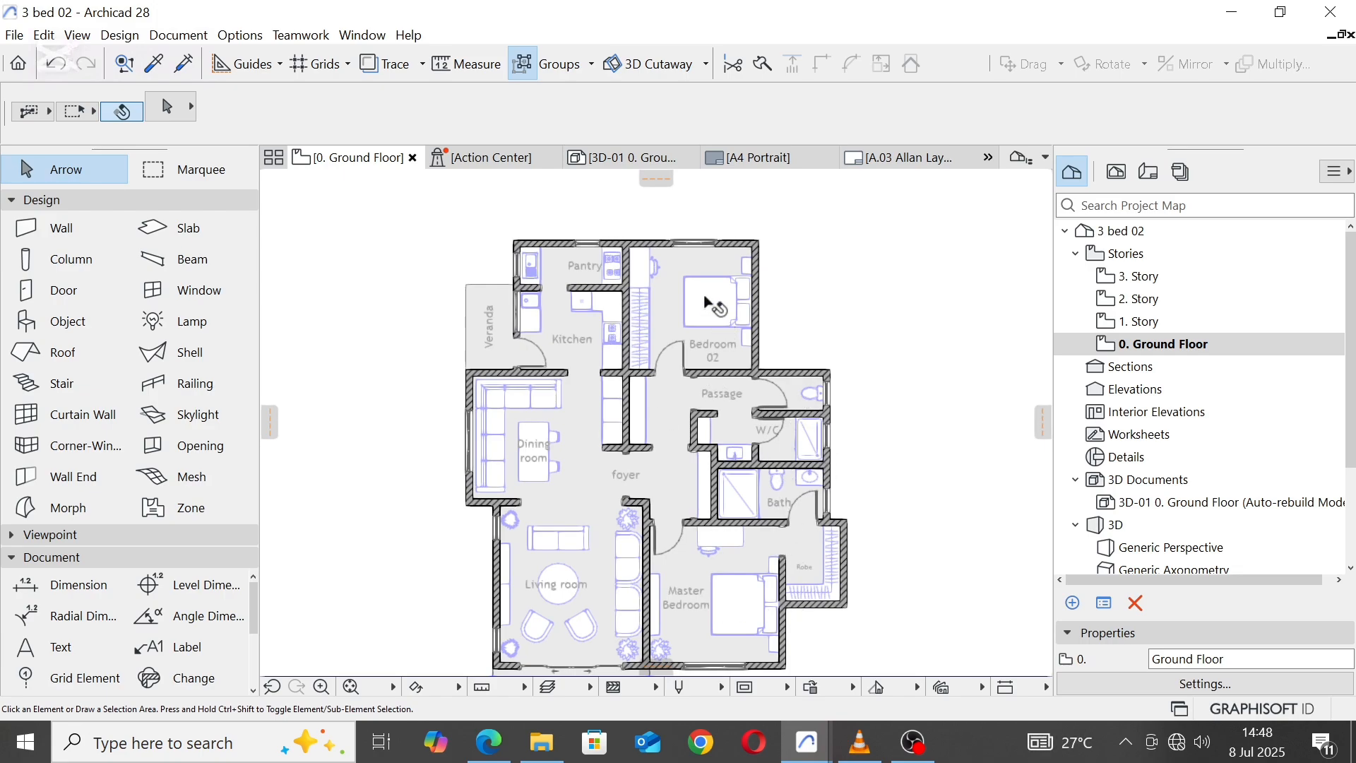
middle_drag(705, 299, 709, 403)
scroll(582, 330, up, 4)
click(541, 355)
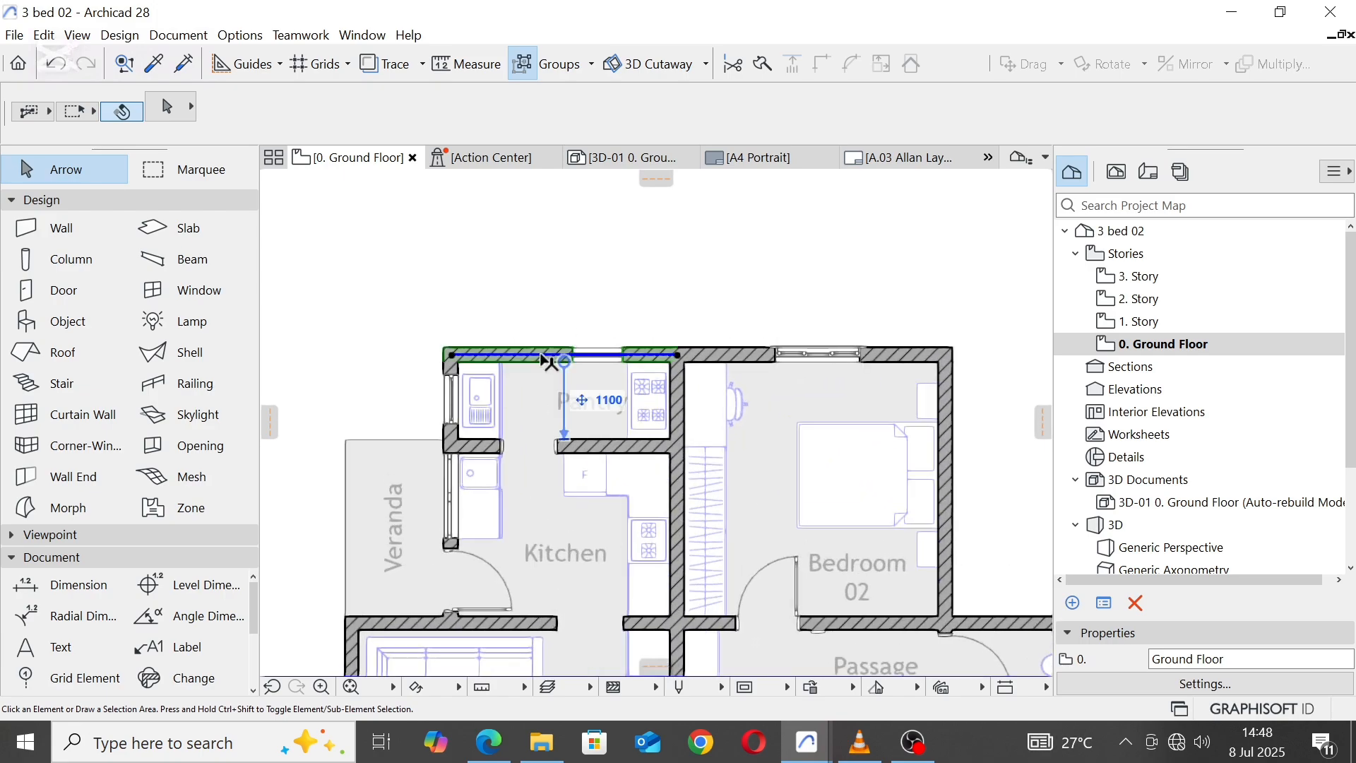
right_click(543, 361)
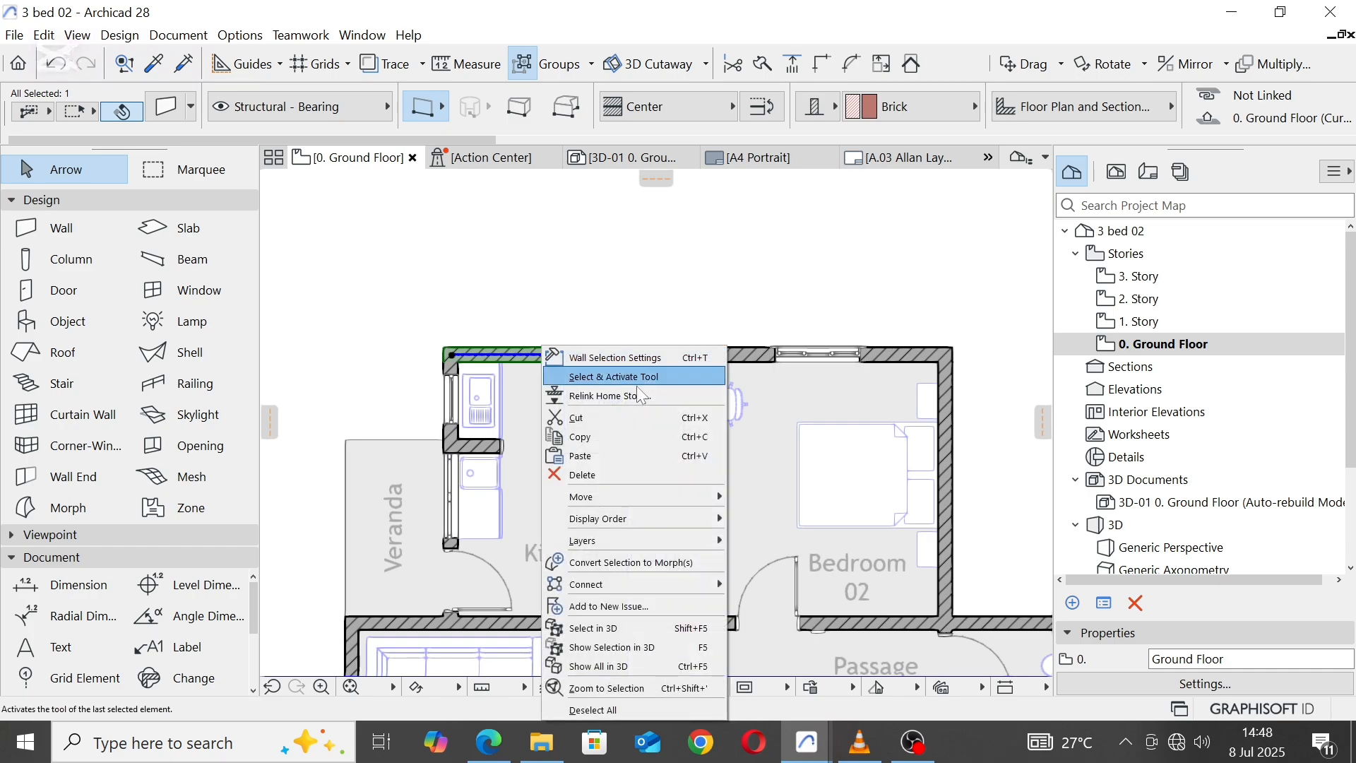
click(595, 475)
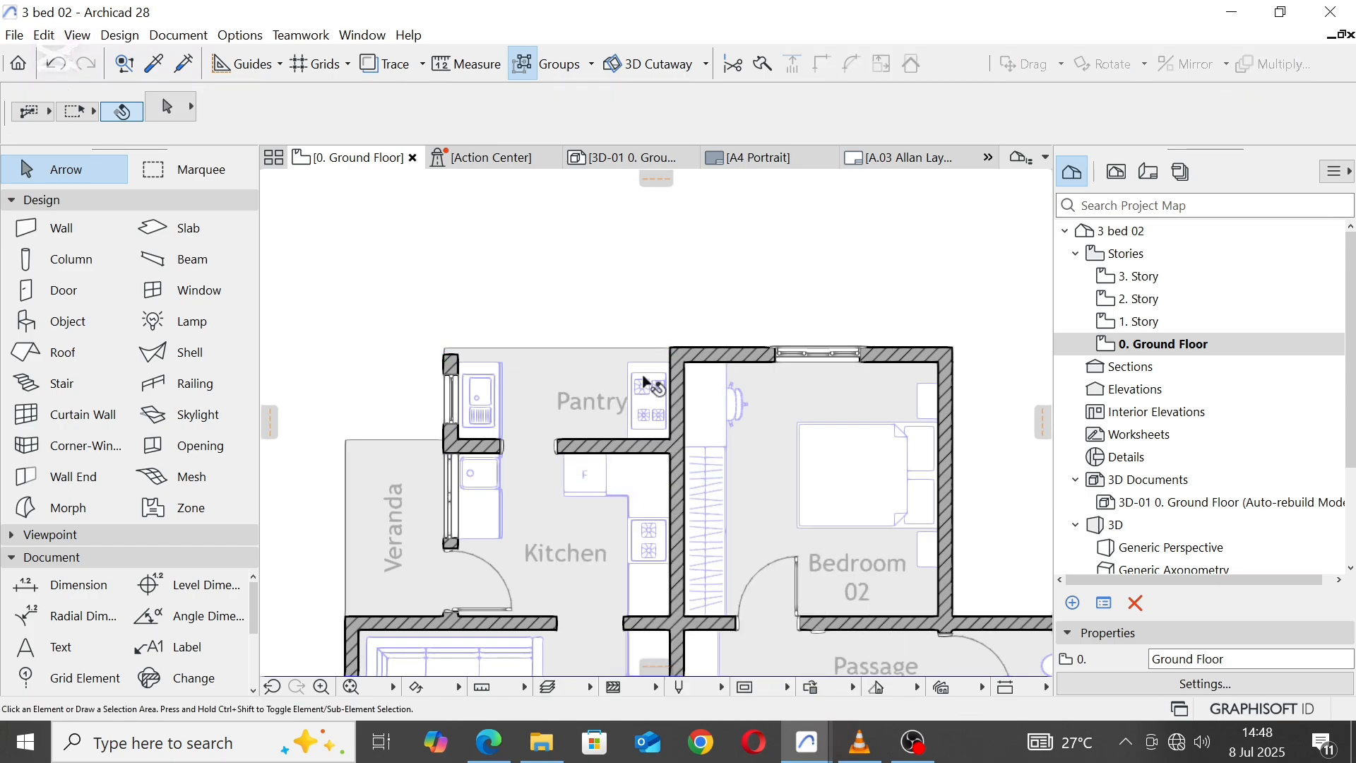
Step: Delete the Pantry's hob counter, sink counter and room label
click(644, 383)
shift+click(592, 406)
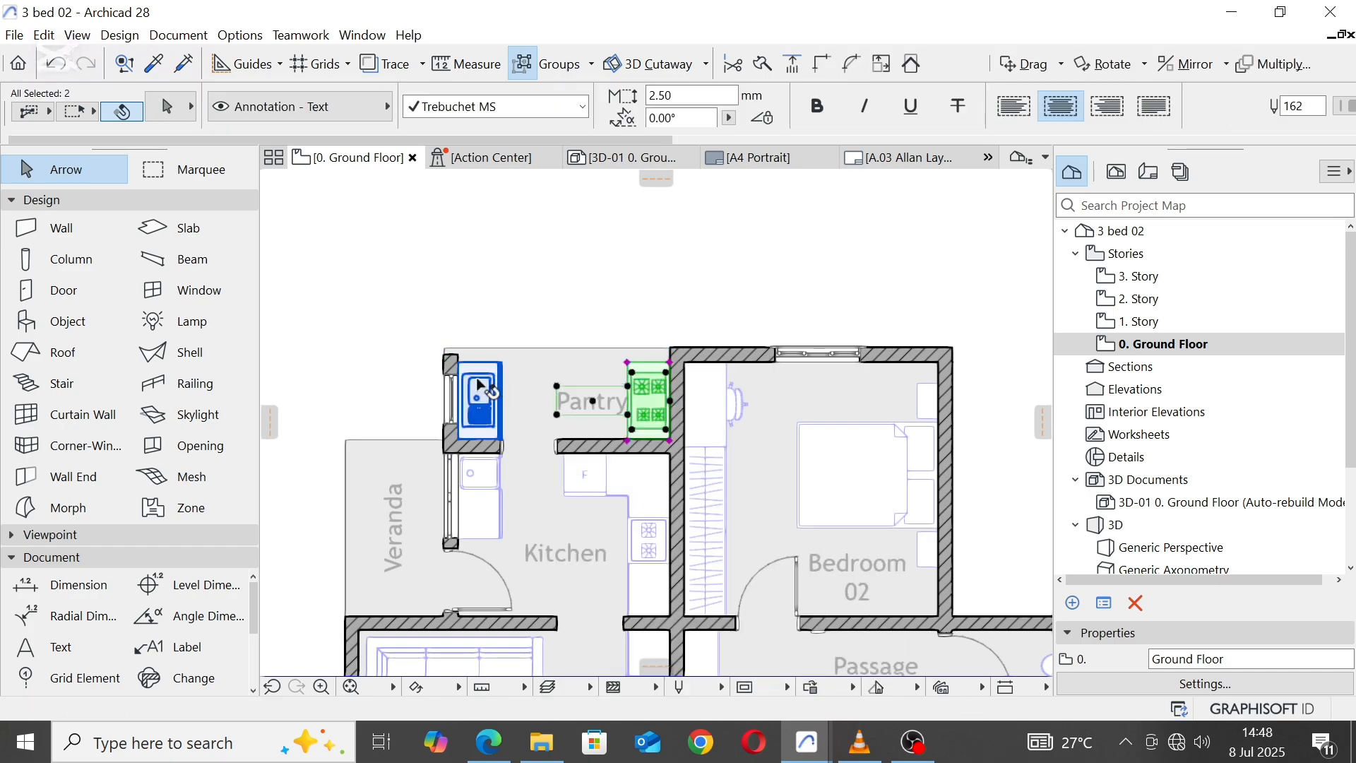
right_click(480, 376)
click(537, 458)
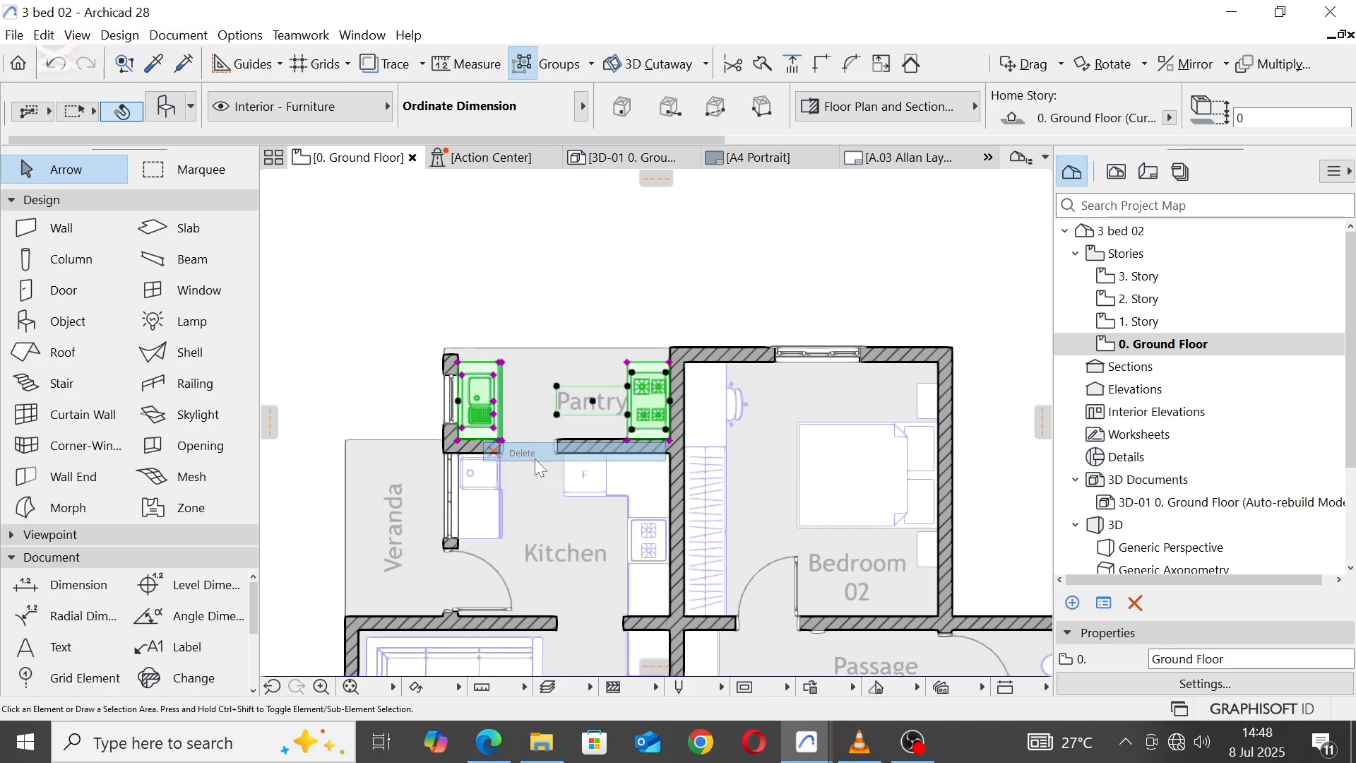
click(455, 362)
right_click(454, 362)
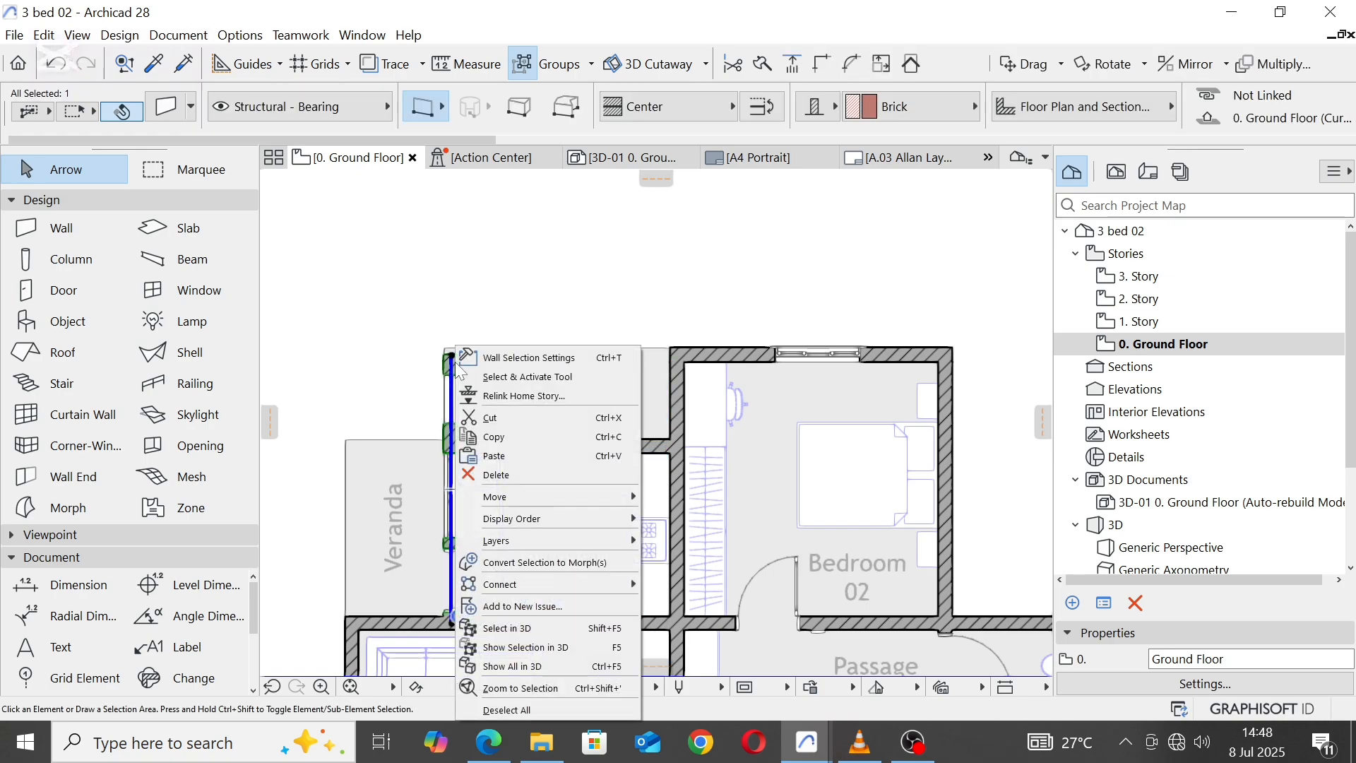
key(Escape)
Step: Delete the 700 mm wide window from the Pantry's west wall
click(460, 377)
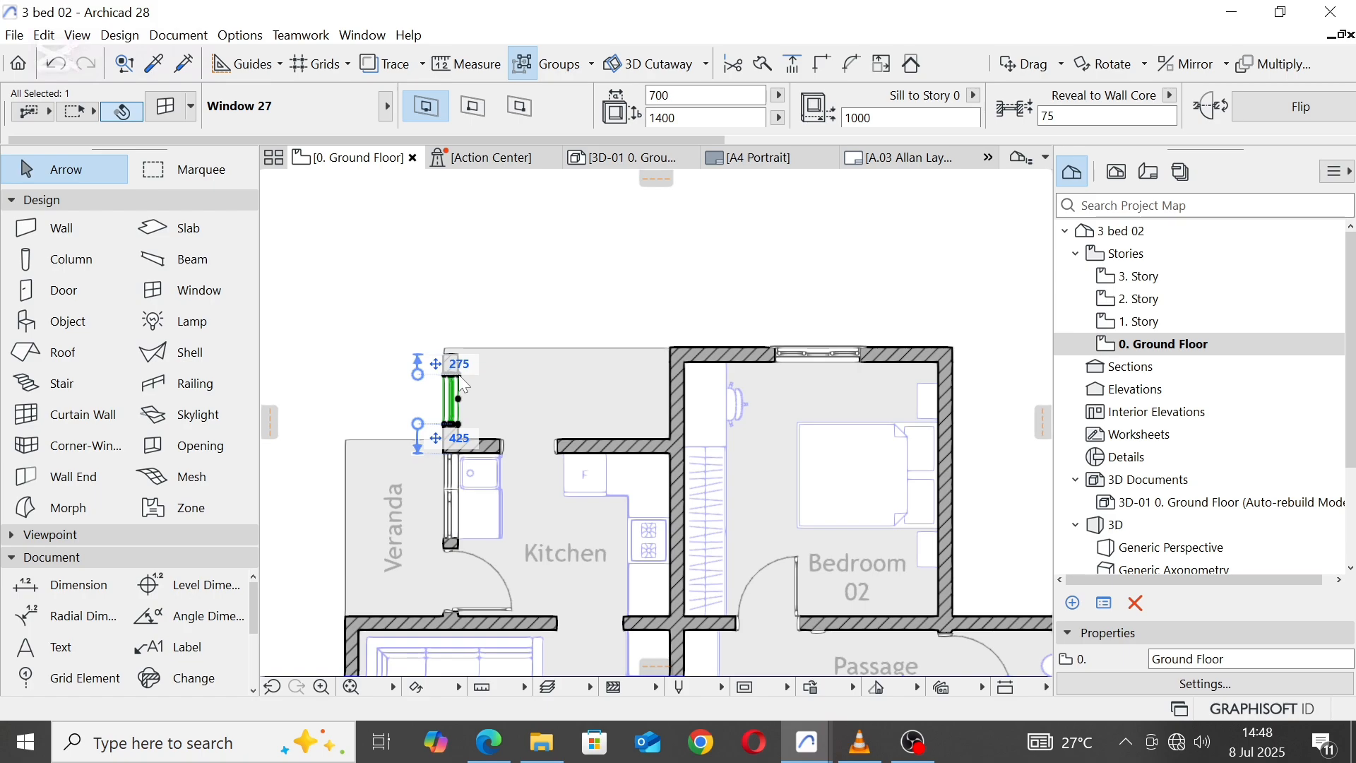
right_click(533, 258)
click(590, 409)
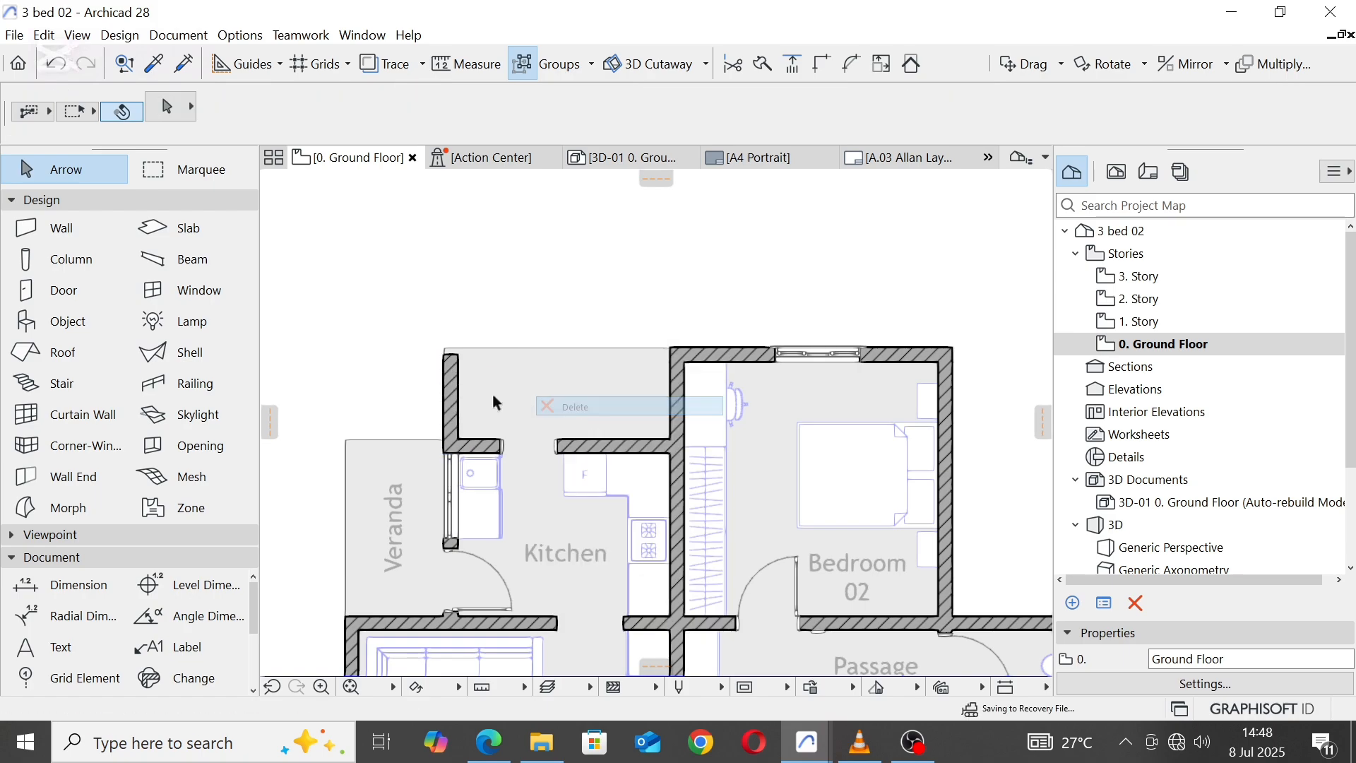
Step: Join the Kitchen's west and north walls into a clean corner with Intersect, trimming off the Pantry's west wall
click(454, 362)
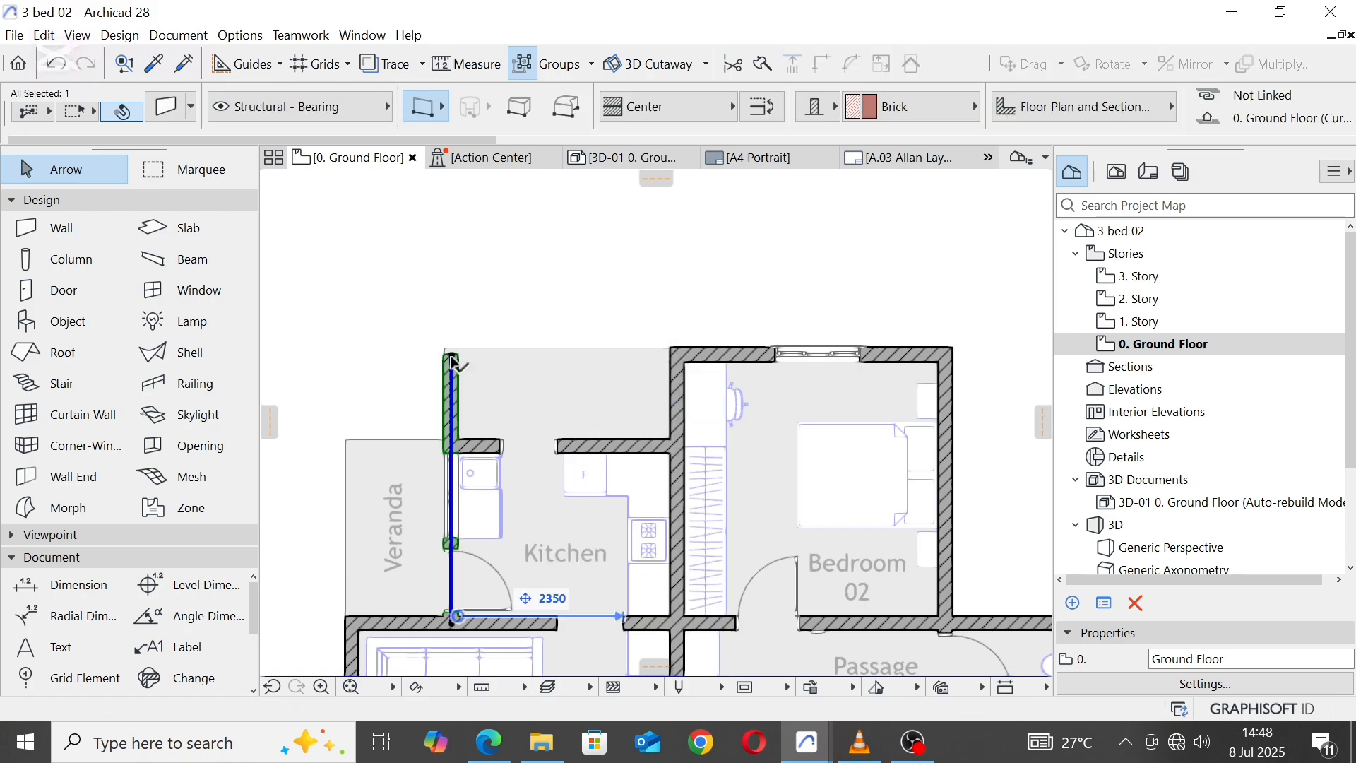
shift+click(584, 446)
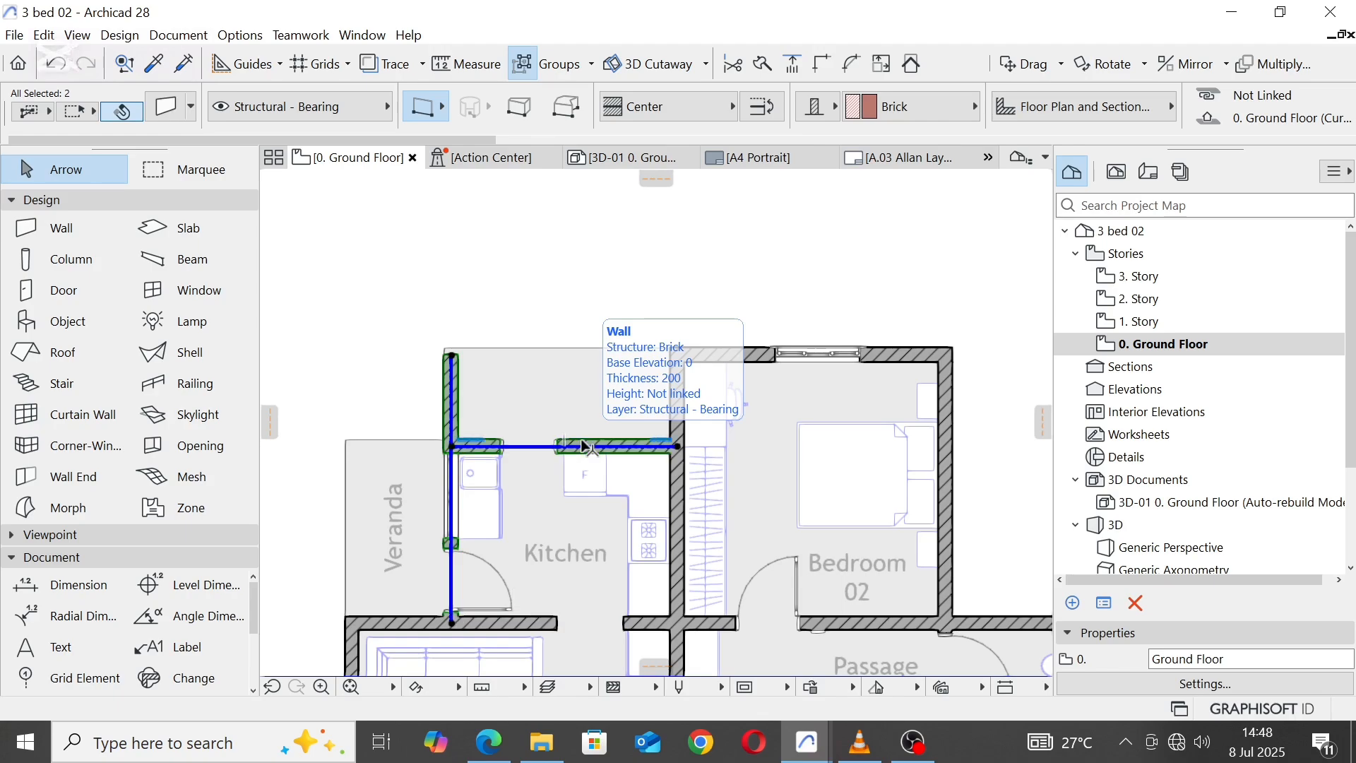
click(824, 66)
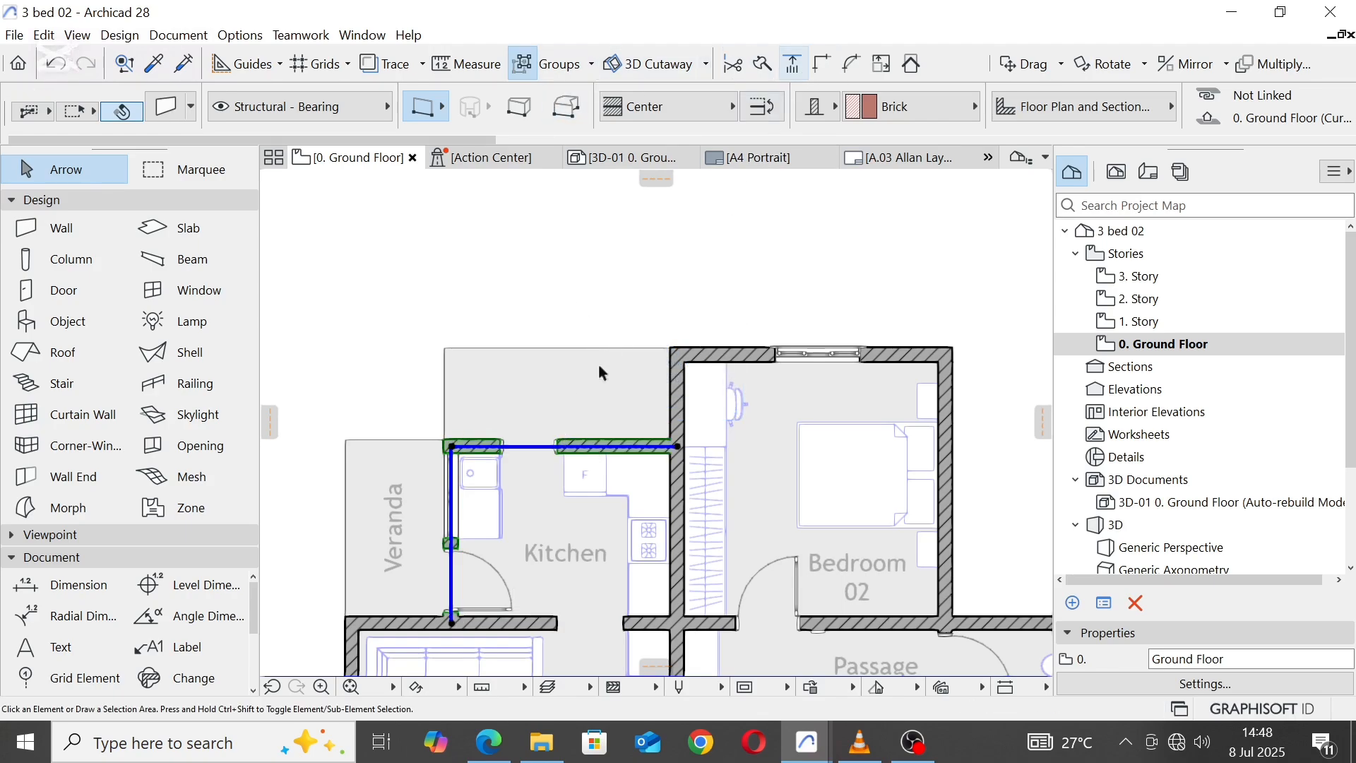
Step: Delete the 800 x 2100 door from the Kitchen's north wall
click(556, 449)
click(556, 446)
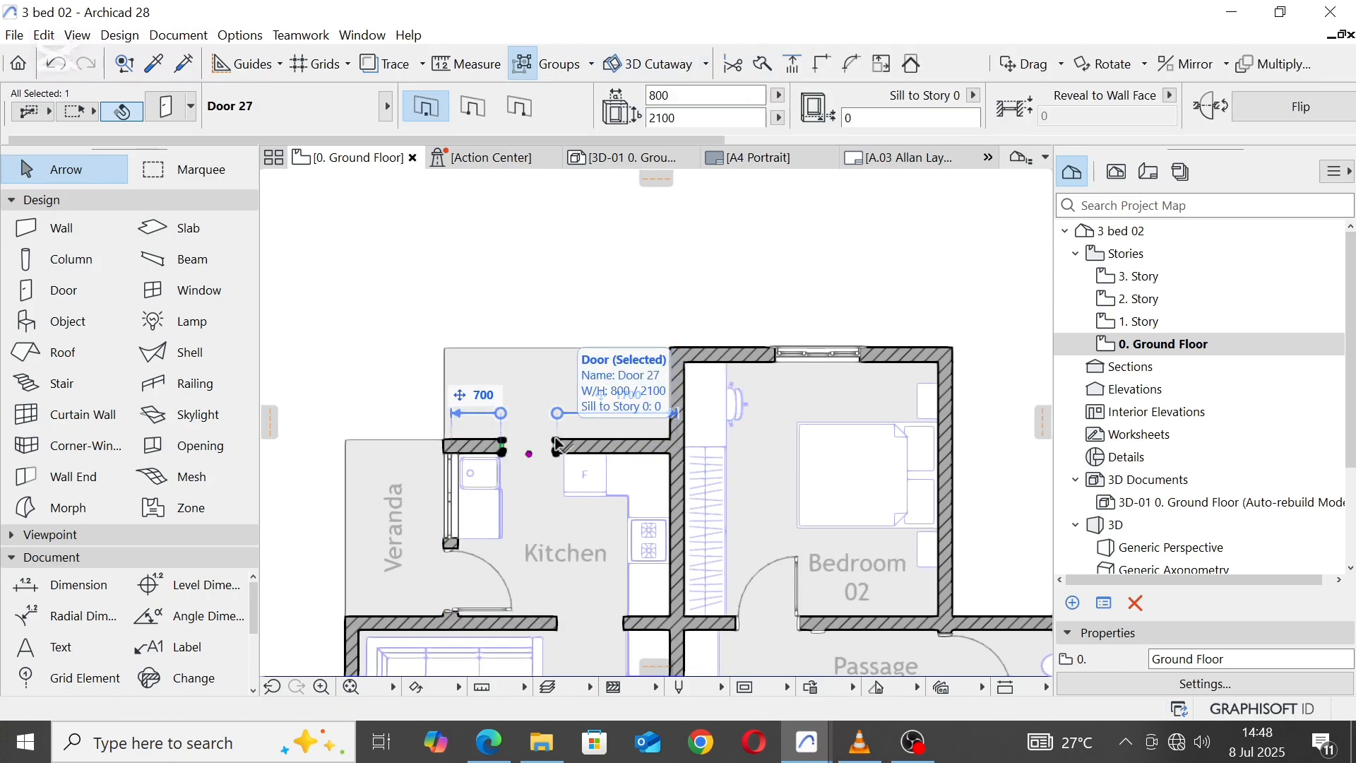
right_click(557, 446)
click(624, 215)
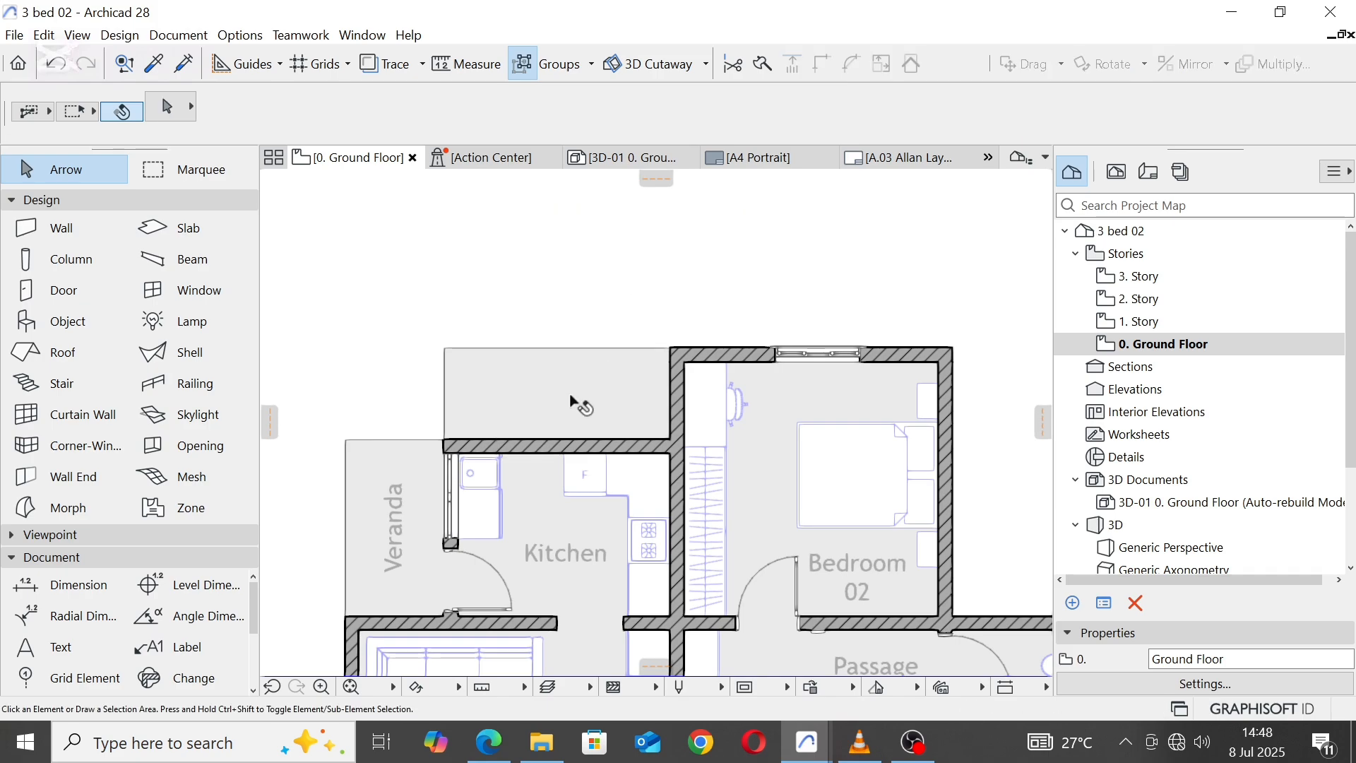
Step: Offset the west edge of the floor fill over the former Pantry to Bedroom 02's west wall, removing that area from the fill
scroll(541, 332, down, 3)
scroll(482, 359, up, 3)
double_click(450, 359)
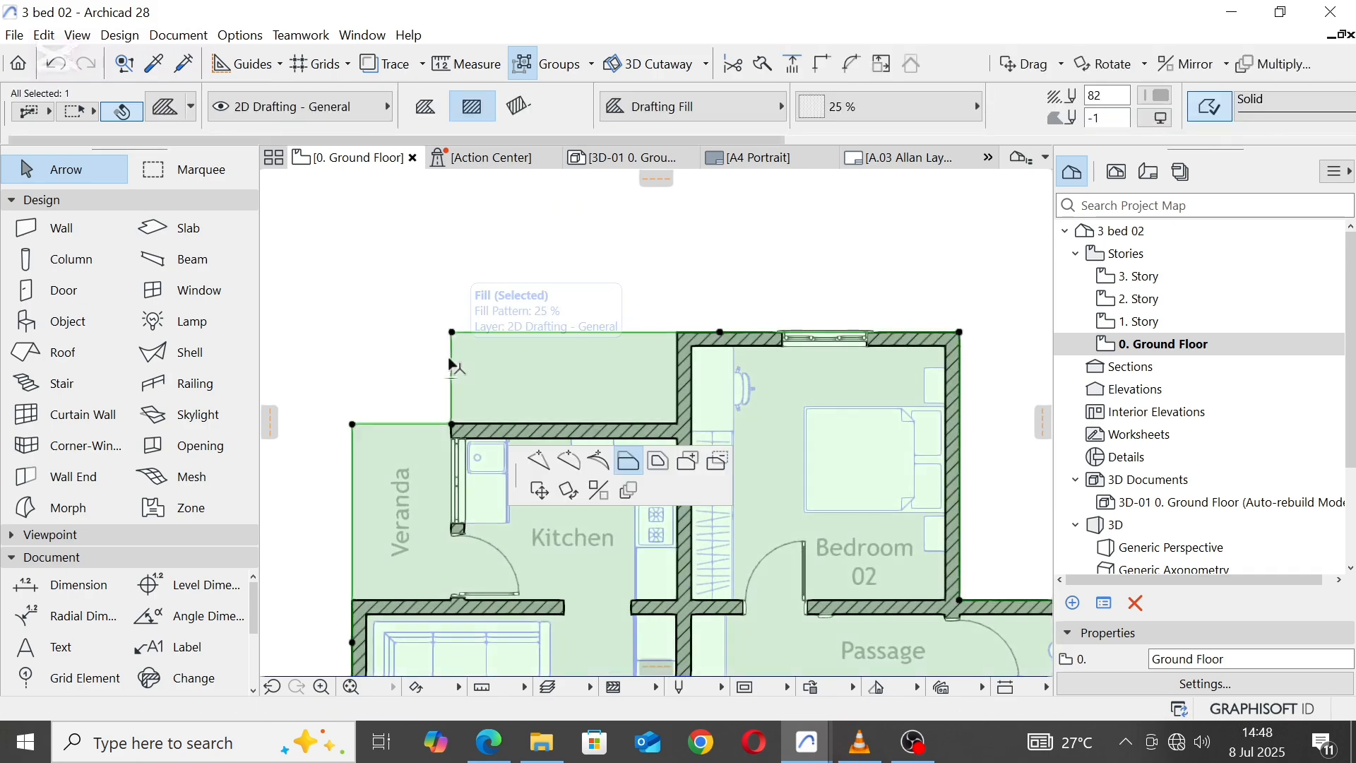
click(676, 332)
scroll(652, 269, down, 4)
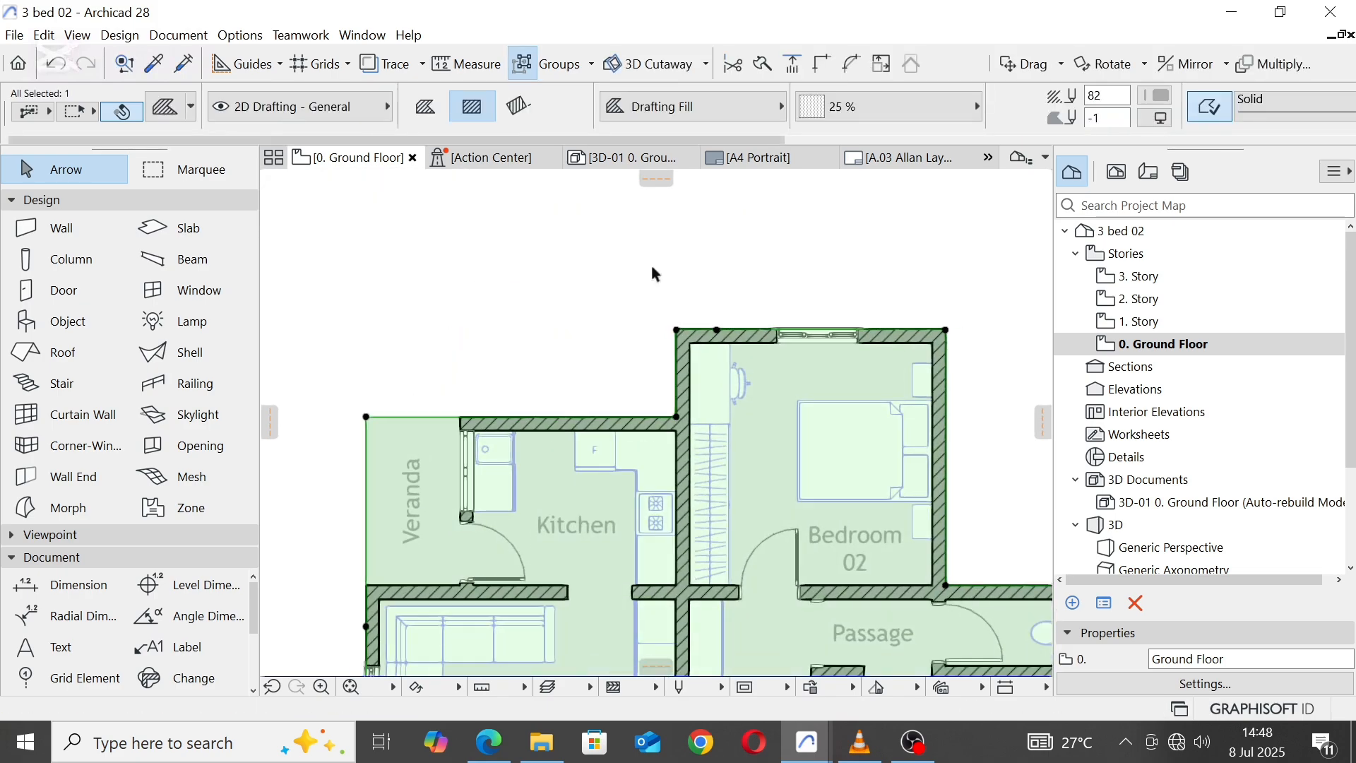
click(653, 277)
Step: Rotate the Veranda label 90° clockwise about its centre so that it reads horizontally
scroll(529, 377, up, 5)
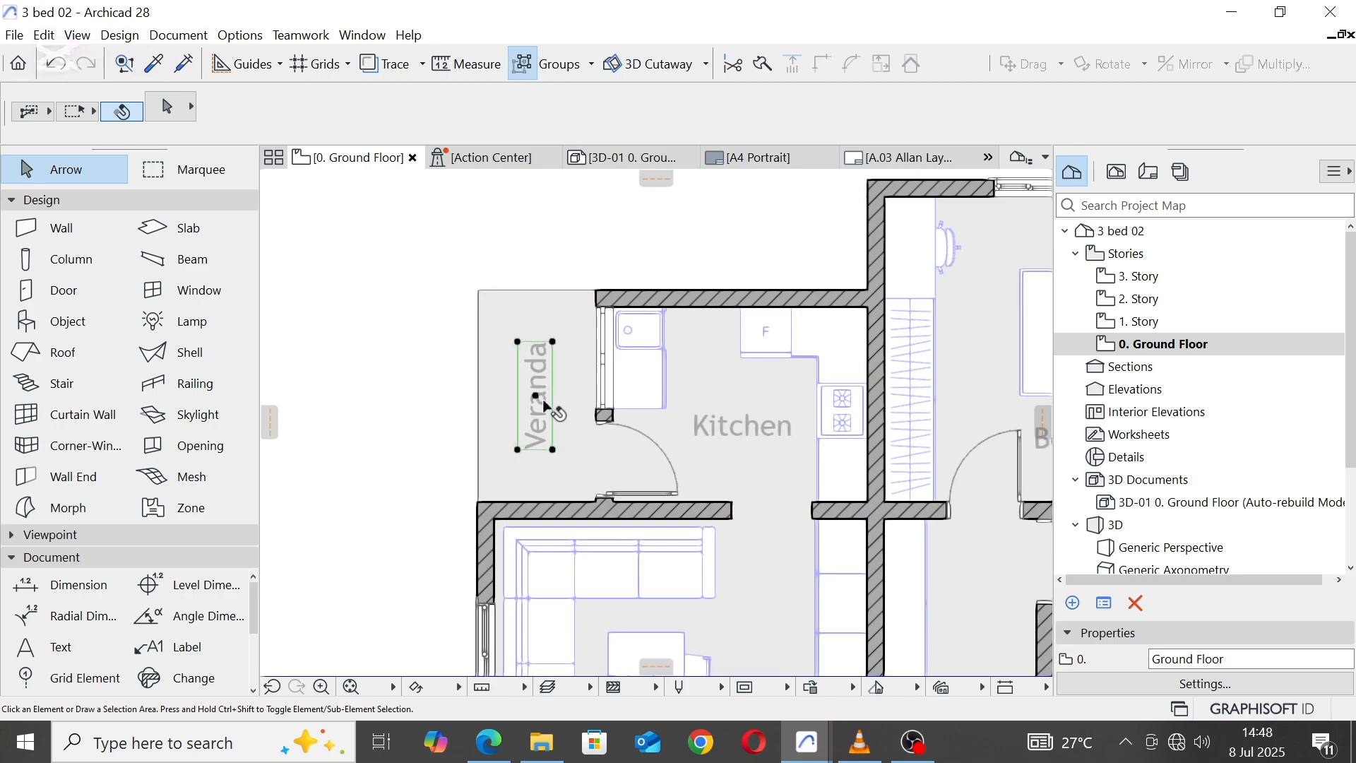
click(544, 405)
right_click(544, 403)
mouse_move(701, 193)
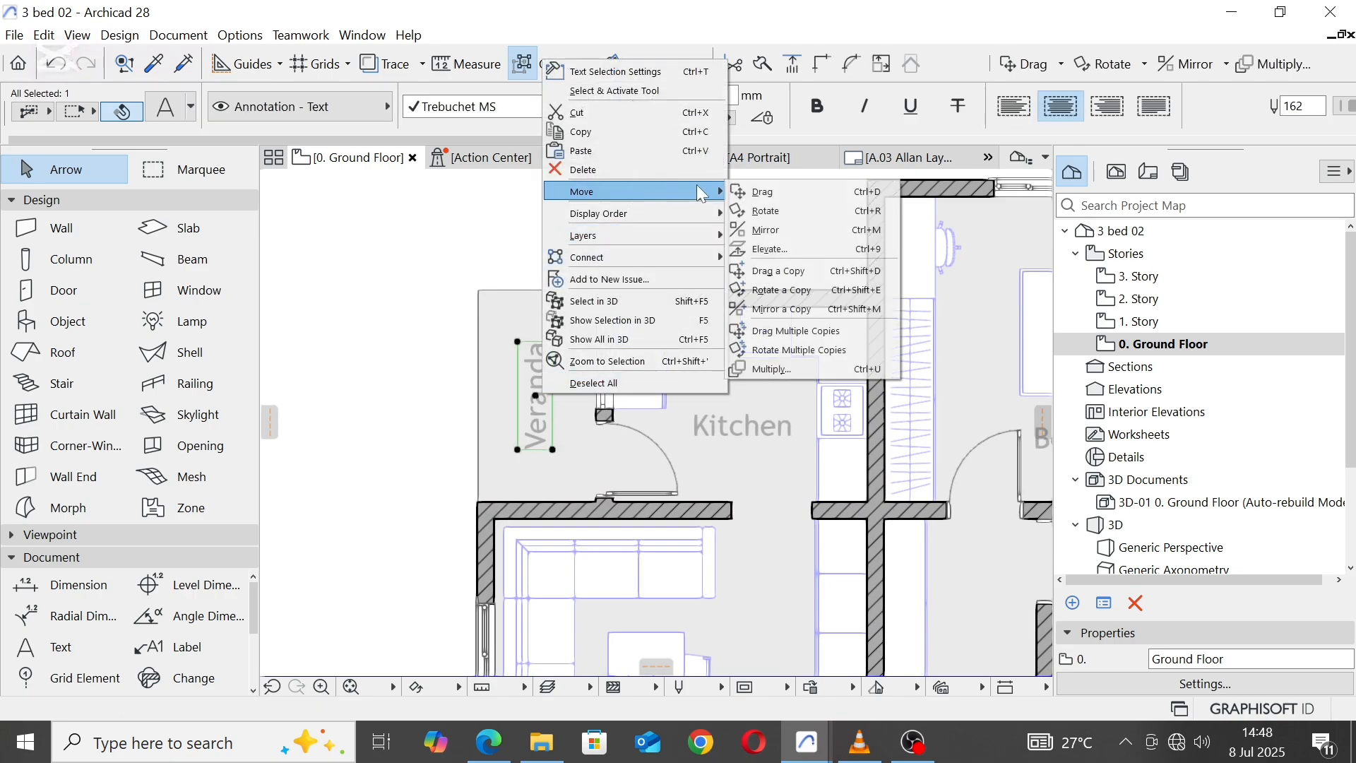
click(765, 211)
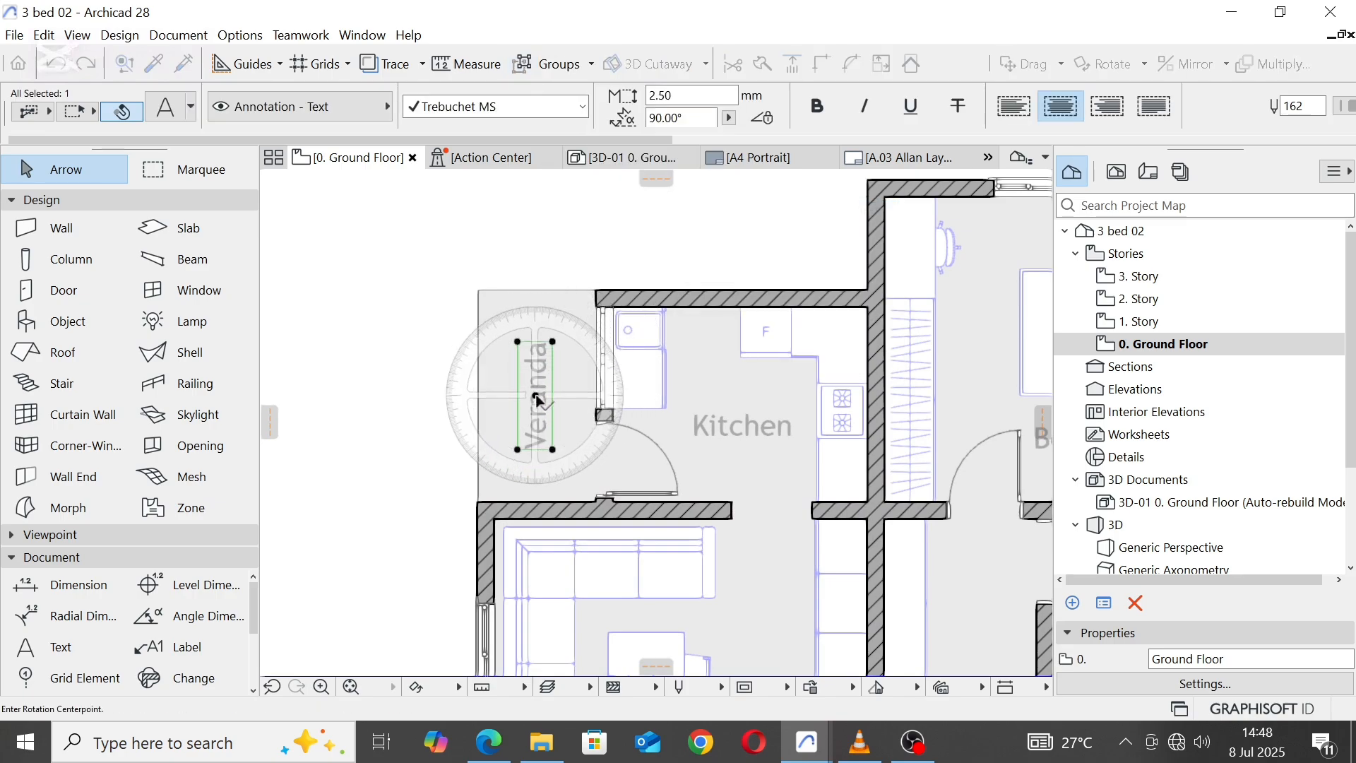
click(537, 398)
click(563, 396)
click(538, 450)
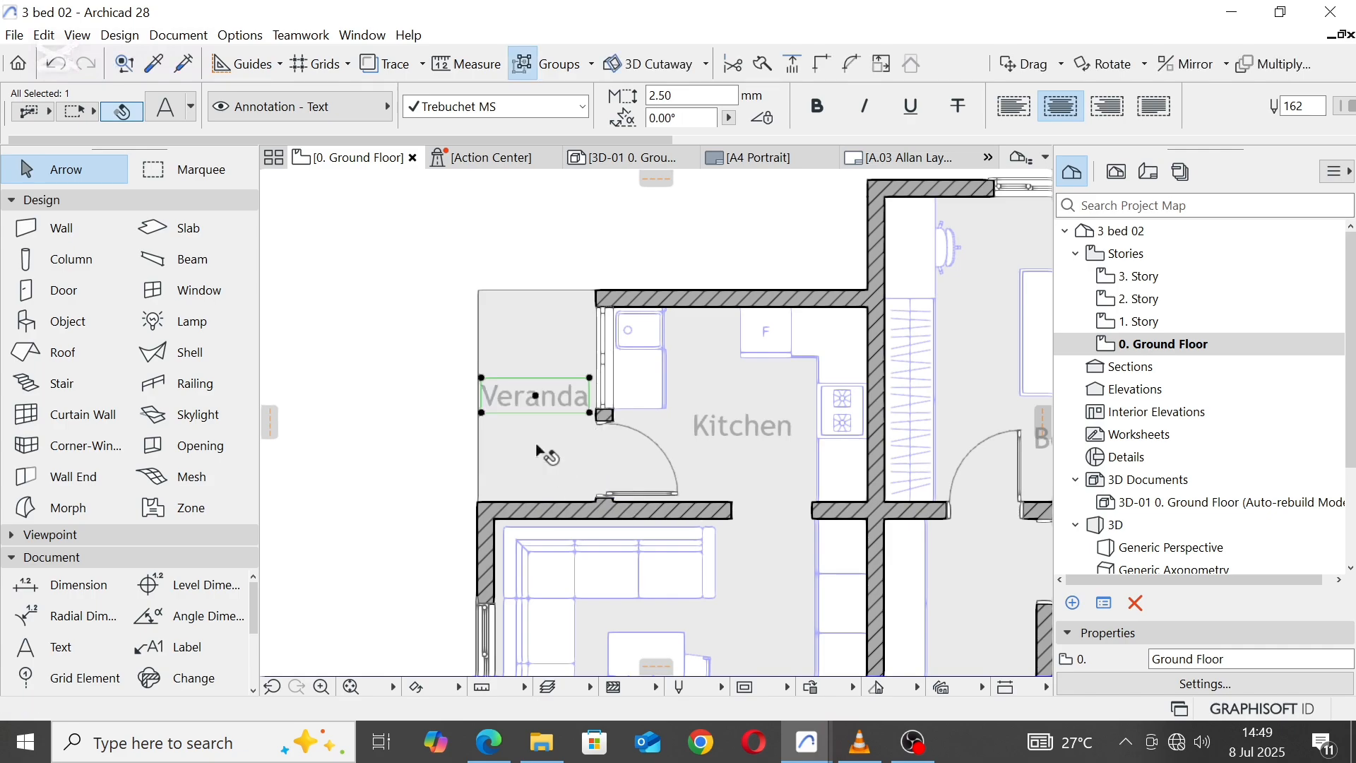
key(Escape)
Step: Rotate the Kitchen's sink cabinet 90° clockwise about the midpoint of its back edge
scroll(494, 325, down, 5)
scroll(692, 487, up, 8)
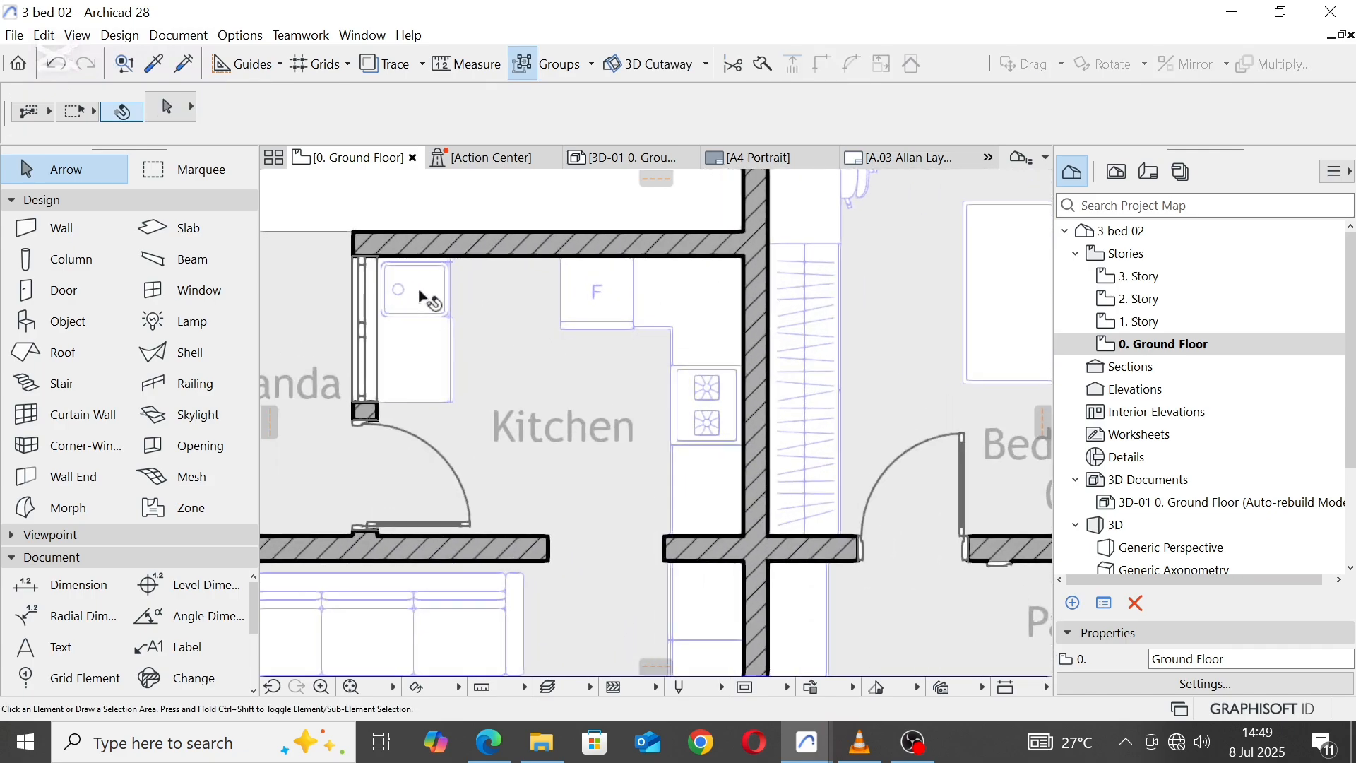
click(421, 297)
right_click(423, 289)
mouse_move(548, 474)
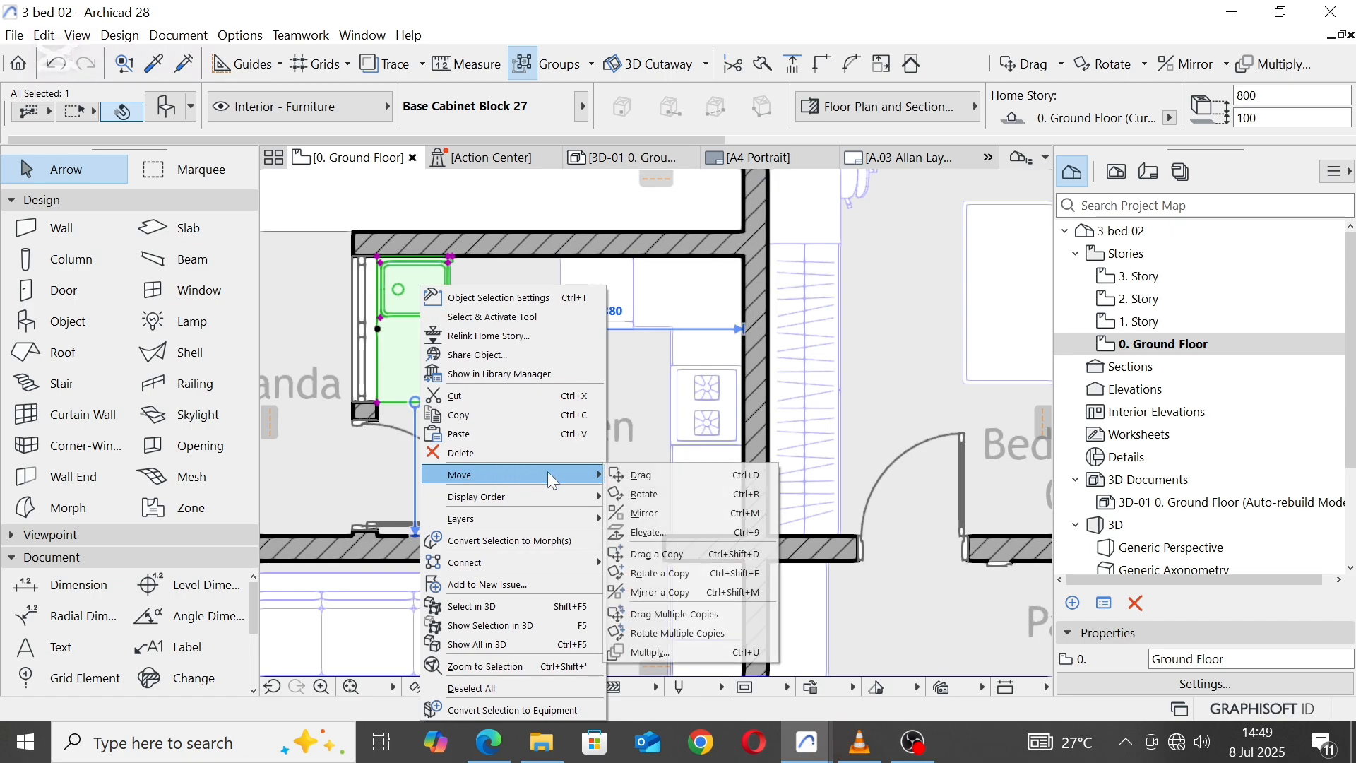
click(681, 493)
click(378, 328)
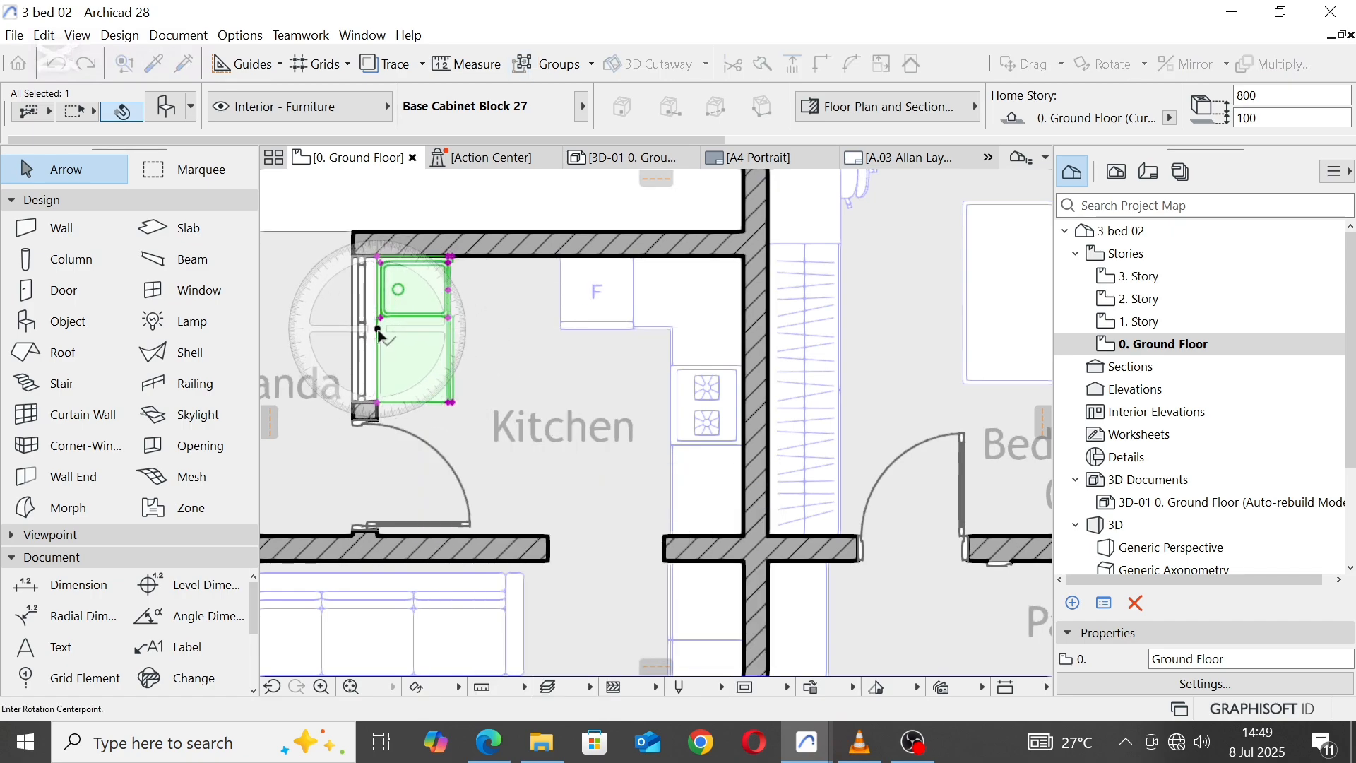
click(480, 329)
click(321, 328)
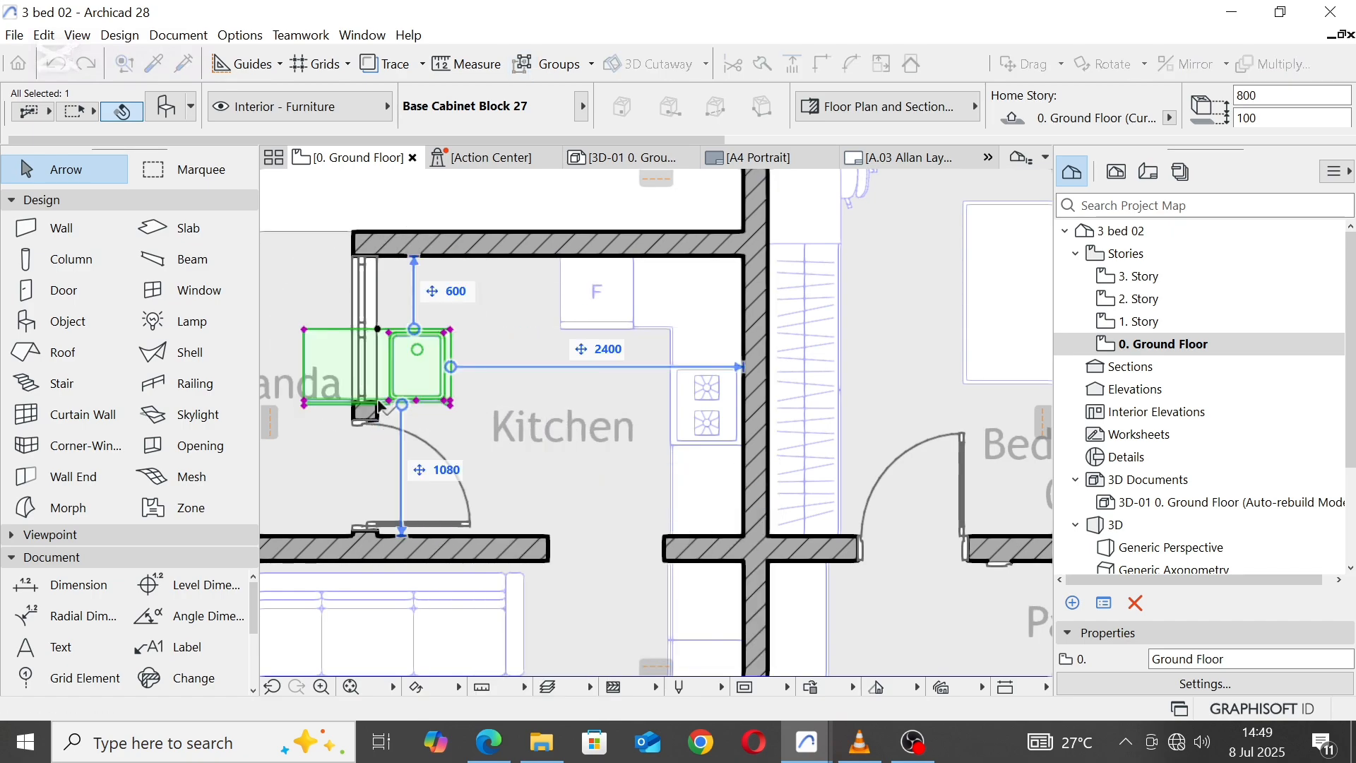
Step: Move the sink cabinet into the Kitchen's northwest corner, with its back against the north wall
click(304, 329)
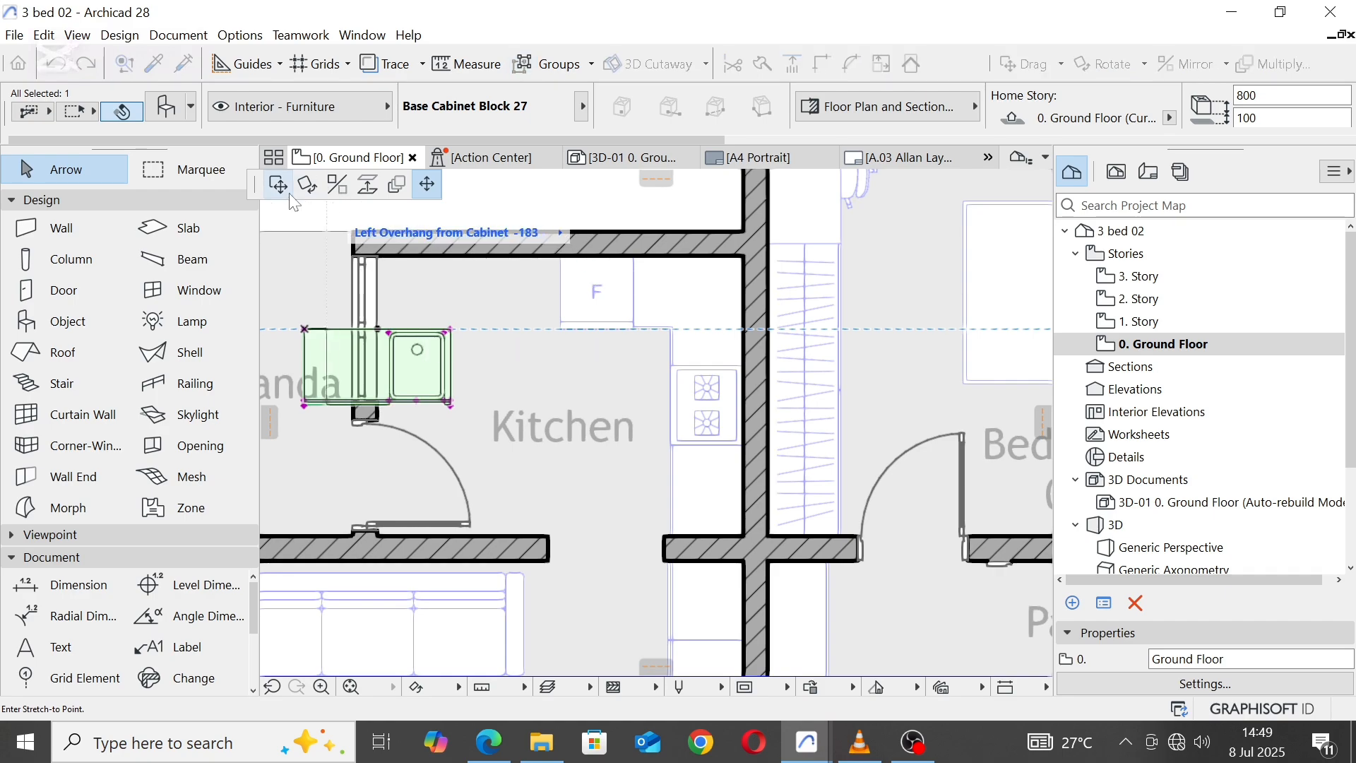
click(278, 185)
click(378, 257)
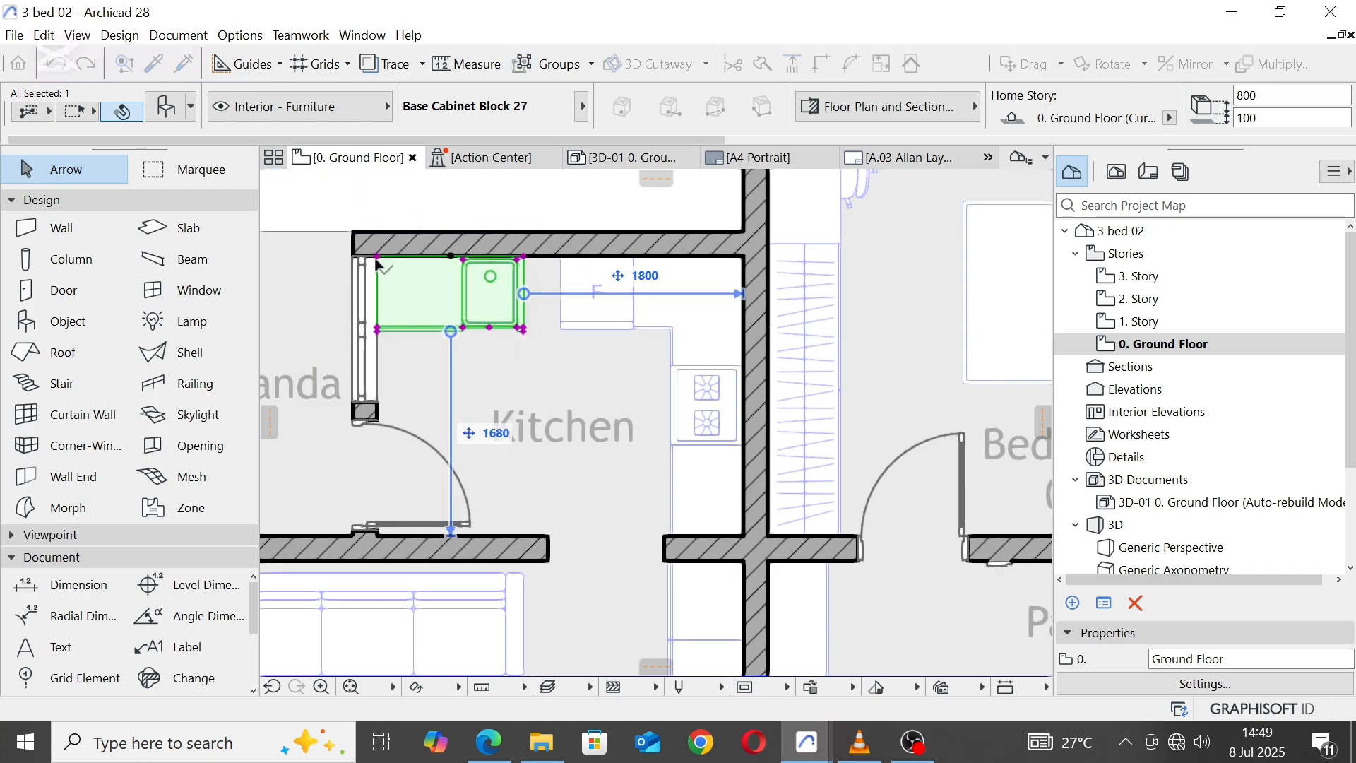
key(Escape)
Step: Place a 1200 x 1500 Window with Sidelight in the Kitchen's north wall behind the sink cabinet, using the west window's picked-up settings
click(153, 61)
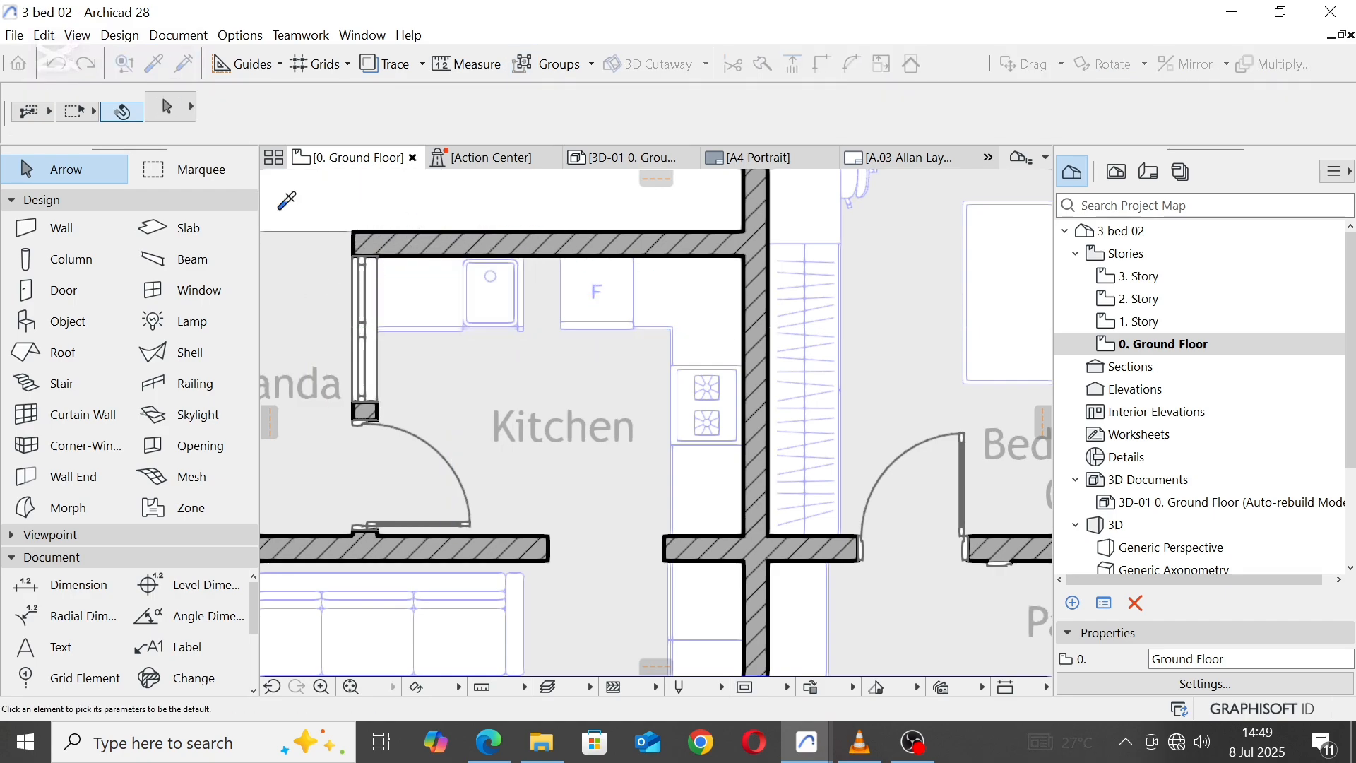
click(355, 397)
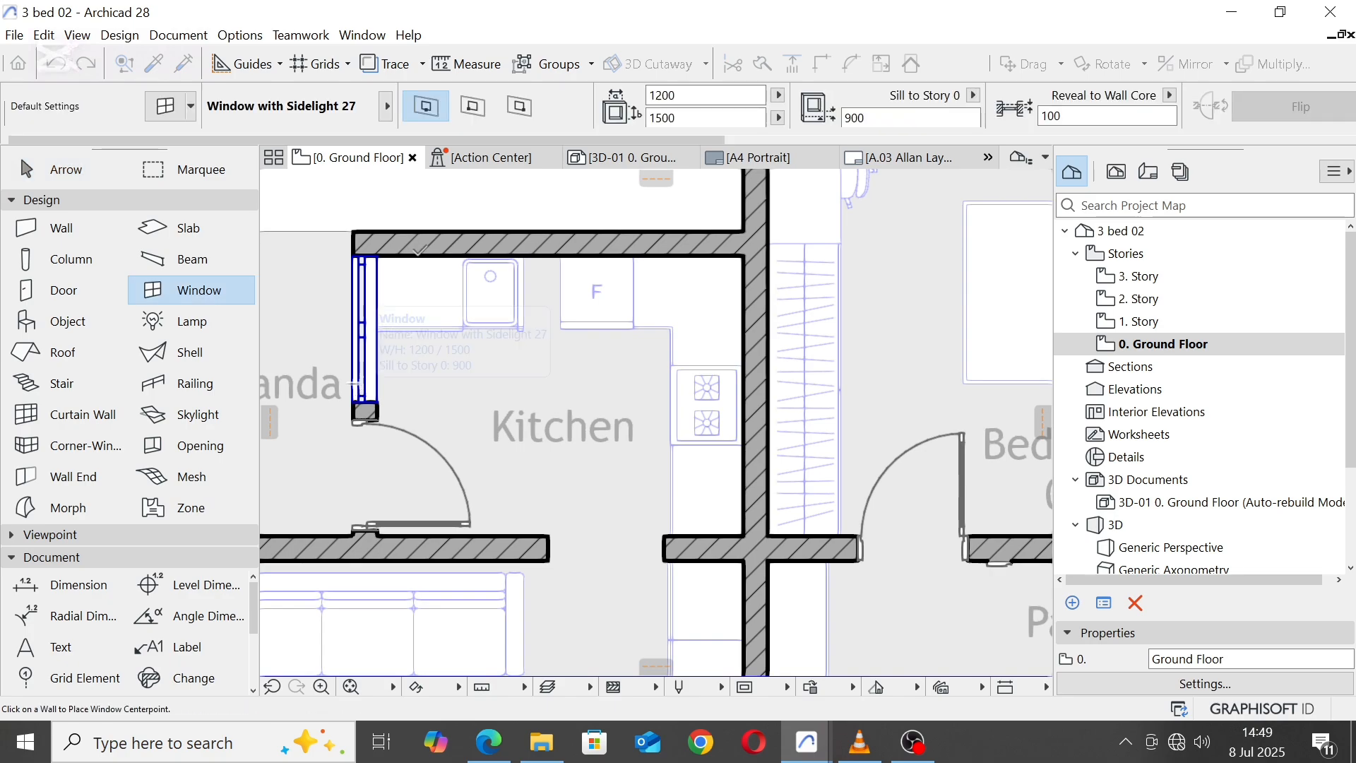
click(450, 245)
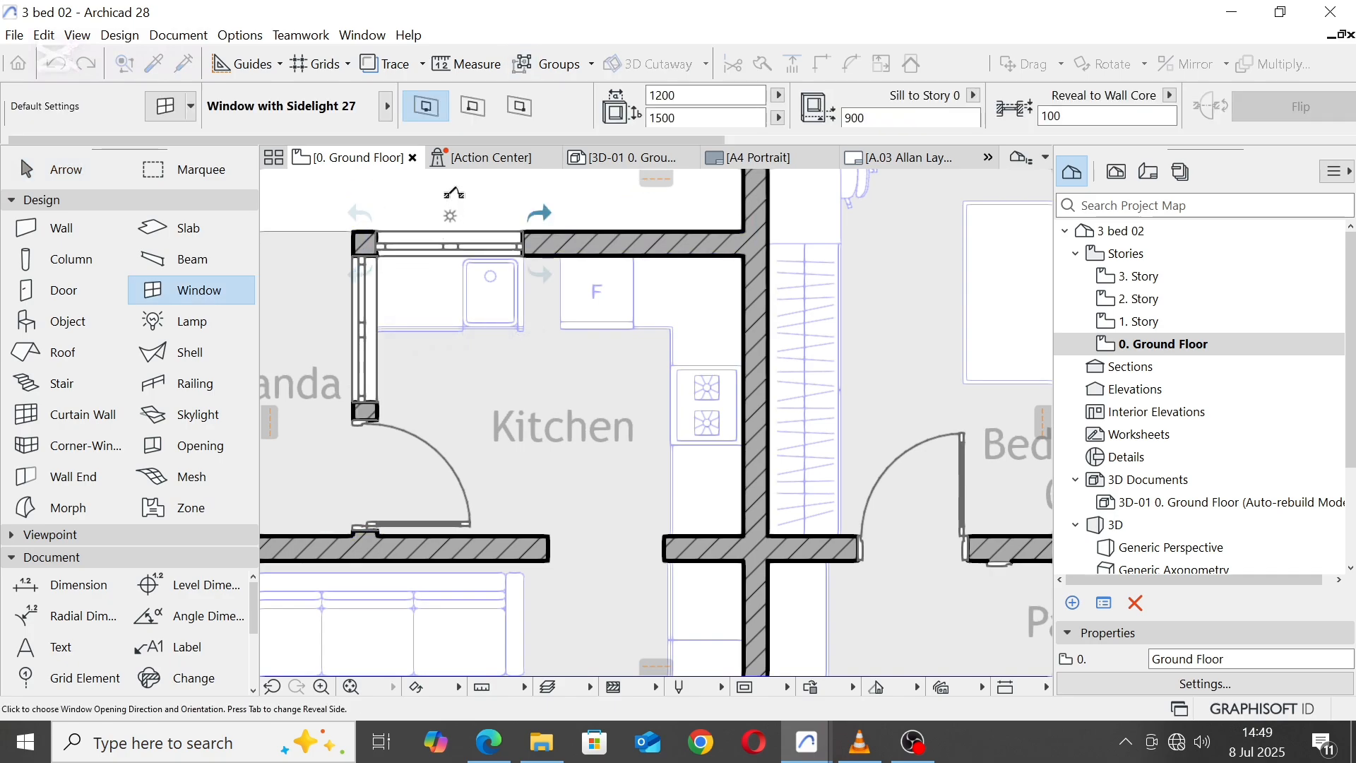
click(455, 194)
key(Escape)
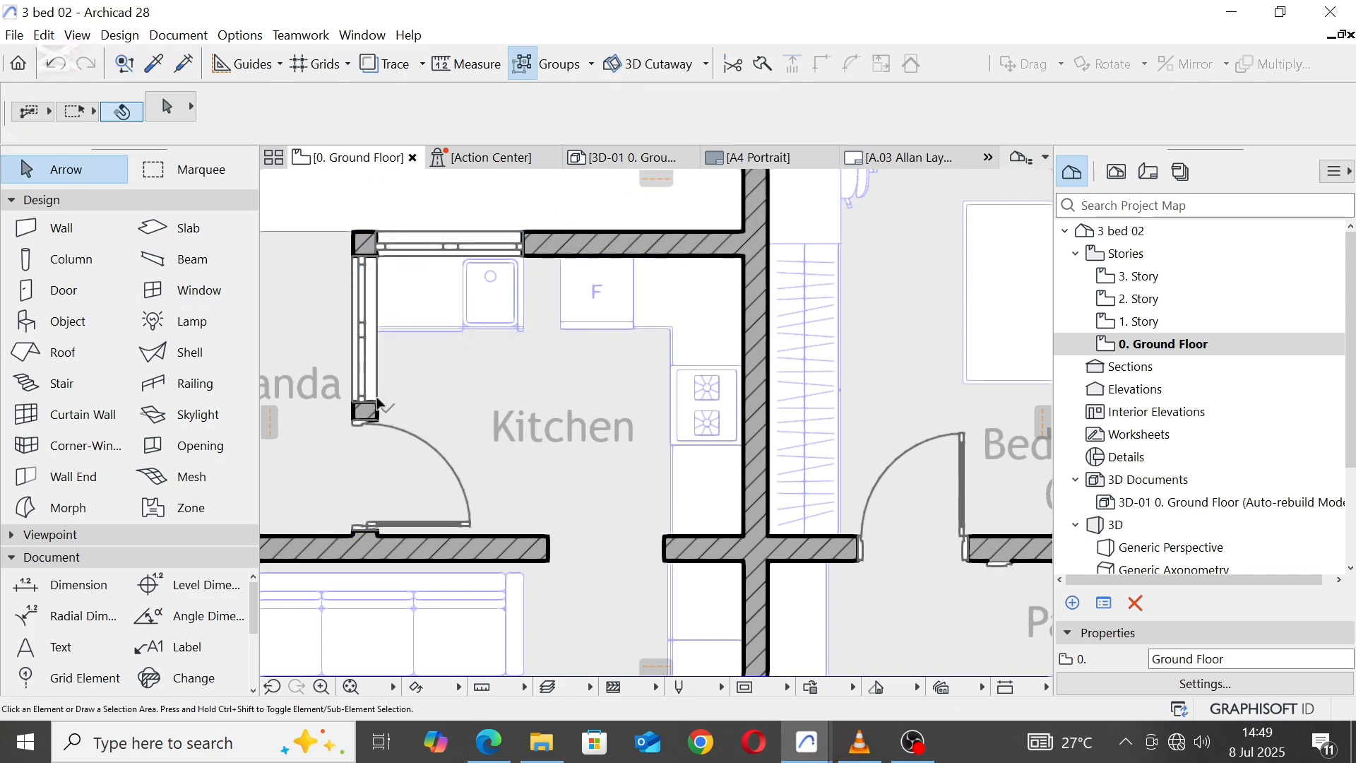
Step: Delete the 1200 x 1500 window from the Kitchen's west wall
click(380, 404)
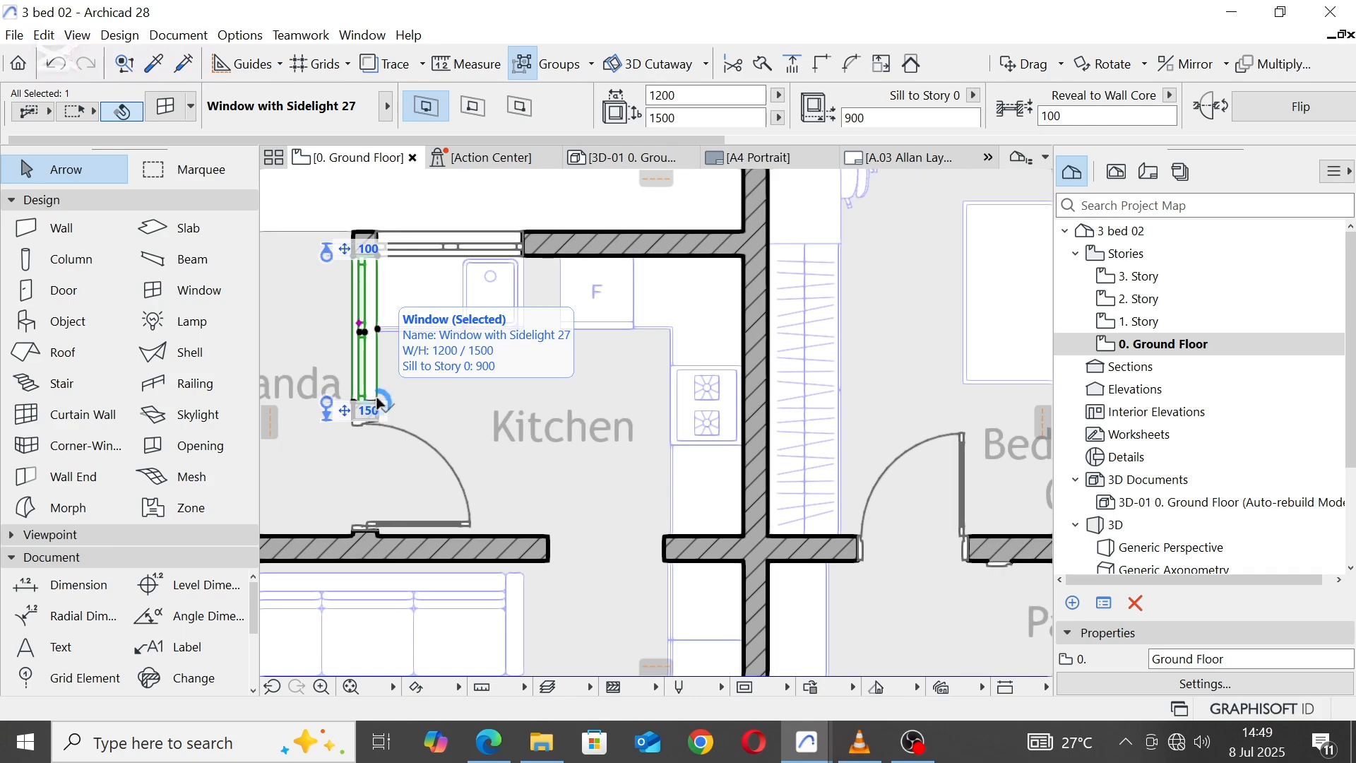
right_click(379, 404)
click(460, 176)
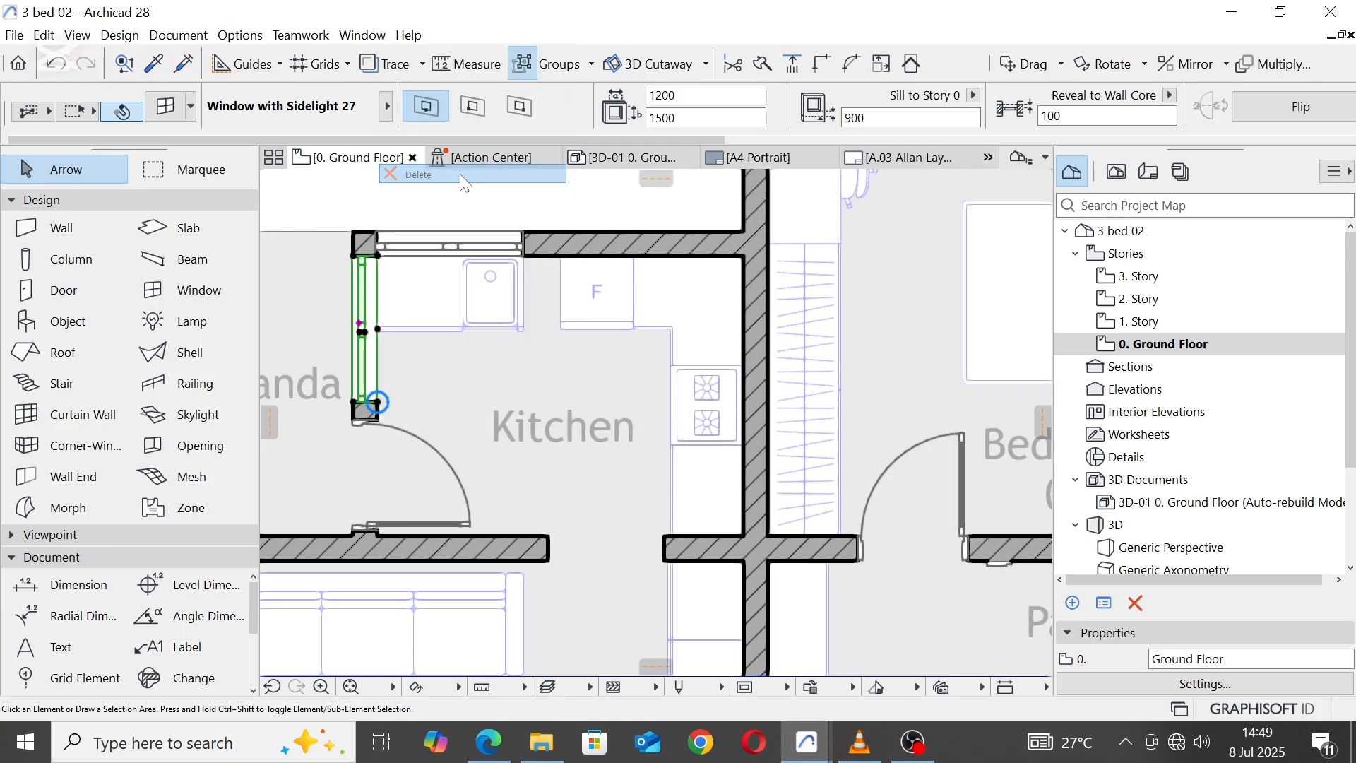
Step: Move the refrigerator from the Kitchen's north wall to the south side, next to the wall opening
scroll(603, 369, down, 3)
scroll(615, 353, up, 3)
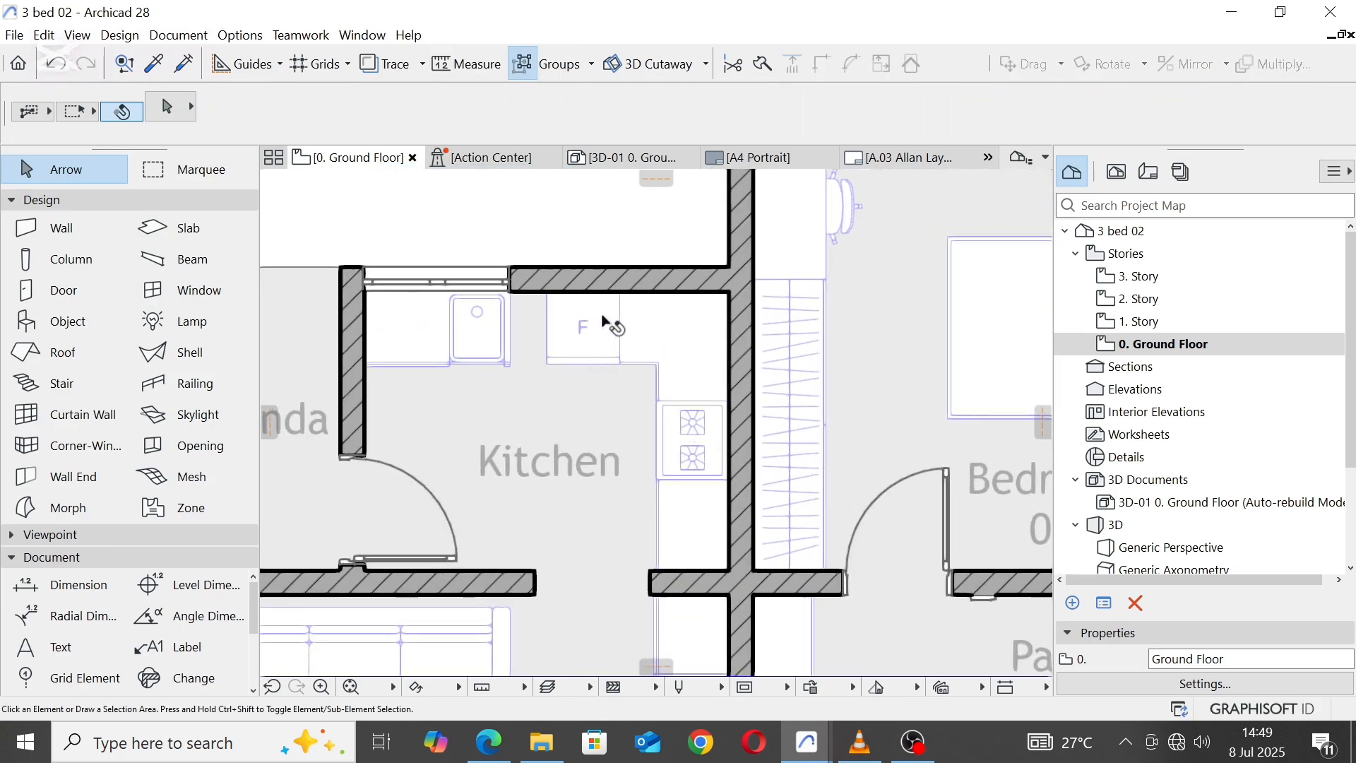
click(582, 330)
click(584, 293)
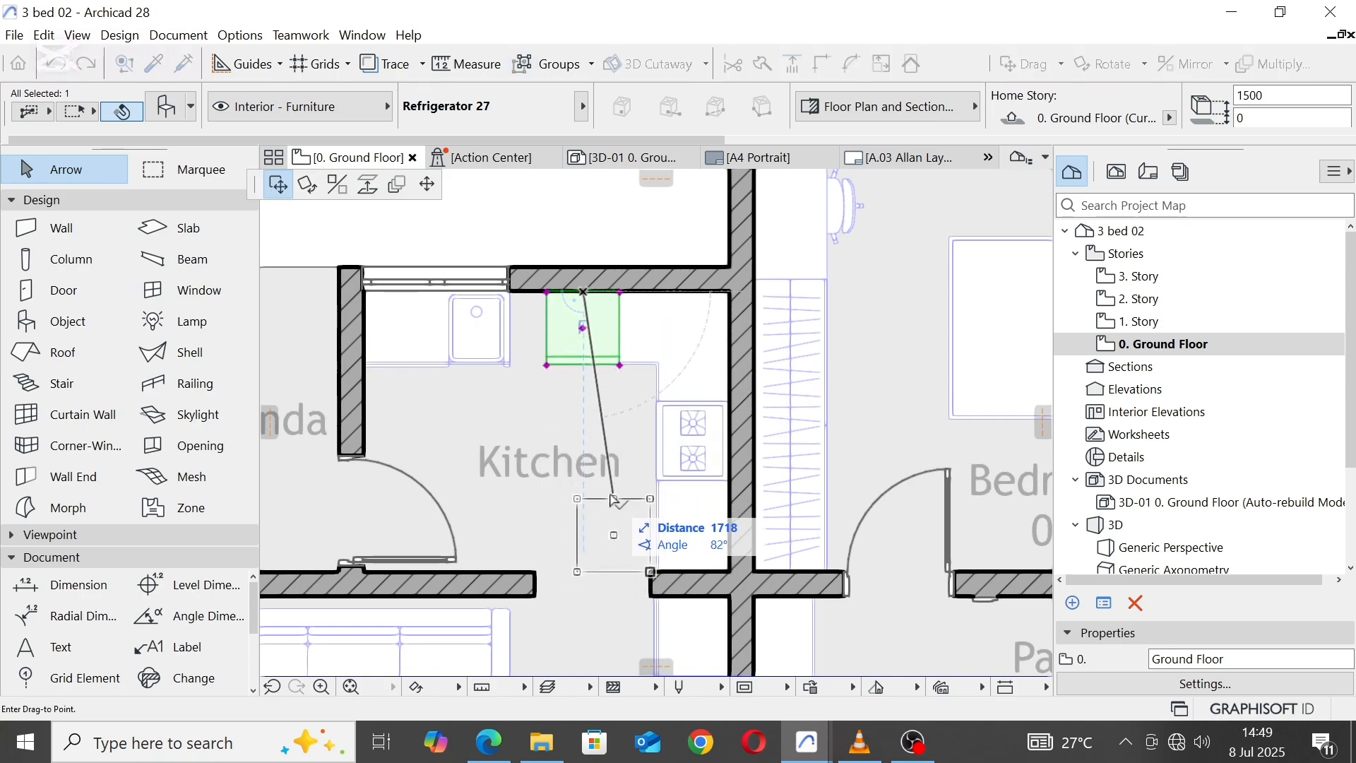
click(613, 498)
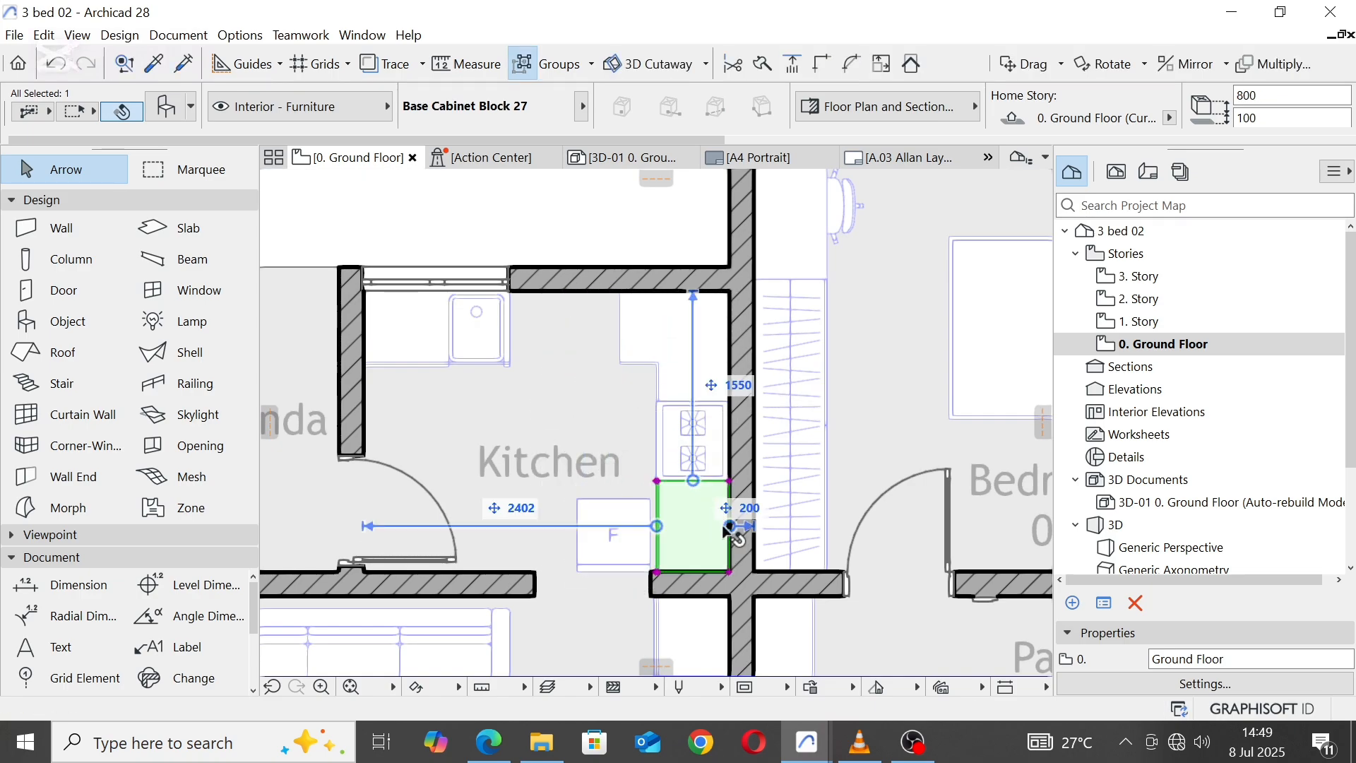
Step: Relocate the base cabinet south of the hob to the Kitchen's north wall, rotated 90° and flush against the sink cabinet
click(731, 526)
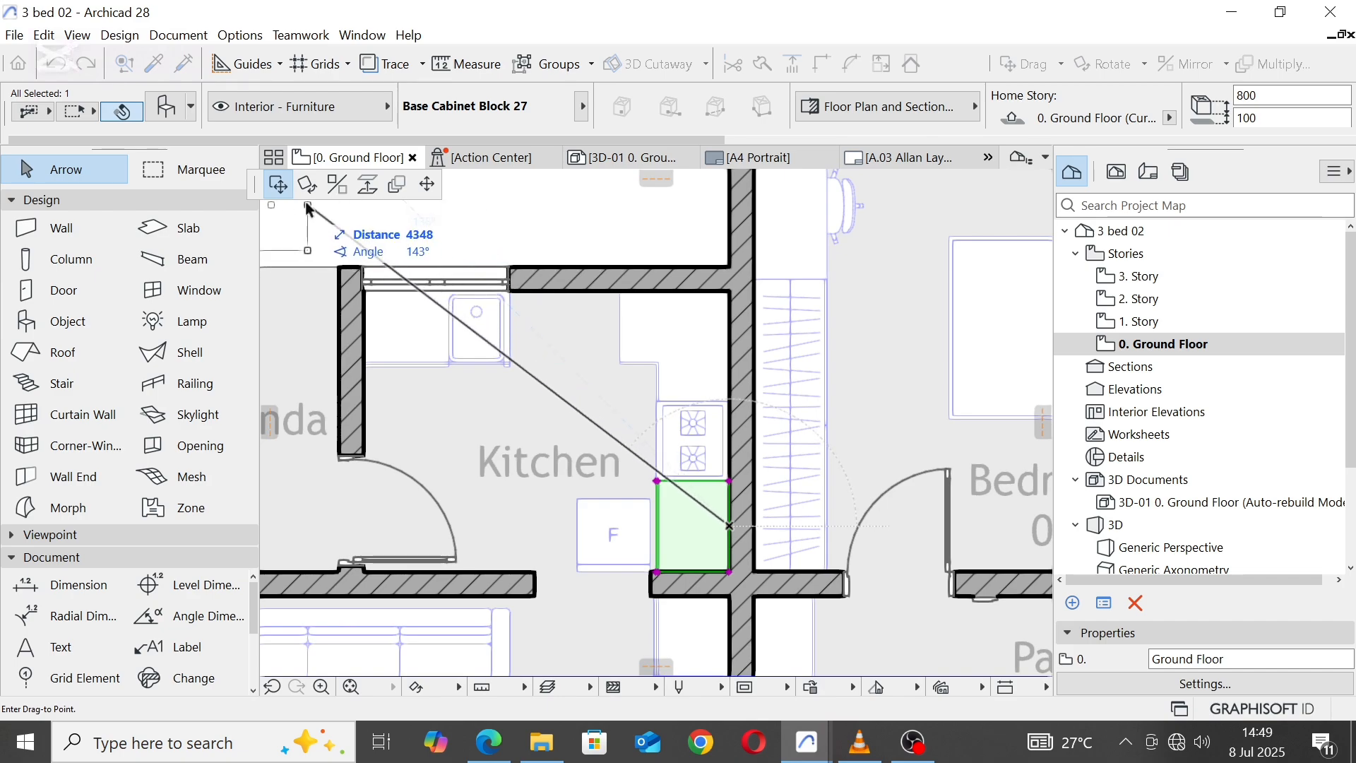
click(590, 350)
click(589, 348)
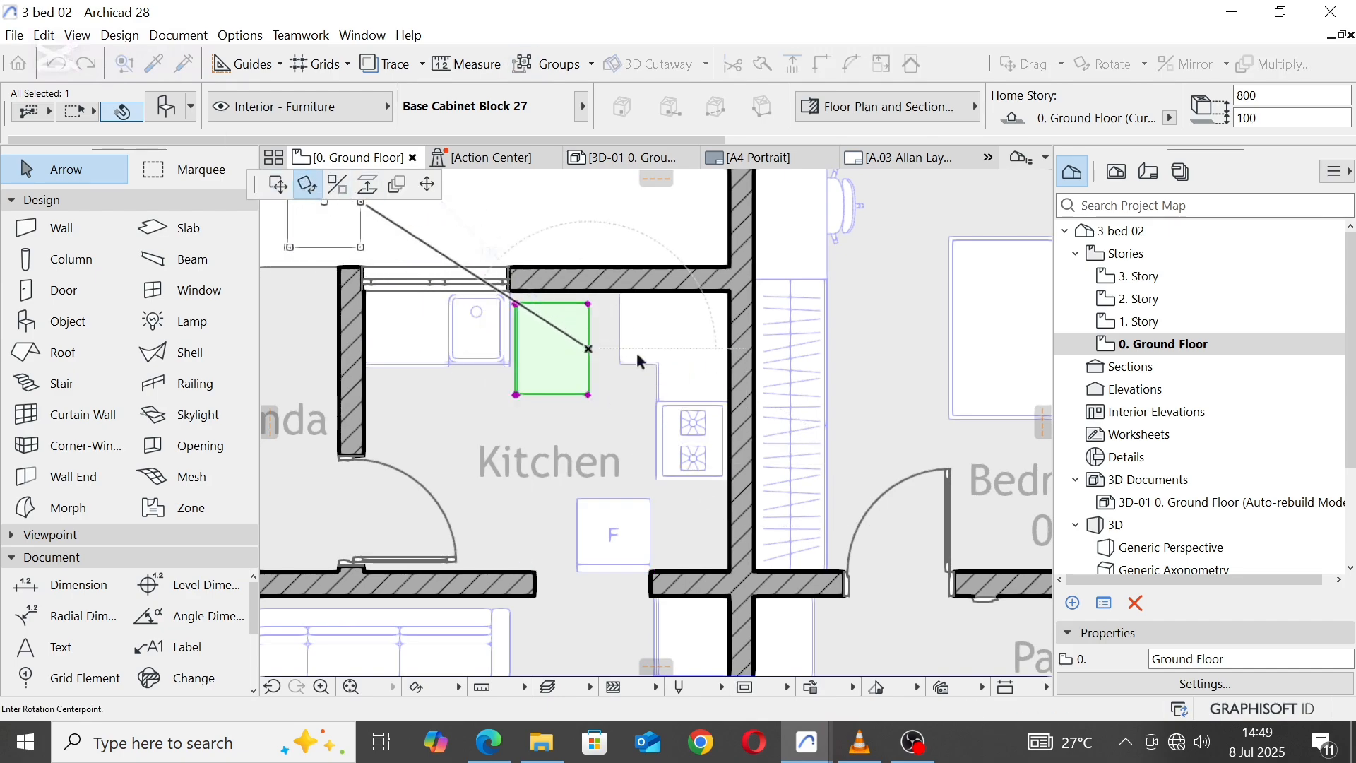
click(588, 349)
click(588, 401)
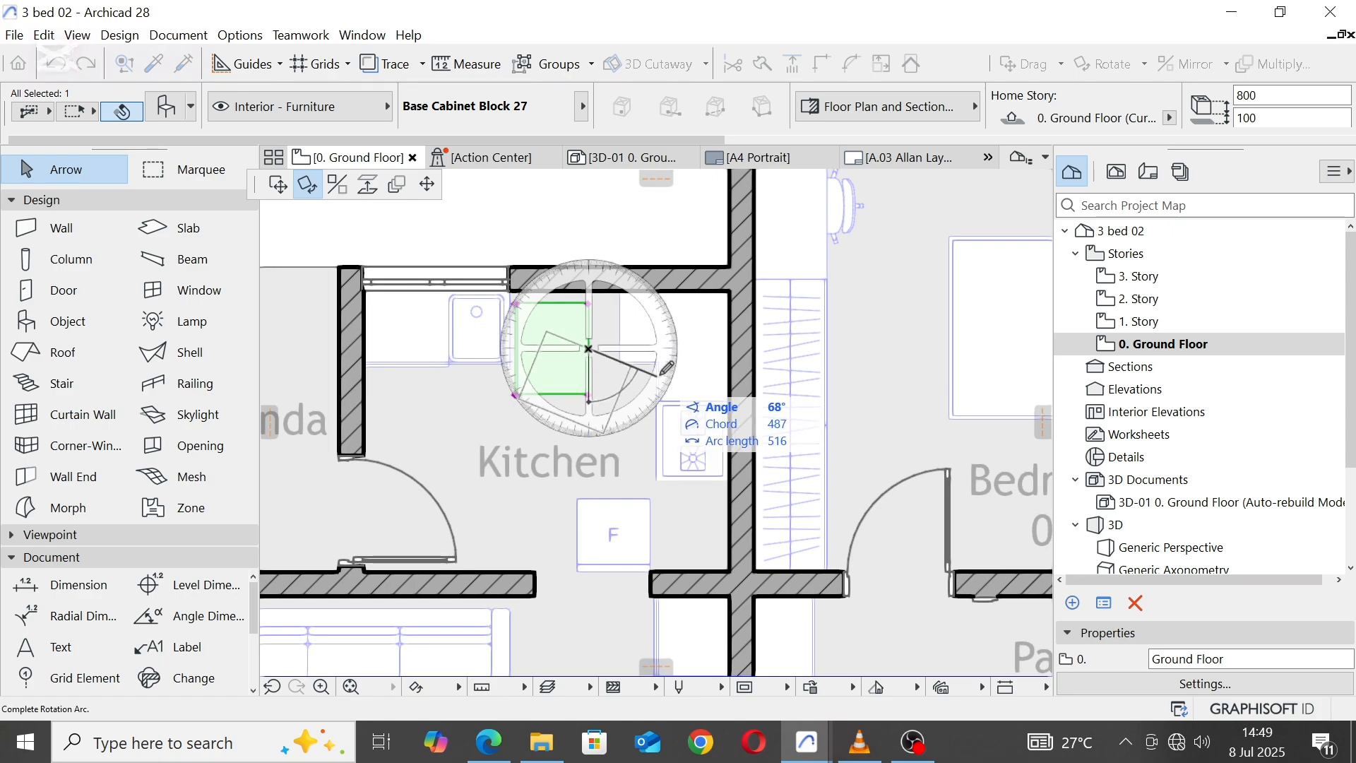
click(695, 349)
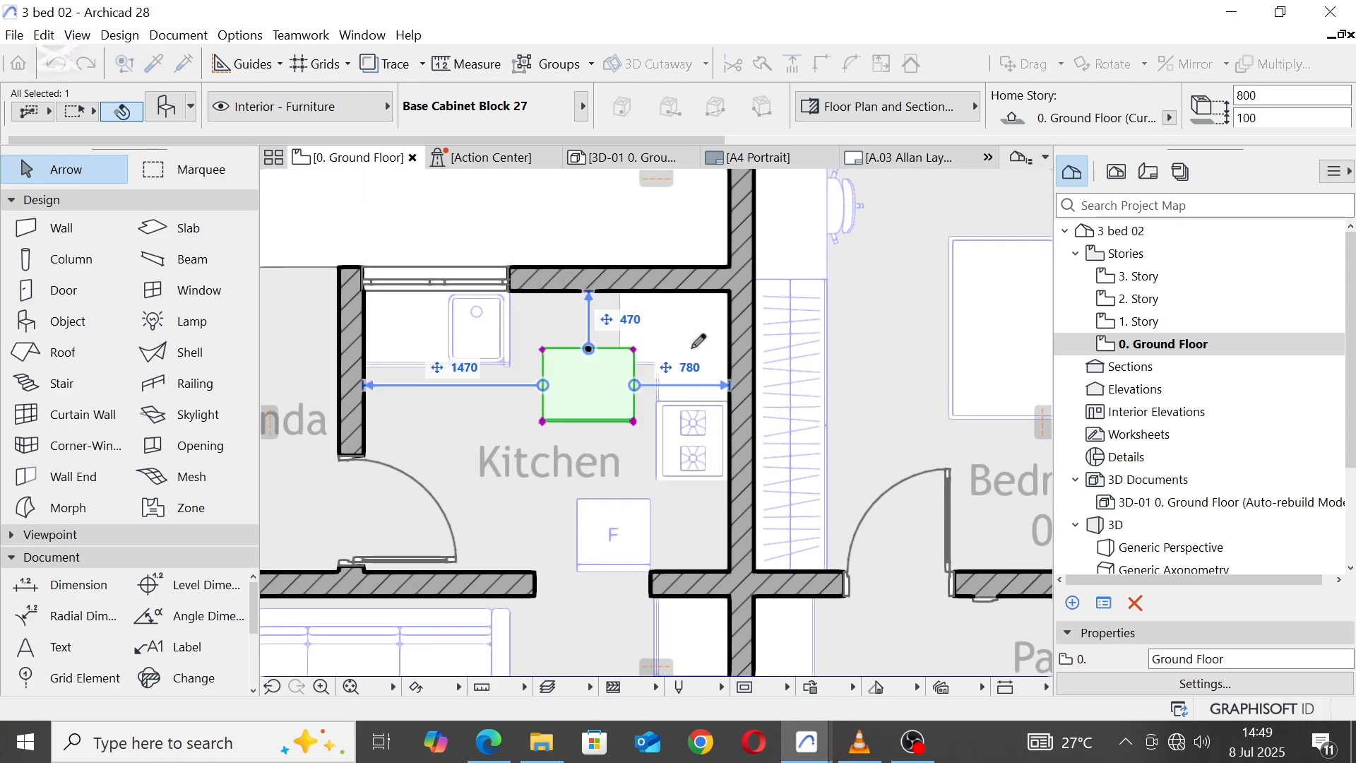
click(543, 350)
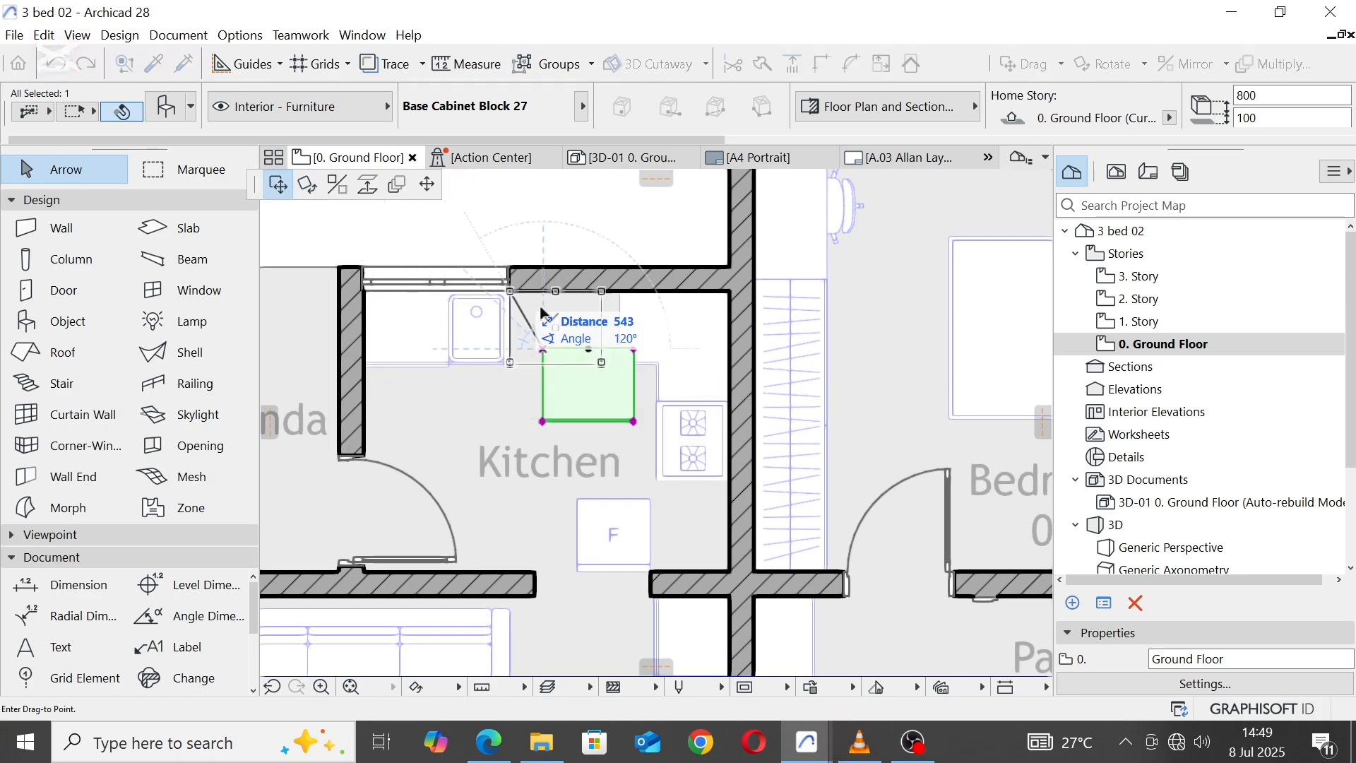
click(510, 291)
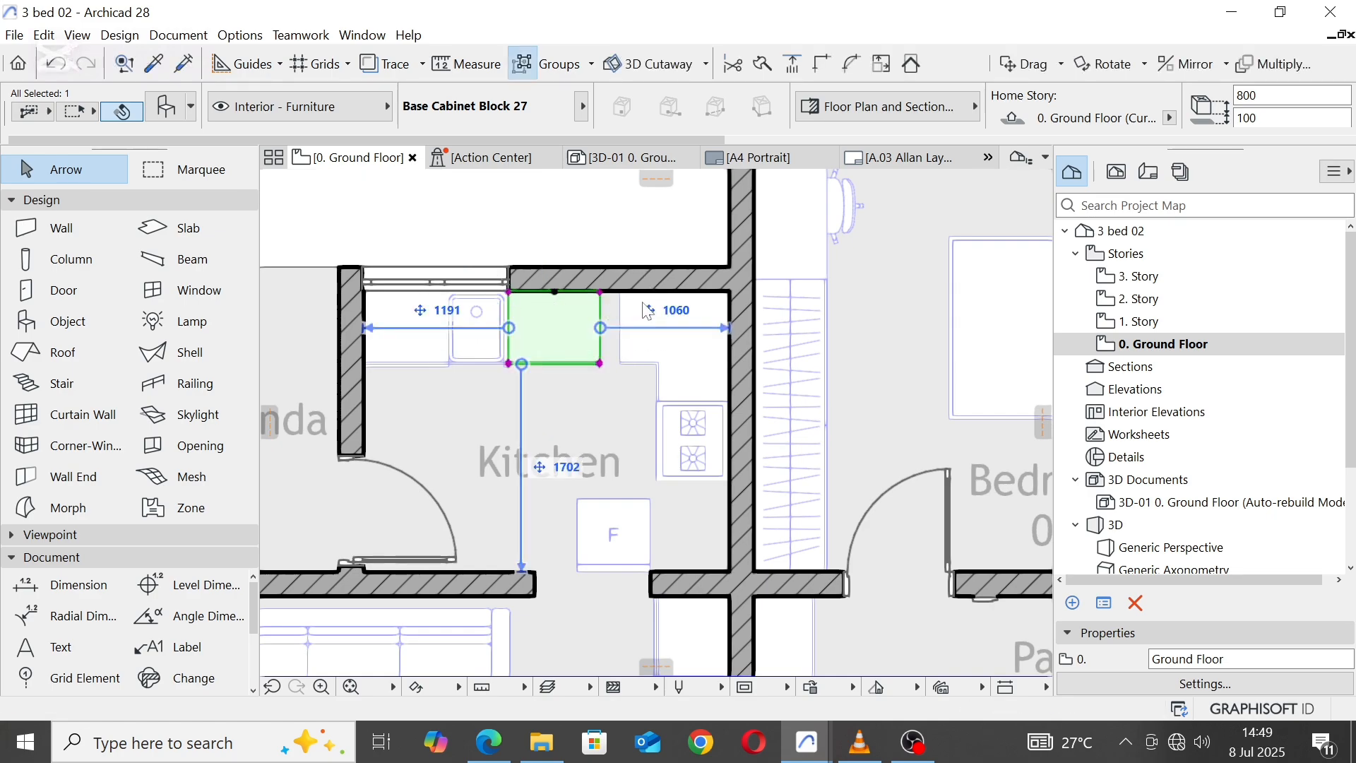
Step: Try stretching the L-shaped corner cabinet's back-left corner to meet the neighbouring base cabinet, and undo the stretch
scroll(643, 299, up, 3)
click(605, 286)
scroll(608, 386, up, 7)
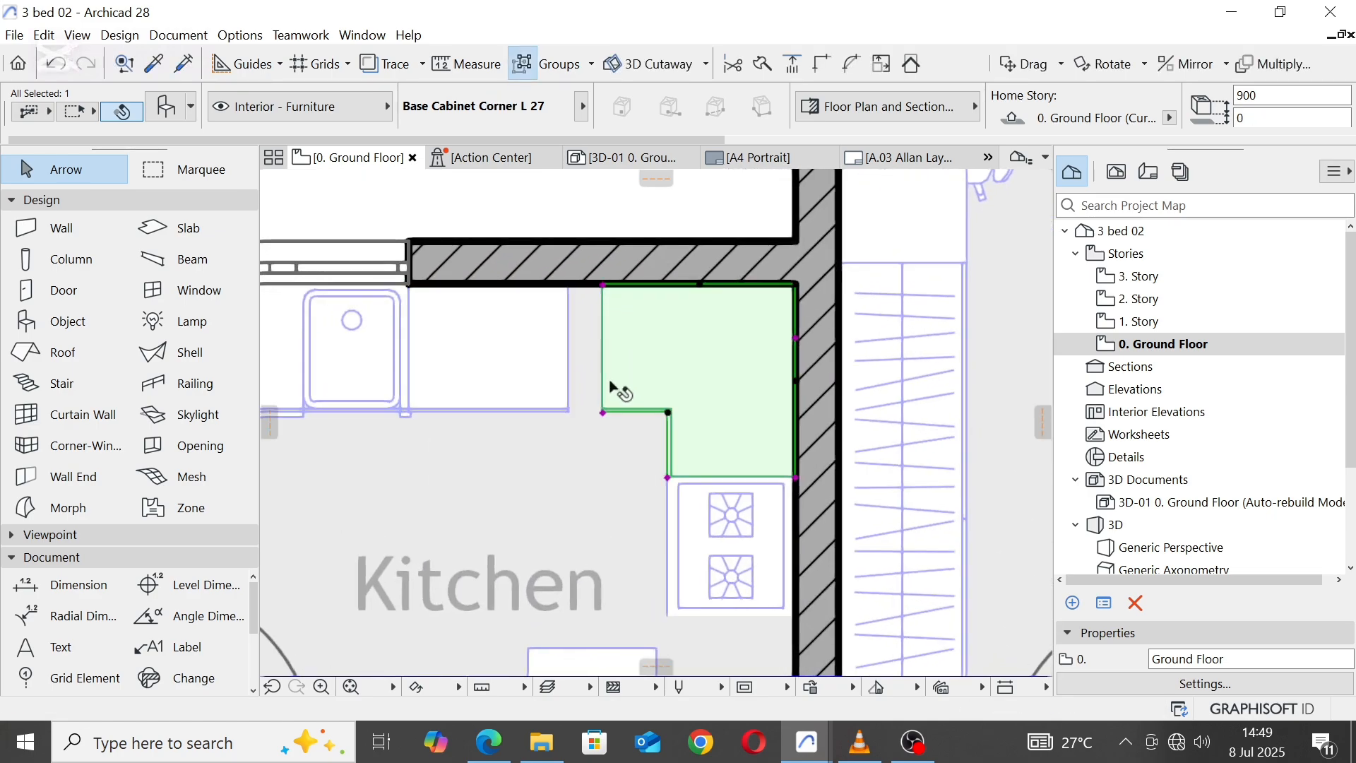
scroll(680, 528, down, 5)
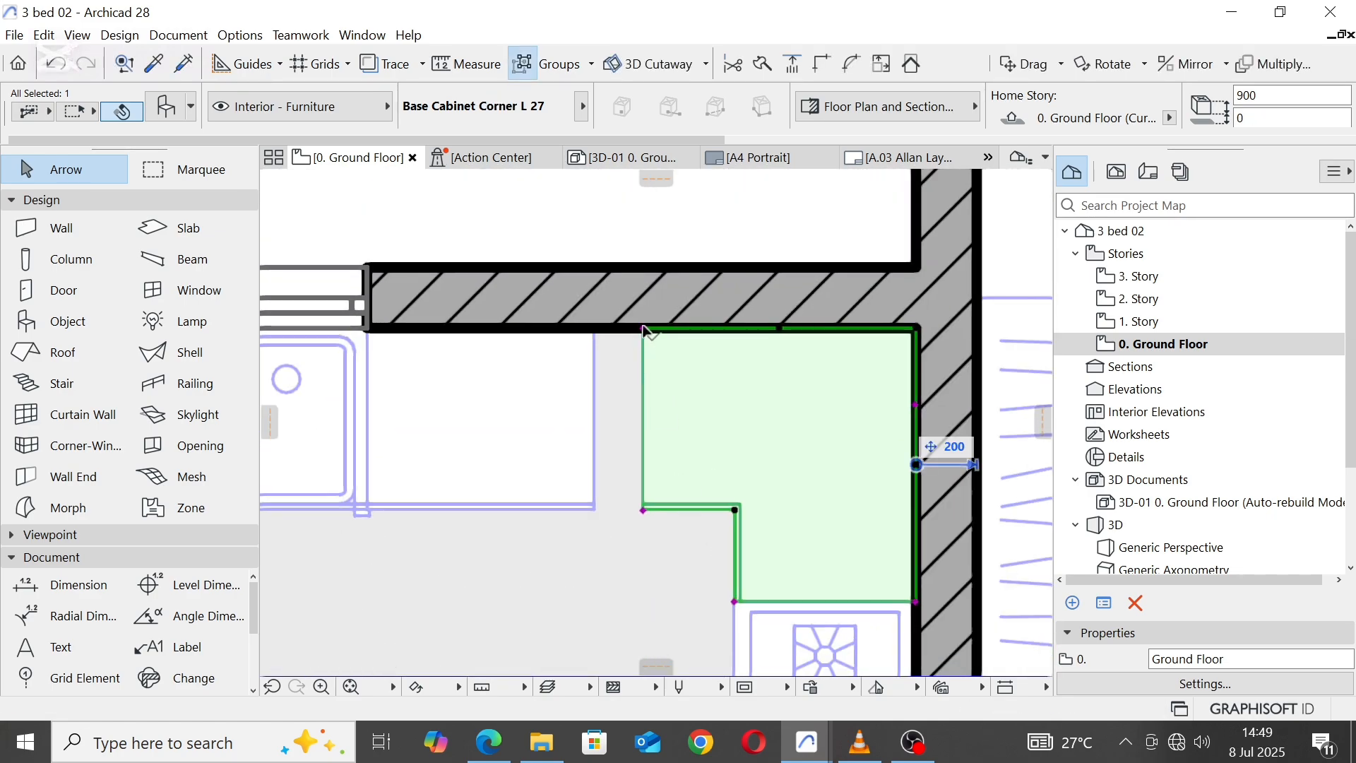
click(644, 330)
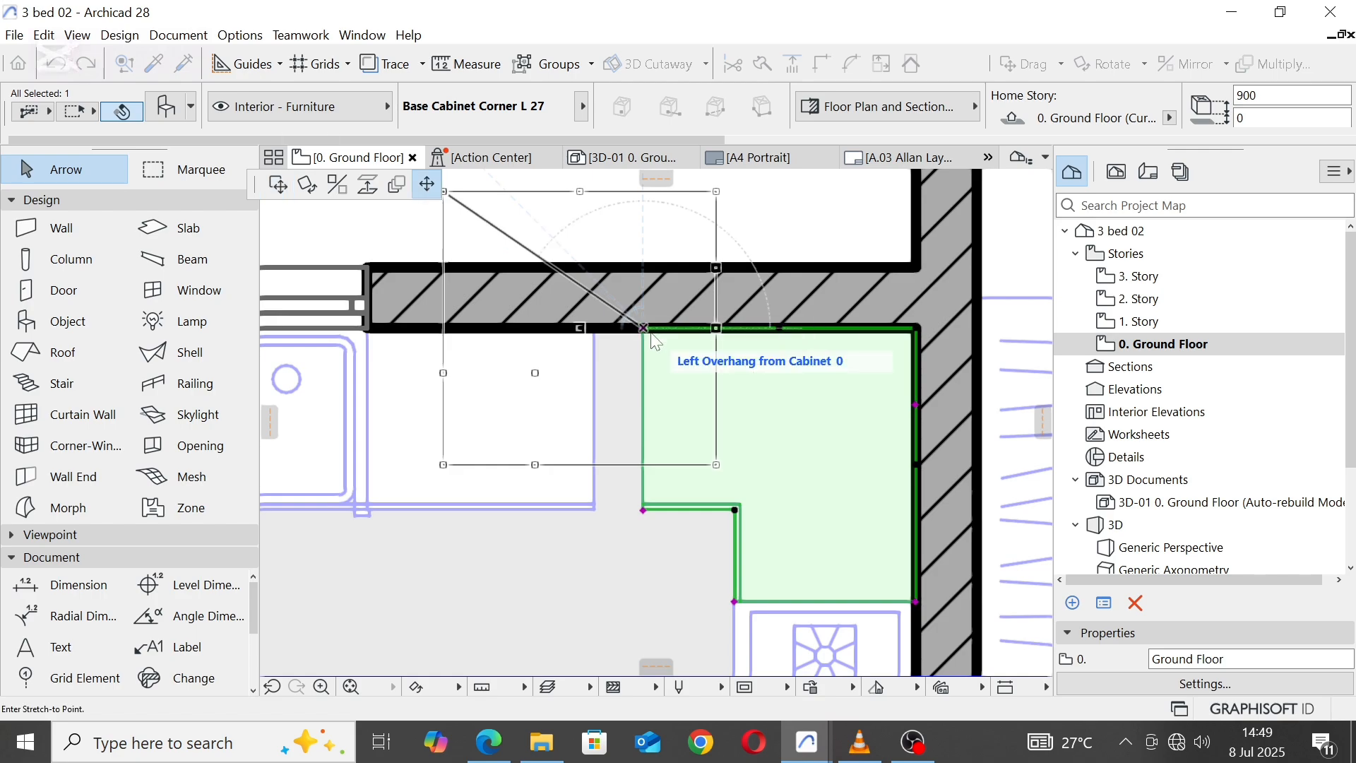
click(593, 328)
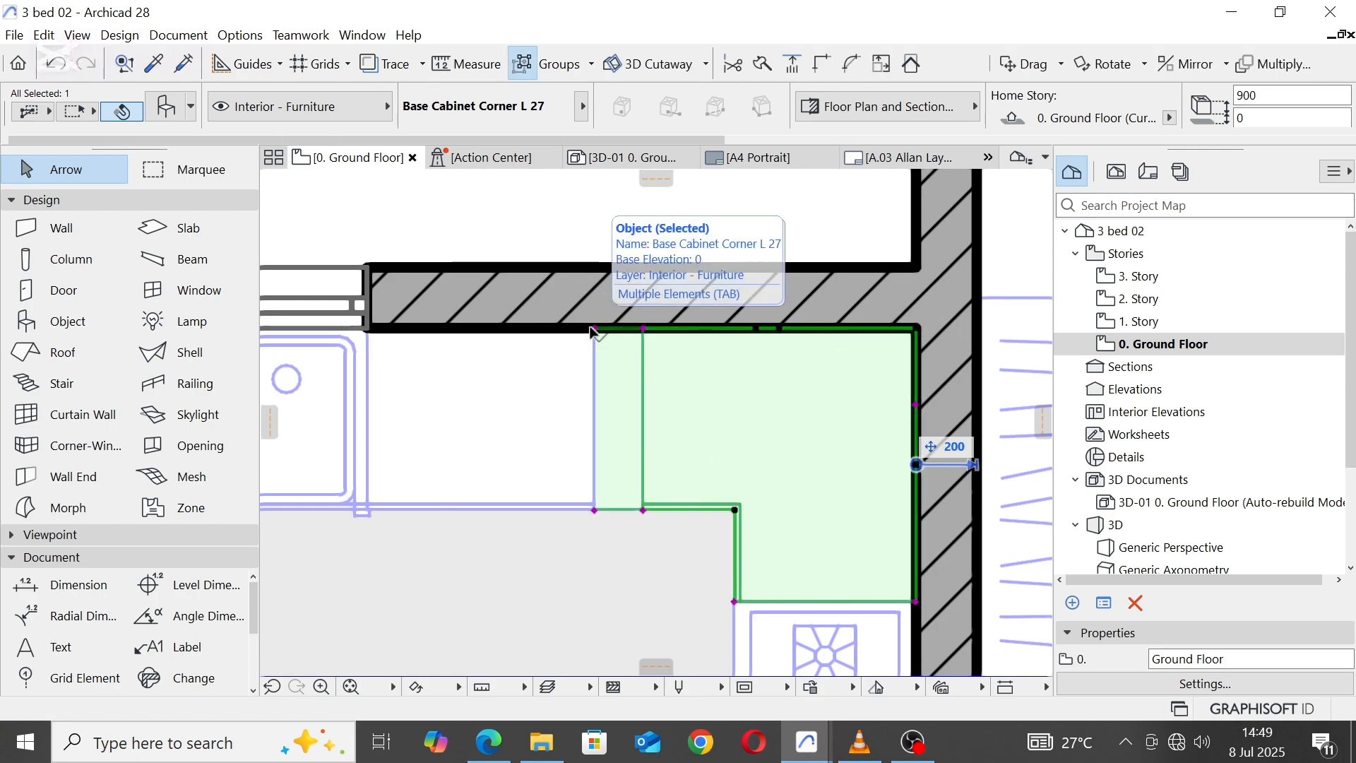
click(56, 65)
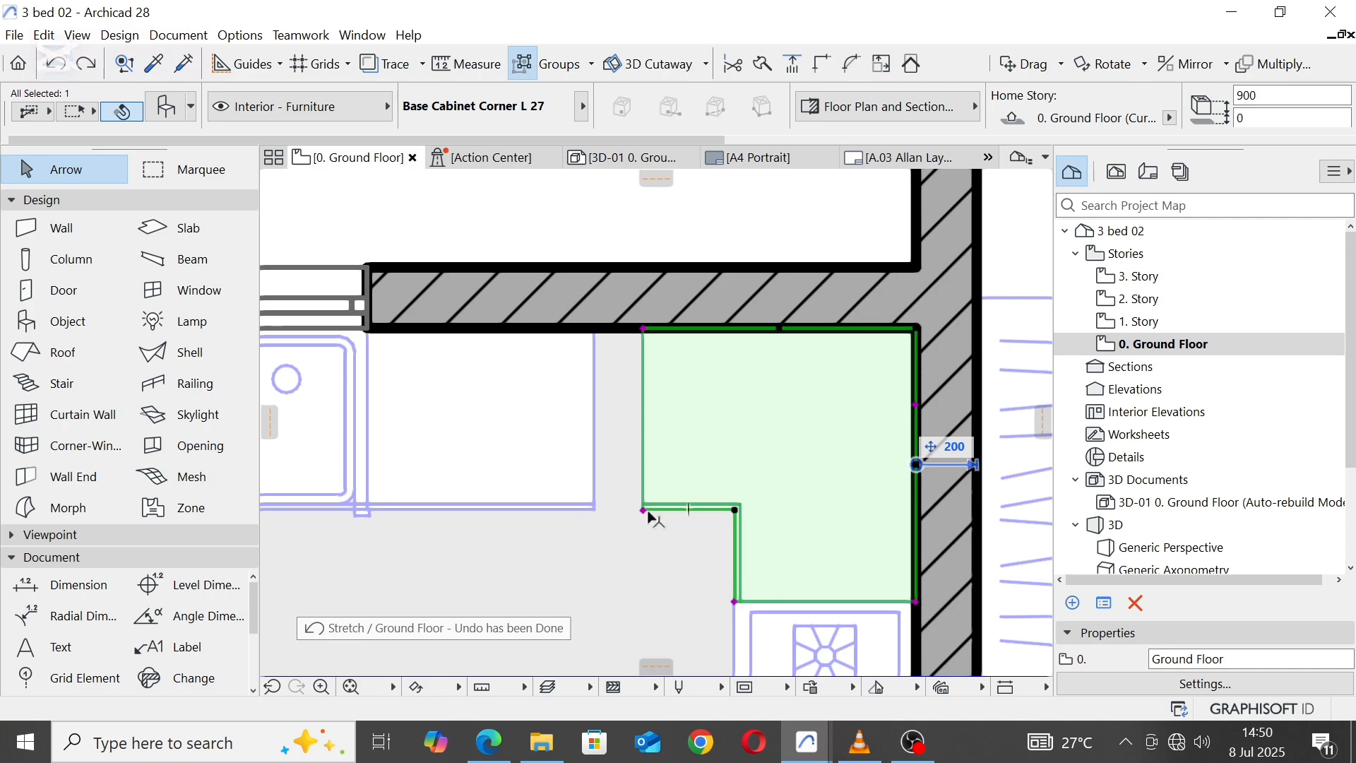
Step: Try stretching the L-shaped corner cabinet's front-left corner to the neighbouring base cabinet, and undo the stretch
click(643, 509)
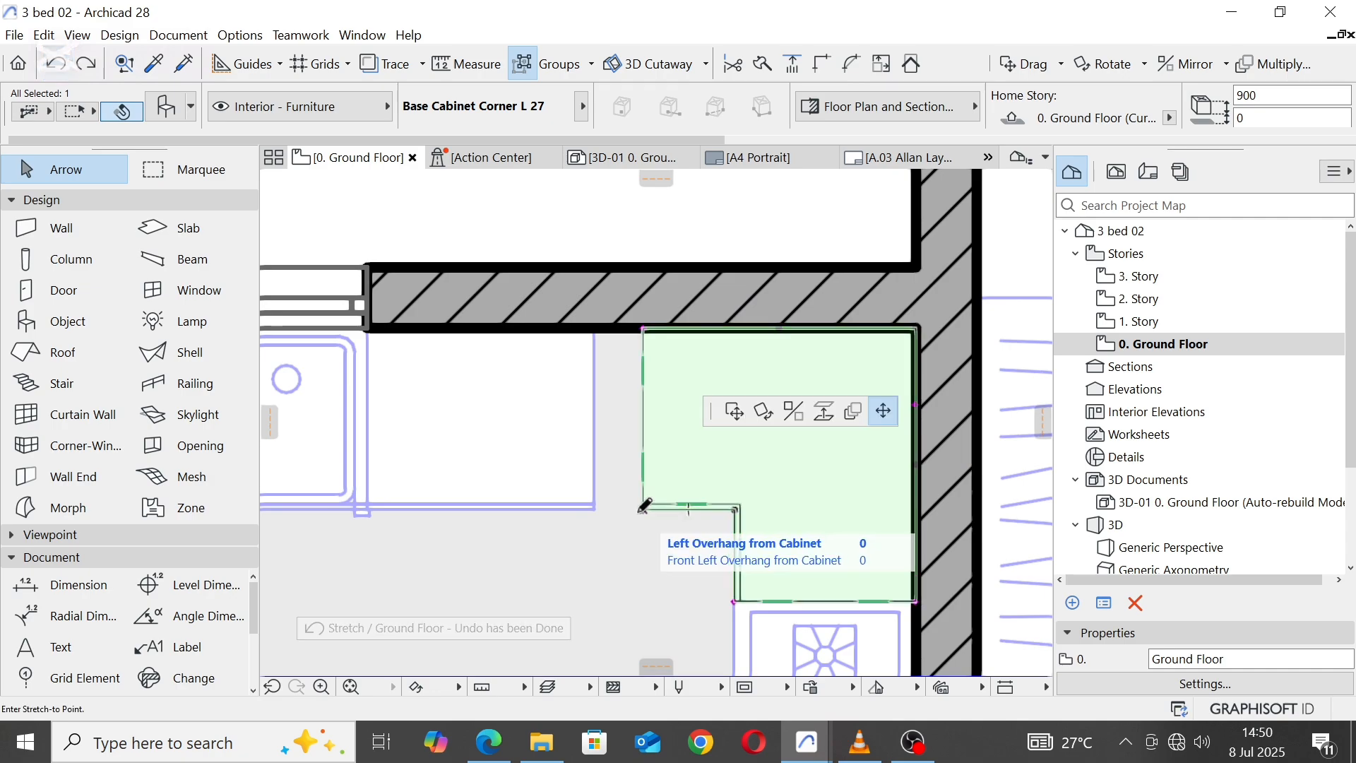
click(594, 508)
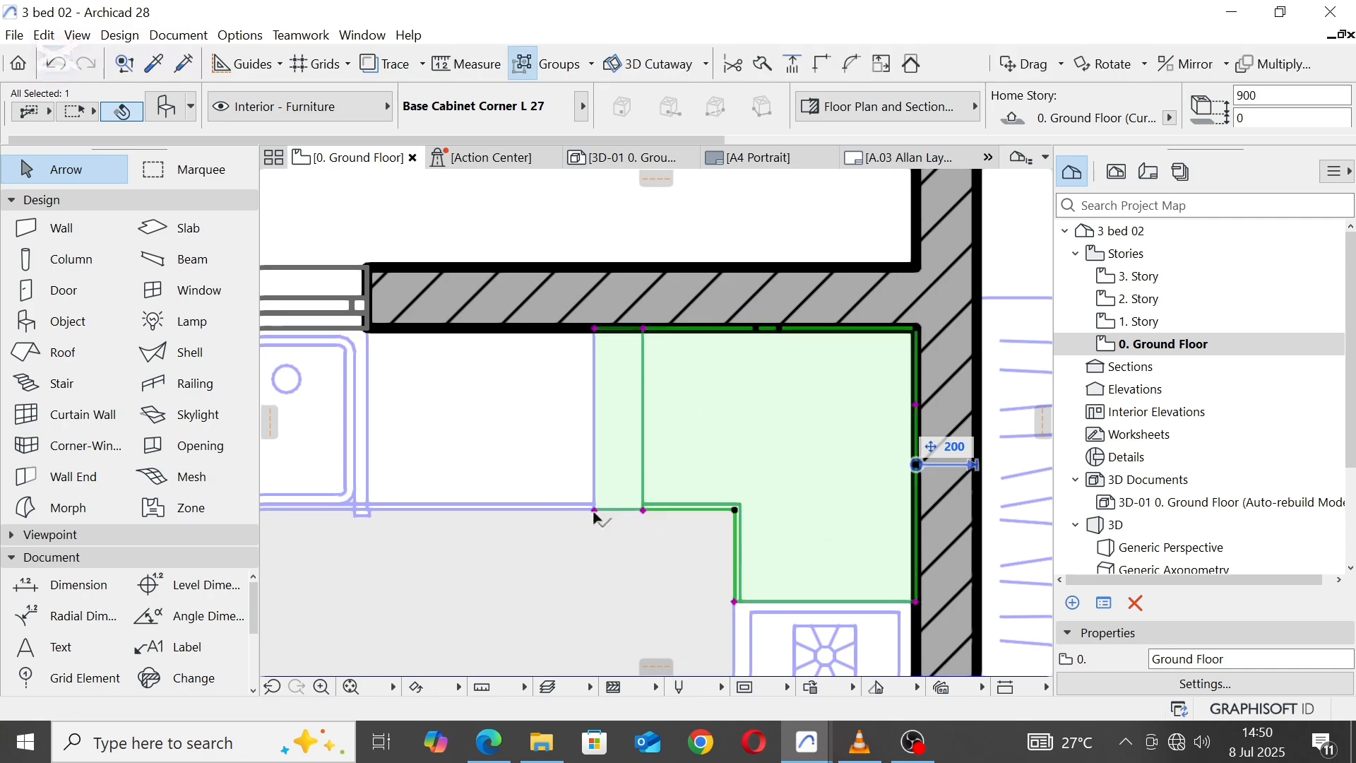
key(ctrl+z)
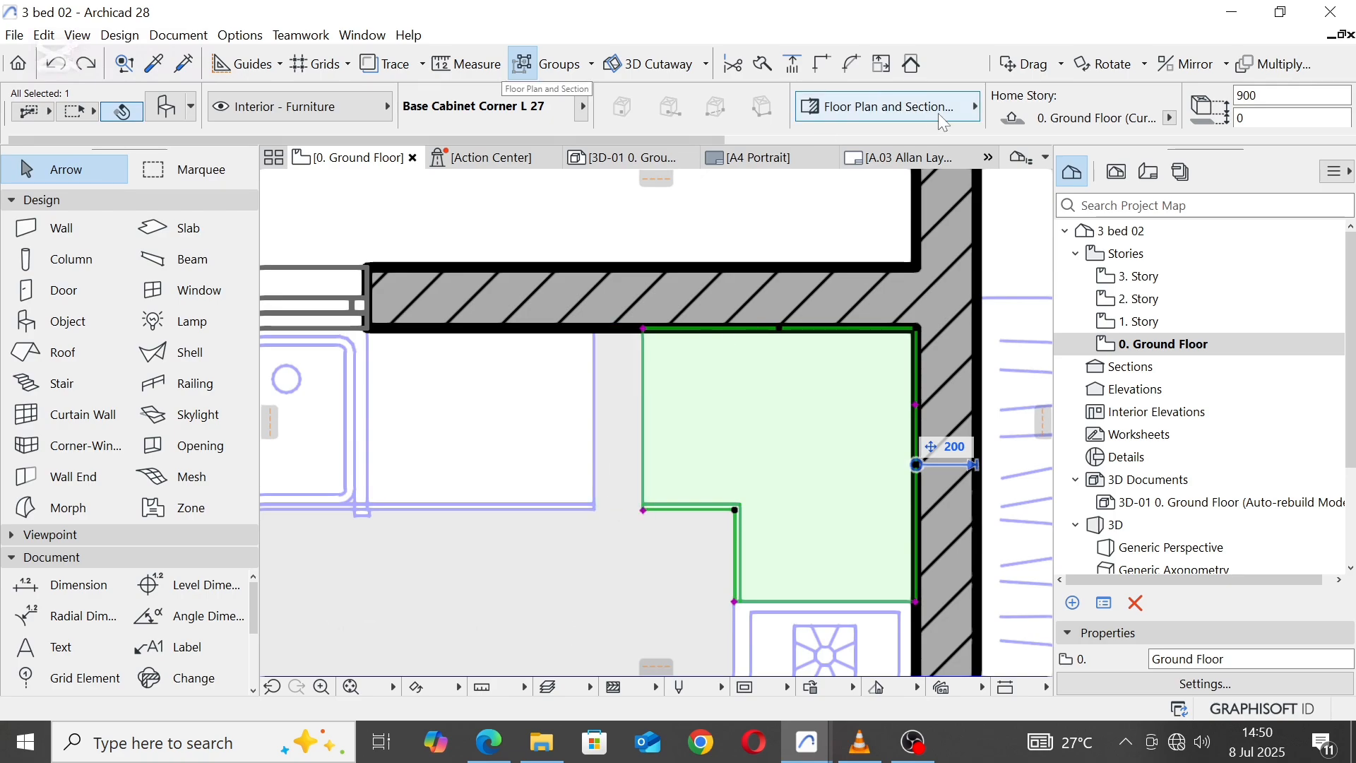
Step: Try setting the L-shaped corner cabinet's first plan dimension to 1100, and undo the change
scroll(628, 335, down, 3)
middle_drag(690, 366, 616, 365)
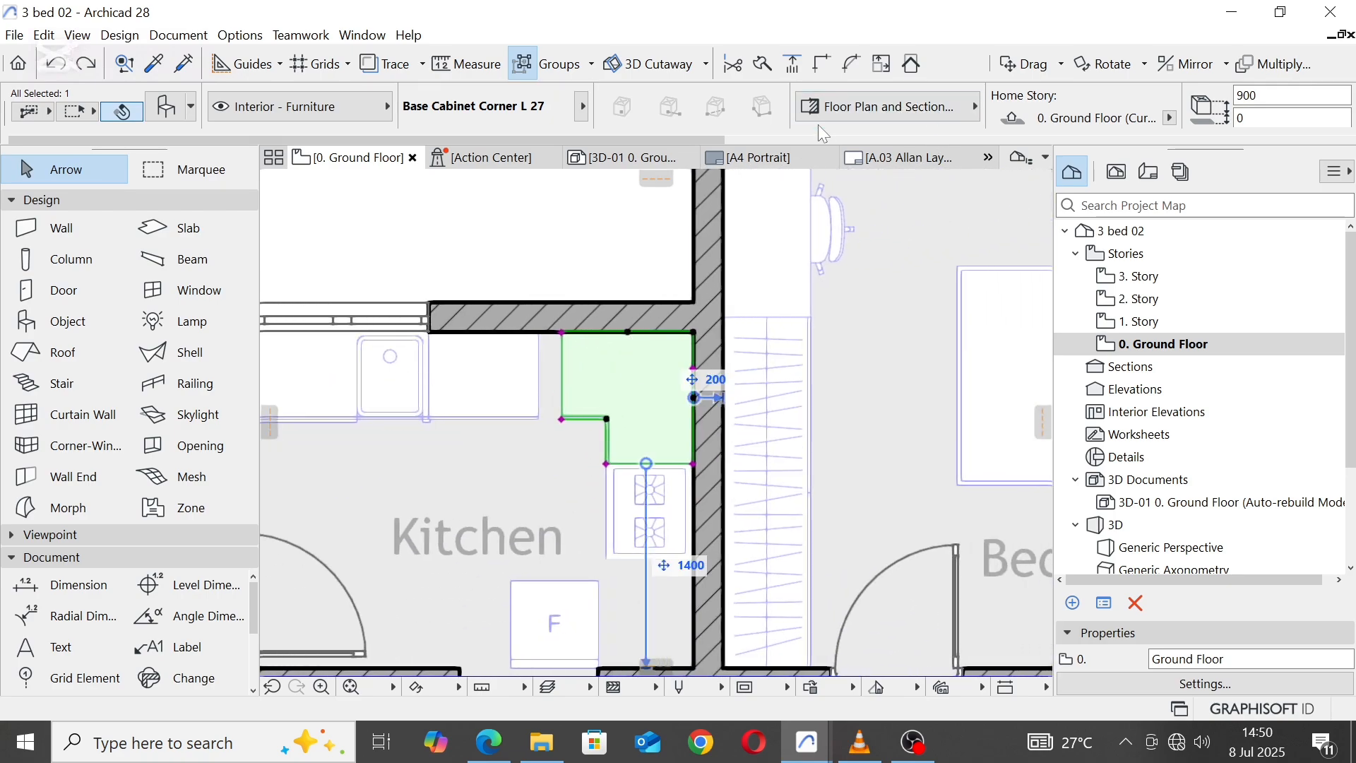
scroll(896, 105, down, 3)
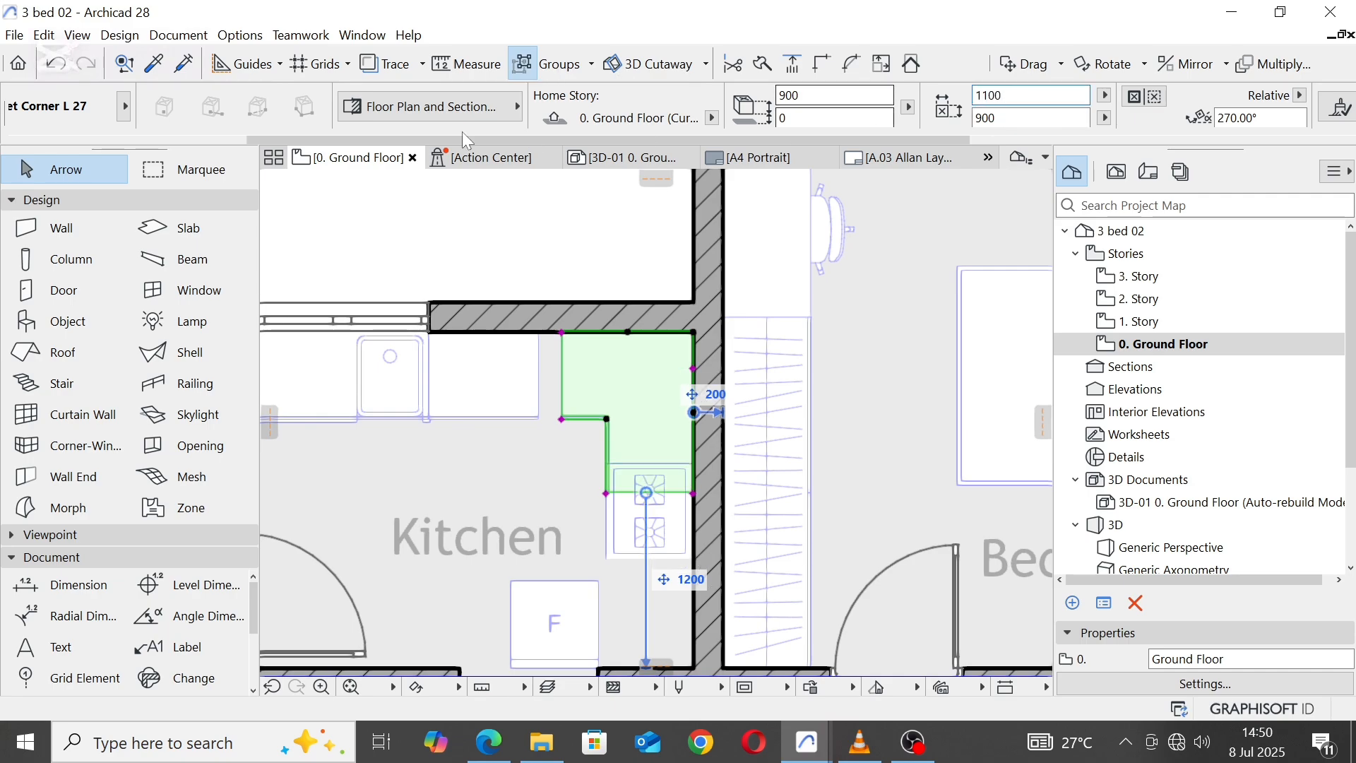
key(ctrl+z)
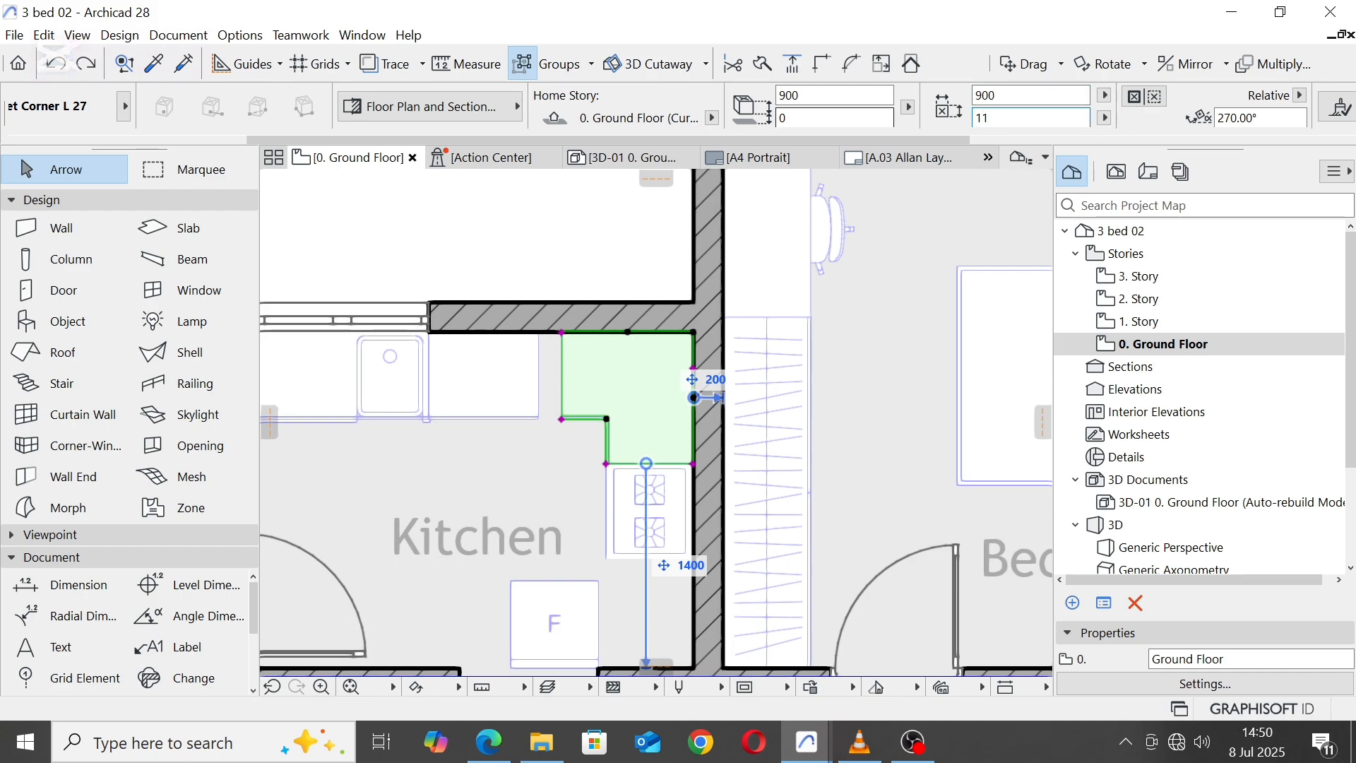
Step: Set the L-shaped corner cabinet's second plan dimension to 1050, extending it towards the neighbouring base cabinet on the north wall
scroll(533, 326, up, 4)
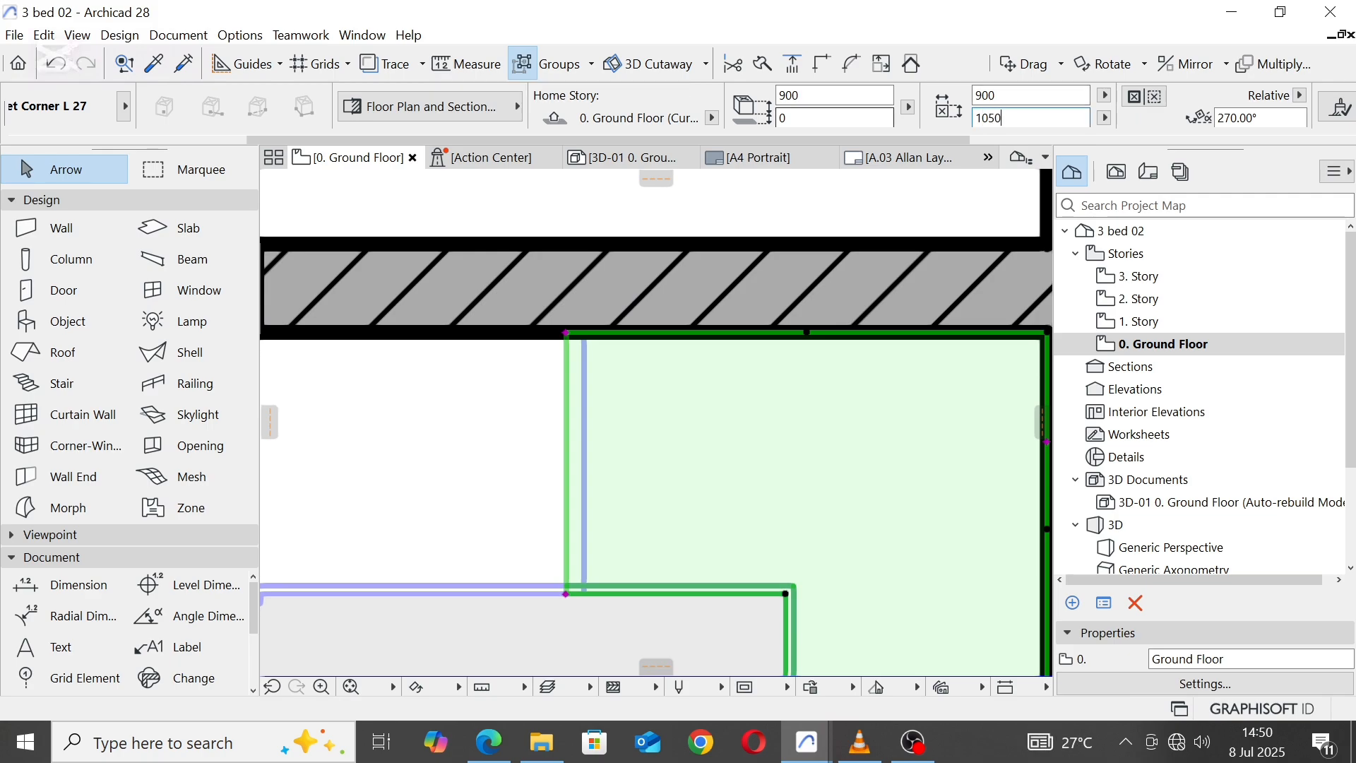
key(Return)
key(Escape)
scroll(679, 341, down, 4)
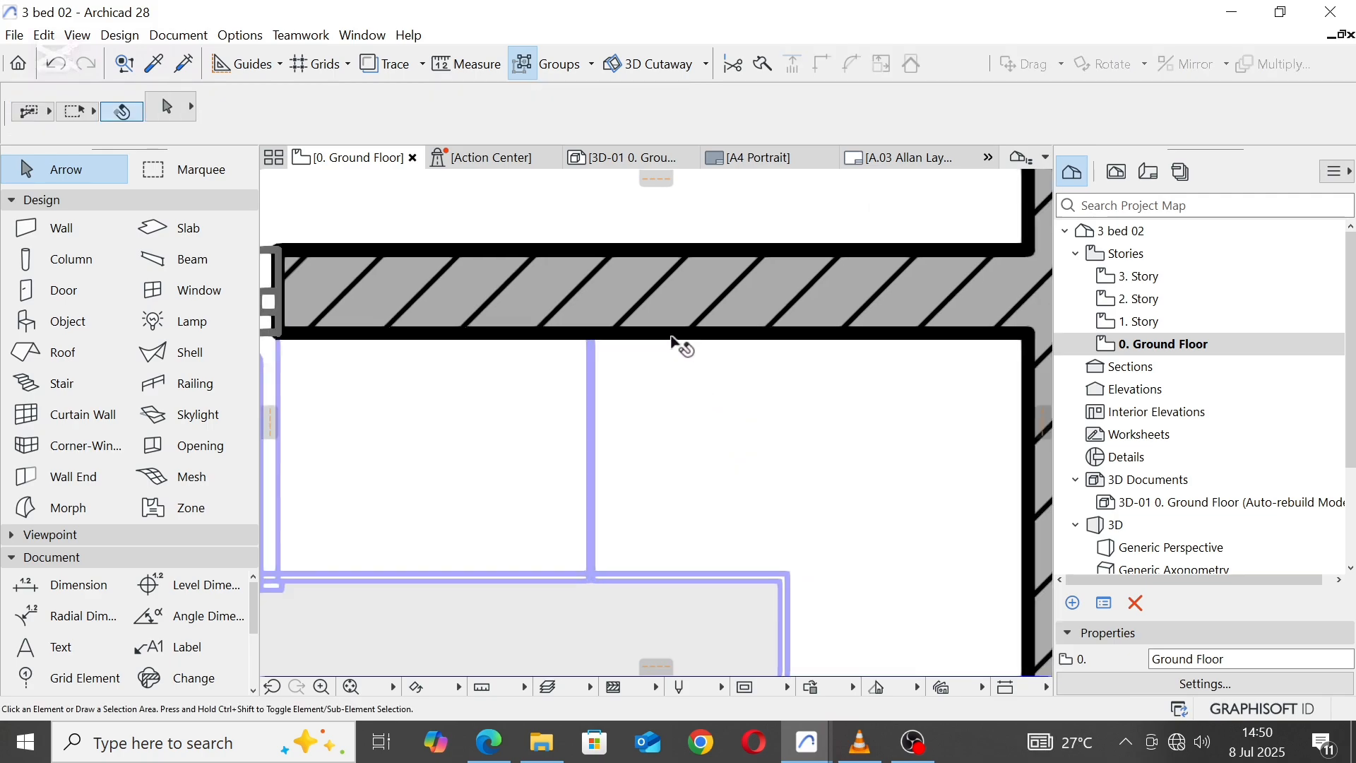
Step: Rotate the refrigerator 90° clockwise about its centre and move it into the Kitchen's southeast corner
scroll(709, 573, up, 2)
click(645, 563)
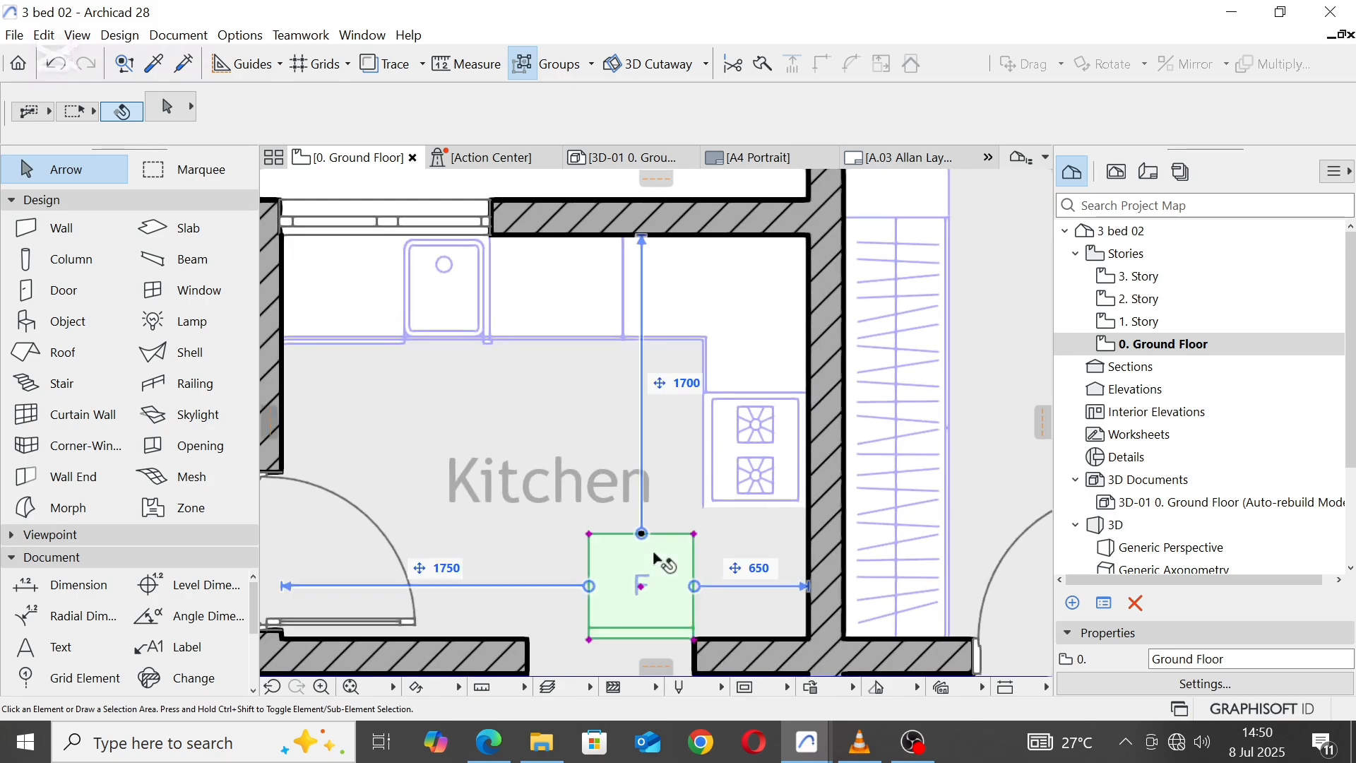
right_click(657, 560)
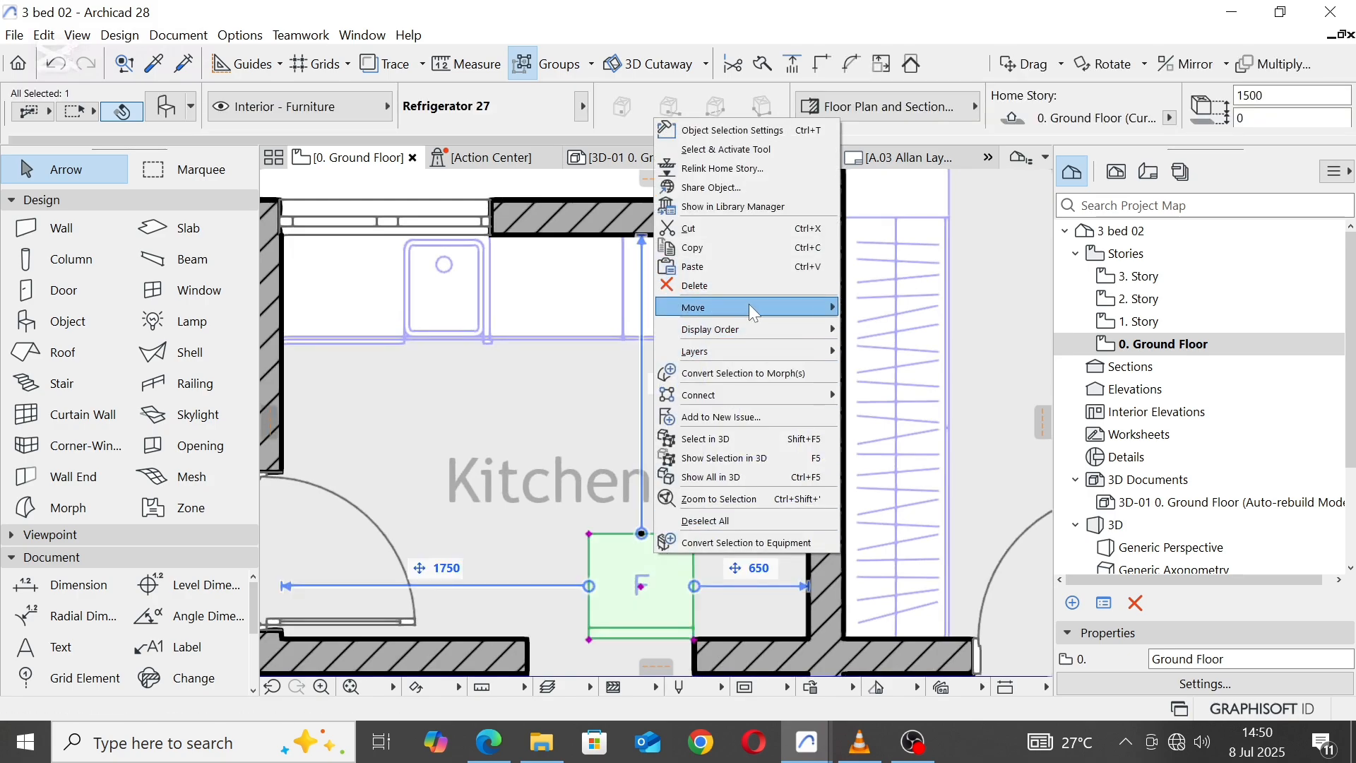
mouse_move(748, 307)
click(878, 326)
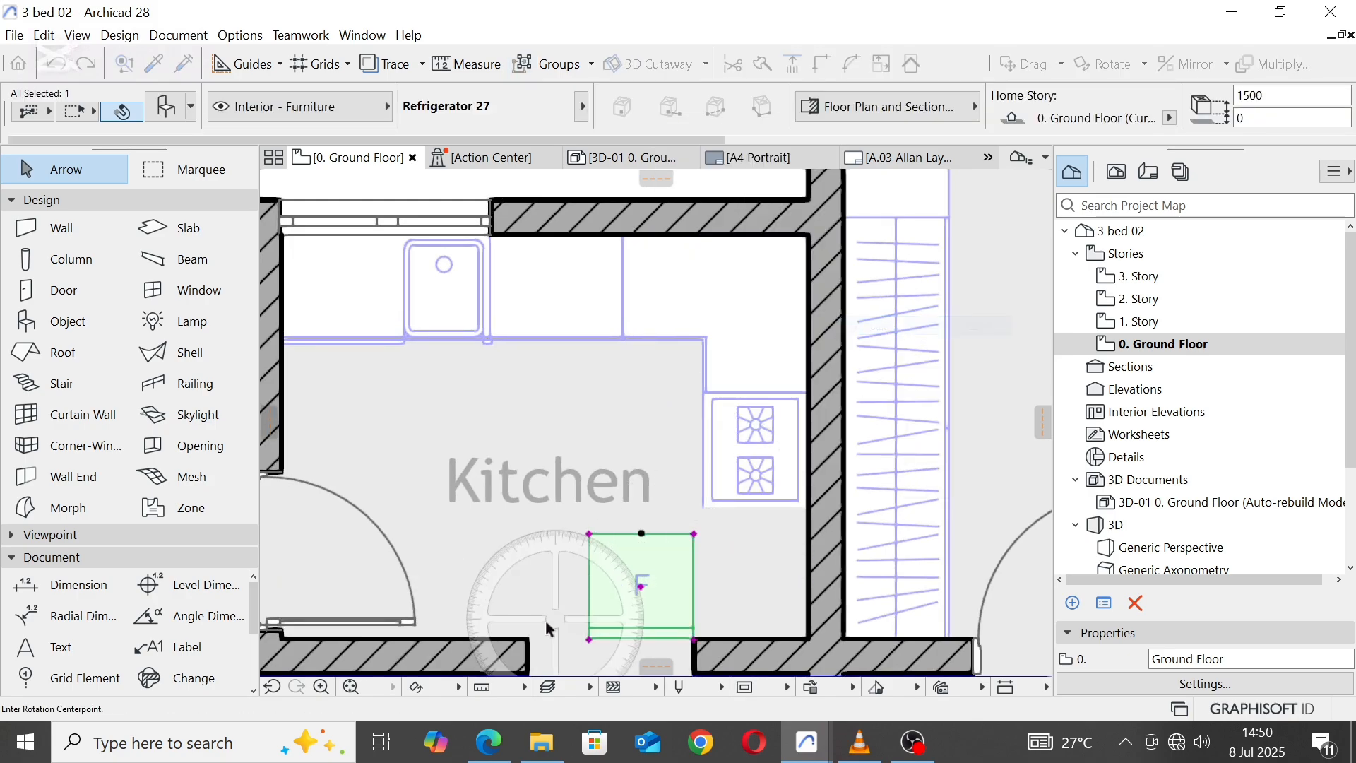
click(640, 587)
click(641, 639)
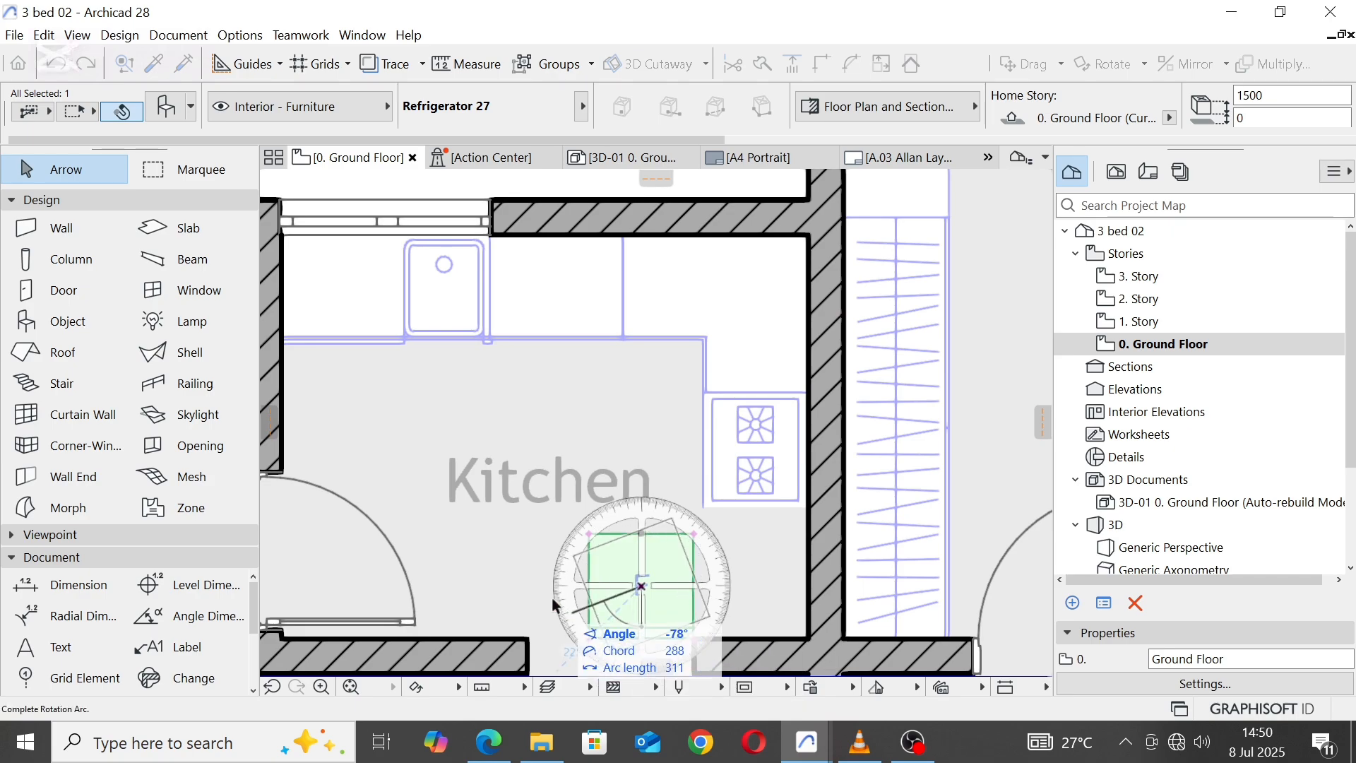
click(517, 595)
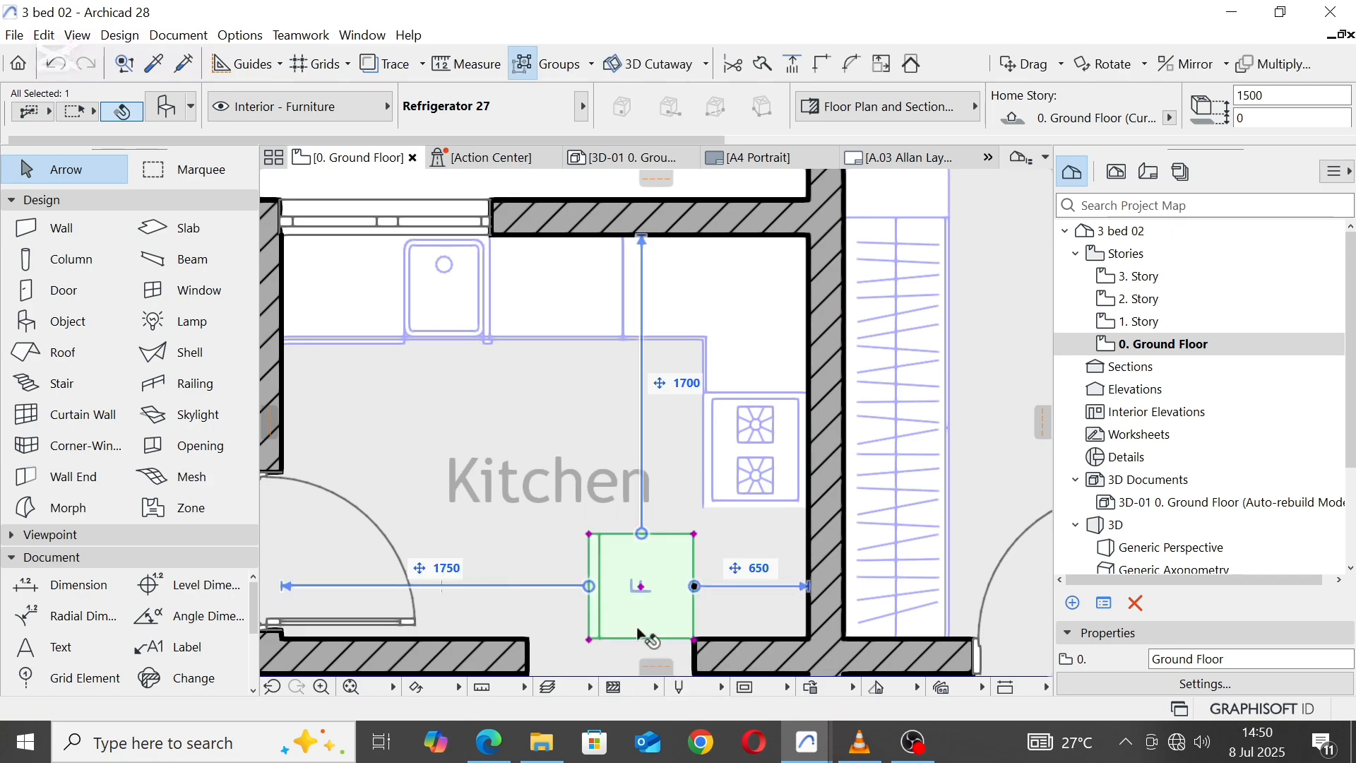
click(695, 640)
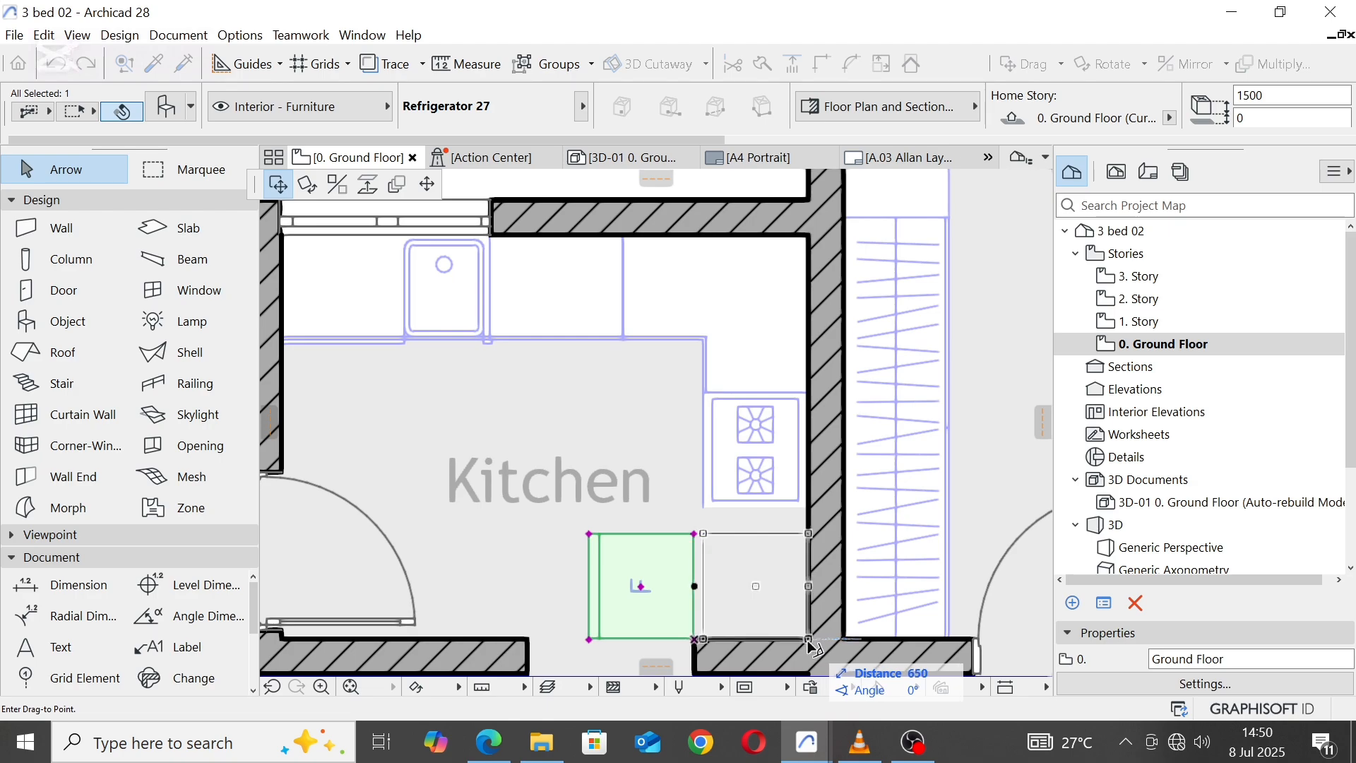
click(808, 639)
scroll(742, 393, down, 4)
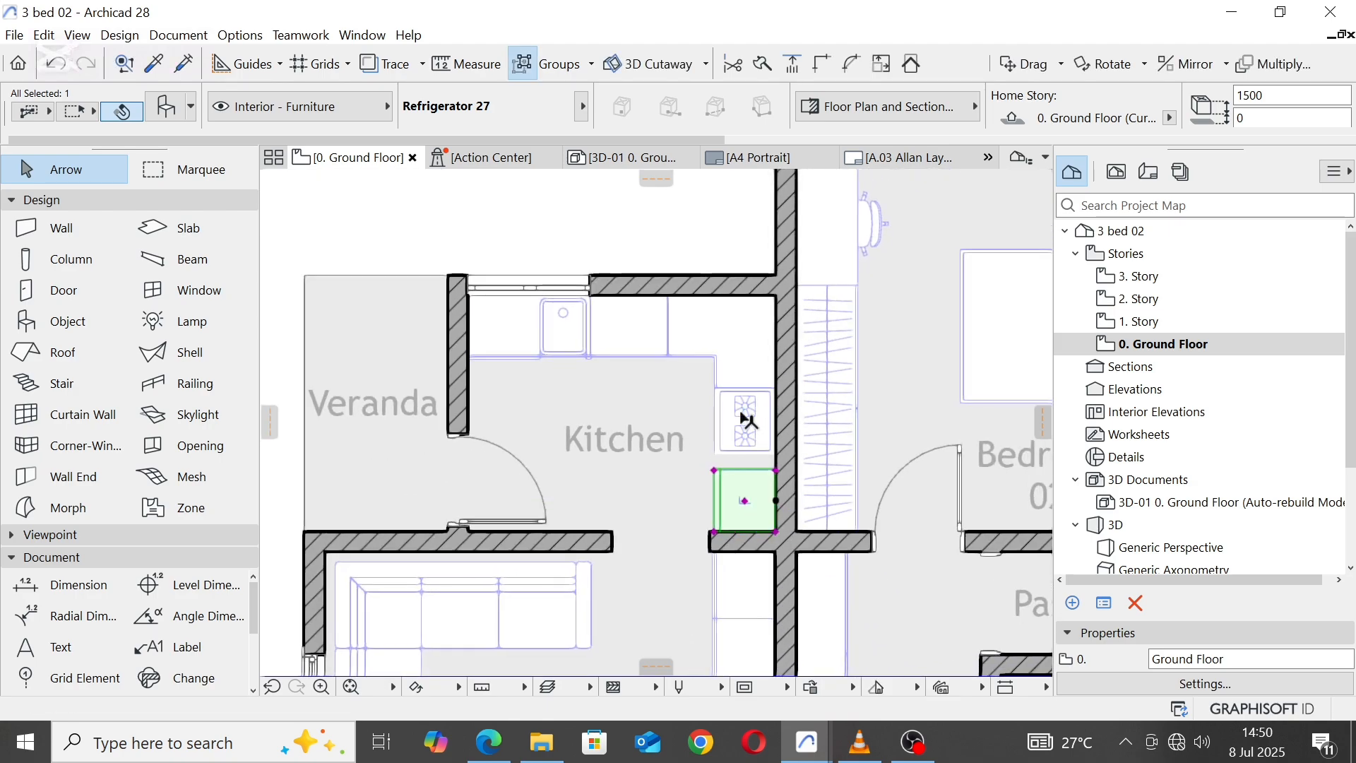
Step: Move the base cabinet between the sink and the corner cabinet to the east wall at the hob's south edge
scroll(600, 329, up, 3)
click(564, 293)
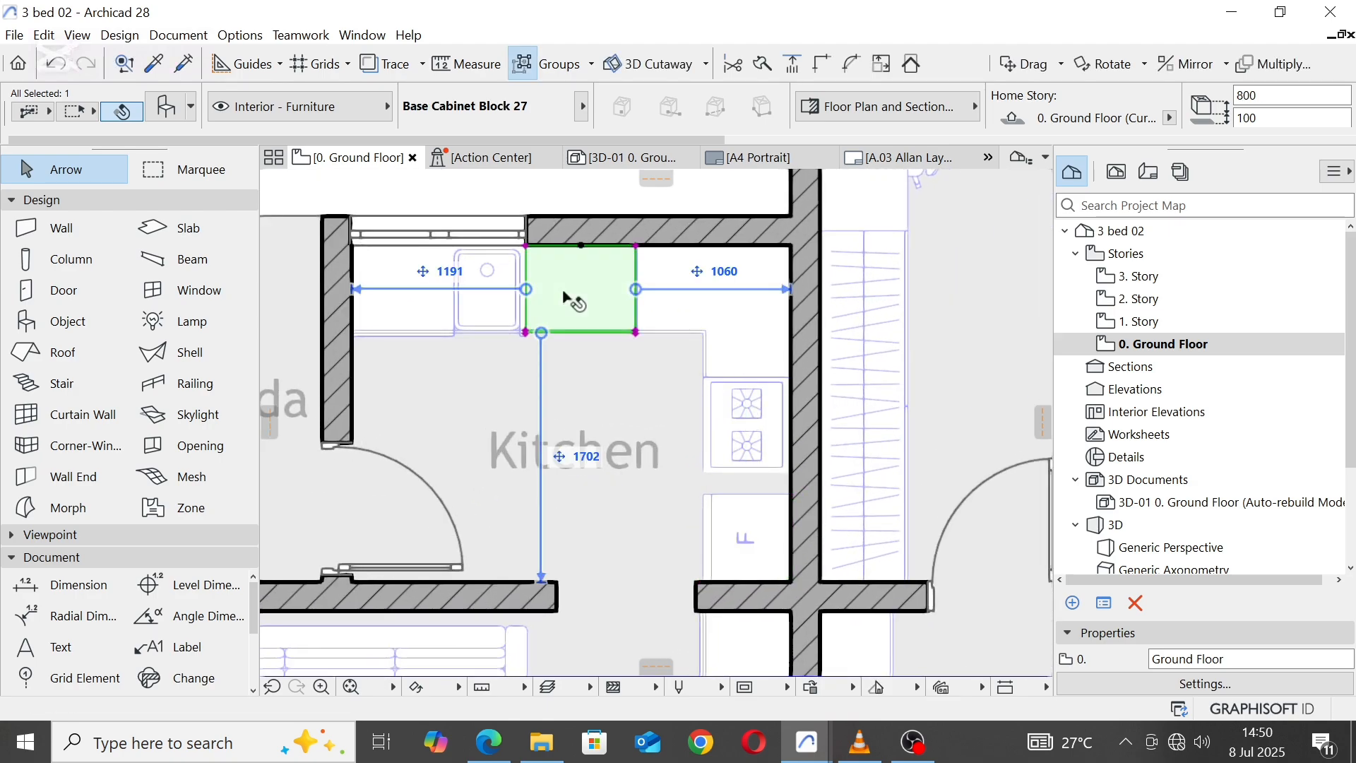
click(524, 247)
scroll(777, 464, up, 4)
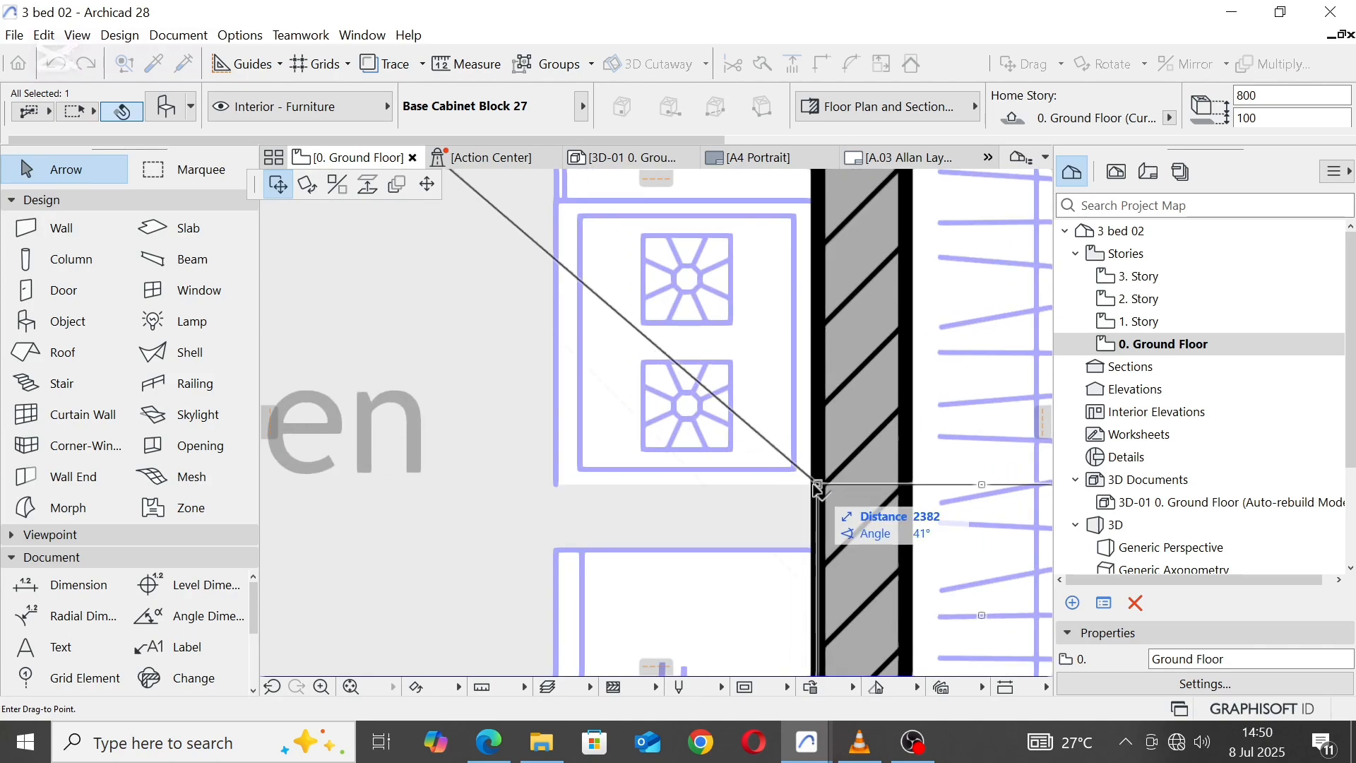
click(817, 486)
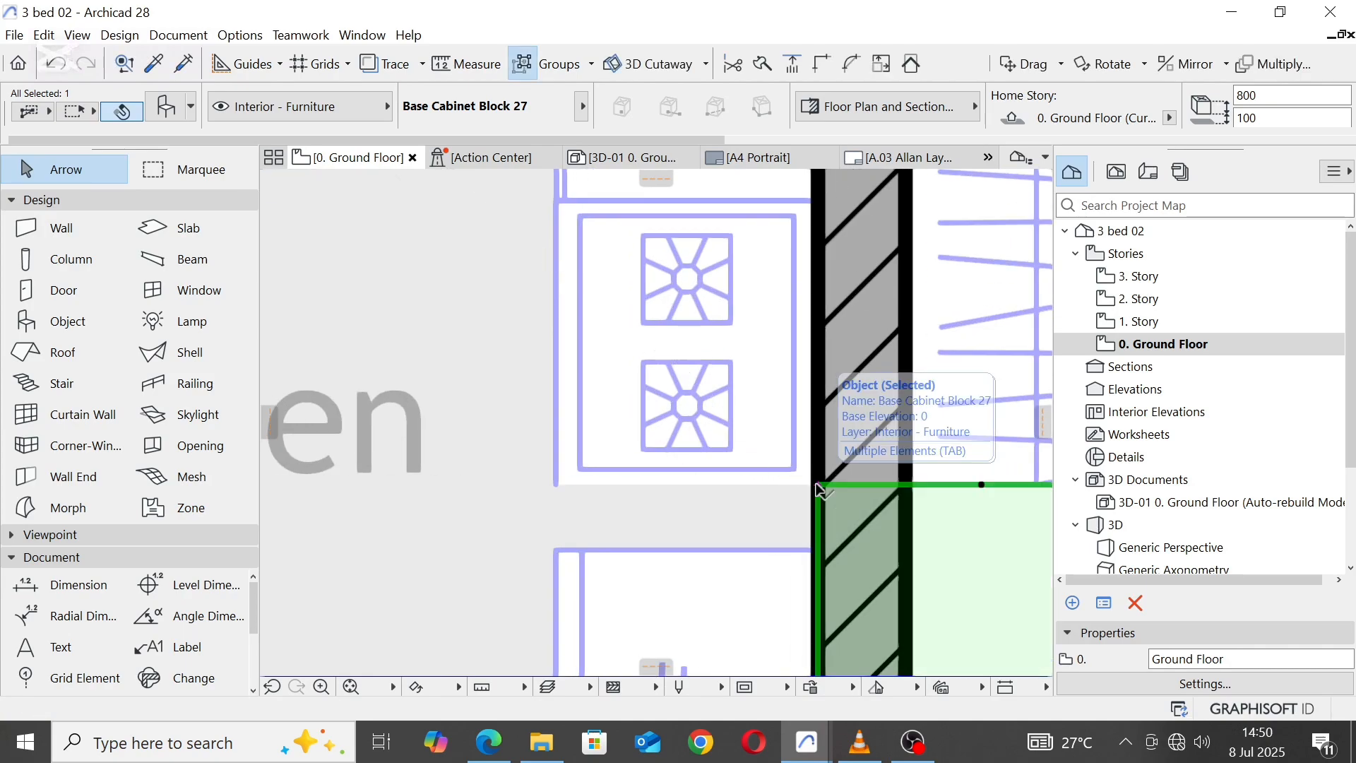
Step: Rotate the moved base cabinet 90° clockwise about its northwest corner so its back sits against the Kitchen's east wall
right_click(817, 486)
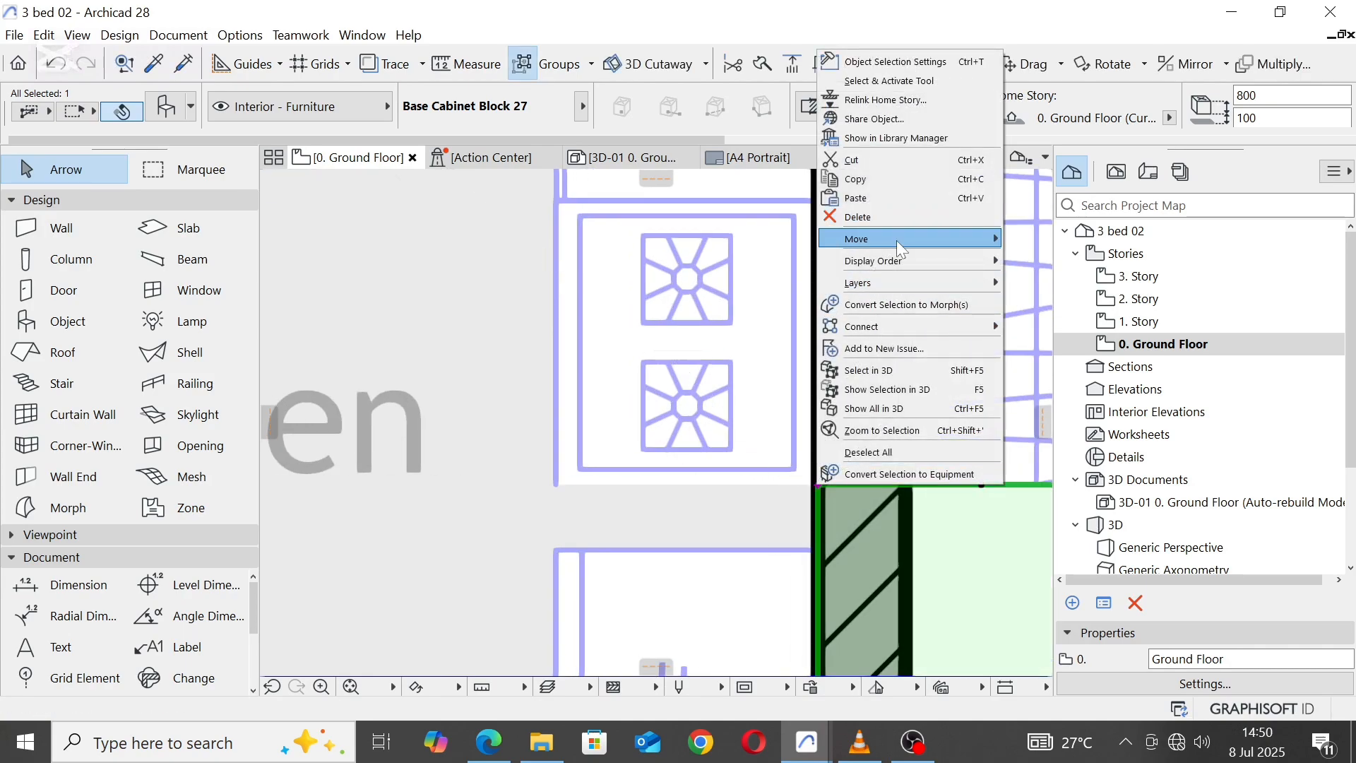
mouse_move(897, 241)
click(1063, 256)
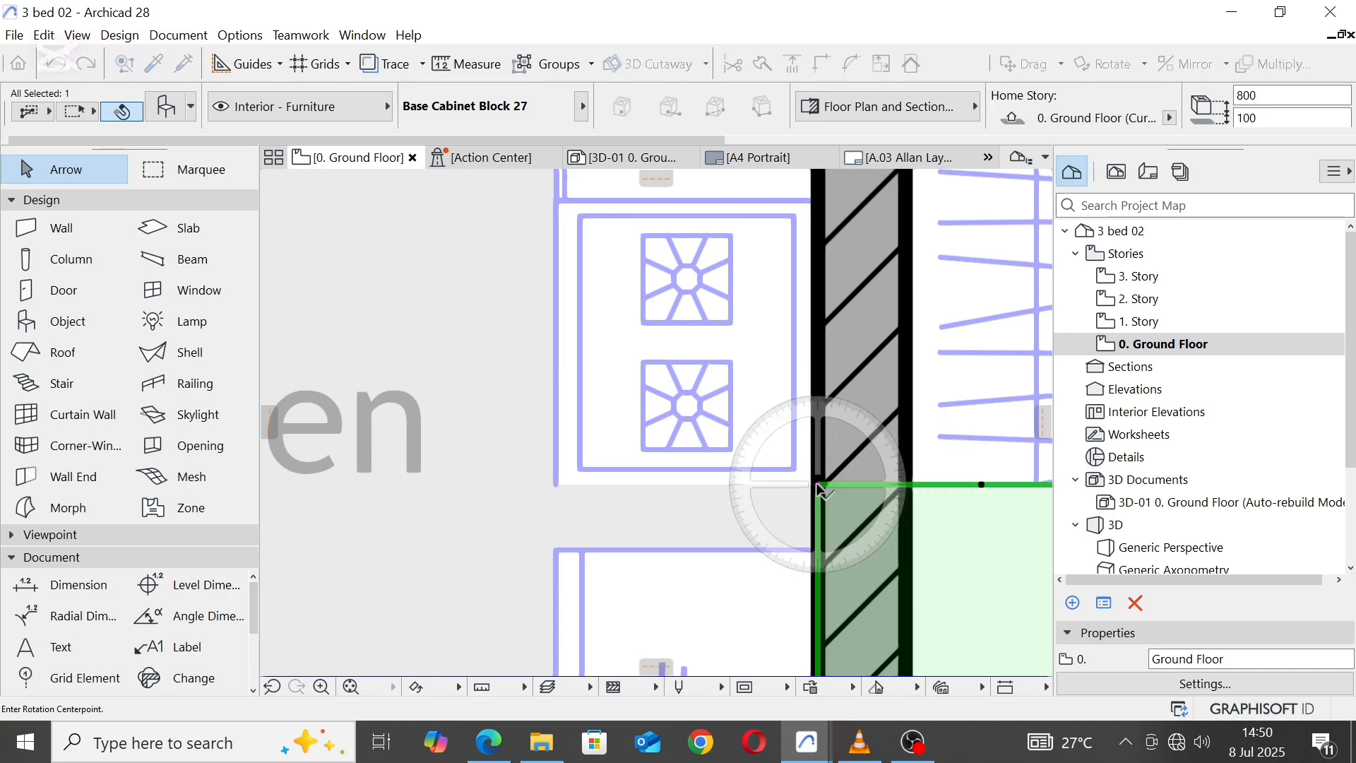
click(818, 486)
click(981, 484)
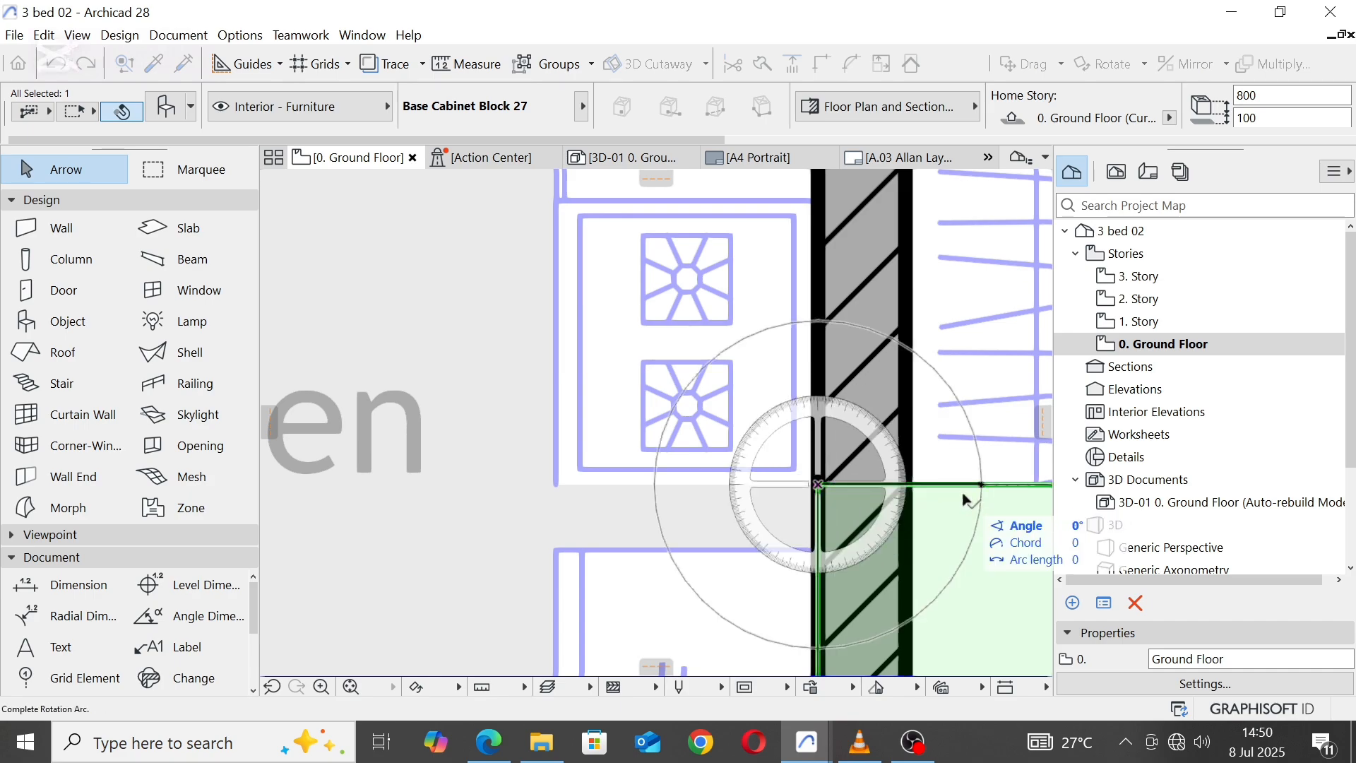
click(825, 574)
Step: Shorten the base cabinet below the hob by stretching its countertop and carcass to fit the gap above the refrigerator
scroll(678, 409, down, 3)
scroll(701, 467, up, 2)
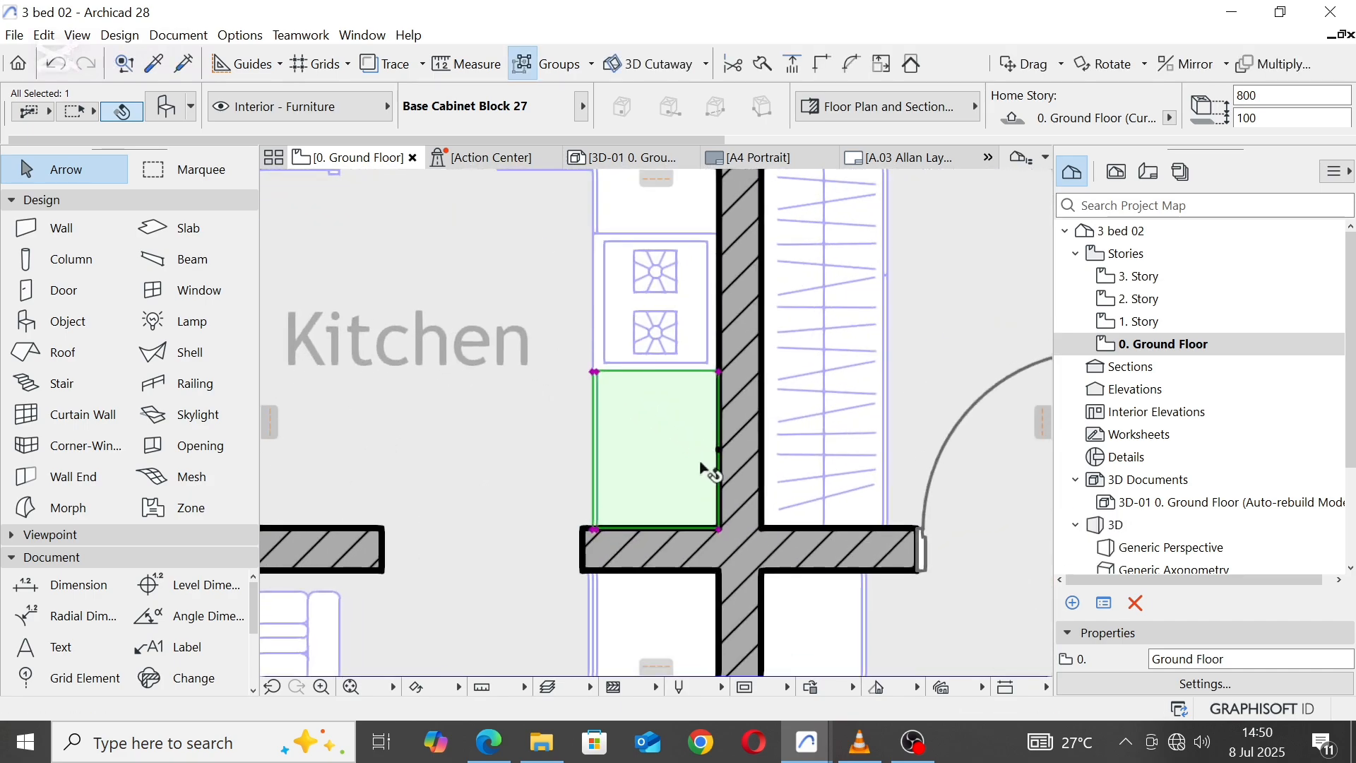
click(720, 529)
click(929, 427)
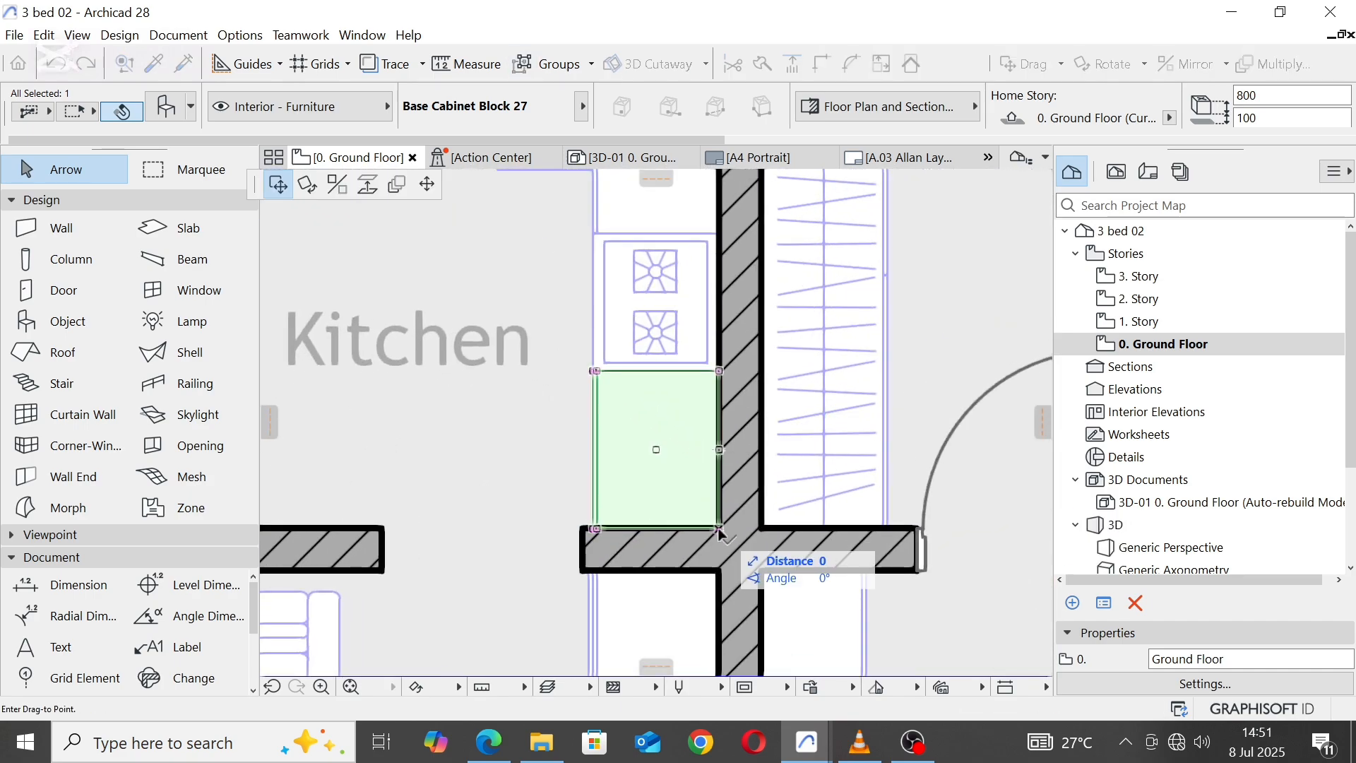
click(435, 182)
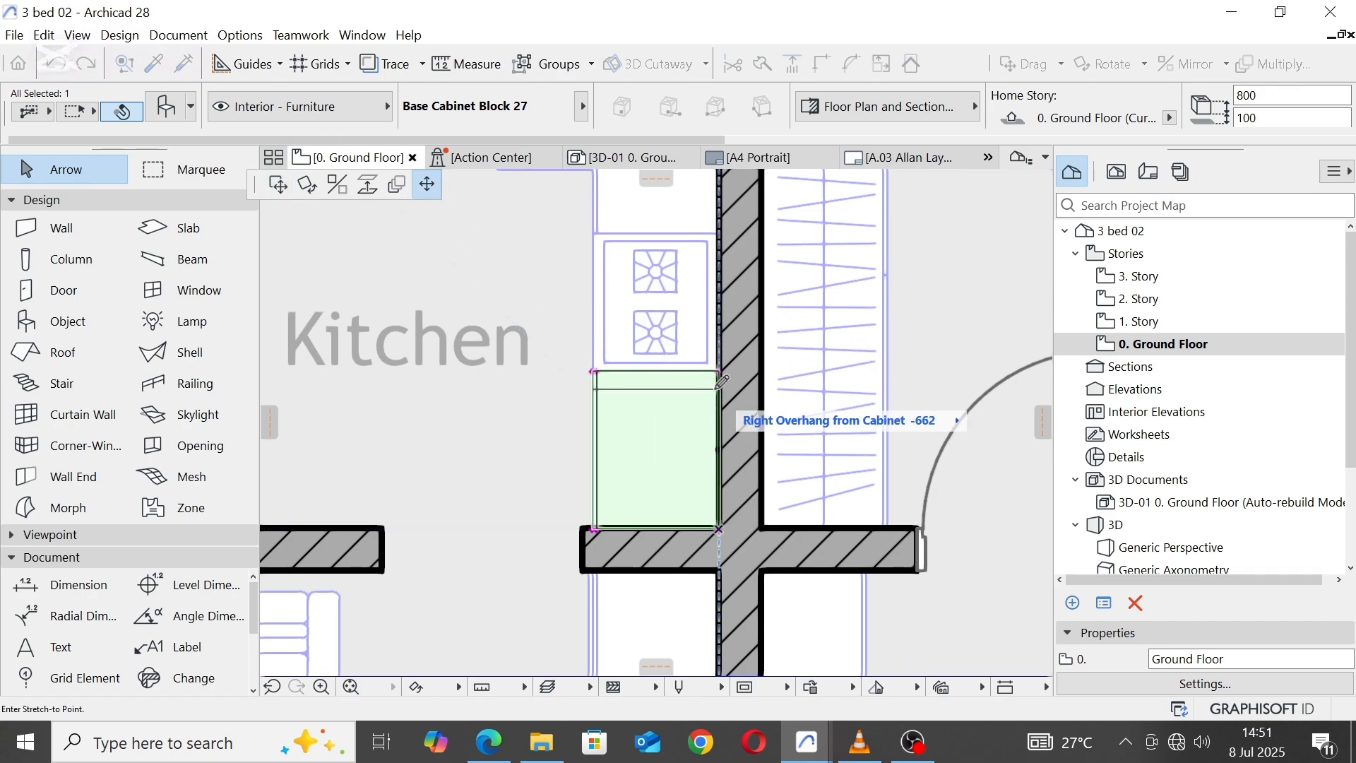
click(721, 382)
click(720, 530)
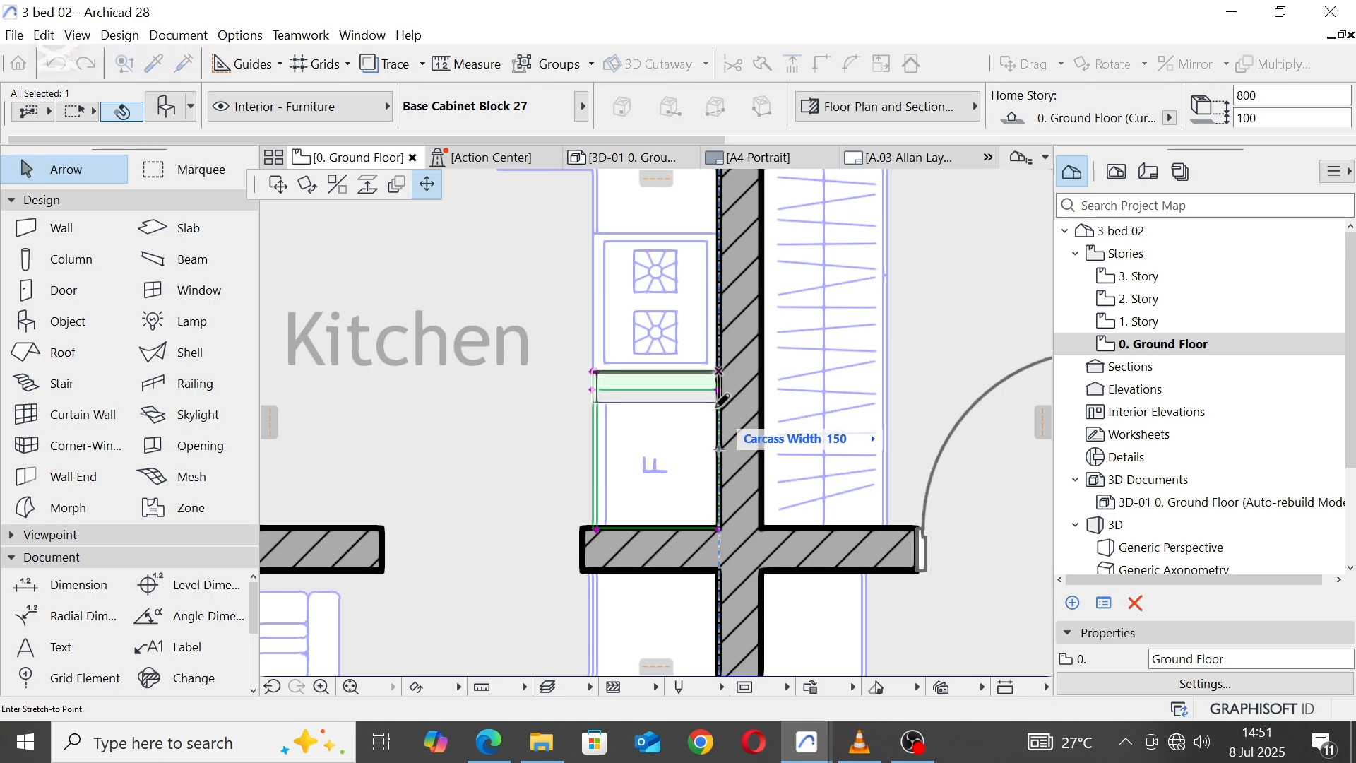
click(721, 398)
scroll(719, 387, up, 5)
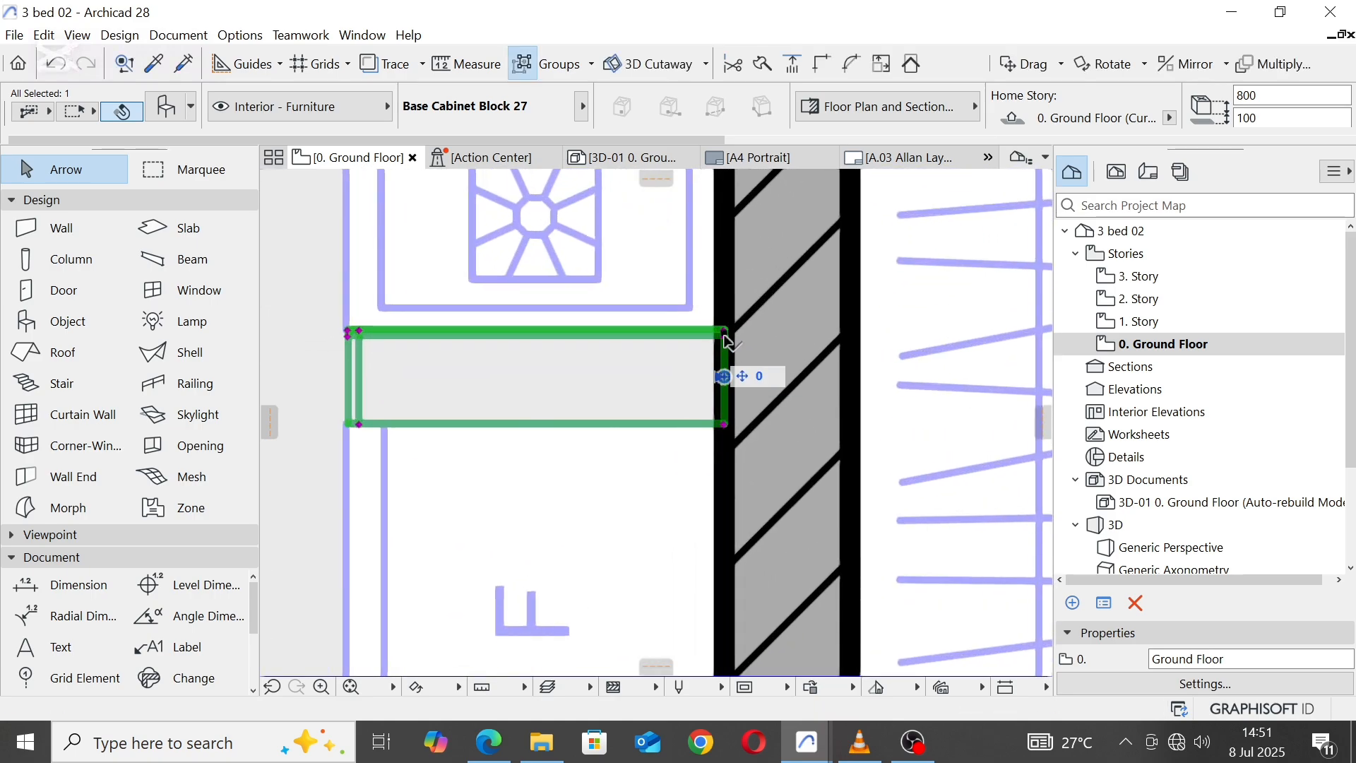
Step: Stretch the narrowed base cabinet's countertop edge to meet the refrigerator's north edge
click(725, 332)
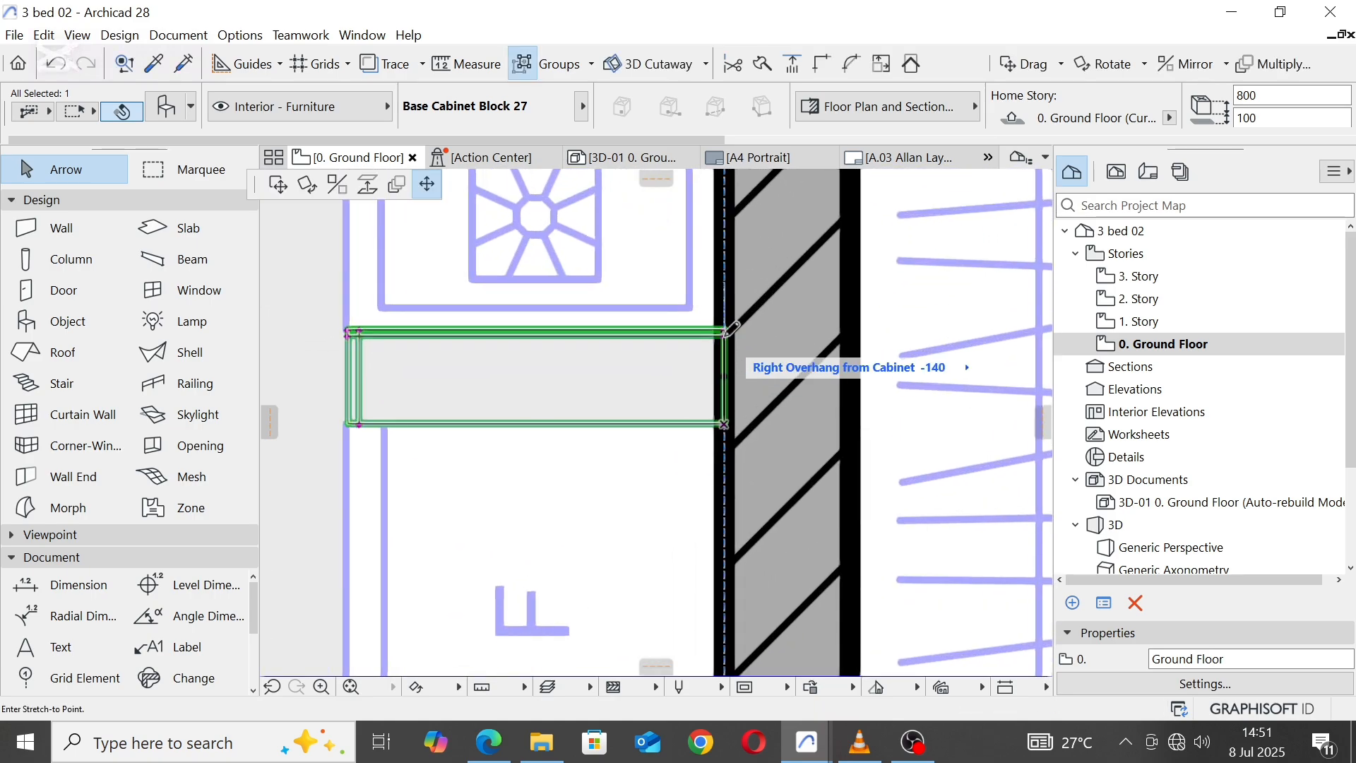
click(724, 426)
key(Escape)
Step: Copy the Dining room's northernmost base cabinet to the Kitchen's north wall, with its northeast corner at the window's east end
scroll(726, 506, down, 7)
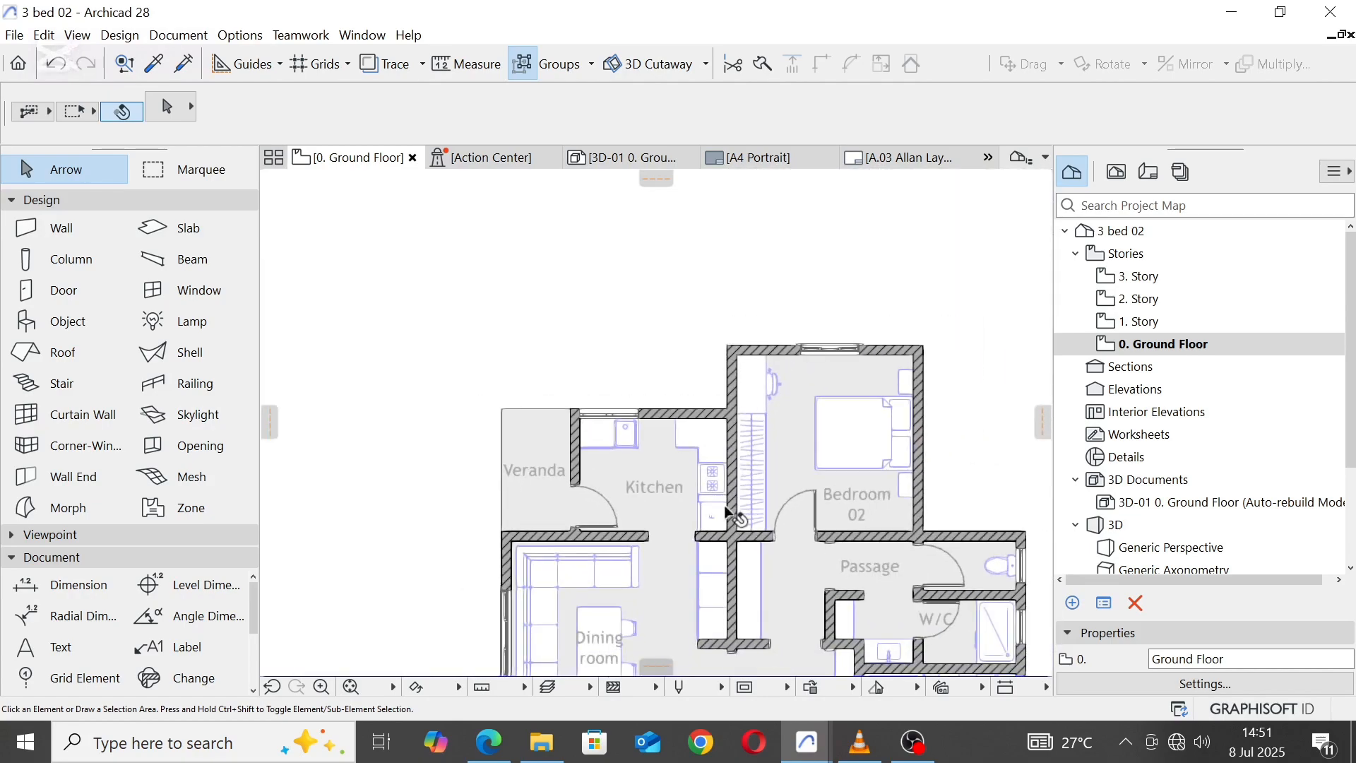
scroll(619, 424, up, 3)
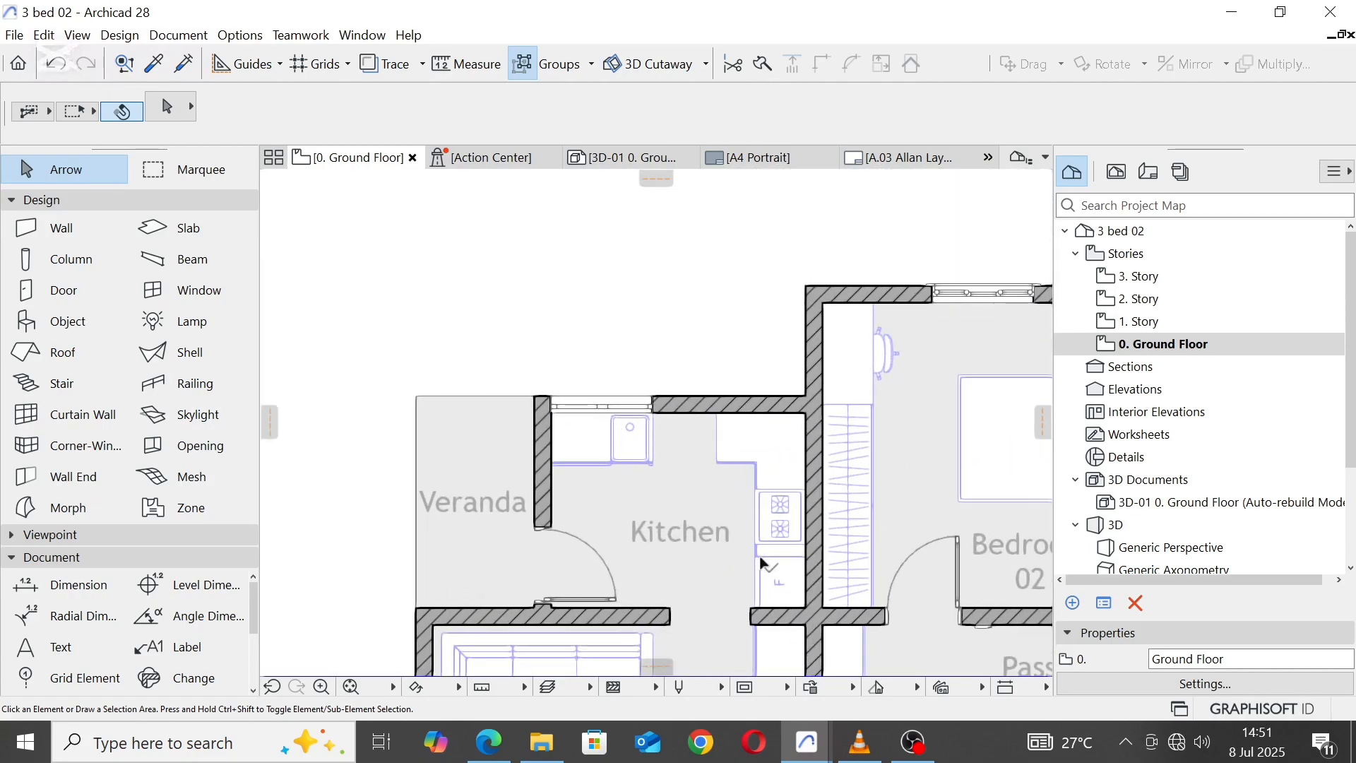
scroll(735, 422, down, 2)
scroll(735, 417, up, 3)
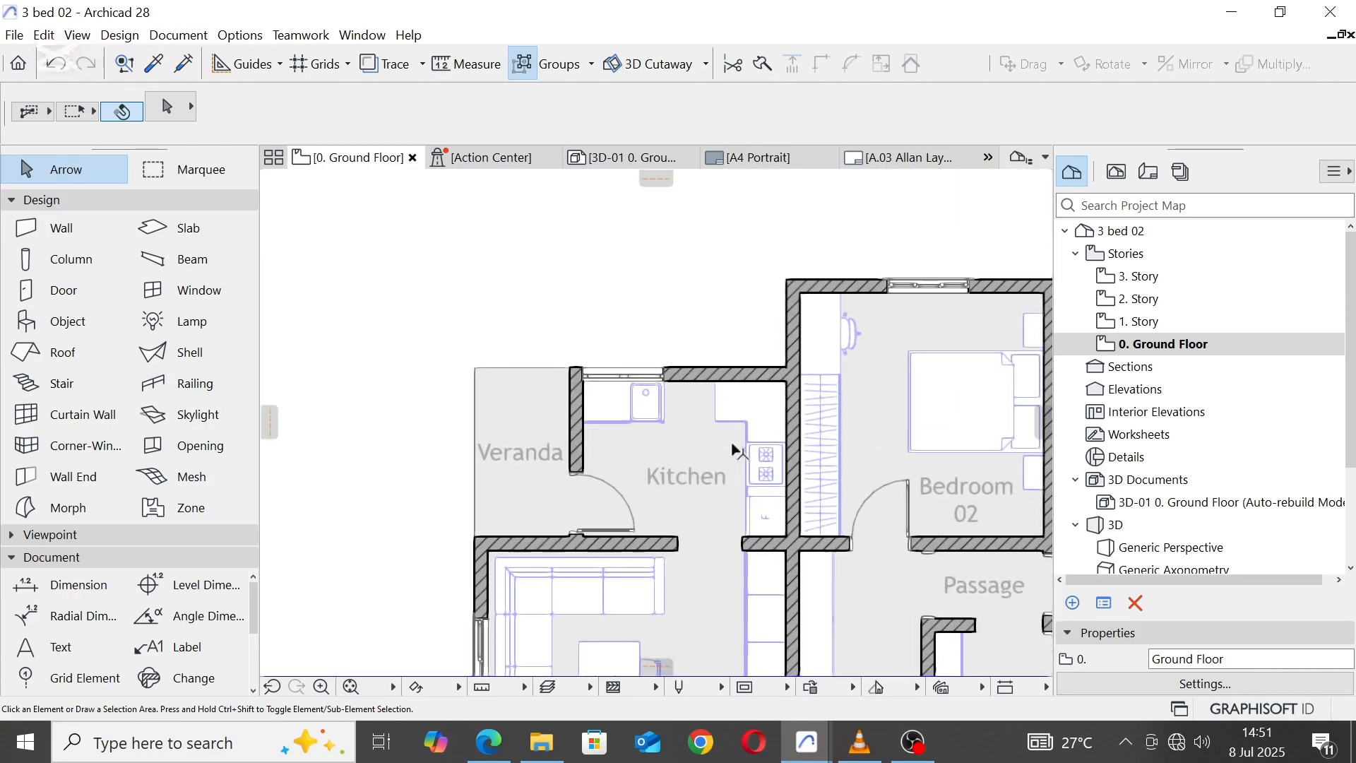
scroll(749, 459, down, 1)
click(757, 545)
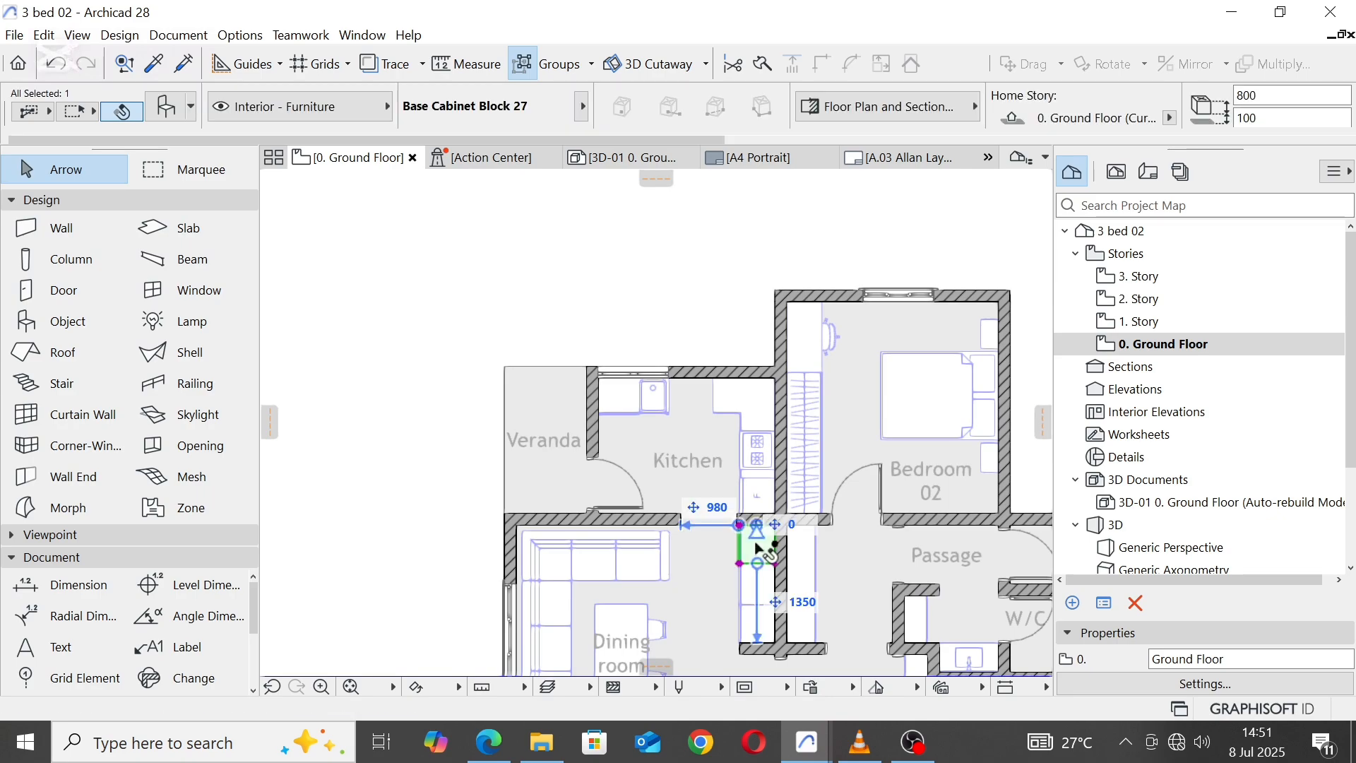
right_click(757, 542)
mouse_move(820, 298)
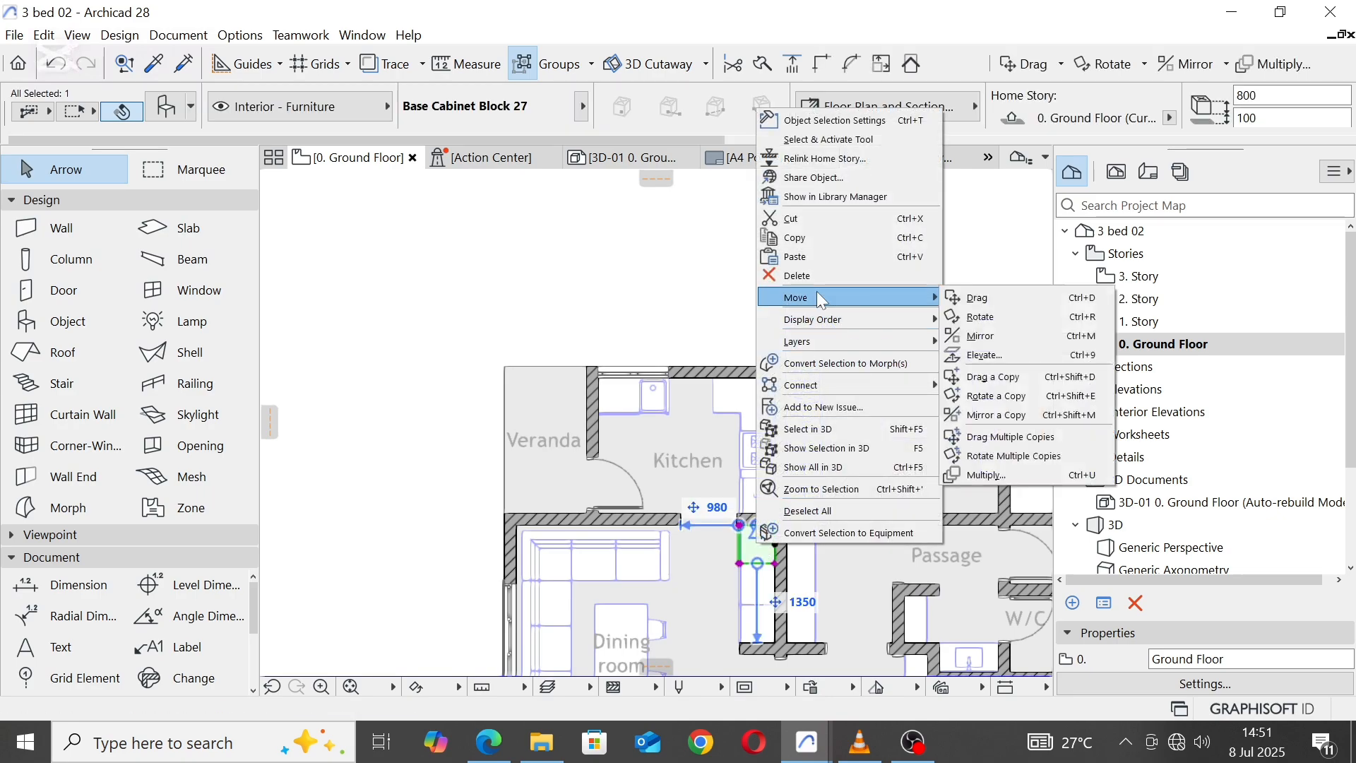
click(996, 377)
click(775, 527)
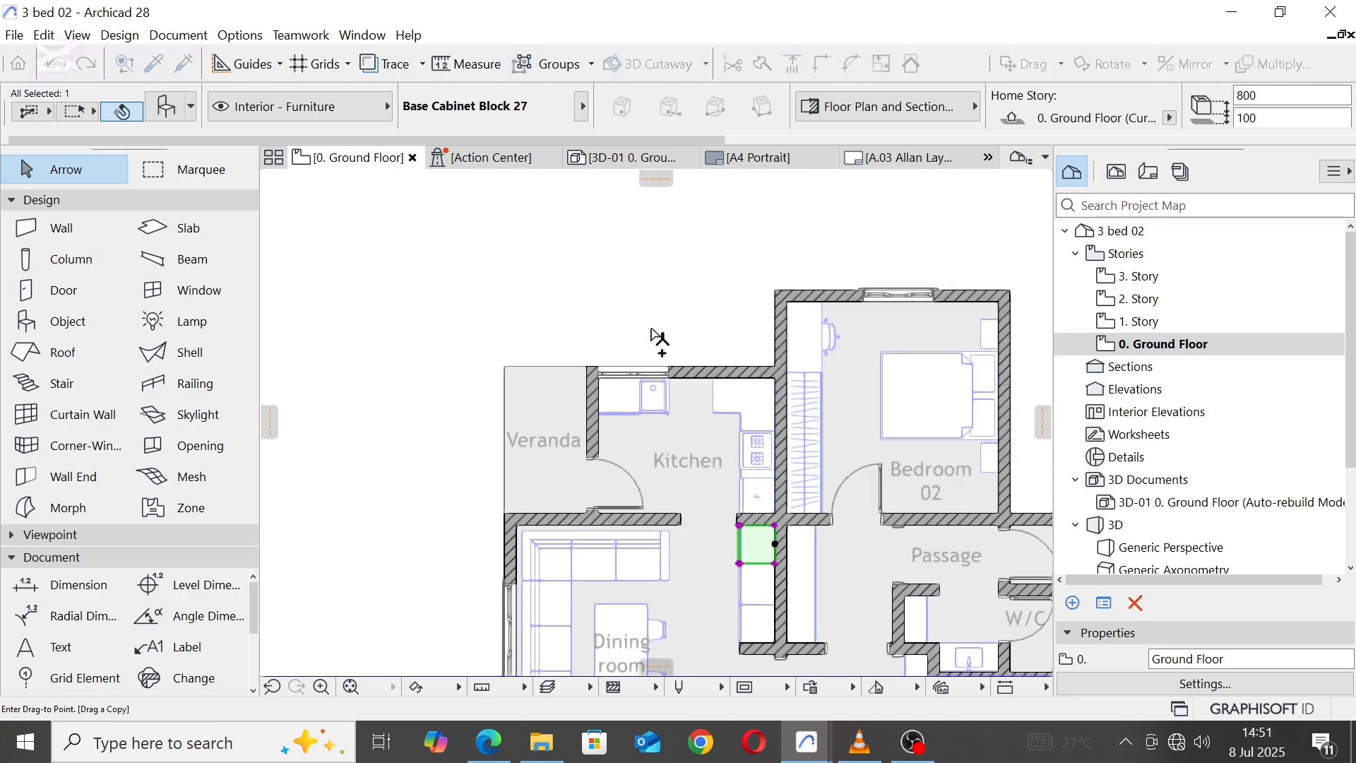
scroll(659, 357, up, 4)
click(690, 424)
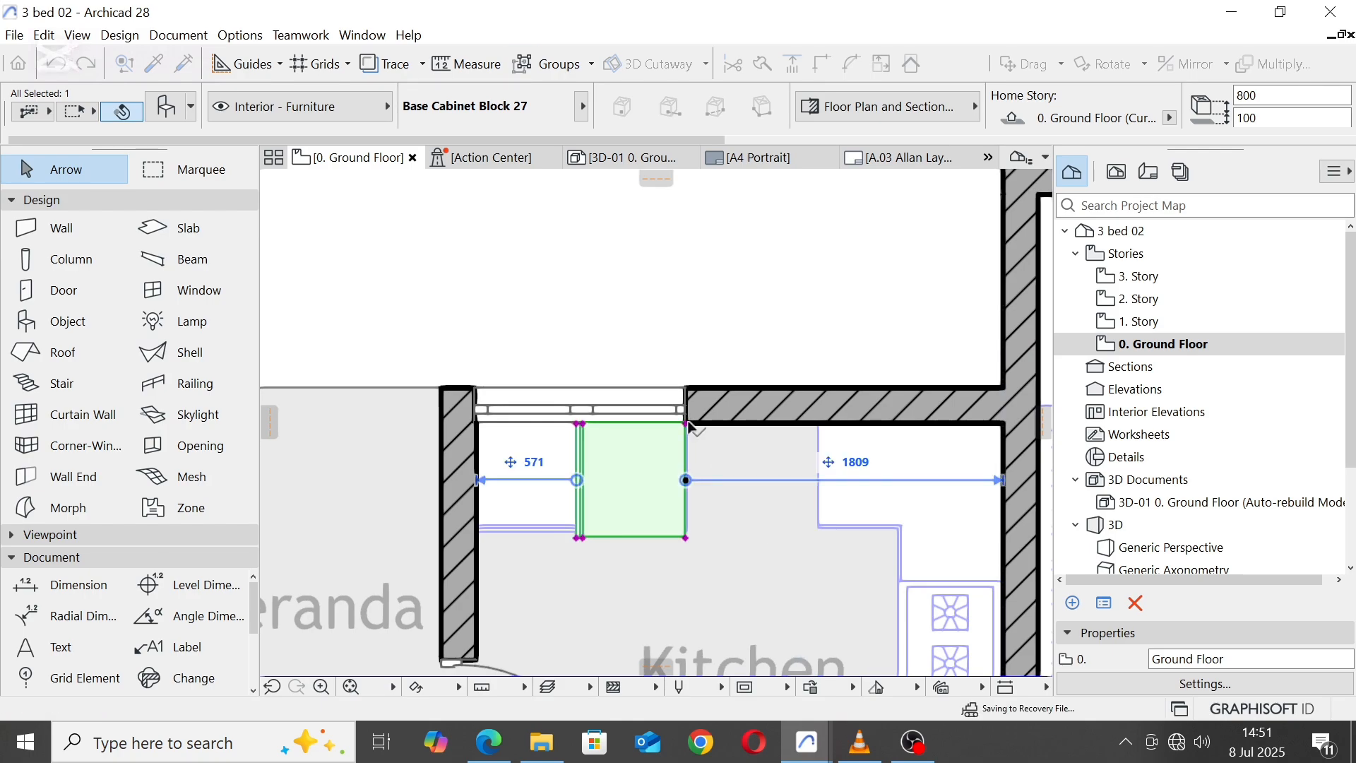
Step: Rotate the copied base cabinet 90° counterclockwise about its northeast corner so its back sits against the Kitchen's north wall
key(ctrl+e)
click(687, 425)
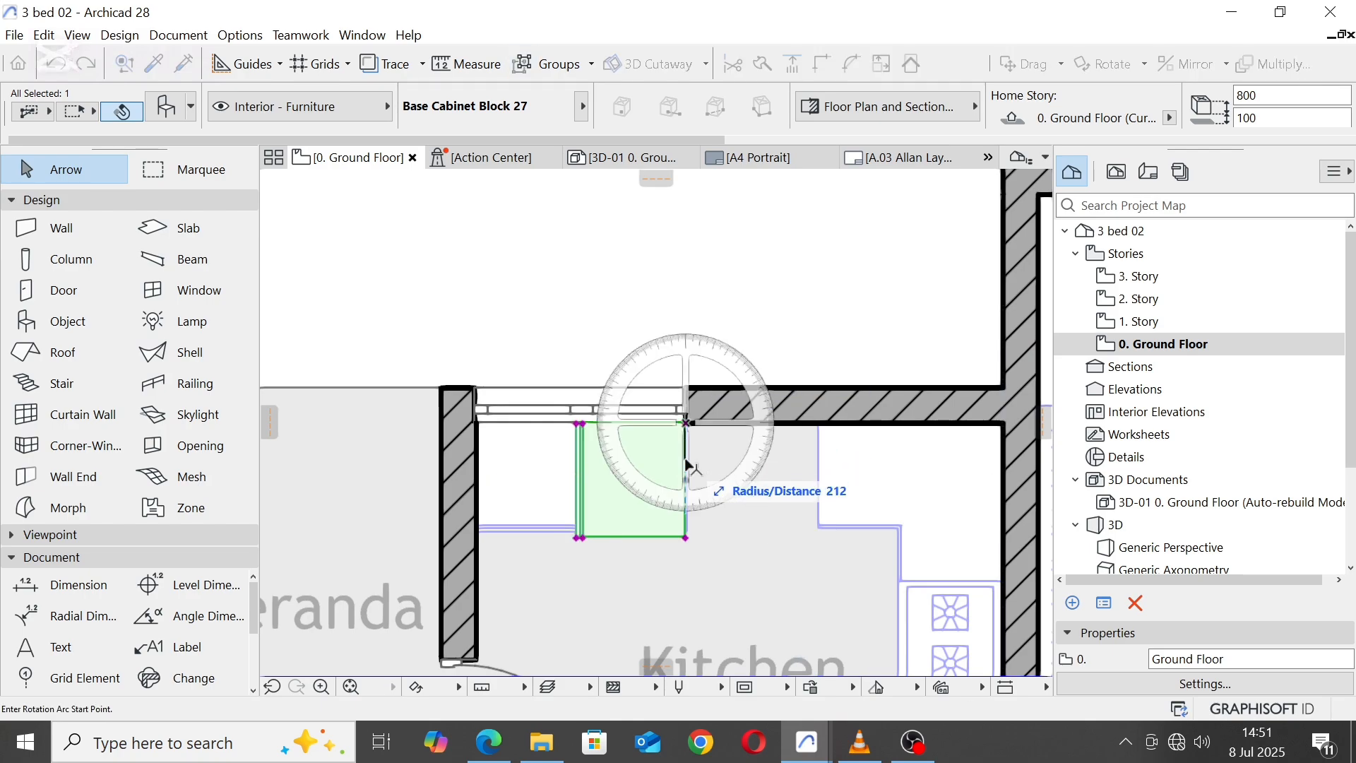
click(687, 487)
click(784, 427)
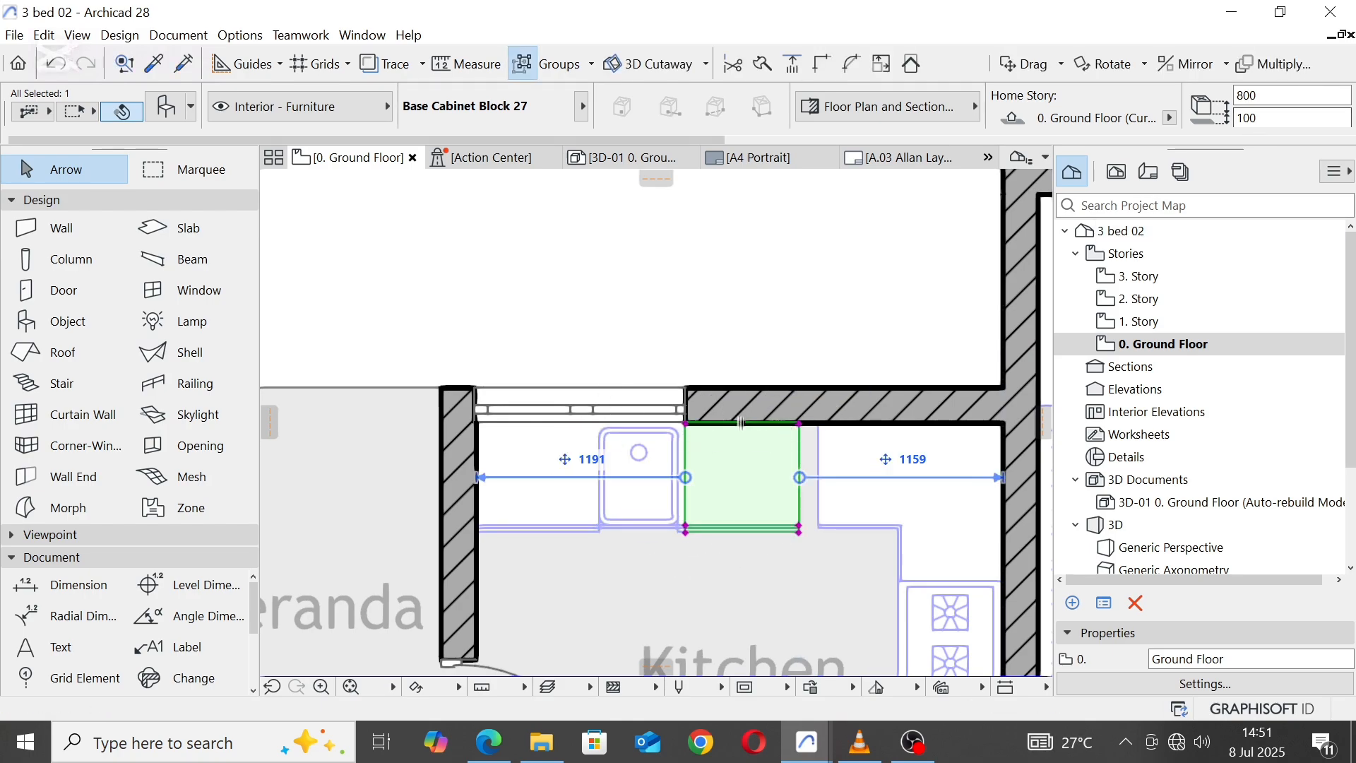
Step: Set the rotated base cabinet's height to 875 and its width to 850
key(Tab)
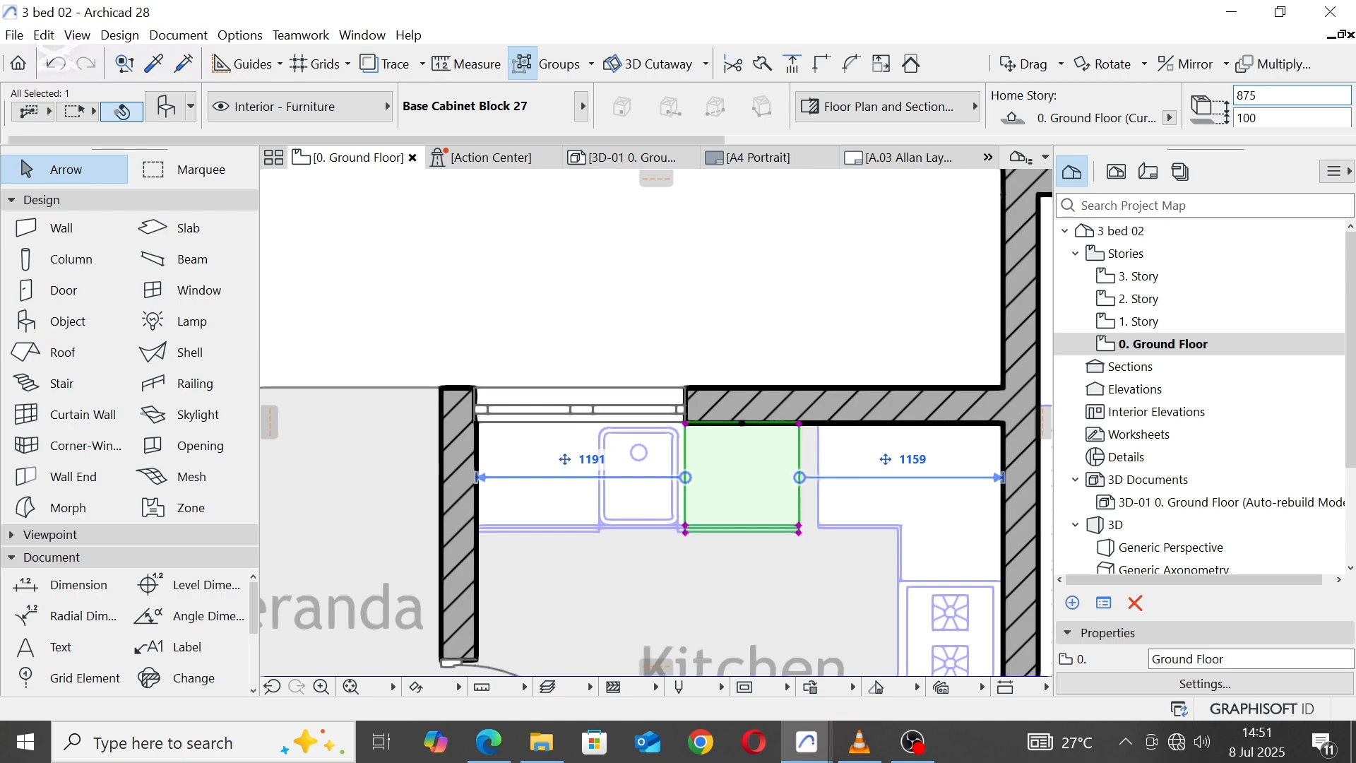
click(1294, 116)
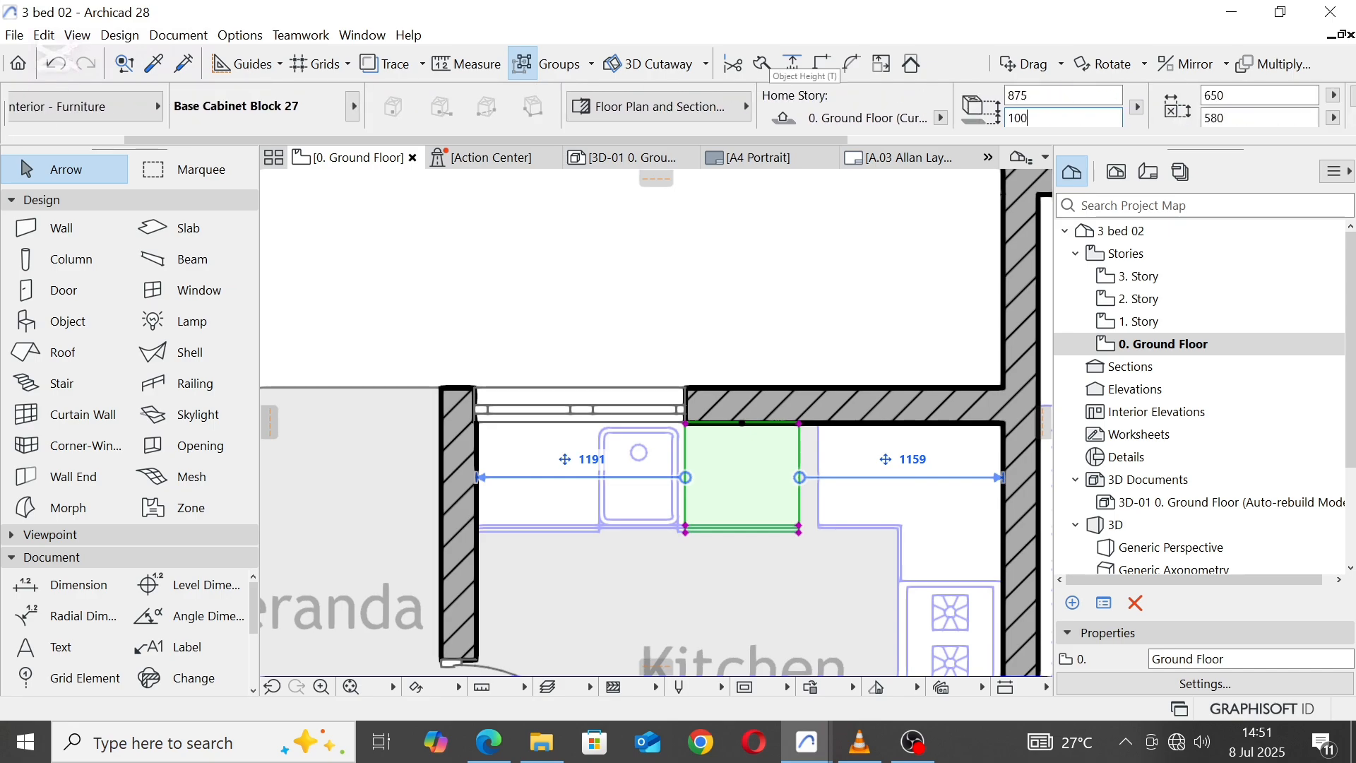
click(1234, 96)
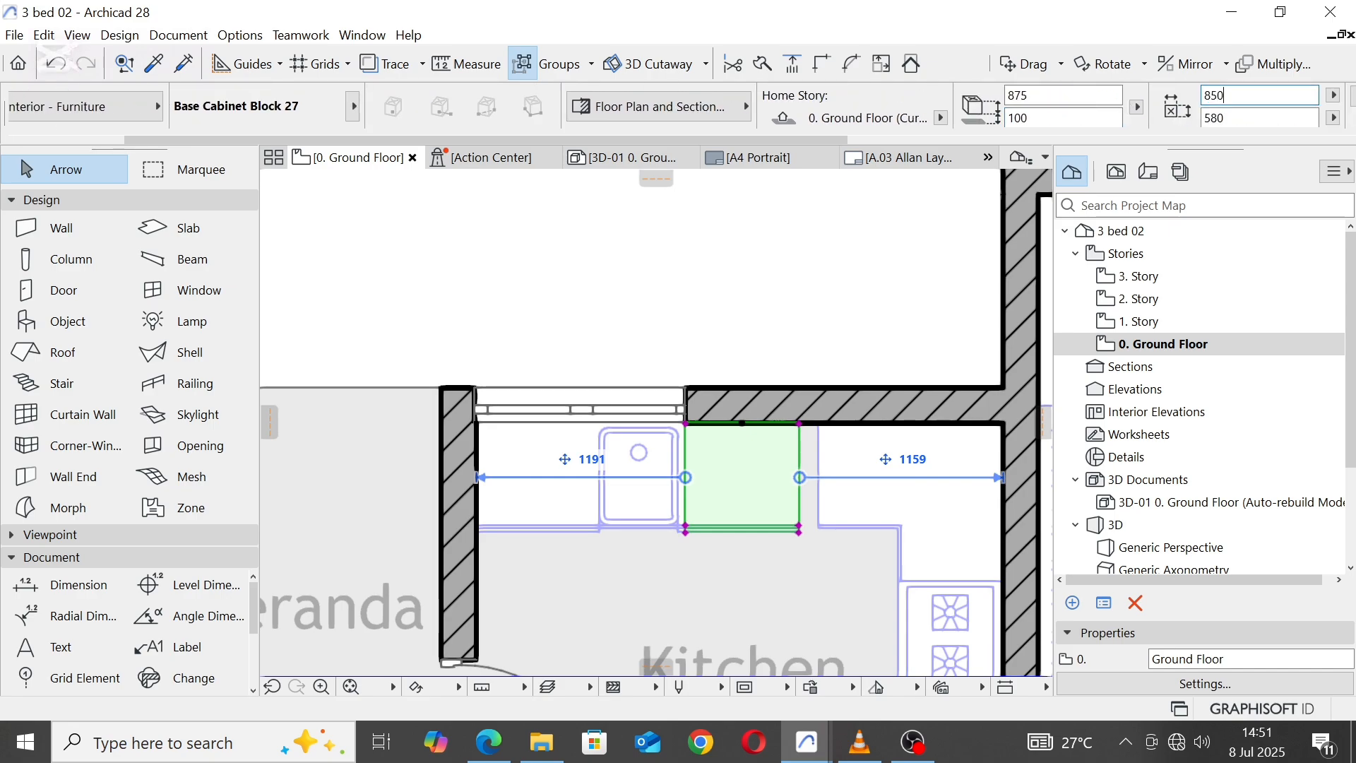
key(Return)
key(Escape)
scroll(789, 324, down, 3)
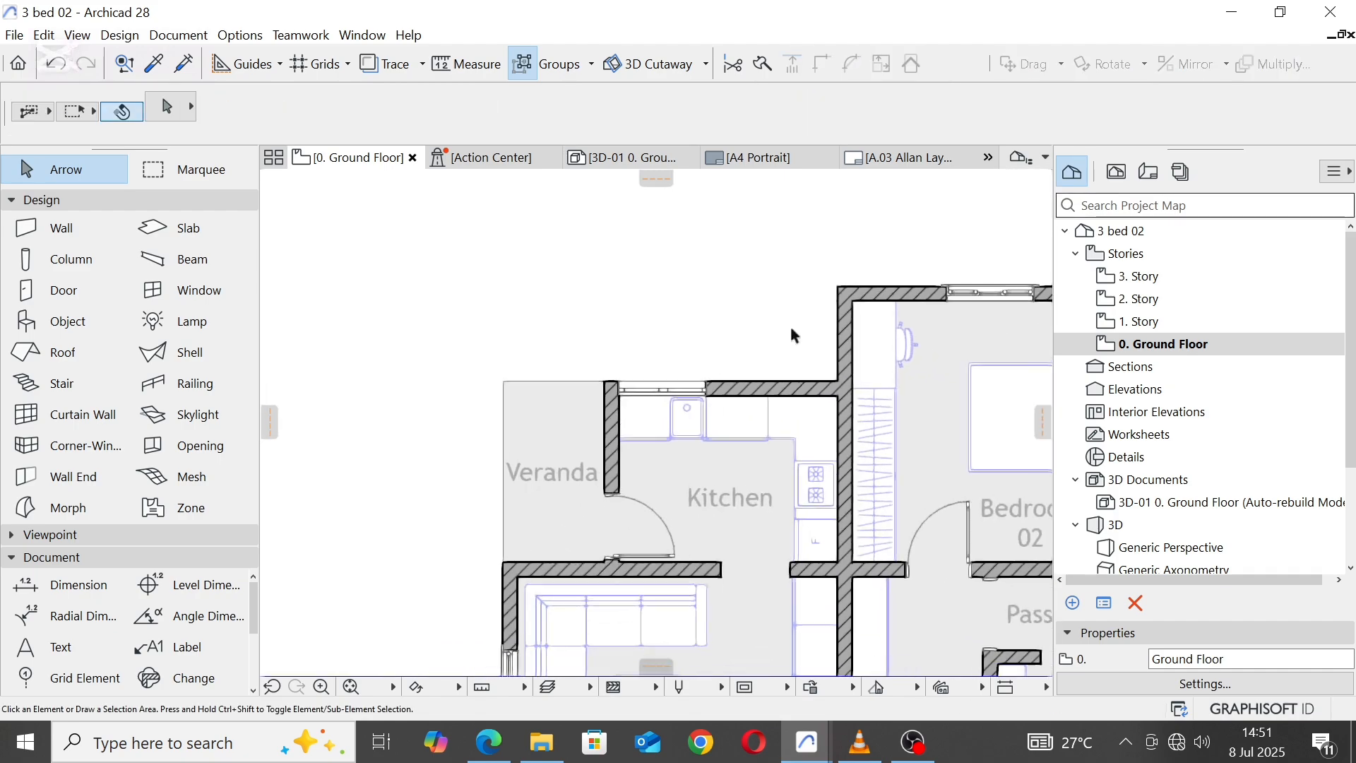
scroll(773, 313, down, 2)
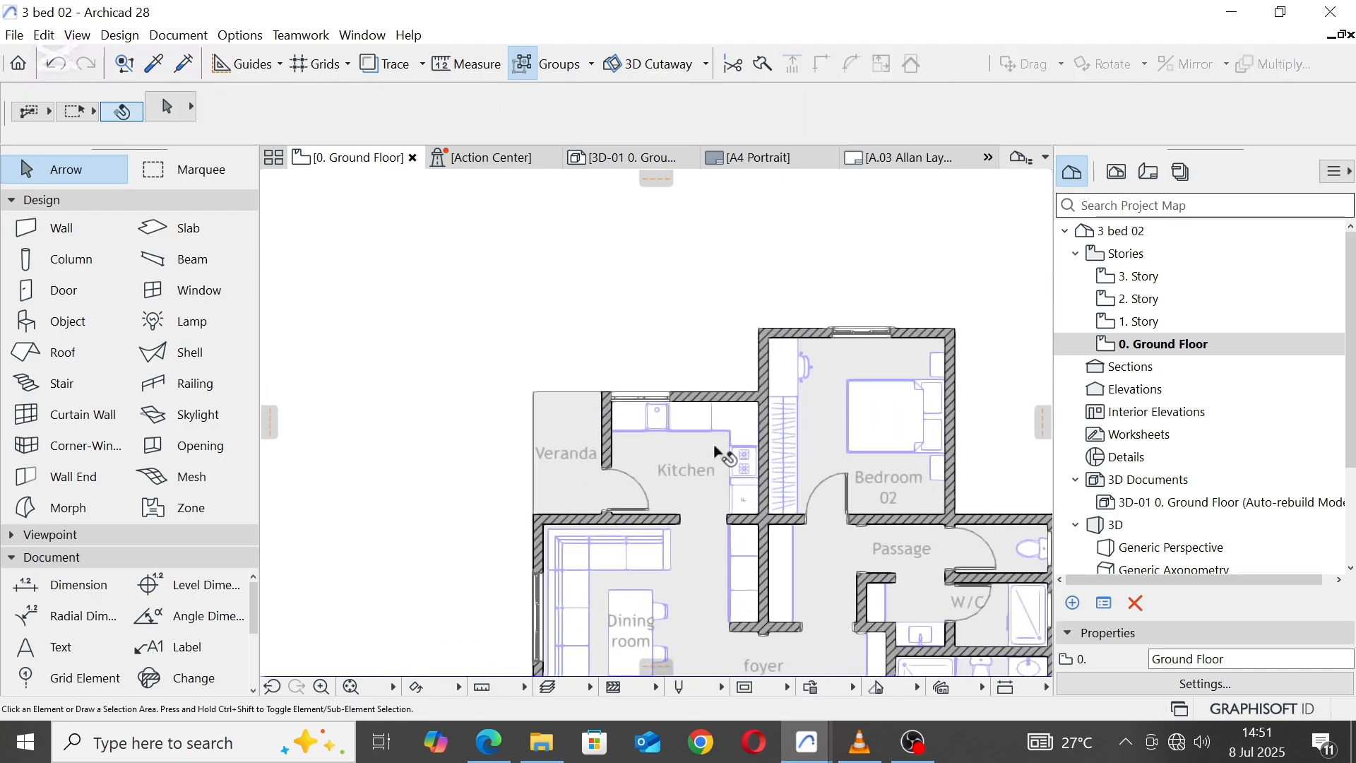
click(689, 474)
key(Escape)
Step: Mirror the Bedroom 02 door within its opening so that its hinges are on the west side
scroll(621, 297, down, 4)
scroll(622, 466, up, 3)
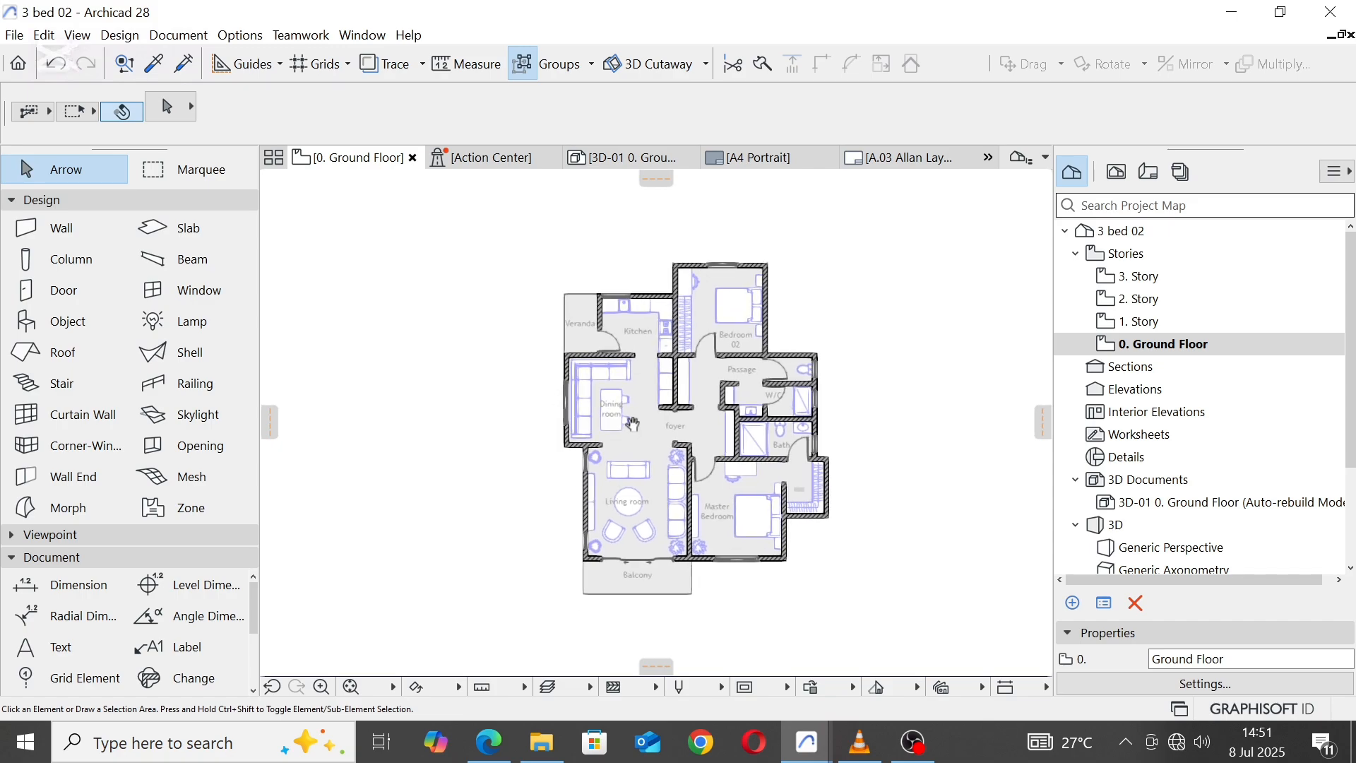
scroll(722, 404, up, 1)
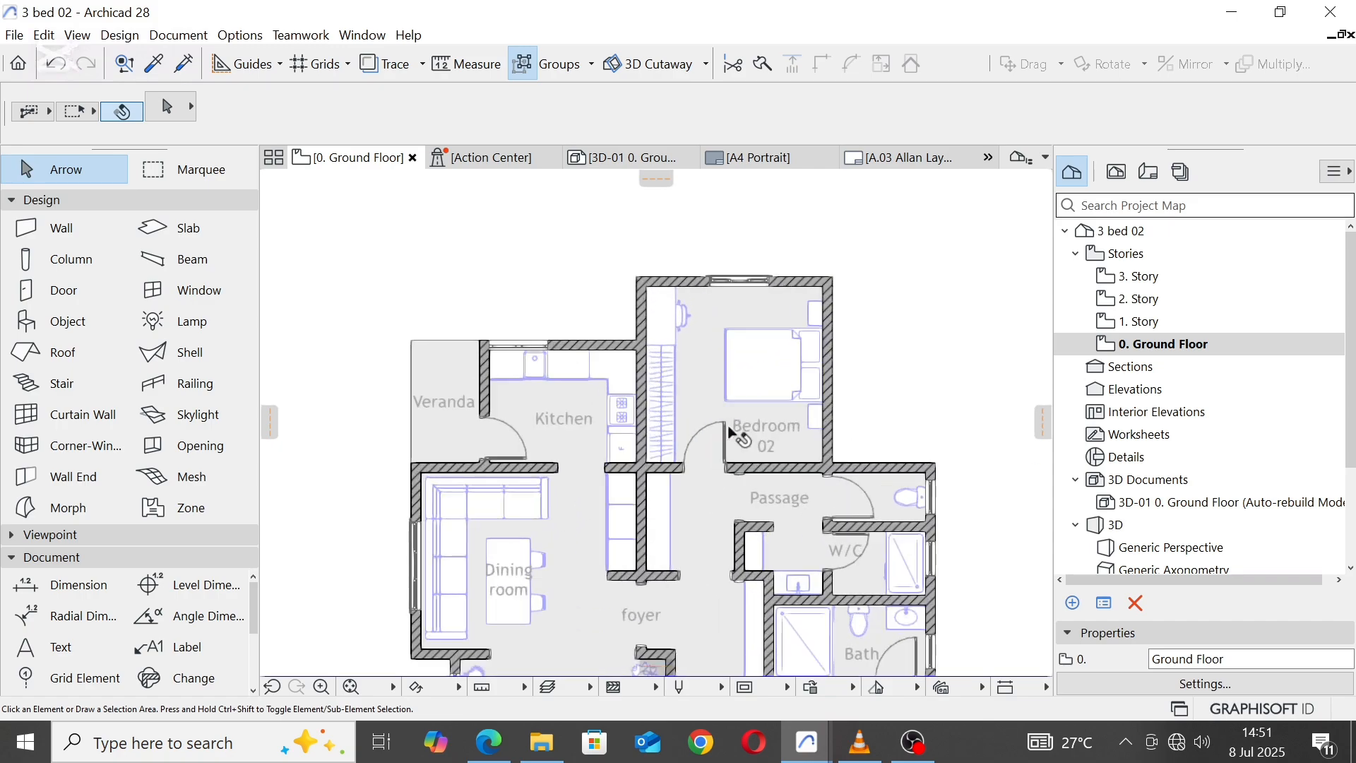
click(698, 465)
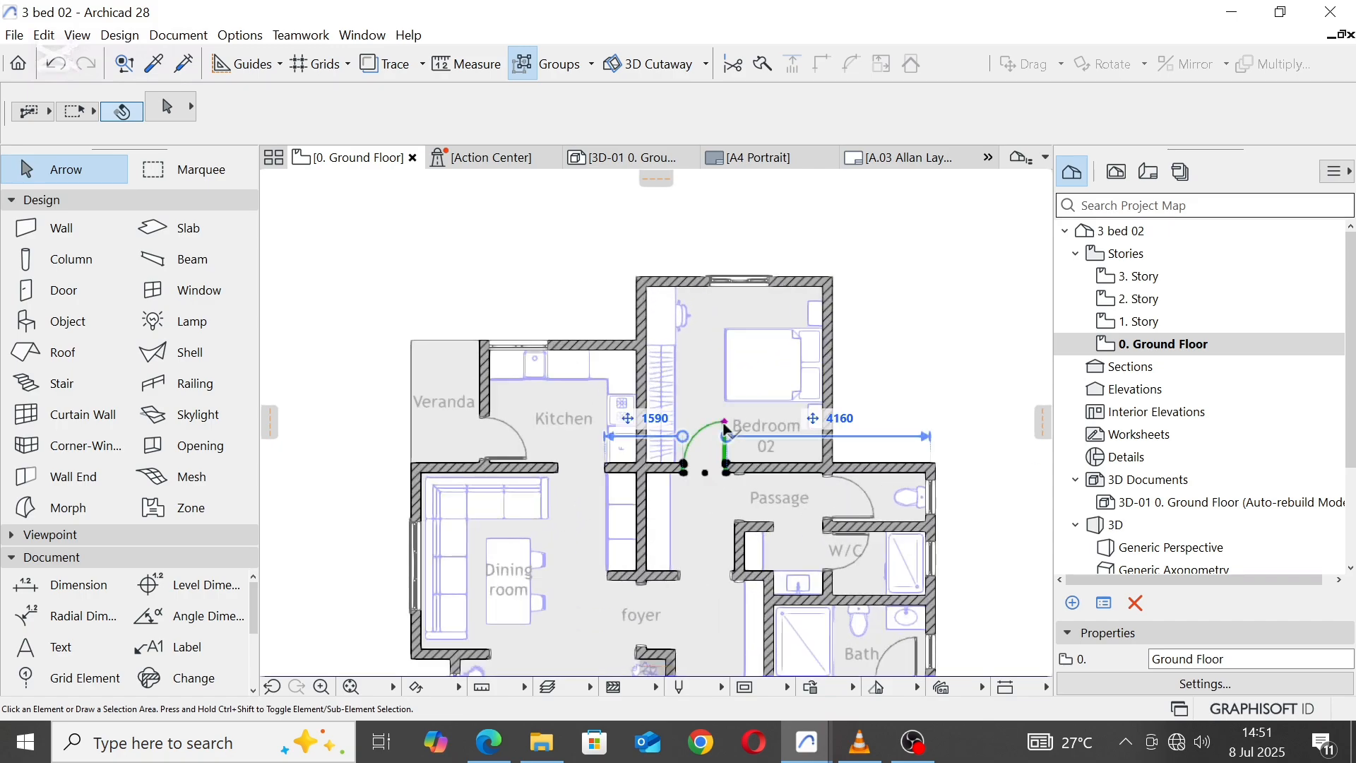
right_click(709, 480)
mouse_move(790, 268)
click(947, 304)
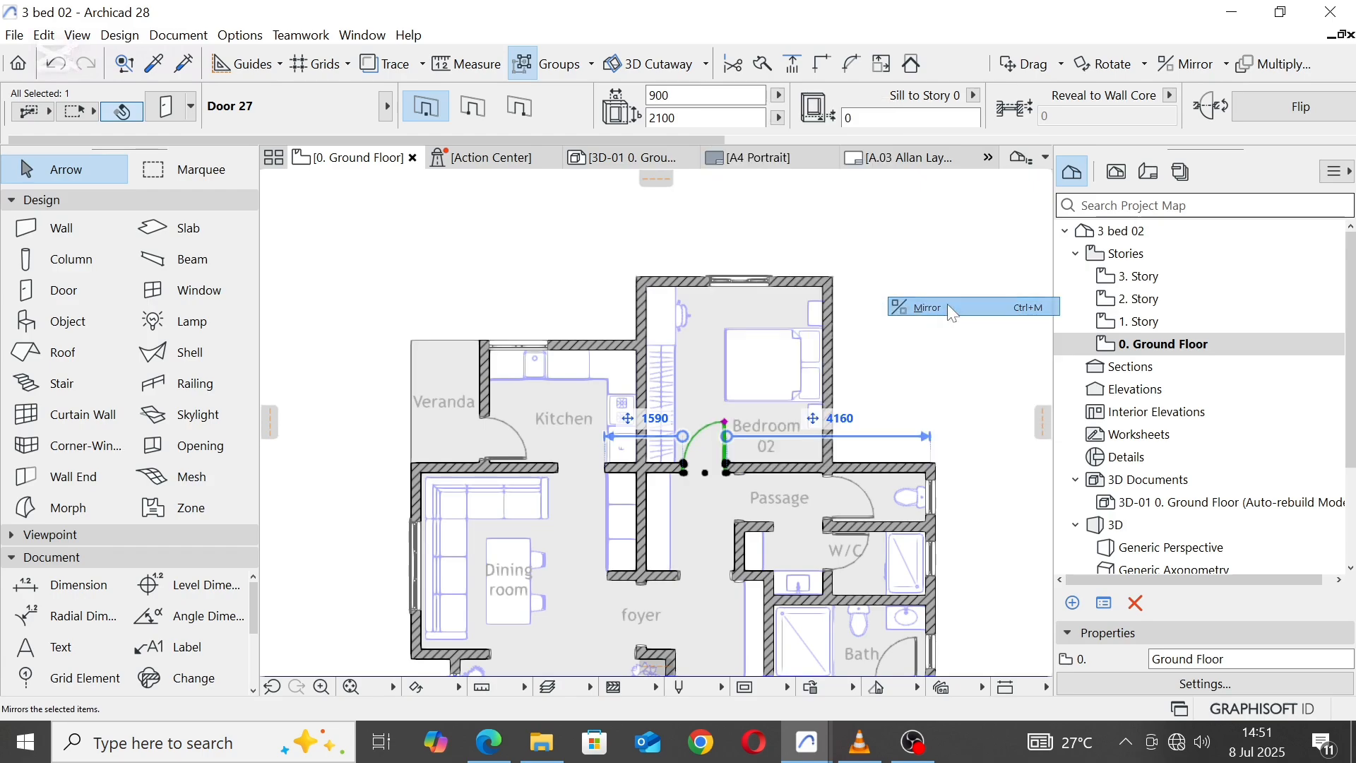
click(705, 391)
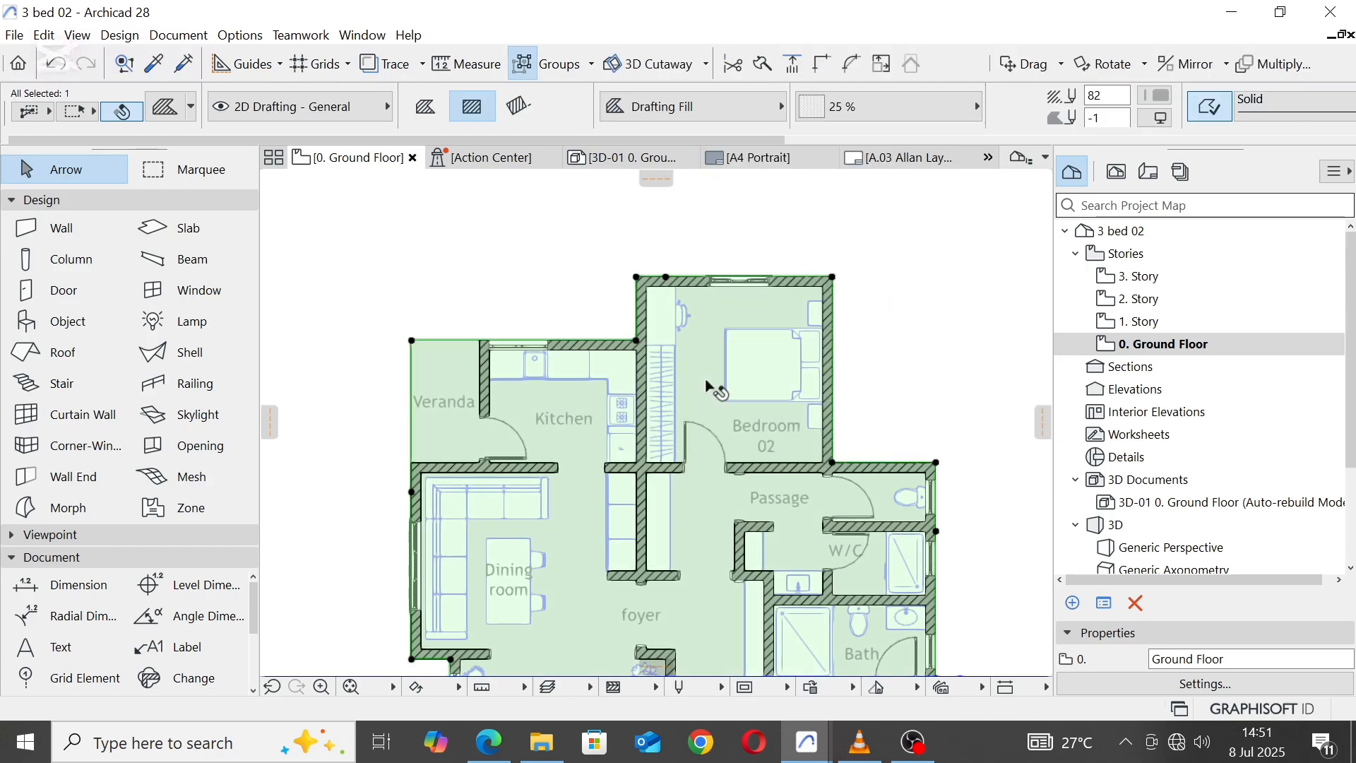
key(Escape)
scroll(705, 390, down, 3)
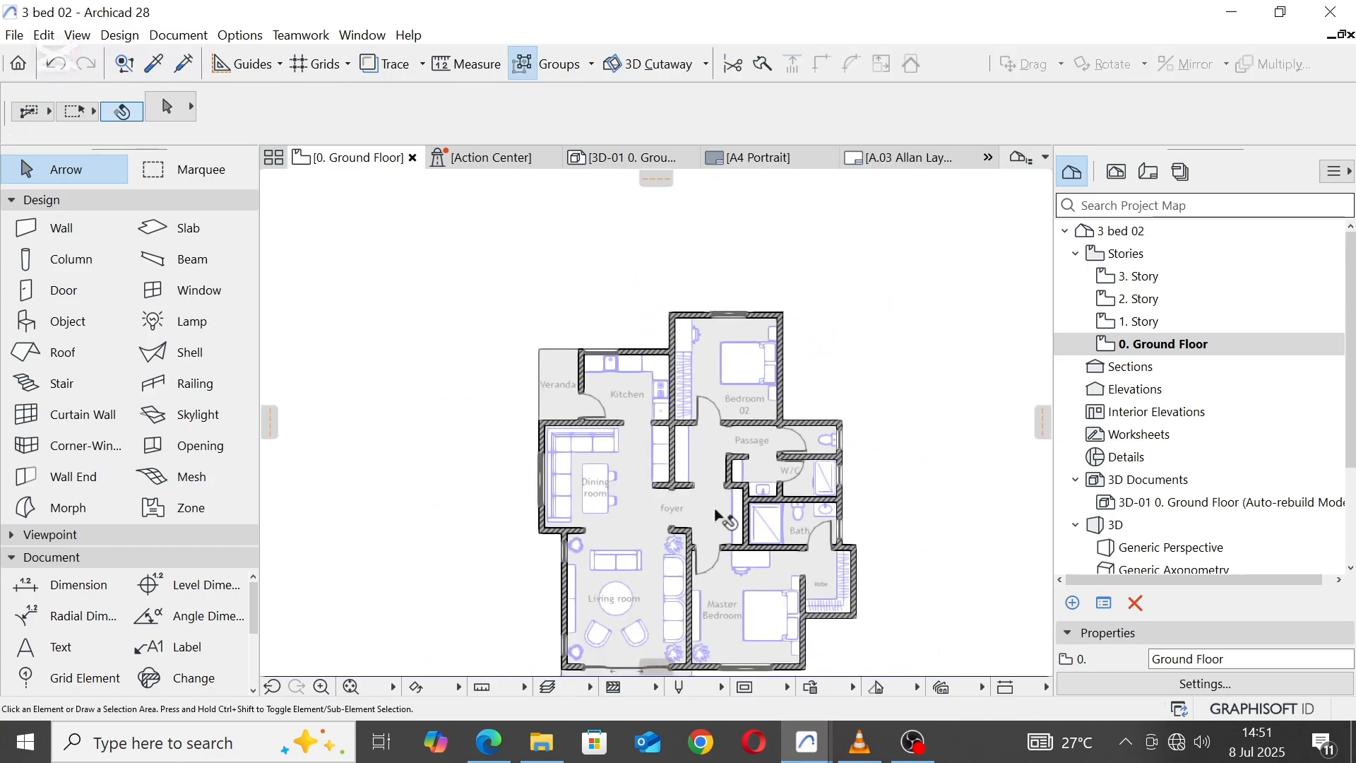
middle_drag(716, 515, 725, 355)
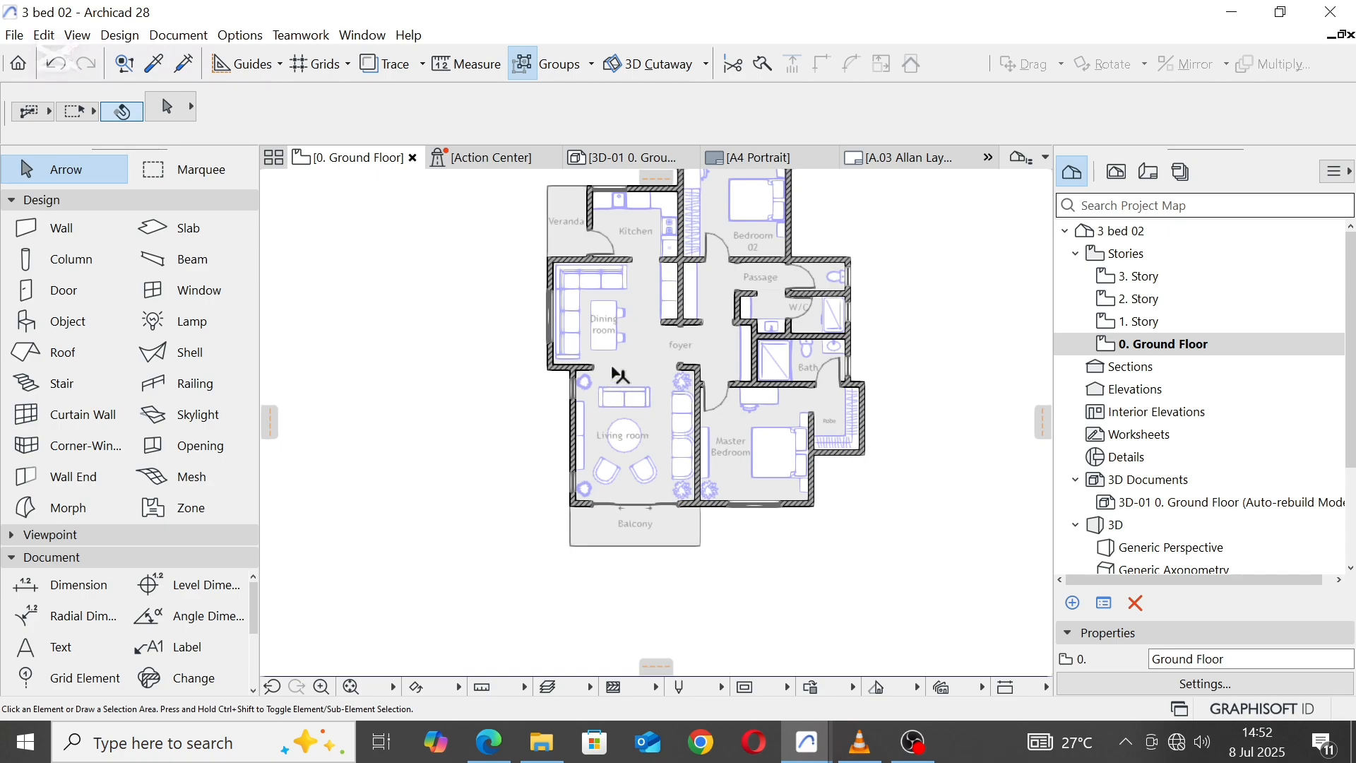
middle_drag(636, 362, 645, 421)
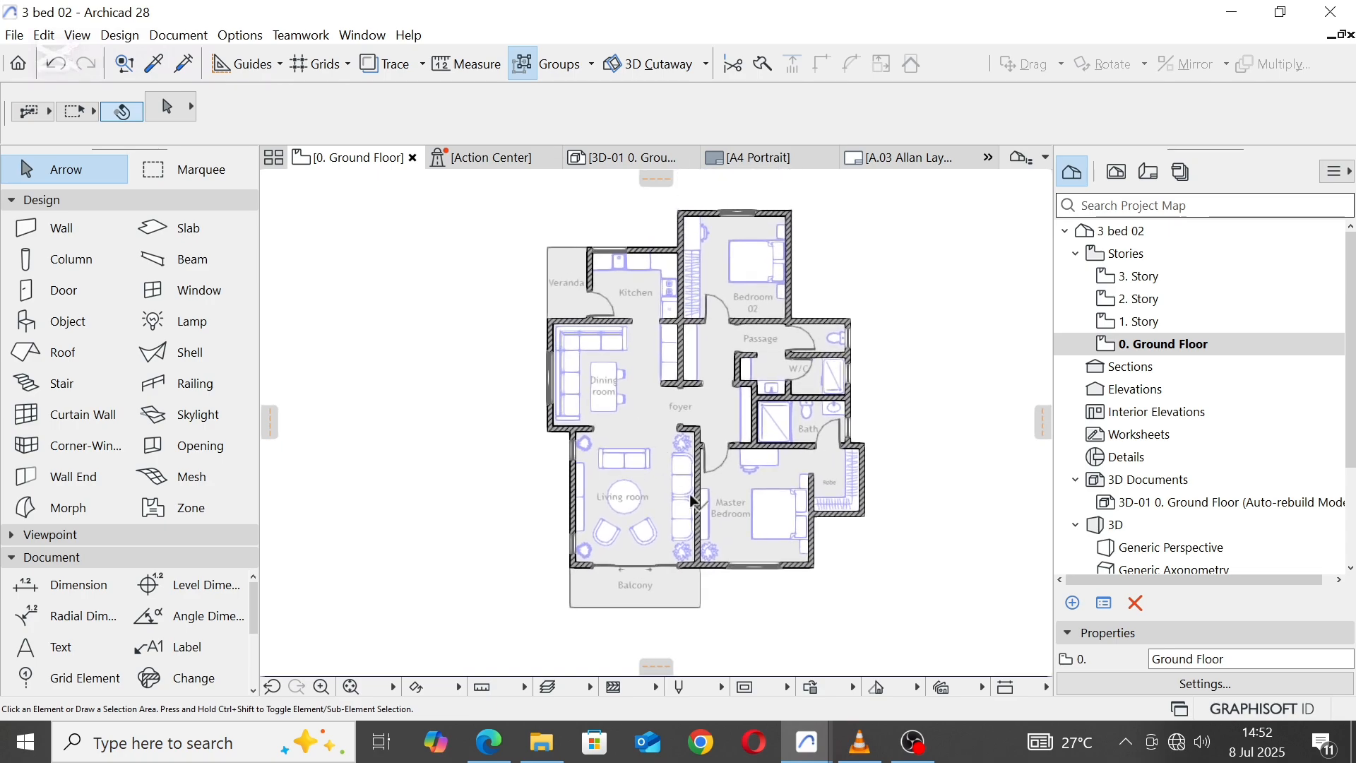
scroll(693, 500, up, 2)
middle_drag(626, 320, 635, 464)
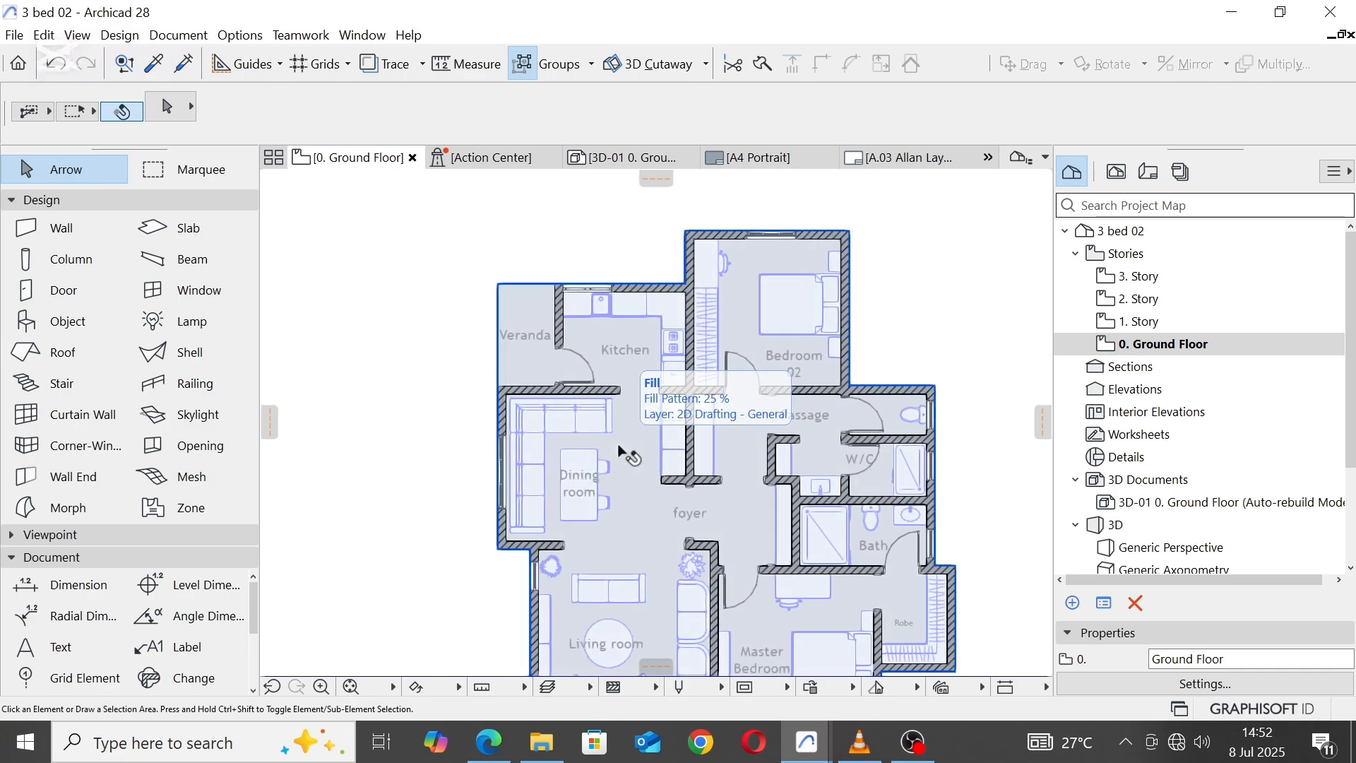
middle_drag(618, 444, 600, 331)
Step: Move the Living room's west wall 600 mm to the east
scroll(518, 449, up, 2)
scroll(518, 449, up, 2)
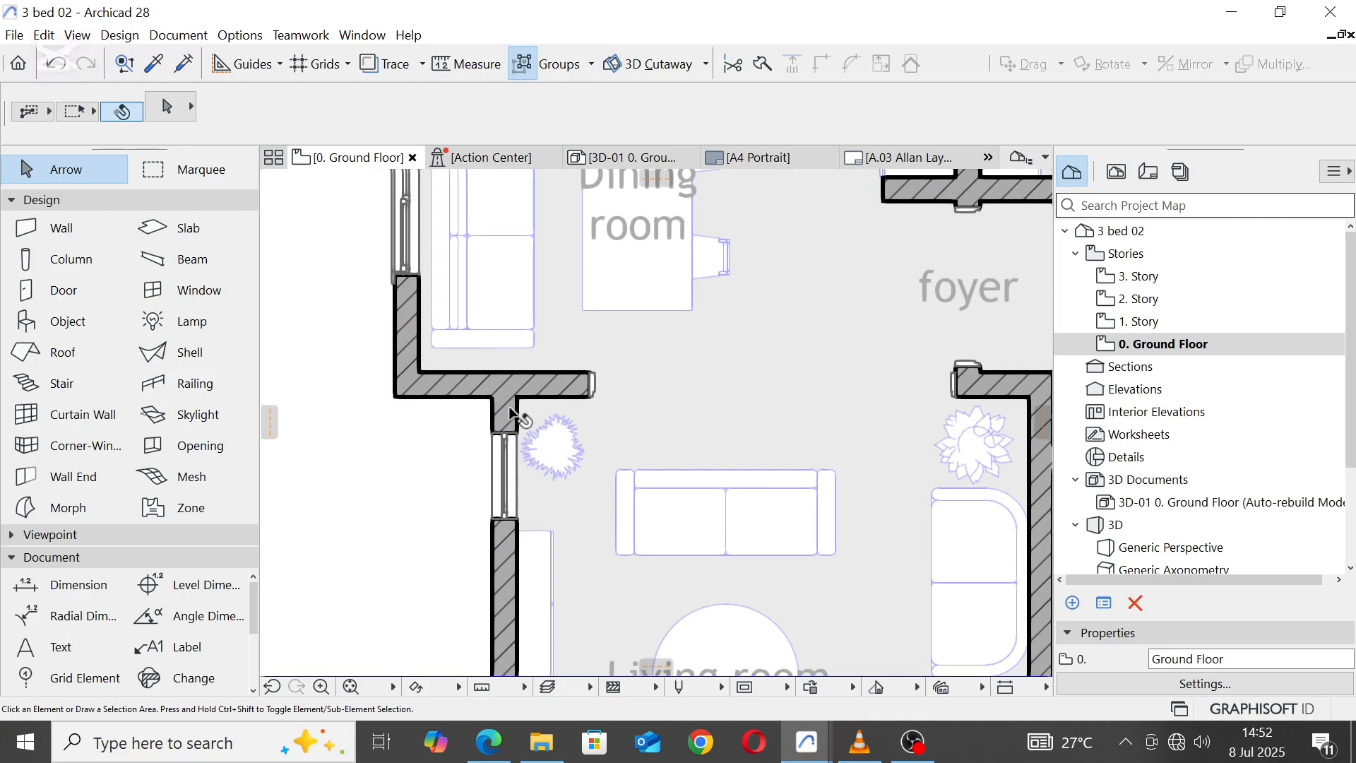
click(514, 416)
click(516, 408)
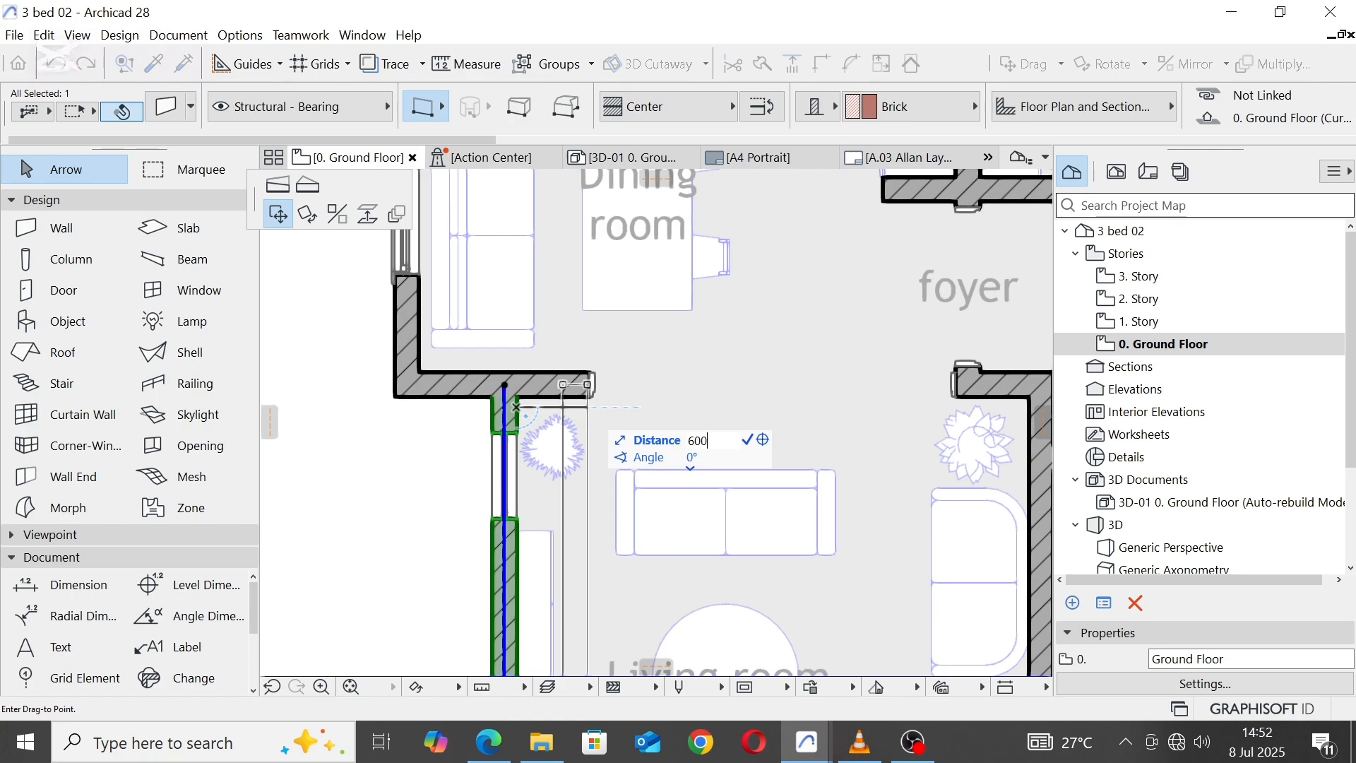
key(Return)
key(Escape)
scroll(614, 396, down, 3)
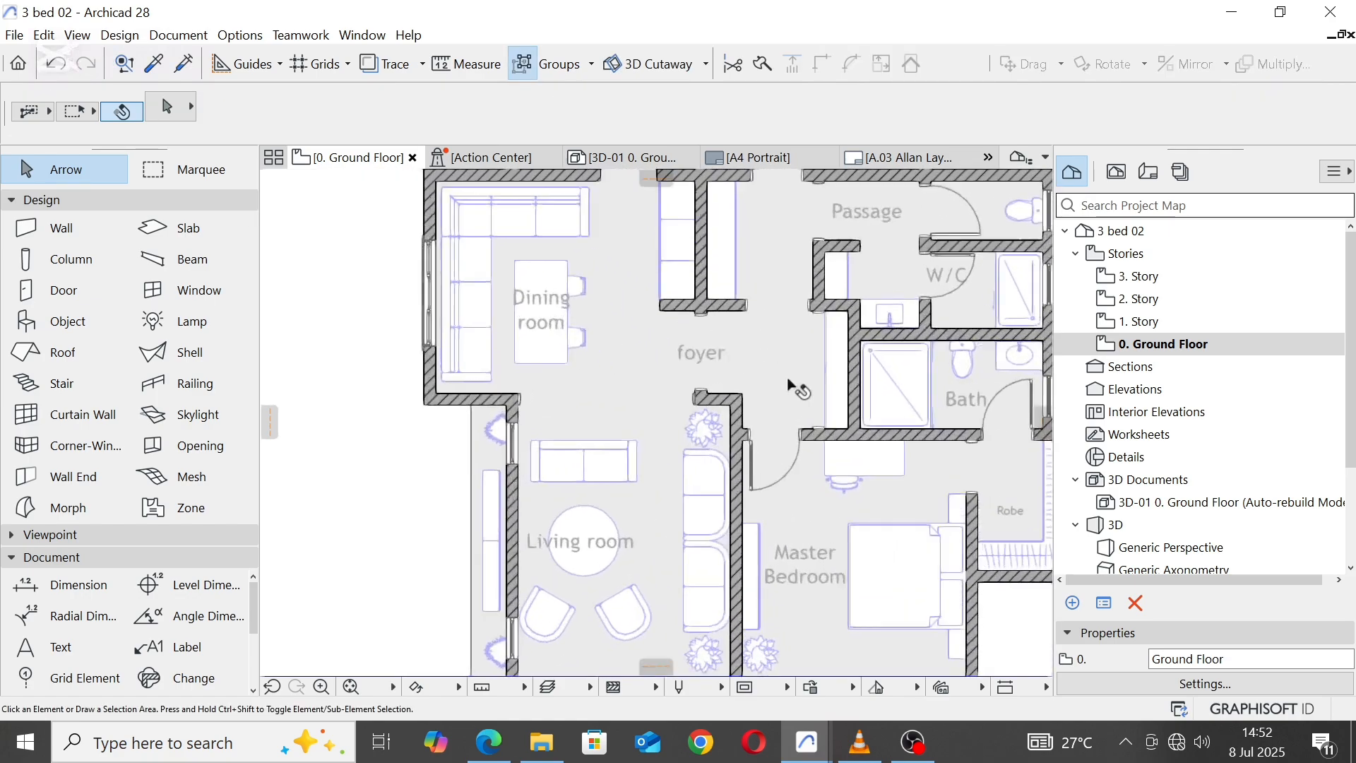
Step: Intersect the moved west wall with the Living room's south wall to form a clean southwest corner
scroll(606, 384, down, 4)
scroll(551, 514, up, 5)
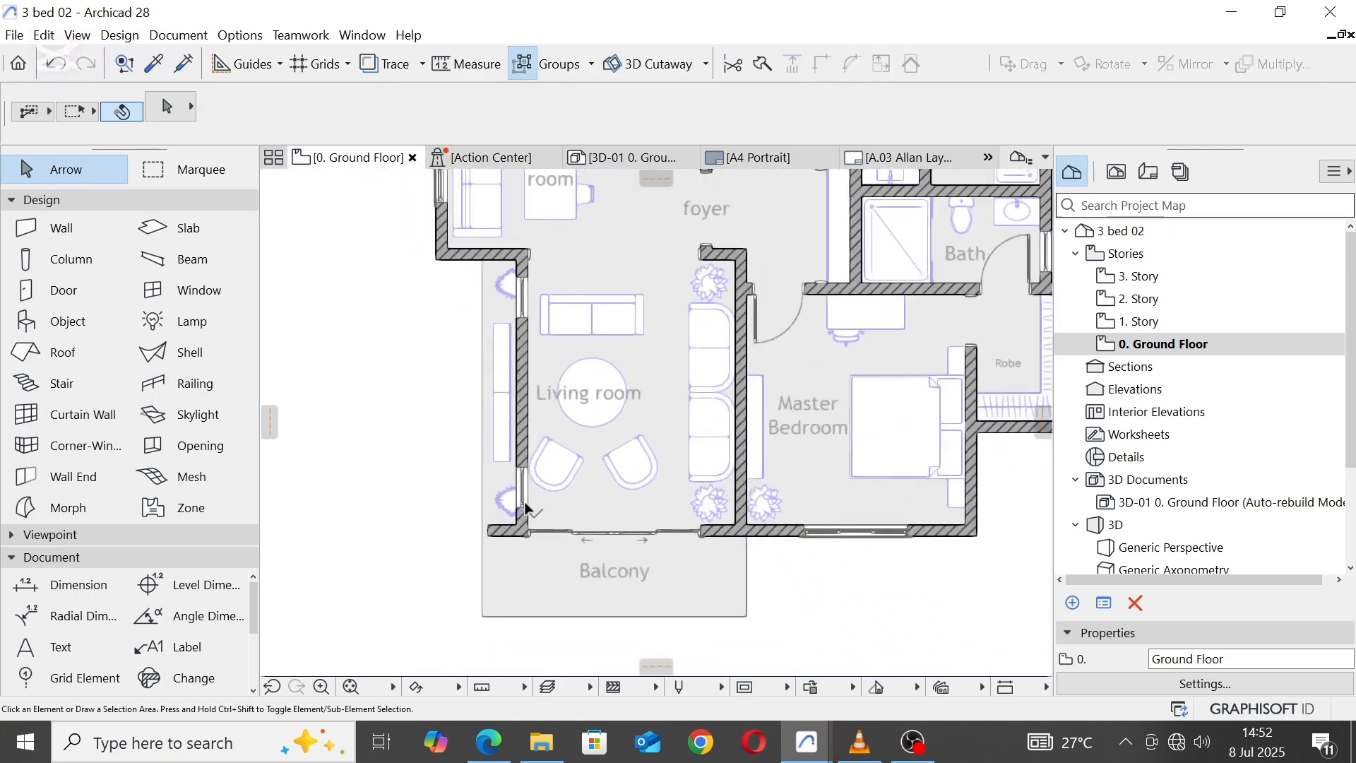
click(520, 415)
shift+click(484, 544)
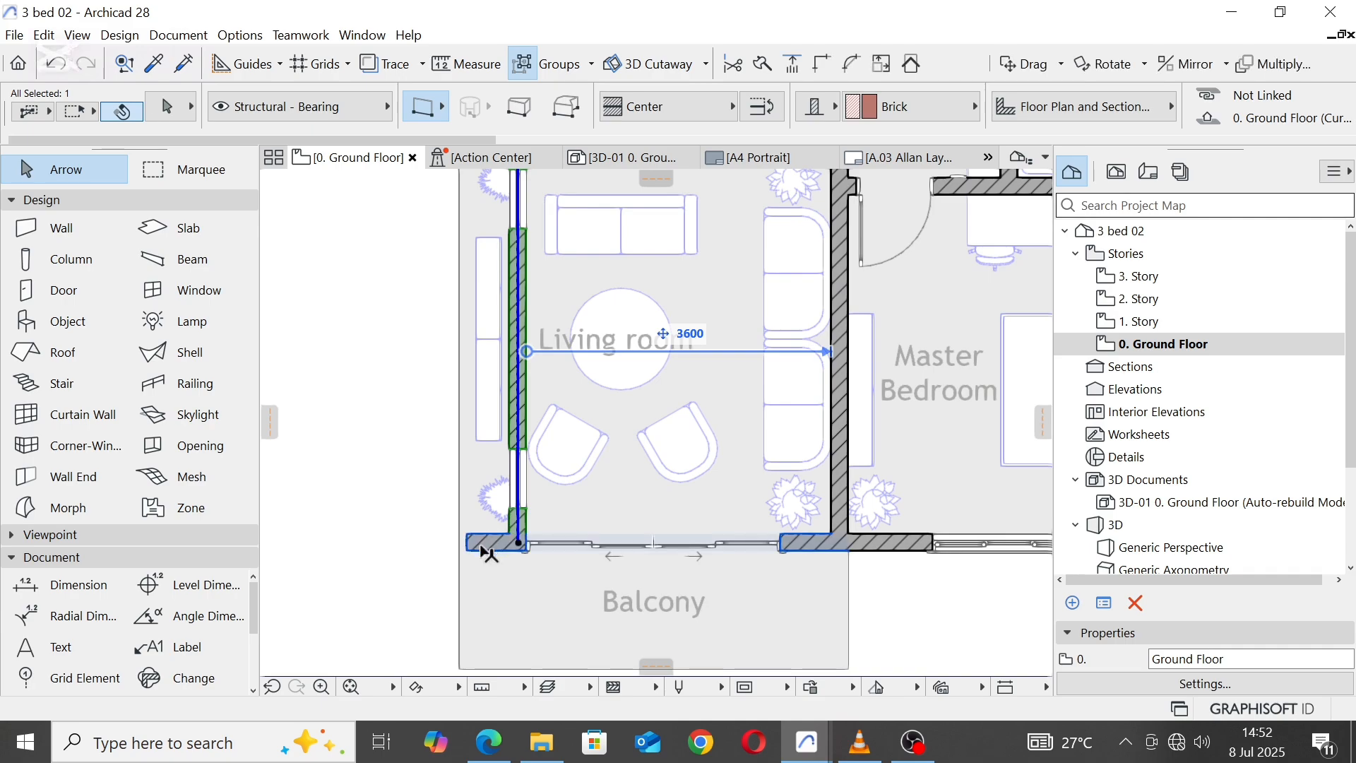
click(823, 67)
Step: Shift the Balcony sliding door east by reducing its distance to the Living room's east wall, roughly centring it in the shortened wall
click(784, 541)
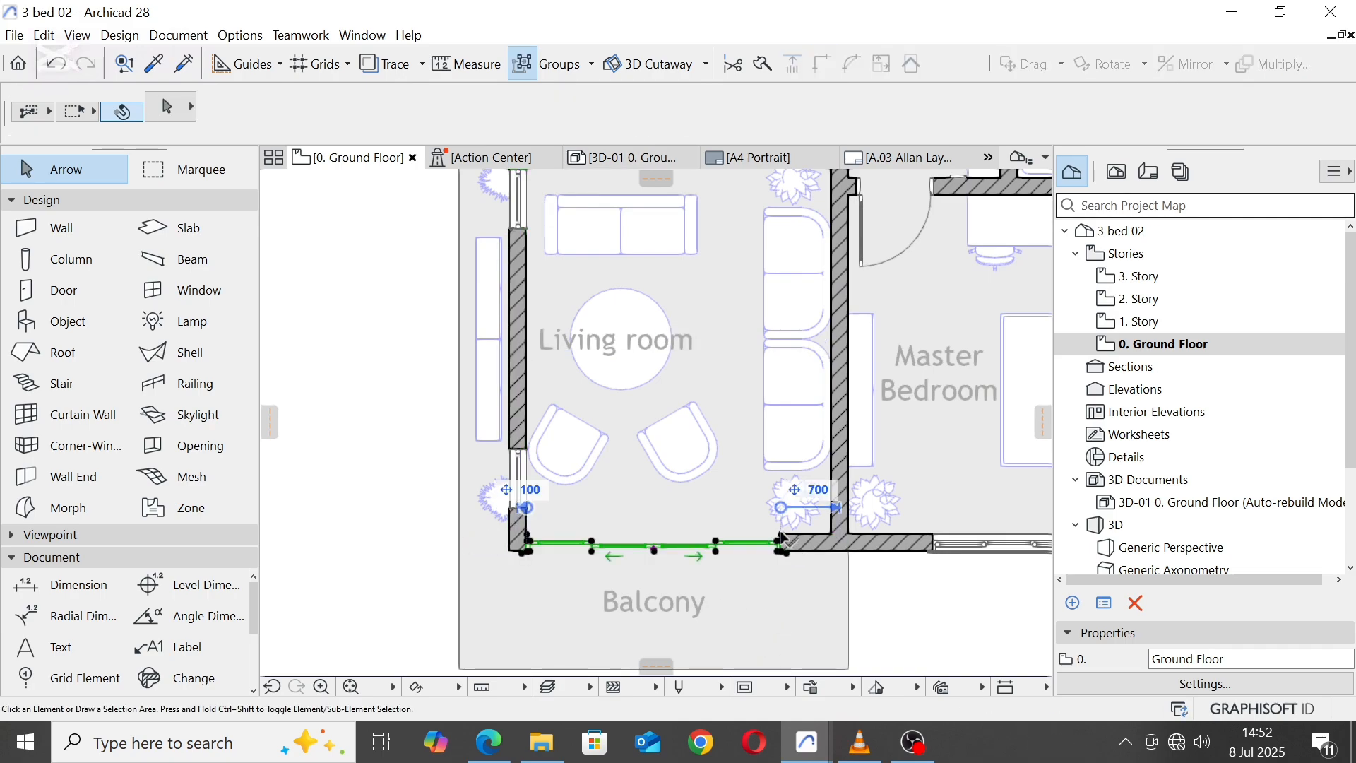
click(820, 492)
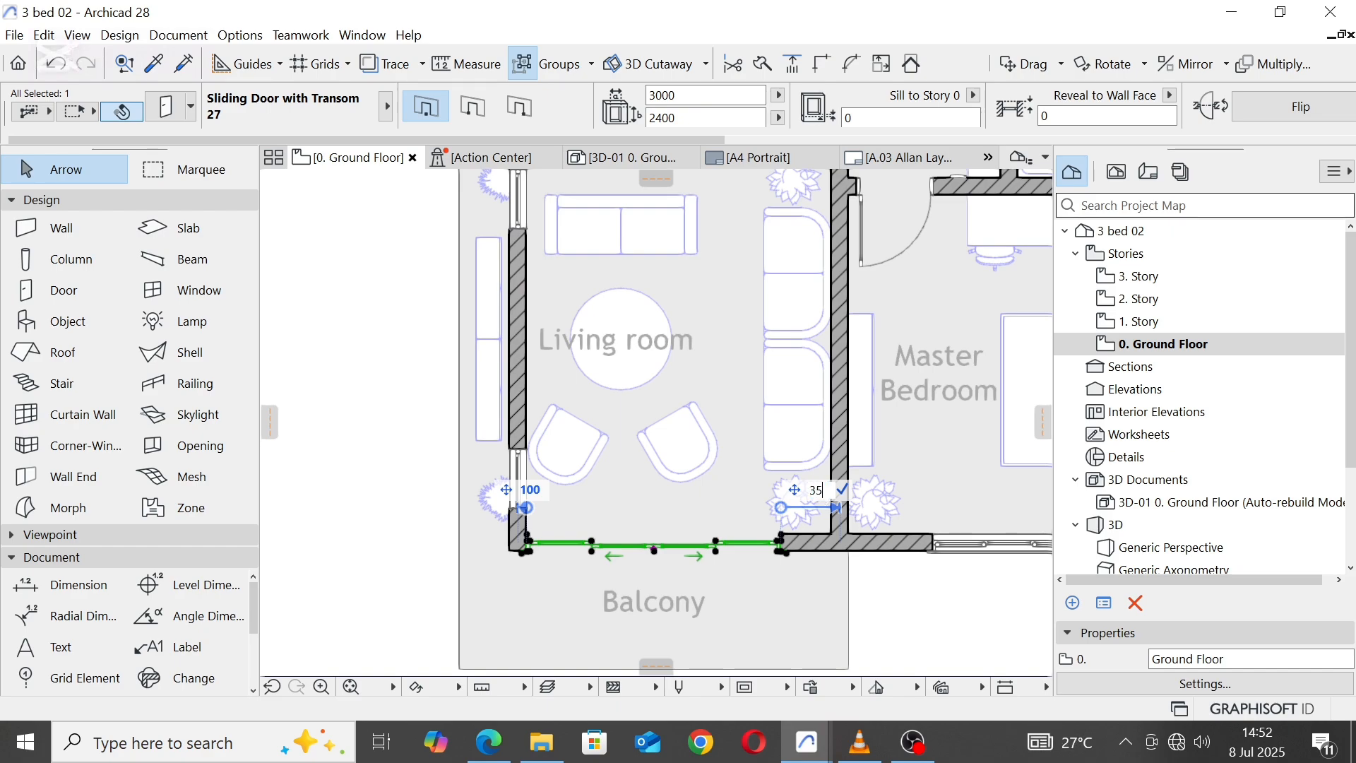
click(844, 648)
scroll(627, 494, down, 5)
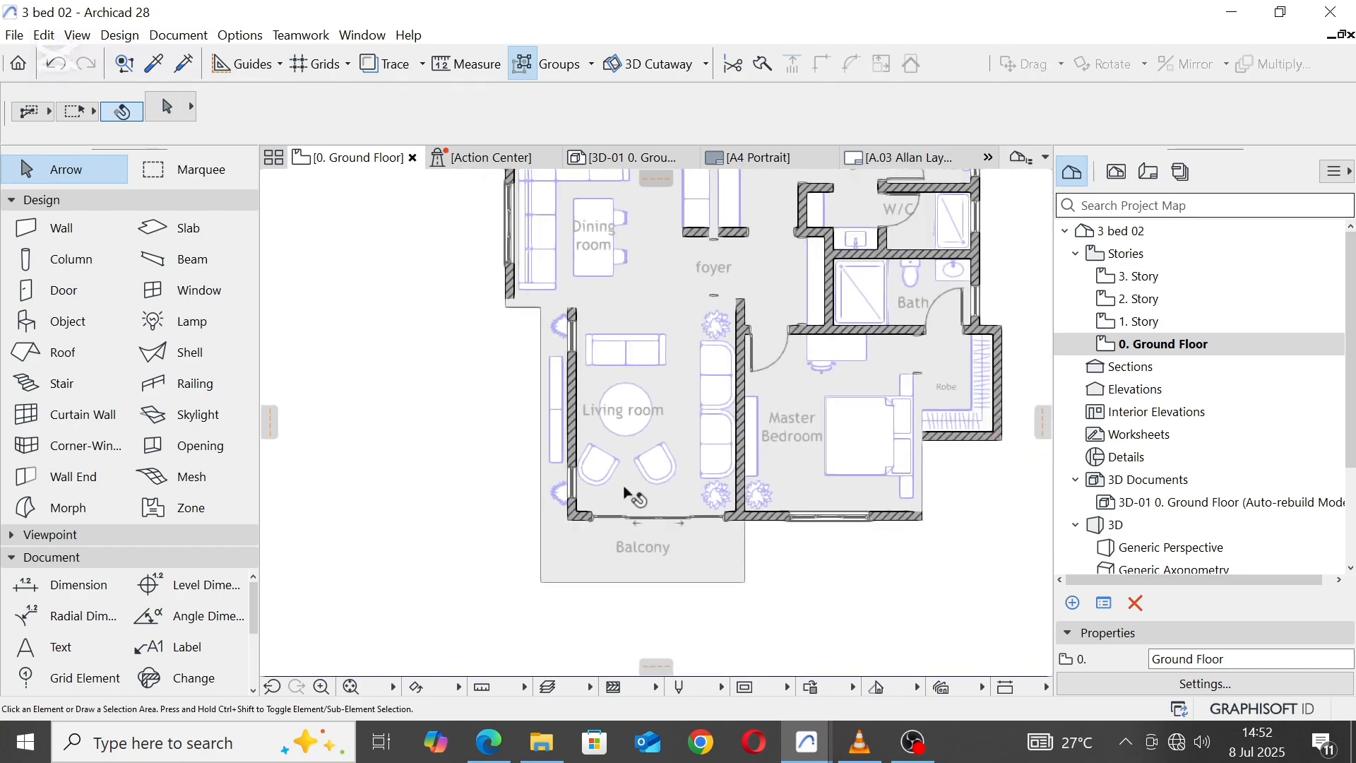
Step: Delete the two-seat sofa north of the Living room's coffee table and the two sofa chairs south of it
scroll(597, 363, up, 3)
click(664, 385)
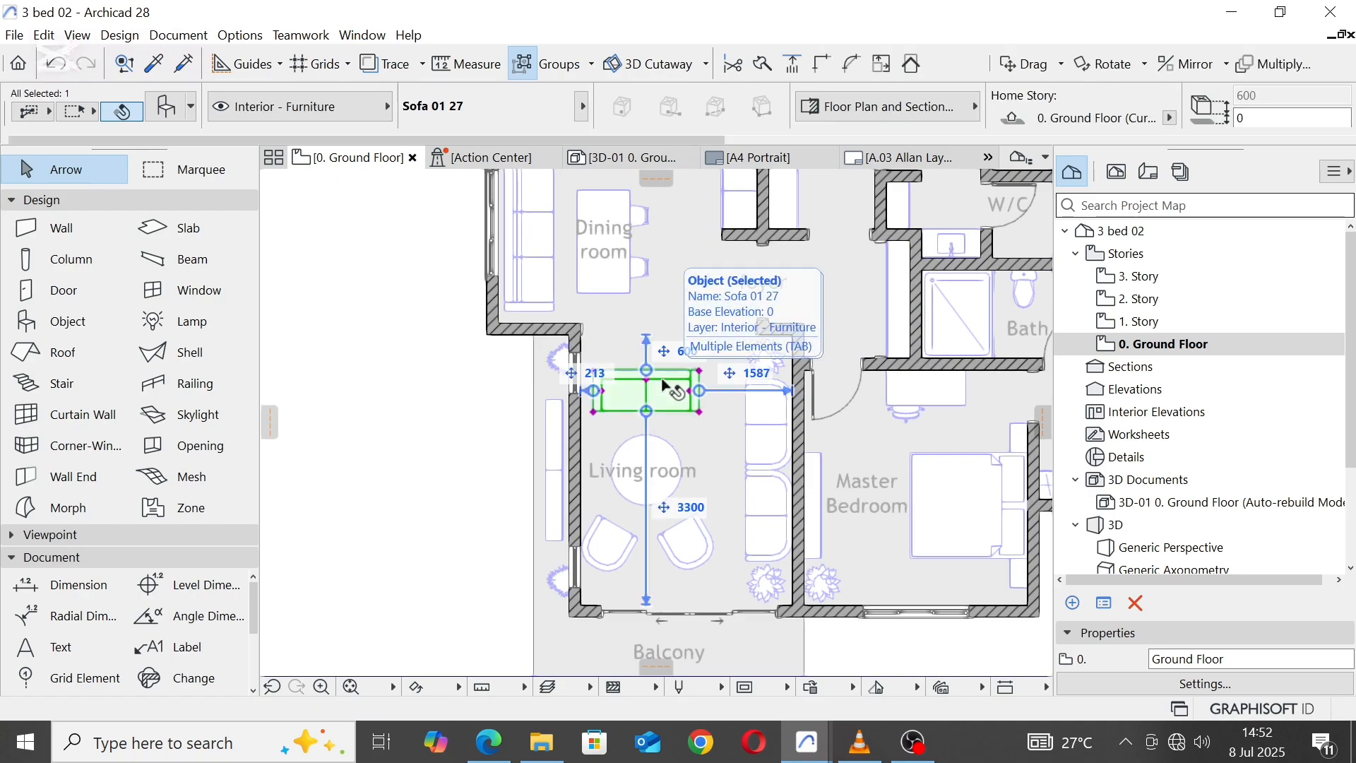
key(Delete)
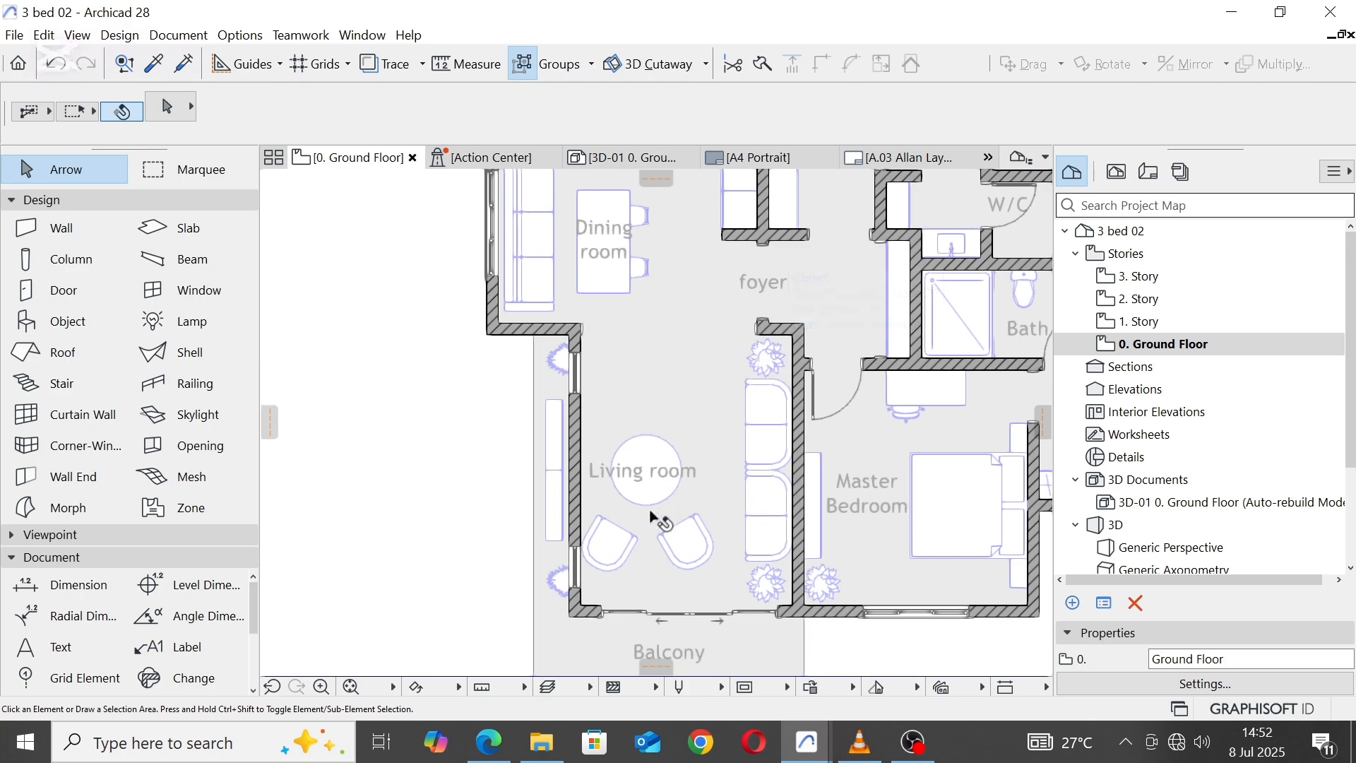
click(609, 546)
shift+click(693, 551)
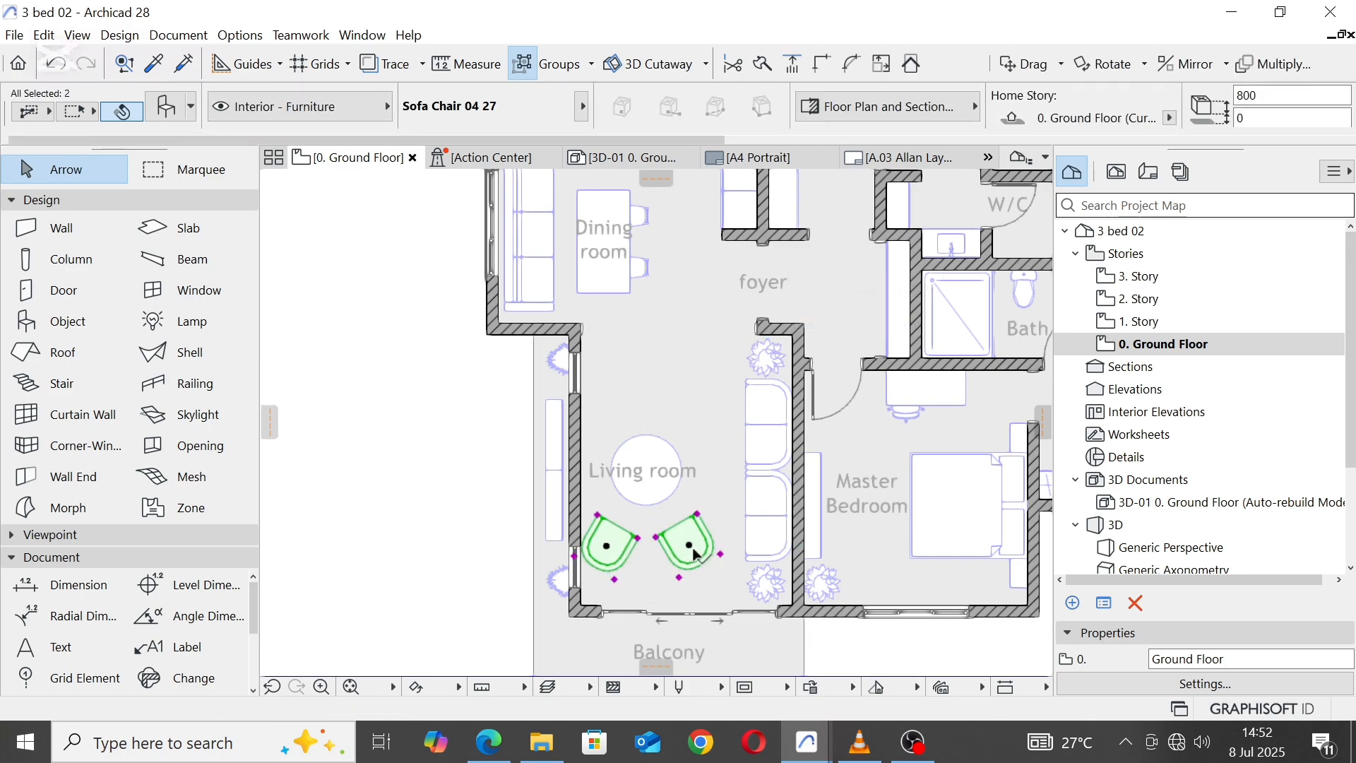
right_click(696, 554)
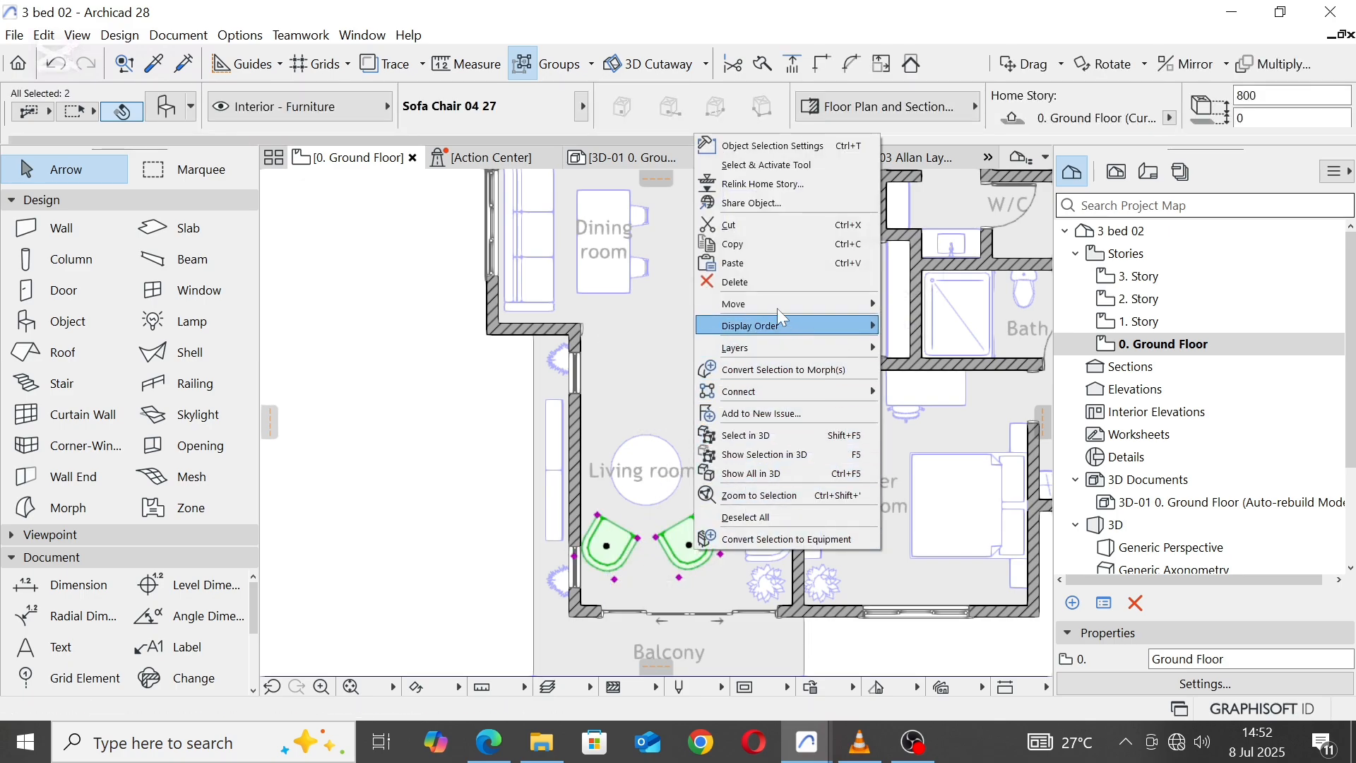
click(777, 283)
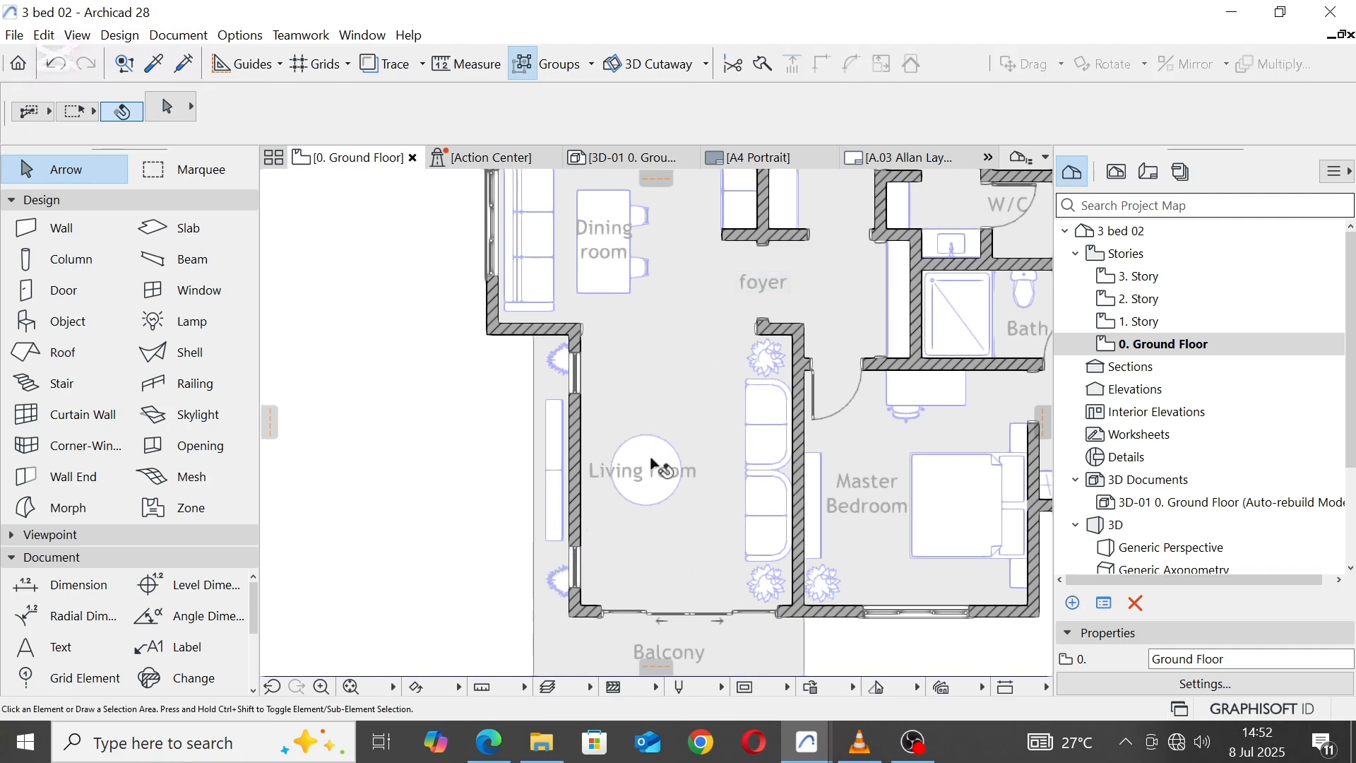
Step: Move the round coffee table and the Living room label together eastward, between the west wall and the sofas
click(649, 497)
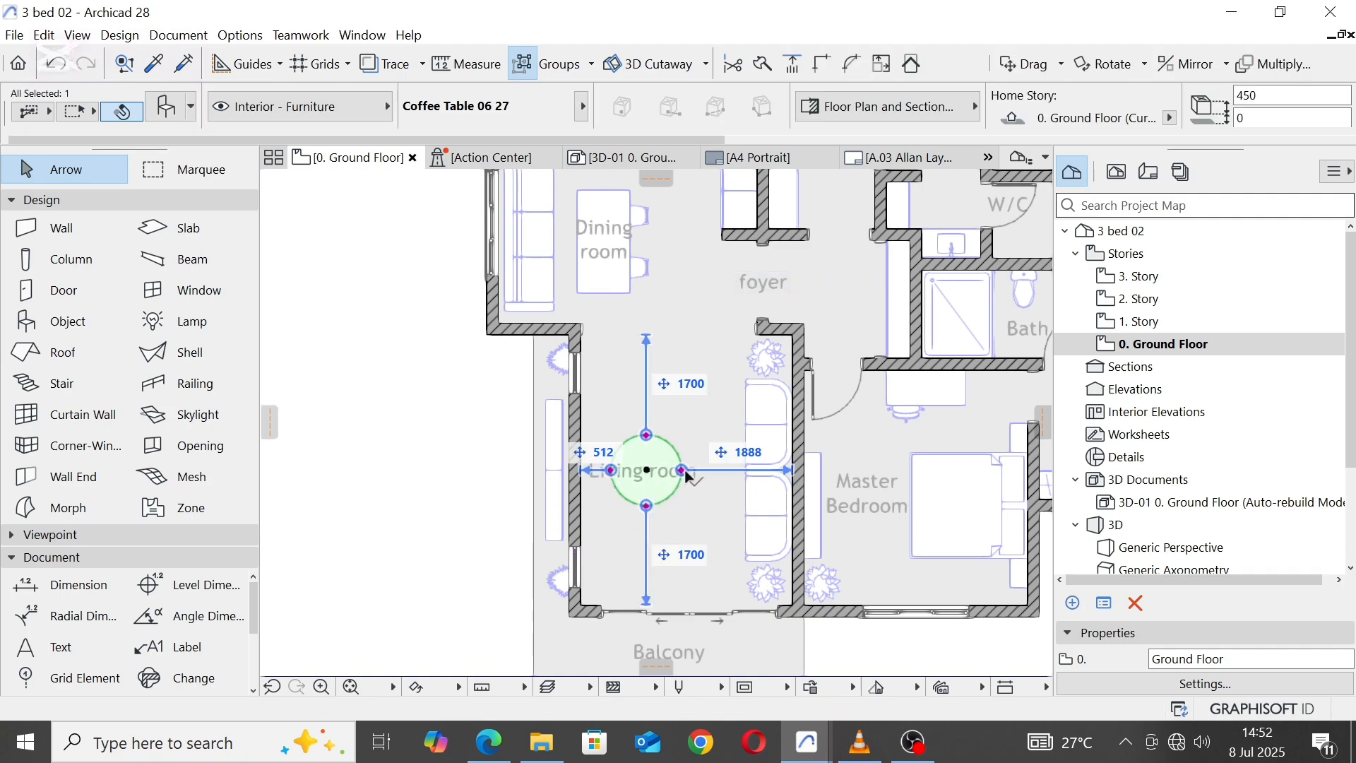
scroll(696, 478, up, 3)
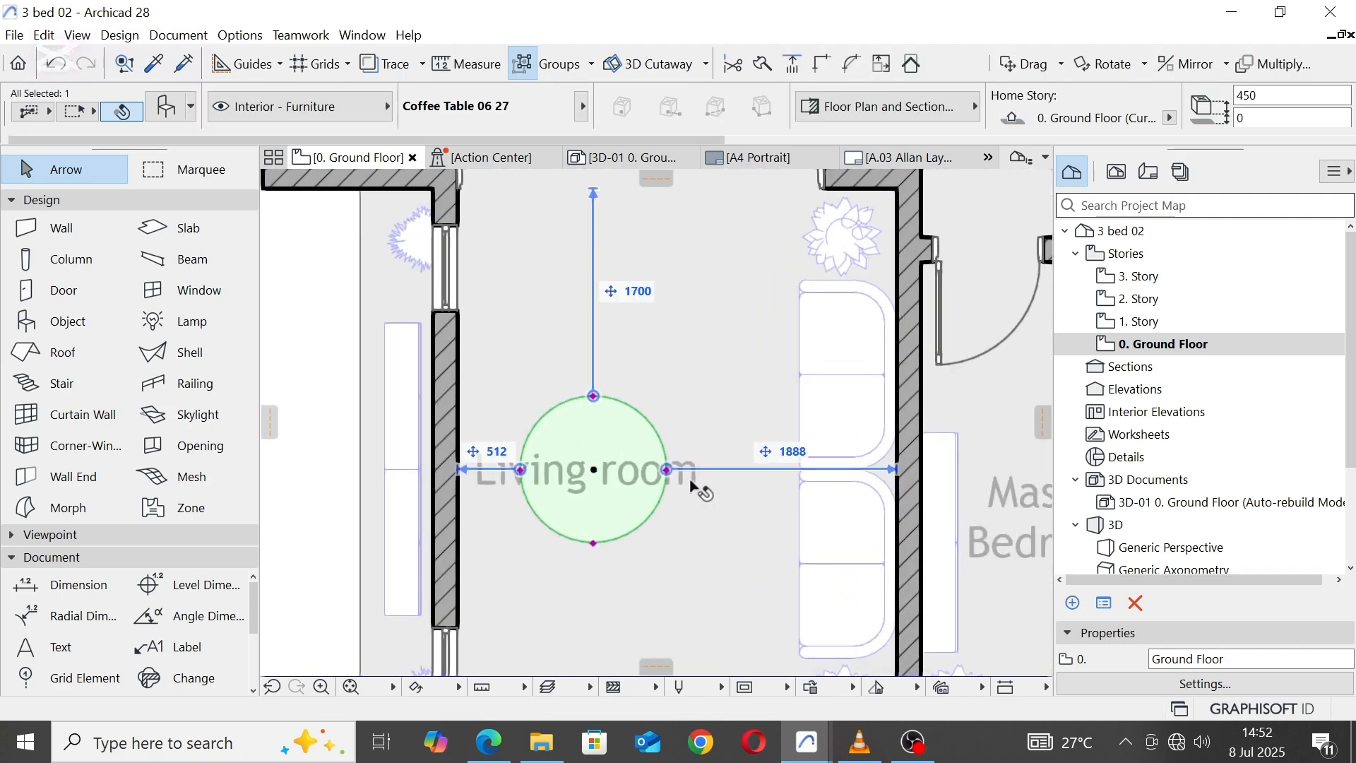
key(Escape)
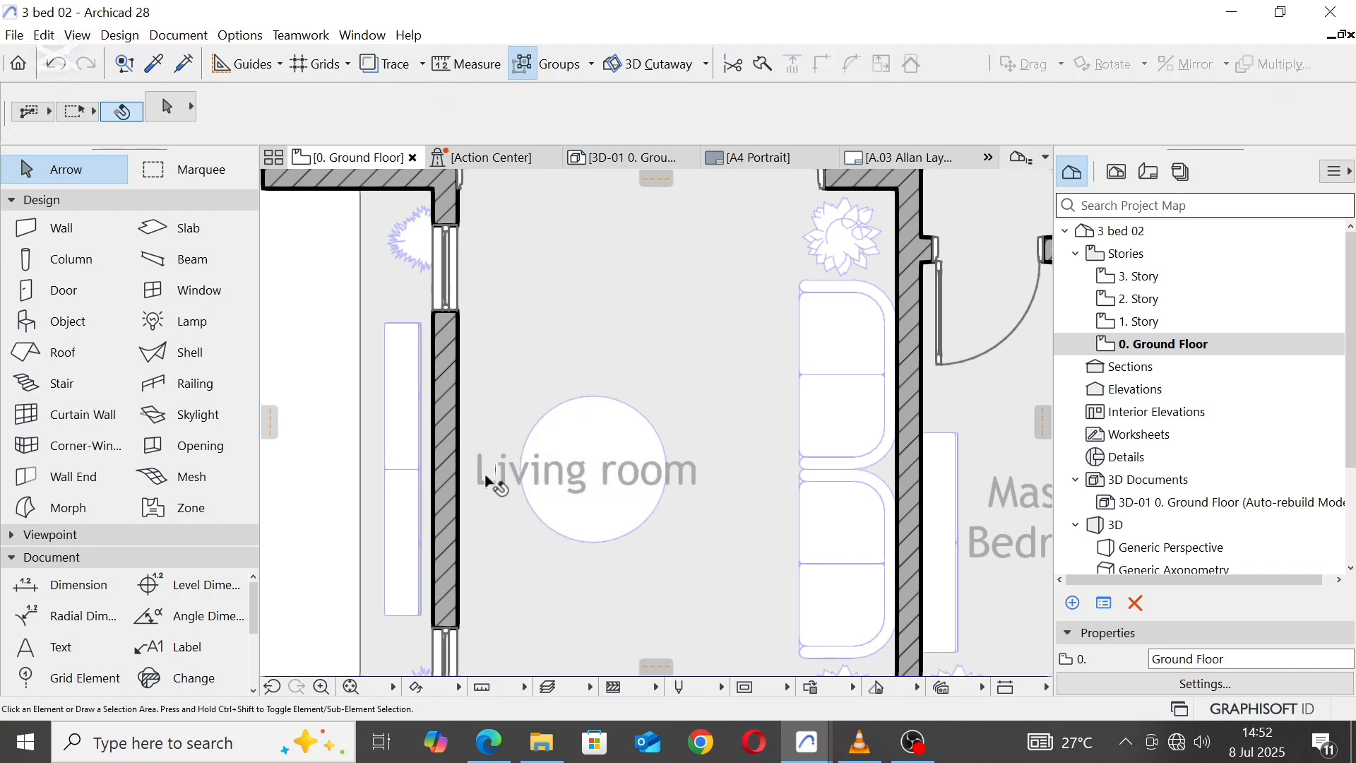
click(484, 473)
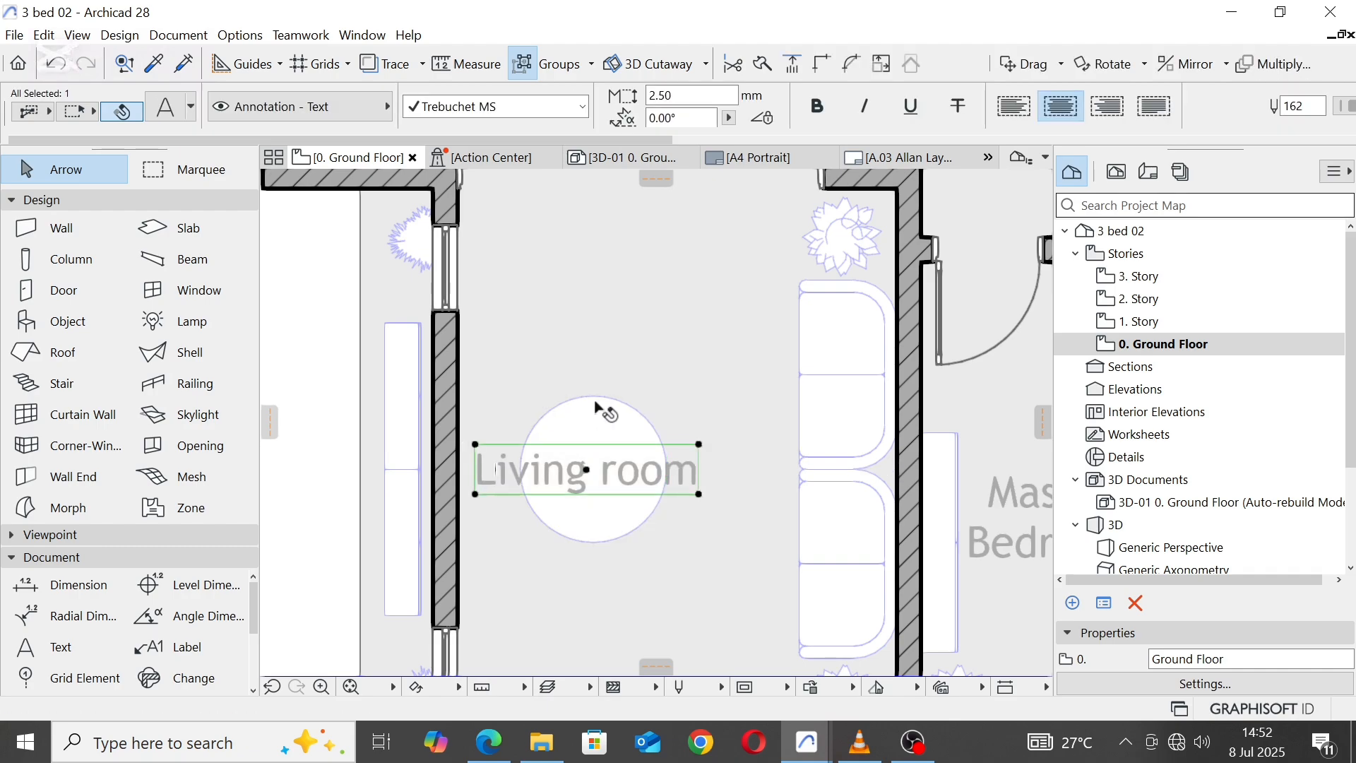
shift+click(599, 438)
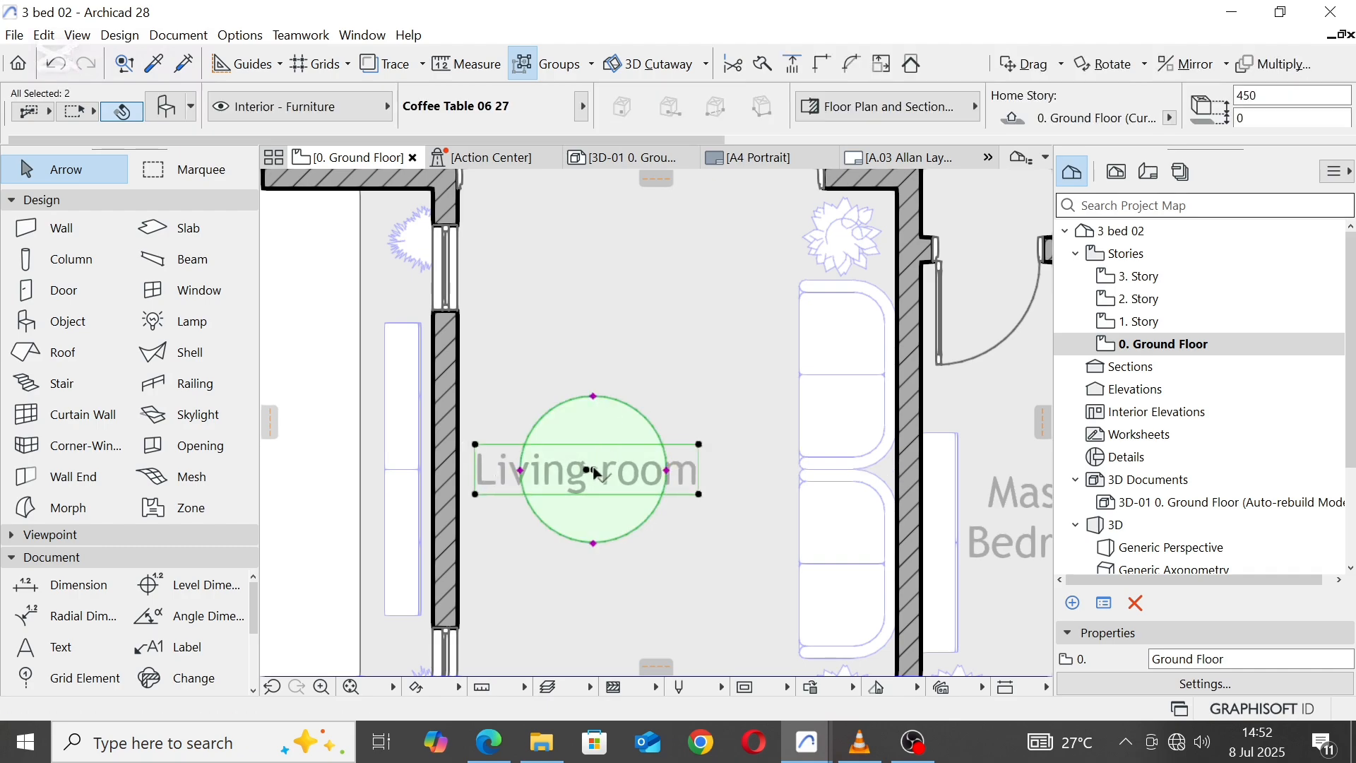
drag(592, 469, 646, 469)
key(Escape)
scroll(659, 364, down, 3)
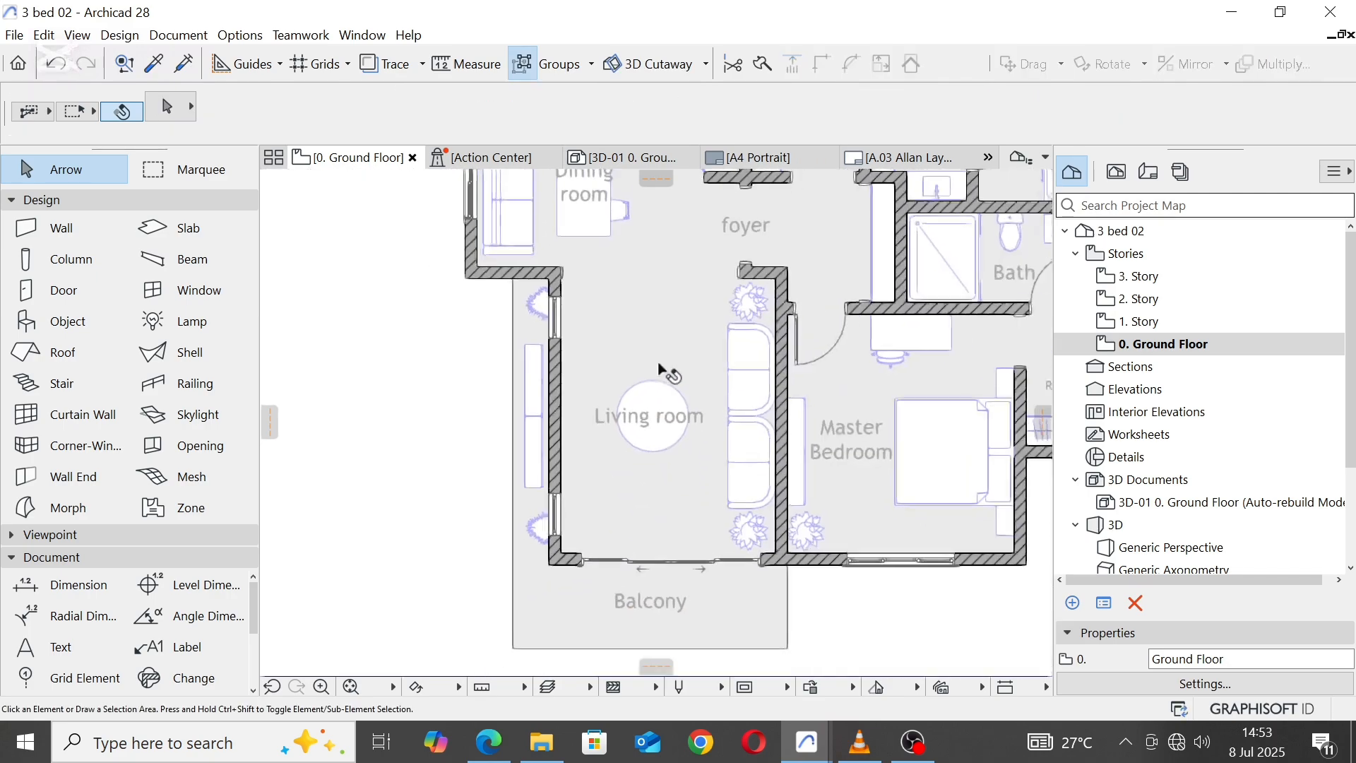
Step: Move the upper credenza outside the Living room's west wall to the wall's inner face, and delete the lower credenza
scroll(520, 366, up, 3)
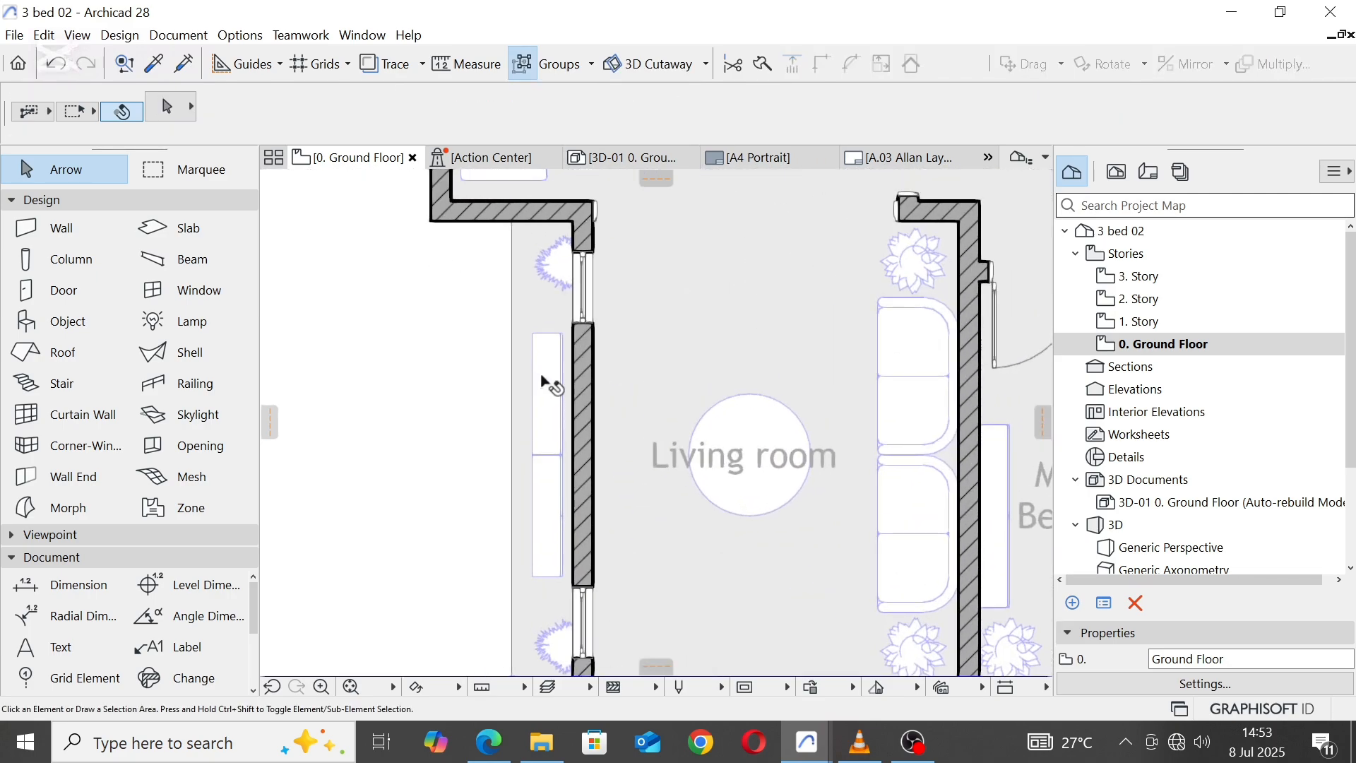
click(546, 392)
click(535, 396)
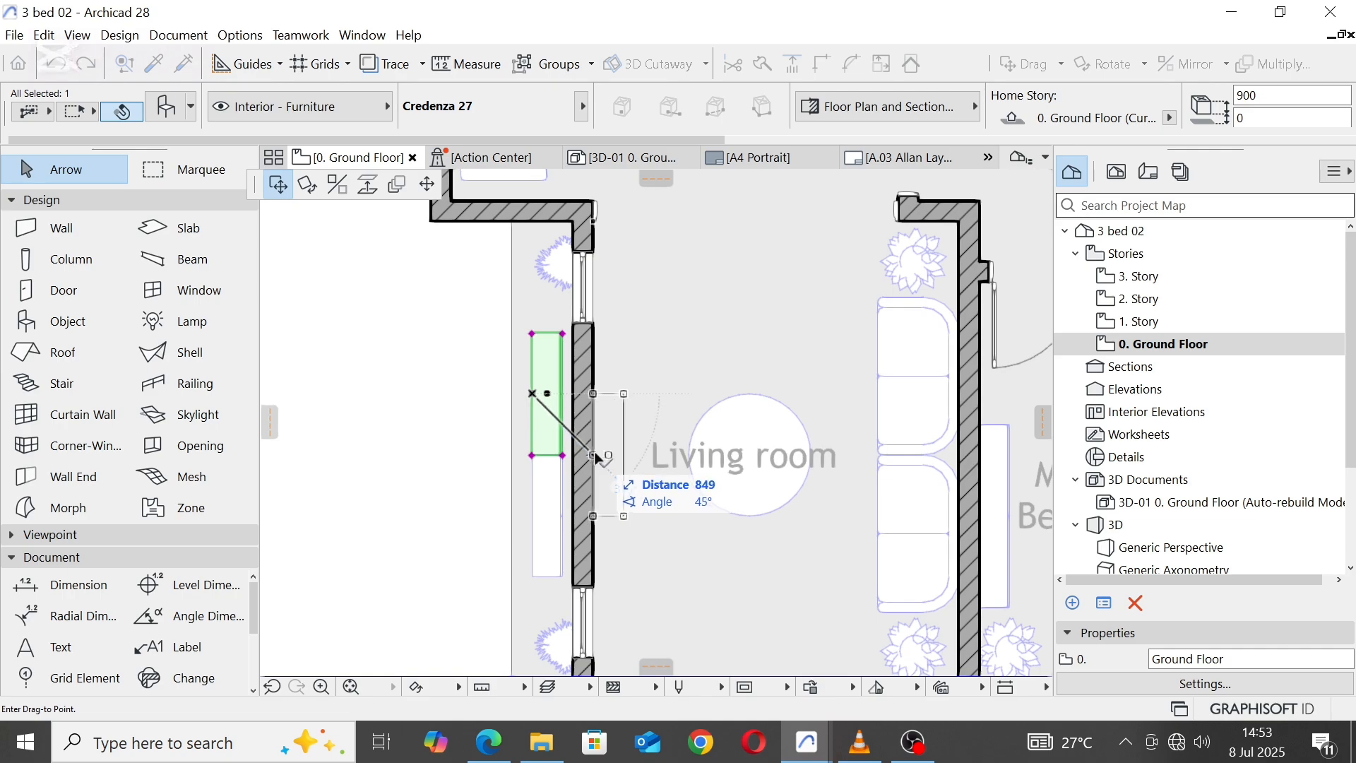
click(535, 518)
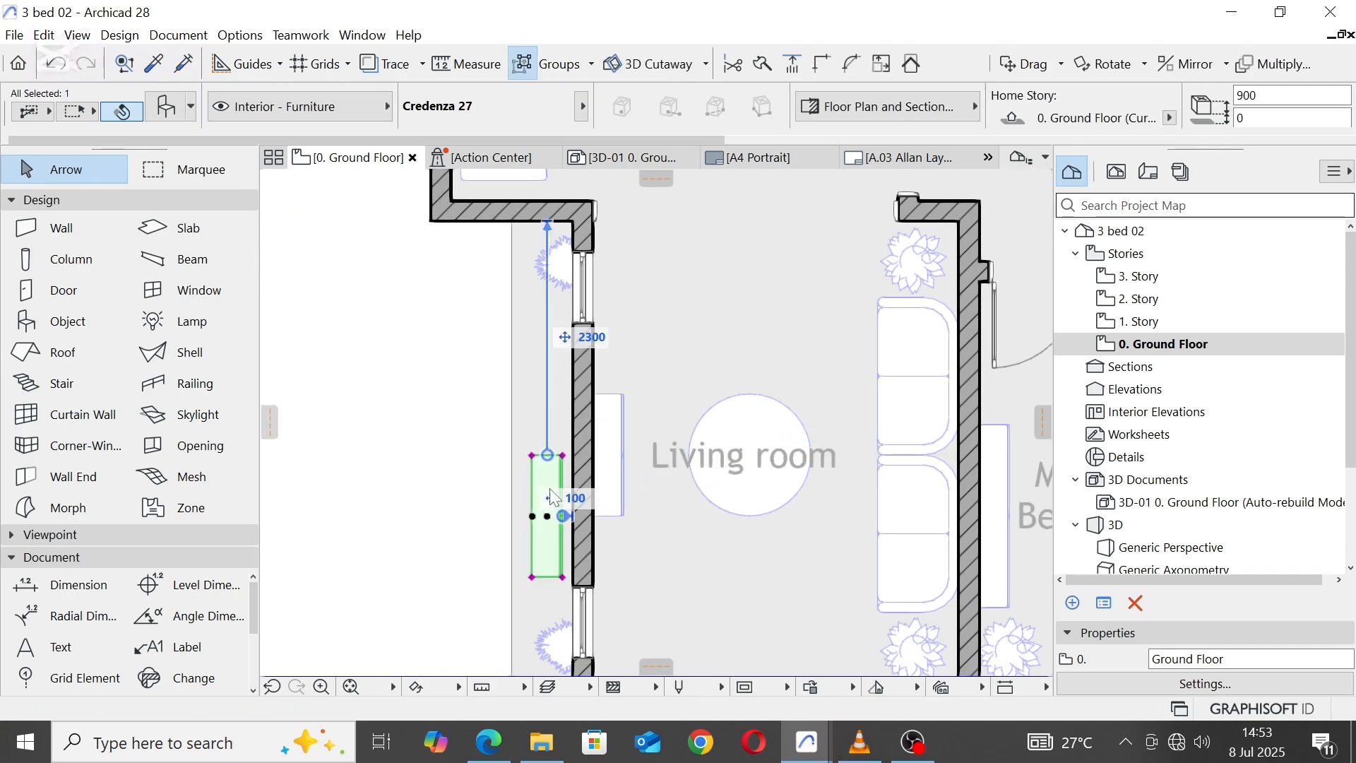
right_click(547, 486)
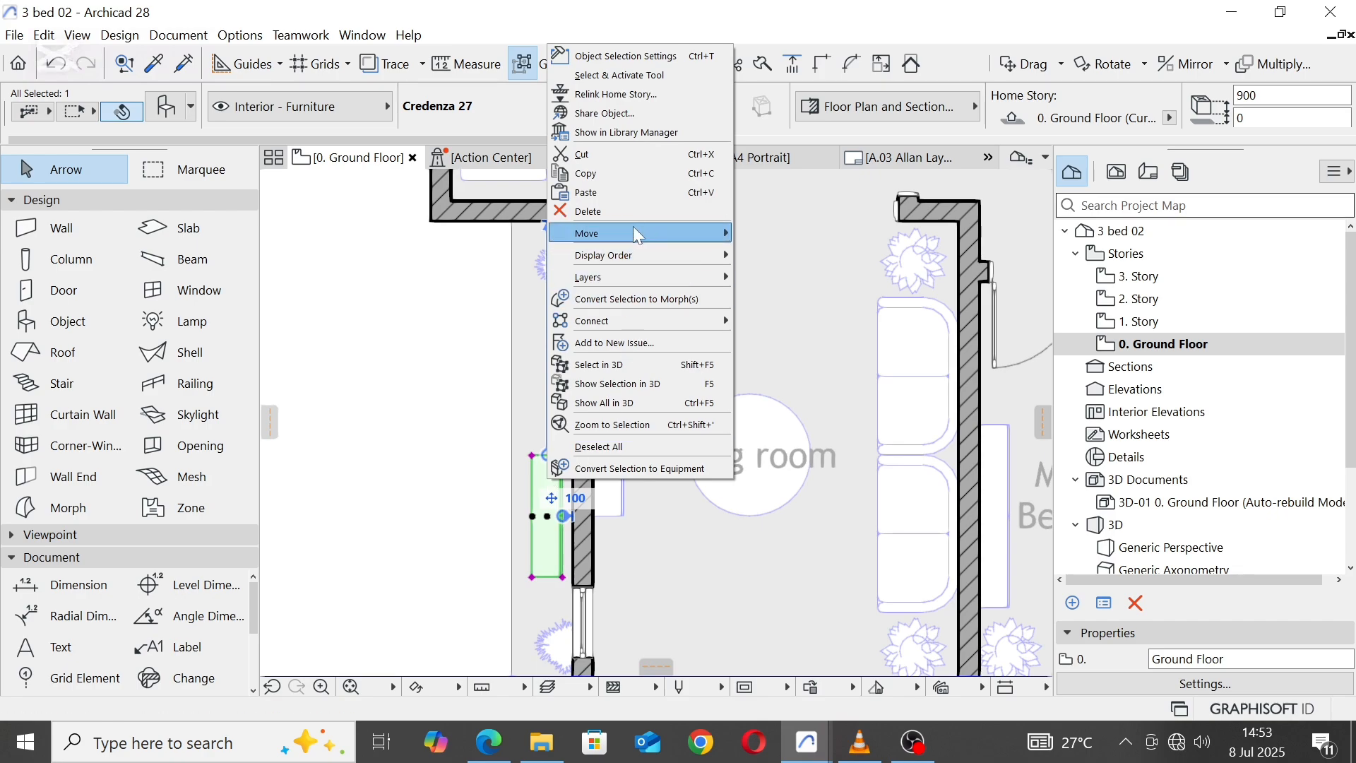
click(637, 205)
Step: Delete the houseplant in the Living room's southeast corner
scroll(644, 387, down, 2)
scroll(644, 387, down, 2)
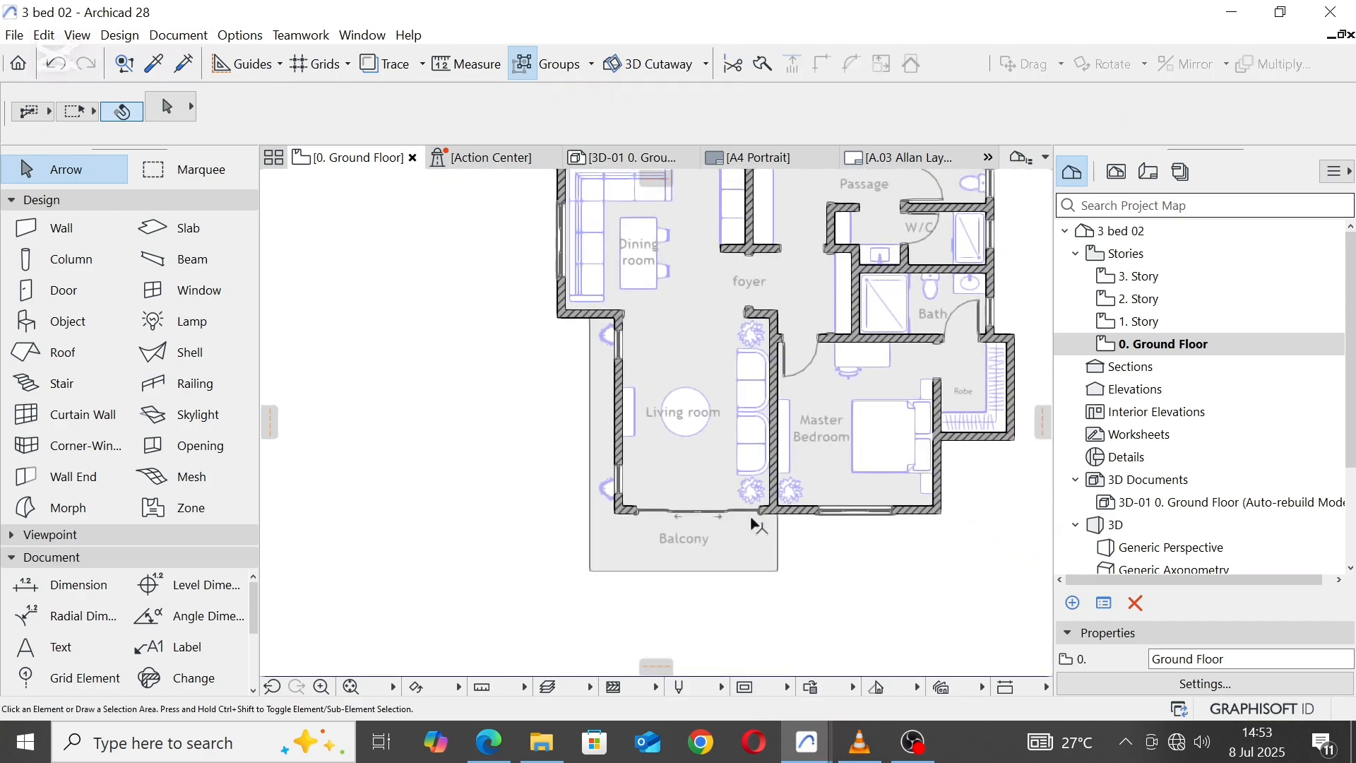
scroll(753, 523, up, 4)
click(748, 476)
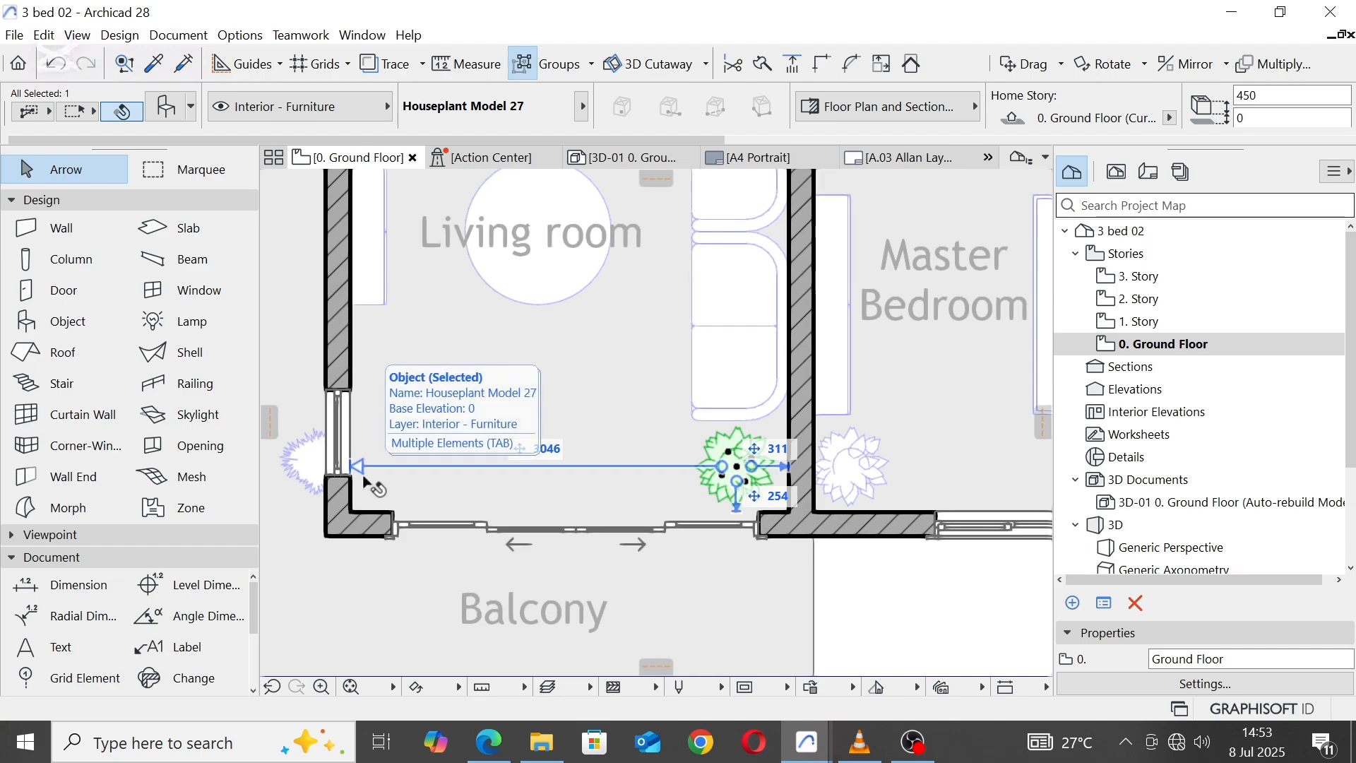
key(Delete)
Step: Move the Living room's south wall with the Balcony sliding door north, setting its distance from the room's north wall line to 4000
click(778, 521)
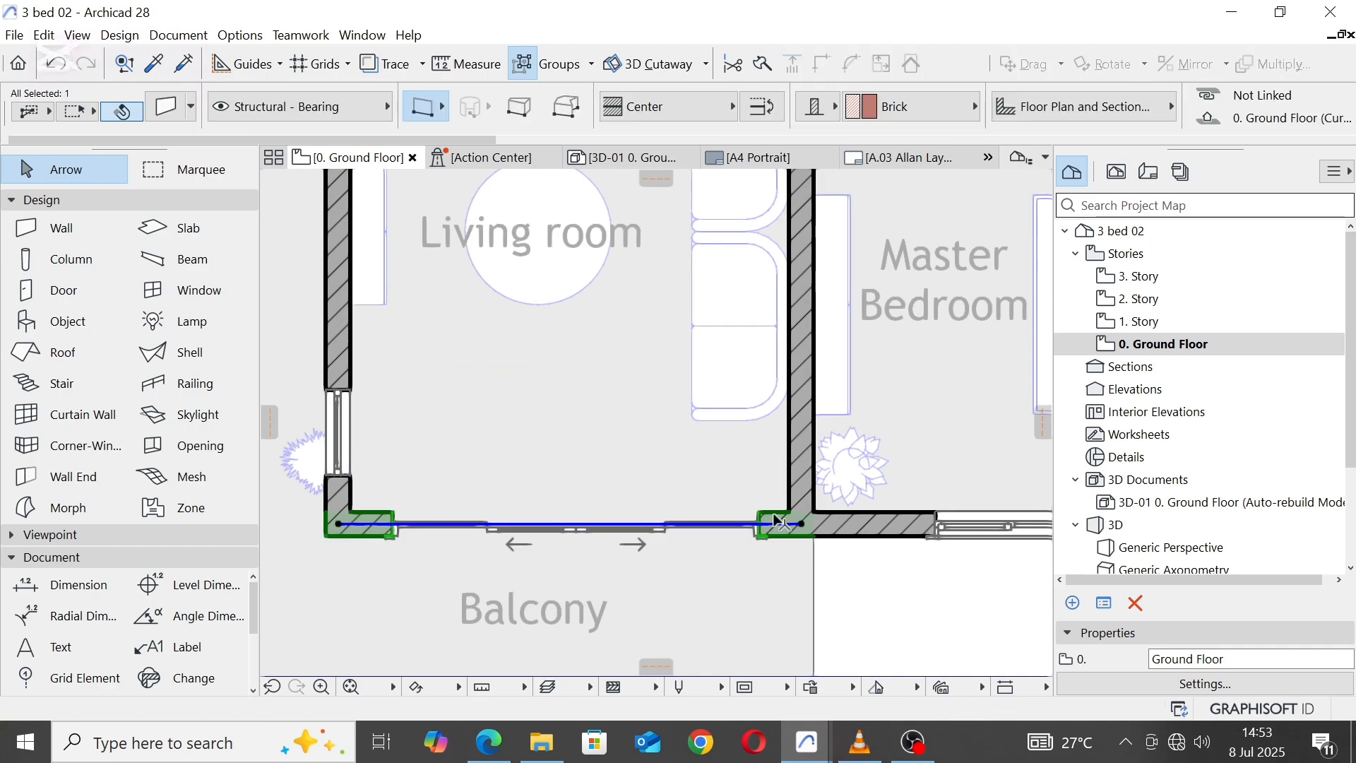
click(795, 523)
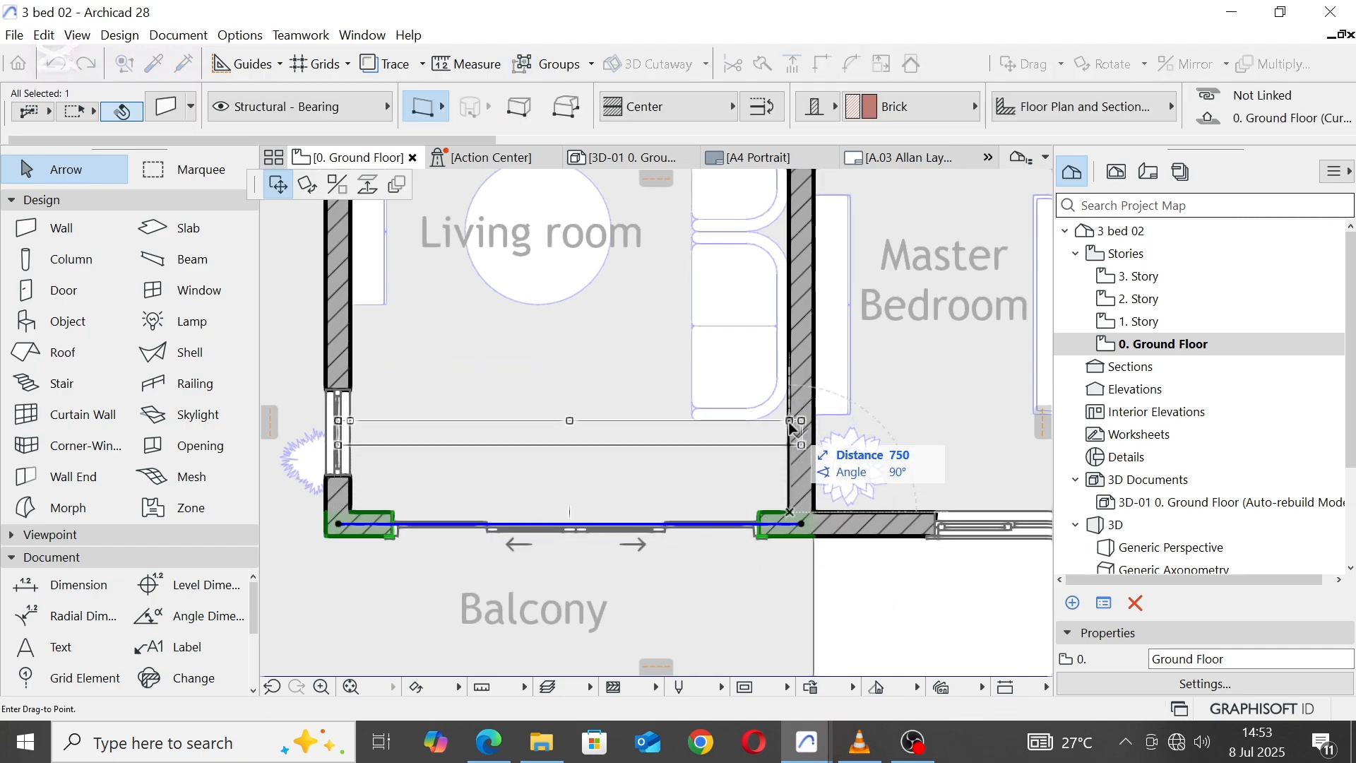
scroll(796, 431, down, 3)
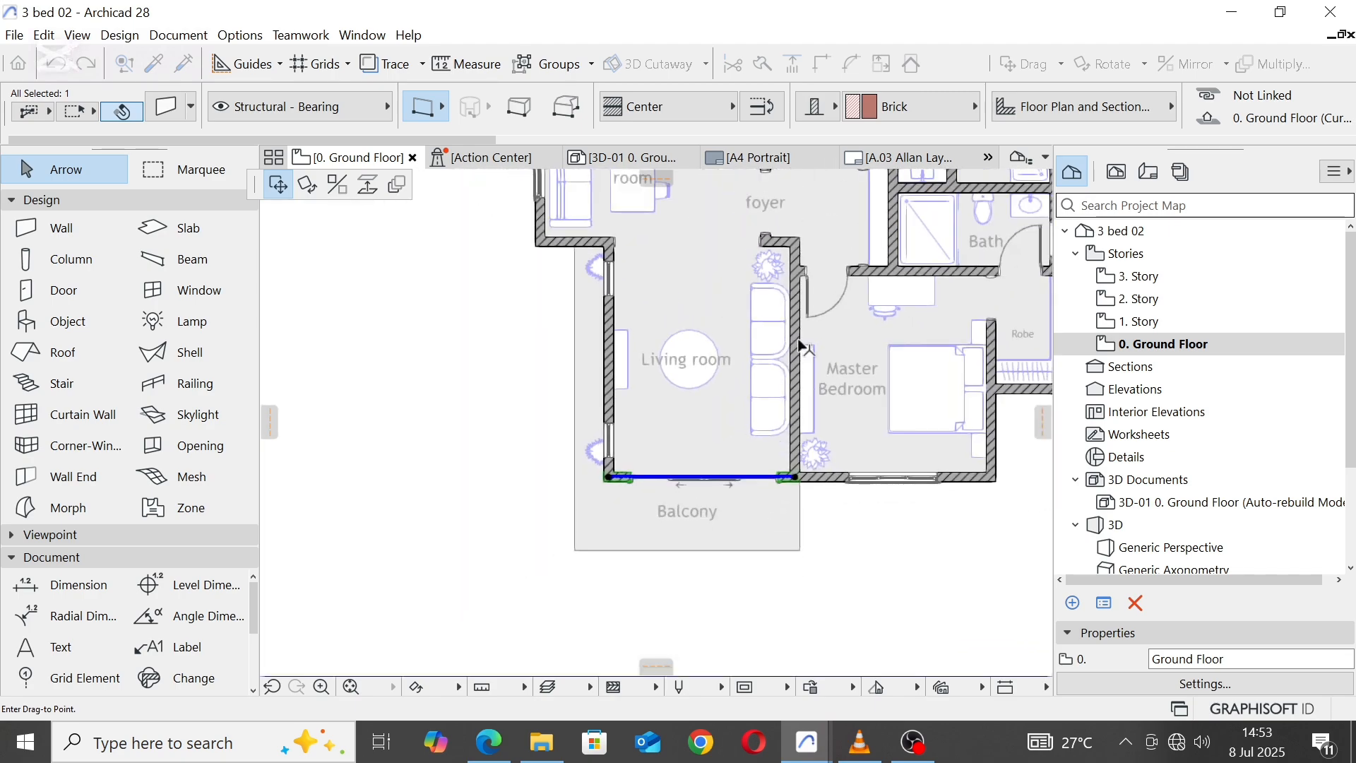
scroll(794, 469, up, 3)
click(789, 451)
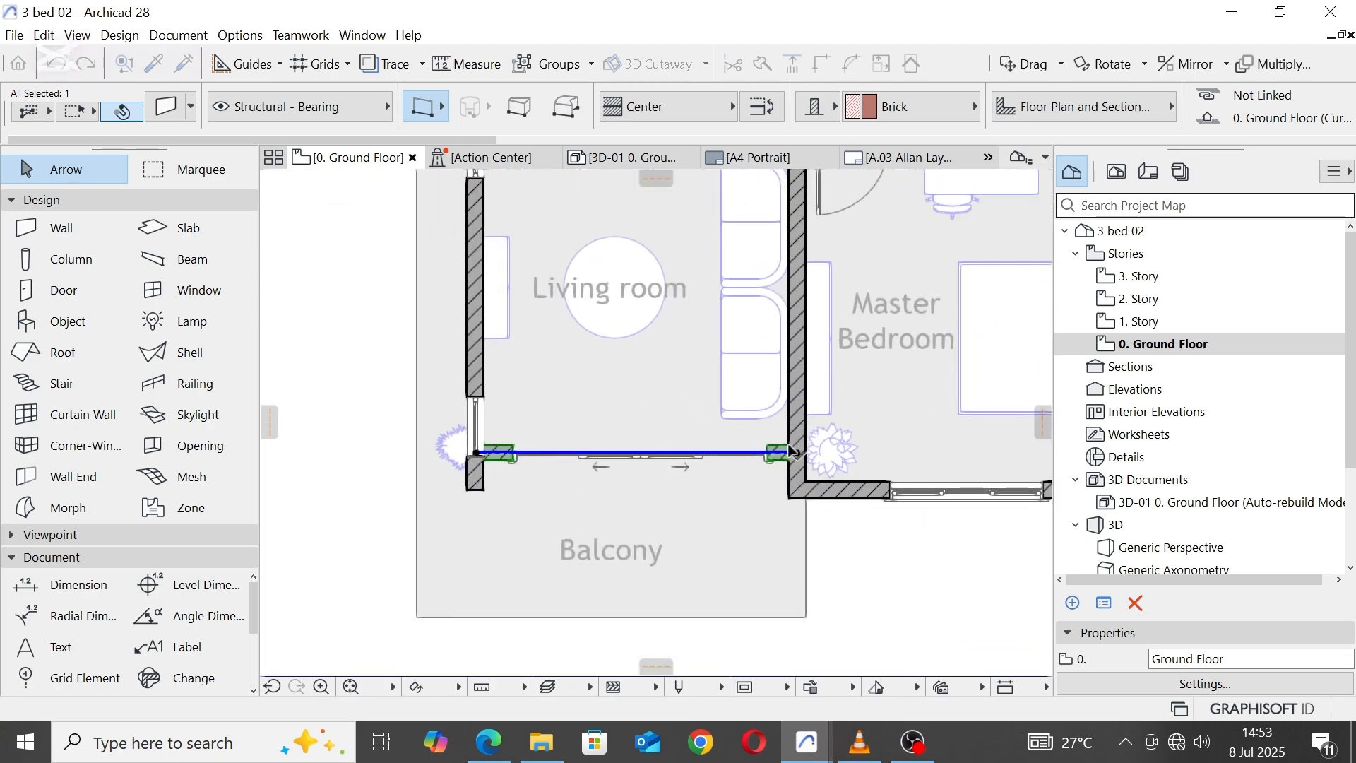
scroll(683, 480, down, 2)
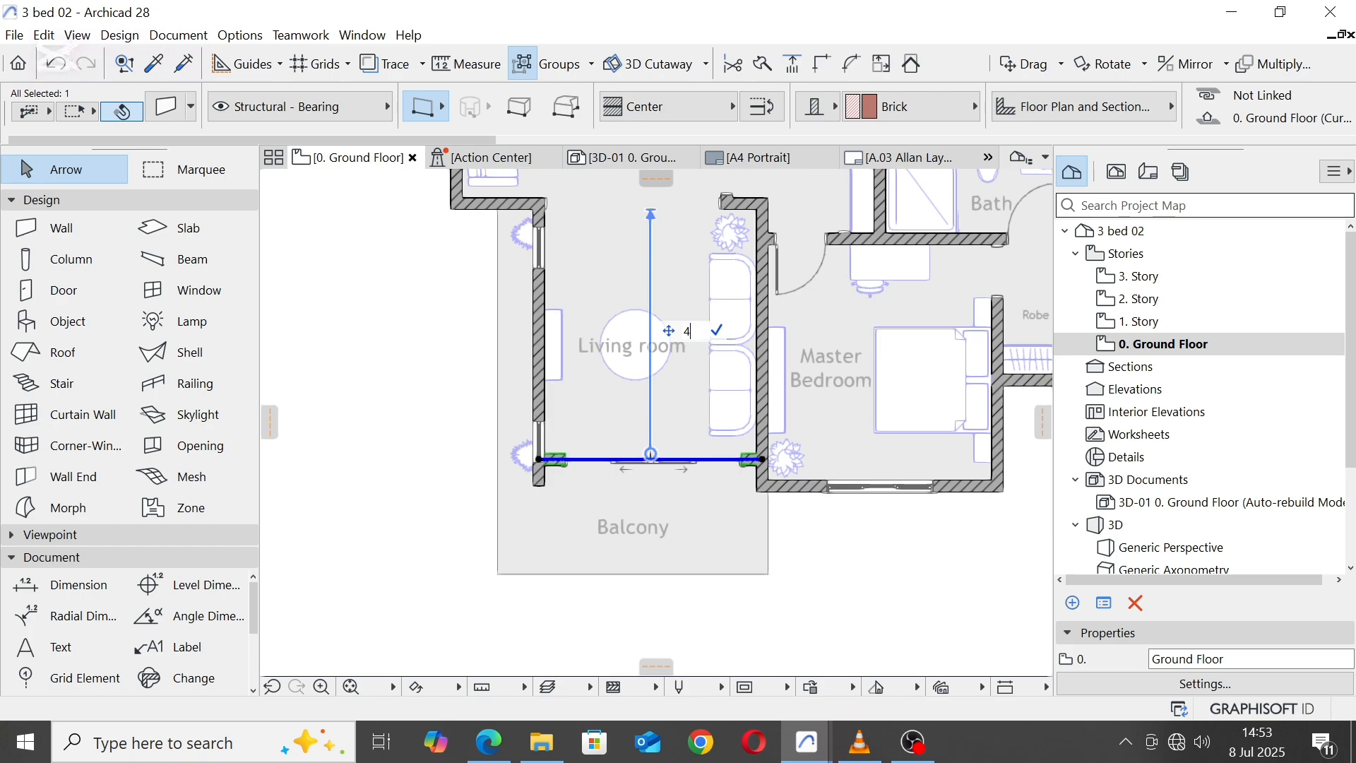
text(4000)
key(Return)
click(776, 504)
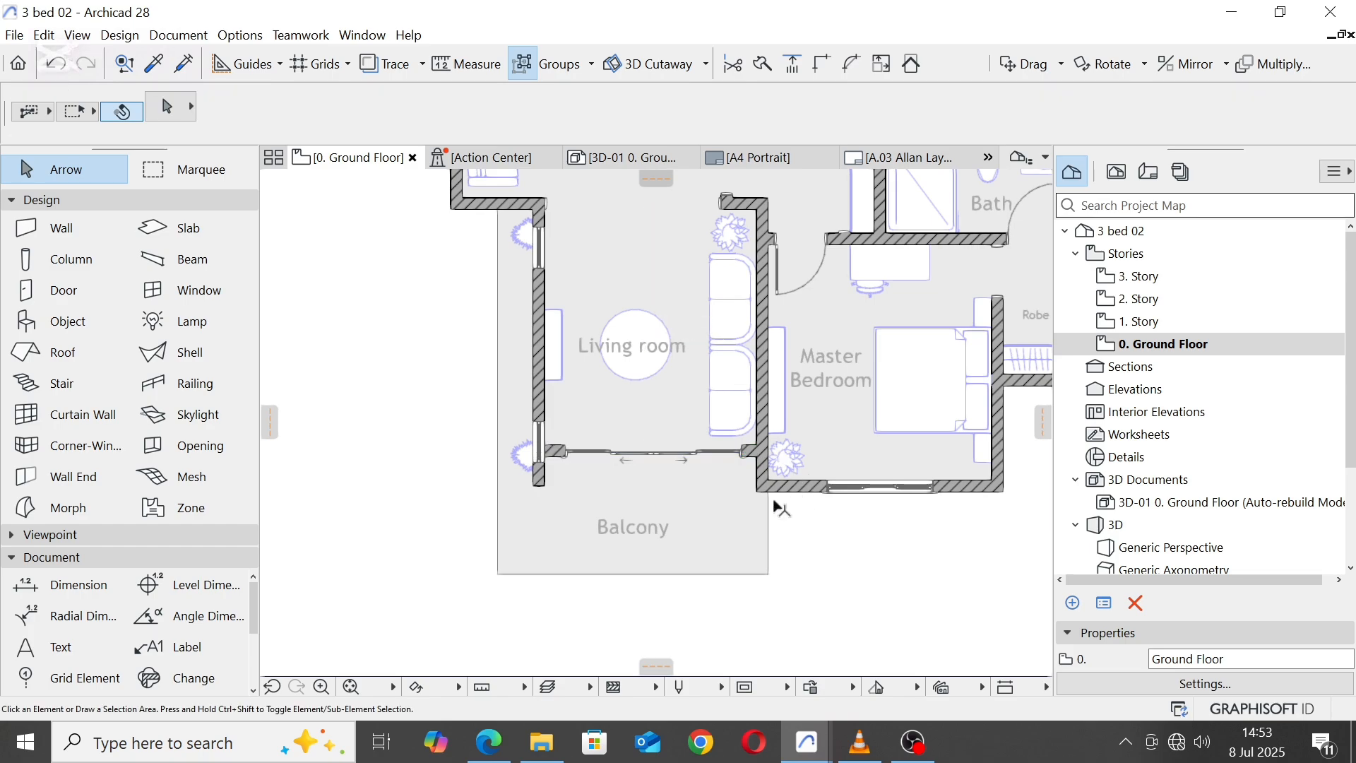
Step: Move the southern two-seat sofa from the Living room's east wall to the space north of the round coffee table
middle_drag(663, 343, 665, 463)
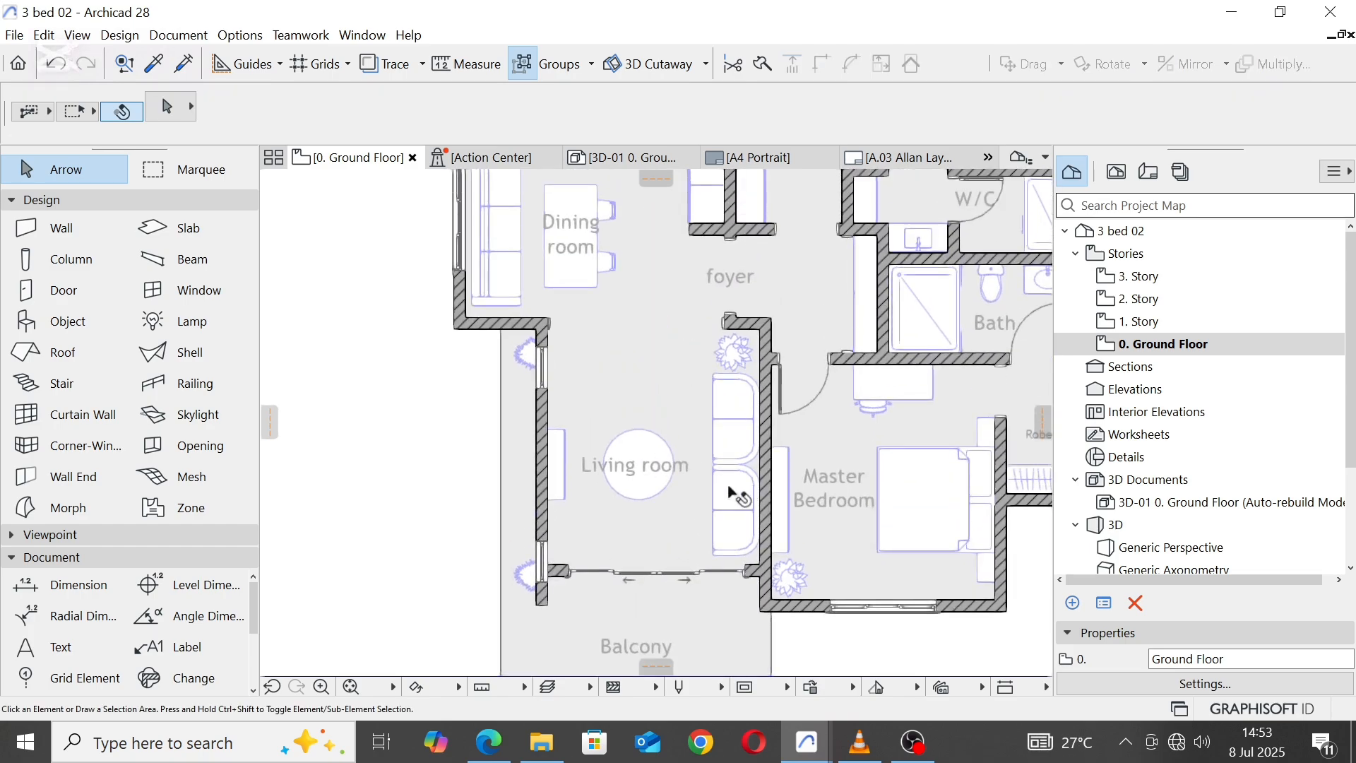
click(729, 487)
click(736, 509)
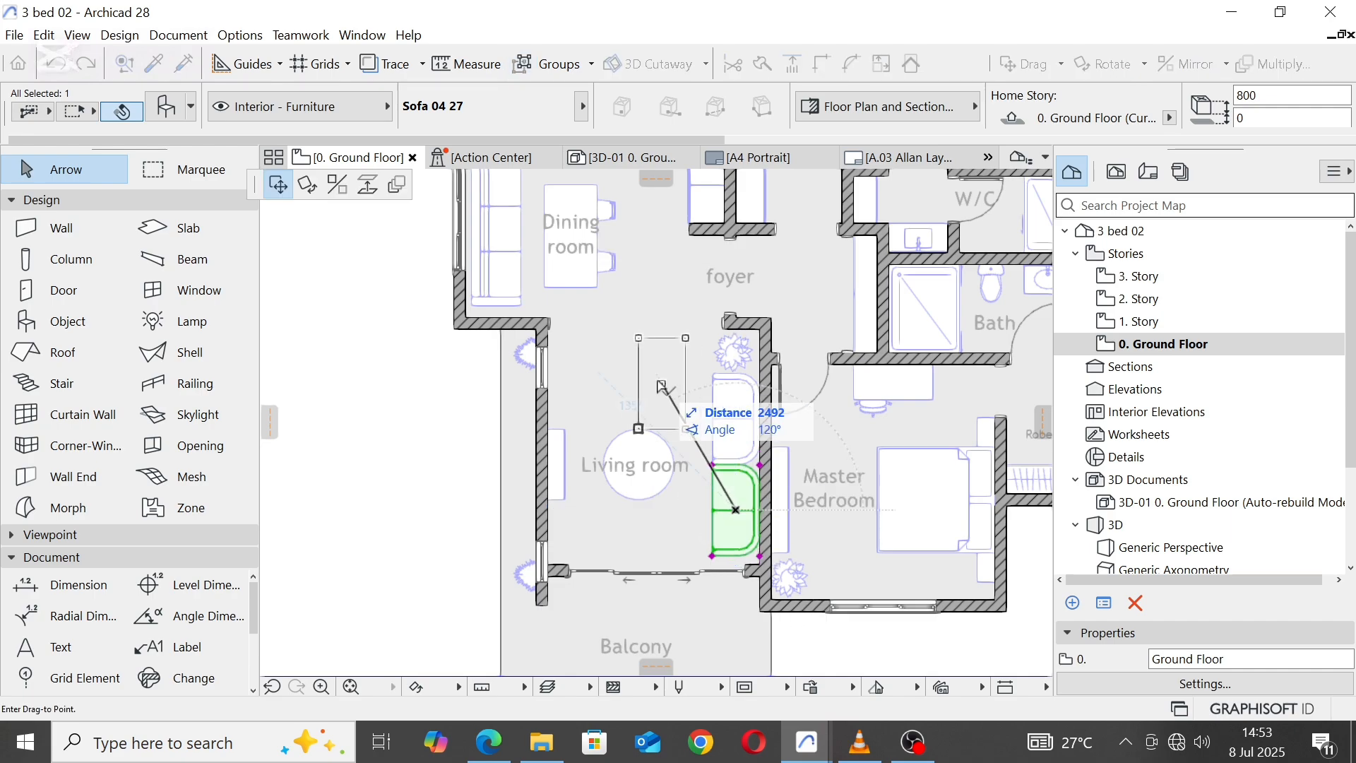
click(640, 362)
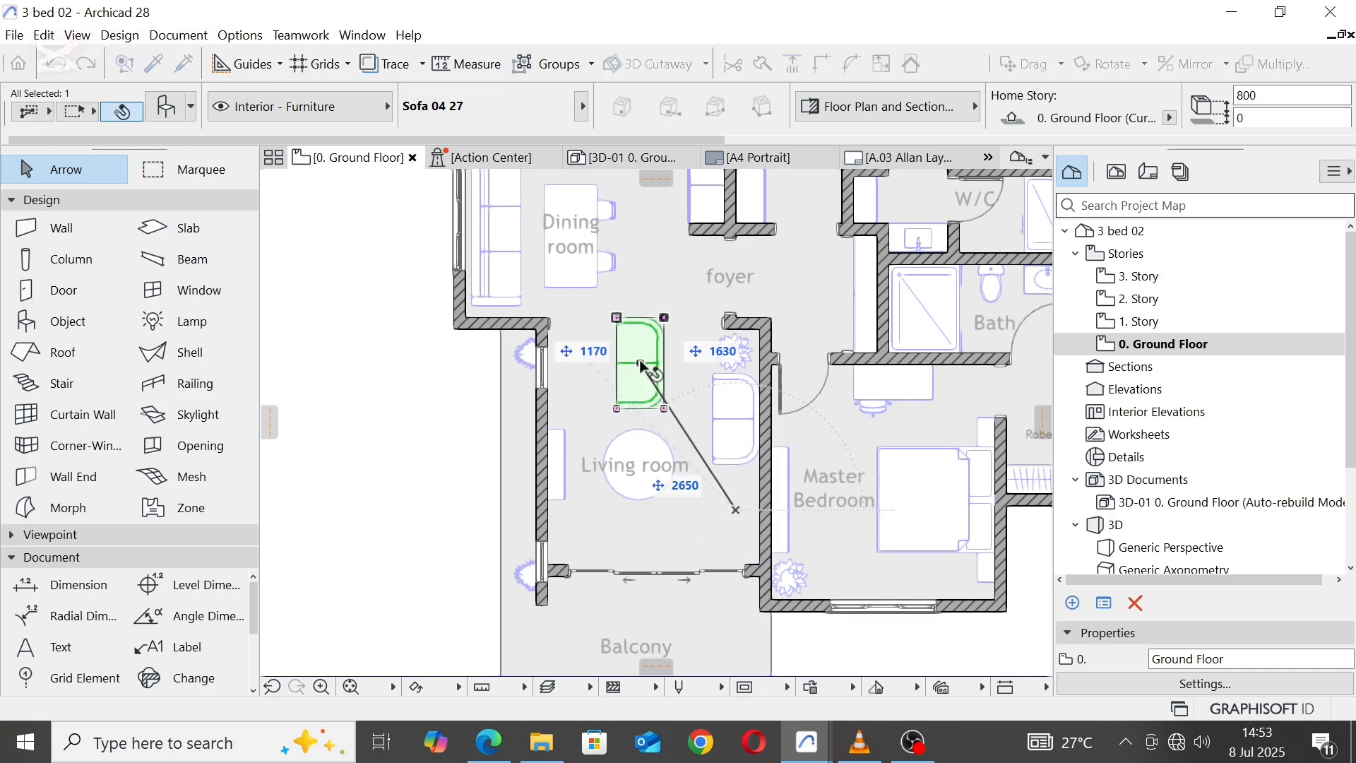
Step: Replace the moved sofa with Designer Chair 13 27 from the Chairs 27 library folder
click(170, 108)
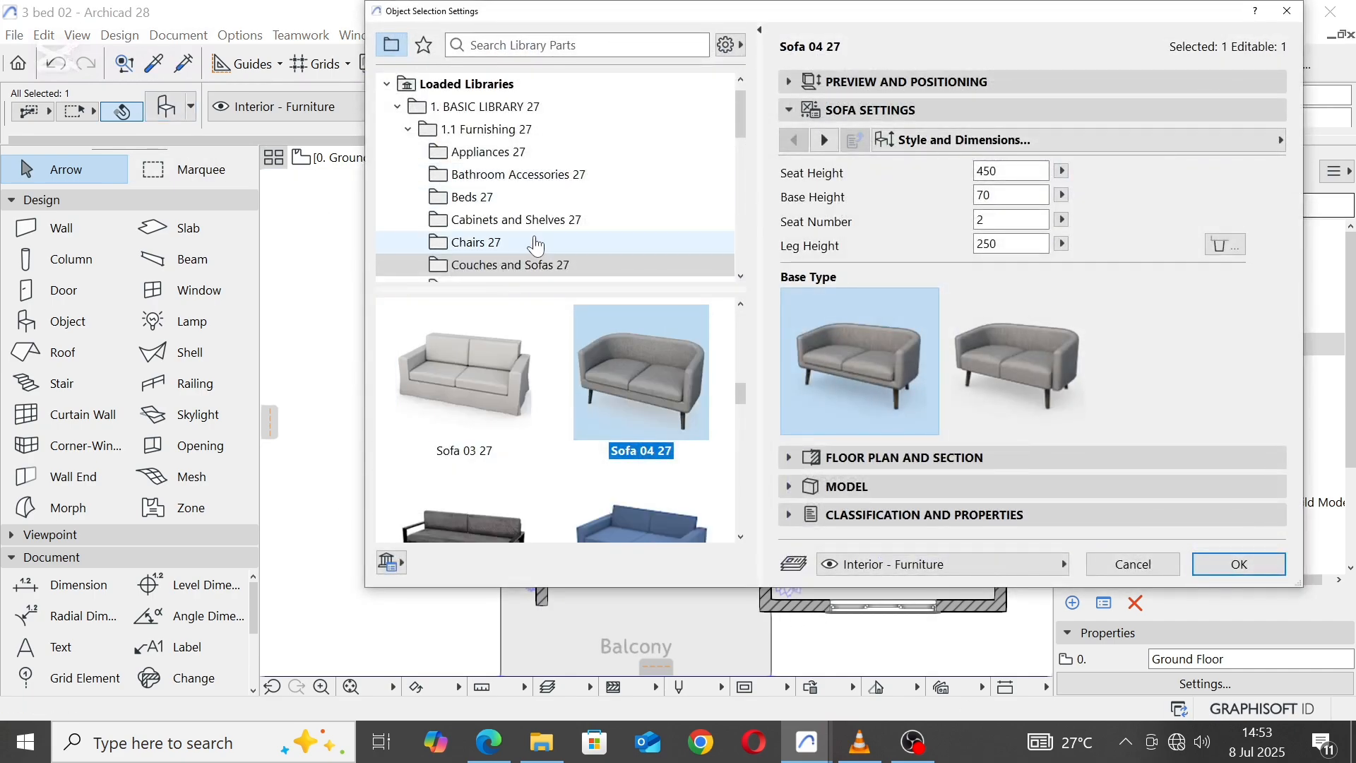
click(531, 242)
scroll(572, 458, down, 5)
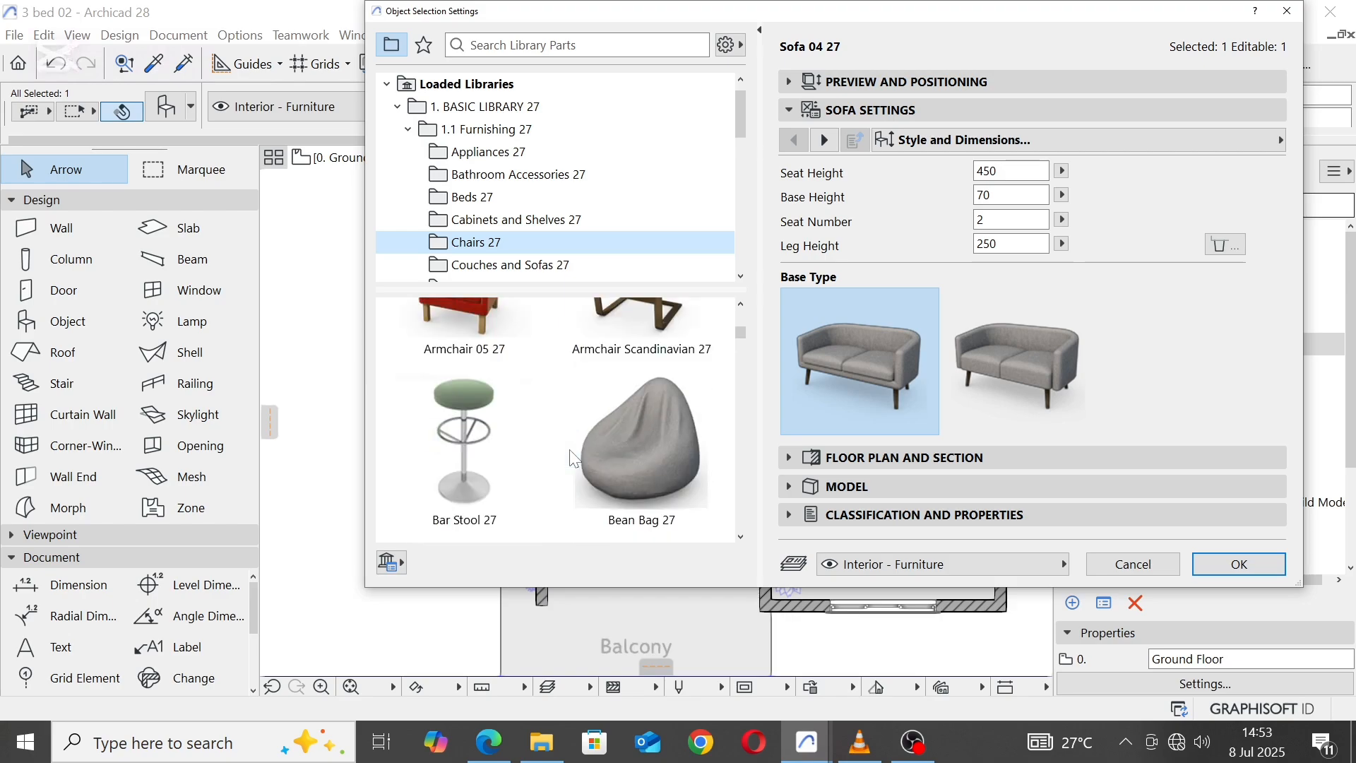
scroll(572, 458, down, 6)
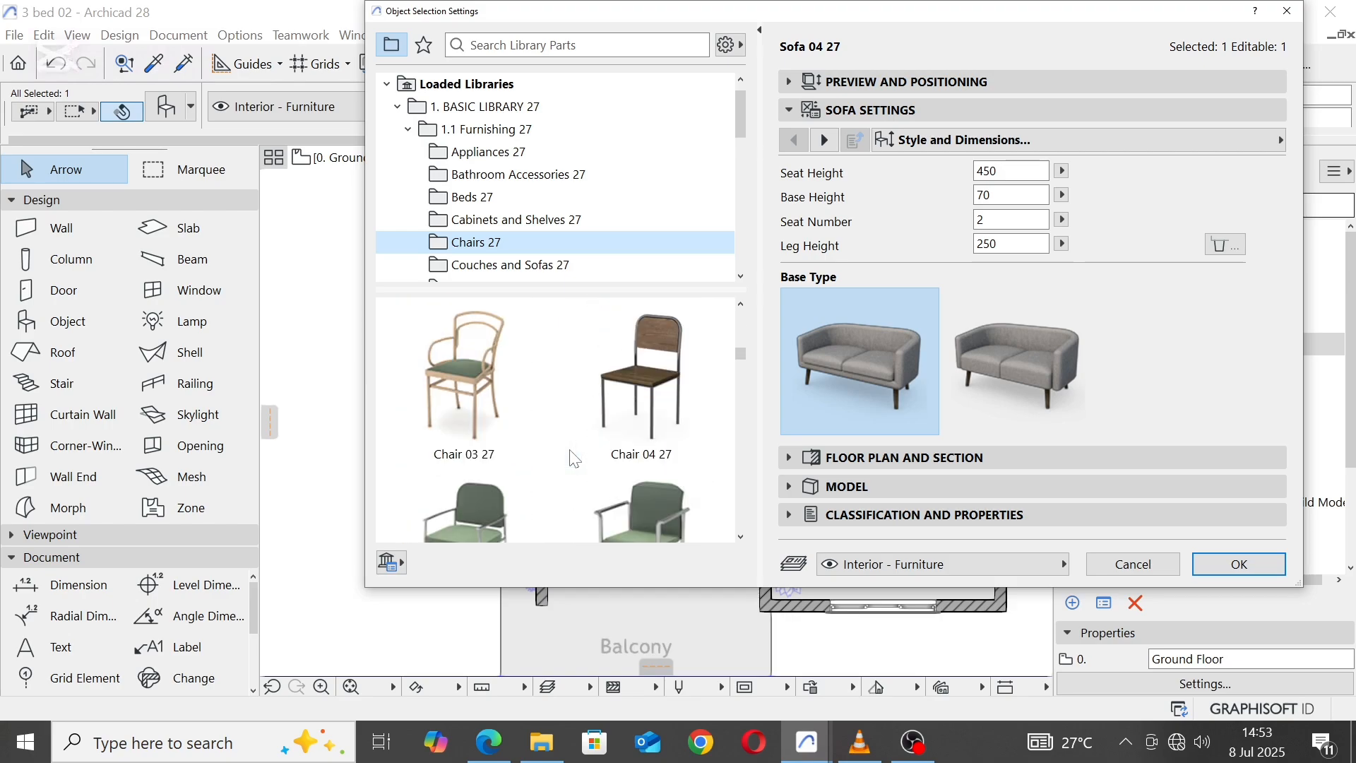
scroll(574, 457, down, 8)
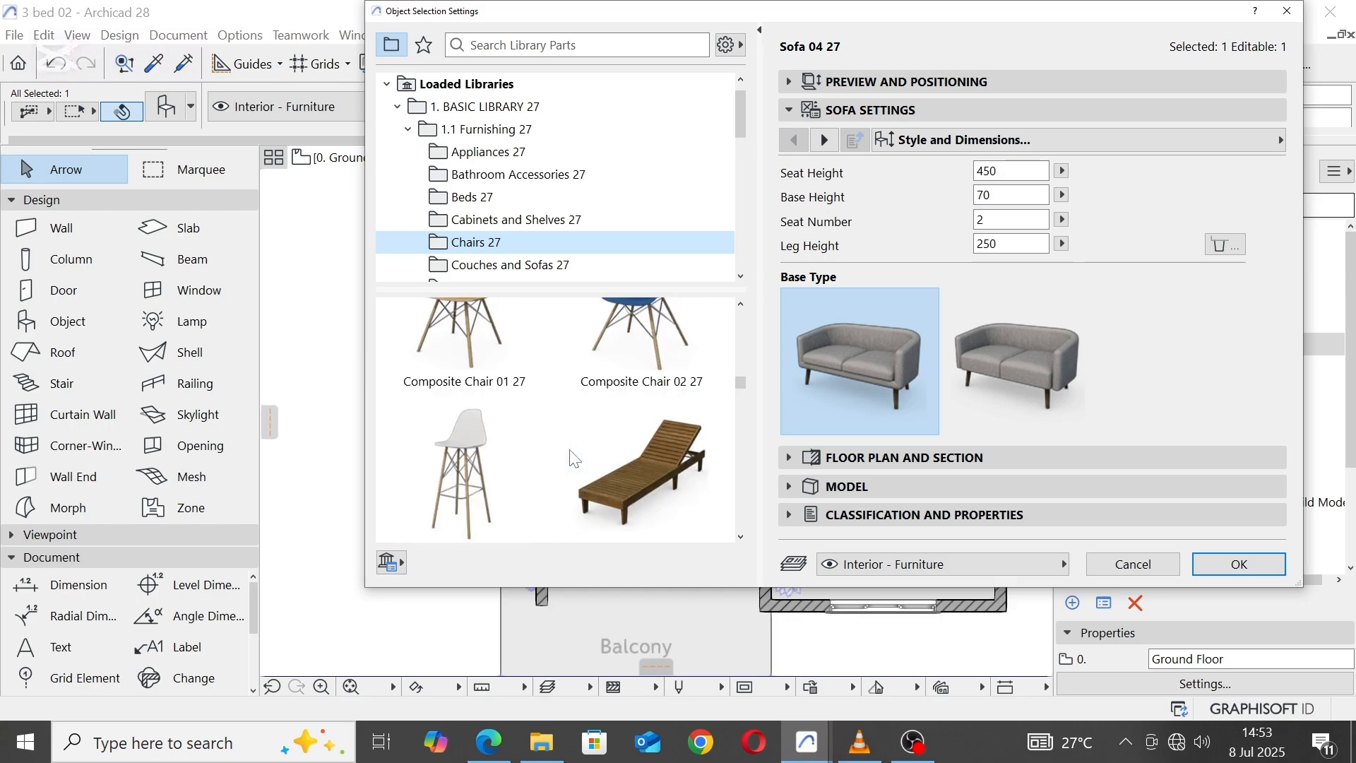
scroll(573, 458, down, 10)
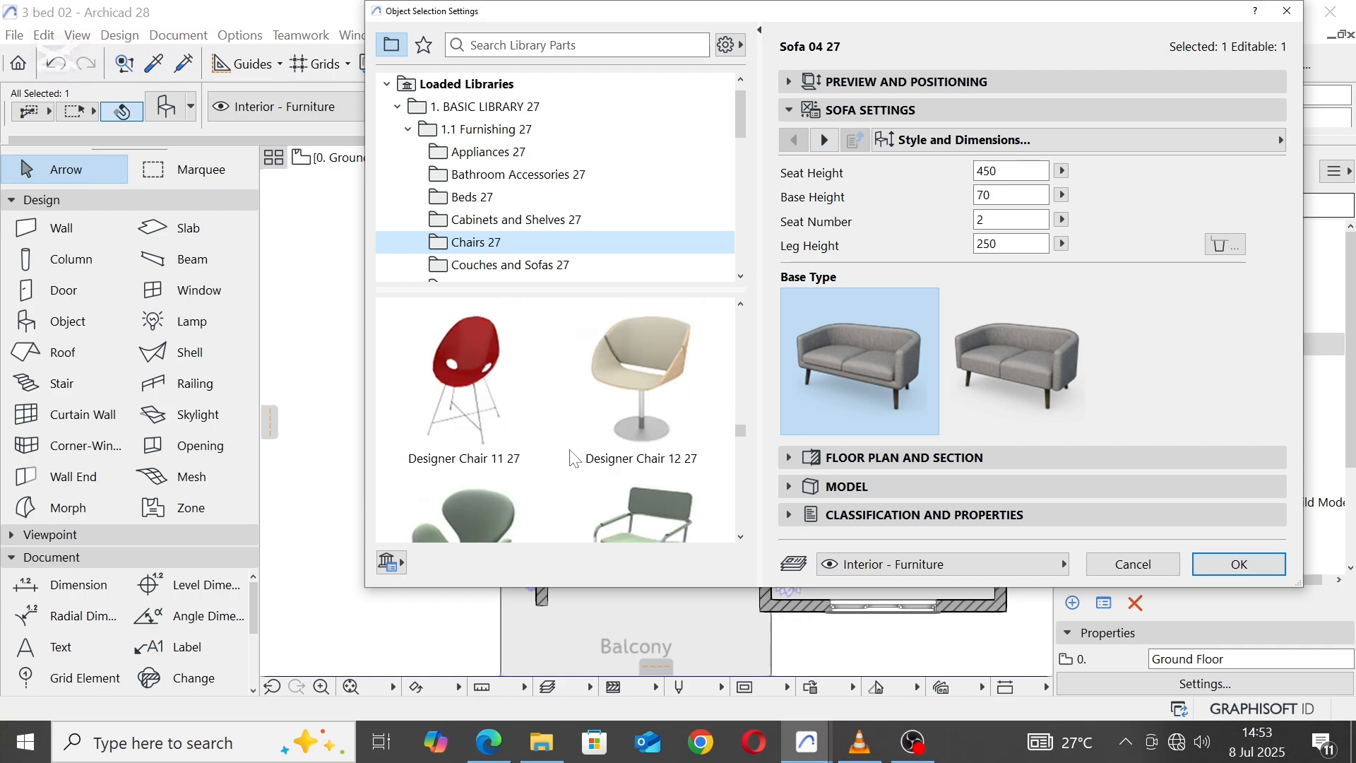
scroll(574, 459, down, 2)
click(468, 459)
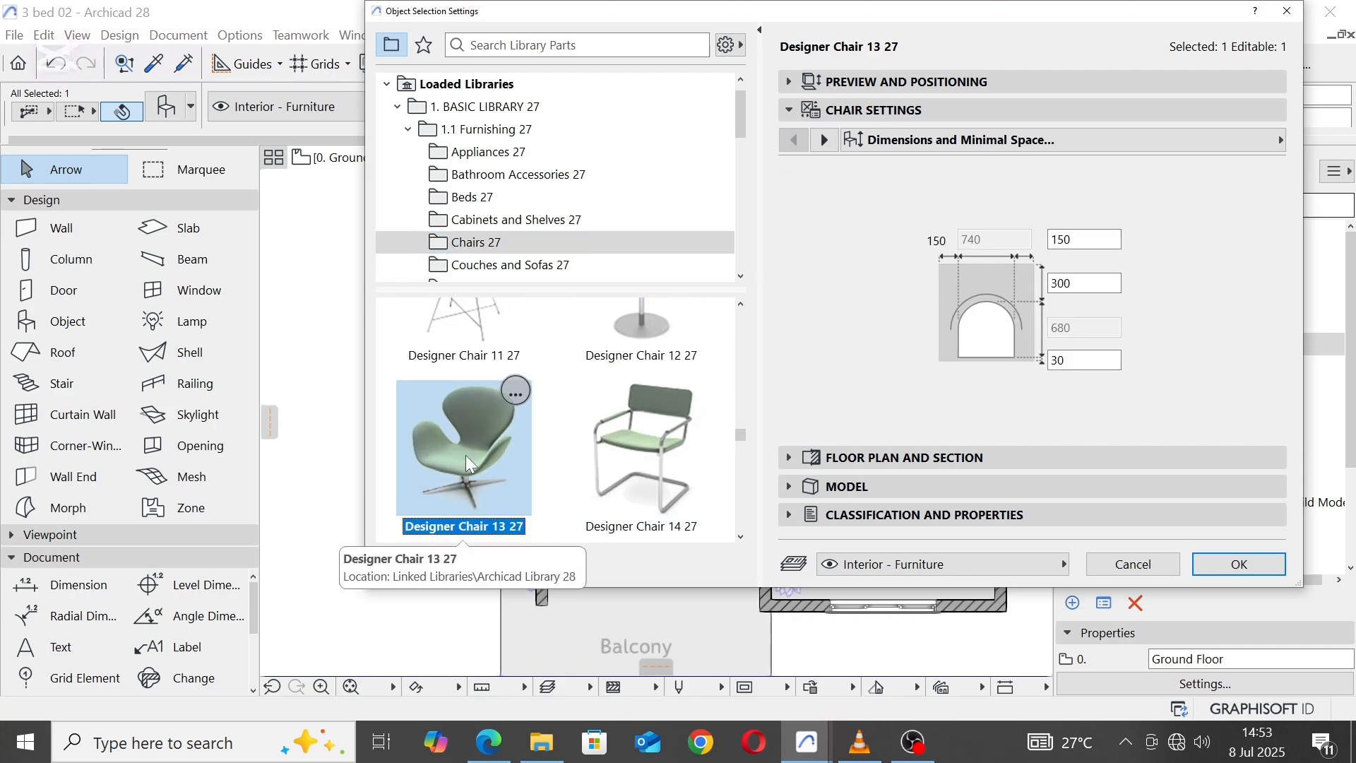
click(788, 82)
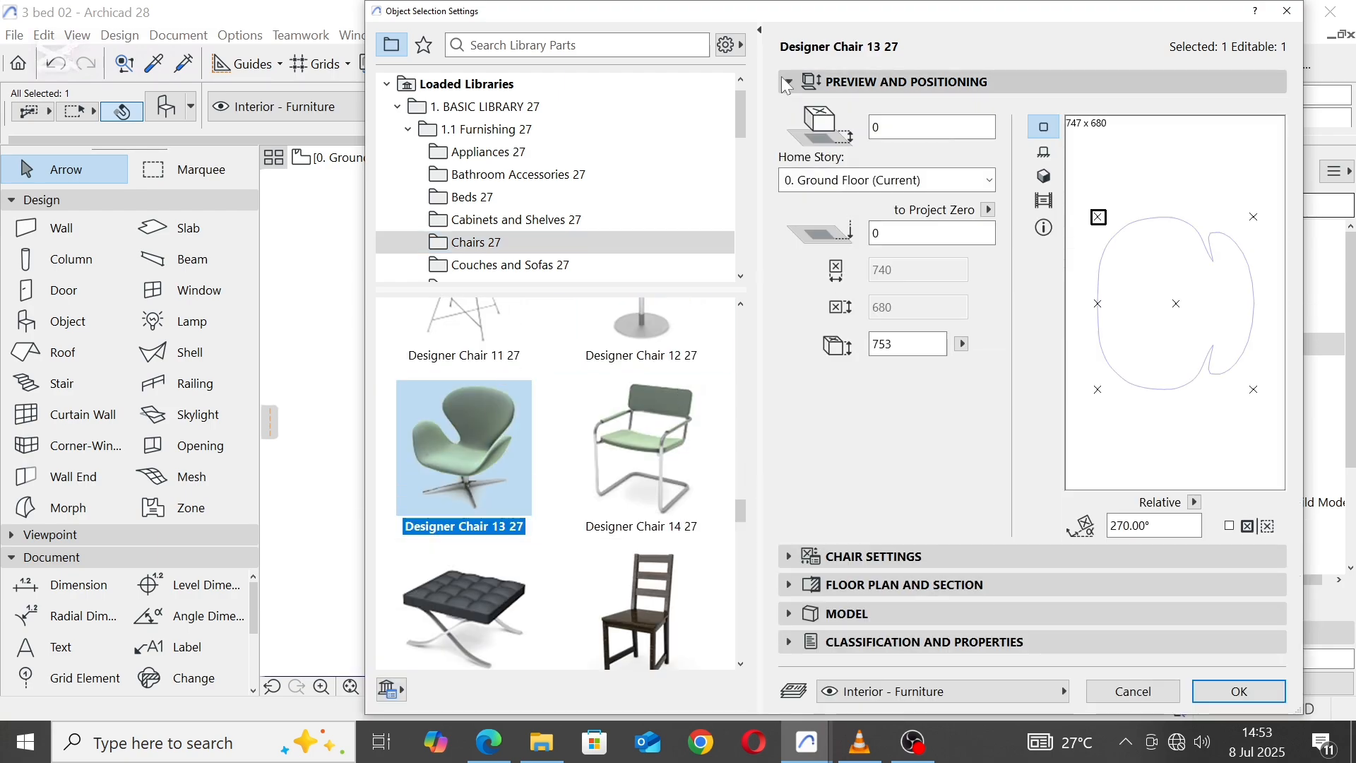
click(1215, 689)
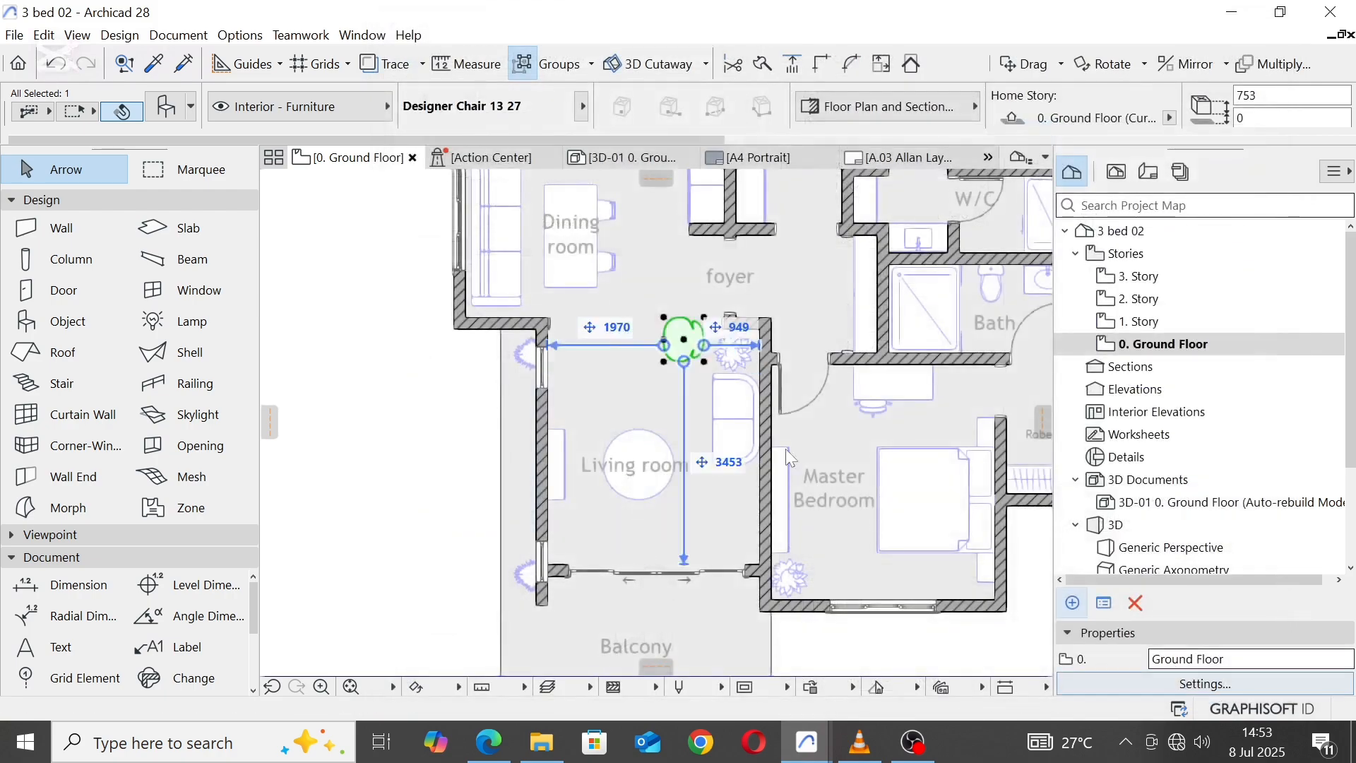
Step: Place the designer chair directly north of the round coffee table and rotate it counterclockwise by about 45° around its centre
scroll(688, 360, up, 3)
drag(689, 360, 613, 401)
right_click(612, 403)
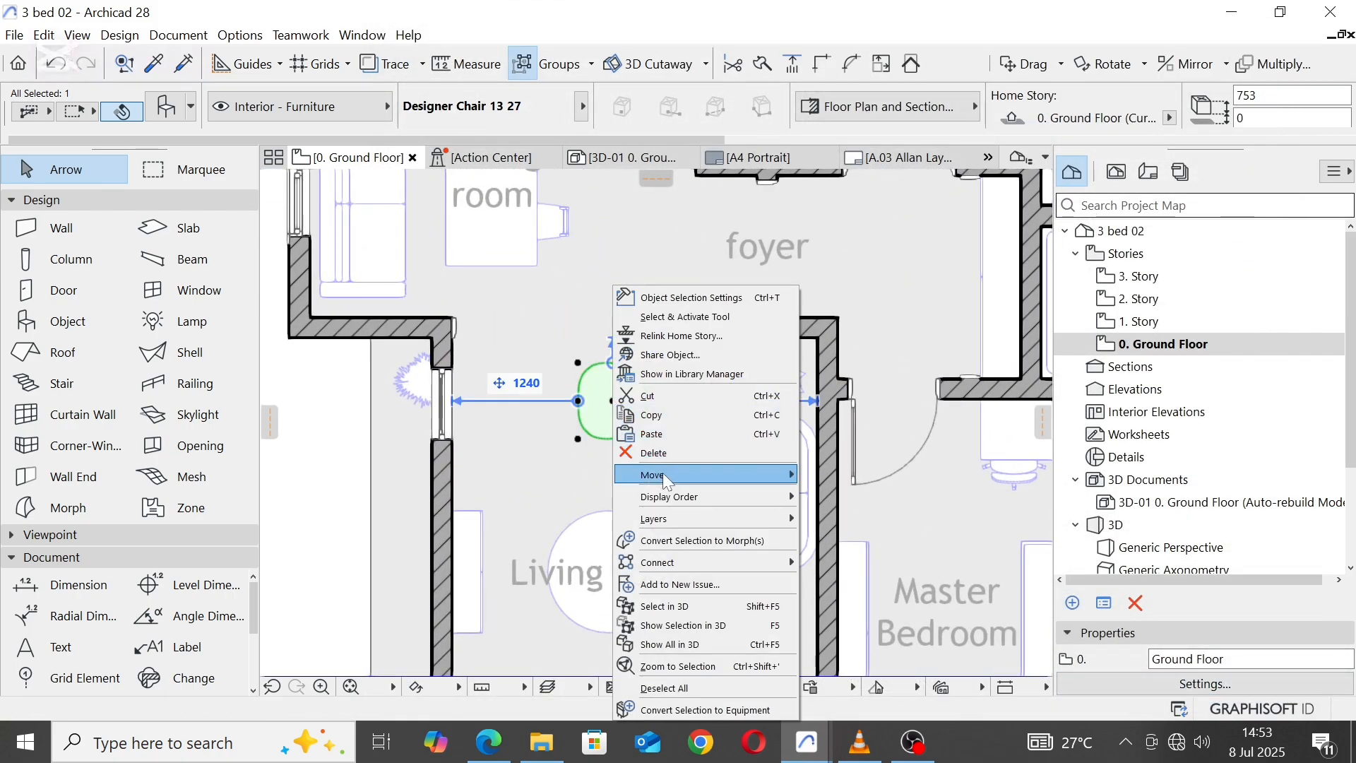
mouse_move(662, 472)
click(851, 493)
click(612, 400)
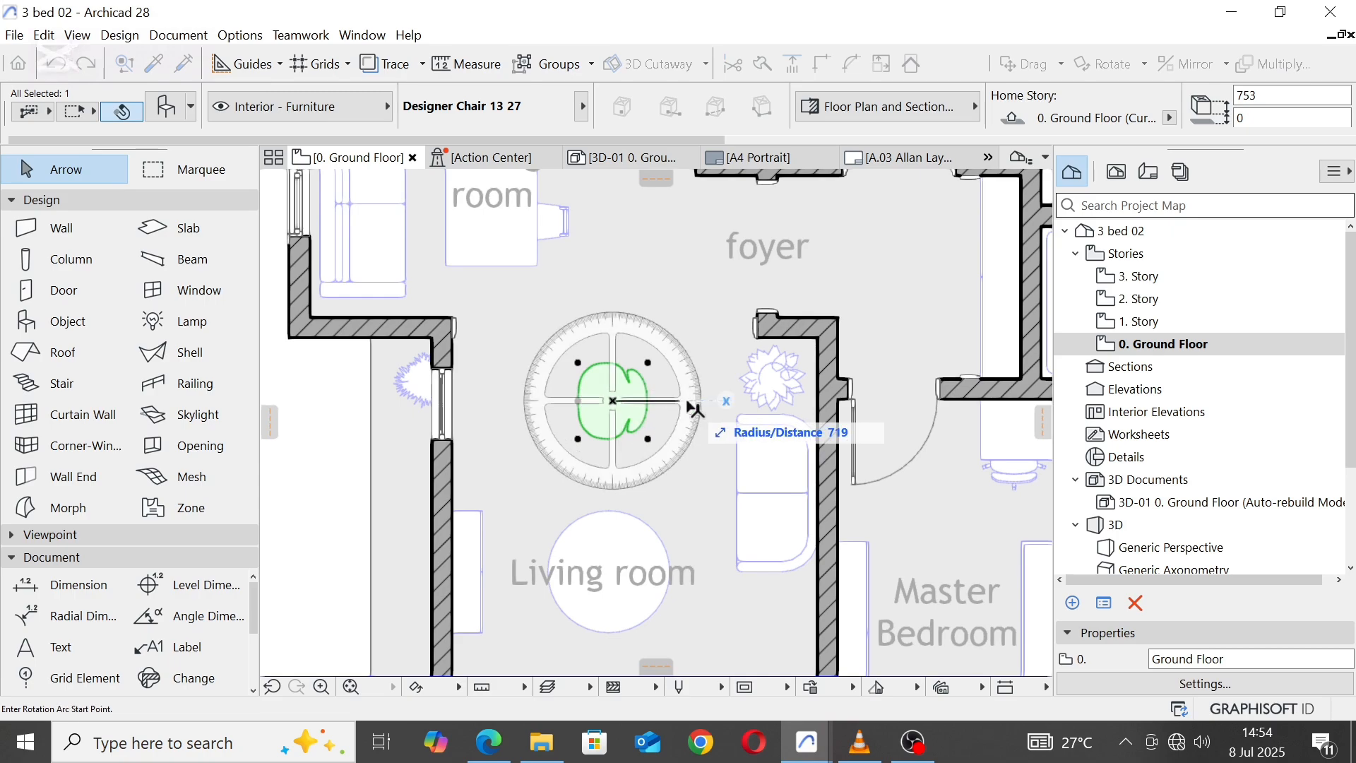
click(690, 401)
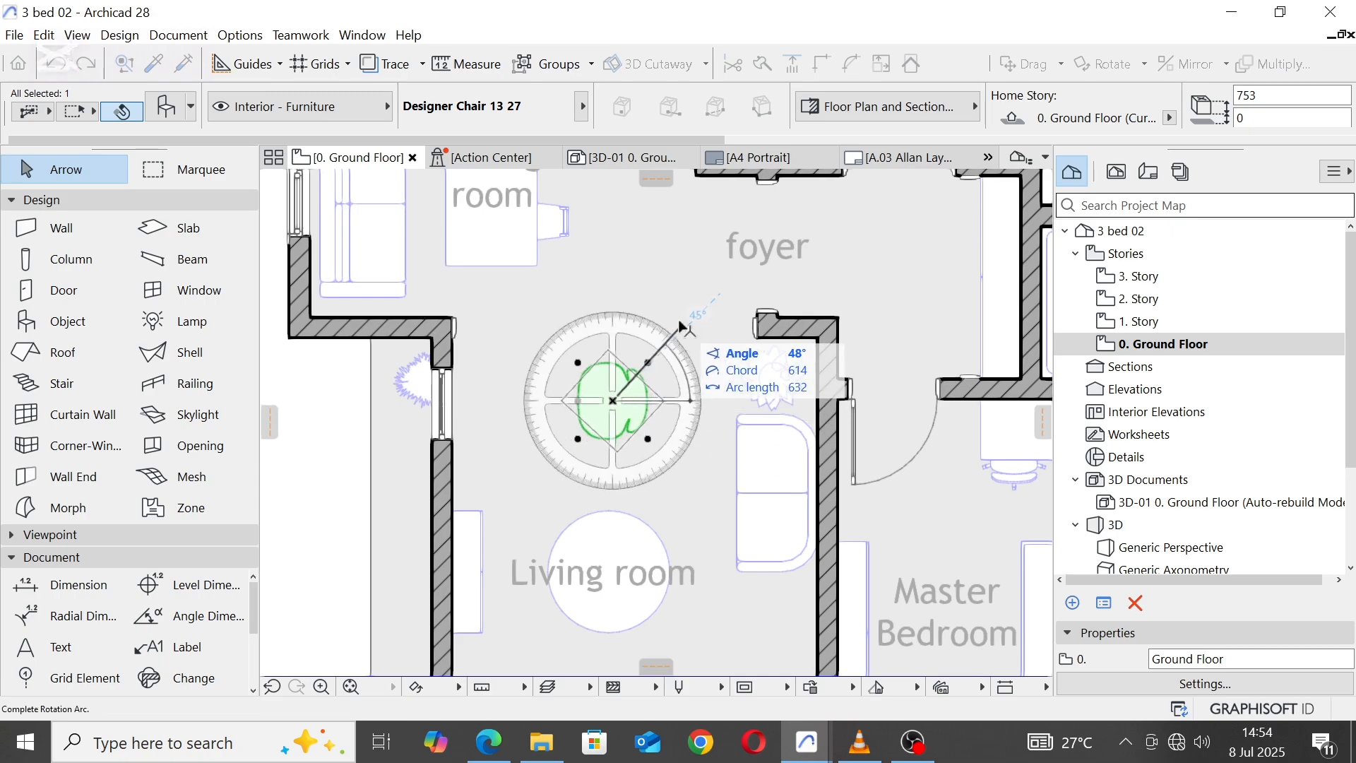
click(726, 287)
Step: Move the remaining two-seat sofa south along the east wall, to about 1492 from the Living room's north wall
scroll(646, 267, down, 3)
click(698, 381)
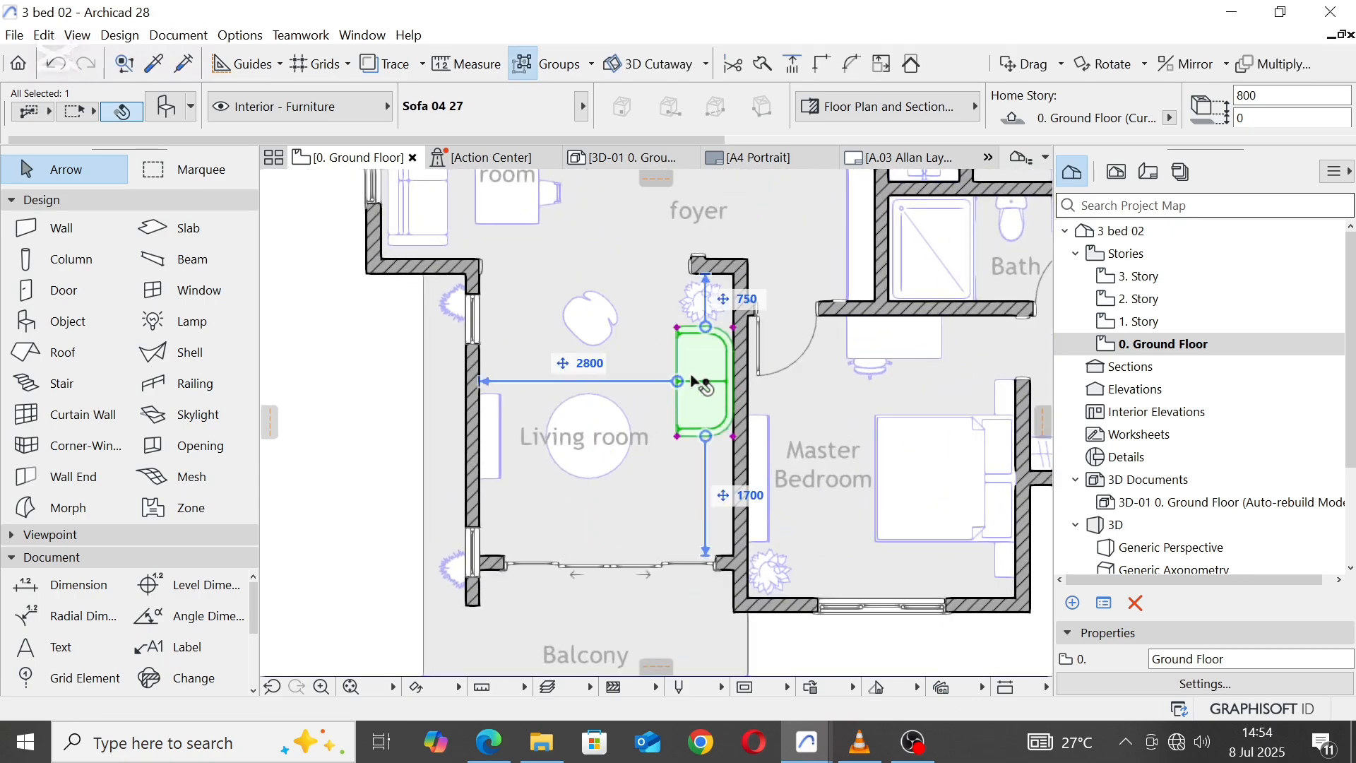
drag(707, 385, 707, 436)
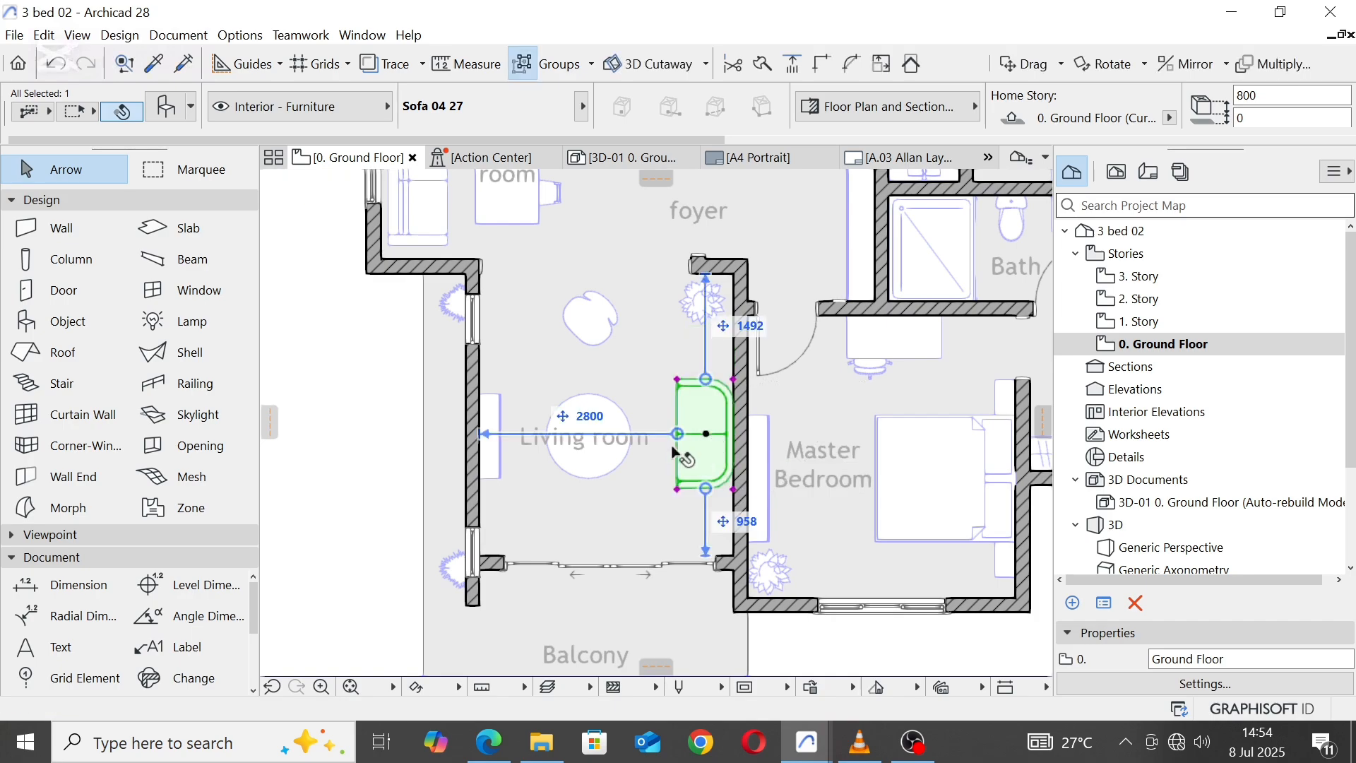
Step: Replace the two-seat sofa with Sofa Bed 02 27 and shift it north along the east wall, to about 883 from the south wall
click(170, 109)
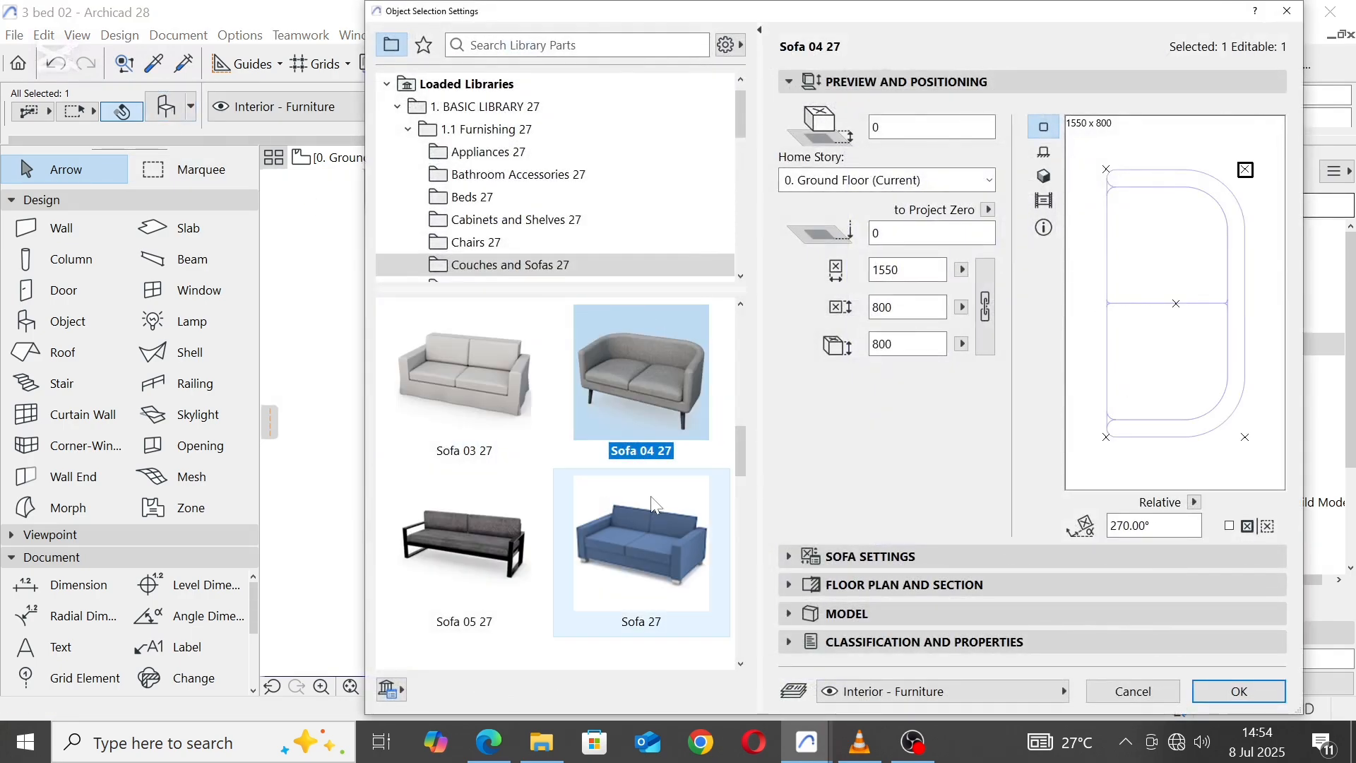
scroll(652, 501, down, 2)
click(645, 571)
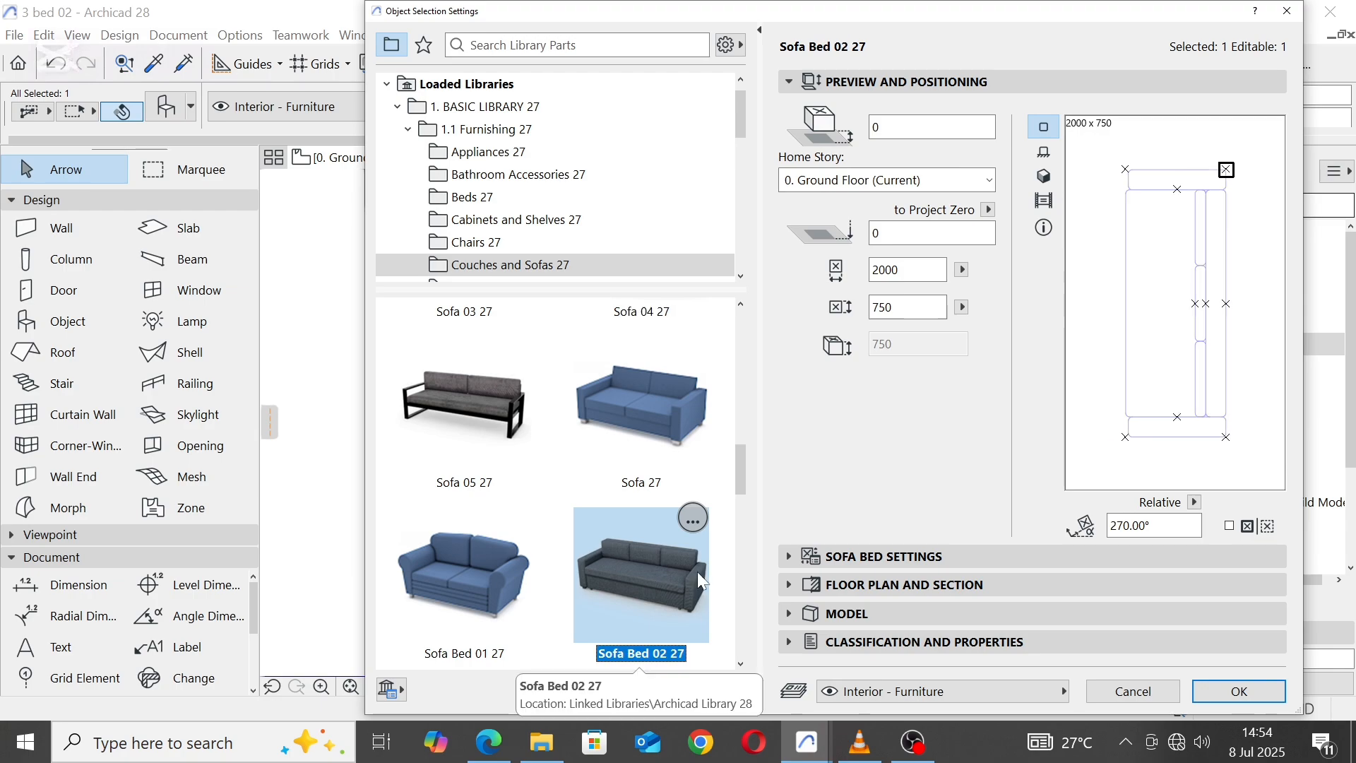
click(1239, 691)
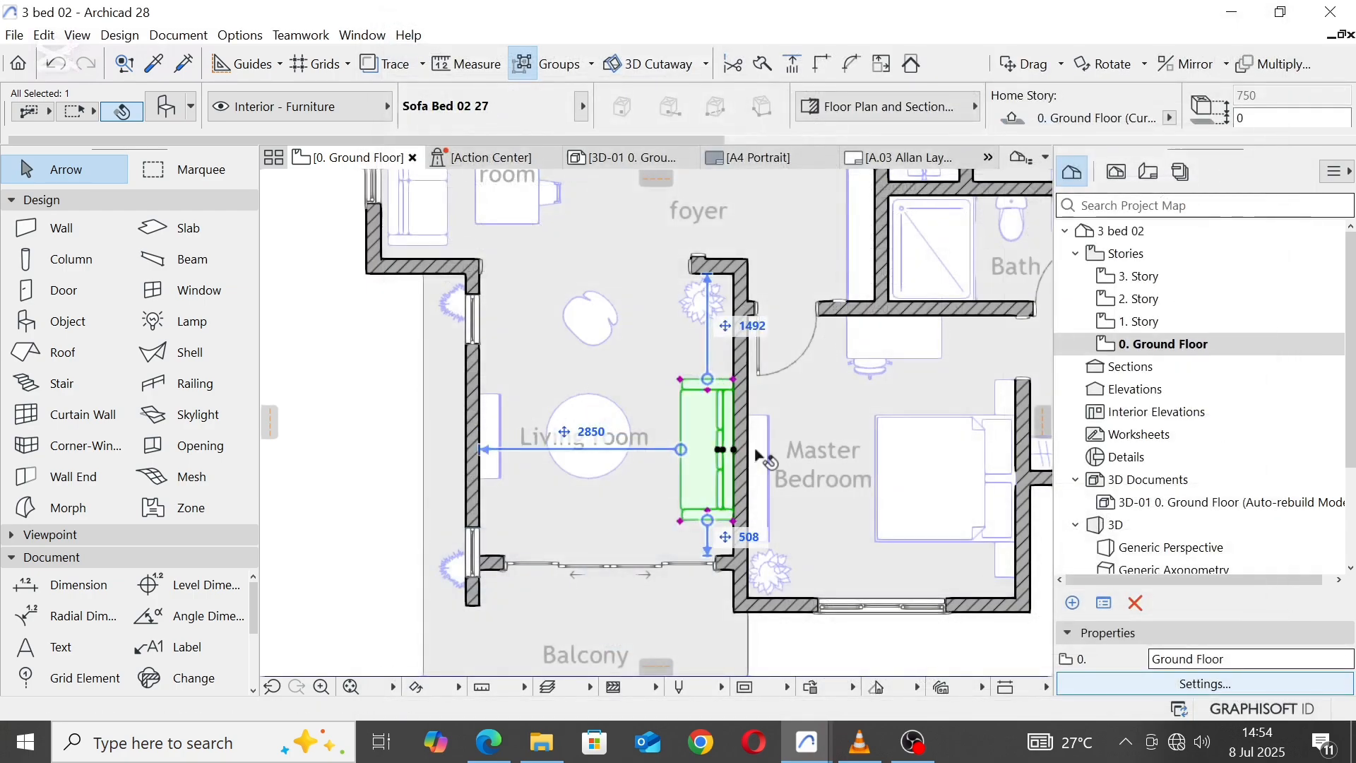
drag(733, 450, 733, 423)
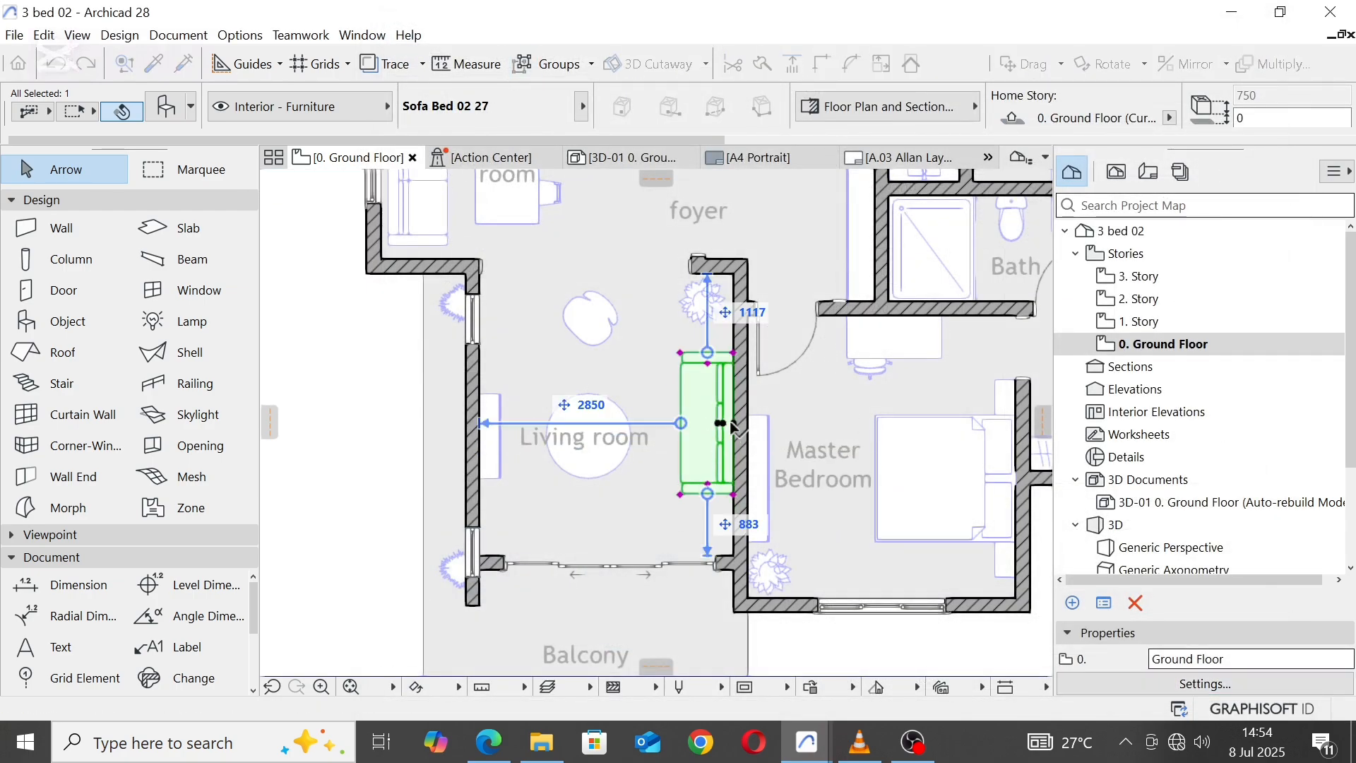
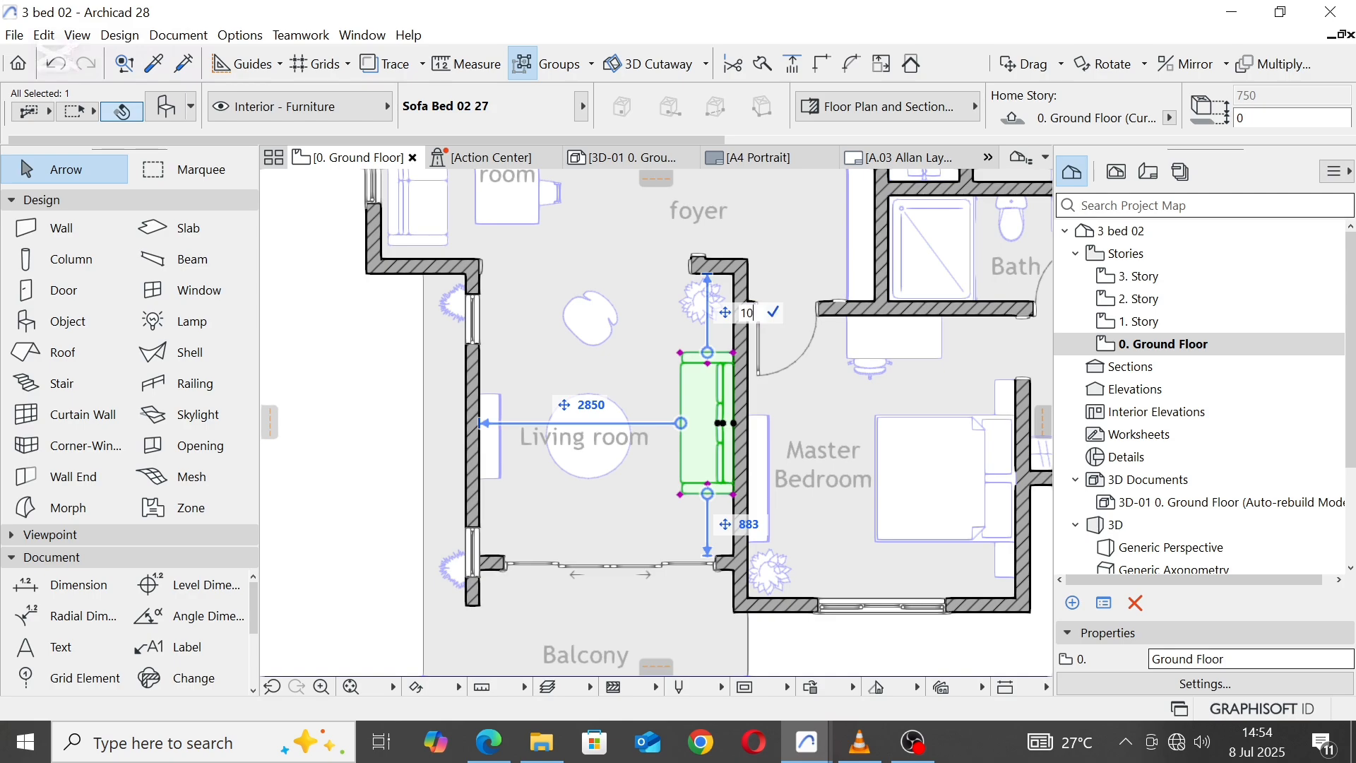
Step: Shift the sofa bed north to centre it along the east wall, and place the round coffee table 1400 from the north wall
key(Return)
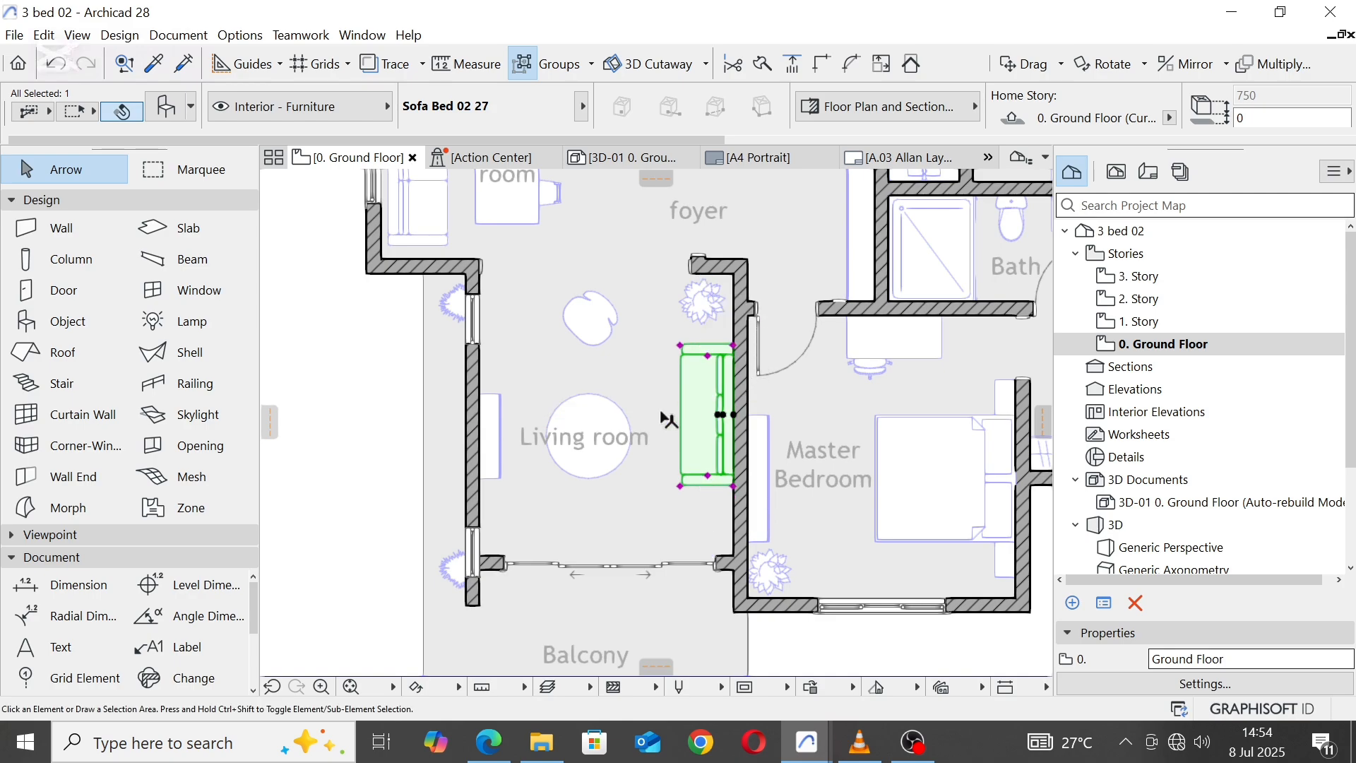
click(586, 411)
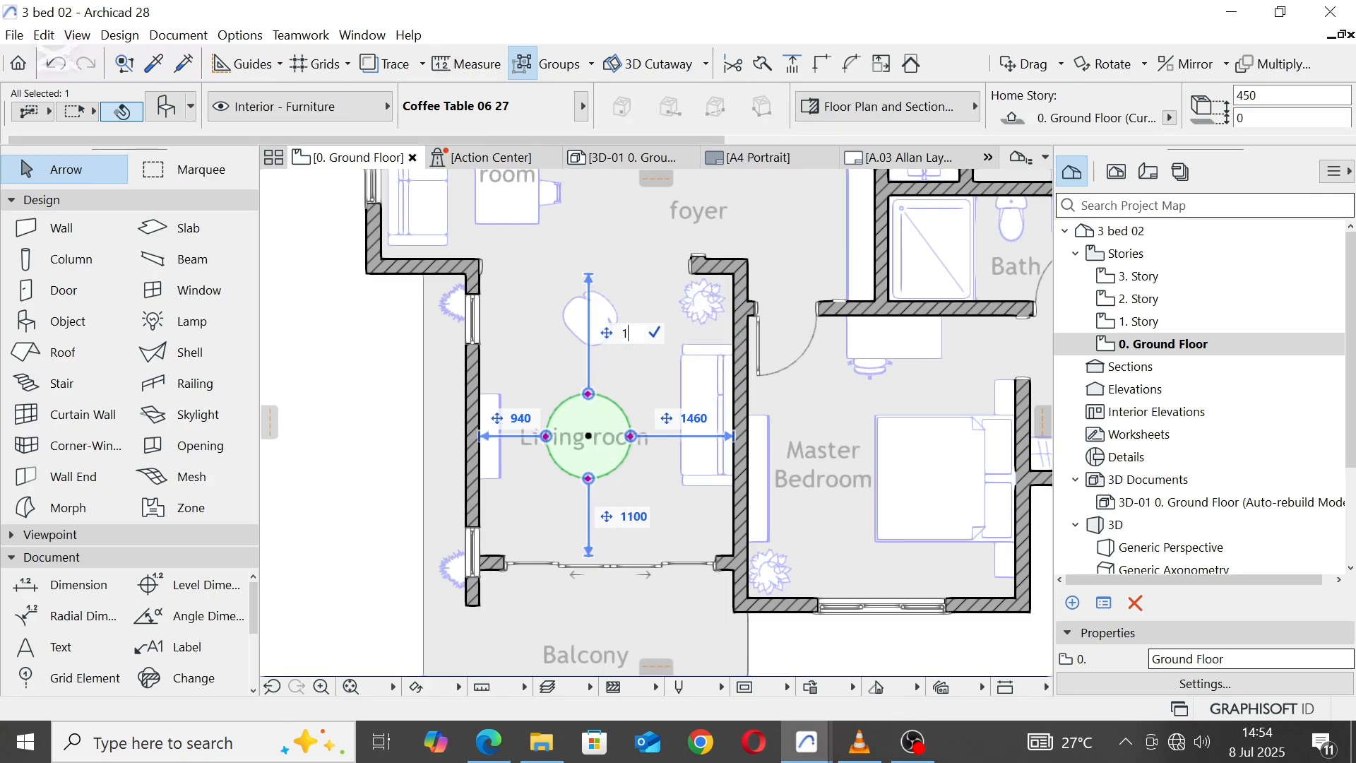
key(Return)
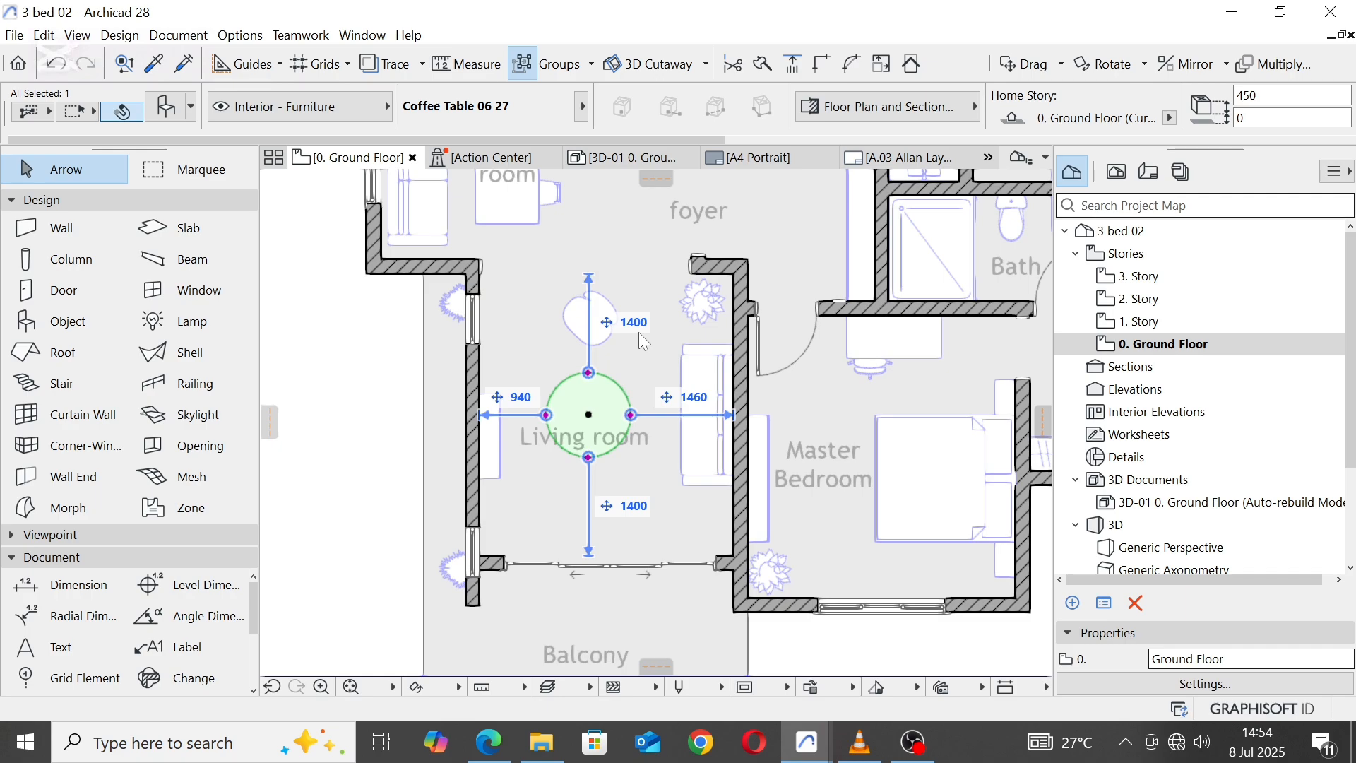
Step: Move the credenza along the west wall to 1400 from the Living room's north wall
click(518, 386)
click(498, 408)
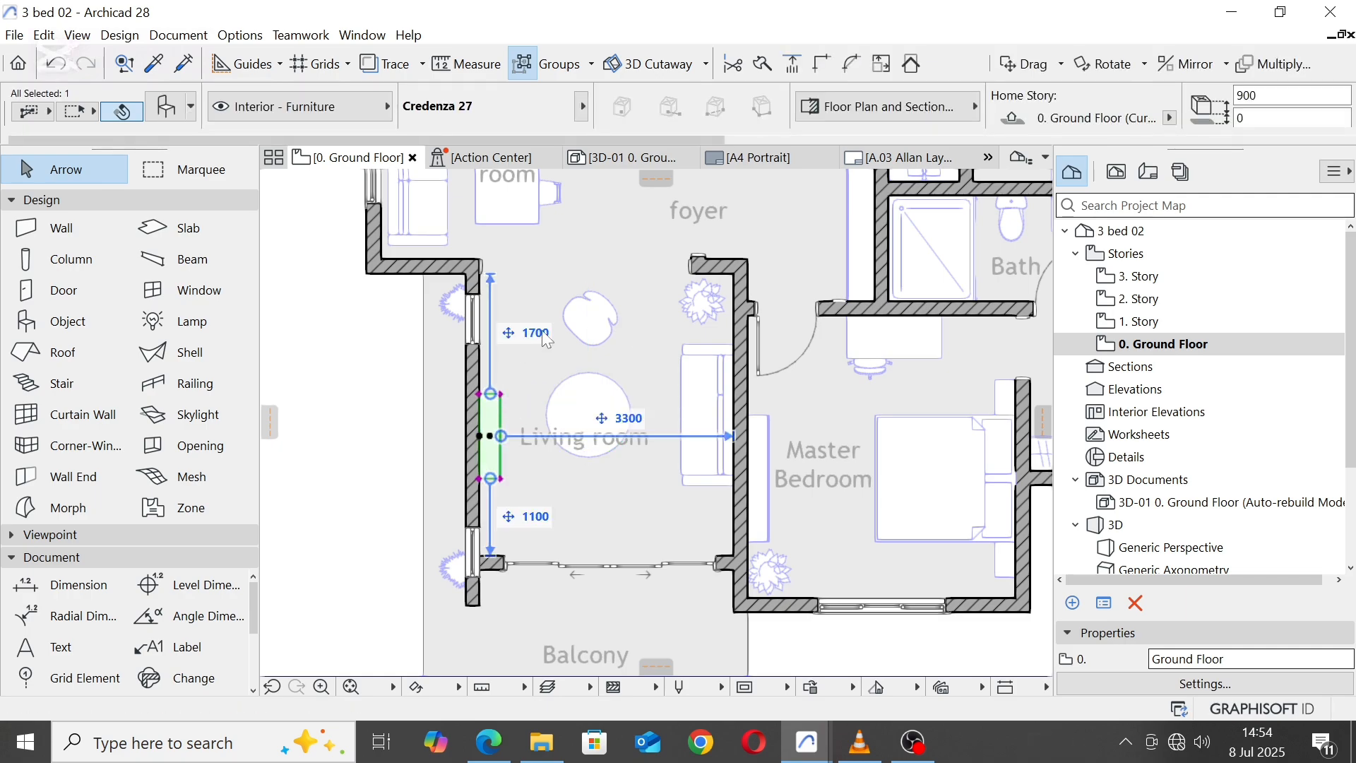
text(1400)
key(Return)
Step: Move the southern window in the Living room's west wall north until it clears the balcony door wall
scroll(531, 561, up, 3)
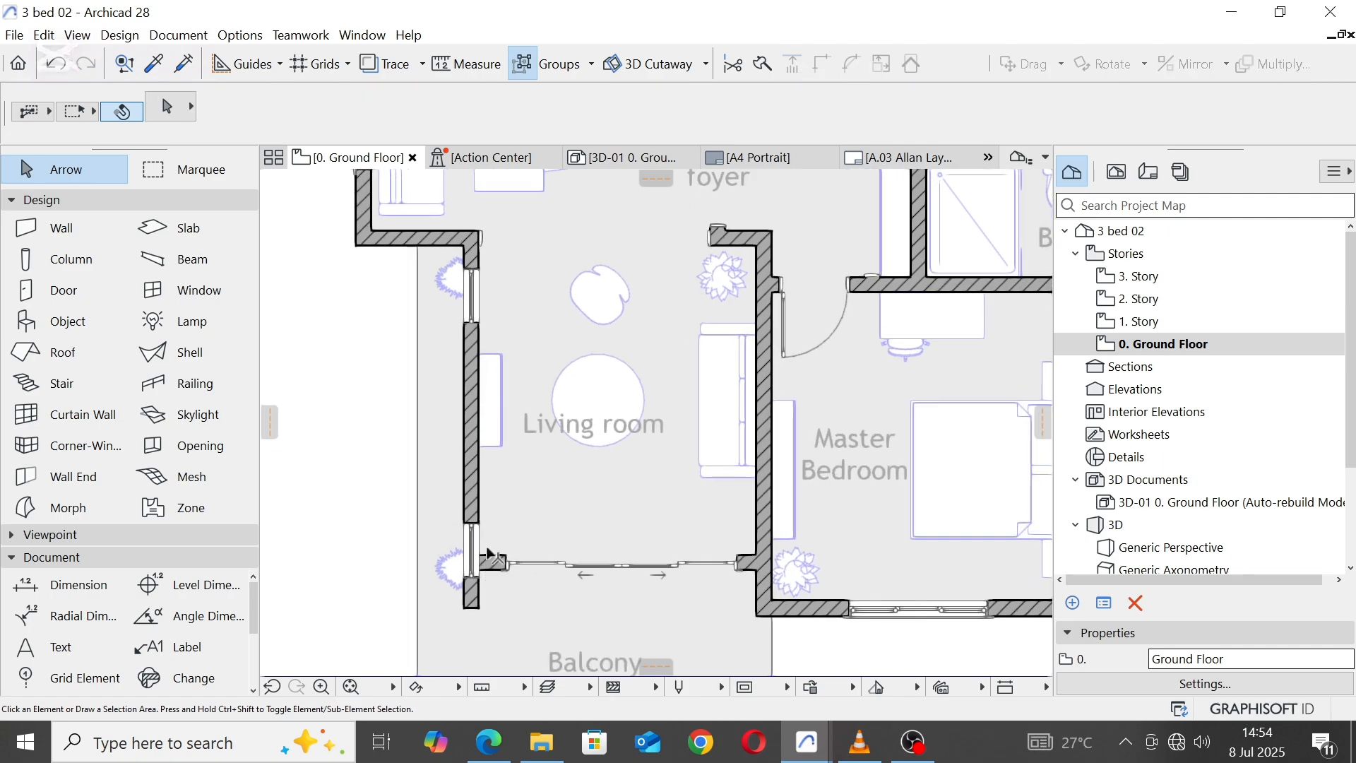
click(474, 548)
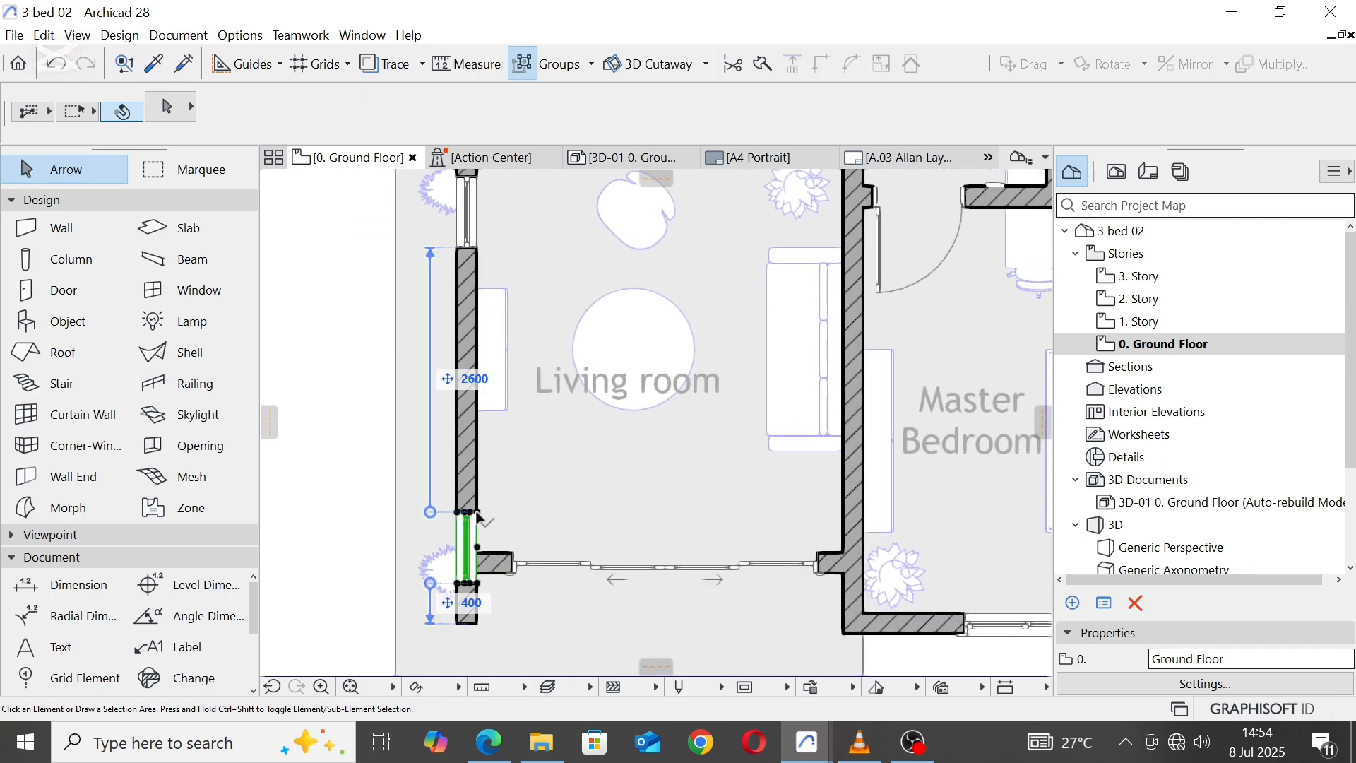
click(479, 584)
scroll(478, 558, up, 3)
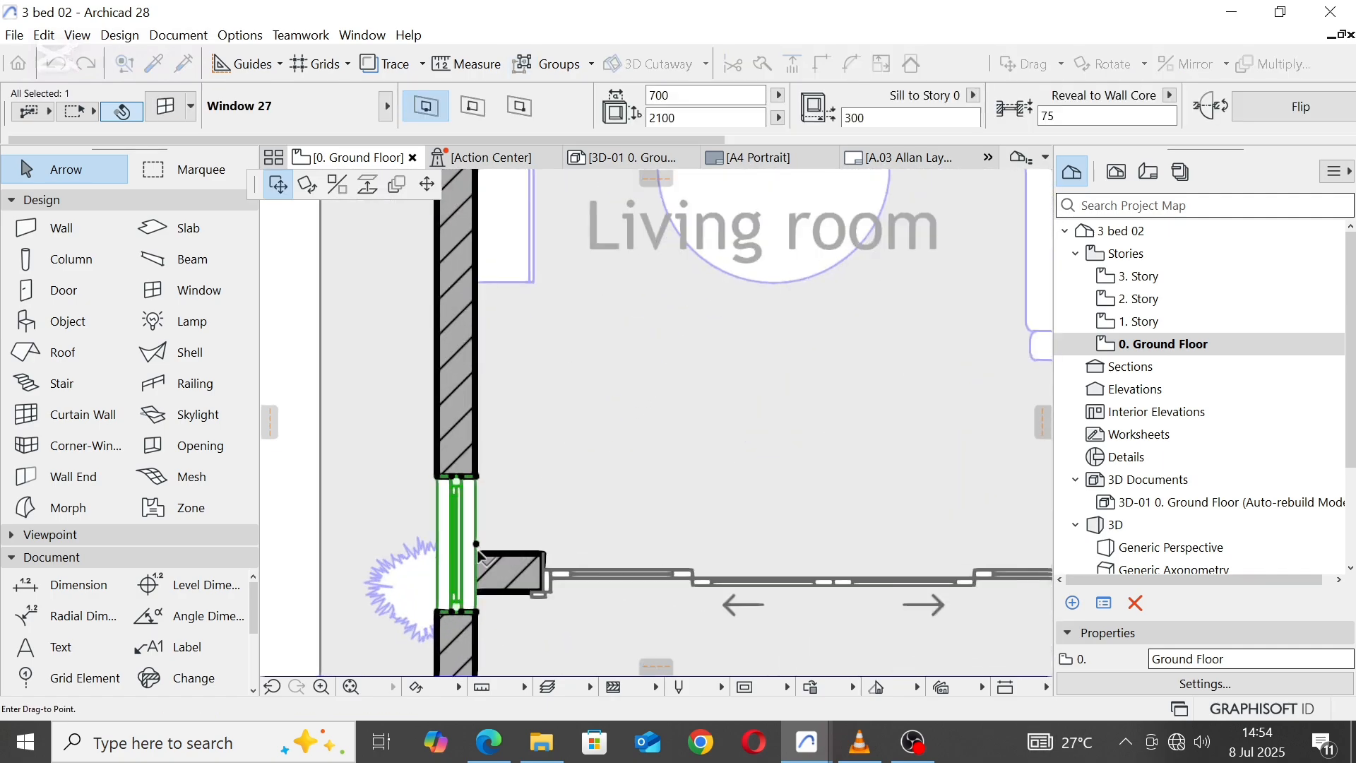
scroll(479, 558, down, 5)
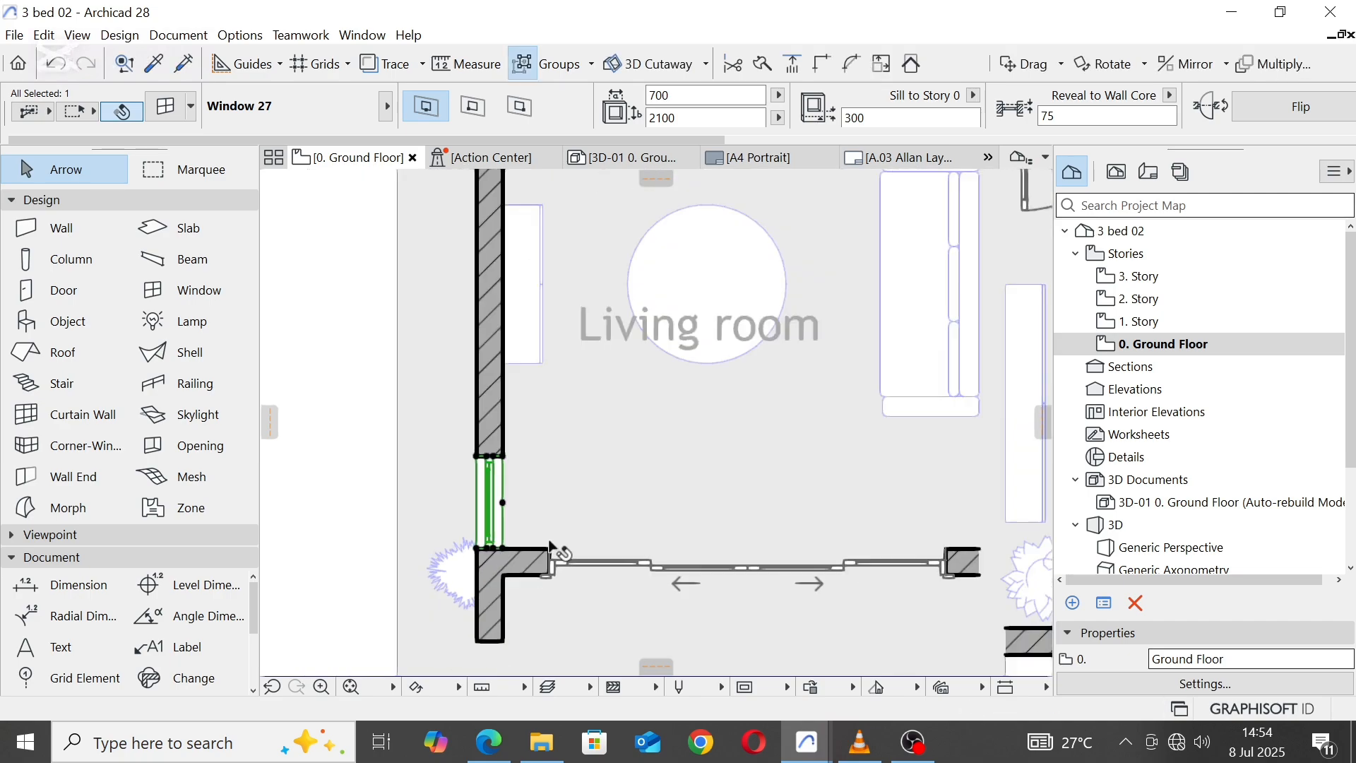
middle_drag(594, 521, 587, 488)
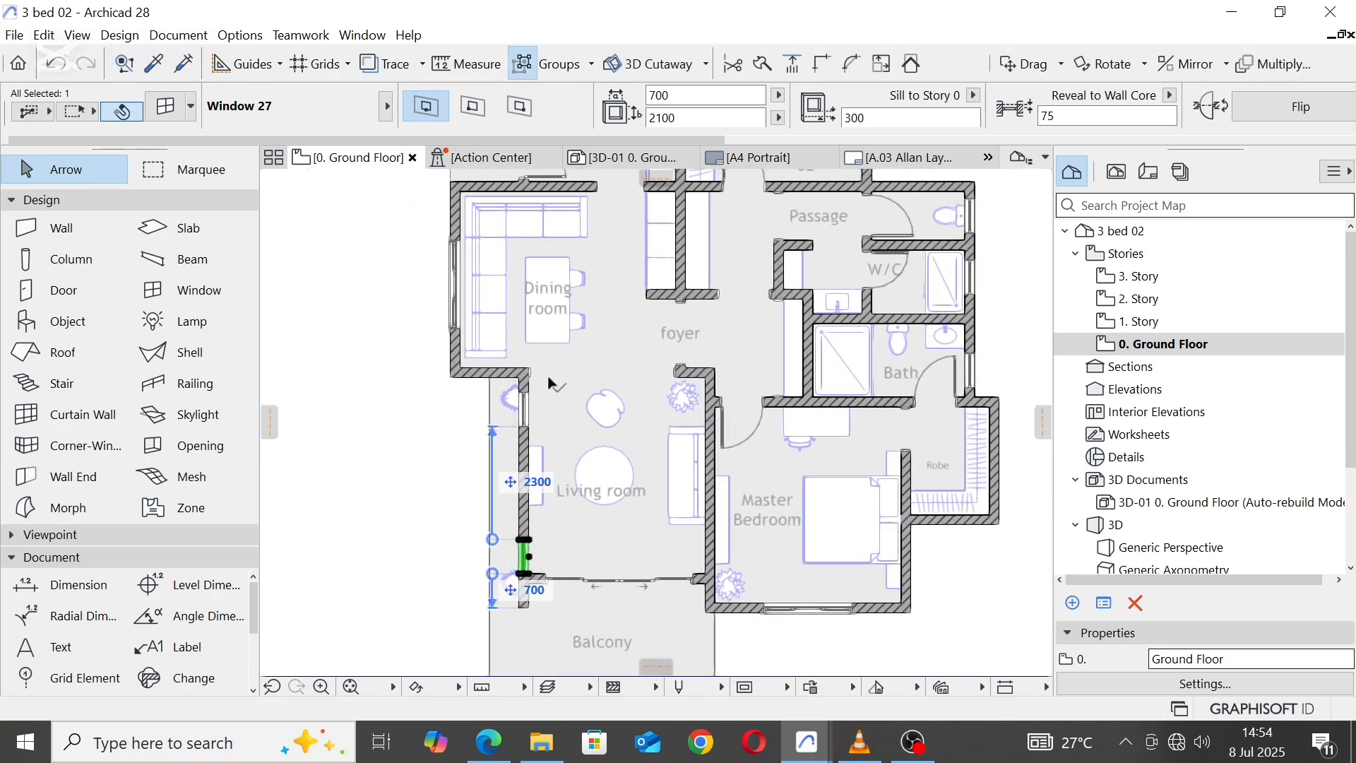
Step: Shift the west wall's southern window another 300 north, leaving 1000 to the wall's south end
scroll(532, 384, up, 4)
click(522, 411)
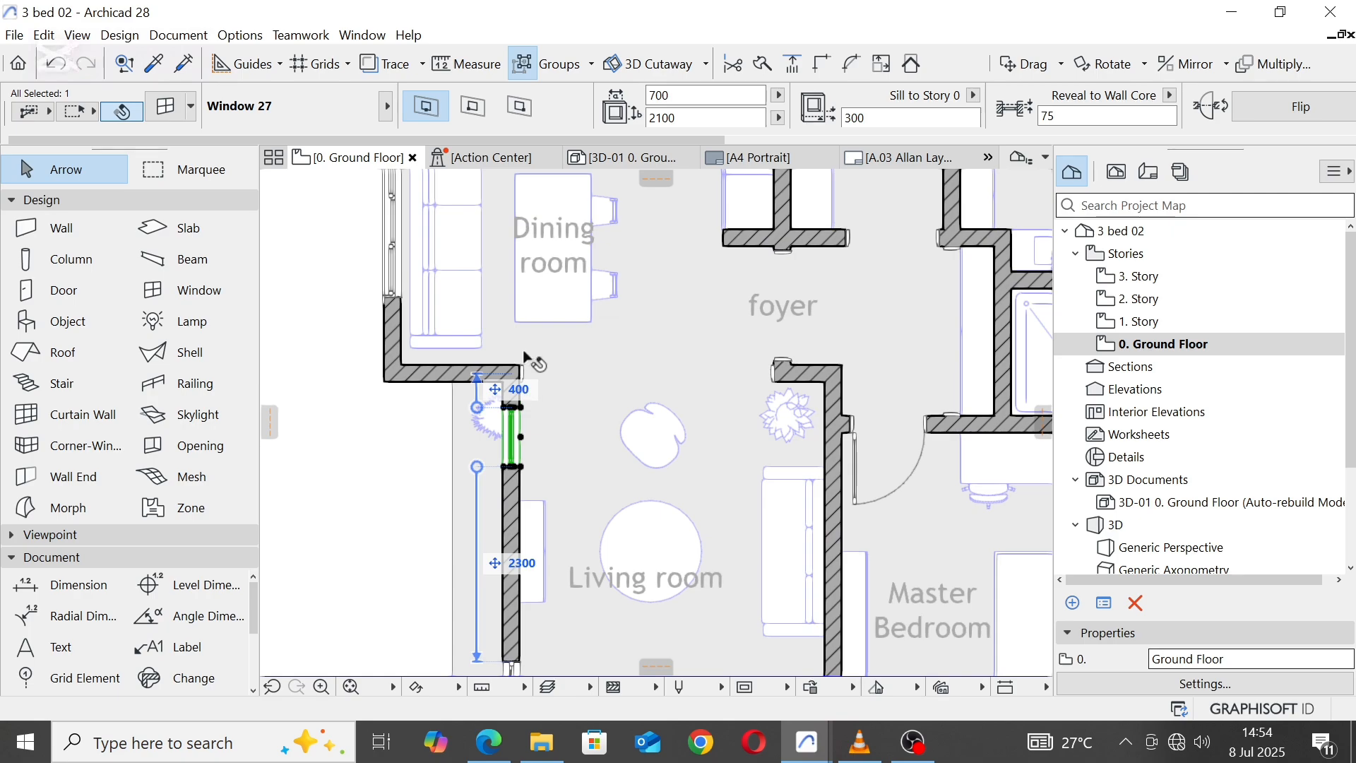
scroll(523, 353, down, 2)
scroll(535, 601, up, 2)
click(517, 553)
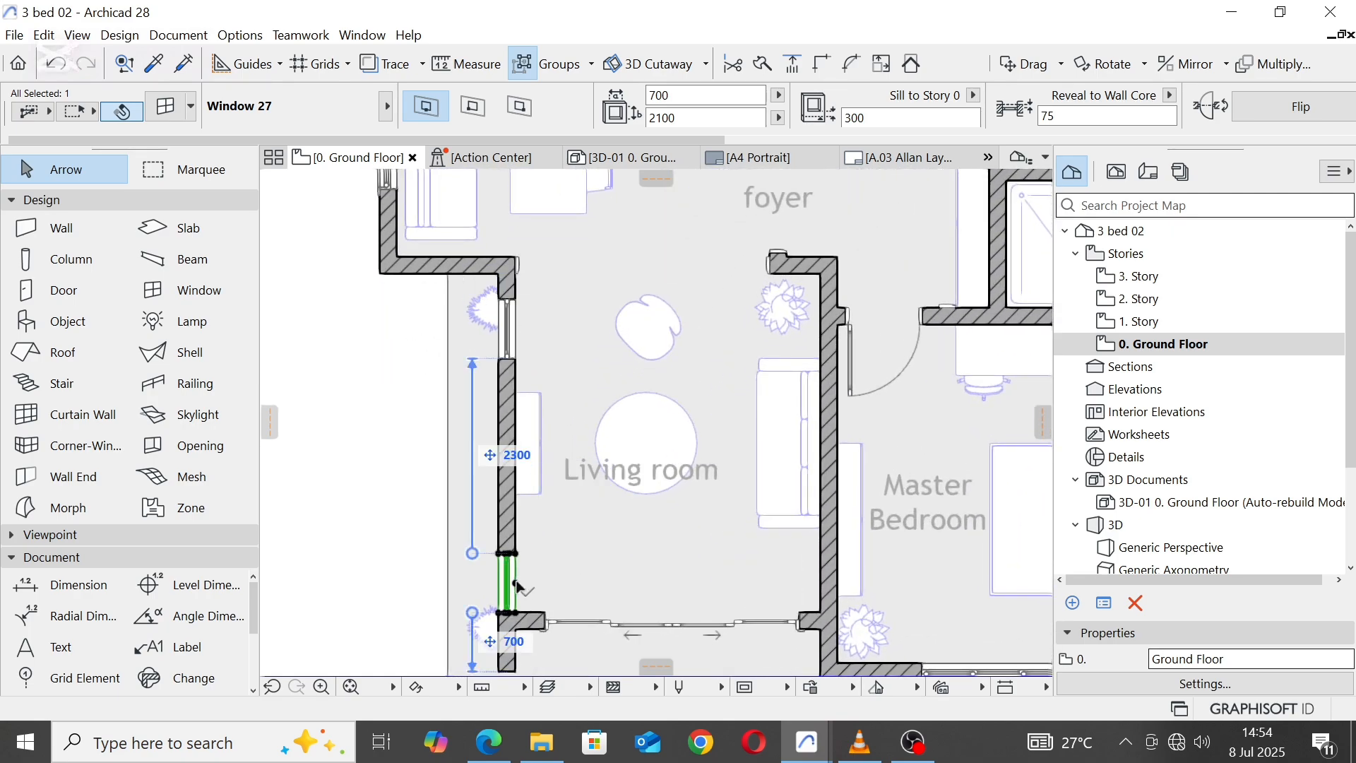
click(517, 585)
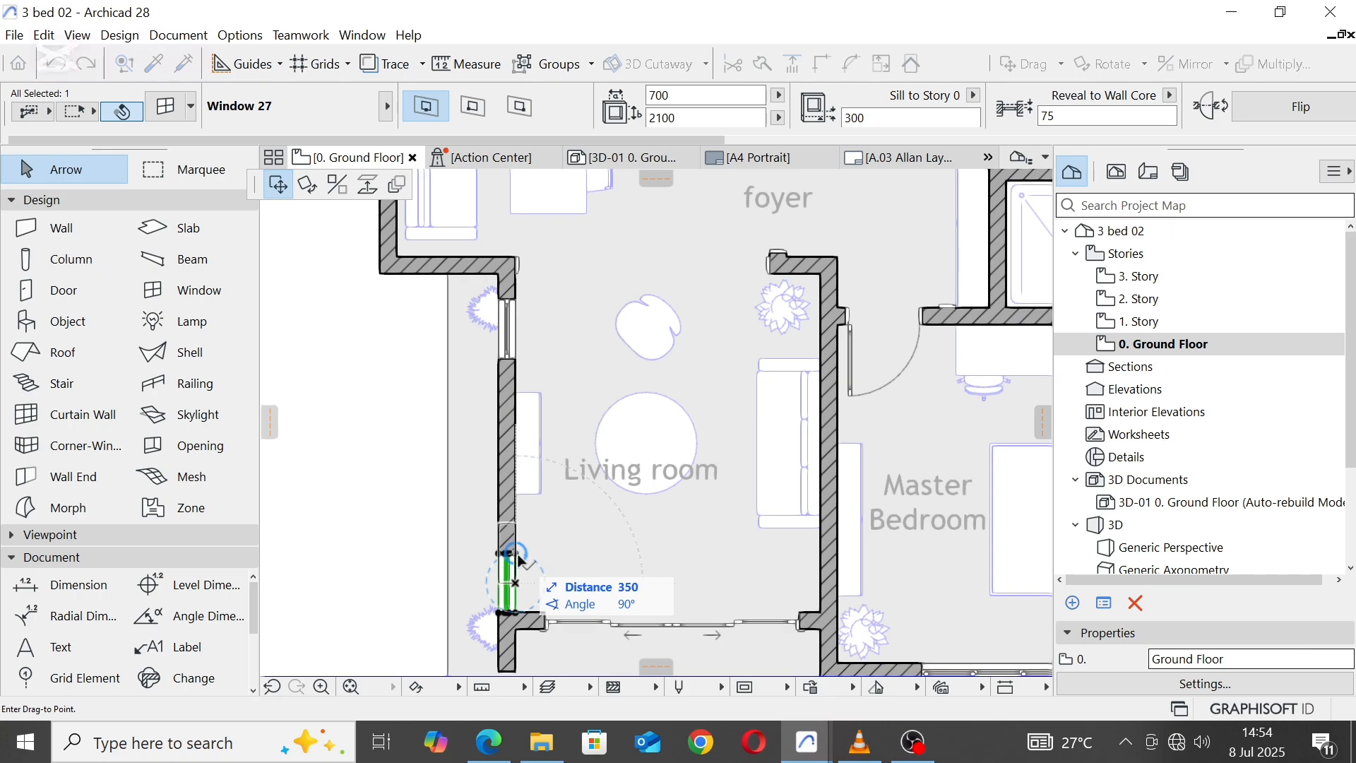
text(3)
key(Return)
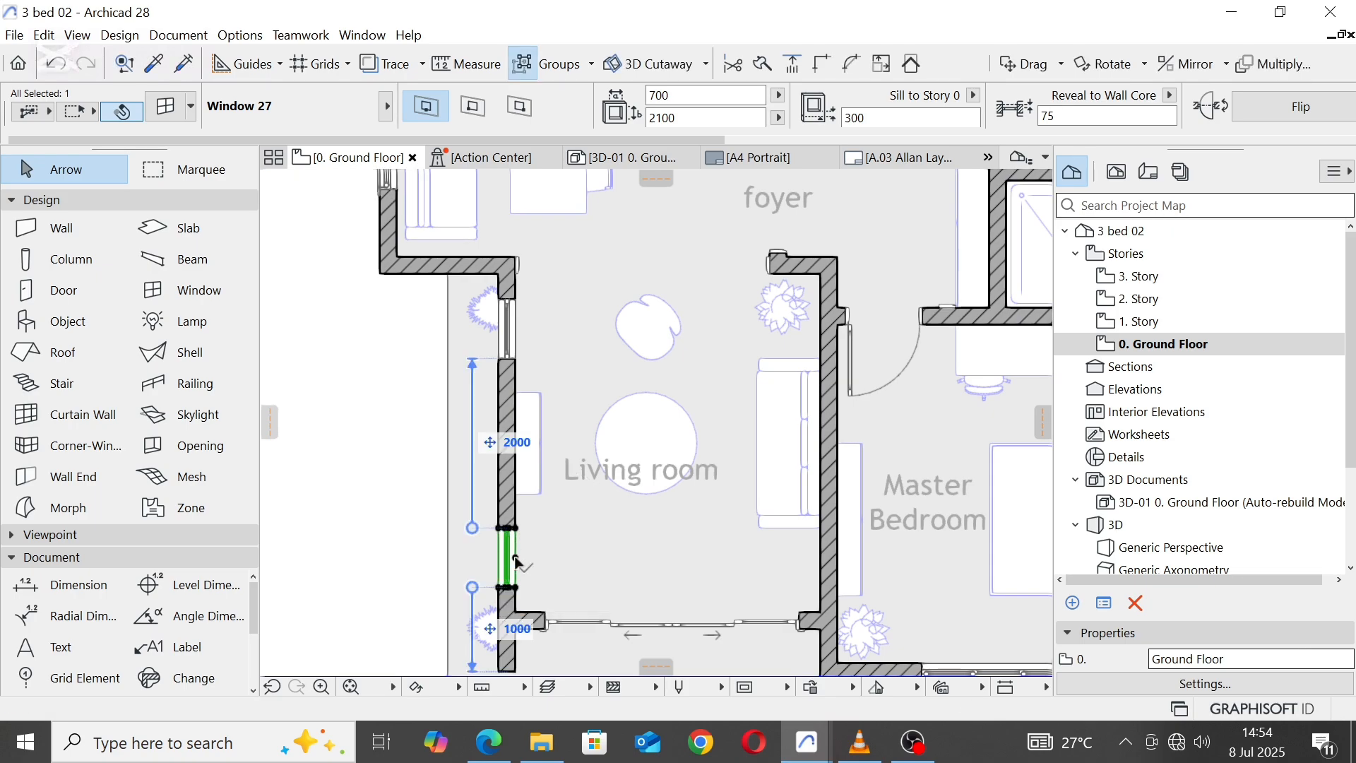
key(Escape)
Step: Delete the houseplant near the west wall's south end and move the northern one inside the Living room, about 189 from the west wall
scroll(575, 455, down, 3)
scroll(558, 523, up, 2)
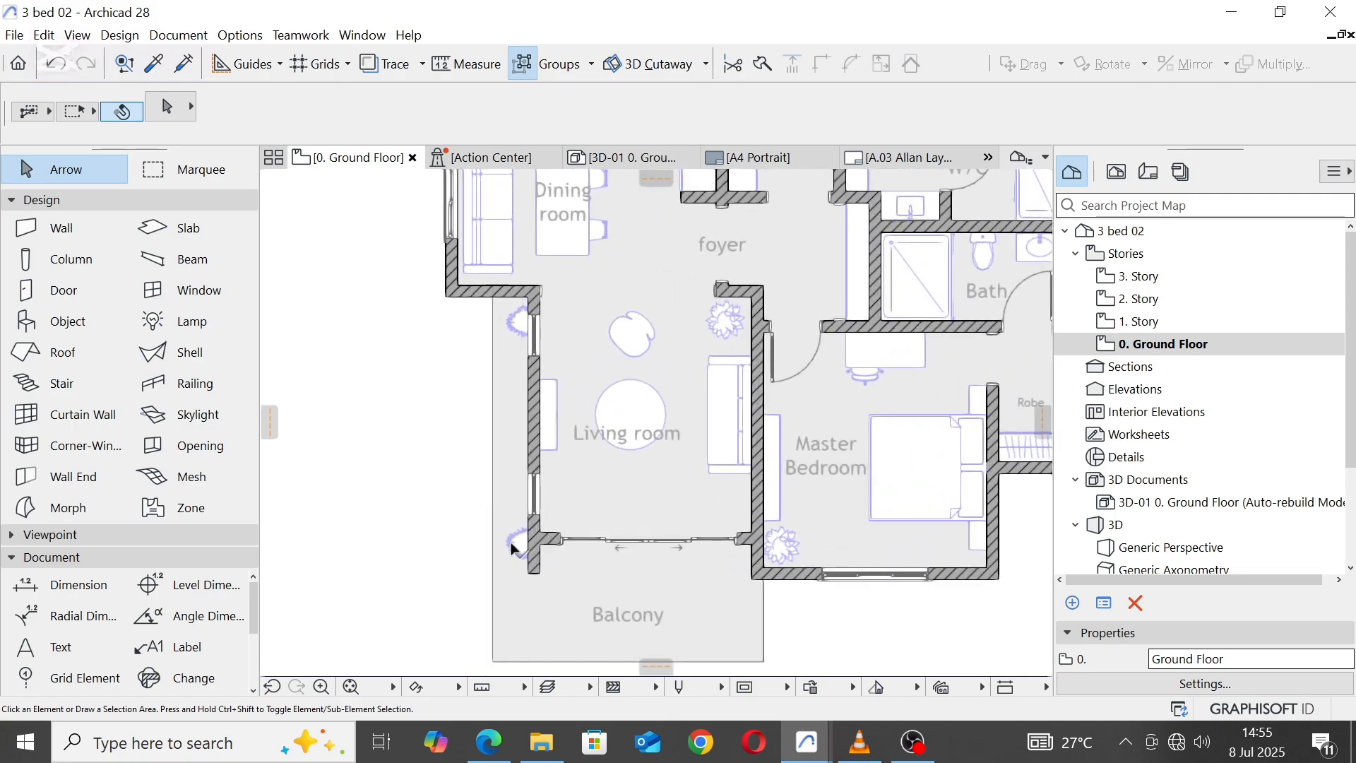
click(523, 545)
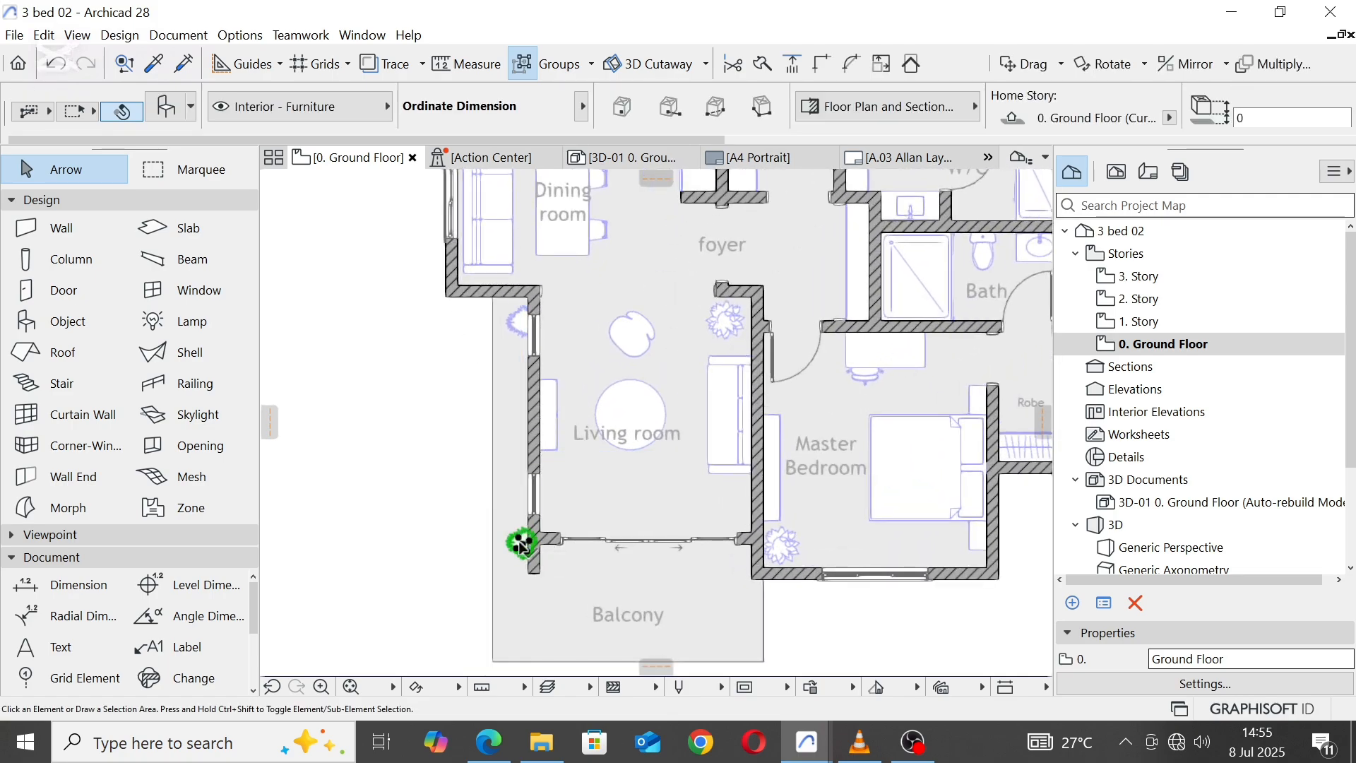
key(Escape)
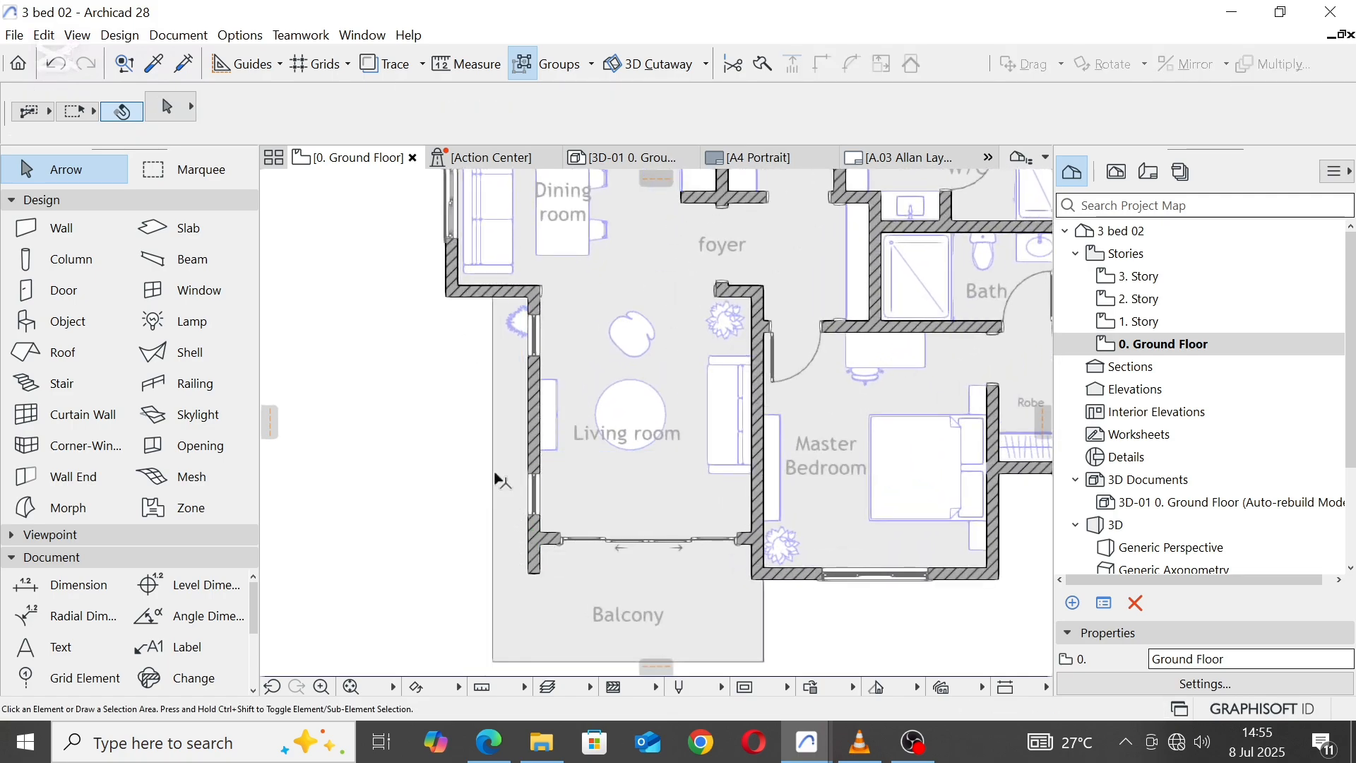
click(524, 327)
click(523, 323)
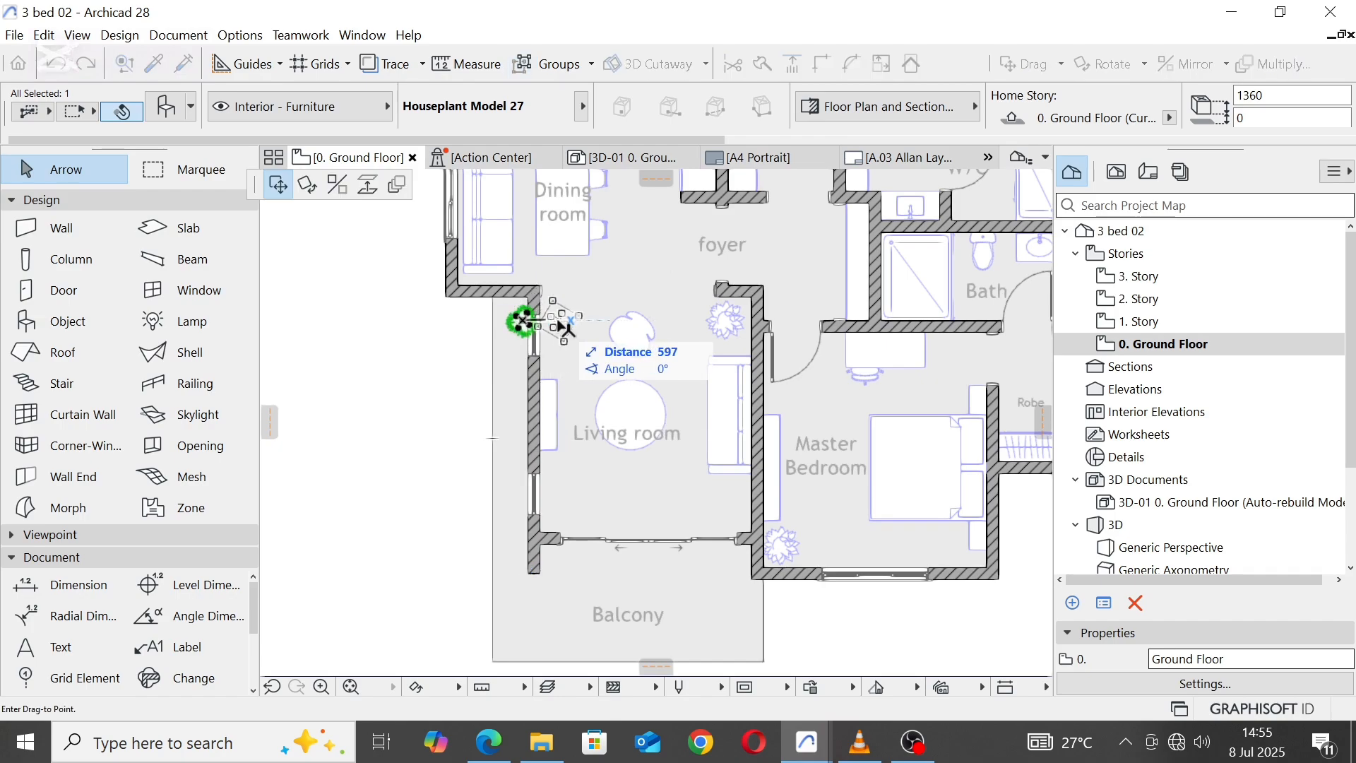
click(558, 325)
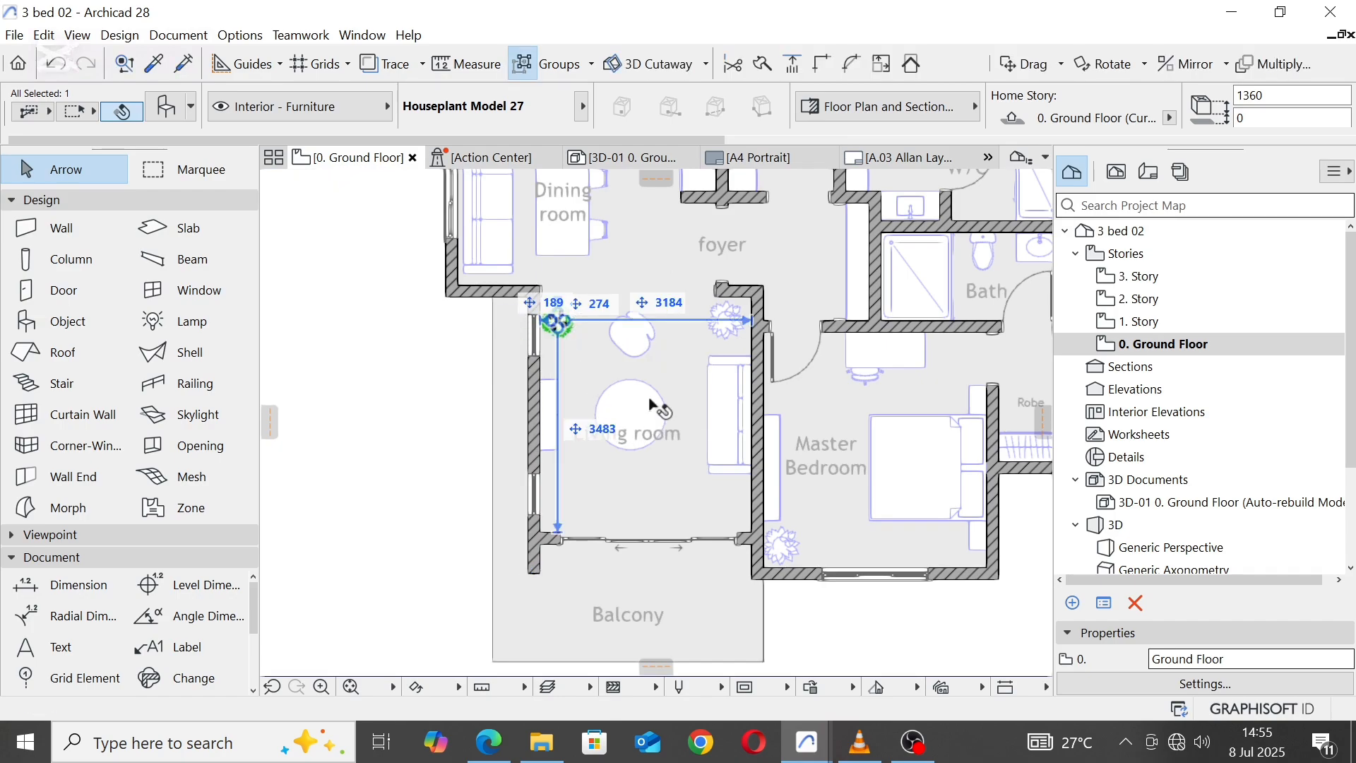
Step: Move the Living room label north onto the centre of the round coffee table
middle_drag(650, 404, 656, 469)
click(636, 500)
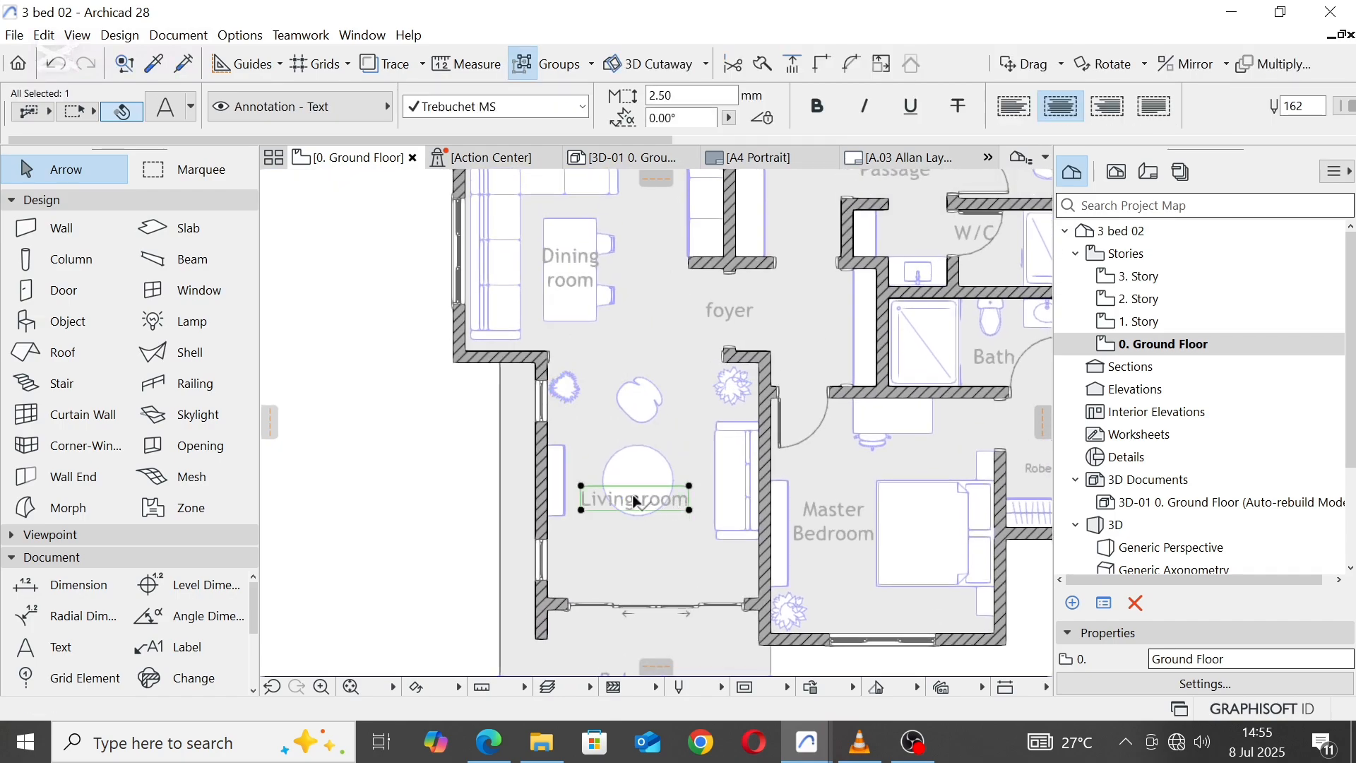
click(636, 500)
click(639, 482)
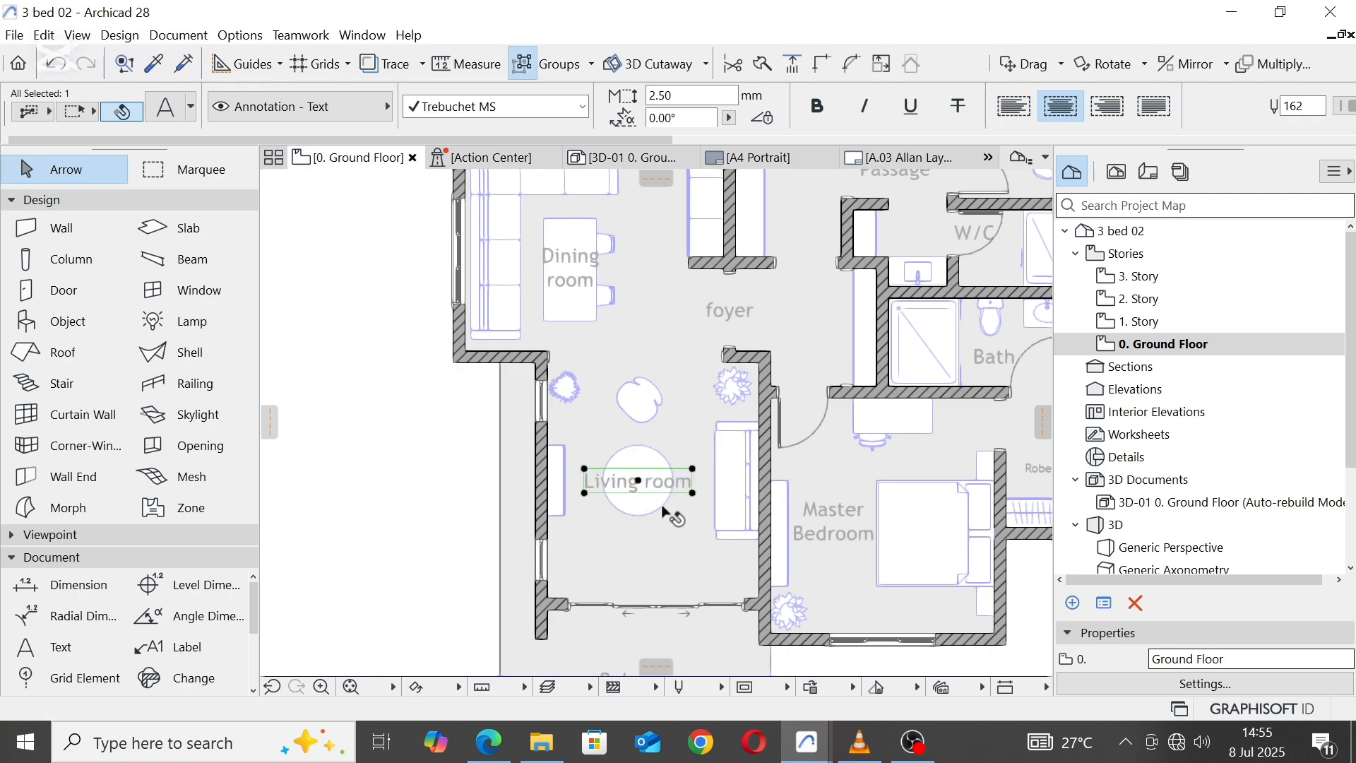
Step: Resize the round coffee table to 1000 across
click(664, 510)
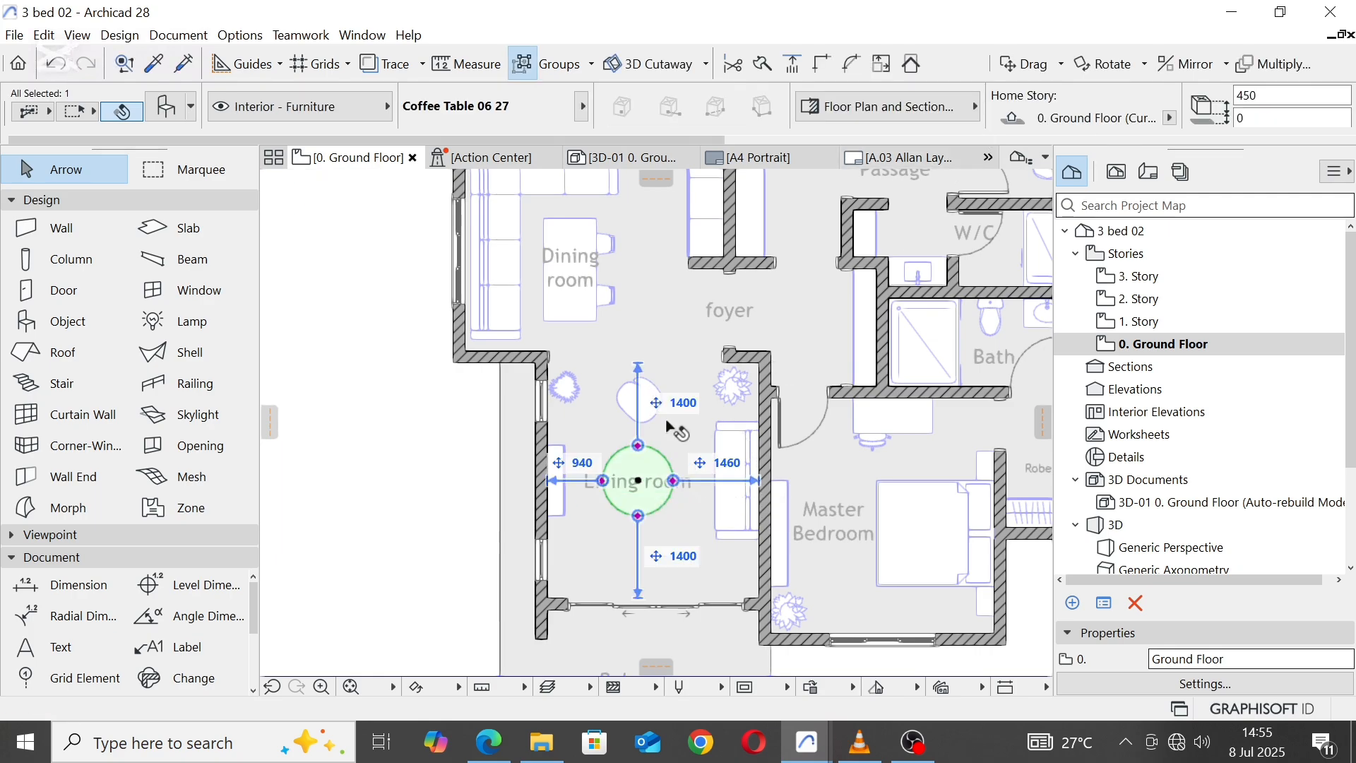
scroll(1190, 115, down, 9)
double_click(990, 96)
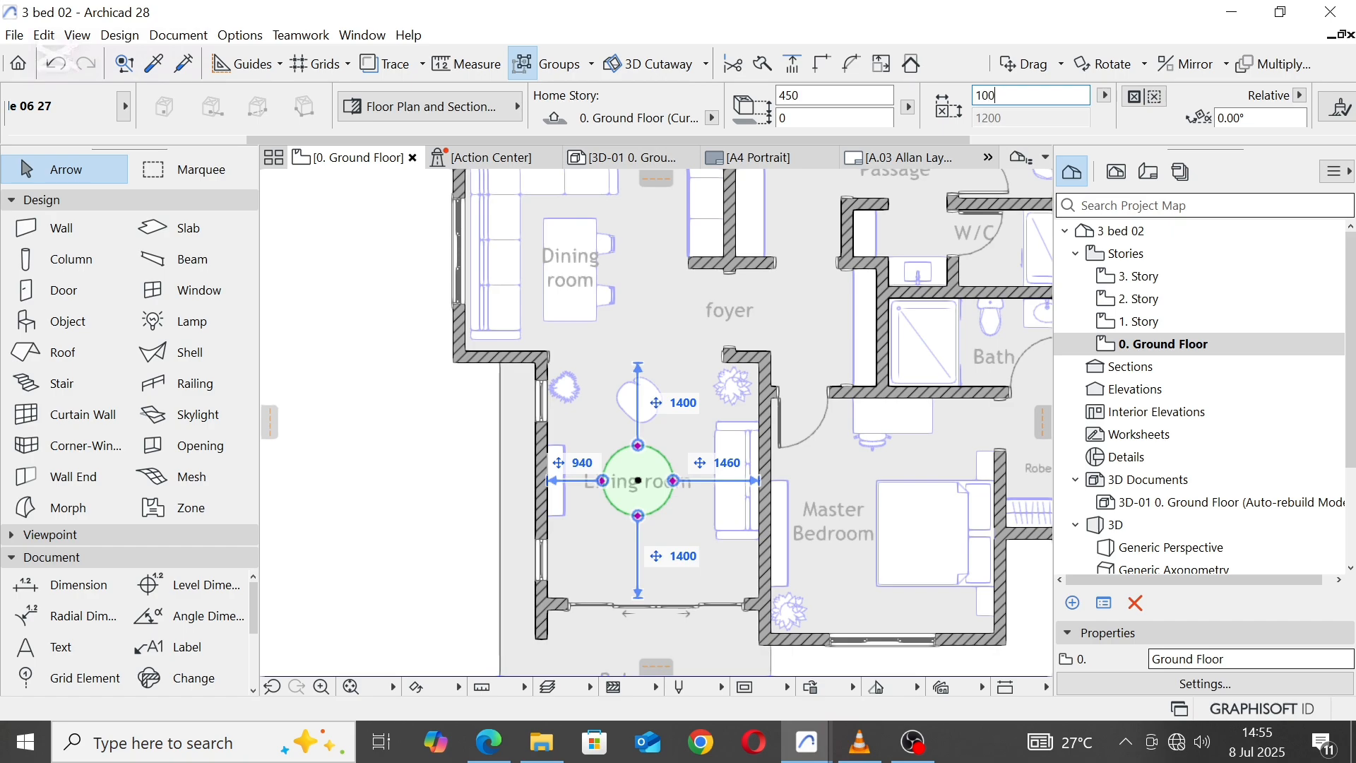
key(Return)
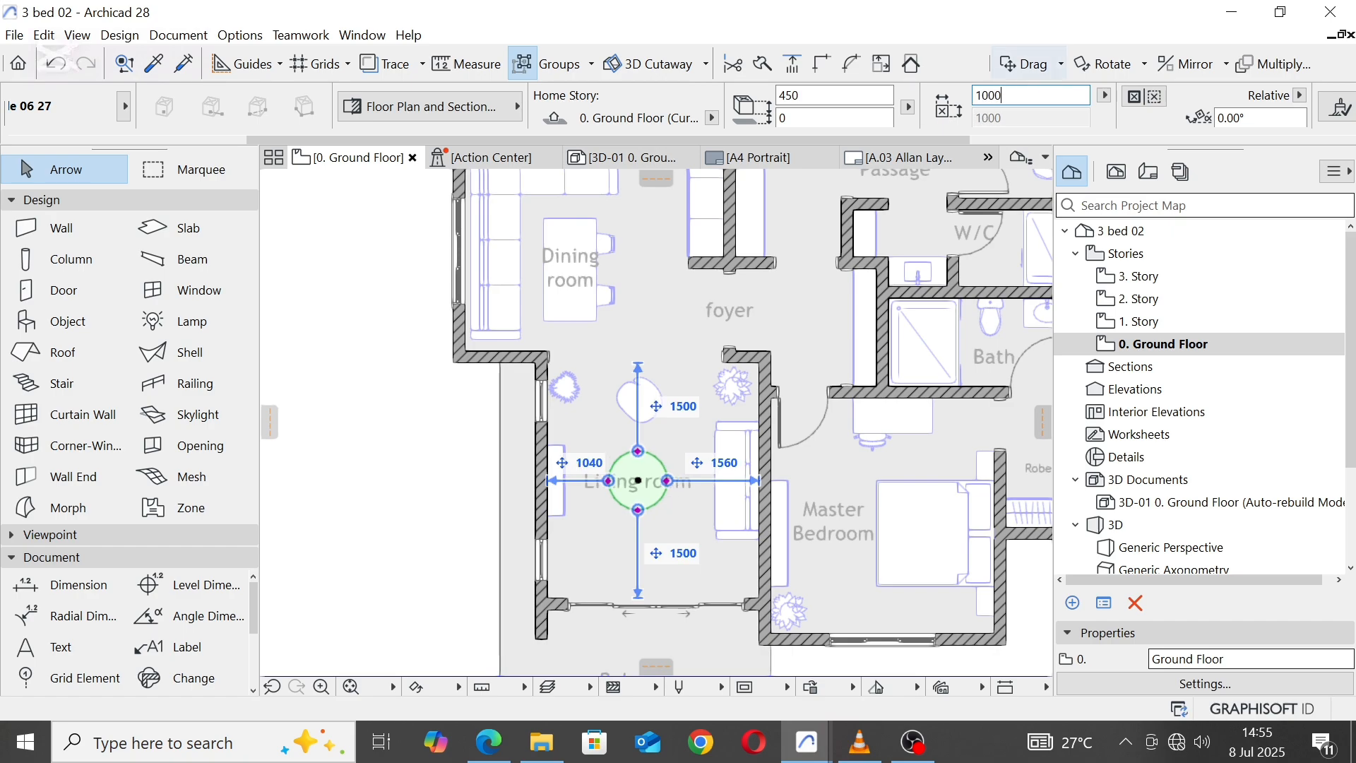
click(627, 620)
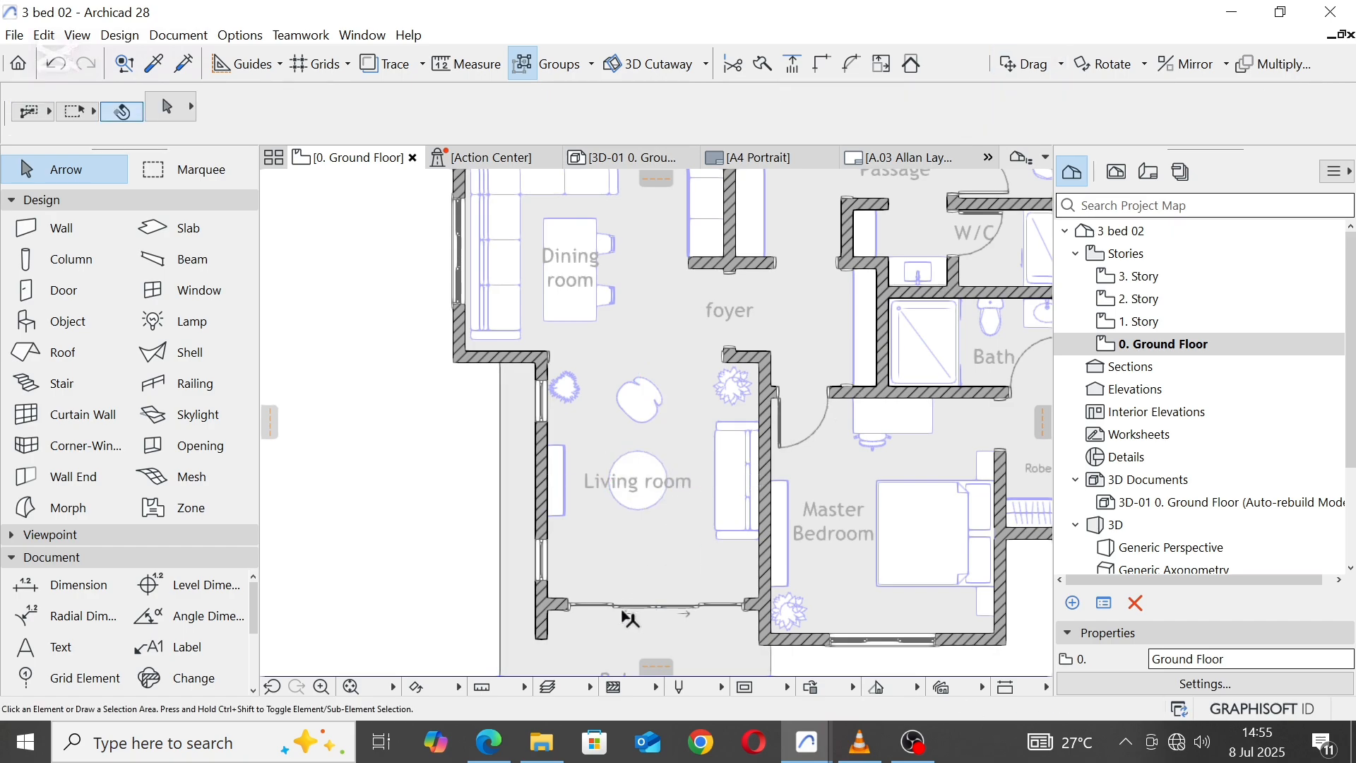
Step: Intersect the Living room's west wall with the balcony door wall to trim the projecting wall end into a corner
scroll(584, 520, up, 3)
click(552, 469)
shift+click(708, 601)
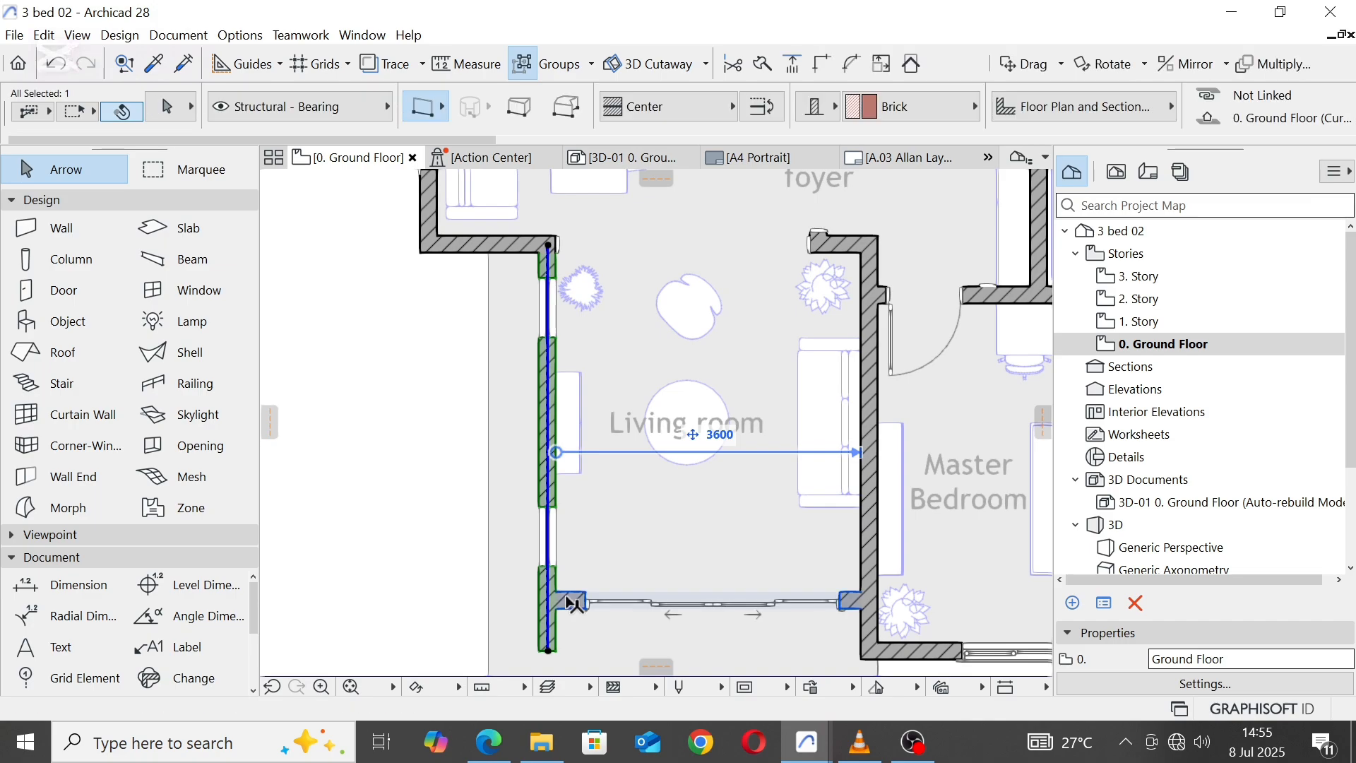
click(827, 66)
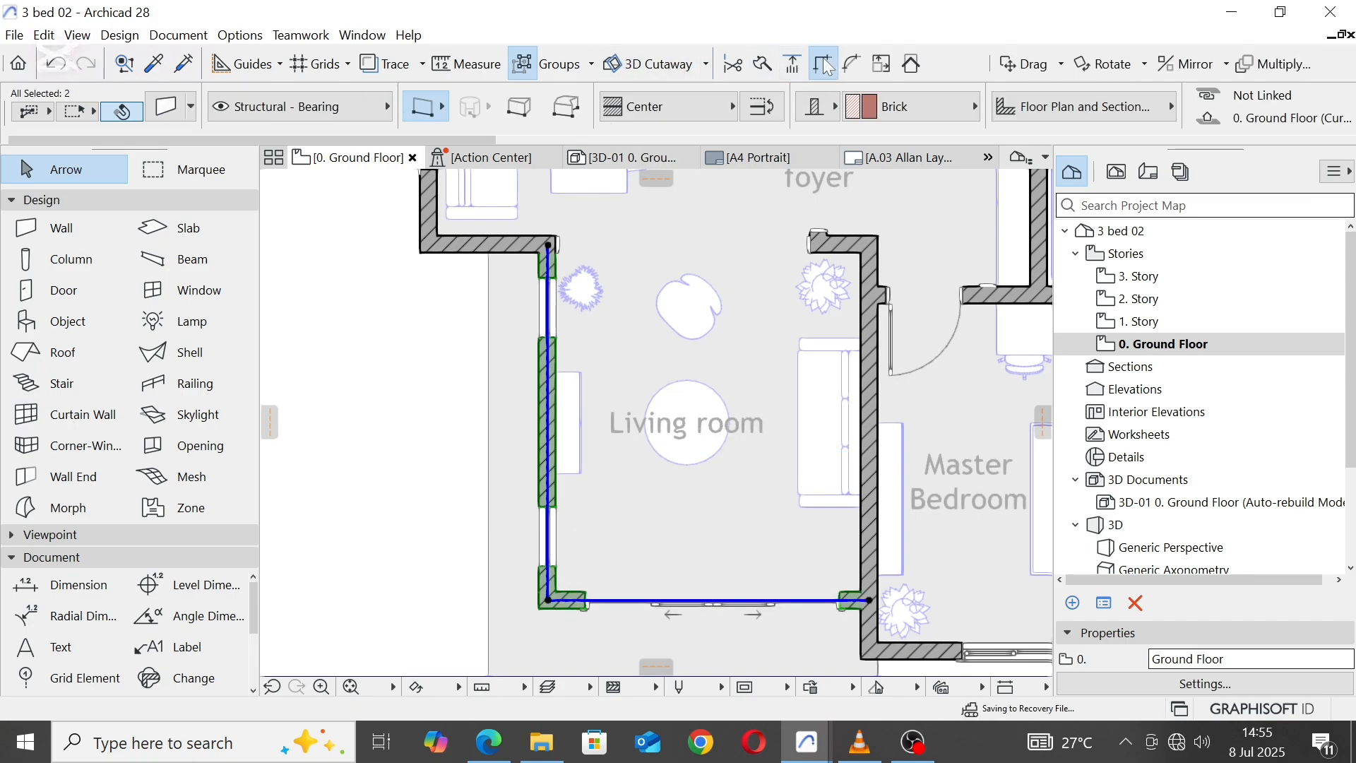
key(Escape)
Step: Offset the floor fill's west edge beside the Living room inward to the outer face of the west wall
scroll(645, 407, down, 3)
scroll(571, 341, up, 2)
click(546, 326)
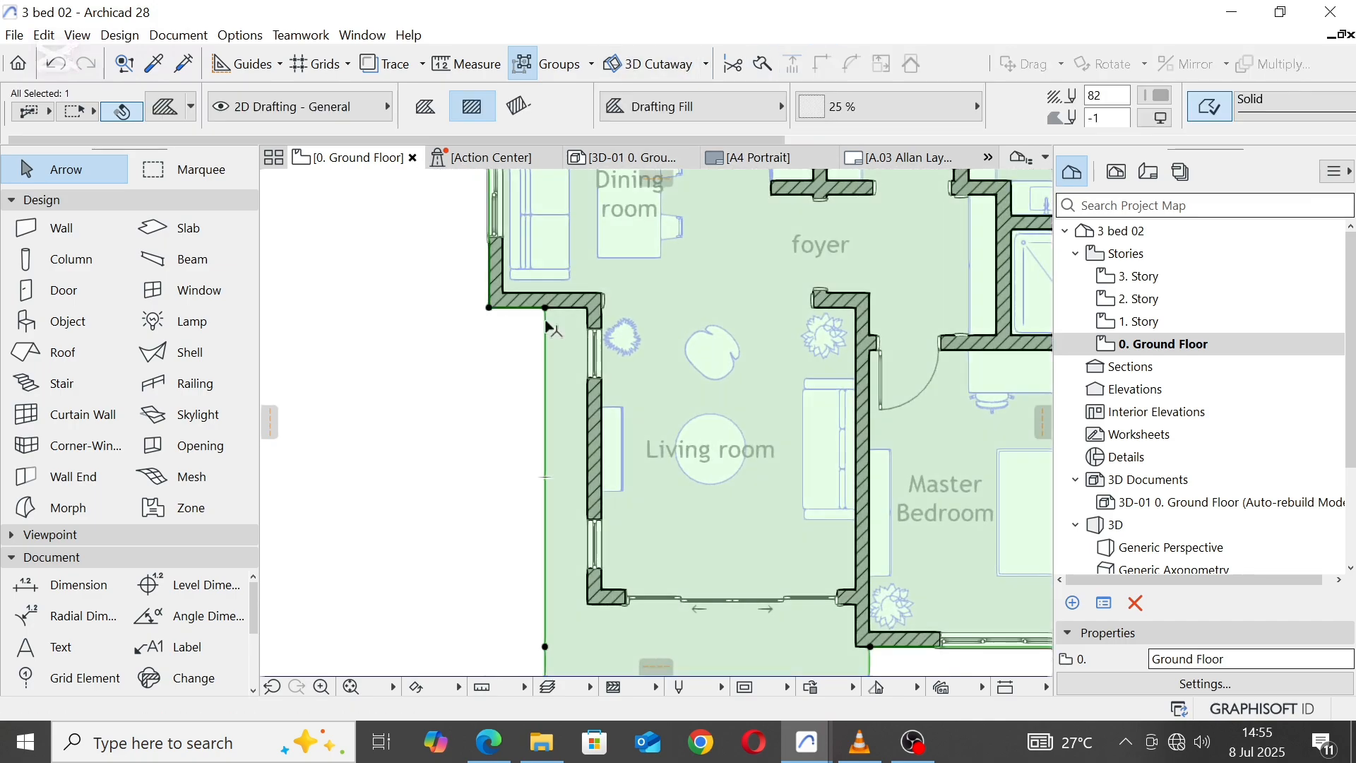
click(544, 321)
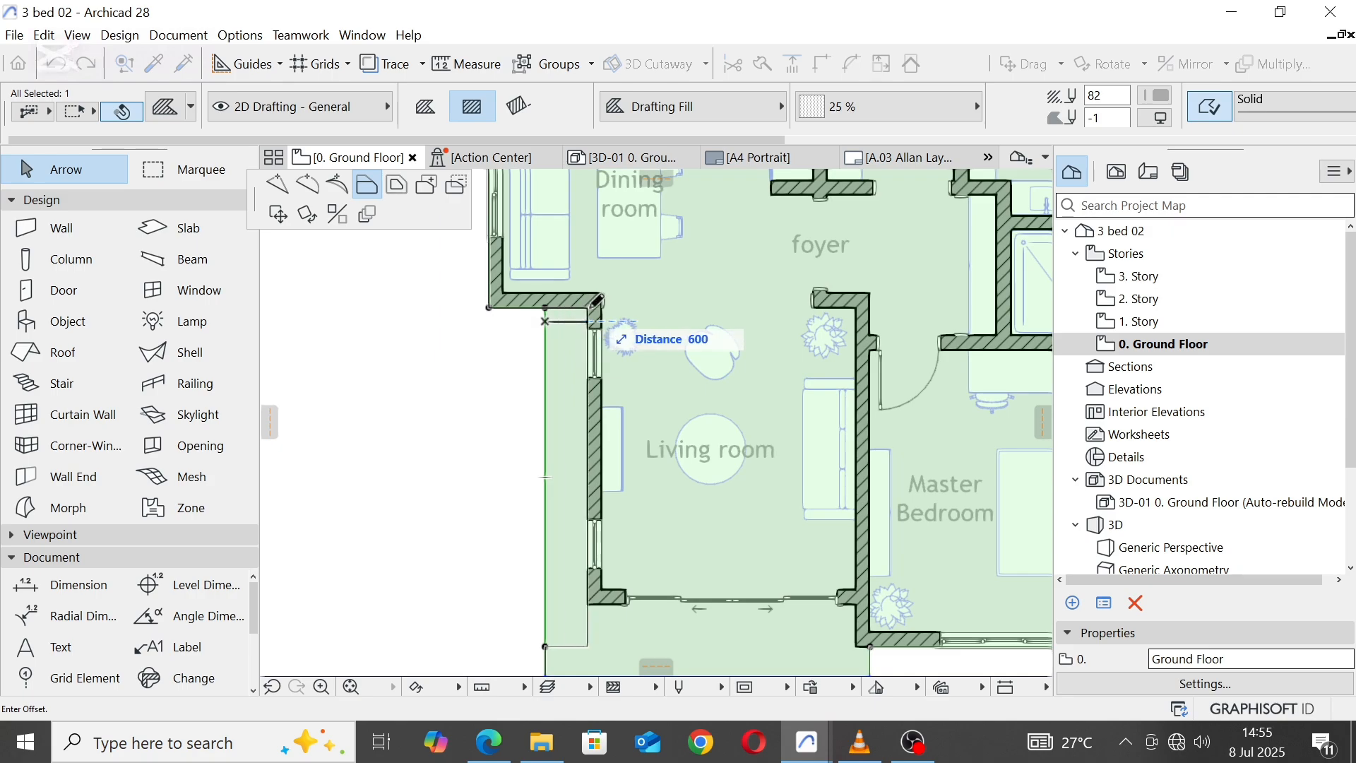
click(589, 308)
Step: Offset the balcony fill's projecting west edge inward to align with the Living room's west wall
scroll(595, 309, down, 3)
scroll(658, 428, up, 1)
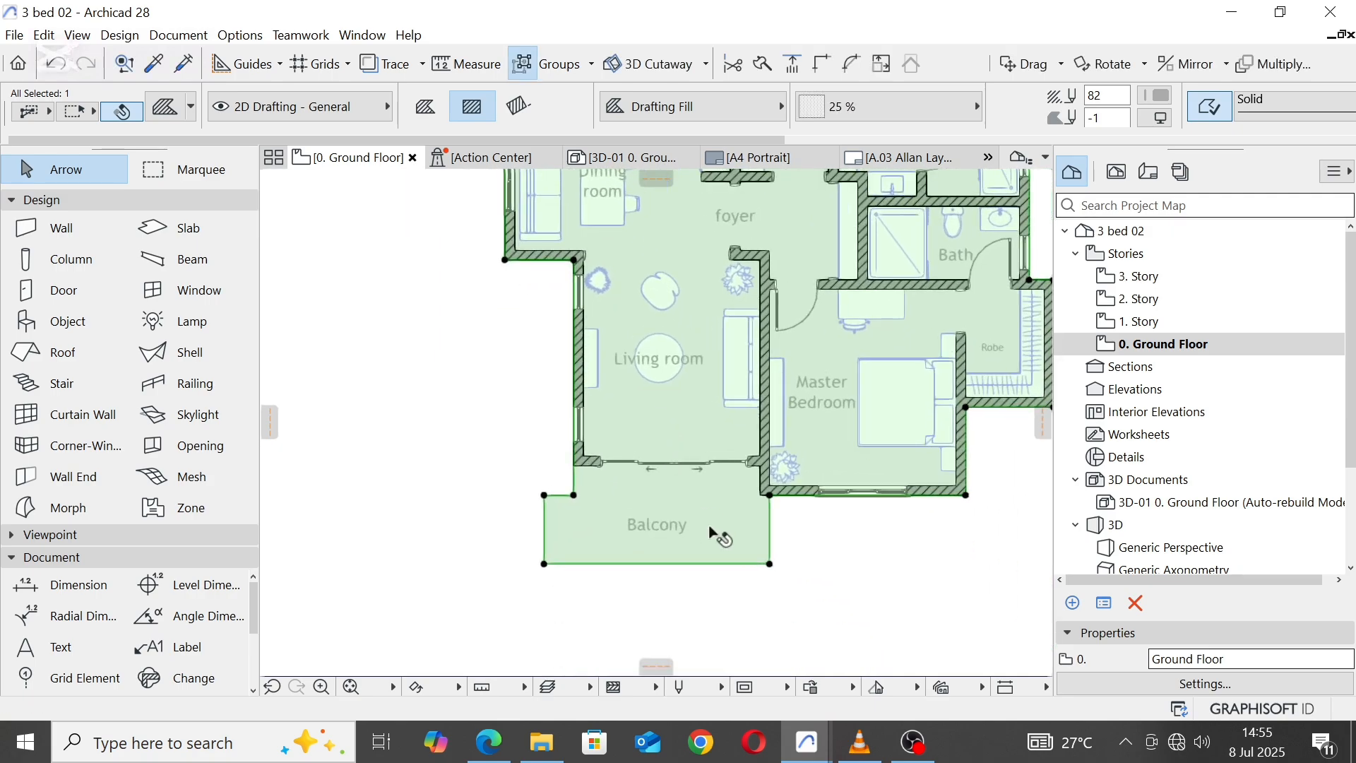
click(548, 521)
click(573, 527)
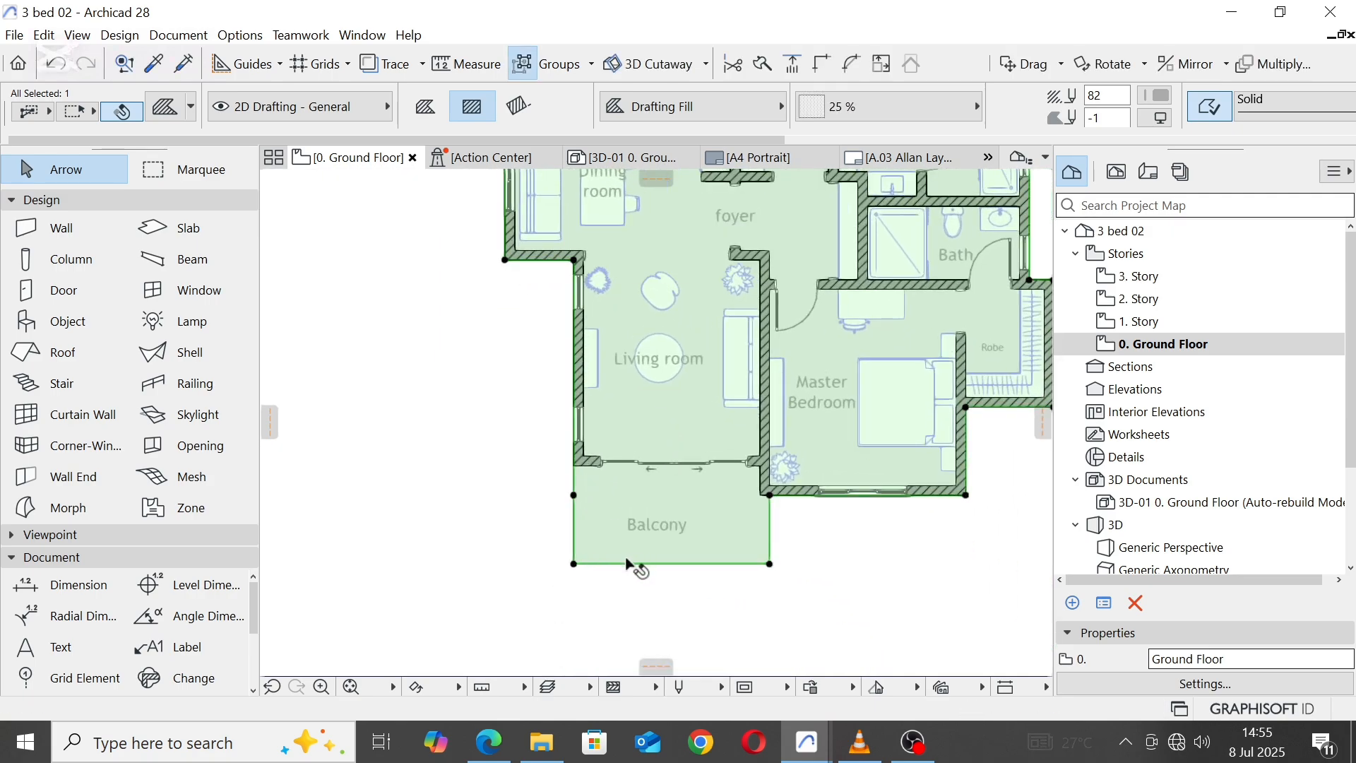
Step: Offset the balcony fill's south edge 400 inward to make the balcony shallower
click(627, 564)
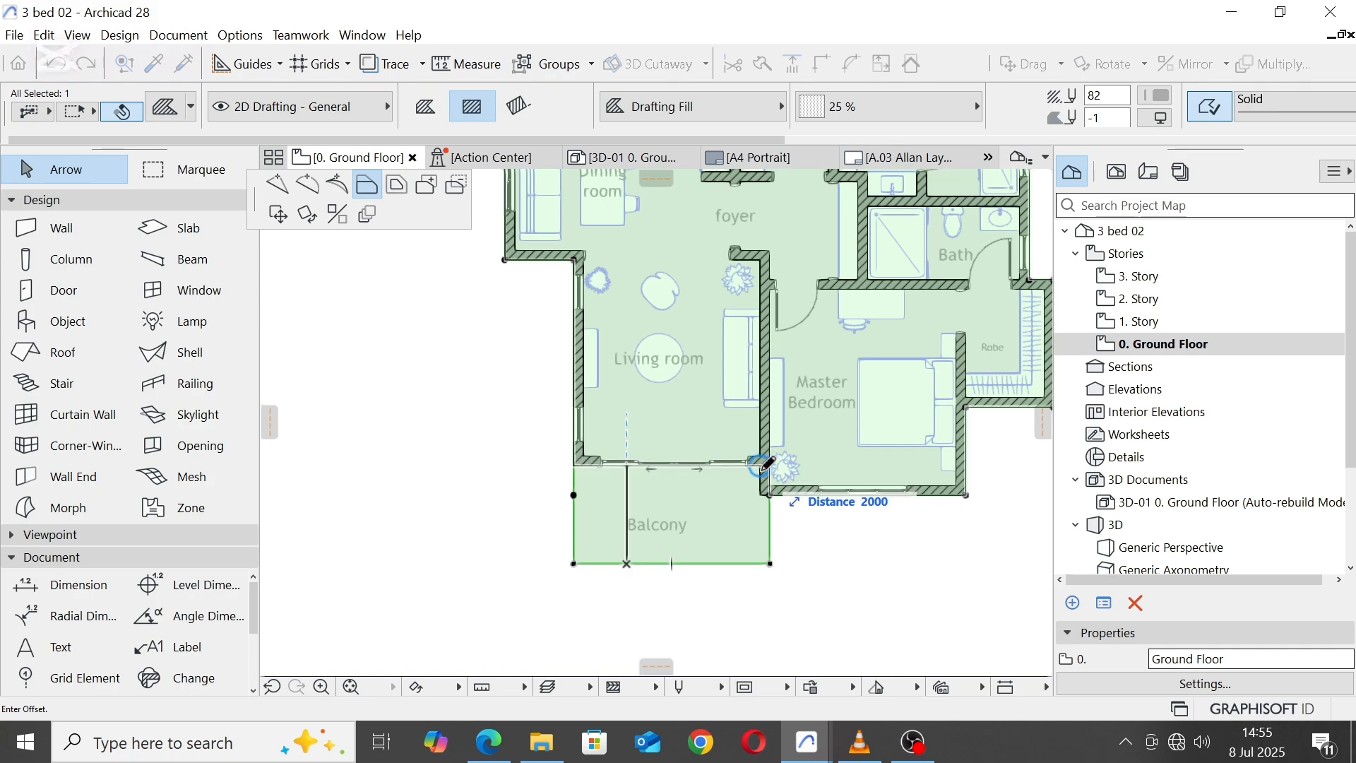
text(40)
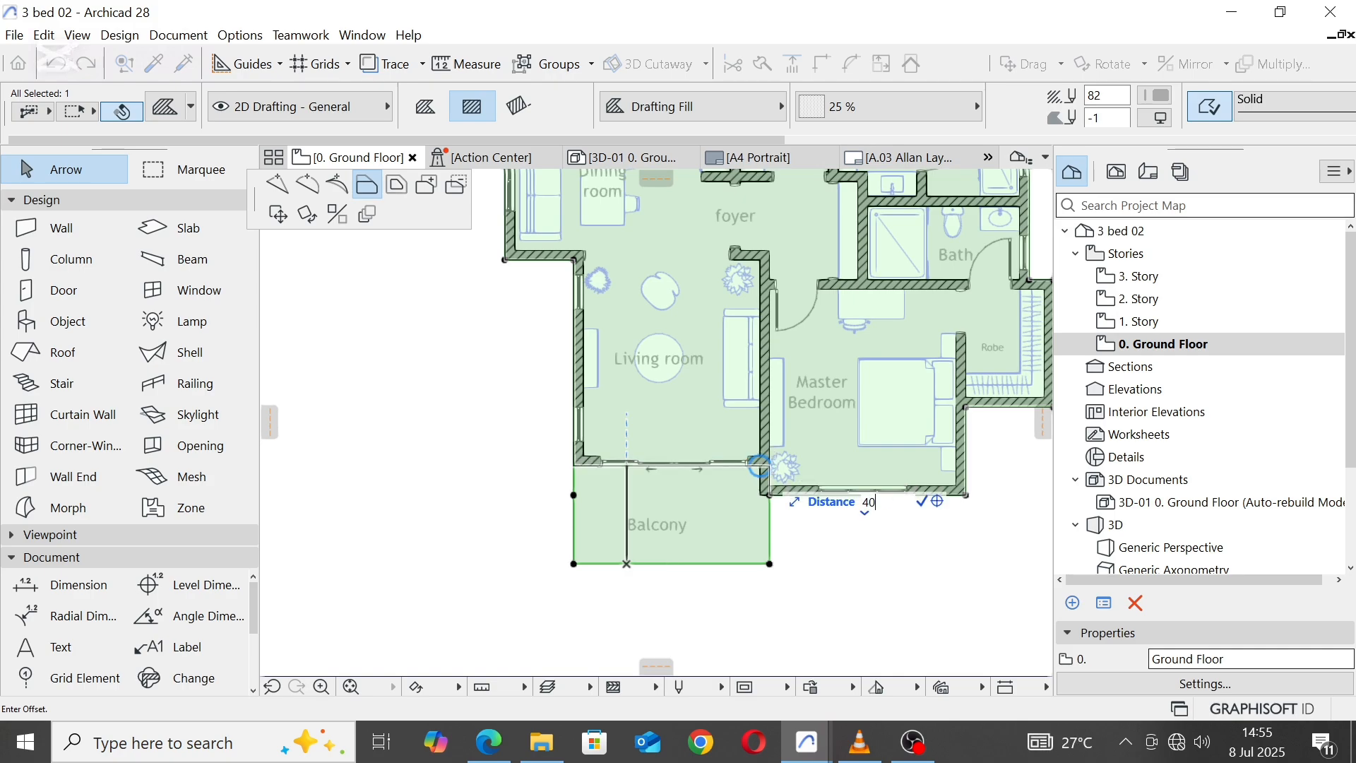
text(0)
key(Return)
key(Escape)
Step: Move the Balcony label north to the middle of the reduced balcony
scroll(681, 537, up, 1)
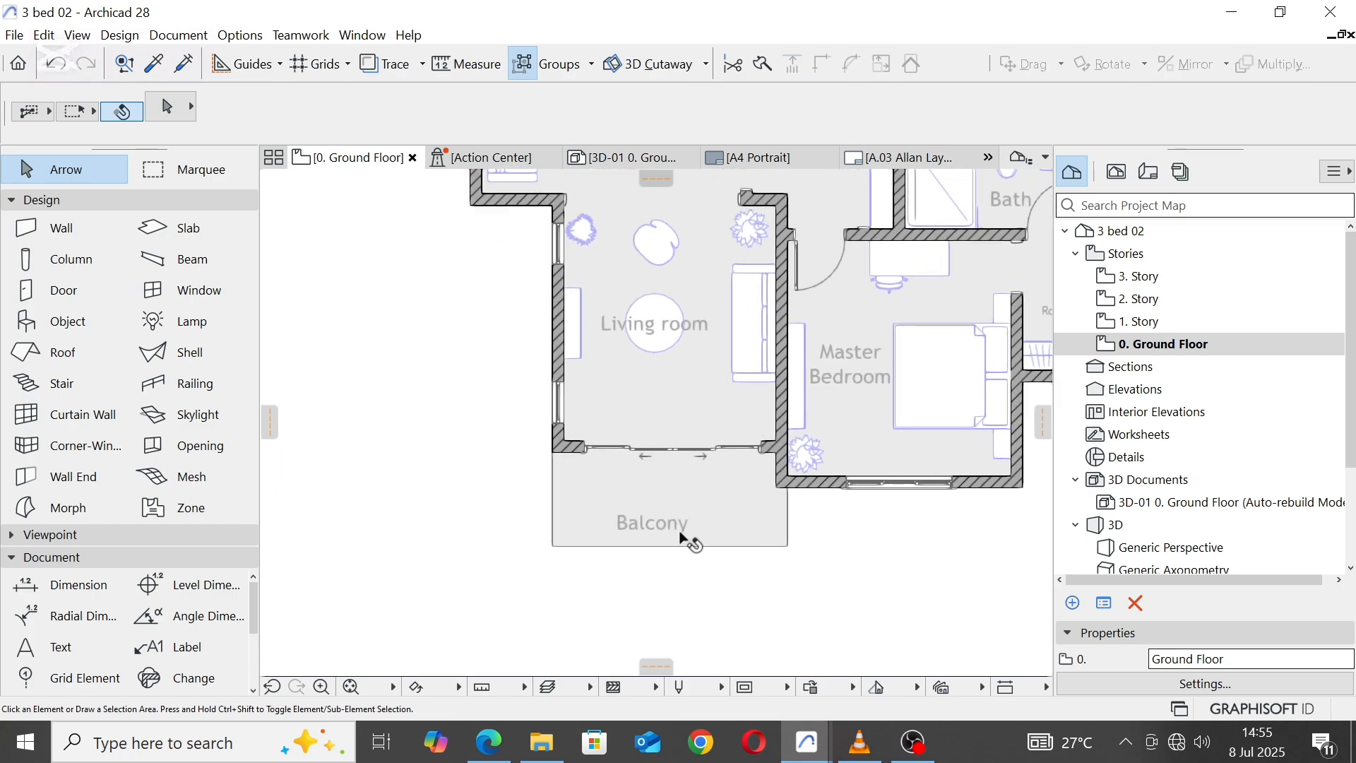
click(648, 527)
click(651, 523)
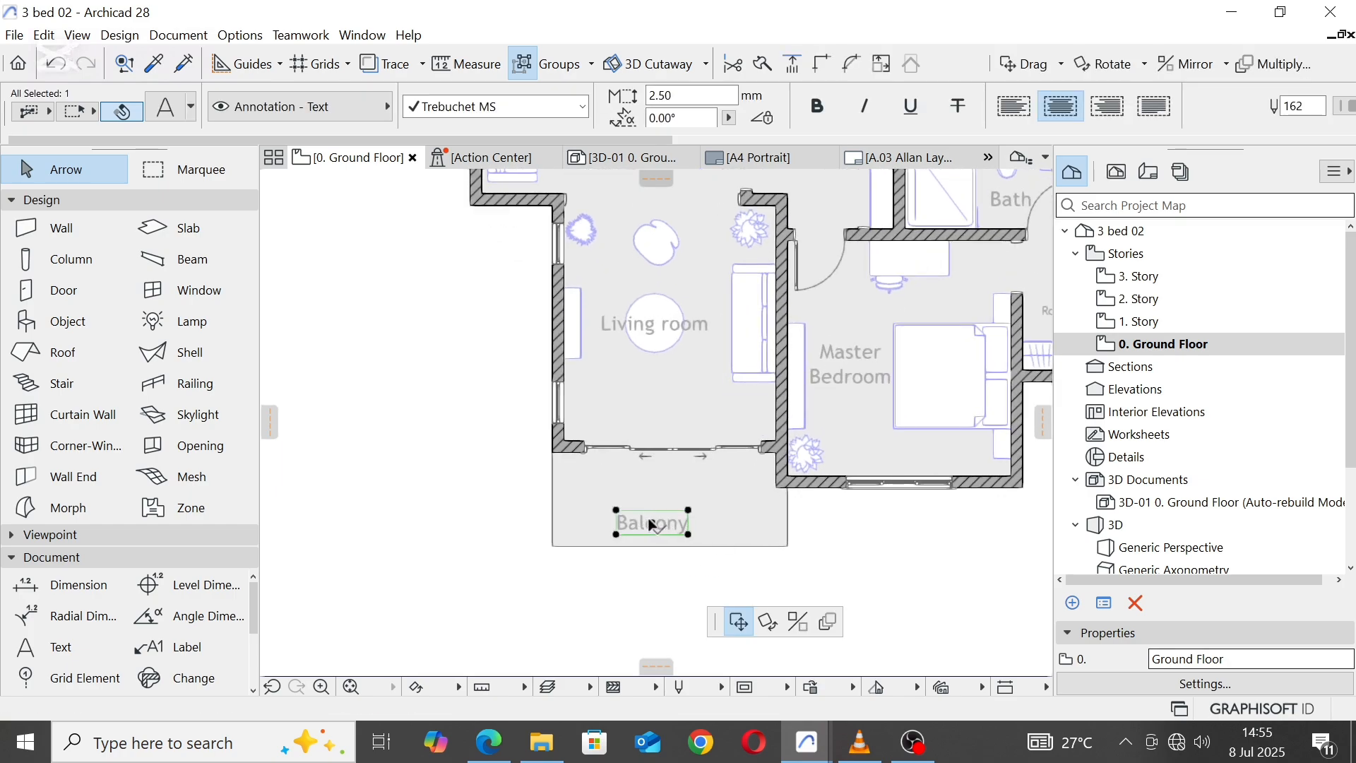
click(665, 502)
Step: Offset the balcony fill's south edge slightly further inward to reduce the balcony's depth
click(719, 546)
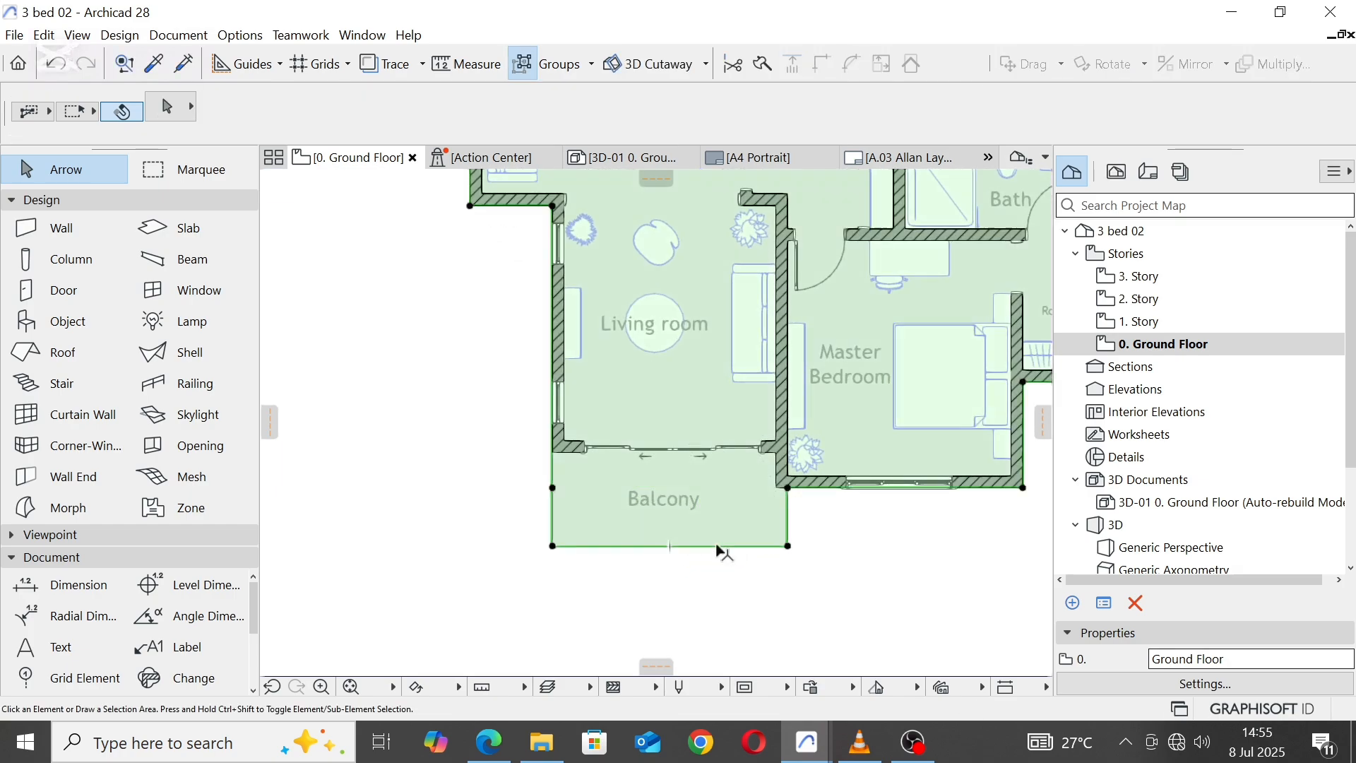
click(722, 547)
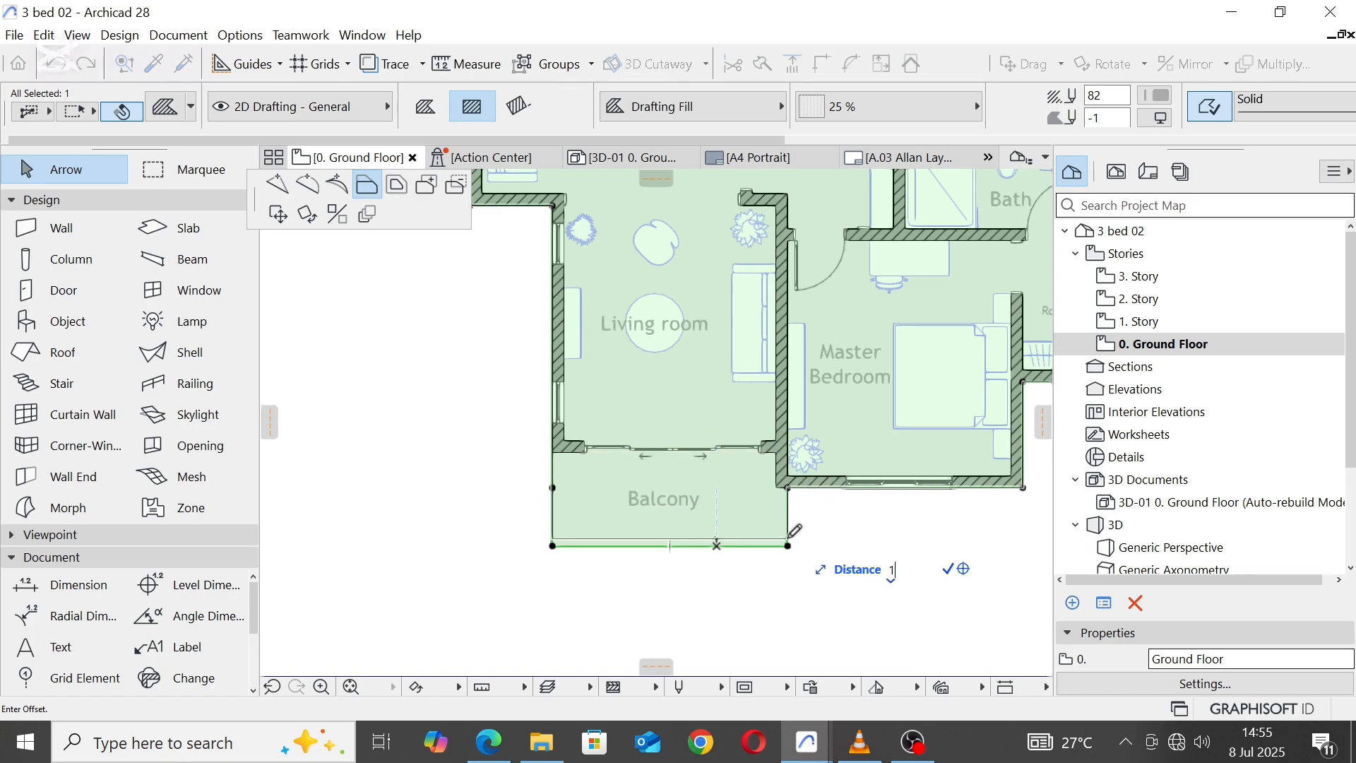
key(Return)
key(Escape)
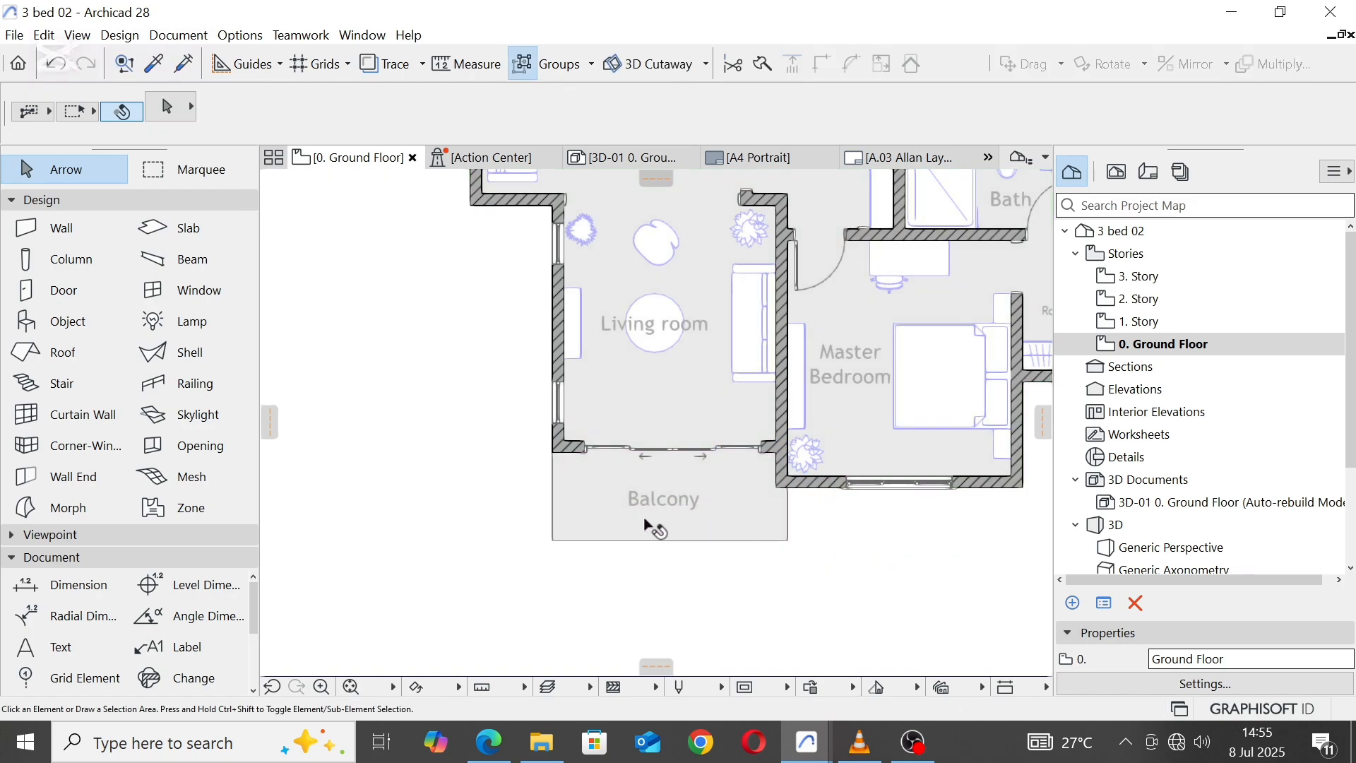
Step: Move the sliding door 50 west to centre it in the Living room's south wall
middle_drag(630, 487, 612, 633)
scroll(567, 592, up, 2)
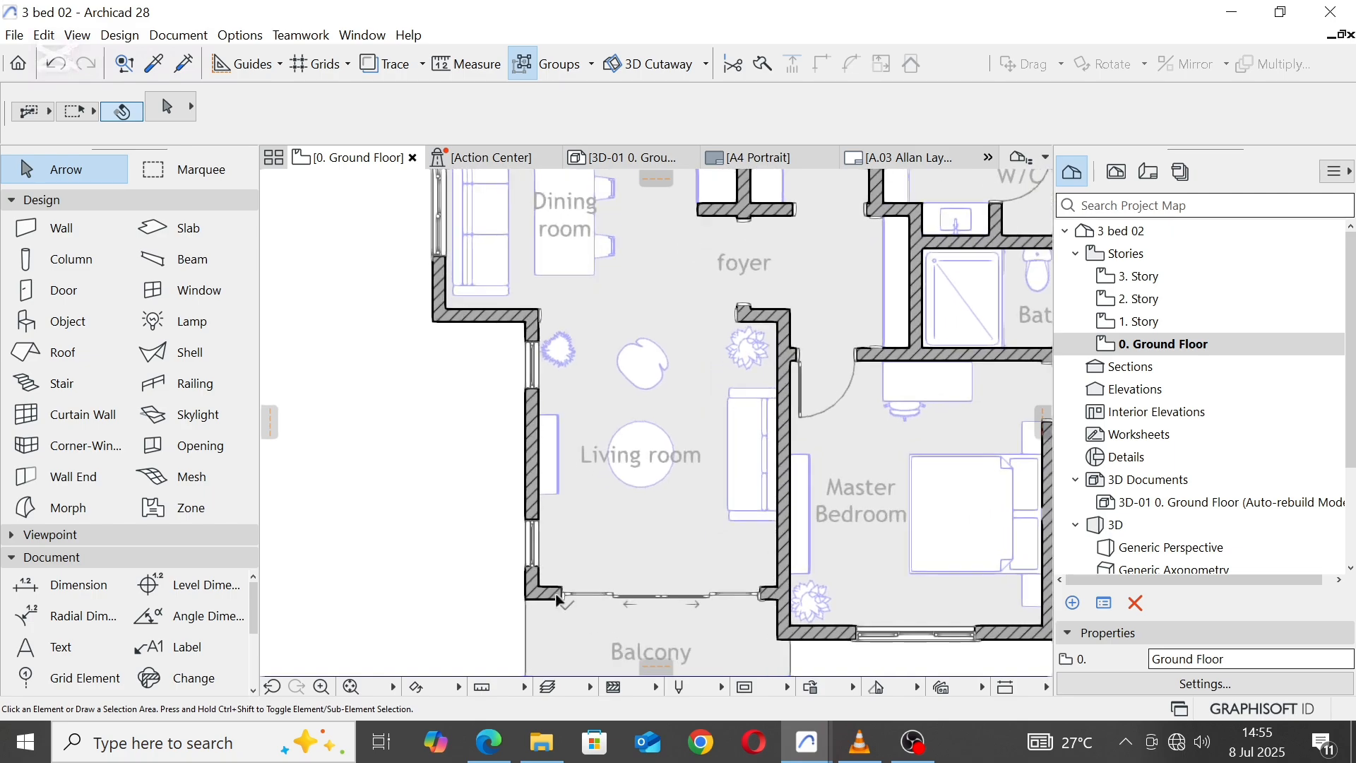
click(569, 592)
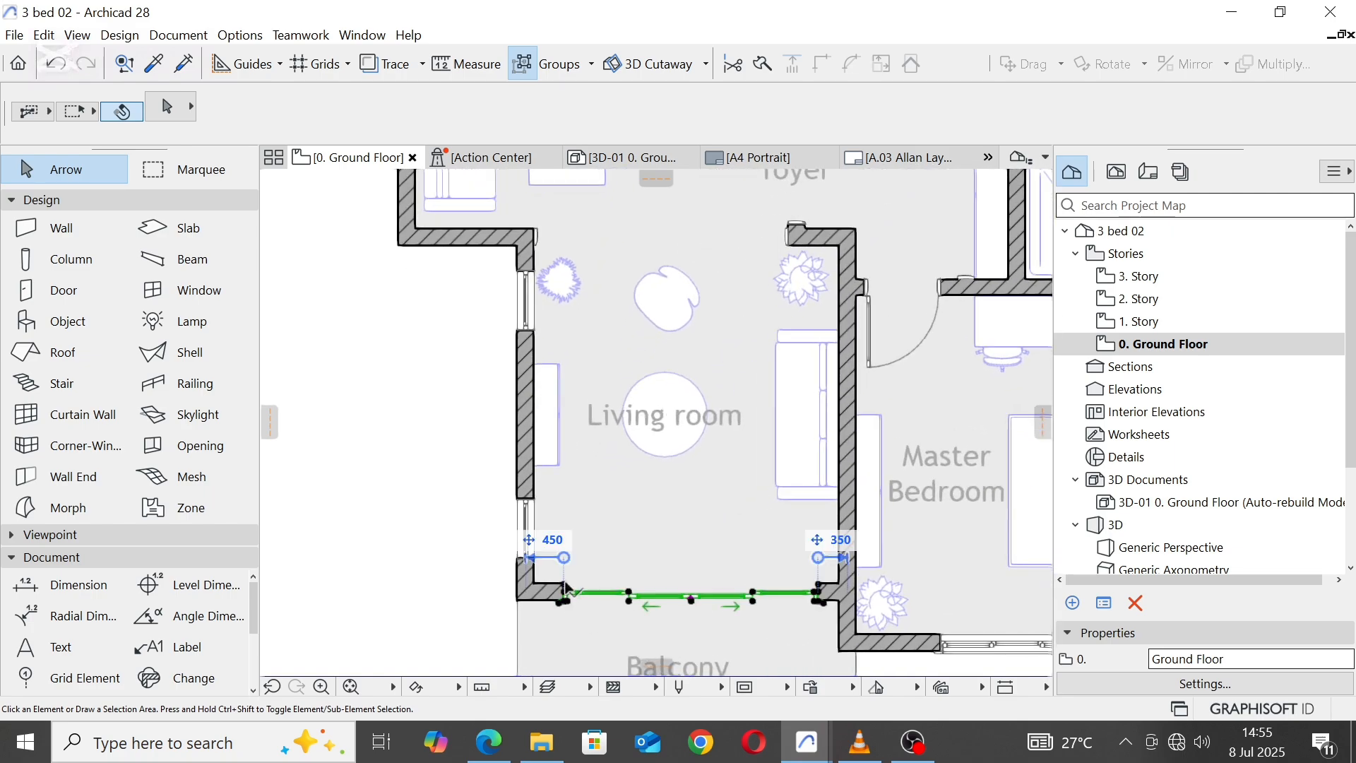
click(694, 602)
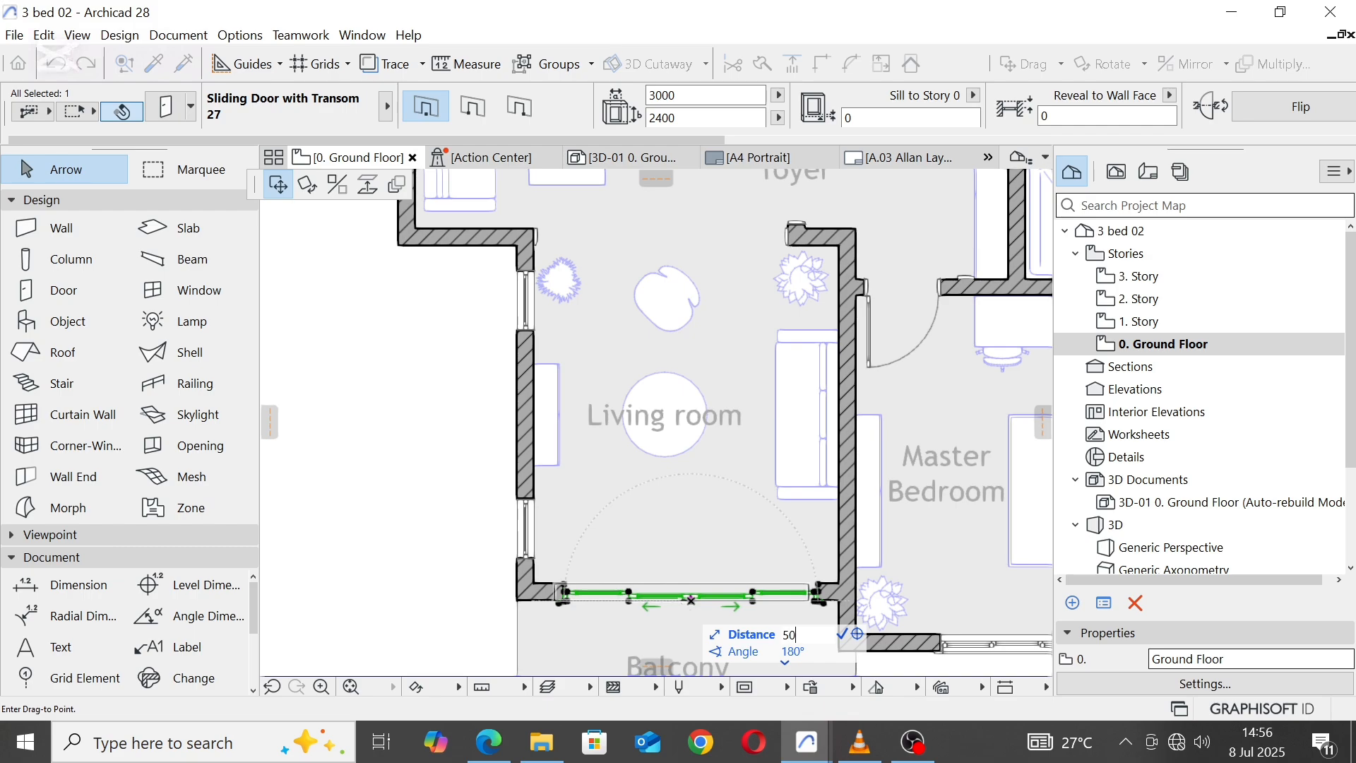
click(684, 605)
key(Escape)
scroll(665, 486, down, 2)
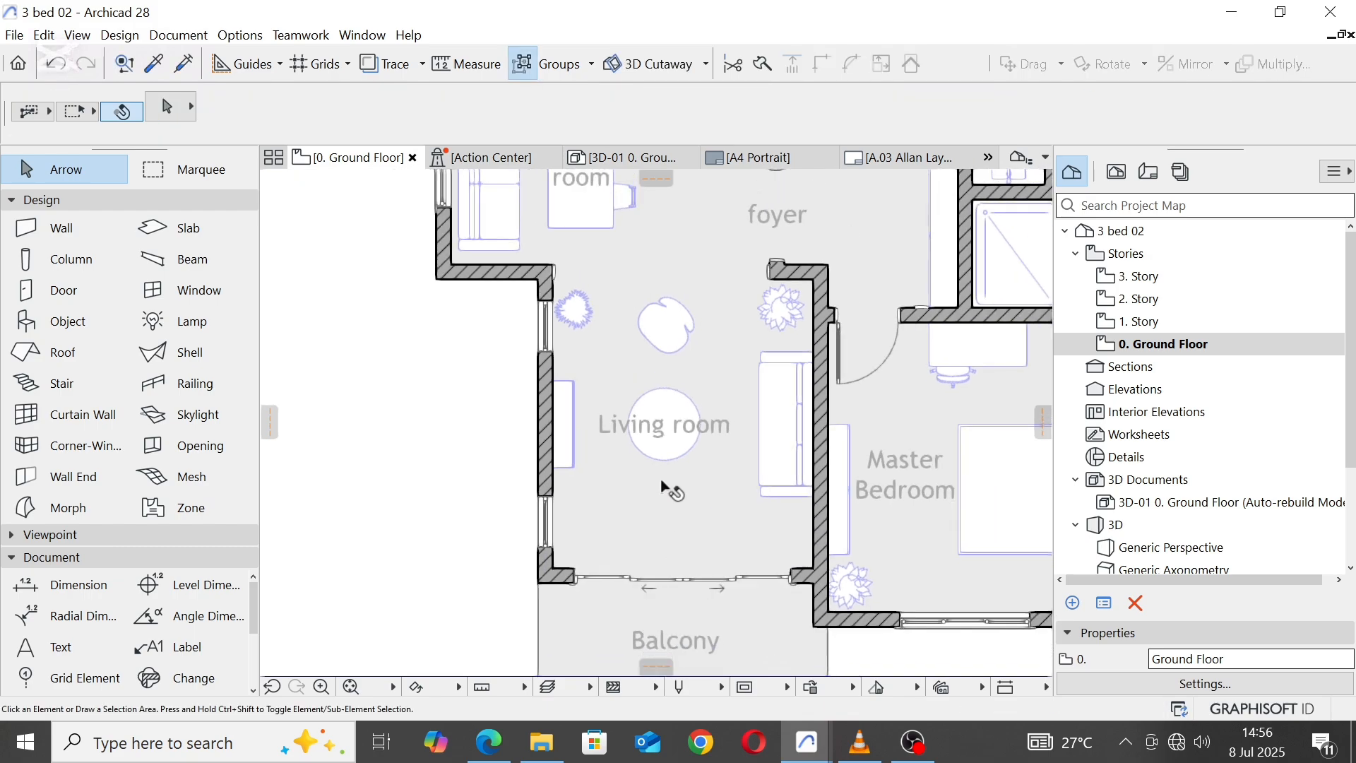
Step: Try moving the Living room label, round table, credenza and sofa bed together 100 south
middle_drag(680, 405, 667, 489)
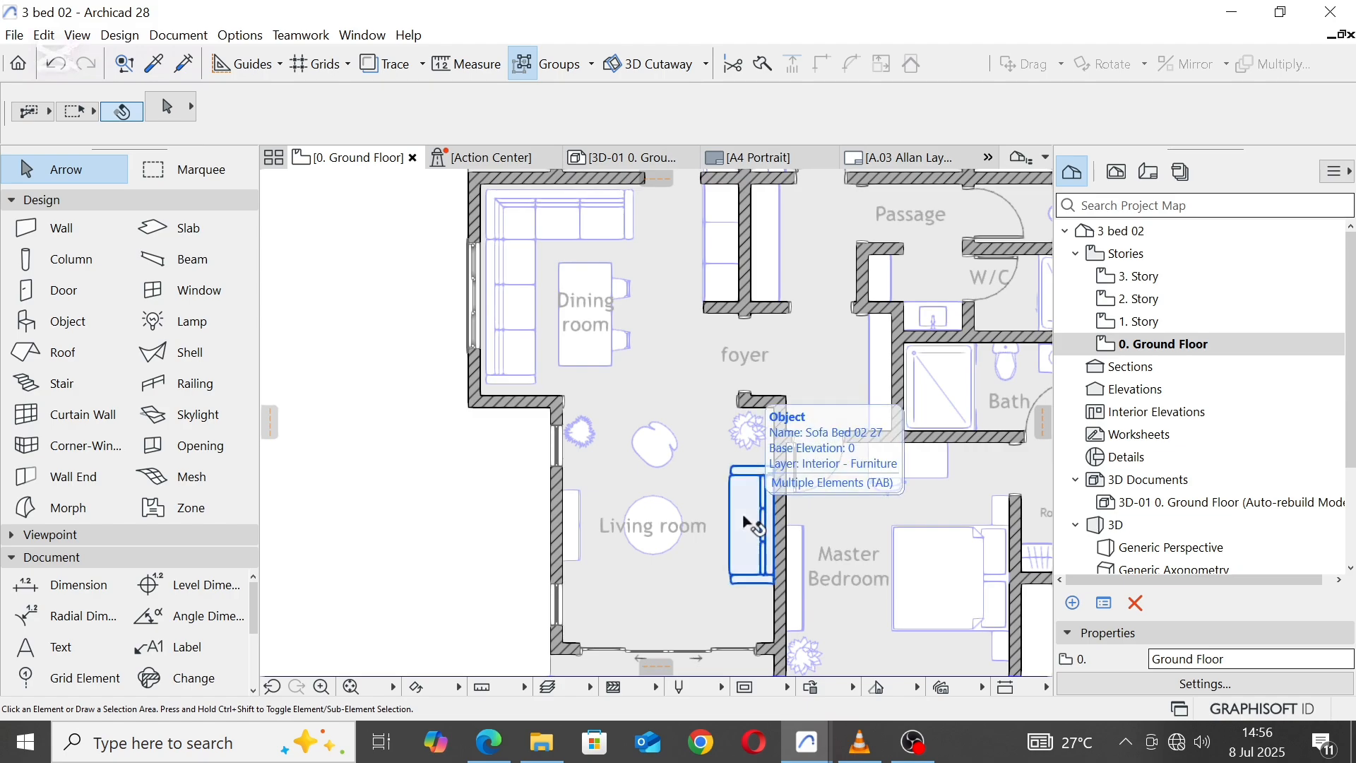
click(566, 524)
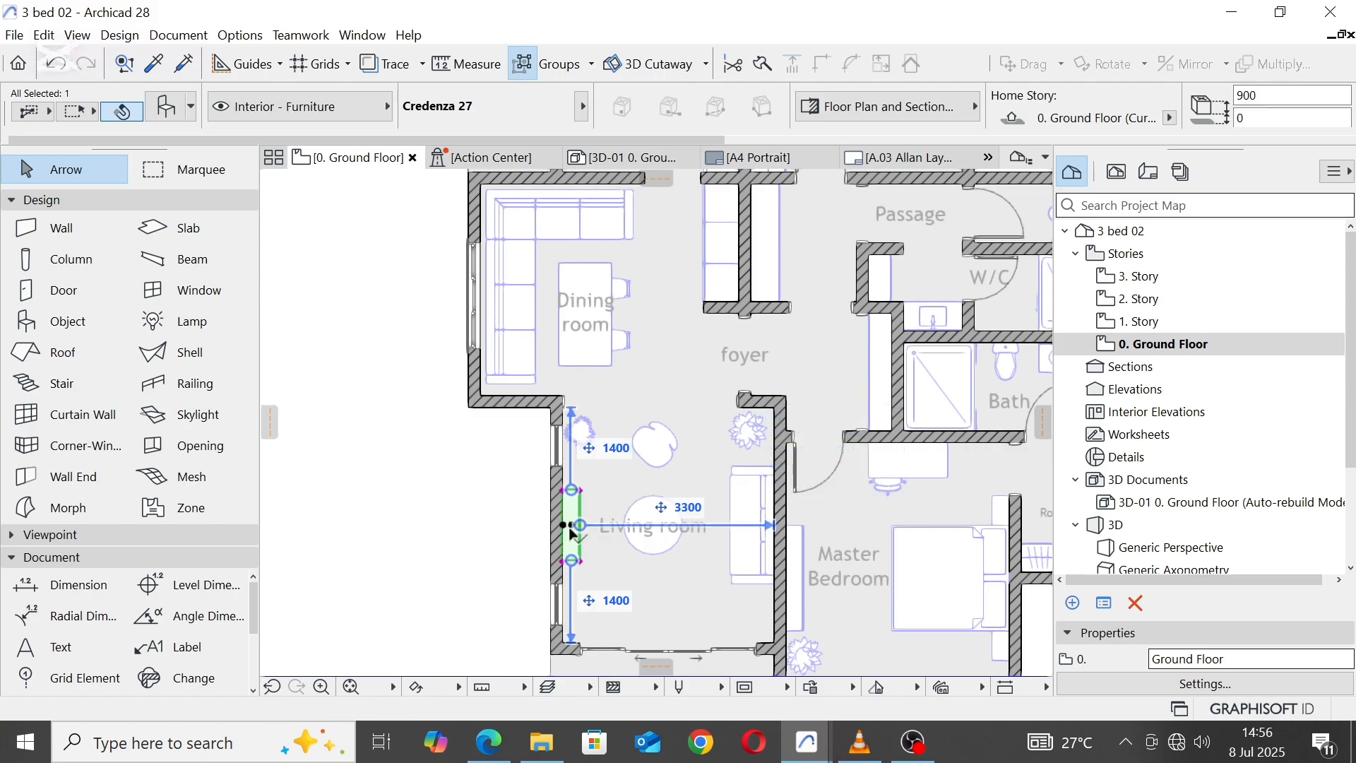
key(Escape)
click(654, 529)
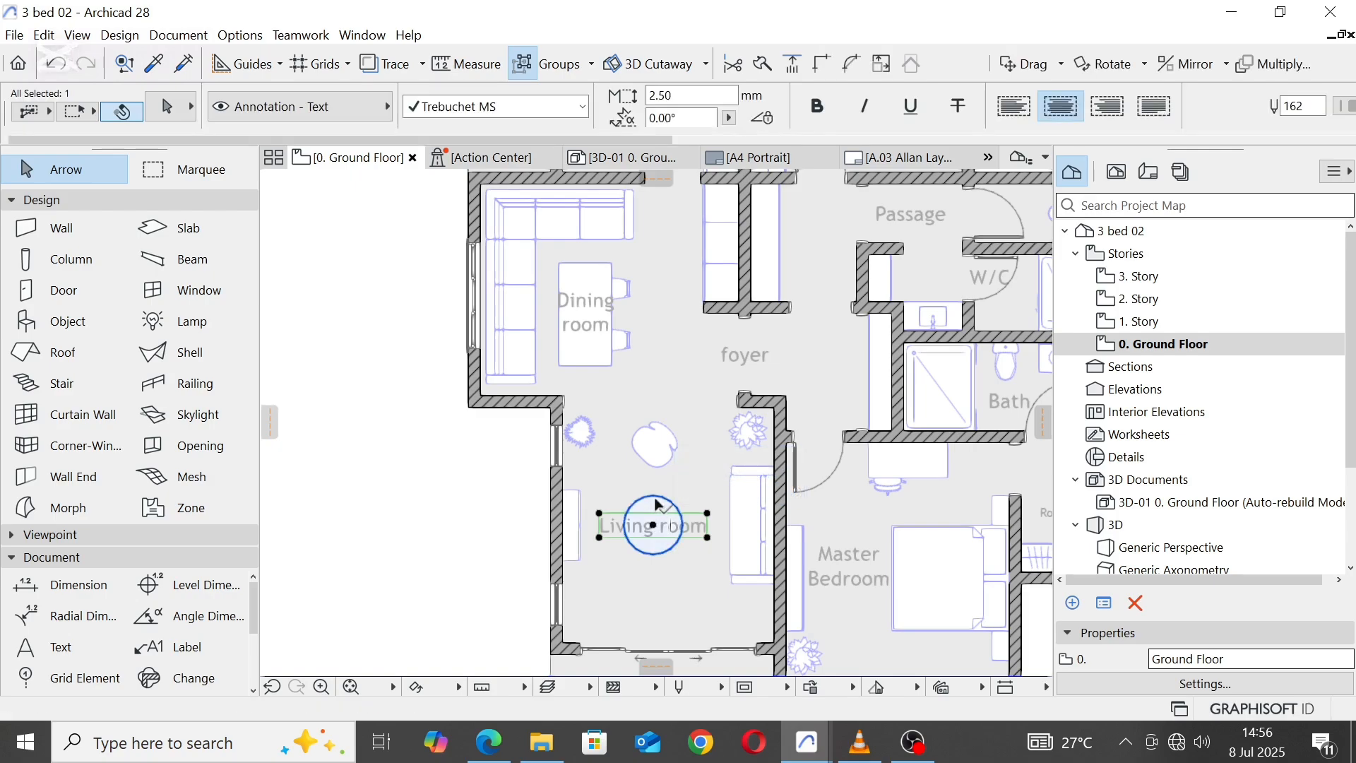
shift+click(655, 504)
shift+click(576, 503)
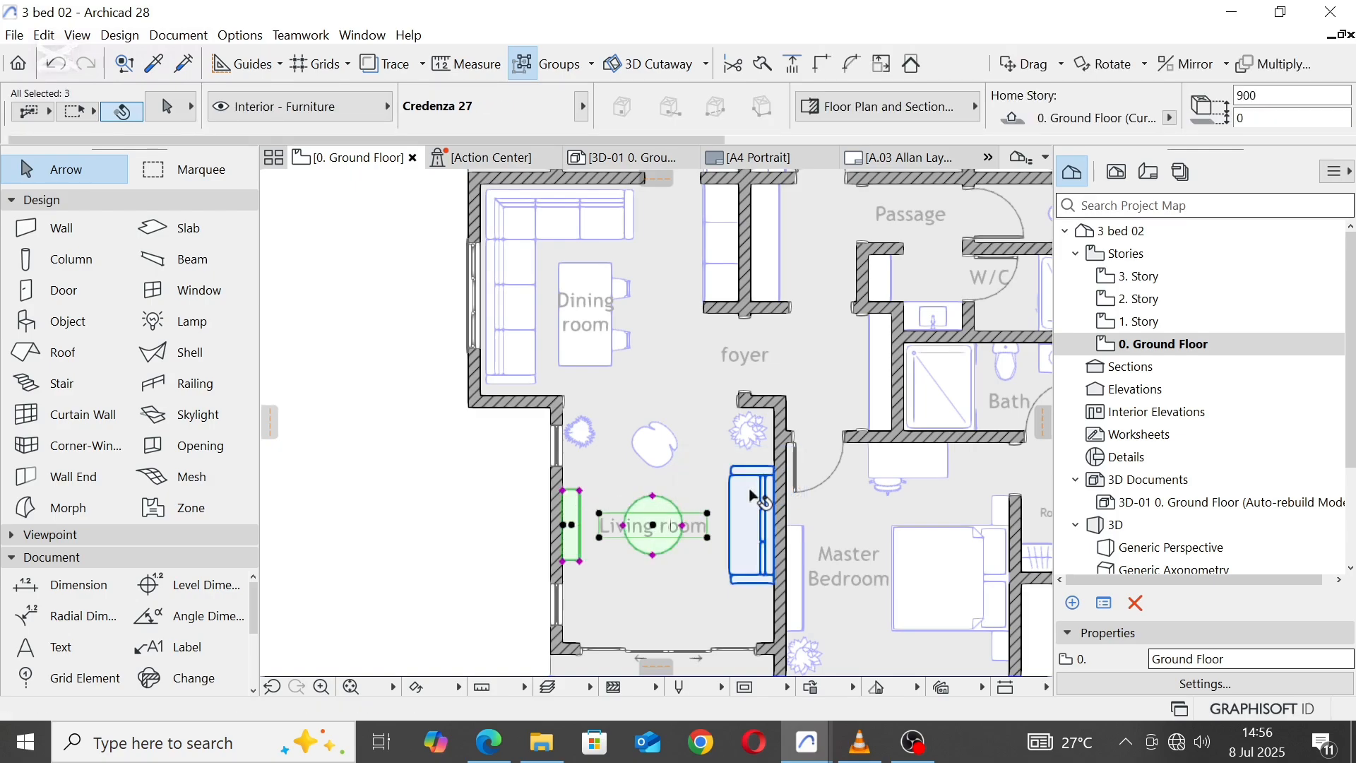
shift+click(754, 494)
scroll(742, 518, up, 2)
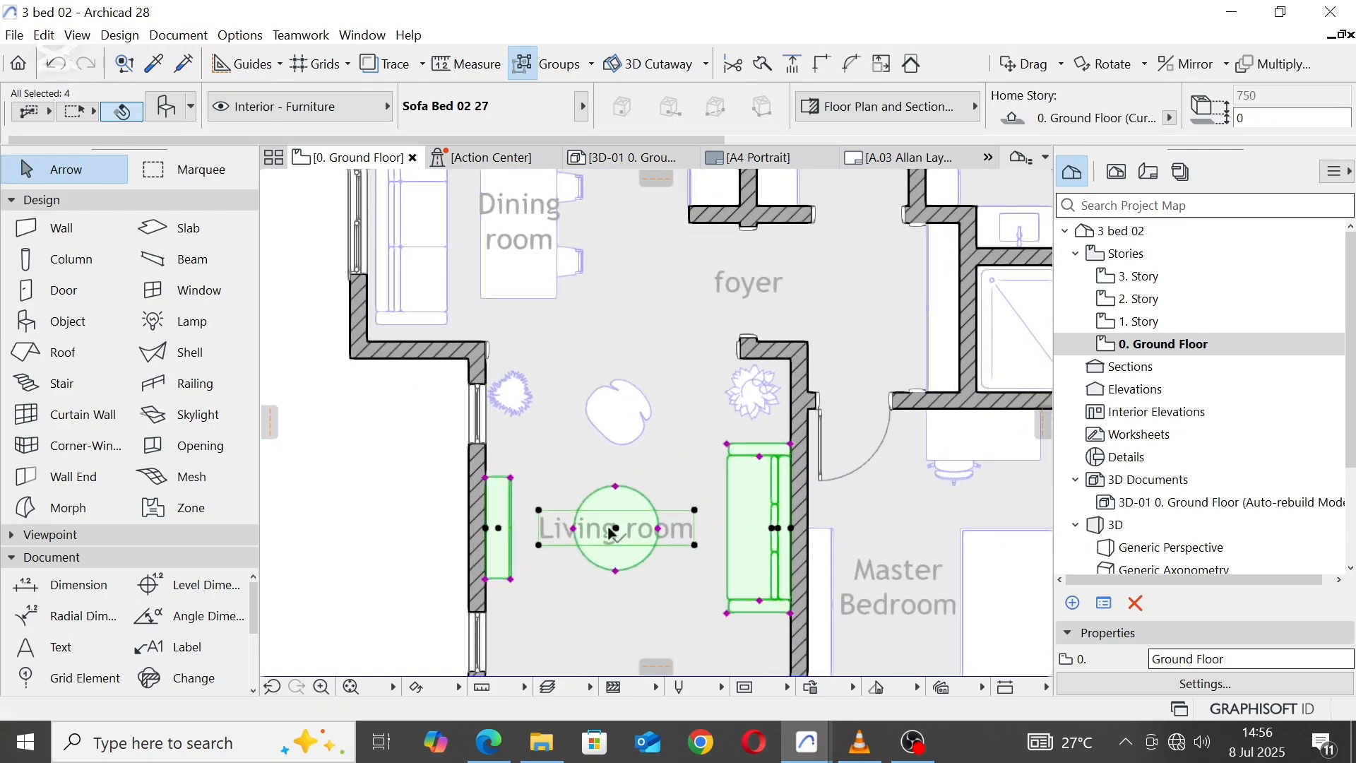
click(488, 534)
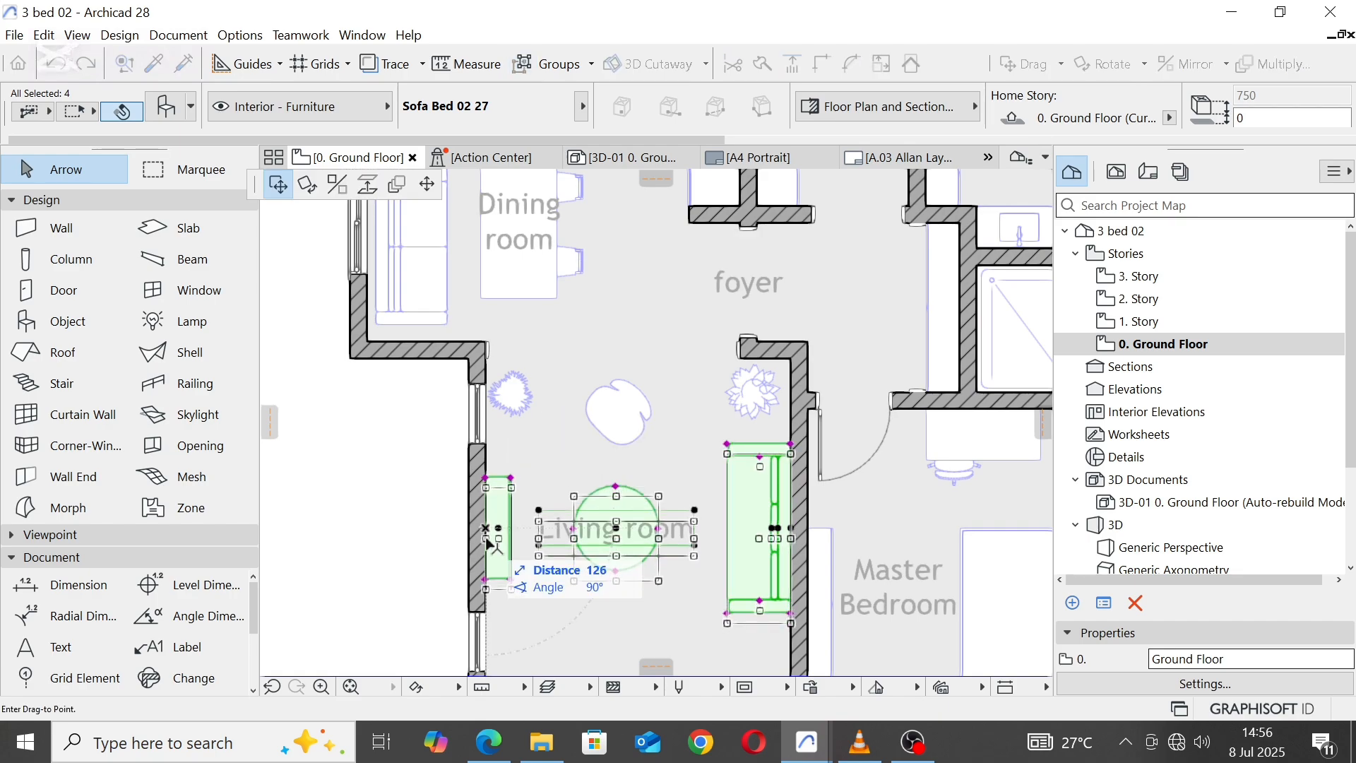
text(100)
key(Return)
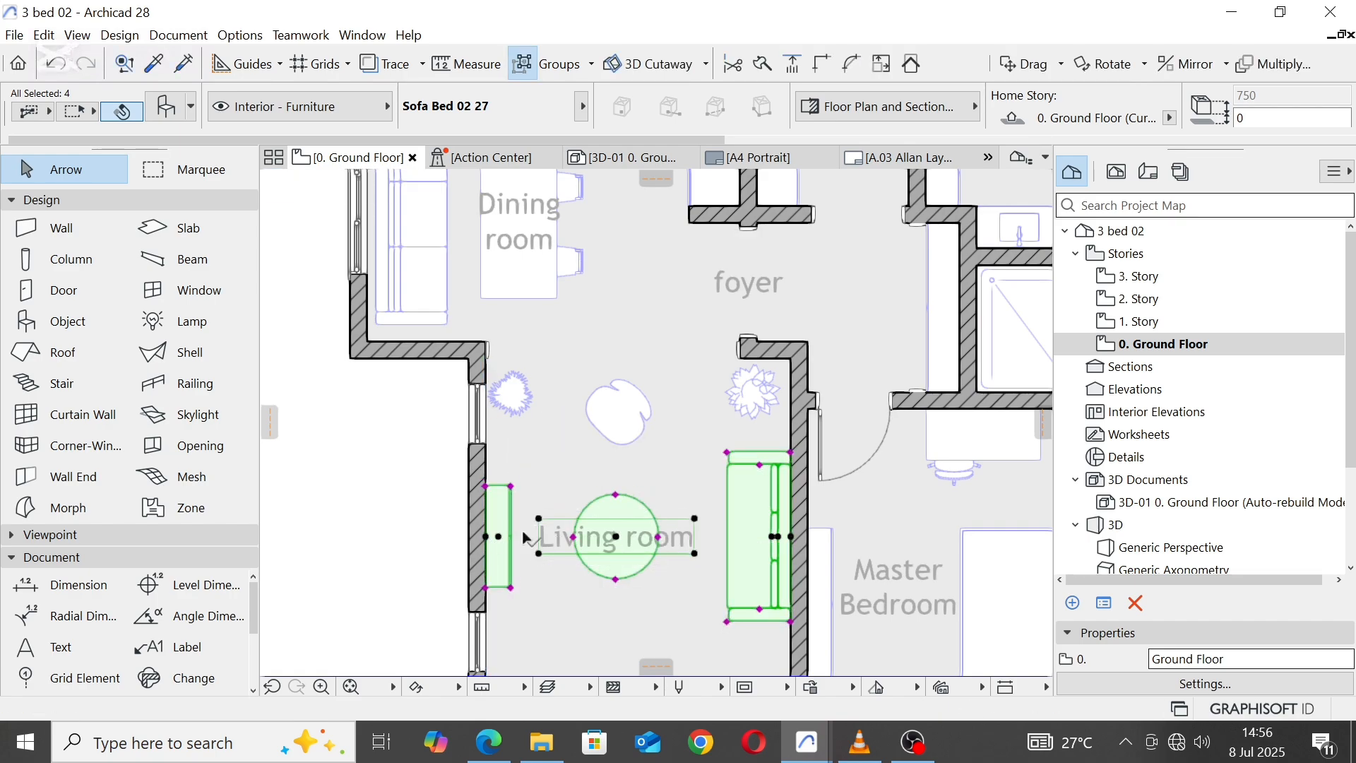
Step: Undo the last move of the Living room furniture and label, and clear the selection
scroll(522, 519, up, 3)
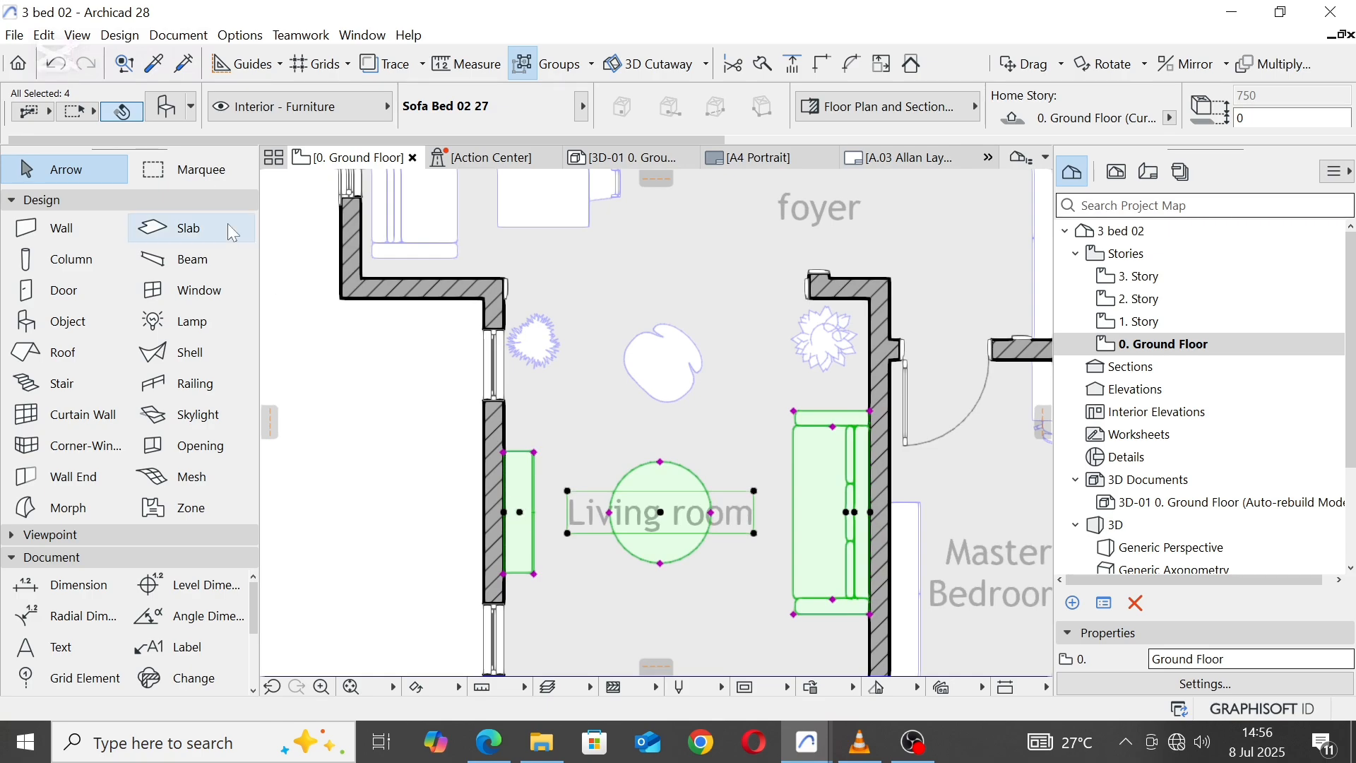
click(56, 64)
key(Escape)
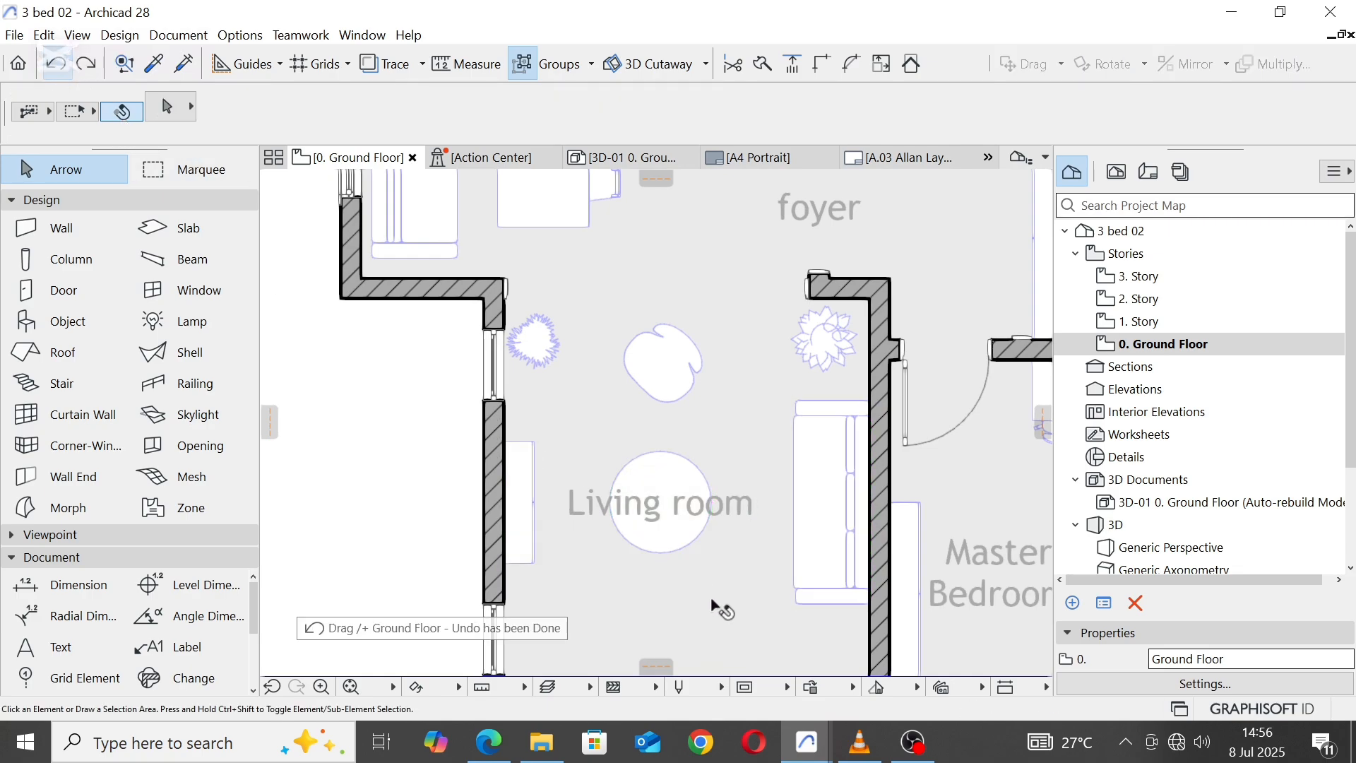
scroll(715, 504, down, 4)
middle_drag(709, 391, 618, 449)
scroll(620, 421, down, 3)
scroll(618, 387, up, 2)
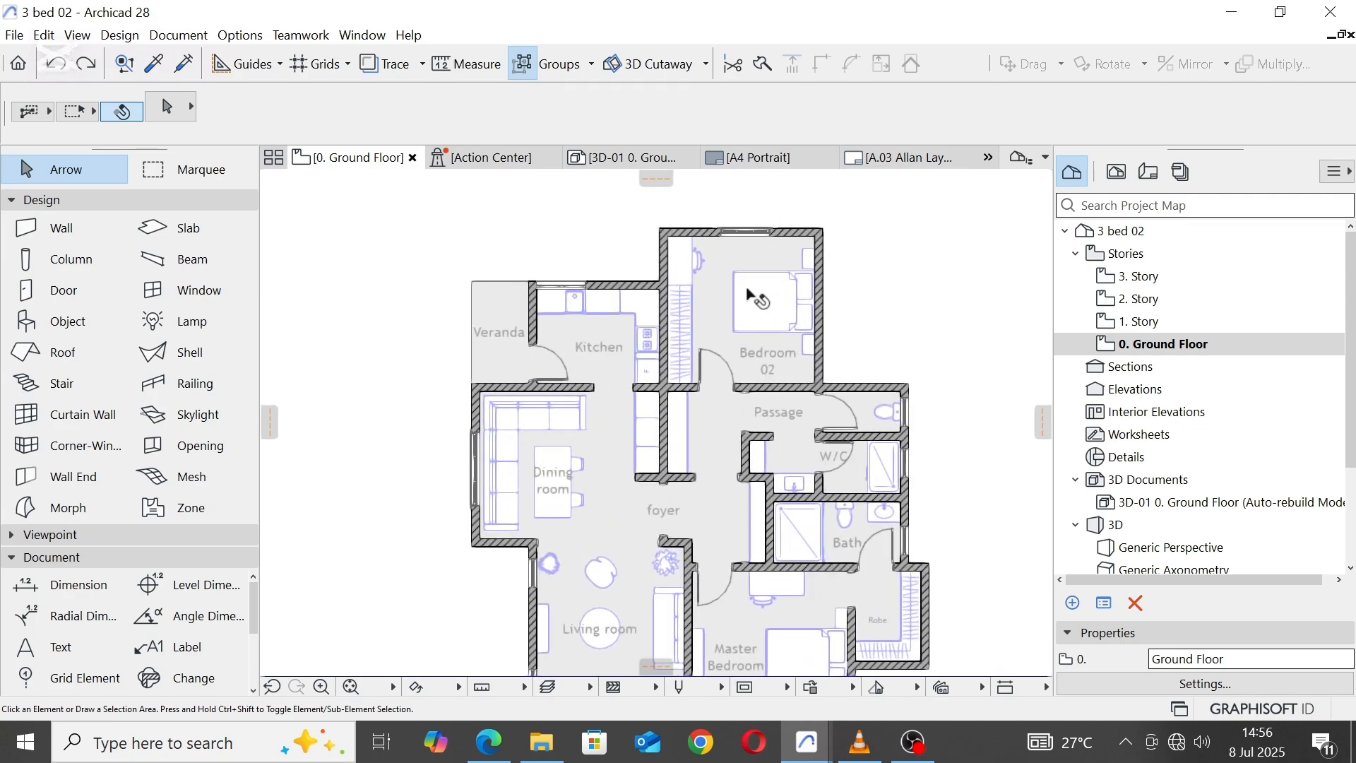
scroll(750, 293, down, 2)
middle_drag(724, 462, 724, 407)
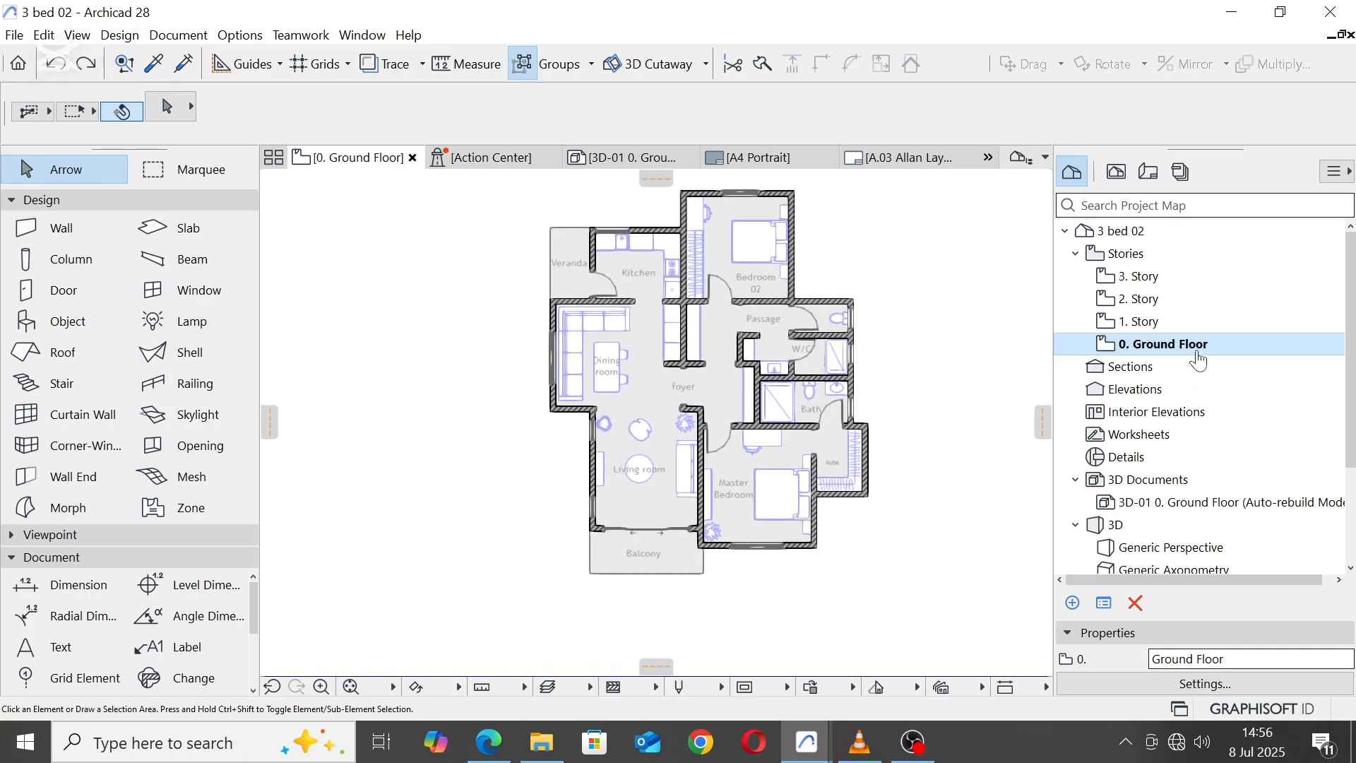
Step: Set the height to next to 3000 for the Ground Floor and stories 1, 2 and 3, and reopen the Ground Floor plan
right_click(1150, 329)
click(1143, 346)
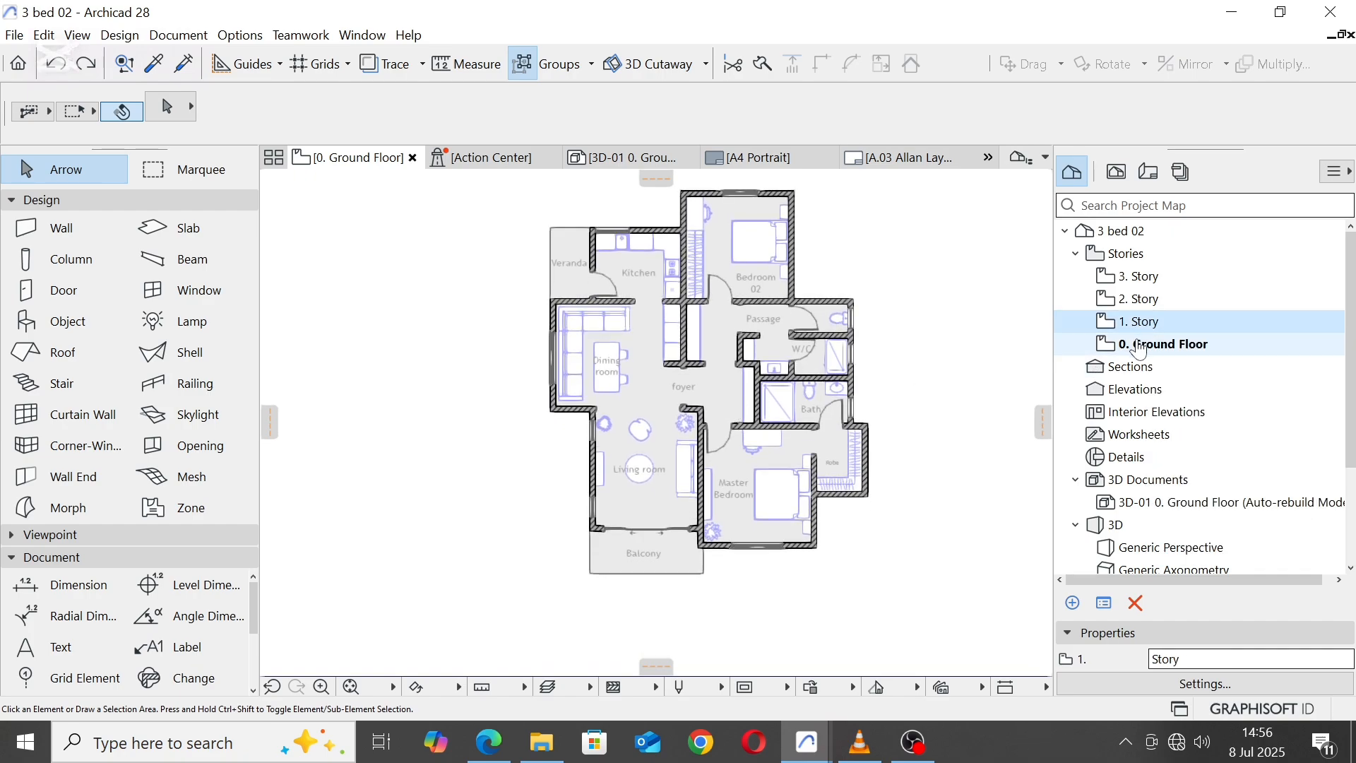
right_click(1142, 347)
click(1189, 563)
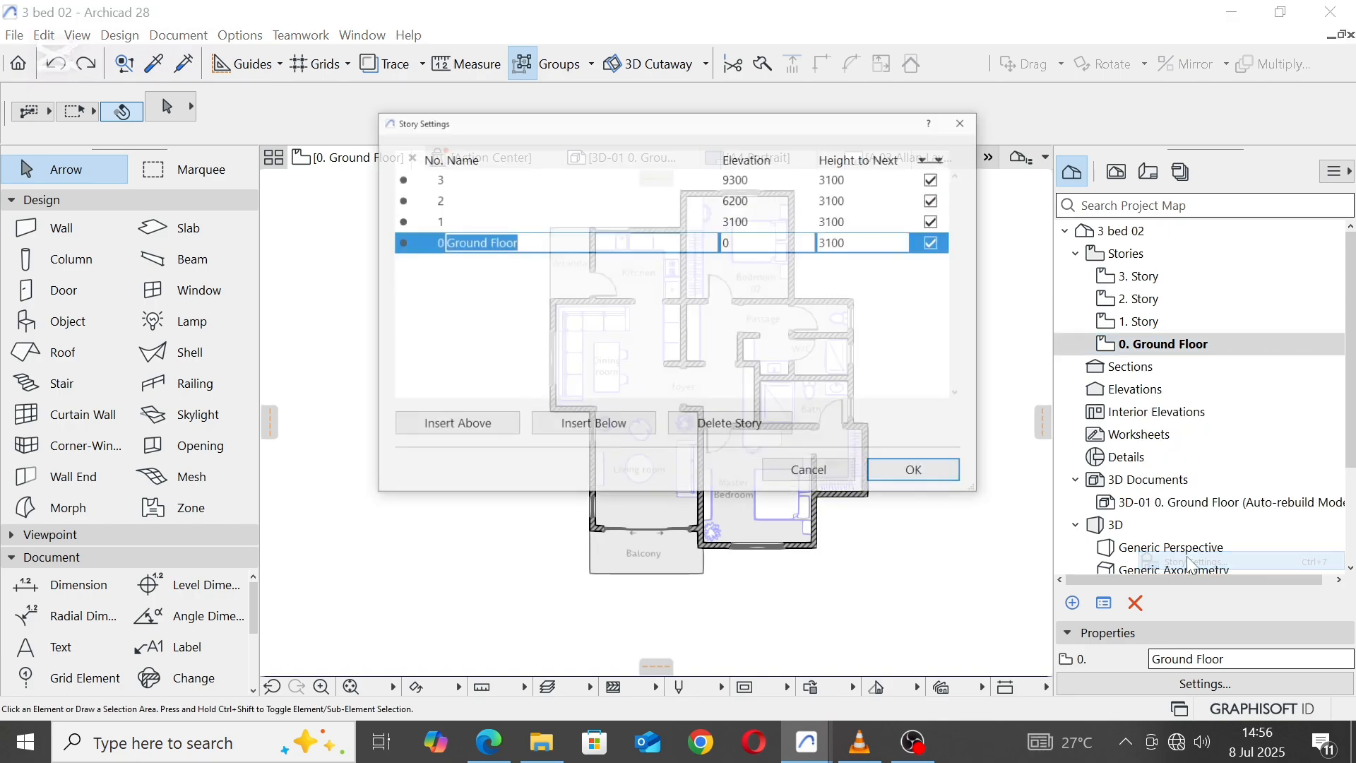
click(850, 242)
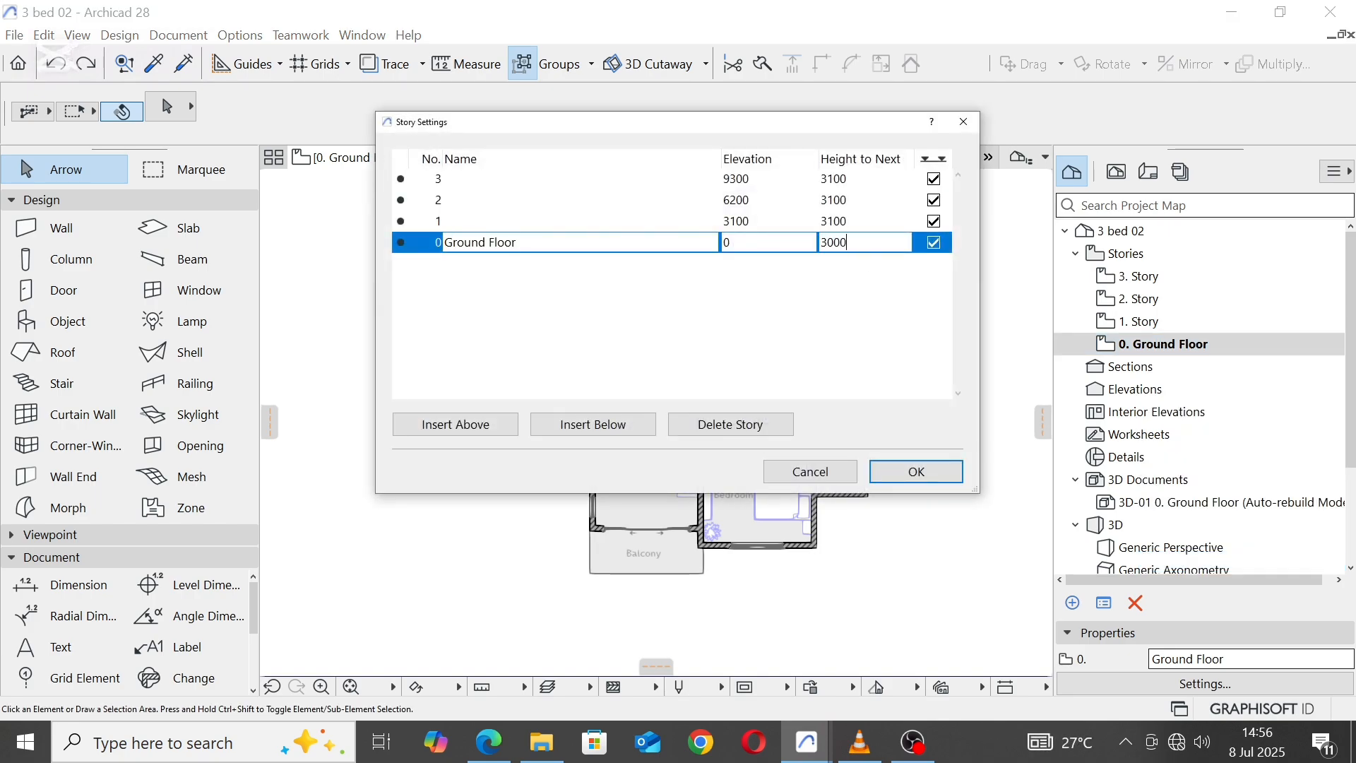
click(847, 223)
double_click(847, 222)
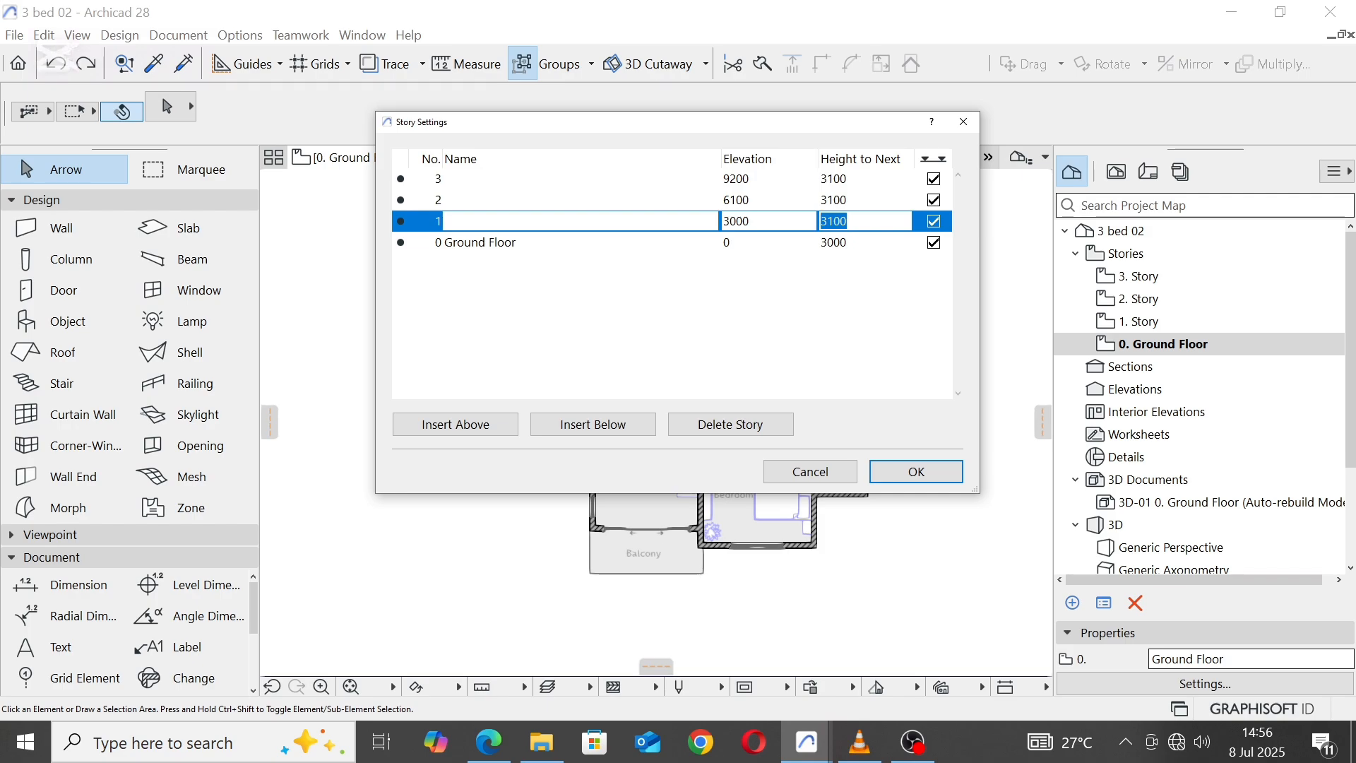
click(861, 203)
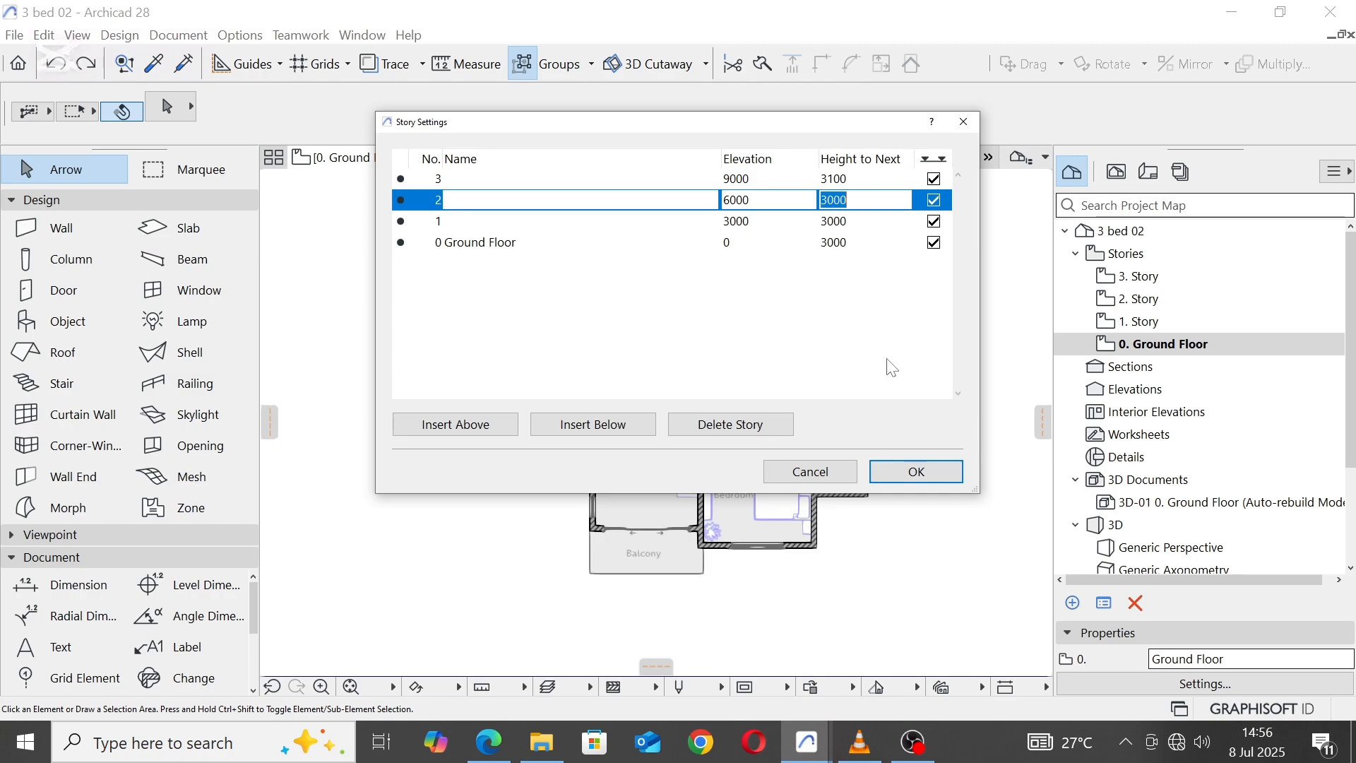
click(856, 184)
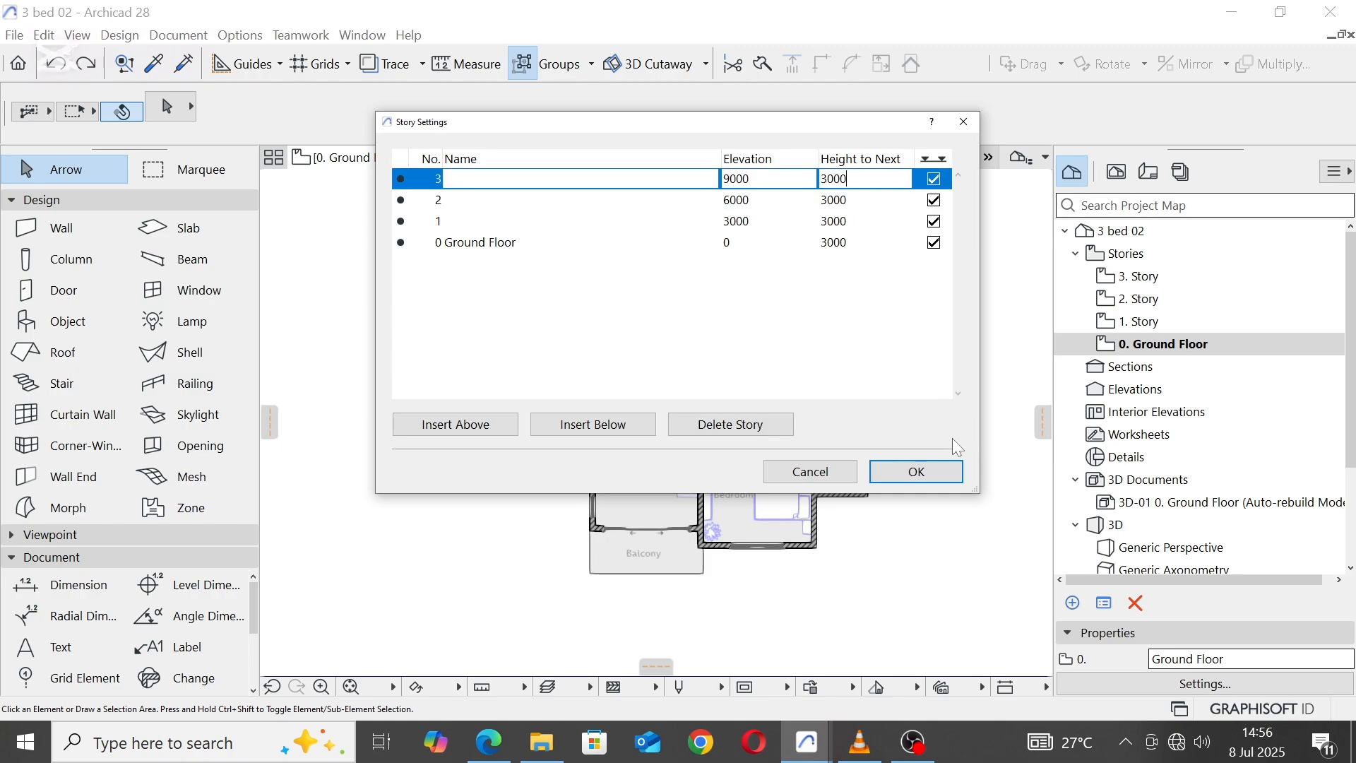
click(936, 475)
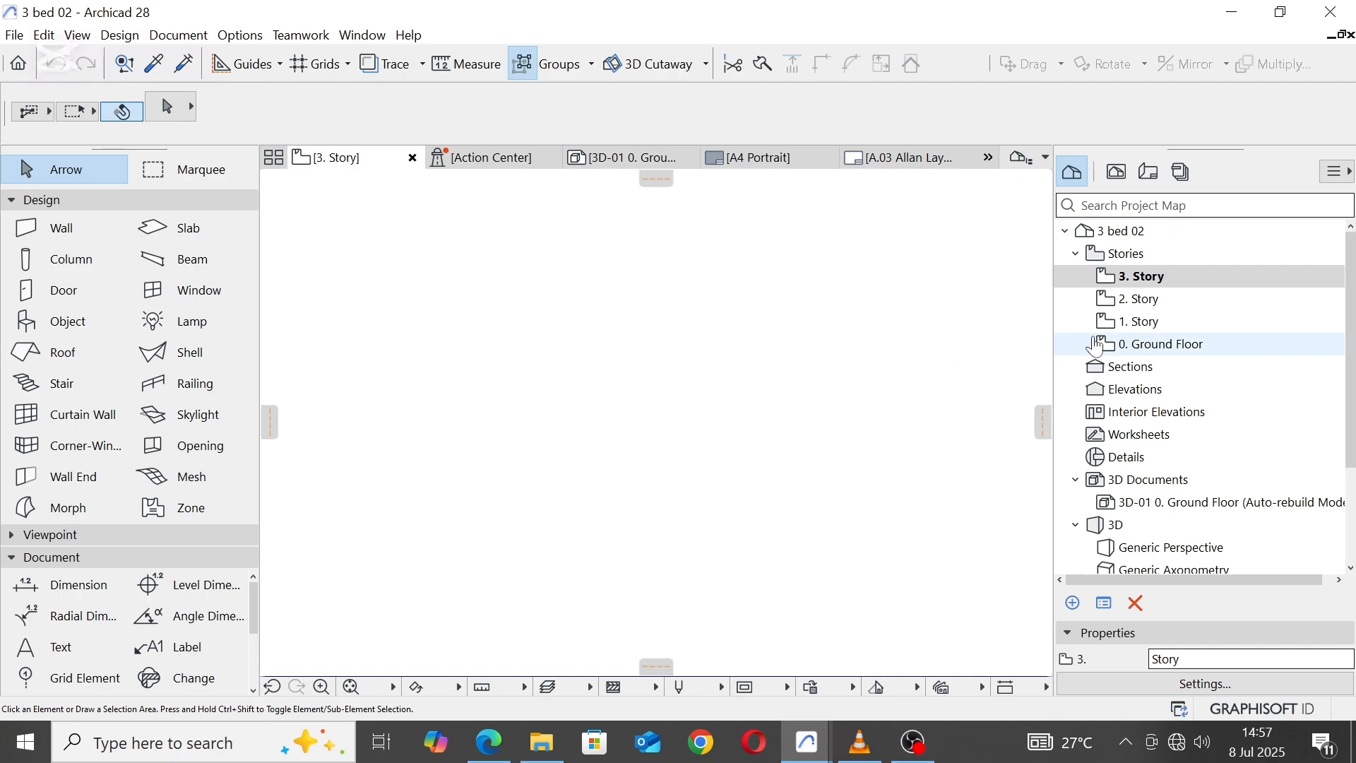
double_click(1140, 347)
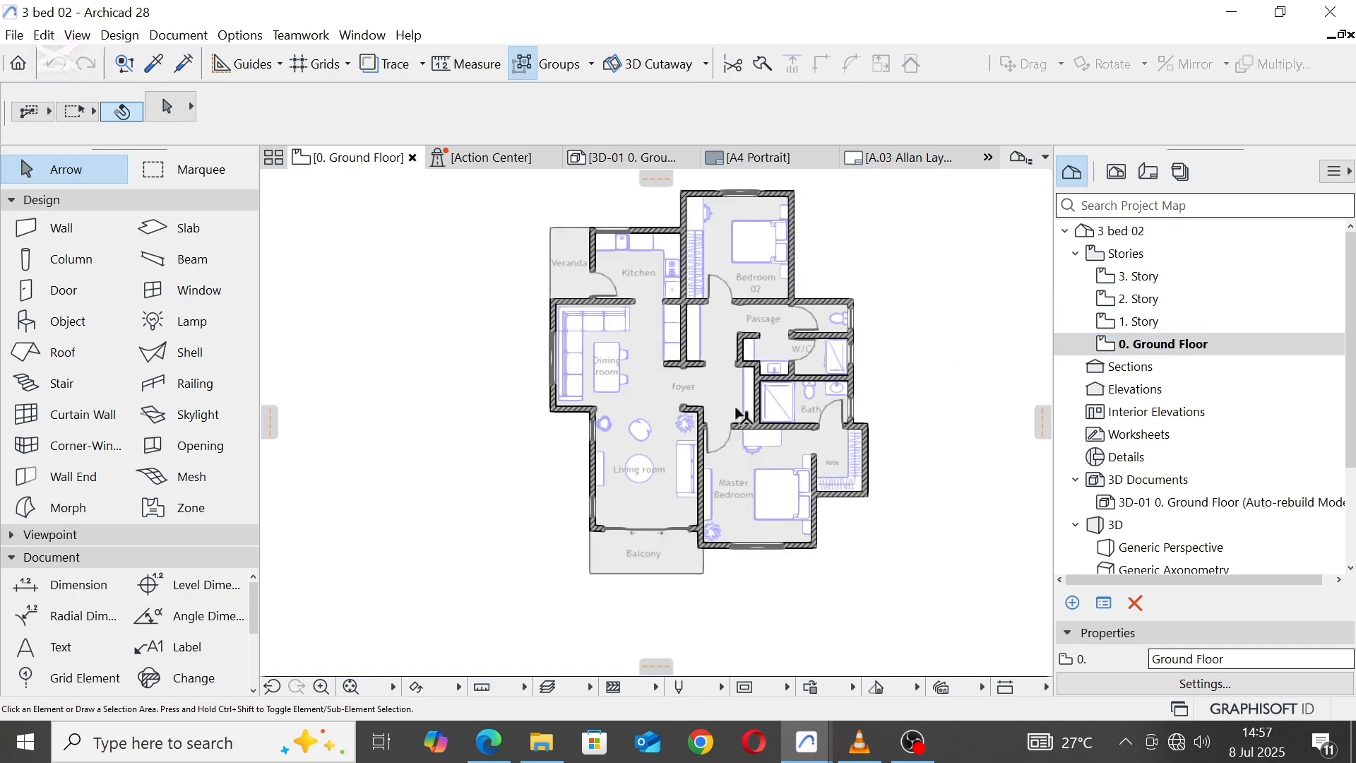
Step: Review the revised ground floor plan, examining the W/C, Bath, Master Bedroom, Robe and Living room areas
scroll(642, 424, down, 5)
scroll(645, 316, up, 2)
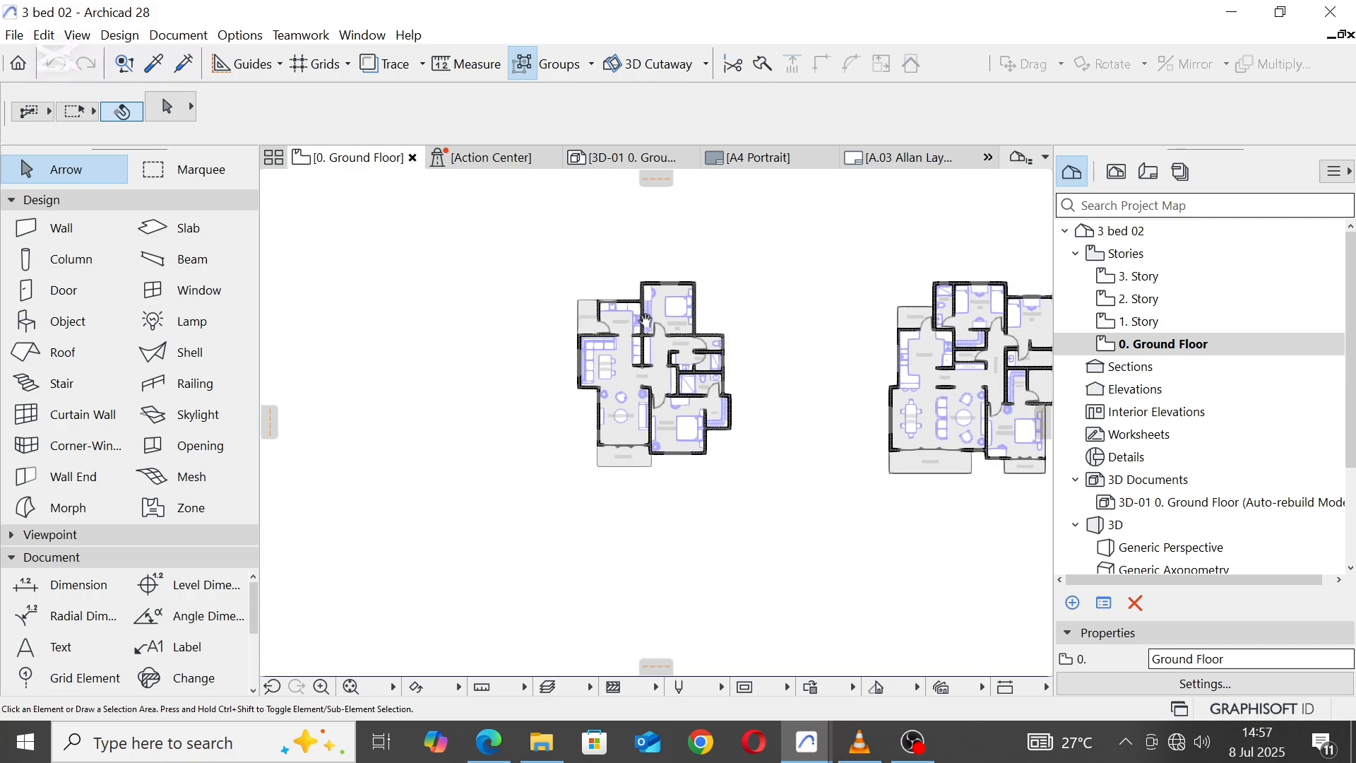
scroll(699, 406, up, 2)
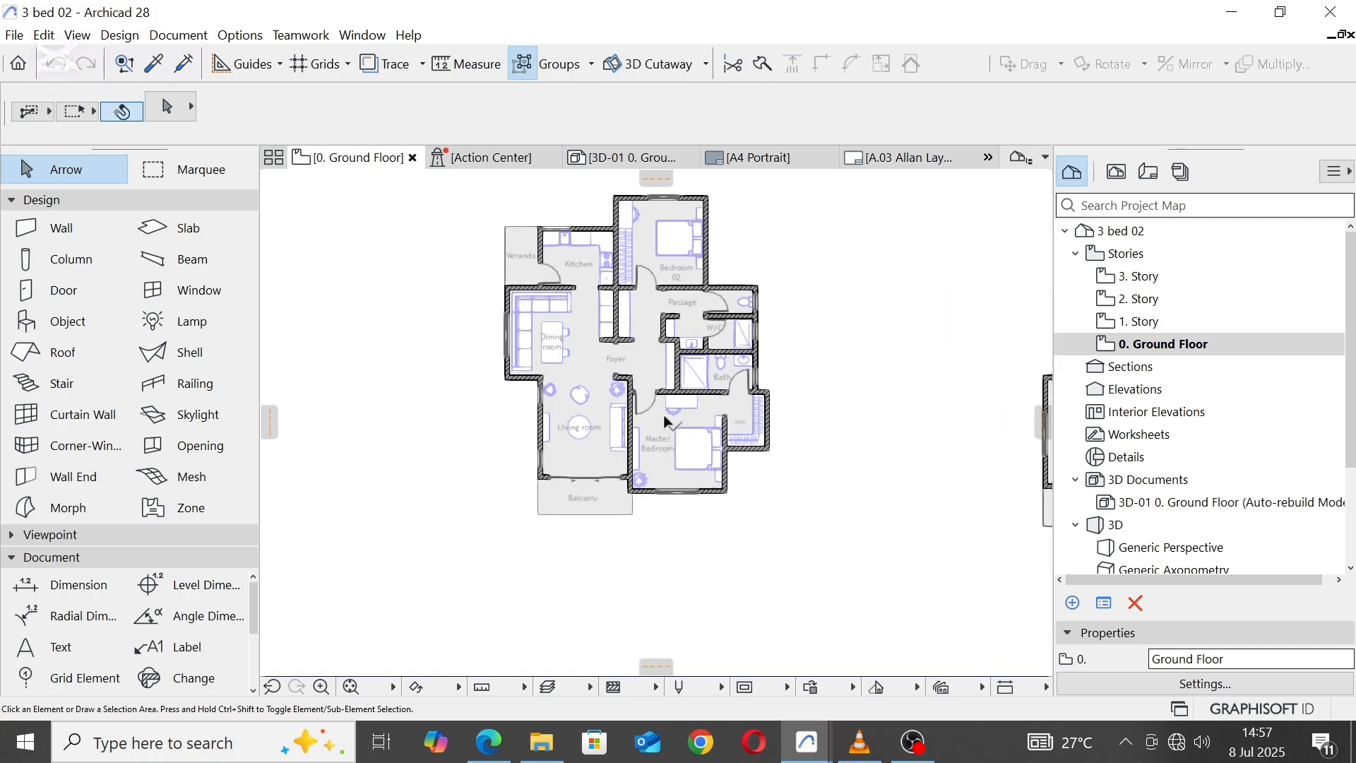
middle_drag(633, 362, 641, 444)
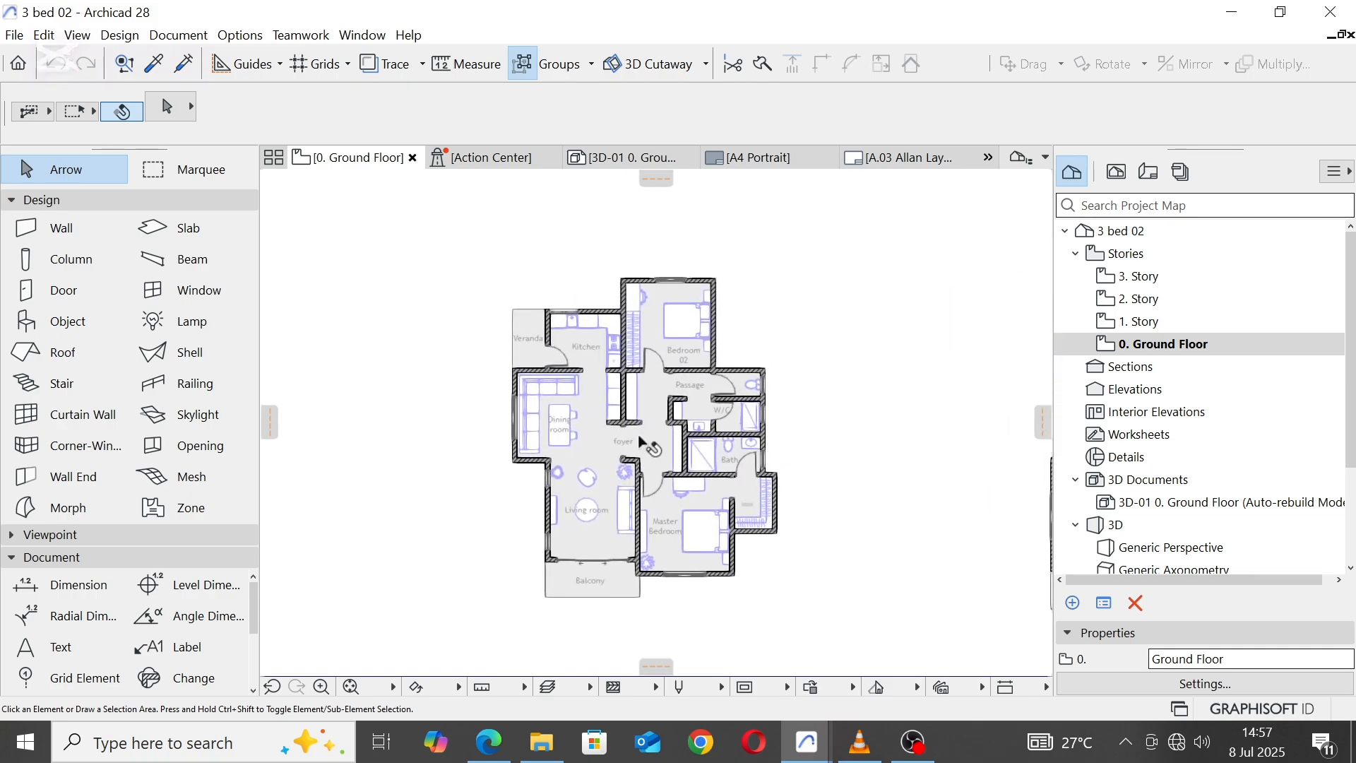
scroll(640, 443, up, 2)
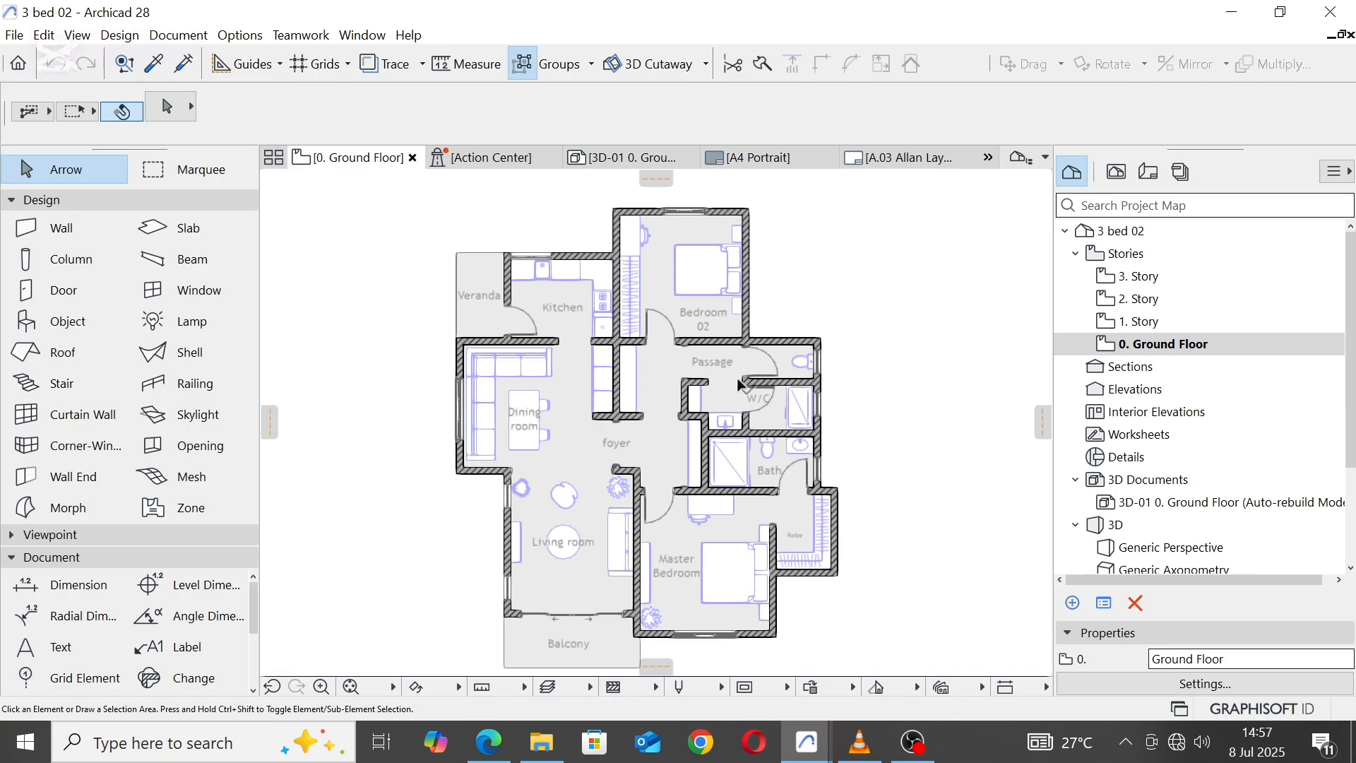
scroll(739, 385, up, 2)
drag(776, 417, 719, 416)
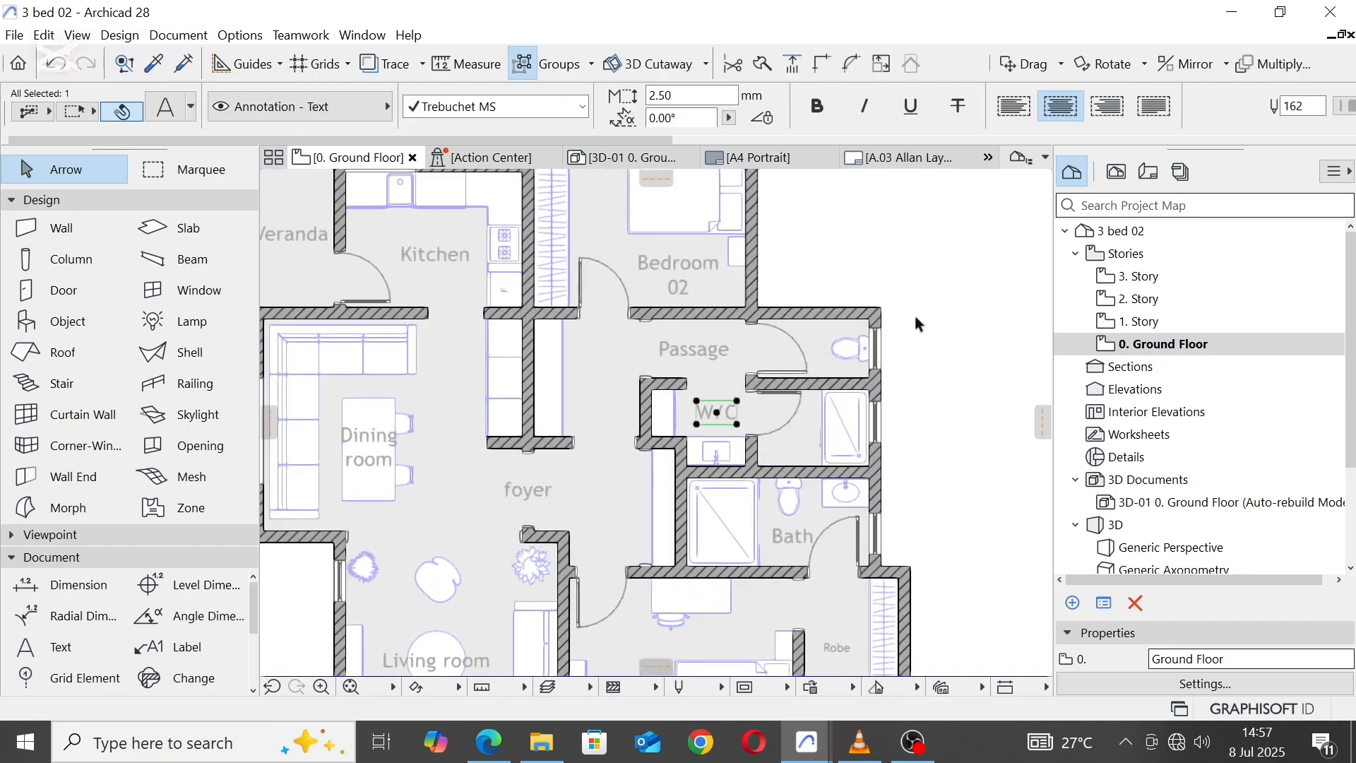
click(982, 227)
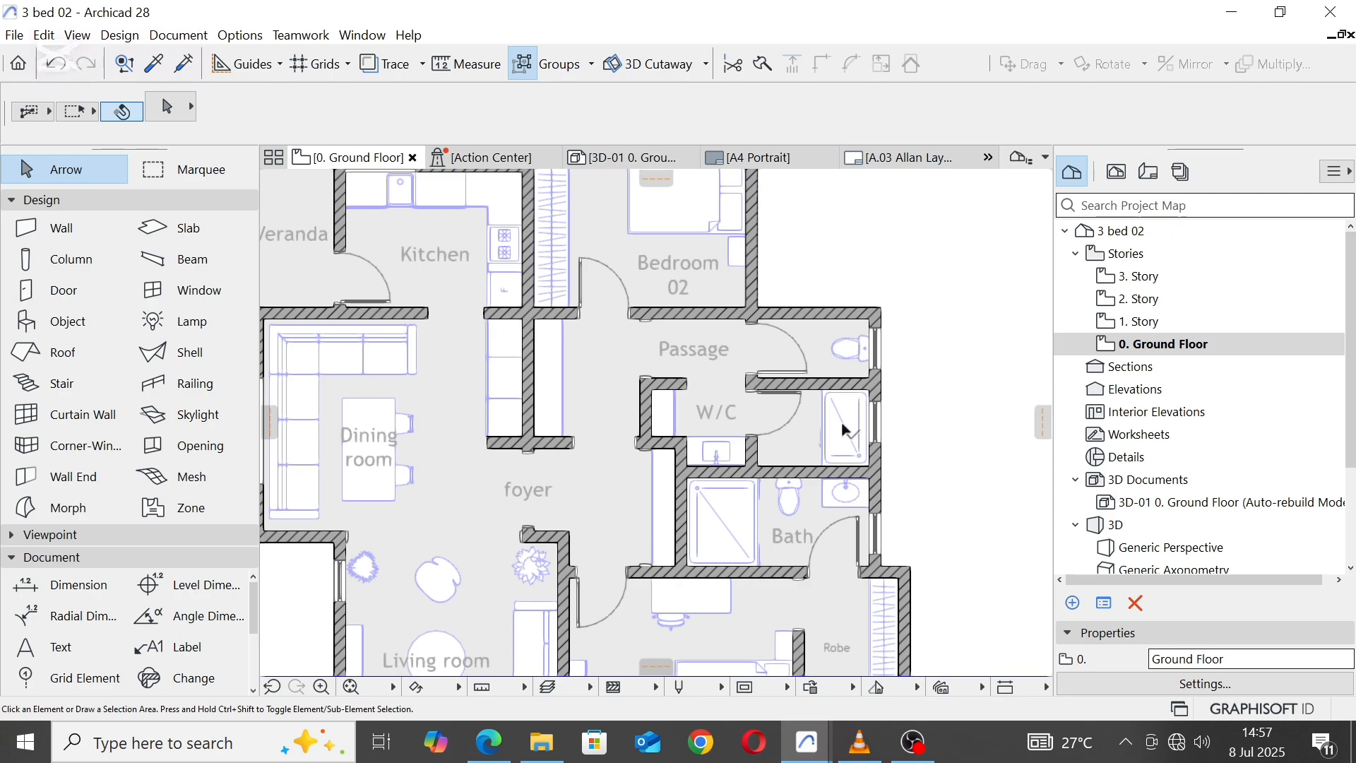
middle_drag(769, 552, 740, 380)
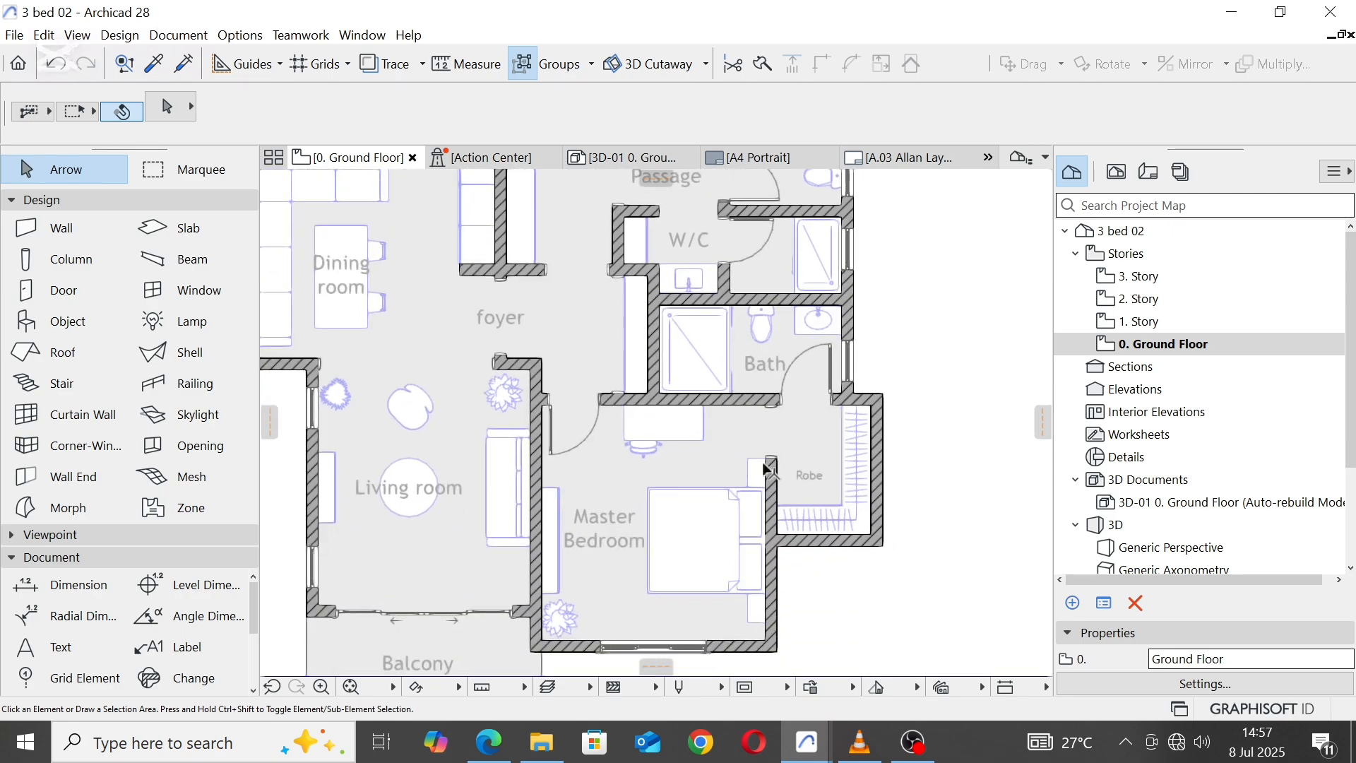
scroll(752, 532, down, 3)
middle_drag(599, 389, 667, 490)
scroll(546, 359, down, 1)
scroll(547, 359, down, 1)
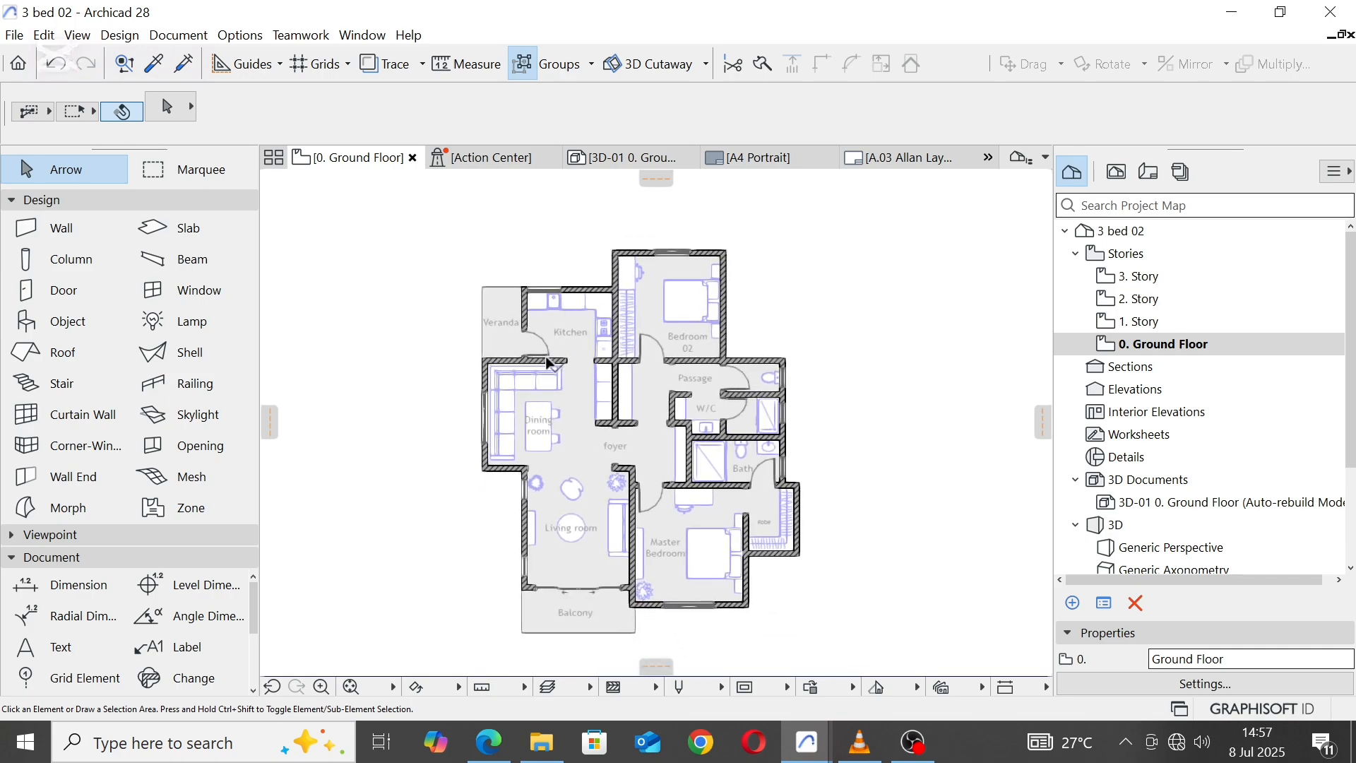
middle_drag(590, 452, 588, 392)
scroll(584, 431, up, 1)
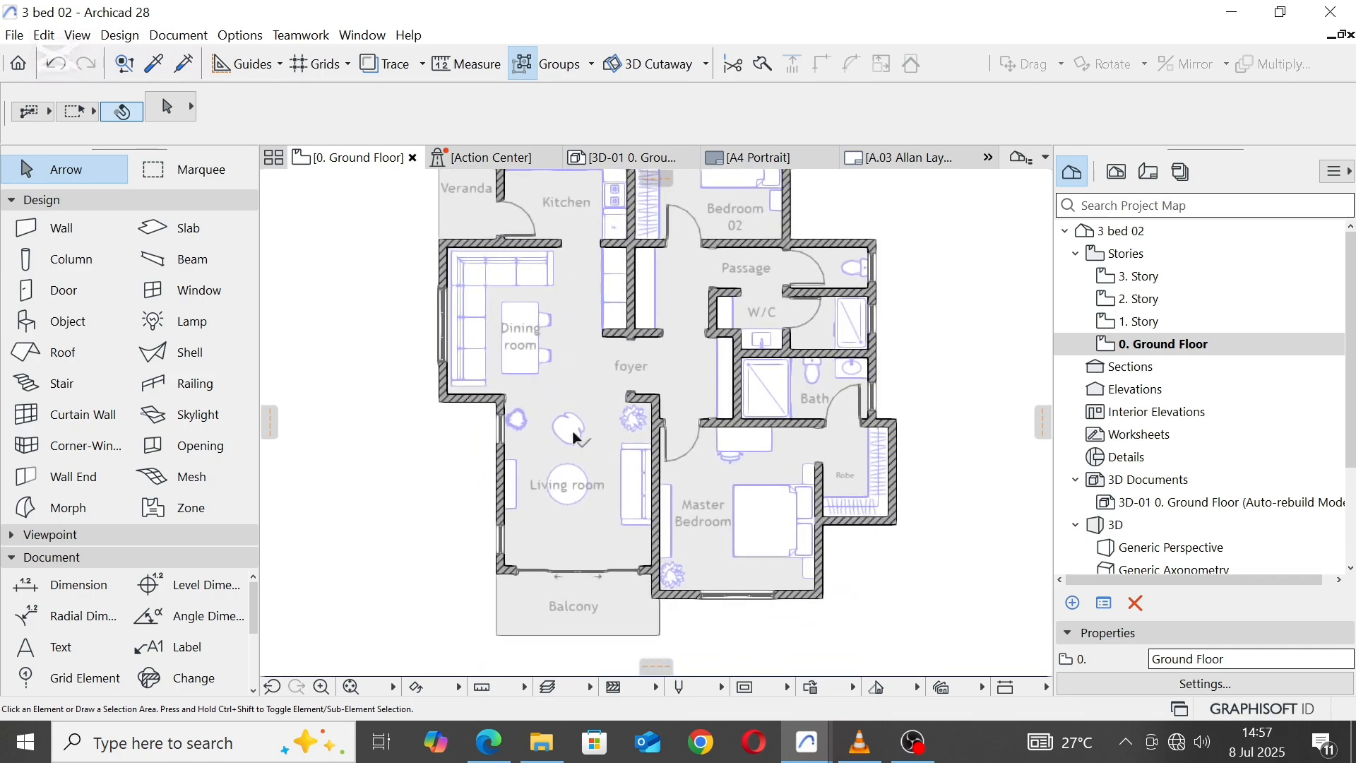
Step: Mirror a copy of the Living room armchair about a horizontal axis through the middle of the round table, toward the balcony
click(576, 437)
right_click(579, 439)
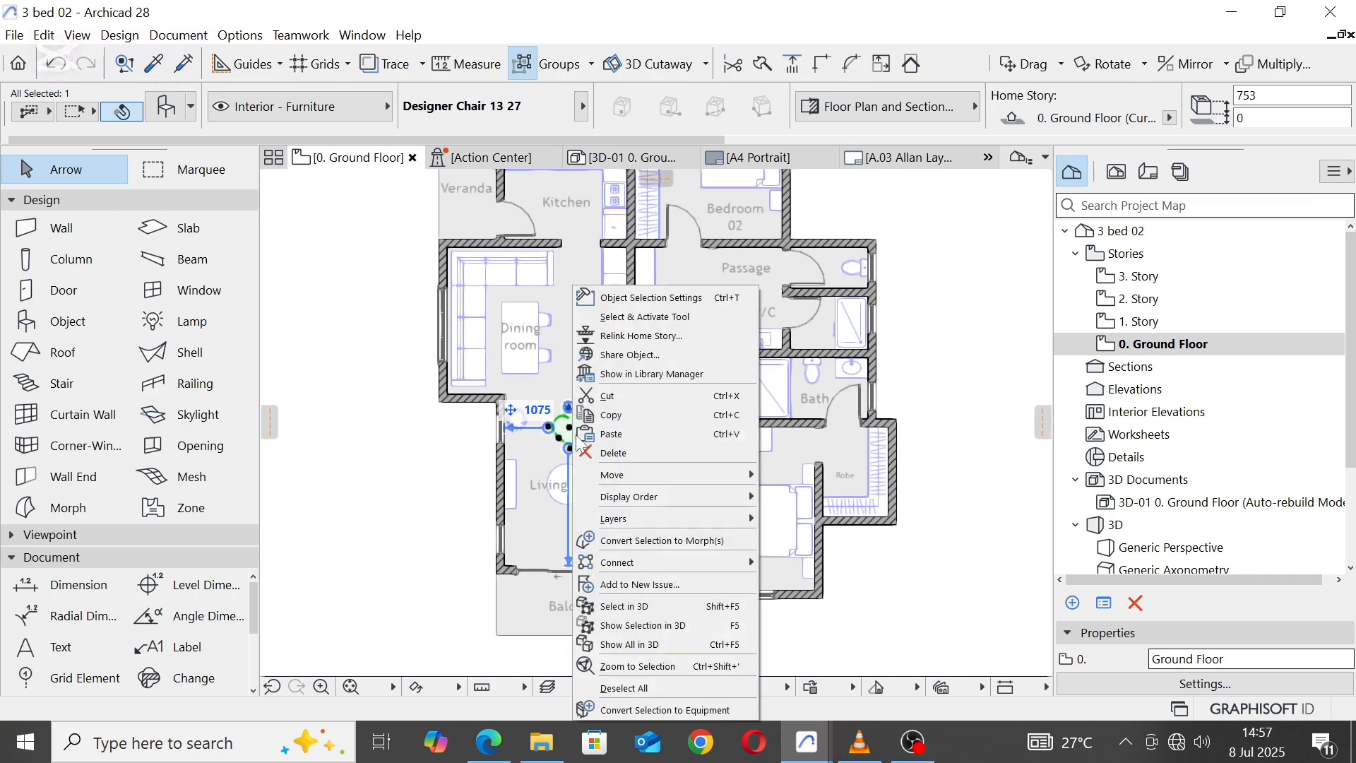
mouse_move(654, 476)
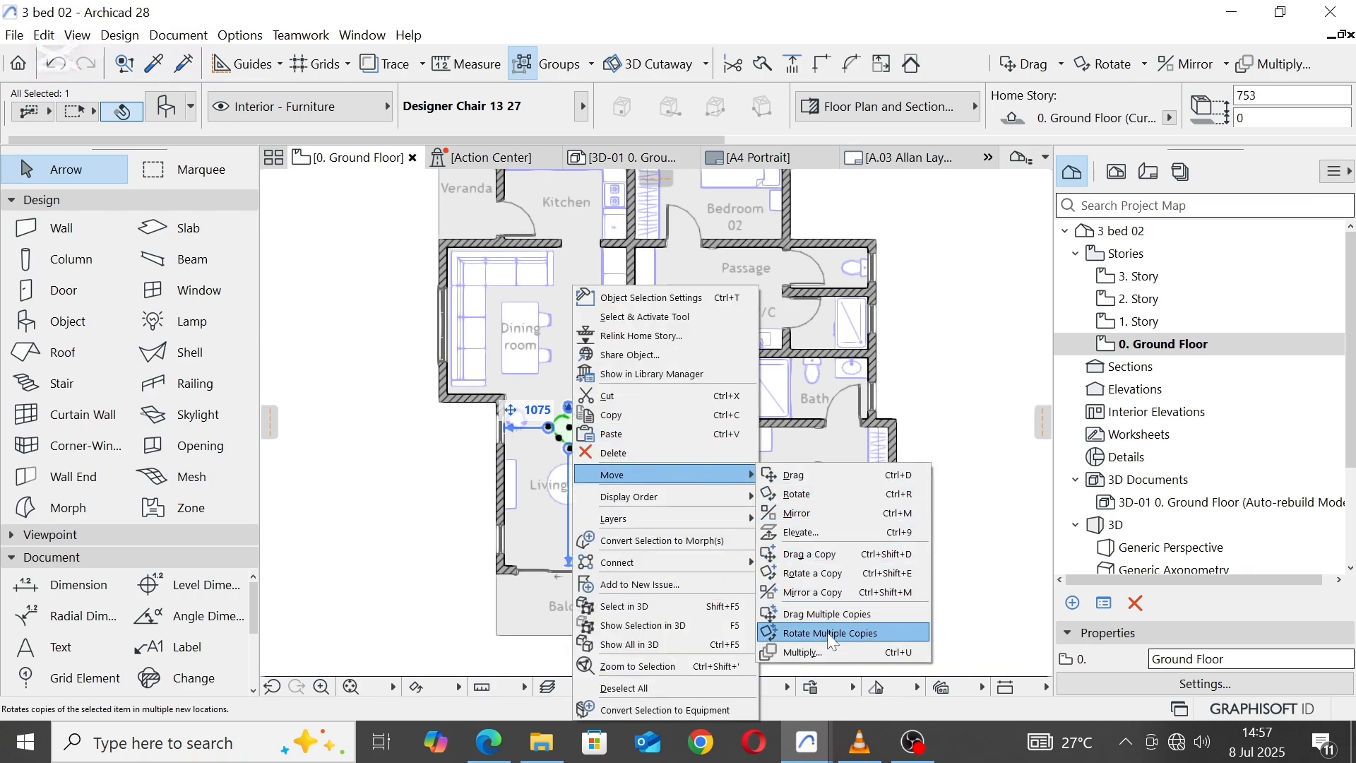
click(823, 600)
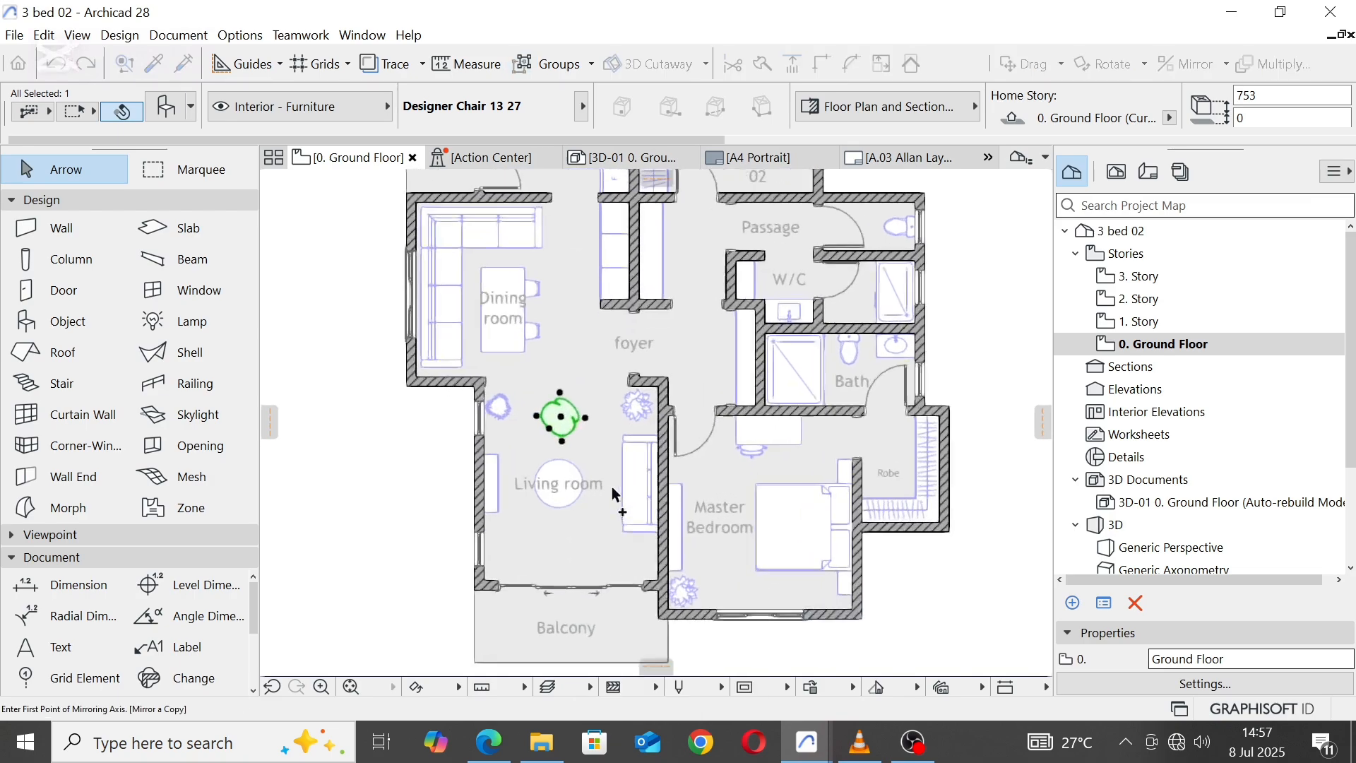
scroll(586, 491, up, 3)
click(422, 485)
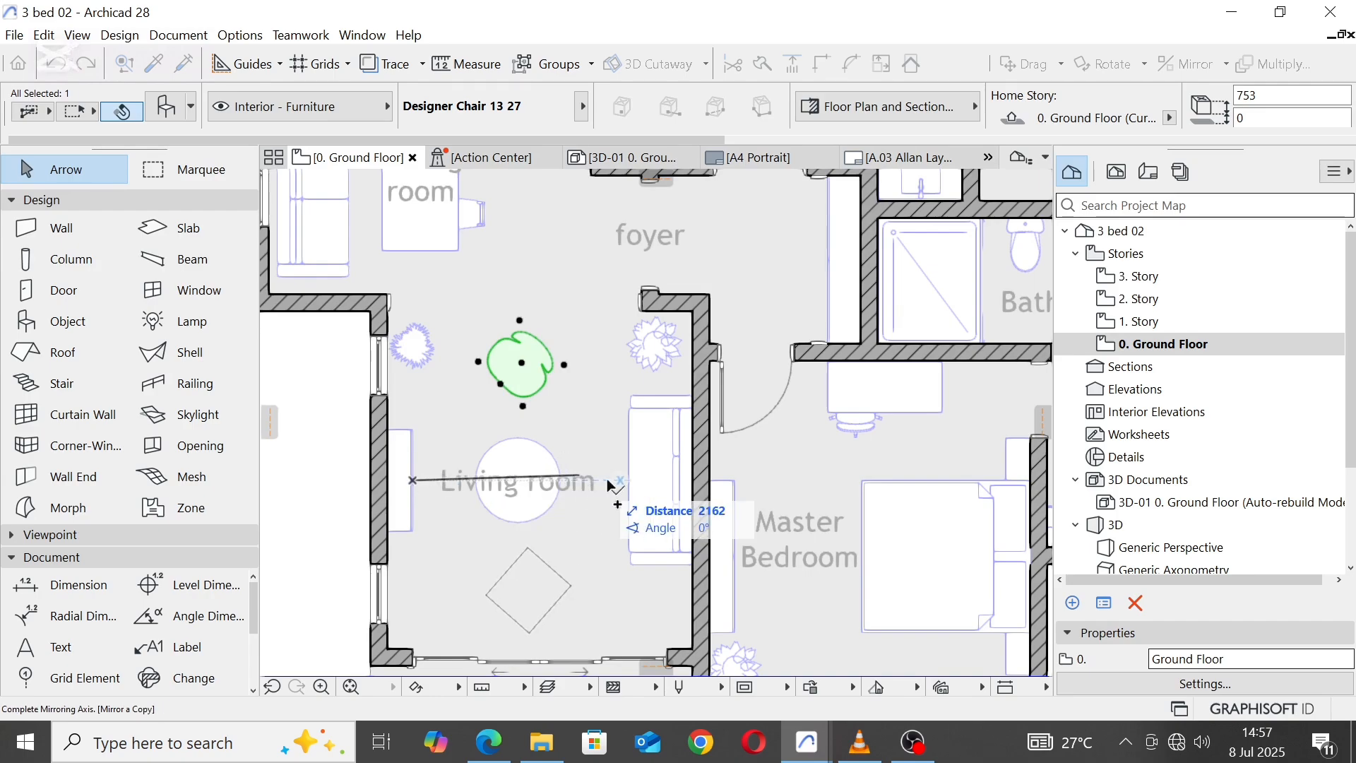
click(666, 485)
scroll(599, 362, down, 3)
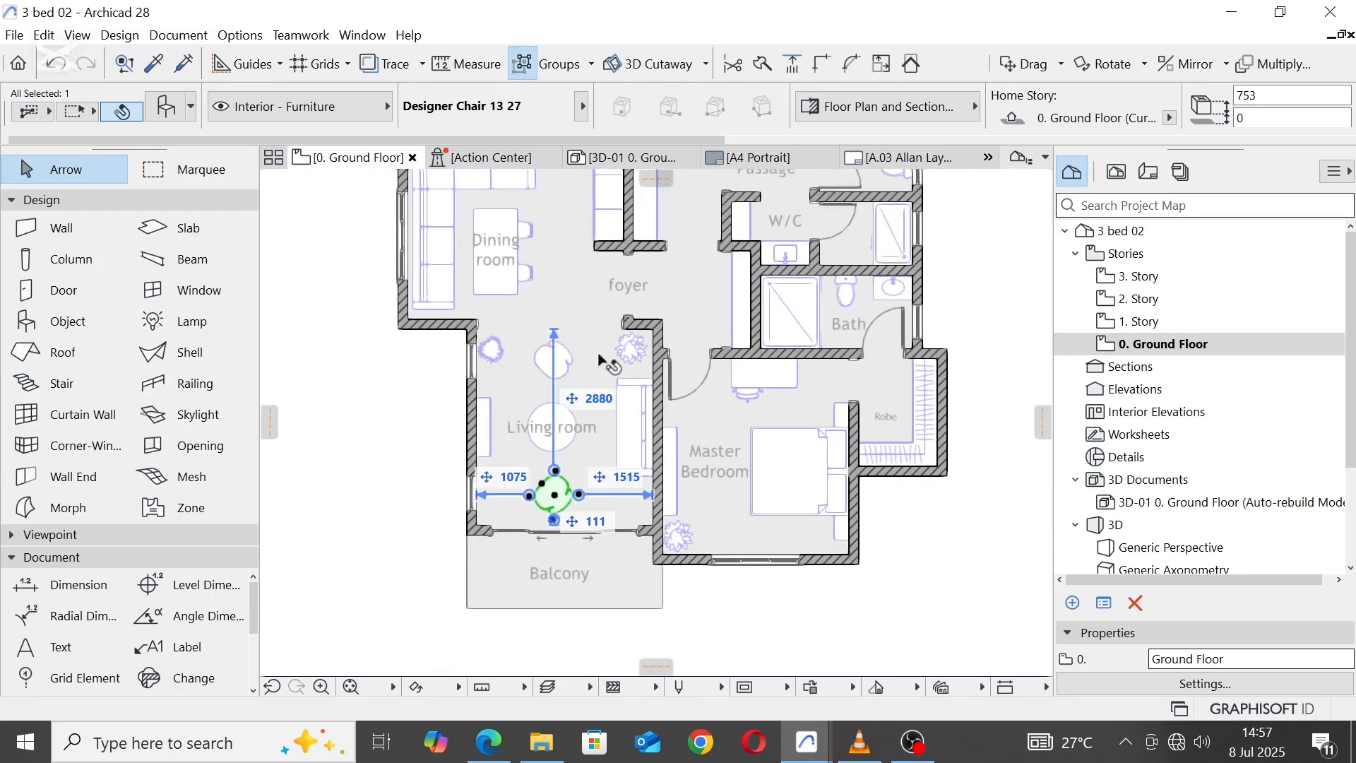
key(Escape)
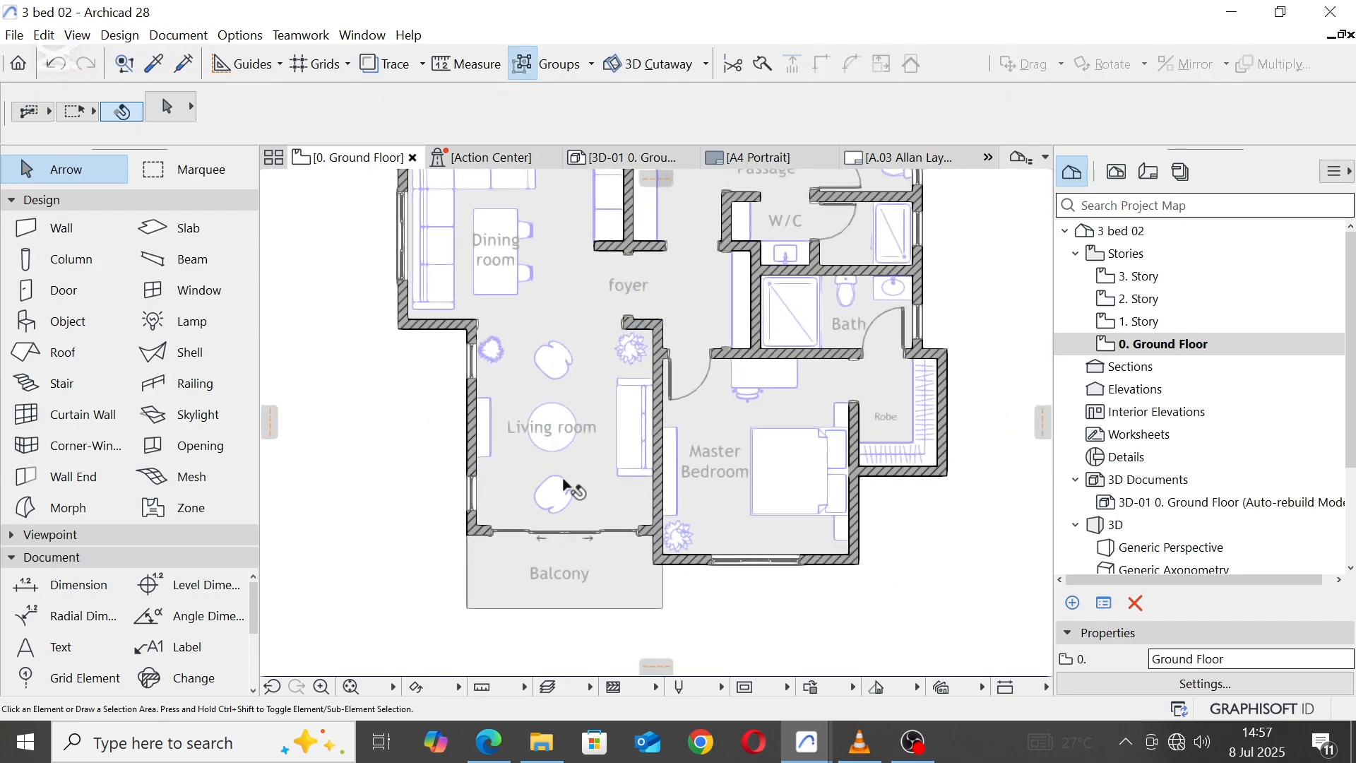
Step: Move the houseplant by the Living room's west wall slightly south, and delete the houseplant above the sofa near the foyer
scroll(597, 393, up, 2)
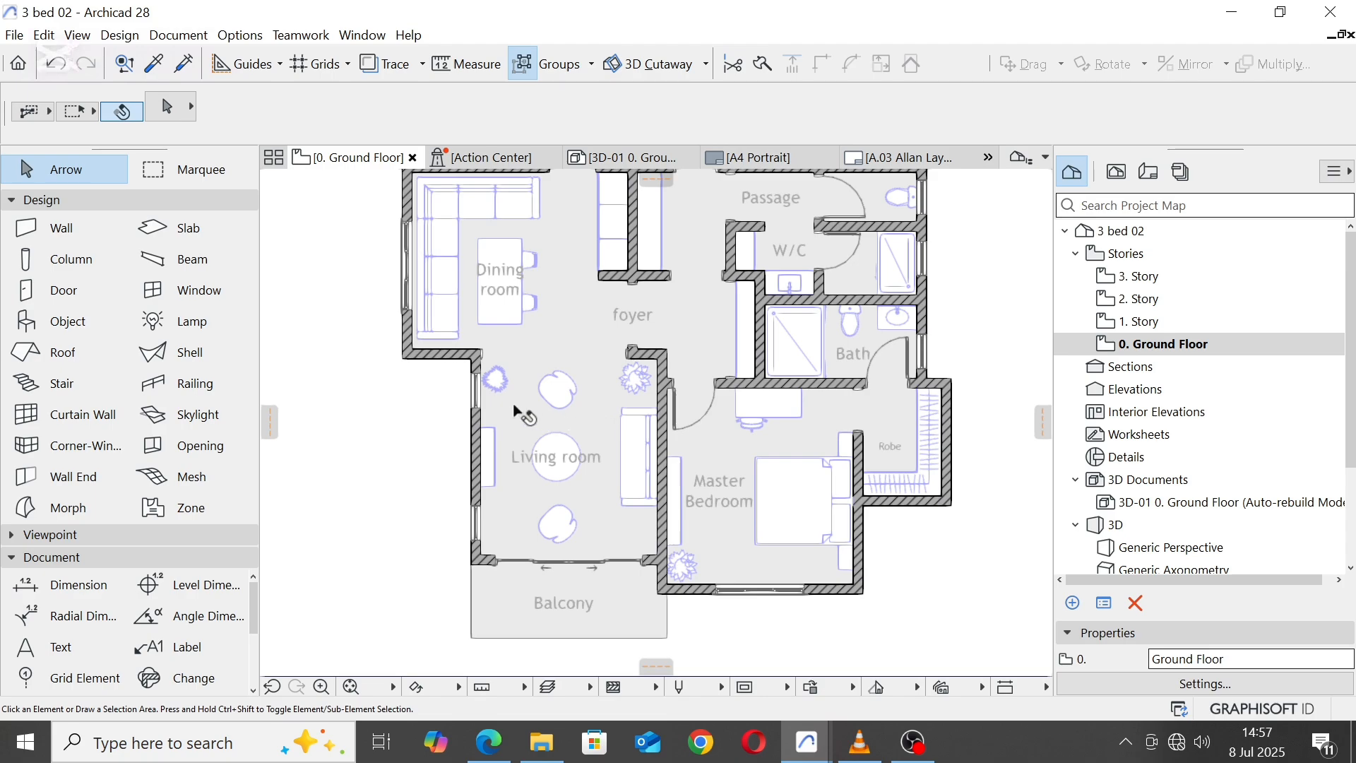
scroll(520, 415, up, 1)
click(497, 381)
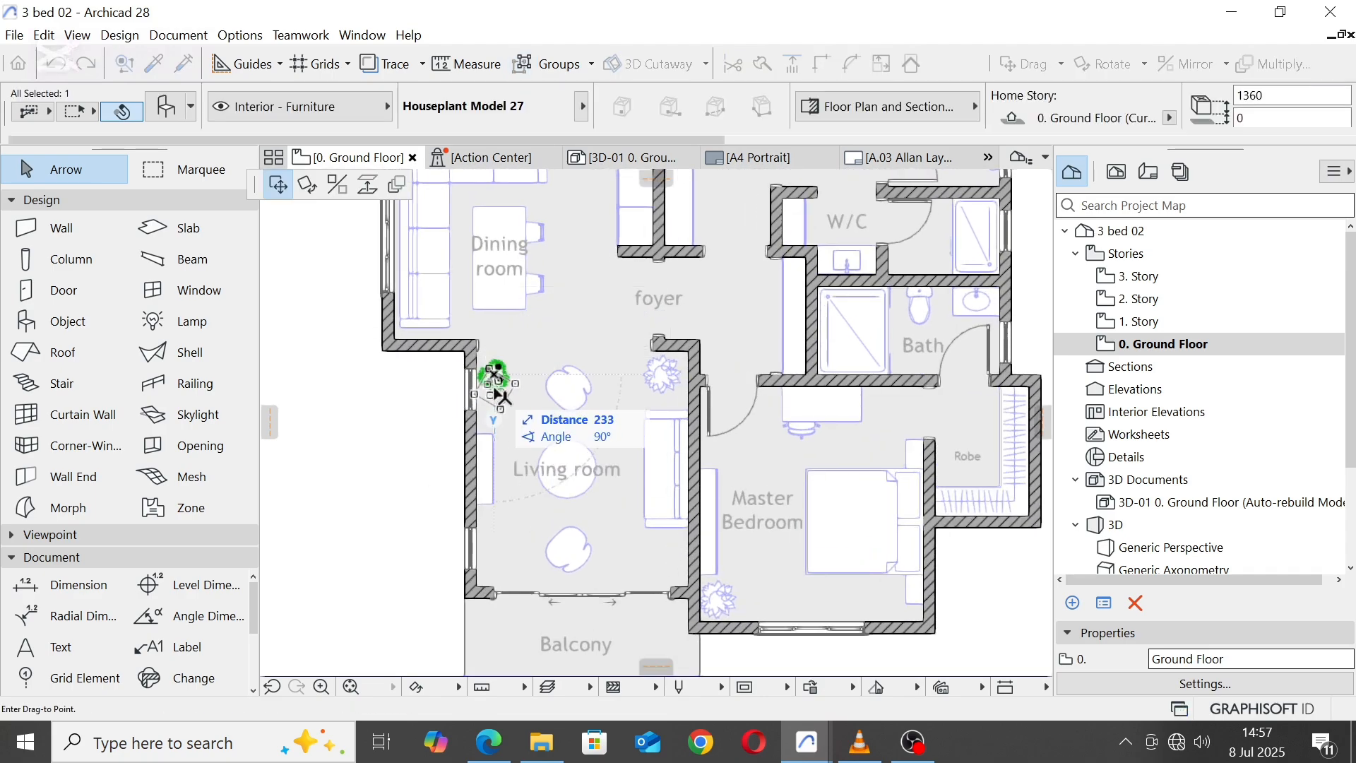
drag(501, 399, 659, 379)
right_click(658, 379)
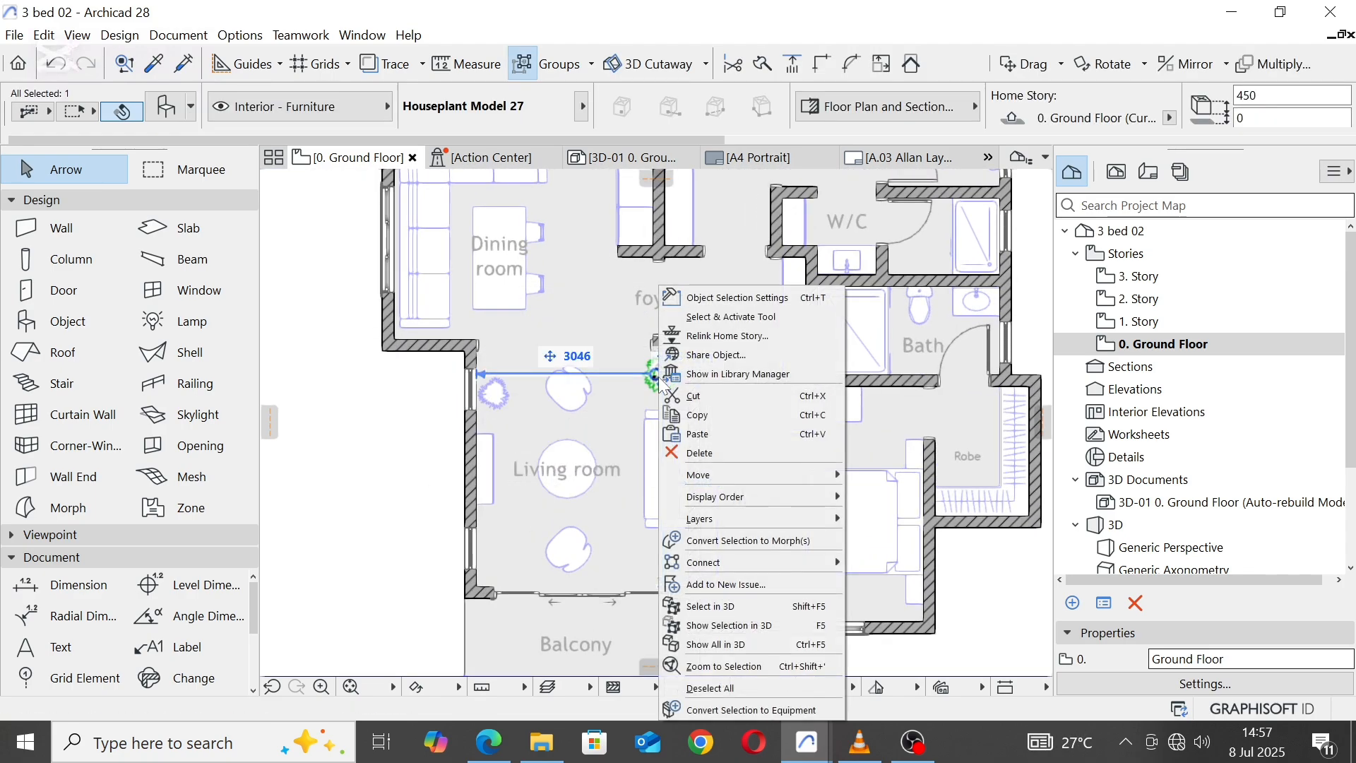
click(711, 454)
Step: Drag a copy of the remaining houseplant straight south to the Living room's southwest corner, beside the balcony door
click(491, 393)
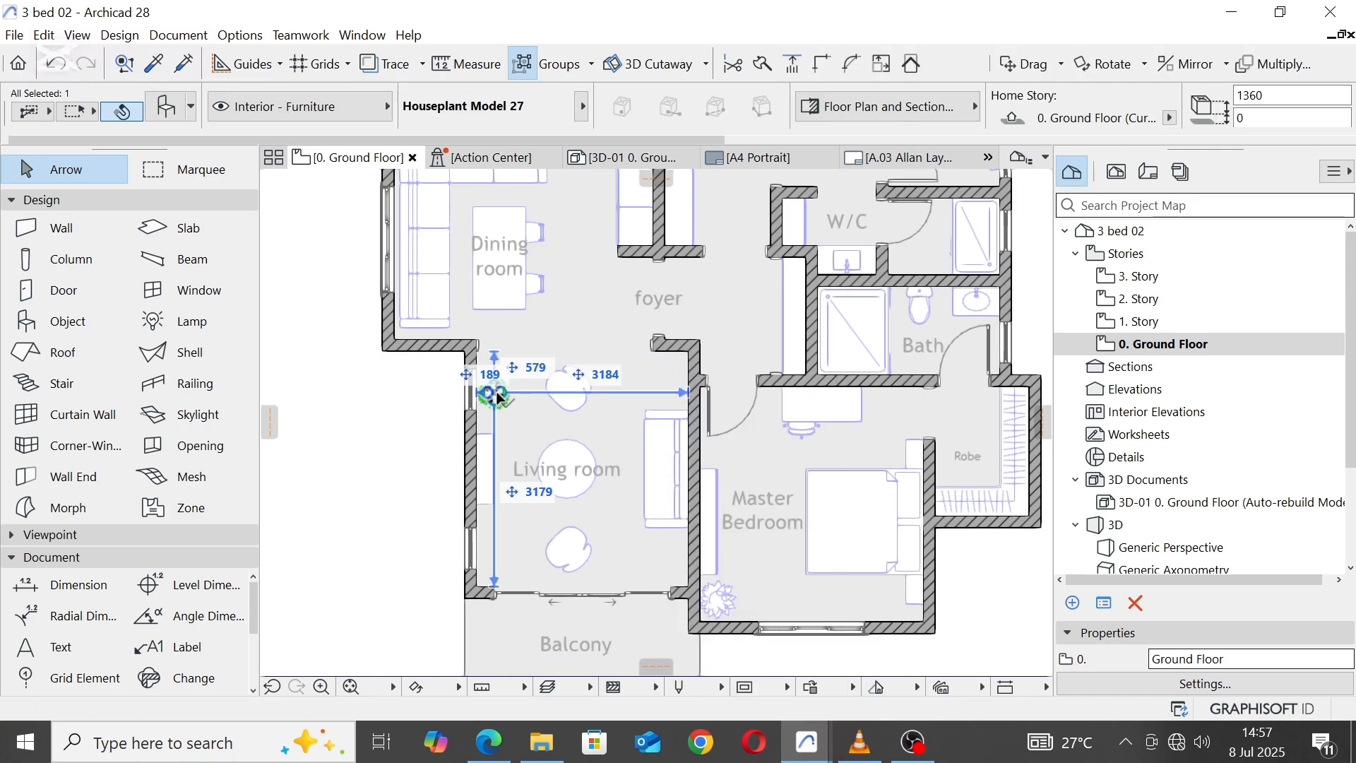
right_click(500, 400)
mouse_move(575, 475)
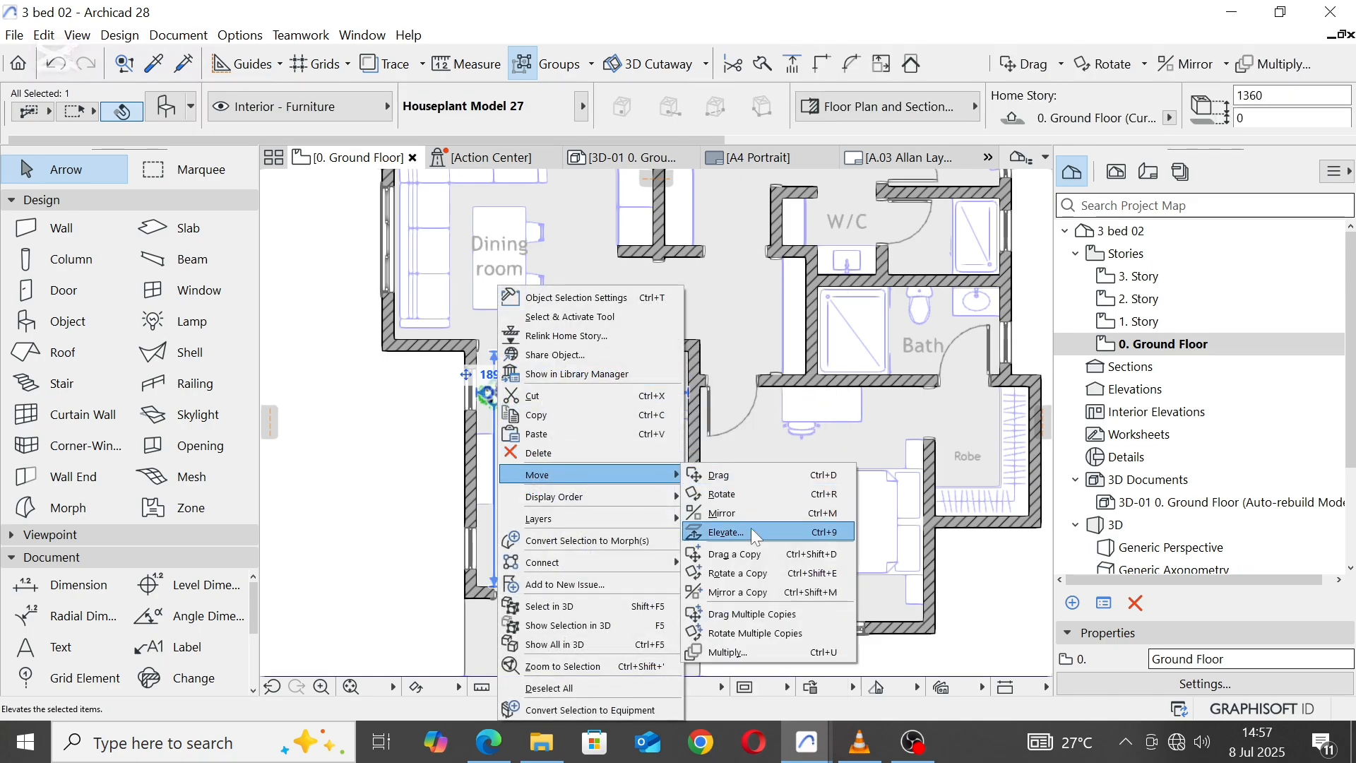
click(750, 554)
click(494, 392)
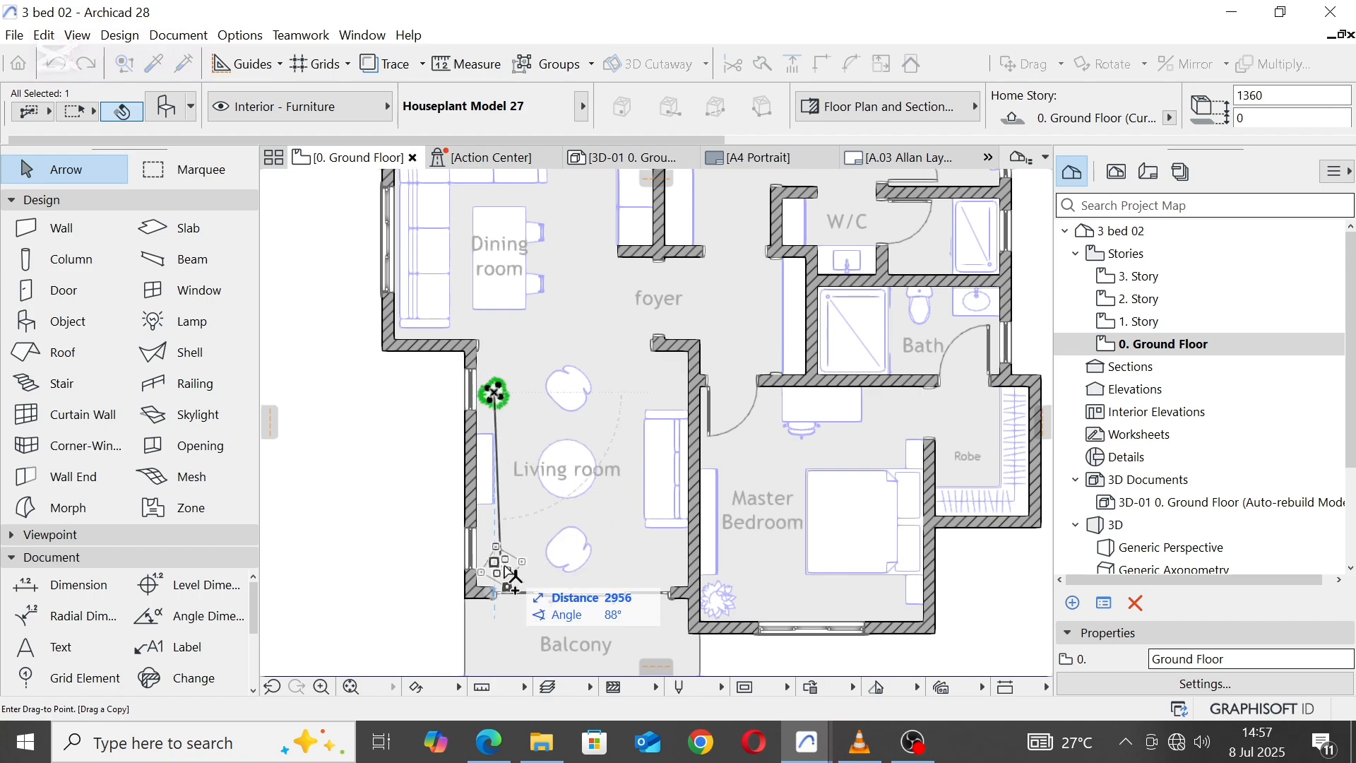
key(Escape)
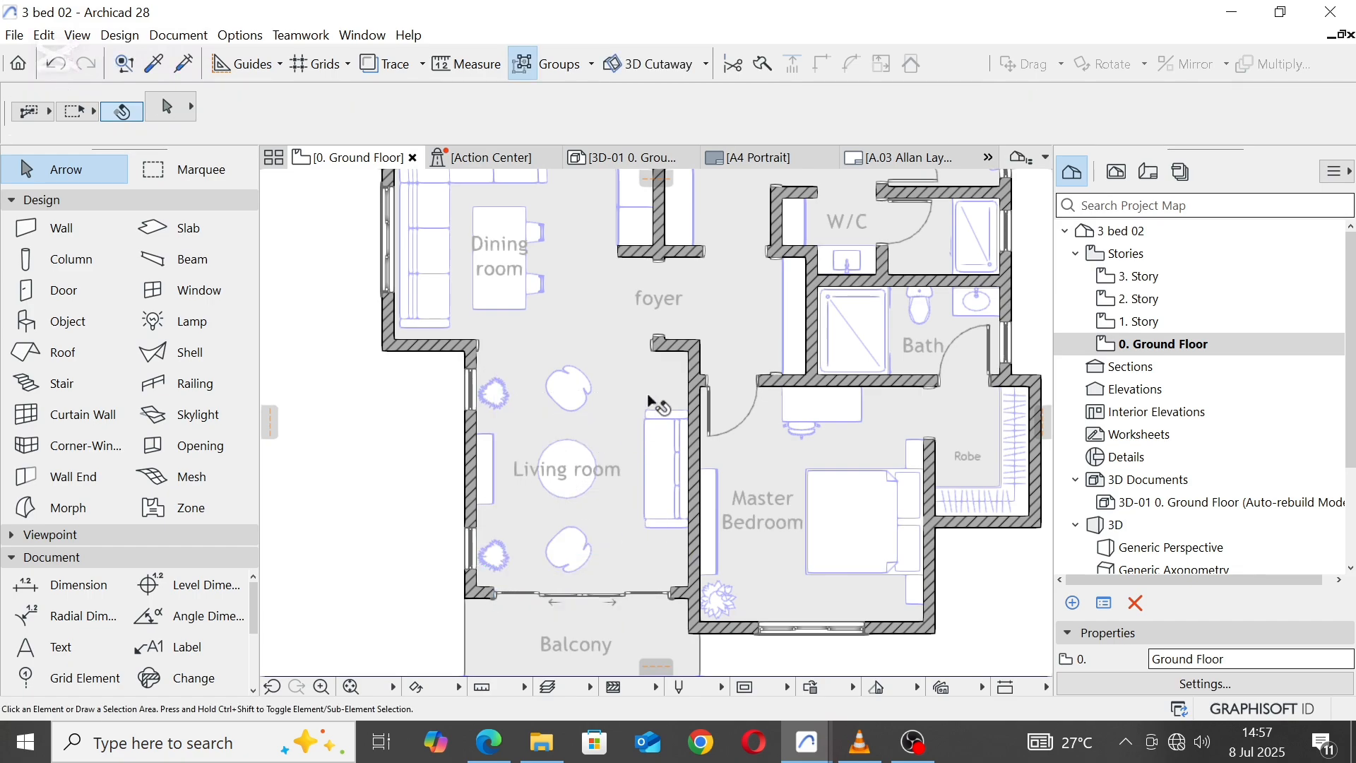
Step: Set the Stair tool's default top and bottom offsets to 0 and keep the riser height at 150
scroll(637, 381, down, 5)
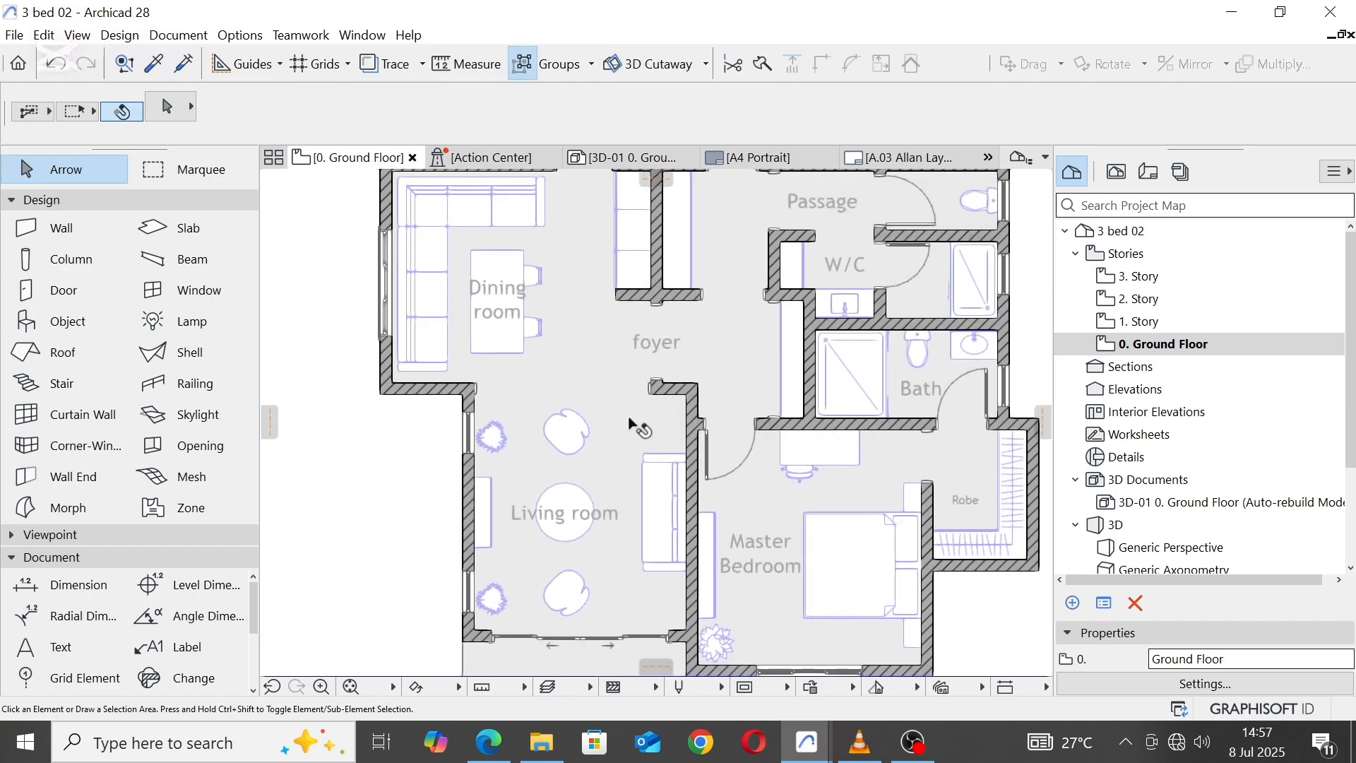
scroll(632, 425, up, 2)
middle_drag(608, 372, 604, 393)
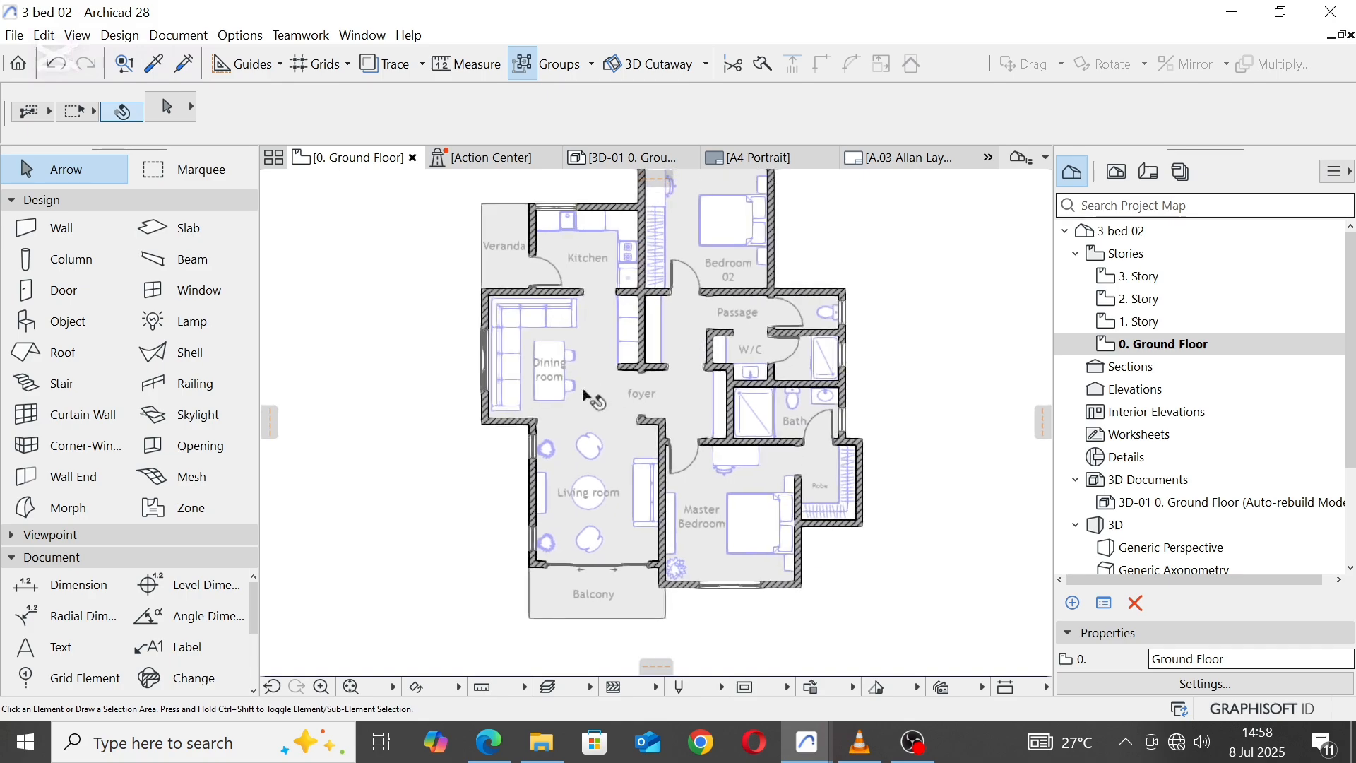
click(61, 389)
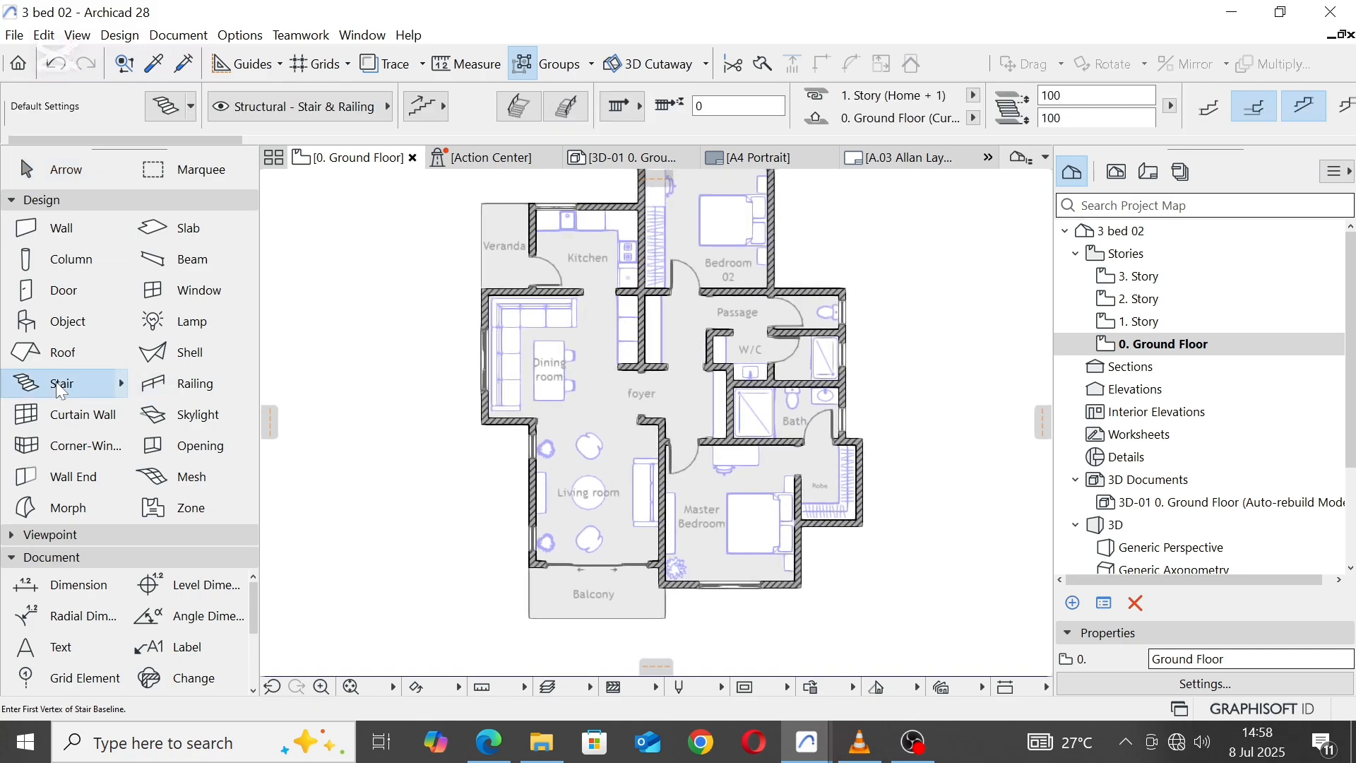
click(1062, 118)
text(0)
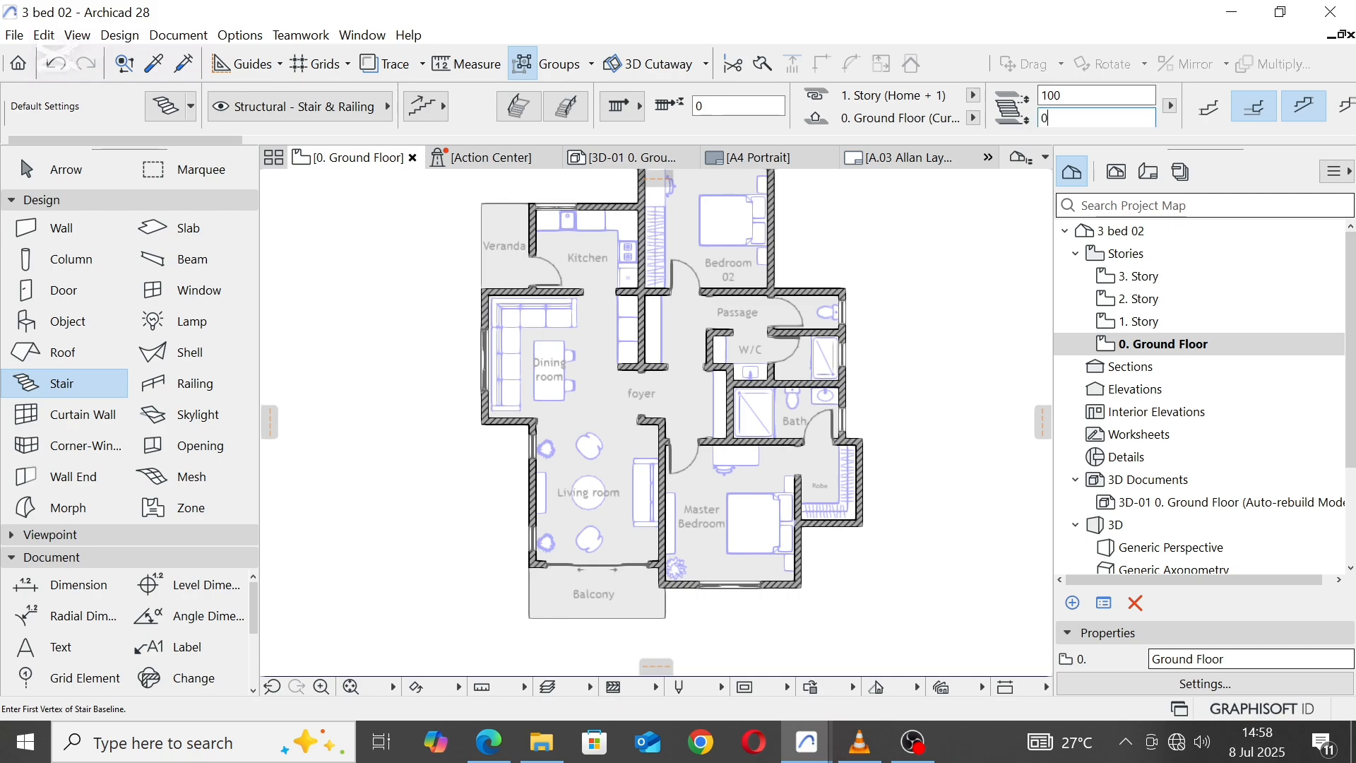
key(Tab)
scroll(1094, 100, down, 12)
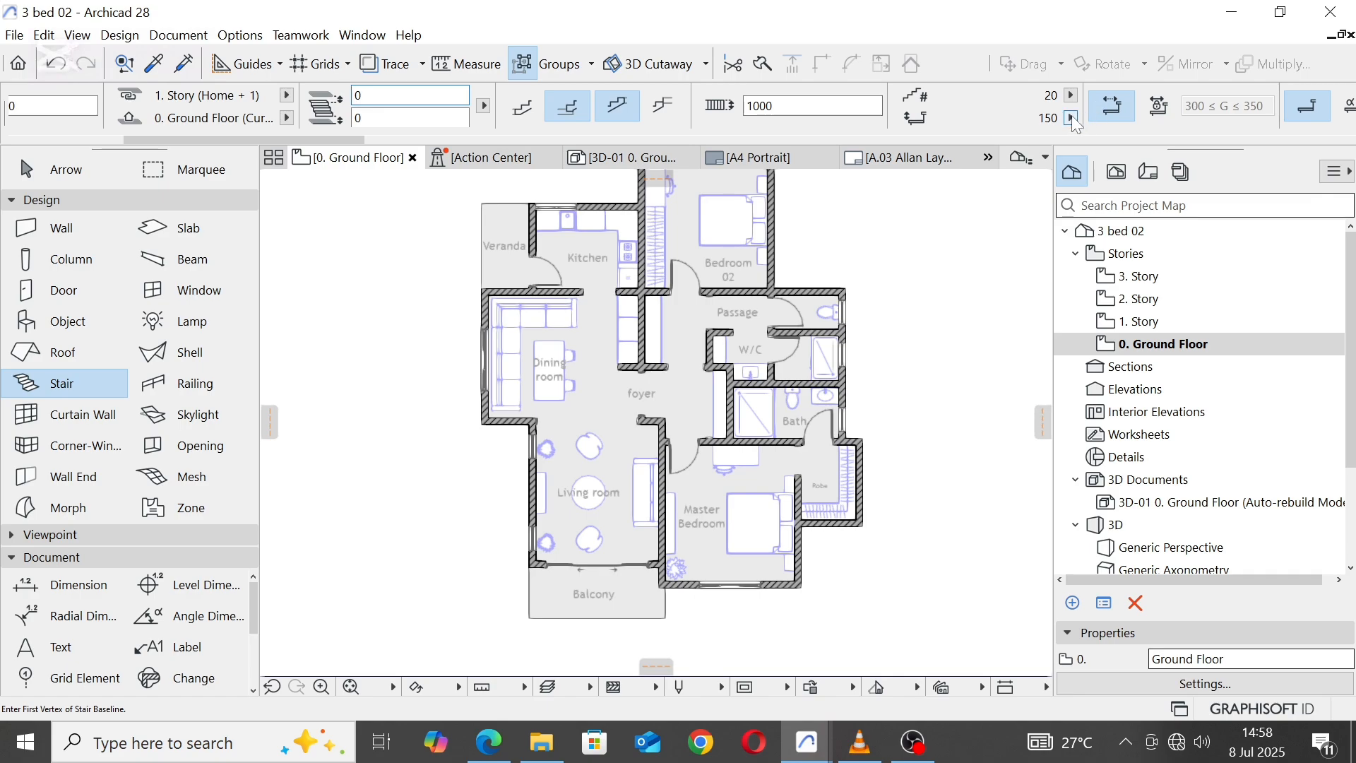
click(1069, 117)
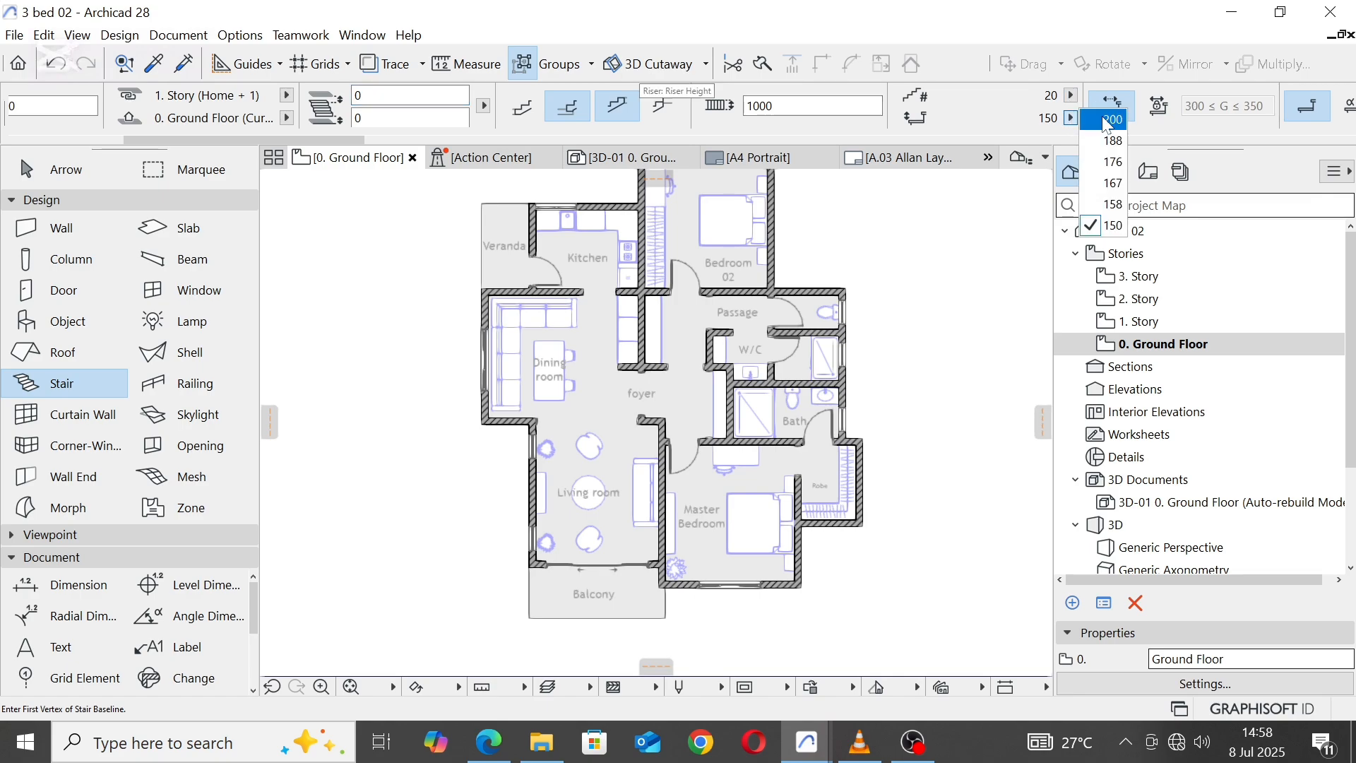
click(1113, 226)
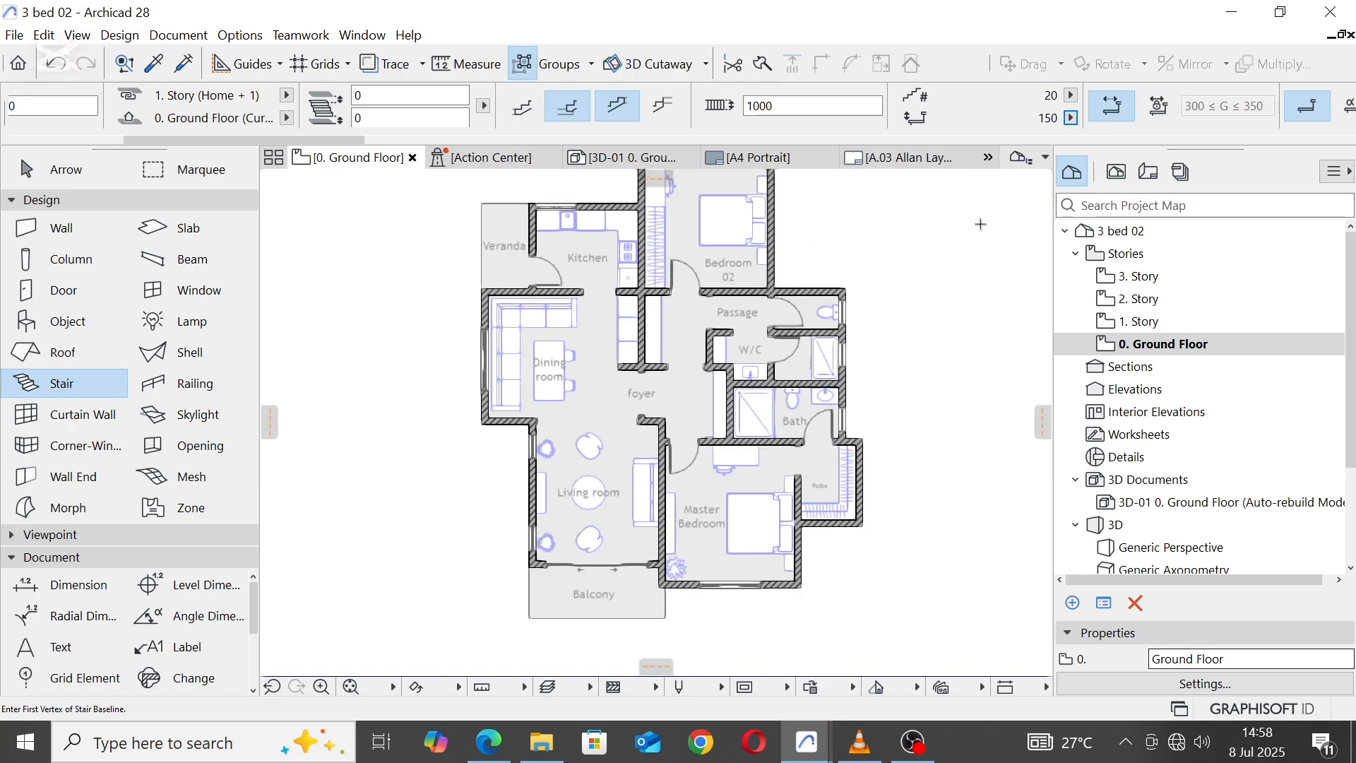
Step: Start a stair in the empty area west of the Living room with a first flight 3000 long running north
scroll(980, 224, down, 2)
scroll(561, 430, up, 3)
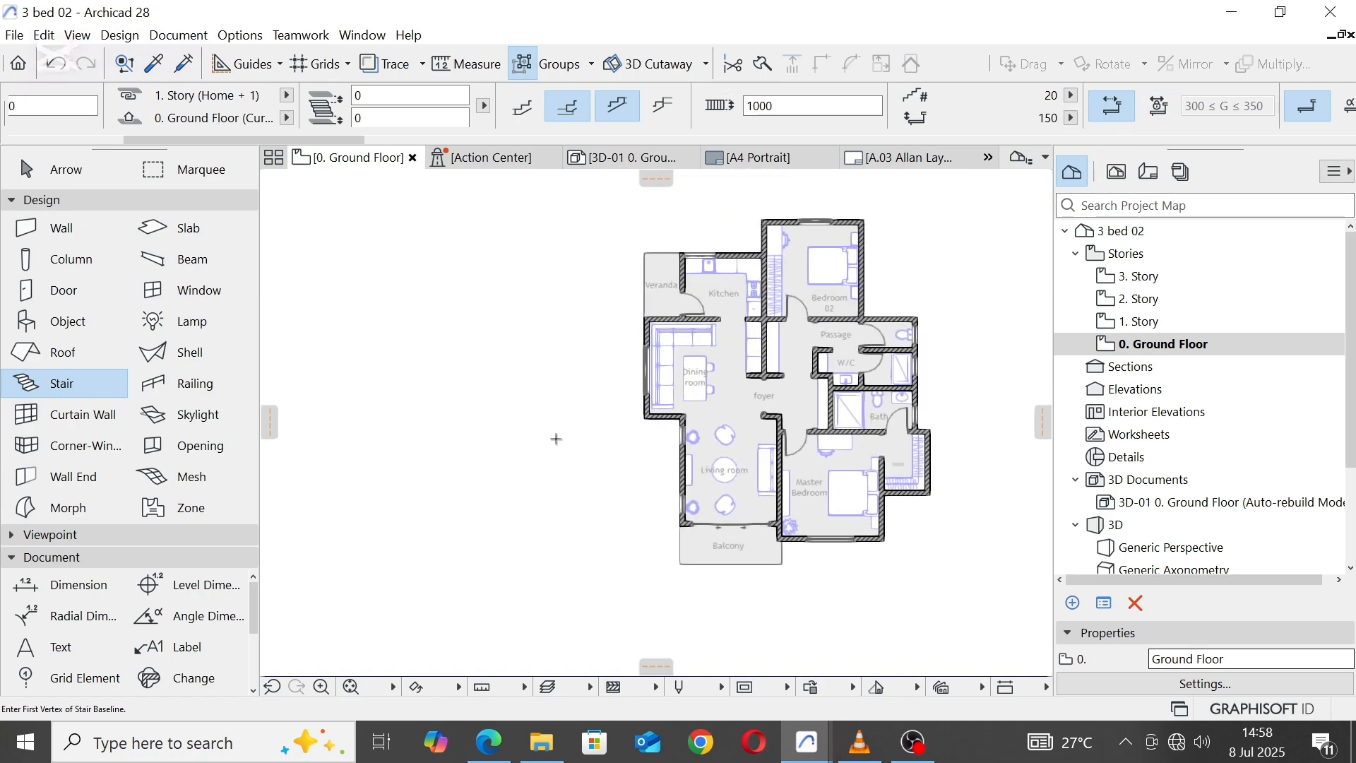
click(579, 533)
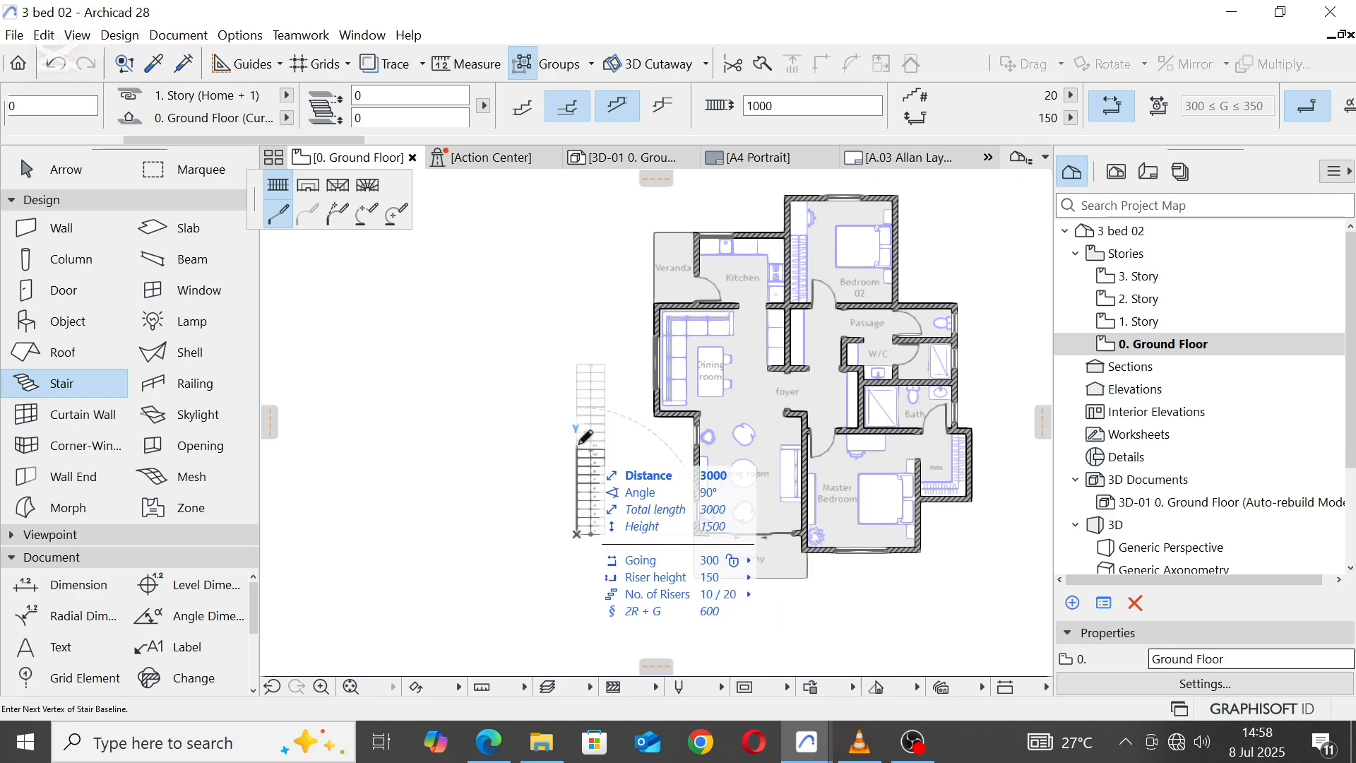
scroll(580, 443, up, 1)
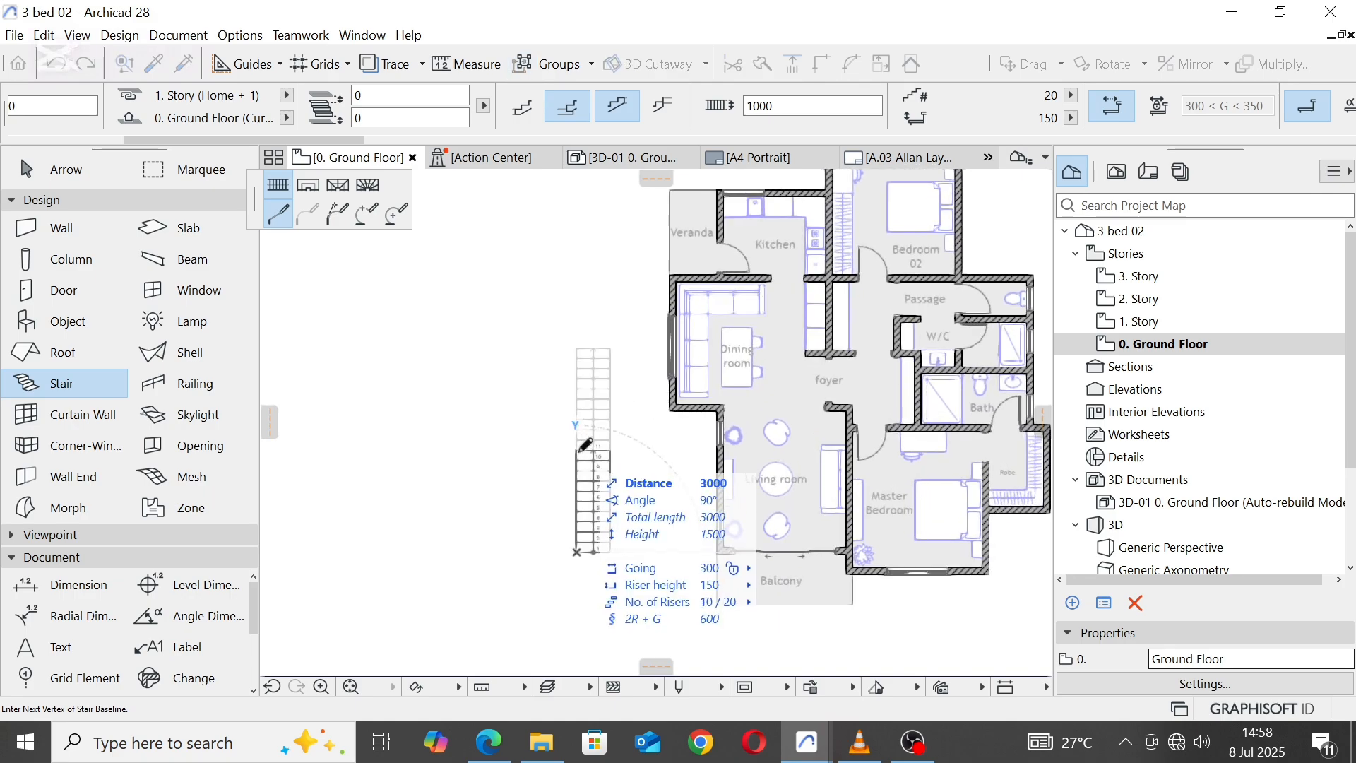
click(580, 450)
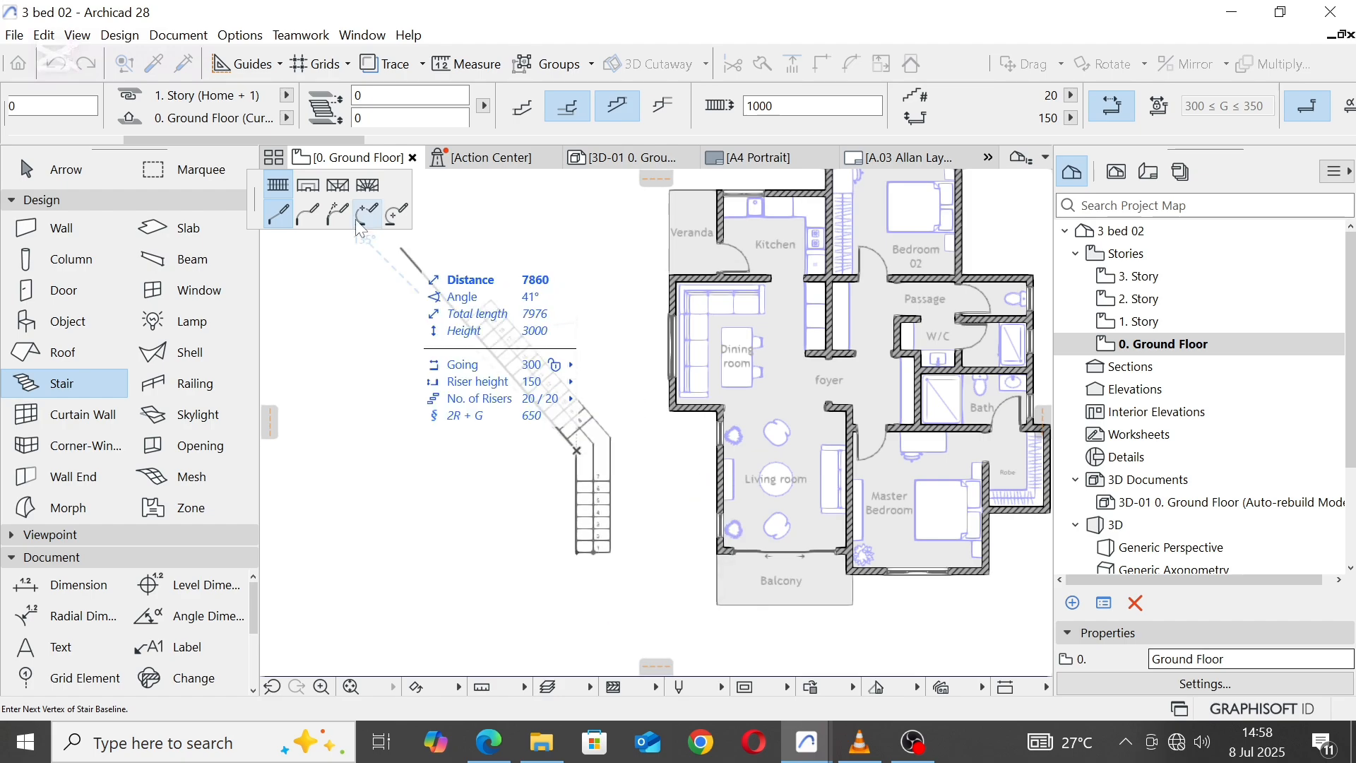
Step: Add a landing segment to the stair, running 200 west from the end of the first flight
click(317, 188)
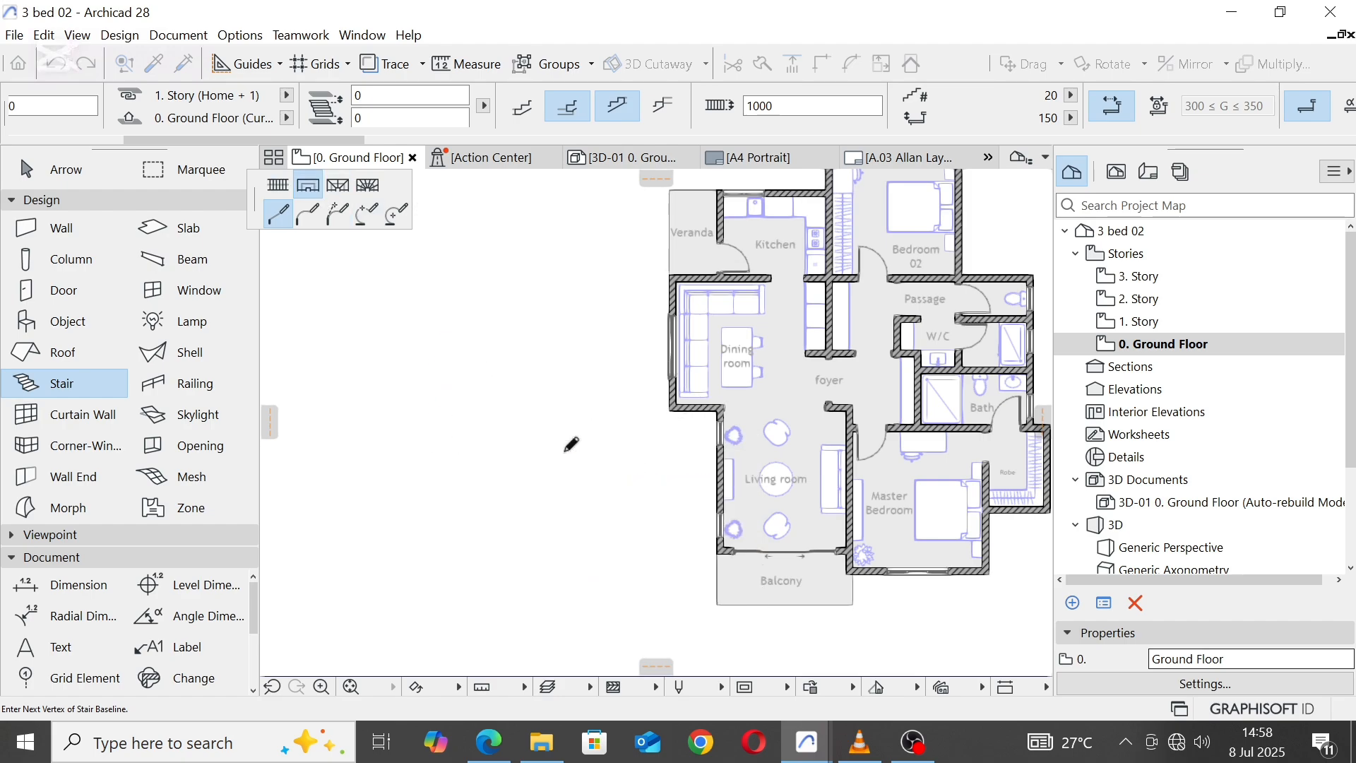
scroll(569, 449, up, 3)
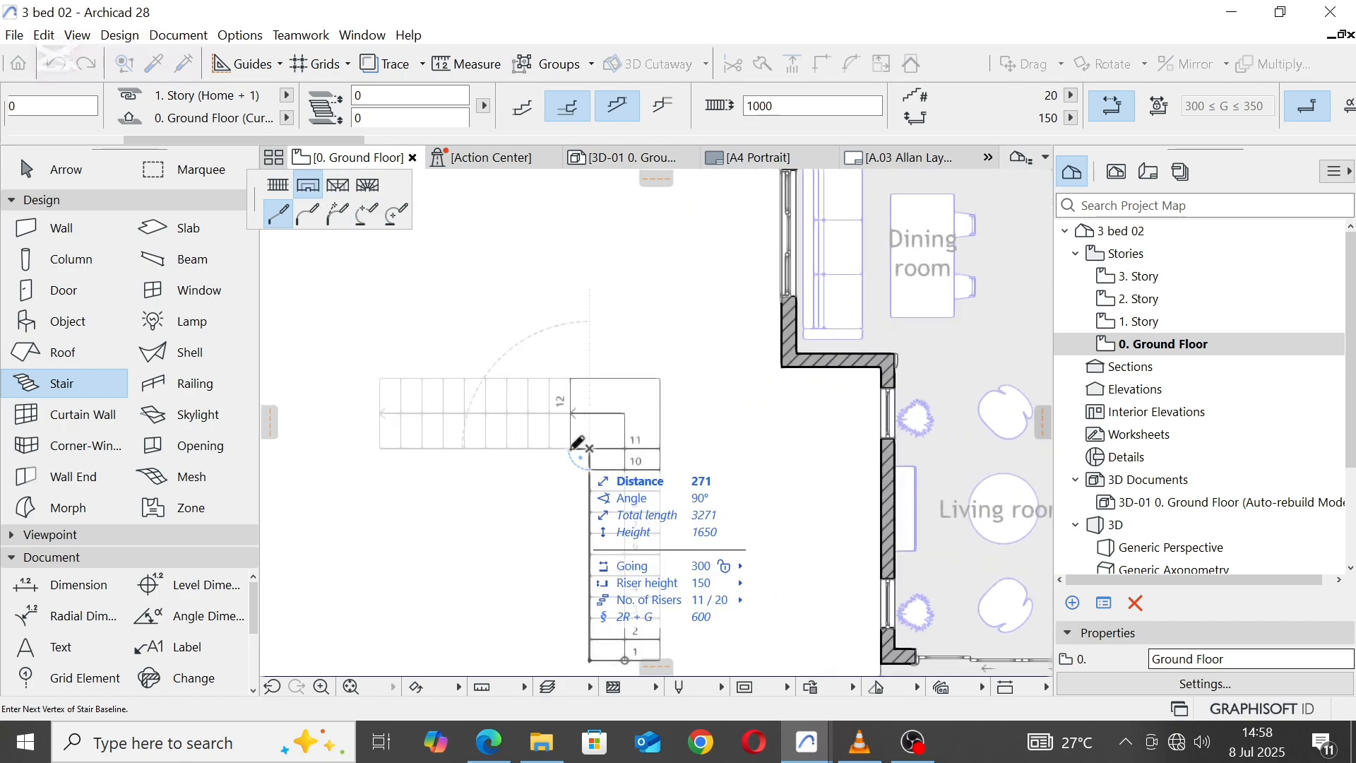
text(2)
text(00)
key(Return)
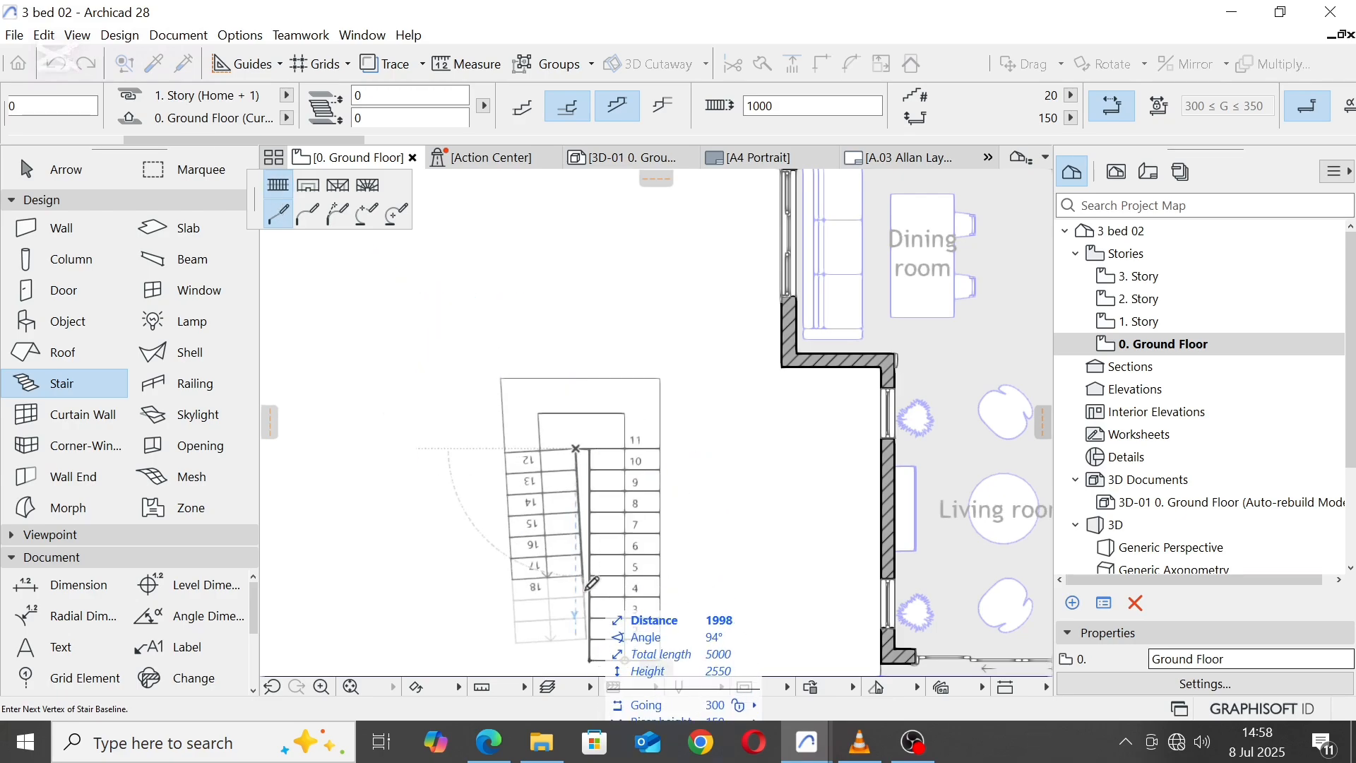
Step: Draw the second flight about 3000 long running south, parallel to the first, and finish the U-shaped stair
scroll(577, 604, up, 1)
middle_drag(577, 601, 597, 382)
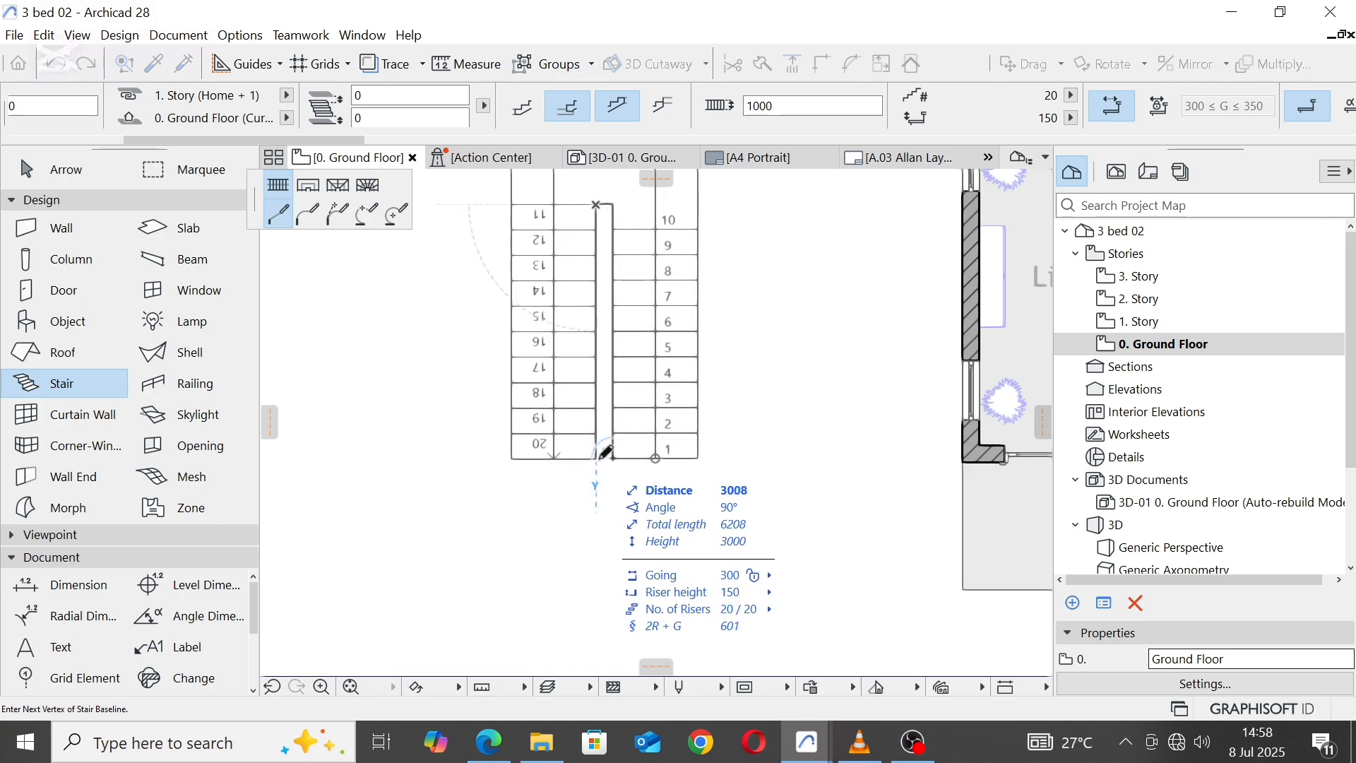
double_click(606, 450)
scroll(599, 459, down, 4)
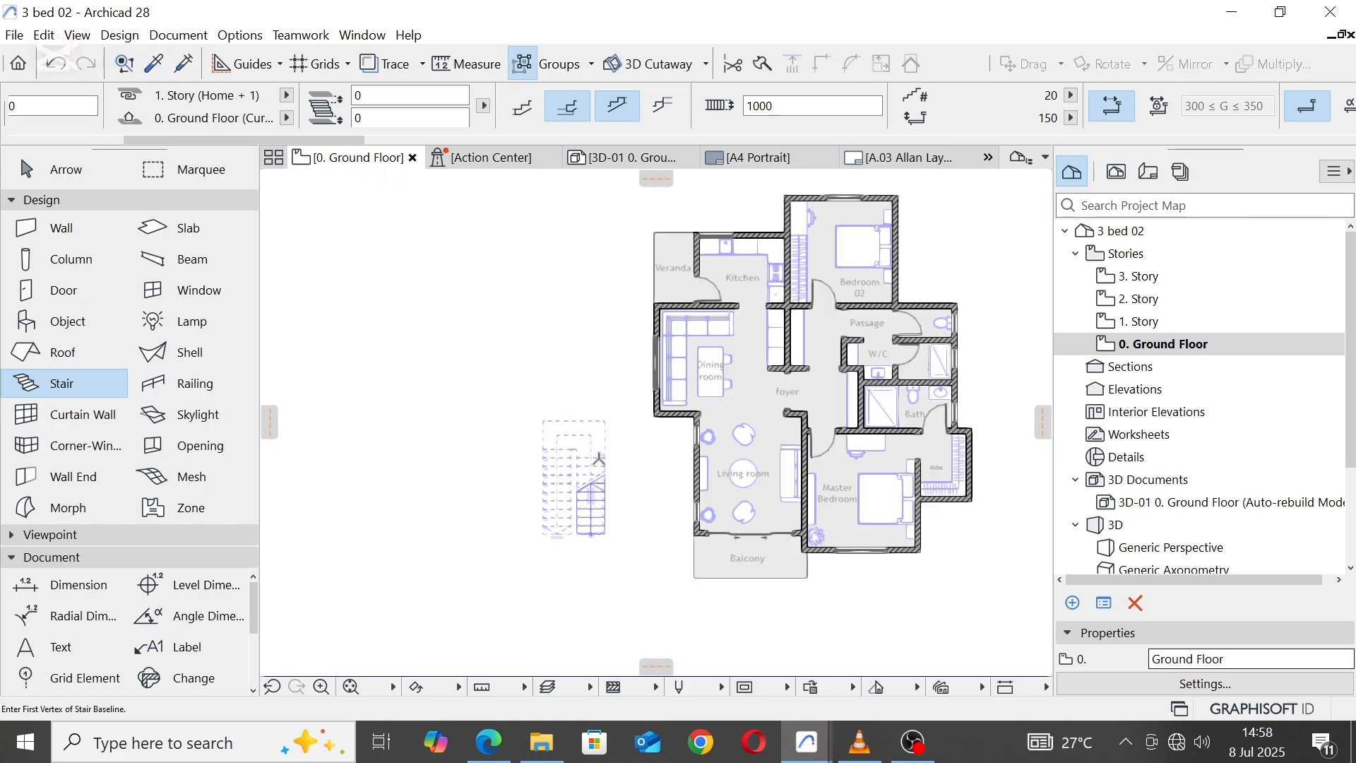
key(Escape)
Step: Move the whole stair east by its northeast corner until it abuts the Living room's west wall, and clear the selection
click(604, 434)
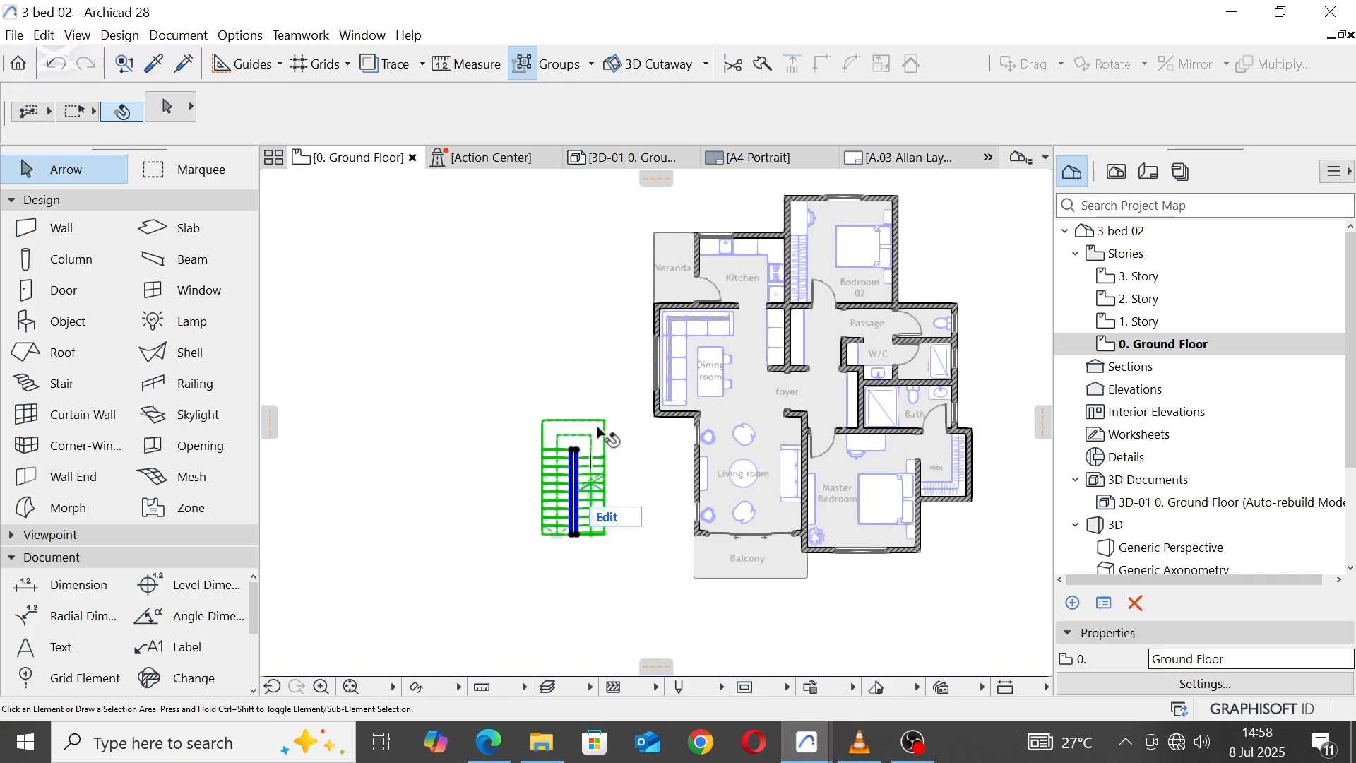
scroll(604, 432, up, 1)
scroll(605, 433, up, 1)
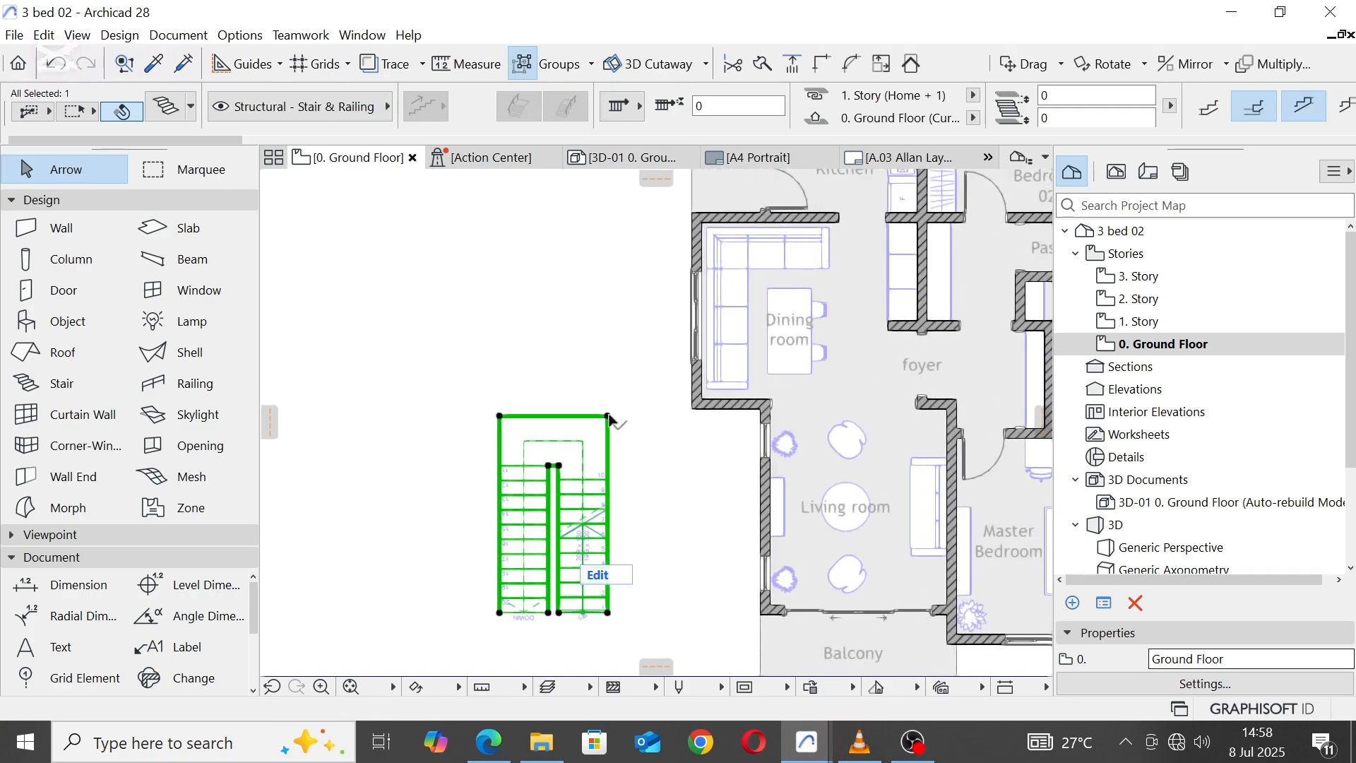
click(608, 416)
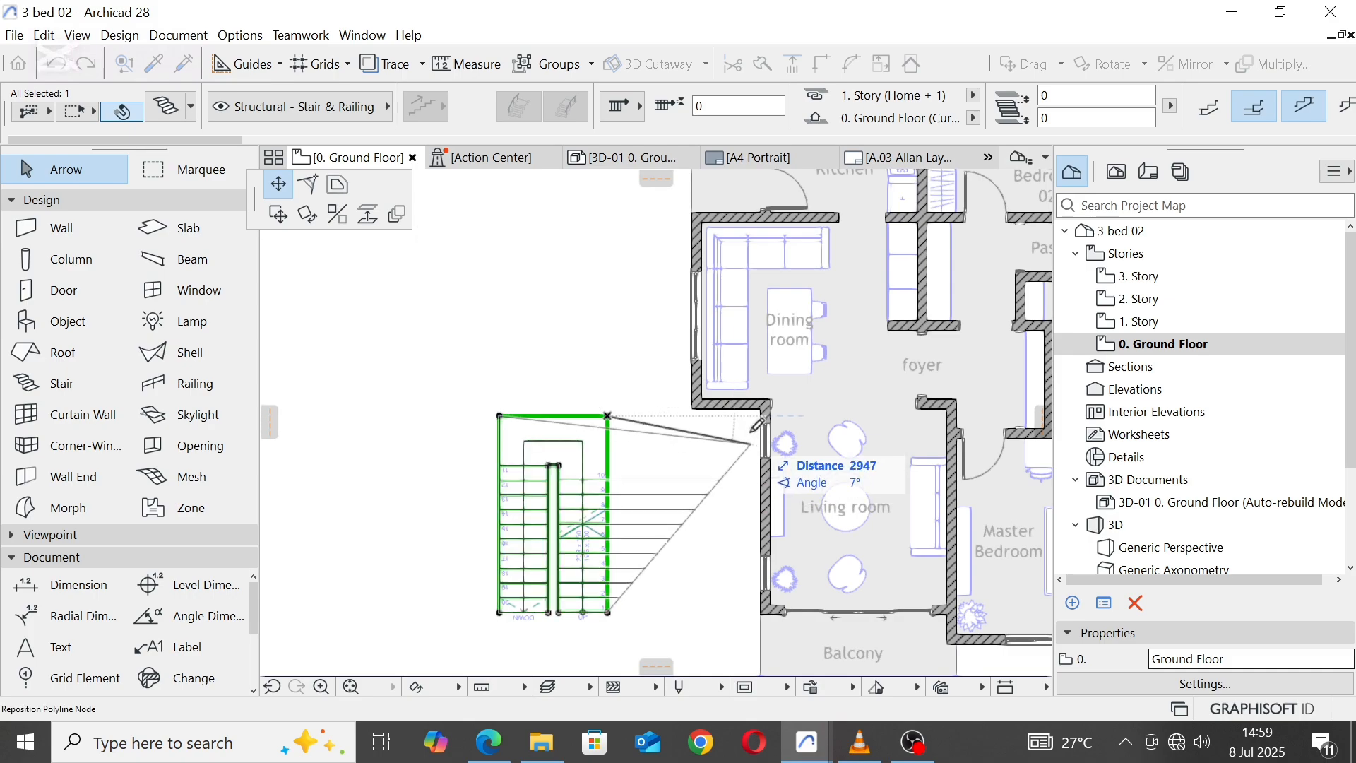
click(279, 215)
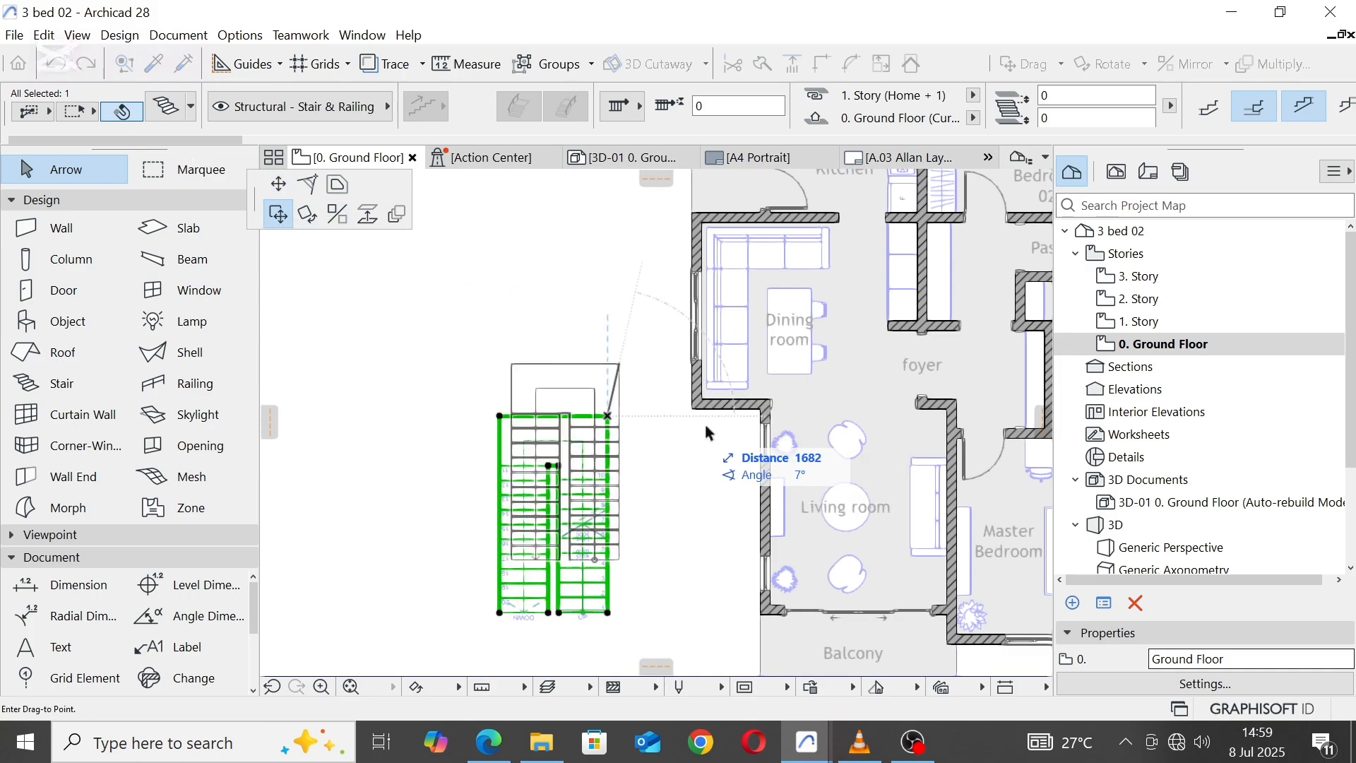
click(765, 415)
scroll(516, 397, down, 3)
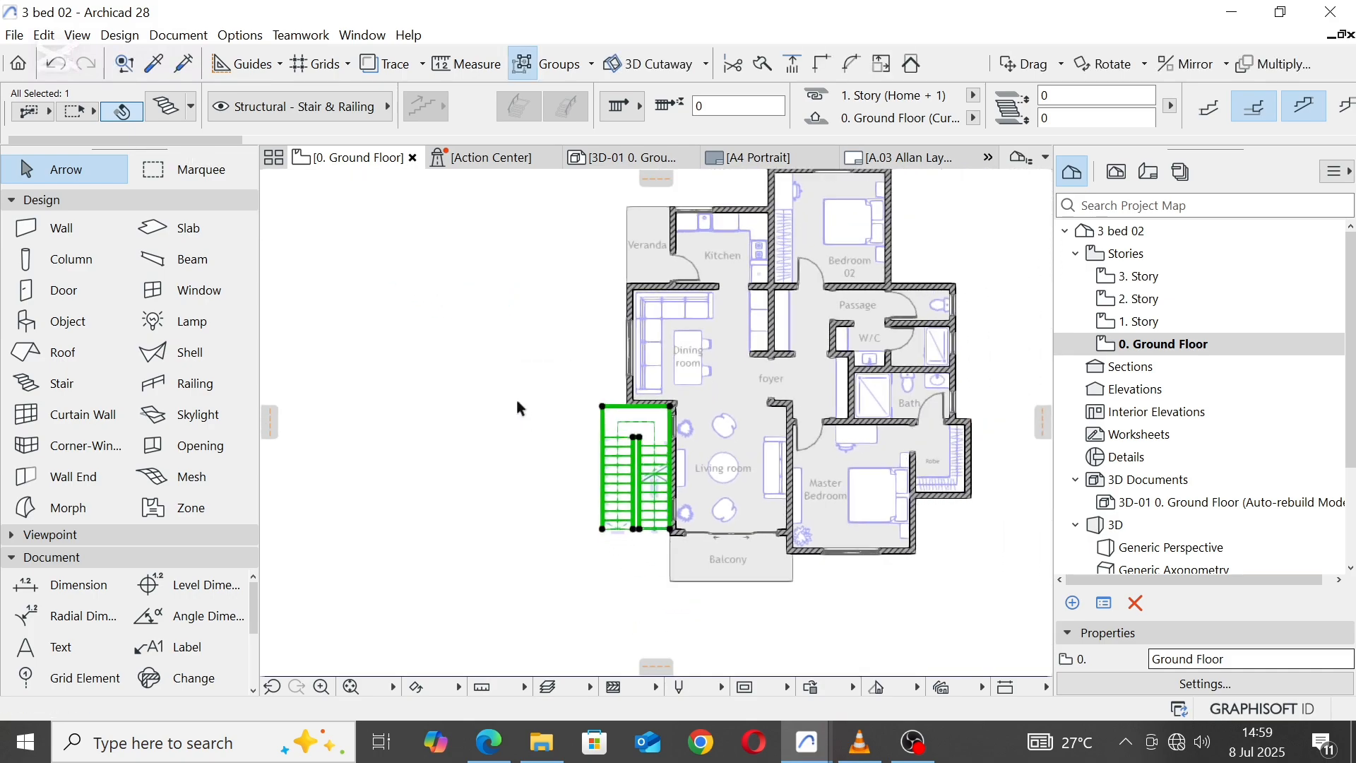
key(Escape)
scroll(633, 492, up, 3)
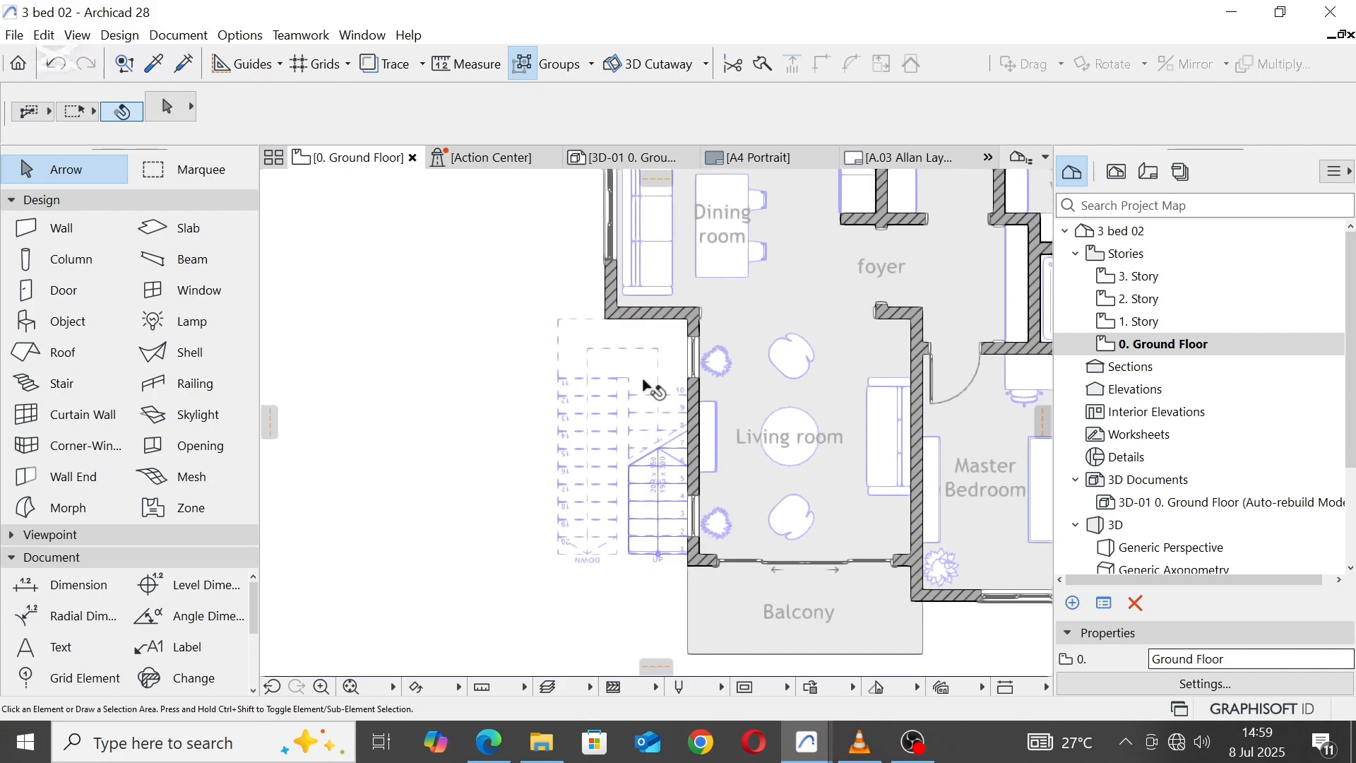
Step: Move the stair out of the plan into the empty area southeast of the unit, and clear the selection
scroll(644, 396, down, 3)
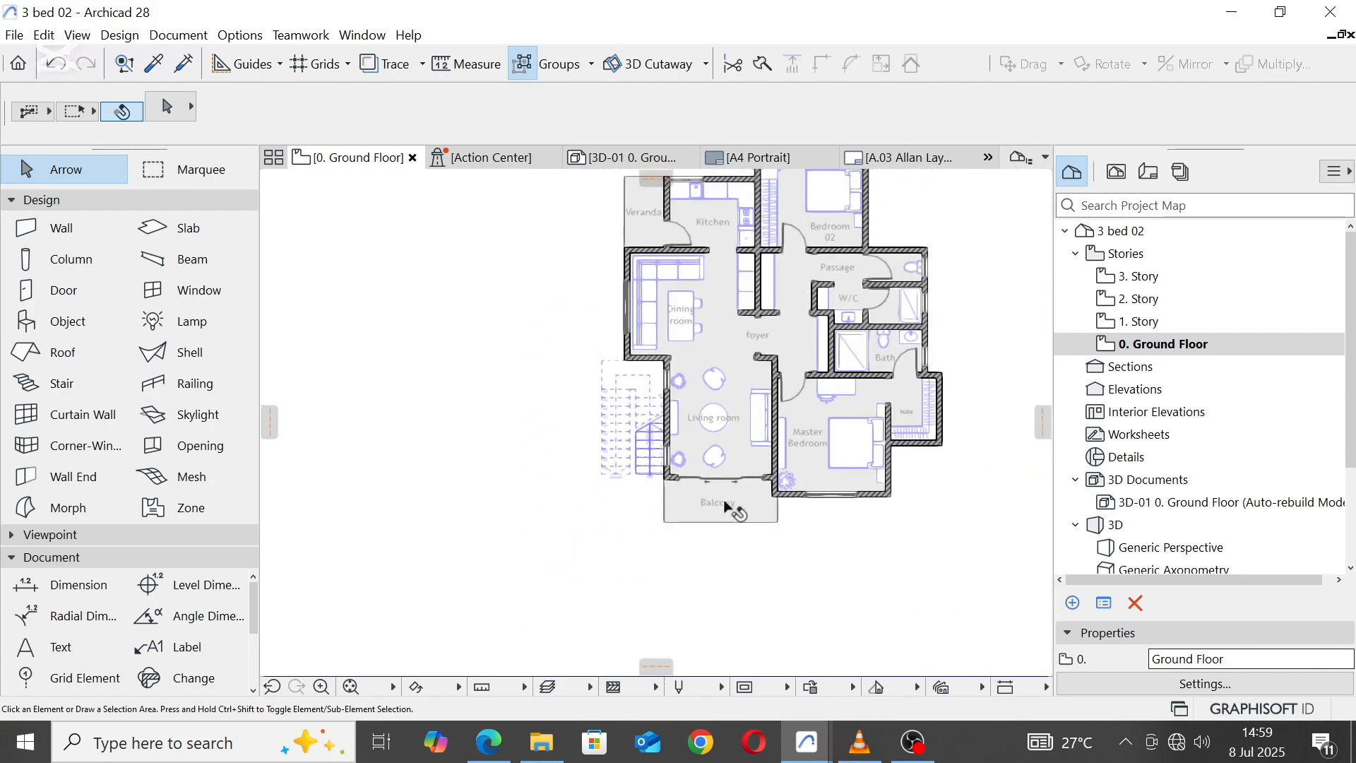
middle_drag(720, 355, 635, 411)
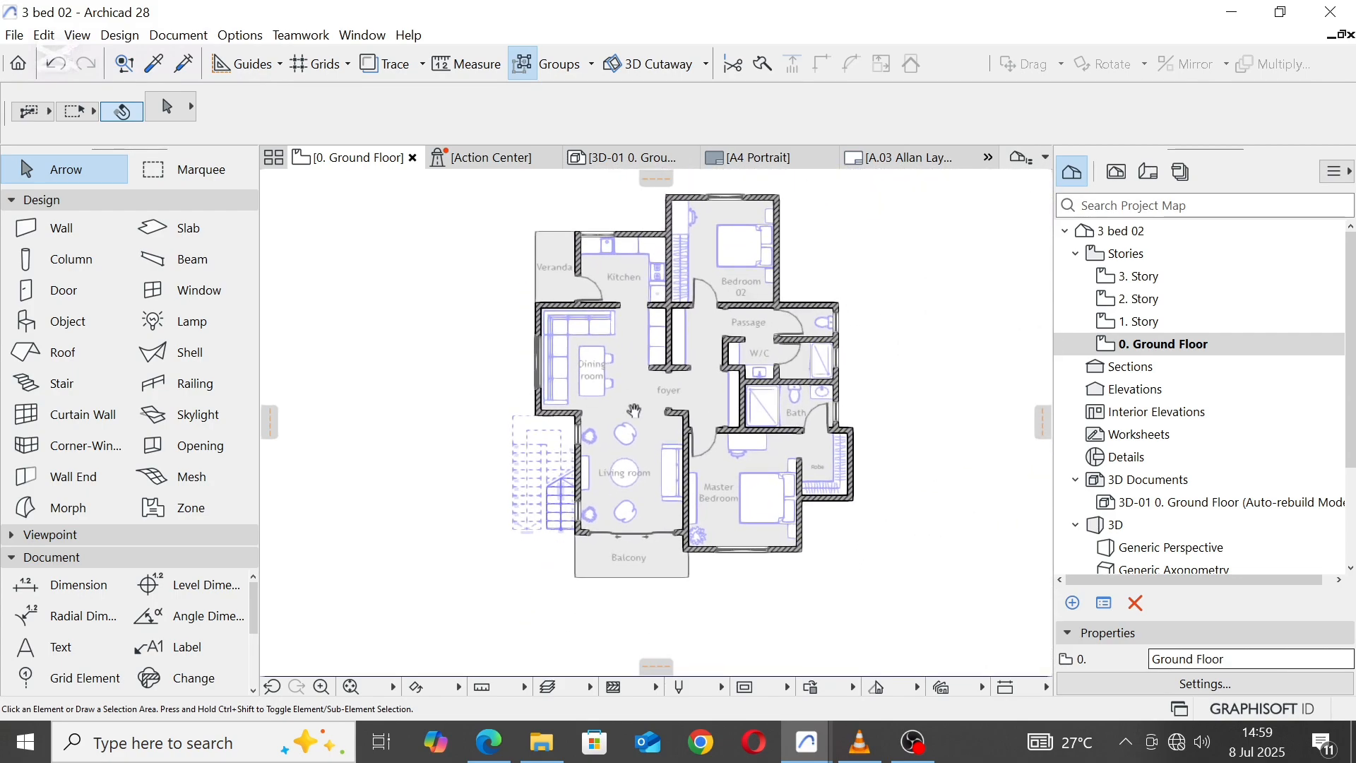
click(509, 415)
click(513, 416)
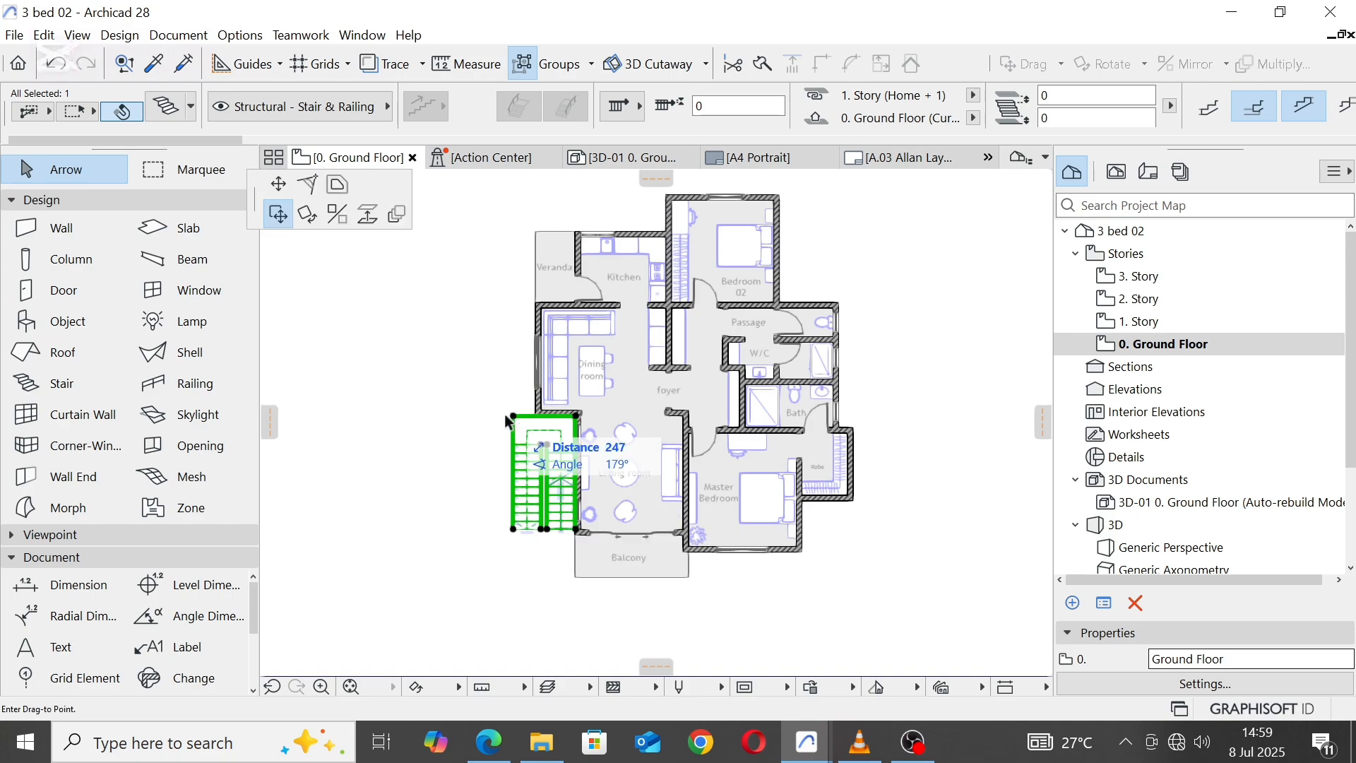
scroll(537, 416, down, 3)
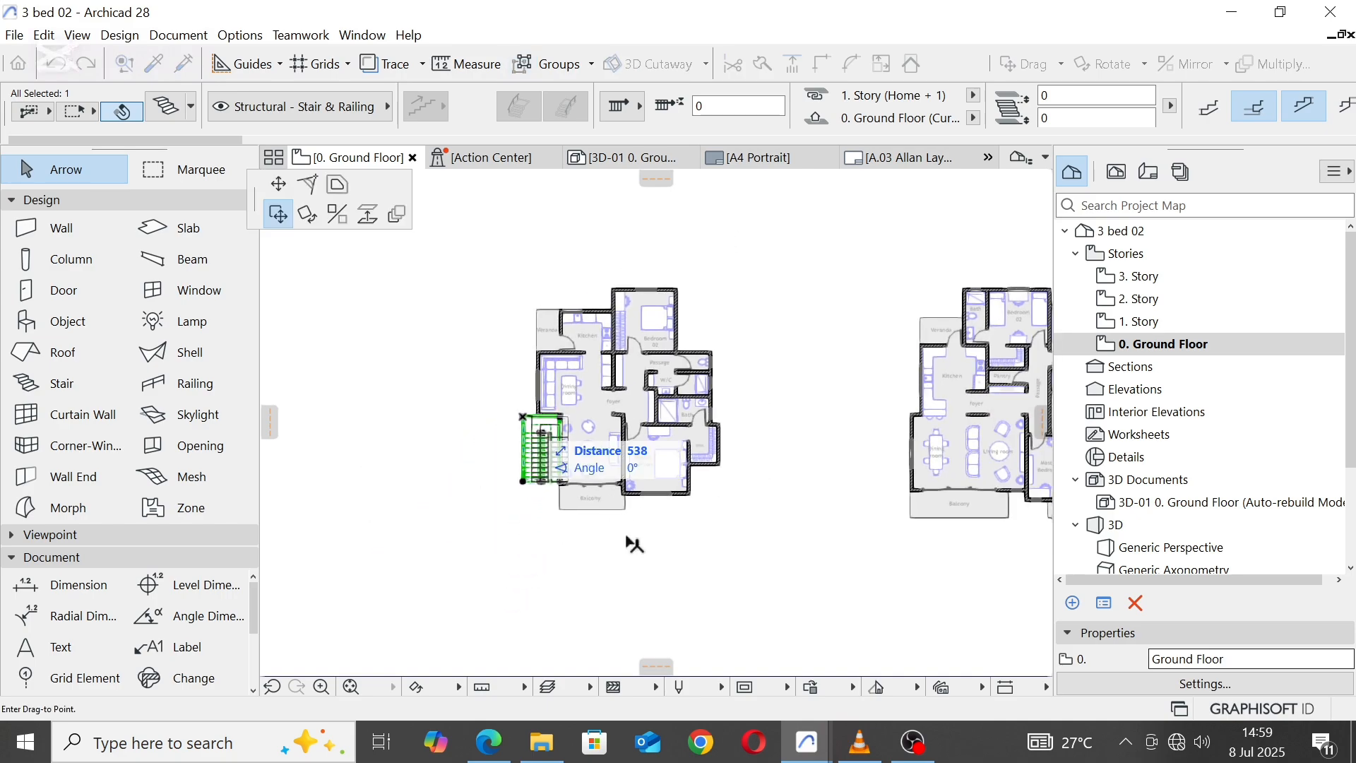
click(749, 581)
click(495, 267)
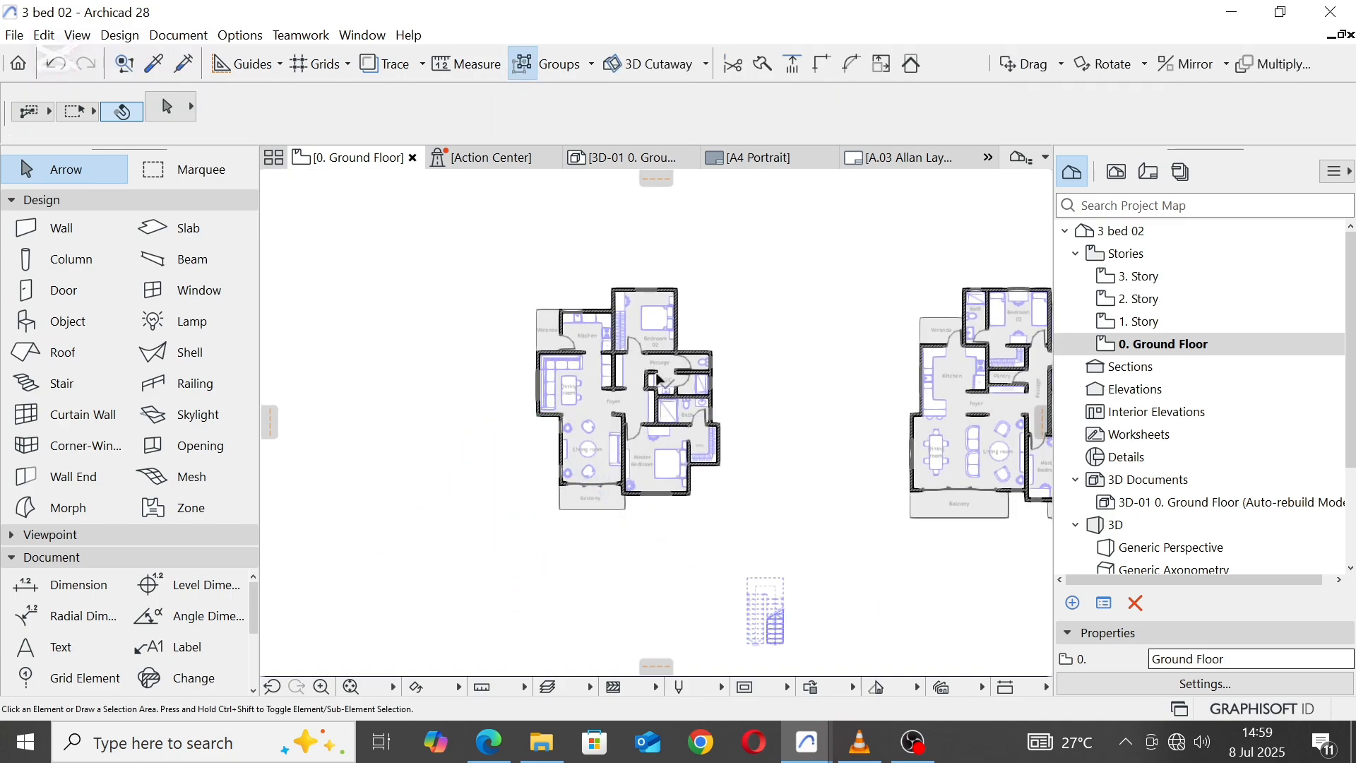
Step: Mirror a copy of the entire unit, without the stair, to the west about the centreline of the Dining room's west wall
drag(720, 552, 514, 254)
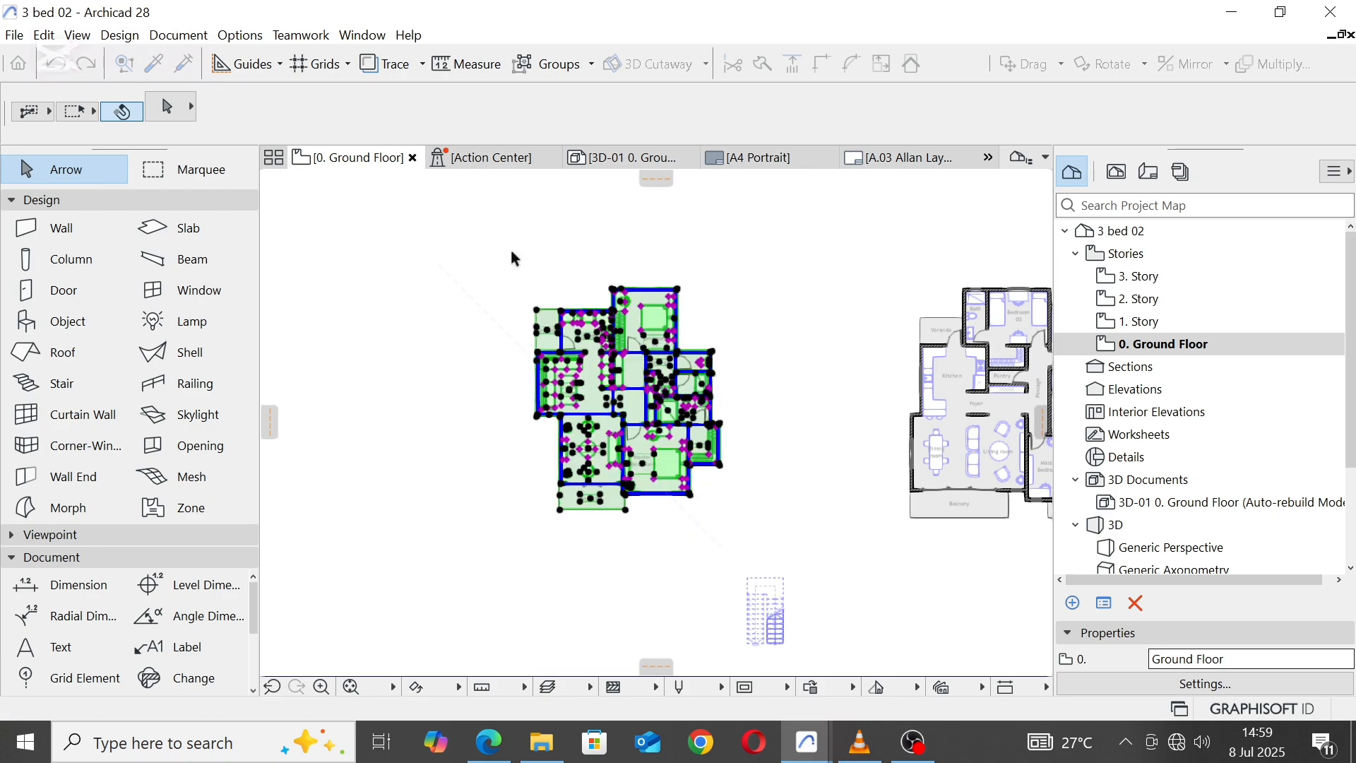
right_click(513, 251)
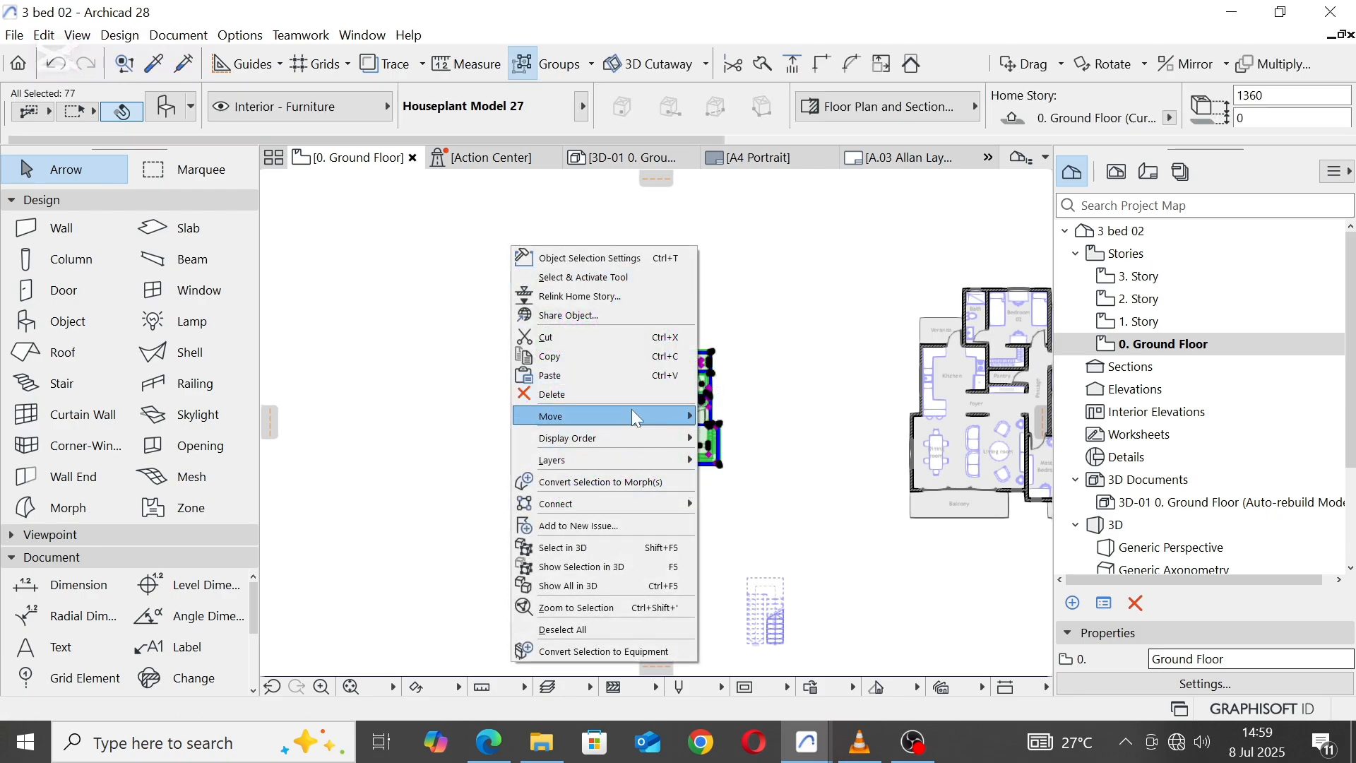
mouse_move(632, 415)
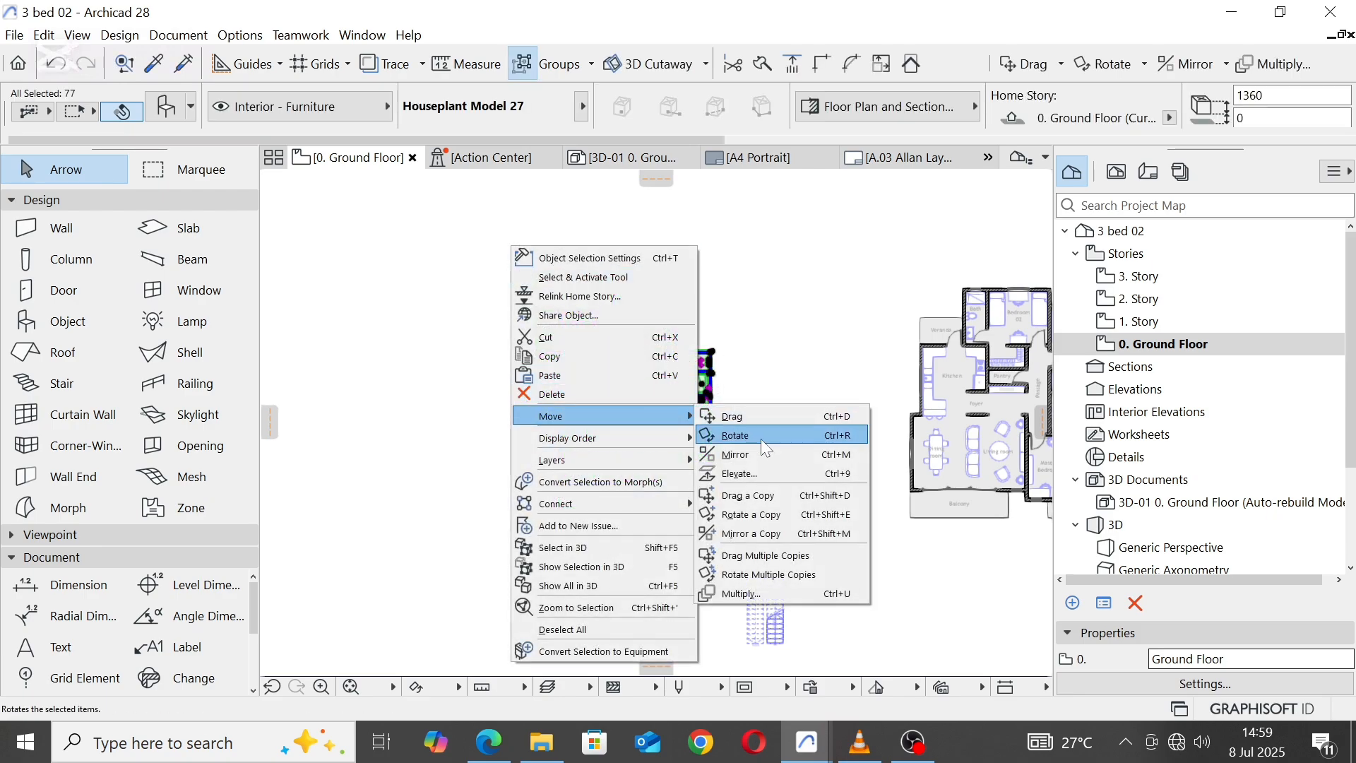
click(750, 531)
scroll(515, 487, up, 6)
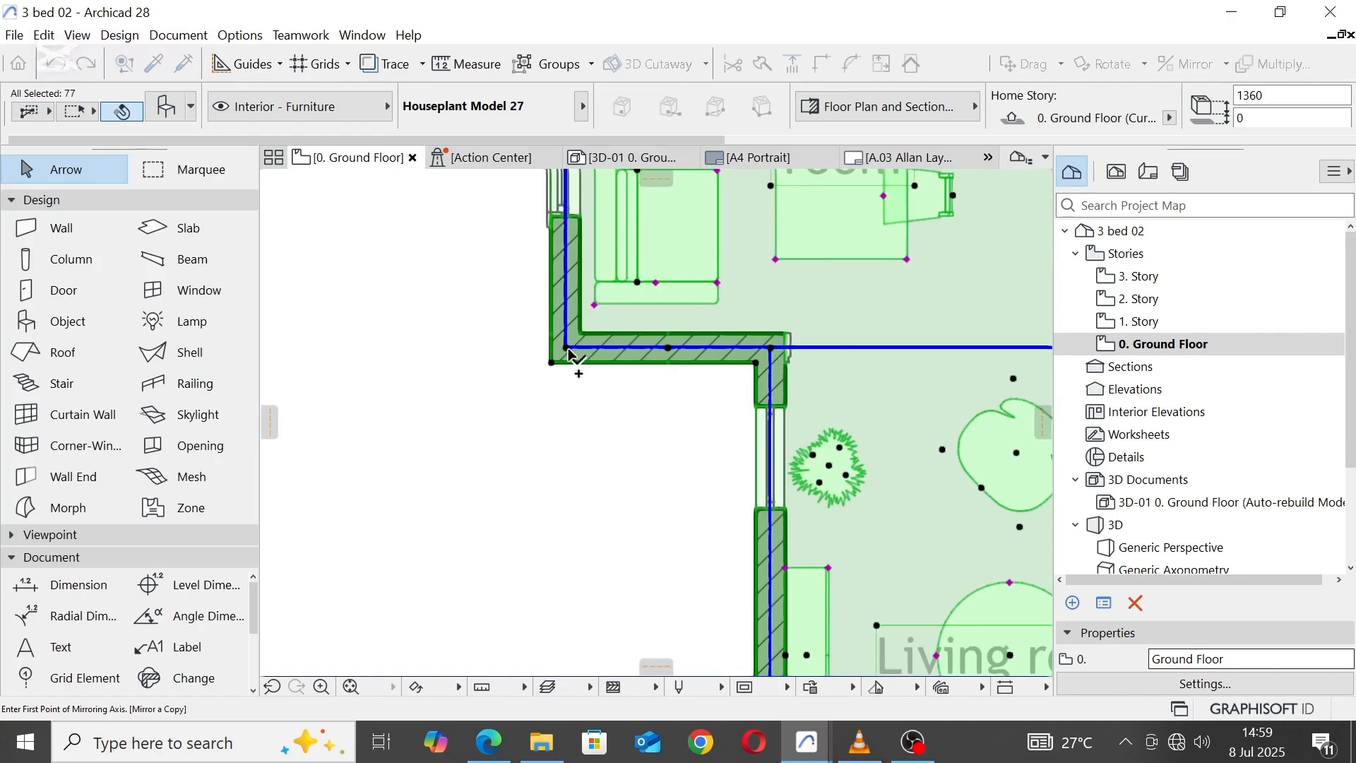
click(566, 348)
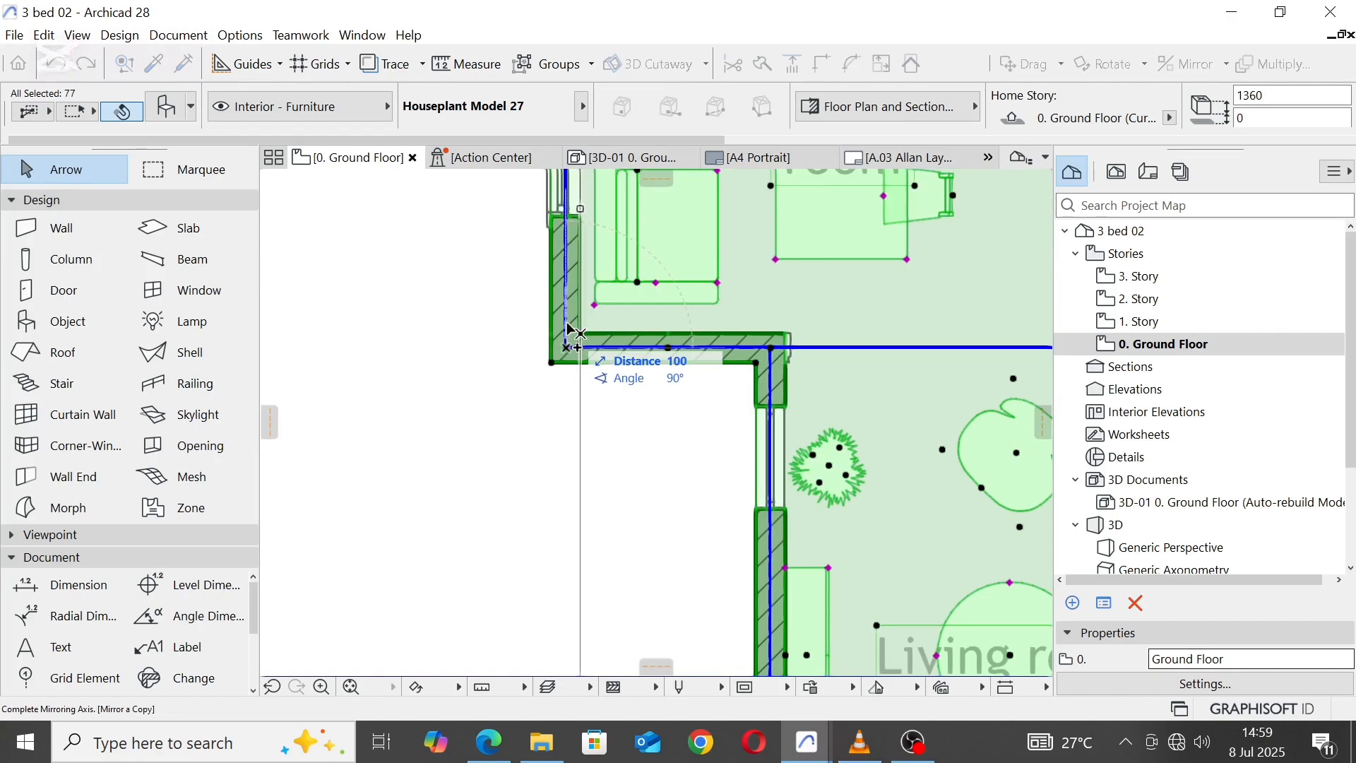
click(563, 284)
scroll(628, 381, down, 5)
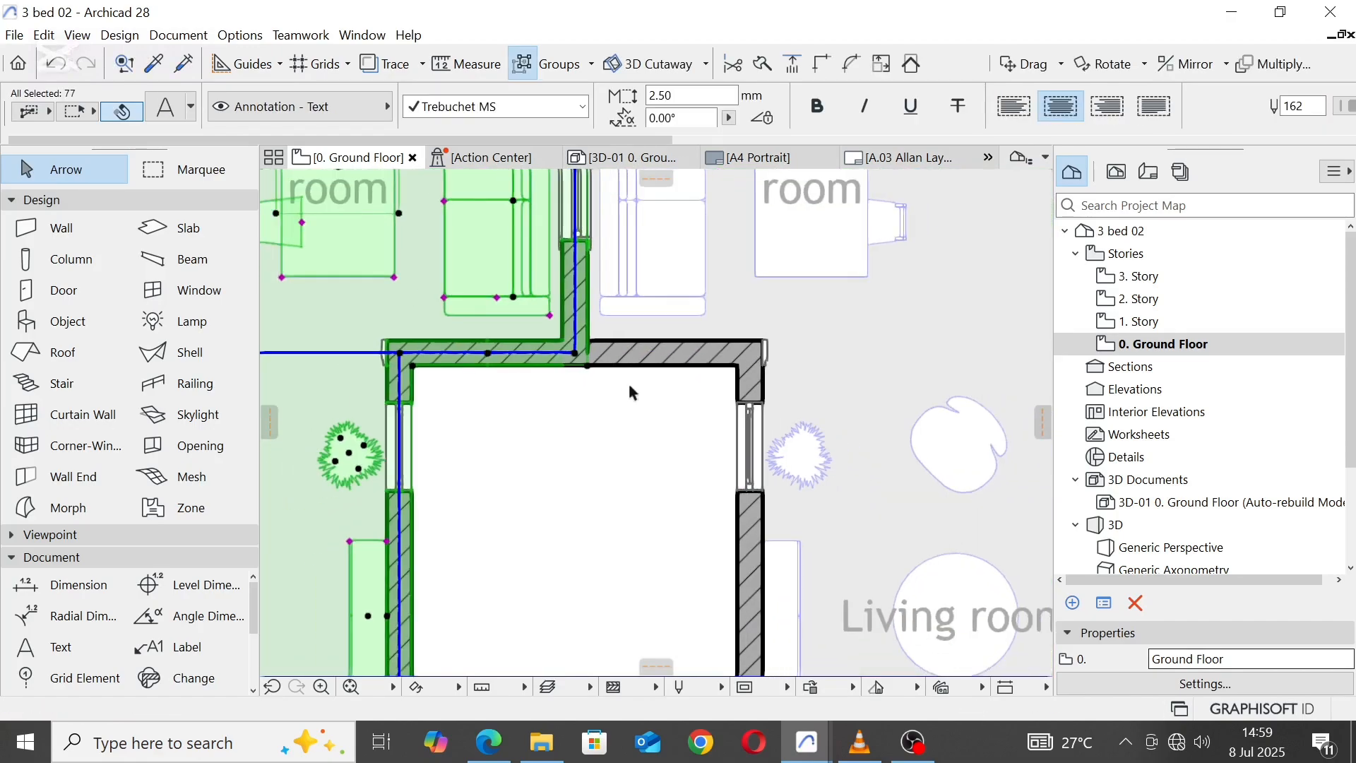
scroll(631, 395, down, 4)
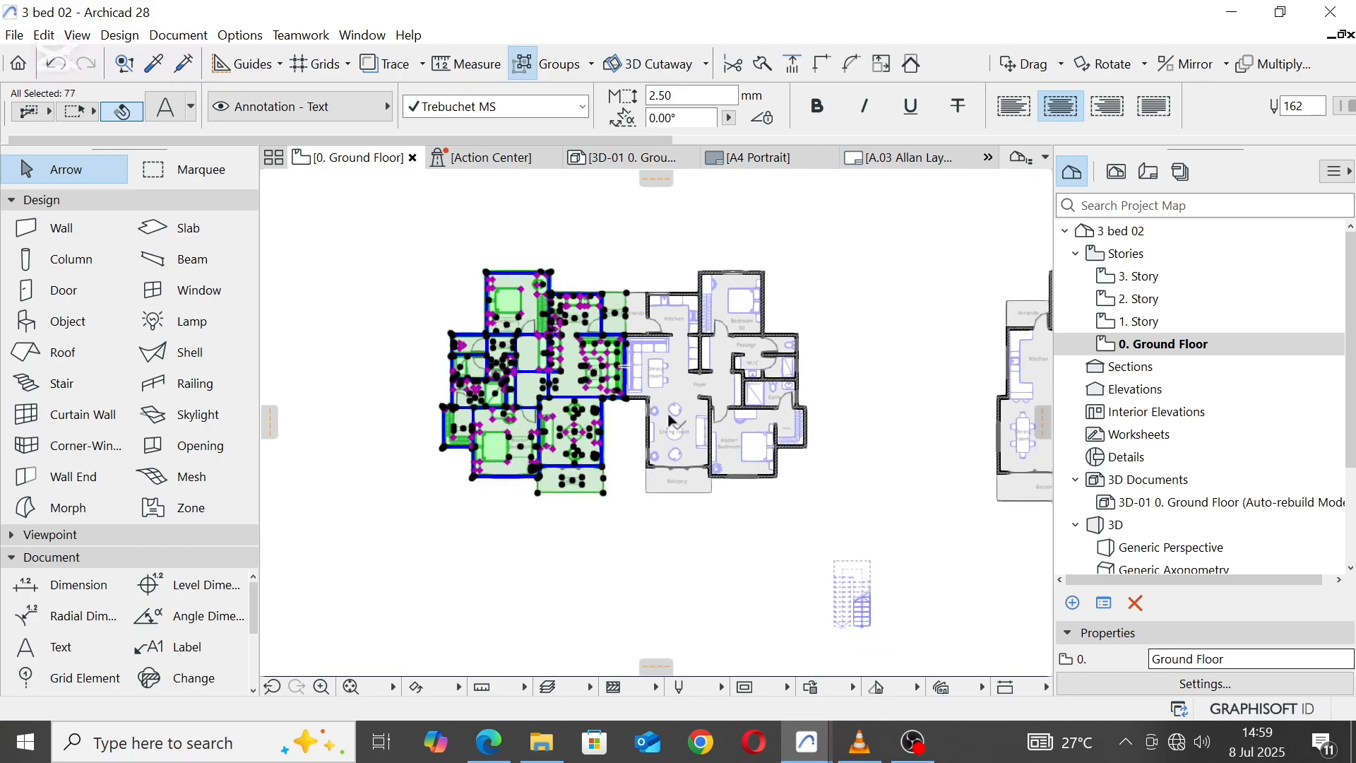
click(890, 252)
Step: Move the stair by its northwest corner into the recess between the two Living rooms, at the recess's inner northwest corner
scroll(612, 332, up, 6)
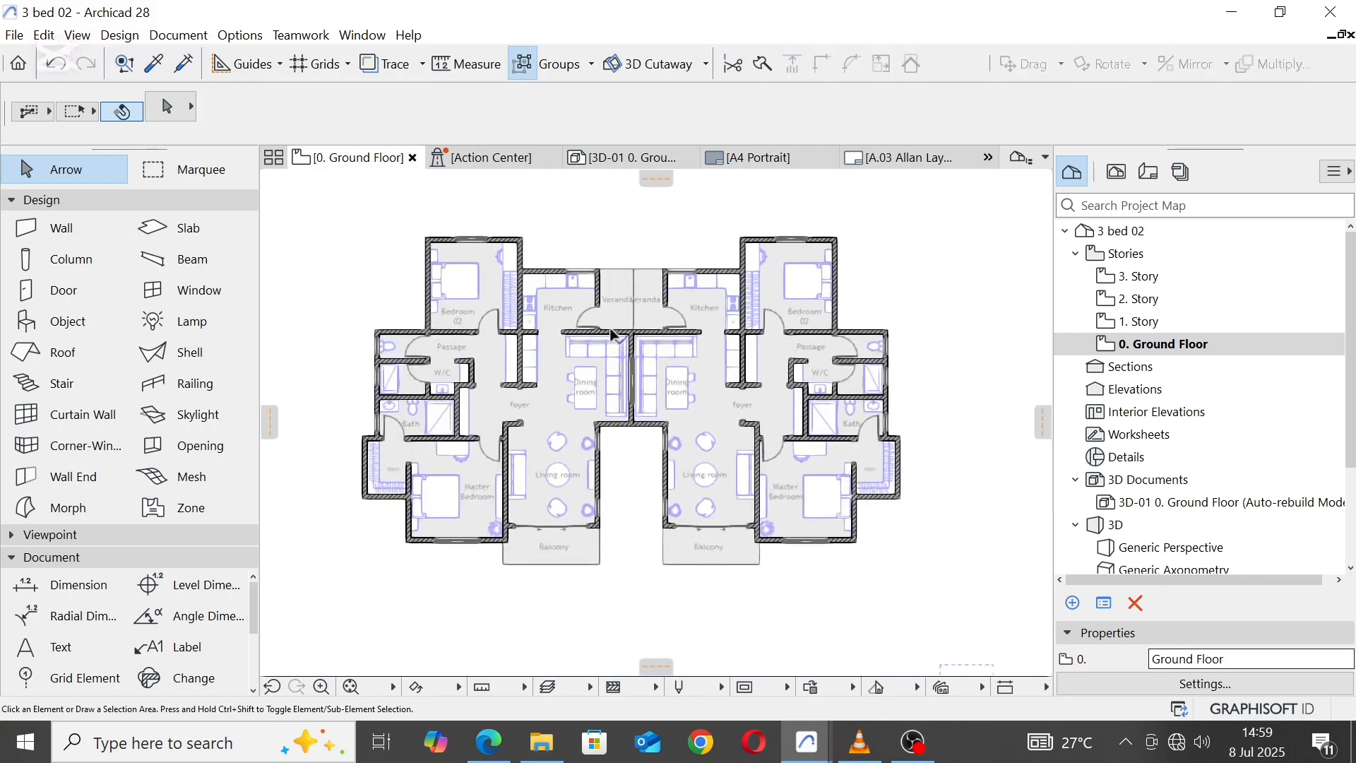
scroll(612, 332, down, 6)
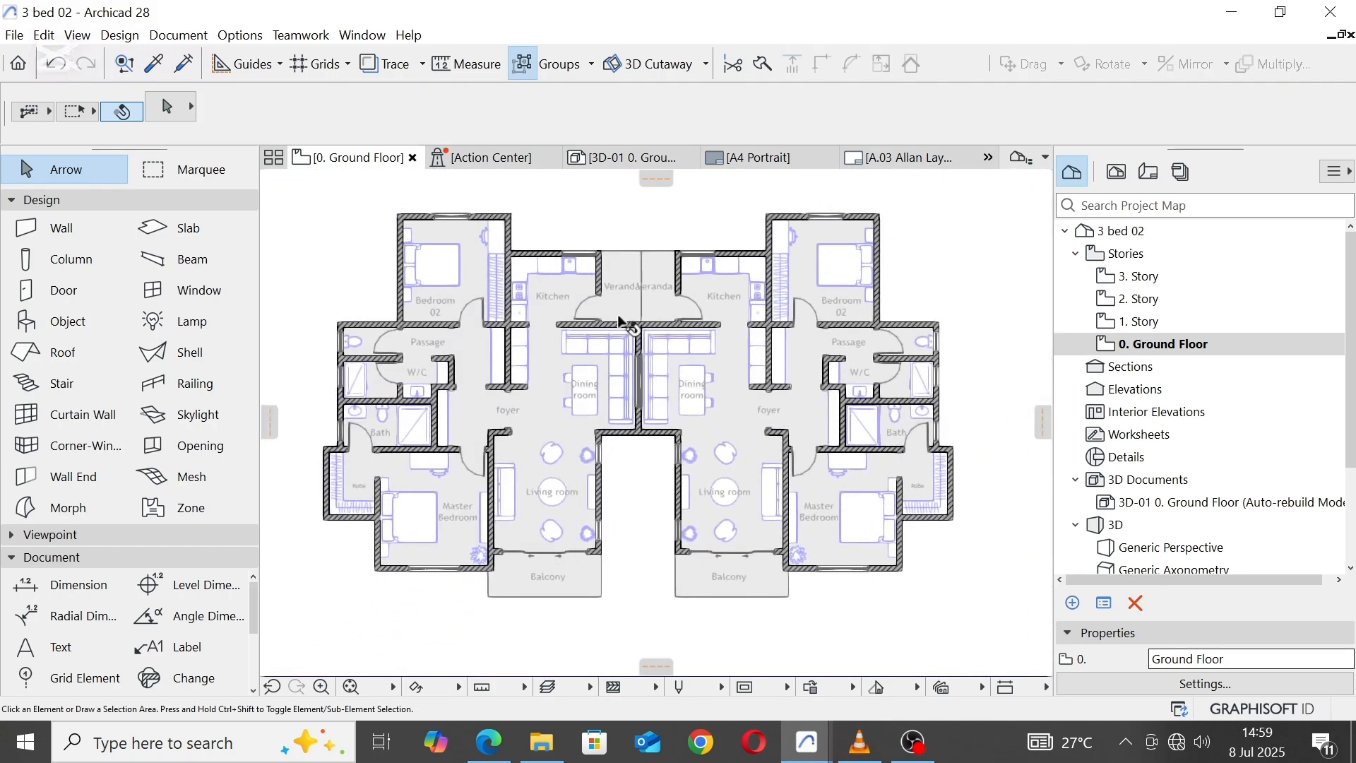
scroll(654, 488, down, 4)
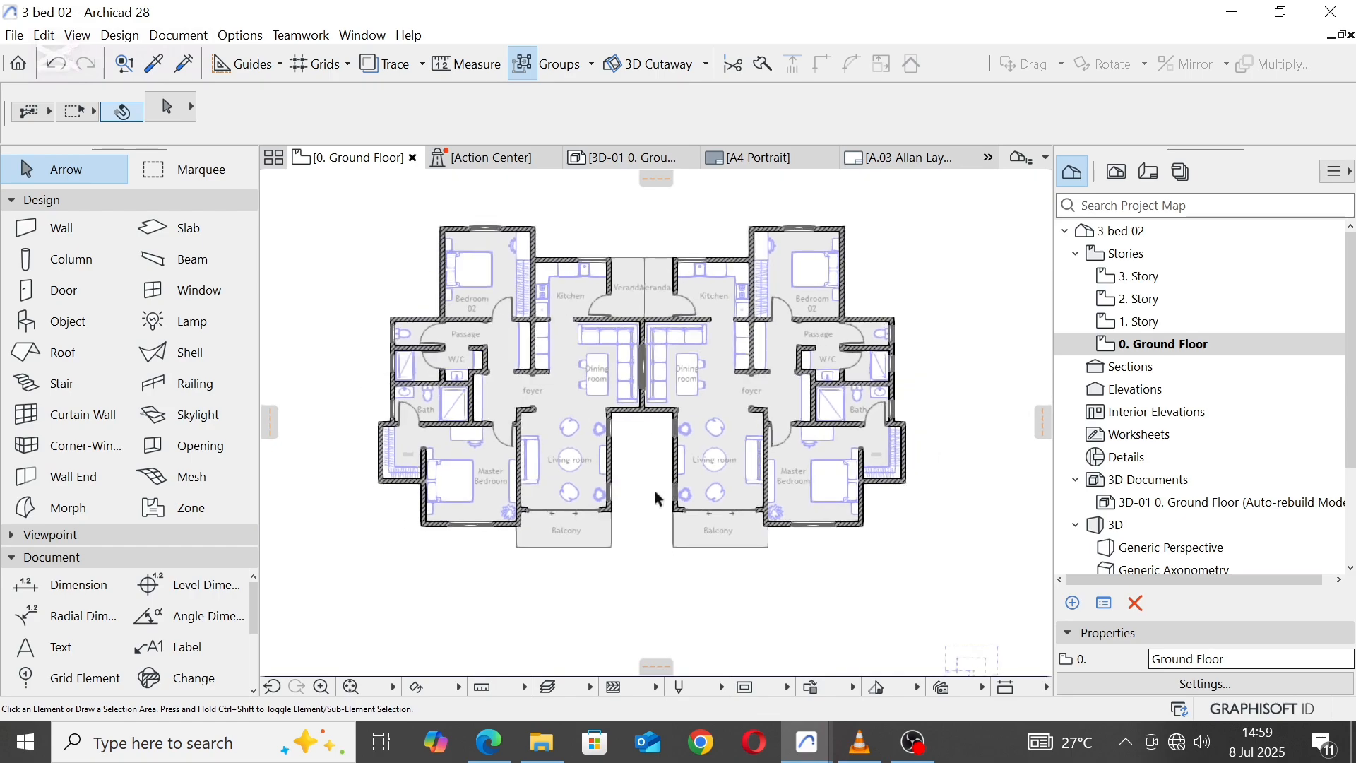
click(854, 600)
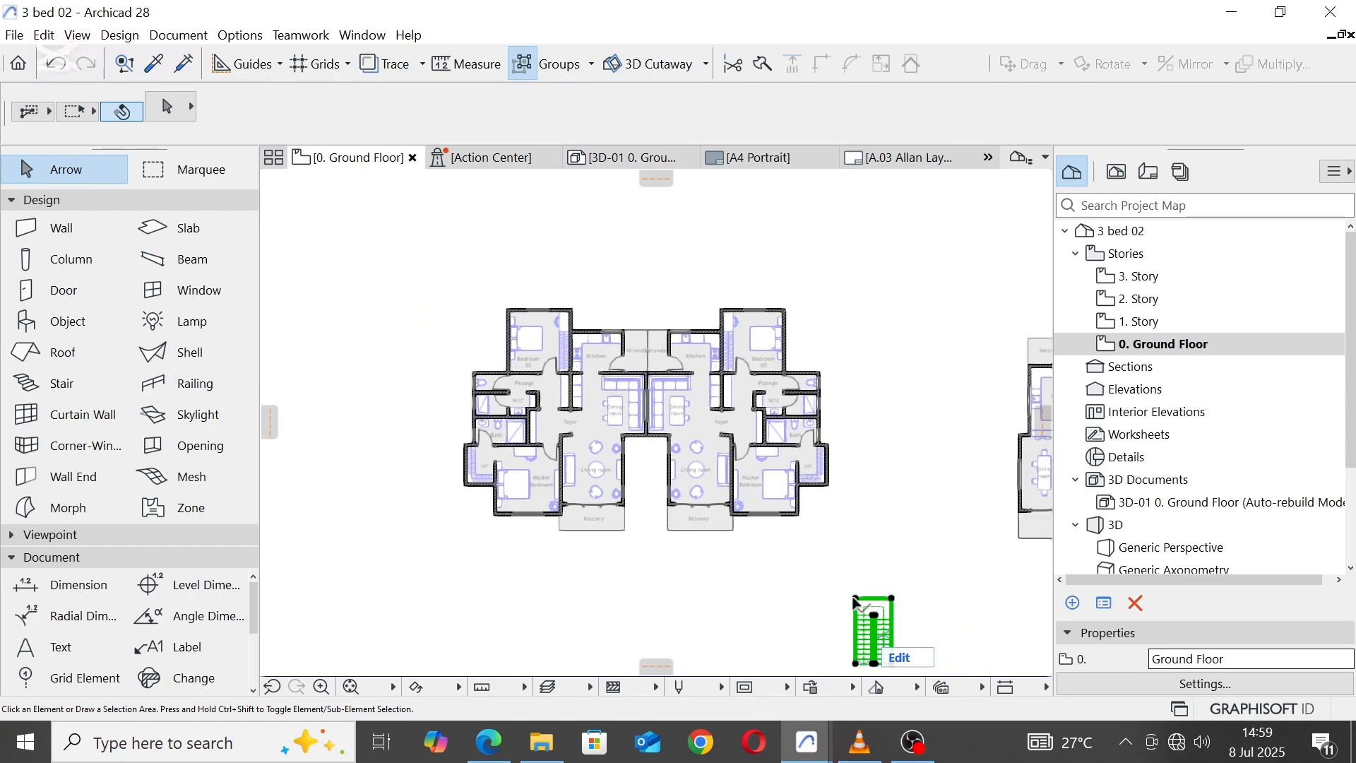
click(856, 599)
scroll(676, 494, up, 5)
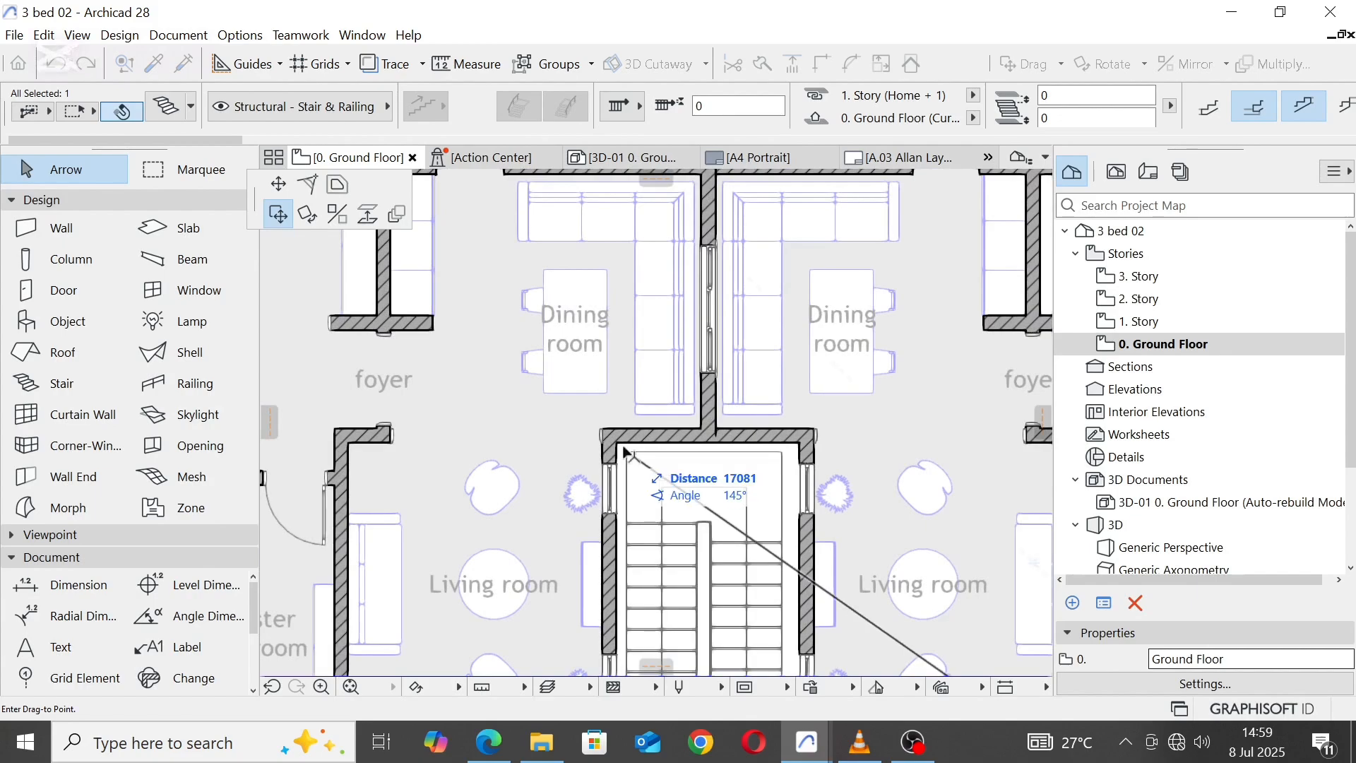
click(618, 445)
Step: Set the flight width of the stair between the Living rooms to 1200
scroll(697, 494, down, 2)
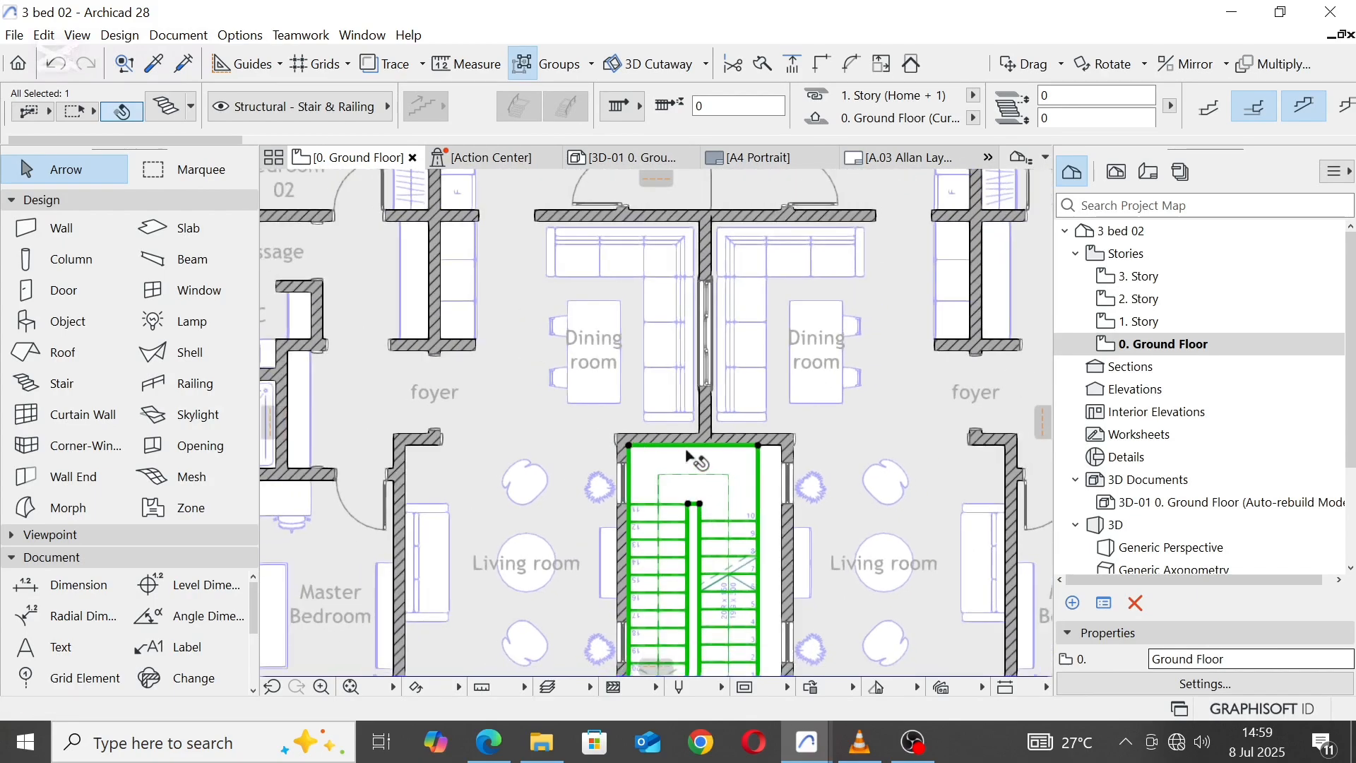
scroll(1051, 120, down, 3)
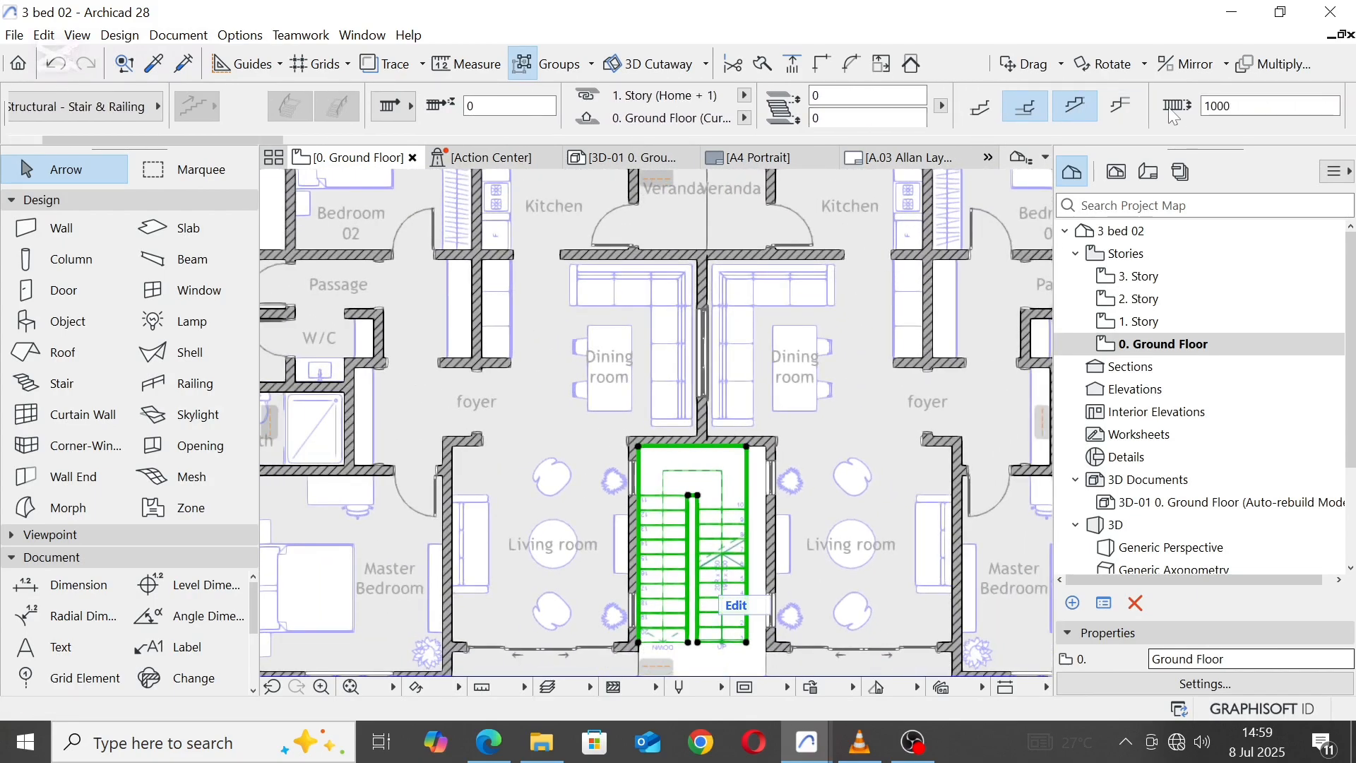
key(BackSpace)
key(BackSpace)
key(BackSpace)
key(BackSpace)
text(12)
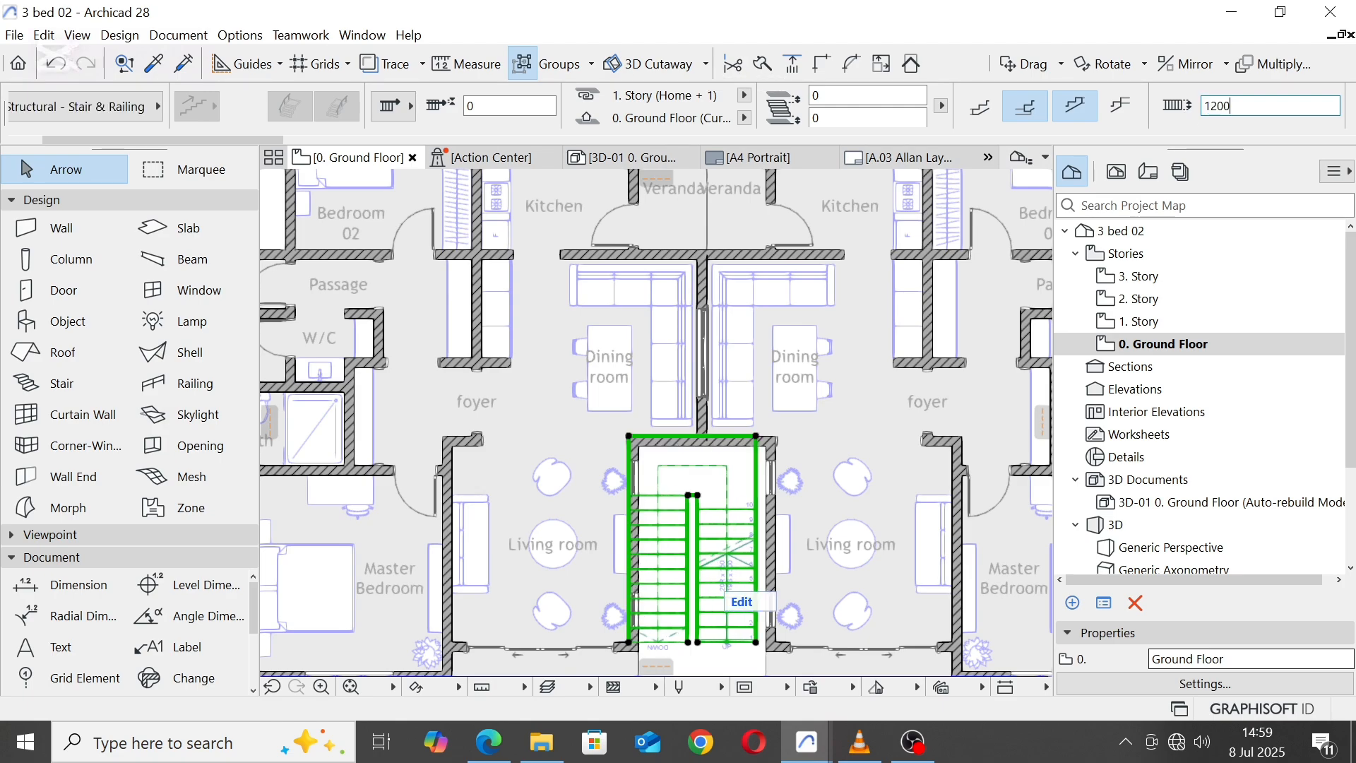
Step: Move the widened stair by its northeast corner to the recess's inner northeast corner, and clear the selection
scroll(737, 441, up, 3)
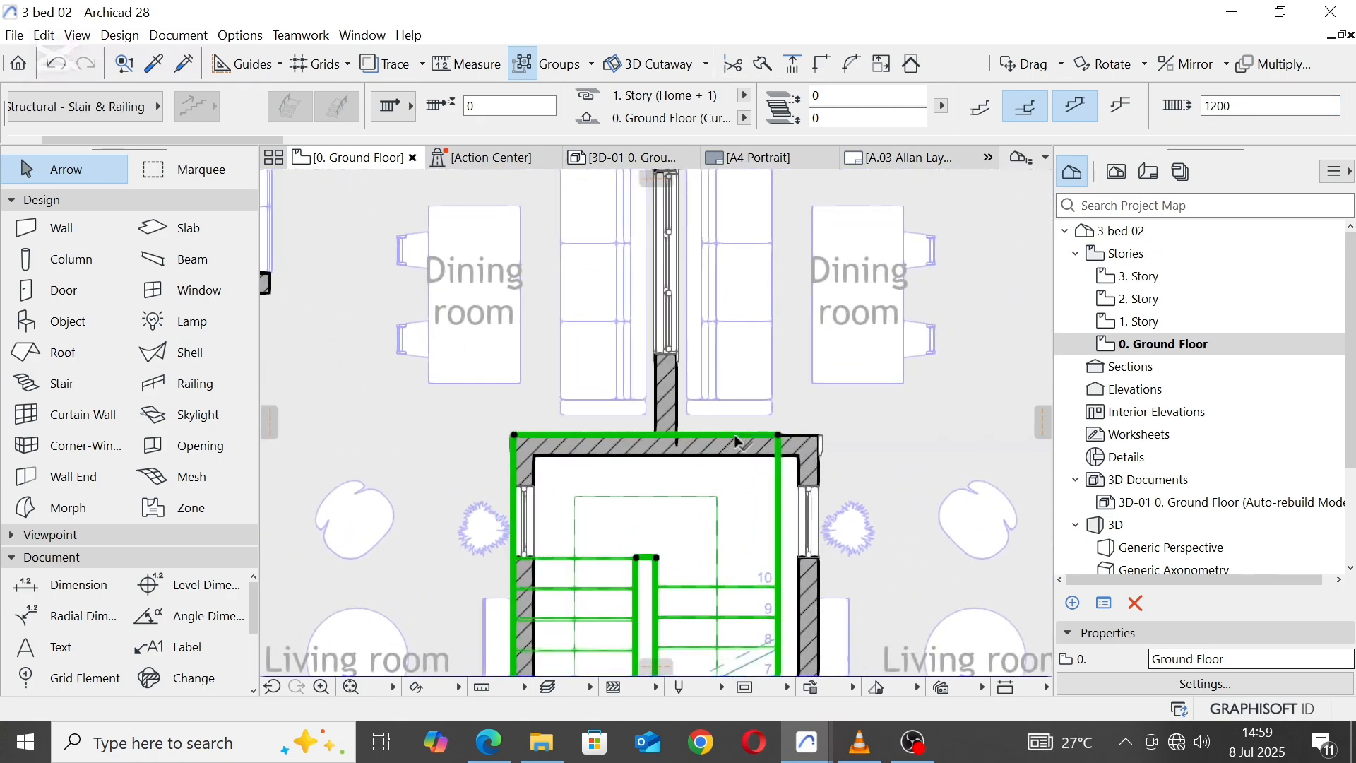
click(780, 436)
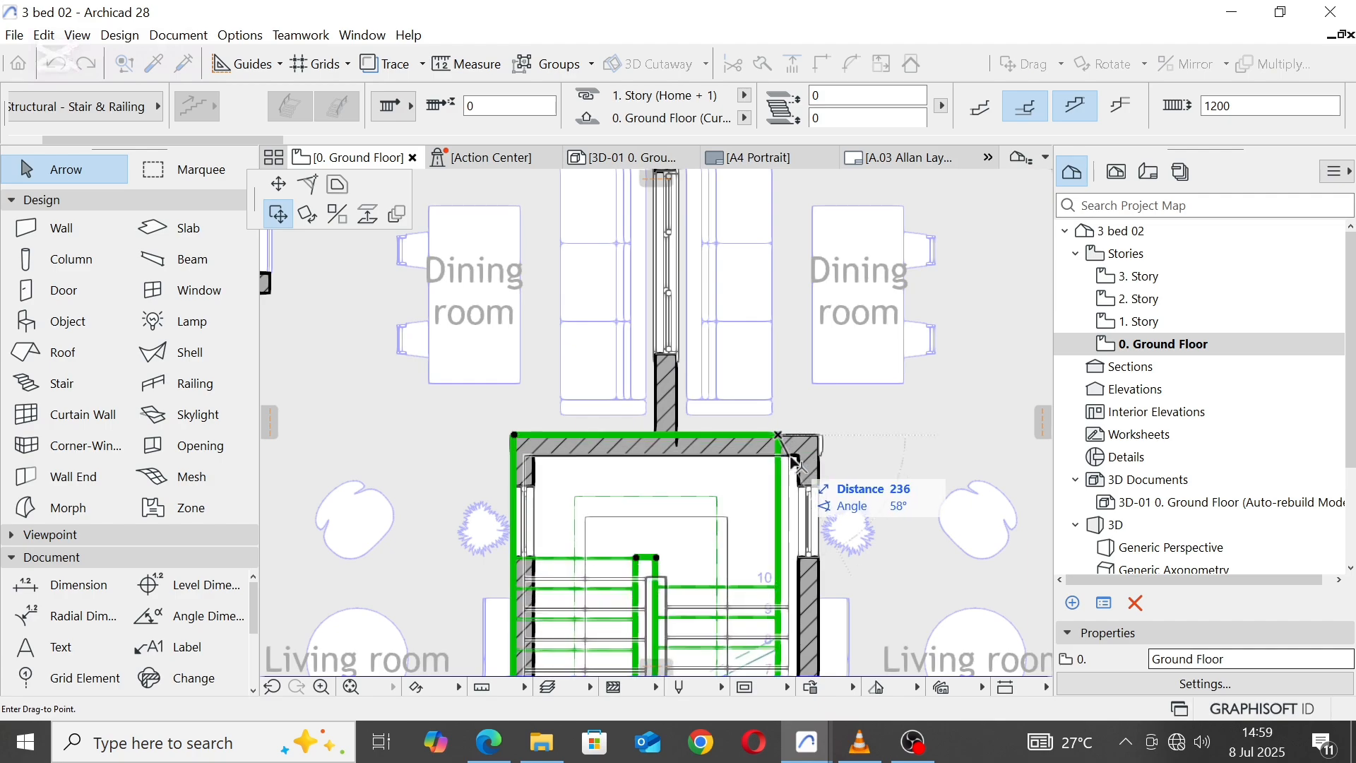
click(798, 457)
scroll(644, 356, down, 4)
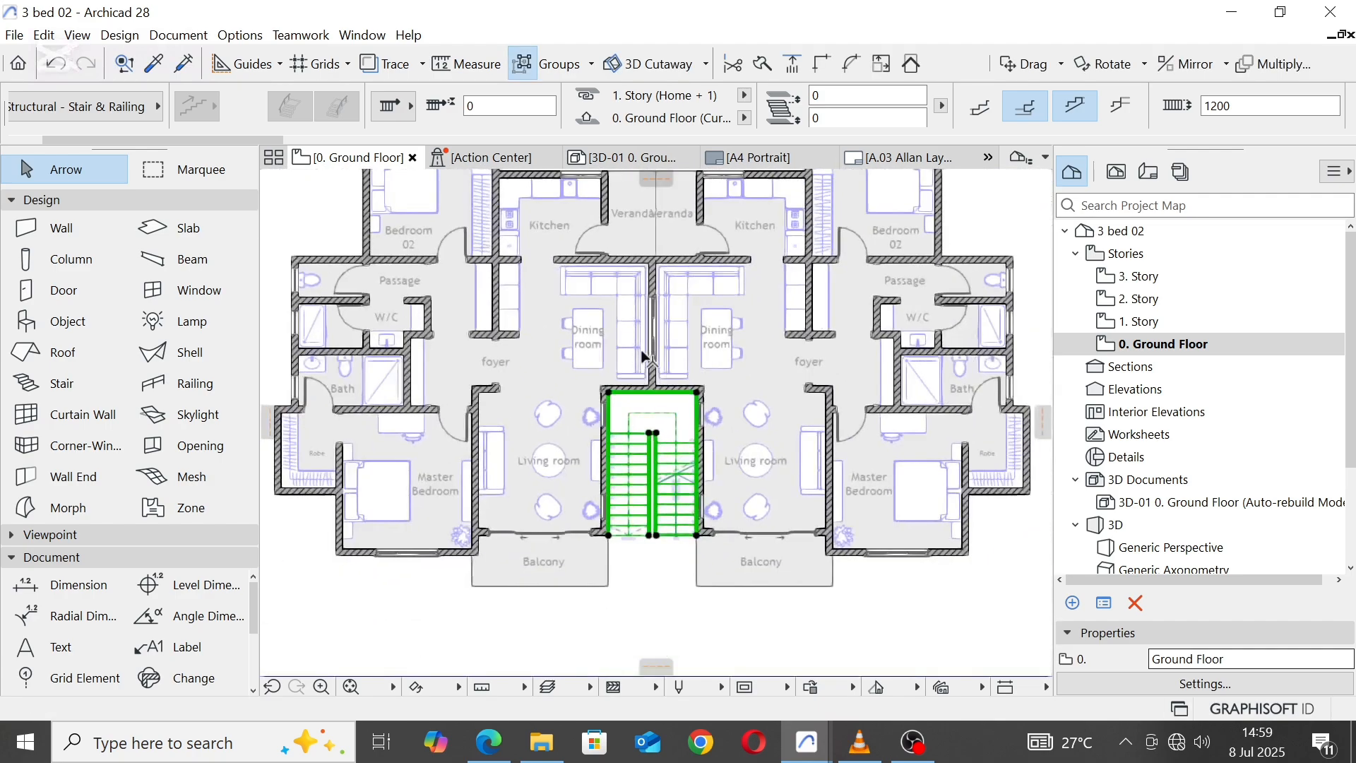
scroll(622, 572, up, 3)
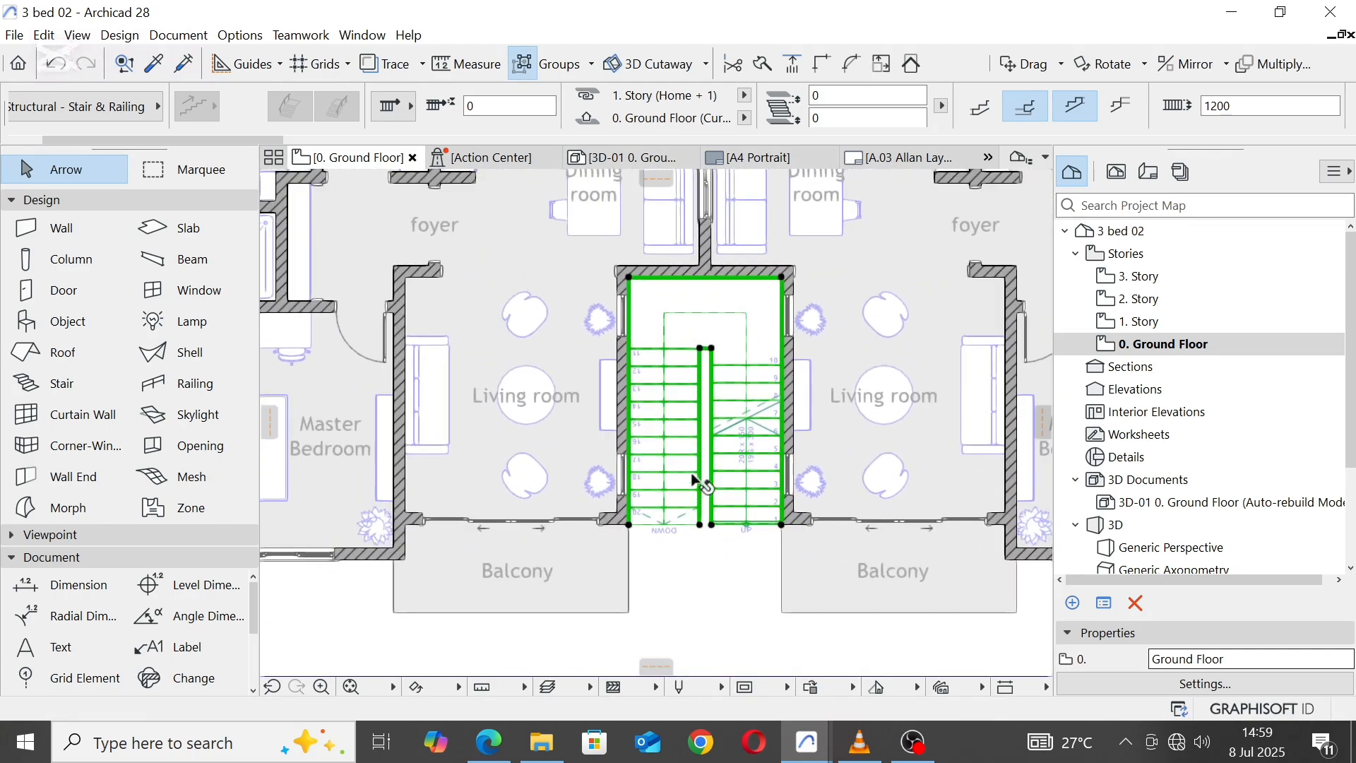
click(714, 591)
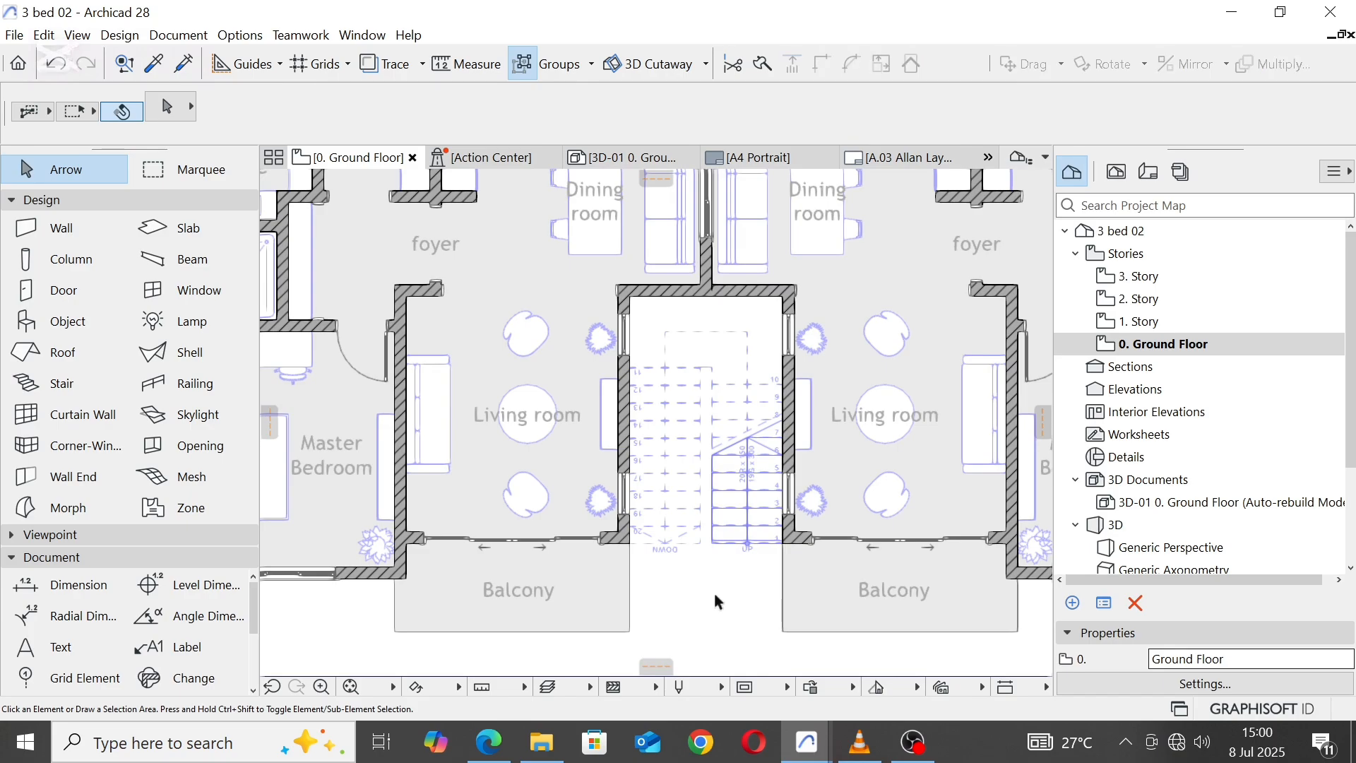
Step: Delete the triple window from the shared wall between the two Dining rooms
scroll(713, 590, down, 2)
scroll(705, 541, down, 1)
scroll(675, 507, down, 3)
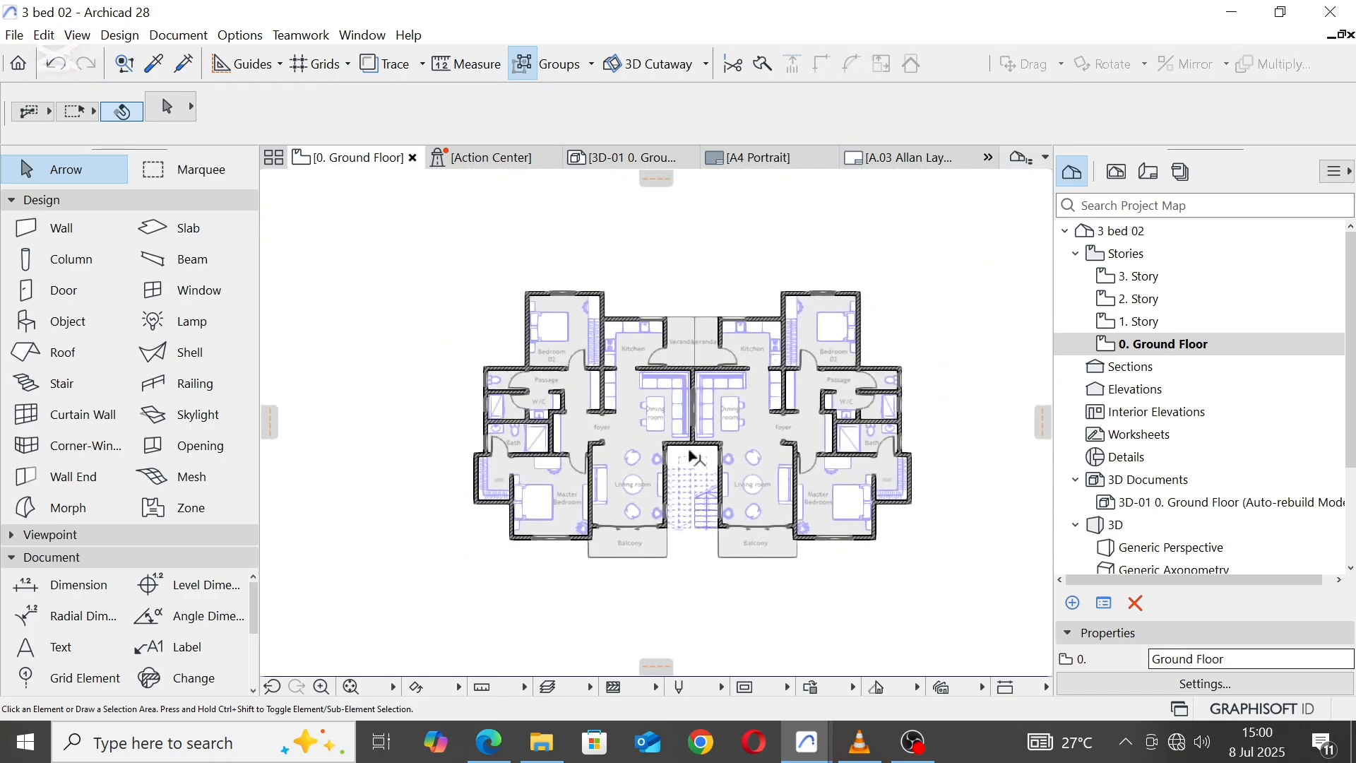
scroll(700, 378, up, 5)
scroll(698, 378, up, 3)
click(644, 388)
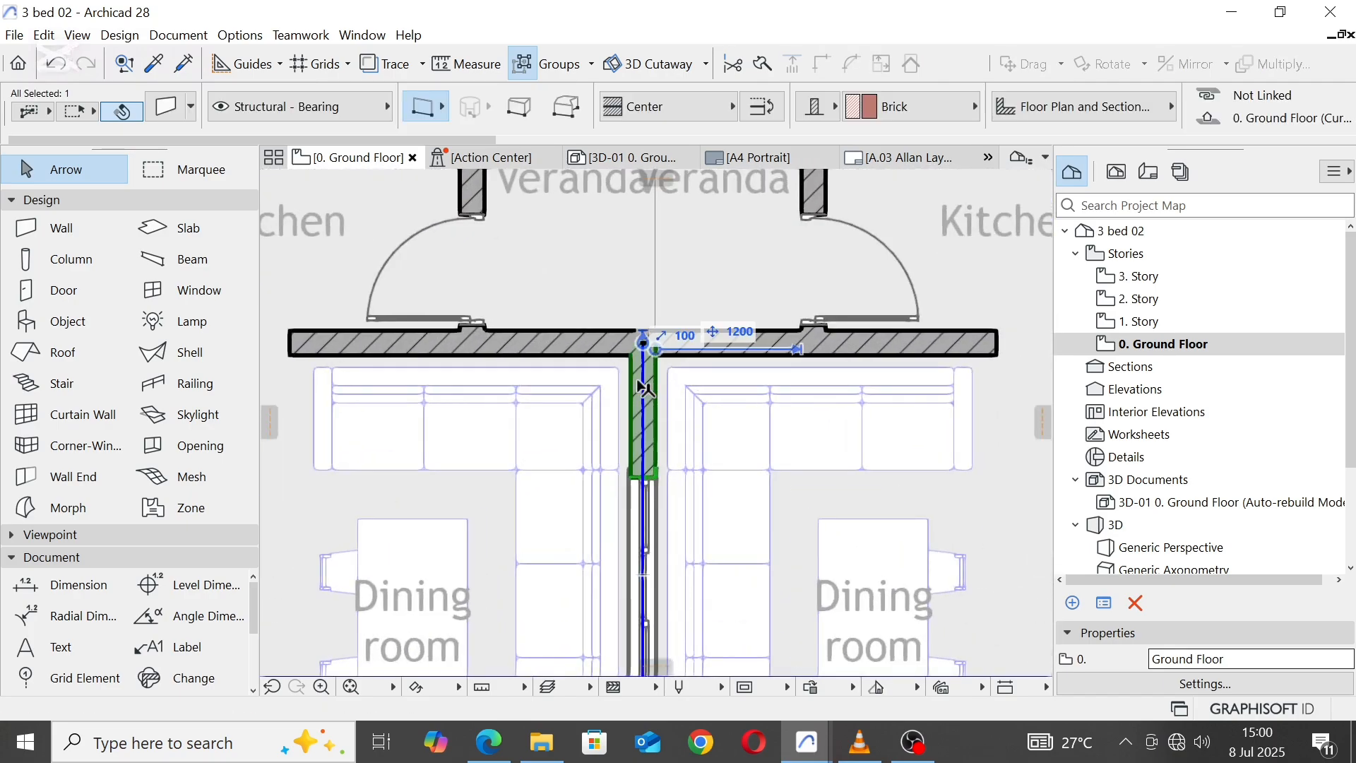
click(675, 494)
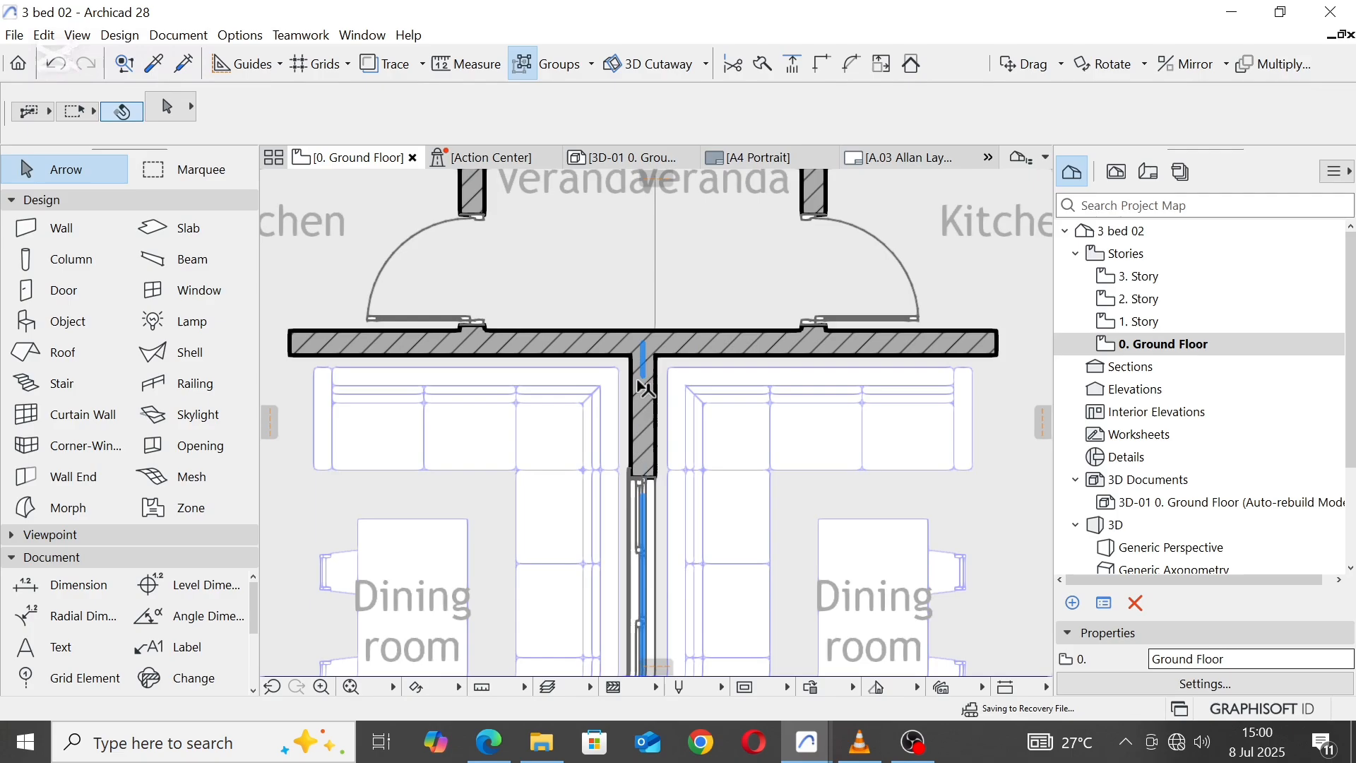
click(657, 482)
scroll(647, 381, down, 4)
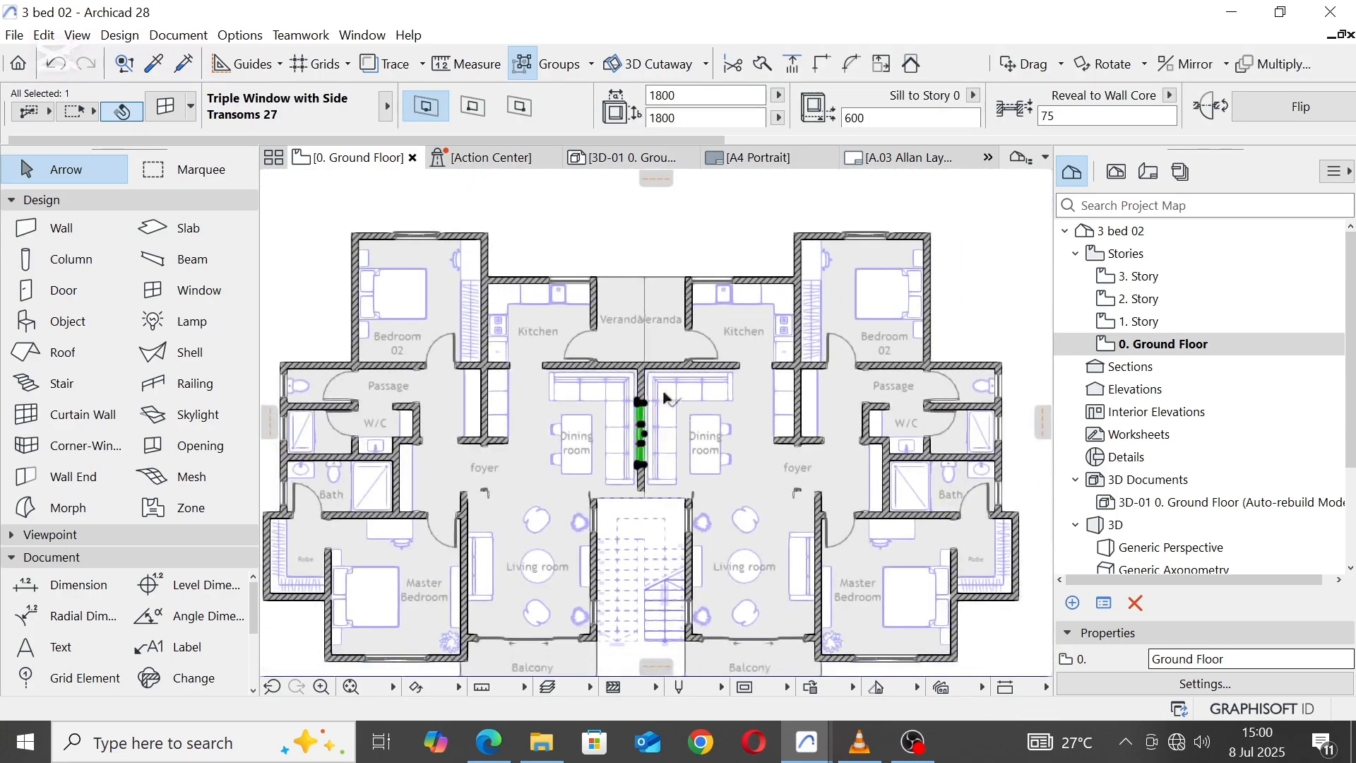
key(Delete)
Step: Place a 1200 by 1500 window, using the west Kitchen window's settings, in the wall between the west unit's Veranda and Dining room
scroll(599, 283, up, 3)
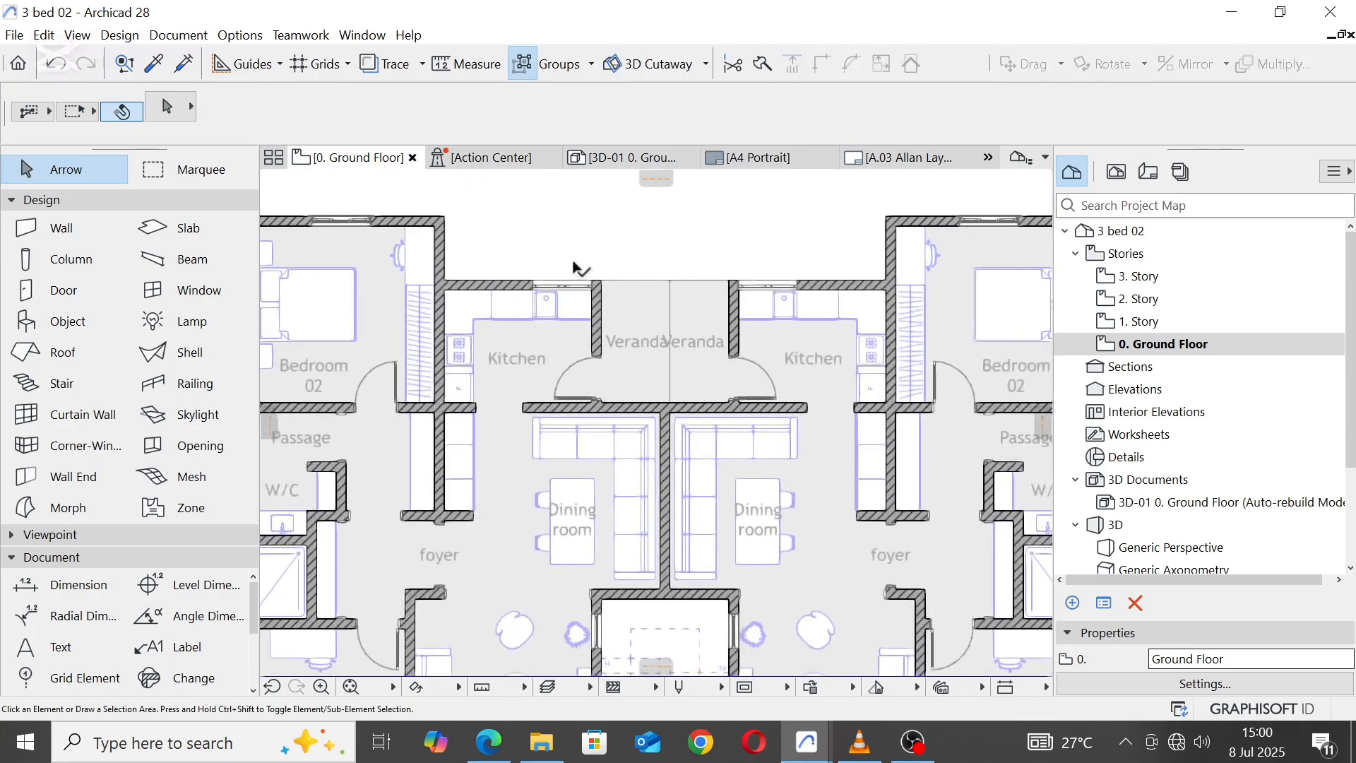
key(alt)
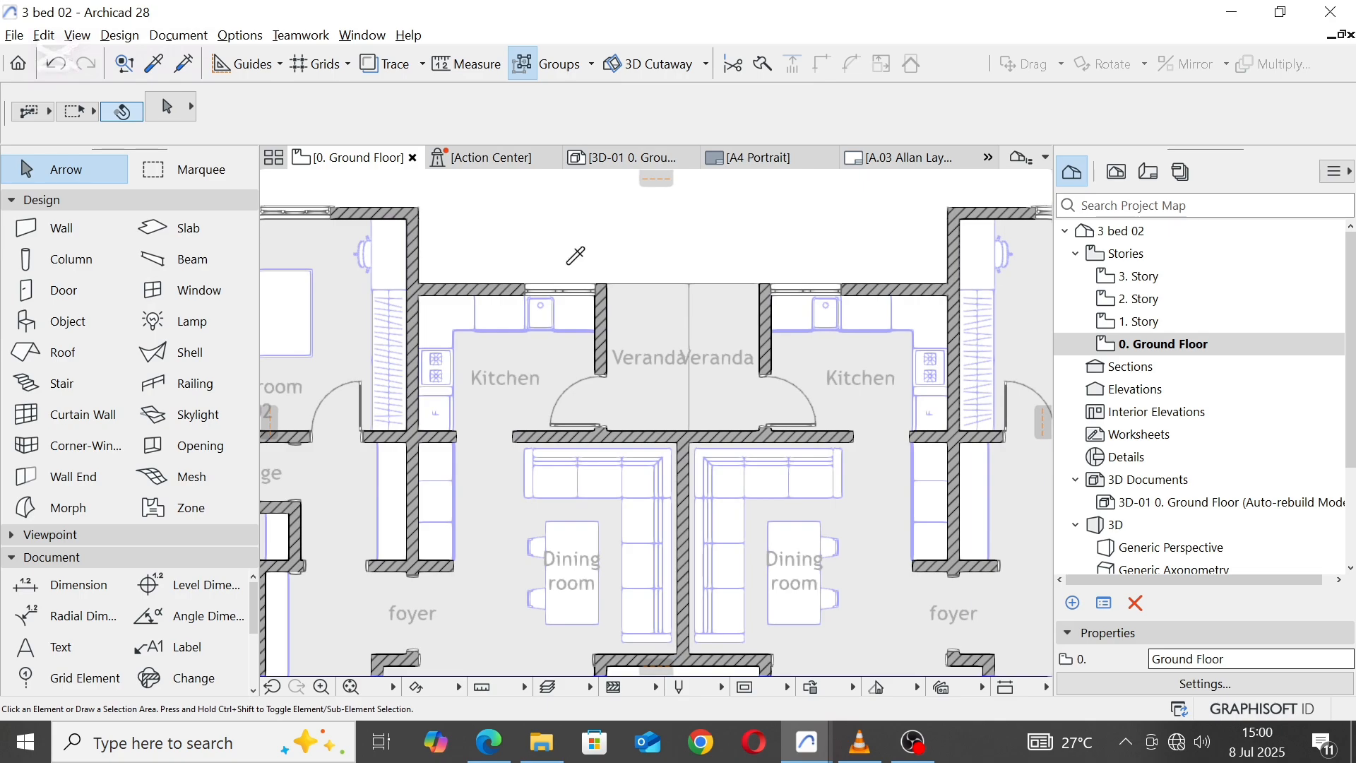
alt+click(533, 285)
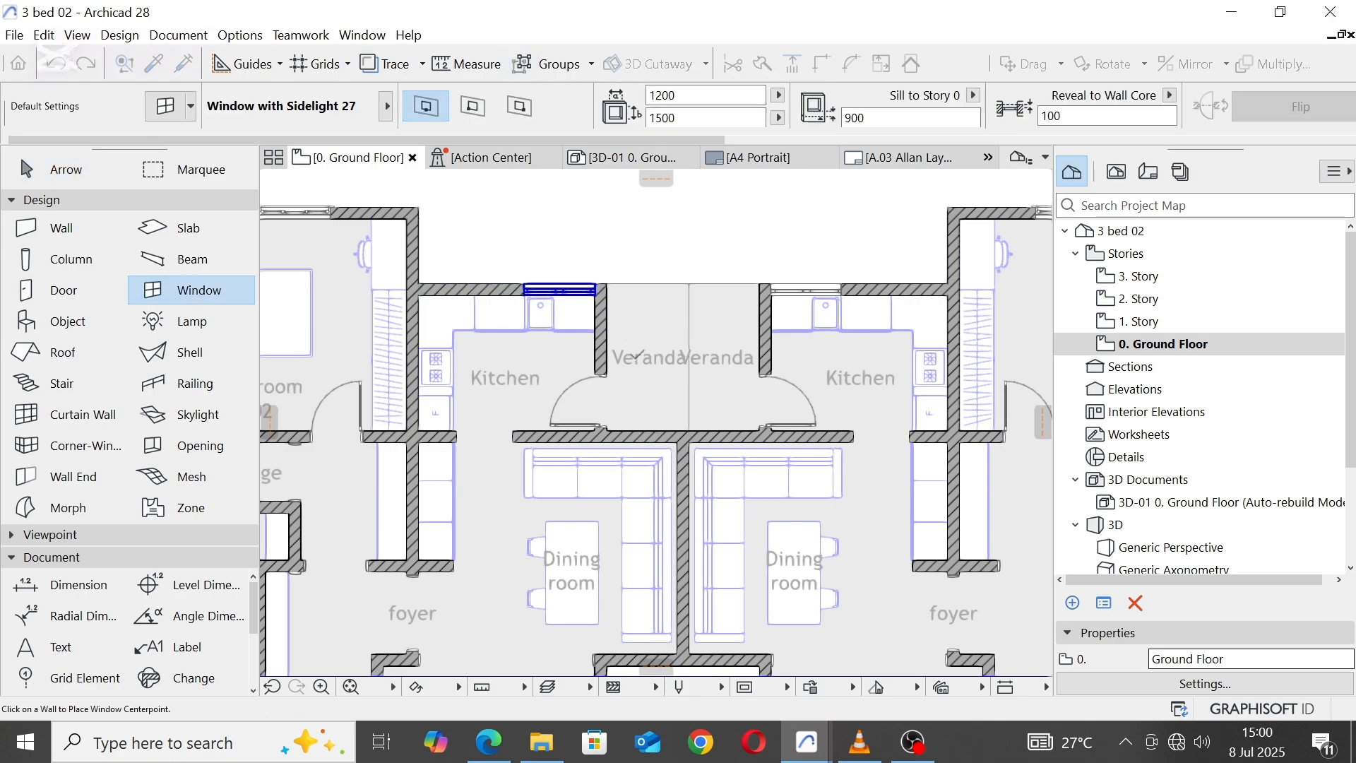
scroll(653, 424, up, 2)
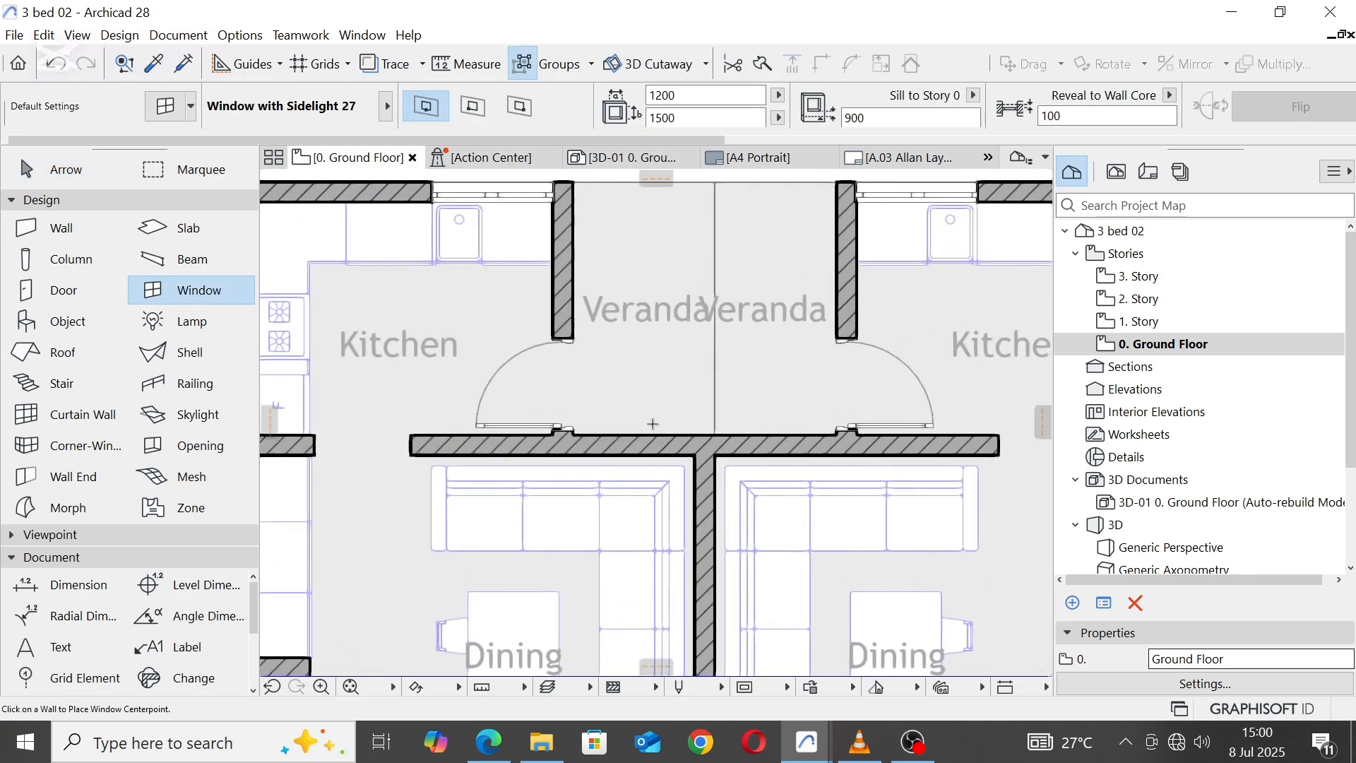
click(653, 429)
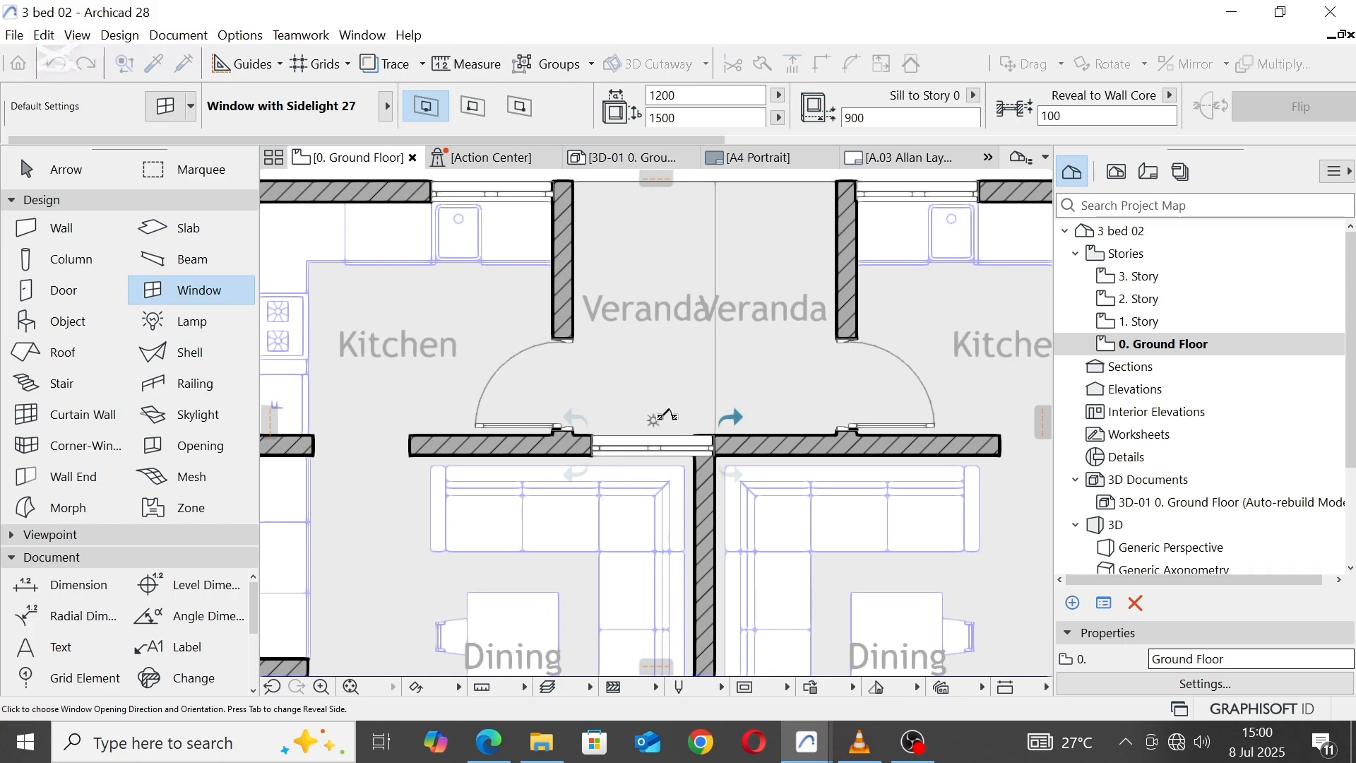
click(668, 415)
key(Escape)
scroll(619, 440, up, 2)
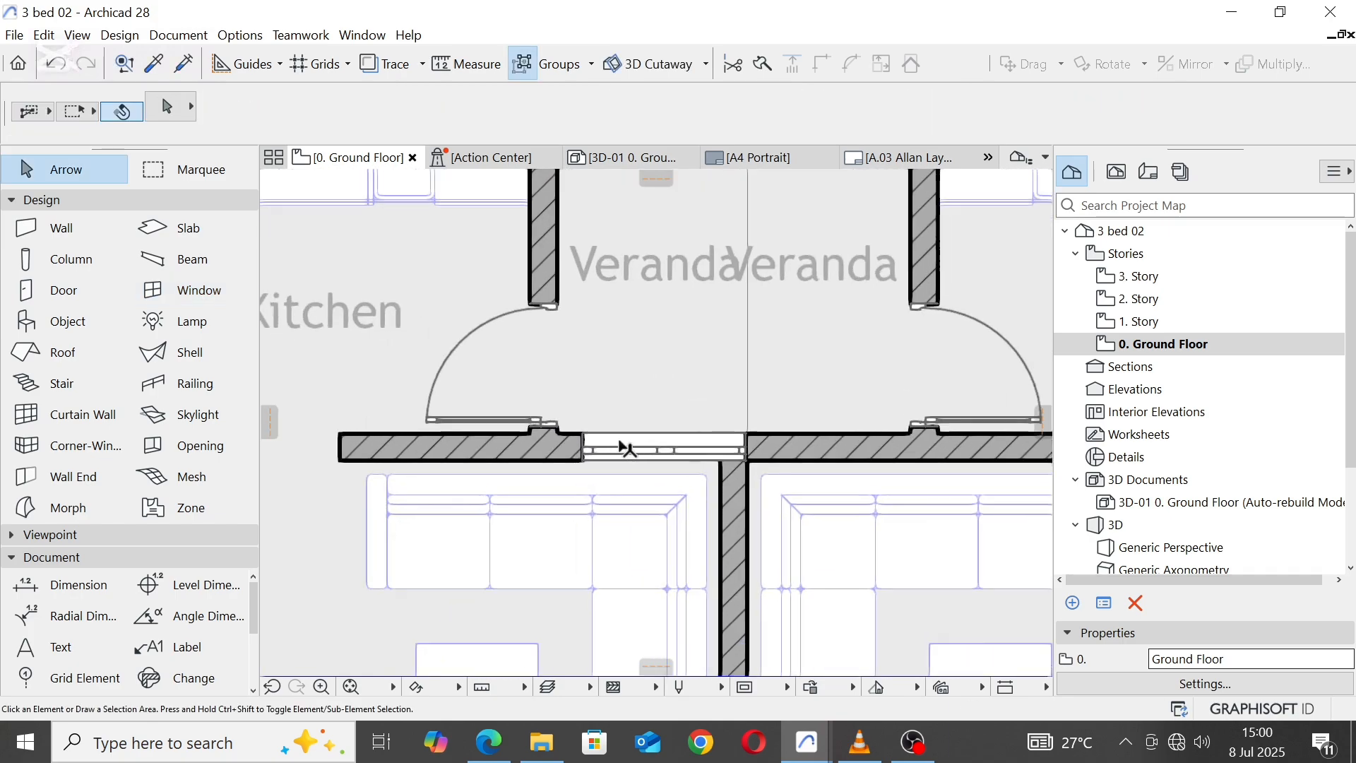
Step: Set the width of the window between the west unit's Veranda and Dining room to 900
scroll(625, 447, up, 1)
click(578, 440)
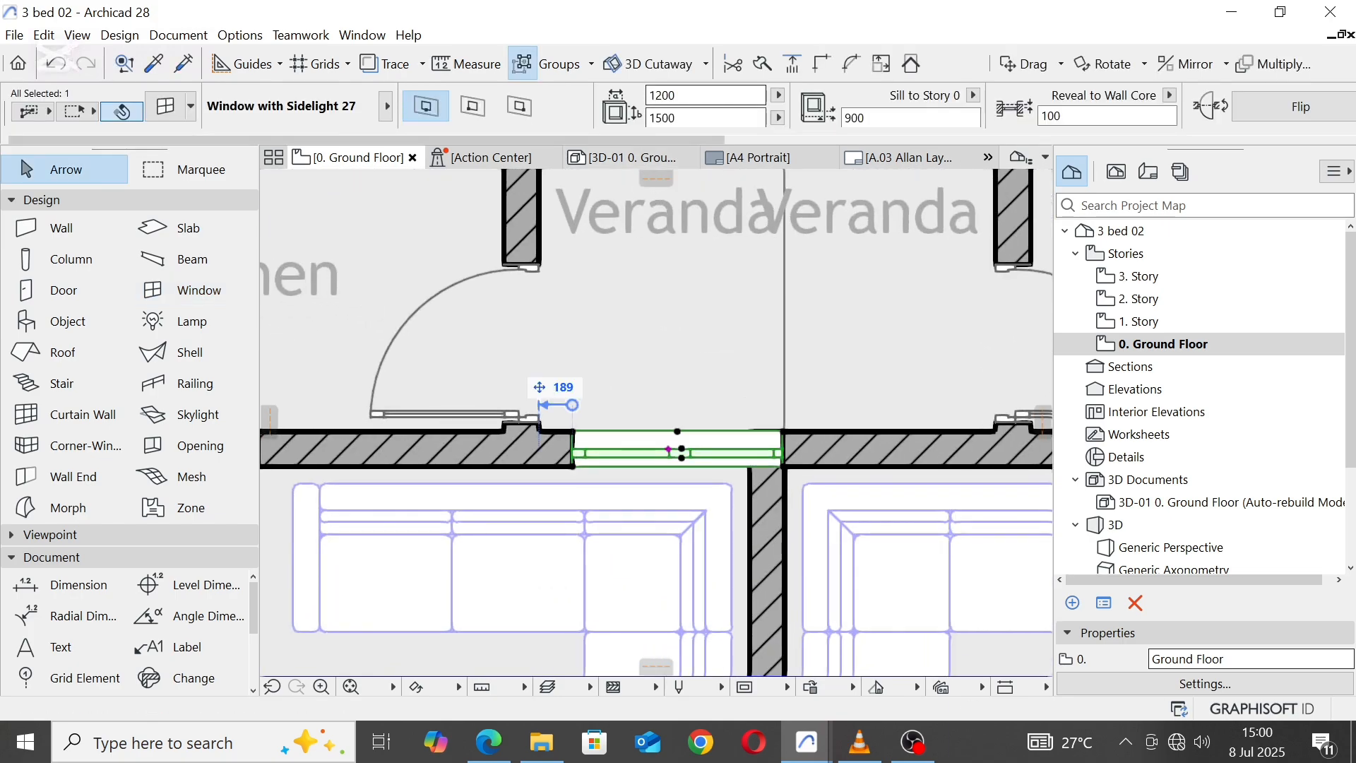
drag(688, 96, 616, 114)
text(9)
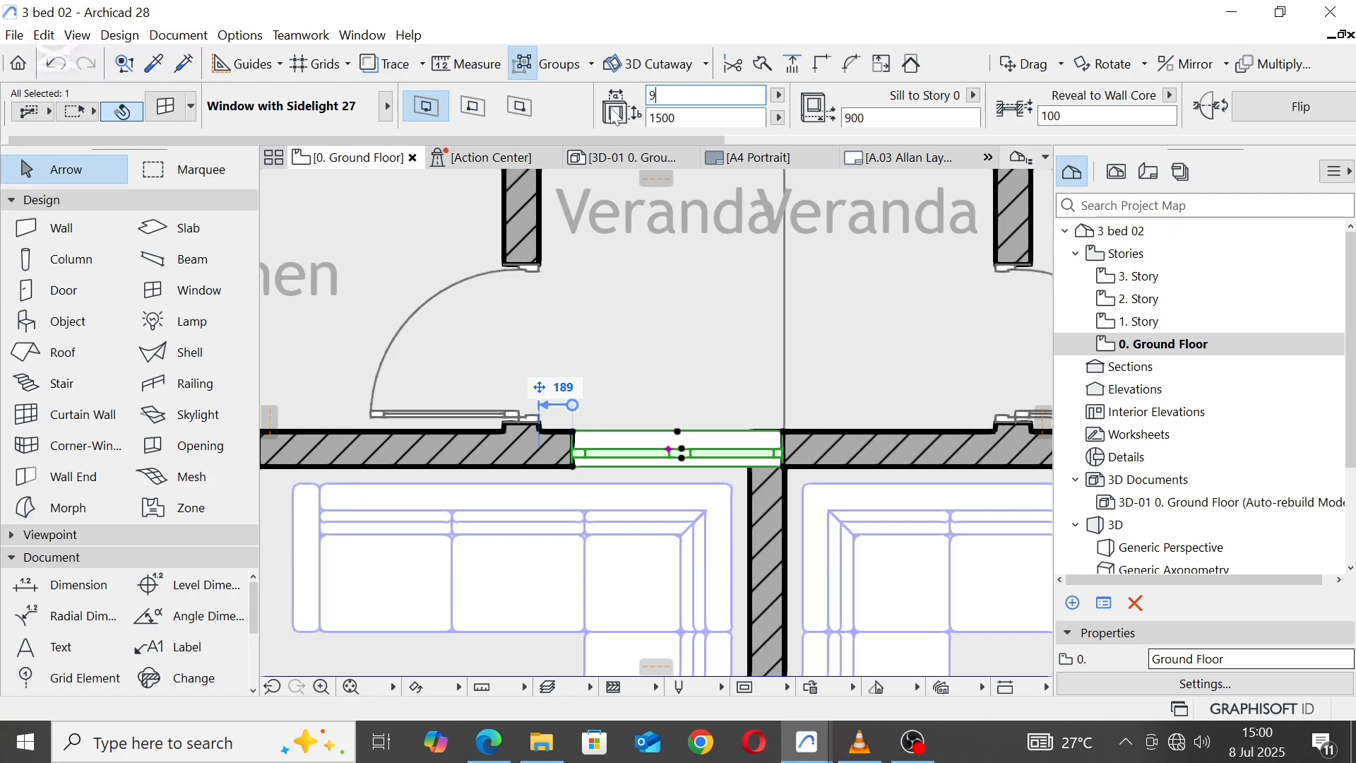
text(00)
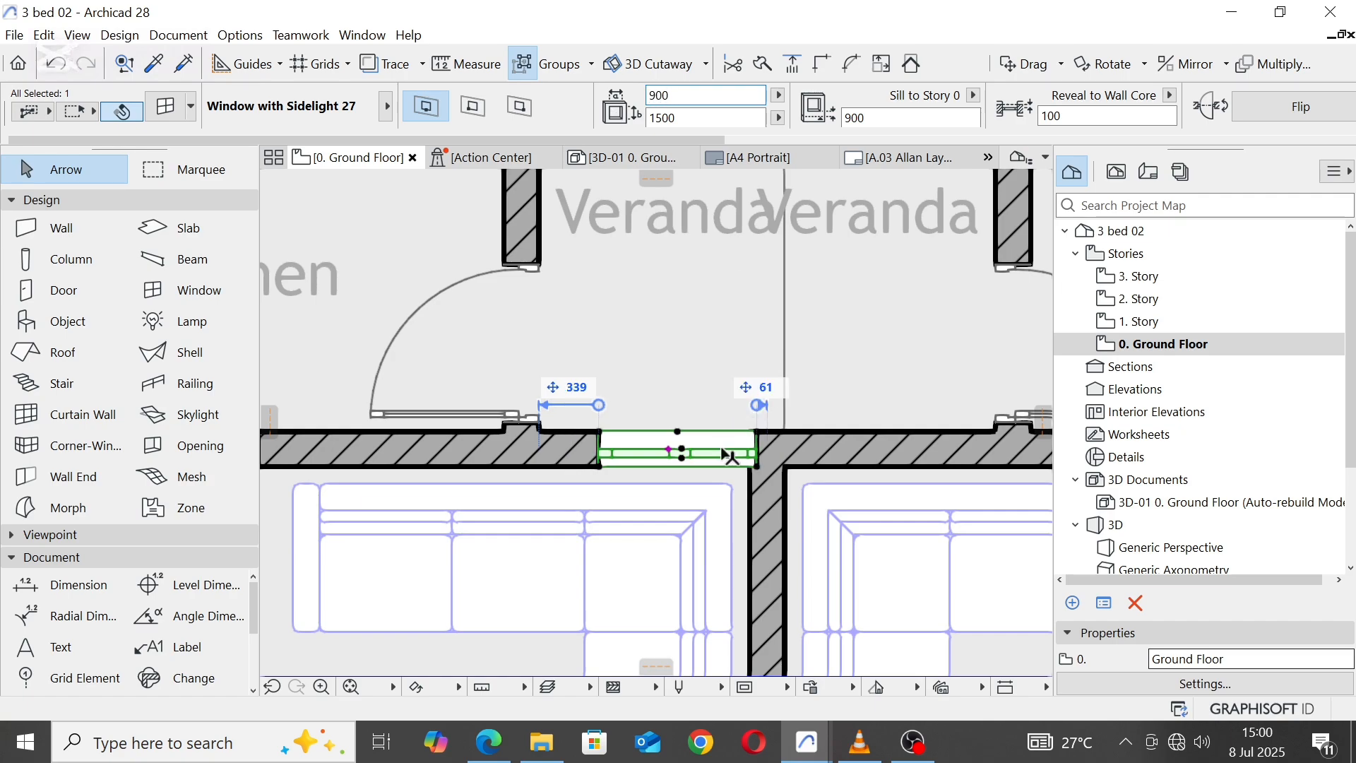
Step: Align the west Veranda window's east edge with the shared wall's west face, then shift the window 100 further west
scroll(723, 454, up, 1)
click(762, 470)
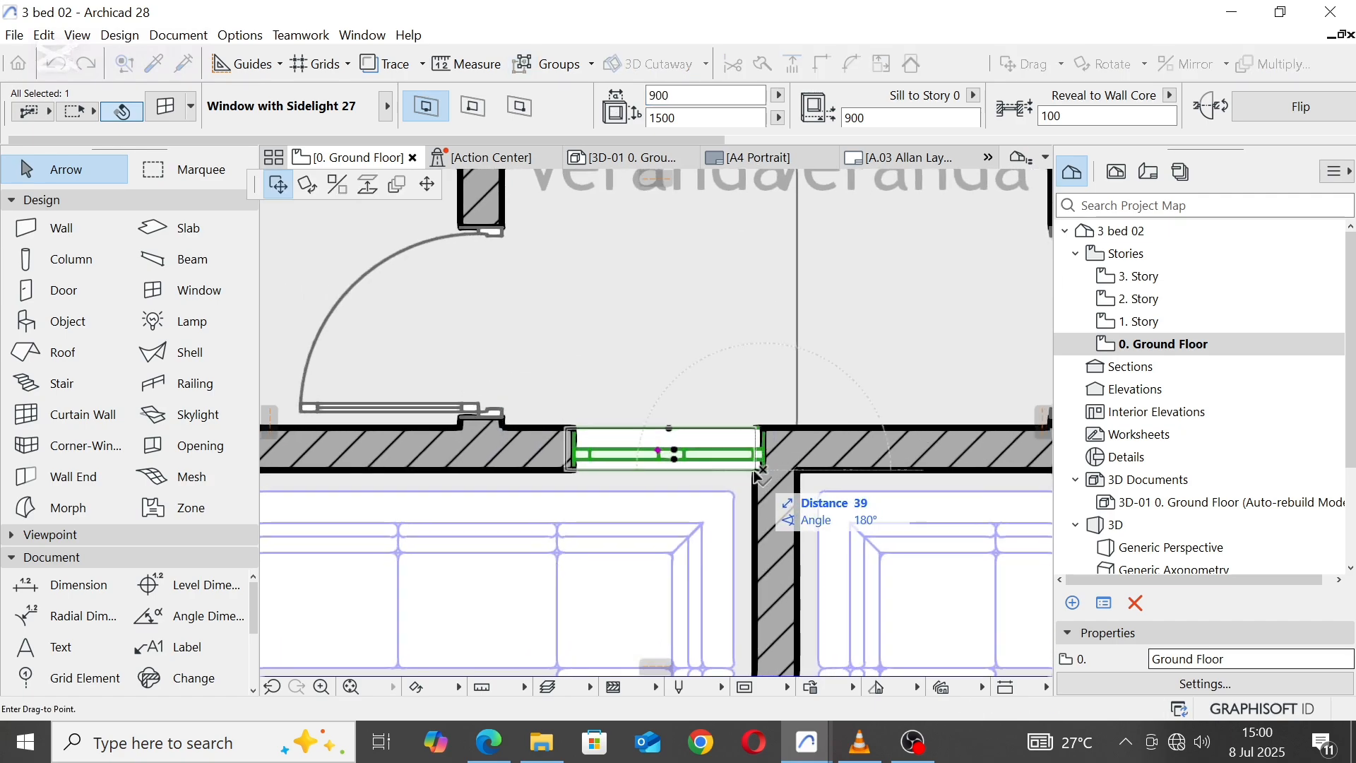
click(756, 475)
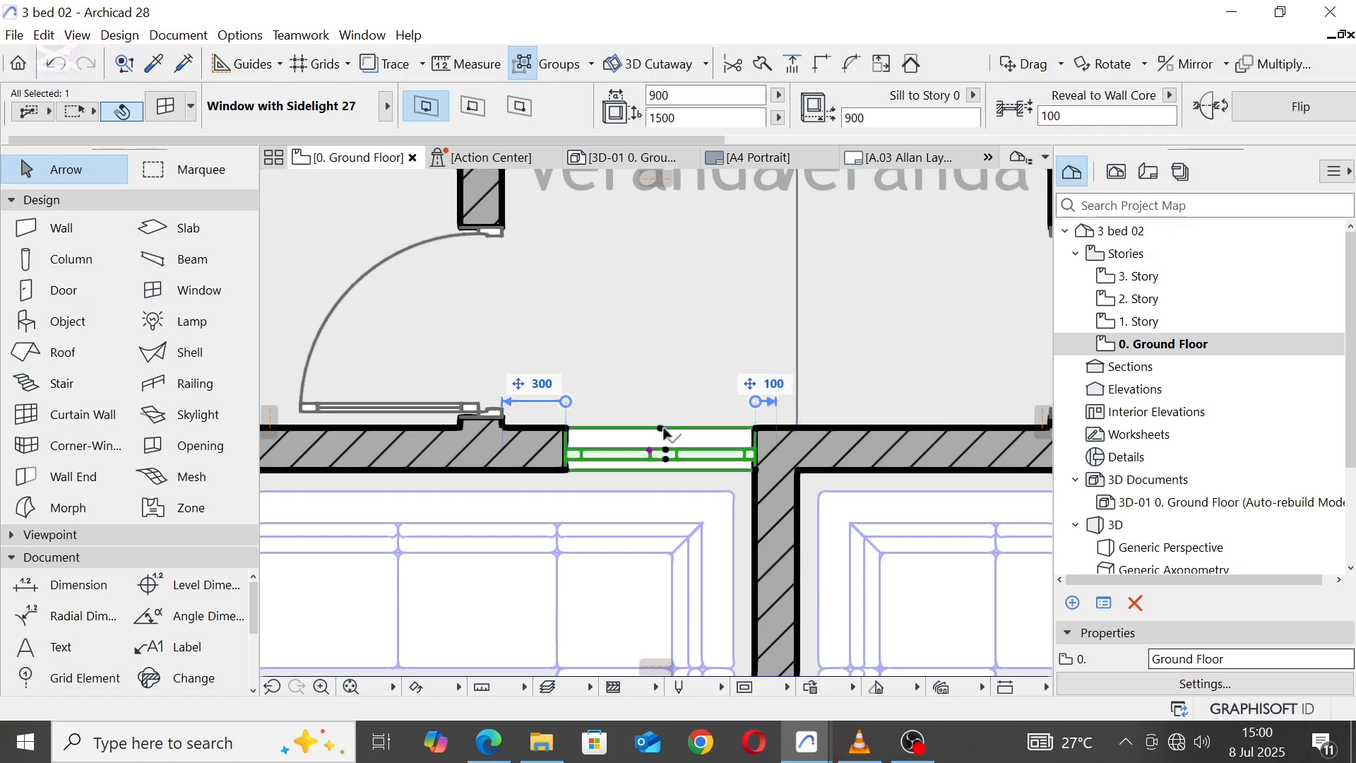
click(663, 431)
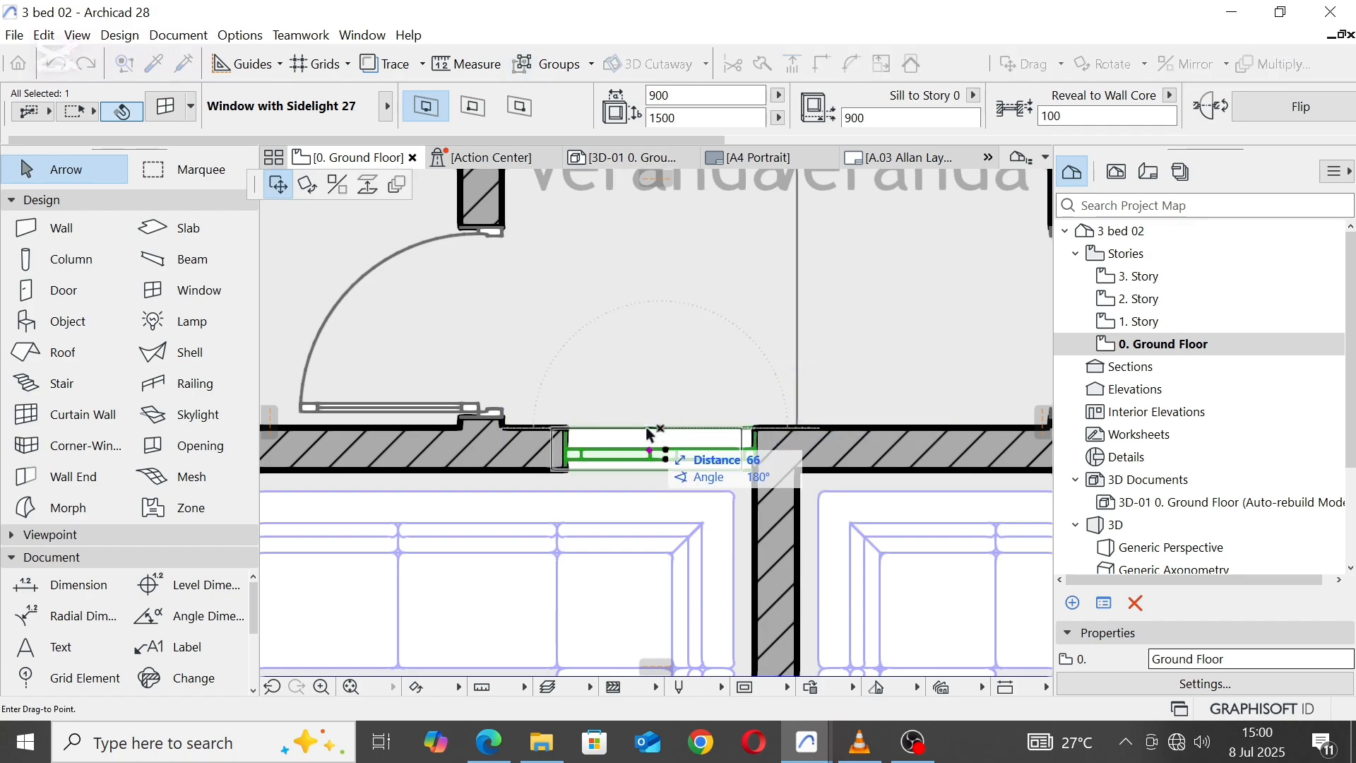
text(100)
key(Return)
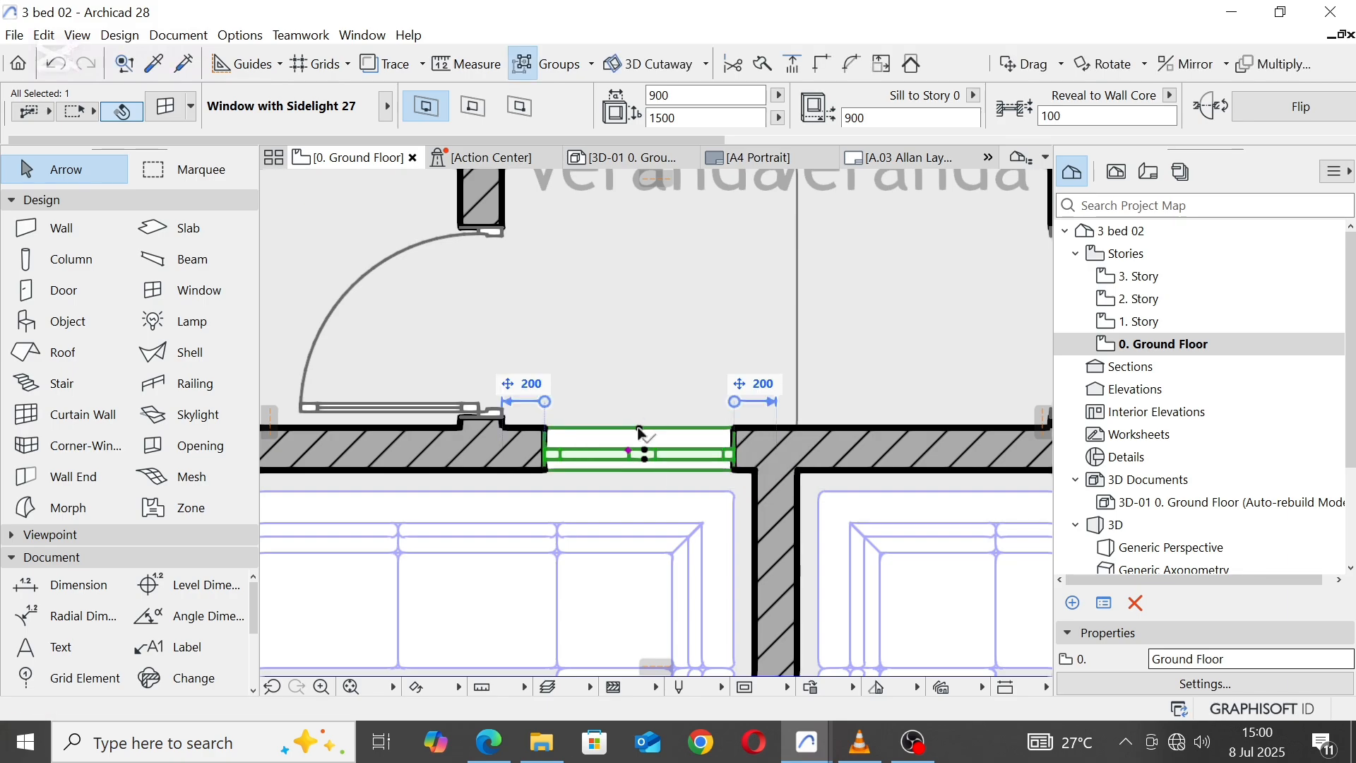
Step: Mirror a copy of the west Veranda window about the shared wall's centreline into the east unit, and clear the selection
right_click(640, 432)
mouse_move(722, 225)
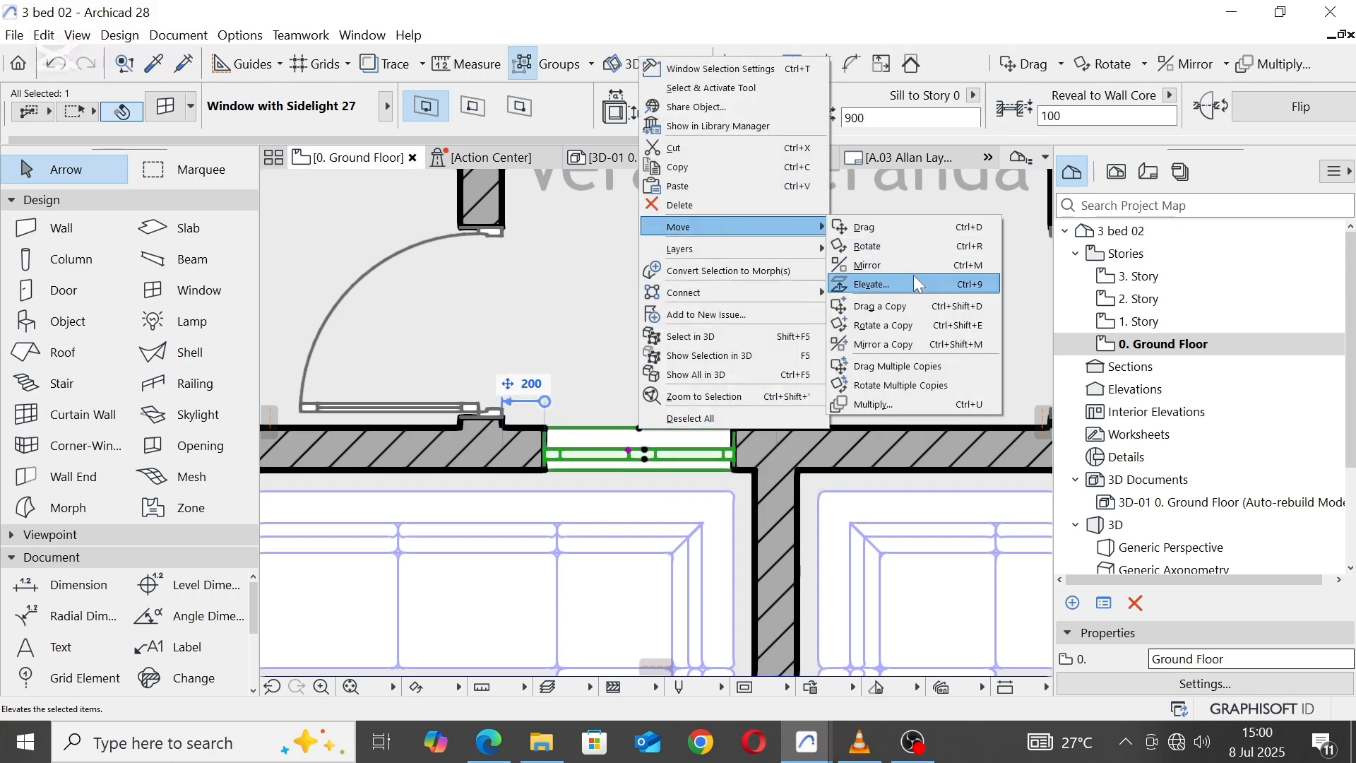
click(893, 346)
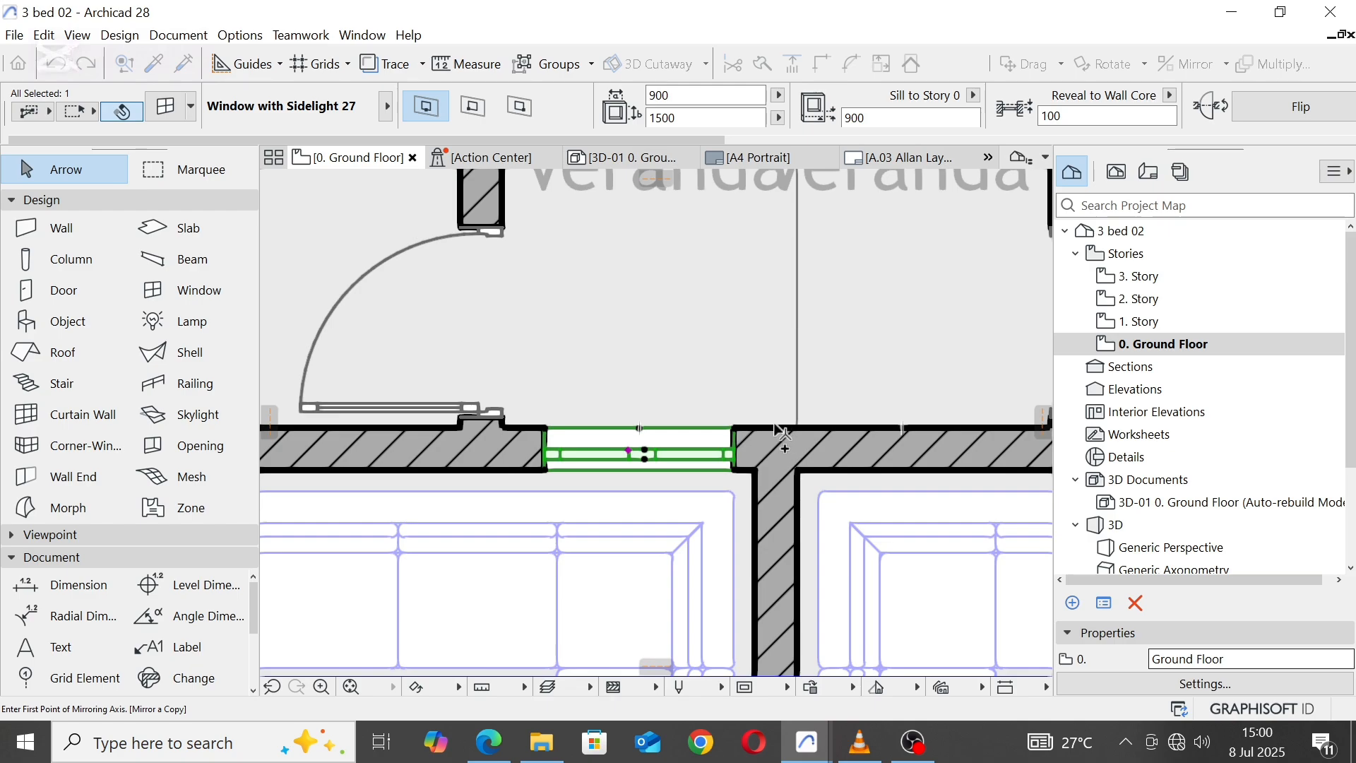
click(775, 425)
click(766, 521)
scroll(627, 338, down, 4)
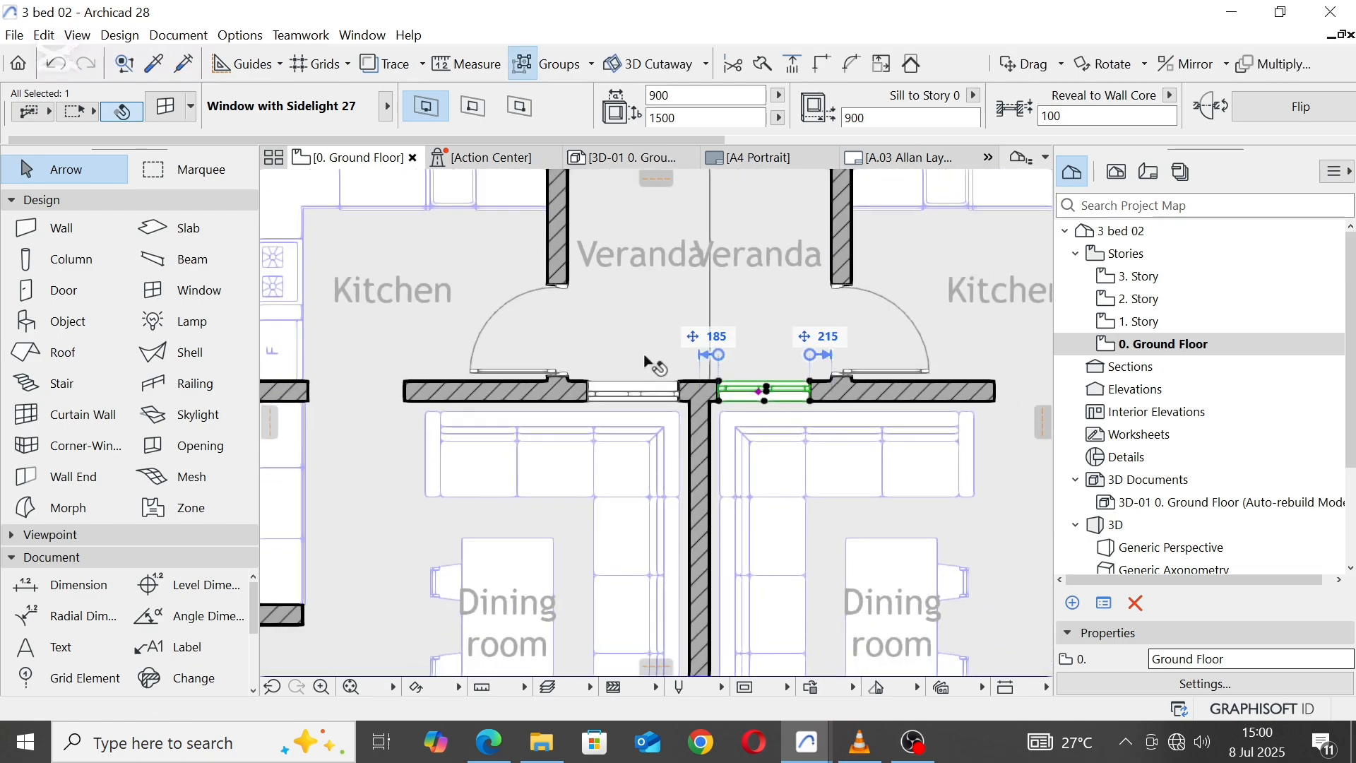
scroll(645, 358, down, 4)
click(759, 213)
Step: Stretch the shared Dining room wall north along its centreline to the outer edge of the Verandas, and clear the selection
scroll(693, 379, up, 2)
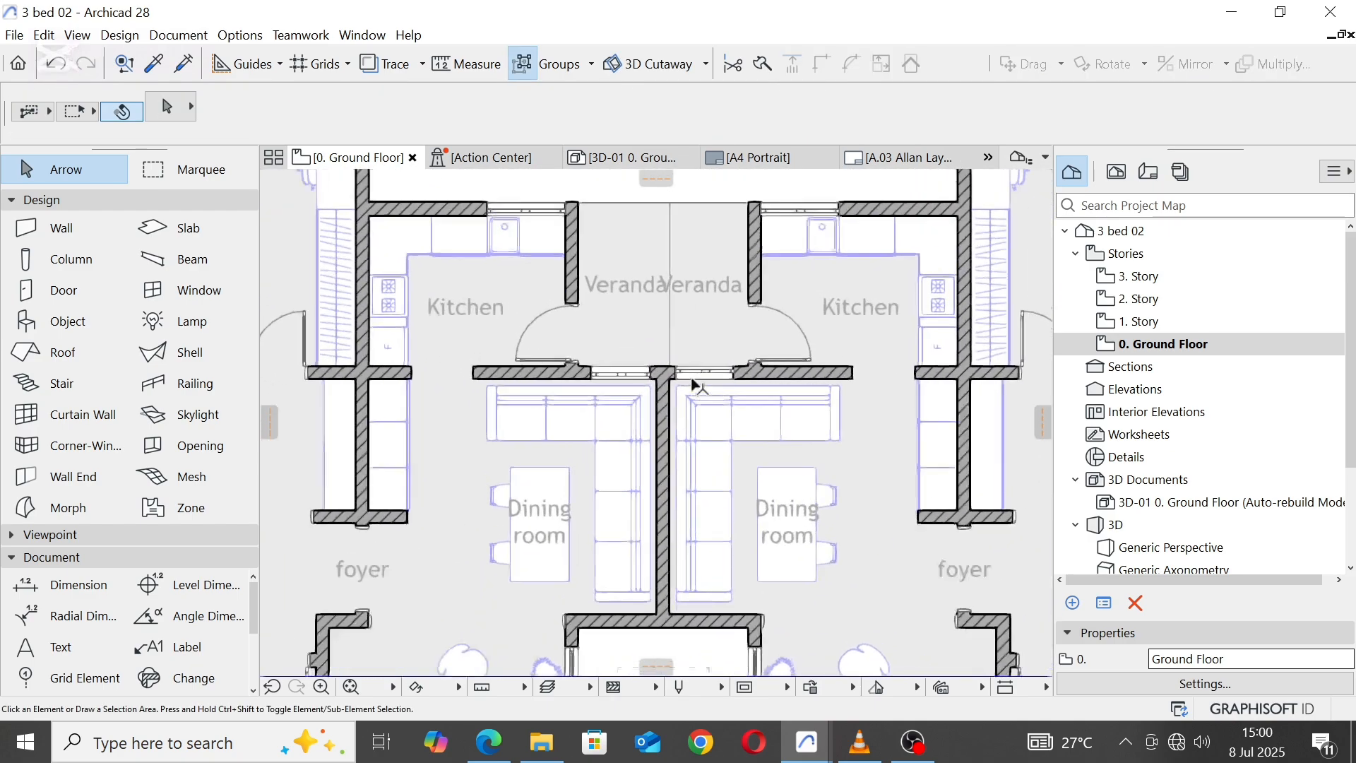
scroll(692, 383, up, 1)
click(663, 396)
click(664, 373)
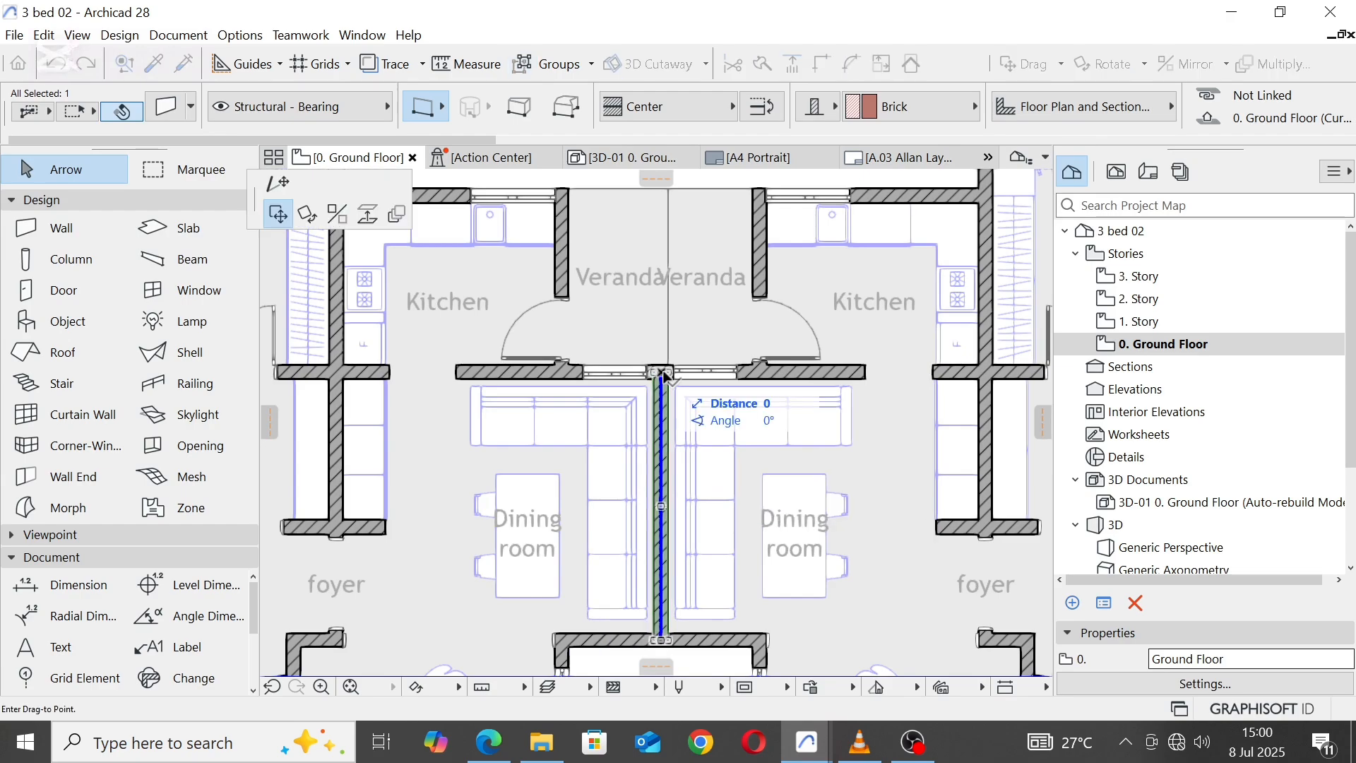
click(284, 183)
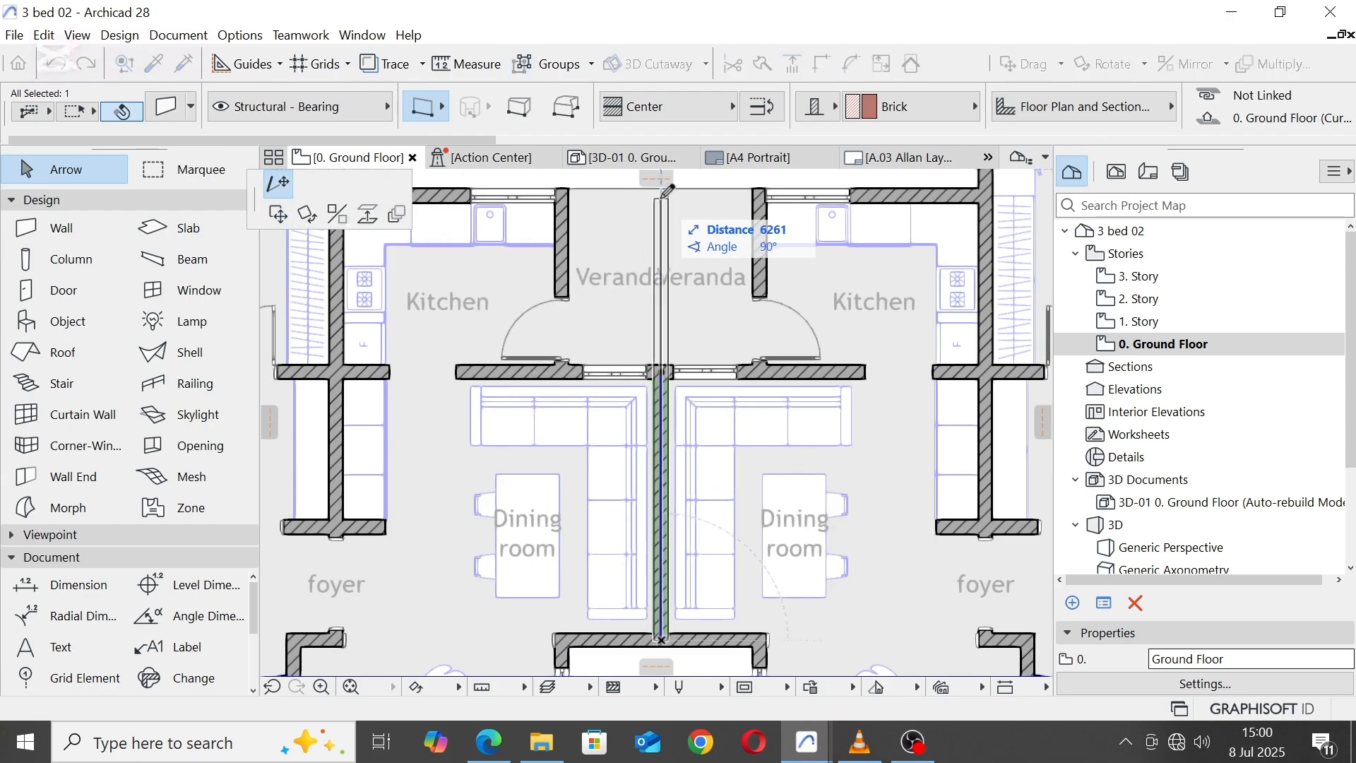
middle_drag(669, 190, 631, 378)
scroll(630, 373, up, 2)
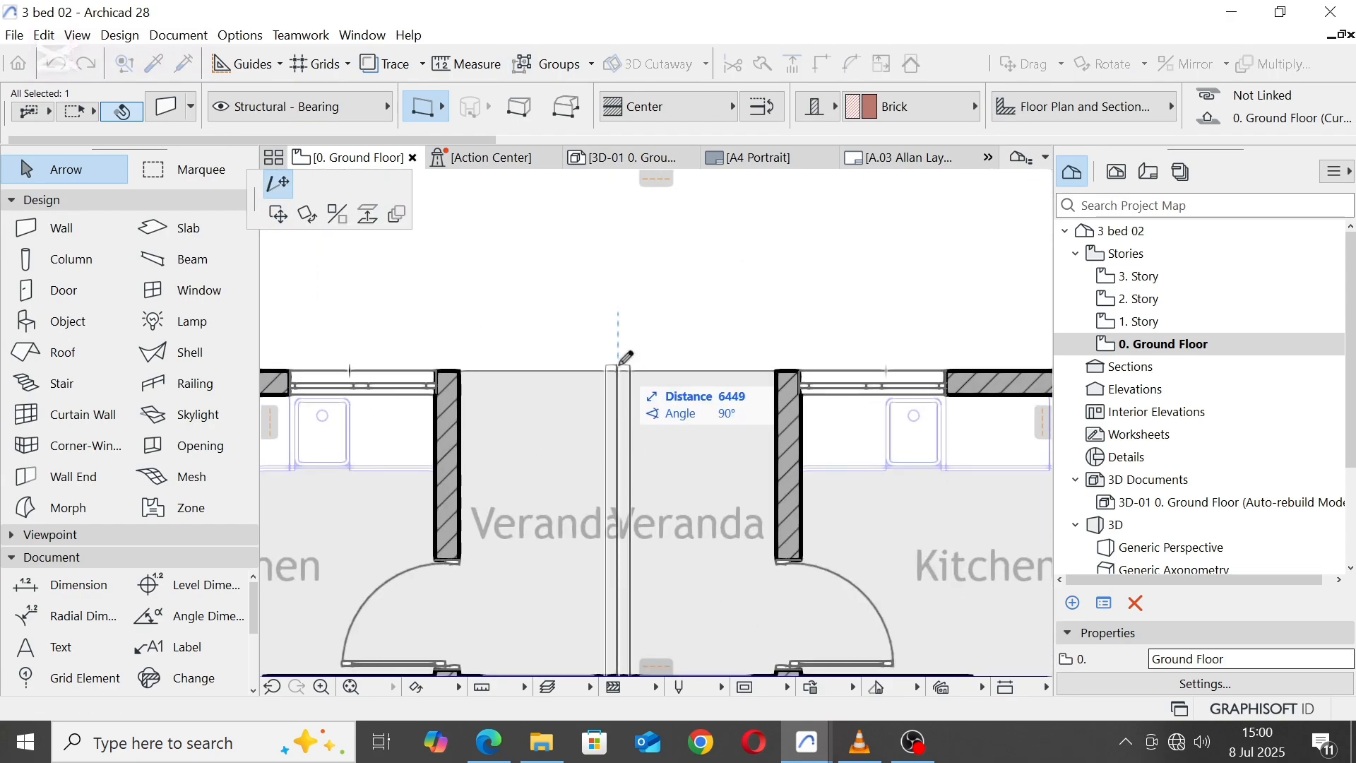
click(620, 374)
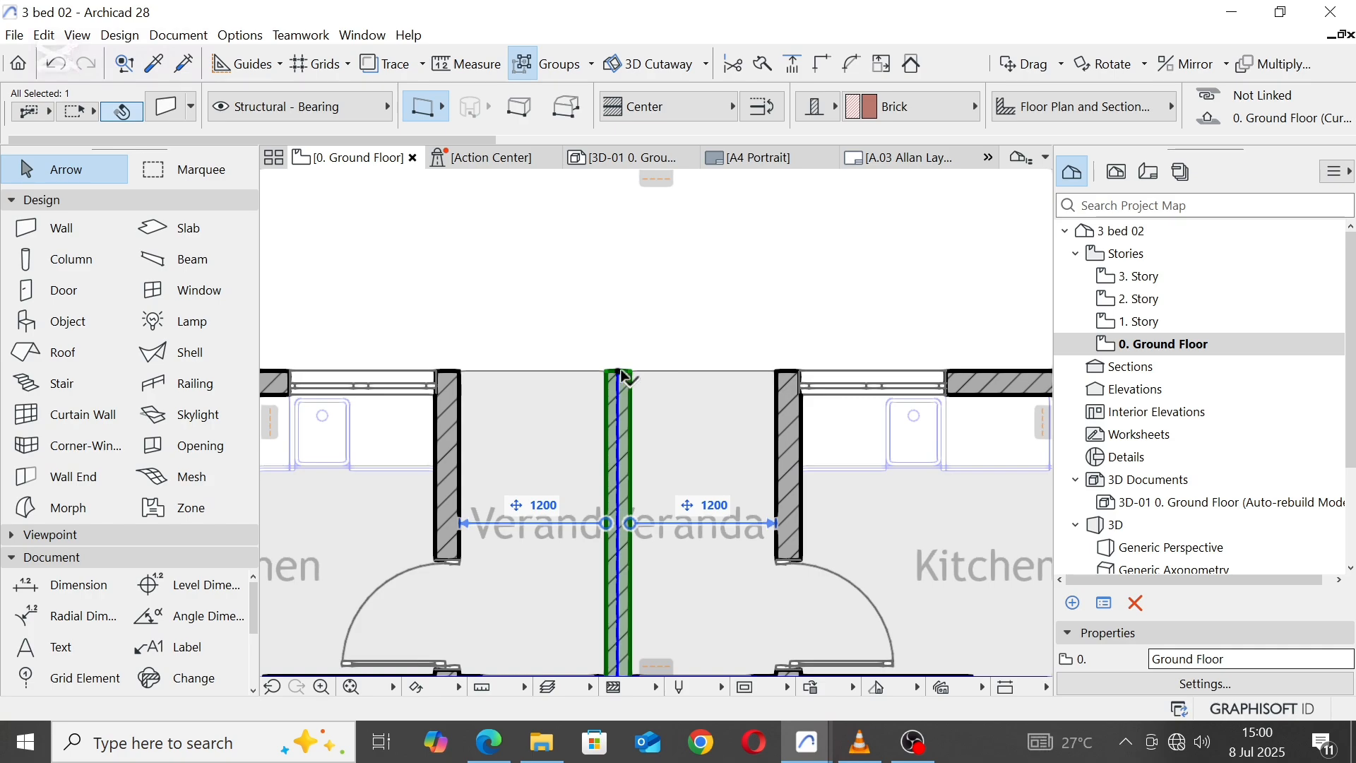
click(704, 273)
Step: Nudge the east Veranda label east and the west Veranda label west, away from the new dividing wall, and clear the selection
scroll(728, 378, down, 3)
scroll(711, 365, up, 2)
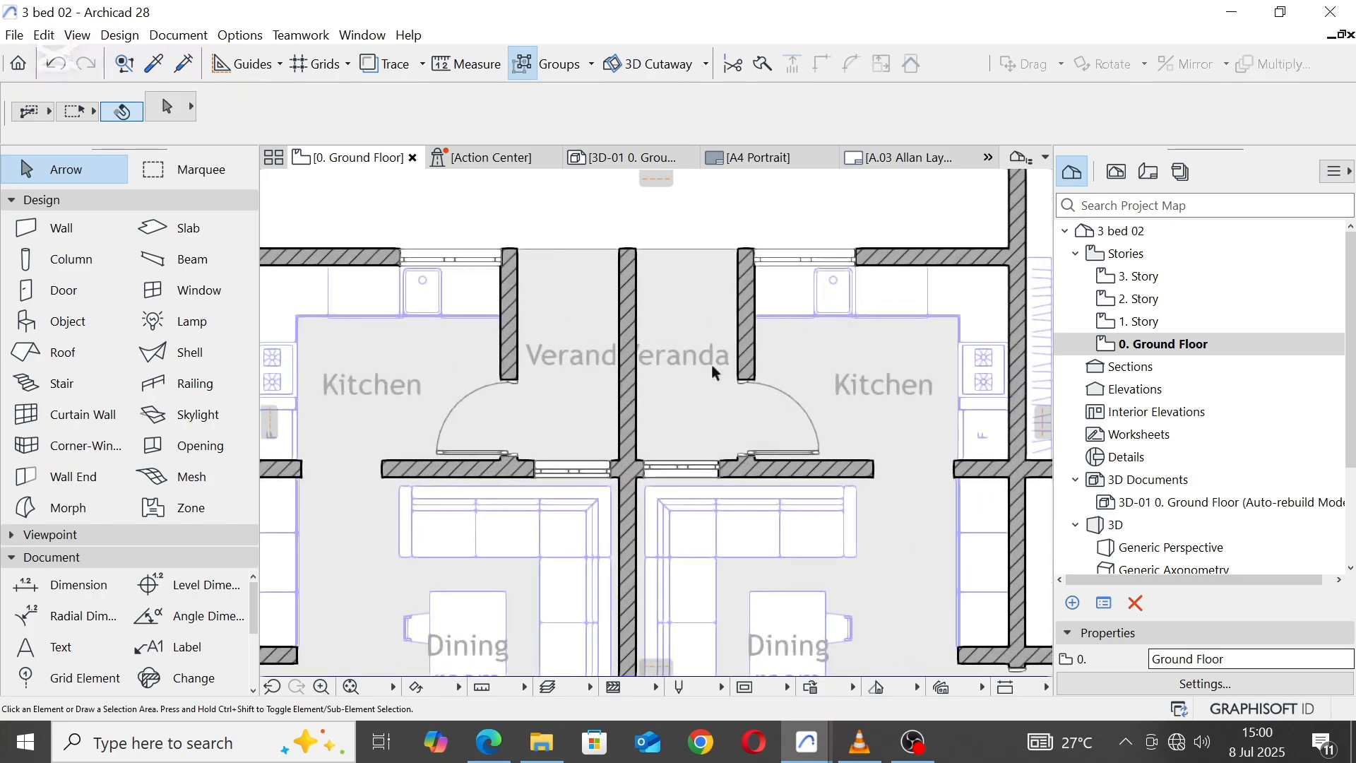
click(710, 364)
scroll(699, 355, up, 2)
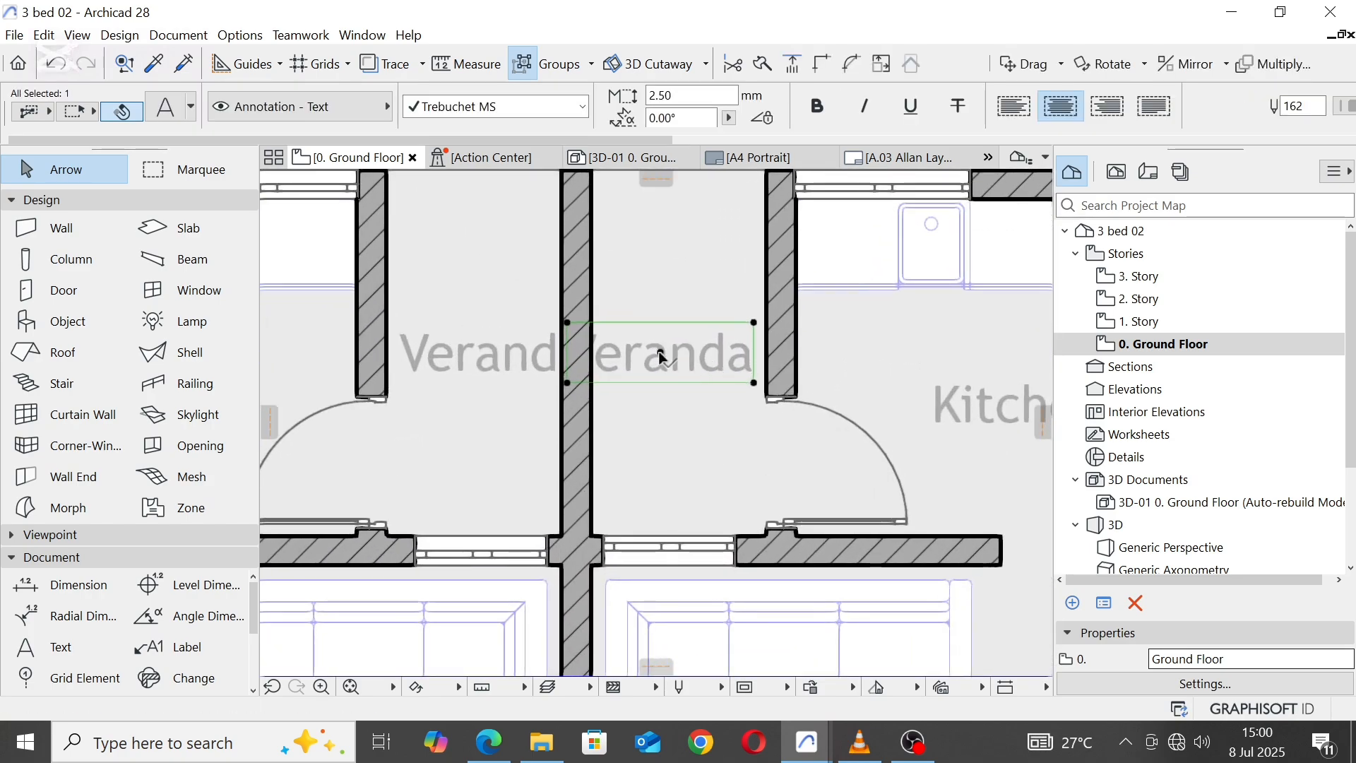
drag(661, 355, 675, 357)
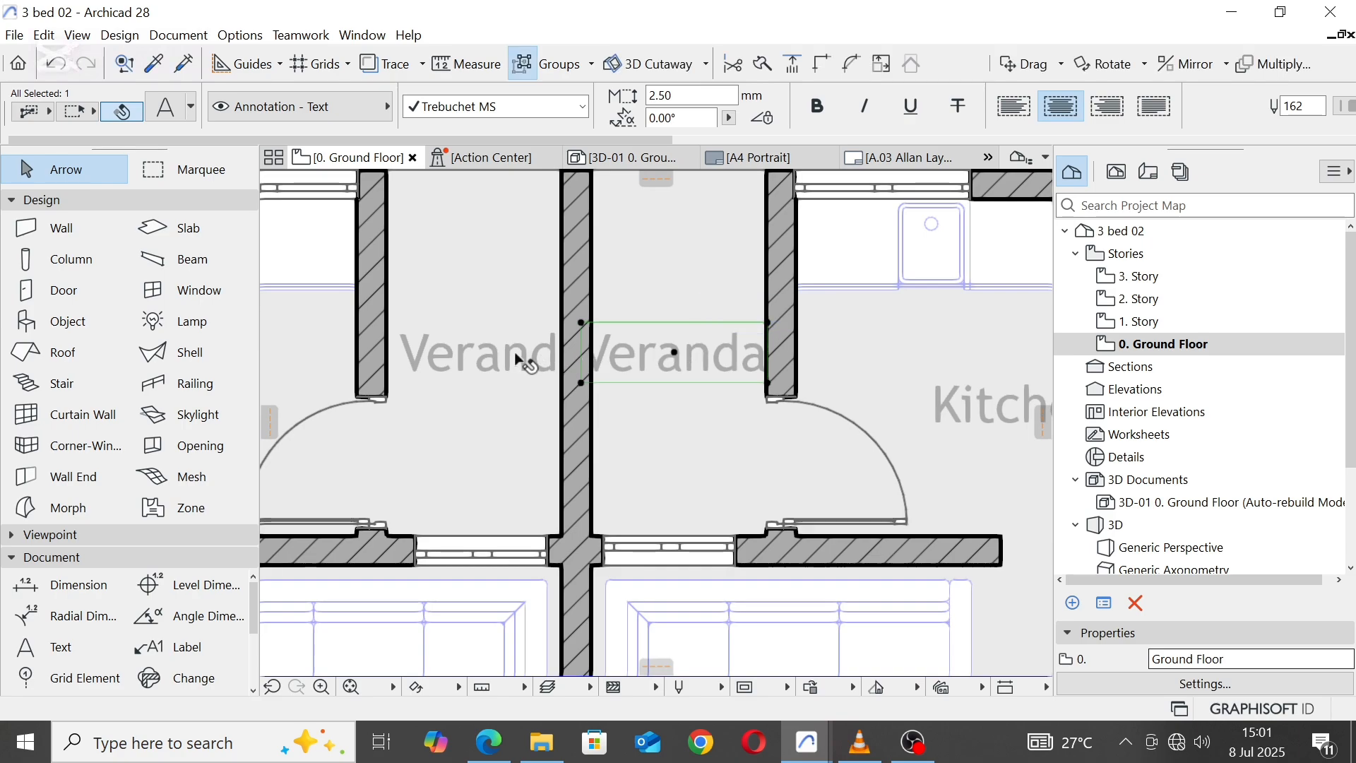
click(495, 356)
drag(494, 355, 478, 357)
scroll(615, 401, down, 6)
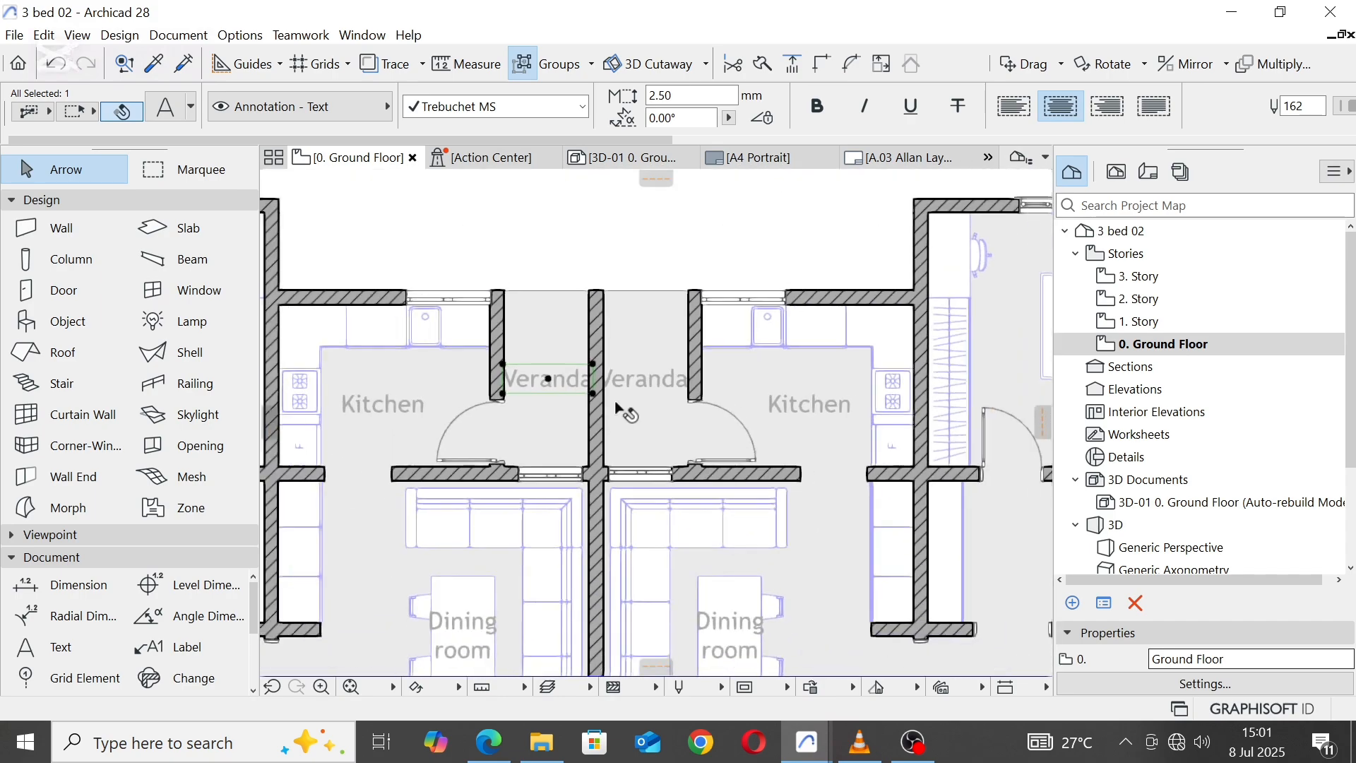
click(654, 260)
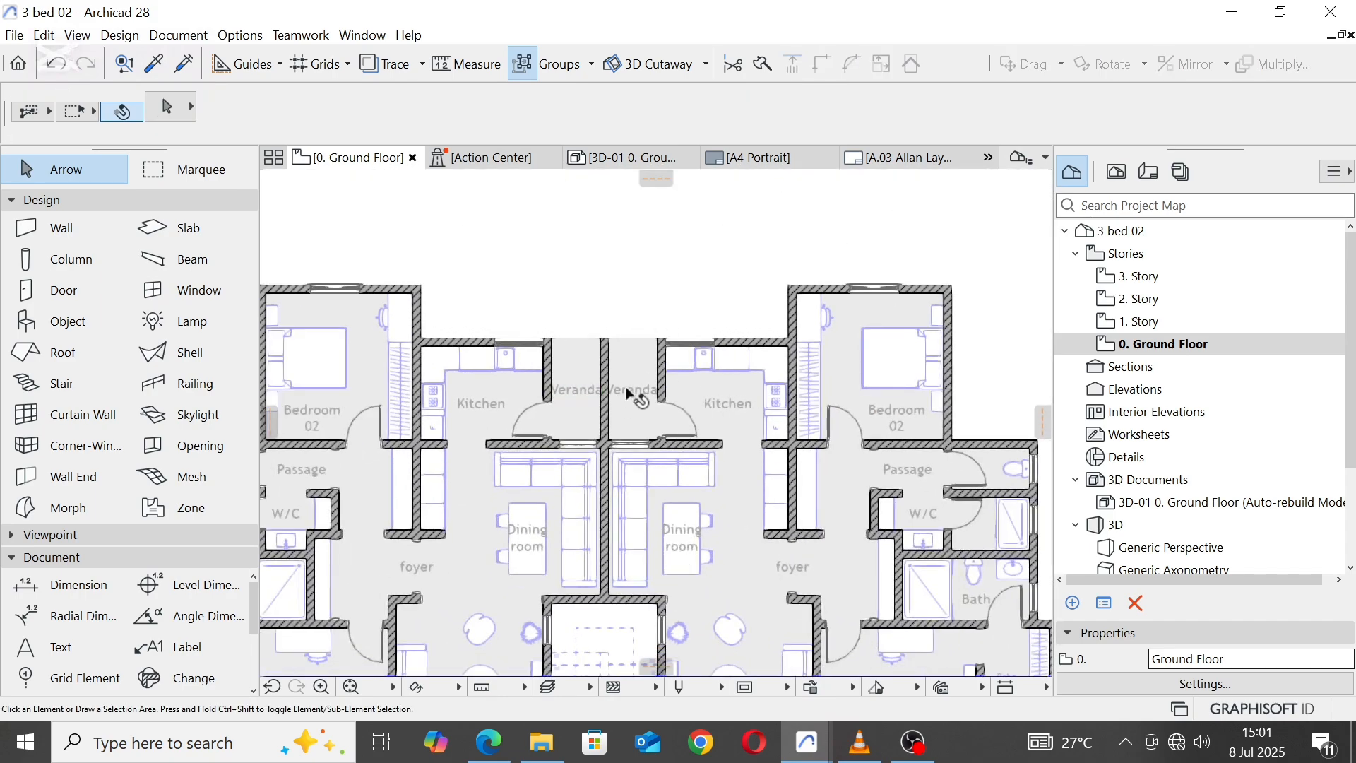
Step: Draw a railing across the north opening of each Veranda, from the outer side wall's inner corner to the dividing wall
scroll(626, 390, down, 4)
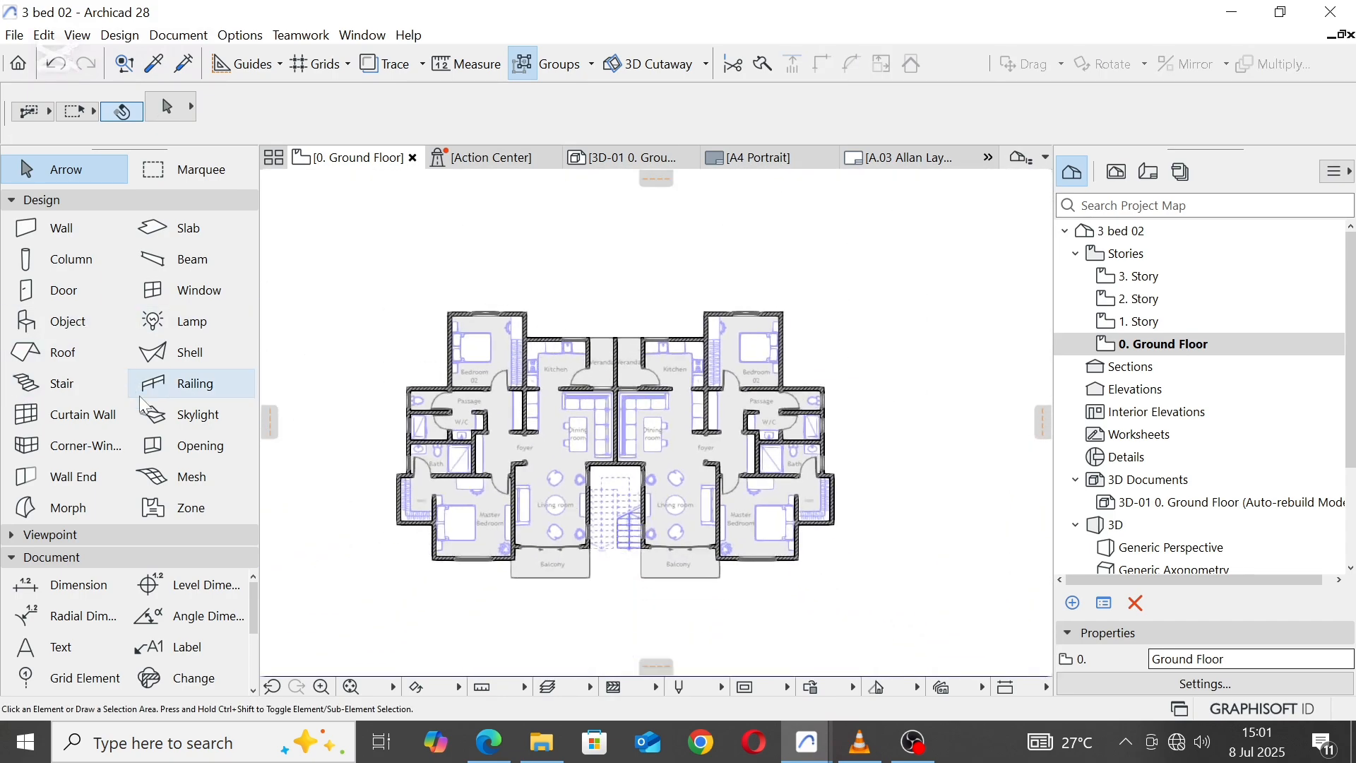
click(183, 384)
scroll(611, 336, up, 8)
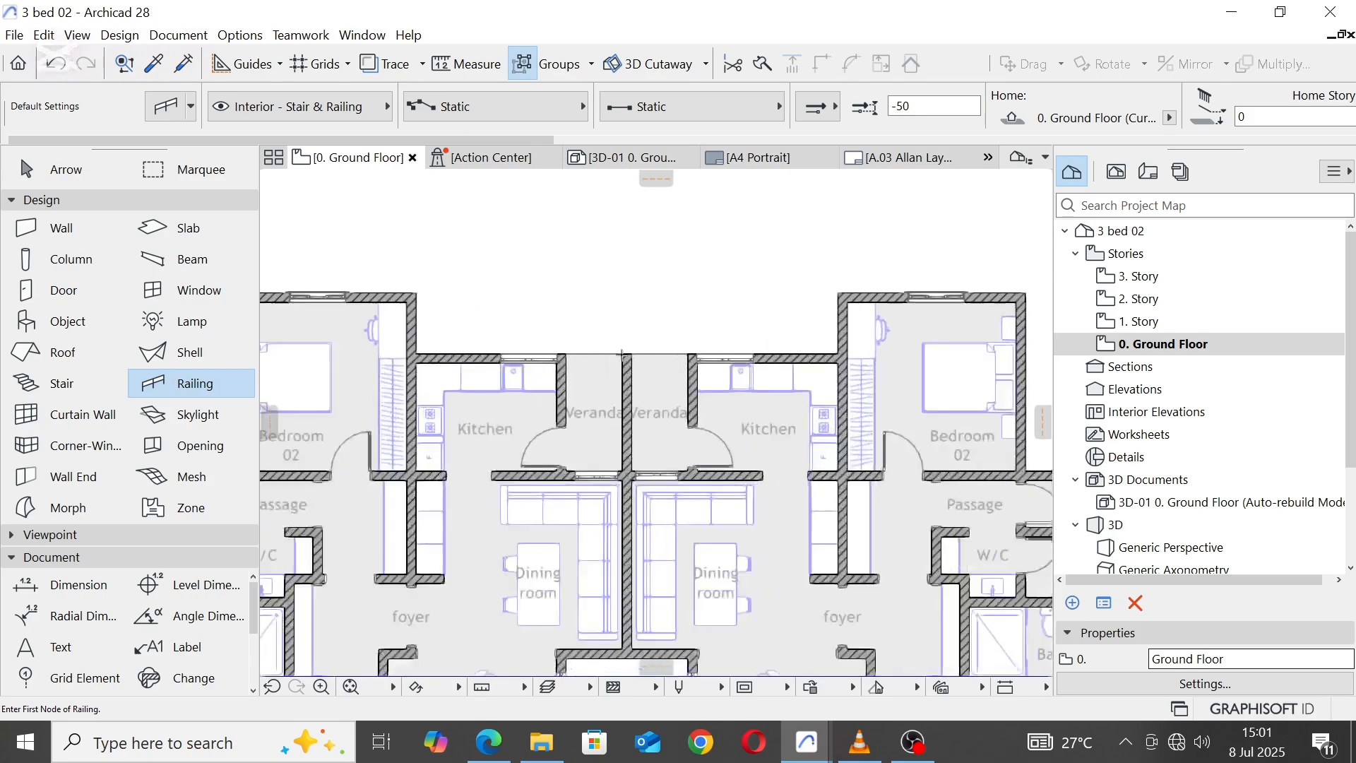
click(421, 345)
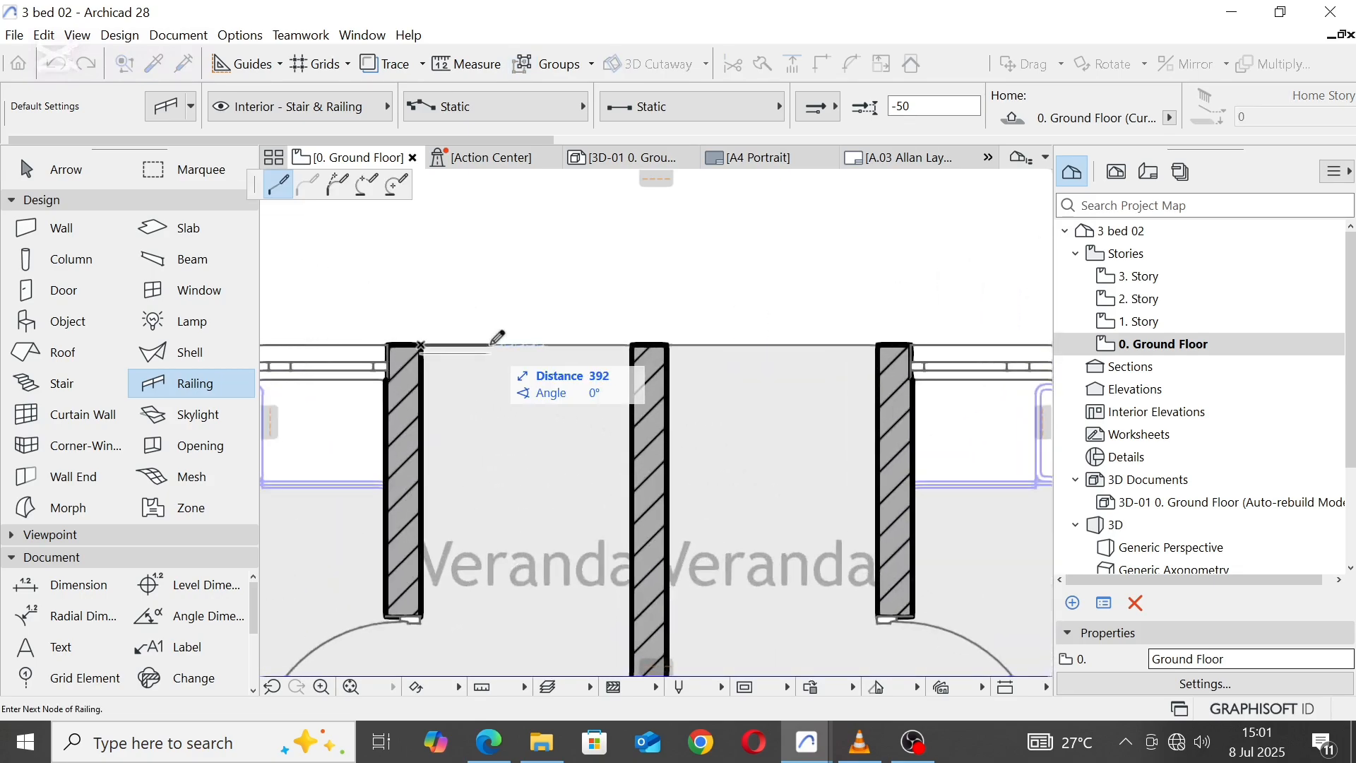
double_click(633, 344)
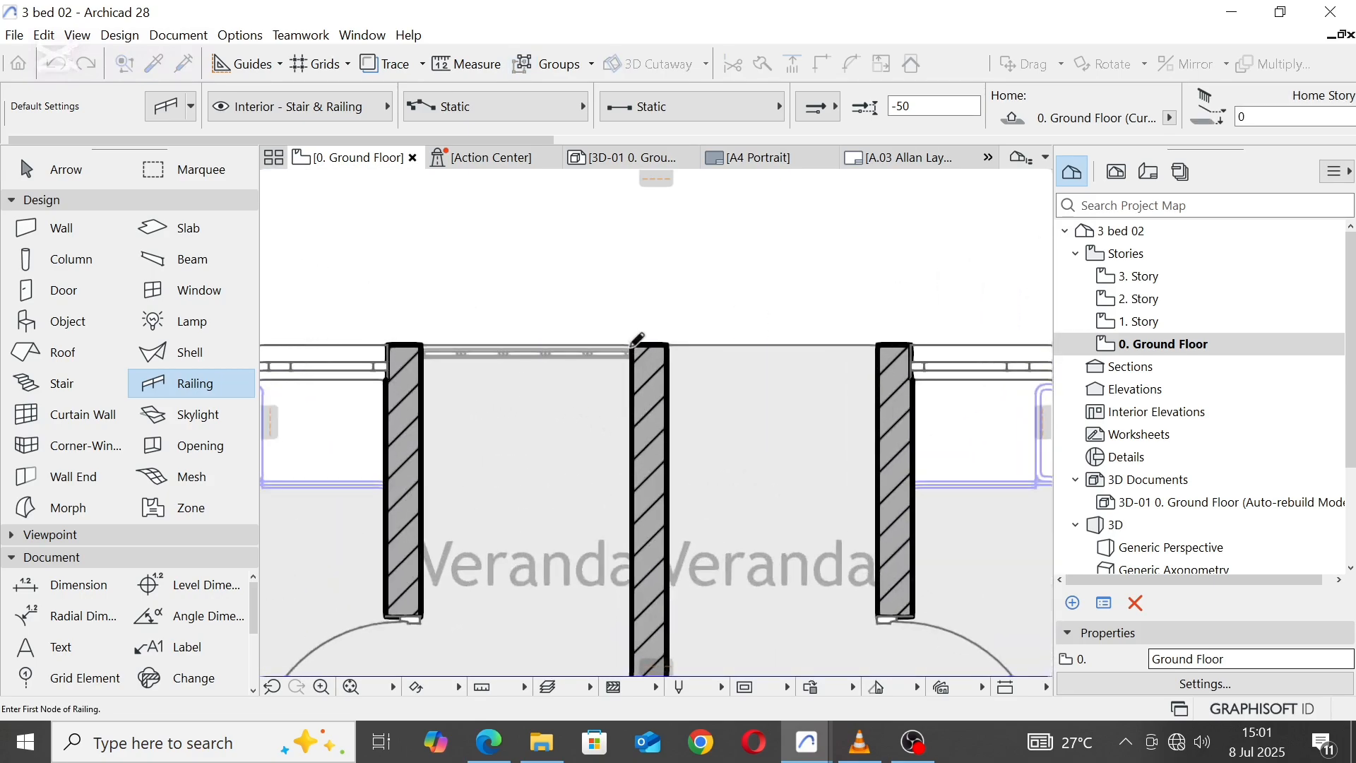
click(666, 345)
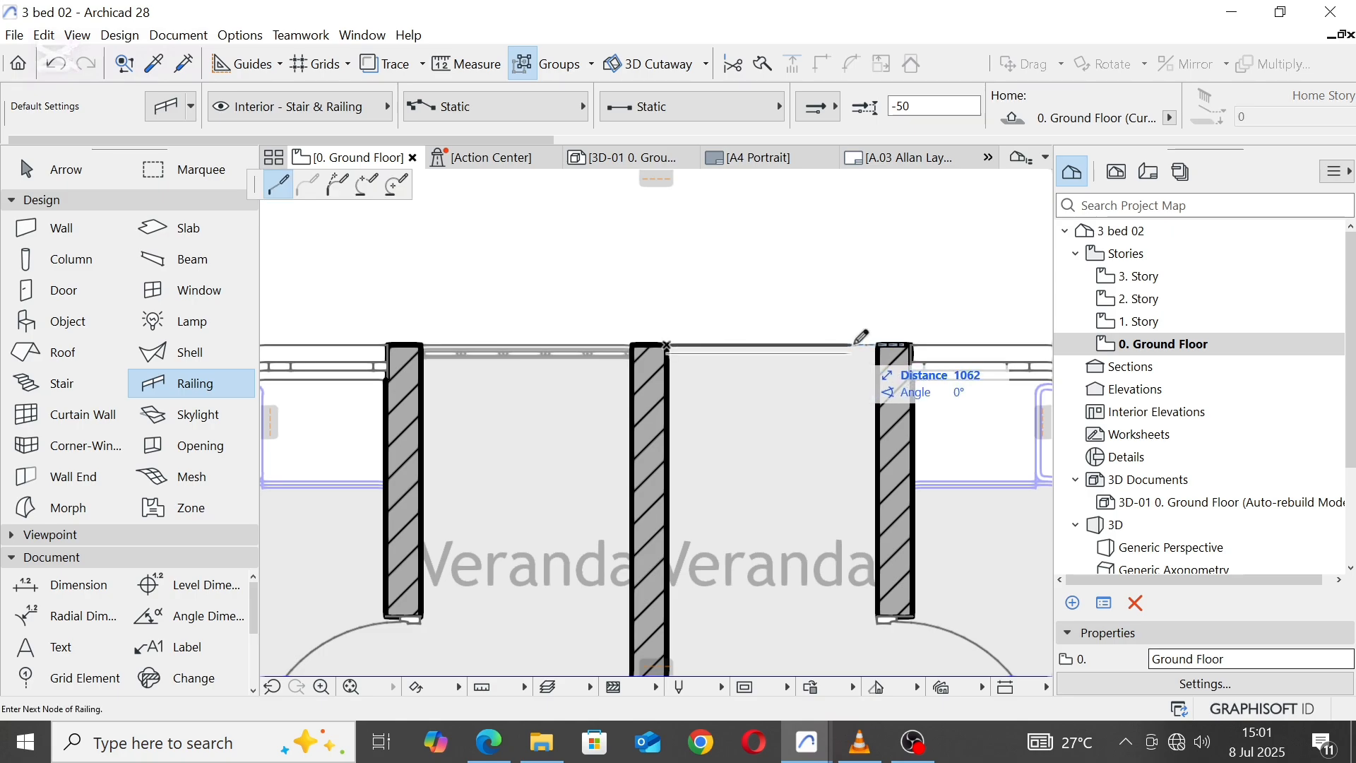
double_click(878, 345)
scroll(683, 403, down, 5)
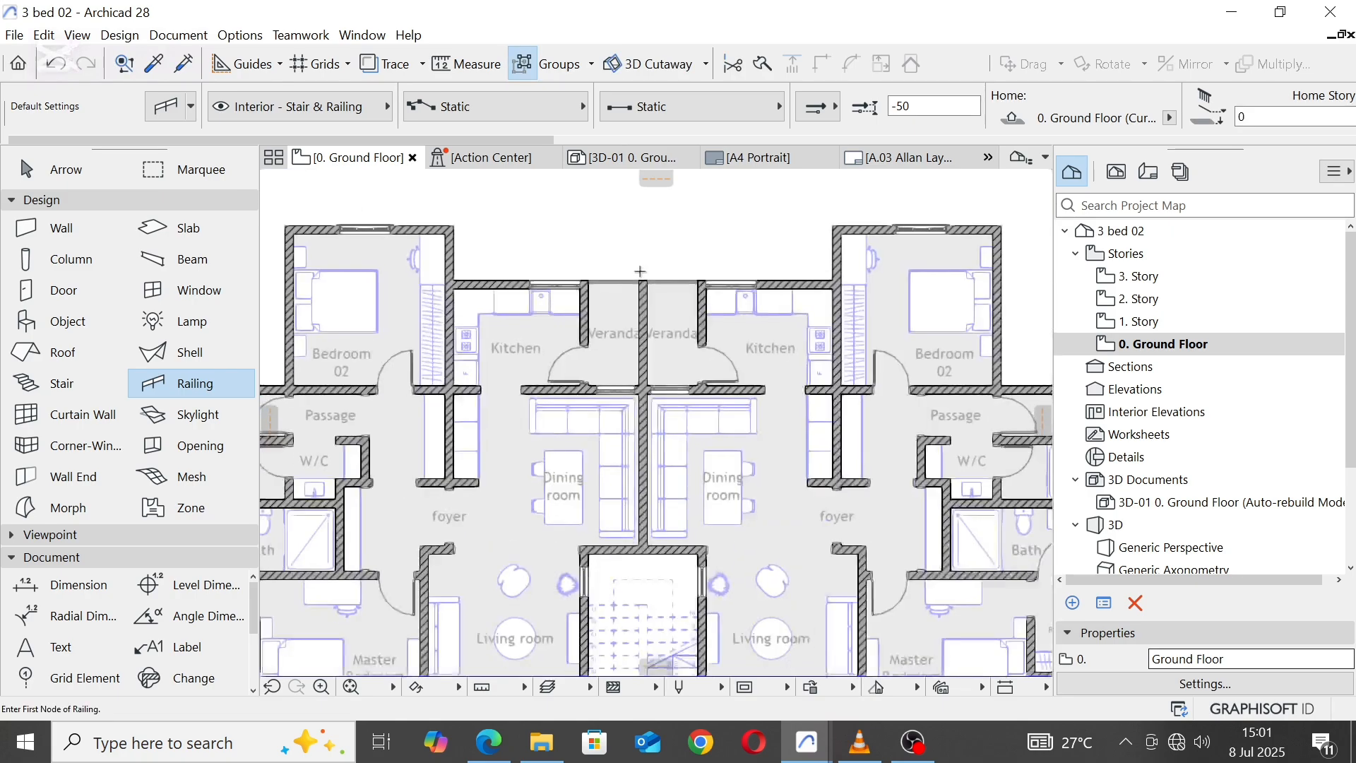
scroll(684, 423, down, 3)
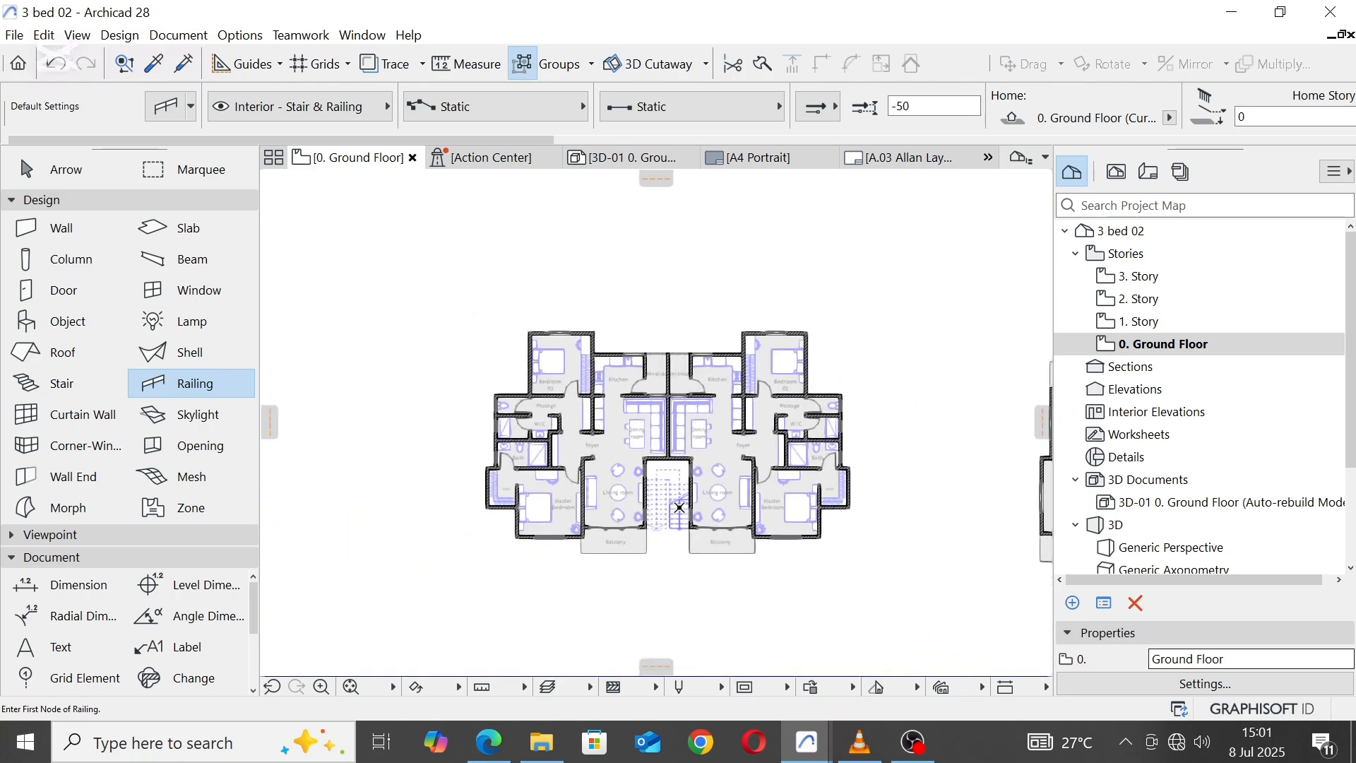
middle_drag(679, 507, 684, 441)
middle_drag(693, 378, 680, 397)
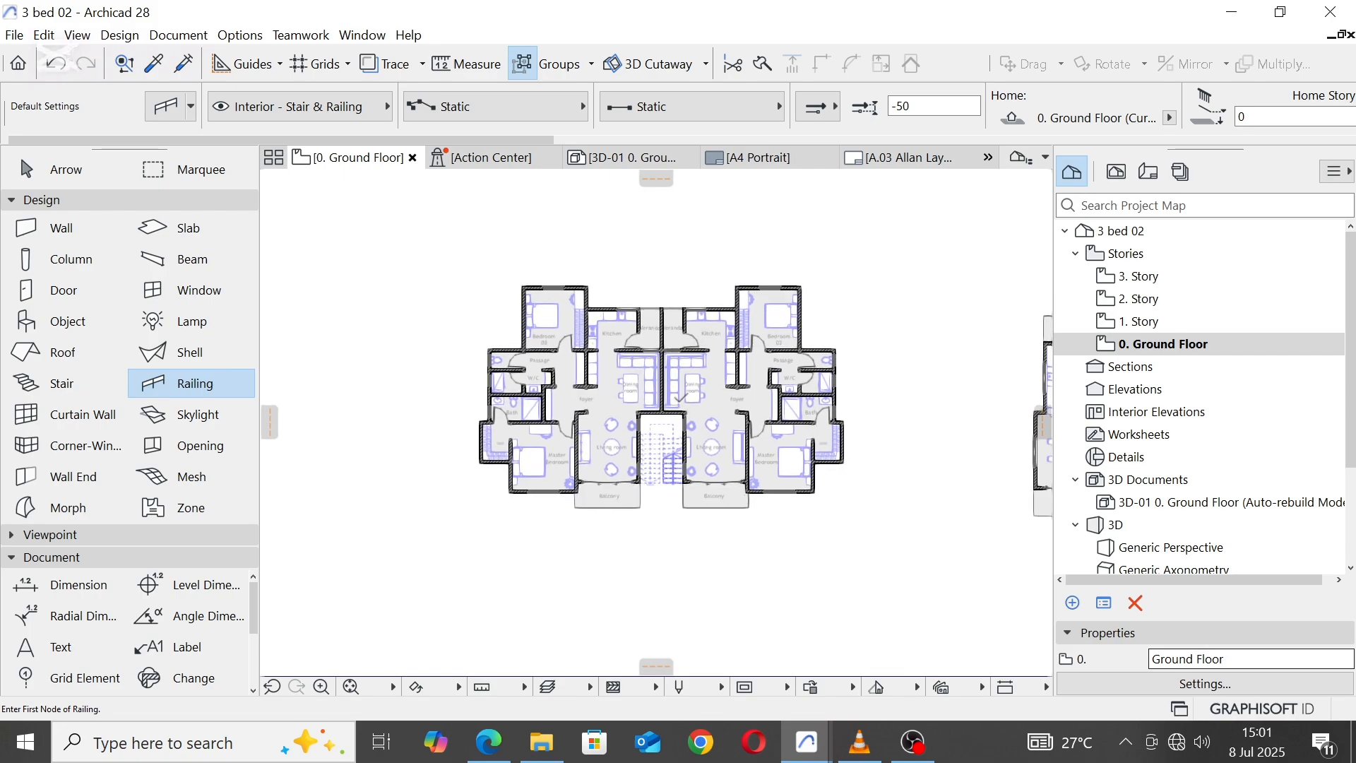
scroll(604, 392, up, 3)
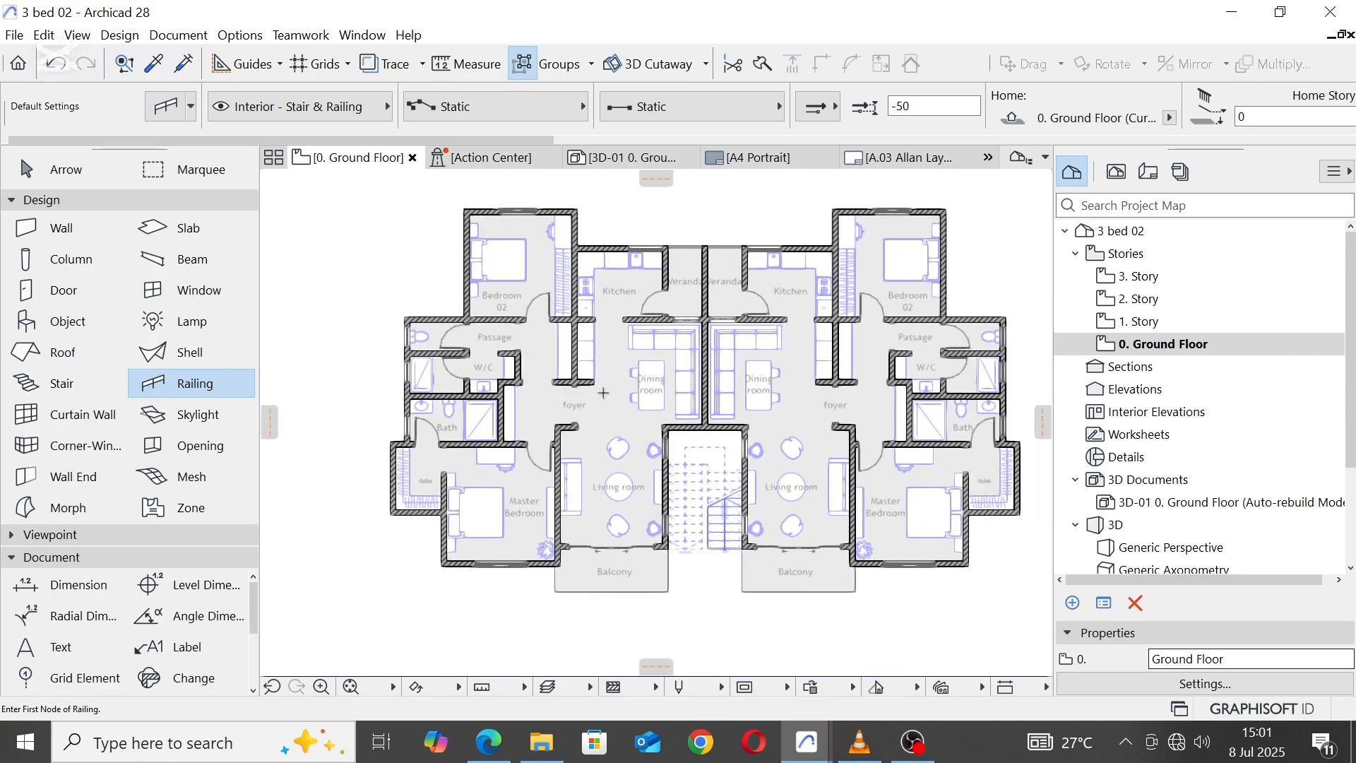
key(Escape)
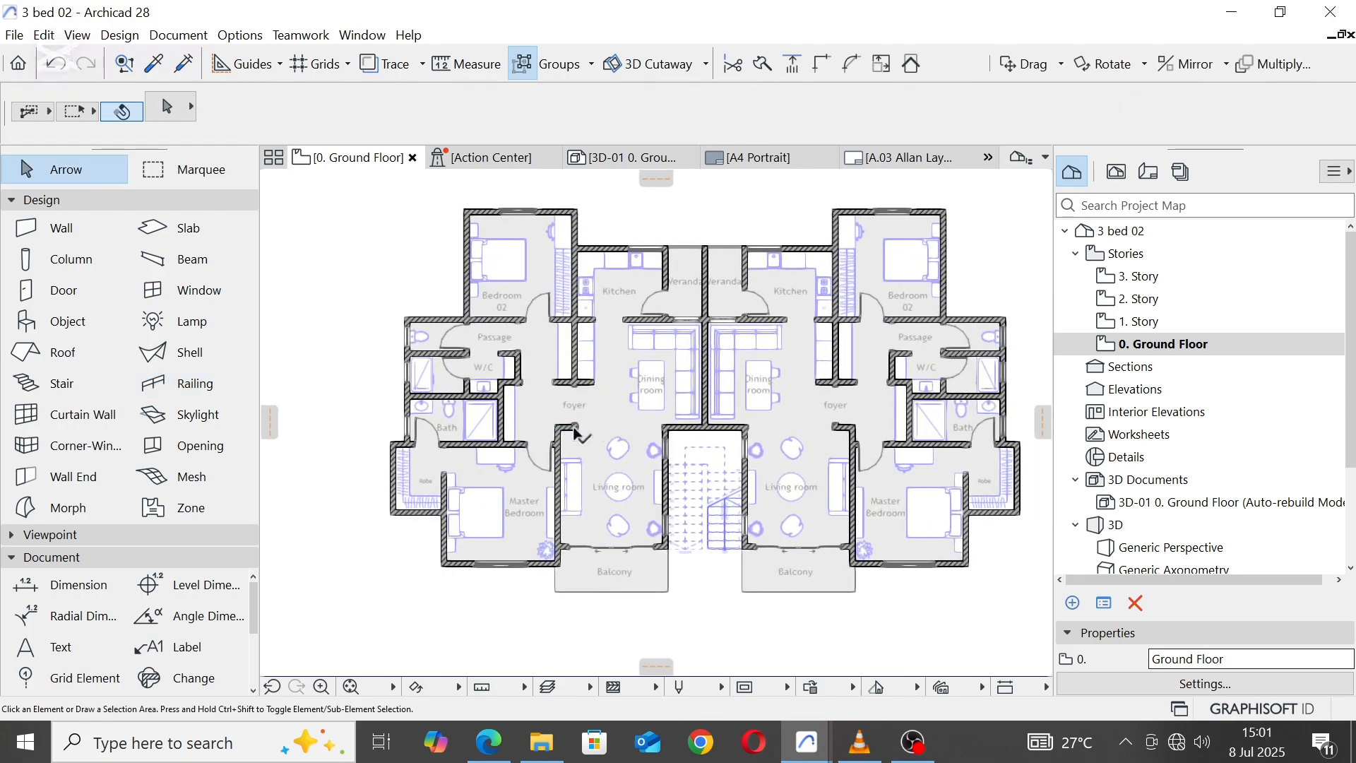
Step: Offset the east edge of the west unit's Balcony fill by 2600, across the stair front to the east Balcony
scroll(636, 416, down, 2)
scroll(640, 418, down, 1)
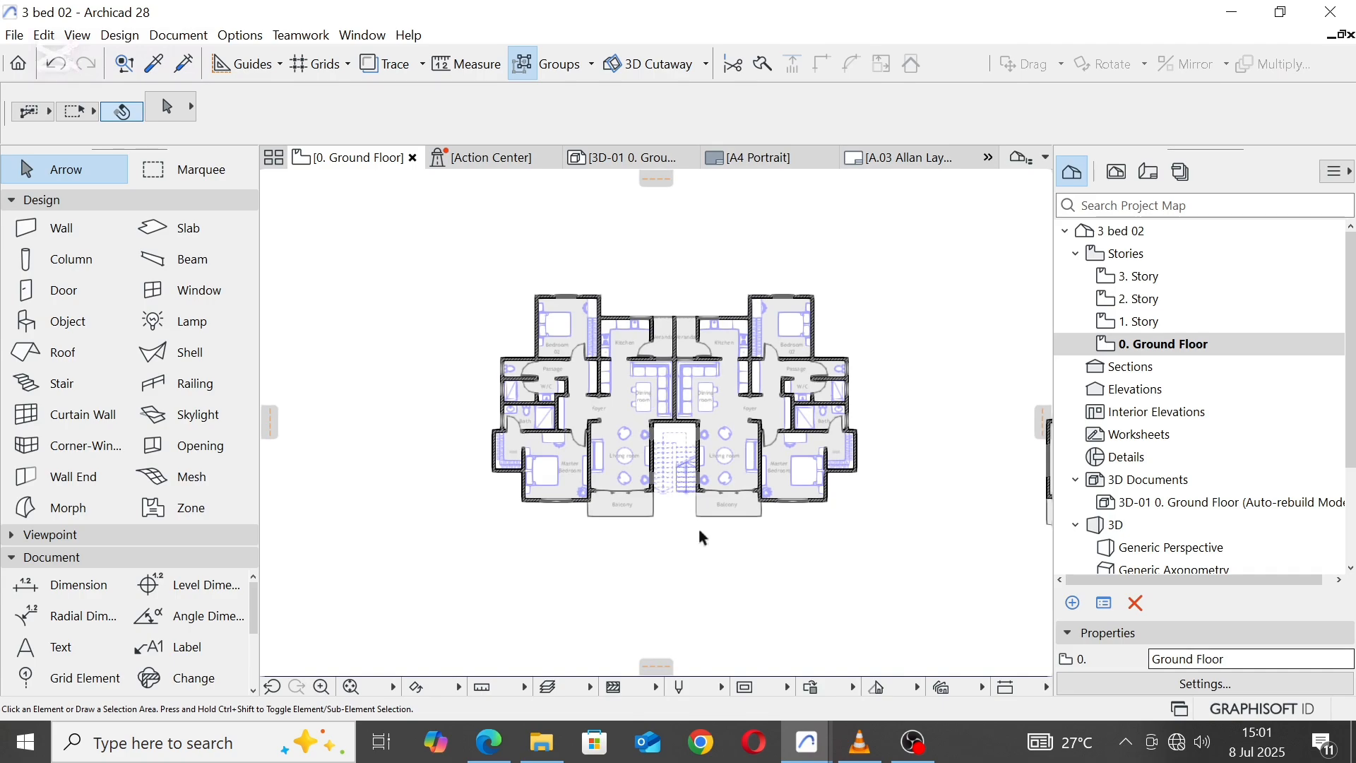
scroll(698, 527, up, 3)
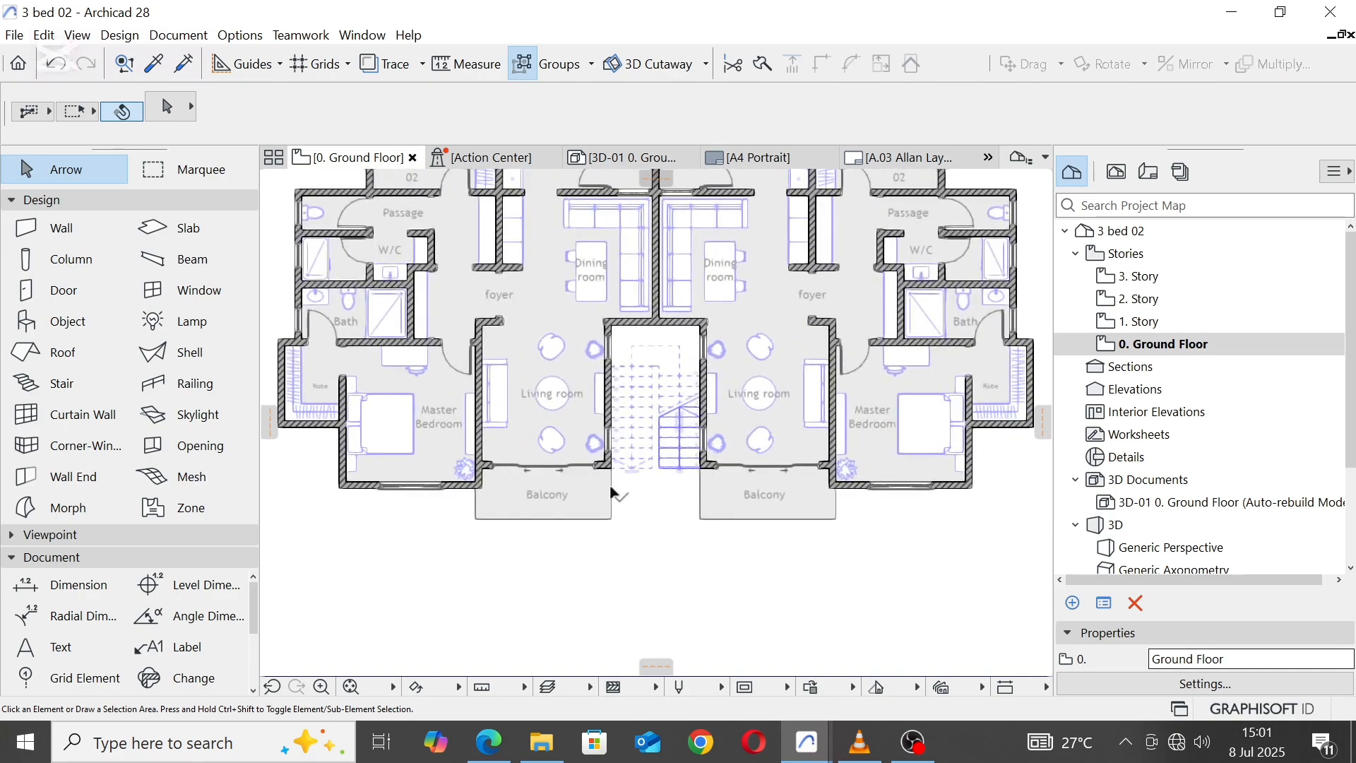
click(612, 493)
click(612, 488)
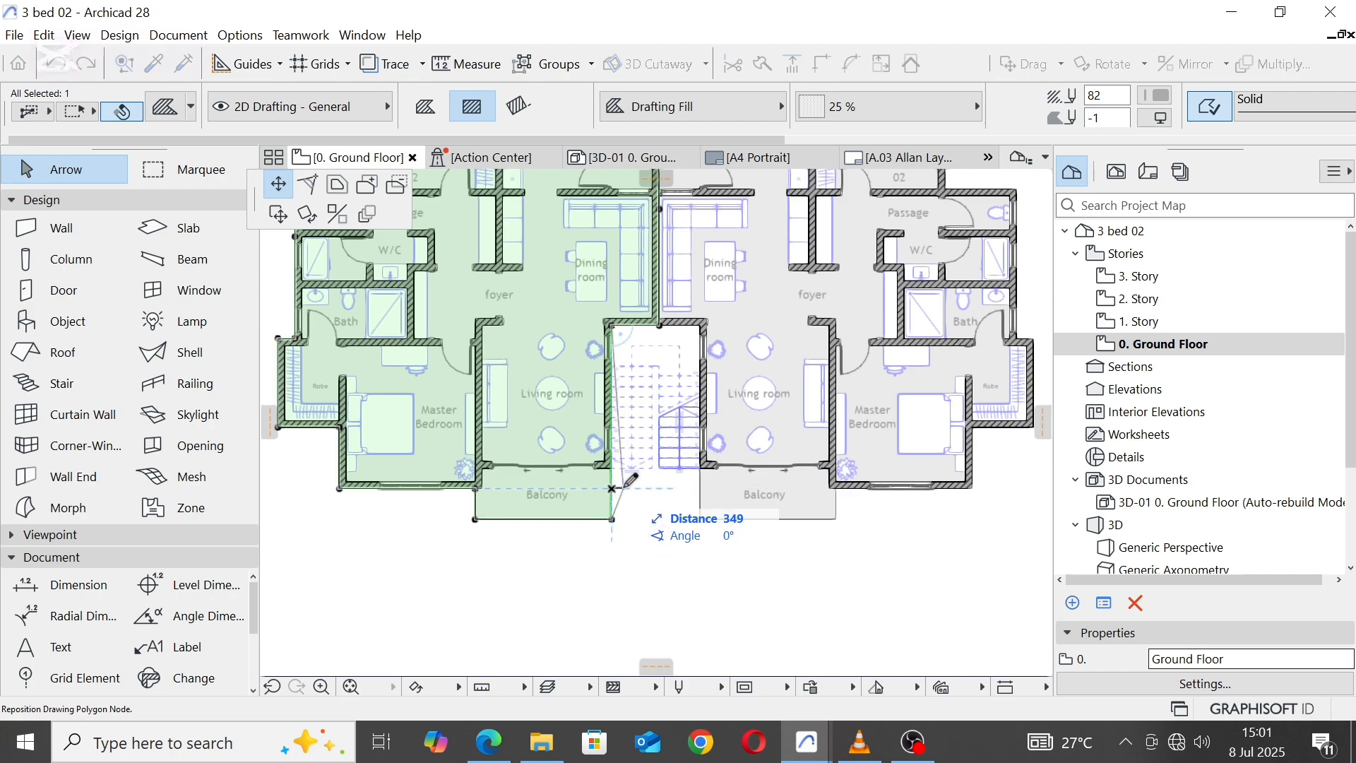
key(Escape)
scroll(620, 488, up, 3)
click(606, 504)
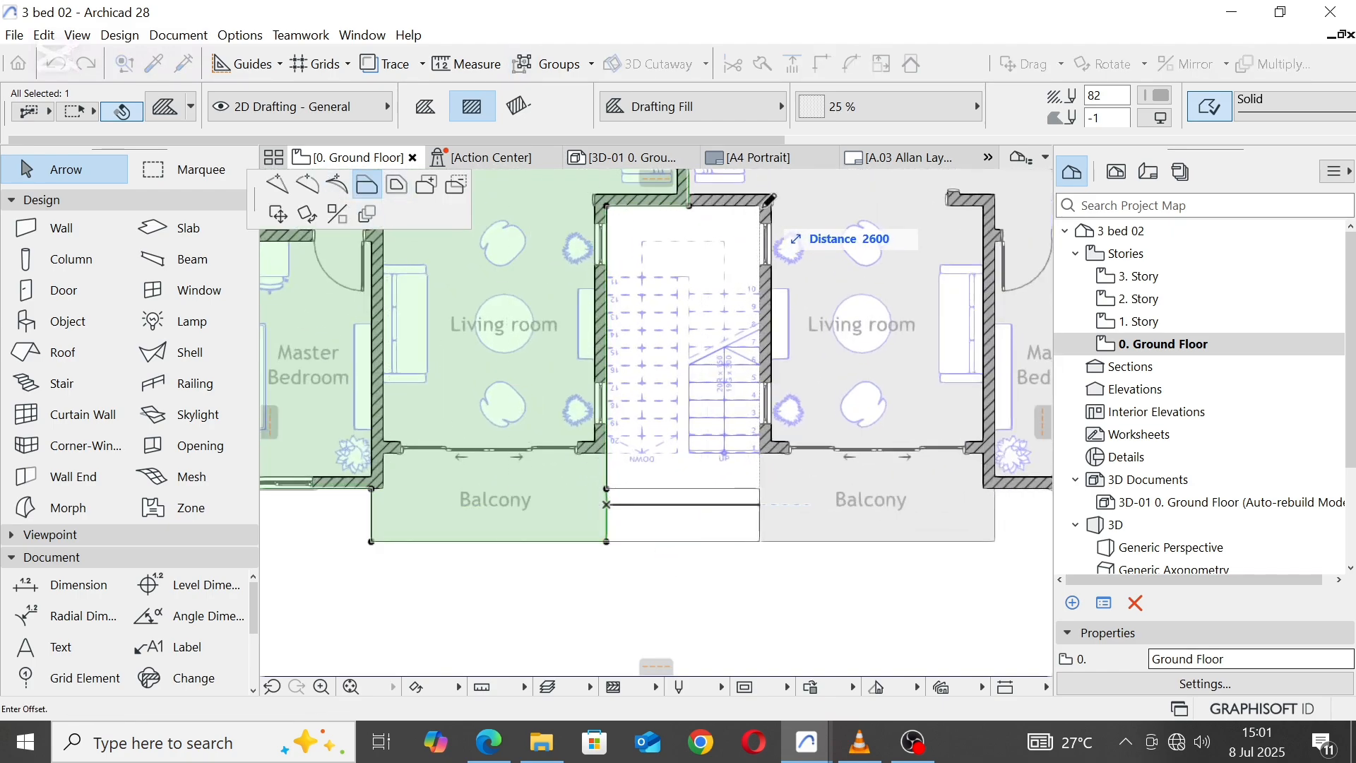
click(765, 201)
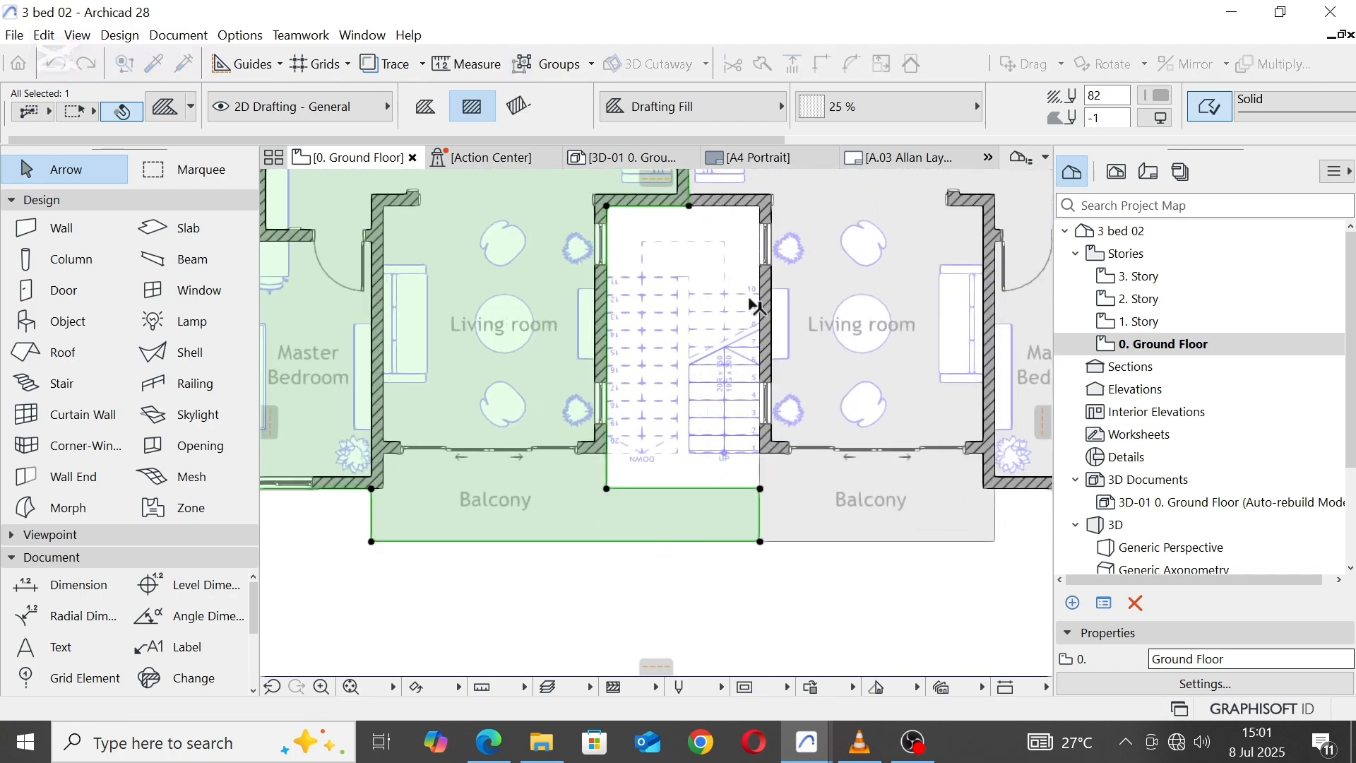
Step: Offset the north edge of the Balcony fill by 600 up to the foot of the stair and clear the selection
click(703, 489)
scroll(760, 459, up, 3)
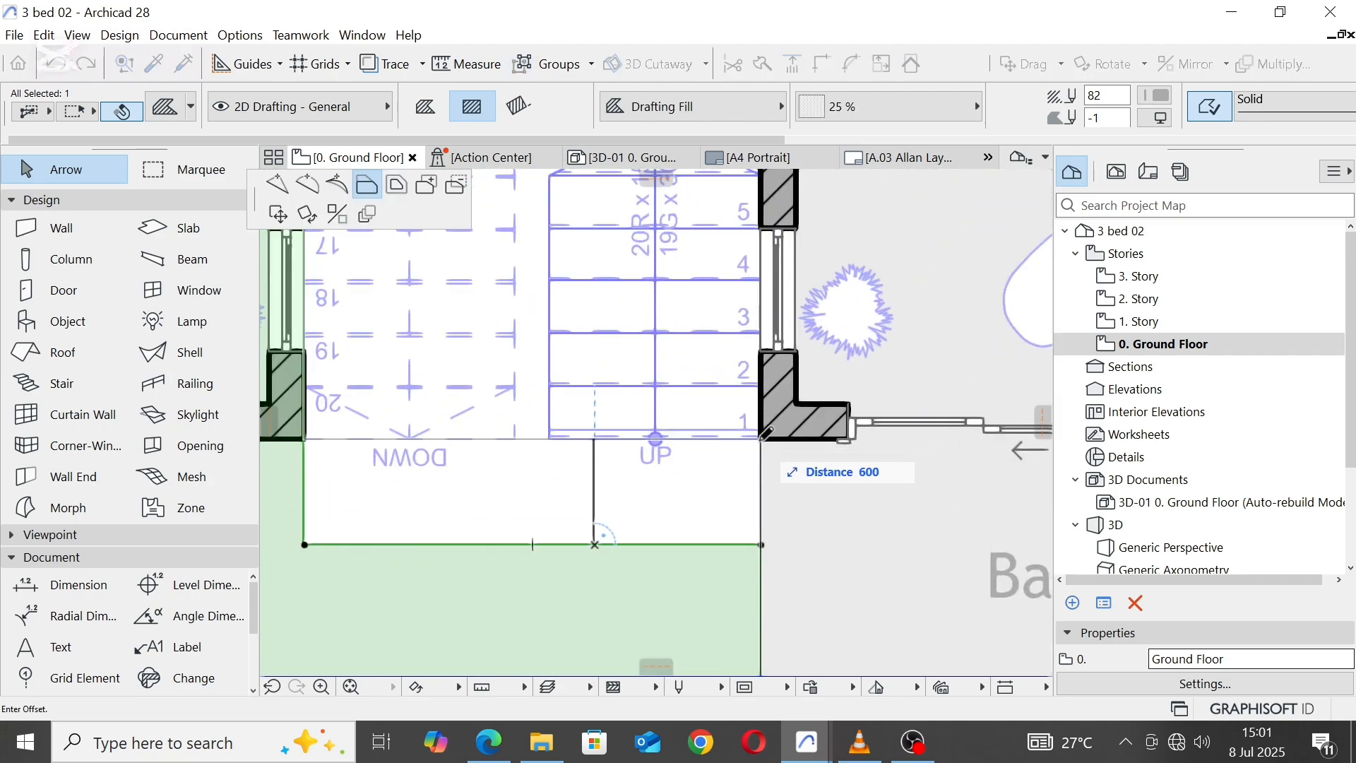
click(764, 432)
scroll(650, 449, down, 4)
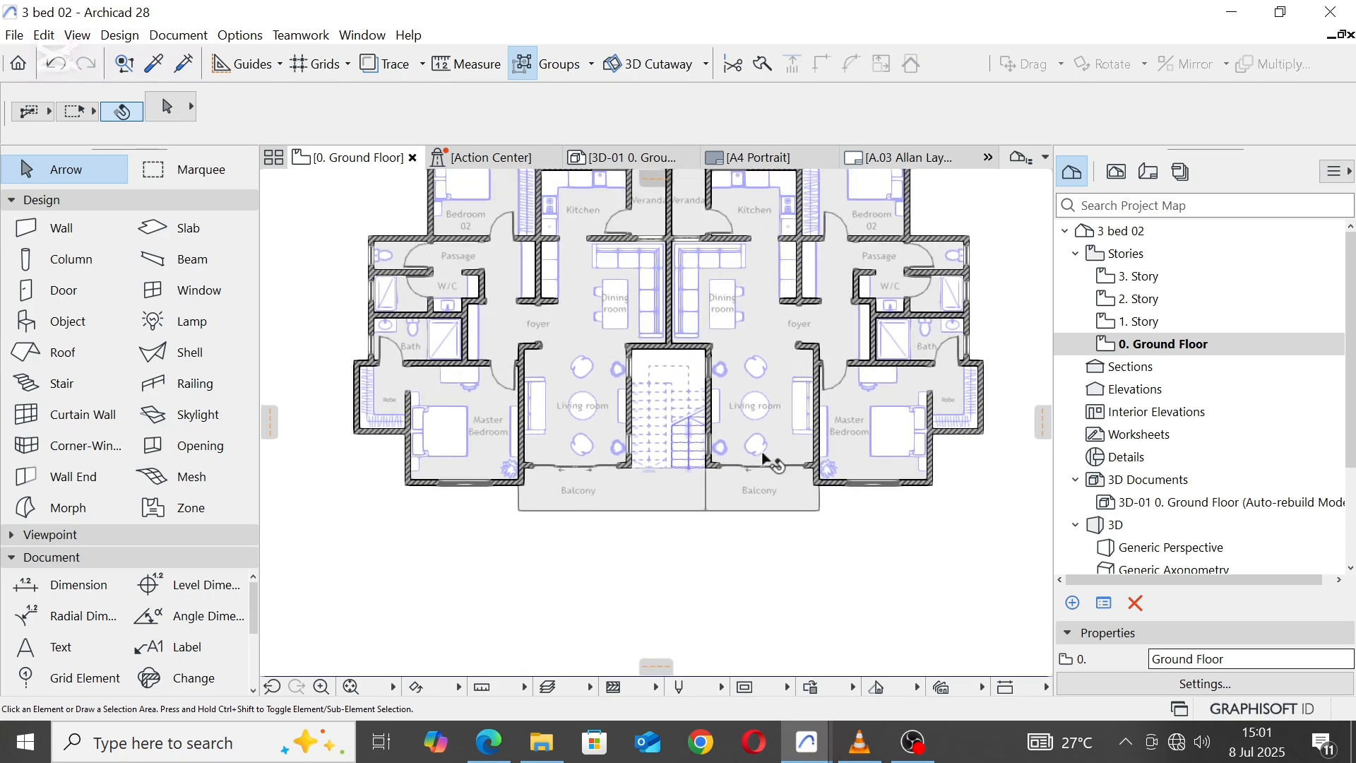
Step: Place a copy of the east Balcony label at the north end of the stairwell
scroll(767, 487, up, 2)
right_click(767, 508)
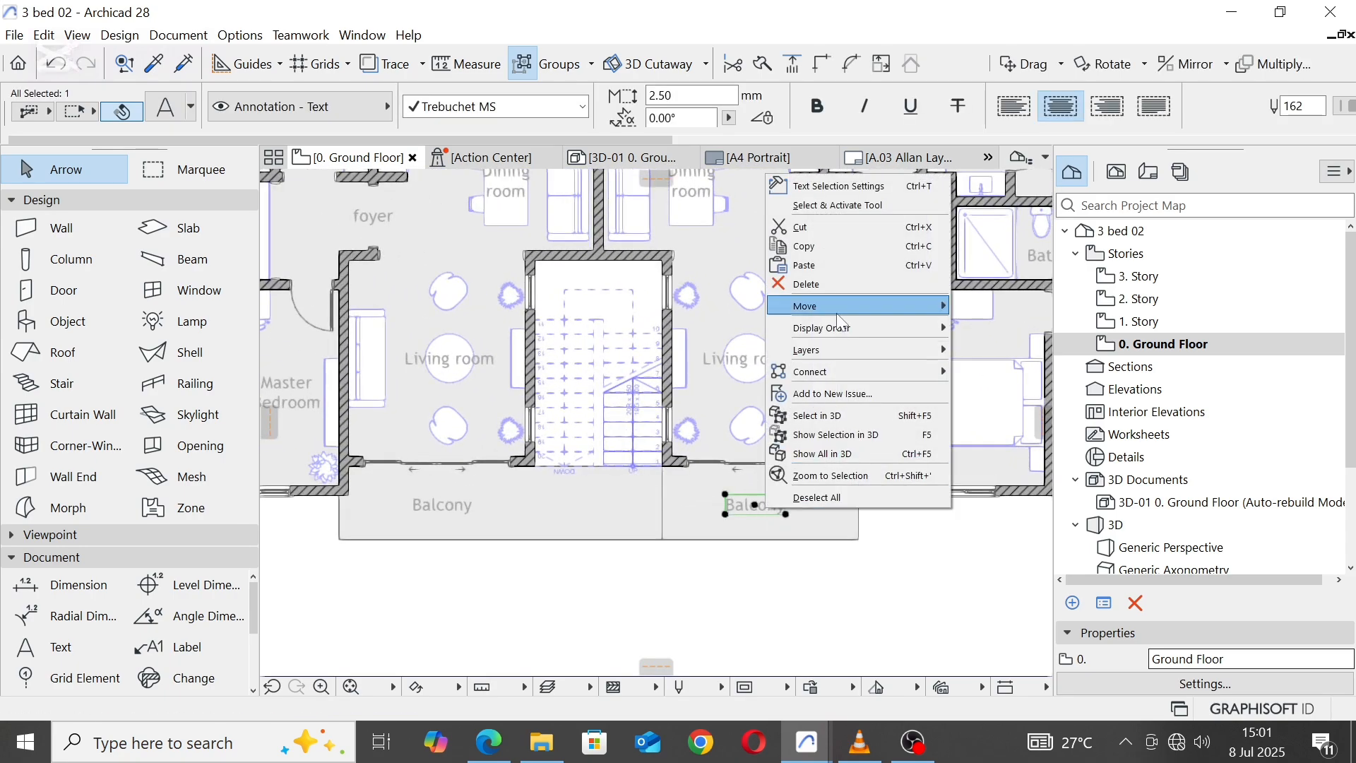
mouse_move(837, 305)
click(1012, 386)
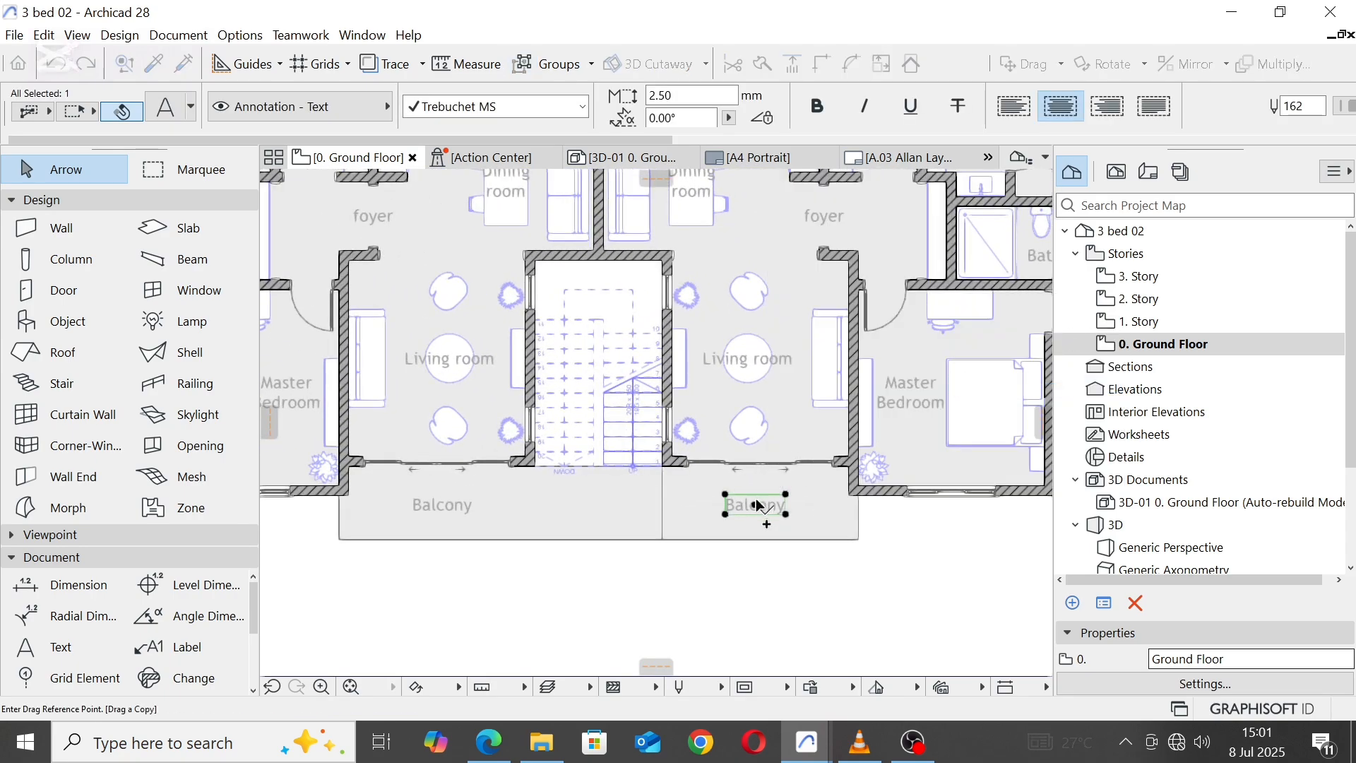
click(756, 505)
scroll(608, 283, up, 1)
scroll(608, 282, up, 3)
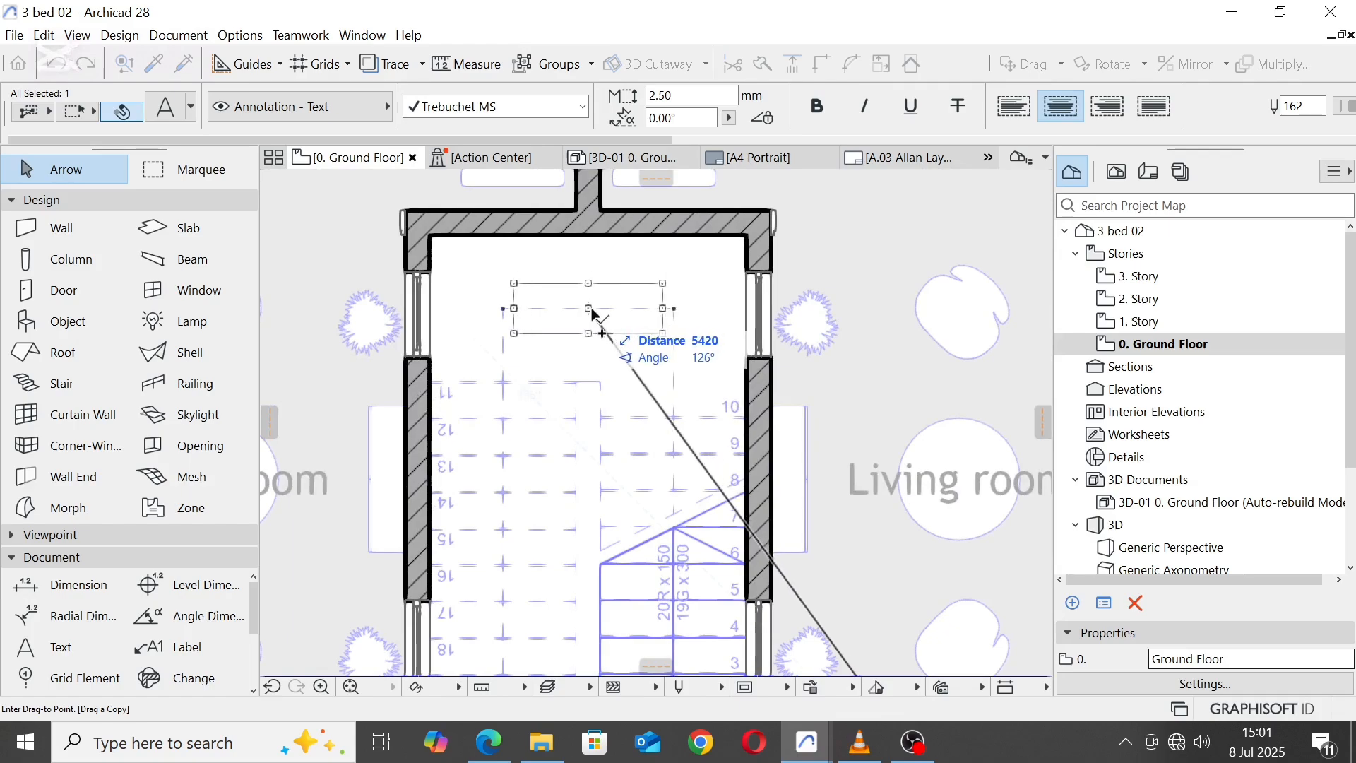
click(597, 303)
Step: Change the copied label's text in the stairwell to "Stairs"
double_click(629, 295)
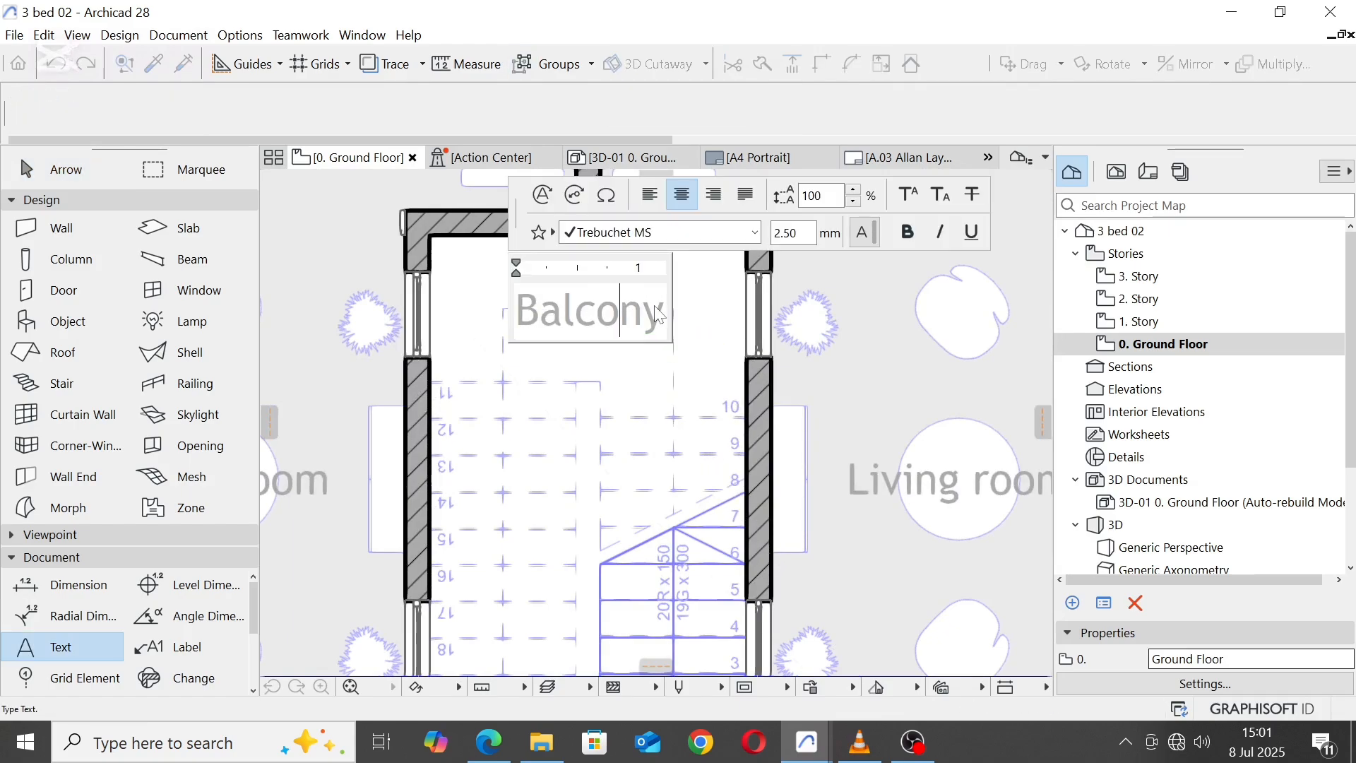
drag(664, 314, 524, 318)
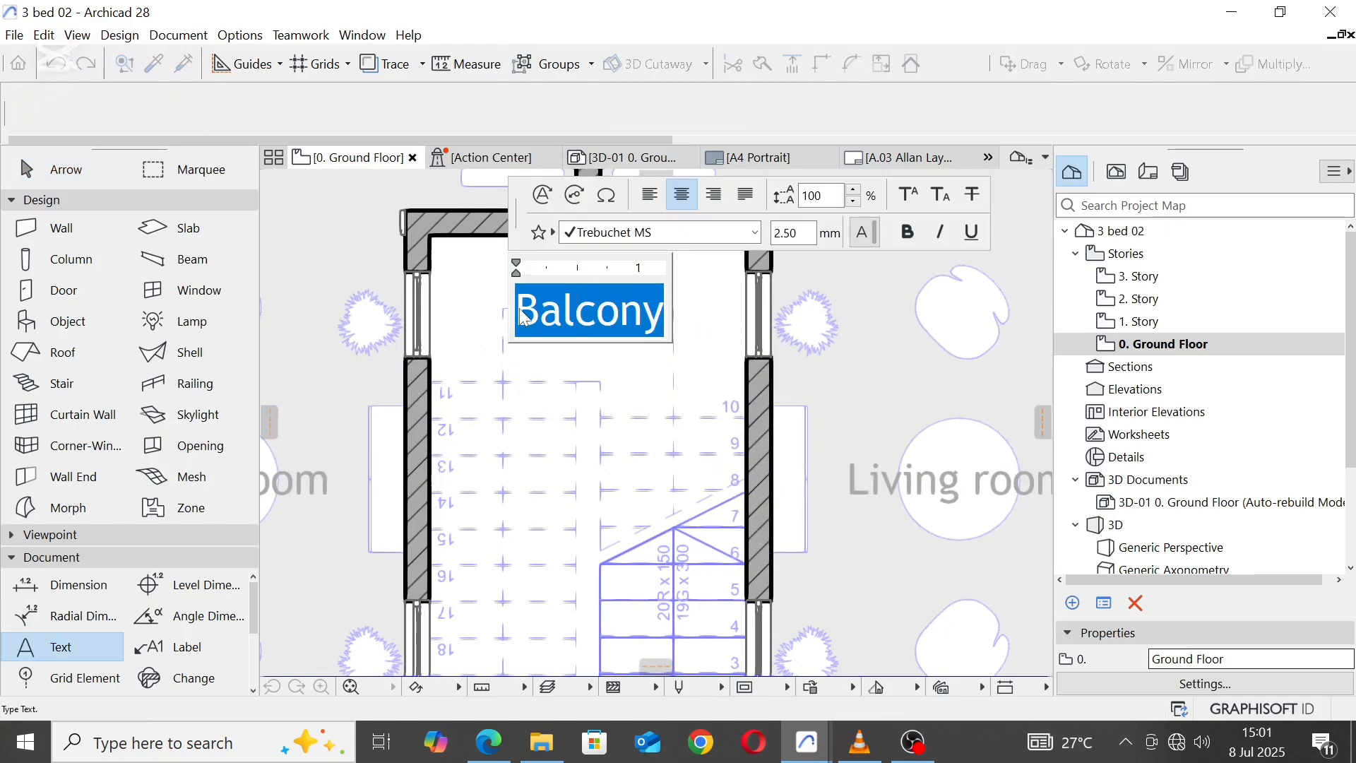
key(BackSpace)
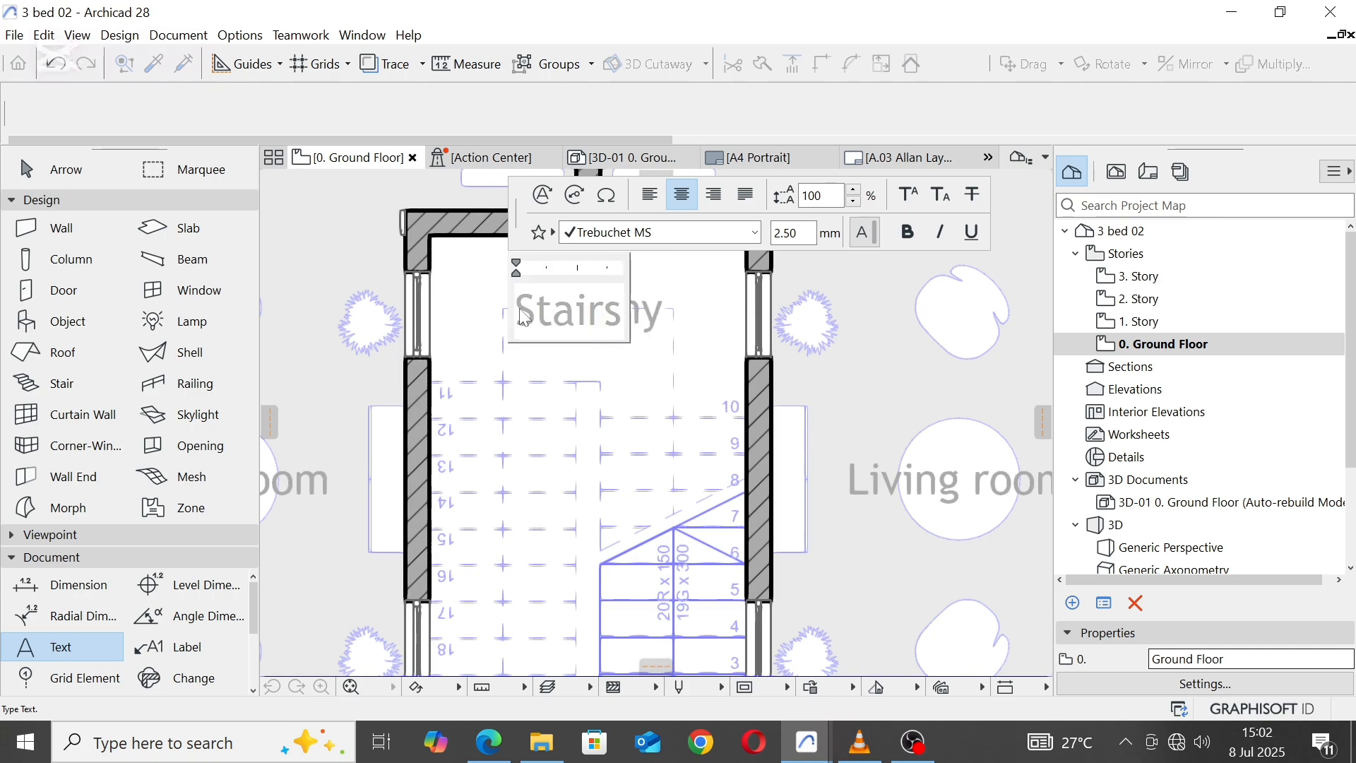
text(Stairs)
click(703, 319)
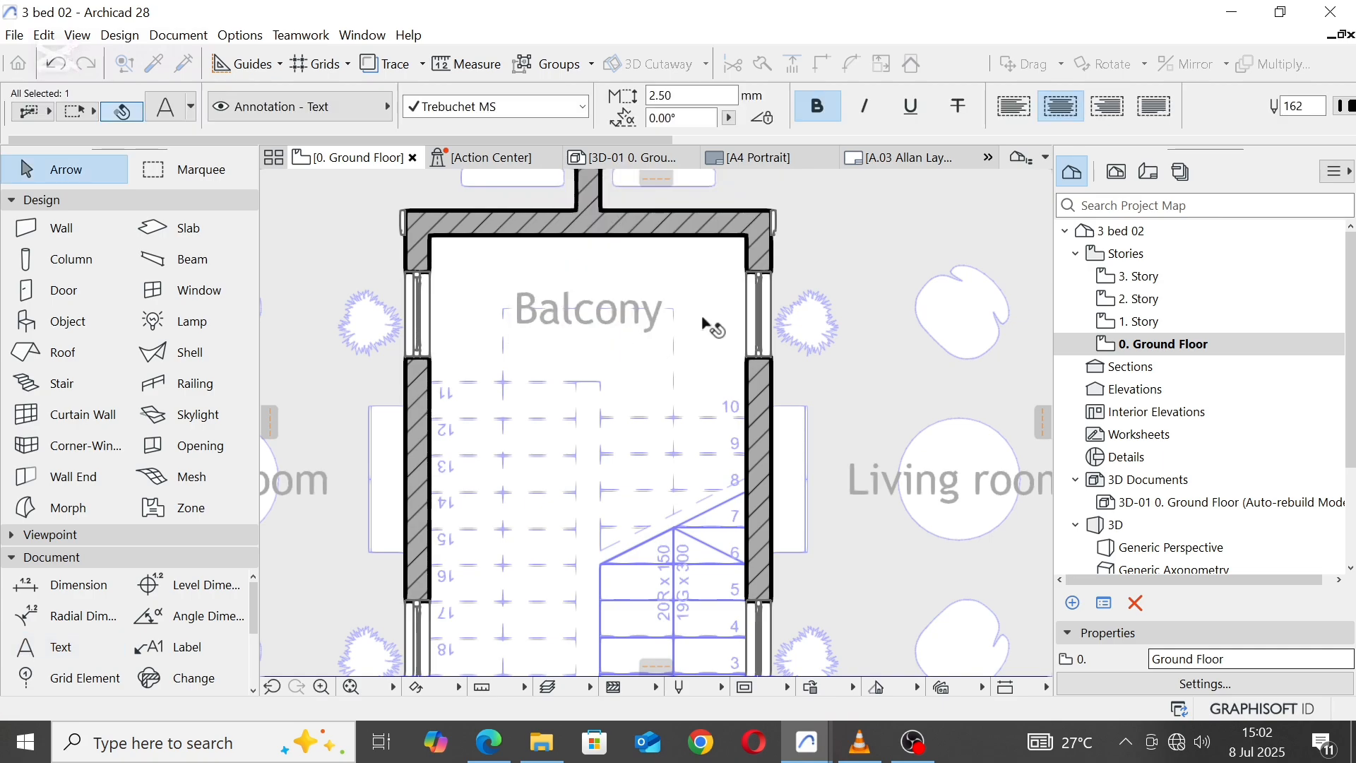
Step: Move the Stairs label about 216 east to centre it in the stairwell, and clear the selection
drag(568, 308, 600, 393)
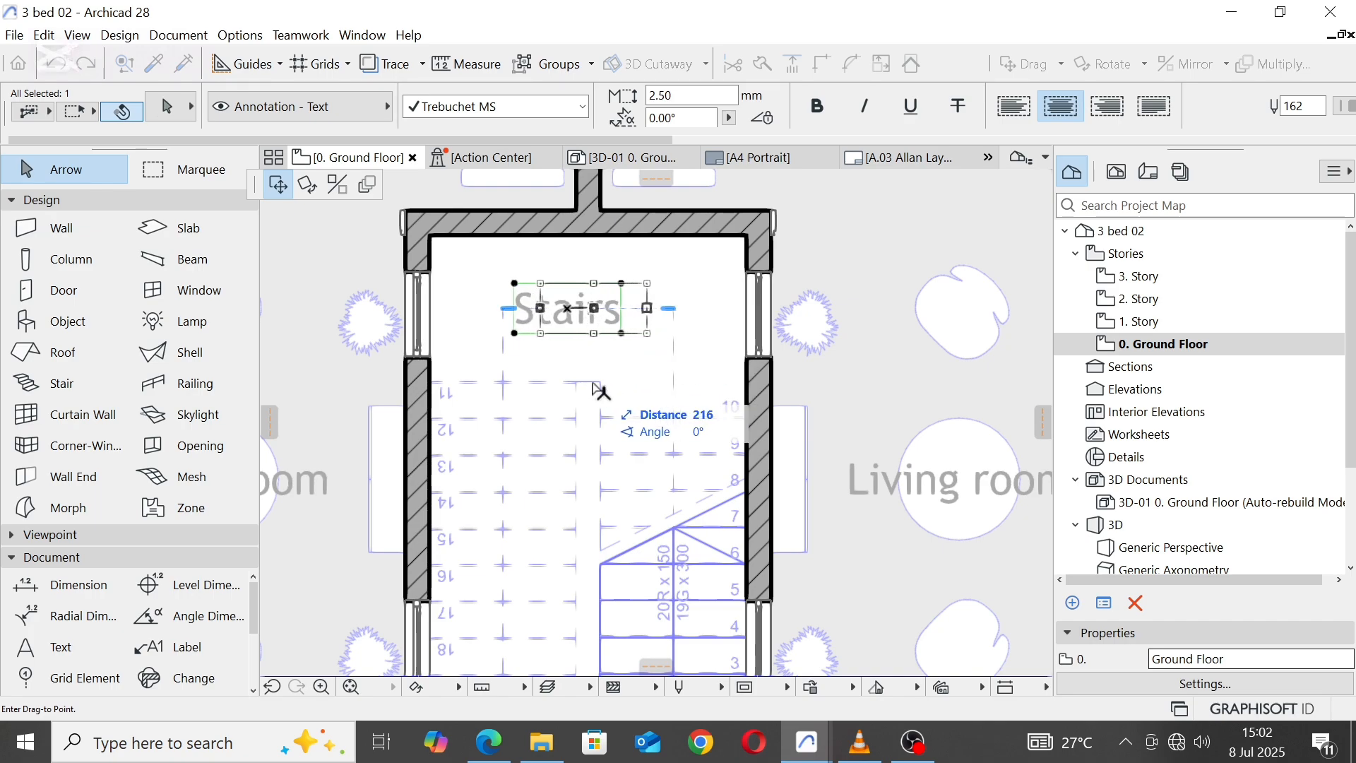
click(590, 387)
key(Escape)
scroll(662, 329, down, 2)
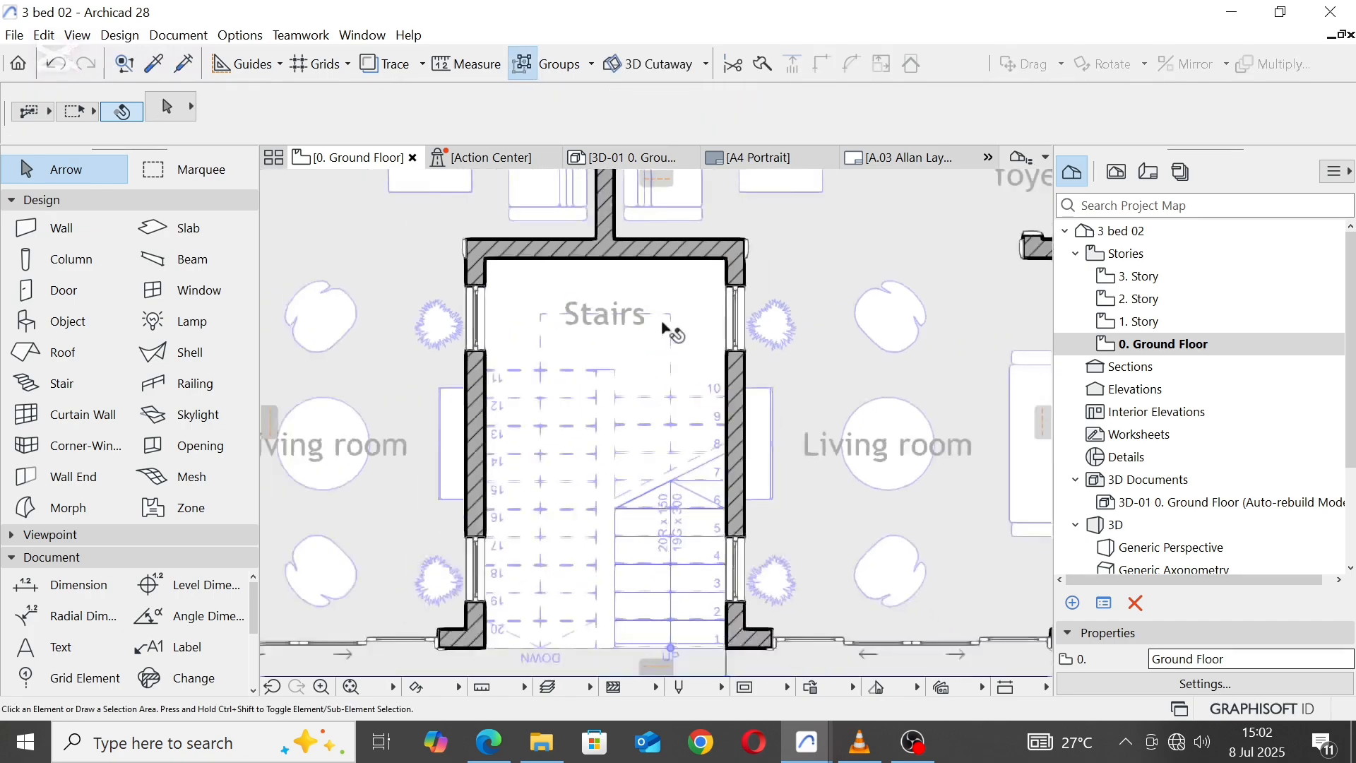
scroll(664, 326, down, 5)
middle_drag(676, 270, 674, 321)
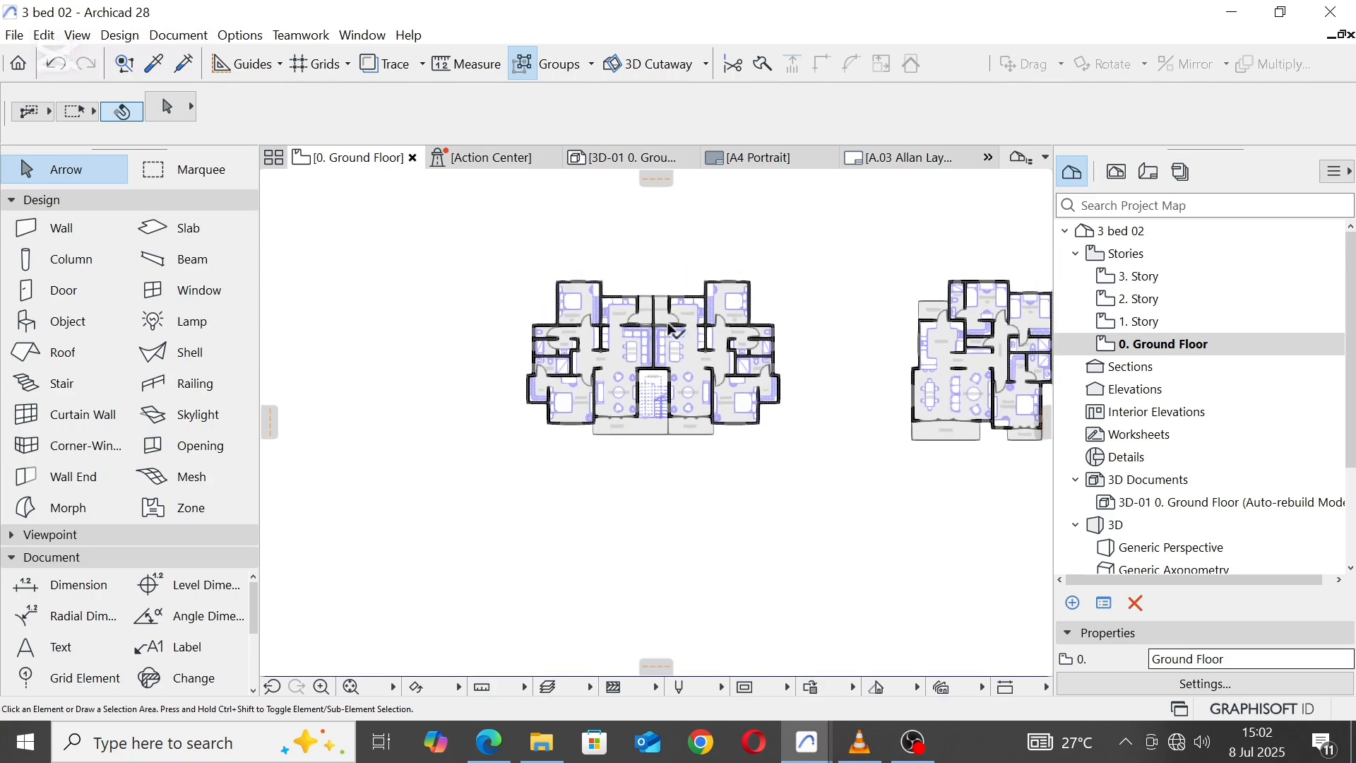
scroll(664, 362, up, 2)
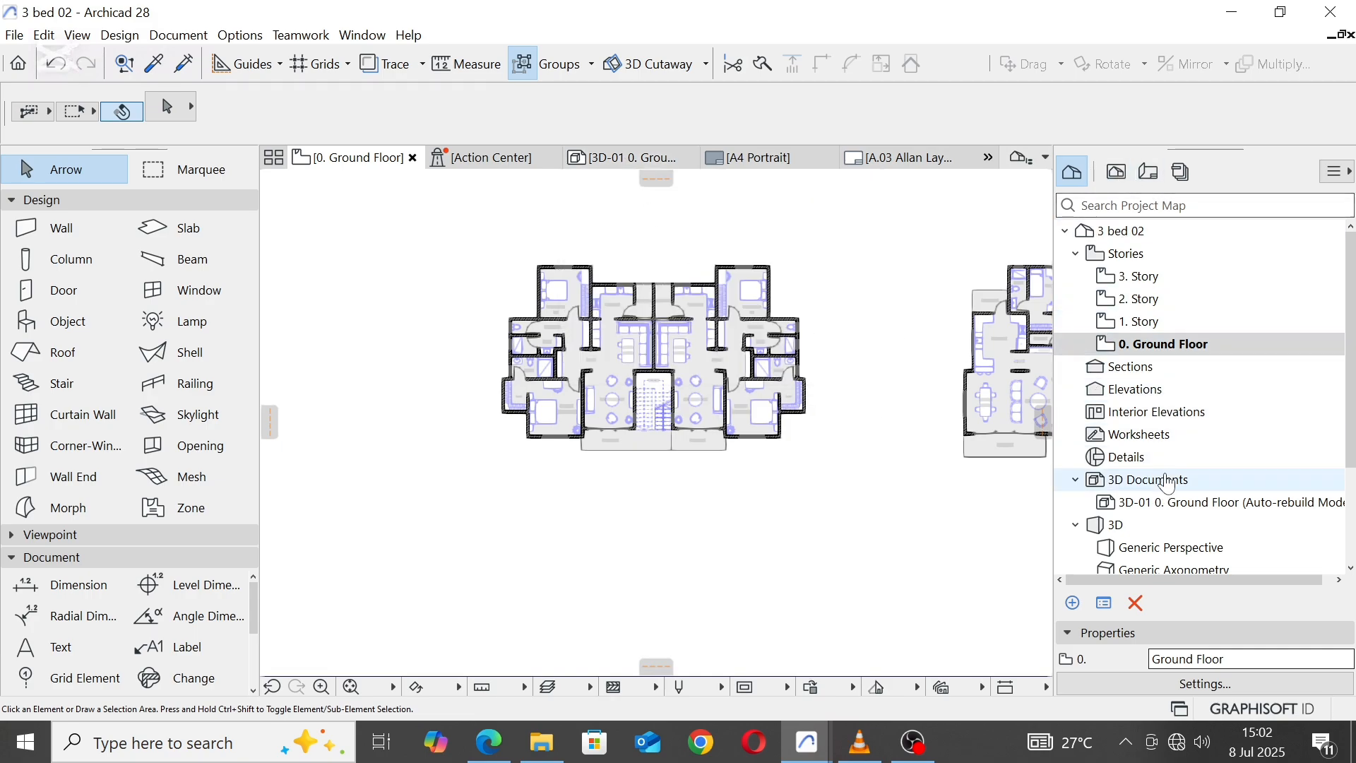
Step: Open the Generic Perspective and show the two-unit building from its balcony side, seen from above
double_click(1173, 550)
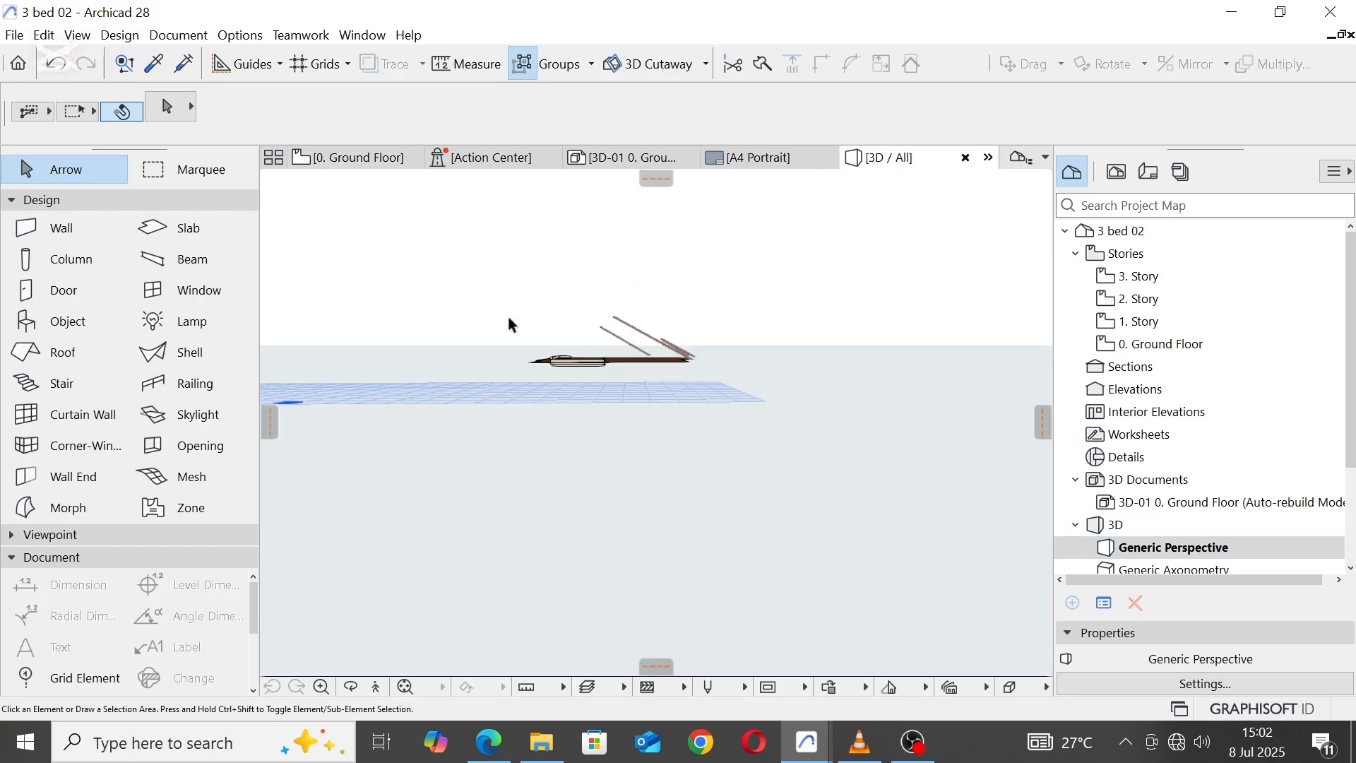
middle_drag(509, 315, 1045, 408)
scroll(939, 433, down, 2)
middle_drag(367, 419, 696, 354)
scroll(692, 406, up, 3)
scroll(691, 406, up, 1)
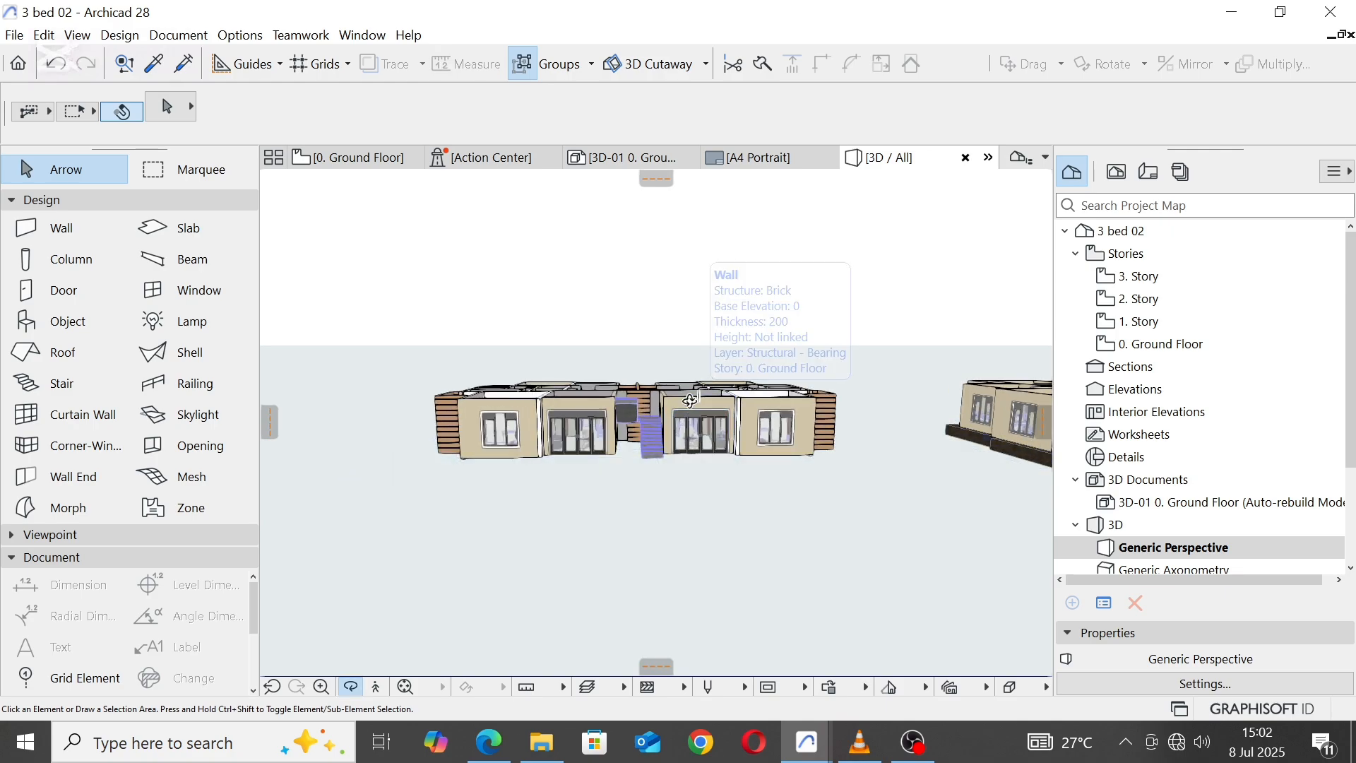
shift+middle_drag(692, 405, 497, 360)
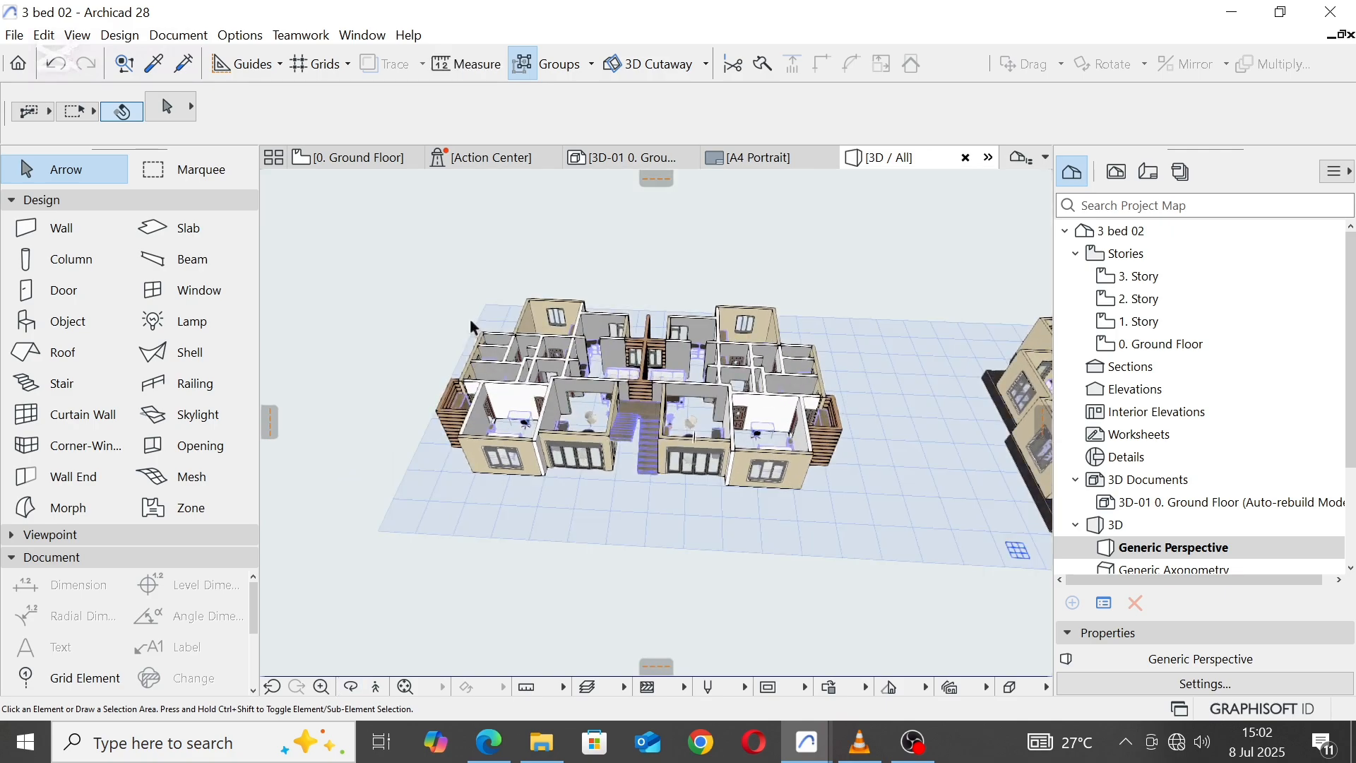
Step: Enclose the two-unit building in a marquee and select all the walls inside it
drag(393, 246, 870, 510)
click(159, 173)
mouse_move(438, 263)
mouse_down()
mouse_move(798, 454)
mouse_move(883, 519)
mouse_move(870, 515)
mouse_up()
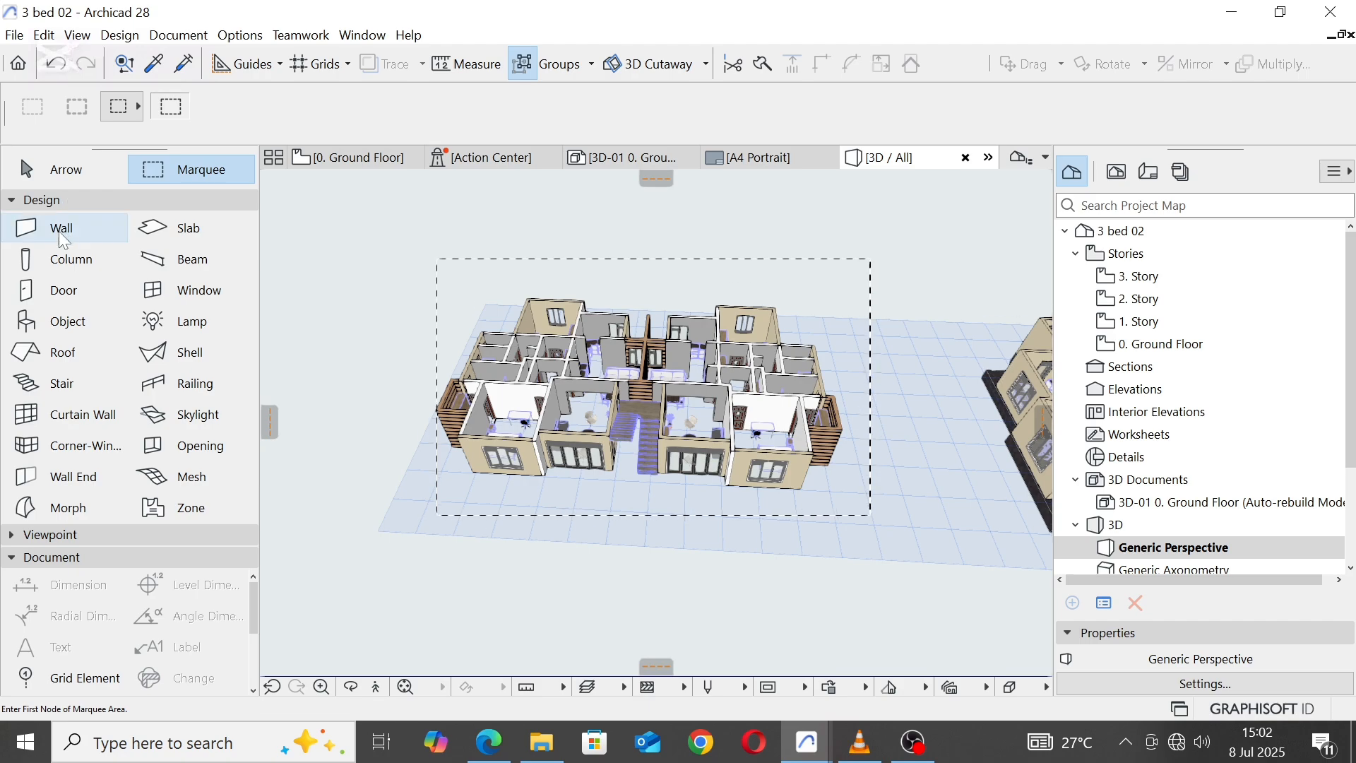
click(98, 227)
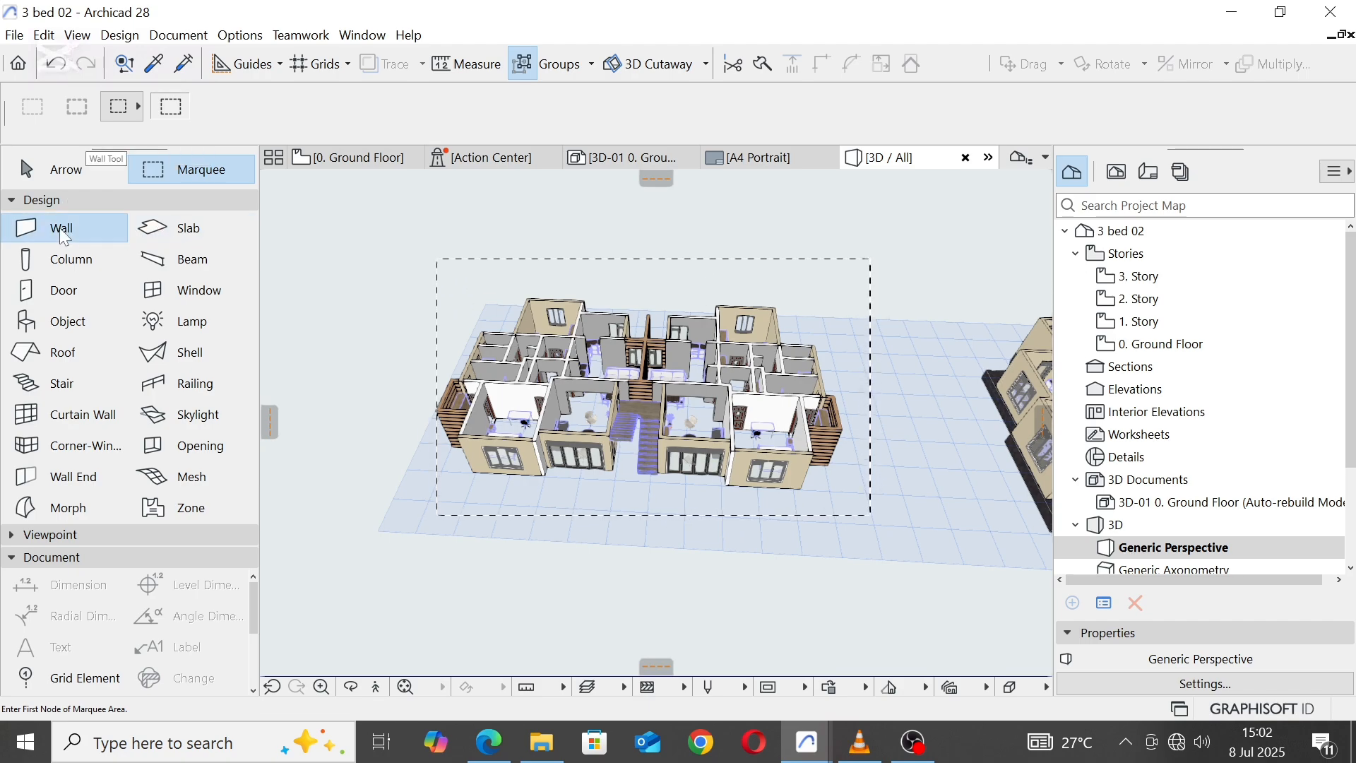
key(ctrl+a)
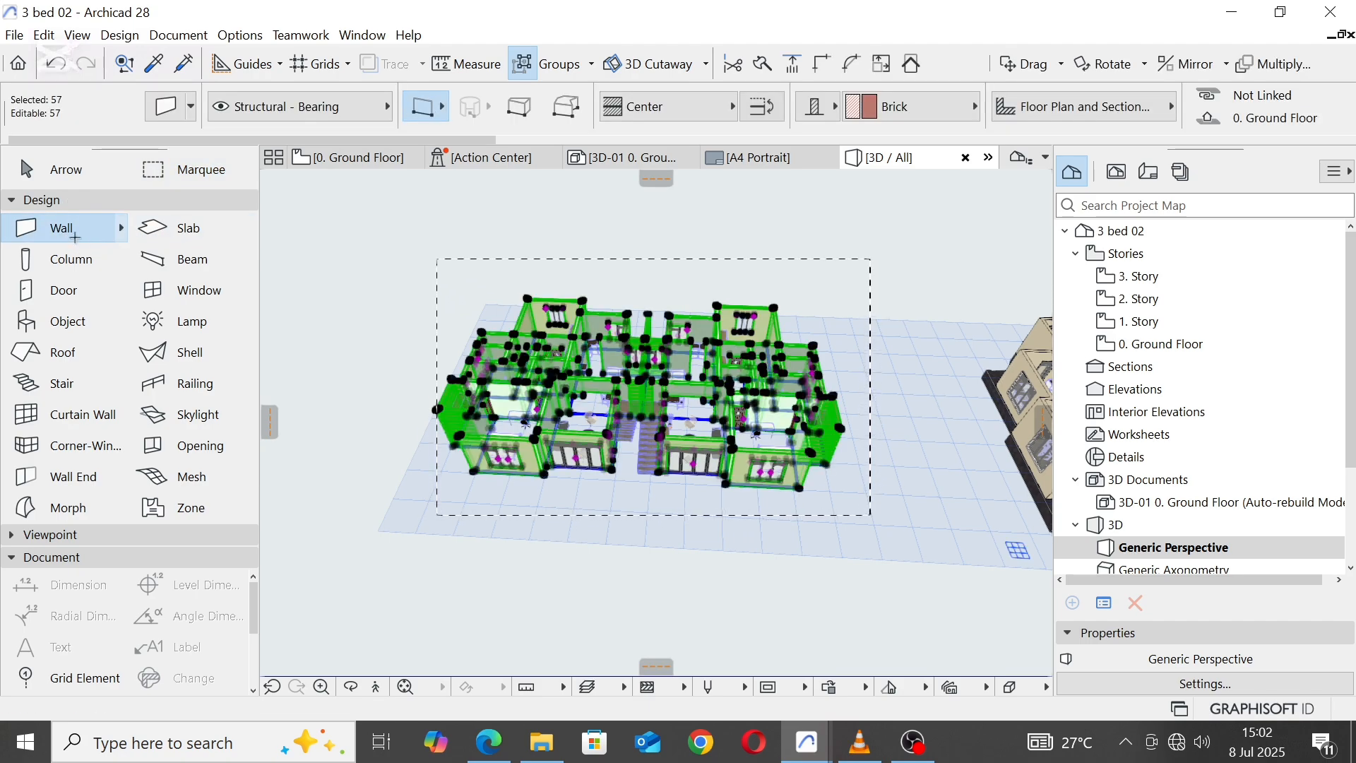
Step: Link the three surface overrides of the selected walls and set them to Paint - Titanium White
right_click(355, 230)
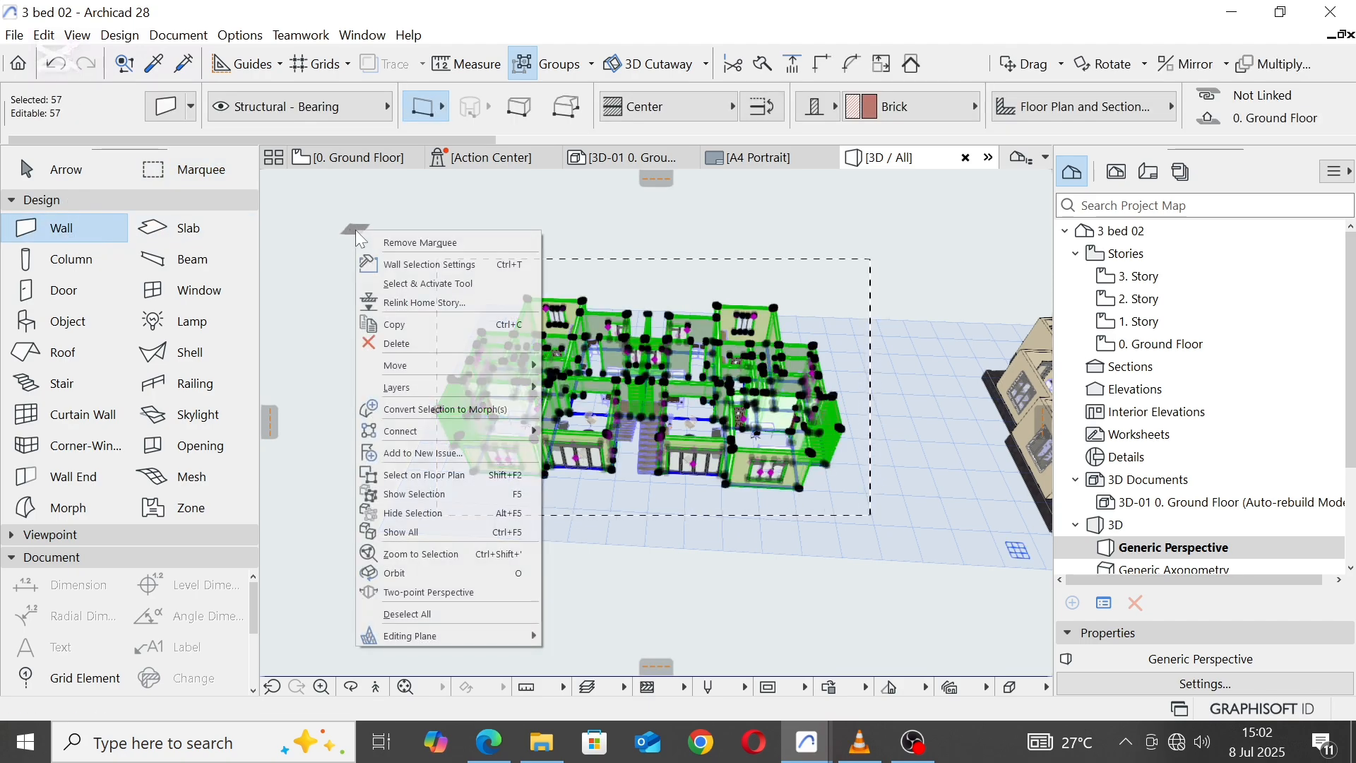
click(403, 262)
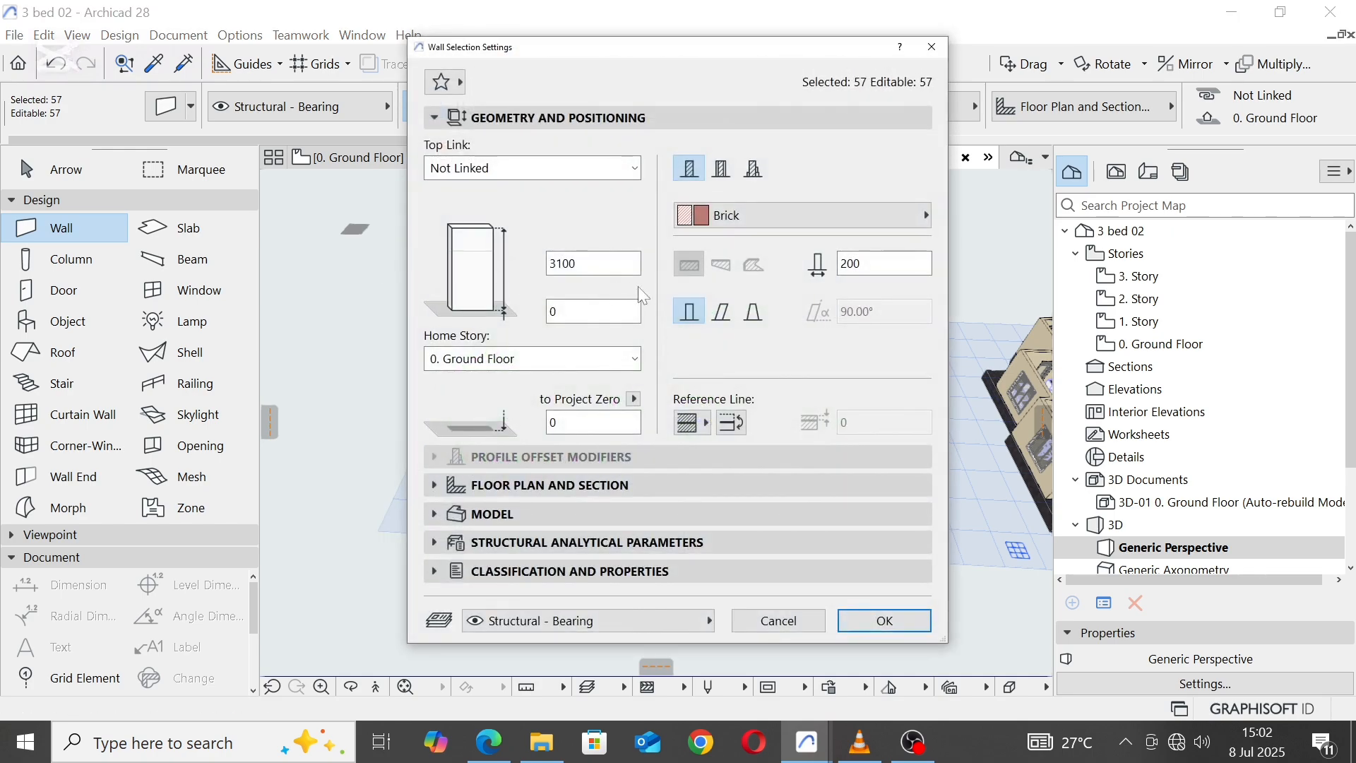
click(544, 514)
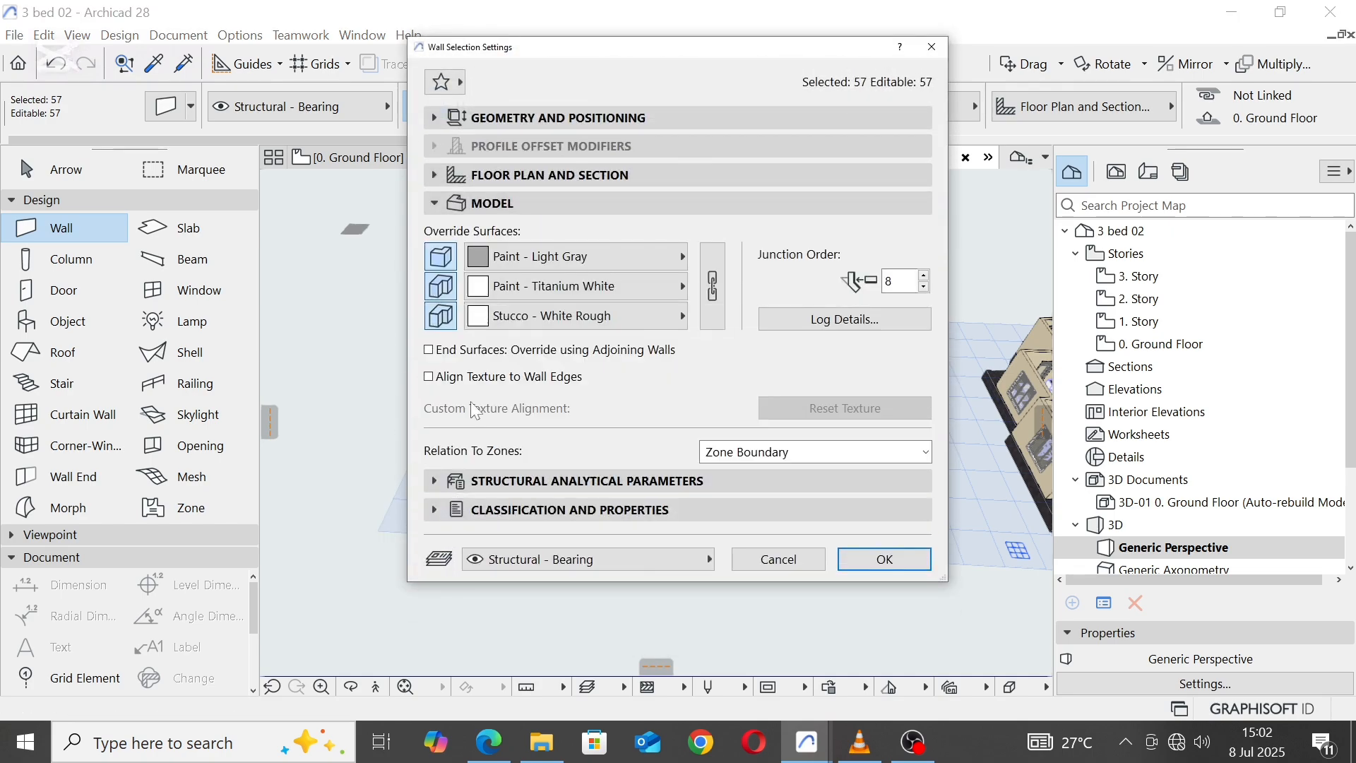
click(712, 286)
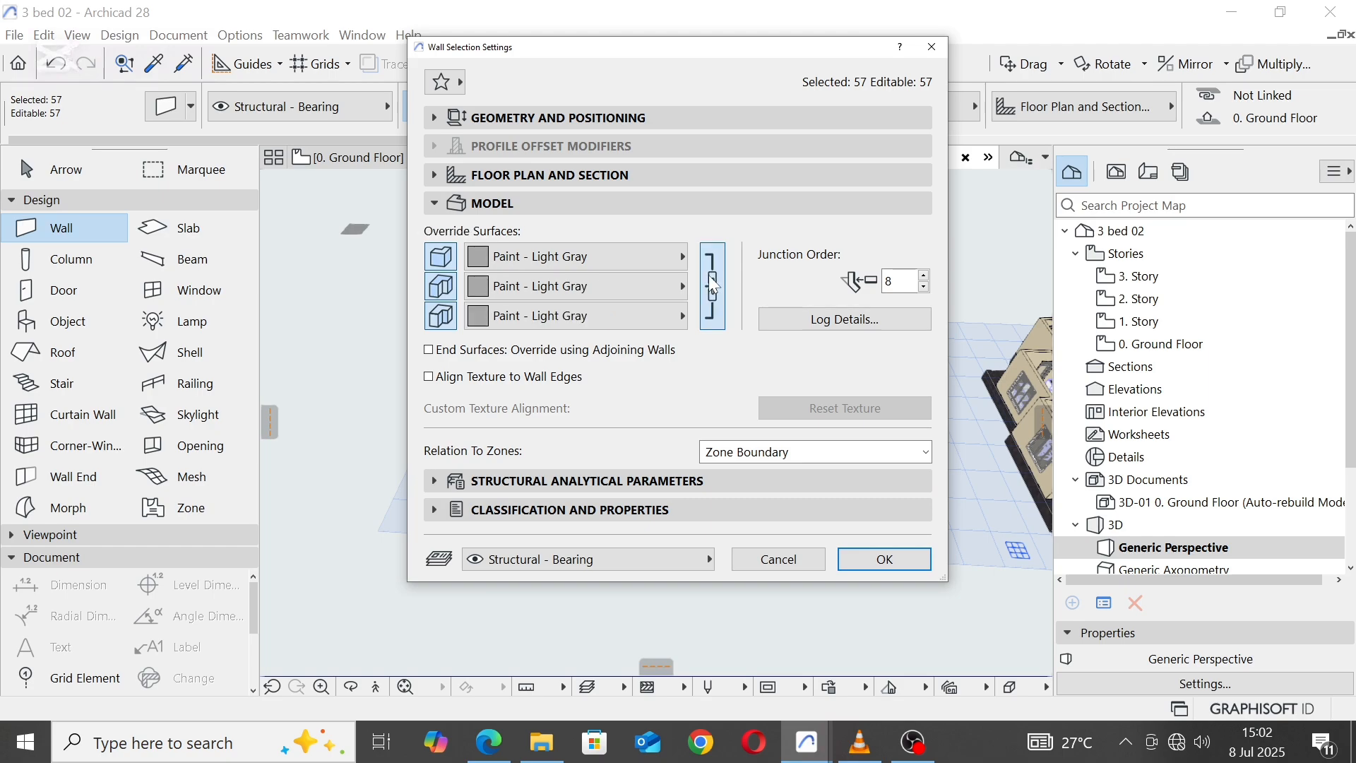
click(678, 259)
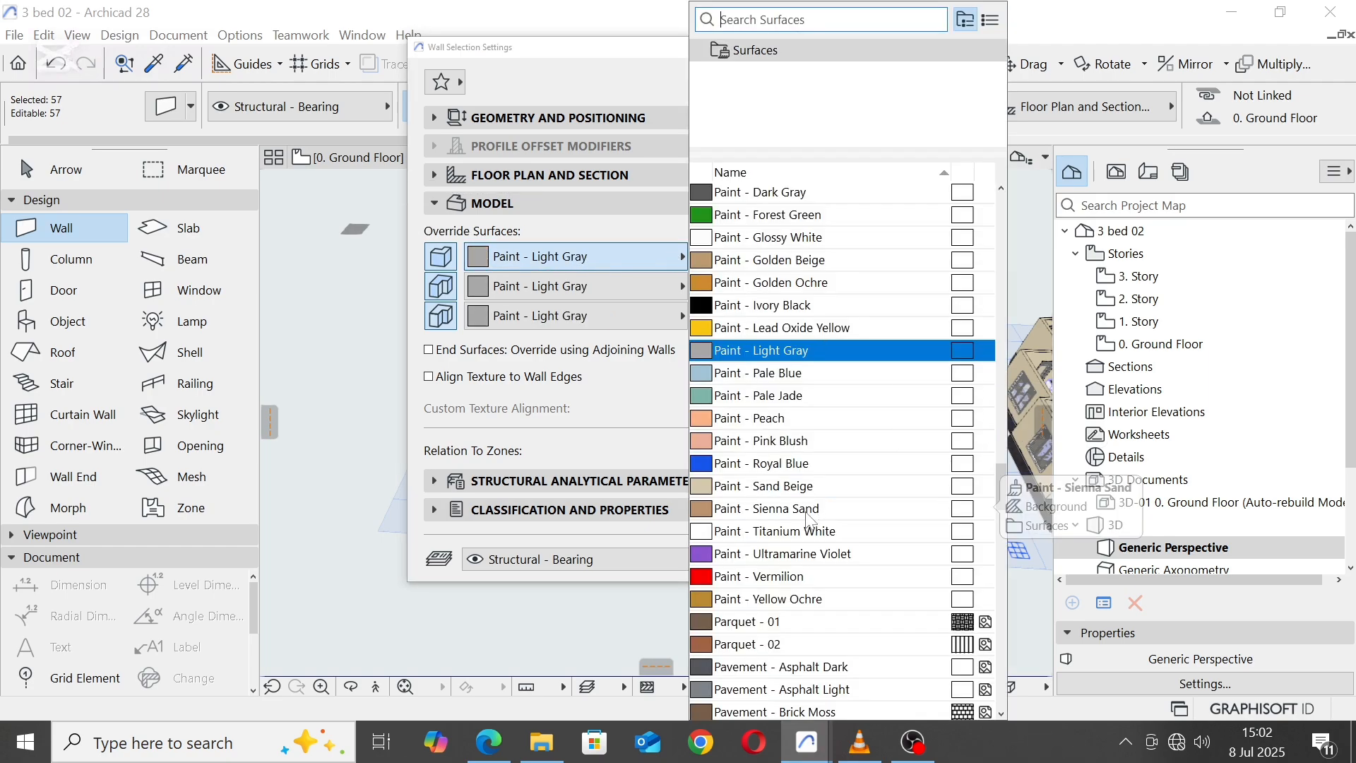
click(710, 529)
click(857, 562)
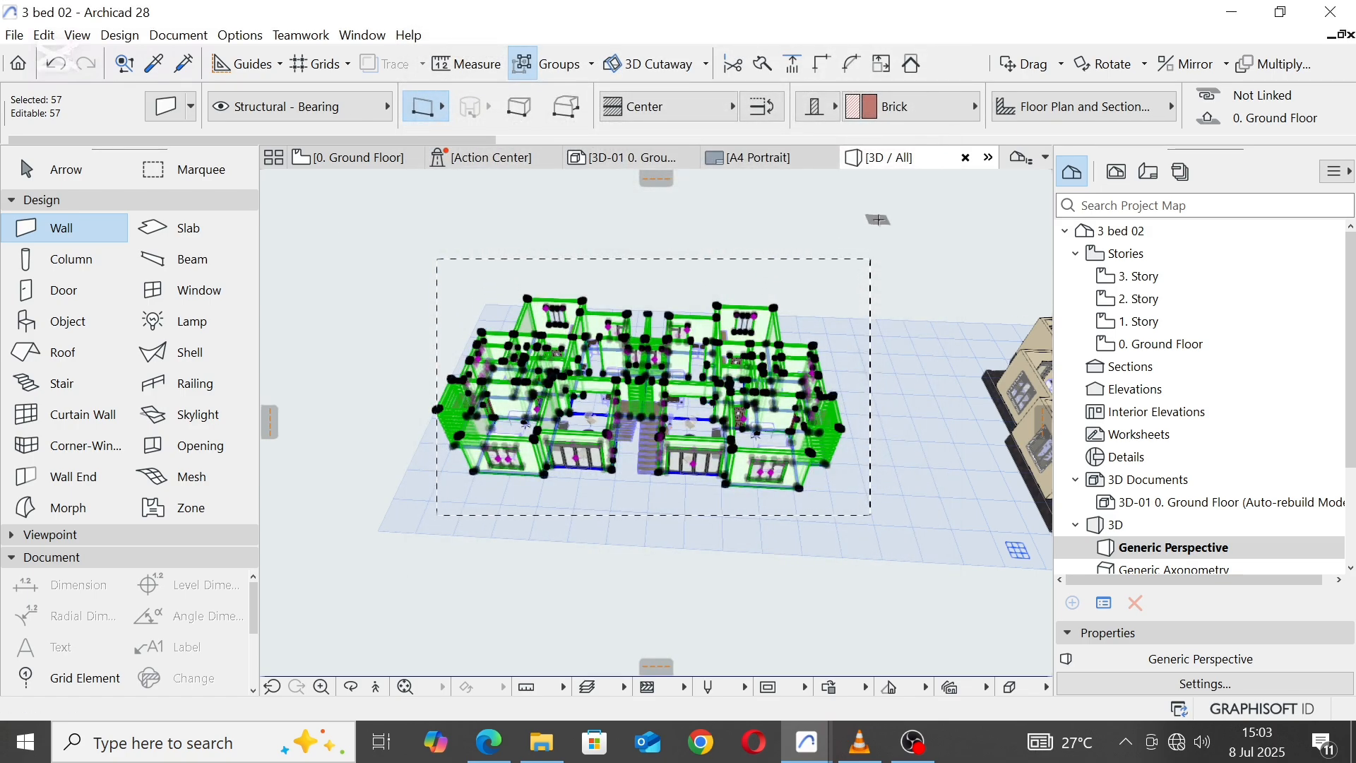
Step: Clear the wall selection and return to the Ground Floor plan with no drawing tool active
key(Escape)
click(357, 157)
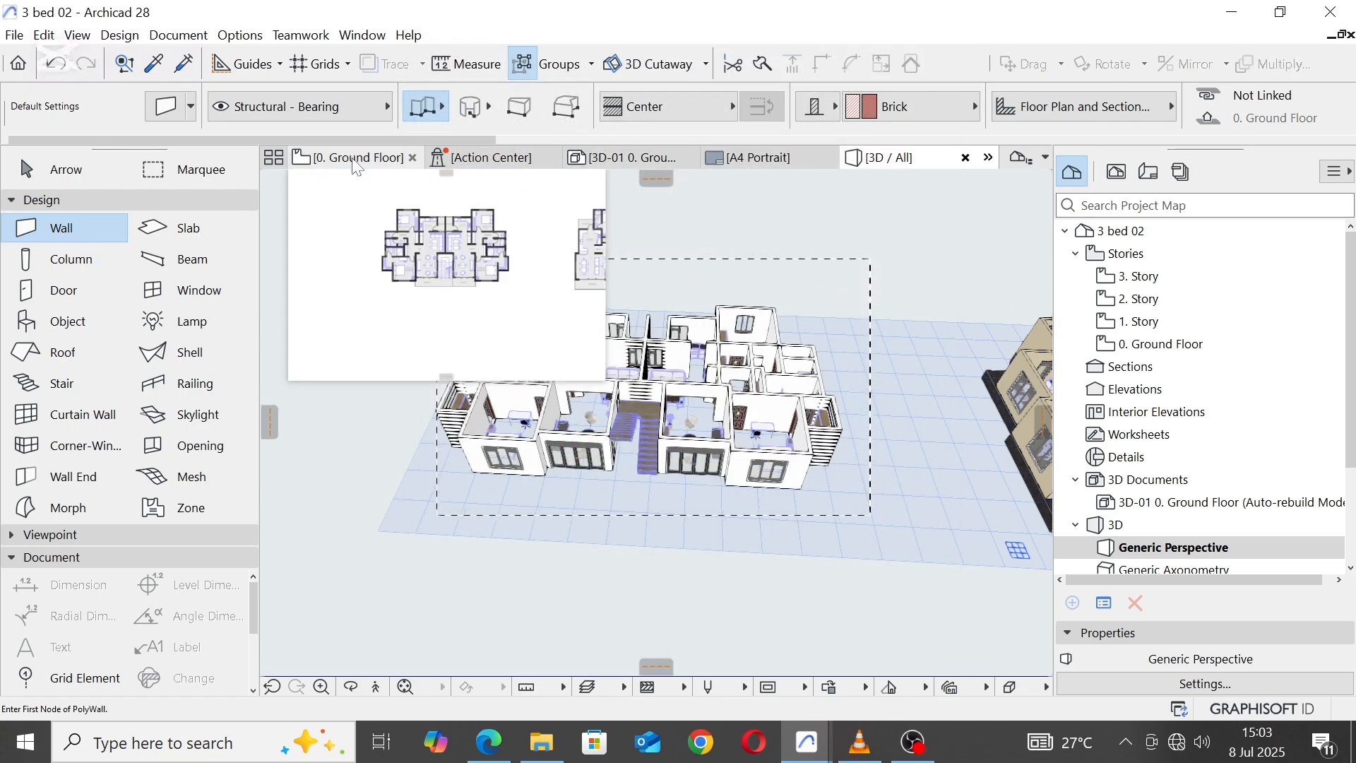
middle_drag(660, 244, 662, 291)
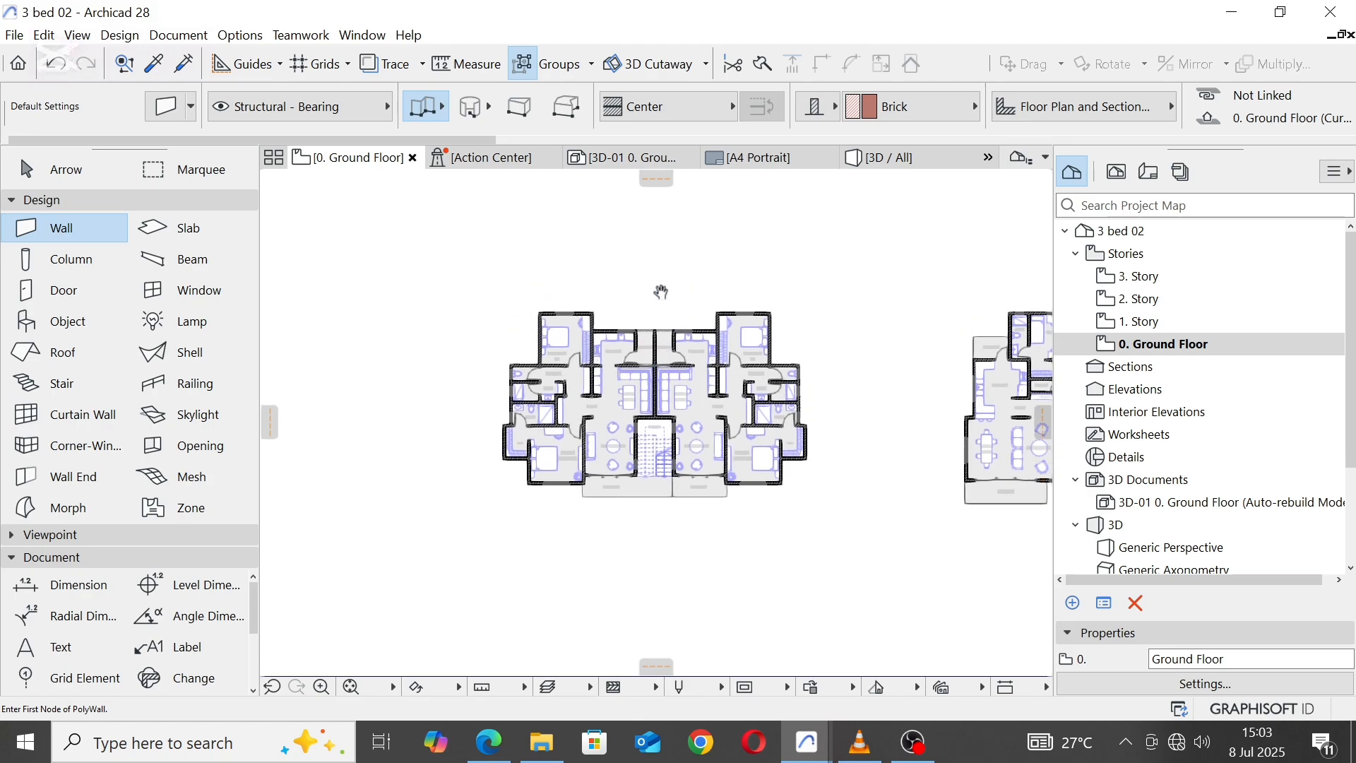
key(Escape)
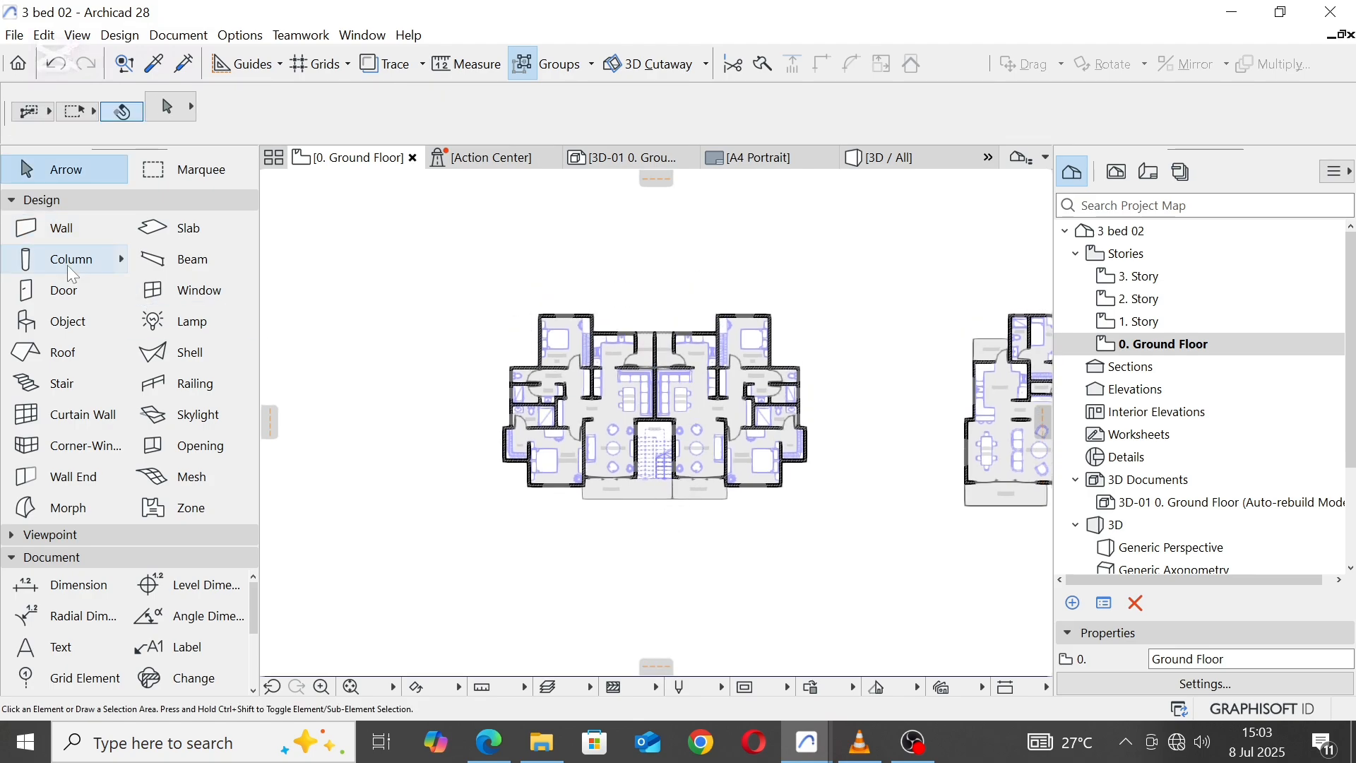
click(165, 227)
scroll(594, 303, up, 5)
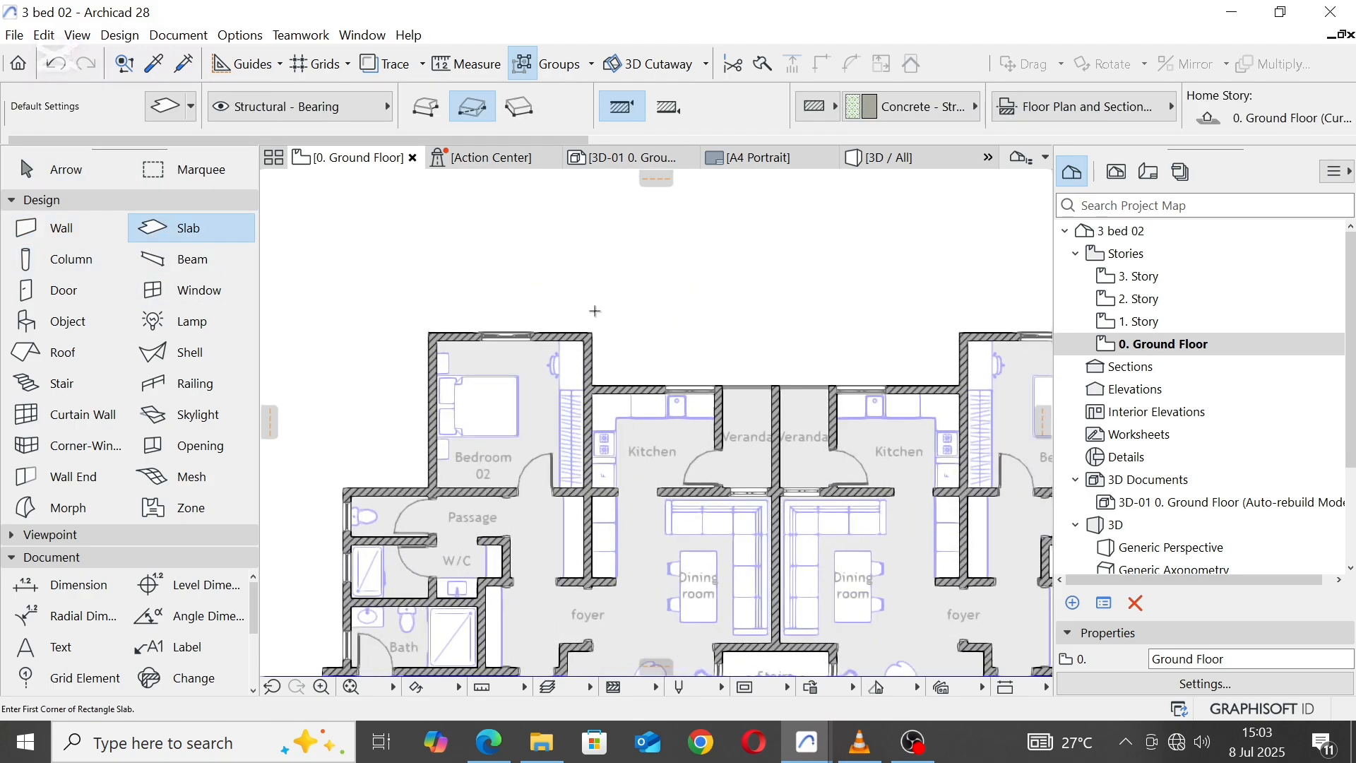
click(426, 108)
click(596, 330)
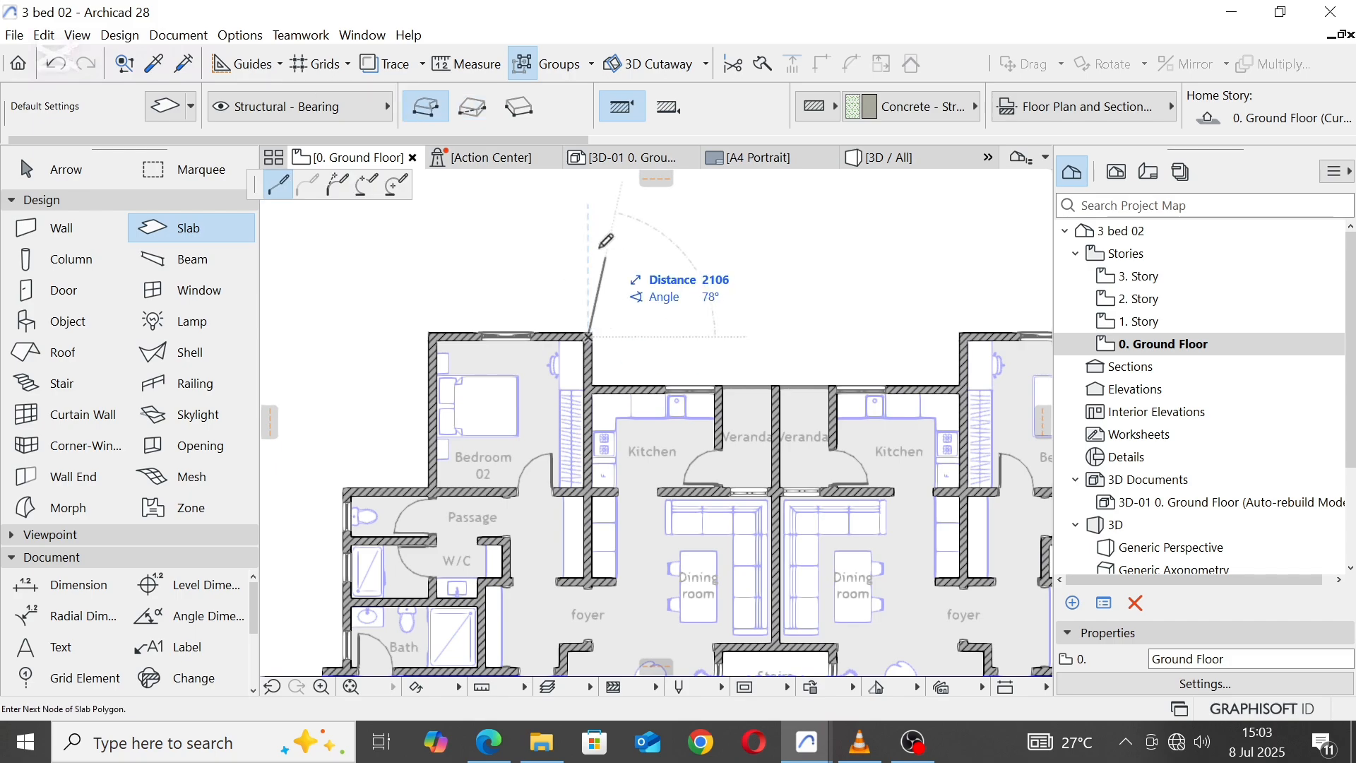
scroll(503, 253, down, 2)
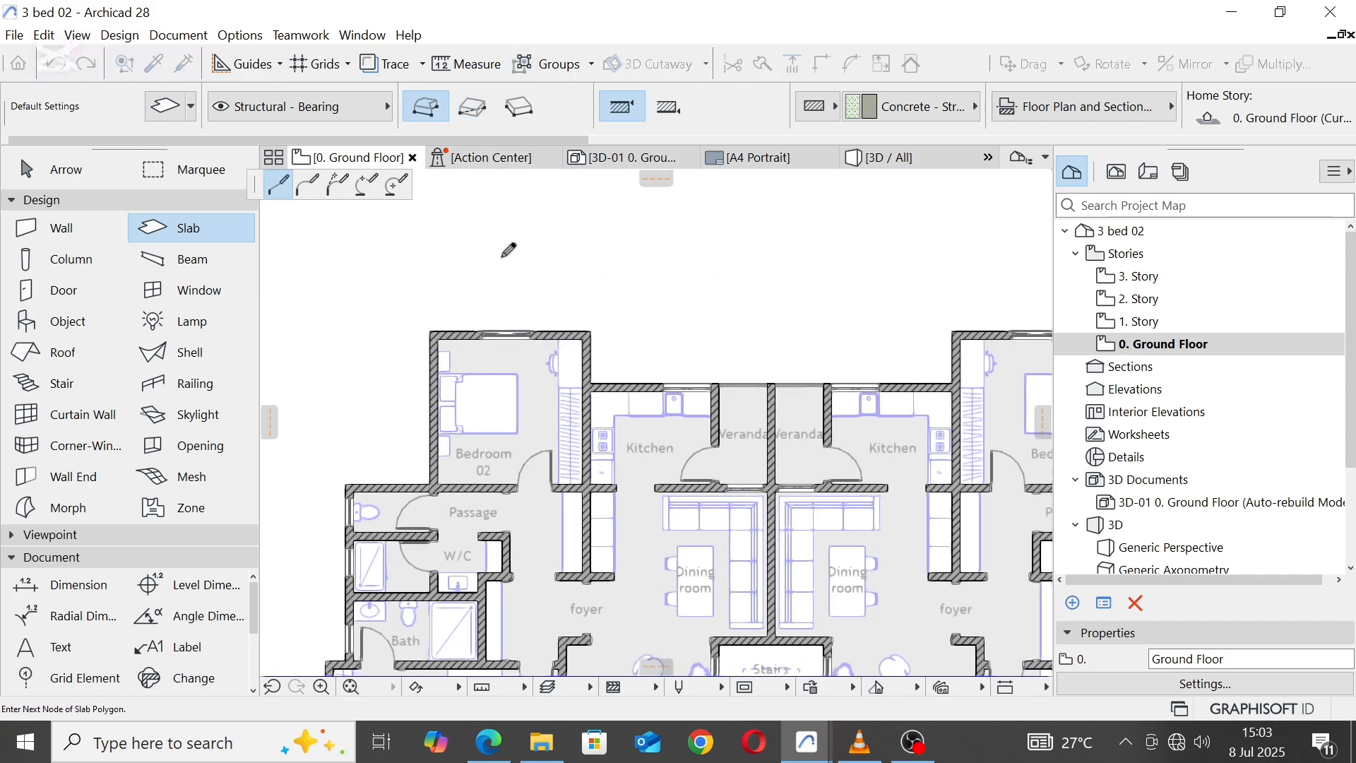
key(Escape)
scroll(569, 260, down, 4)
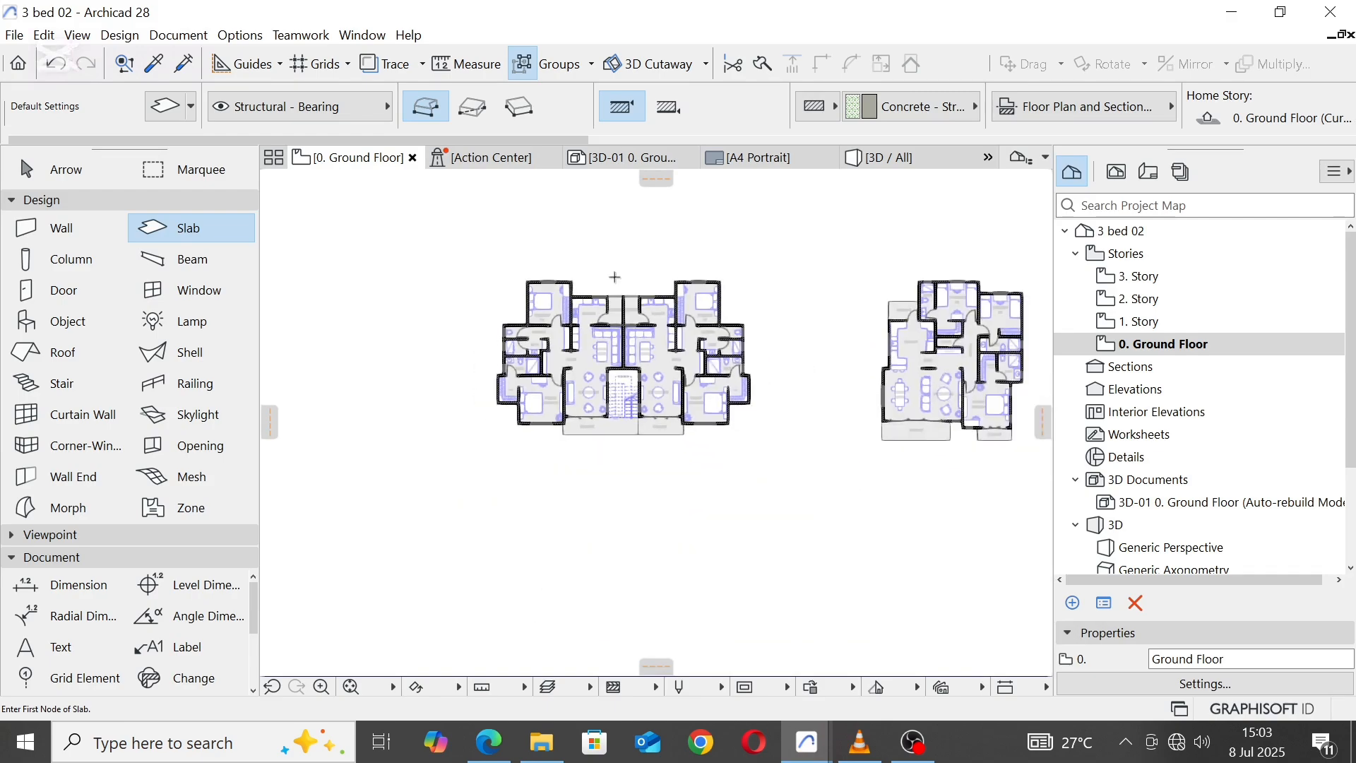
key(Escape)
Step: Offset the stair-side edge of the left unit's balcony fill back to the stair's left wall, clearing the area in front of the stair
scroll(599, 407, up, 4)
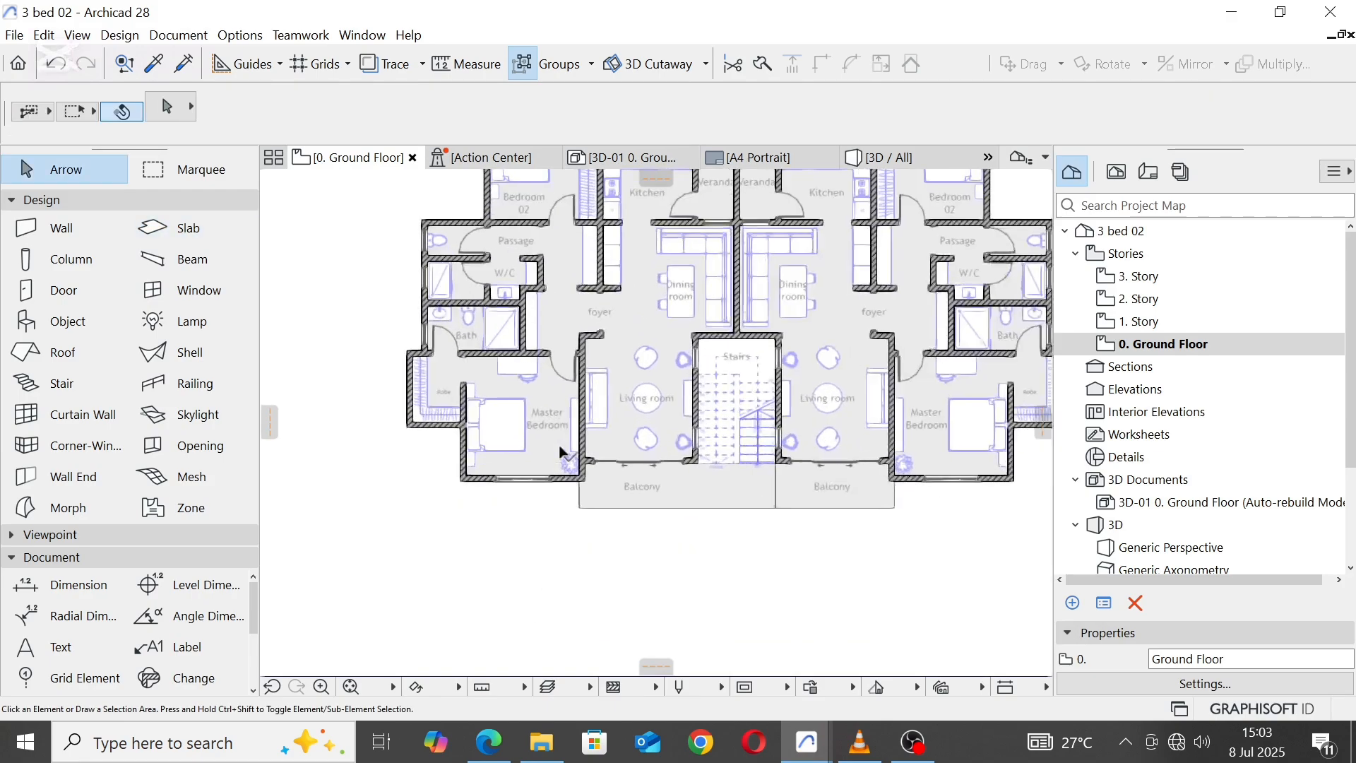
scroll(614, 458, up, 1)
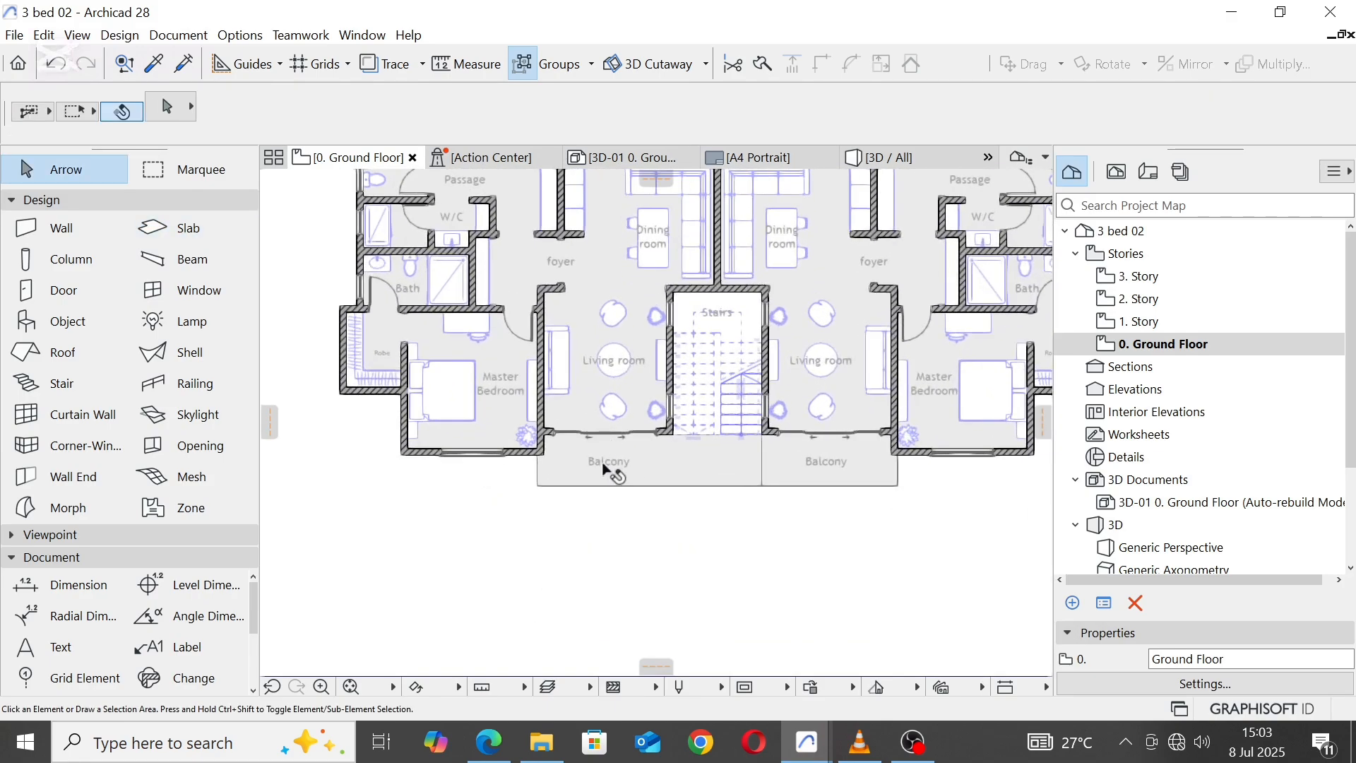
click(605, 467)
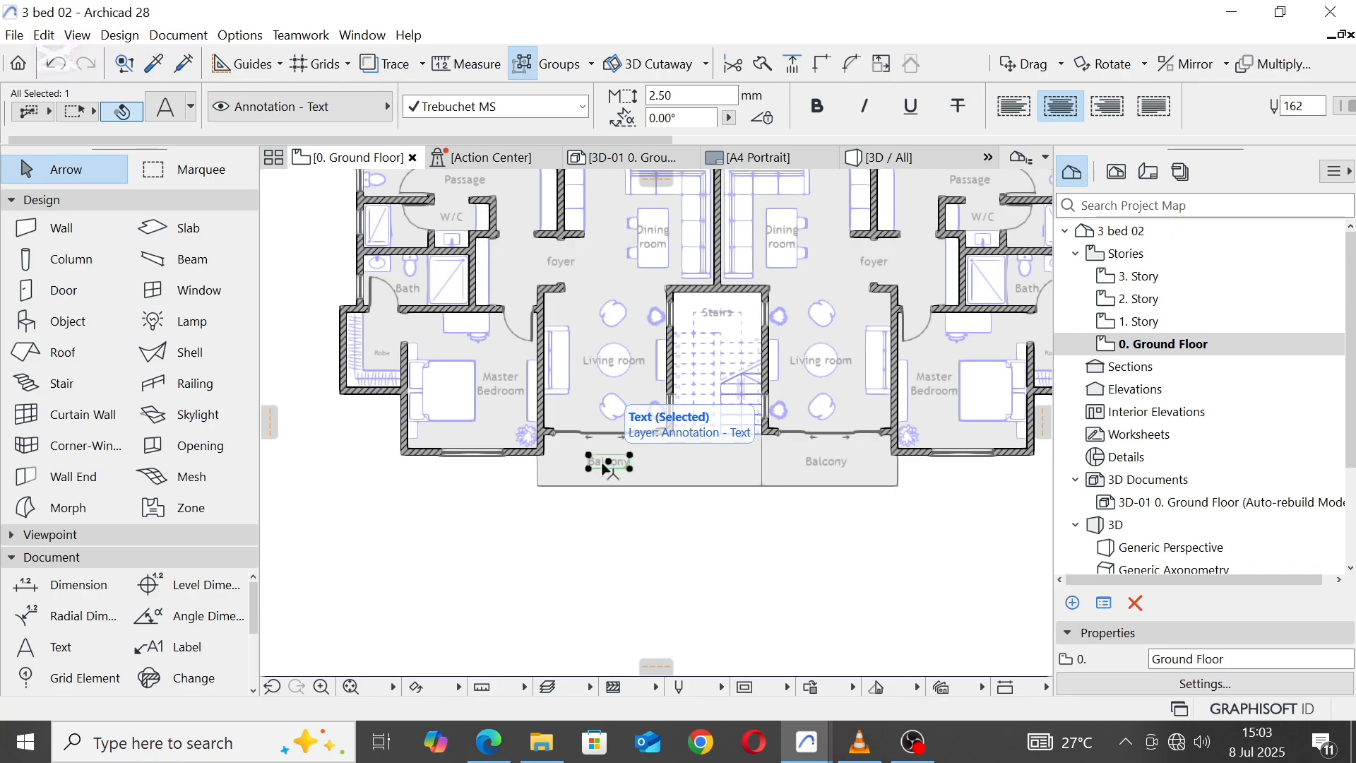
click(760, 457)
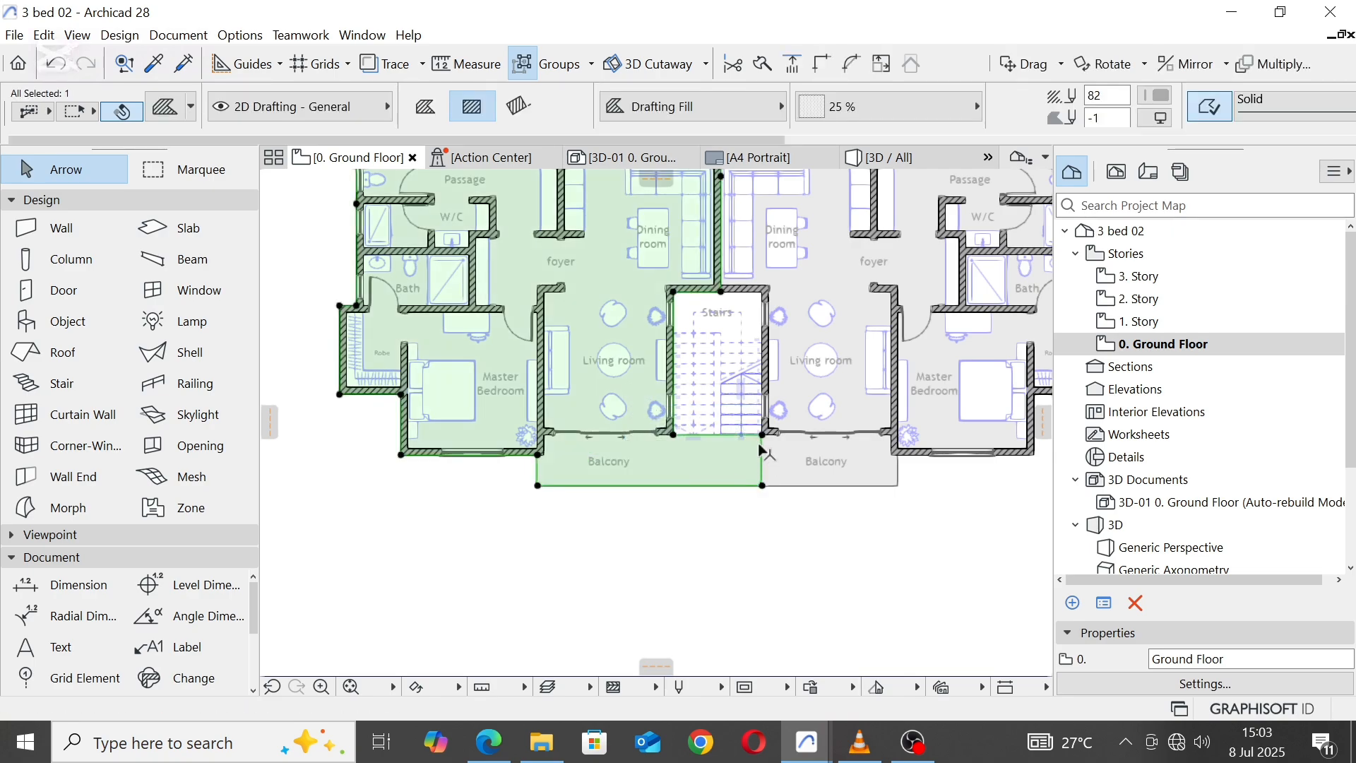
click(760, 452)
scroll(678, 432, up, 2)
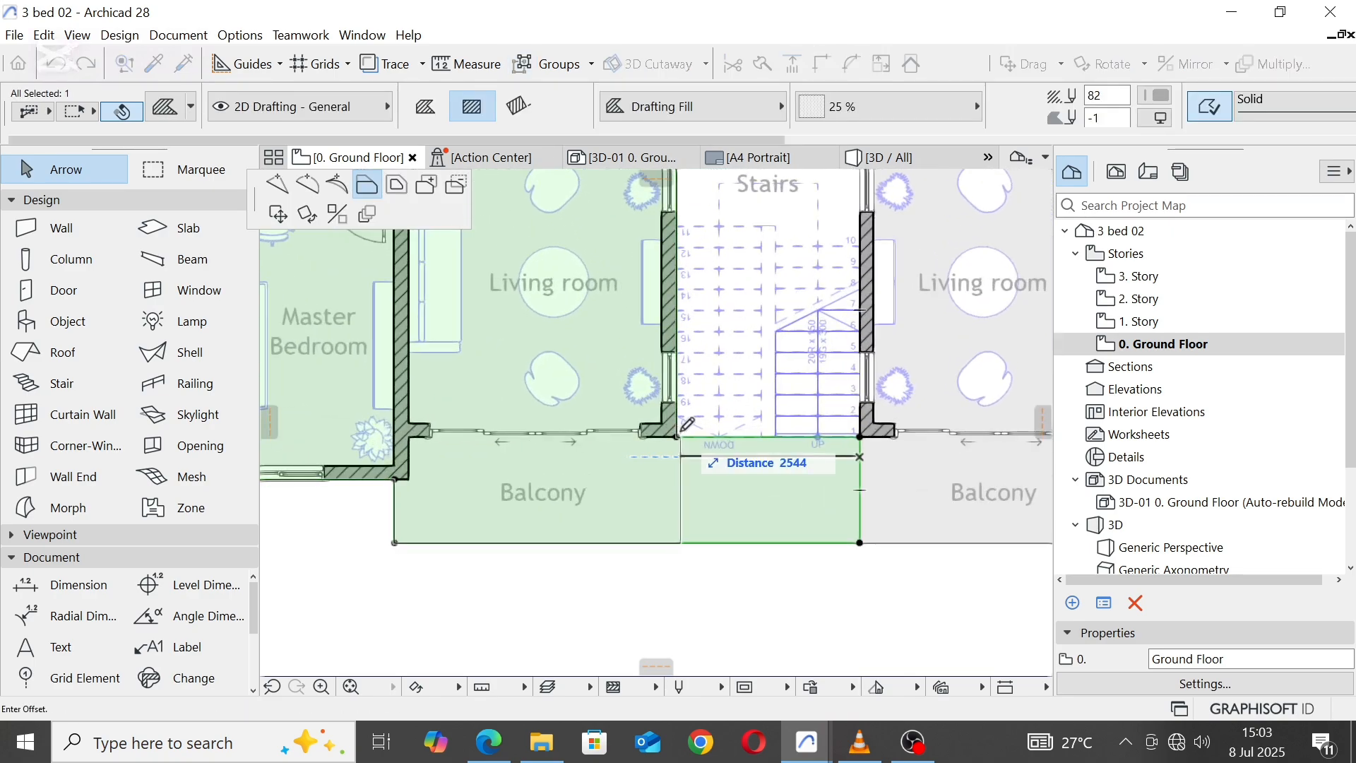
key(Escape)
key(Escape)
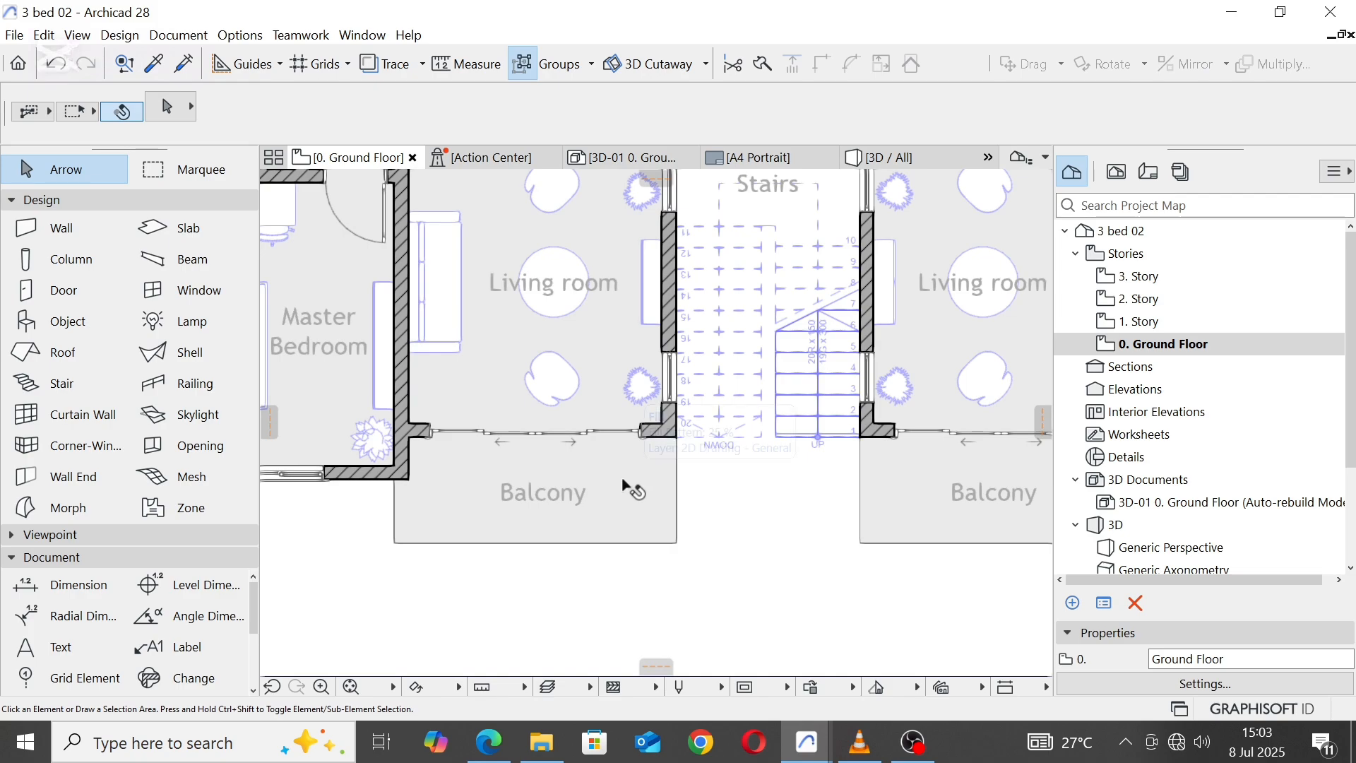
Step: Draw a 2600 by 1500 mm rectangular fill between the two balconies in front of the stair, using the balcony fill's settings
alt+click(622, 481)
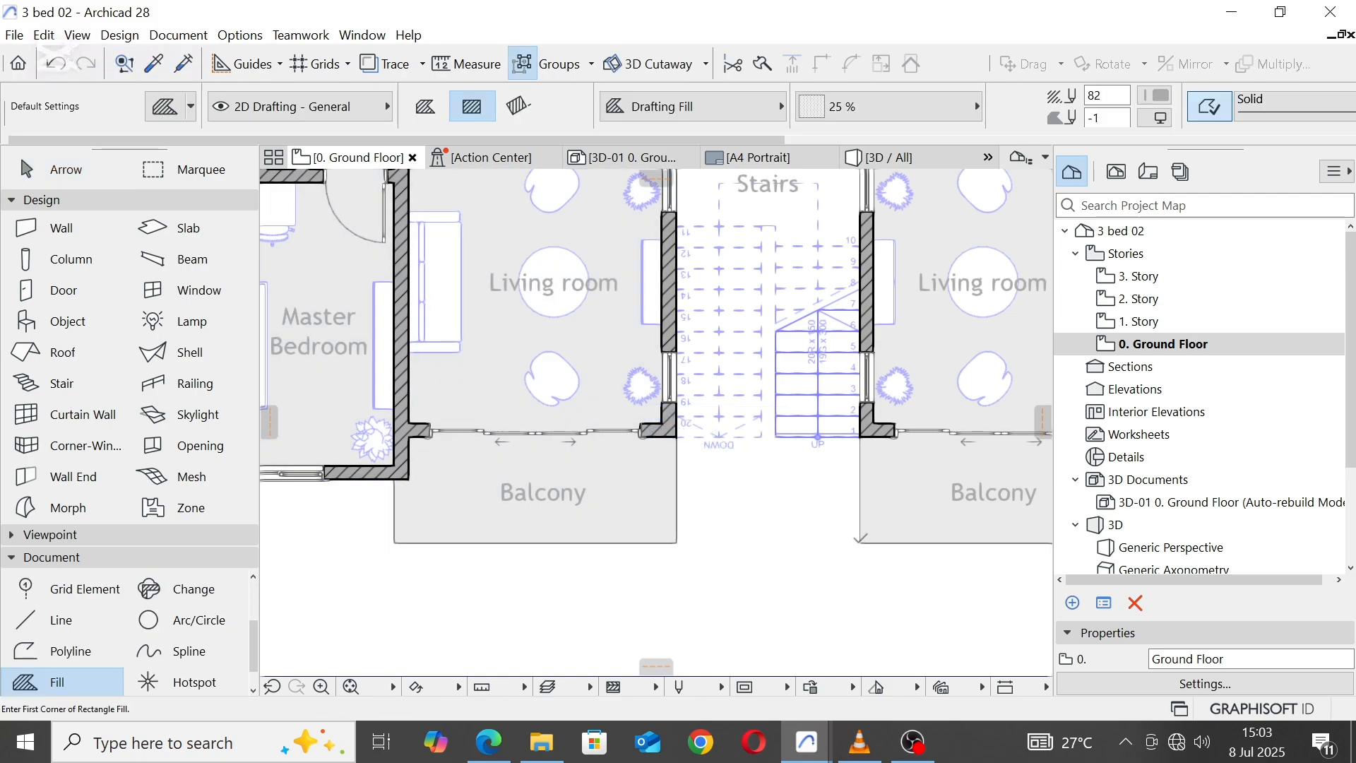
click(861, 542)
scroll(679, 434, up, 3)
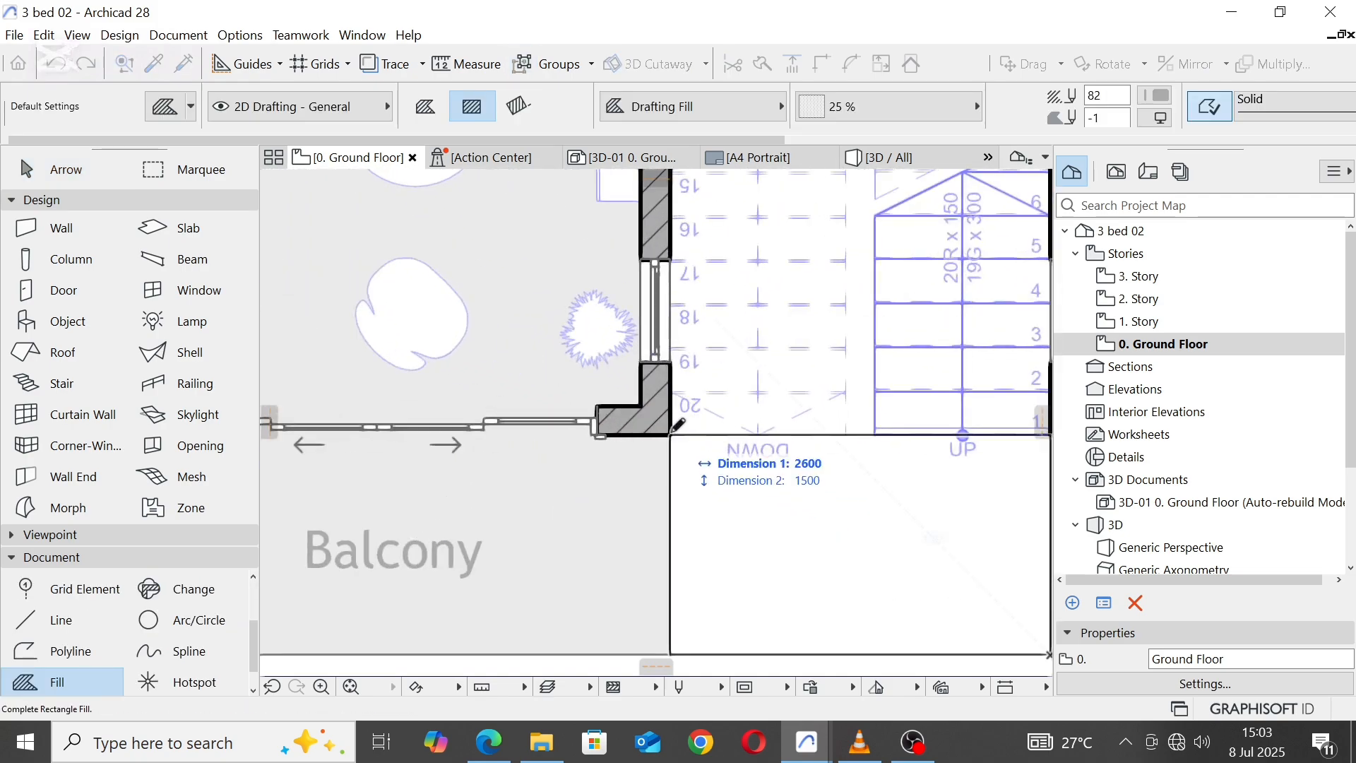
key(Escape)
key(Escape)
scroll(735, 479, down, 5)
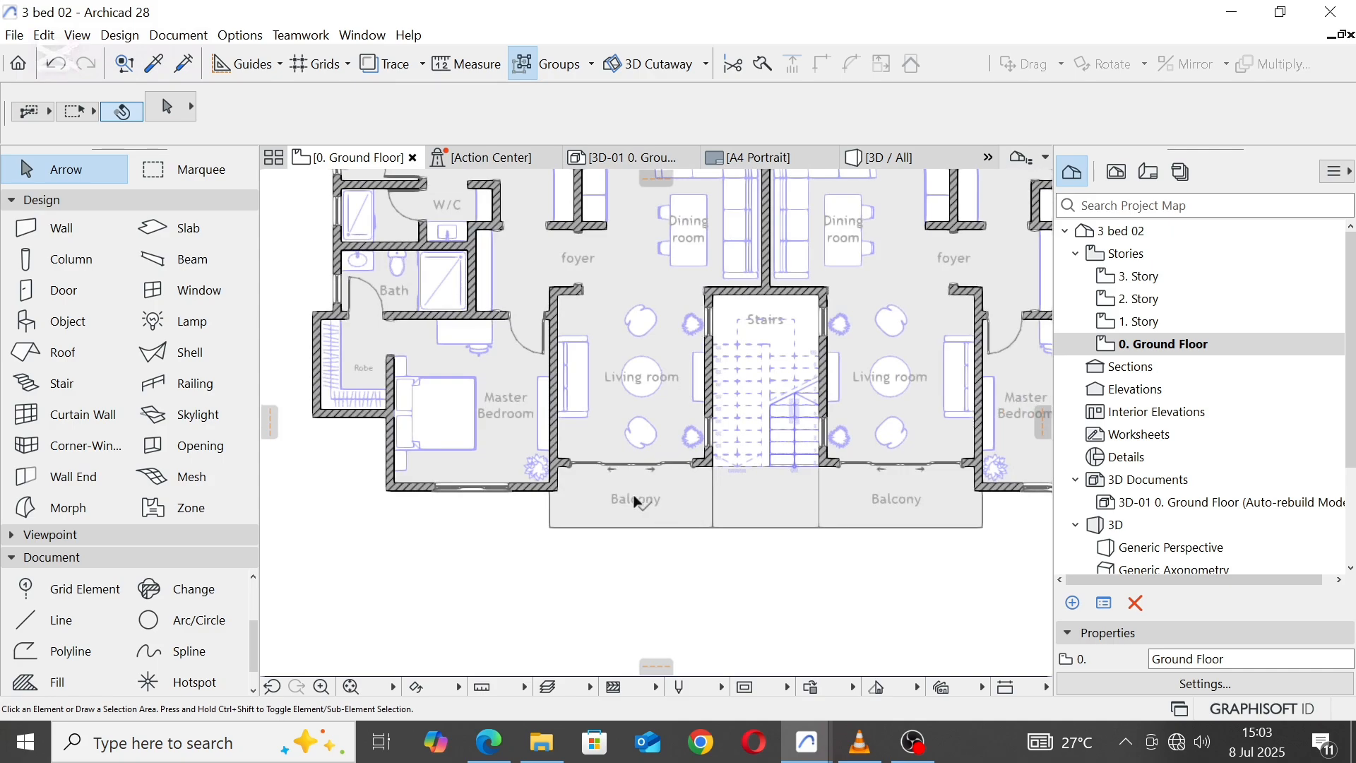
Step: Copy the left Balcony label horizontally to the middle of the new fill in front of the stair
click(637, 501)
key(ctrl+shift+d)
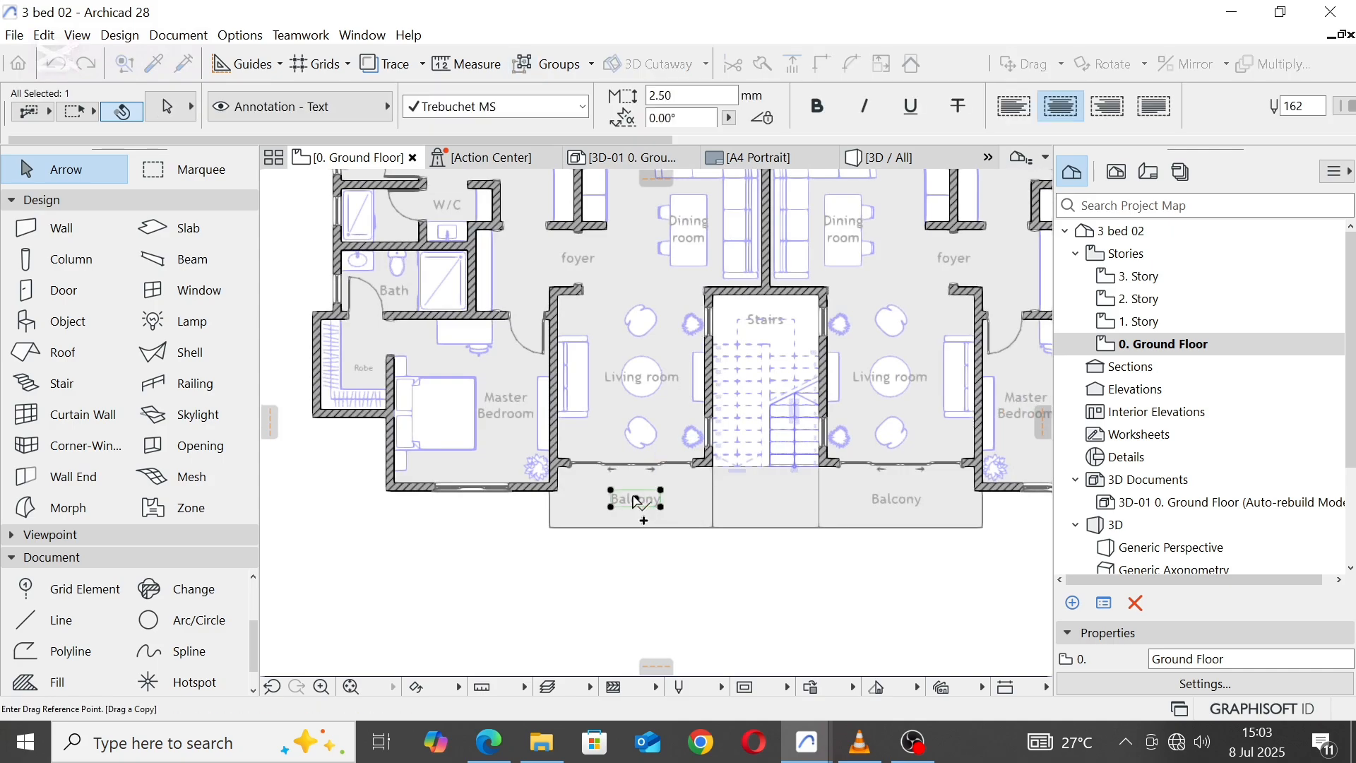
click(636, 502)
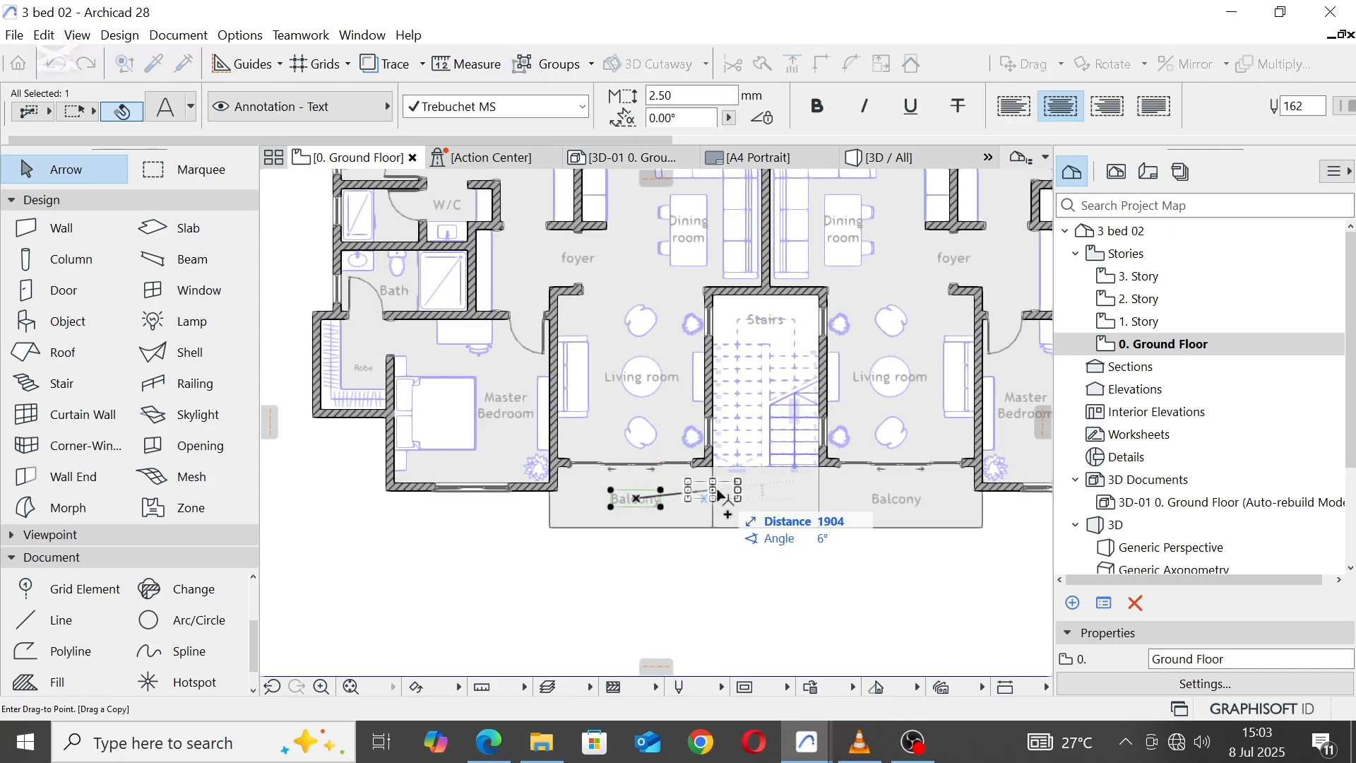
click(770, 501)
scroll(770, 502, up, 2)
scroll(768, 504, up, 2)
Step: Change the copied label in front of the stair to read "Entrance"
double_click(768, 506)
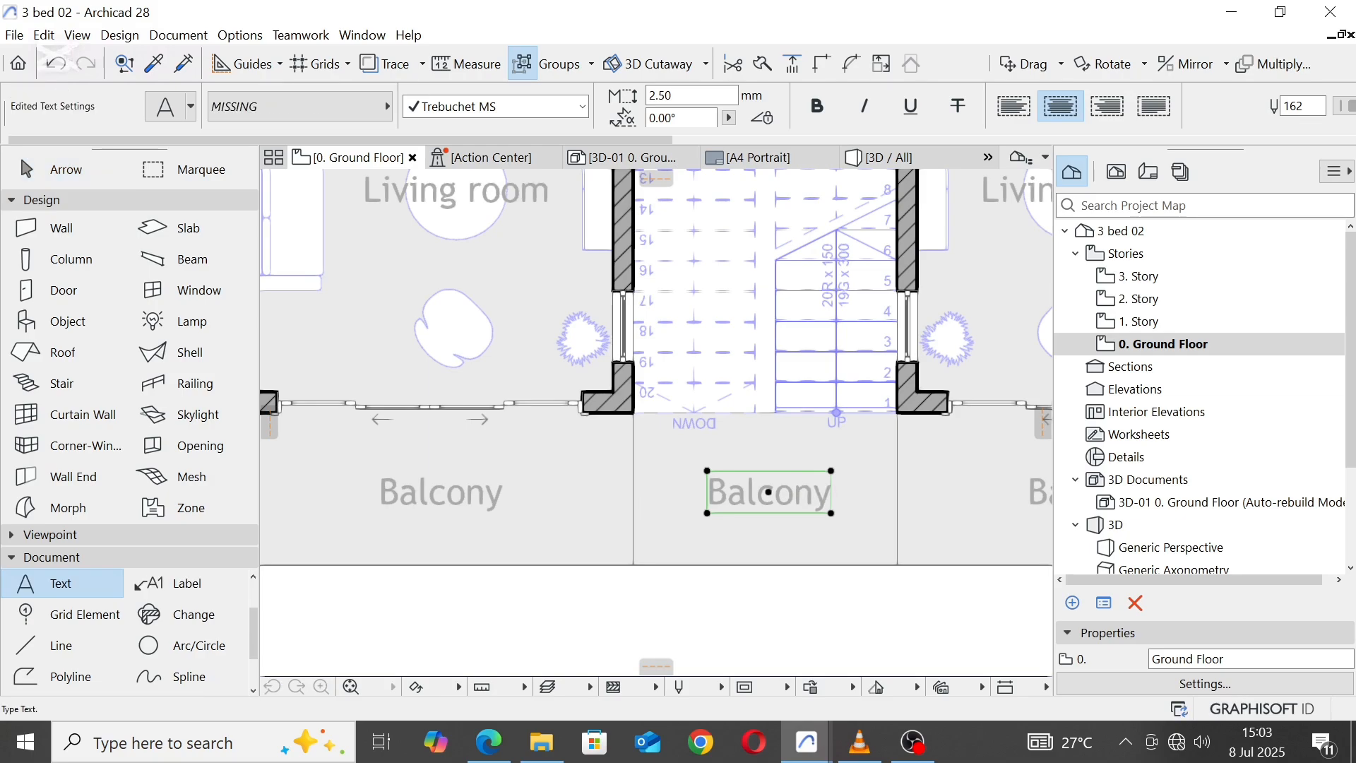
key(shift+End)
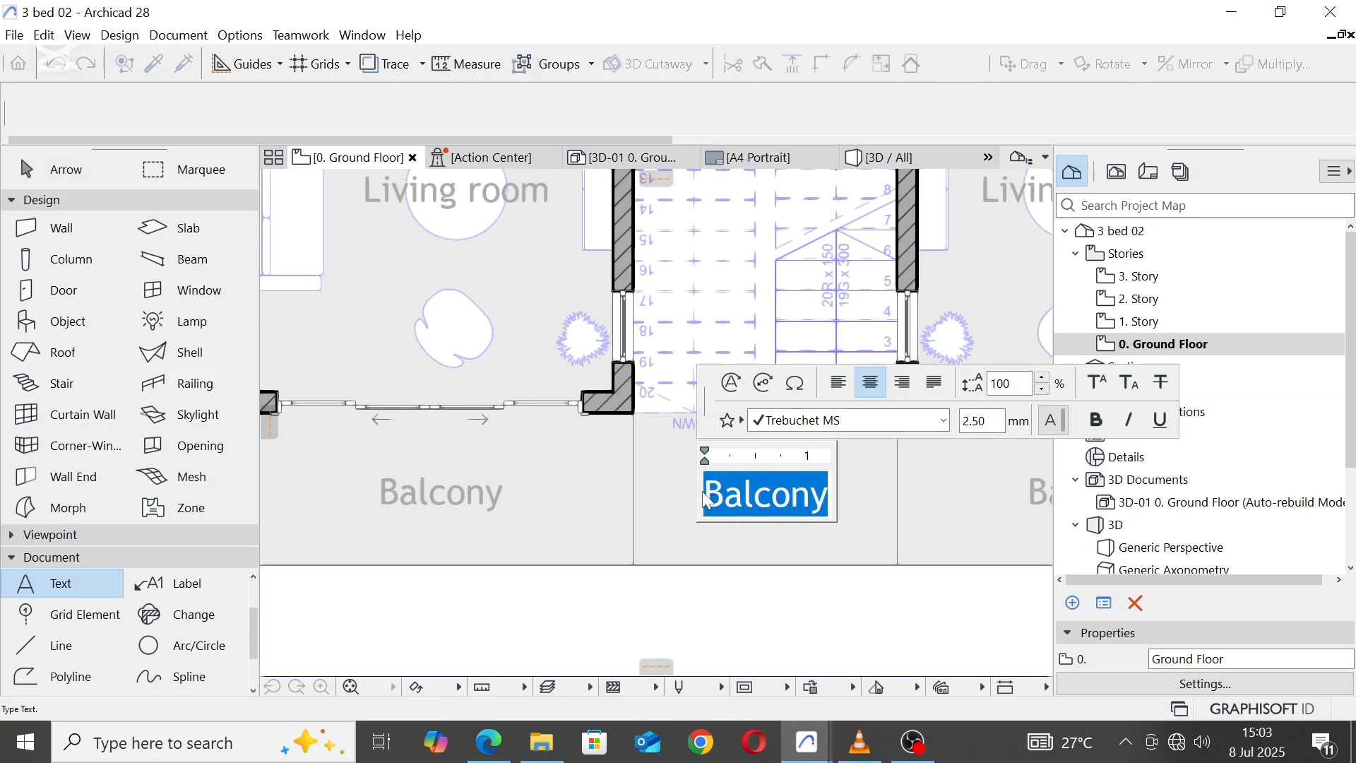
text(En)
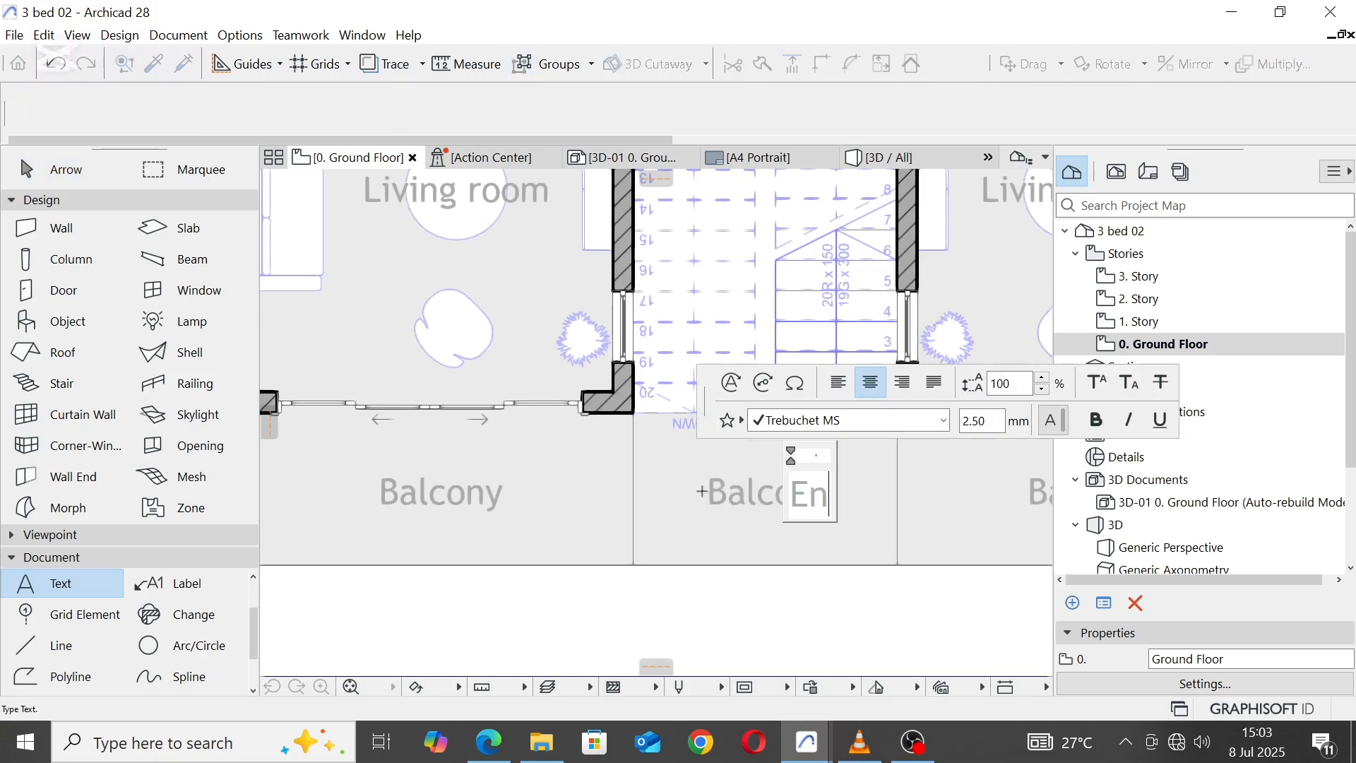
text(trance)
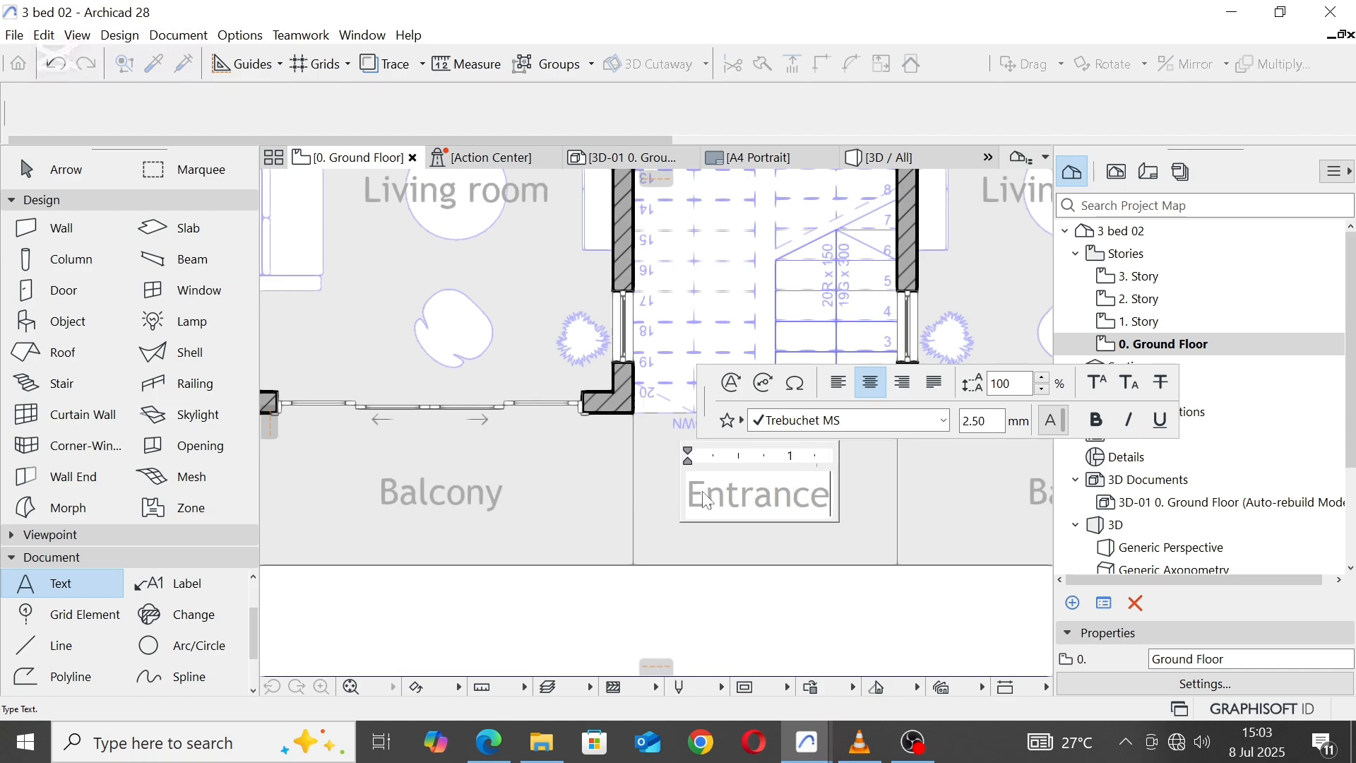
key(Escape)
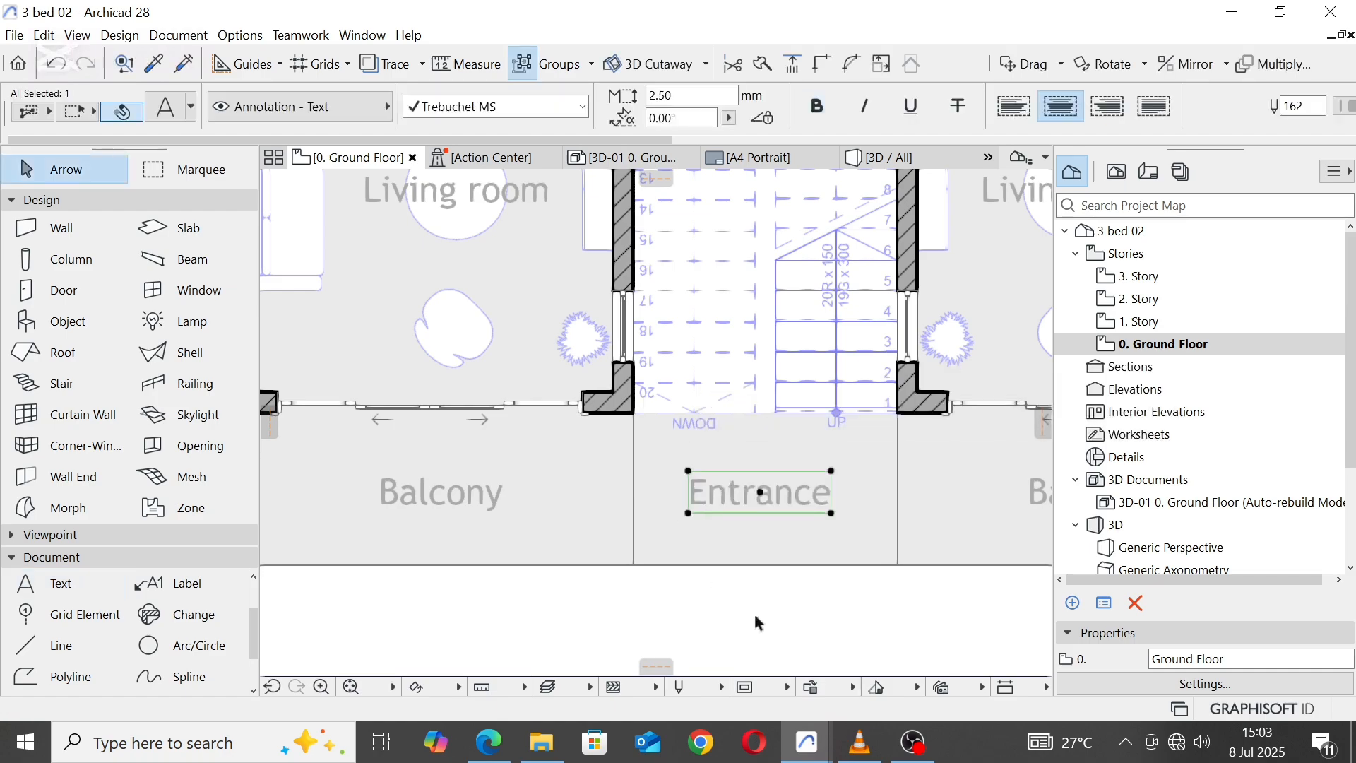
Step: Move the Stairs label straight up so it clears the stair's dashed outline, and deselect it
scroll(840, 466, down, 5)
scroll(837, 393, up, 5)
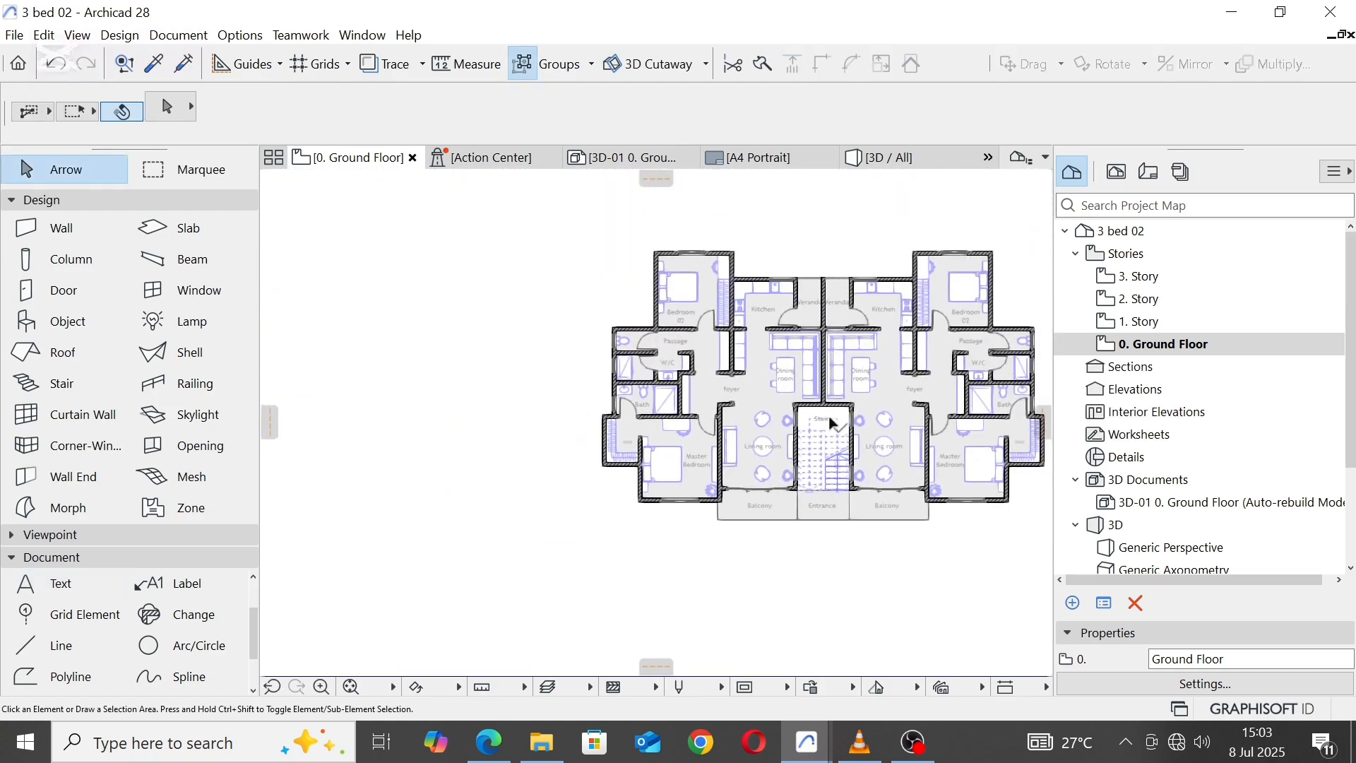
click(794, 422)
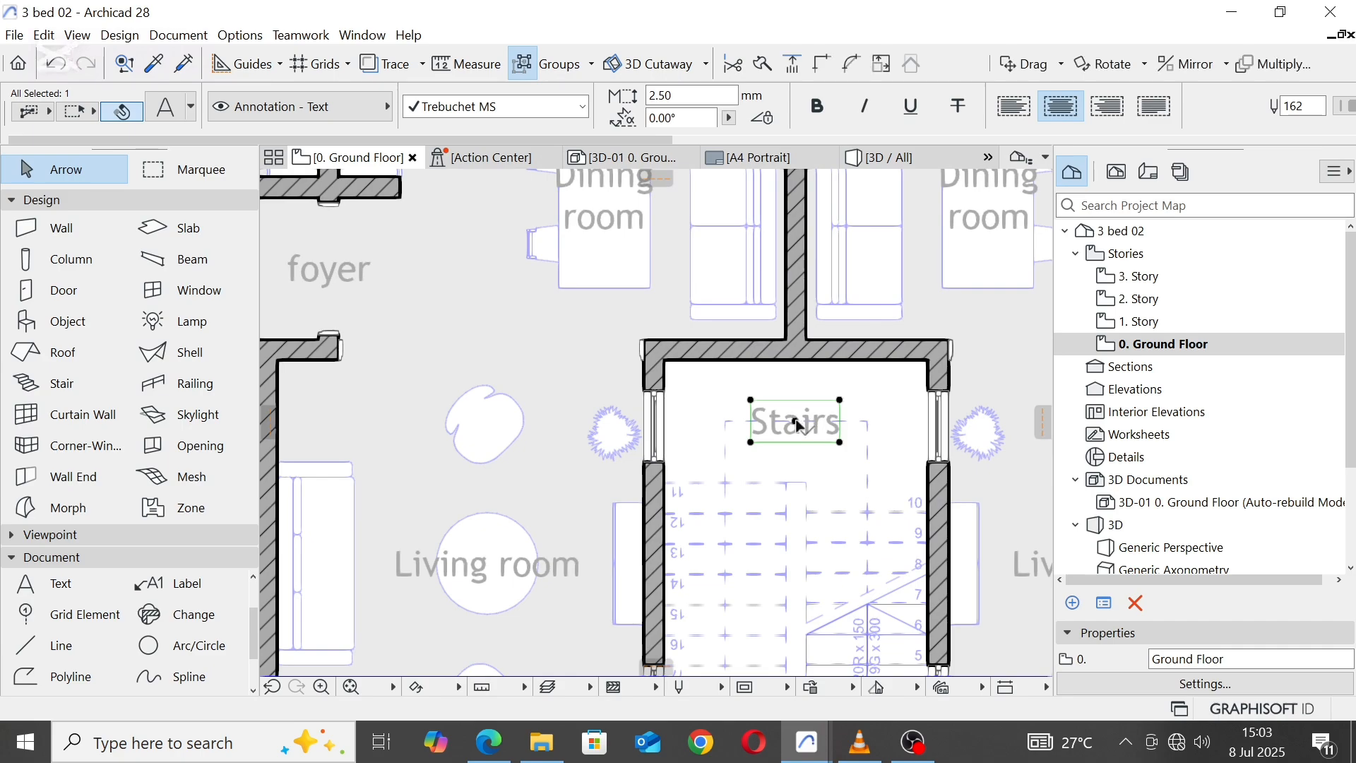
click(794, 418)
click(798, 391)
key(Escape)
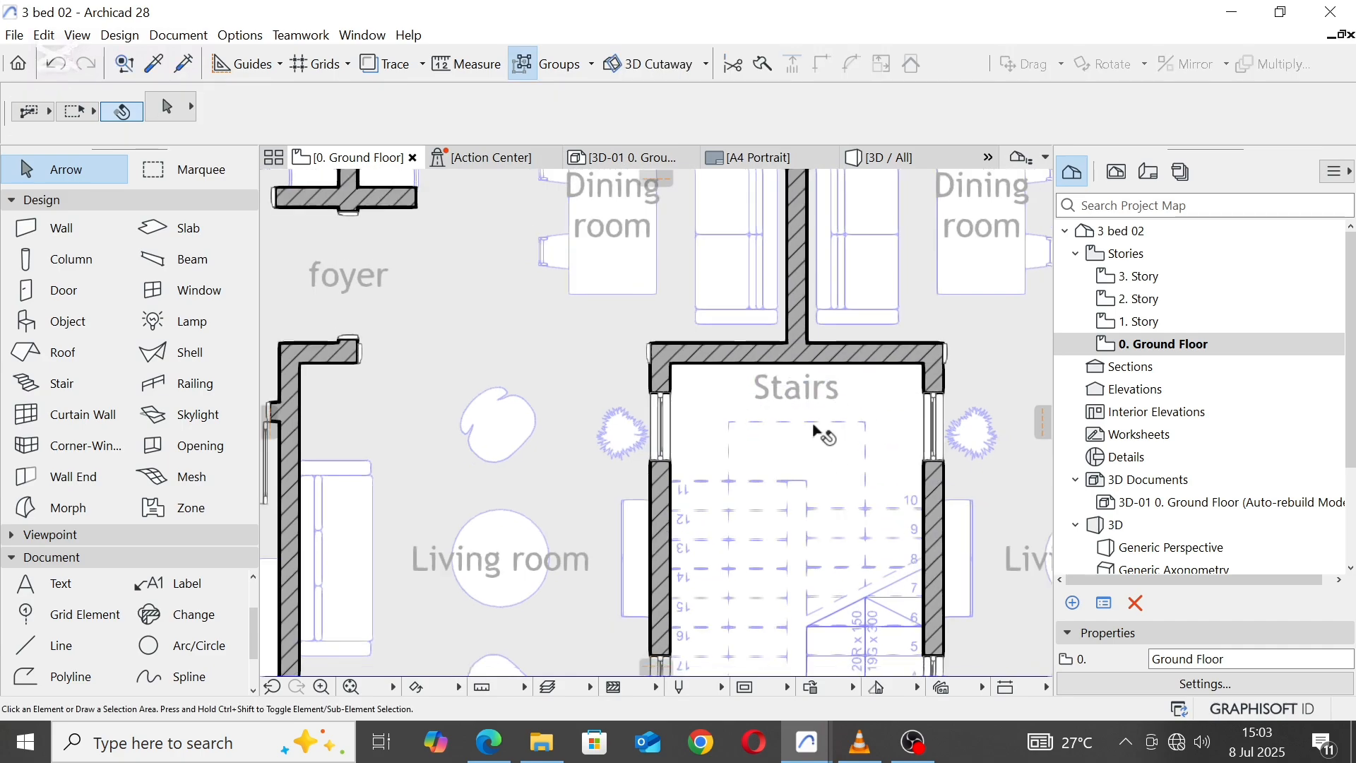
scroll(817, 433, down, 5)
middle_drag(829, 359, 693, 365)
scroll(687, 422, up, 1)
scroll(683, 425, up, 2)
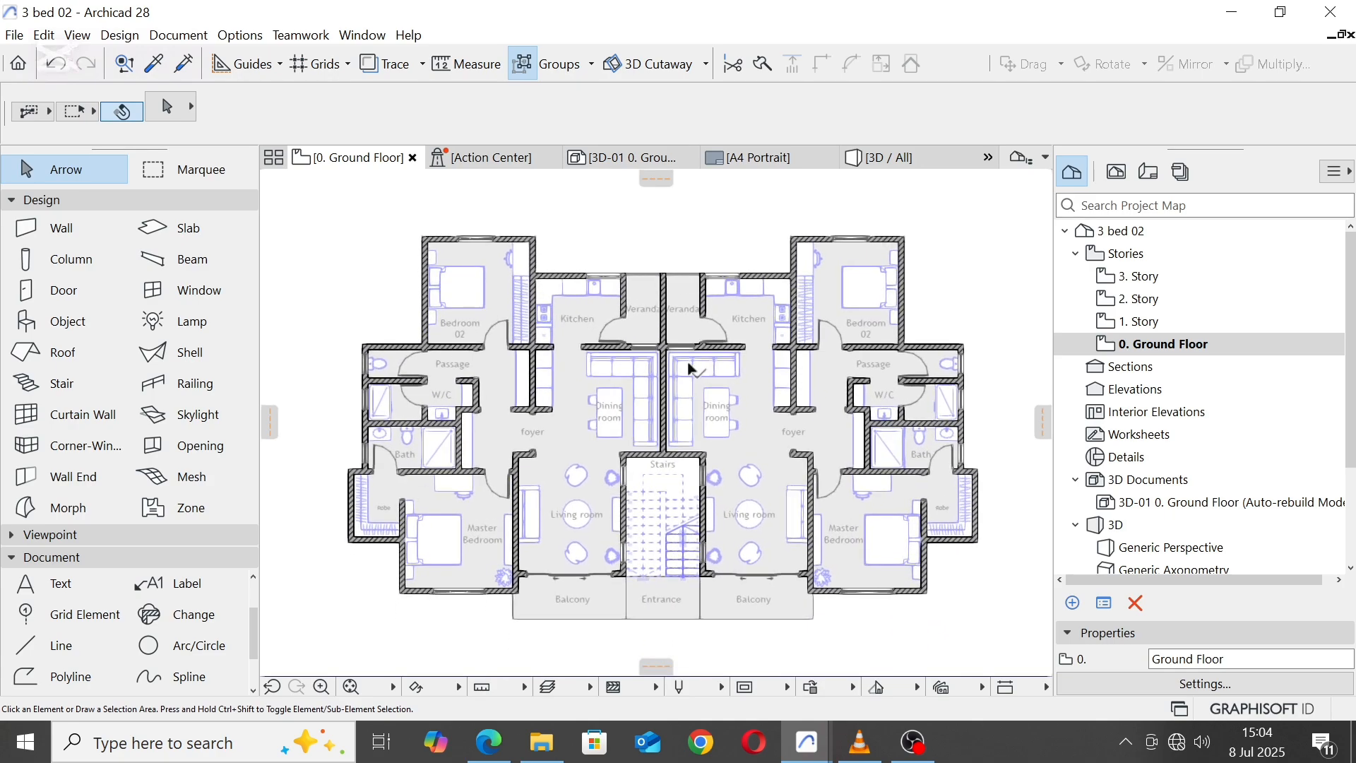
click(182, 173)
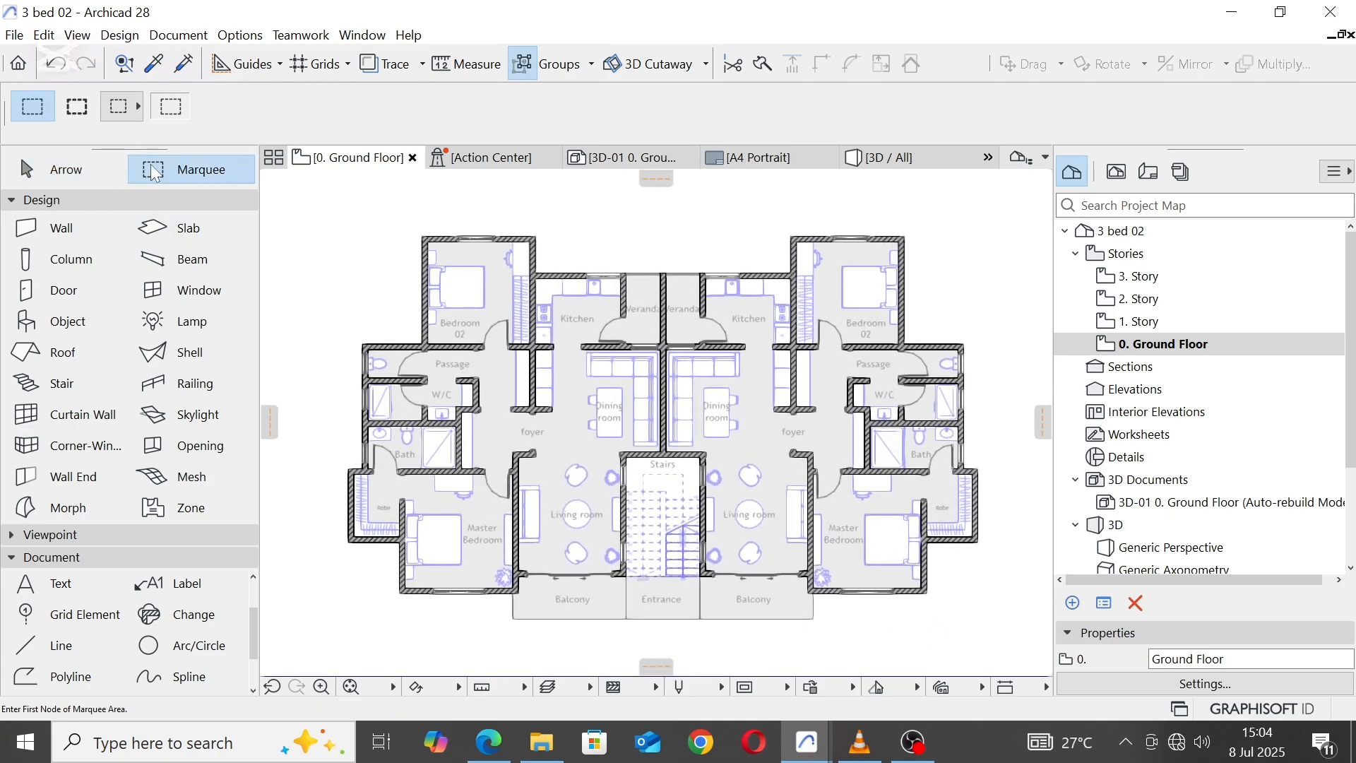
click(310, 191)
click(1014, 653)
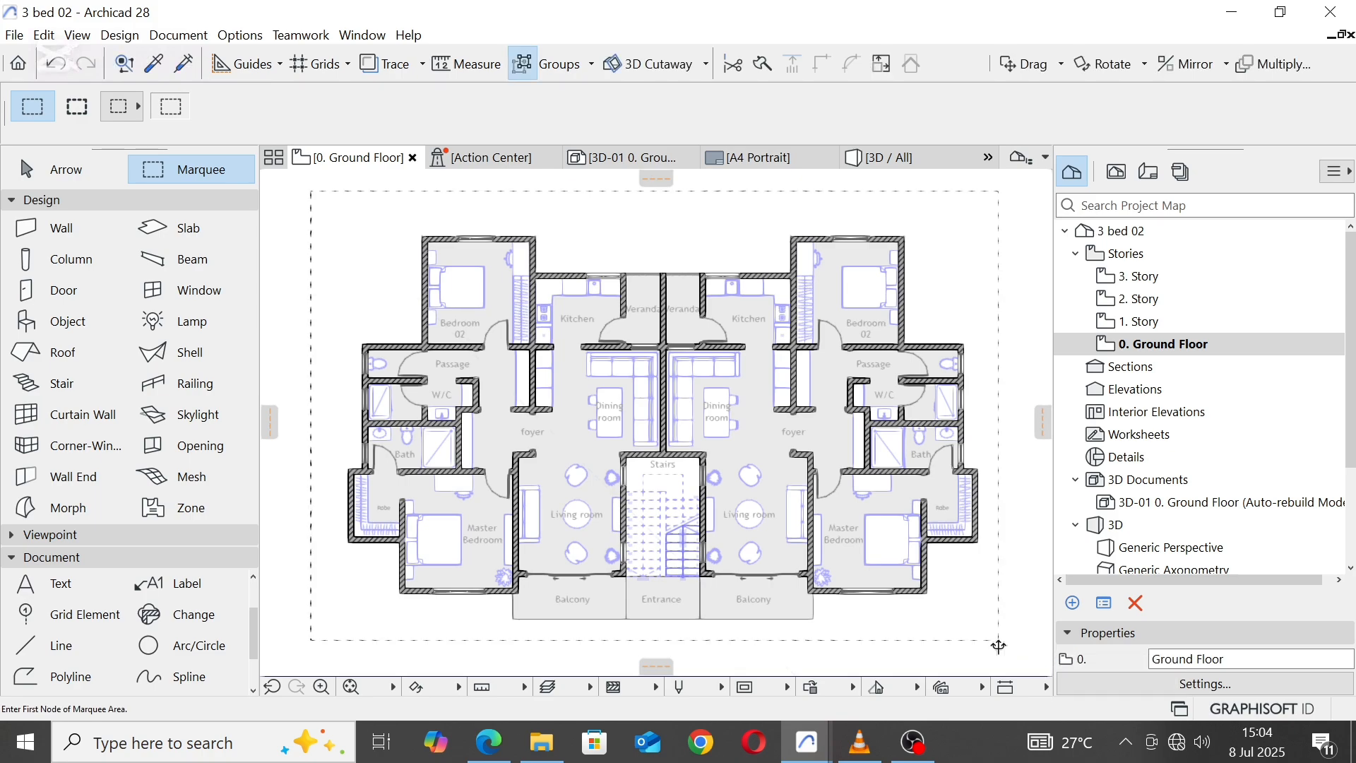
scroll(668, 263, down, 3)
click(823, 504)
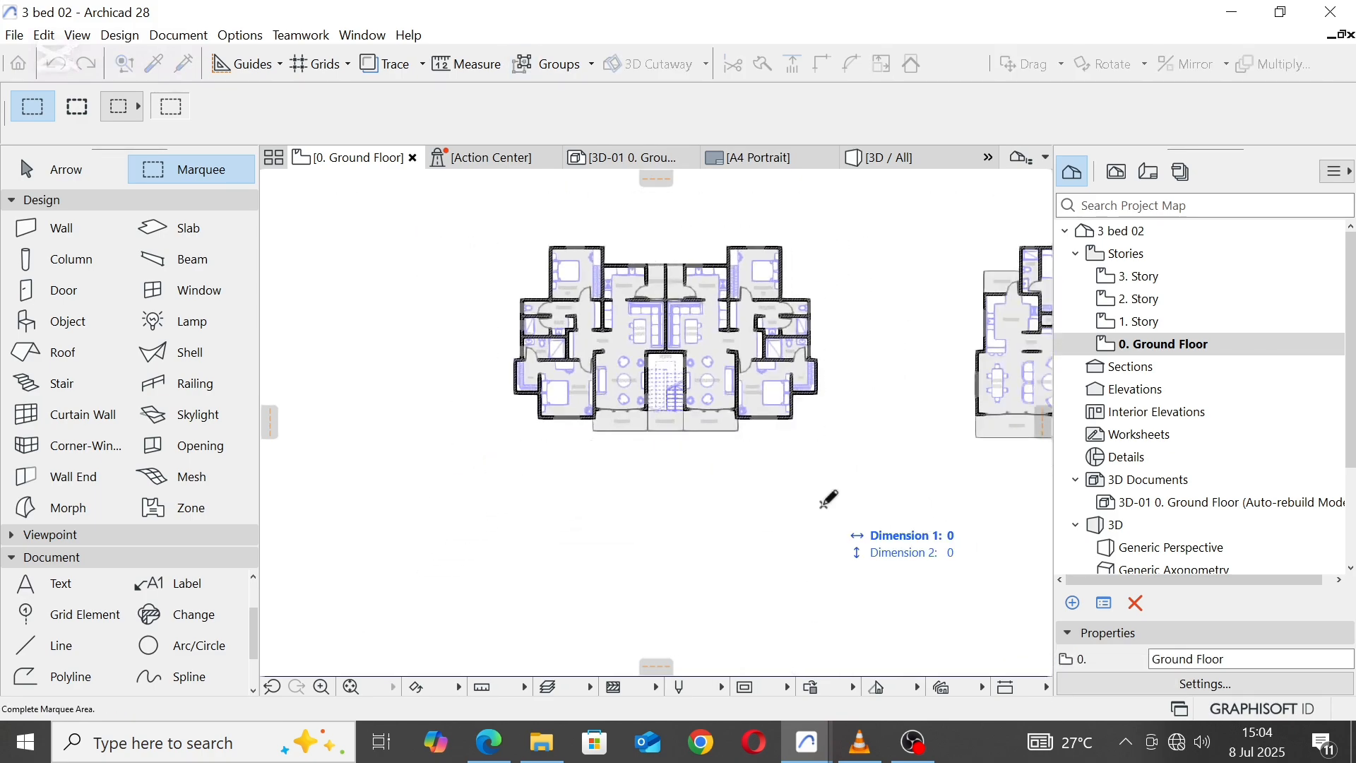
key(Escape)
scroll(644, 418, up, 4)
key(Escape)
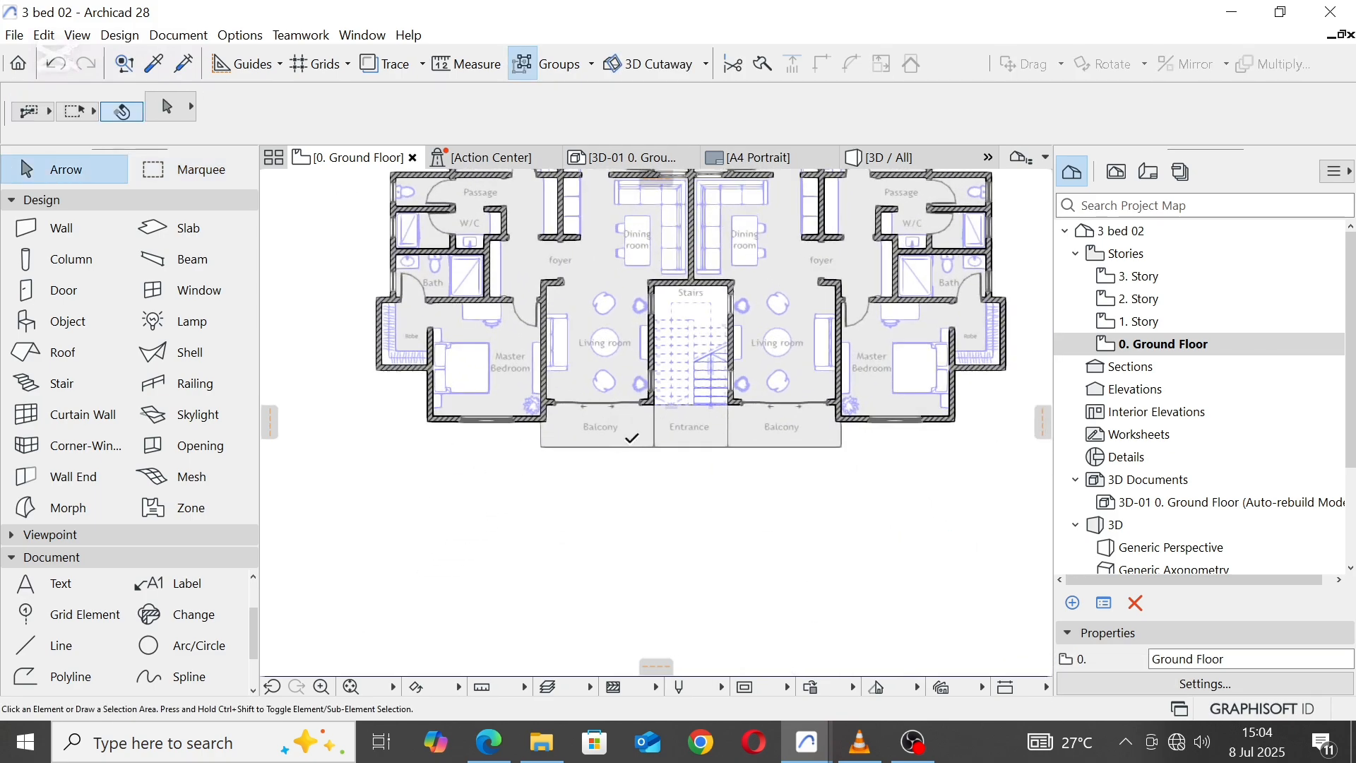
Step: Place a copy of the left Balcony label in the empty area below the entrance
click(600, 427)
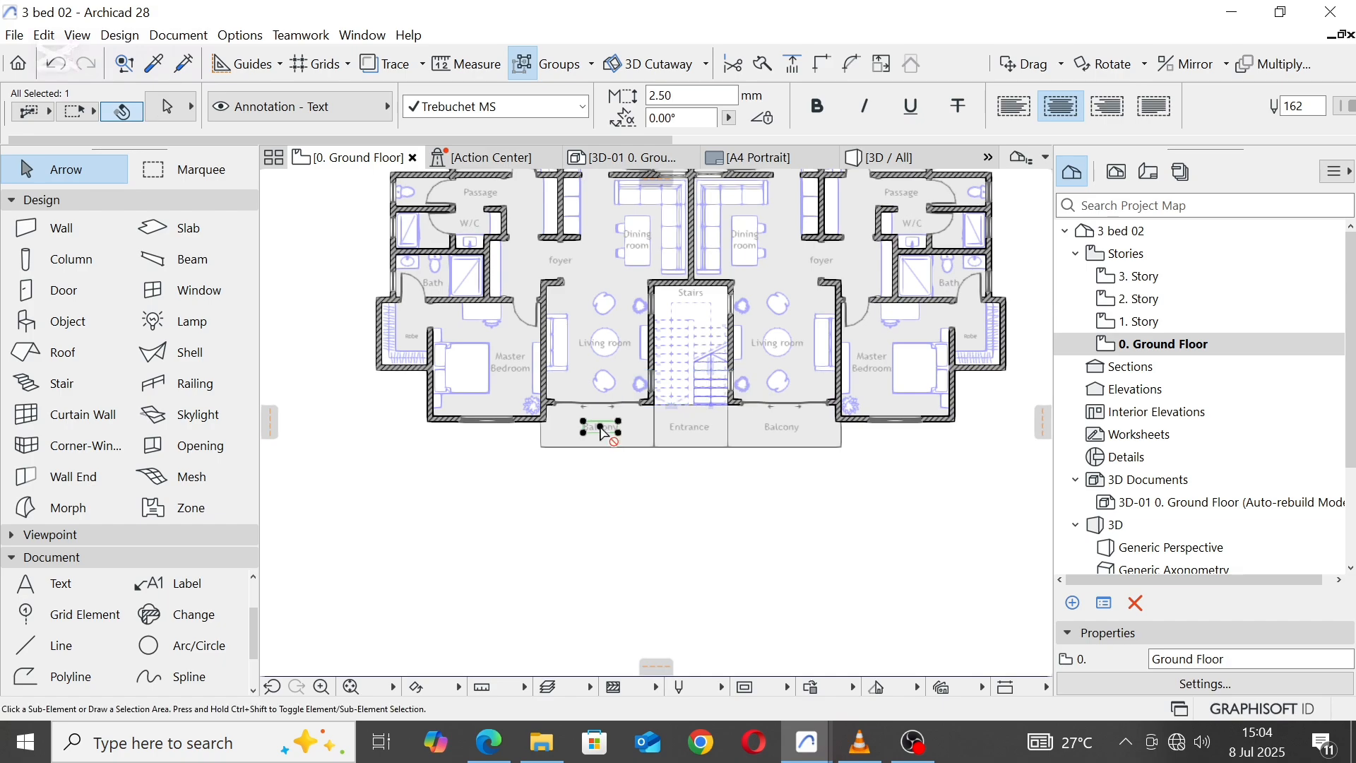
drag(602, 431, 703, 520)
scroll(703, 519, up, 5)
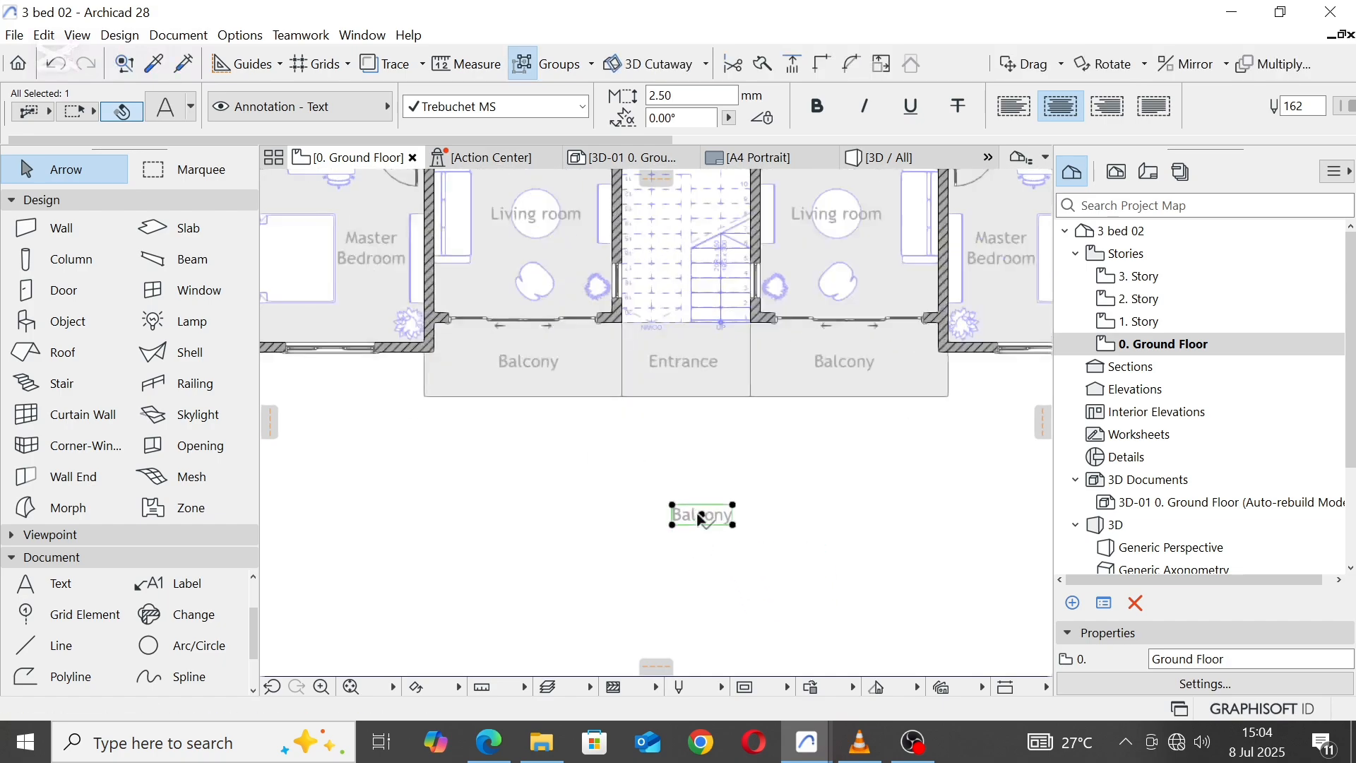
Step: Change the label copy below the entrance to read "There you go, this becomes your aparment first floor"
double_click(745, 515)
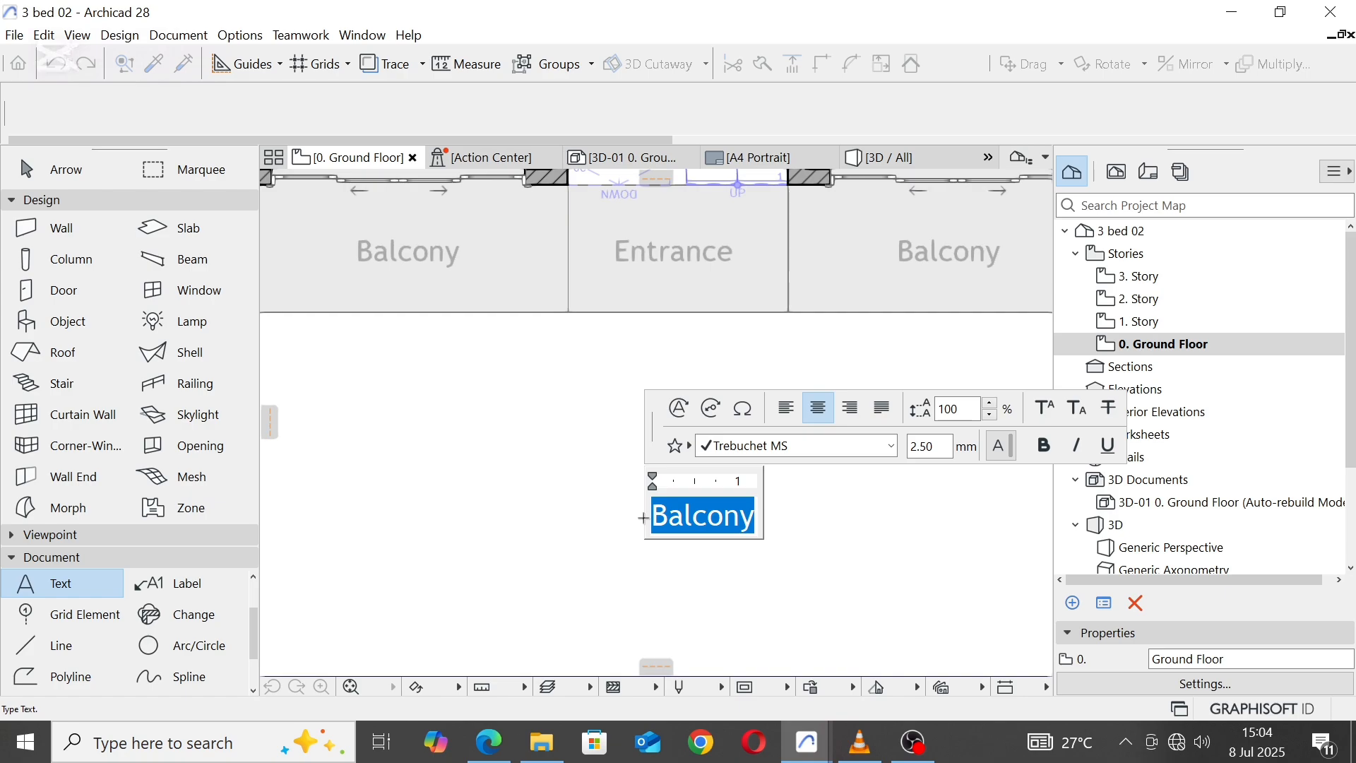
text(The)
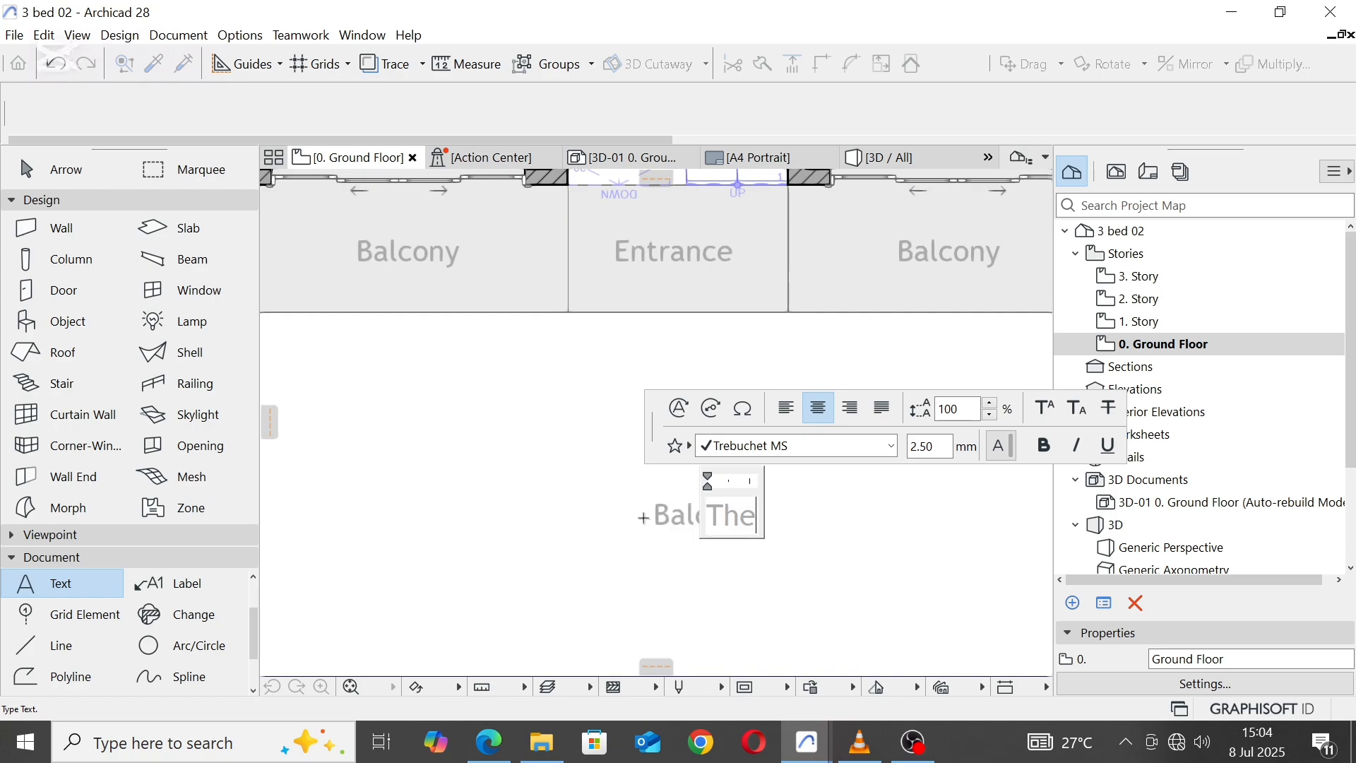
text(re yu)
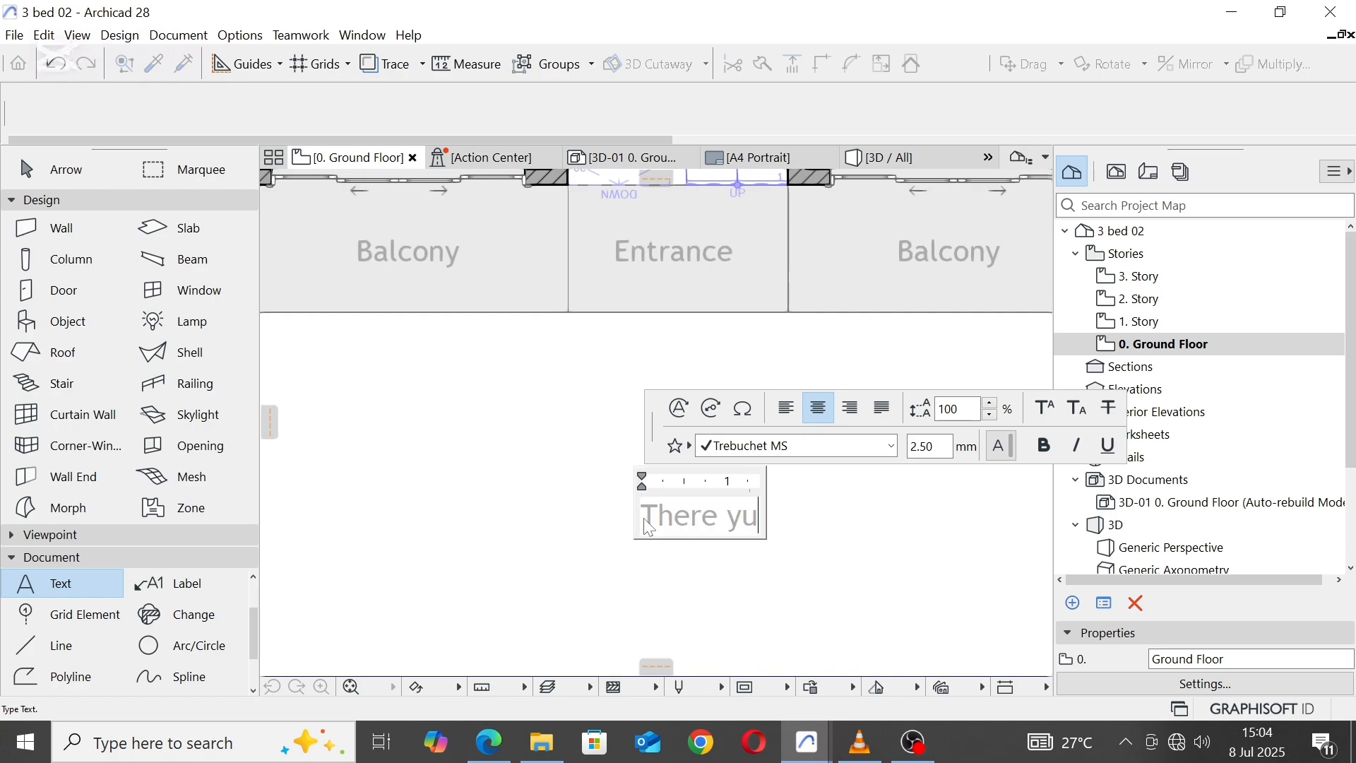
key(BackSpace)
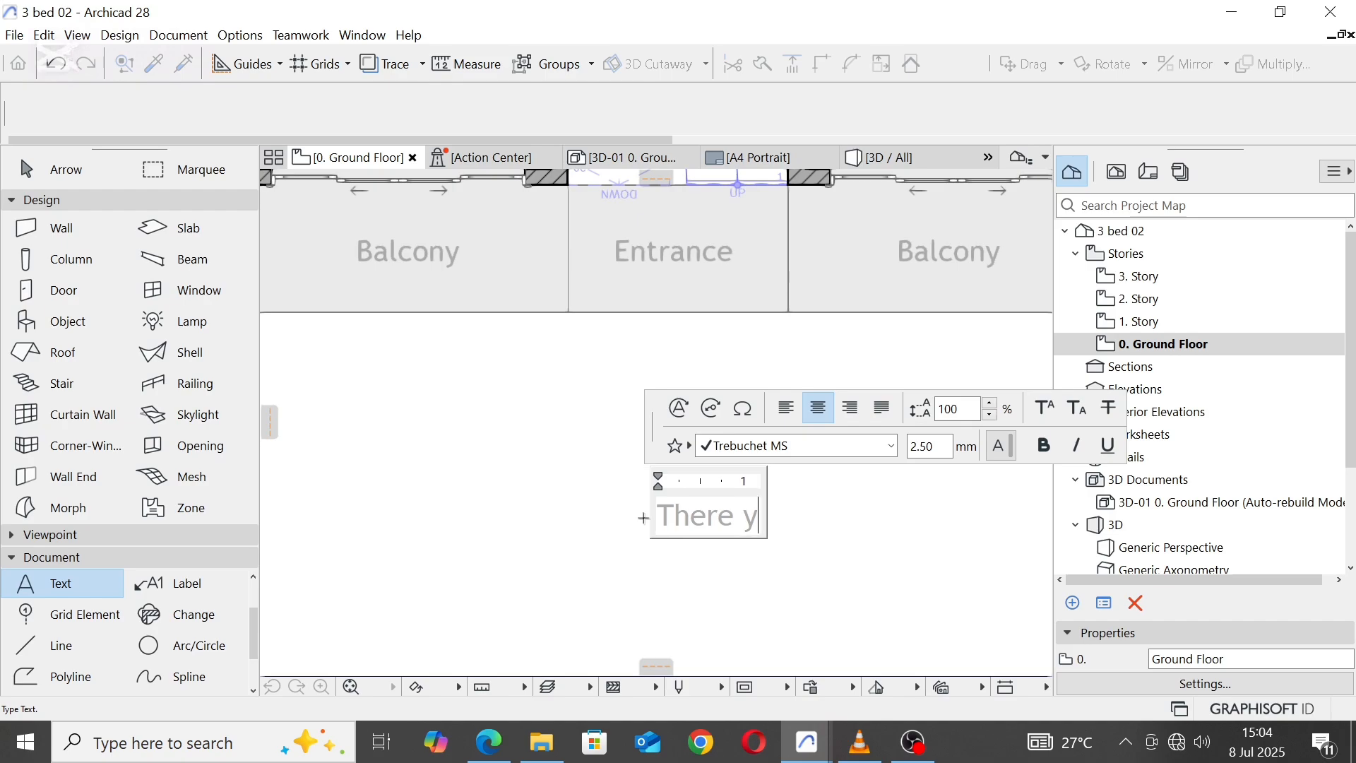
text(ou go)
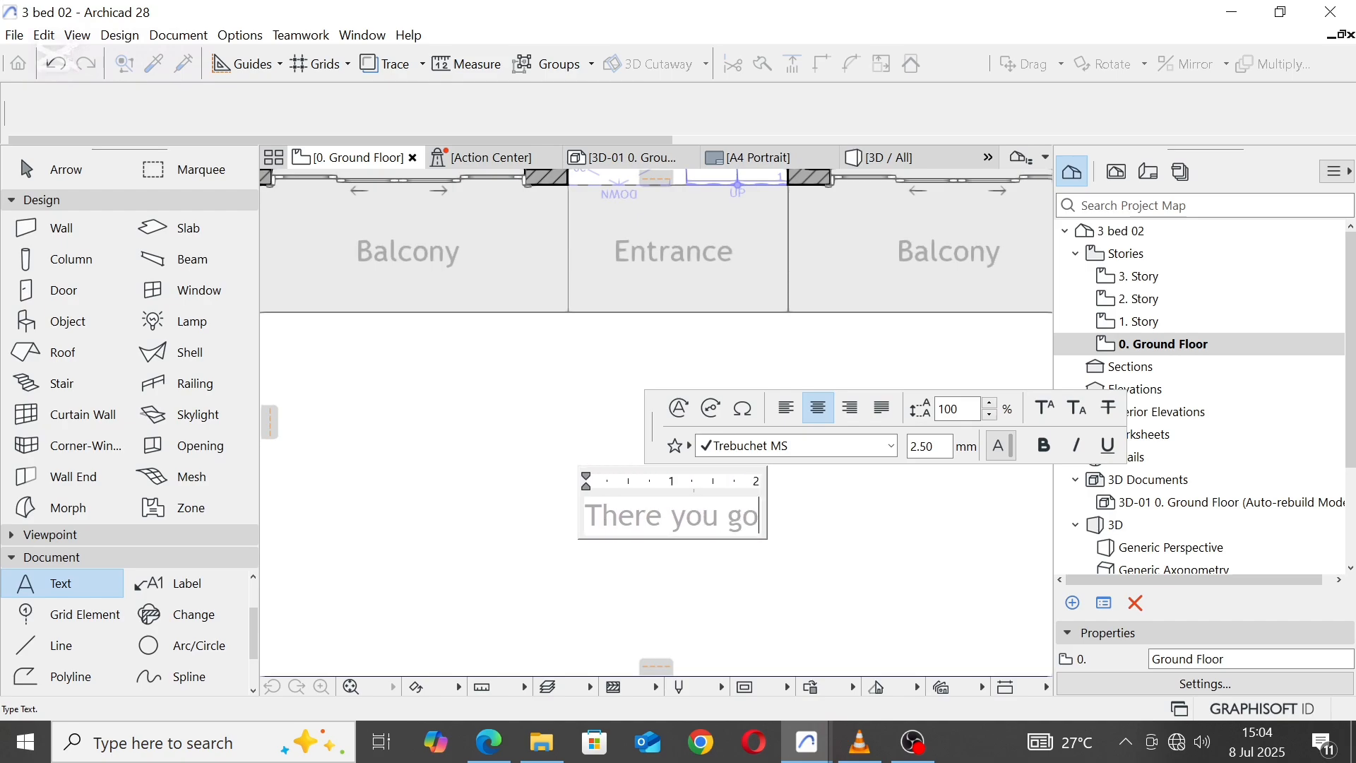
text(, thid)
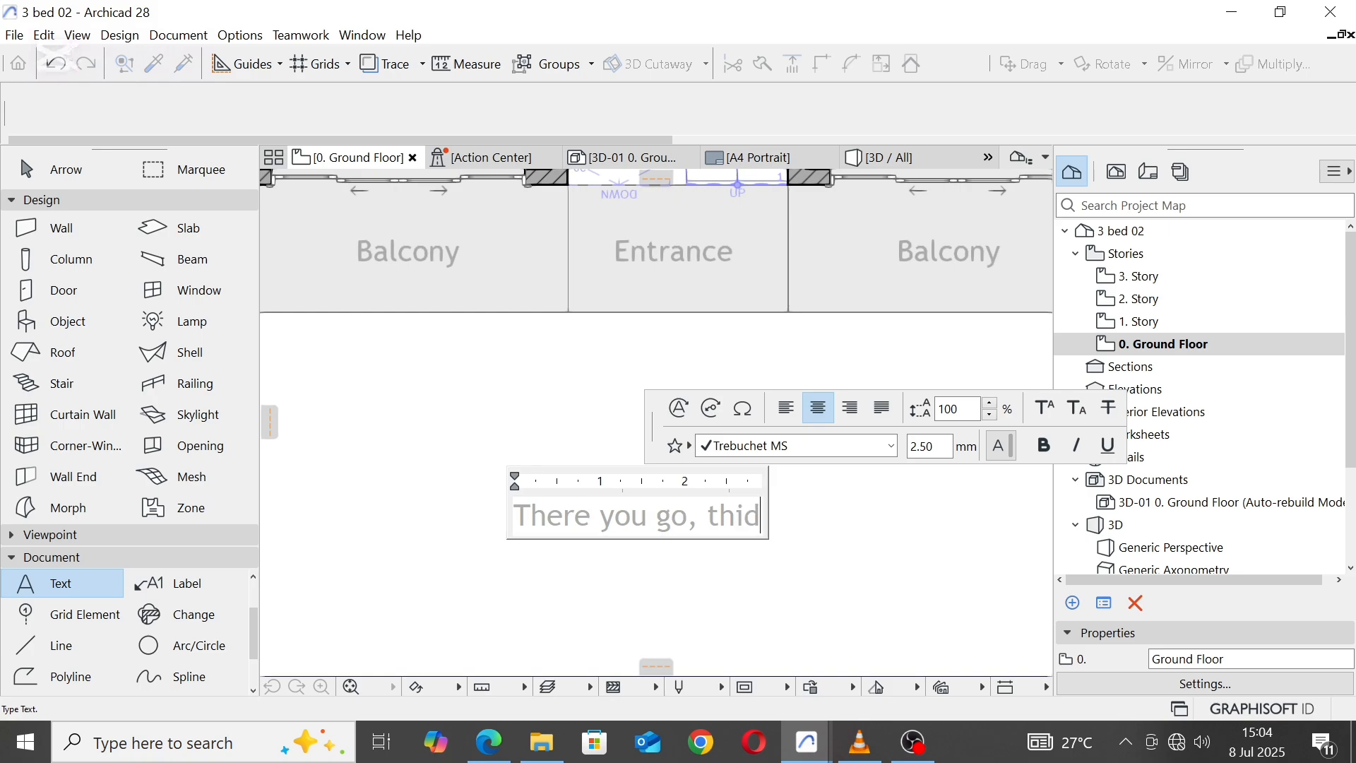
key(BackSpace)
text(s bec)
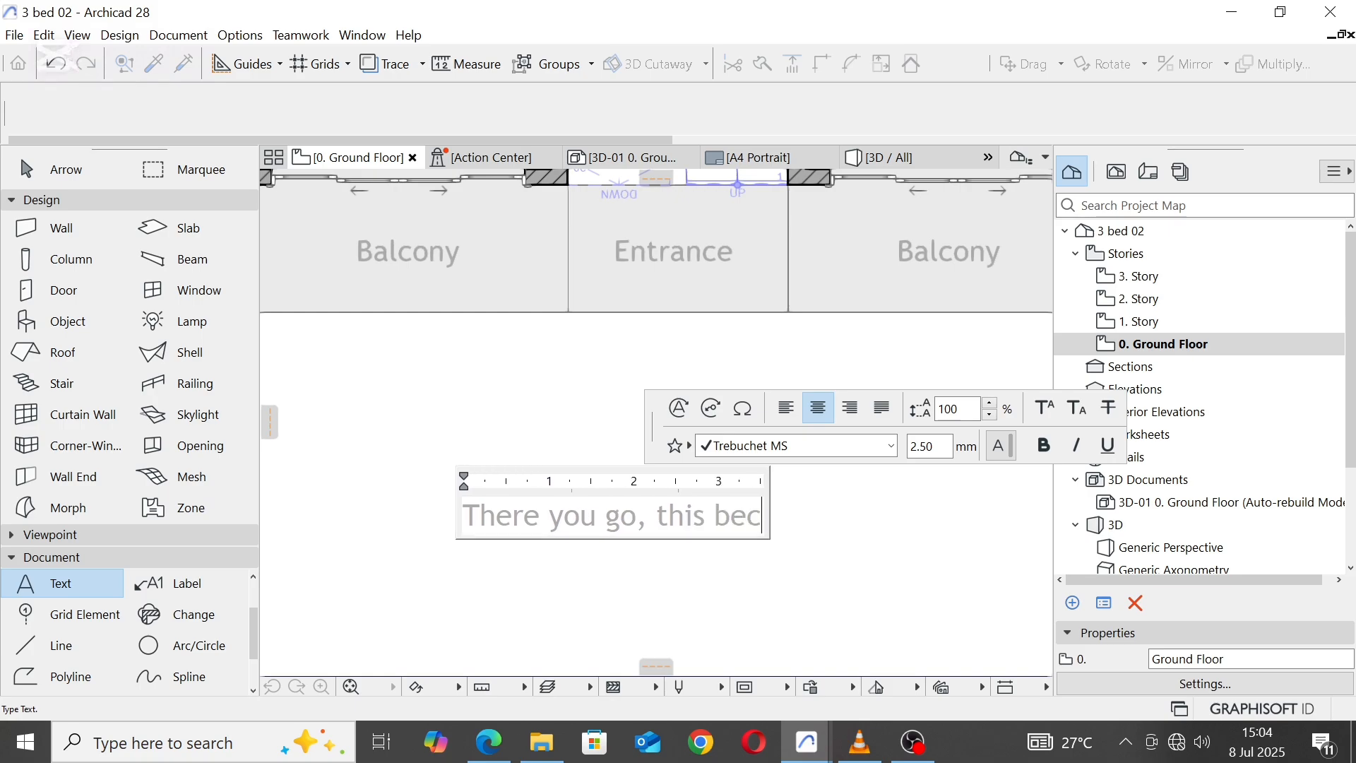
text(omes yp)
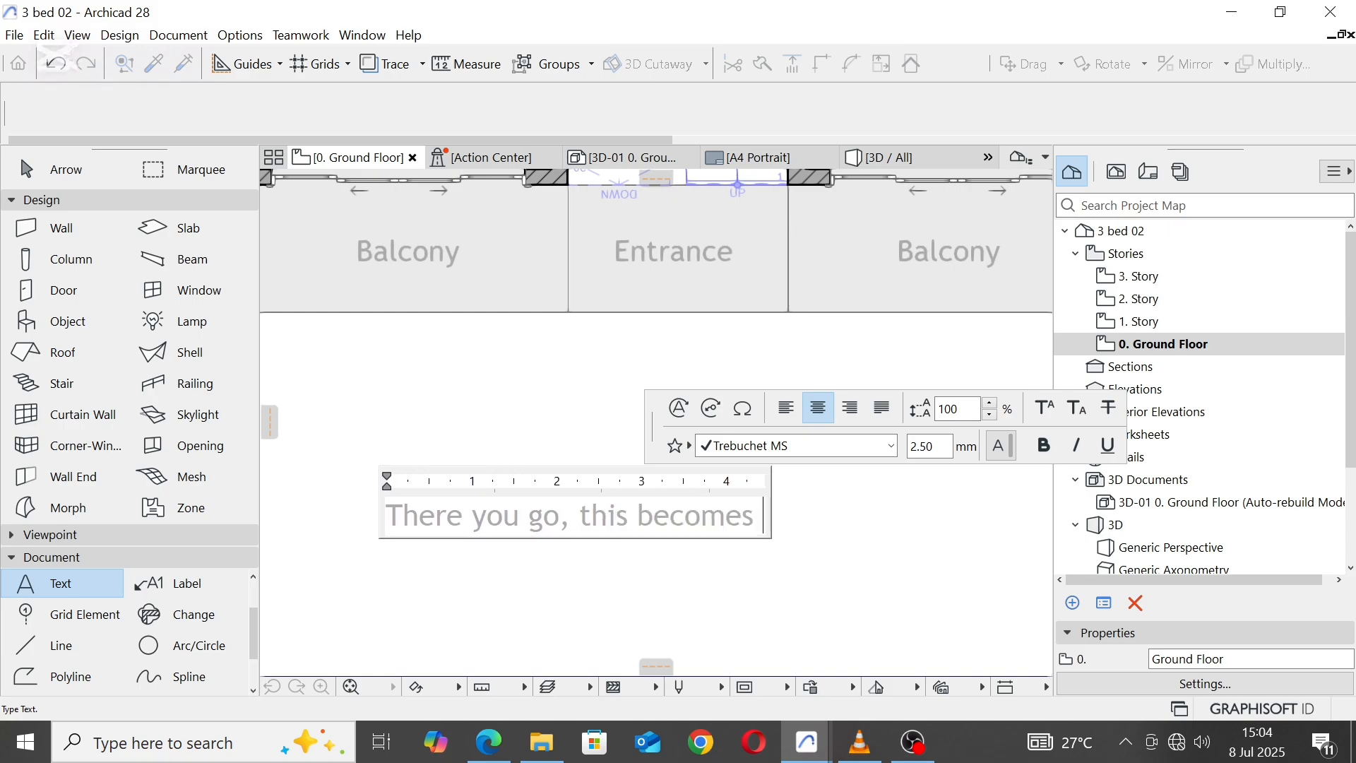
text(o)
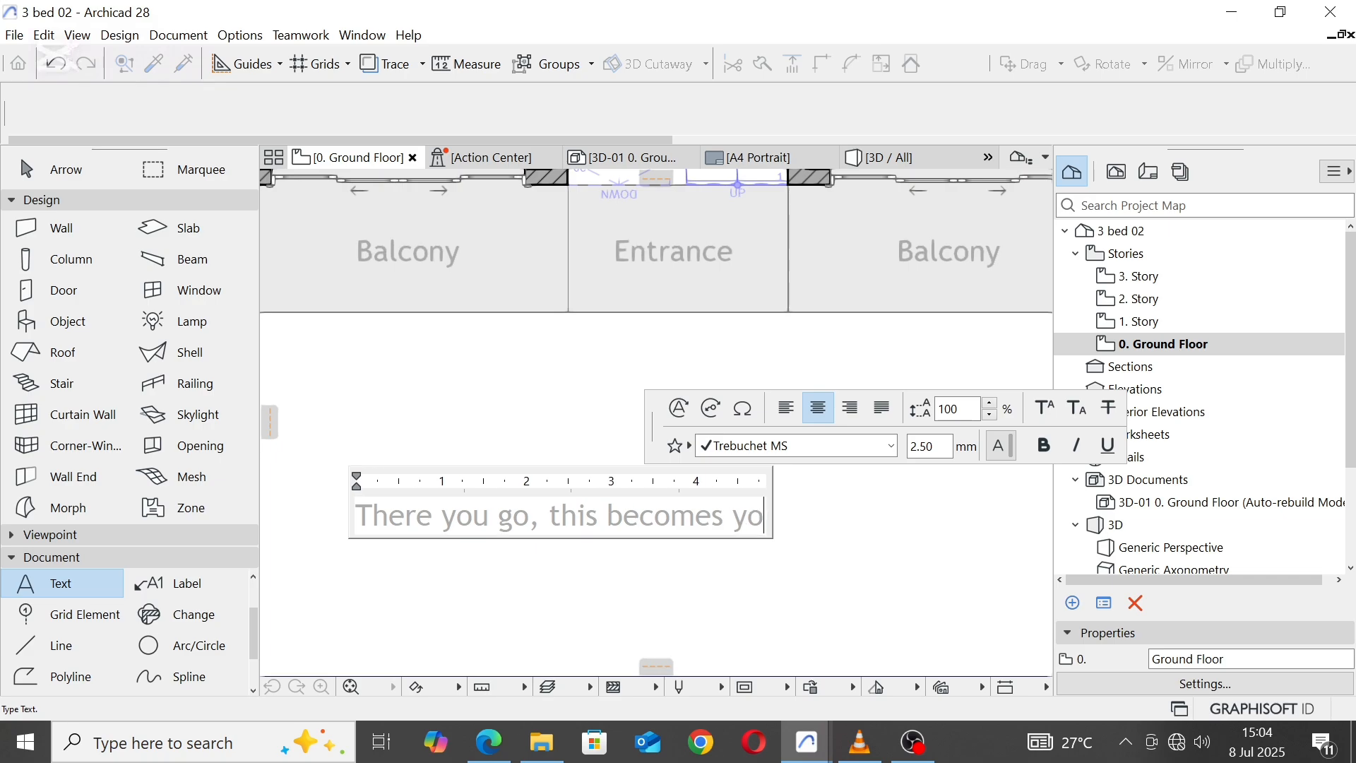
text(ur apa)
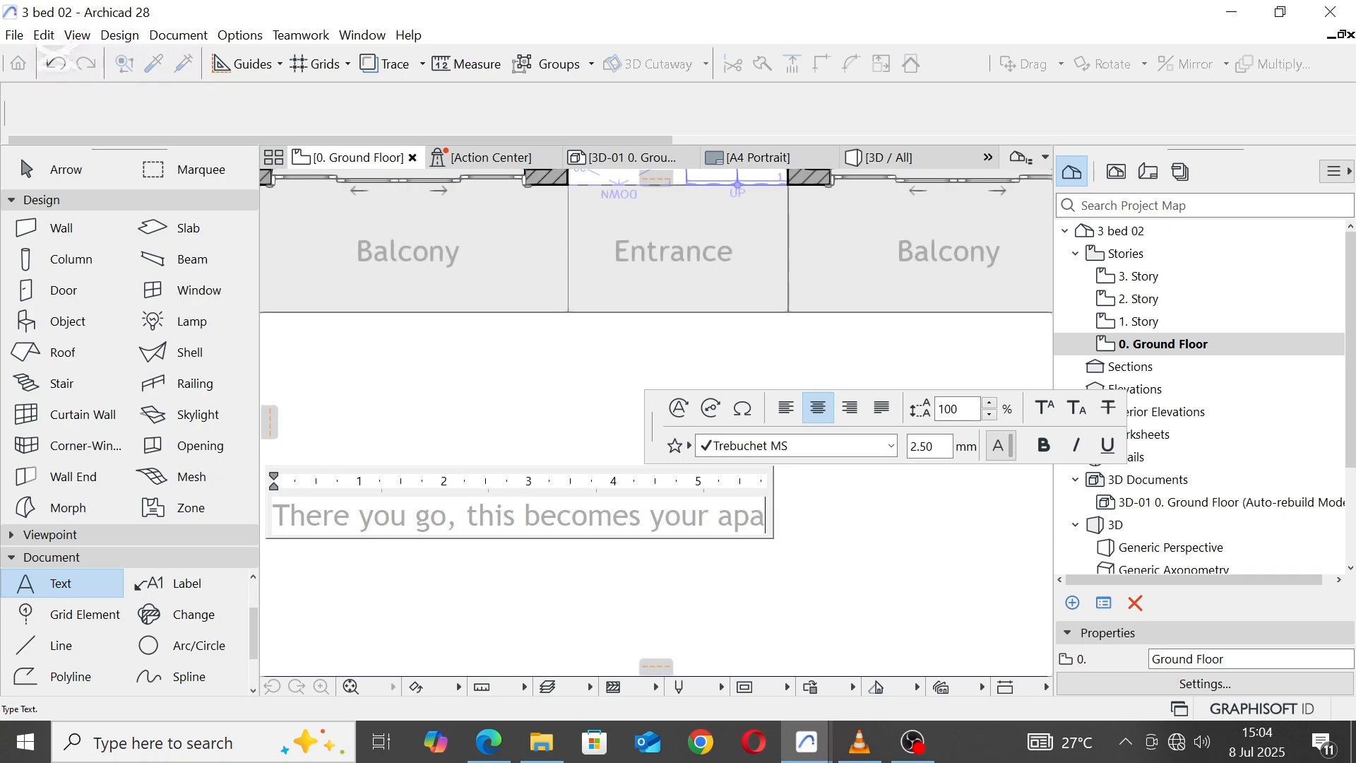
text(rment fir)
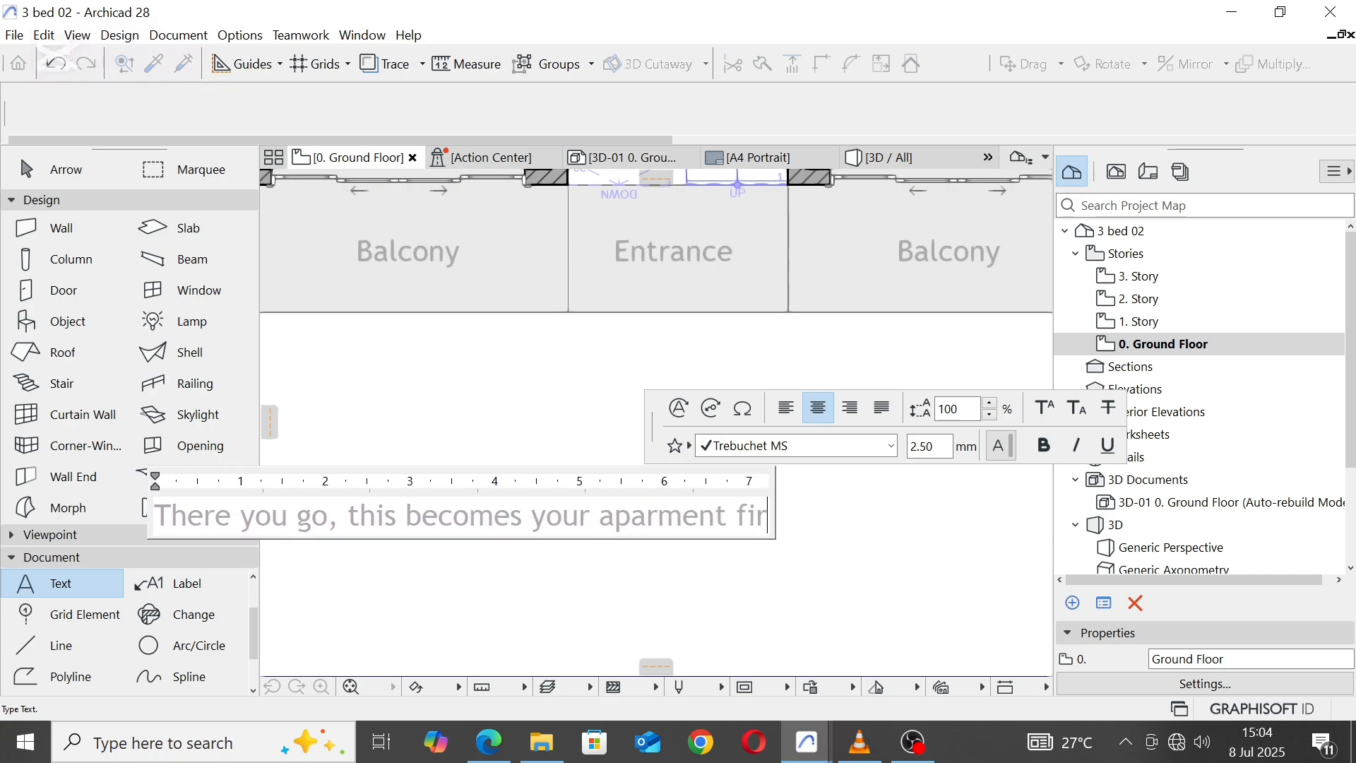
text(st floor)
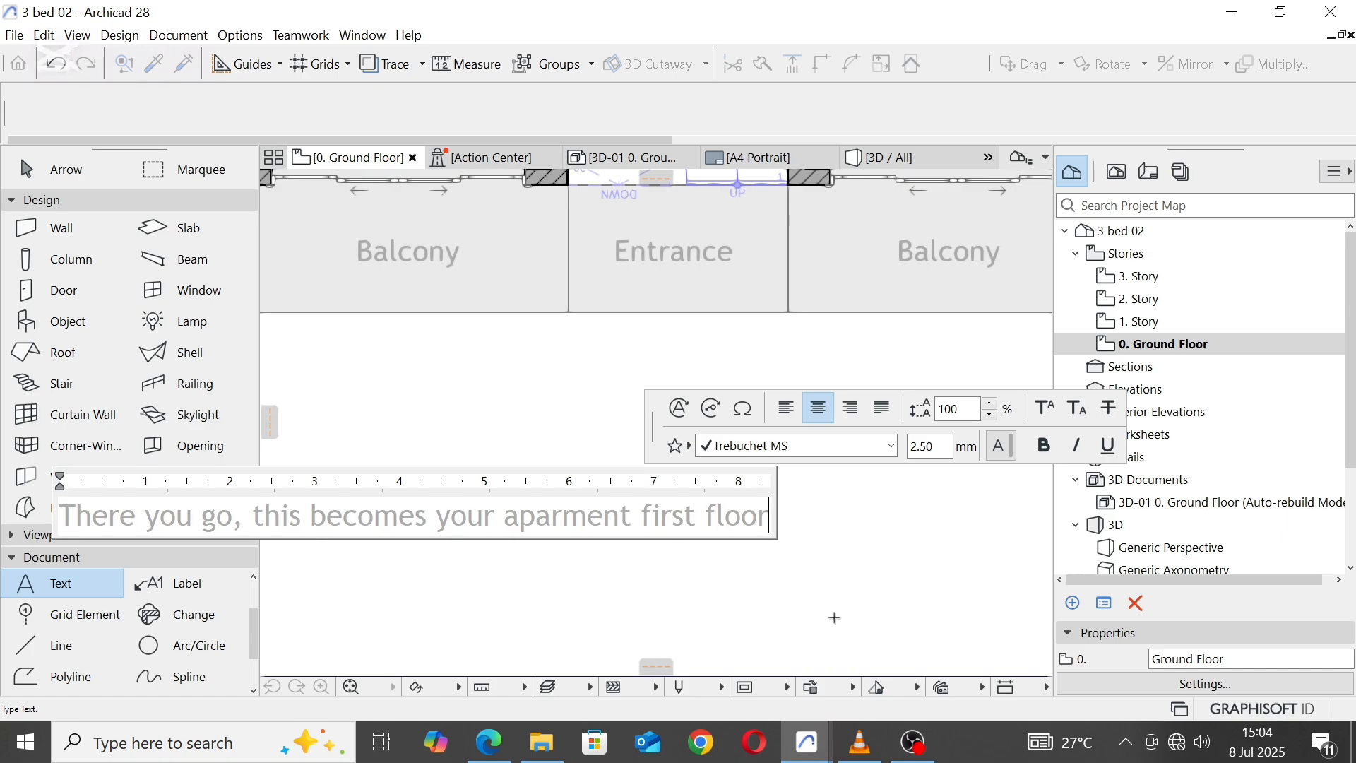
click(834, 617)
Step: Narrow the note's text box so it wraps onto three lines, and move it centrally below the entrance
scroll(719, 324, down, 4)
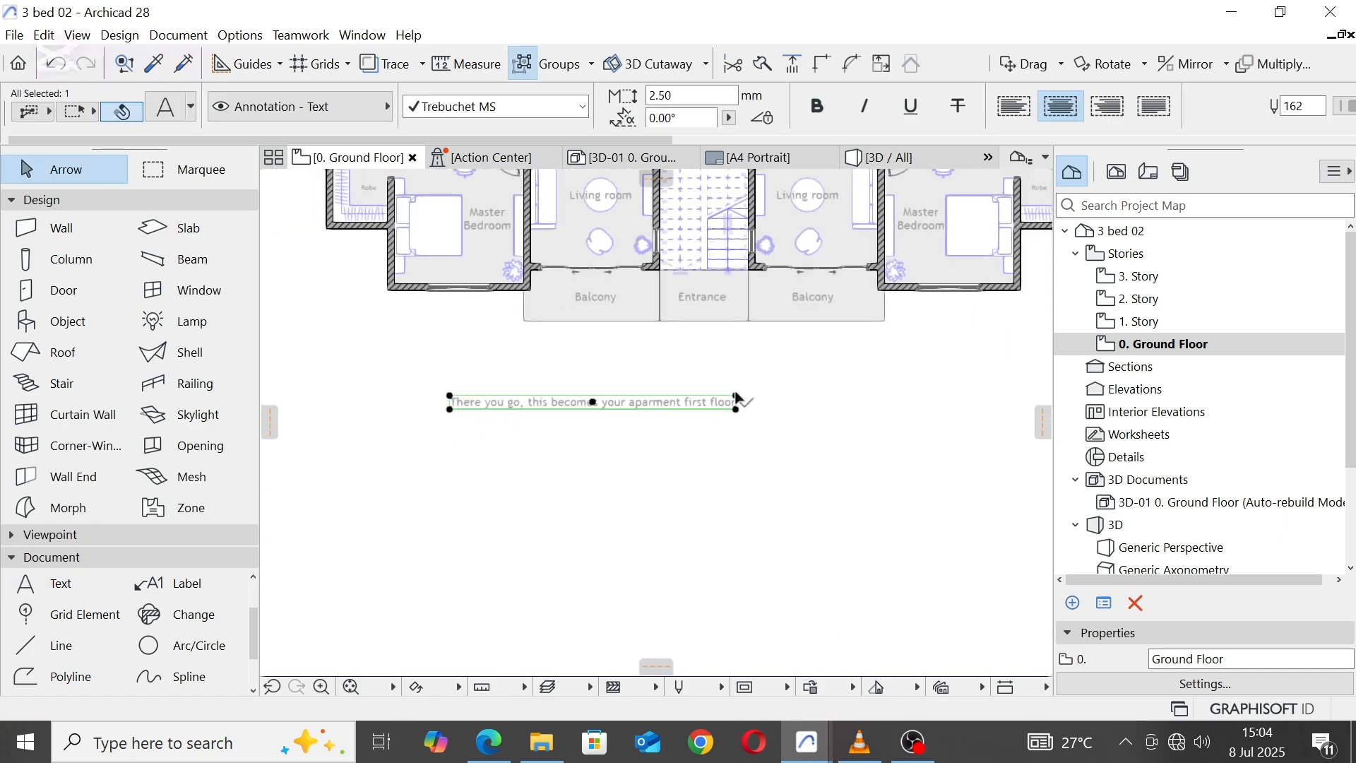
click(735, 395)
click(593, 396)
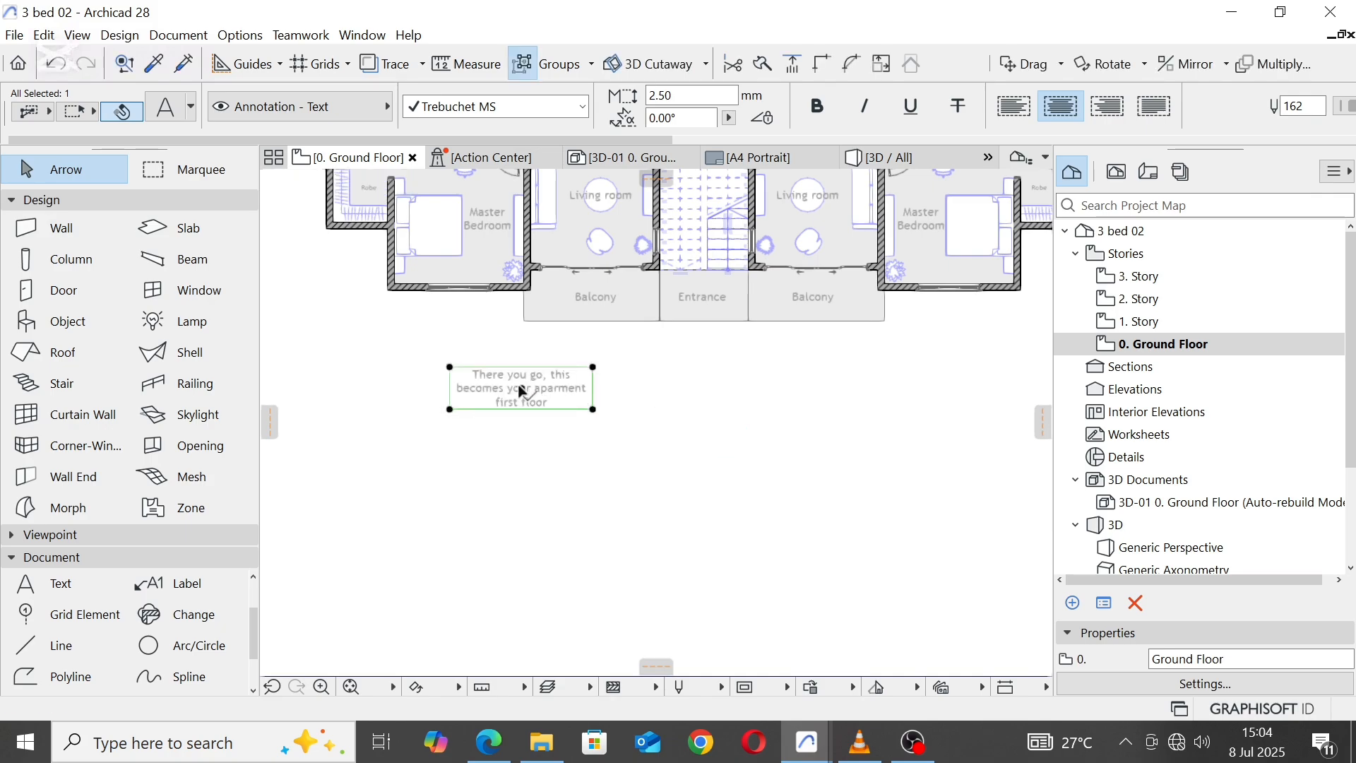
drag(521, 387, 702, 391)
click(751, 416)
Step: Place a copy of the three-line note directly below the original
scroll(741, 396, up, 3)
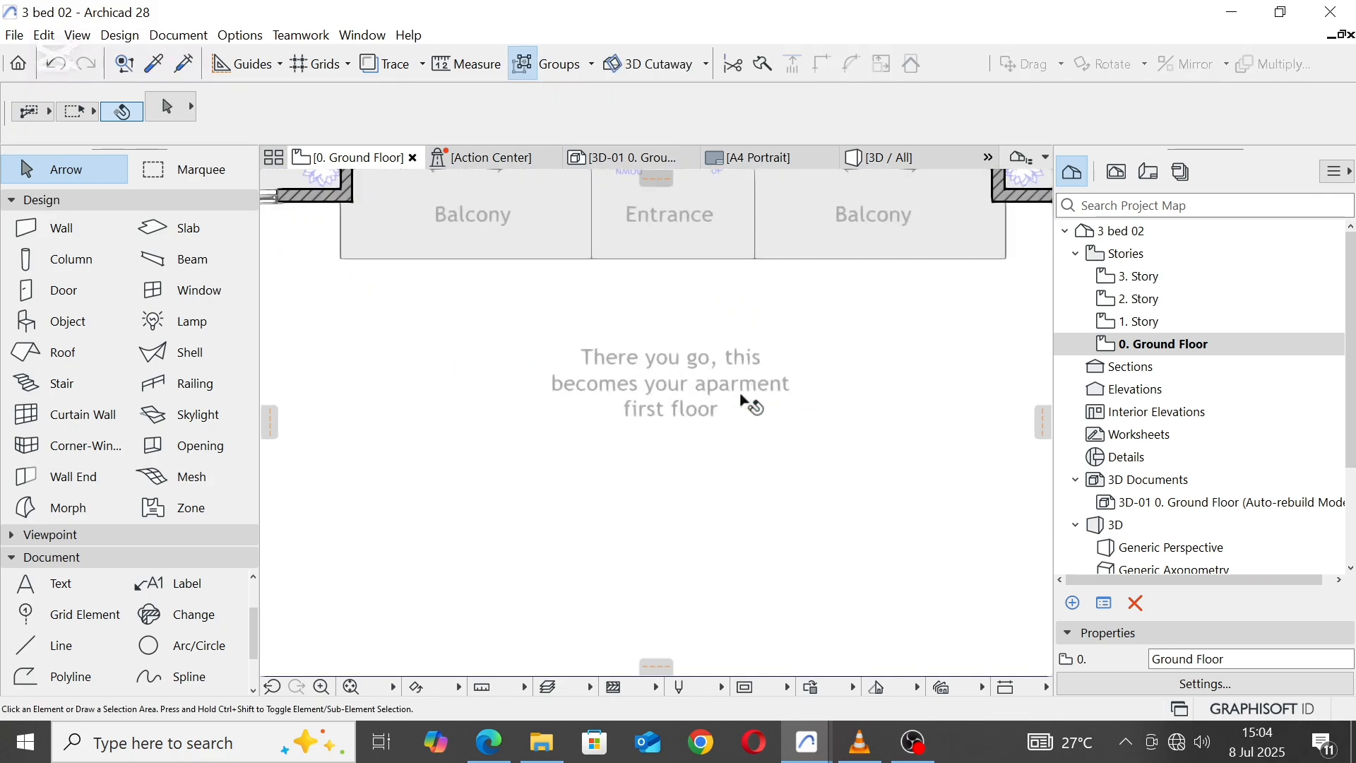
click(704, 387)
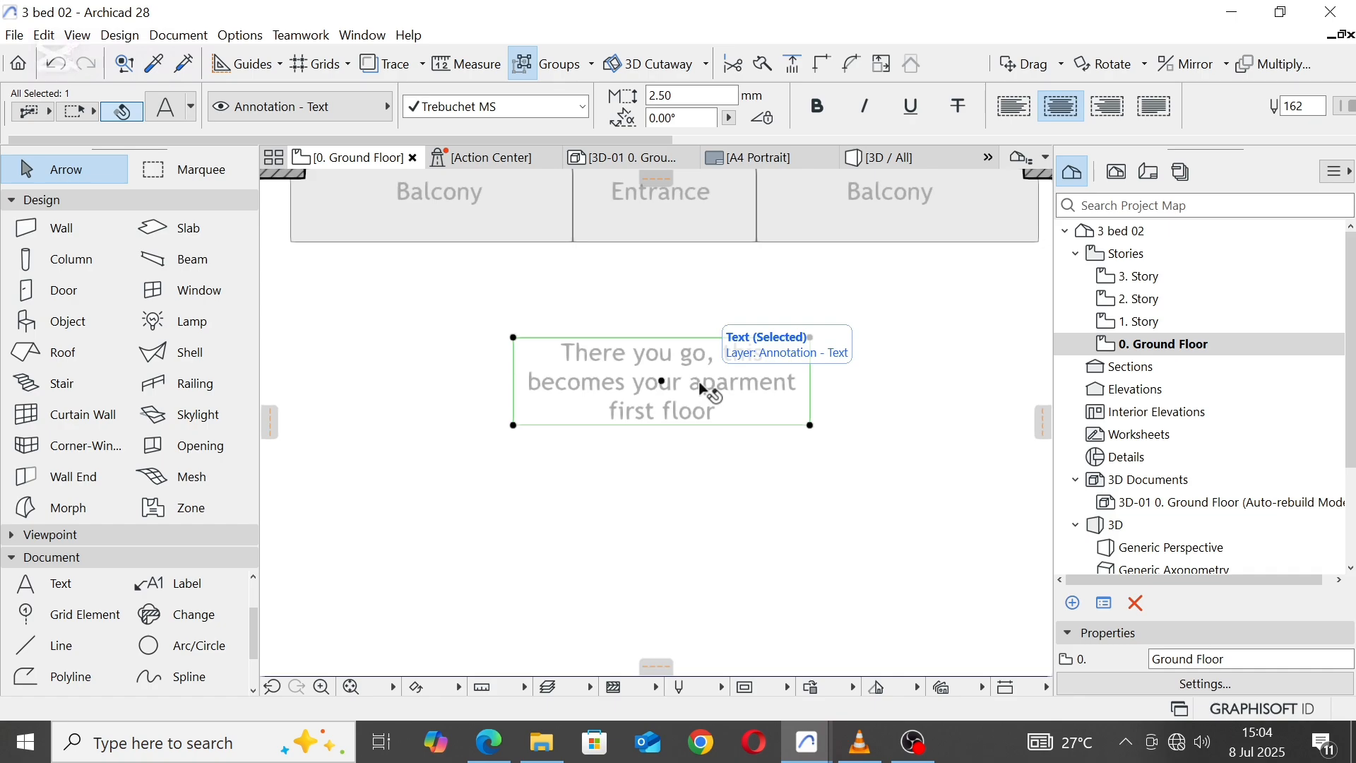
key(ctrl+shift+d)
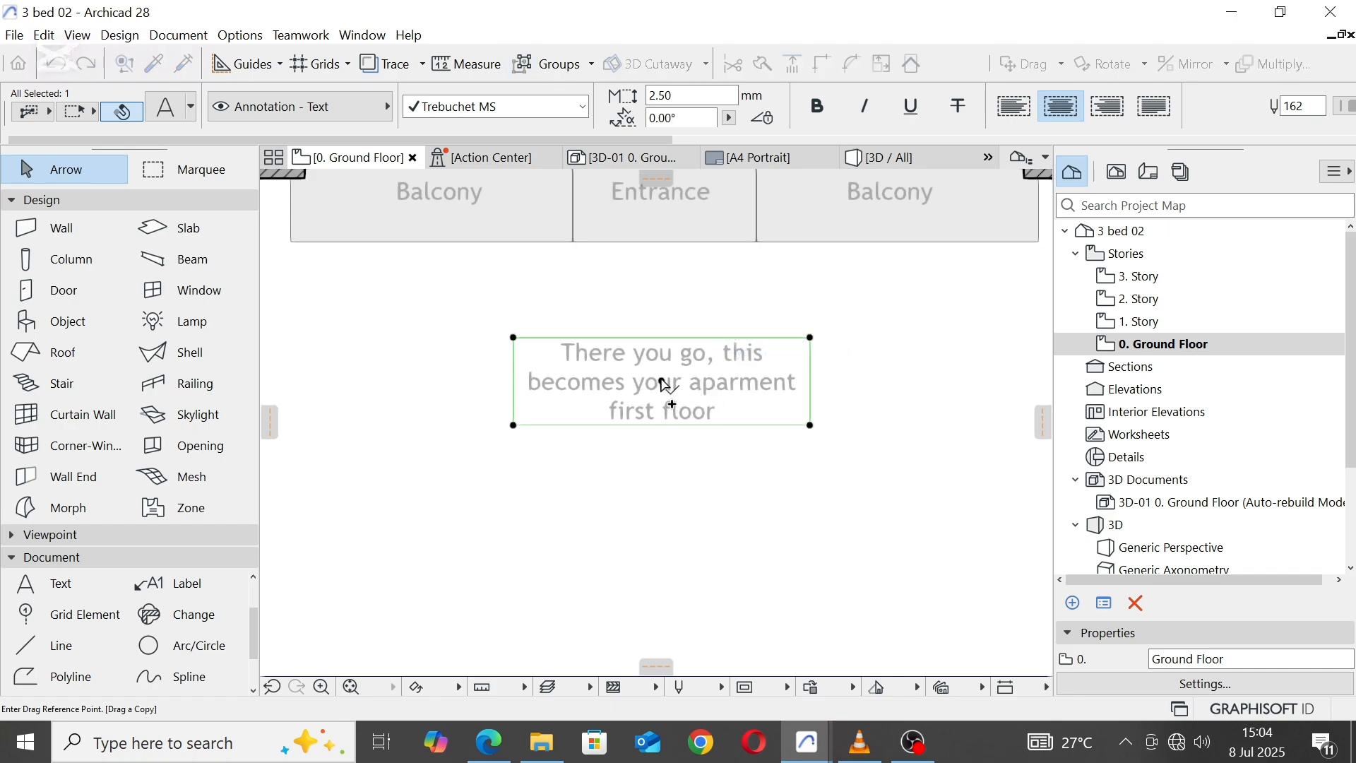
click(664, 385)
click(671, 502)
Step: Replace the lower note's whole text with "Lets pause, please like and"
scroll(729, 527, up, 2)
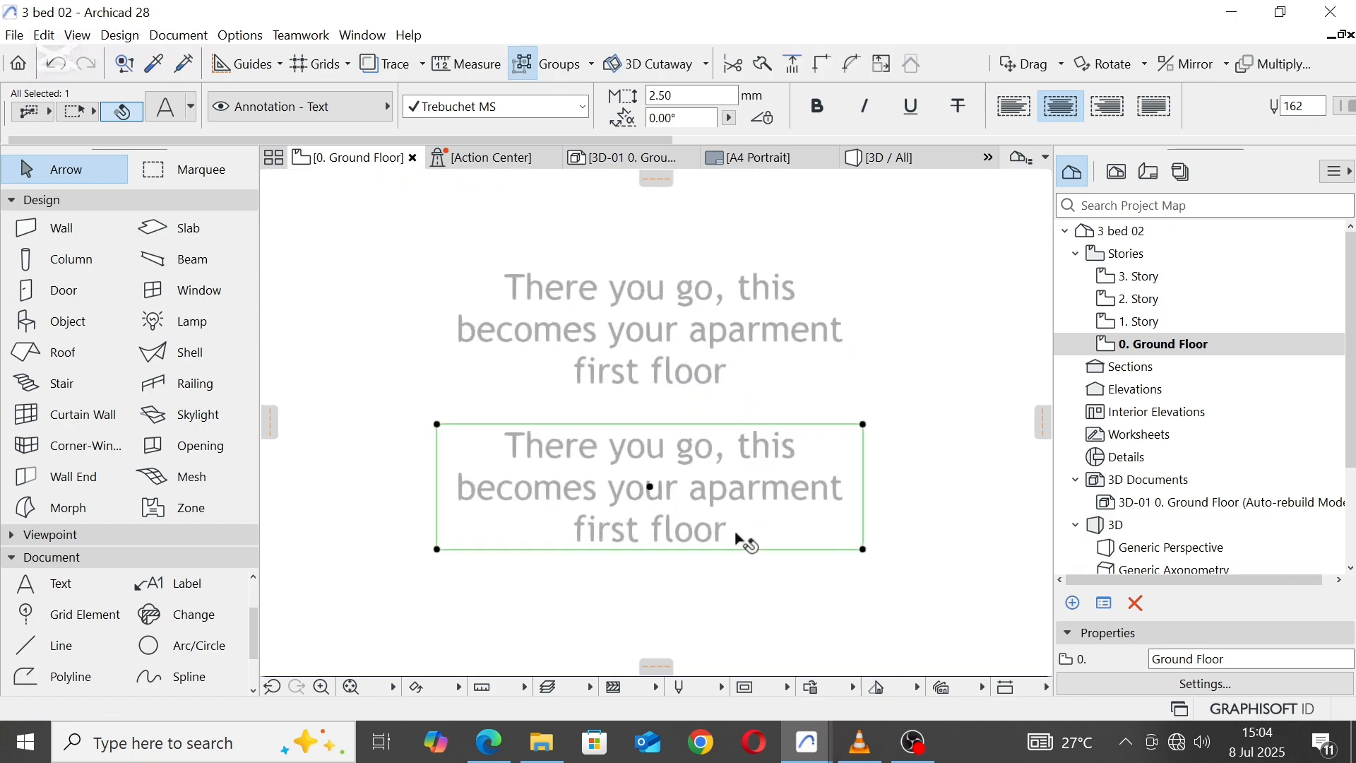
double_click(736, 539)
drag(728, 540, 456, 450)
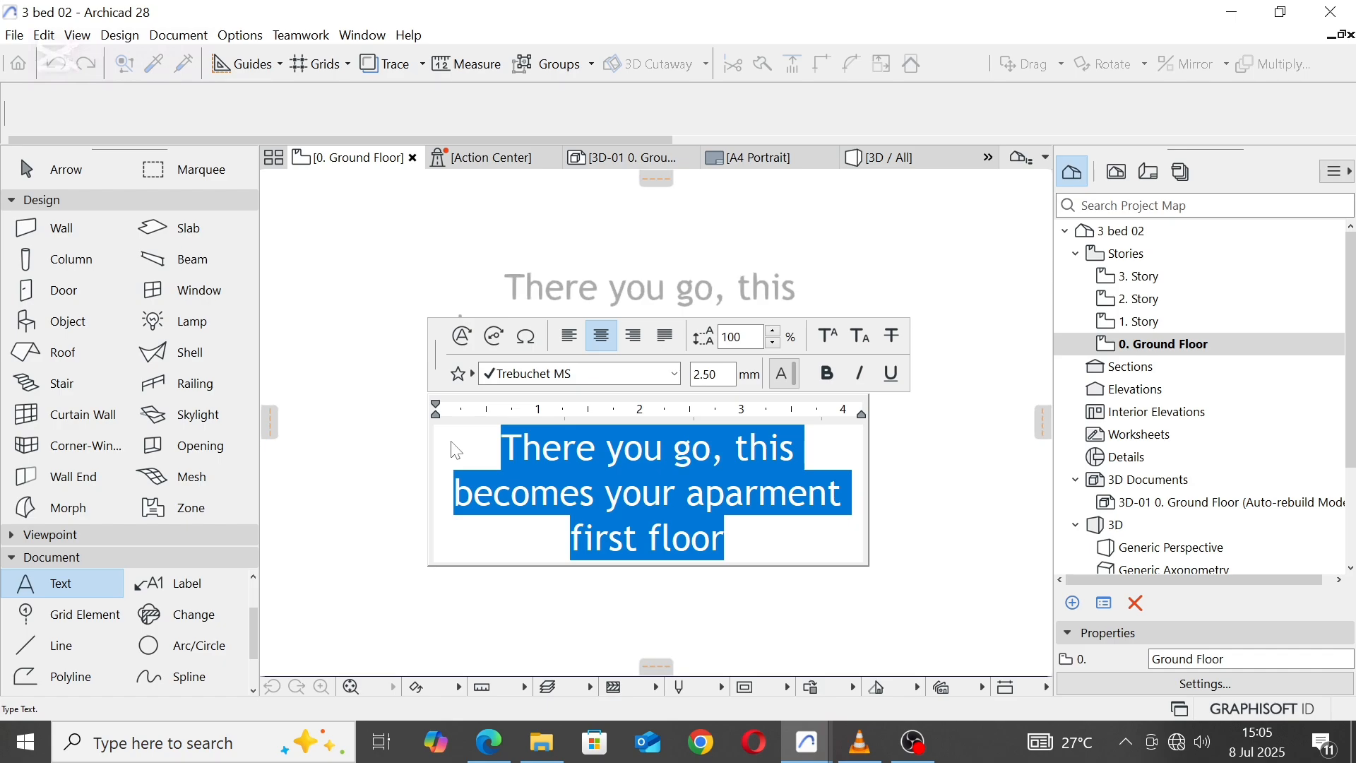
Step: Complete the lower note so it reads "Lets pause, please like and ask me any question in the comment box, thank you....."
text(Lets)
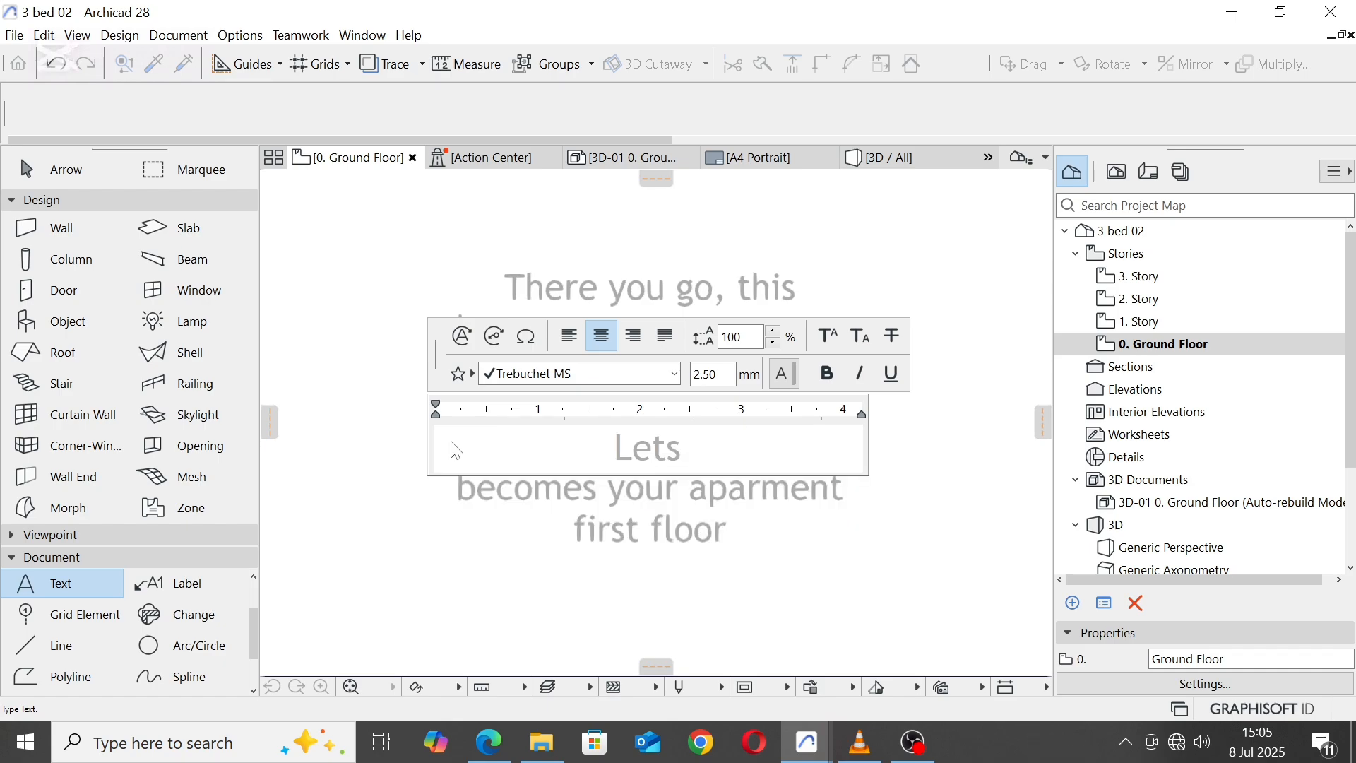
text( pause,)
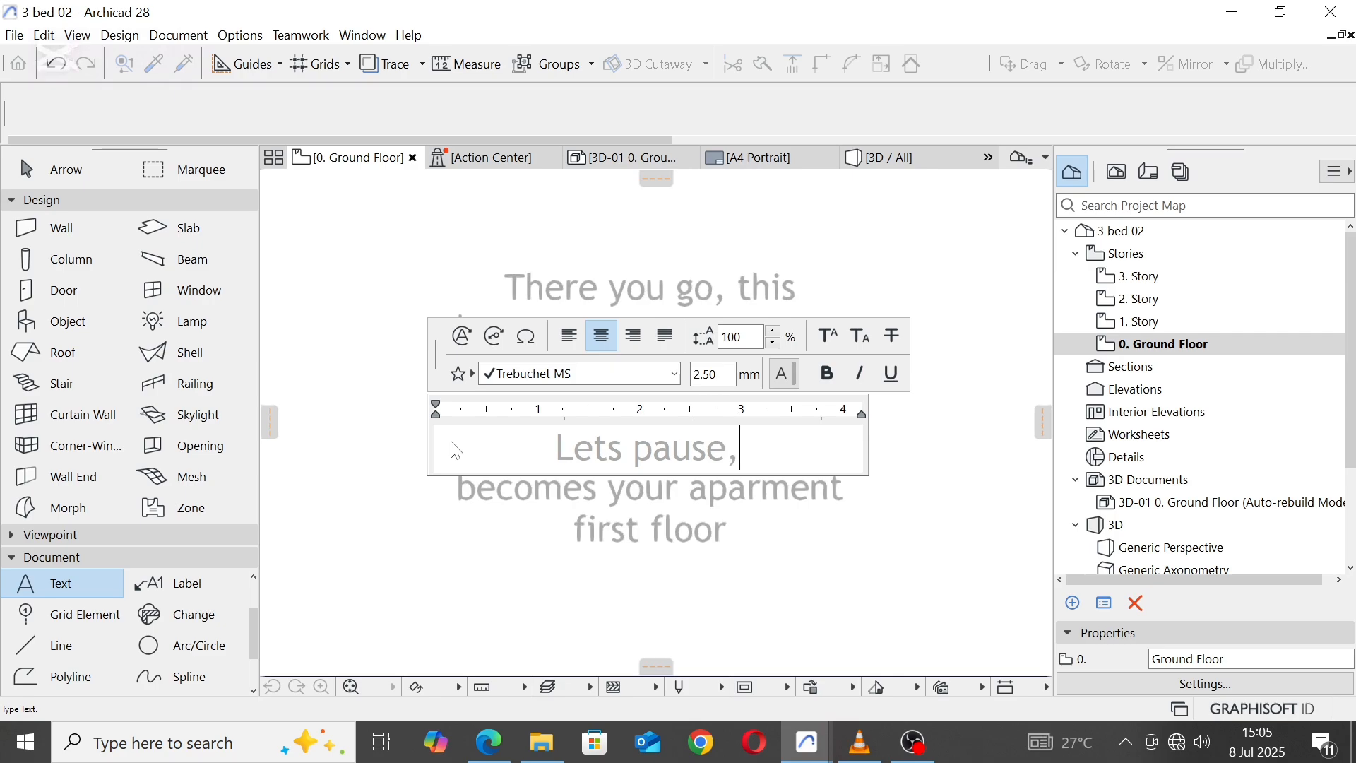
text( pleas)
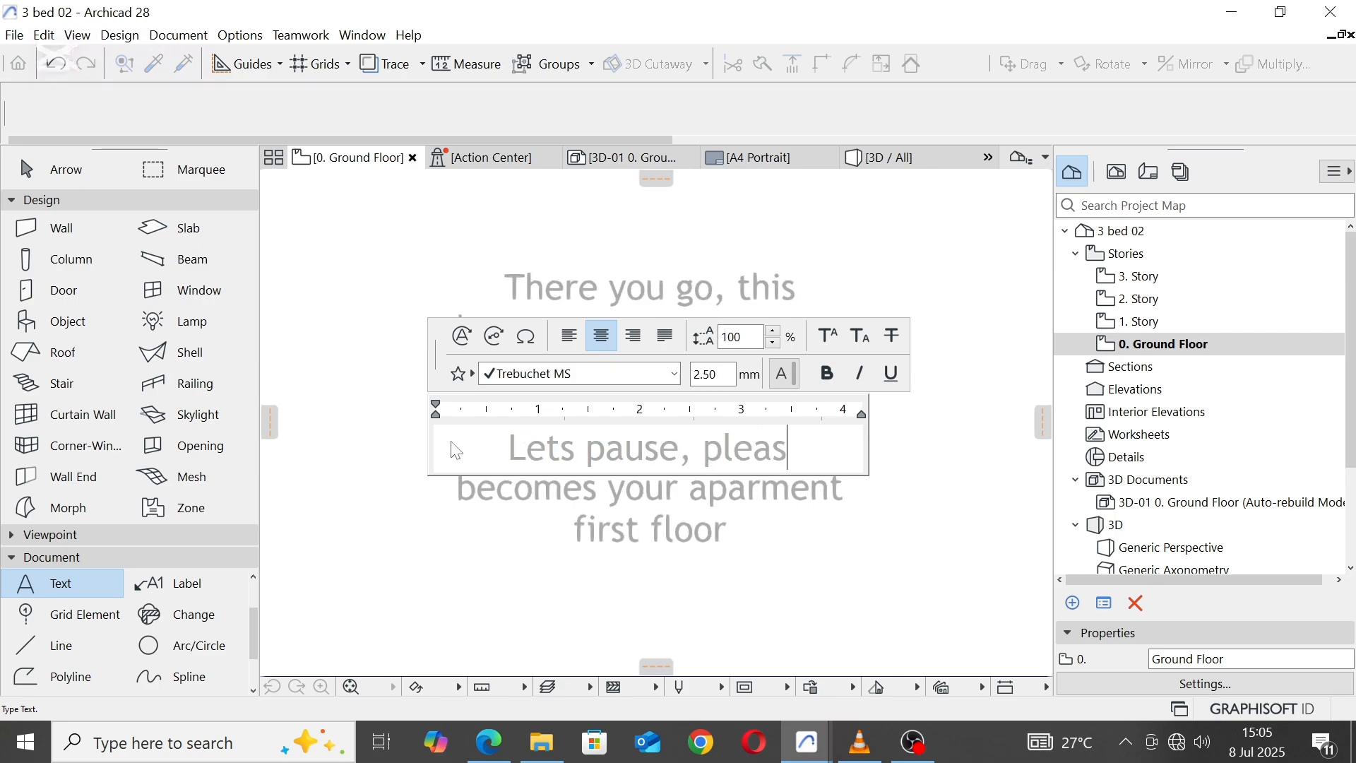
text(e like and ask me any question in the comment box, thank you.....)
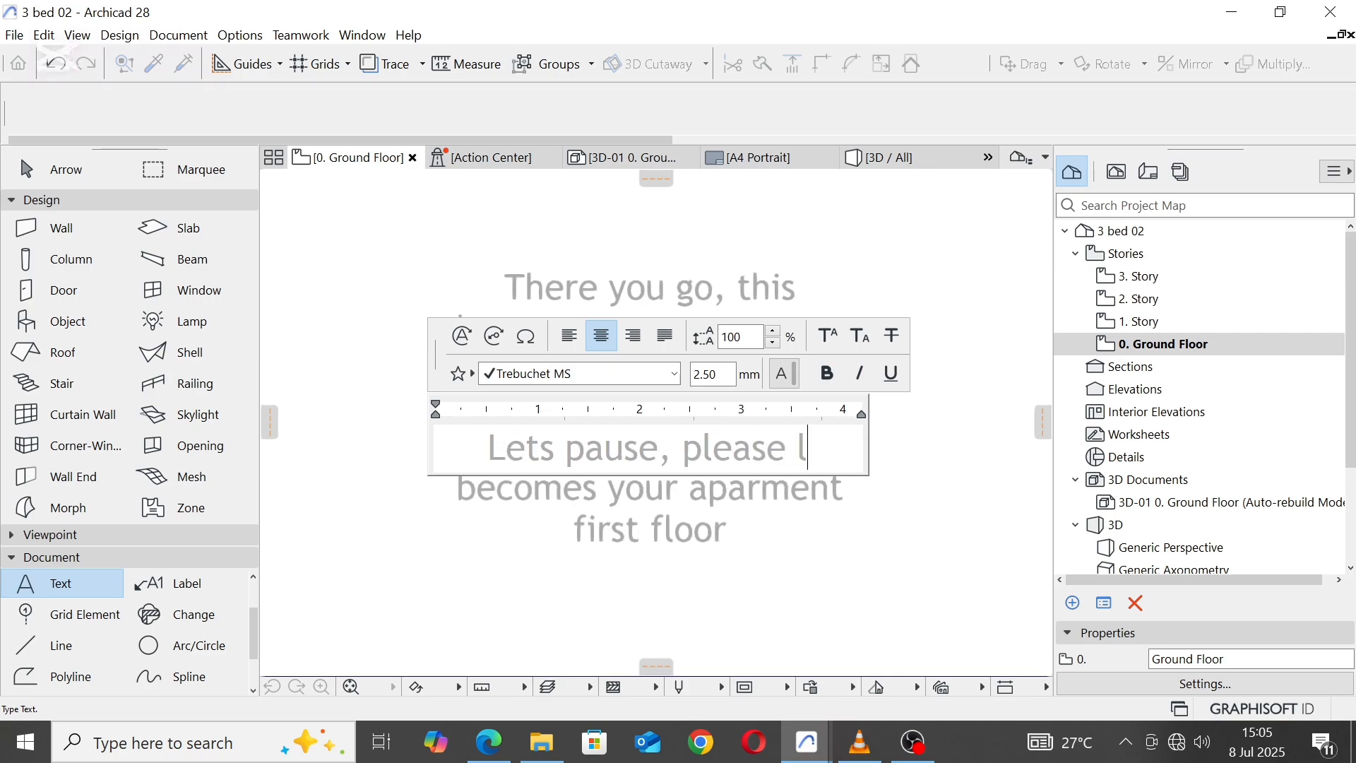
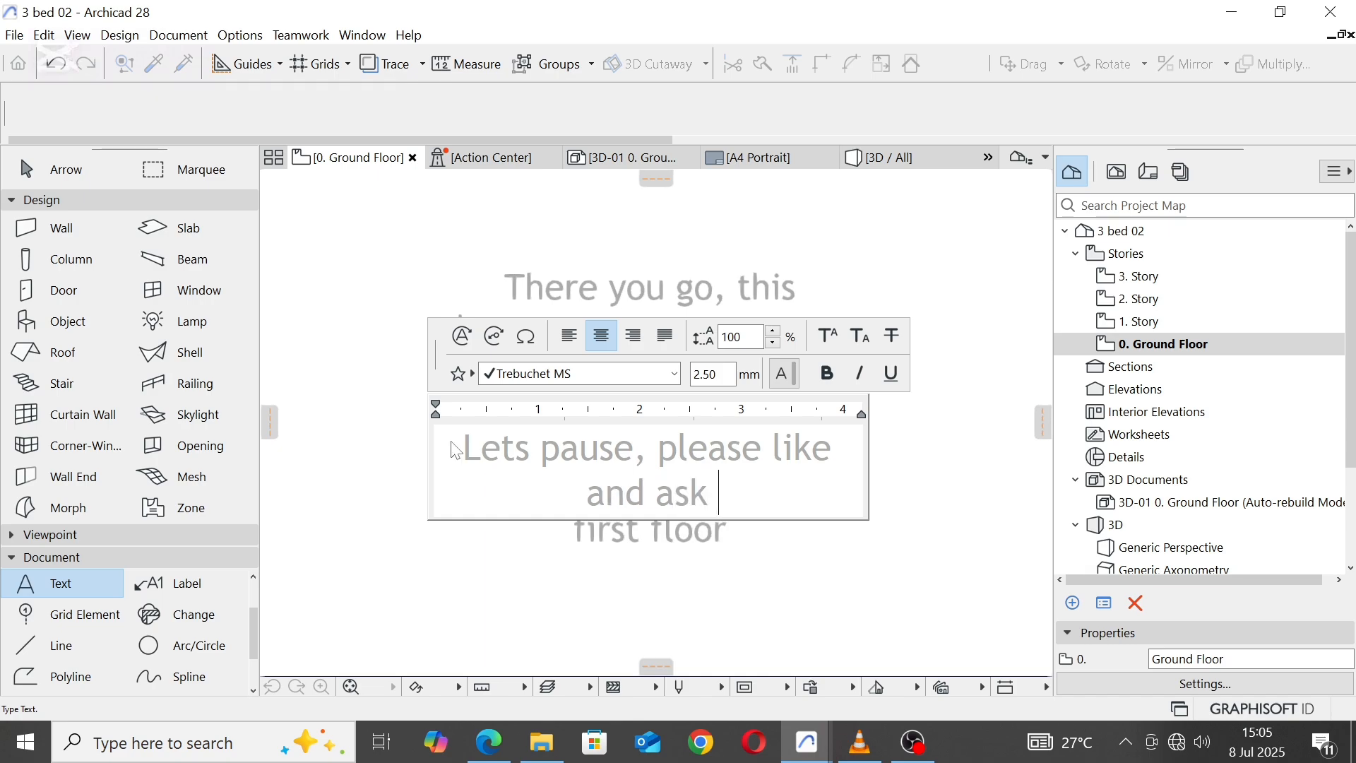
Step: Replace the lower note's whole text with "Lets pause, please like and"
Step: Complete the lower note so it reads "Lets pause, please like and ask me any question in the comment box, thank you....."
text(ask me any )
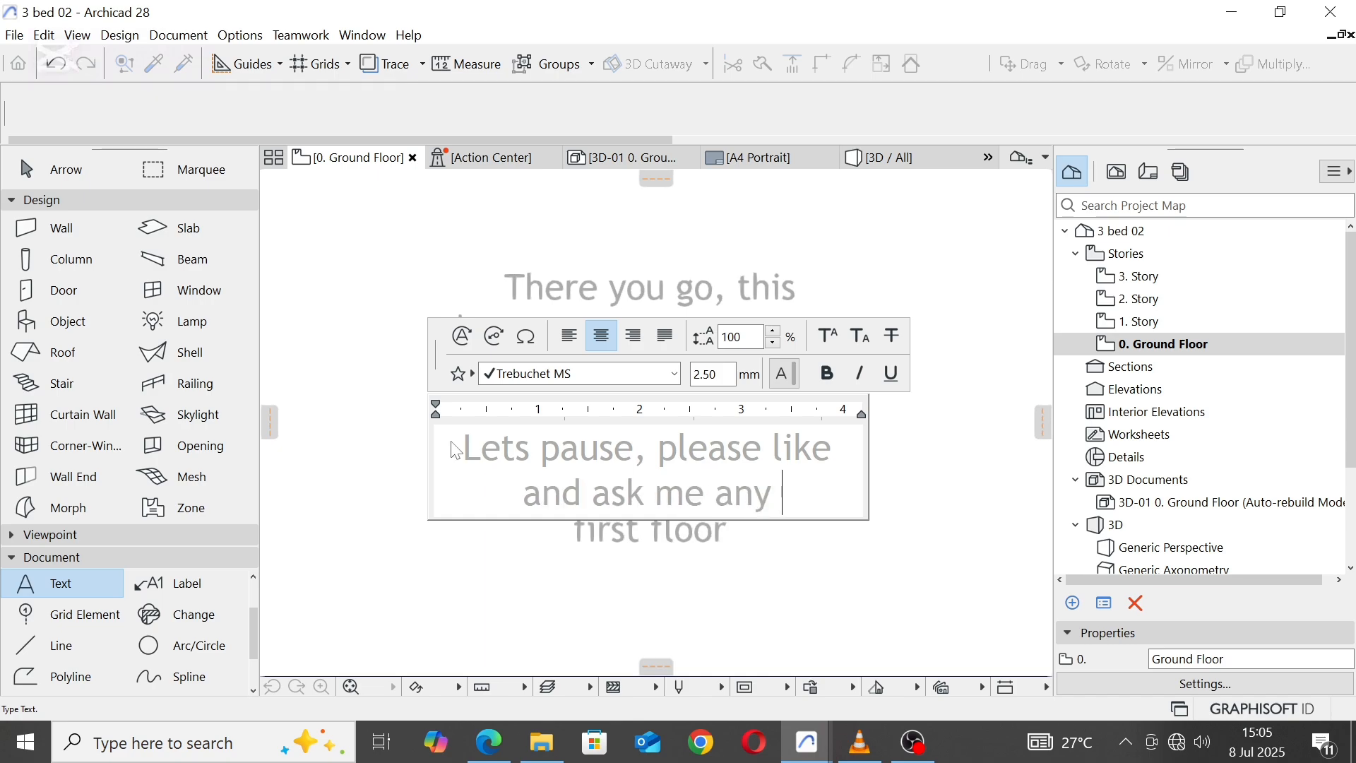
text(questi)
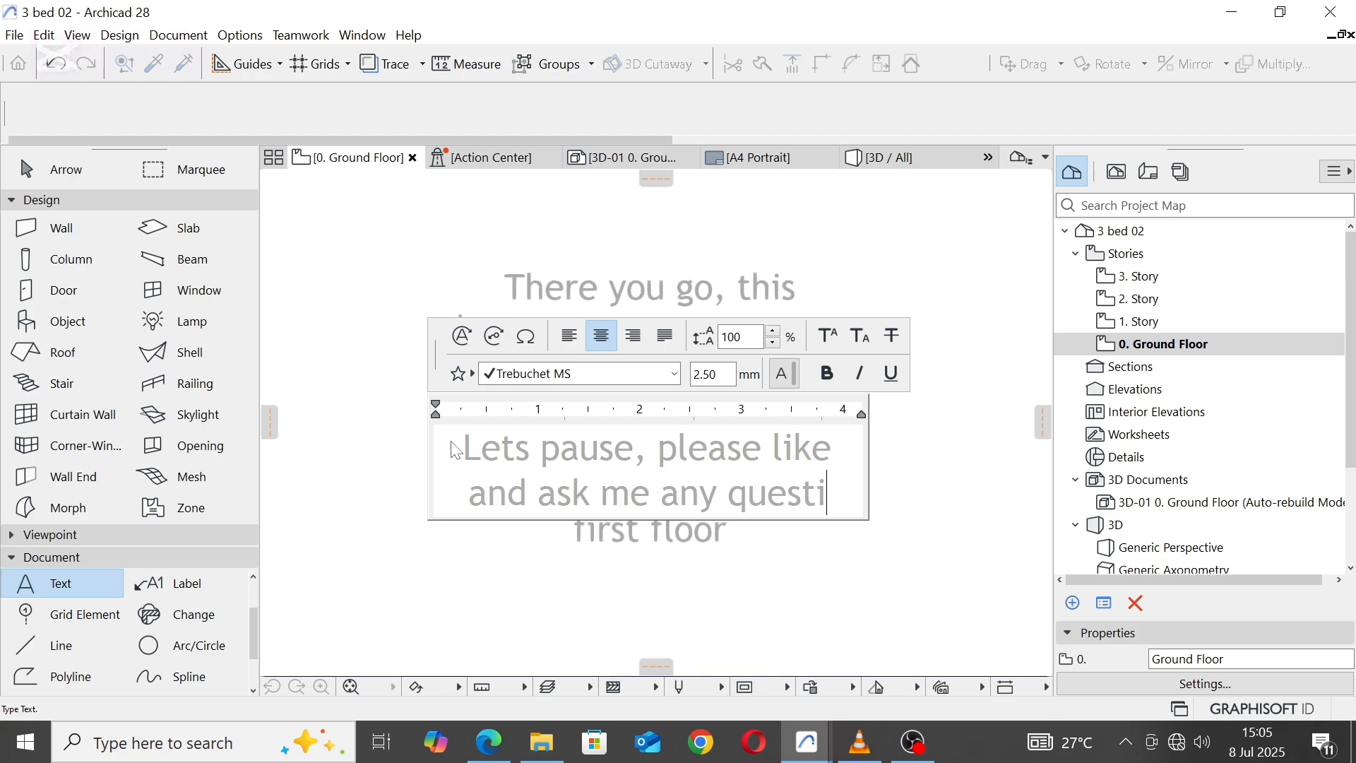
text(on in)
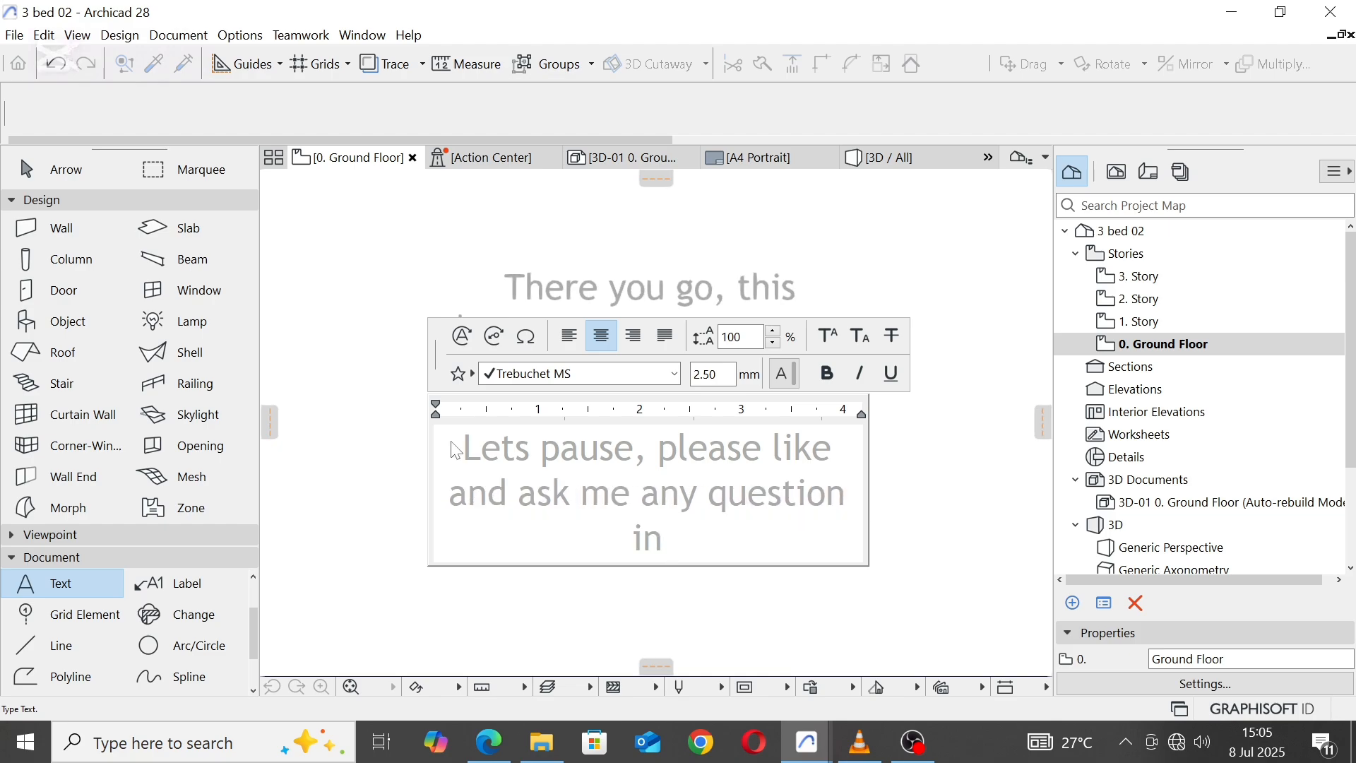
text( the comm)
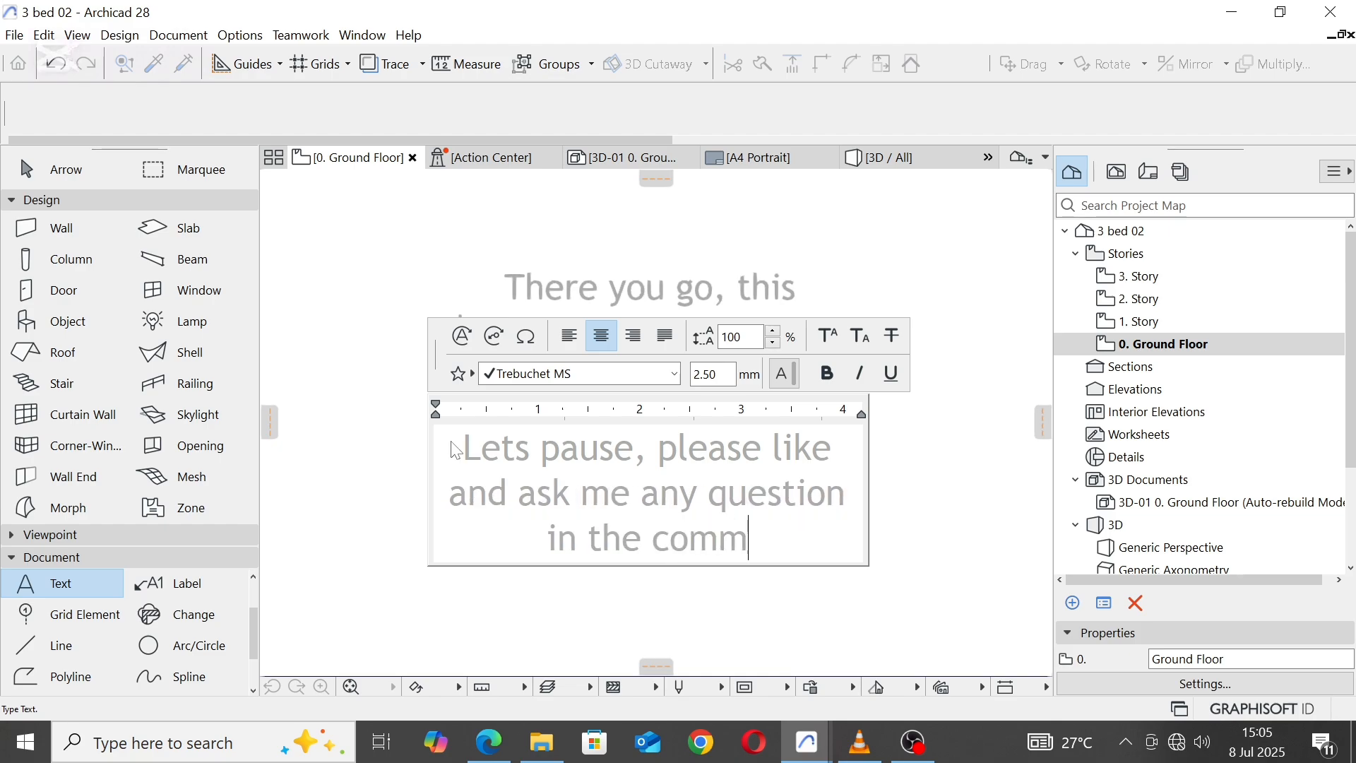
text(ent b)
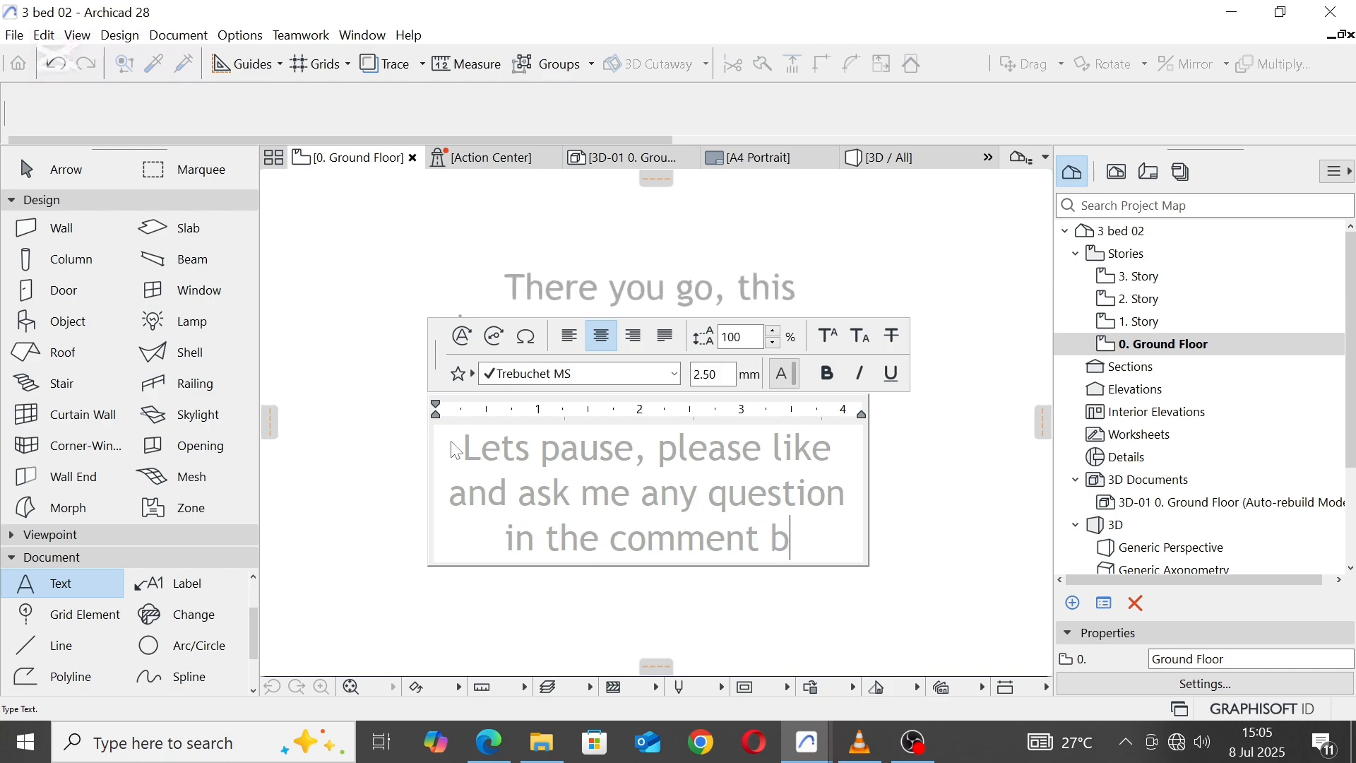
text(ox, thank)
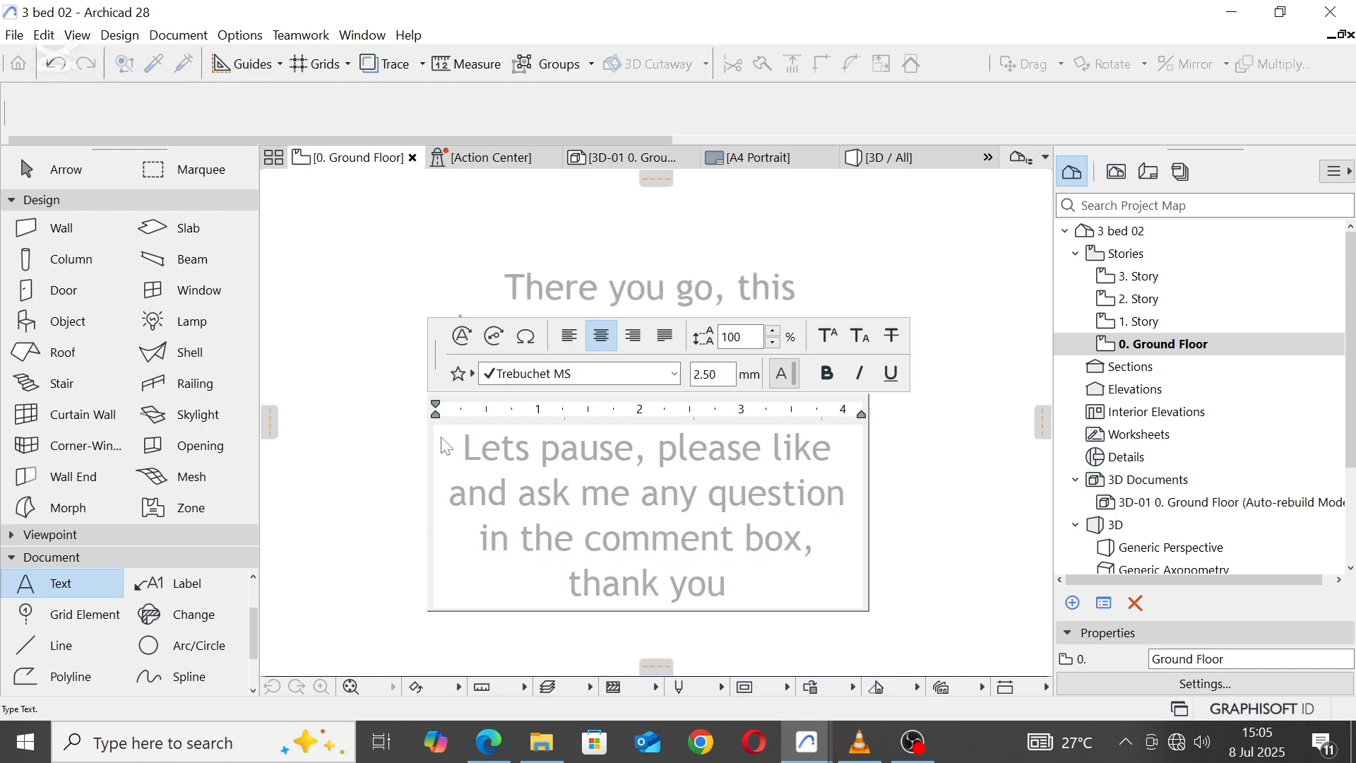
text( you.....)
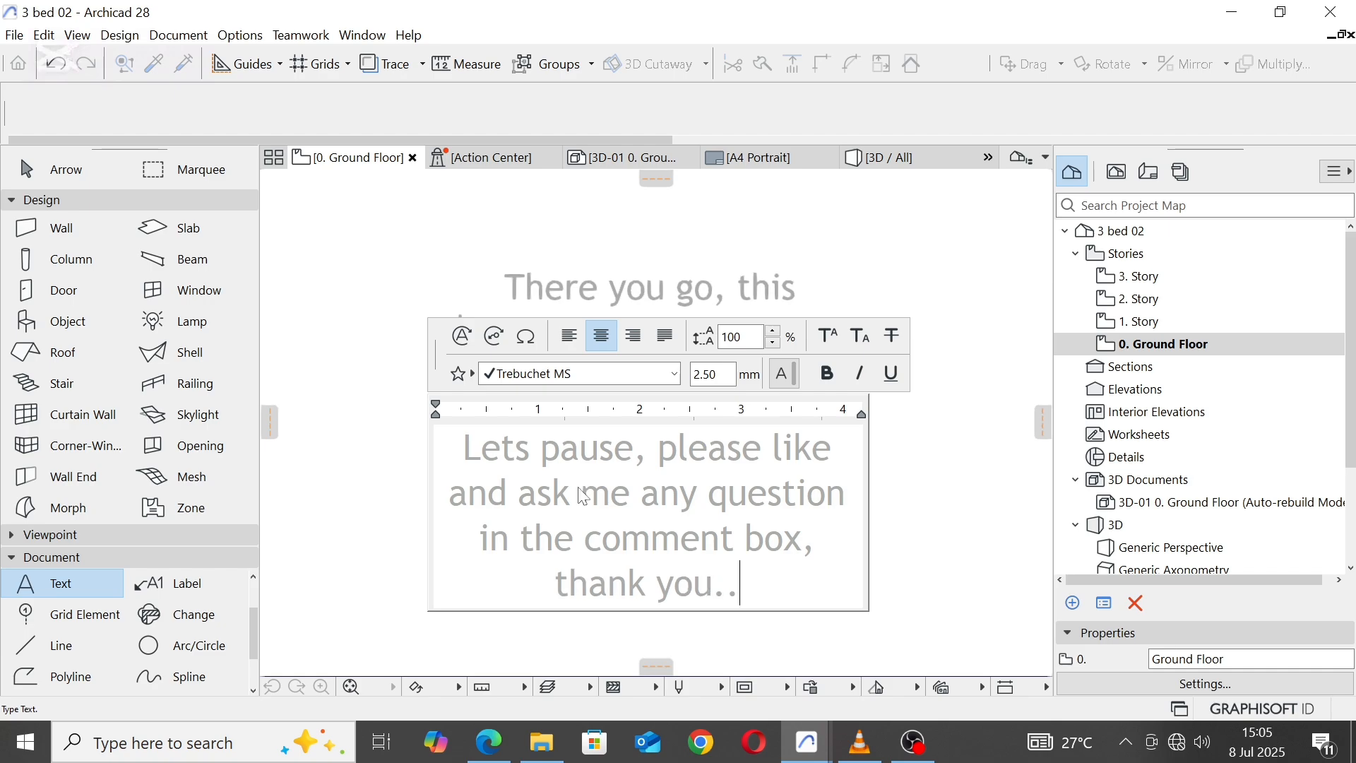
click(953, 493)
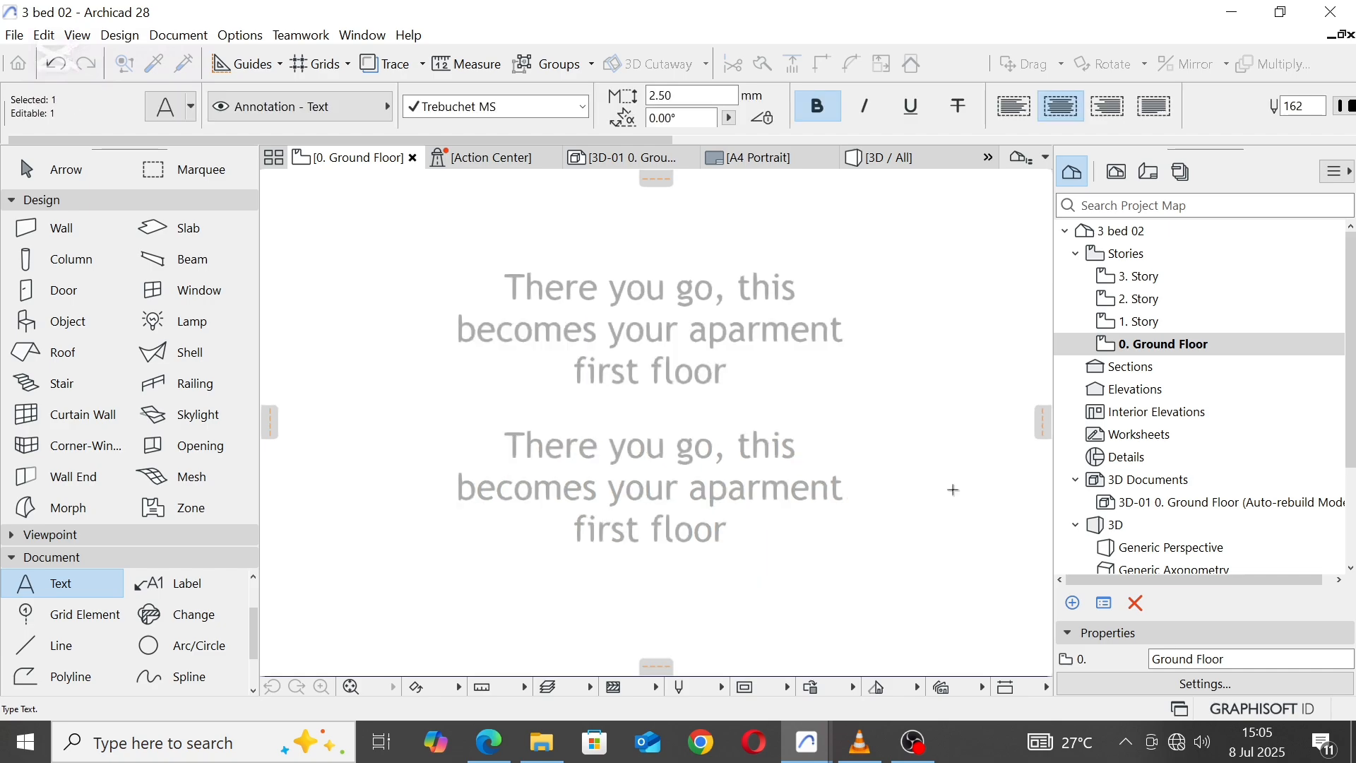
click(952, 489)
Step: Make the lower note bold and set its text colour to blue, pen 6
scroll(772, 470, down, 7)
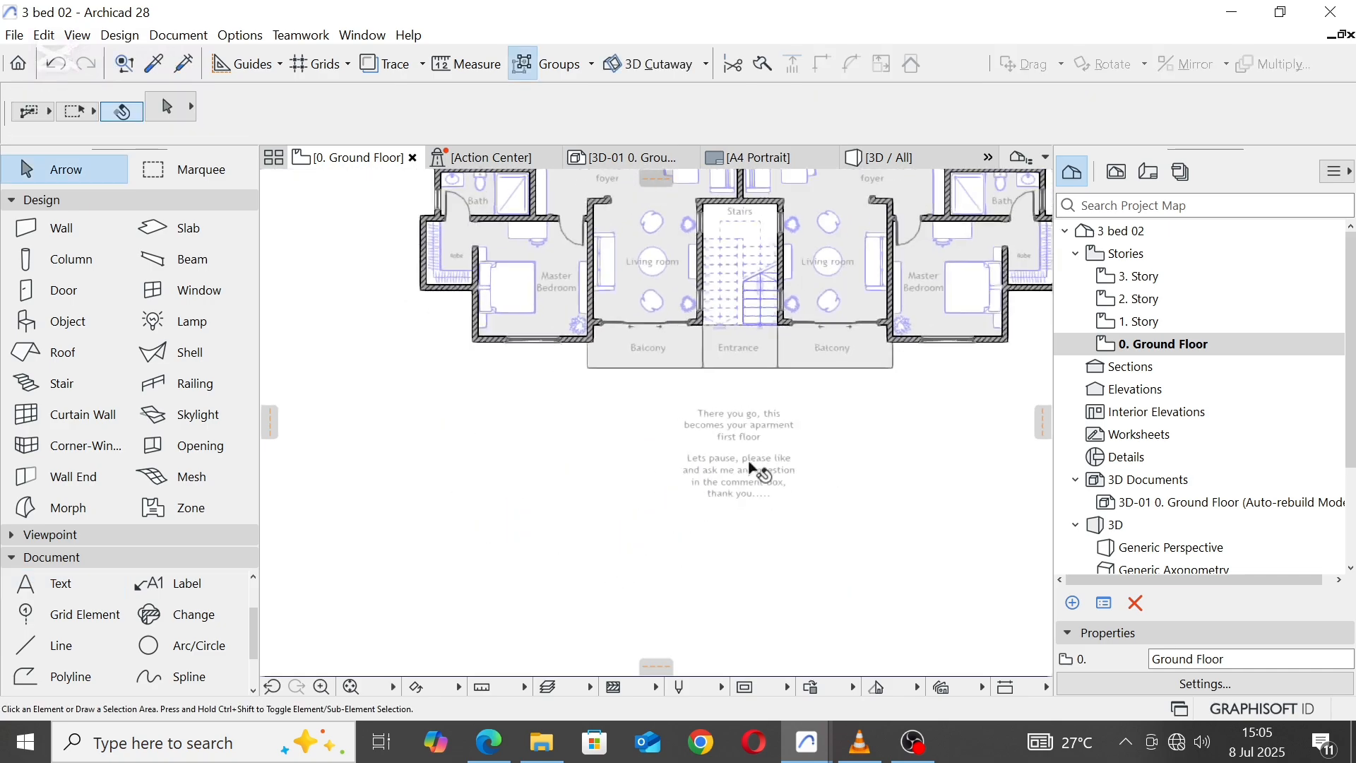
scroll(749, 469, up, 5)
middle_drag(754, 480, 711, 488)
click(679, 494)
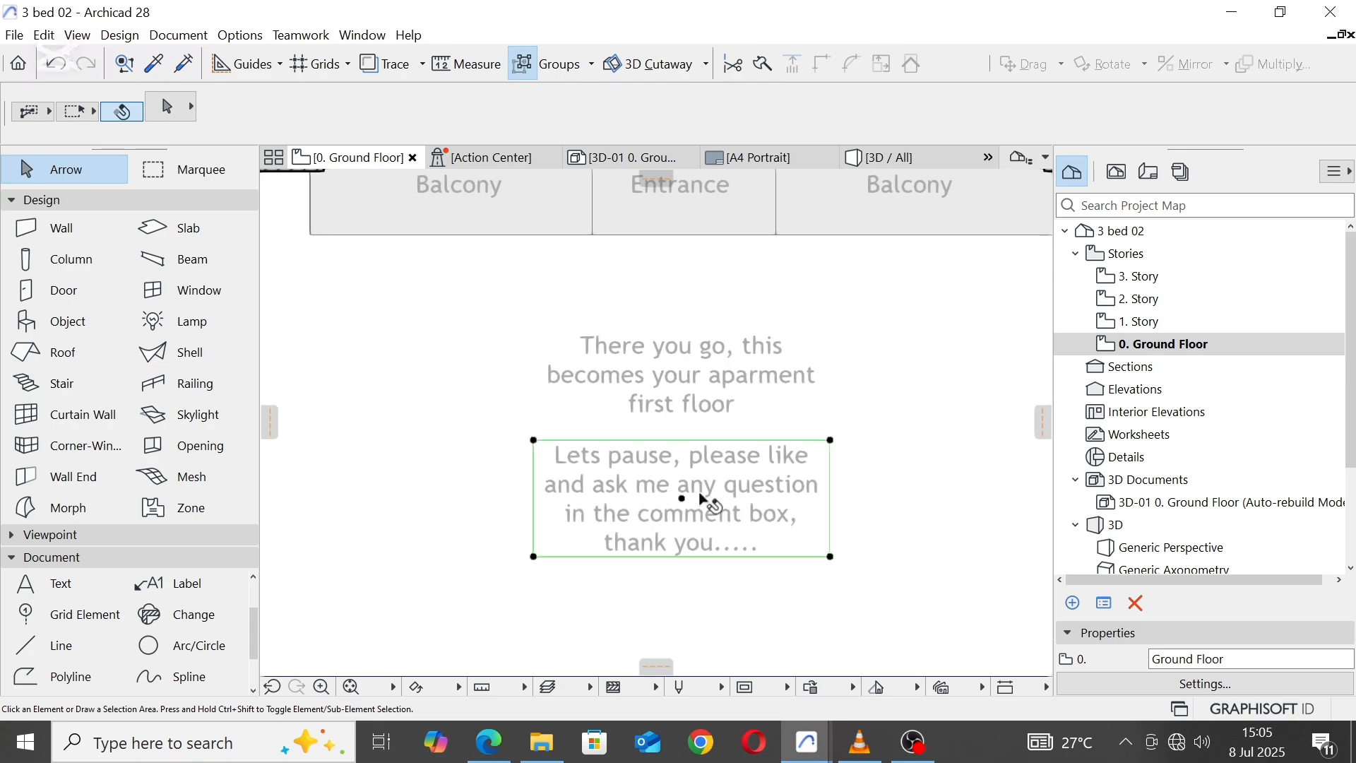
click(826, 109)
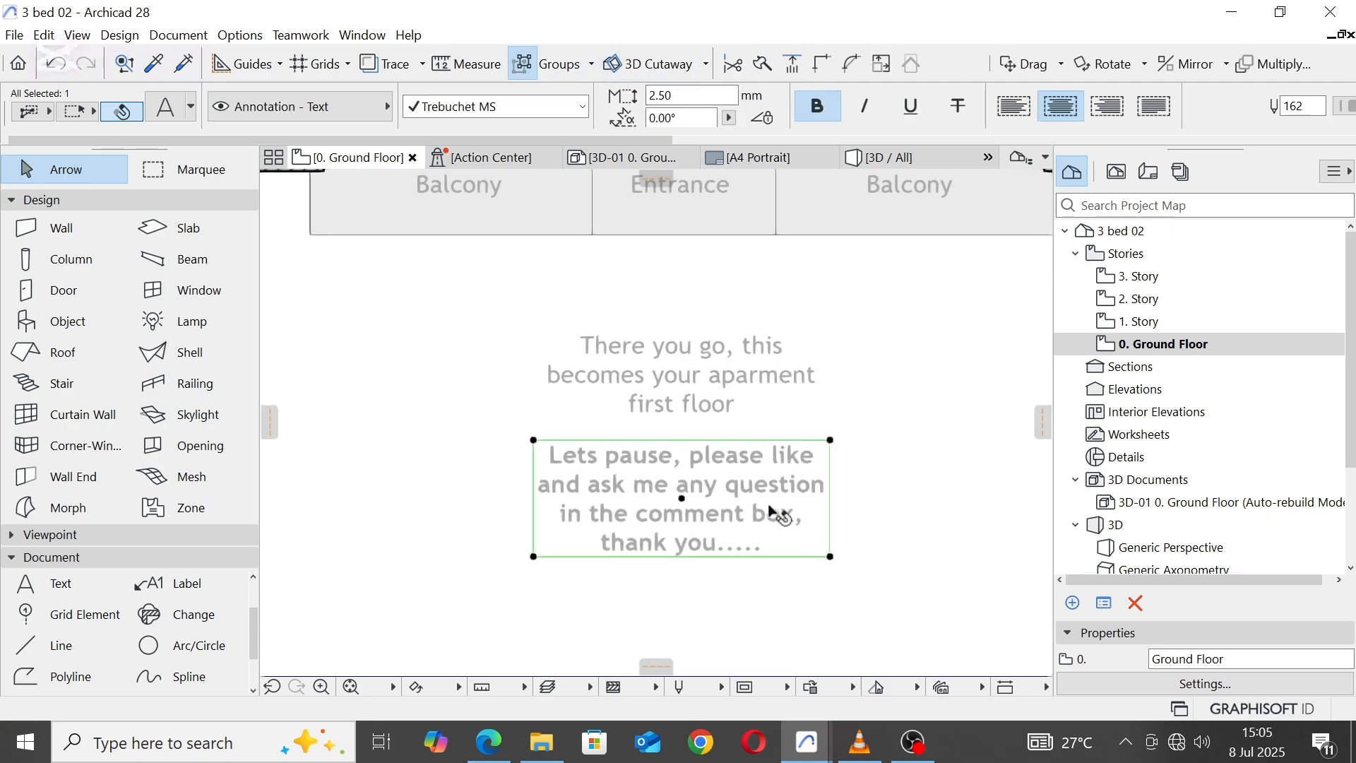
scroll(1244, 119, down, 3)
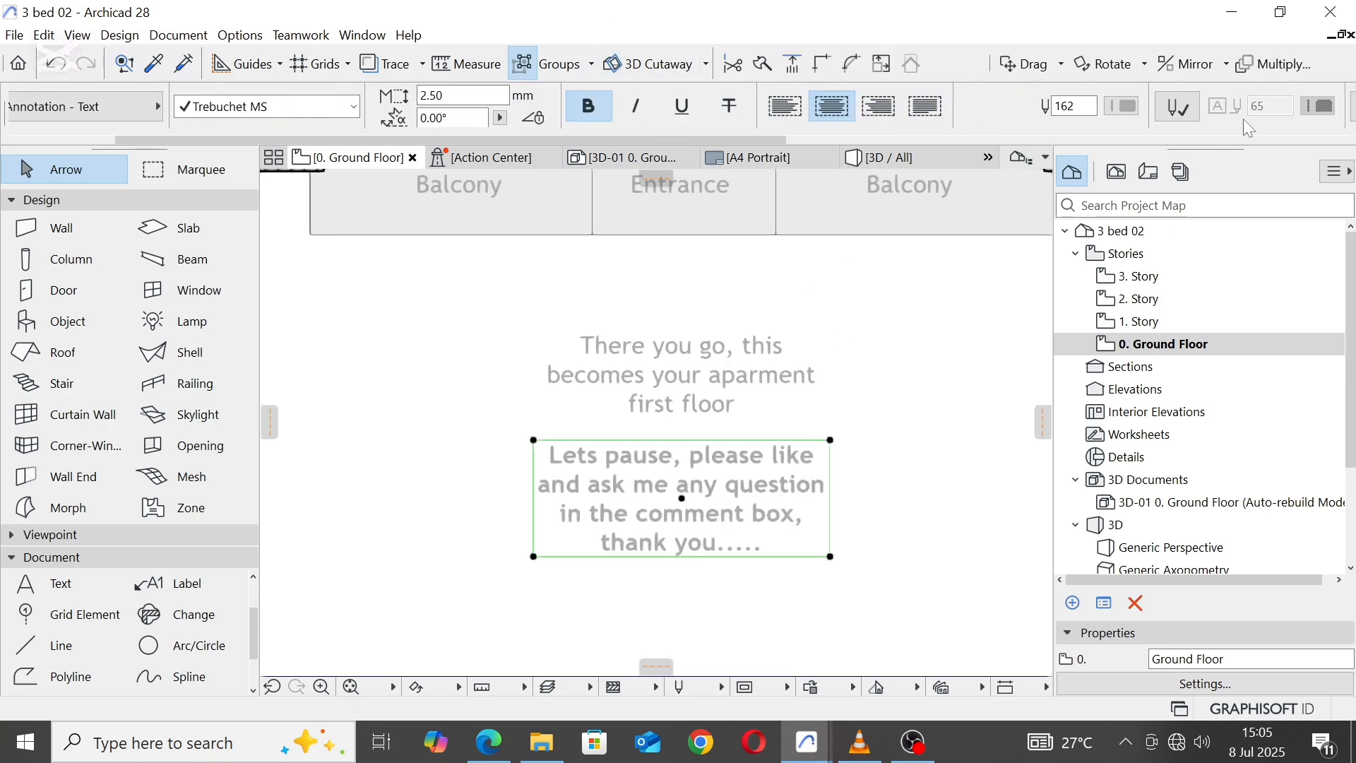
click(1134, 113)
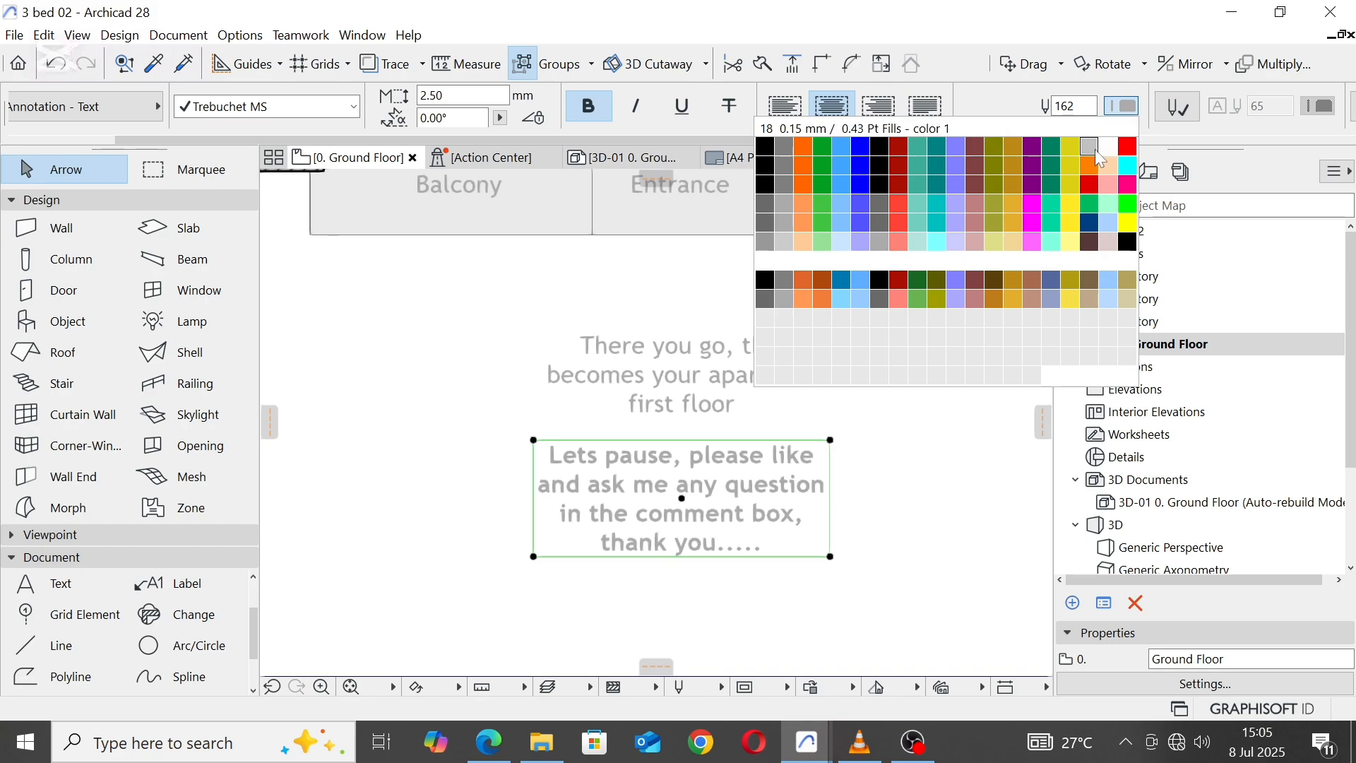
click(861, 147)
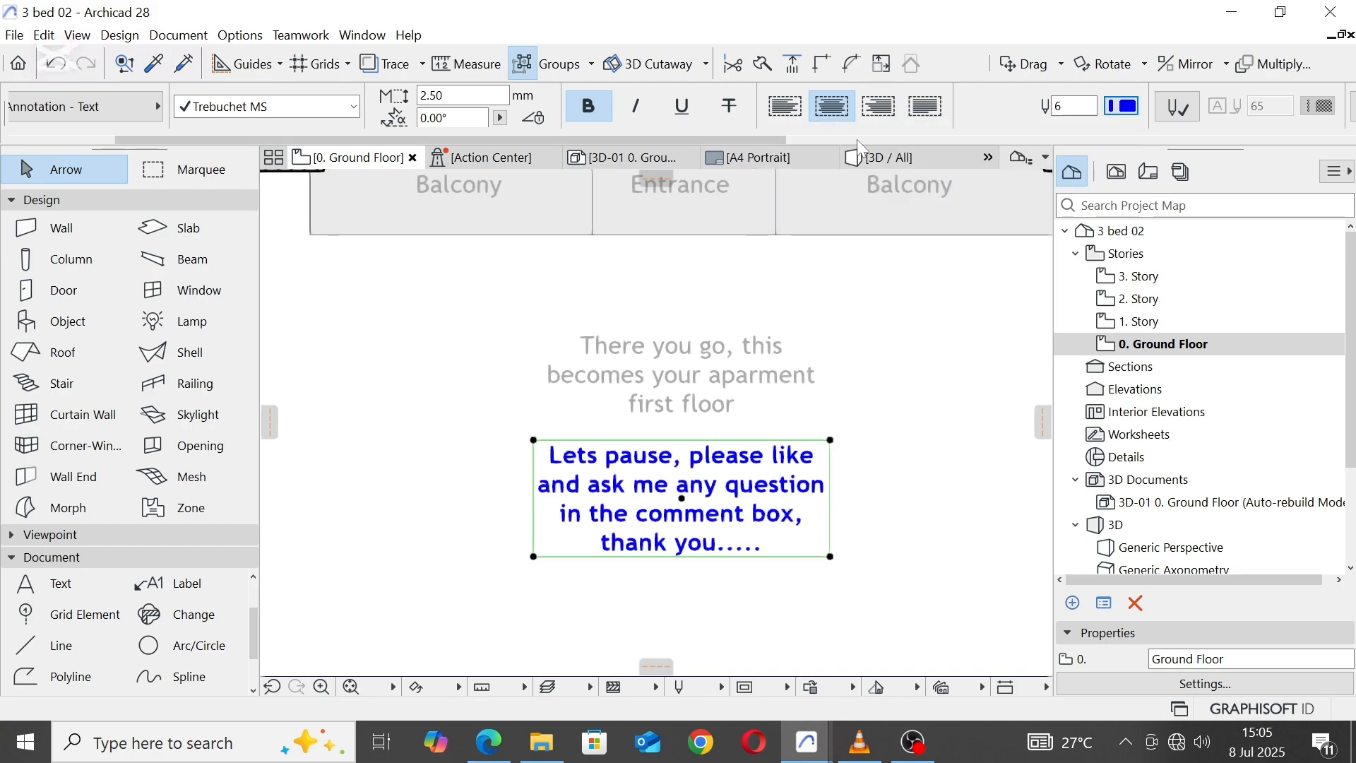
click(911, 526)
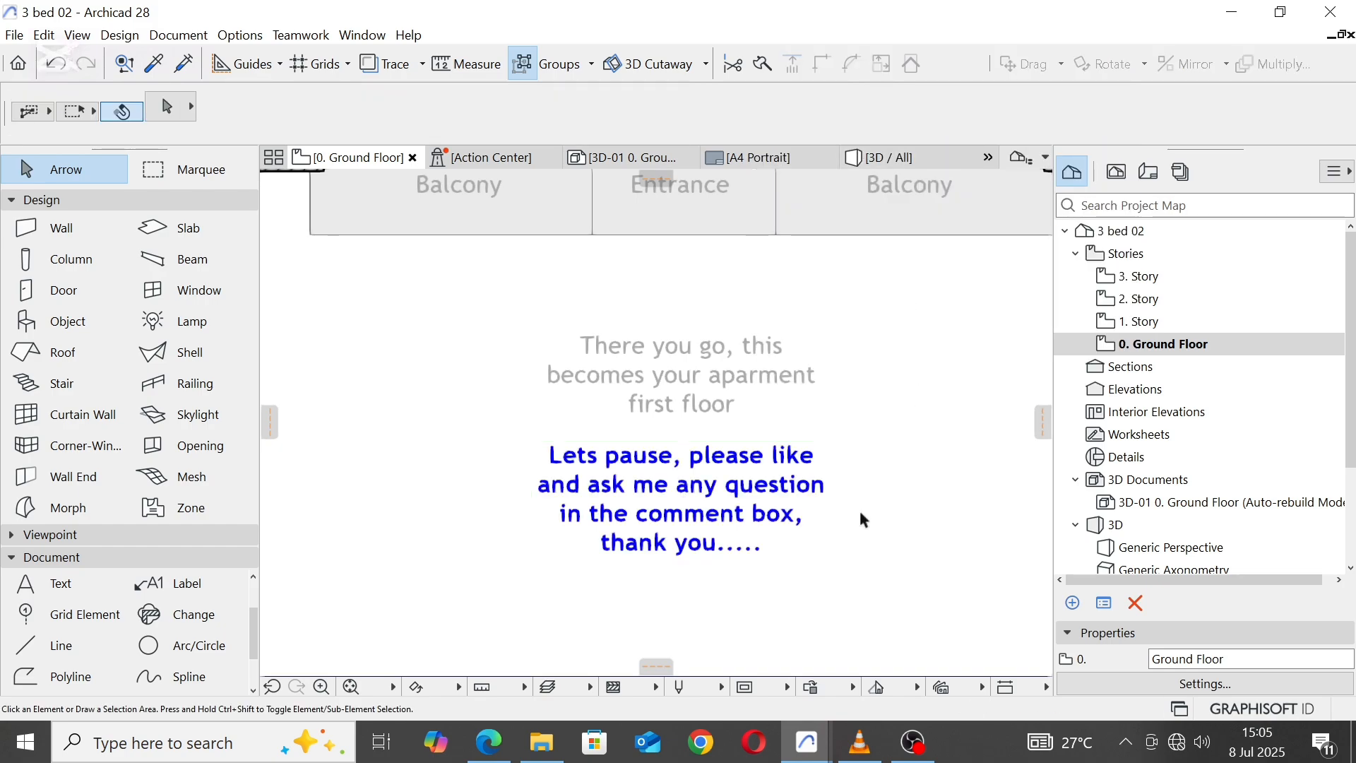
Step: Delete both text notes below the entrance
click(728, 494)
middle_drag(705, 351, 711, 336)
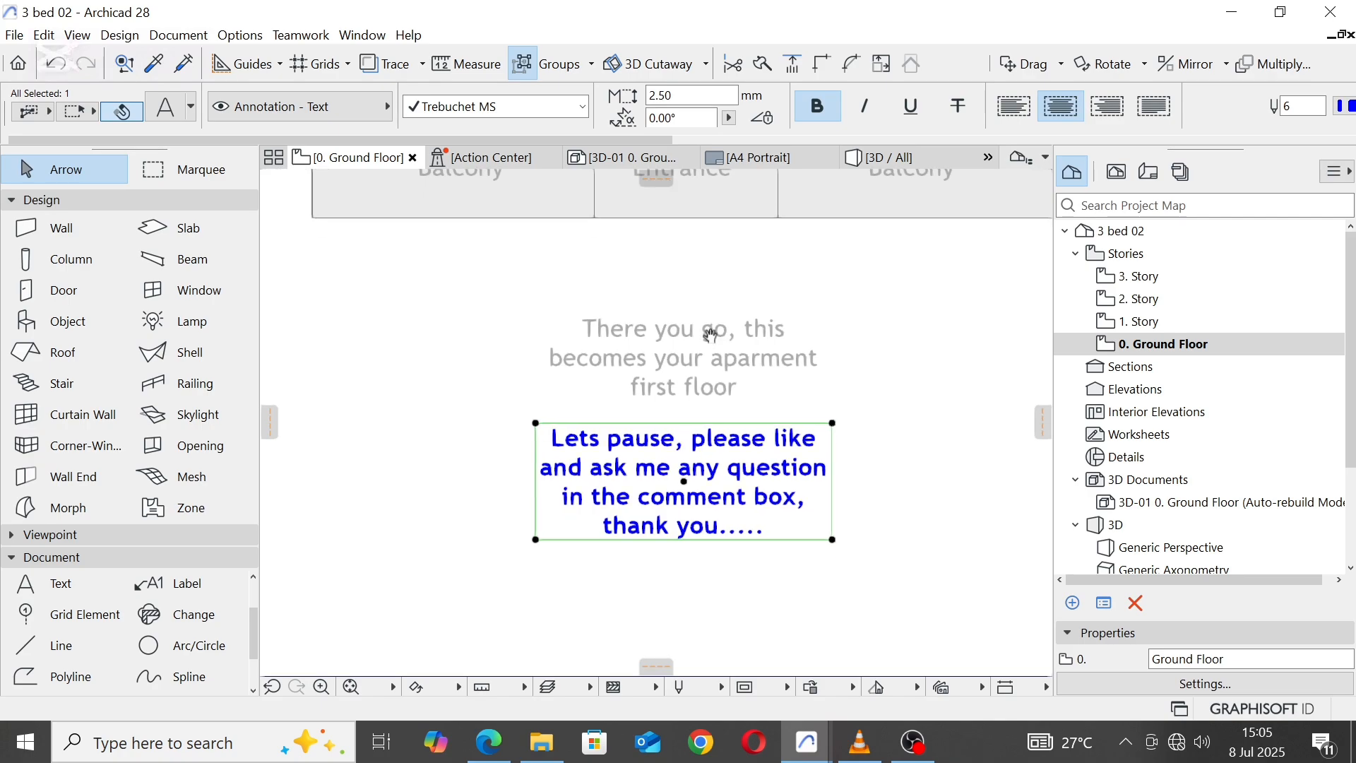
click(736, 404)
scroll(688, 487, down, 4)
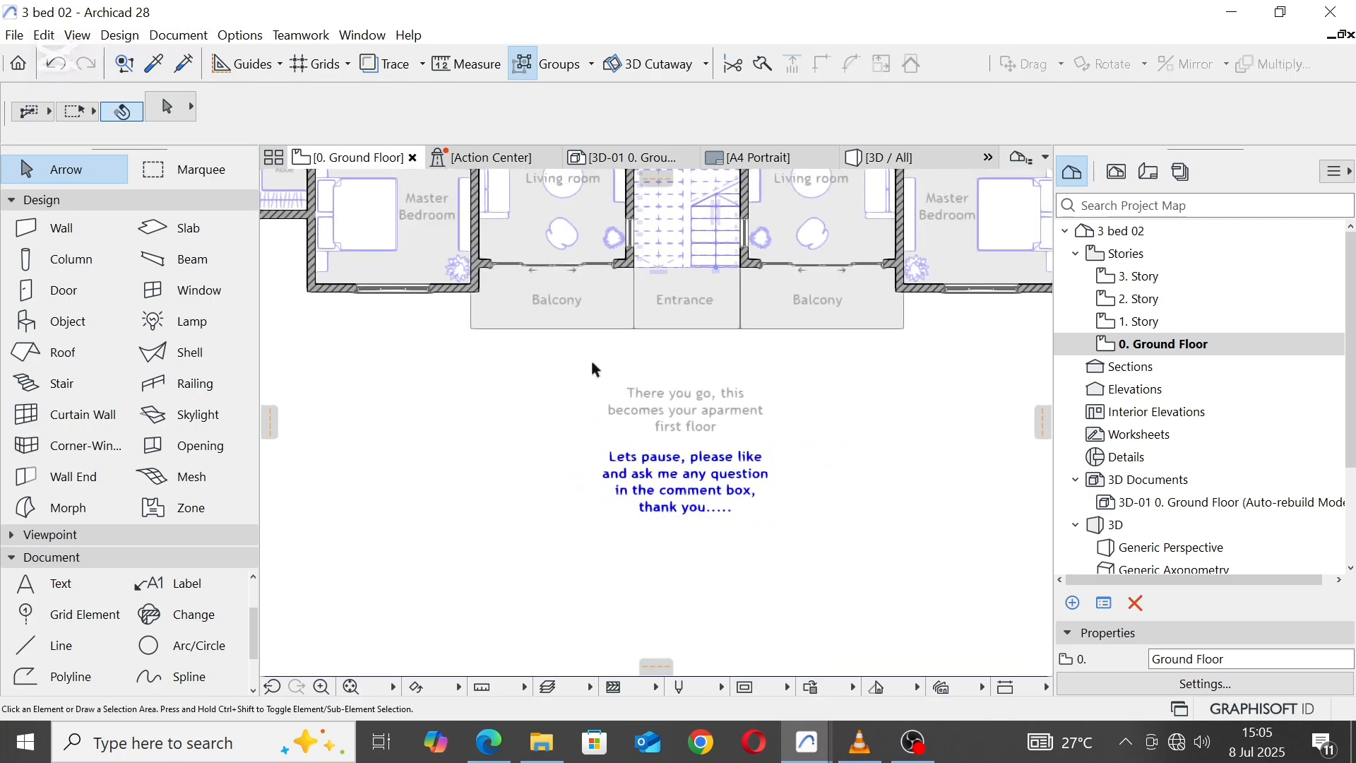
drag(593, 367, 862, 567)
key(Delete)
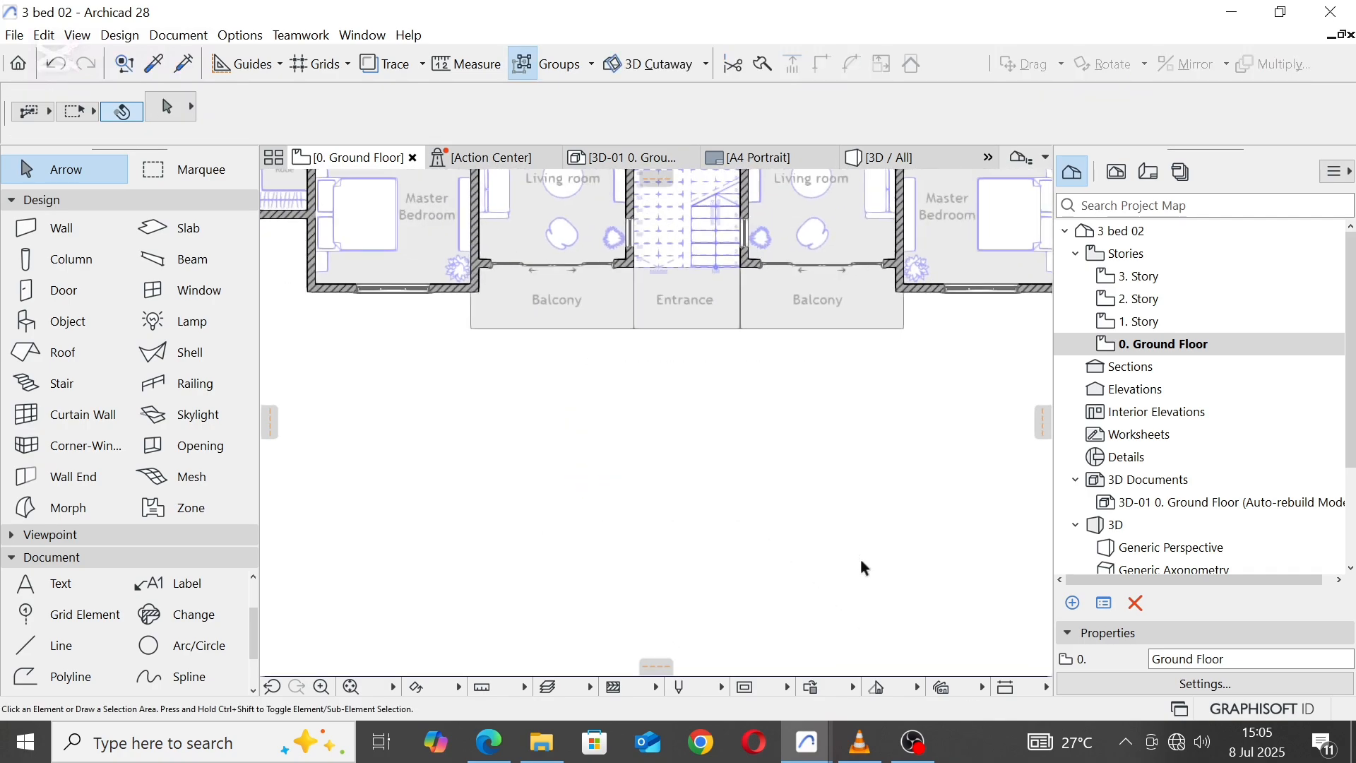
Step: Start a polygonal slab at the left unit's outer robe corner and trace the robe's lower wall to the master bedroom wall
scroll(621, 503, down, 5)
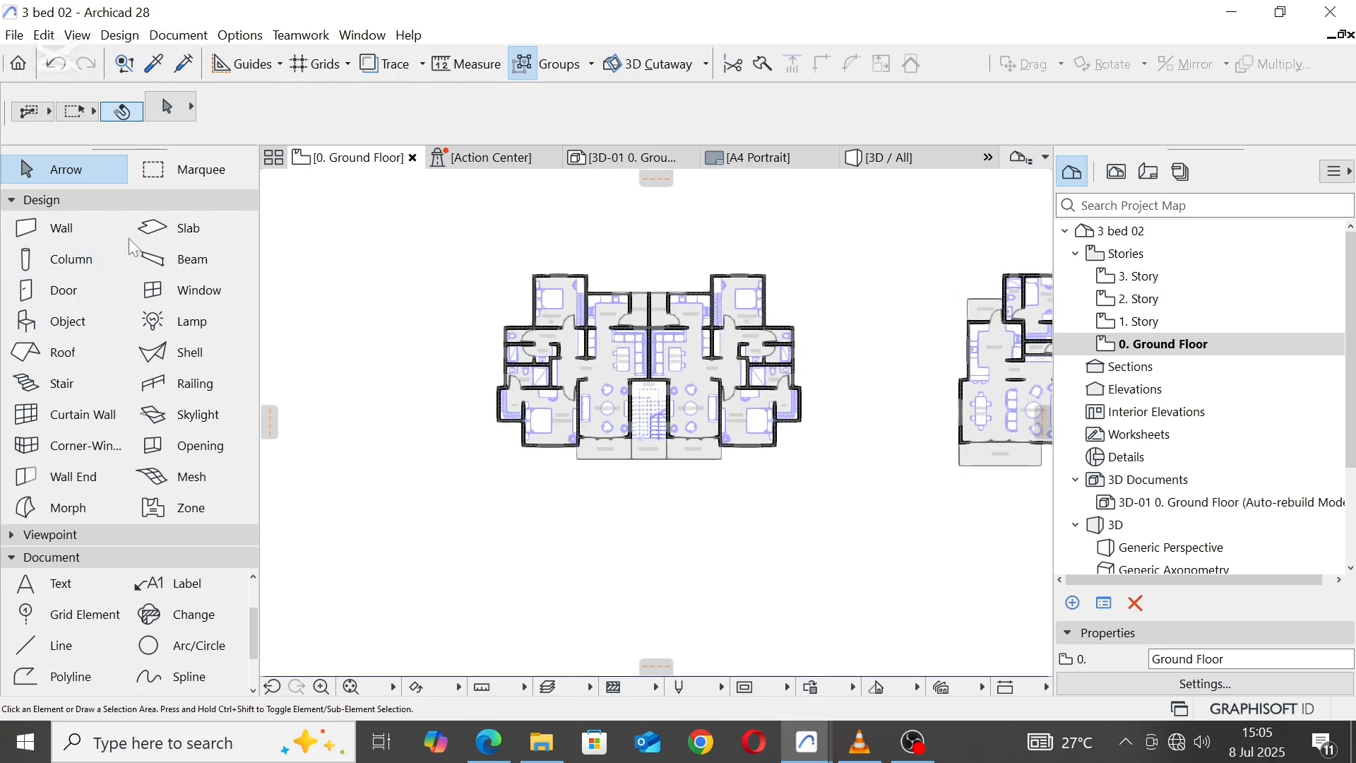
click(162, 227)
scroll(499, 424, up, 3)
scroll(500, 424, up, 6)
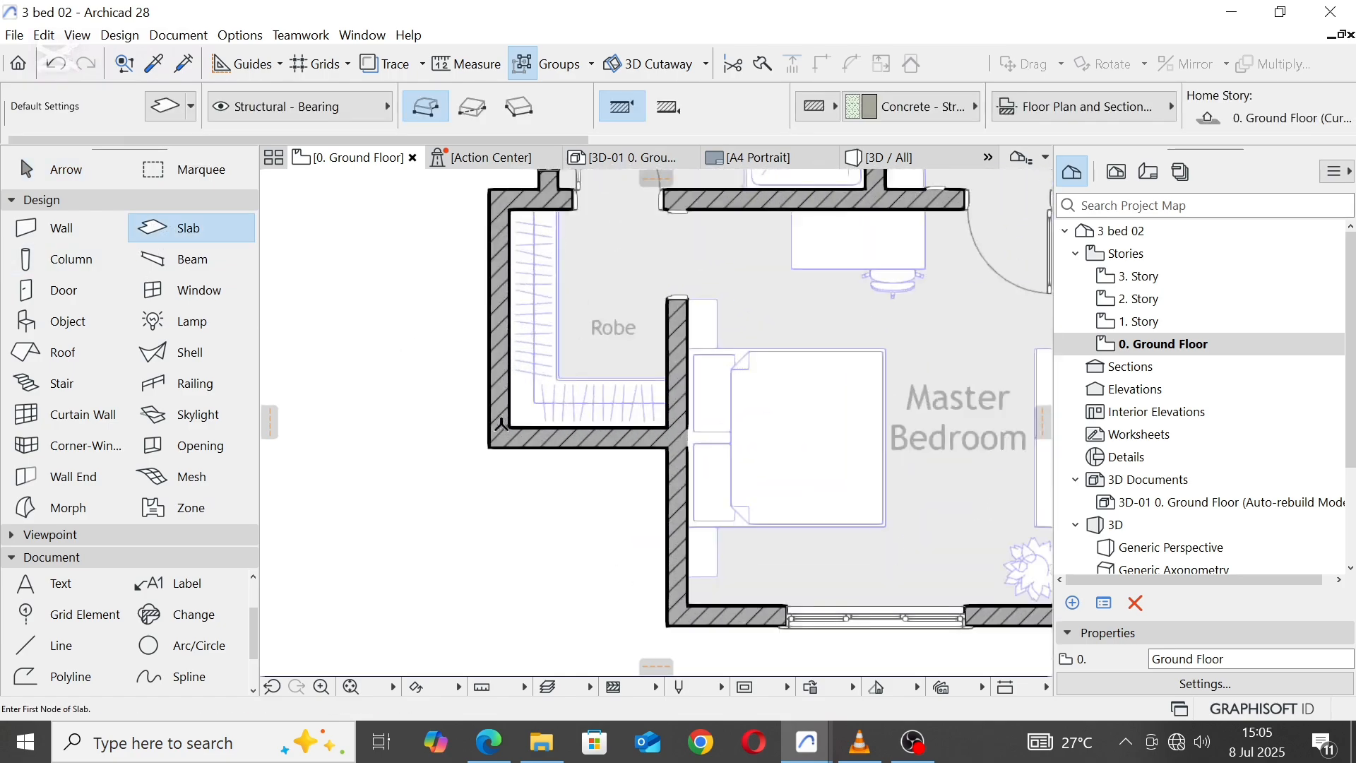
click(480, 465)
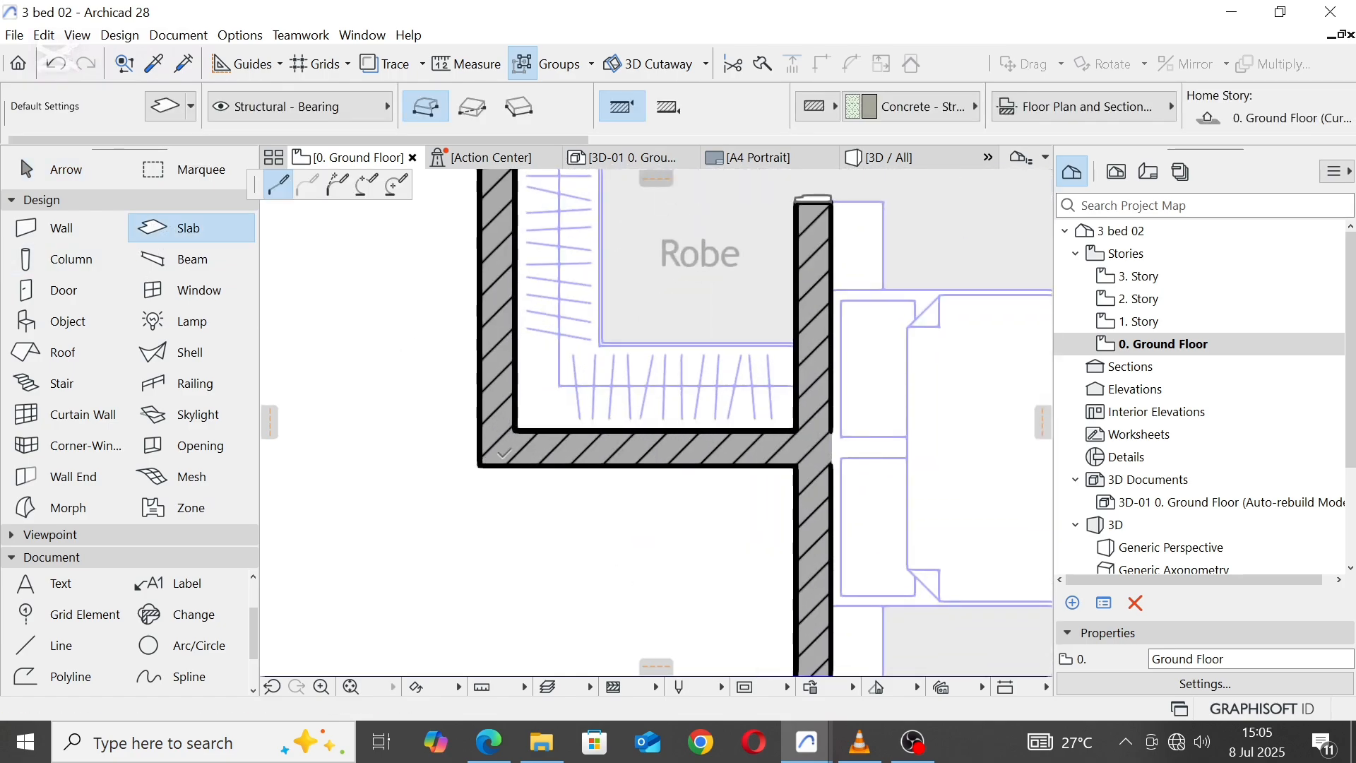
click(796, 466)
Step: Continue the slab outline around the left master bedroom's outer walls to the left balcony's outer front corner
scroll(620, 227, down, 4)
scroll(710, 496, up, 5)
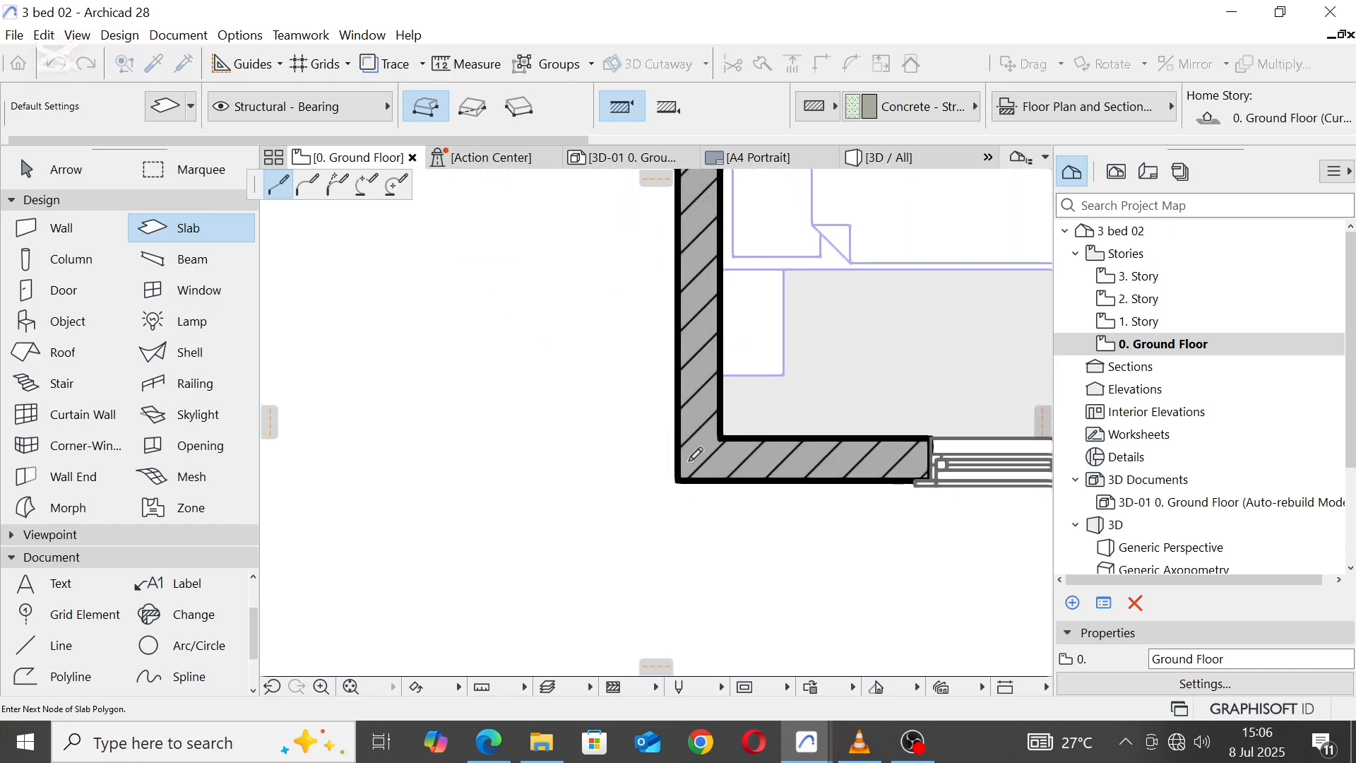
scroll(681, 475, down, 4)
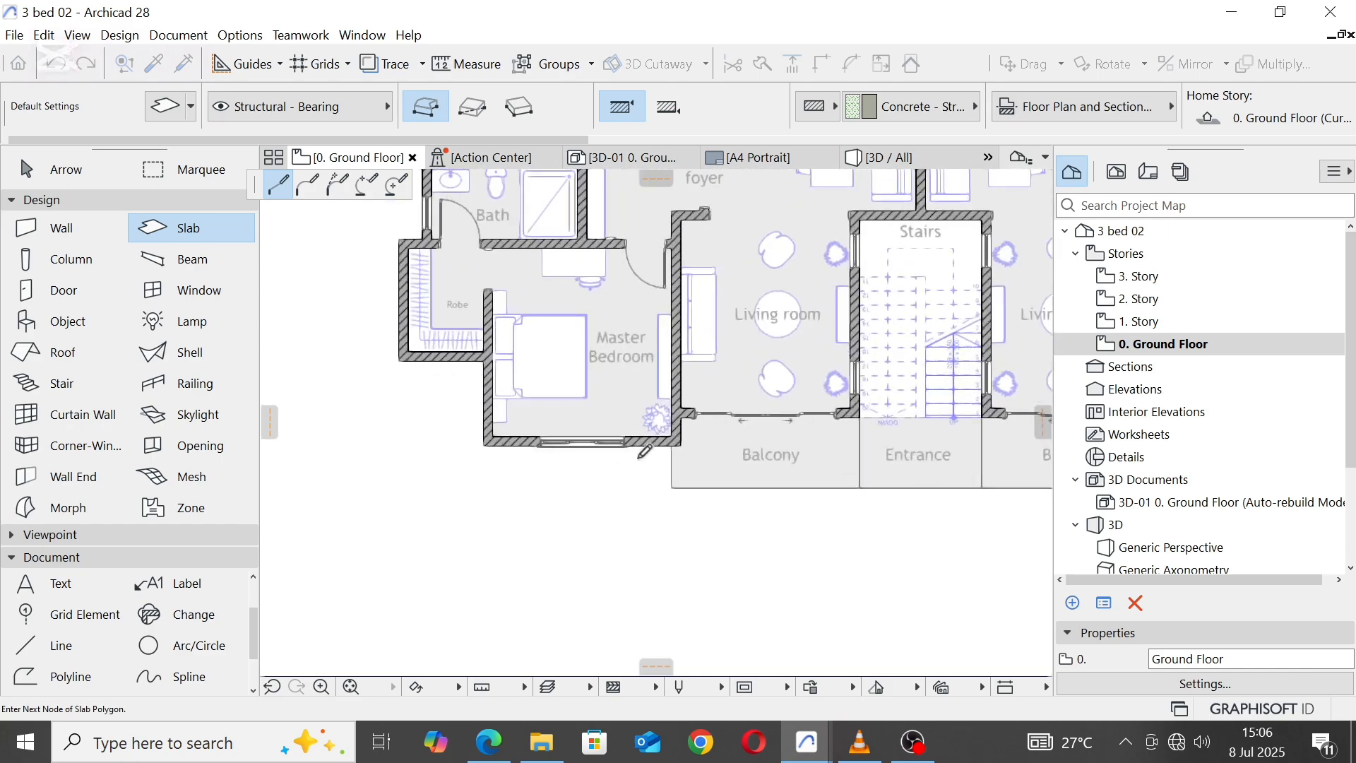
scroll(726, 410, up, 5)
click(725, 409)
scroll(621, 418, down, 4)
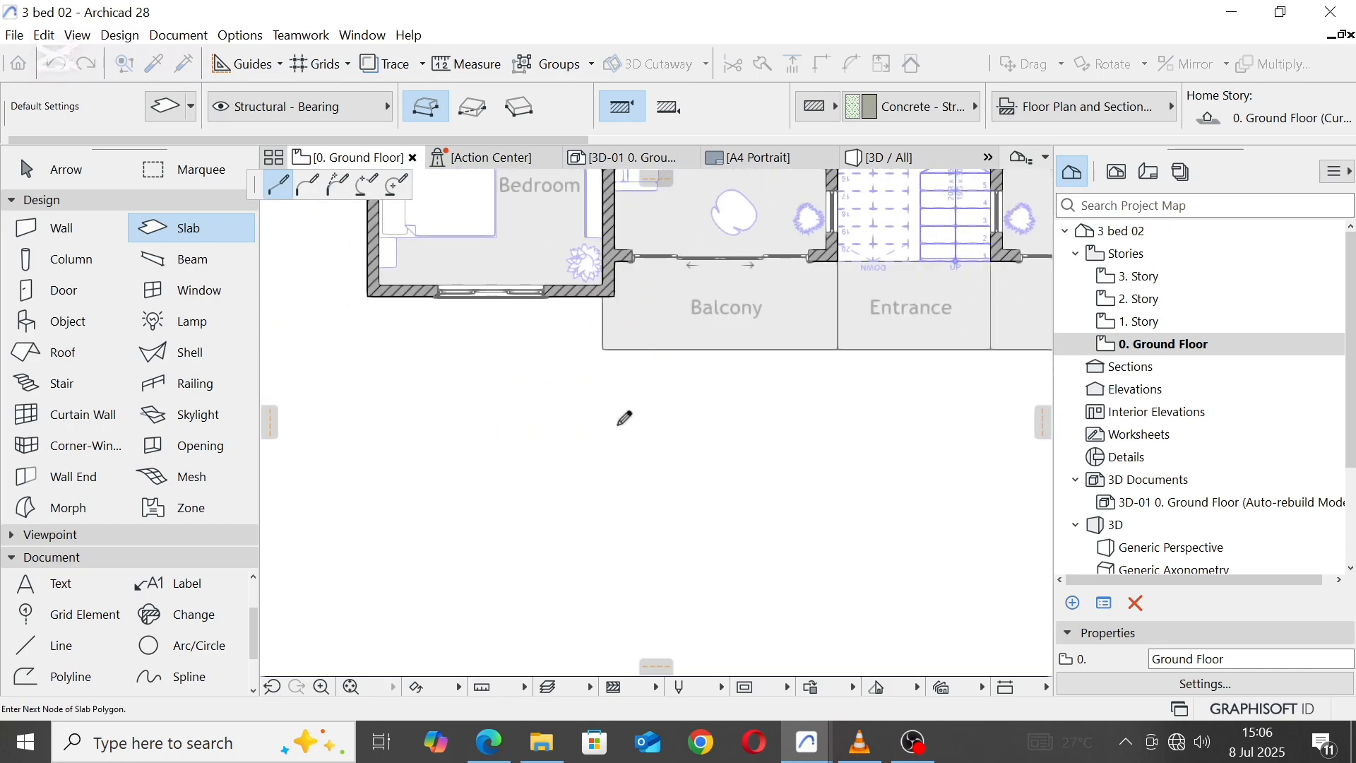
click(604, 348)
Step: Trace the slab outline along the front of the balconies and entrance, and around the right master bedroom to its robe wall
scroll(603, 349, down, 4)
scroll(664, 412, up, 5)
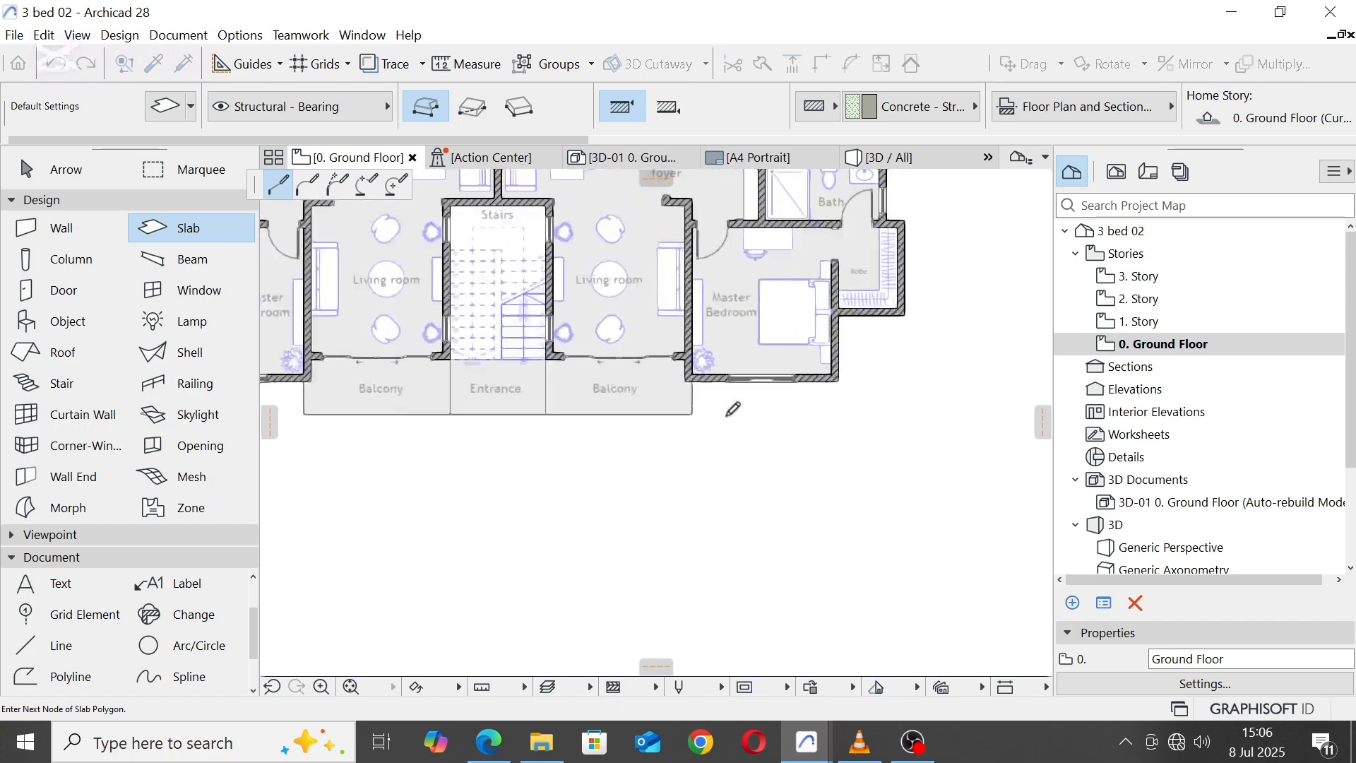
click(662, 411)
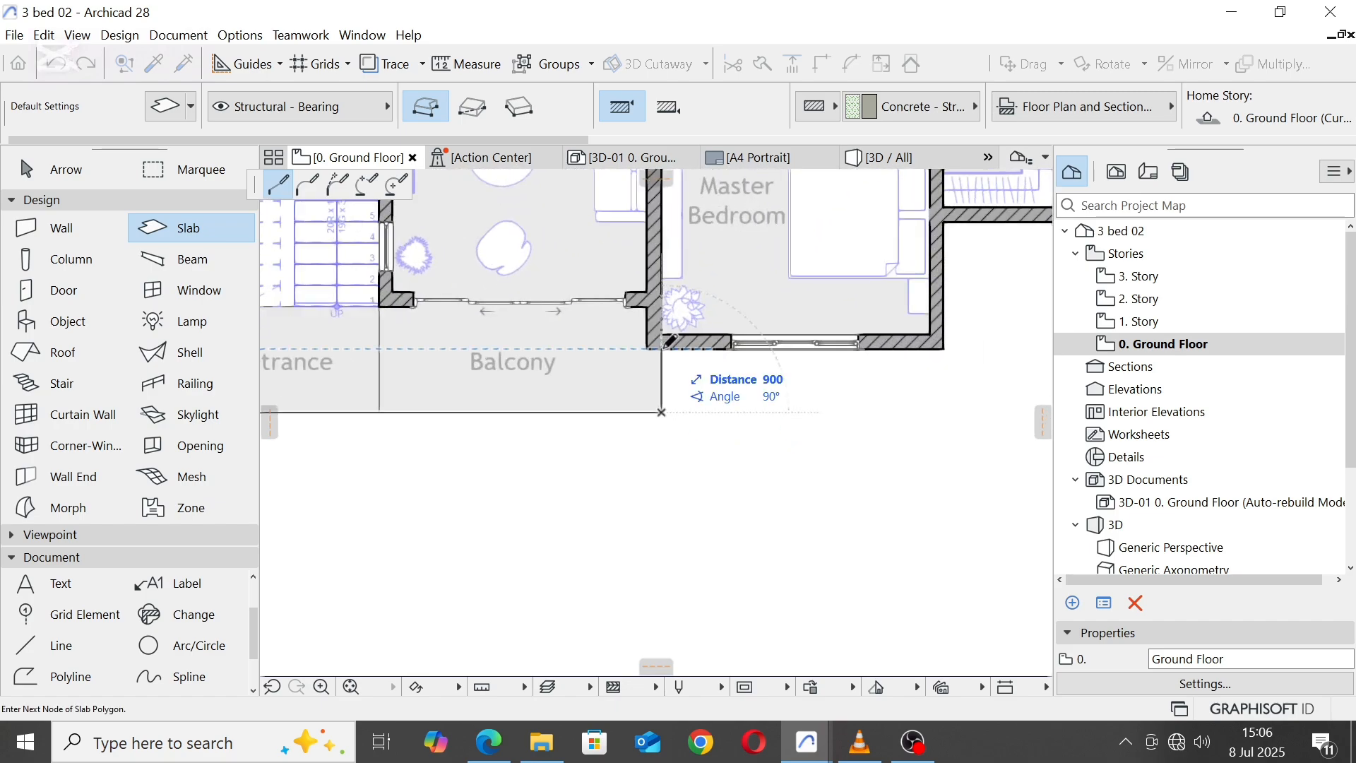
click(662, 348)
click(951, 343)
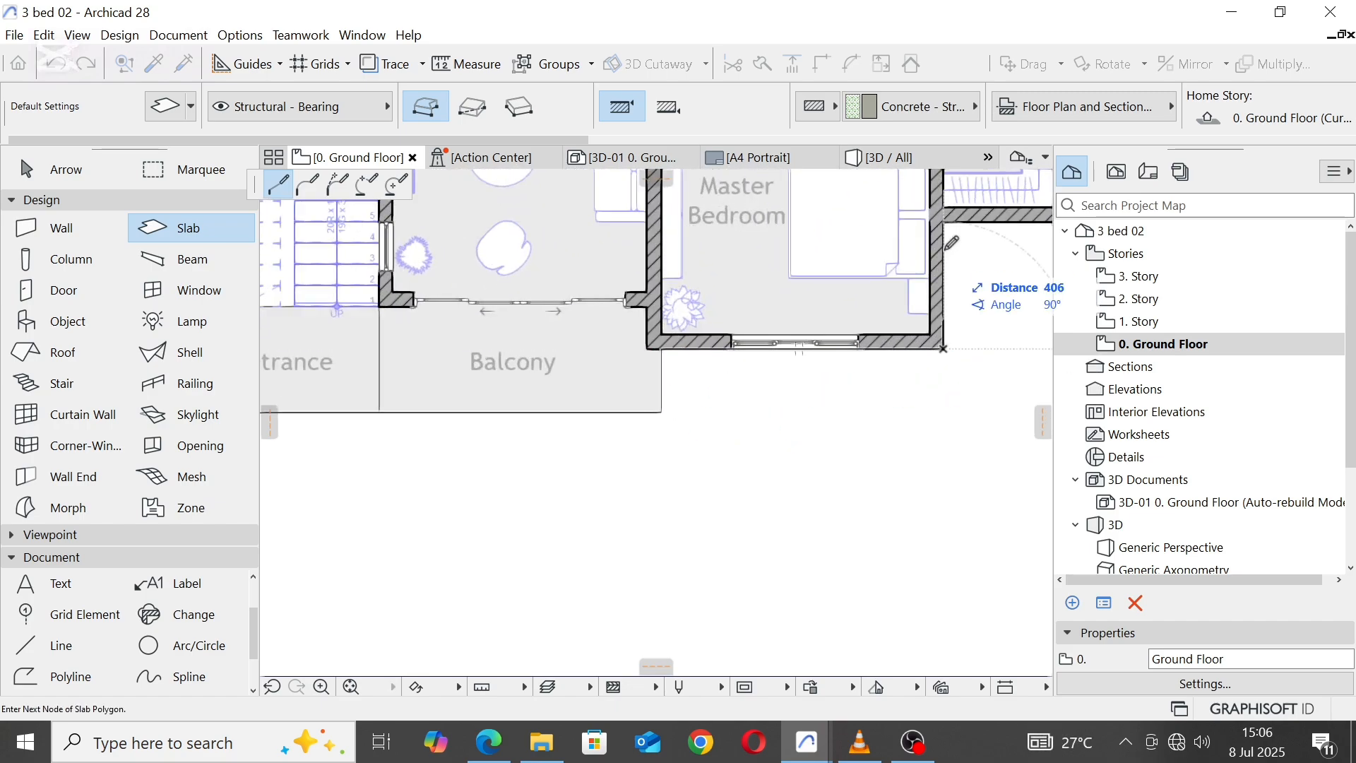
scroll(813, 419, down, 4)
scroll(814, 419, up, 5)
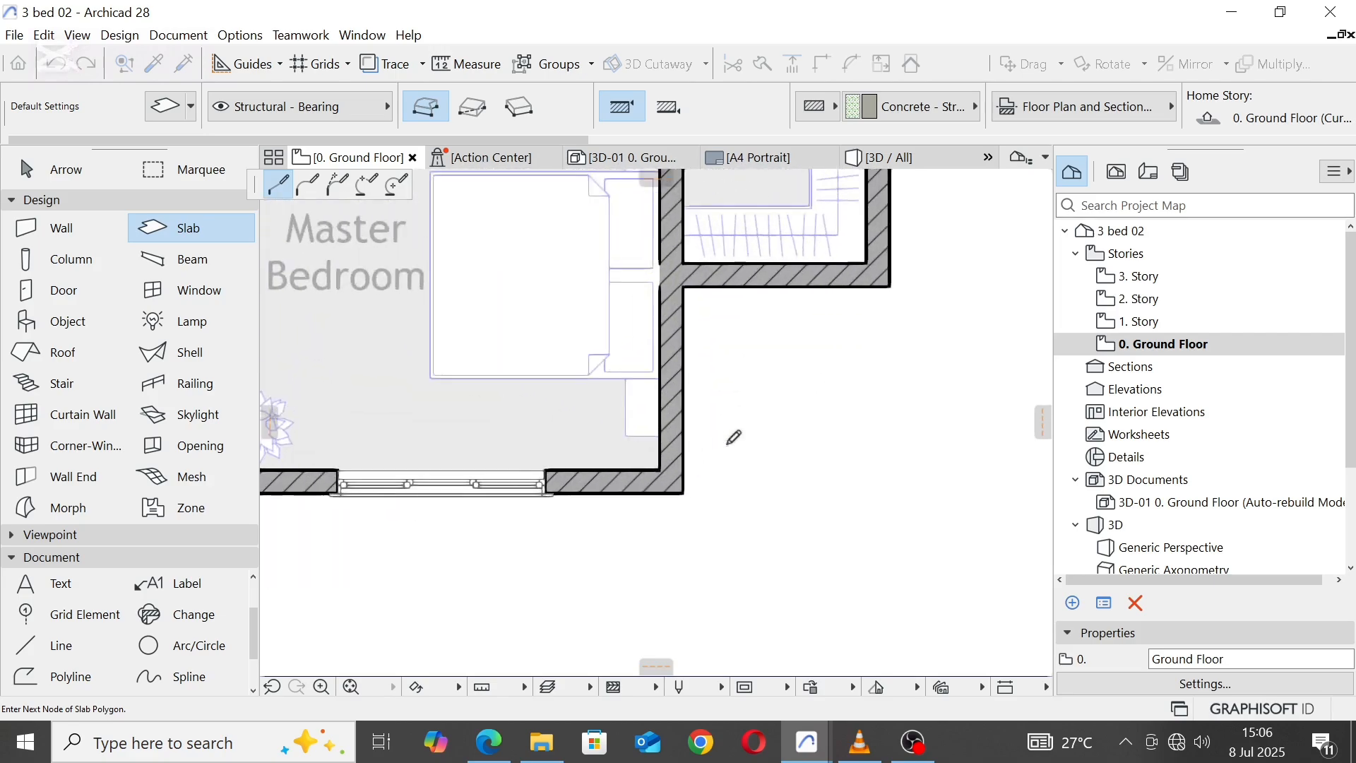
click(680, 496)
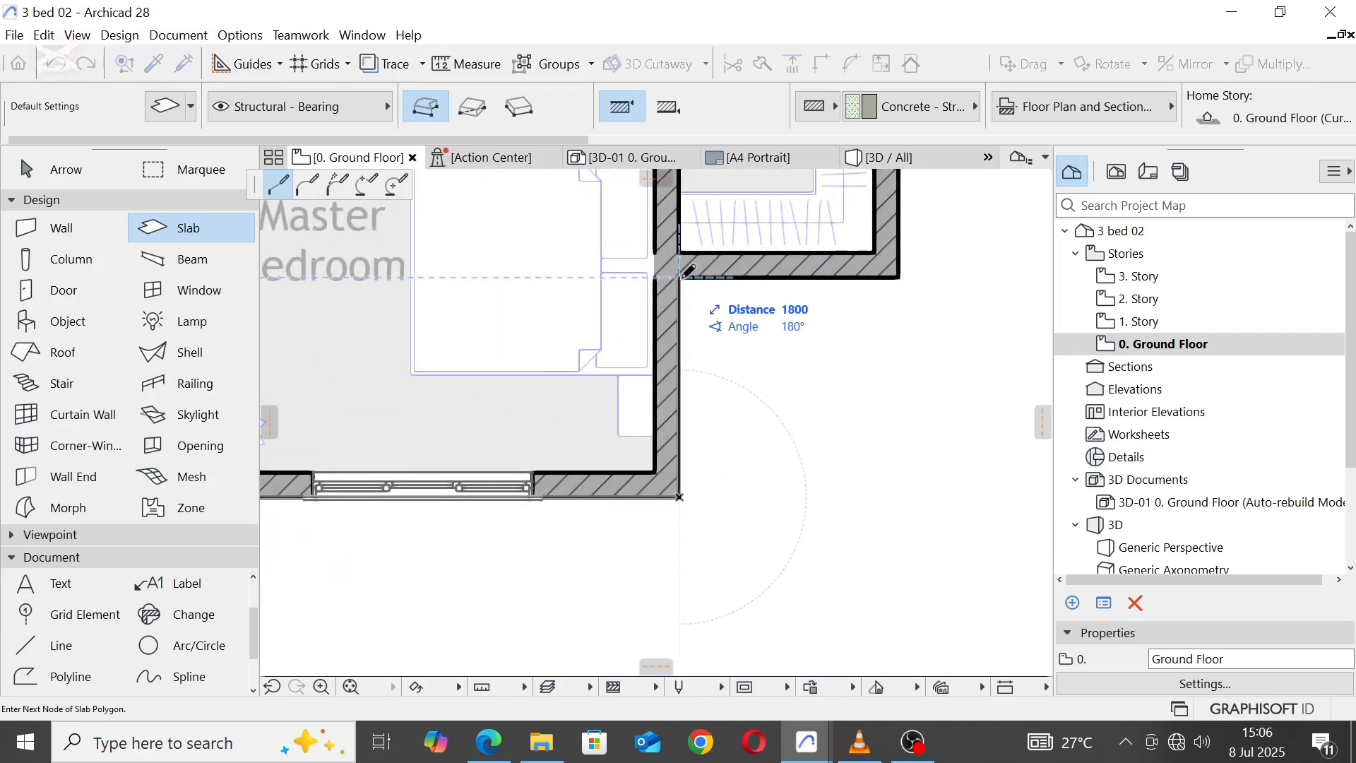
click(682, 275)
Step: Continue the slab outline around the right unit's robe and up the bathroom walls to the toilet's outer rear corner
scroll(817, 520, down, 5)
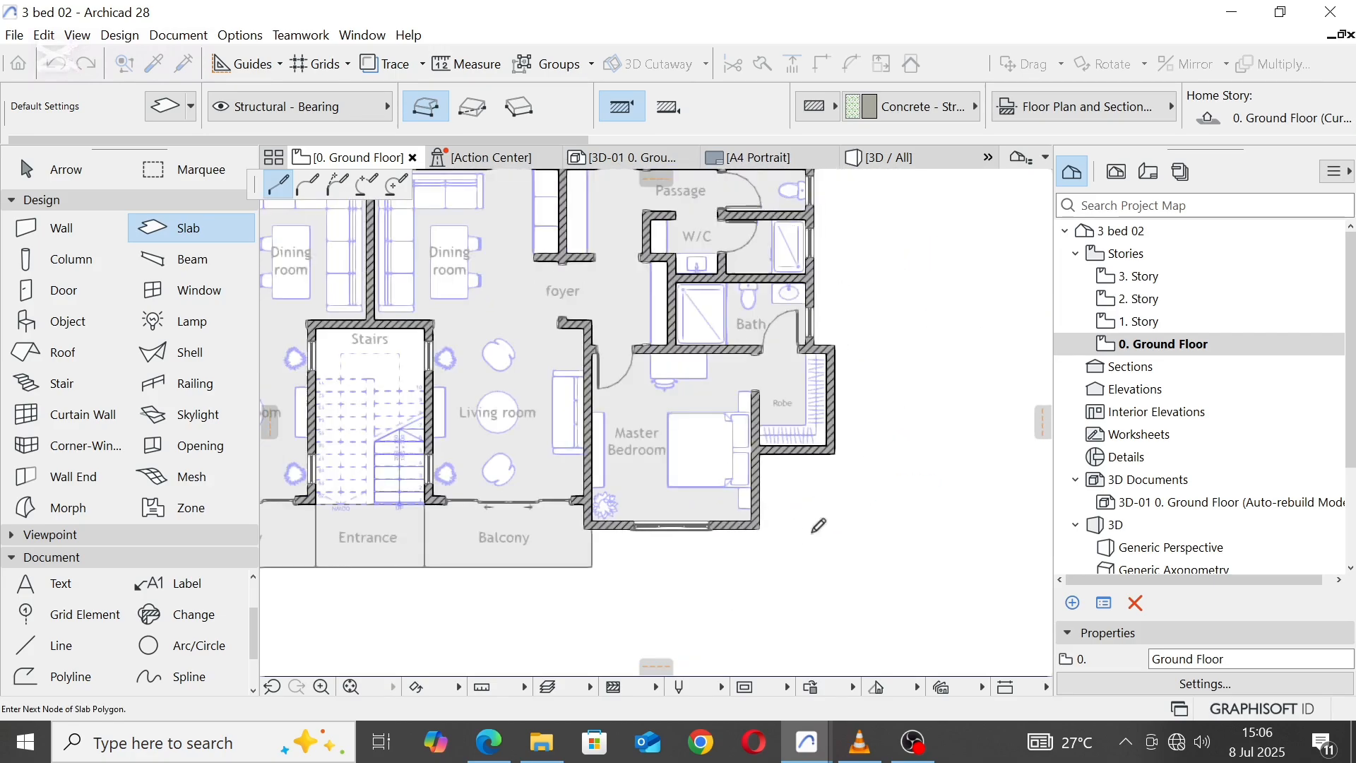
scroll(833, 357, up, 6)
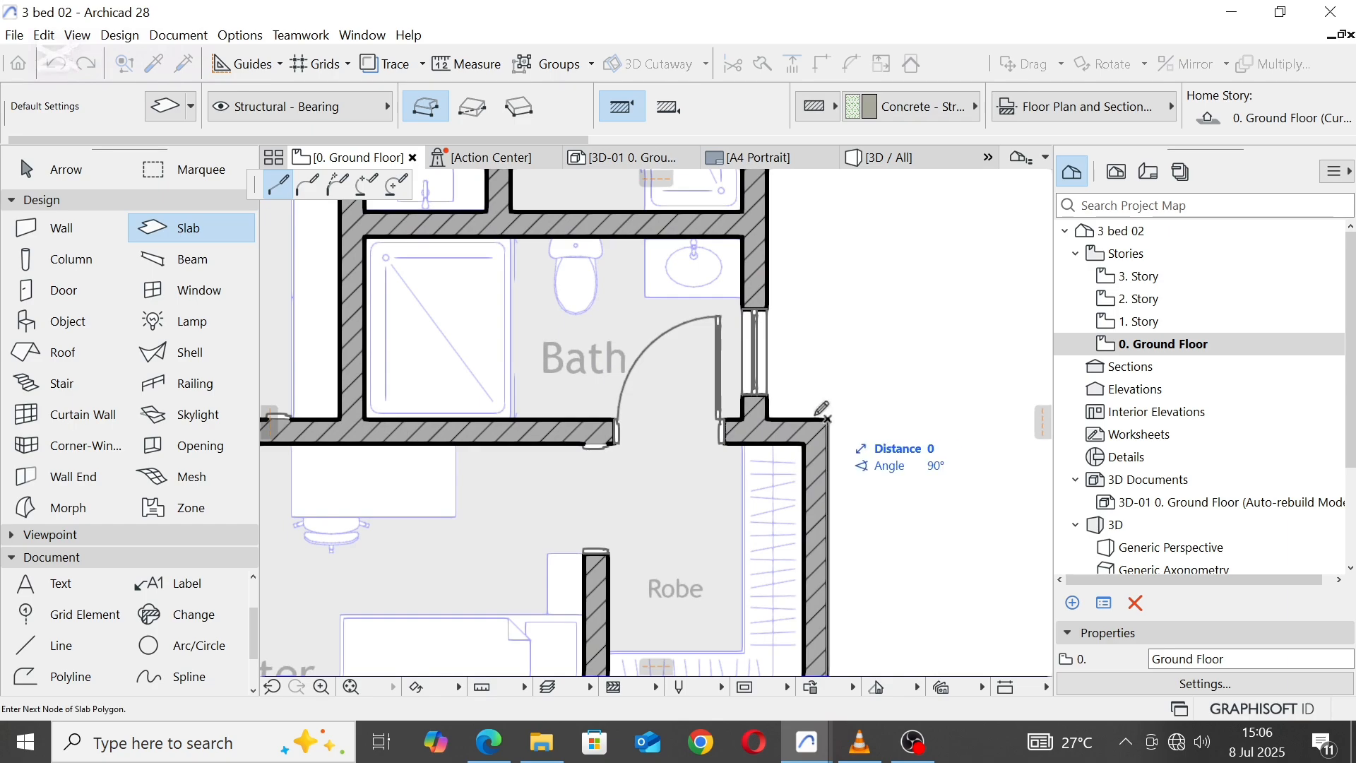
click(768, 419)
scroll(820, 296, down, 5)
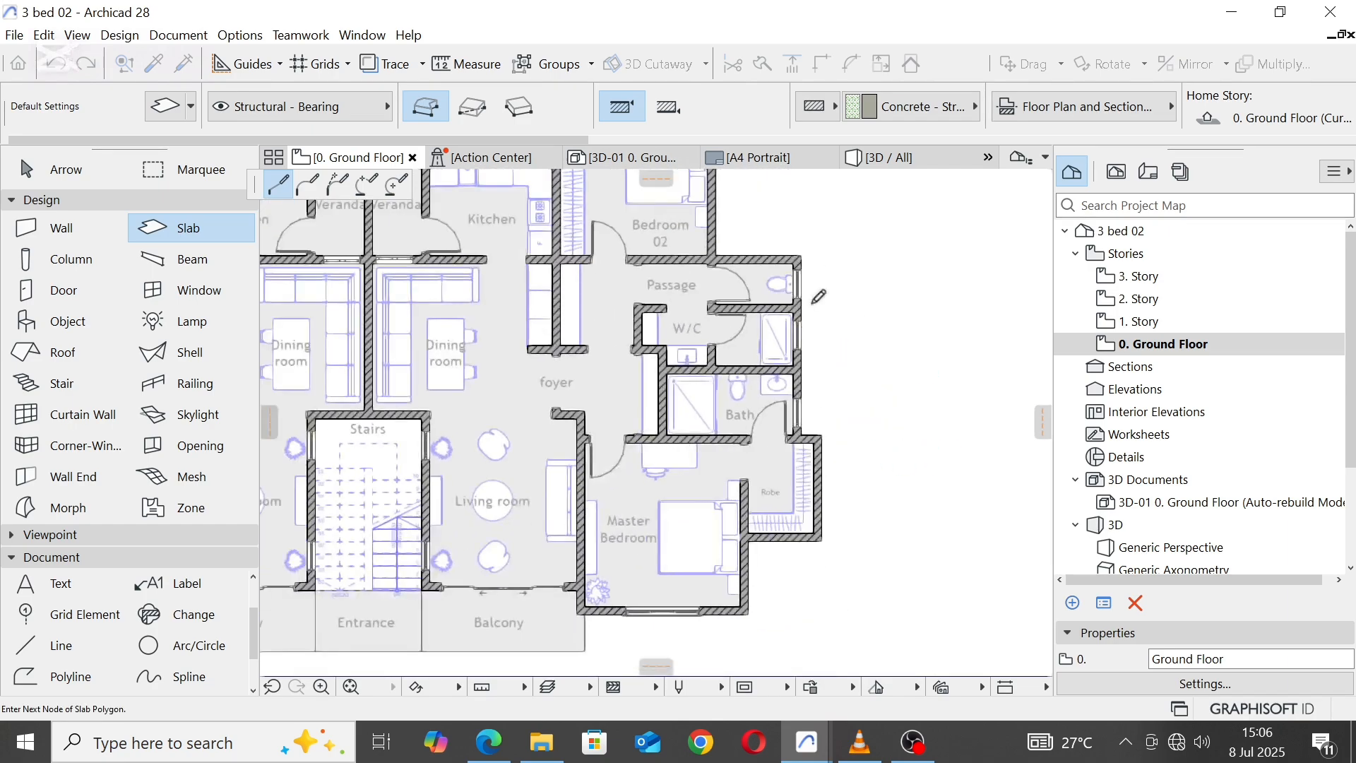
scroll(818, 291, up, 6)
click(834, 308)
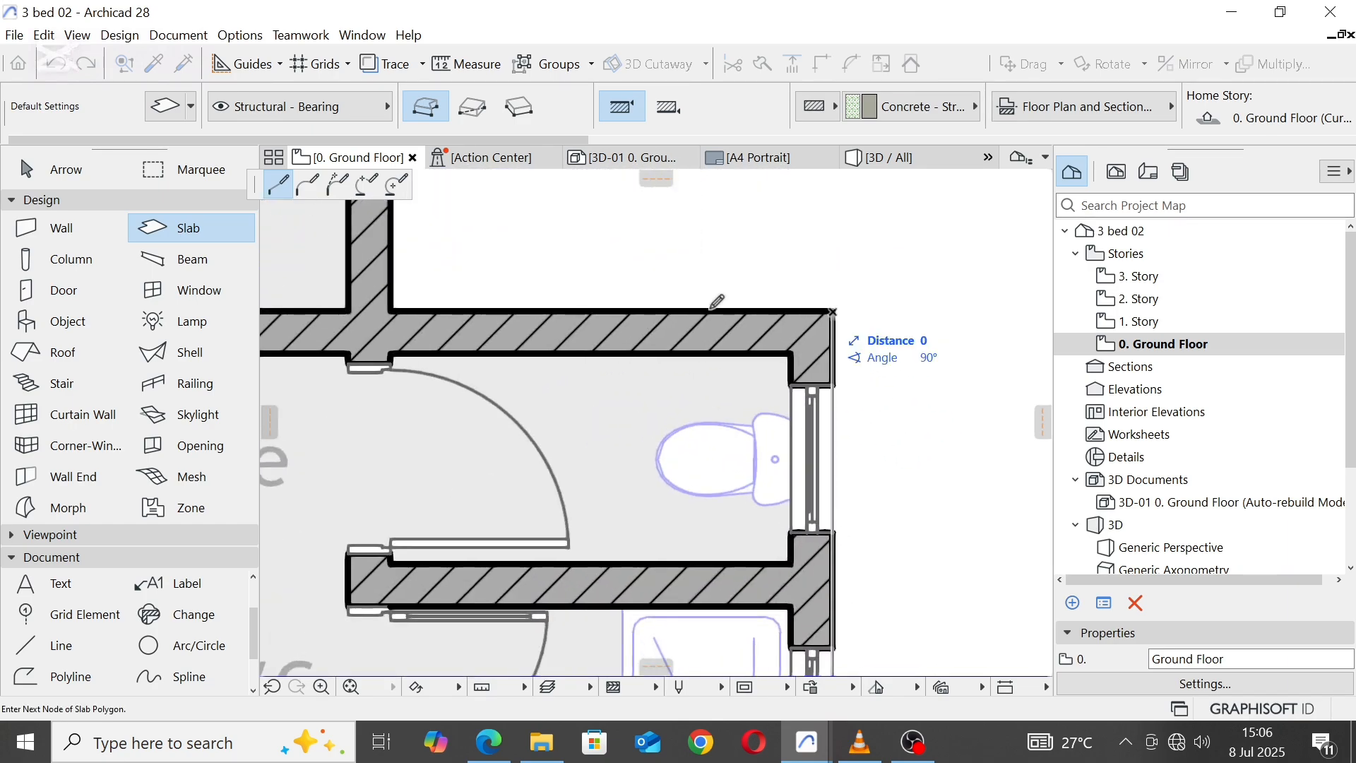
Step: Trace the slab outline around the right unit's Bedroom 02 down to its corner with the kitchen's rear wall
scroll(576, 292, down, 5)
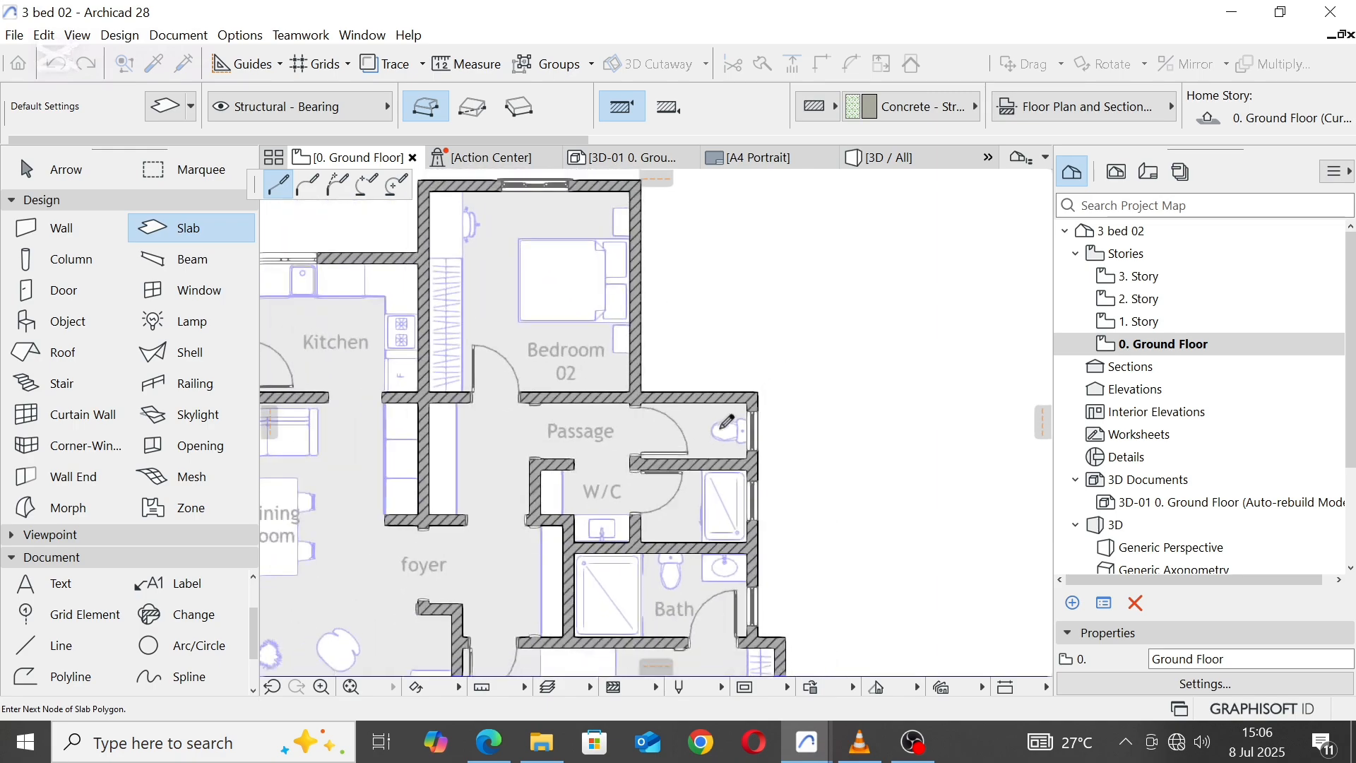
scroll(685, 295, up, 6)
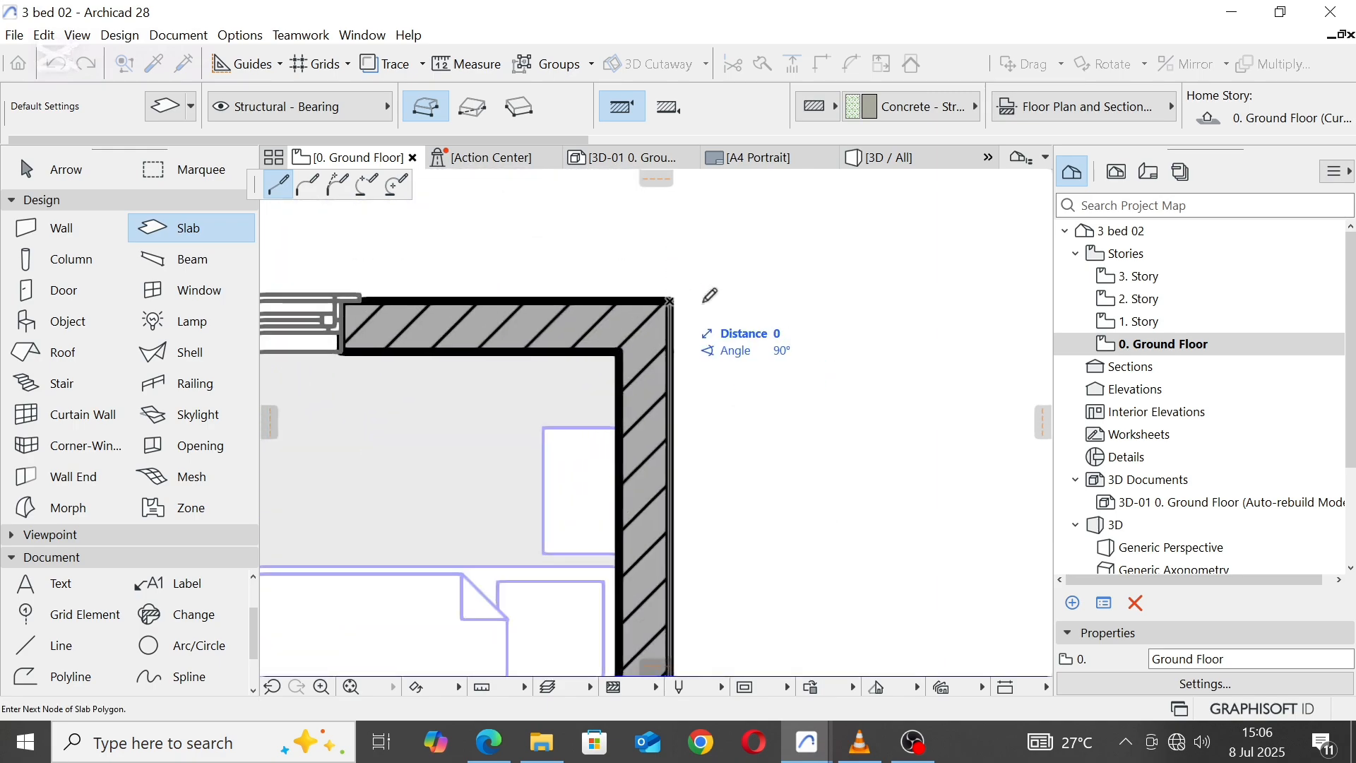
scroll(710, 295, down, 5)
scroll(466, 270, up, 5)
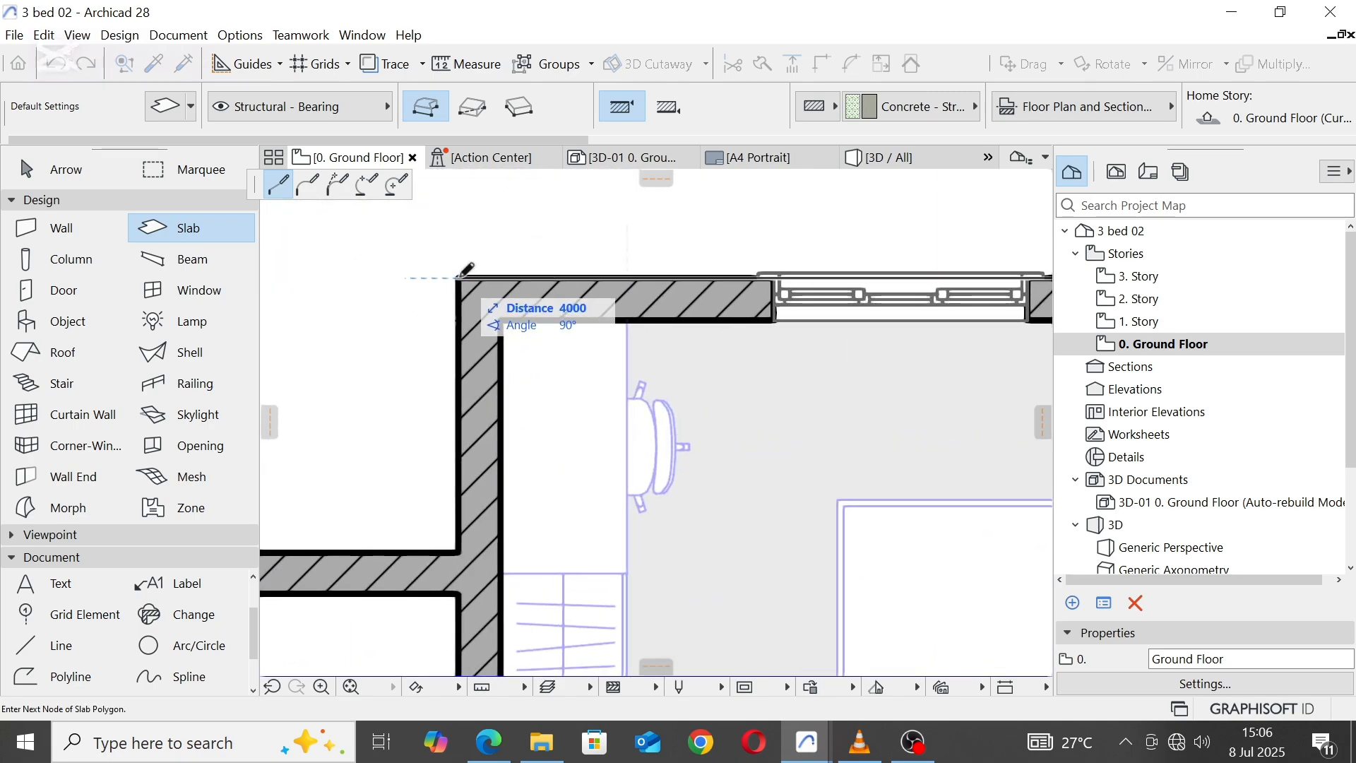
click(459, 277)
scroll(780, 315, down, 4)
scroll(633, 432, up, 3)
click(629, 400)
Step: Continue the slab outline along the rear of the kitchens and verandas and around the left Bedroom 02 to the passage wall
scroll(893, 406, down, 3)
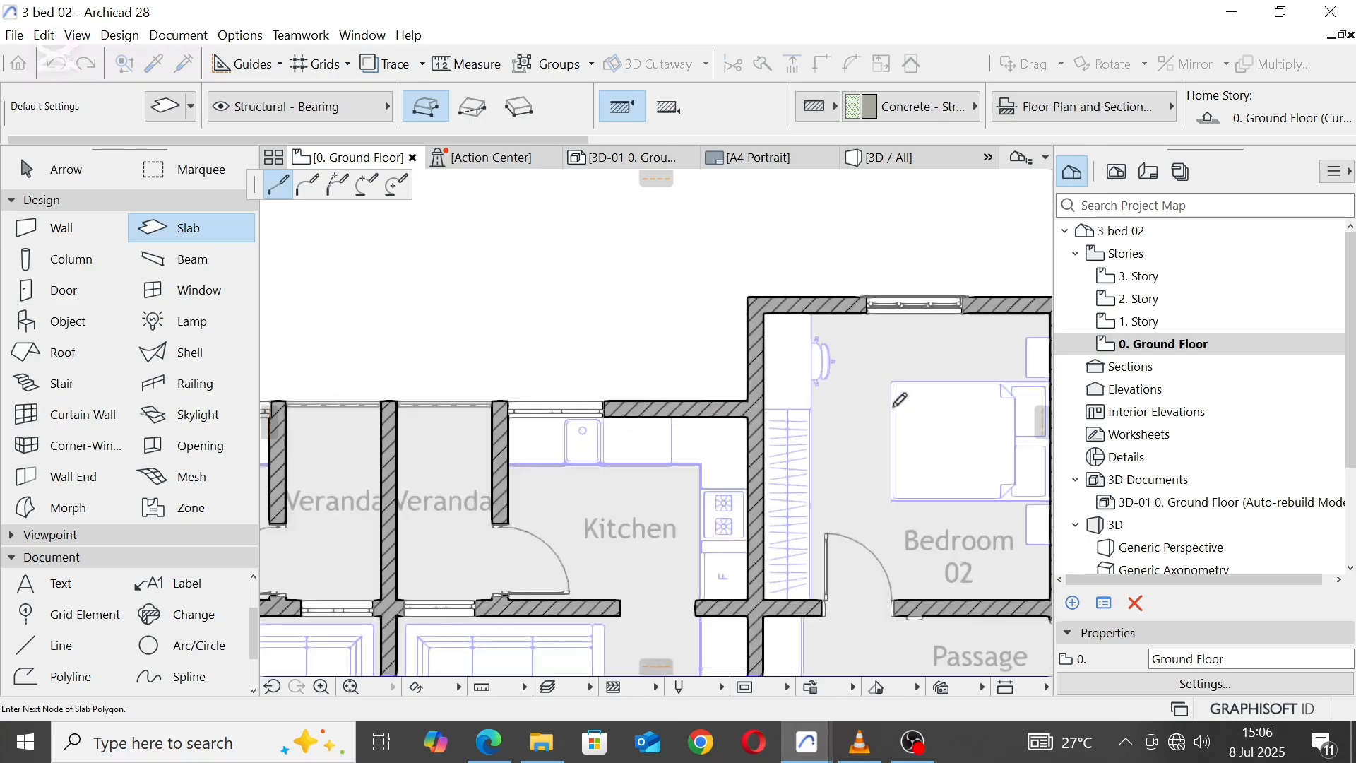
scroll(590, 360, down, 3)
scroll(544, 388, up, 3)
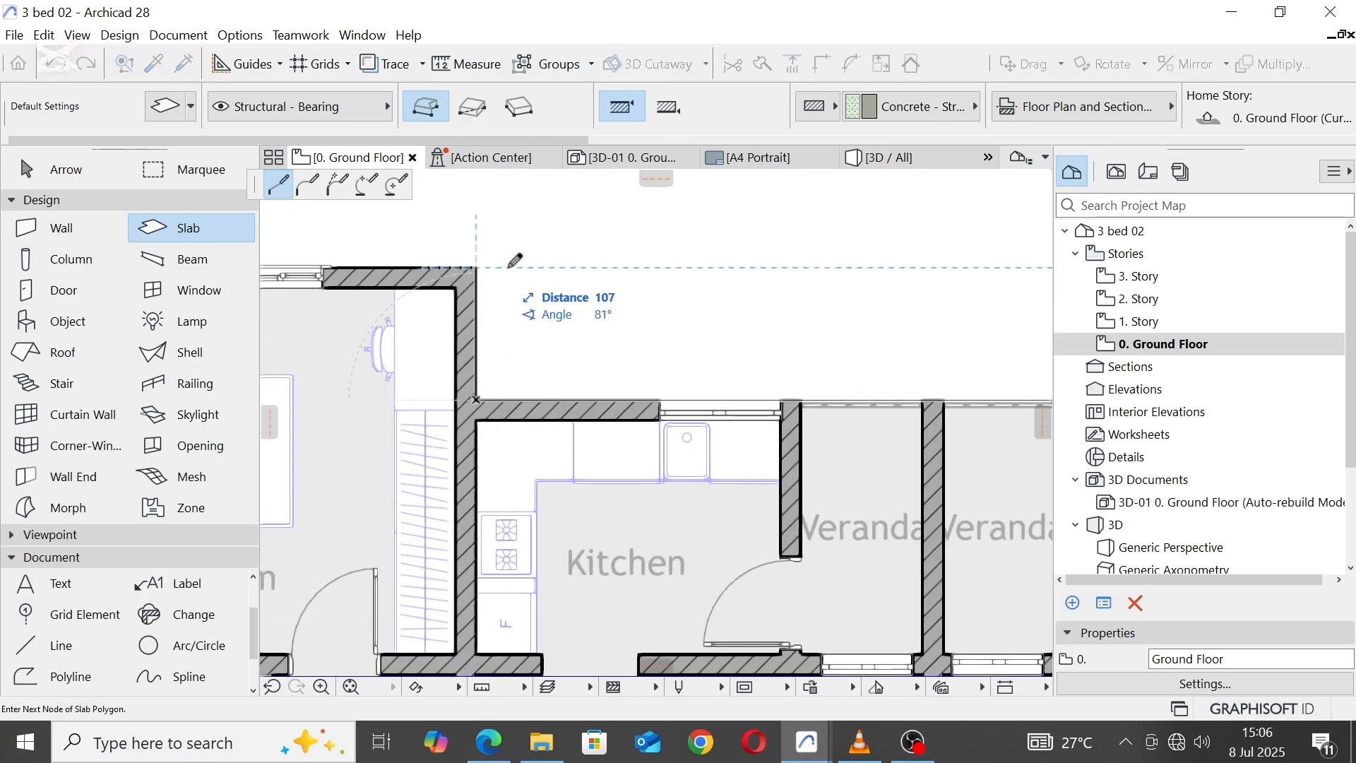
scroll(515, 260, down, 3)
scroll(569, 300, up, 5)
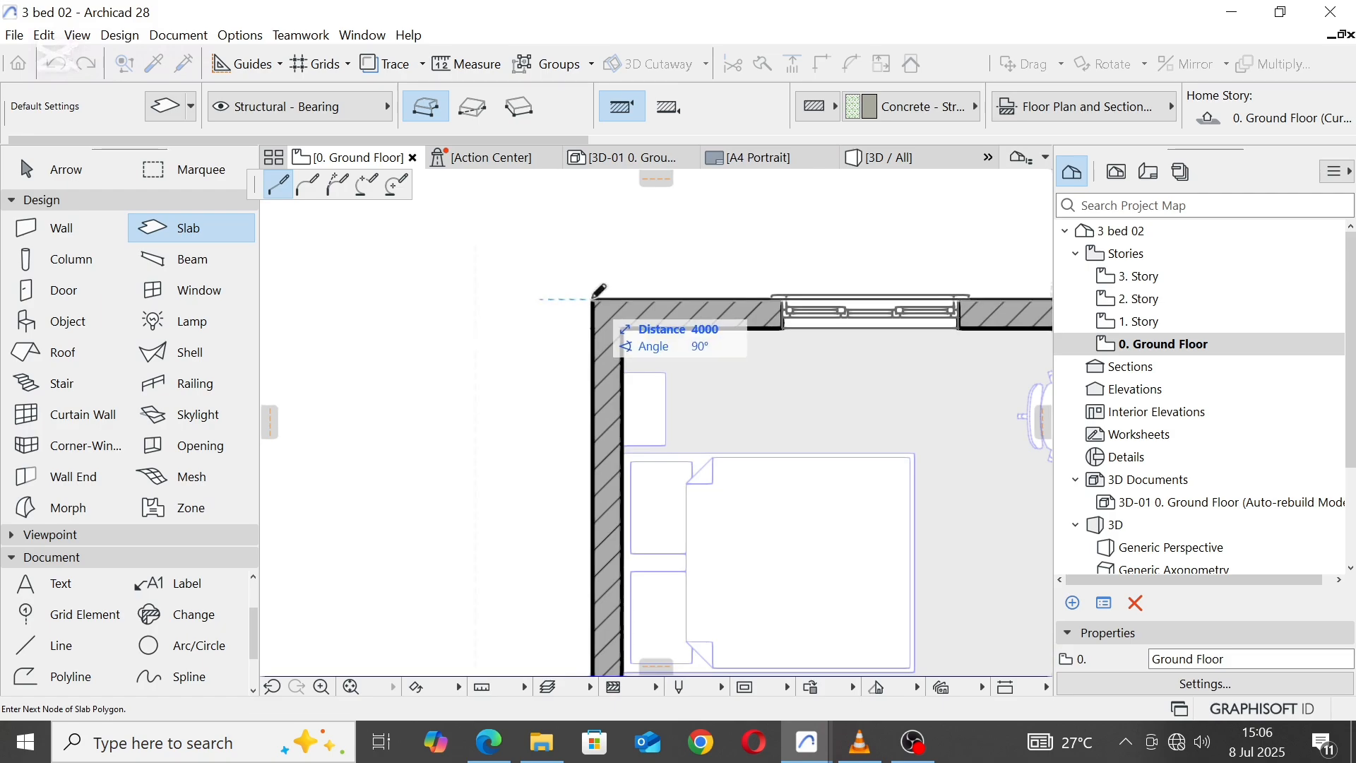
scroll(595, 297, down, 3)
scroll(604, 558, up, 4)
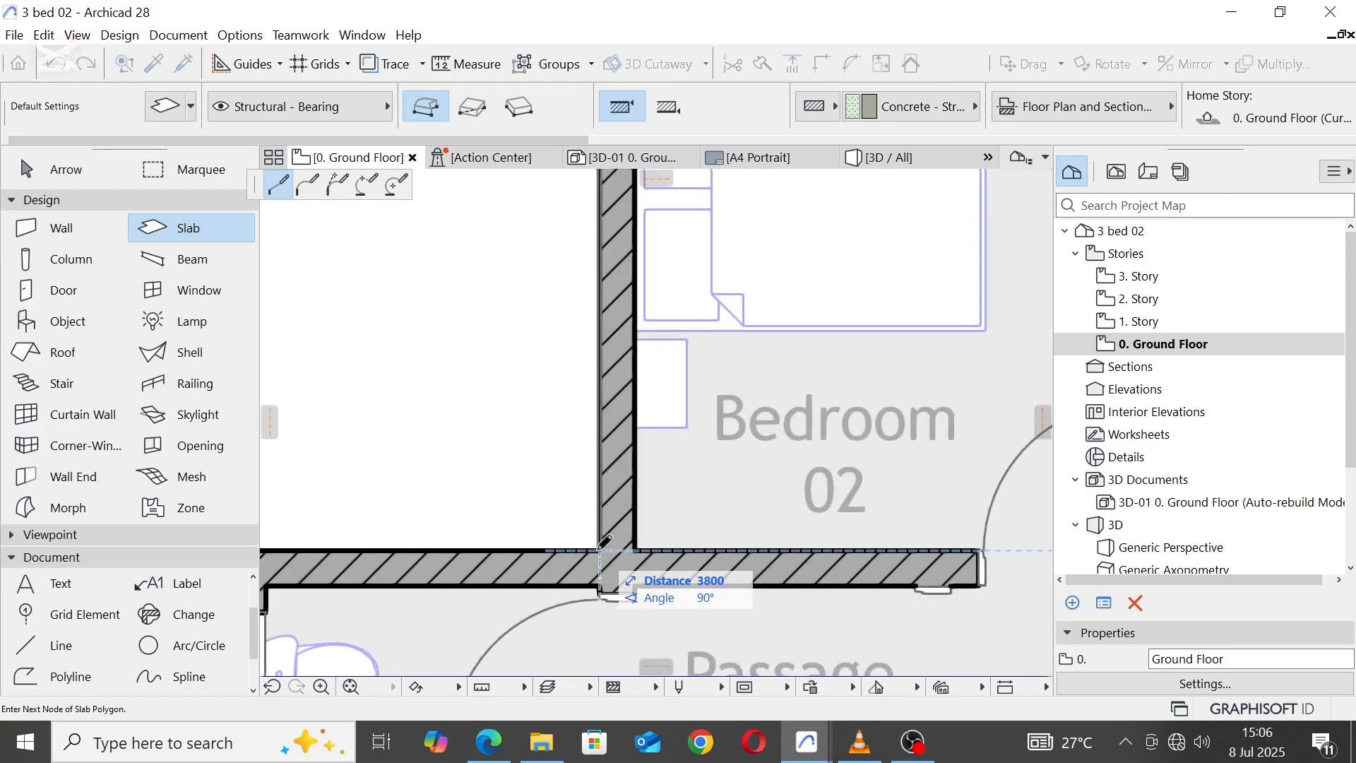
click(600, 549)
Step: Trace the slab outline around the left unit's toilet corner and down the bathroom wall to the robe's upper wall
scroll(495, 438, down, 2)
scroll(461, 424, up, 1)
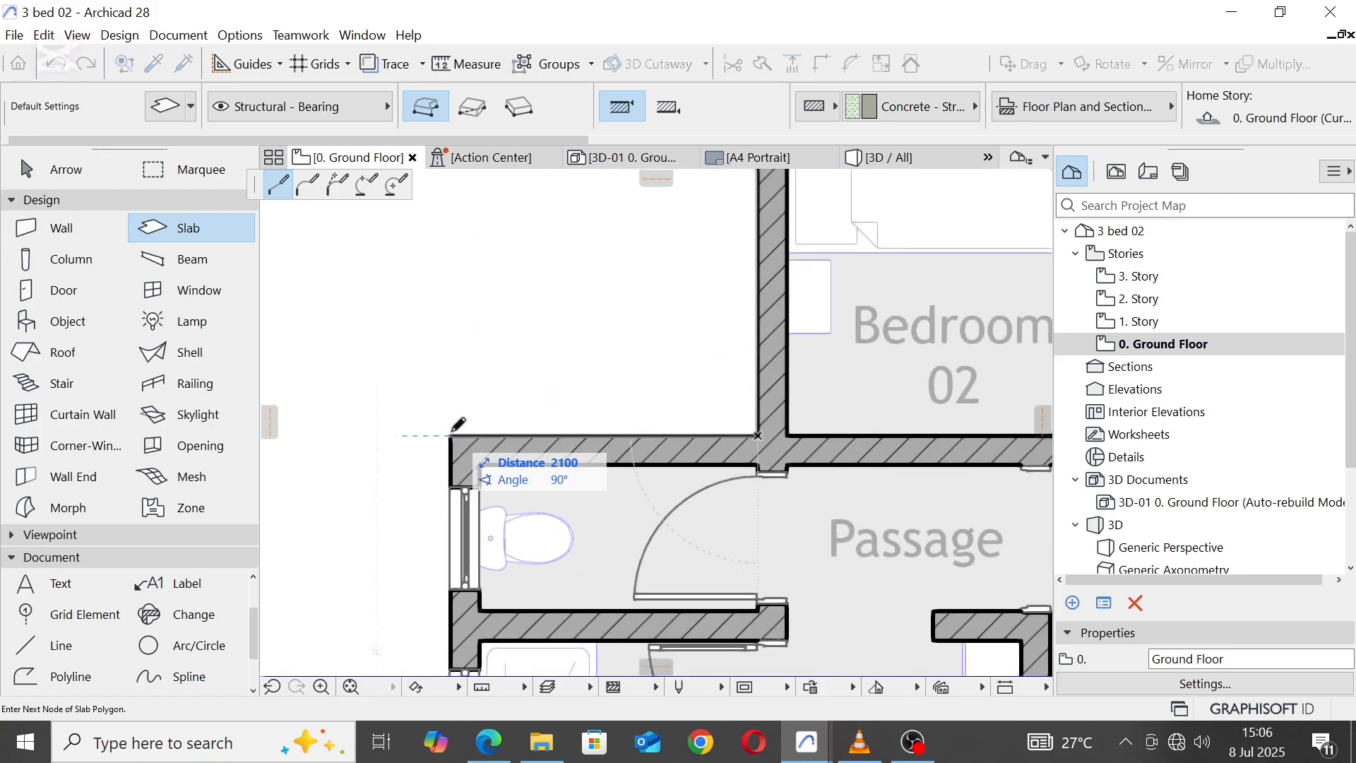
scroll(458, 423, down, 3)
scroll(607, 387, up, 4)
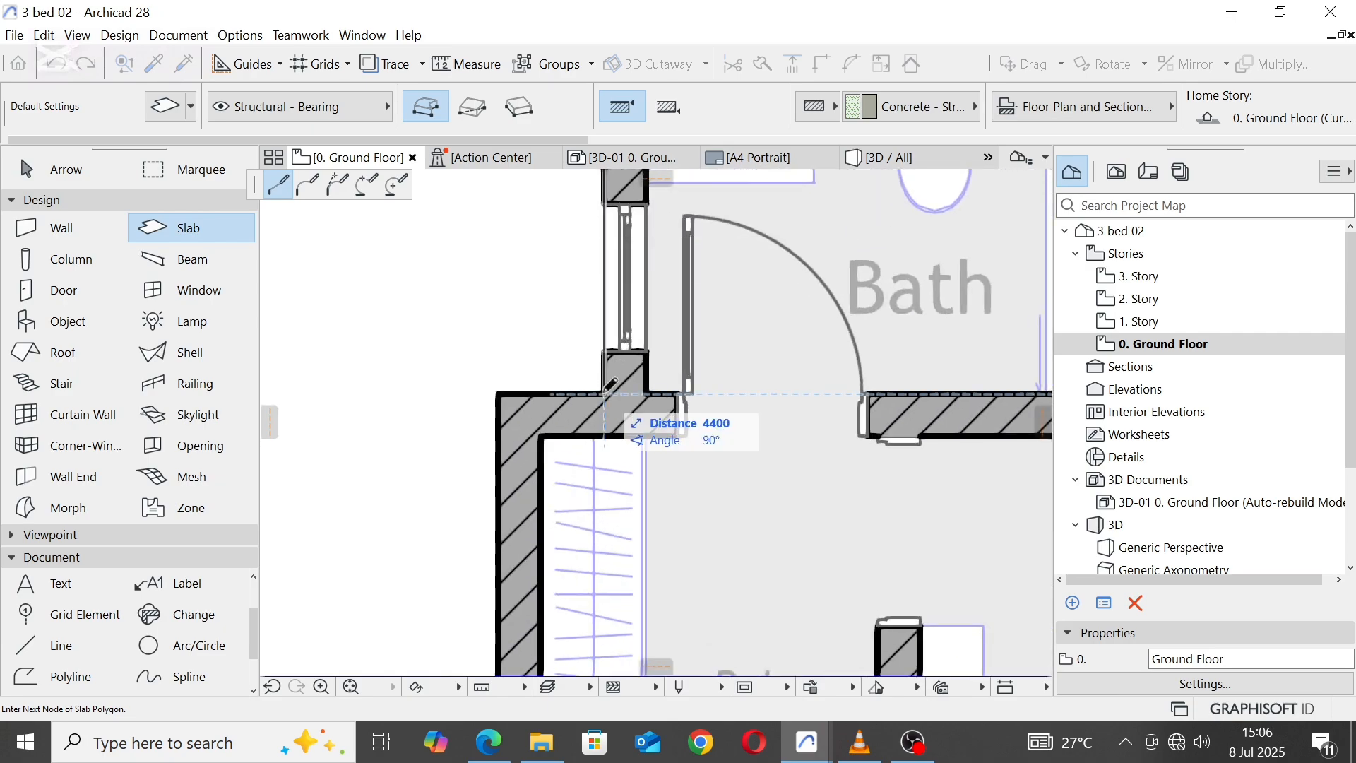
click(606, 389)
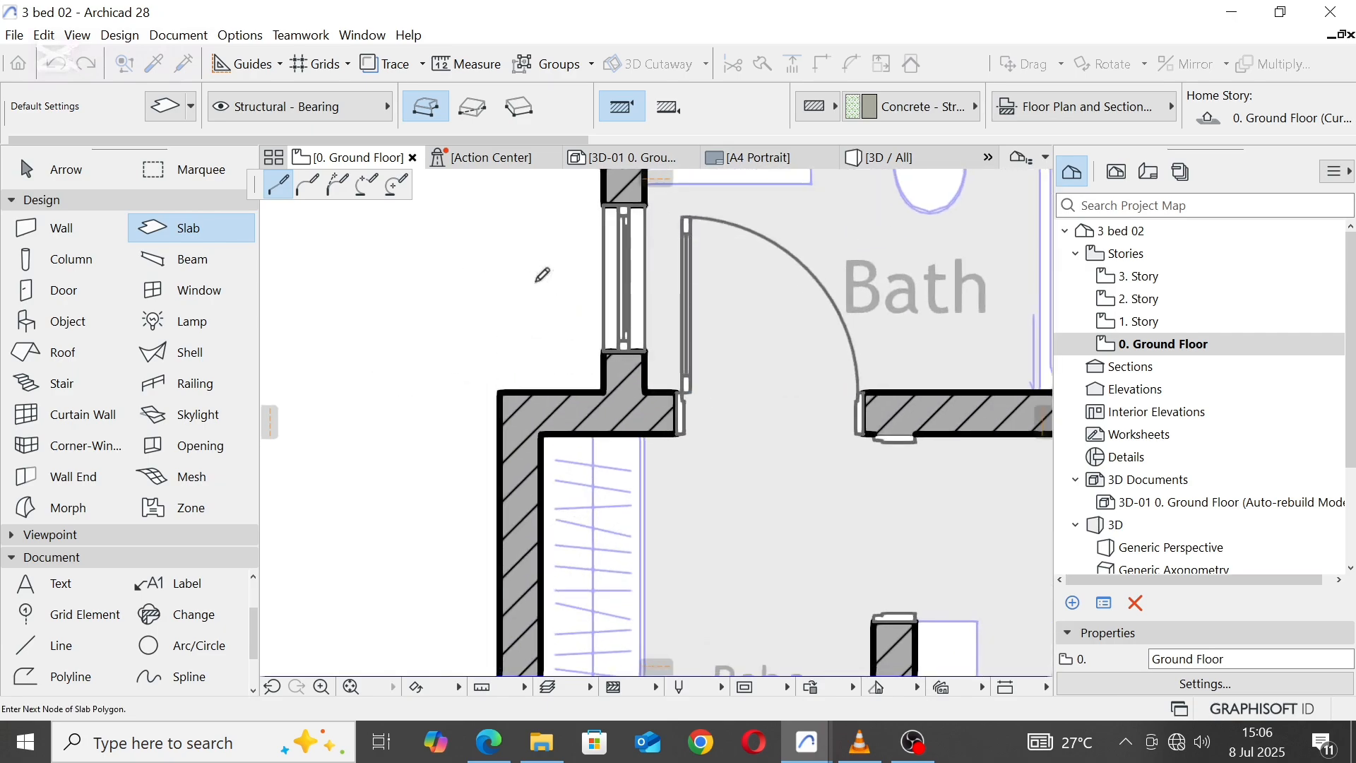
Step: Close the slab outline around the left robe's outer wall at the starting corner and leave the Slab tool
scroll(558, 297, down, 3)
scroll(526, 503, up, 3)
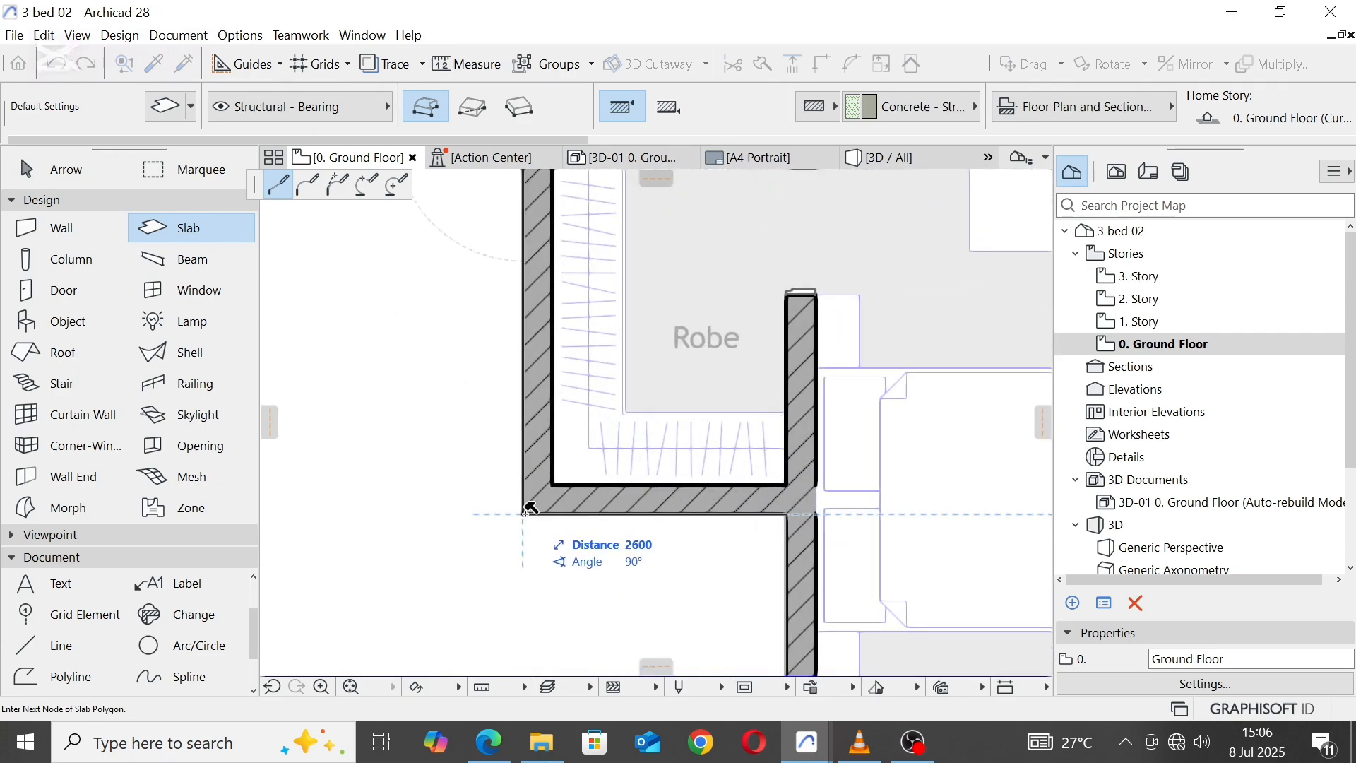
click(528, 507)
scroll(784, 353, down, 5)
middle_drag(796, 336, 696, 519)
key(Escape)
scroll(793, 396, down, 5)
scroll(824, 550, up, 6)
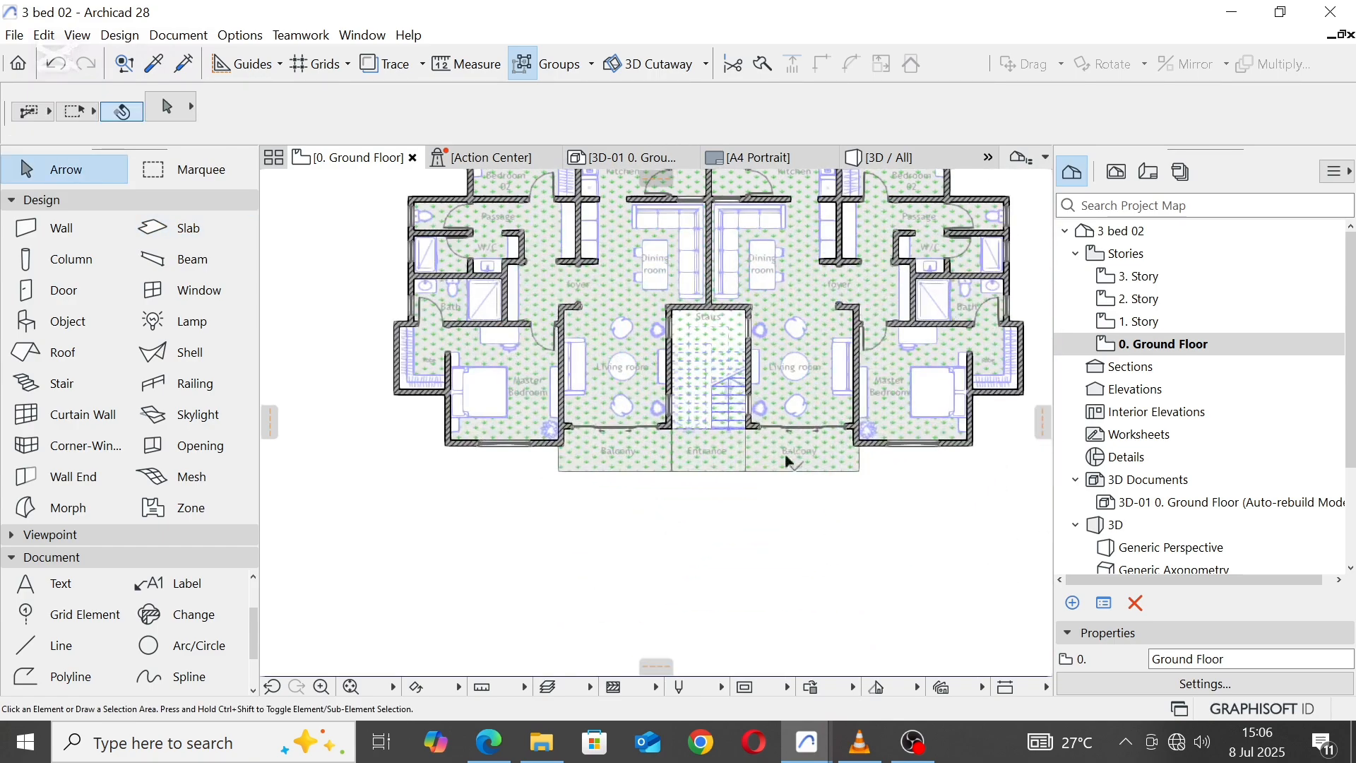
Step: Turn off Cover Fills in the new building slab's floor plan settings and deselect the slab
click(769, 439)
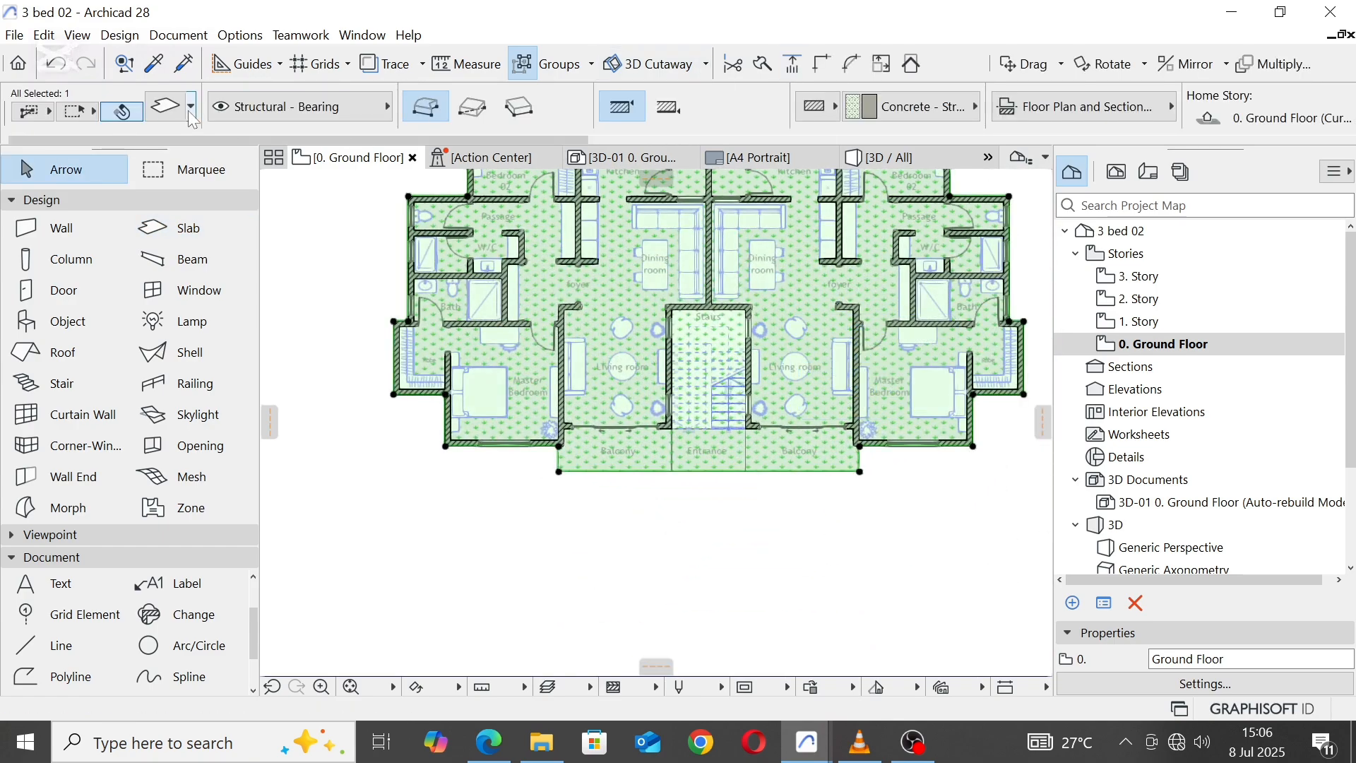
click(167, 106)
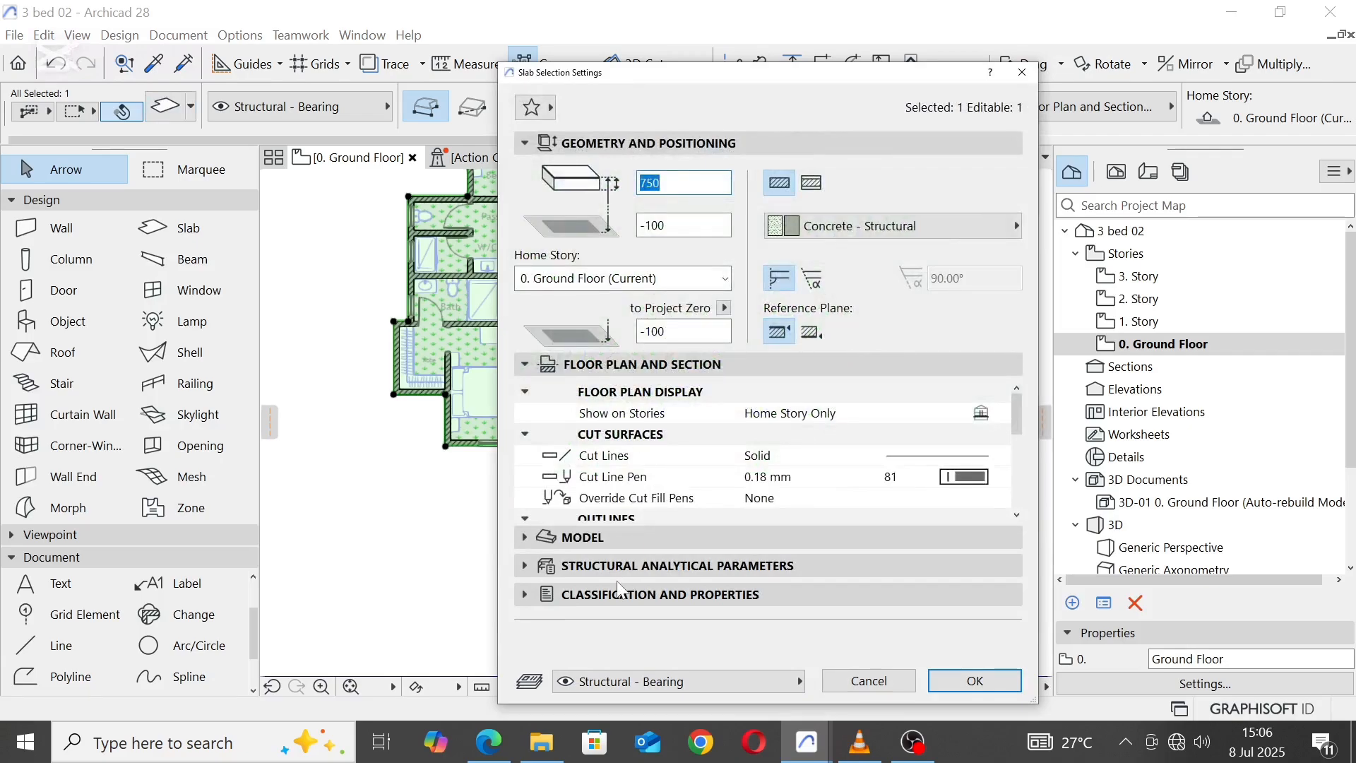
click(527, 536)
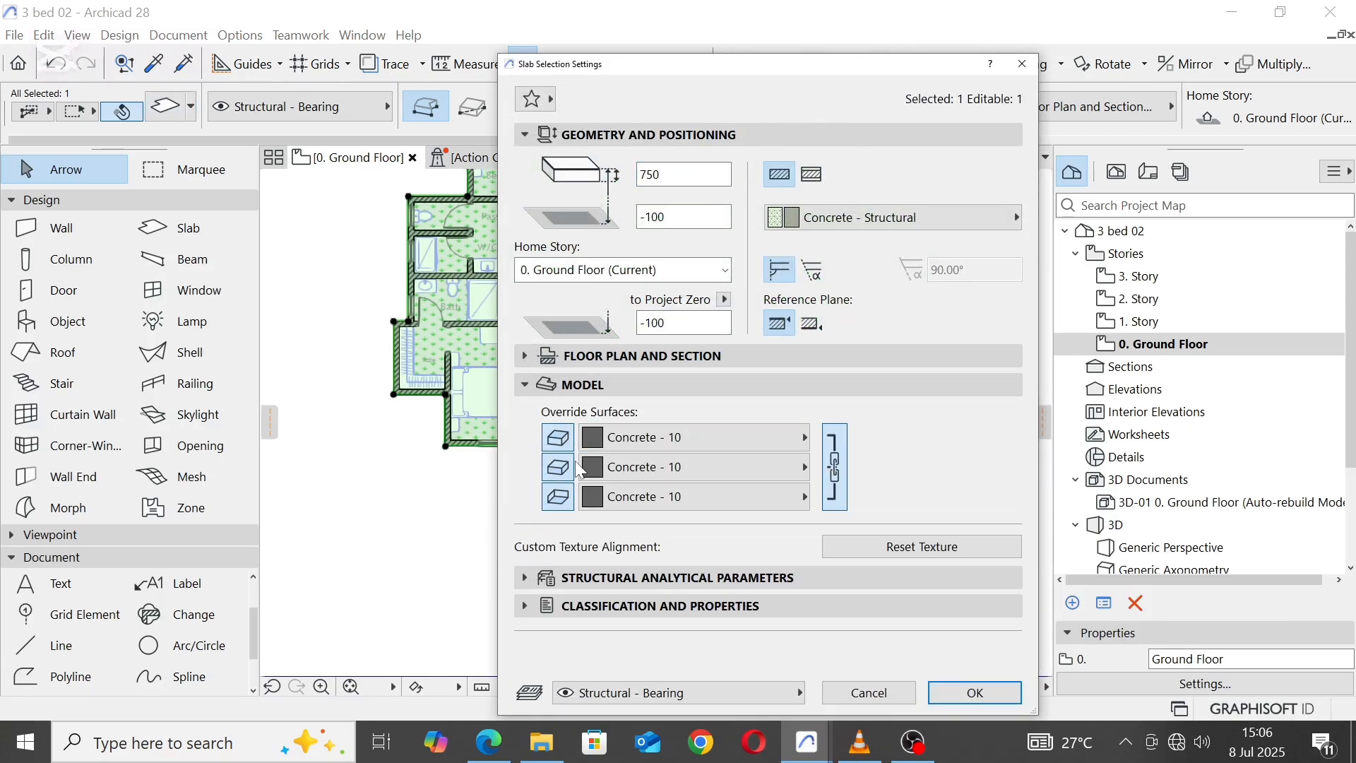
click(531, 352)
scroll(868, 456, down, 5)
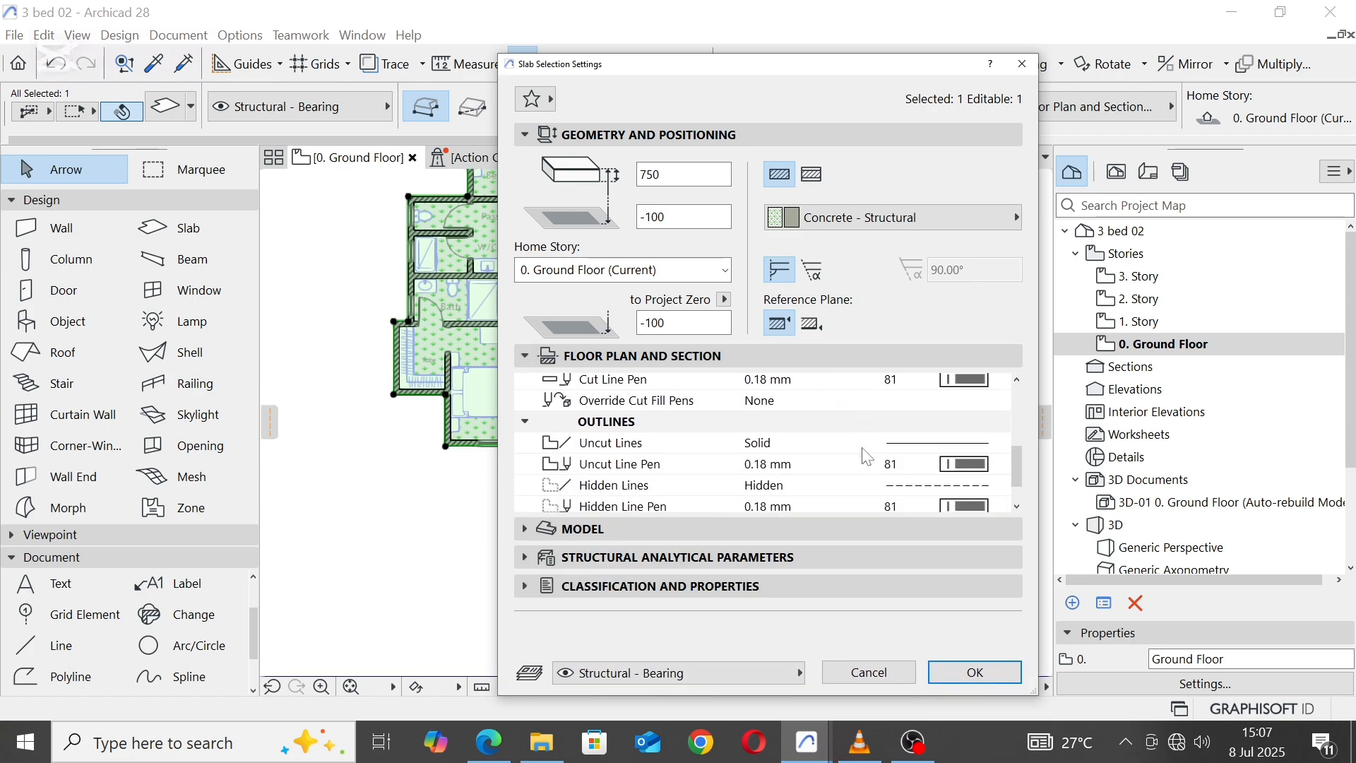
click(897, 428)
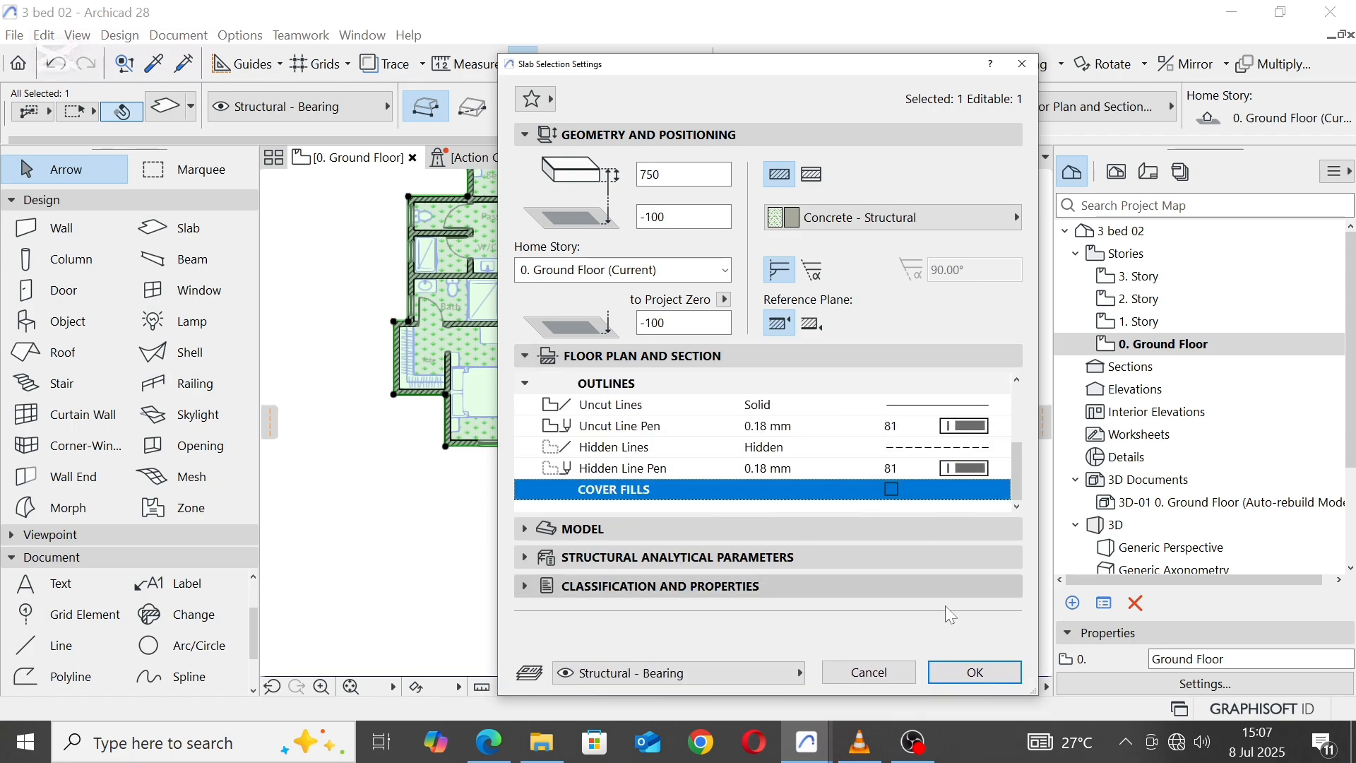
click(973, 673)
click(847, 587)
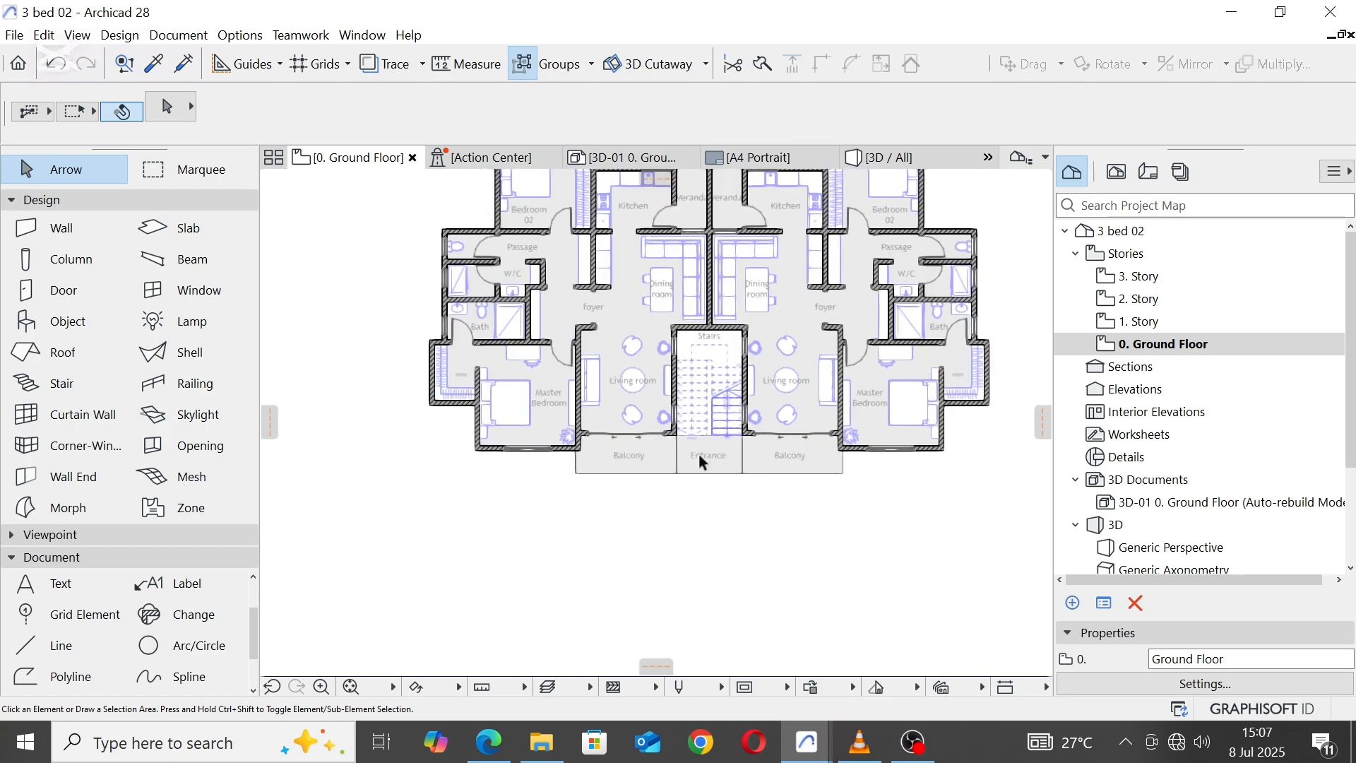
Step: Select the entire two-unit ground floor plan, including the new slab, and copy it
scroll(719, 391, down, 3)
scroll(726, 369, up, 2)
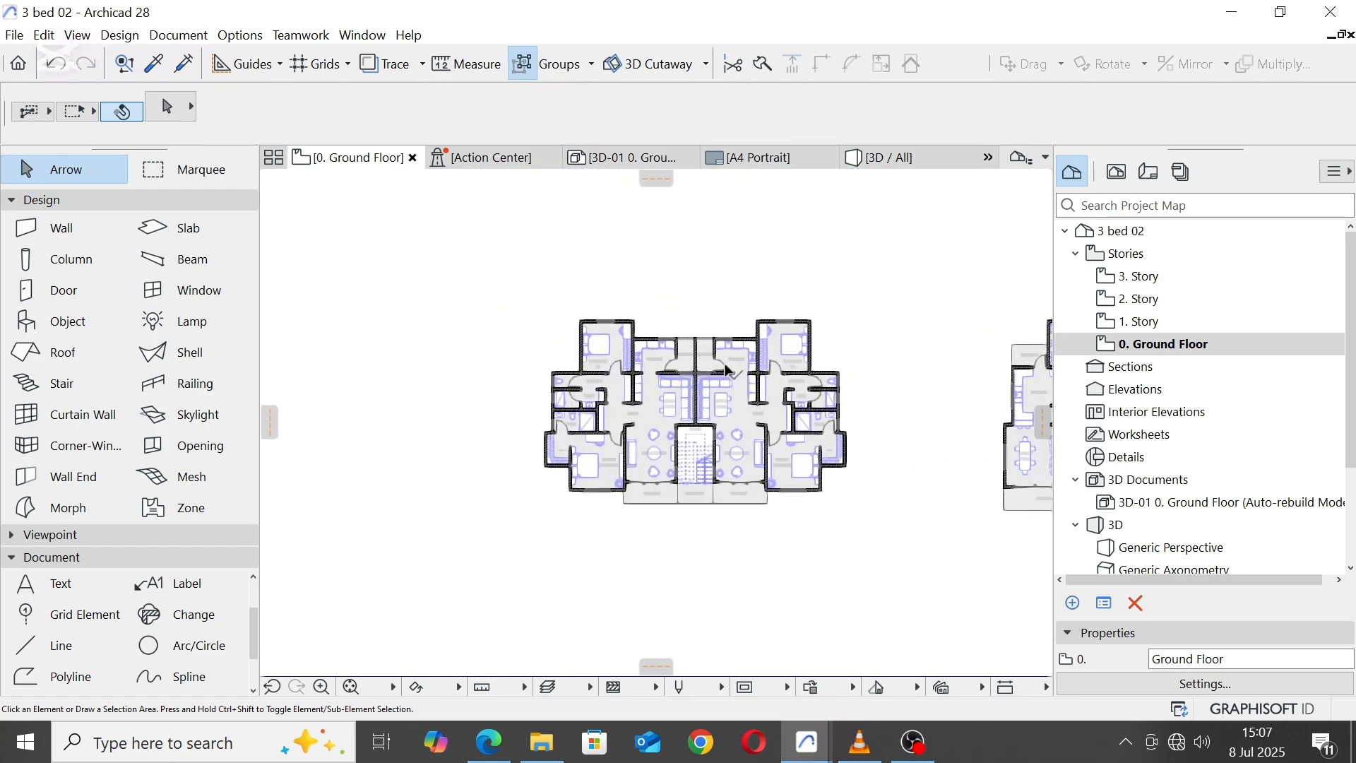
drag(499, 277, 880, 524)
right_click(837, 267)
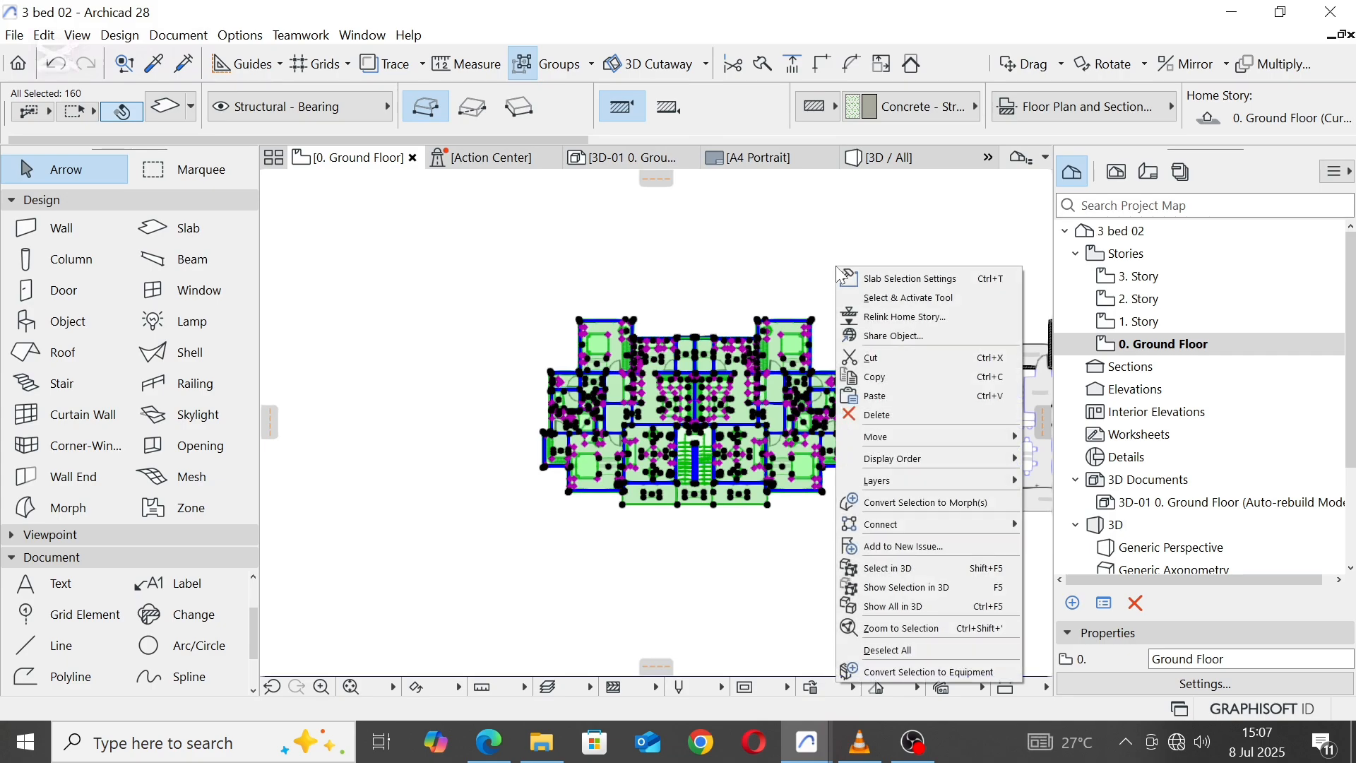
click(893, 376)
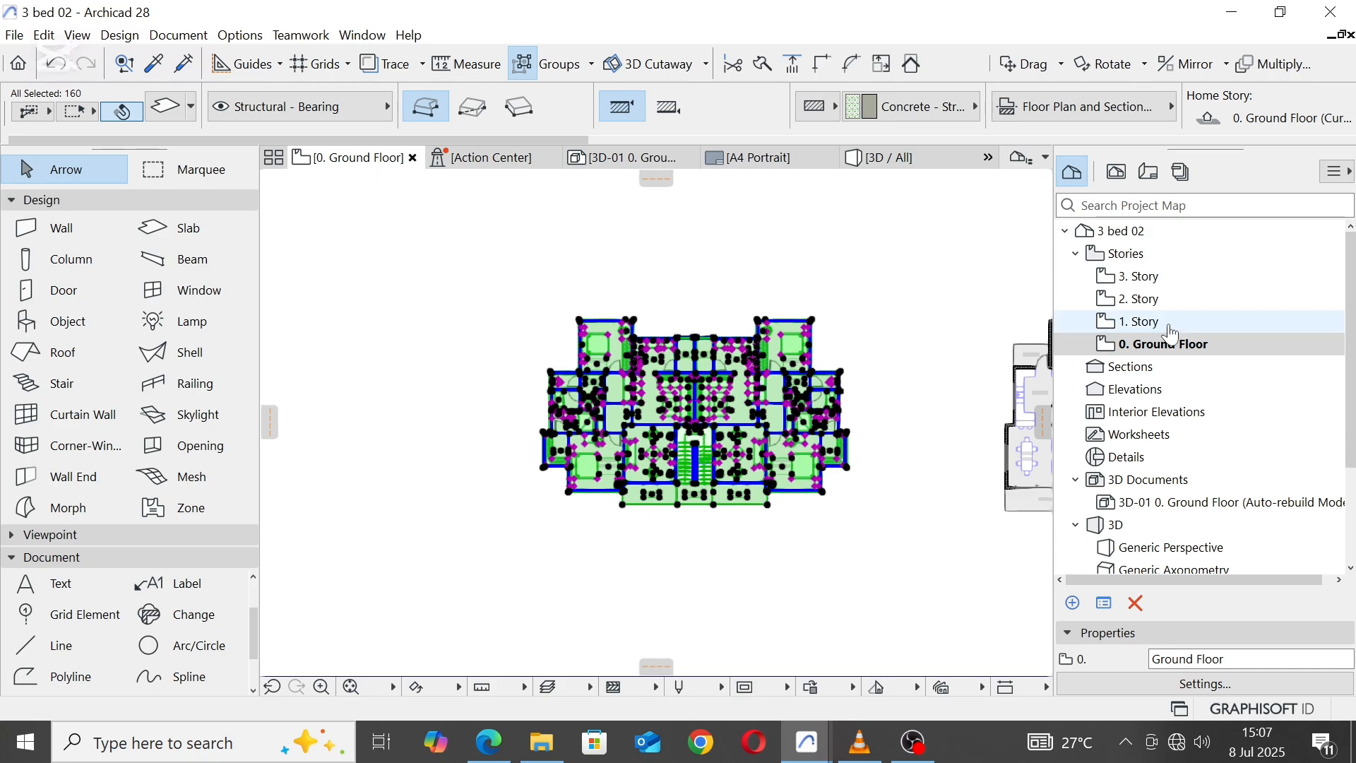
Step: Open 1. Story, draw a marquee around the two-unit plan and select all walls inside it
double_click(1139, 322)
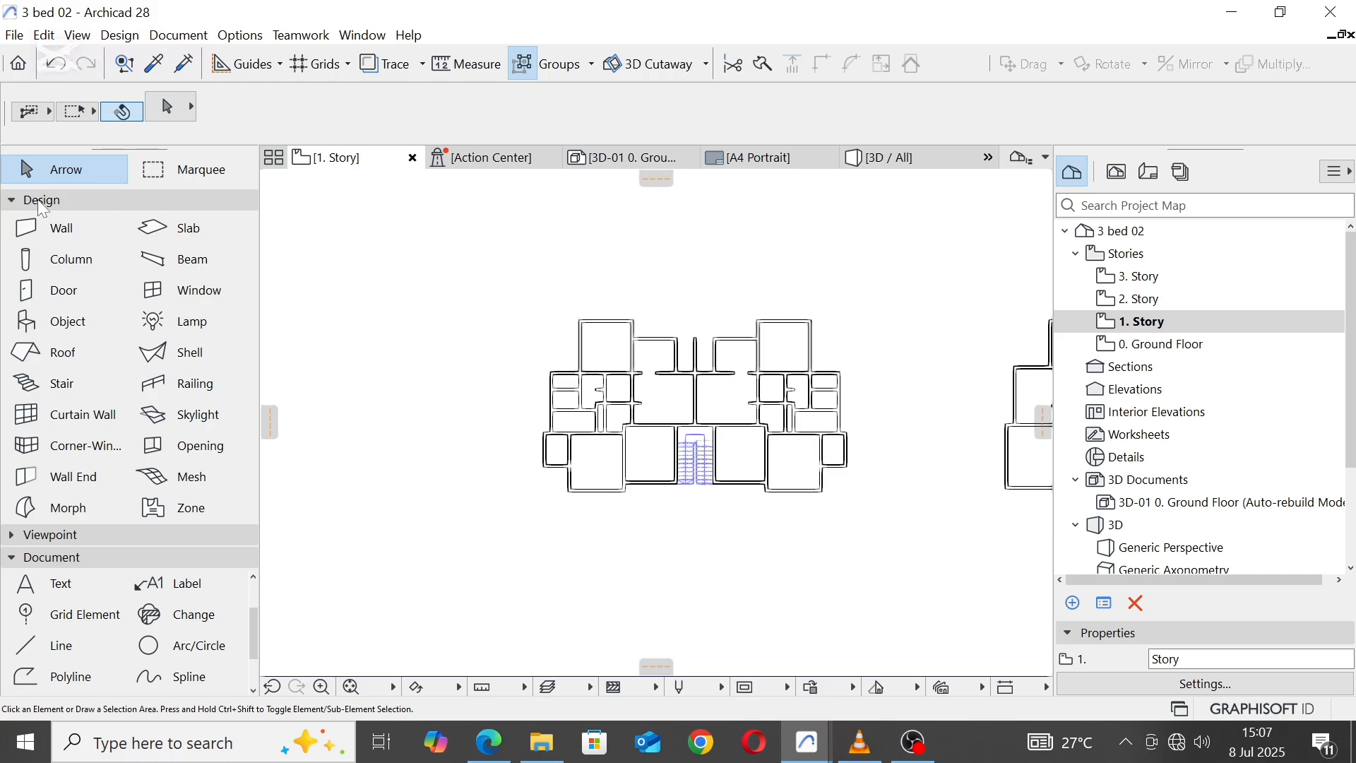
click(157, 174)
click(525, 281)
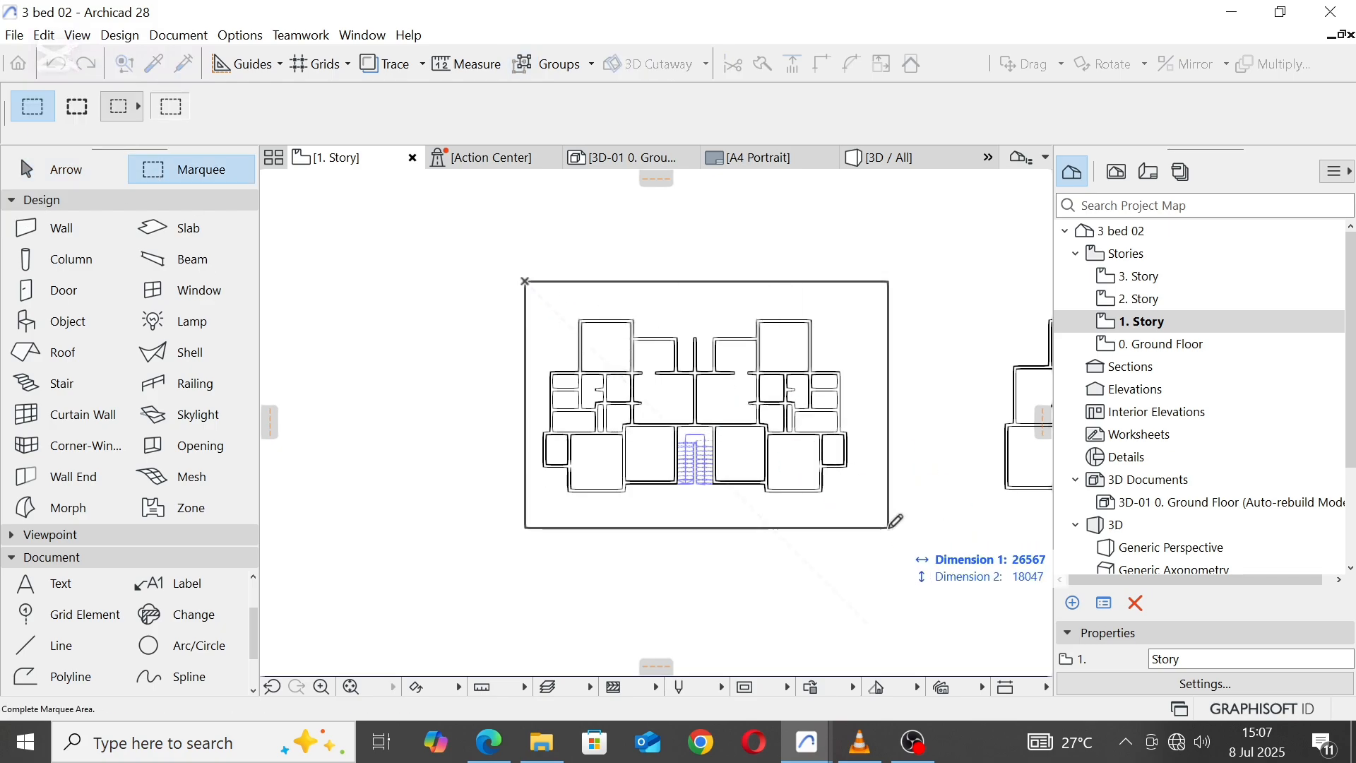
click(888, 529)
click(70, 231)
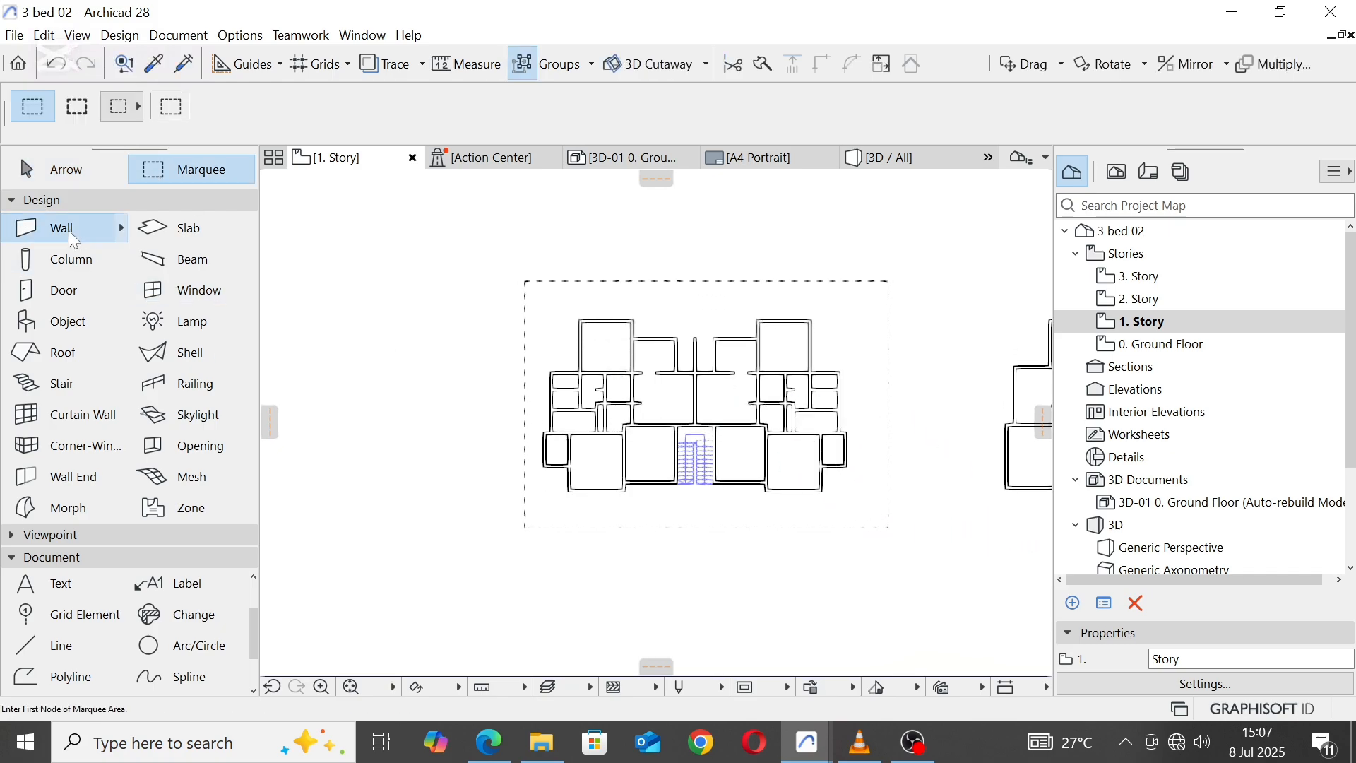
key(ctrl+a)
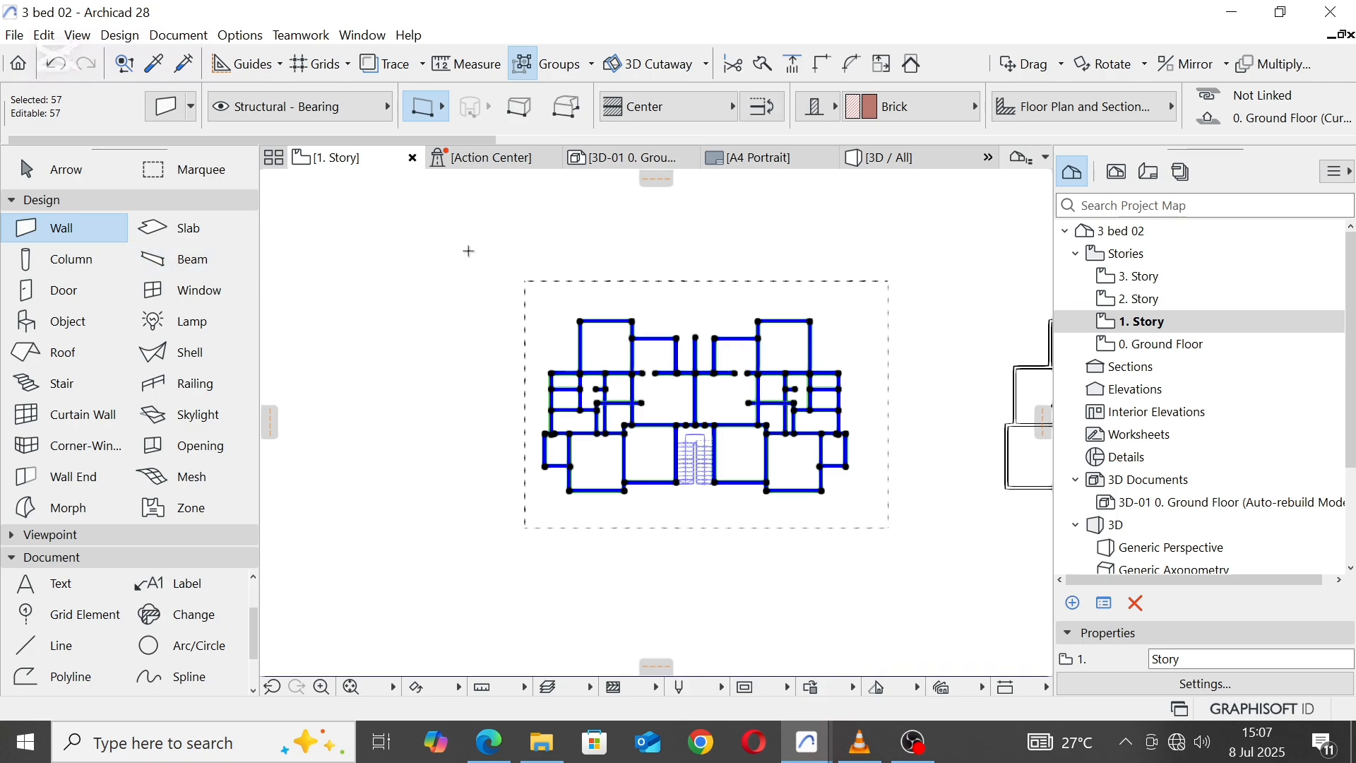
Step: Set the selected walls' height to 3000, accept the change on unseen stories and cancel the stray wall
scroll(1237, 129, right, 3)
click(1211, 100)
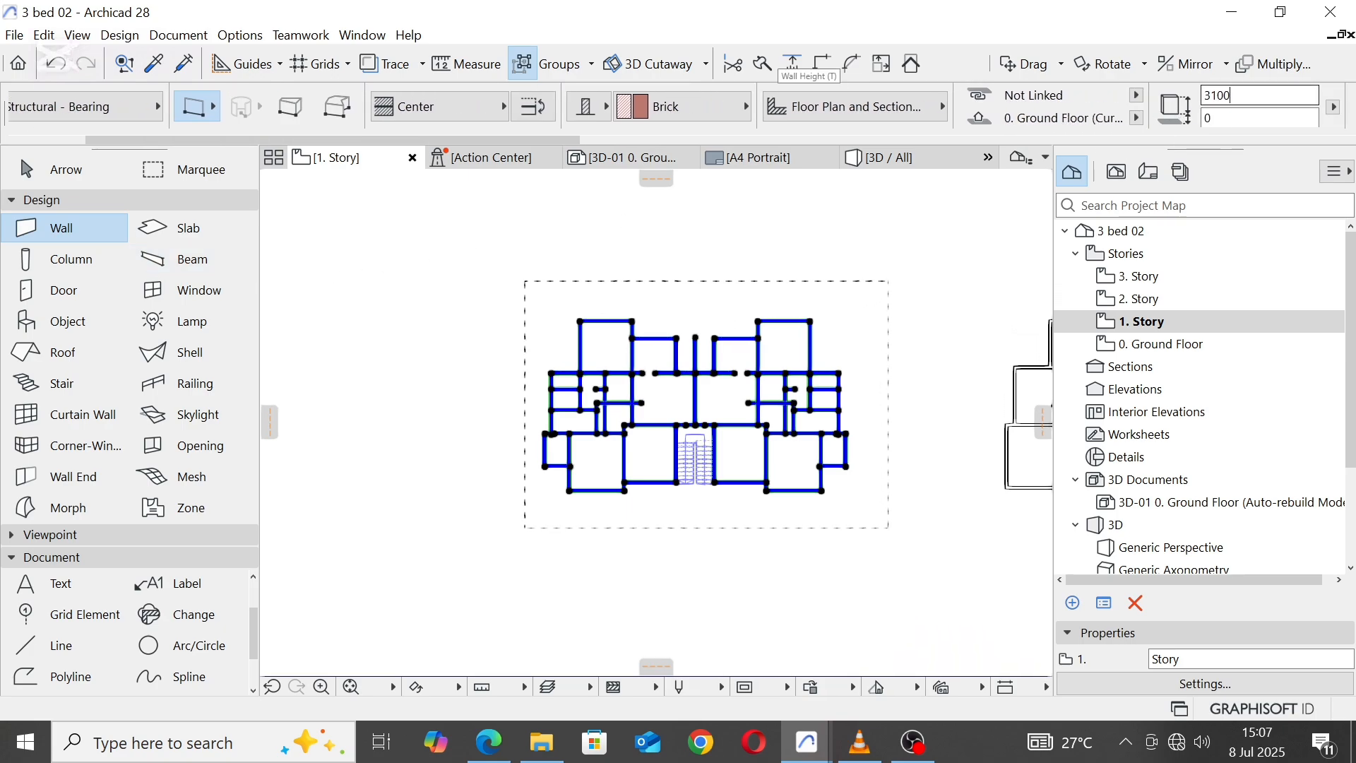
text(3)
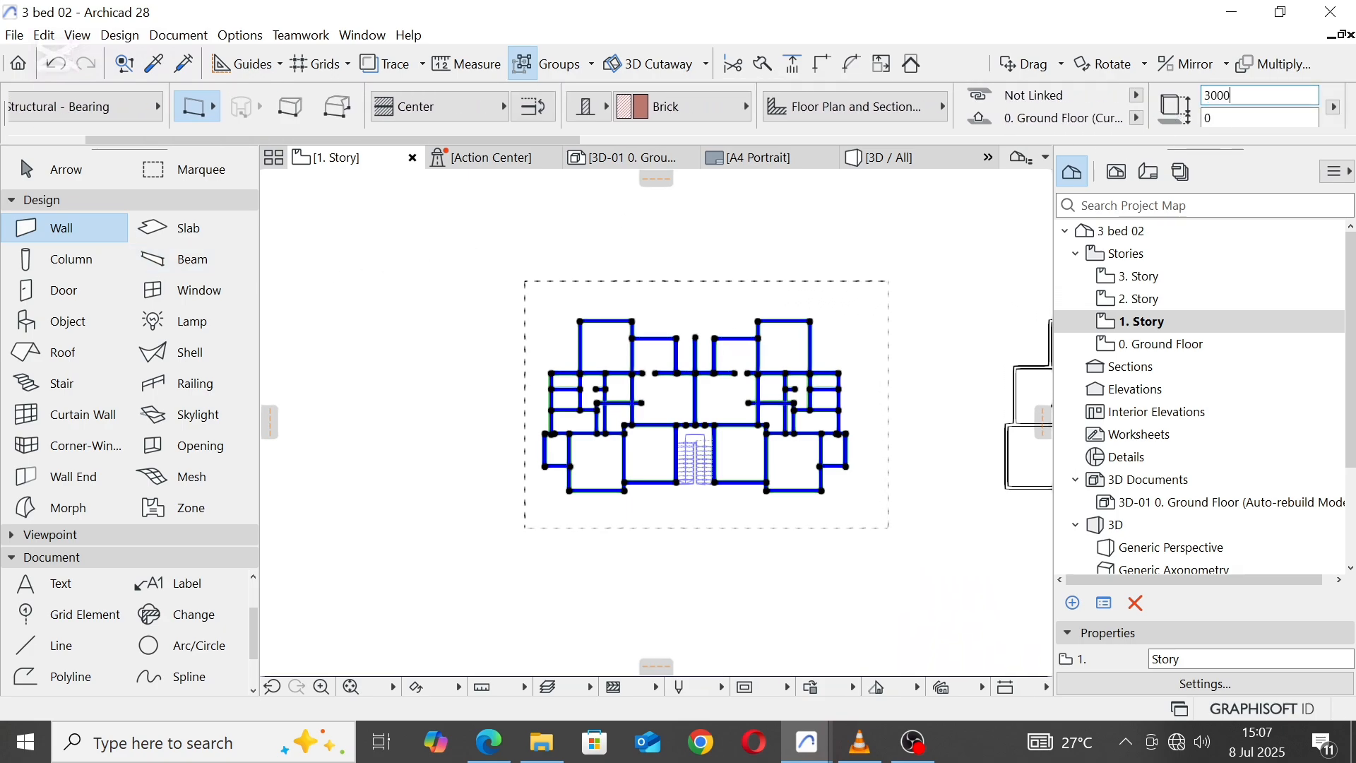
key(Return)
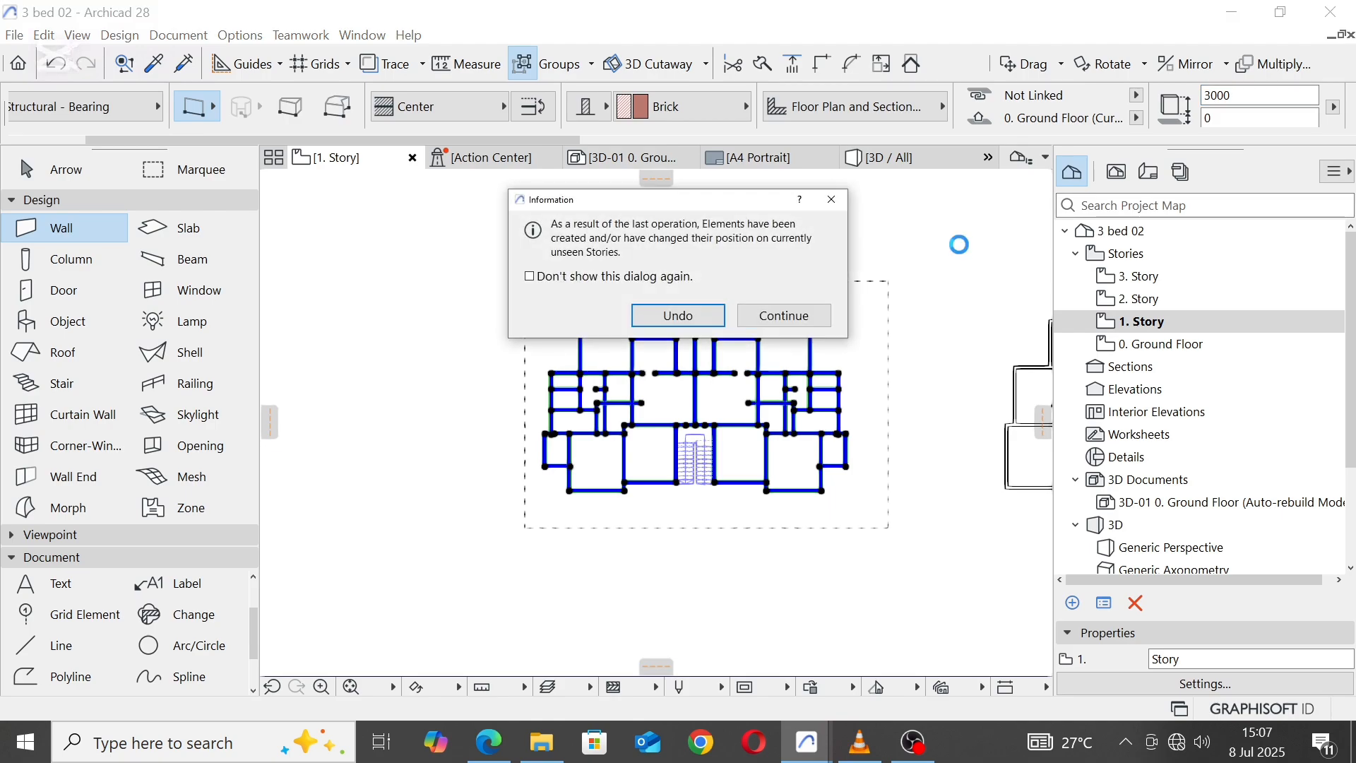
click(774, 319)
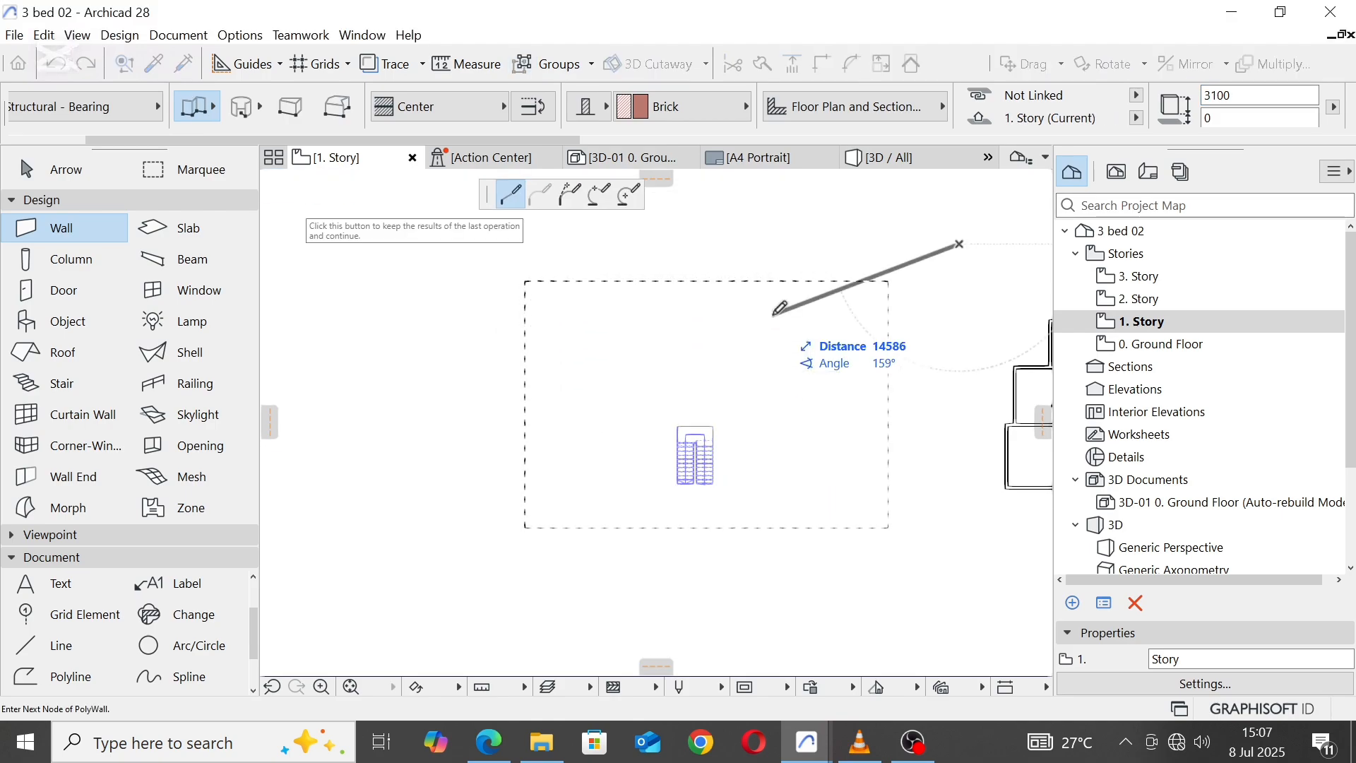
key(Escape)
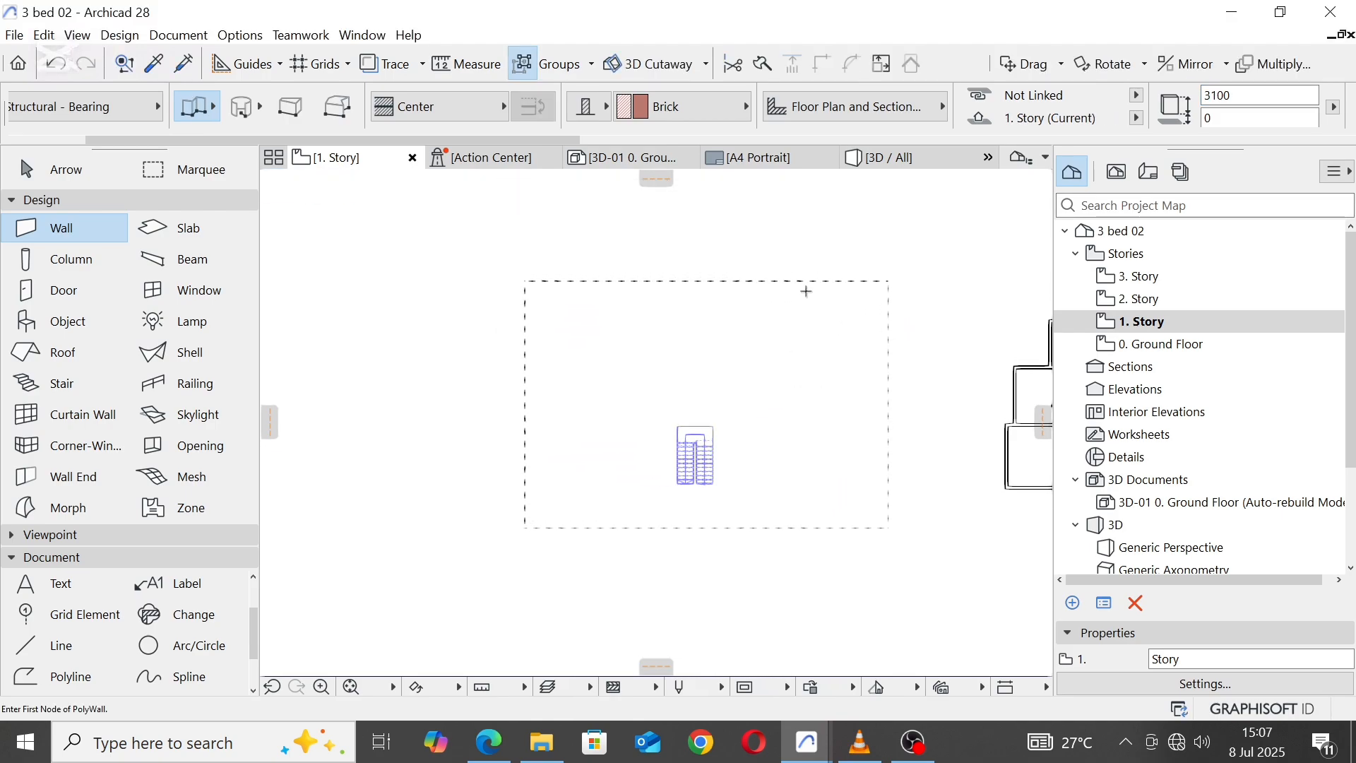
Step: Paste the copied two-unit floor plan onto 1. Story and draw a marquee around the whole plan
right_click(784, 235)
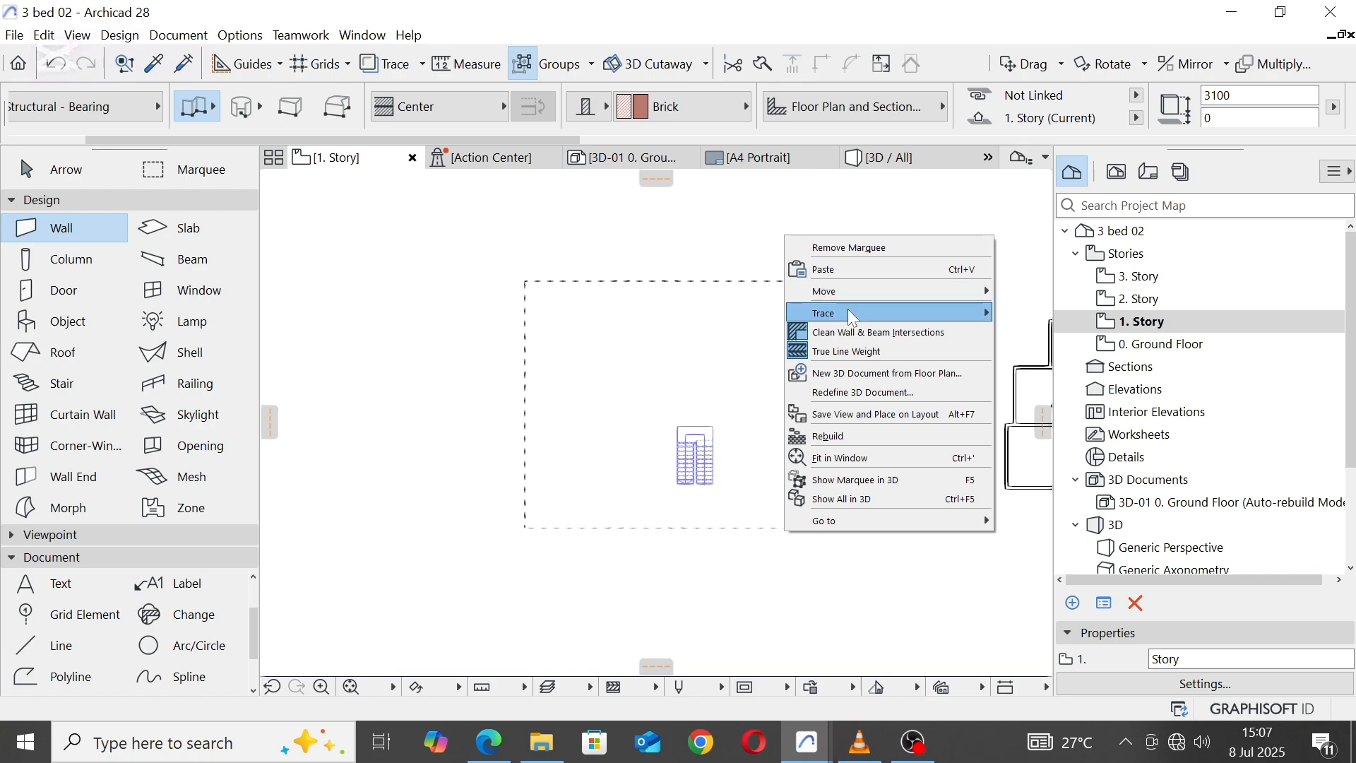
click(852, 272)
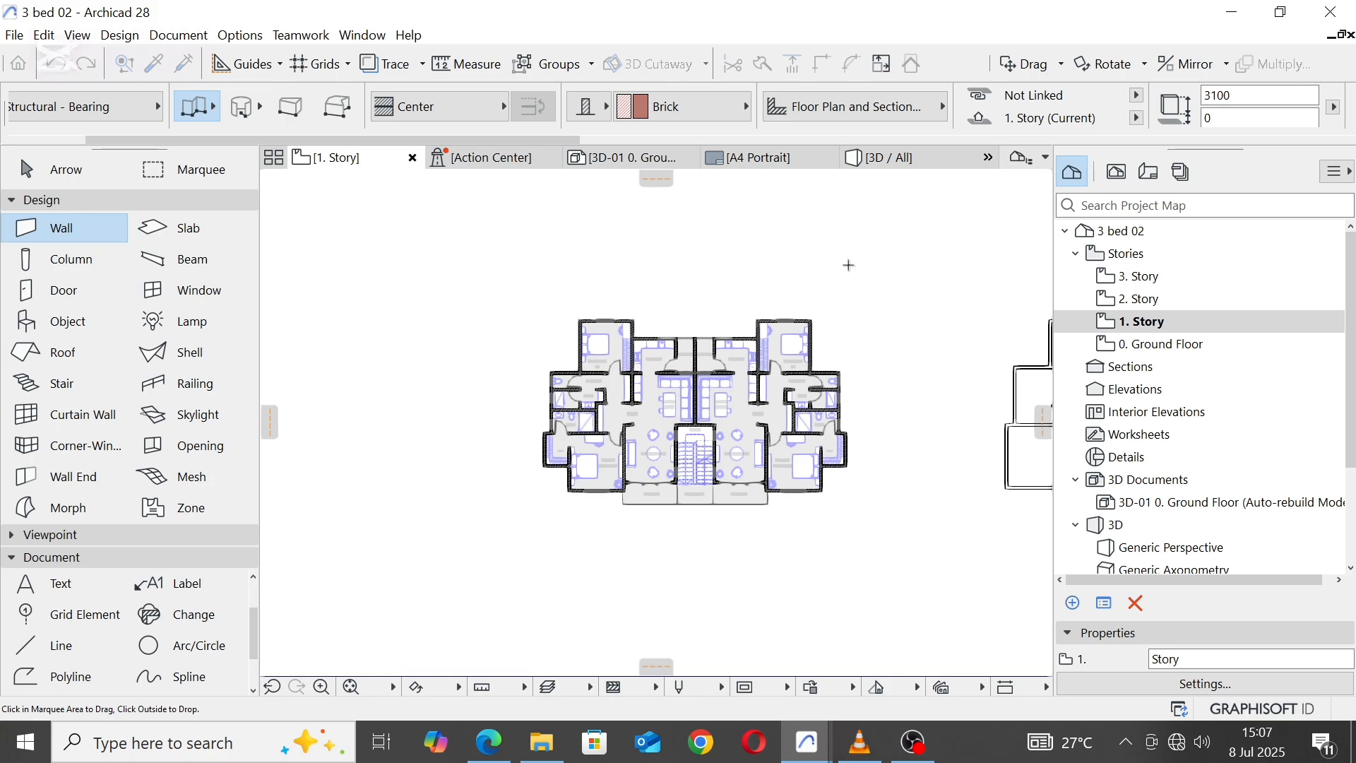
click(212, 175)
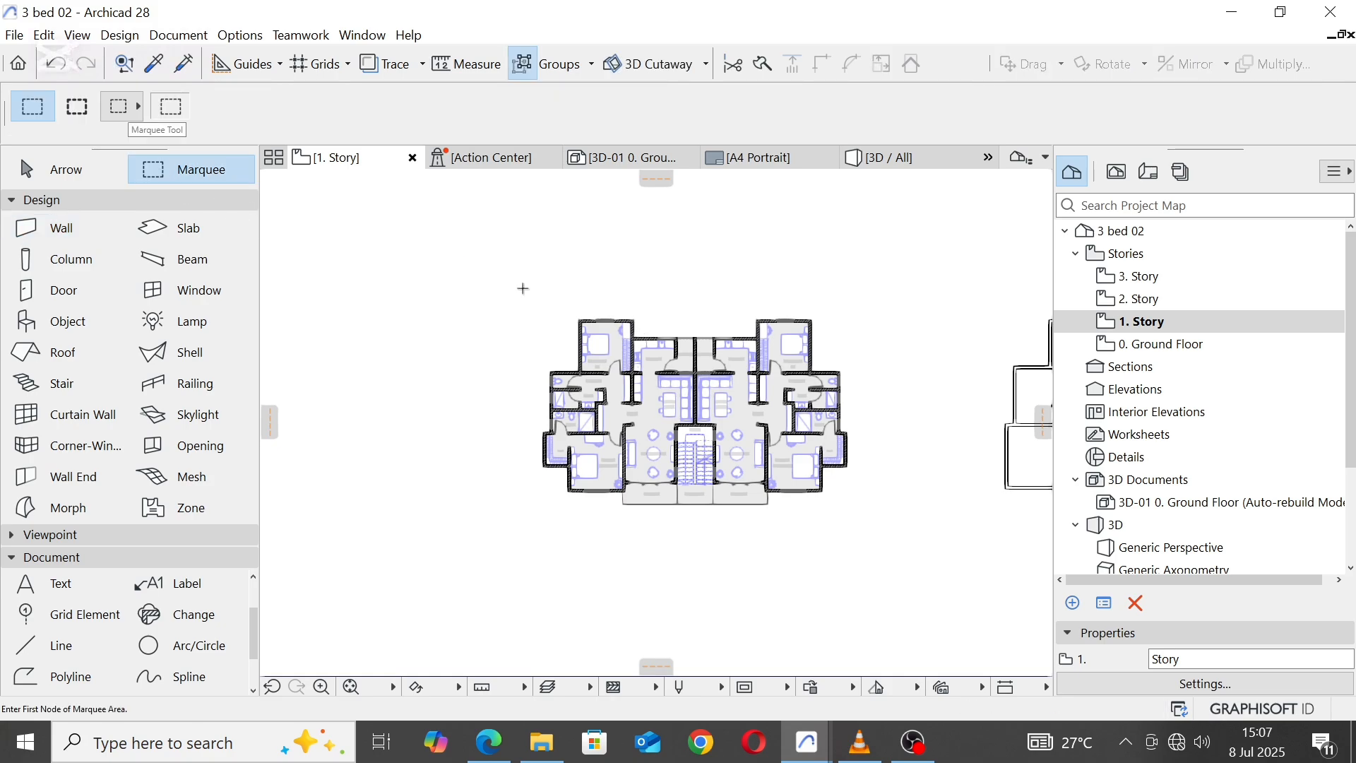
click(508, 281)
click(874, 531)
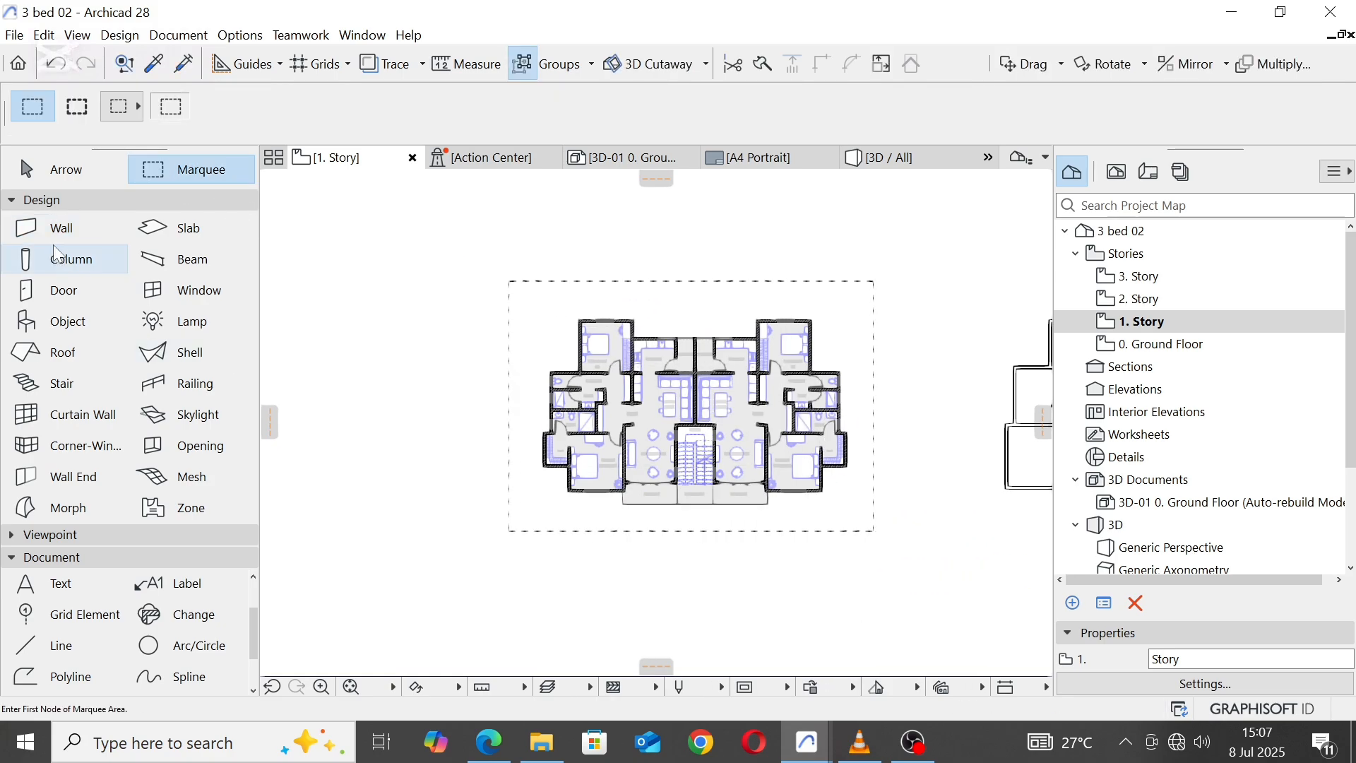
Step: Select all walls inside the marquee on 1. Story, set their height to 3000 and deselect them
click(67, 229)
key(ctrl+a)
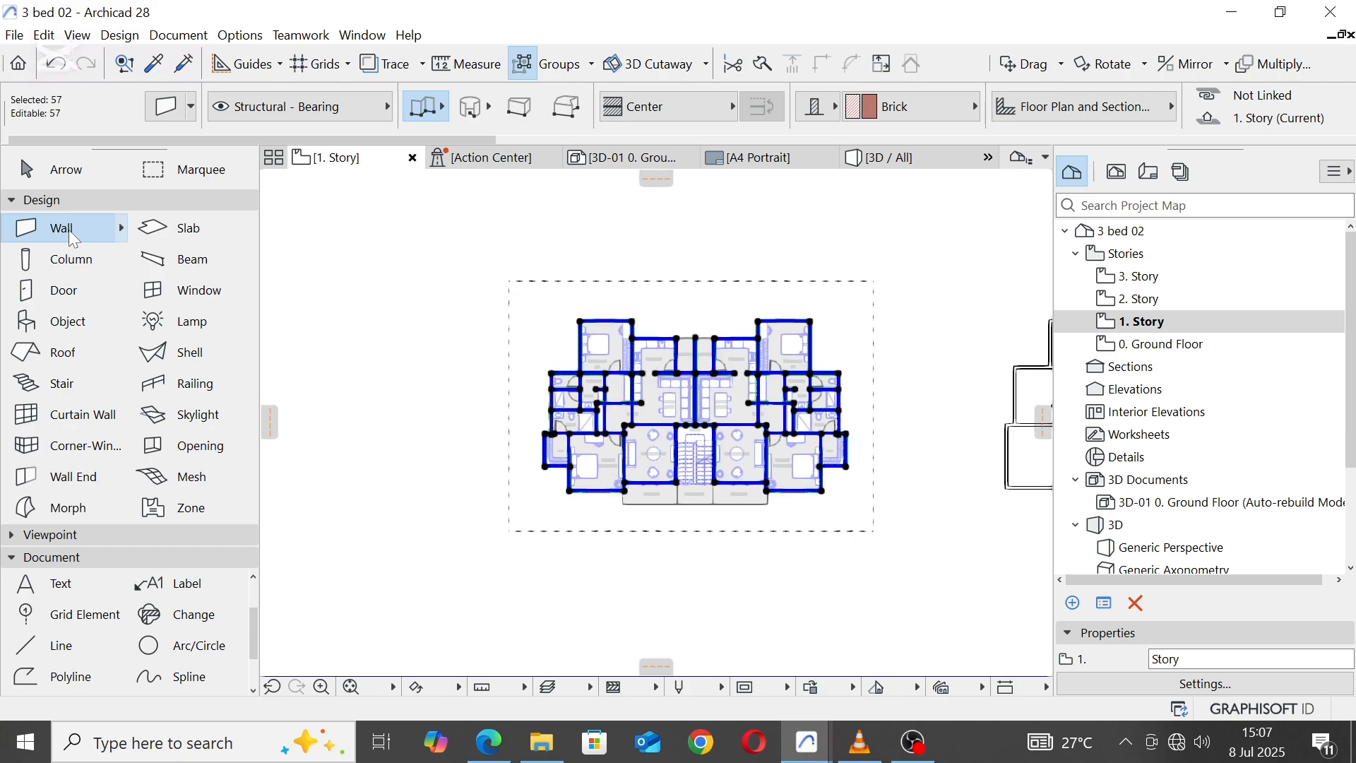
scroll(1198, 105, down, 3)
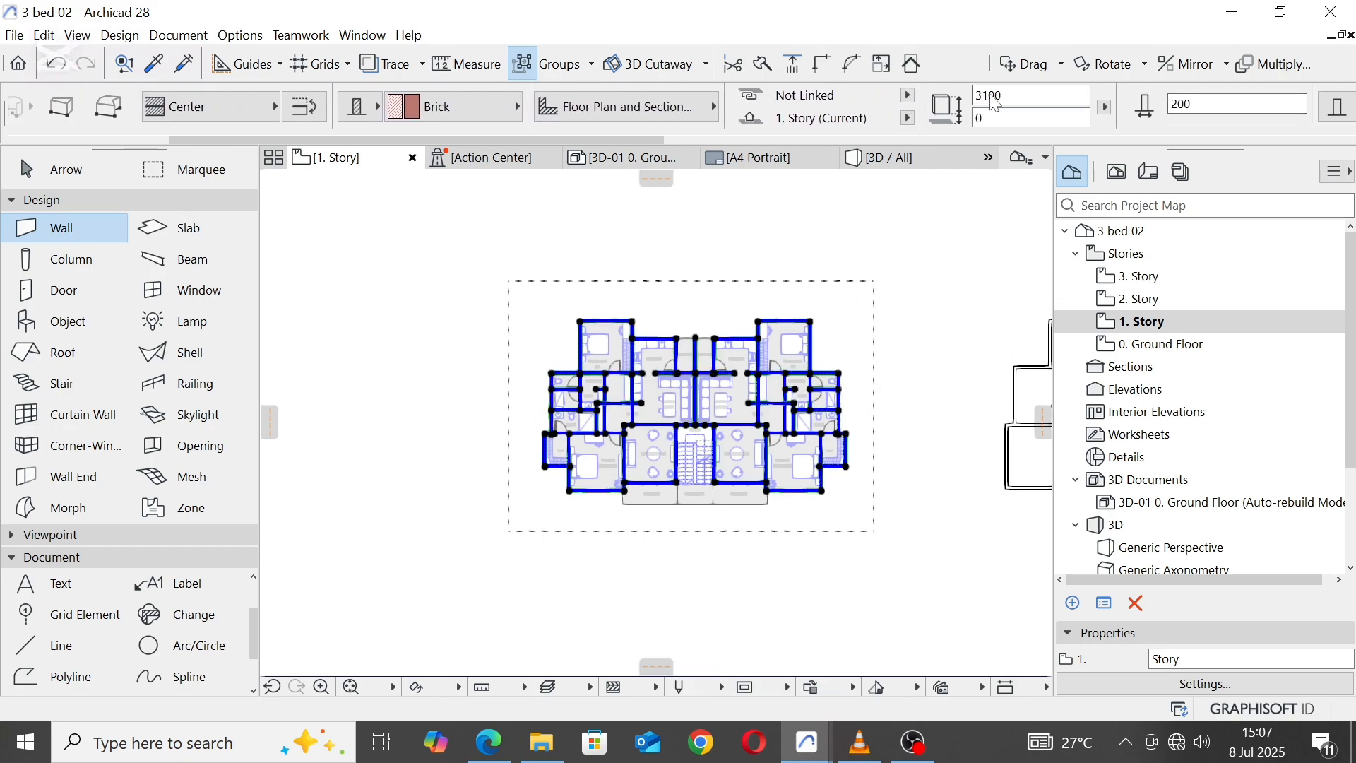
drag(1006, 96, 950, 109)
text(3)
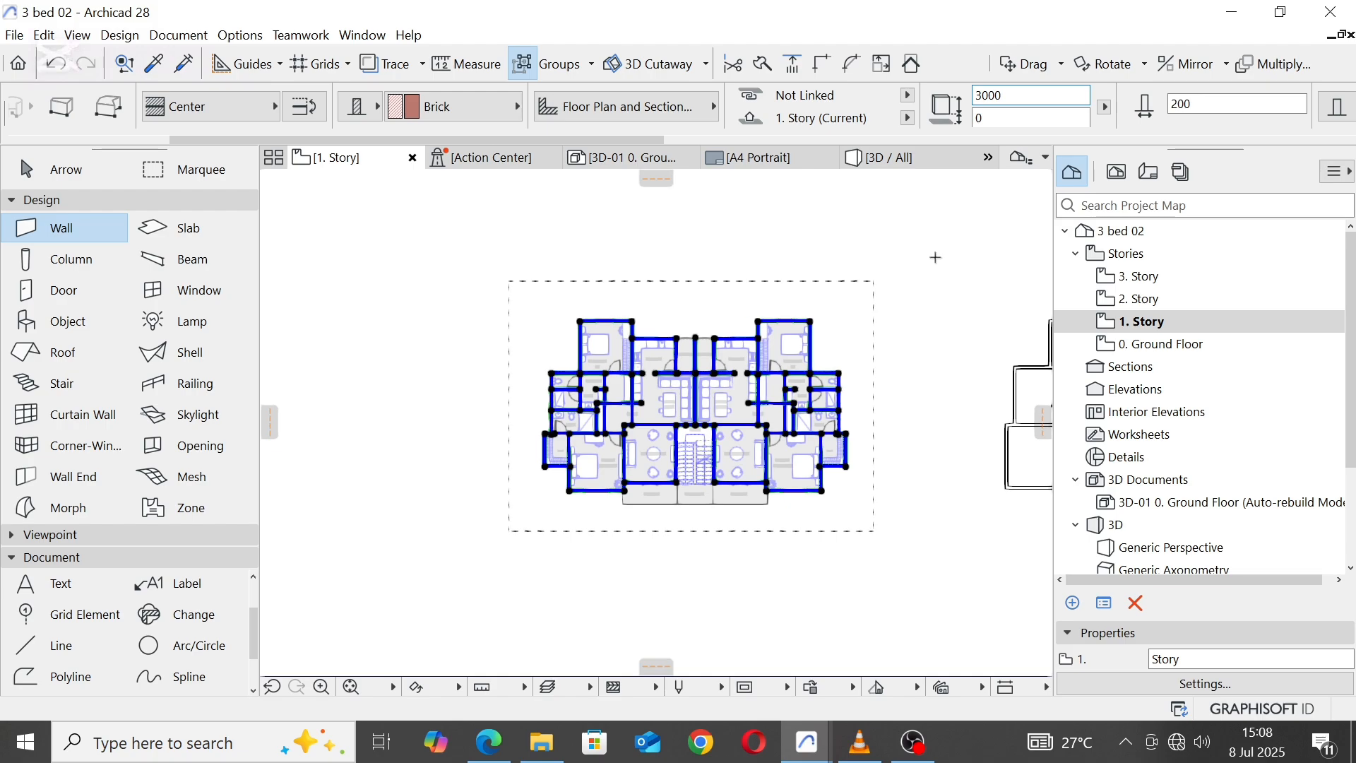
key(Escape)
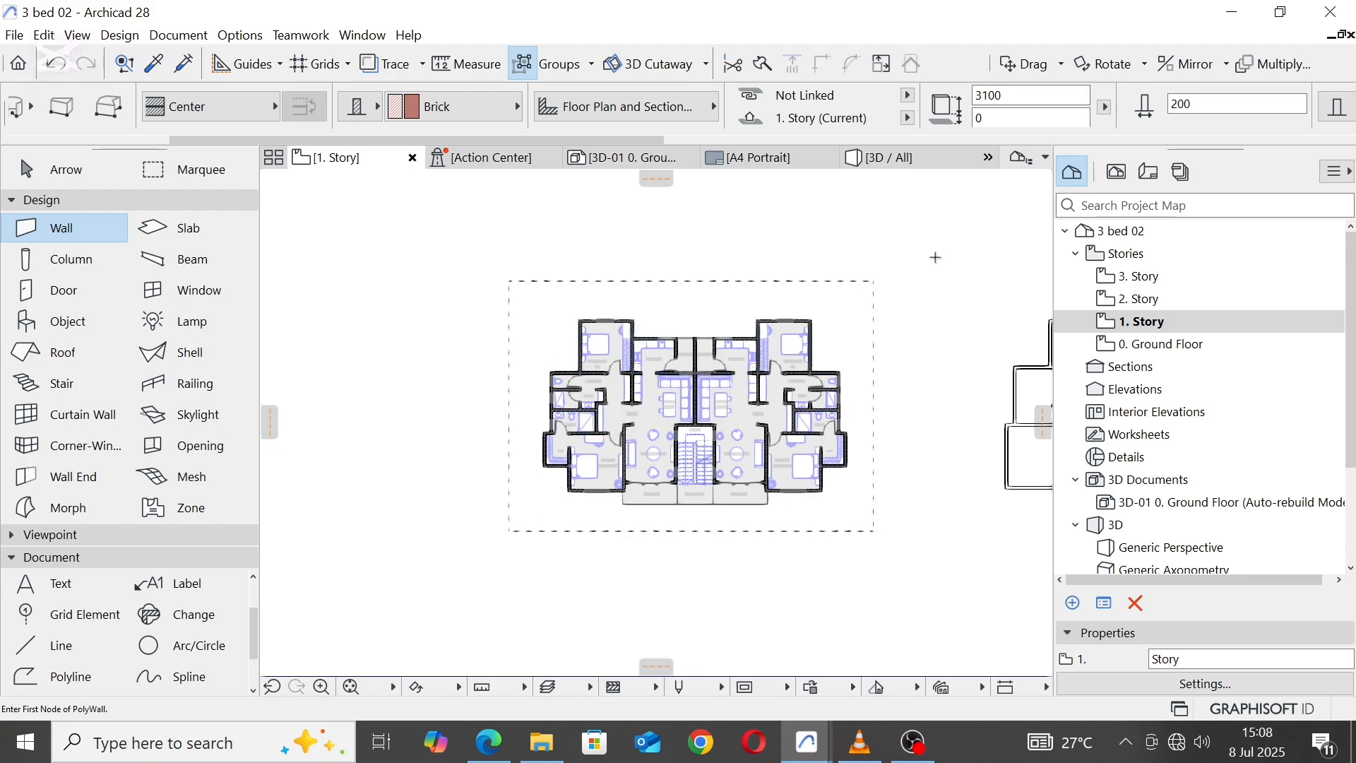
Step: Open 2. Story, paste the copied two-unit floor plan at its original position and confirm the placement
double_click(1145, 302)
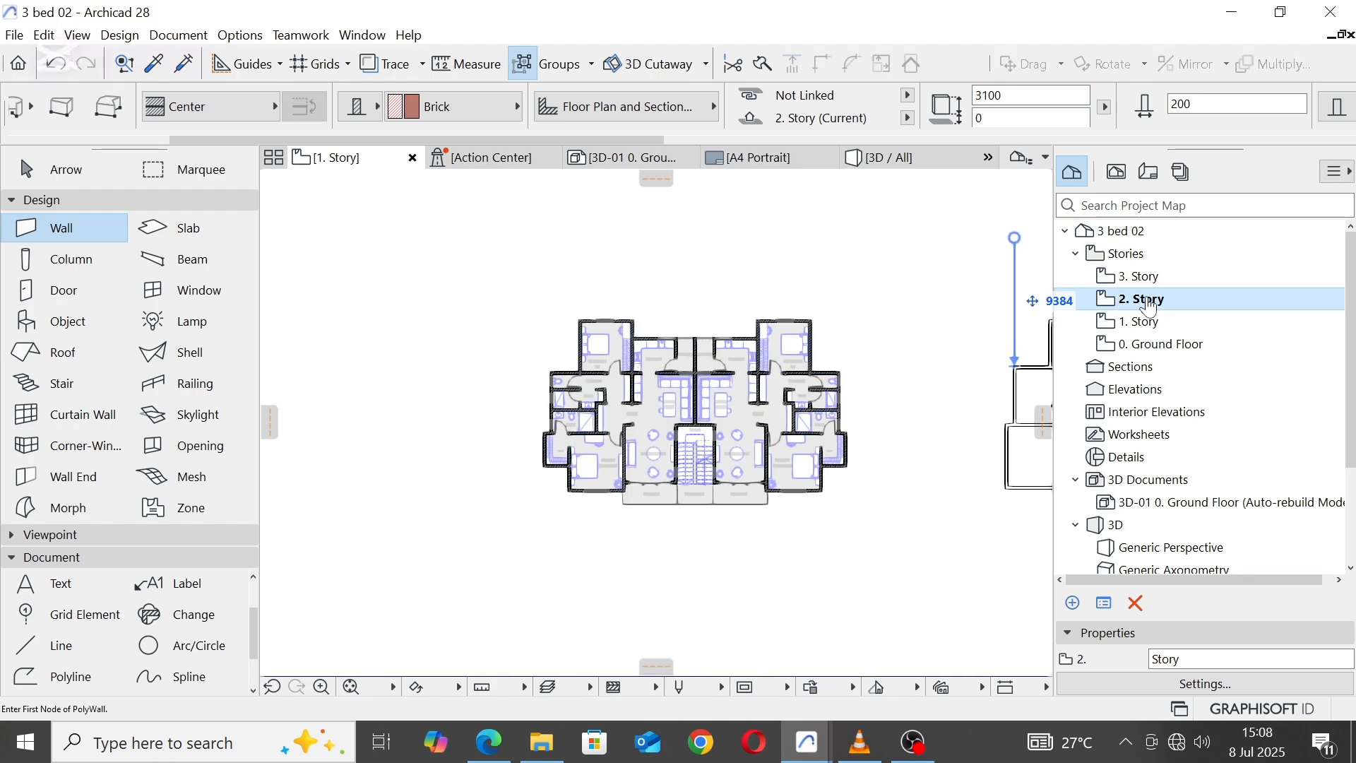
right_click(760, 278)
click(835, 293)
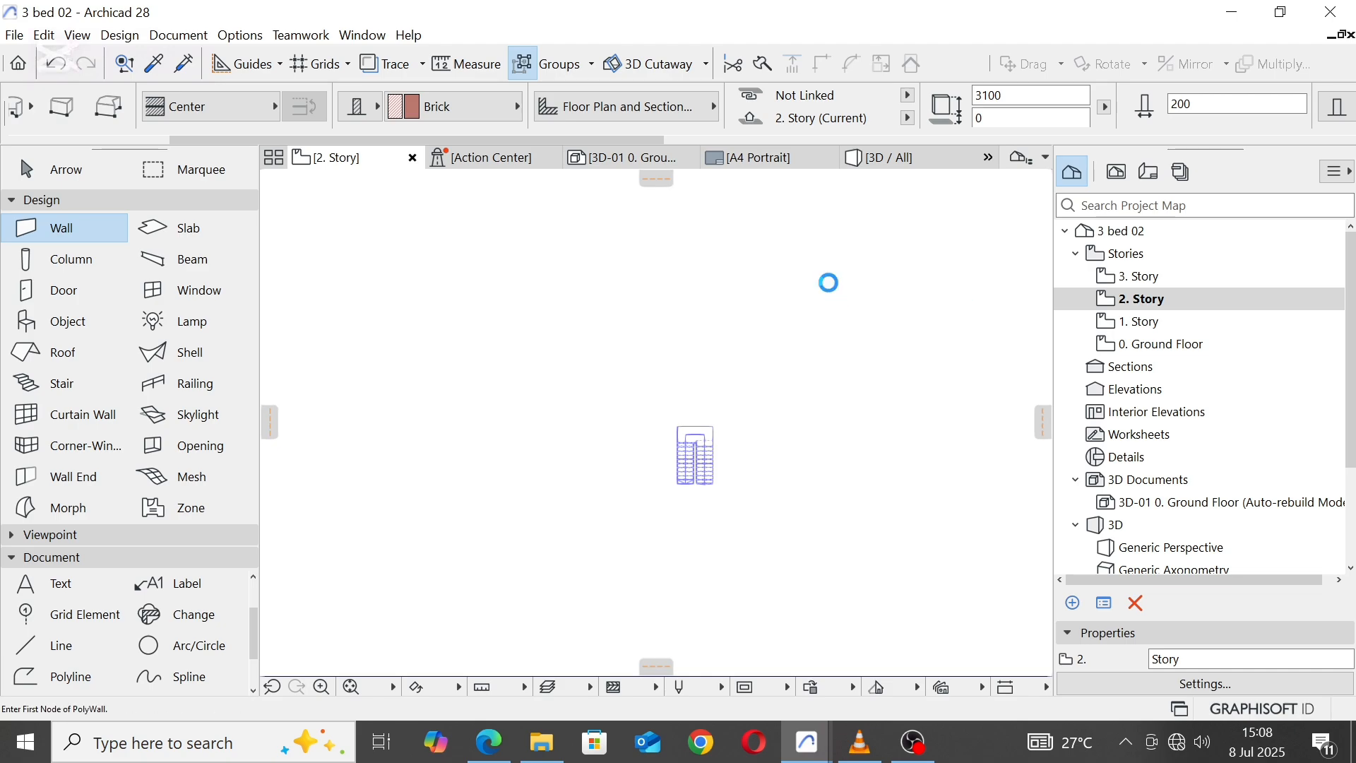
right_click(881, 263)
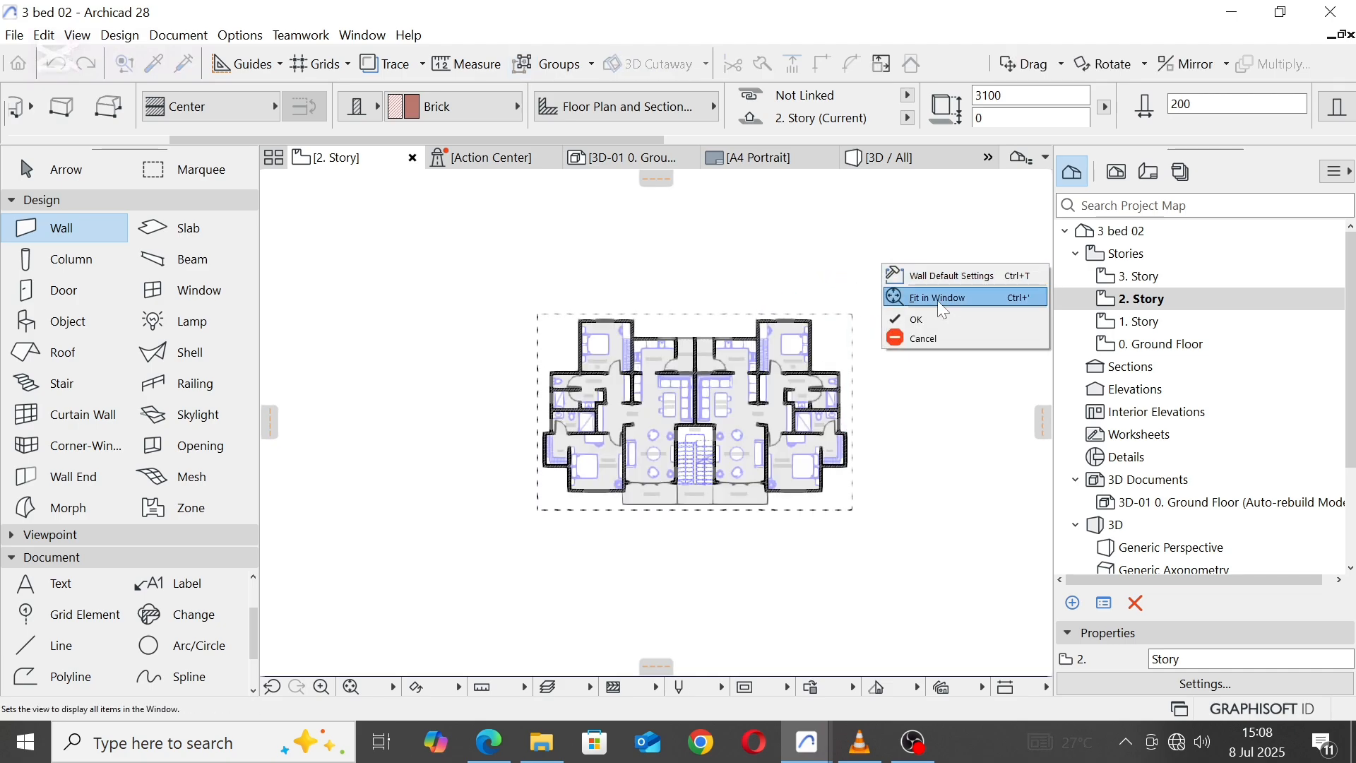
click(932, 321)
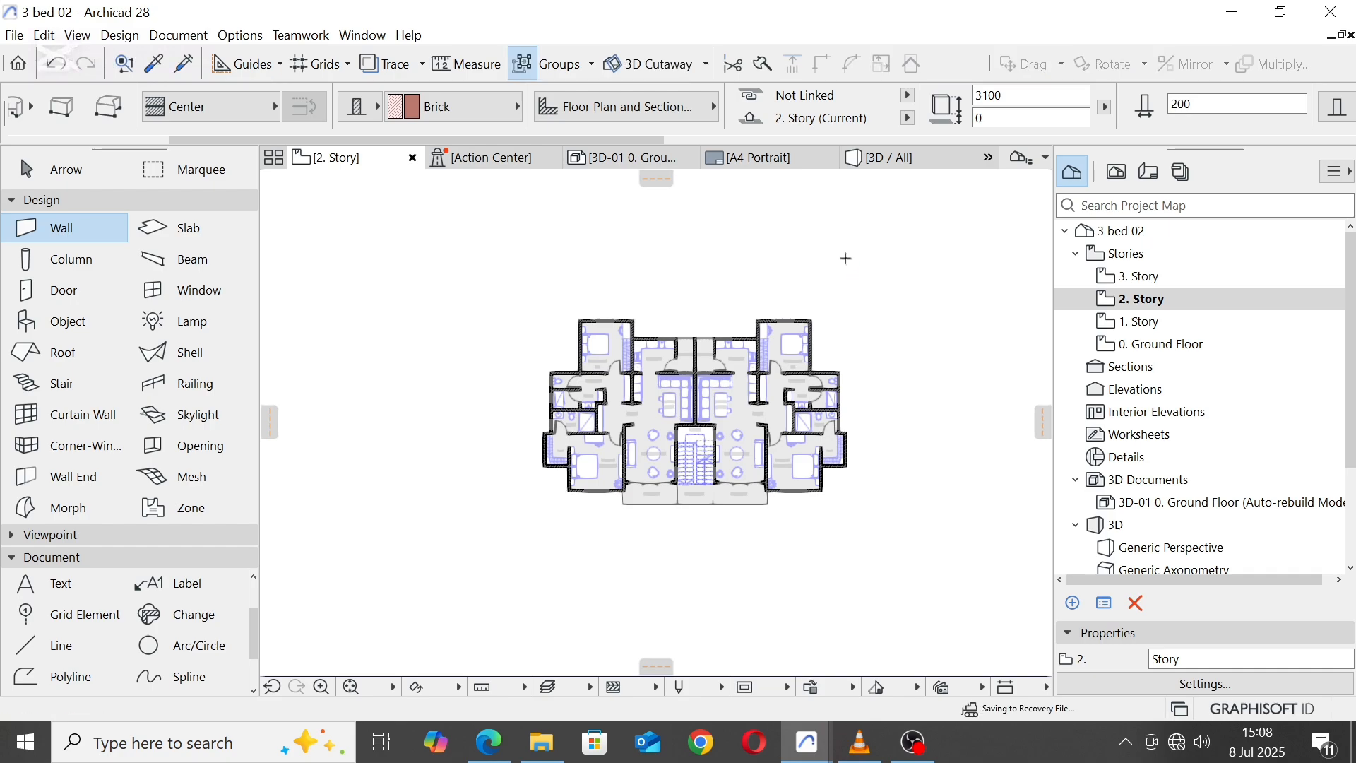
key(Escape)
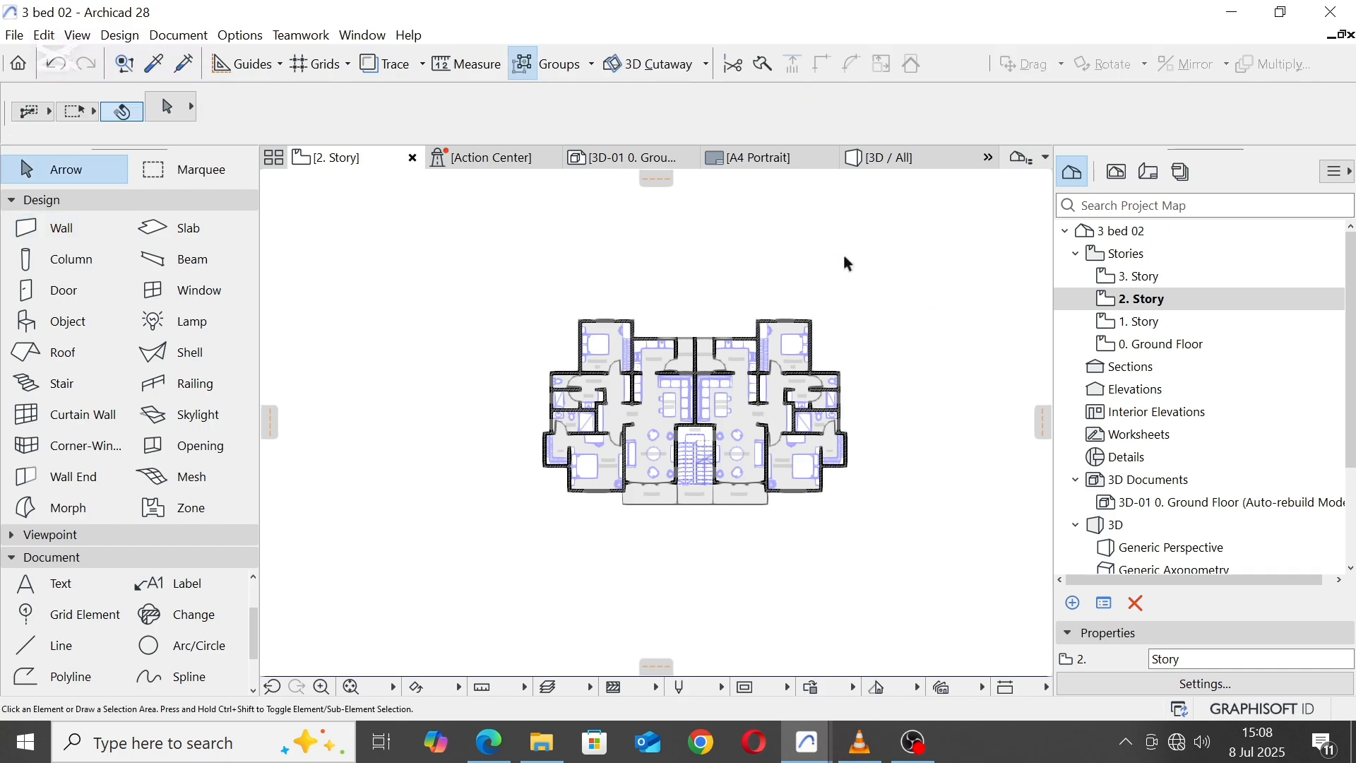
Step: Switch to the 3D view of the whole building and select the floor slabs of 1. Story and 2. Story together
click(901, 159)
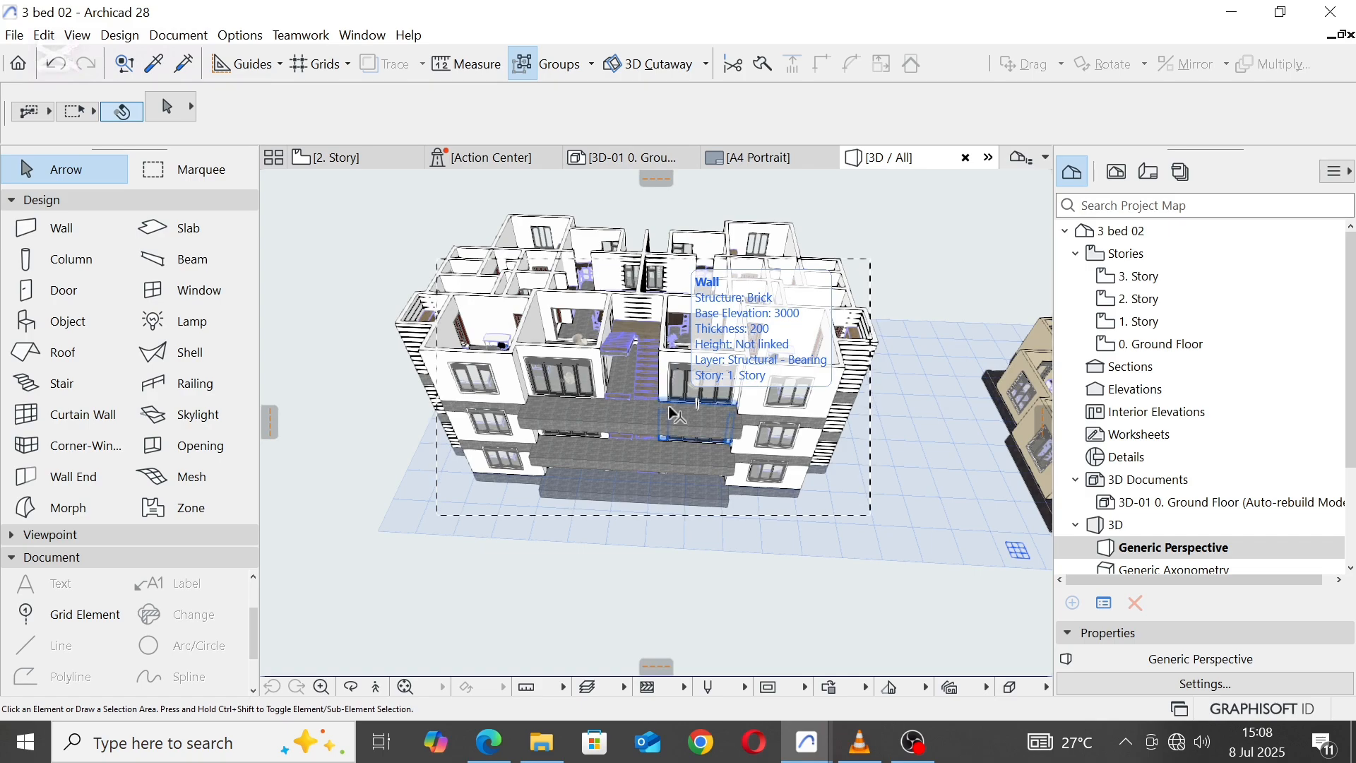
shift+middle_drag(671, 414, 636, 375)
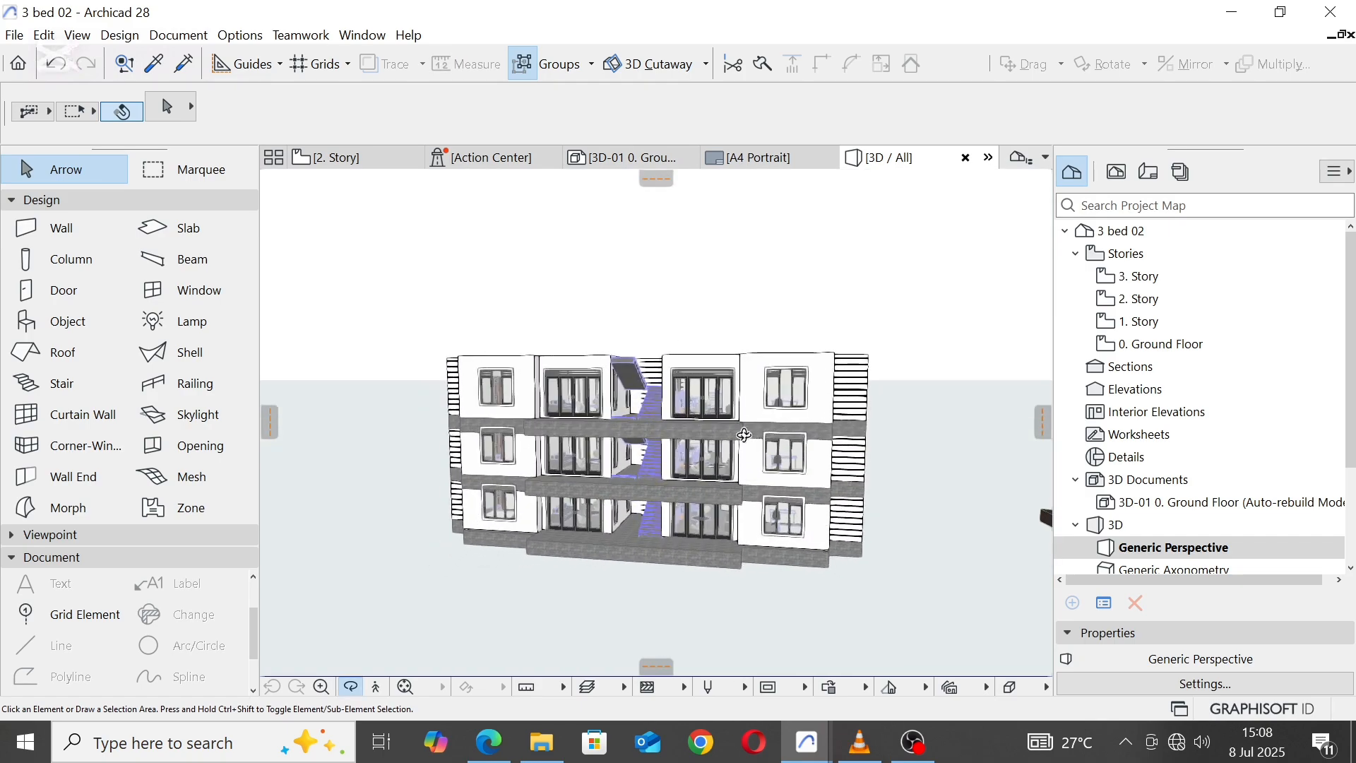
scroll(743, 434, up, 3)
shift+middle_drag(797, 406, 680, 332)
scroll(680, 329, down, 3)
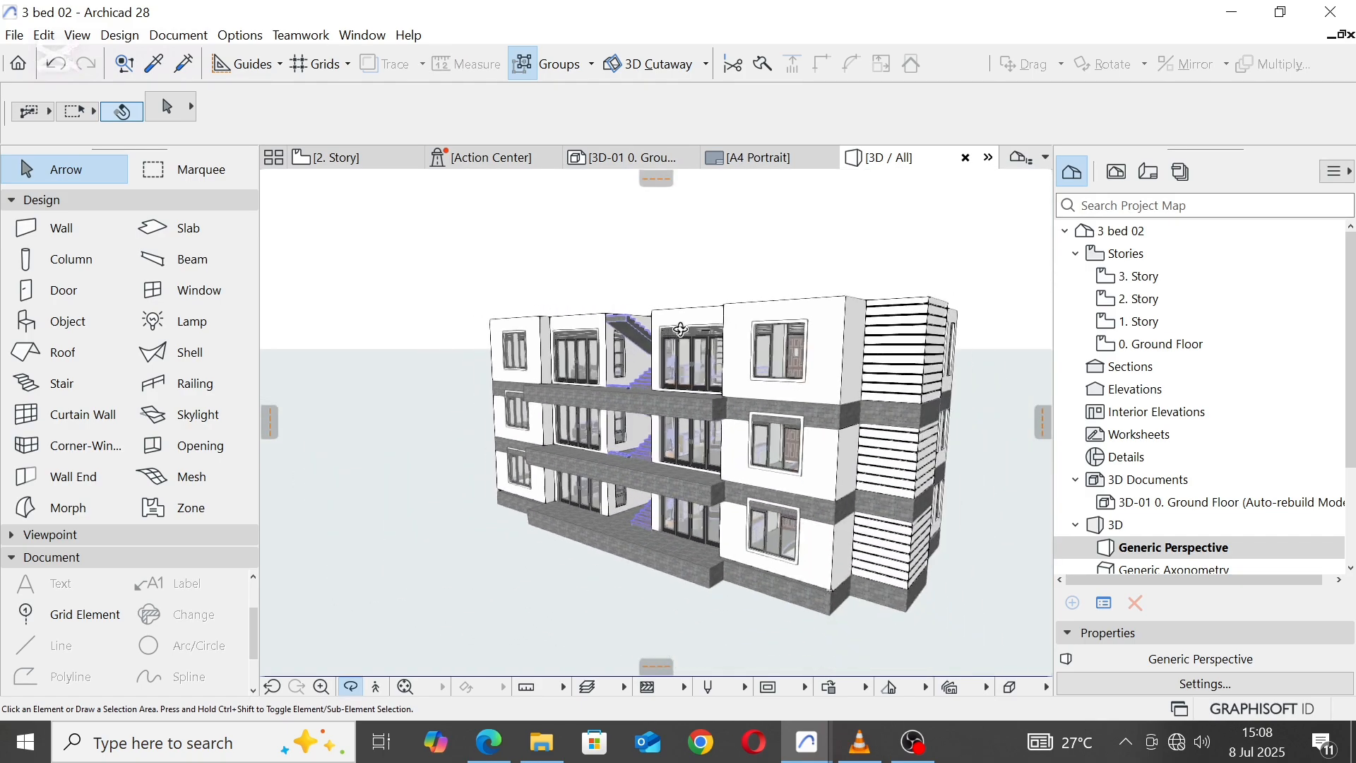
click(831, 509)
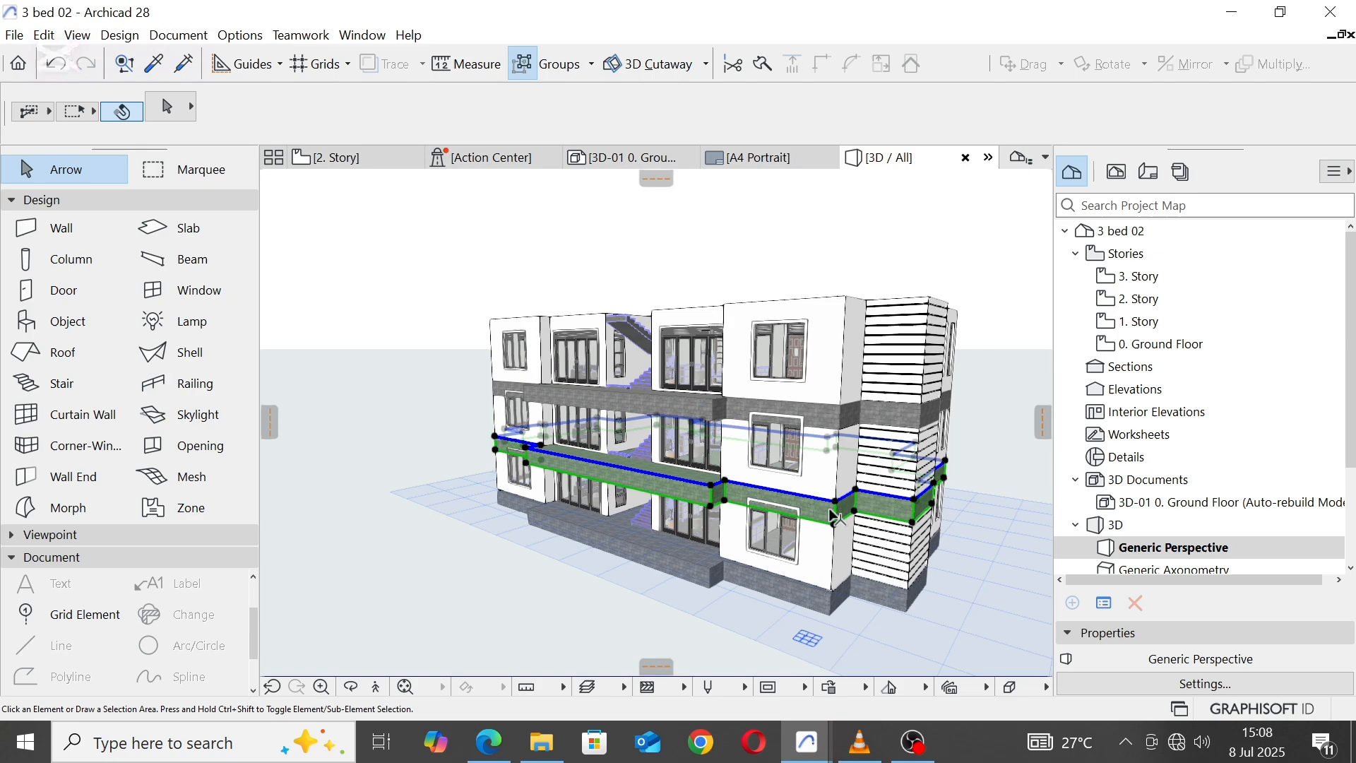
shift+click(837, 422)
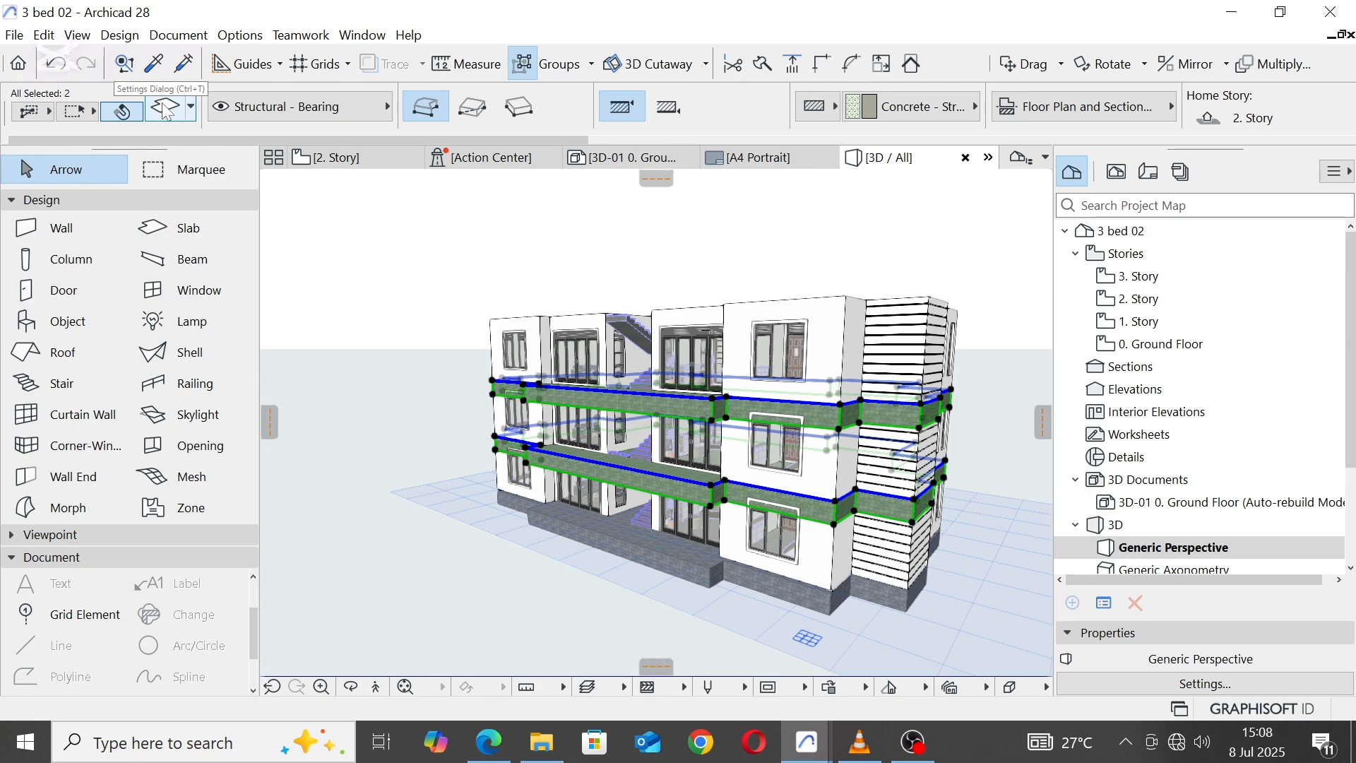
Step: Override all surfaces of the two selected slabs with Paint - Titanium White, set their thickness to 200, apply the settings and deselect them
click(167, 110)
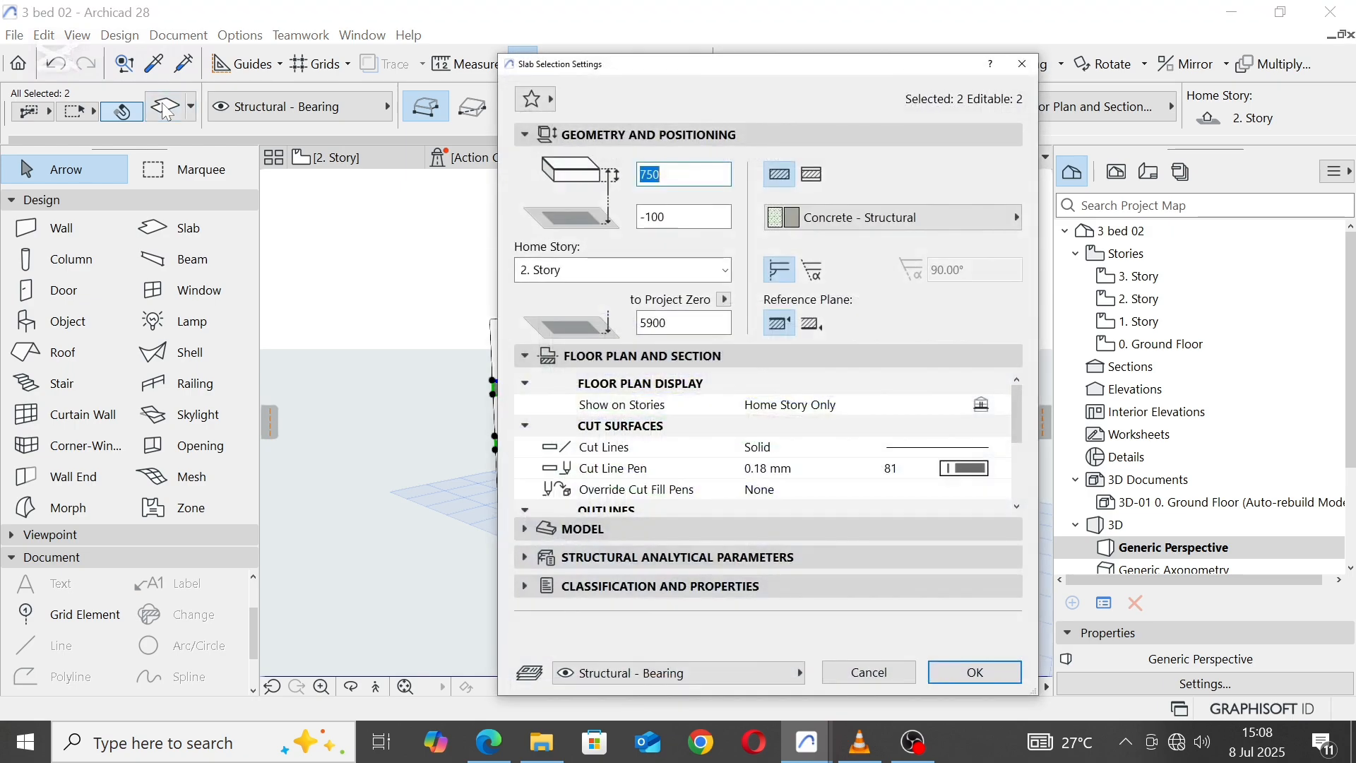
click(537, 529)
click(767, 437)
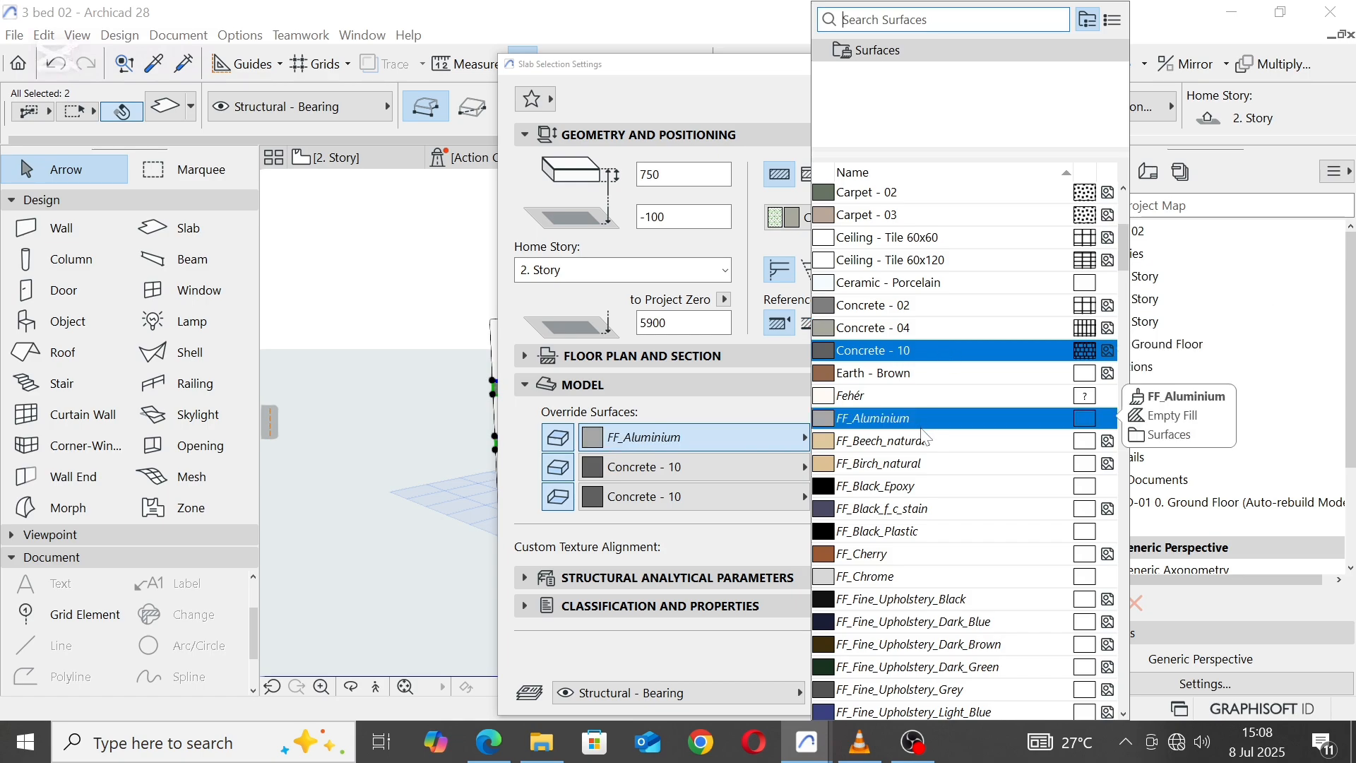
scroll(925, 441, down, 2)
scroll(923, 435, down, 1)
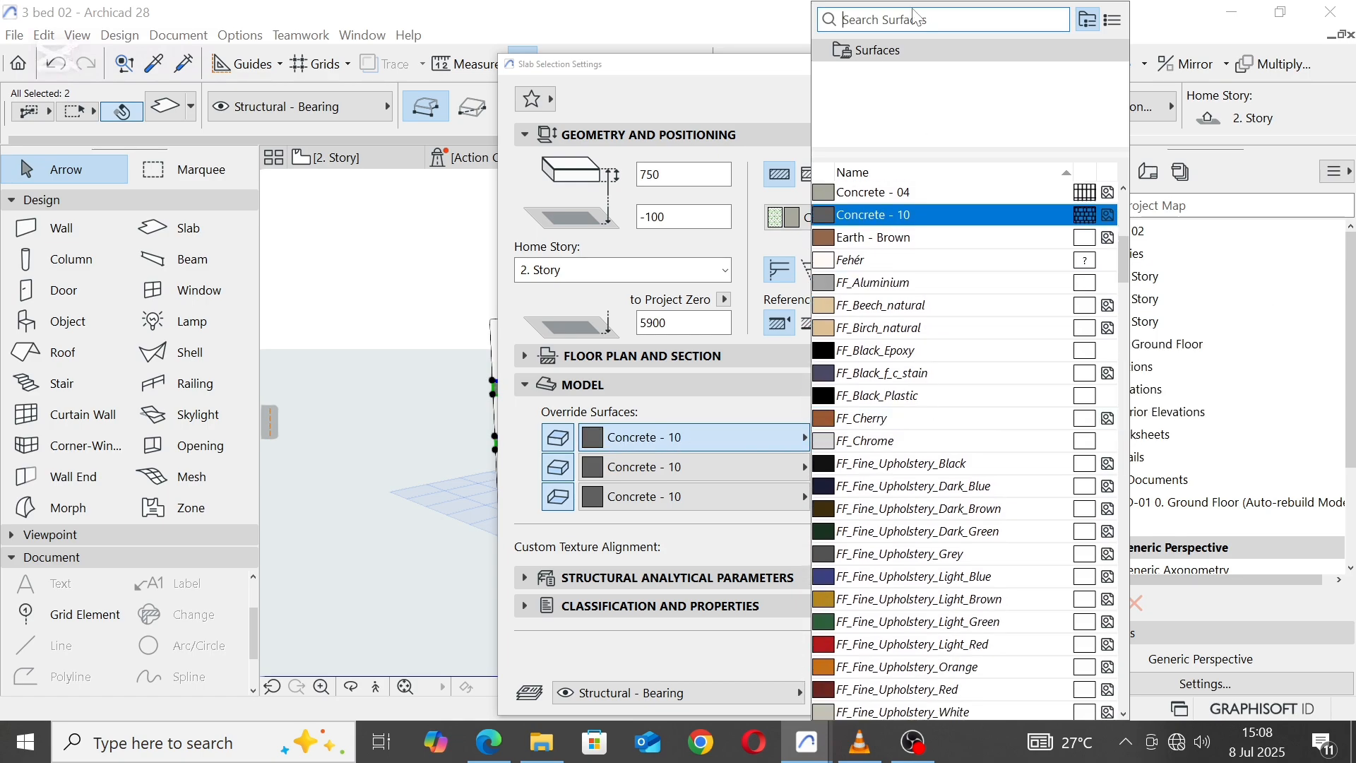
text(white)
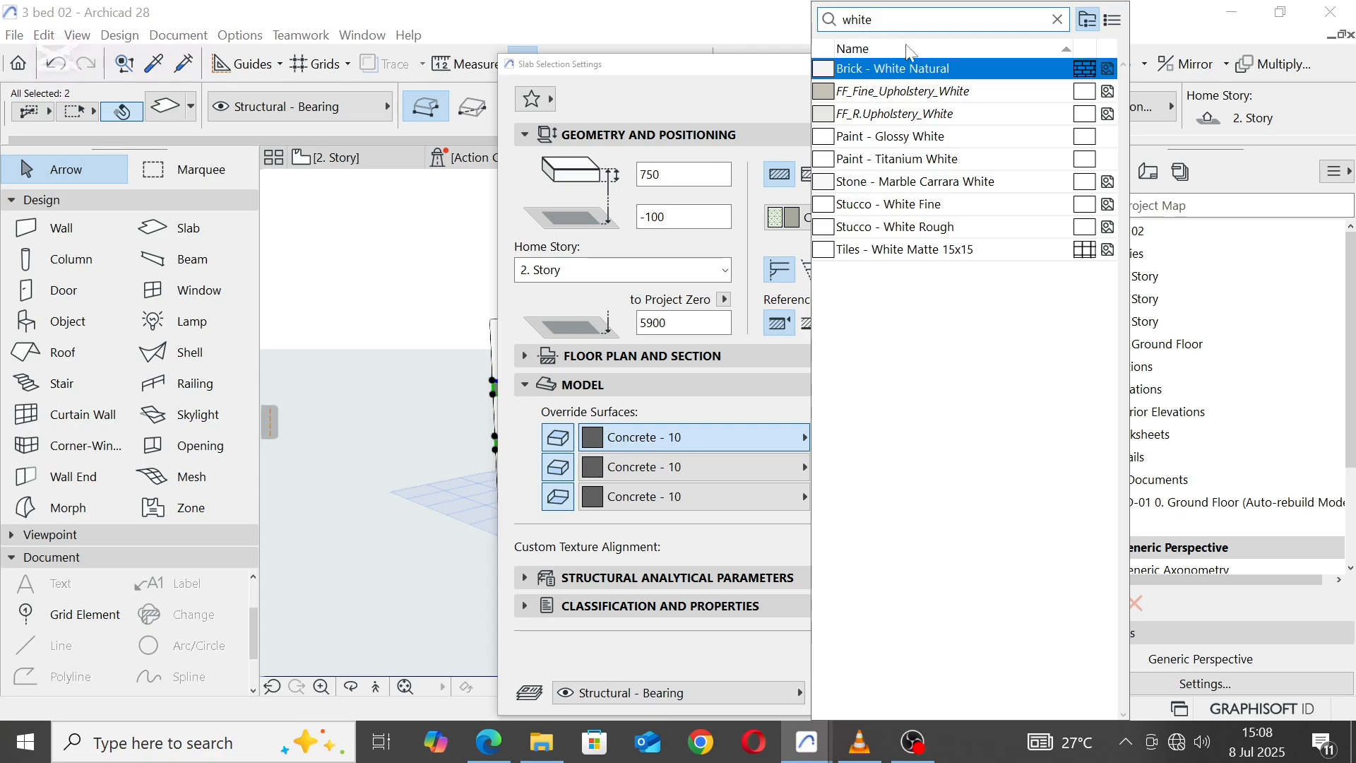
click(918, 158)
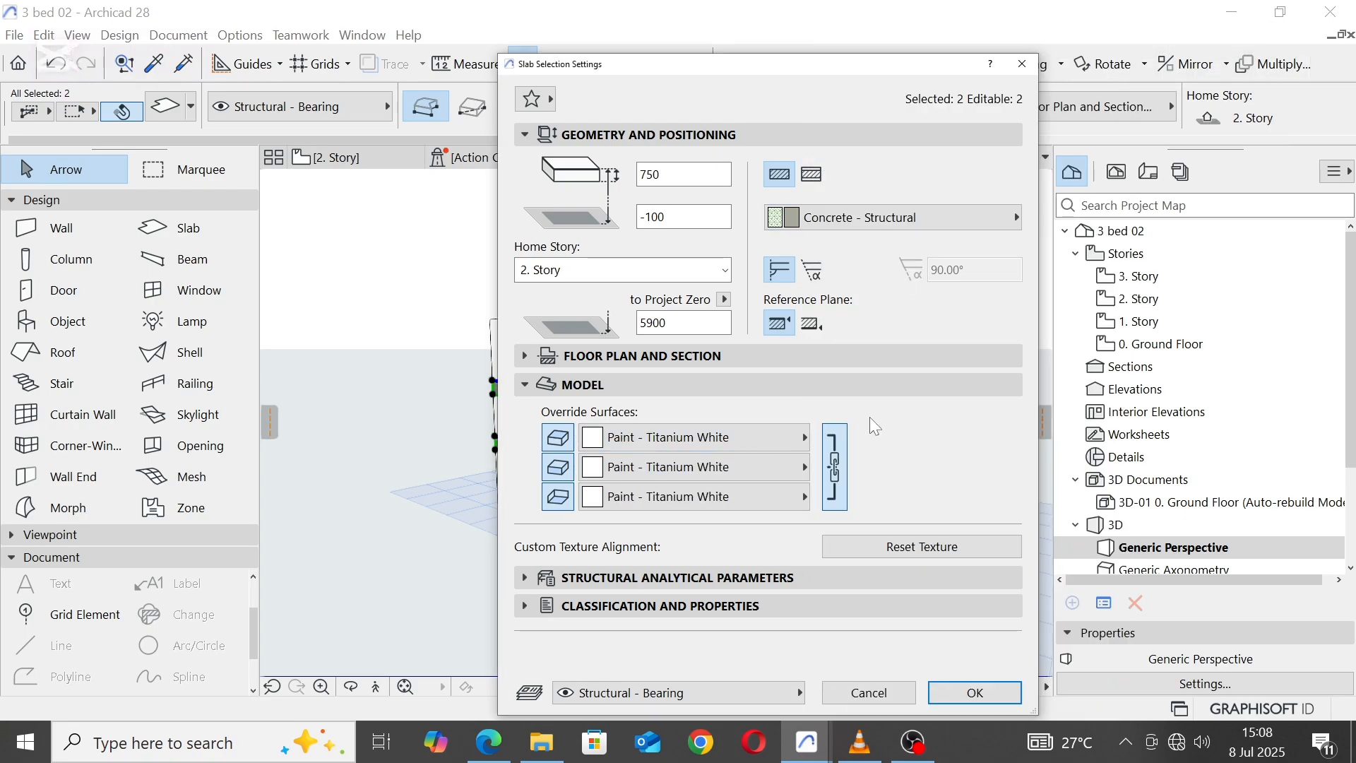
click(834, 454)
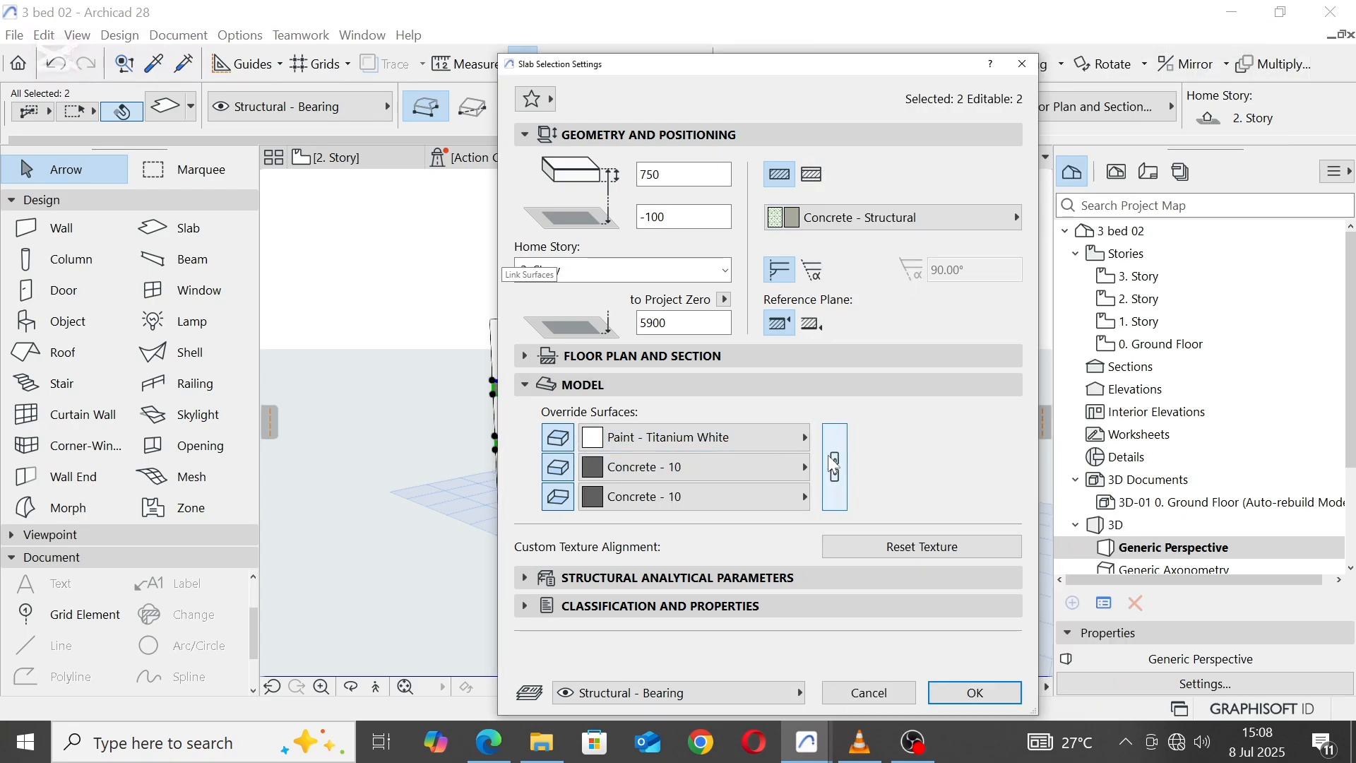
click(839, 444)
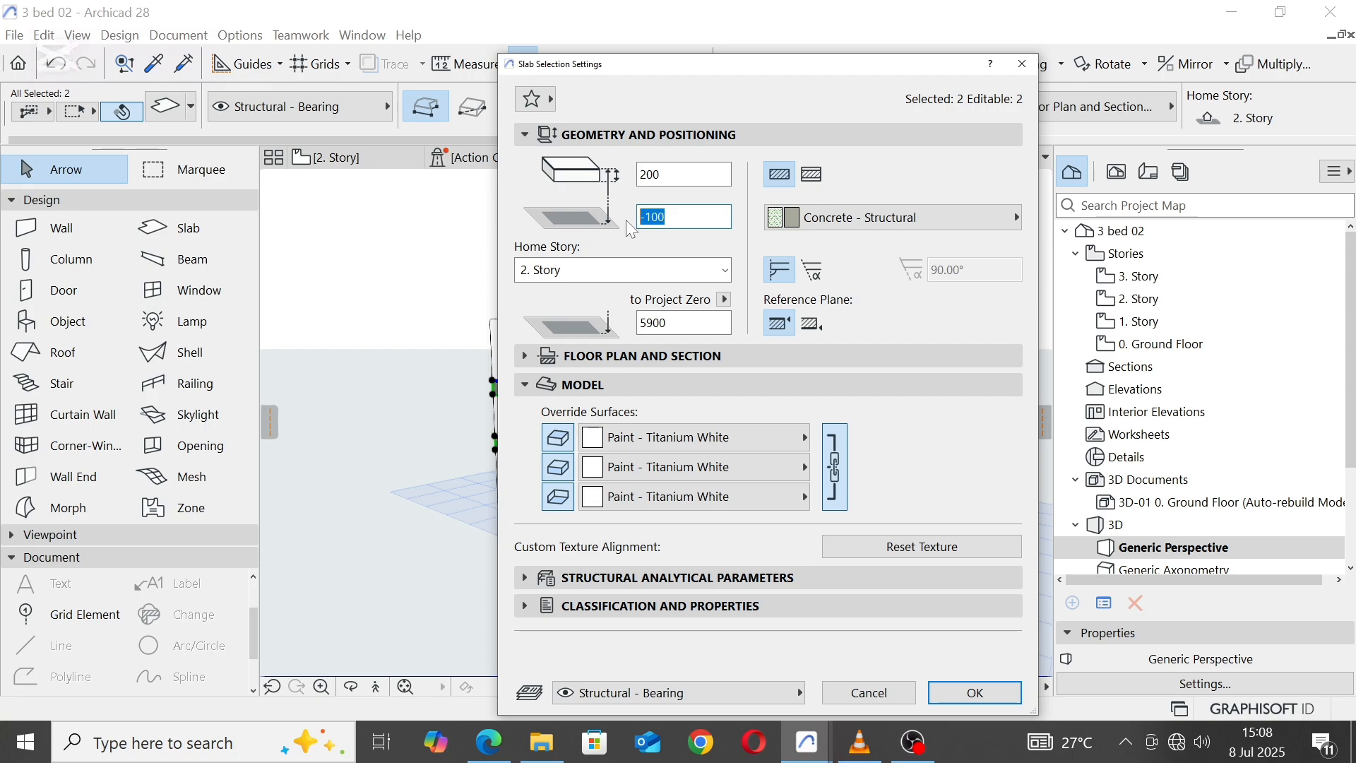
key(Return)
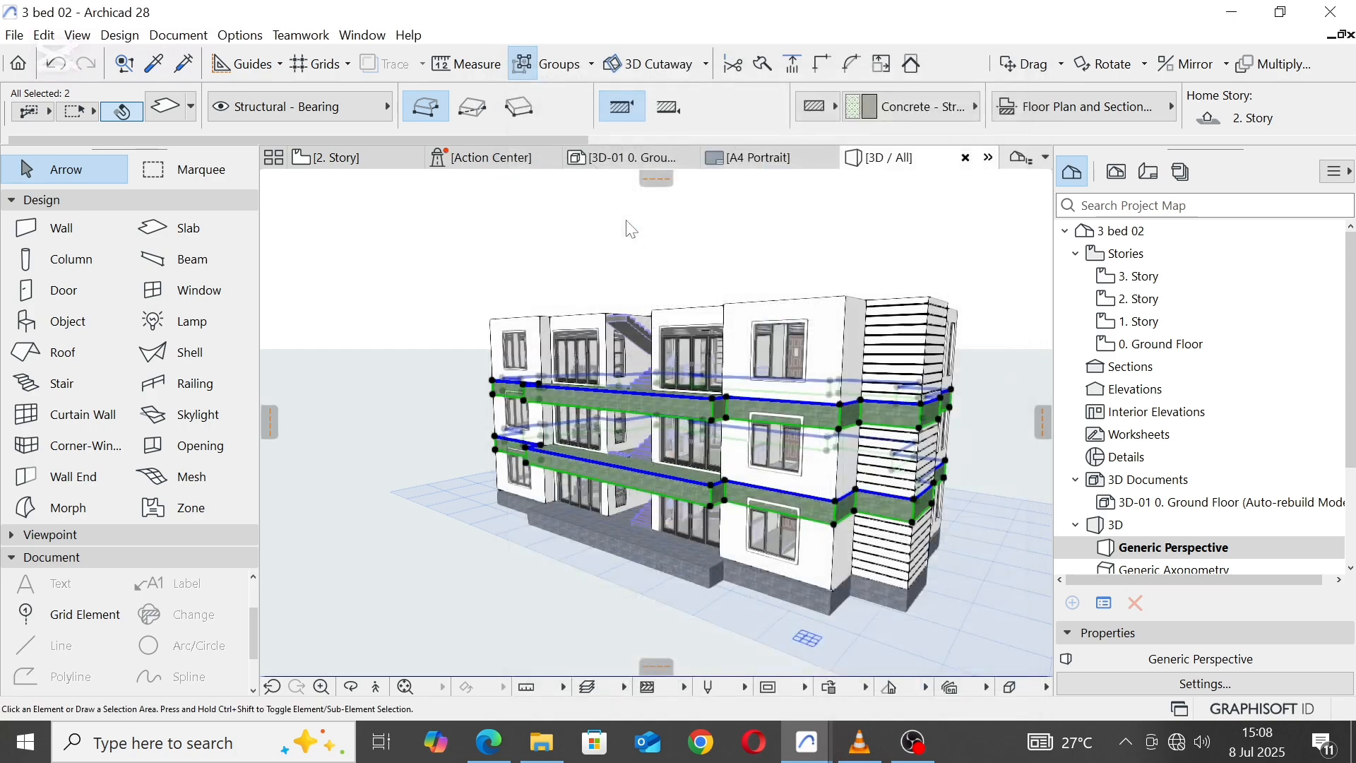
click(792, 216)
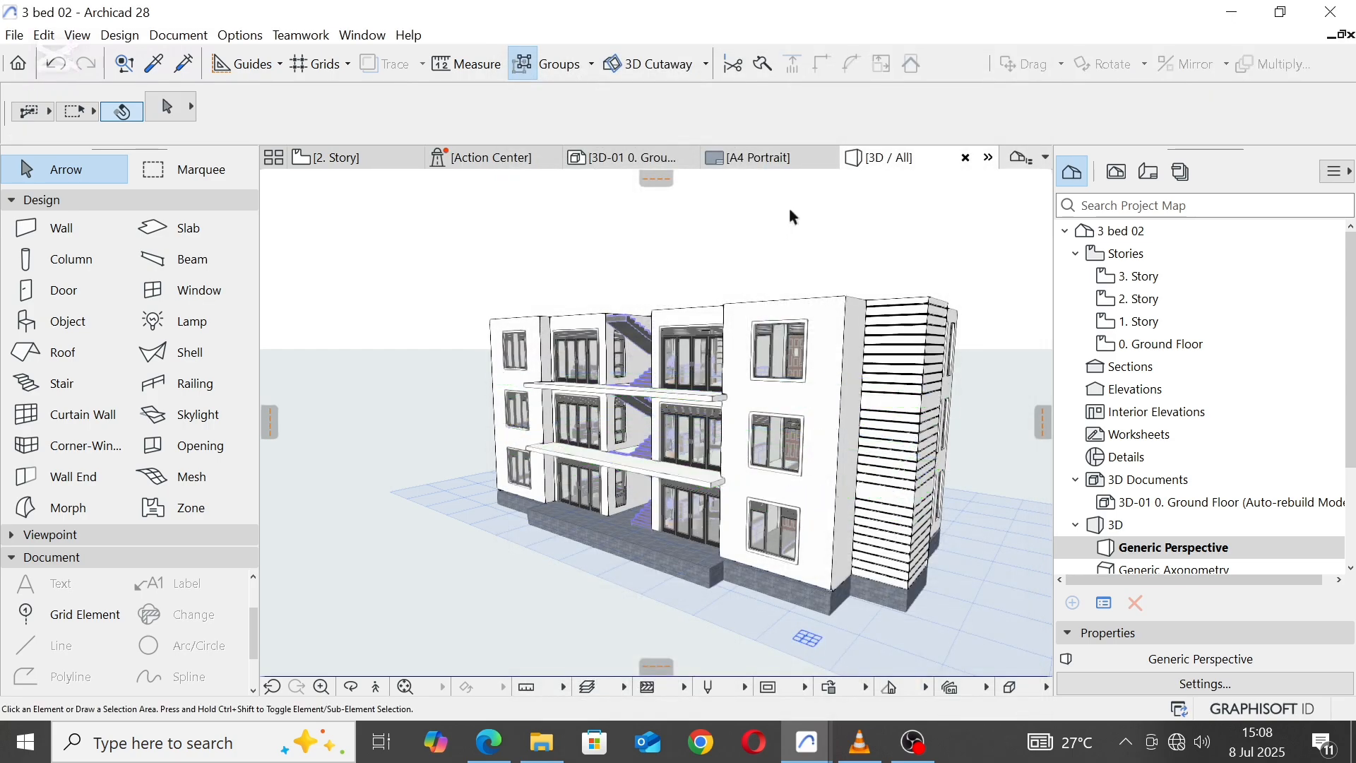
Step: Select the stone-faced ground floor slab at the building's base and set its reference plane offset to the home story to 0
scroll(646, 395, up, 2)
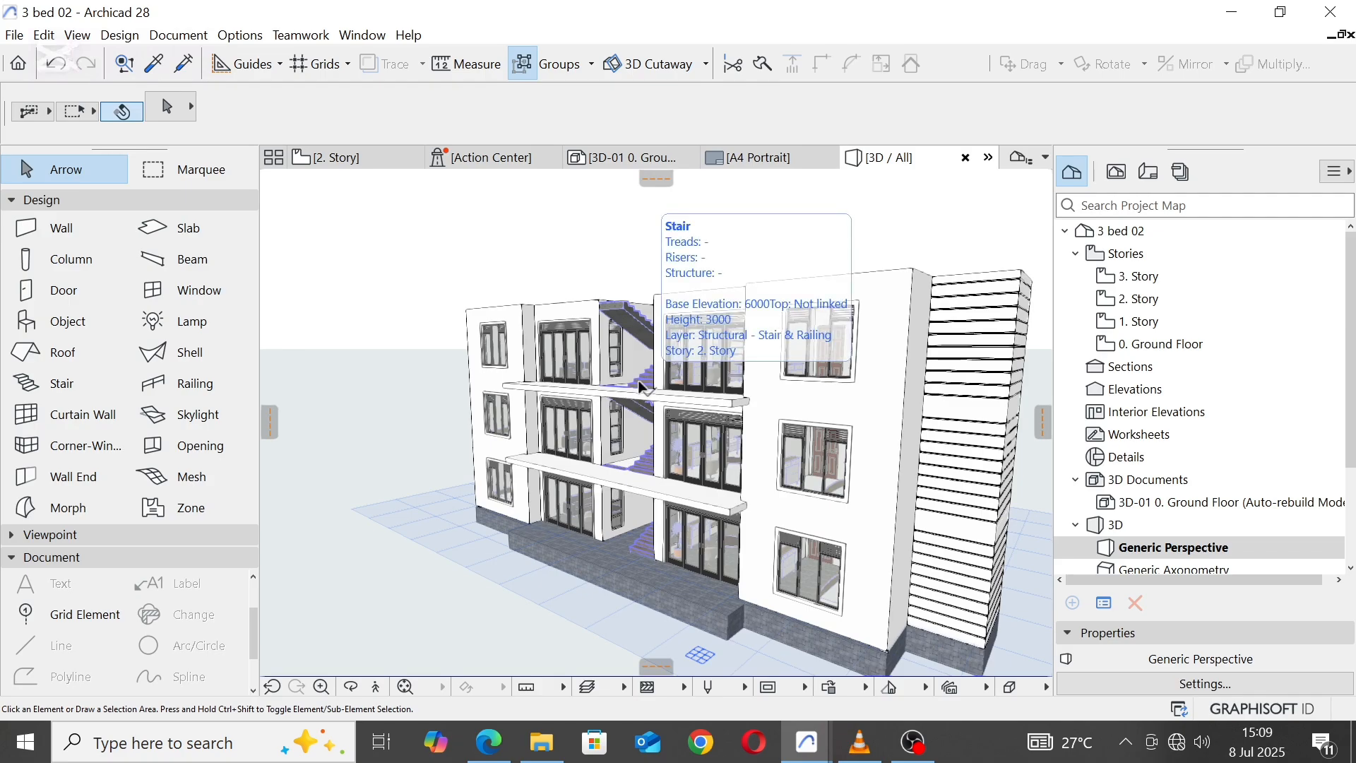
shift+middle_drag(638, 387, 756, 411)
scroll(743, 327, down, 3)
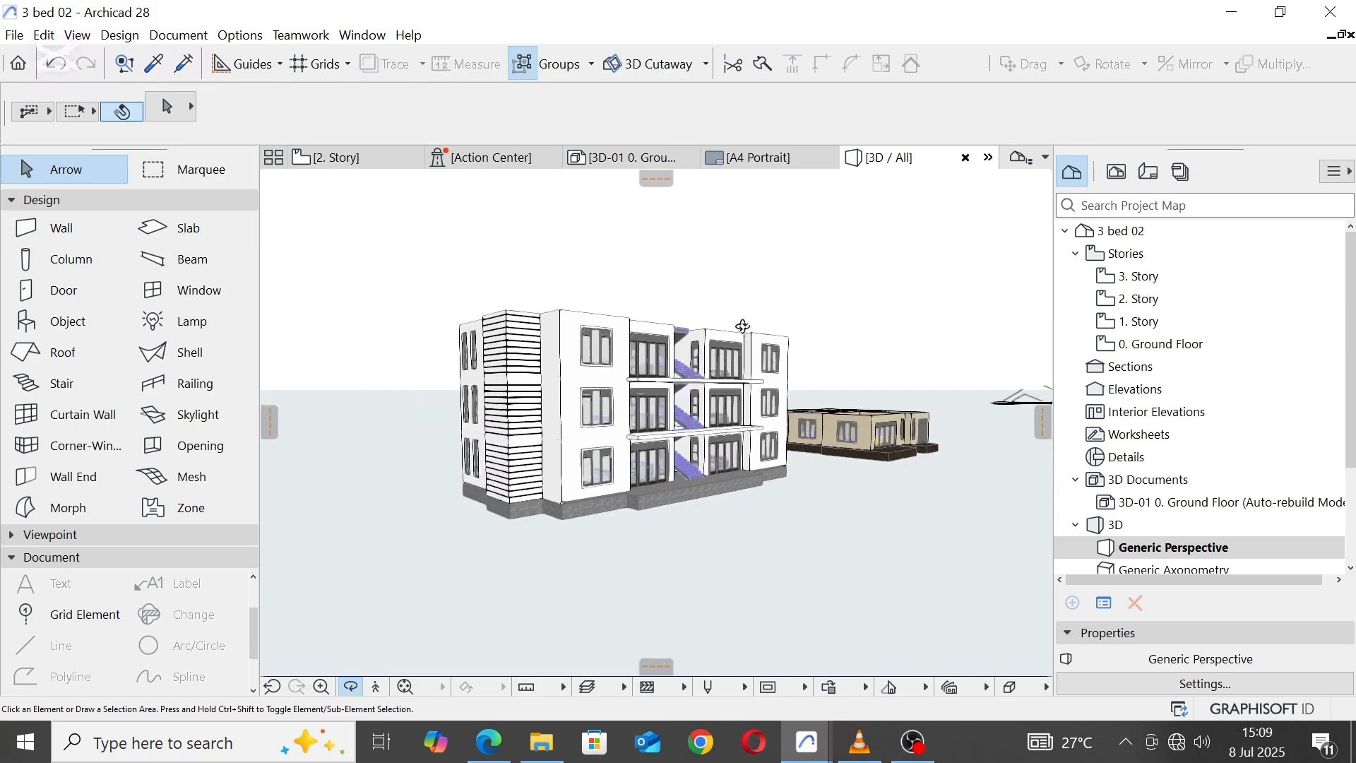
scroll(583, 482, up, 9)
scroll(590, 476, up, 5)
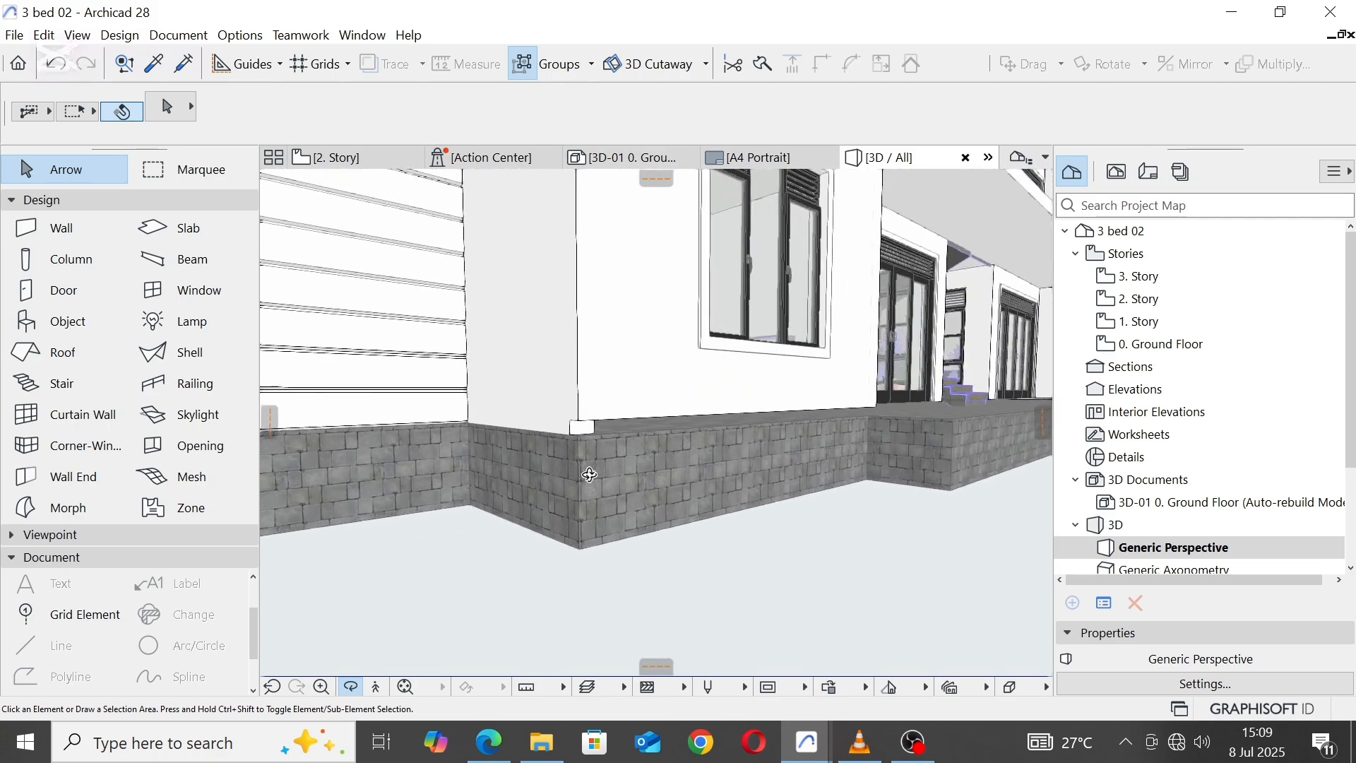
click(648, 374)
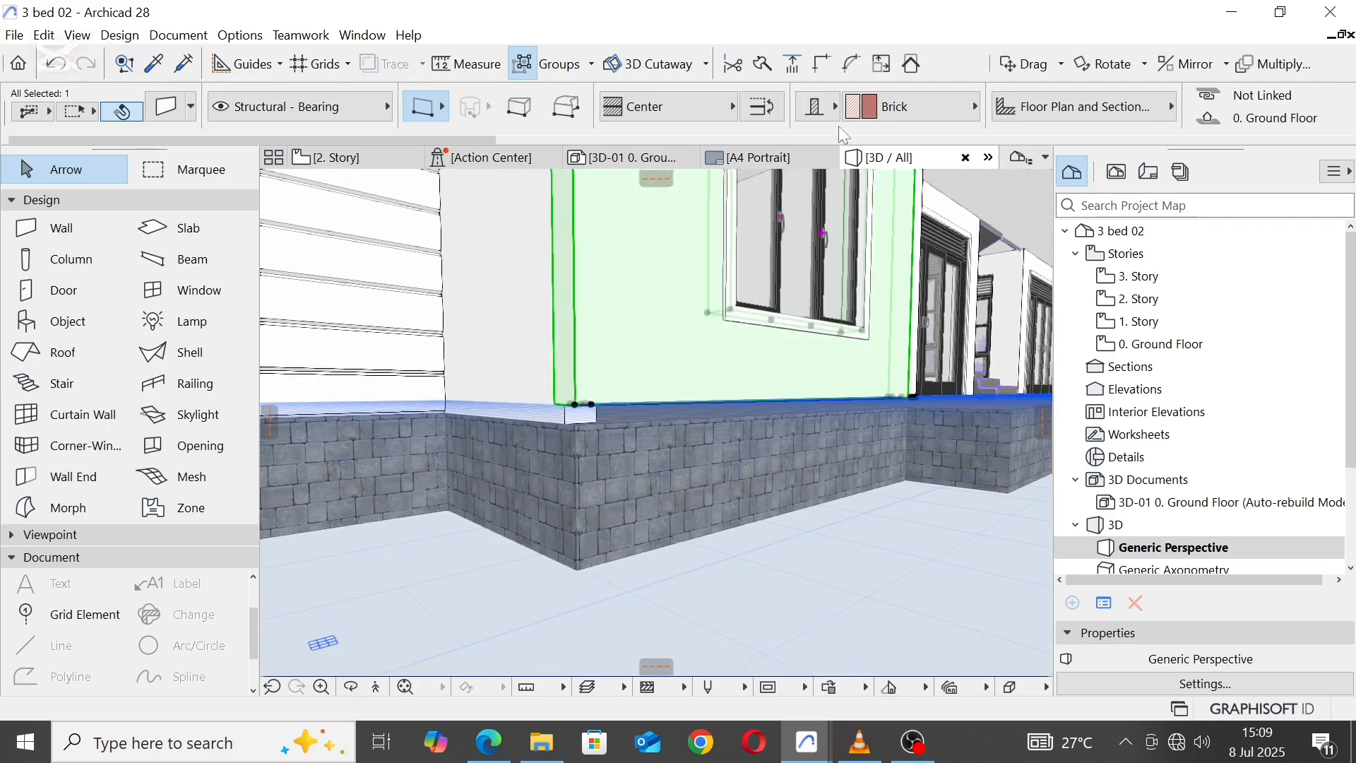
click(660, 474)
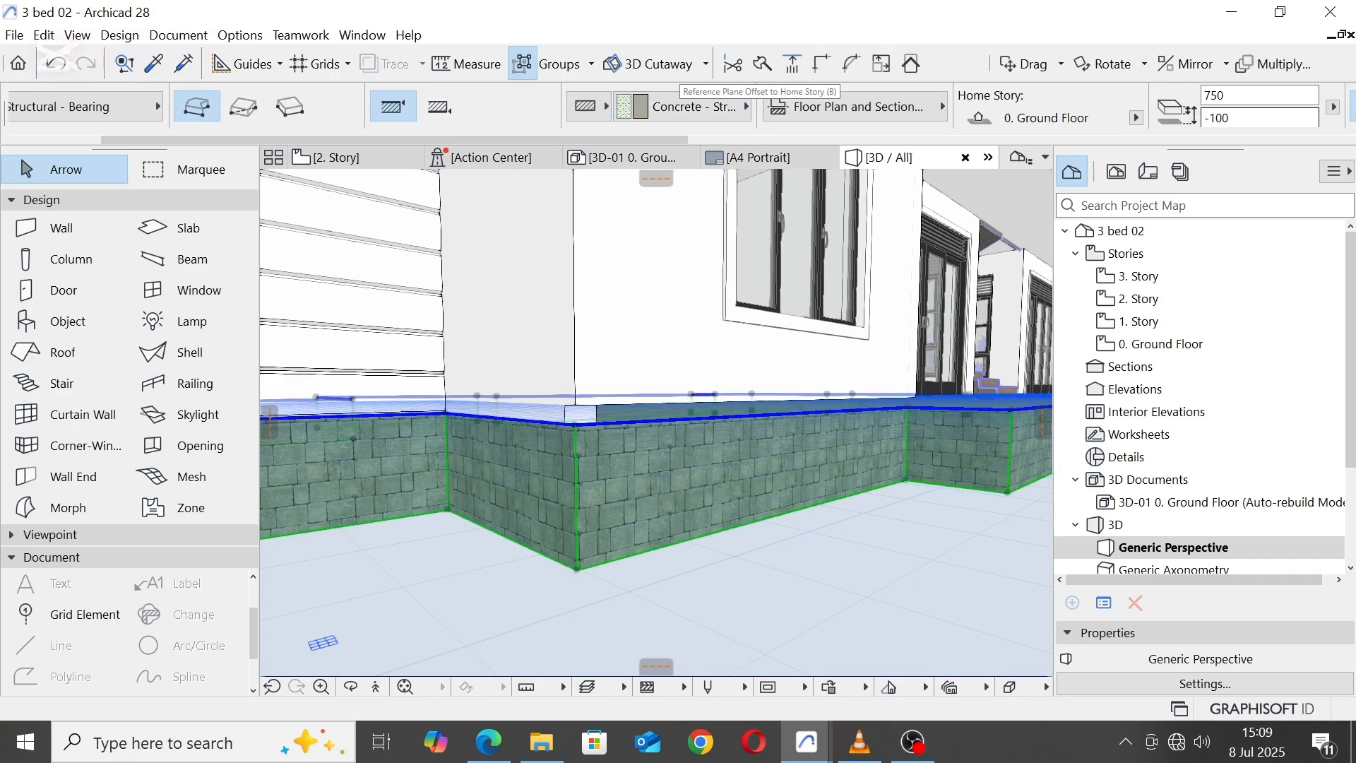
double_click(1228, 118)
text(0)
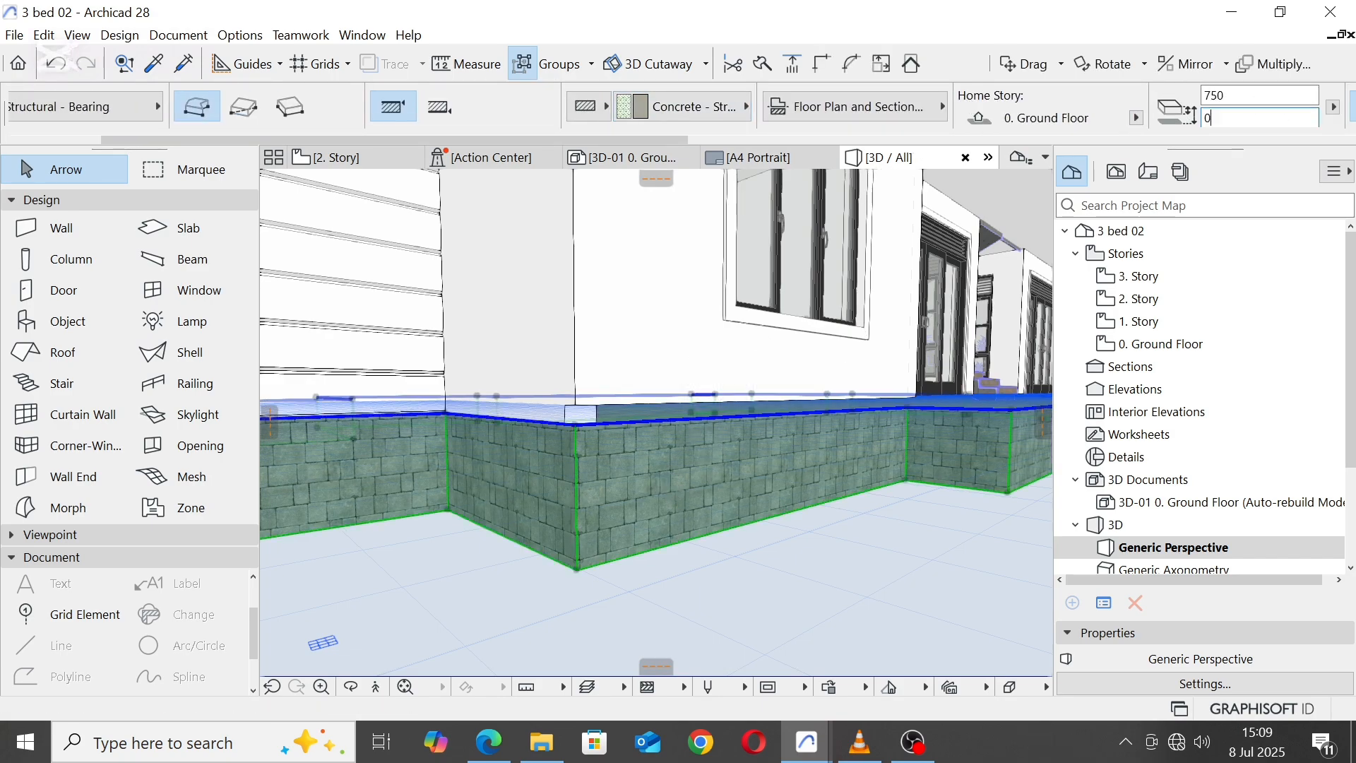
key(Return)
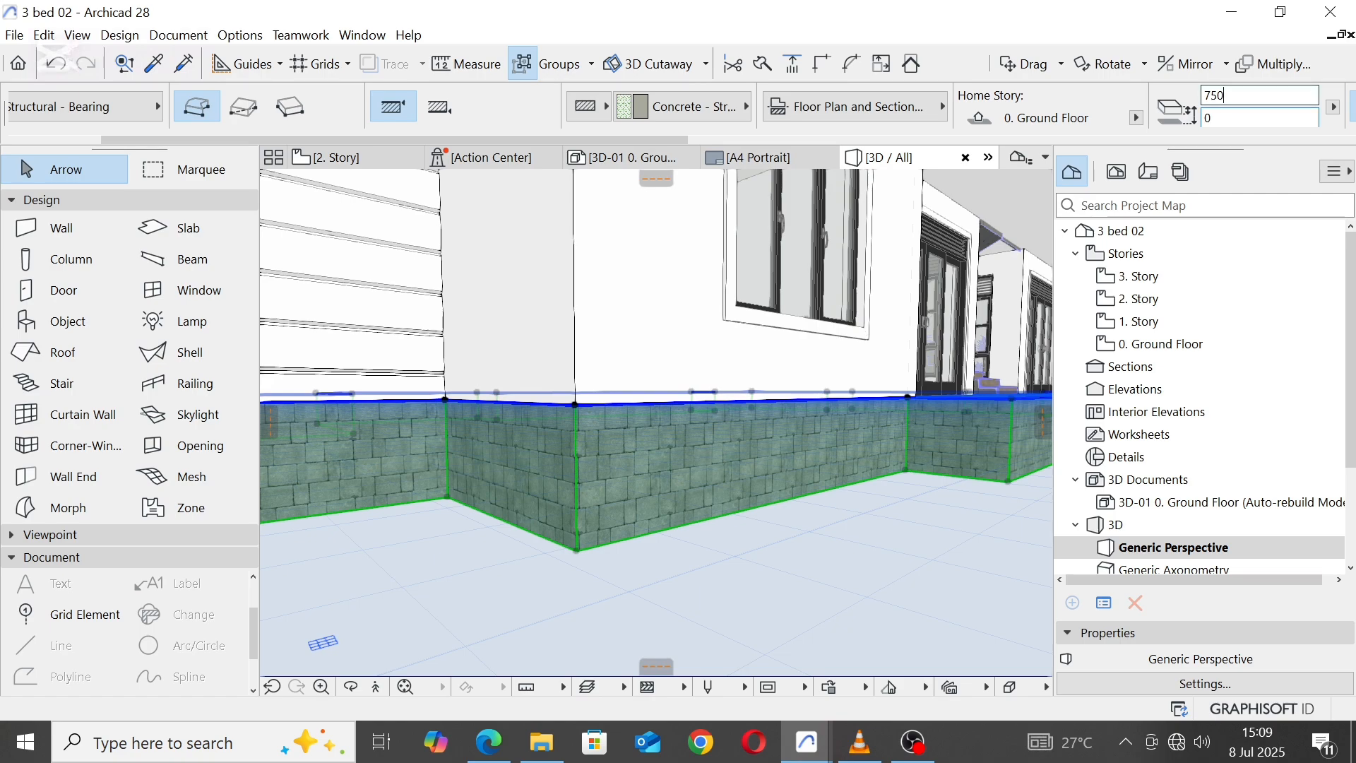
Step: Set the ground floor slab's thickness to 500 and deselect it
double_click(1212, 96)
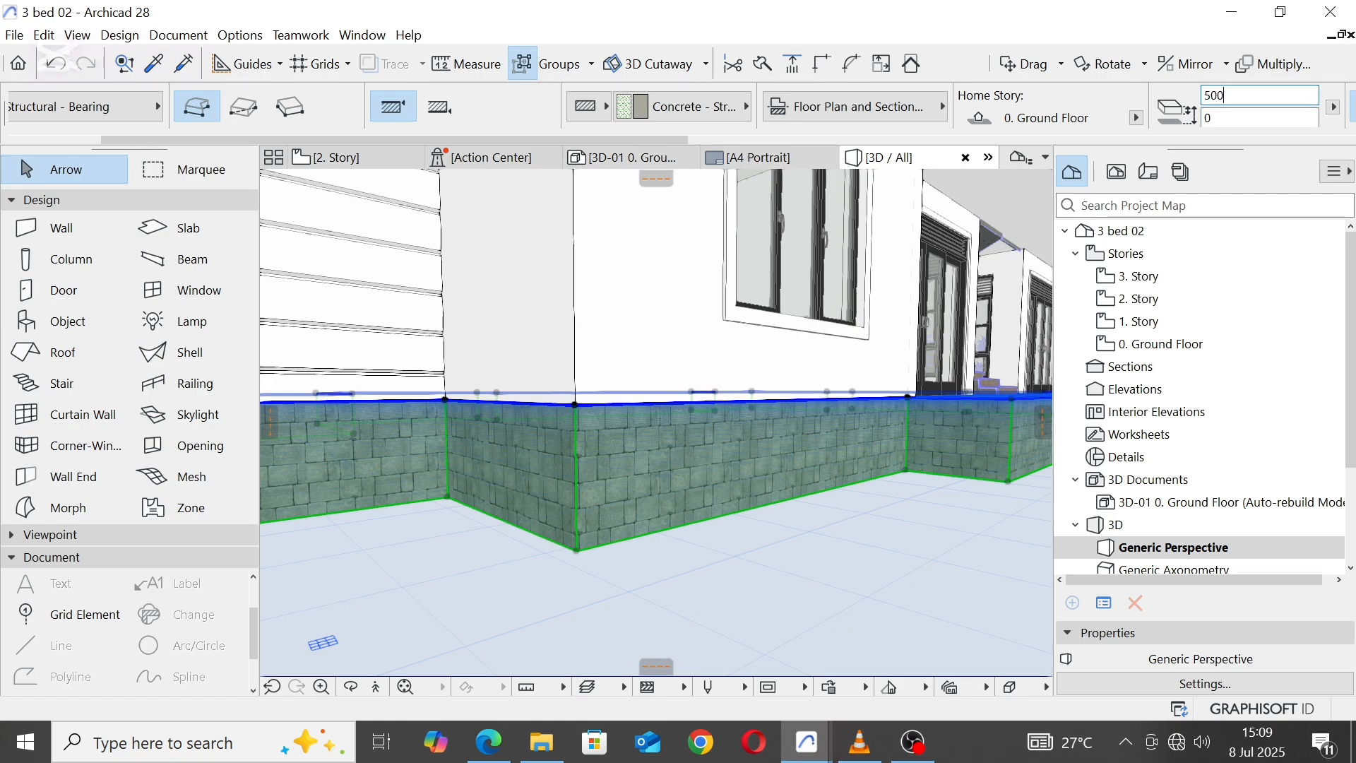
text(500)
key(Return)
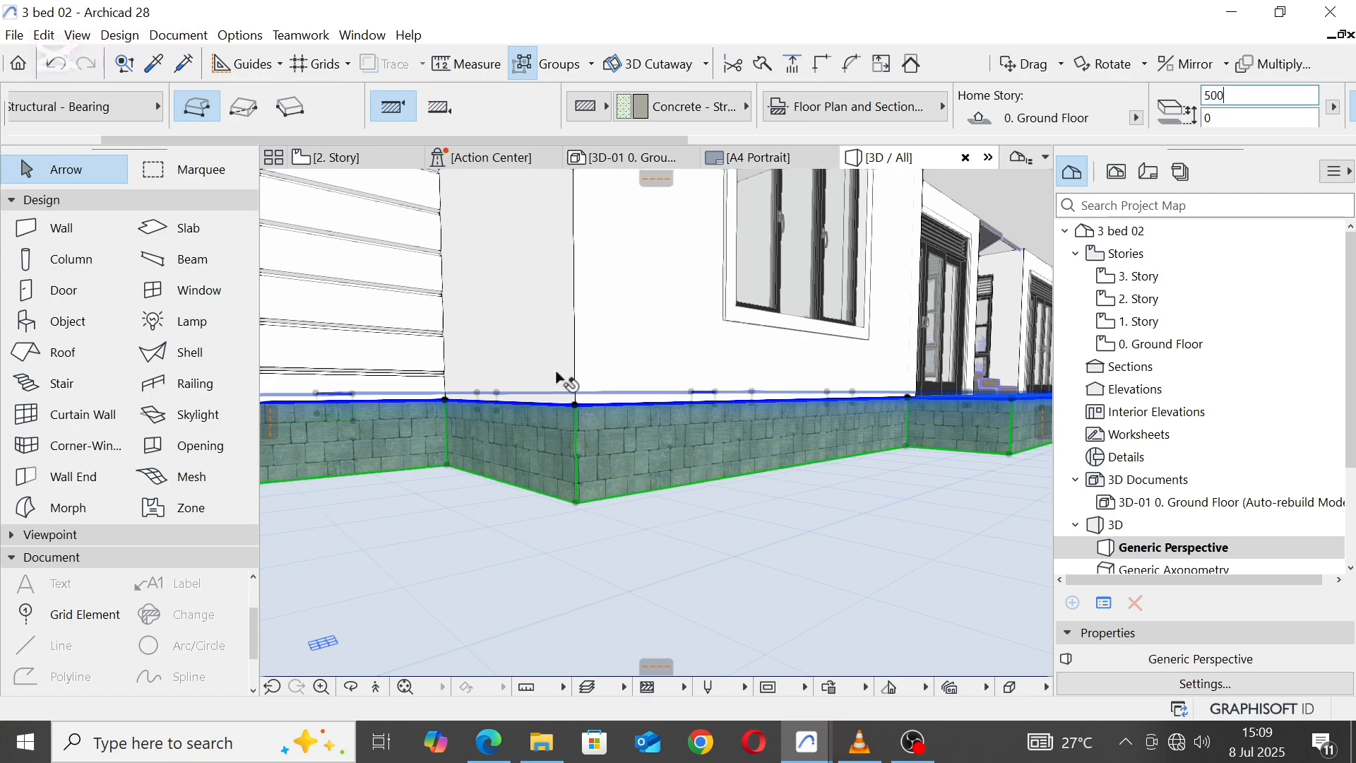
click(728, 554)
Step: Examine how the 1. Story and 2. Story slabs run through the staircase area in 3D, highlighting each slab in turn
scroll(728, 554, down, 10)
scroll(745, 489, up, 3)
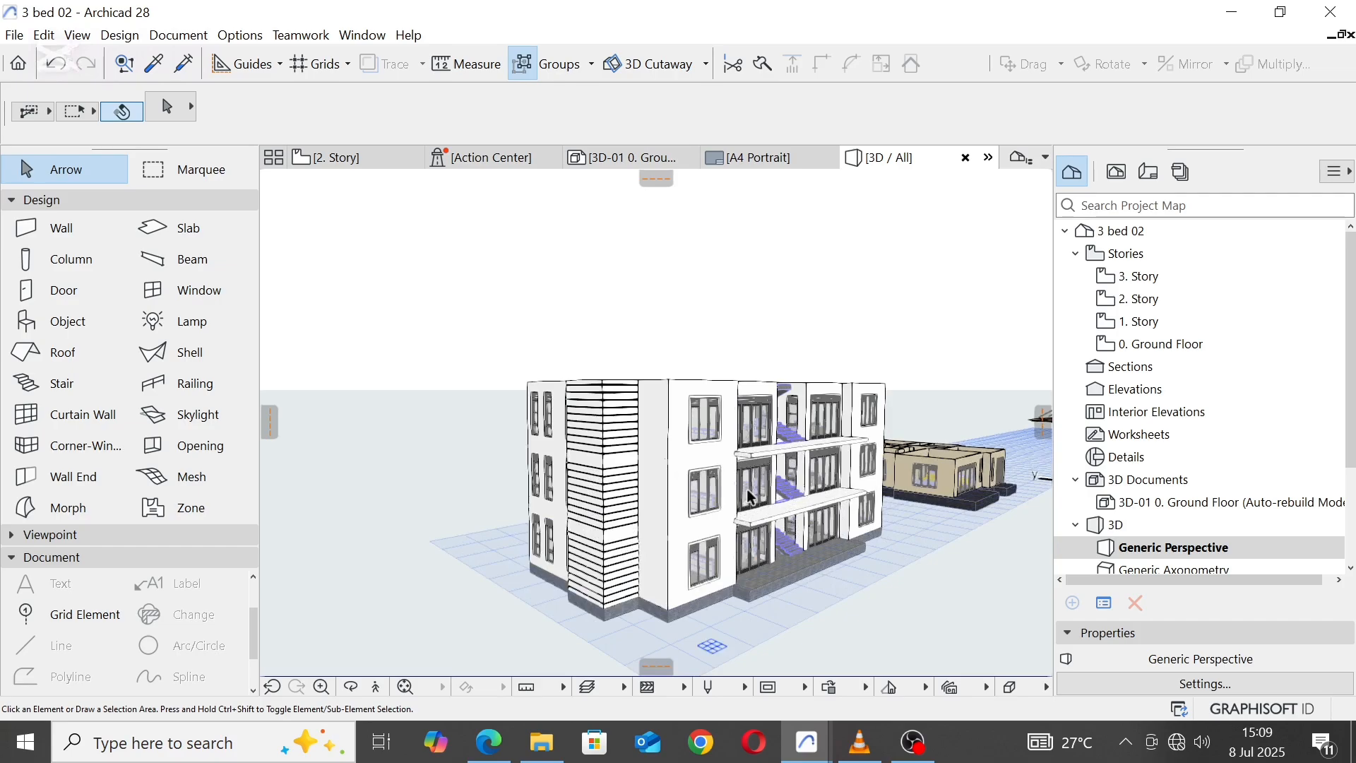
shift+middle_drag(751, 494, 733, 473)
scroll(733, 474, up, 5)
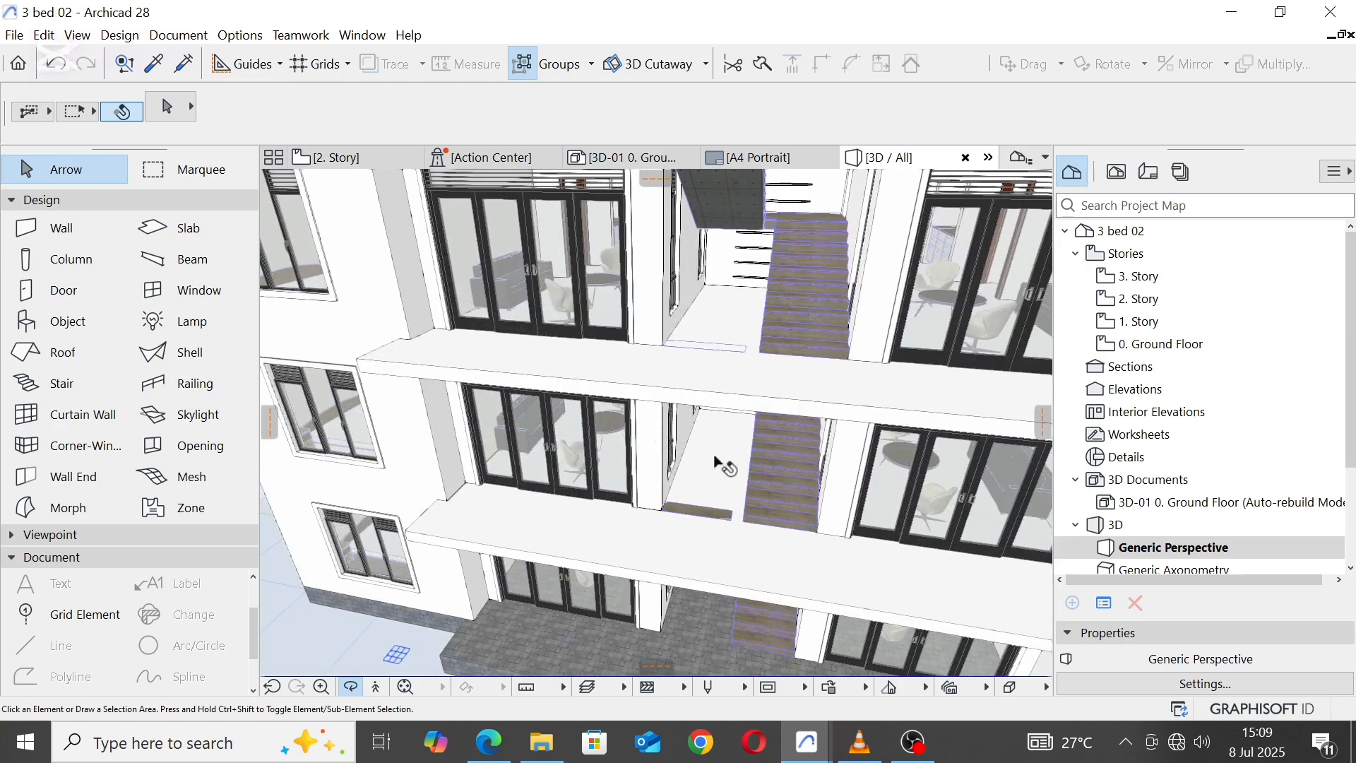
click(716, 461)
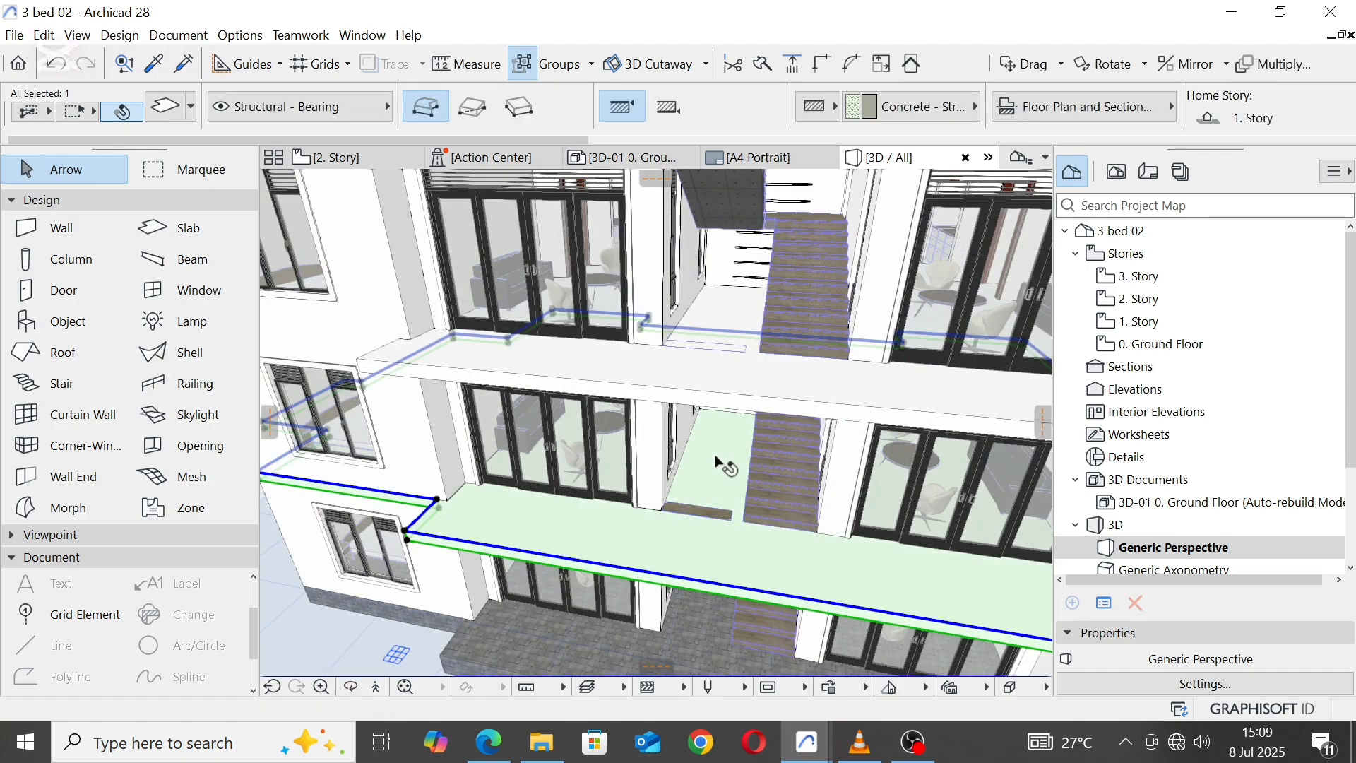
click(721, 315)
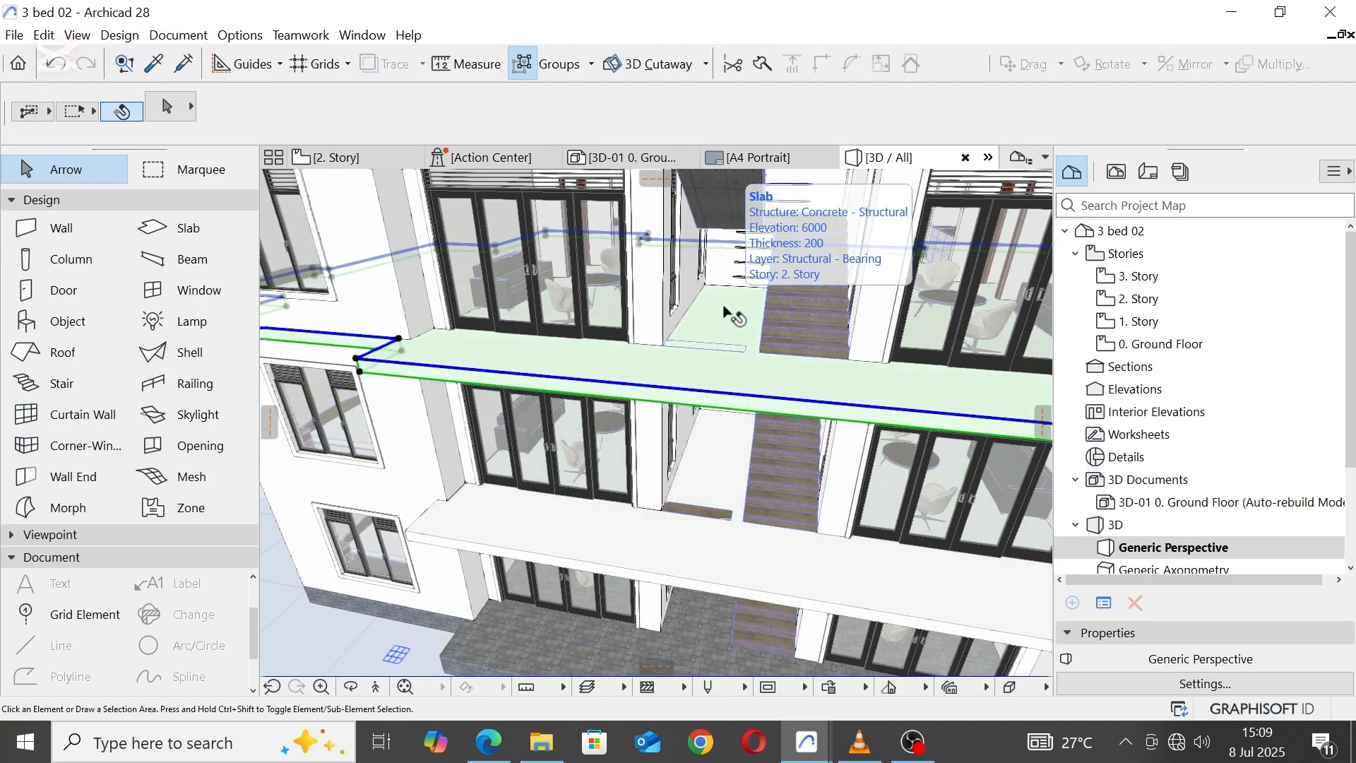
key(Escape)
scroll(602, 346, down, 3)
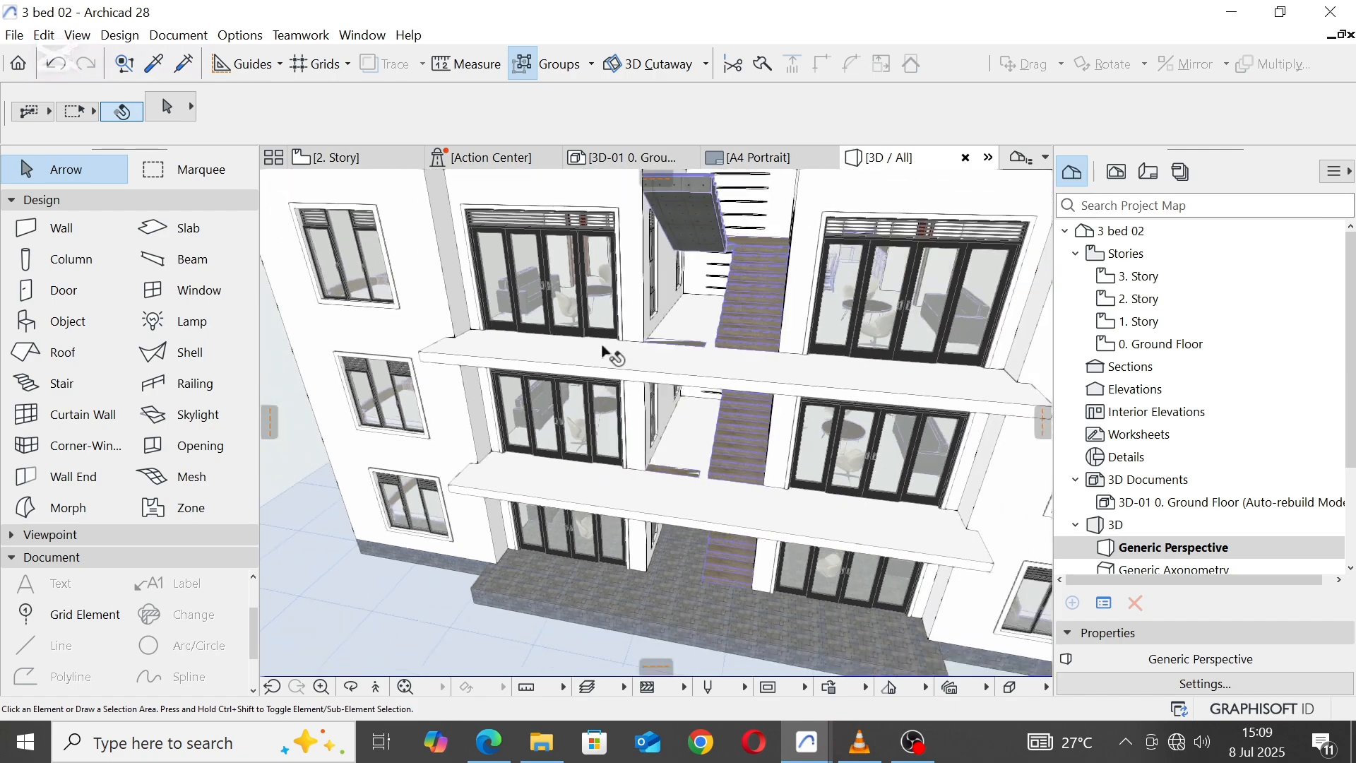
drag(575, 238, 662, 404)
Step: On 2. Story, subtract a 2600 x 4200 stairwell opening from the floor slab, tracing the inner wall faces around the stairs
click(384, 159)
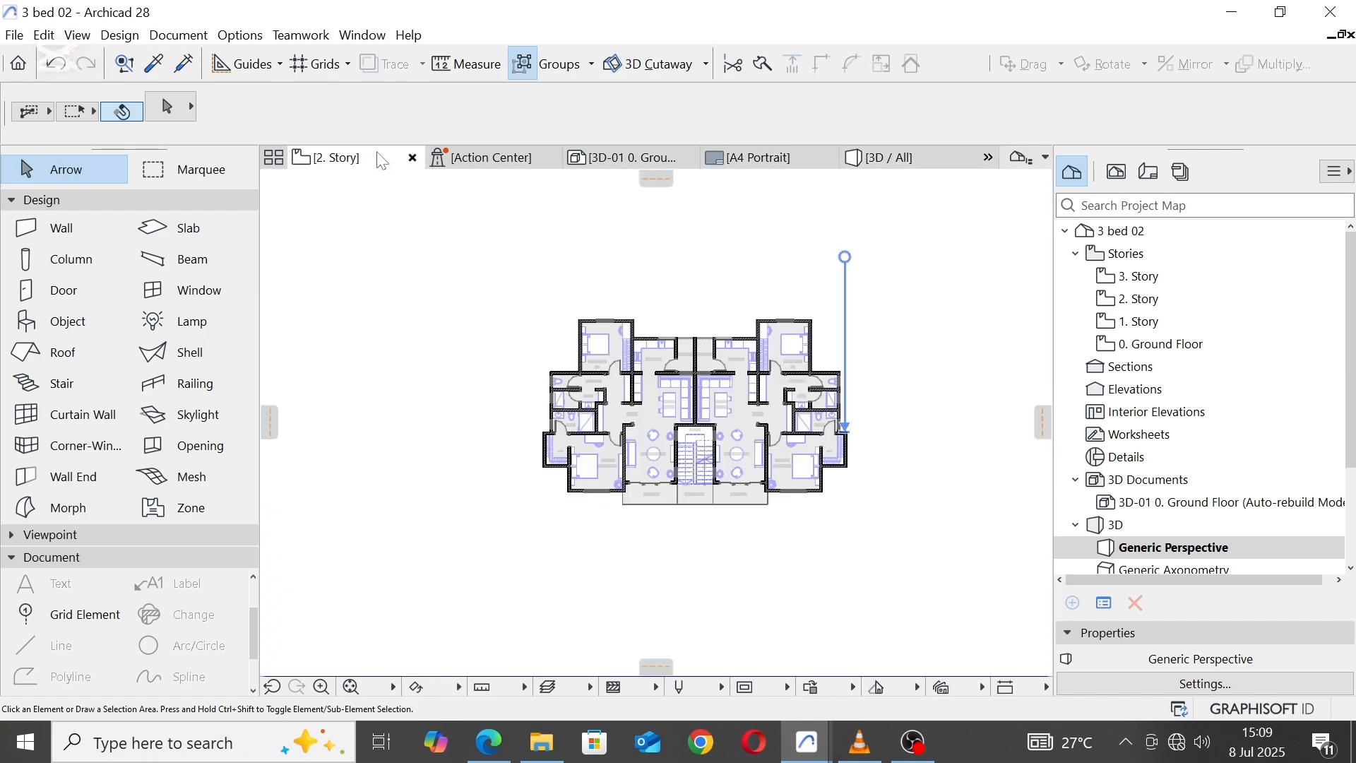
scroll(706, 507, up, 5)
scroll(706, 507, up, 1)
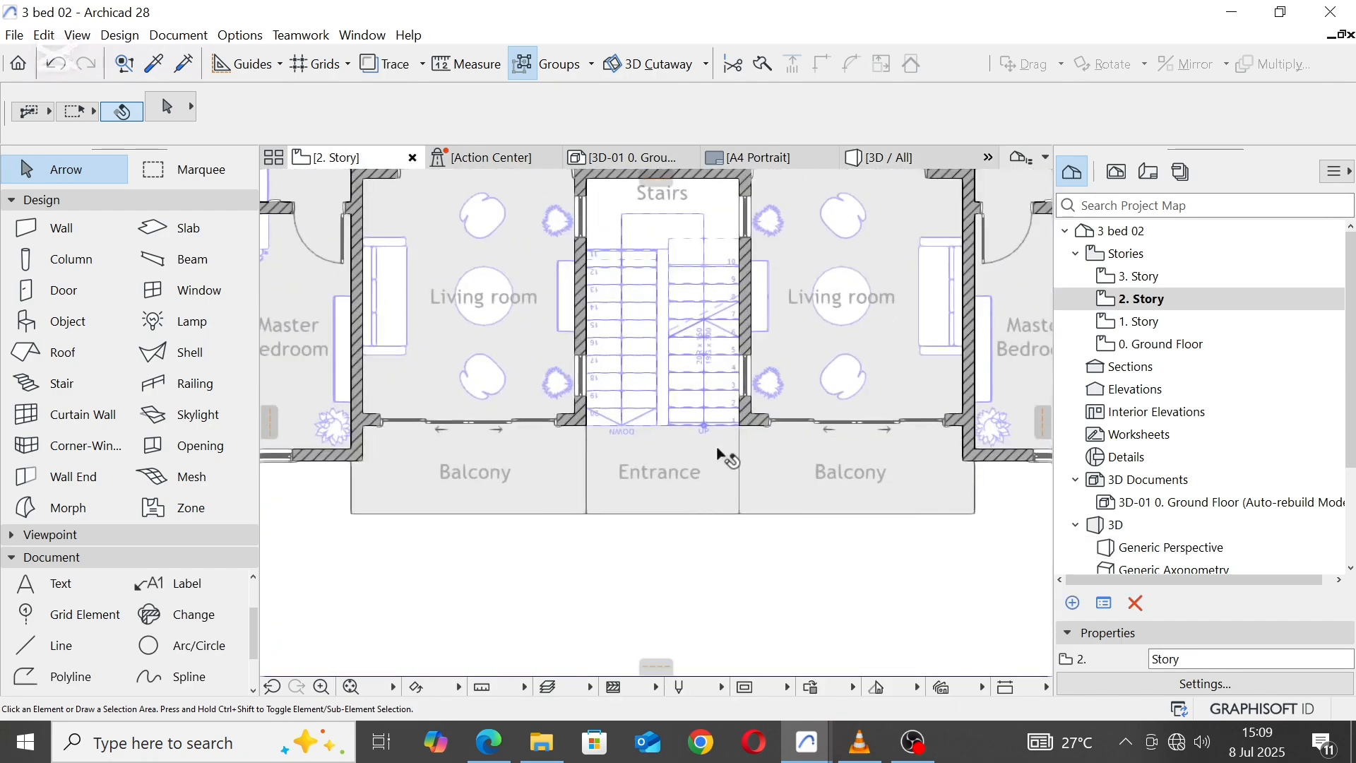
click(721, 454)
click(775, 515)
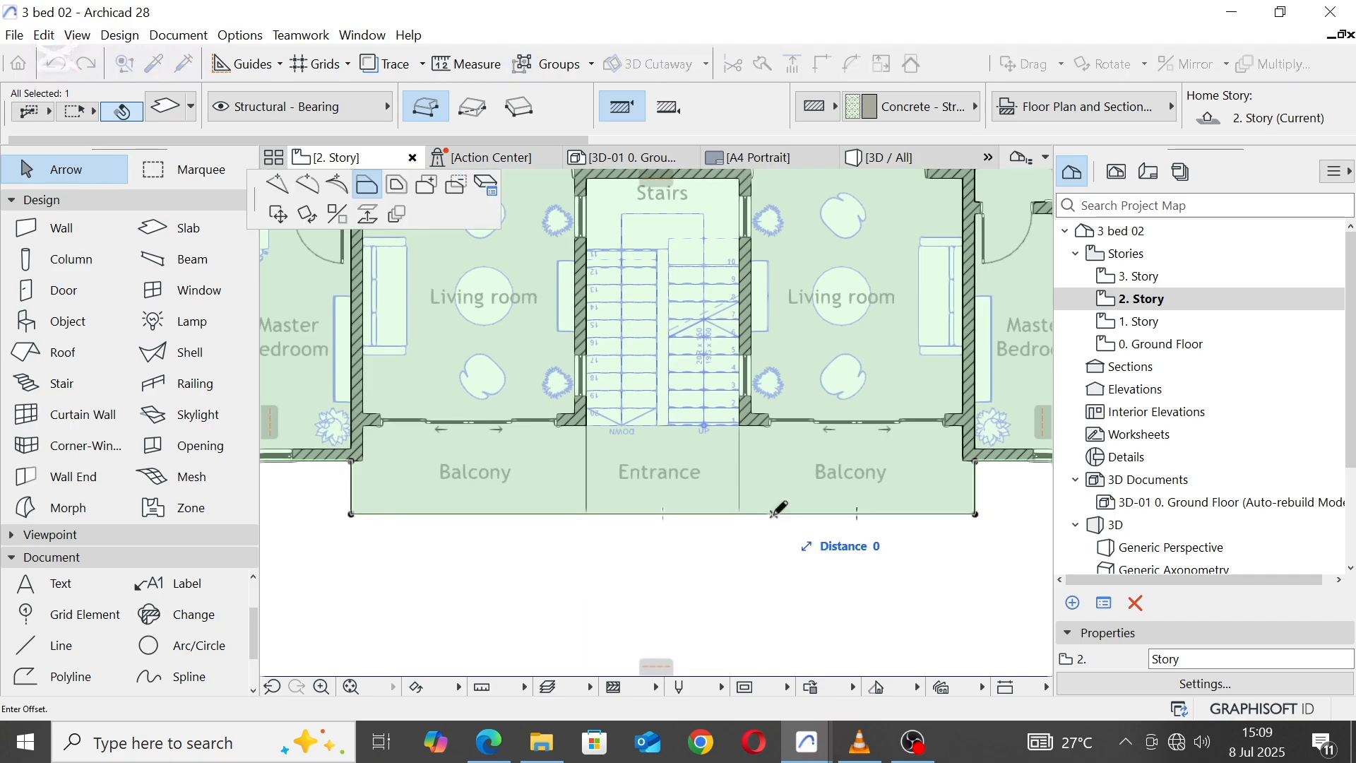
click(459, 187)
scroll(580, 315, up, 6)
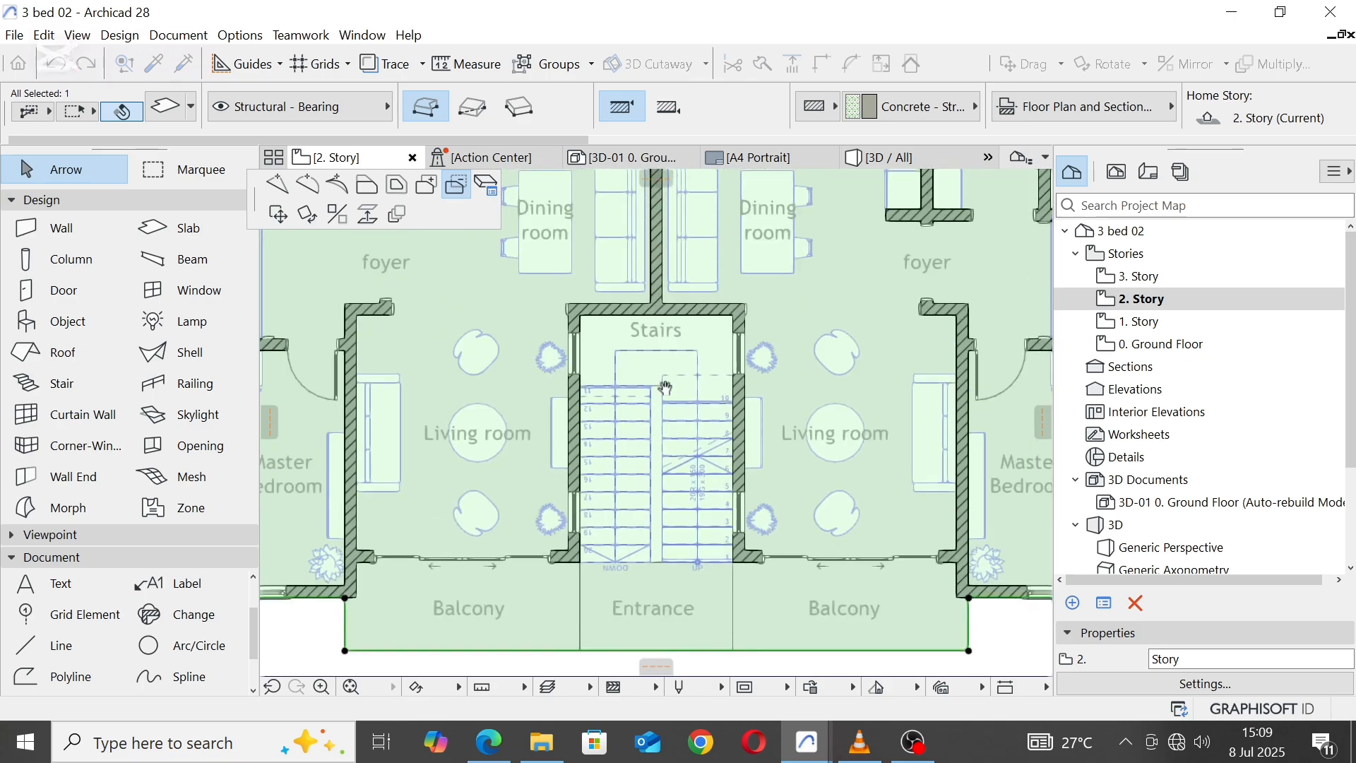
click(572, 308)
scroll(680, 326, down, 4)
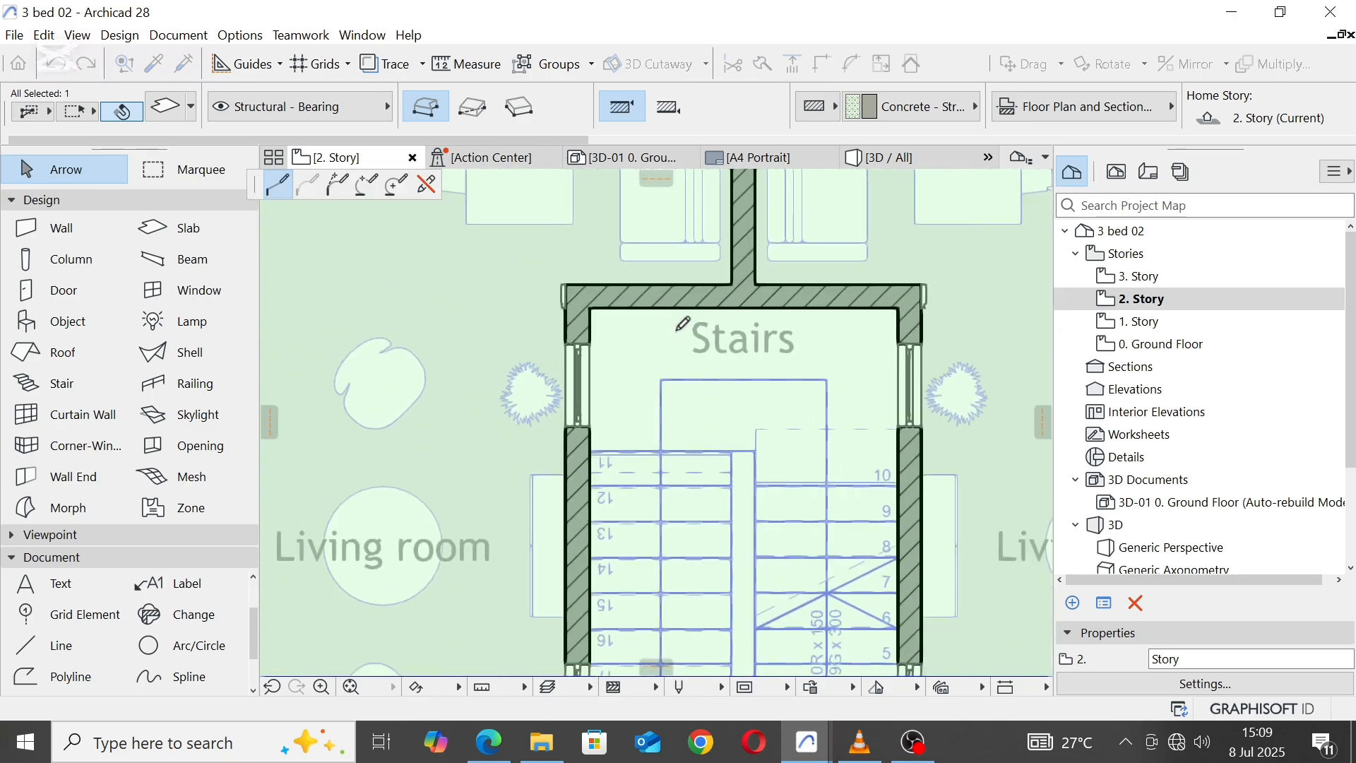
scroll(804, 328, up, 4)
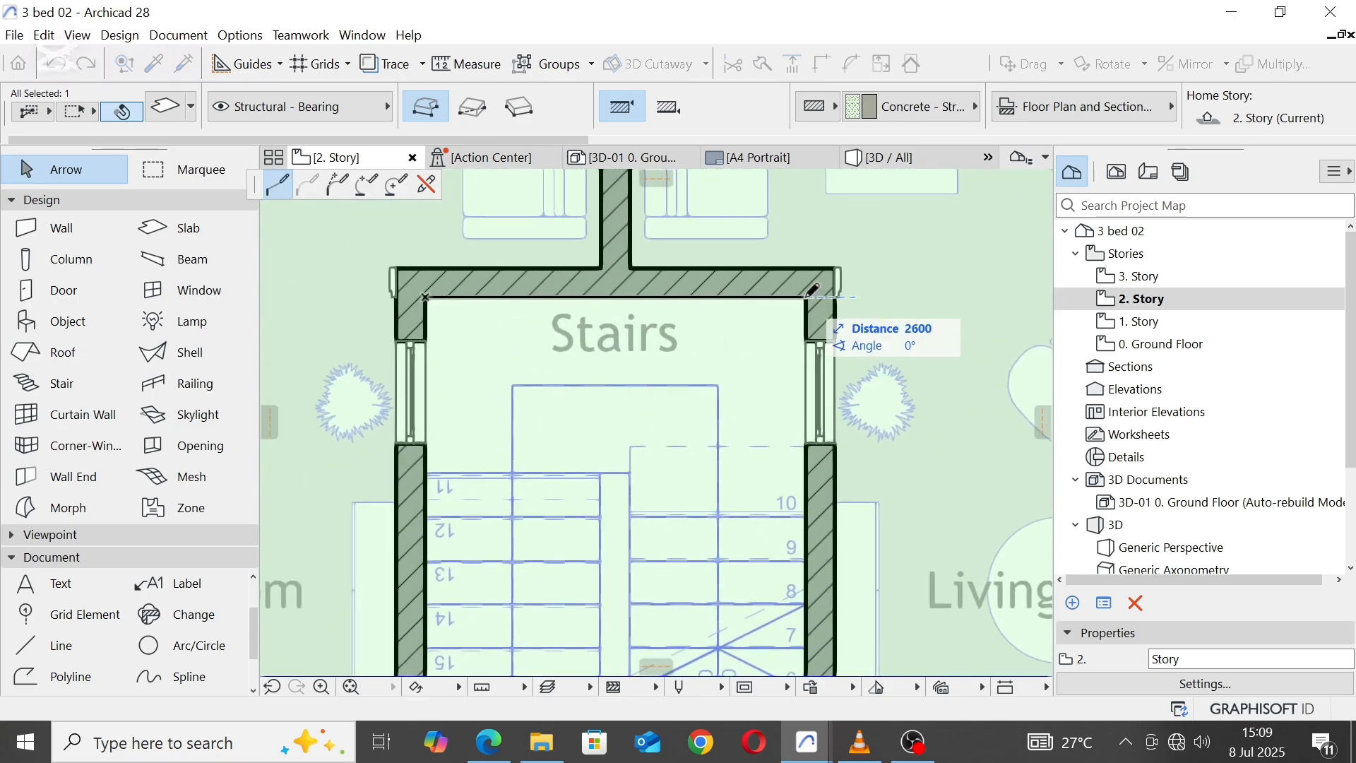
click(813, 289)
scroll(798, 382, down, 4)
scroll(798, 558, up, 4)
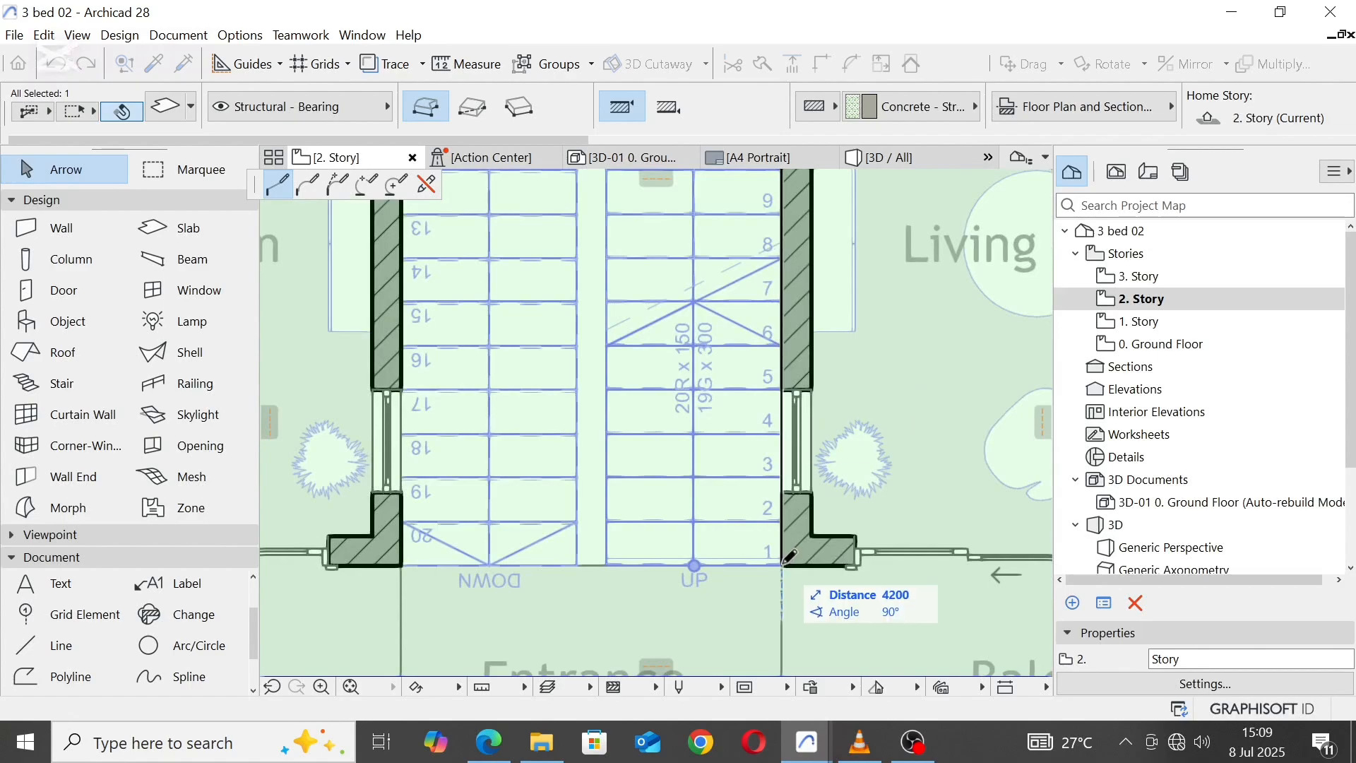
click(789, 559)
click(402, 555)
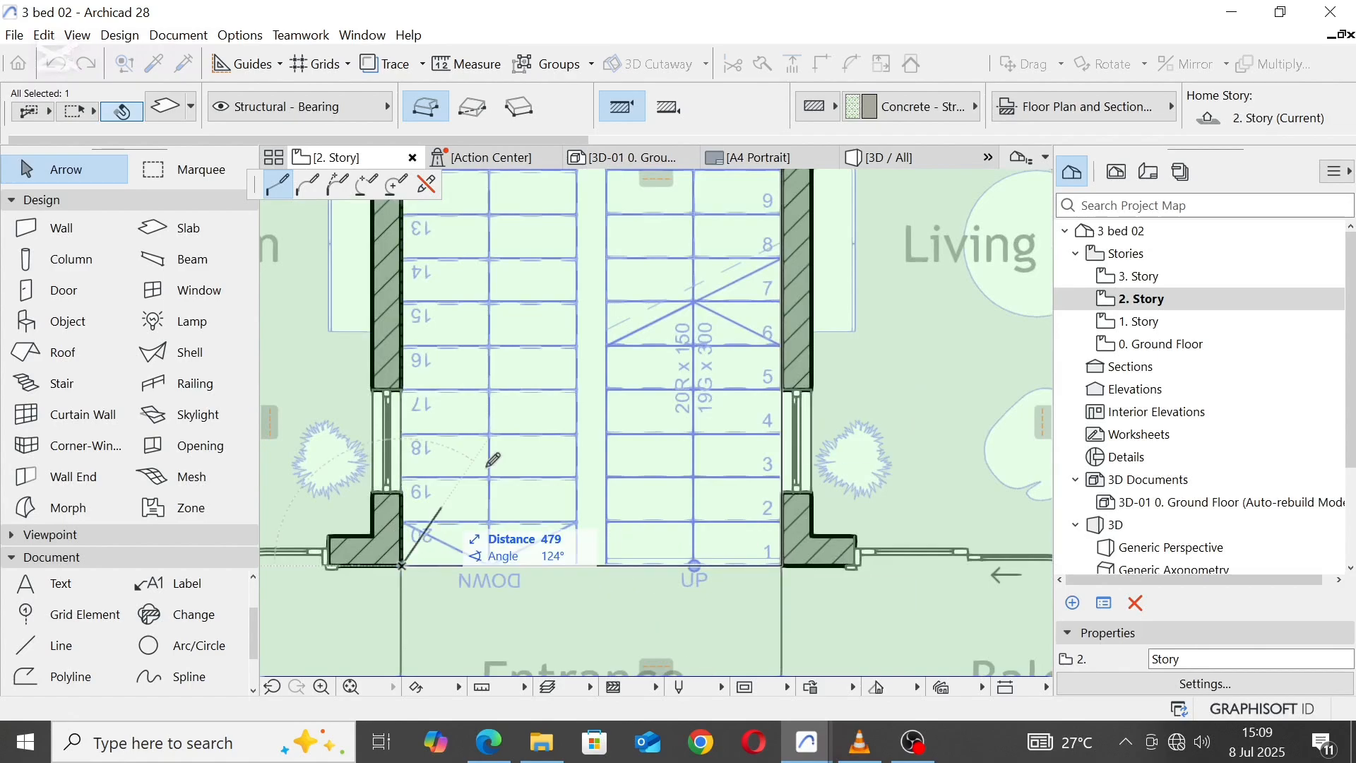
scroll(513, 465, down, 4)
click(457, 513)
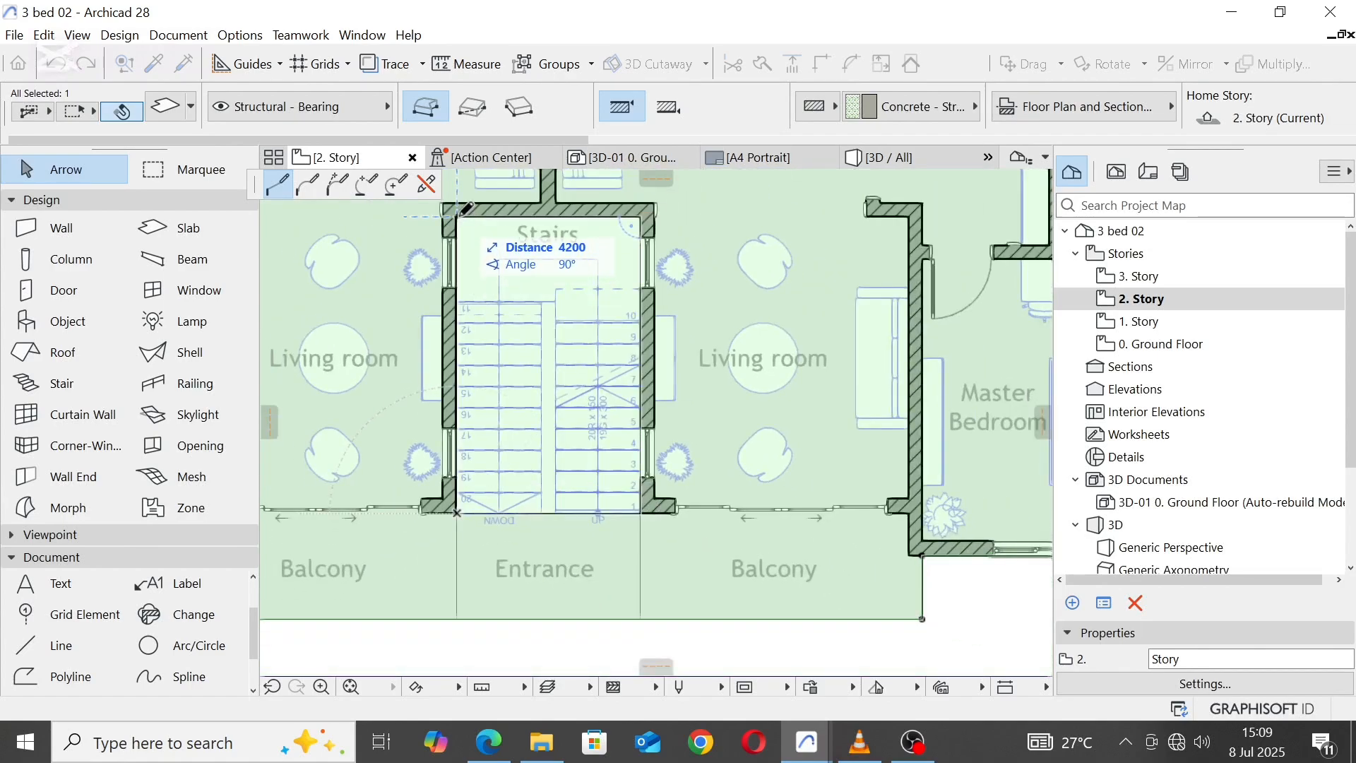
click(461, 210)
scroll(539, 287, down, 4)
Step: Switch to the 3D view and check the stairwell opening in the 2. Story slab
click(923, 161)
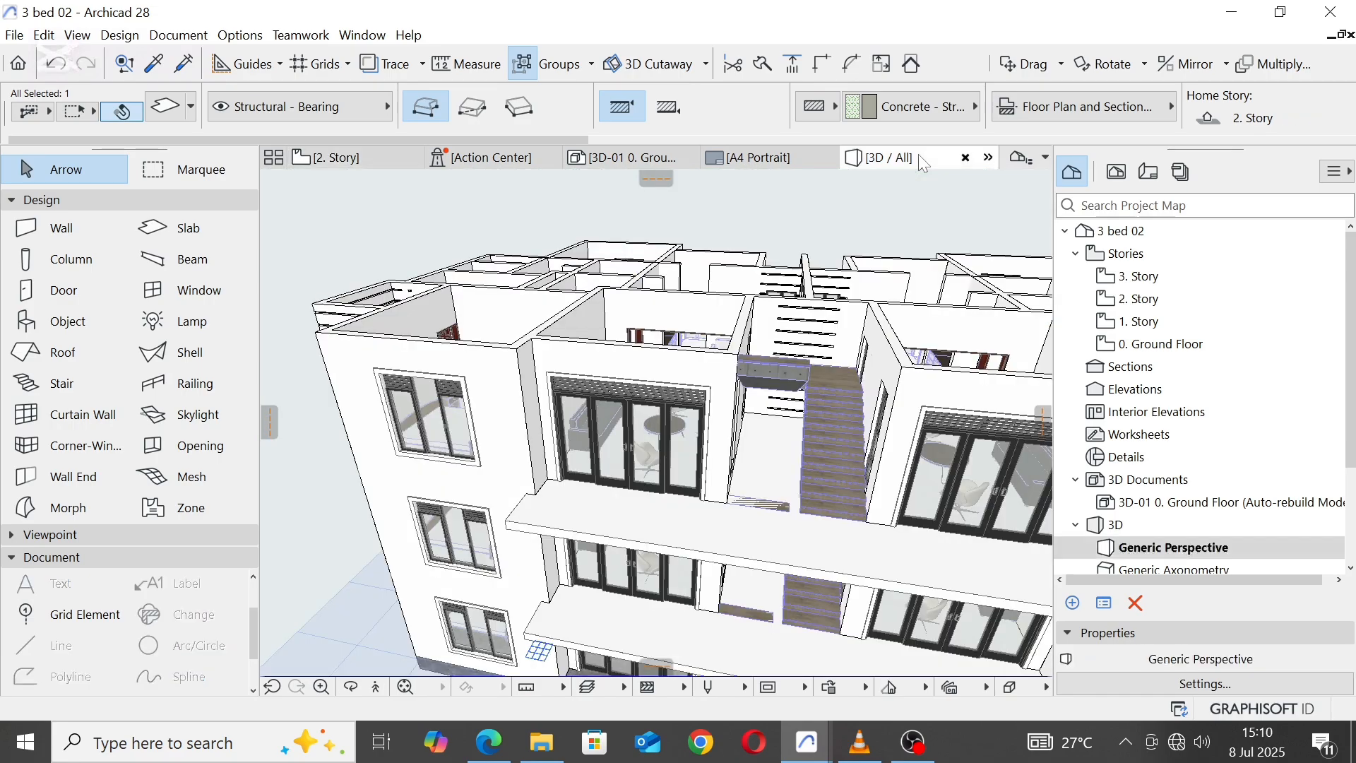
scroll(613, 393, down, 3)
scroll(735, 441, up, 3)
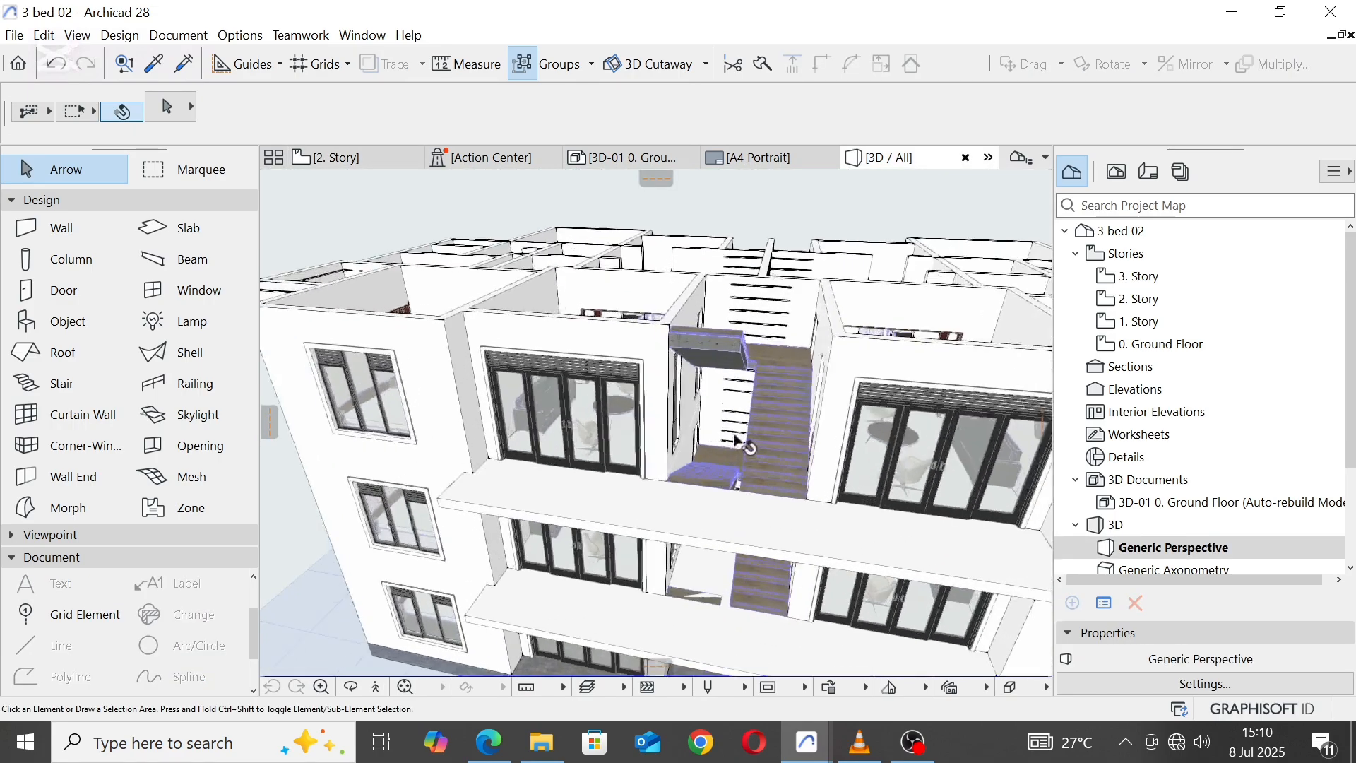
shift+middle_drag(737, 440, 388, 206)
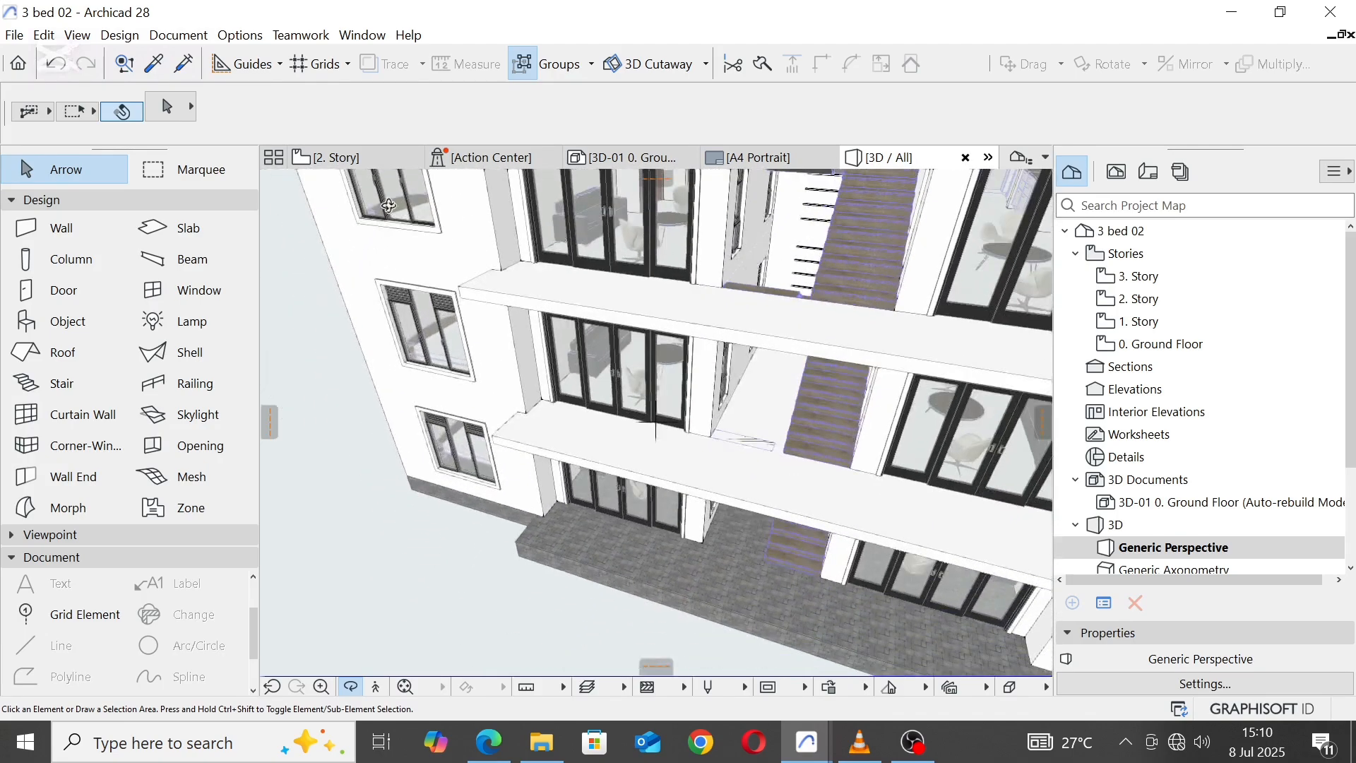
Step: Open 1. Story and cut a rectangular 2600 x 4200 hole in the floor slab over the stairwell, between opposite inner wall corners
click(333, 157)
click(1151, 324)
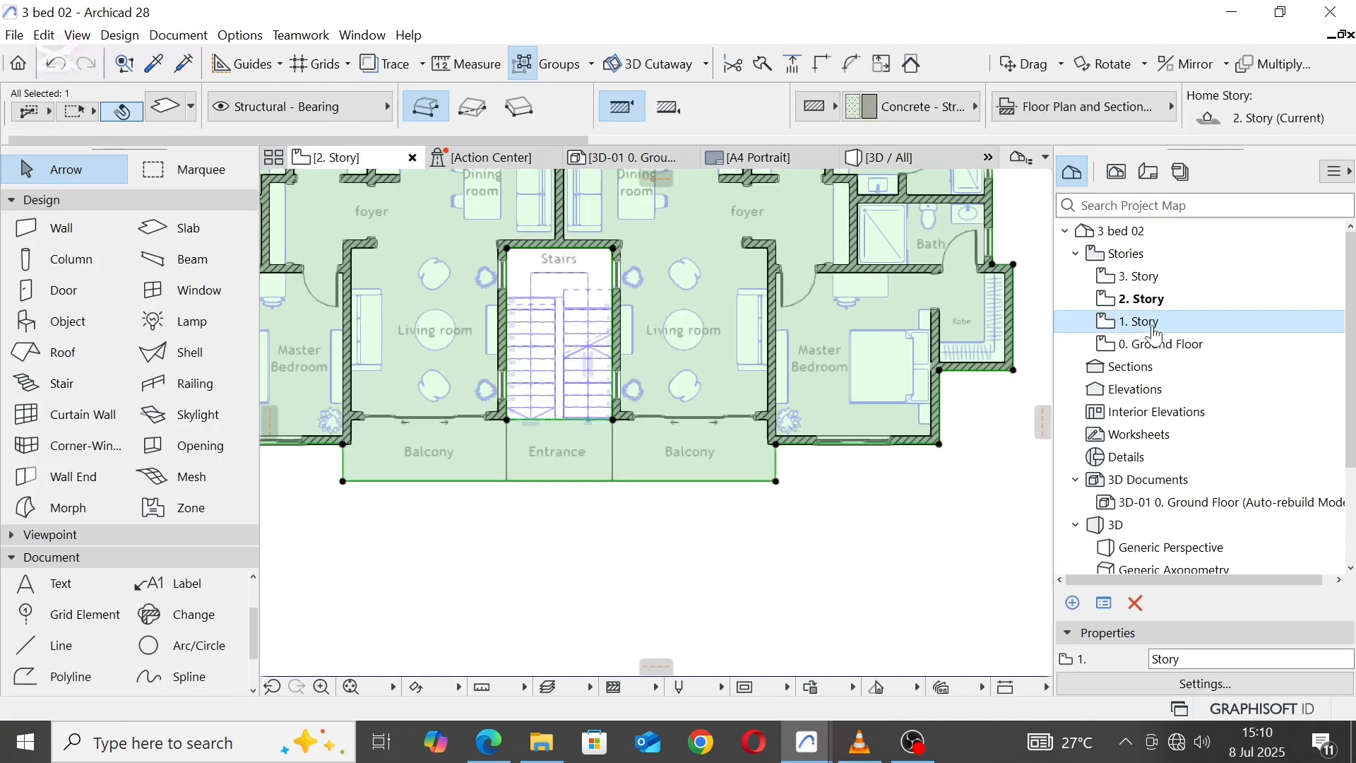
double_click(1144, 322)
scroll(607, 486, up, 2)
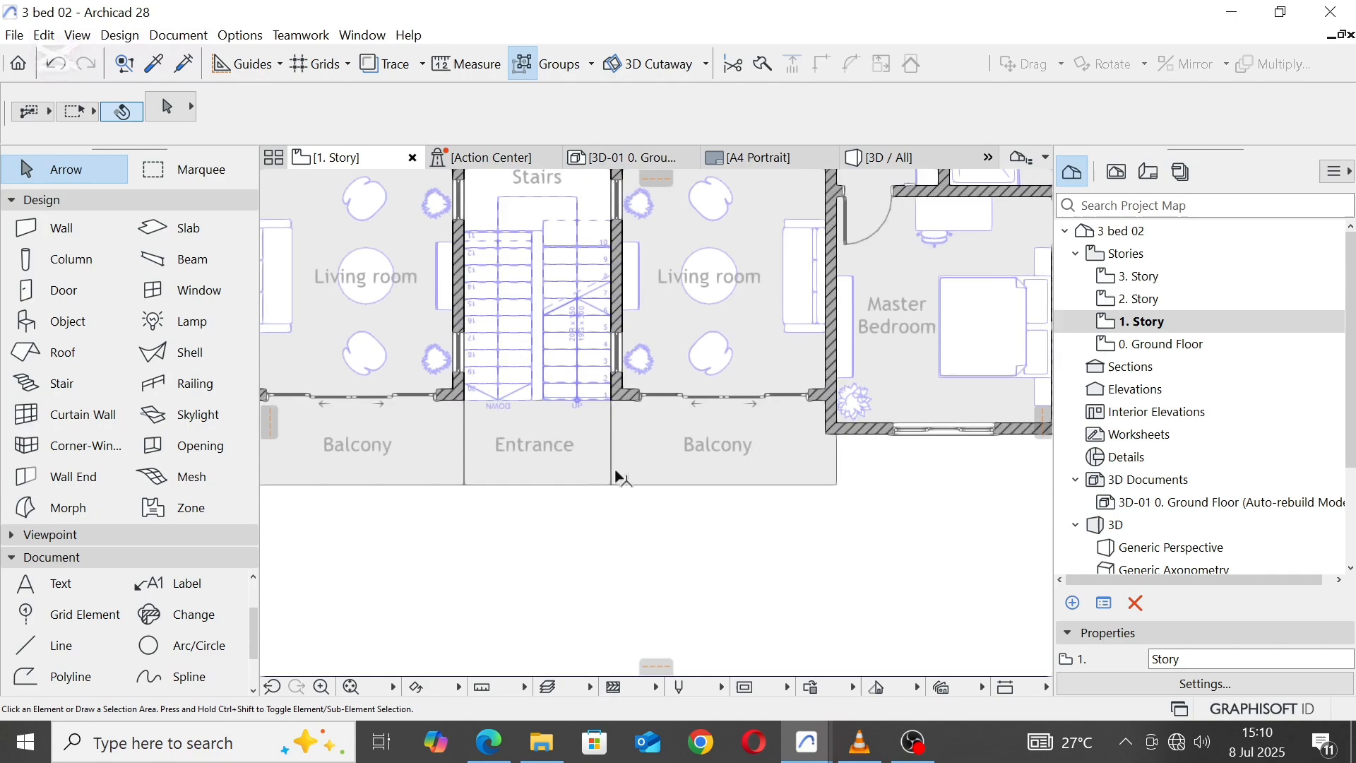
click(574, 486)
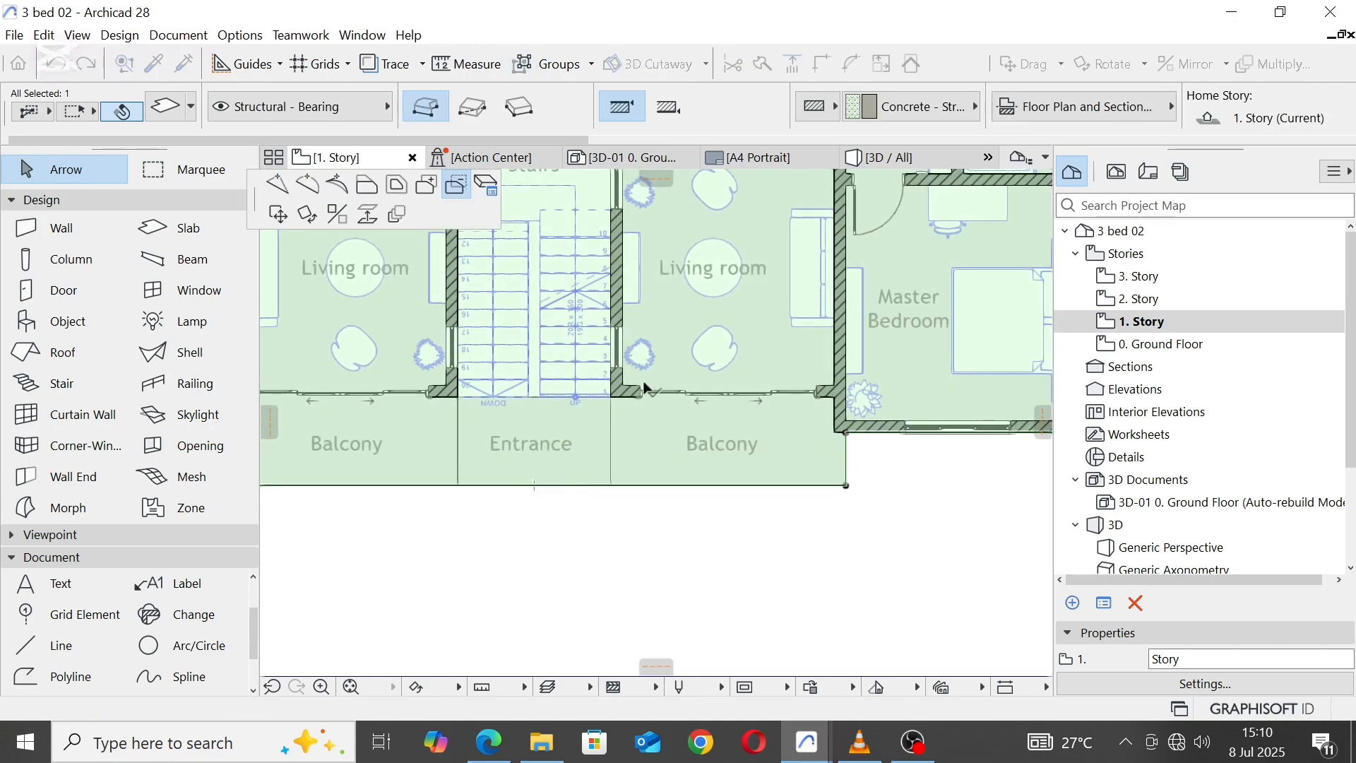
scroll(630, 394, up, 4)
click(583, 403)
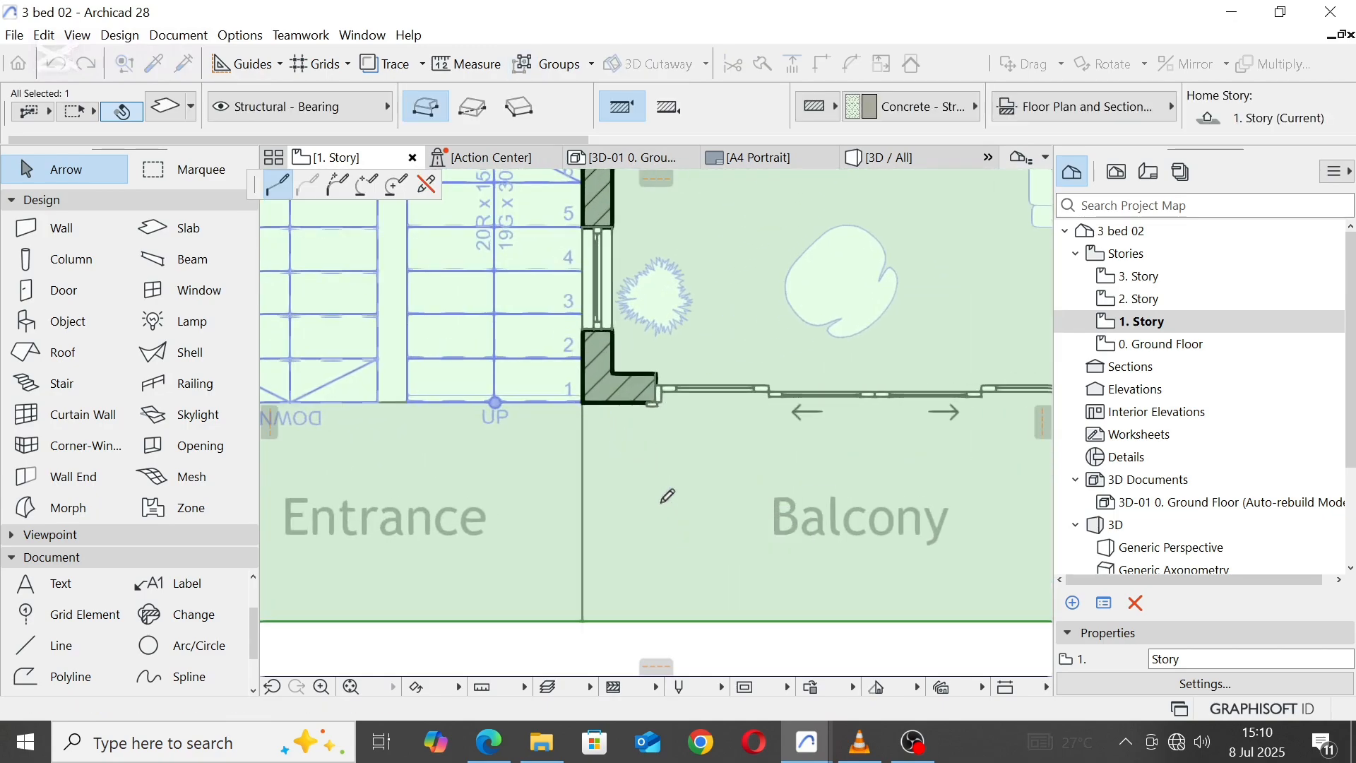
scroll(667, 495, down, 4)
click(474, 108)
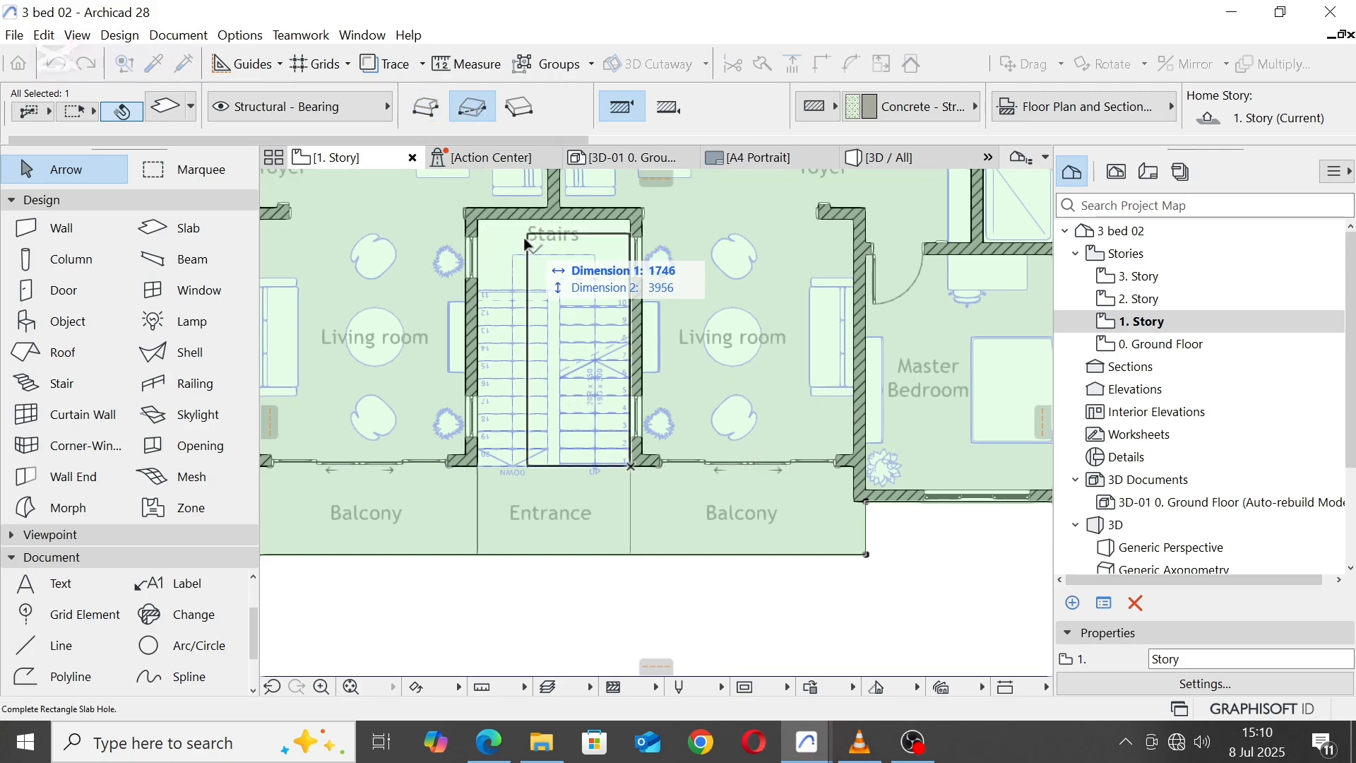
click(478, 225)
scroll(611, 382, down, 5)
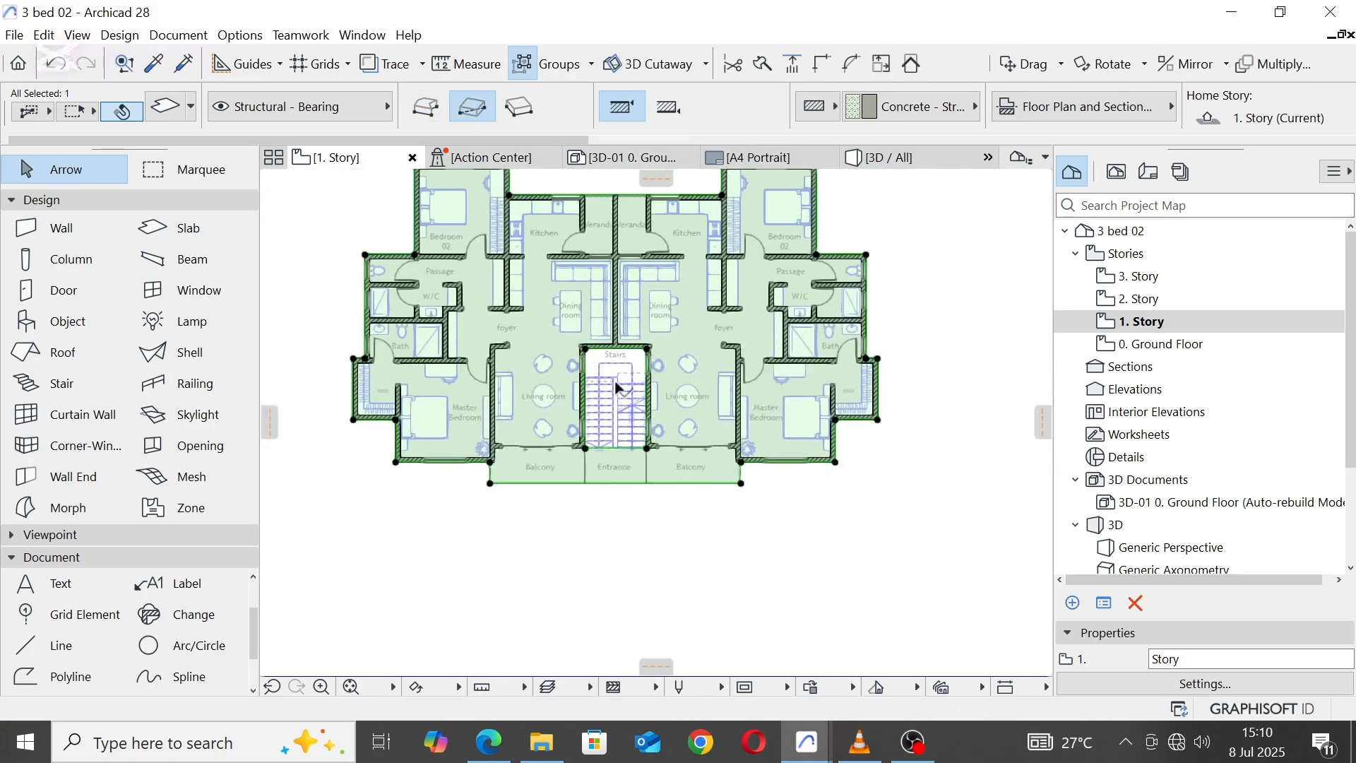
Step: Return to the 3D view and inspect the stairwell openings and upper floor from the front and above
middle_drag(615, 382, 615, 450)
click(899, 164)
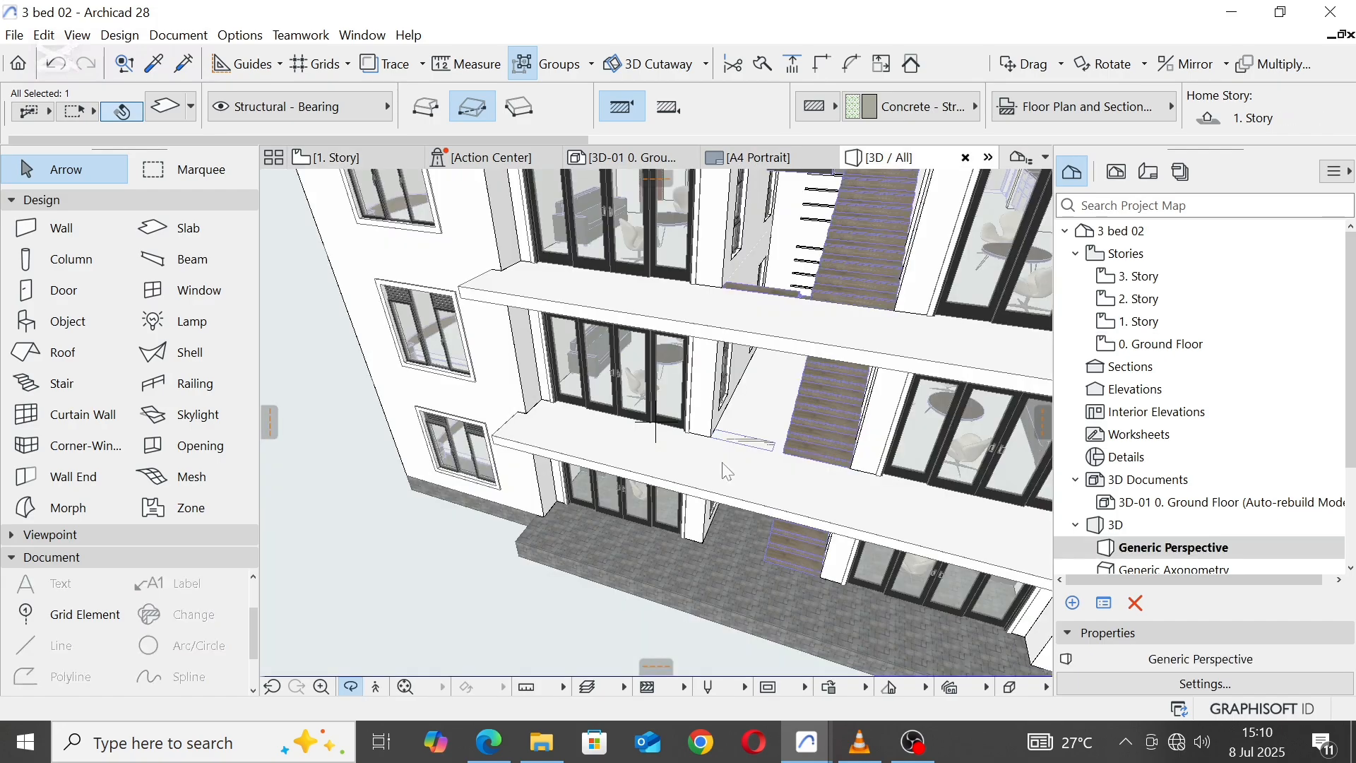
shift+middle_drag(694, 478, 744, 420)
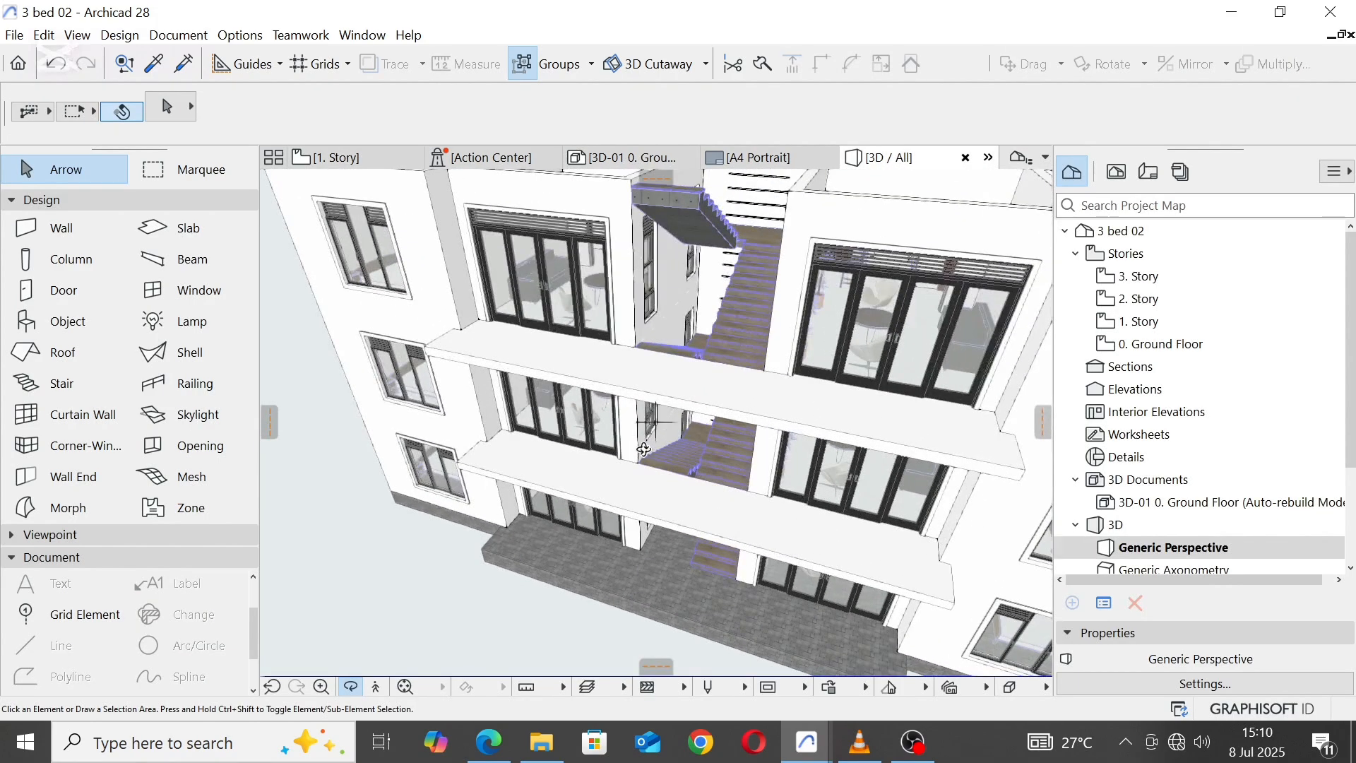
shift+middle_drag(643, 449, 613, 311)
middle_drag(736, 278, 704, 377)
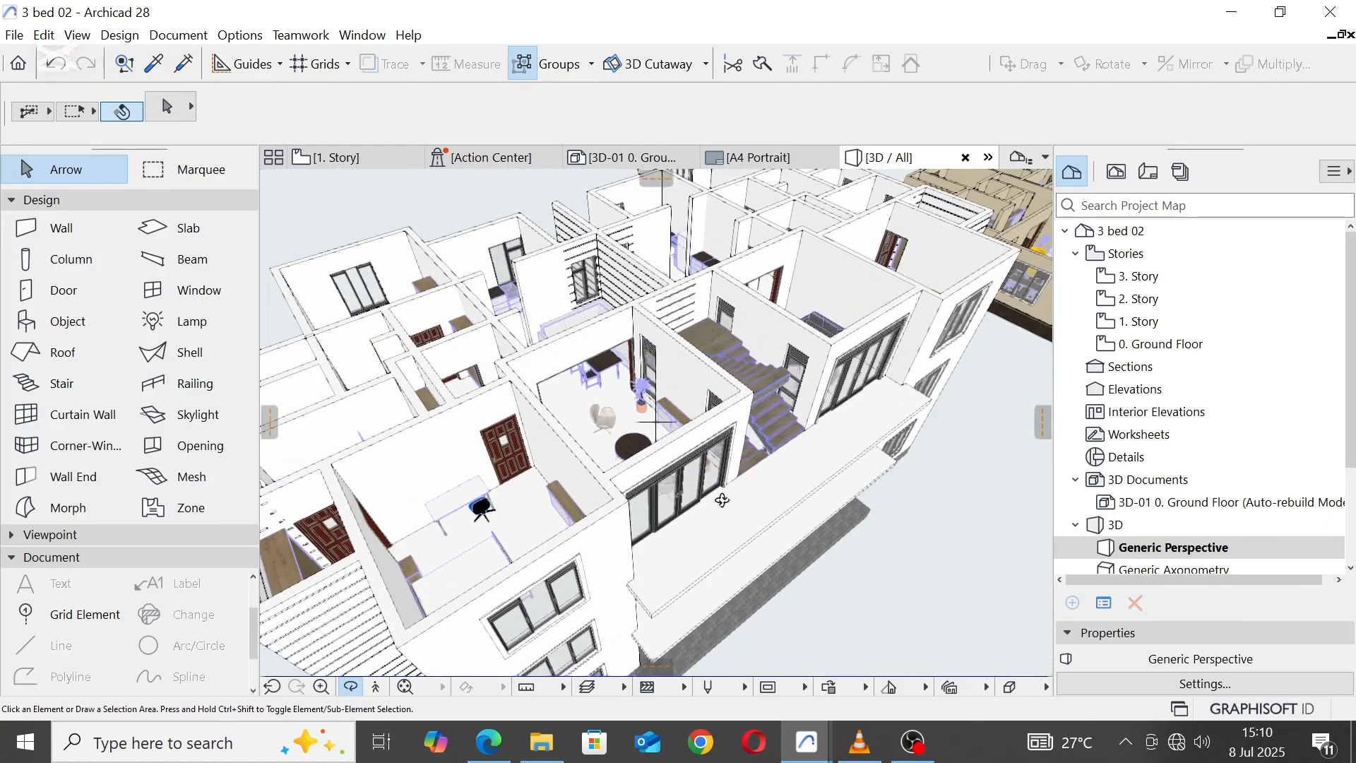
Step: Select the 1. Story and 2. Story floor slabs and override only their top surface with Parquet - 02
shift+middle_drag(721, 500, 710, 455)
click(735, 569)
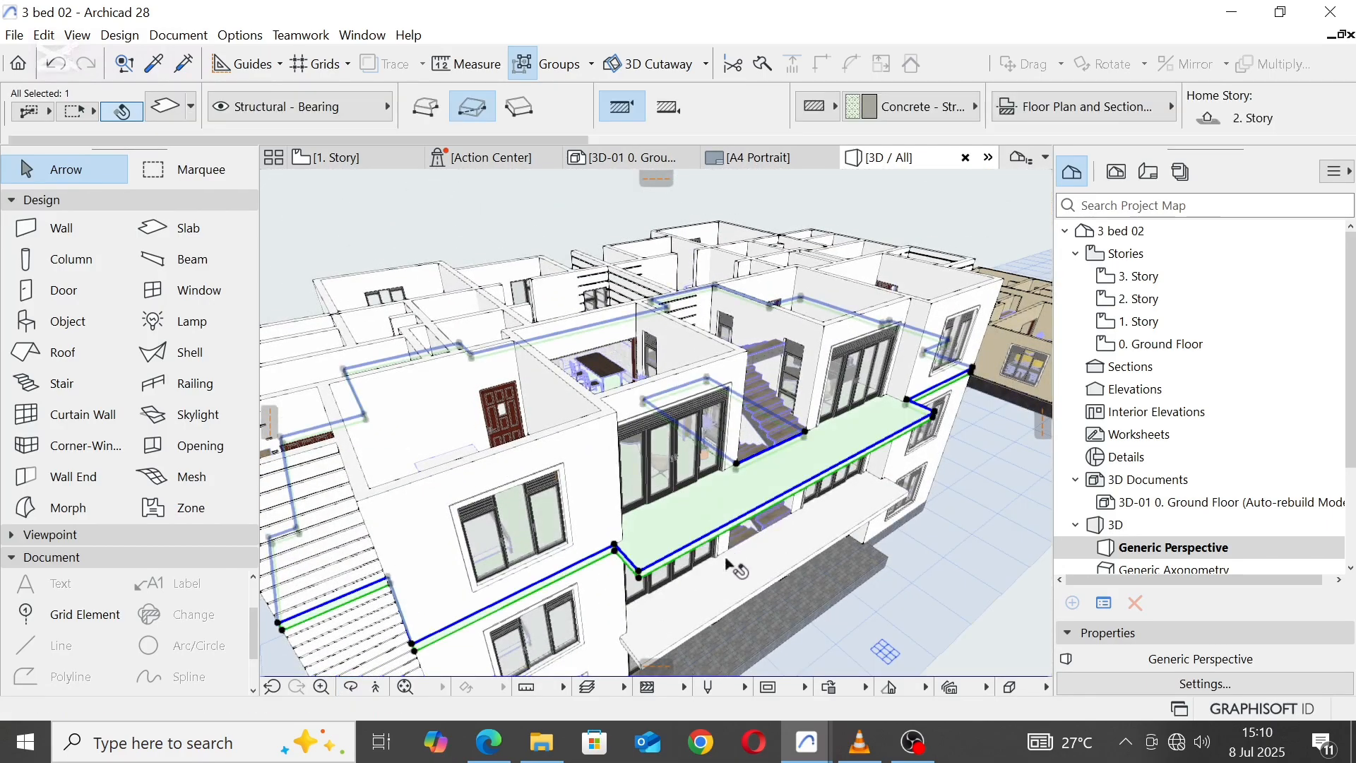
right_click(727, 594)
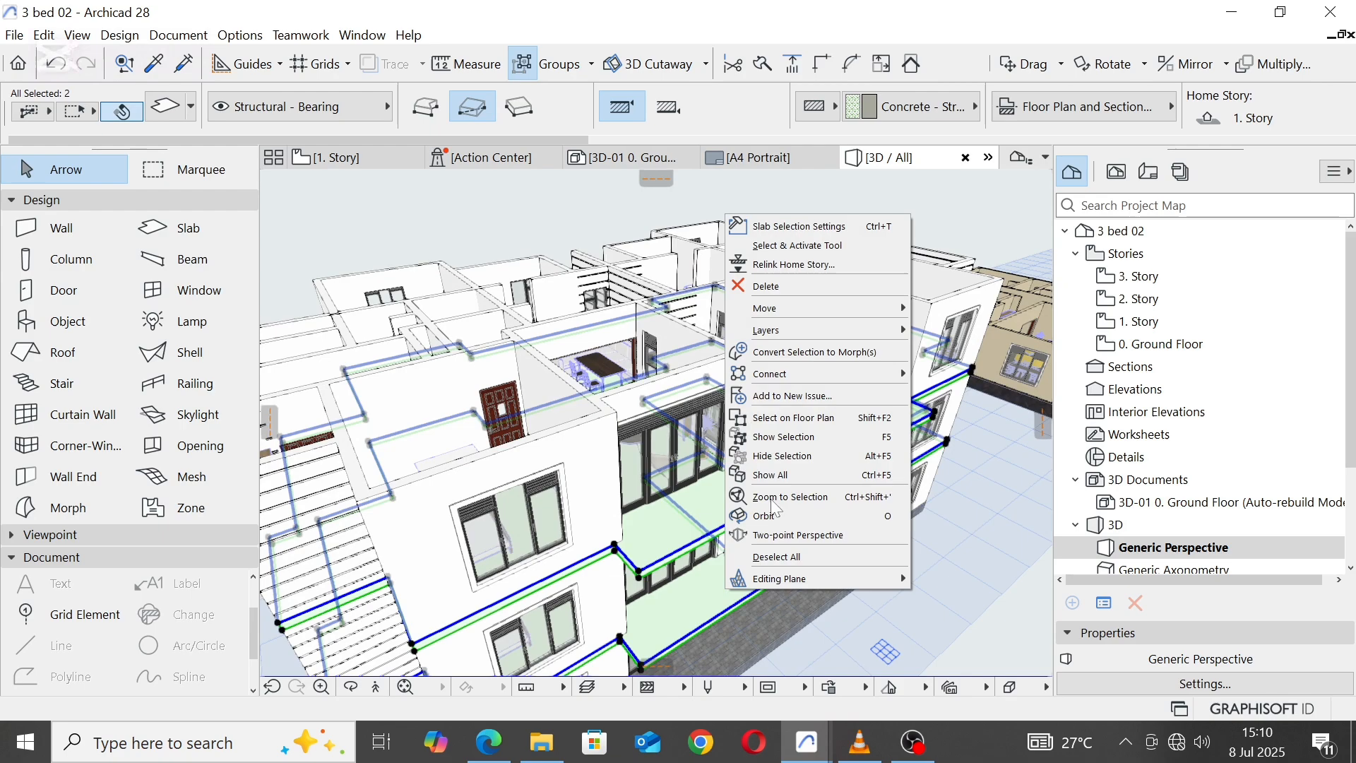
click(791, 226)
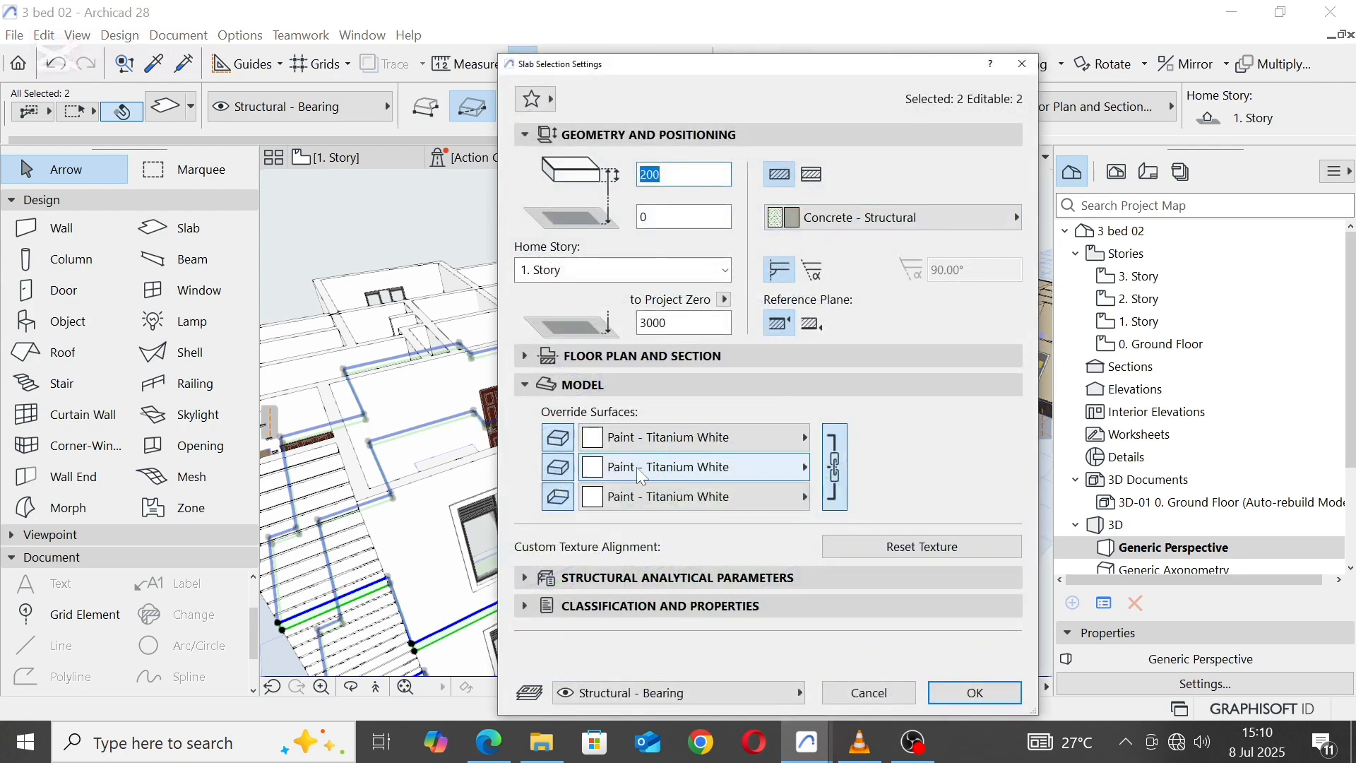
click(794, 438)
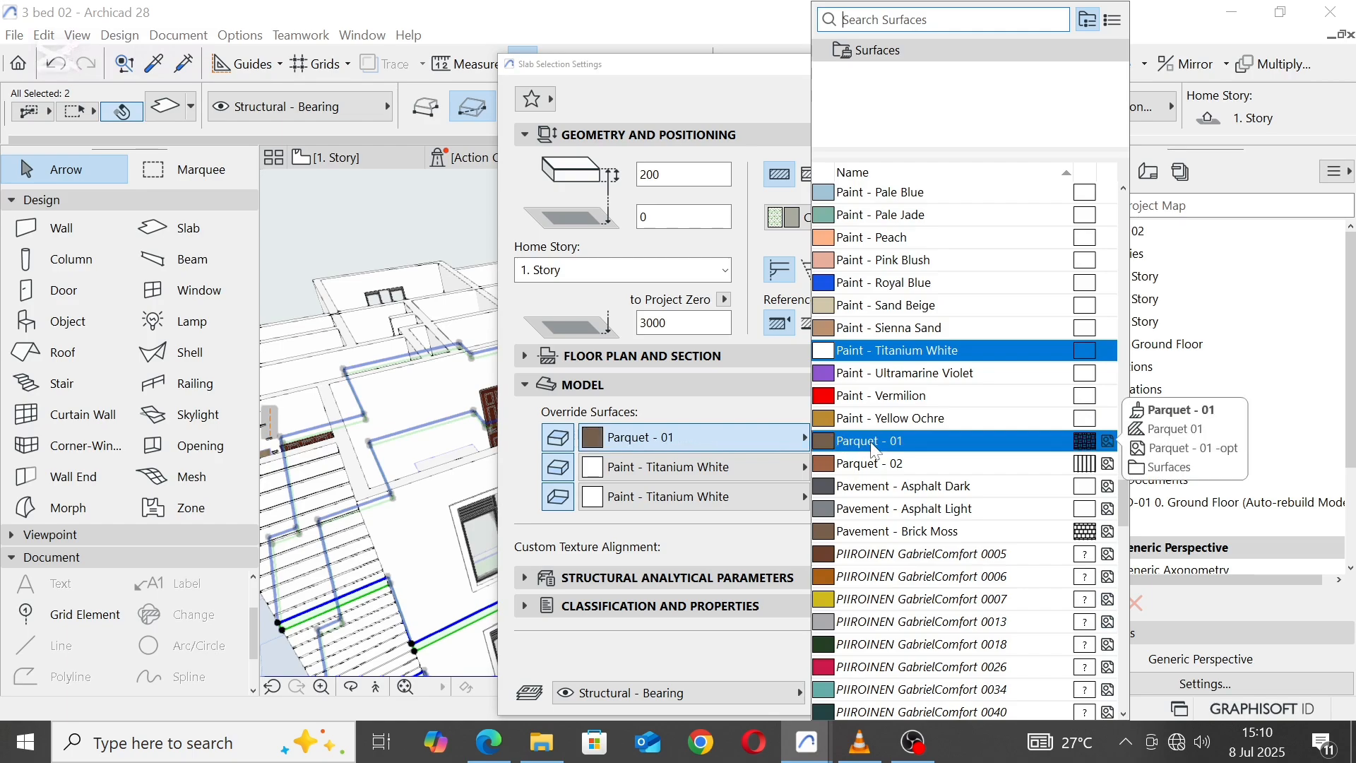
click(874, 463)
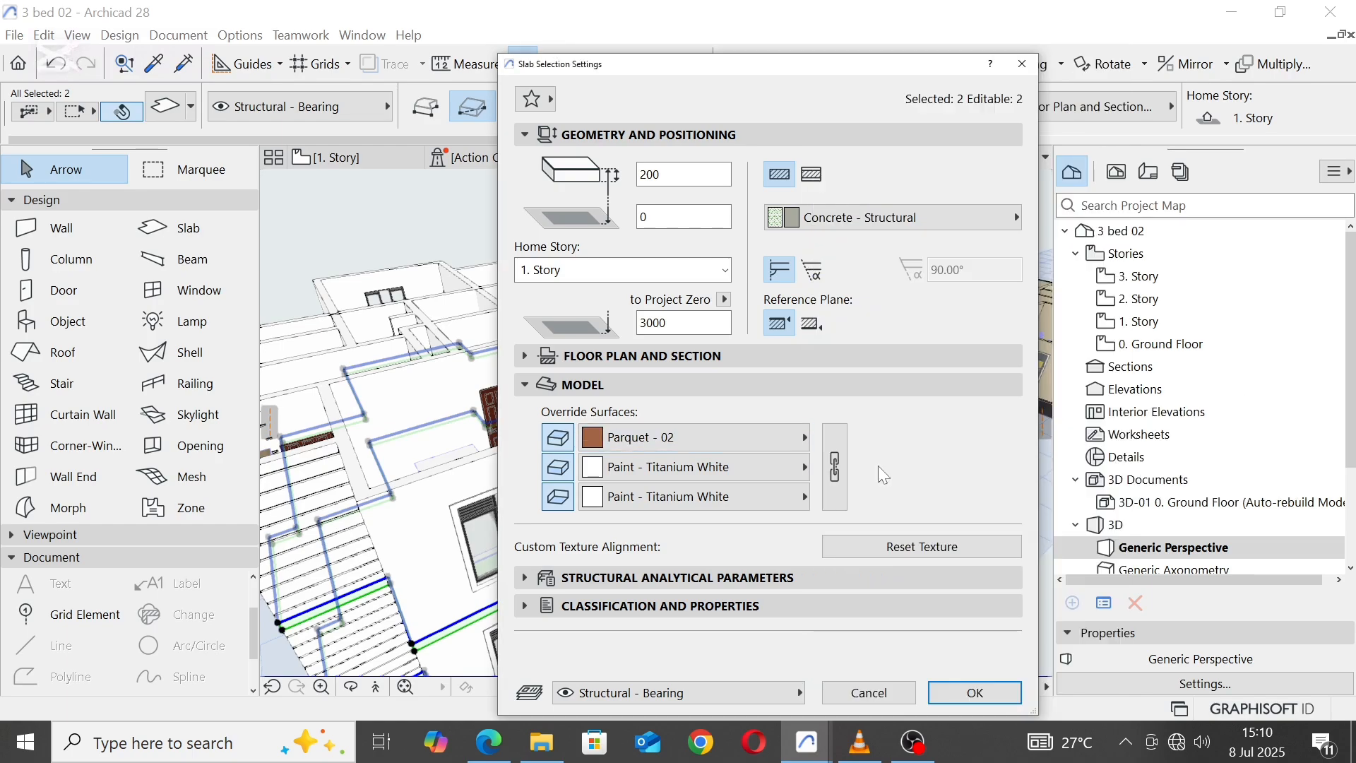
click(974, 693)
click(924, 671)
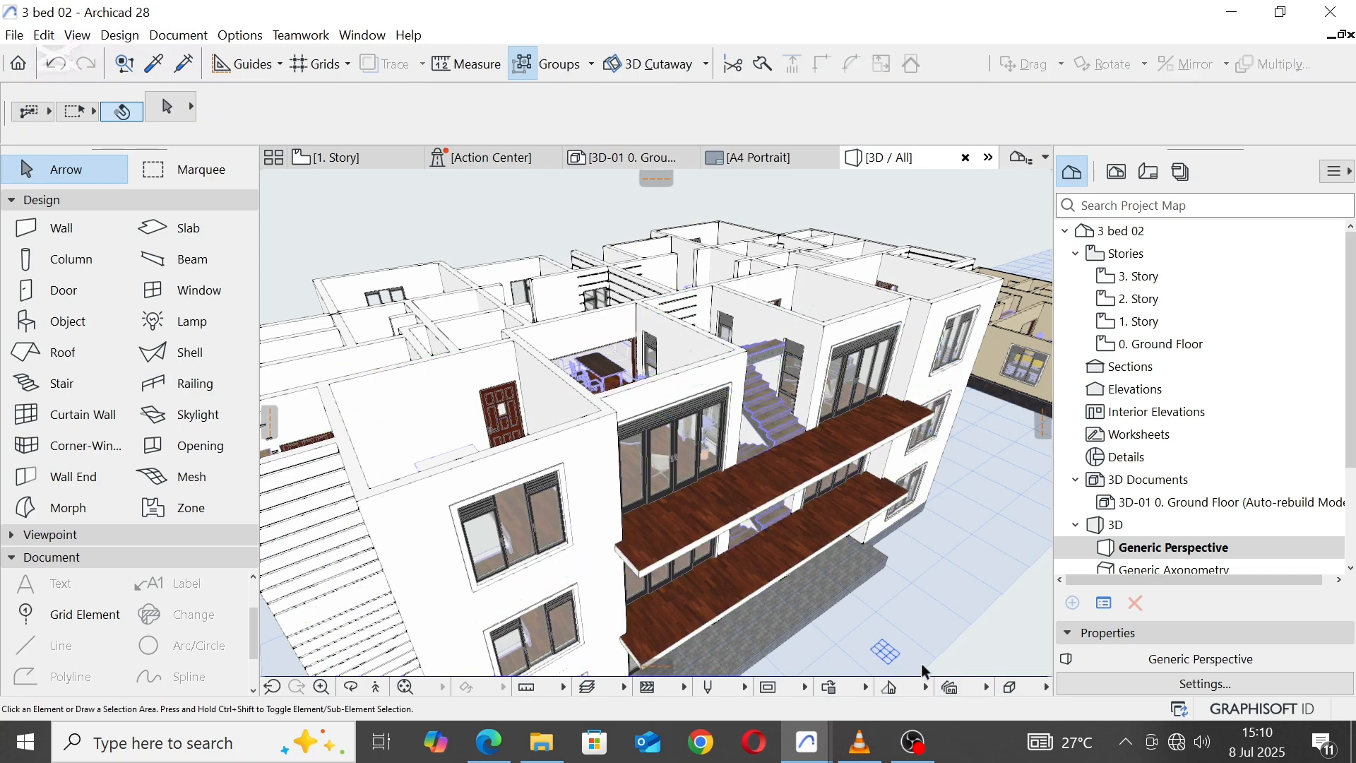
shift+middle_drag(923, 671, 777, 463)
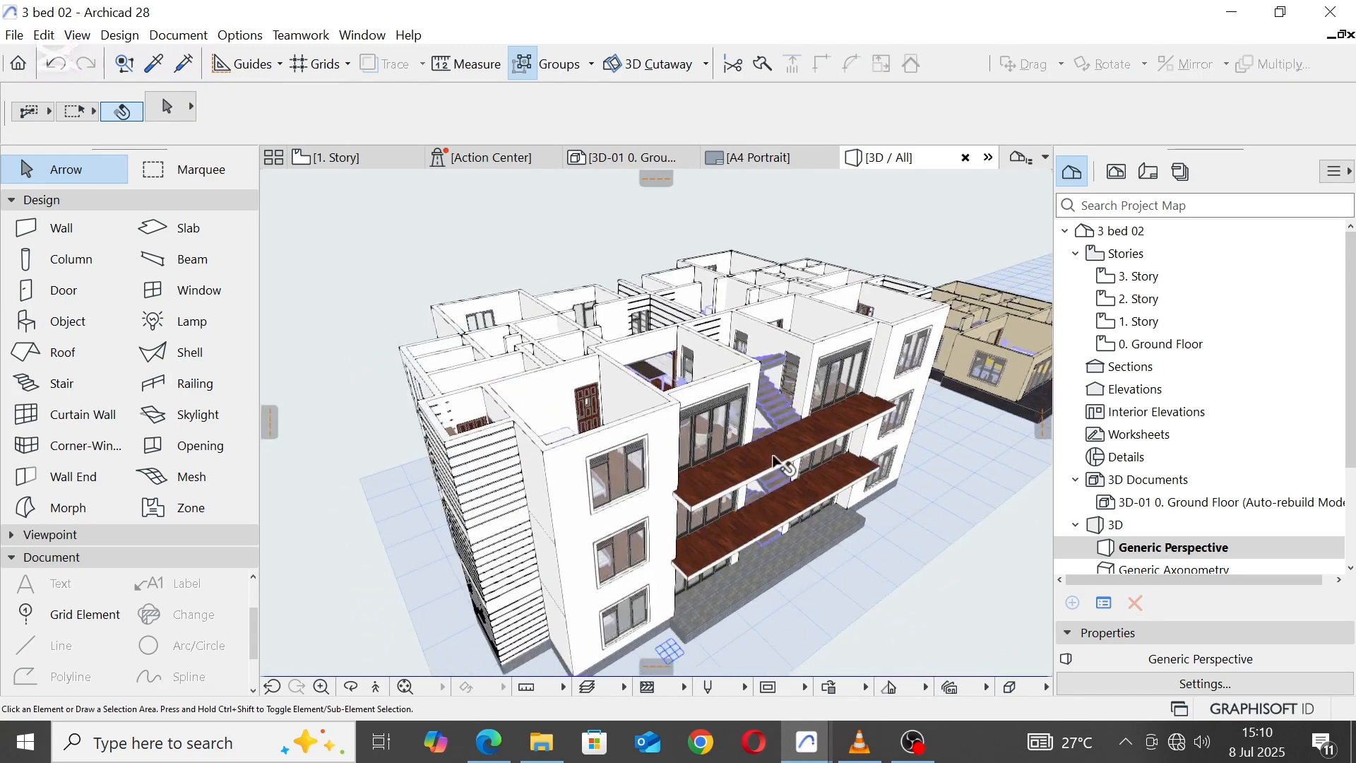
Step: Open the 1. Story floor plan and load the Glass Paneled Railing favorite for the Railing tool
click(329, 157)
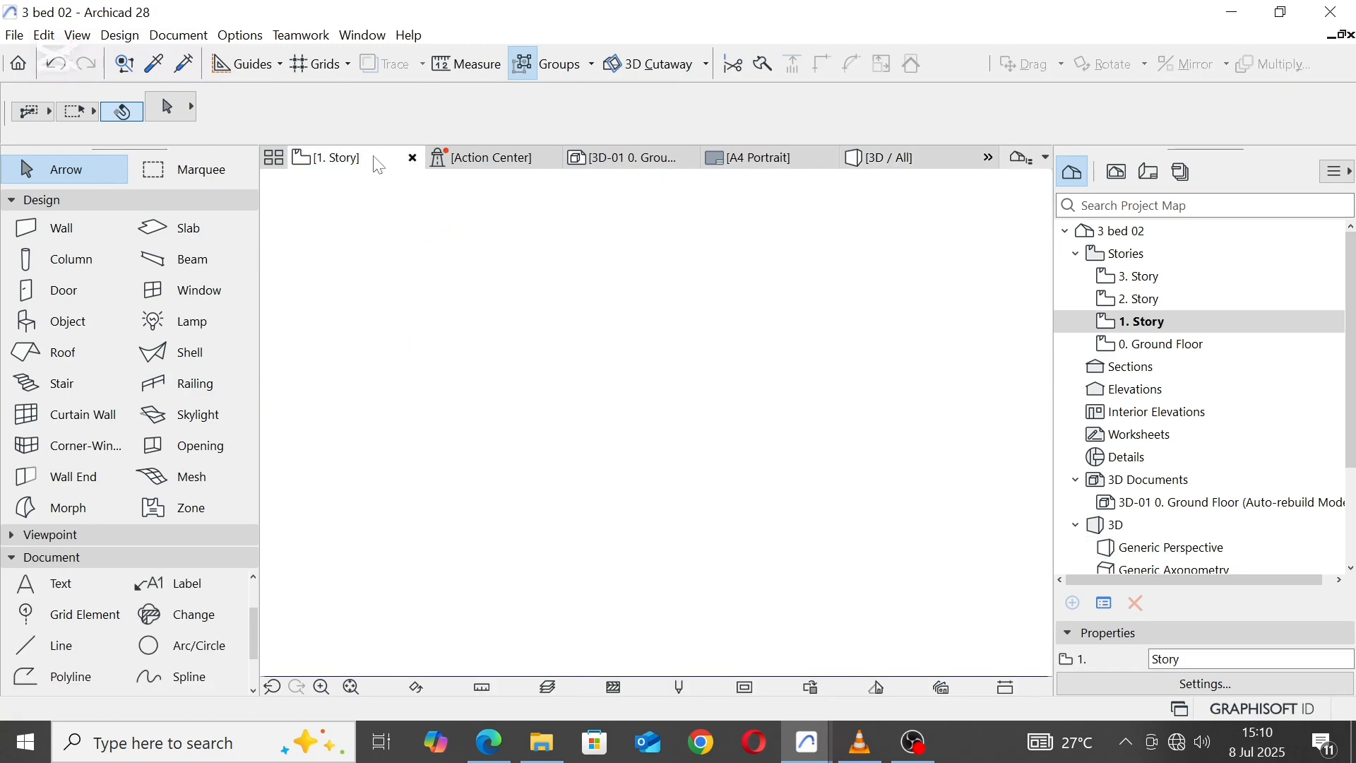
click(544, 534)
scroll(545, 534, up, 5)
key(Escape)
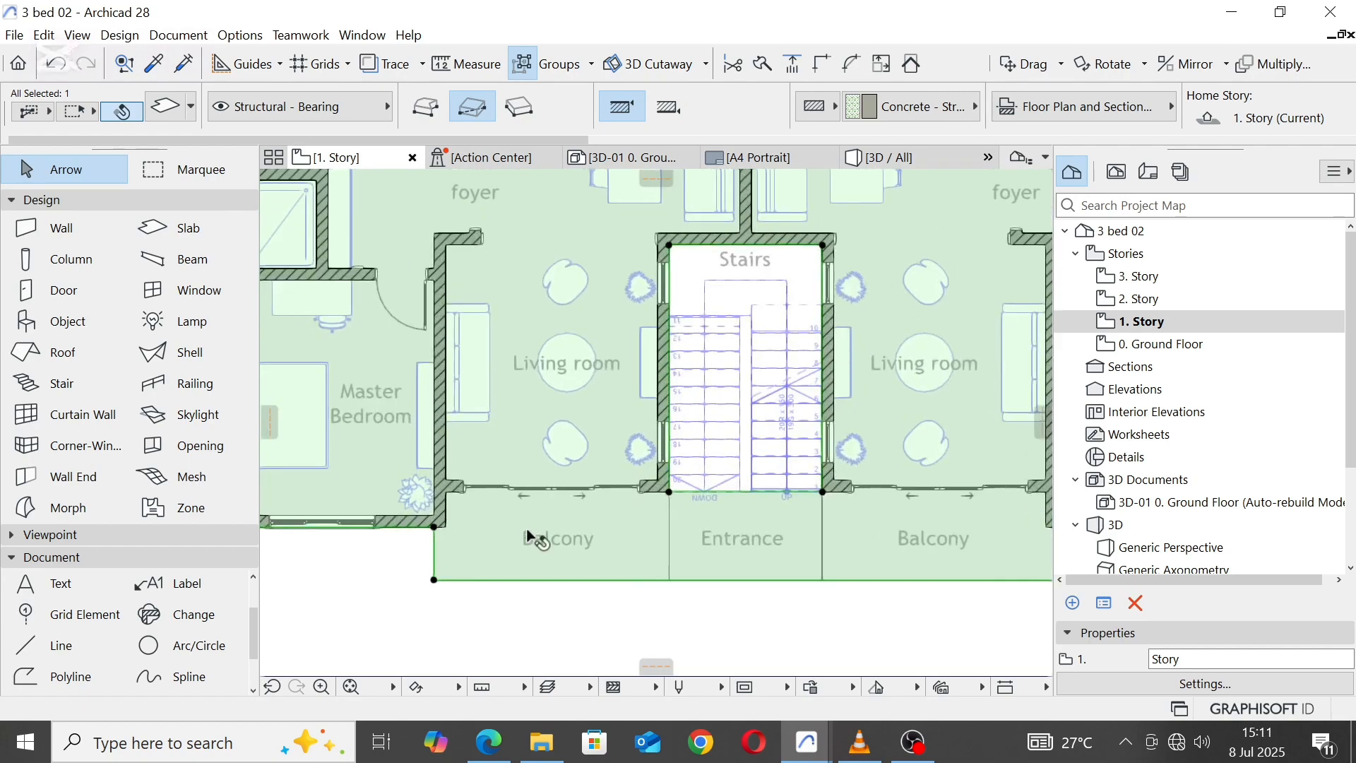
click(185, 388)
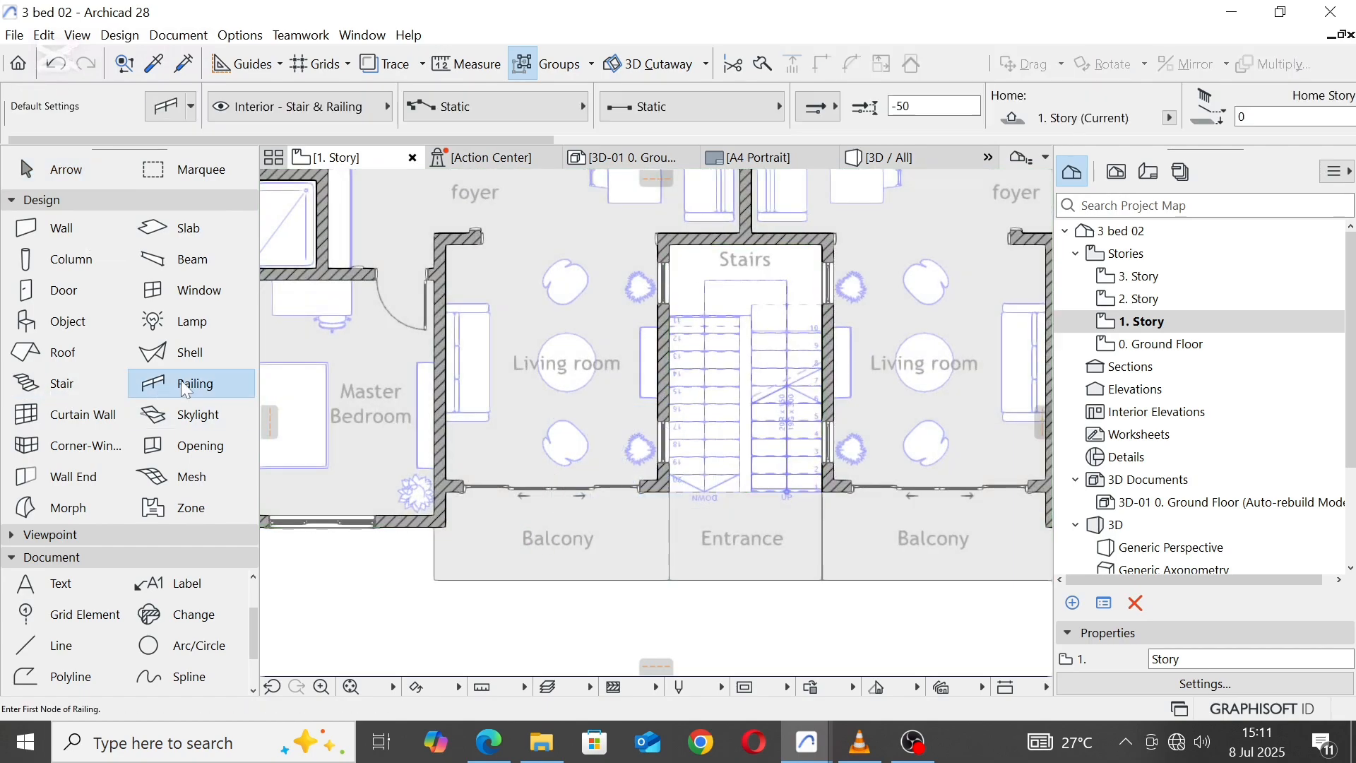
click(169, 108)
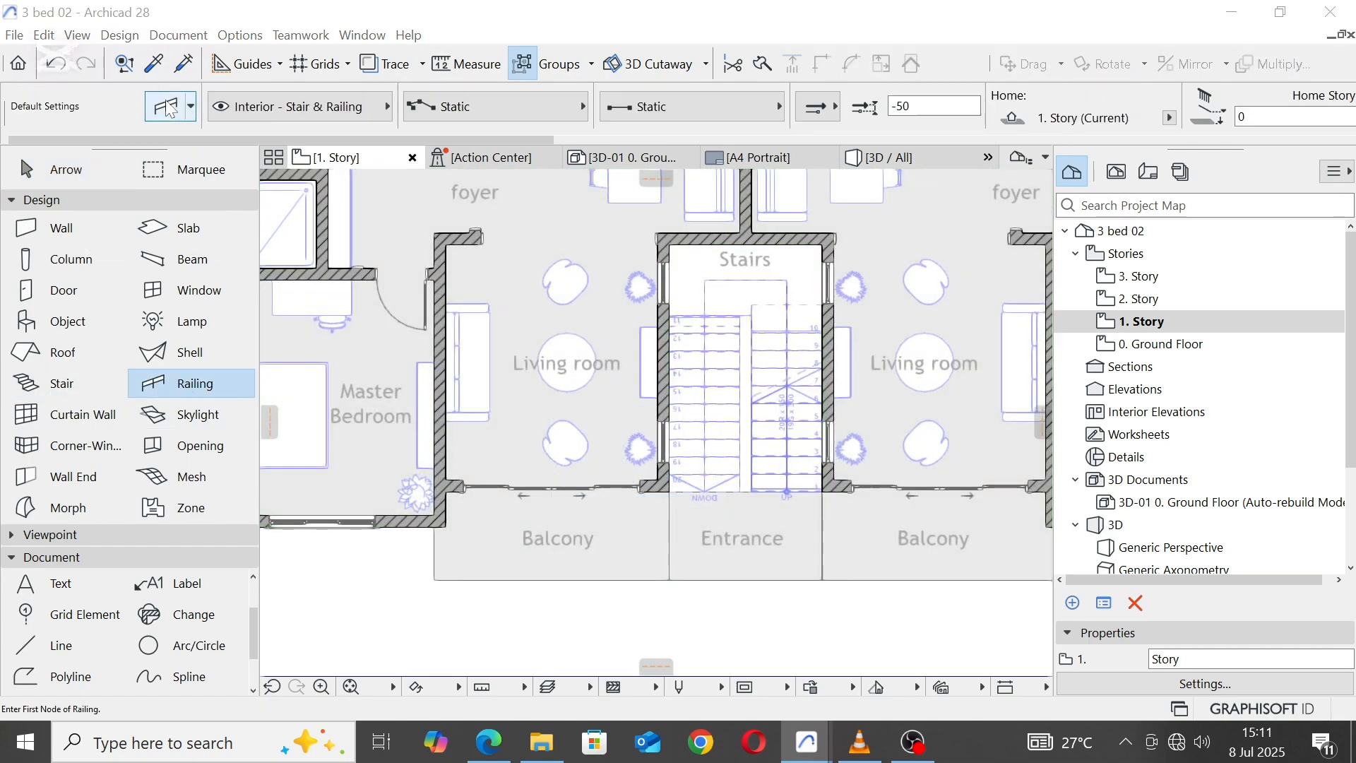
click(874, 665)
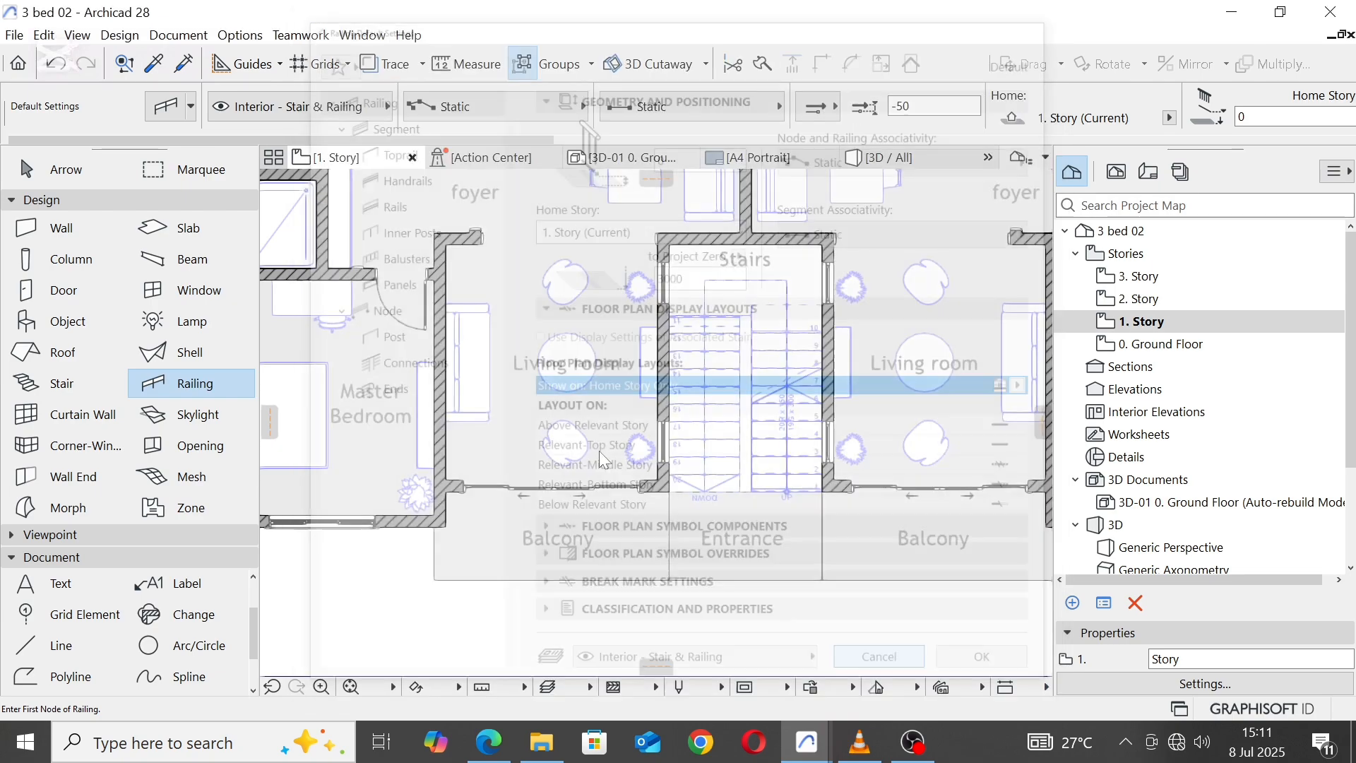
click(194, 109)
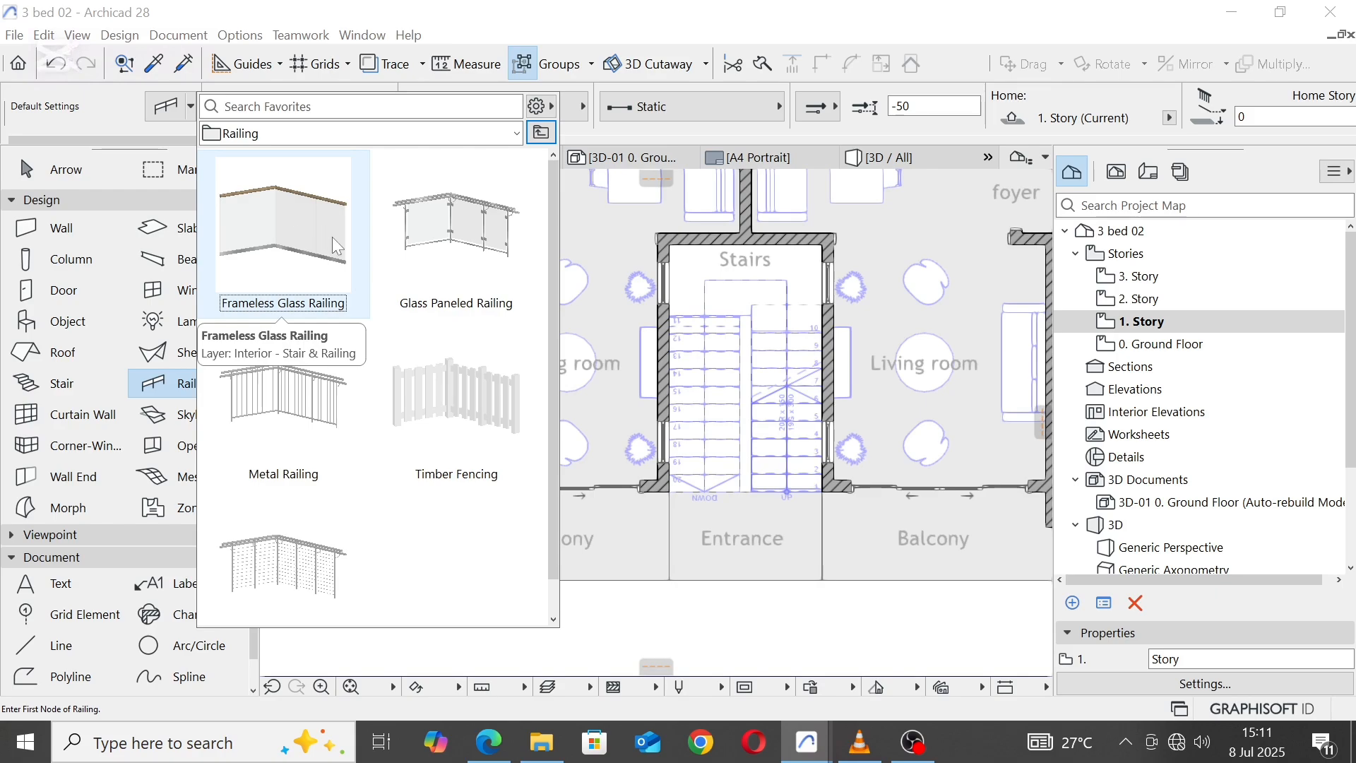
double_click(425, 219)
Step: Draw the railing along the outer edge of both balconies and the entrance, from one master bedroom wall corner to the other
scroll(424, 550, up, 3)
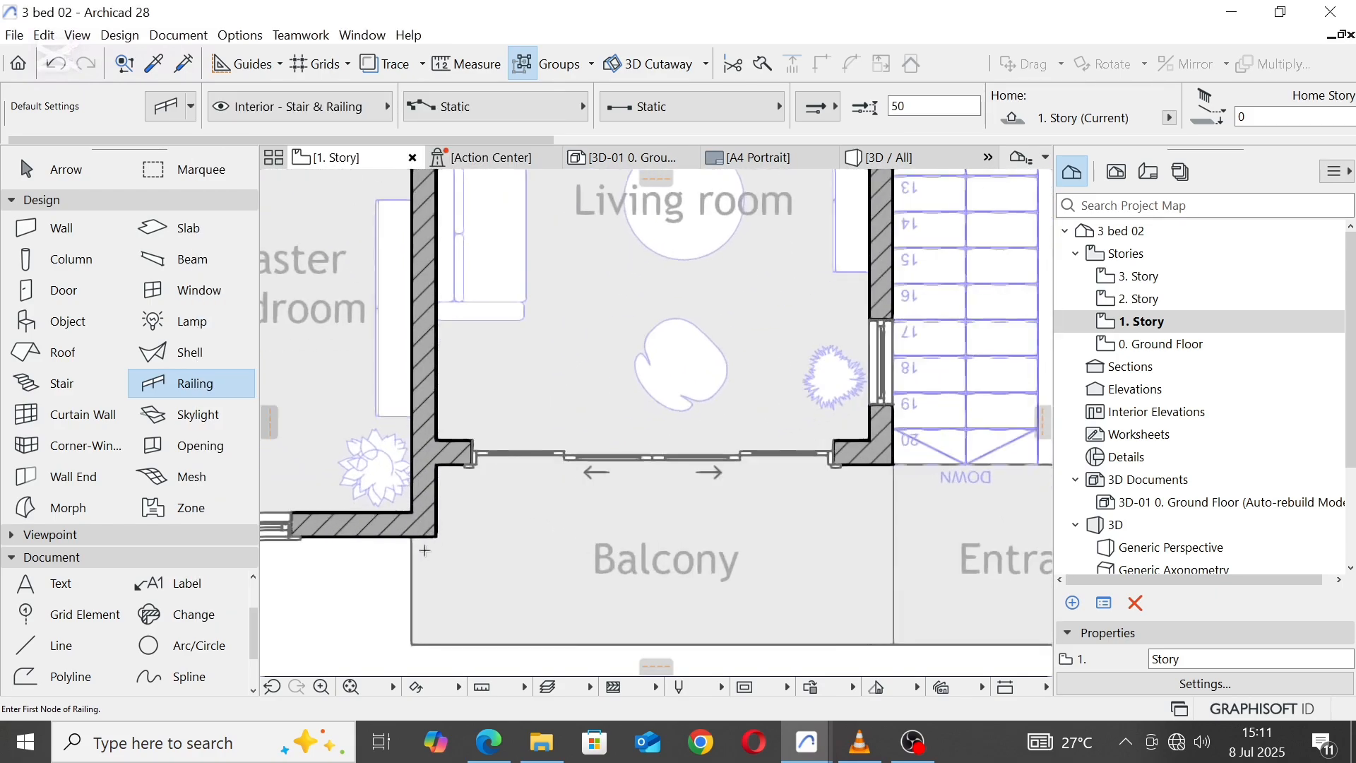
scroll(425, 550, up, 2)
click(401, 525)
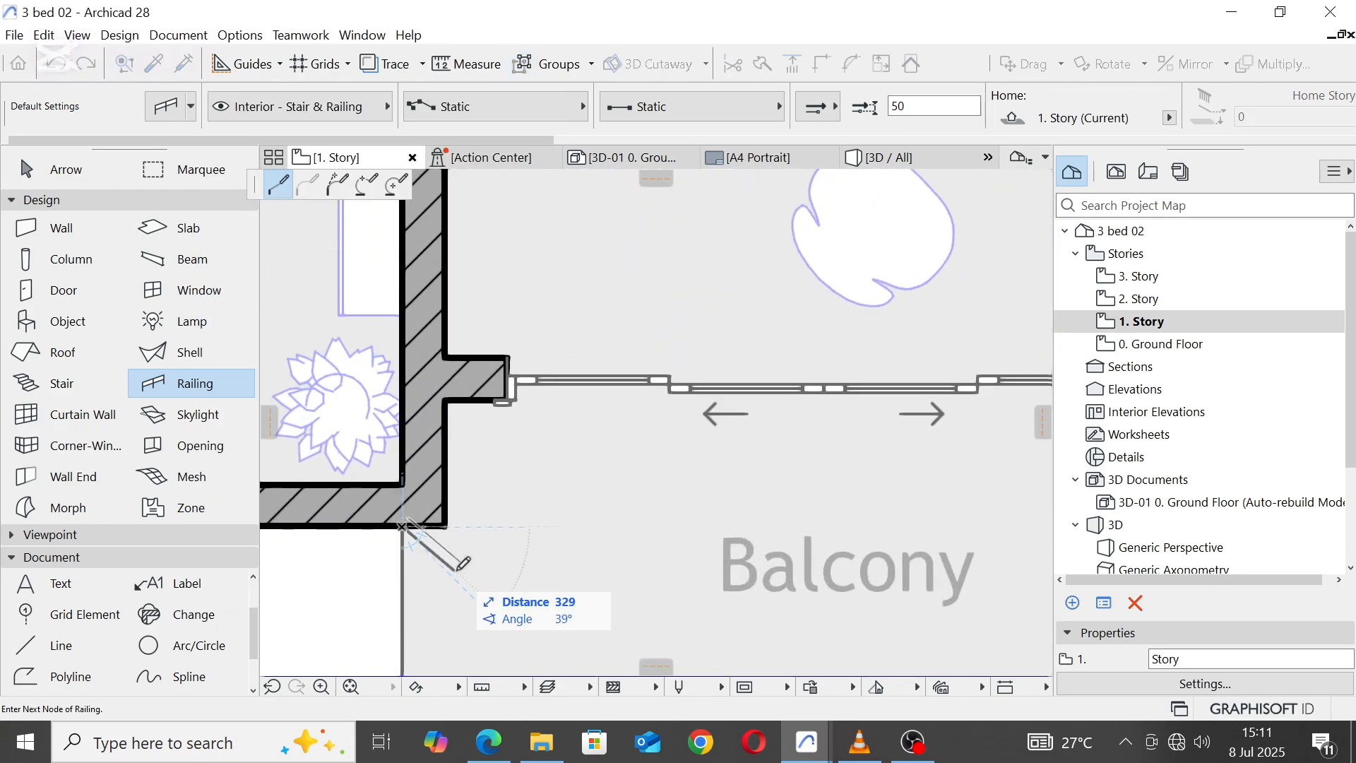
scroll(544, 323, down, 6)
scroll(512, 451, up, 4)
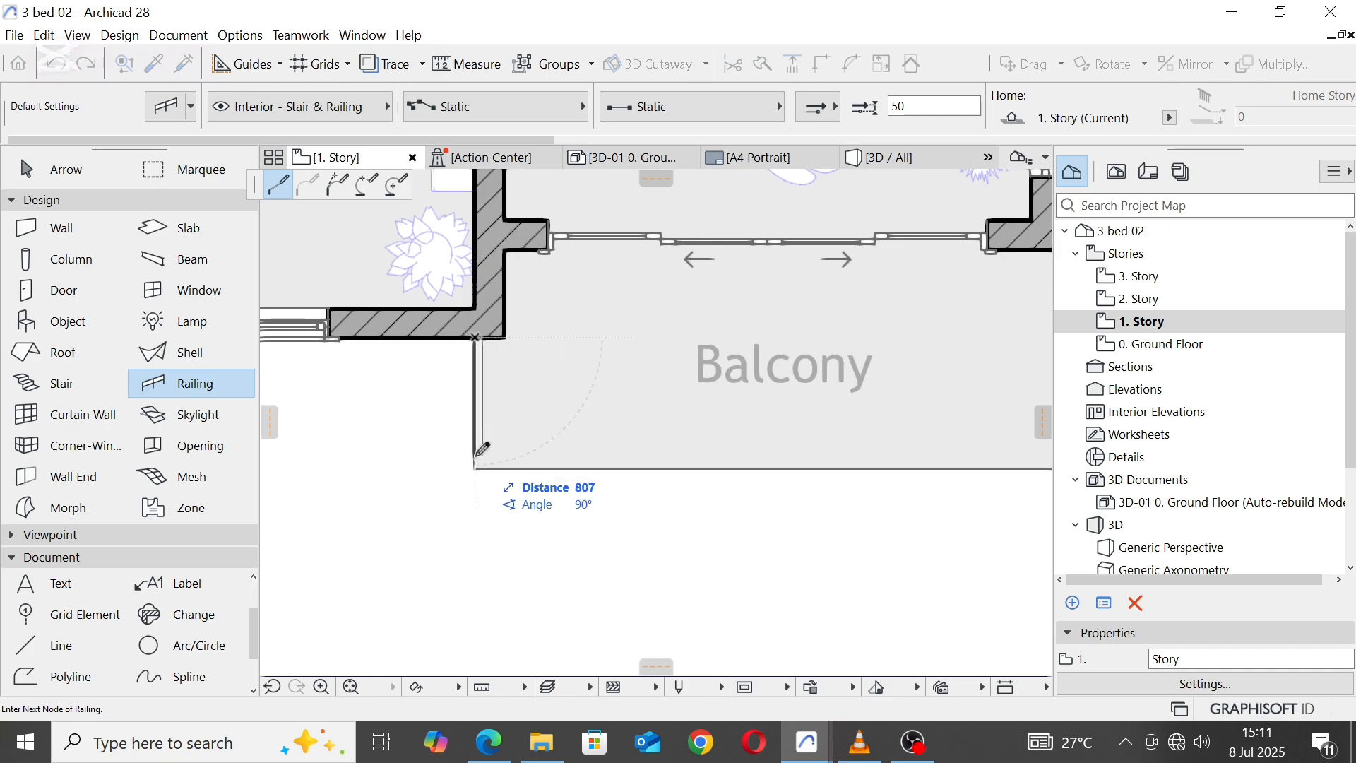
click(476, 468)
scroll(535, 467, down, 6)
scroll(799, 468, up, 6)
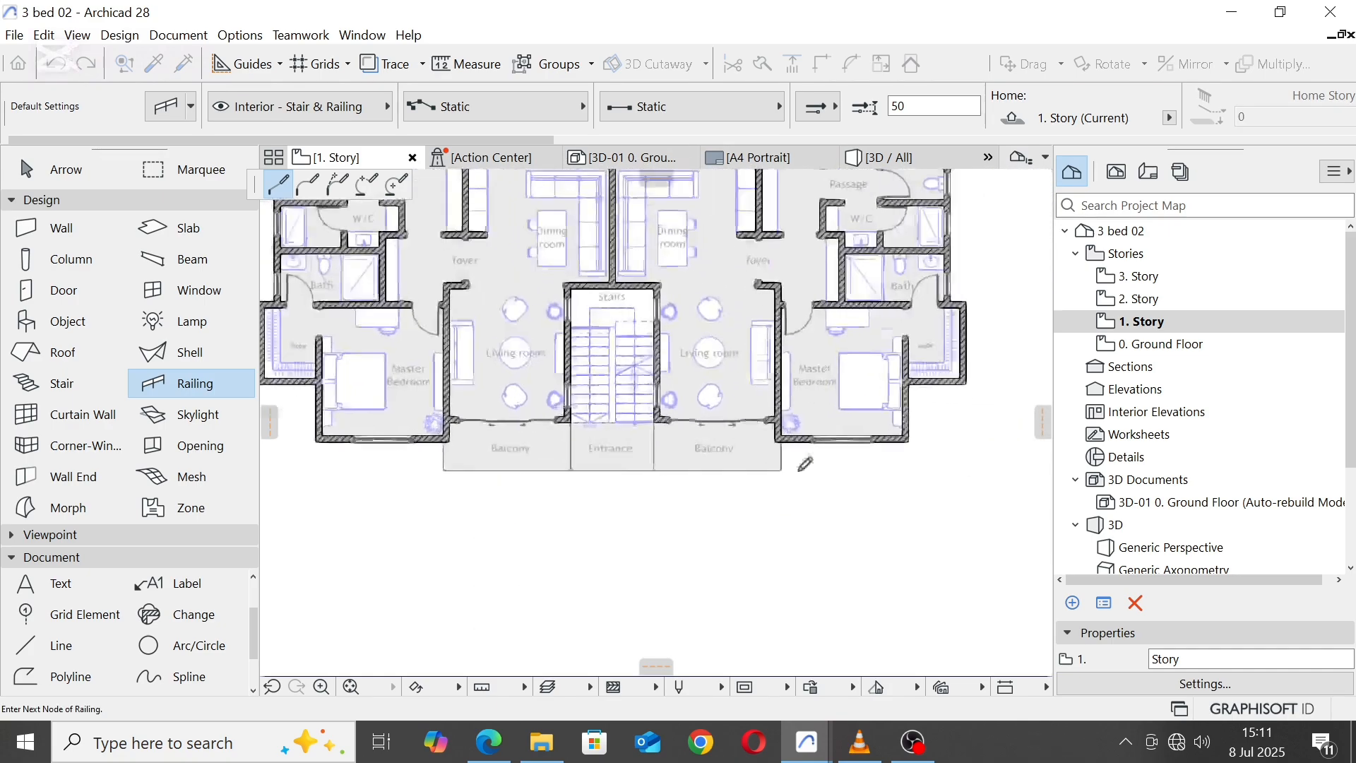
click(805, 447)
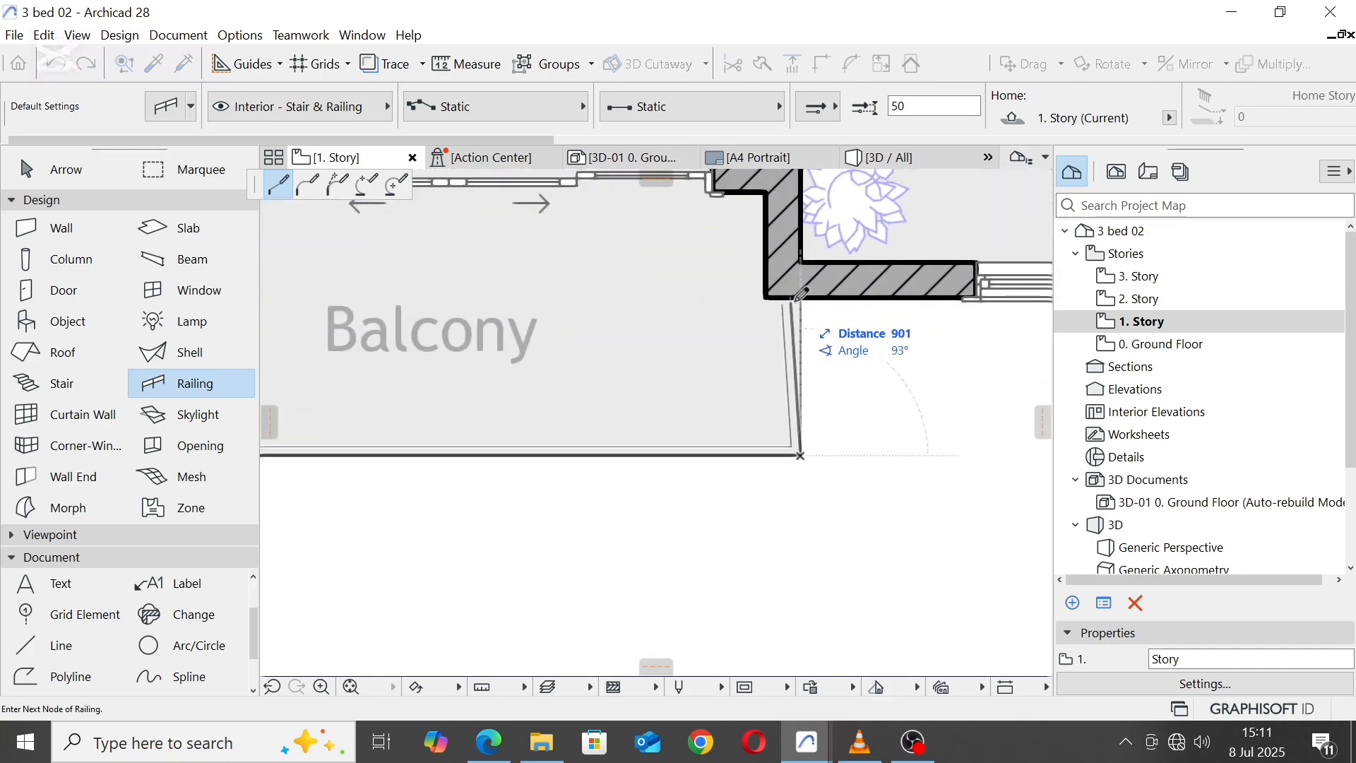
double_click(812, 292)
scroll(782, 391, down, 3)
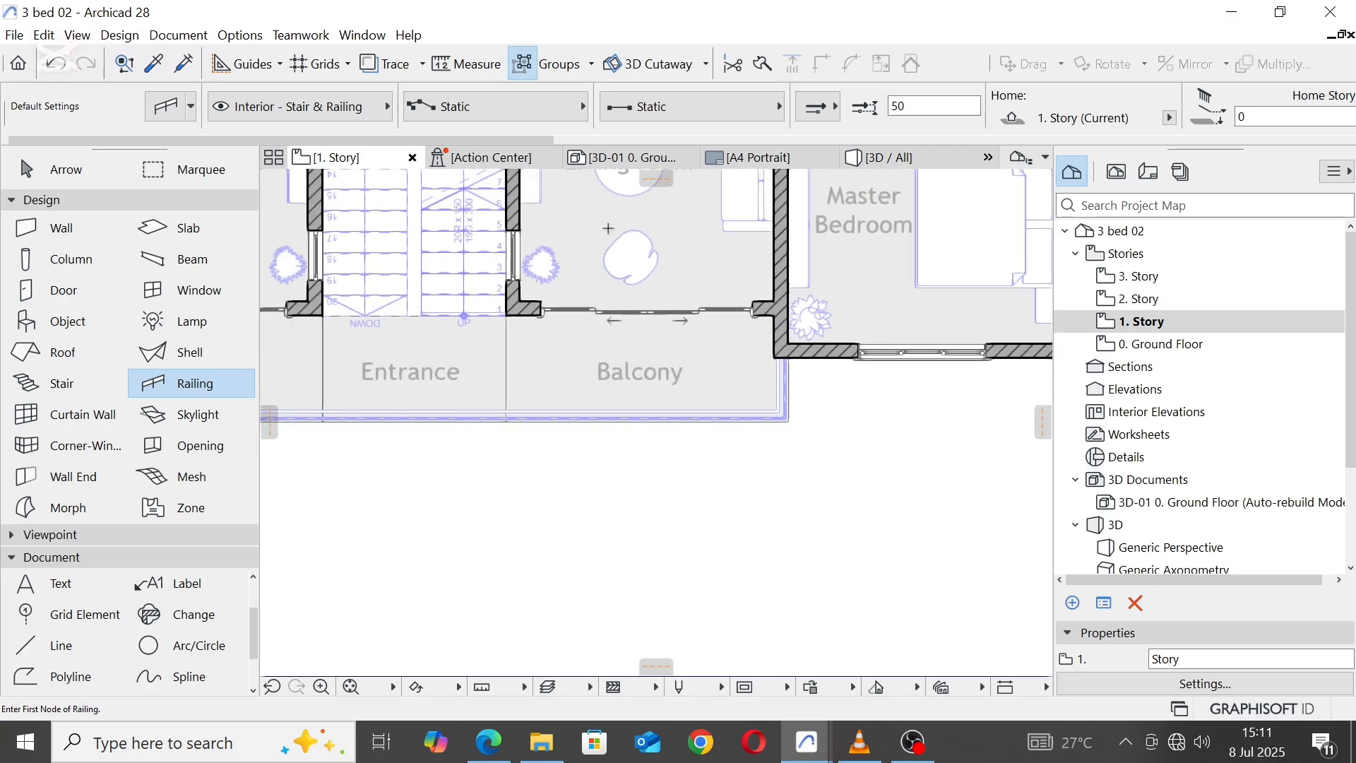
Step: Switch to the 3D view and inspect the new 1. Story balcony railing from above, below and the front
click(888, 159)
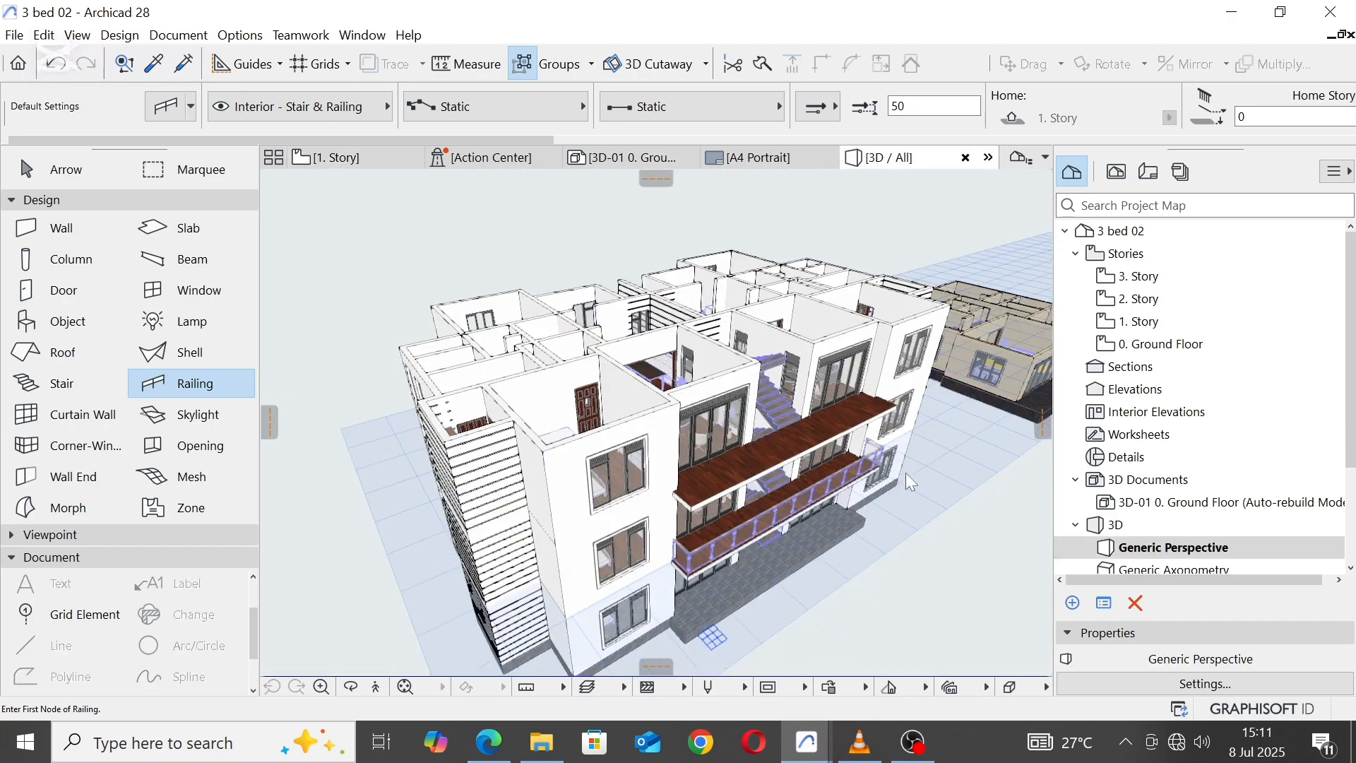
scroll(816, 532, up, 5)
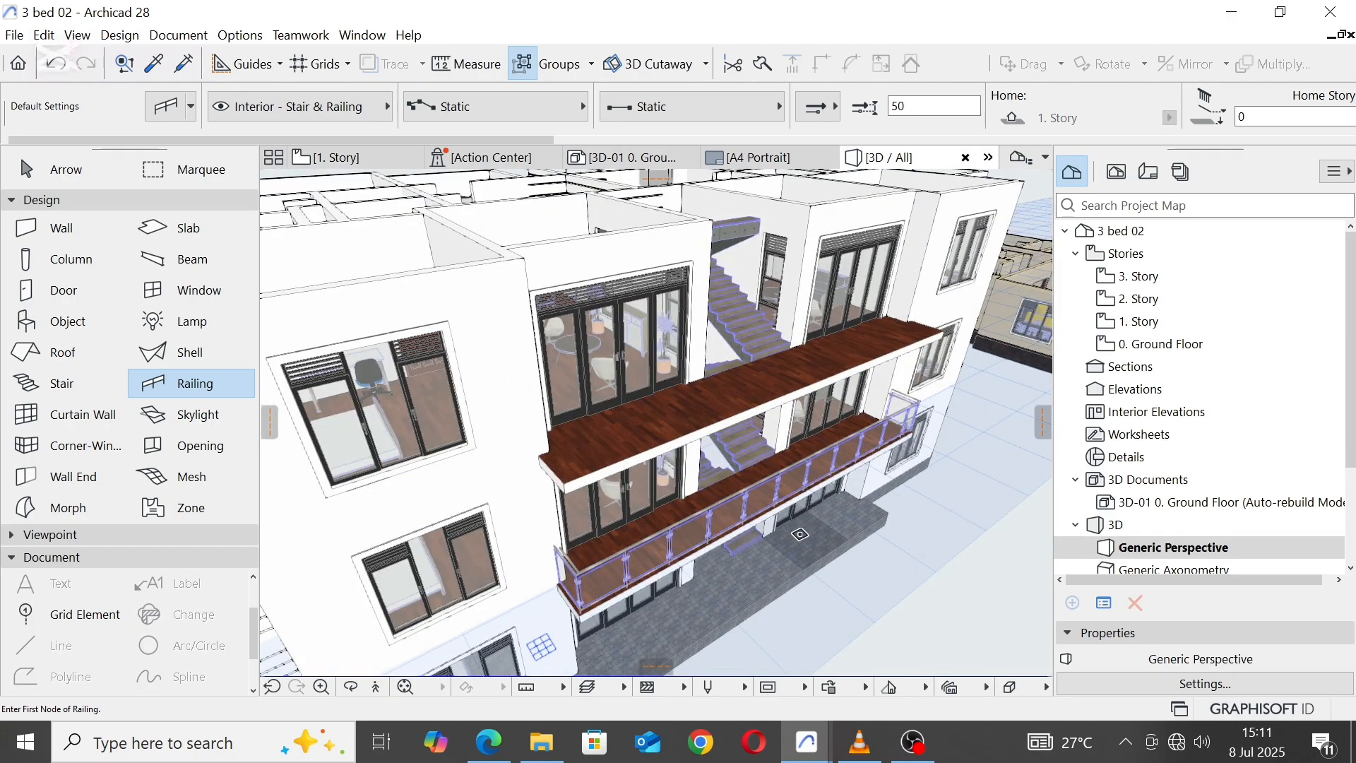
shift+middle_drag(799, 534, 516, 400)
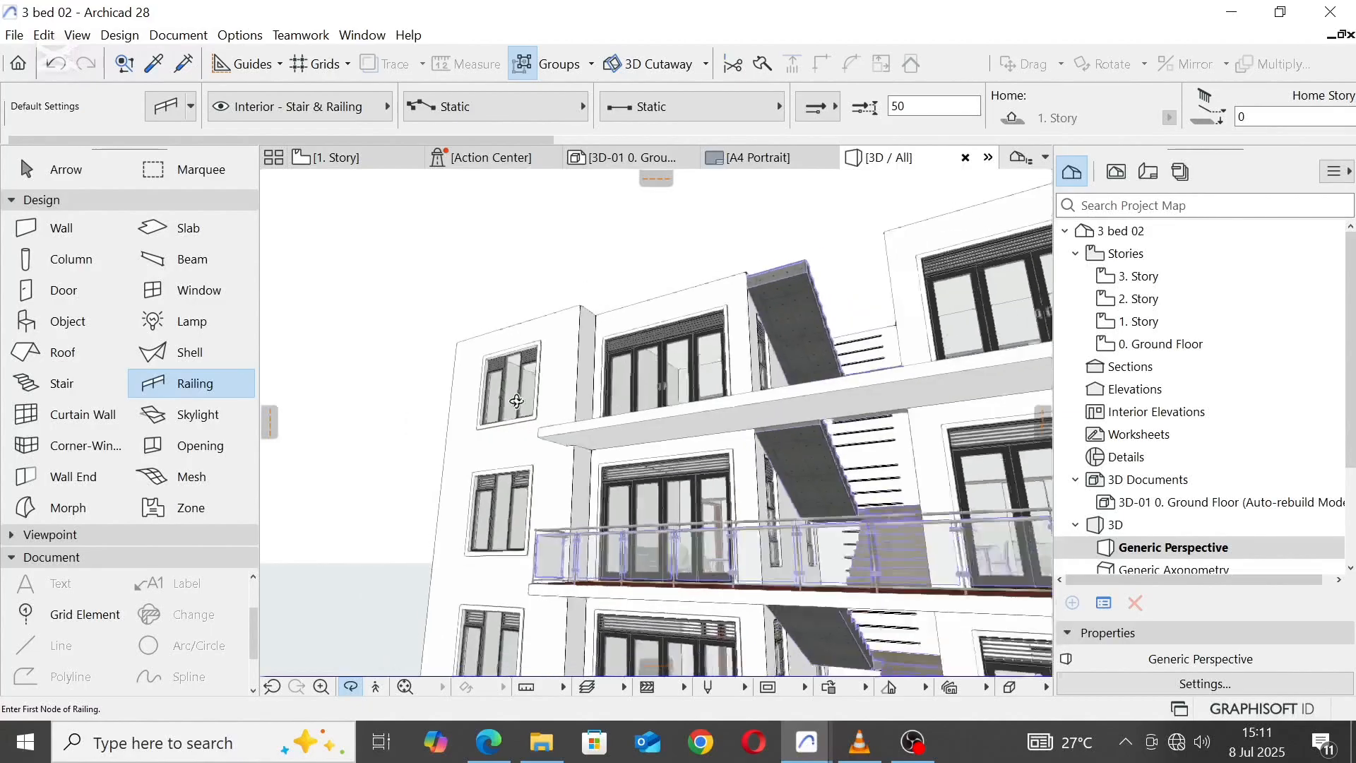
scroll(516, 401, down, 4)
scroll(745, 417, up, 1)
shift+middle_drag(568, 346, 608, 466)
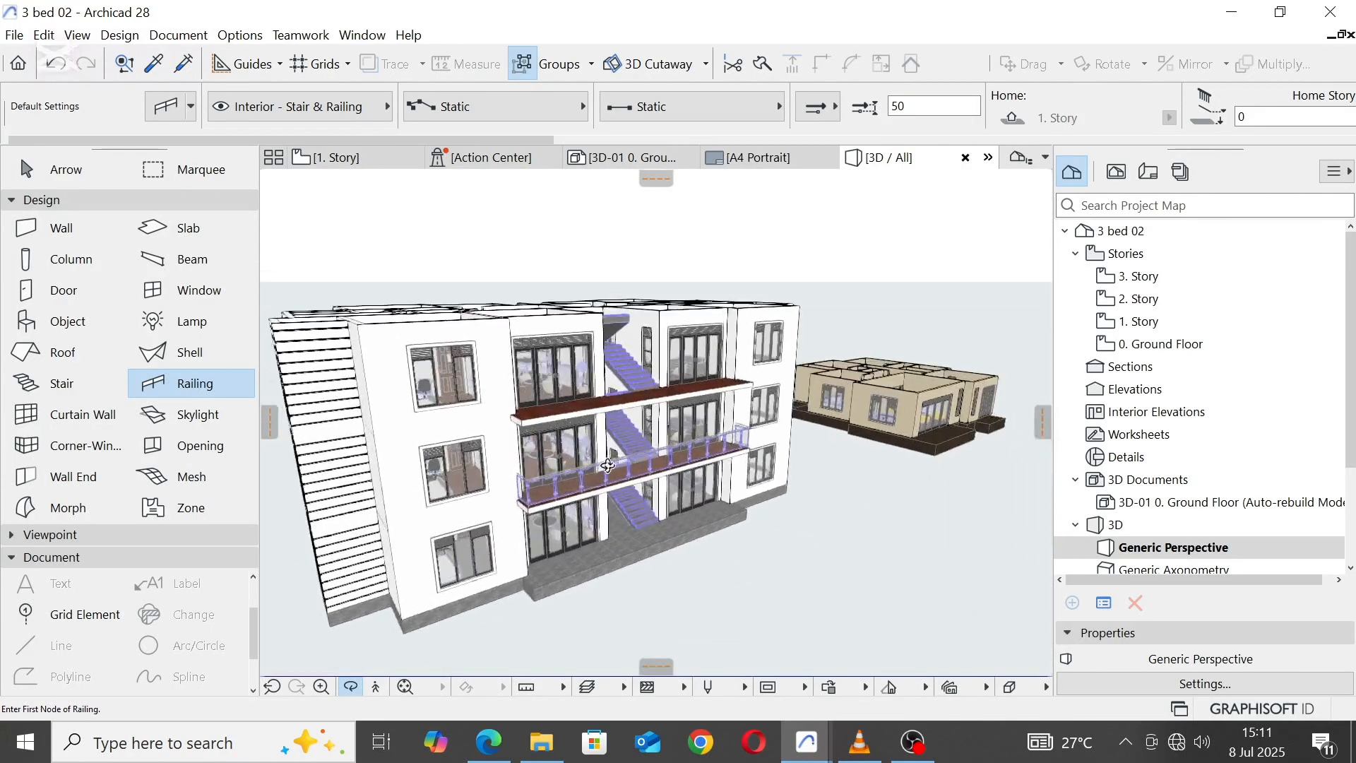
scroll(608, 466, up, 3)
Step: Select the balcony railing and override its handrail fixing surface with Paint - Ivory Black
key(Escape)
click(572, 490)
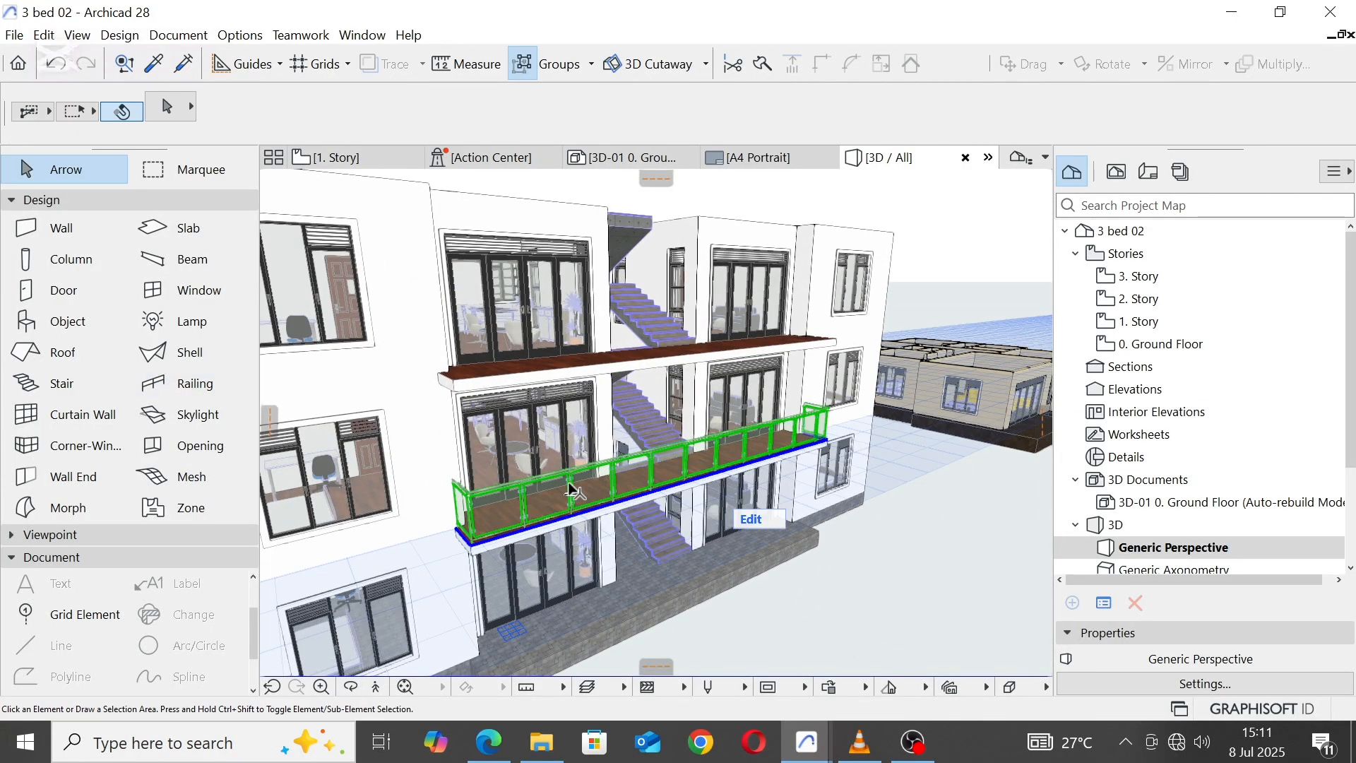
click(159, 104)
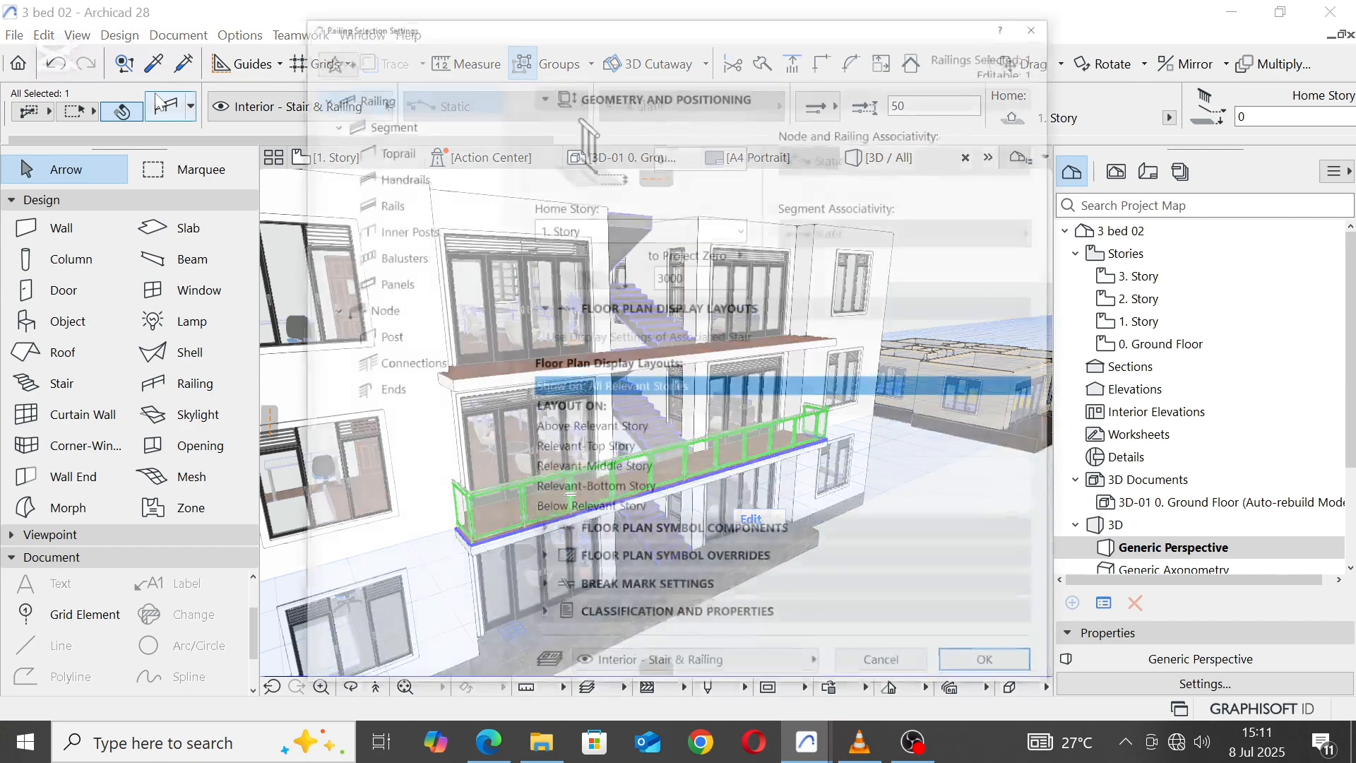
click(401, 125)
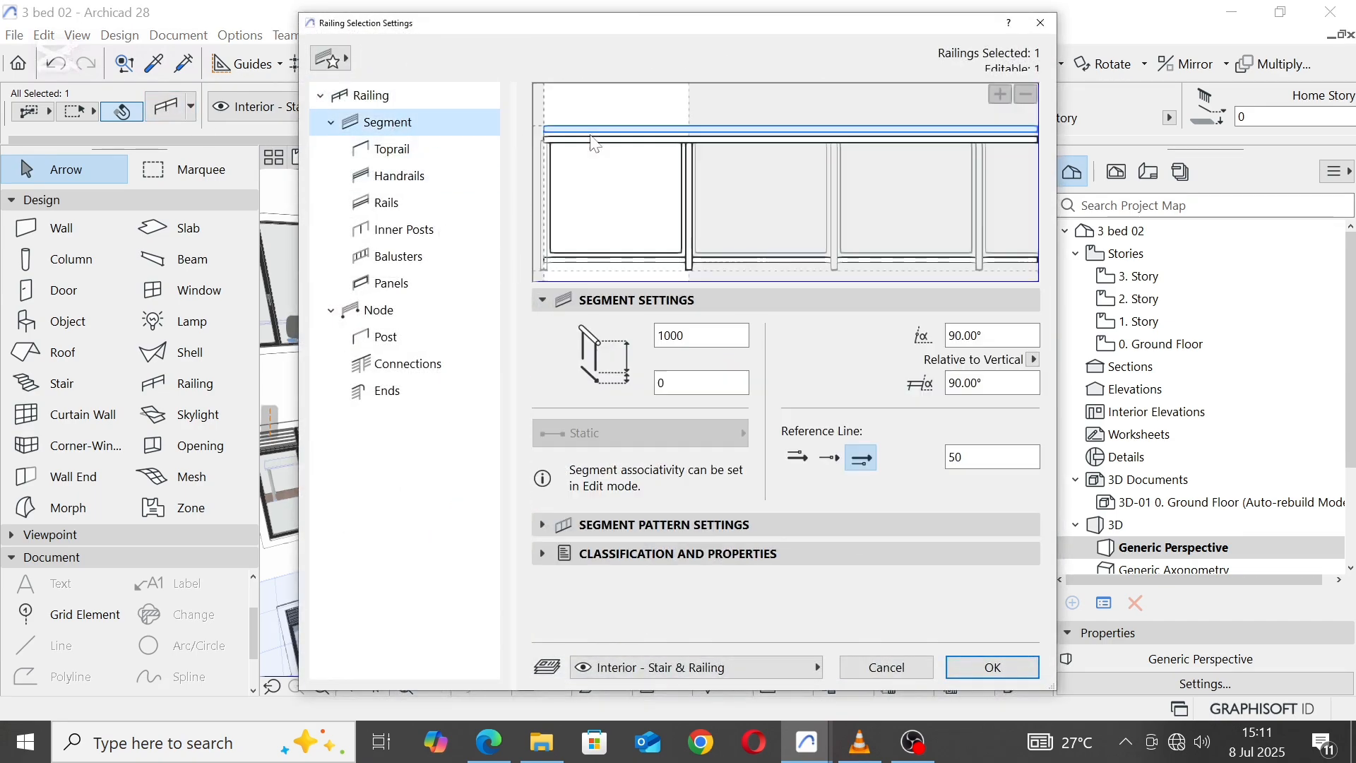
click(671, 144)
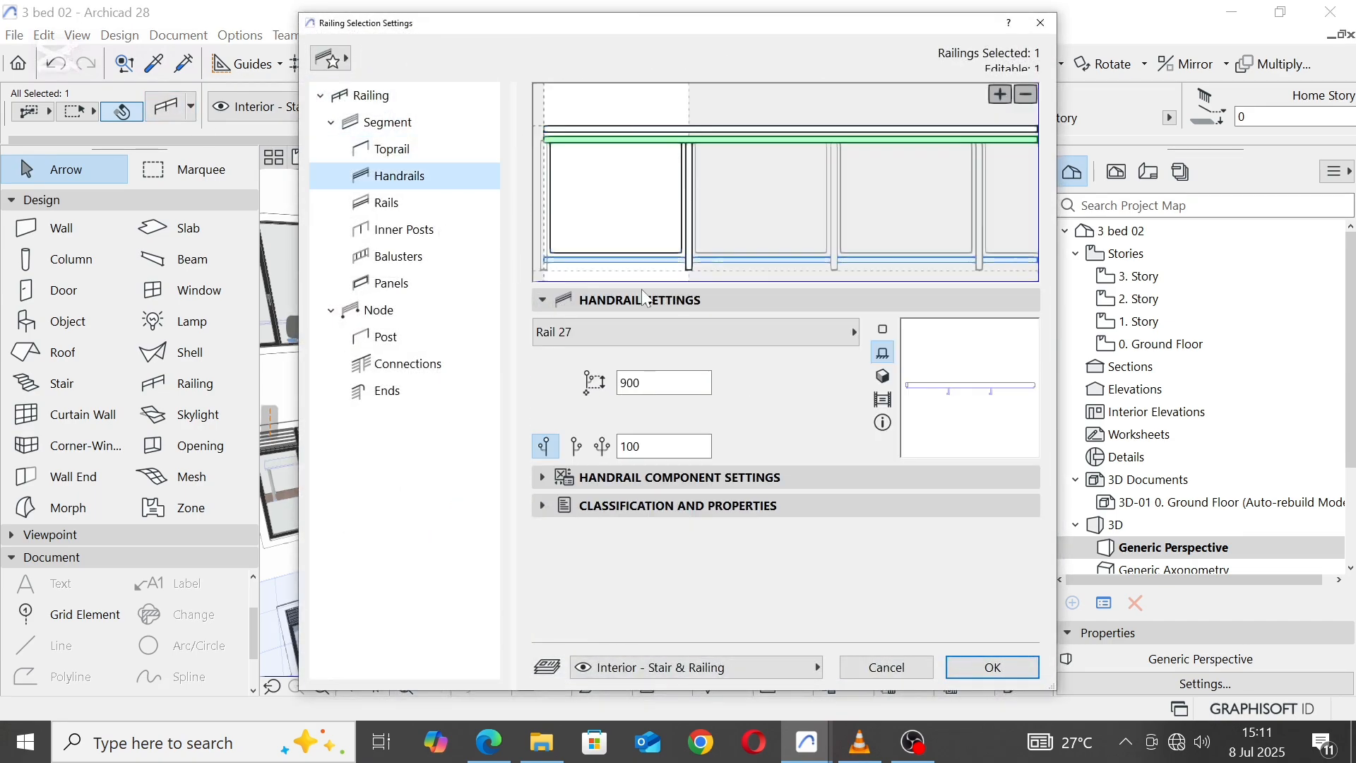
click(543, 477)
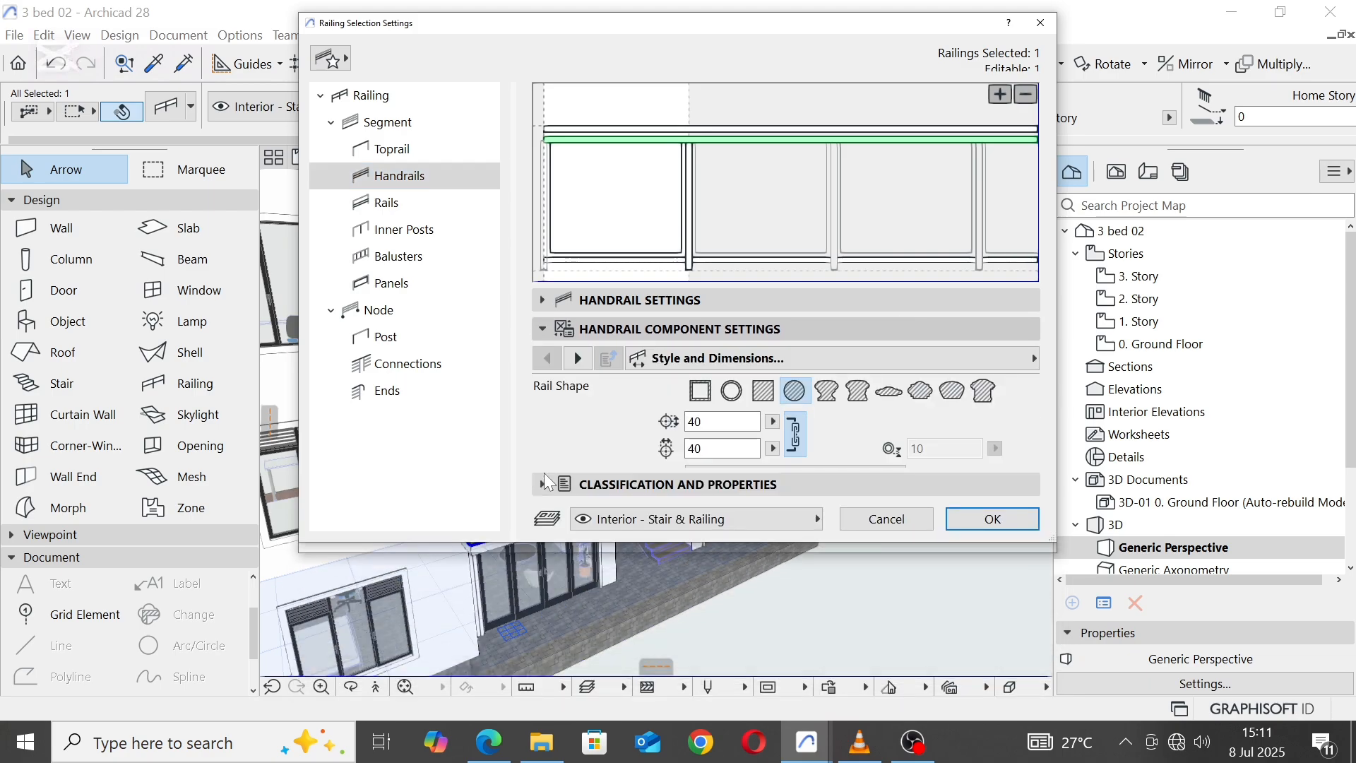
click(581, 347)
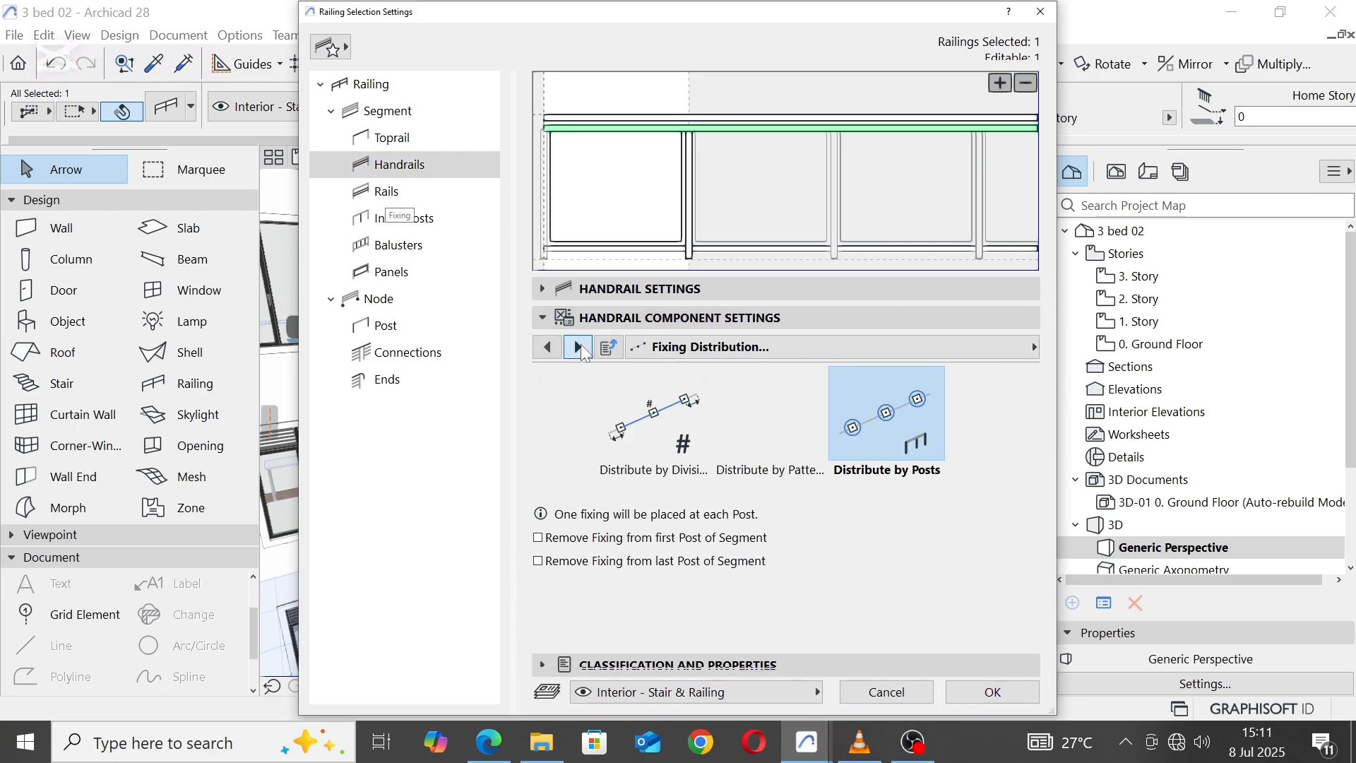
click(580, 347)
click(579, 347)
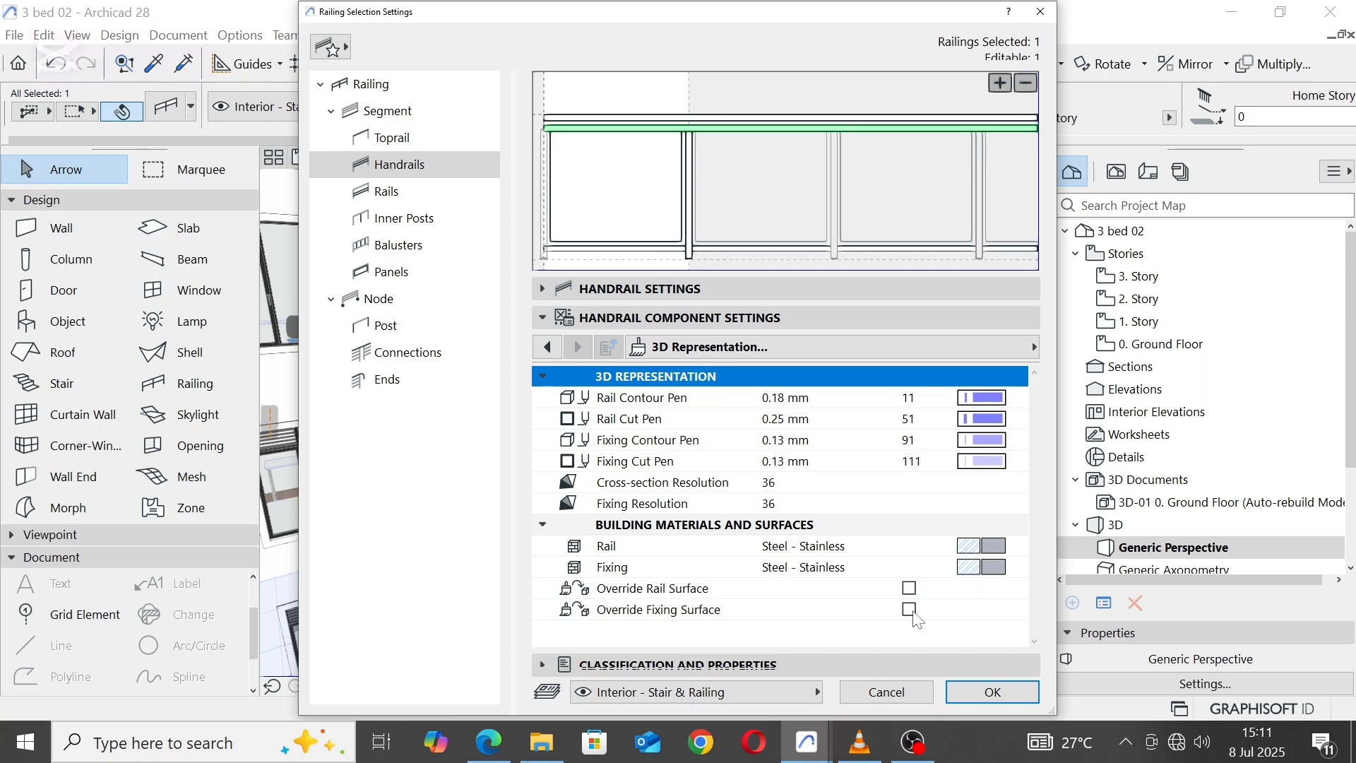
click(910, 610)
click(992, 633)
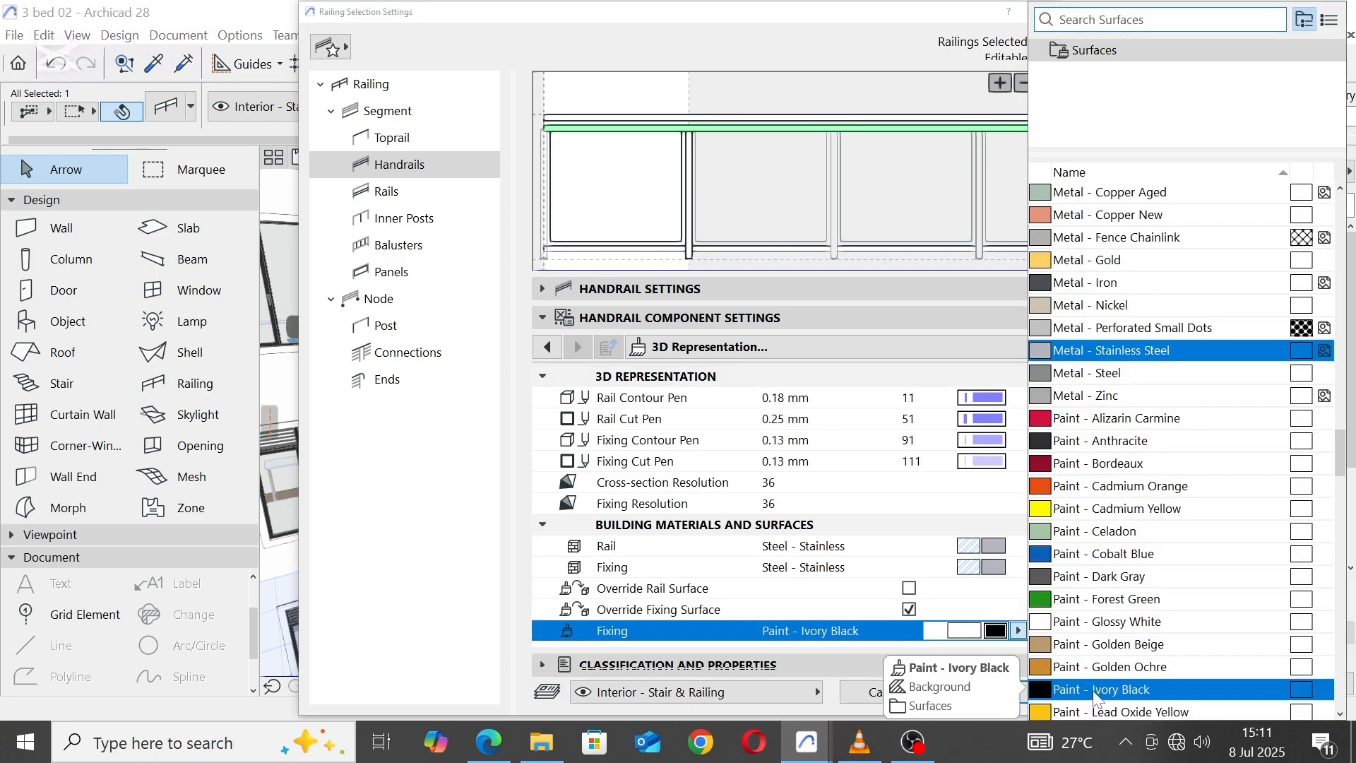
click(1099, 691)
Step: Override the handrail's rail surface with Paint - Ivory Black as well
click(910, 589)
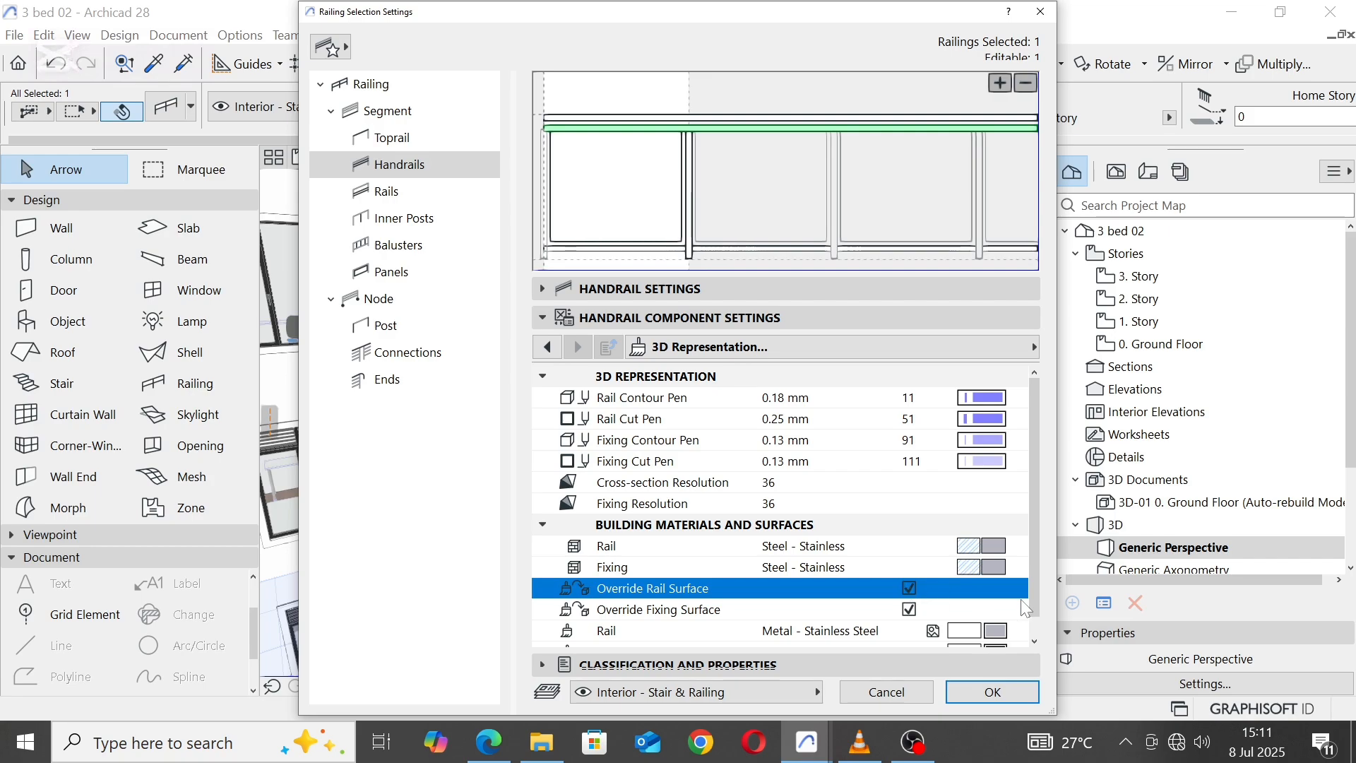
scroll(990, 626, down, 1)
click(992, 610)
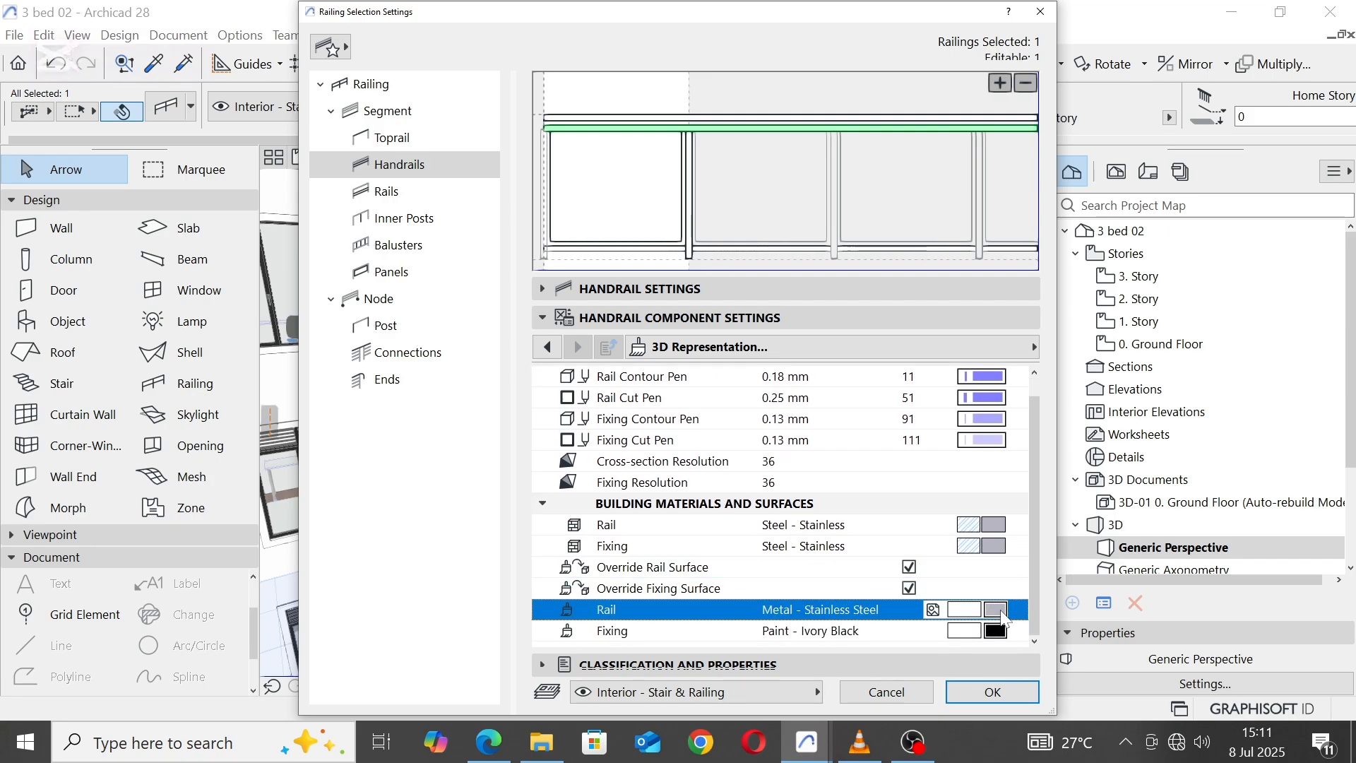
click(1117, 689)
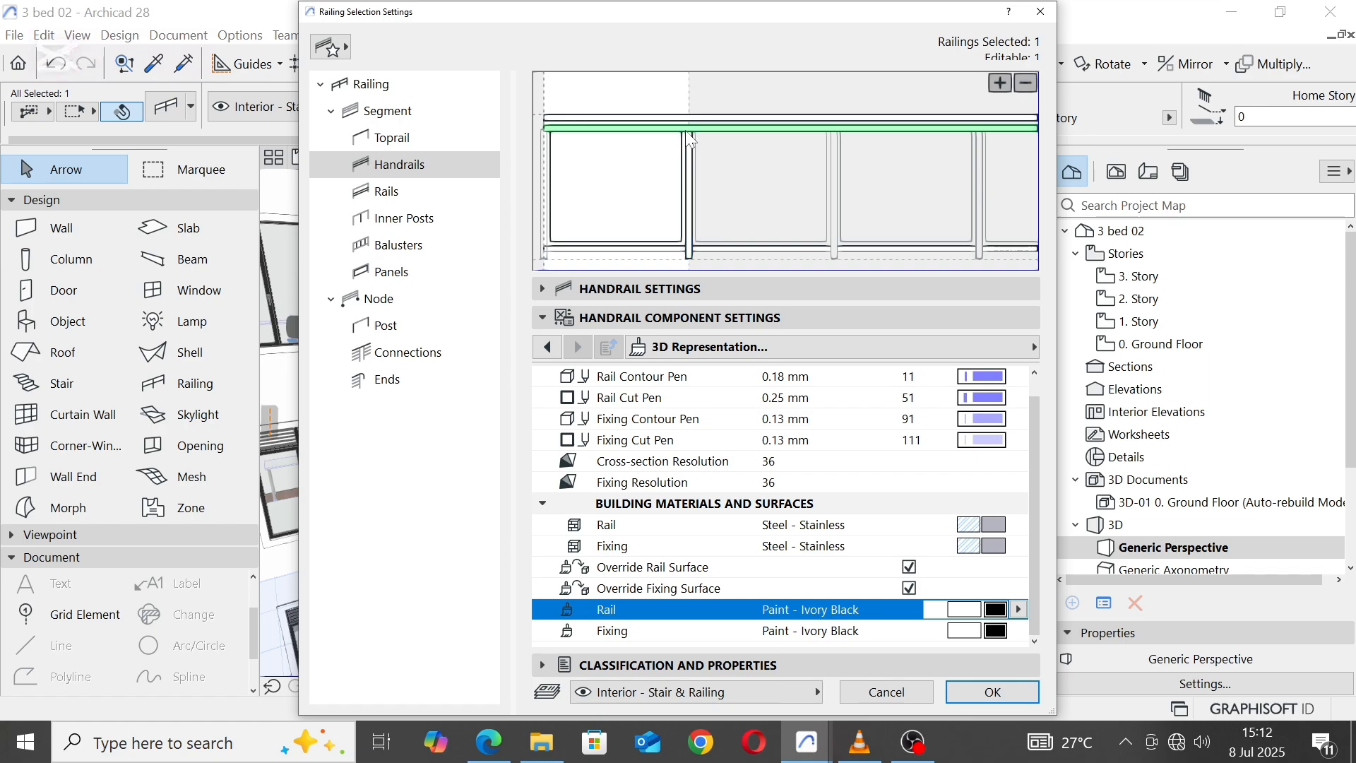
Step: Override the railing toprail's rail surface with Paint - Ivory Black in its 3D representation settings
click(699, 119)
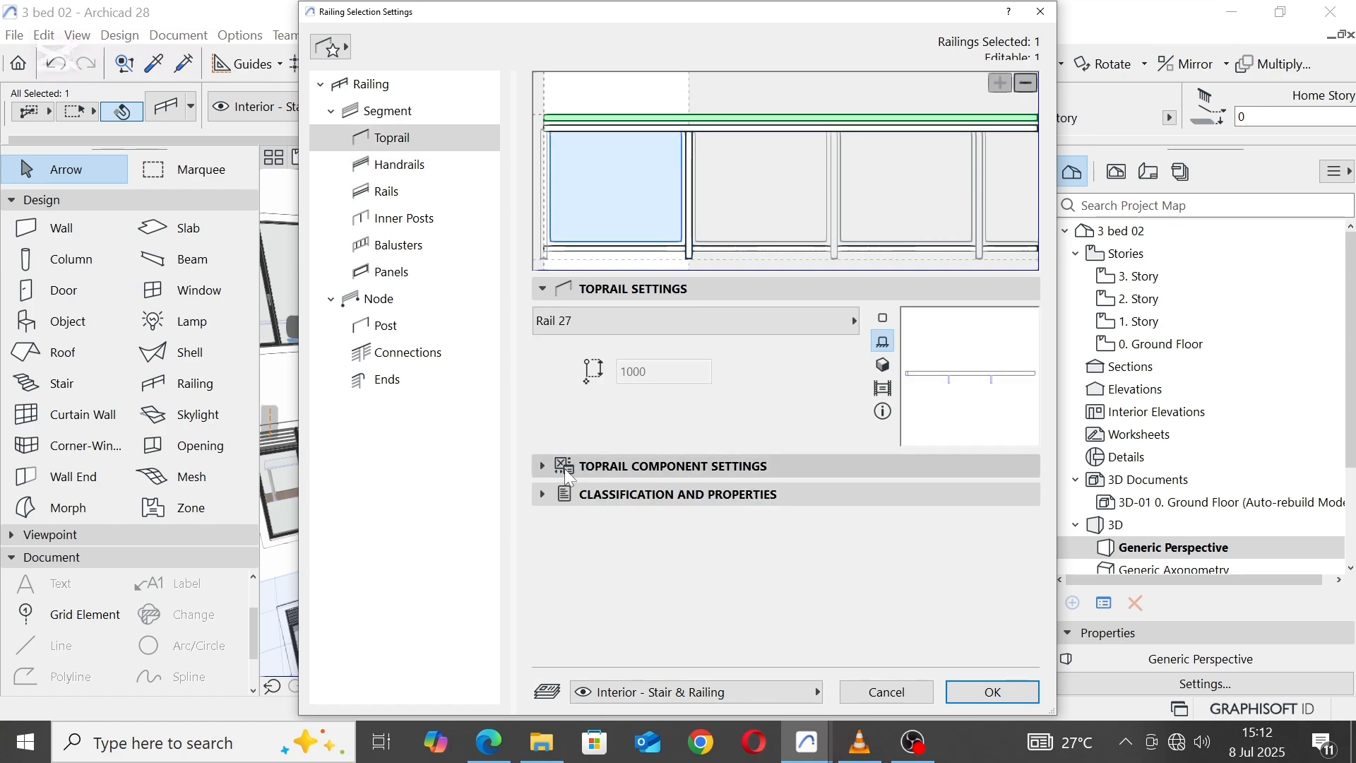
click(541, 466)
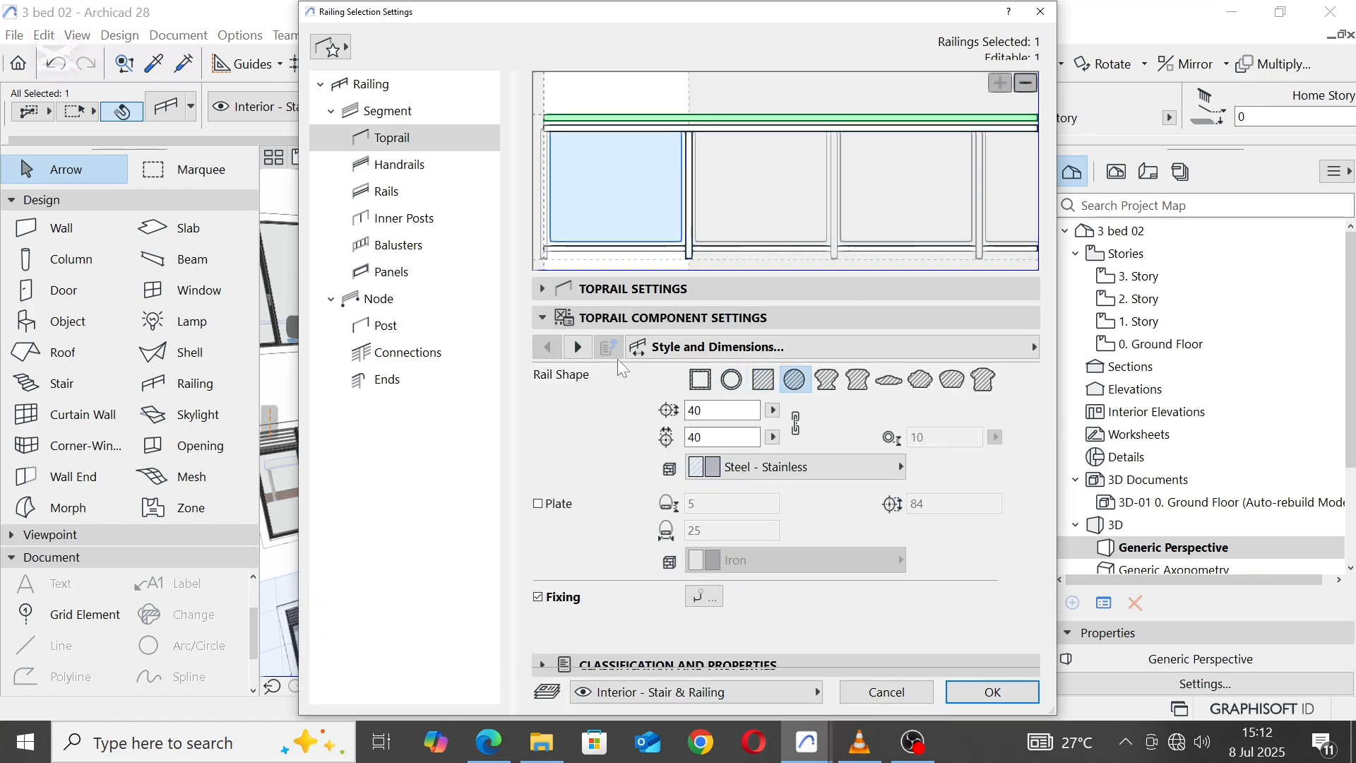
click(580, 347)
click(578, 346)
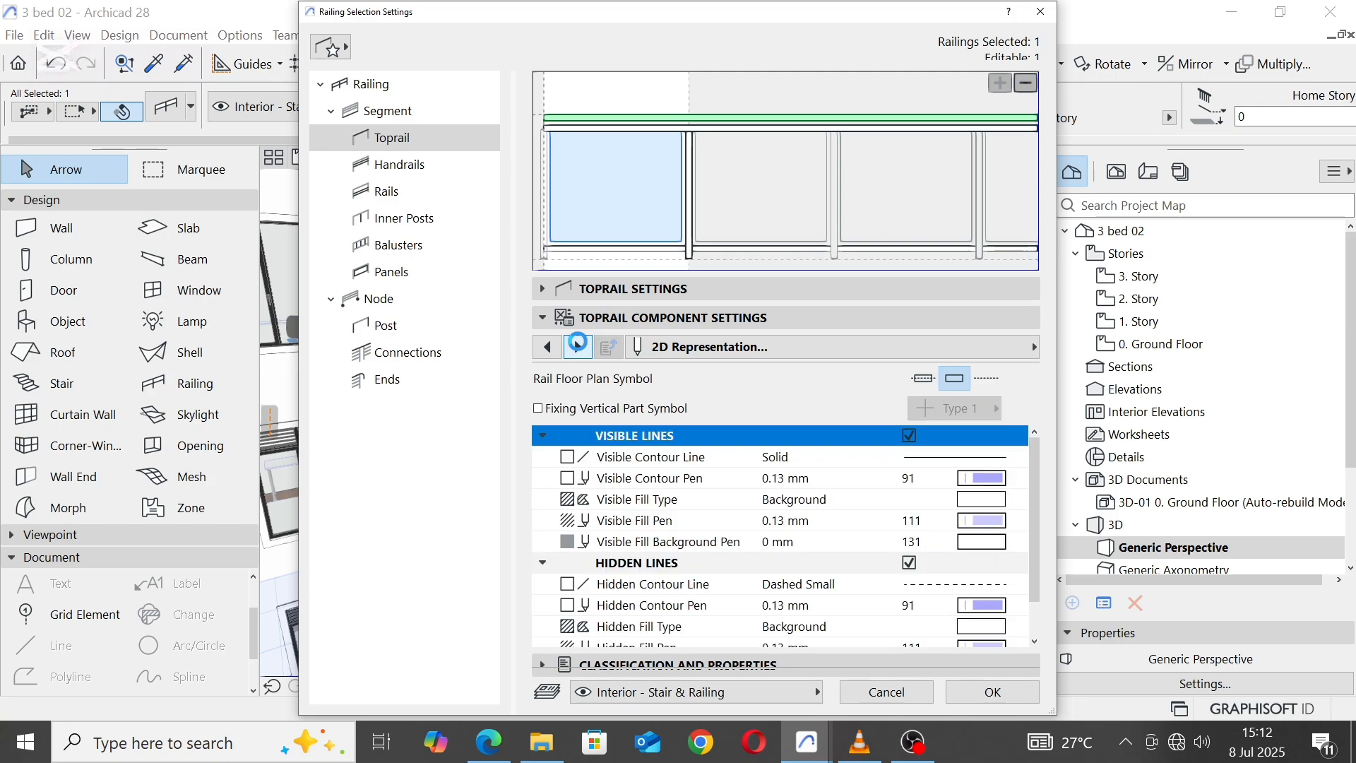
click(579, 347)
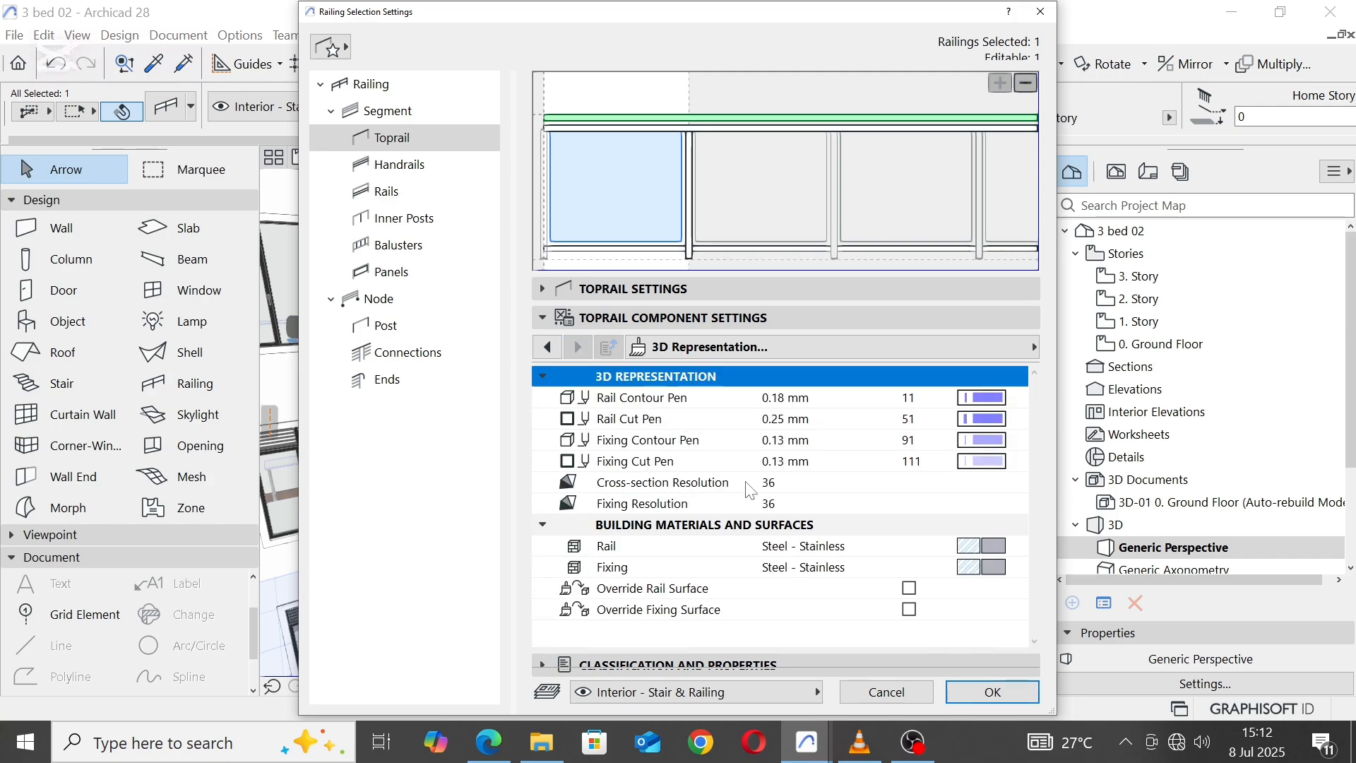
click(909, 588)
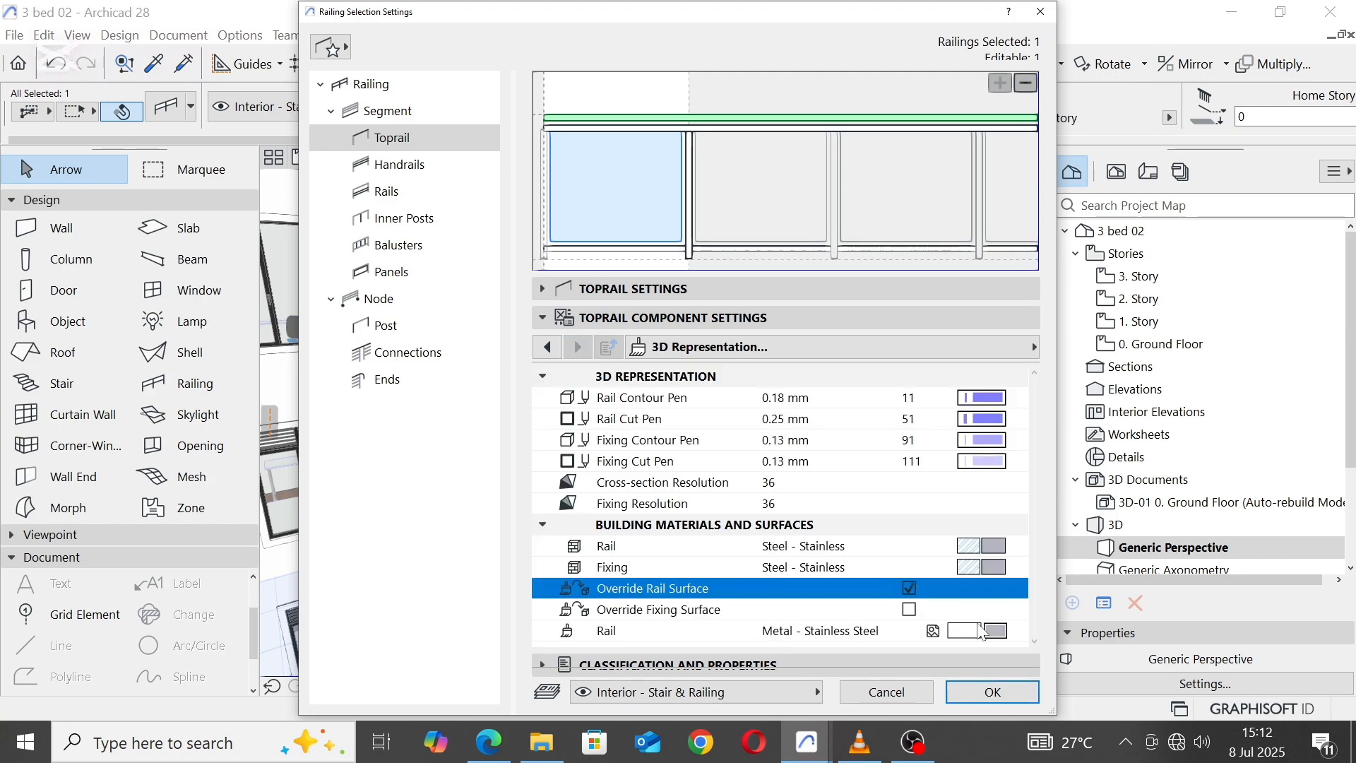
click(996, 631)
click(1074, 688)
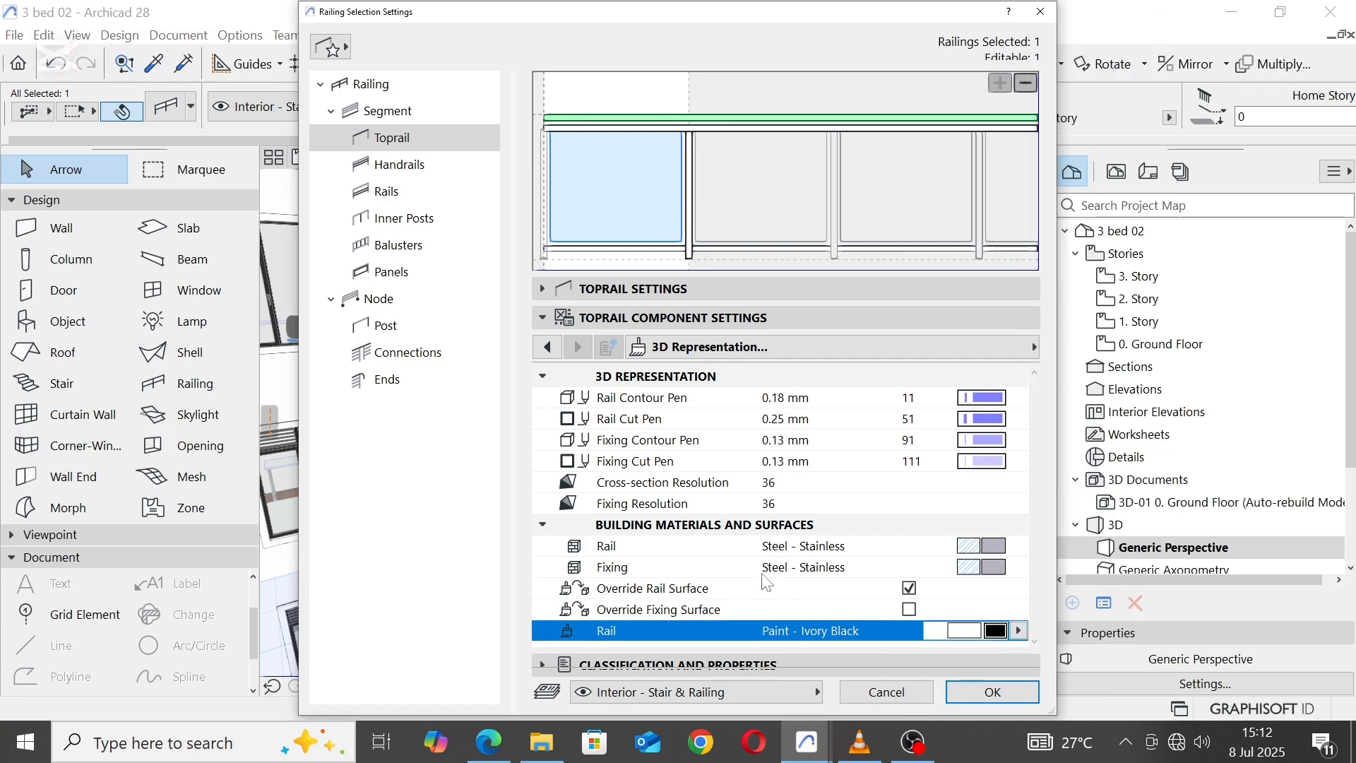
Step: Override the toprail's fixing surface with Paint - Ivory Black and apply the railing settings
click(717, 615)
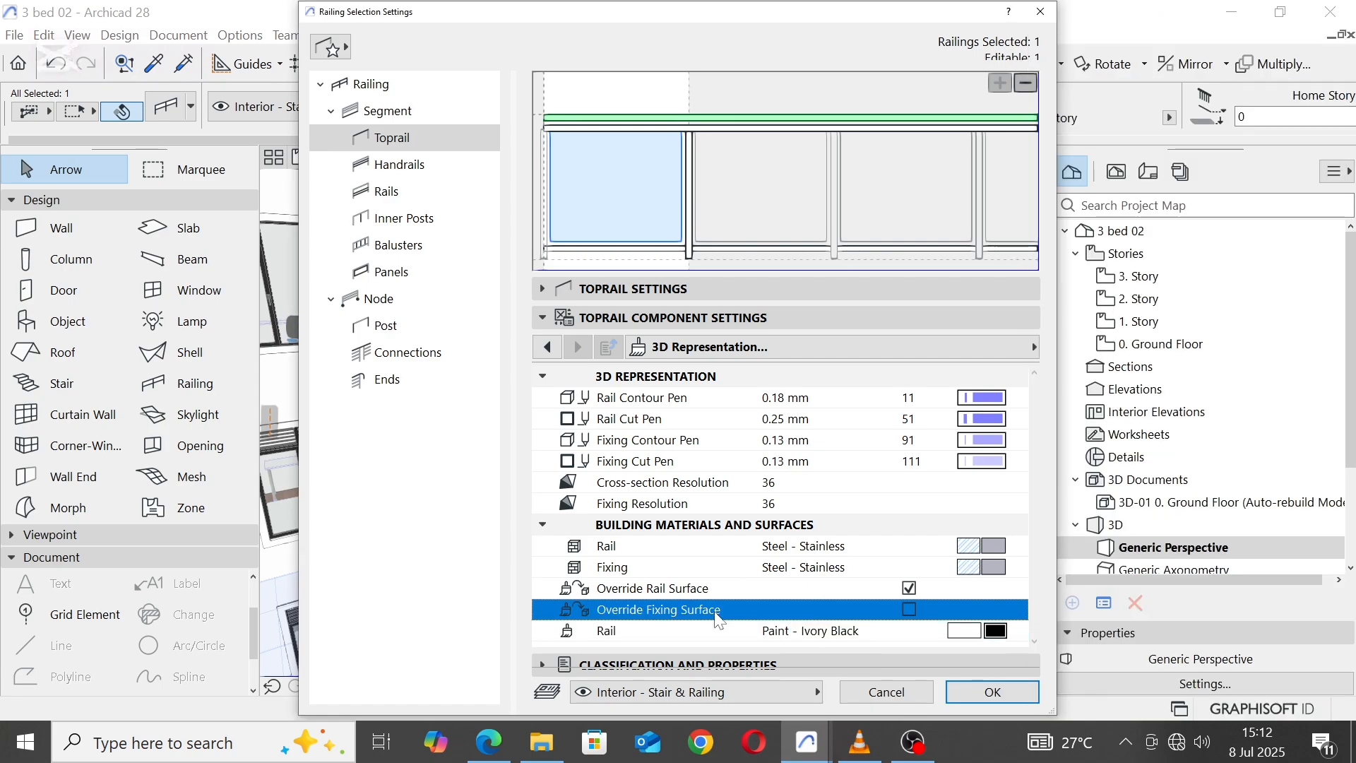
click(910, 610)
scroll(974, 635, down, 1)
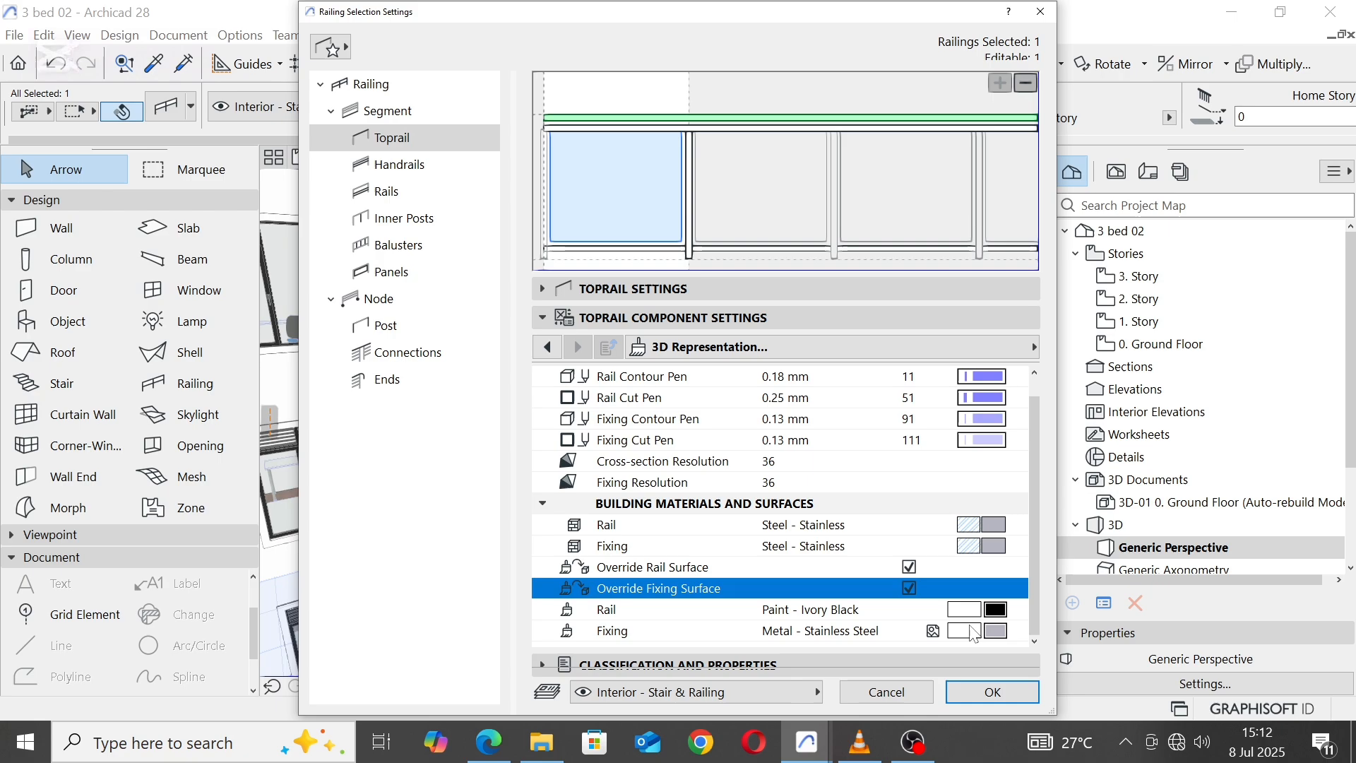
click(1015, 635)
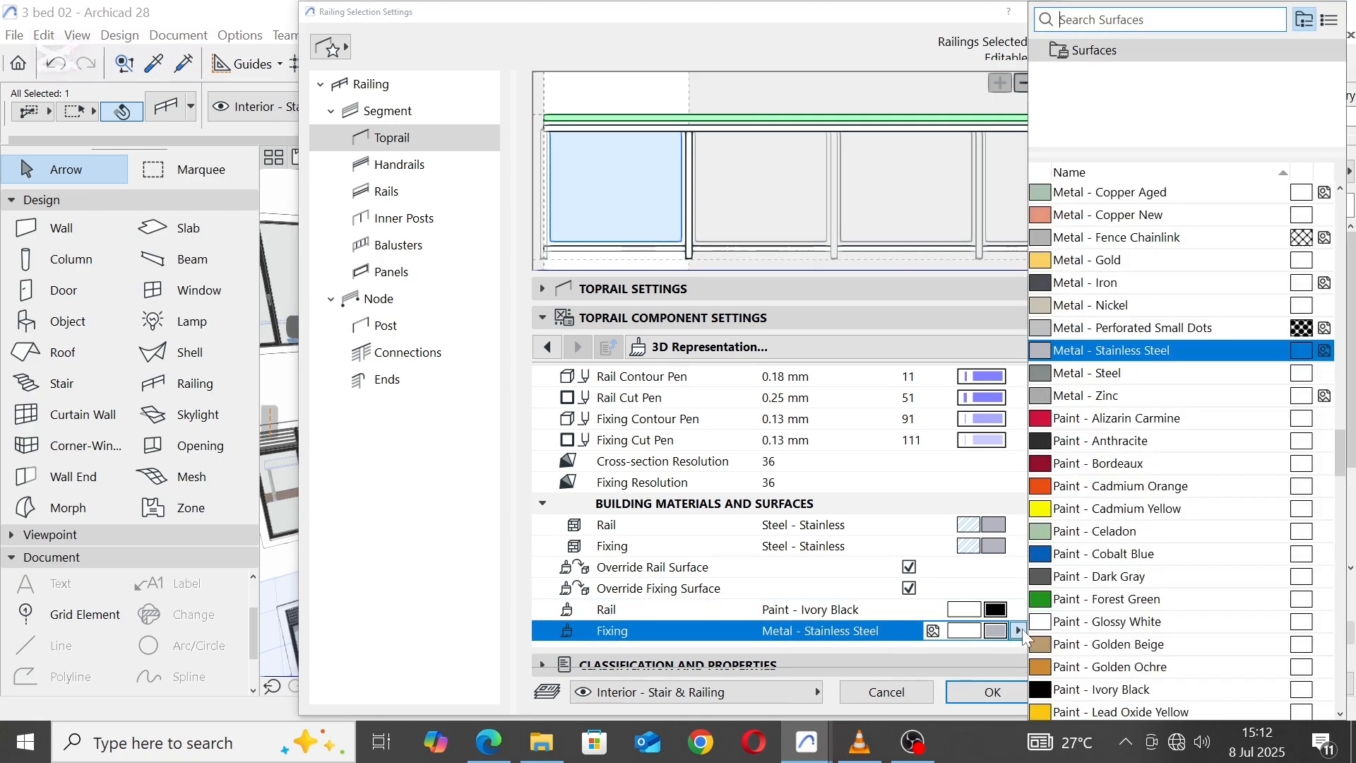
click(1091, 689)
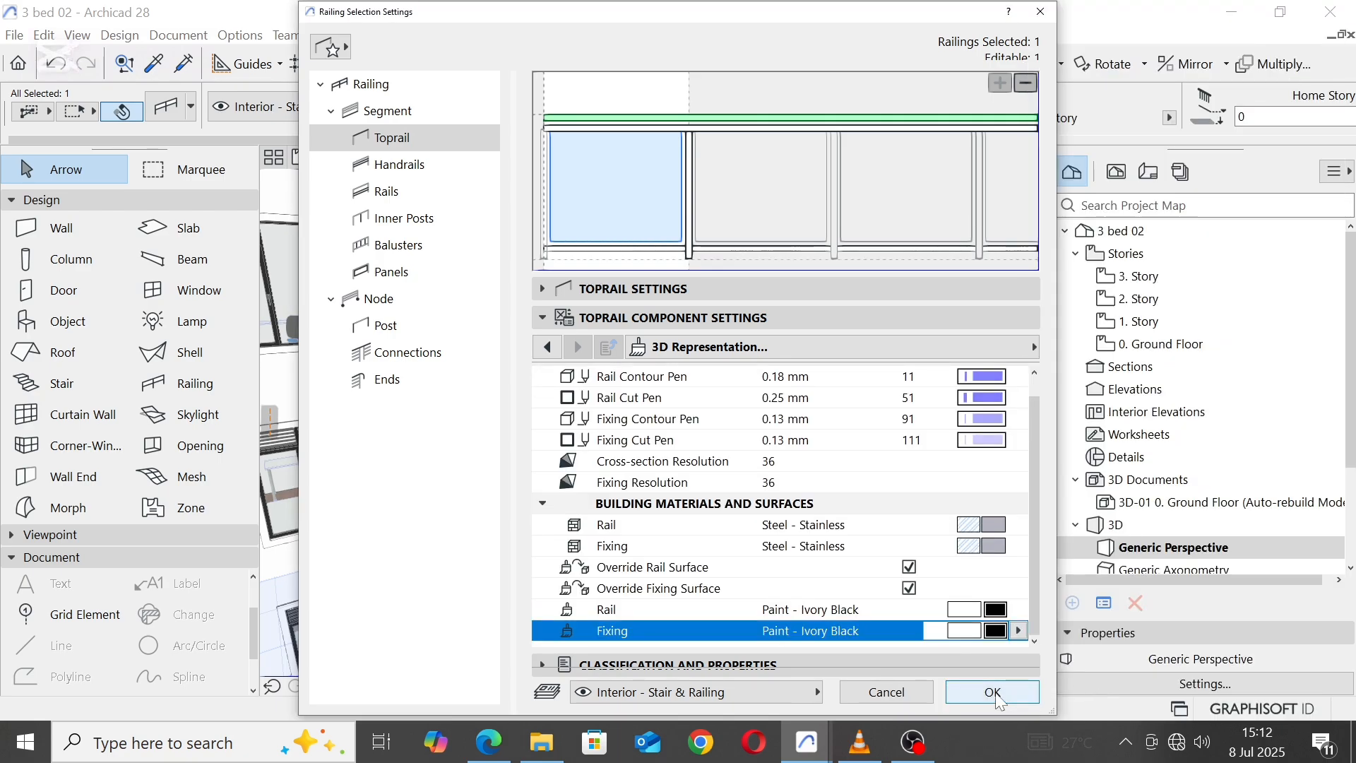
click(992, 691)
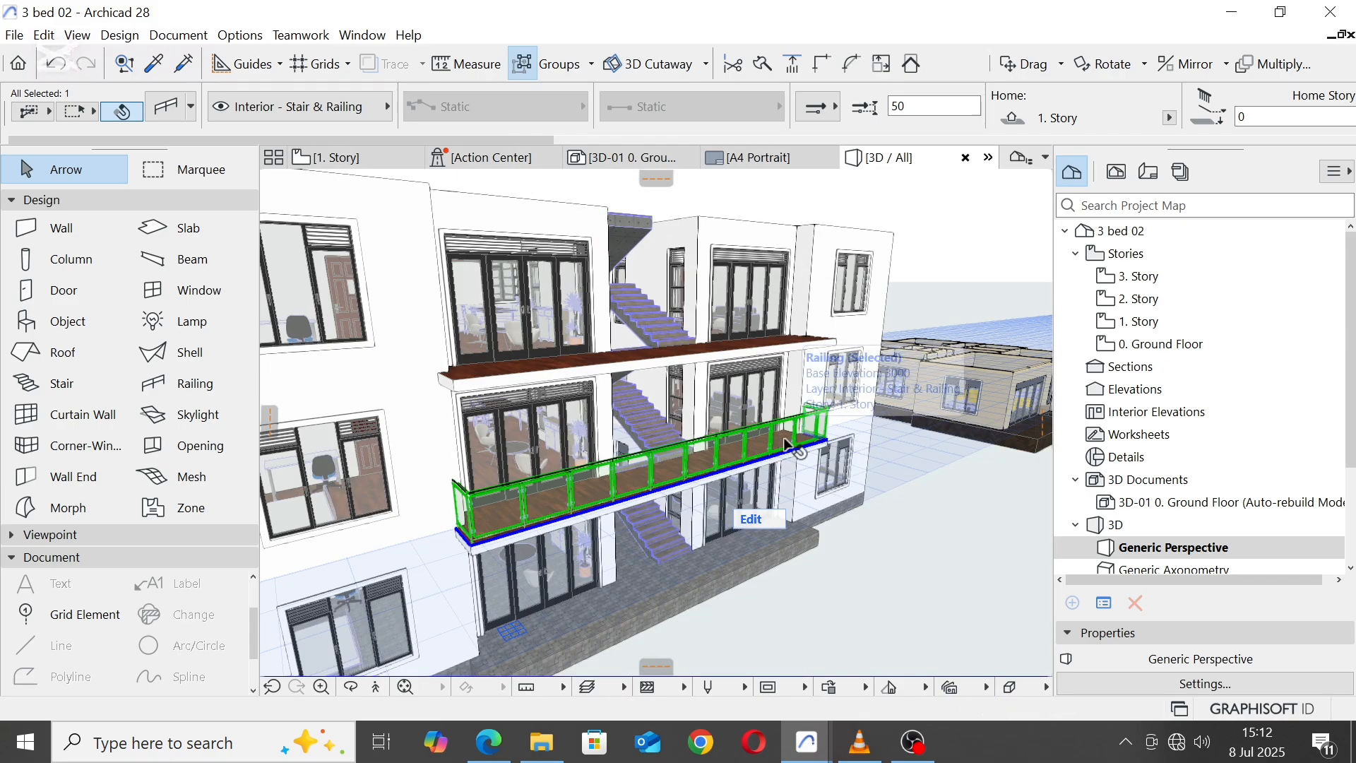
Step: Override the balcony railing's object pens and set its symbol line pen to black pen 120
click(919, 515)
scroll(497, 490, up, 6)
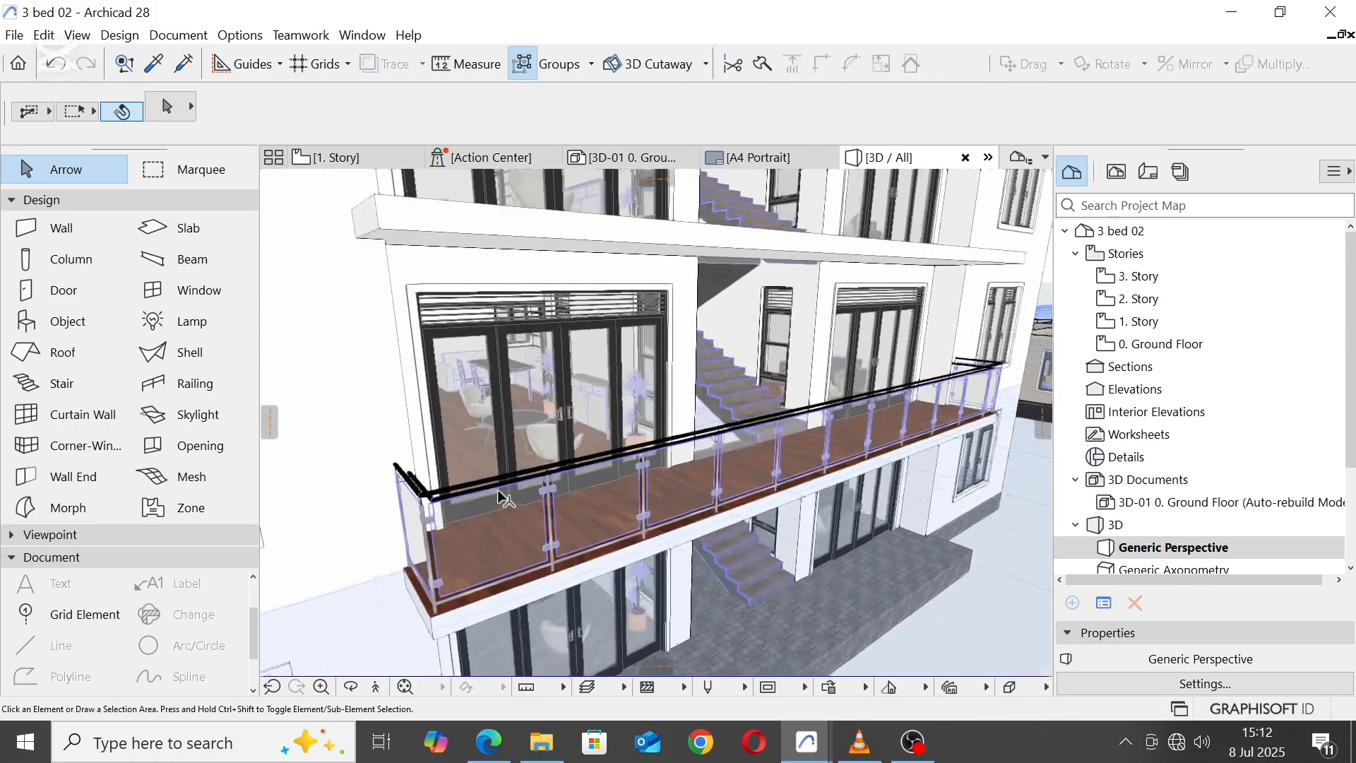
scroll(498, 490, up, 1)
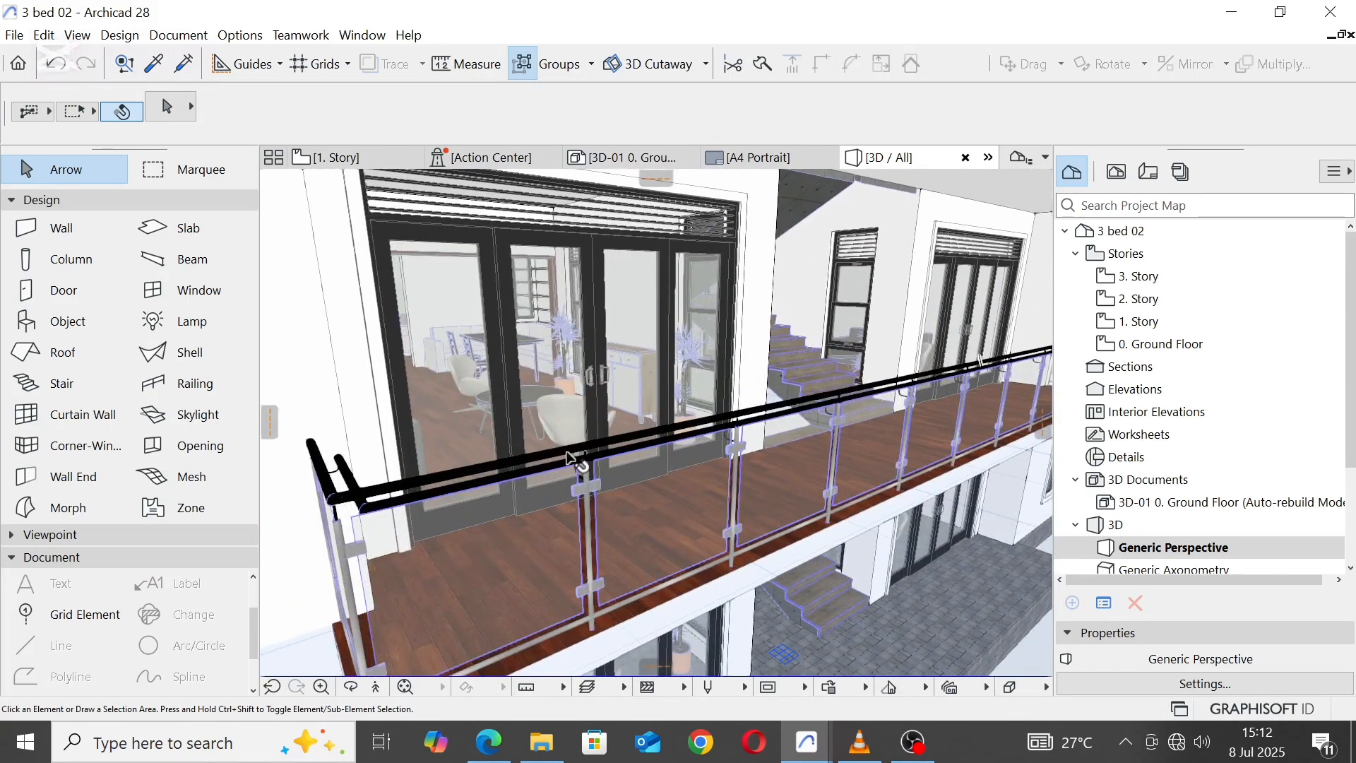
click(568, 458)
scroll(643, 463, down, 3)
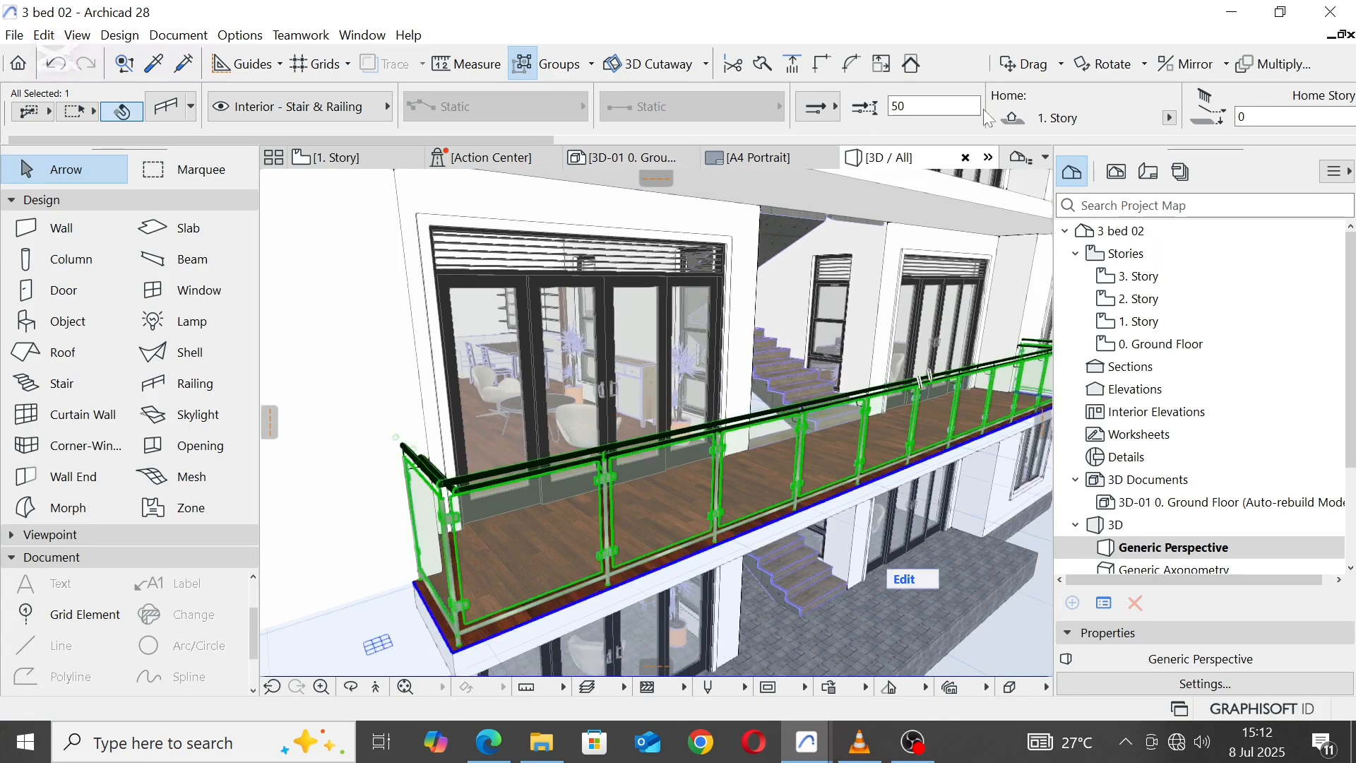
scroll(1056, 108, down, 9)
scroll(1060, 113, down, 5)
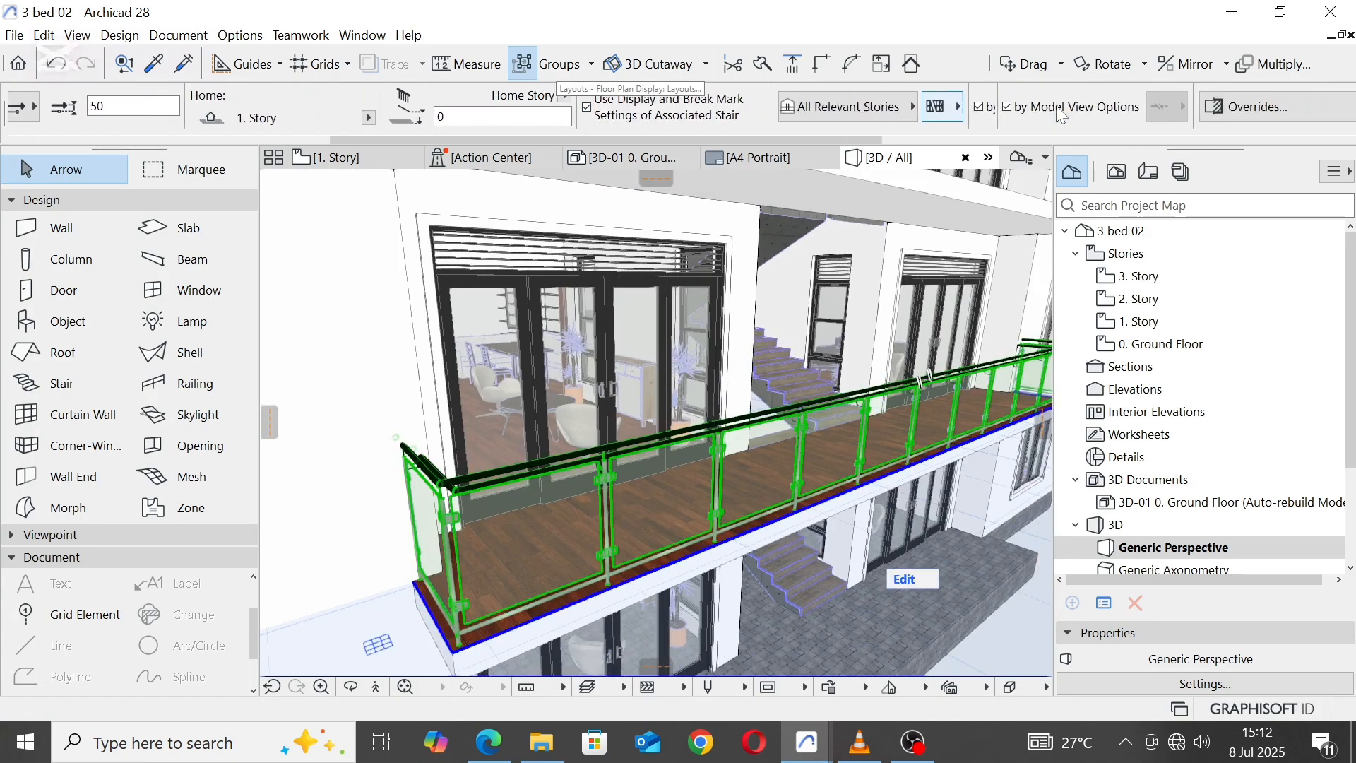
click(1140, 106)
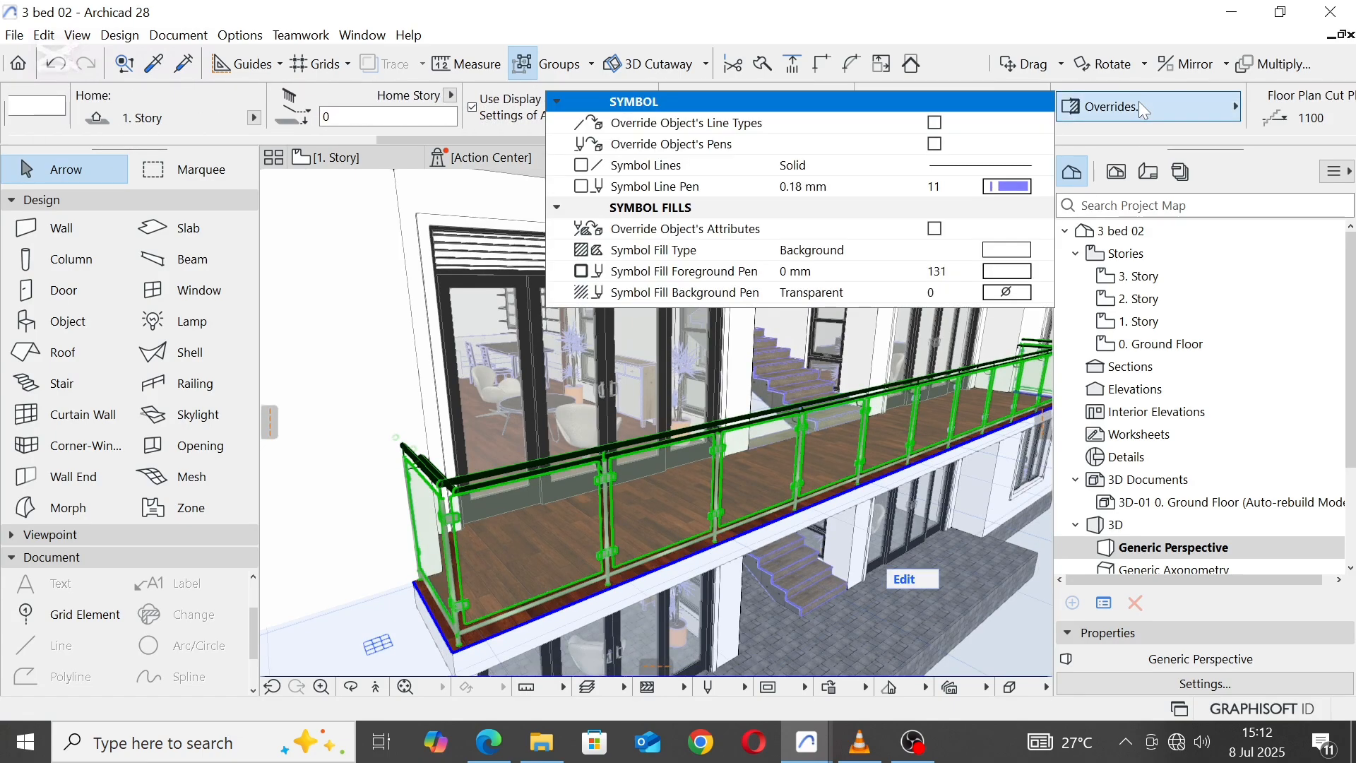
click(934, 144)
click(1021, 188)
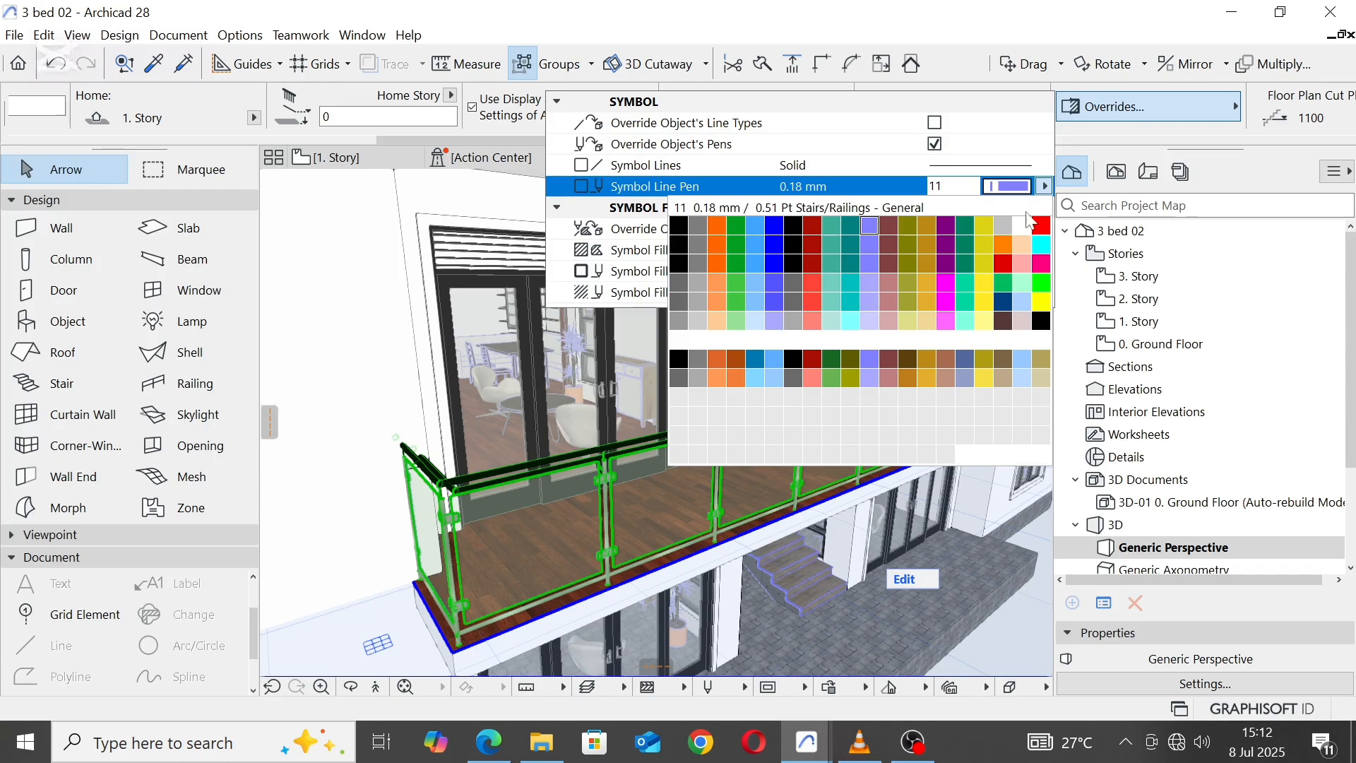
click(1041, 321)
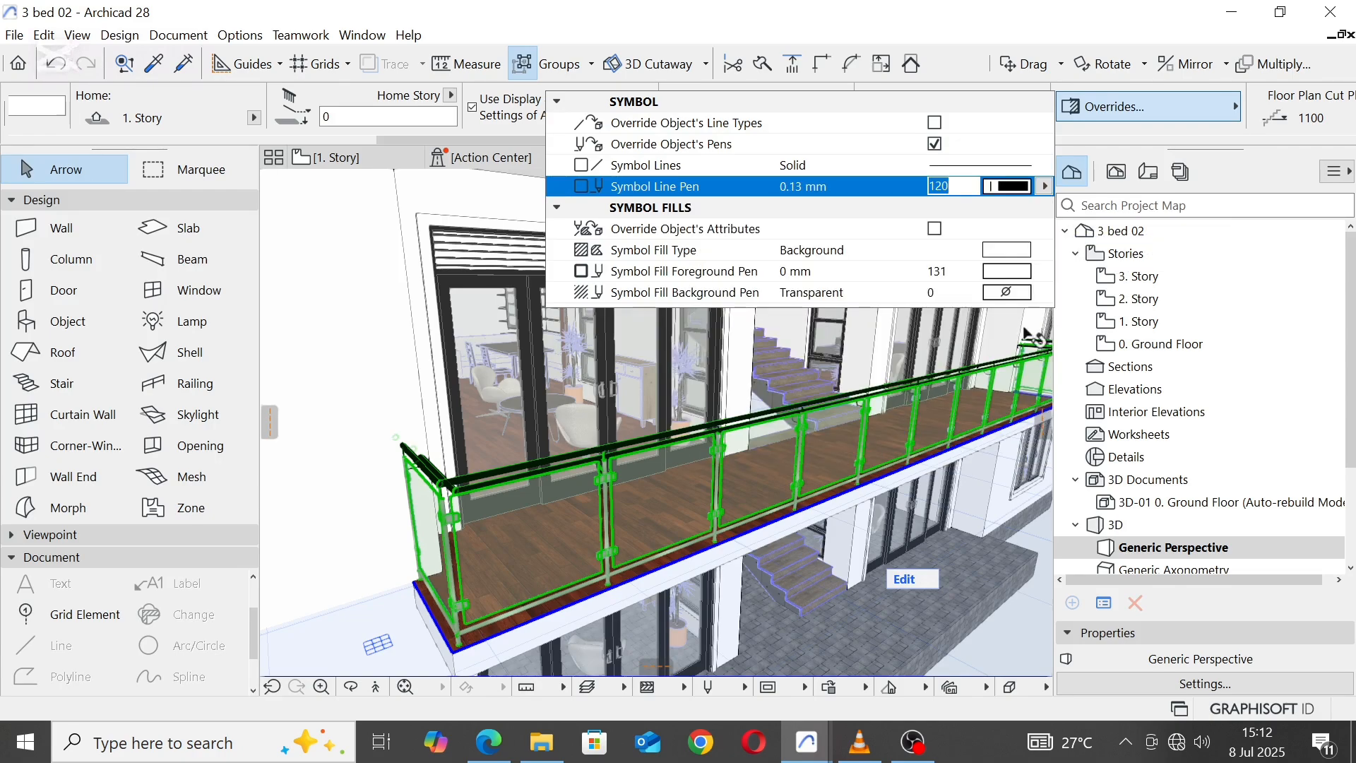
scroll(748, 410, down, 3)
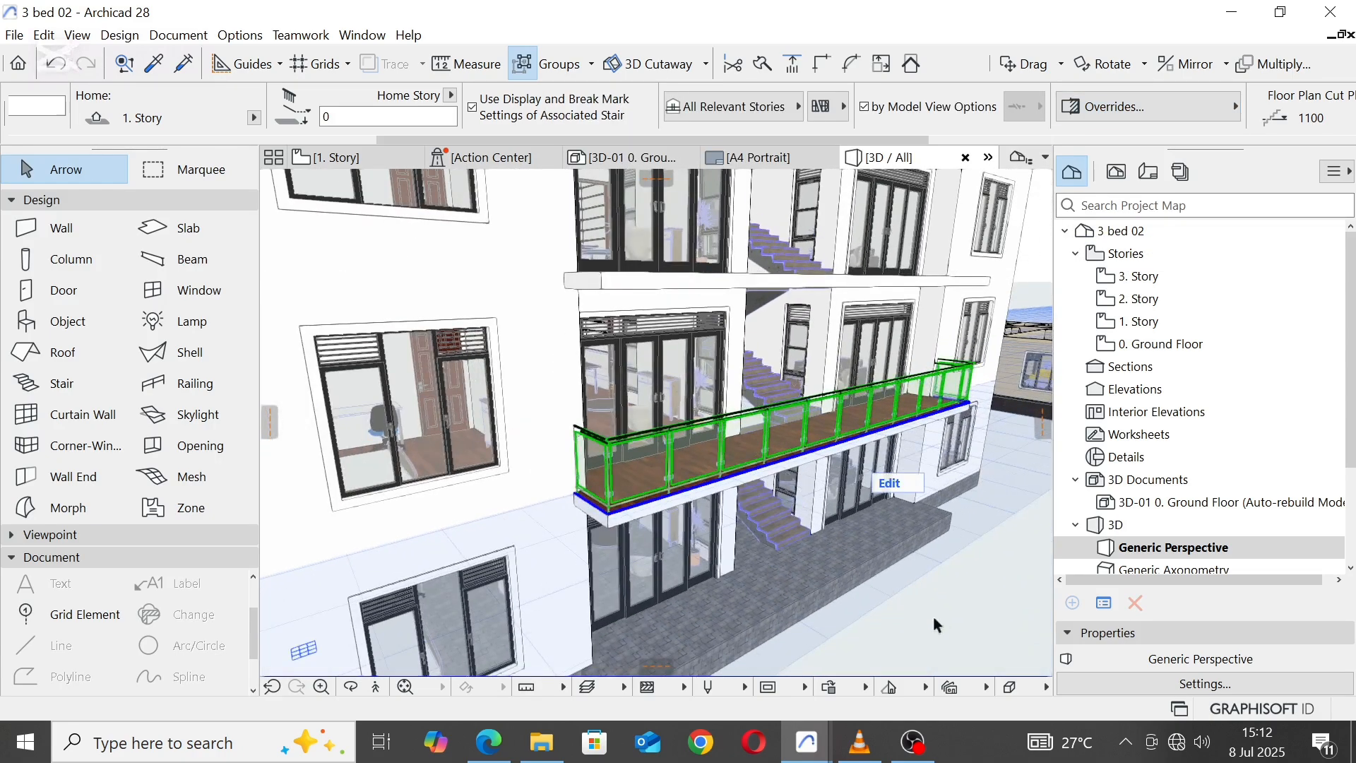
key(Escape)
Step: Drag a copy of the 1. Story balcony railing vertically onto the balcony slab one storey above
click(604, 447)
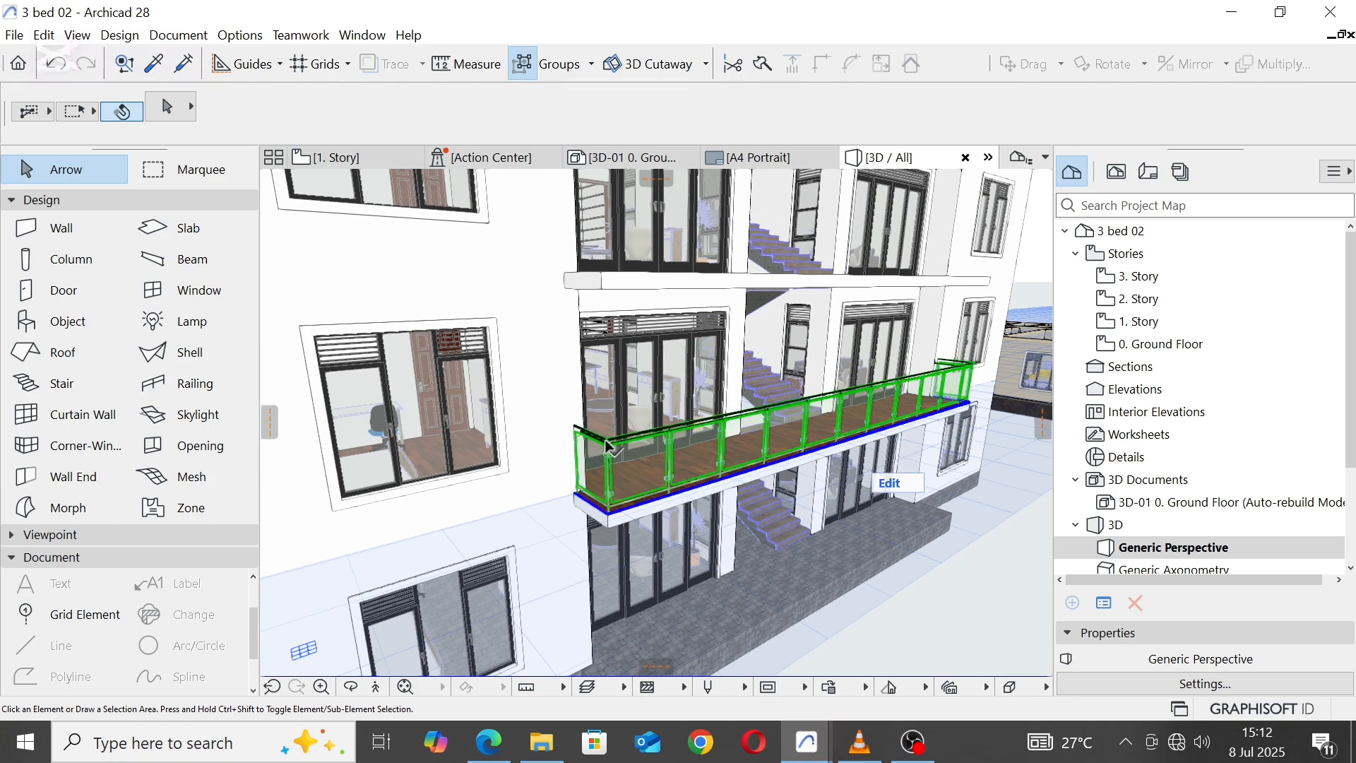
right_click(605, 444)
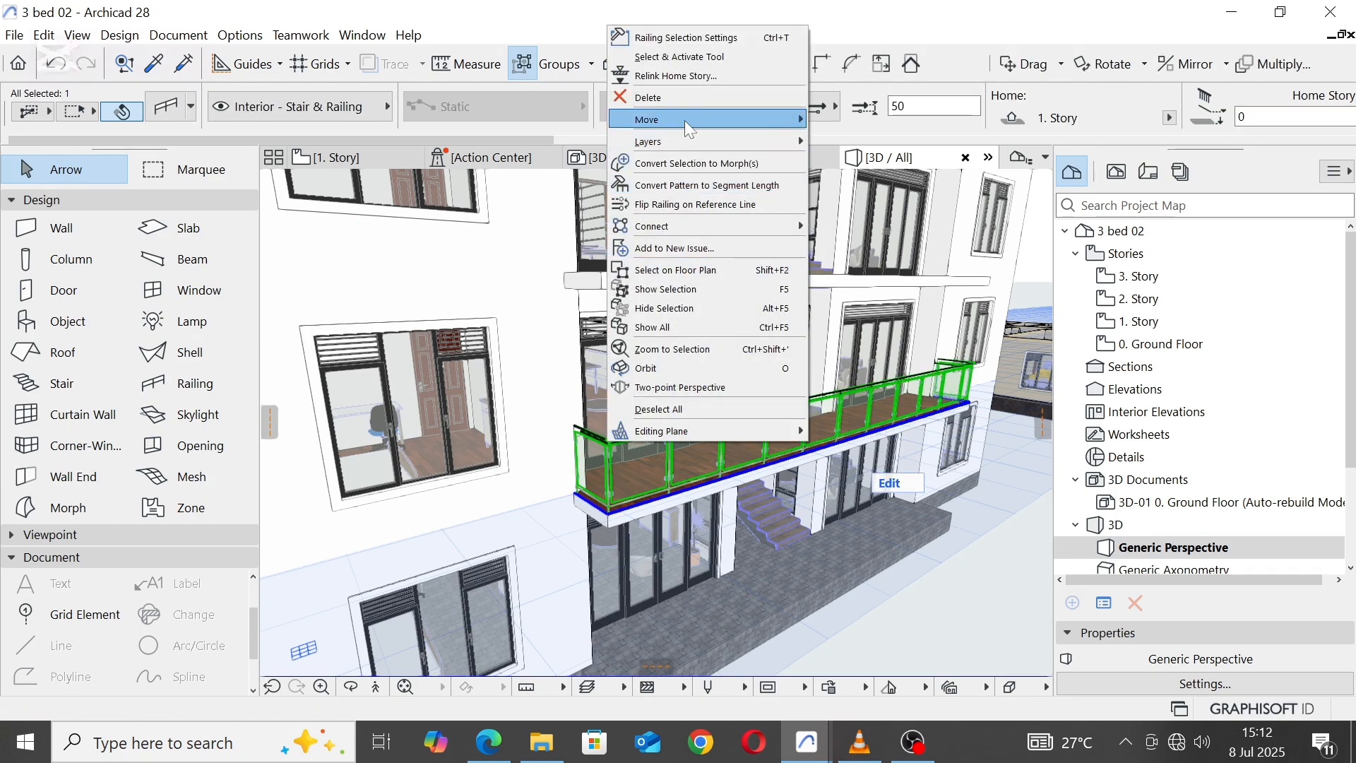
mouse_move(689, 121)
click(874, 200)
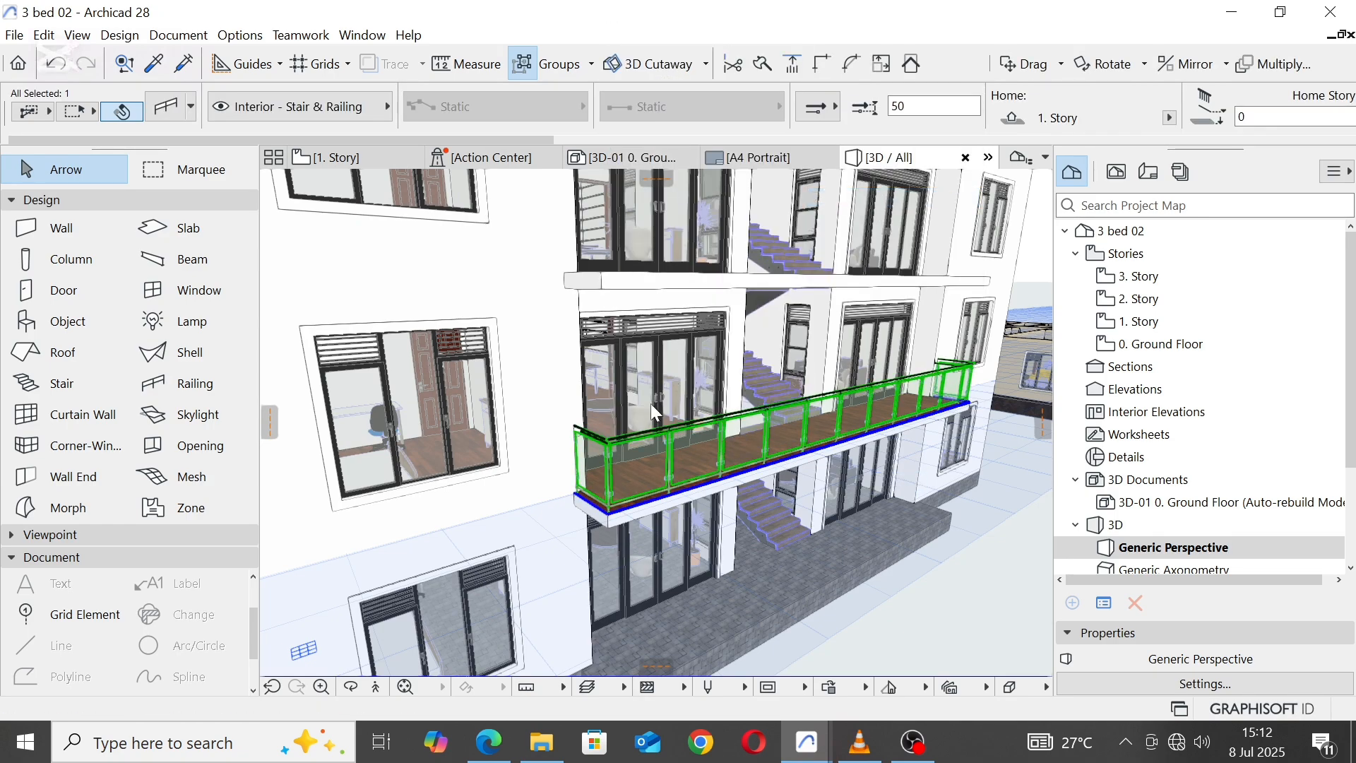
click(609, 511)
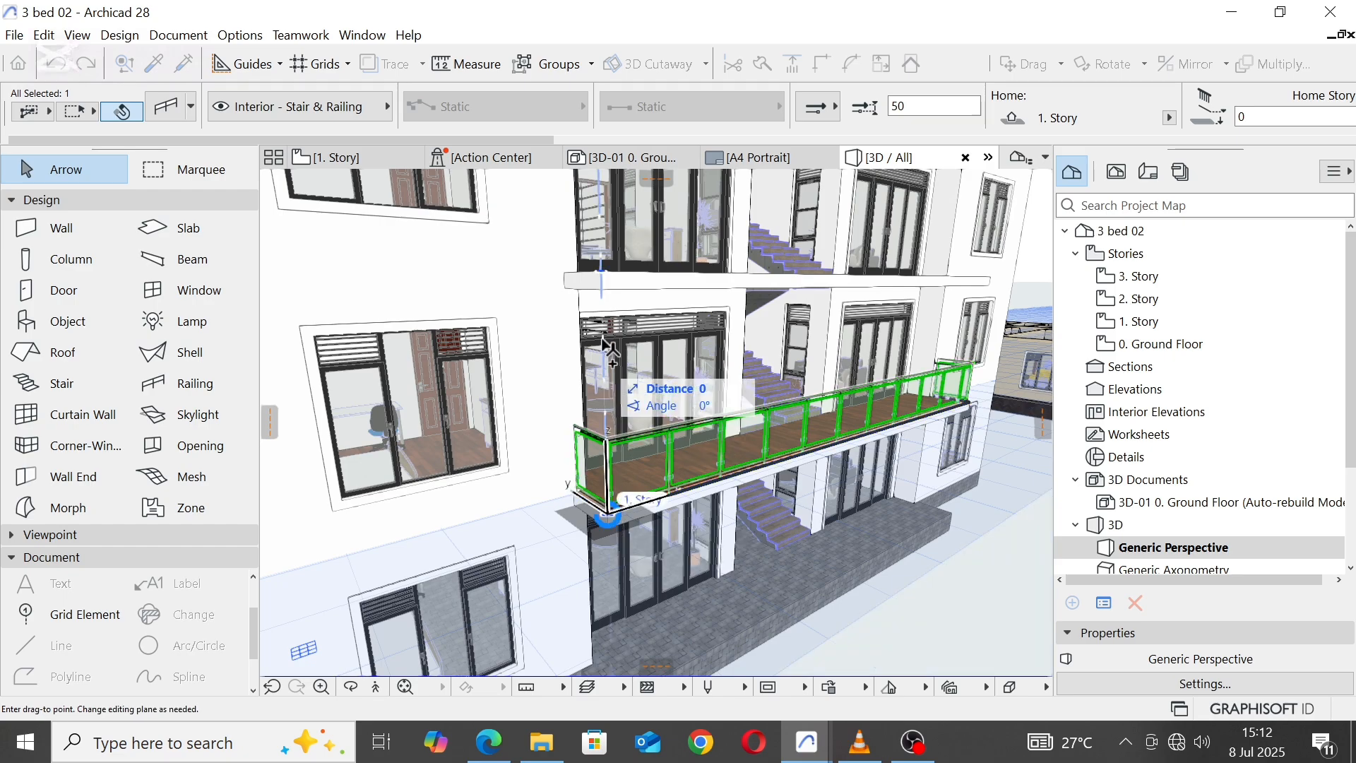
click(606, 282)
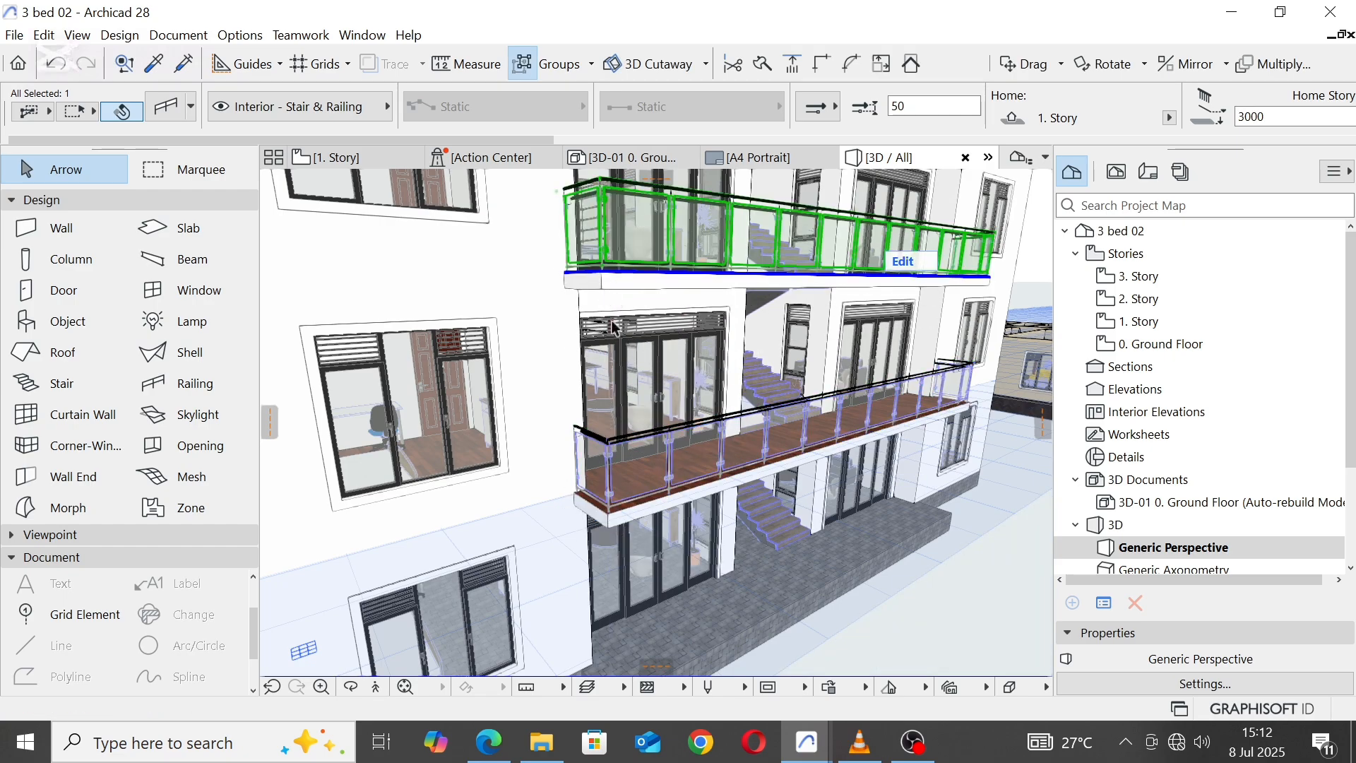
scroll(625, 443, down, 4)
key(Escape)
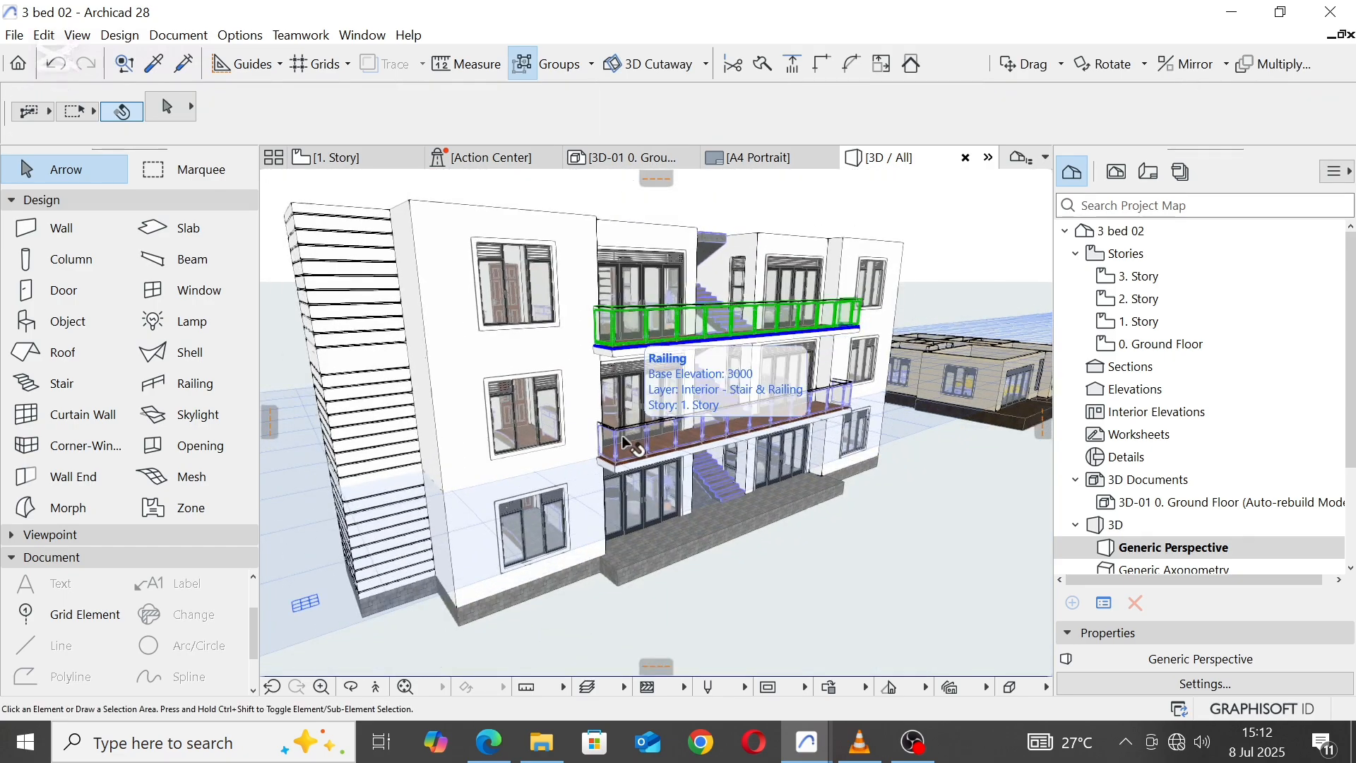
key(o)
drag(815, 561, 545, 324)
middle_drag(651, 337, 682, 438)
drag(682, 438, 719, 454)
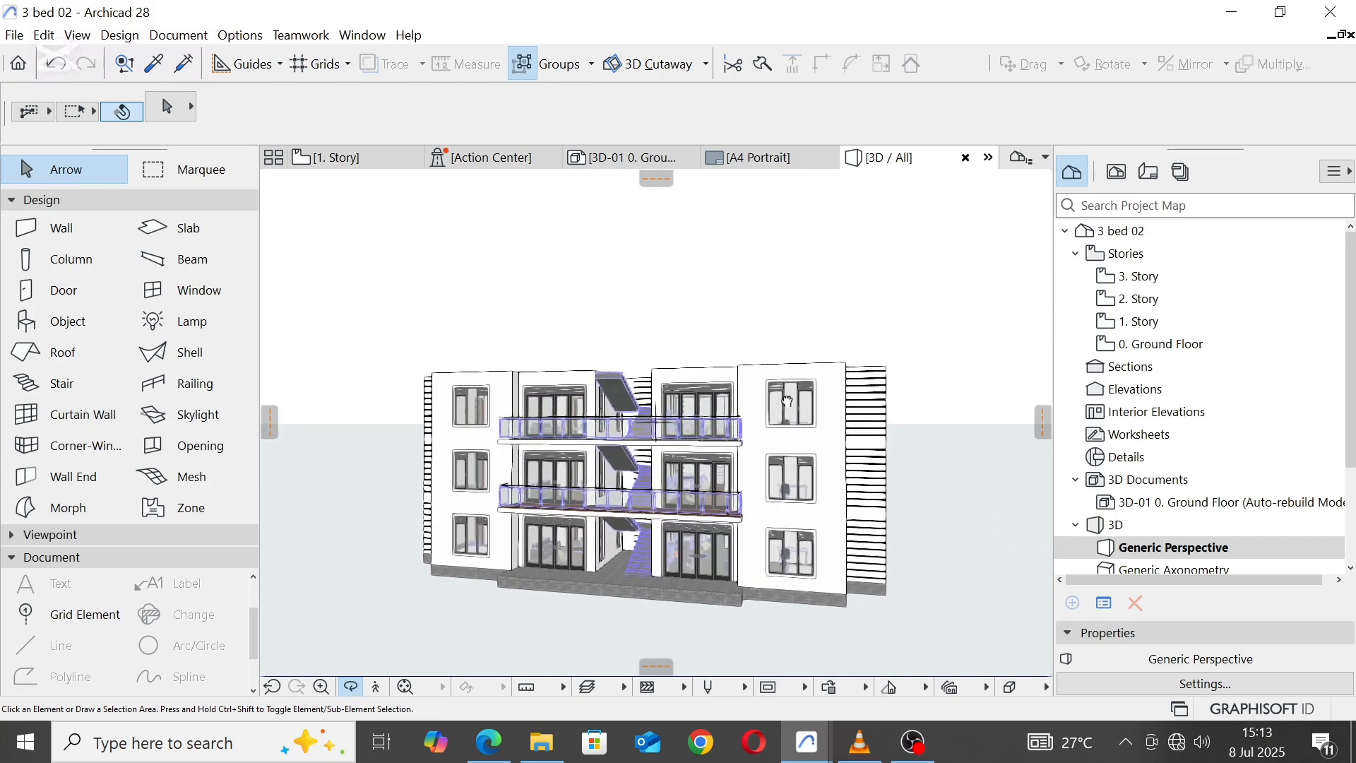
Step: On the 0. Ground Floor plan, draw a rectangular terrain mesh around the two-unit block, extending well beyond it on all sides
click(371, 161)
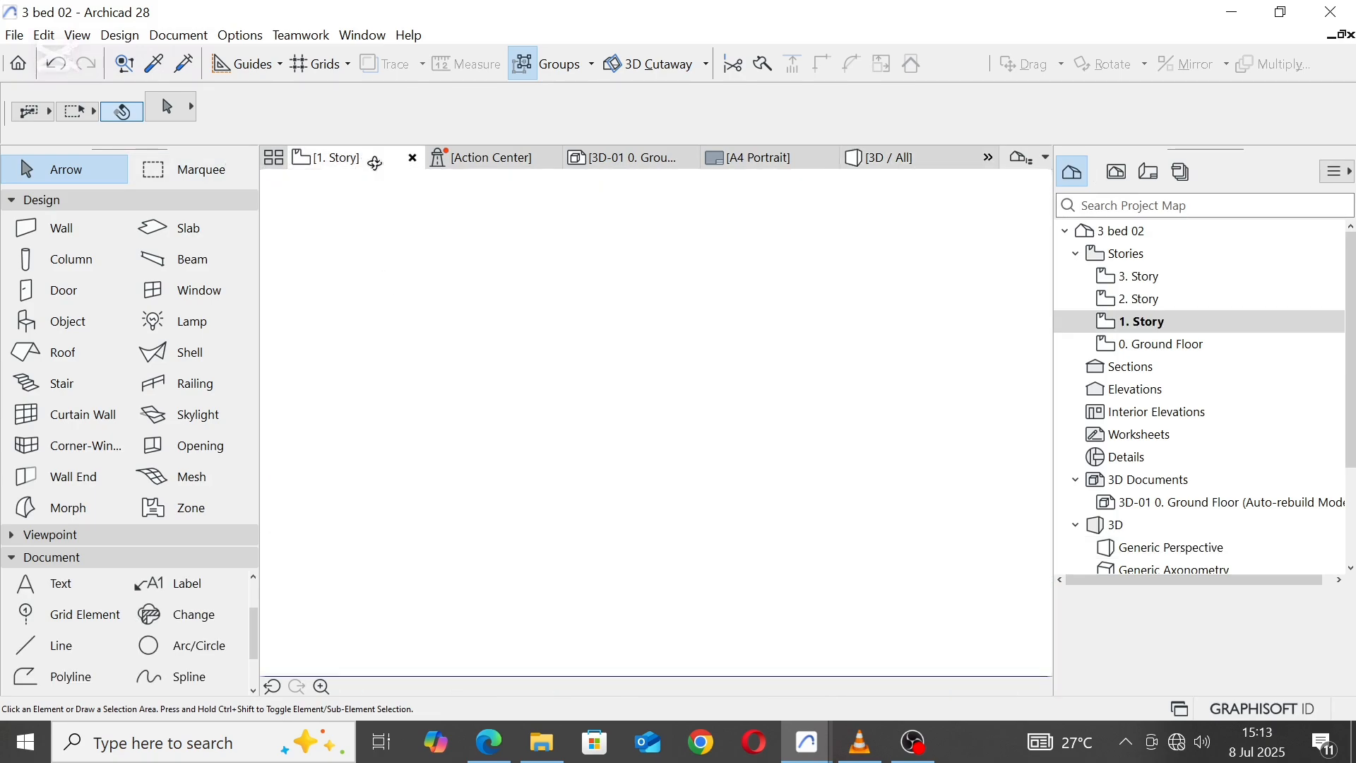
scroll(621, 446, down, 8)
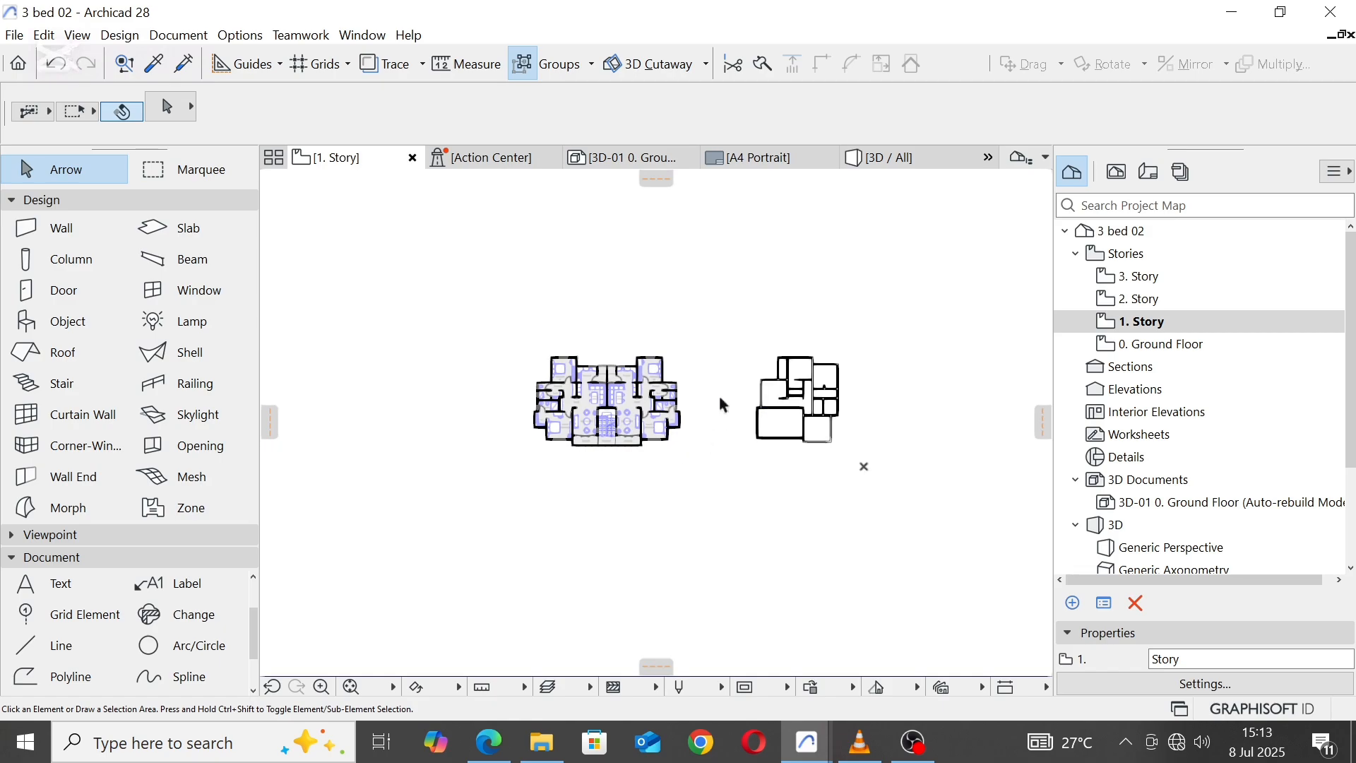
click(1167, 347)
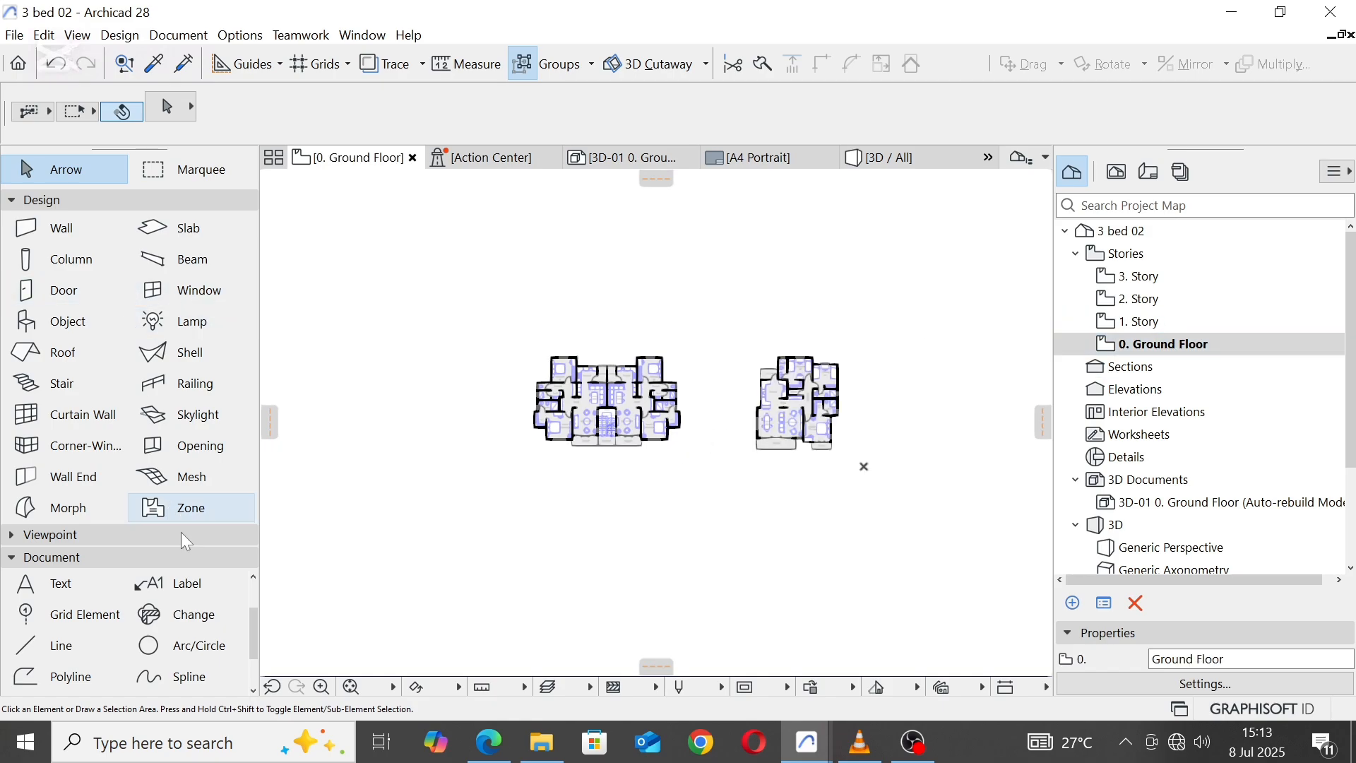
click(201, 483)
click(475, 246)
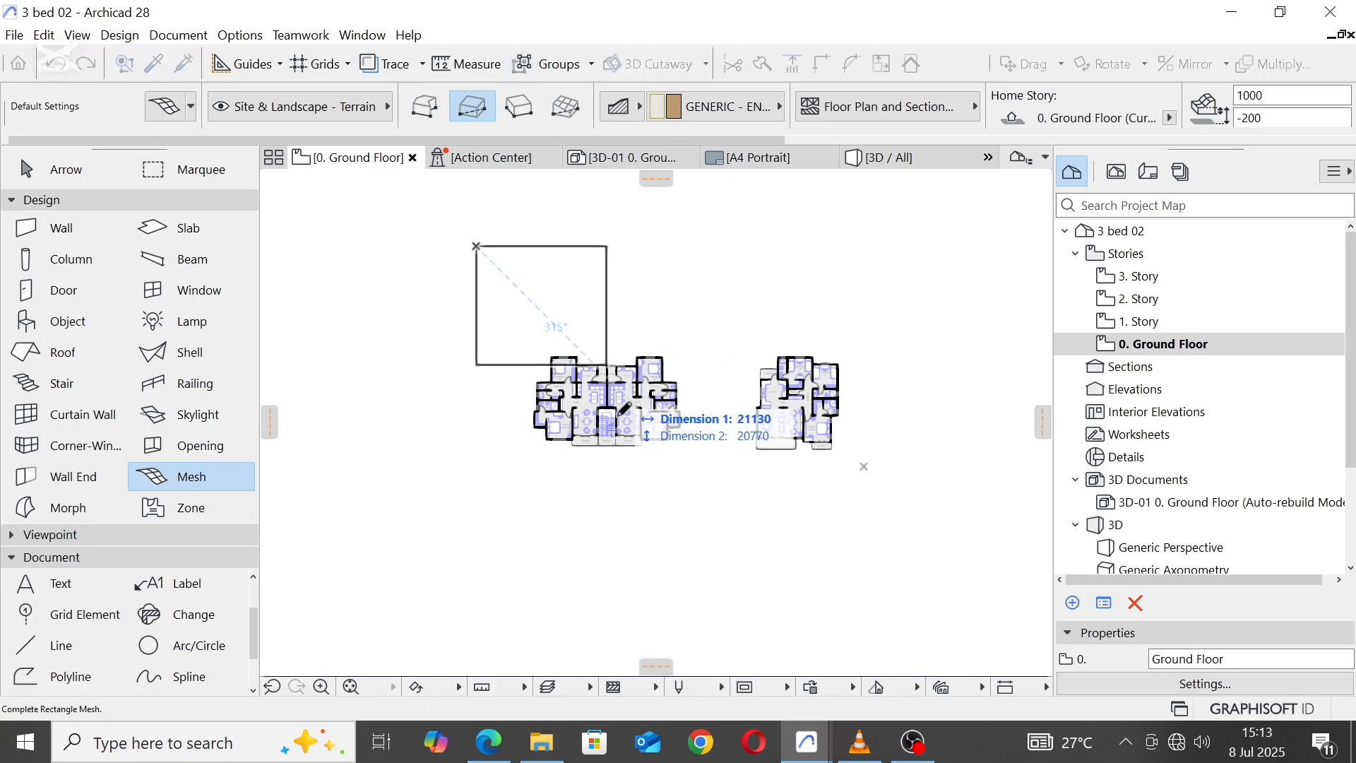
click(737, 574)
key(Escape)
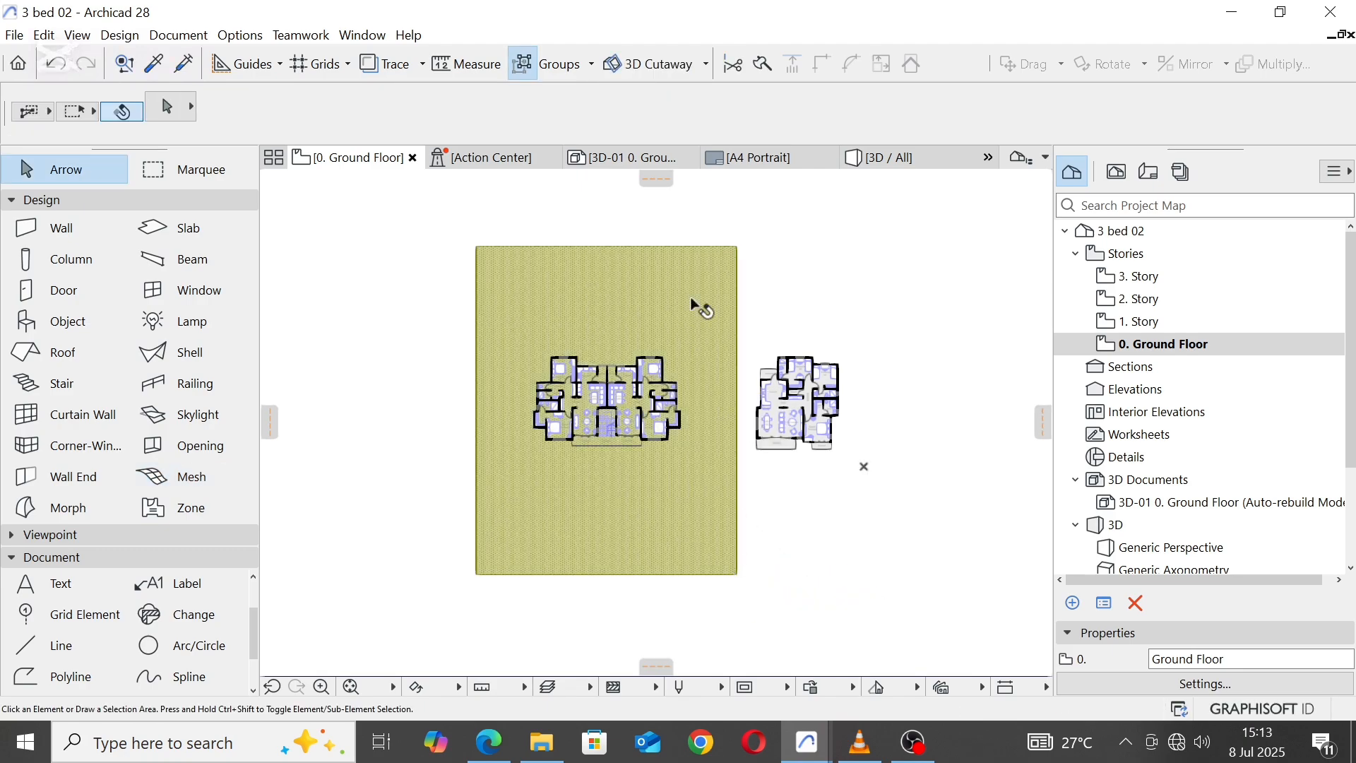
Step: Turn off cover fills in the floor plan settings of the terrain mesh
click(706, 282)
click(161, 111)
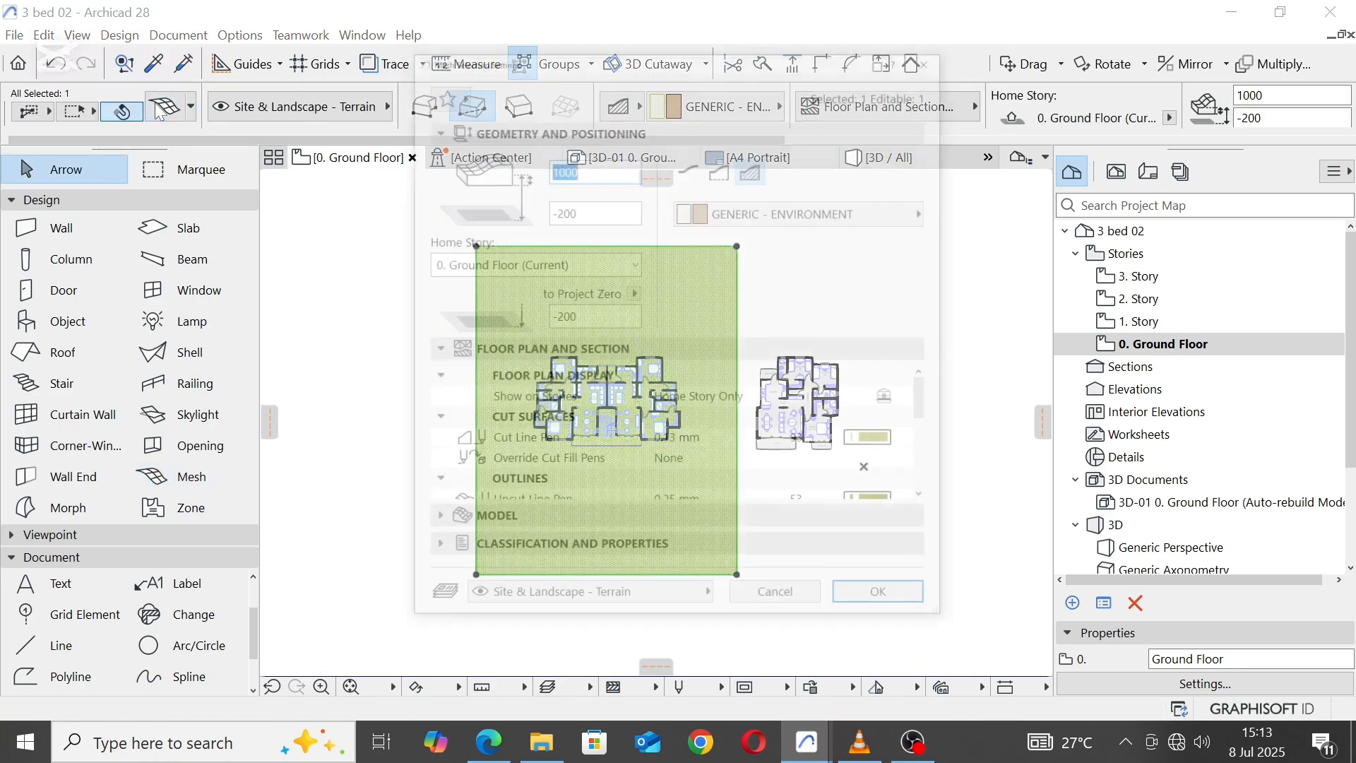
scroll(752, 437, down, 3)
scroll(770, 438, down, 3)
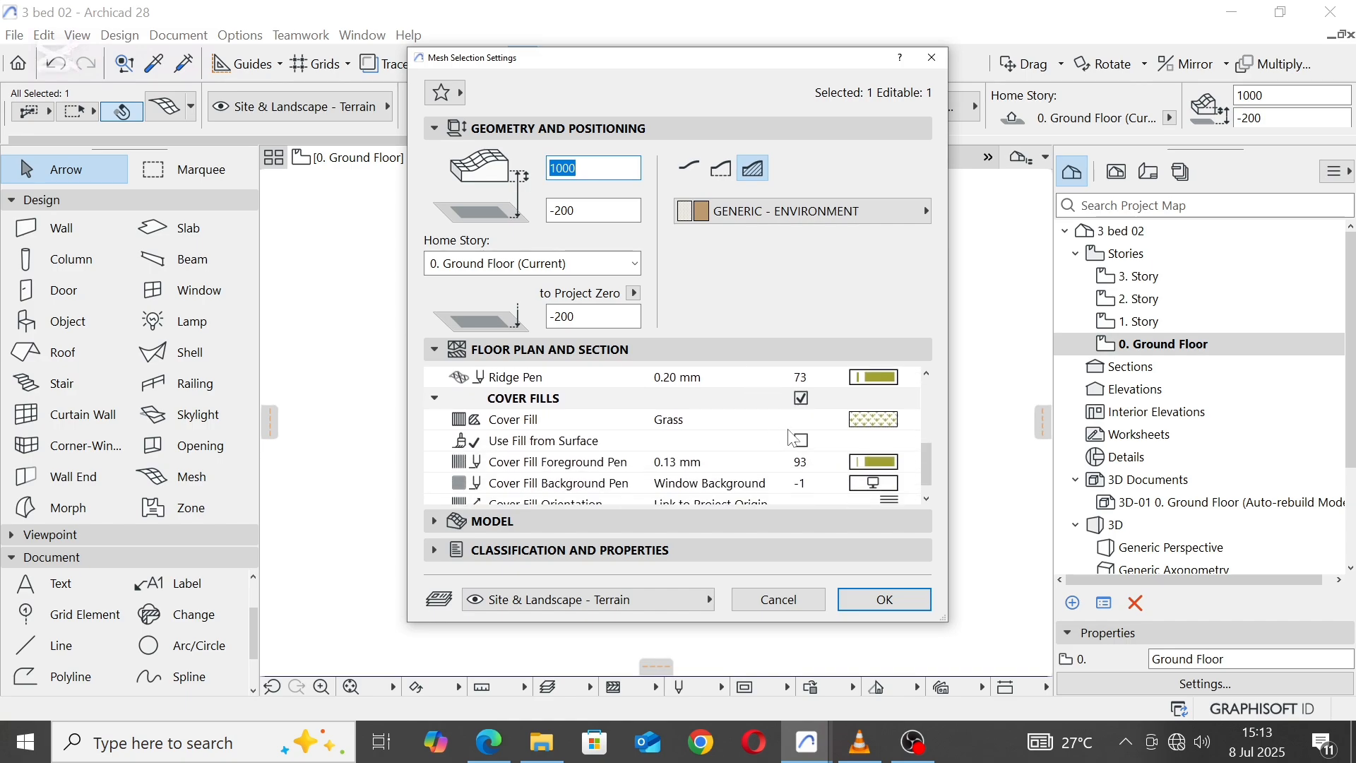
click(802, 399)
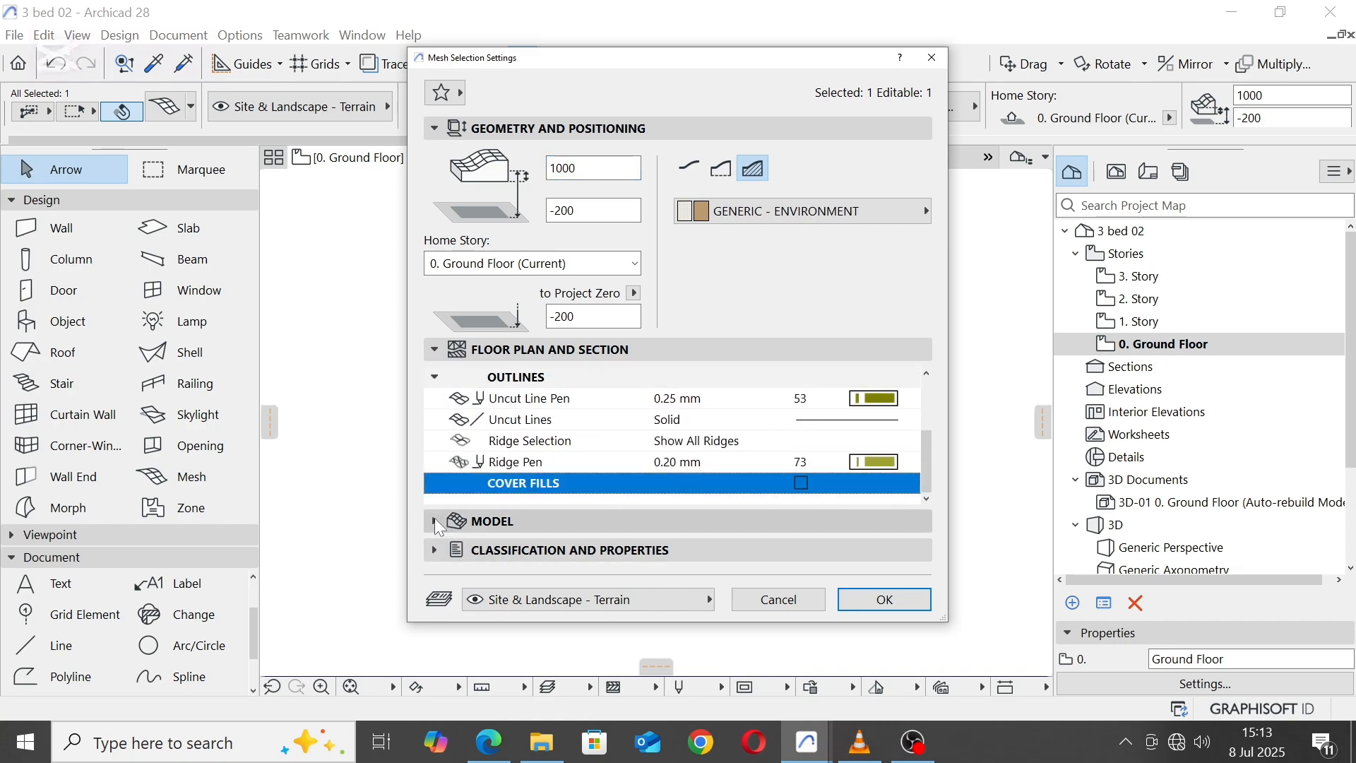
Step: Override the mesh's edge and bottom surfaces with Earth - Brown, set its elevation to the home story to -300, and apply
click(438, 522)
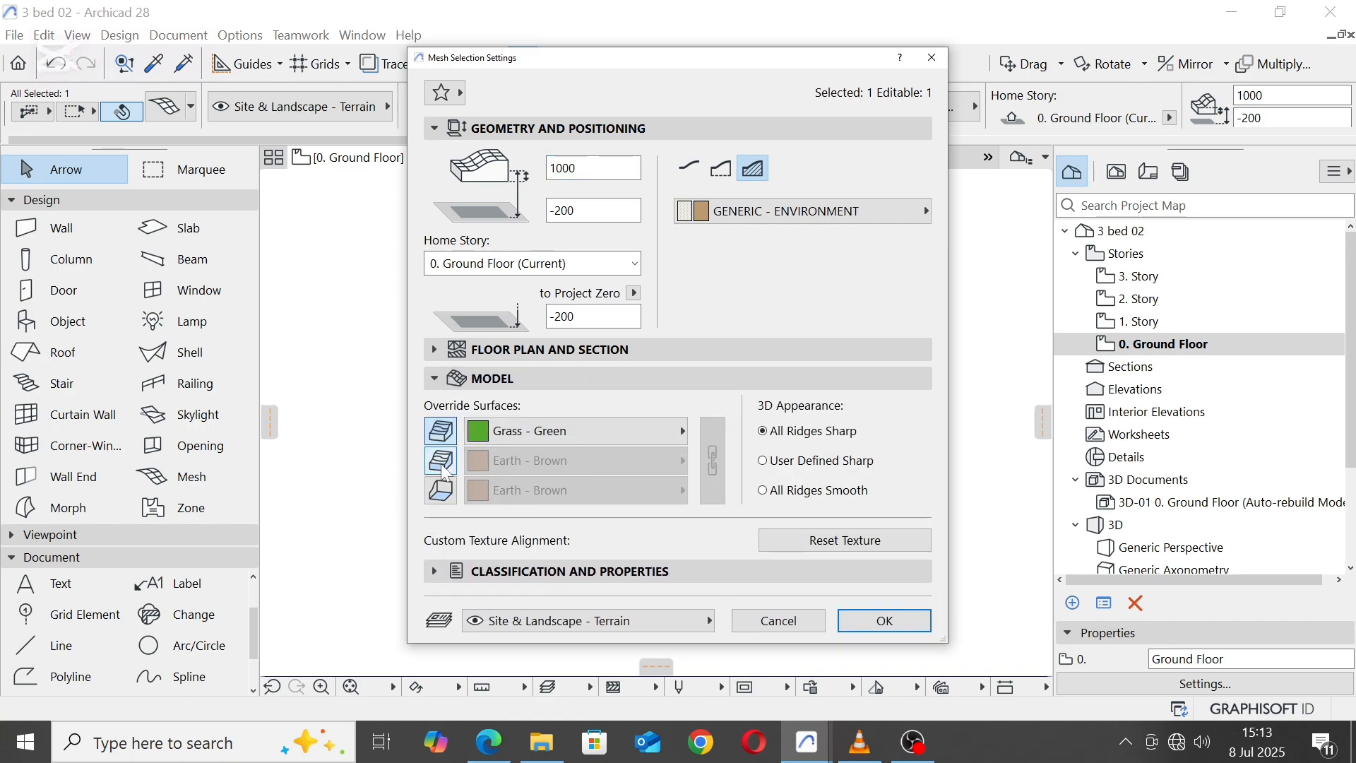
click(443, 462)
click(441, 490)
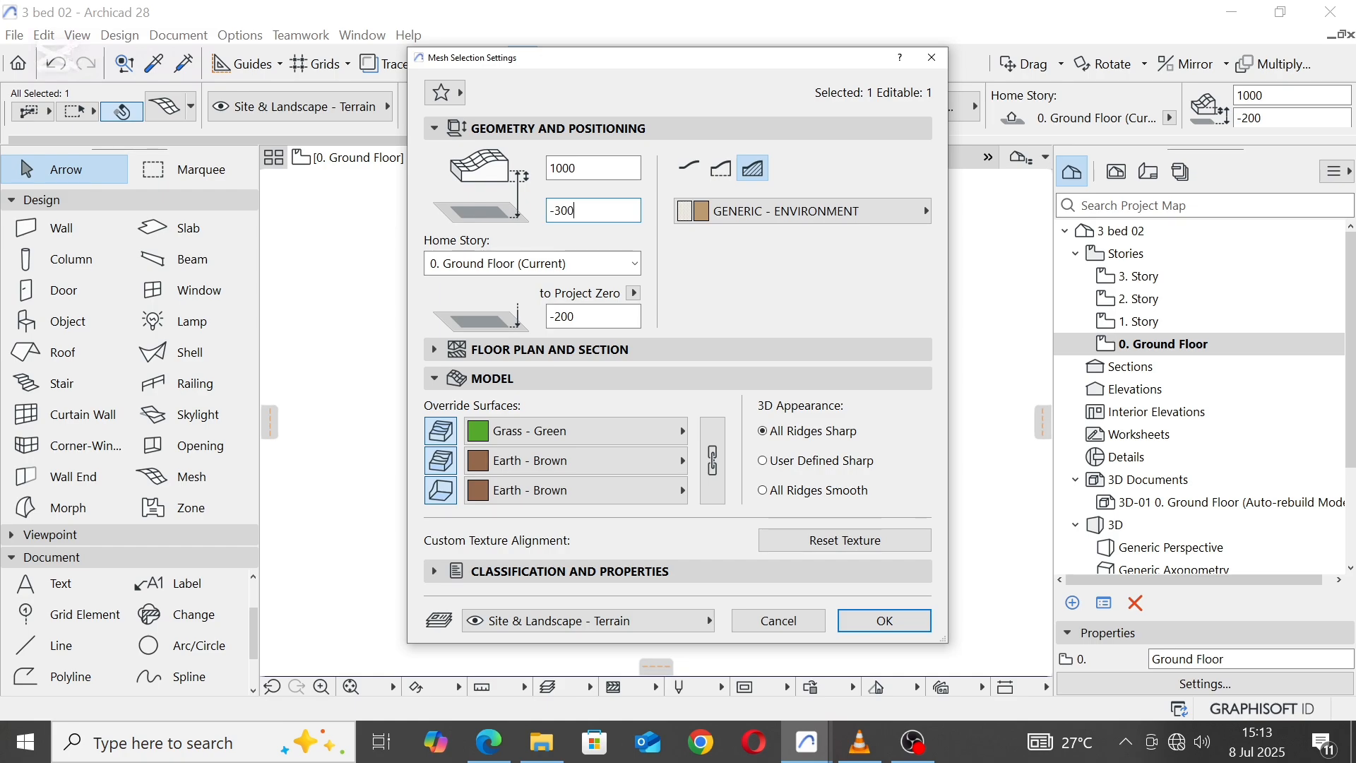
click(876, 623)
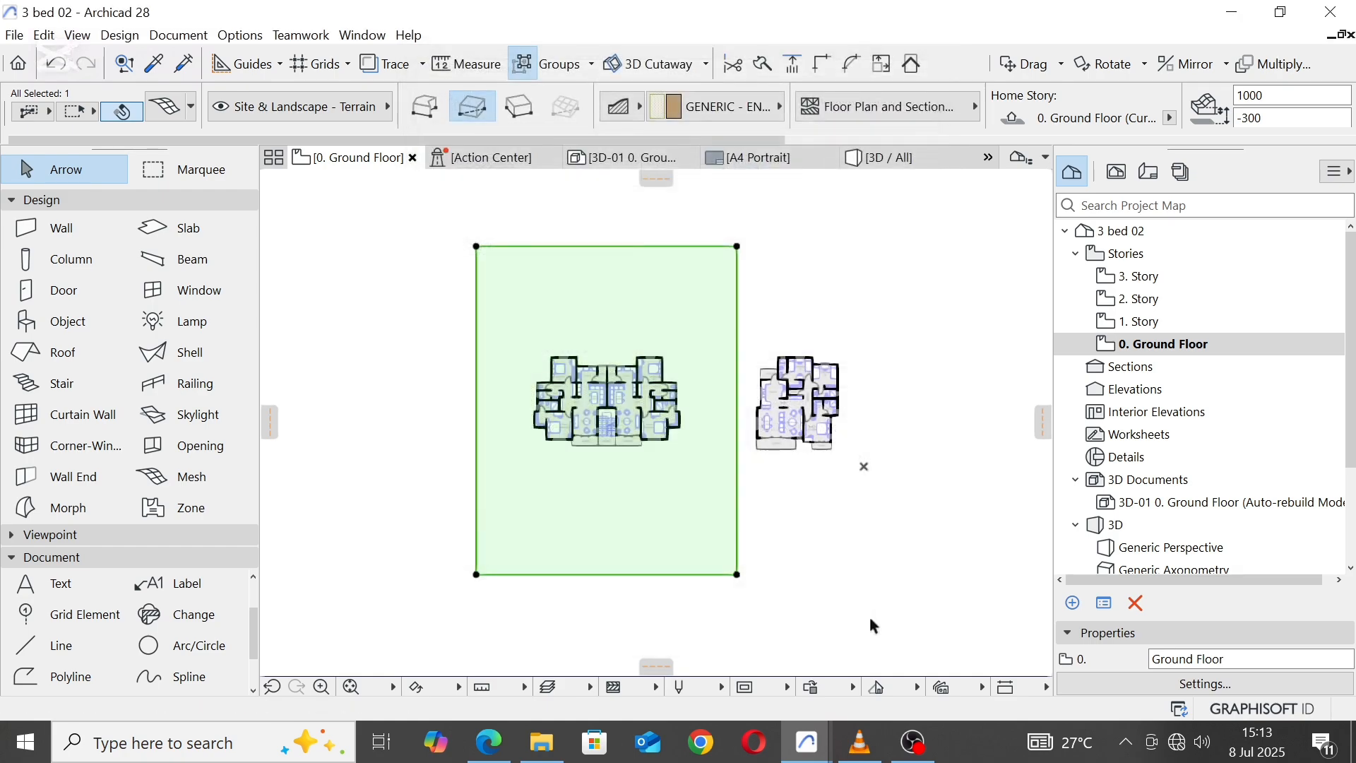
click(720, 357)
Step: Examine the block and its terrain in the 3D perspective from the front, the side and the rear
click(930, 159)
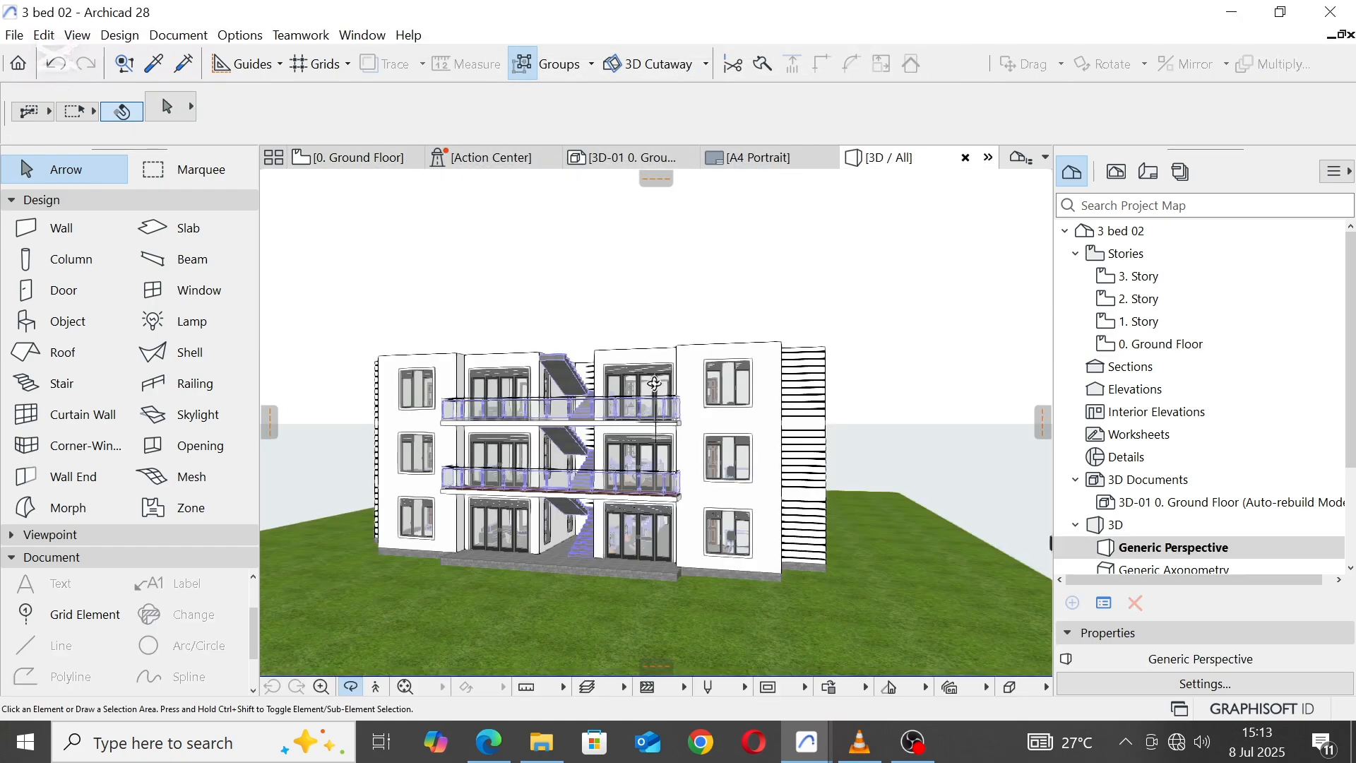
drag(492, 479, 732, 382)
scroll(732, 383, down, 4)
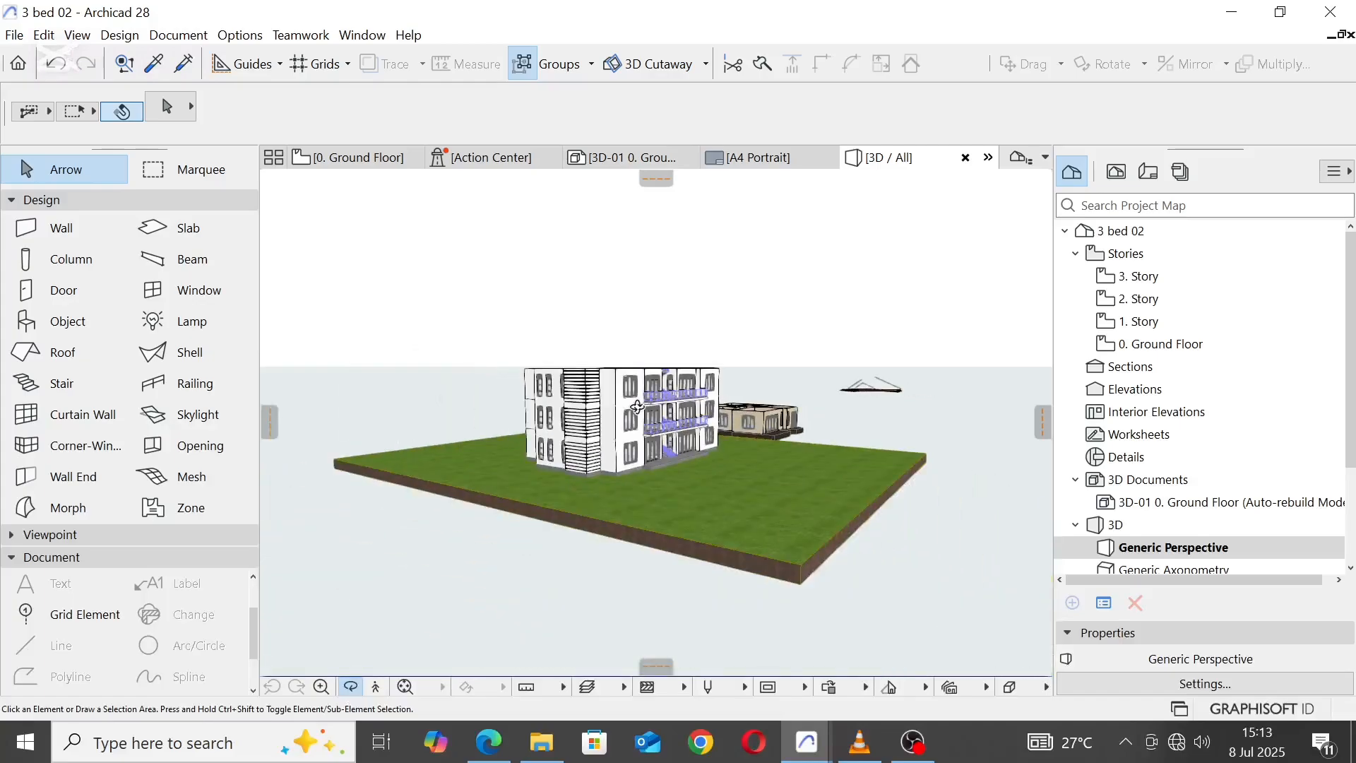
scroll(637, 407, up, 4)
drag(635, 407, 782, 378)
scroll(782, 378, down, 4)
drag(498, 458, 616, 464)
scroll(709, 342, up, 4)
Step: Turn off the log wall option for the central partition walls and the adjoining rear balcony walls on all three stories
click(659, 332)
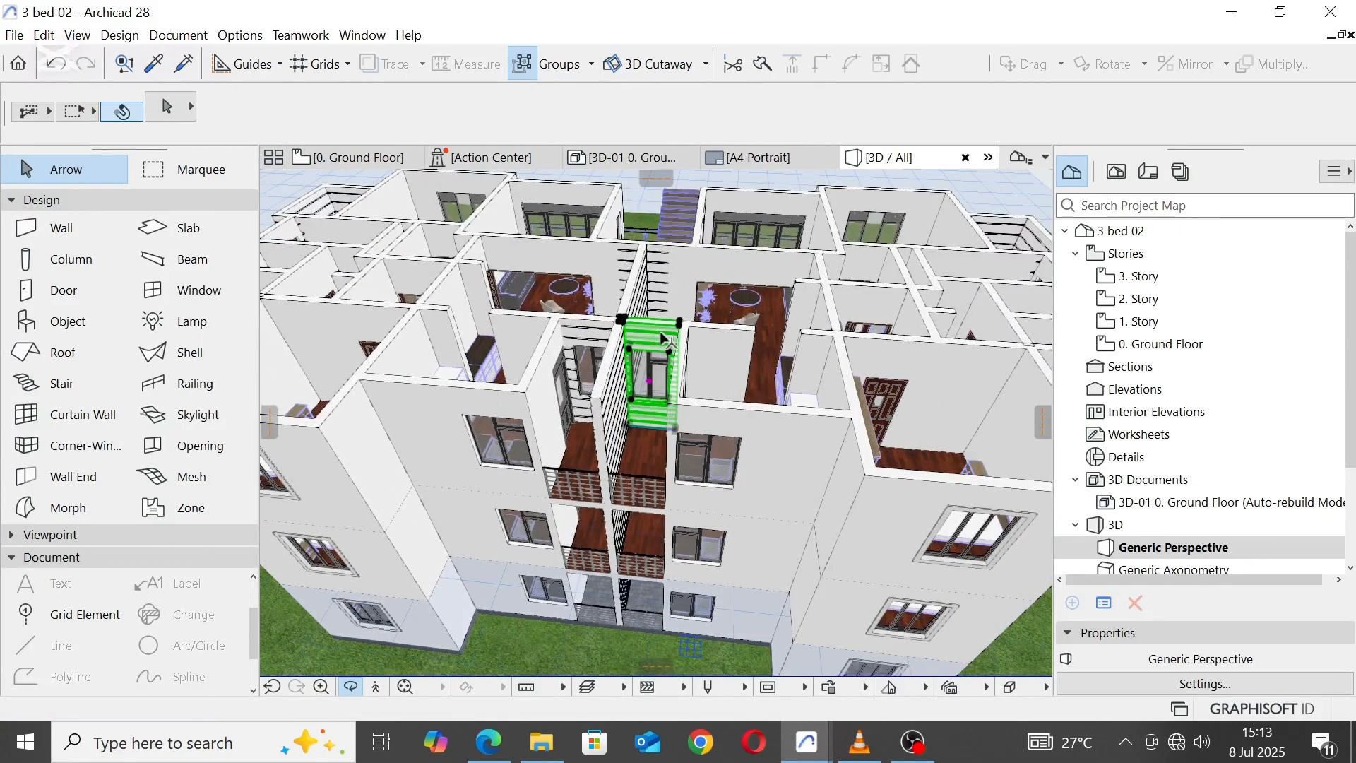
shift+click(586, 330)
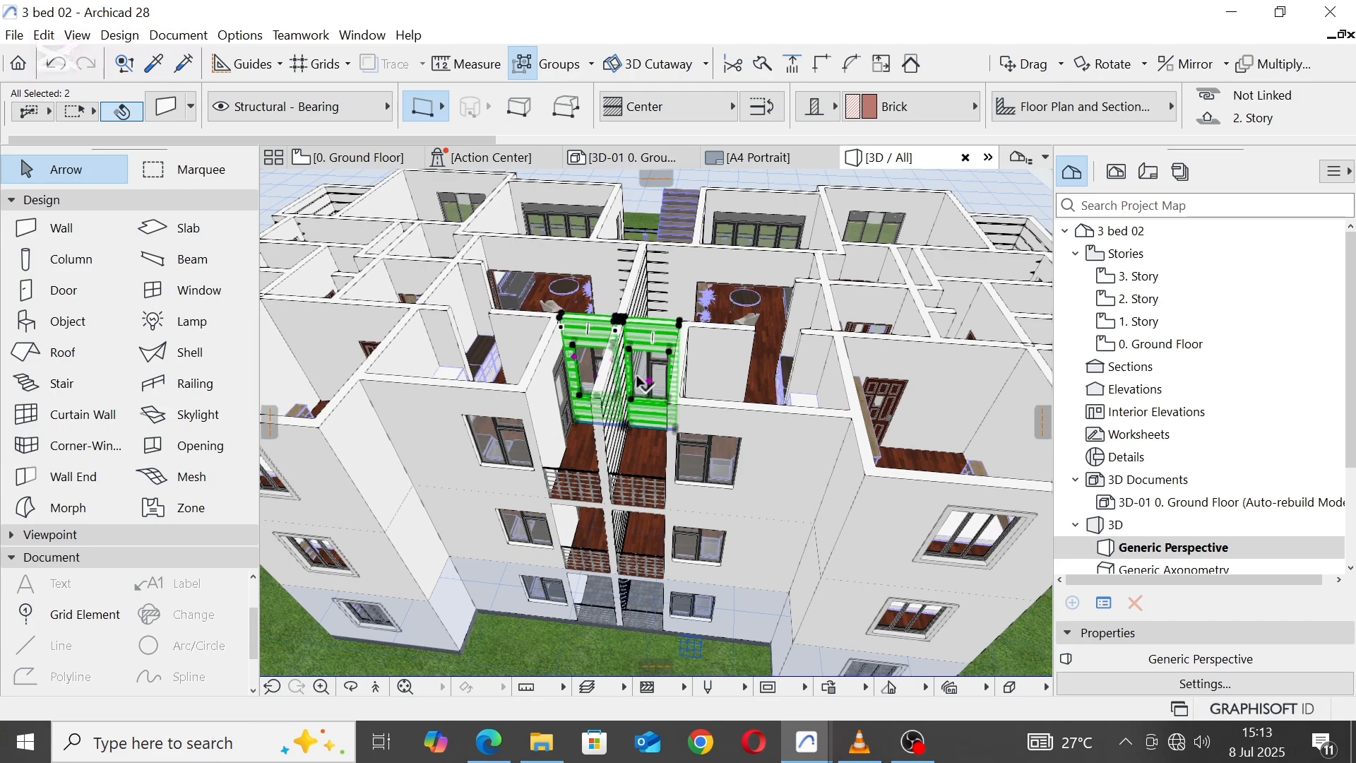
middle_drag(639, 379, 741, 364)
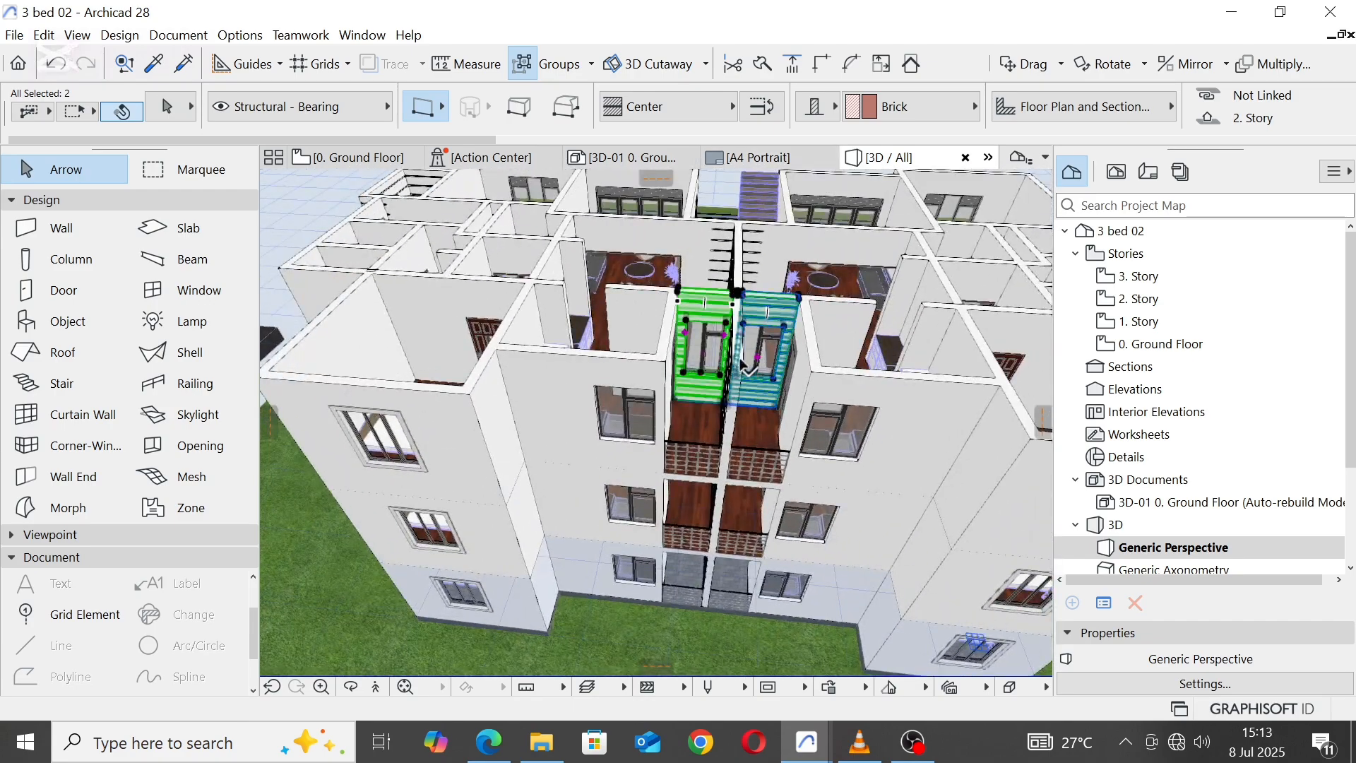
shift+click(753, 248)
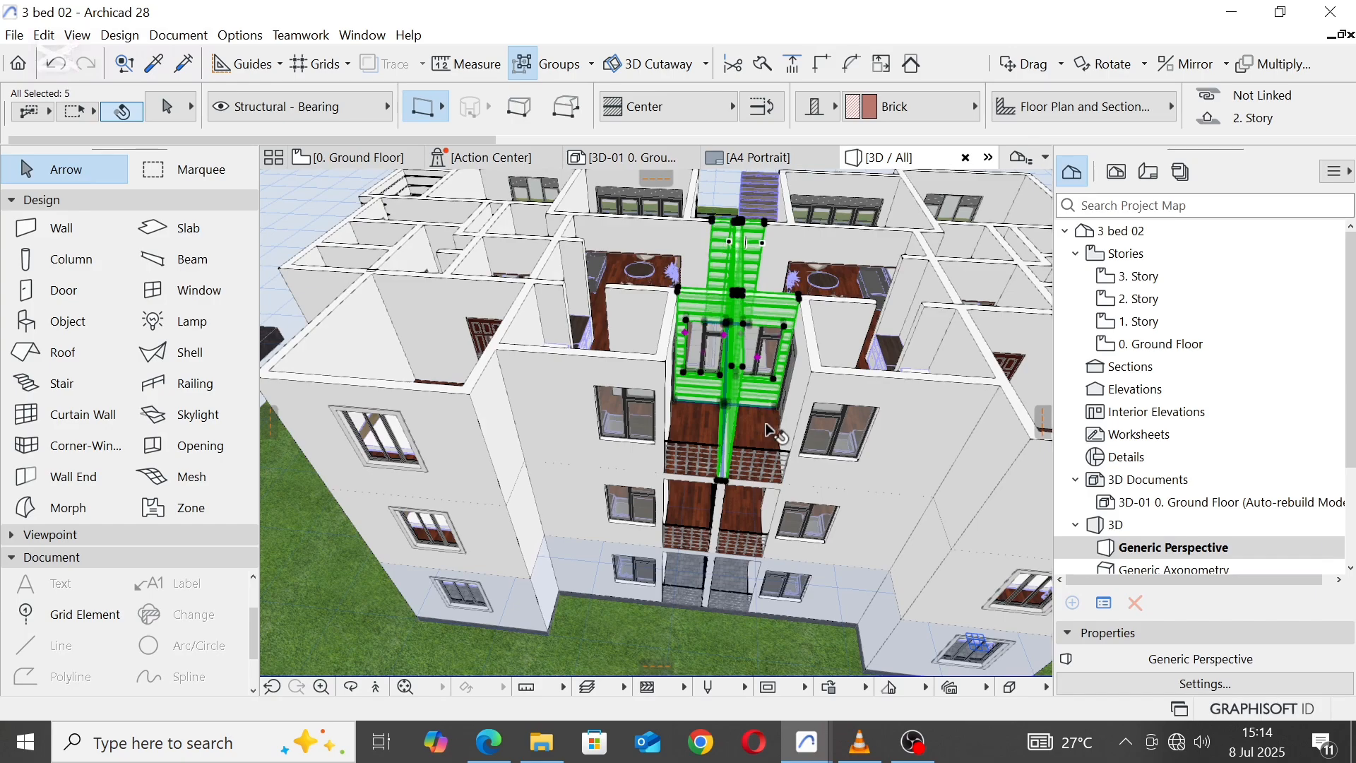
scroll(770, 431, up, 5)
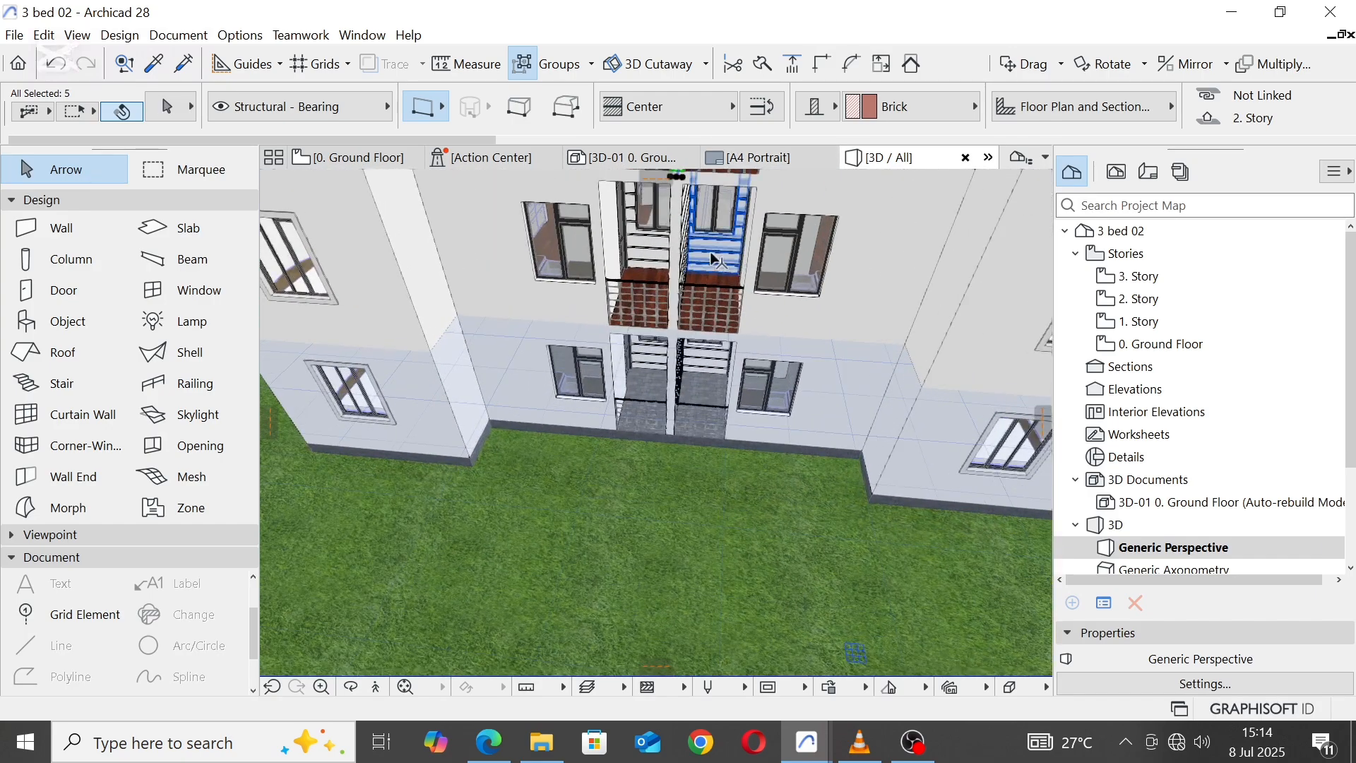
shift+click(711, 259)
shift+click(644, 250)
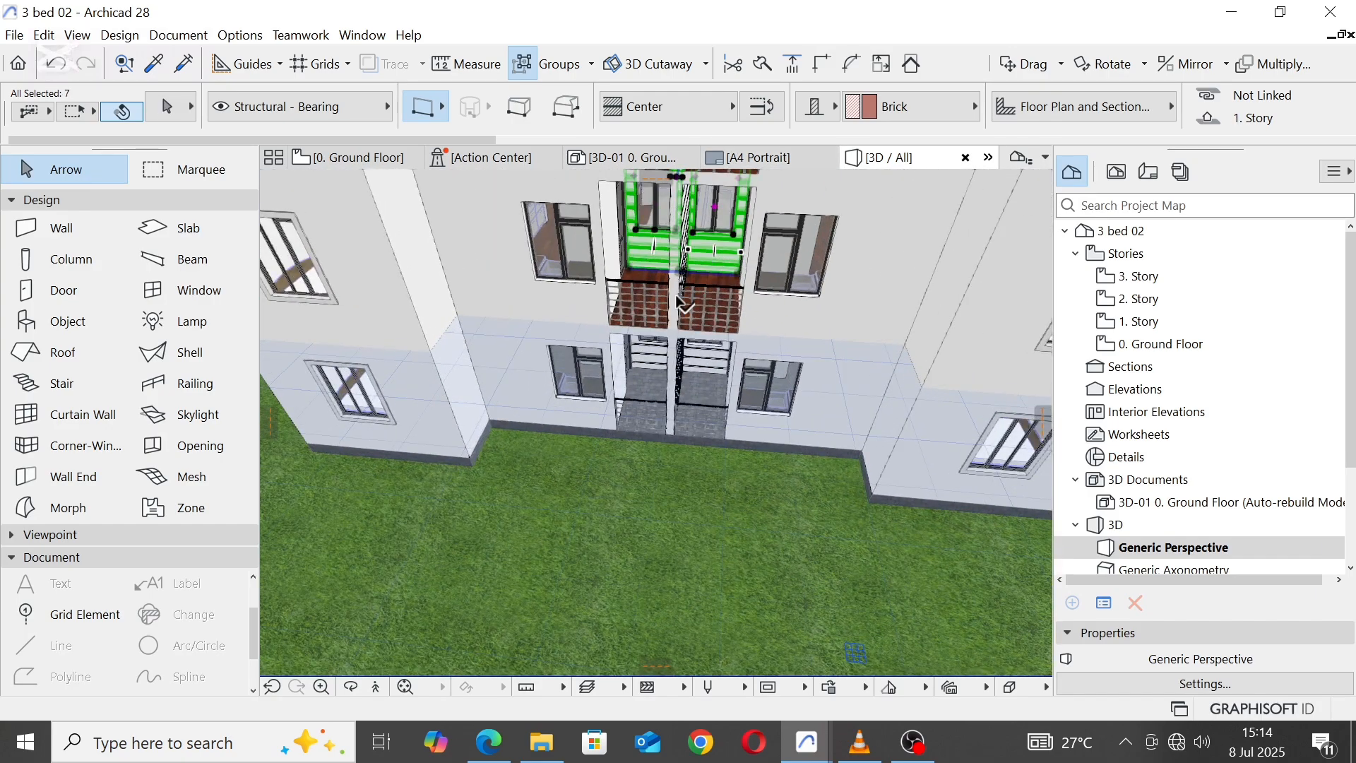
shift+click(678, 311)
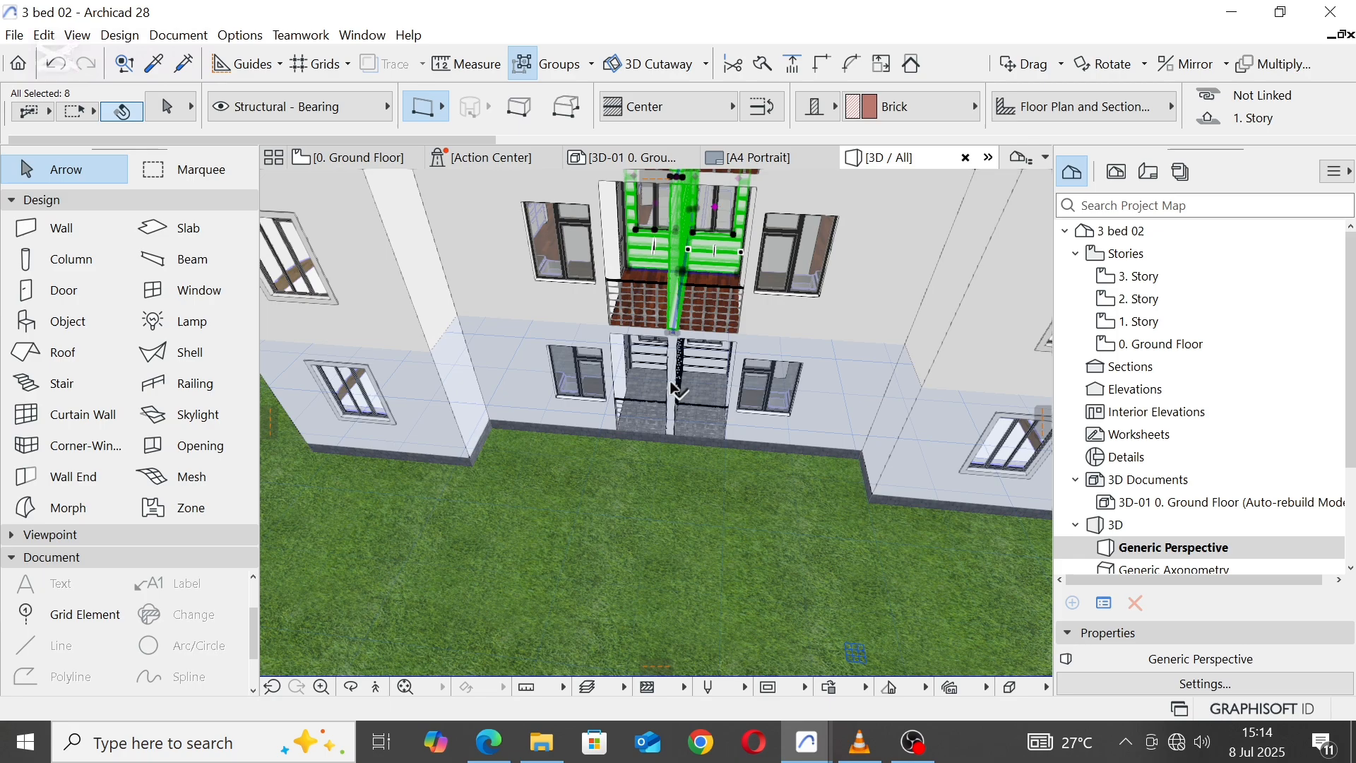
shift+click(711, 361)
shift+click(658, 351)
scroll(690, 512, down, 4)
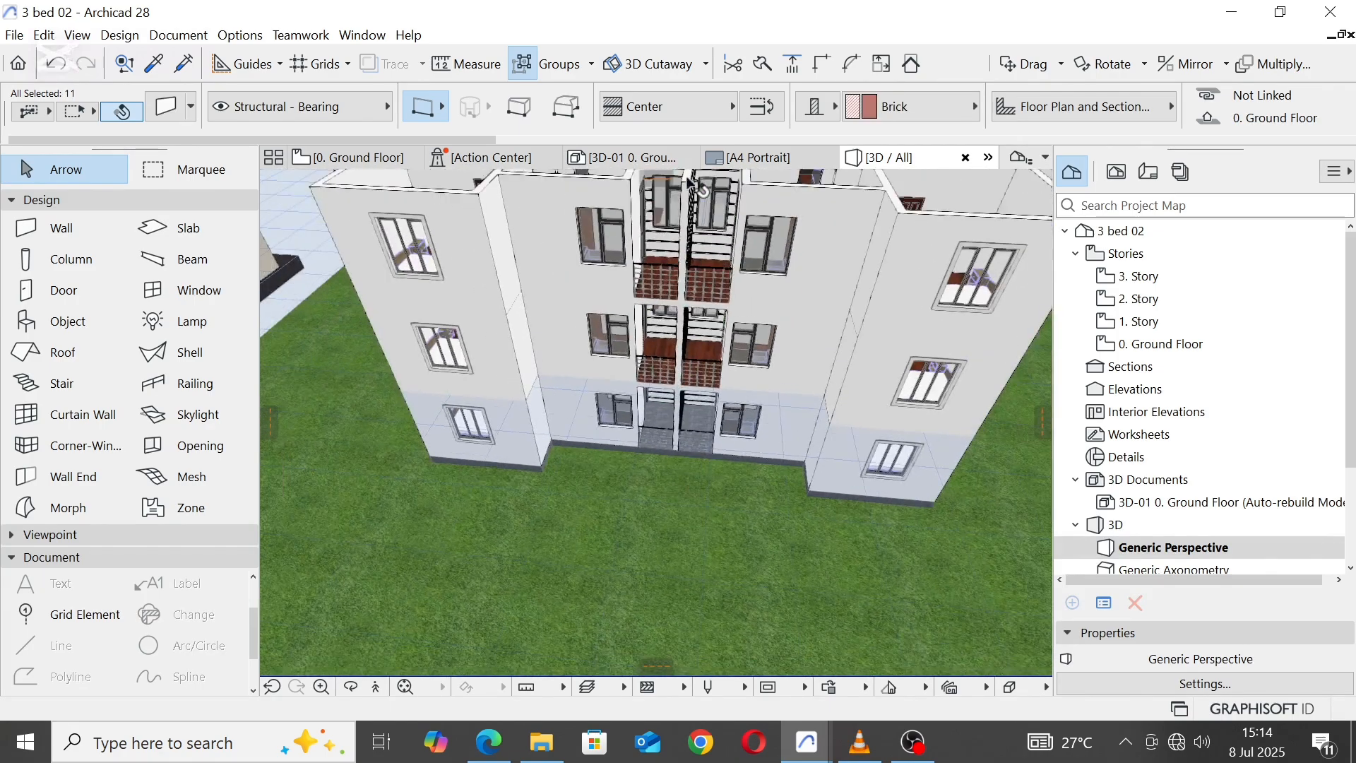
middle_drag(697, 199, 707, 463)
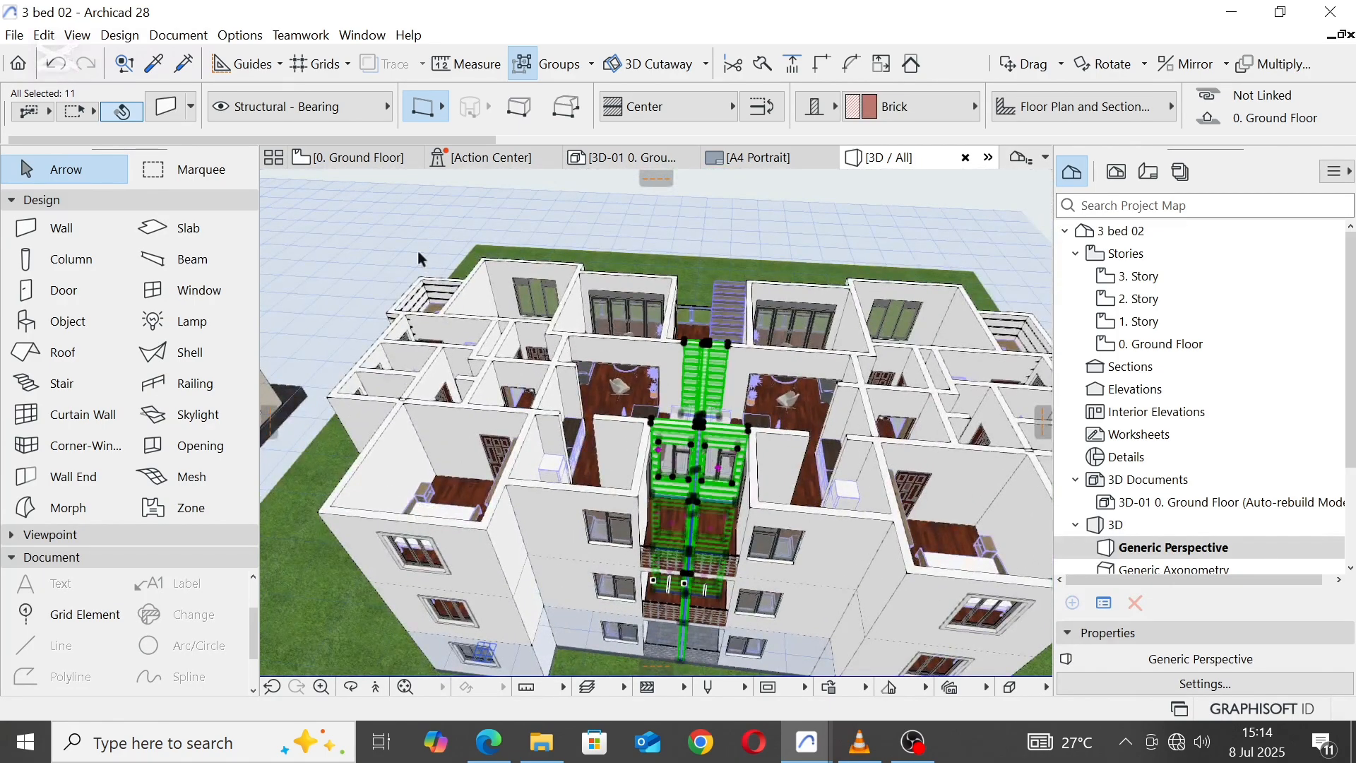
right_click(371, 220)
click(405, 227)
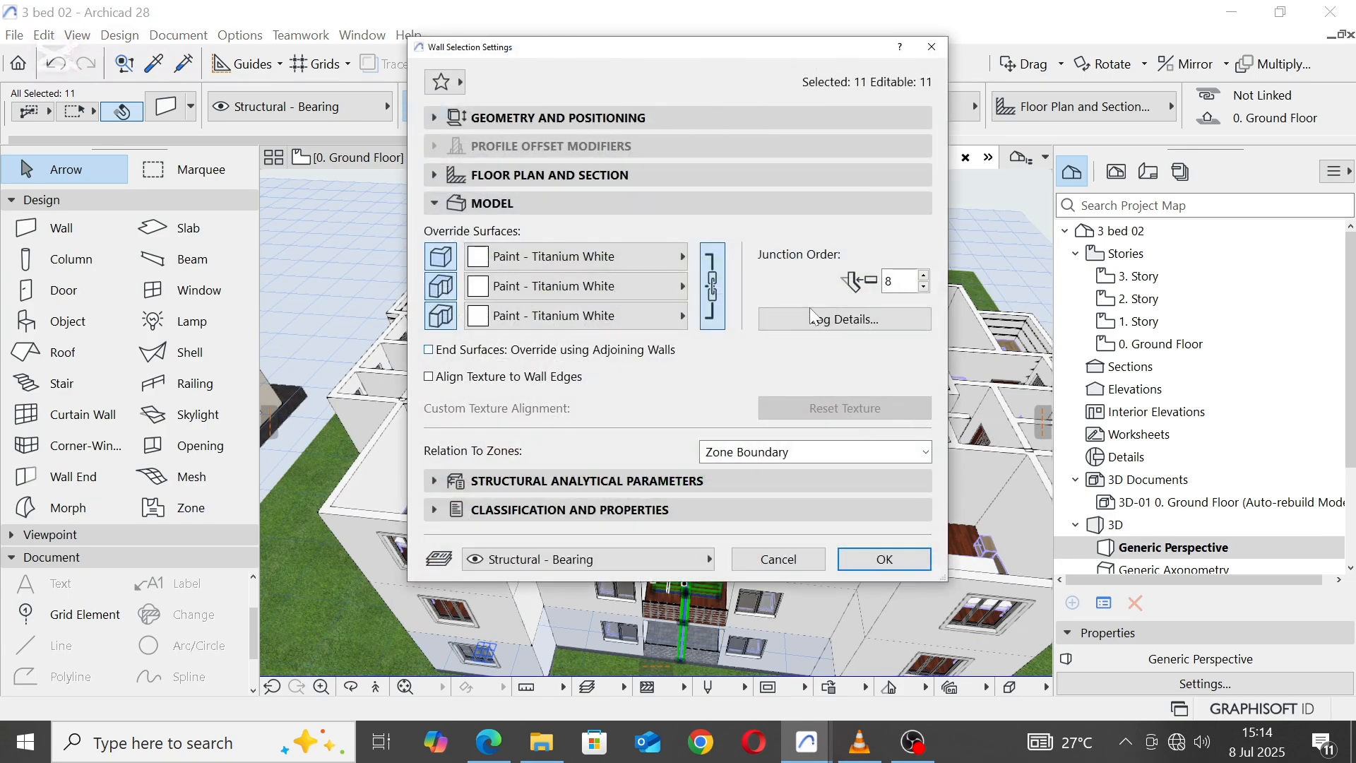
click(855, 330)
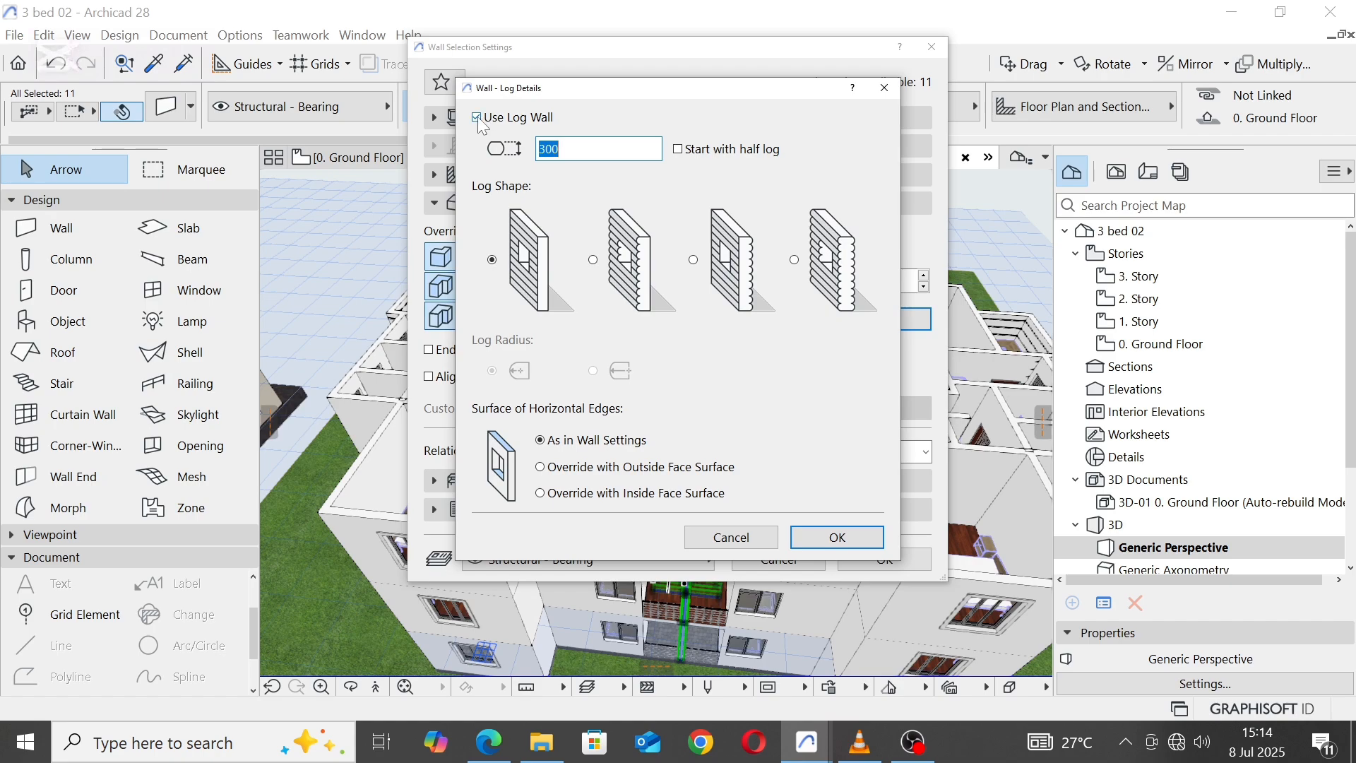
click(478, 118)
click(798, 544)
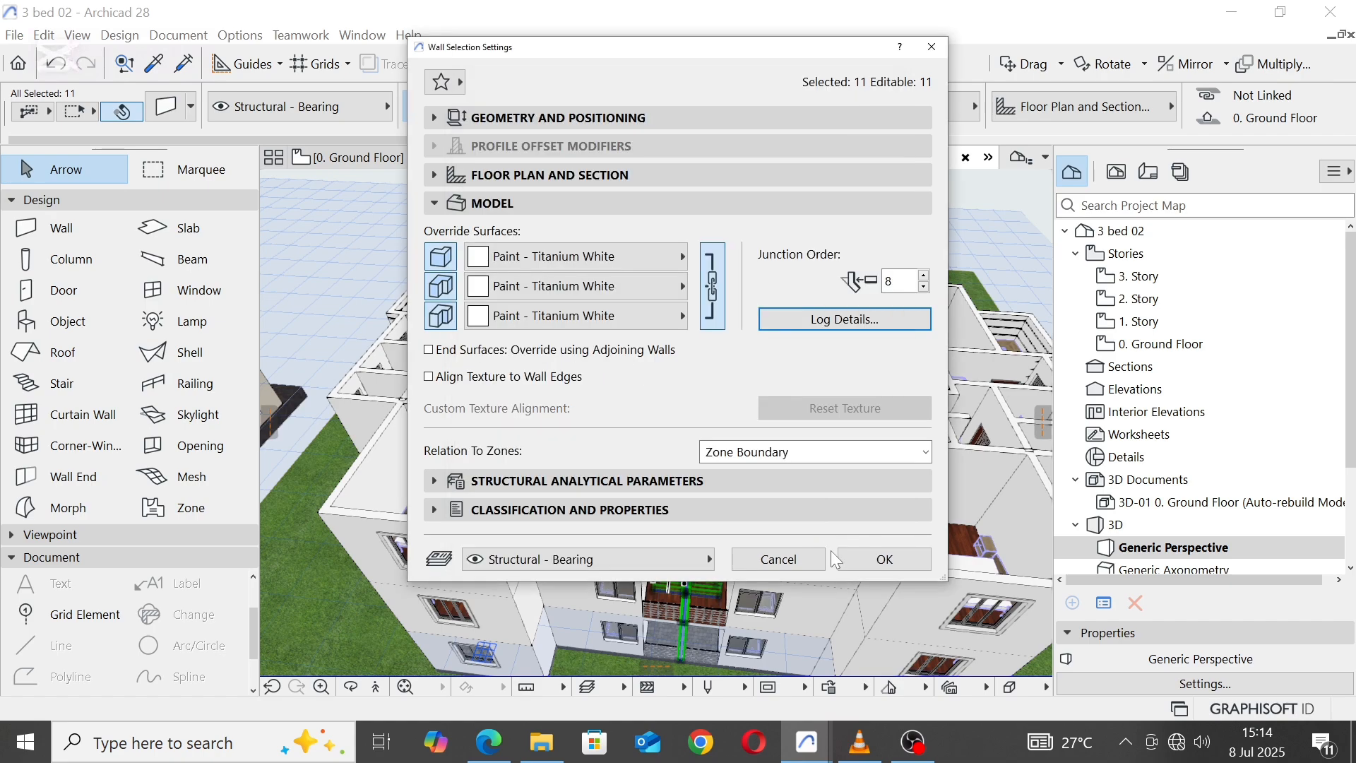
click(863, 565)
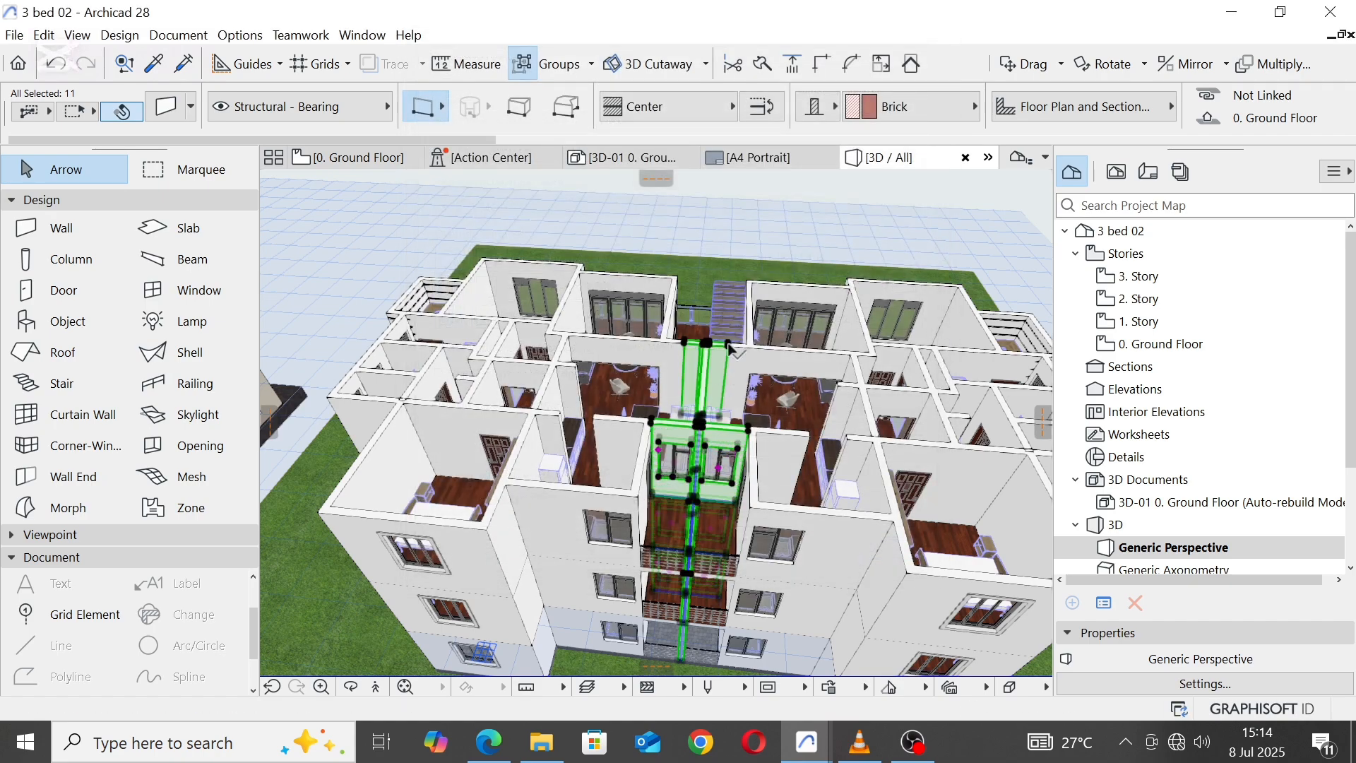
Step: Set the outside face surface of the same central walls to Paint - Sand Beige and deselect them
right_click(373, 209)
click(407, 216)
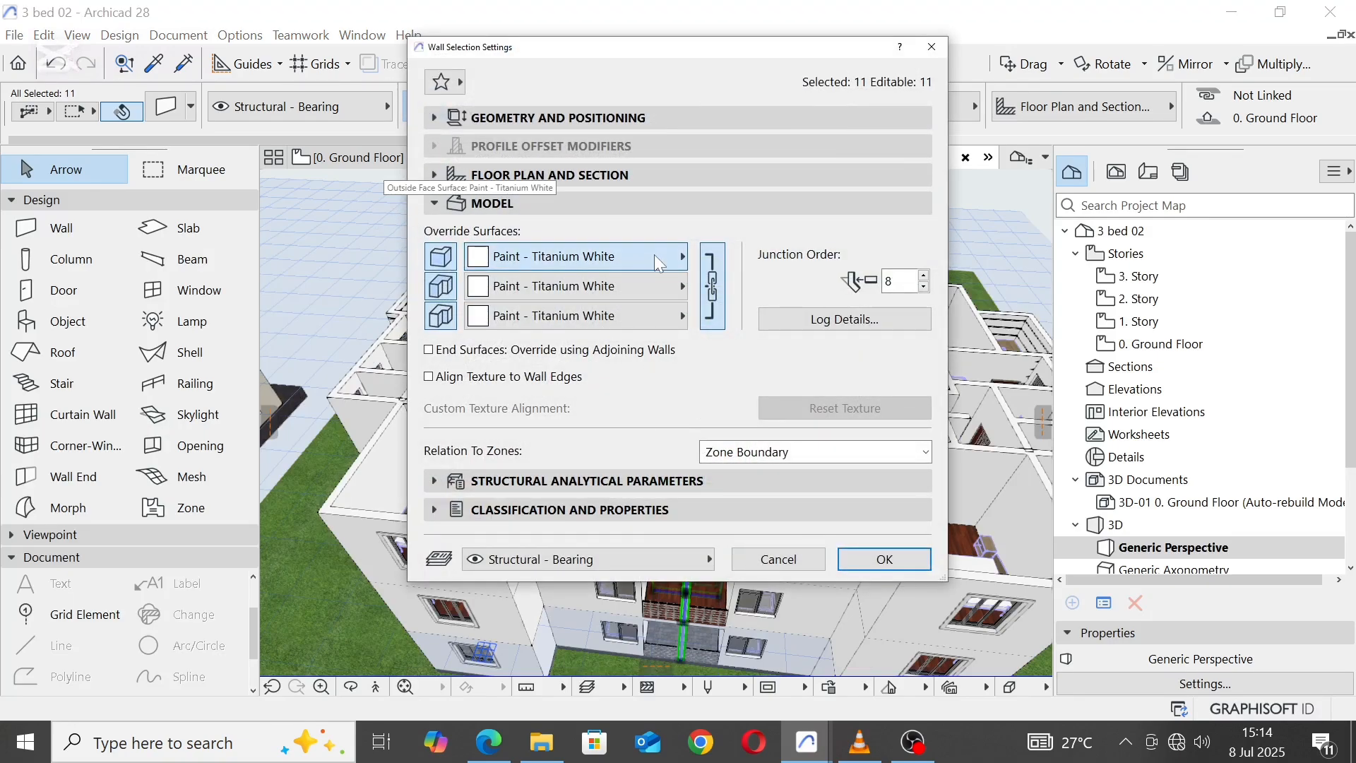
click(658, 261)
click(770, 305)
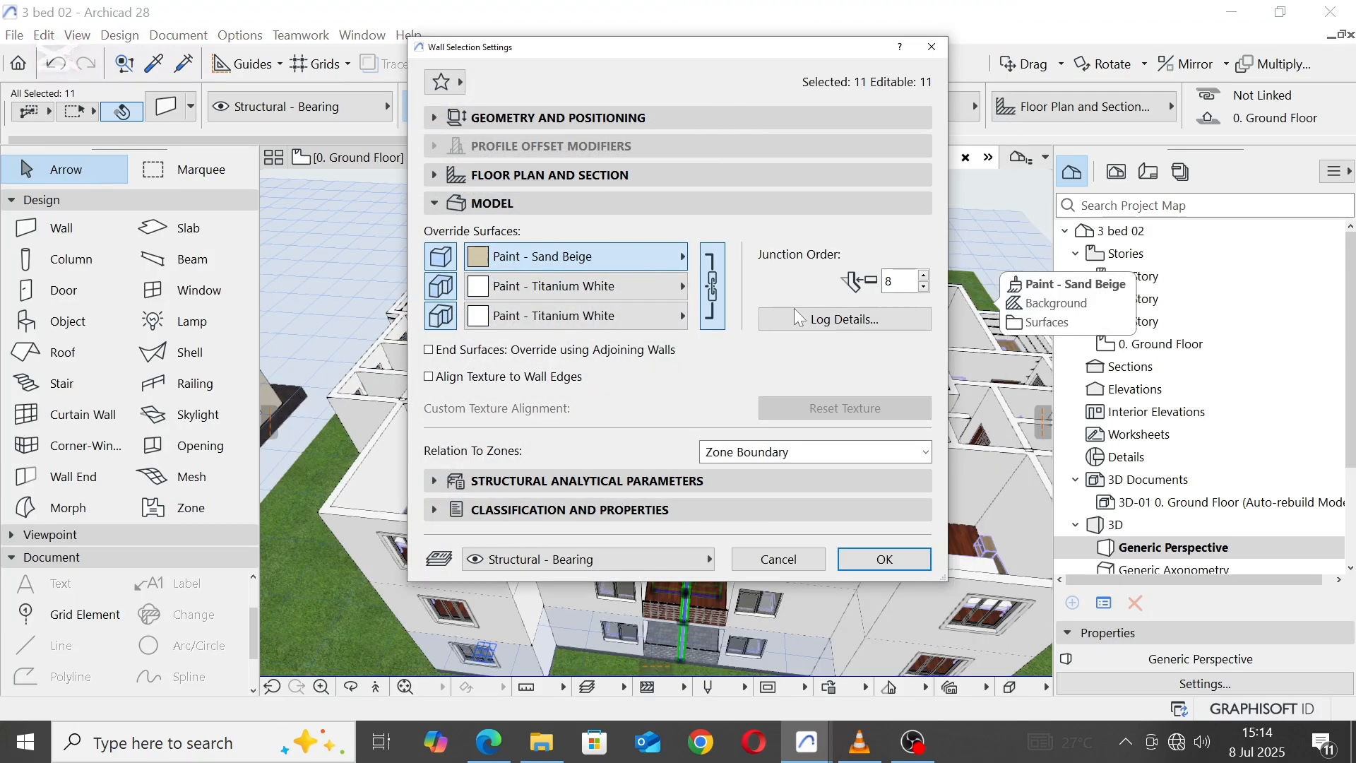
click(874, 561)
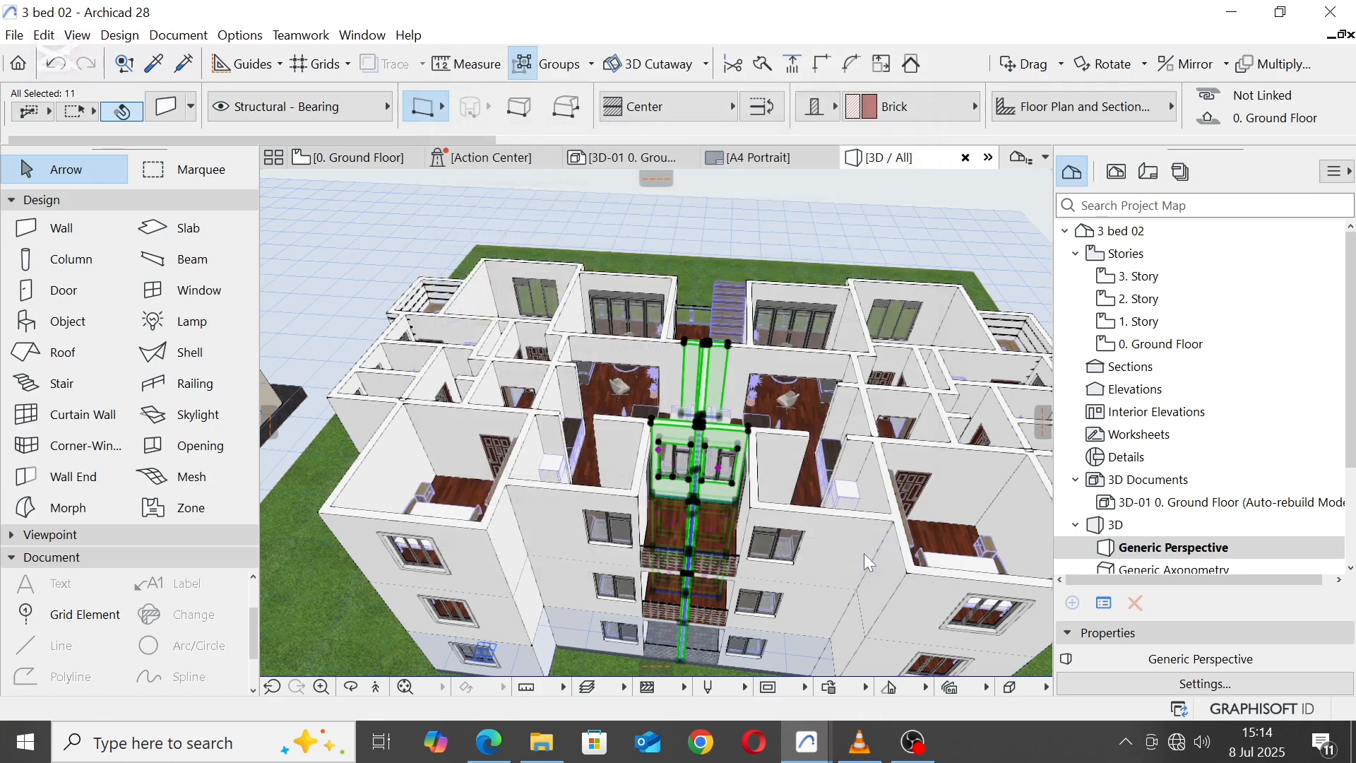
click(343, 232)
Step: Inspect the block from the rear and the front, looking closely at the central stair and front balconies
scroll(510, 223, down, 2)
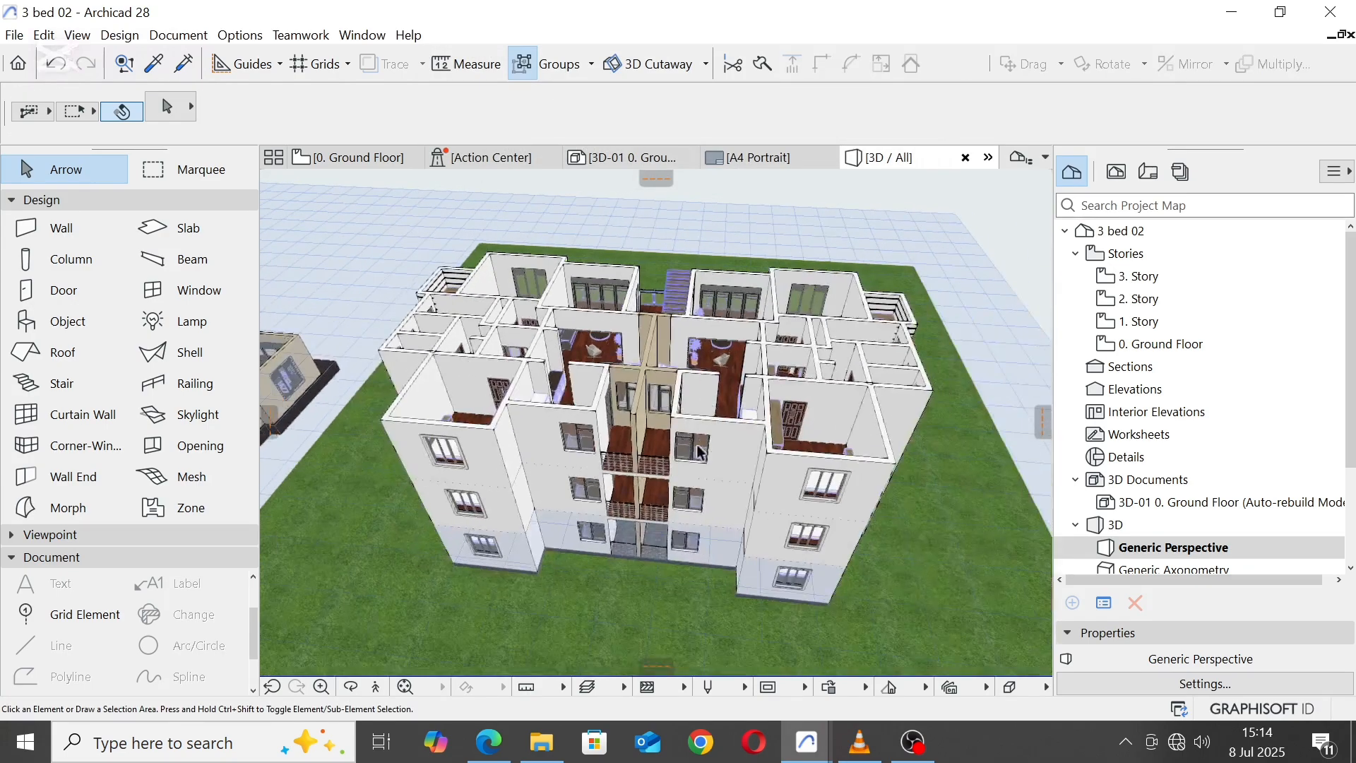
mouse_move(698, 447)
shift+middle_drag(698, 447, 715, 375)
drag(828, 405, 653, 454)
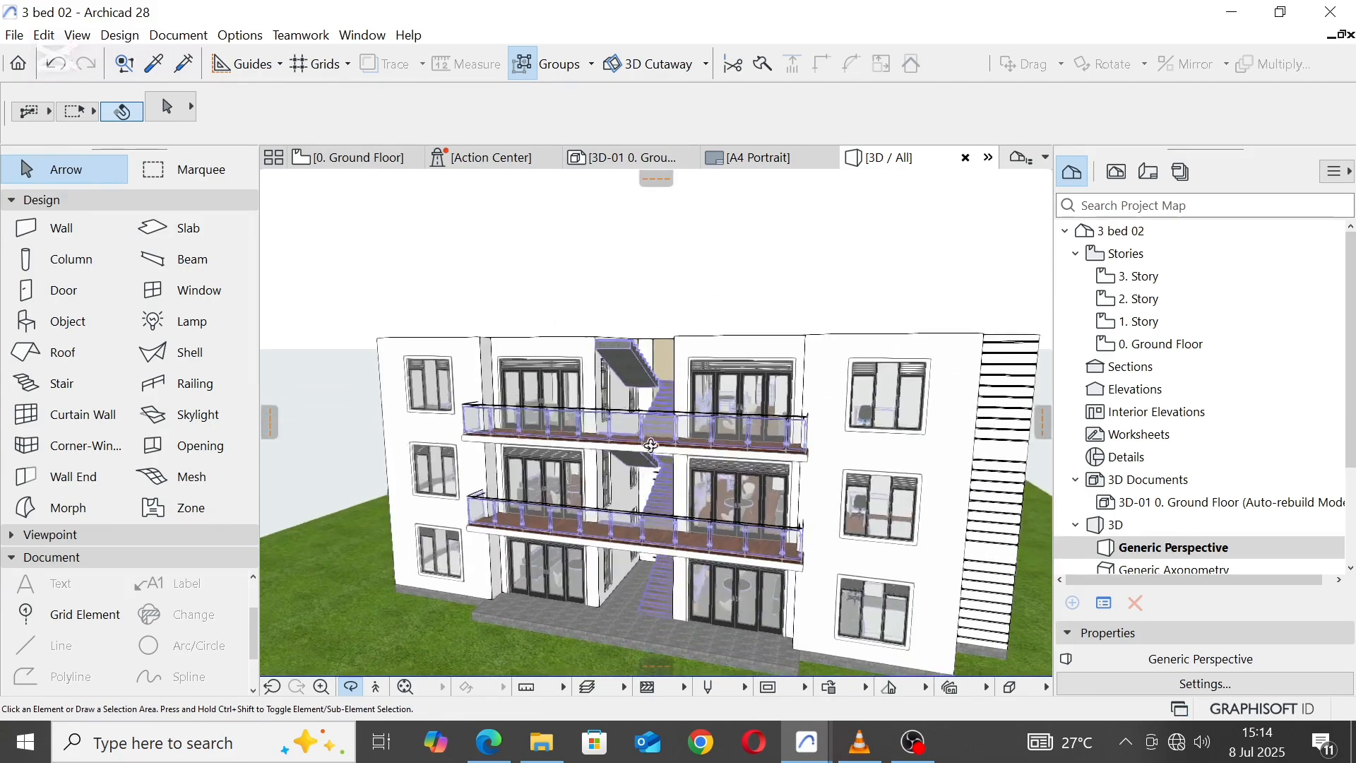
scroll(648, 433, up, 3)
click(644, 430)
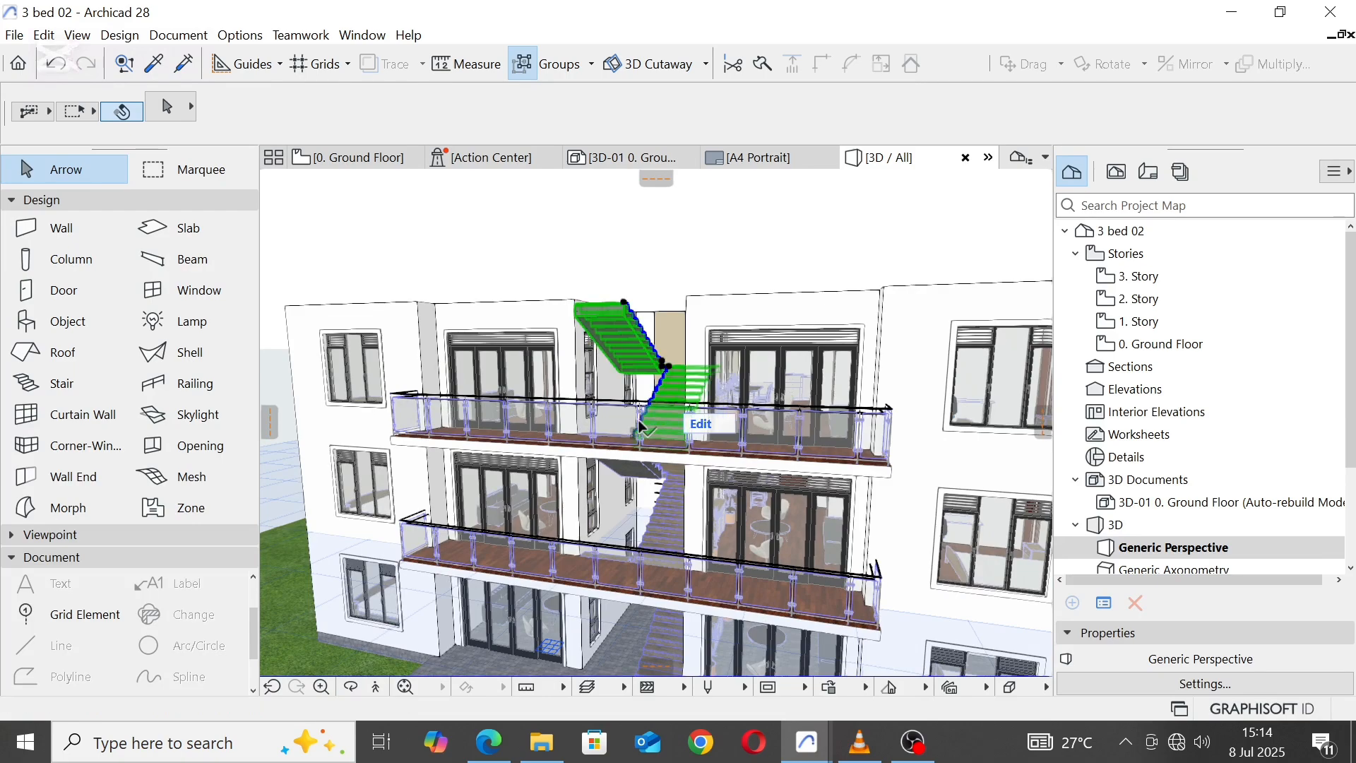
key(Escape)
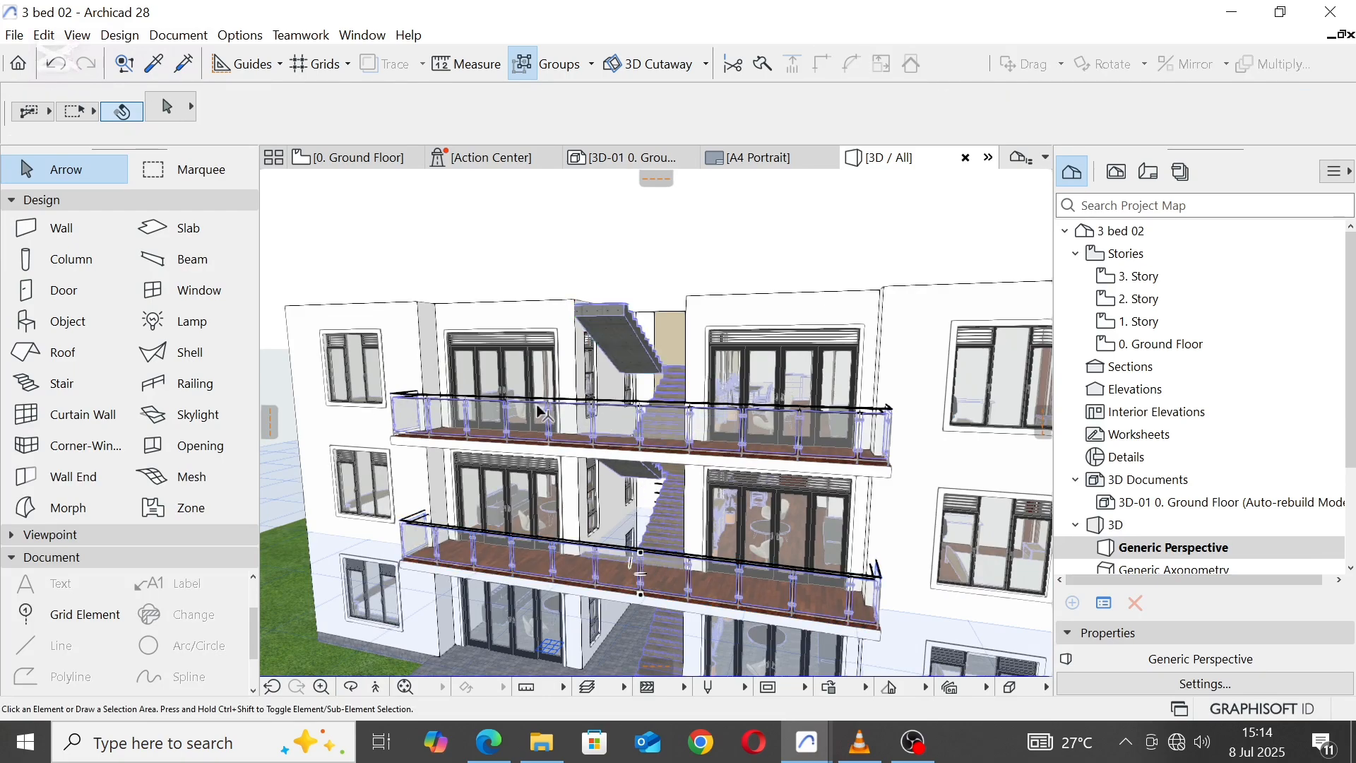
Step: Override the inner post surface of the first- and second-floor front balcony railings with Paint - Ivory Black
click(413, 409)
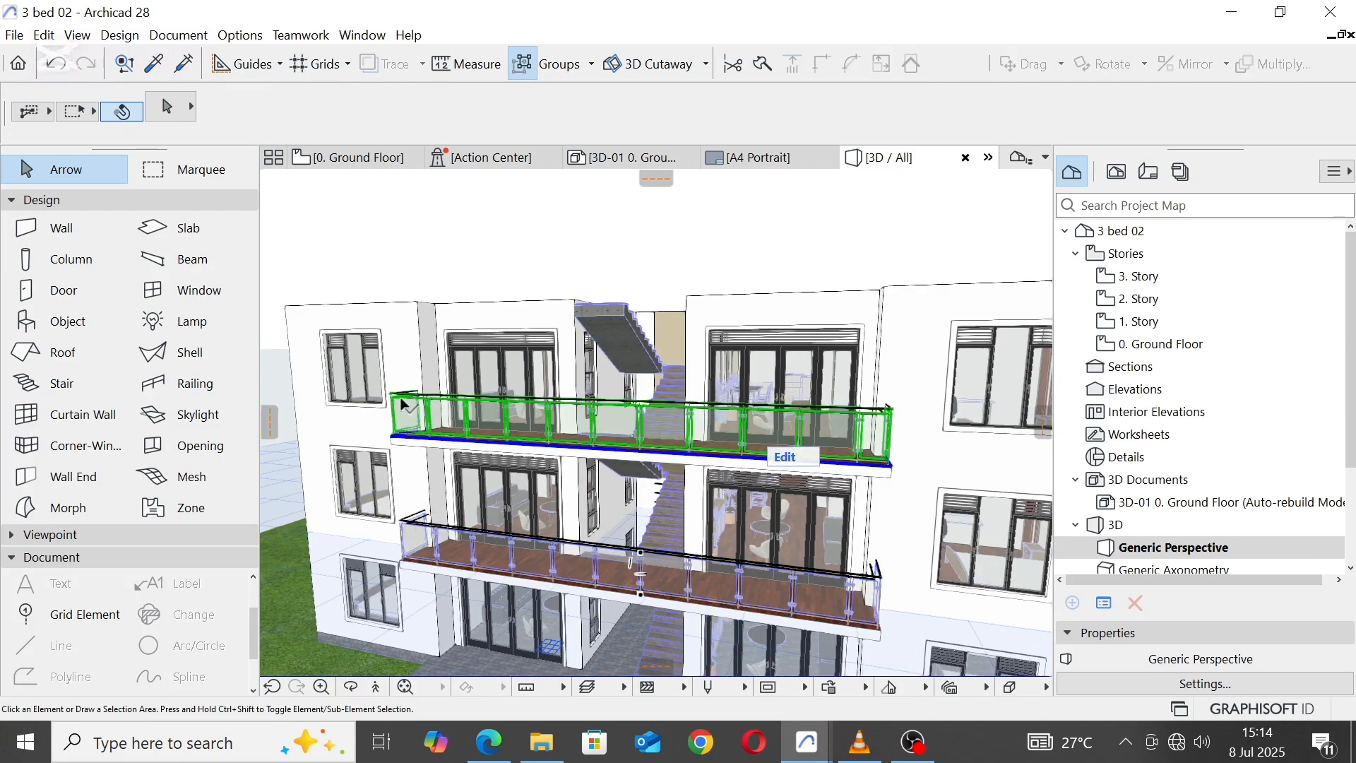
shift+click(424, 545)
right_click(424, 545)
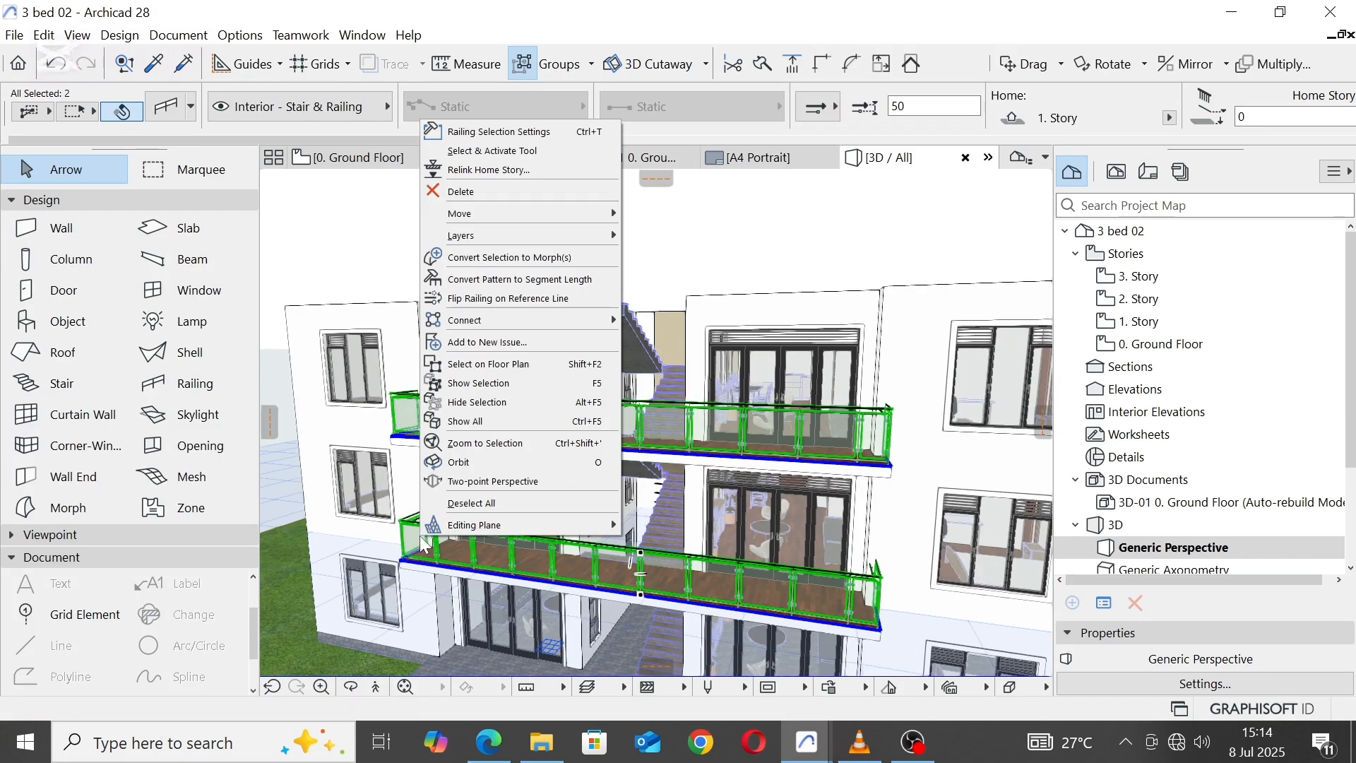
click(503, 132)
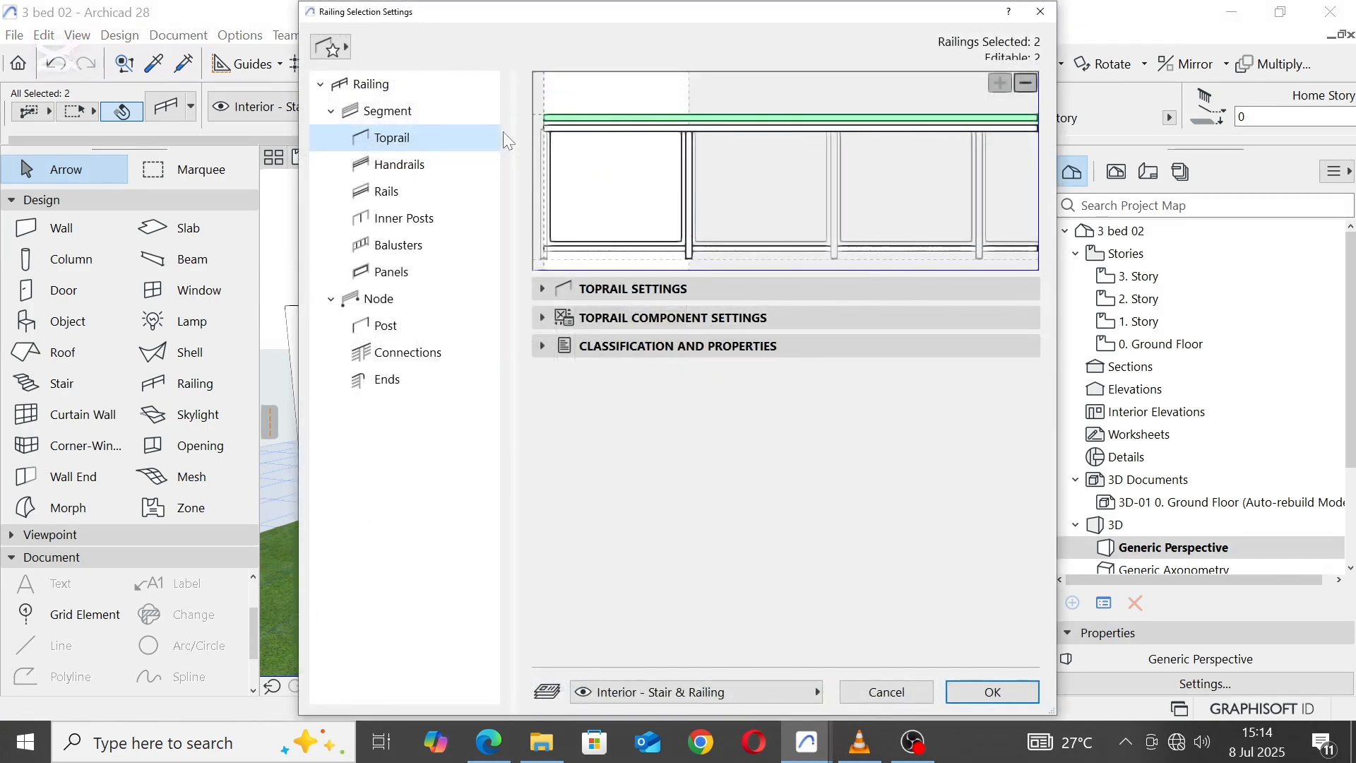
click(689, 151)
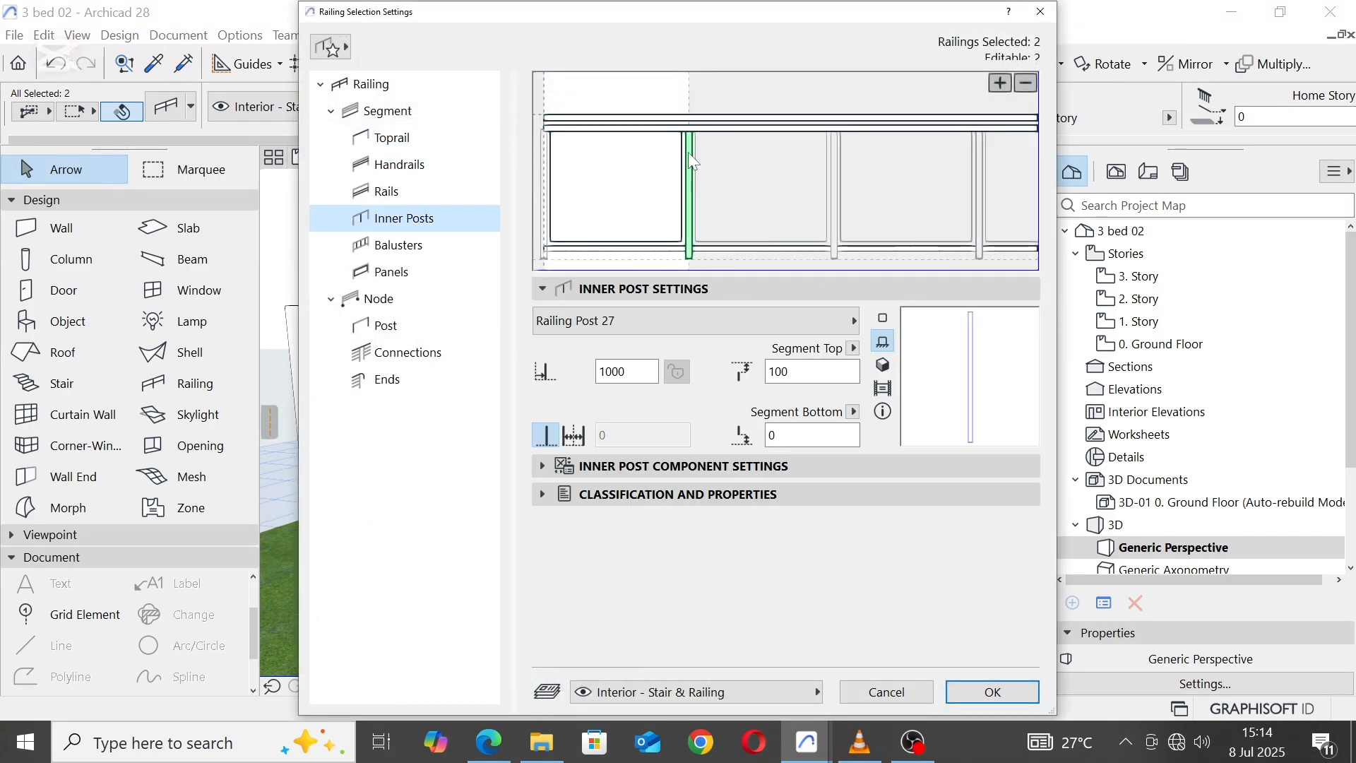
click(541, 466)
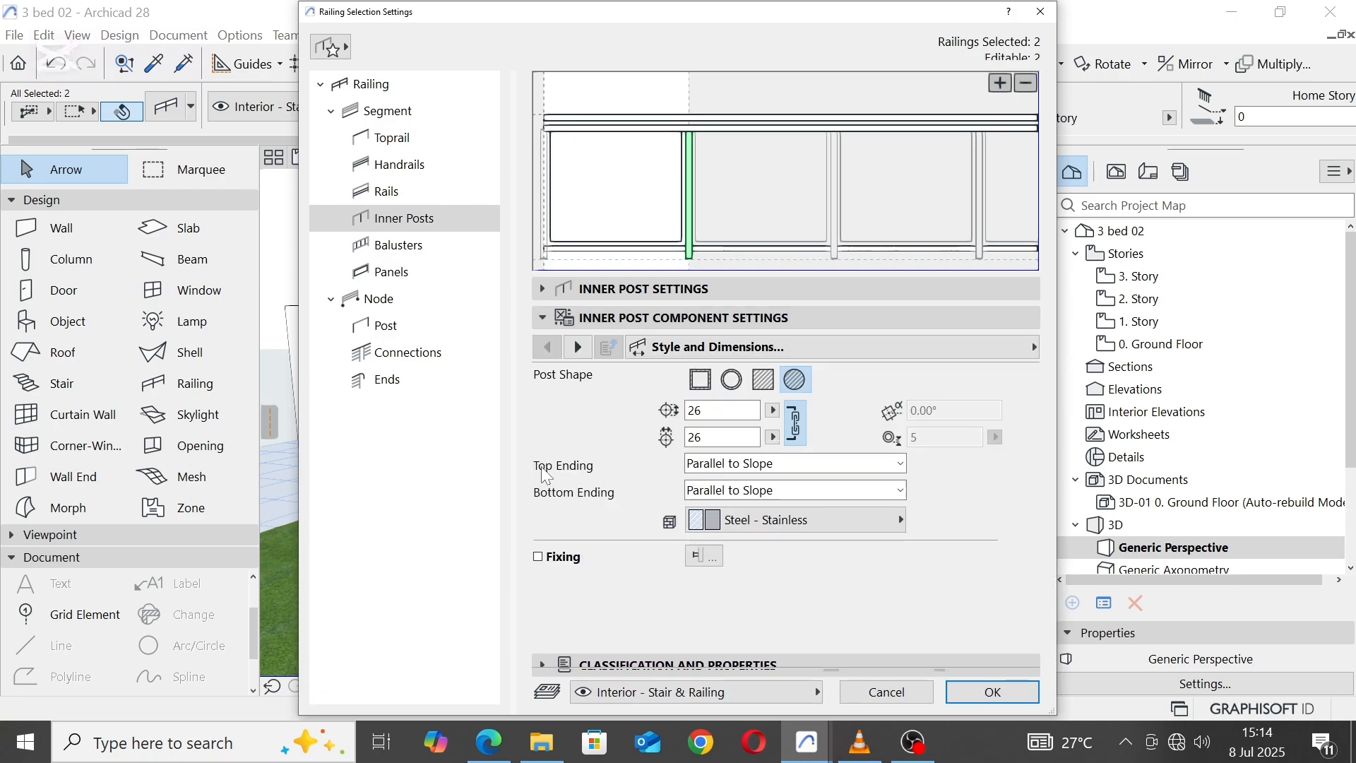
click(579, 346)
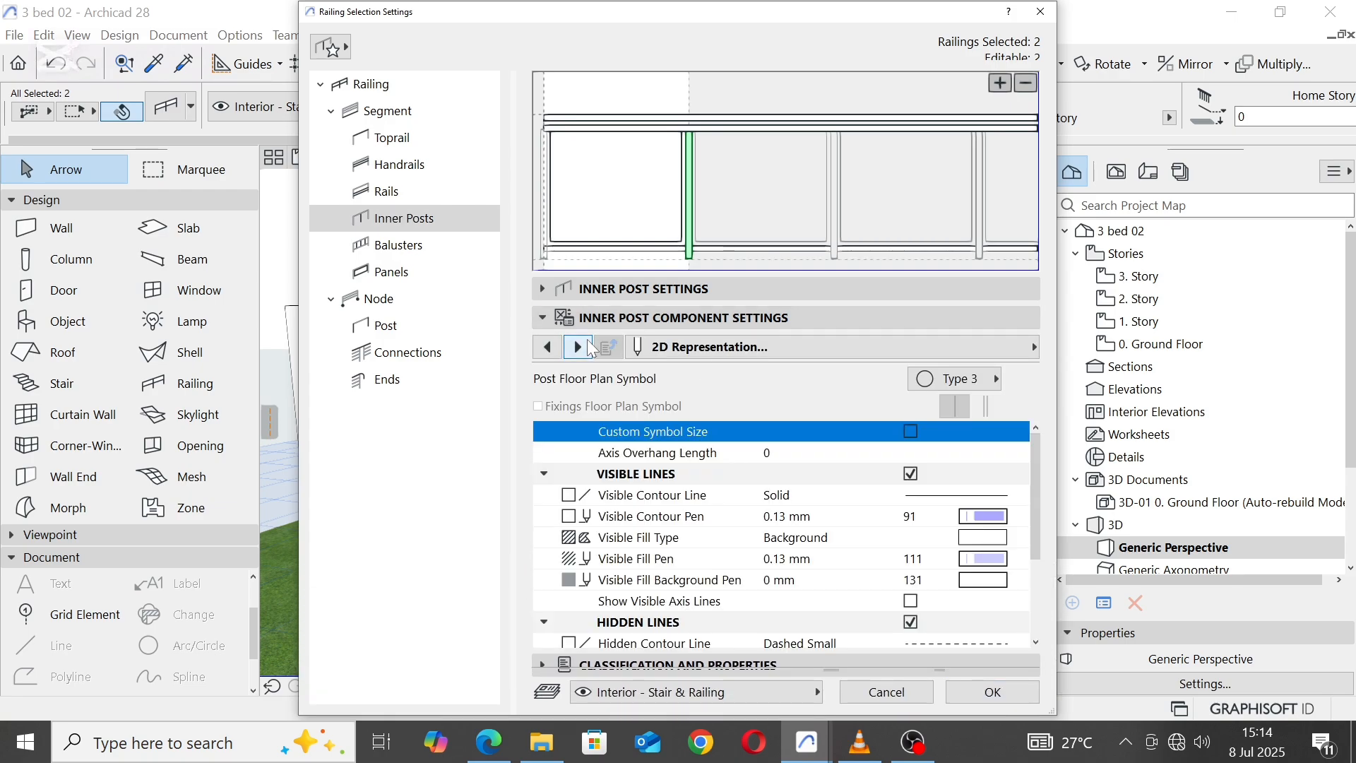
click(580, 346)
click(910, 589)
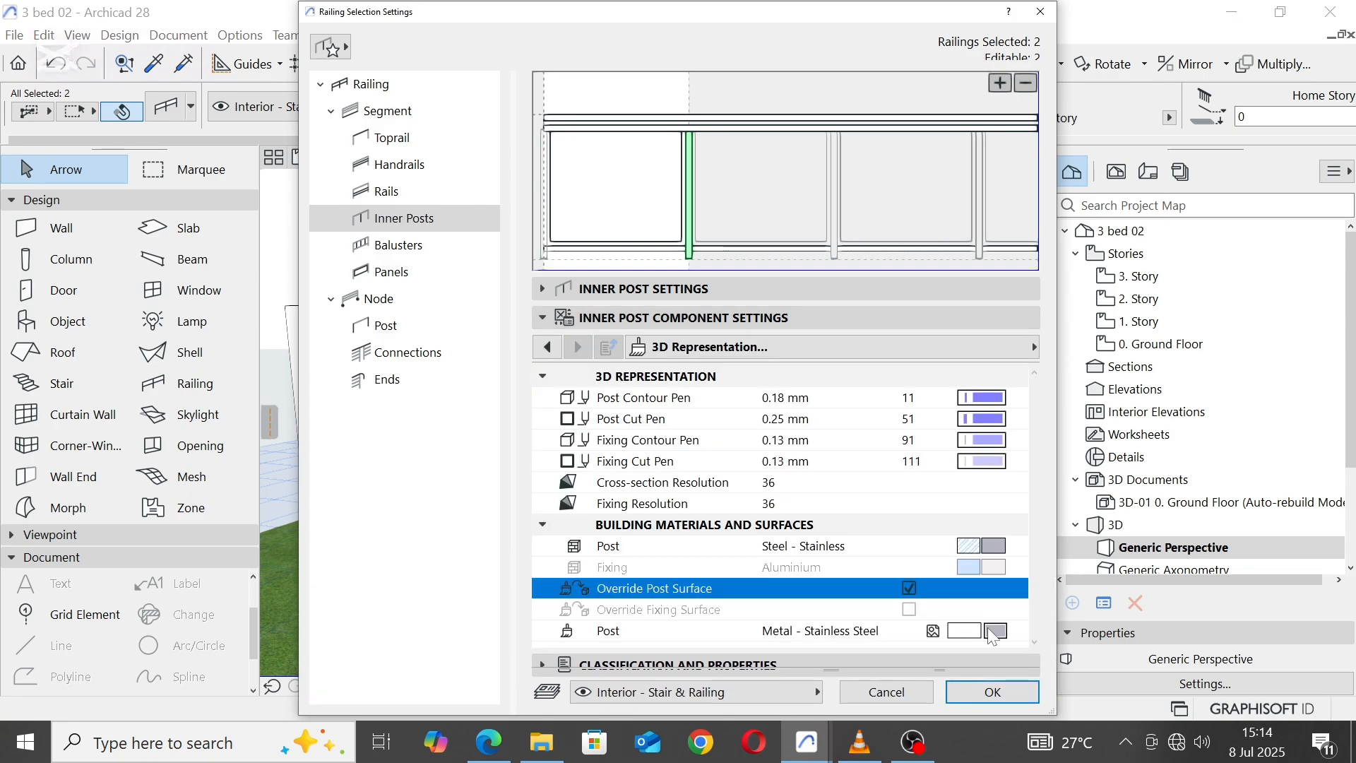
click(994, 631)
click(1095, 689)
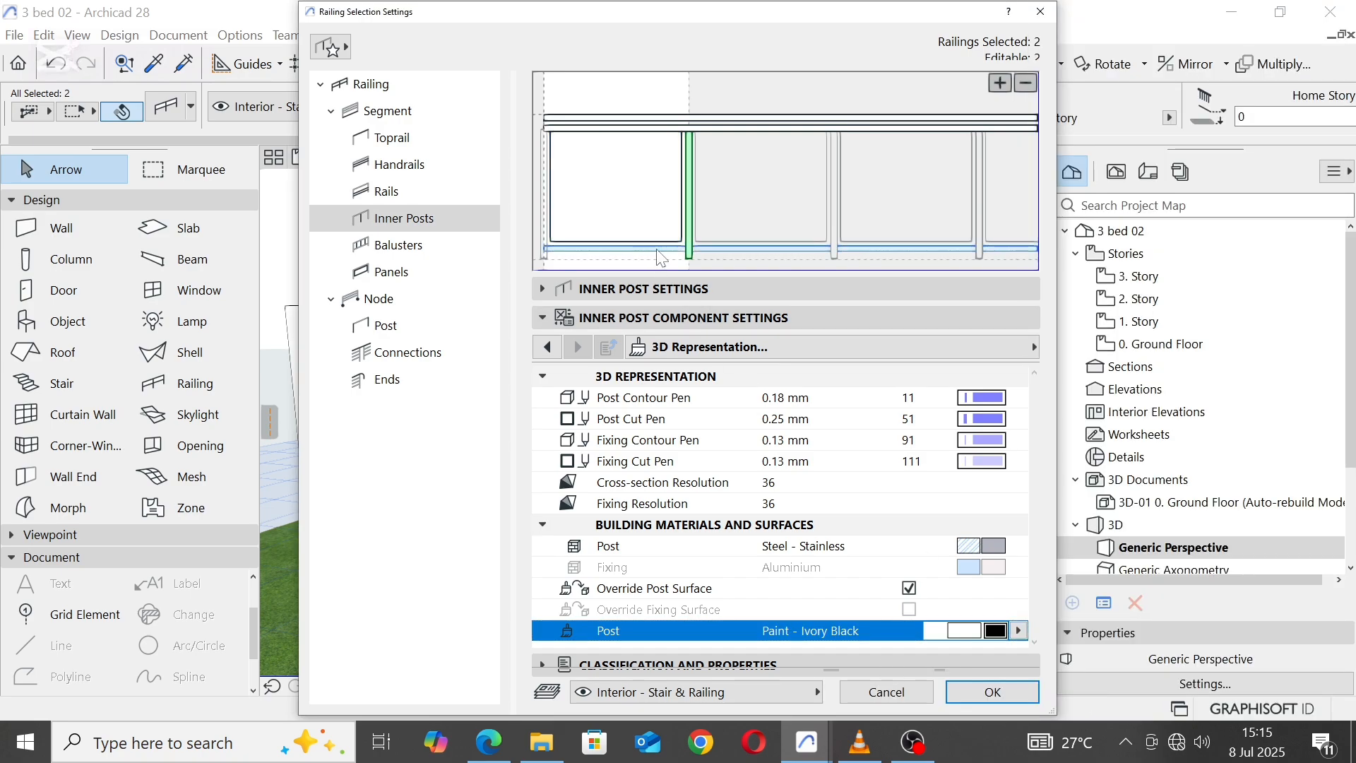
Step: Override the lower rail surface of both selected balcony railings with Paint - Ivory Black
click(387, 191)
click(544, 466)
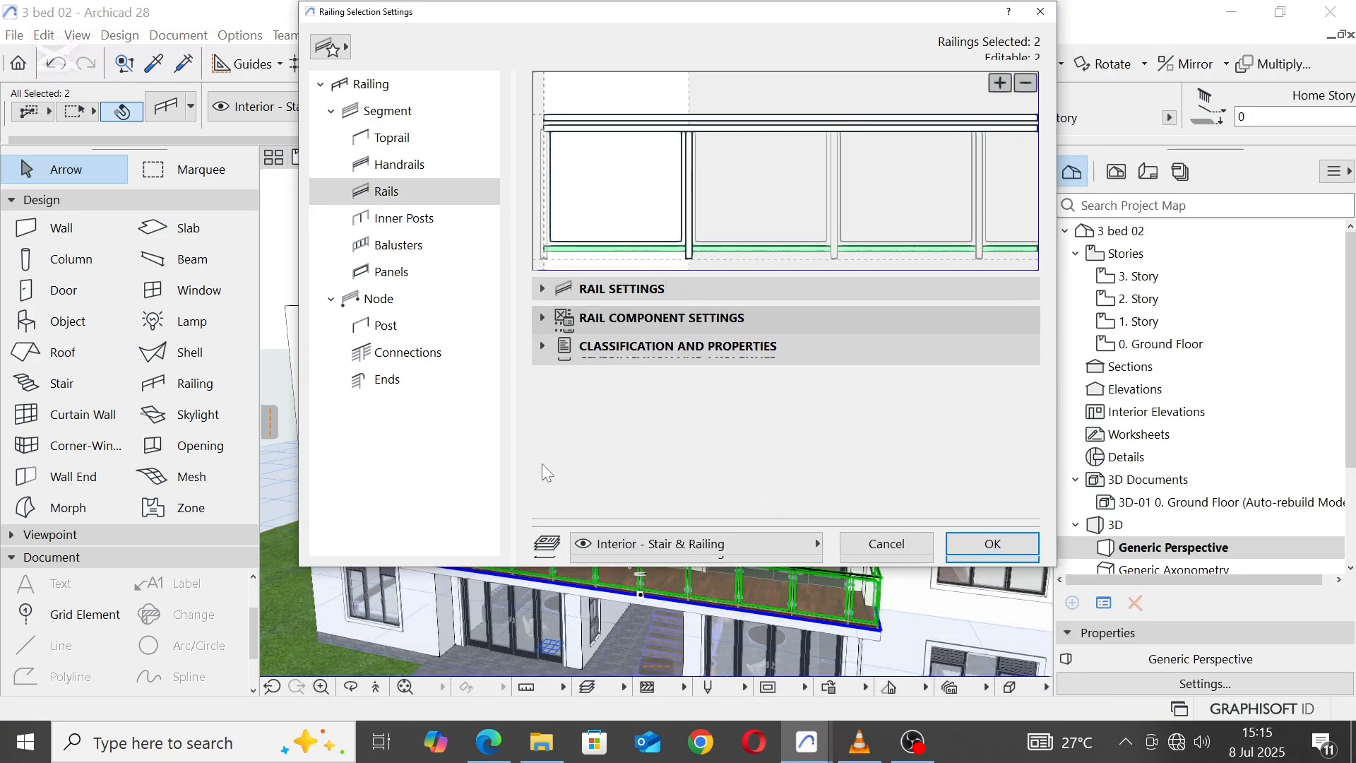
click(577, 348)
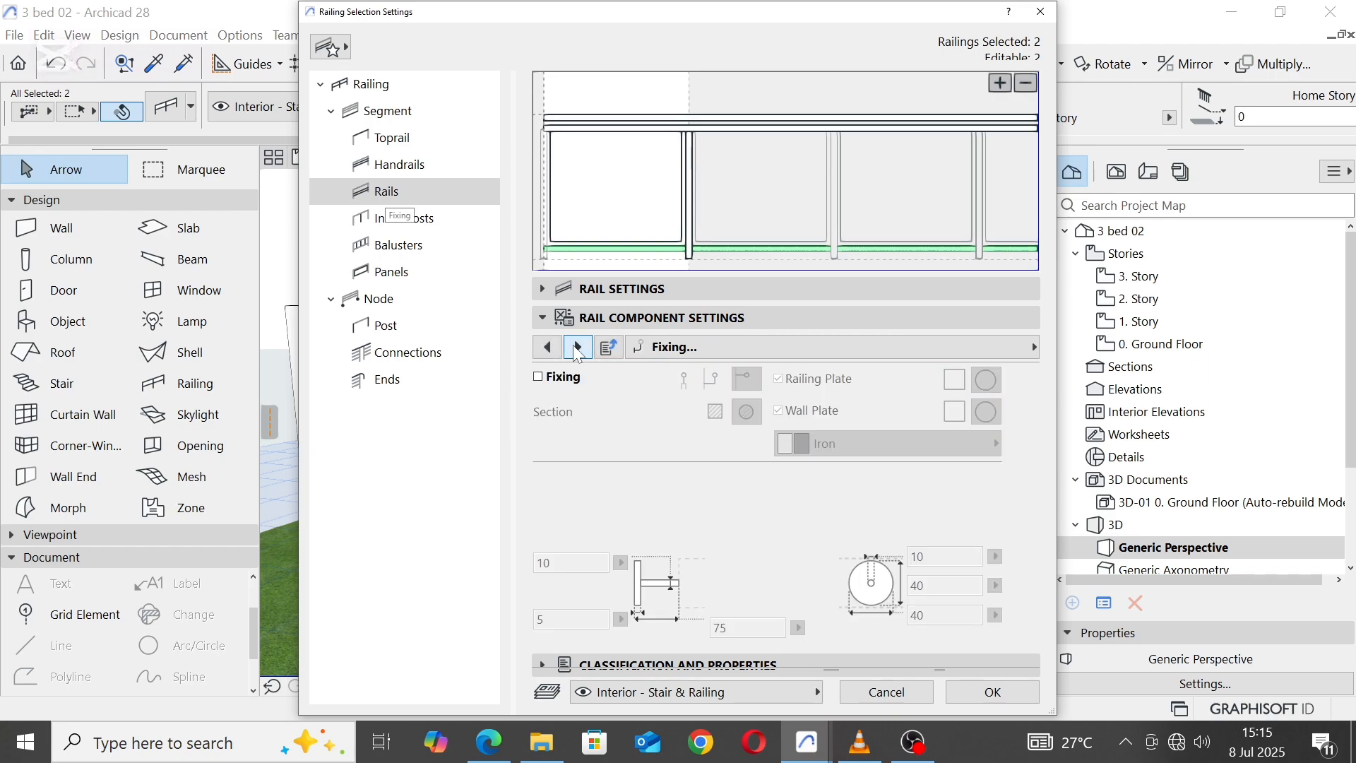
click(577, 348)
click(577, 348)
click(577, 348)
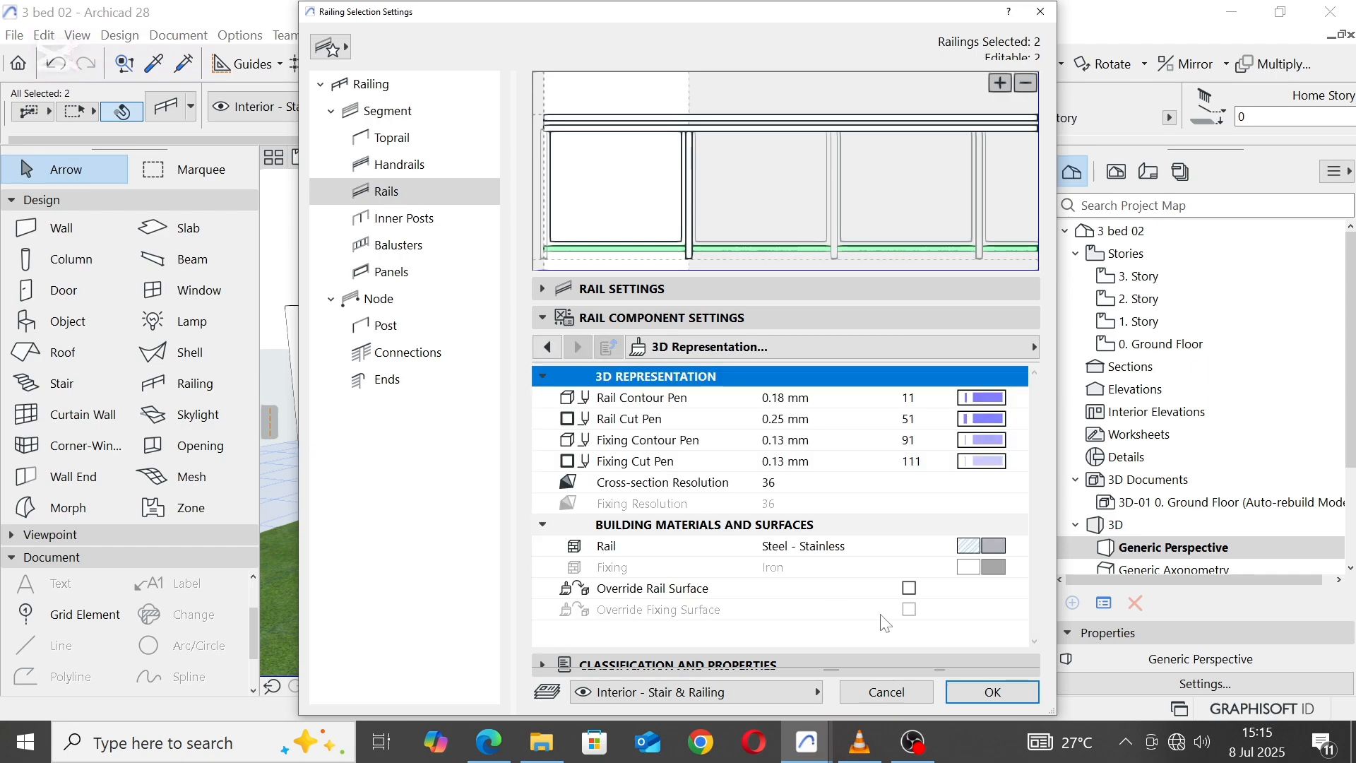
click(910, 589)
click(1002, 638)
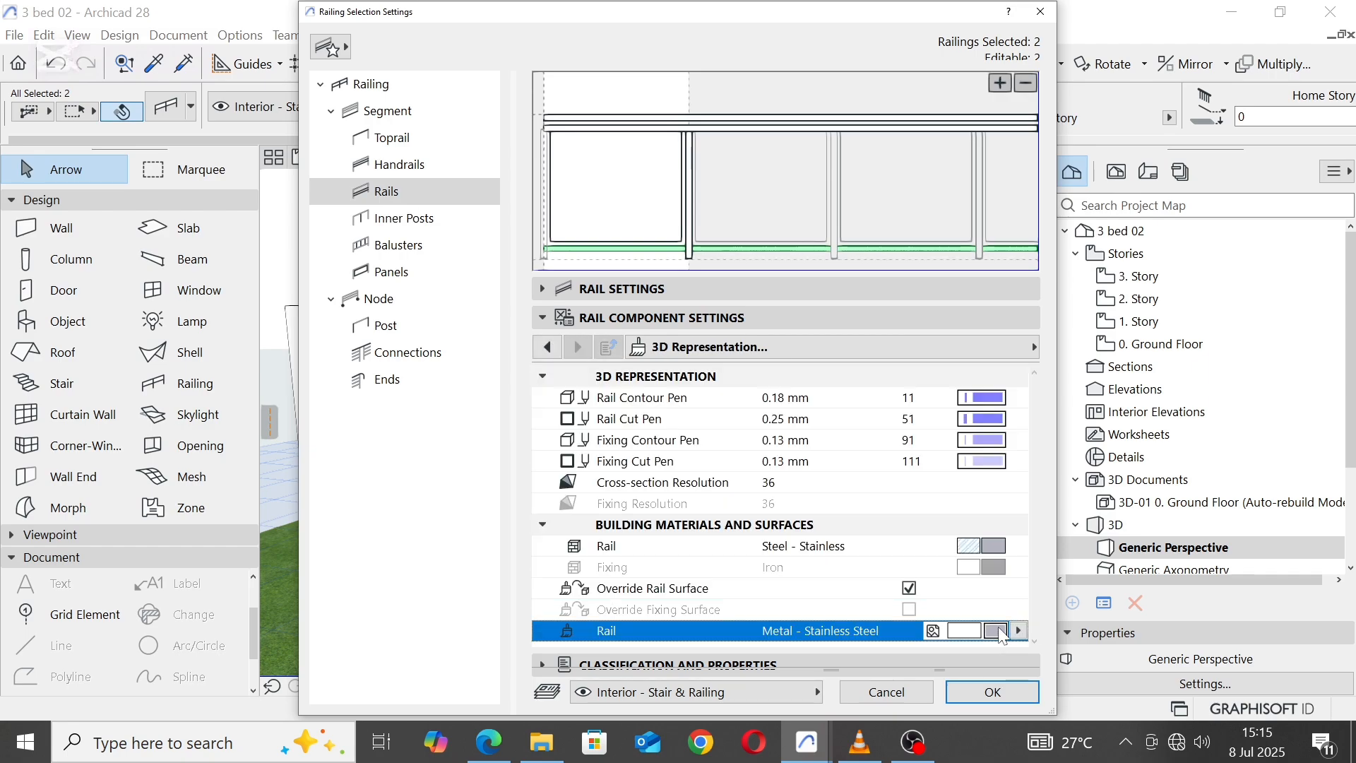
click(996, 631)
click(1093, 691)
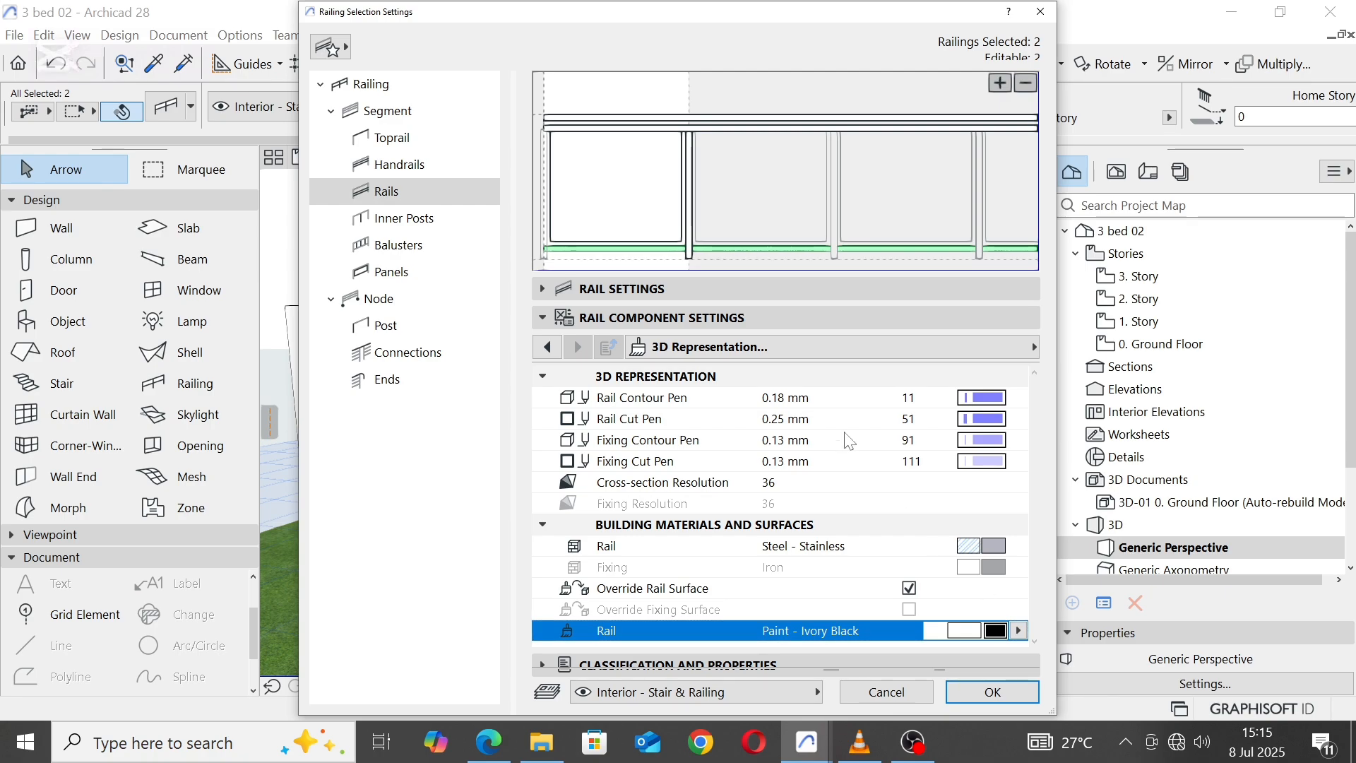
Step: Remove the handrail below the toprail from both balcony railings and open the inner post settings
click(643, 130)
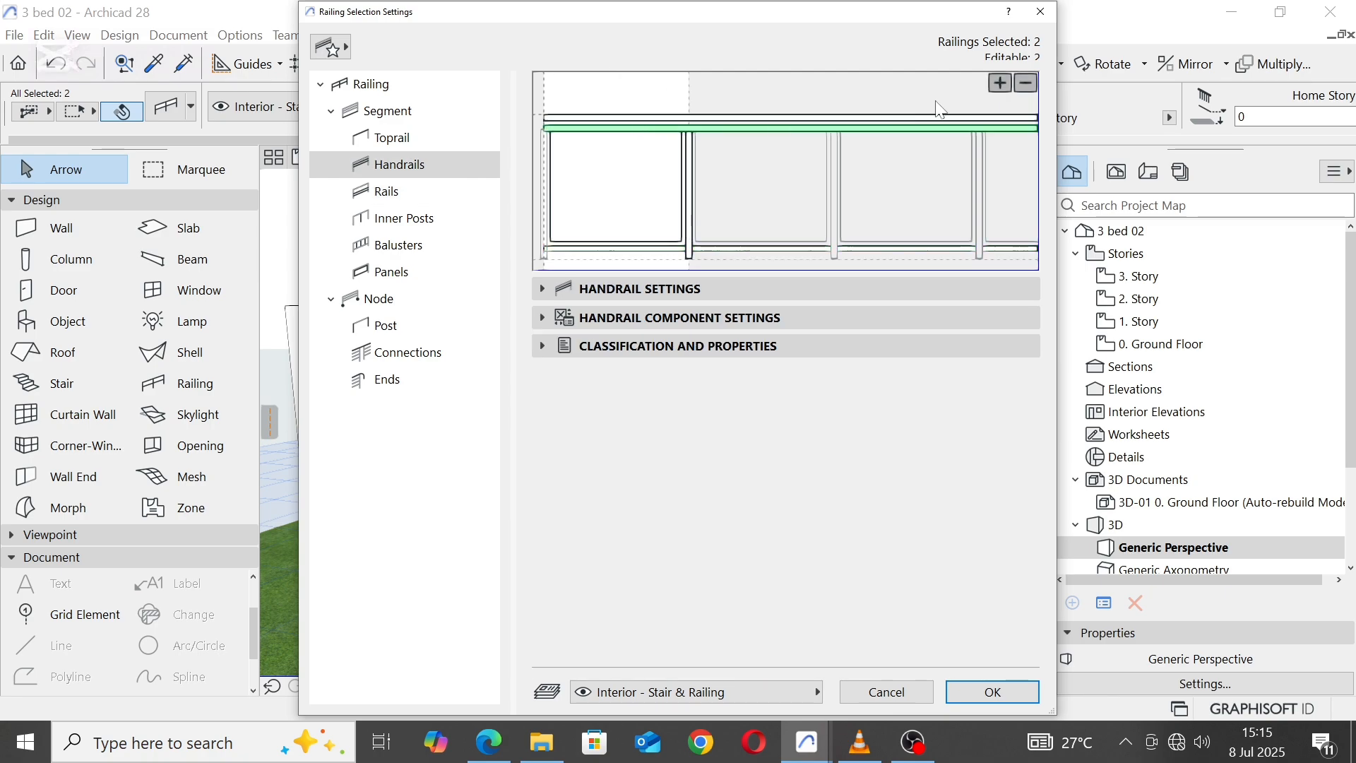
click(1026, 83)
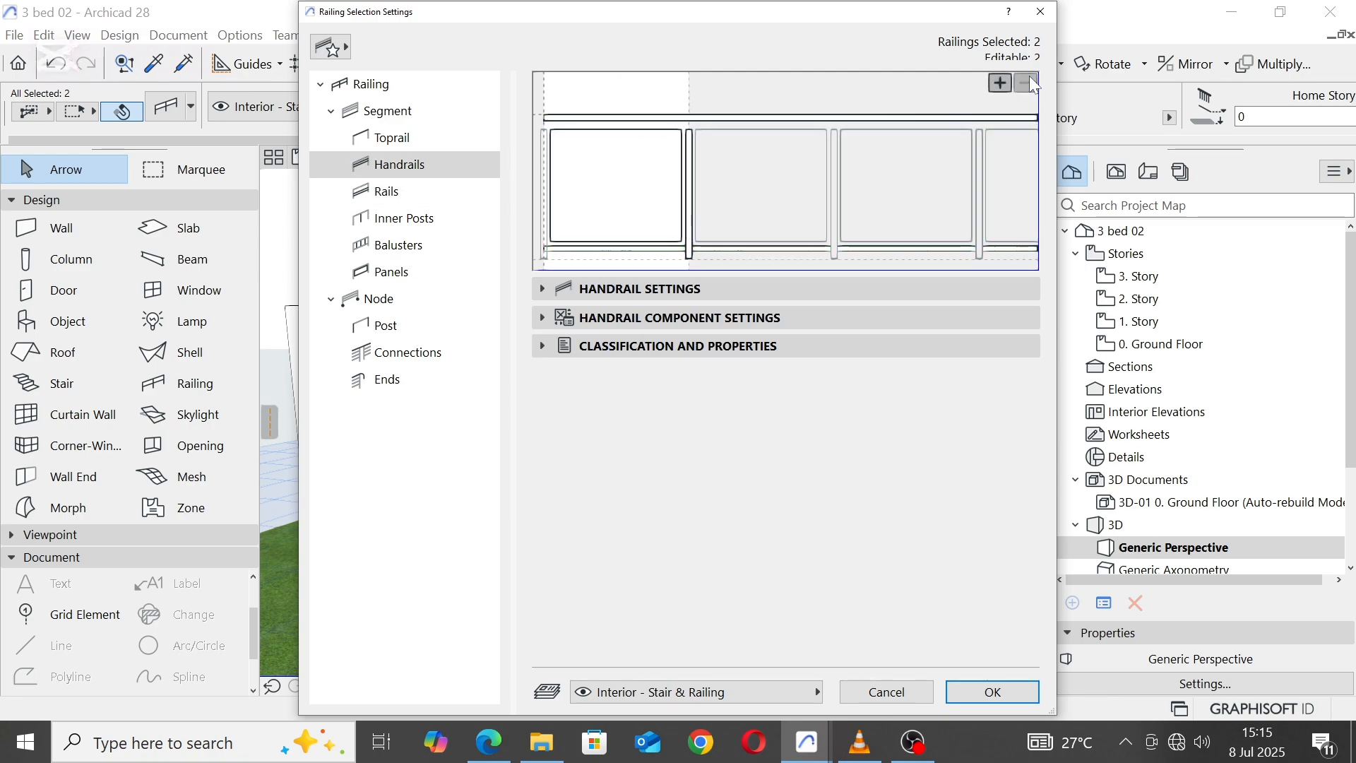
click(689, 151)
click(542, 289)
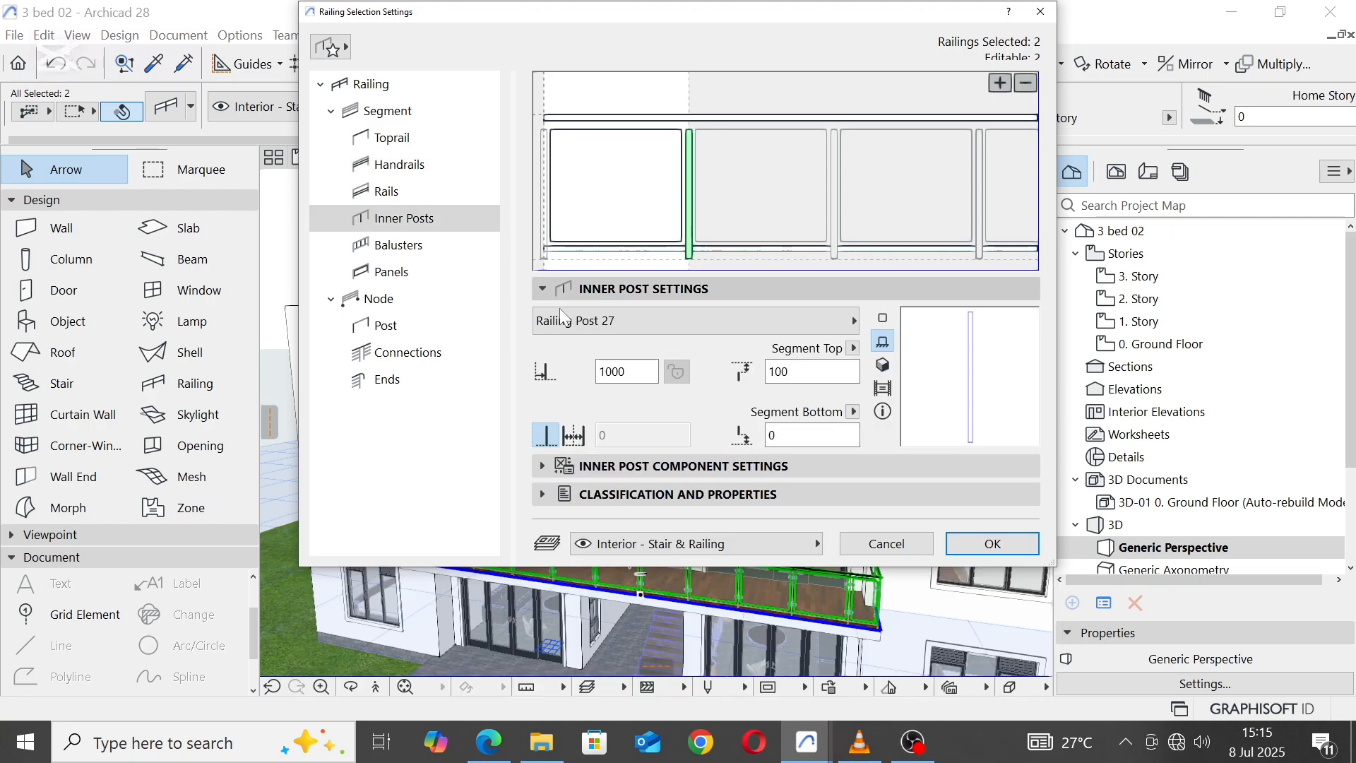
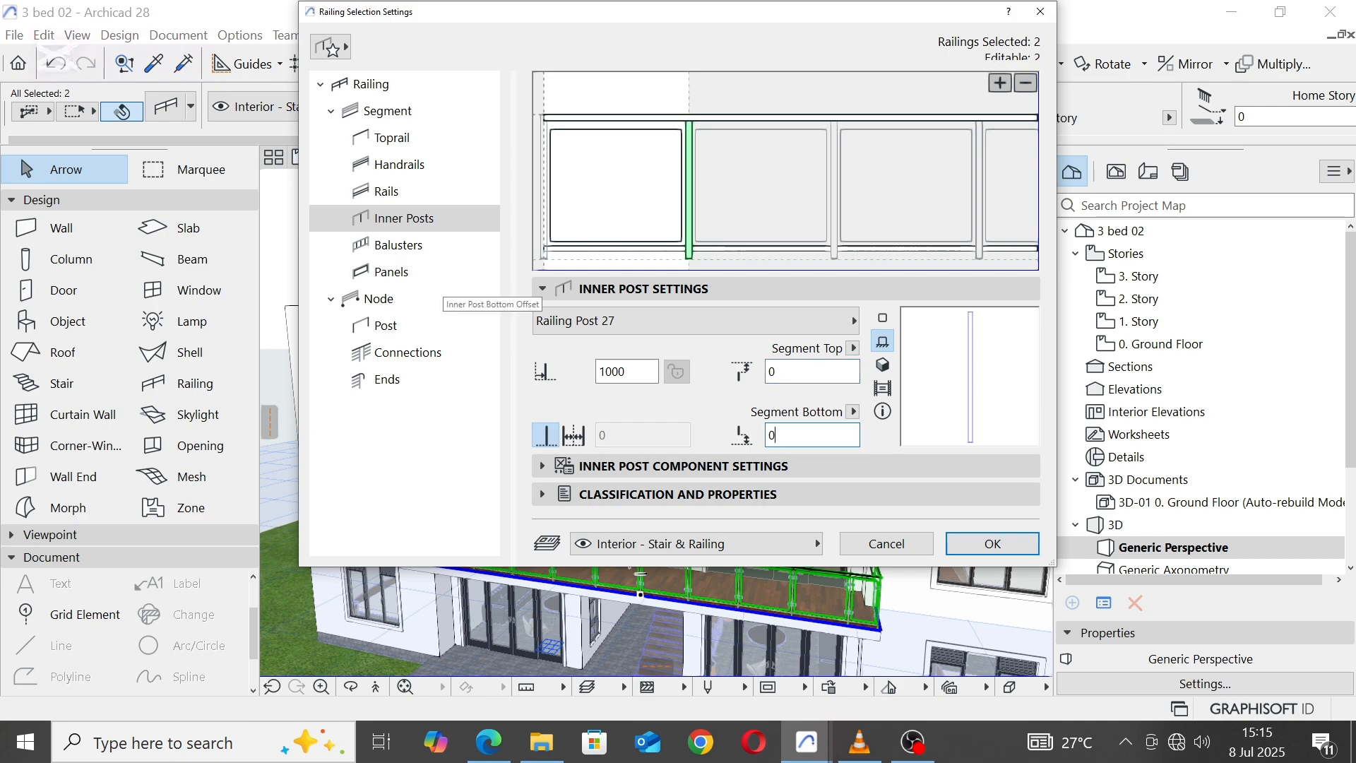
Step: Give the node posts of both selected balcony railings a solid rectangular section with a linked size of 30 mm
click(403, 328)
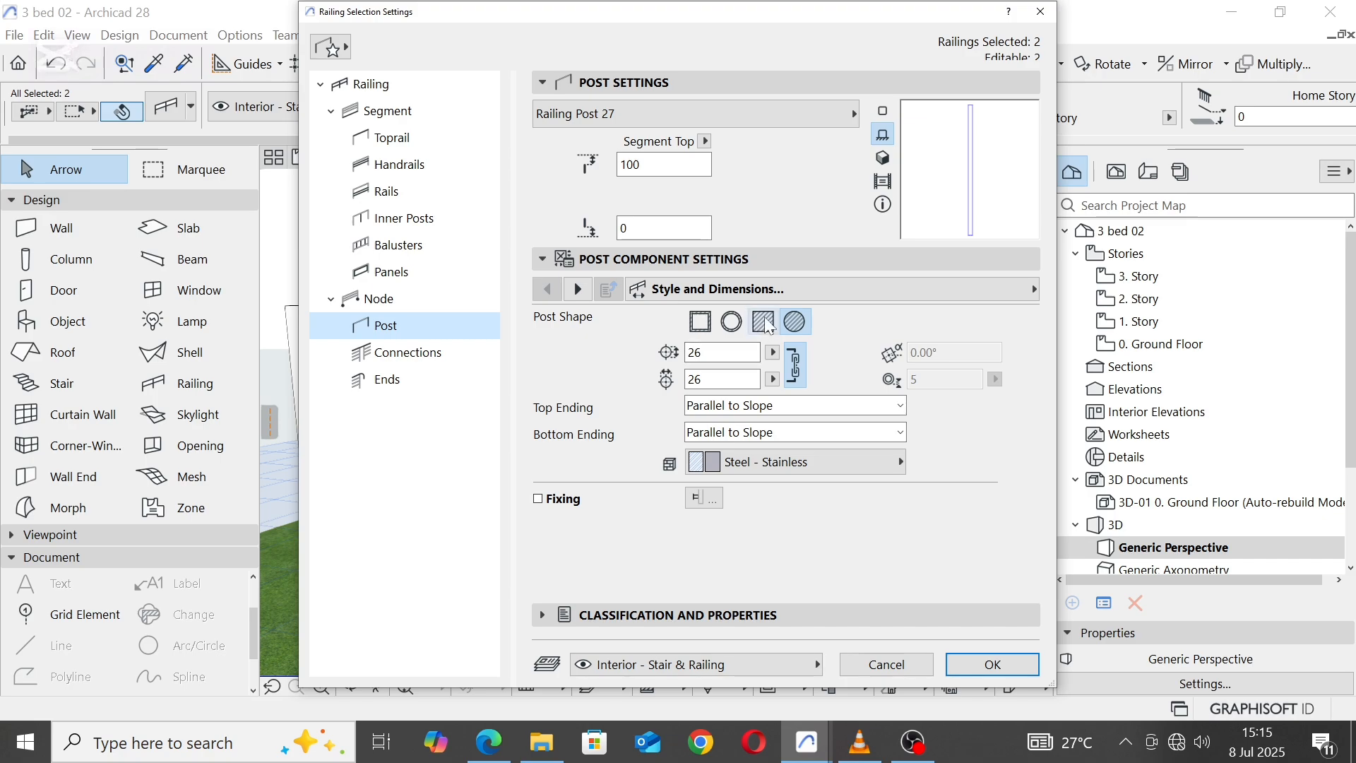
click(767, 323)
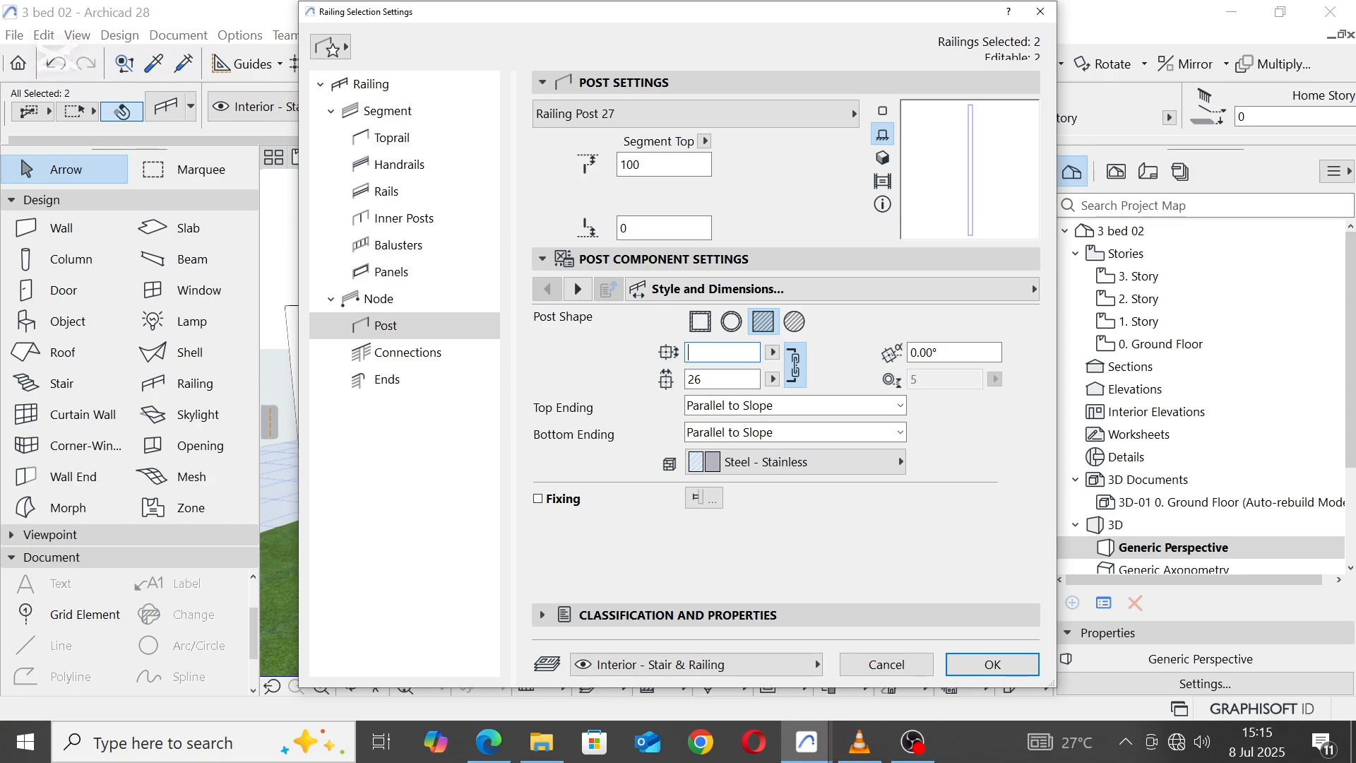
click(732, 378)
Step: Override the node post surface of both balcony railings with Paint - Ivory Black, apply the settings and deselect the railings
click(580, 289)
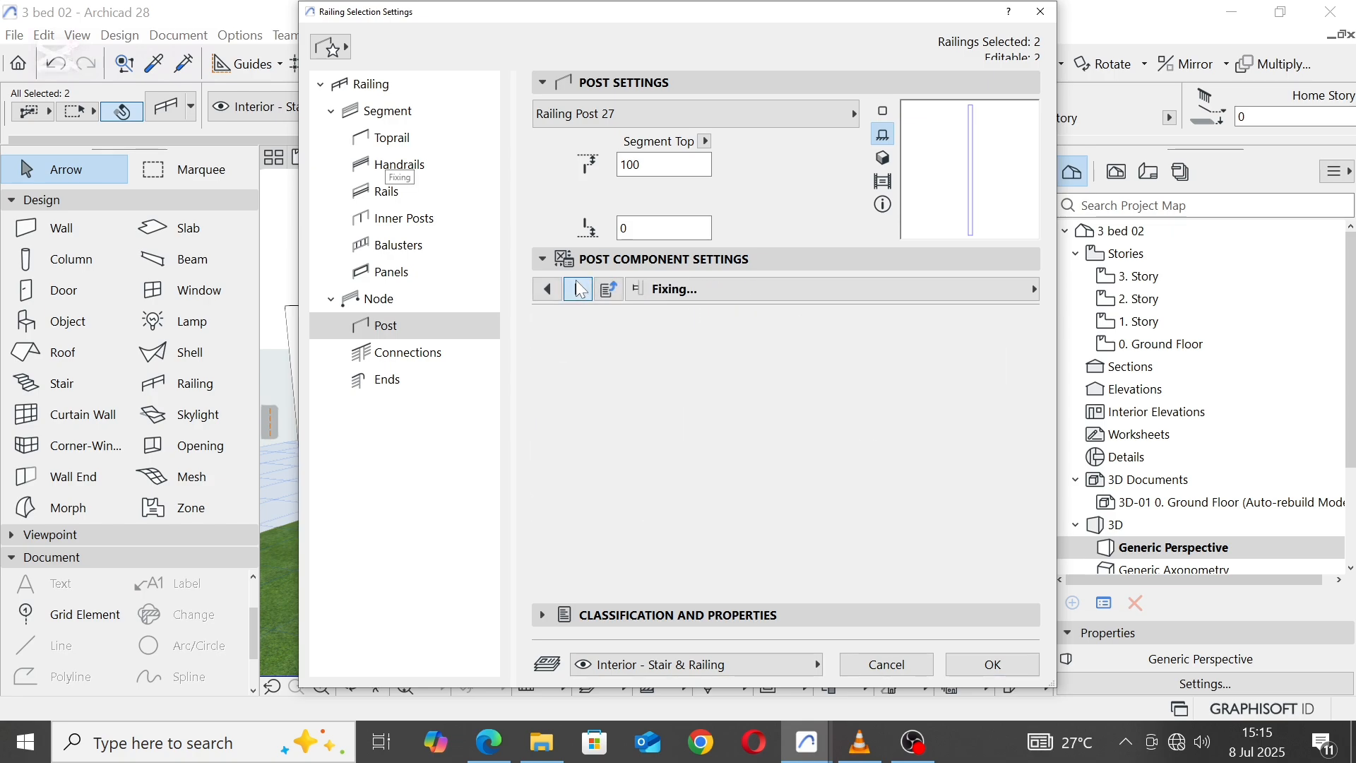
click(579, 289)
click(909, 531)
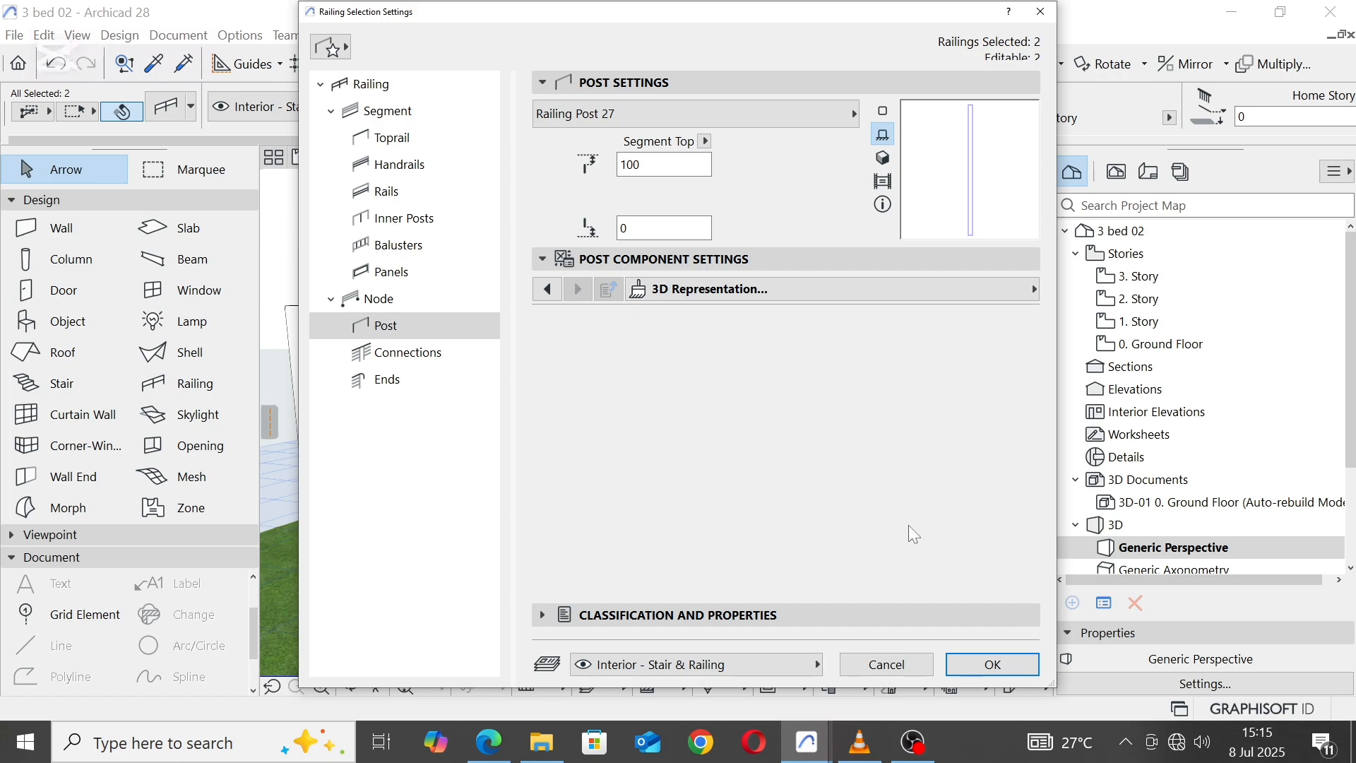
click(1017, 572)
click(1102, 689)
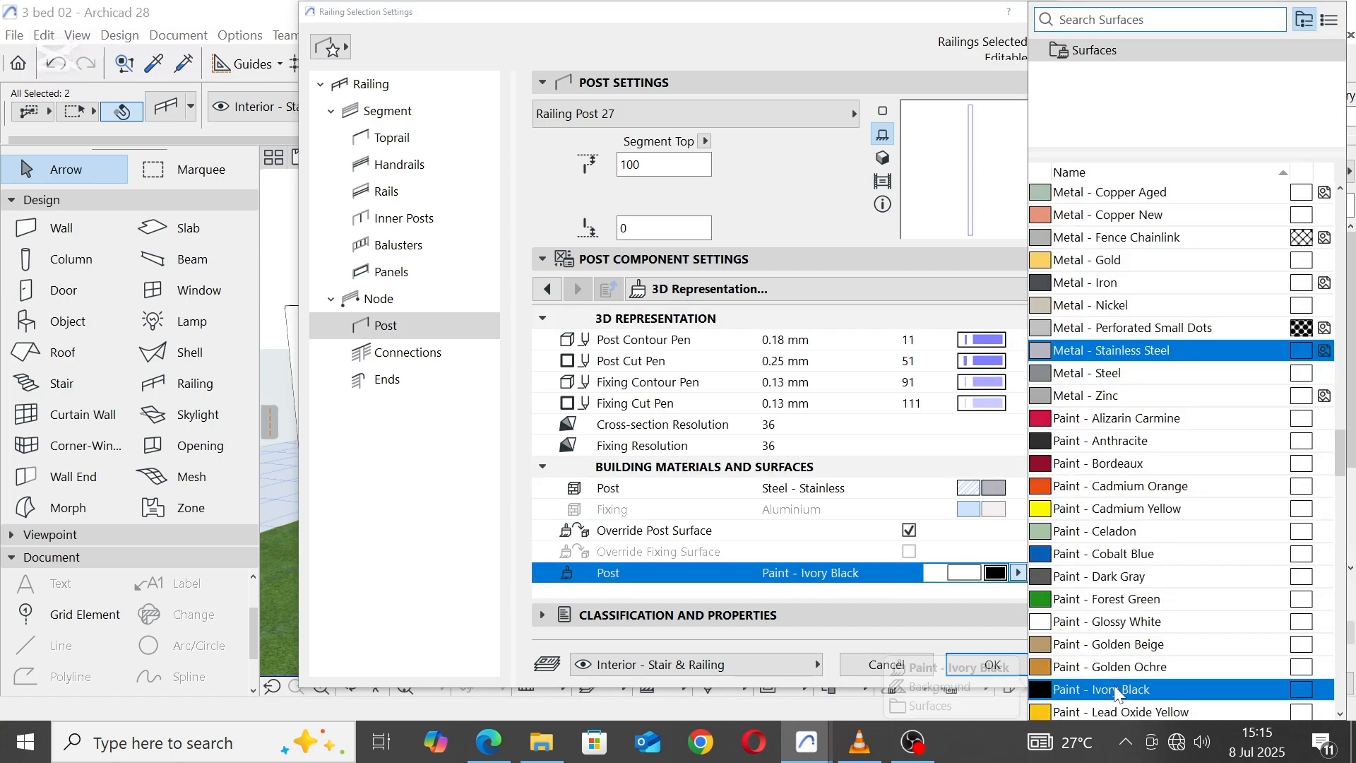
click(987, 662)
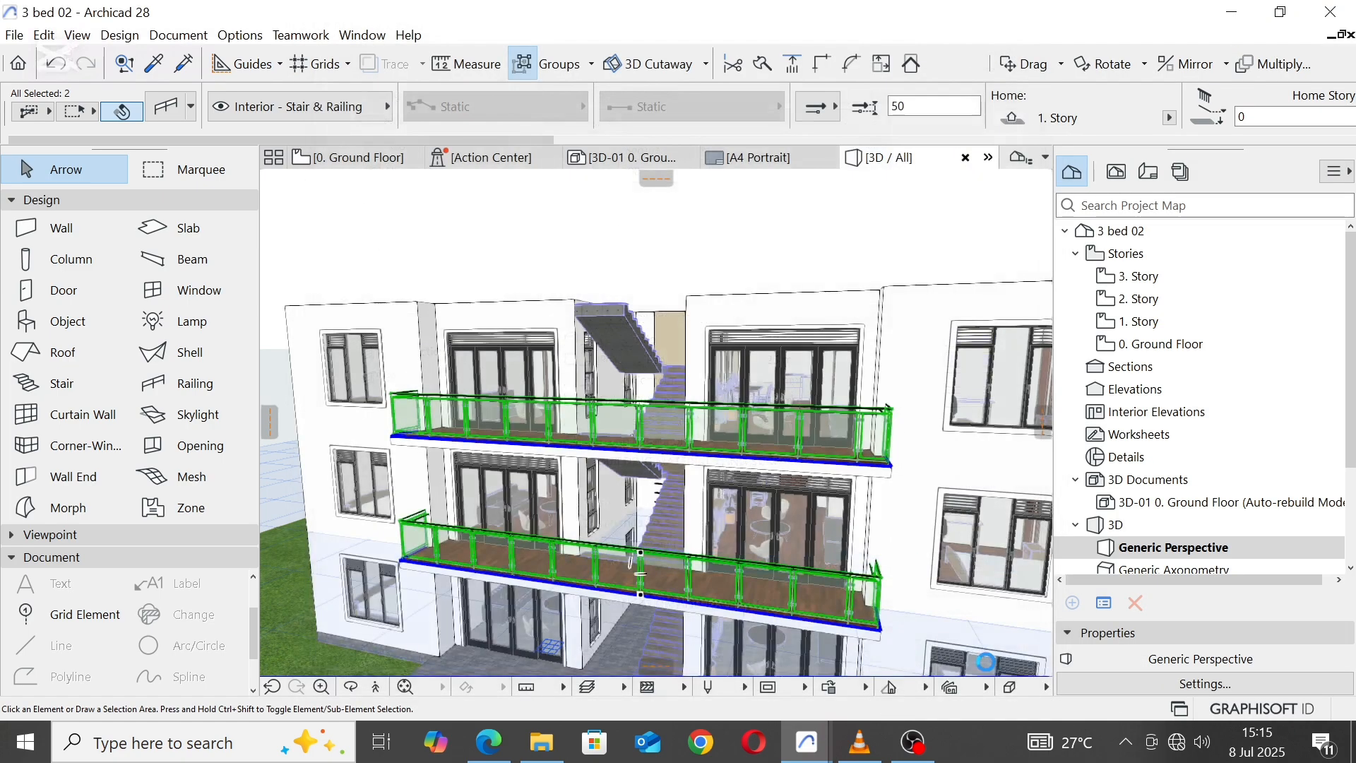
click(851, 201)
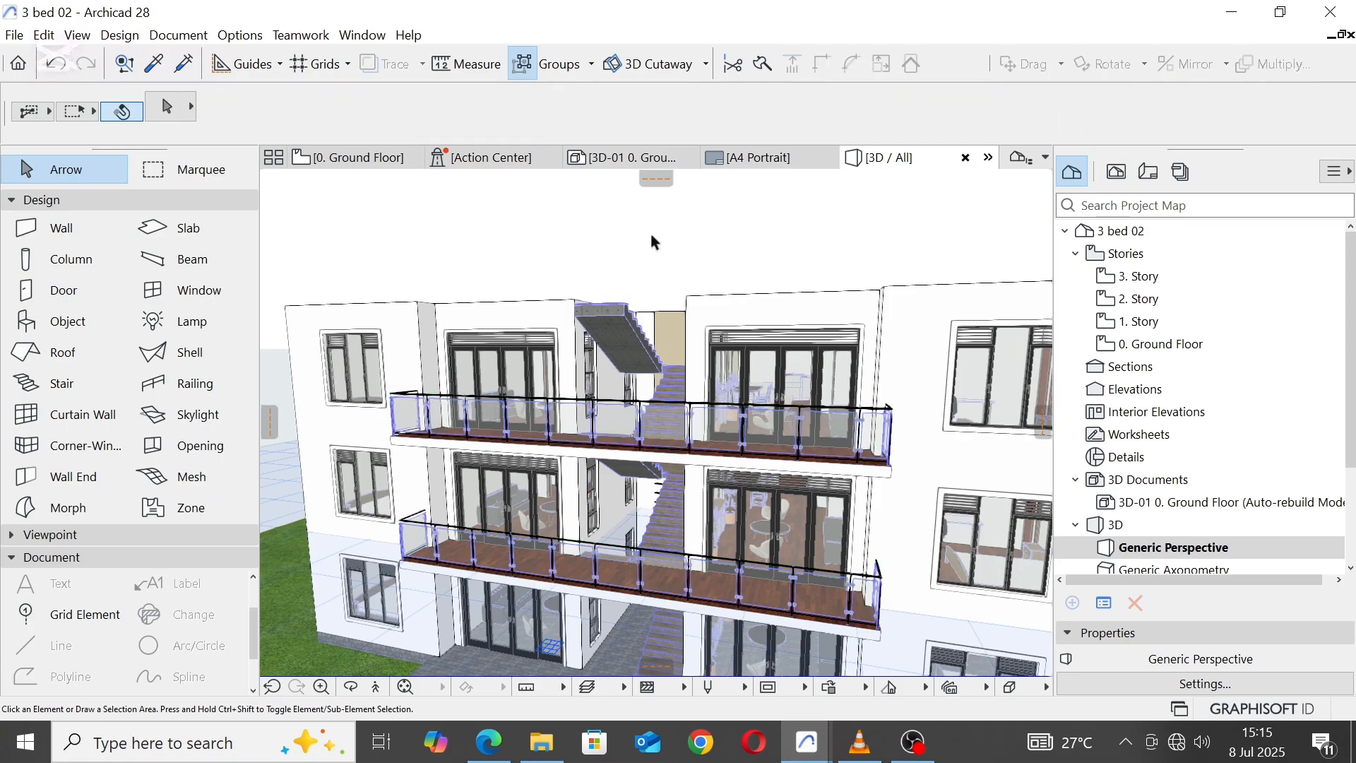
Step: Enable the floor plan symbol overrides for object pens and fill attributes on the three central stairs
scroll(649, 232, down, 2)
scroll(584, 368, up, 6)
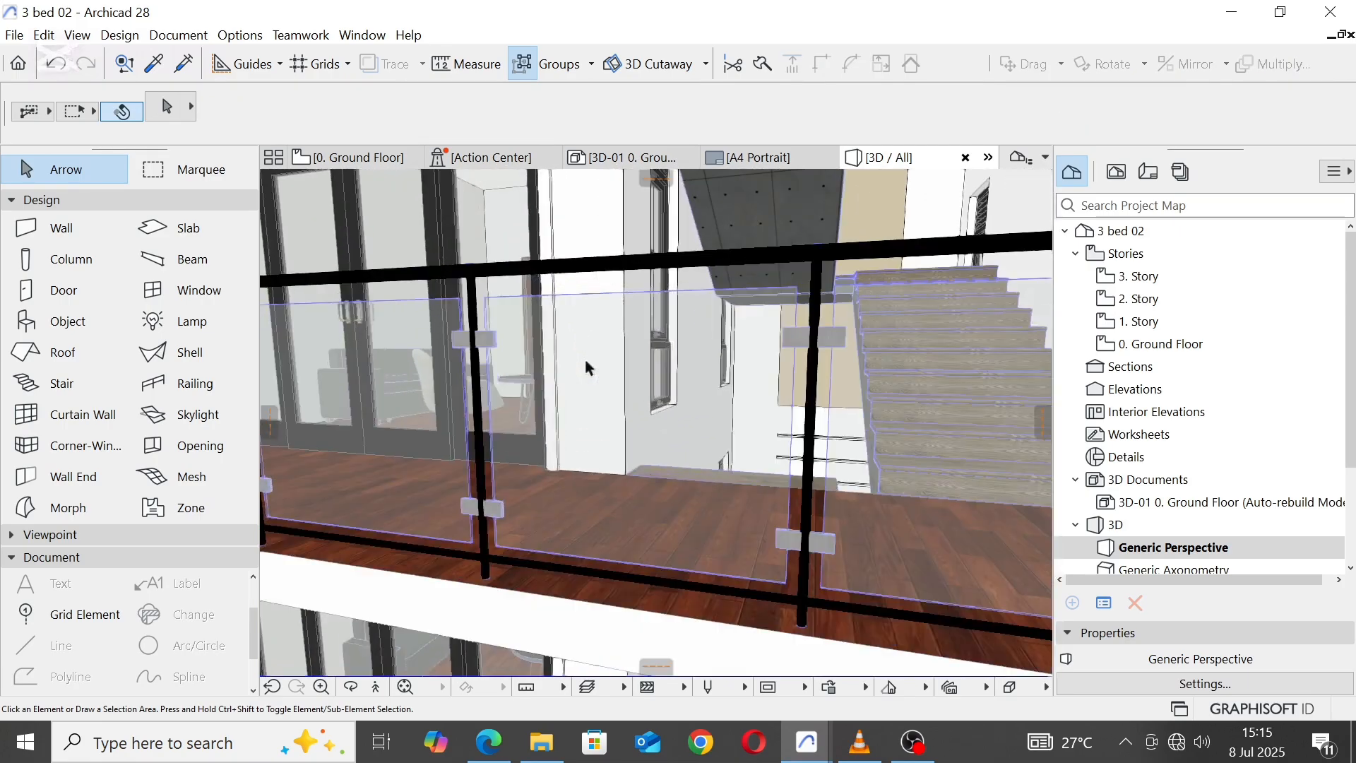
scroll(585, 362, down, 6)
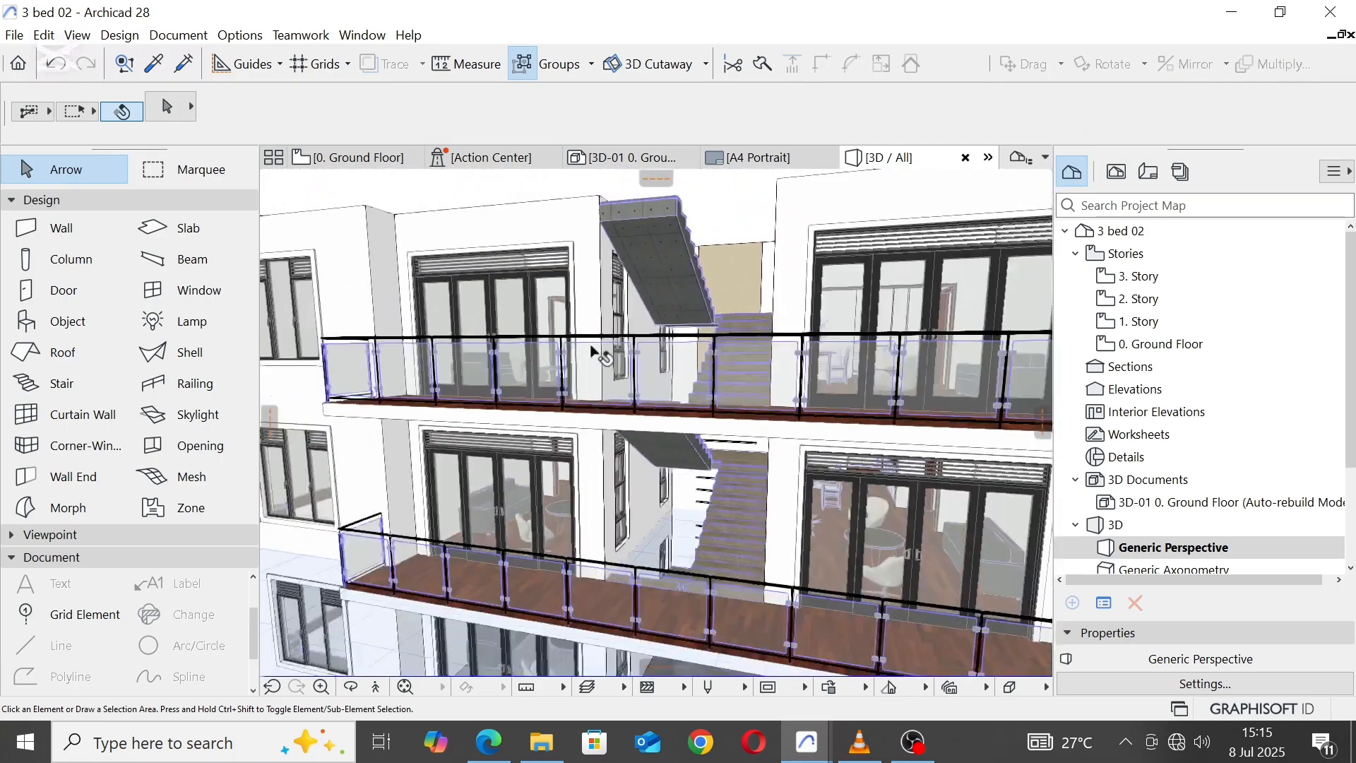
scroll(597, 355, up, 2)
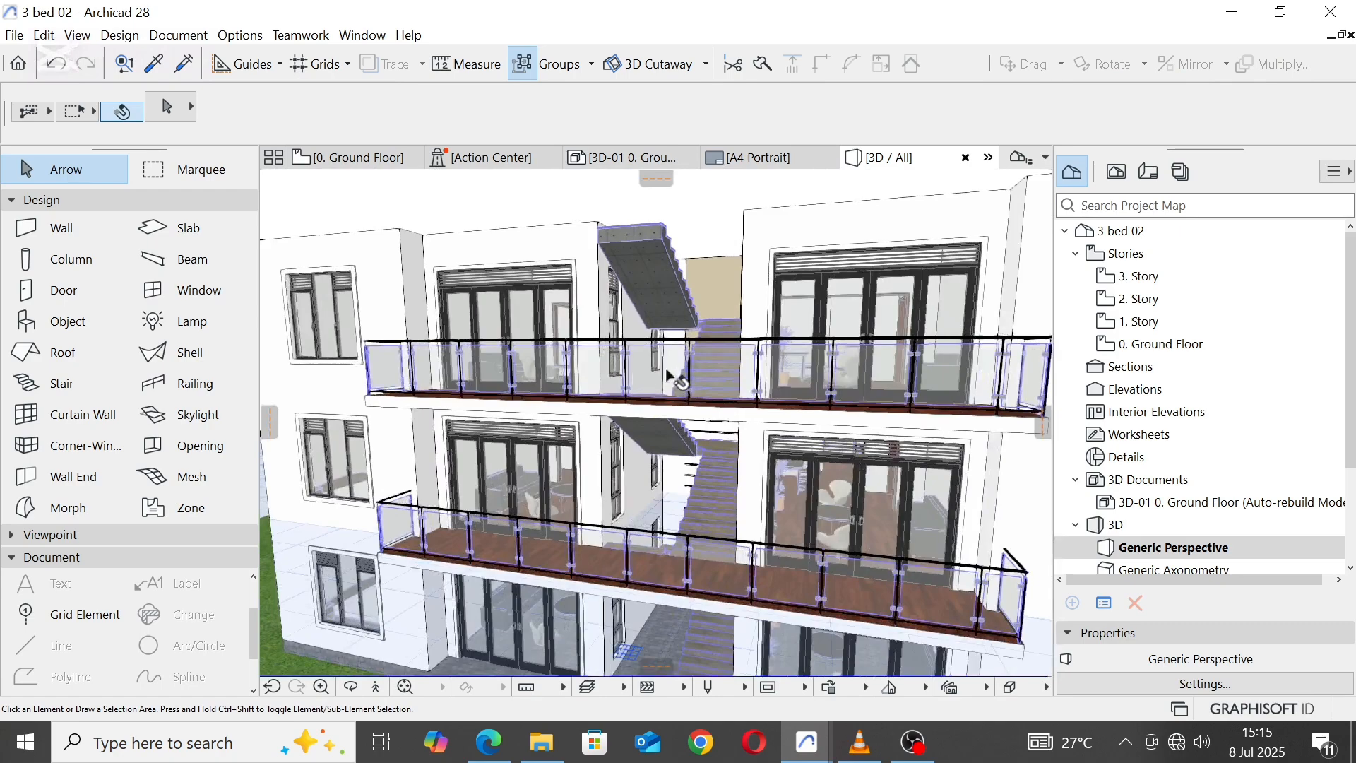
click(728, 335)
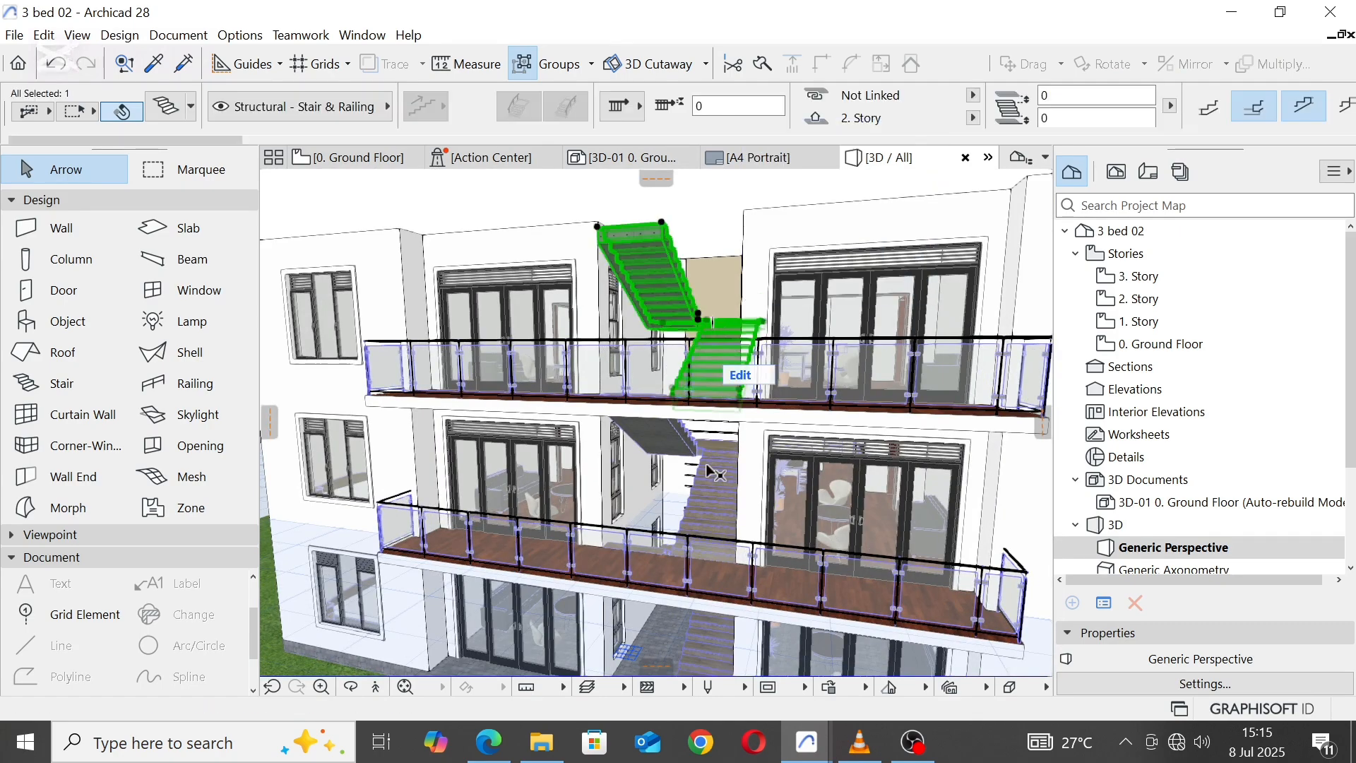
middle_drag(720, 484, 742, 327)
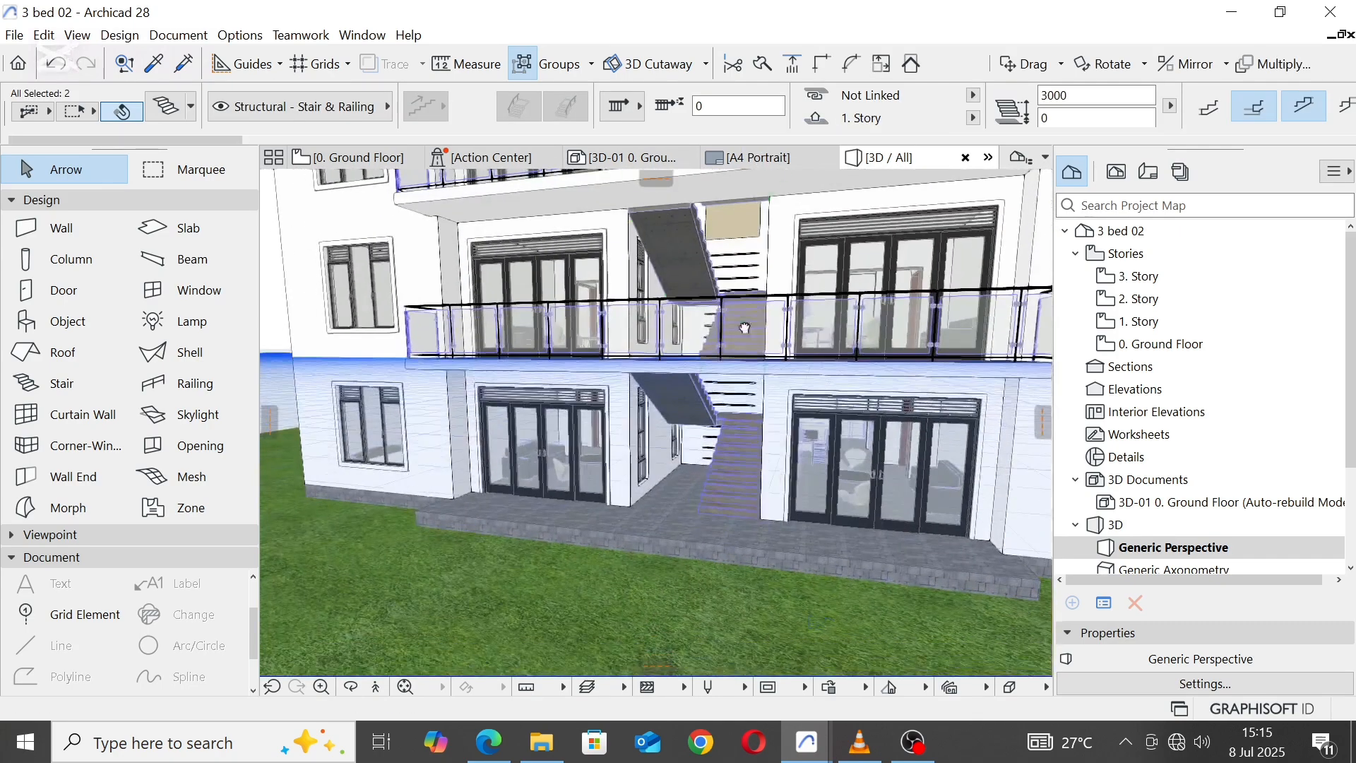
shift+click(743, 484)
scroll(888, 121, down, 6)
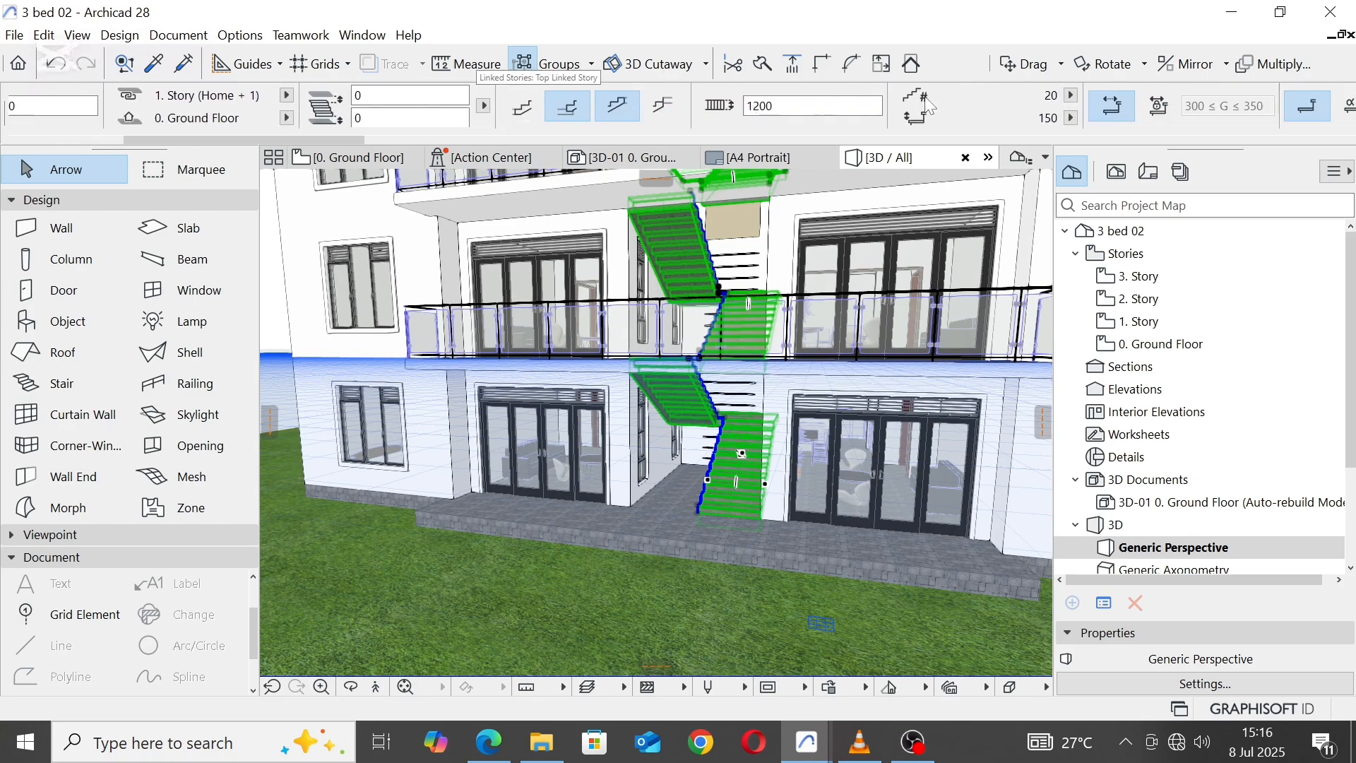
scroll(930, 106, down, 8)
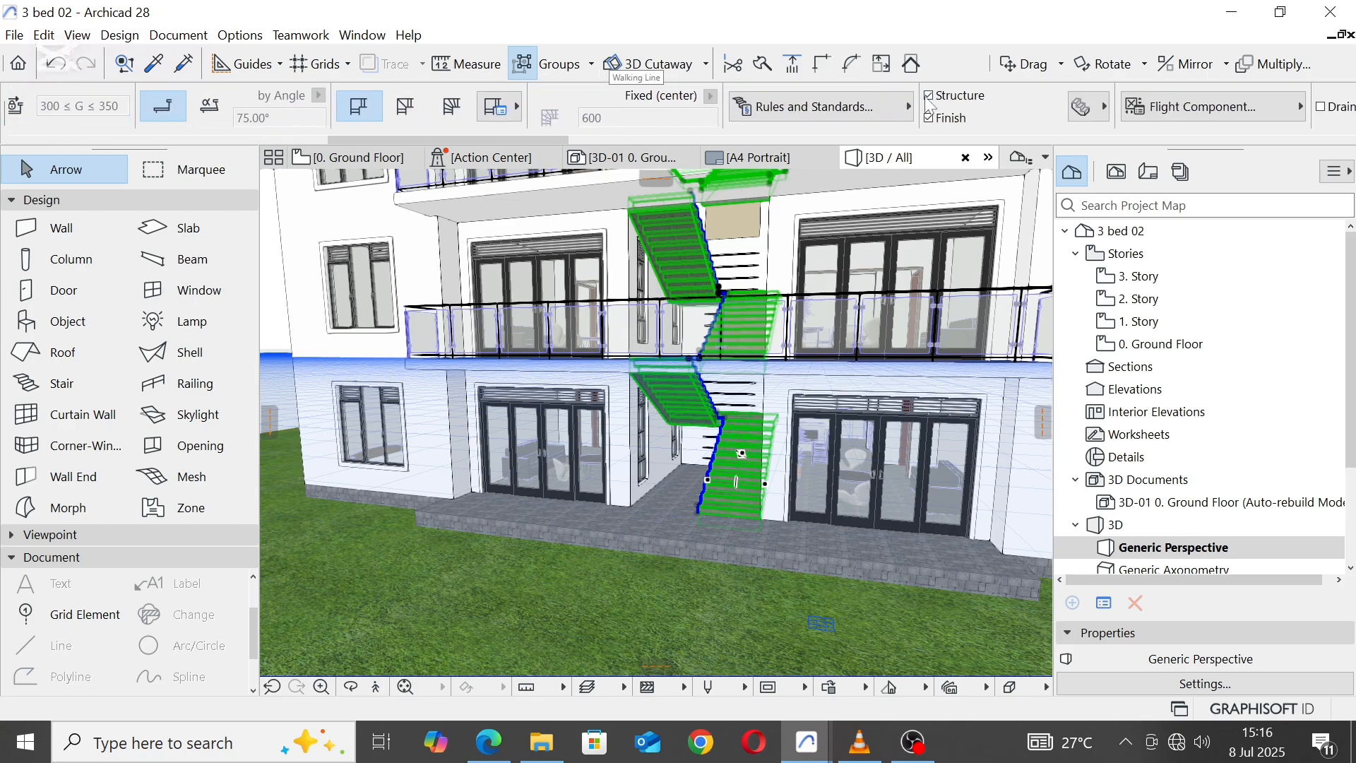
scroll(1042, 106, down, 8)
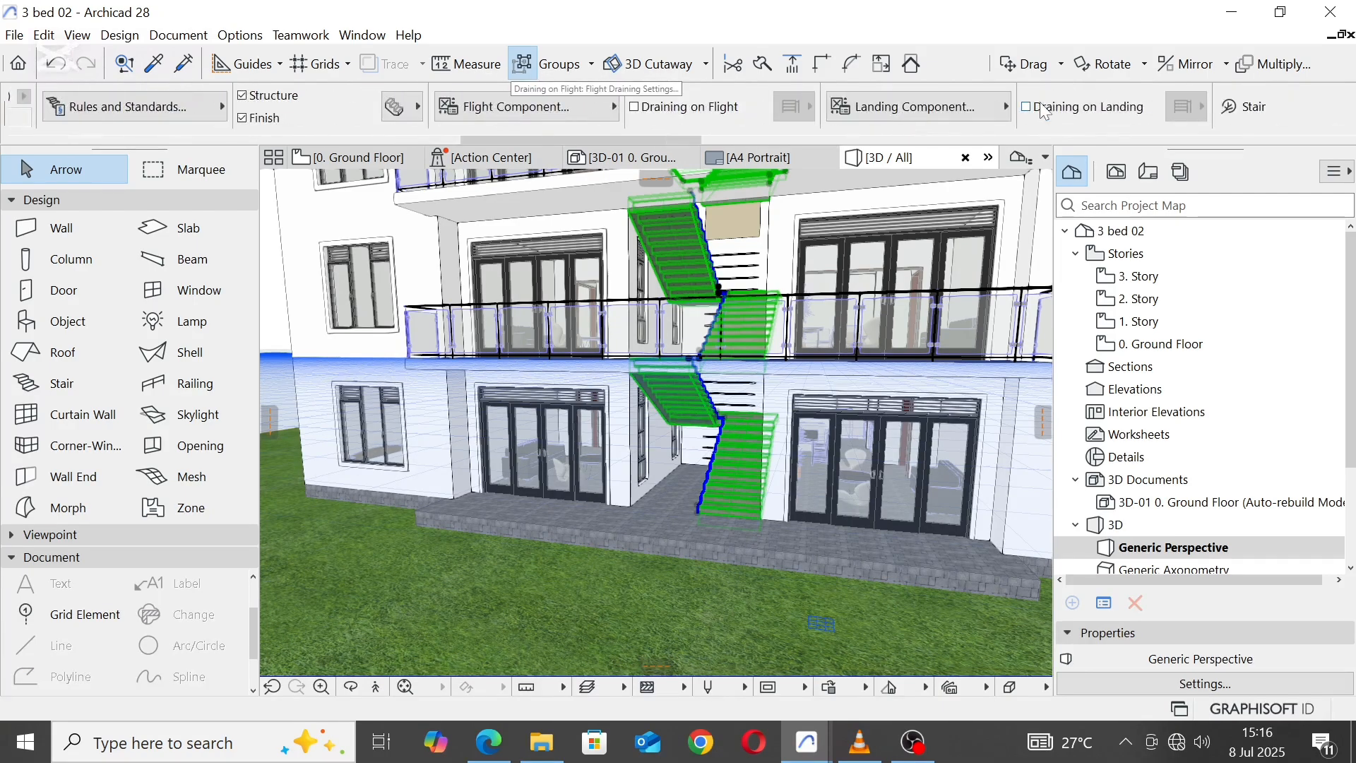
scroll(1095, 113, down, 8)
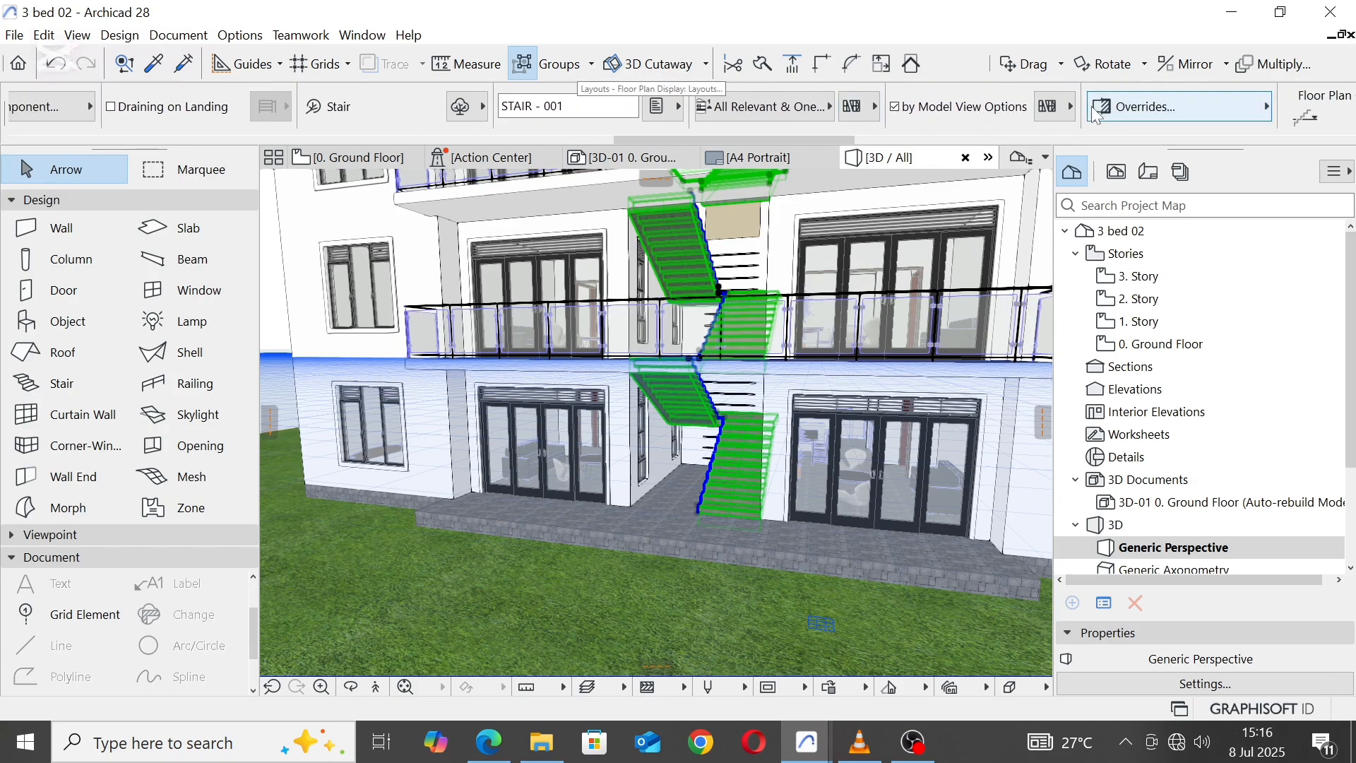
click(1165, 113)
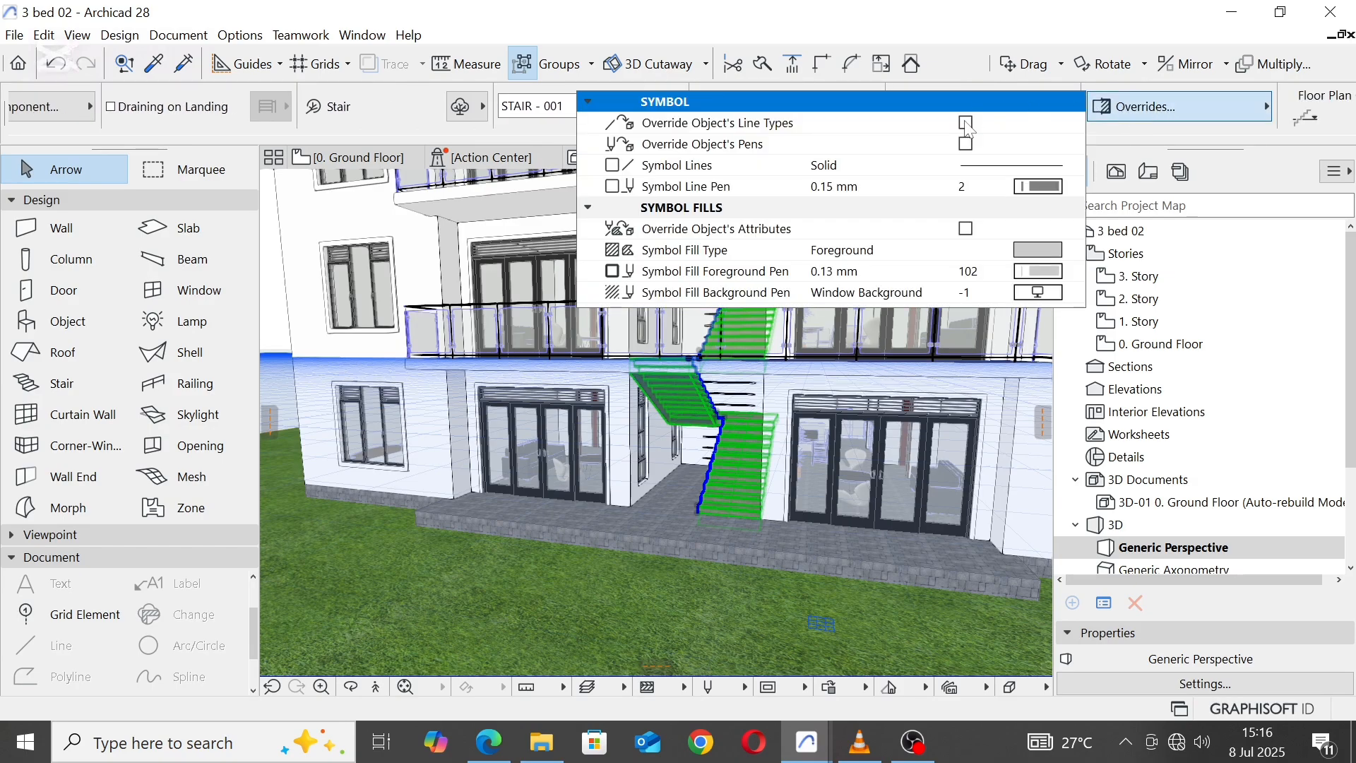
click(970, 144)
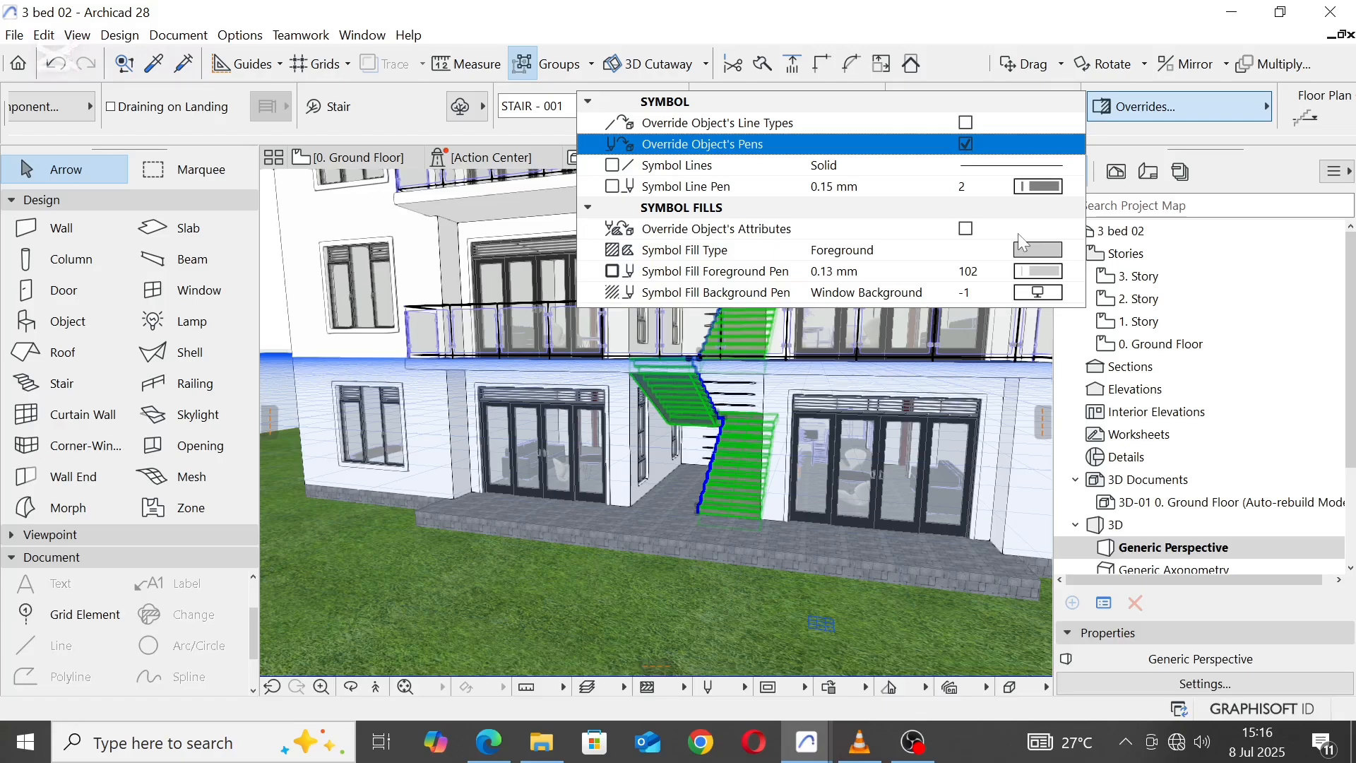
click(966, 230)
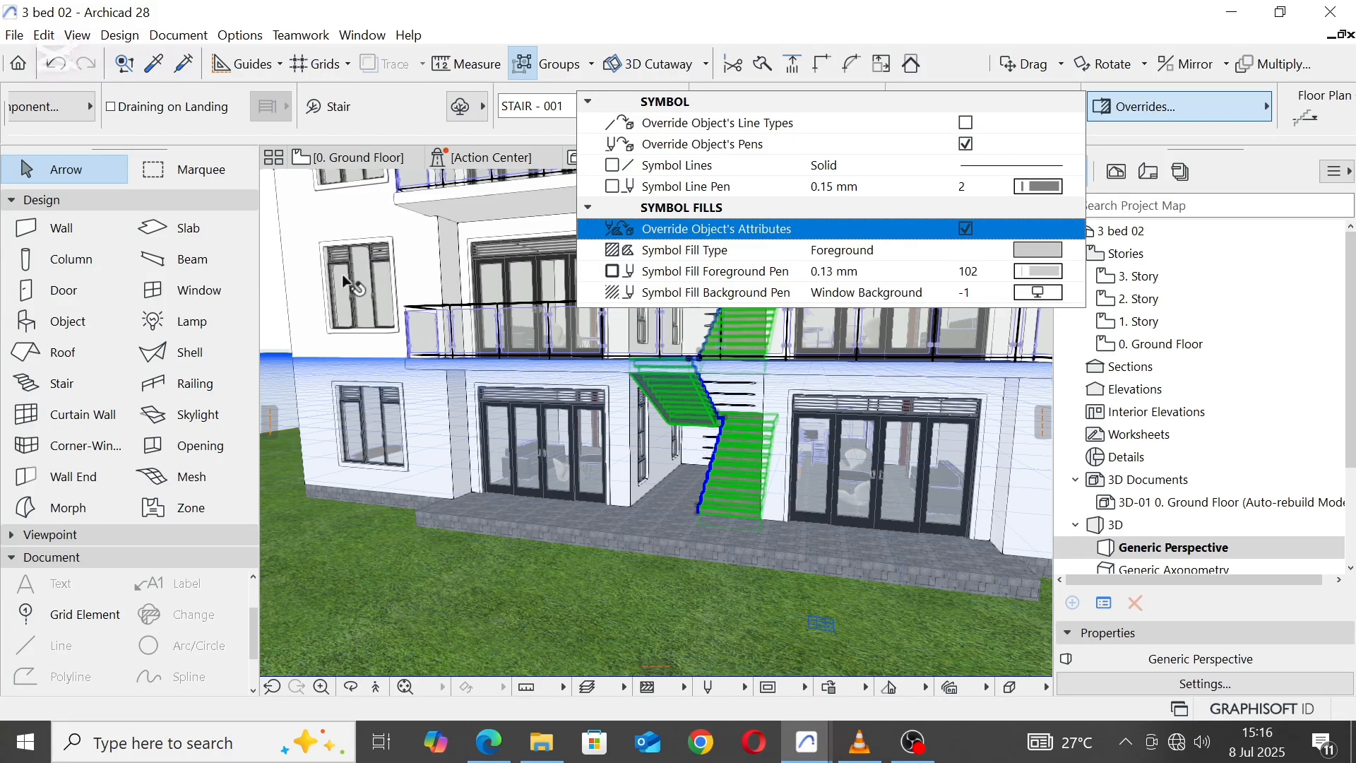
click(279, 318)
scroll(700, 443, down, 4)
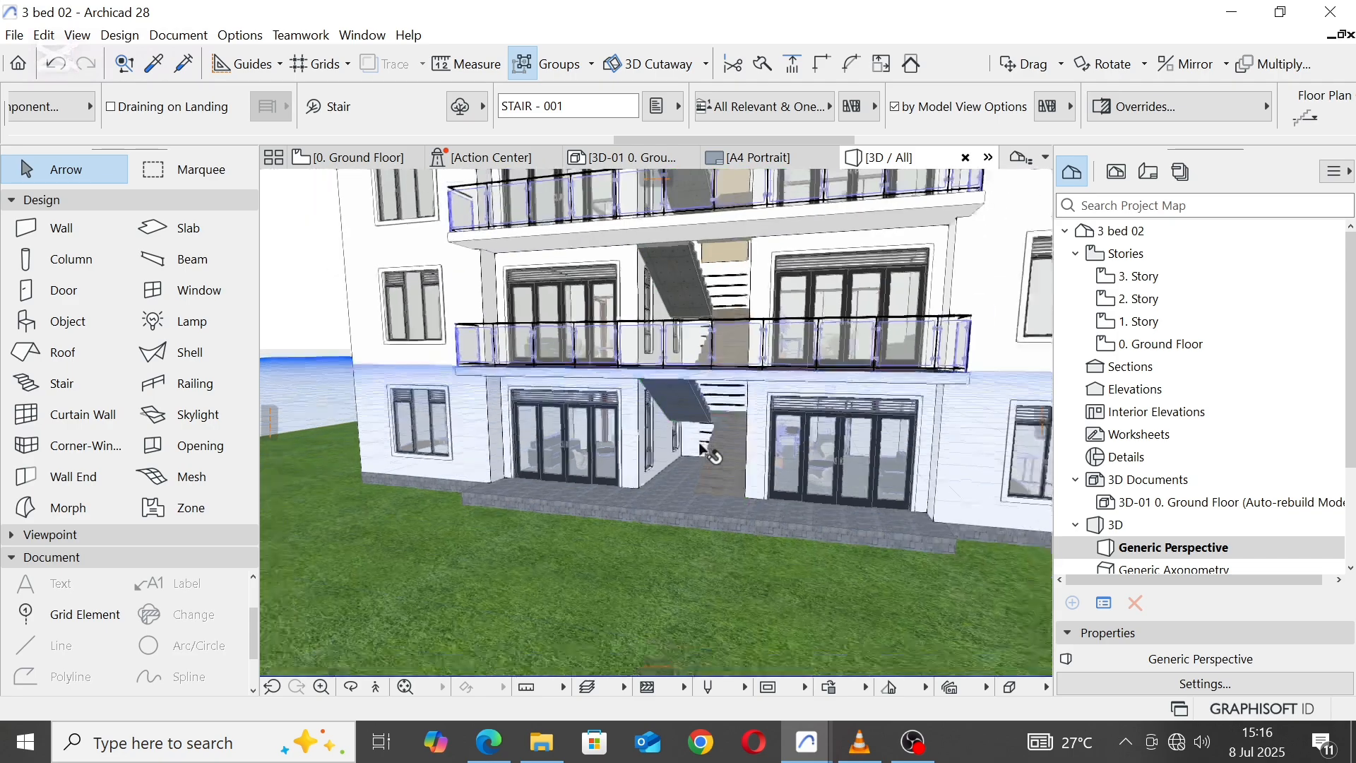
middle_drag(724, 315, 725, 469)
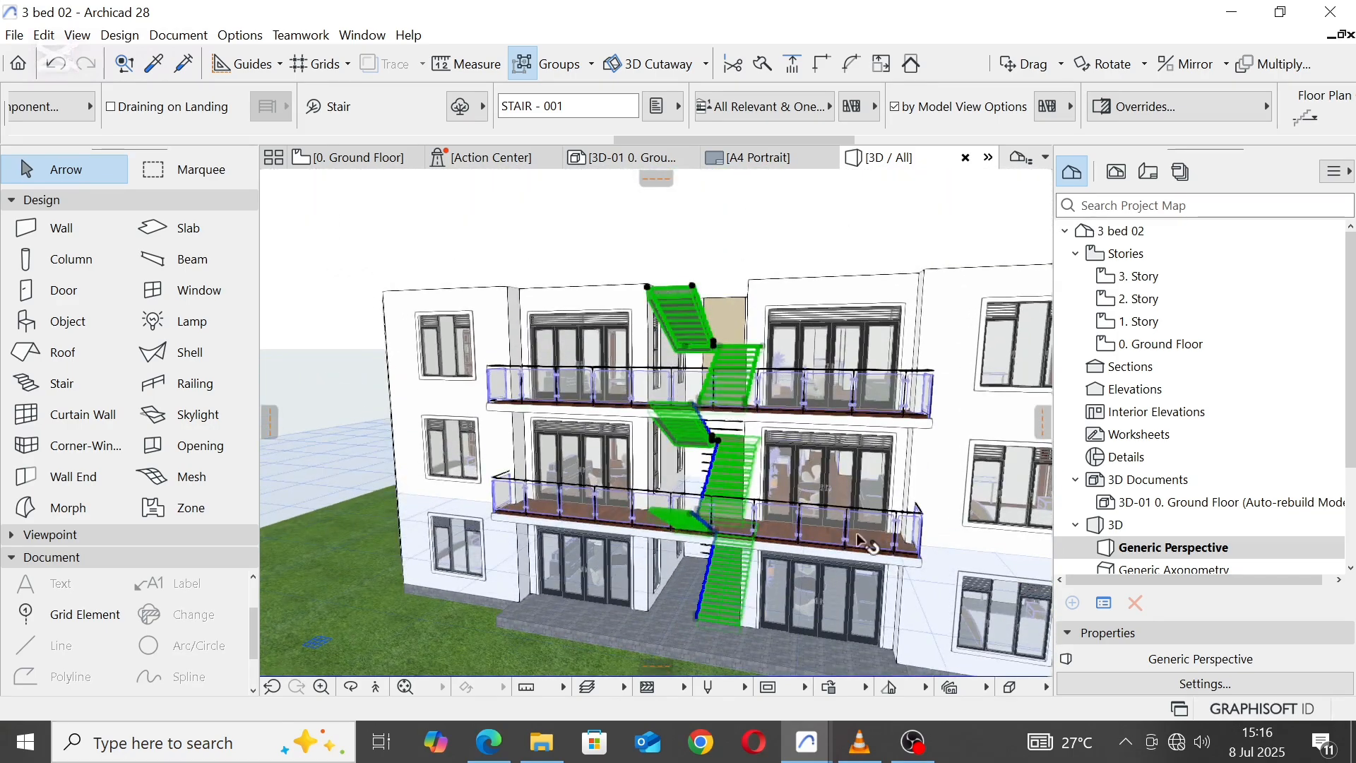
key(Escape)
Step: Override the symbol fill attributes of both front balcony railings and set their symbol fill foreground pen to 102
click(777, 520)
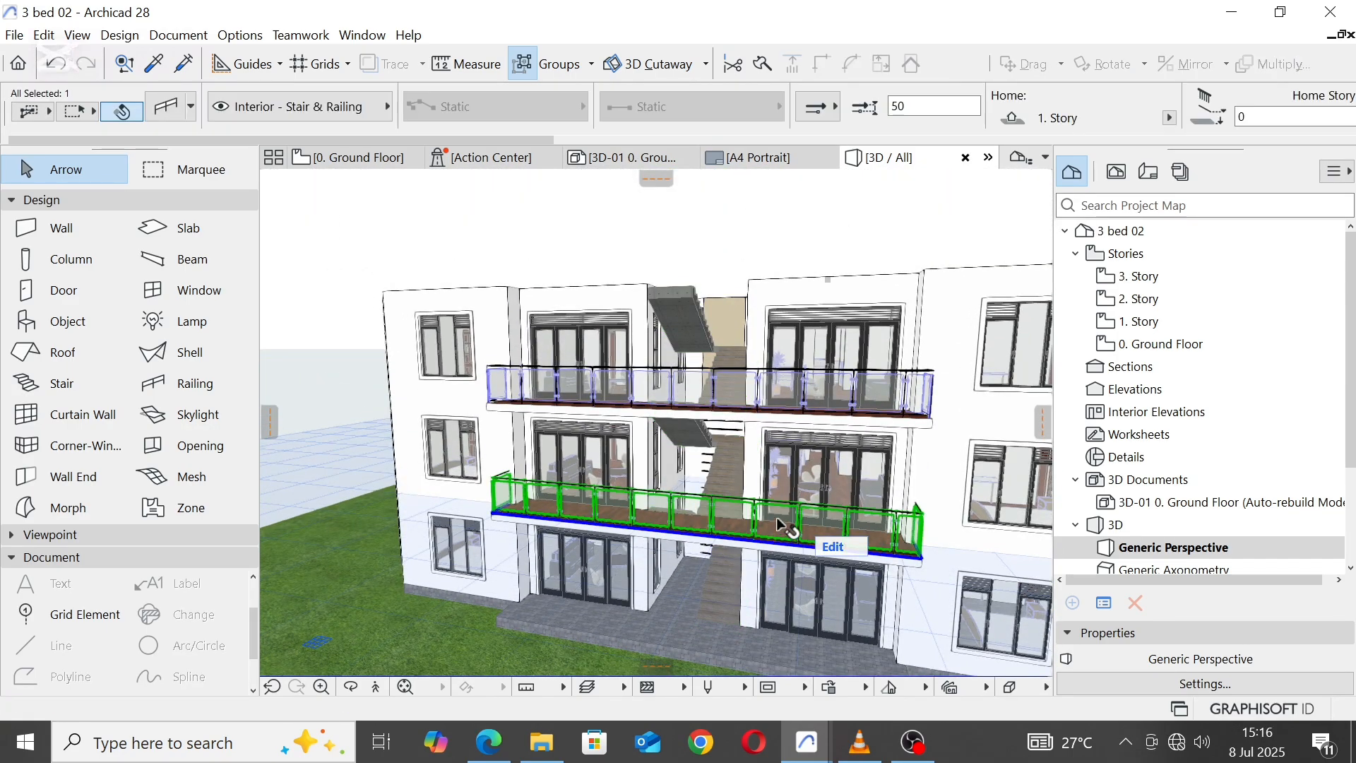
shift+click(806, 389)
scroll(954, 99, down, 4)
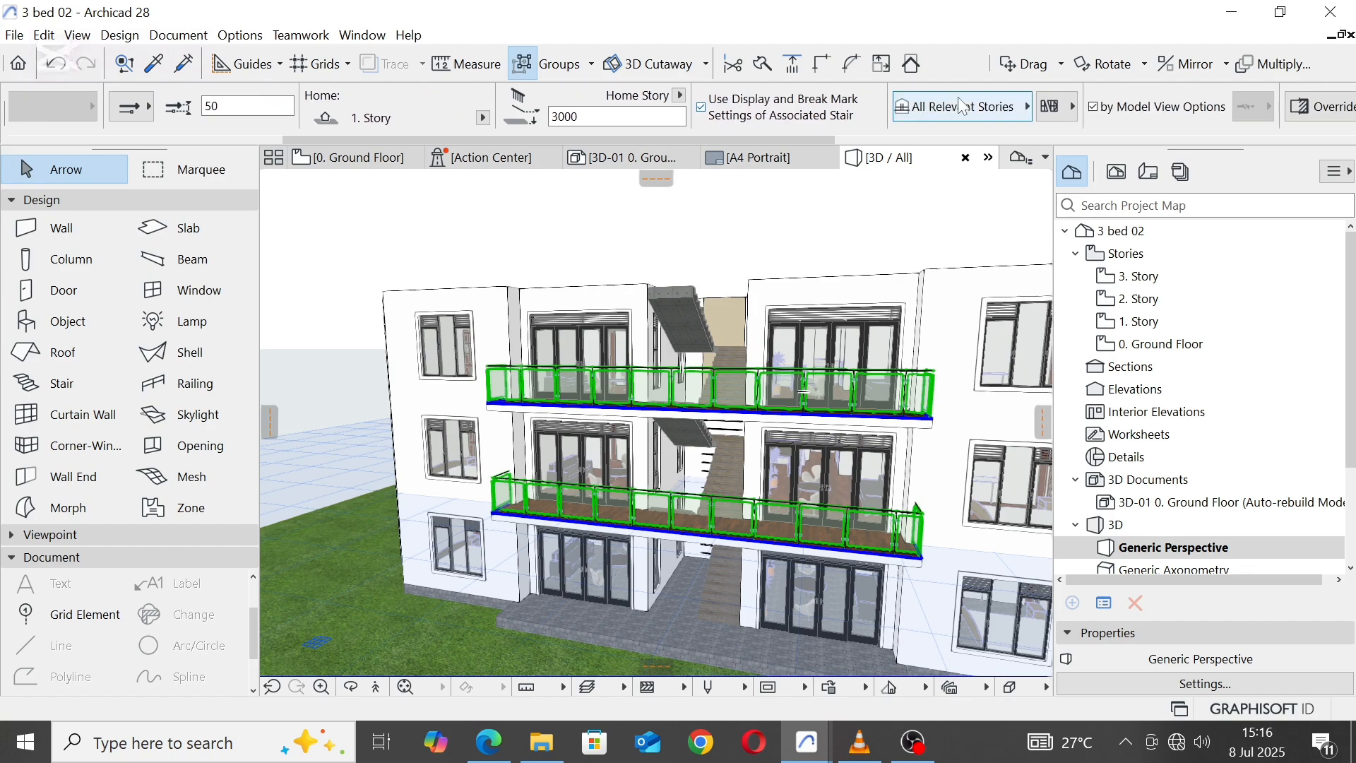
scroll(1187, 111, down, 3)
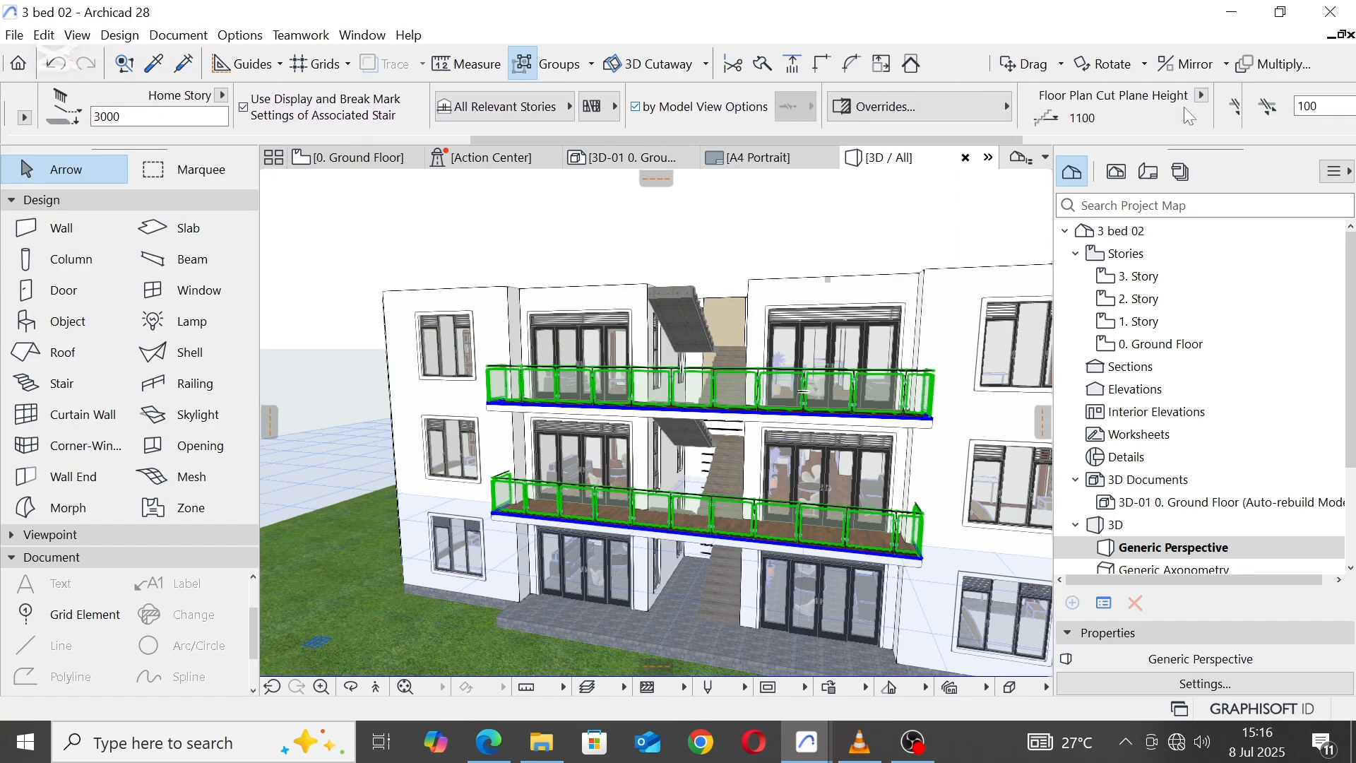
click(978, 107)
click(705, 230)
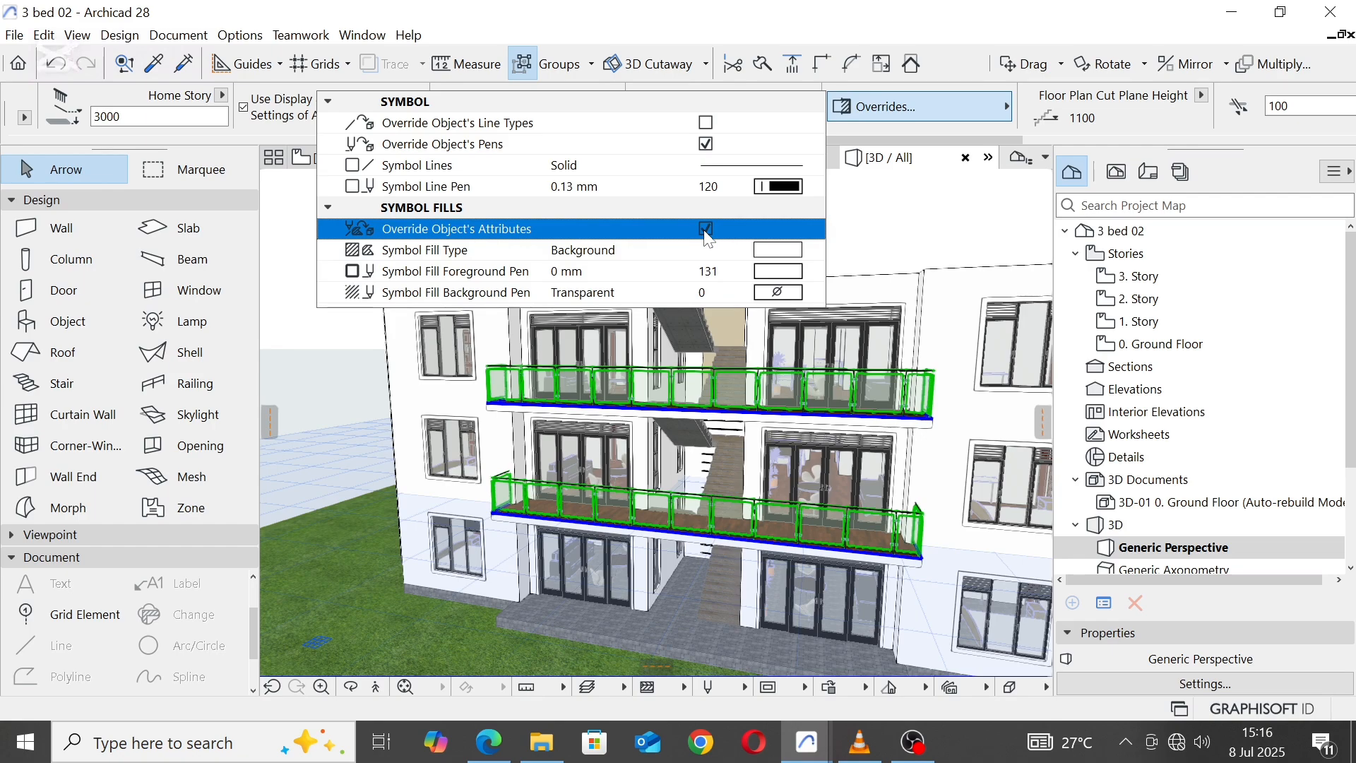
click(778, 272)
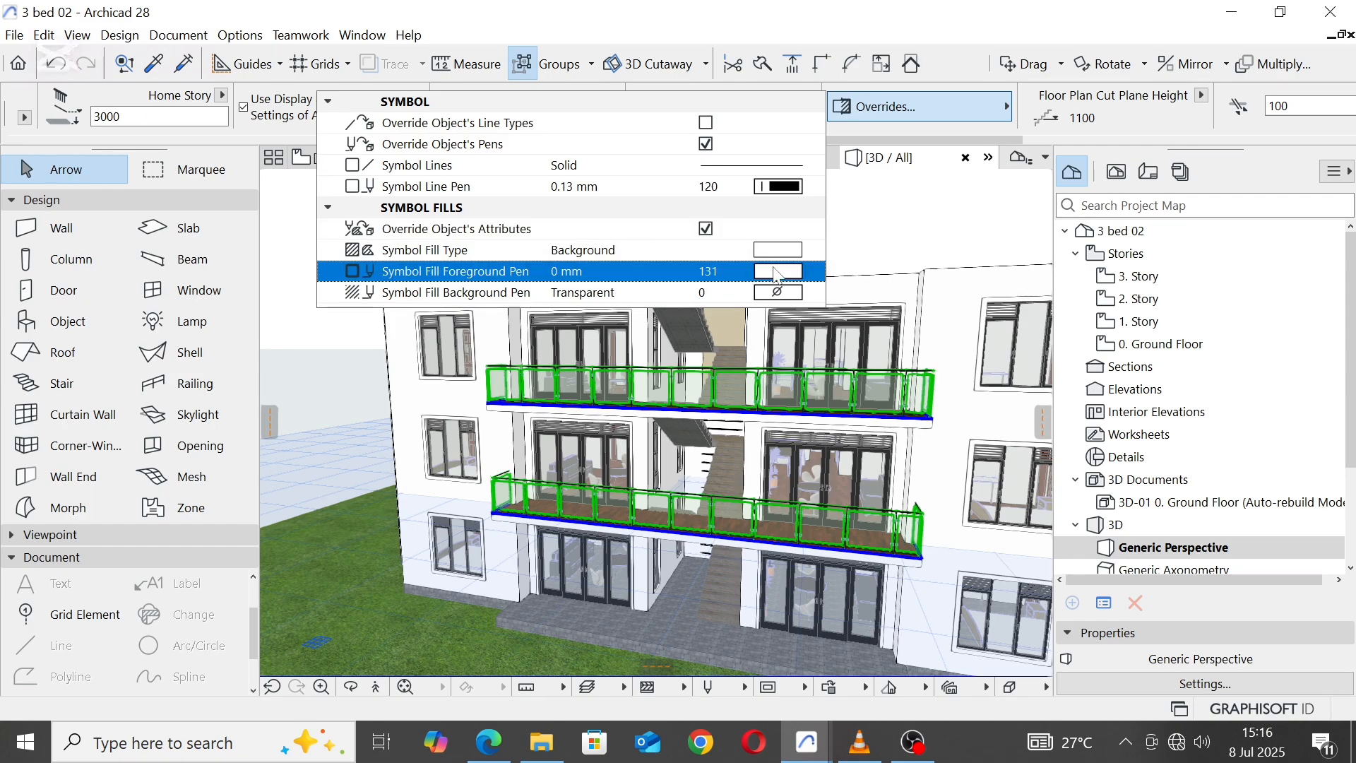
click(860, 372)
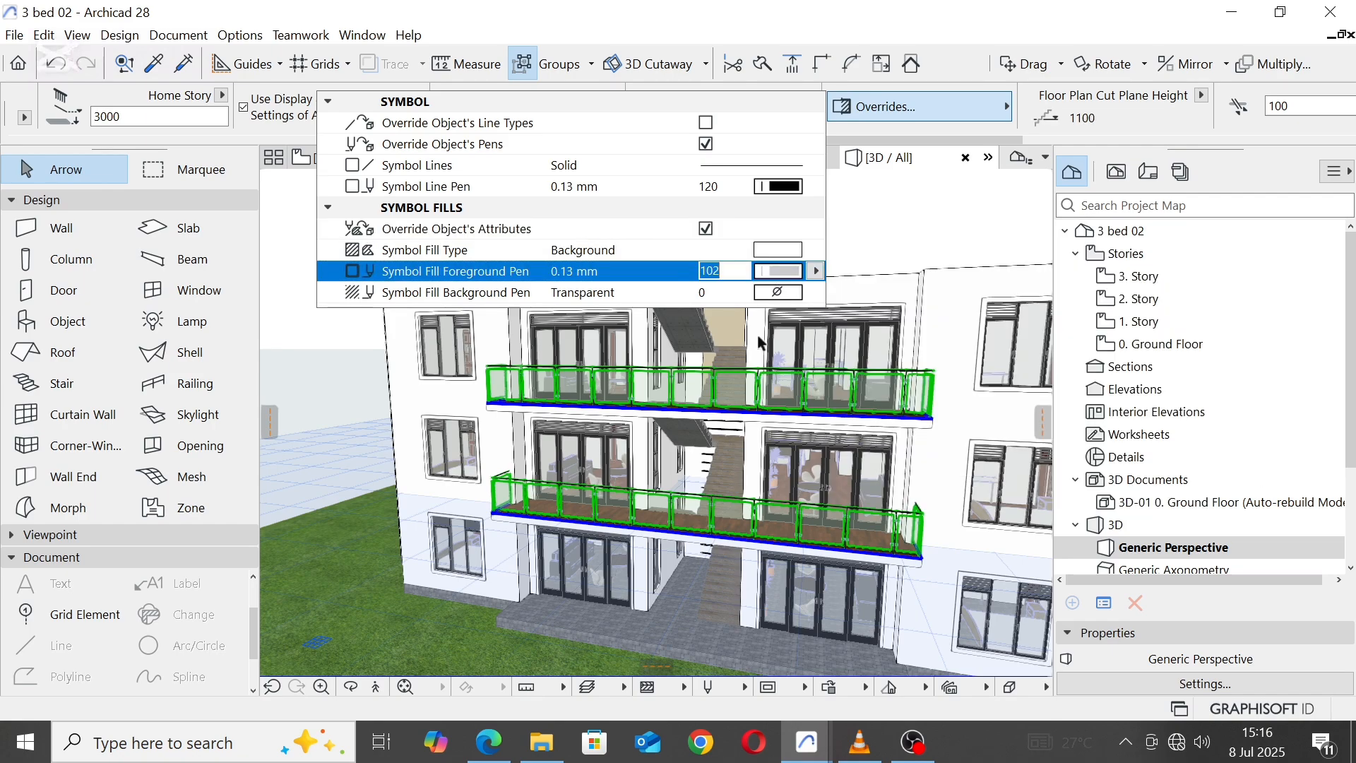
click(286, 260)
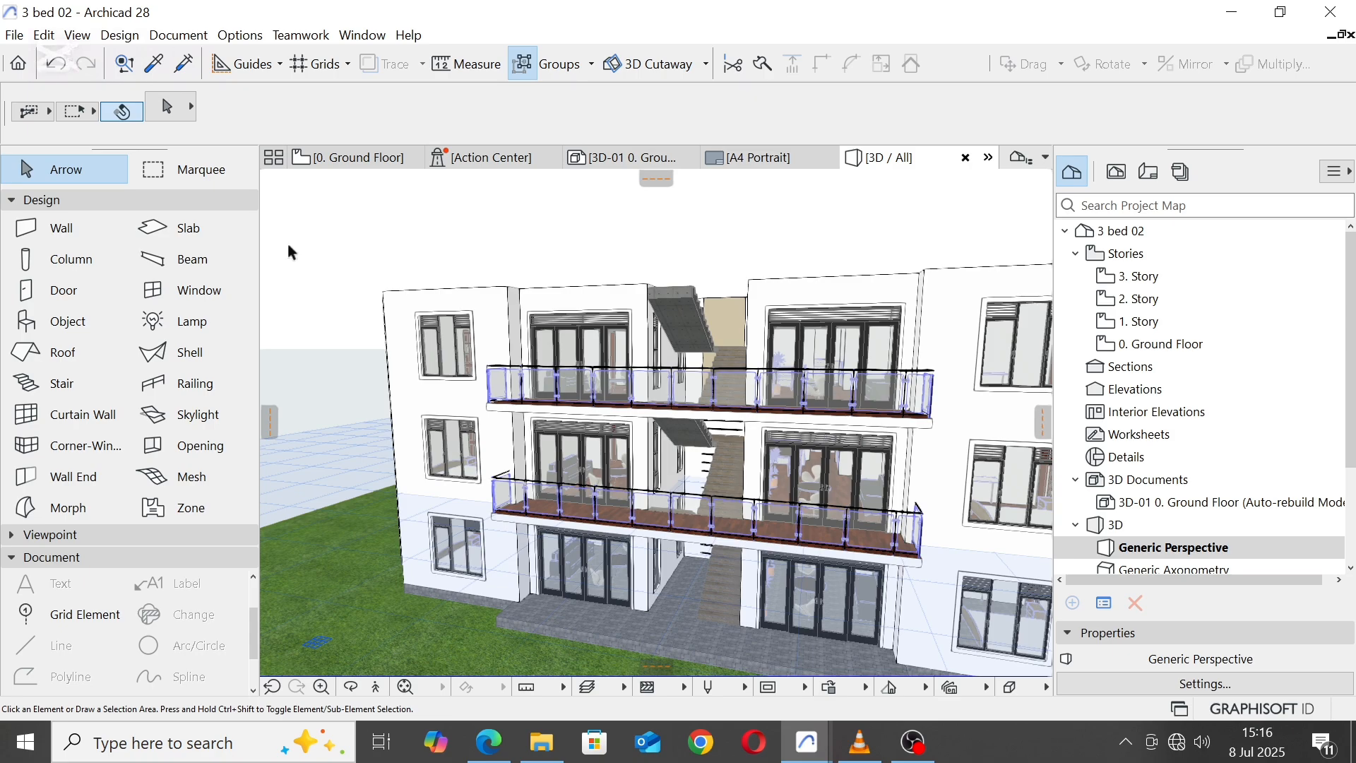
scroll(571, 374, down, 4)
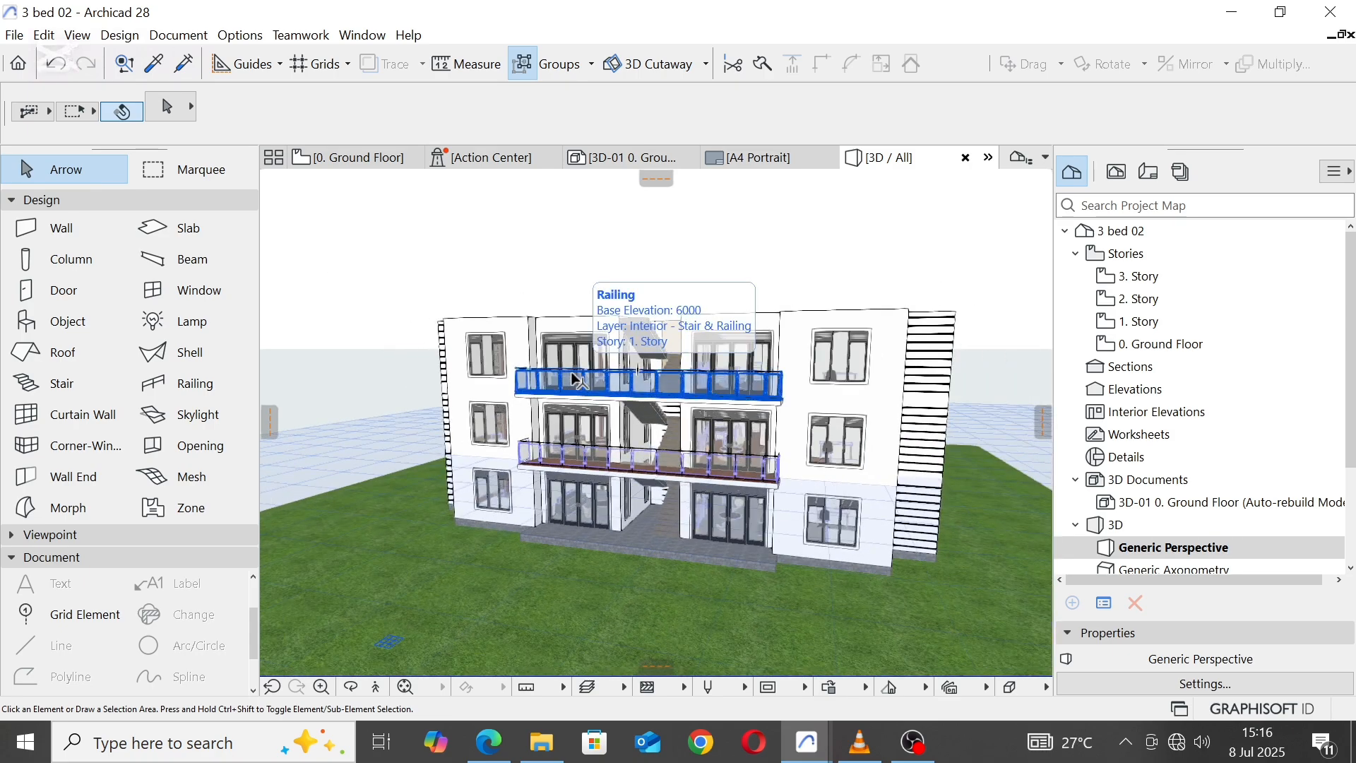
key(o)
drag(467, 377, 774, 470)
scroll(774, 470, up, 5)
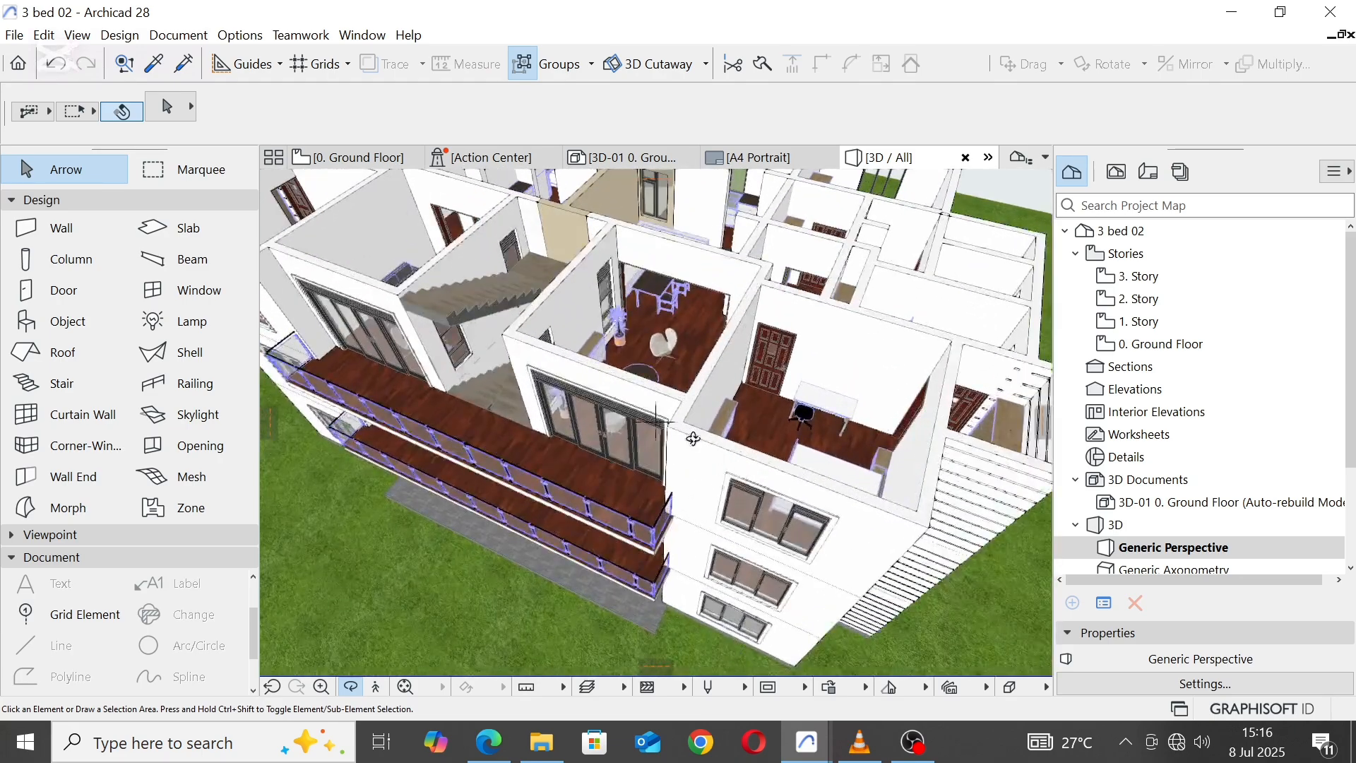
click(689, 433)
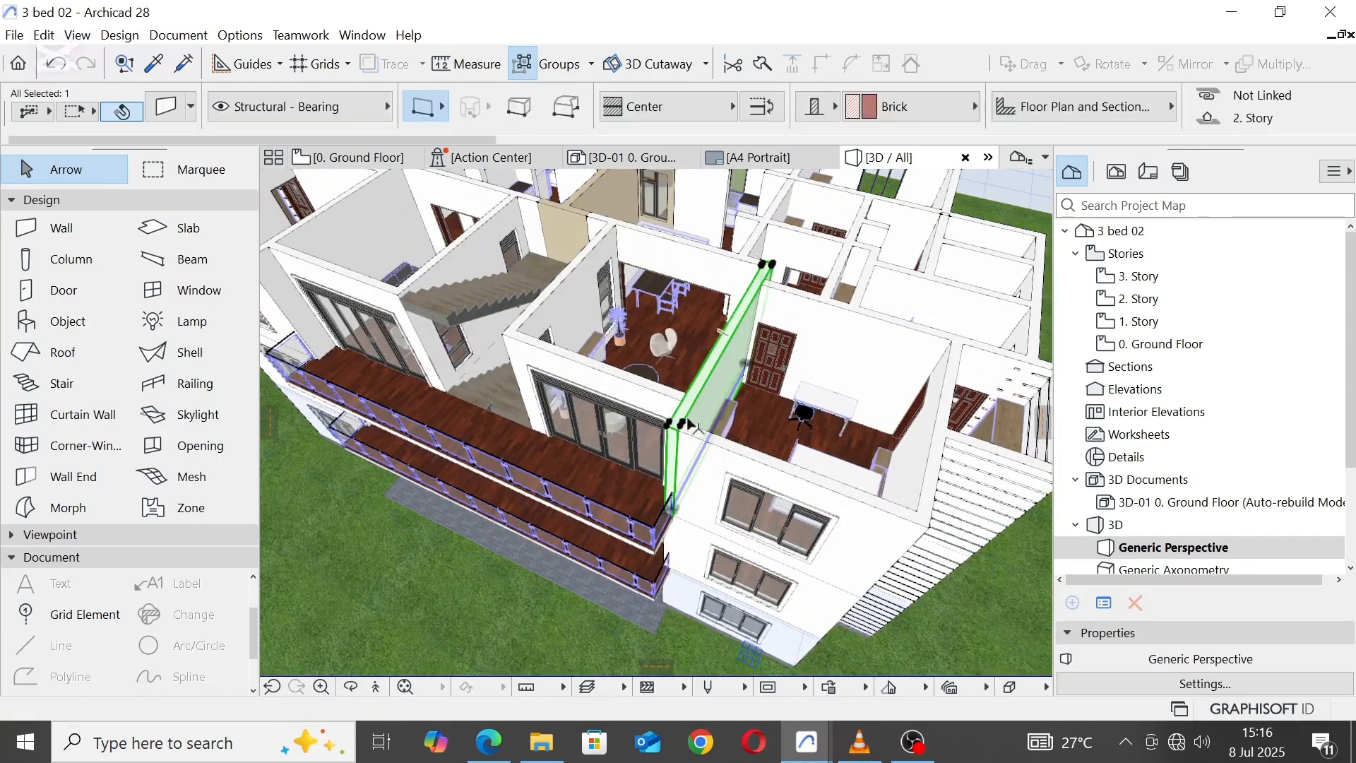
shift+click(900, 485)
middle_drag(900, 486, 997, 236)
middle_drag(784, 239, 476, 339)
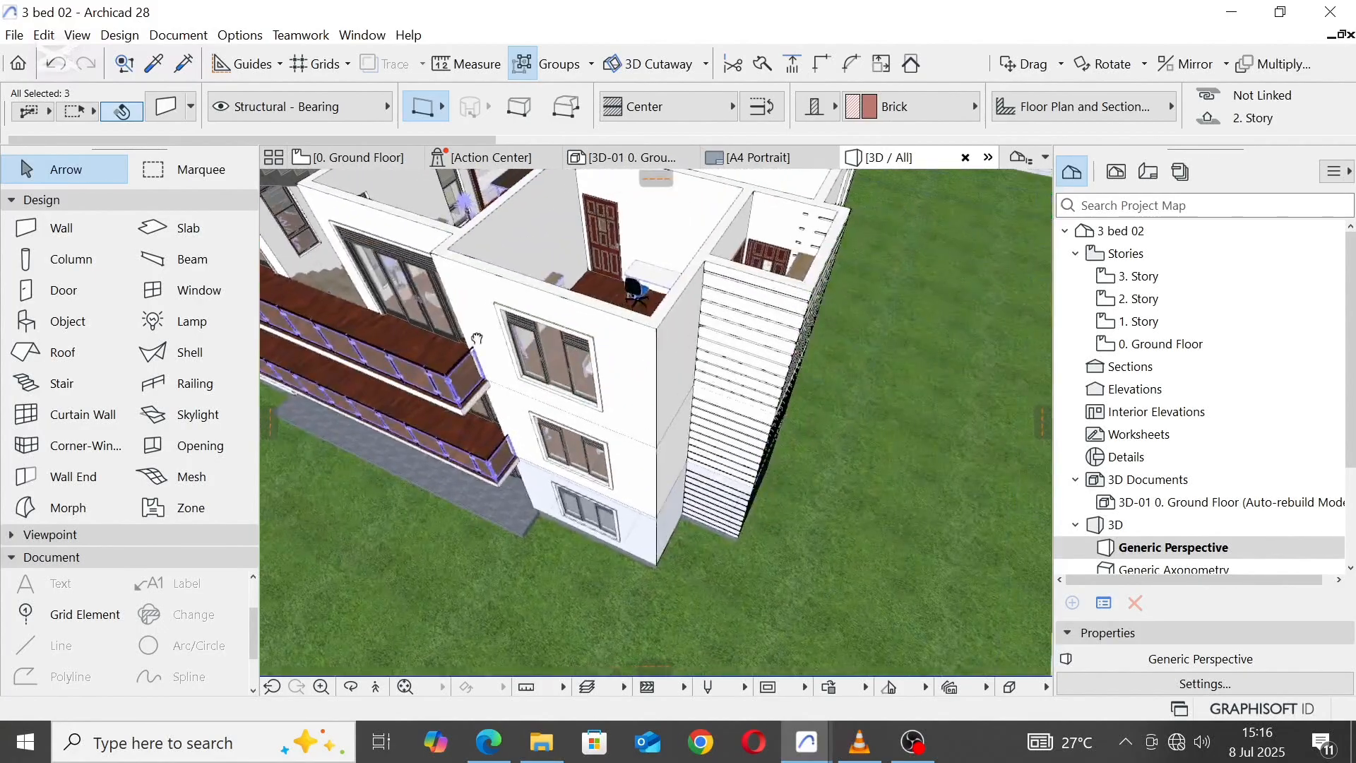
key(Escape)
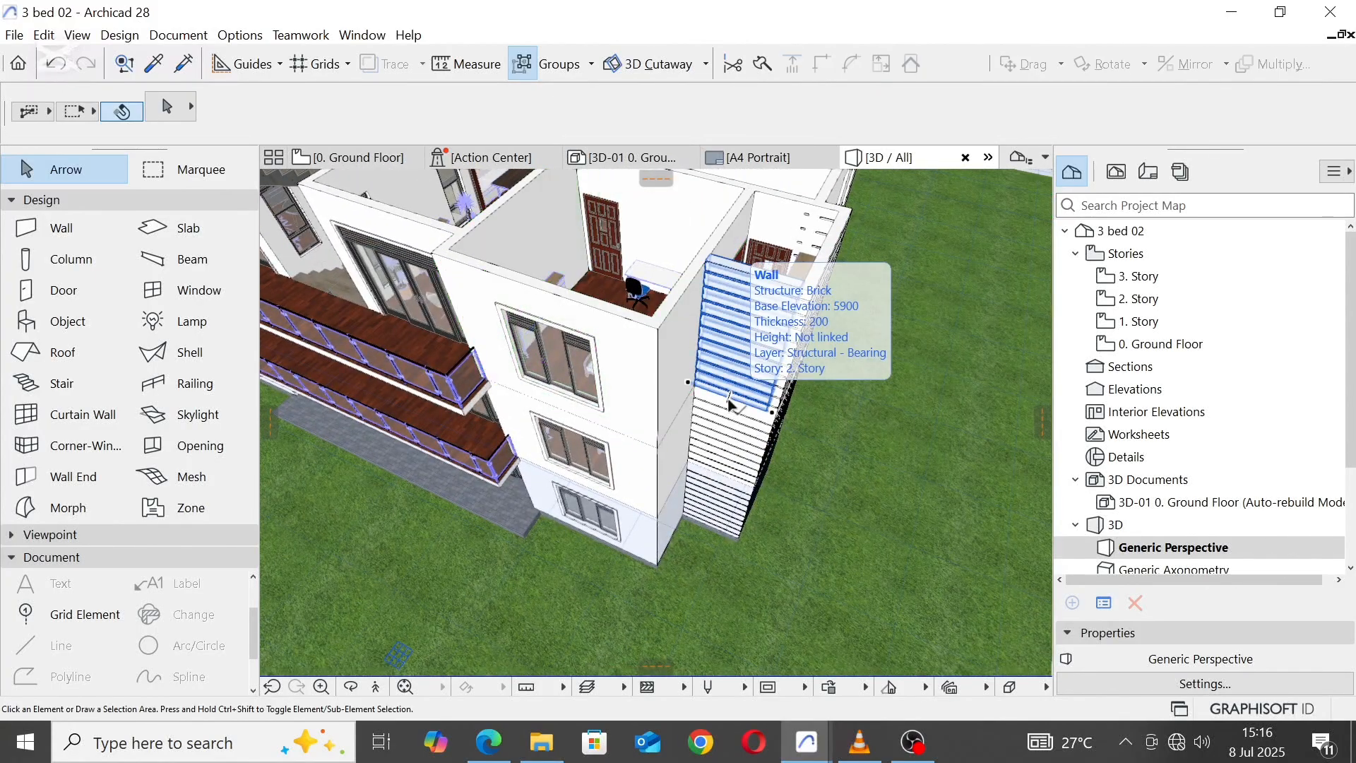
Step: Select the three grooved top-storey walls of the projecting bay at the building's right end, including the short hidden return wall
shift+middle_drag(734, 408, 563, 479)
scroll(754, 457, up, 4)
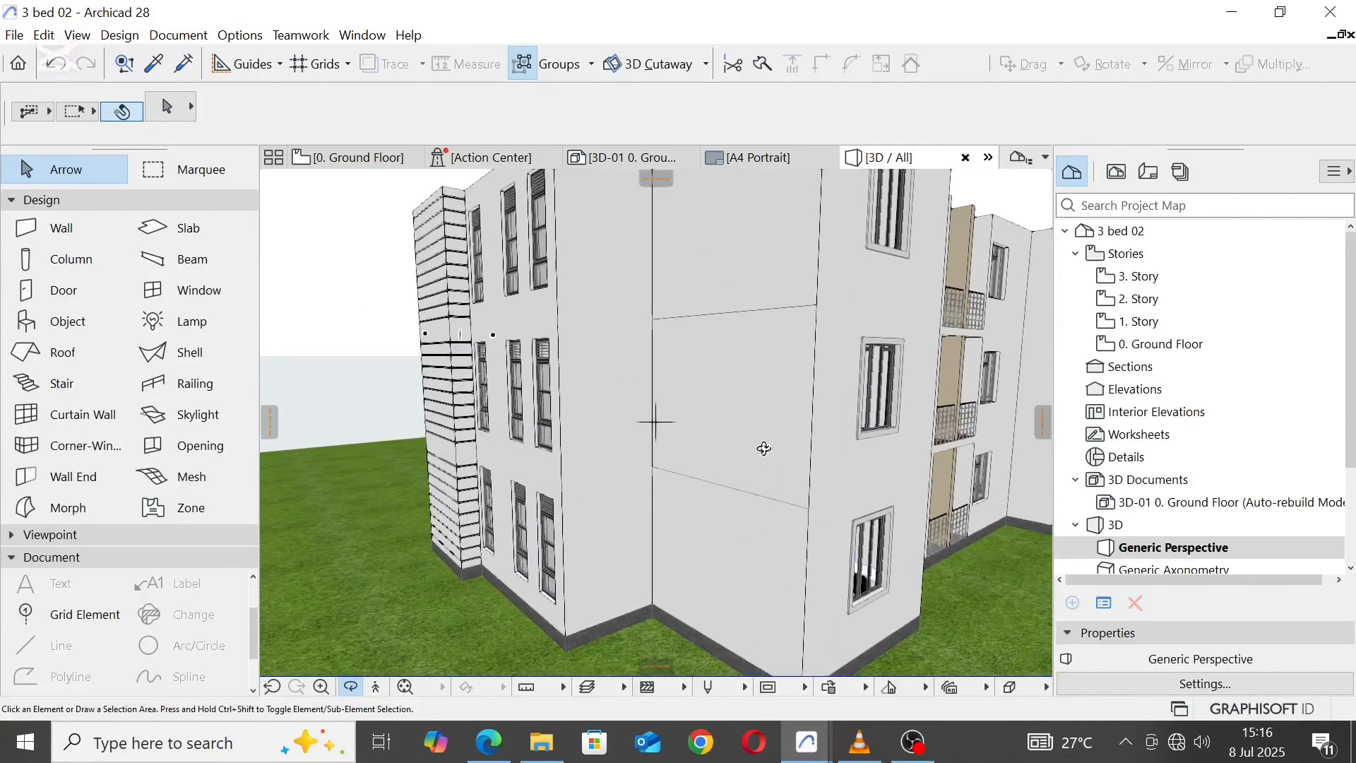
scroll(762, 448, down, 4)
shift+middle_drag(835, 455, 648, 442)
scroll(648, 443, up, 3)
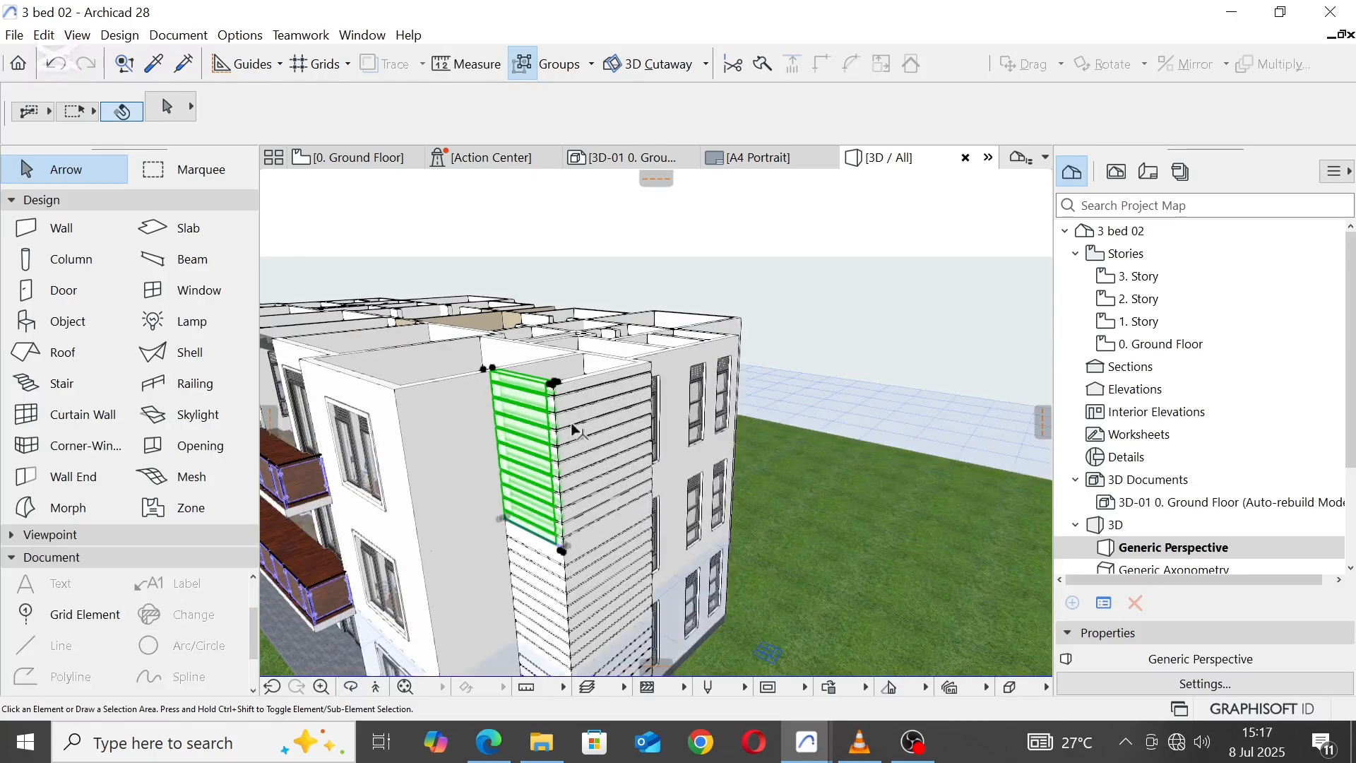
click(546, 438)
shift+middle_drag(558, 459, 540, 547)
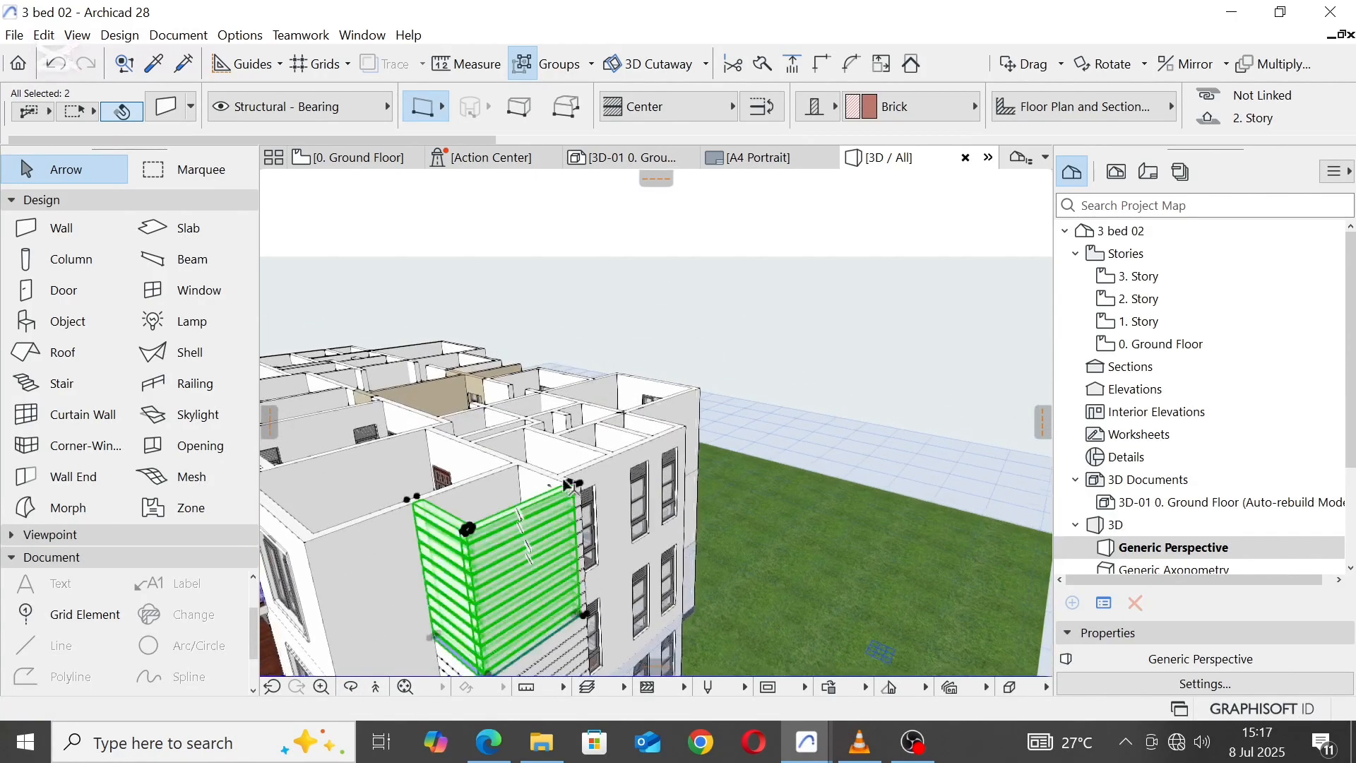
scroll(571, 484, up, 5)
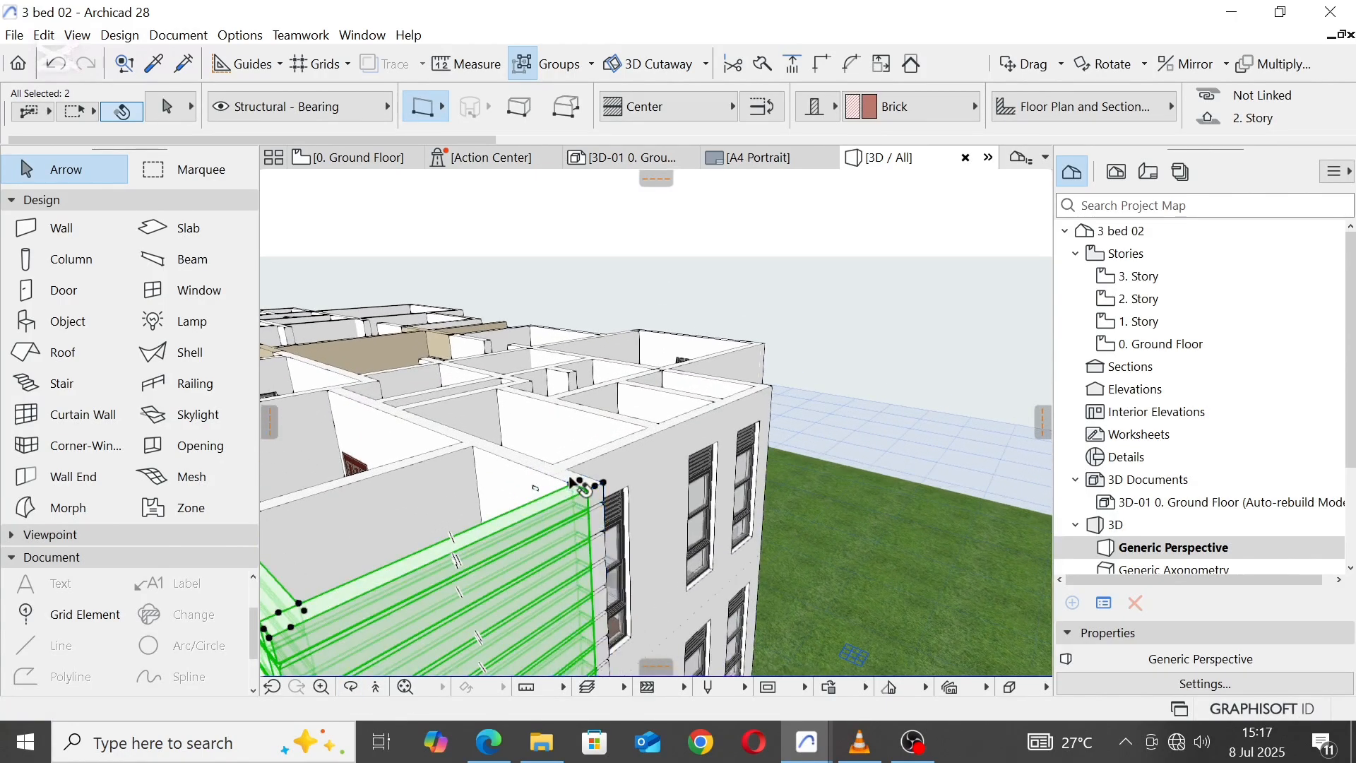
shift+click(575, 485)
scroll(629, 378, down, 6)
scroll(590, 522, up, 2)
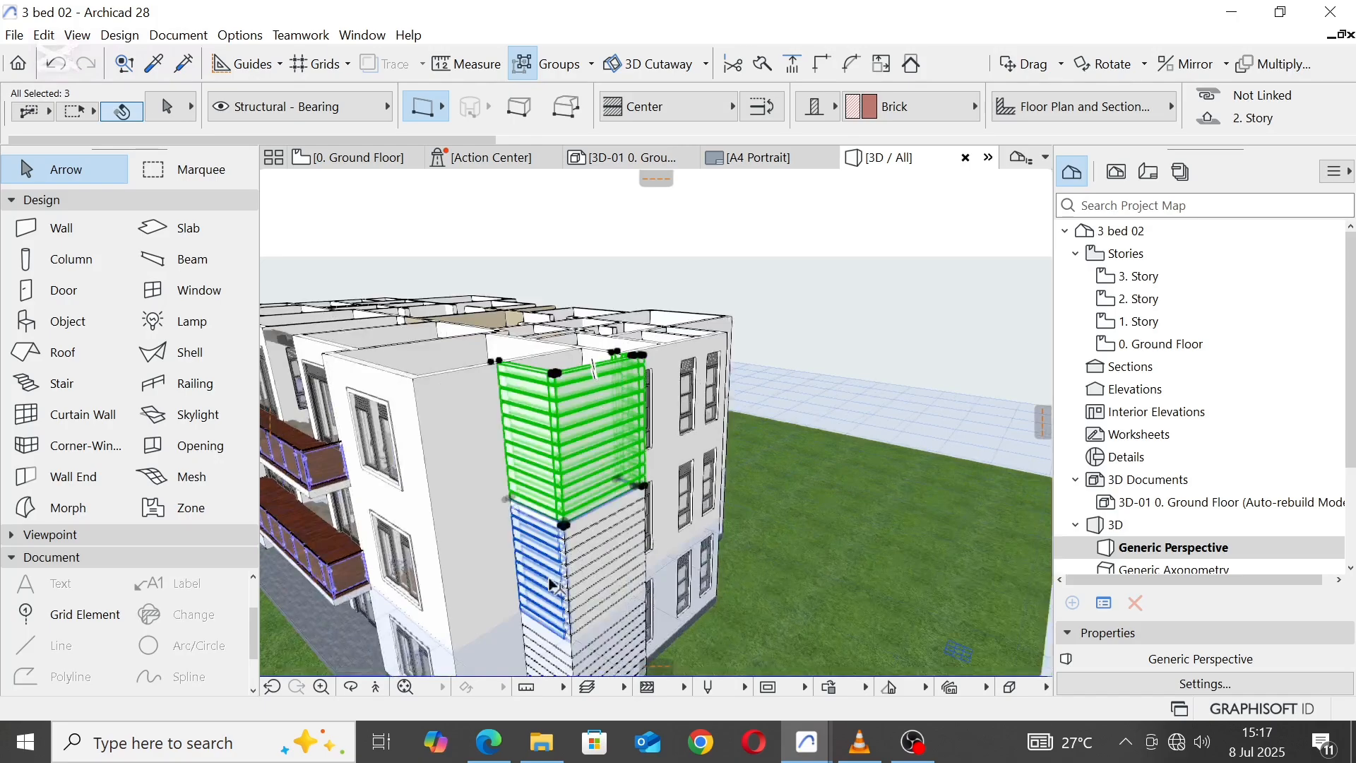
Step: Add the six grooved walls on the two lower storeys of the same right-end bay to the selection
shift+click(555, 557)
shift+click(617, 560)
middle_drag(608, 557, 417, 488)
scroll(424, 484, up, 3)
middle_drag(505, 430, 625, 444)
shift+click(571, 347)
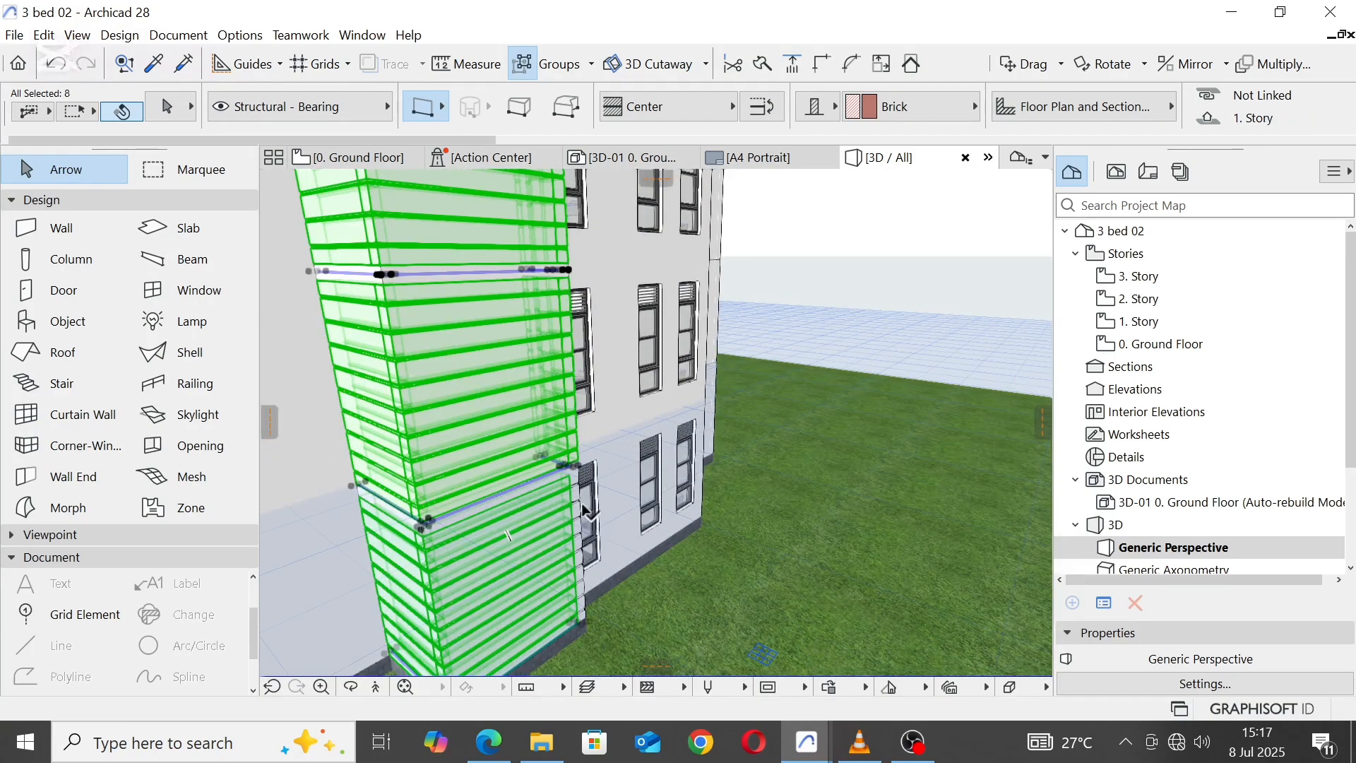
shift+click(576, 541)
scroll(755, 529, down, 8)
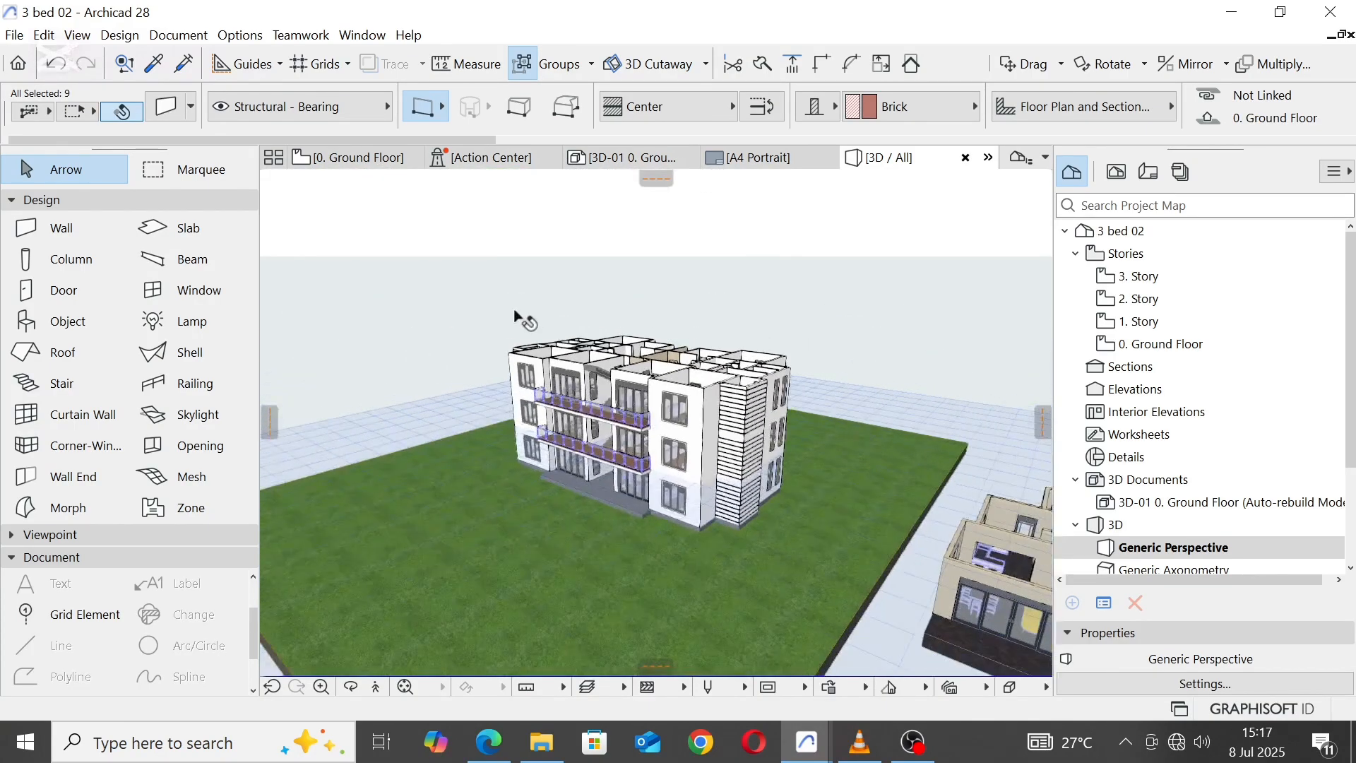
scroll(514, 317, up, 5)
middle_drag(494, 381, 881, 438)
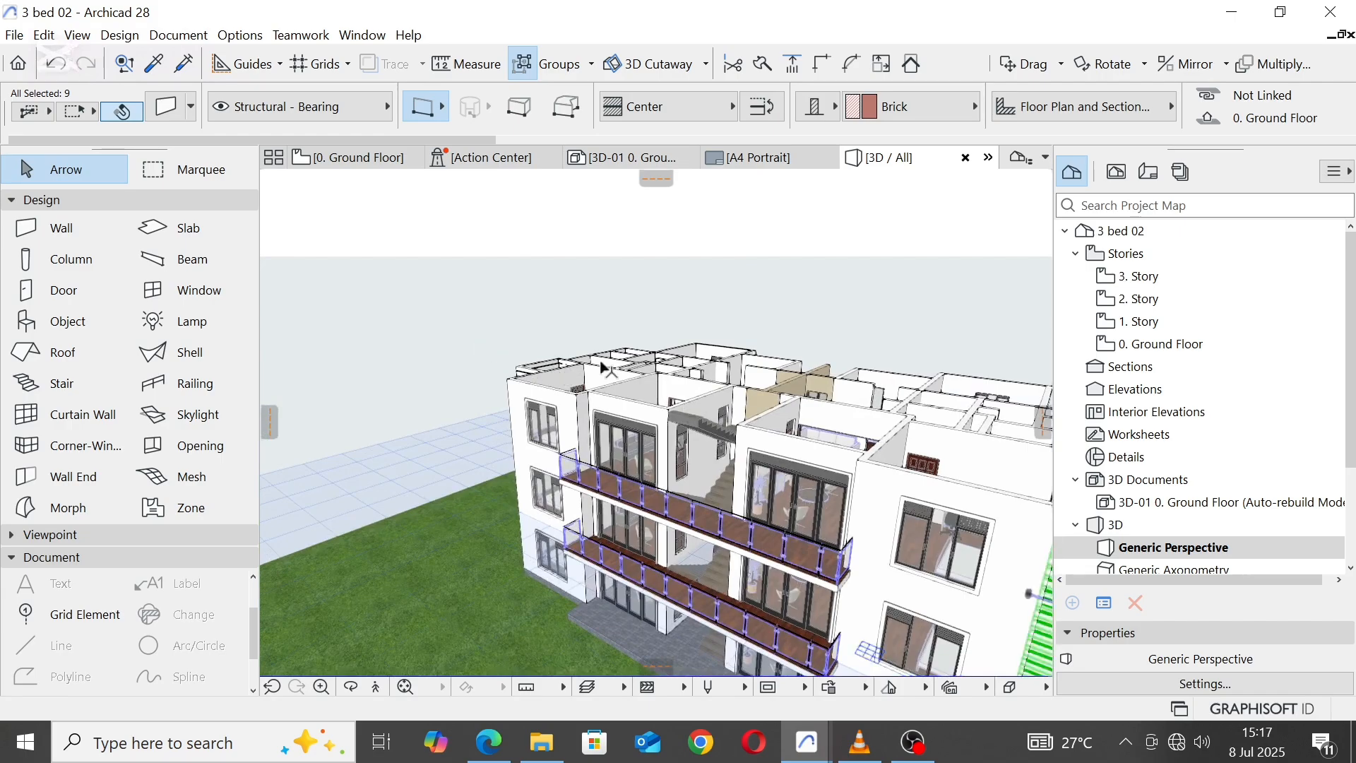
scroll(540, 349, down, 5)
scroll(784, 400, up, 4)
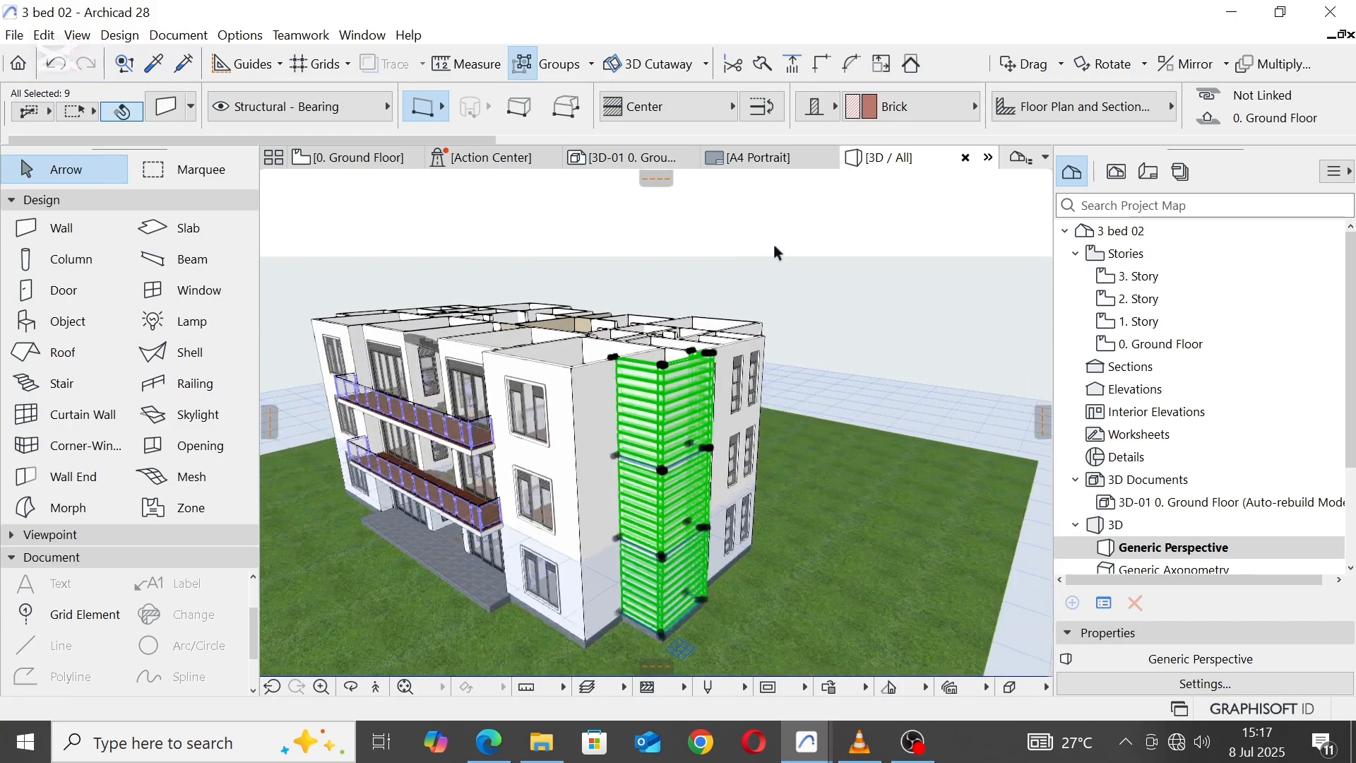
Step: Override all linked surfaces of the nine selected bay walls with Paint - Sand Beige, apply the settings and deselect the walls
right_click(774, 247)
click(849, 255)
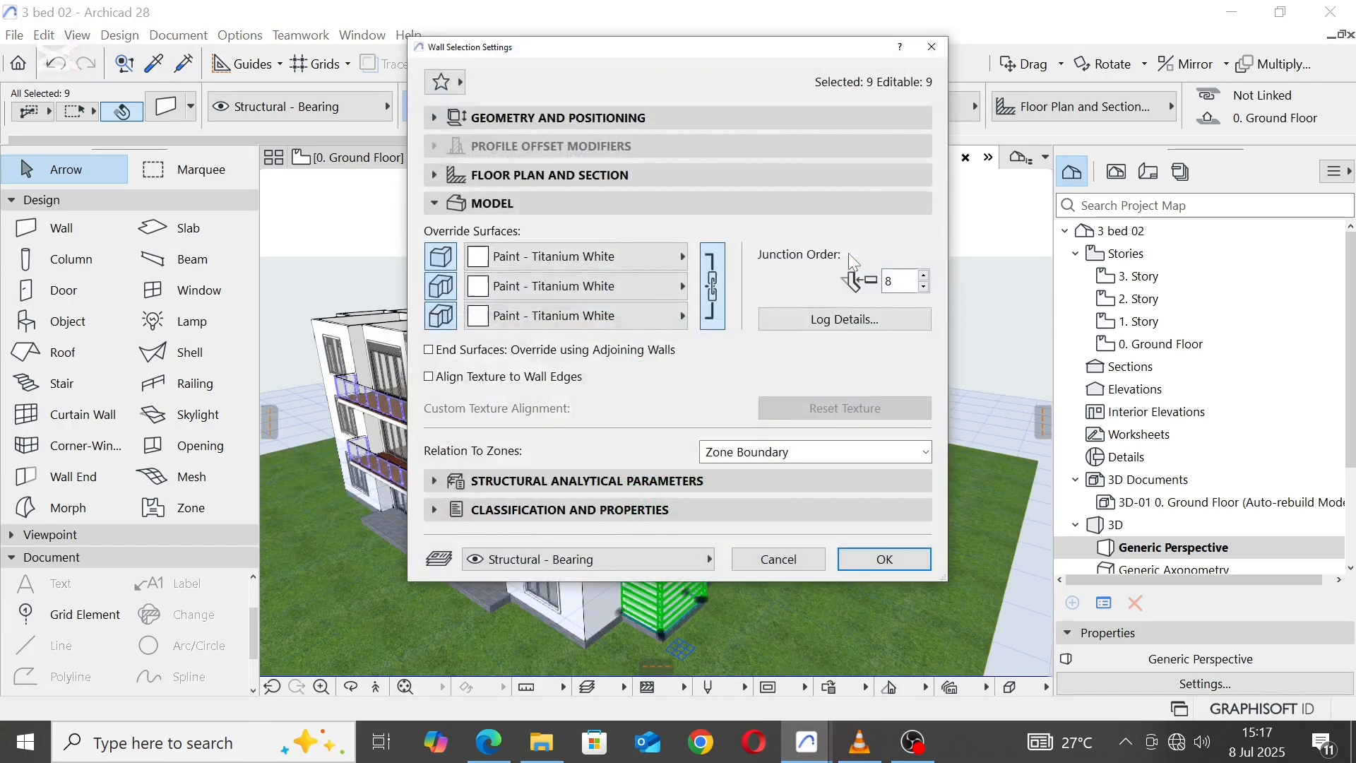
click(671, 255)
click(805, 331)
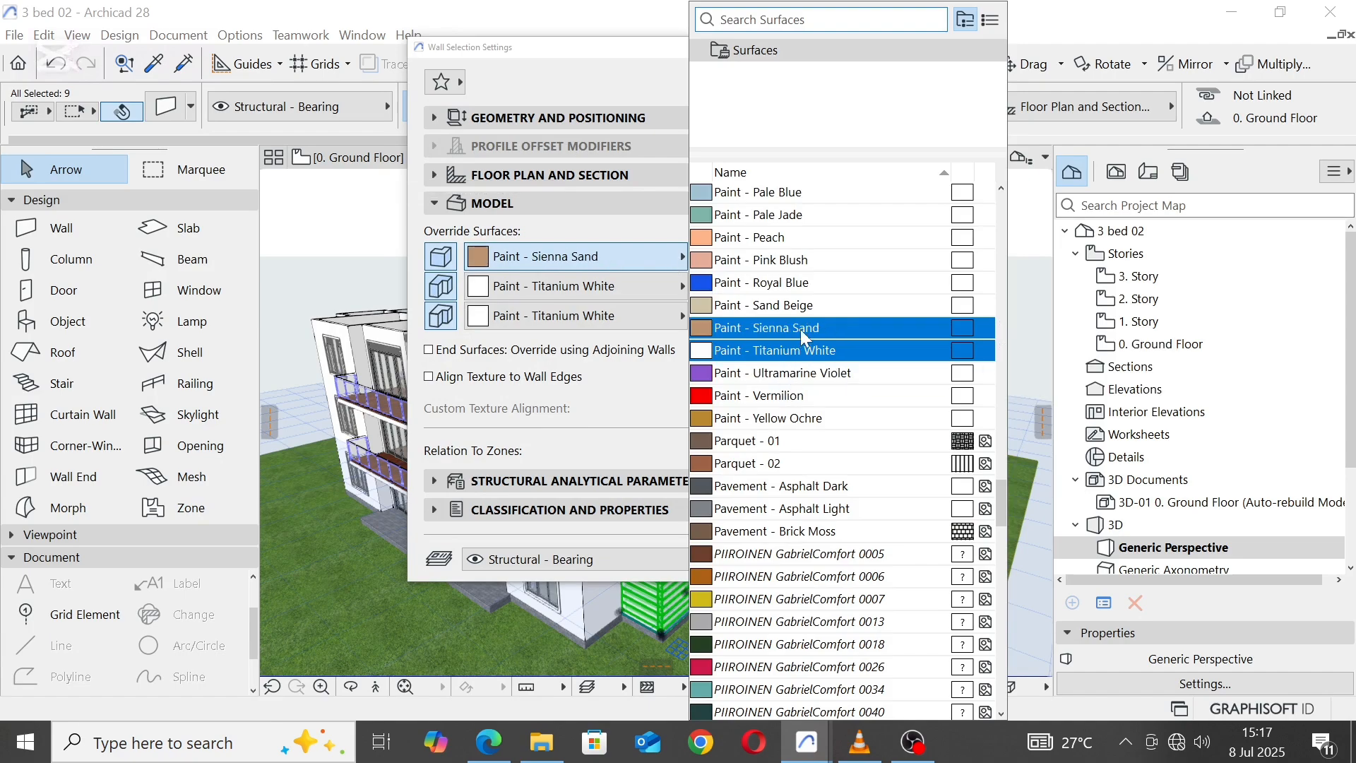
click(777, 305)
click(867, 558)
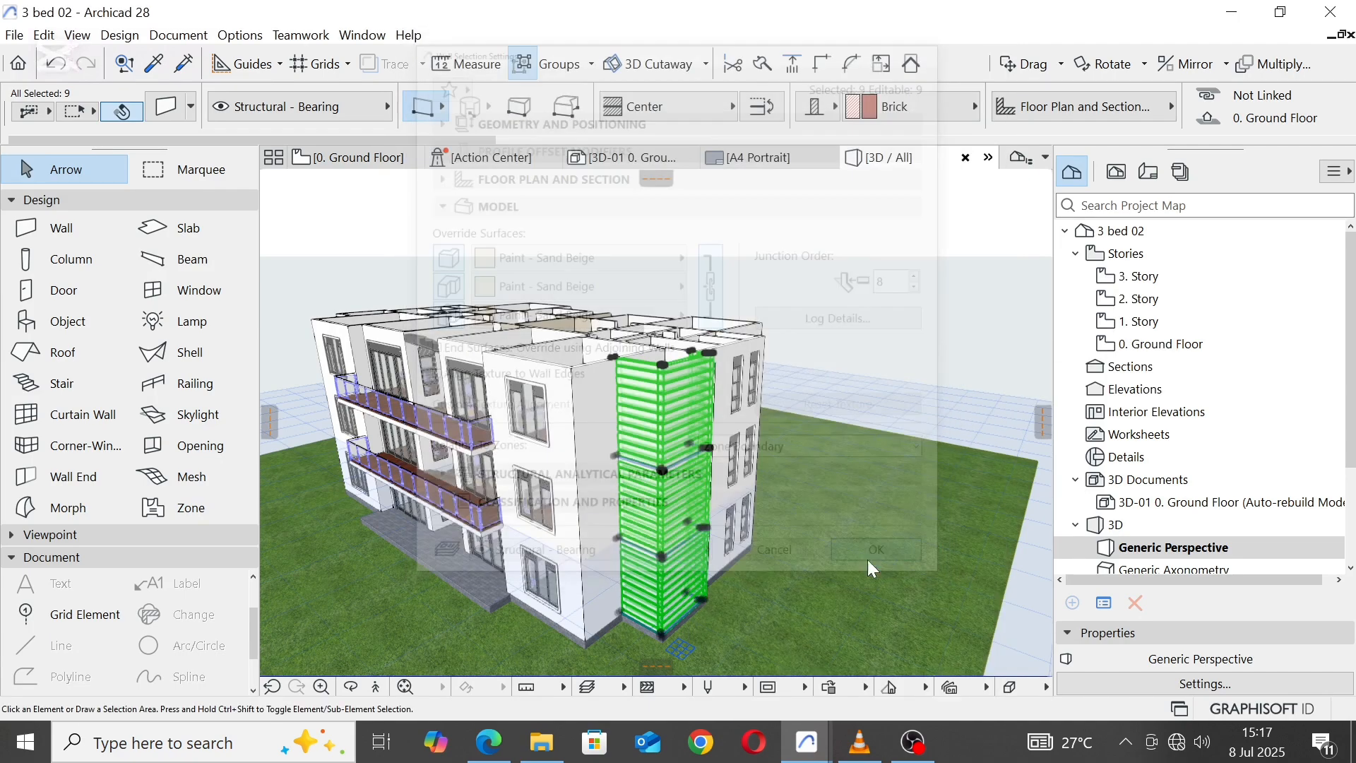
click(803, 205)
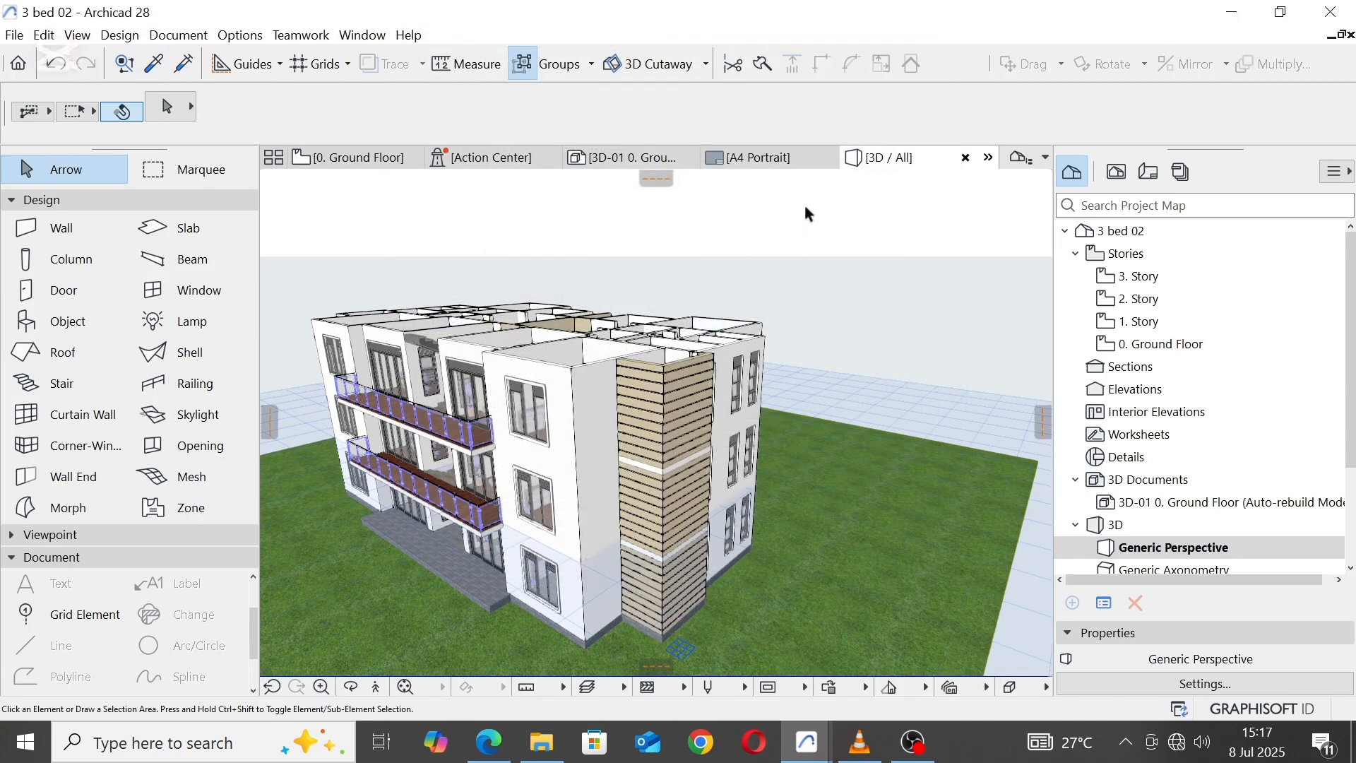
Step: Select all nine grooved walls across the three storeys of the projecting bay at the building's opposite end
shift+middle_drag(808, 214, 697, 376)
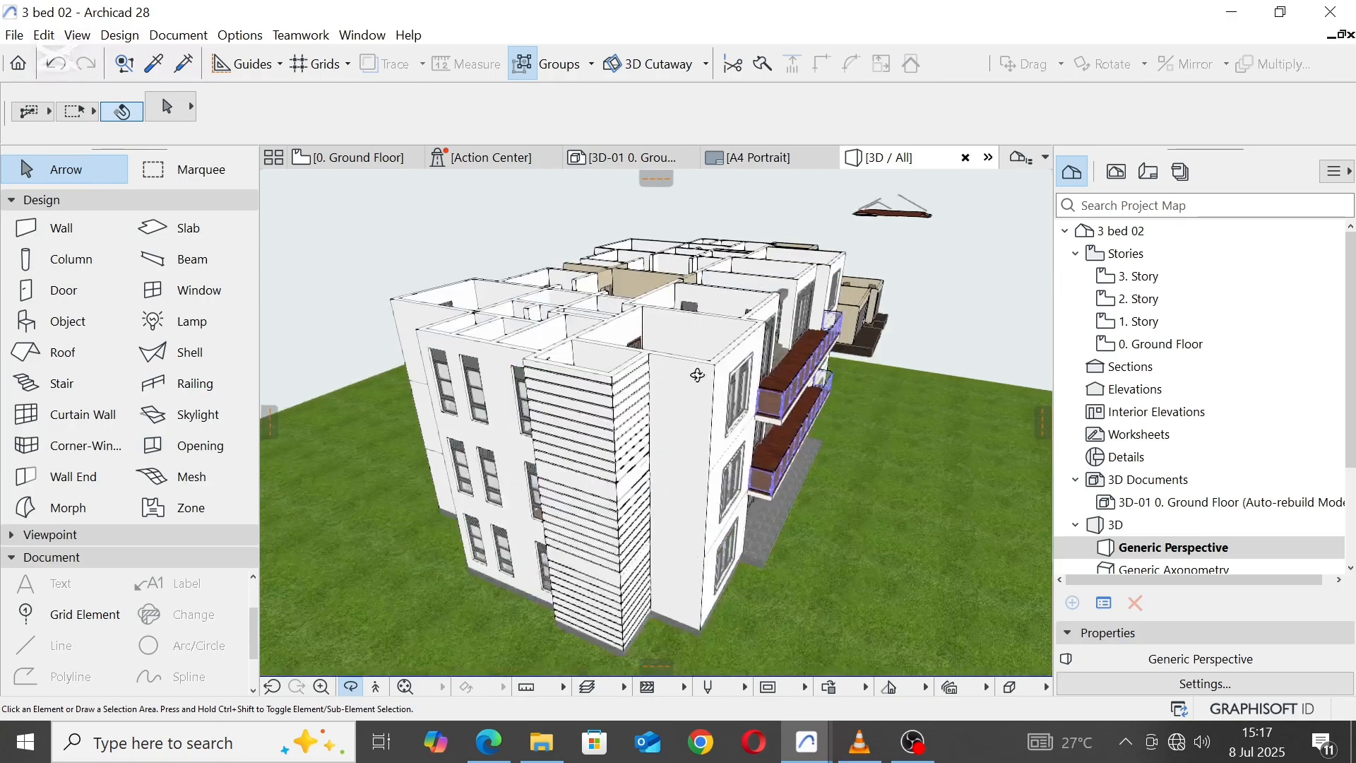
scroll(581, 395, up, 1)
click(622, 400)
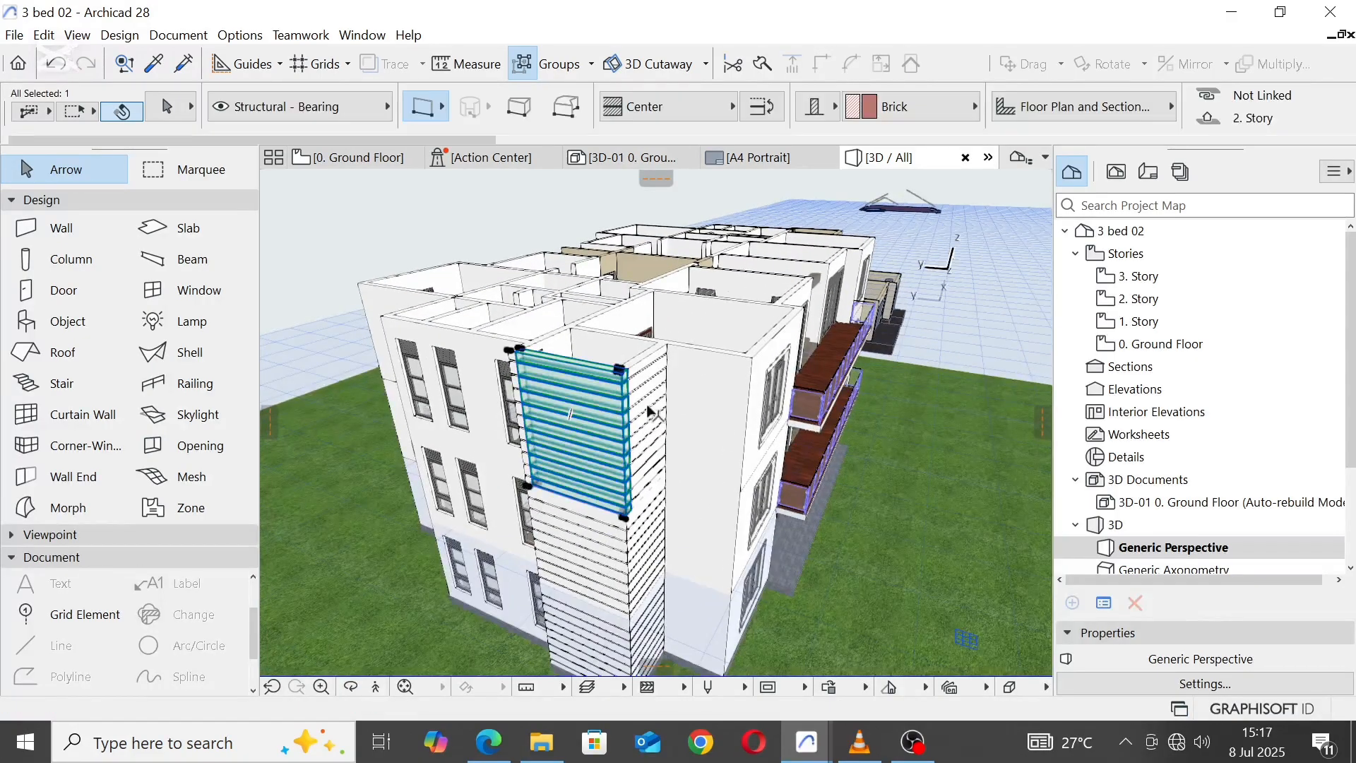
scroll(538, 355, up, 3)
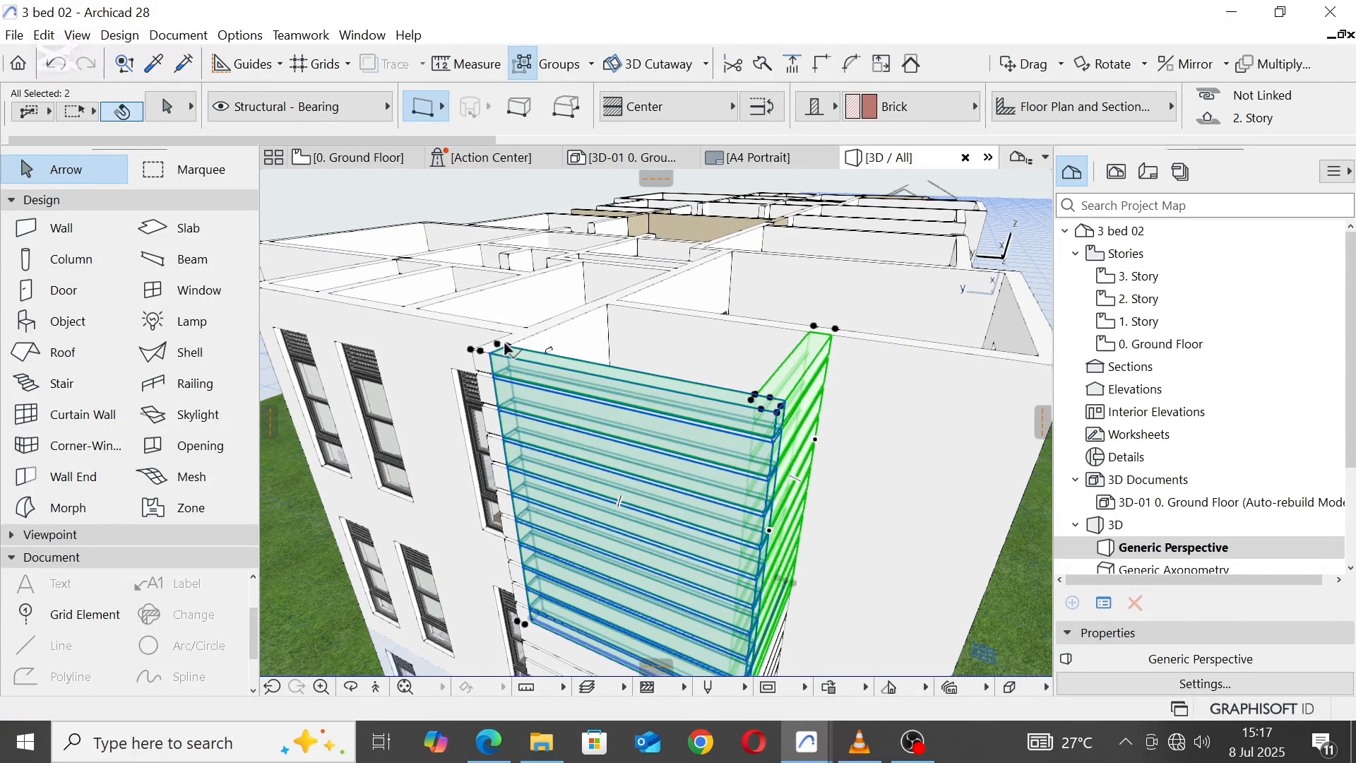
shift+click(494, 350)
scroll(599, 364, down, 5)
scroll(560, 447, up, 5)
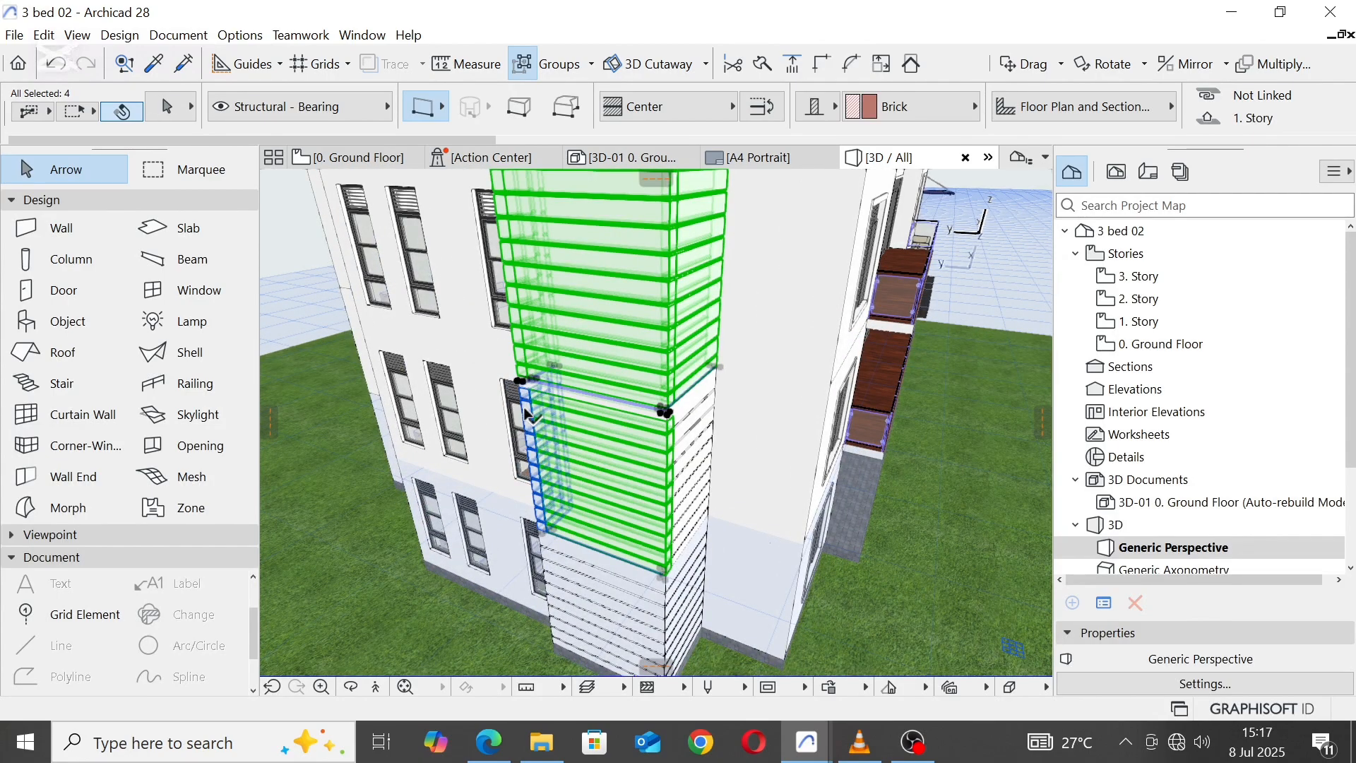
shift+click(699, 597)
scroll(643, 444, up, 5)
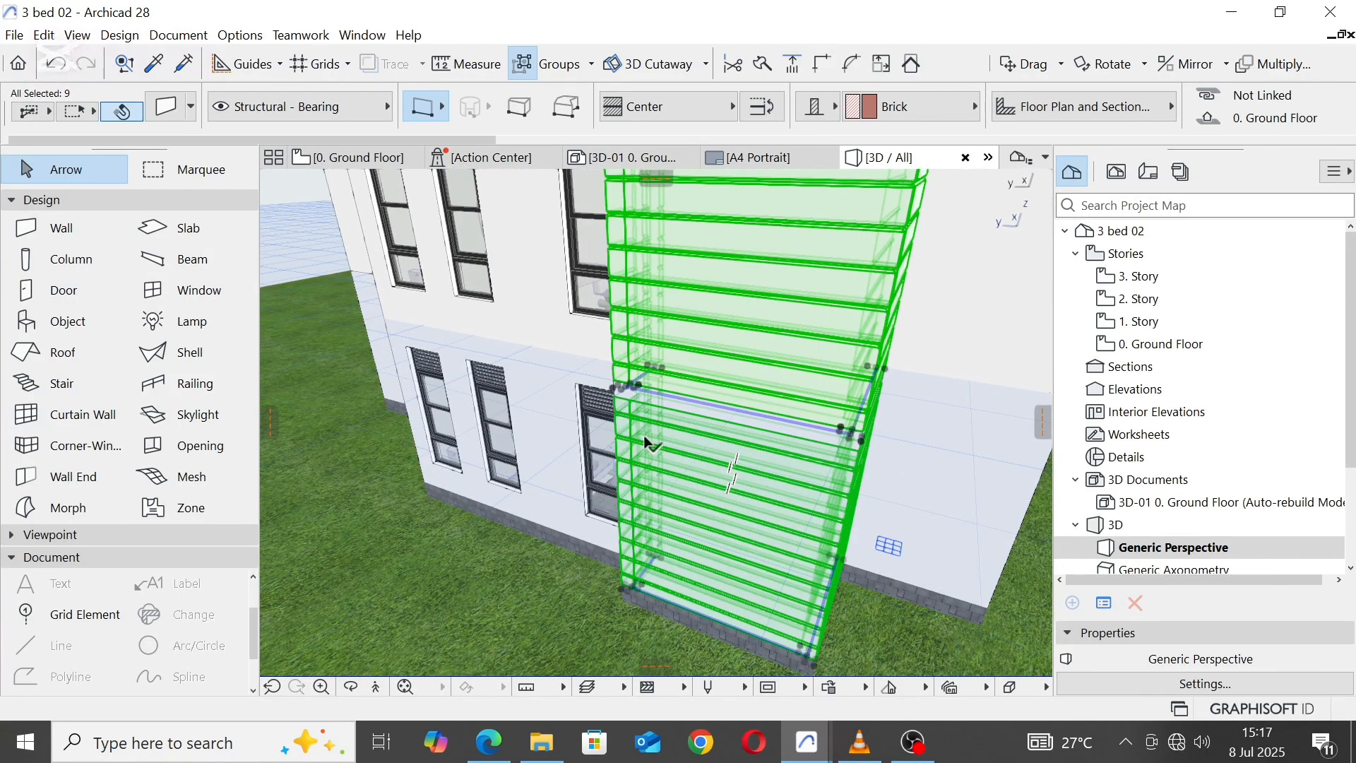
shift+middle_drag(646, 442, 537, 367)
Step: Set the linked override surfaces of the opposite bay's nine walls to Paint - Sand Beige, apply and deselect them
right_click(332, 212)
click(381, 223)
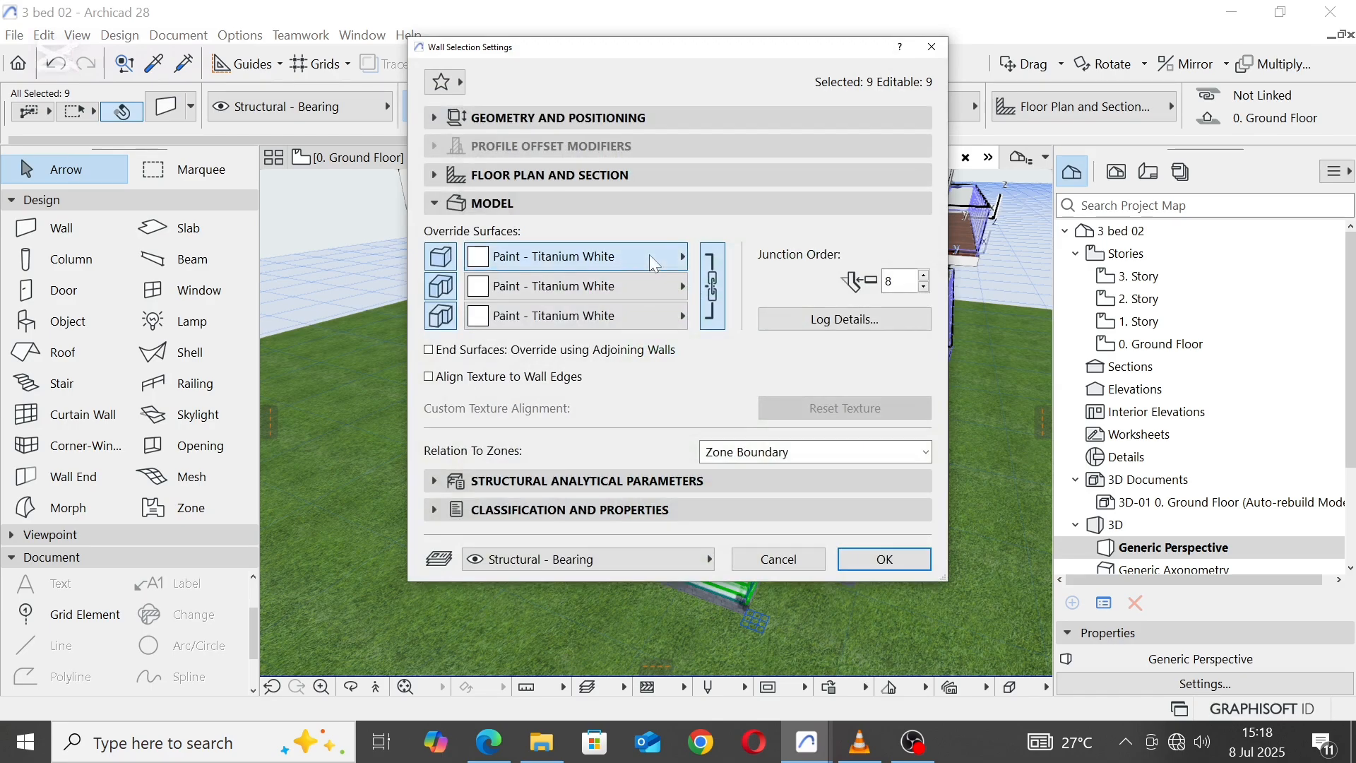
click(649, 255)
click(989, 306)
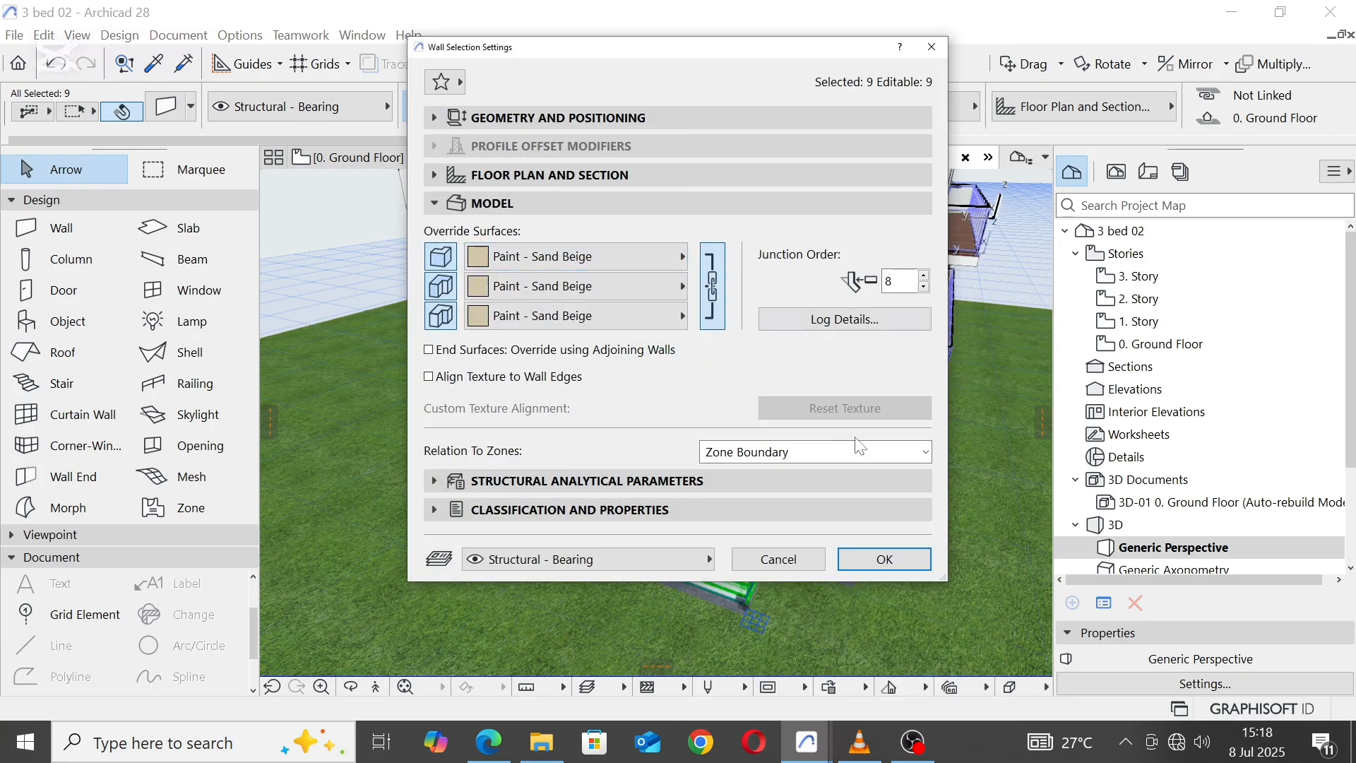
click(884, 559)
key(Escape)
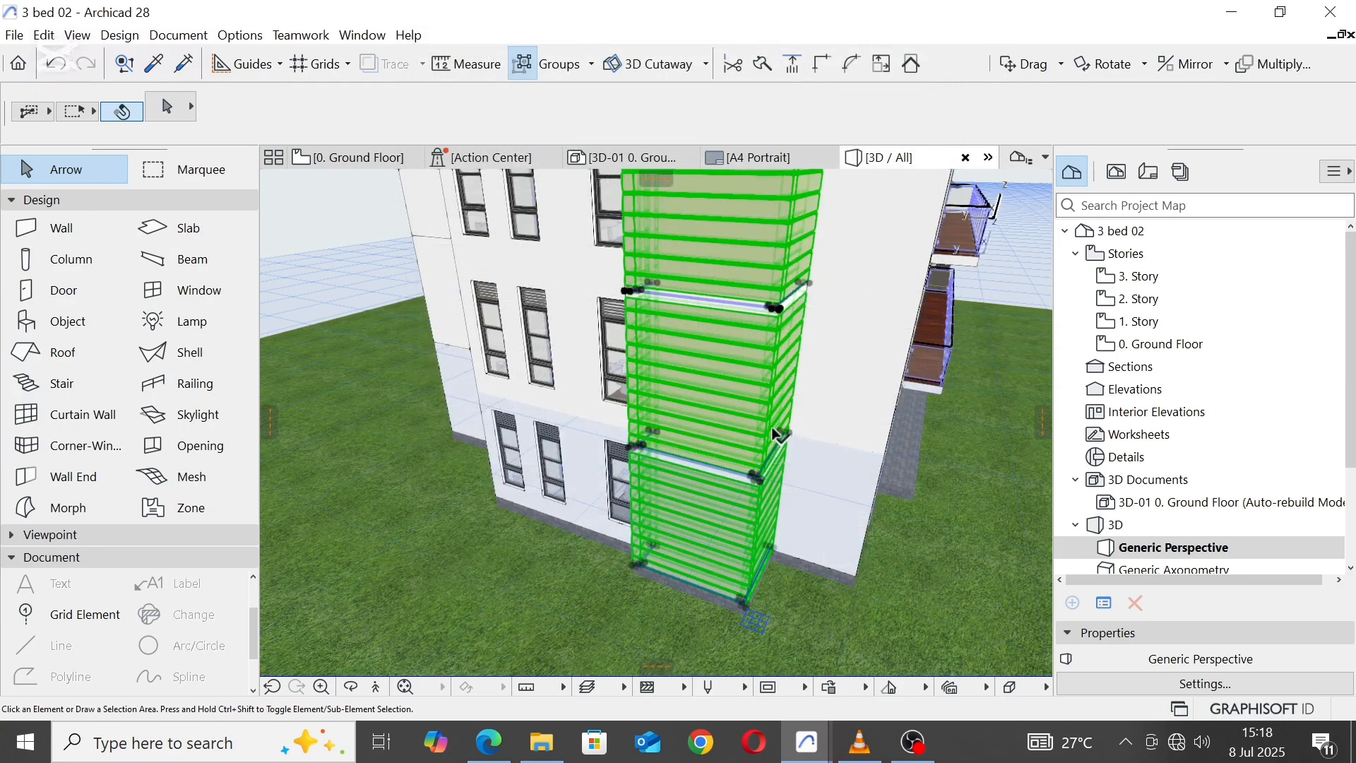
Step: Pick up the parameters of the beige wall behind the central stairs and inject them into the two grooved wall segments below it
scroll(773, 432, down, 1)
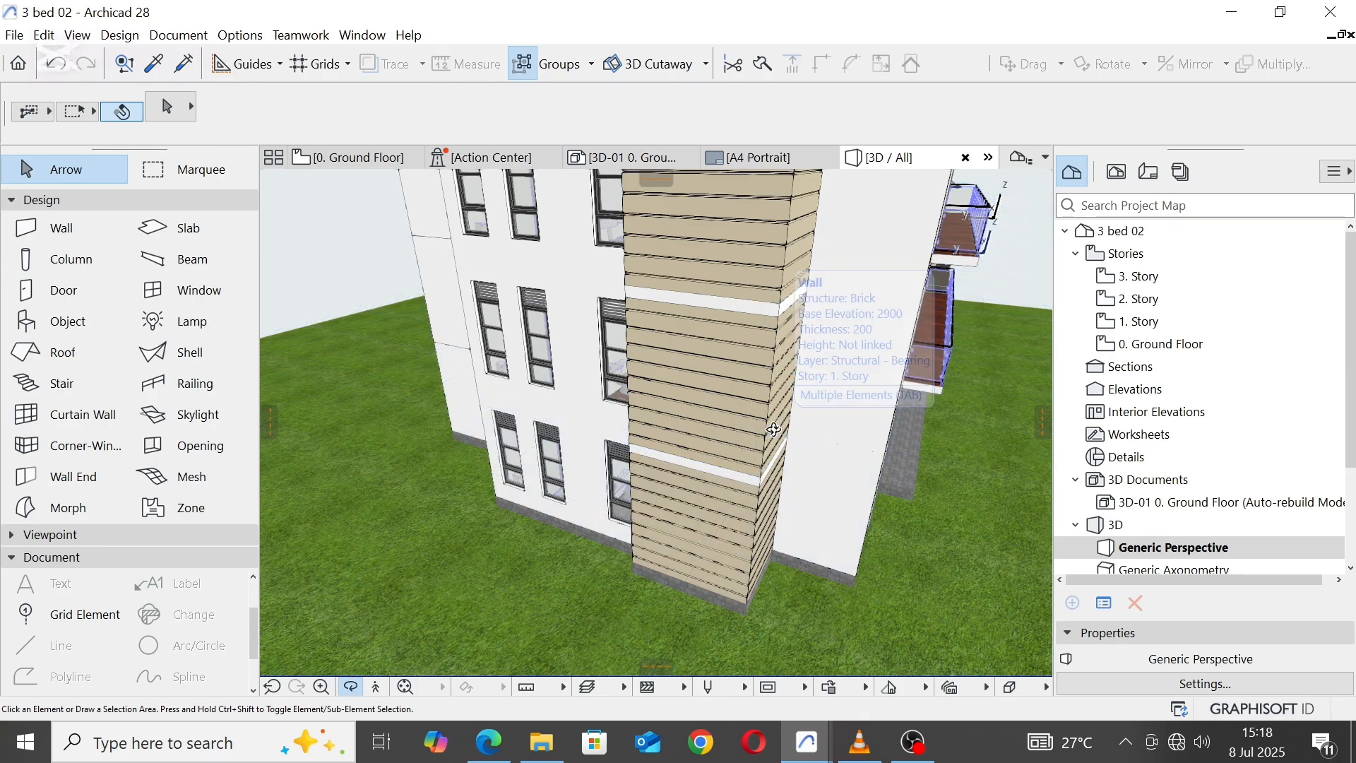
shift+middle_drag(774, 433, 620, 343)
scroll(437, 375, down, 5)
scroll(620, 344, up, 4)
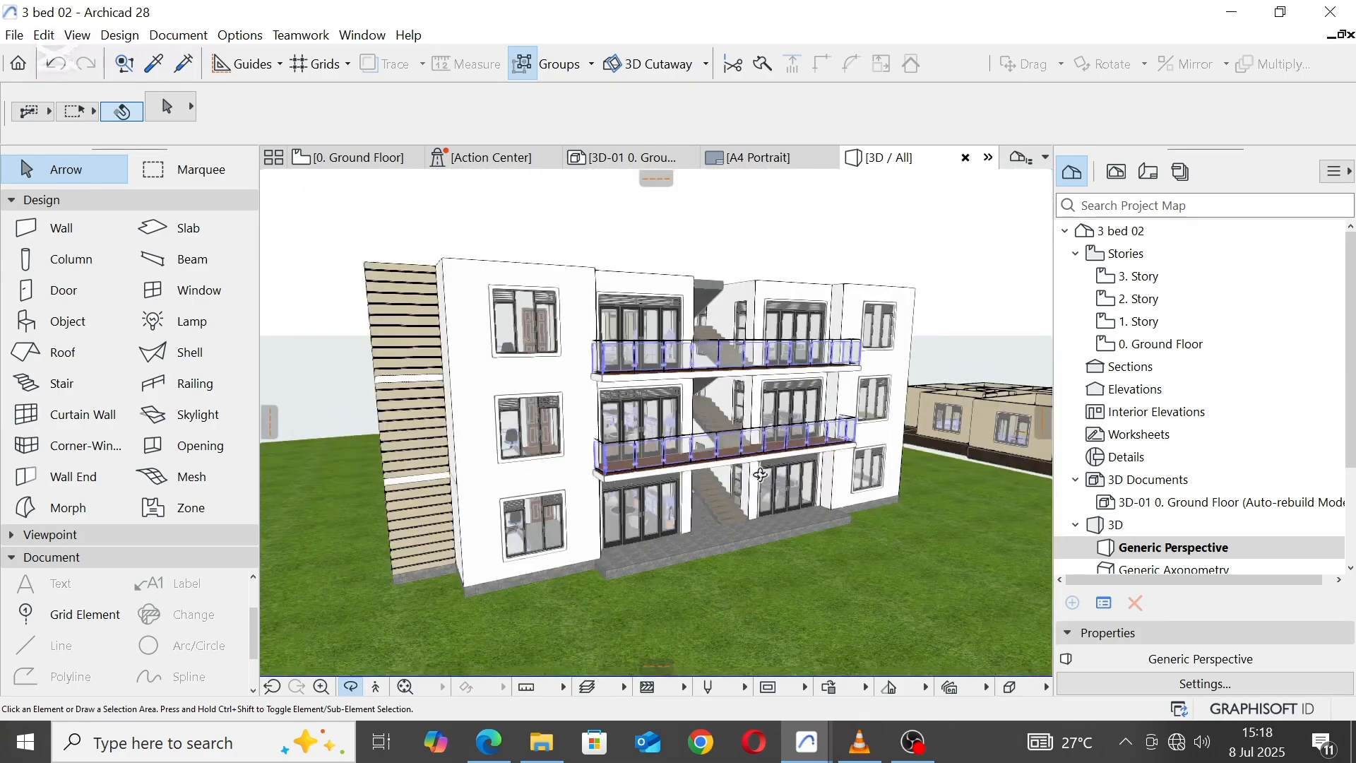
shift+middle_drag(728, 466, 533, 445)
drag(532, 445, 663, 524)
scroll(756, 351, up, 3)
scroll(756, 351, up, 5)
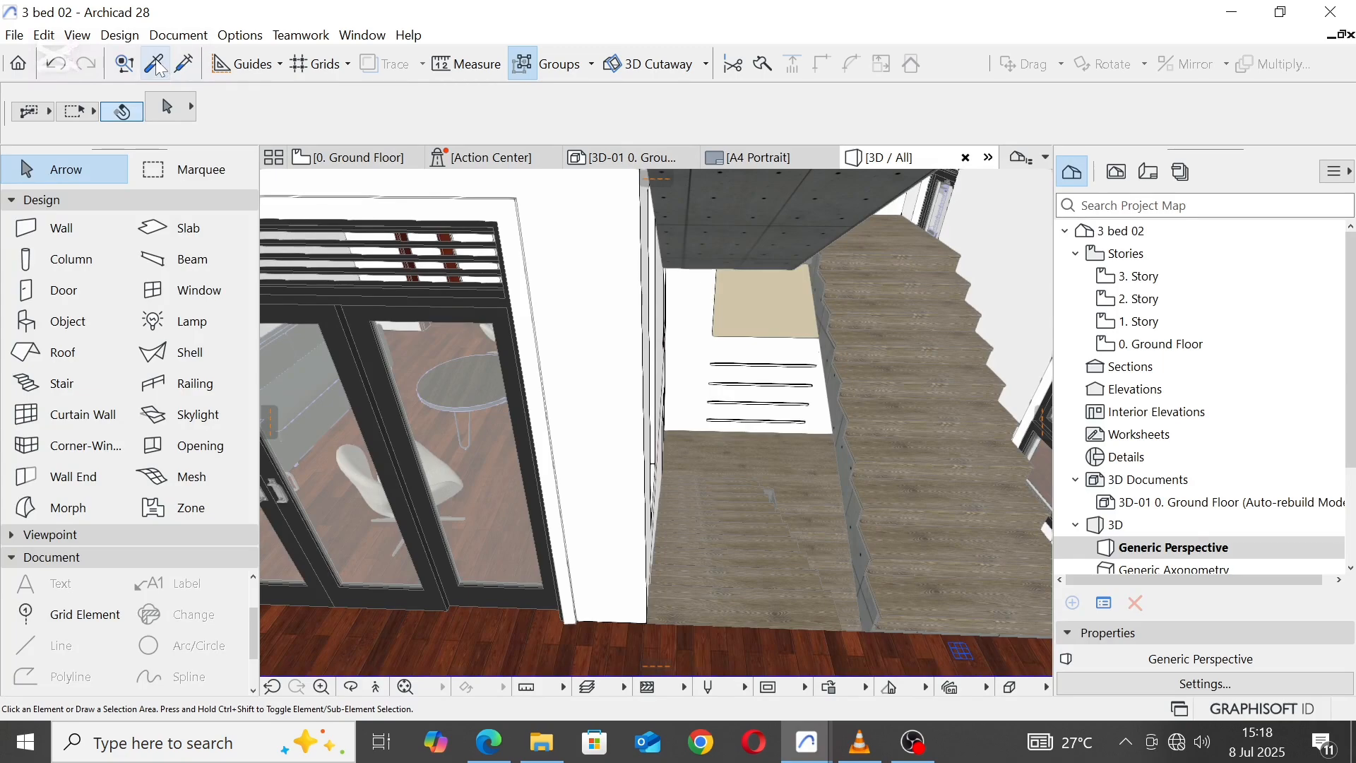
click(157, 67)
click(777, 283)
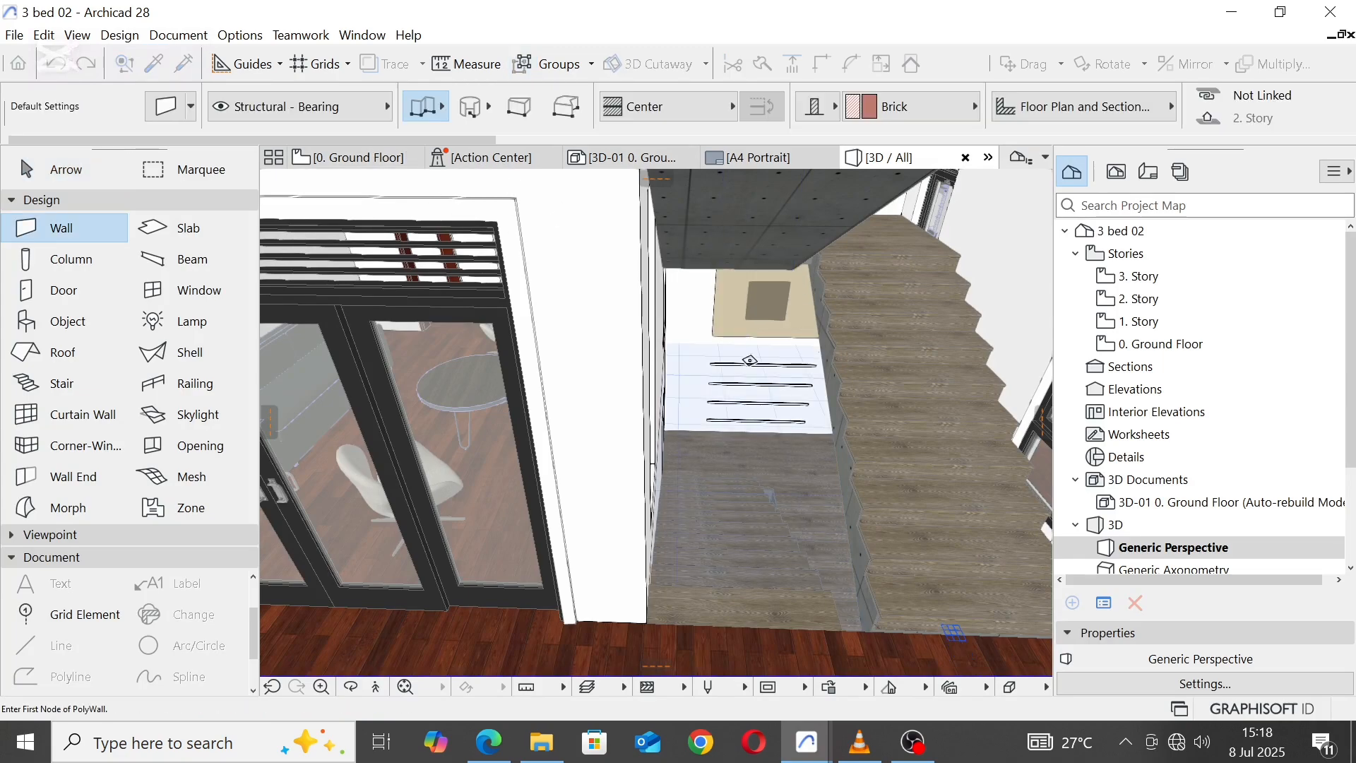
click(185, 64)
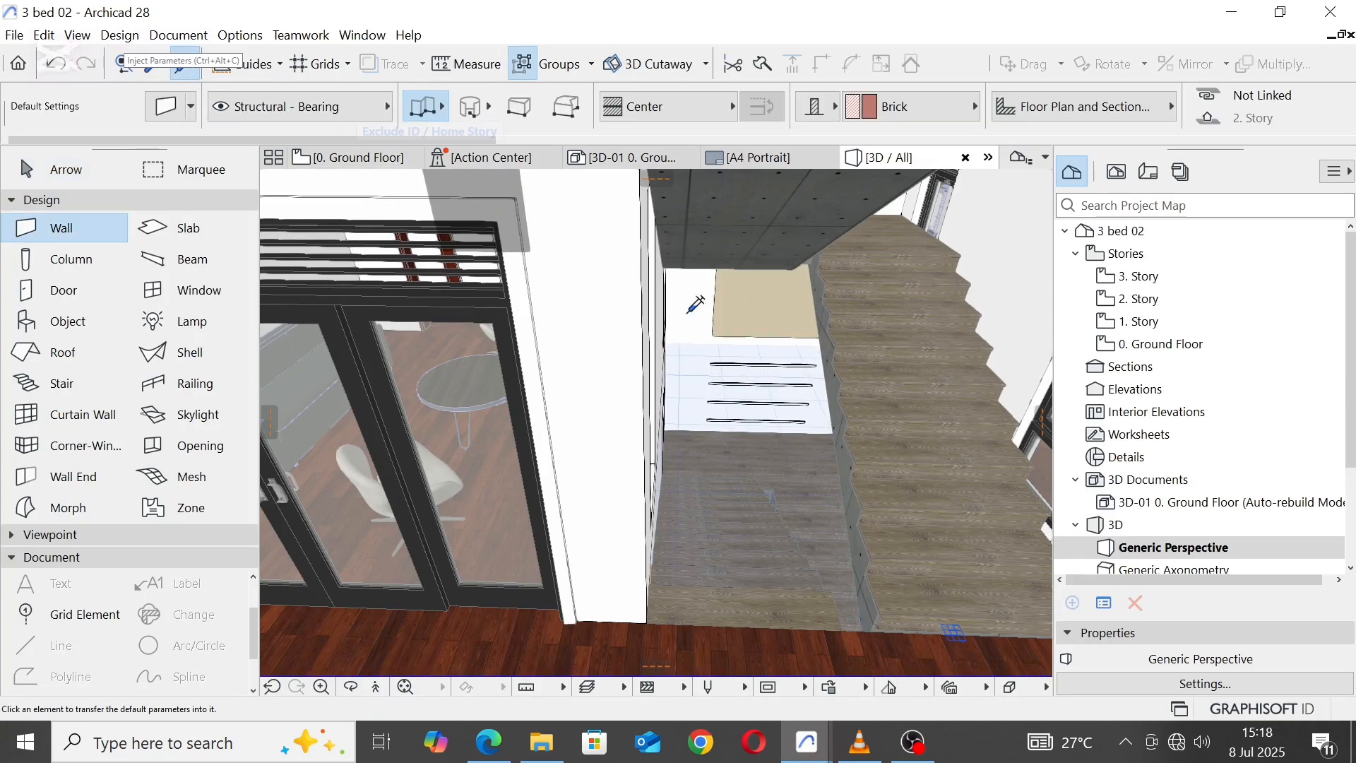
click(775, 365)
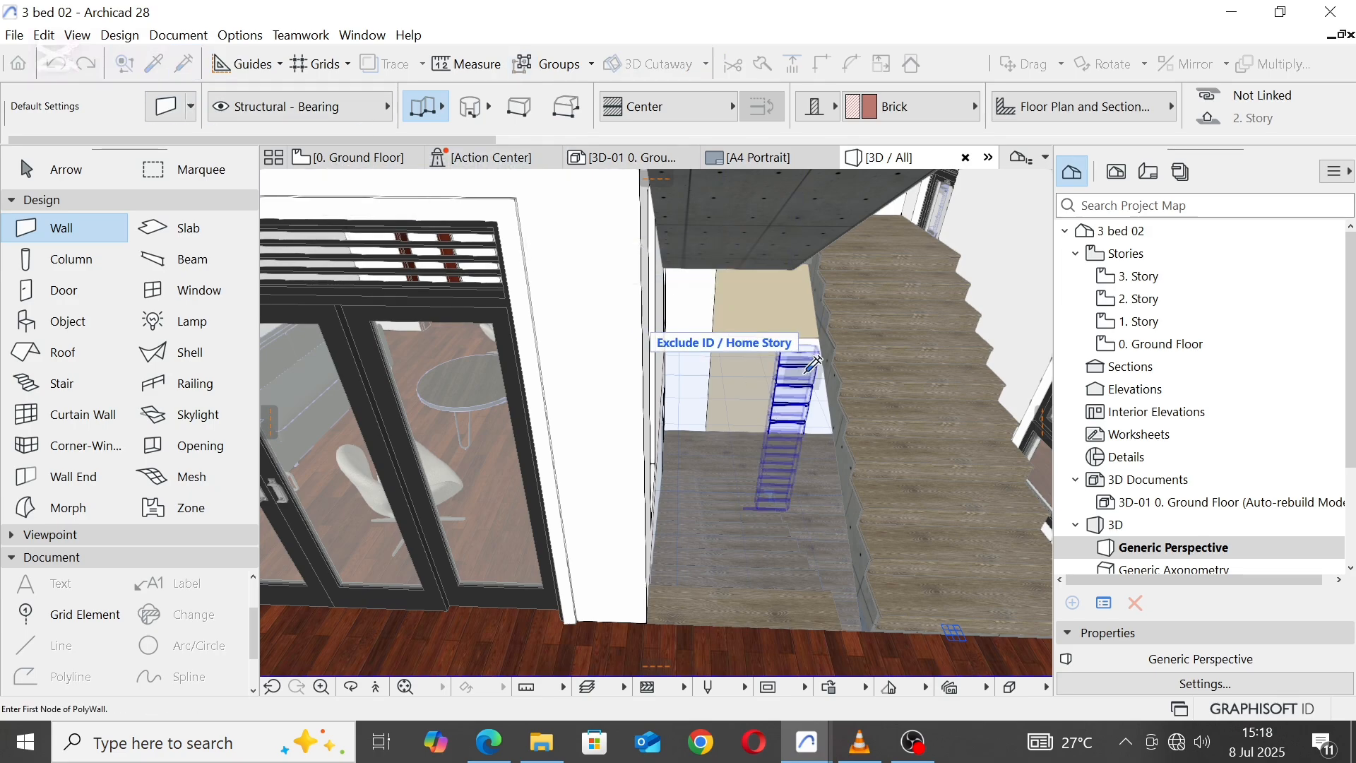
click(804, 373)
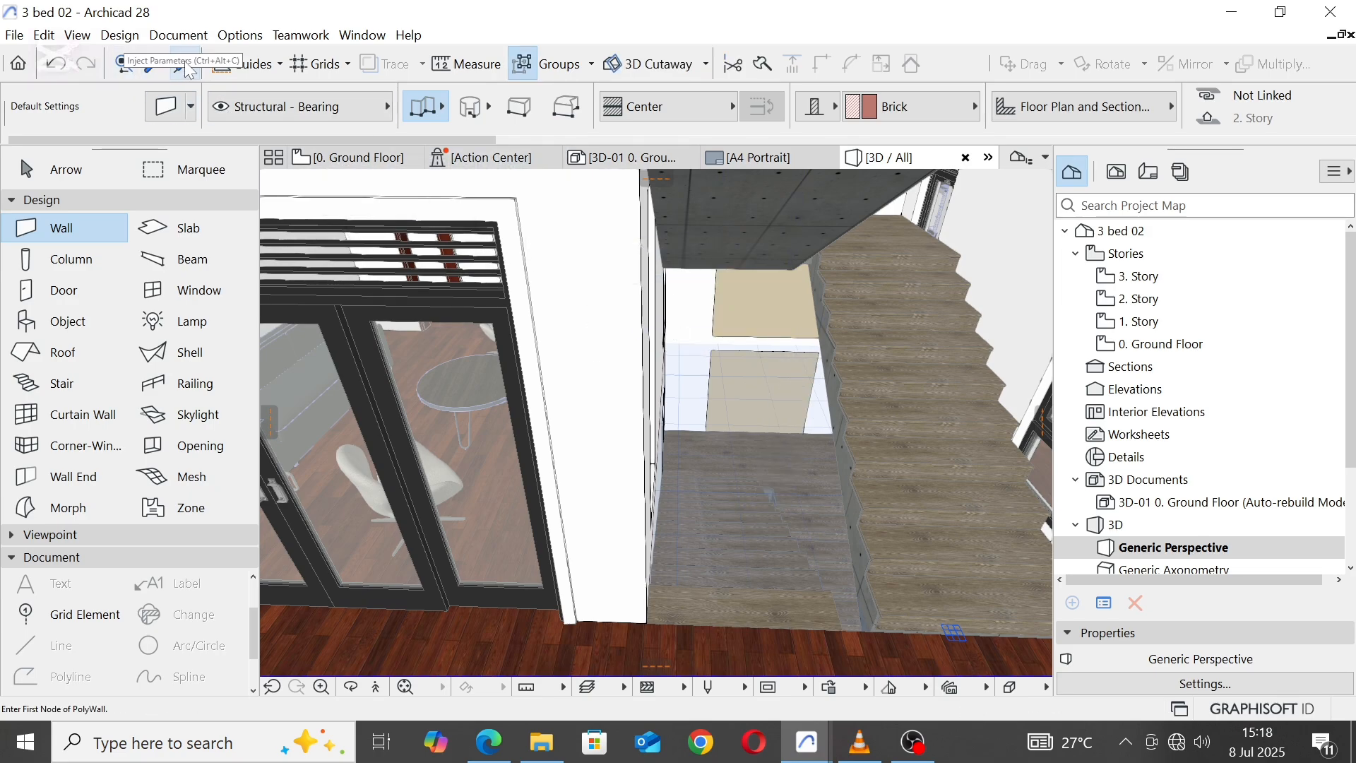
scroll(655, 274, down, 6)
scroll(685, 396, up, 8)
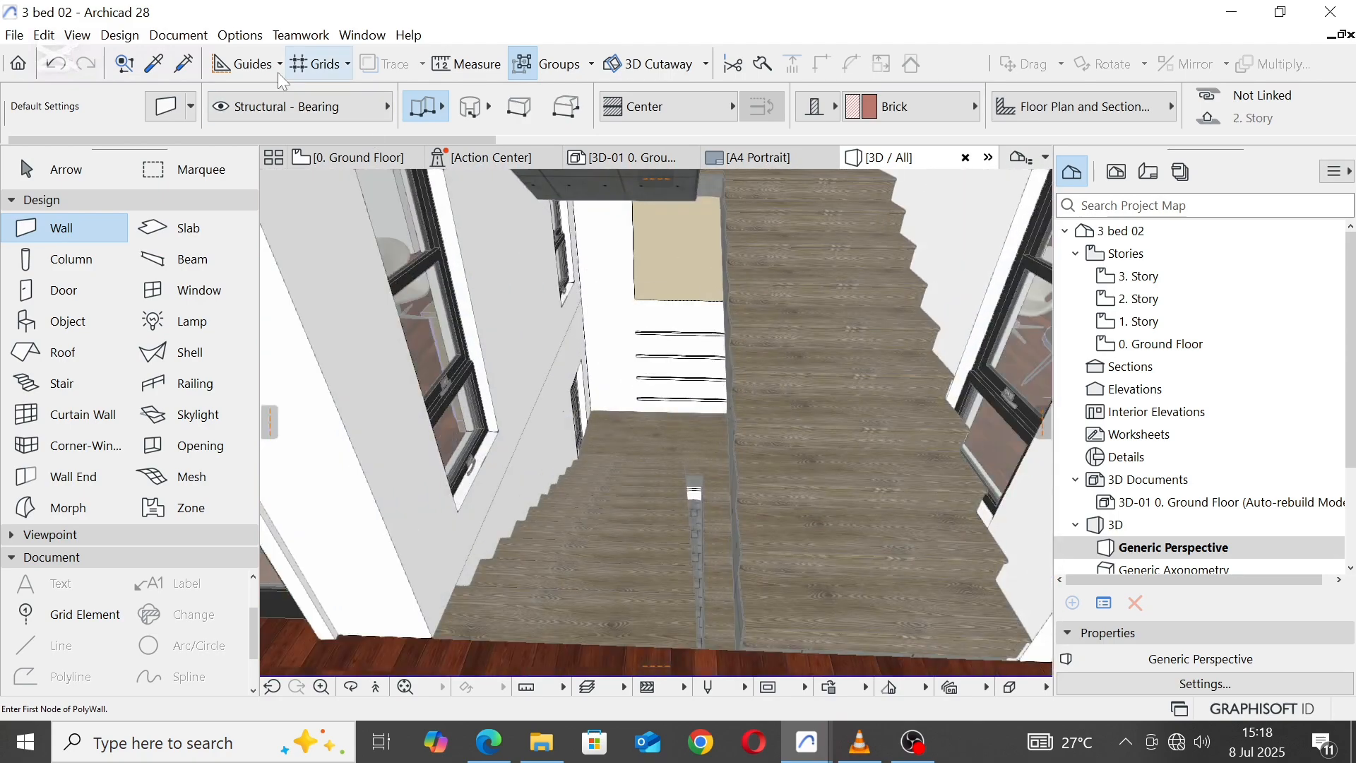
click(687, 359)
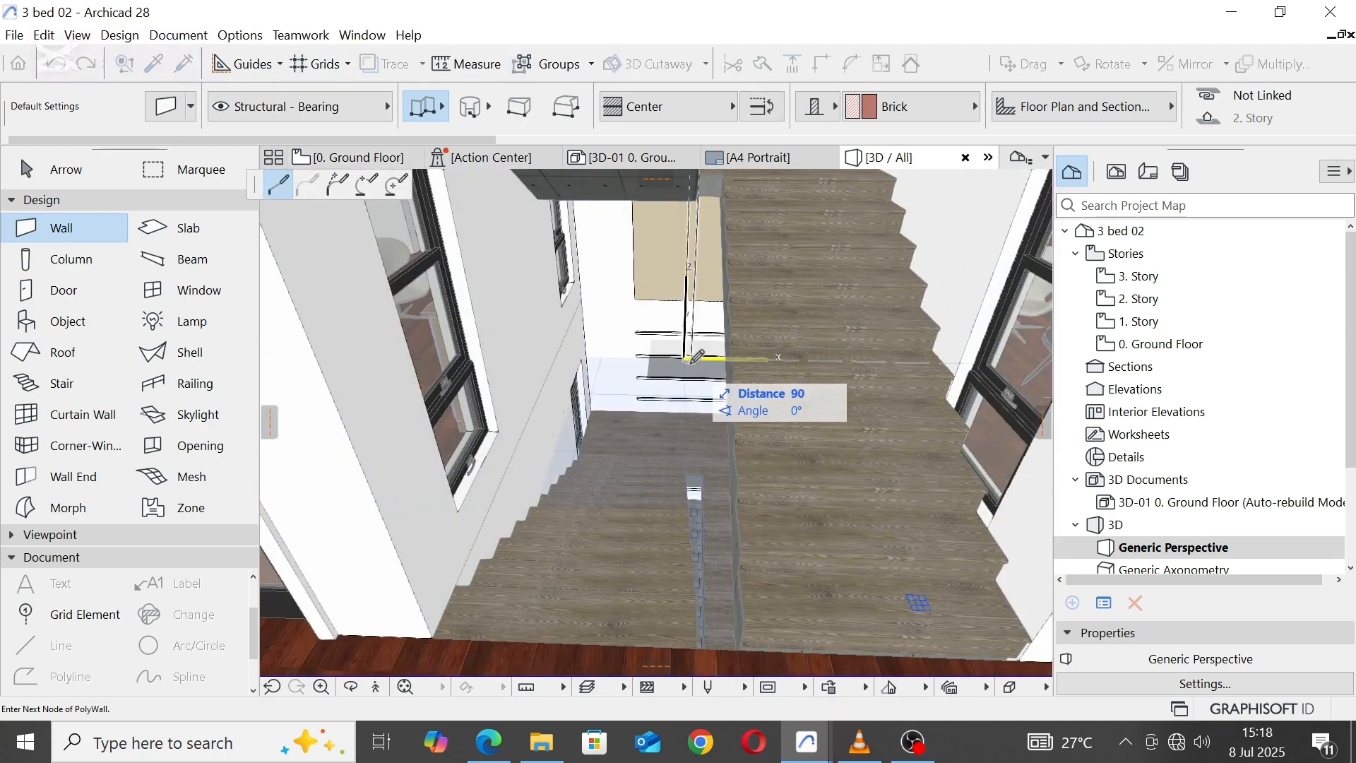
key(Escape)
key(Escape)
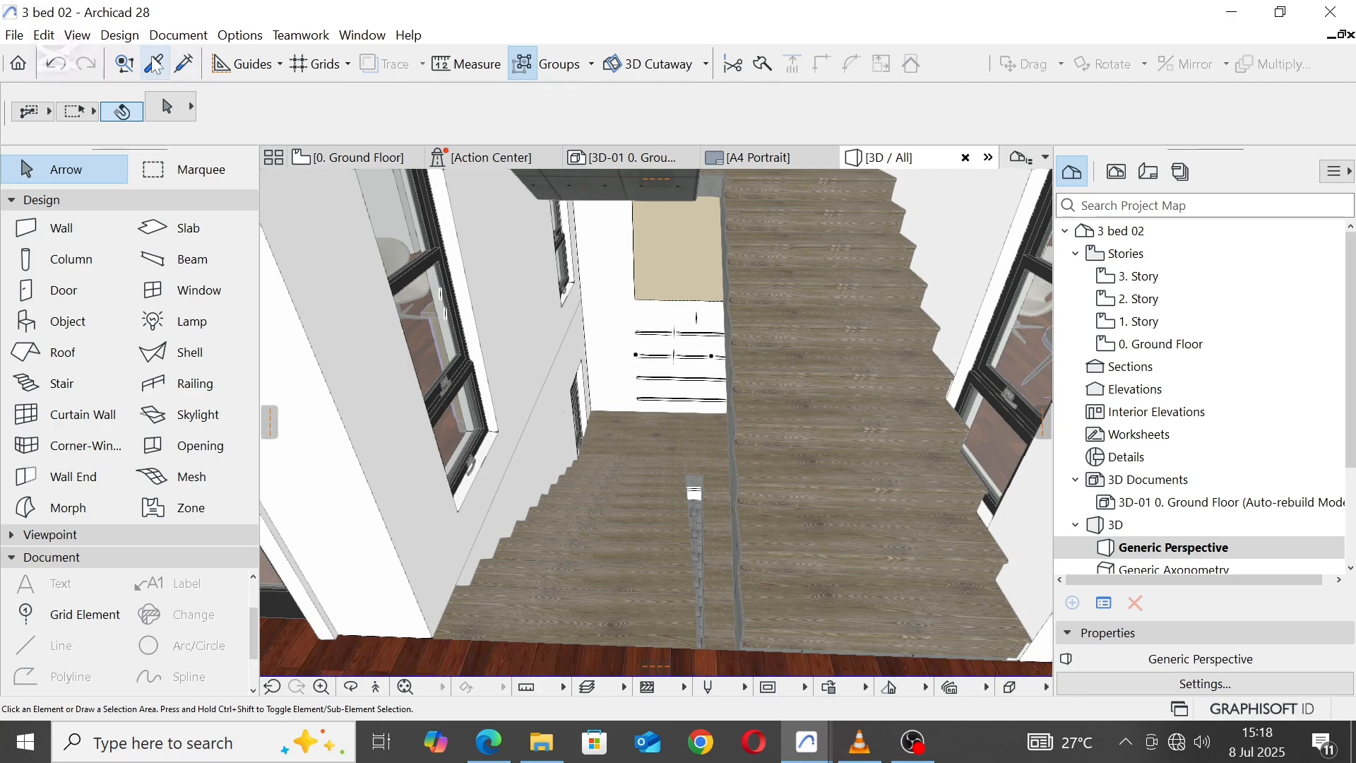
Step: Pick up the beige stairwell wall's parameters on the first storey and inject them into both grooved wall segments one level lower
click(155, 65)
click(678, 237)
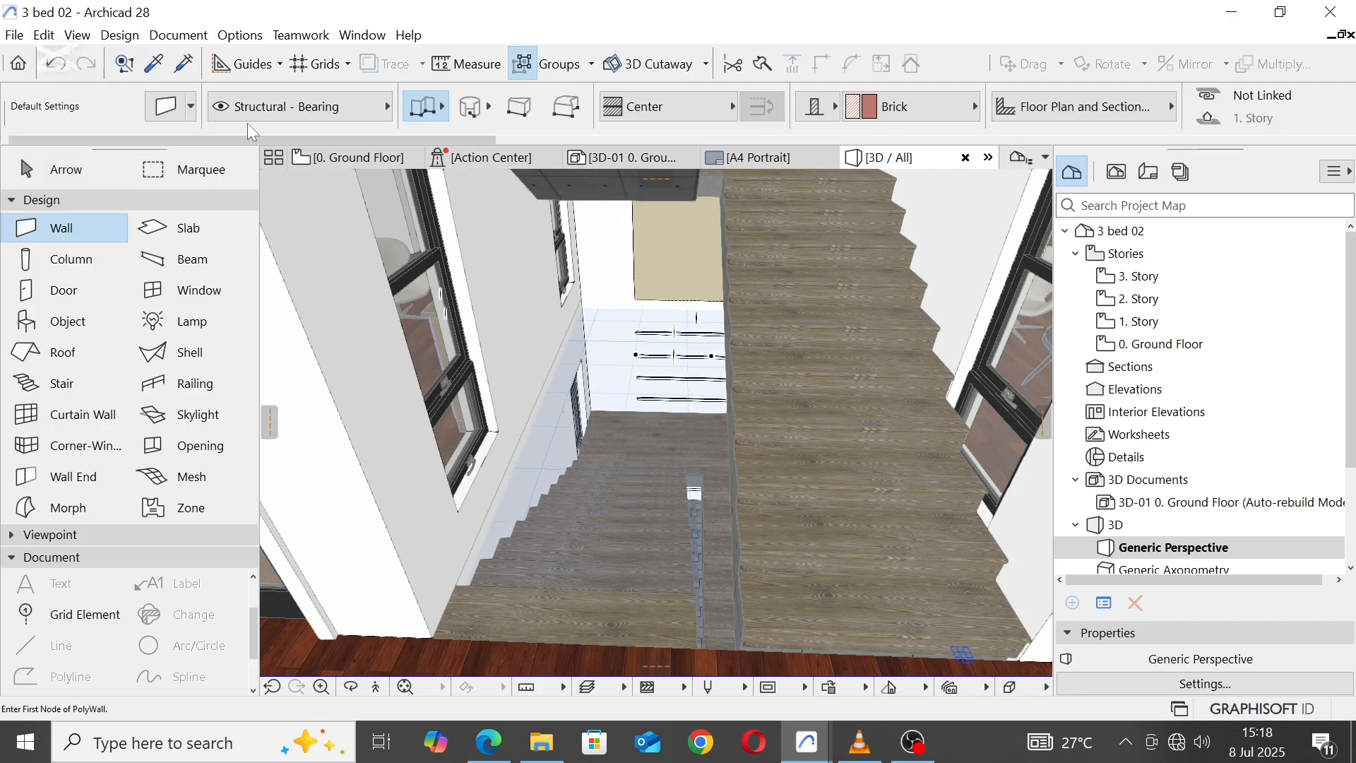
click(184, 65)
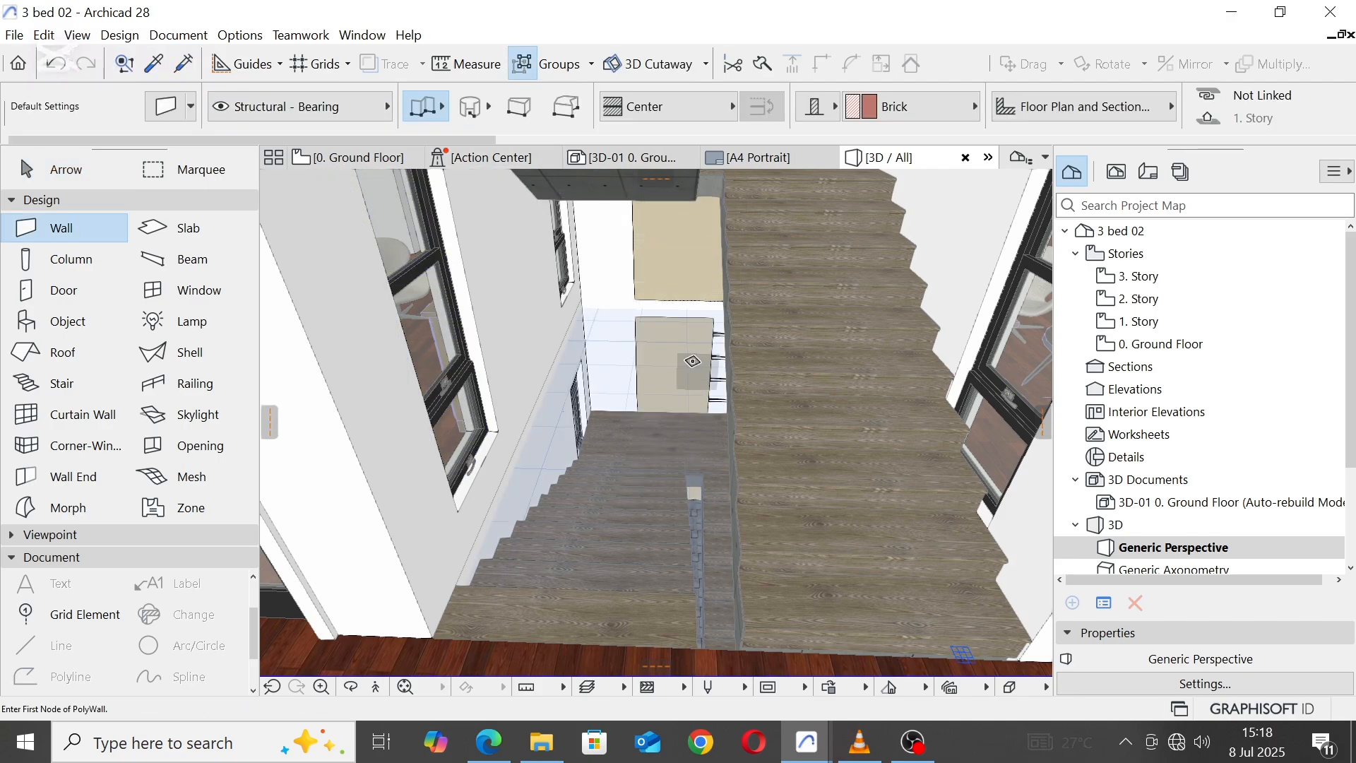
scroll(692, 367, up, 5)
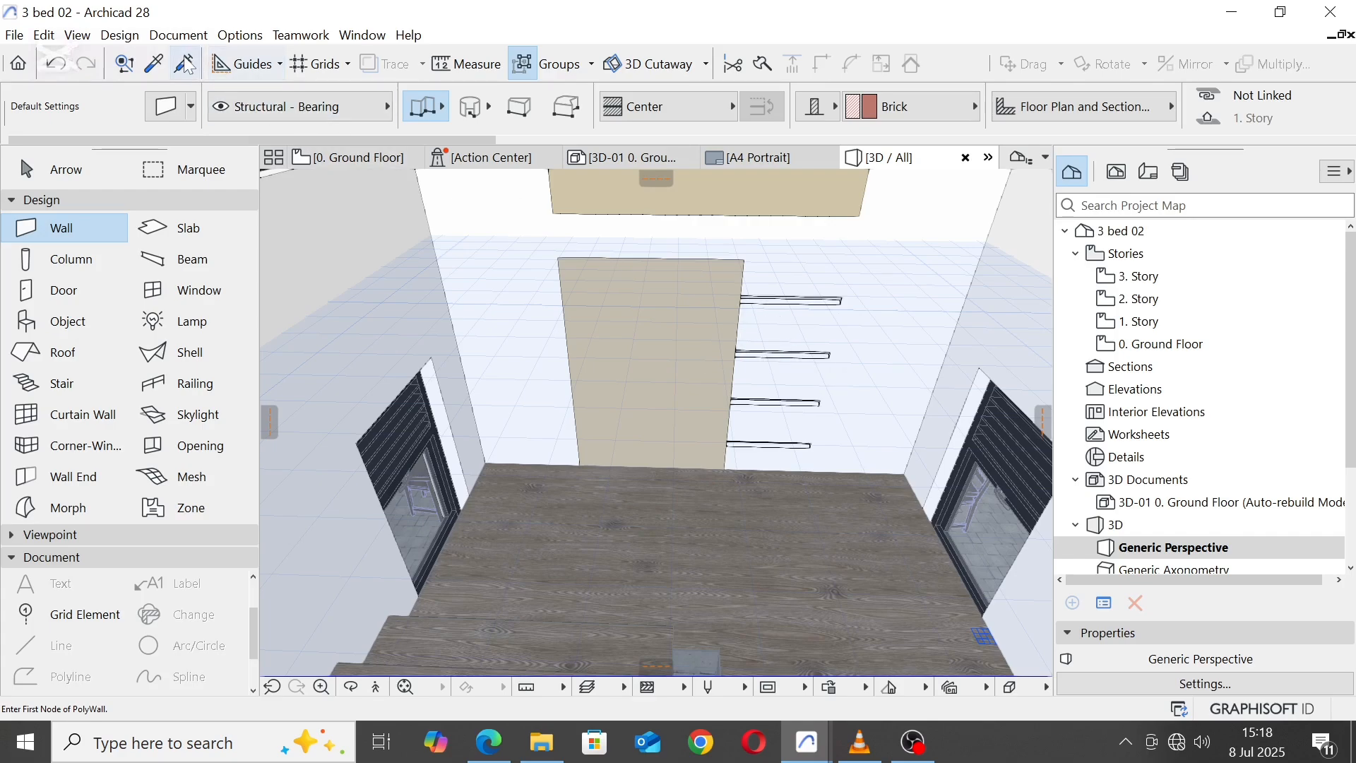
click(186, 65)
click(809, 353)
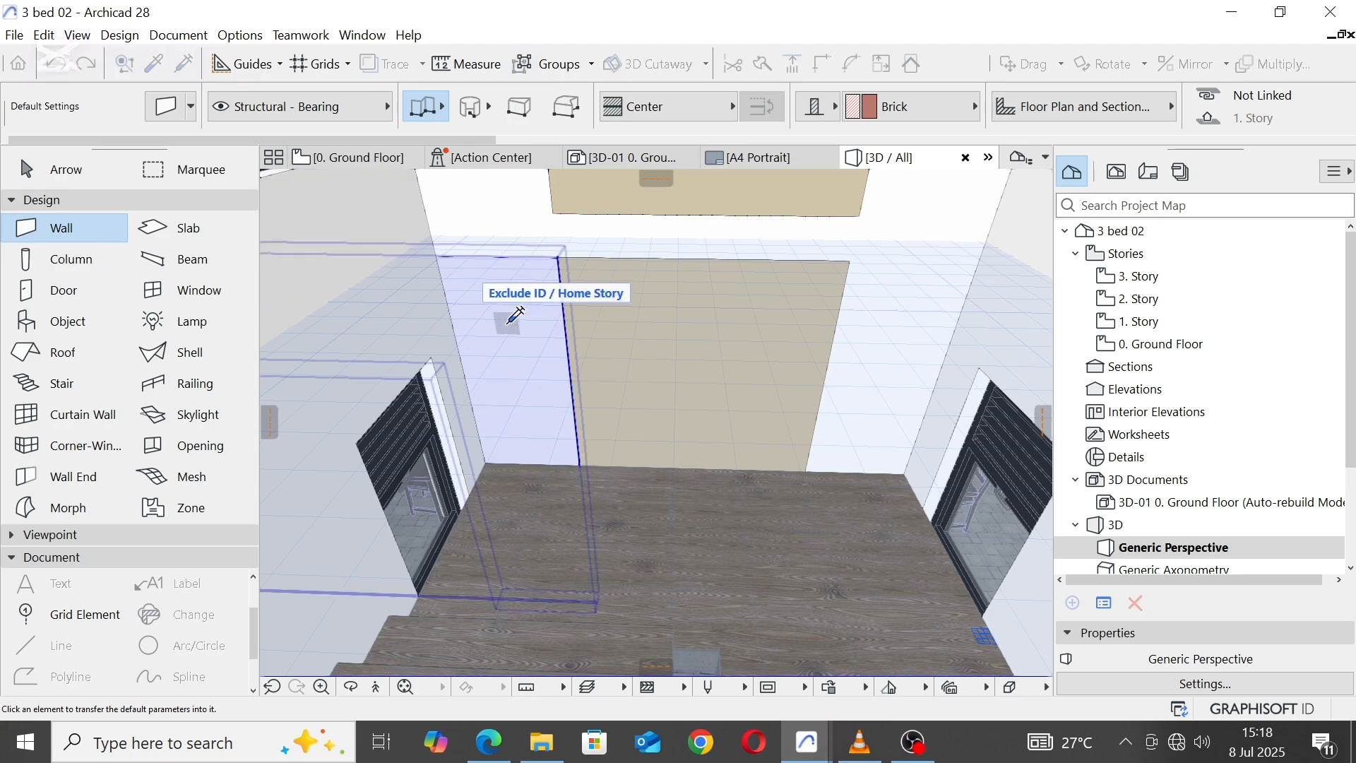
Step: Inject the beige wall parameters into both white segments flanking the central stairwell wall and one white segment on the storey above
click(505, 286)
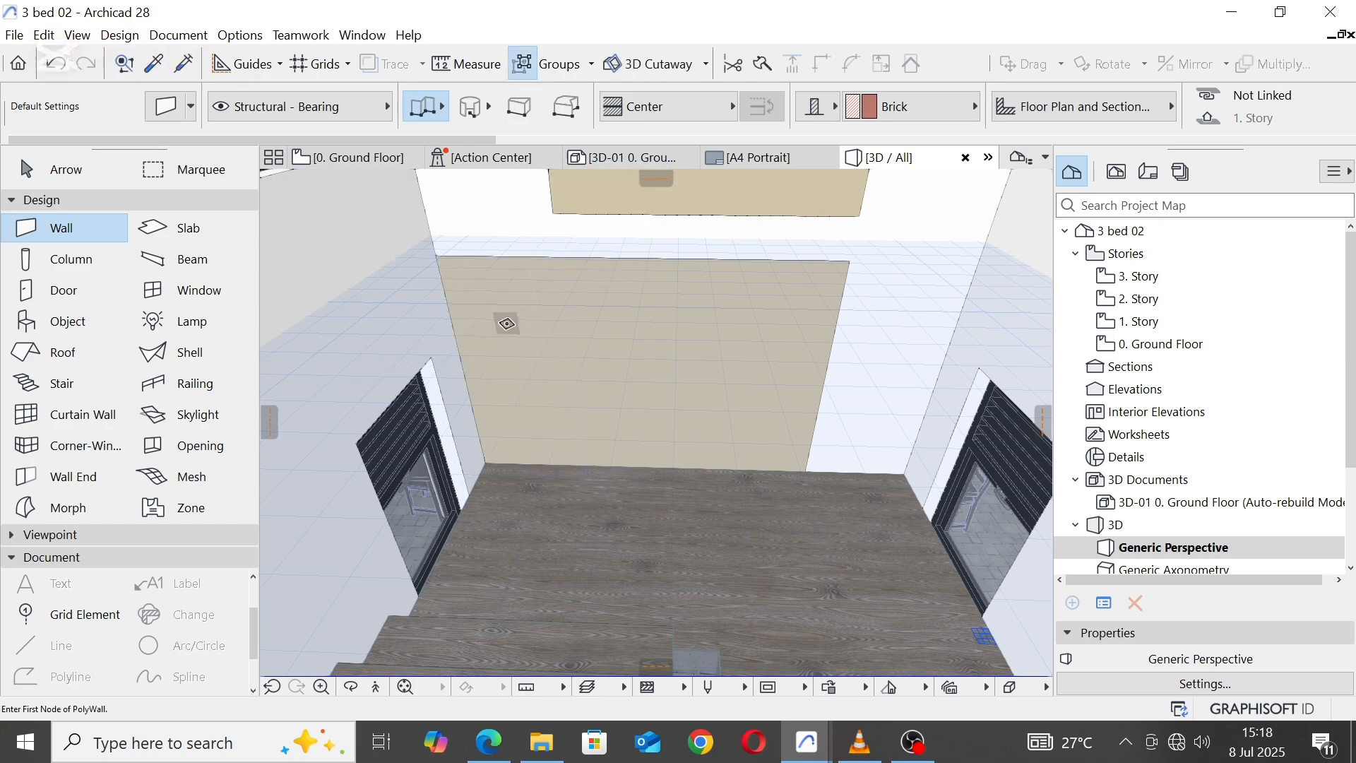
click(185, 65)
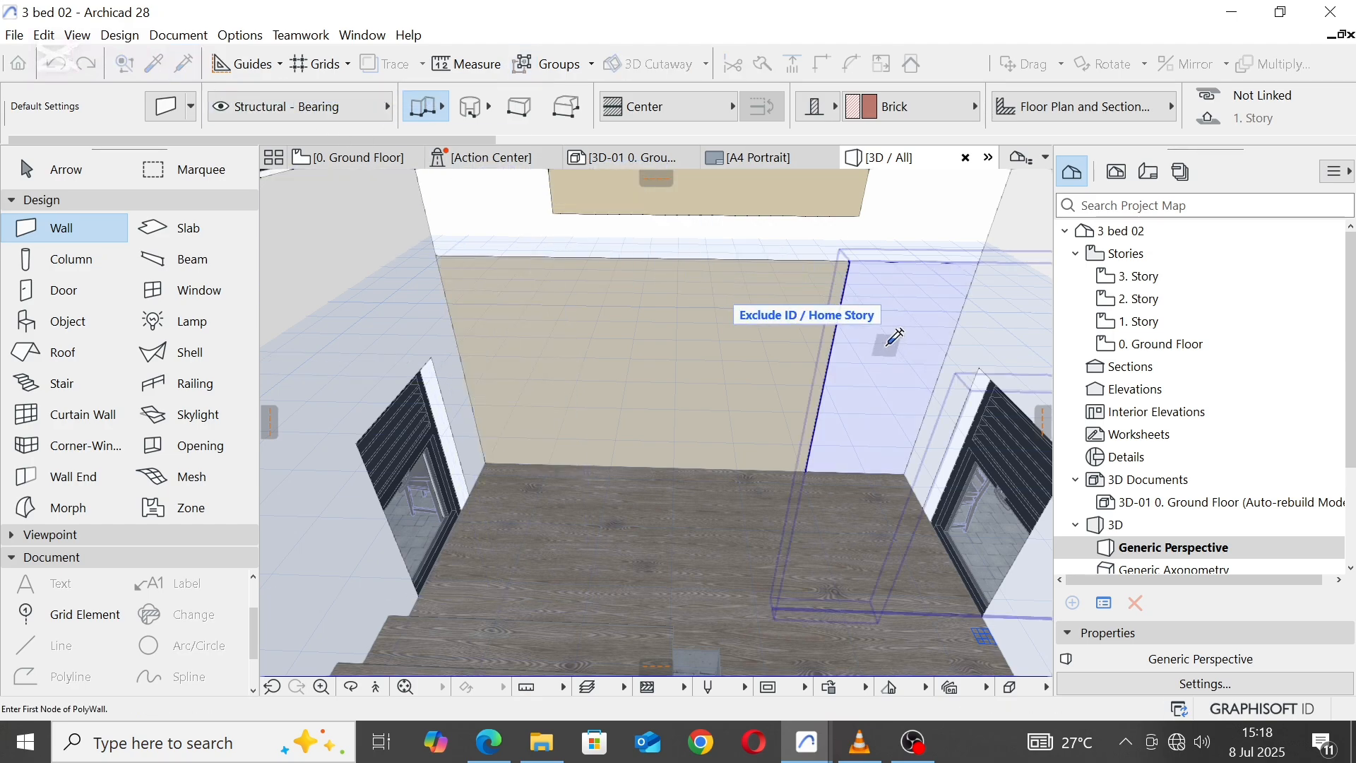
click(886, 345)
click(185, 64)
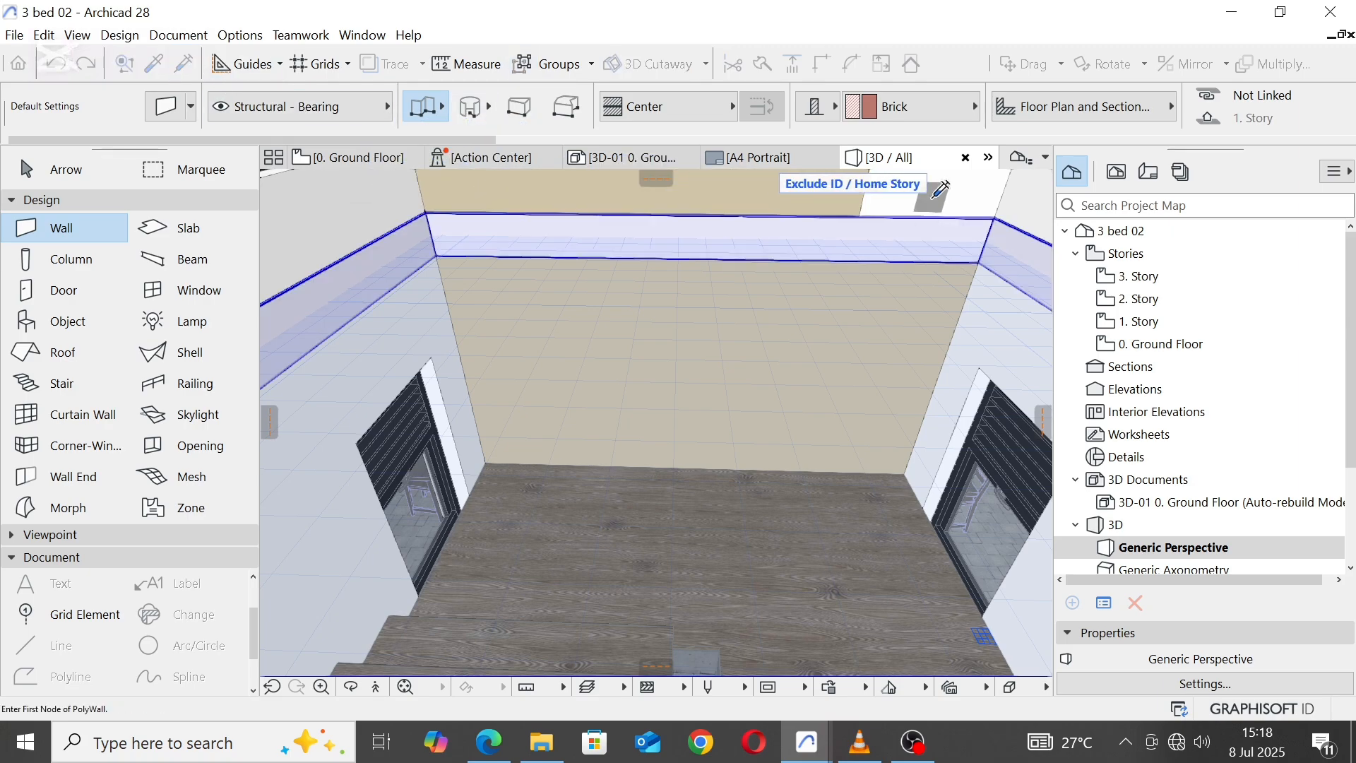
click(931, 198)
Step: Inject the beige wall parameters into the remaining white wall segments behind the upper stair flights
scroll(691, 469, down, 8)
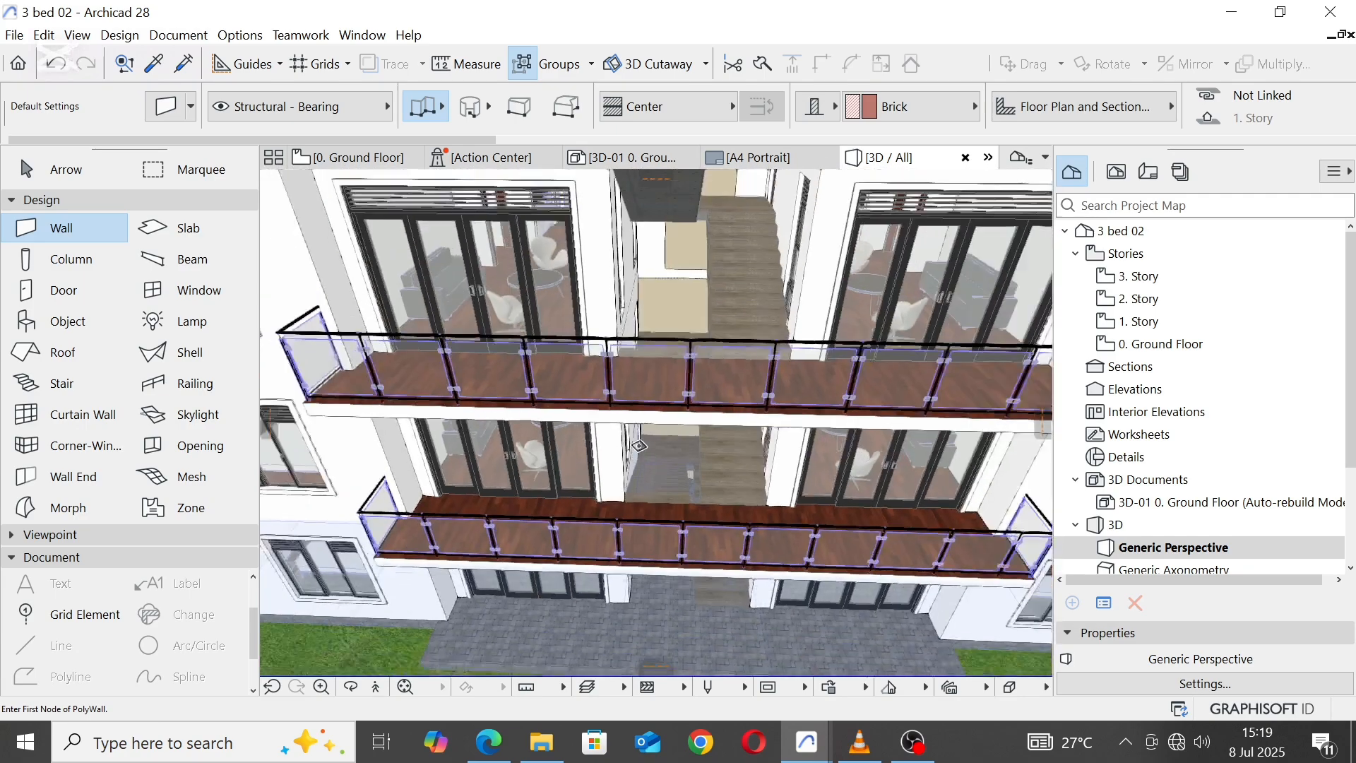
scroll(677, 232, up, 4)
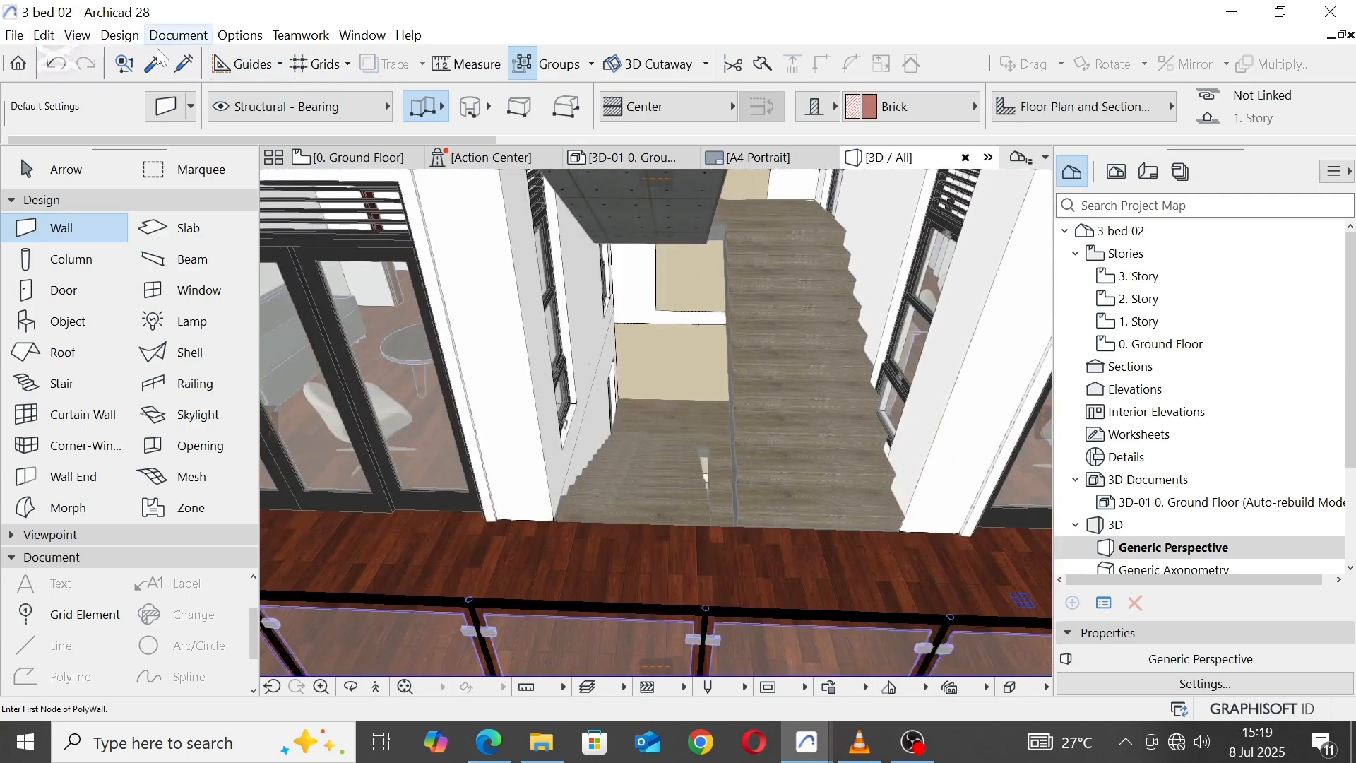
click(185, 63)
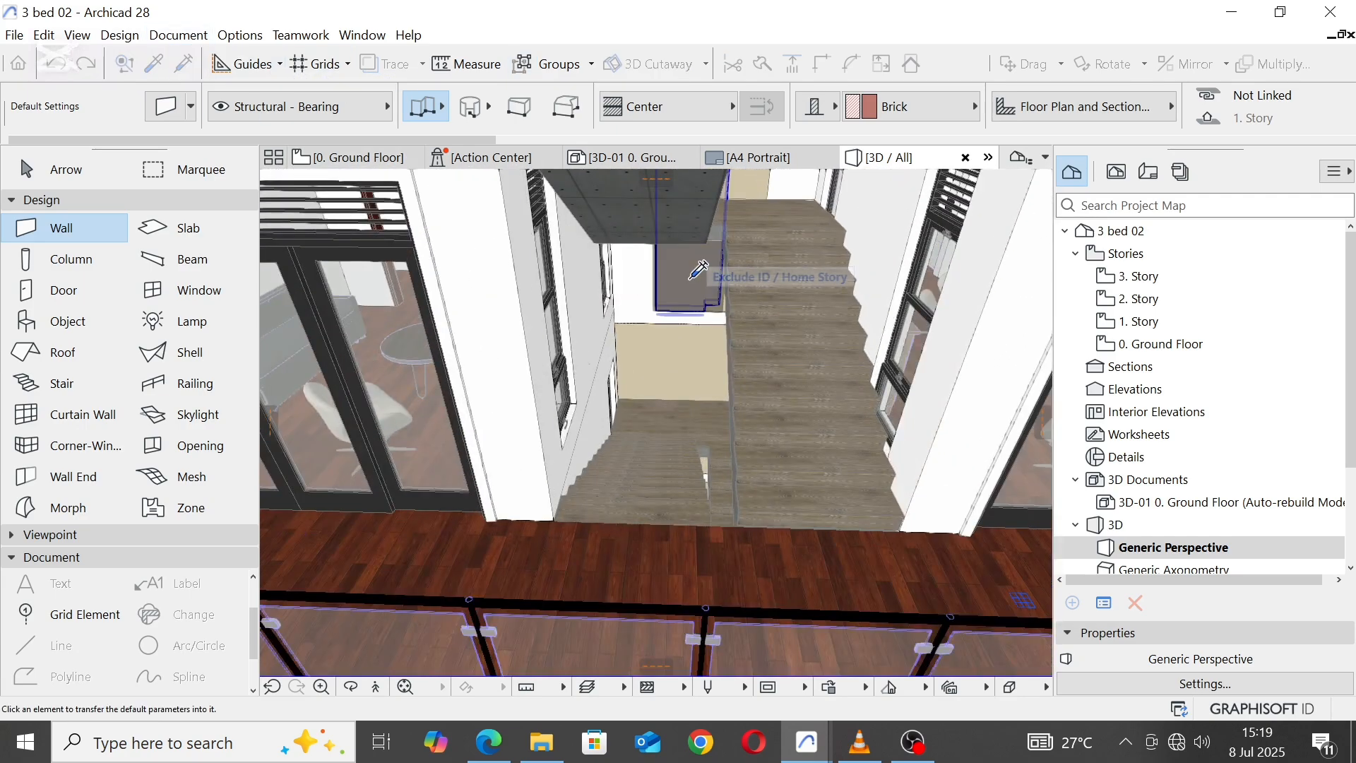
click(647, 285)
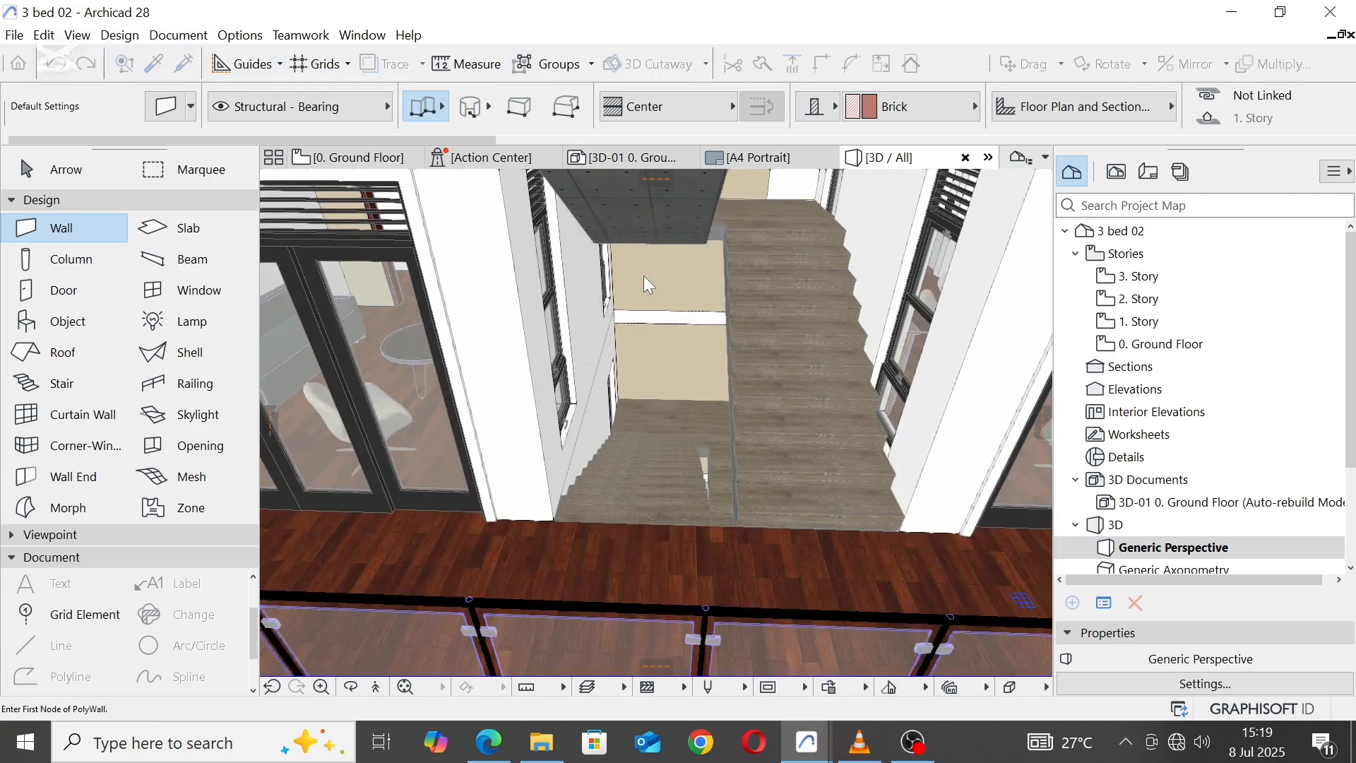
click(179, 59)
click(796, 193)
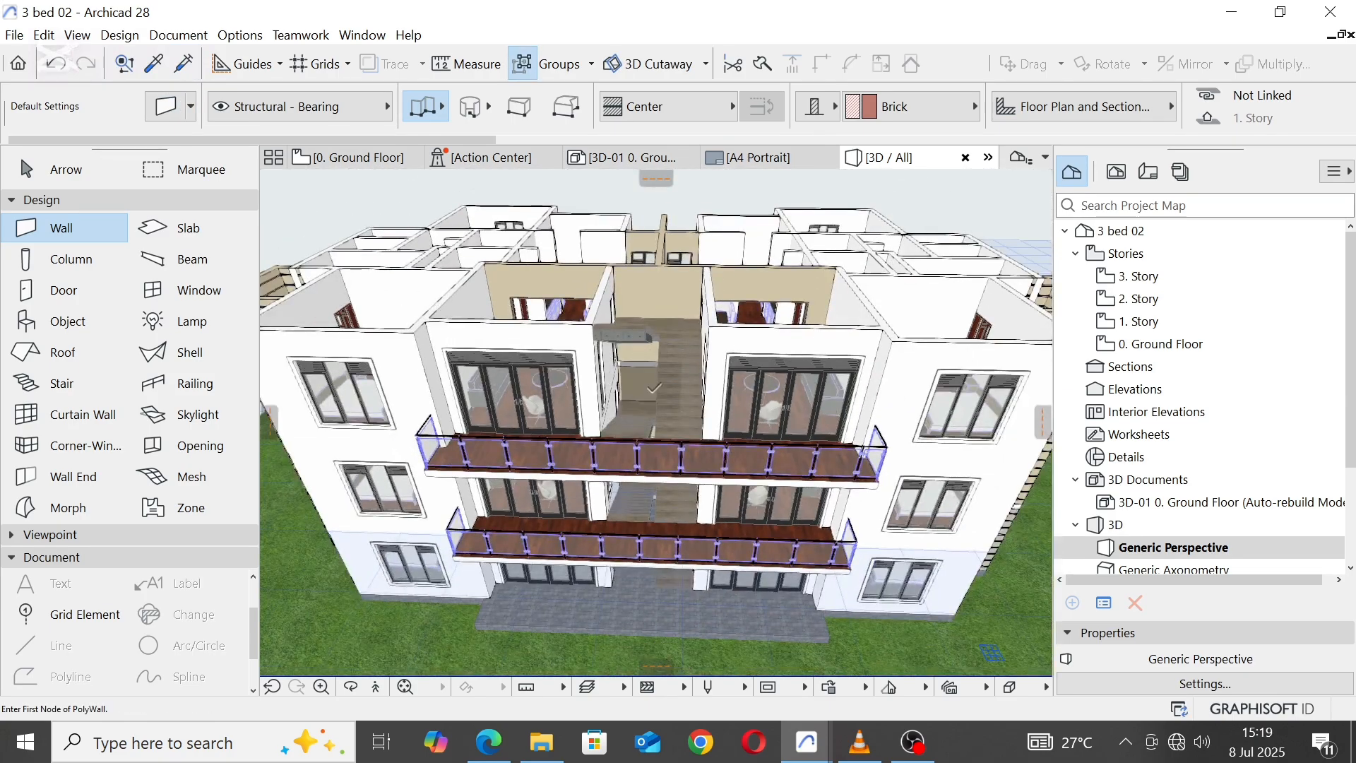
Step: Open the 3. Story floor plan and select all the building's walls inside a marquee around it
middle_drag(654, 388, 698, 378)
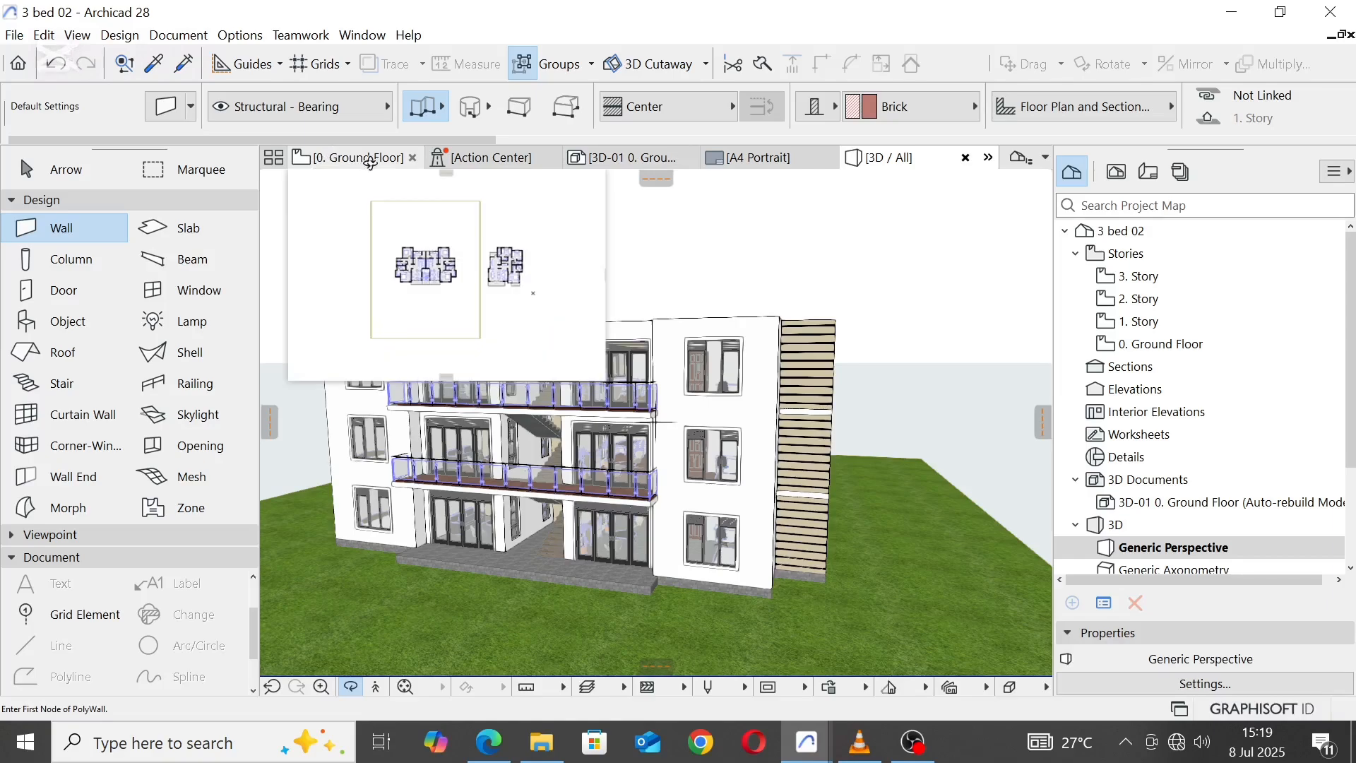
click(365, 156)
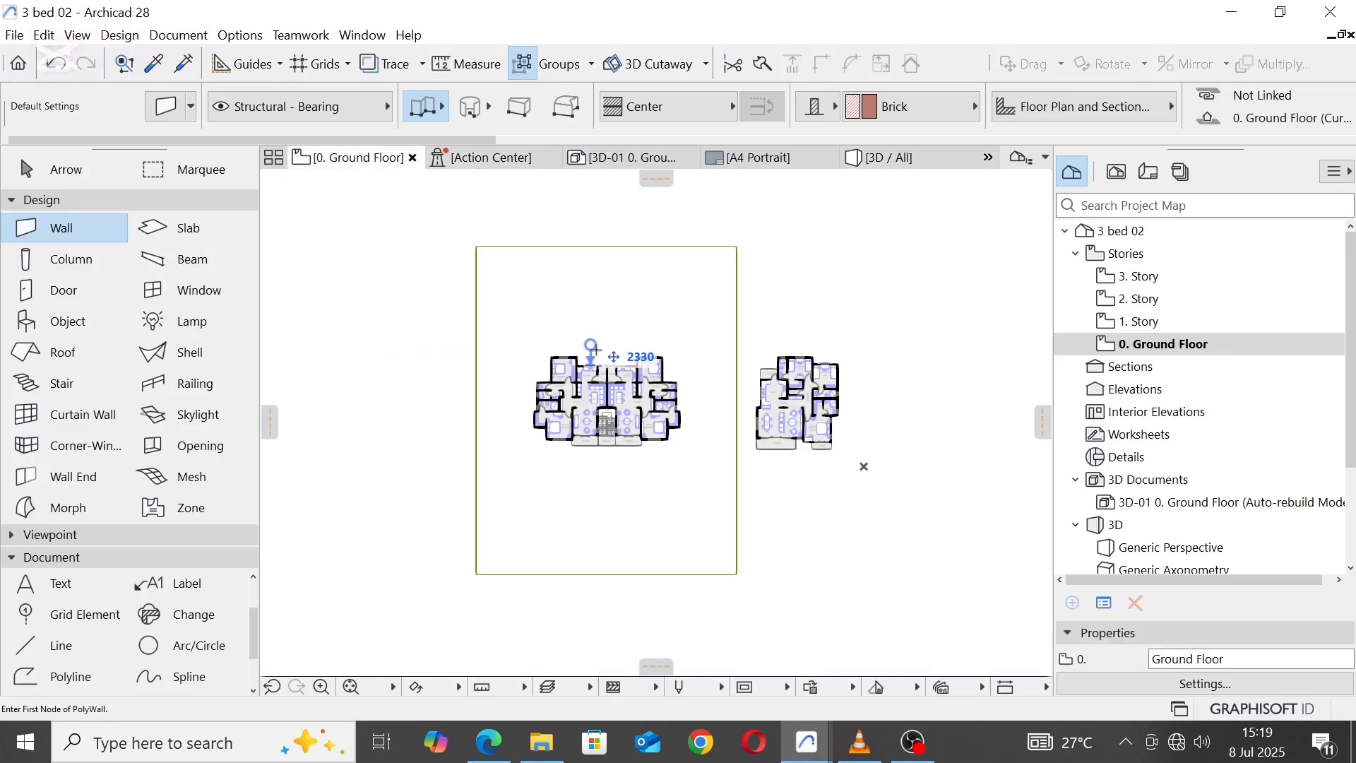
click(1144, 276)
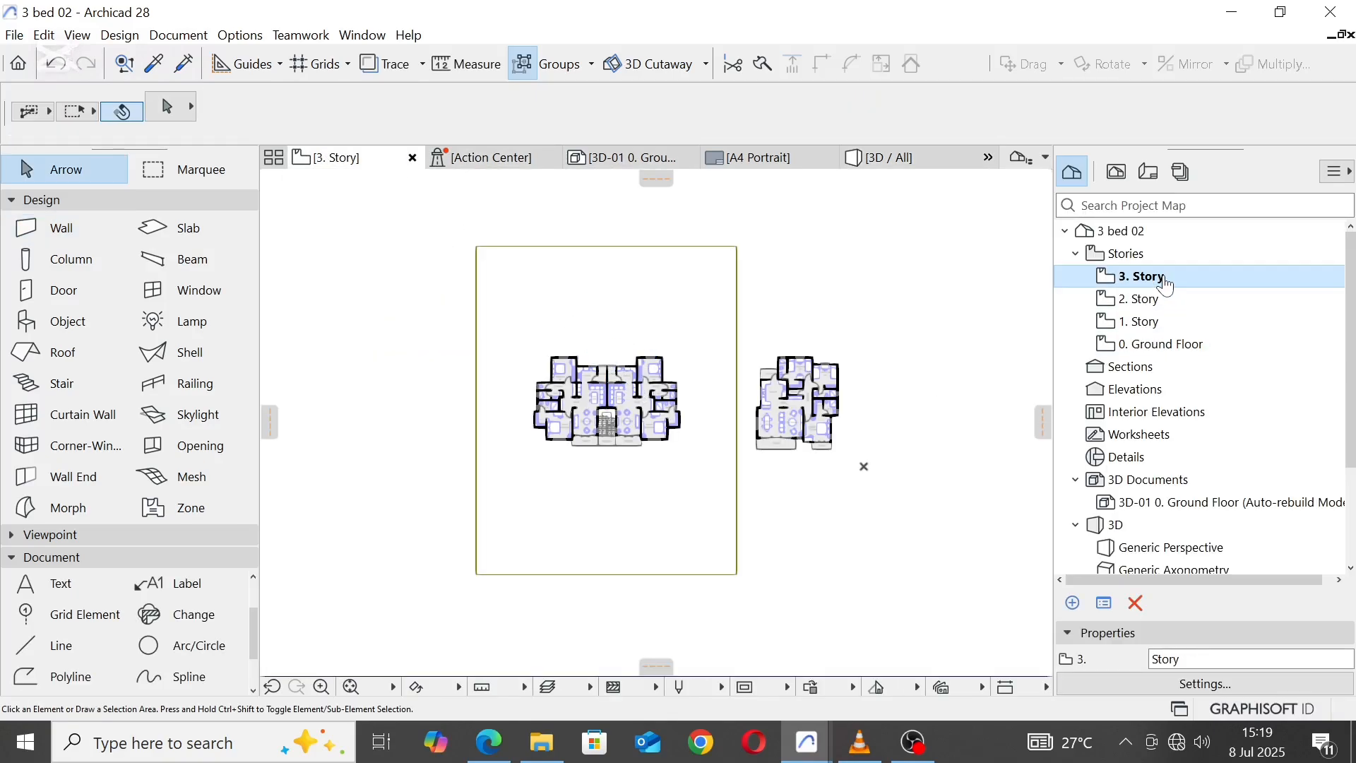
scroll(563, 387, up, 5)
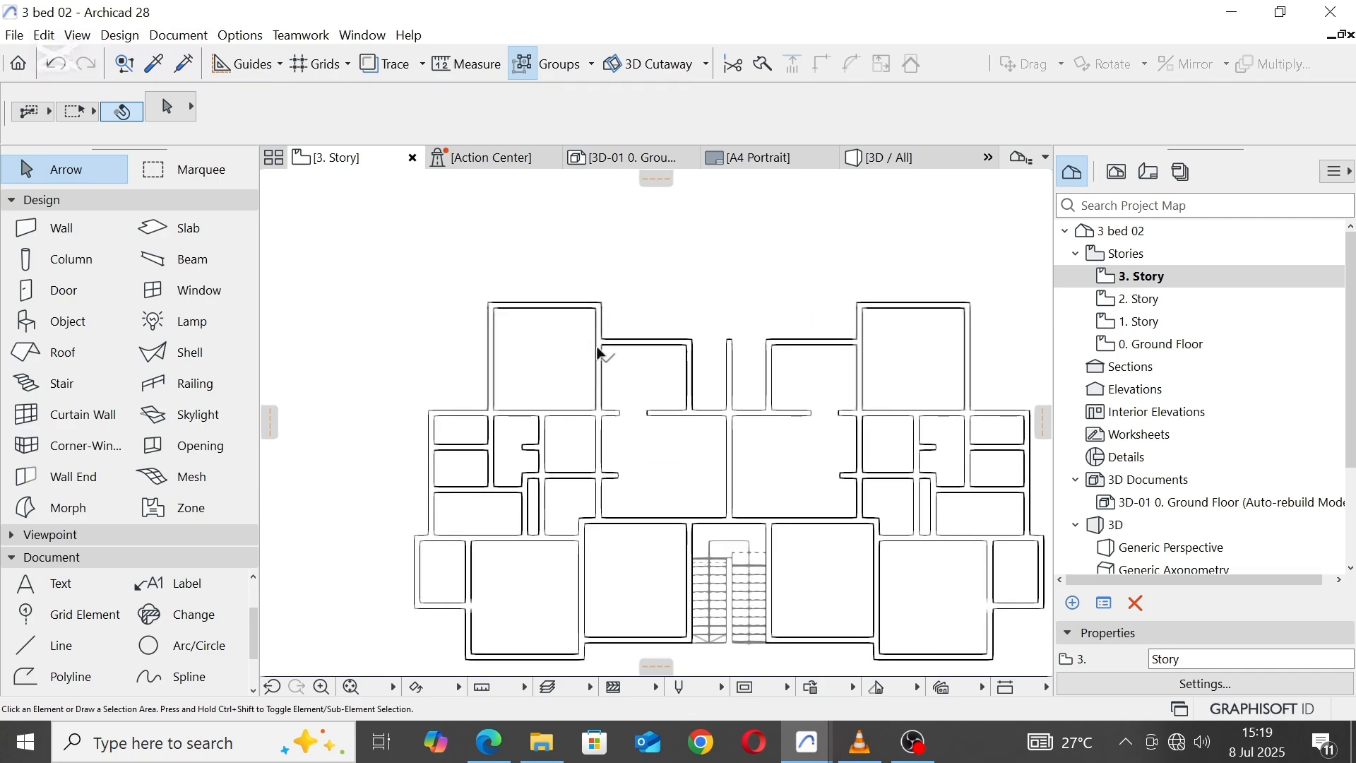
scroll(570, 333, down, 3)
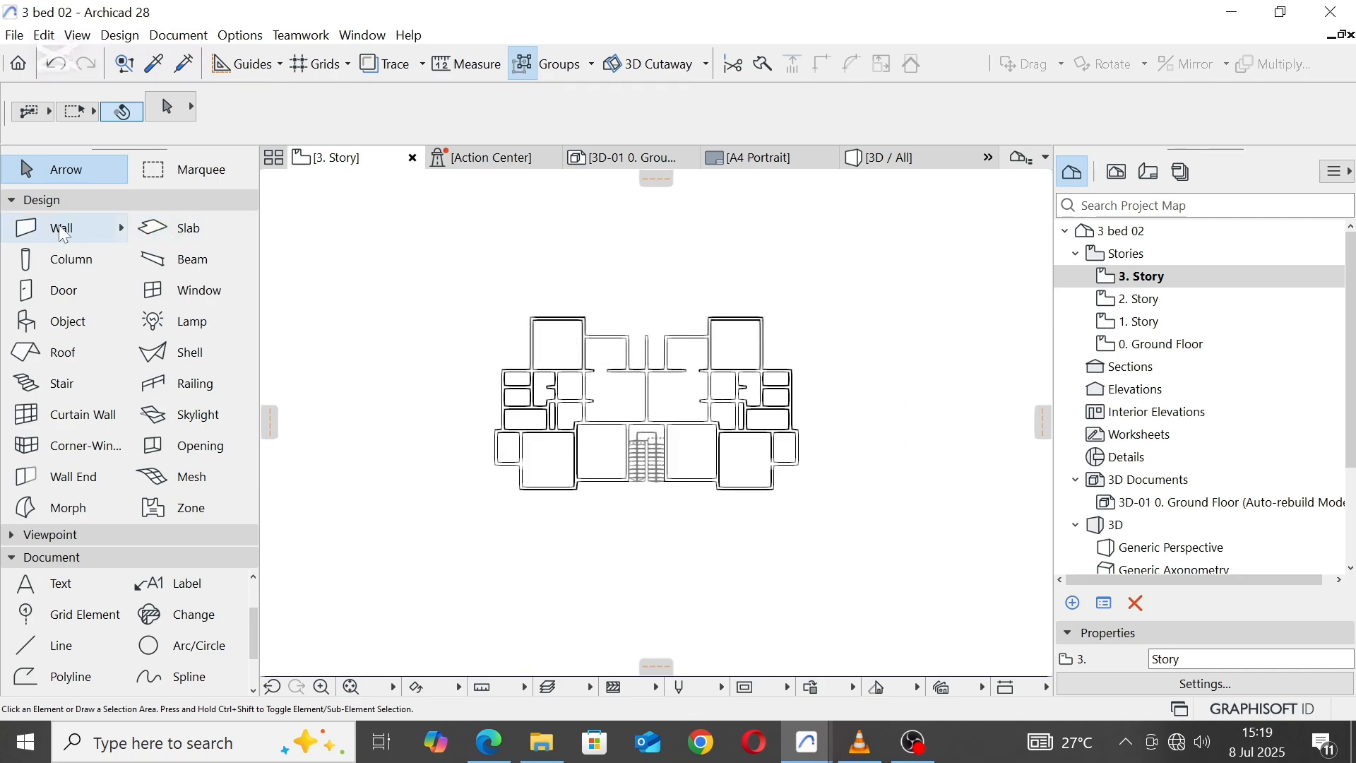
click(187, 169)
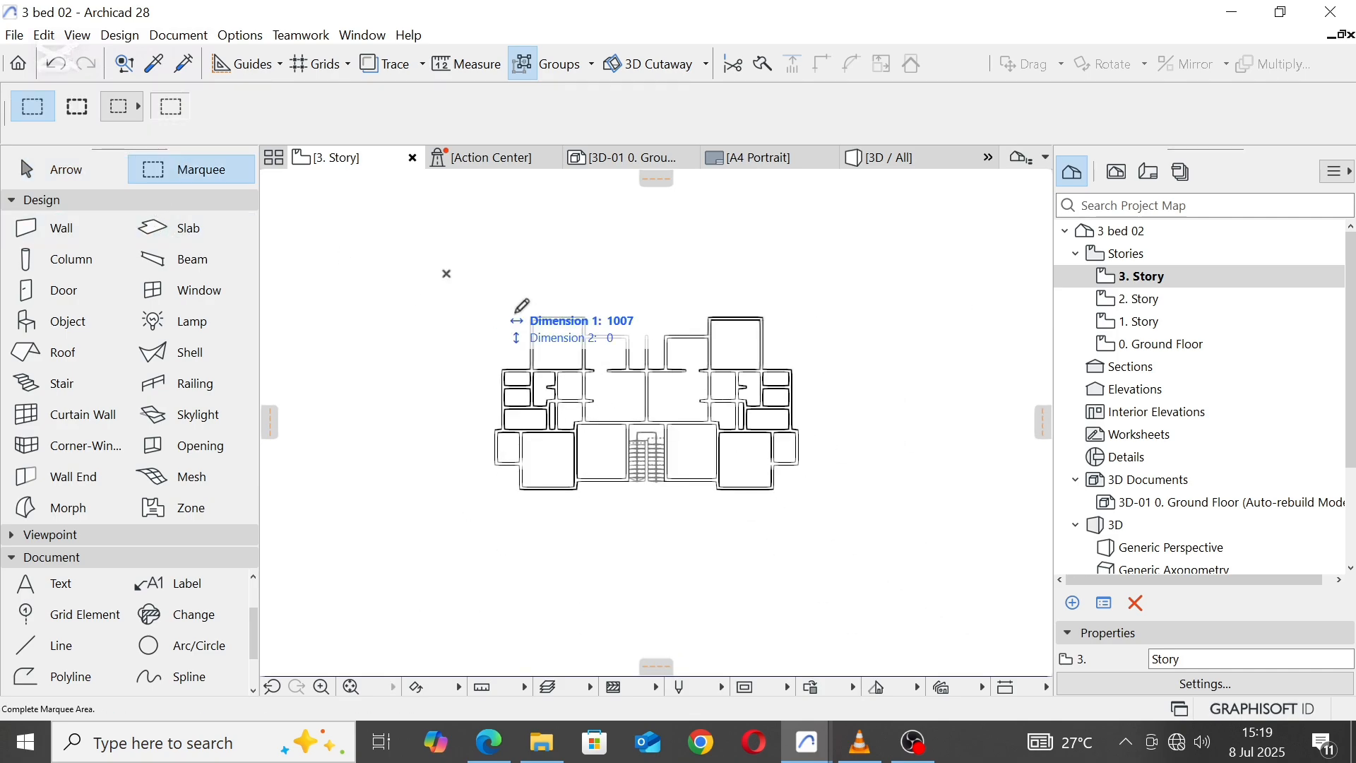
click(819, 528)
click(59, 229)
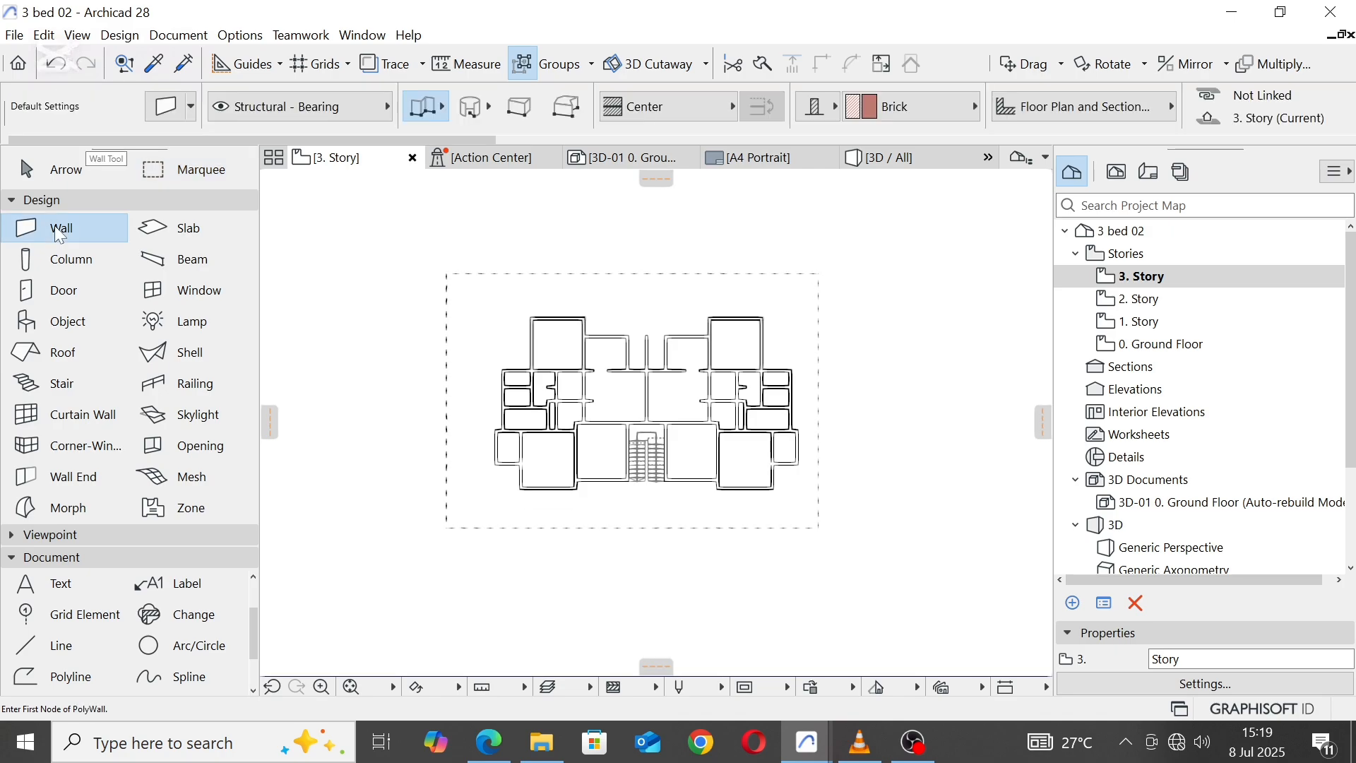
key(ctrl+a)
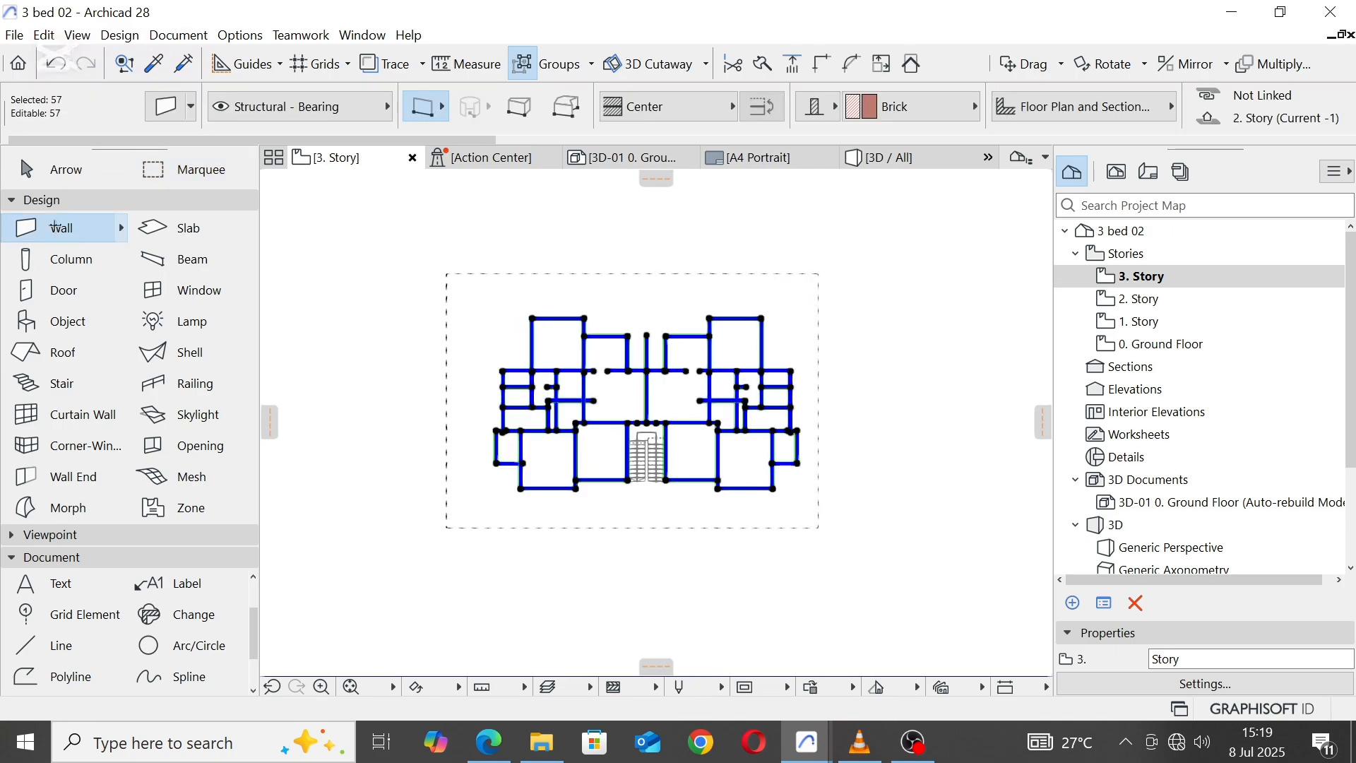
Step: Set the height of the selected walls to 3000, deselect them and return to the 3D view
scroll(1111, 135, down, 5)
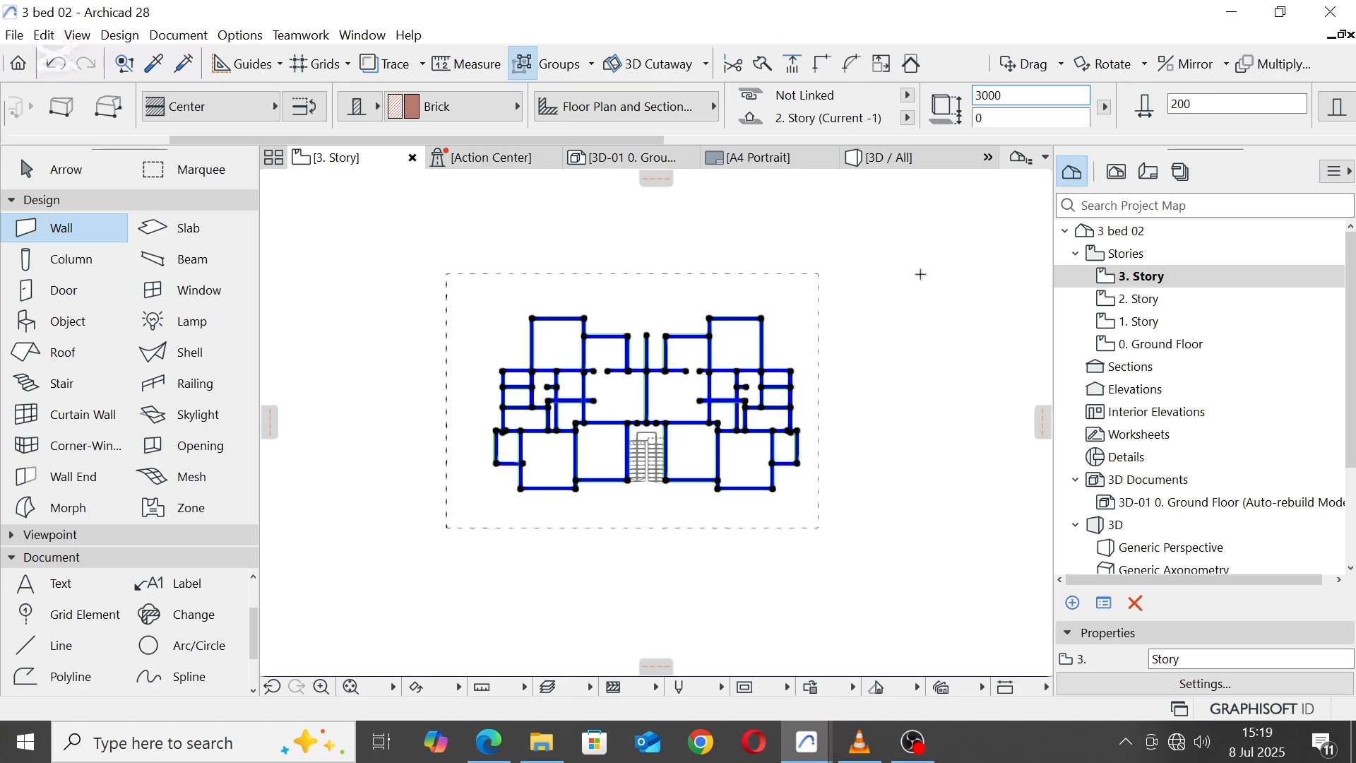
click(798, 322)
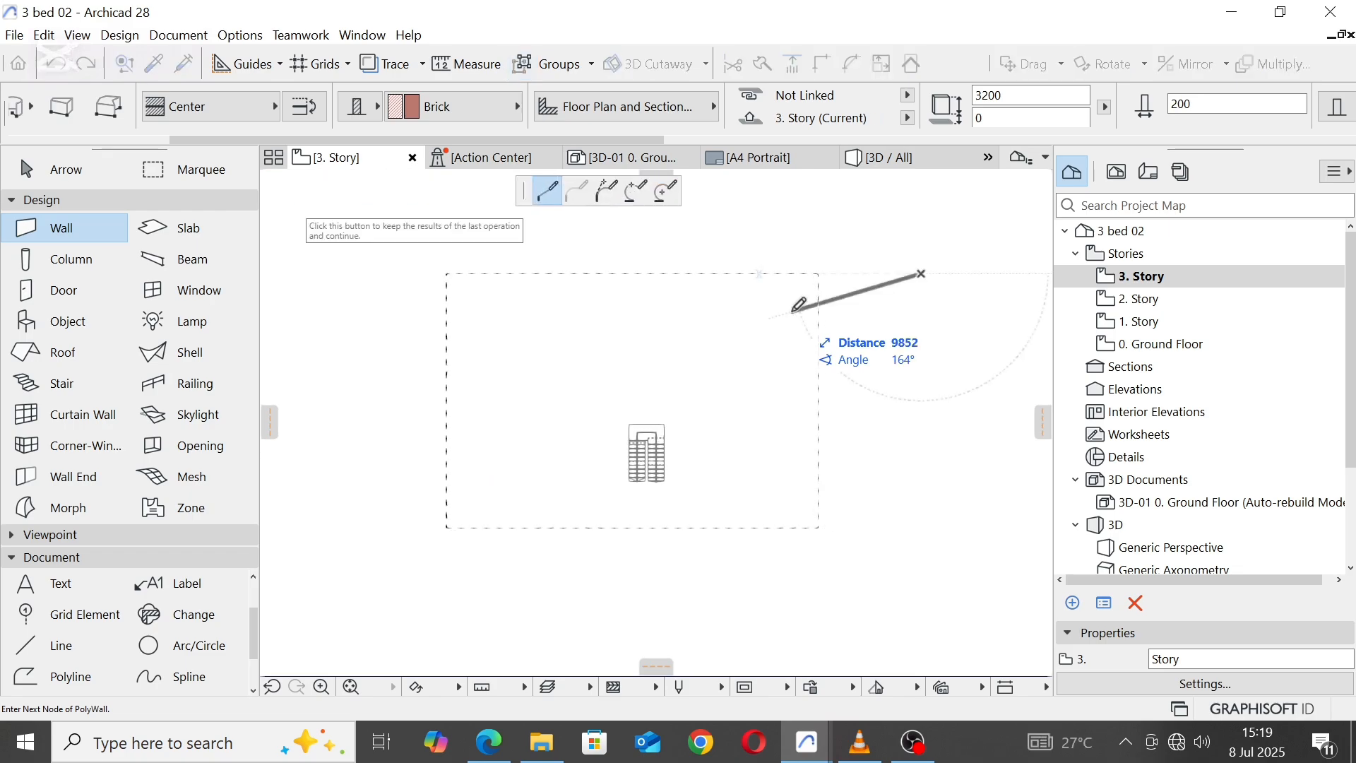
click(891, 163)
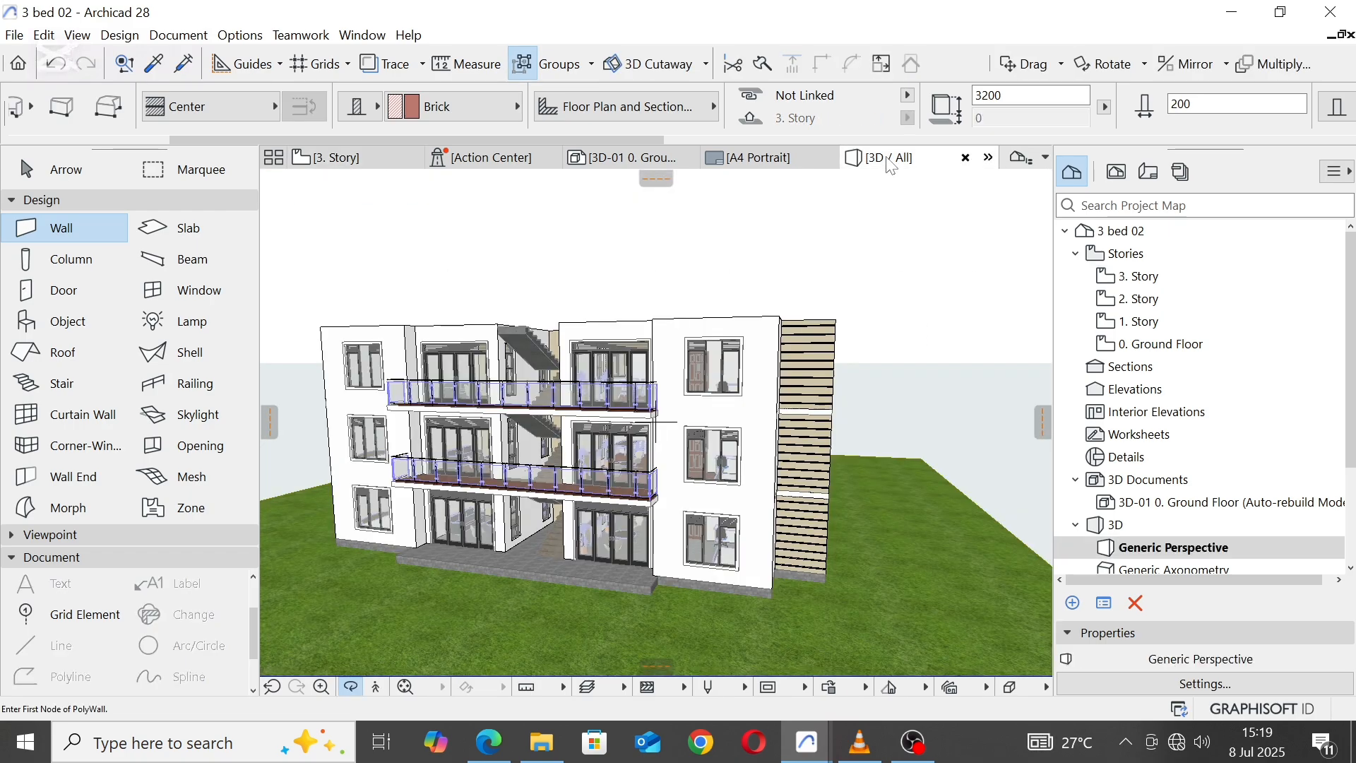
Step: Delete the topmost stair, which rises from 2. Story behind the upper balcony
scroll(608, 344, up, 5)
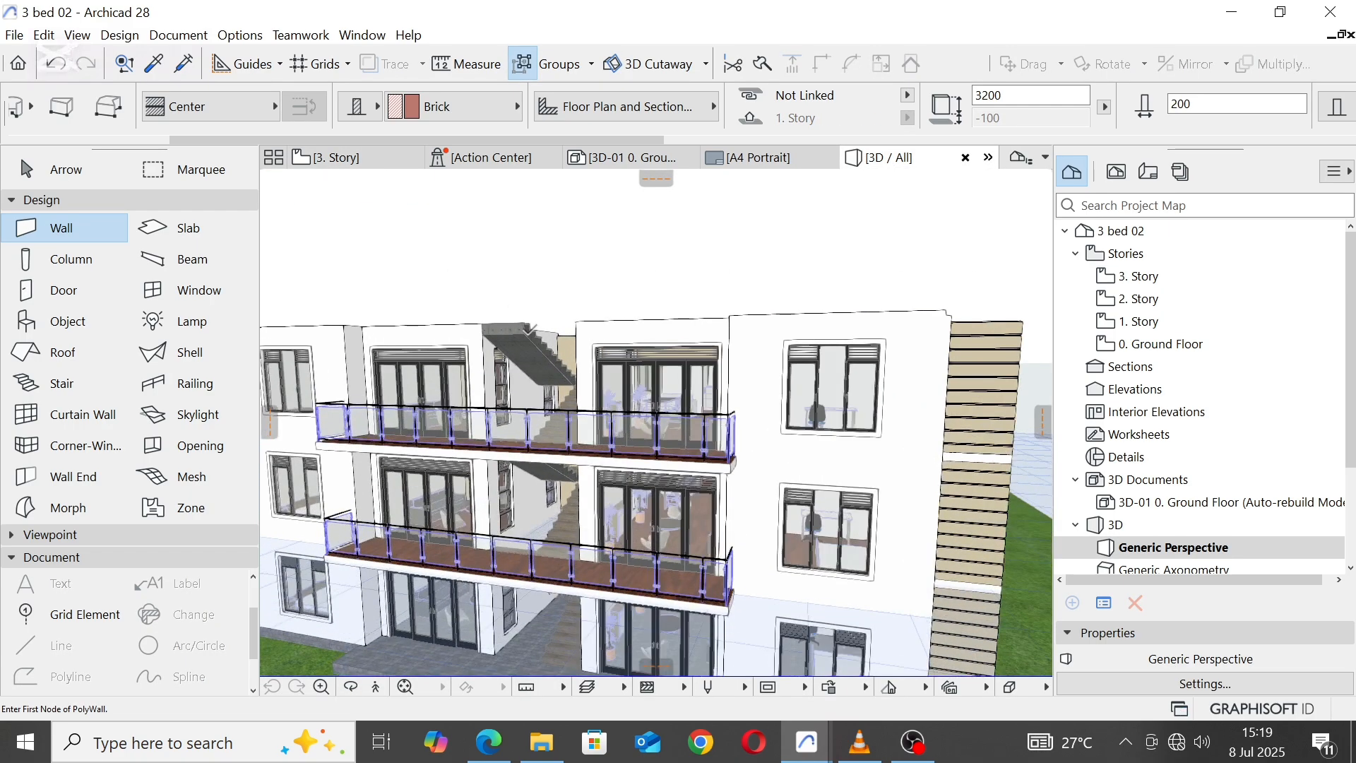
click(535, 348)
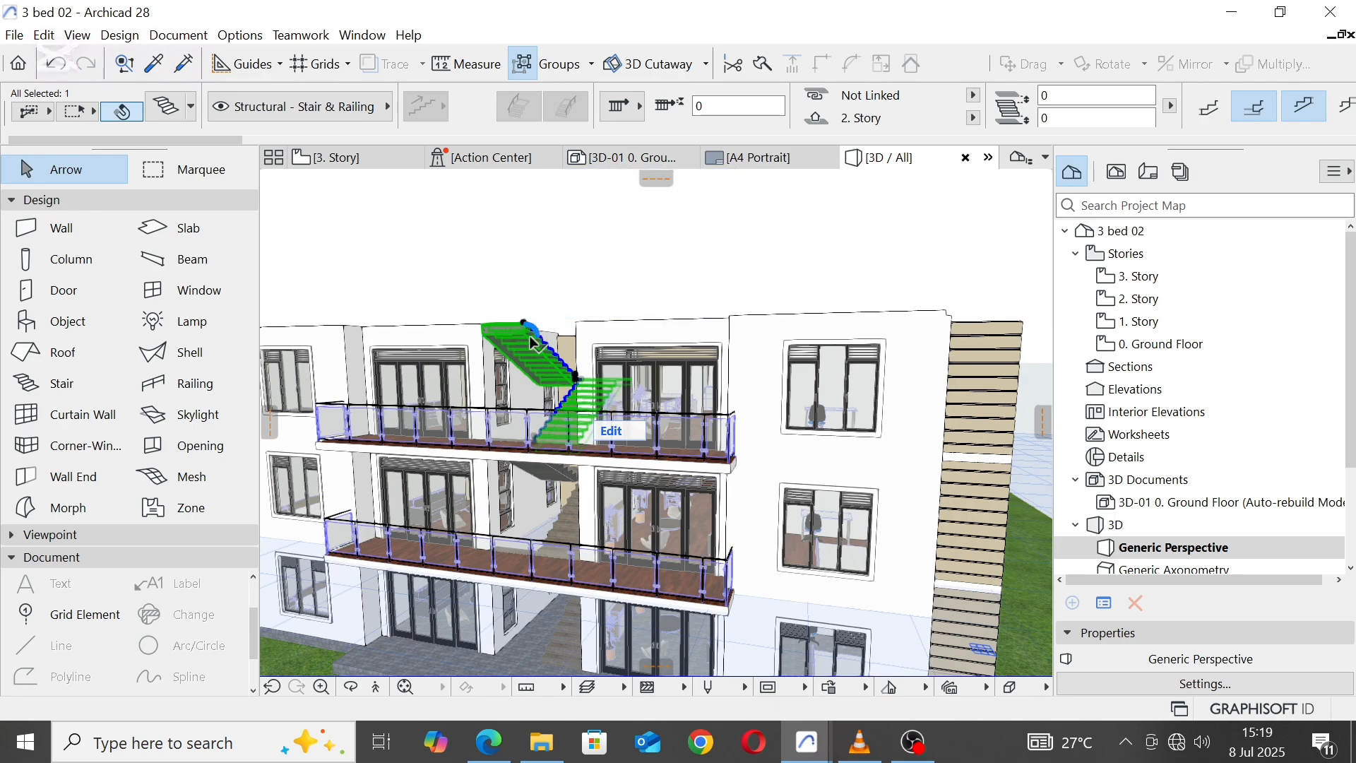
right_click(536, 346)
click(603, 409)
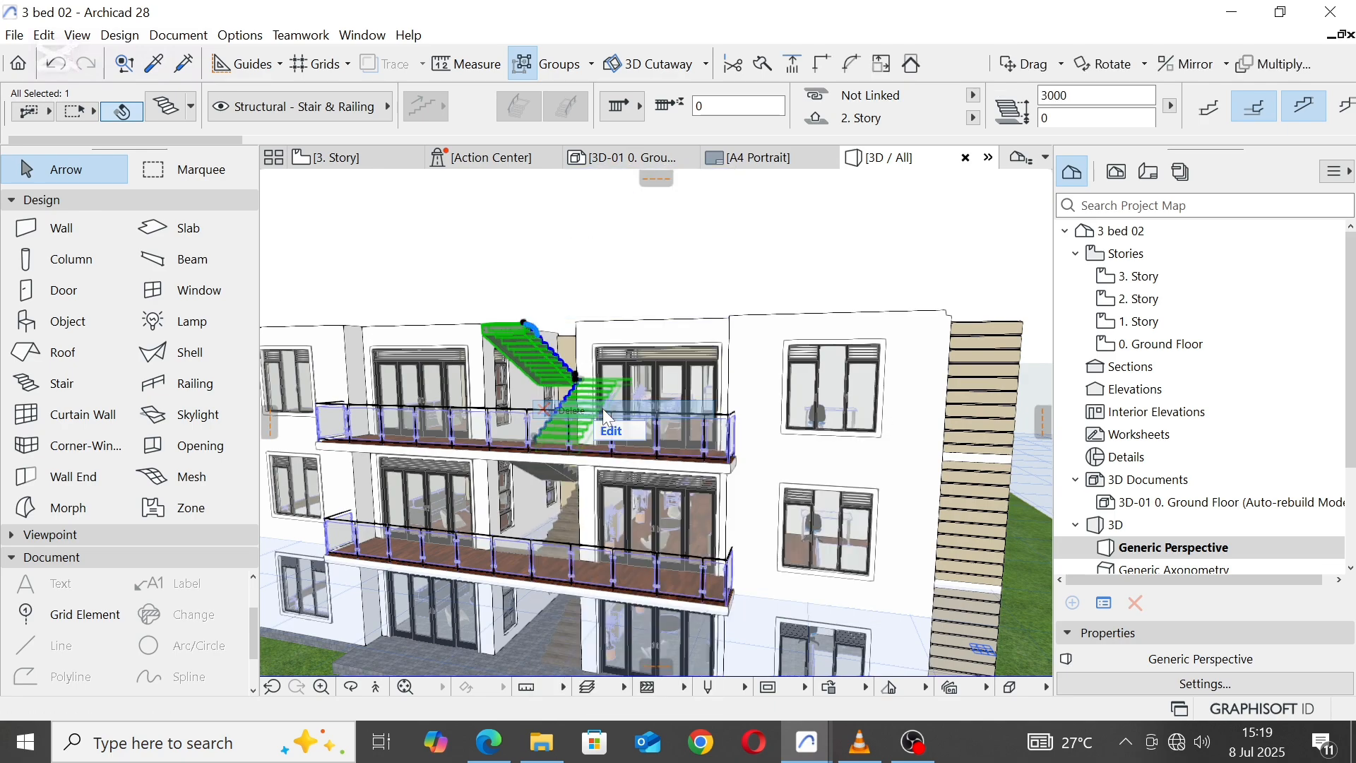
click(613, 224)
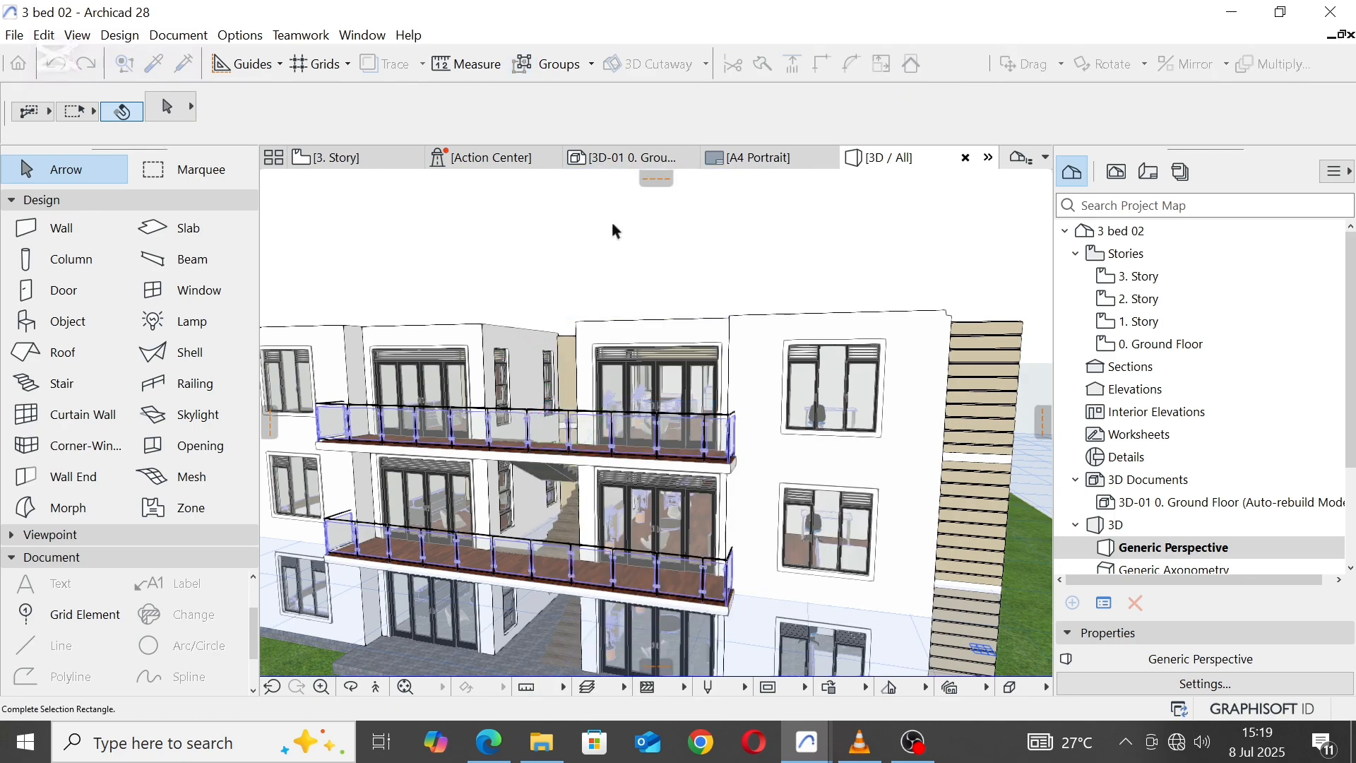
click(625, 305)
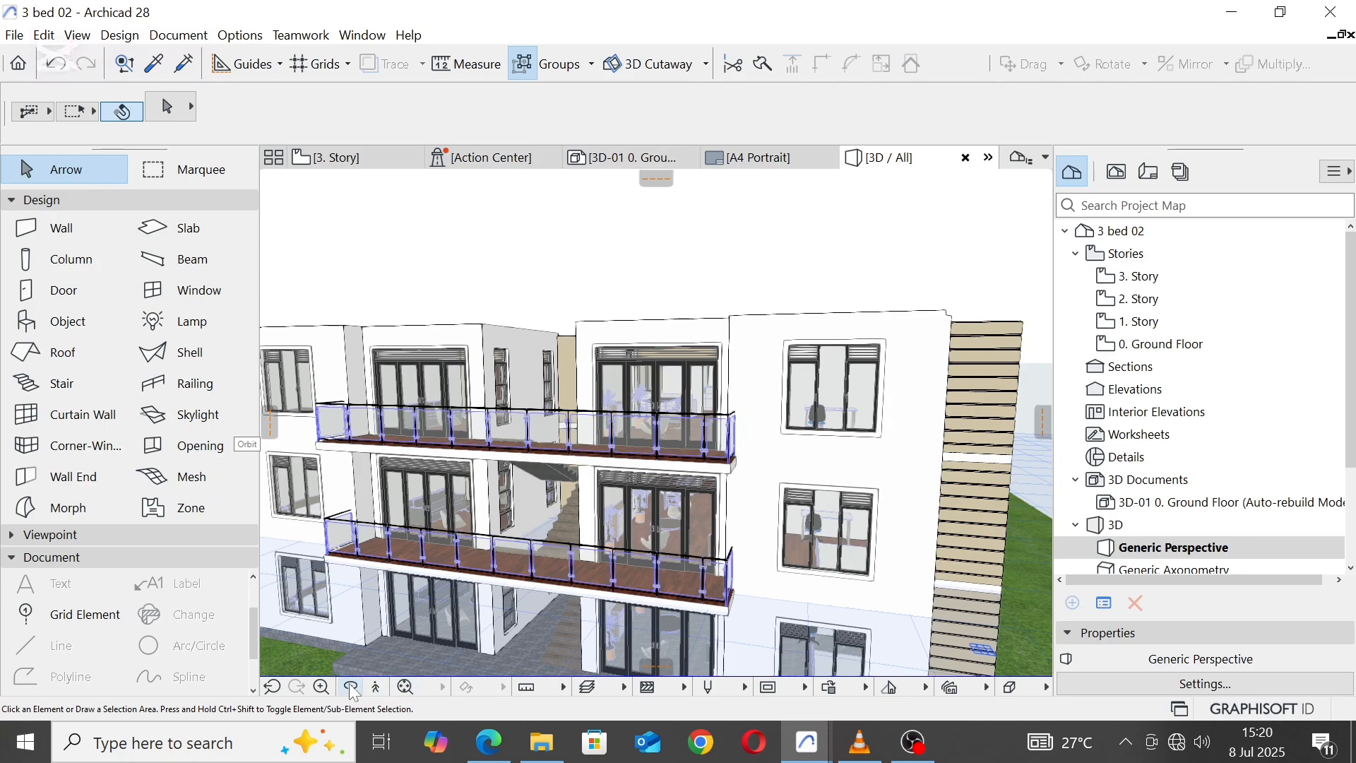
Step: Open the 2. Story floor plan and set the Roof tool's defaults to a thickness of 225 with the other edge-angle option
scroll(505, 502, down, 3)
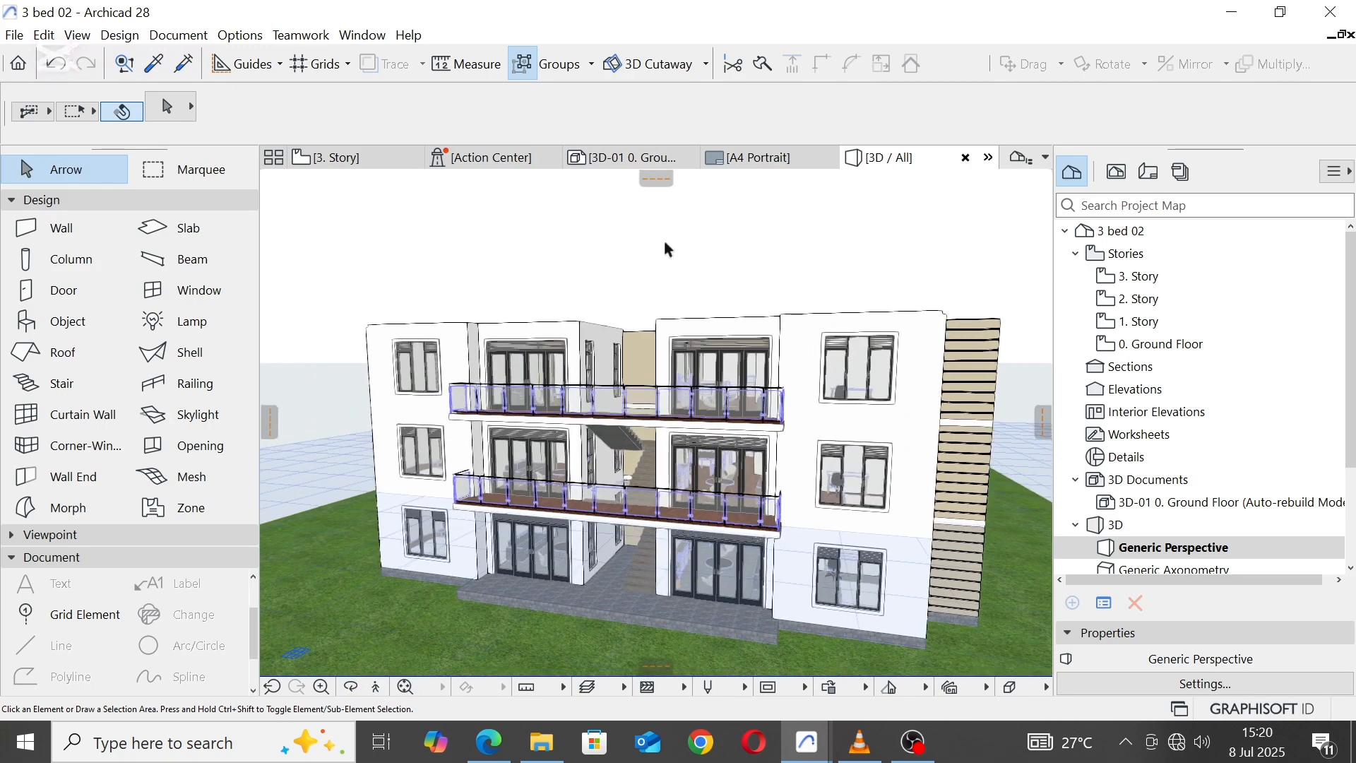
middle_drag(671, 238, 672, 284)
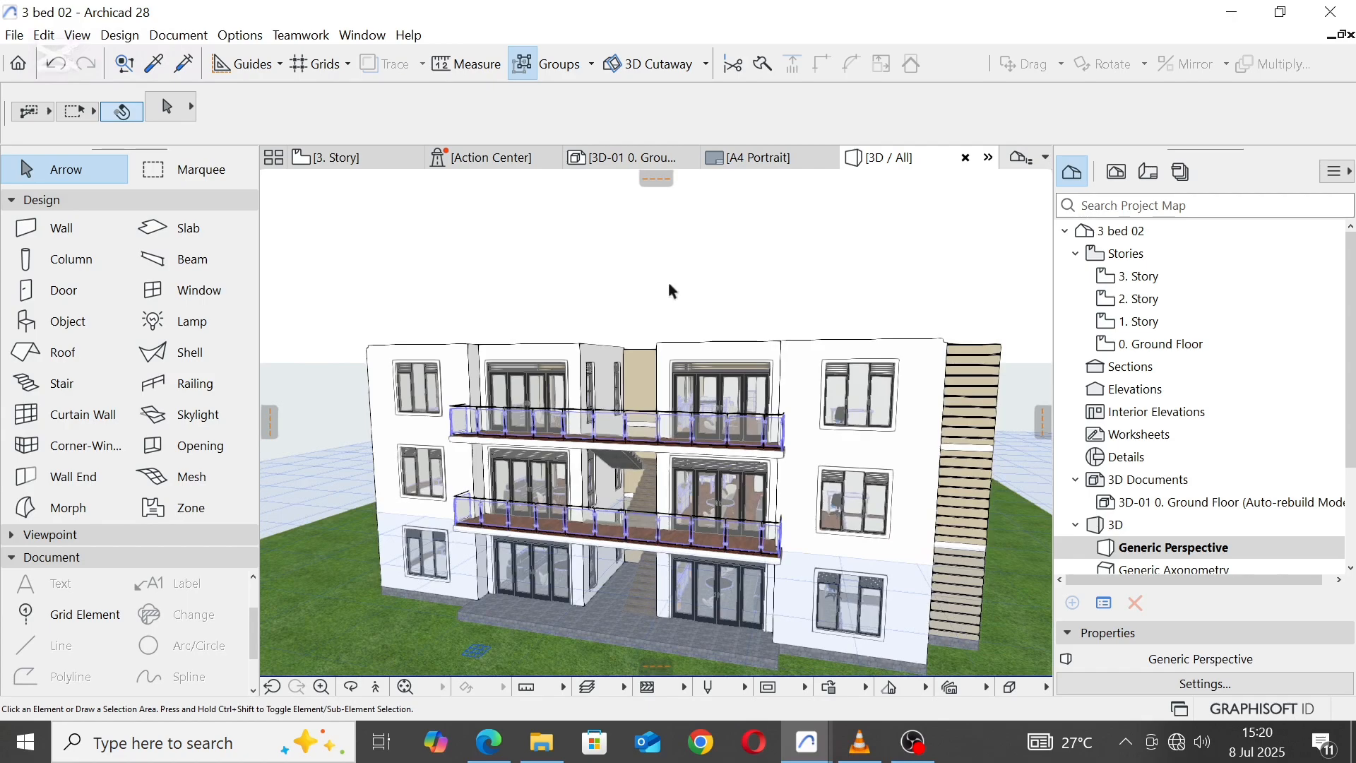
click(353, 689)
drag(473, 286, 415, 368)
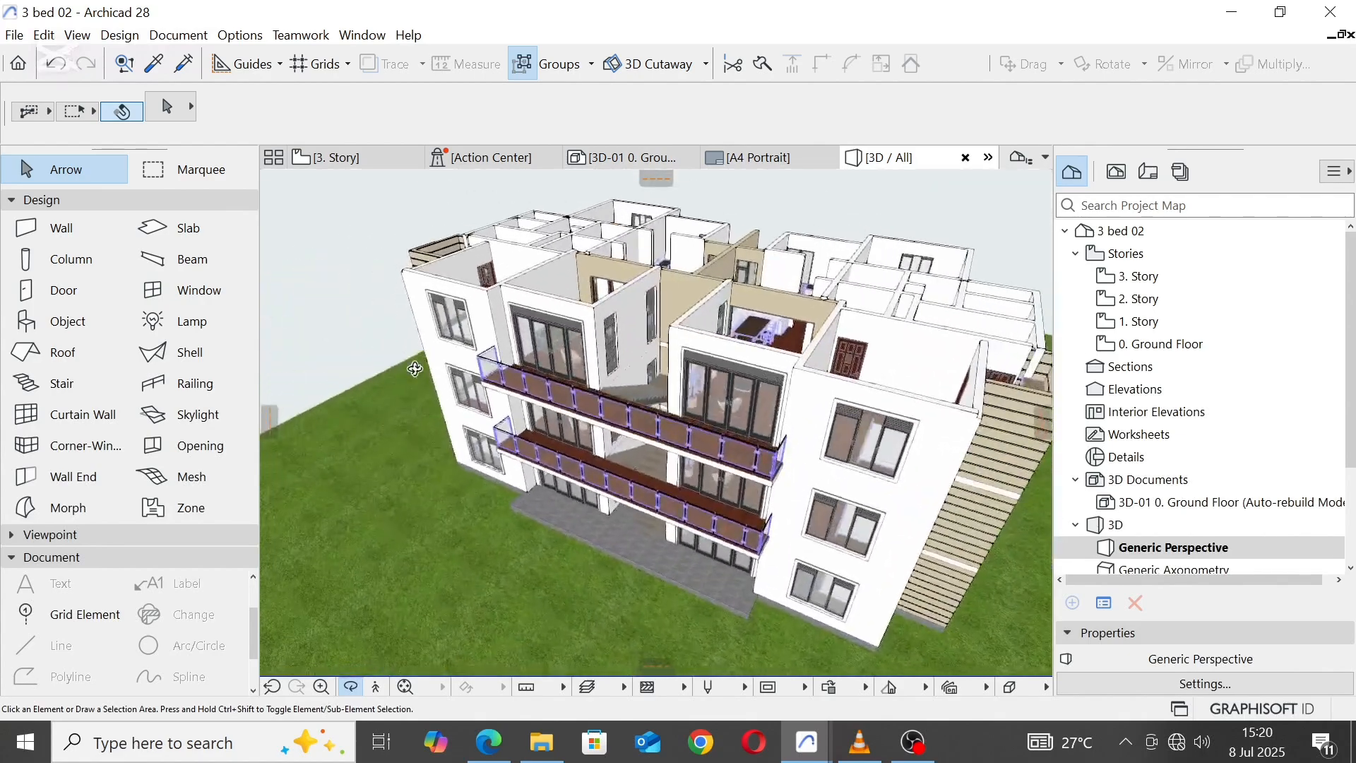
scroll(511, 347, down, 3)
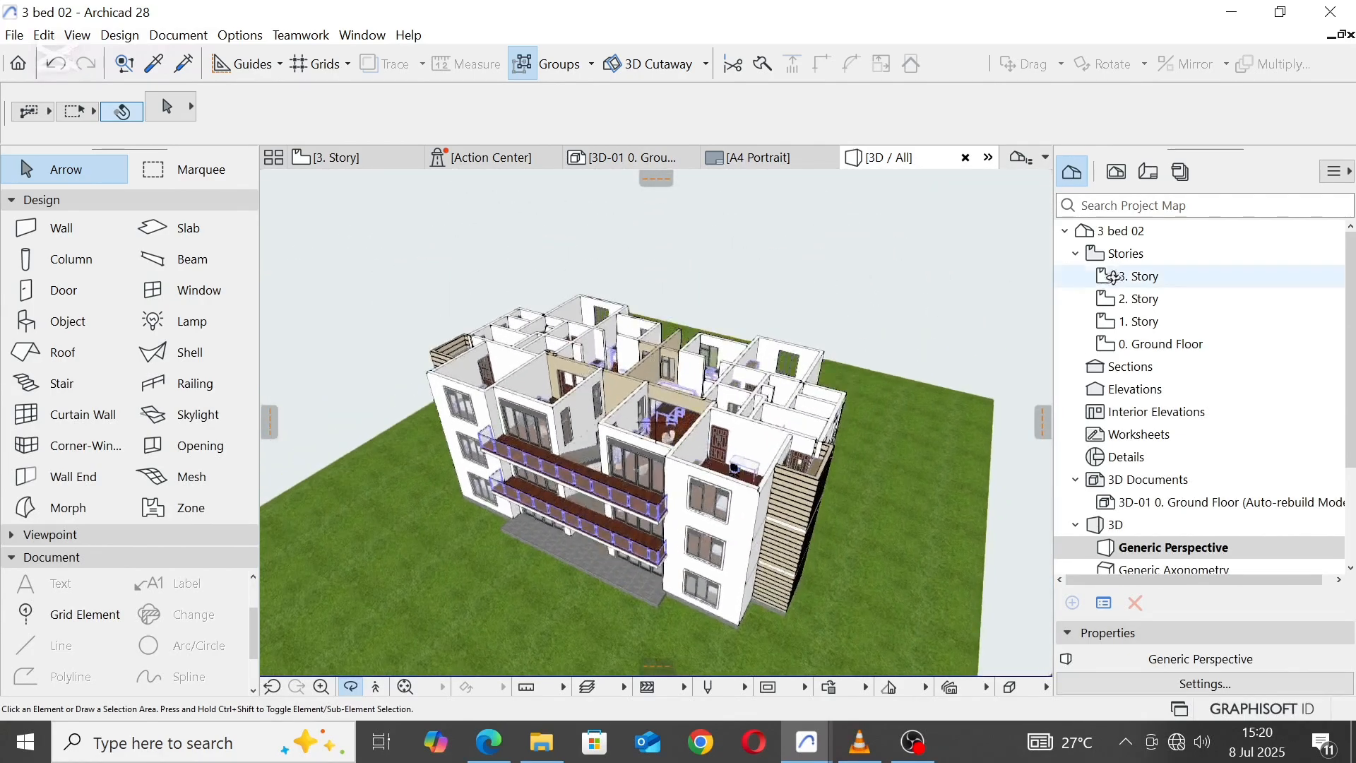
double_click(1139, 300)
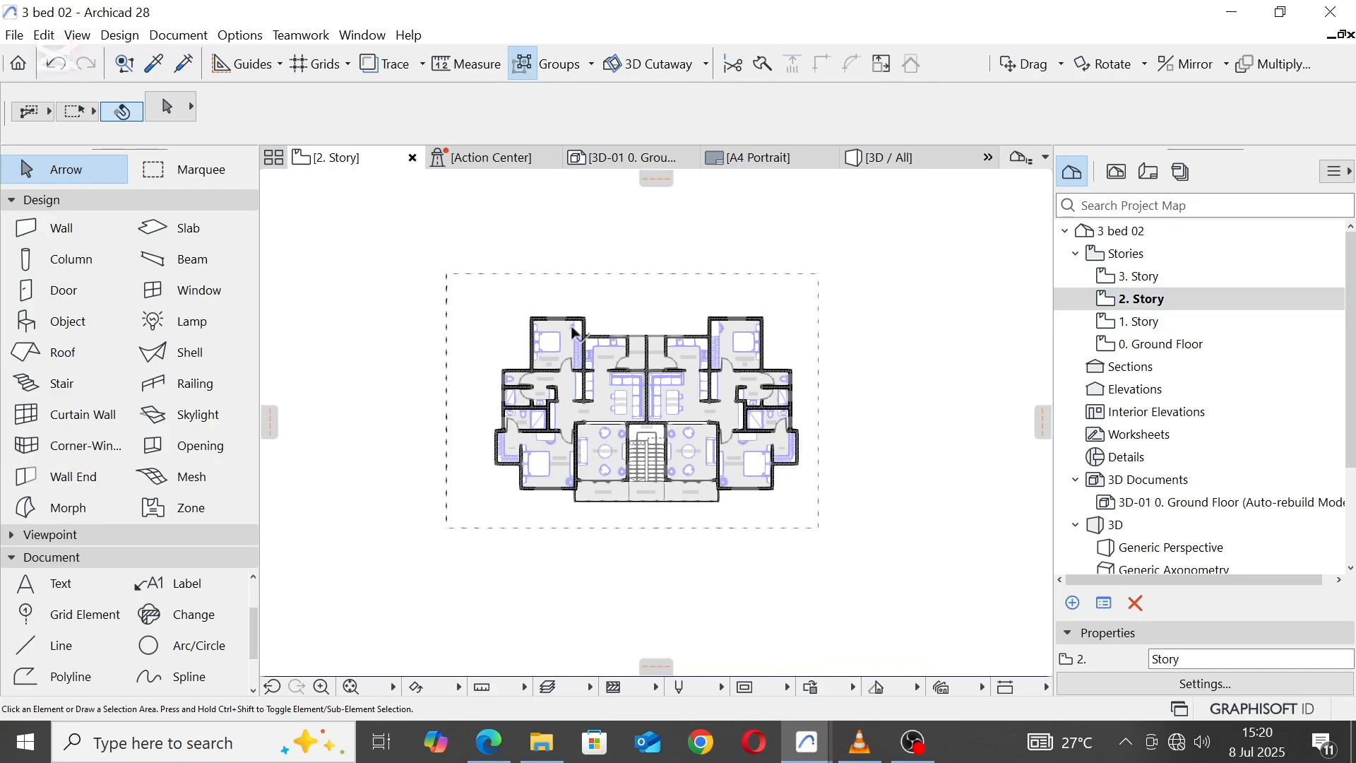
click(34, 349)
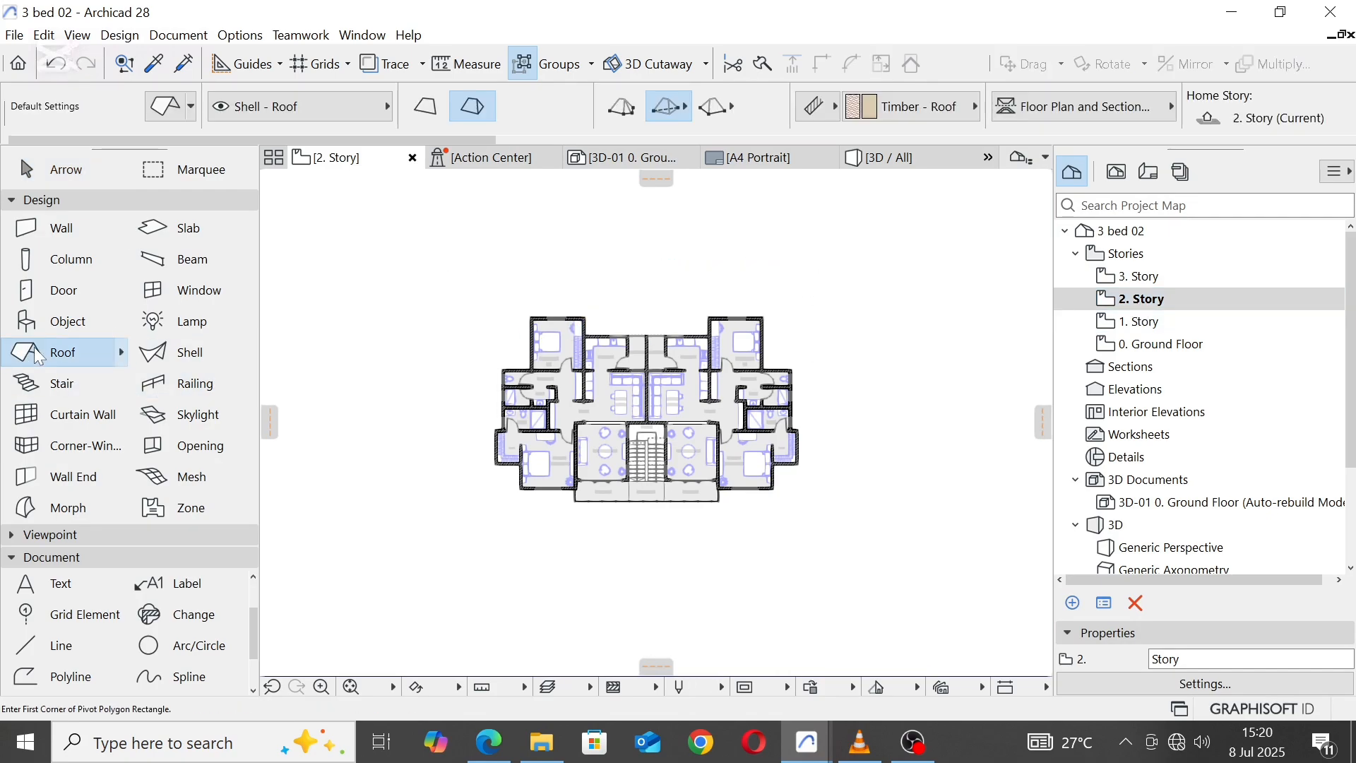
click(158, 111)
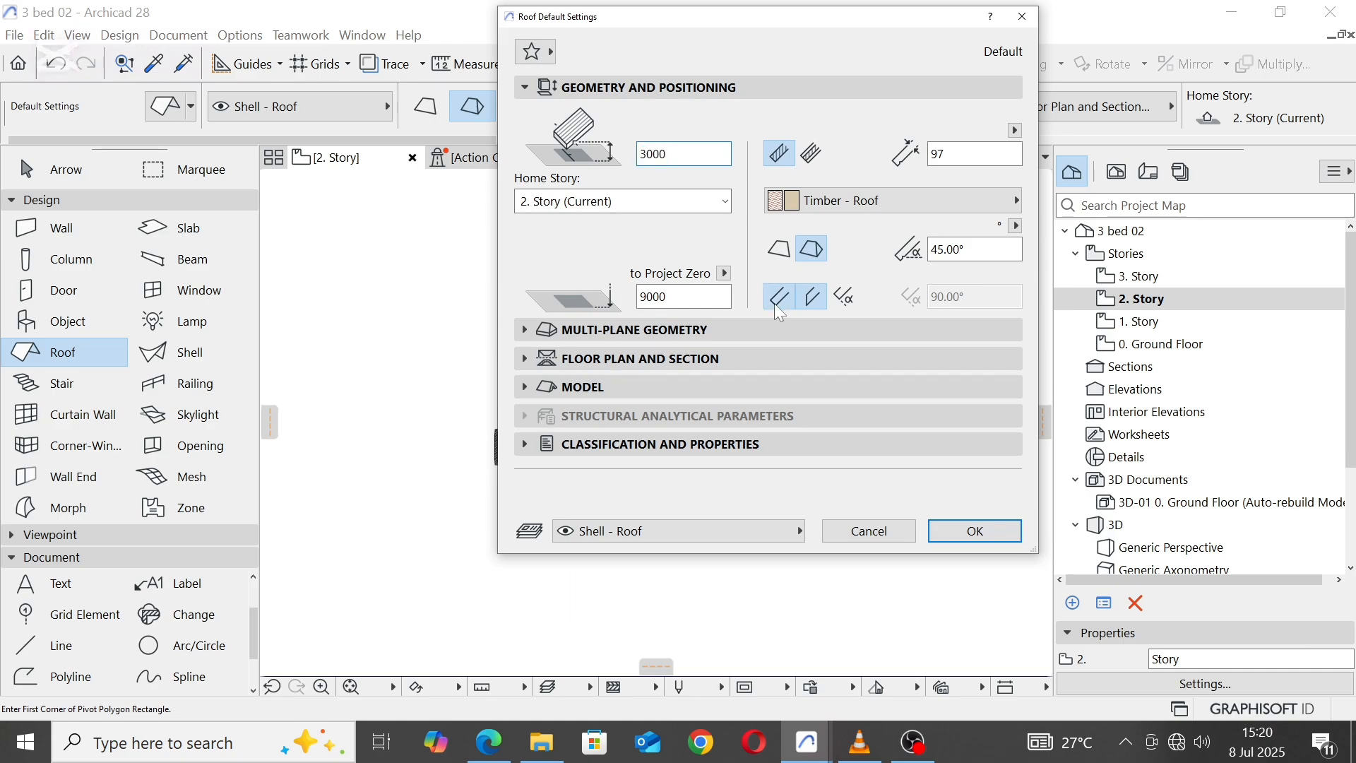
click(776, 301)
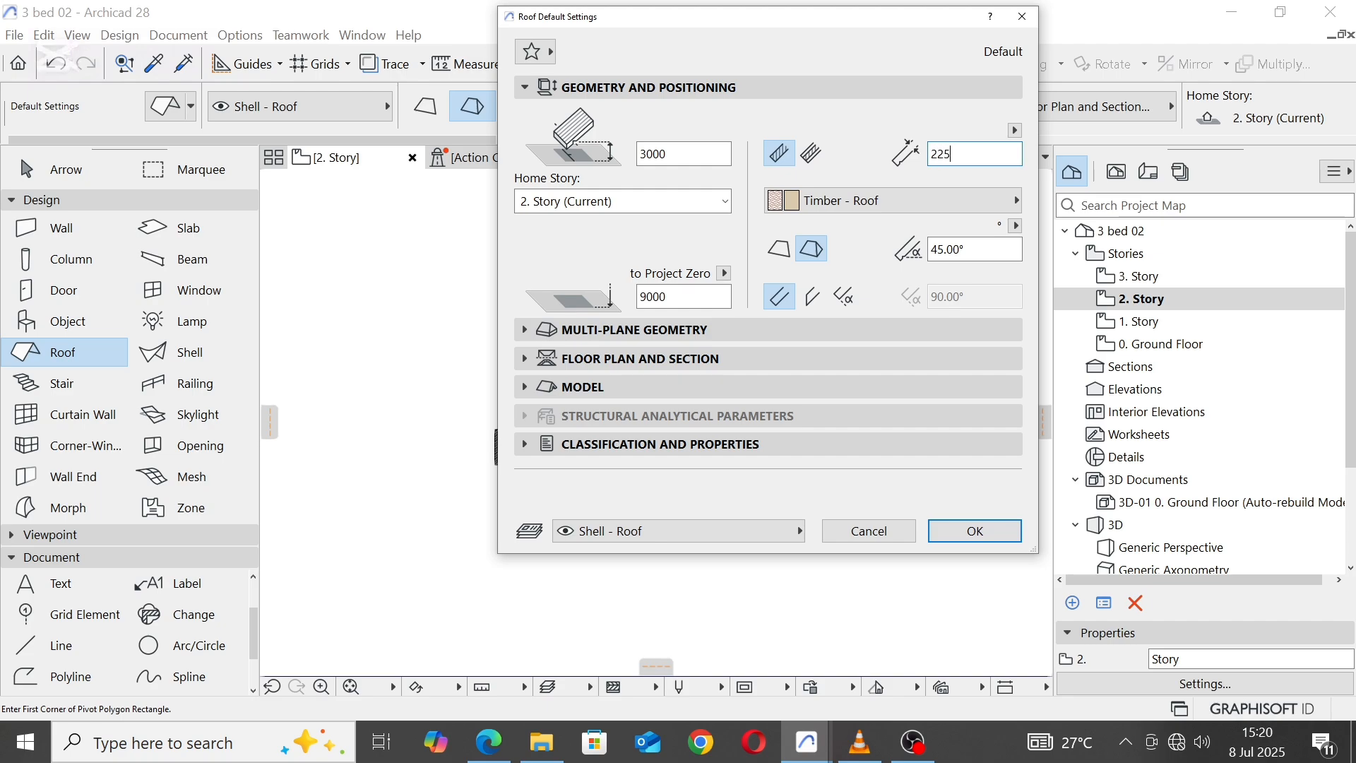
Step: Set the roof's top surface to Roof Tiles - Dutch and its edge surface to Paint - Glossy White, and accept the defaults
click(526, 388)
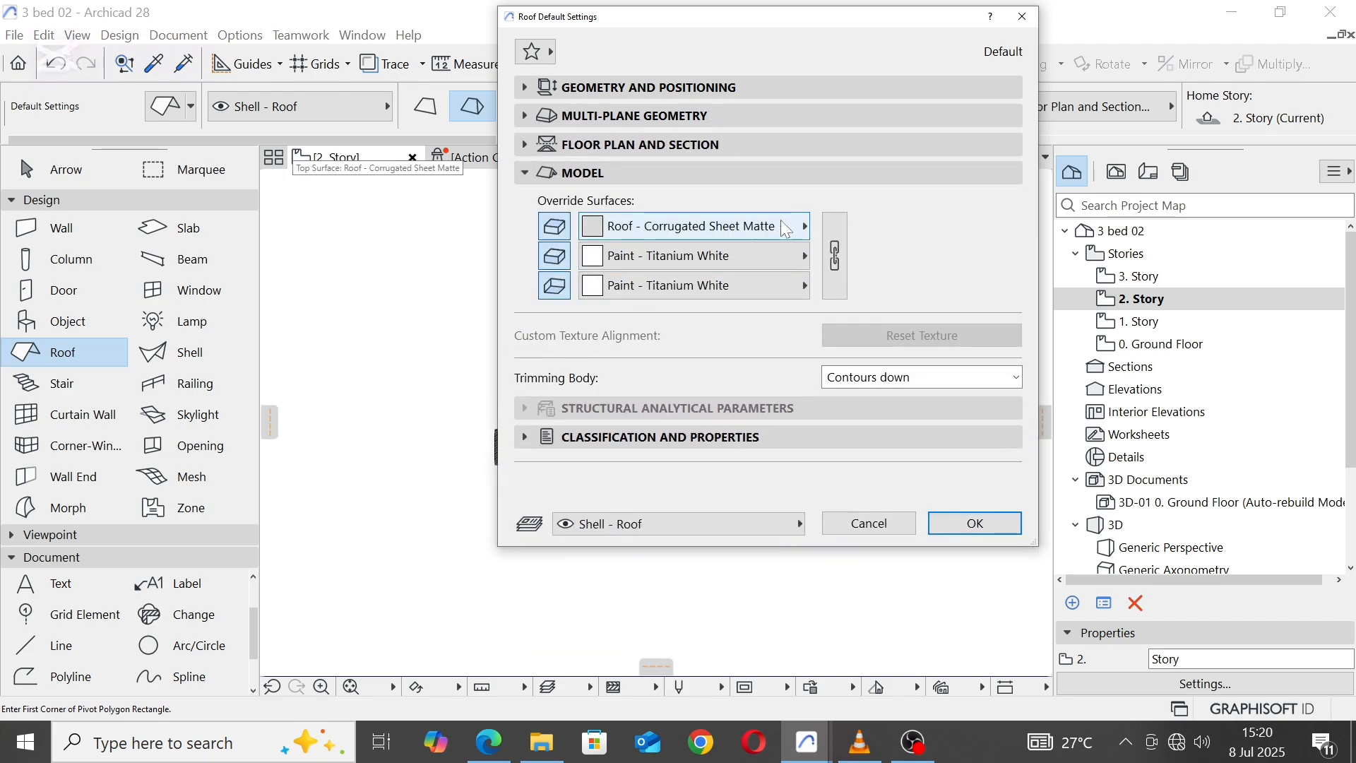
click(784, 227)
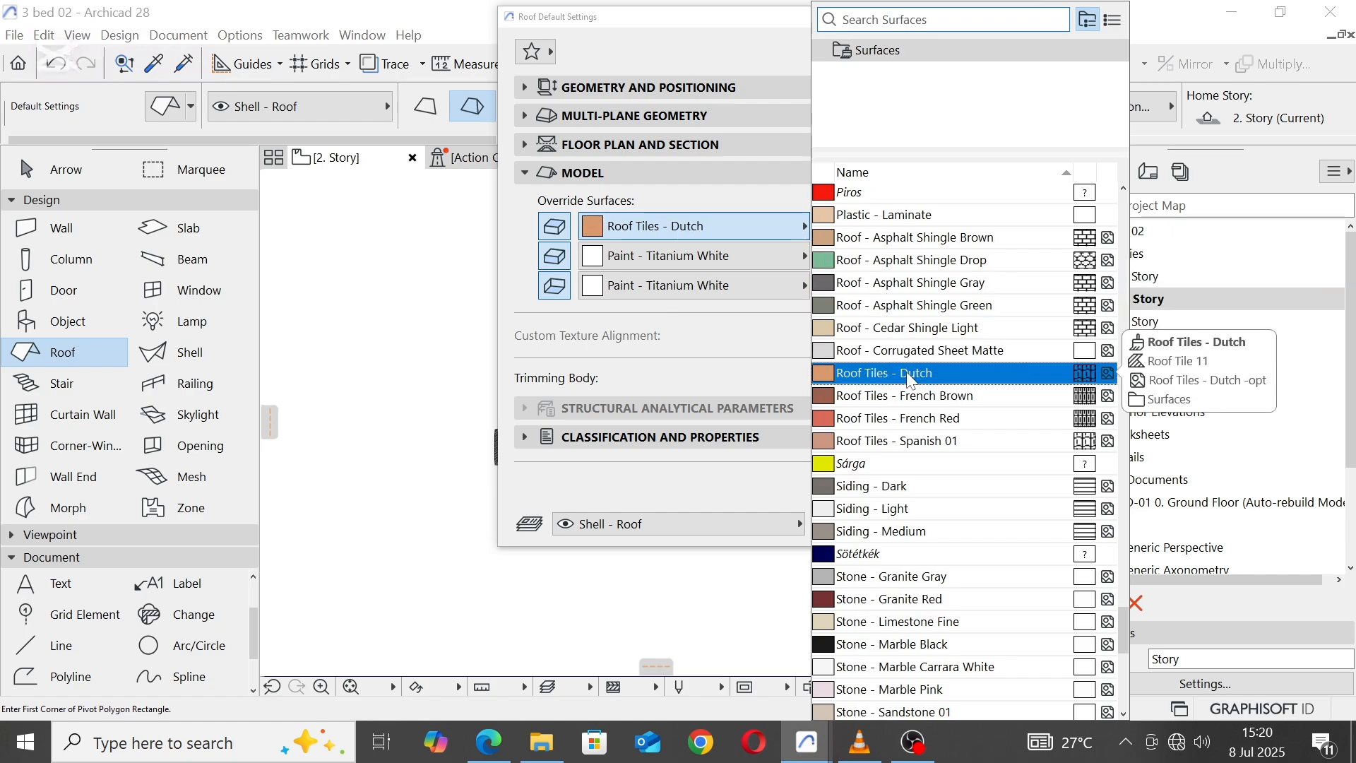
click(911, 377)
click(790, 255)
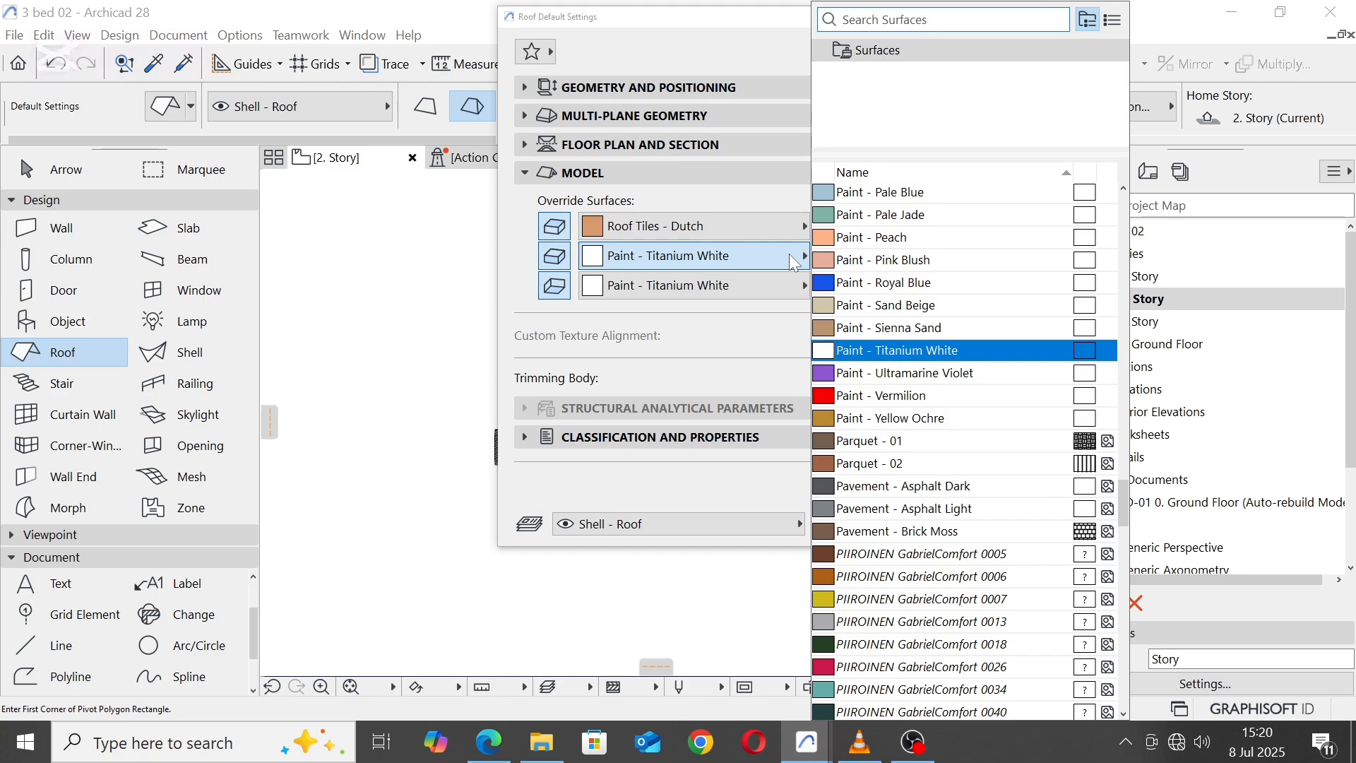
text(glo)
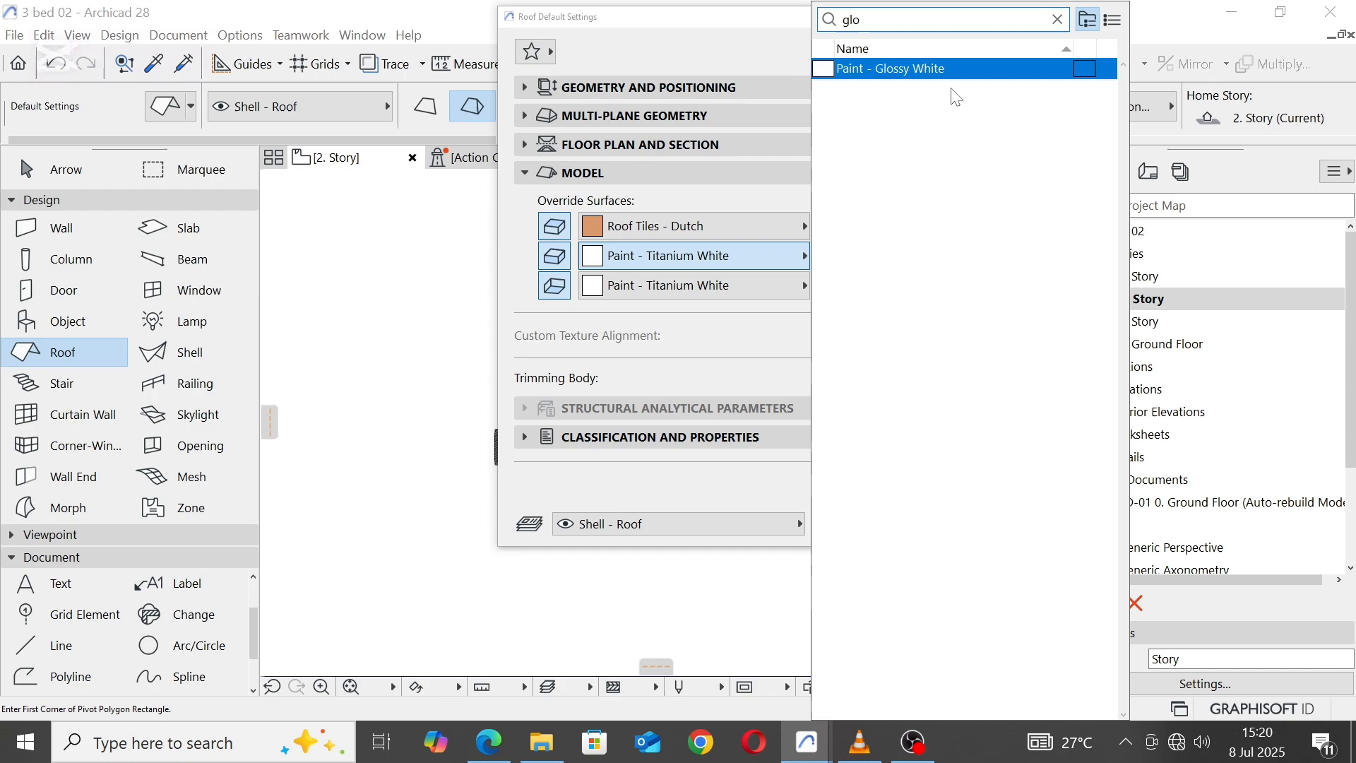
click(931, 71)
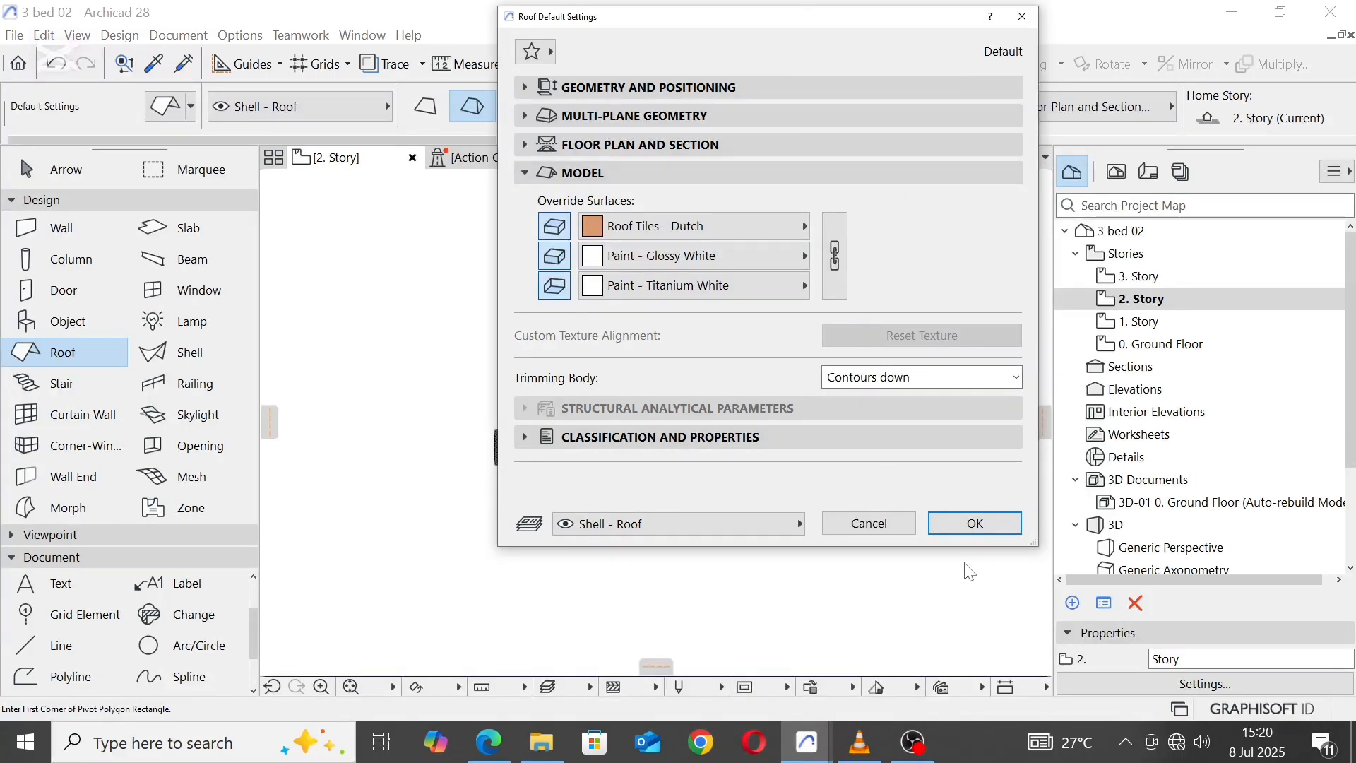
click(973, 523)
Step: Start a polygonal multi-plane roof at the left Bedroom 02's outer corner and trace the rear walls to the right Bedroom 02's outer corner
scroll(538, 193, up, 3)
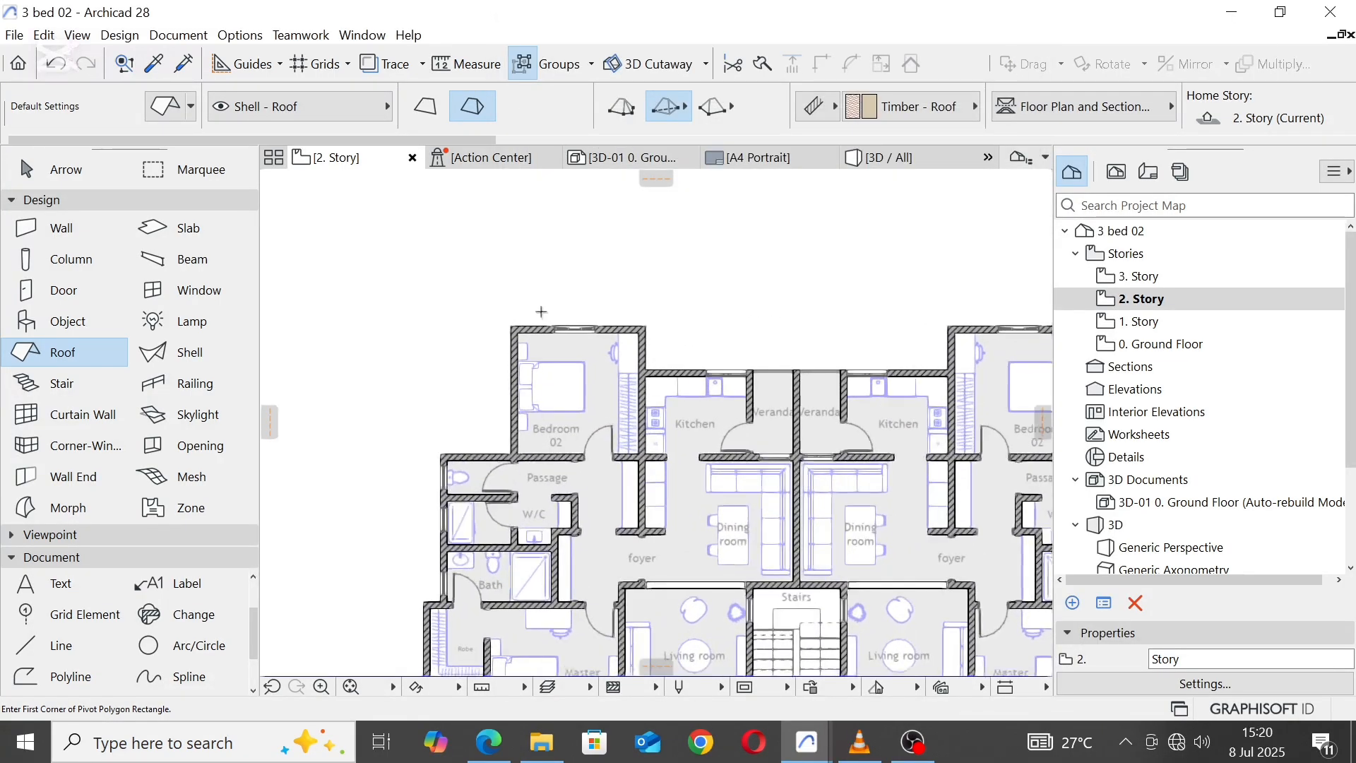
click(613, 112)
scroll(510, 324, up, 5)
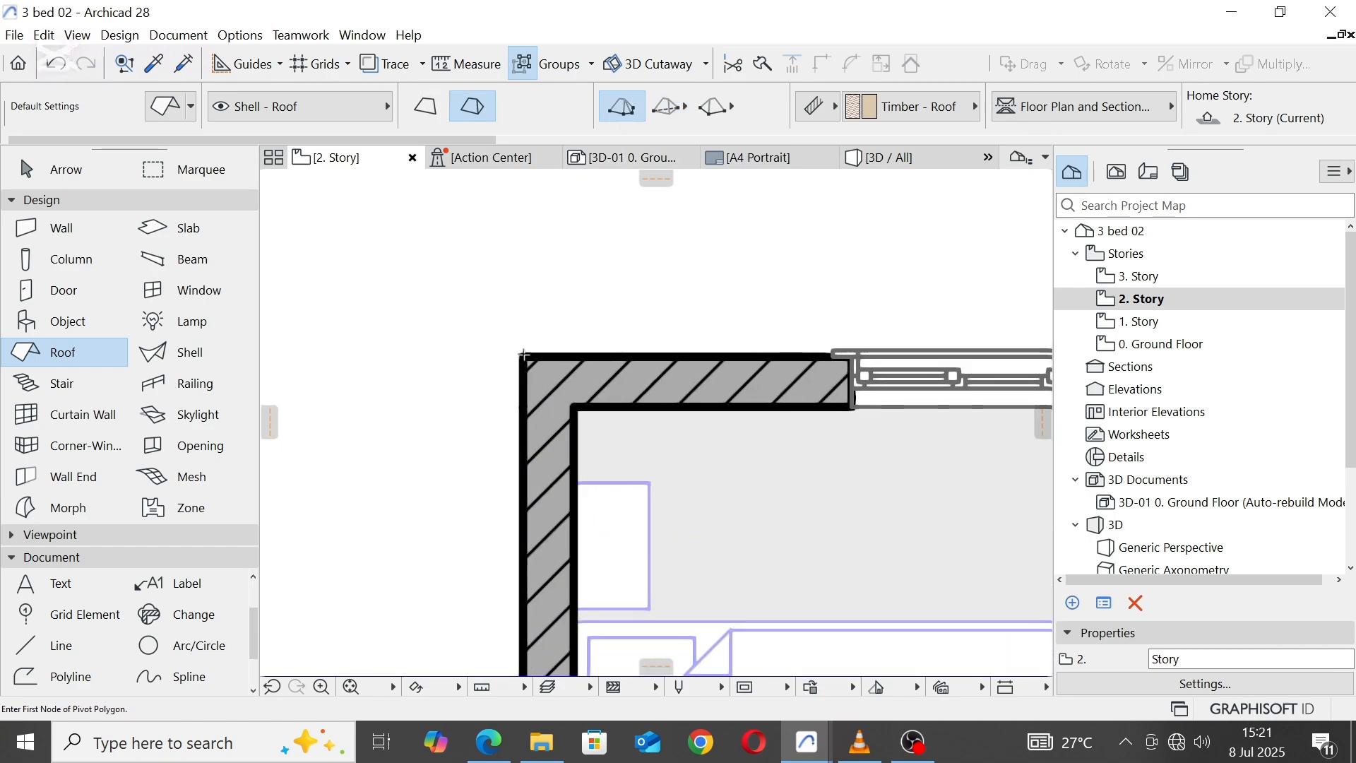
scroll(552, 314, down, 6)
scroll(621, 248, up, 8)
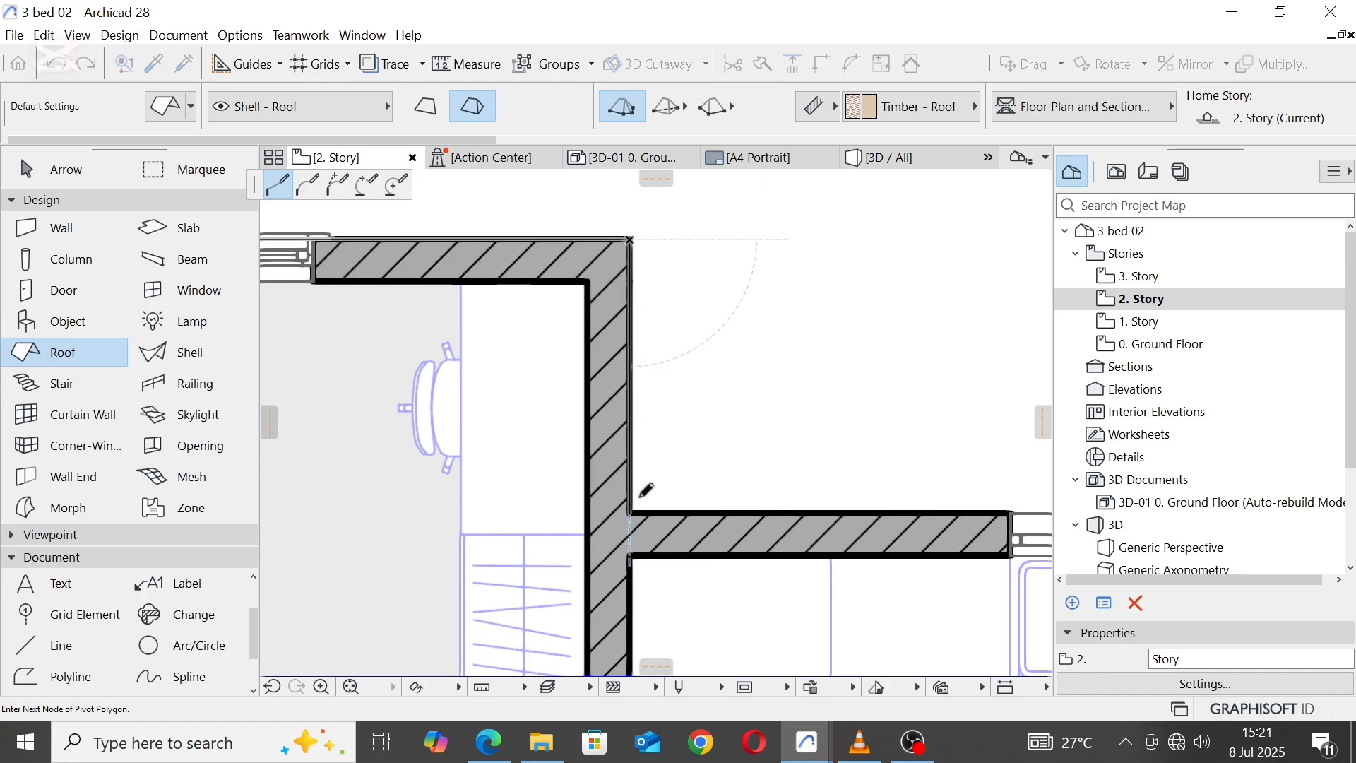
scroll(639, 335, down, 5)
scroll(648, 357, down, 3)
scroll(841, 351, up, 8)
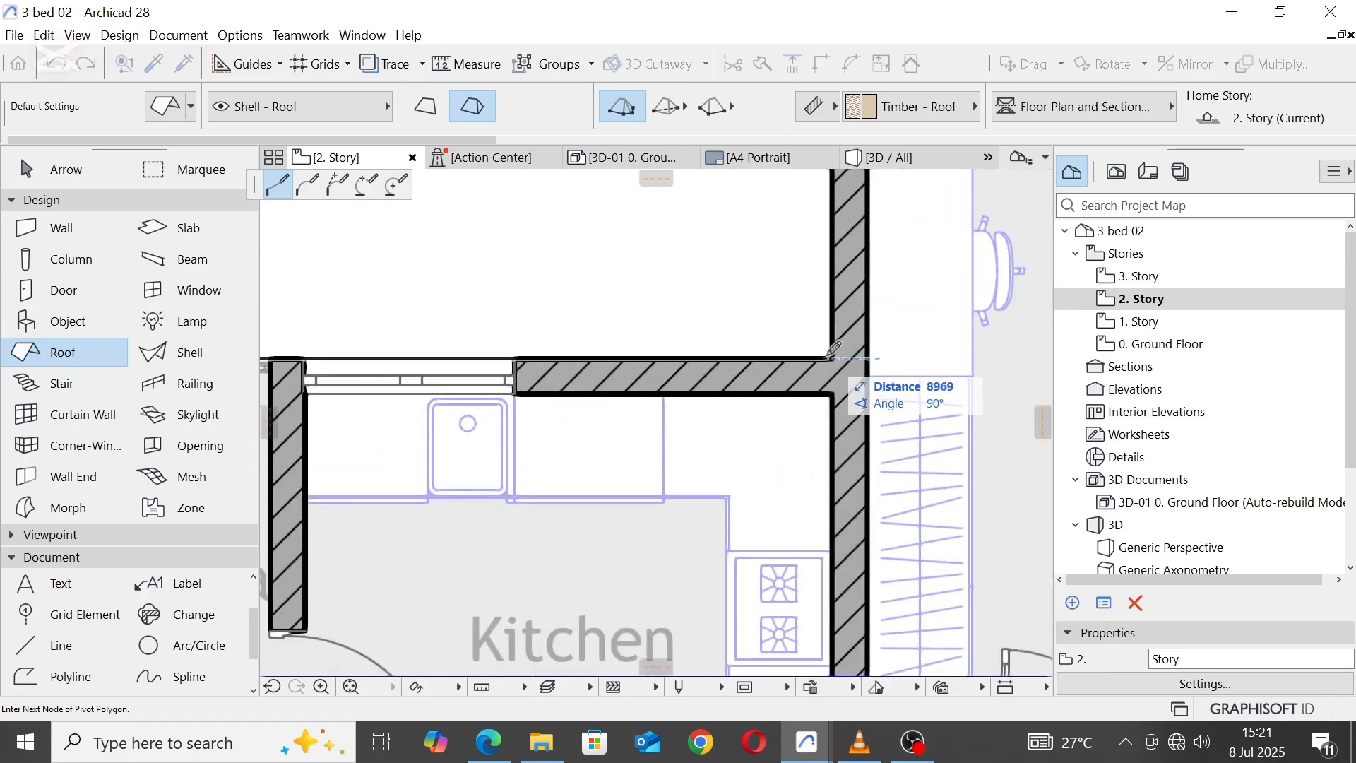
scroll(791, 311, down, 4)
scroll(727, 315, up, 7)
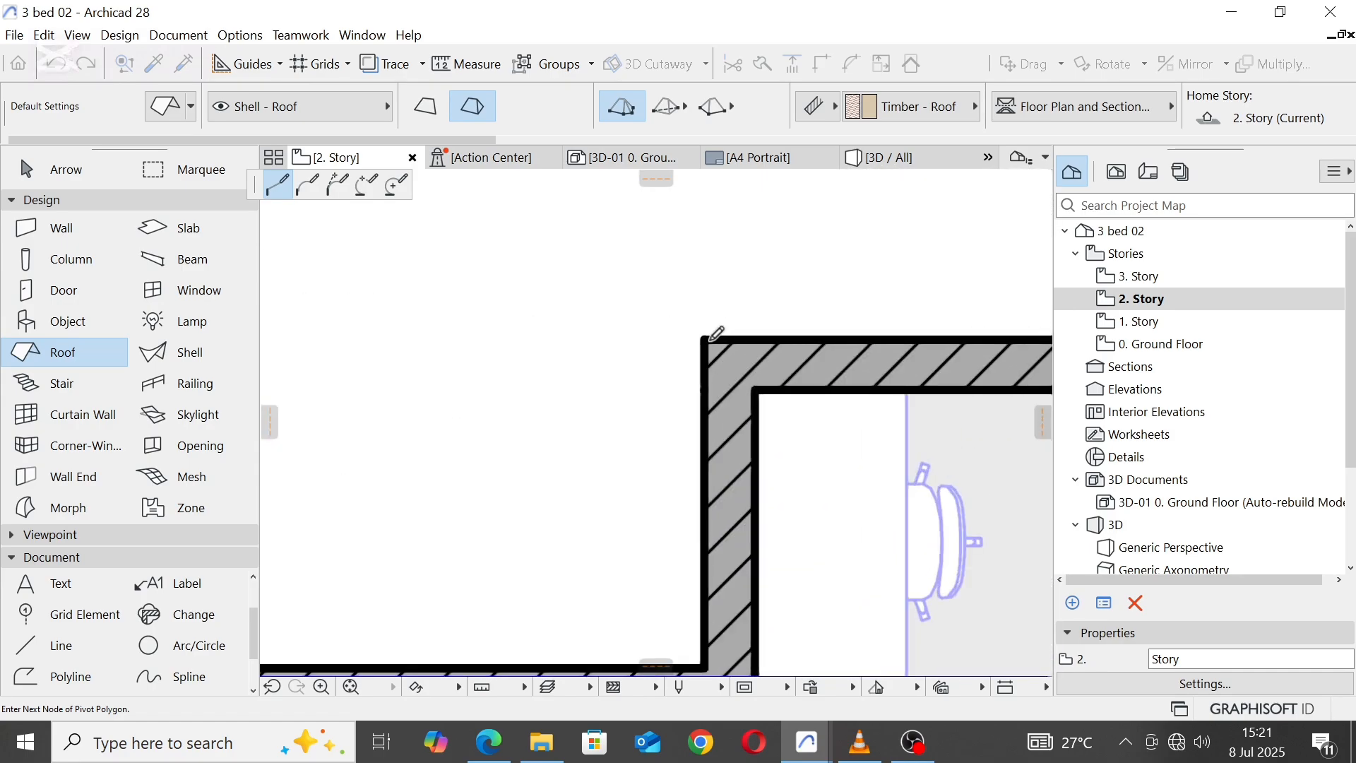
scroll(708, 335, down, 4)
scroll(781, 282, up, 6)
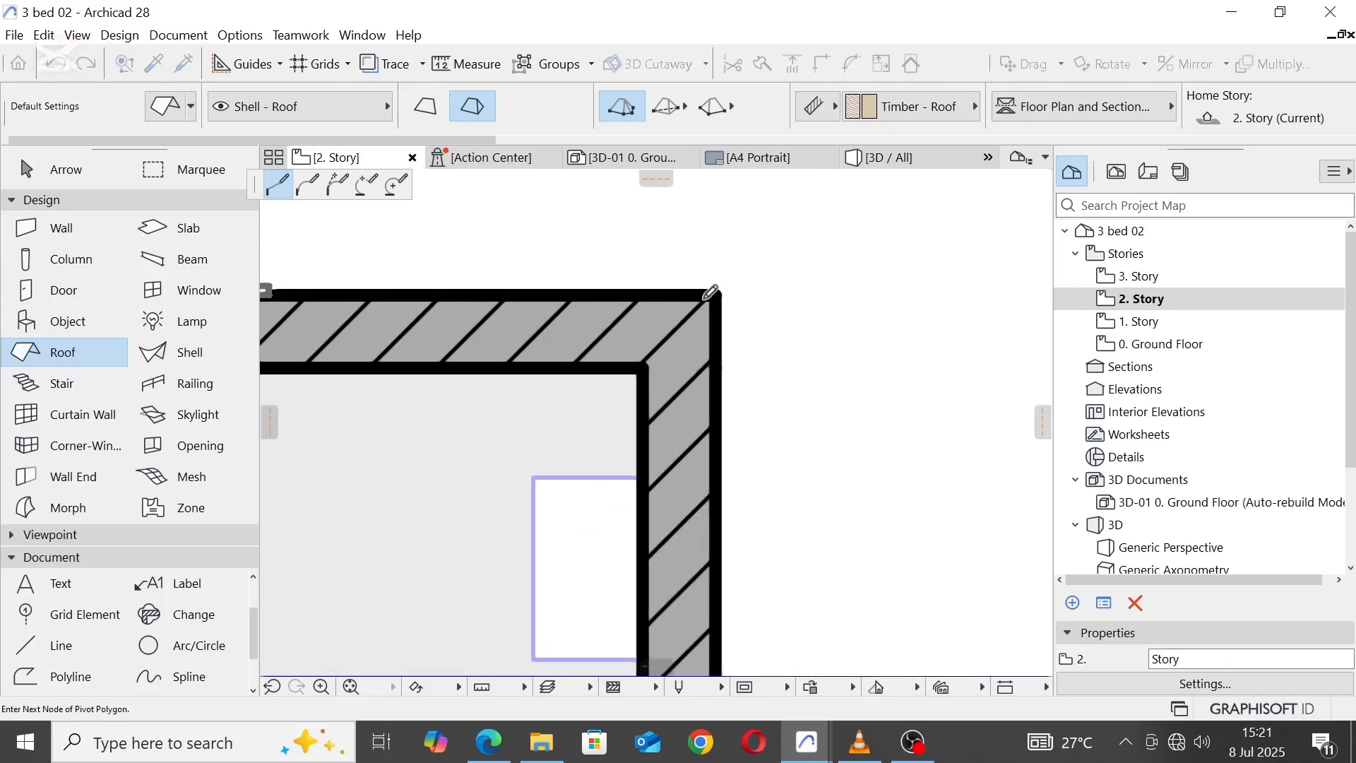
Step: Continue the roof outline along the right unit's outer walls, past Passage and Bath, to the lower outer corner of the Robe
scroll(741, 255, down, 4)
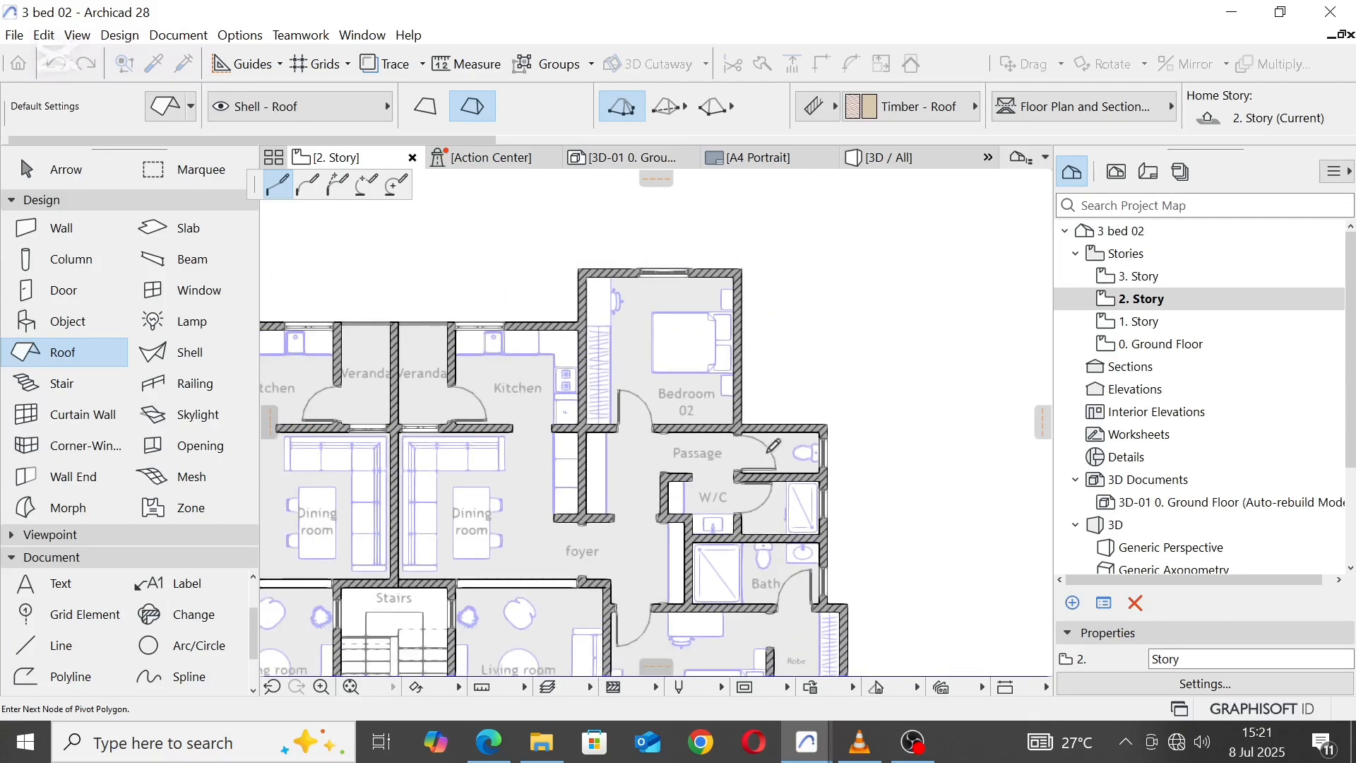
scroll(735, 357, up, 7)
scroll(678, 396, down, 5)
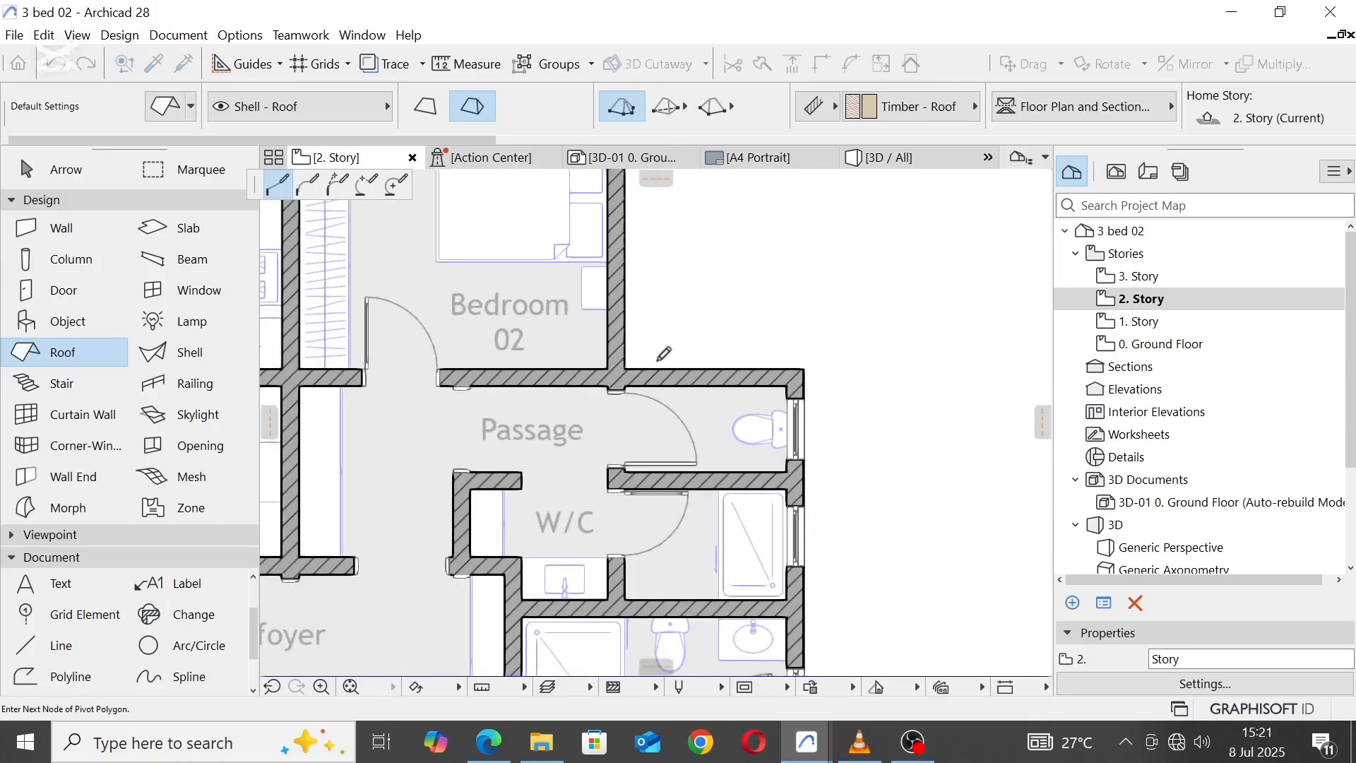
scroll(728, 358, up, 5)
scroll(802, 251, down, 4)
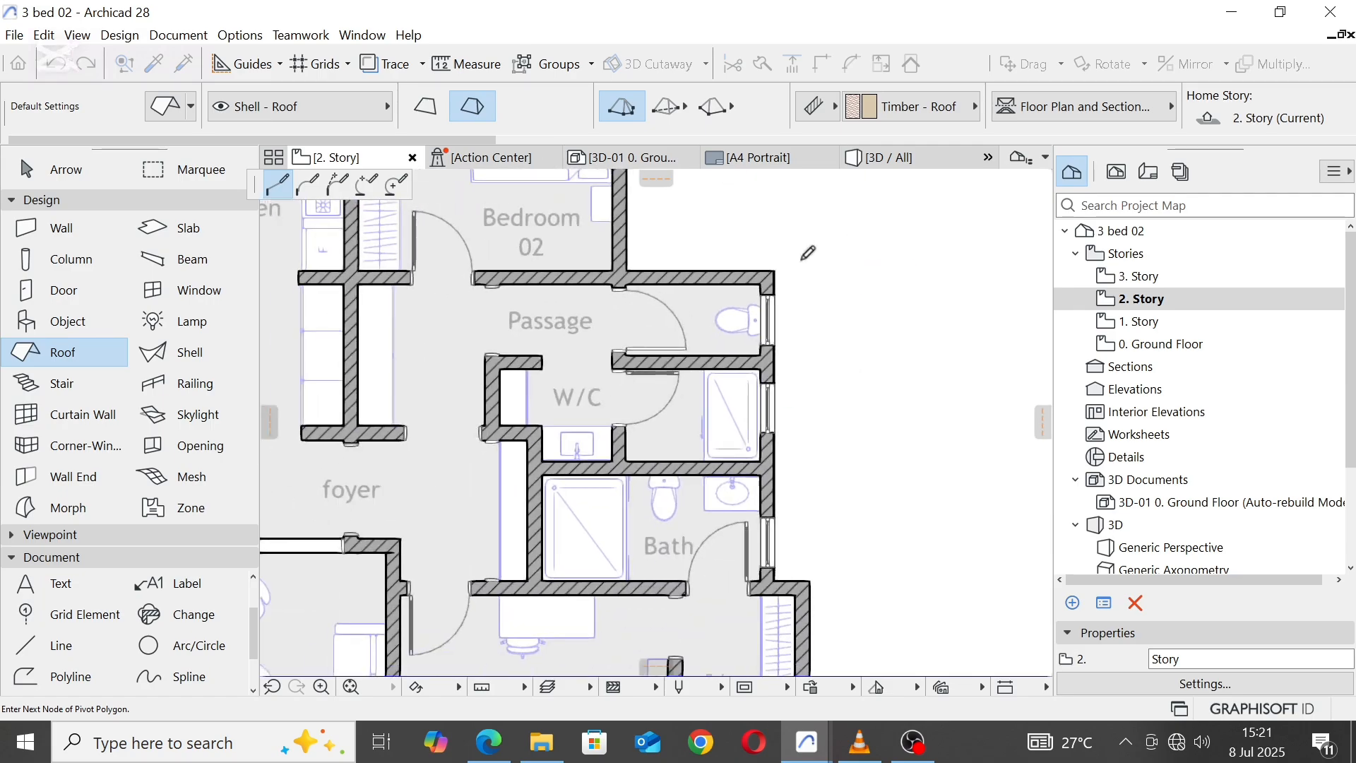
scroll(777, 374, up, 5)
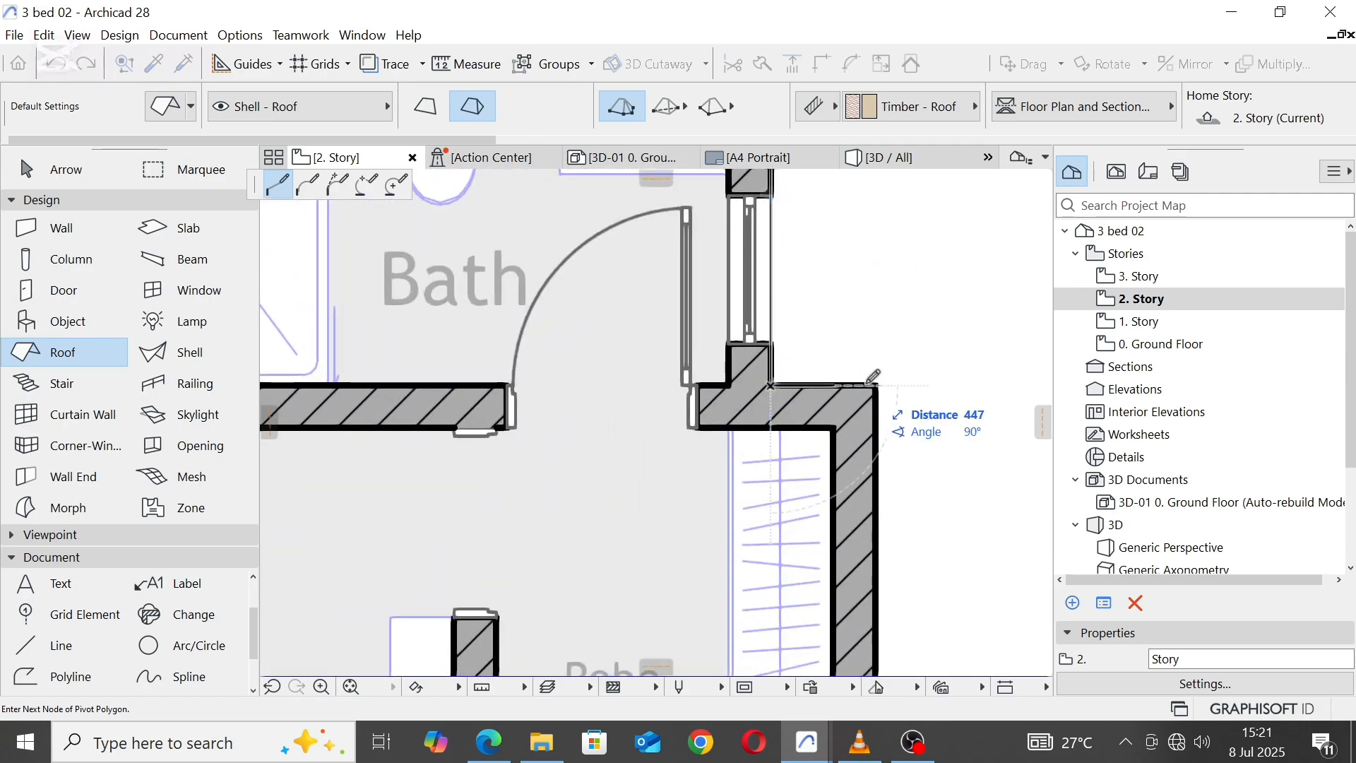
scroll(886, 283, down, 5)
scroll(882, 328, up, 4)
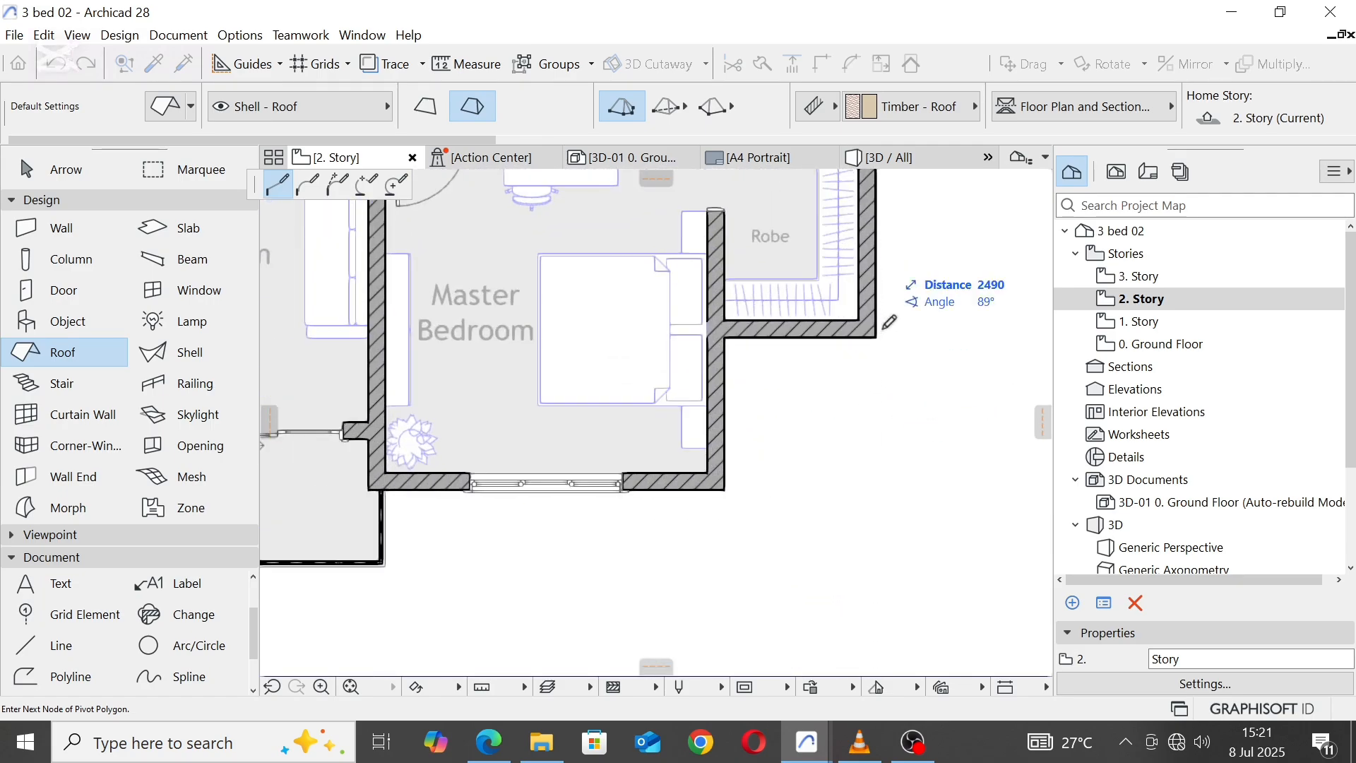
click(877, 337)
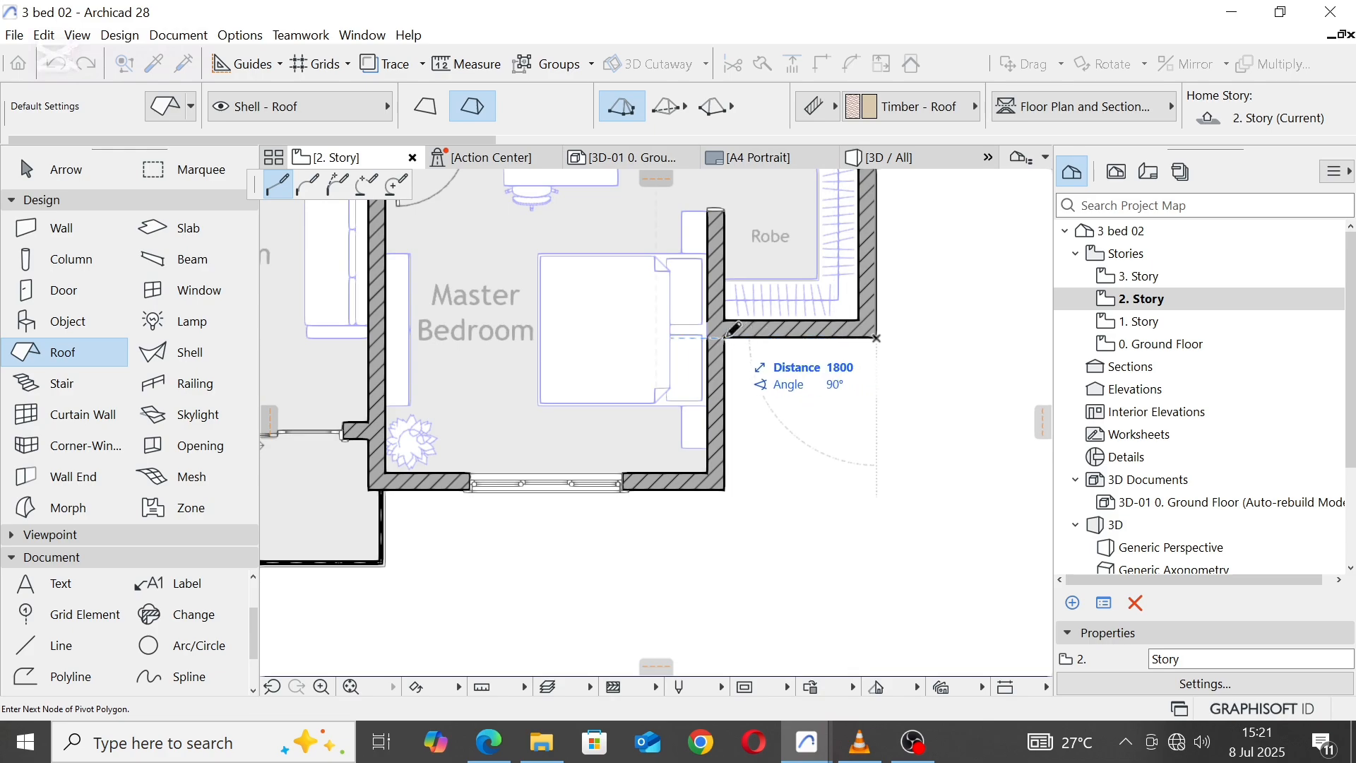
Step: Trace the roof outline around the right Master Bedroom and along the front edge of the balconies to the left balcony's outer corner
scroll(749, 494, down, 3)
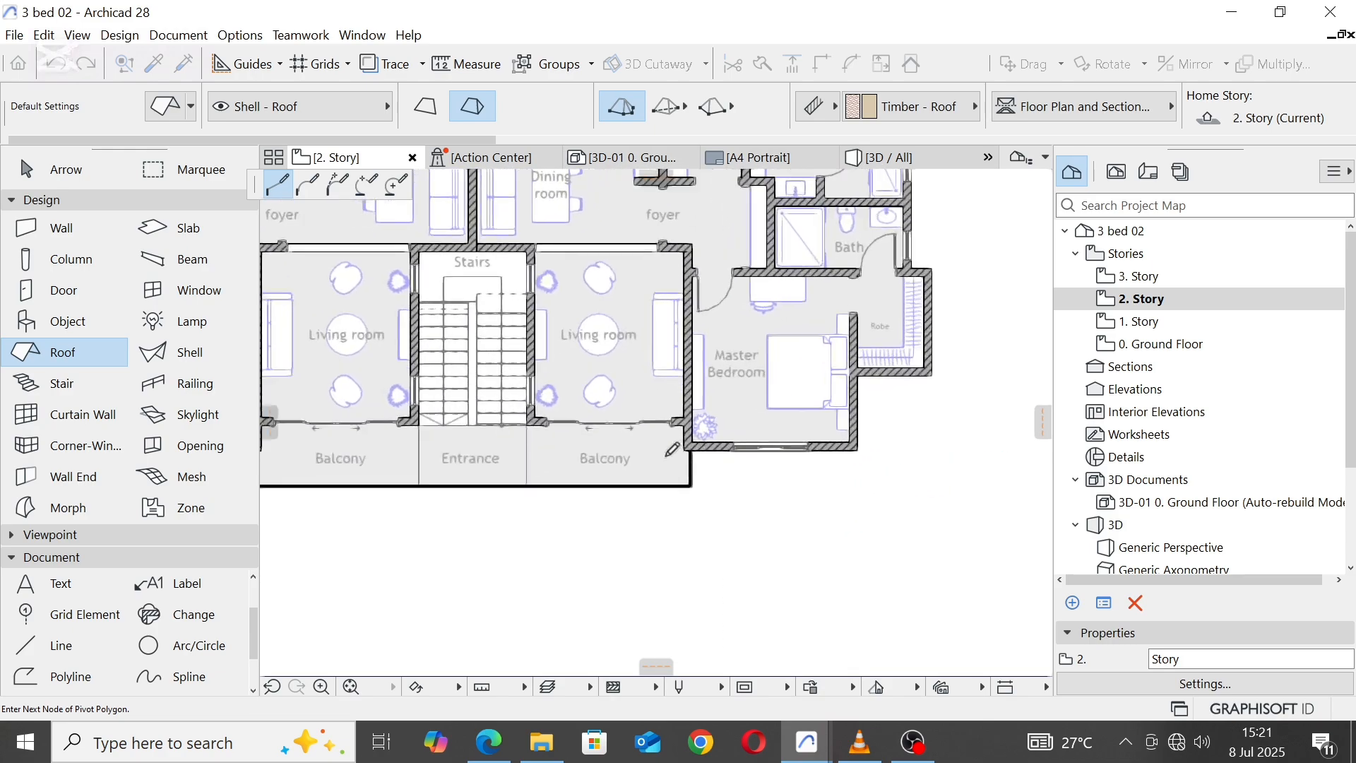
scroll(742, 411, up, 8)
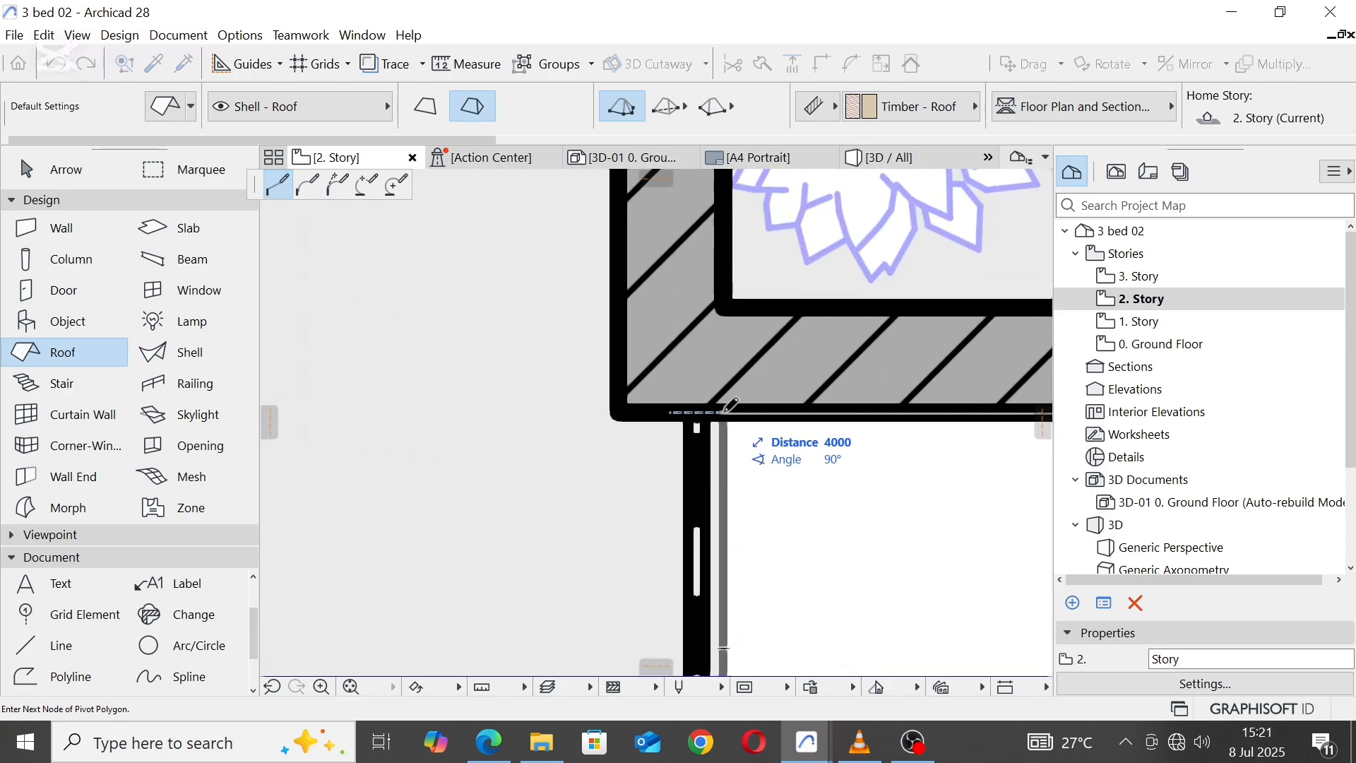
scroll(739, 404, down, 3)
scroll(812, 430, up, 3)
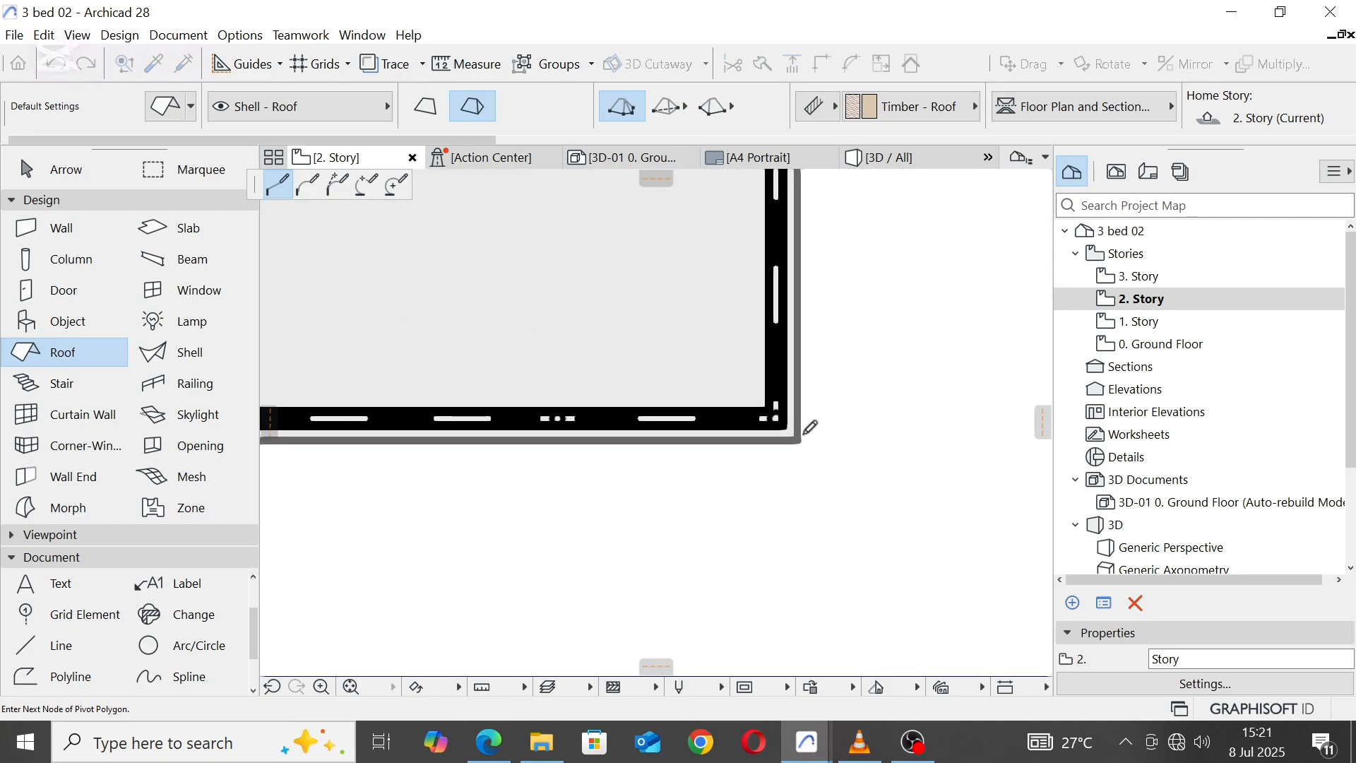
scroll(804, 434, down, 4)
scroll(569, 434, up, 4)
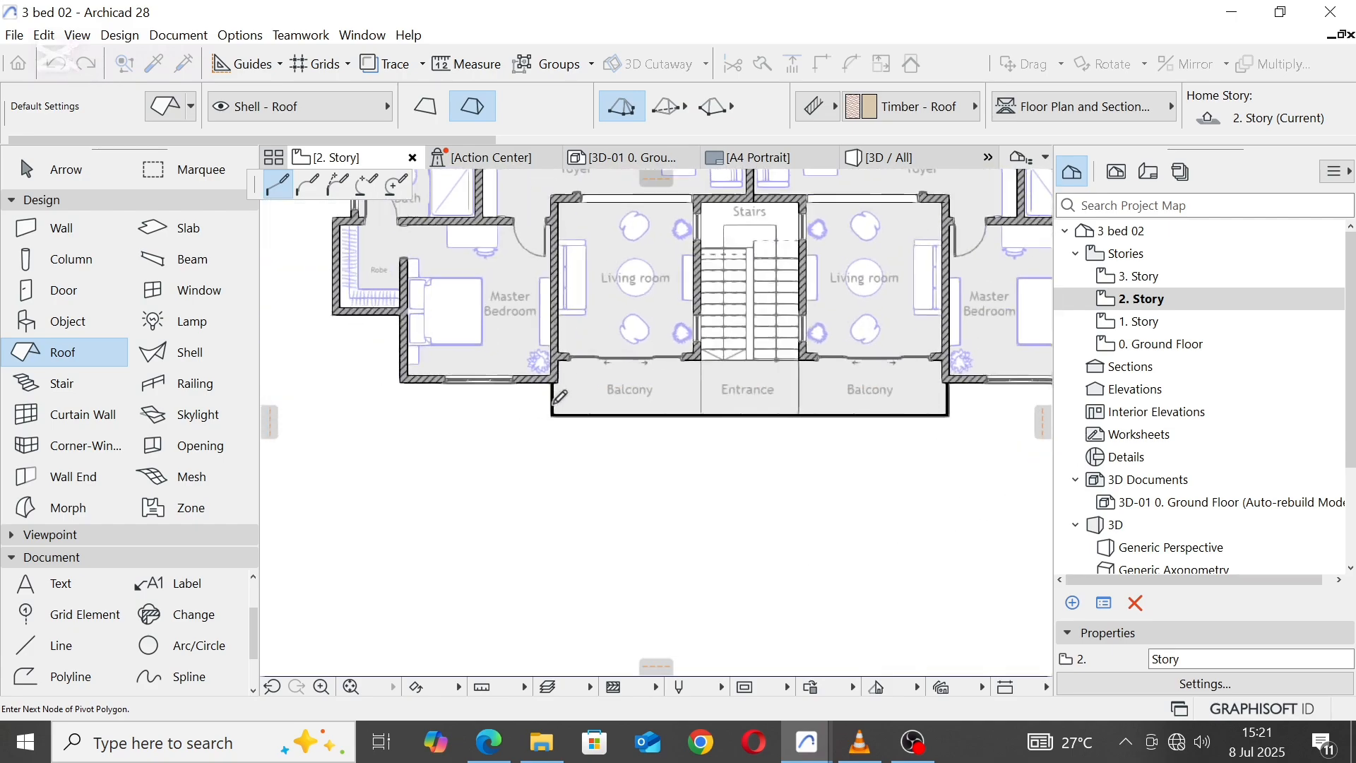
scroll(570, 434, up, 3)
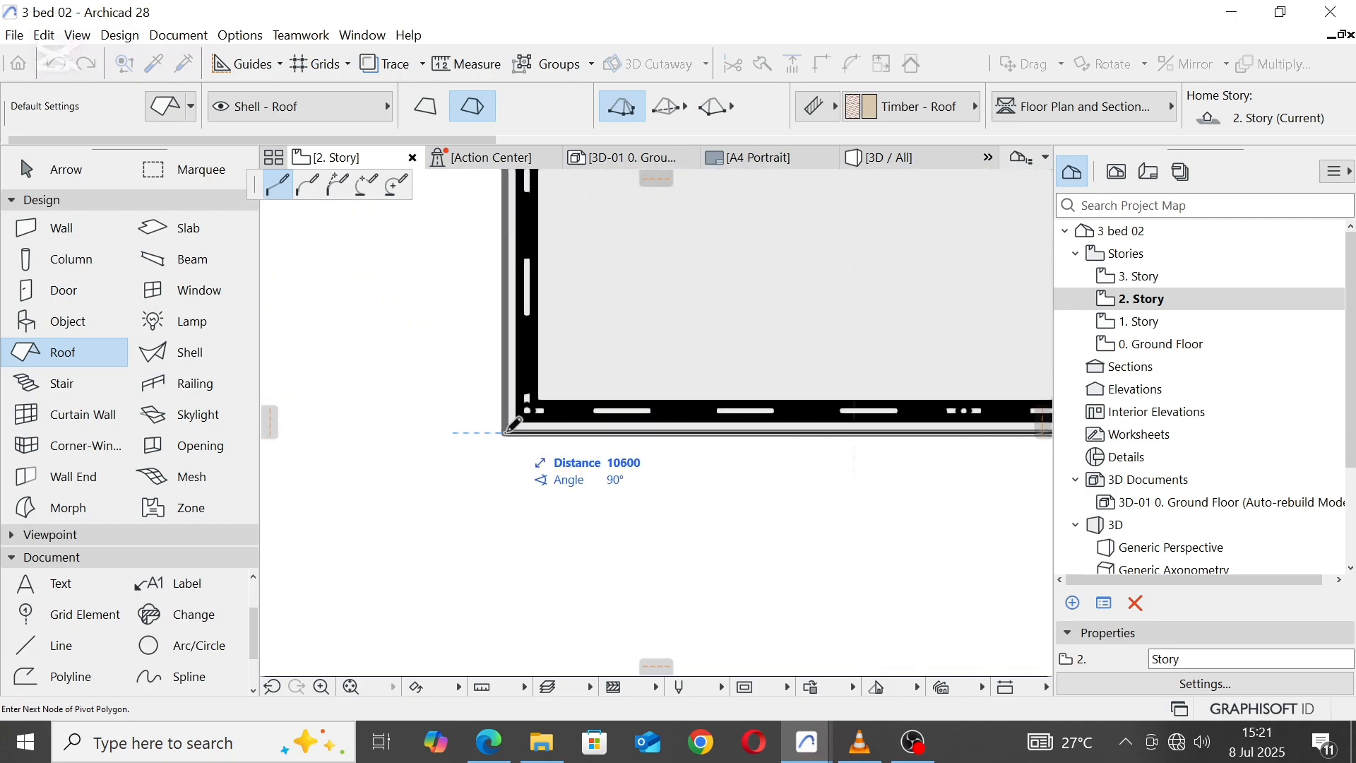
click(504, 433)
Step: Carry the roof outline up the left balcony's side and around the left Master Bedroom to the Robe's lower outer corner
scroll(663, 445, down, 4)
scroll(631, 310, up, 4)
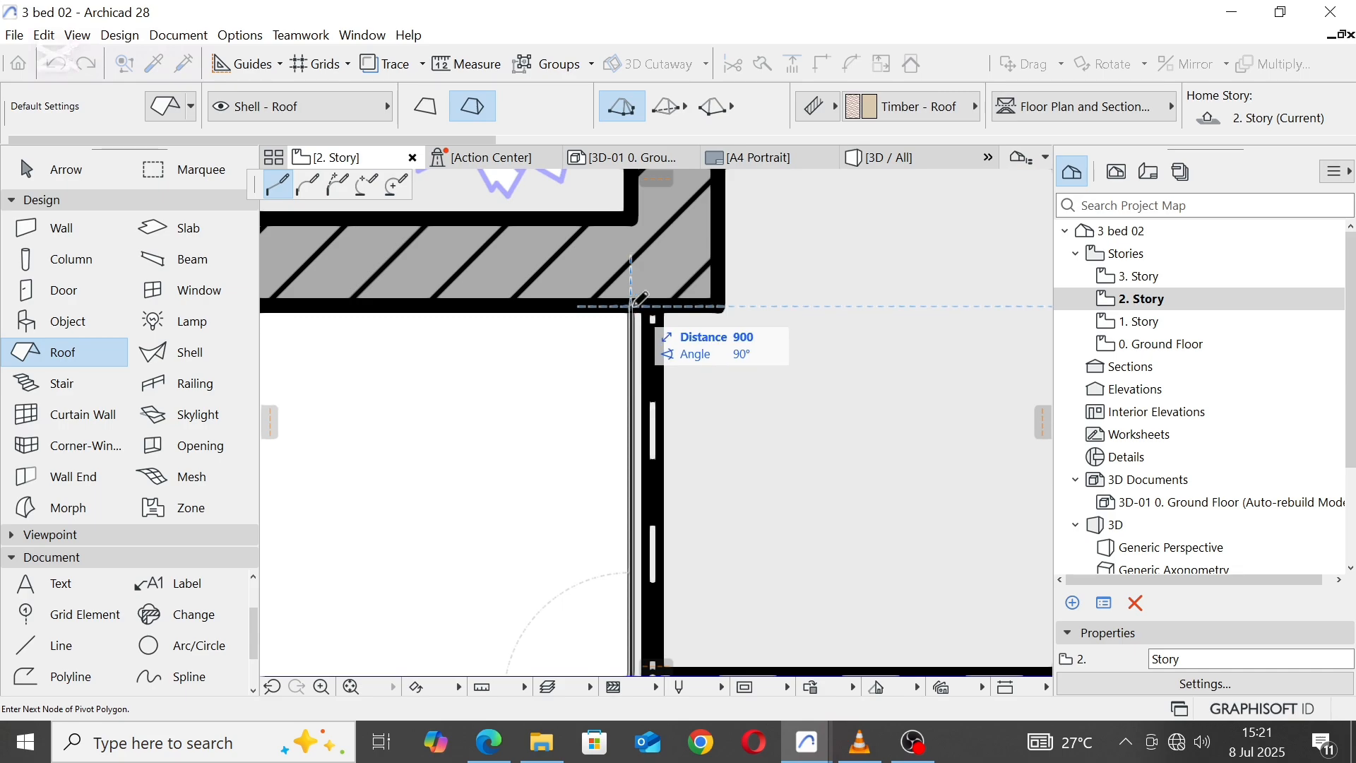
click(634, 305)
scroll(824, 387, down, 4)
scroll(563, 393, up, 4)
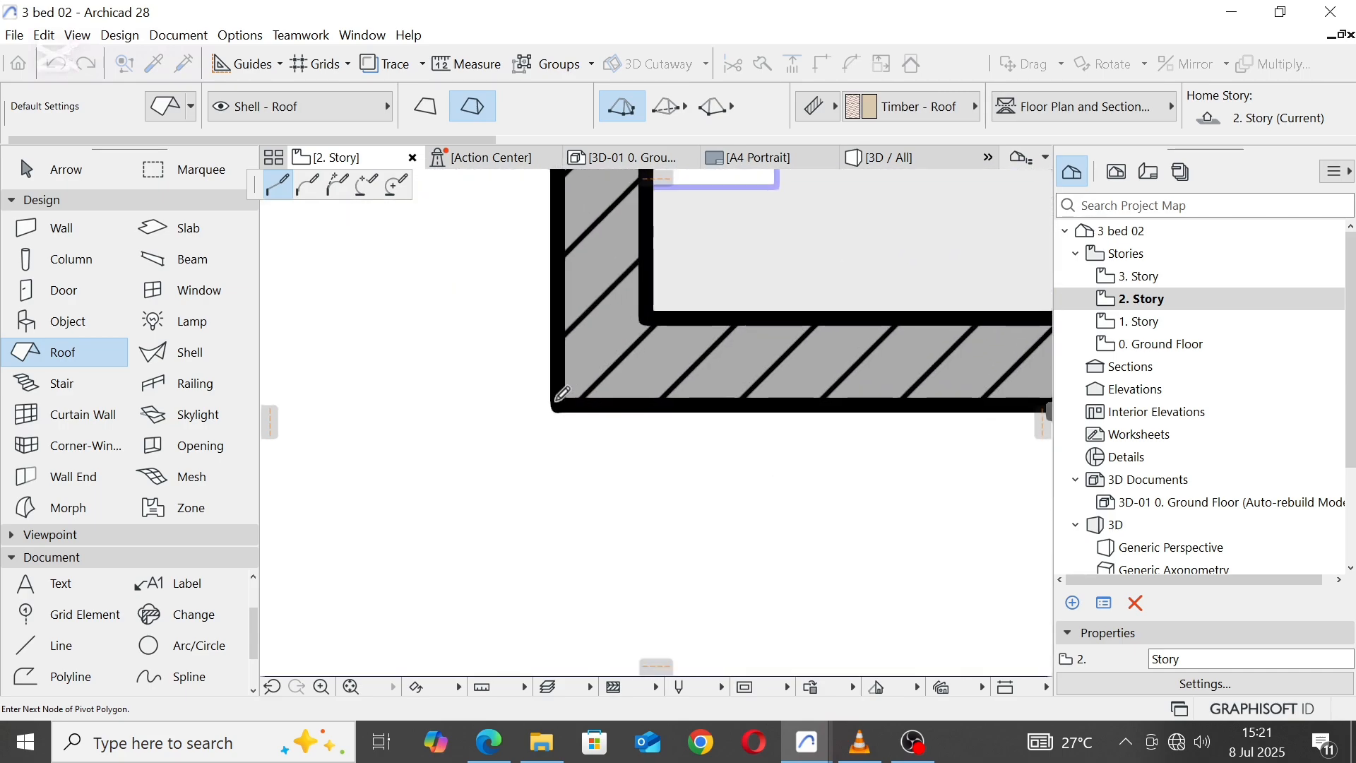
click(563, 400)
scroll(645, 460, down, 4)
scroll(643, 279, up, 4)
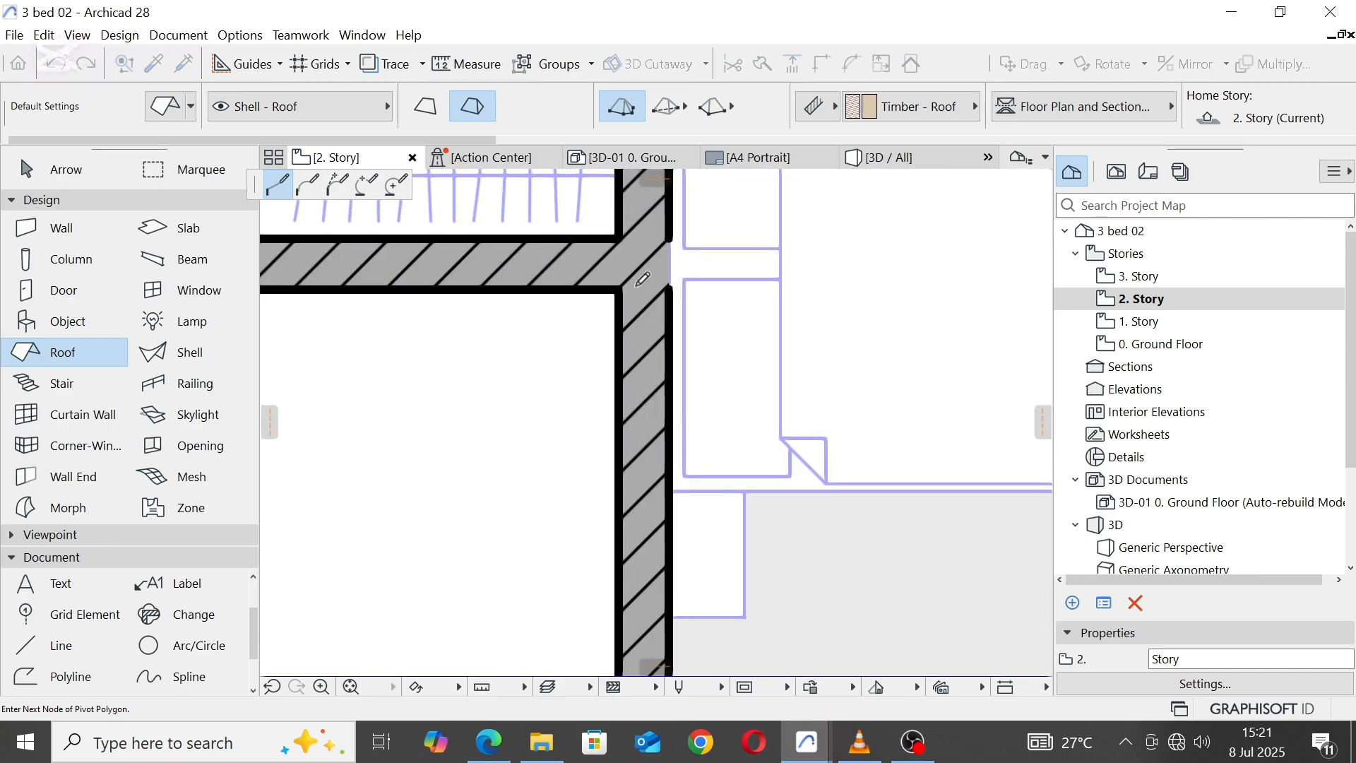
scroll(567, 320, down, 4)
scroll(657, 352, up, 4)
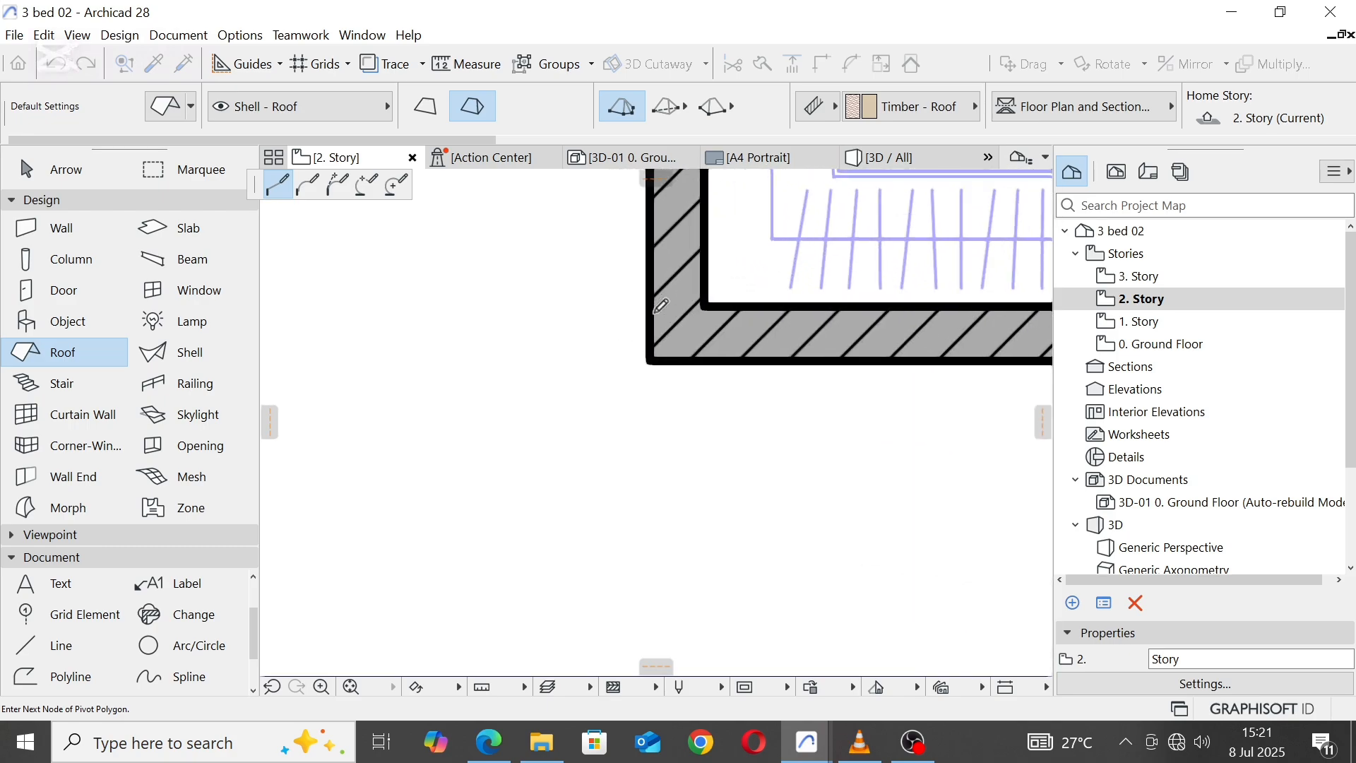
click(657, 358)
Step: Extend the roof outline up the left unit's Robe and Bath walls to the outer corner beside the Passage
scroll(657, 358, down, 4)
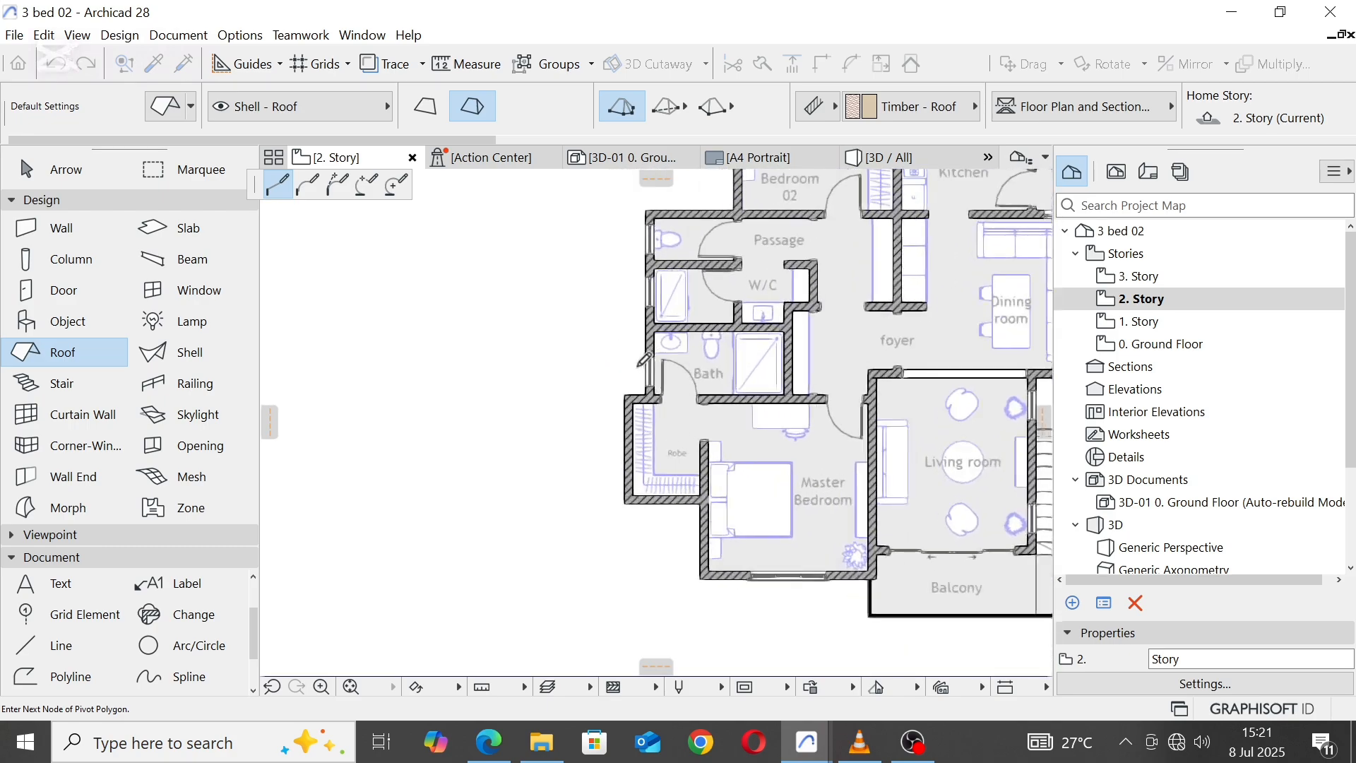
scroll(580, 458, up, 4)
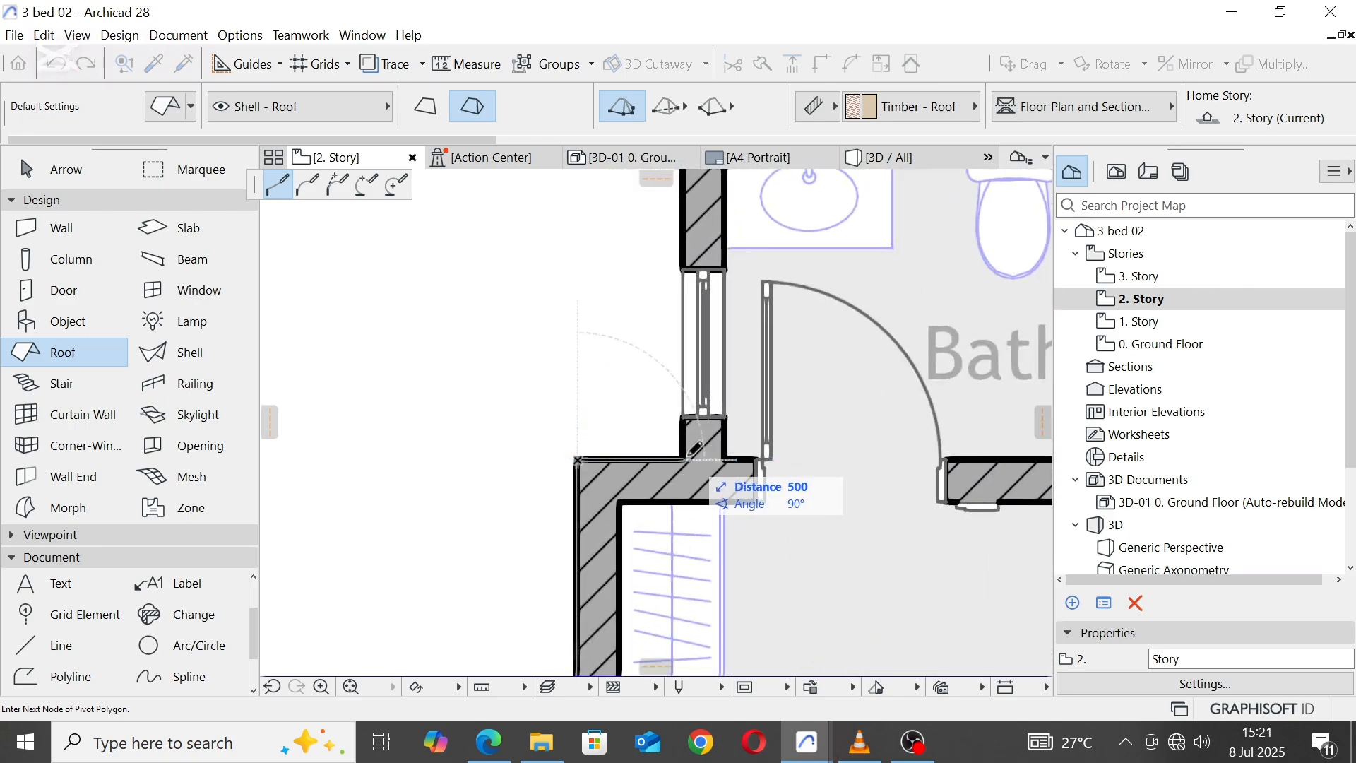
click(578, 459)
scroll(637, 379, down, 4)
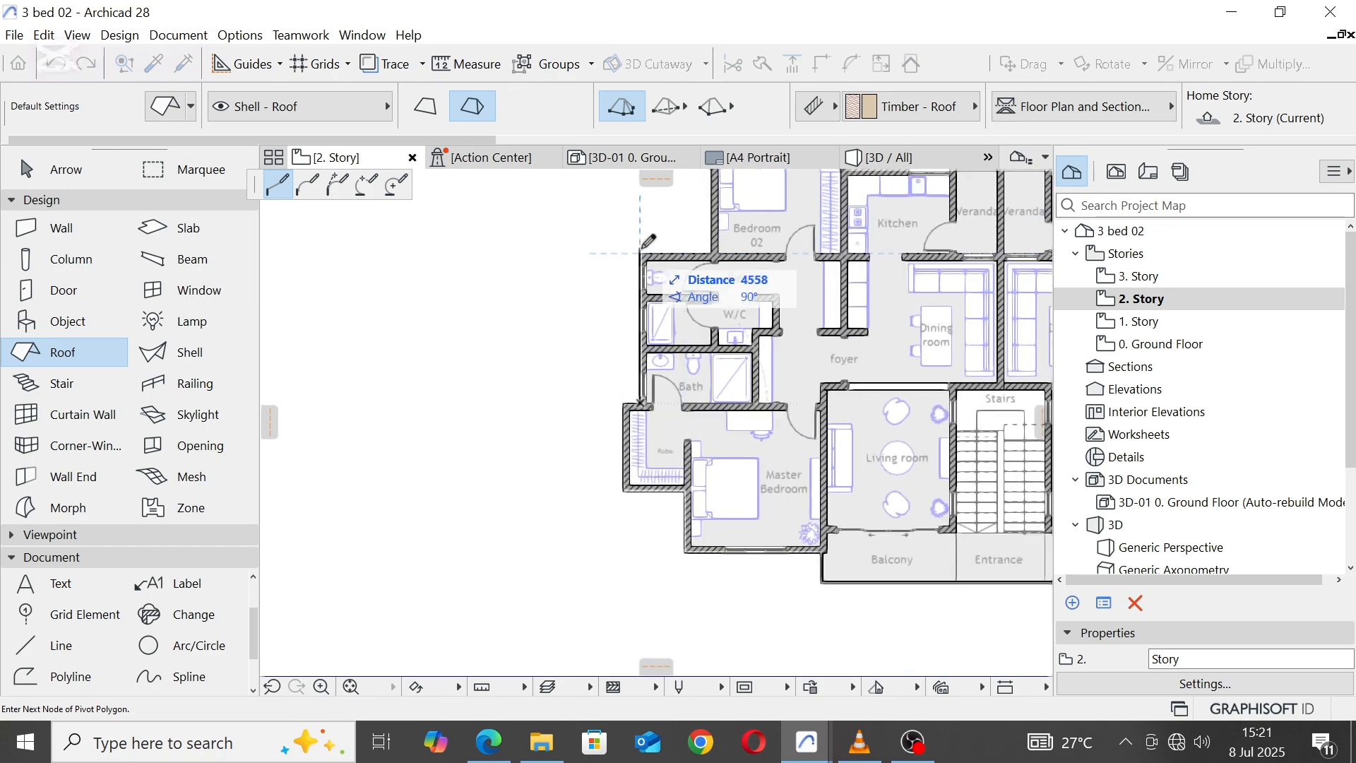
scroll(648, 249, up, 4)
click(635, 254)
Step: Follow the Passage and Bedroom 02 walls to close the roof outline at its starting corner, and show the roof in the 3D view
scroll(506, 399, down, 4)
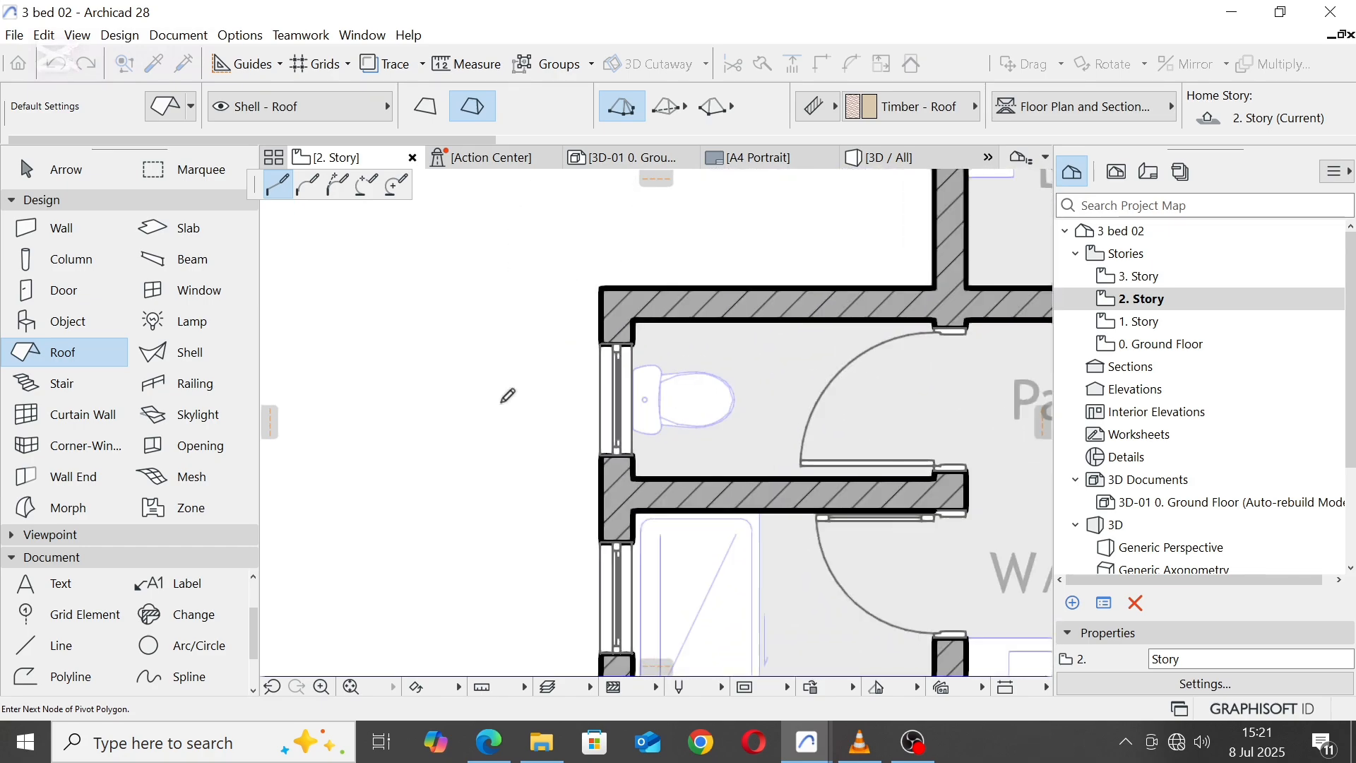
scroll(722, 321, up, 6)
click(800, 329)
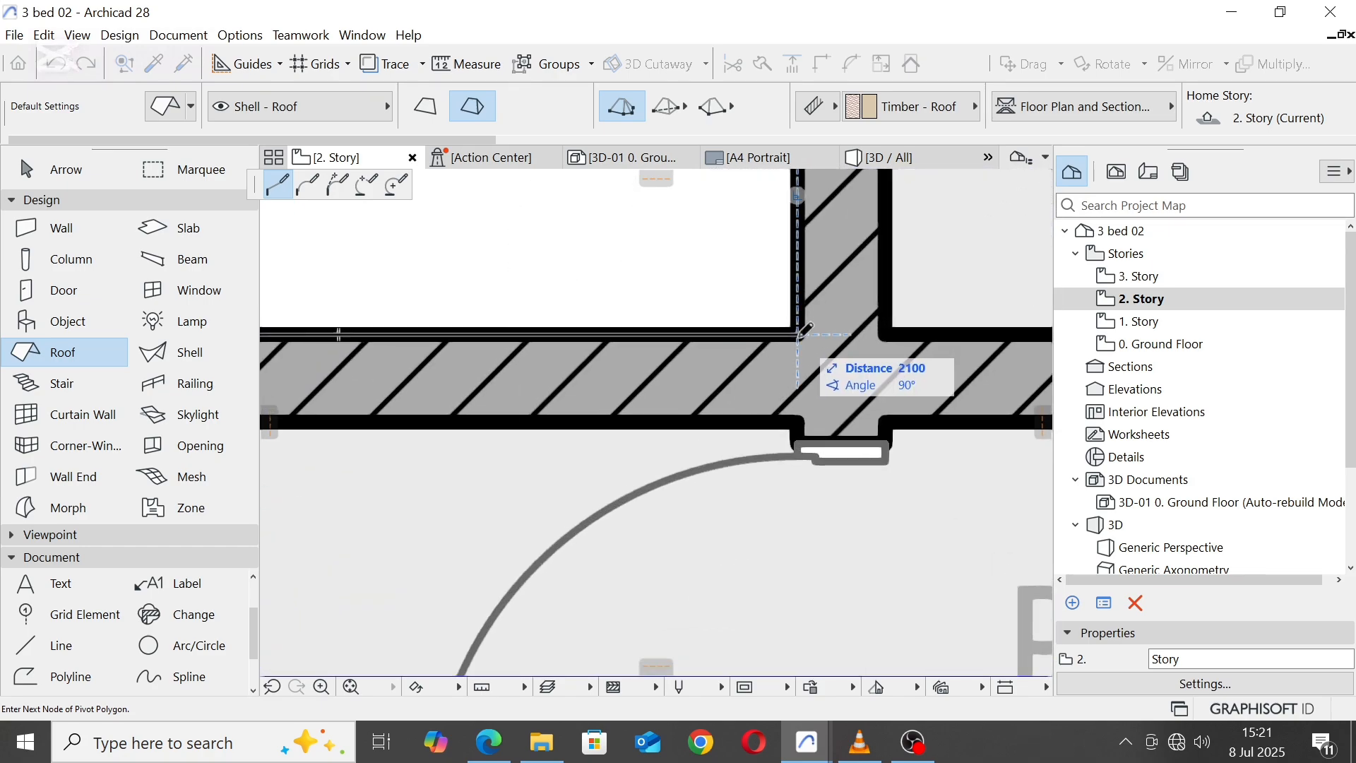
scroll(614, 304, down, 5)
scroll(607, 297, up, 5)
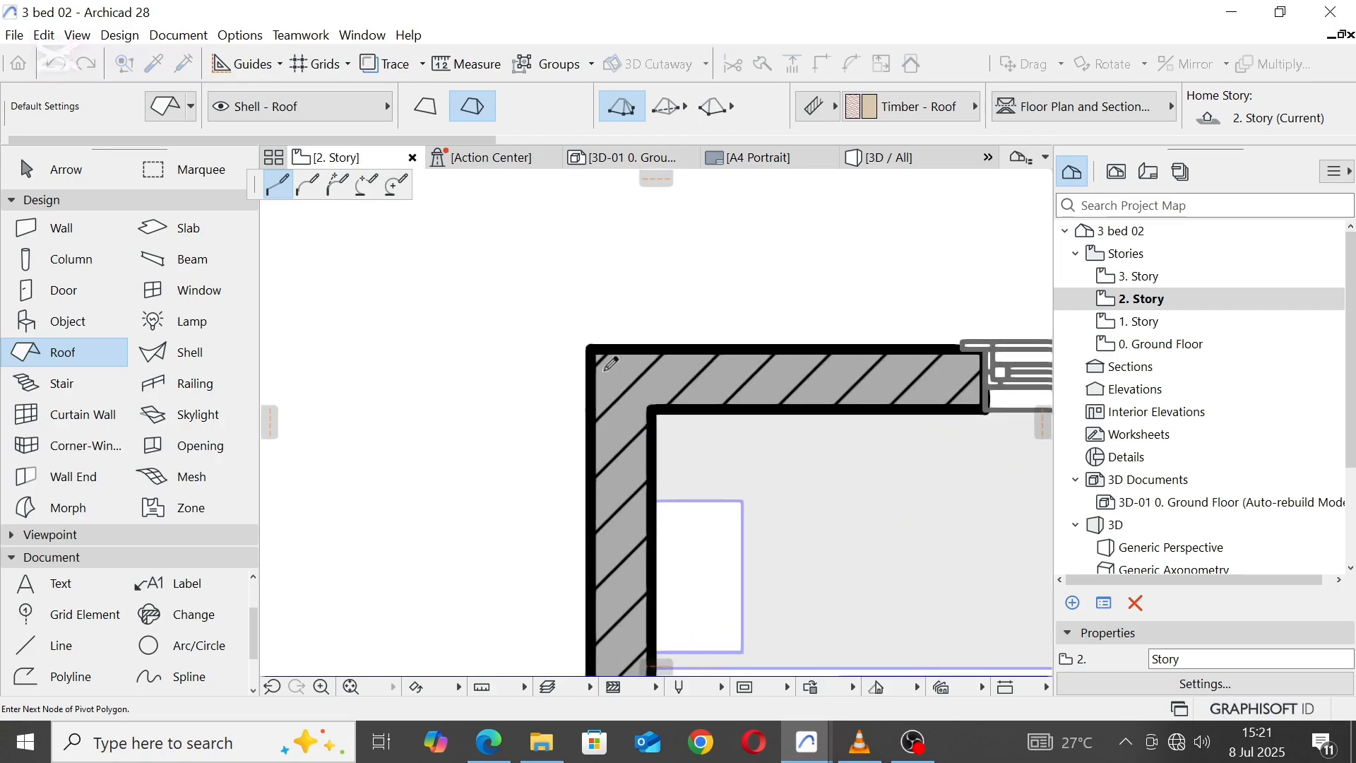
click(595, 343)
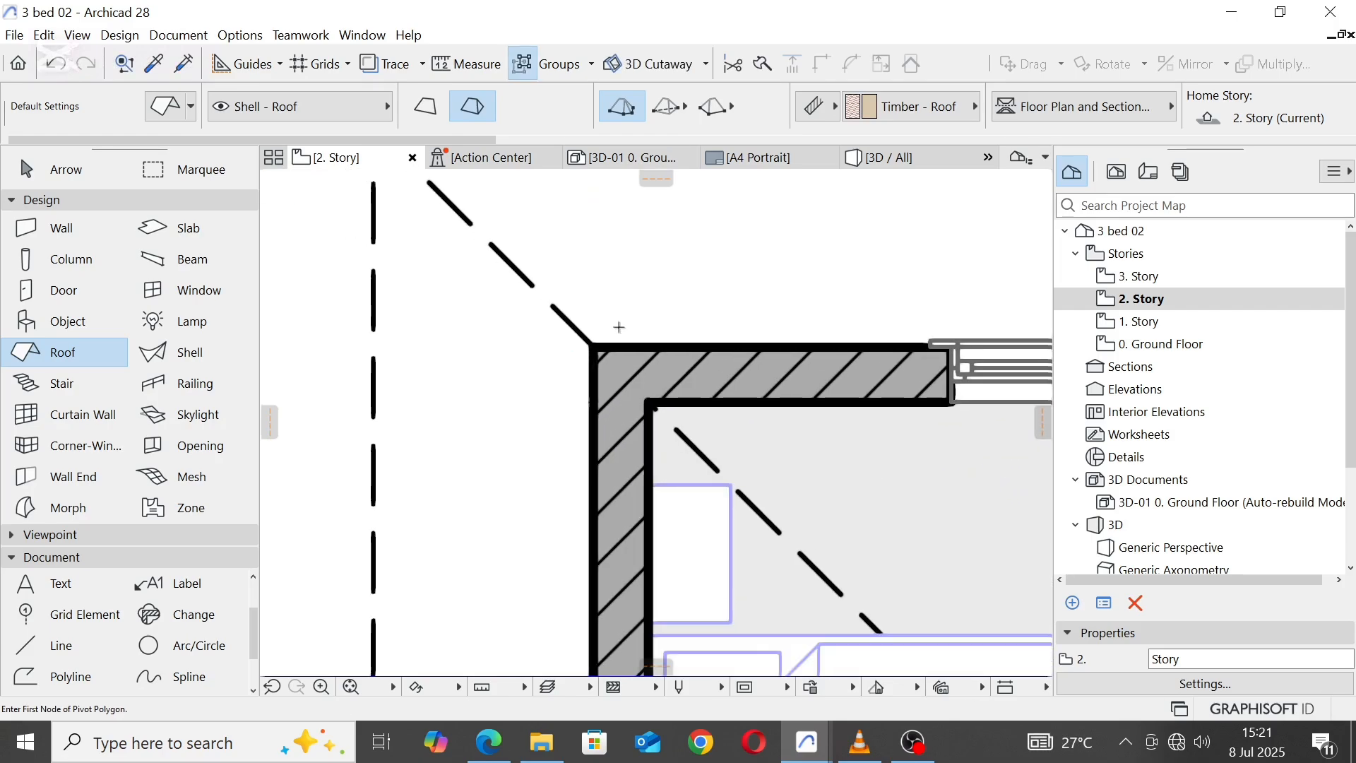
scroll(617, 305, down, 6)
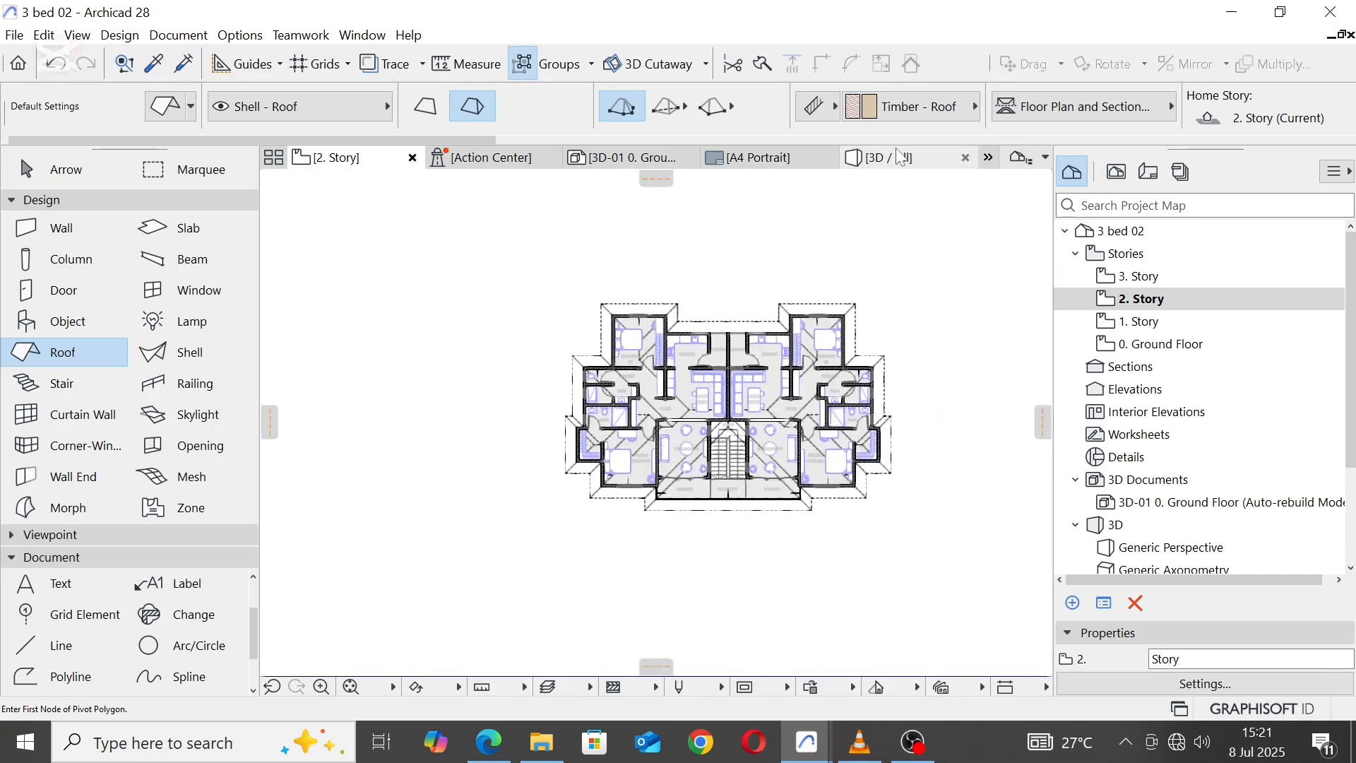
click(901, 157)
shift+middle_drag(744, 437, 704, 398)
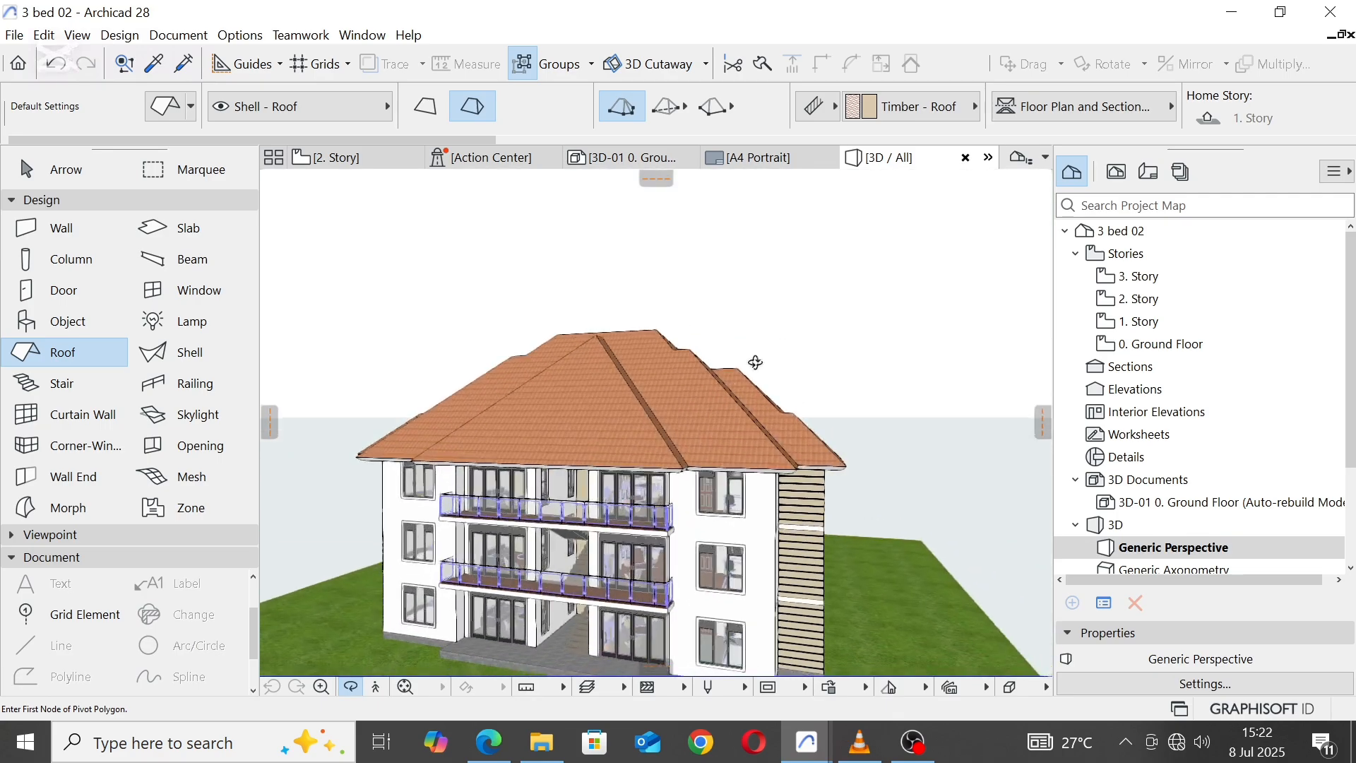
Step: Set the multi-plane roof's thickness to 225 and its pitch to 25°
key(Escape)
click(684, 382)
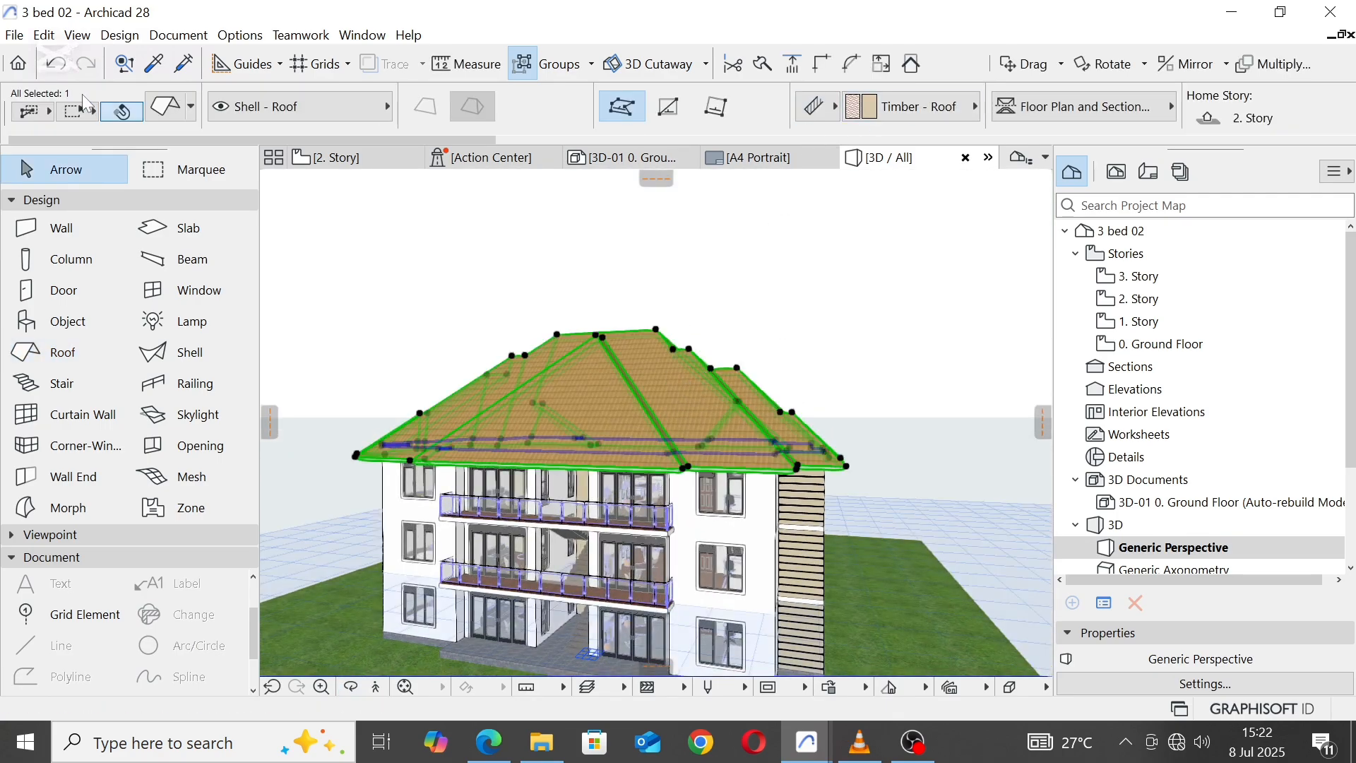
click(174, 111)
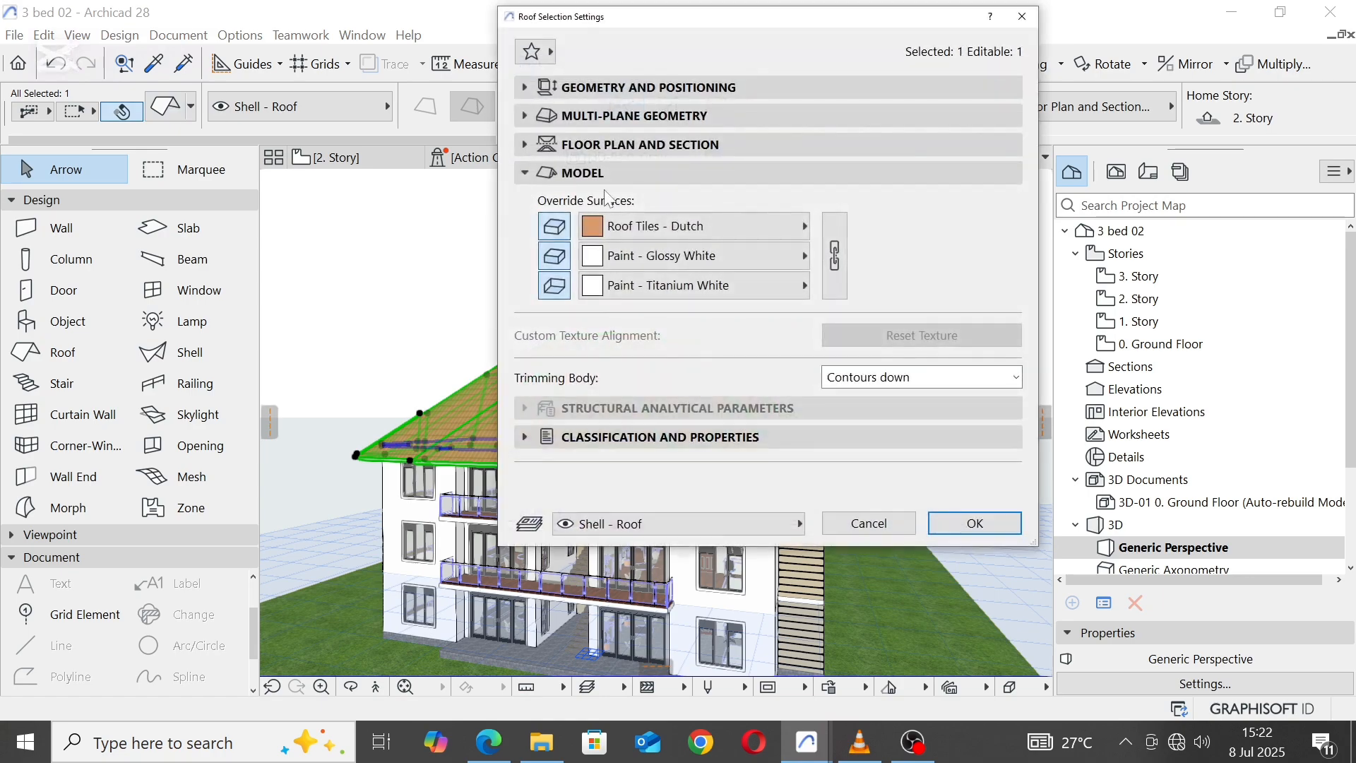
click(527, 87)
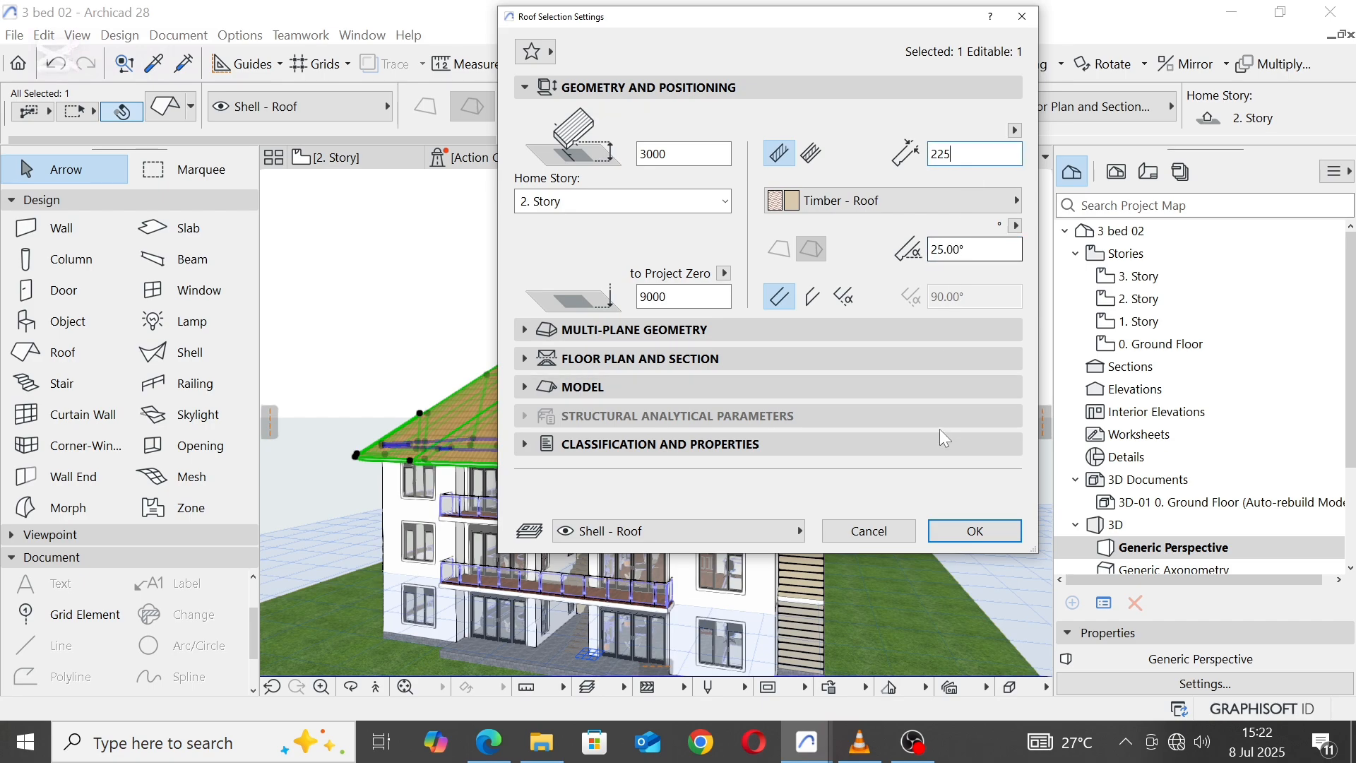
click(954, 531)
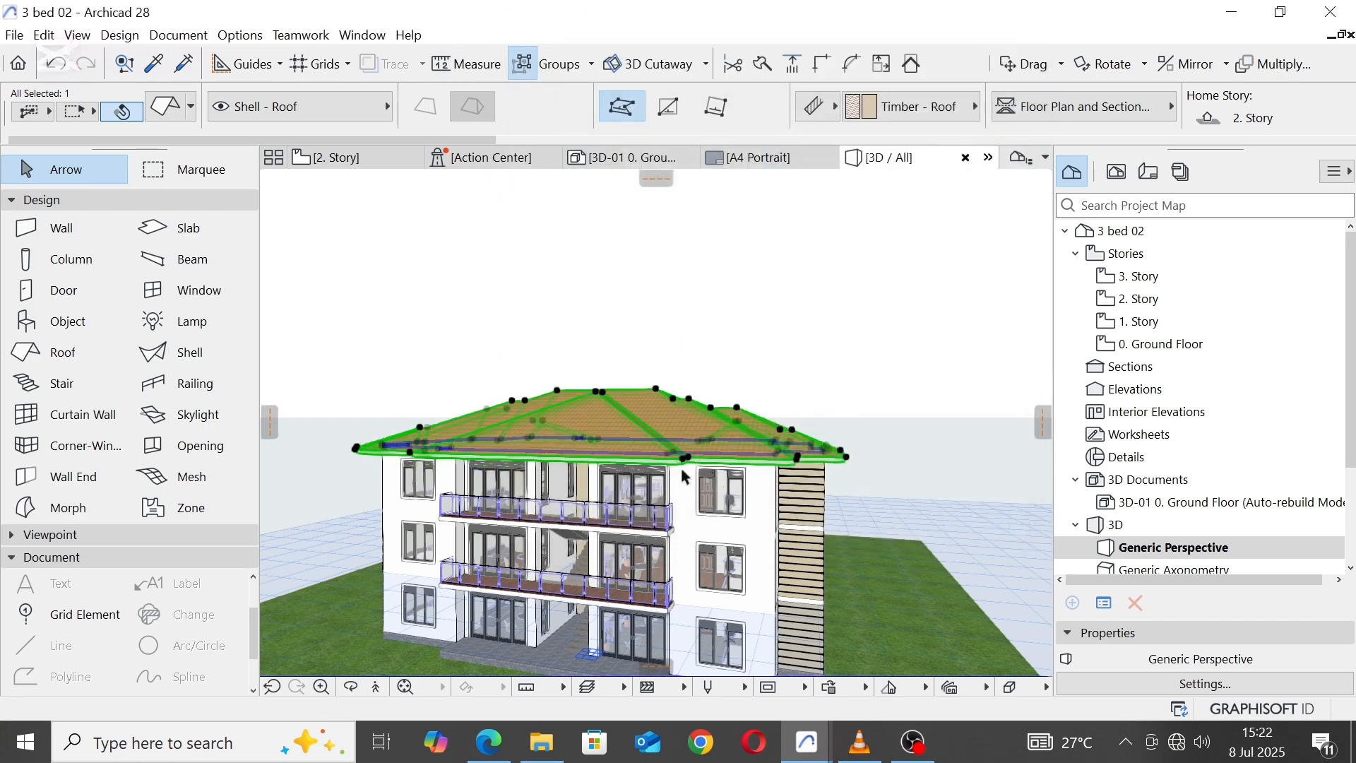
Step: Increase the pitch of the multi-plane roof to make it slightly steeper
scroll(624, 430, up, 2)
middle_drag(607, 414, 638, 345)
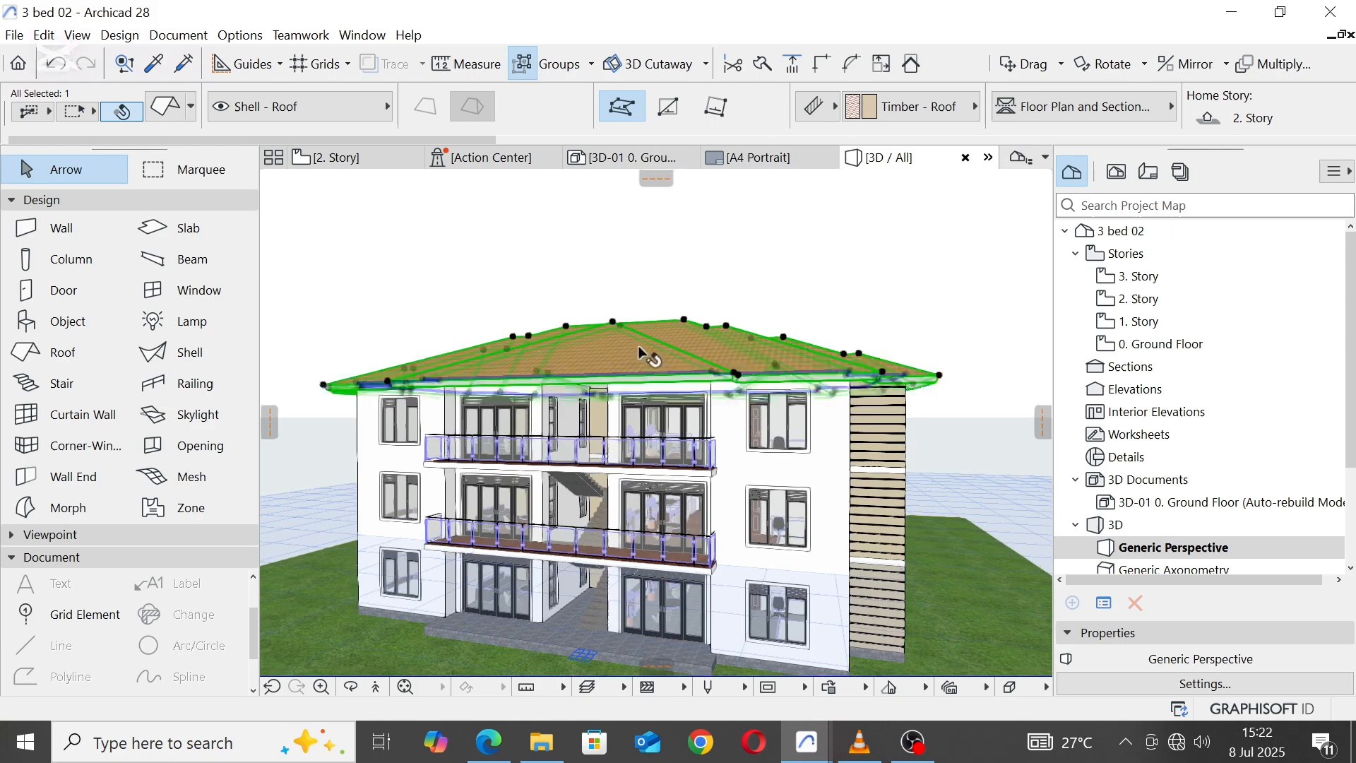
click(162, 106)
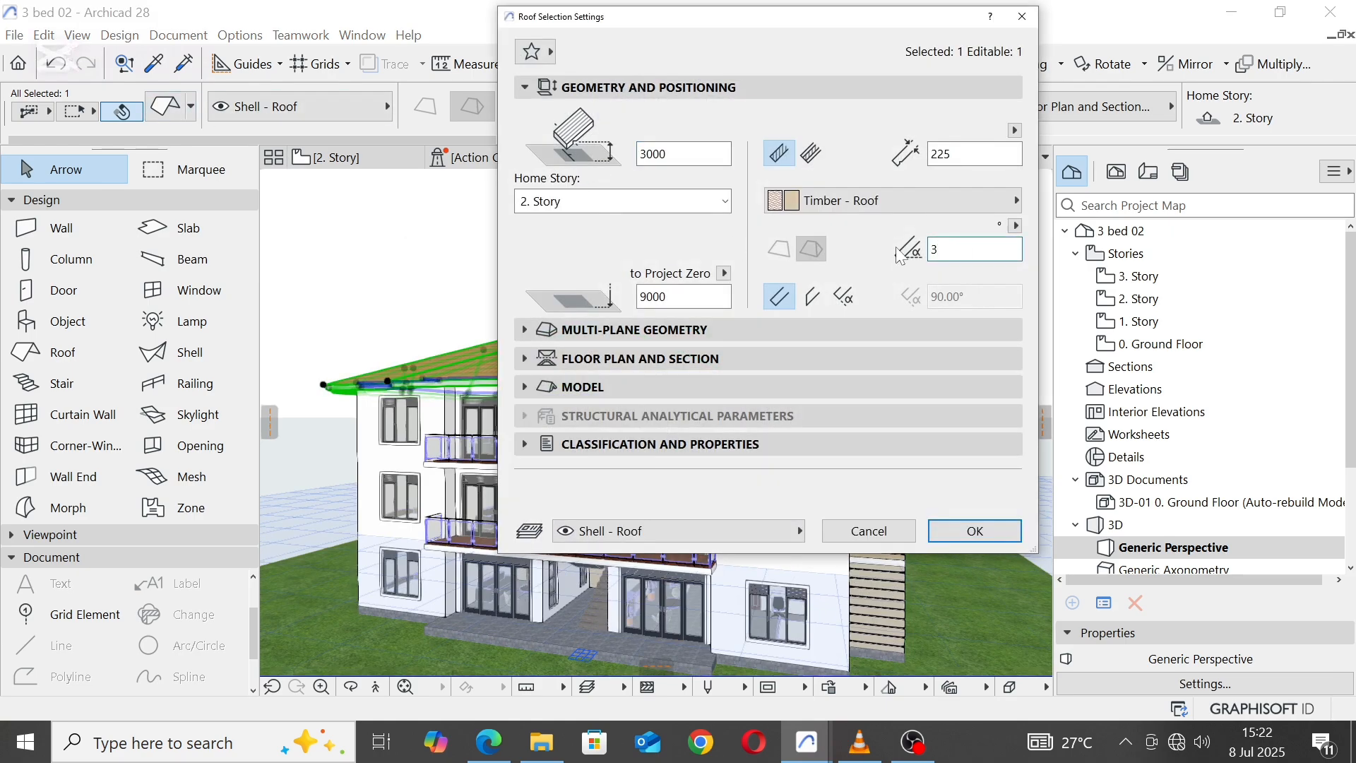
click(972, 534)
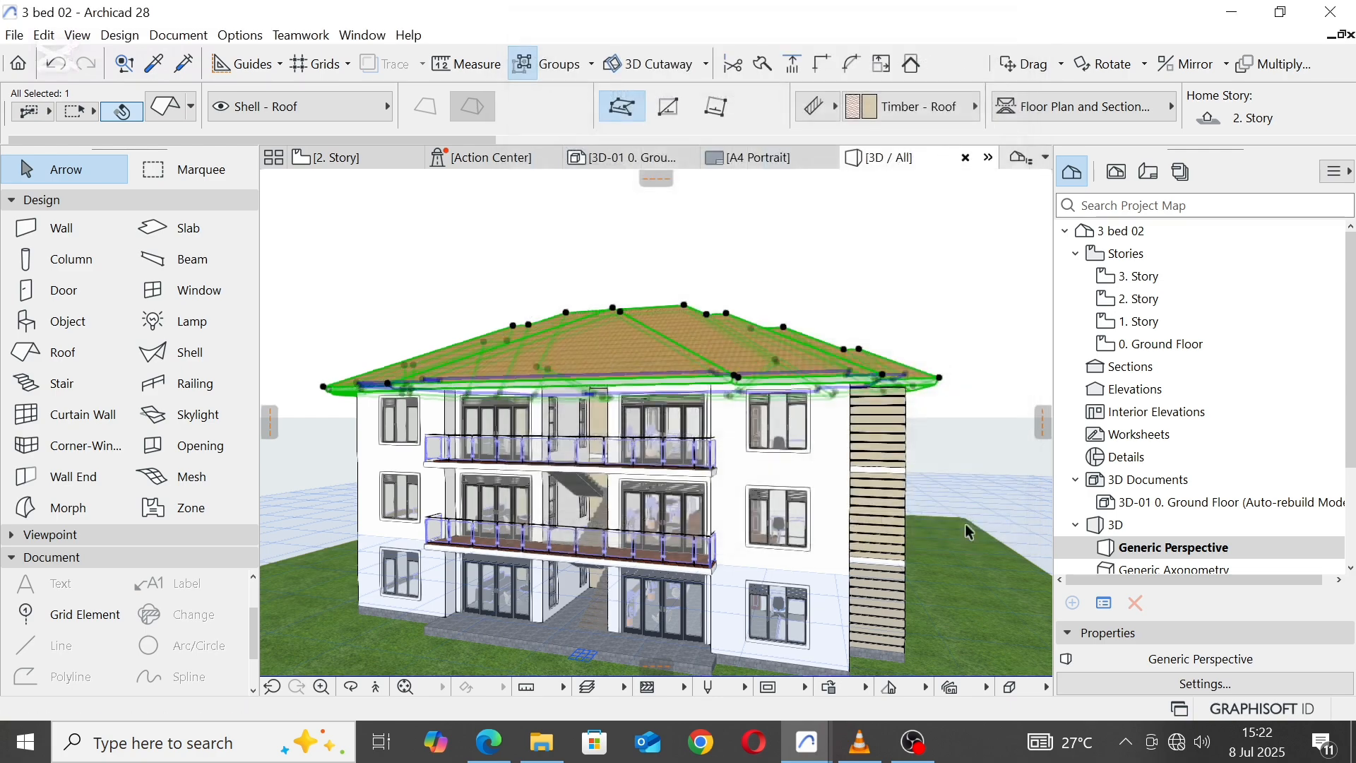
click(783, 258)
Step: Select the two front balcony railings together and open the 3D representation settings of their posts
scroll(745, 219, down, 2)
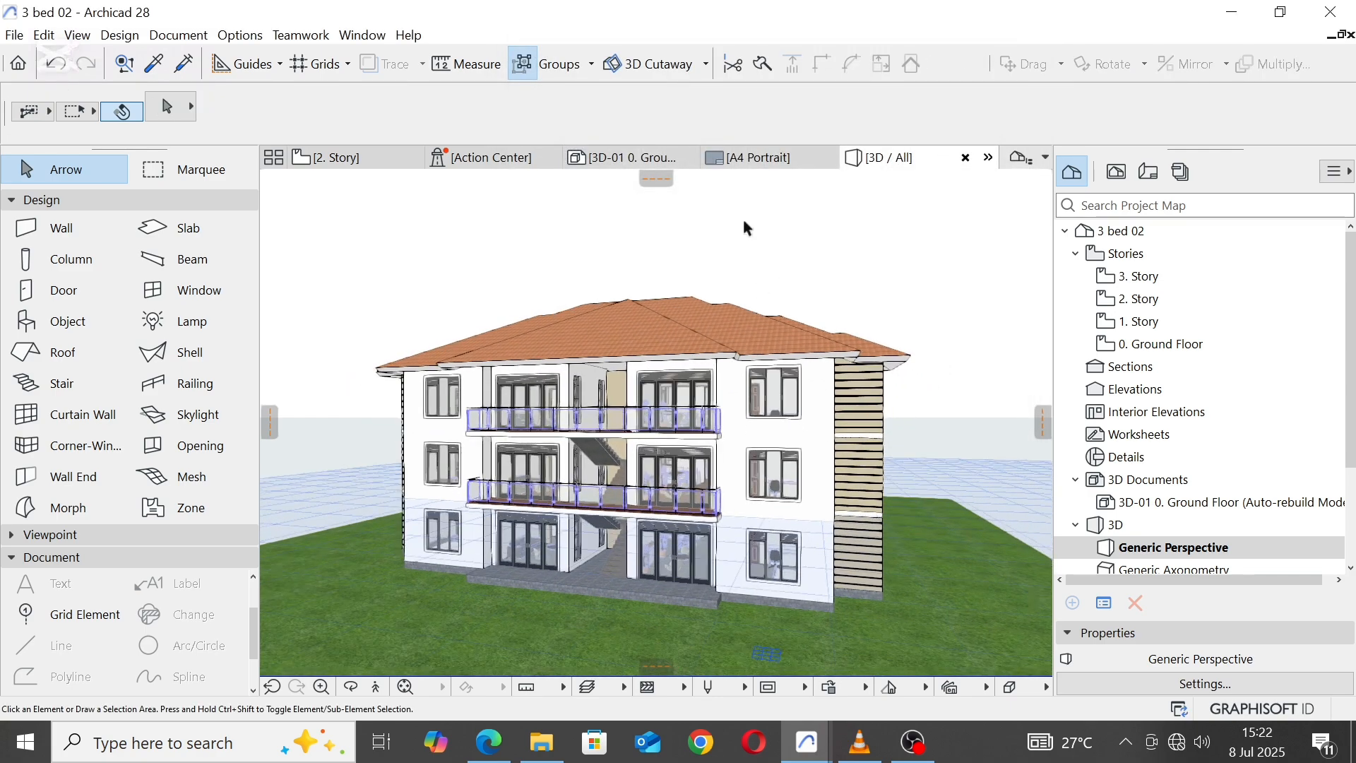
scroll(743, 216, down, 2)
scroll(720, 335, up, 2)
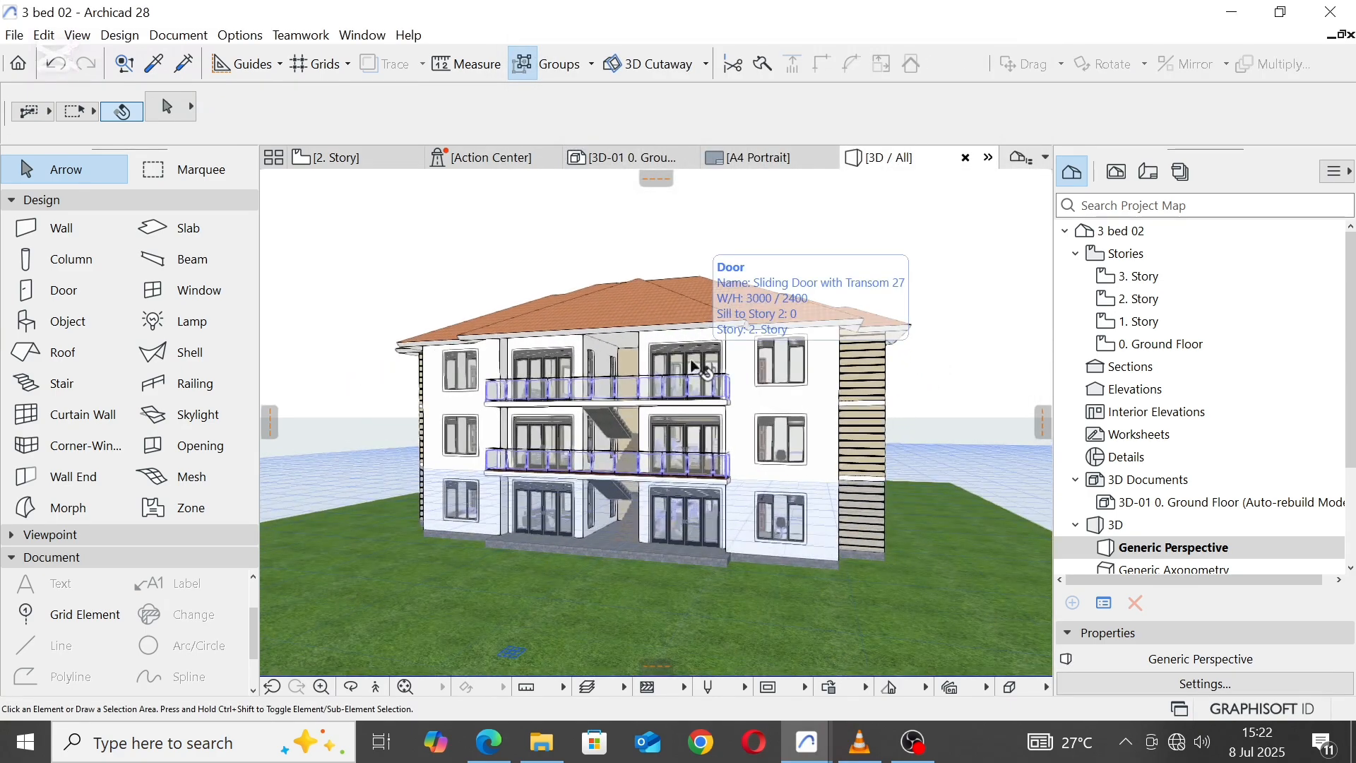
shift+middle_drag(699, 371, 722, 254)
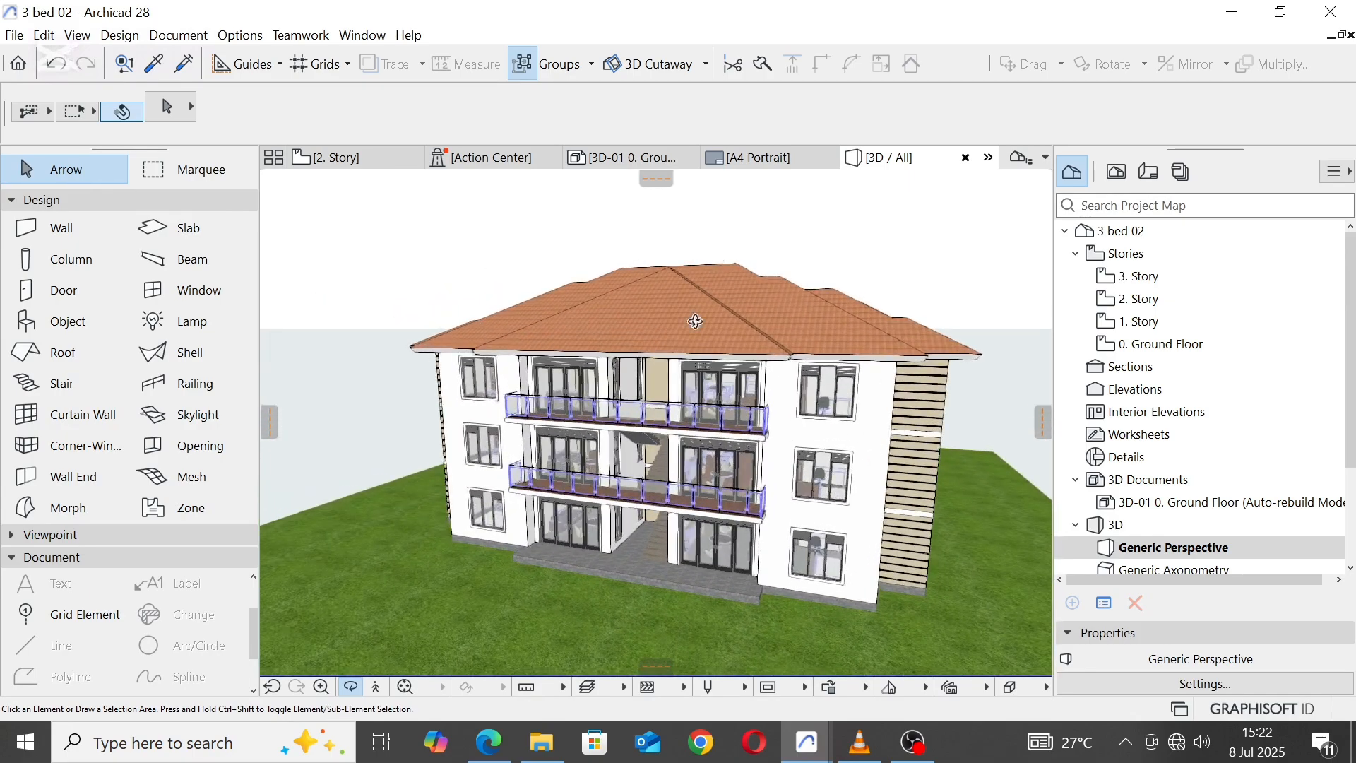
scroll(620, 418, up, 5)
click(620, 419)
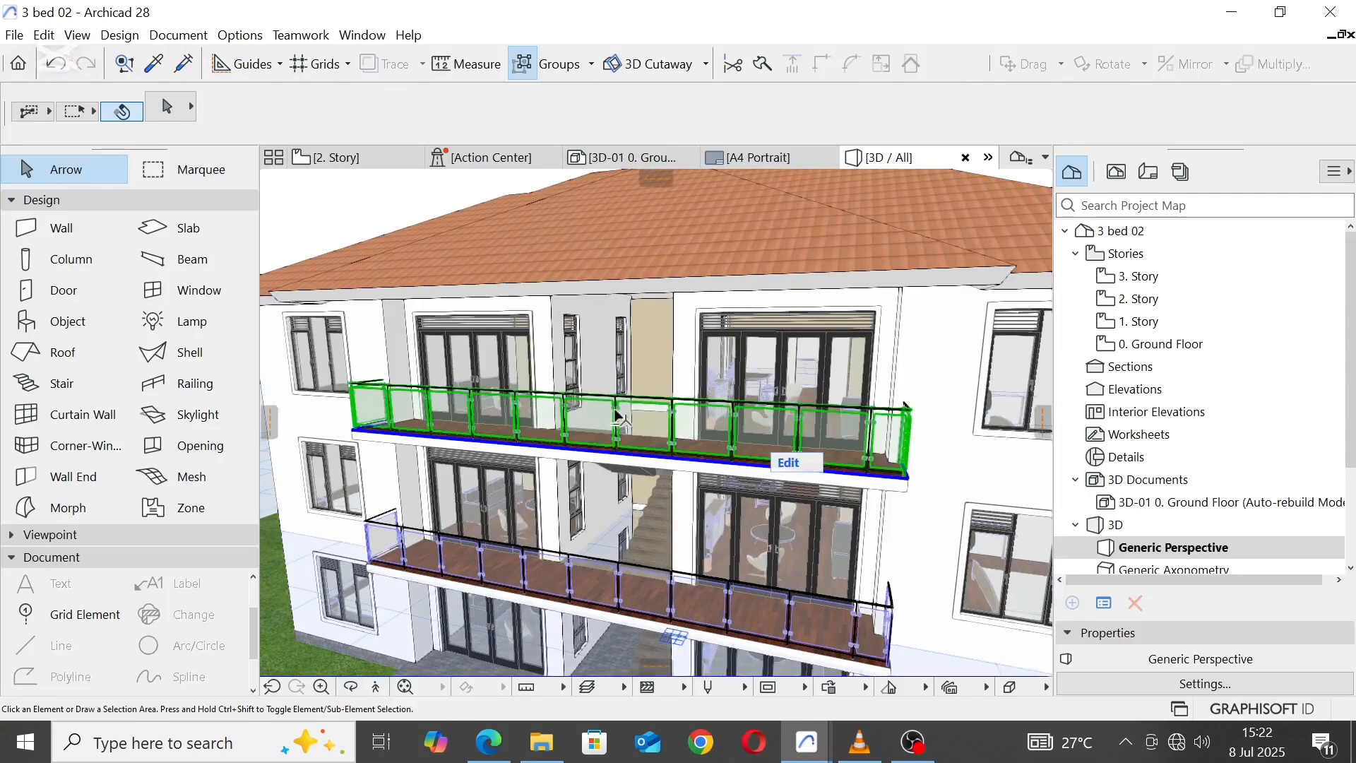
shift+click(620, 603)
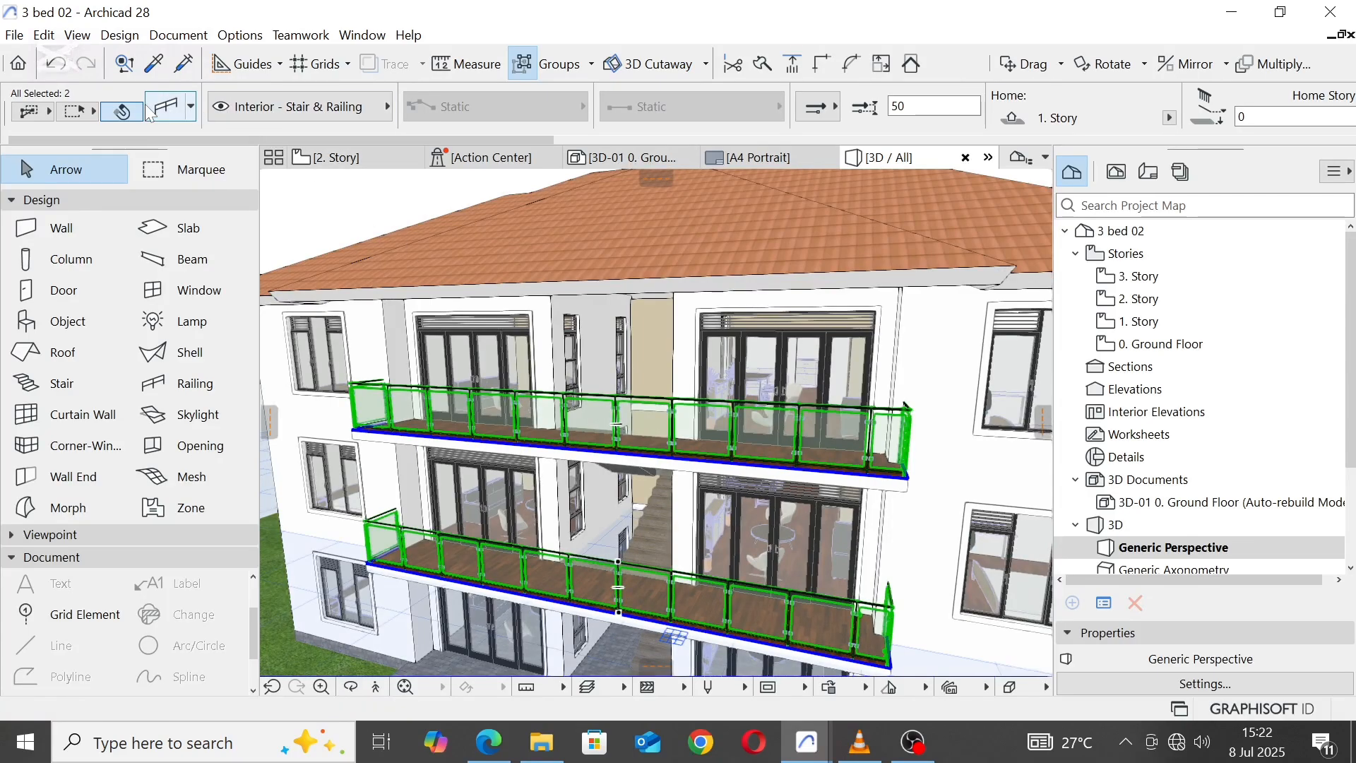
click(164, 106)
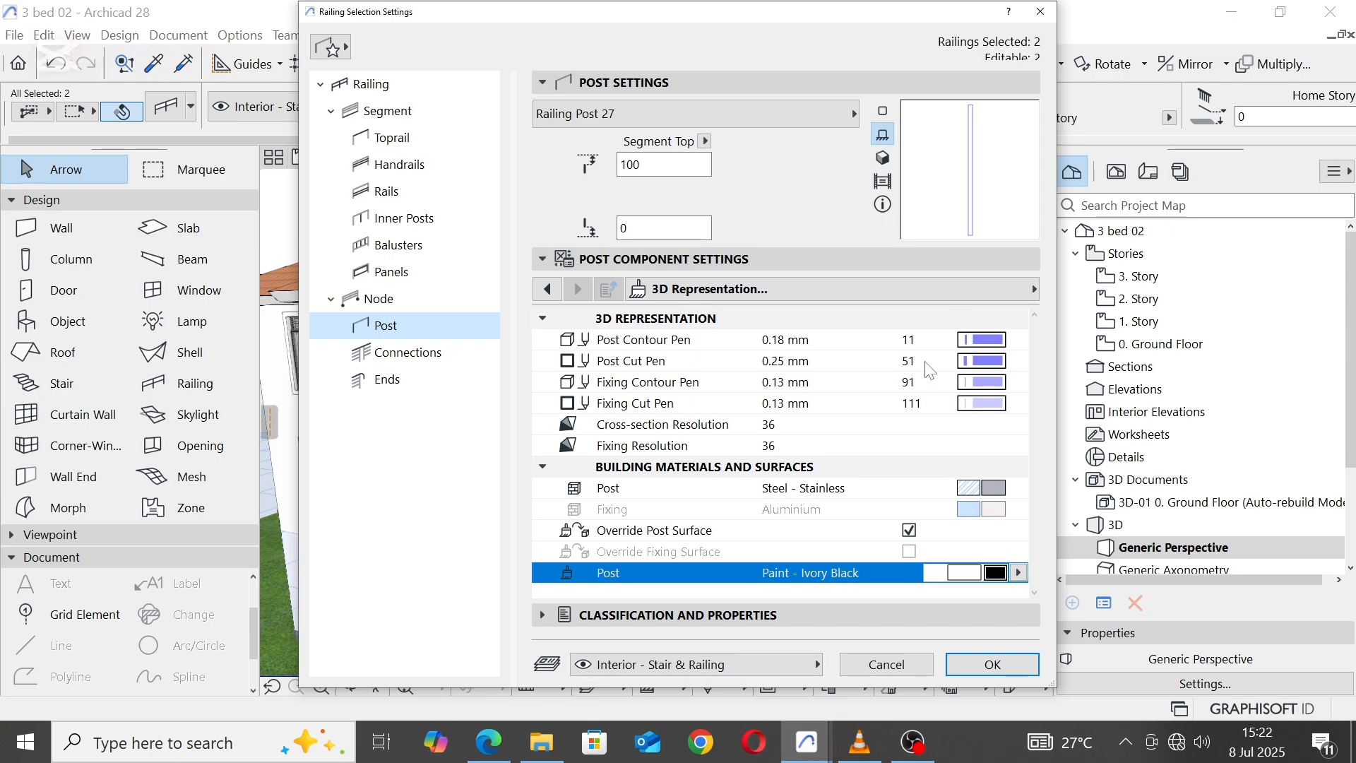
Step: Set the railing posts' contour, cut, fixing contour and fixing cut pens to grey pen 102
click(1004, 350)
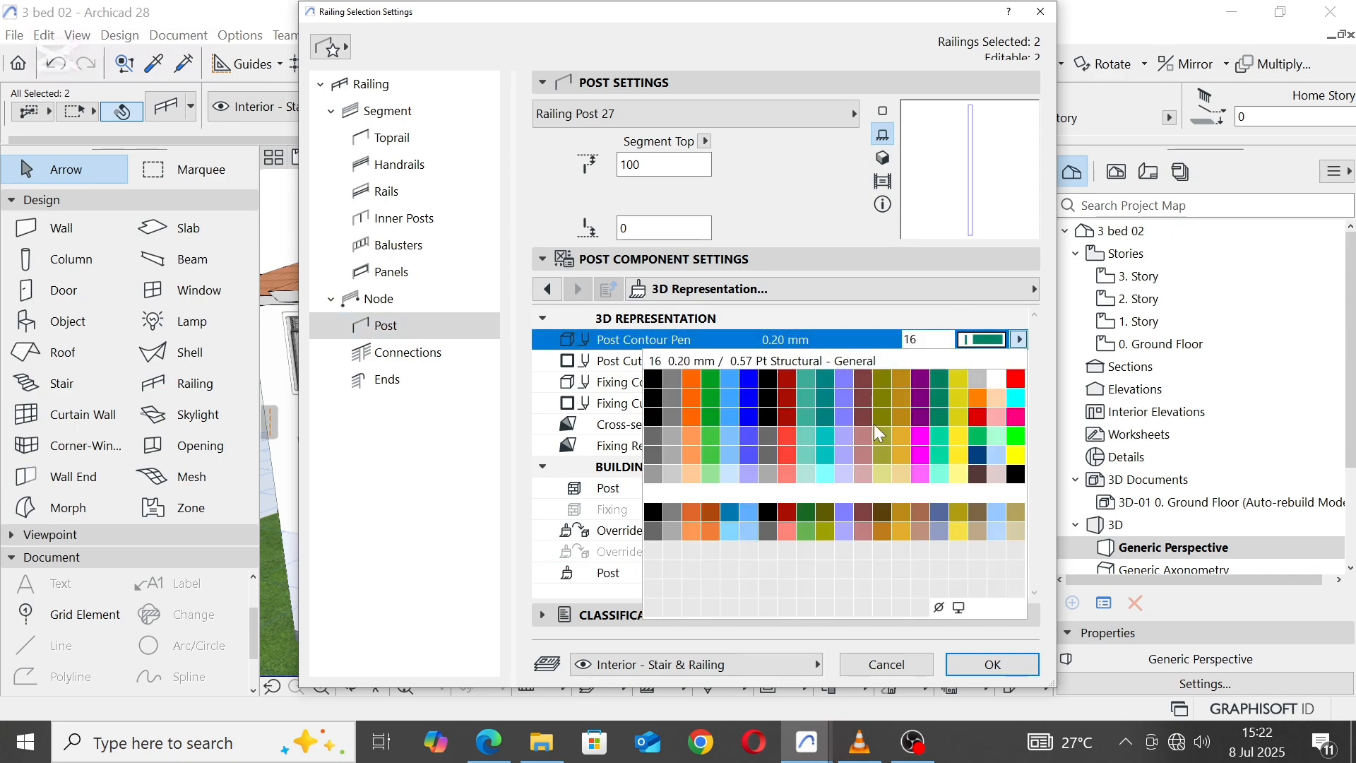
click(673, 471)
click(1001, 359)
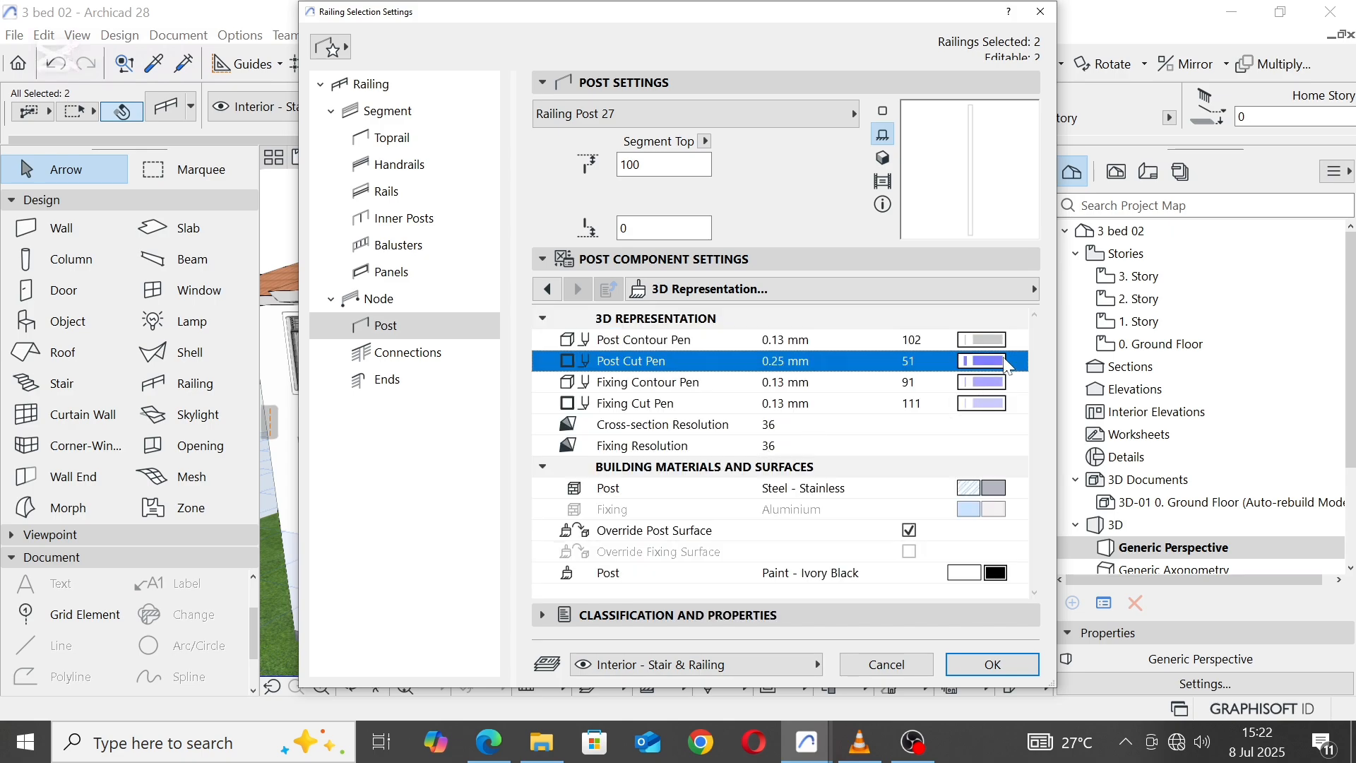
click(673, 496)
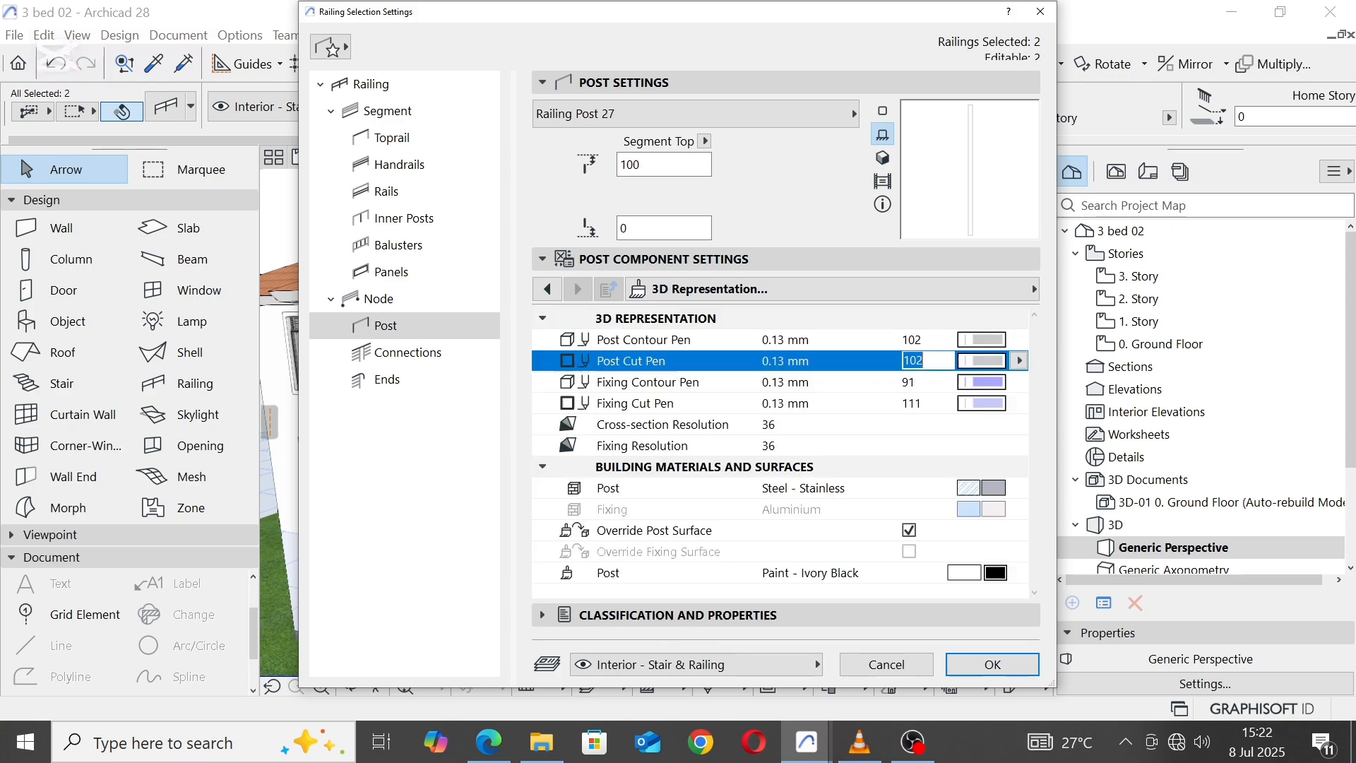
click(991, 385)
click(671, 519)
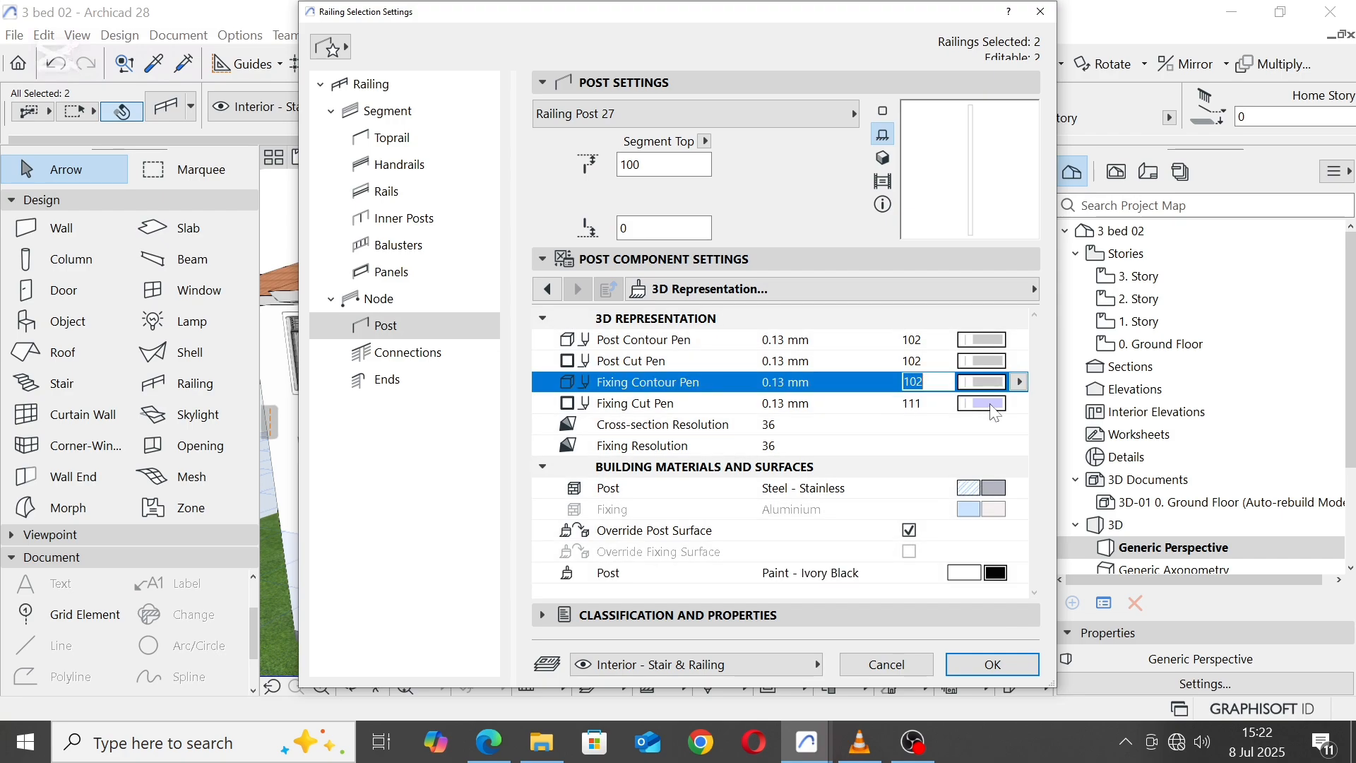
click(993, 407)
click(675, 537)
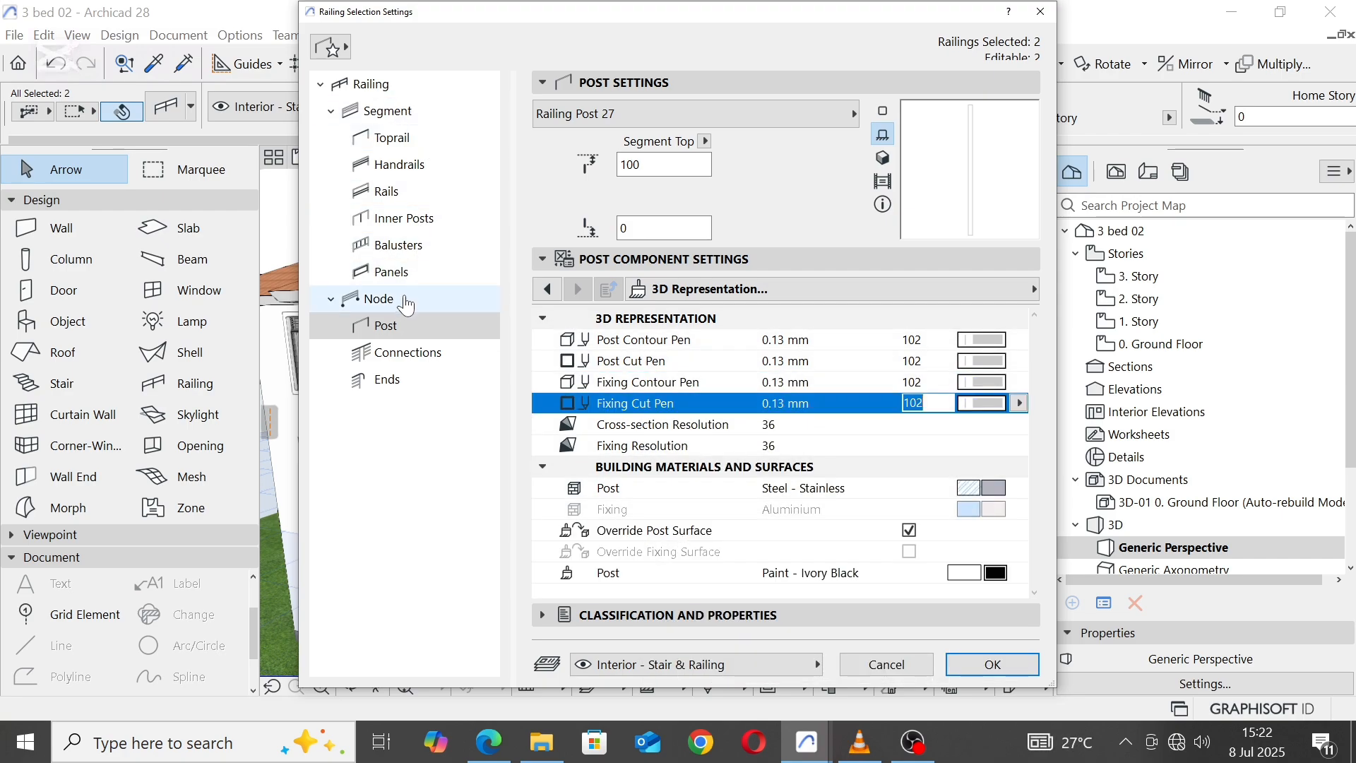
Step: Set the visible contour pen to 102 in the 2D representation of the railing panels
click(402, 274)
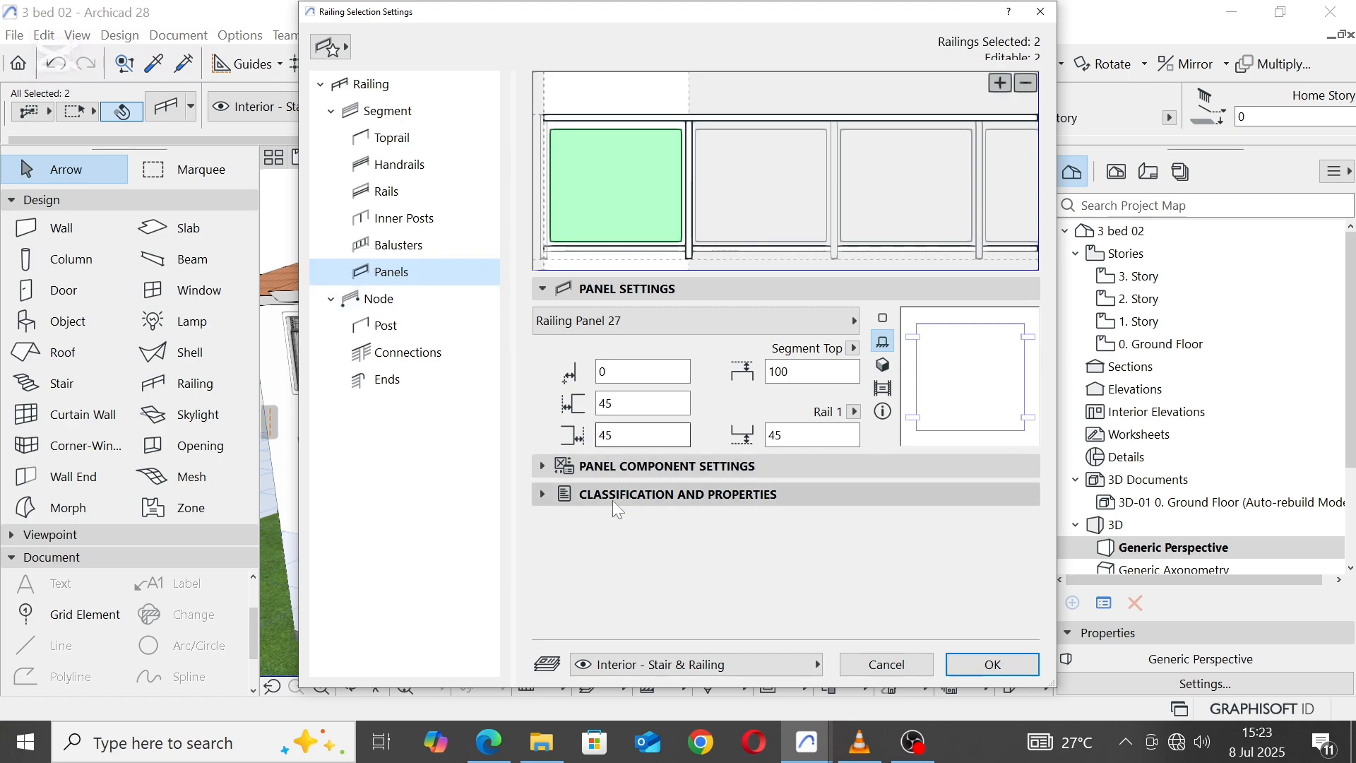
click(543, 468)
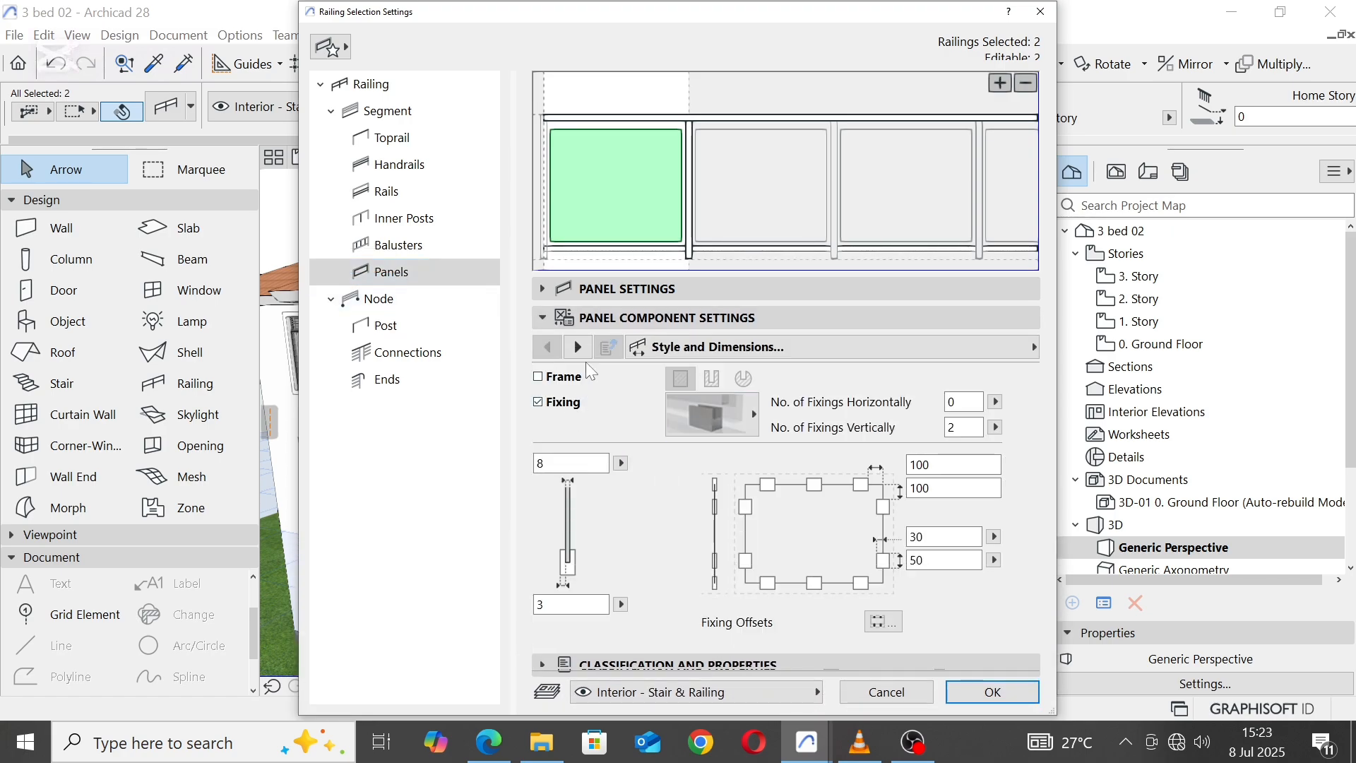
click(579, 348)
click(579, 348)
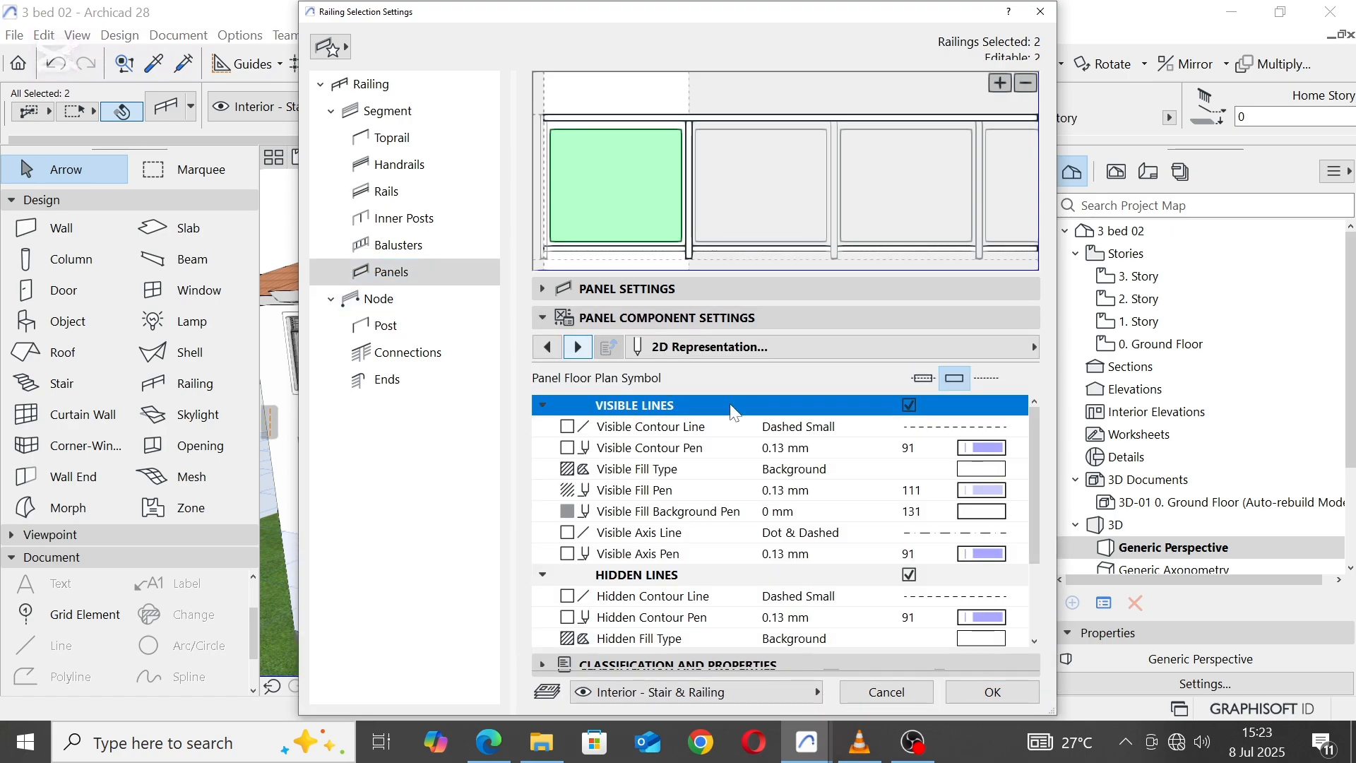
click(1002, 450)
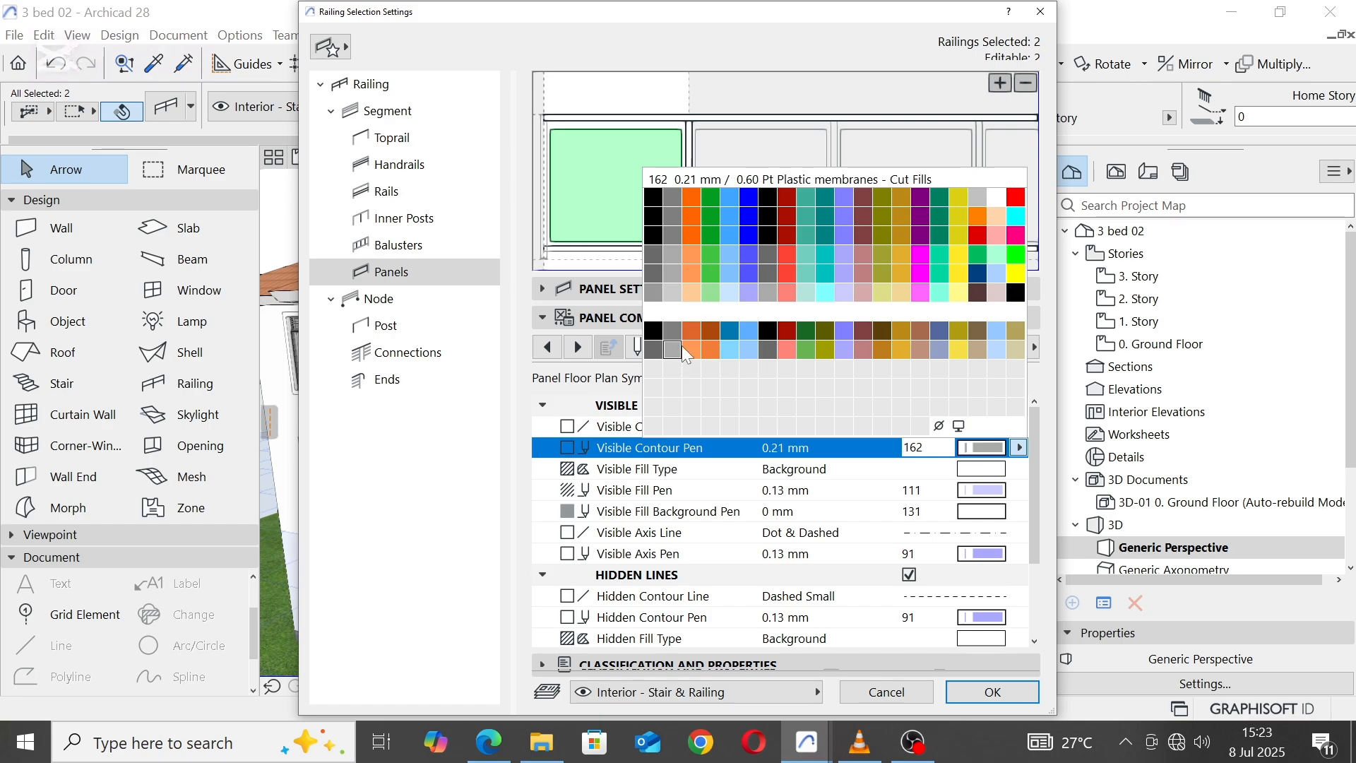
click(676, 299)
Step: Set the railing panels' visible fill, visible axis and hidden contour pens to 102
click(995, 492)
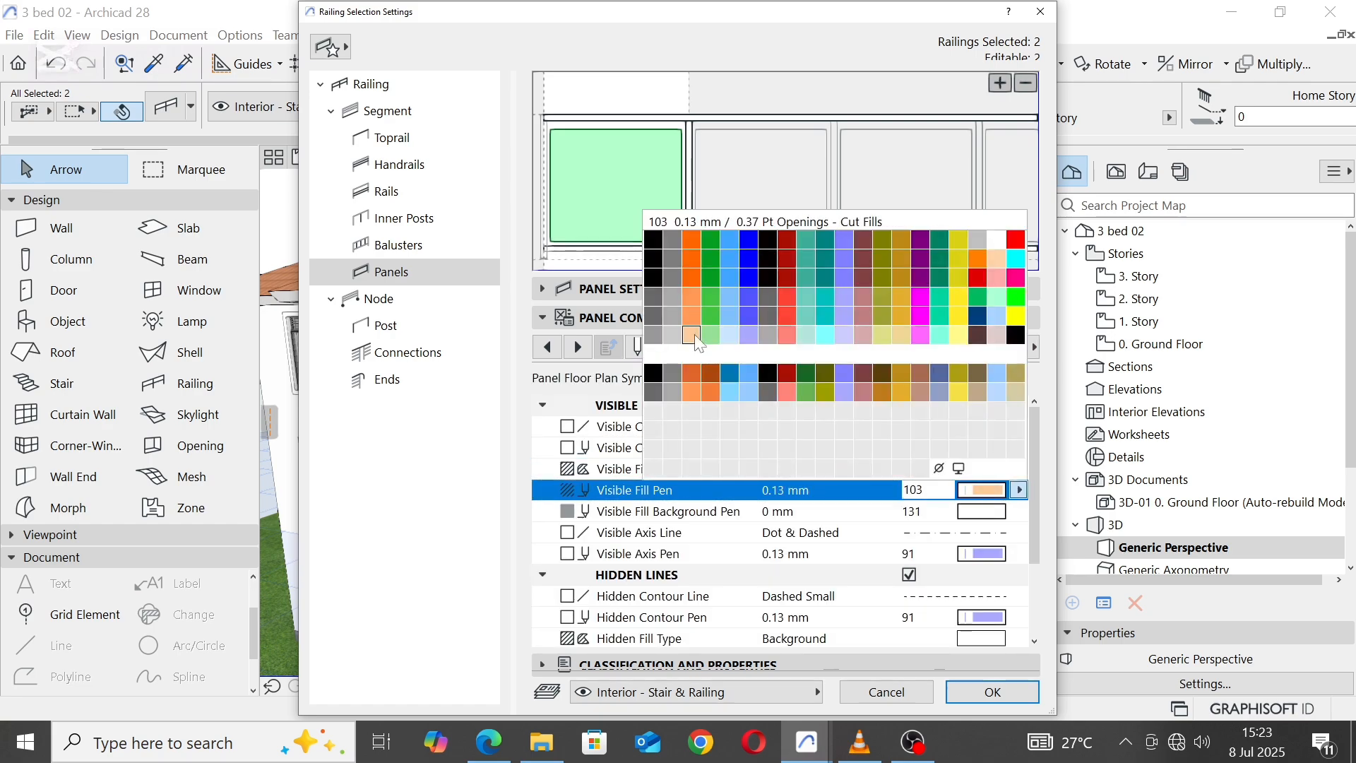
click(676, 338)
click(995, 560)
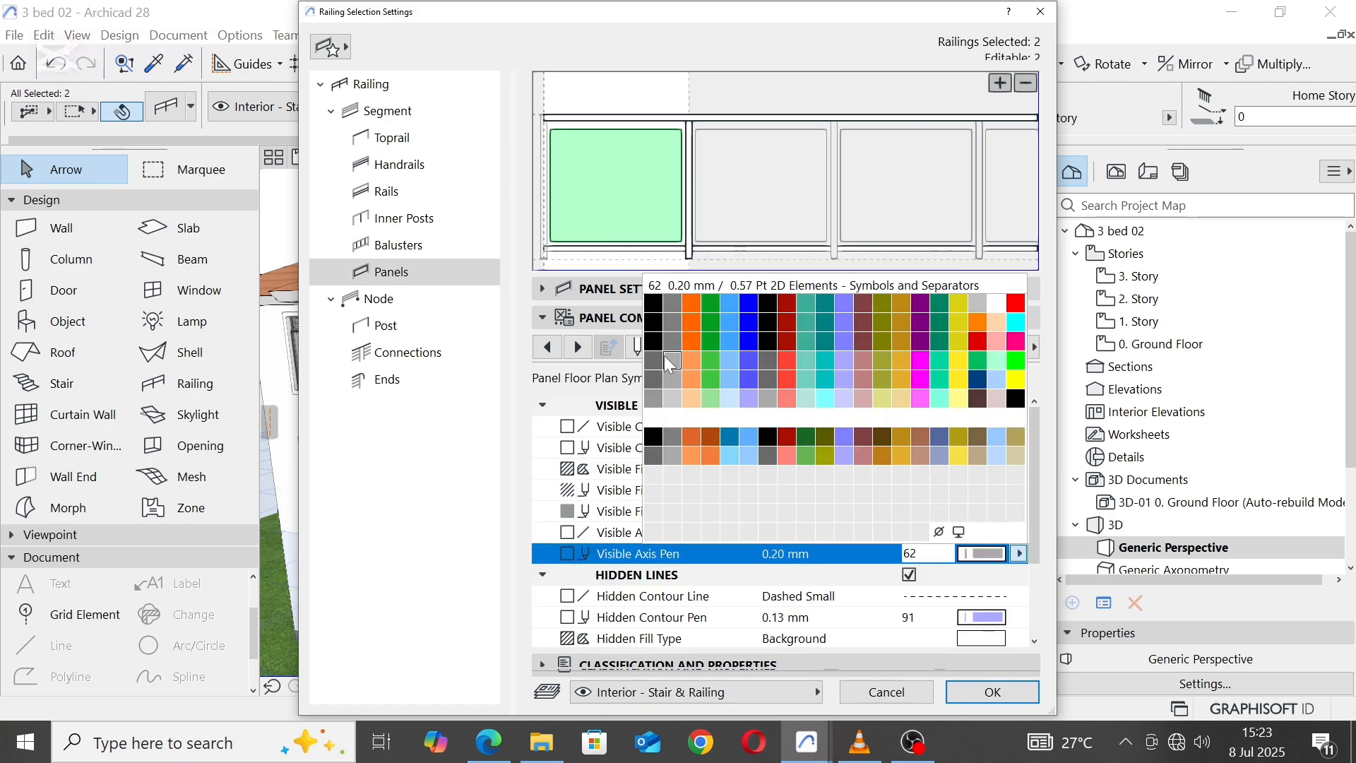
click(676, 401)
click(982, 617)
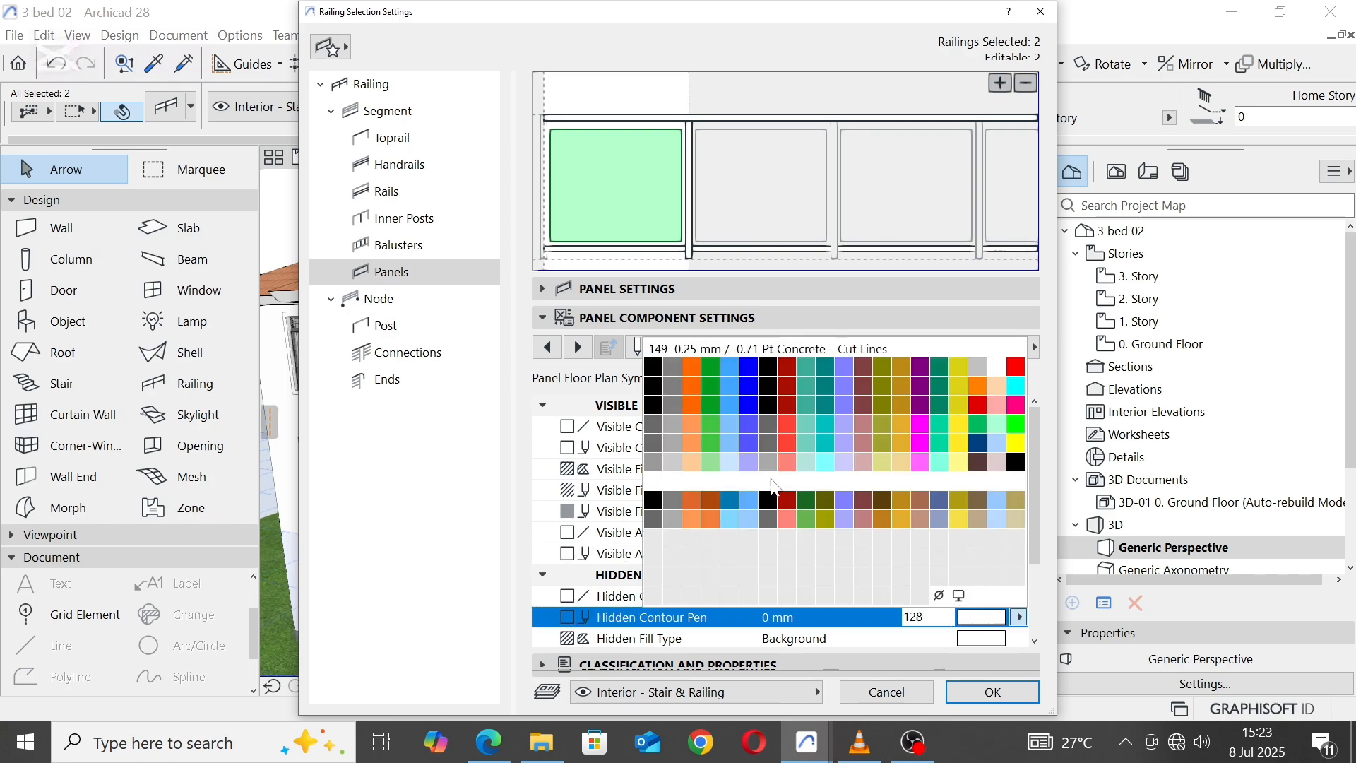
click(676, 465)
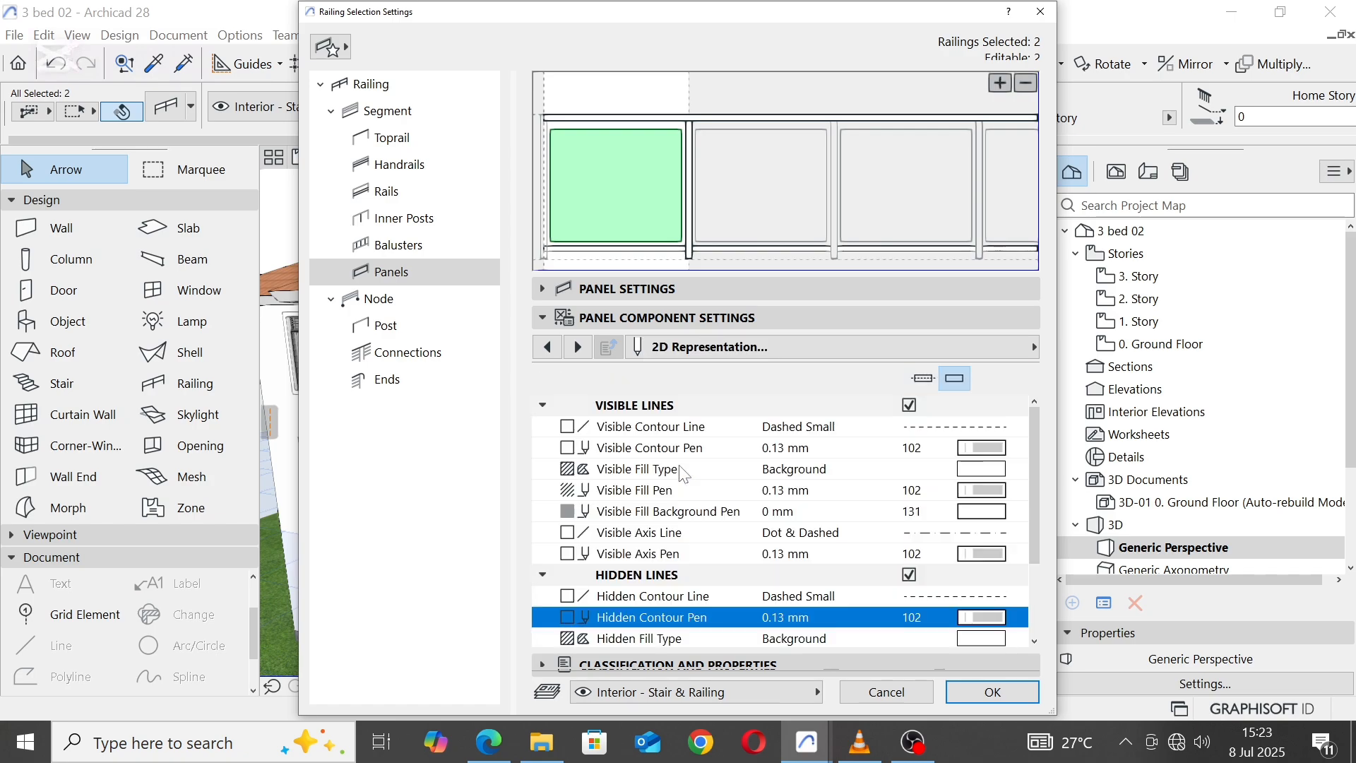
Step: Set the contour pen to 102 in the 3D representation of the railings' lower rail, Rail 1
click(673, 255)
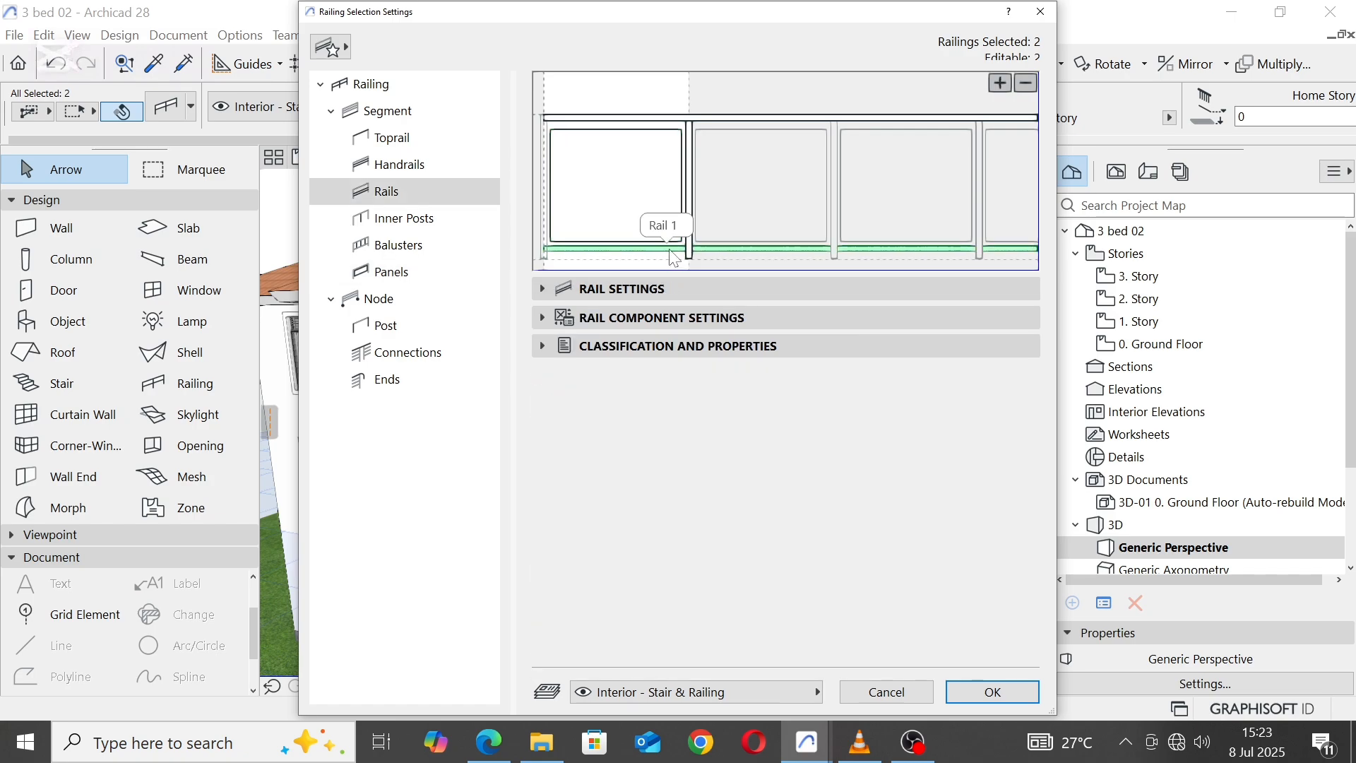
click(543, 288)
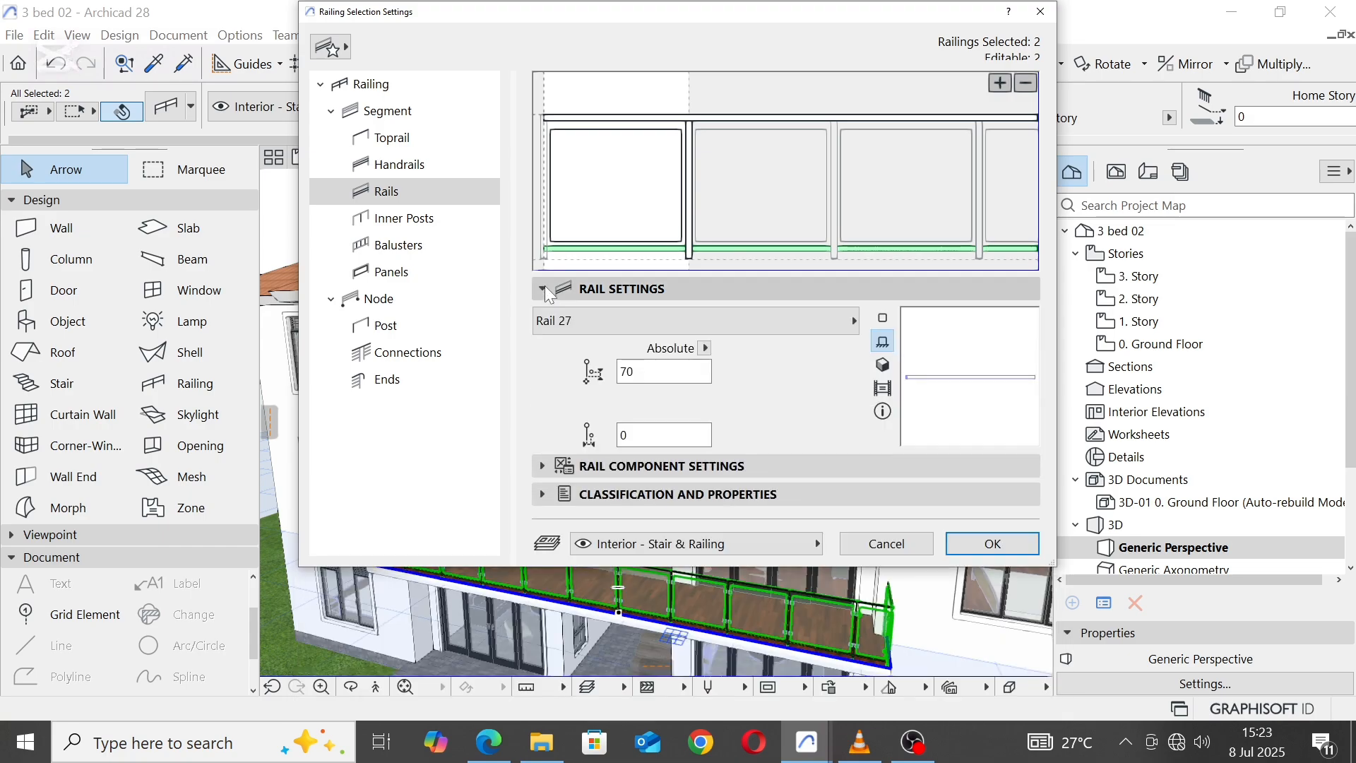
click(547, 466)
click(986, 402)
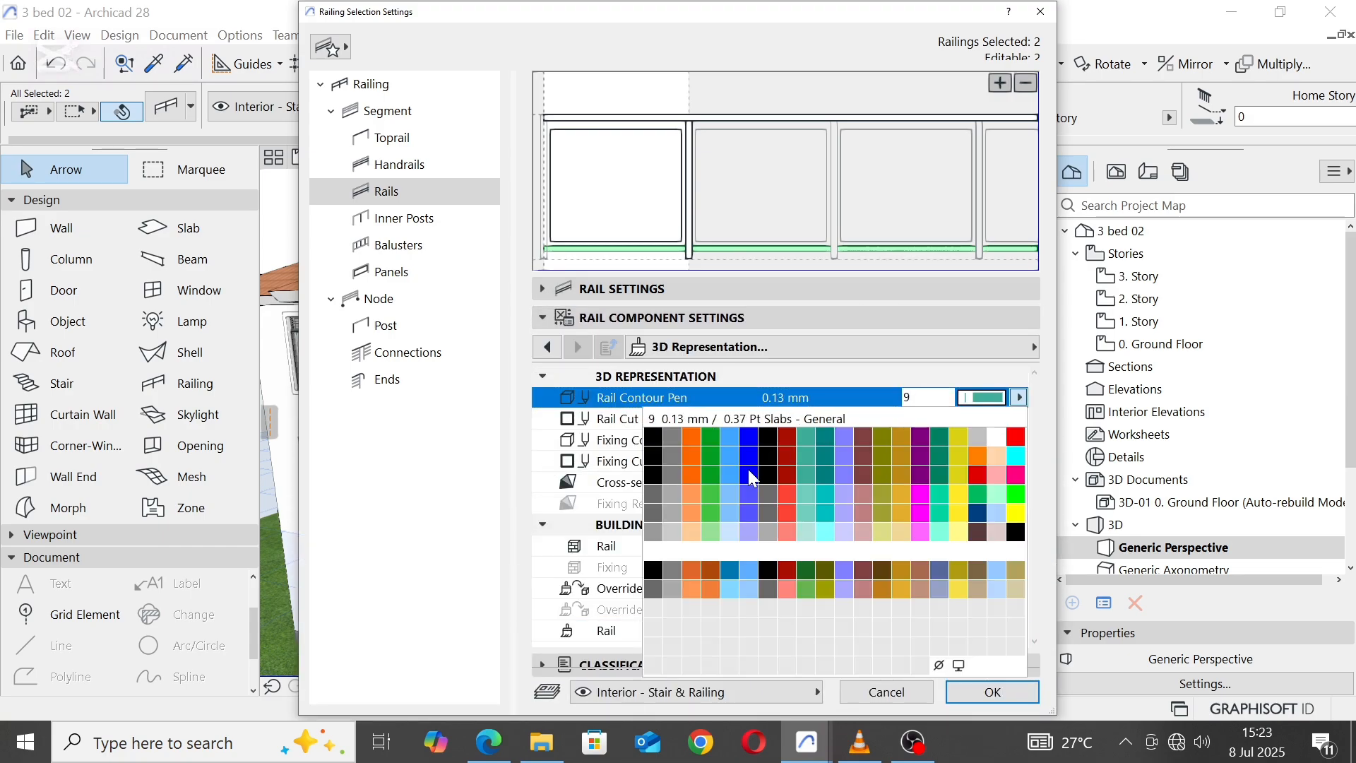
click(1010, 438)
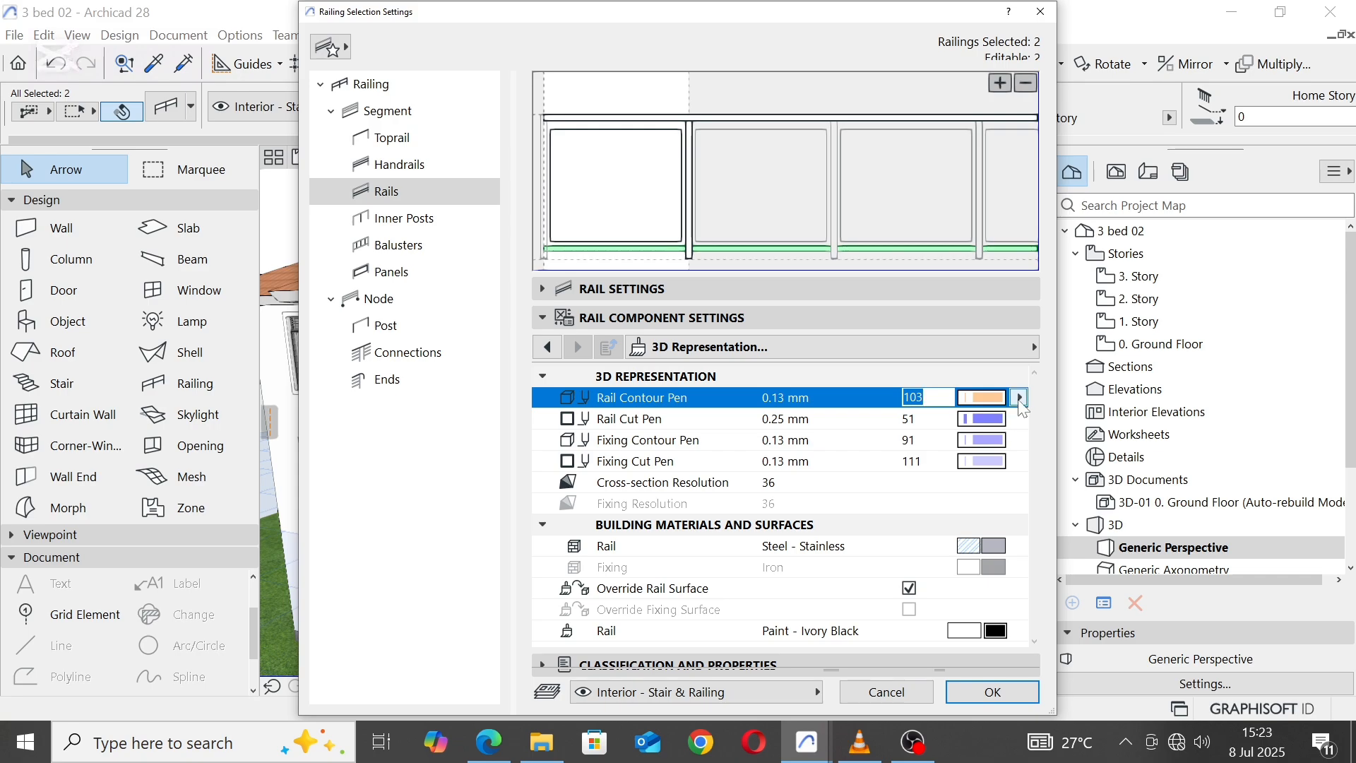
click(1018, 400)
click(673, 528)
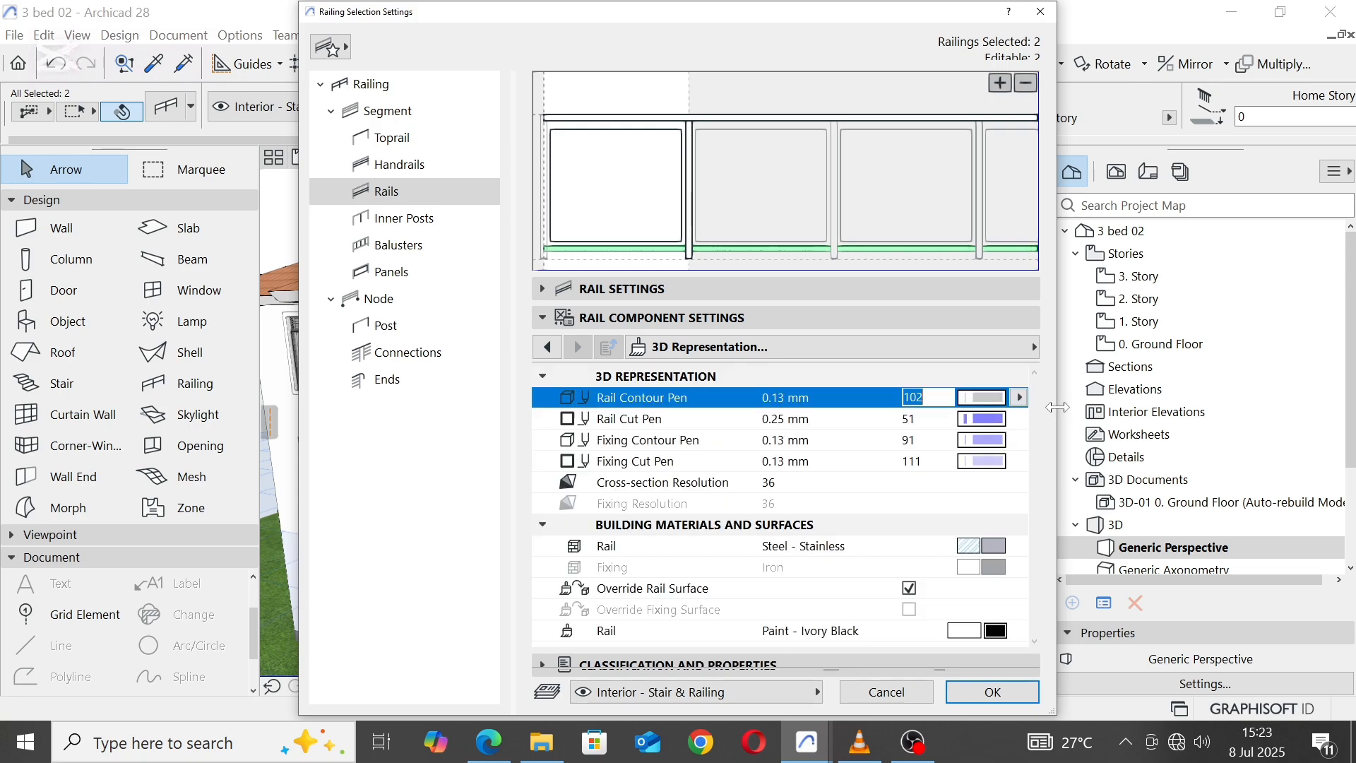
Step: Set the lower rail's cut, fixing contour and fixing cut pens to 102
click(996, 421)
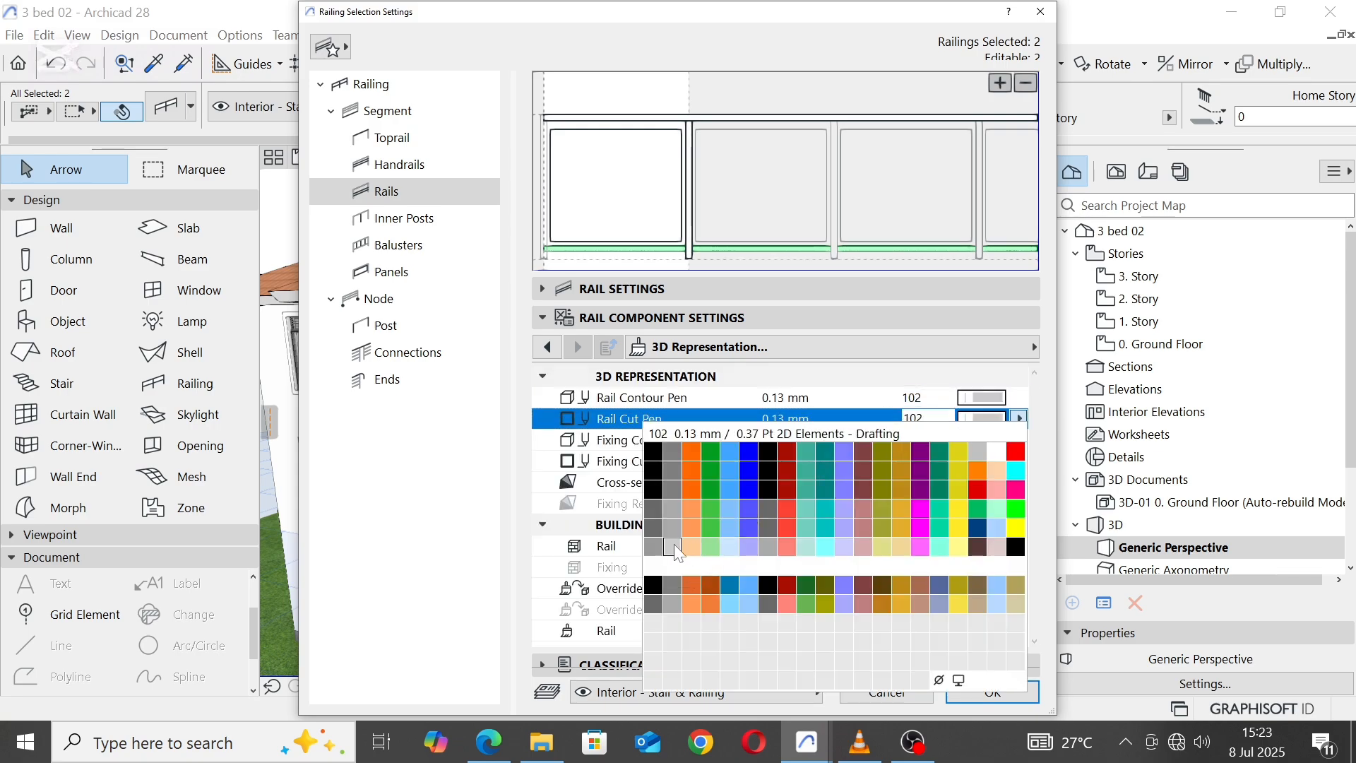
click(674, 547)
click(996, 442)
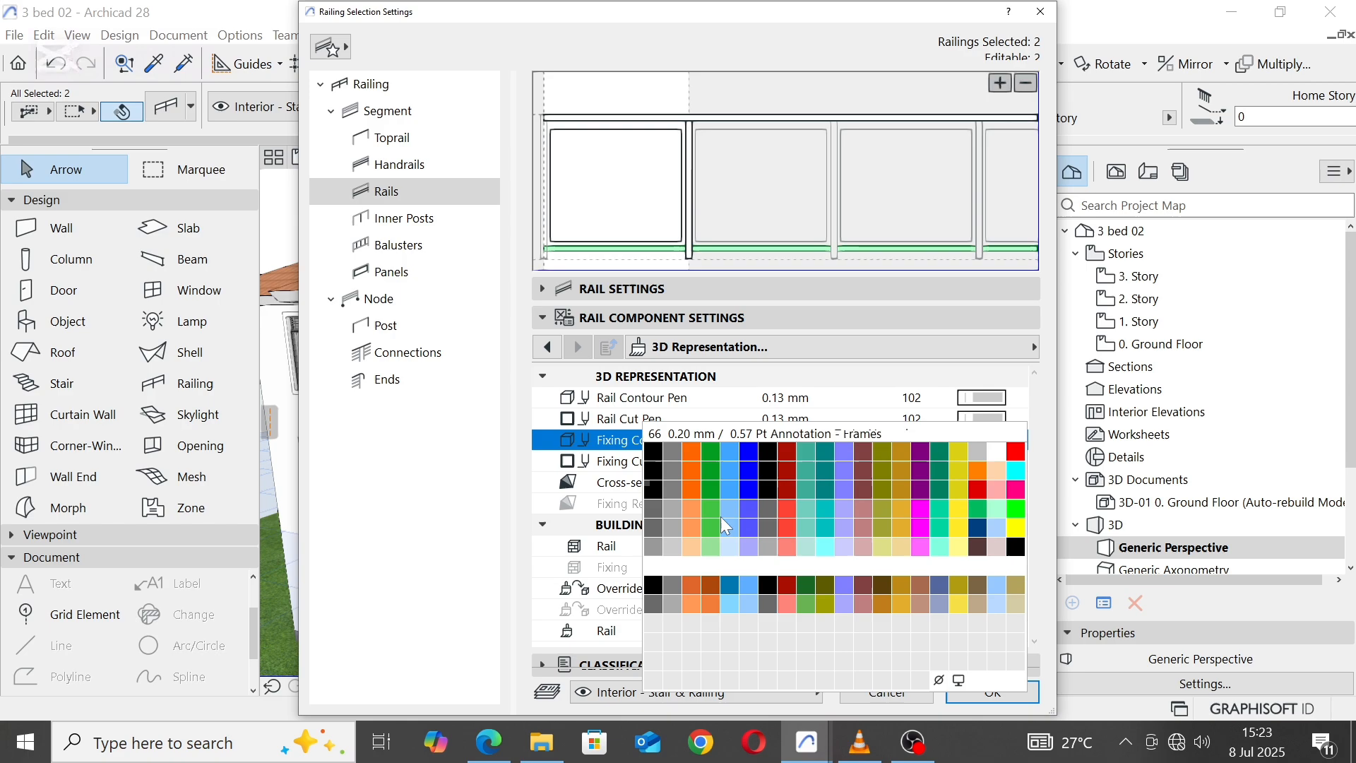
click(675, 561)
click(987, 465)
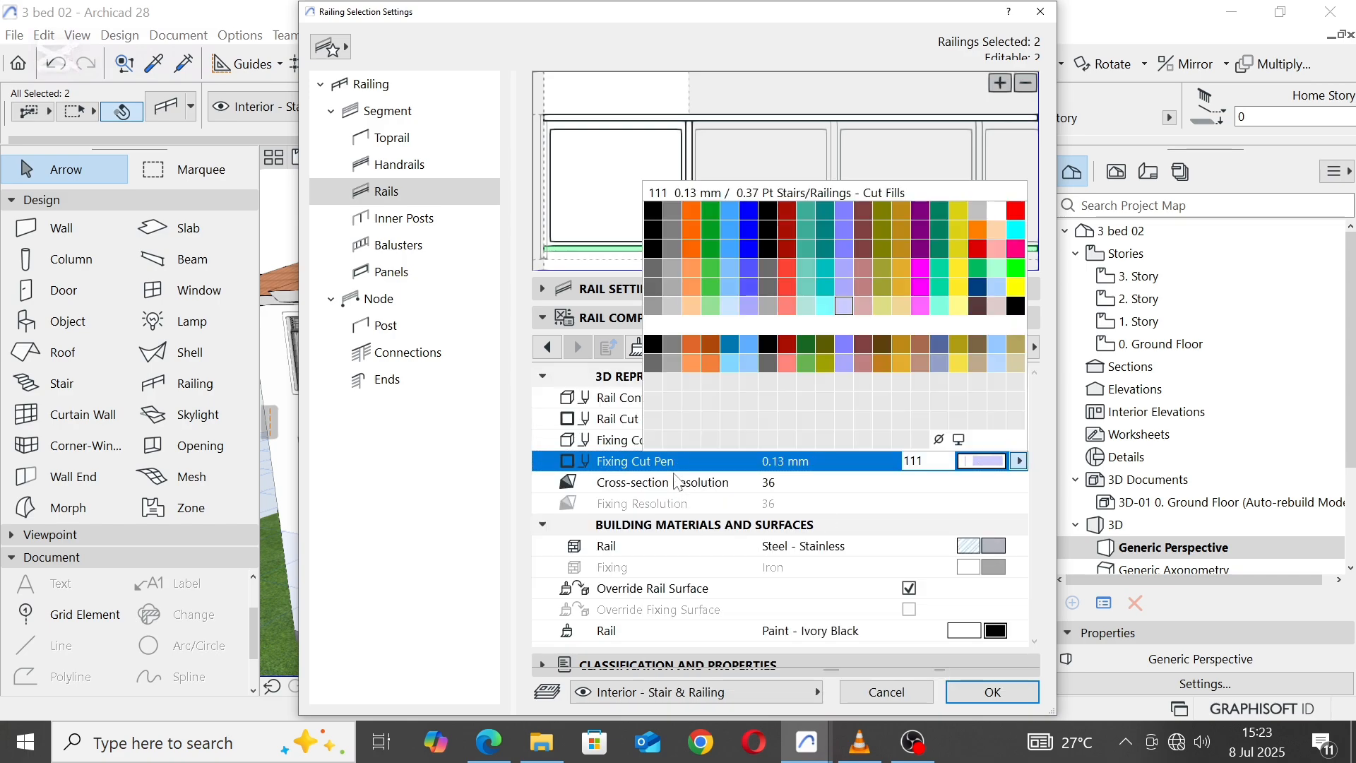
click(673, 306)
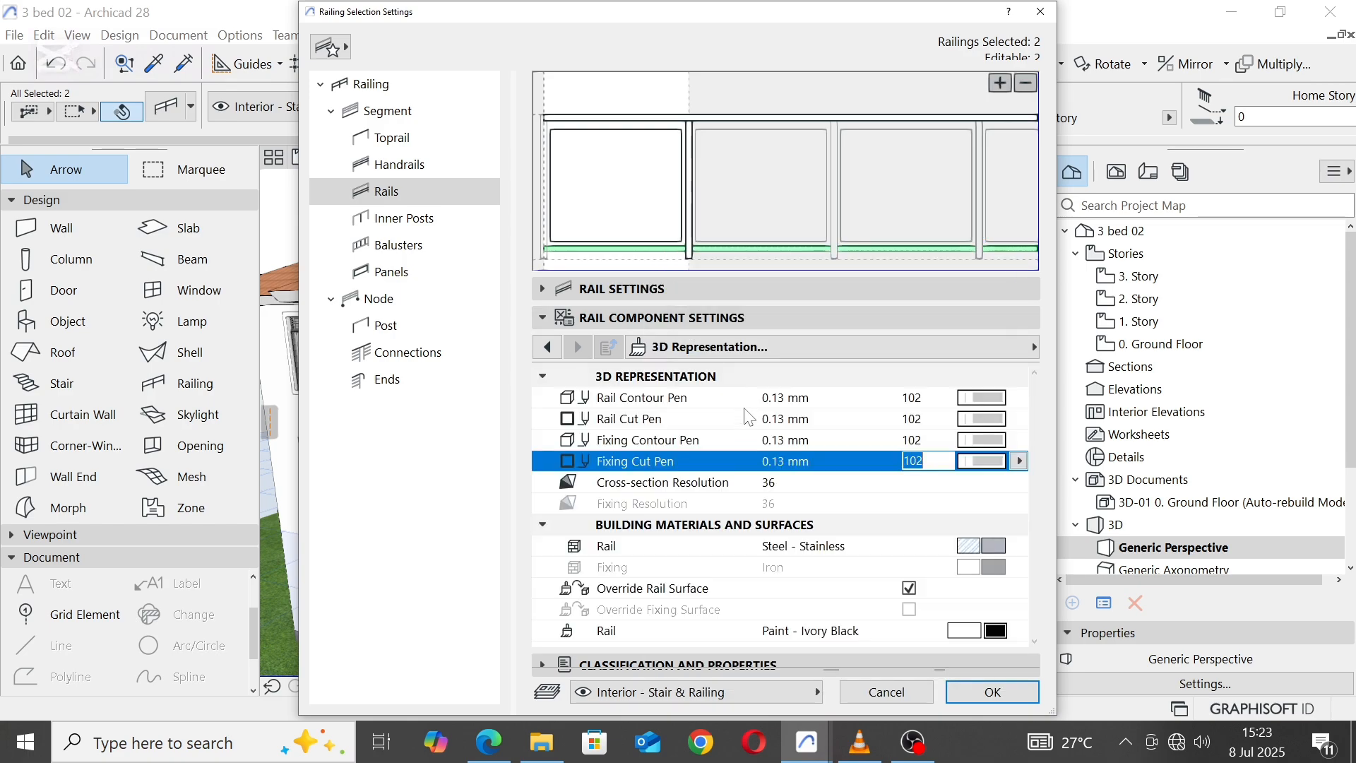
click(664, 178)
click(554, 318)
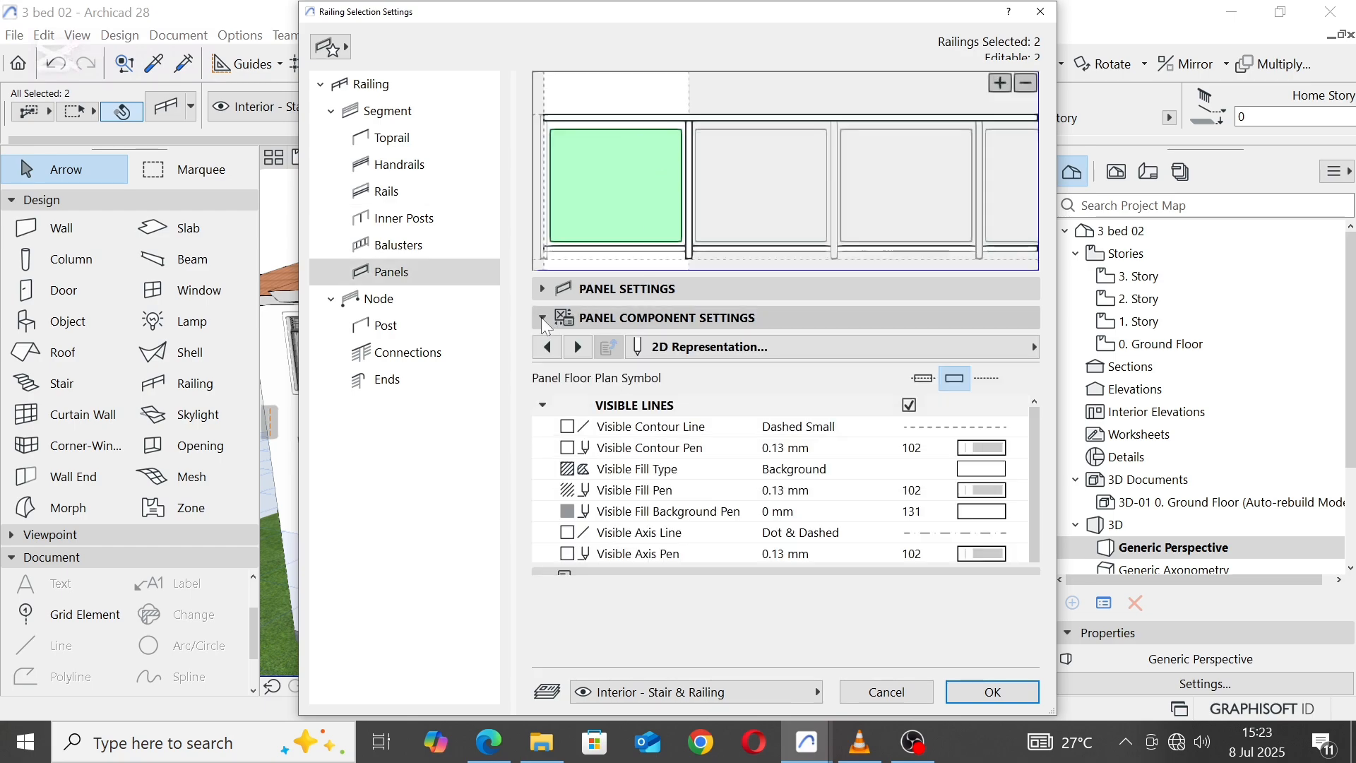
scroll(692, 518, down, 3)
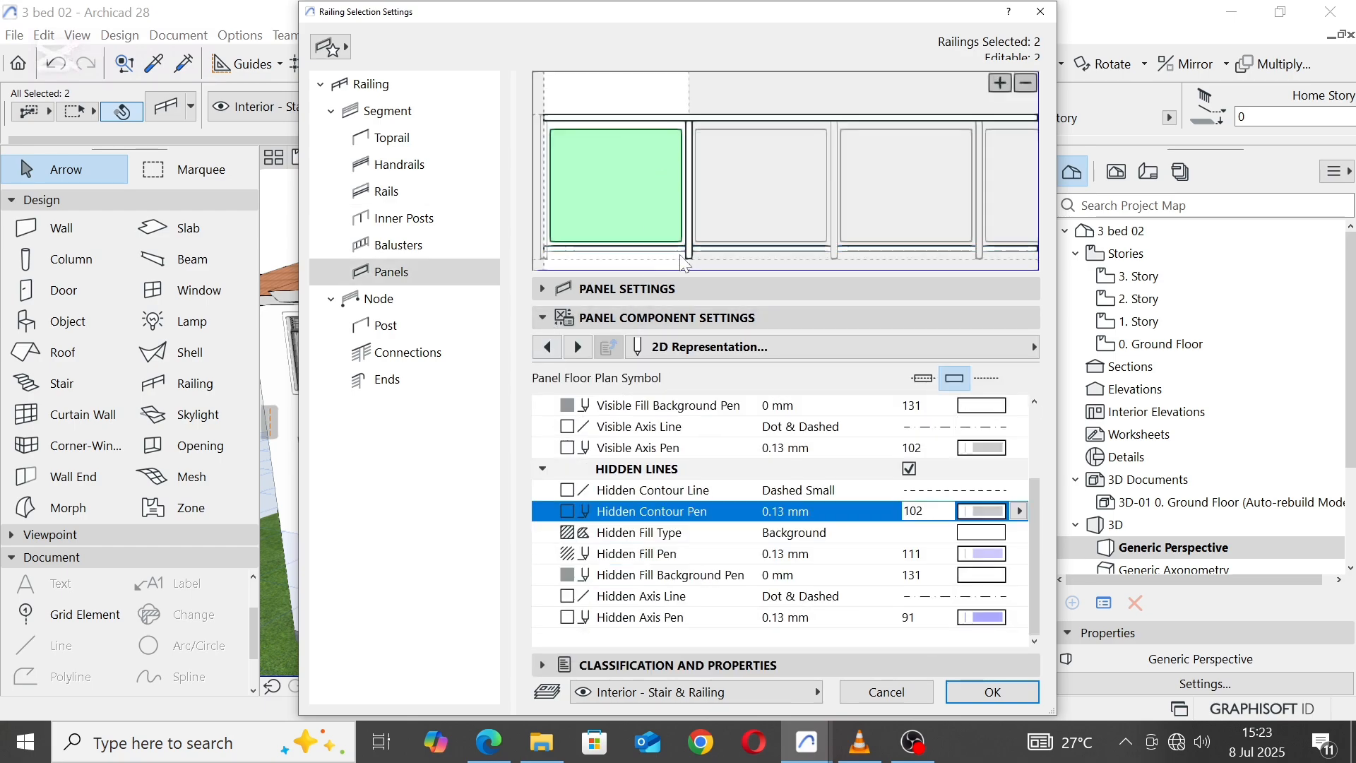
Step: Set the rail contour and rail cut pens to 102 in the 3D representation of the railings' toprail
click(722, 117)
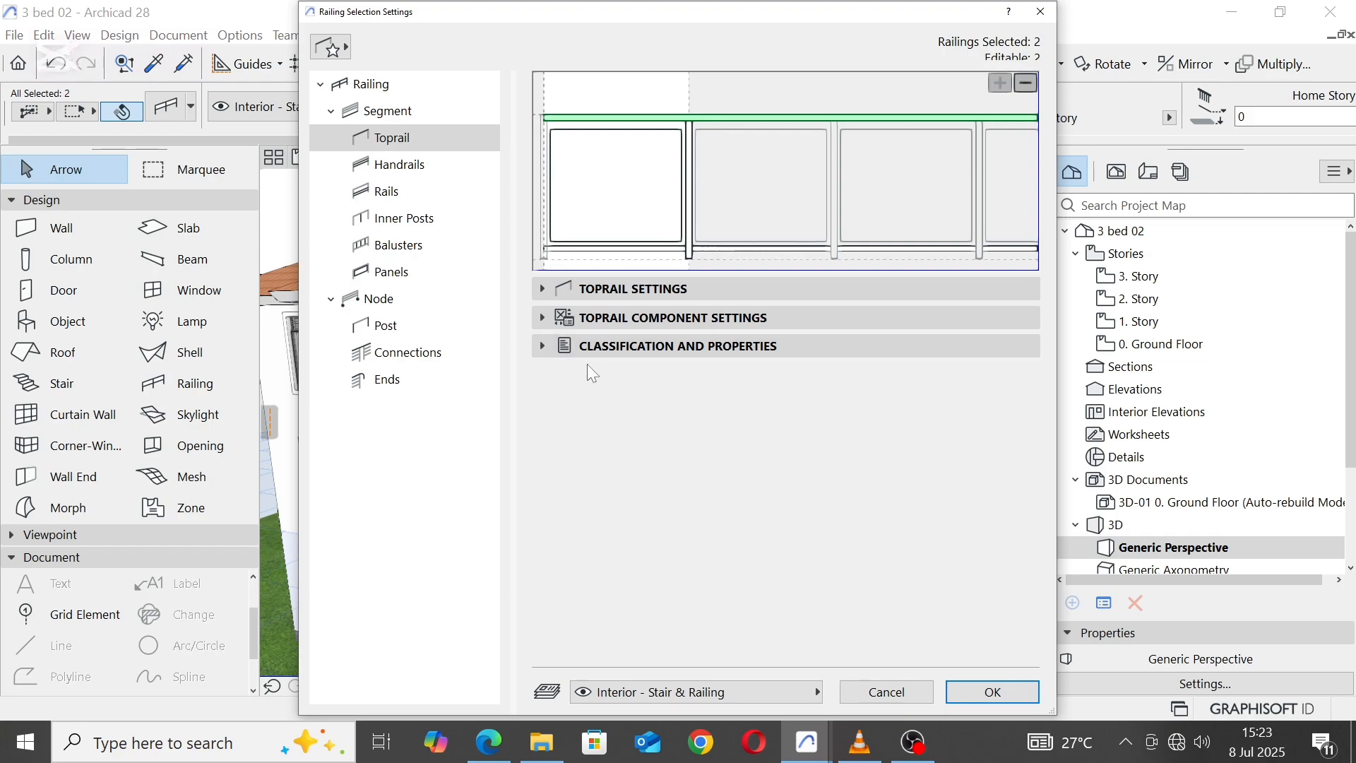
click(542, 318)
click(982, 397)
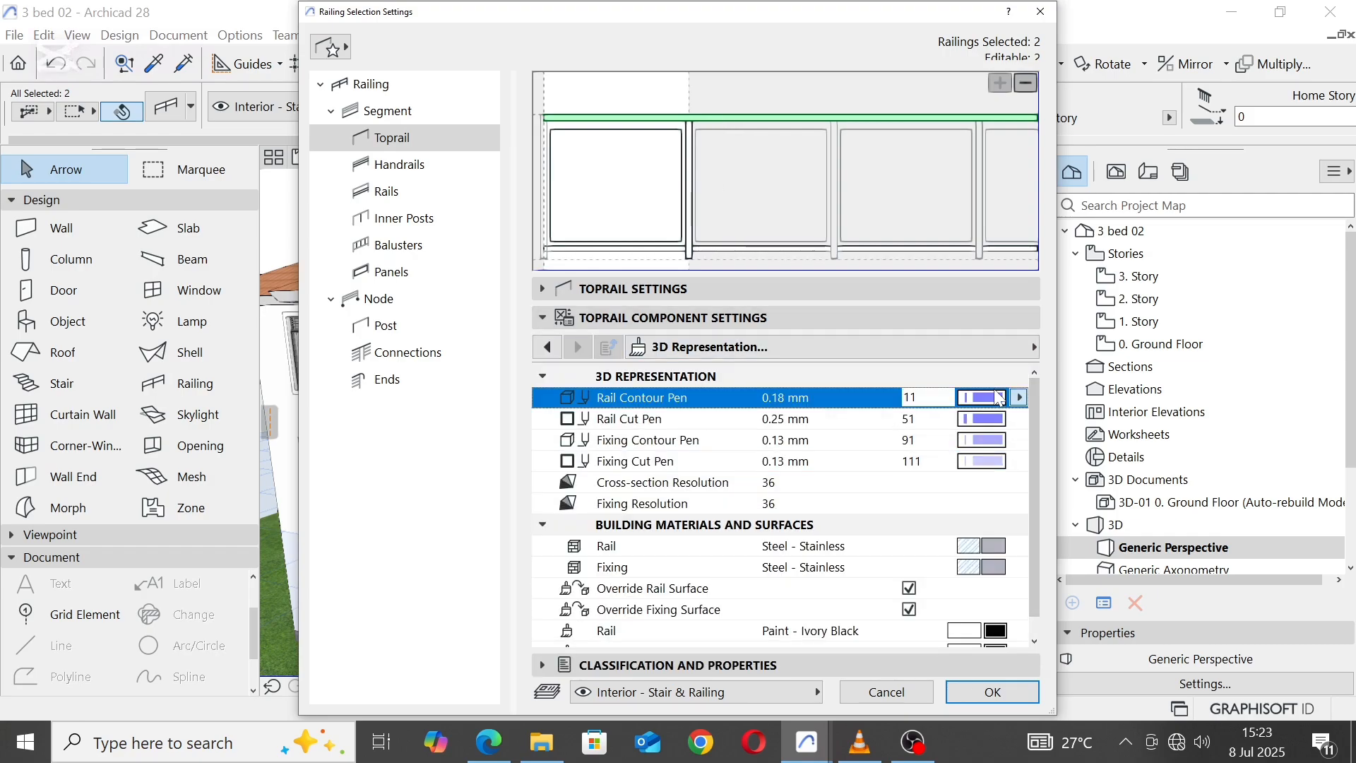
click(674, 535)
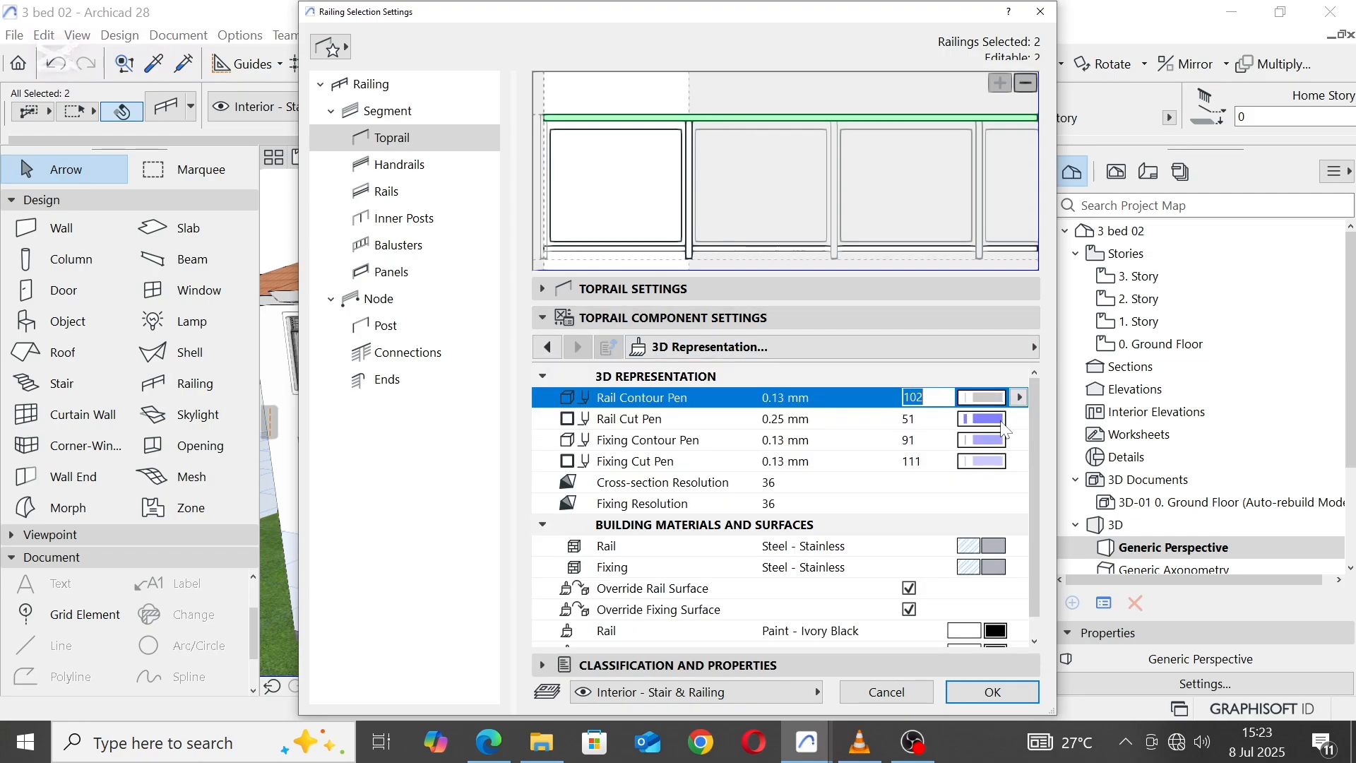
click(1000, 420)
click(674, 535)
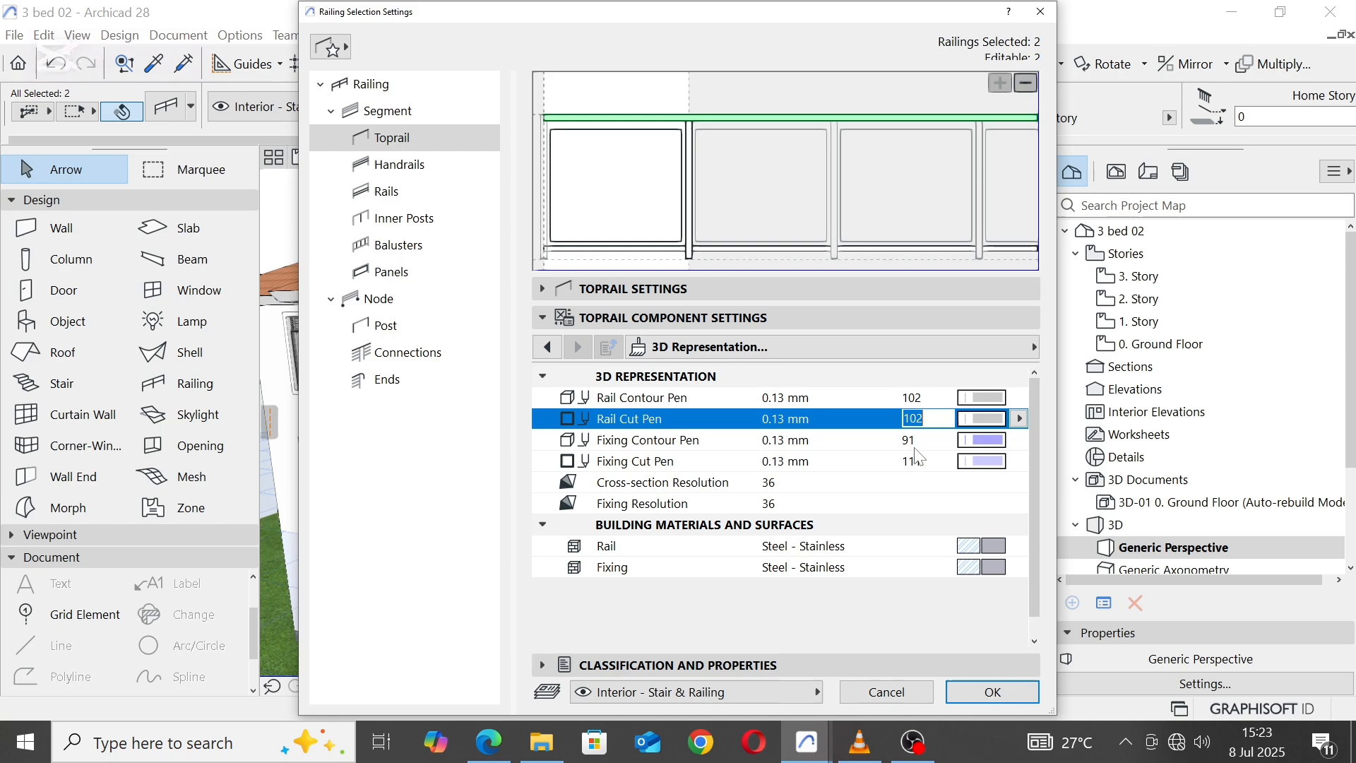
Step: Set the toprail's fixing contour and fixing cut pens to 102 and apply the railing settings
click(1001, 440)
click(682, 547)
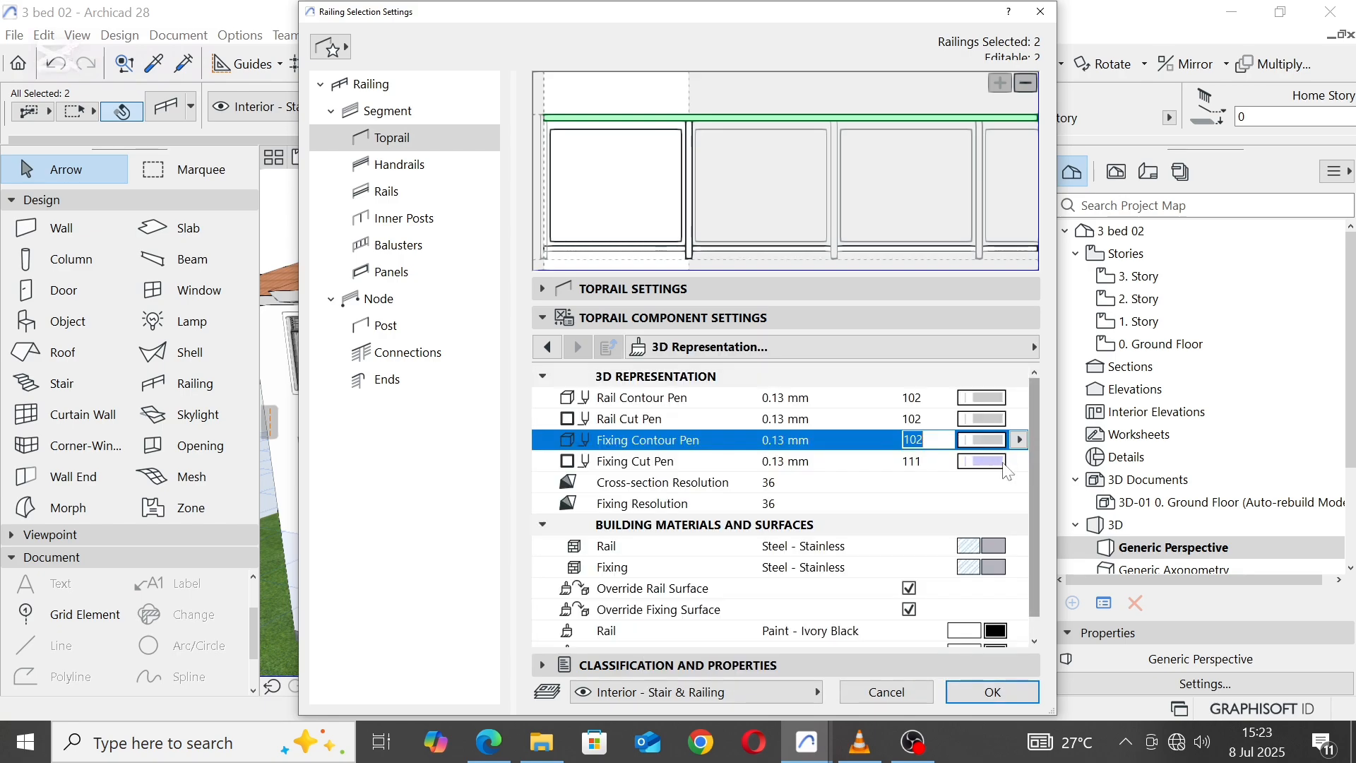
click(983, 462)
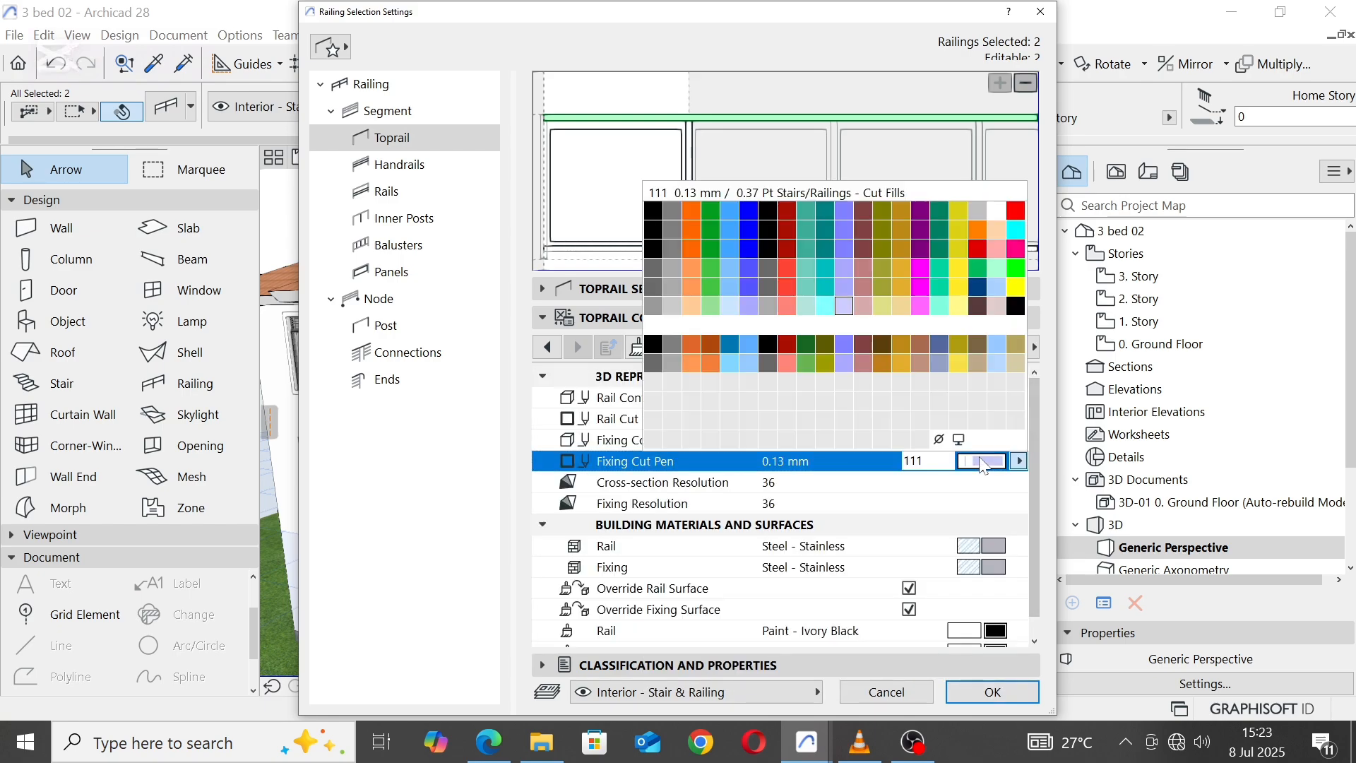
click(672, 306)
click(991, 692)
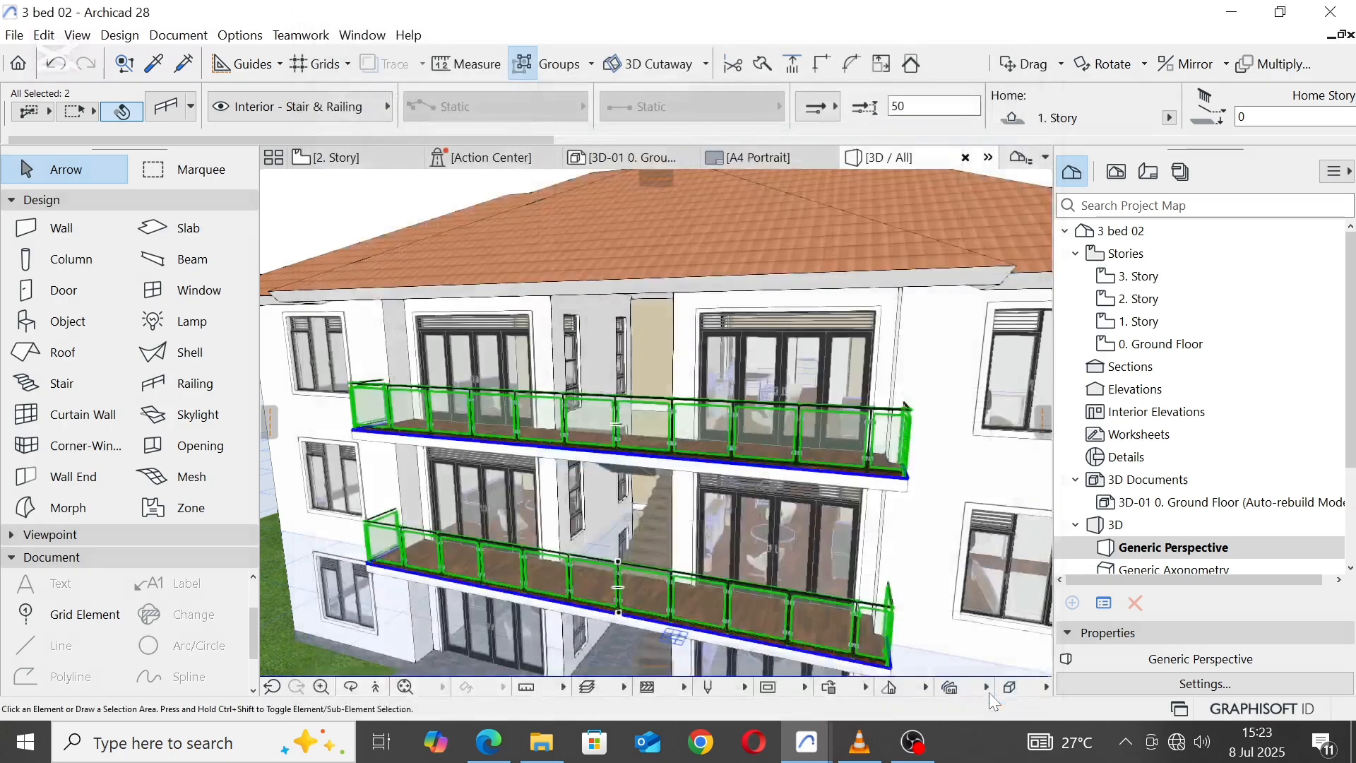
Step: Reopen the settings of both balcony railings and set the inner posts' 3D post contour and post cut pens to 102
scroll(709, 381, down, 3)
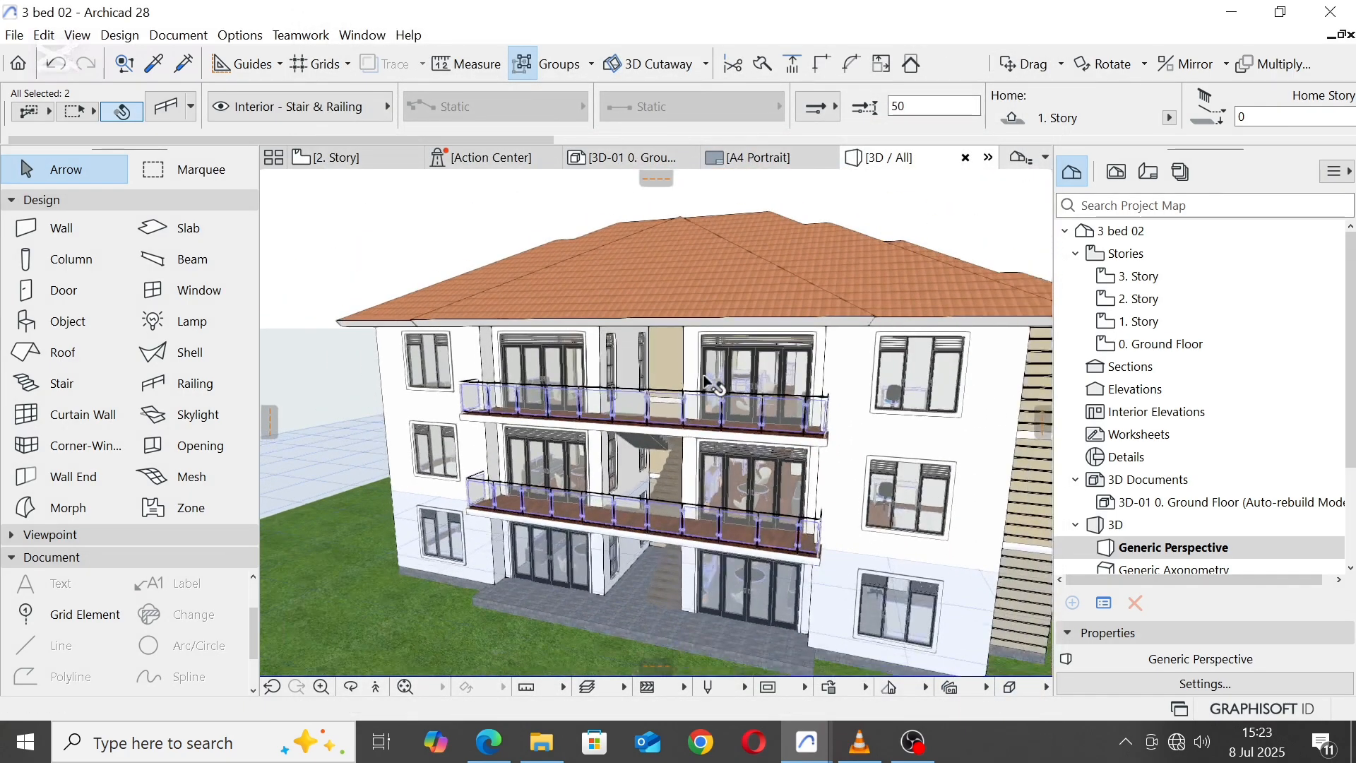
scroll(726, 438, up, 10)
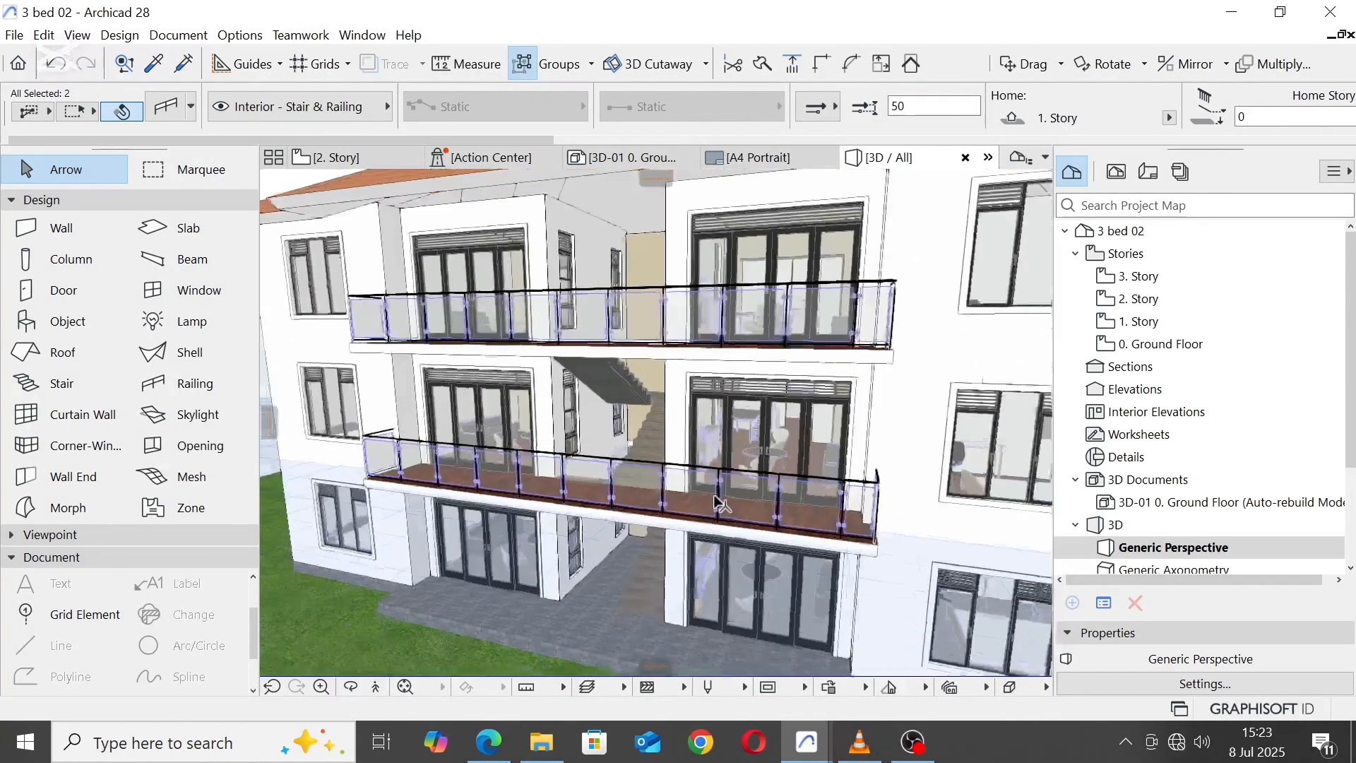
scroll(717, 500, down, 8)
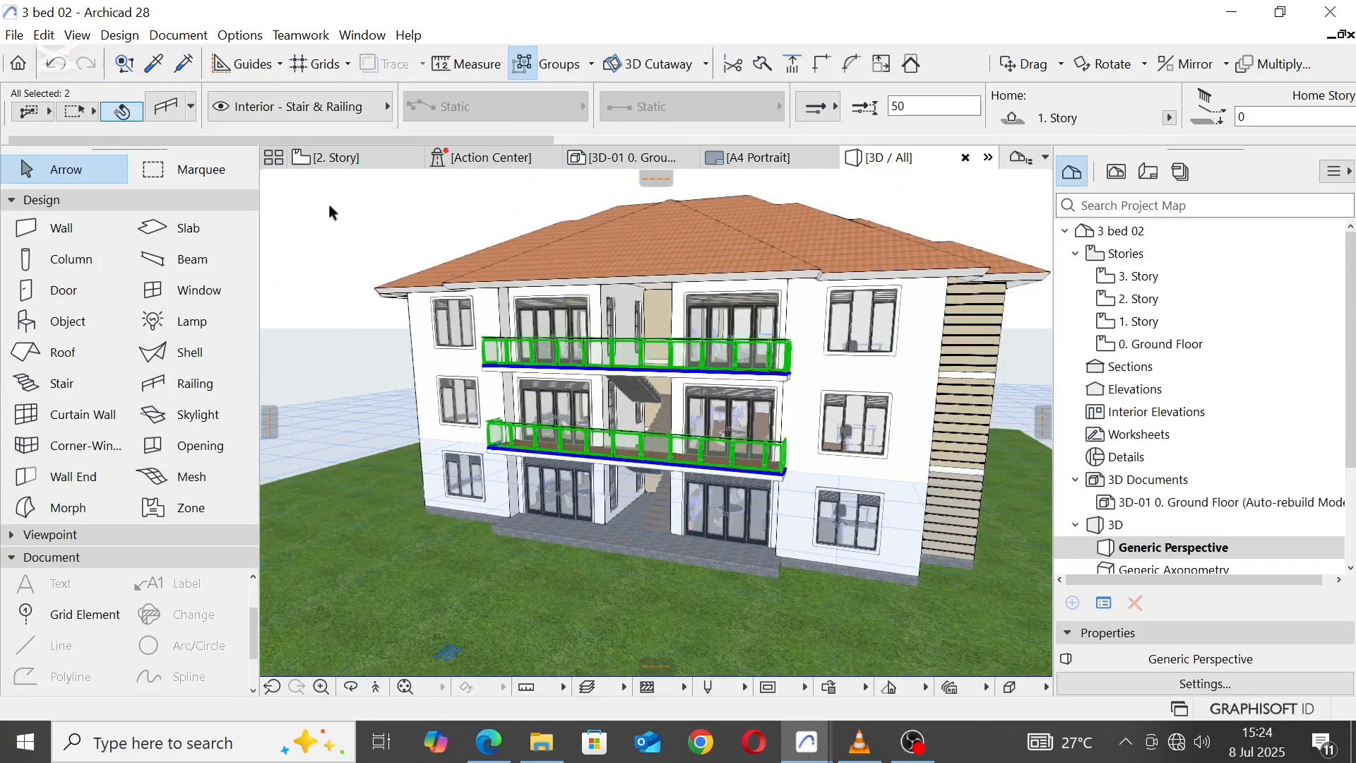
right_click(328, 202)
click(373, 222)
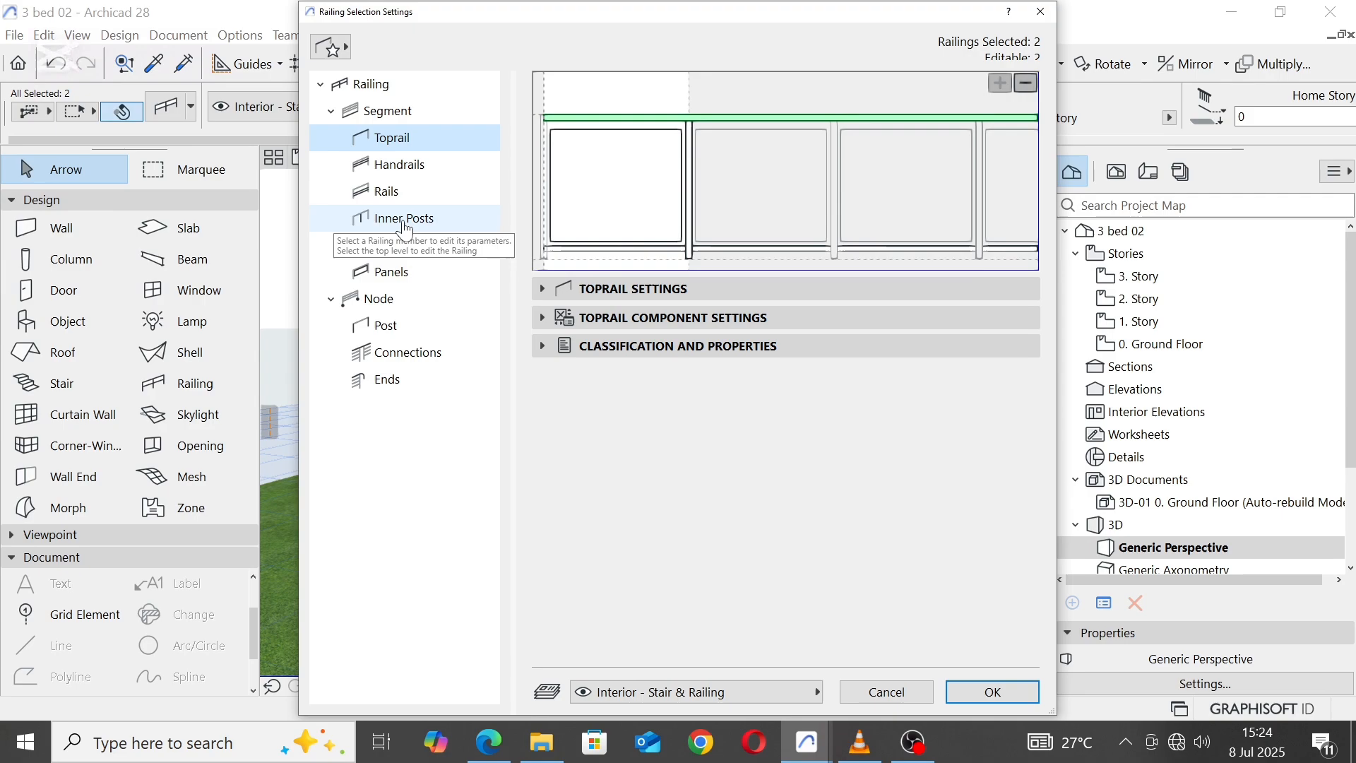
click(405, 219)
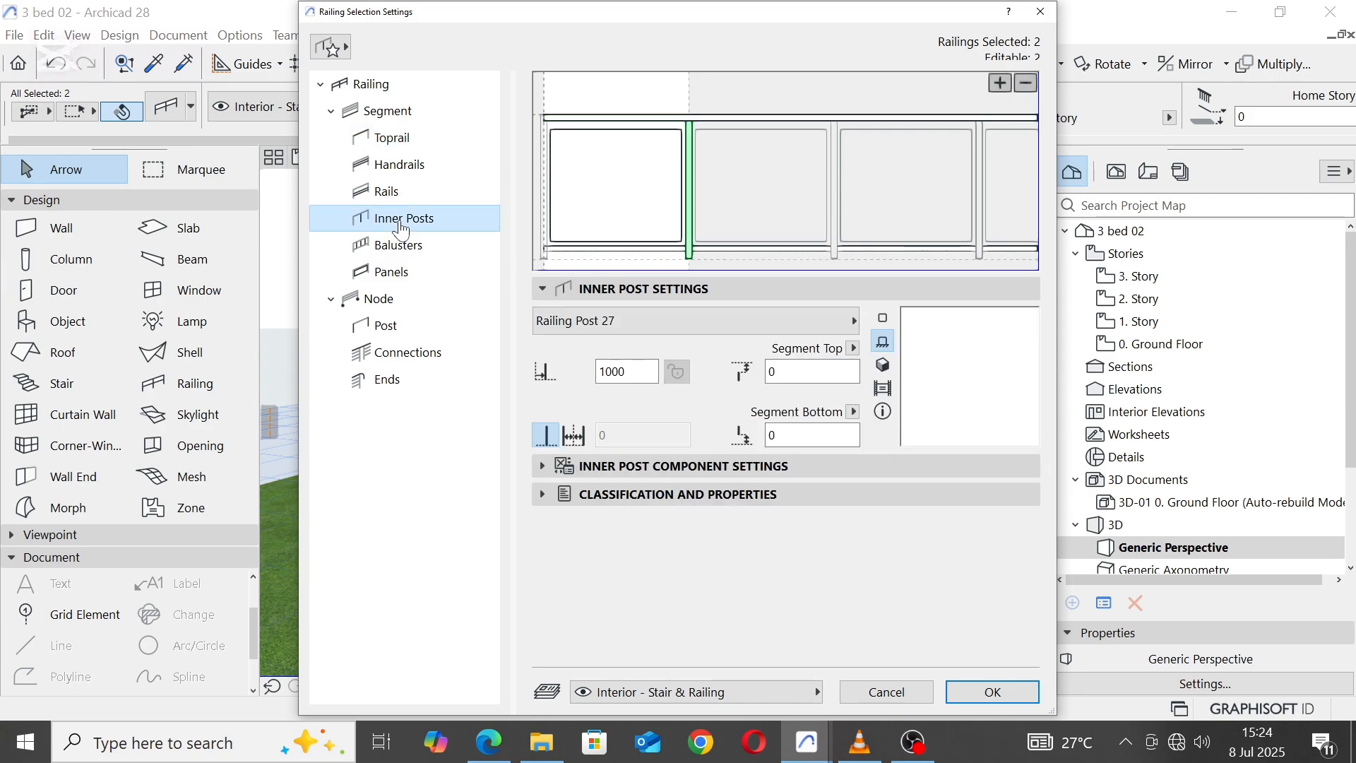
click(544, 466)
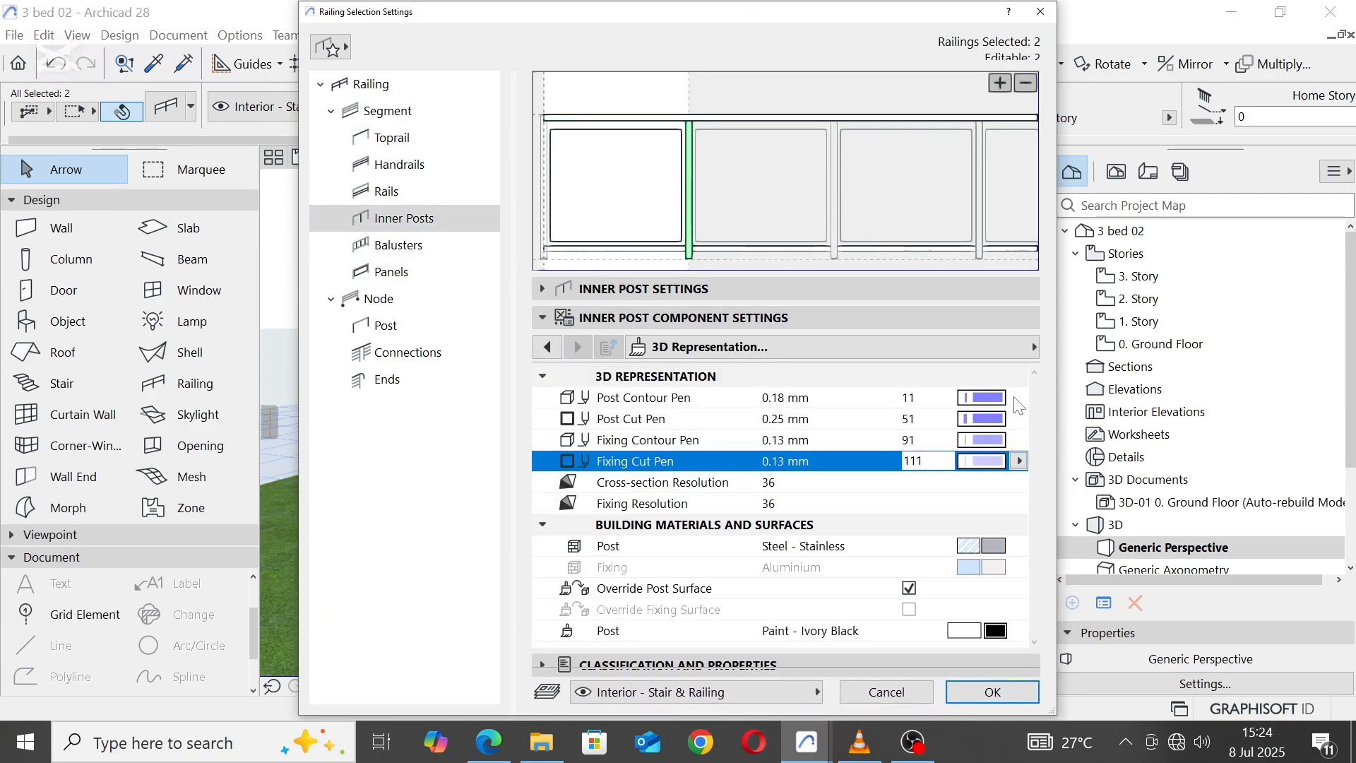
click(1018, 399)
click(1019, 398)
click(667, 531)
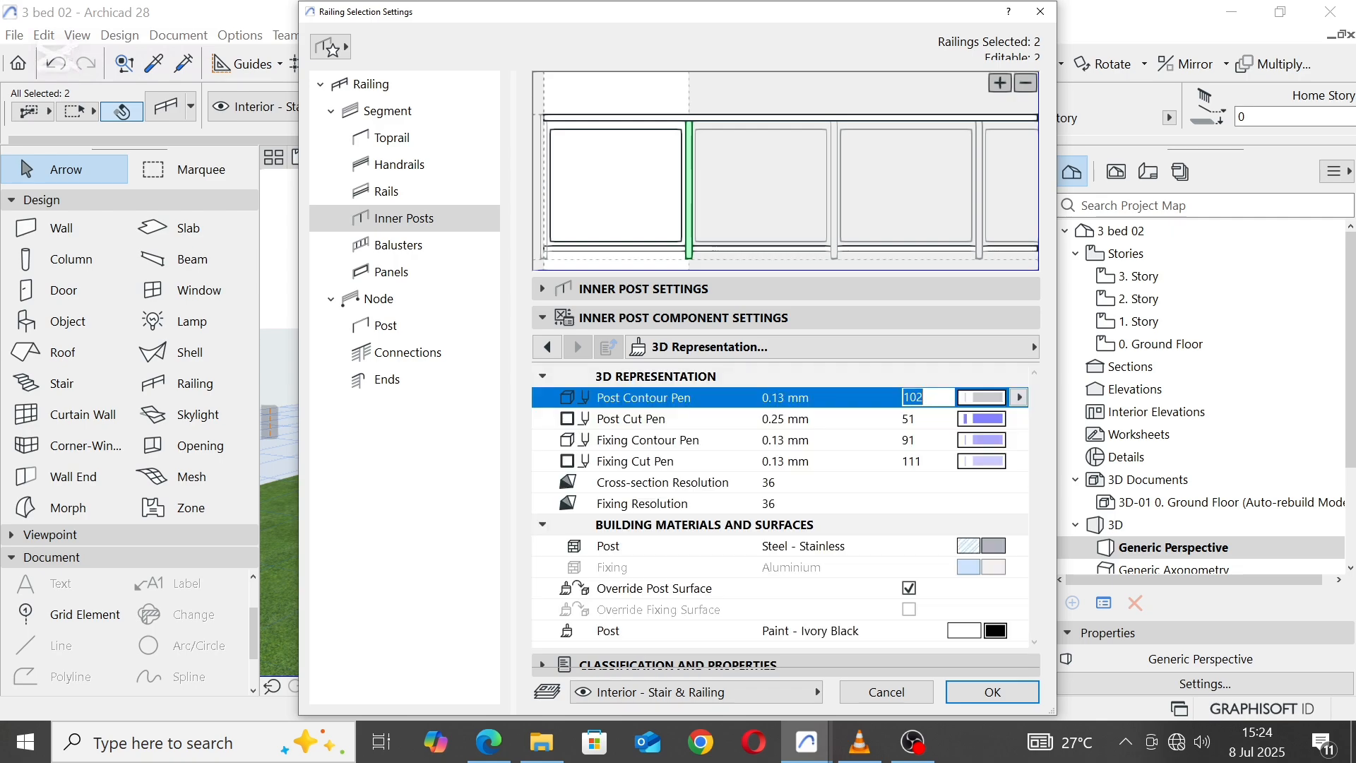
click(989, 420)
click(689, 549)
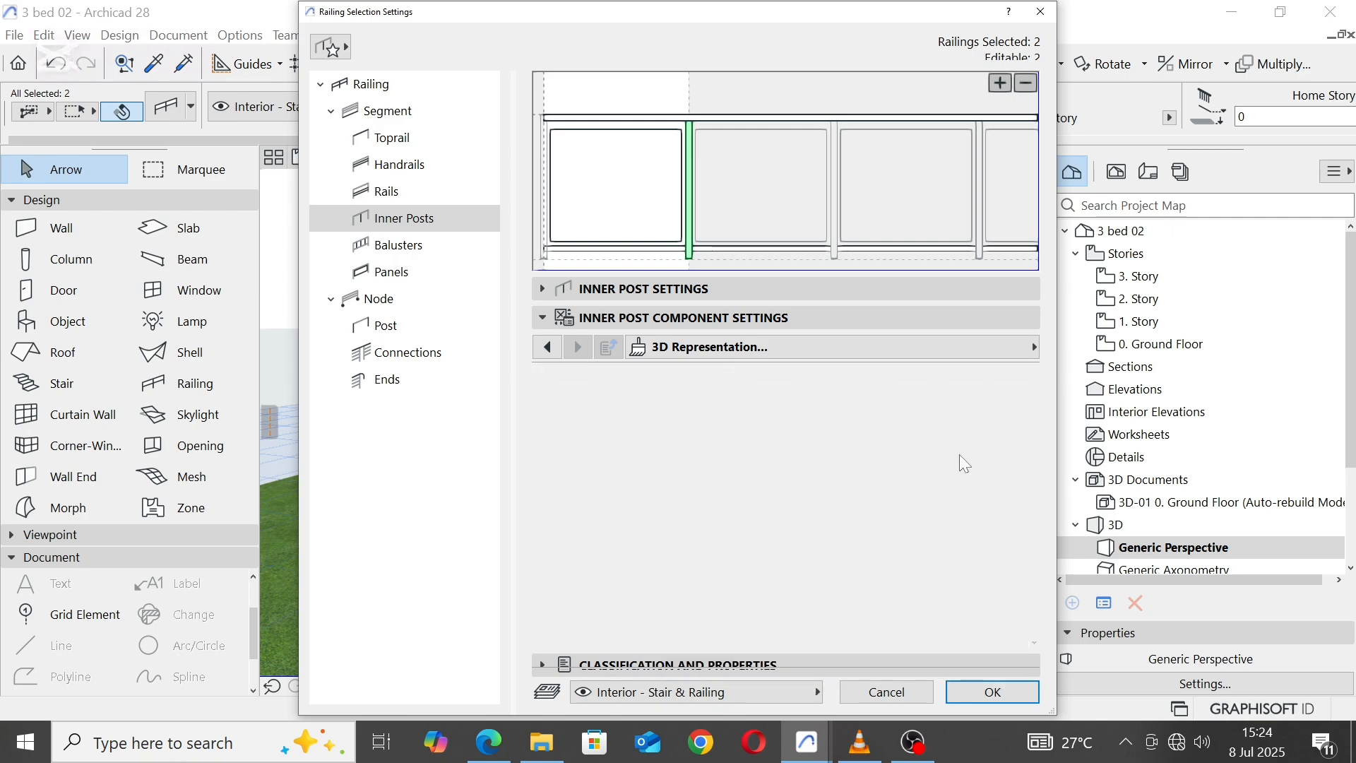
Step: Set the inner posts' fixing contour and fixing cut pens to 102 in their 3D representation
click(989, 440)
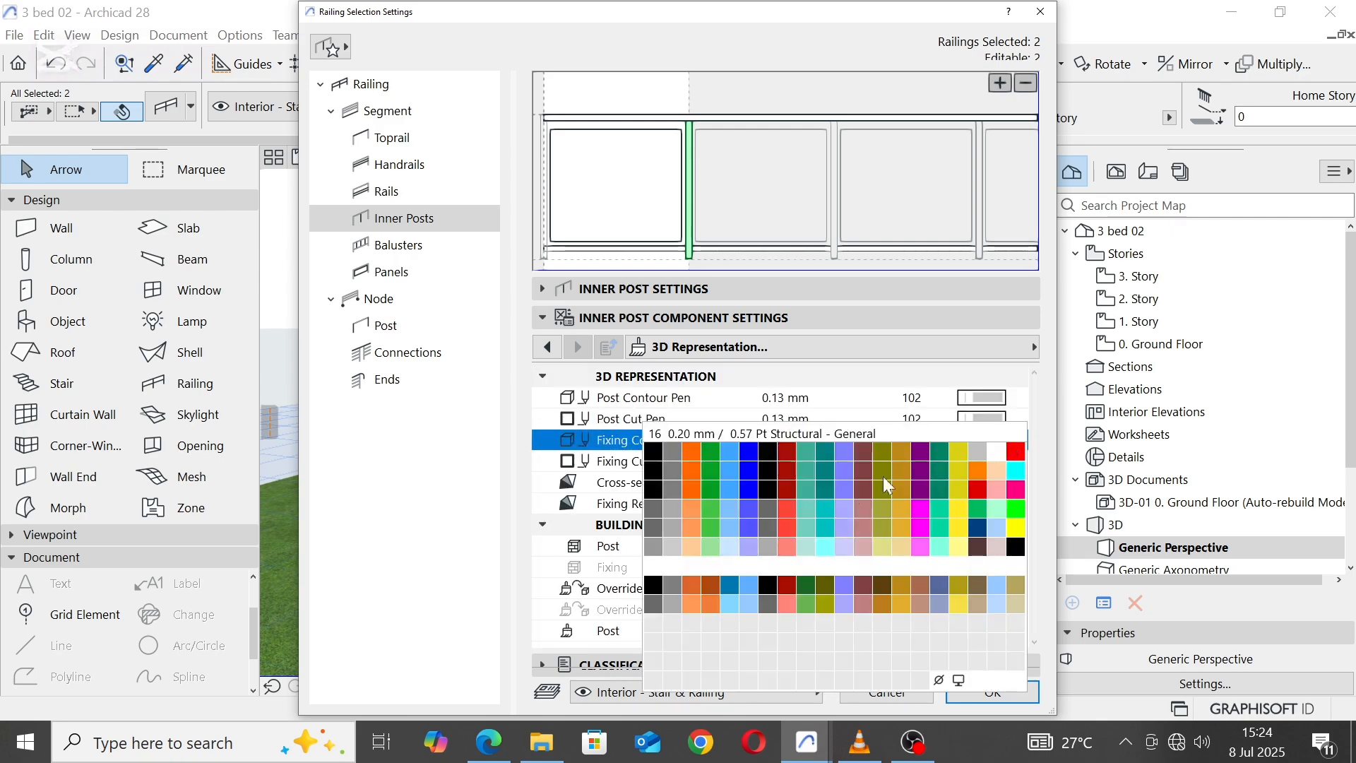
click(672, 548)
click(1002, 463)
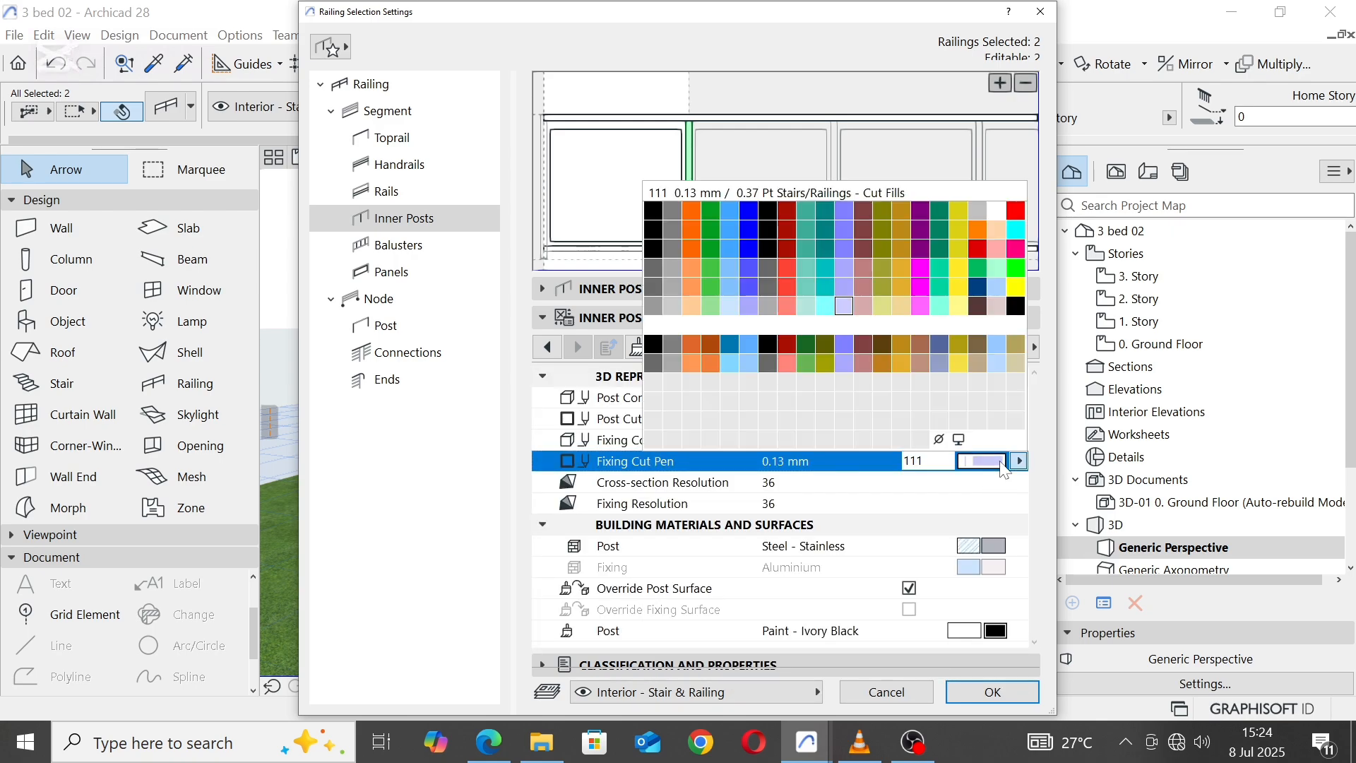
click(673, 308)
Step: Set the hidden axis and hidden fill pens to 102 in the 2D representation of the railing panels
click(601, 169)
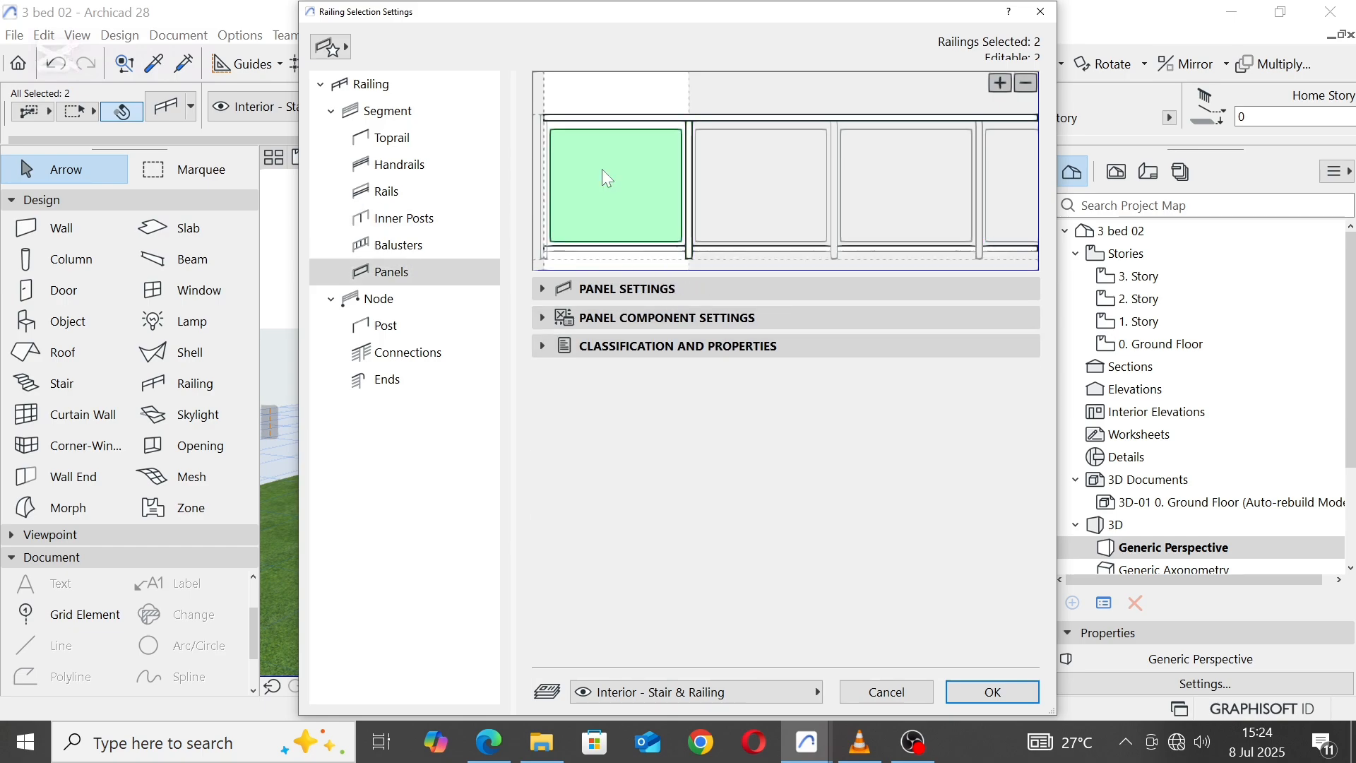
click(543, 317)
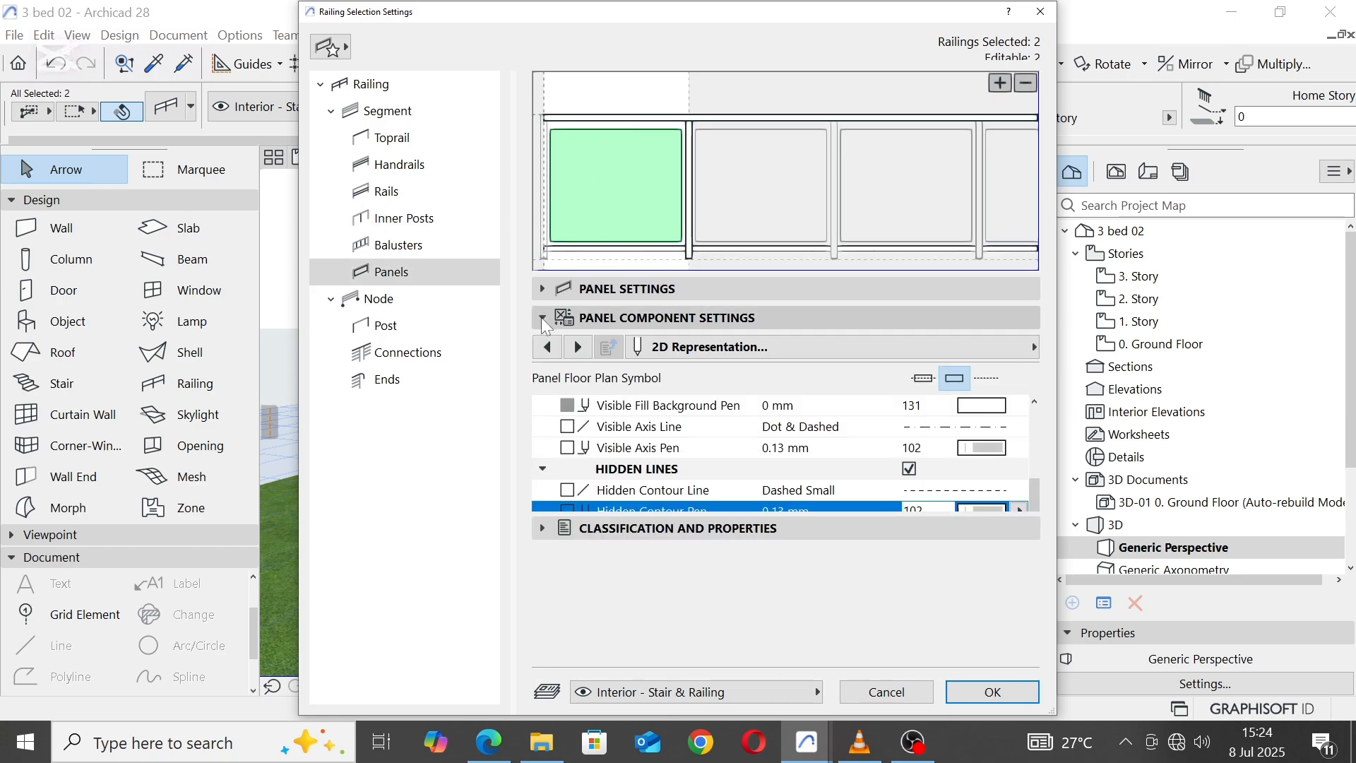
click(989, 617)
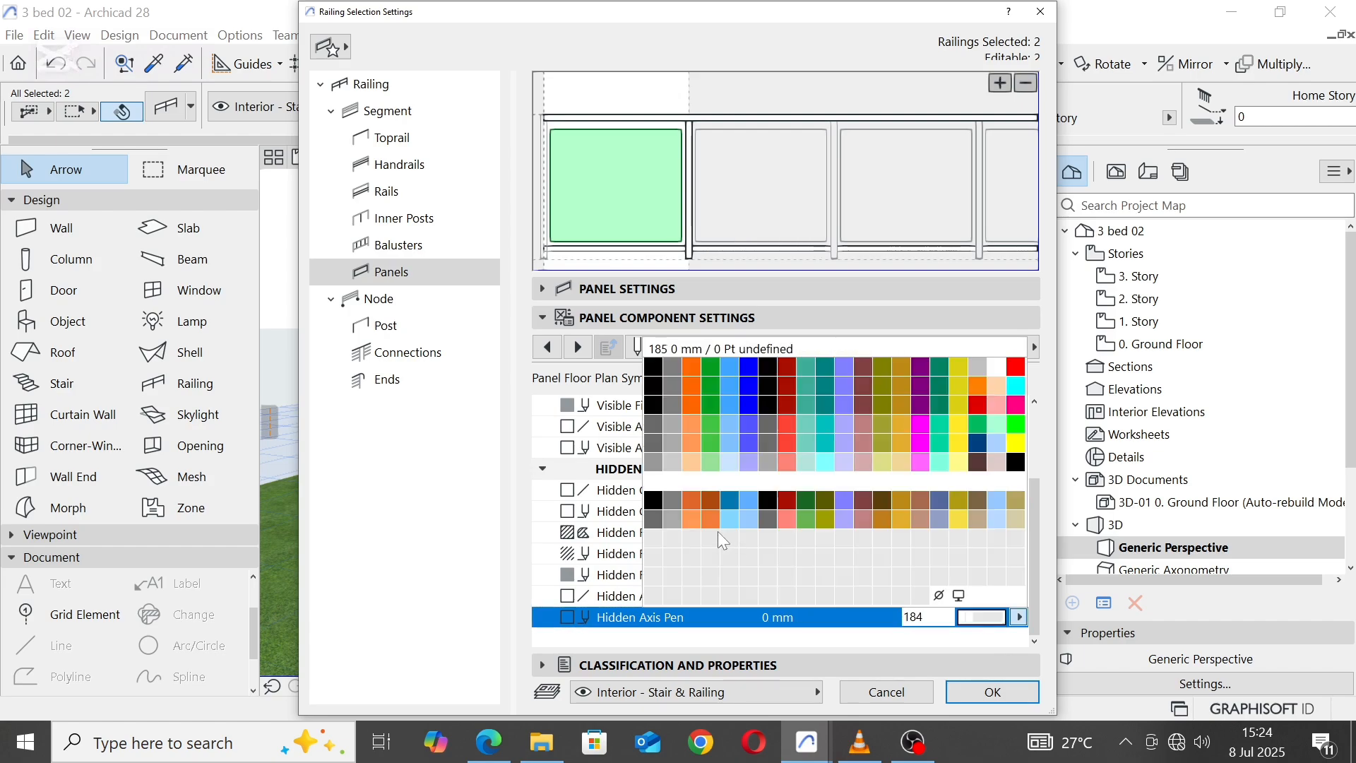
click(677, 464)
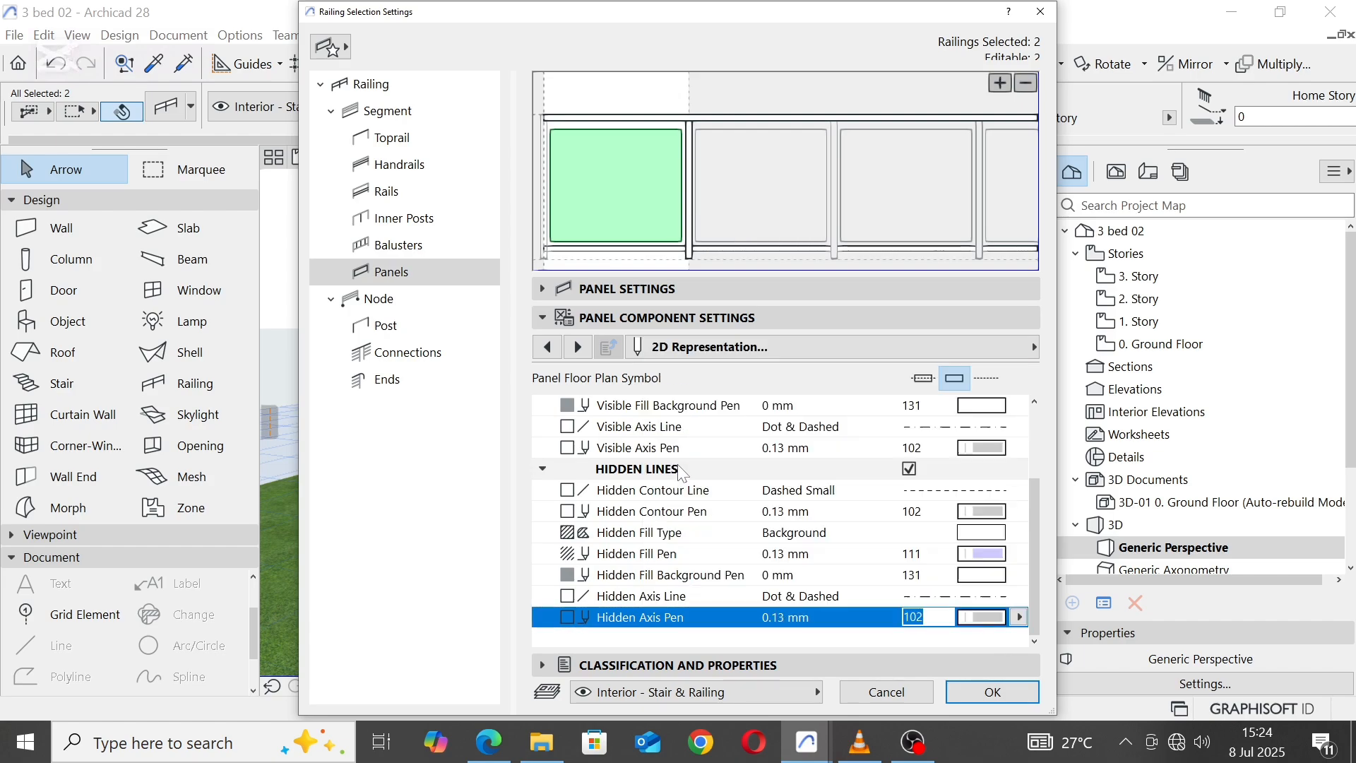
click(987, 555)
click(674, 399)
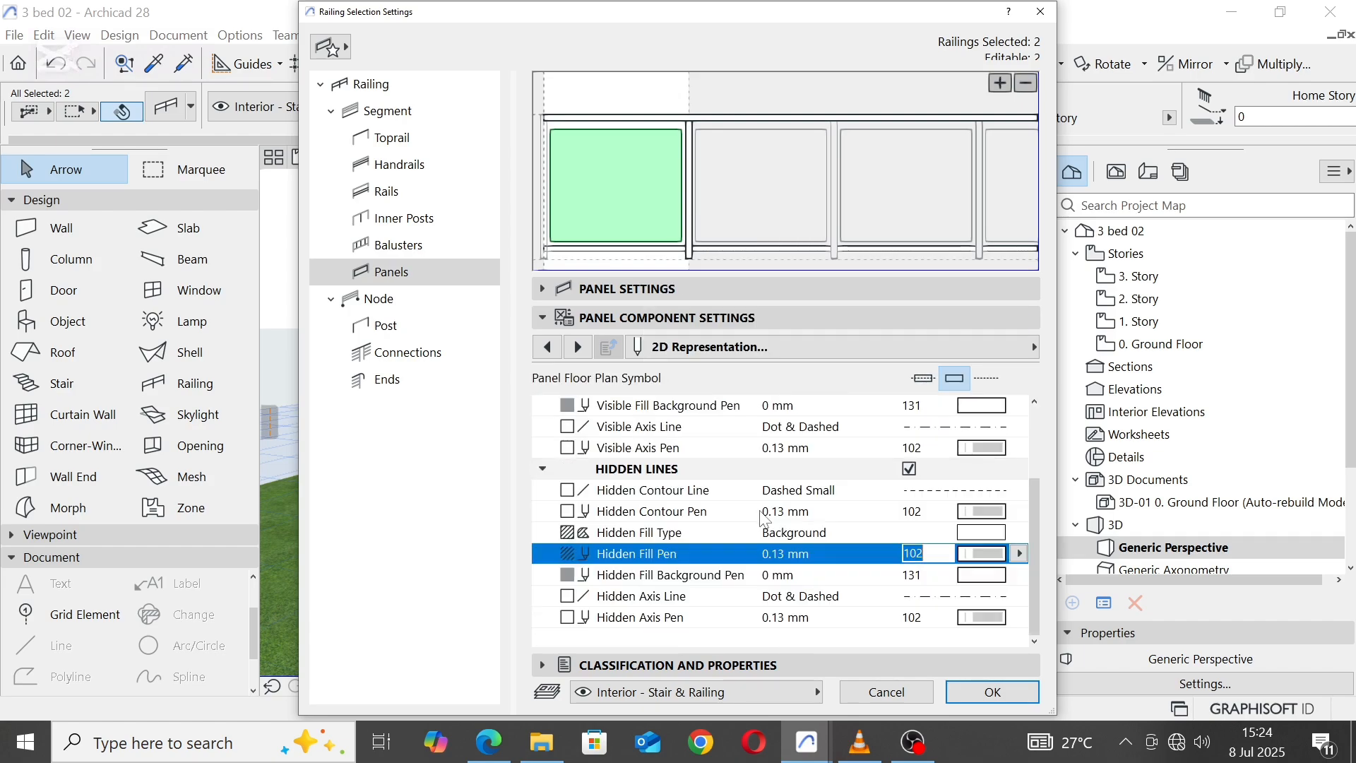
Step: Check the 3D pens of the toprail and the lower rail, and apply the railing settings
scroll(763, 521, up, 3)
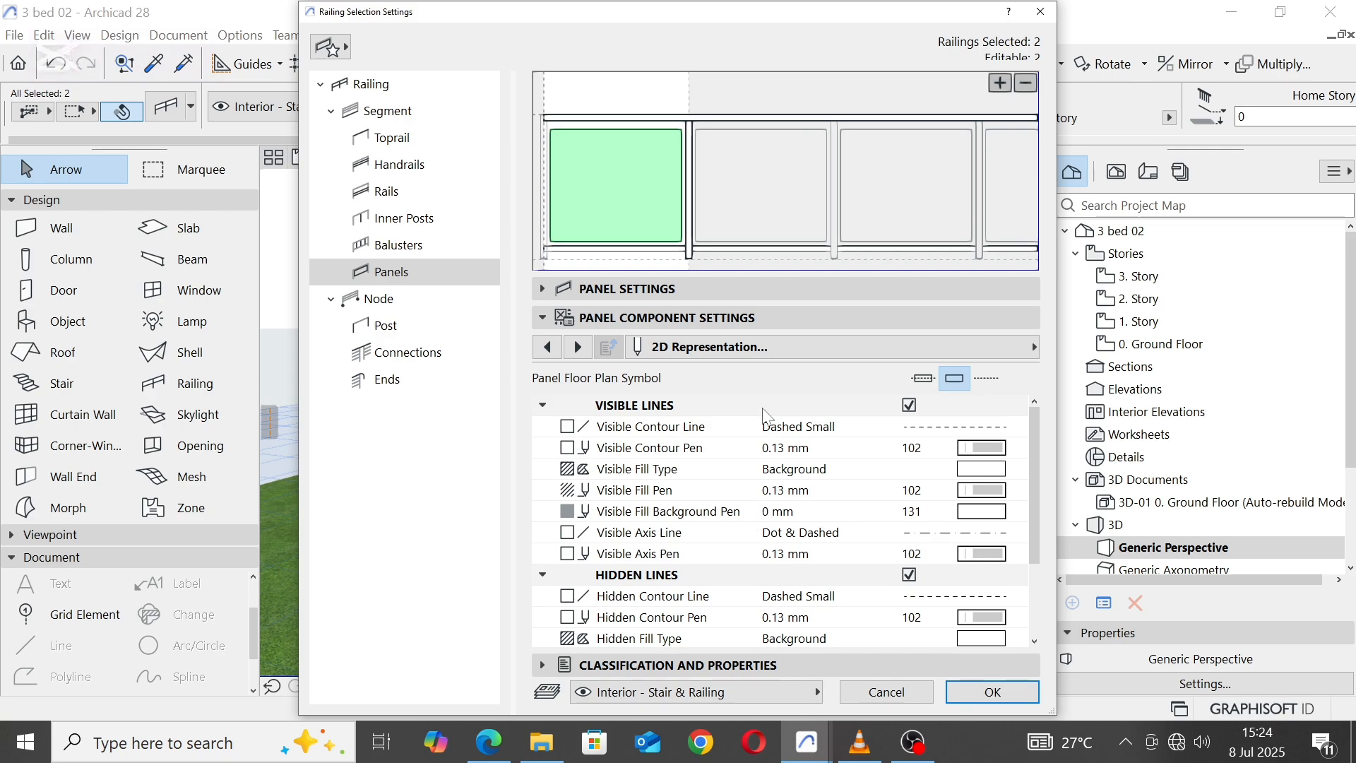
click(600, 117)
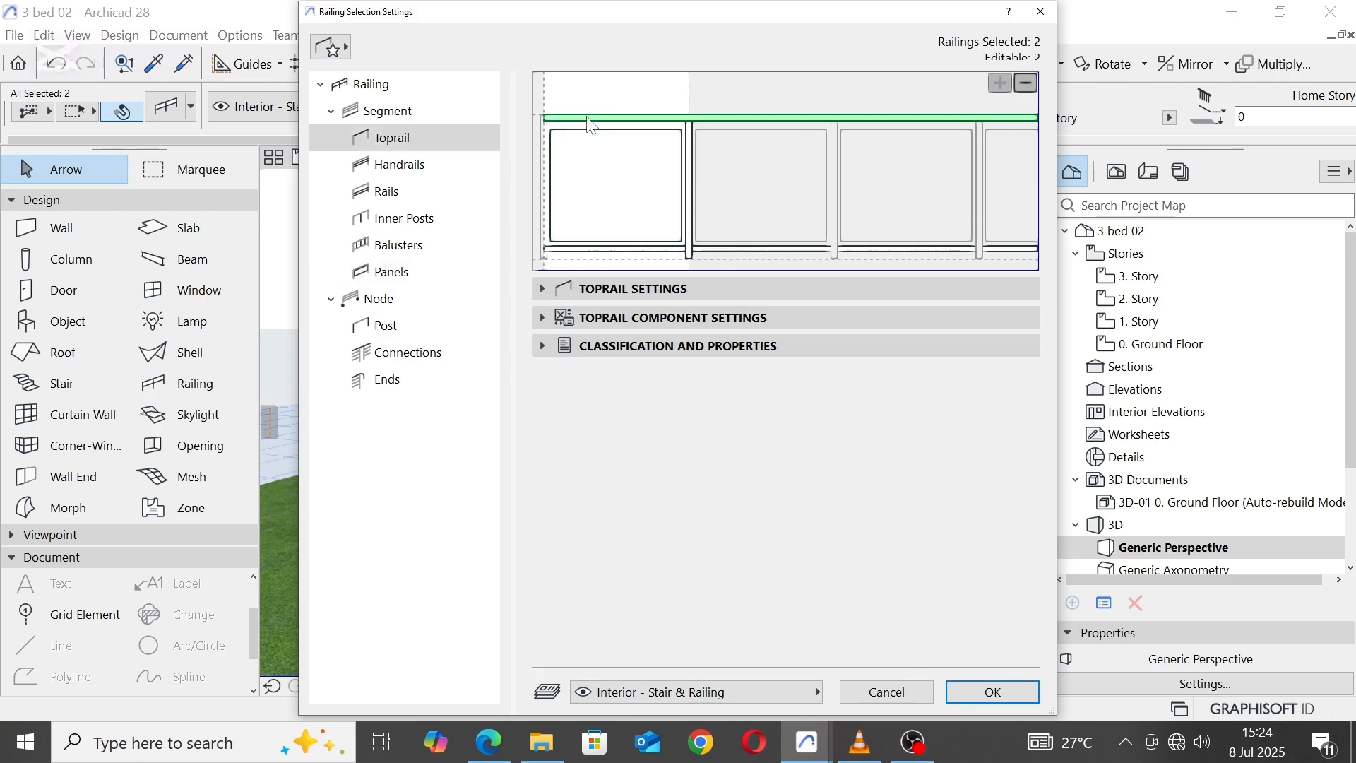
click(545, 319)
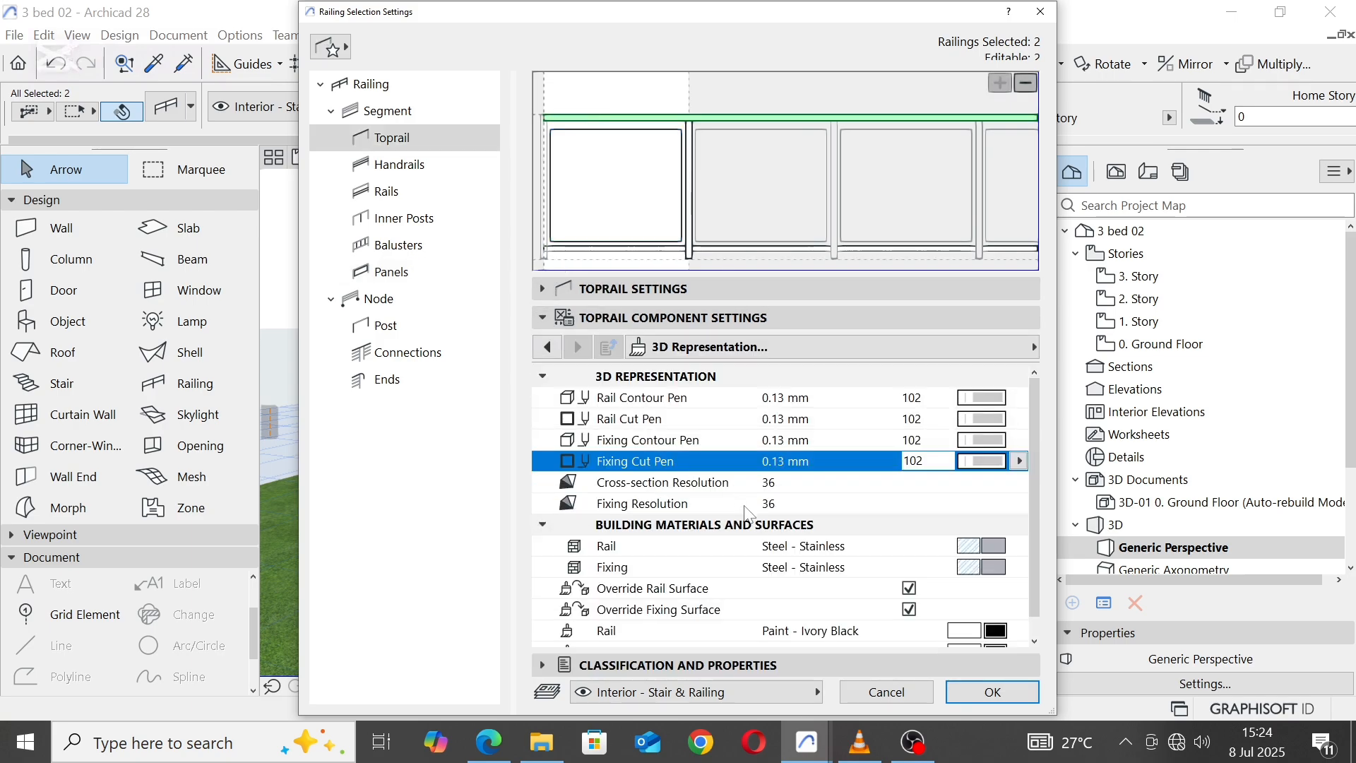
scroll(750, 518, down, 1)
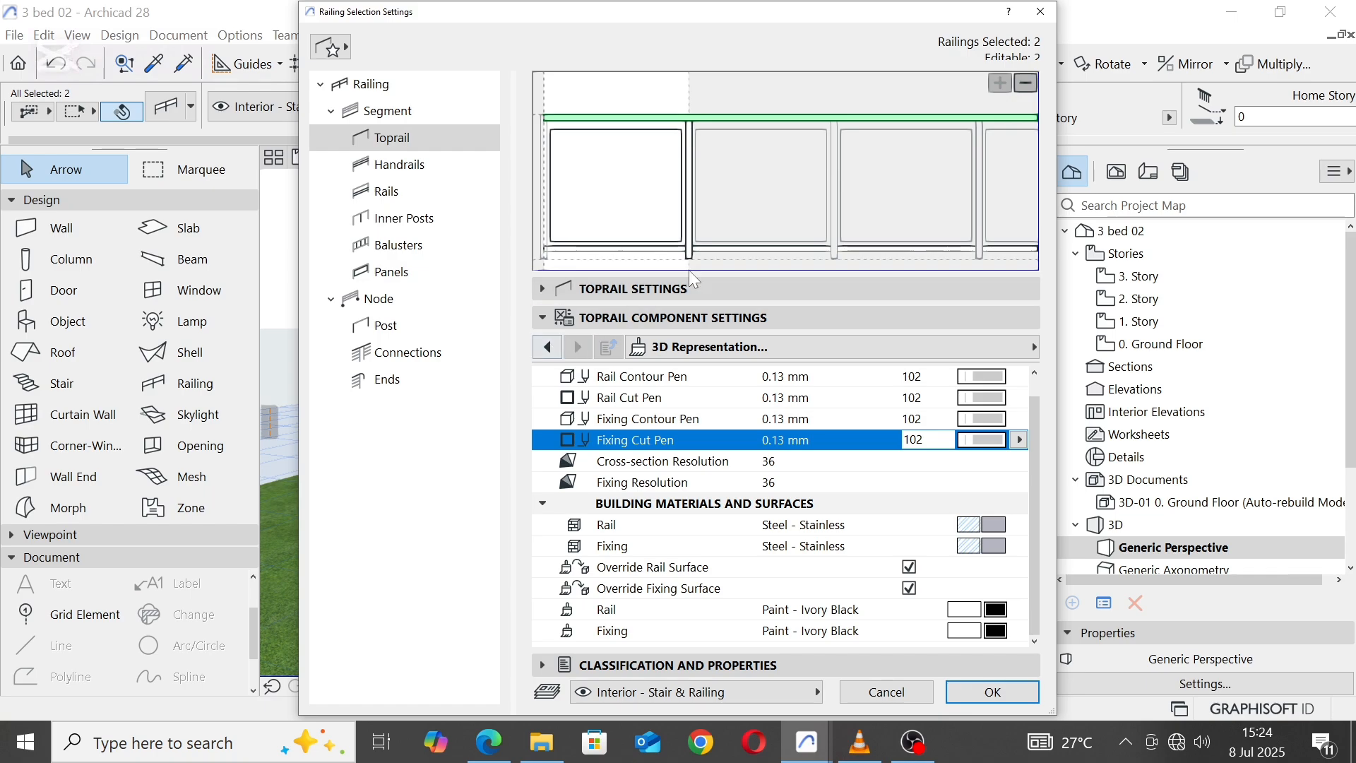
click(715, 249)
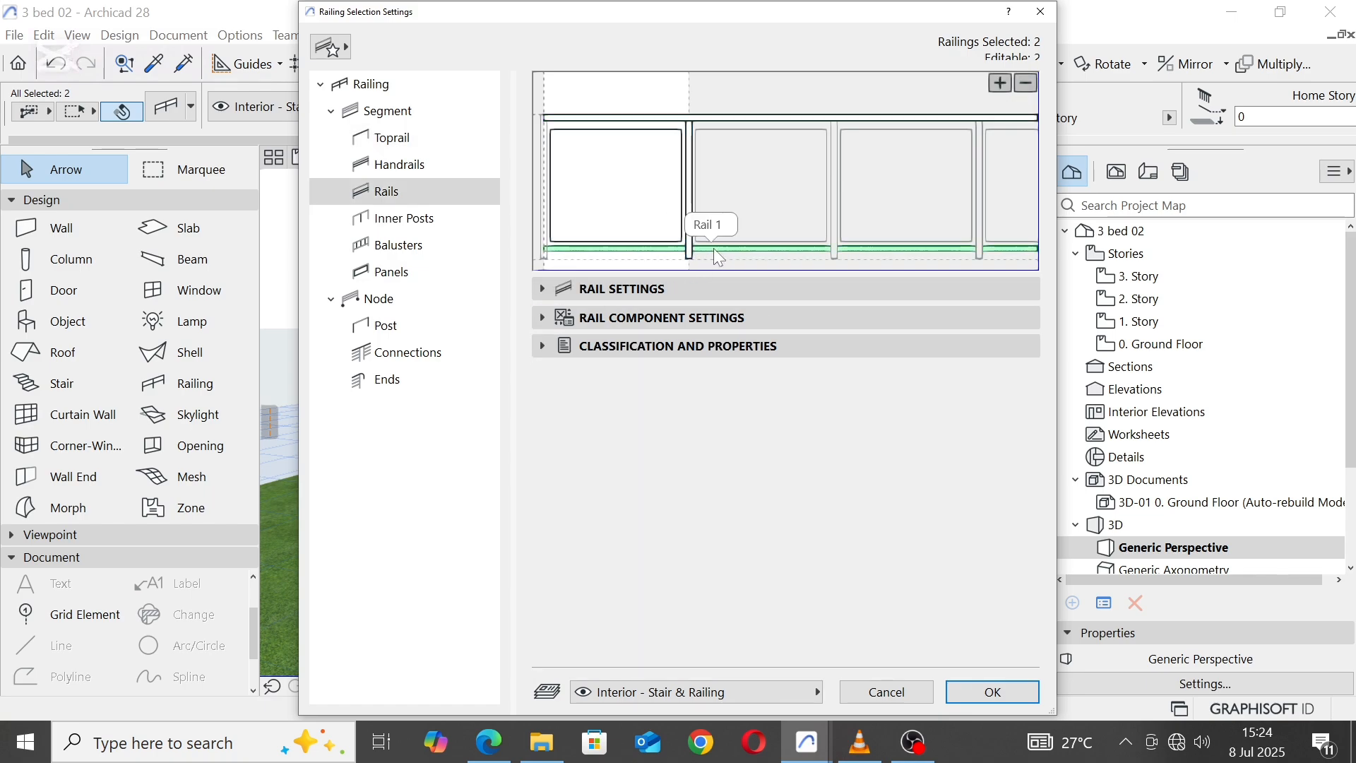
click(542, 316)
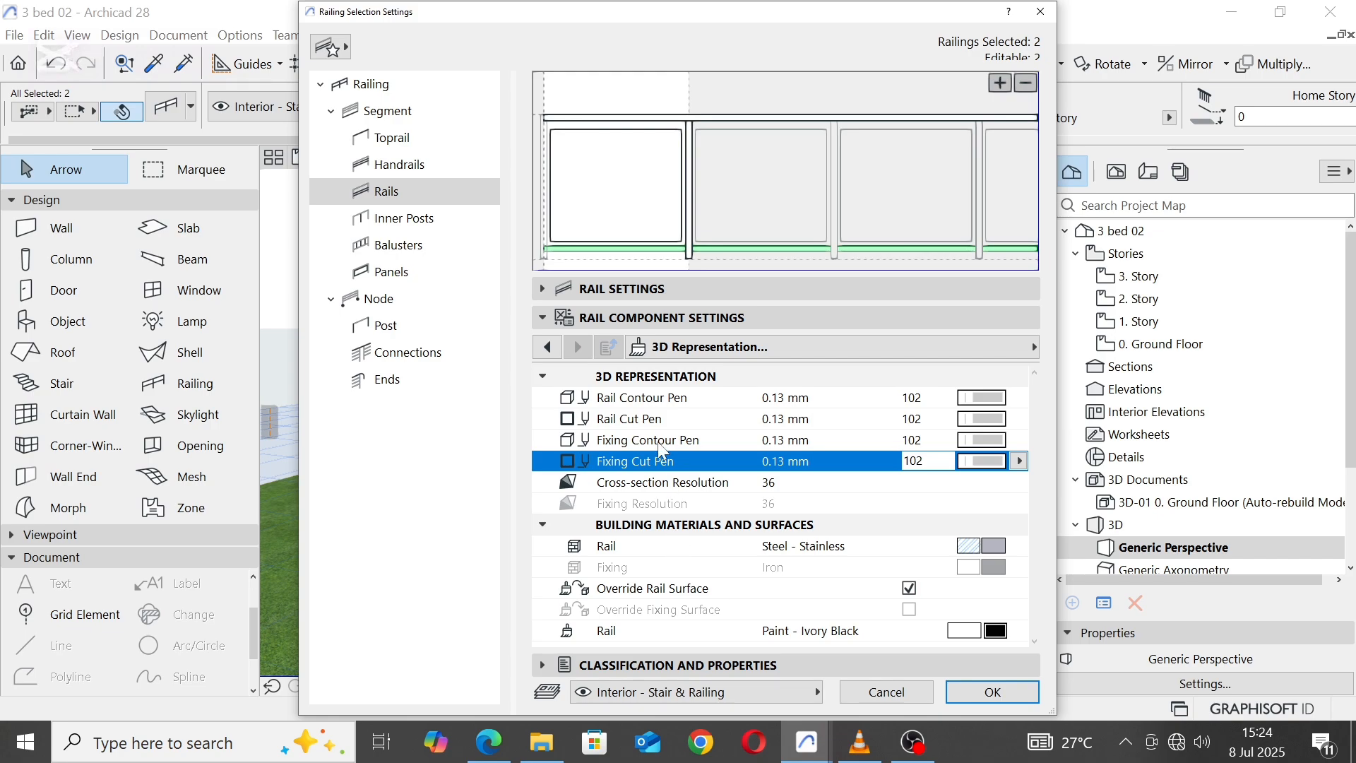
click(988, 695)
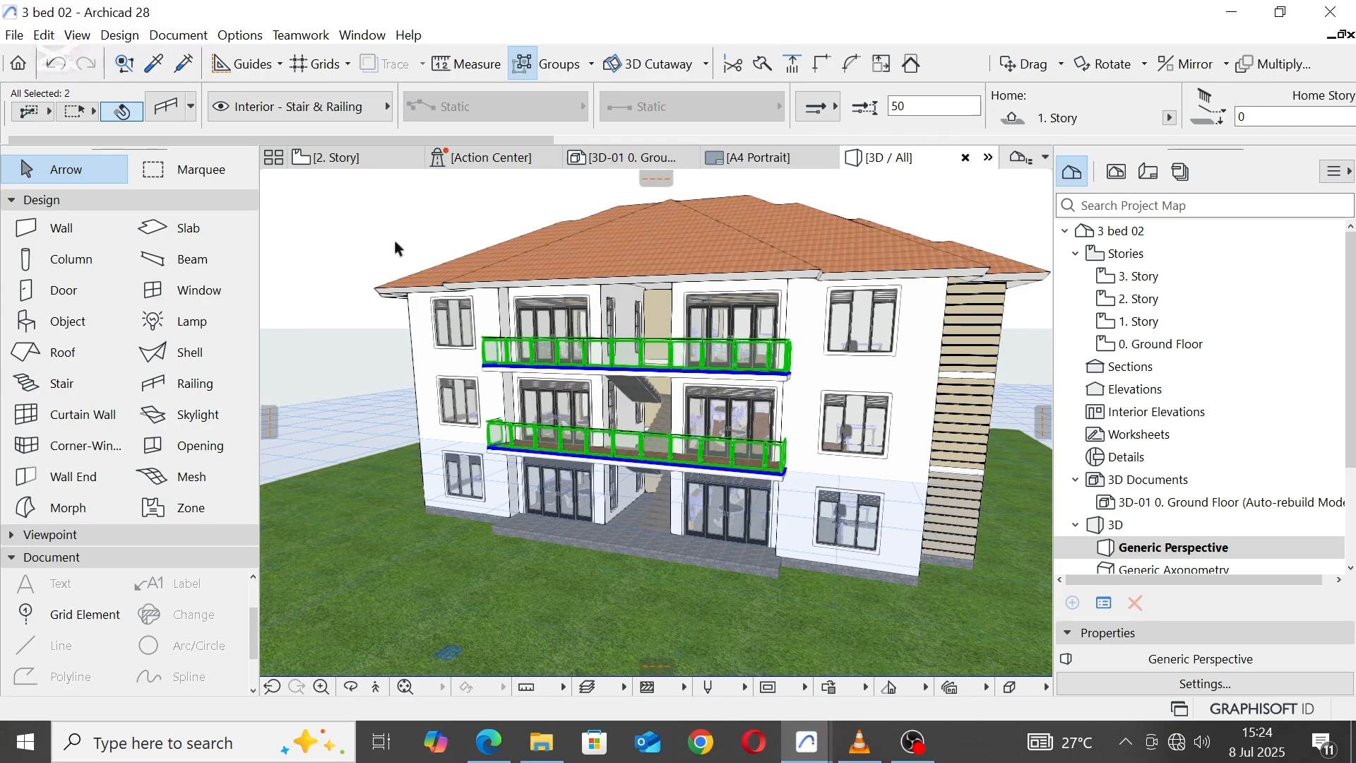
Step: Copy the 2. Story slab vertically from its front balcony corner up to just beneath the roof eaves
click(367, 206)
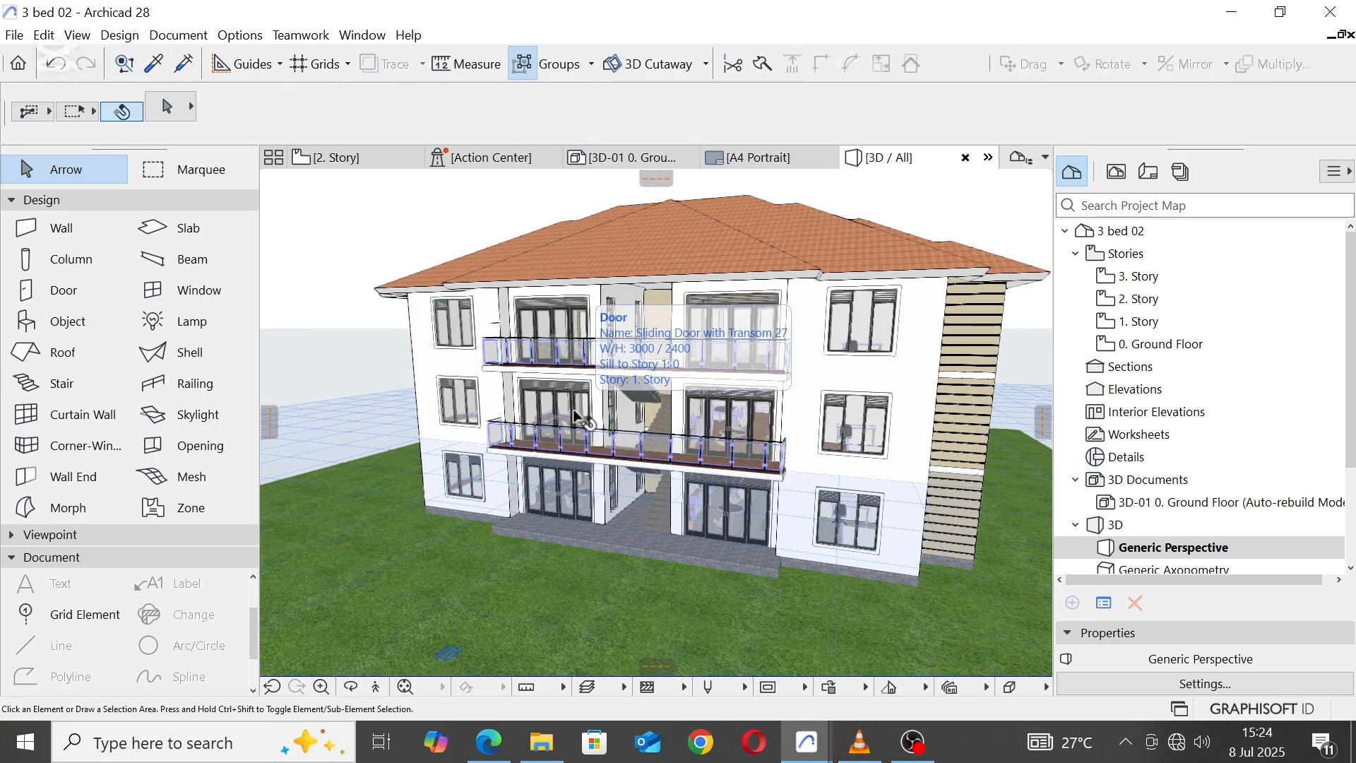
shift+middle_drag(578, 417, 540, 455)
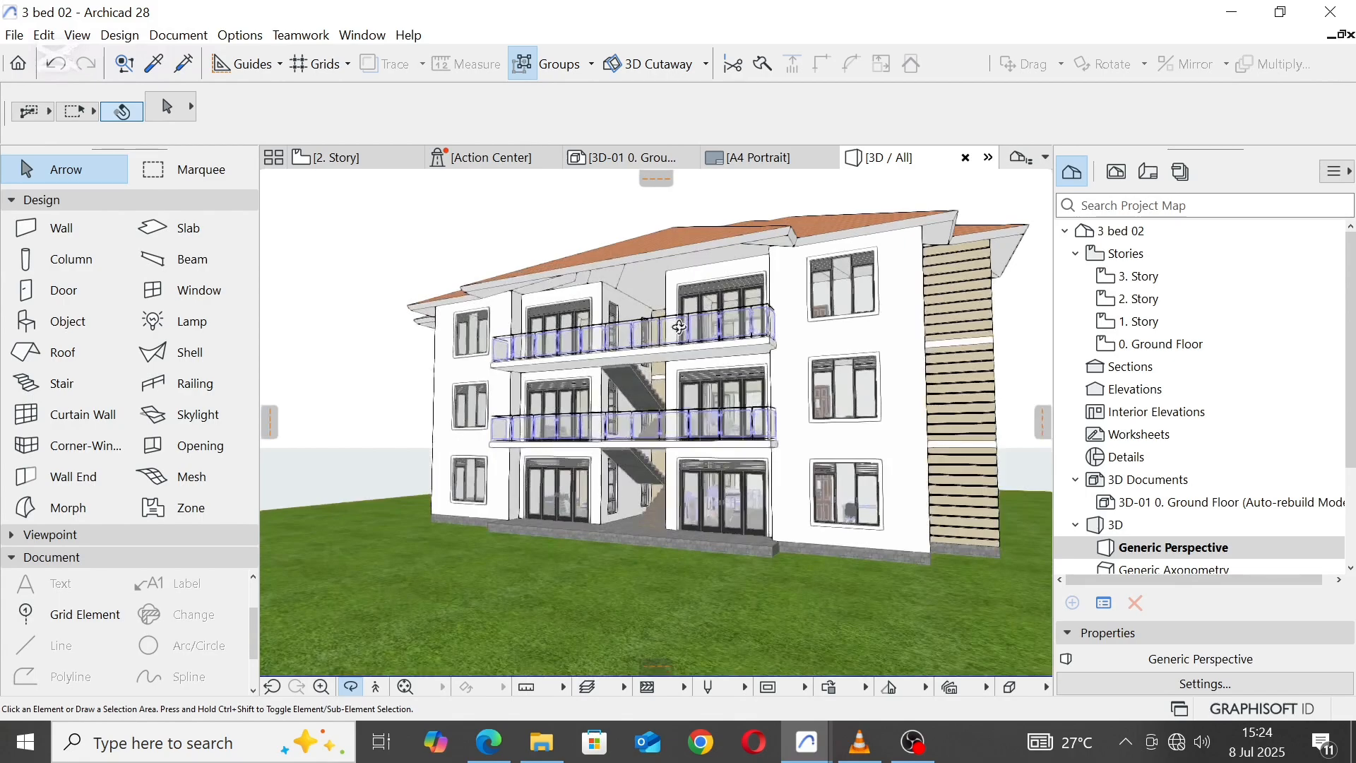
scroll(679, 327, up, 10)
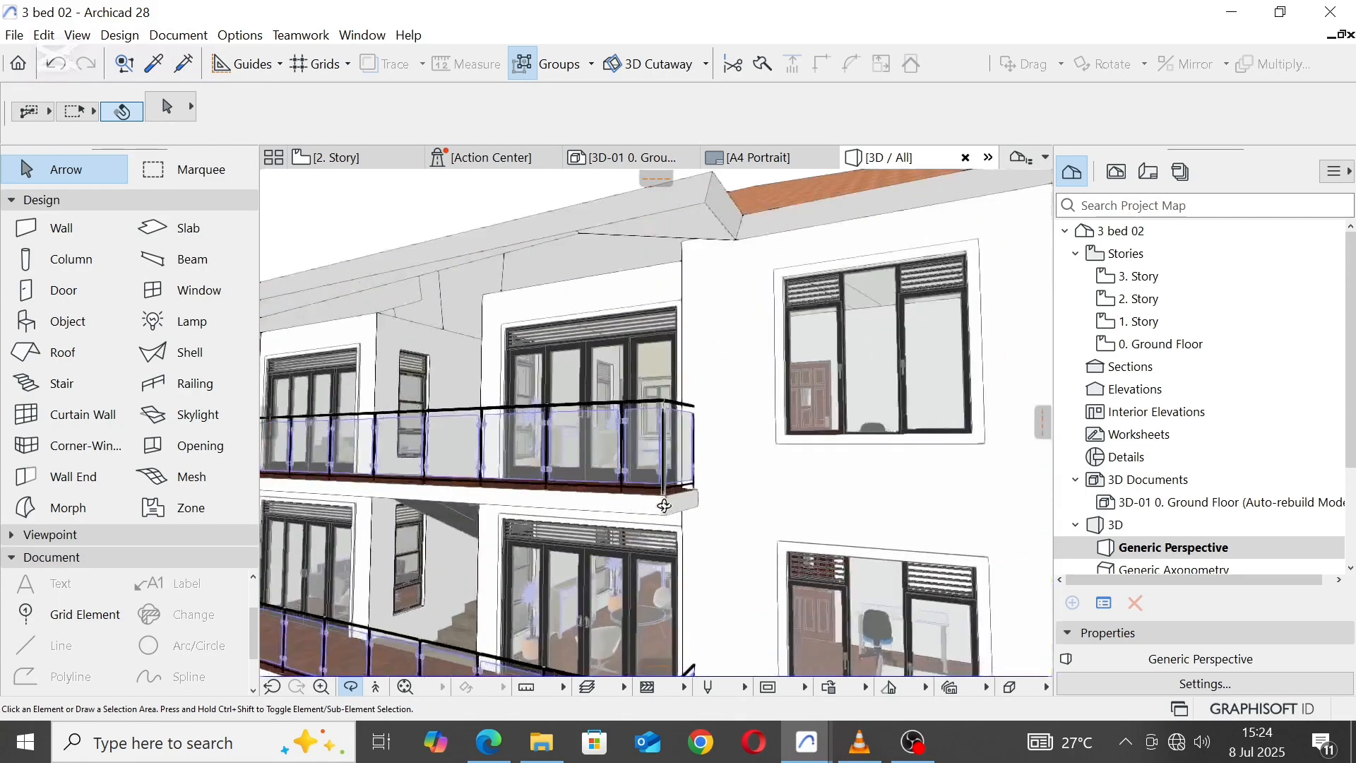
click(667, 514)
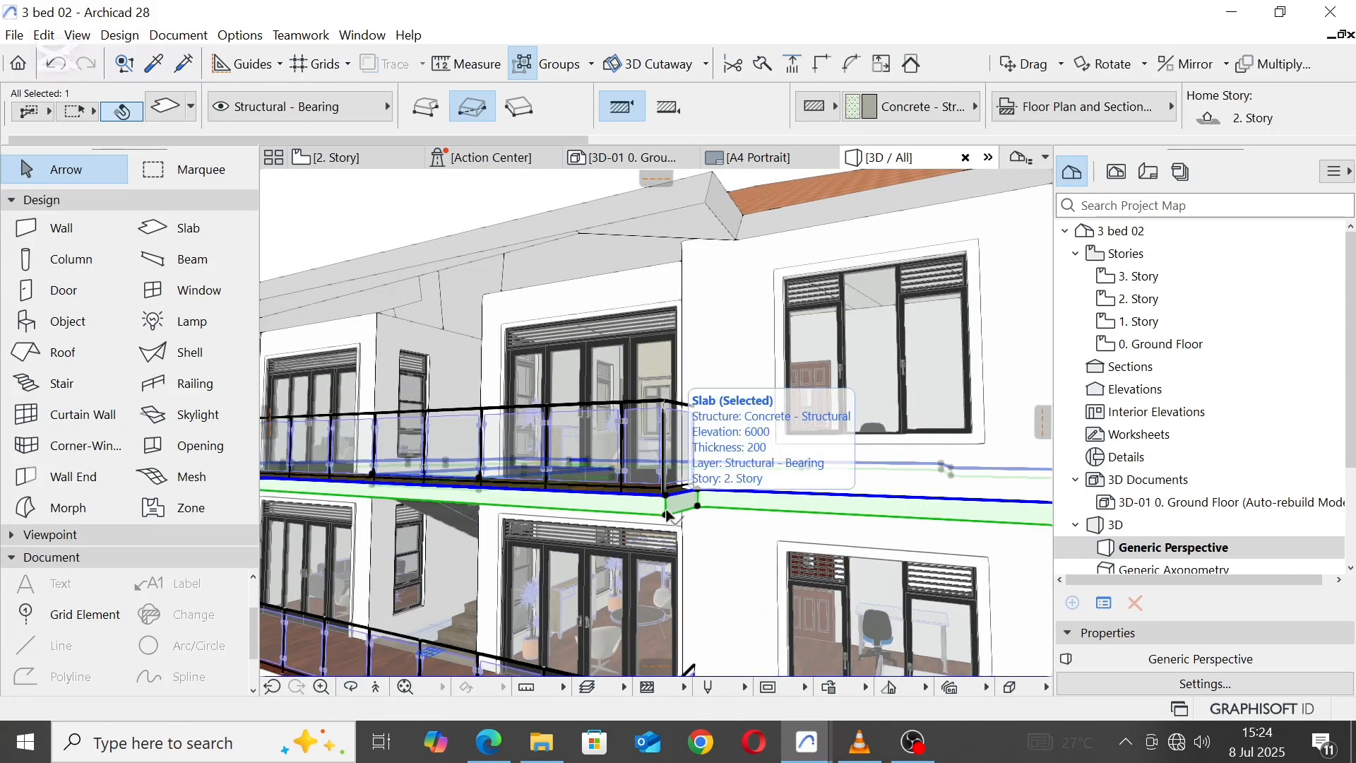
right_click(667, 515)
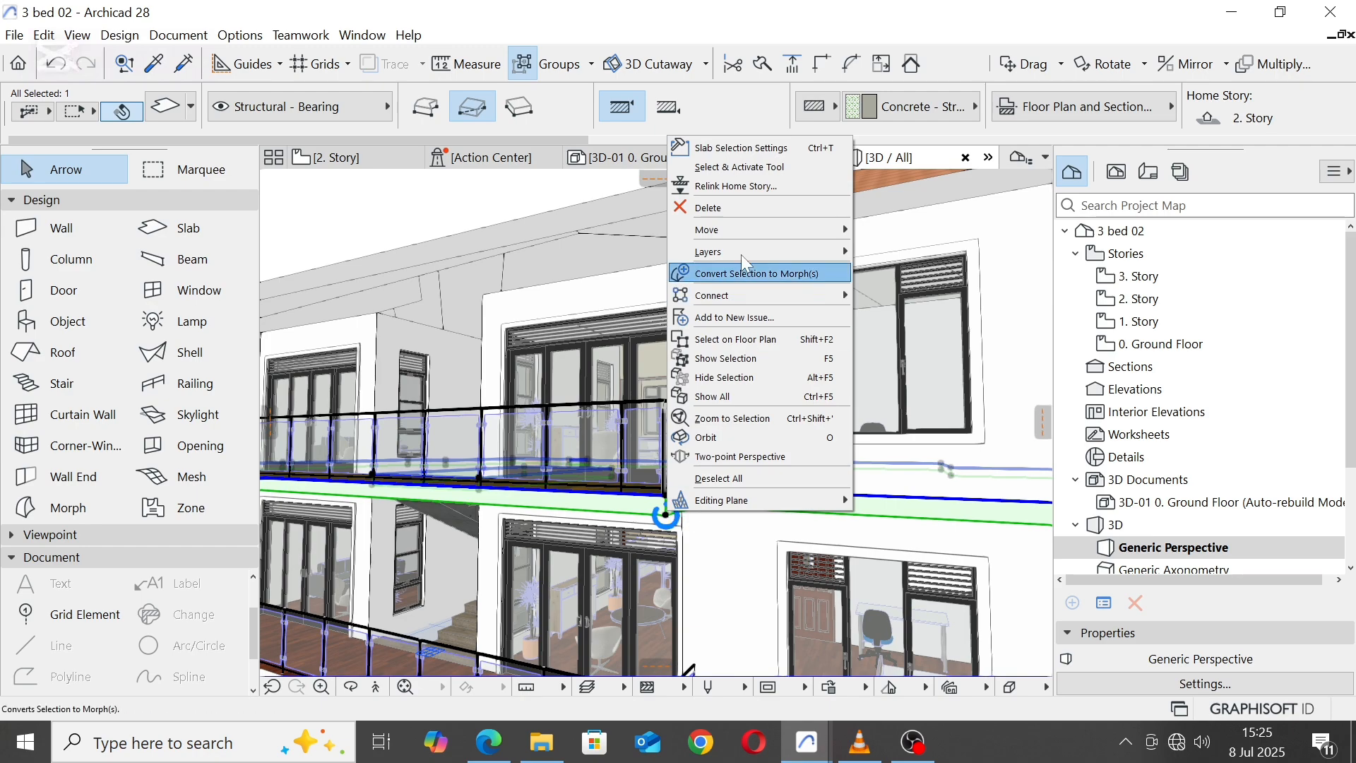
mouse_move(731, 230)
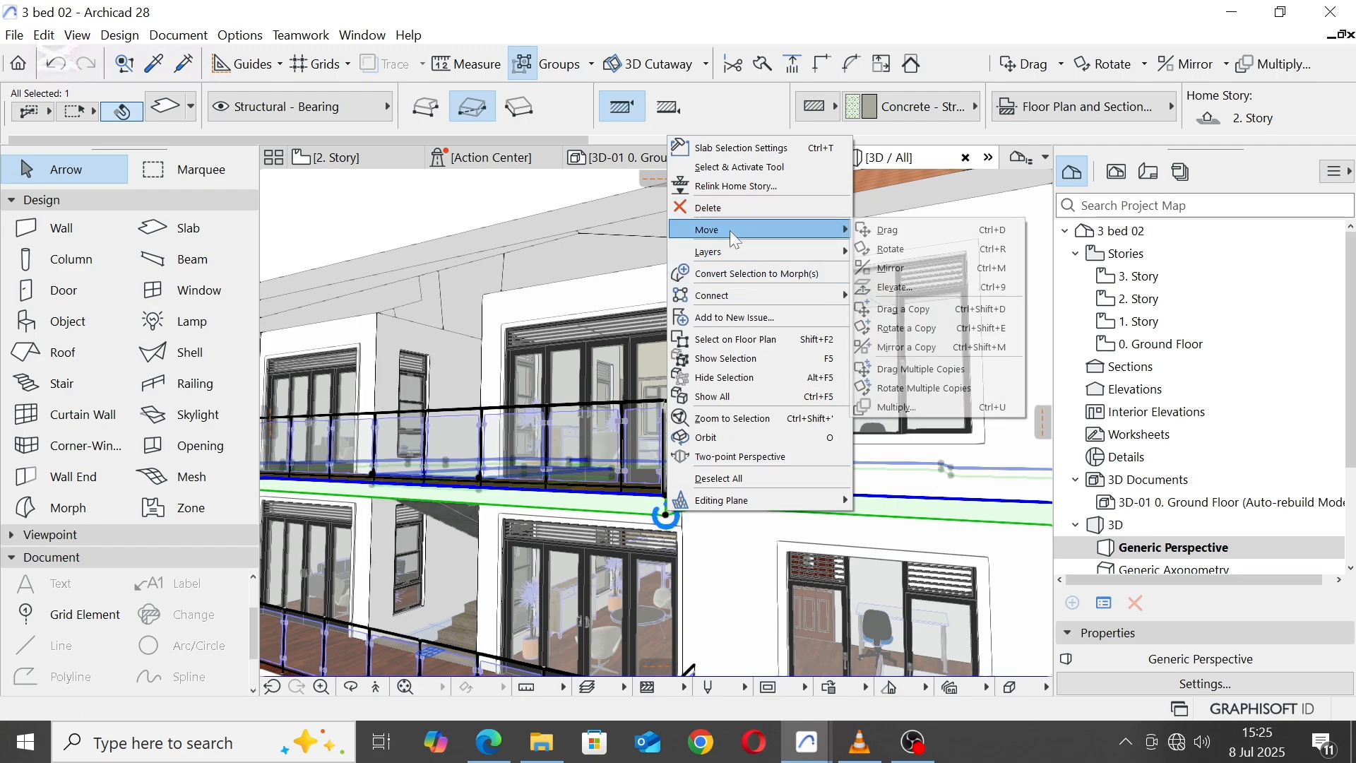
click(904, 309)
click(666, 515)
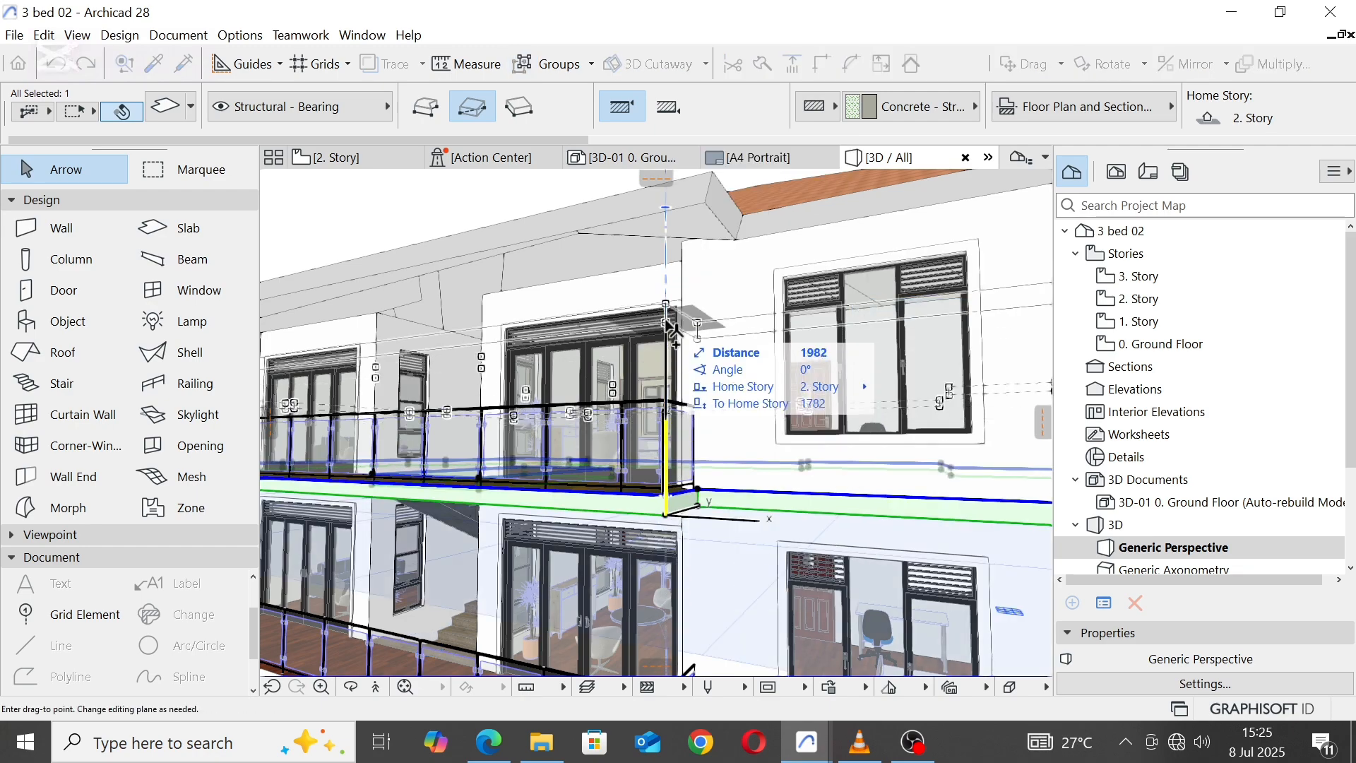
middle_drag(671, 264, 635, 465)
scroll(652, 304, down, 8)
scroll(640, 416, up, 3)
scroll(640, 416, up, 5)
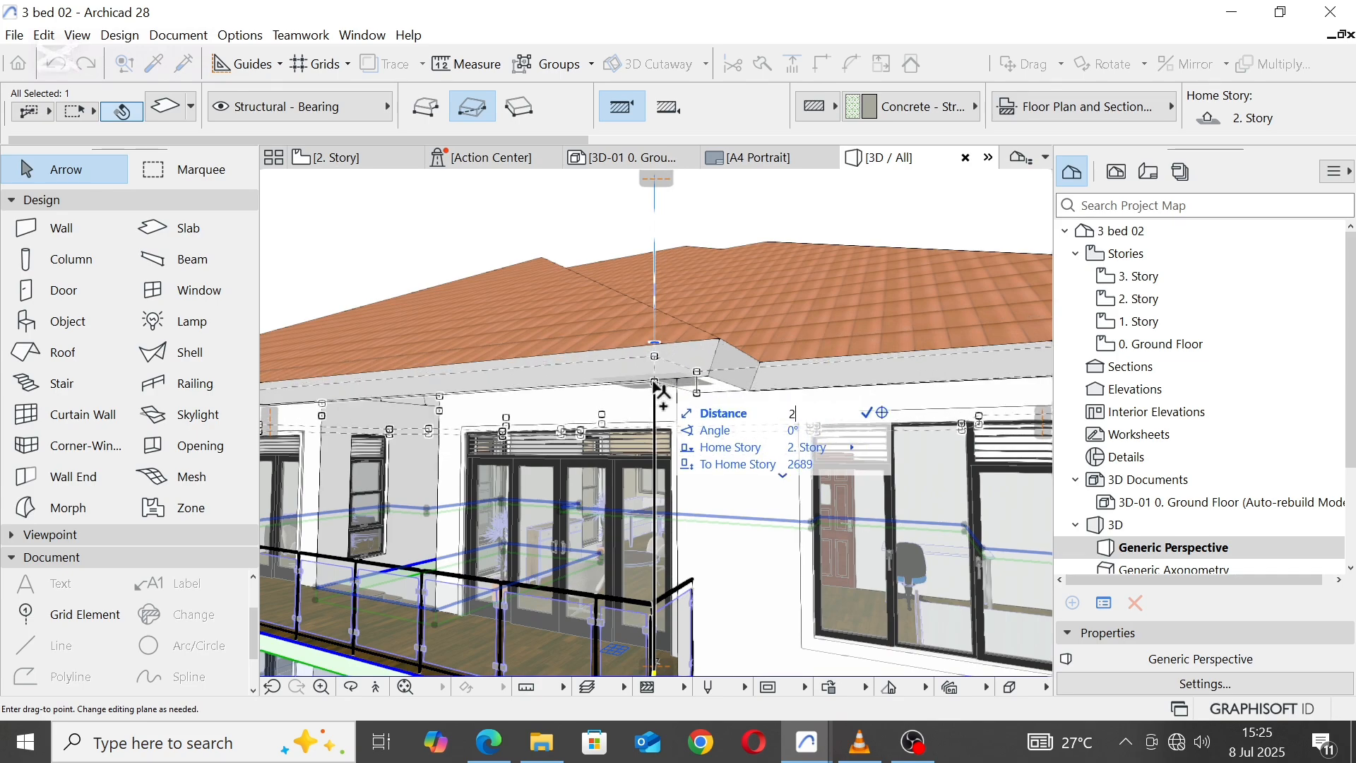
click(654, 382)
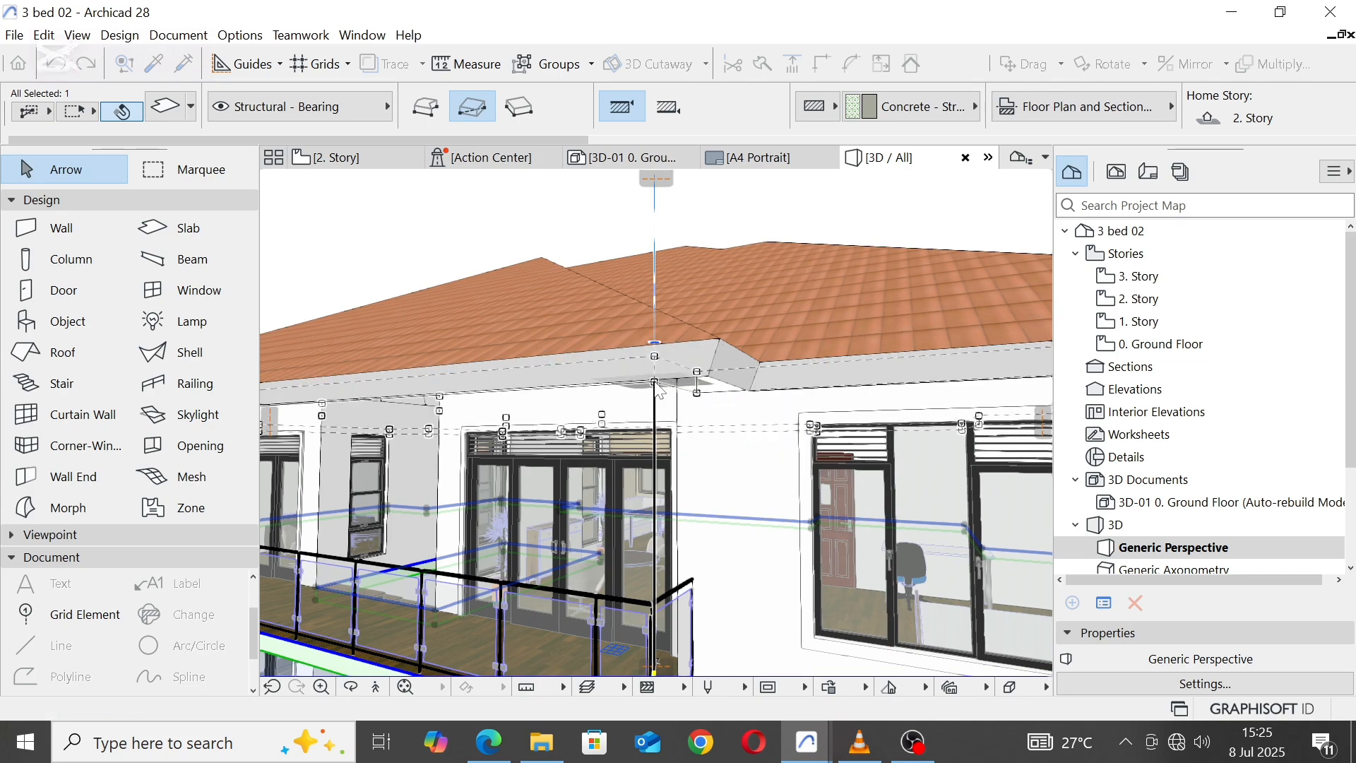
key(Escape)
Step: Set the edge angle of the tiled roof to vertical
click(714, 356)
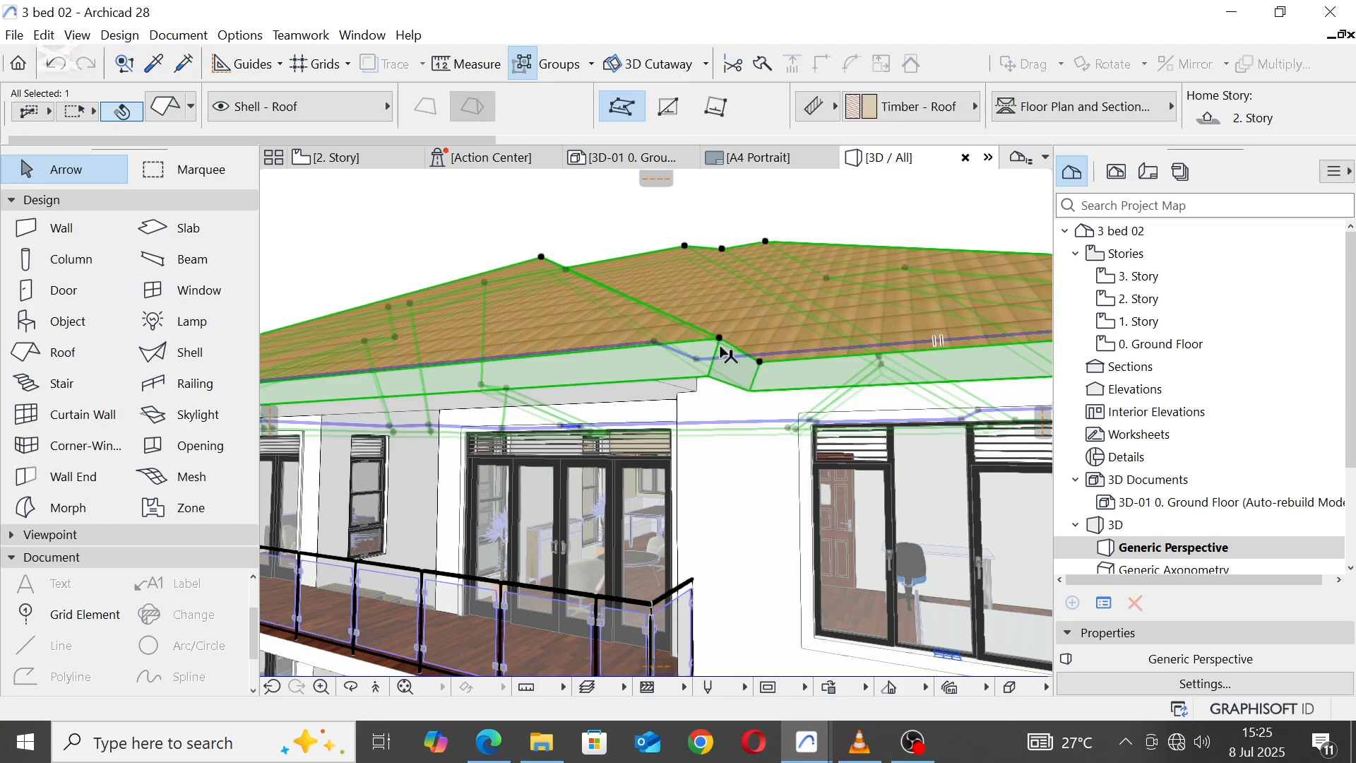
scroll(1028, 124, down, 5)
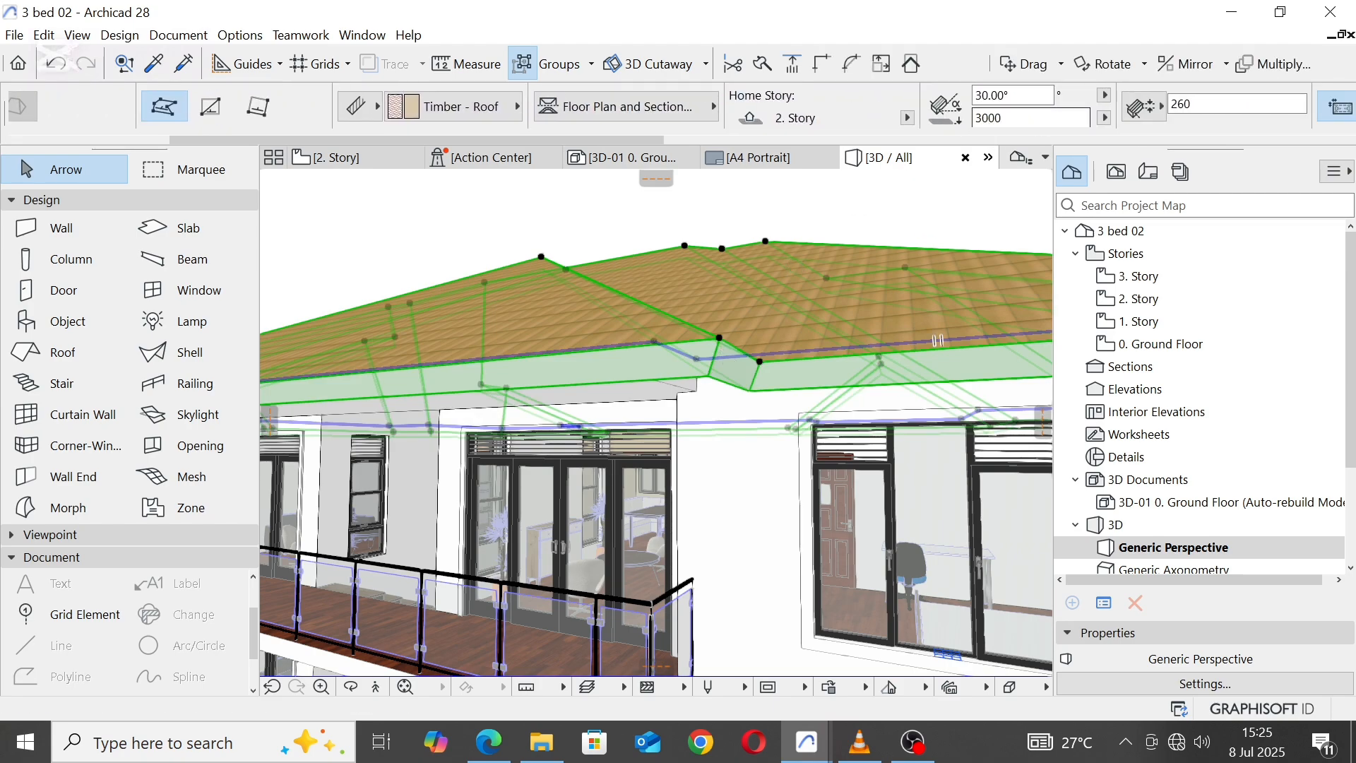
scroll(1061, 120, down, 2)
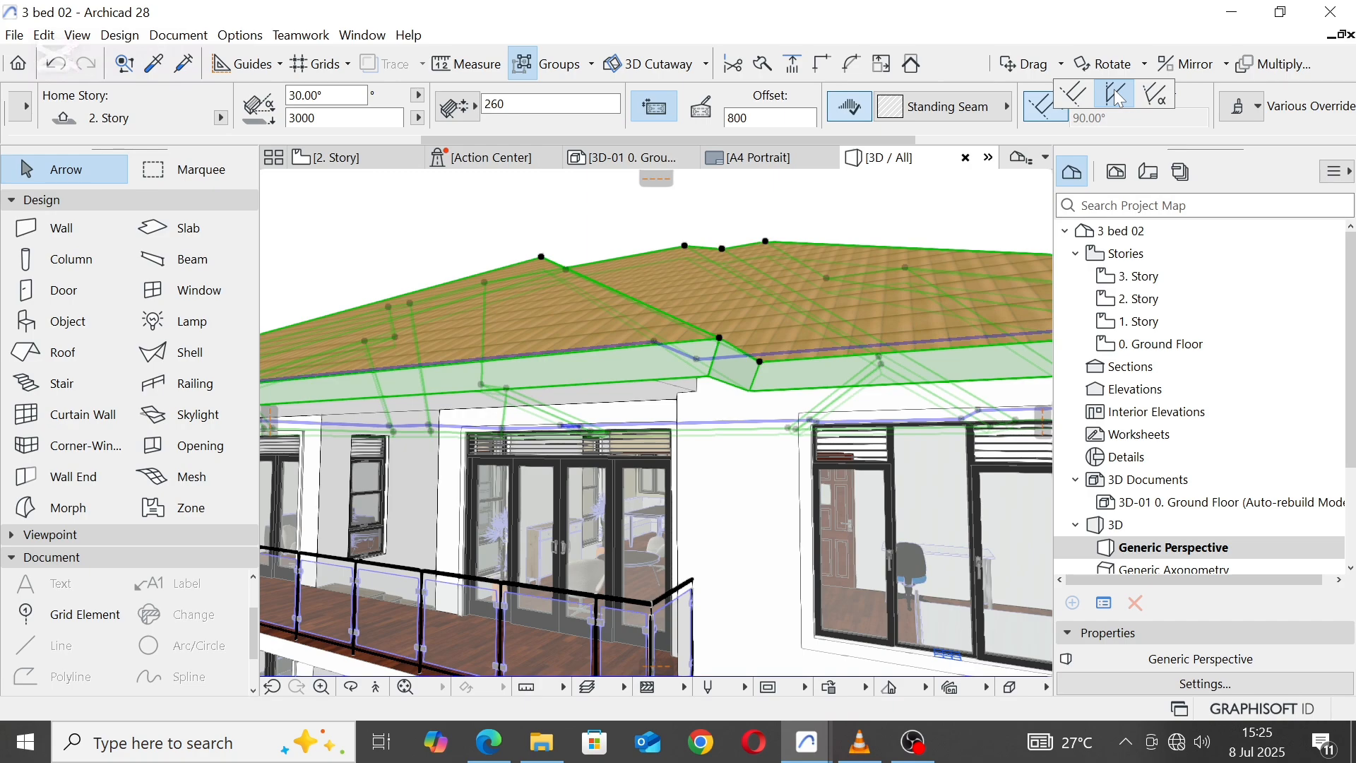
click(615, 222)
Step: Move the copied slab vertically so its lower corner is level with the bottom edge of the roof
scroll(687, 400, up, 2)
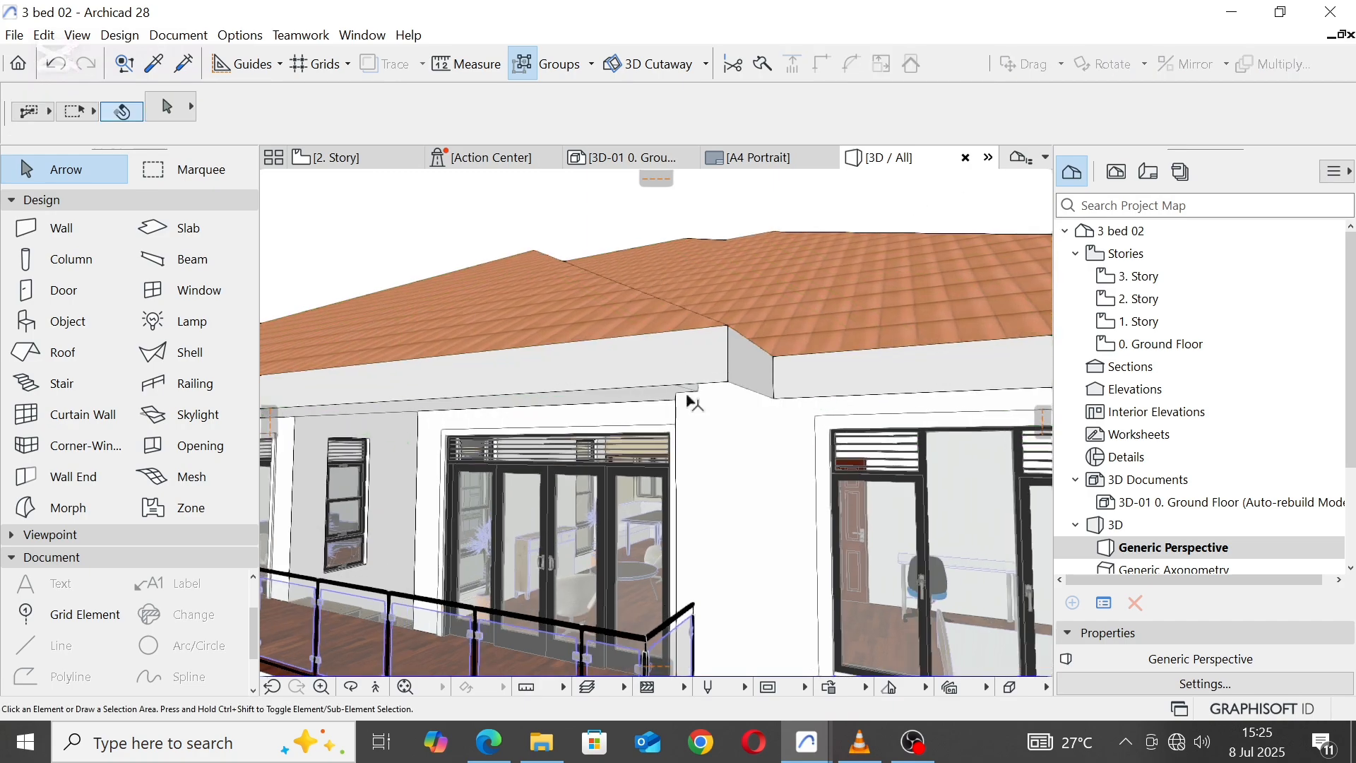
shift+middle_drag(690, 385, 521, 435)
scroll(664, 389, up, 4)
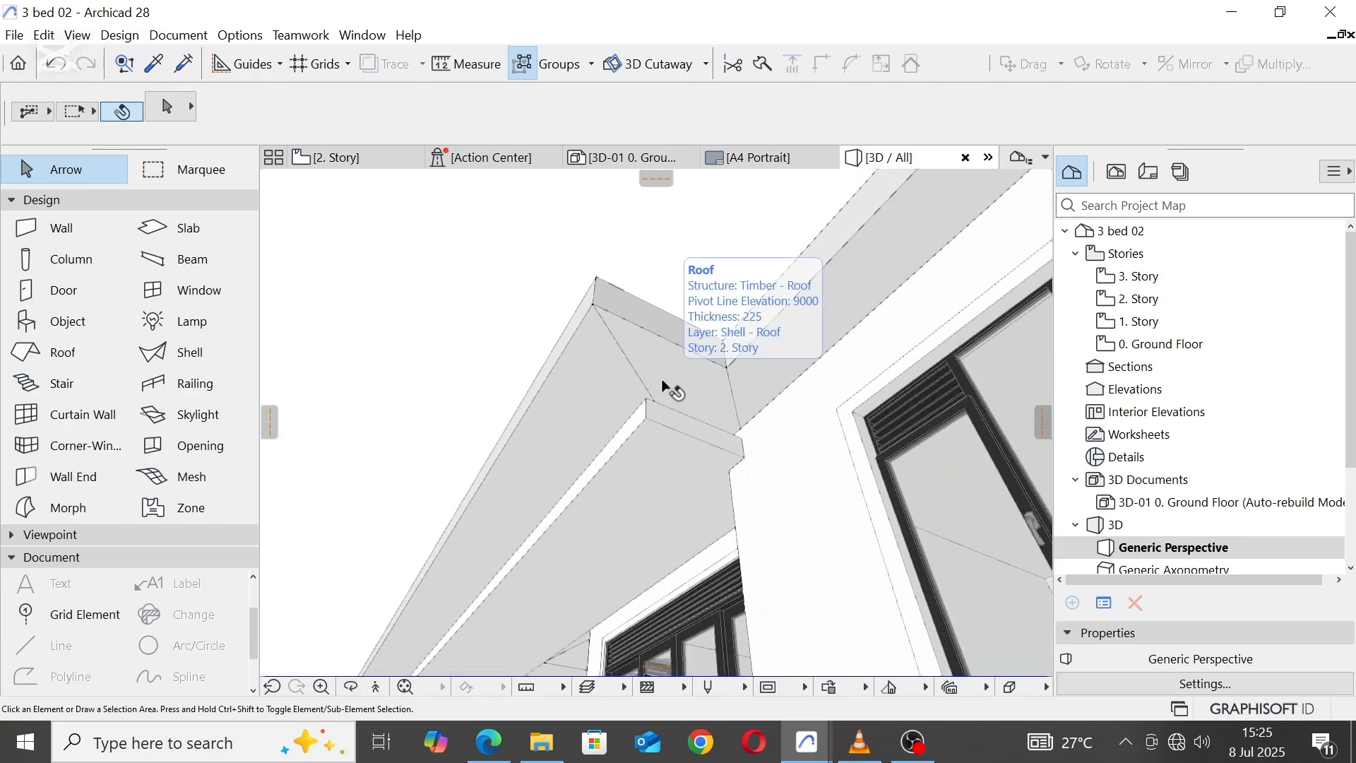
shift+middle_drag(662, 382, 647, 431)
click(646, 417)
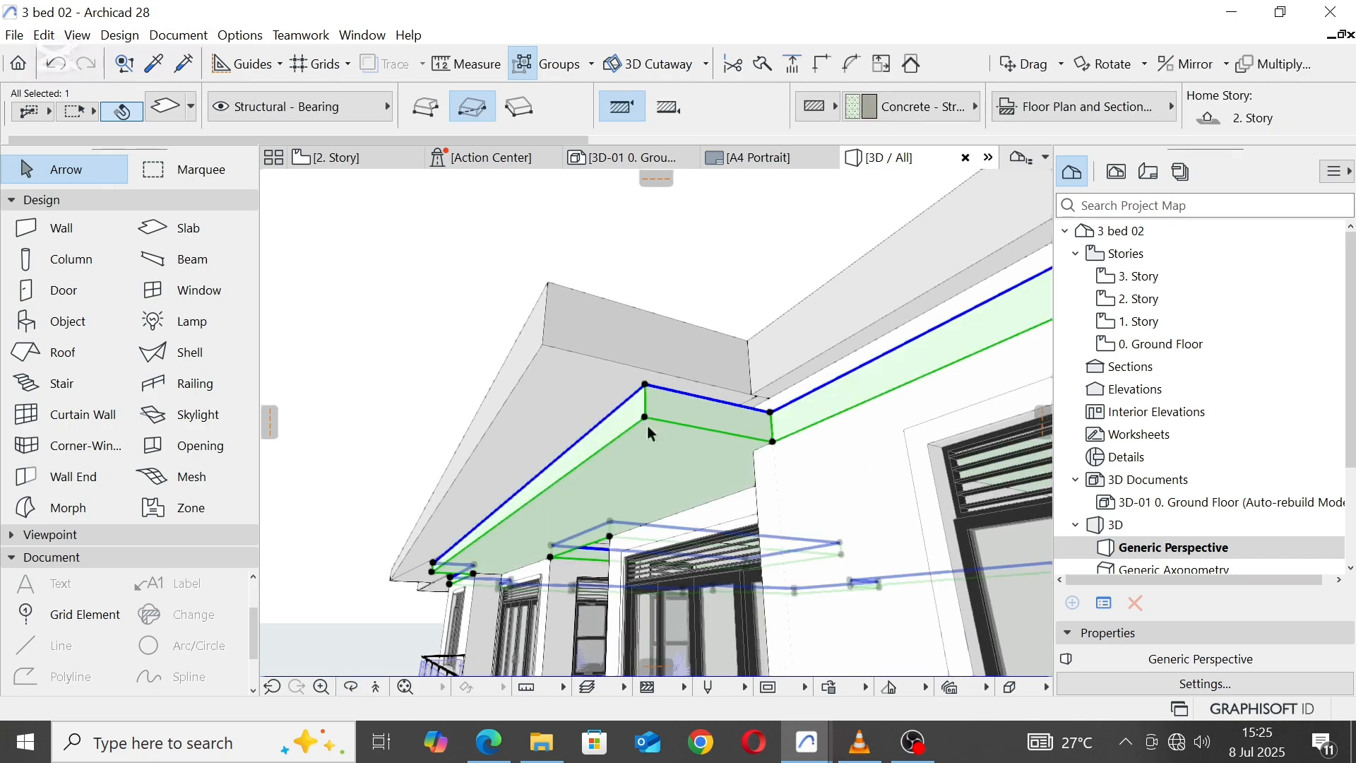
click(646, 421)
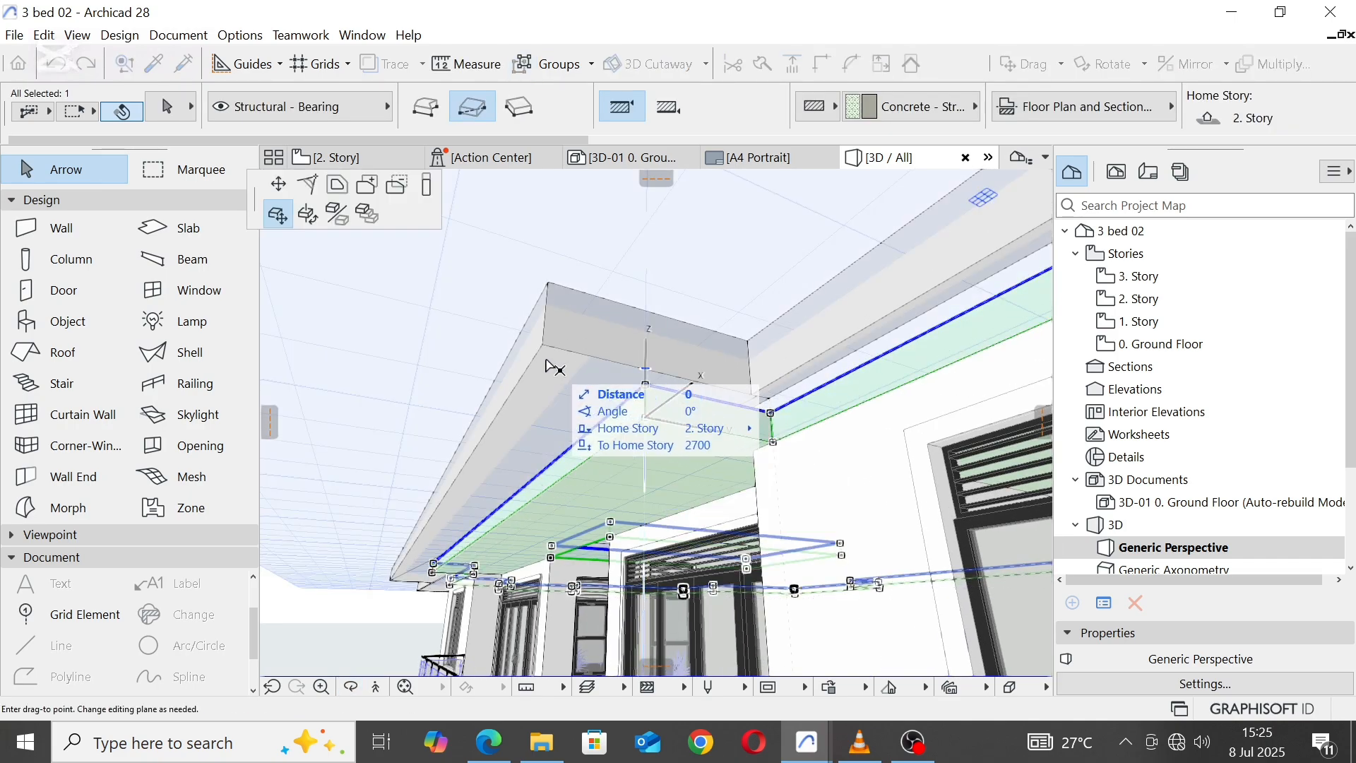
key(Escape)
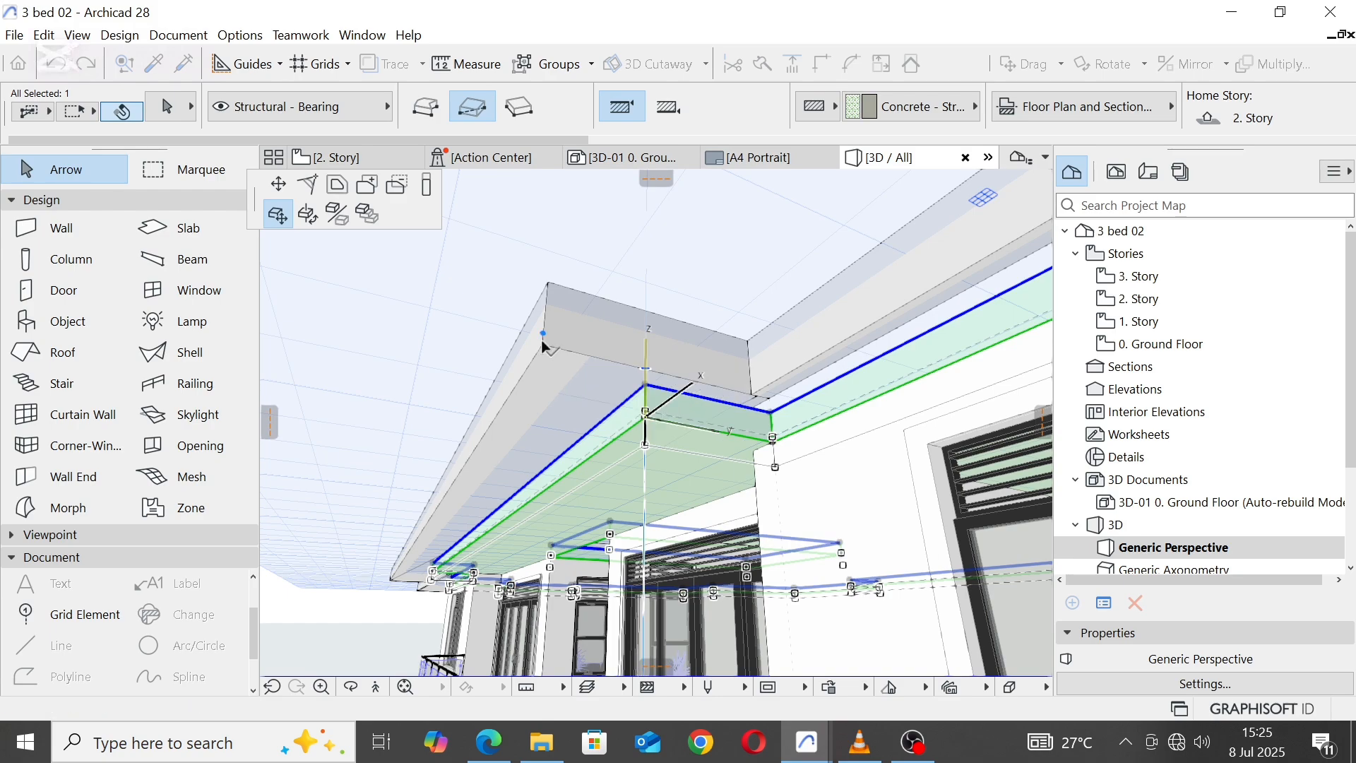
key(Escape)
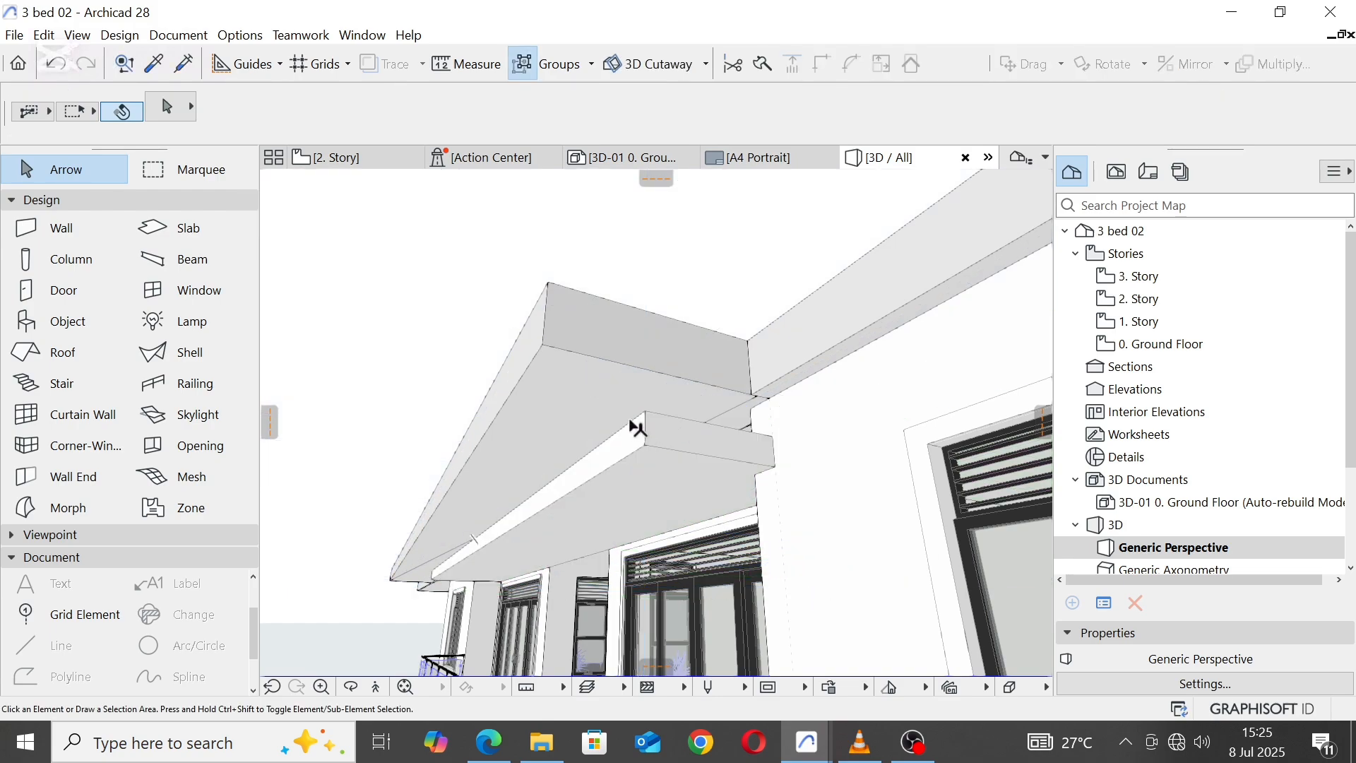
Step: Offset all edges of the copied slab outward by 800 to meet the roof's outer edge
click(637, 427)
click(644, 423)
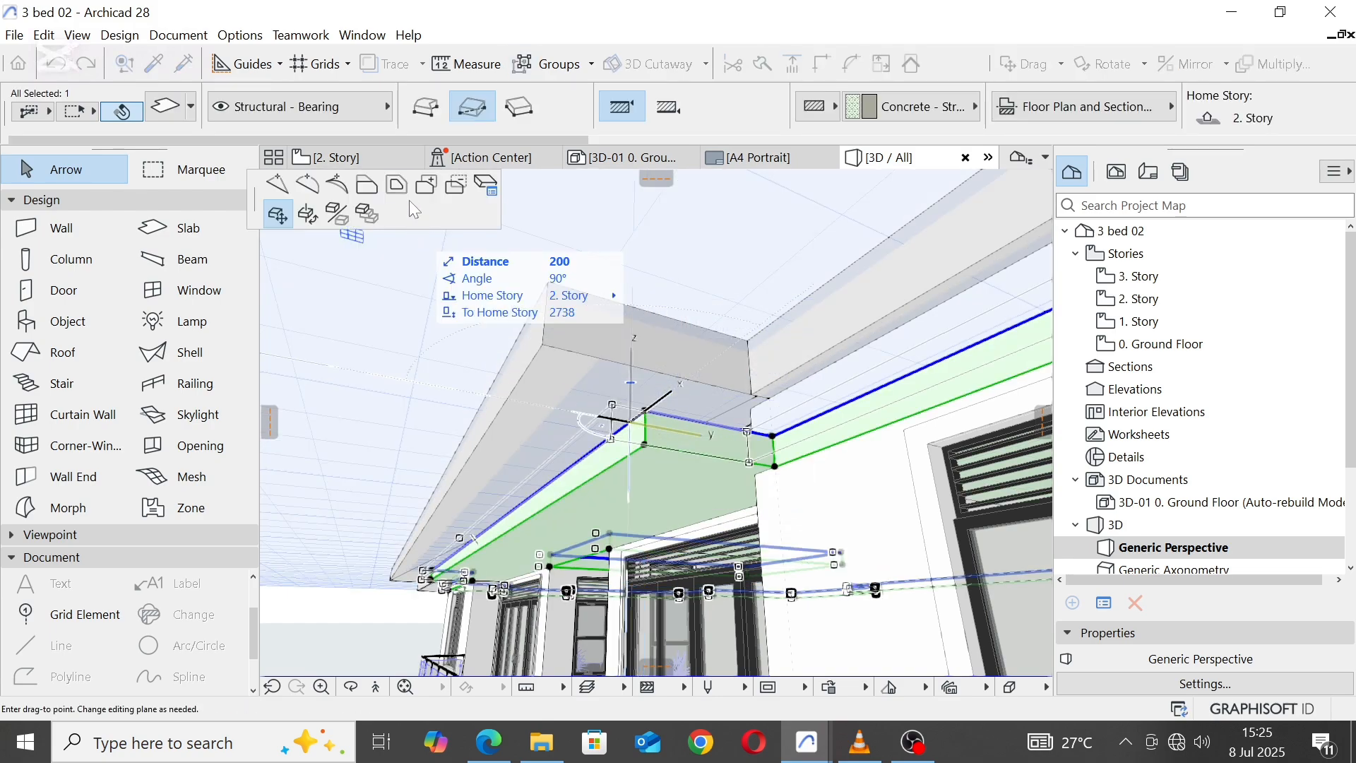
click(397, 185)
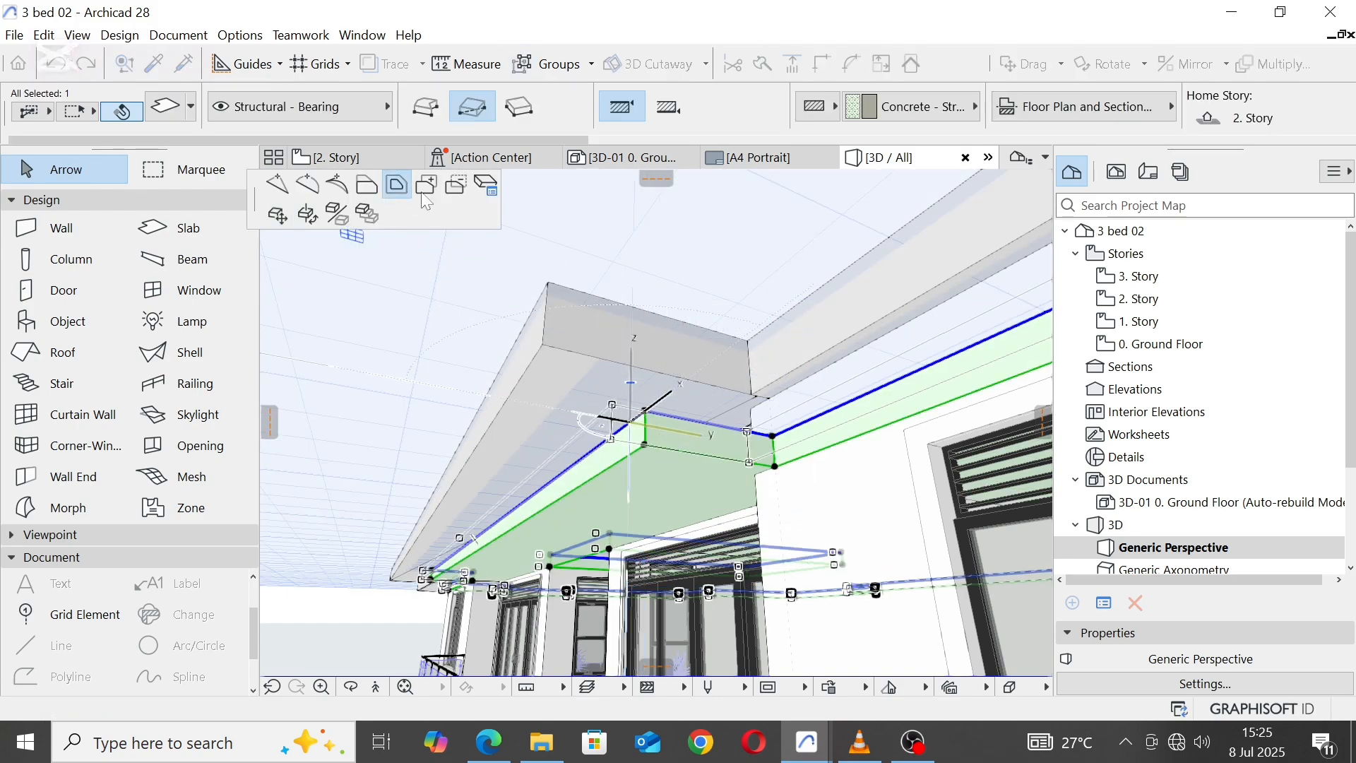
click(545, 334)
key(Escape)
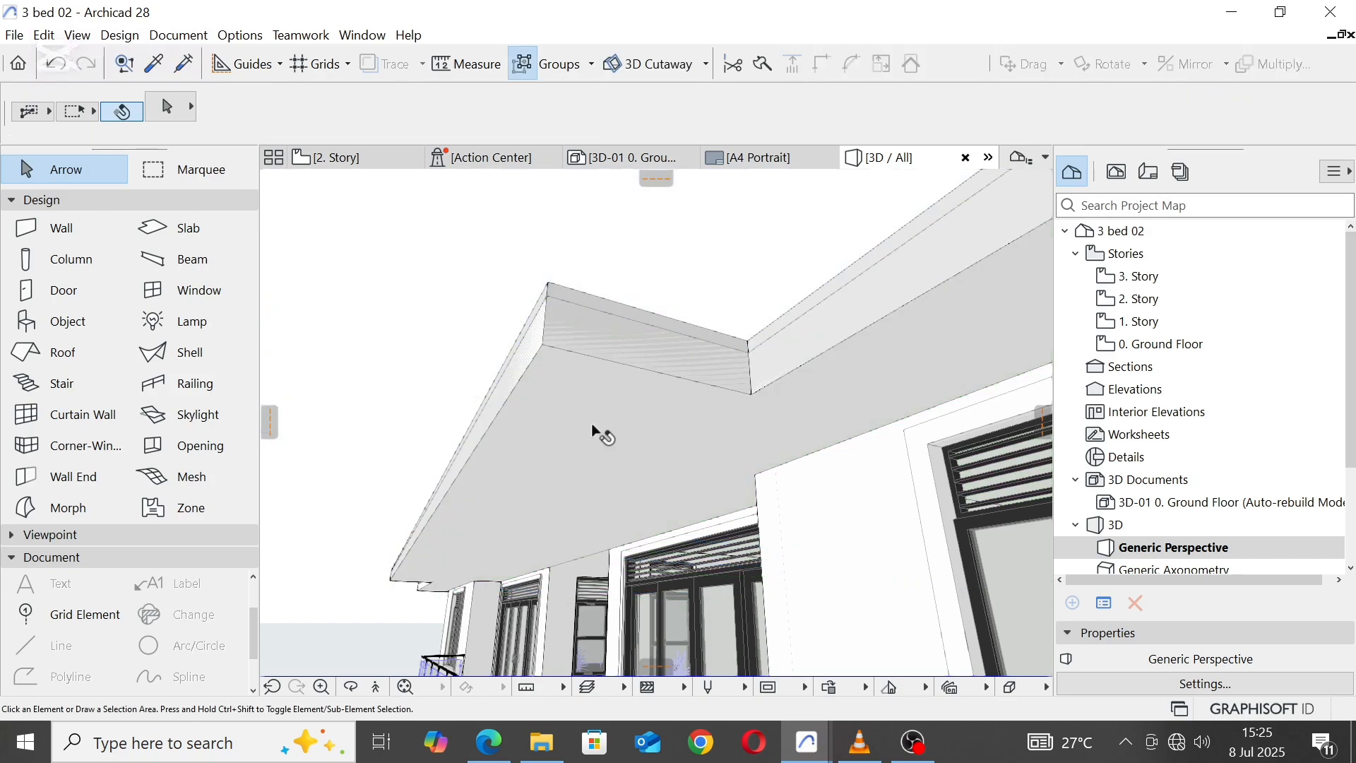
Step: Set the ceiling slab's thickness to 10 and lower its top corner to the bottom corner of the roof edge
click(600, 397)
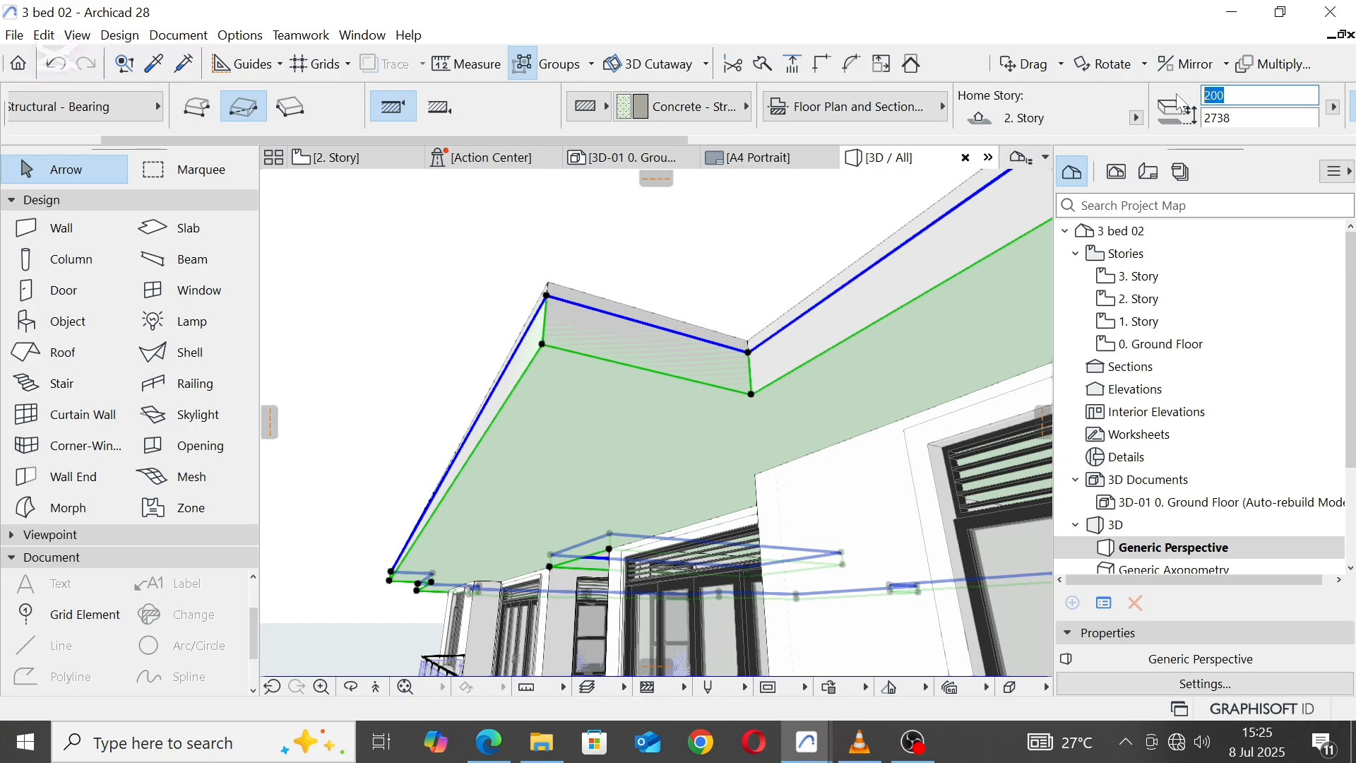
text(10)
key(Return)
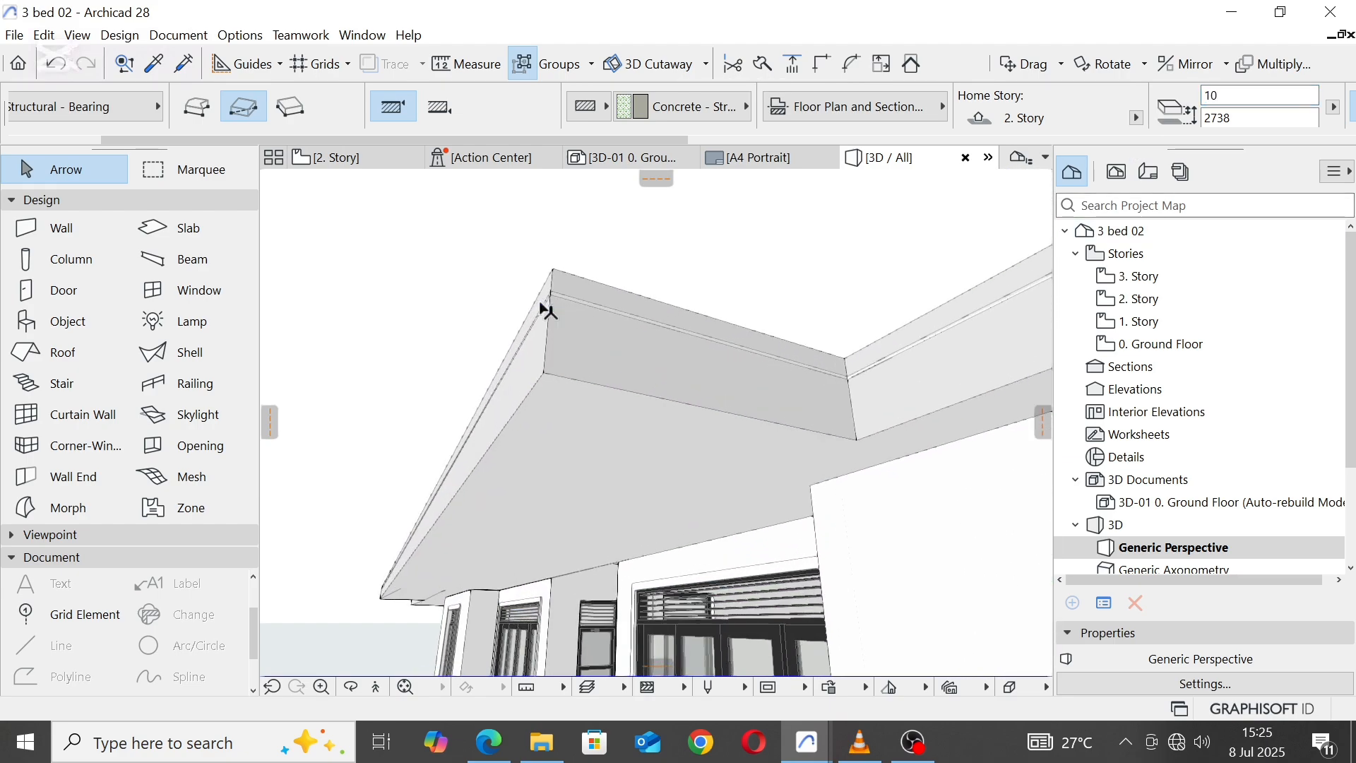
click(552, 296)
click(560, 281)
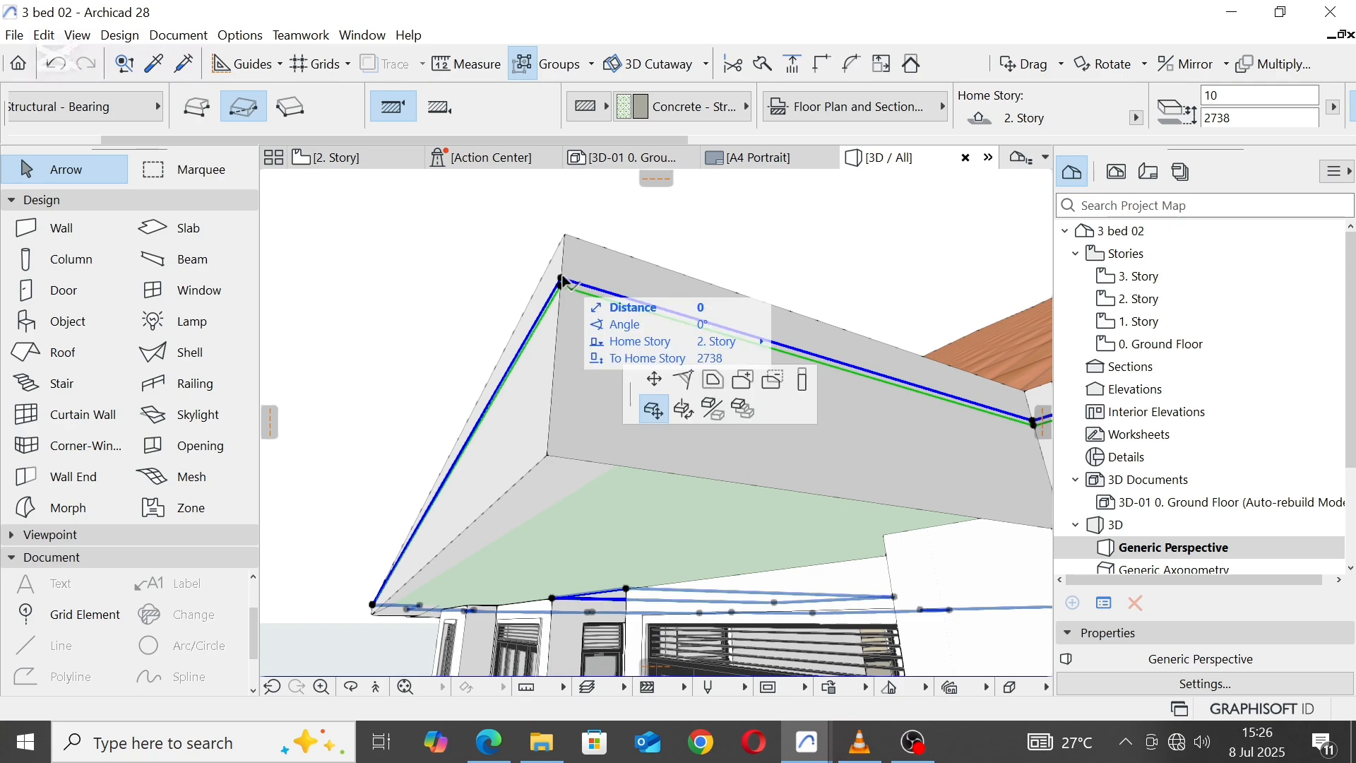
click(548, 457)
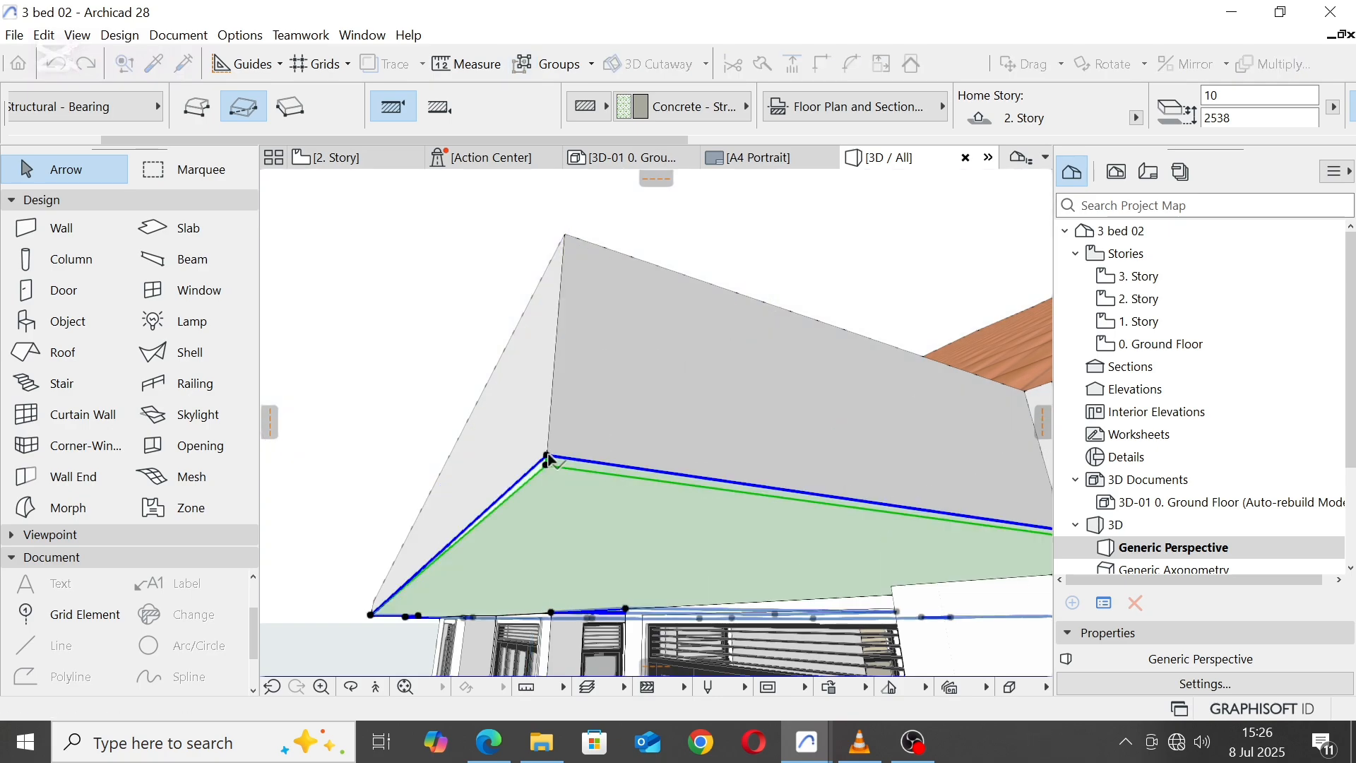
click(404, 332)
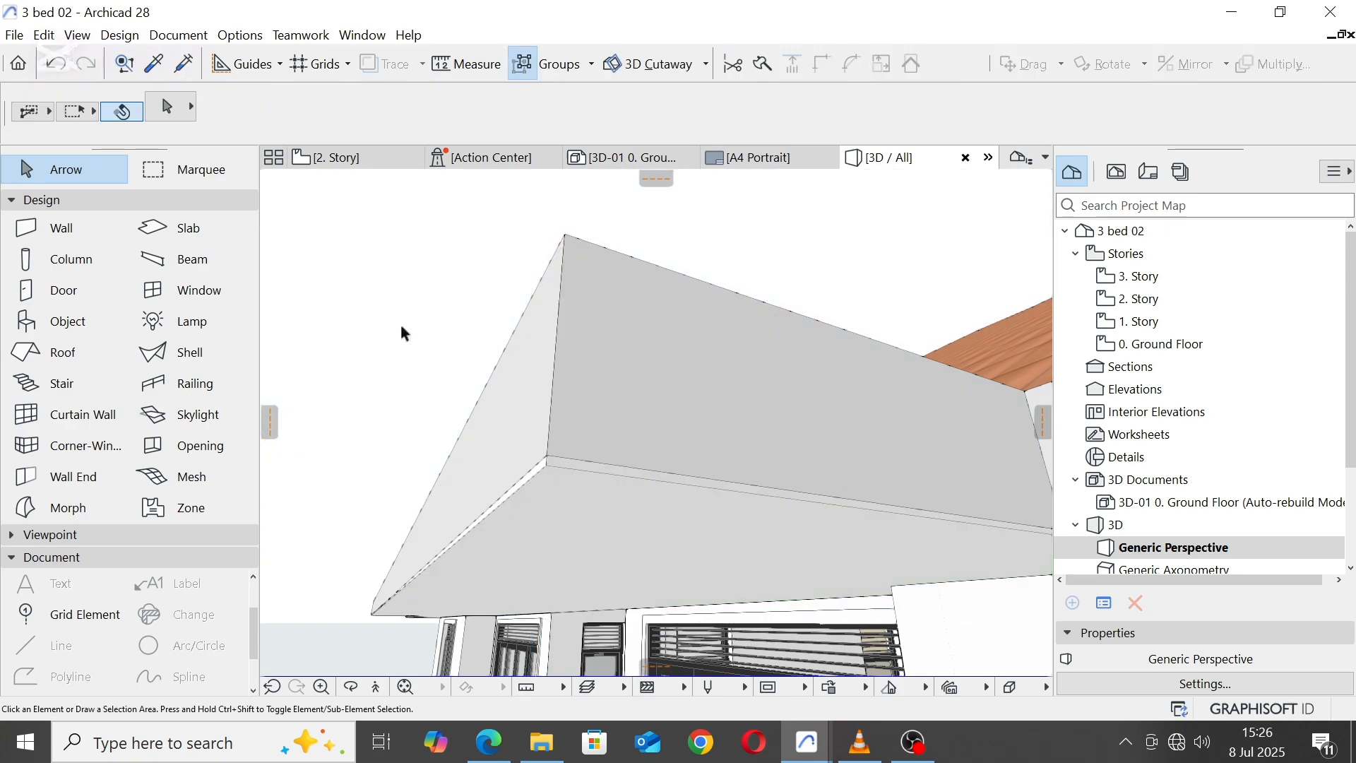
Step: Override the ceiling slab's edge surface with Paint - Glossy White
click(564, 464)
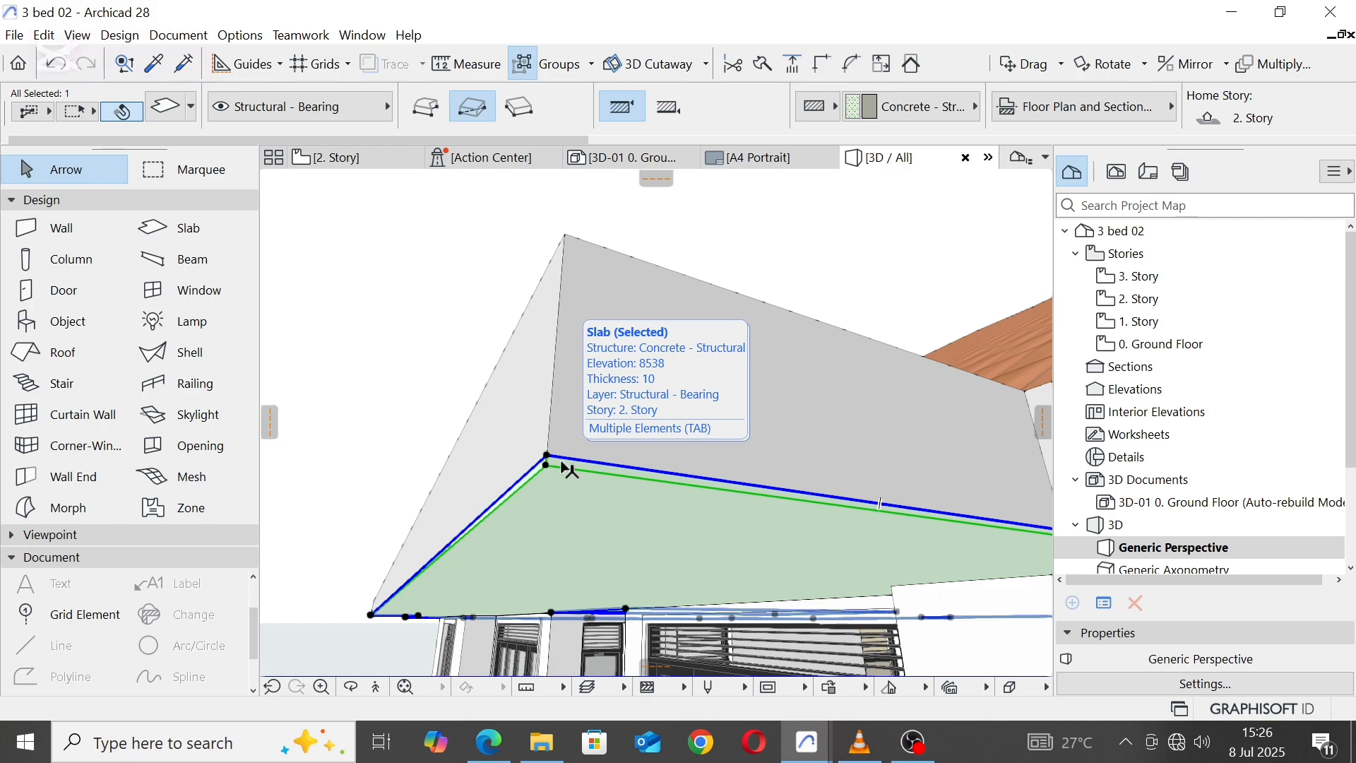
click(168, 110)
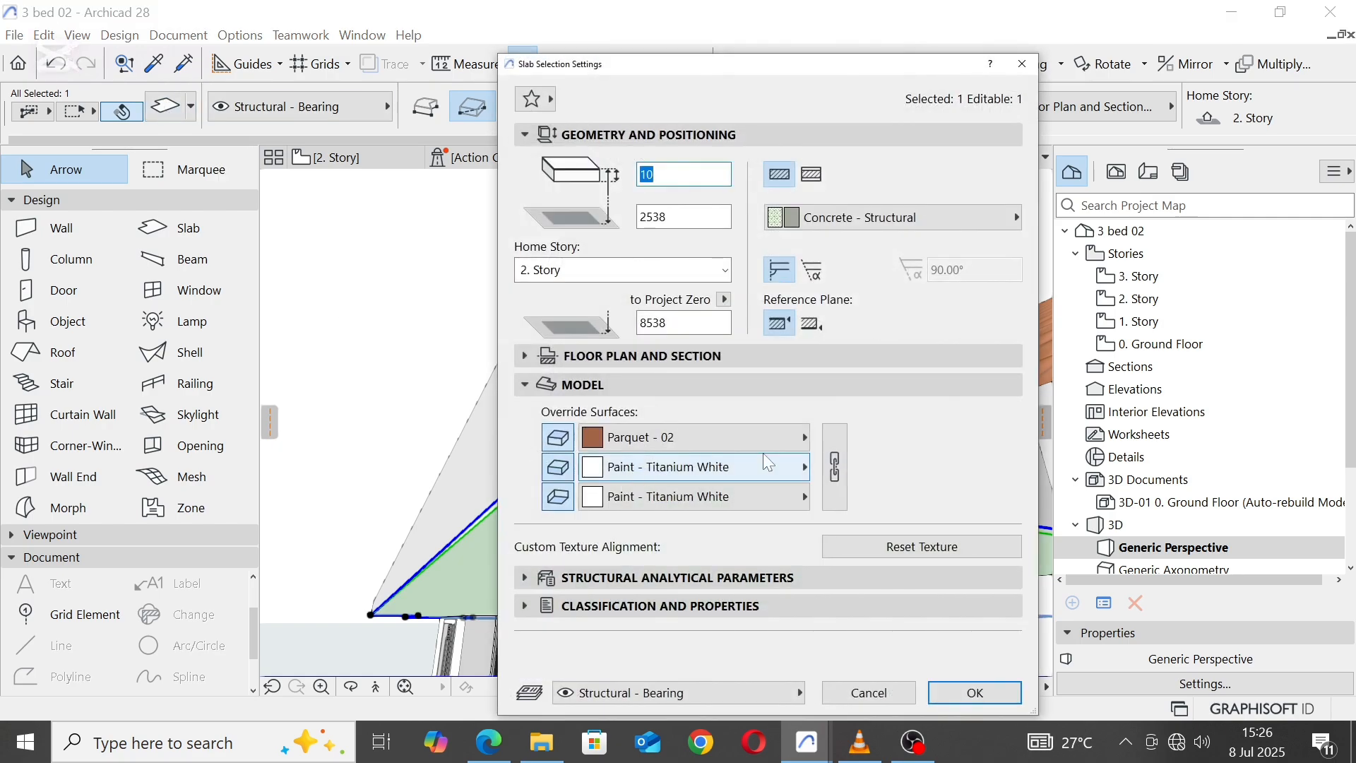
click(781, 464)
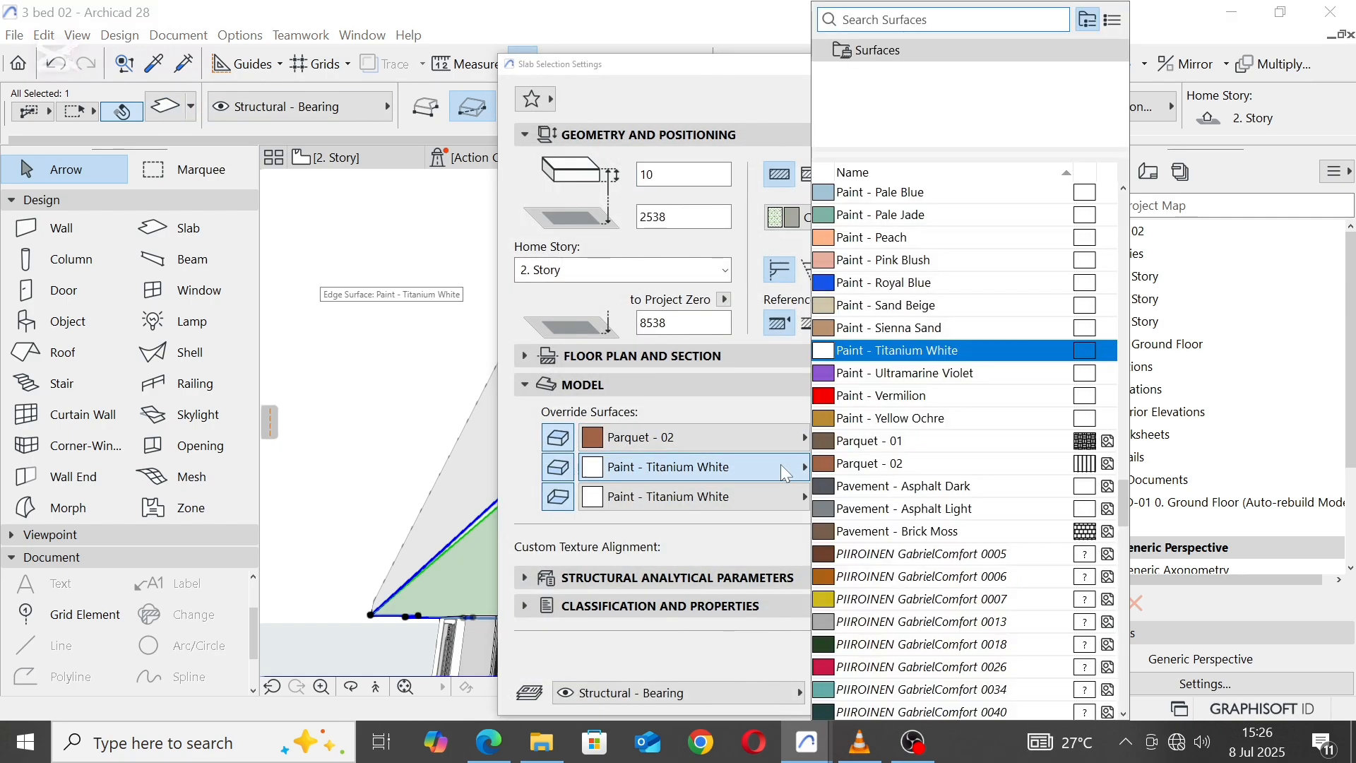
click(923, 400)
scroll(942, 297, up, 2)
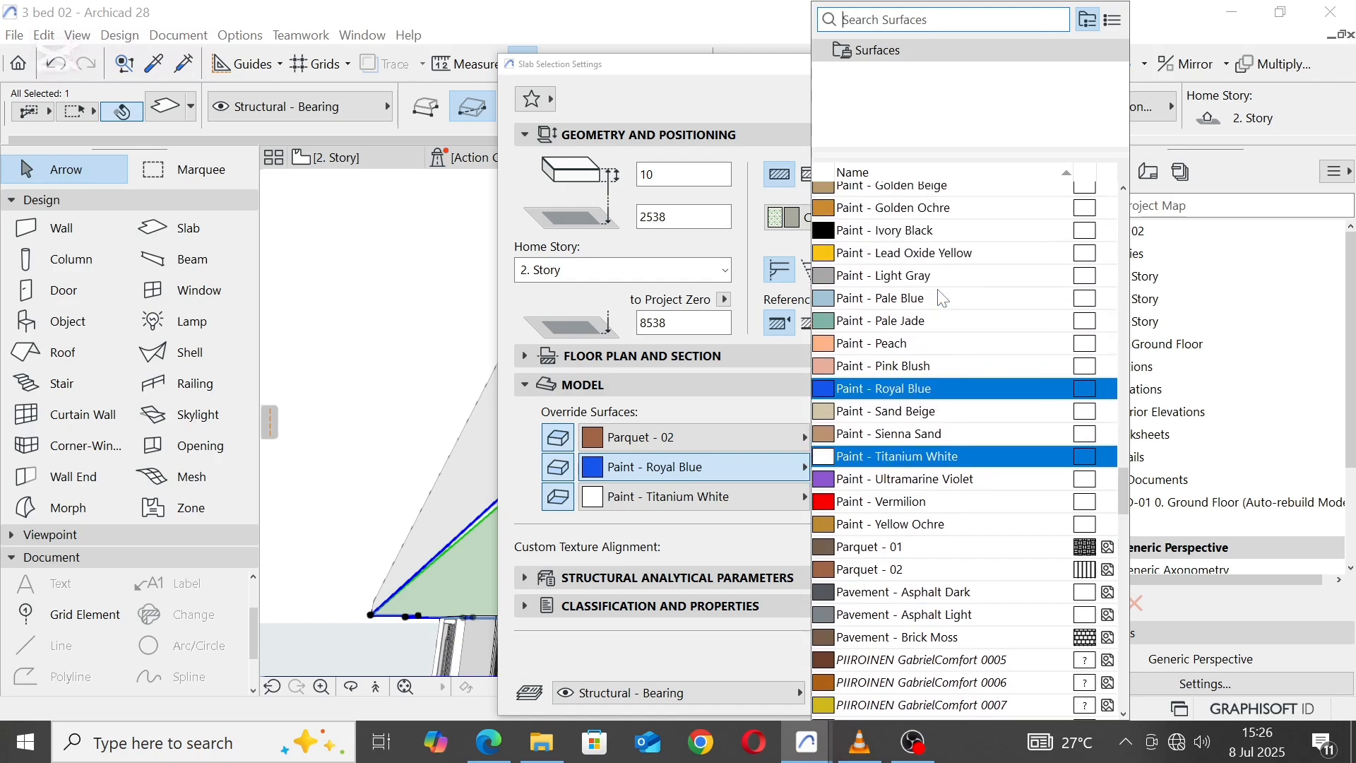
click(943, 192)
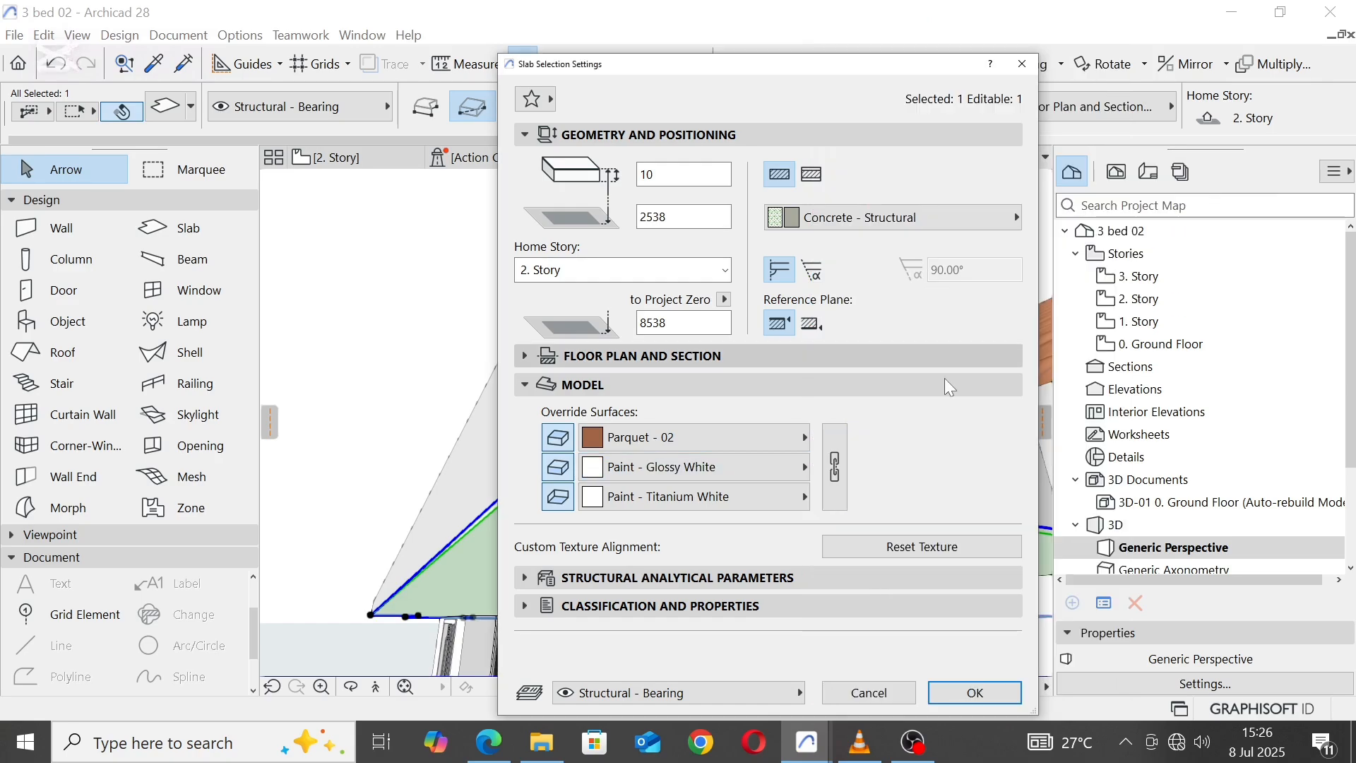
click(982, 696)
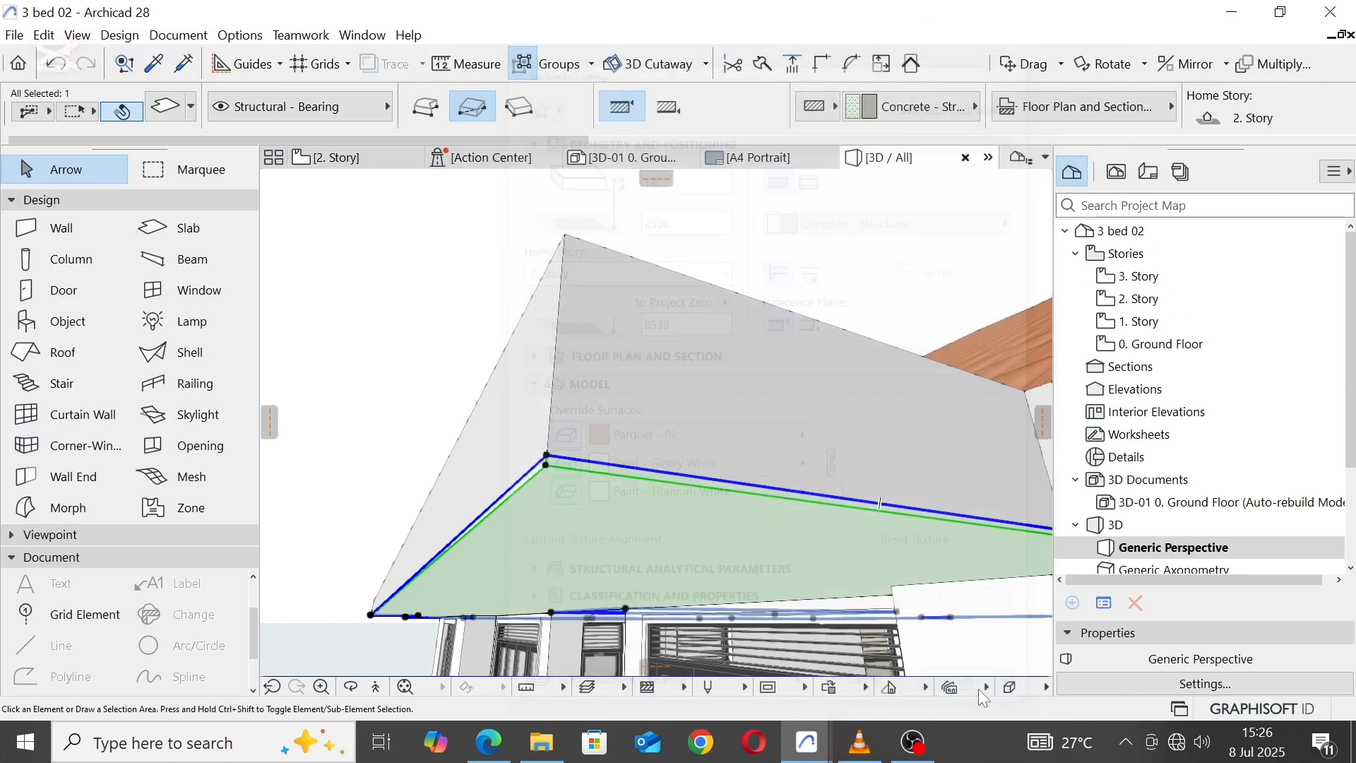
click(370, 258)
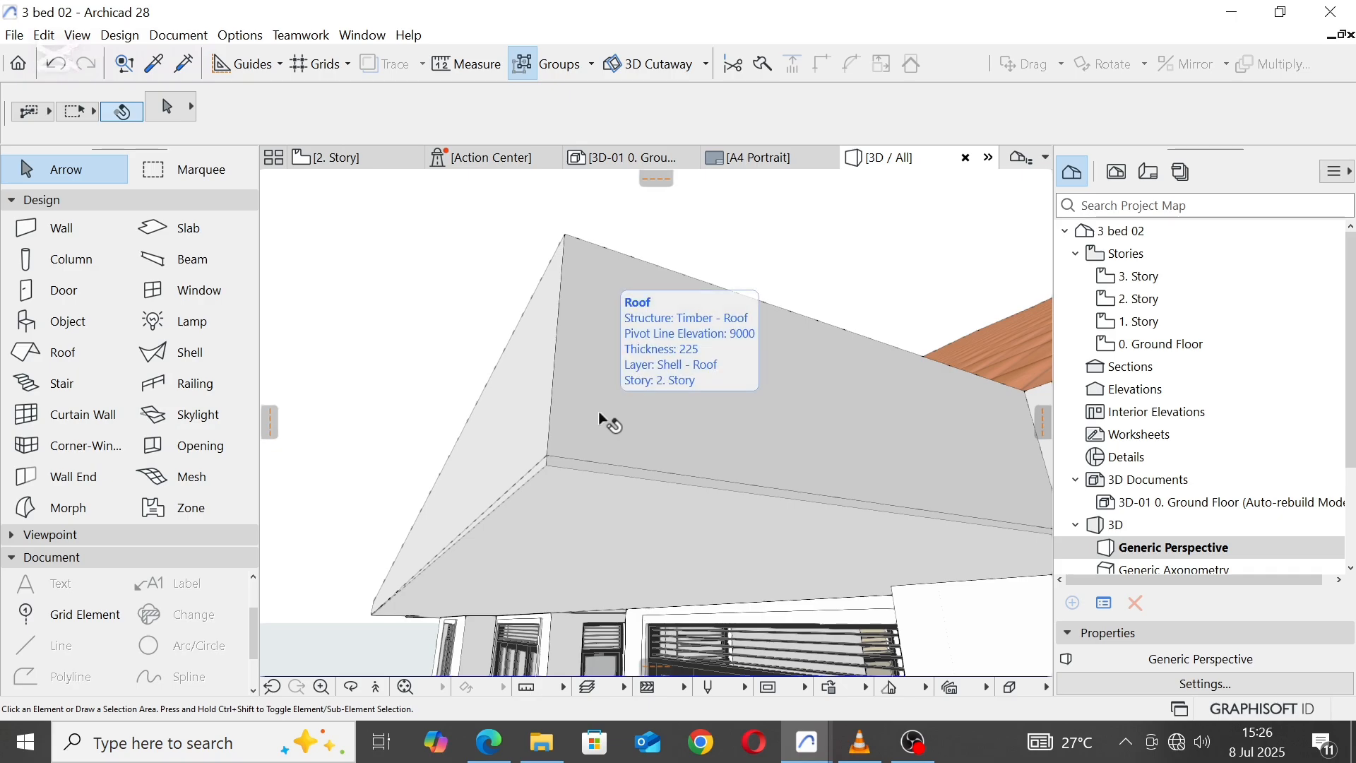
Step: On the 2. Story floor plan, draw a centred brick wall from the front edge at the left Balcony–Entrance boundary straight out to the roof outline
shift+middle_drag(598, 412, 675, 463)
scroll(777, 367, down, 7)
click(359, 159)
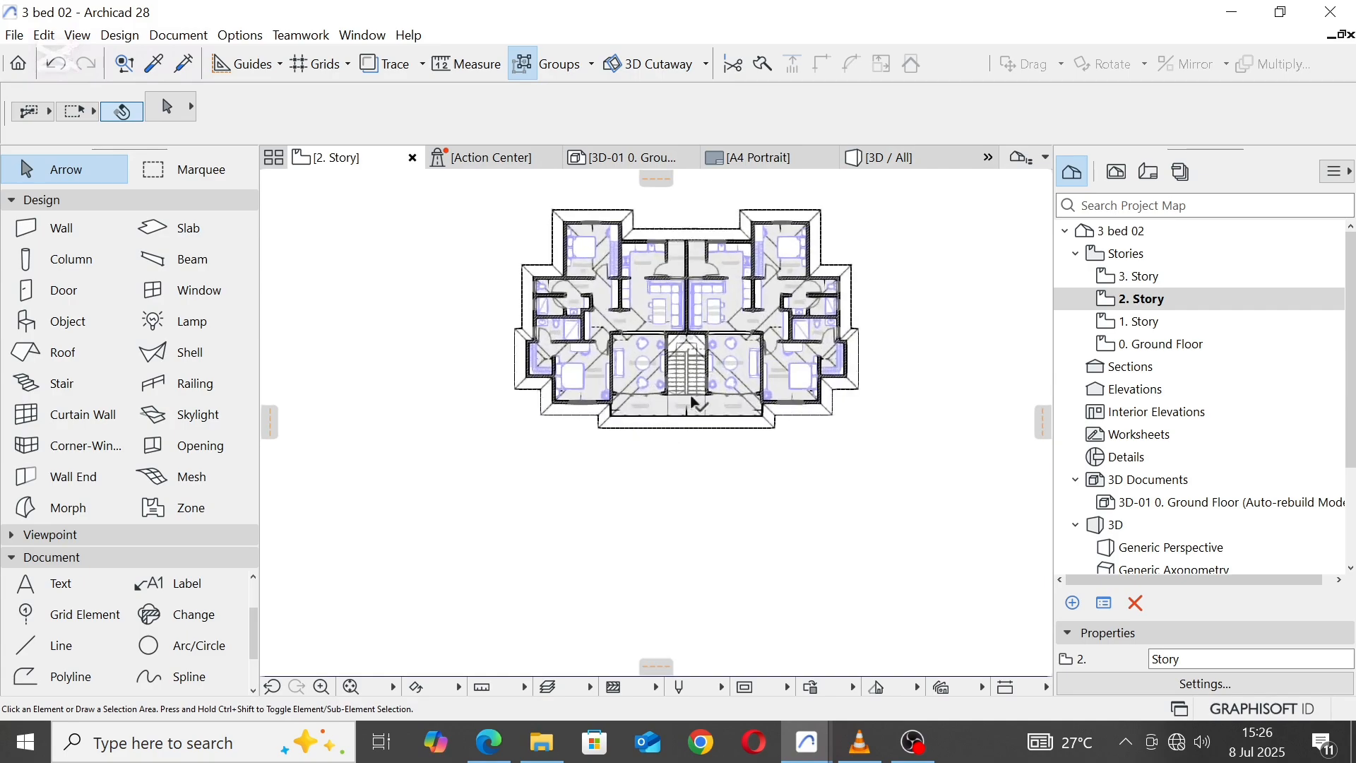
scroll(696, 403, up, 5)
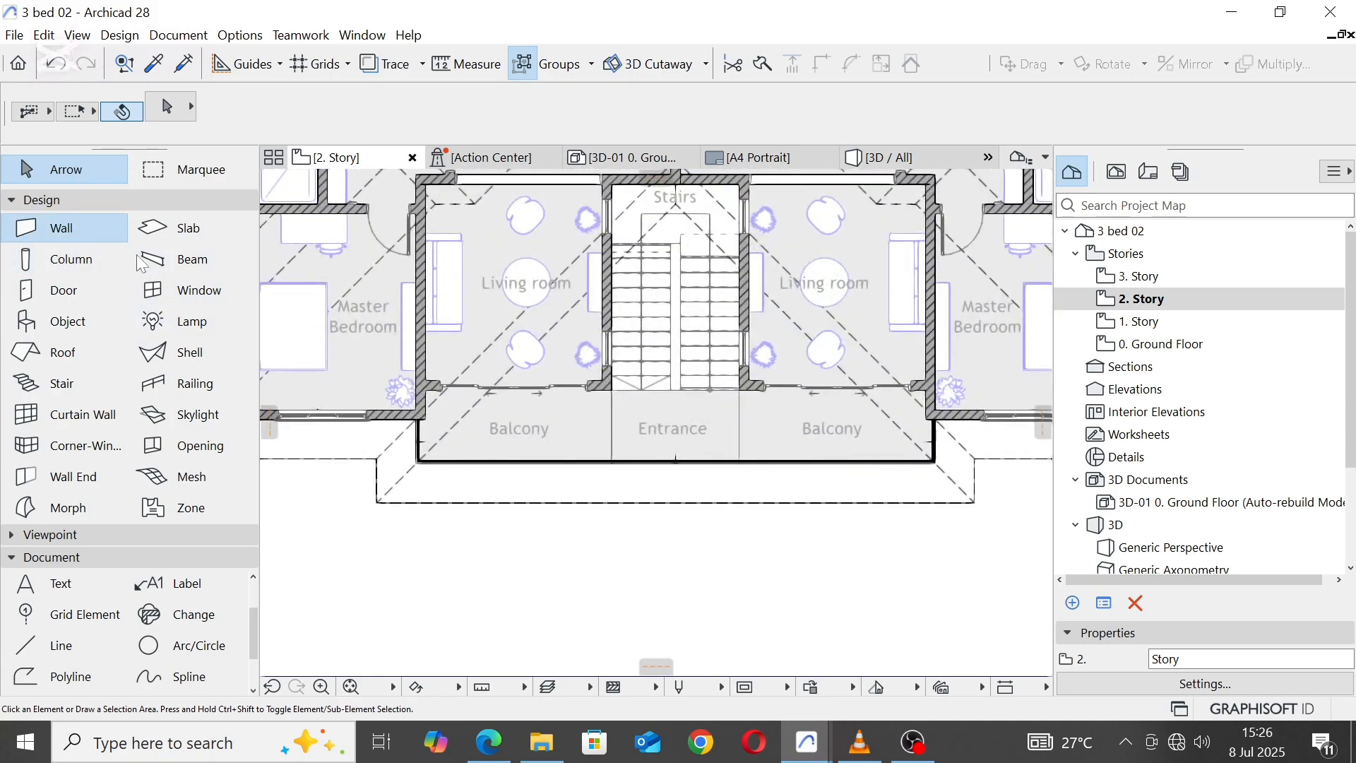
click(63, 227)
scroll(760, 408, up, 5)
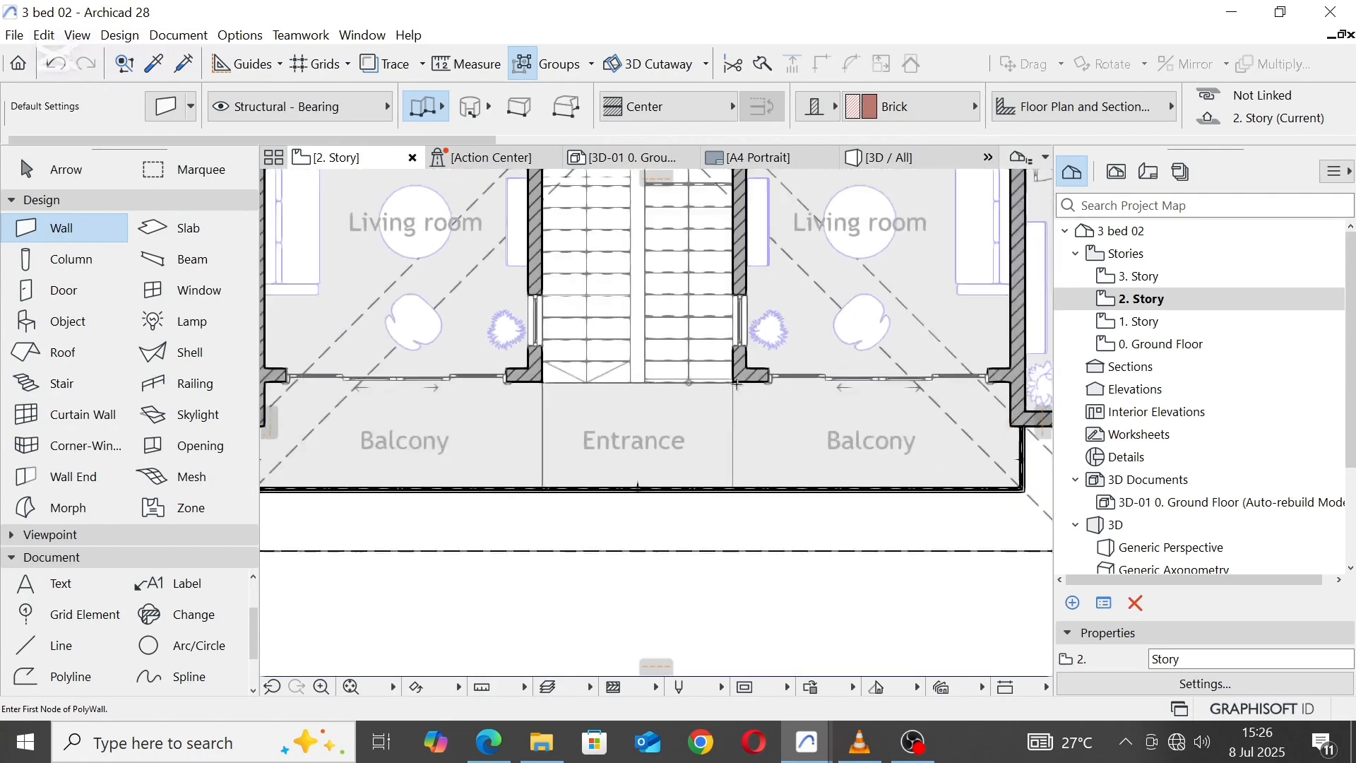
scroll(670, 445, up, 2)
scroll(661, 445, down, 3)
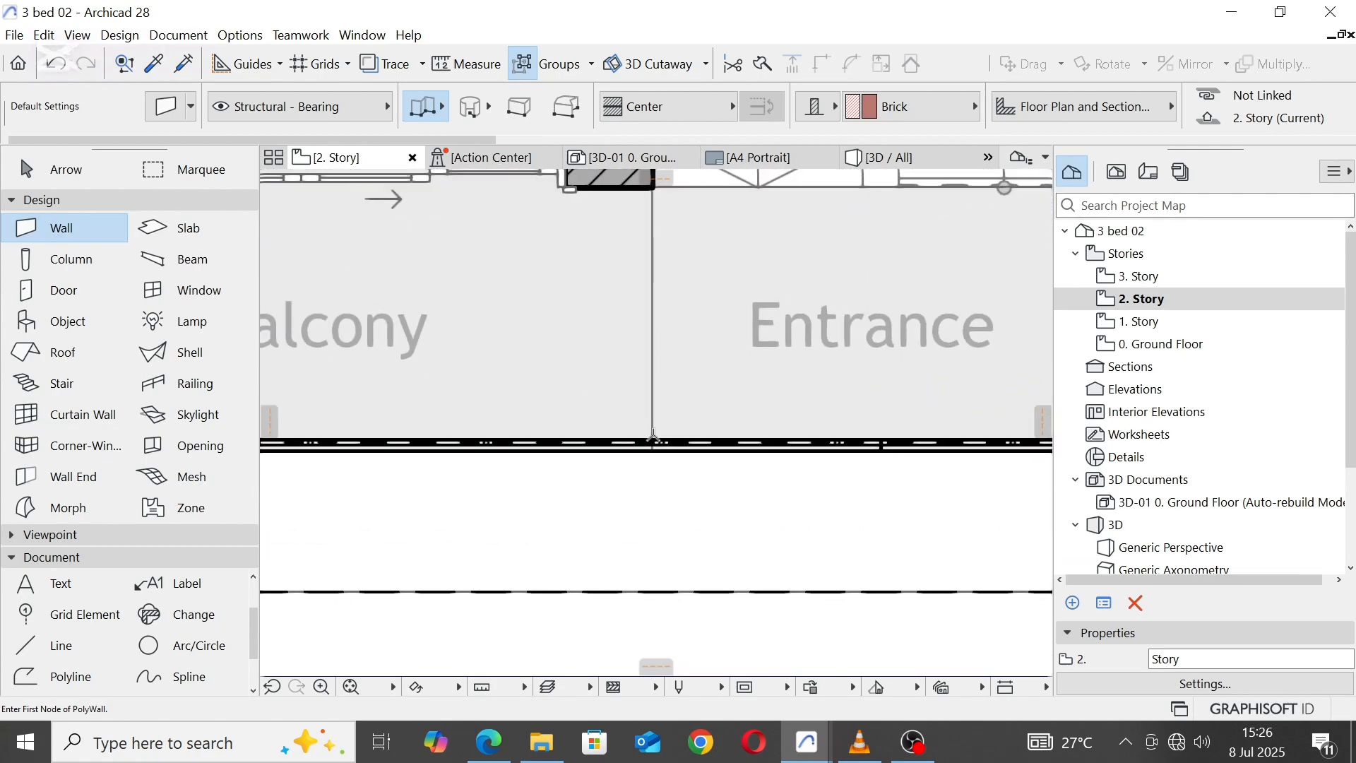
scroll(653, 443, up, 3)
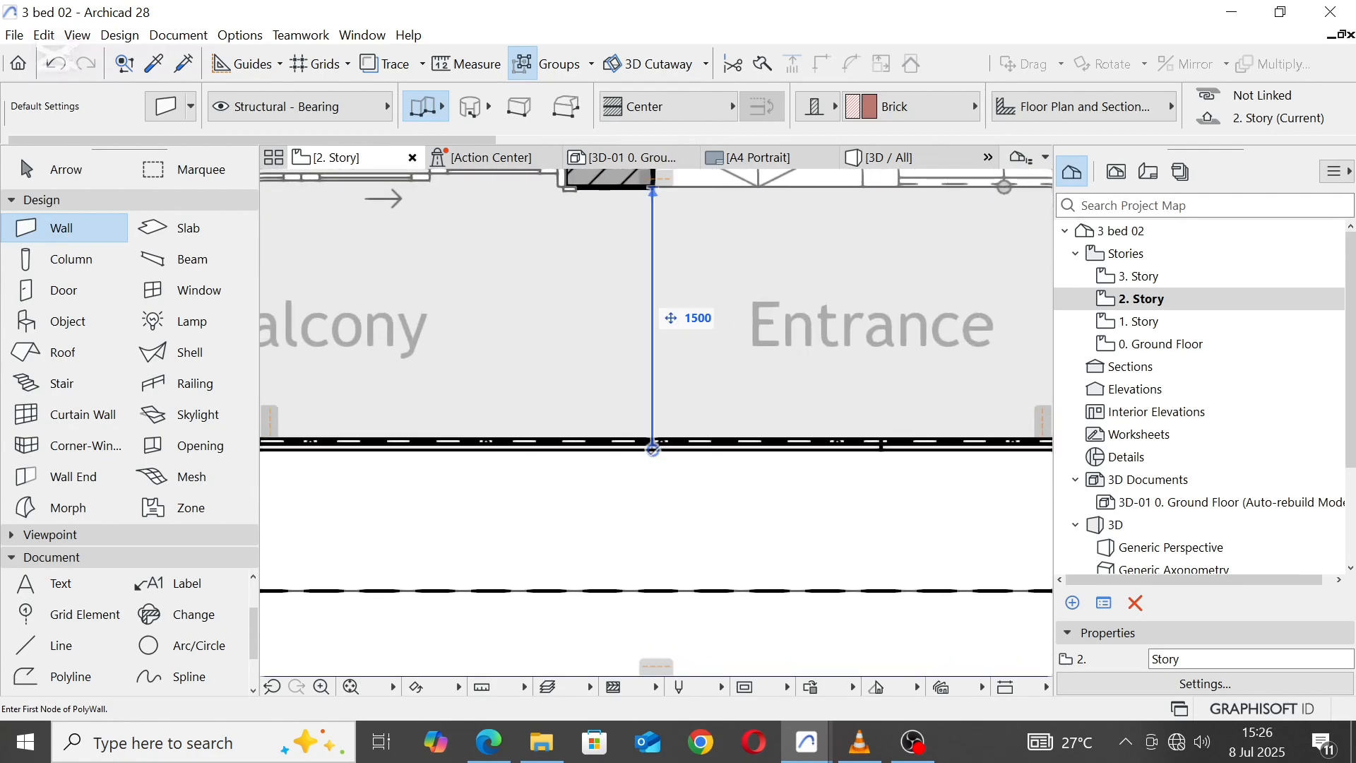
click(653, 450)
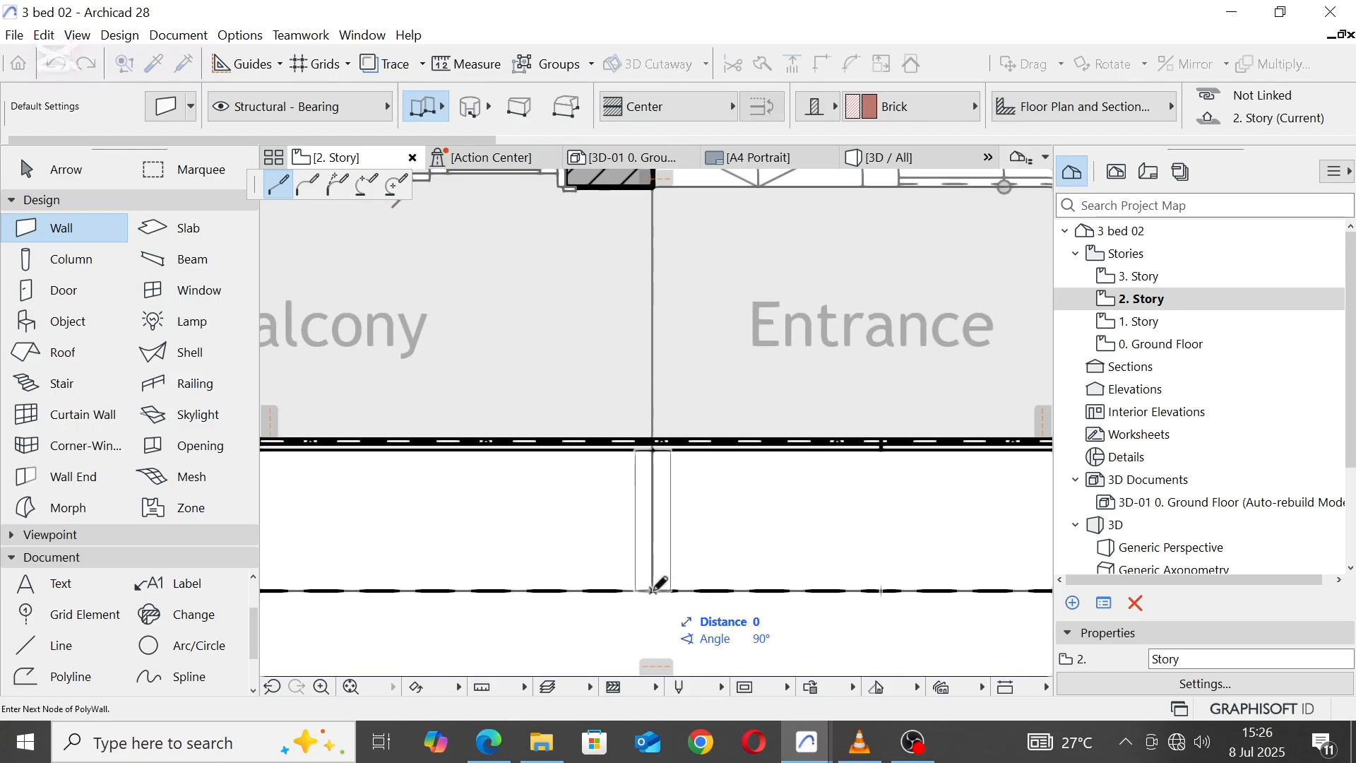
double_click(653, 584)
scroll(628, 480, down, 3)
key(Escape)
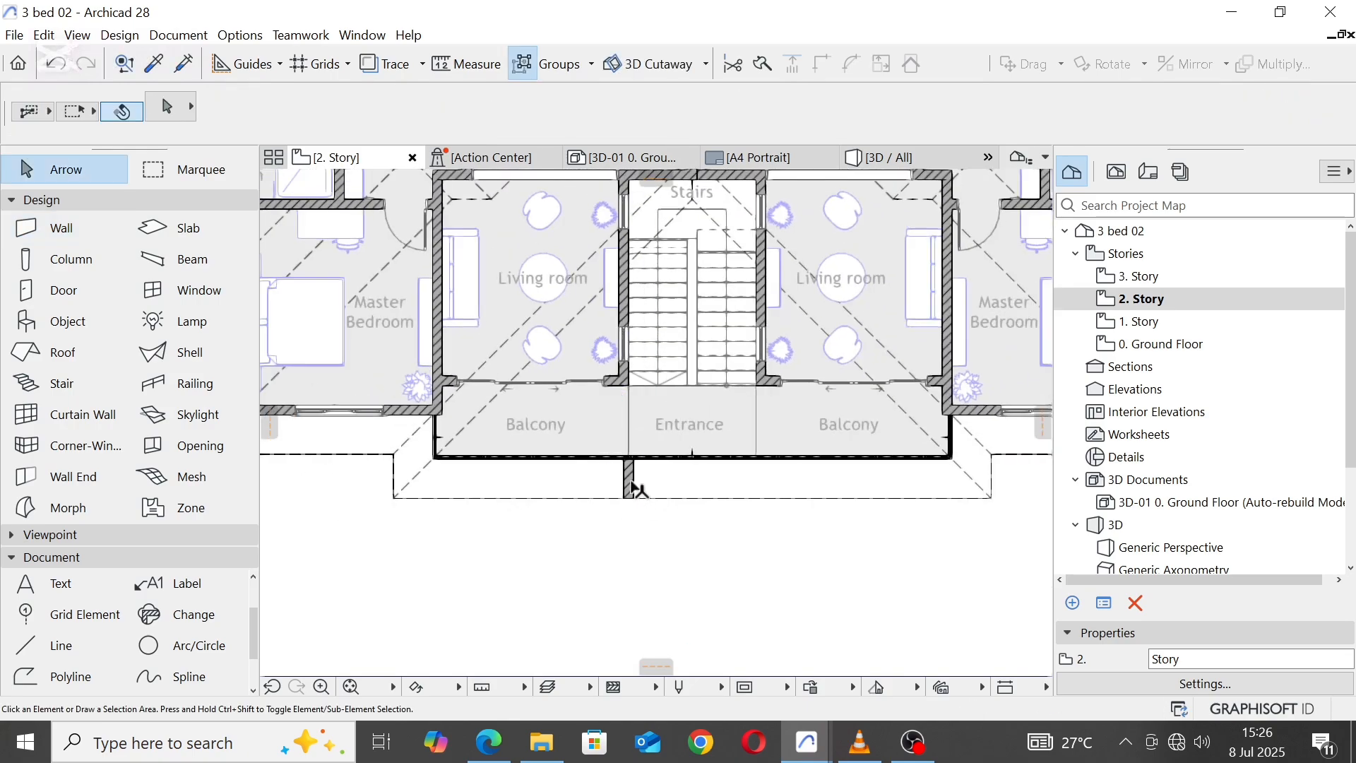
Step: Select the short brick wall in front of the Entrance and bring up its height and thickness settings
click(630, 485)
scroll(1116, 113, right, 3)
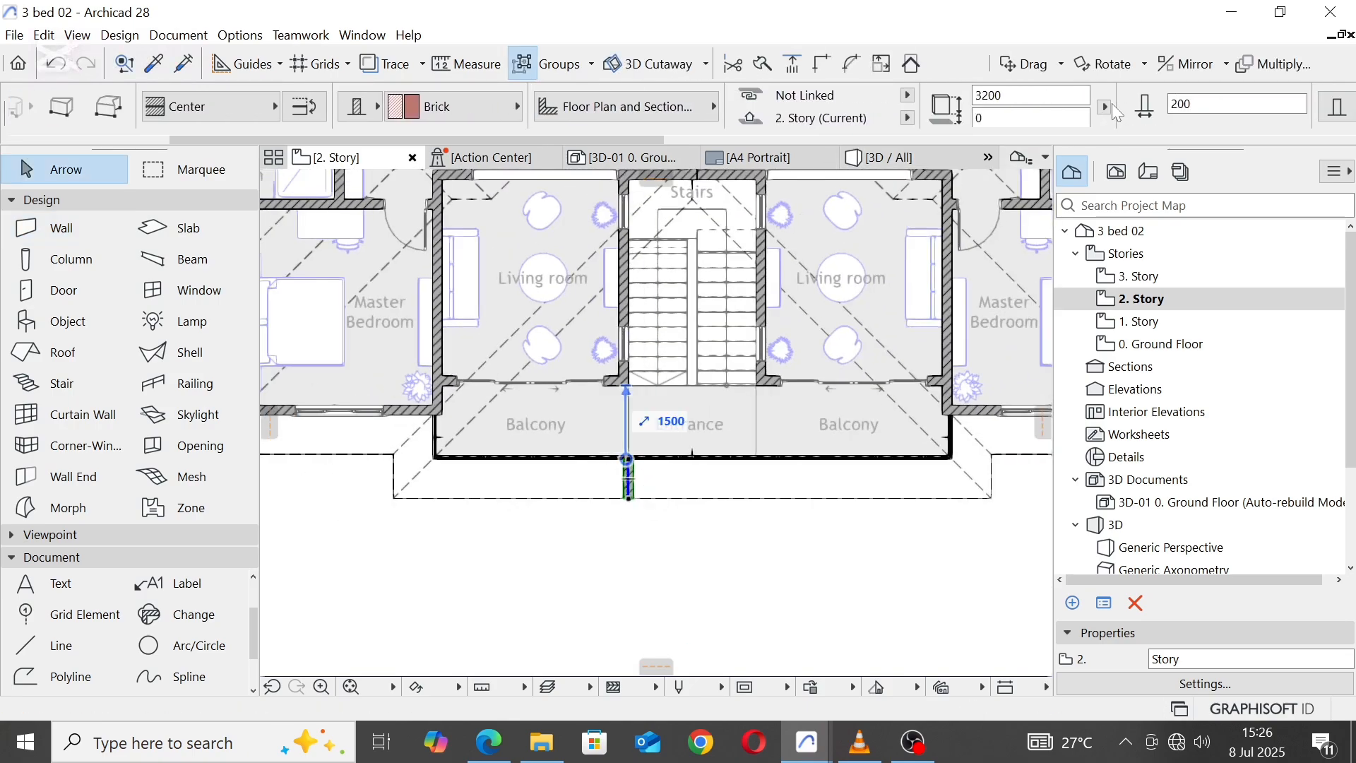
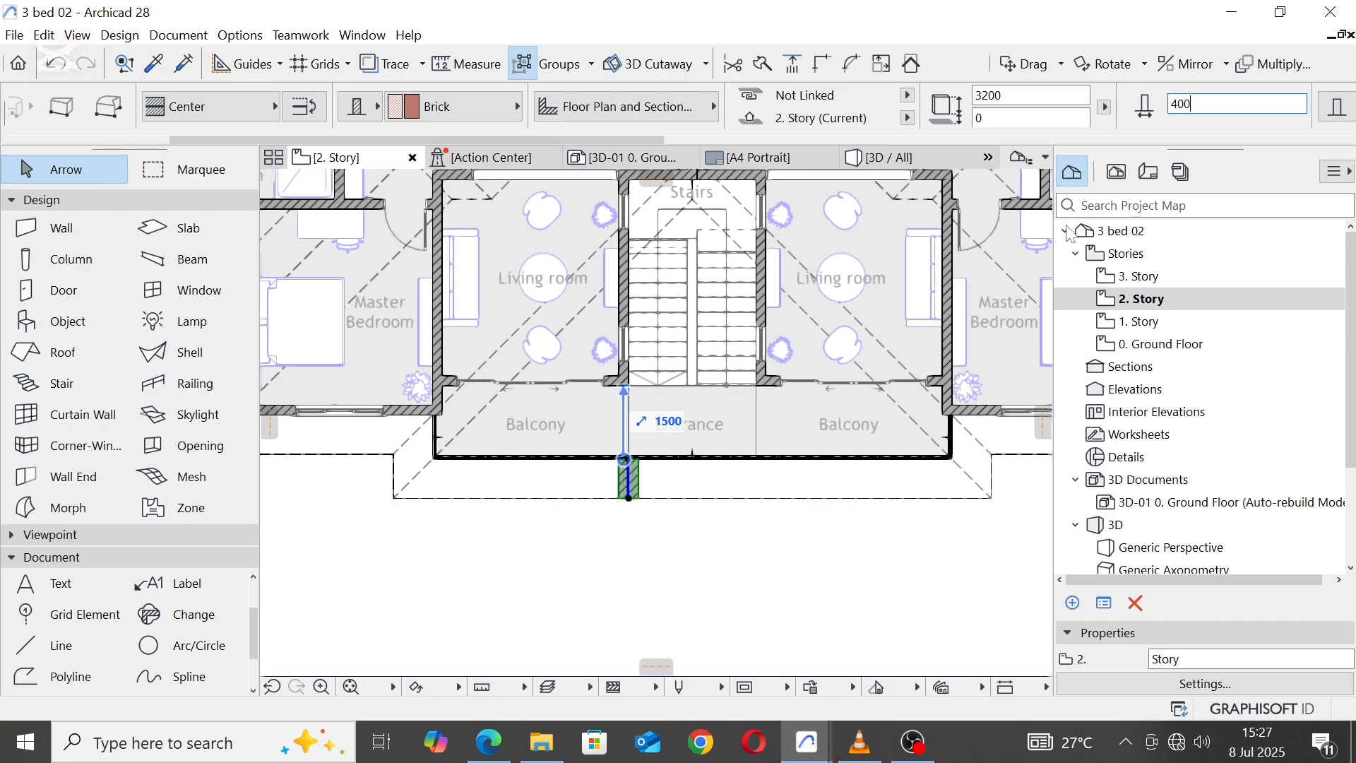
Step: Insert a node on the front edge line of the shell roof at the brick pier's left inner corner on the 2nd story plan
key(Escape)
scroll(680, 489, down, 3)
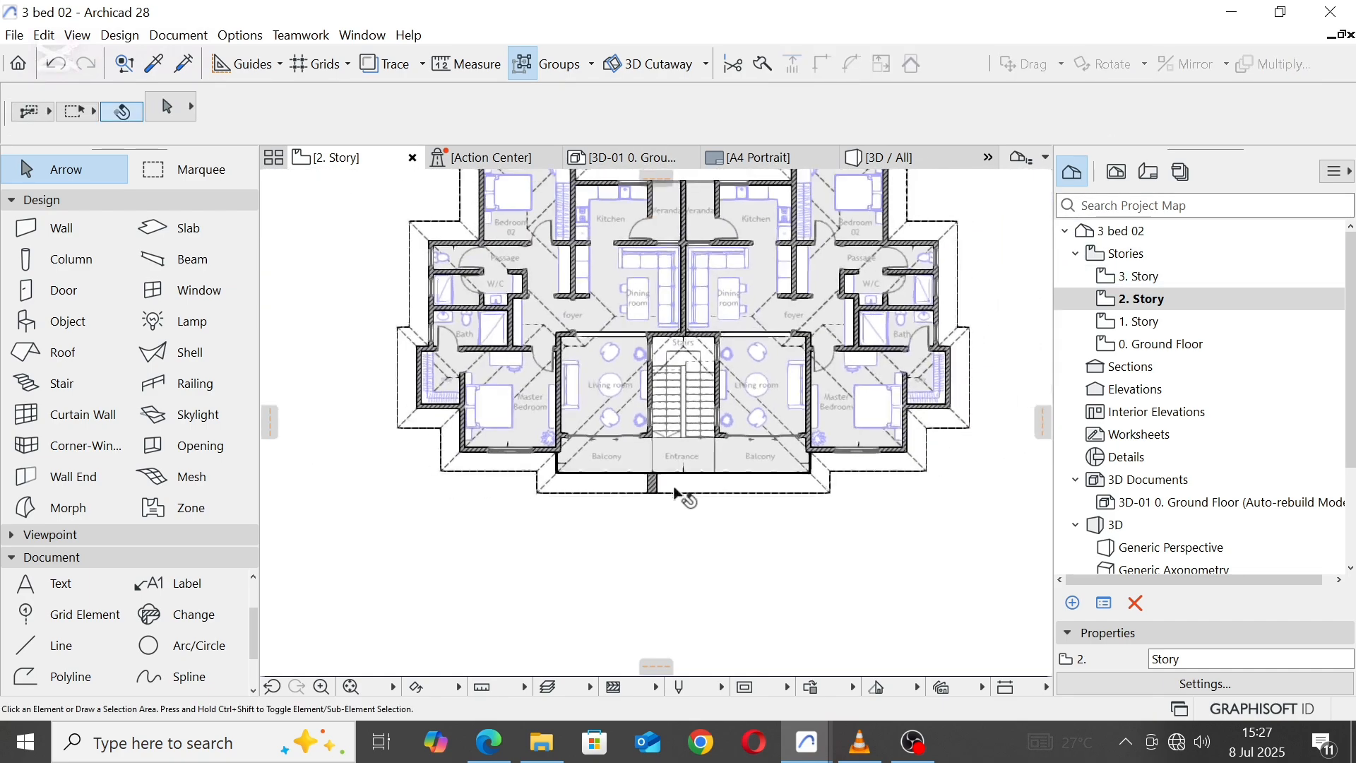
scroll(710, 476, up, 3)
scroll(715, 471, up, 2)
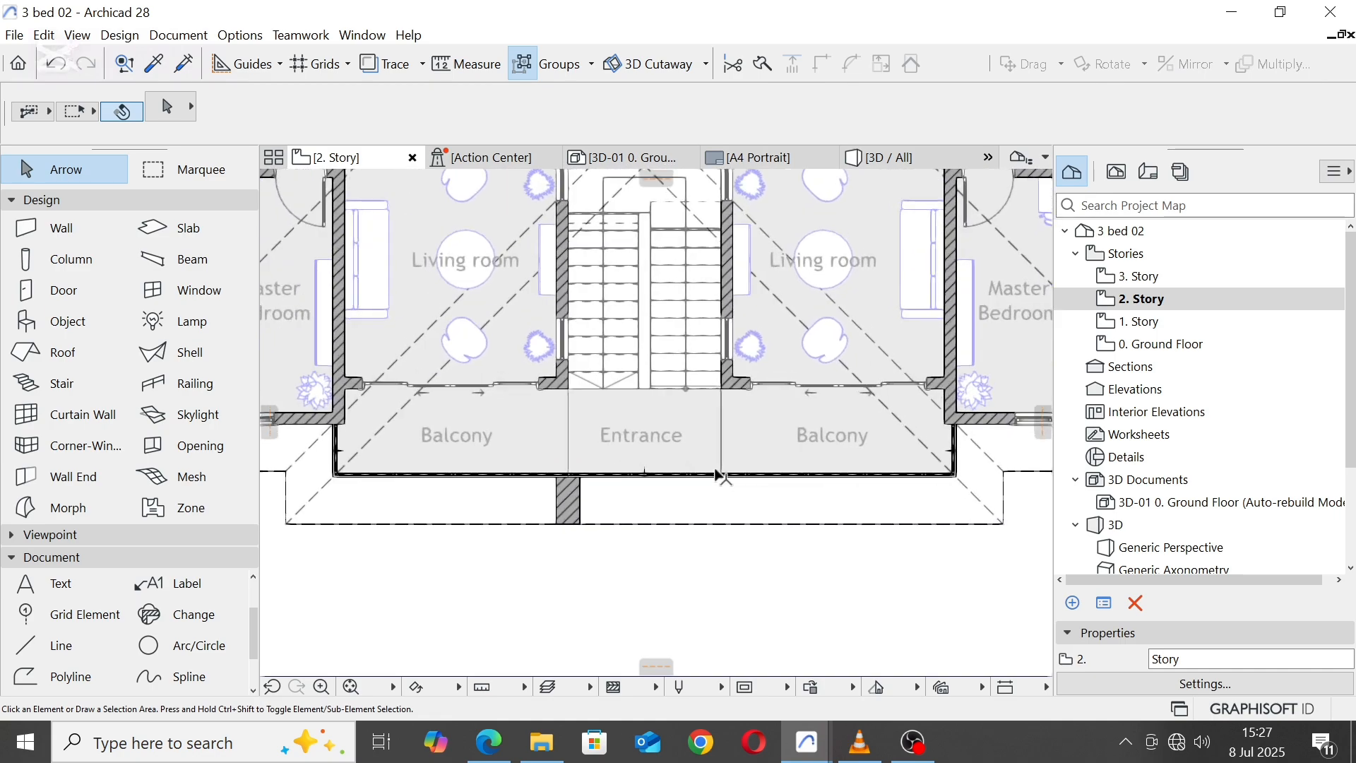
click(721, 479)
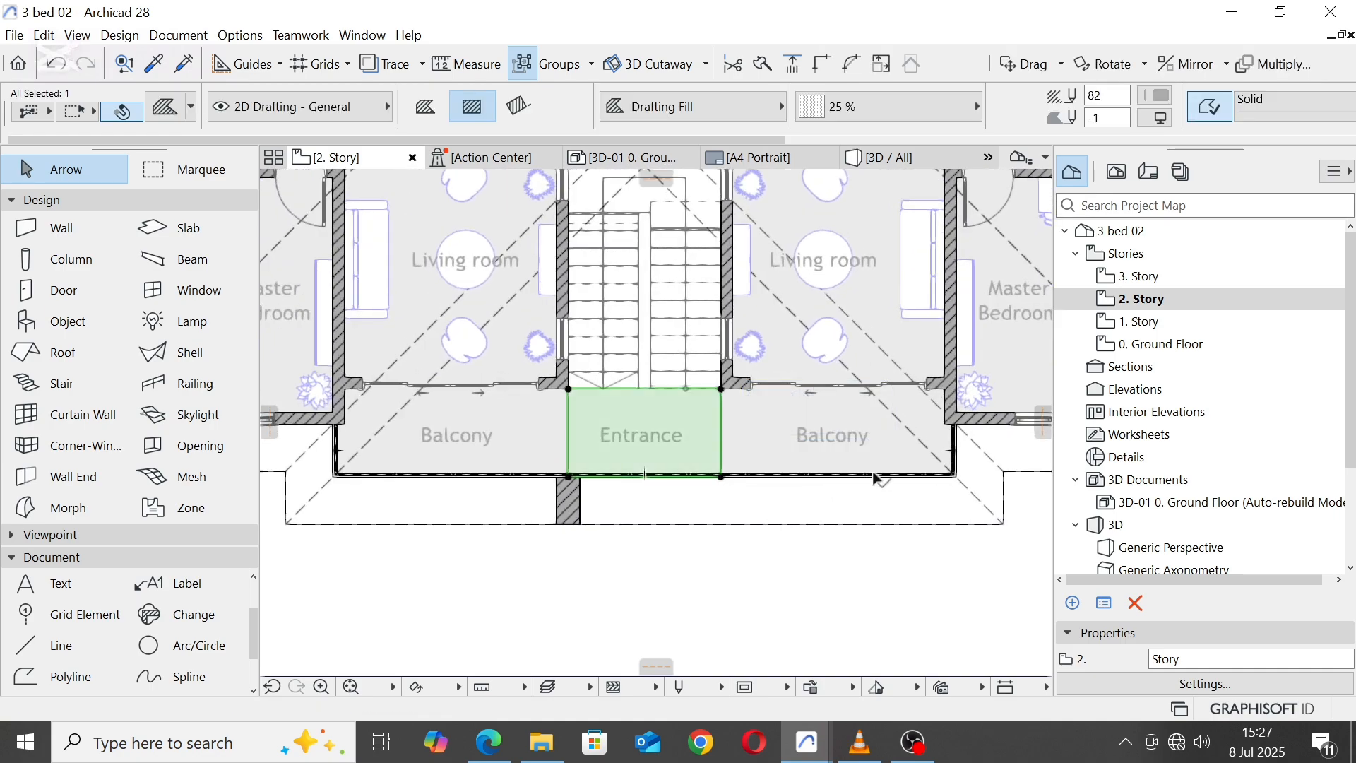
click(939, 473)
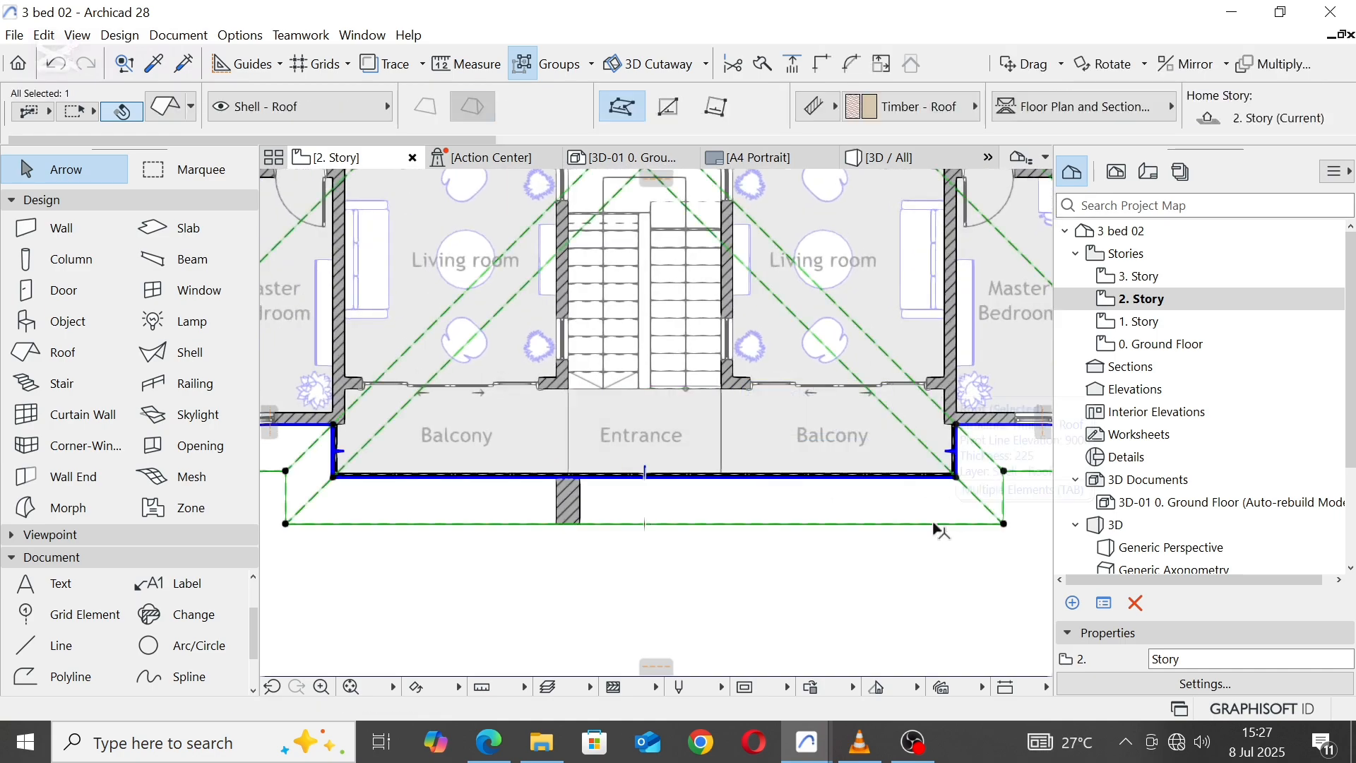
scroll(646, 485, up, 3)
click(639, 475)
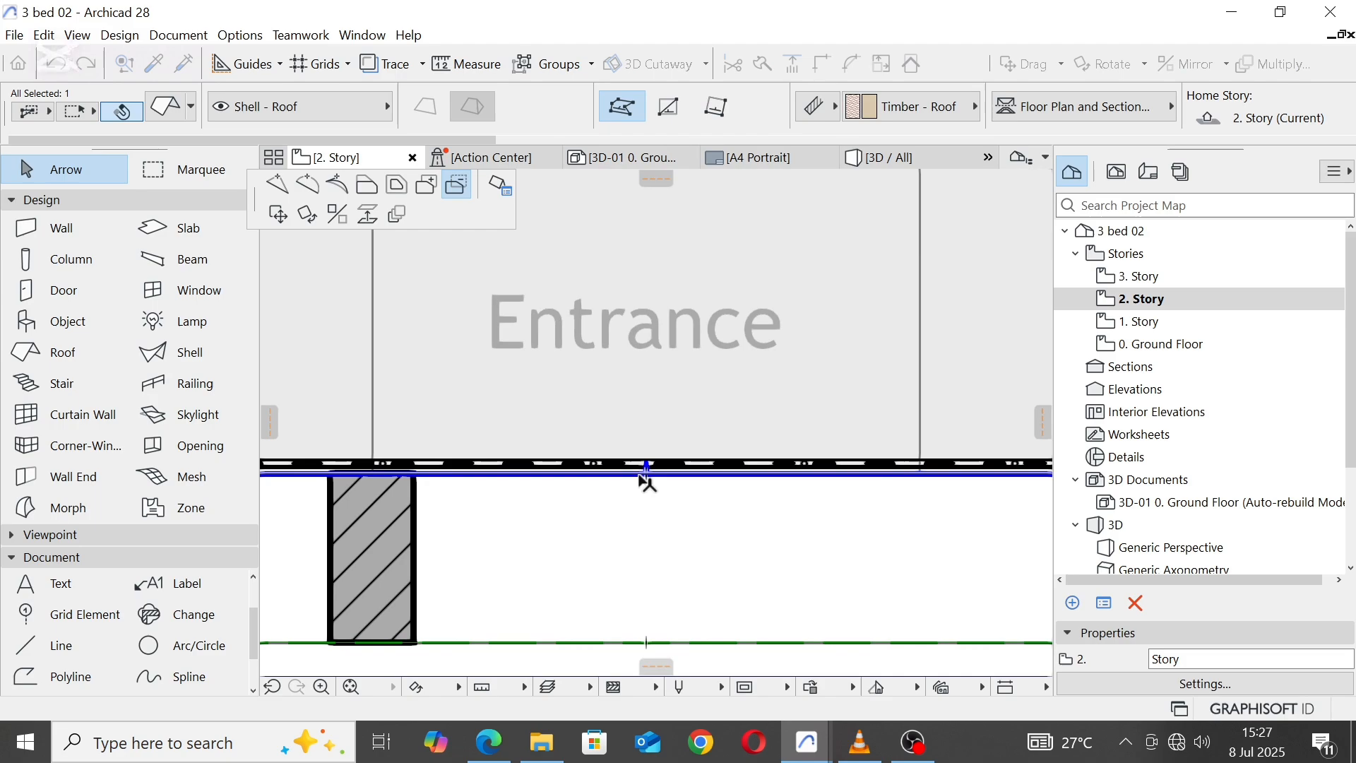
click(278, 185)
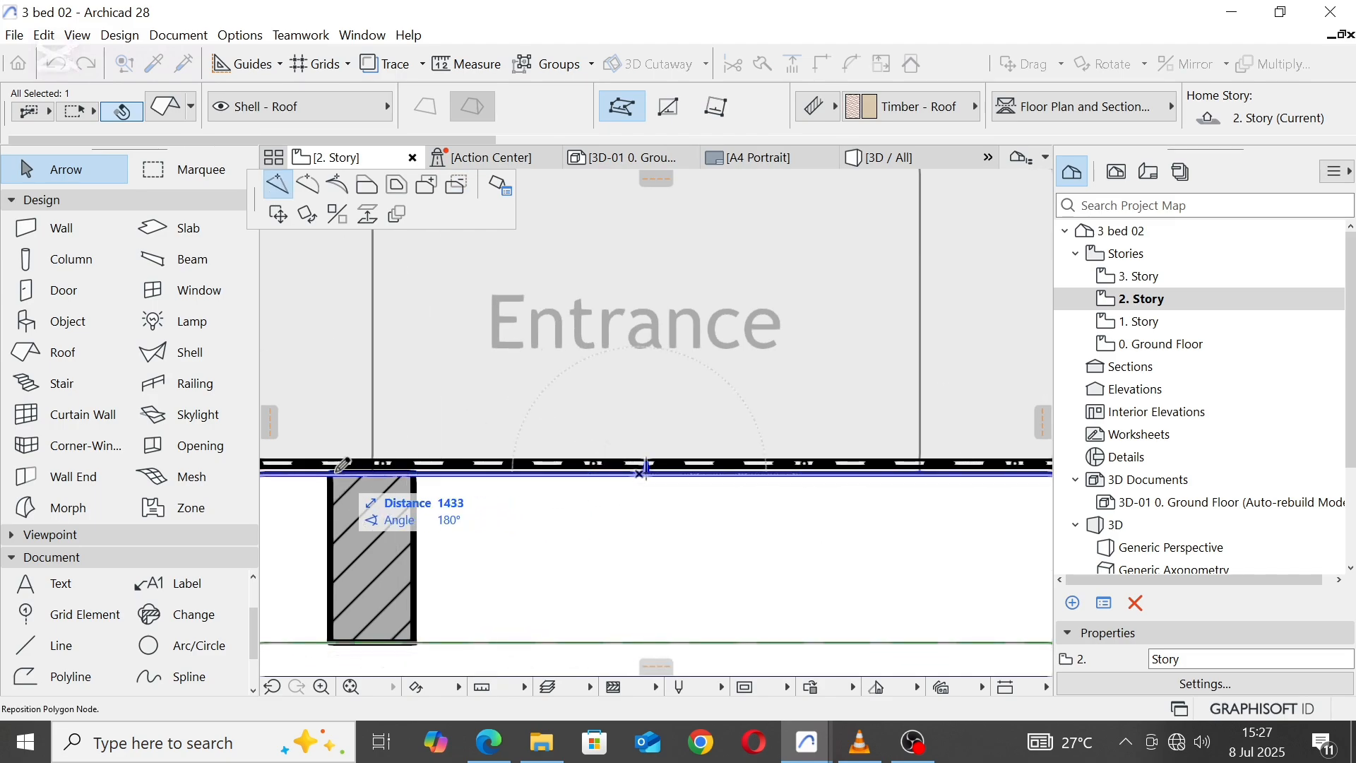
click(339, 464)
Step: Offset the roof's front edge segment beyond the pier outward to the pier's outer corner
scroll(655, 334, down, 4)
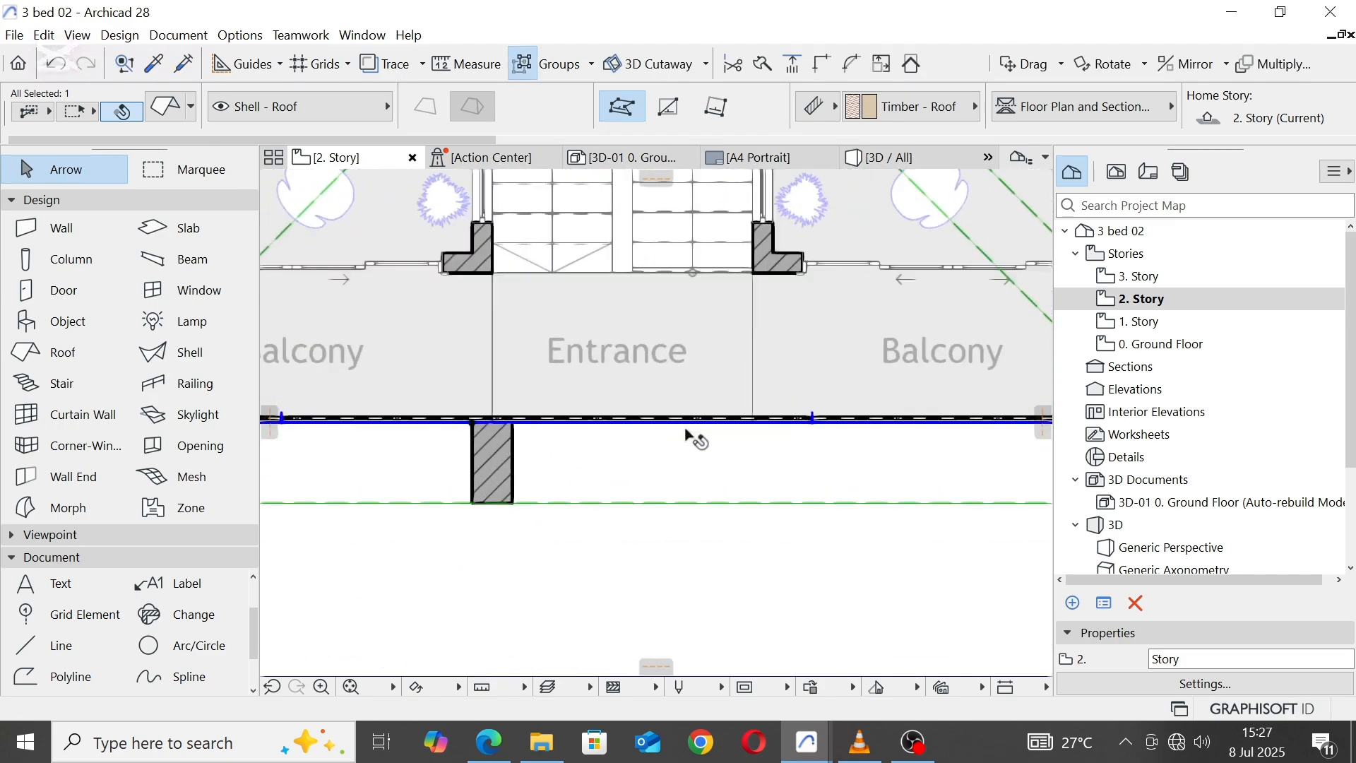
click(701, 421)
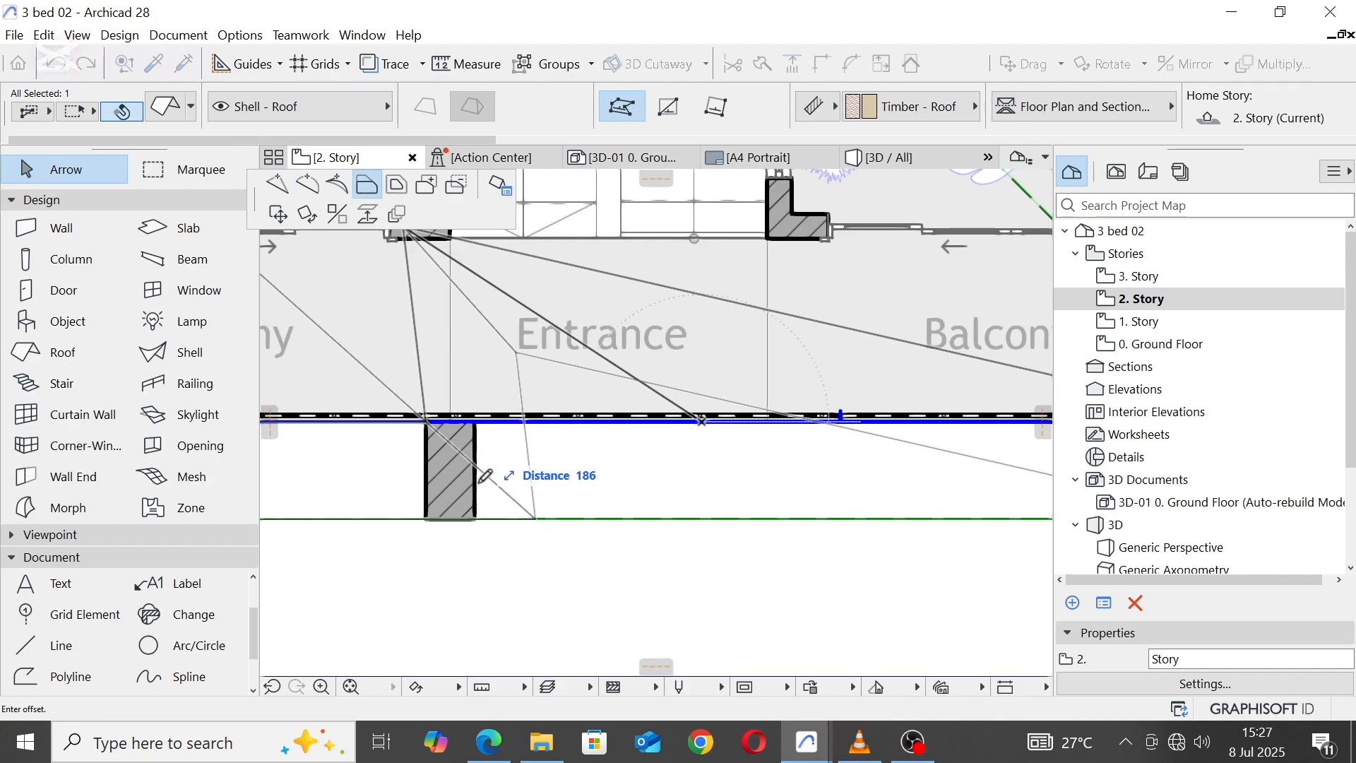
click(430, 517)
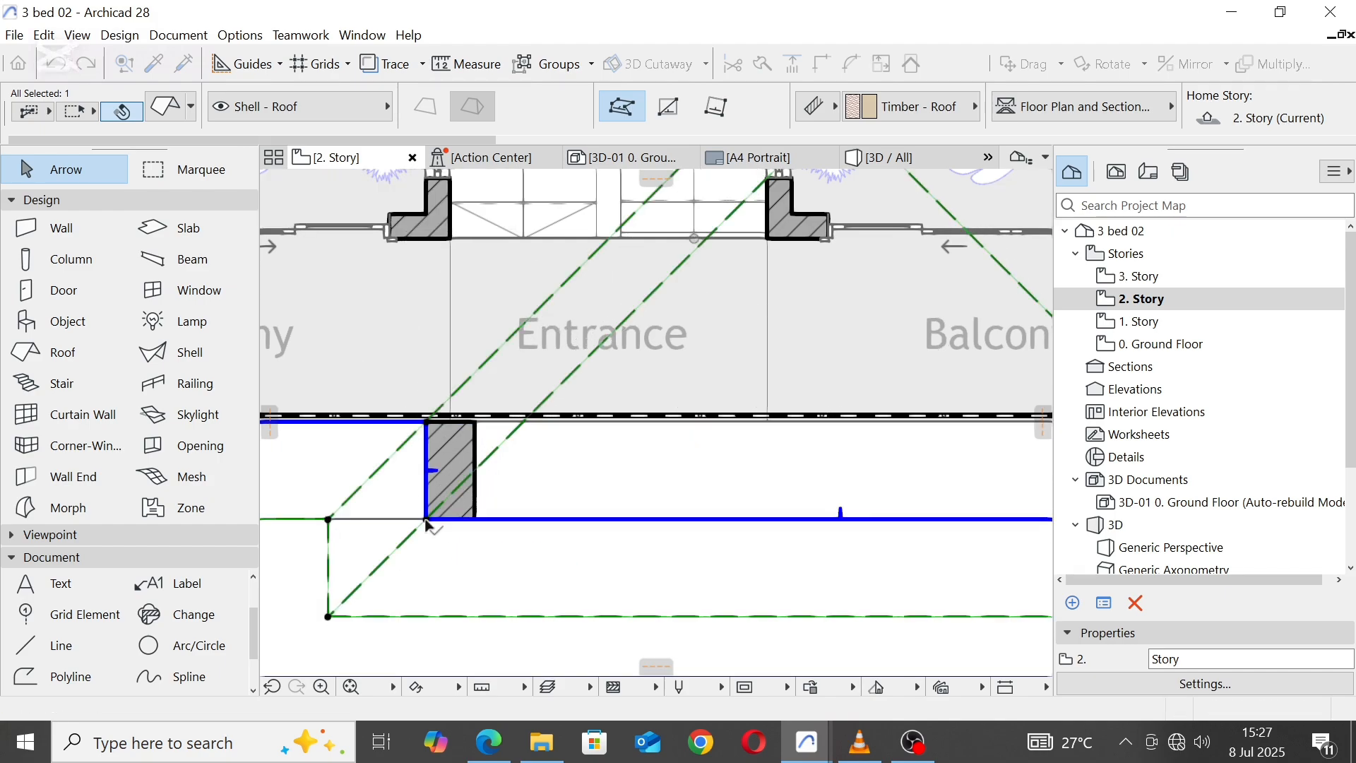
scroll(554, 493, down, 2)
Step: In the 3D view, stretch the brick pier's base down to the building's plinth base, for a height of about 9600 mm
click(897, 164)
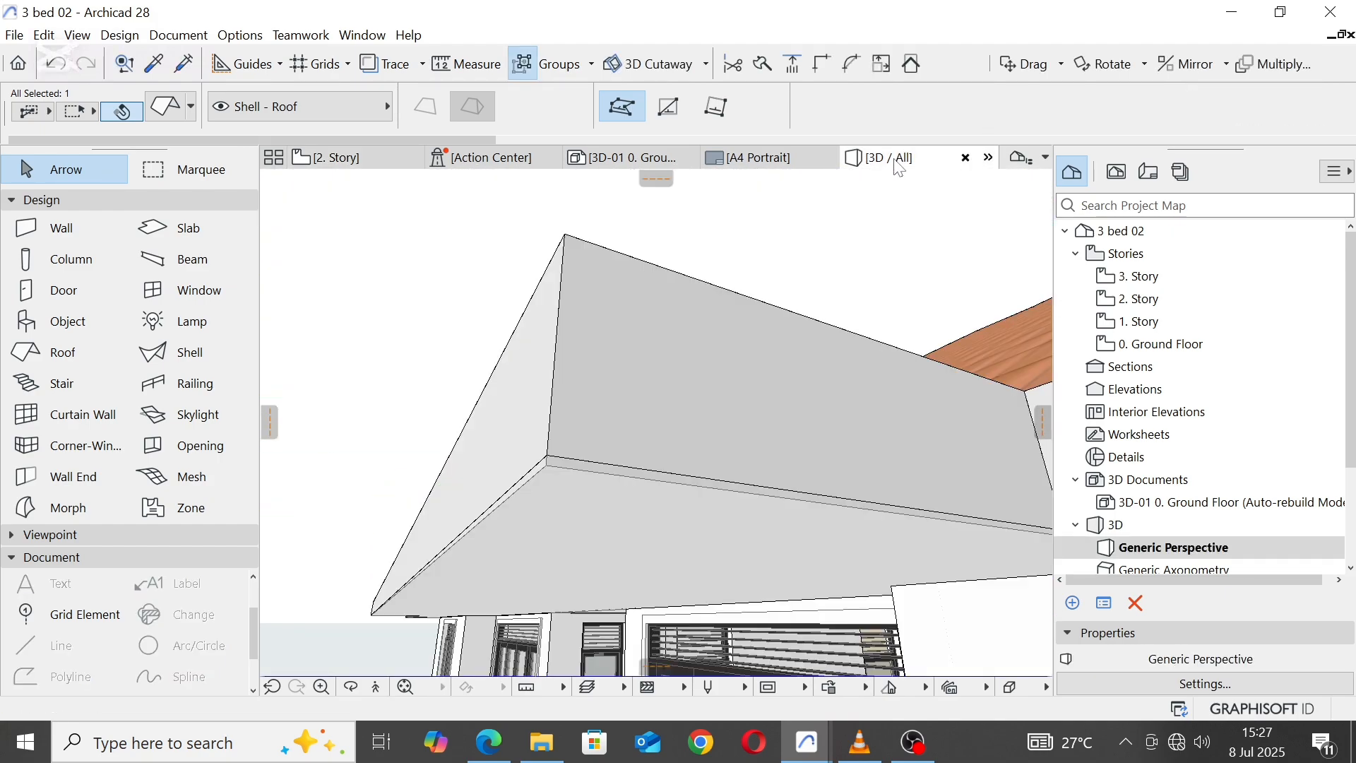
scroll(726, 409, down, 8)
scroll(570, 402, up, 3)
scroll(569, 403, up, 6)
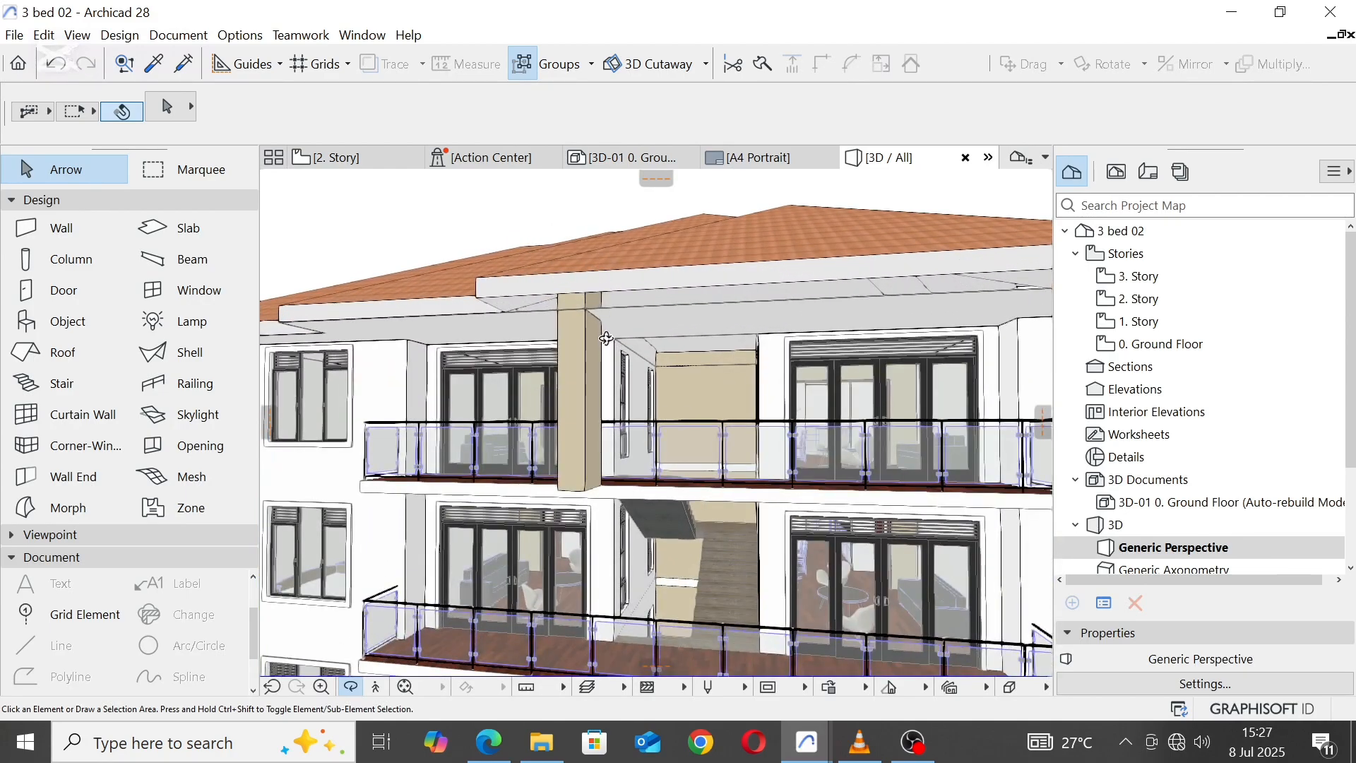
click(590, 452)
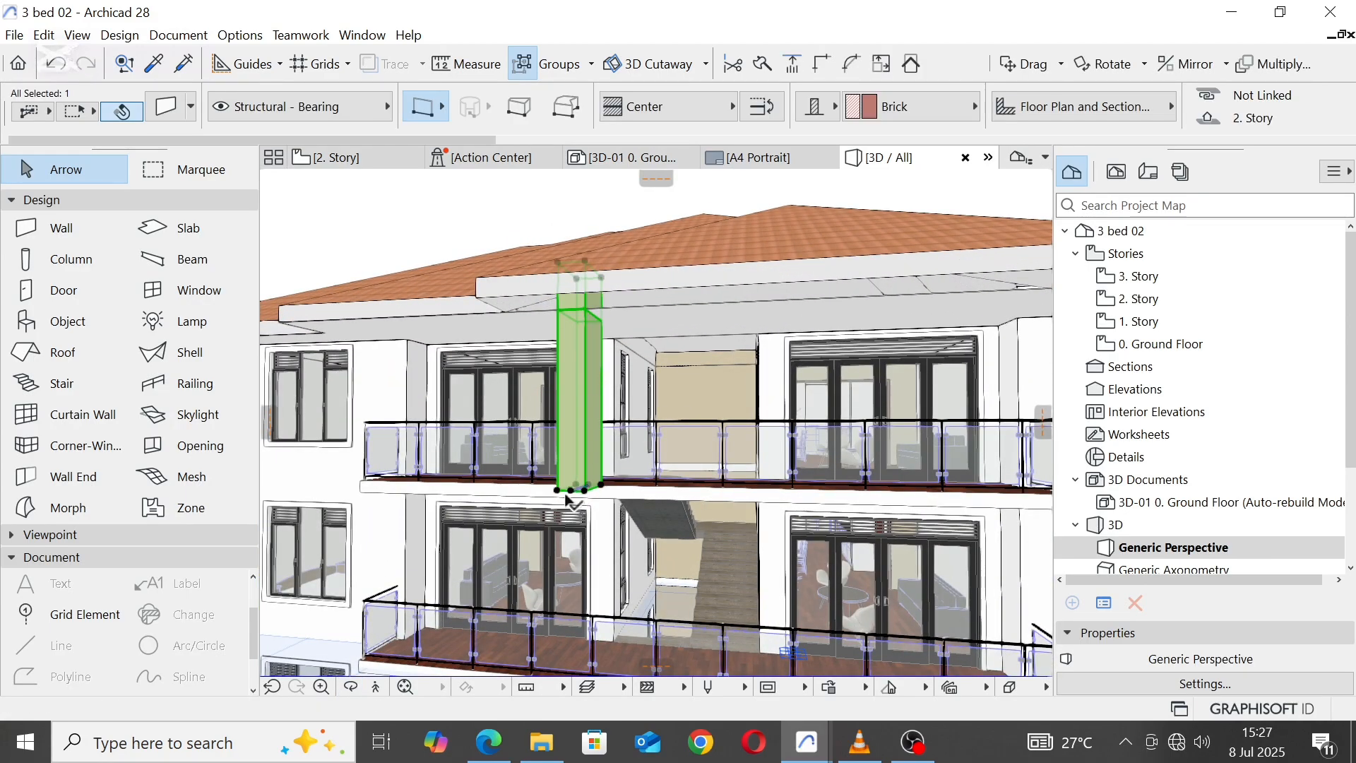
click(570, 491)
key(Escape)
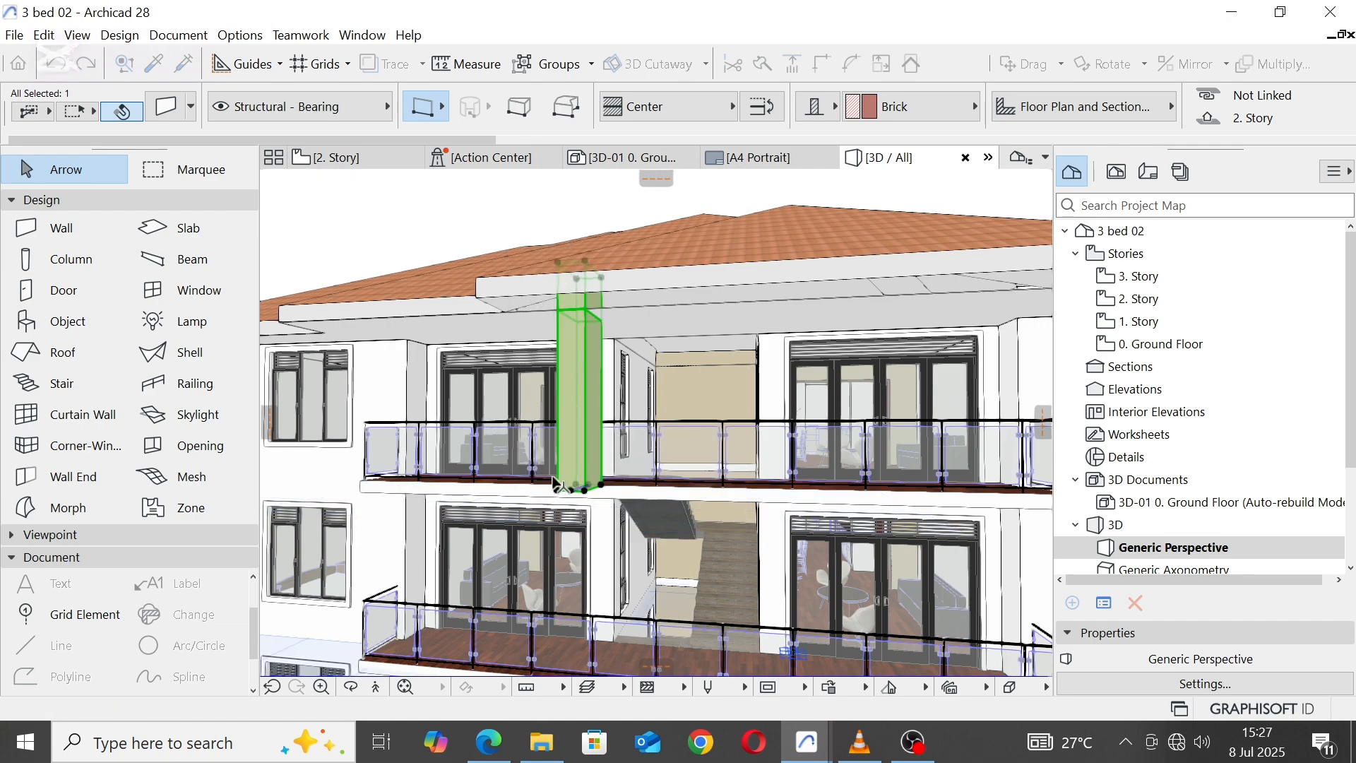
click(557, 490)
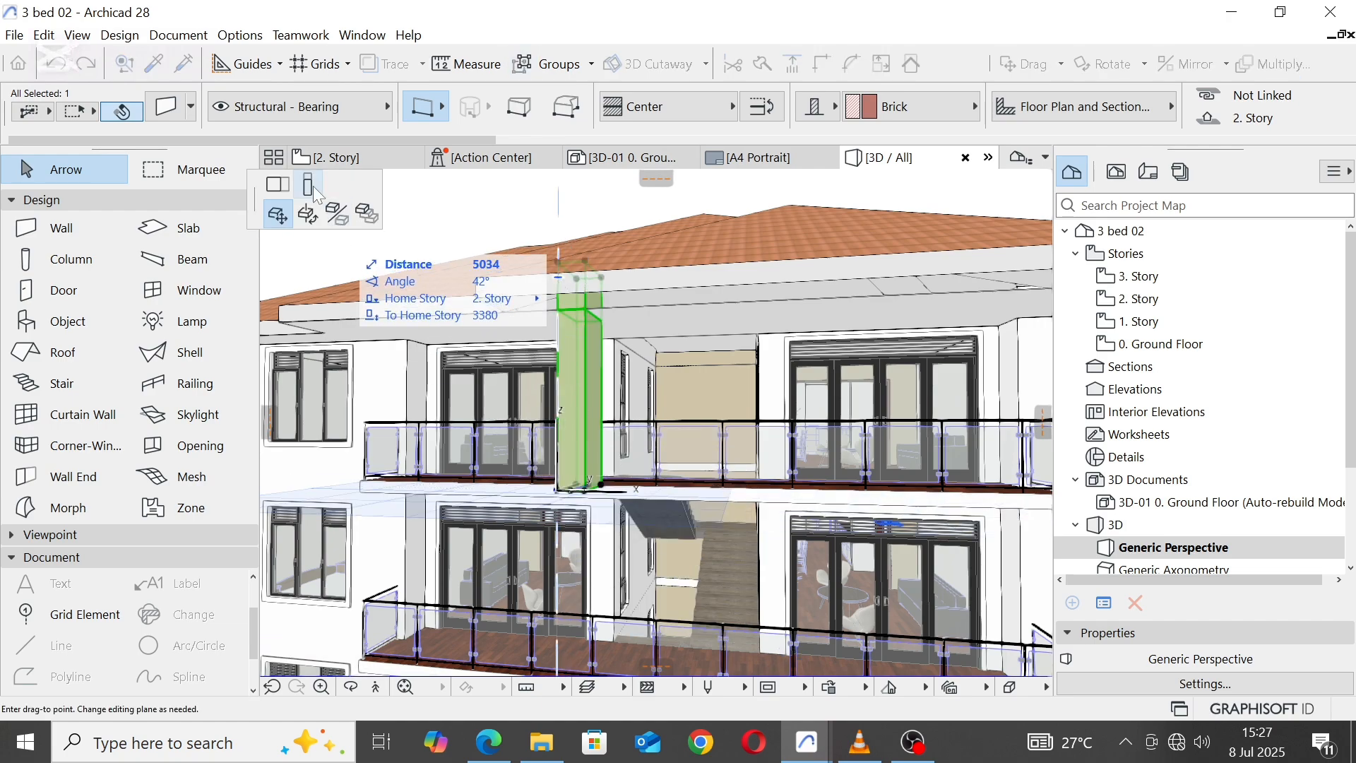
click(311, 186)
scroll(459, 238, down, 5)
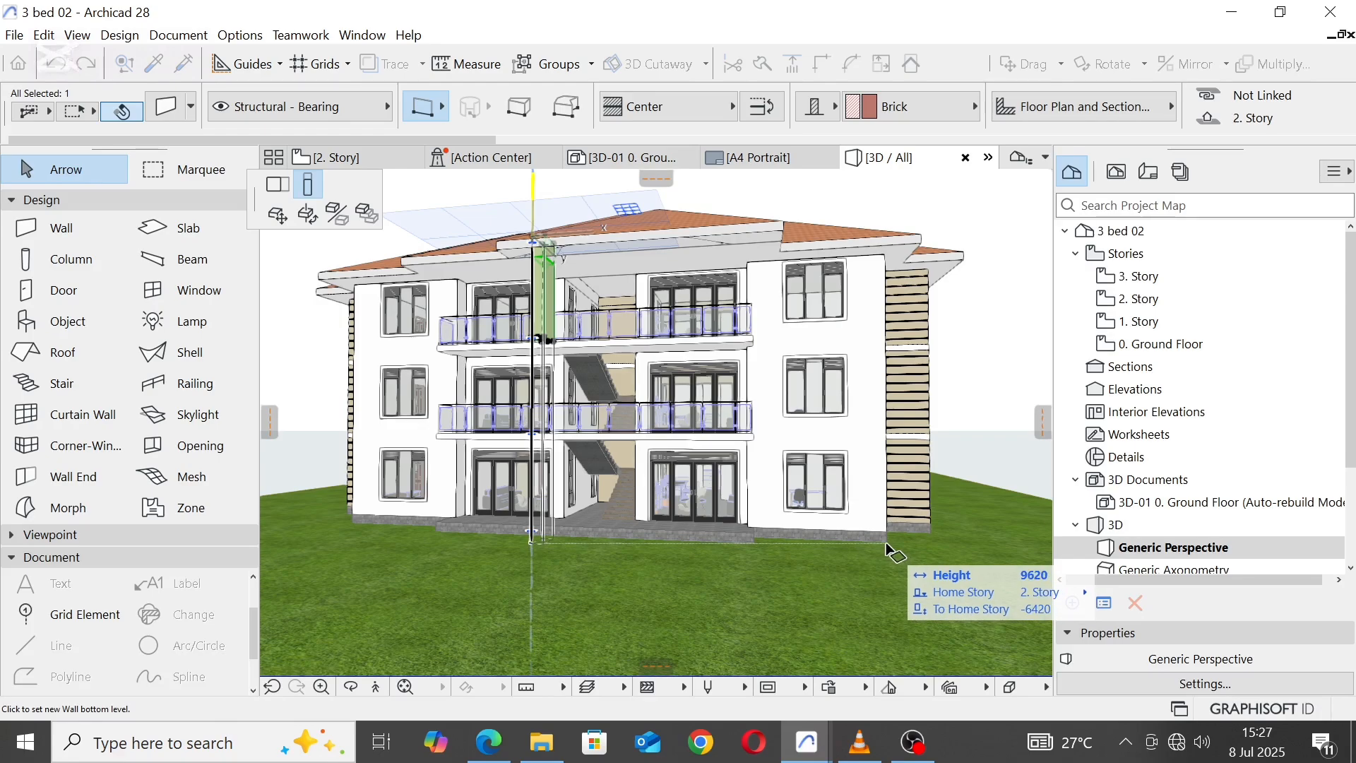
click(756, 540)
key(Escape)
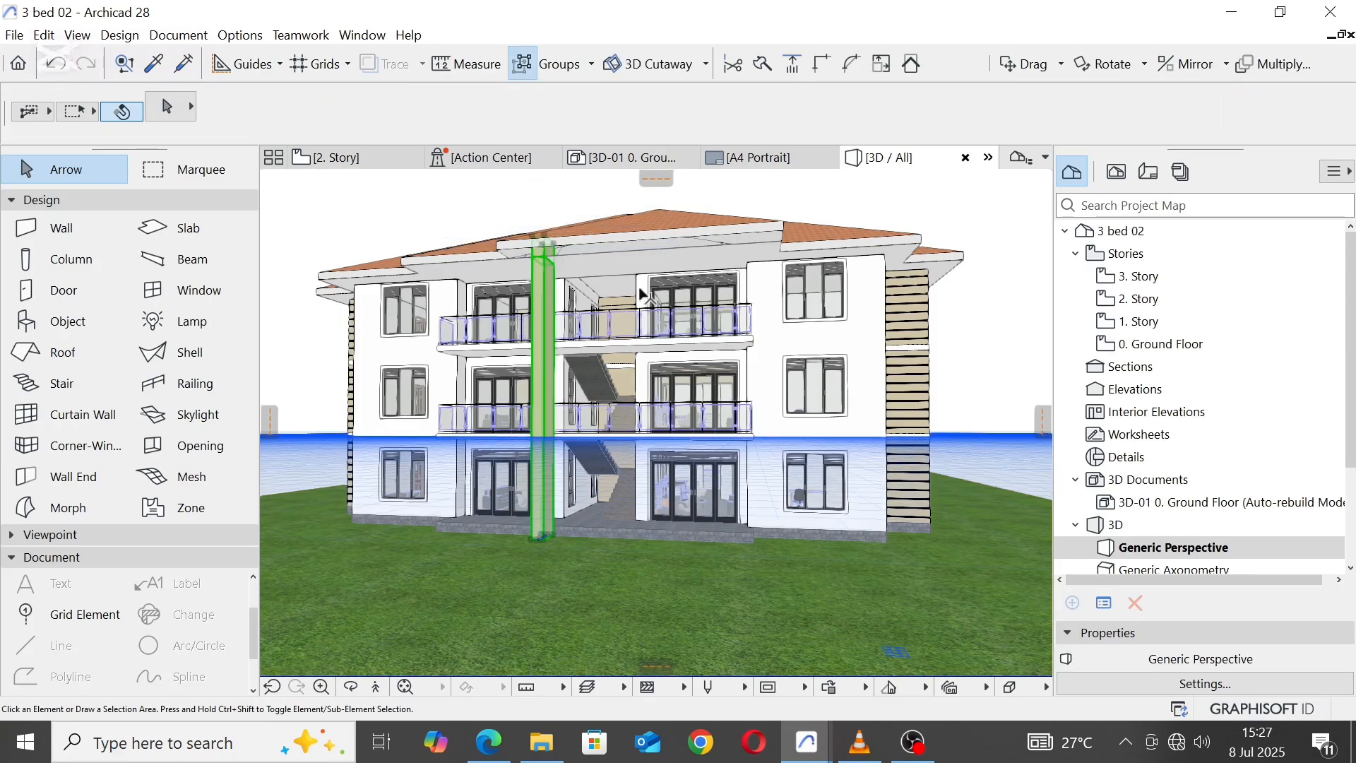
Step: On the 2nd story plan, insert a node in the balcony slab's front edge at the pier's right inner corner
shift+middle_drag(634, 286, 634, 340)
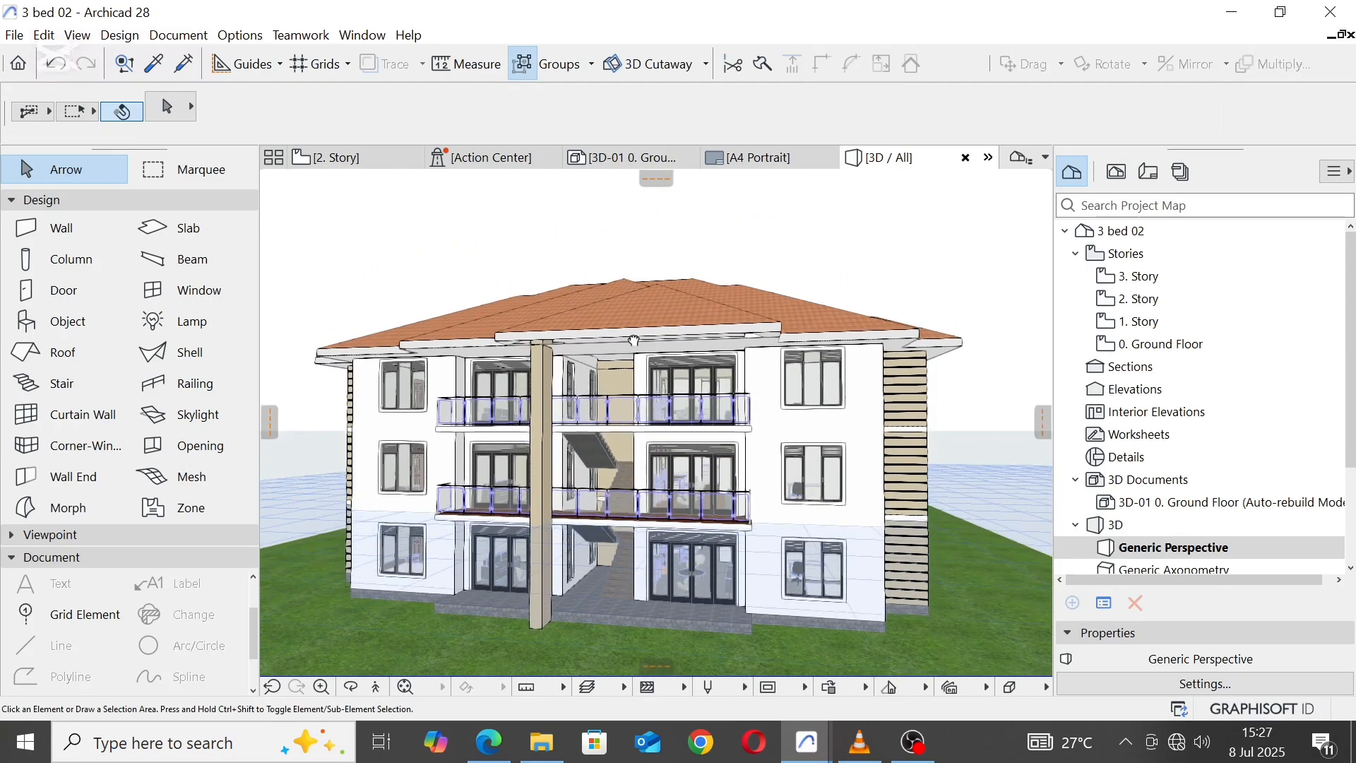
click(360, 160)
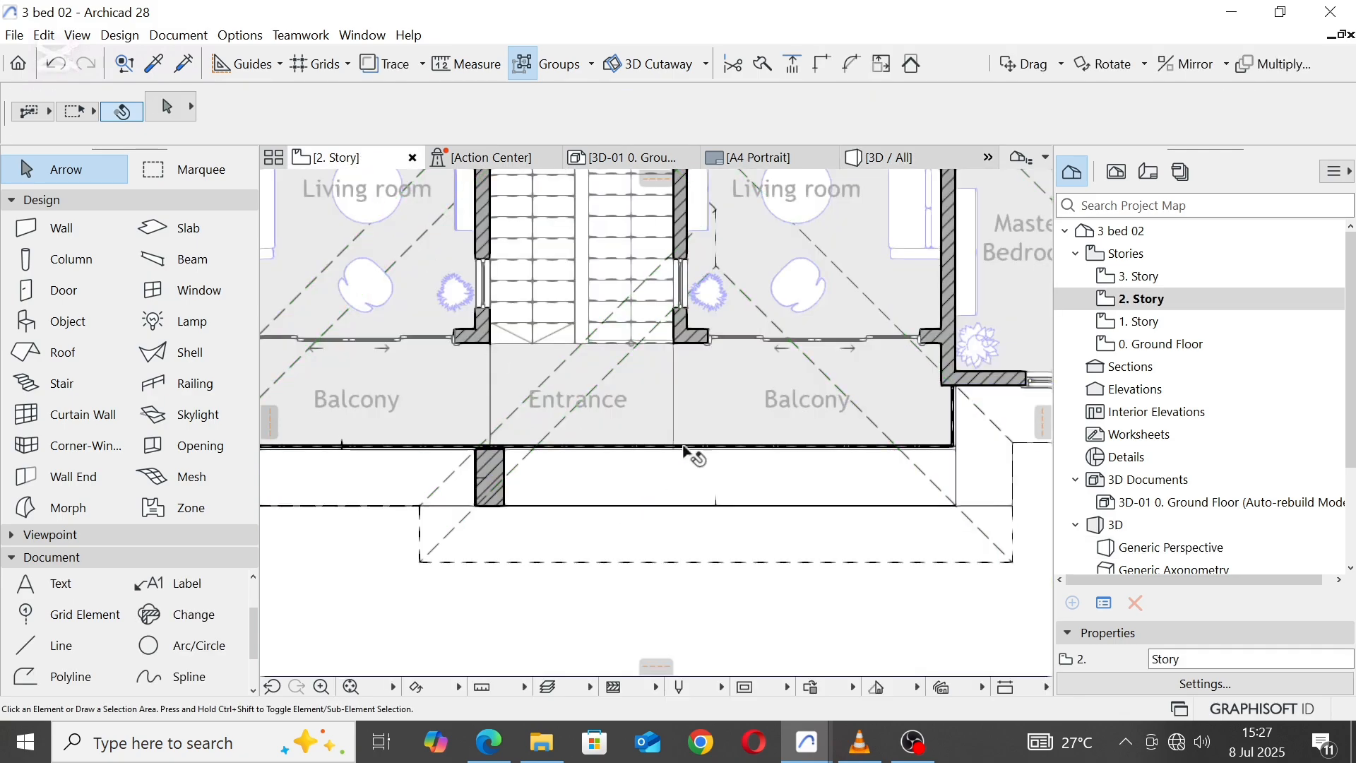
key(Escape)
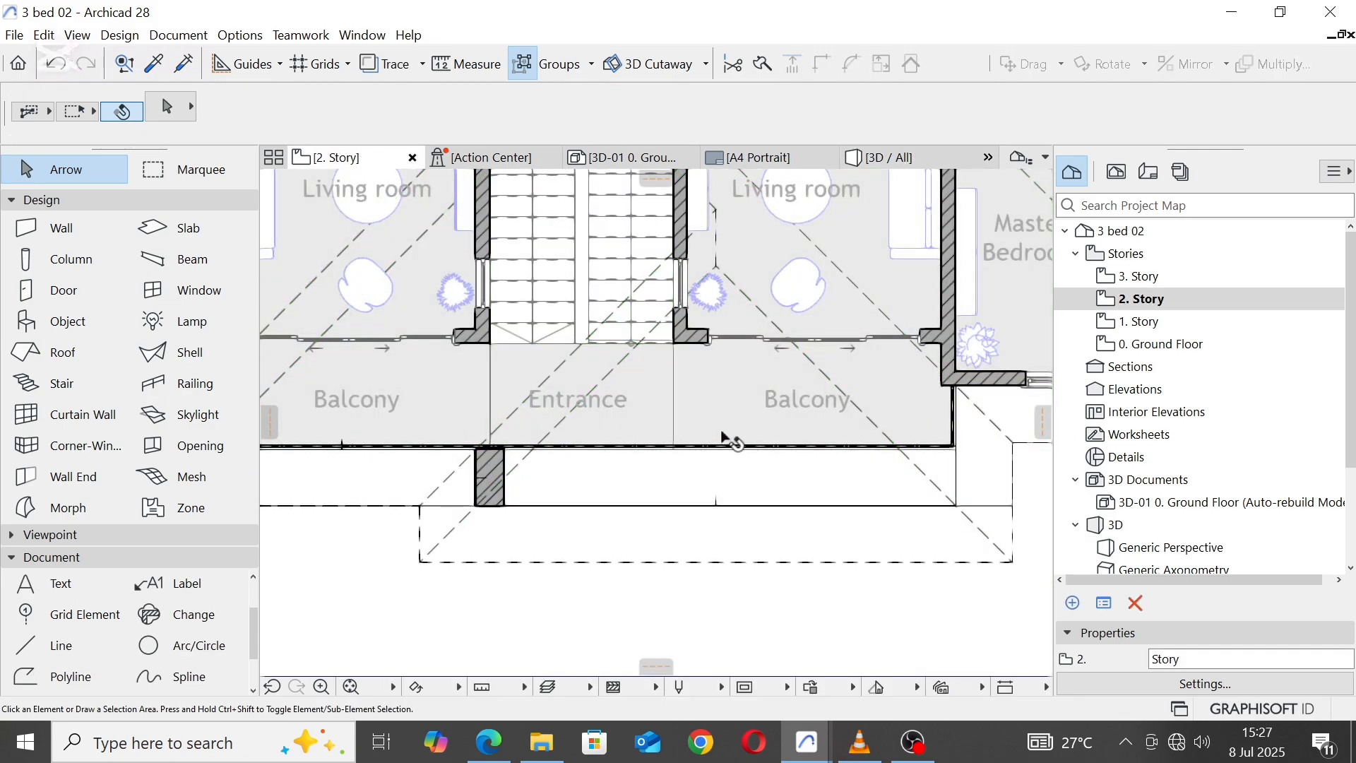
click(726, 428)
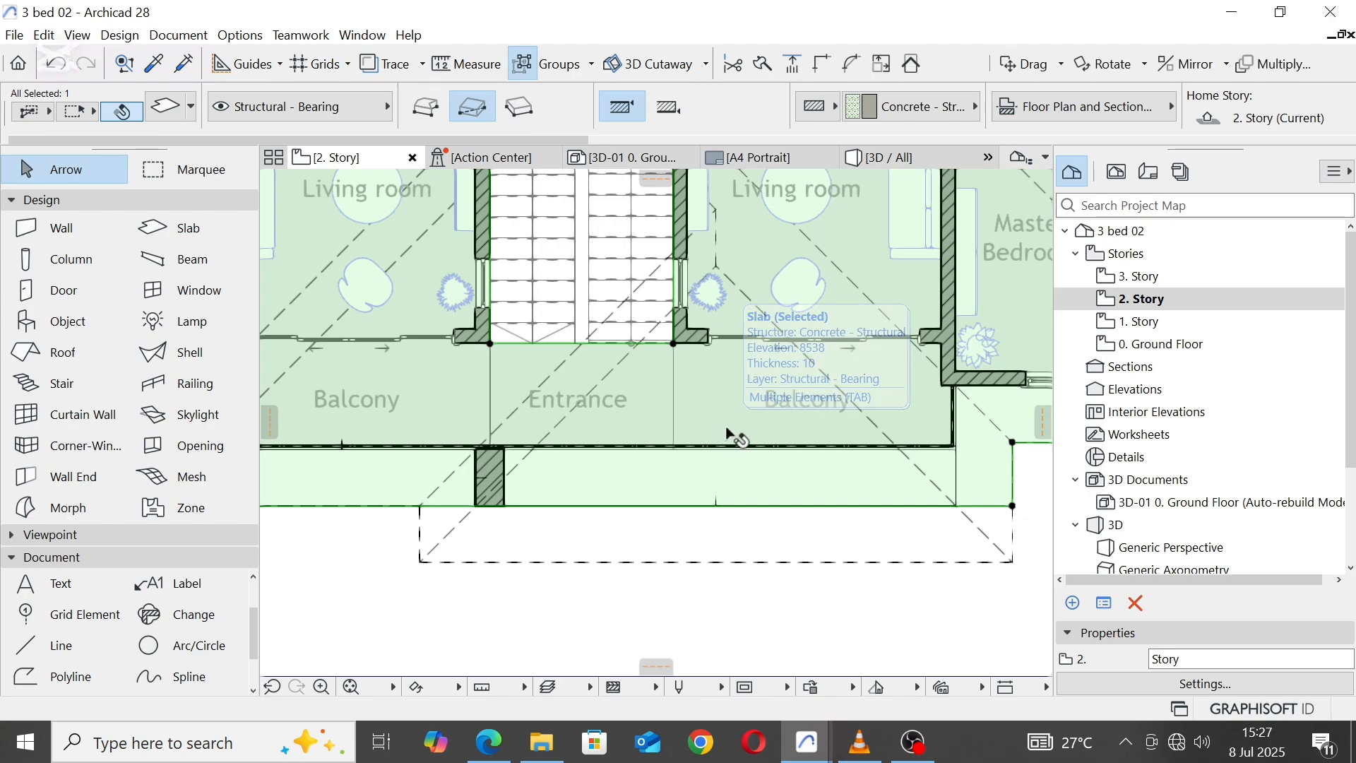
key(Tab)
click(726, 428)
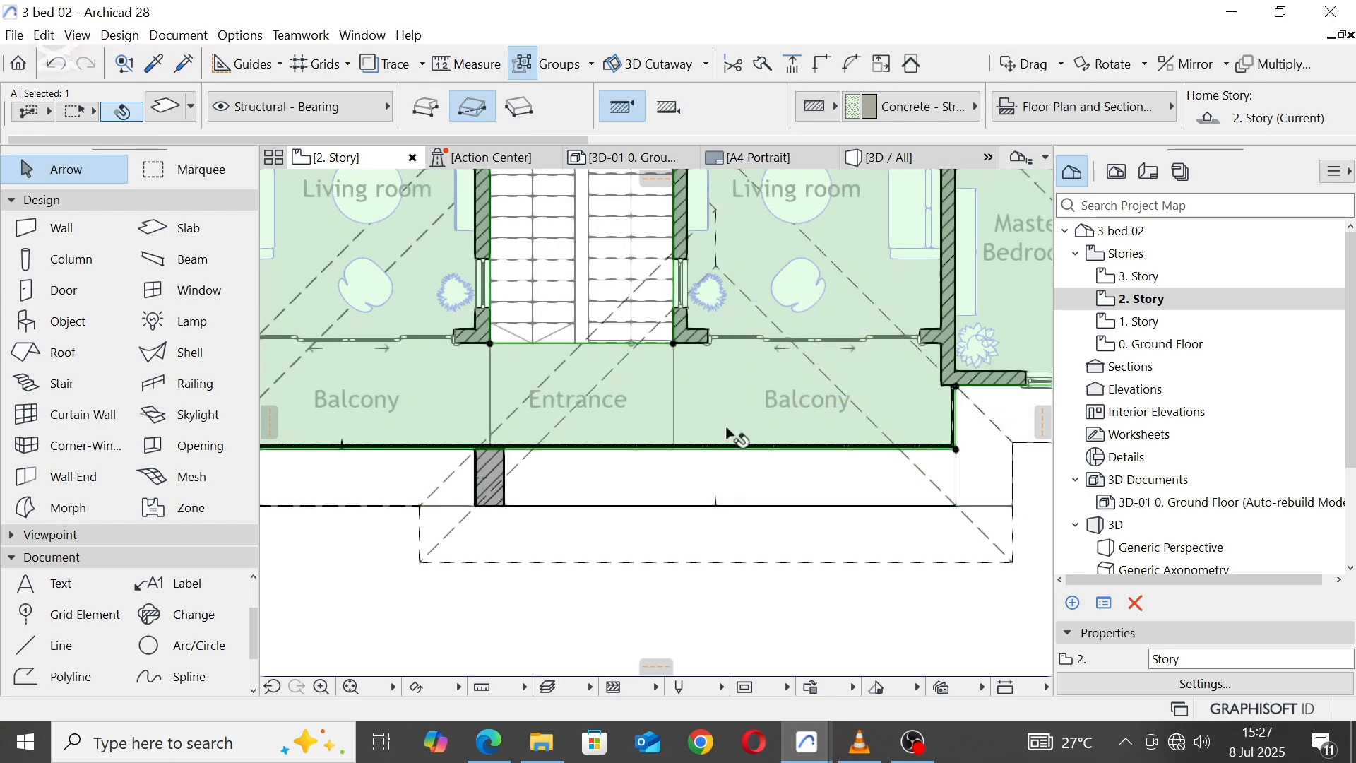
click(729, 447)
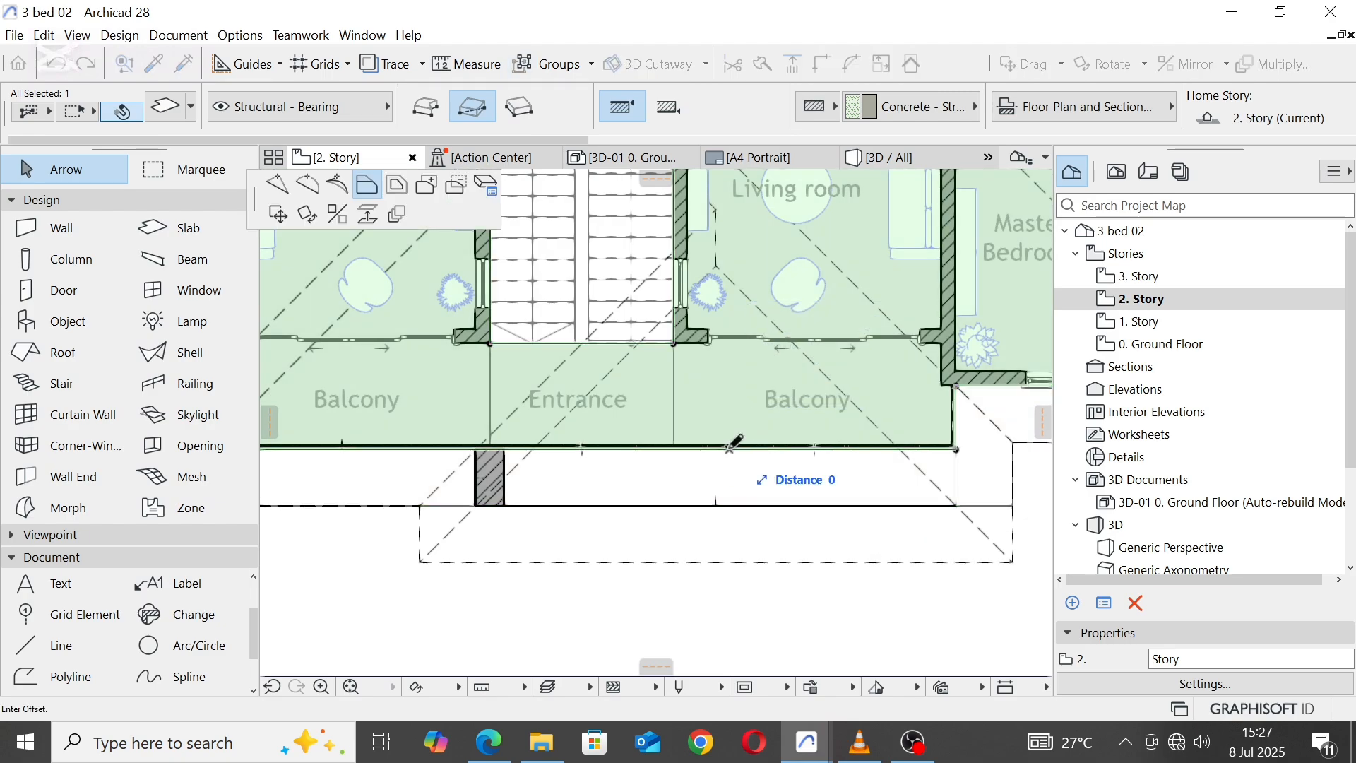
click(283, 192)
scroll(493, 452, up, 4)
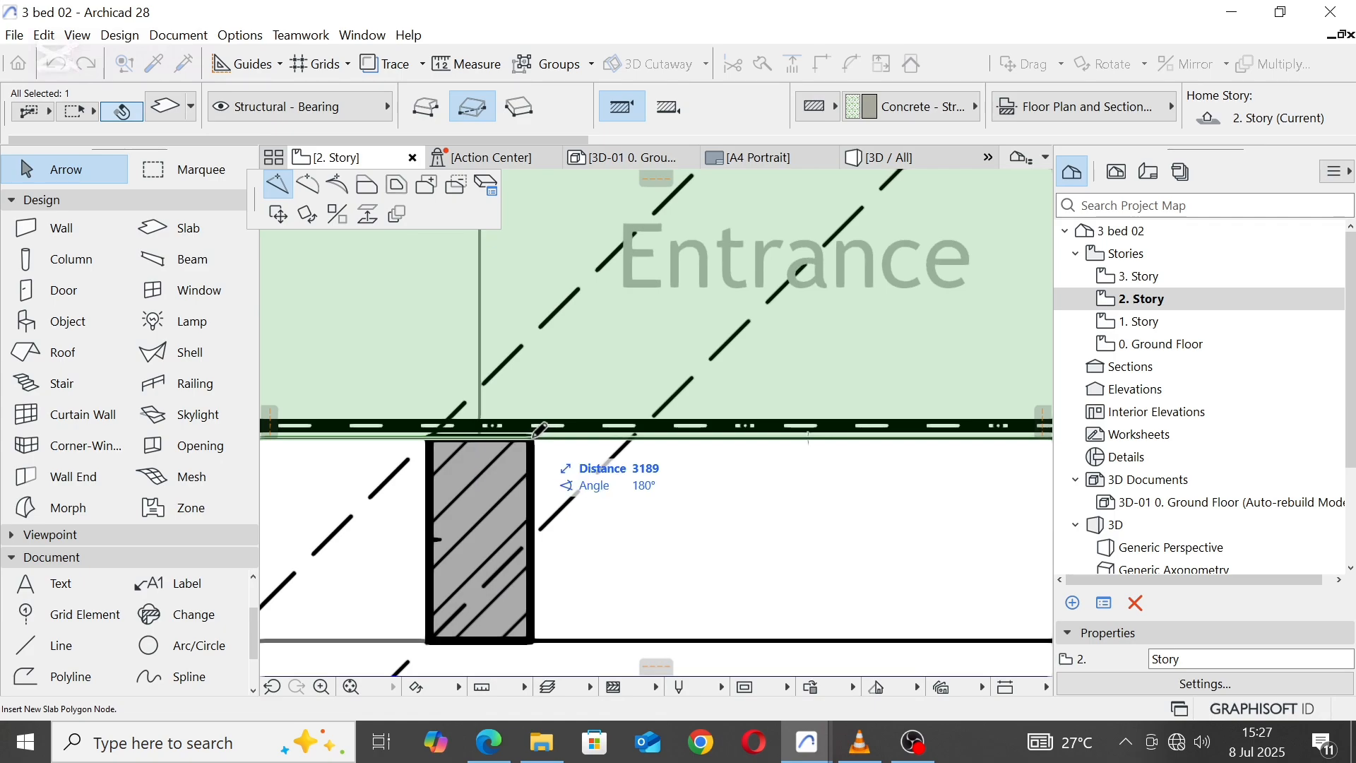
click(533, 438)
Step: Offset the slab's front edge segment right of the pier outward to the pier's outer corner
click(556, 440)
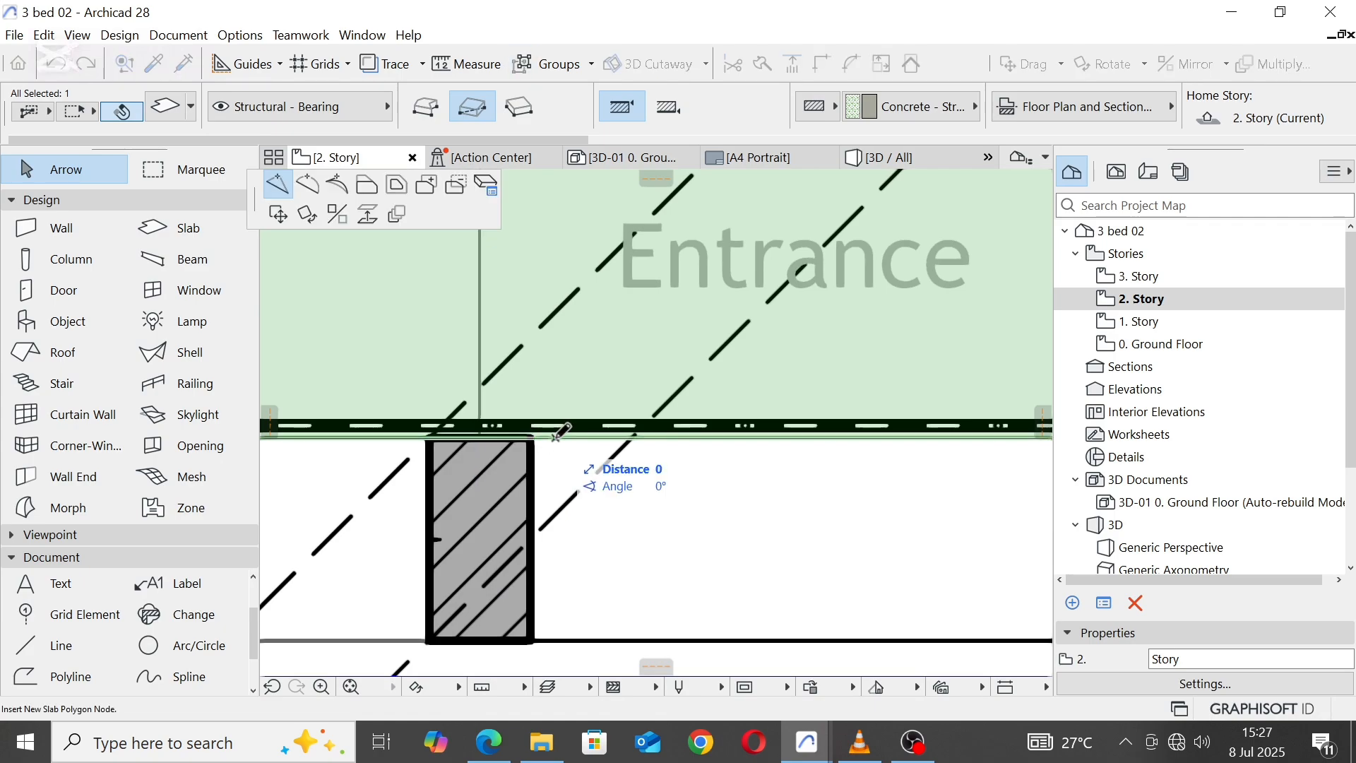
click(372, 183)
click(538, 633)
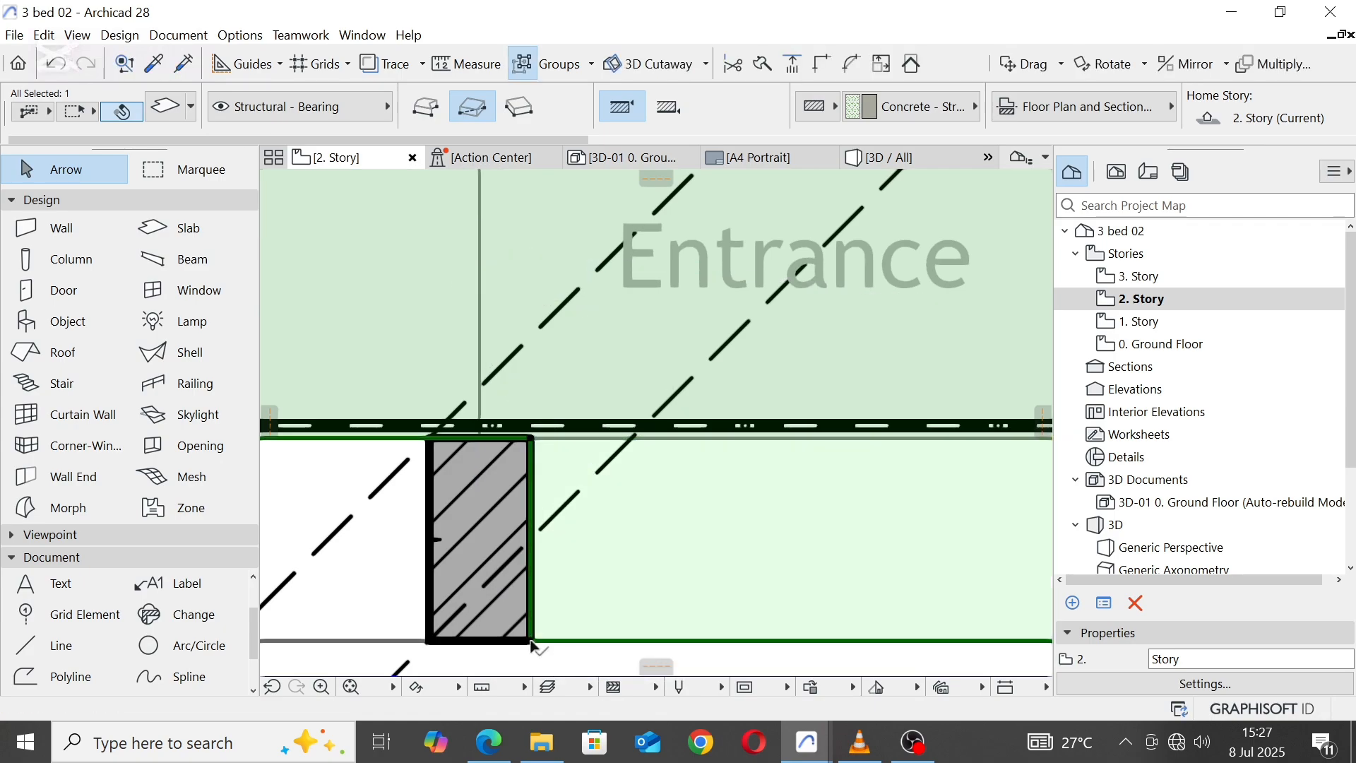
scroll(528, 473, down, 4)
scroll(724, 427, down, 2)
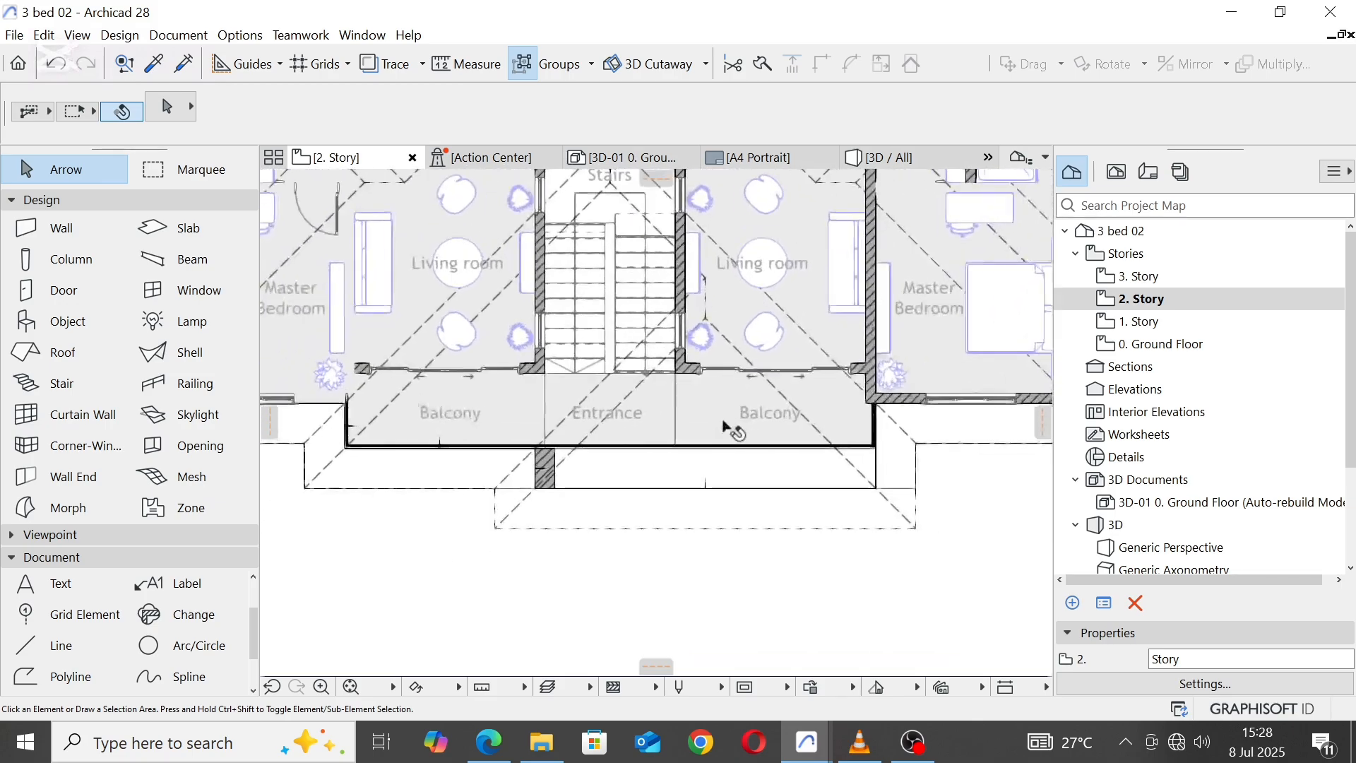
Step: In the 3D view, move the upper balcony's glass railing 800 mm outward to the extended slab's outer corner
click(937, 151)
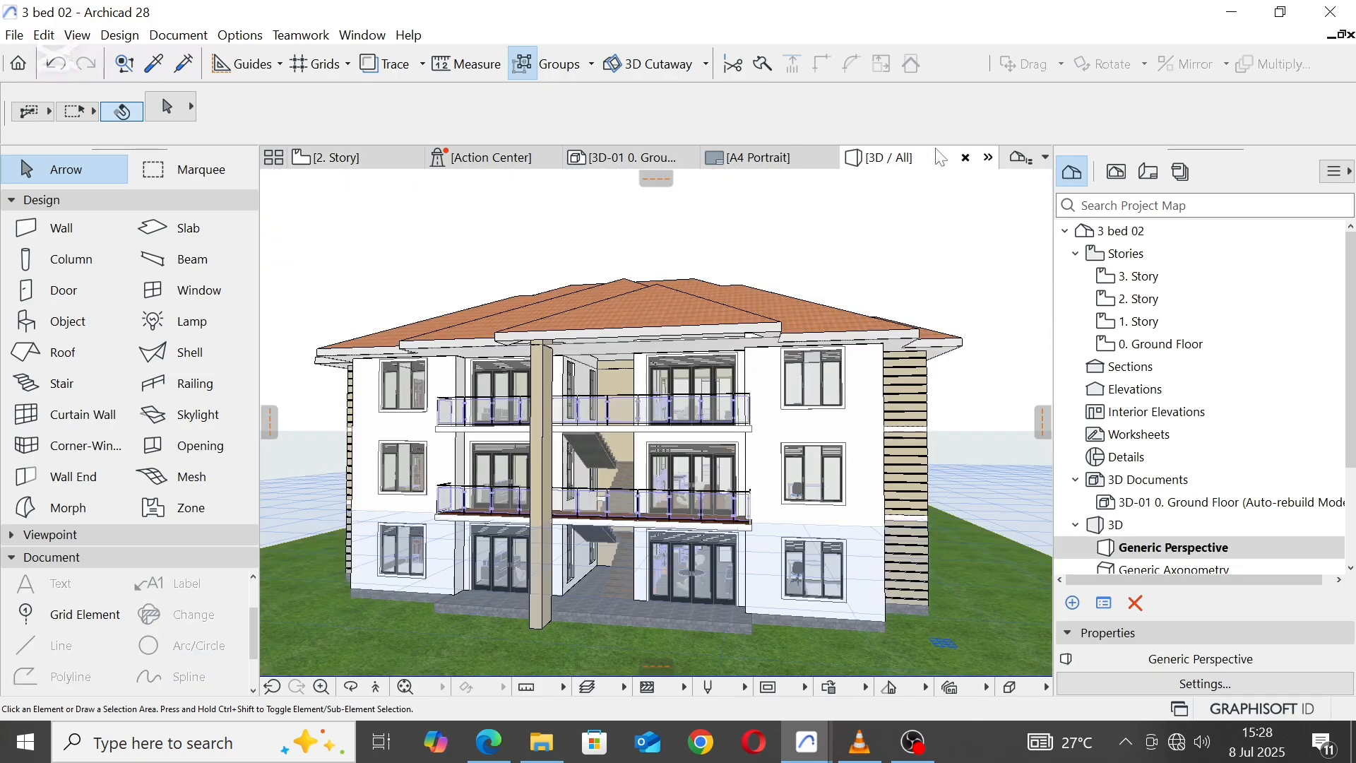
scroll(632, 443, up, 5)
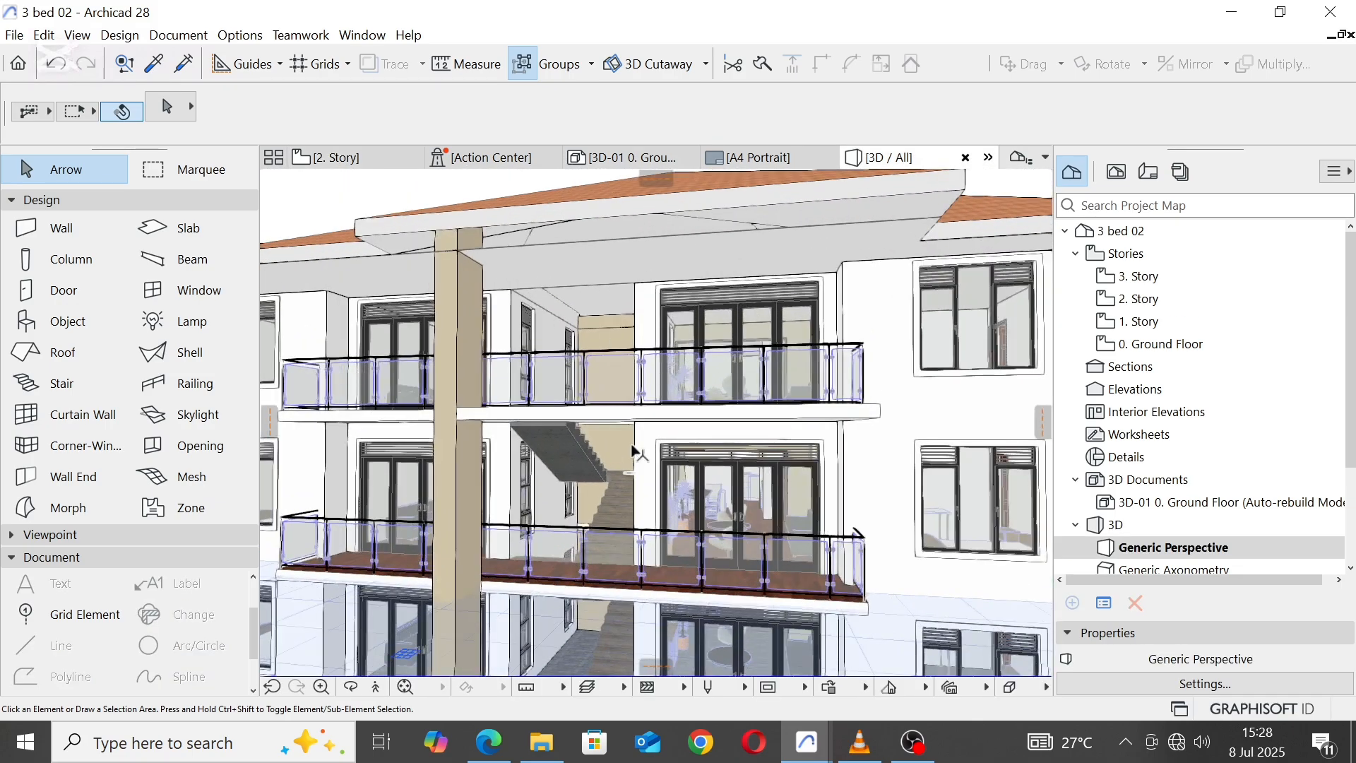
shift+middle_drag(631, 445, 504, 438)
scroll(649, 394, up, 3)
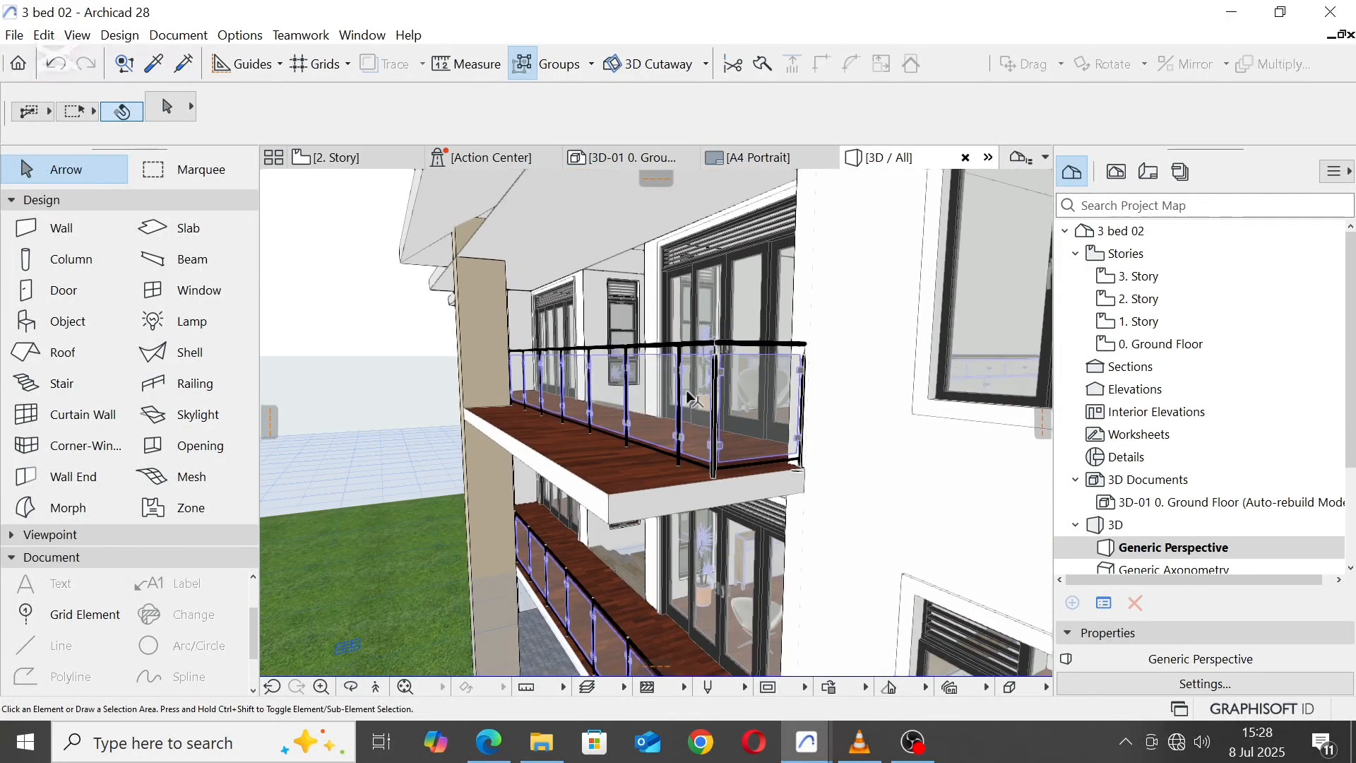
click(708, 465)
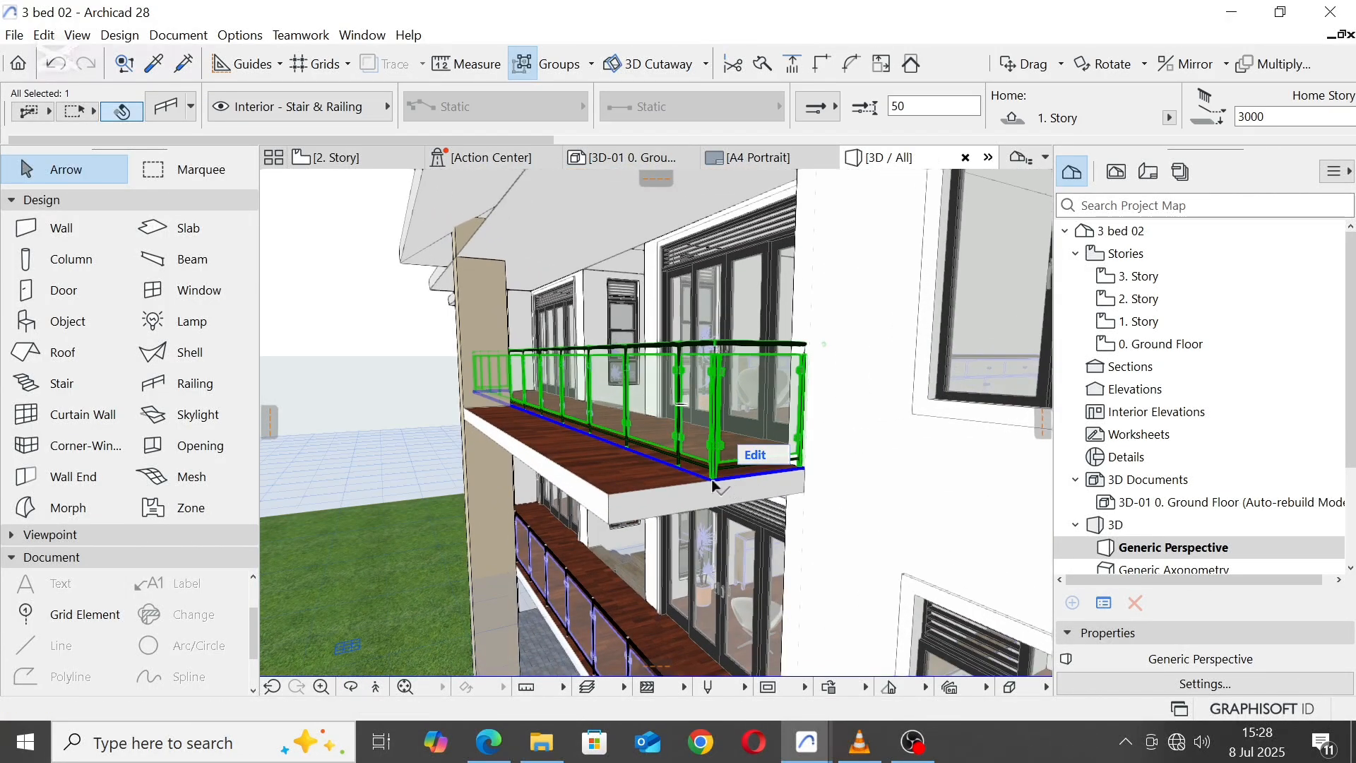
click(710, 480)
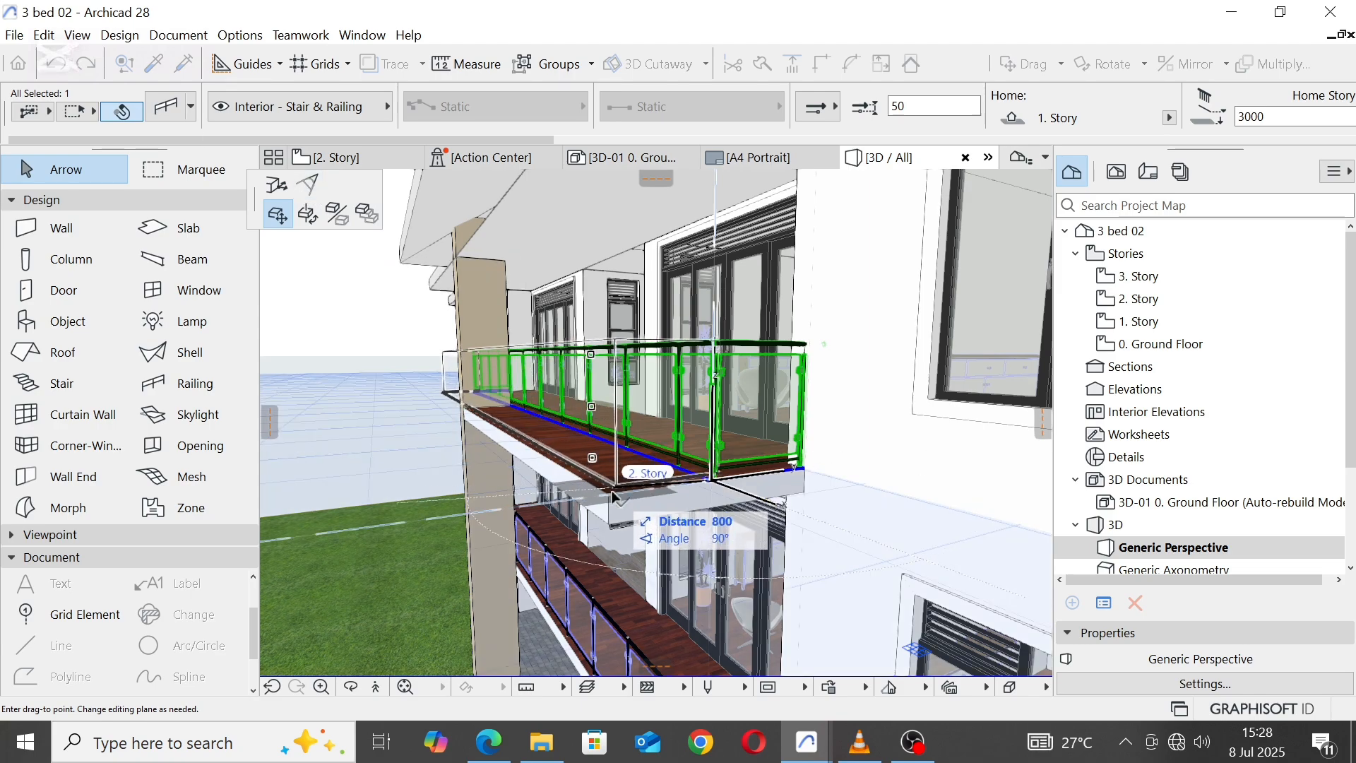
click(731, 479)
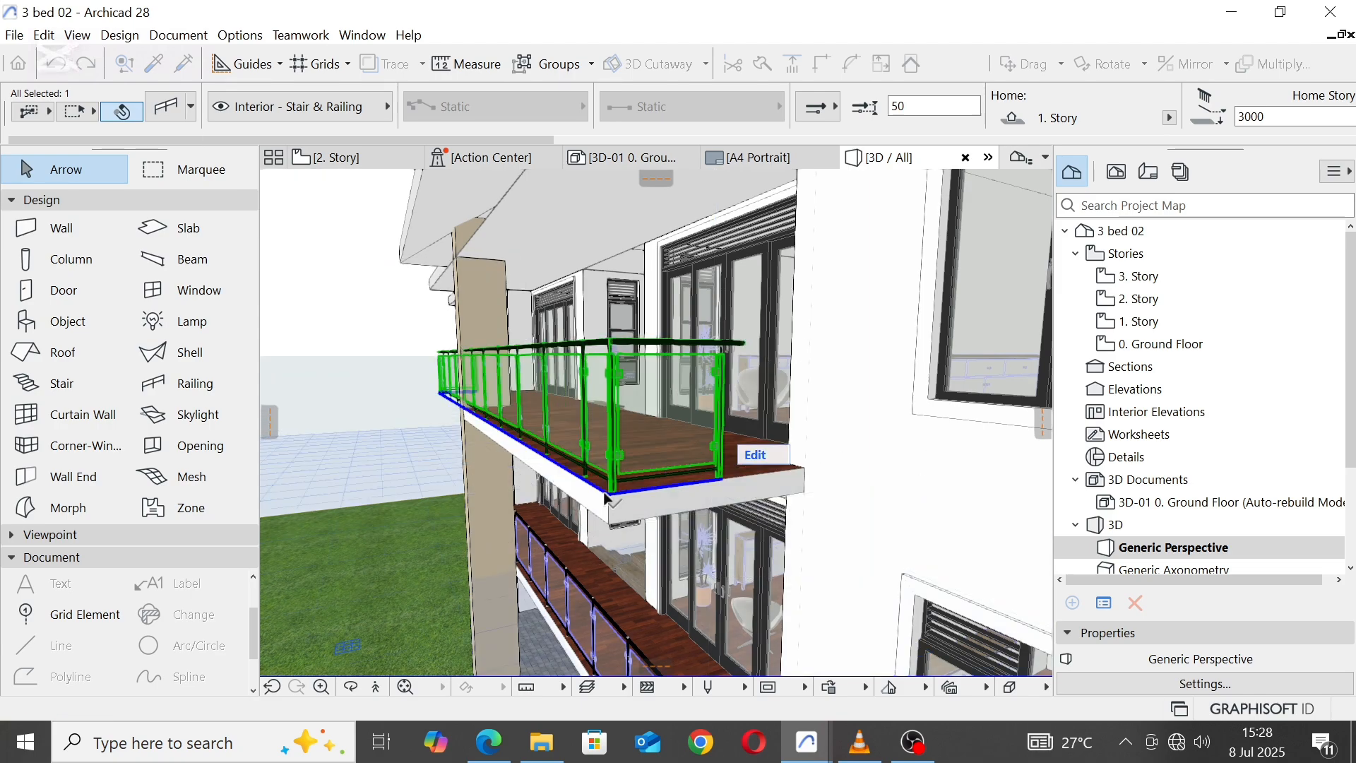
Step: Continue the moved railing's right end about 906 mm to the balcony slab's corner at the wall
click(724, 486)
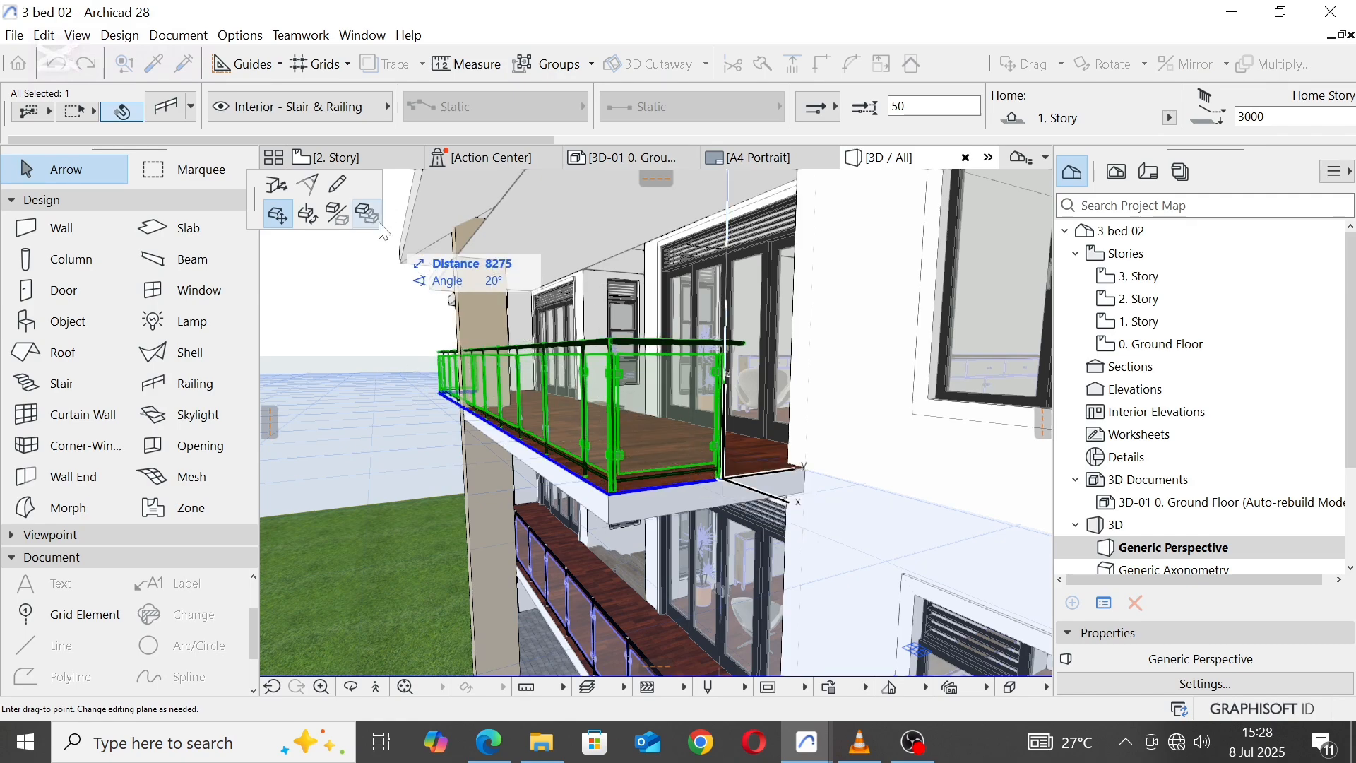
click(340, 190)
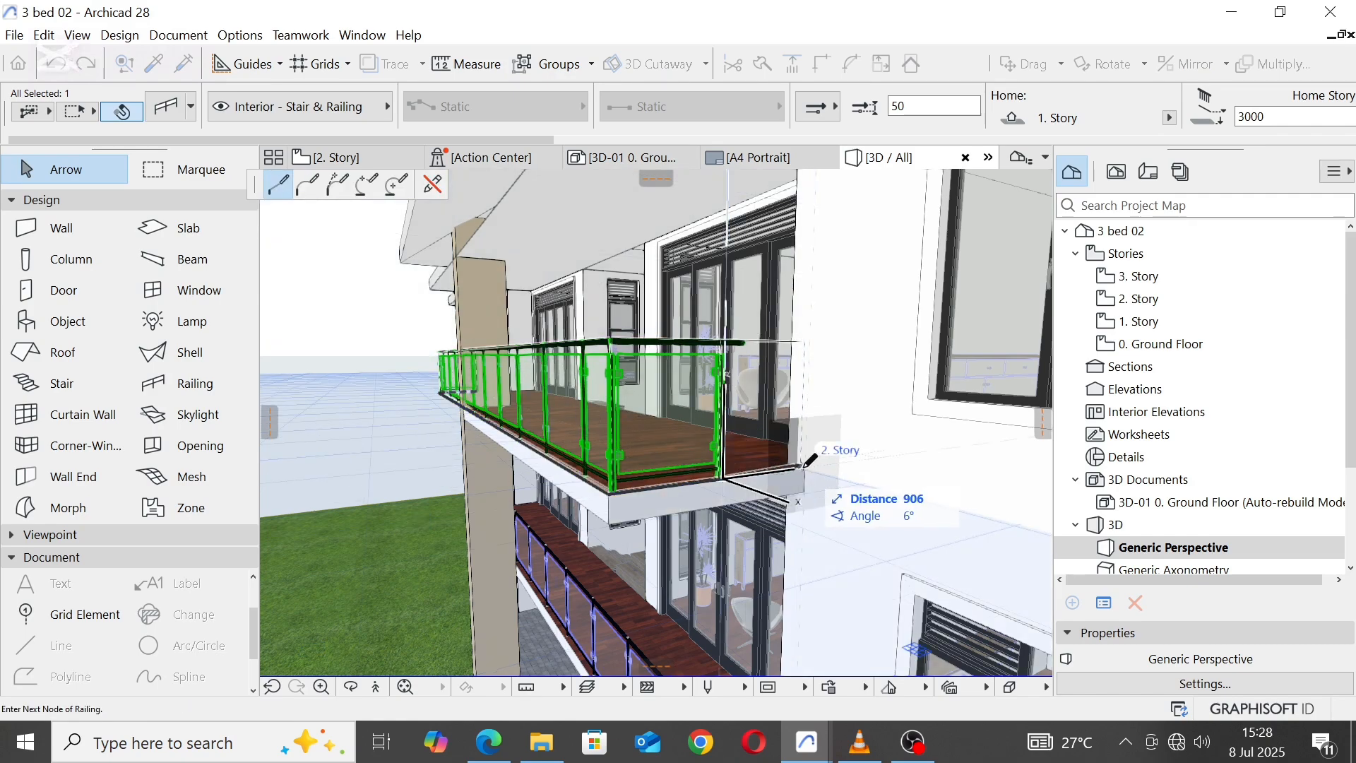
click(803, 465)
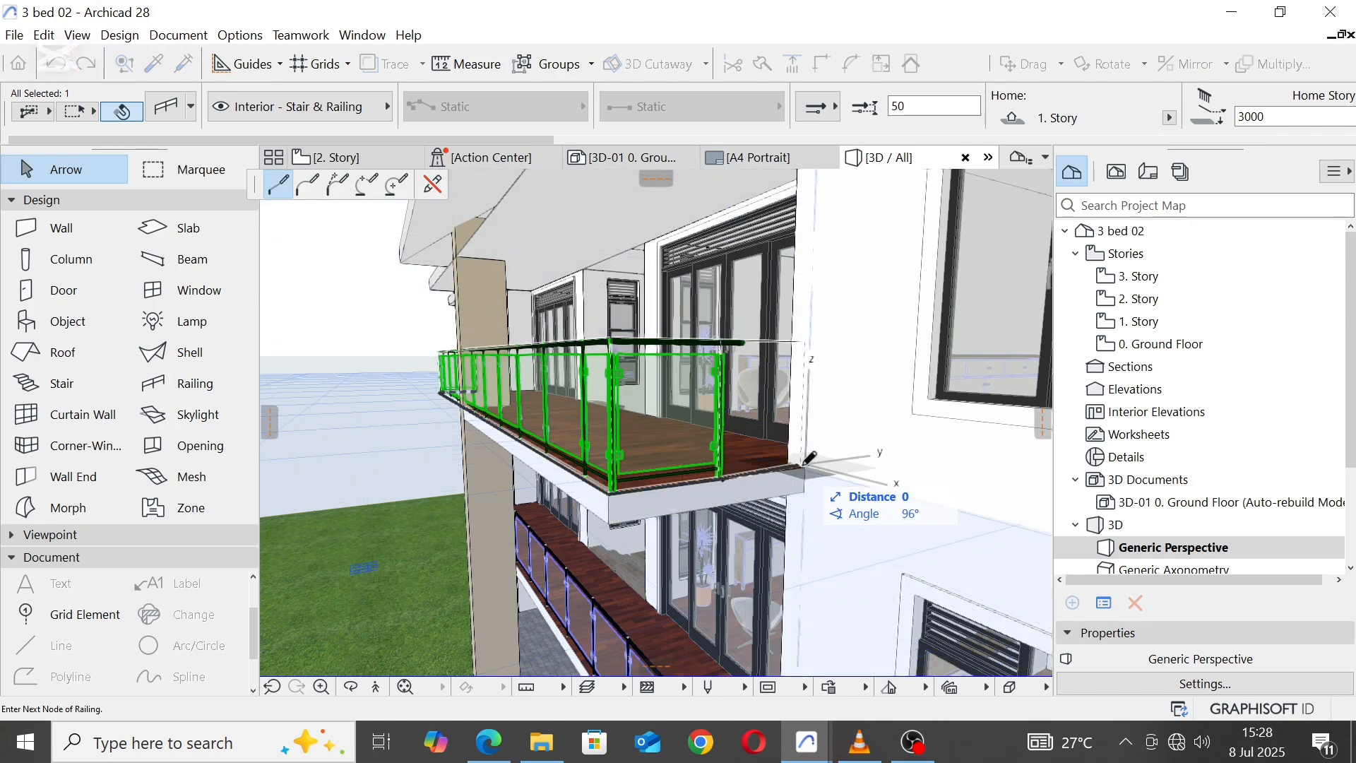
click(804, 464)
scroll(731, 515, down, 6)
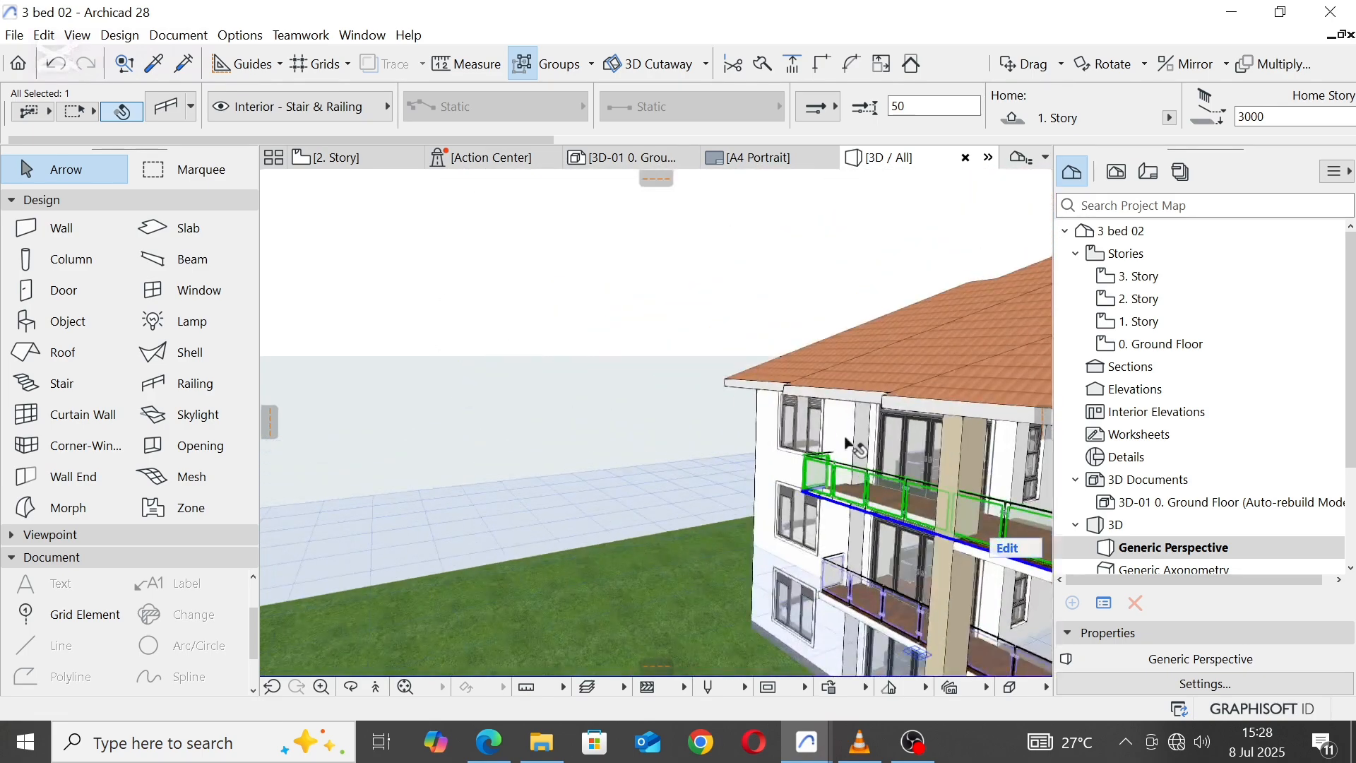
middle_drag(845, 445, 721, 388)
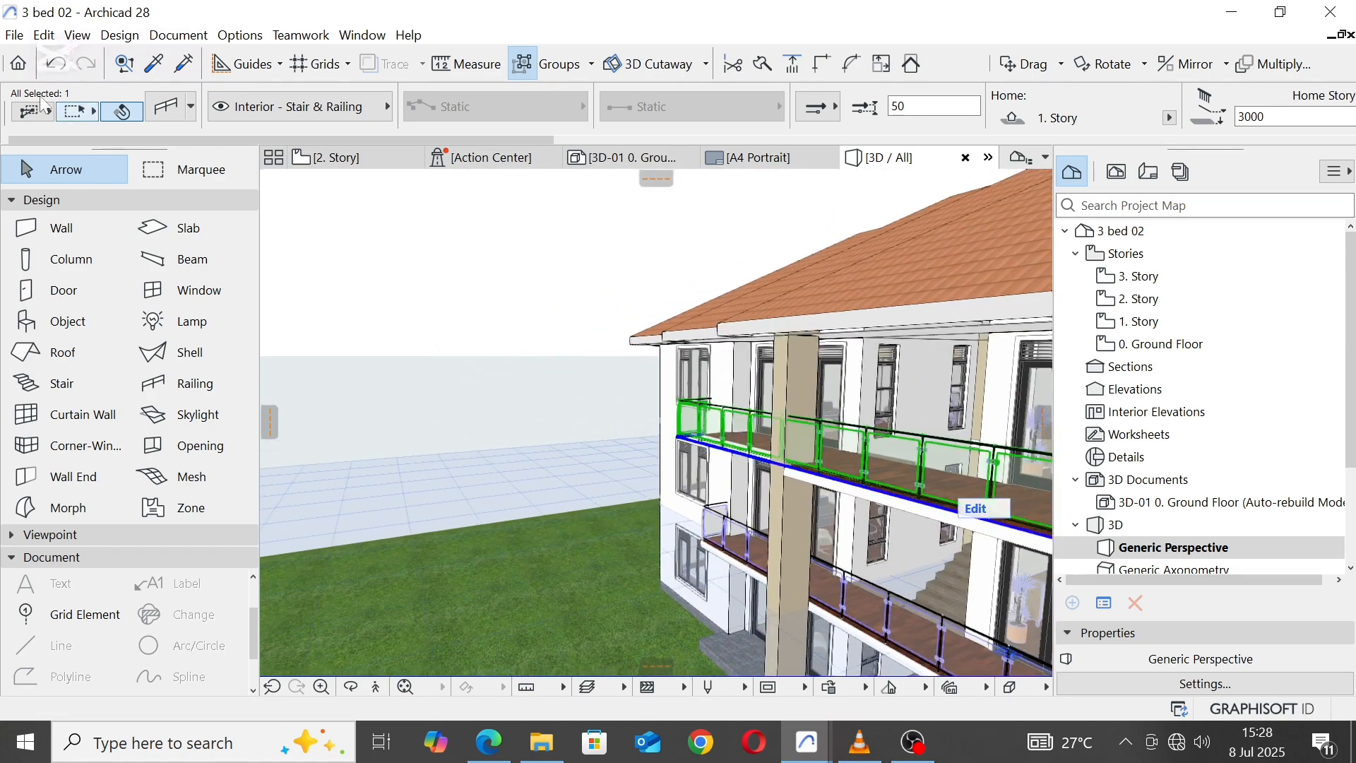
Step: Undo the railing's last extension and its outward move, and deselect the railing
click(60, 65)
click(60, 65)
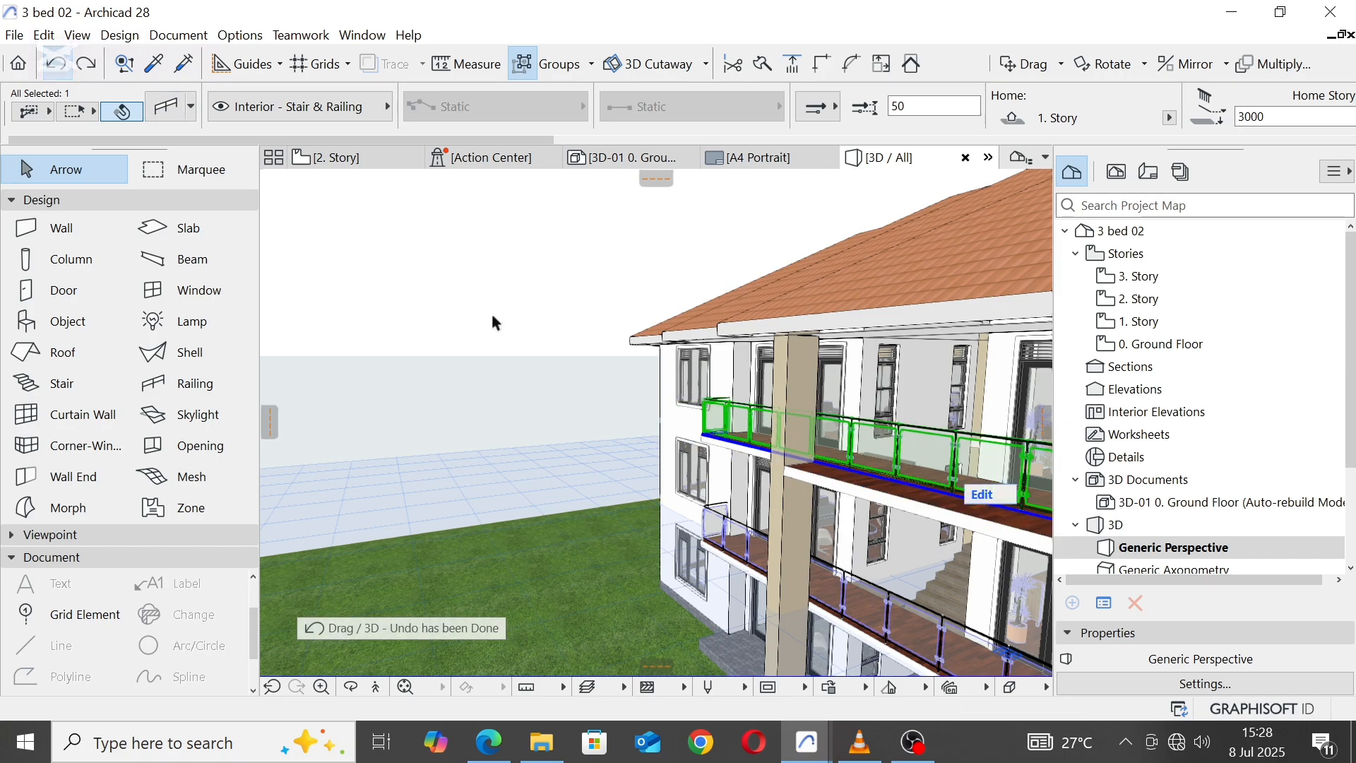
scroll(529, 315, down, 2)
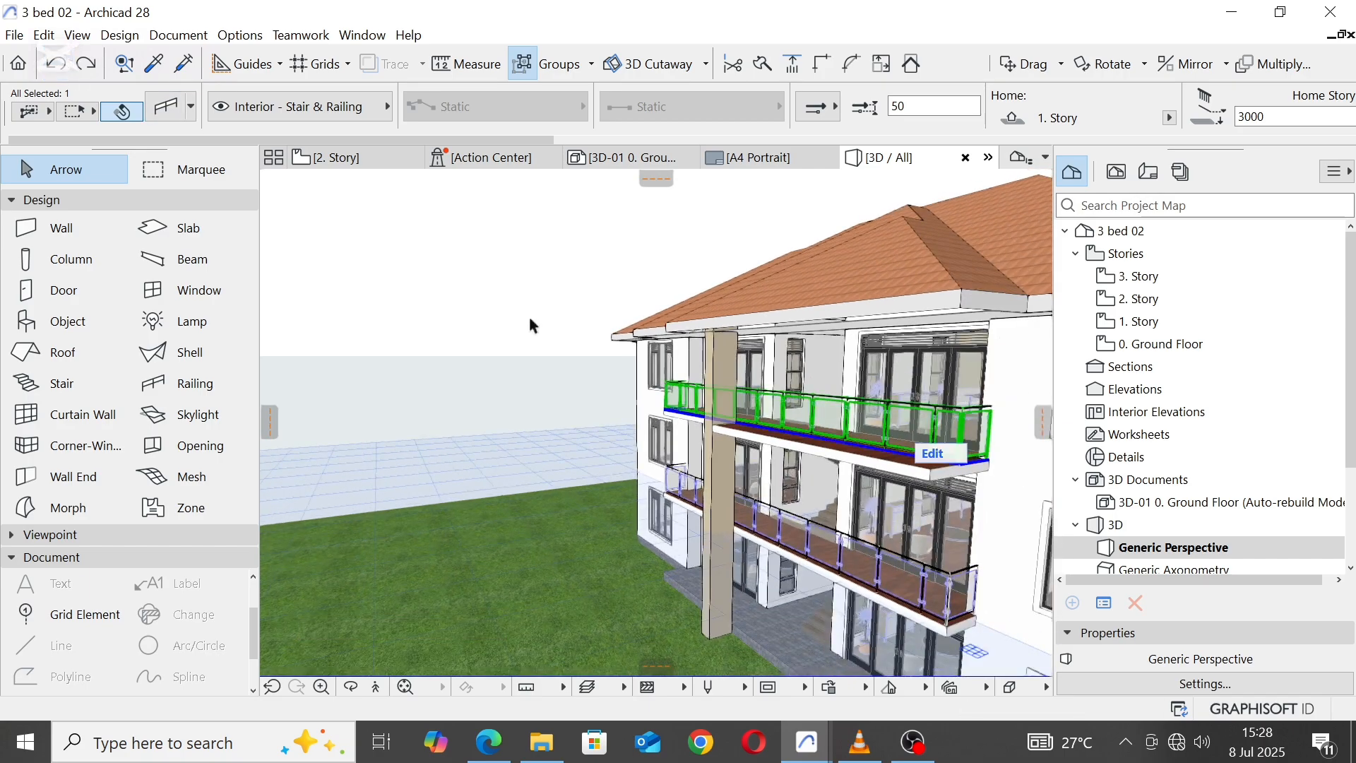
click(533, 325)
Step: On the 2nd story plan, insert a node in the balcony railing's front line at the pier's right inner corner
click(374, 158)
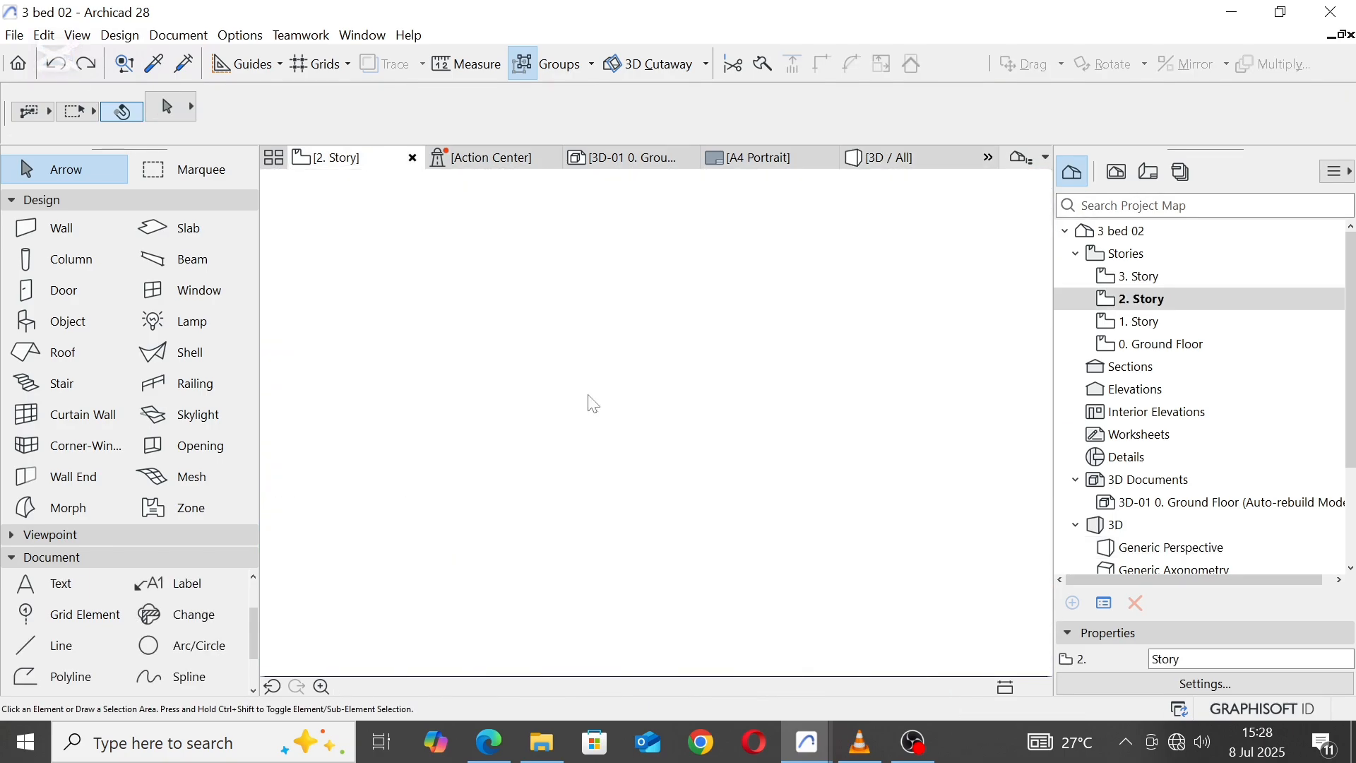
scroll(587, 448, up, 1)
scroll(586, 449, up, 1)
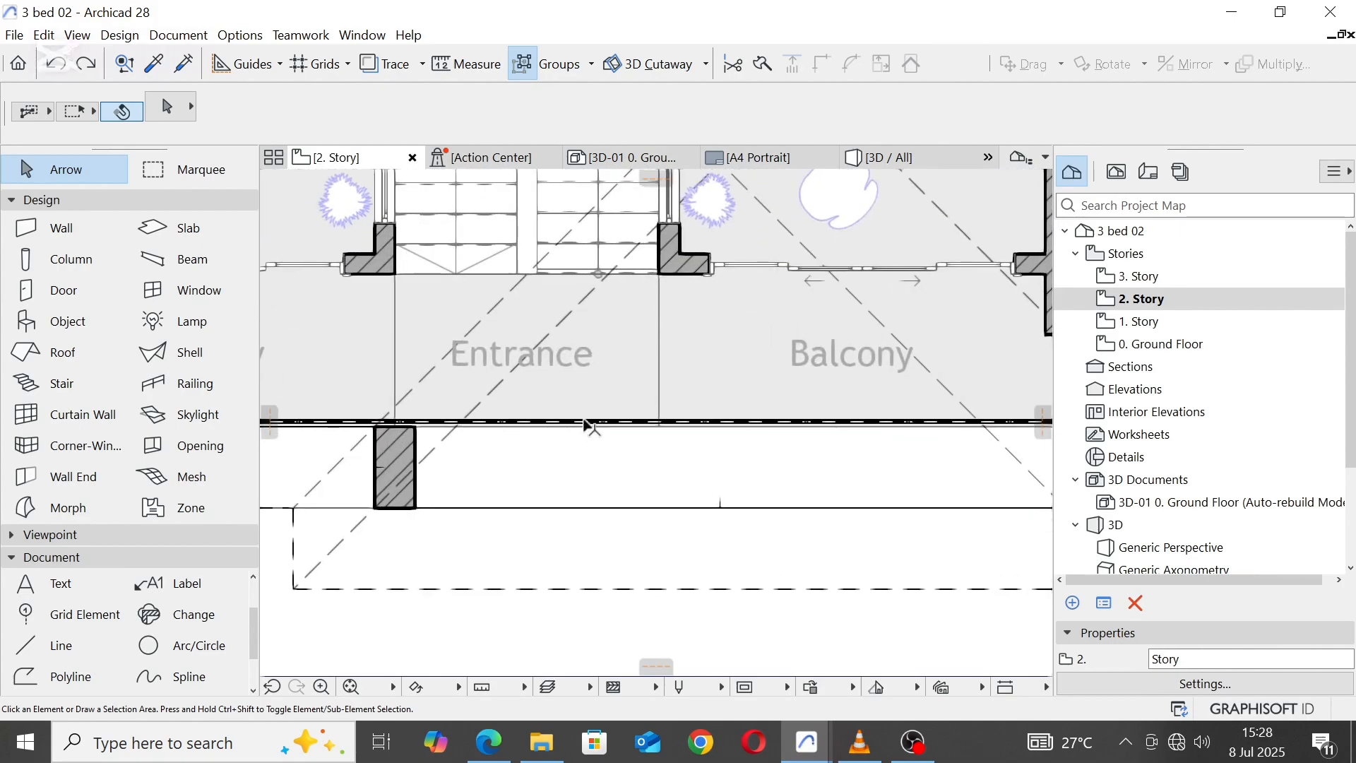
click(589, 424)
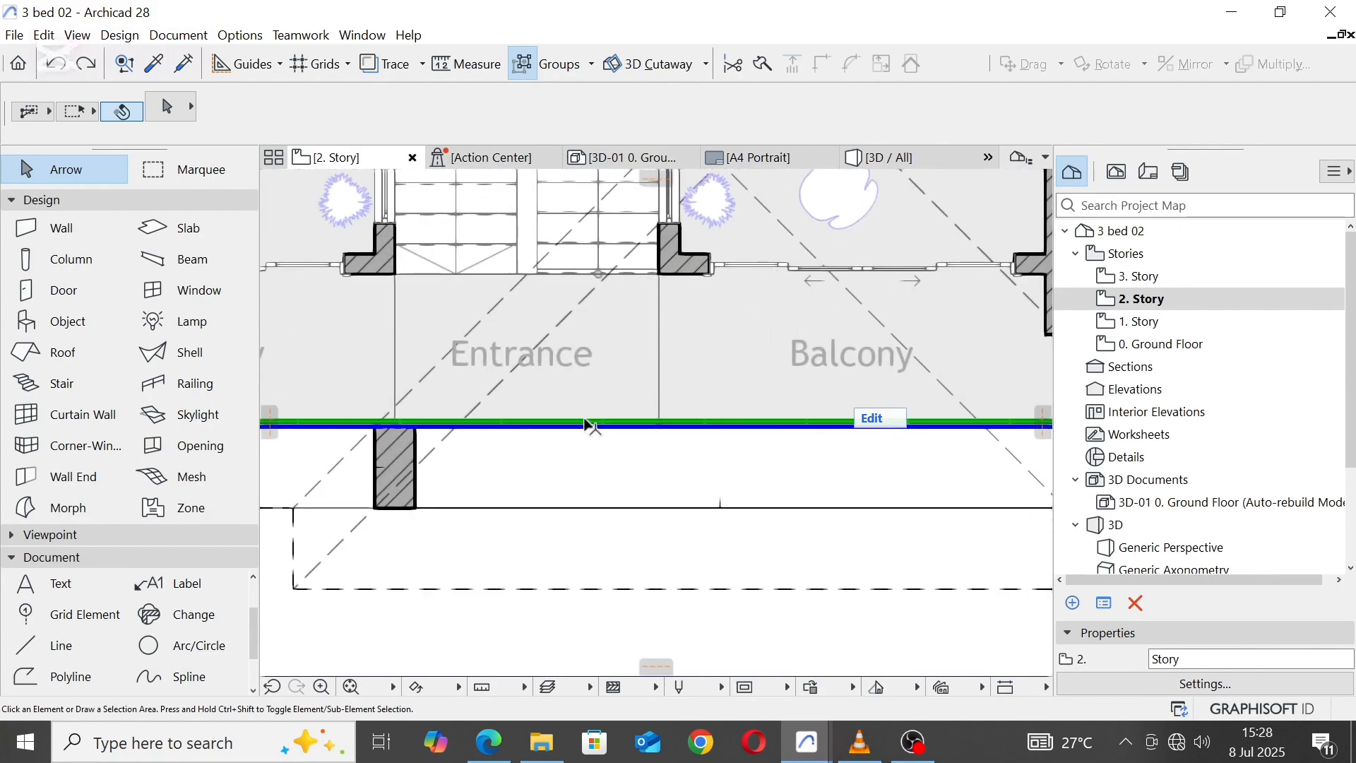
click(445, 426)
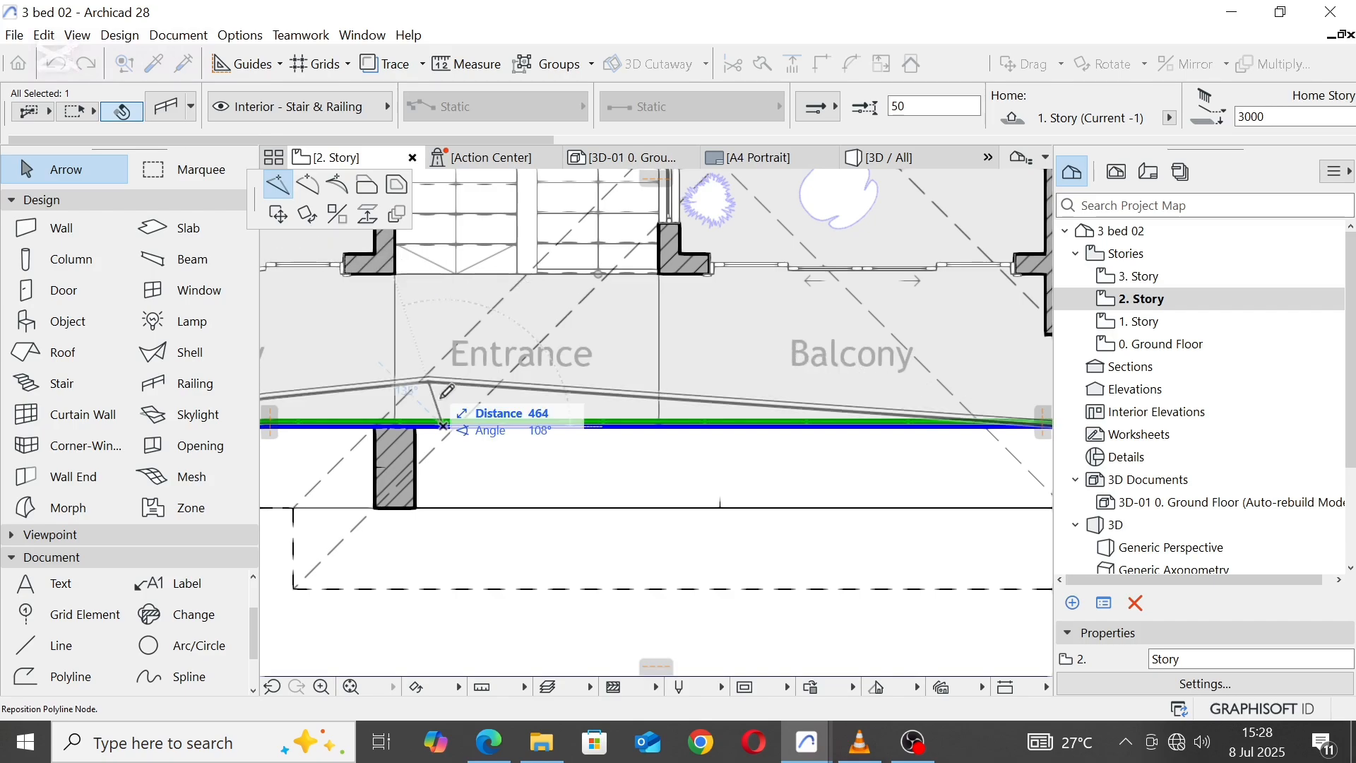
click(415, 423)
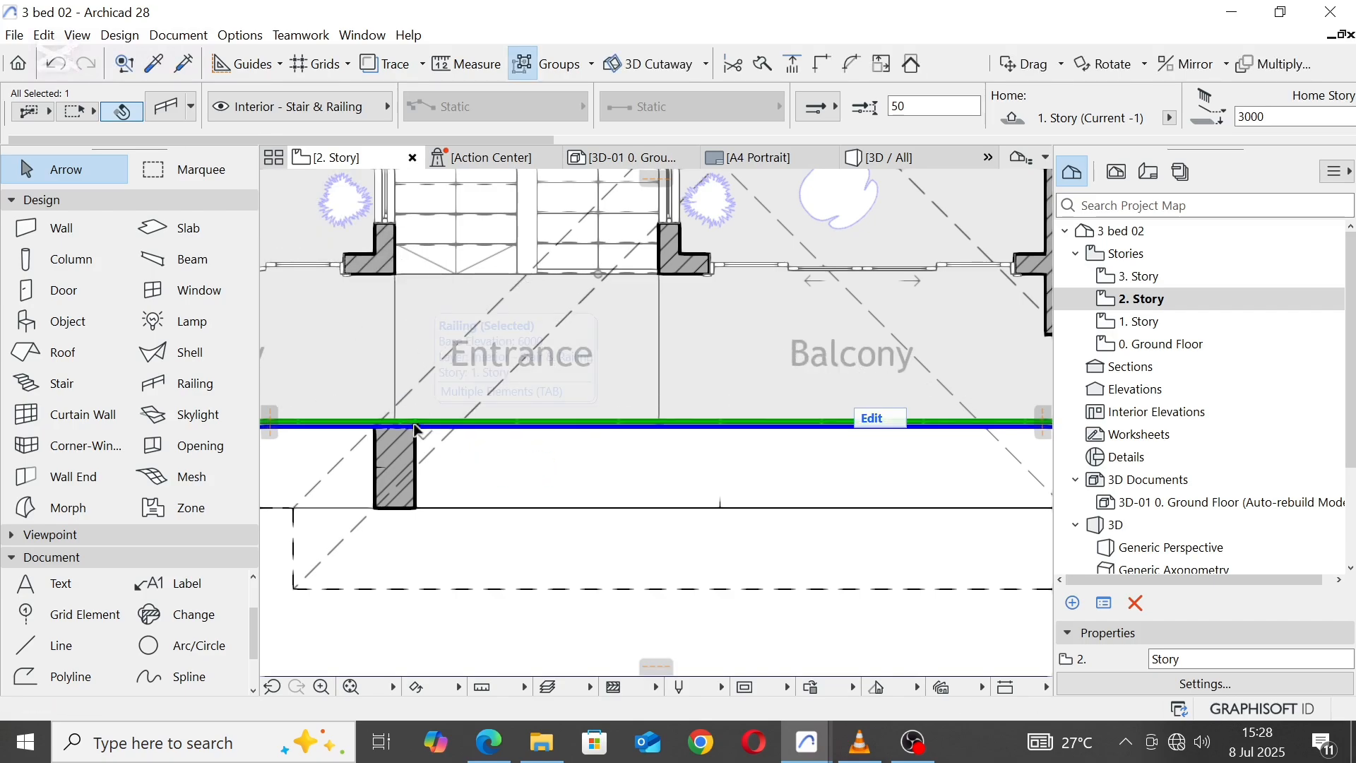
click(415, 426)
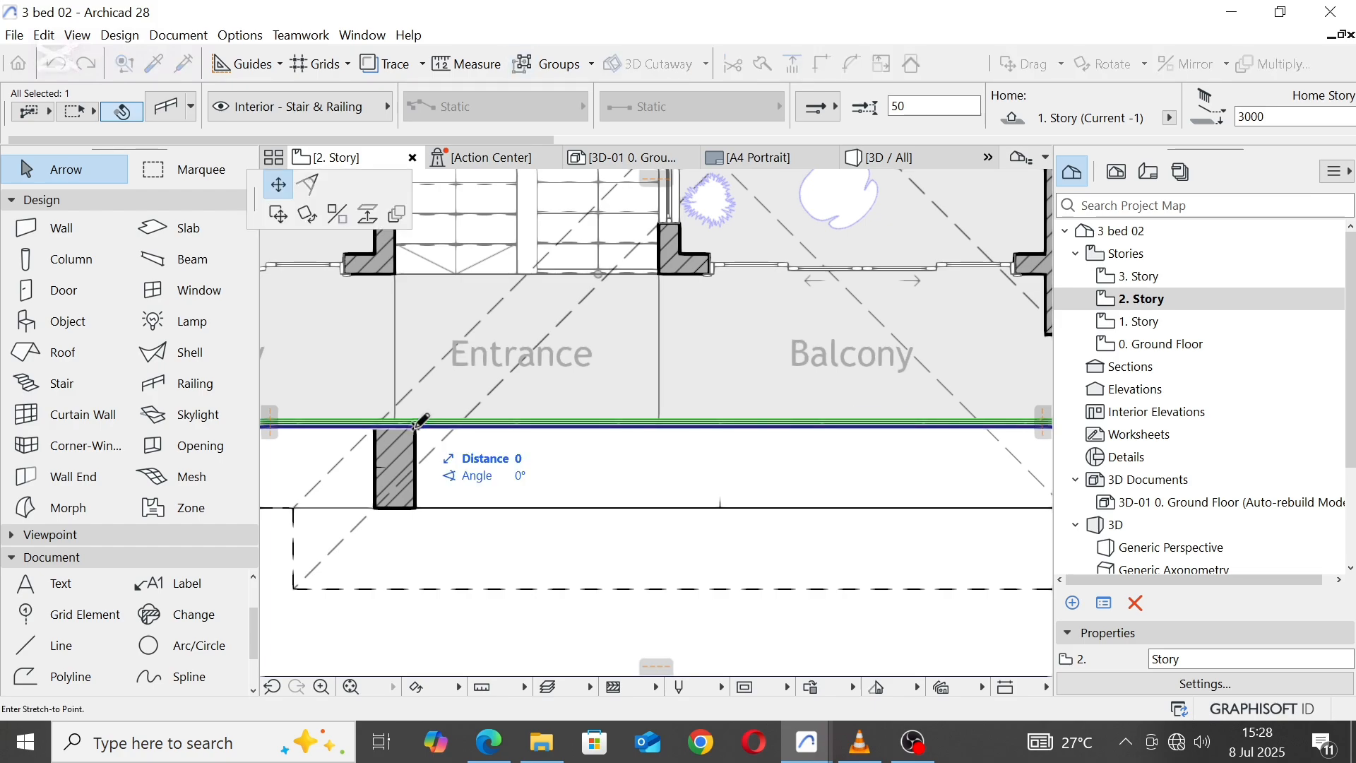
click(416, 427)
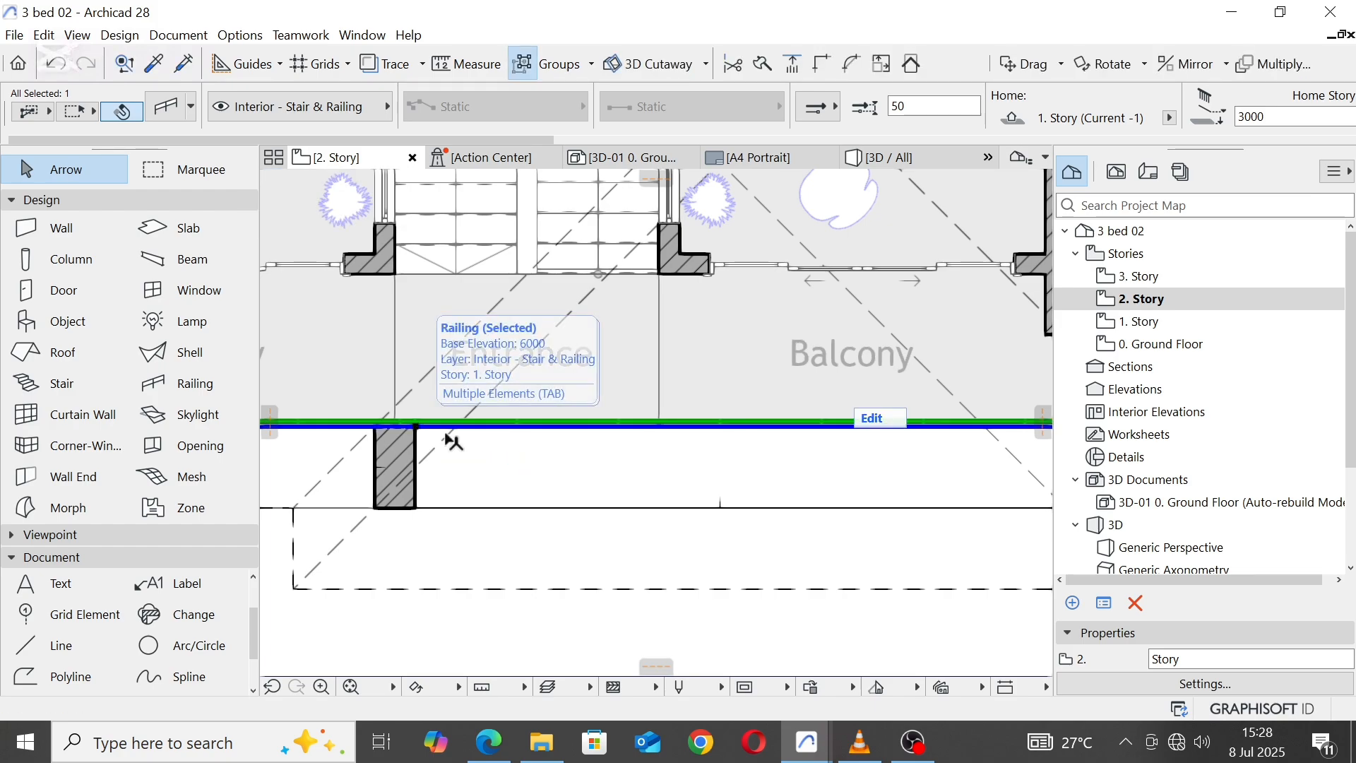
Step: Split the balcony railing along the pier's right face, keeping the right-hand part selected
click(765, 65)
scroll(416, 508, up, 2)
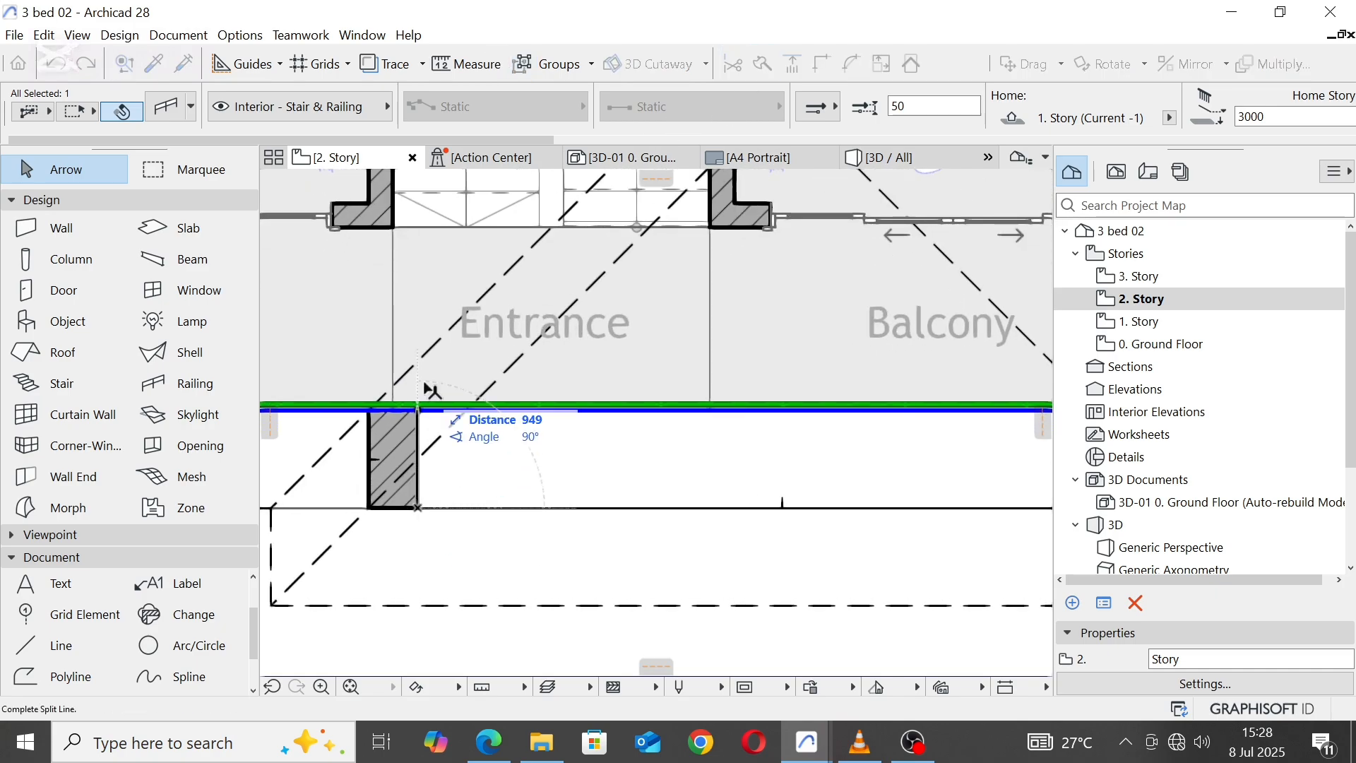
click(424, 439)
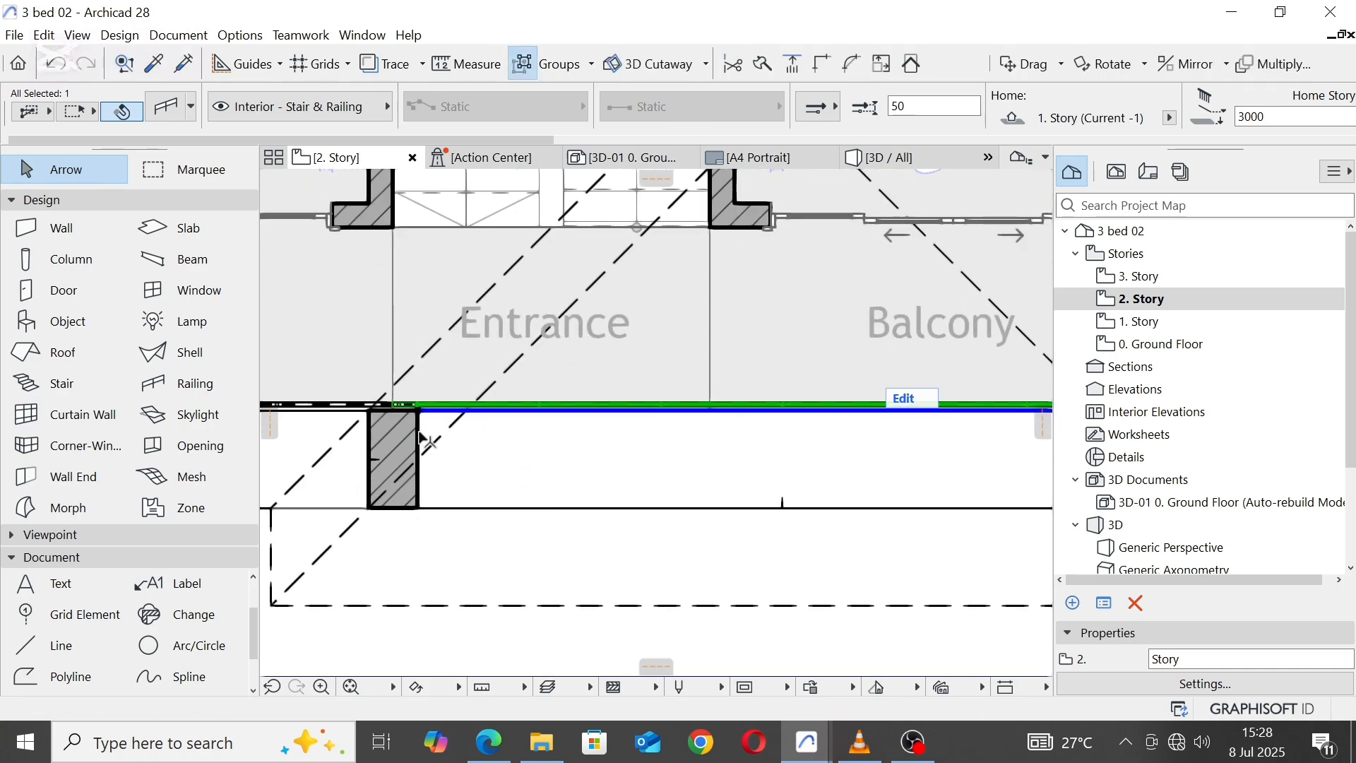
Step: Stretch the right-hand railing's start to the pier's right outer corner and its corner node to the extended slab's outer corner
click(418, 410)
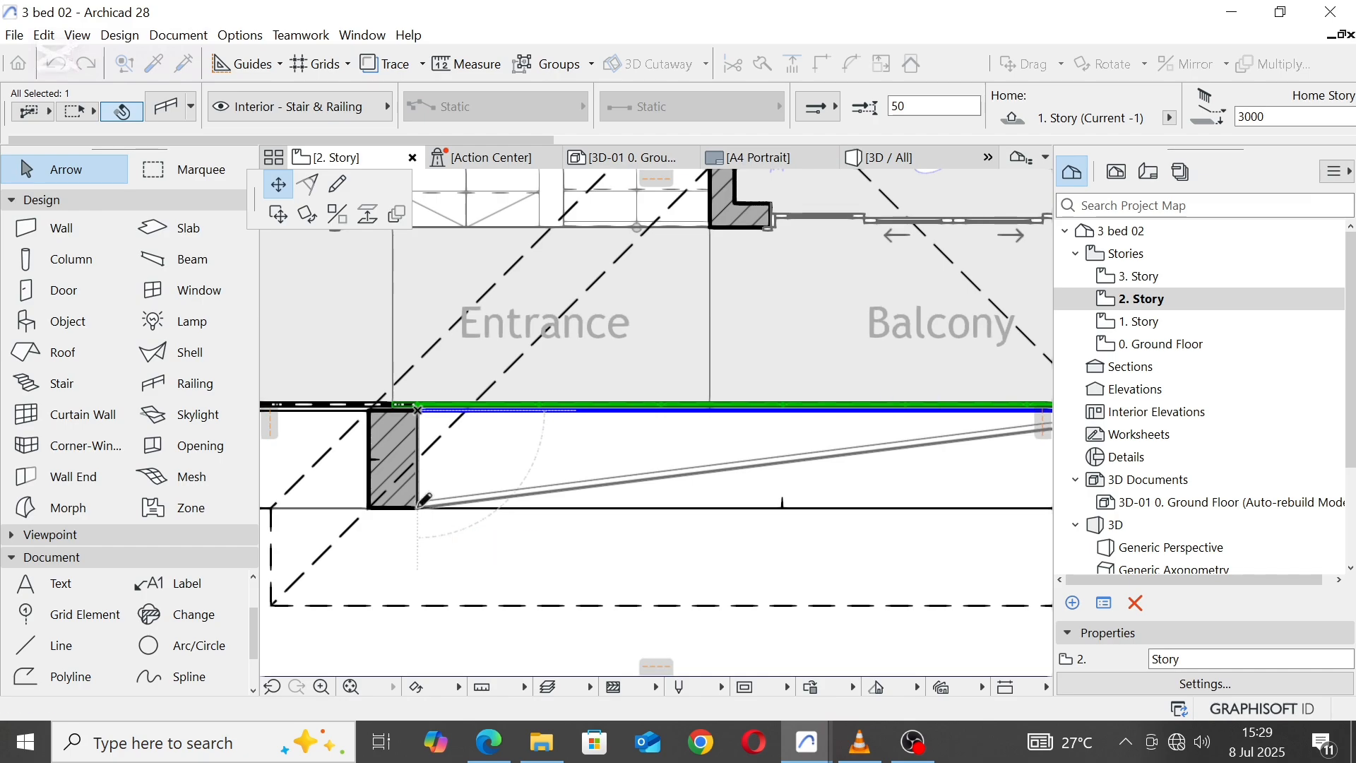
click(418, 507)
scroll(435, 482, down, 5)
scroll(657, 464, up, 5)
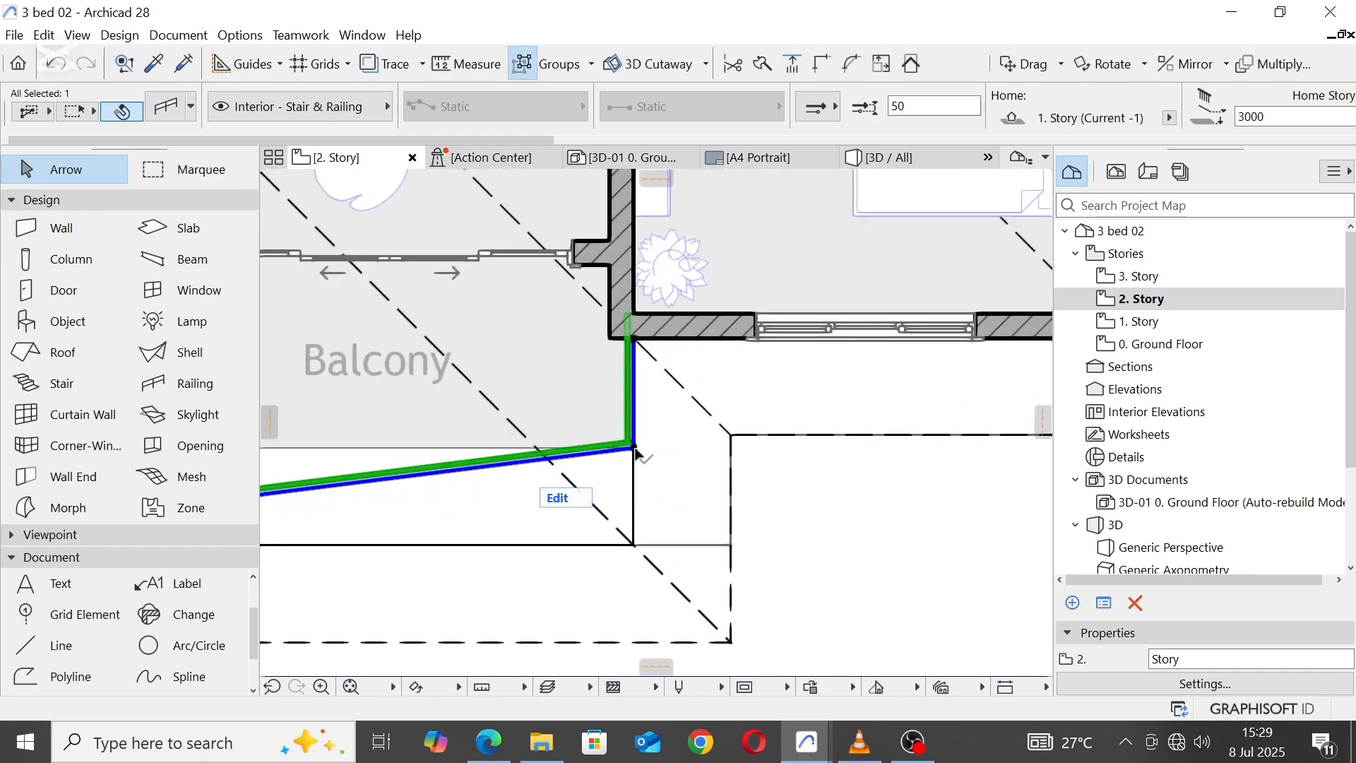
click(634, 446)
click(634, 543)
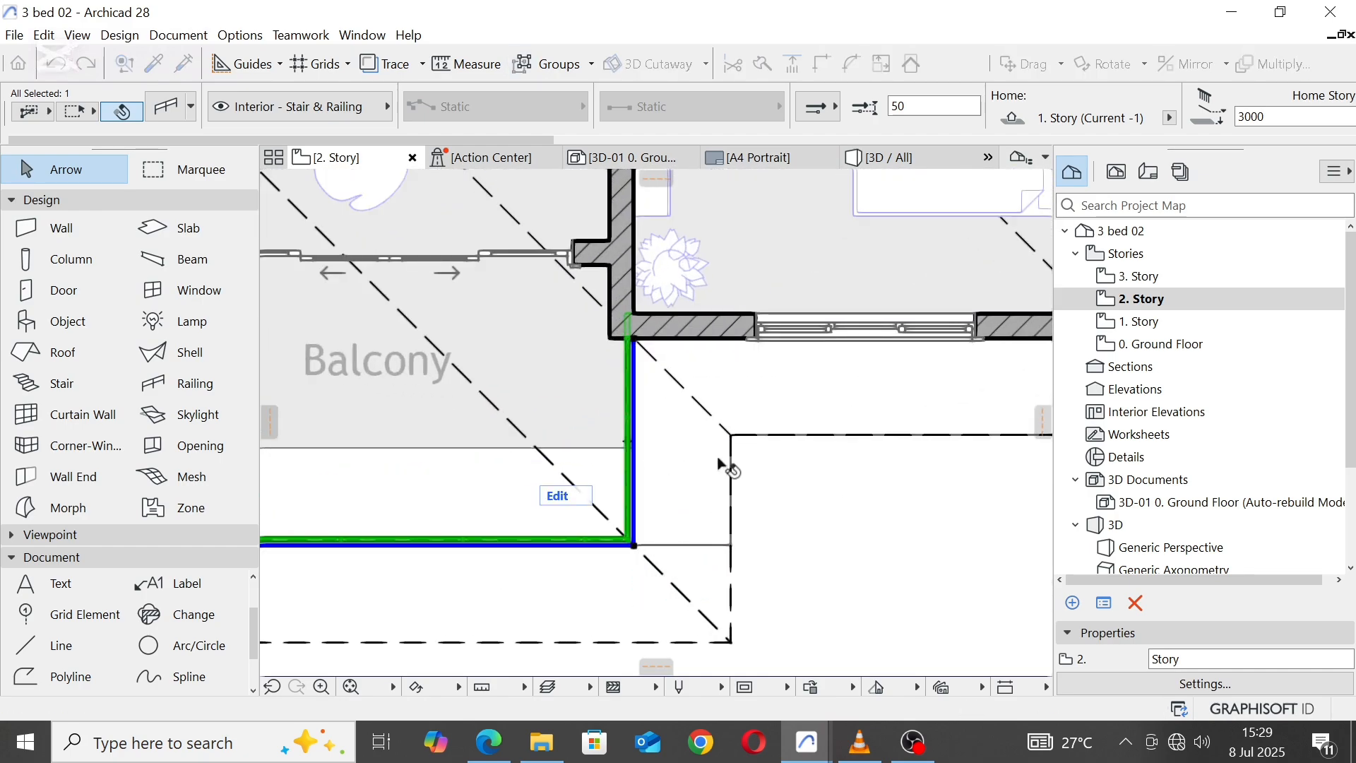
Step: Offset the front edge of the right balcony's floor fill outward to the extended slab's outer edge
scroll(719, 460, down, 5)
scroll(603, 438, up, 3)
click(603, 433)
click(605, 433)
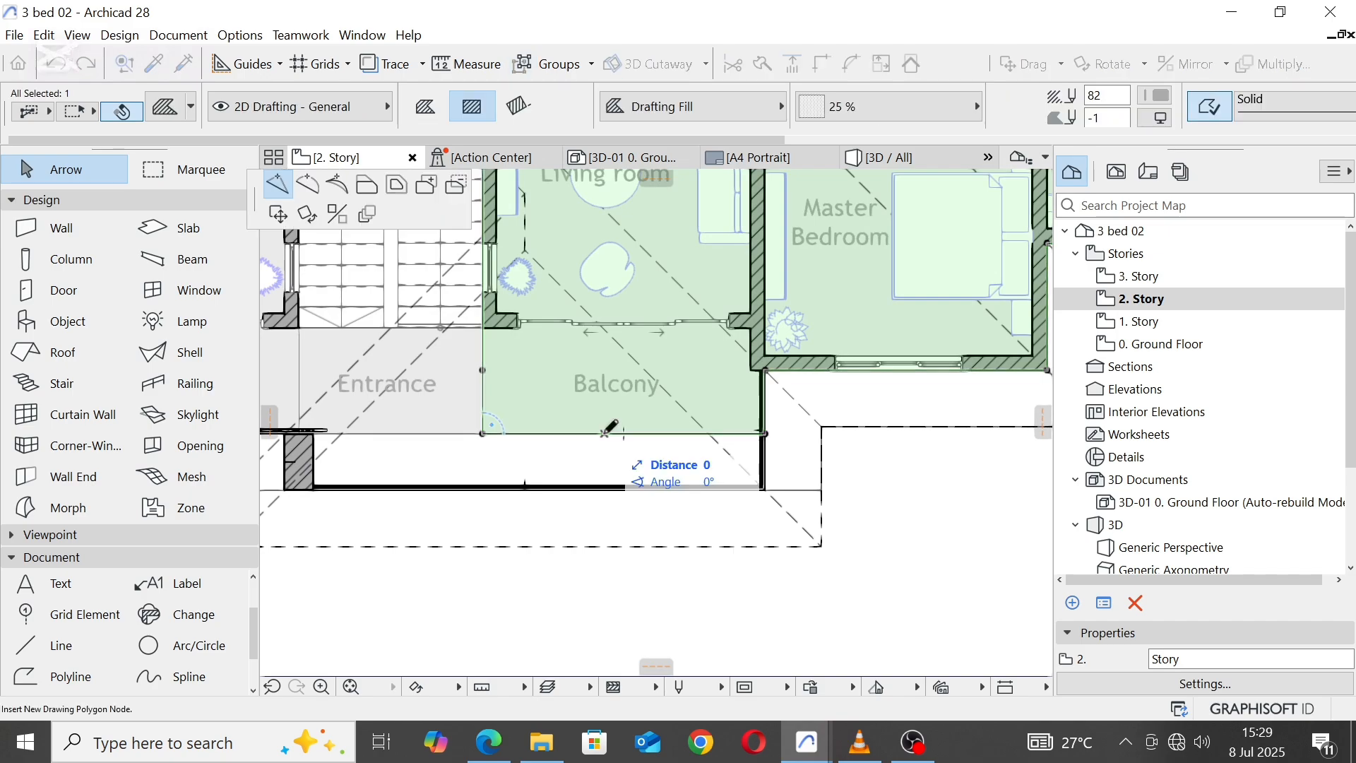
click(374, 185)
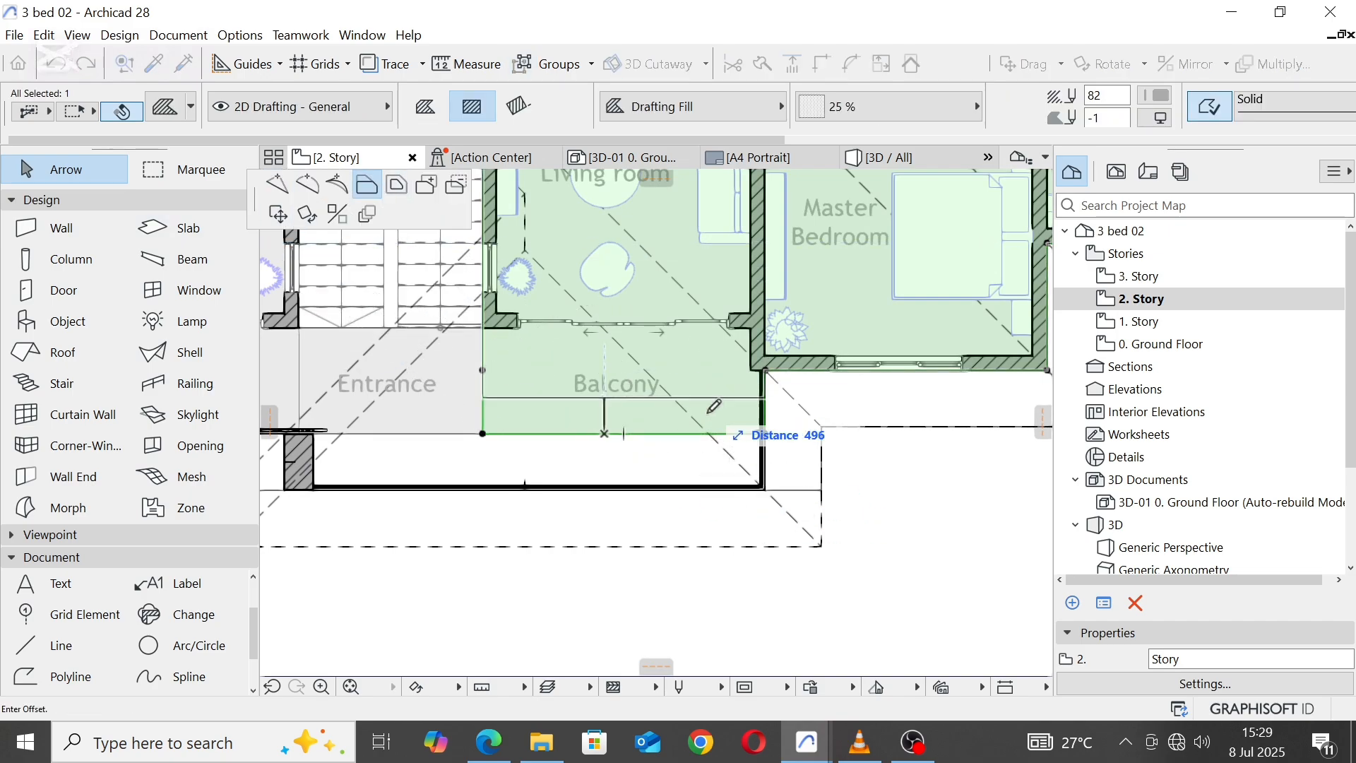
scroll(767, 434, up, 5)
click(779, 529)
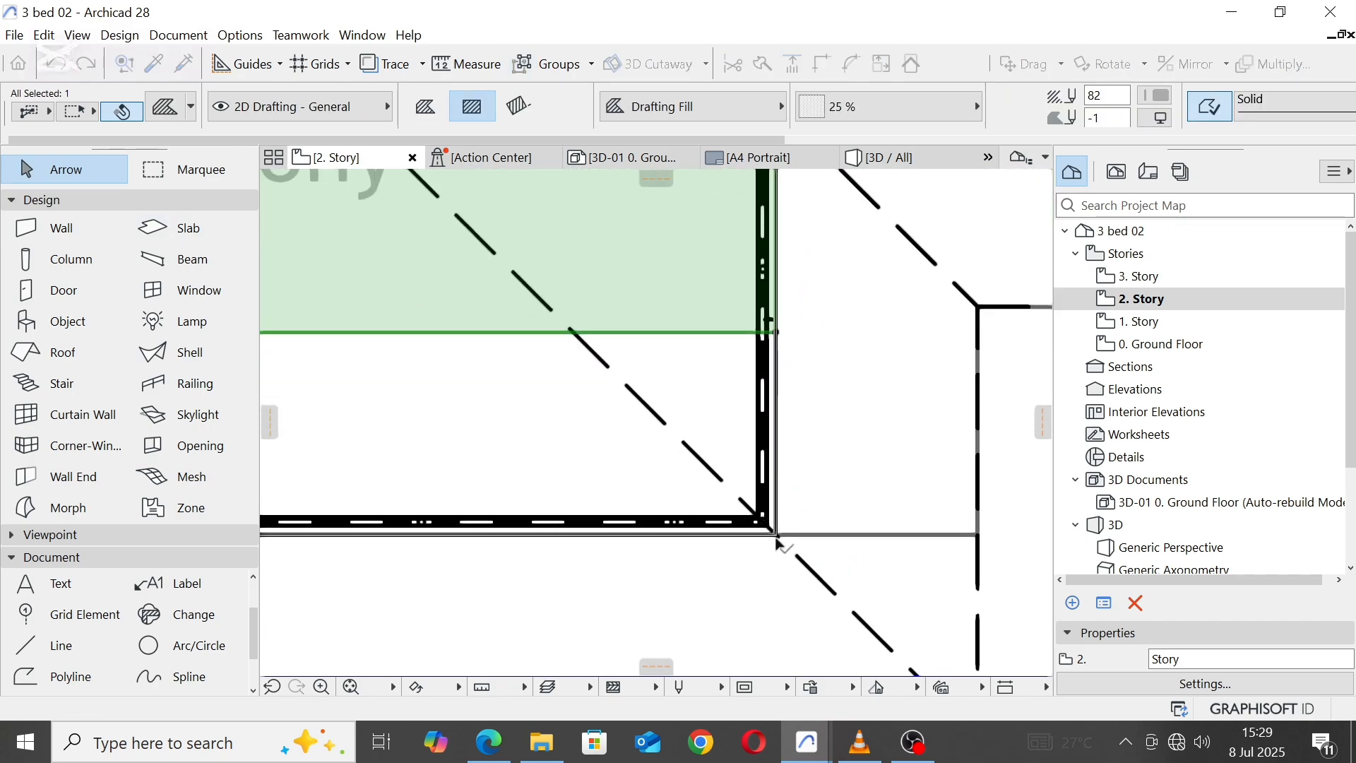
scroll(778, 539, down, 4)
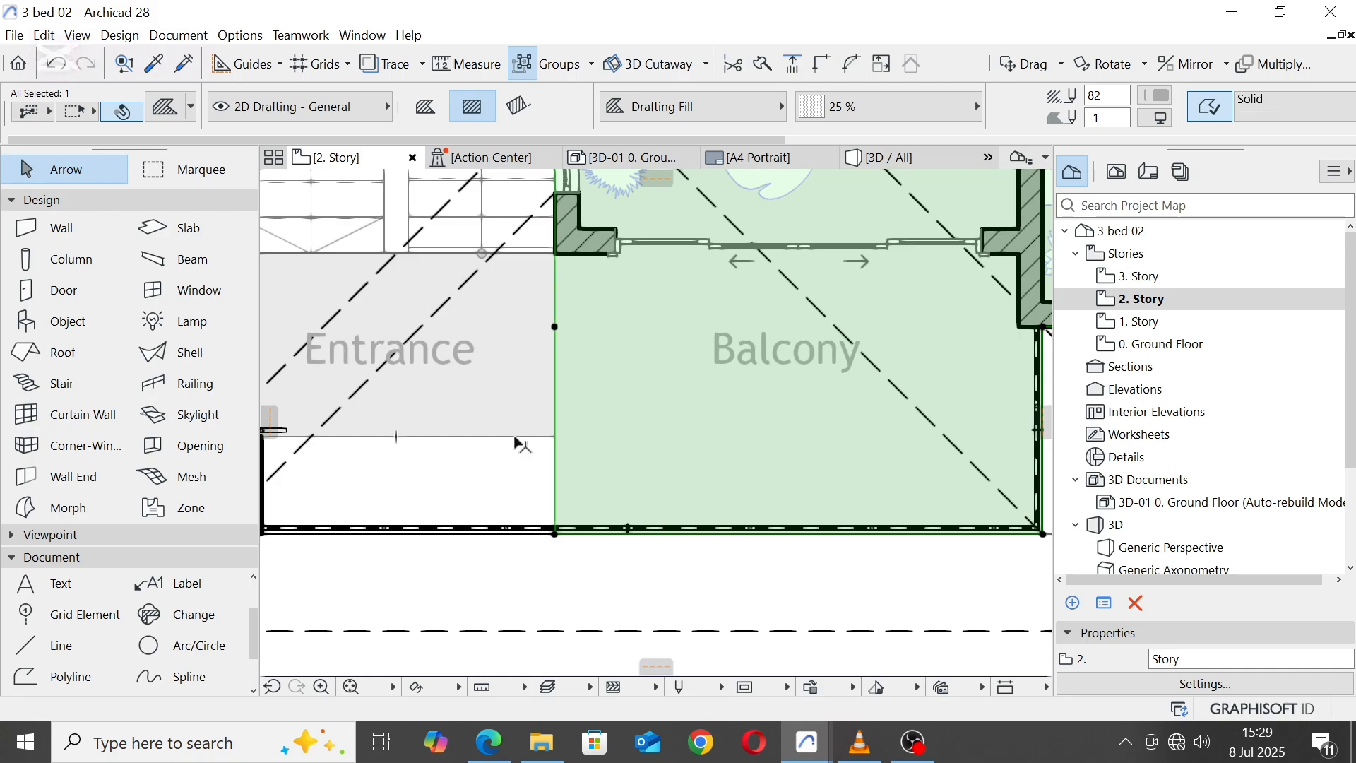
Step: Insert a node in the entrance fill's front edge at the pier's right inner corner
click(516, 436)
click(276, 185)
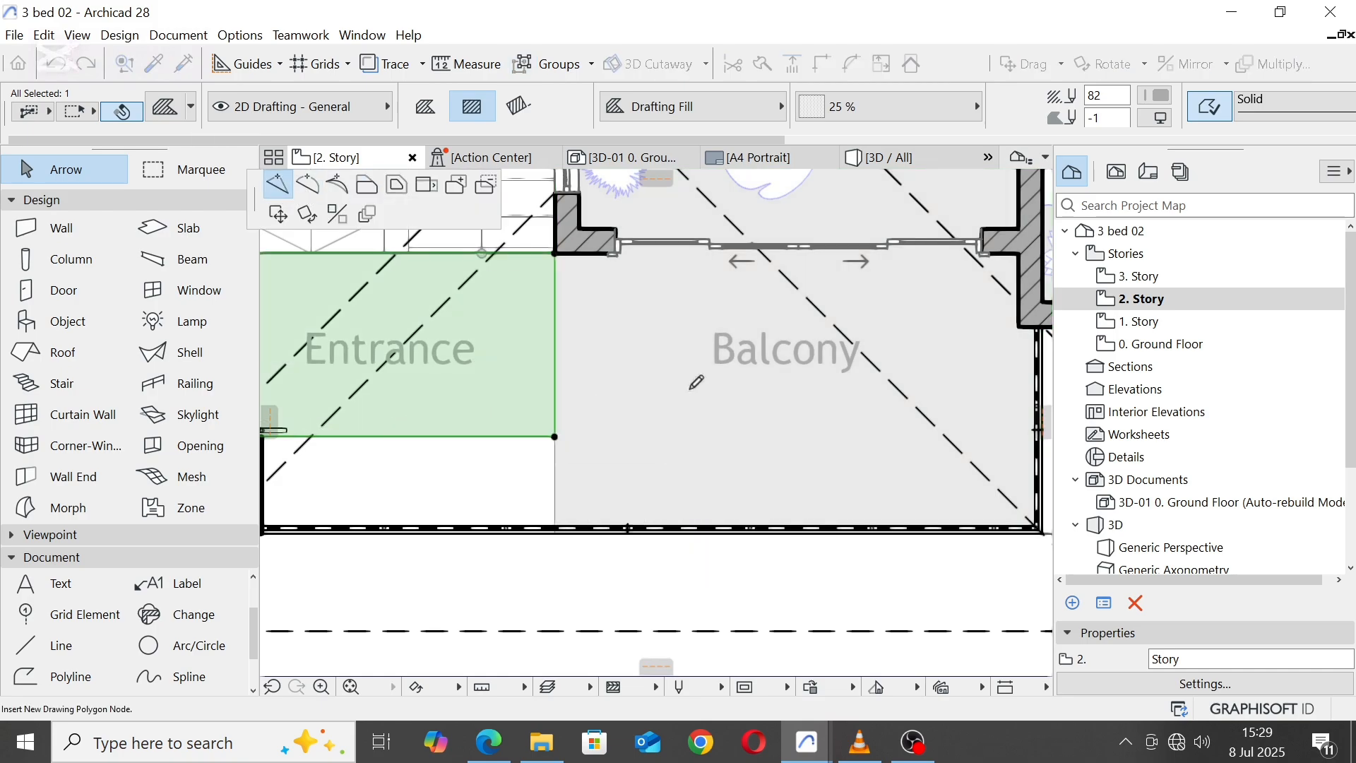
scroll(692, 385, down, 2)
scroll(466, 414, up, 5)
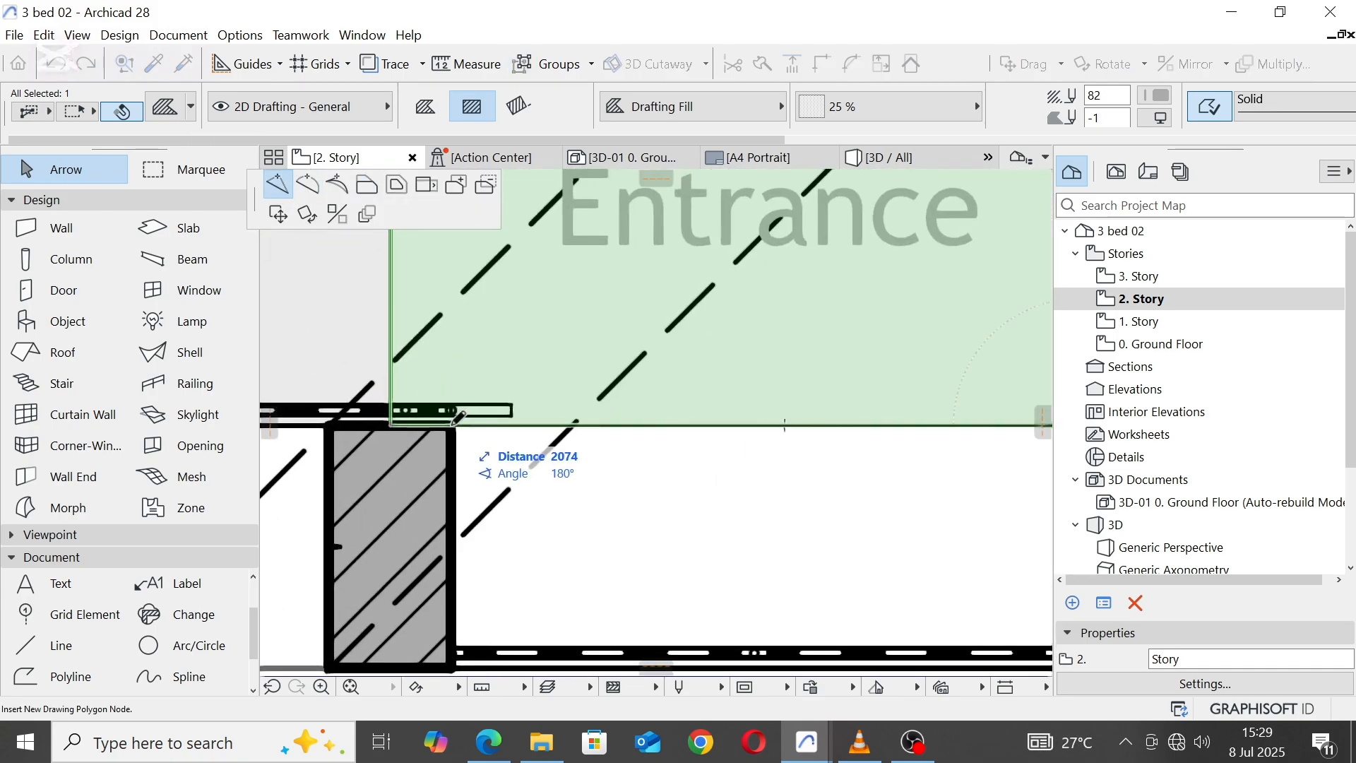
click(455, 425)
Step: Offset the entrance fill's front edge right of the pier outward to the pier's outer corner and deselect it
click(618, 427)
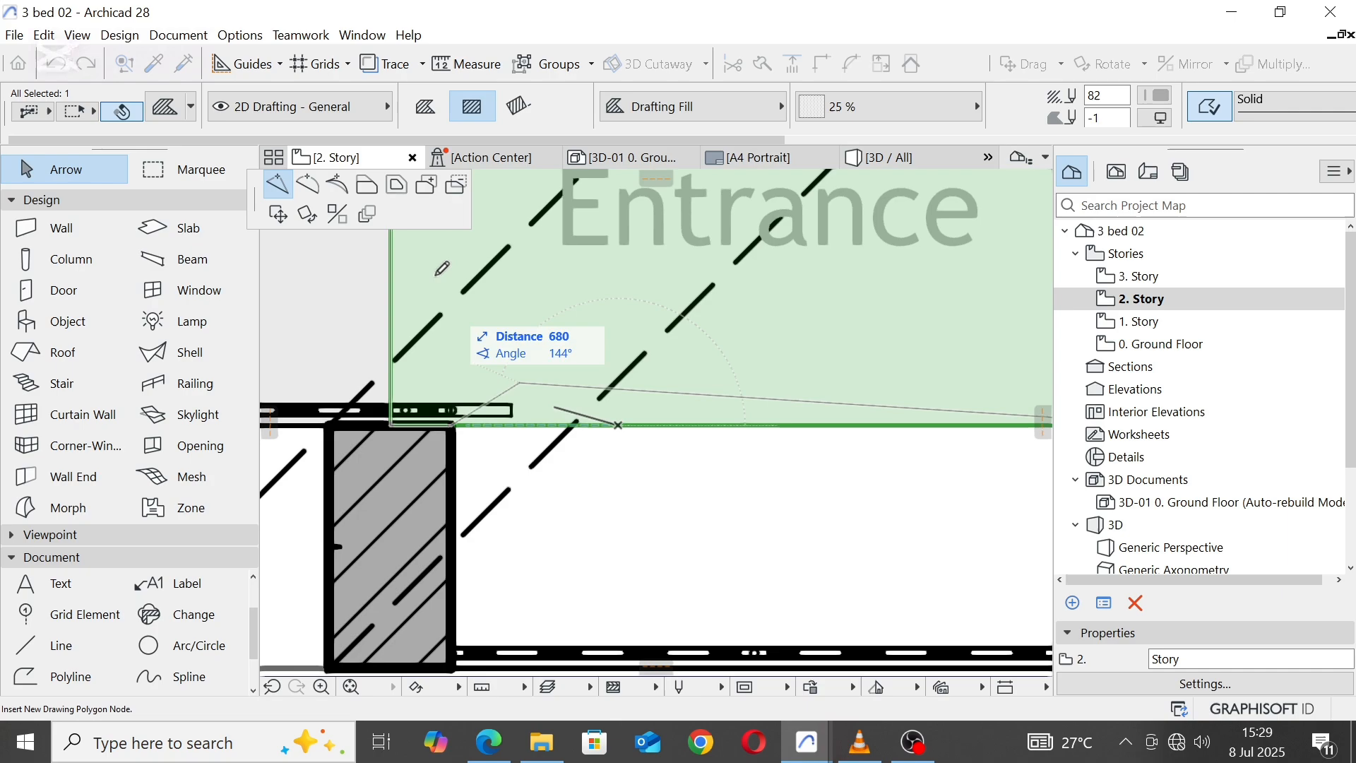
click(367, 186)
click(459, 655)
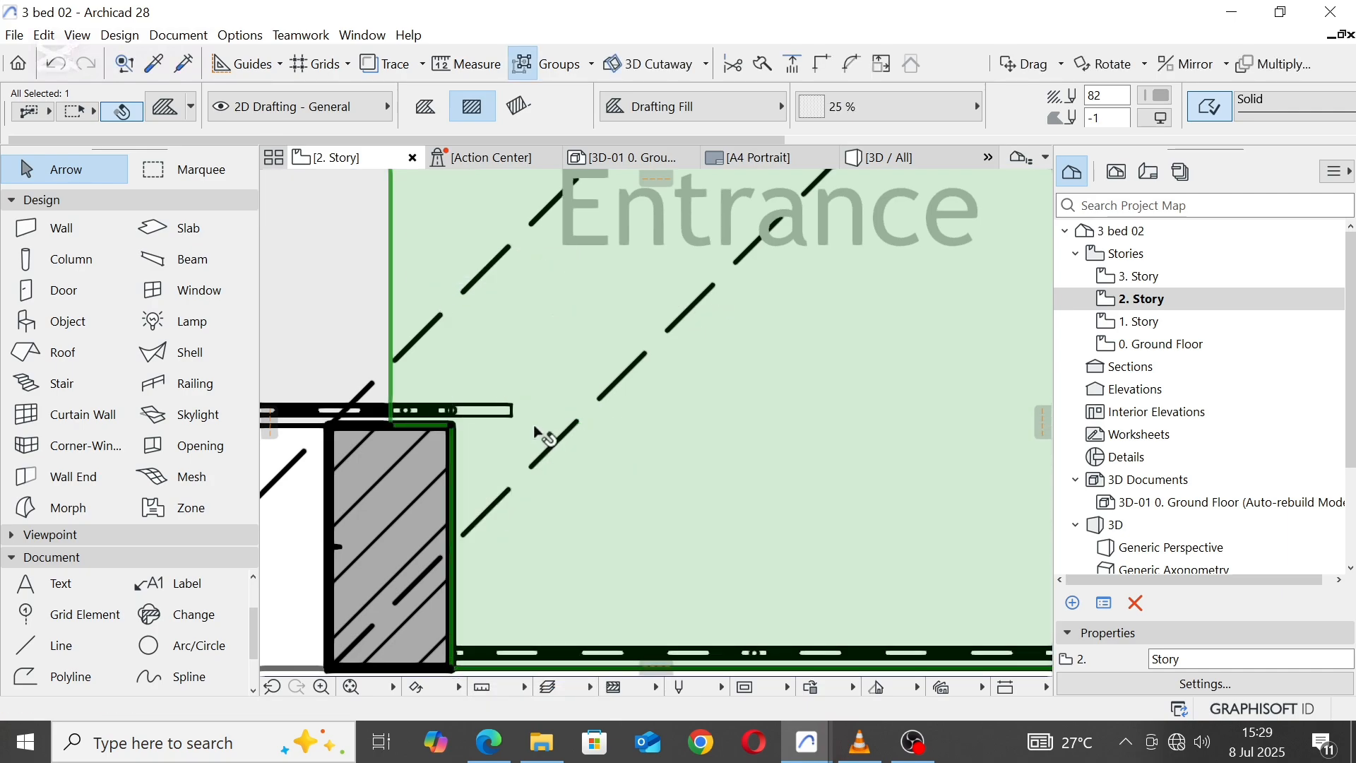
scroll(539, 433, down, 4)
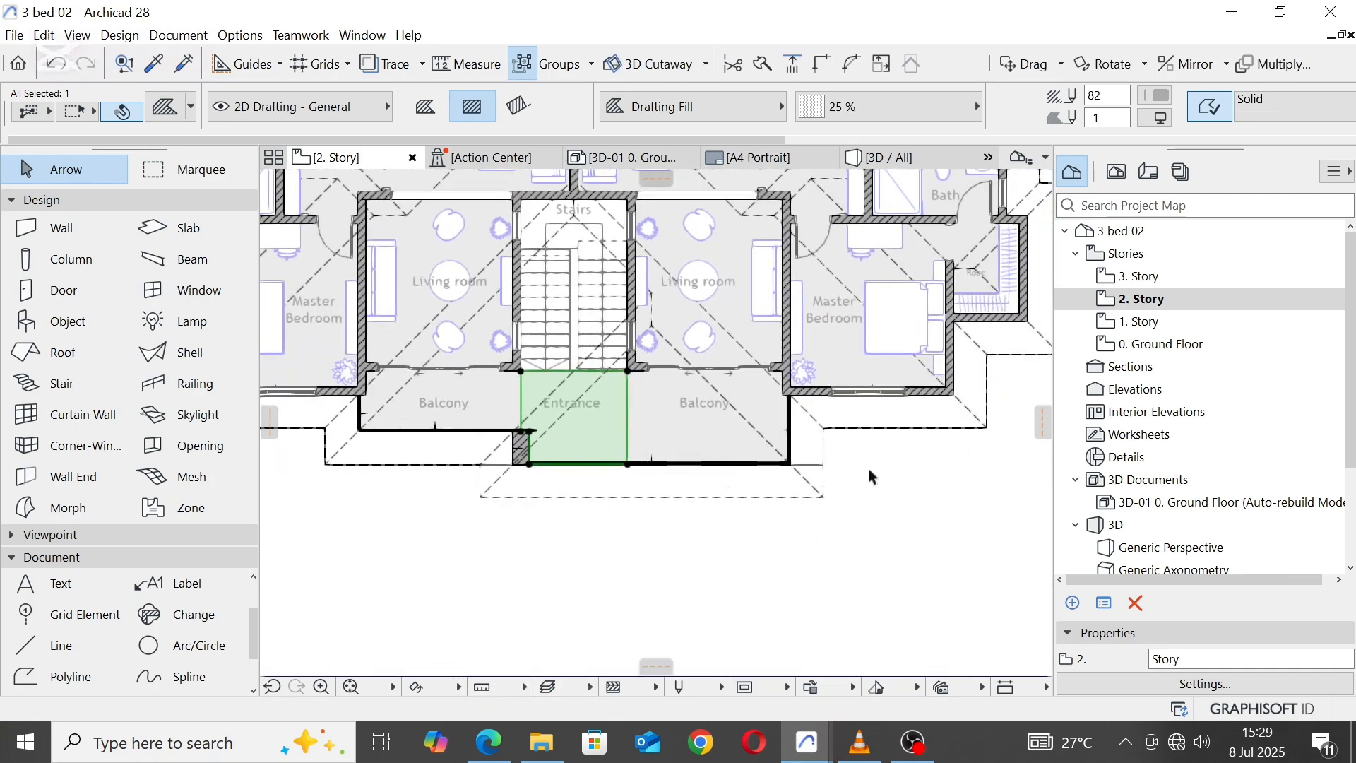
click(868, 465)
Step: Insert a node in the thin overhang slab's front edge where the dashed roof outline steps out, left of the pier
scroll(777, 424, up, 3)
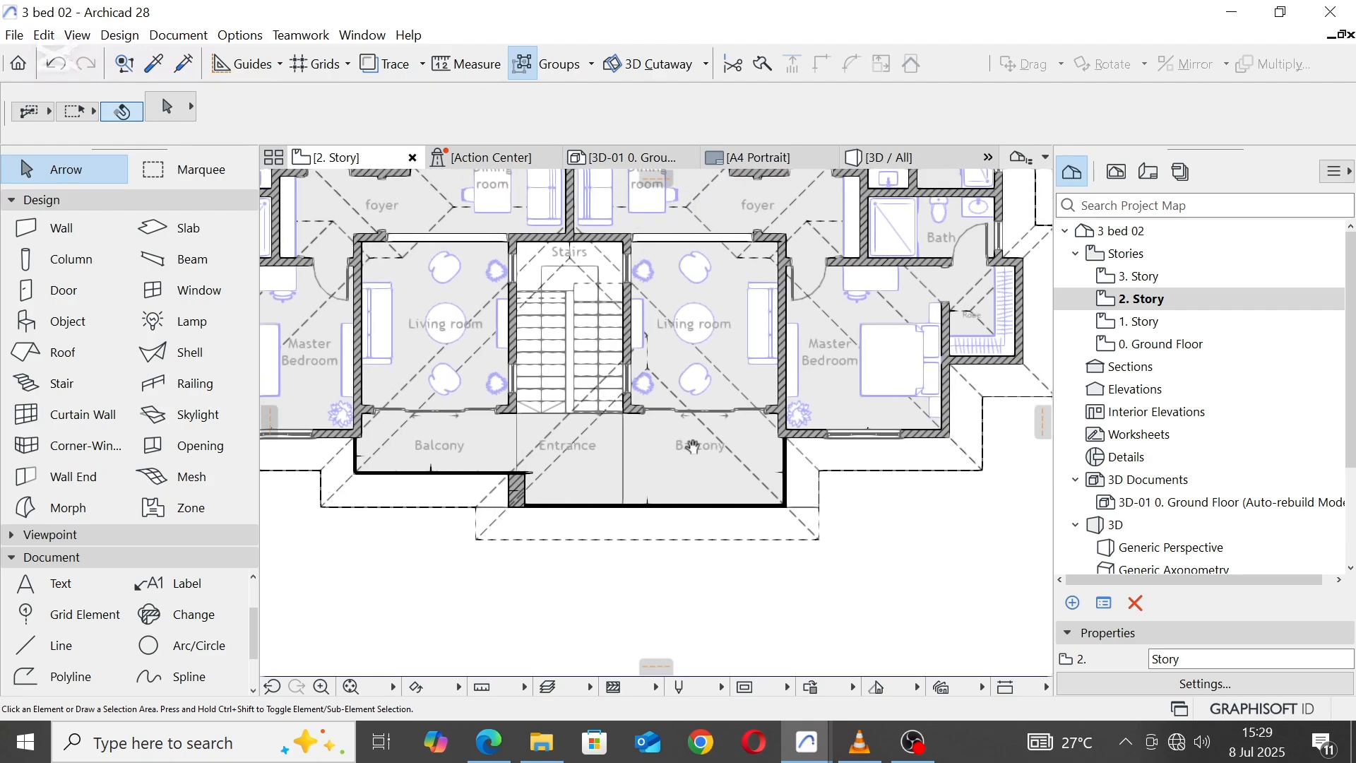
click(814, 514)
click(813, 515)
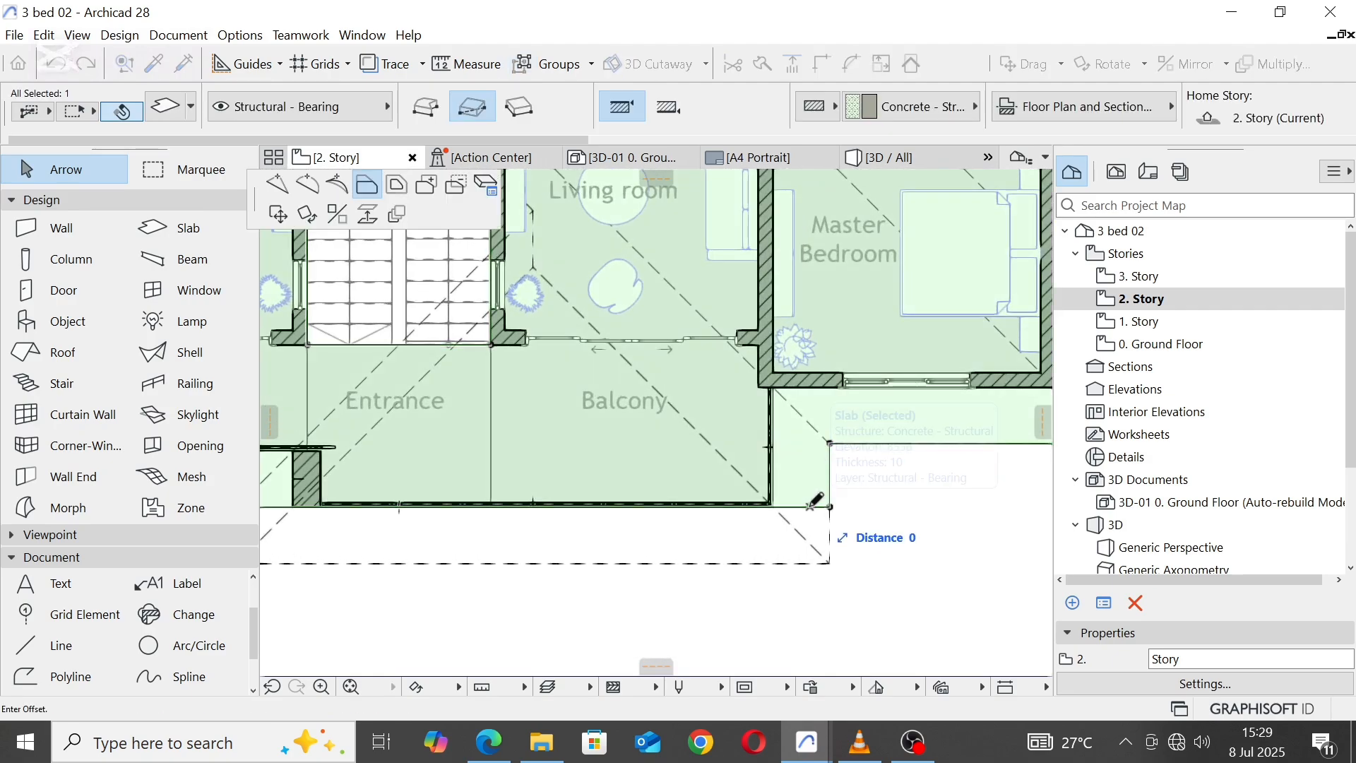
scroll(812, 516, down, 4)
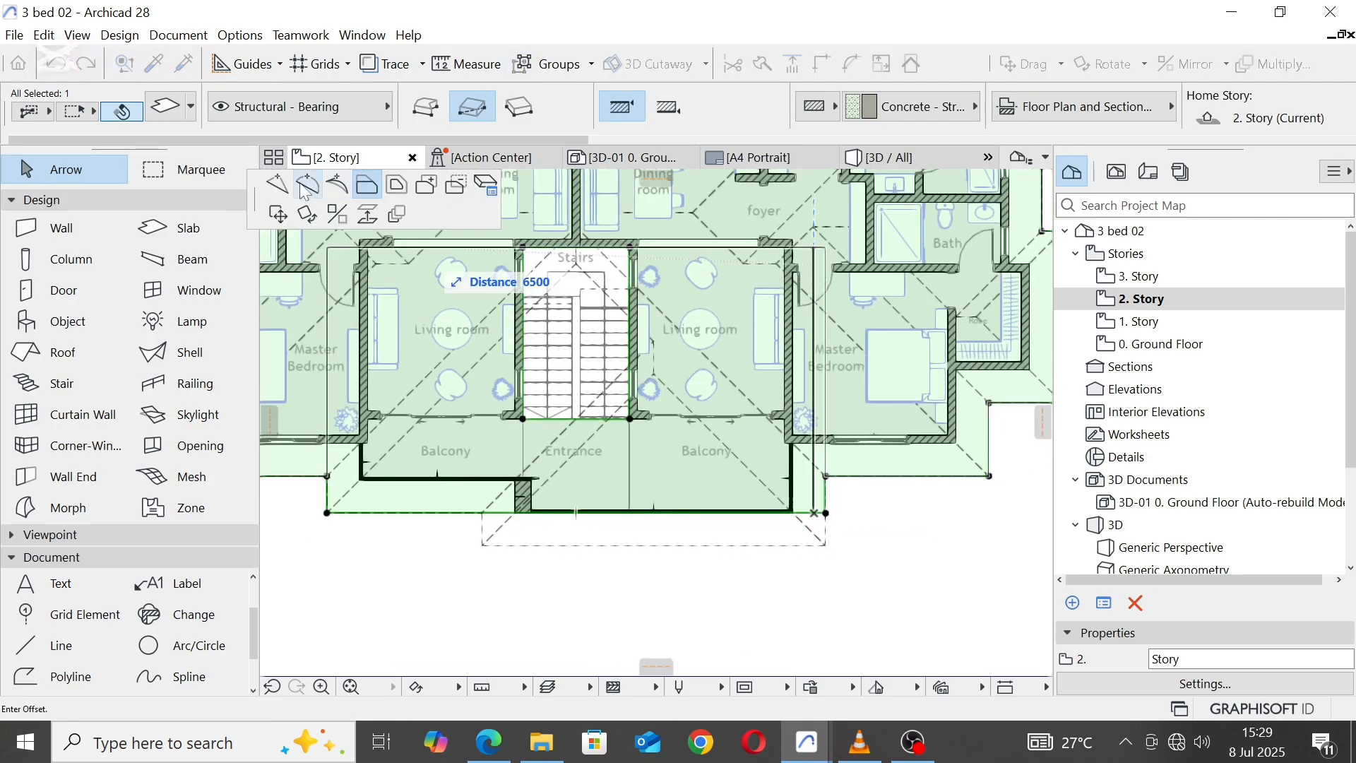
click(277, 185)
scroll(458, 502, up, 4)
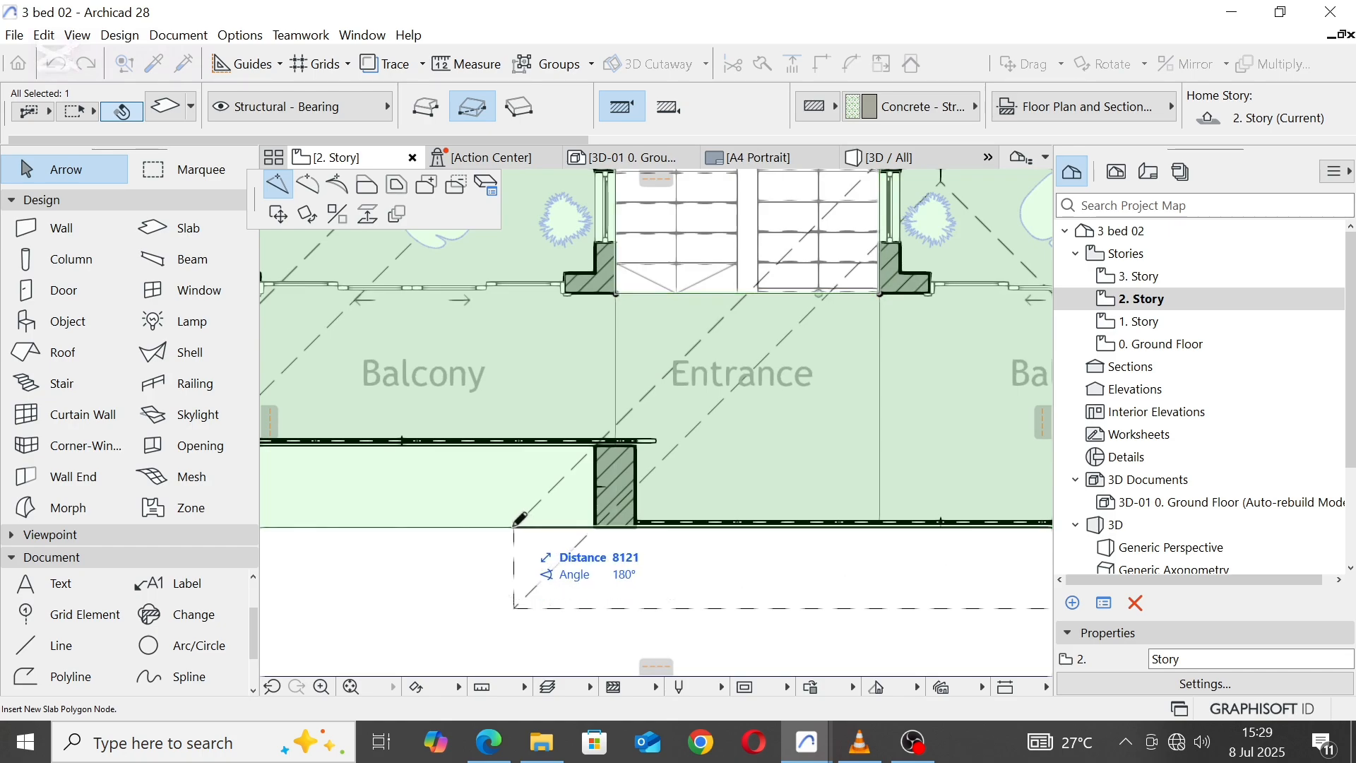
click(514, 527)
Step: Offset the overhang slab's front edge right of the node outward to the dashed roof outline, and return to the 3D view
click(538, 528)
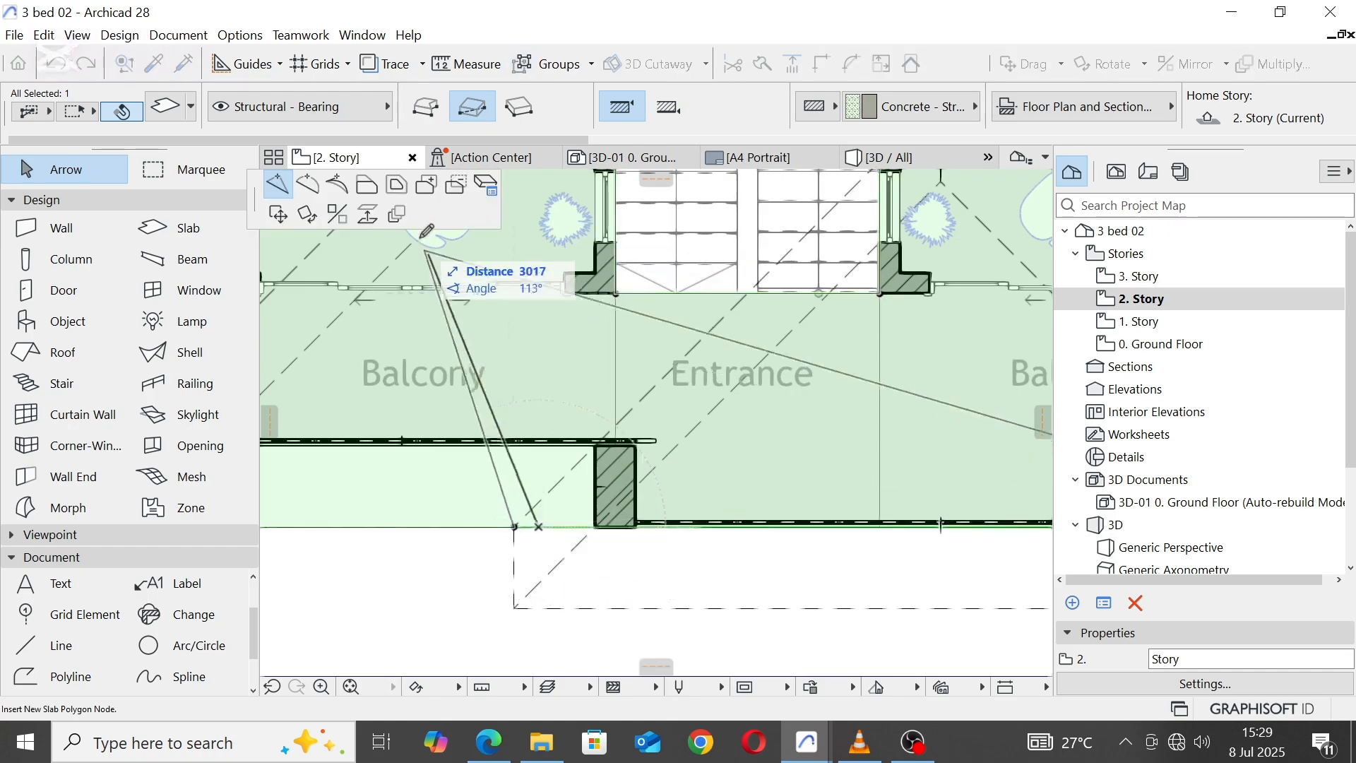
click(367, 185)
click(518, 599)
scroll(518, 599, down, 5)
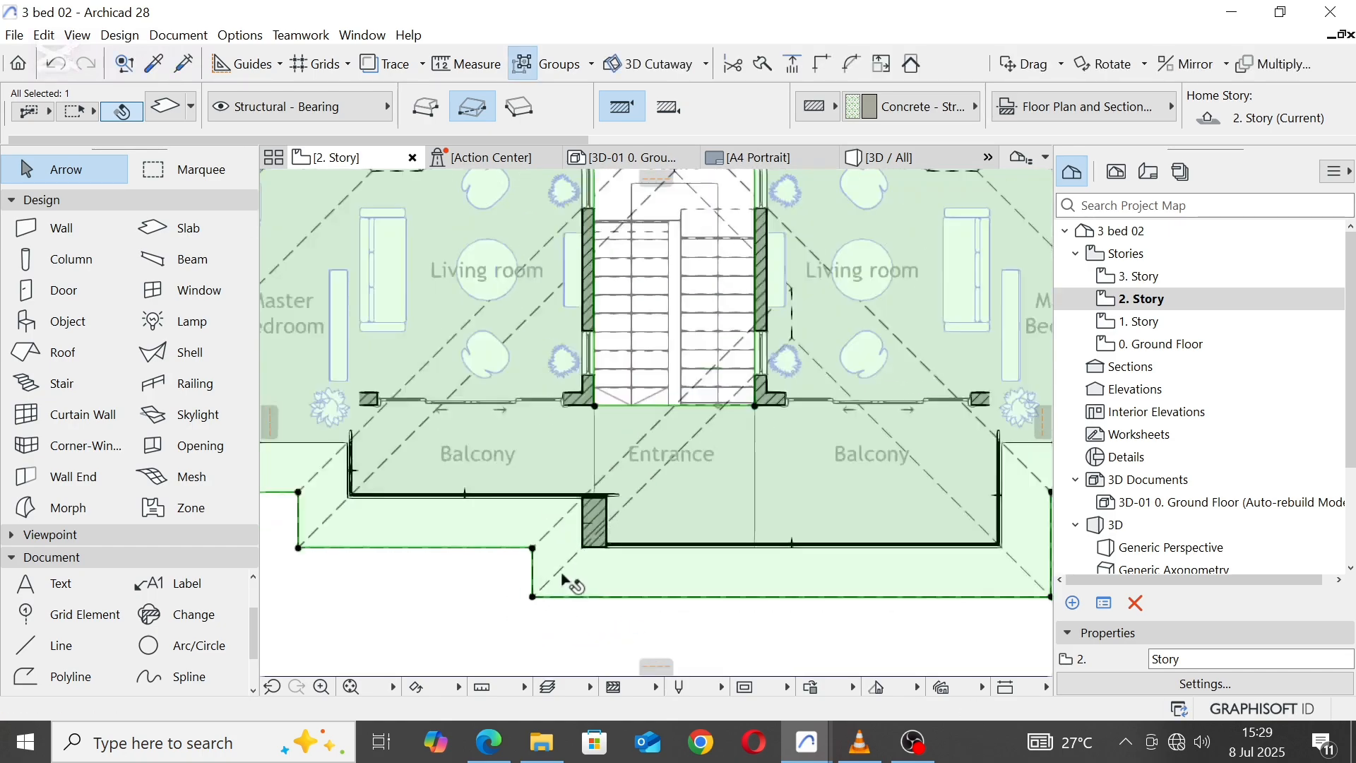
click(889, 157)
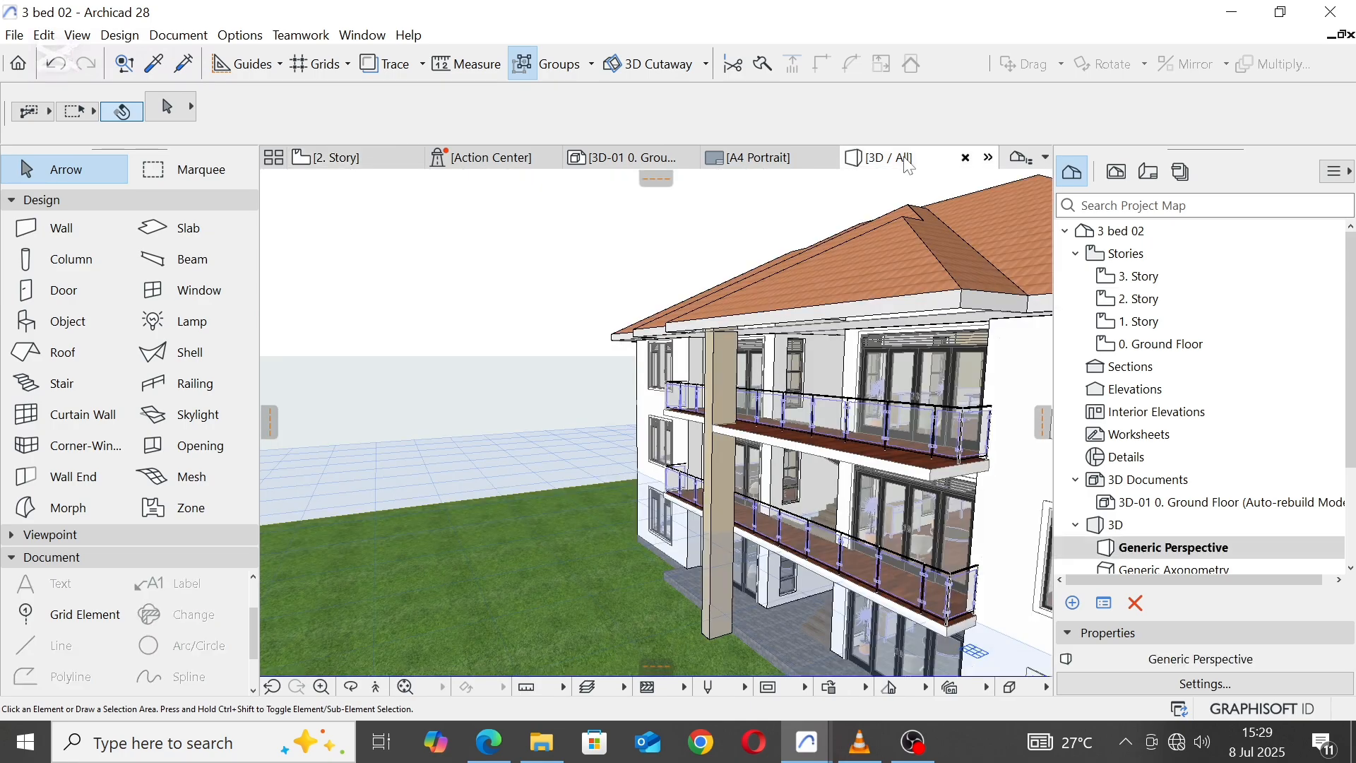
Step: Override all surfaces of the front pier with Stonework - 02 and deselect the pier
scroll(438, 367, down, 4)
scroll(697, 389, up, 6)
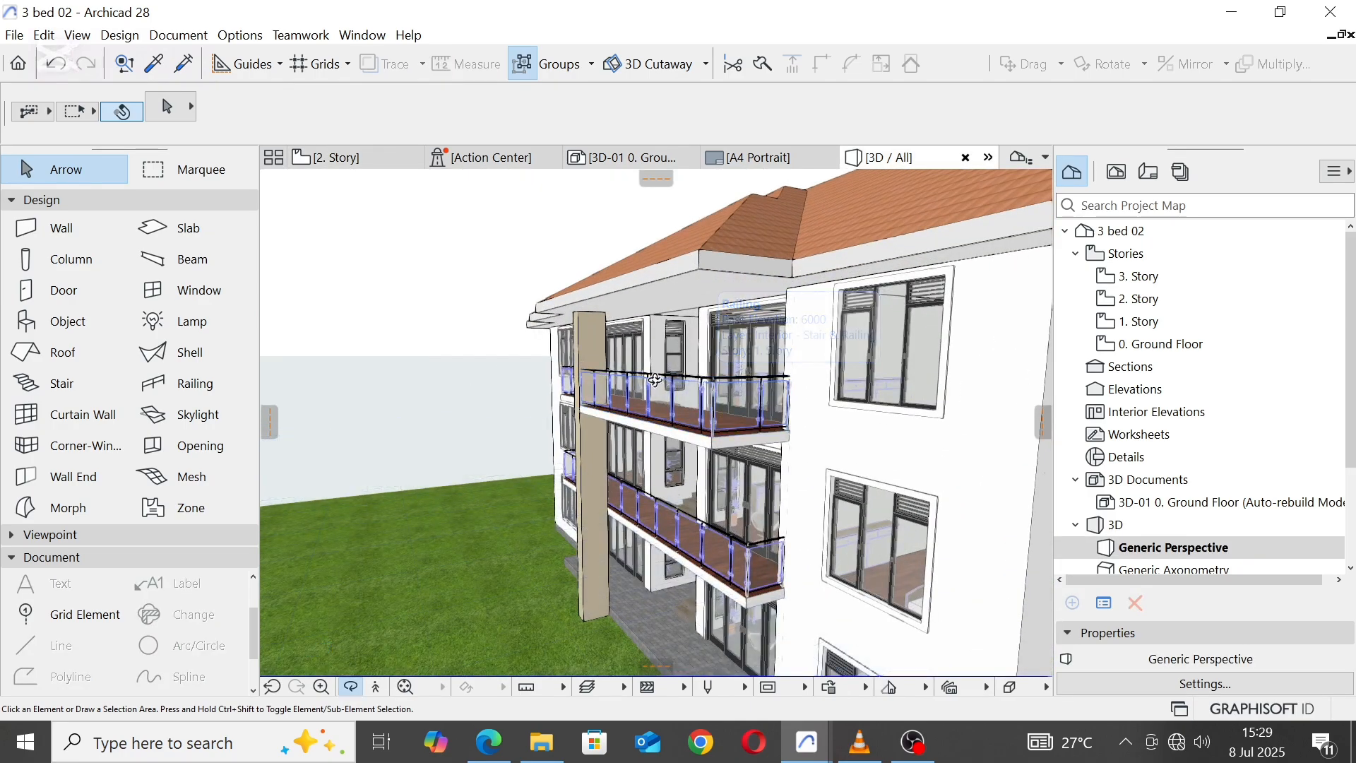
shift+middle_drag(697, 390, 600, 344)
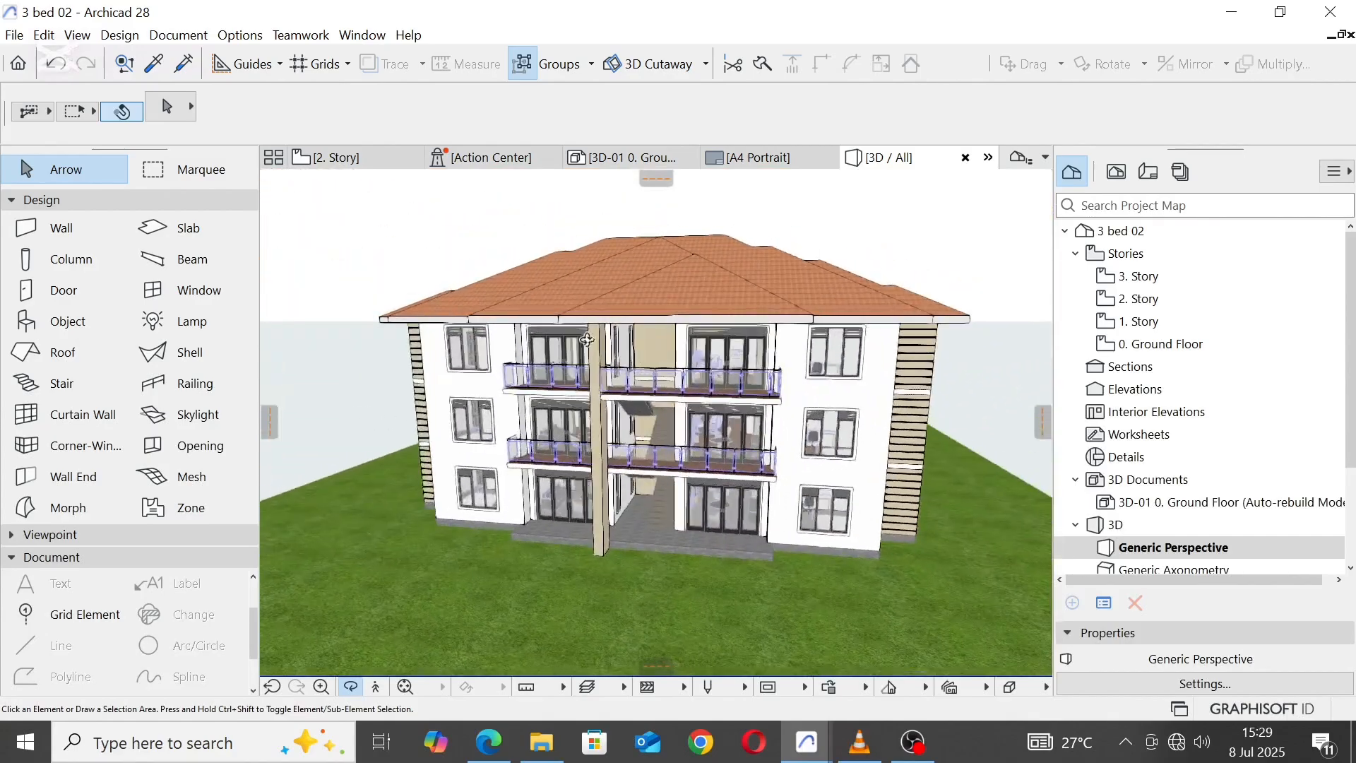
scroll(604, 342, up, 5)
click(594, 325)
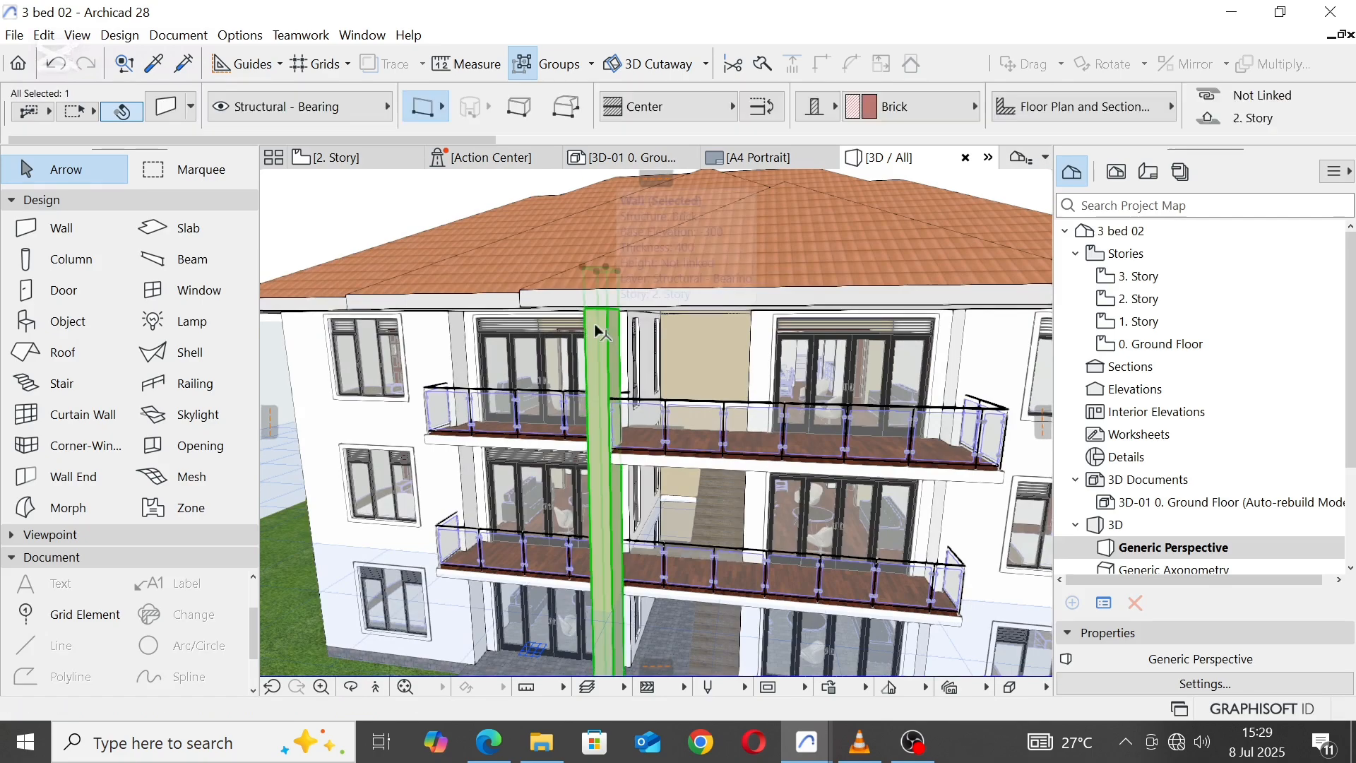
right_click(596, 325)
click(659, 341)
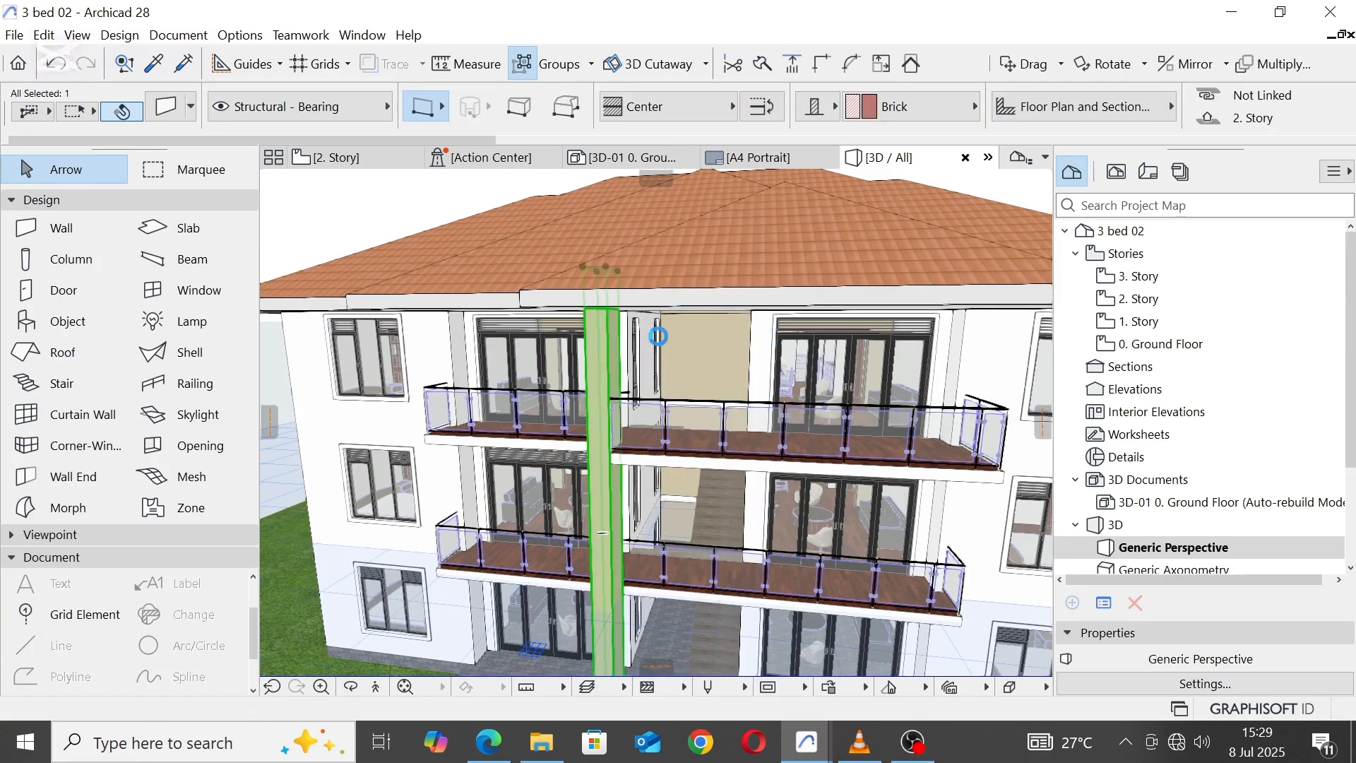
click(648, 256)
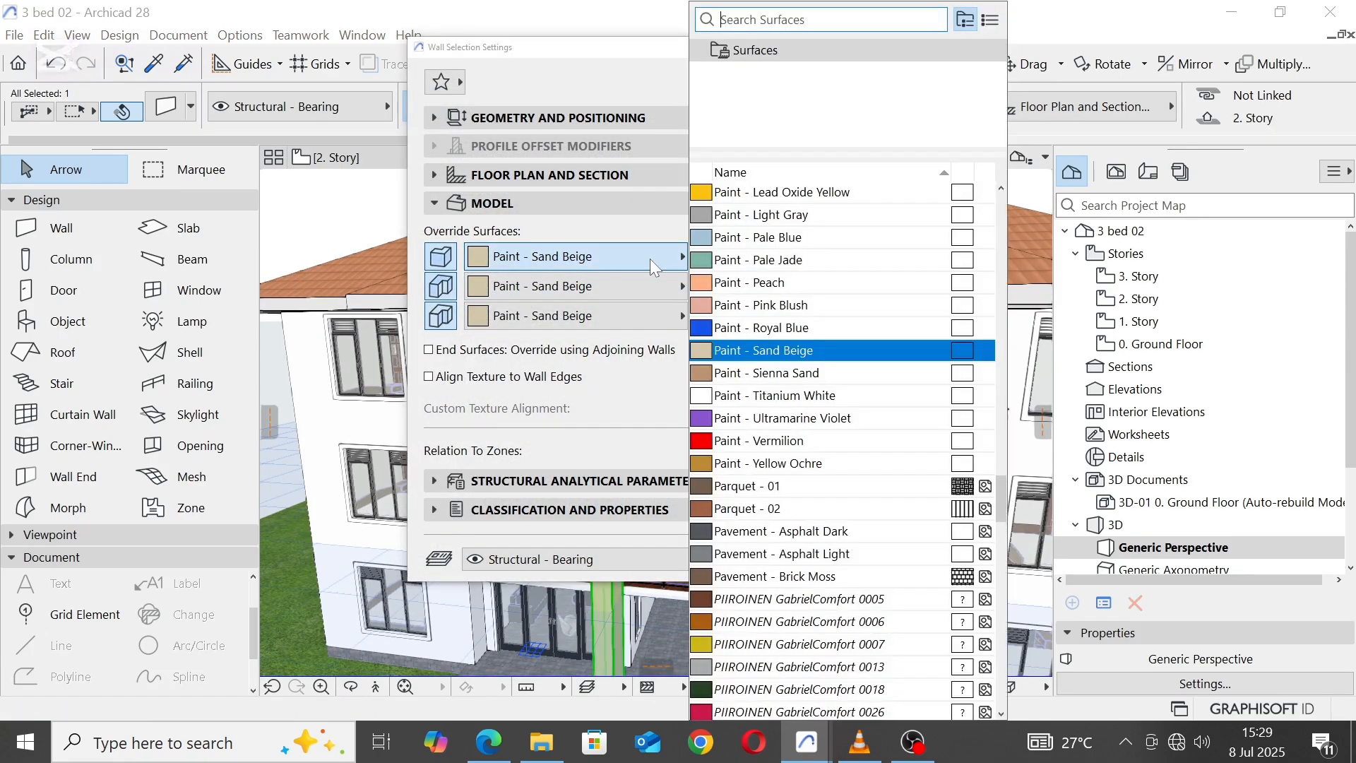
click(815, 494)
scroll(855, 529, down, 3)
scroll(855, 528, down, 3)
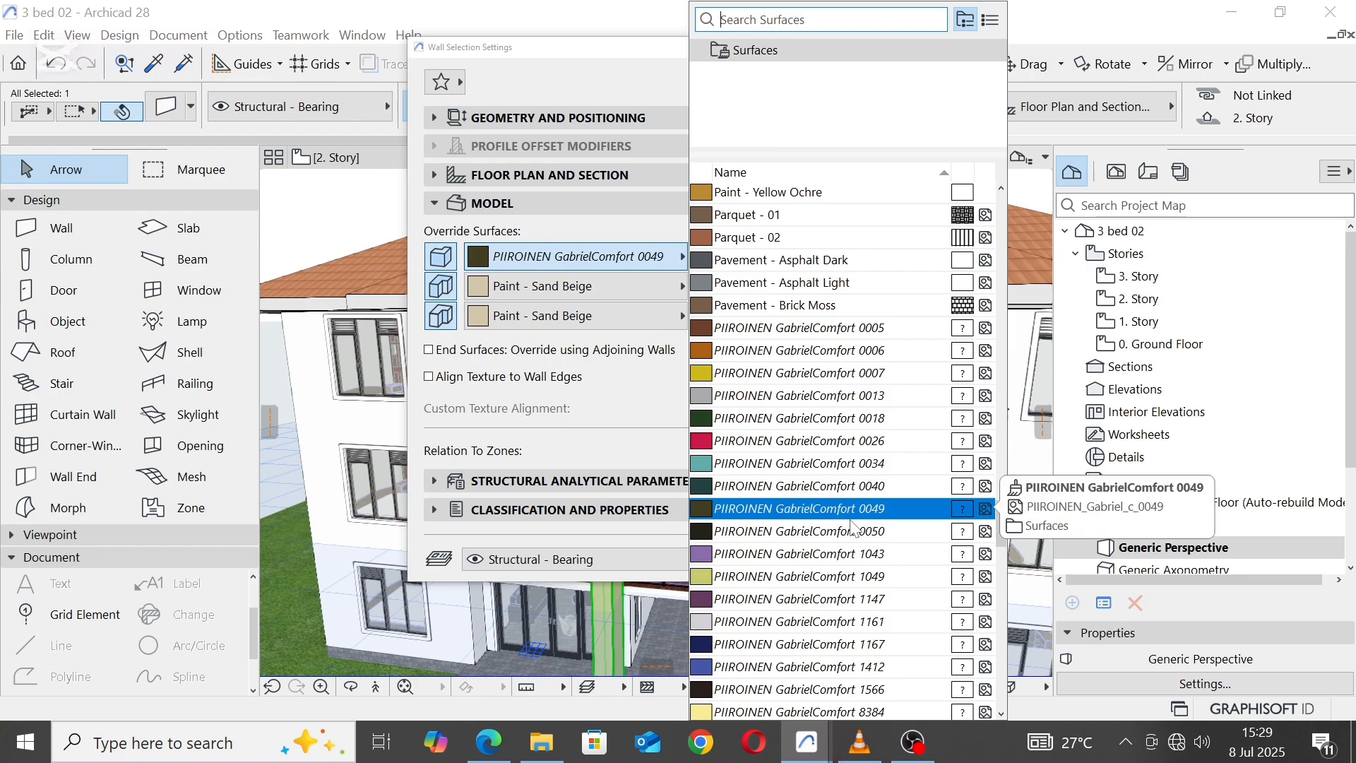
text(sto)
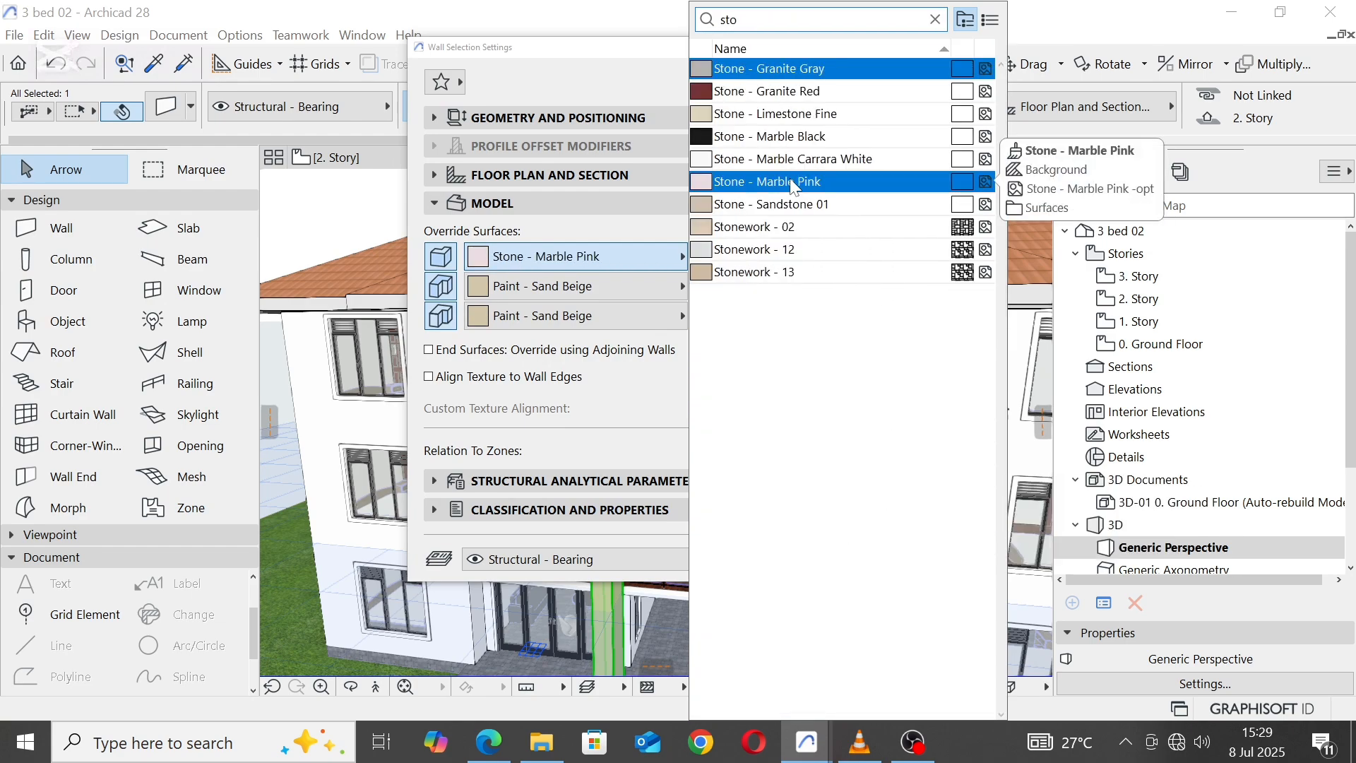
click(788, 225)
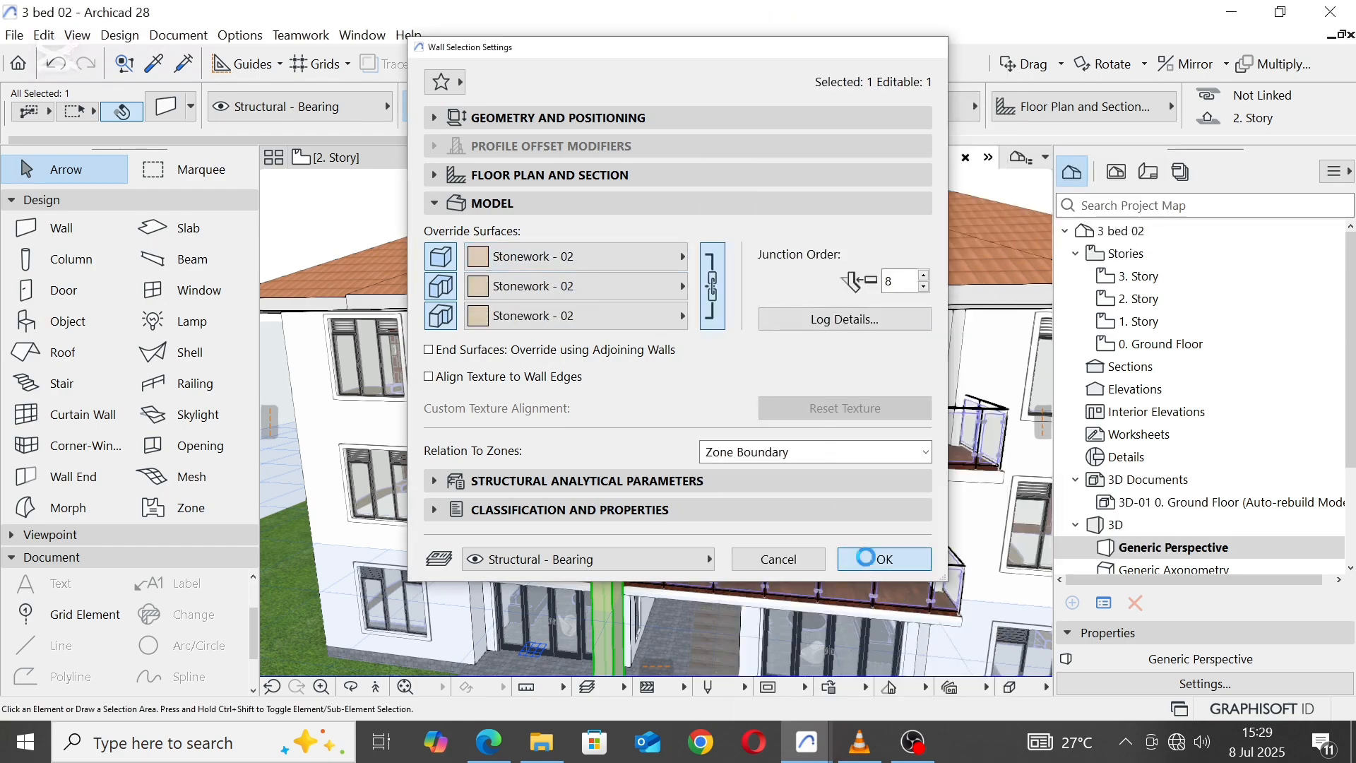
click(866, 557)
scroll(661, 303, down, 4)
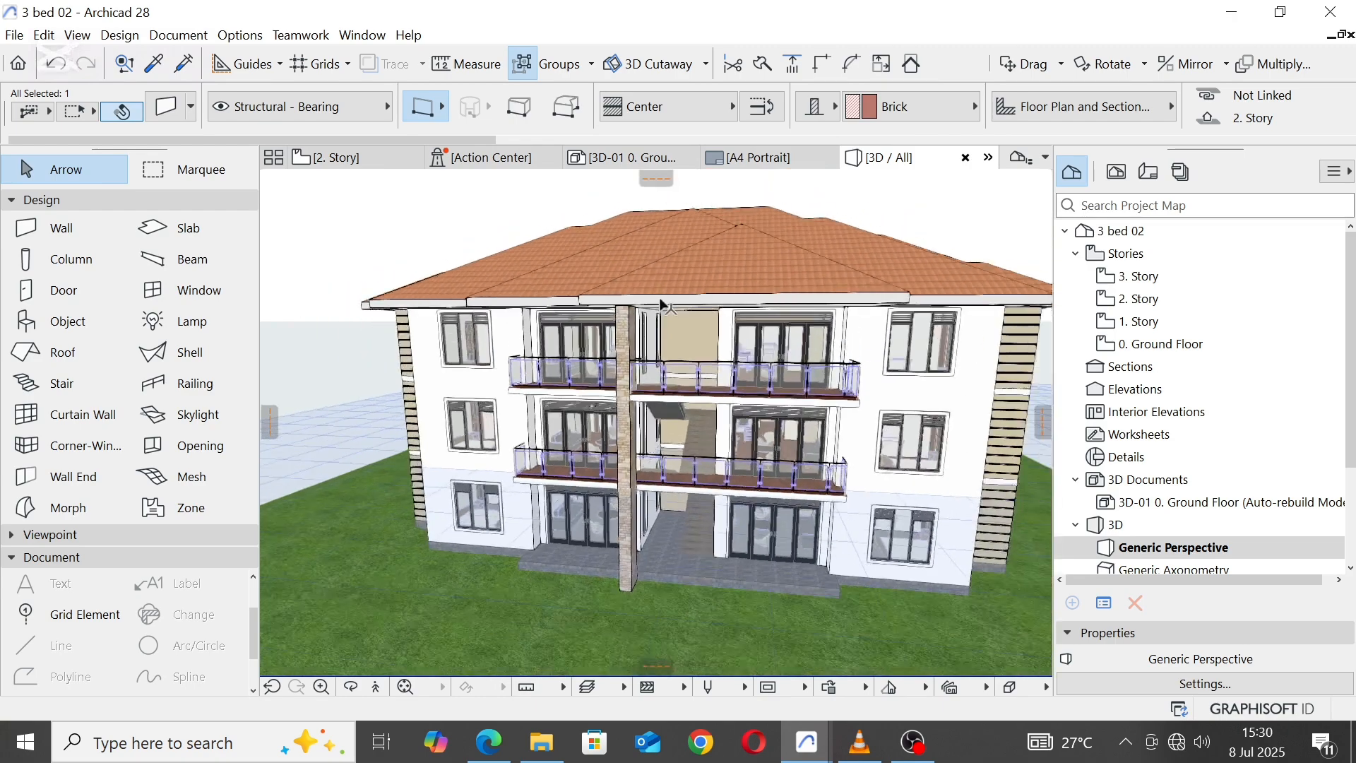
scroll(661, 304, down, 2)
key(Escape)
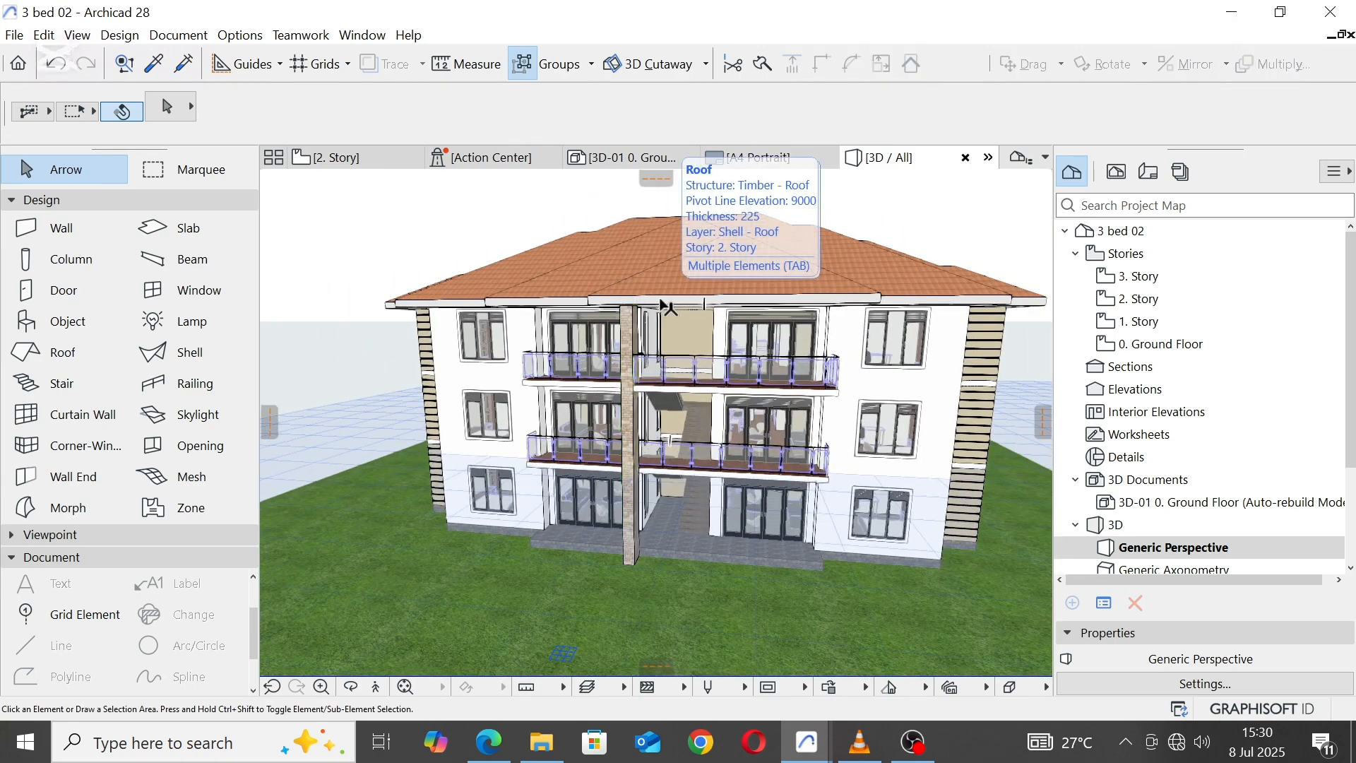
Step: Switch to the 2. Story plan and set the front pier's thickness to 600
click(709, 349)
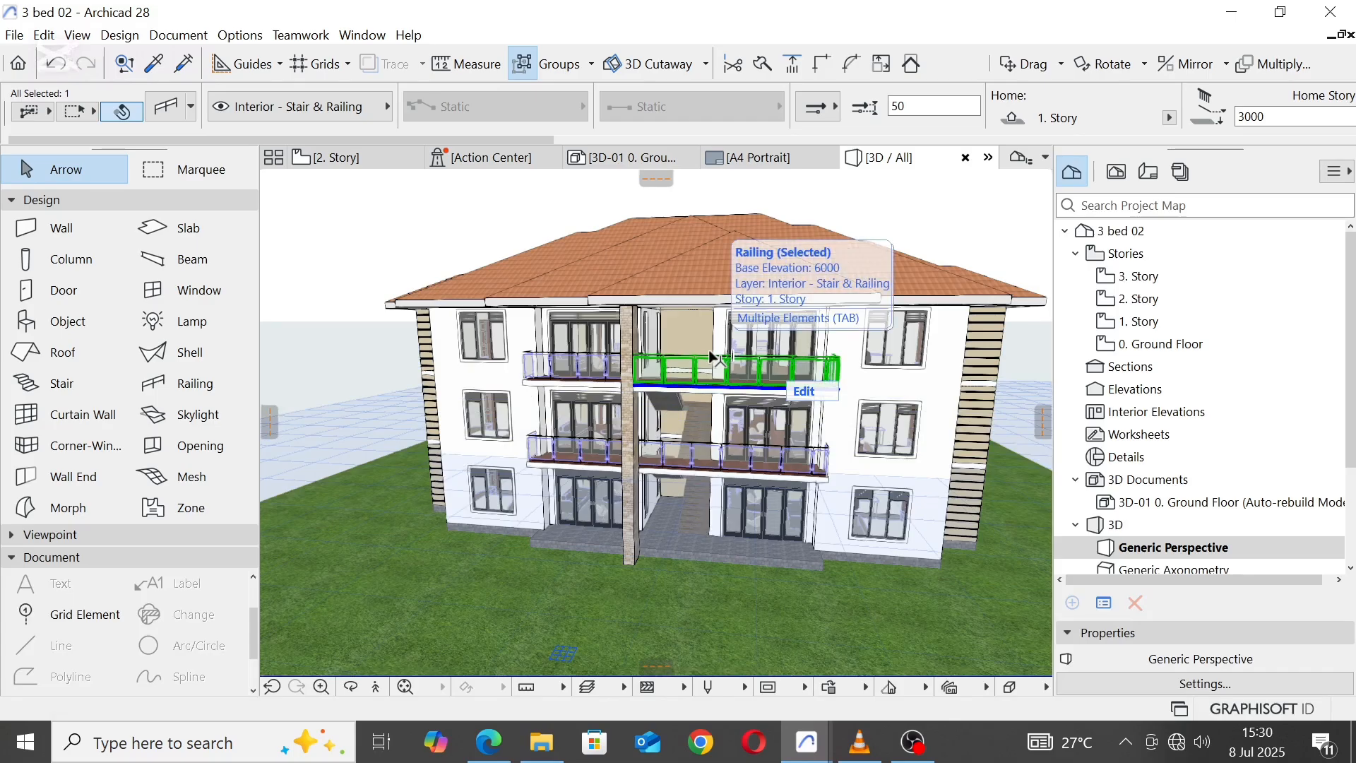
shift+middle_drag(709, 353, 888, 399)
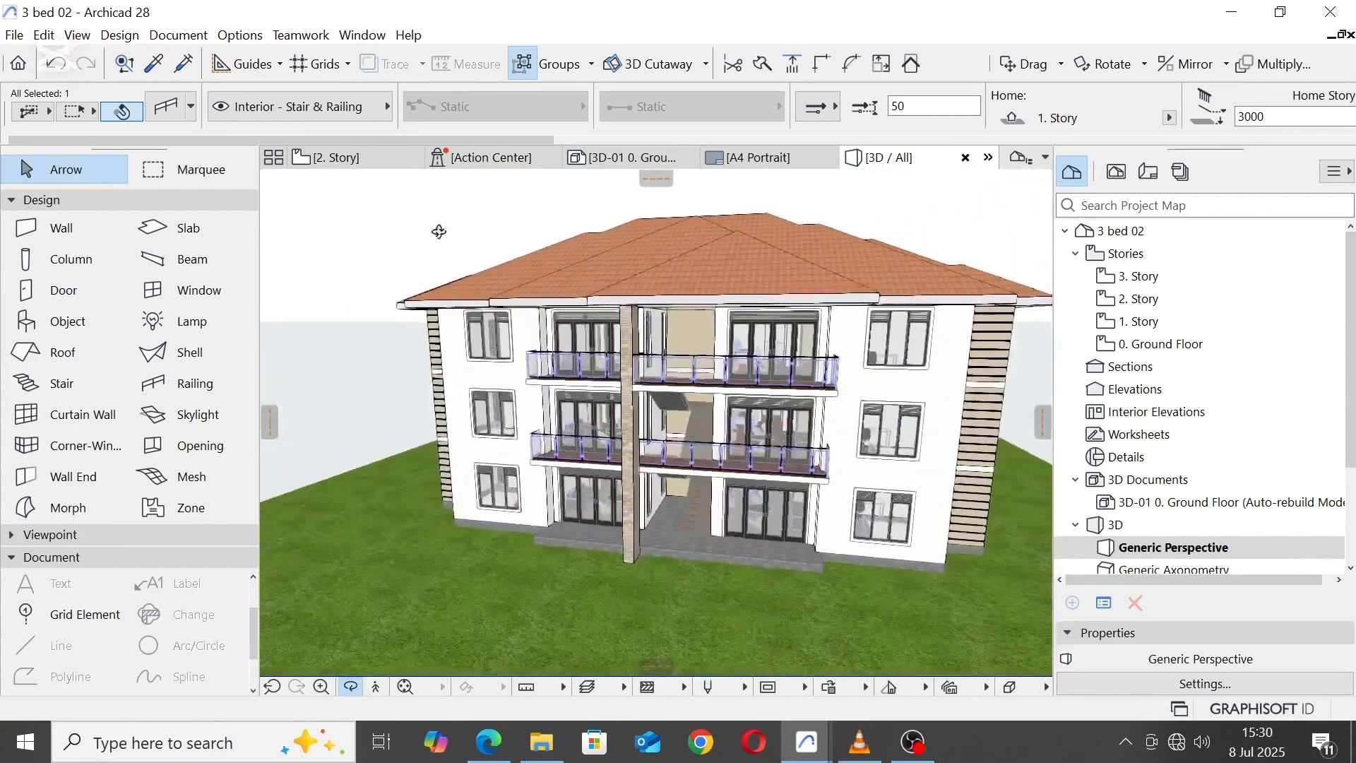
click(391, 168)
scroll(580, 550, up, 5)
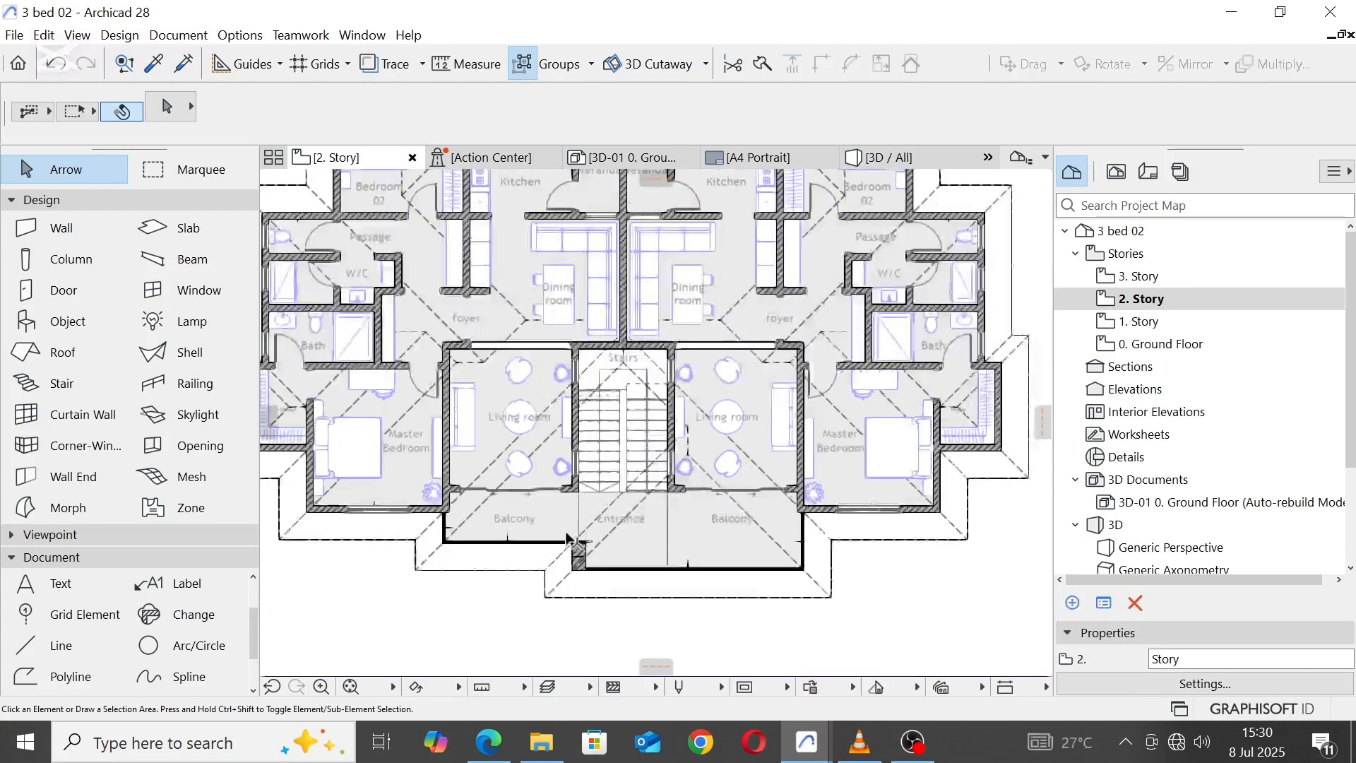
click(603, 584)
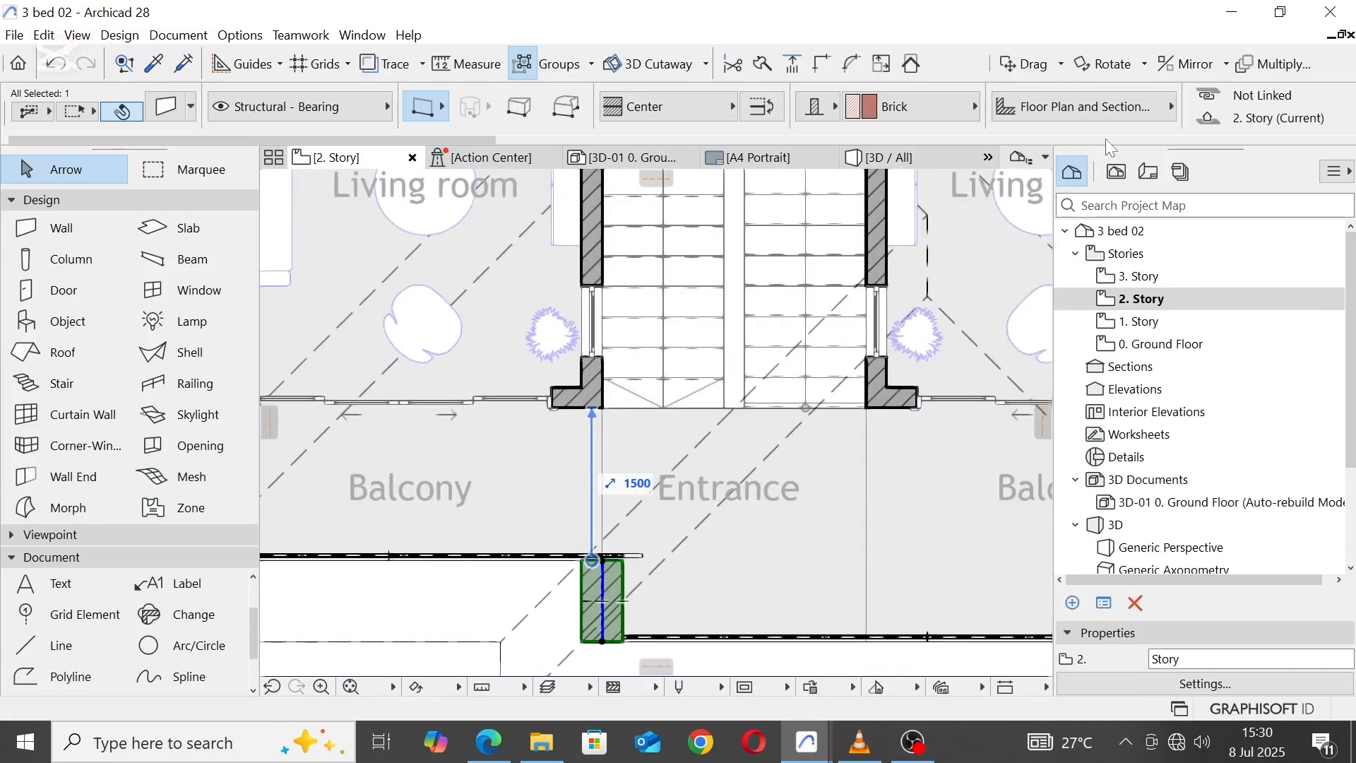
scroll(1172, 108, down, 6)
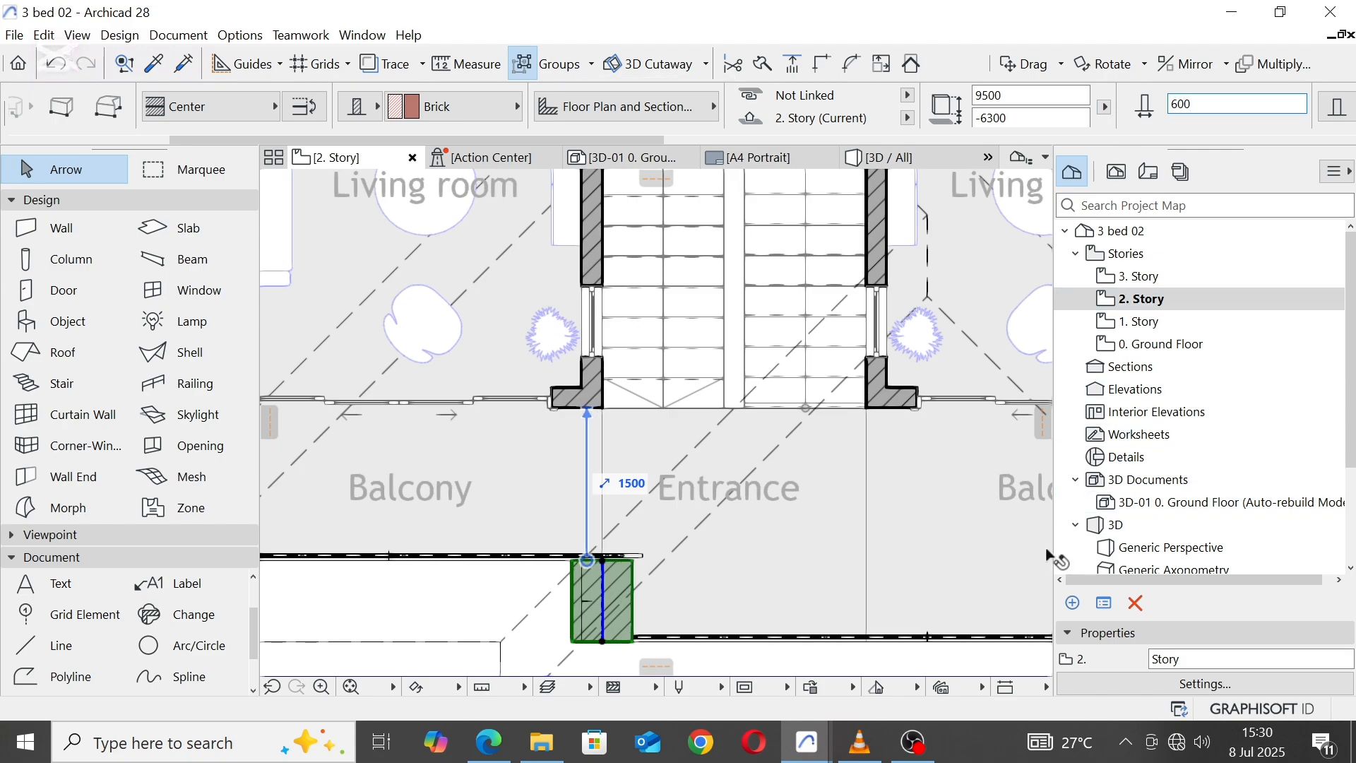
Step: Stretch the pier's front end outward to the dashed roof outline and deselect it
scroll(500, 294, down, 3)
scroll(524, 498, up, 3)
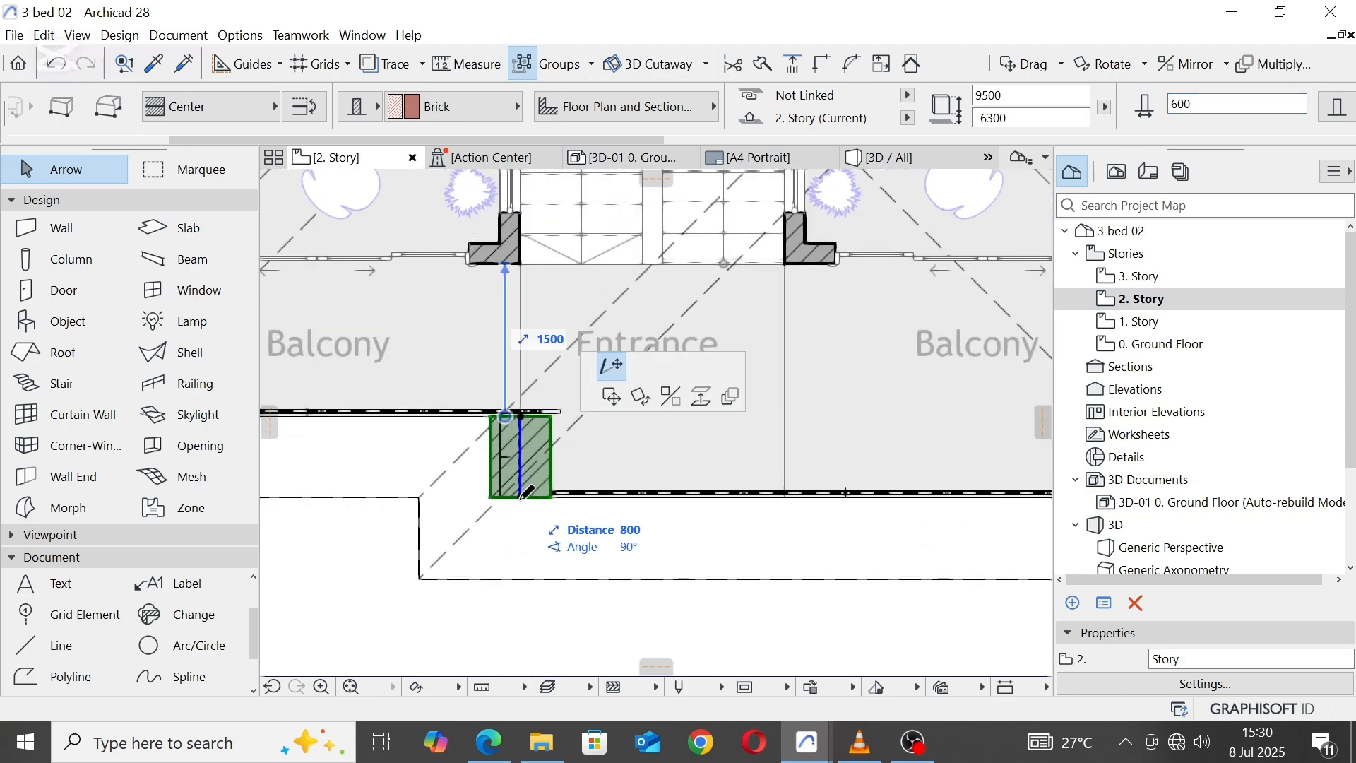
click(521, 499)
click(522, 578)
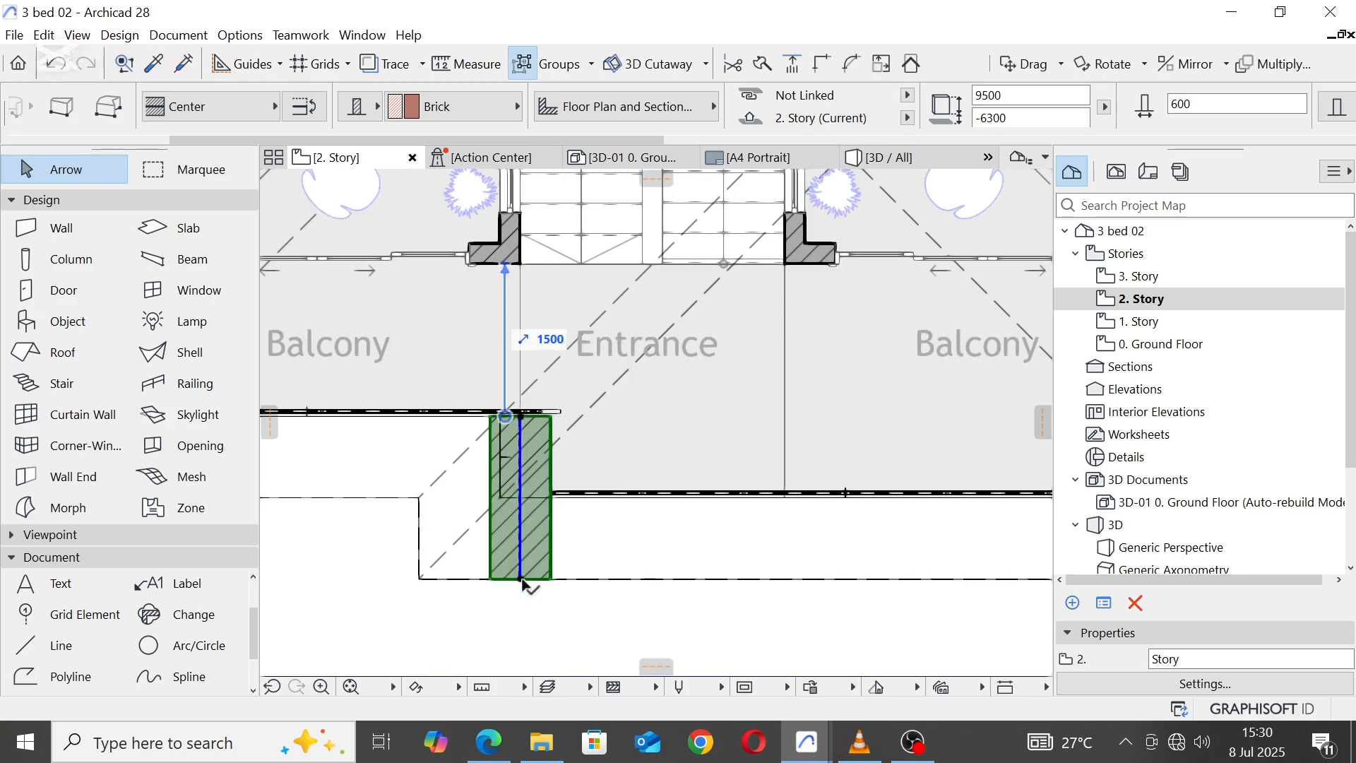
key(Escape)
Step: In the 3D view, lower the pier's top to the bottom edge of the roof fascia, giving a height of 8838
click(890, 157)
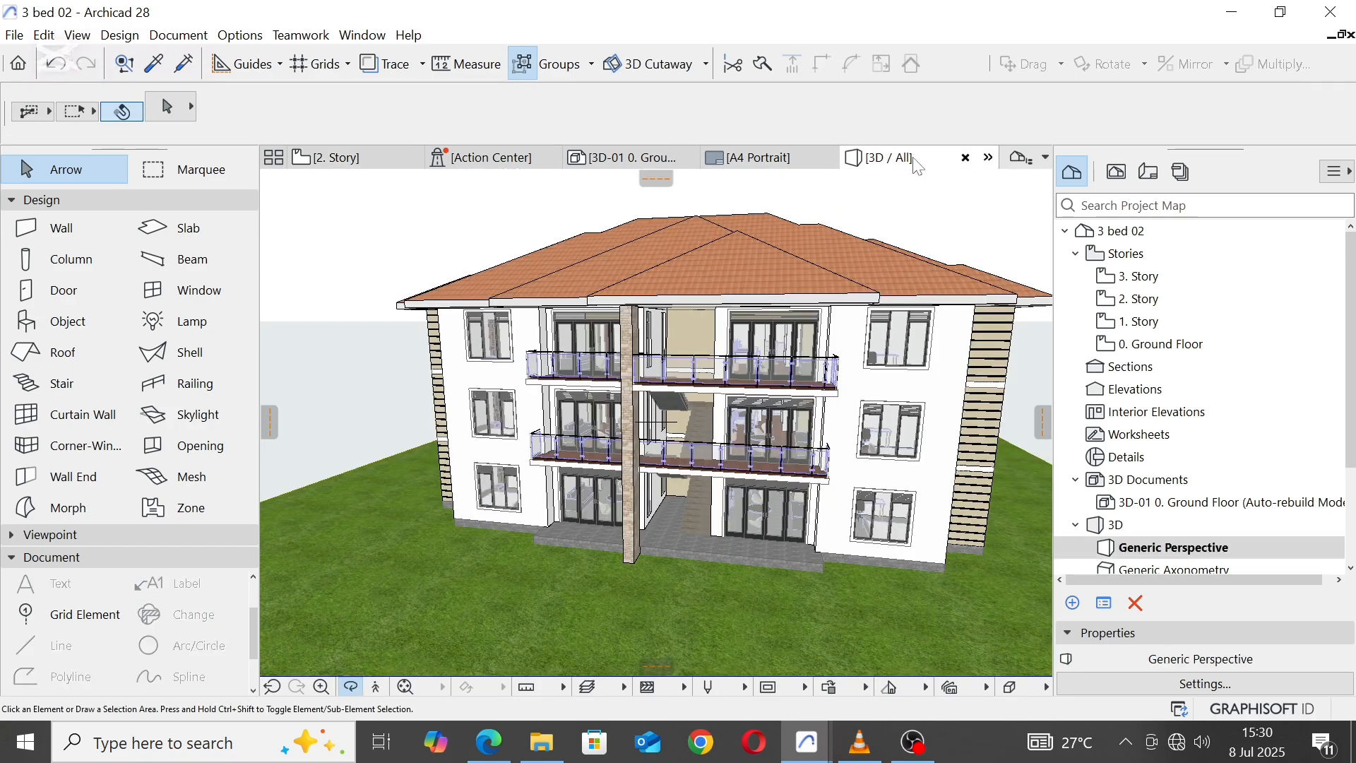
click(776, 371)
scroll(658, 351, up, 3)
drag(658, 352, 682, 387)
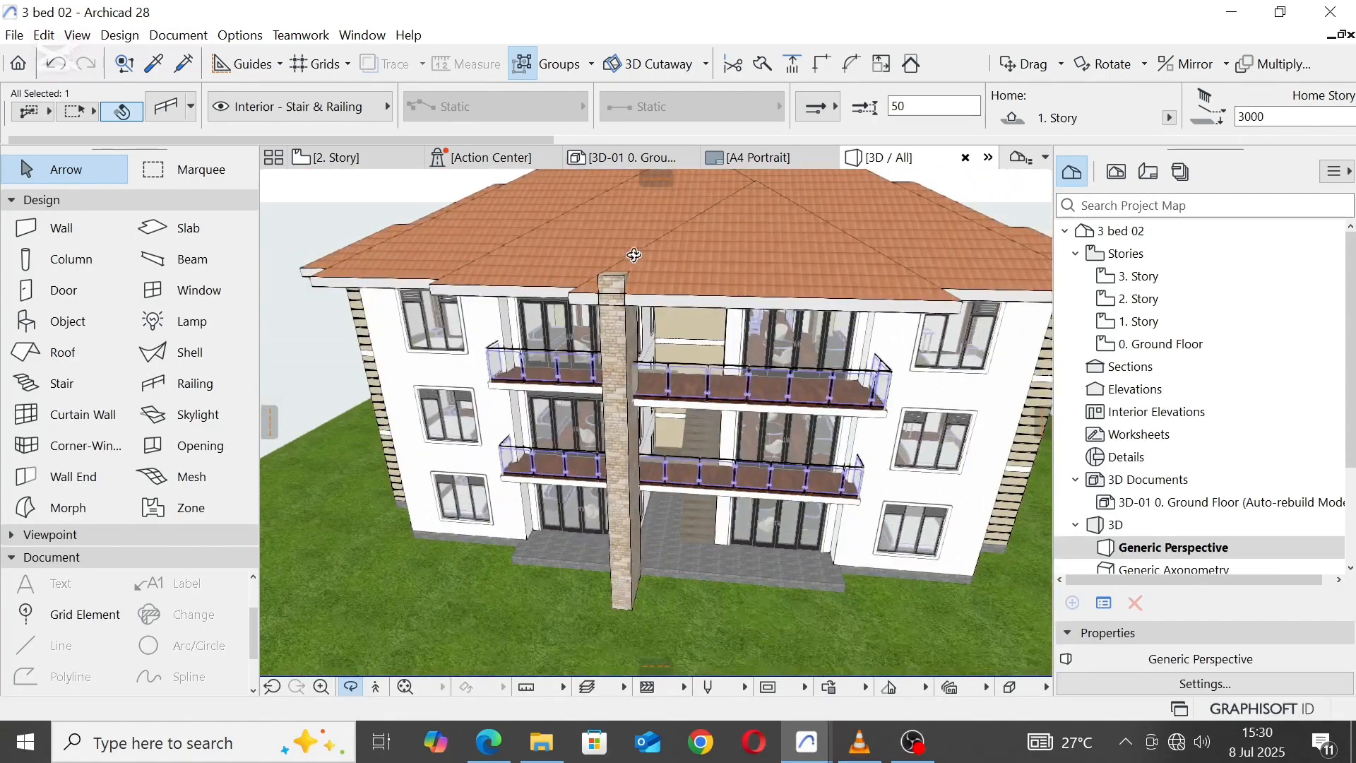
scroll(634, 255, up, 4)
key(Escape)
key(Escape)
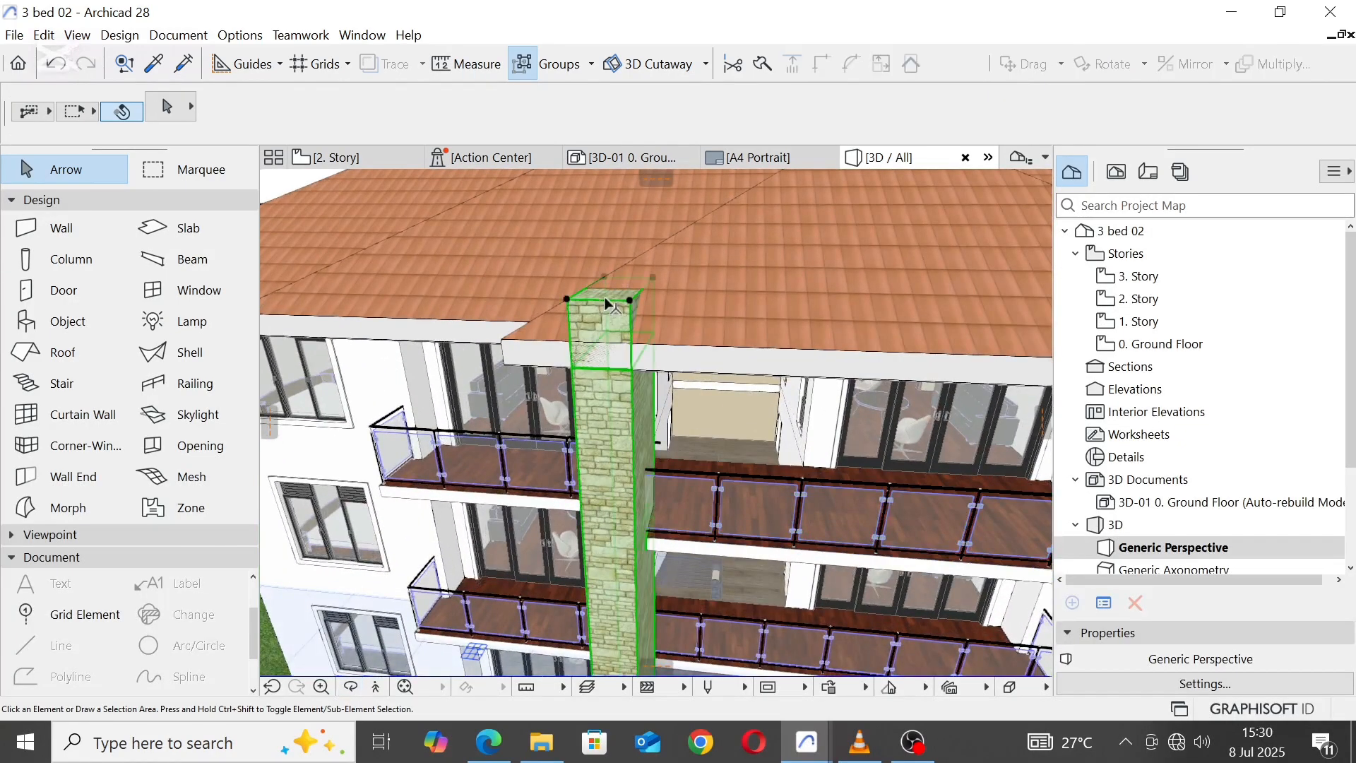
click(605, 303)
click(631, 304)
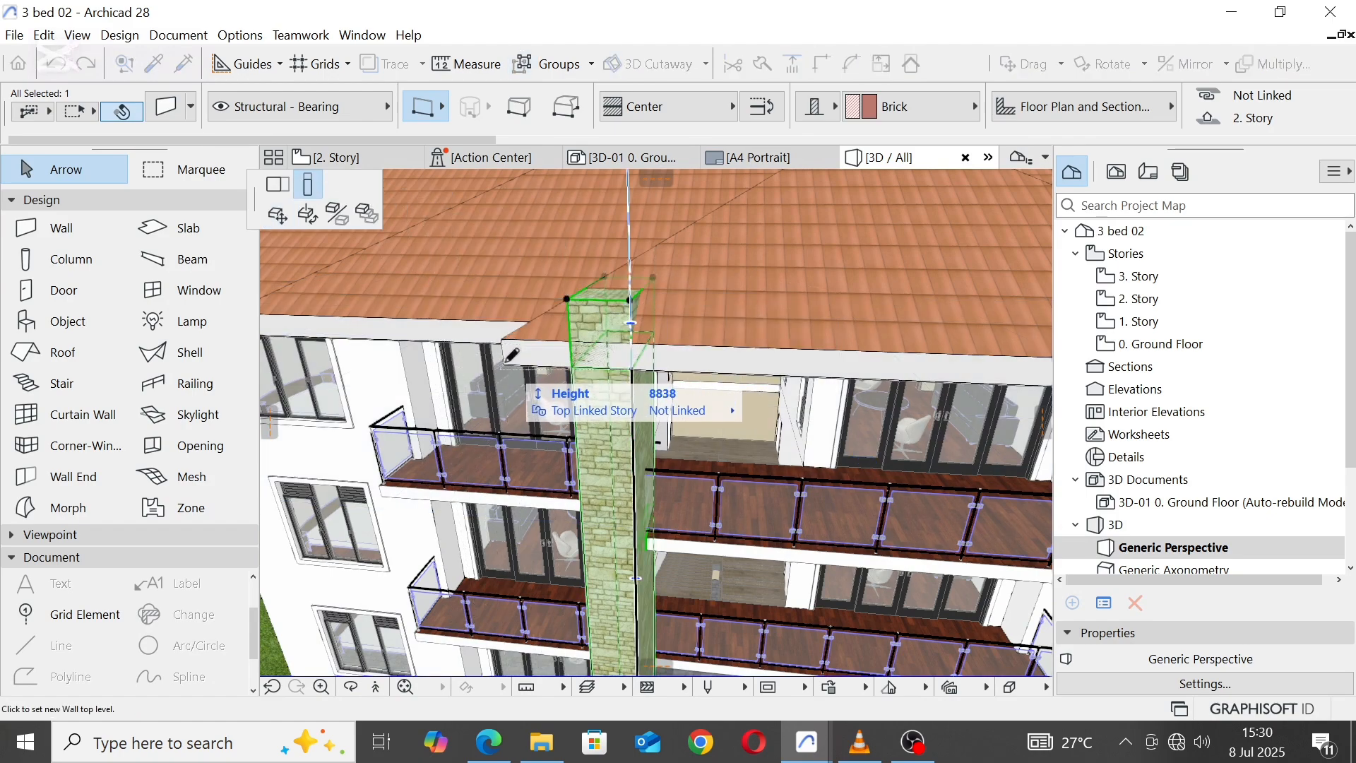
click(504, 364)
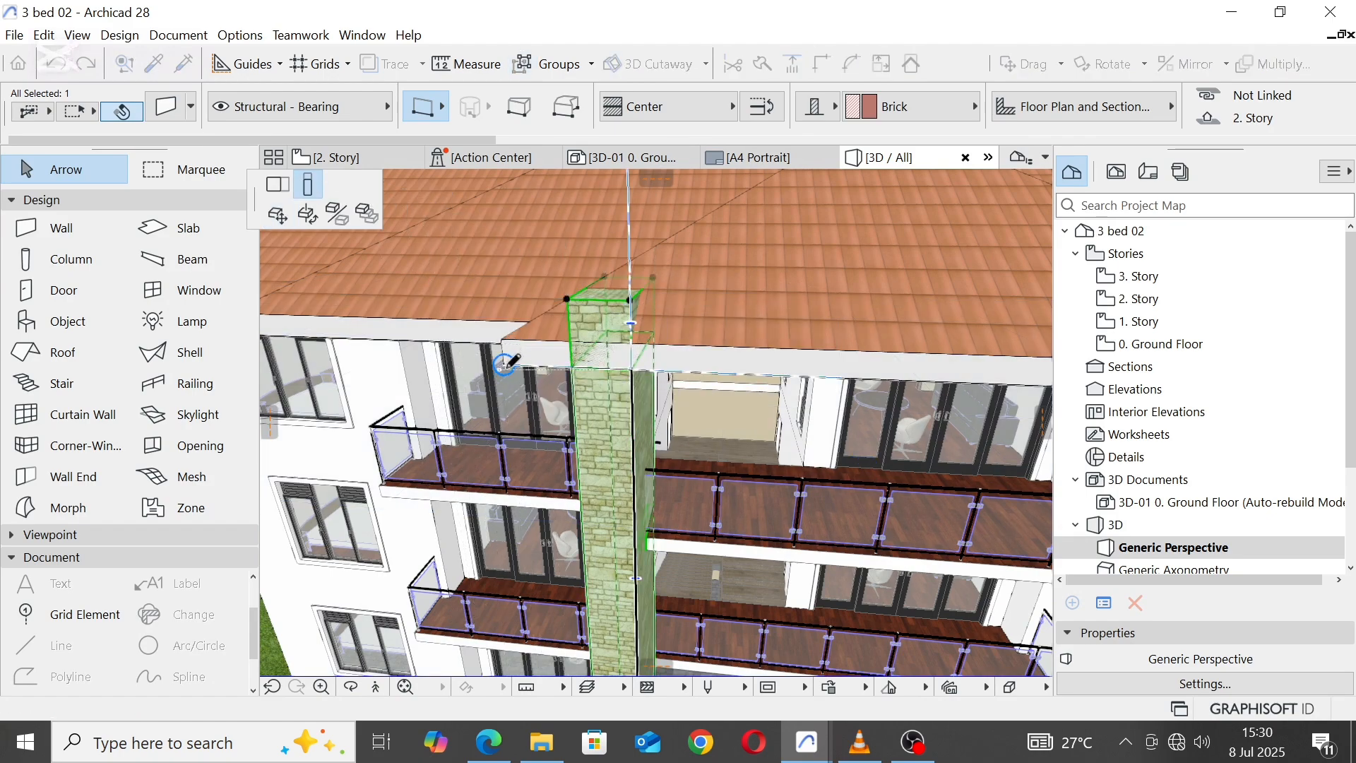
Step: In the 2. Story plan, shorten the pier to a length of 1300 by its front end and inspect it in 3D
click(369, 164)
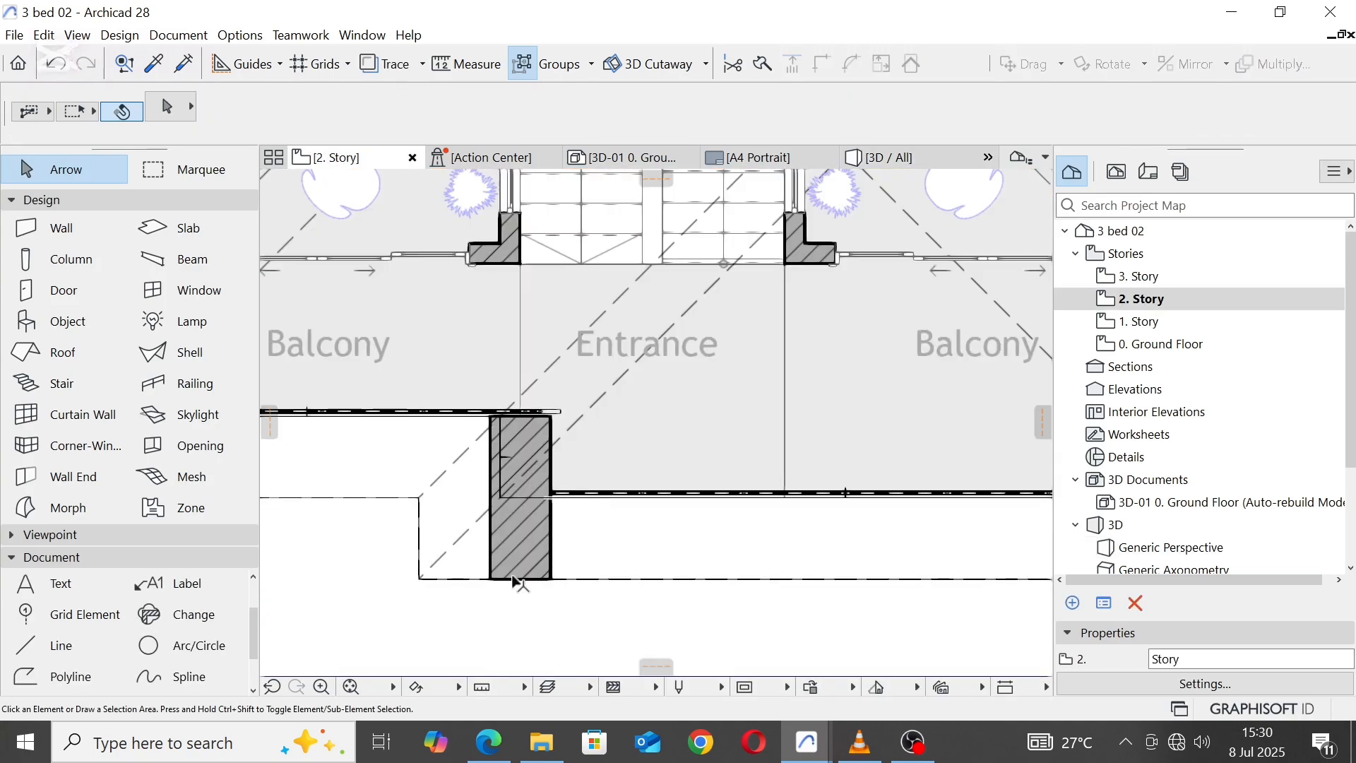
click(521, 582)
click(521, 580)
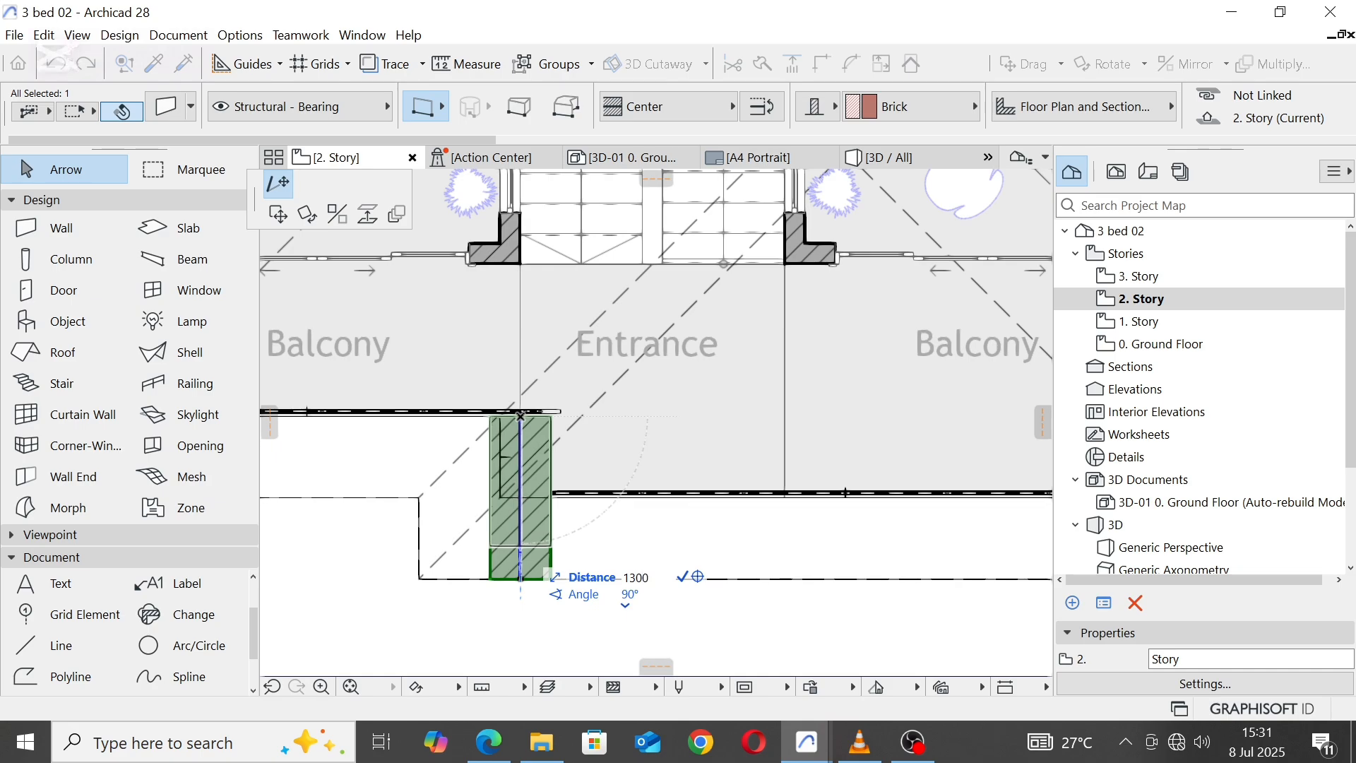
key(Return)
click(572, 577)
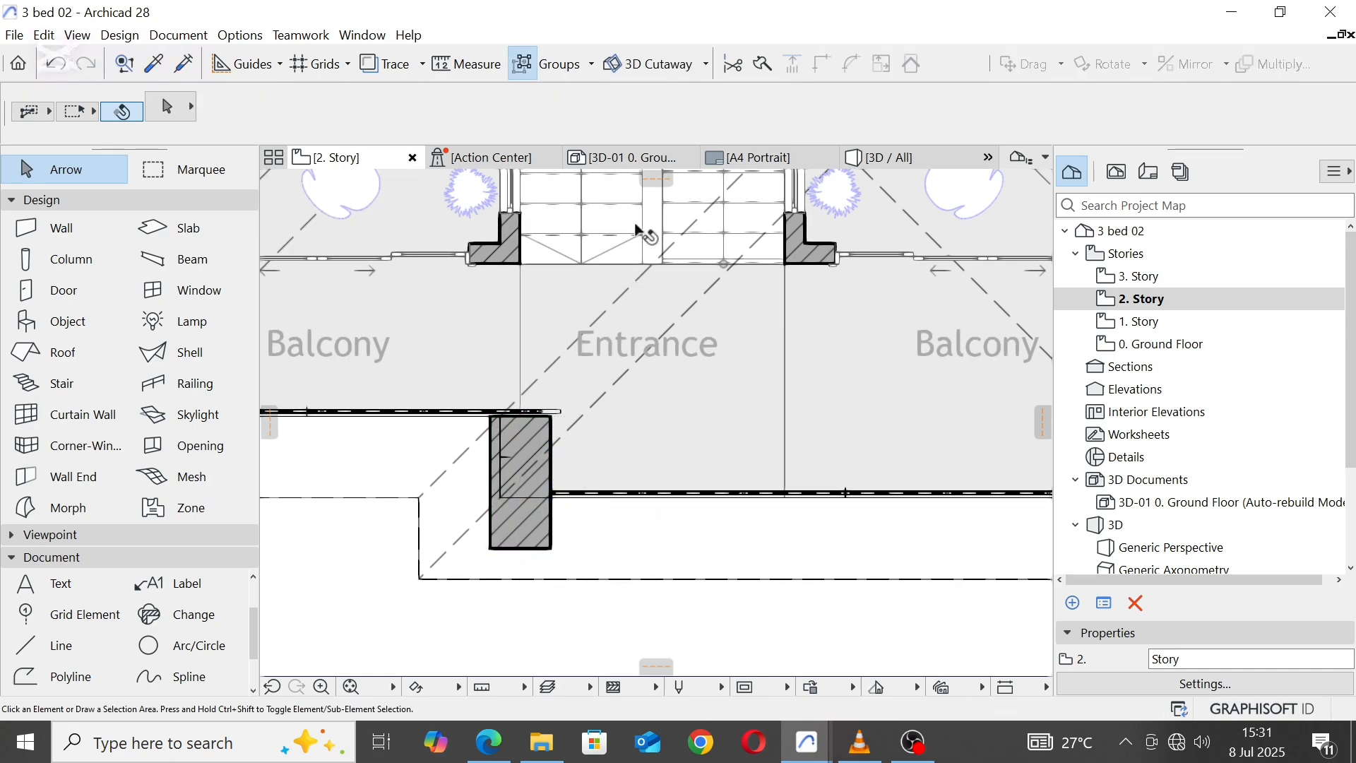
click(918, 164)
click(676, 360)
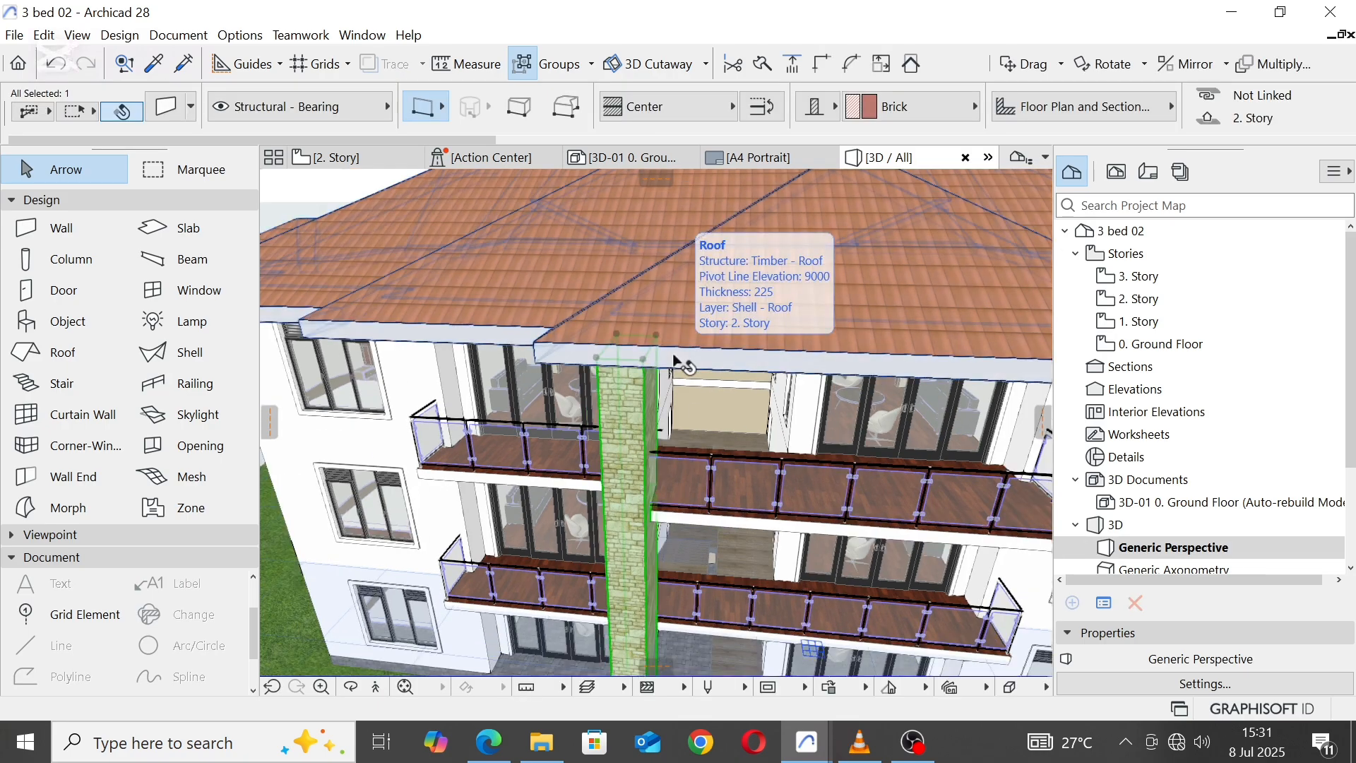
shift+middle_drag(677, 361, 700, 335)
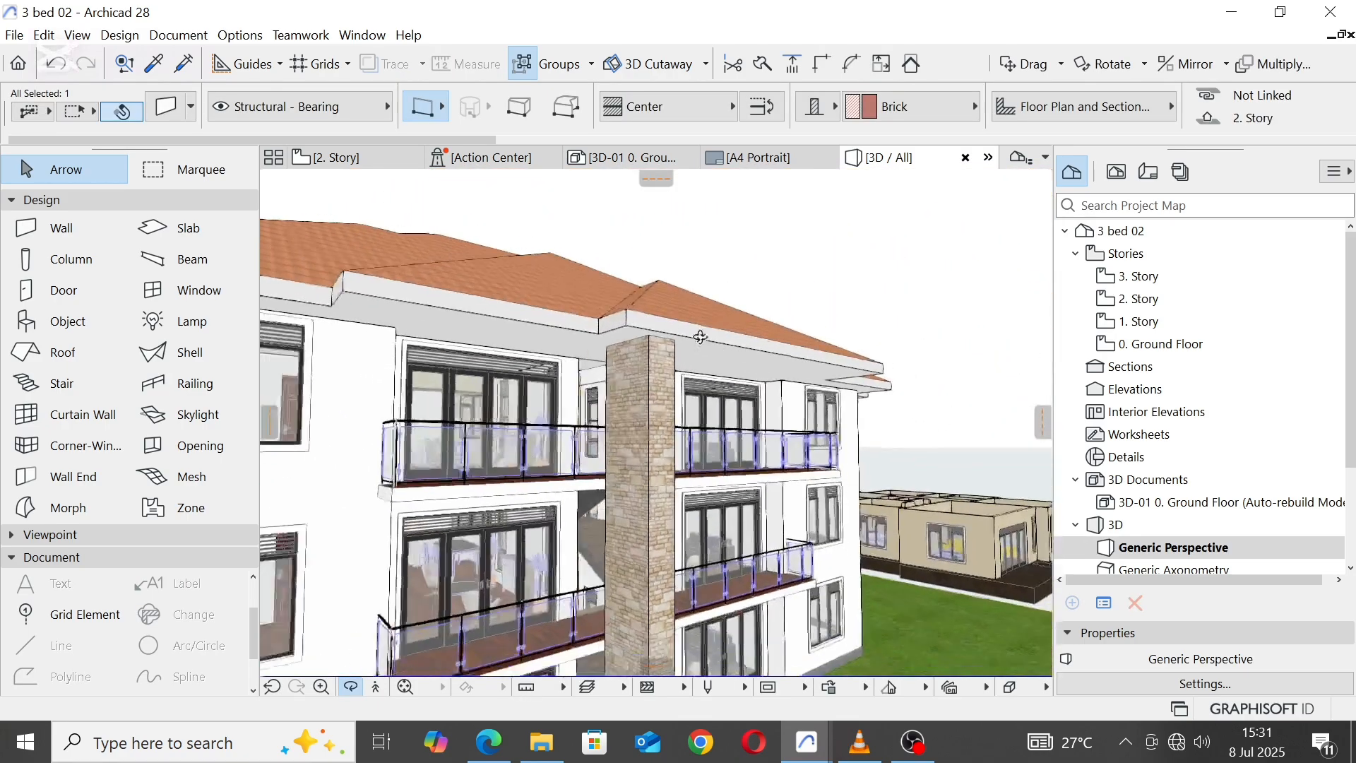
scroll(699, 330, down, 4)
shift+middle_drag(743, 433, 357, 444)
Step: In the 2. Story plan, drag a copy of the pier 2600 horizontally to the line at the entrance's right side
click(375, 150)
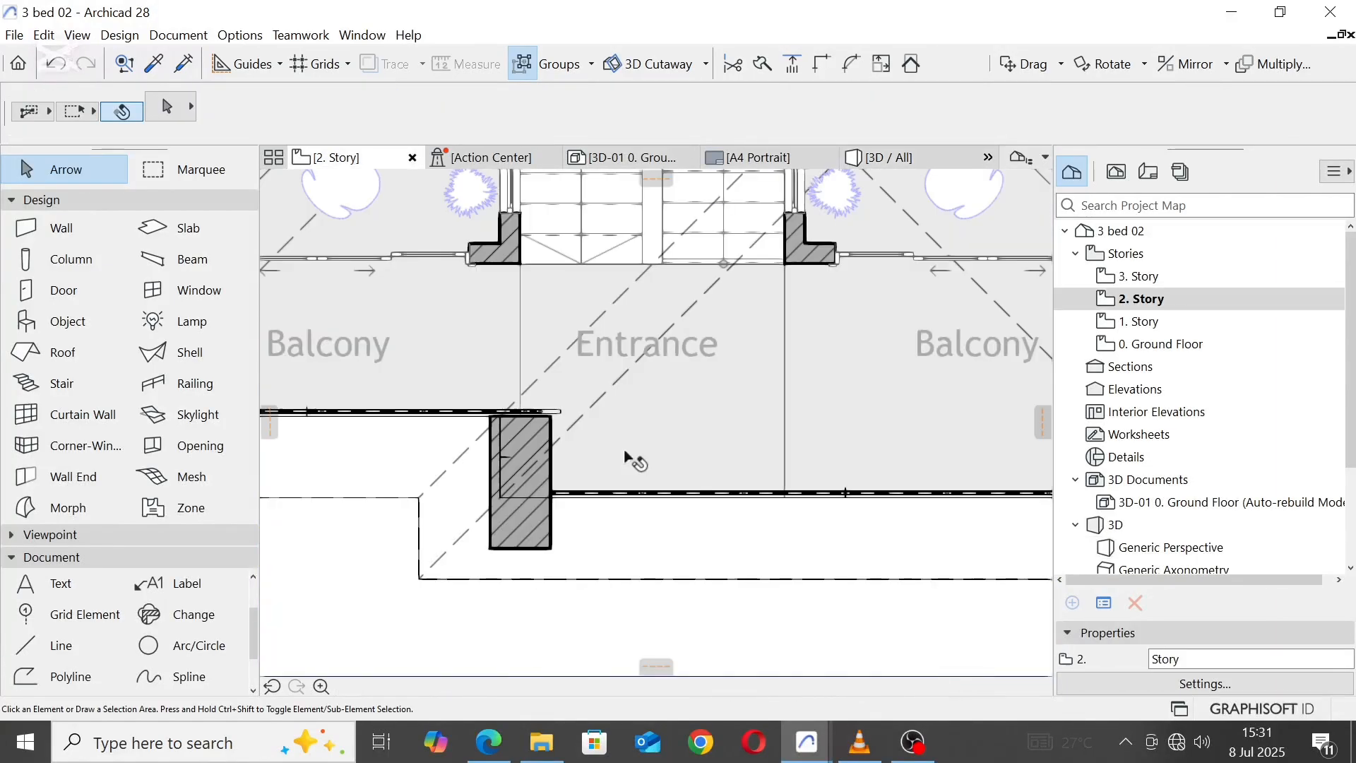
scroll(629, 460, down, 5)
scroll(642, 451, up, 3)
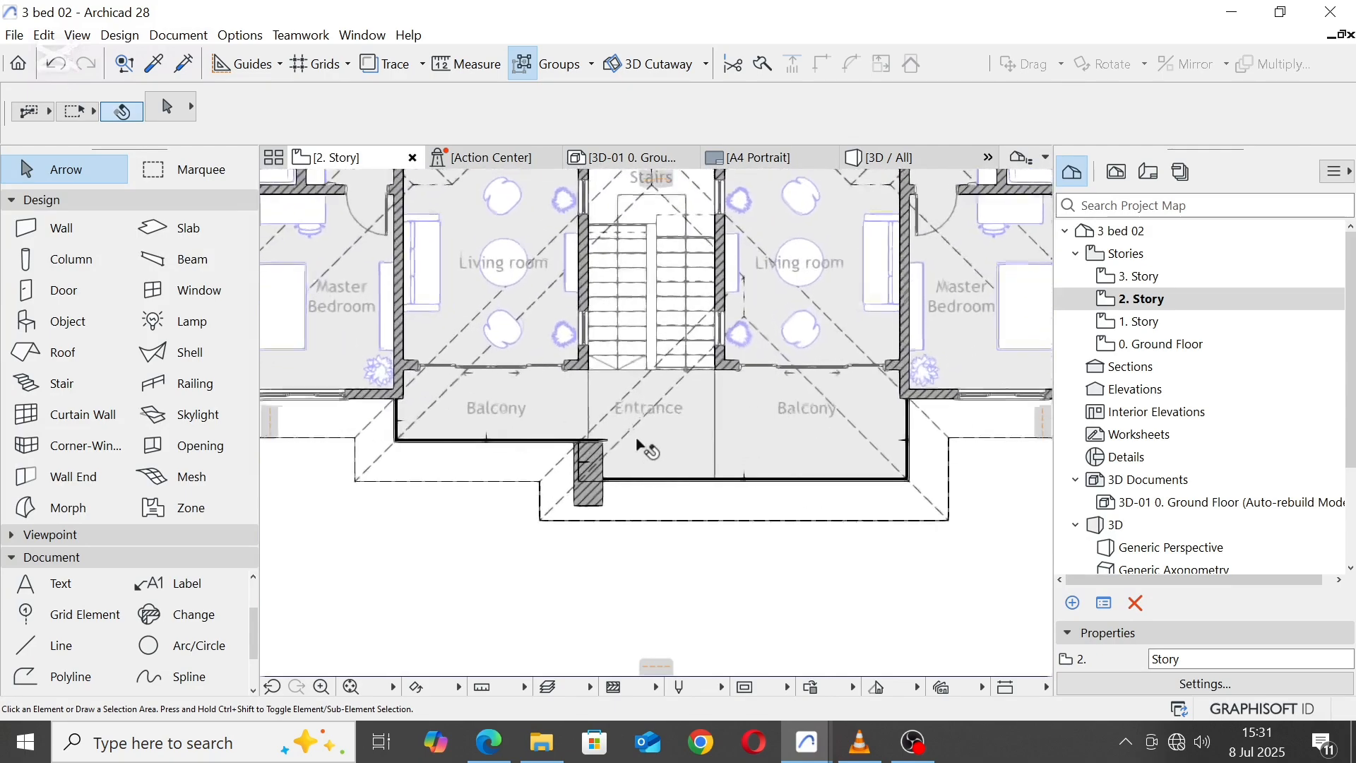
click(596, 460)
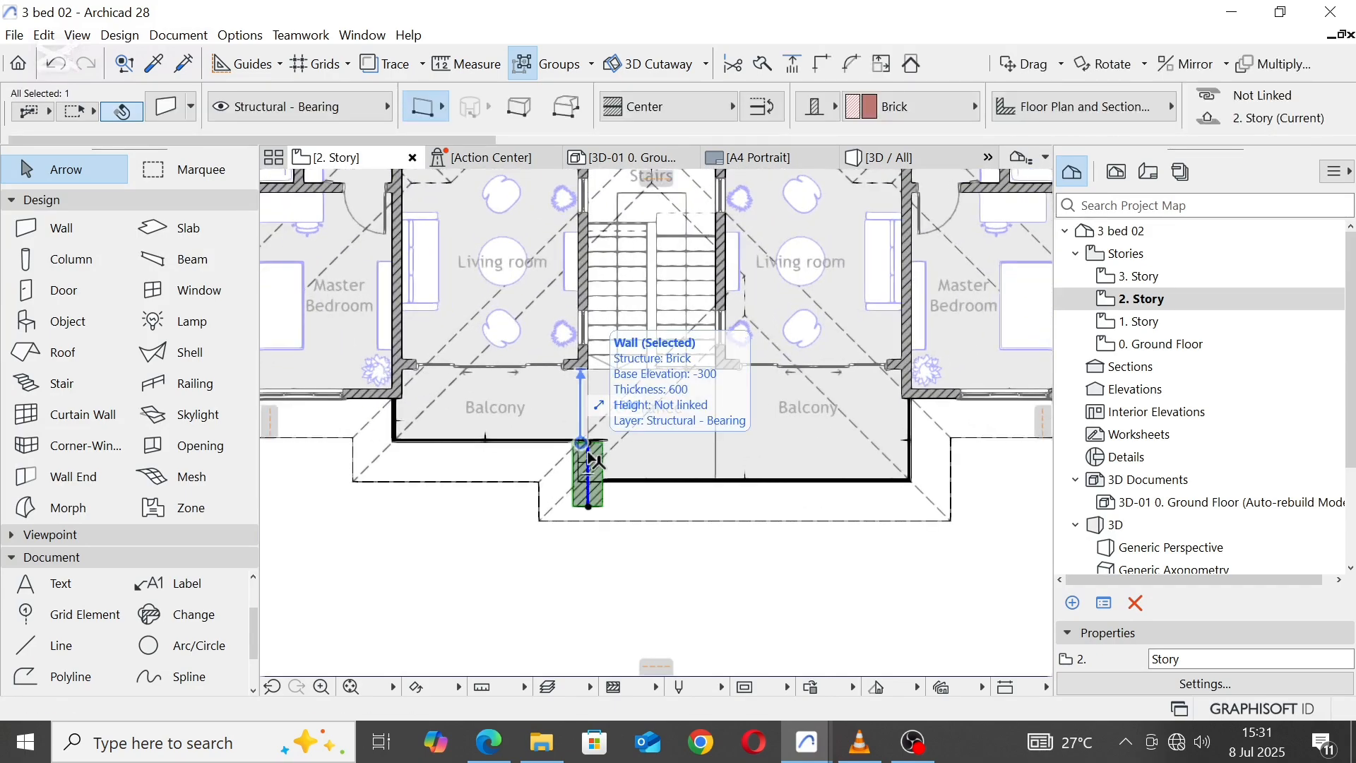
key(ctrl+d)
scroll(603, 441, up, 2)
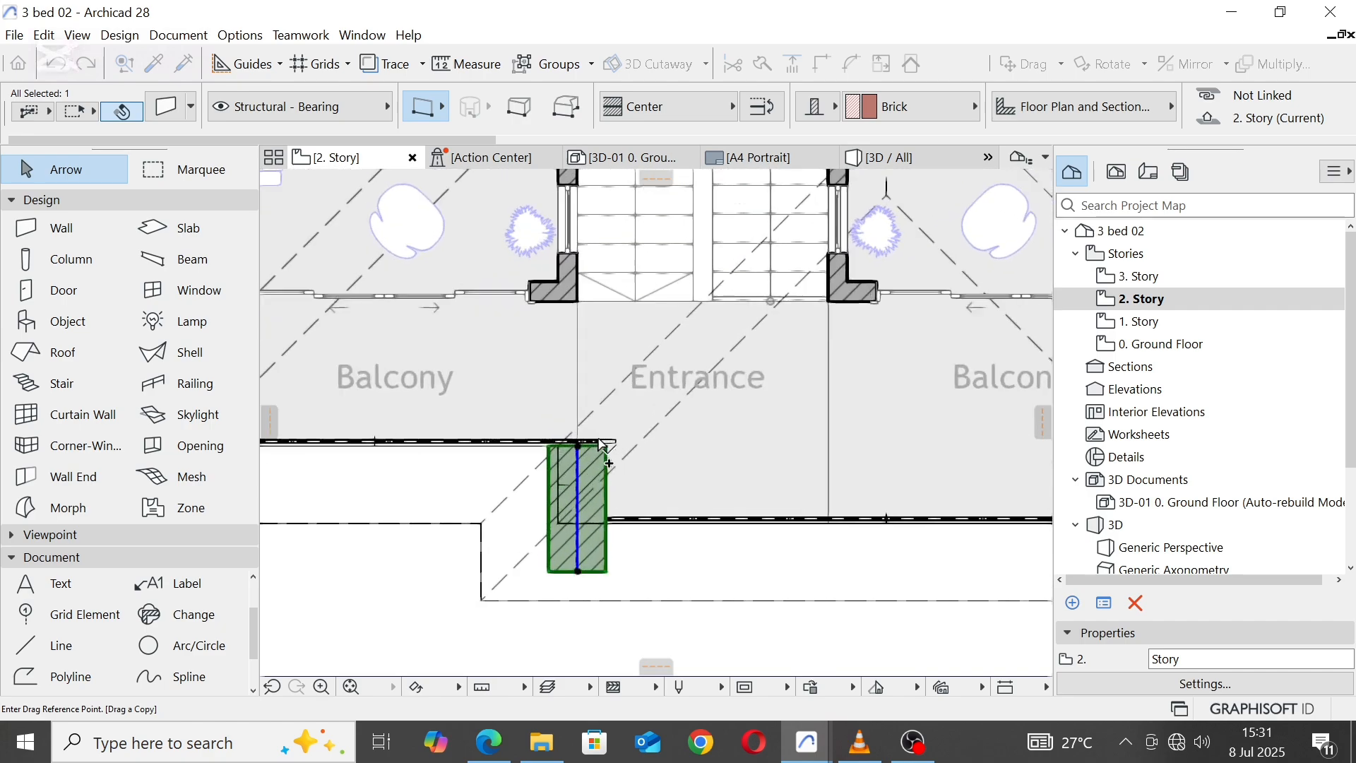
click(578, 446)
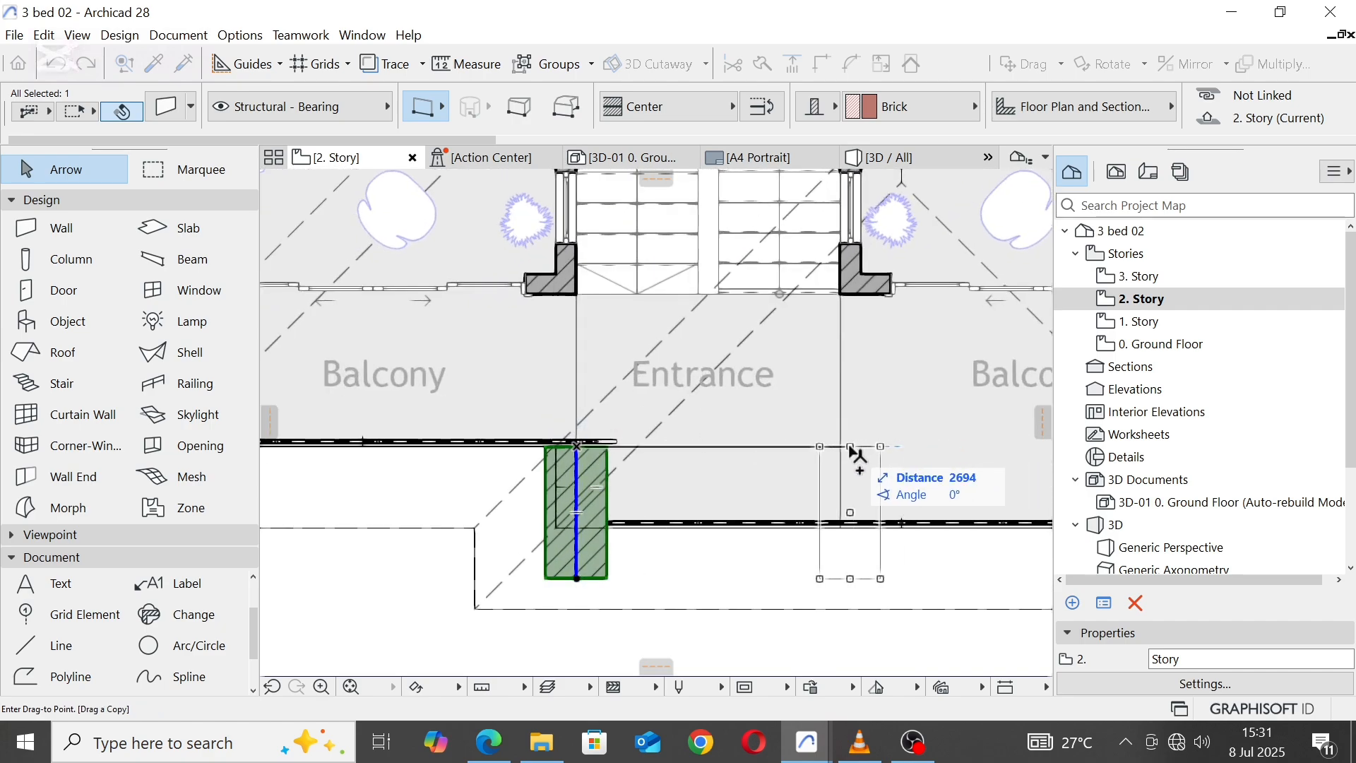
scroll(845, 454, up, 2)
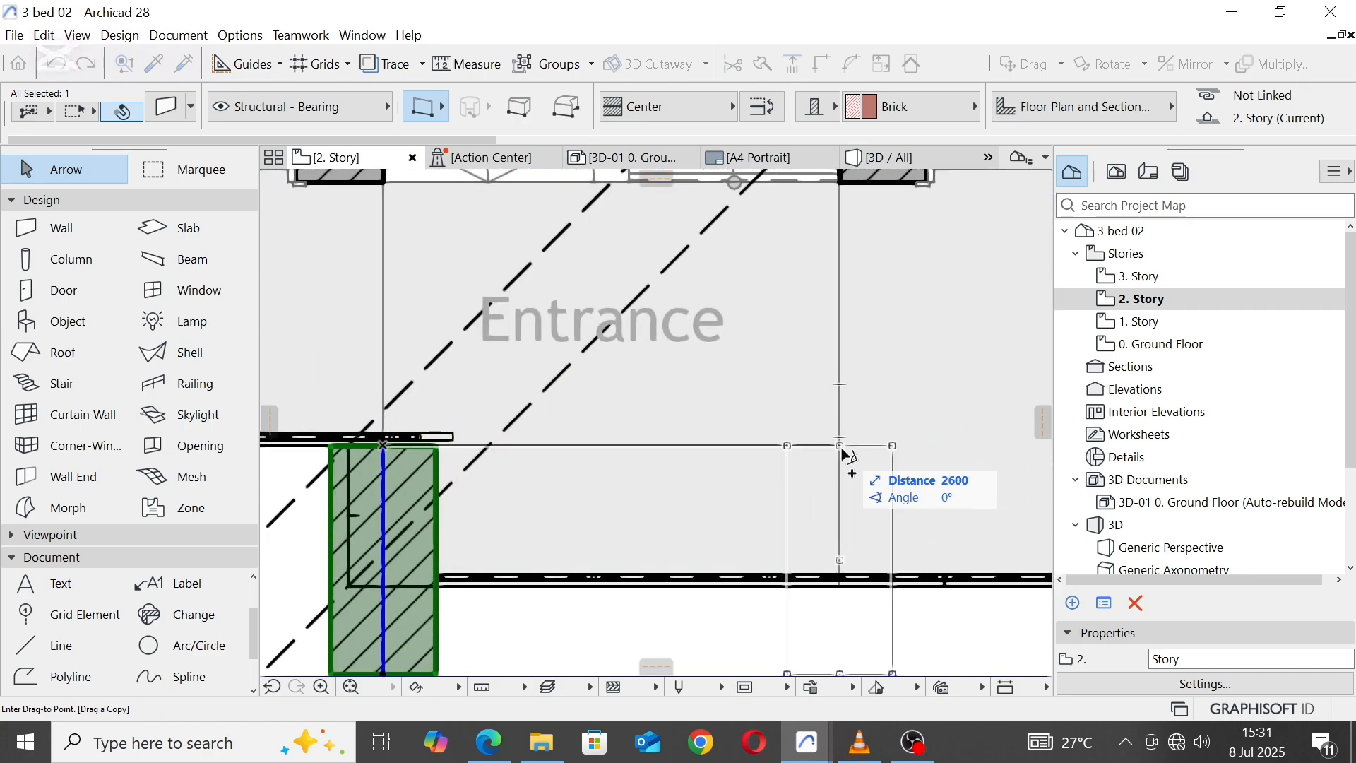
click(843, 451)
Step: Set the copied pier's thickness to 400 and deselect it
scroll(1186, 101, down, 3)
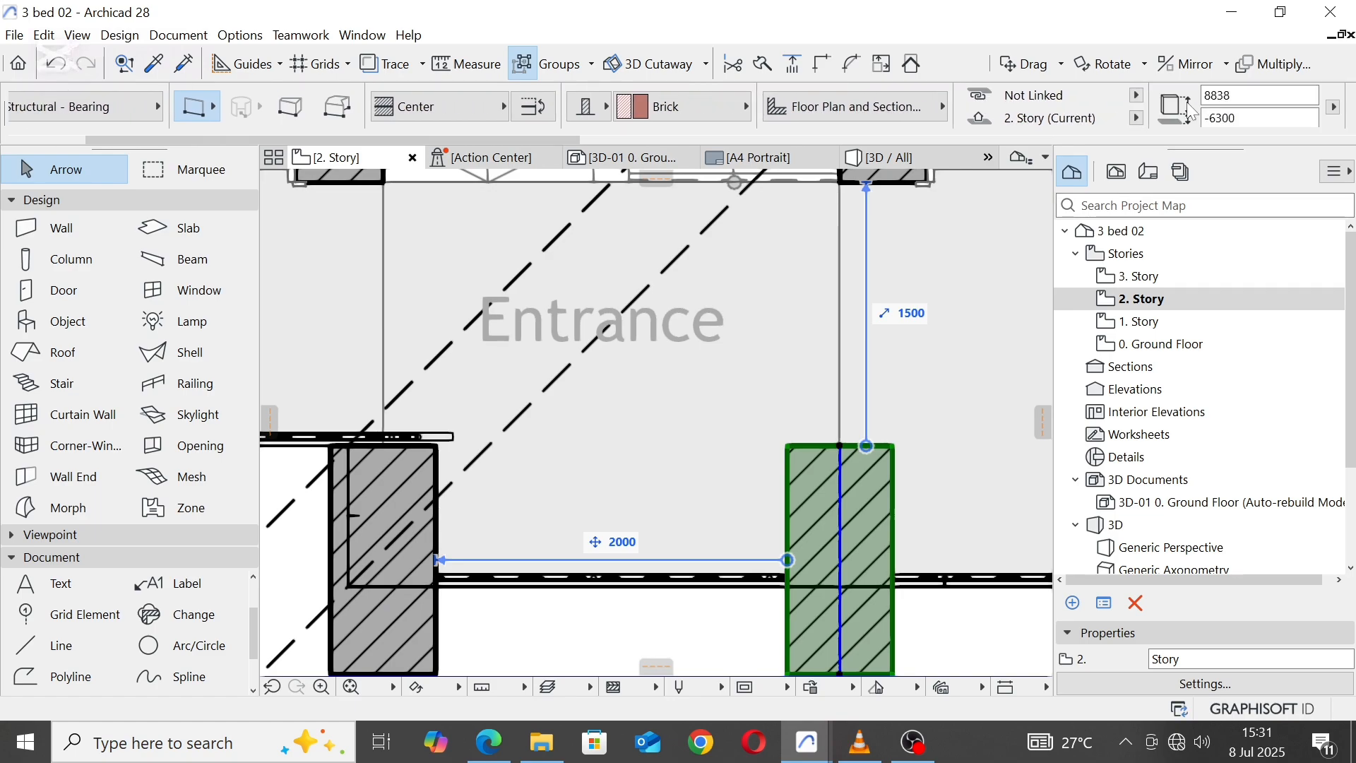
scroll(1211, 103, down, 3)
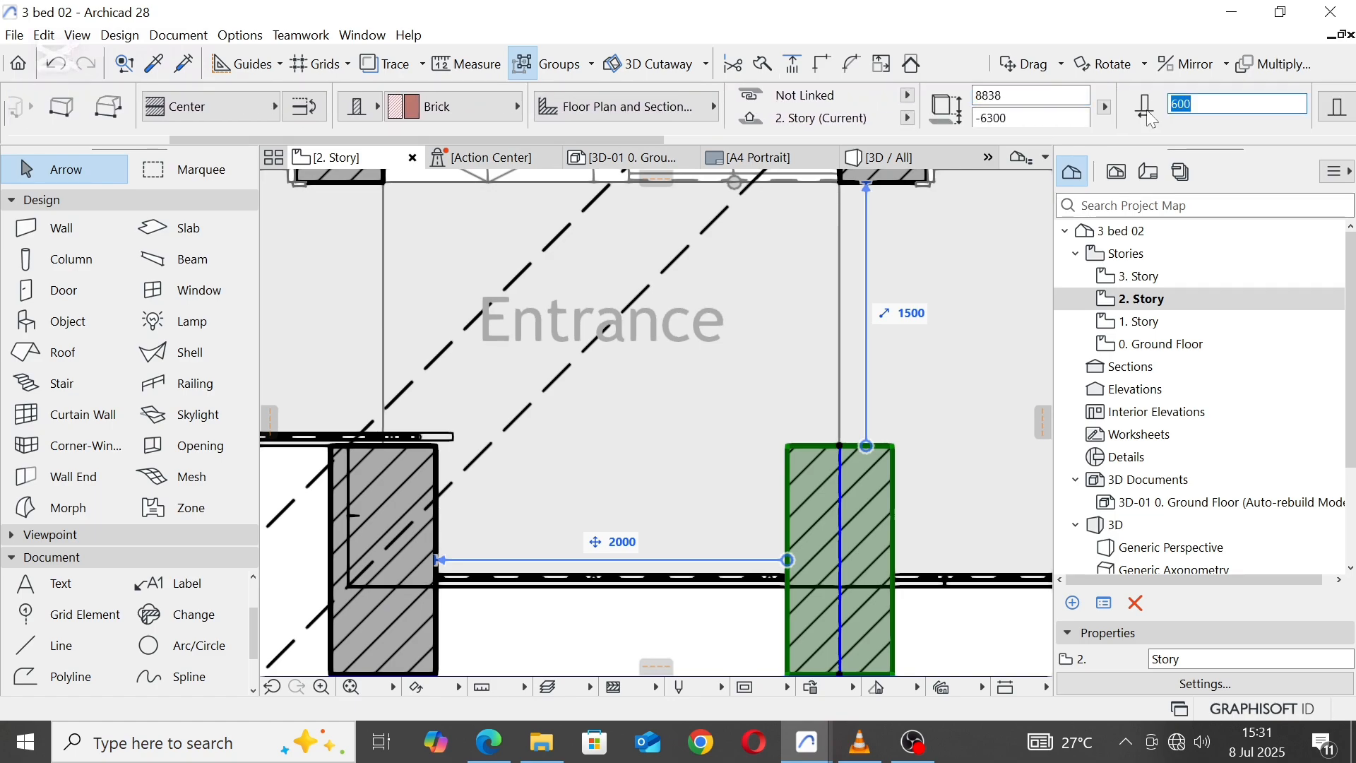
key(Return)
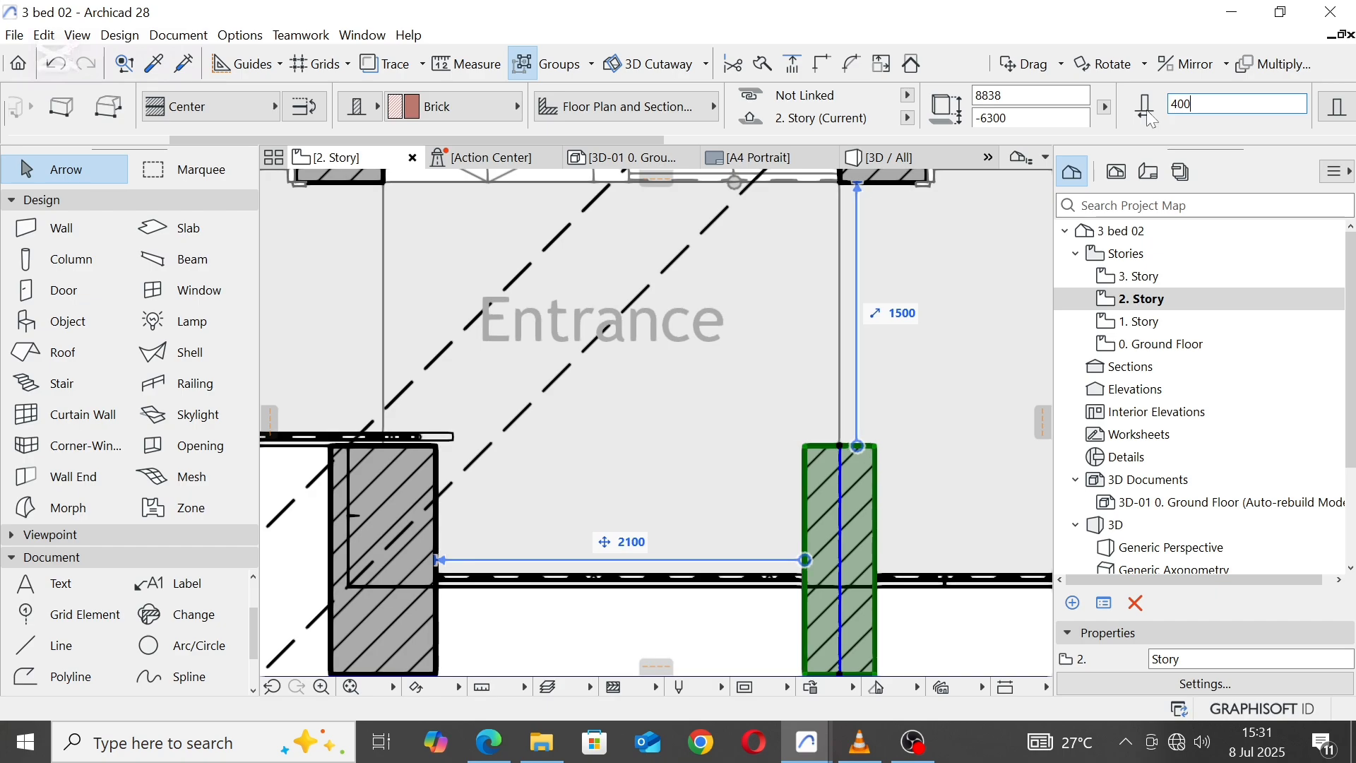
key(Escape)
Step: In the 3D view, lower the copied pier's top to the lower balcony's slab edge, giving a height of 3100
click(933, 157)
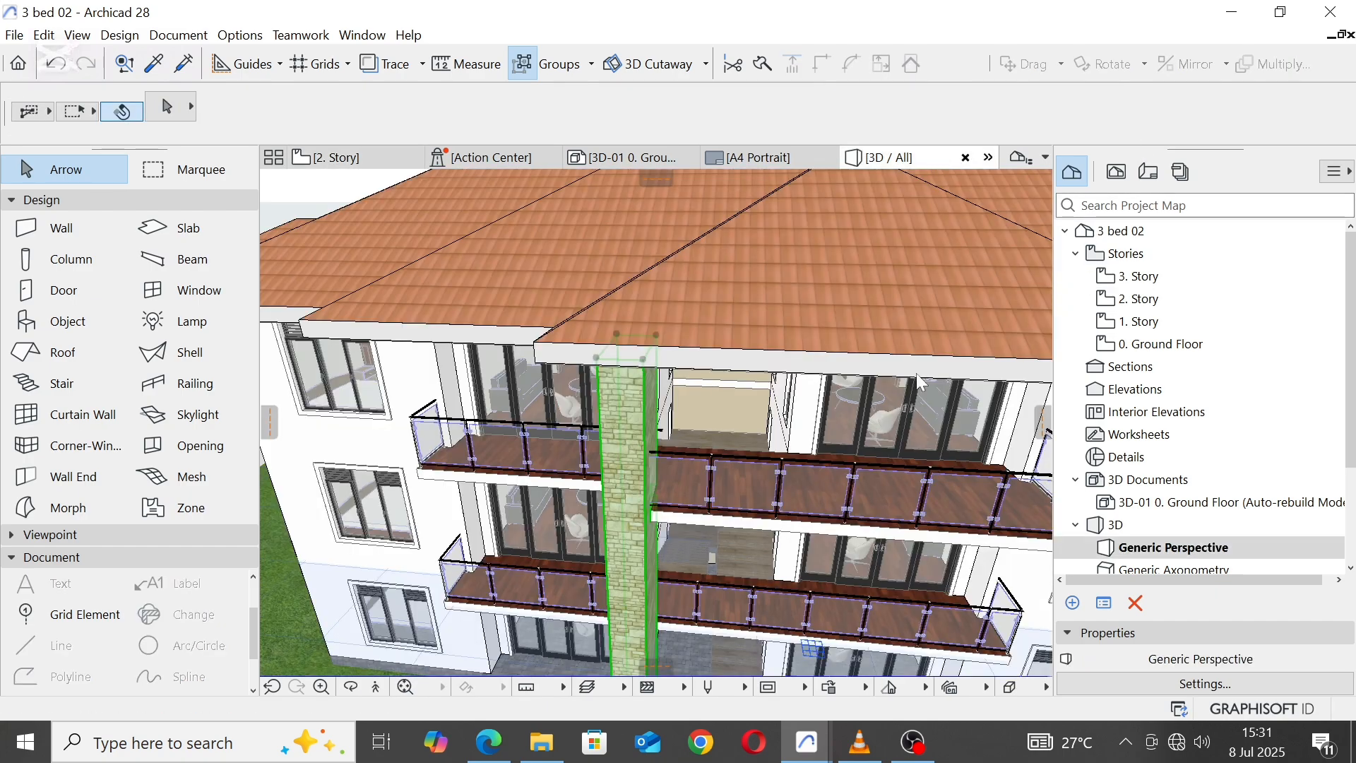
scroll(724, 326, up, 3)
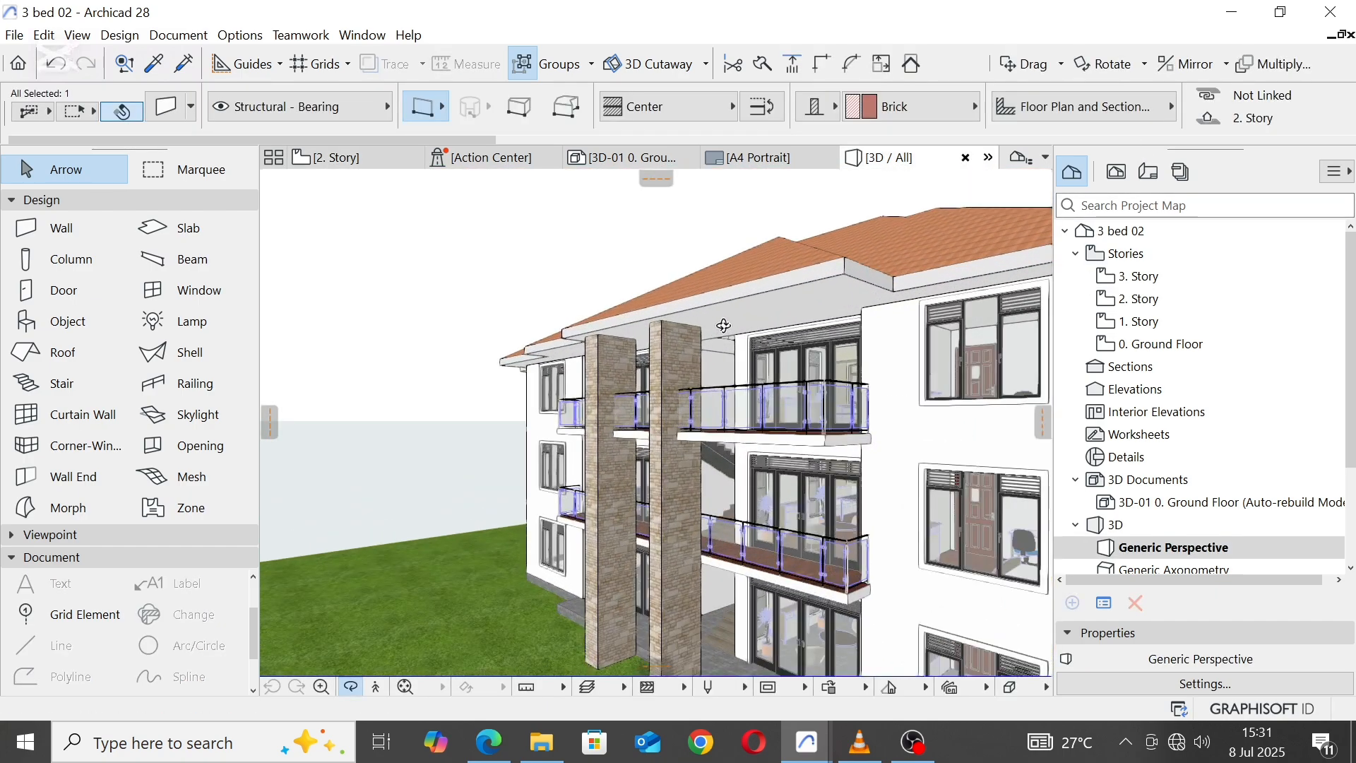
key(Escape)
key(Escape)
click(666, 322)
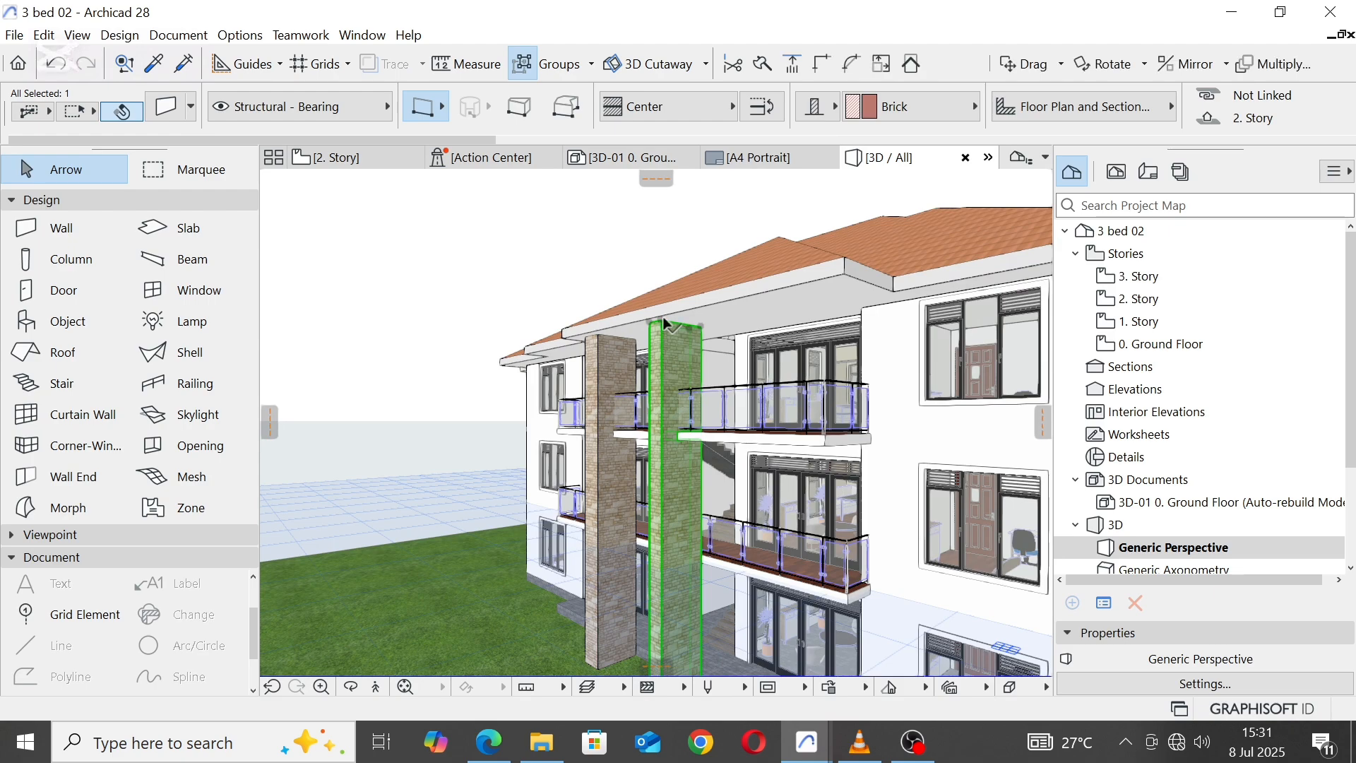
click(662, 322)
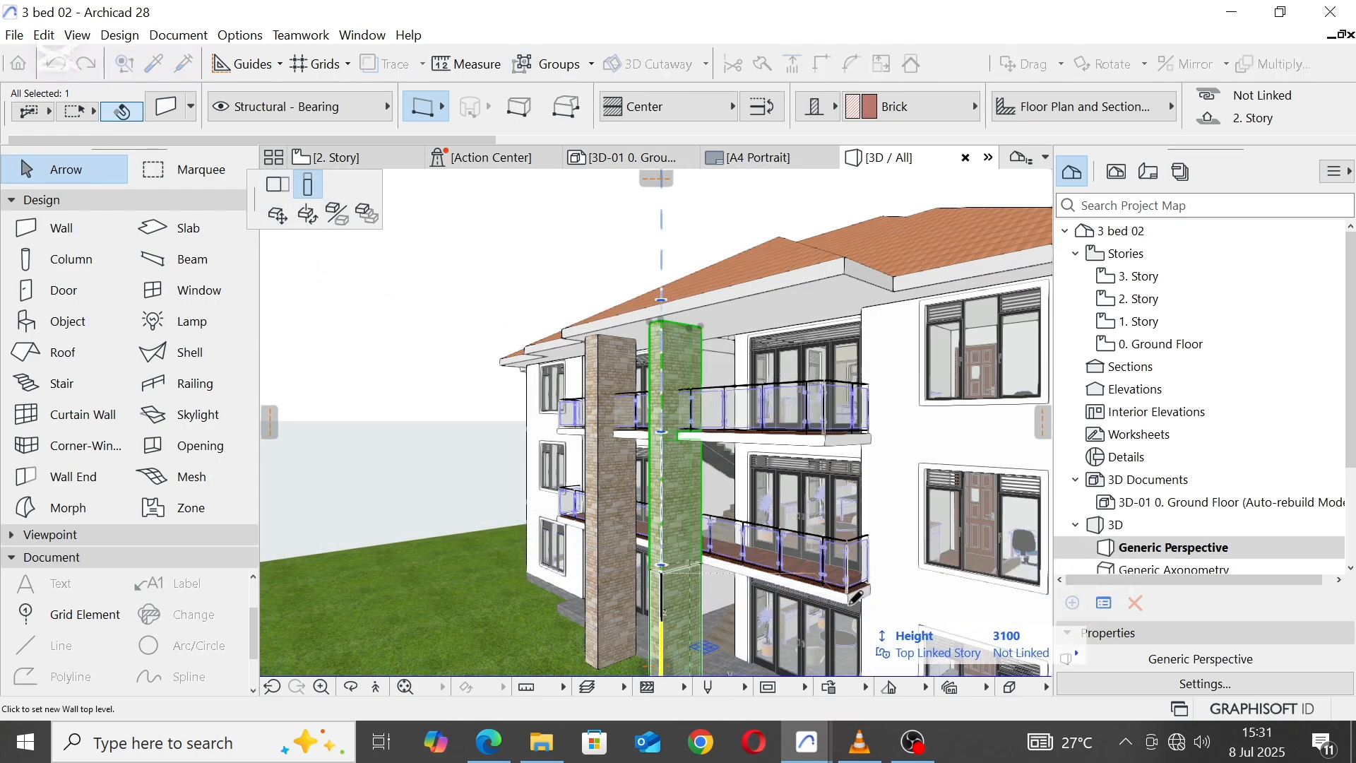
click(852, 596)
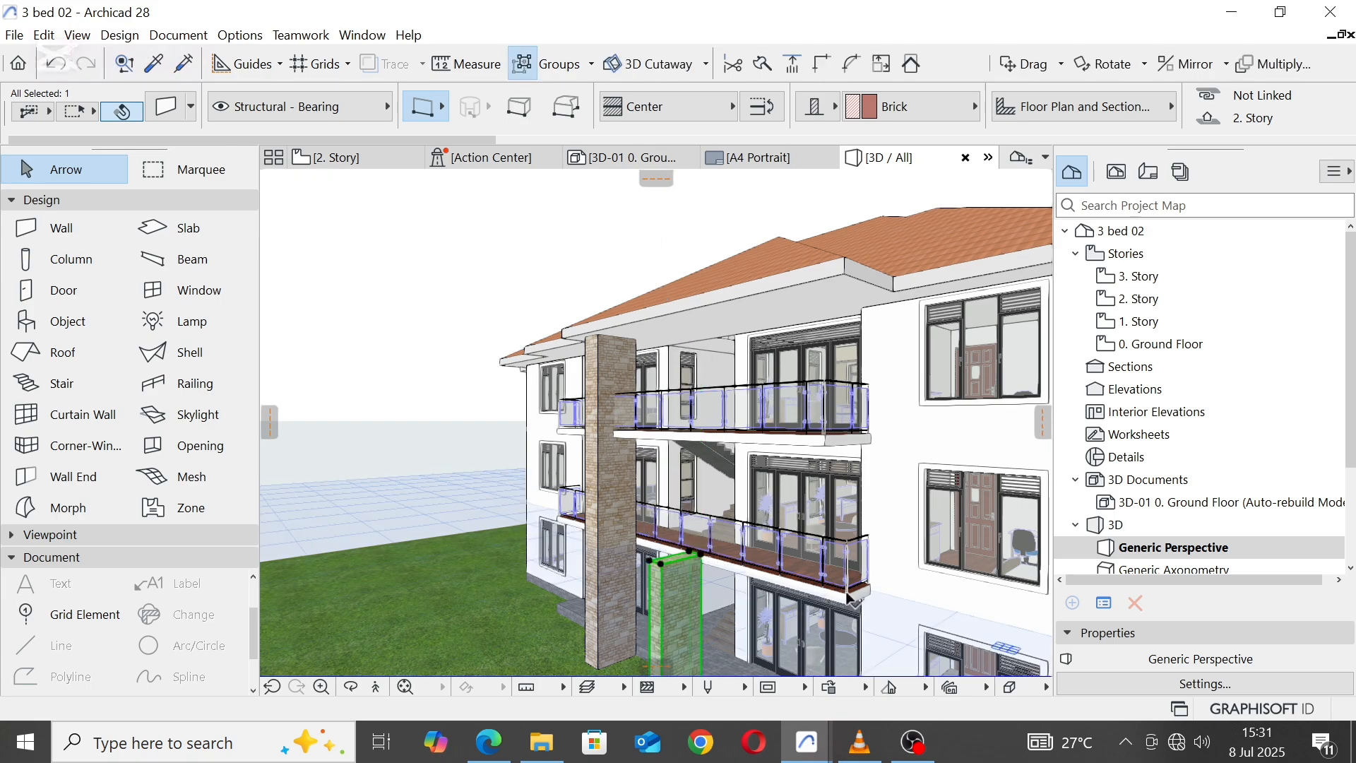
Step: Raise the copied pier's top to the top of the lower balcony railing, a height of 4300, and inspect both piers
scroll(692, 554, up, 2)
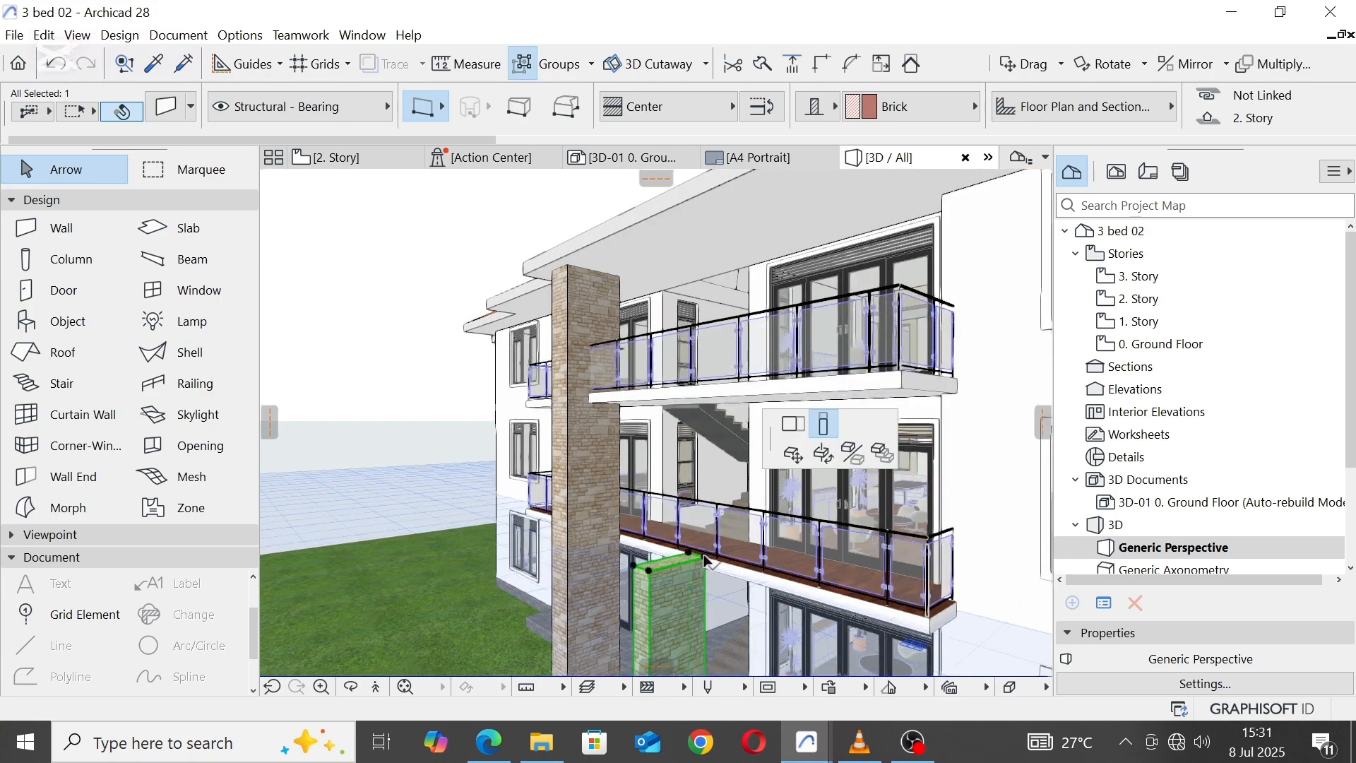
click(705, 562)
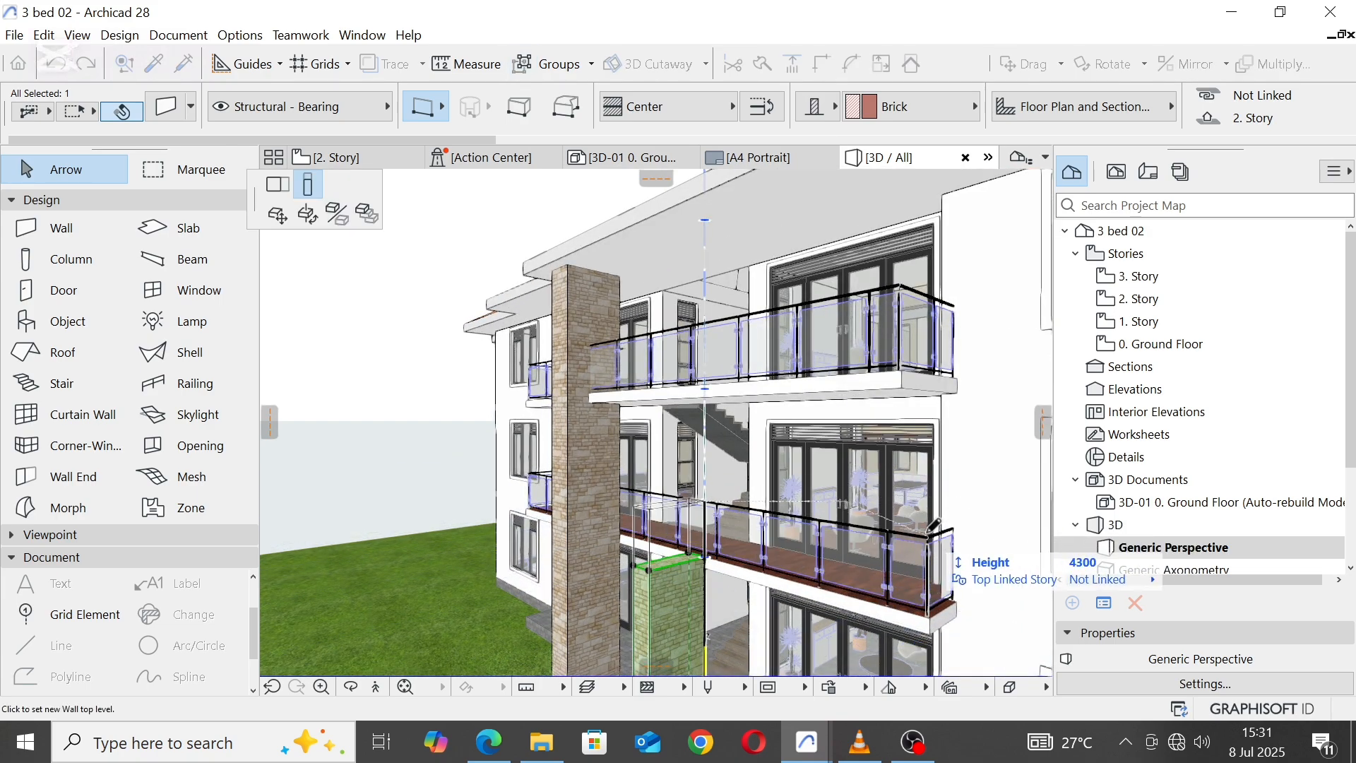
click(931, 541)
key(Escape)
scroll(727, 399, down, 5)
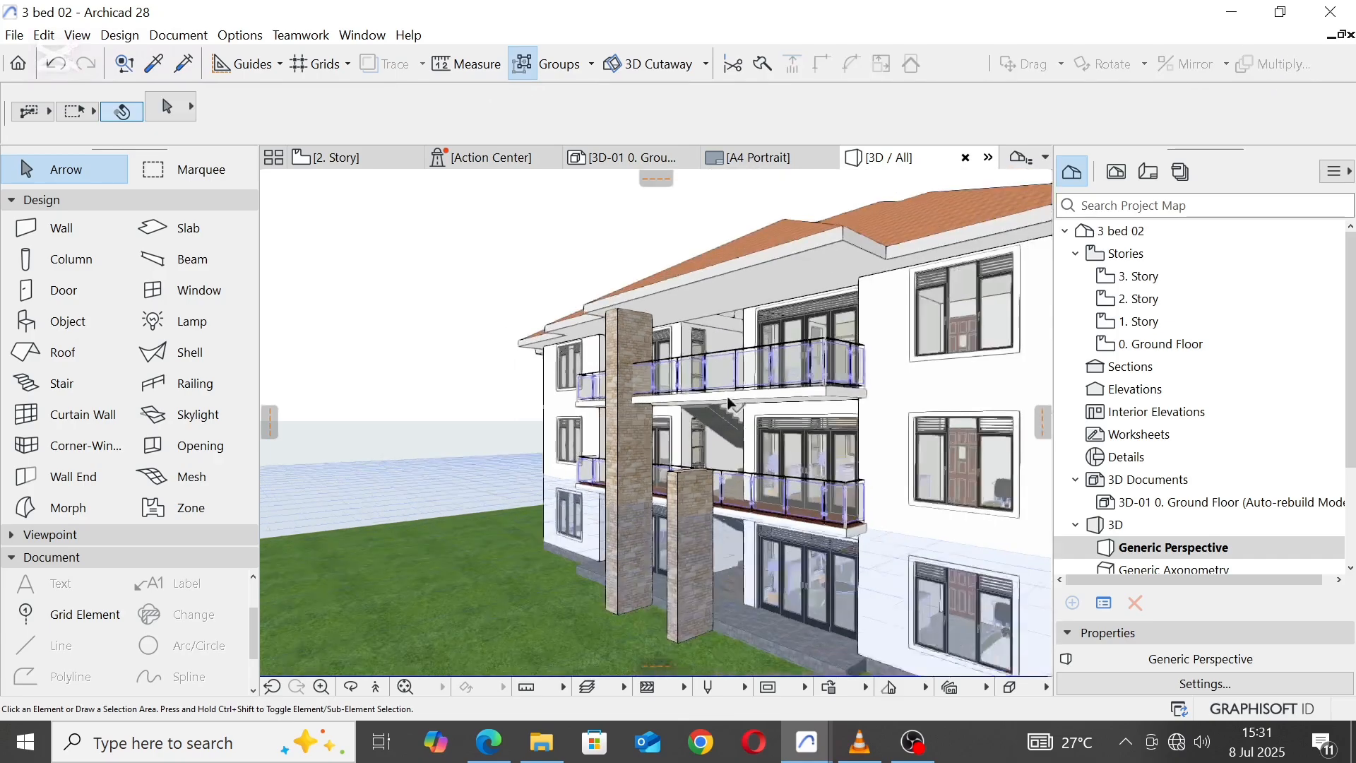
scroll(742, 558, up, 3)
shift+middle_drag(741, 562, 933, 417)
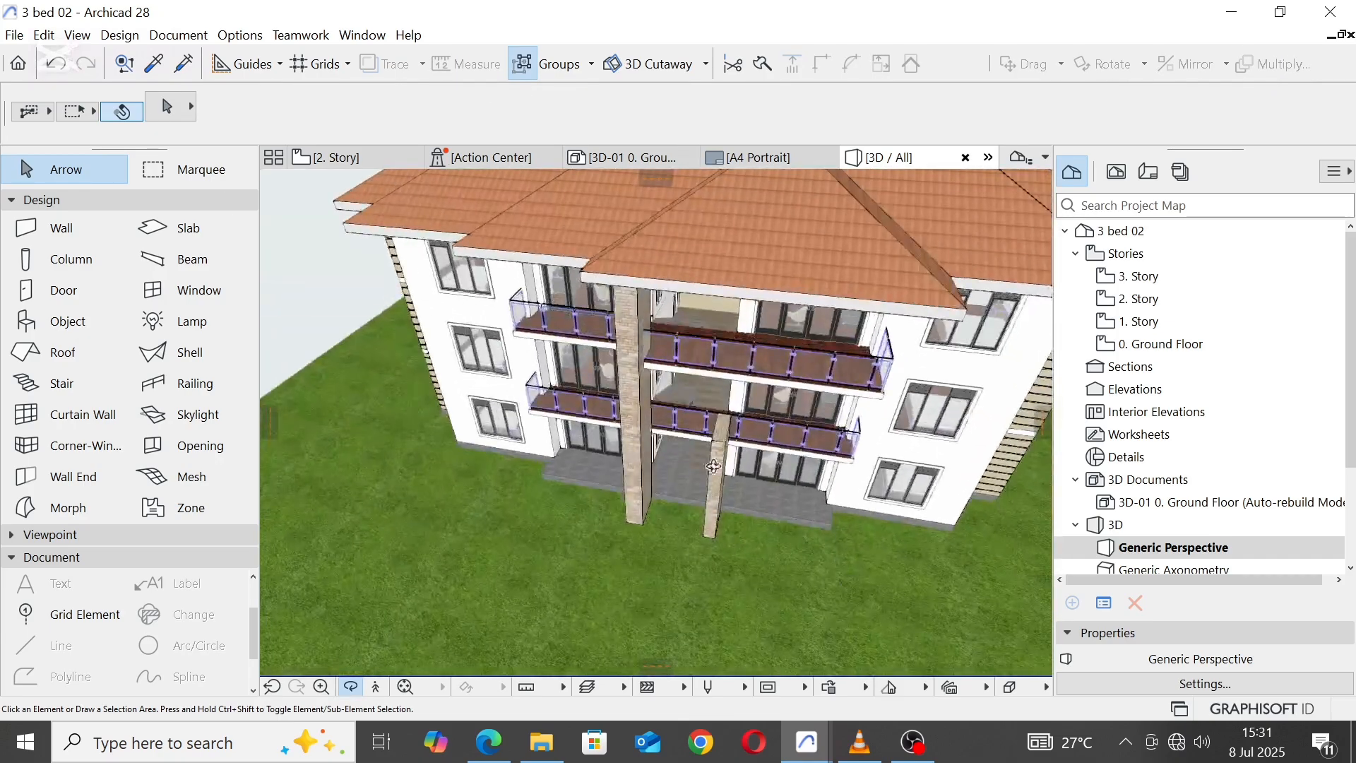
Step: In the 1. Story plan, stretch the narrow pier's inner end to the stair wall corner, making it 2800 long
click(357, 156)
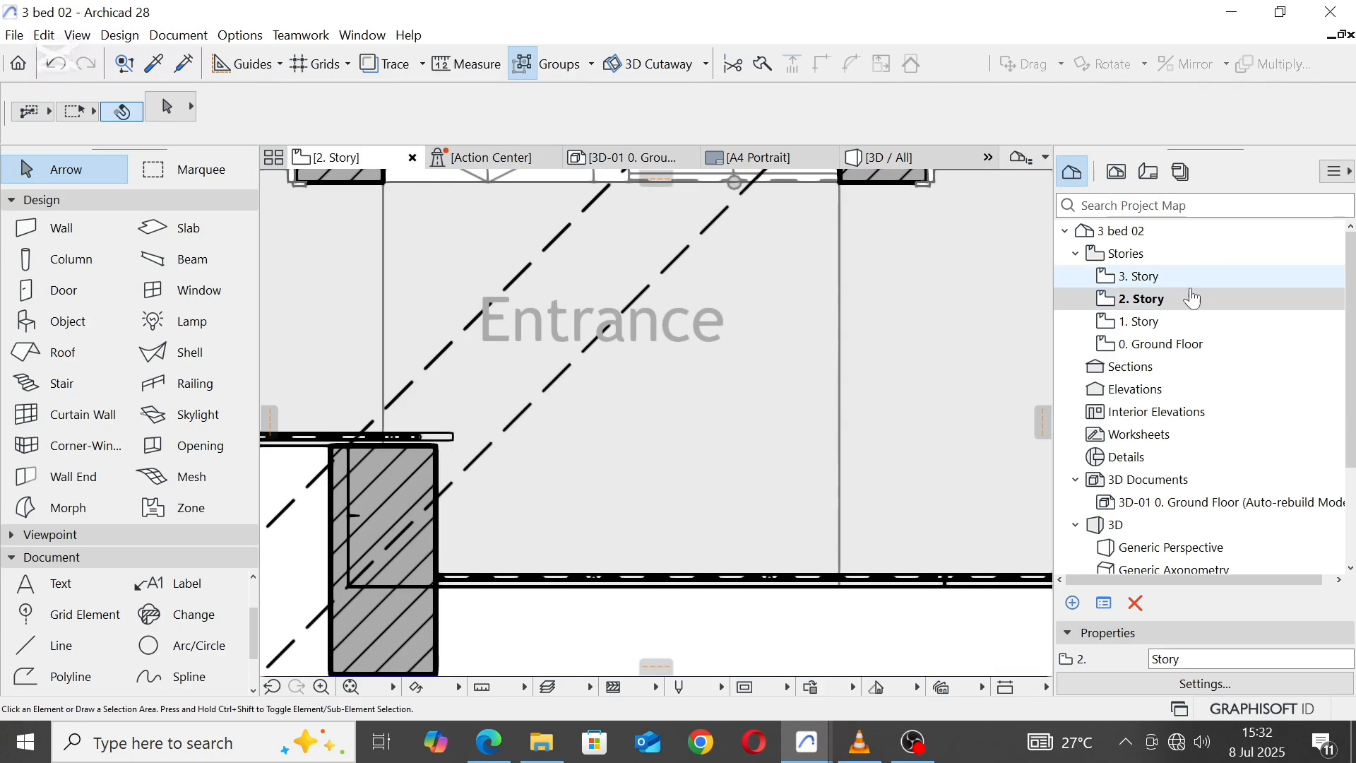
key(ctrl+Down)
scroll(764, 385, down, 5)
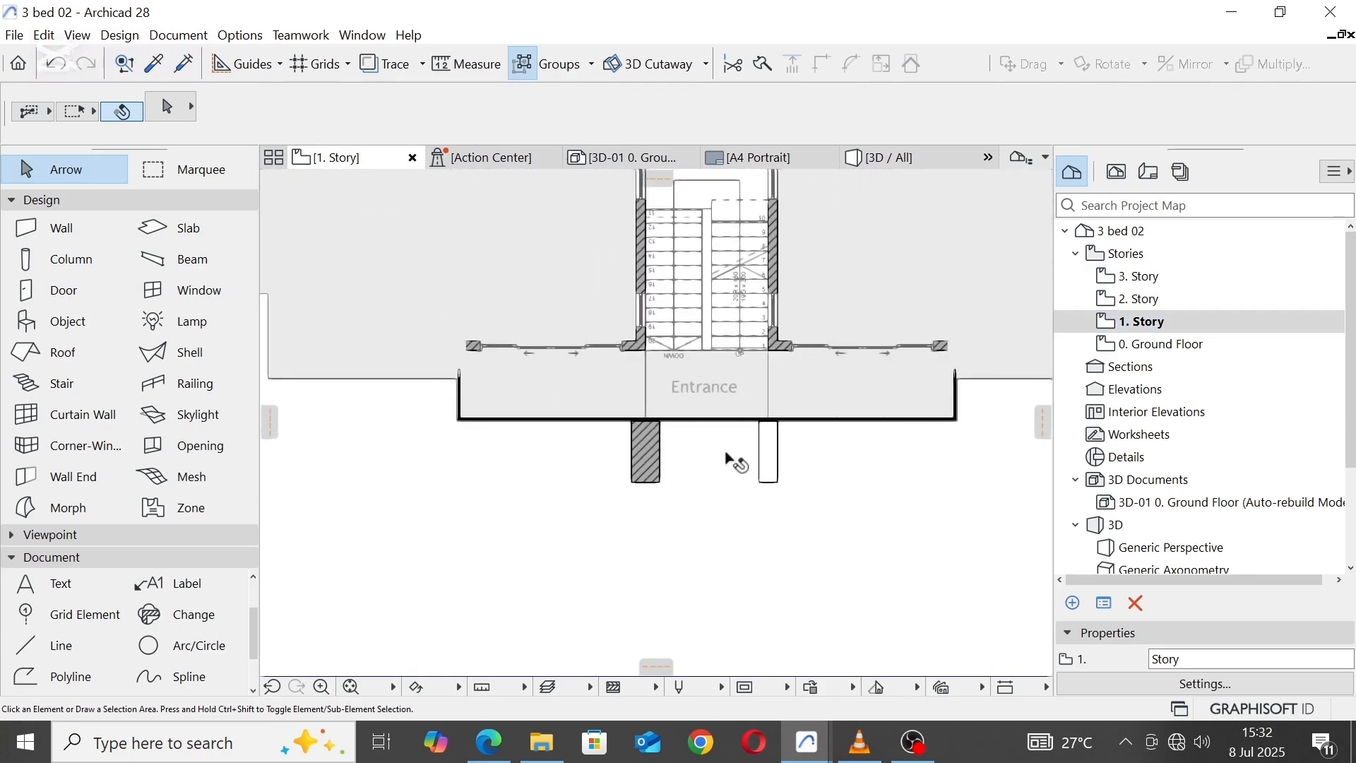
click(761, 486)
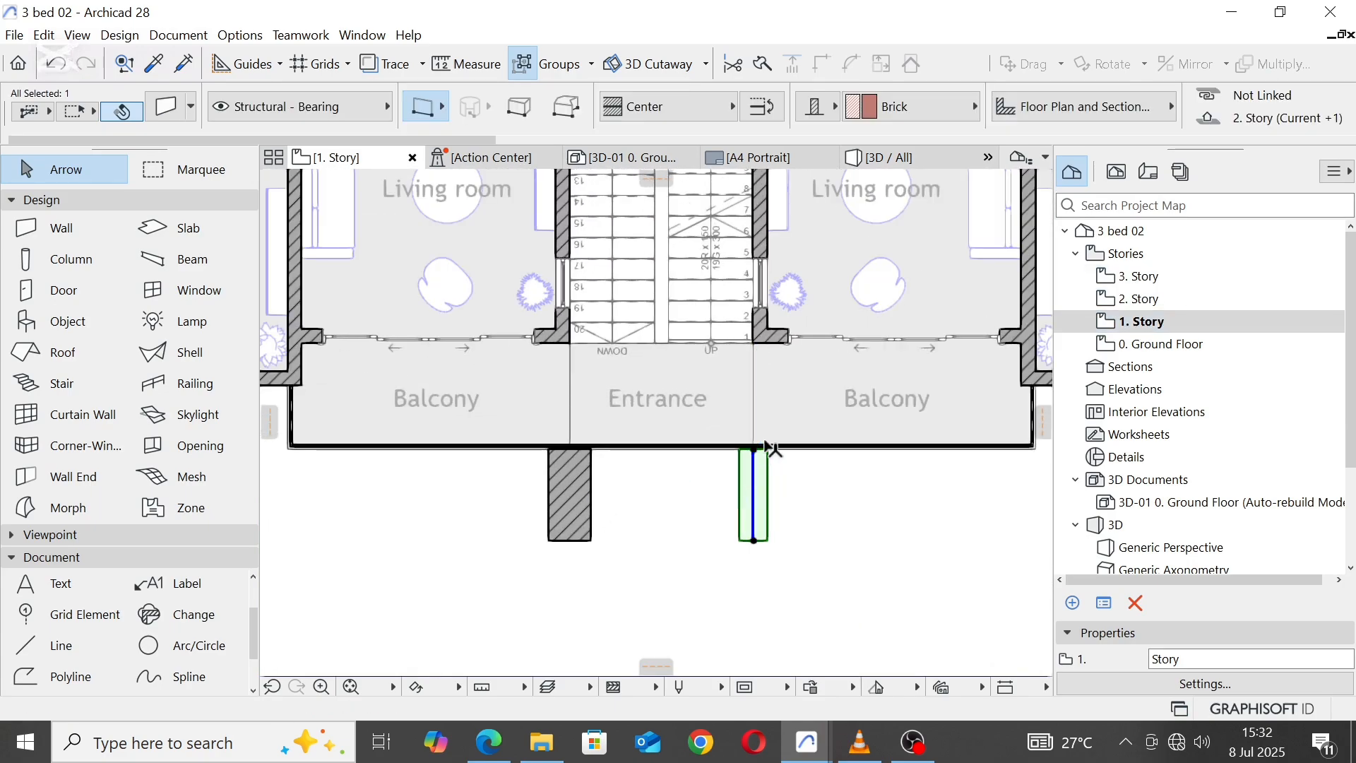
scroll(754, 459, up, 2)
click(756, 456)
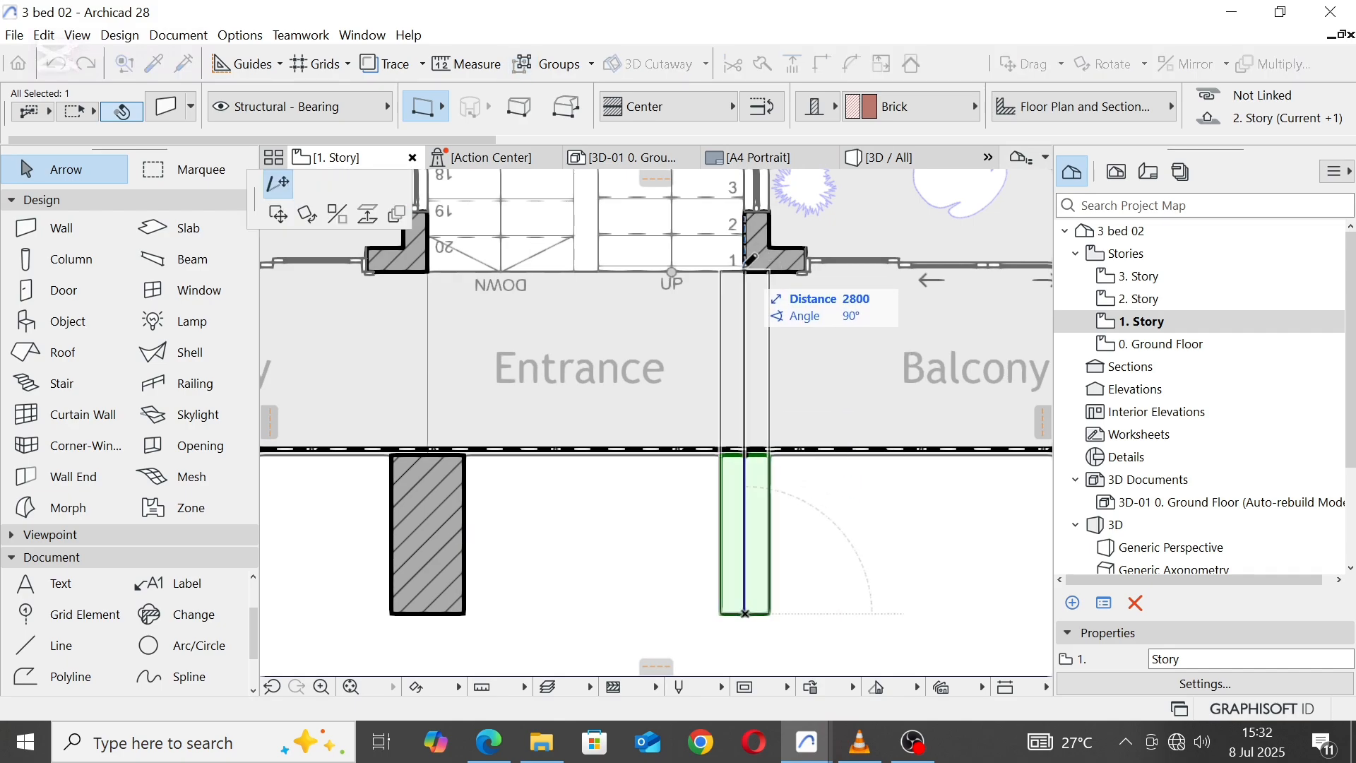
click(746, 271)
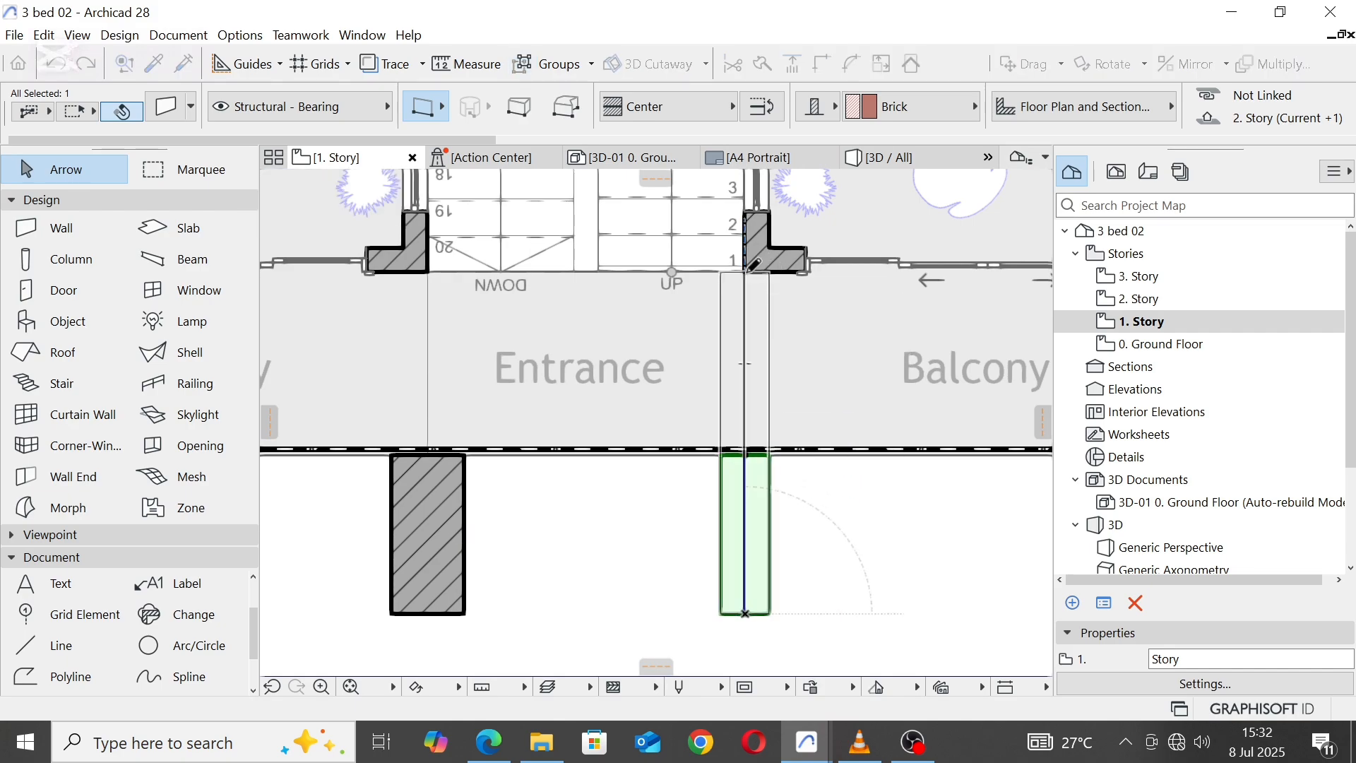
Step: Shorten the narrow pier by its front end, keeping the inner end at the stair wall corner, and deselect it
click(746, 614)
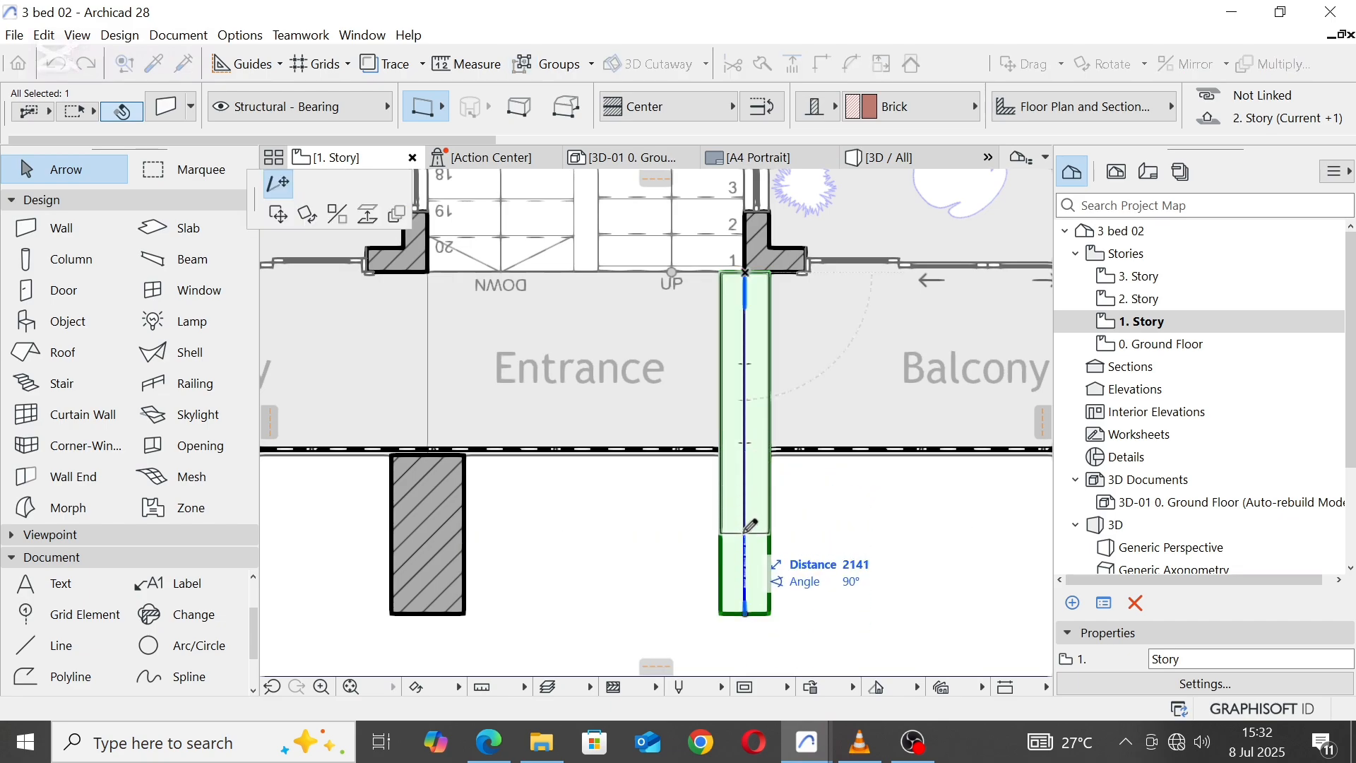
key(Return)
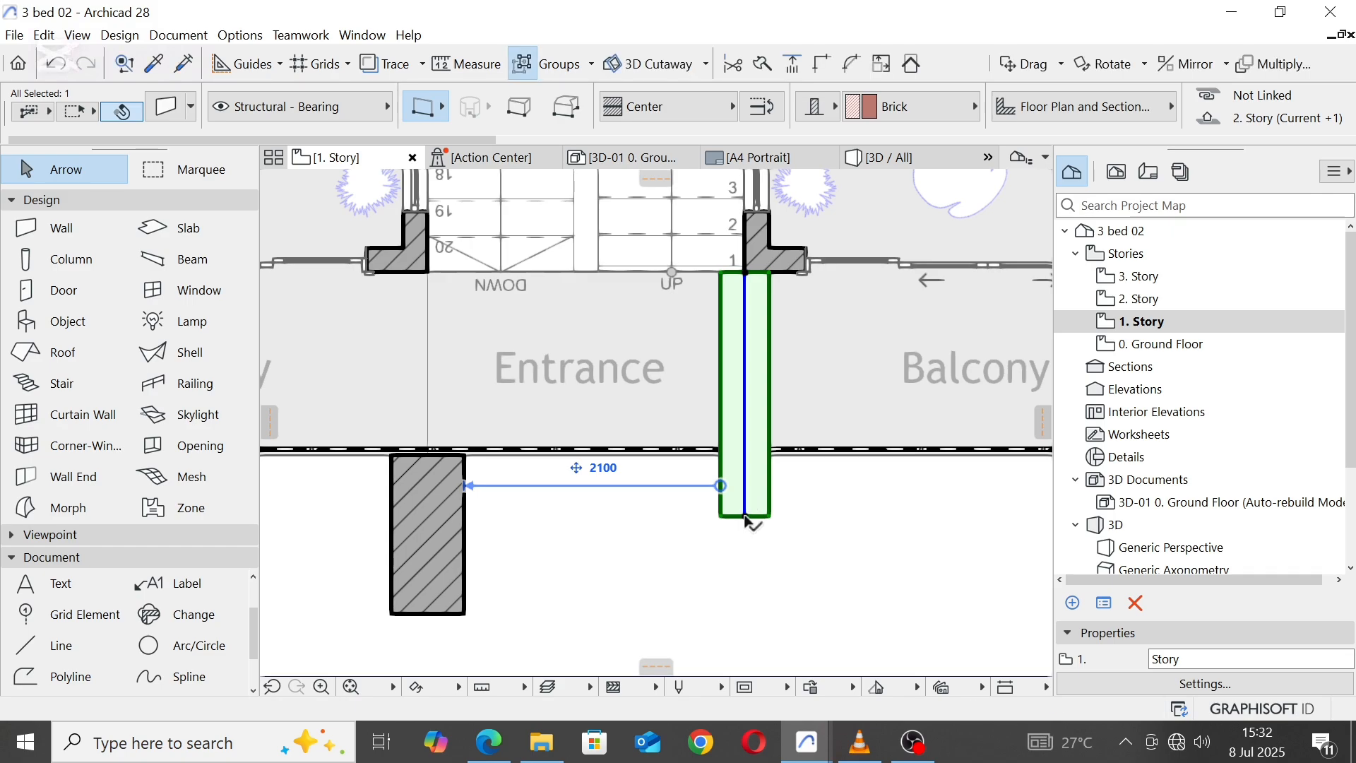
click(747, 515)
Step: Move the narrow pier 200 horizontally so its inner side aligns with the stair wall corner, and inspect it in 3D
scroll(763, 284, up, 2)
scroll(763, 284, up, 1)
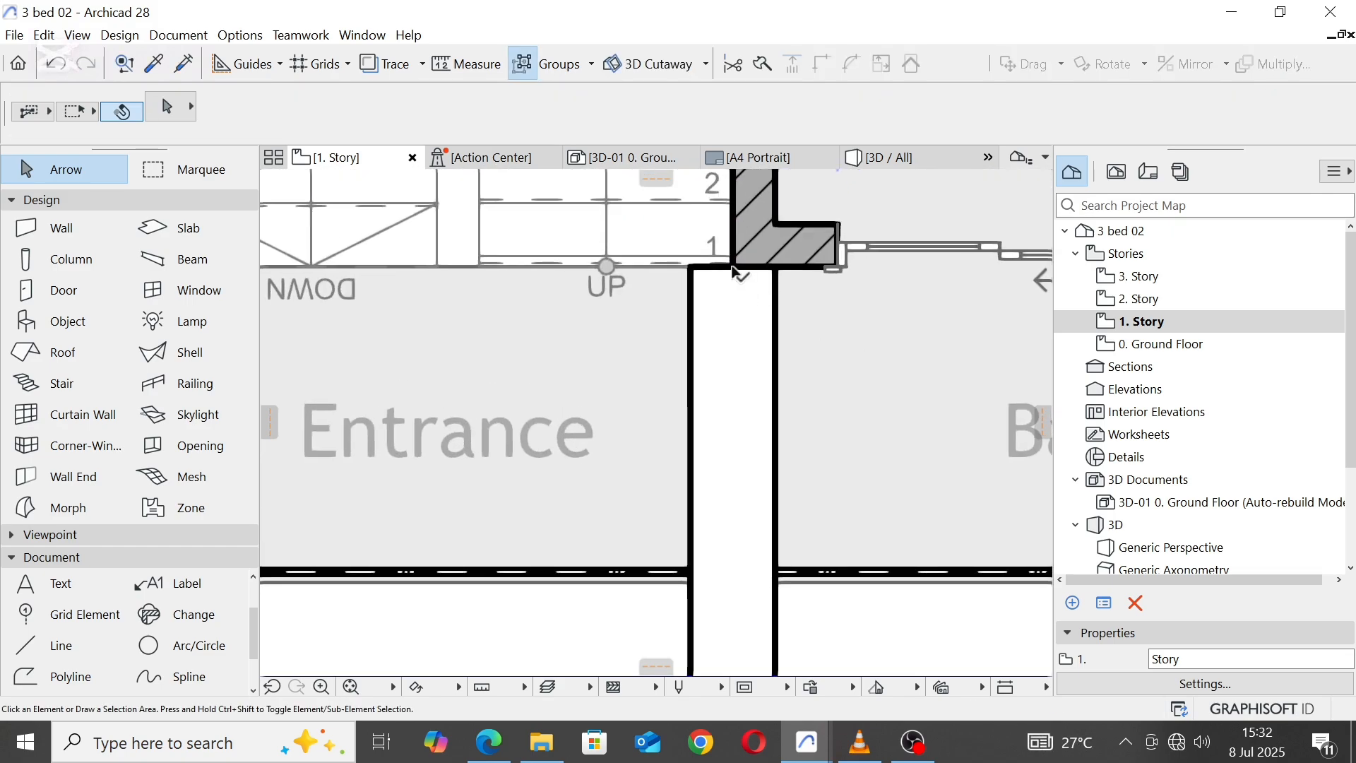
click(733, 271)
click(733, 269)
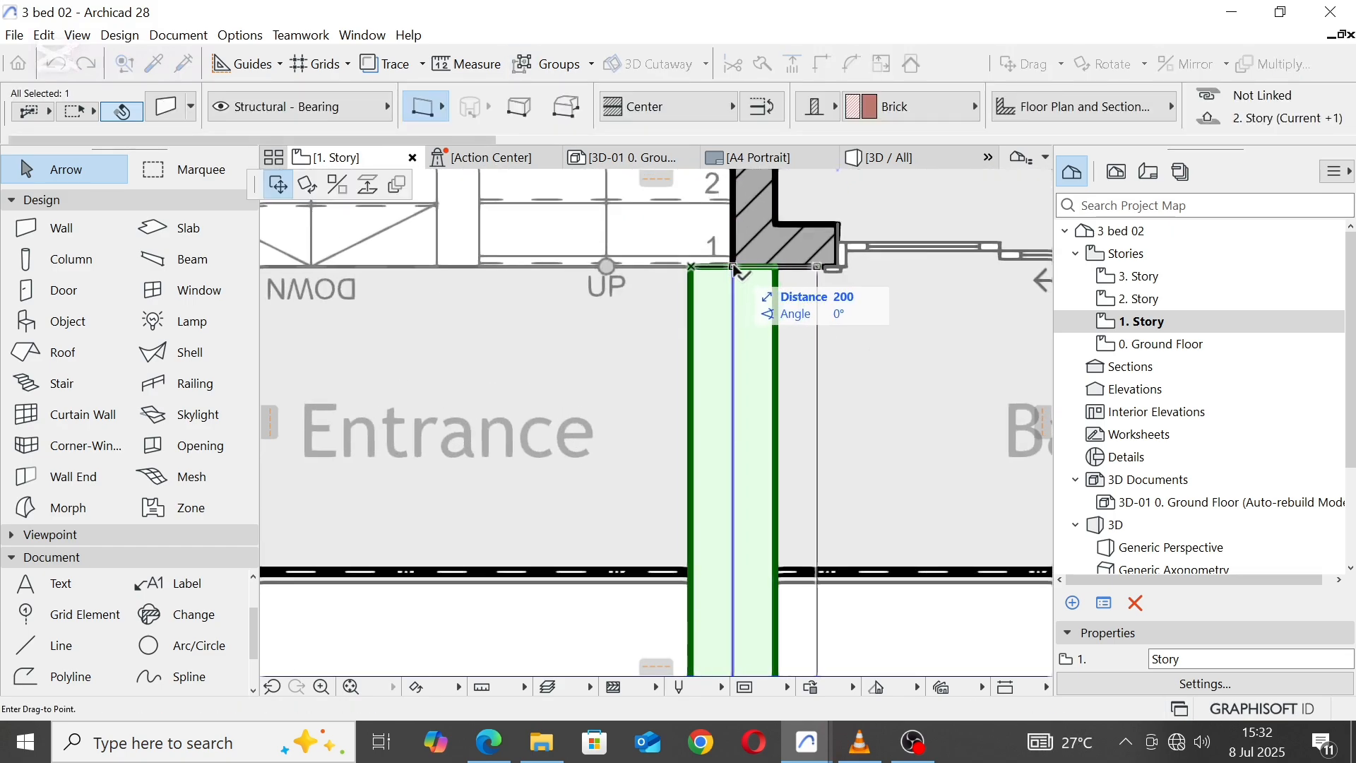
key(Escape)
click(936, 157)
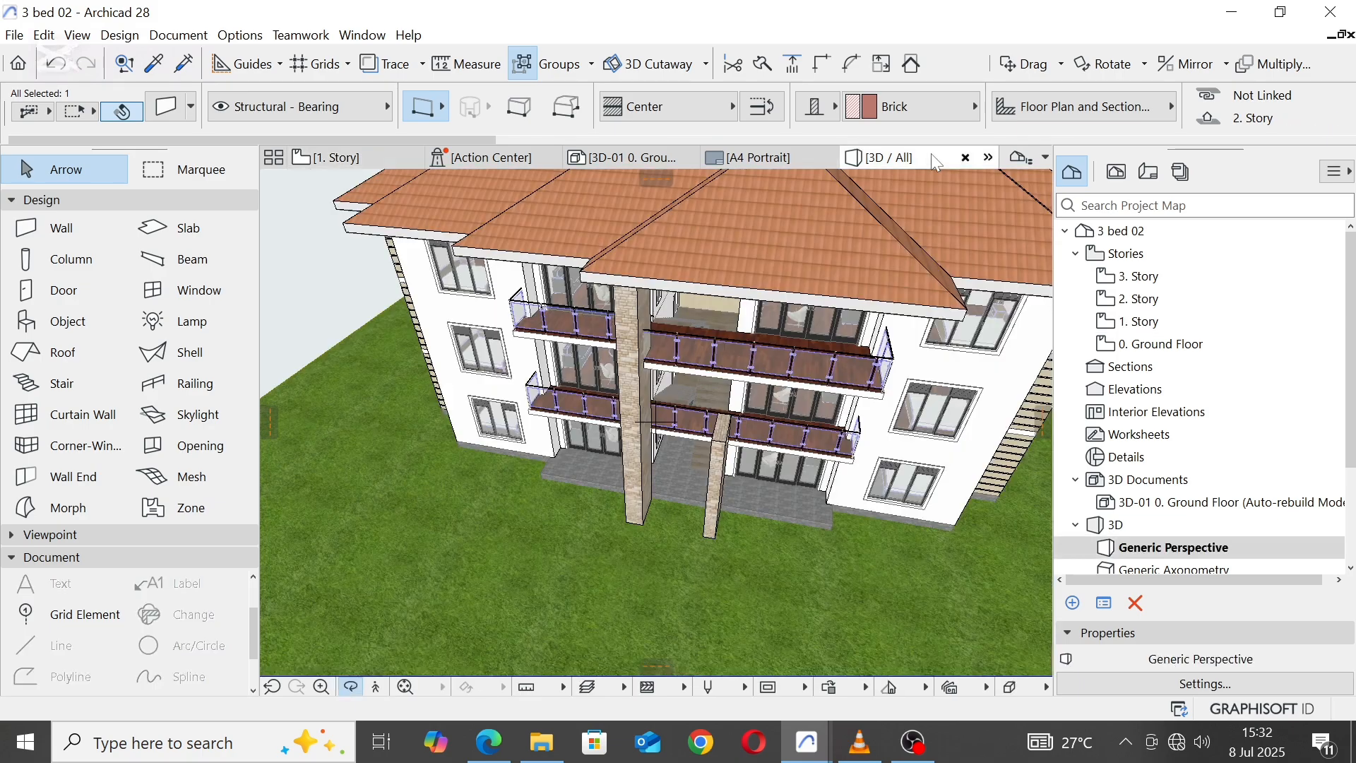
shift+middle_drag(778, 490, 348, 175)
Step: In the 1. Story plan, pull the narrow pier's inner end back to the balcony edge, leaving a length of 500, and inspect it in 3D
click(337, 157)
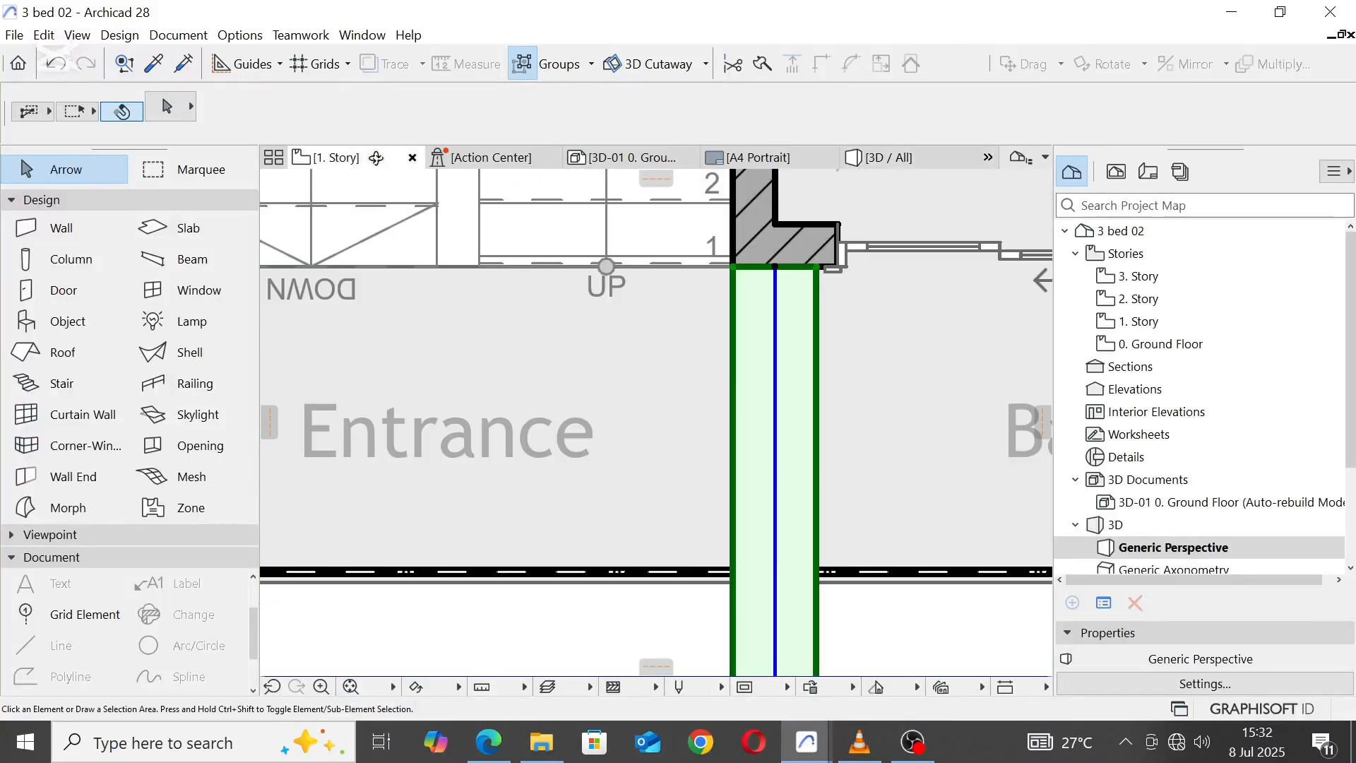
click(809, 356)
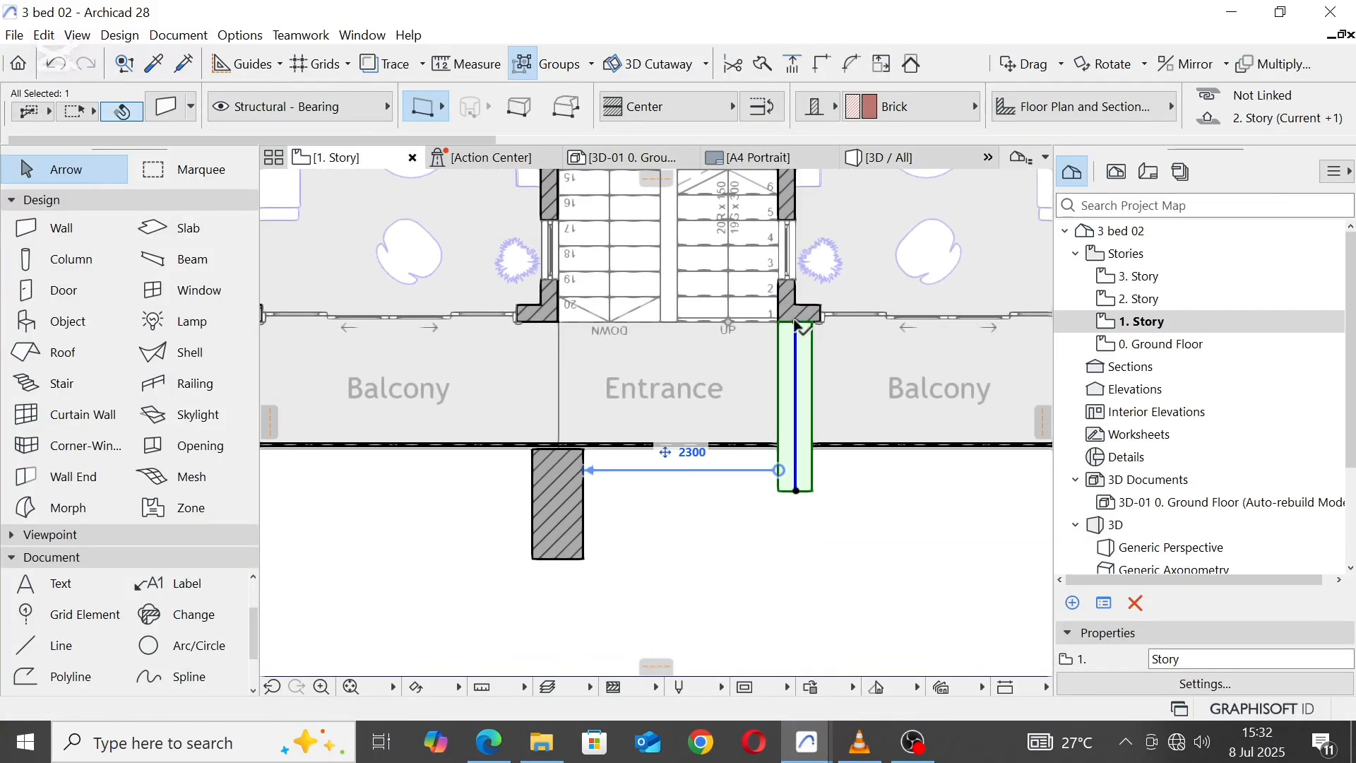
click(795, 353)
scroll(798, 439, up, 3)
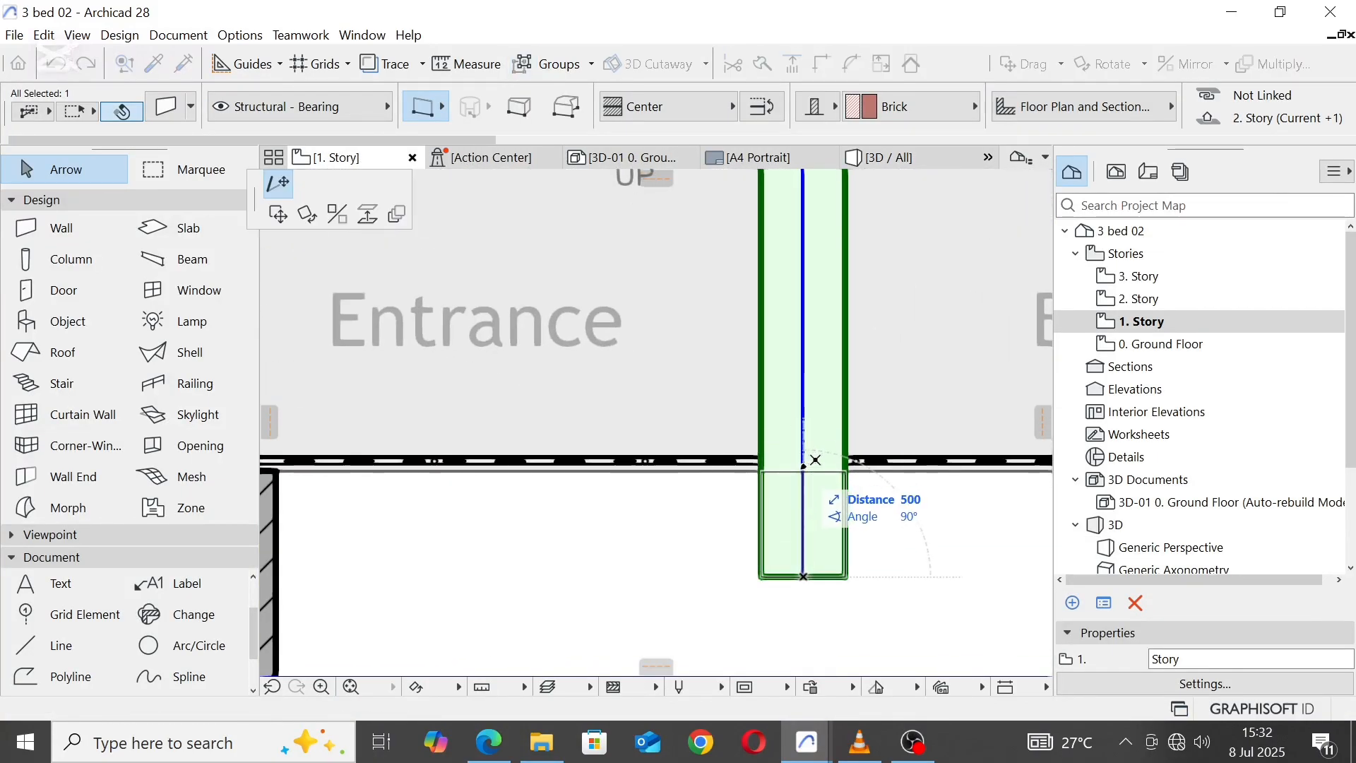
click(816, 464)
click(860, 177)
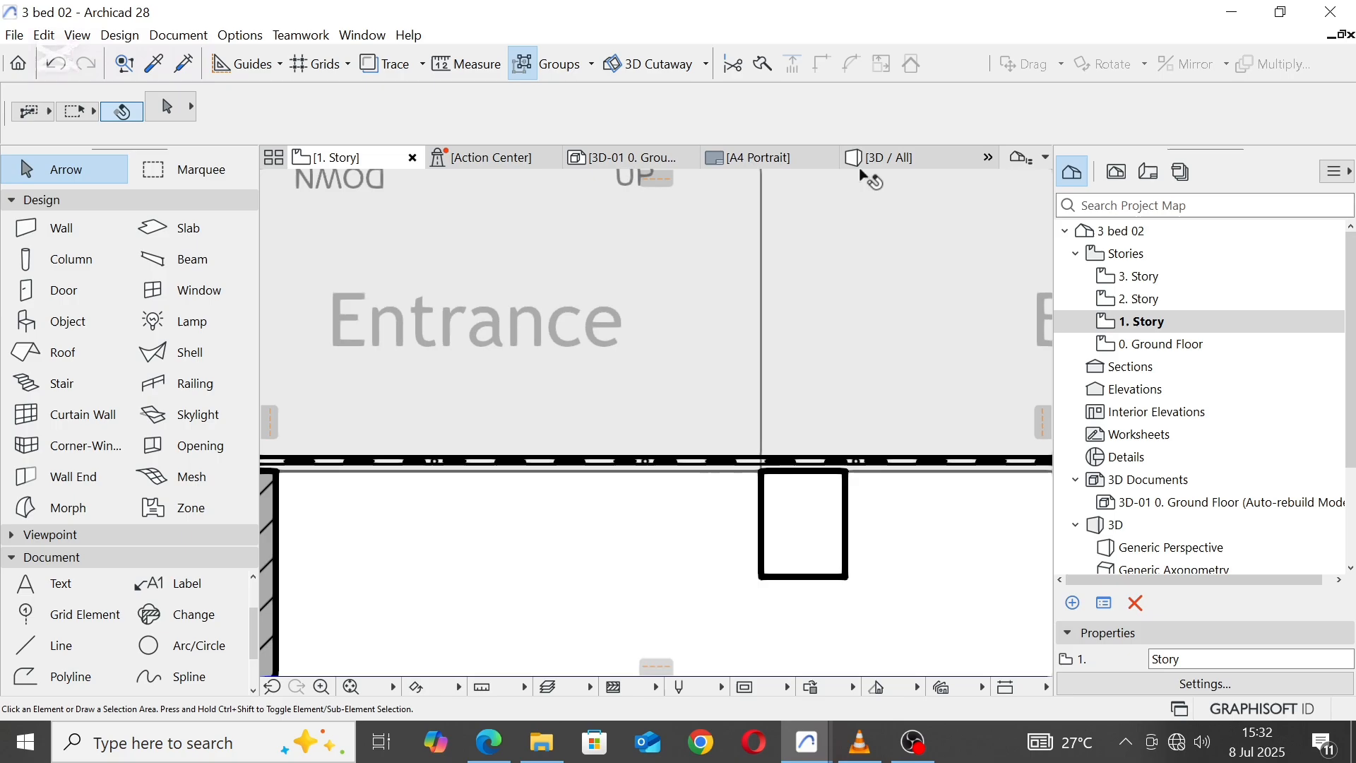
click(921, 150)
shift+middle_drag(819, 505, 281, 175)
Step: In the 1. Story plan, set the narrow pier's length to 700 by its inner end and deselect it
click(366, 160)
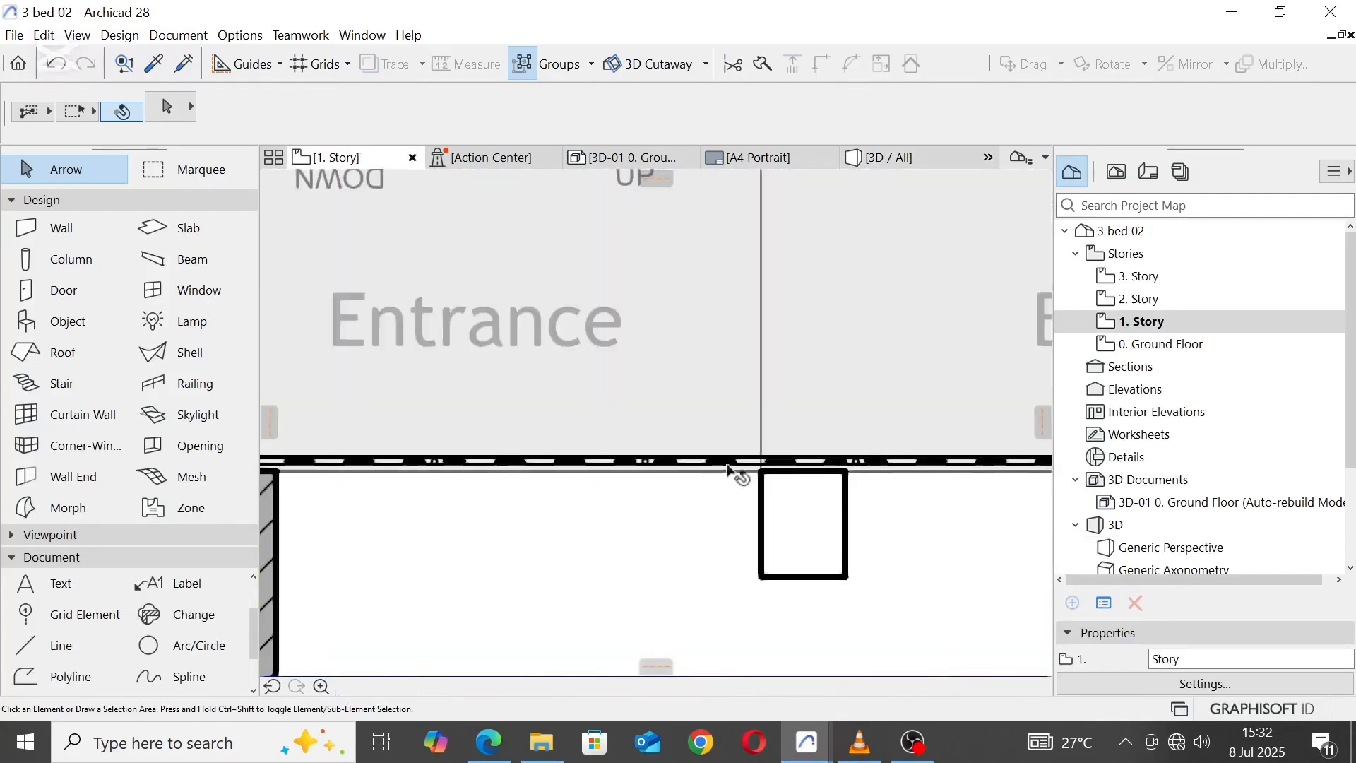
click(806, 475)
click(811, 469)
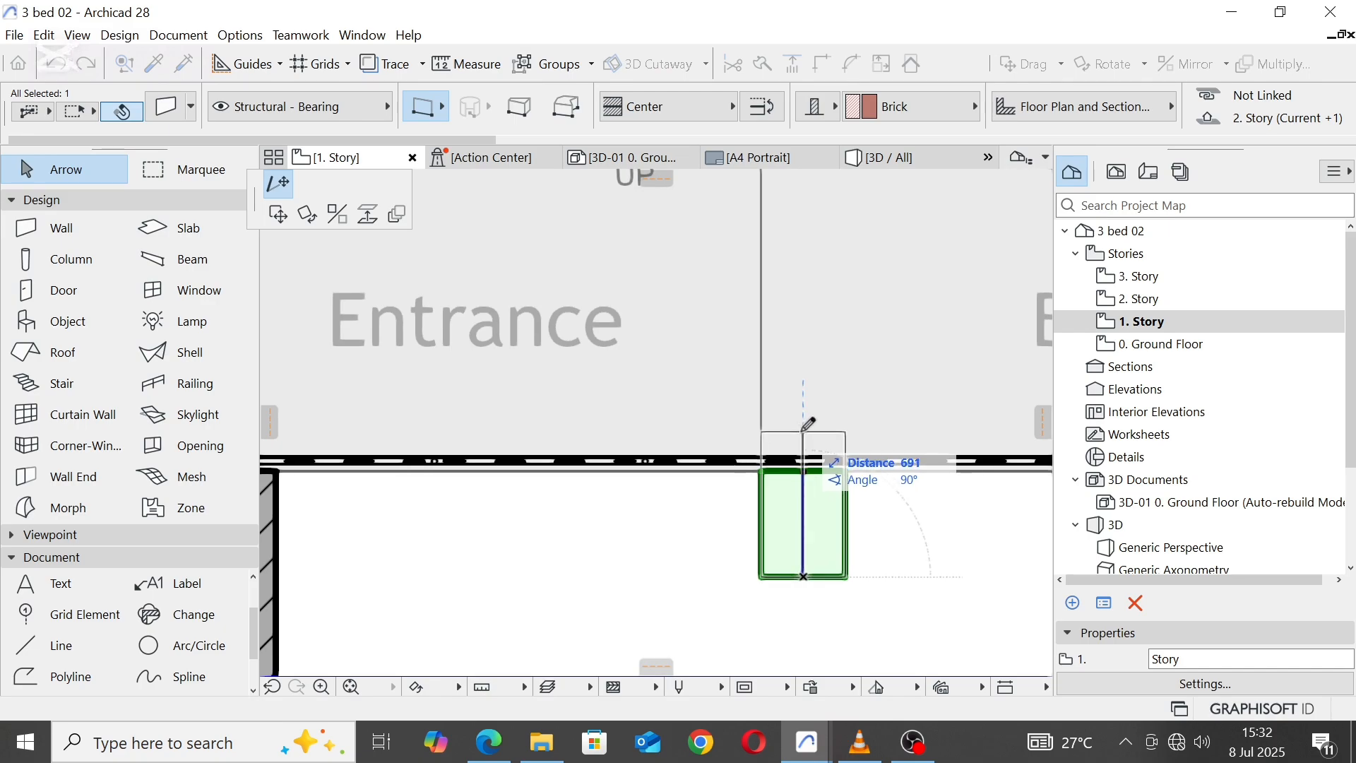
scroll(808, 434, down, 3)
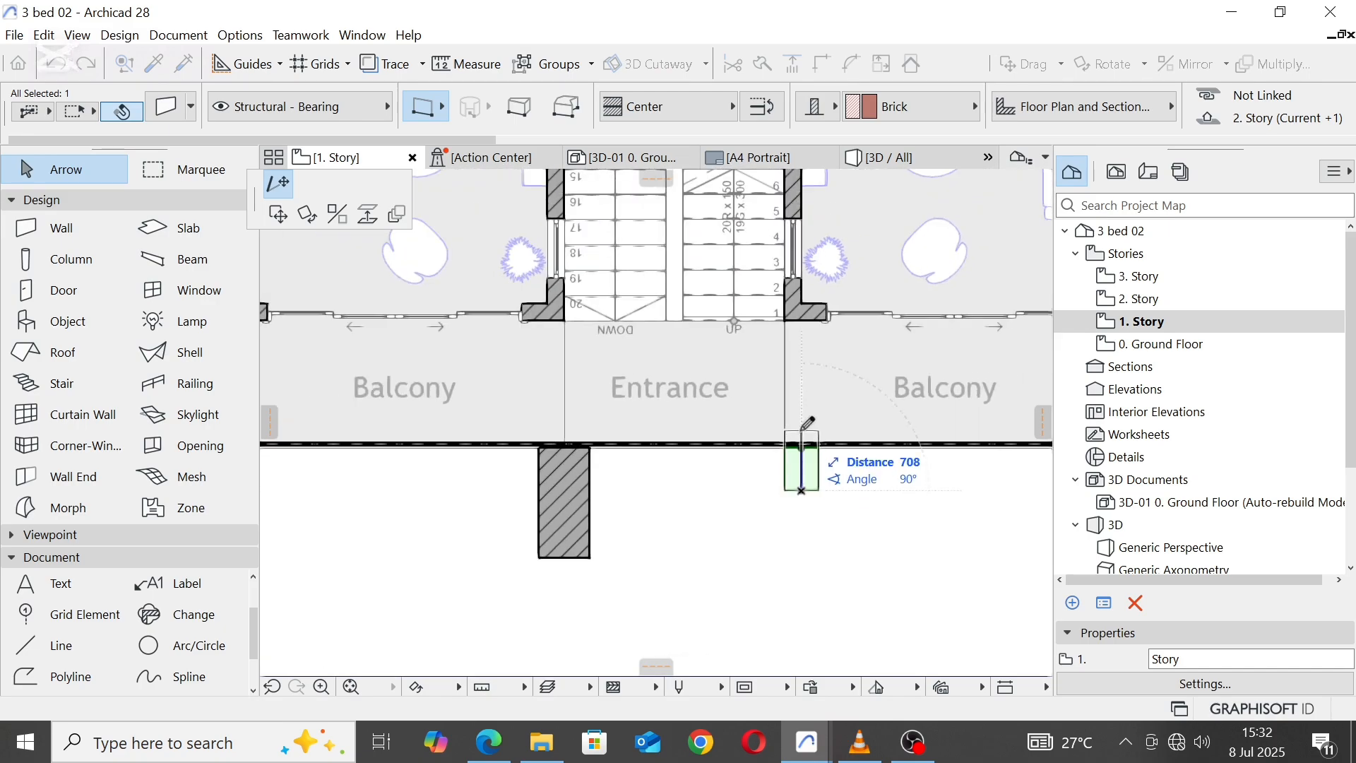
text(70)
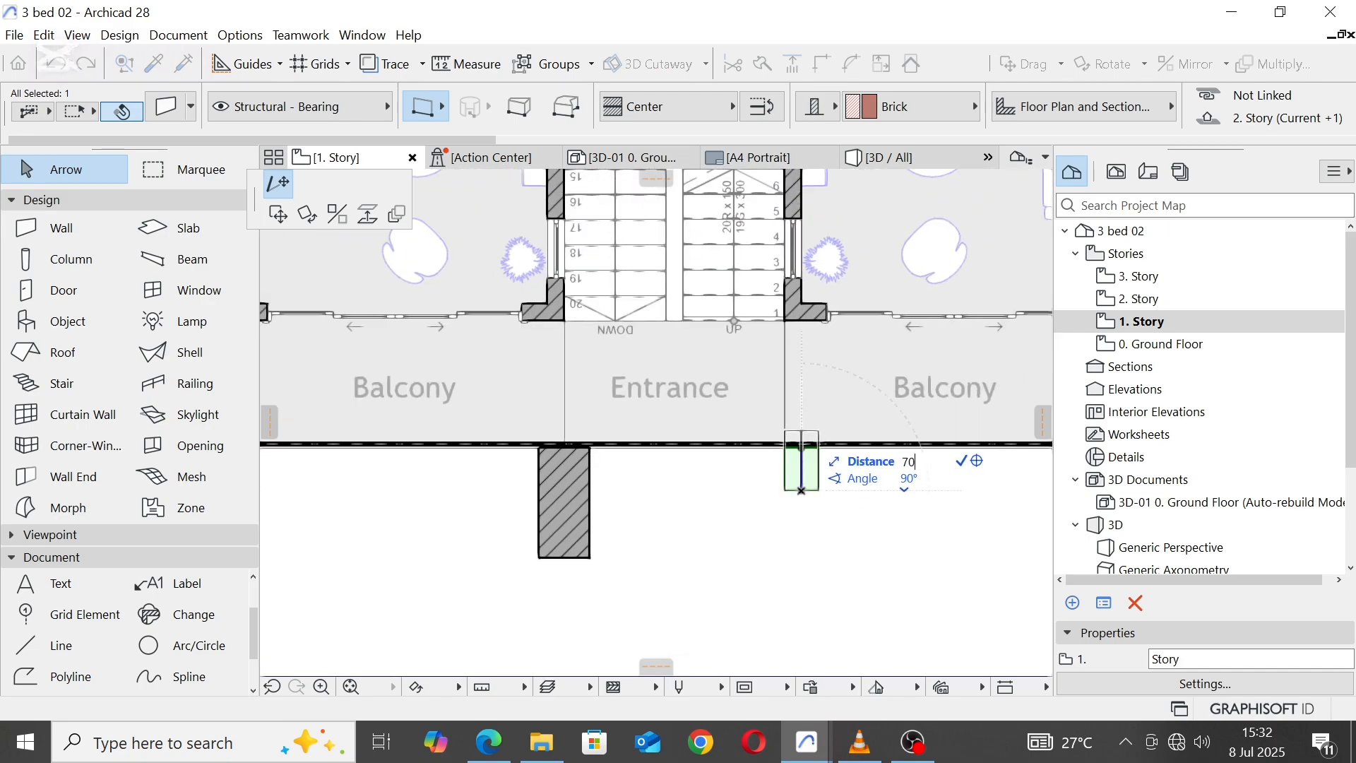
text(0)
key(Return)
click(836, 502)
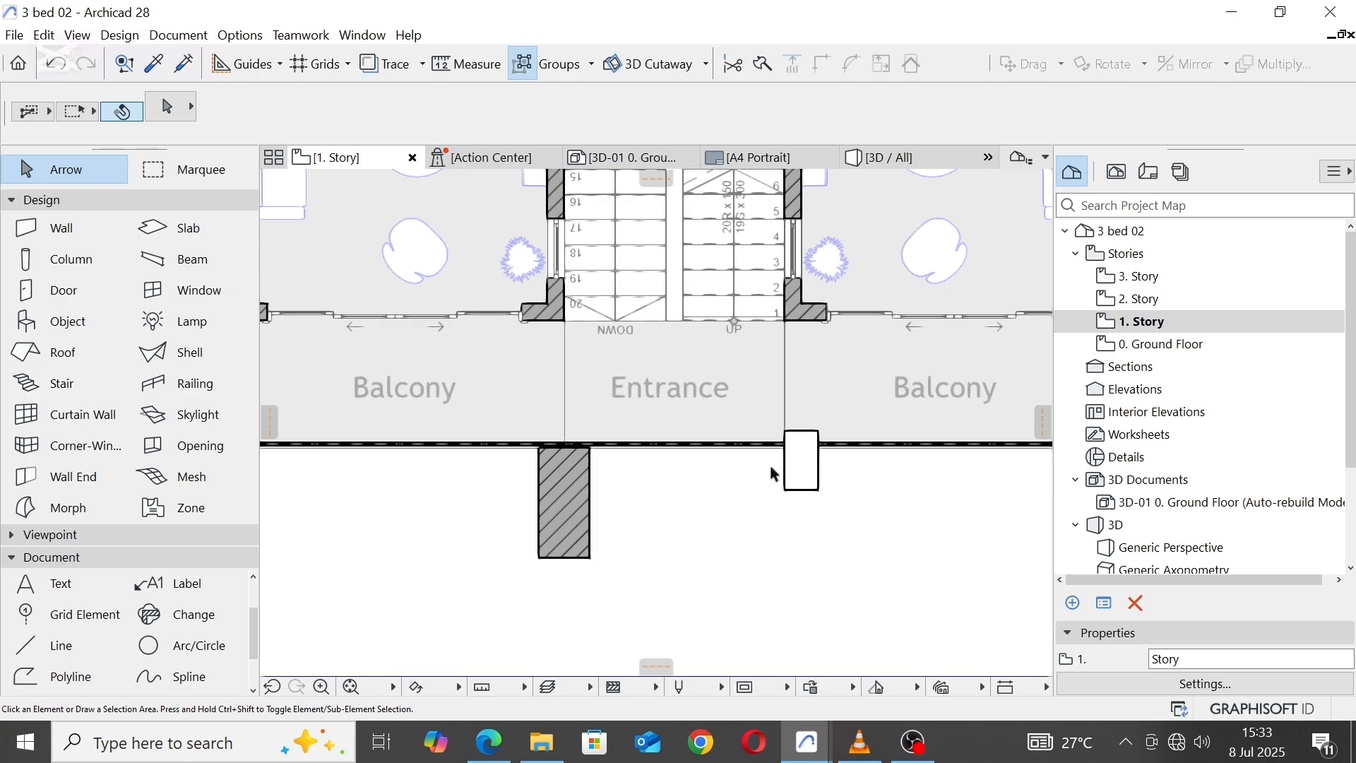
Step: In the 0. Ground Floor plan, draw a rectangular slab between the two piers, from the balcony edge to the narrow pier's front, reusing the floor slab's settings
scroll(767, 464, down, 4)
click(1147, 346)
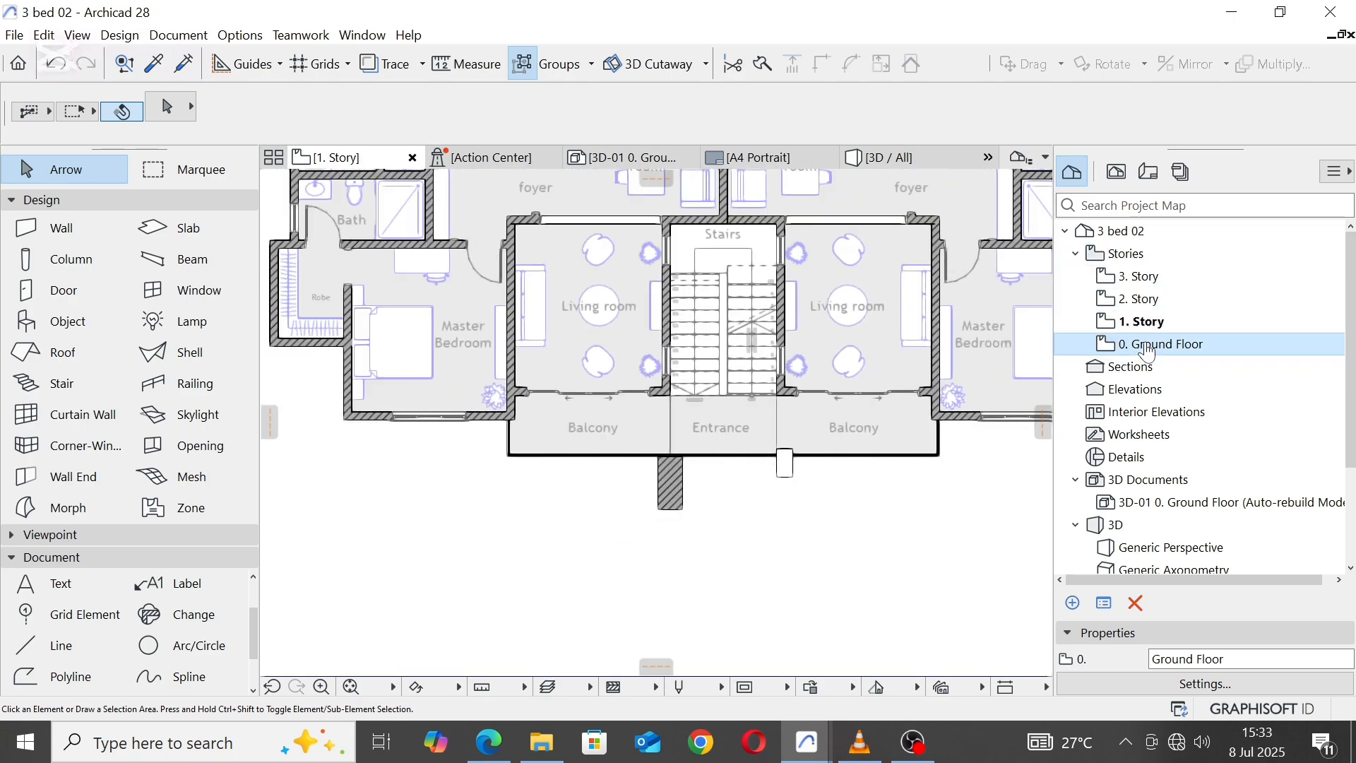
double_click(1148, 346)
scroll(770, 433, up, 4)
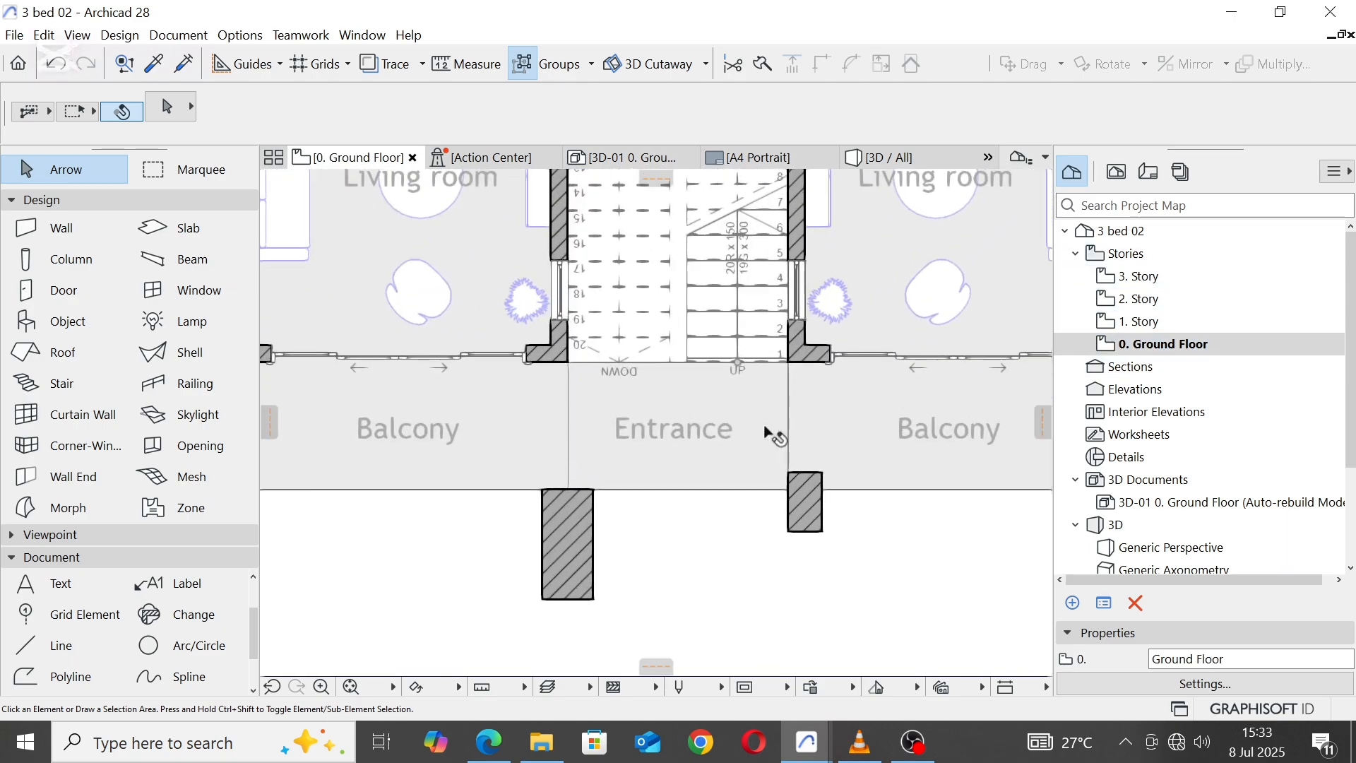
key(alt)
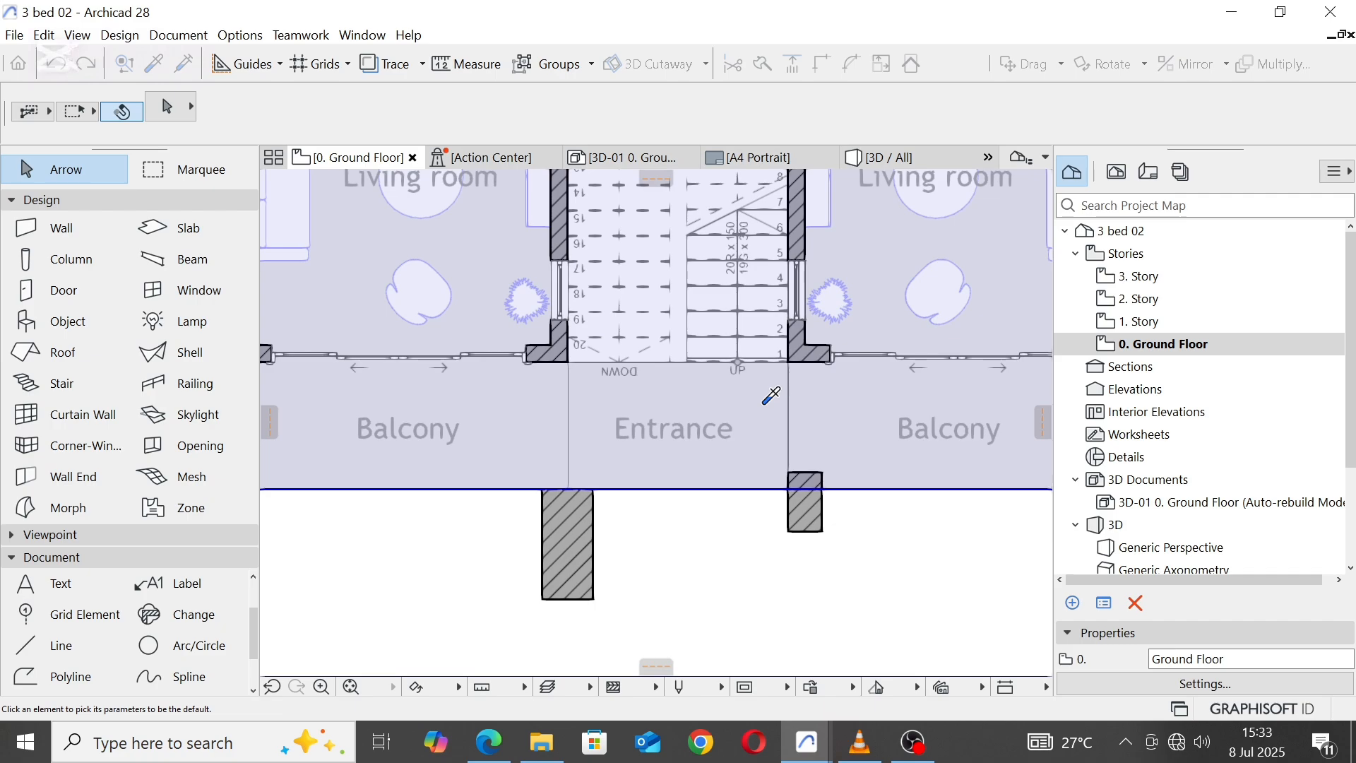
alt+click(770, 395)
scroll(671, 501, up, 2)
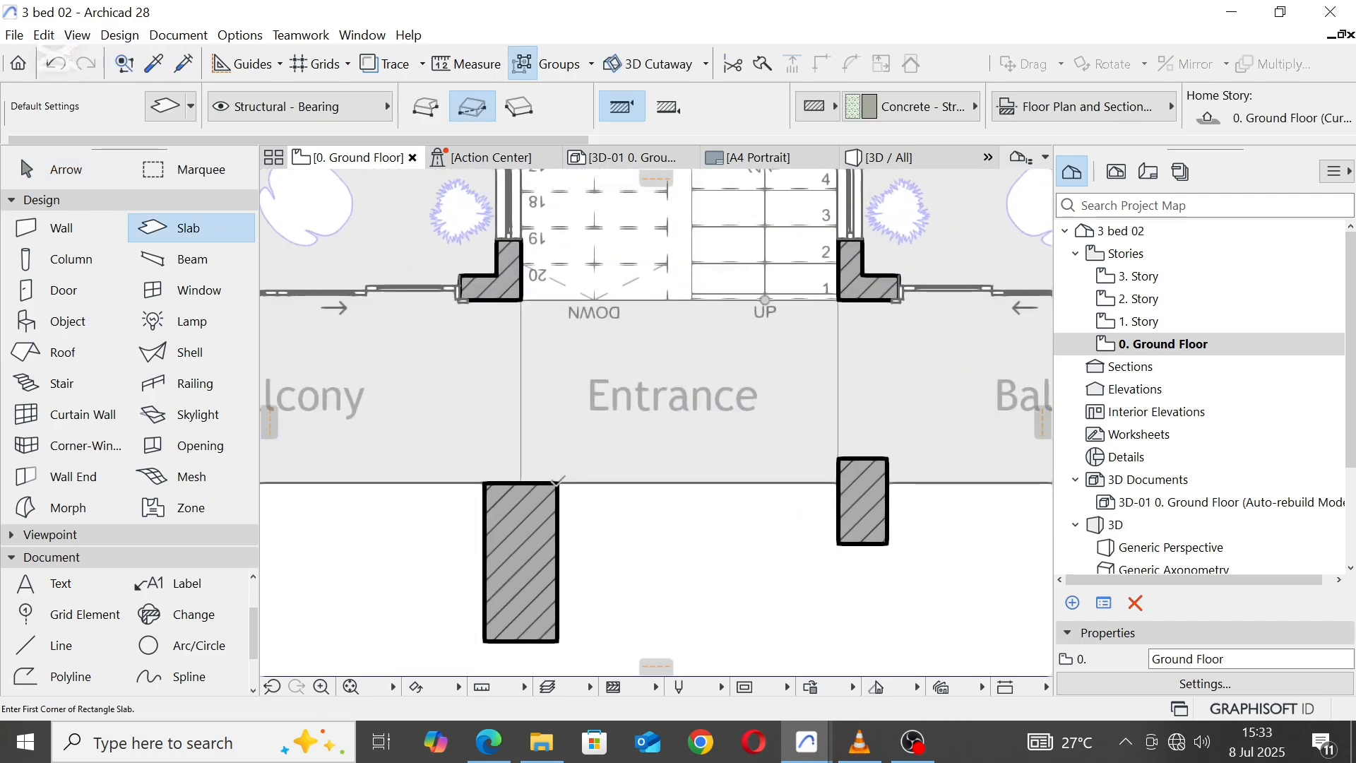
click(558, 482)
click(840, 543)
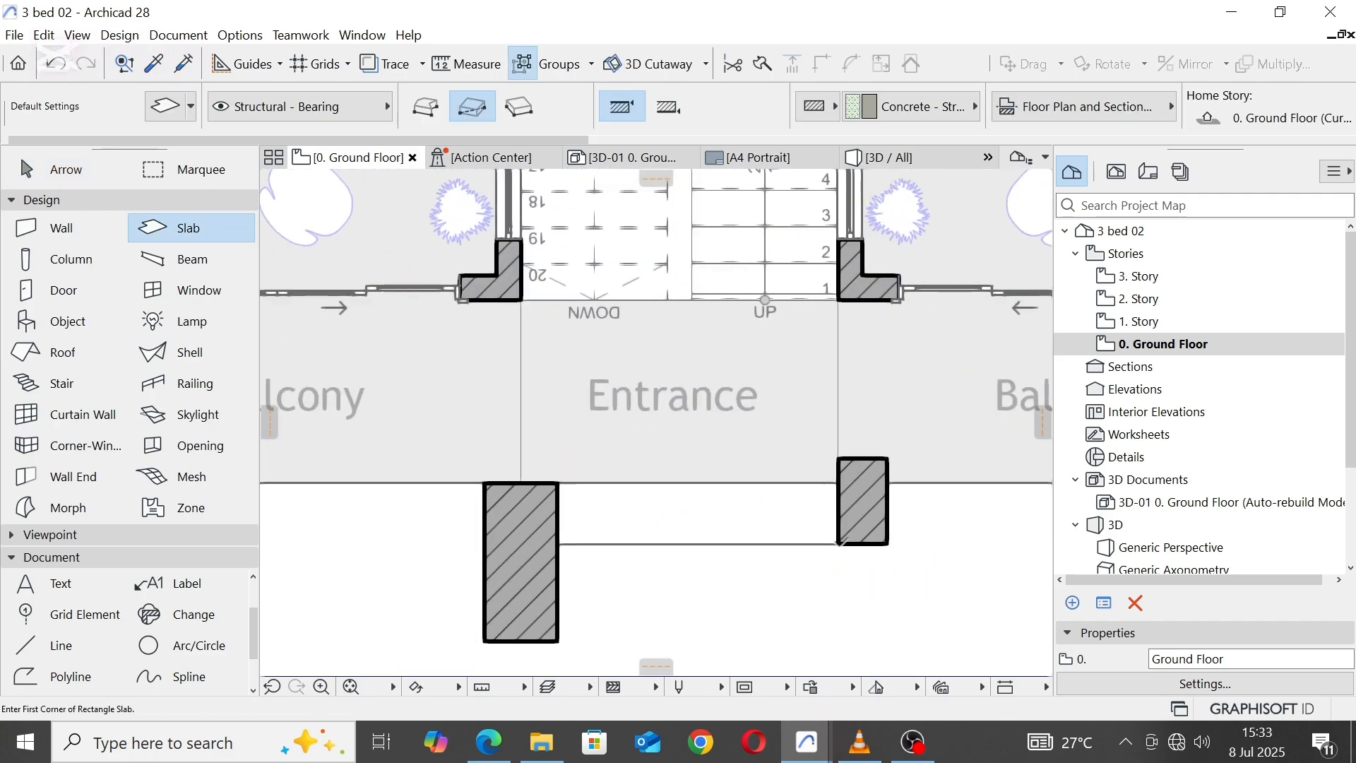
key(Escape)
click(783, 523)
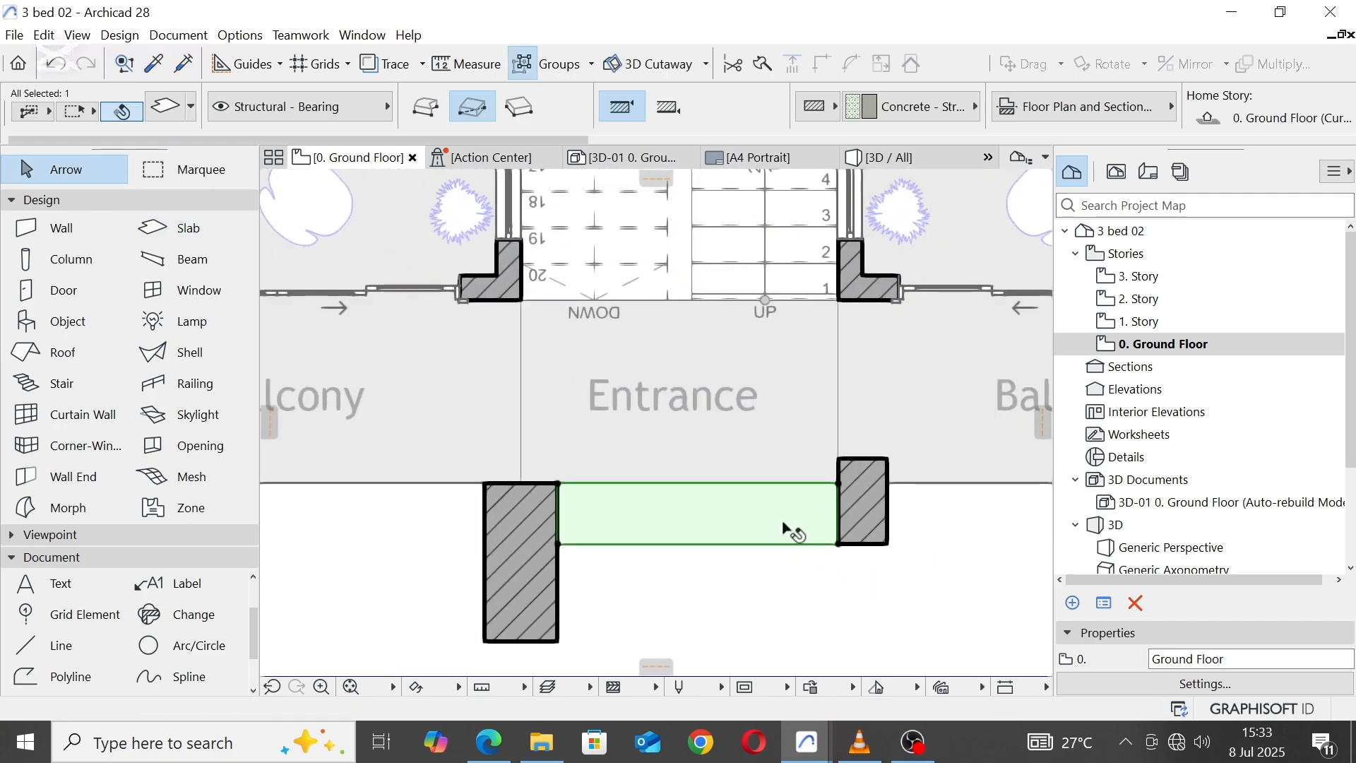
Step: In 3D, give the ground-floor slab and the new entrance slab a Tiles - Tan 30x30 top surface, keeping Concrete - 10 on the other faces
click(928, 162)
scroll(638, 560, up, 10)
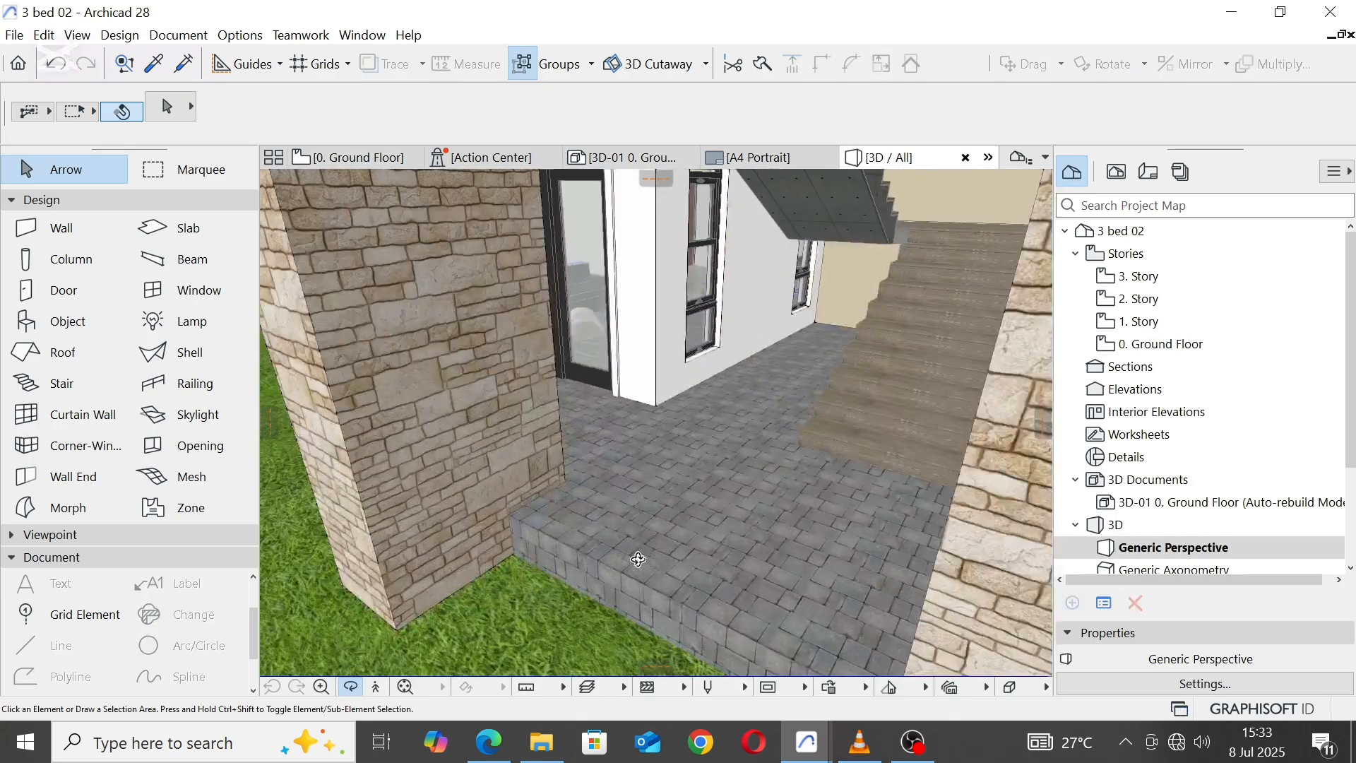
click(644, 580)
shift+middle_drag(644, 581, 791, 433)
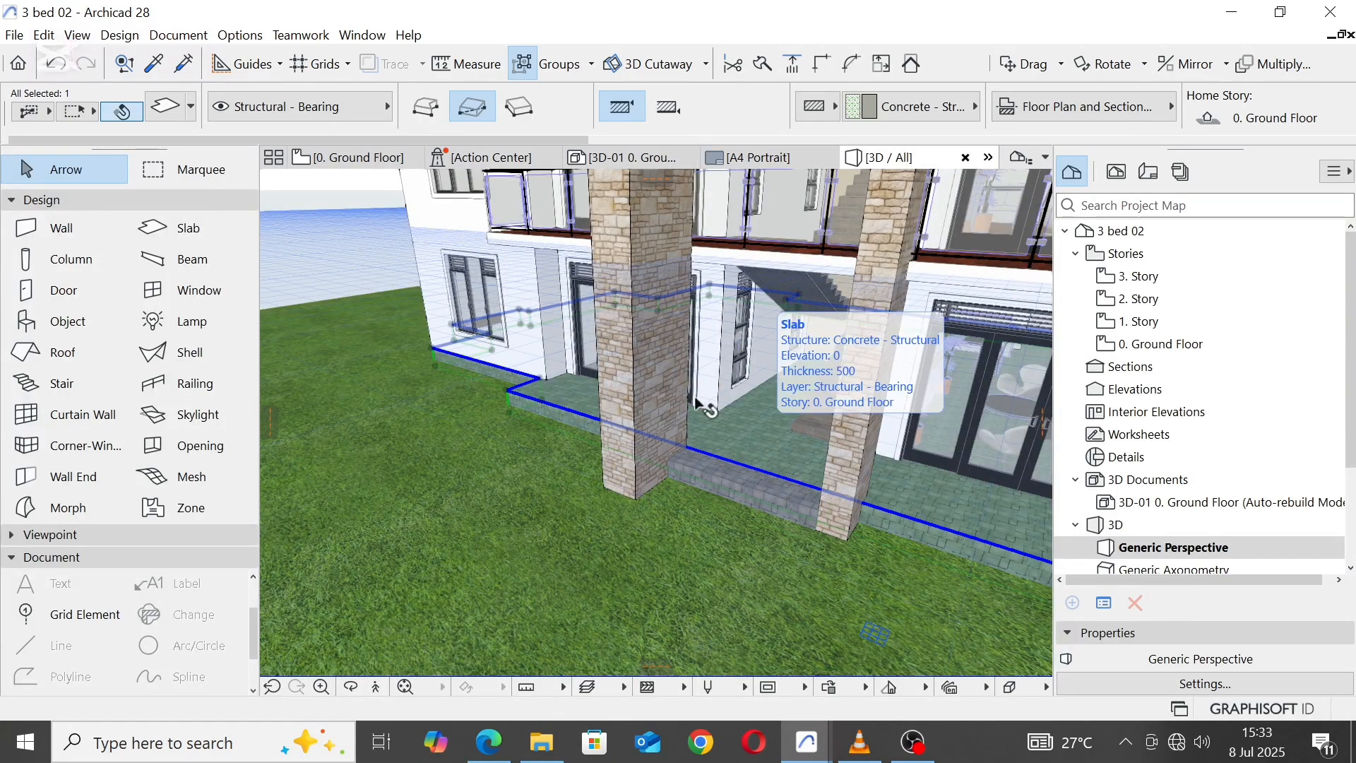
shift+click(722, 478)
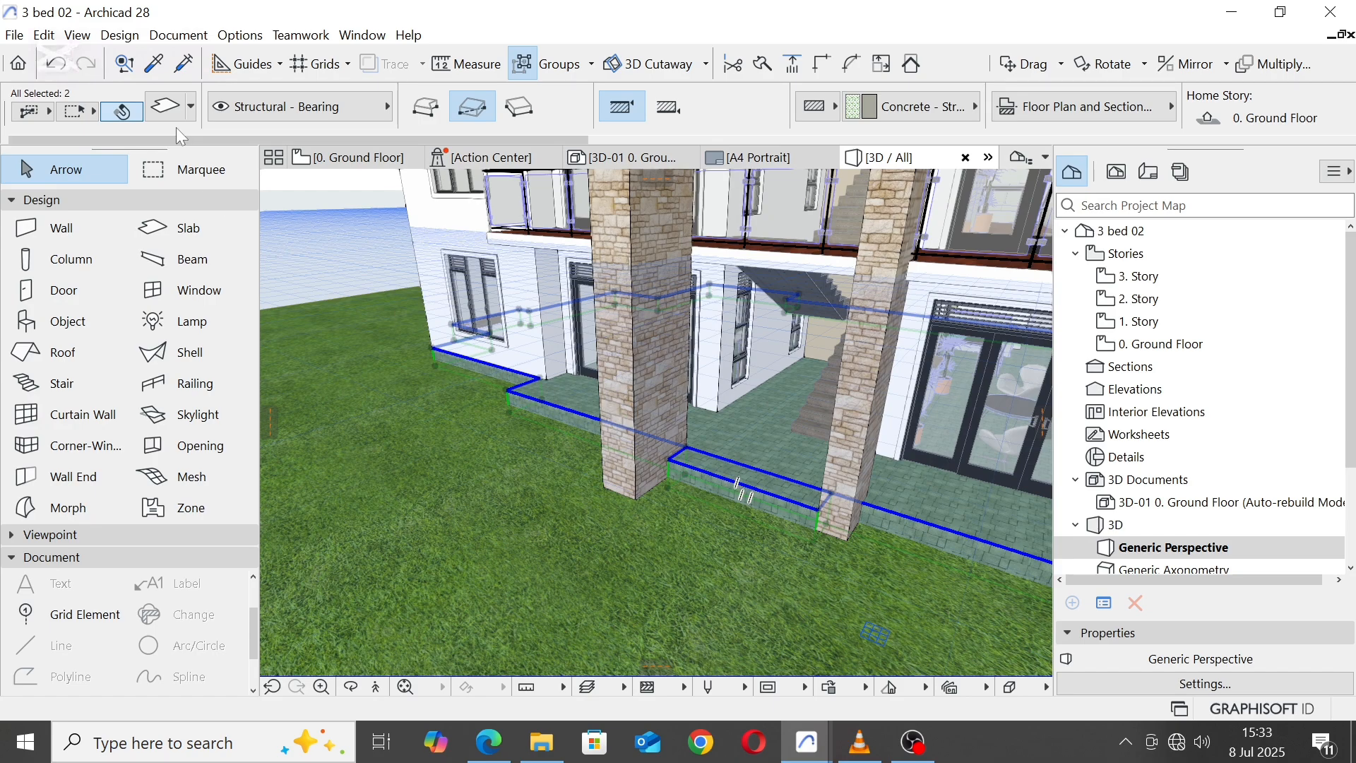
click(169, 108)
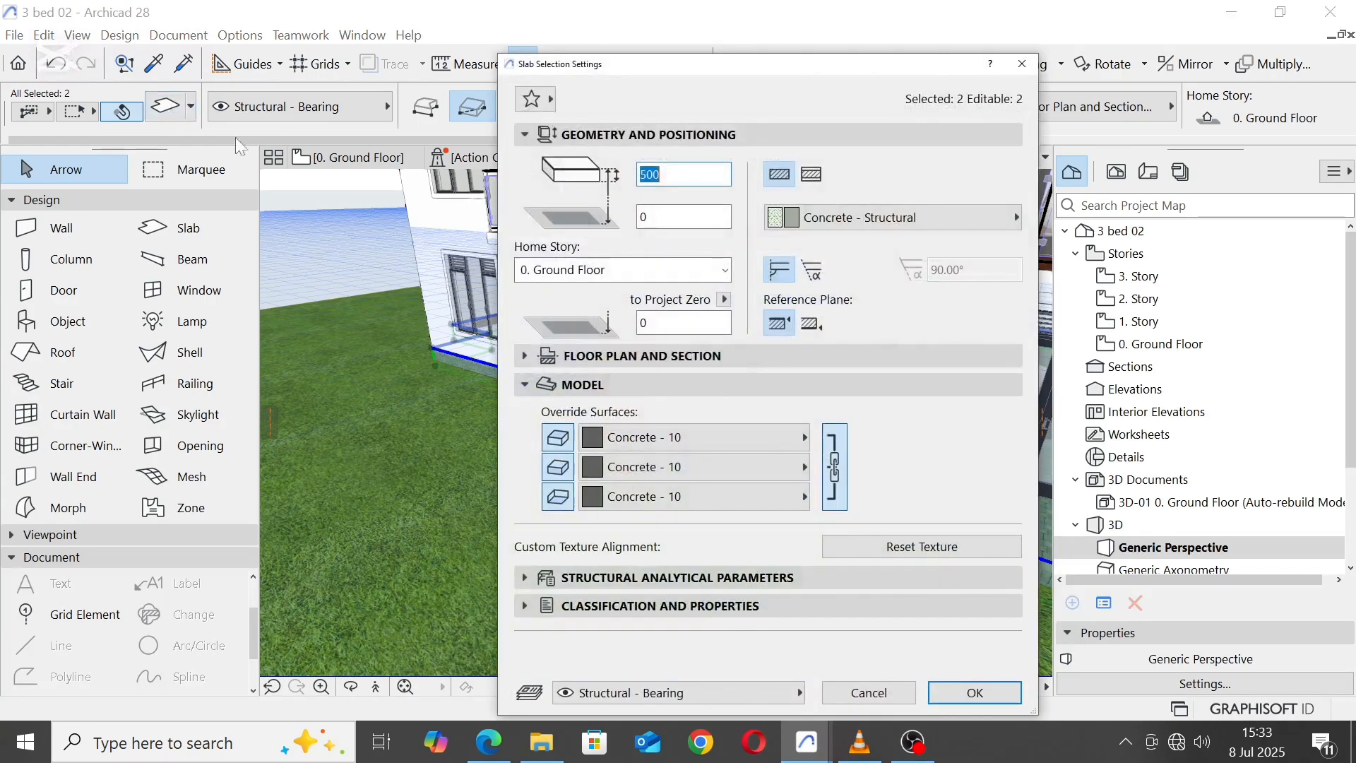
click(755, 443)
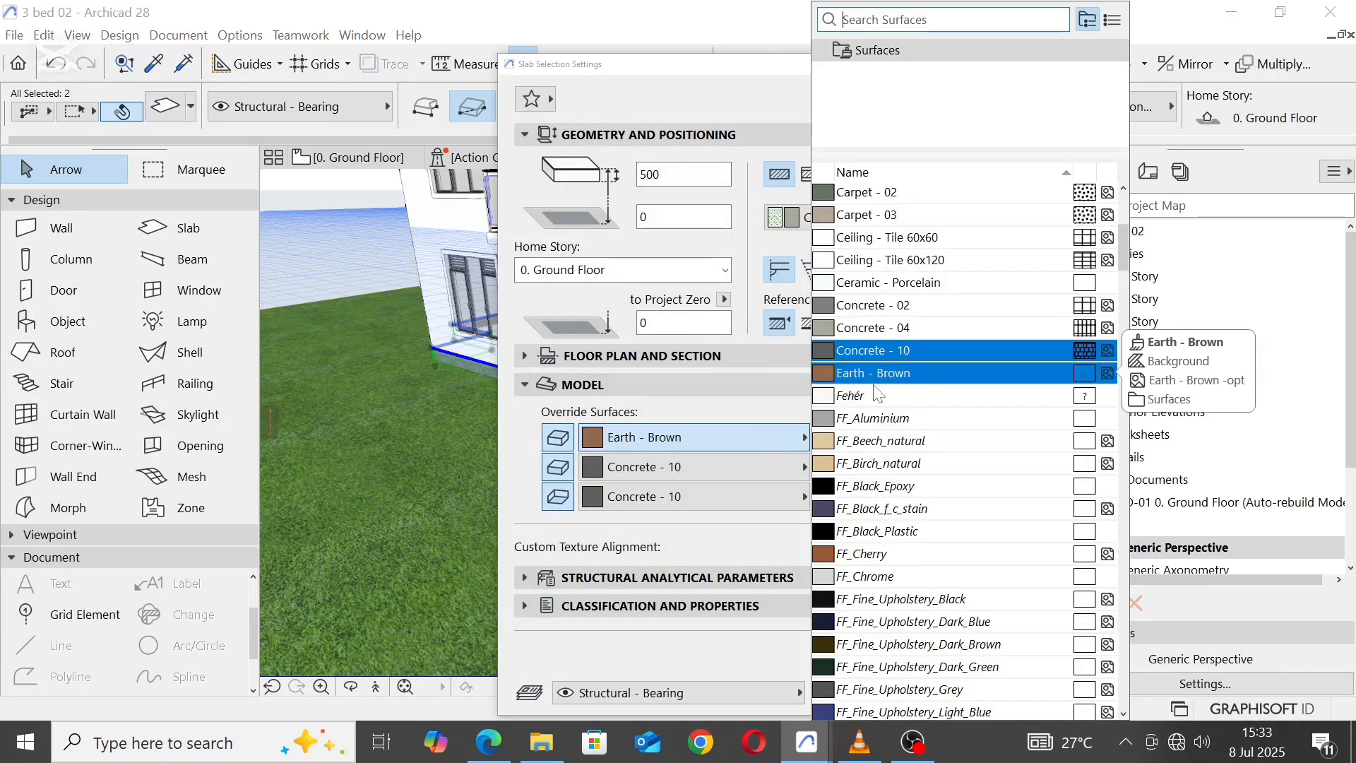
text(til)
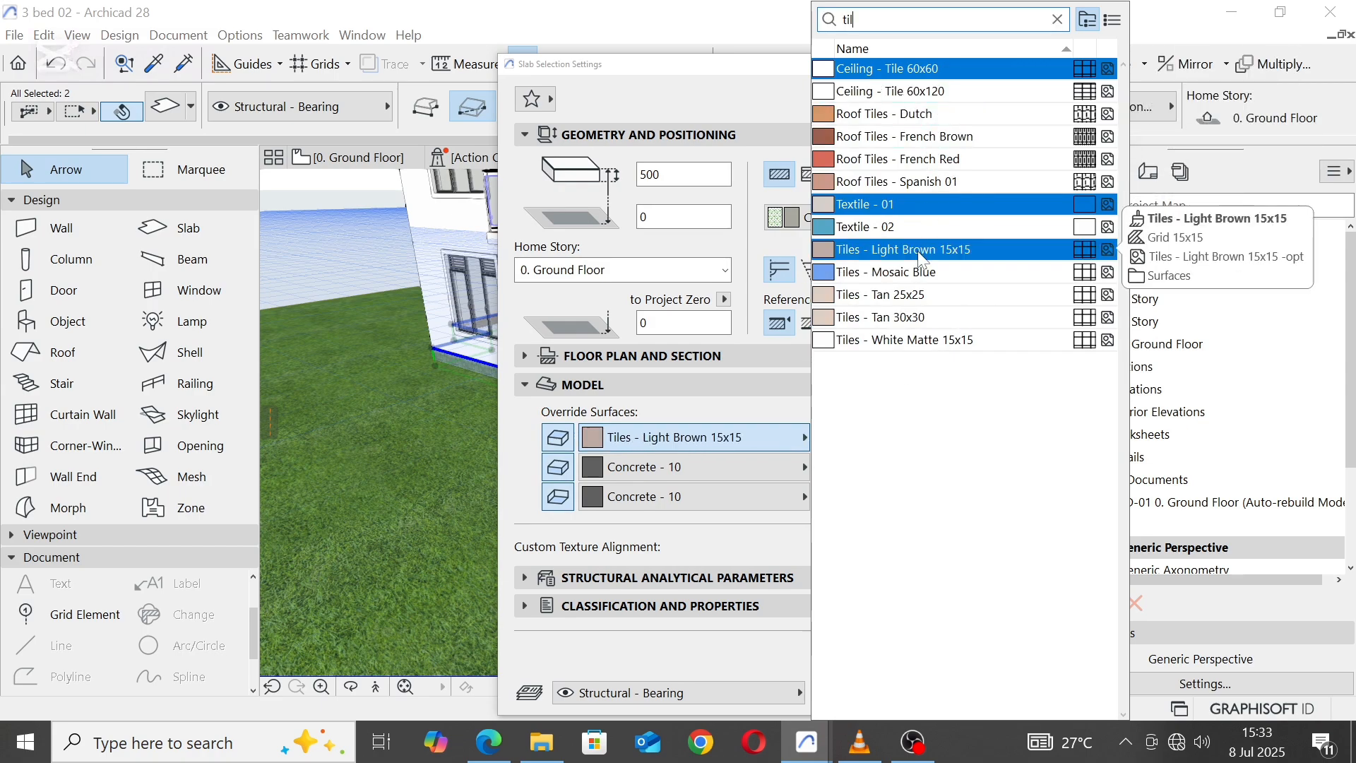
click(887, 317)
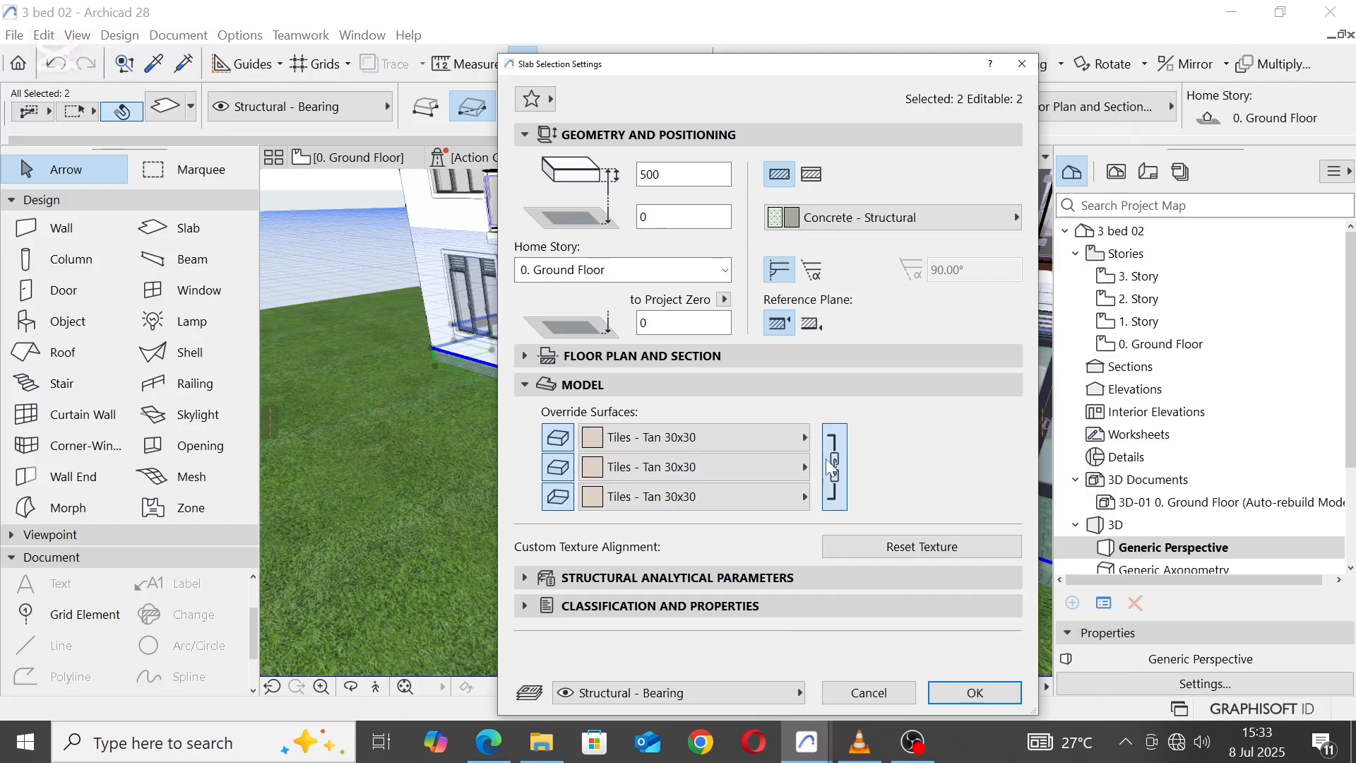
click(832, 466)
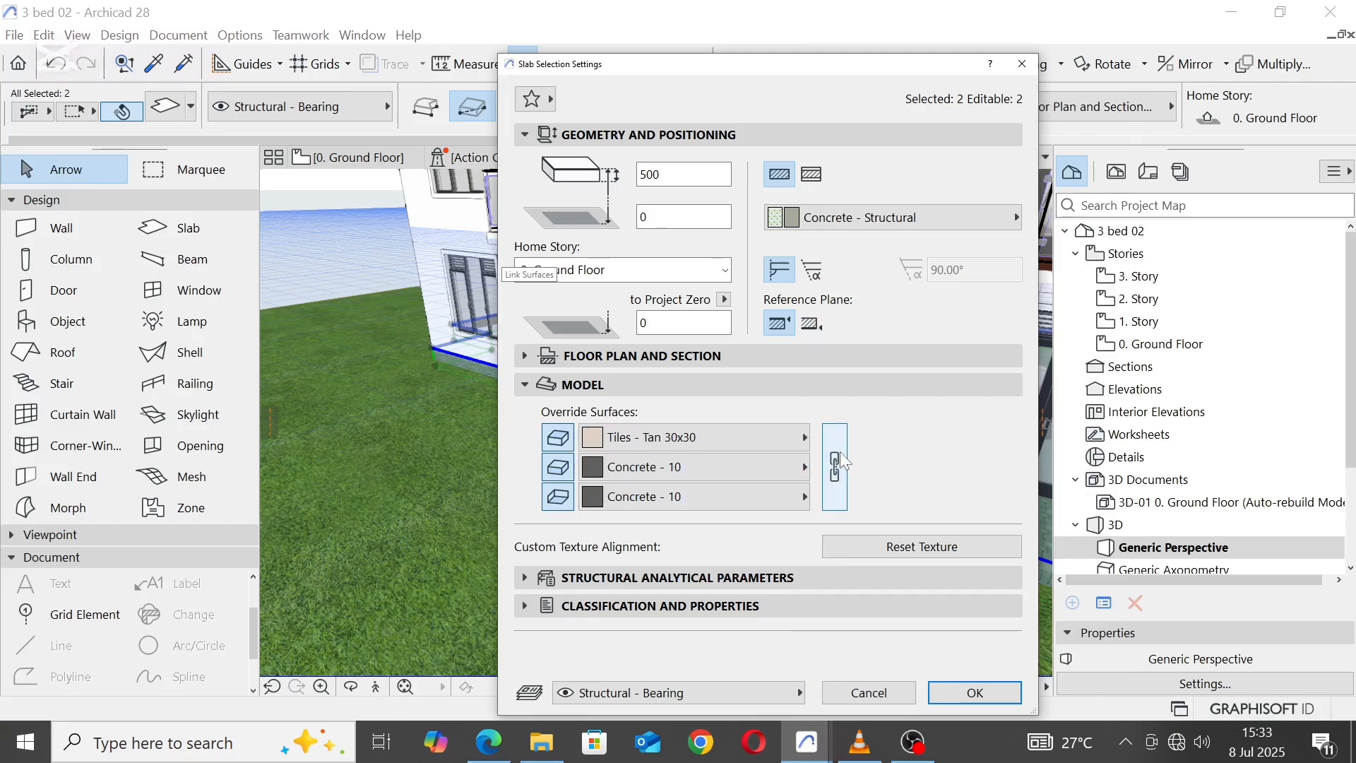
click(952, 689)
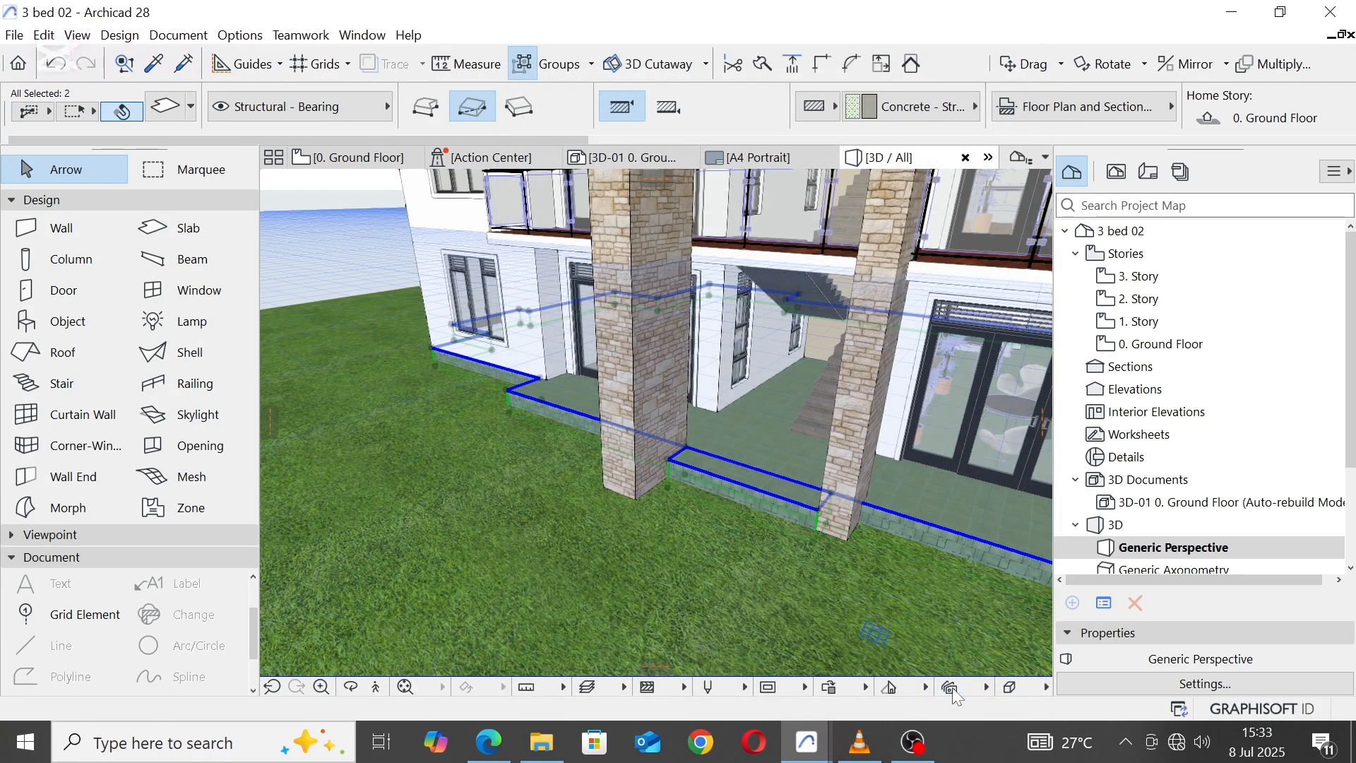
key(Escape)
Step: Set the entrance slab between the piers to a thickness of 300 and an elevation of -150 to form a step
scroll(763, 459, up, 5)
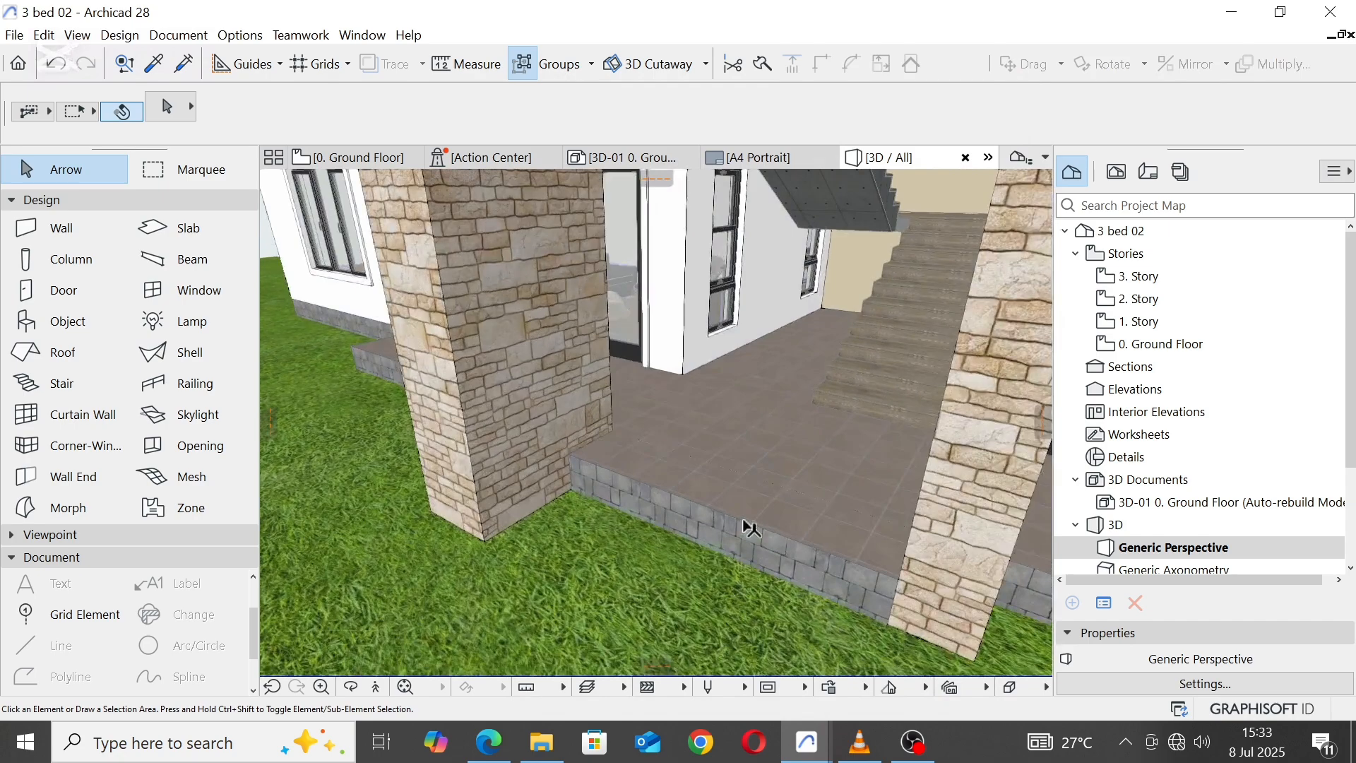
click(745, 523)
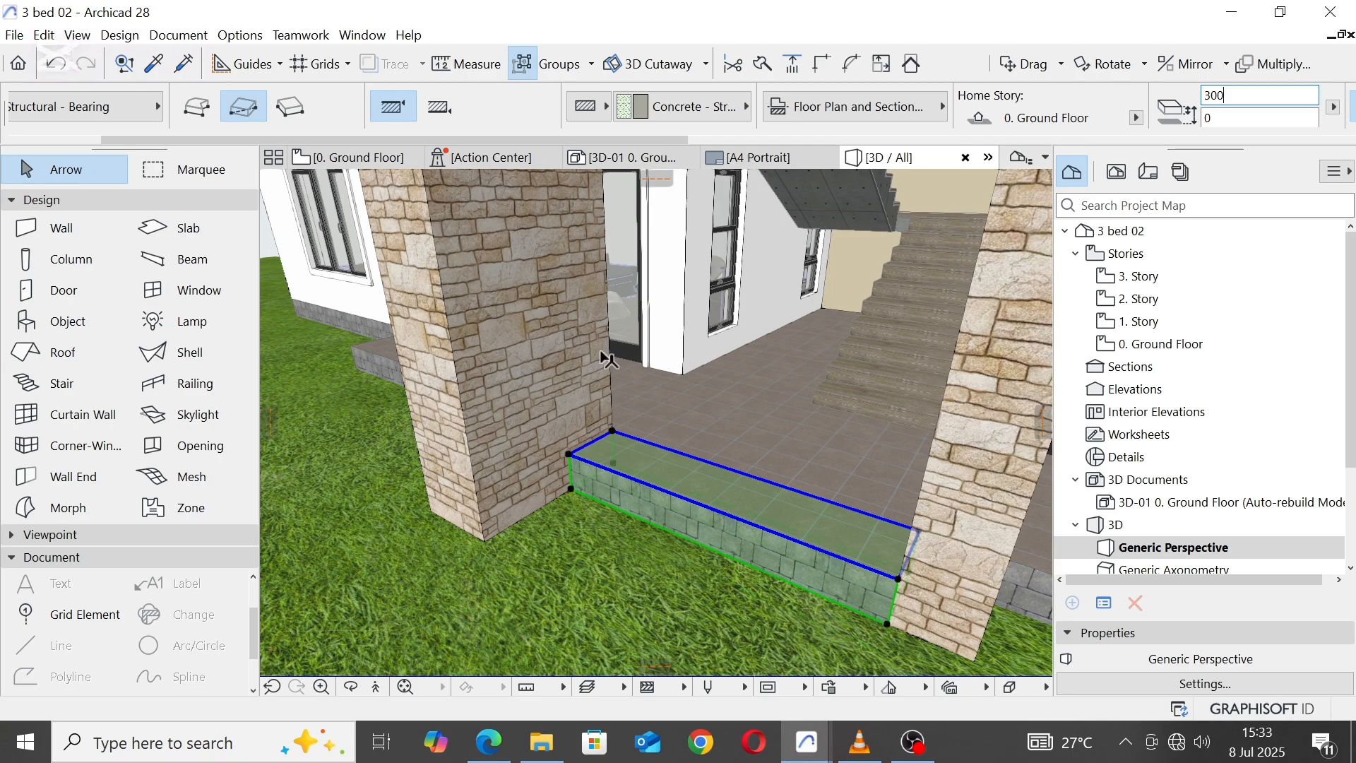
click(1243, 118)
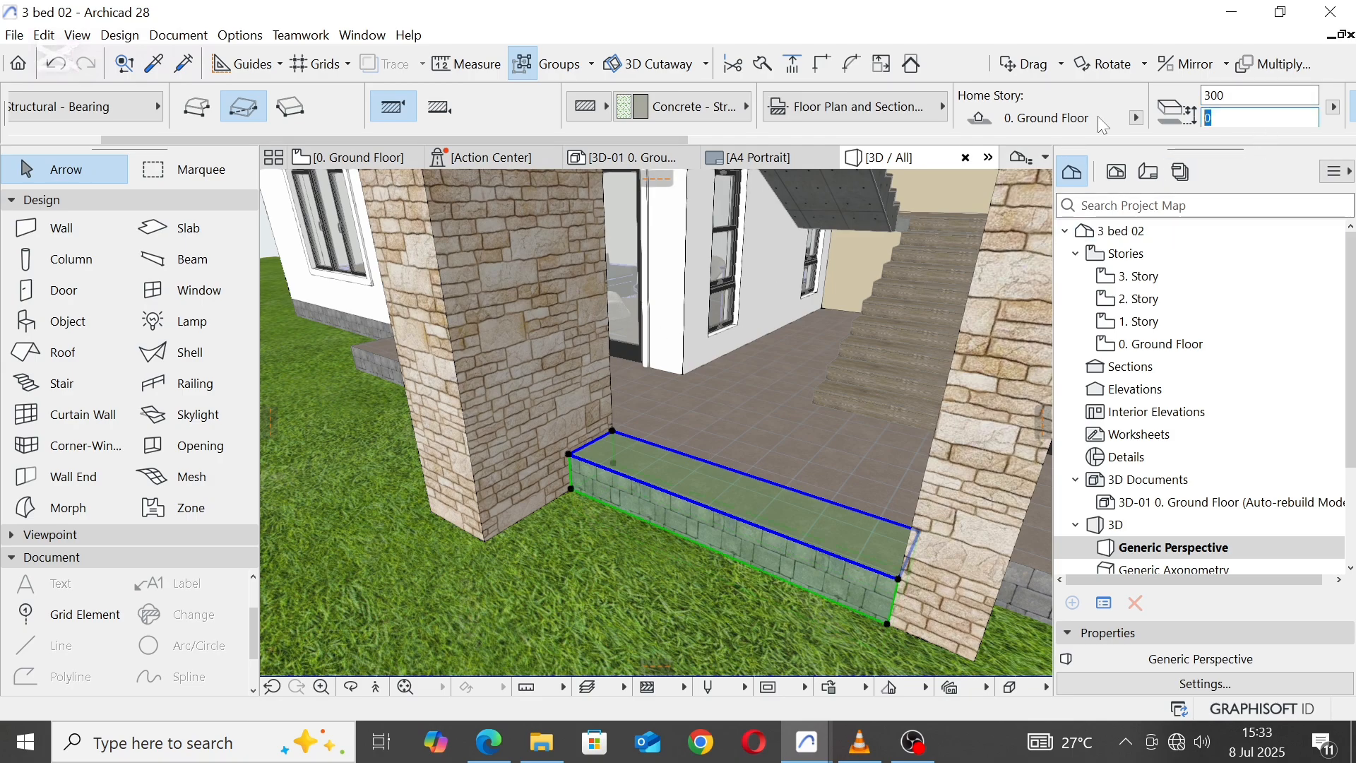
text(-150)
key(Return)
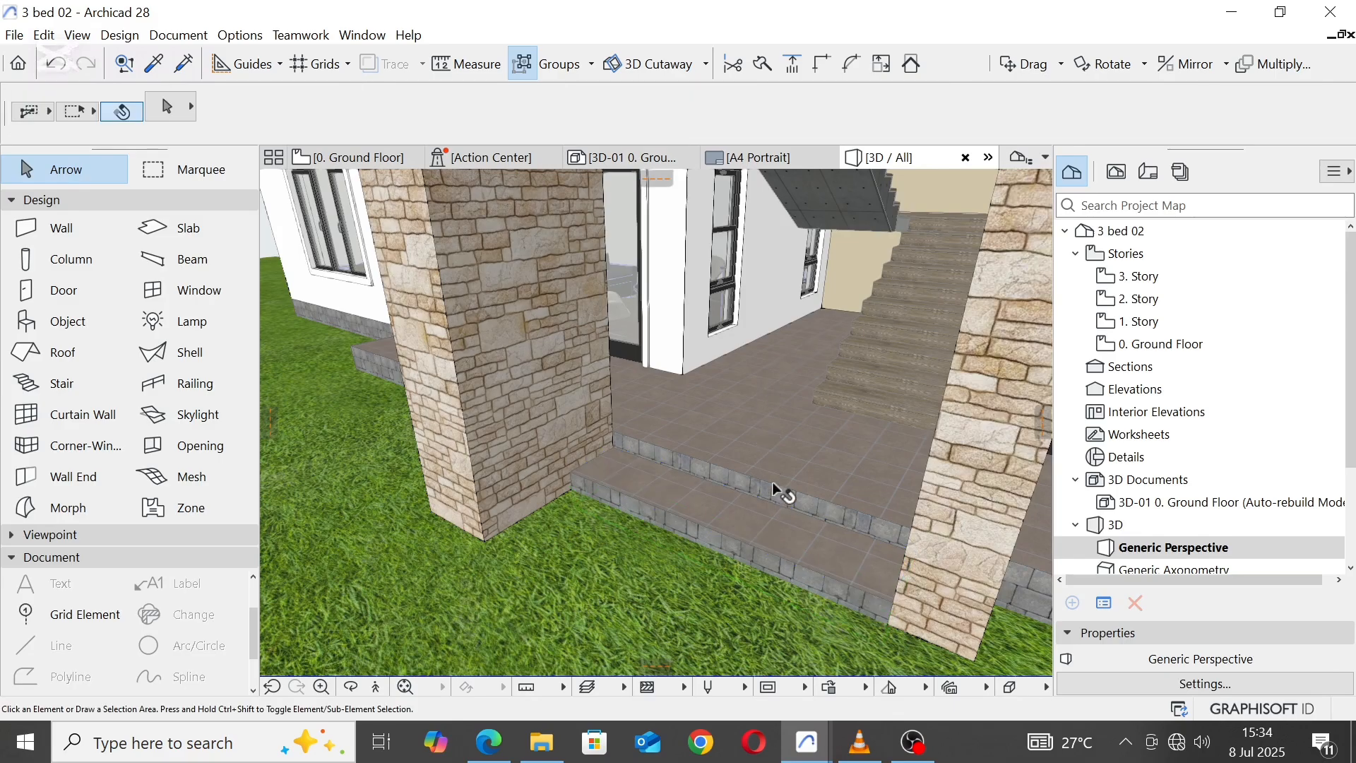
Step: Examine the entrance step, piers and whole front facade from several angles in 3D
shift+middle_drag(773, 482, 982, 485)
scroll(749, 481, down, 4)
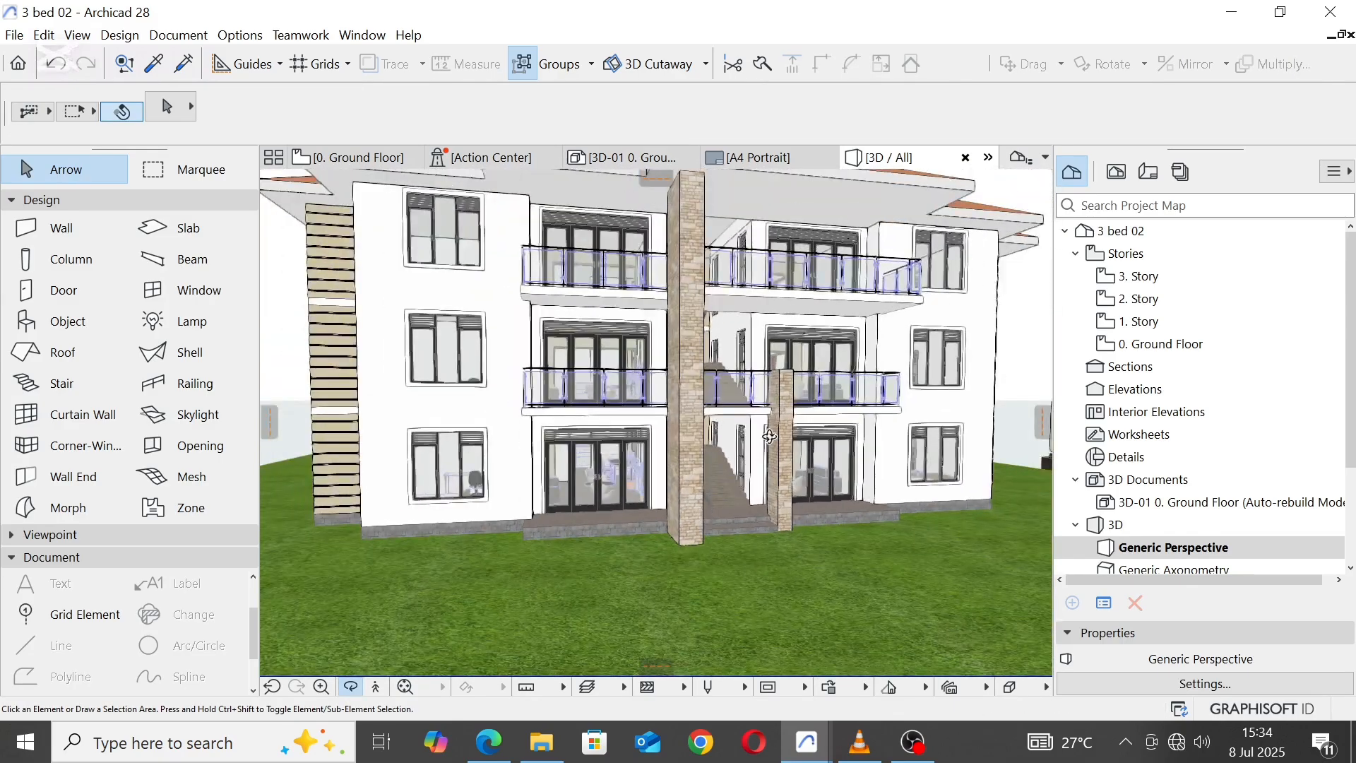
shift+middle_drag(740, 481, 638, 385)
scroll(634, 378, down, 3)
shift+middle_drag(627, 297, 671, 382)
scroll(678, 396, up, 6)
scroll(689, 408, down, 8)
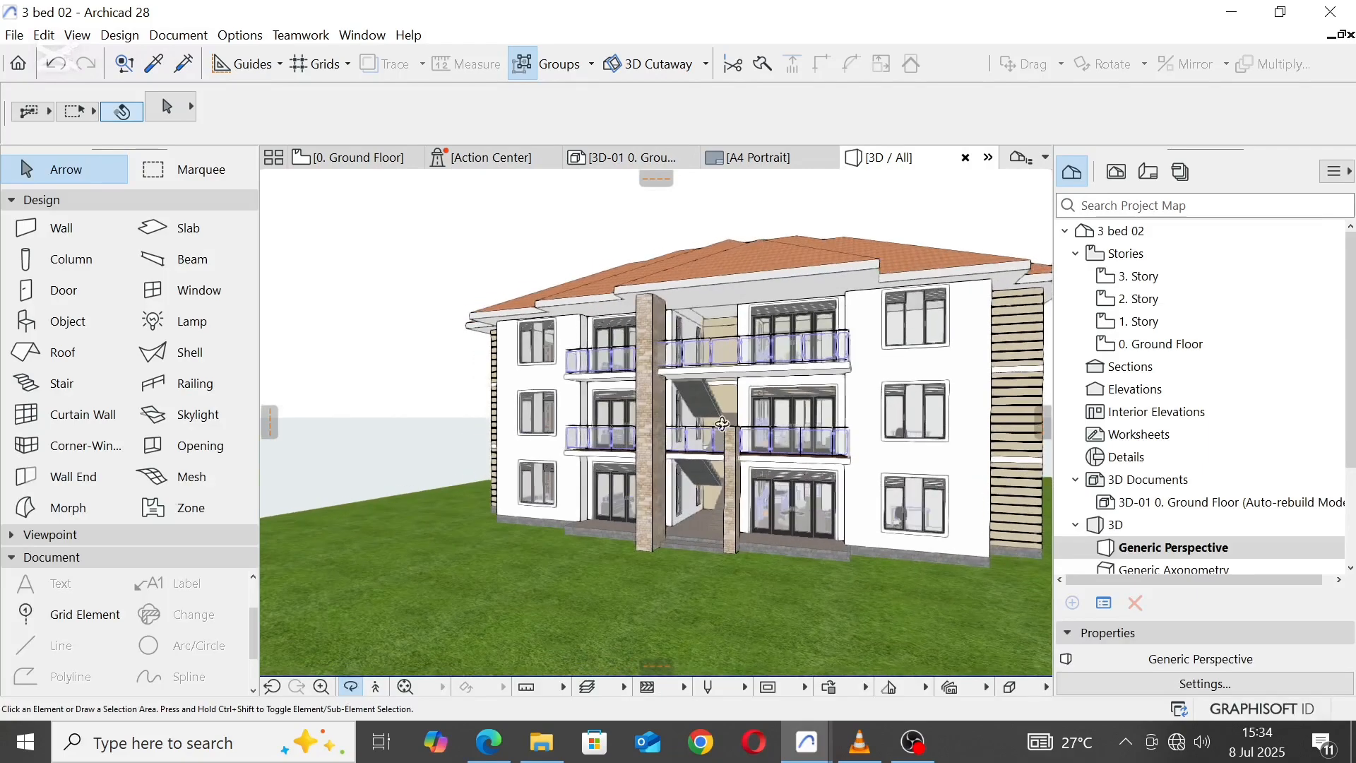
shift+middle_drag(722, 438, 683, 373)
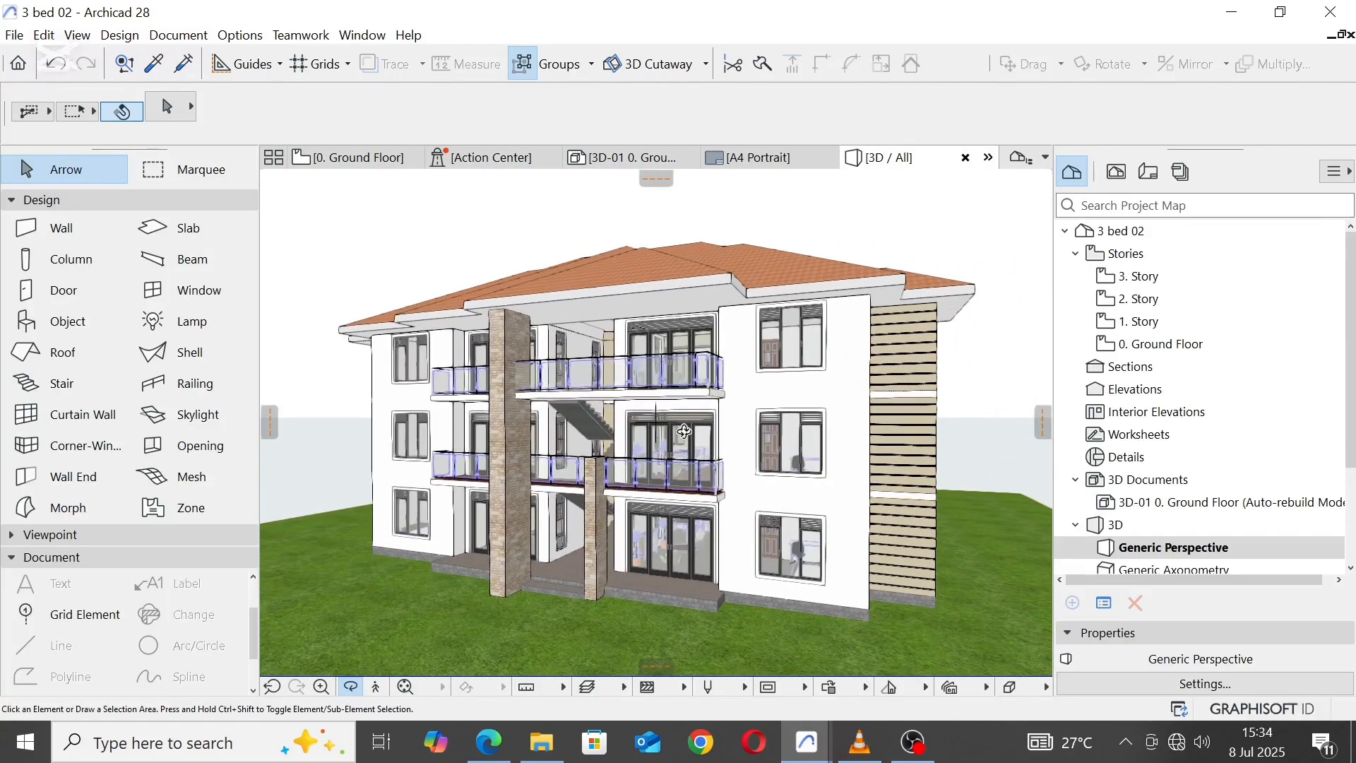
shift+middle_drag(683, 431, 708, 421)
Step: Turn on two-point perspective for the 3D view and apply the Detailed Shading style
right_click(869, 215)
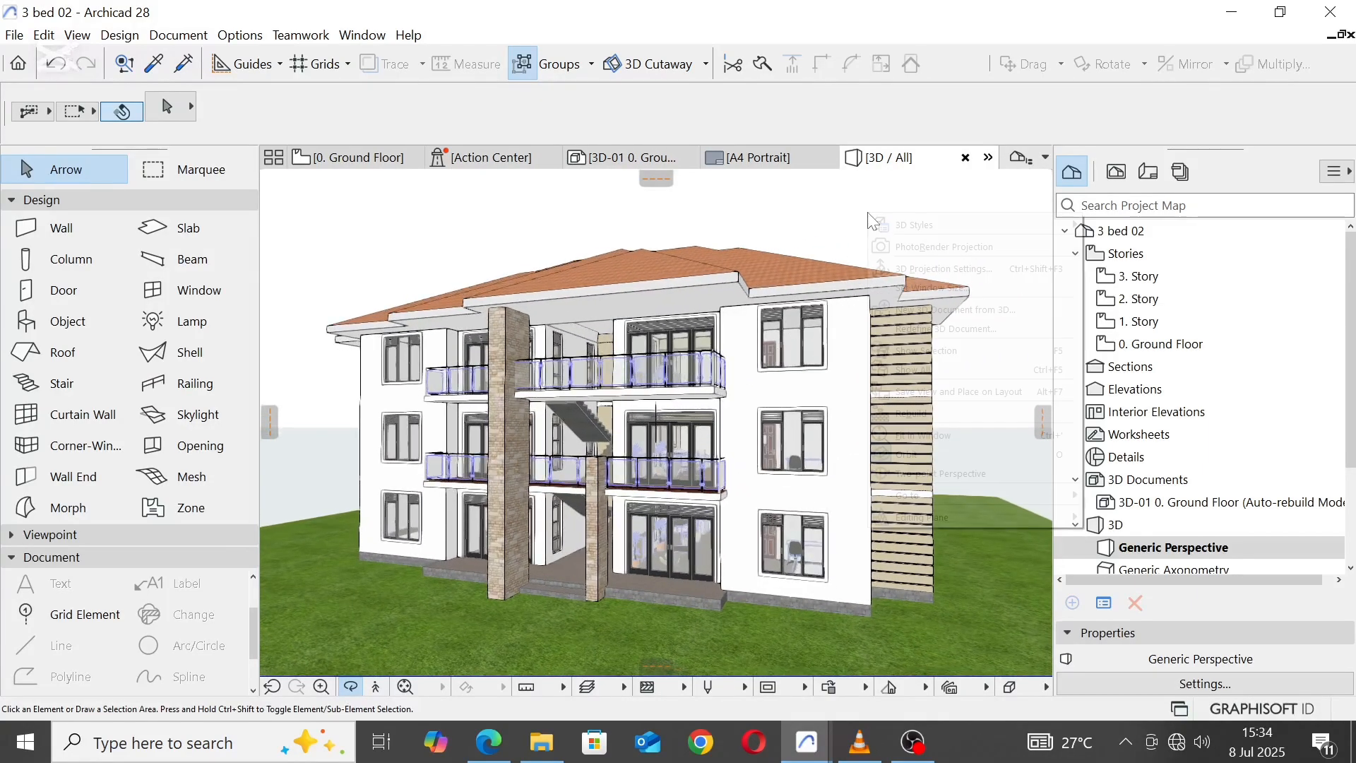
click(935, 268)
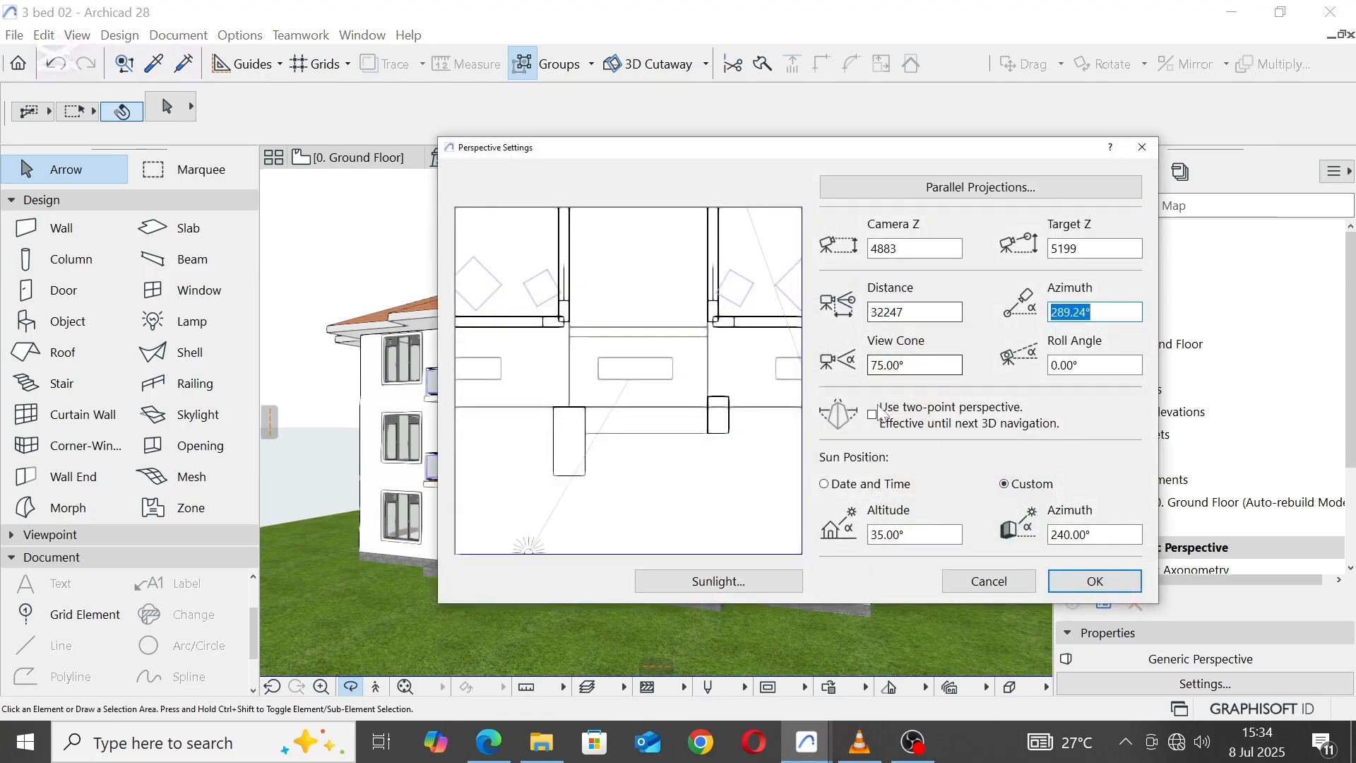
click(1091, 582)
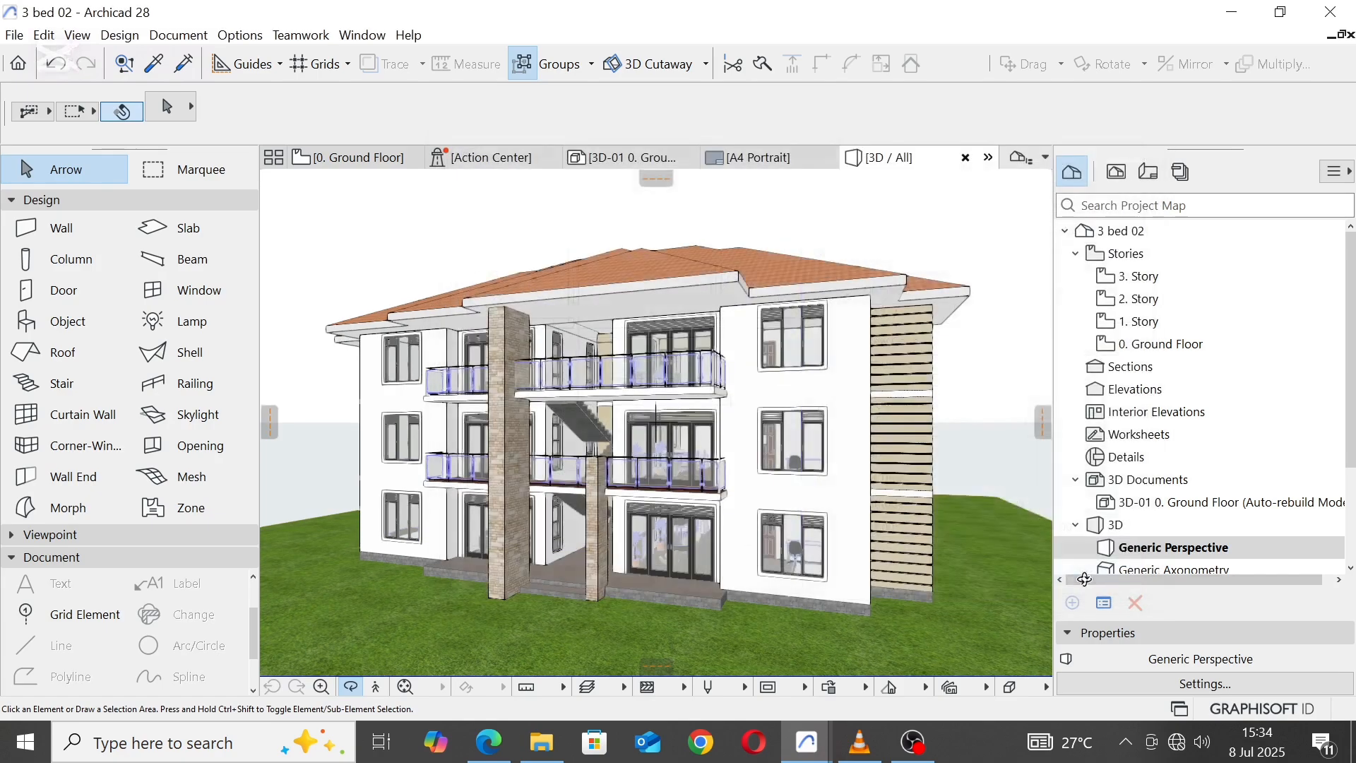
right_click(927, 217)
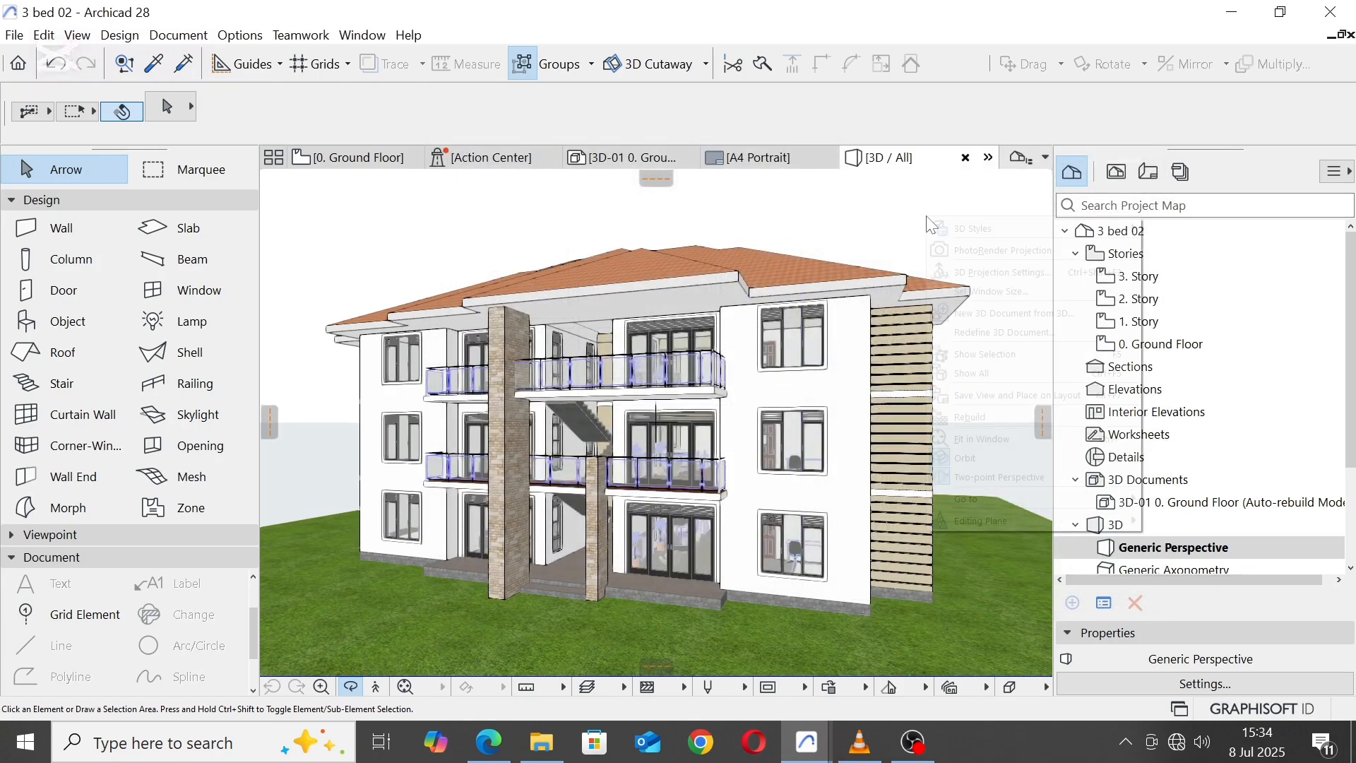
mouse_move(961, 229)
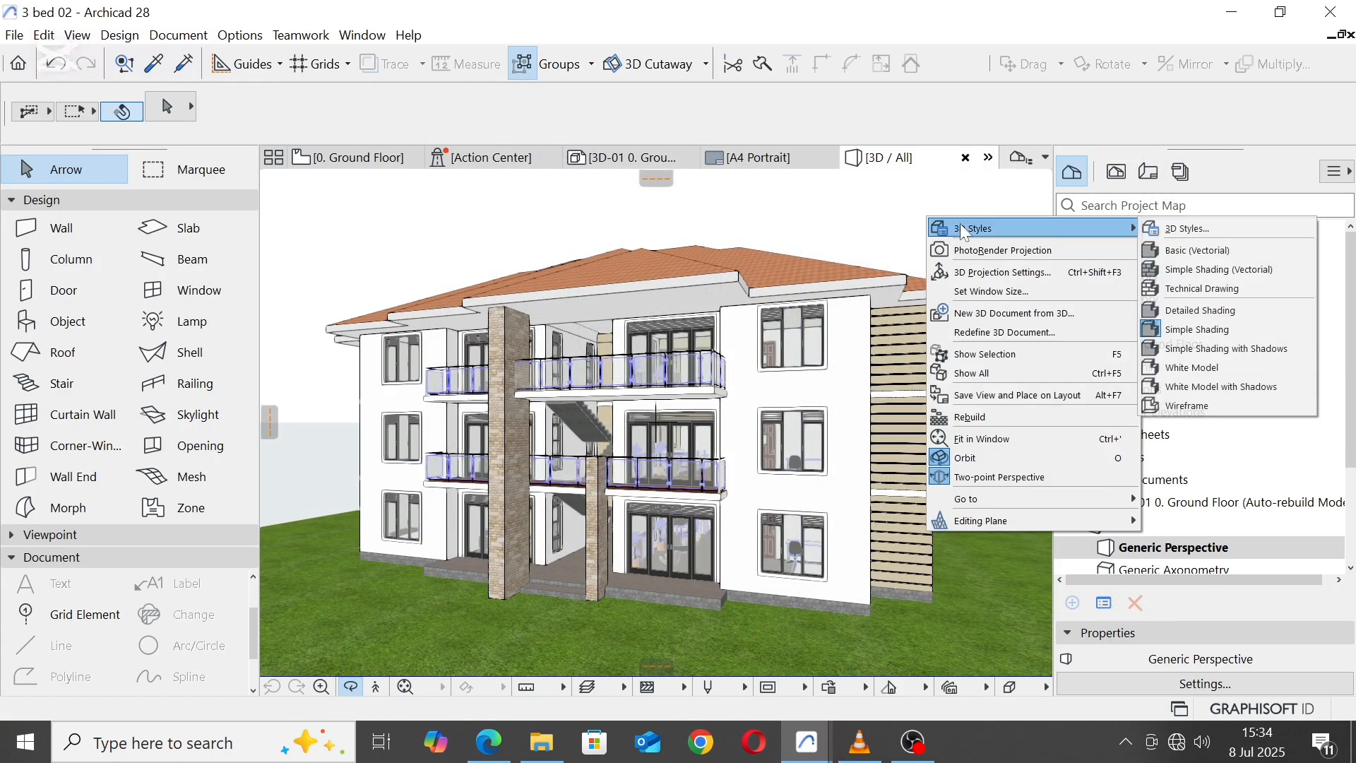
click(1189, 309)
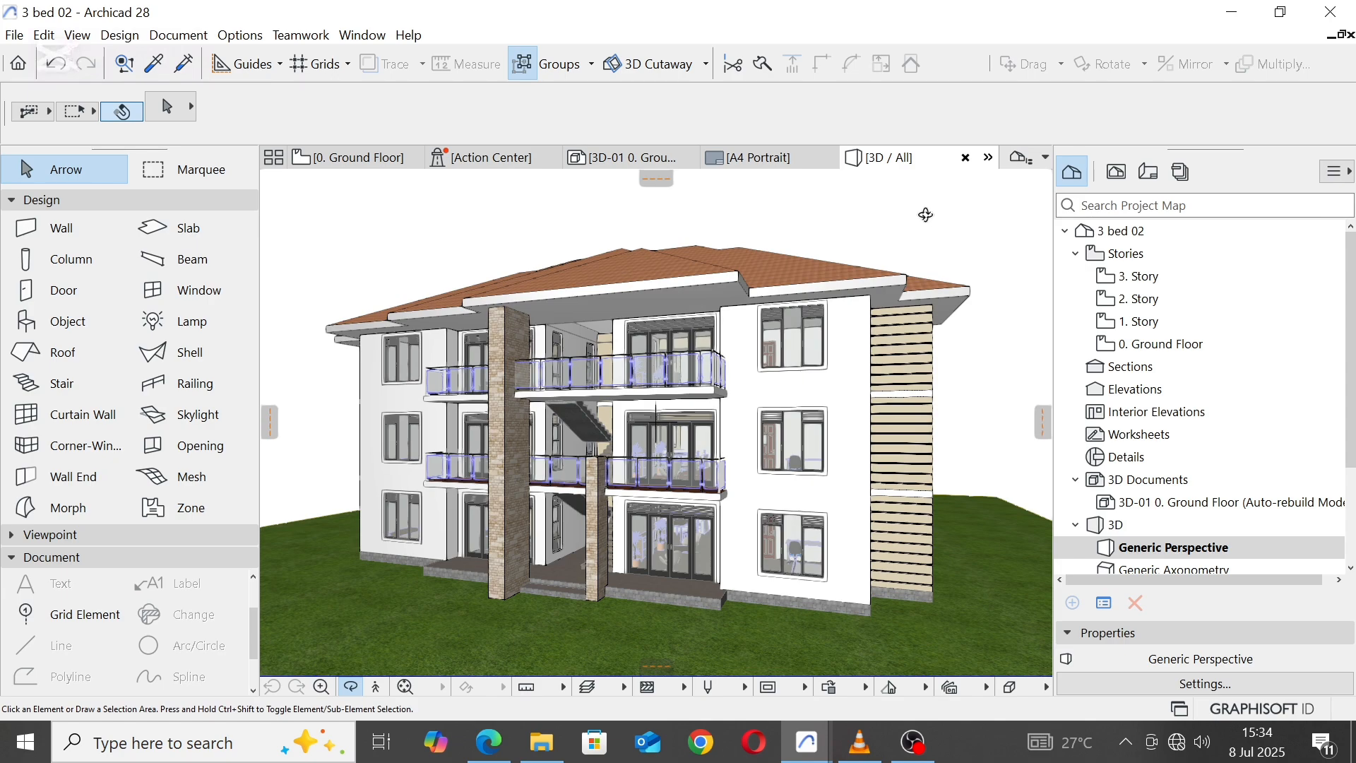
Step: Move the custom sun position to the other side of the front facade, at an azimuth of about 309°
right_click(873, 206)
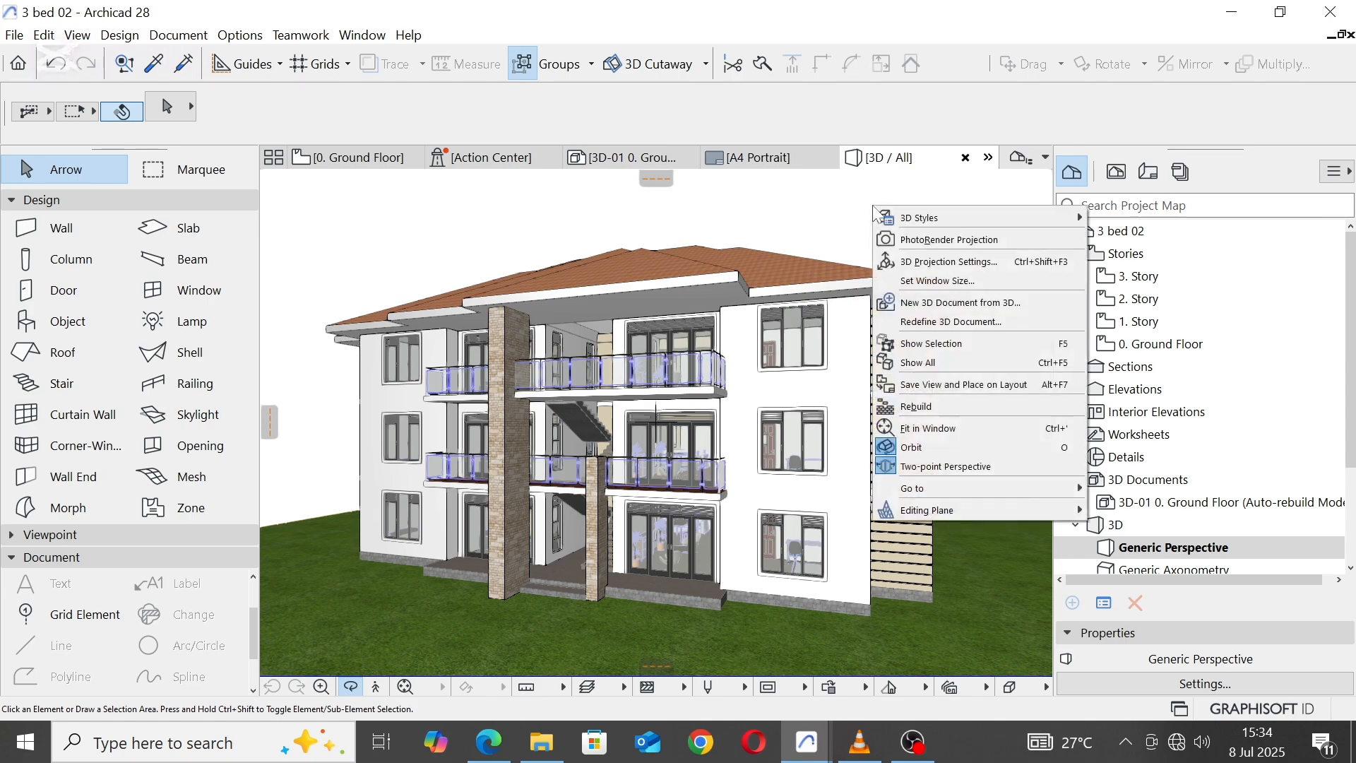
click(953, 263)
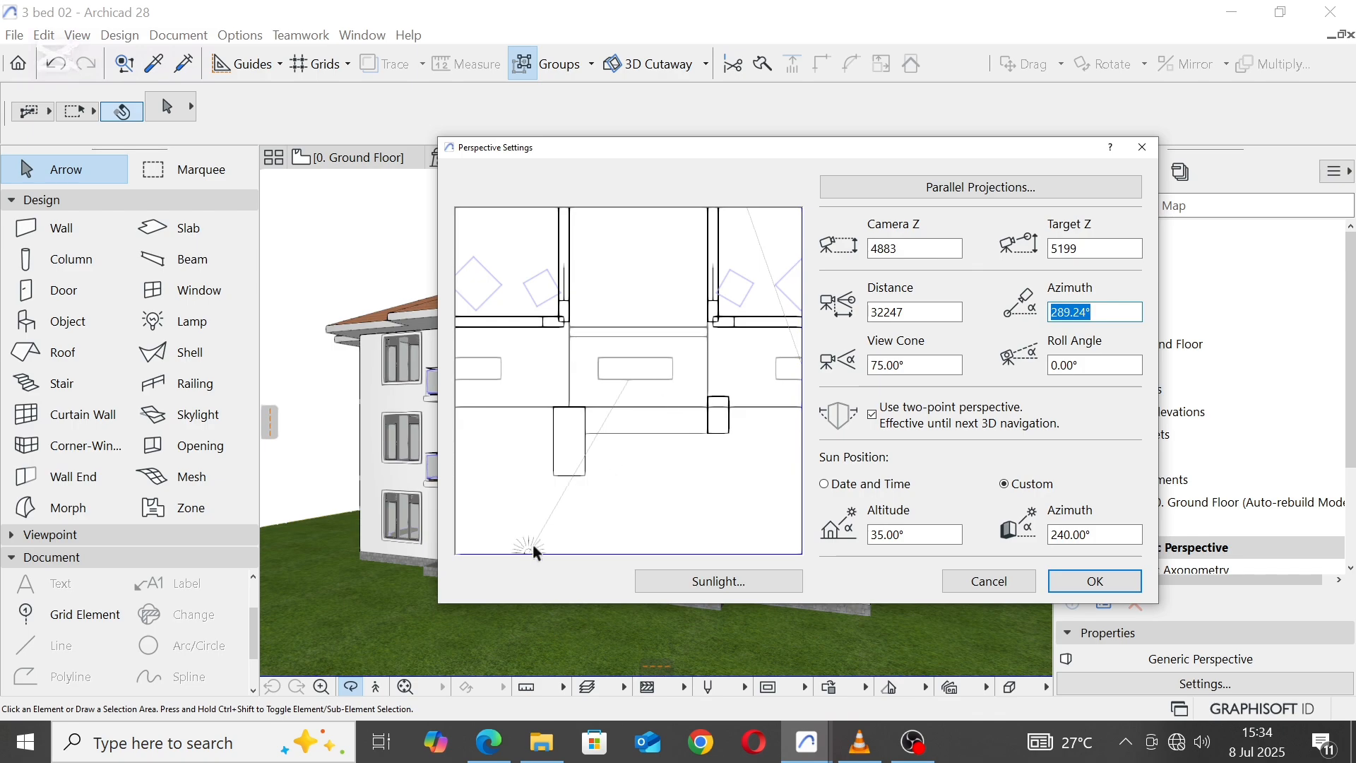
drag(532, 556, 748, 530)
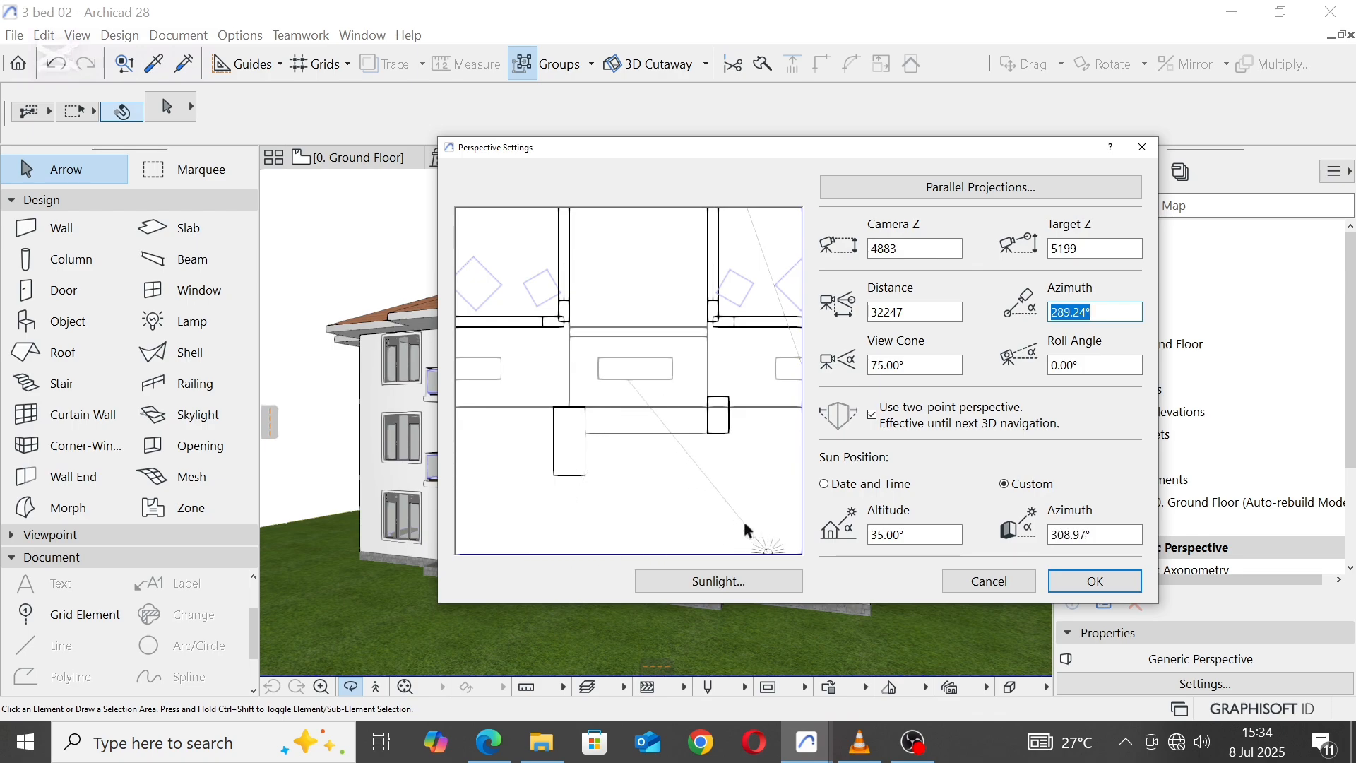
click(1070, 577)
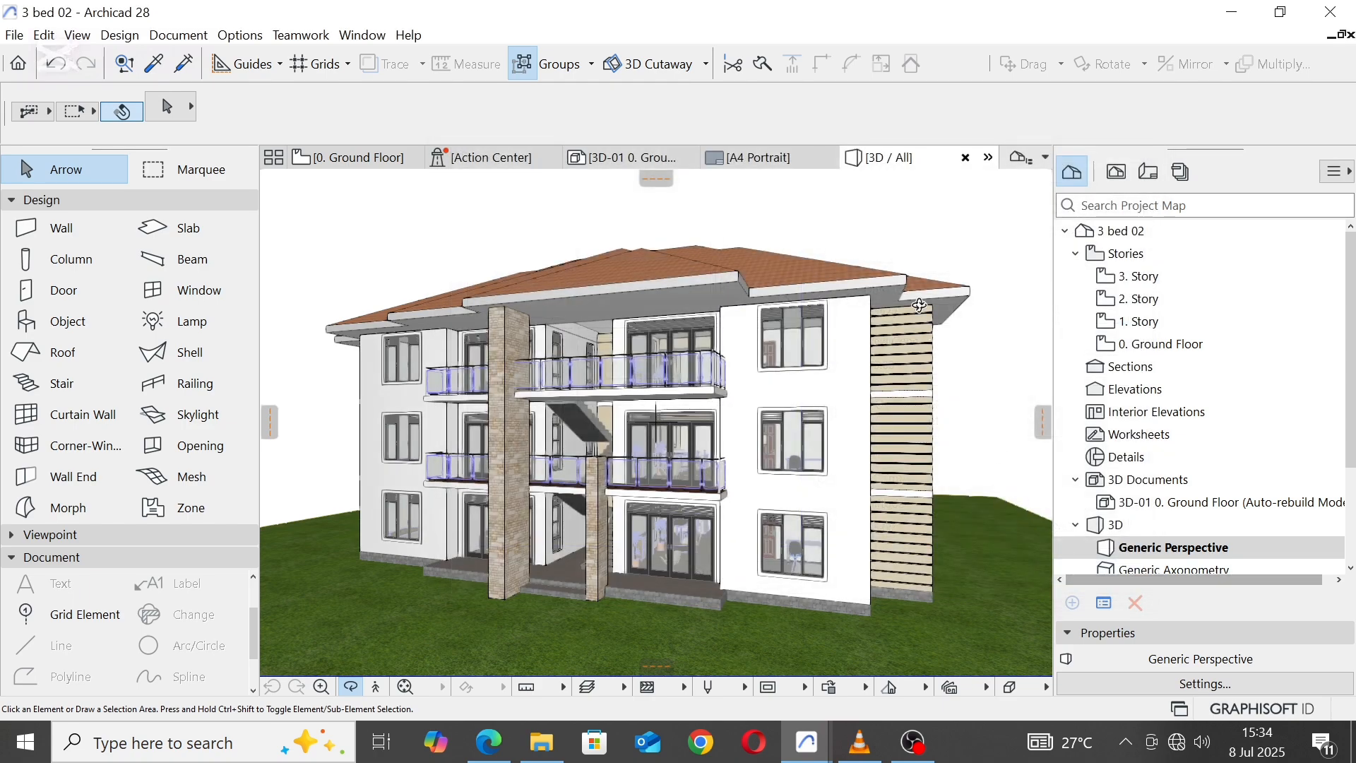
Step: Raise the sunlight intensity of the 3D projection to 64%
right_click(905, 208)
mouse_move(953, 217)
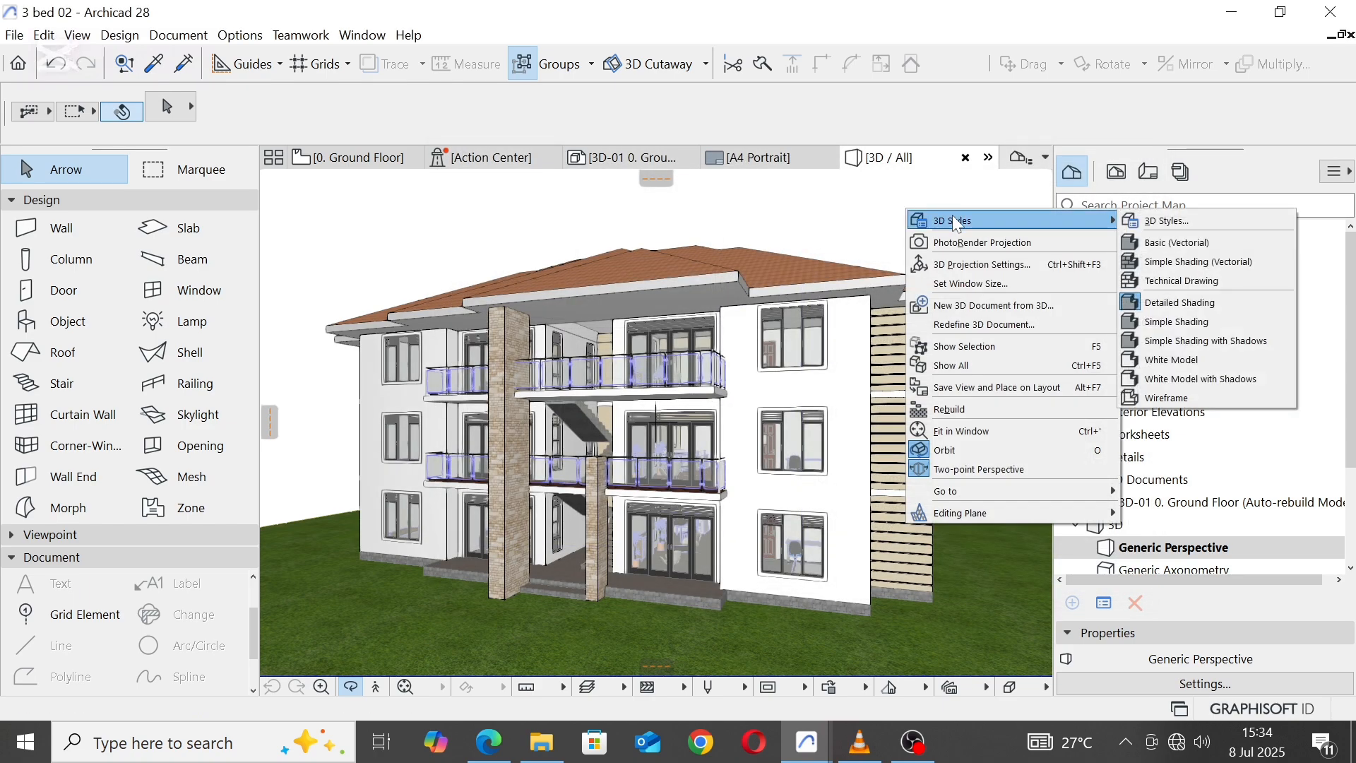
click(987, 265)
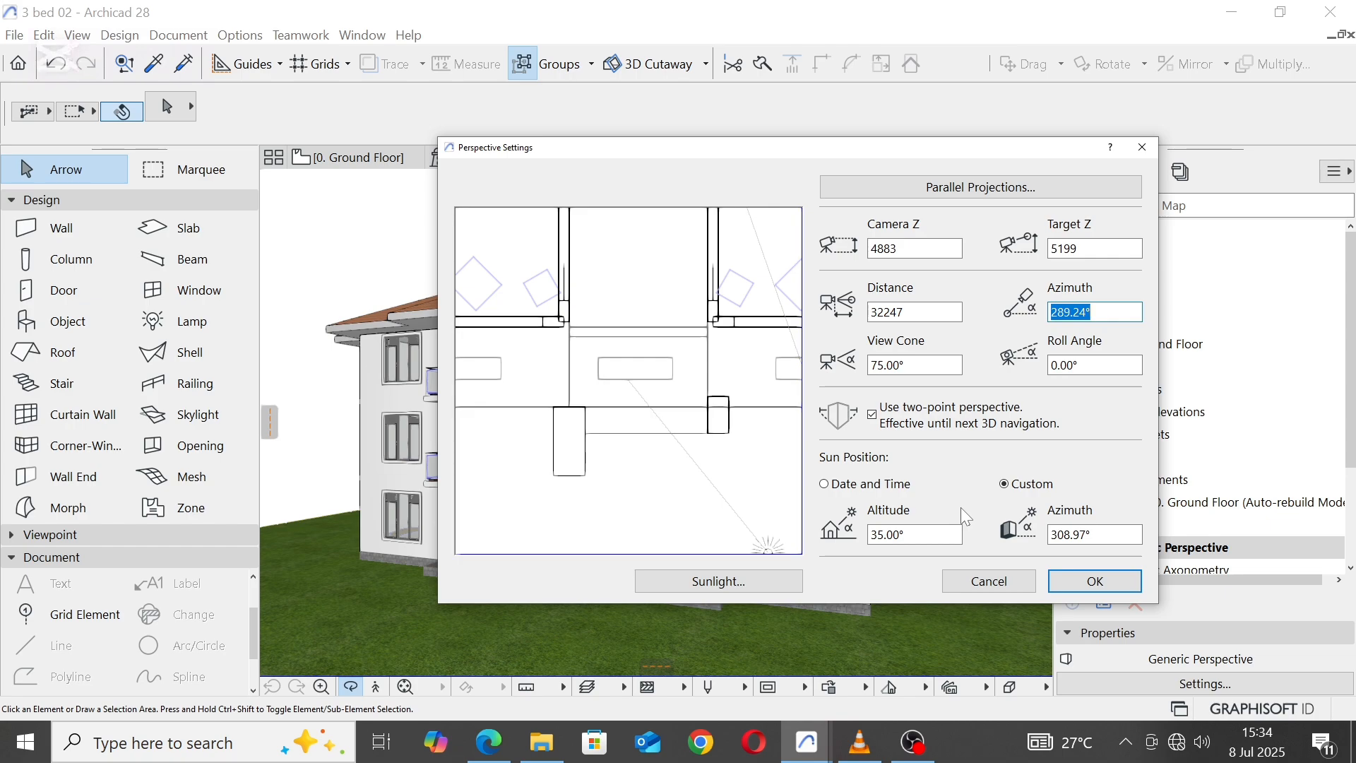
click(725, 589)
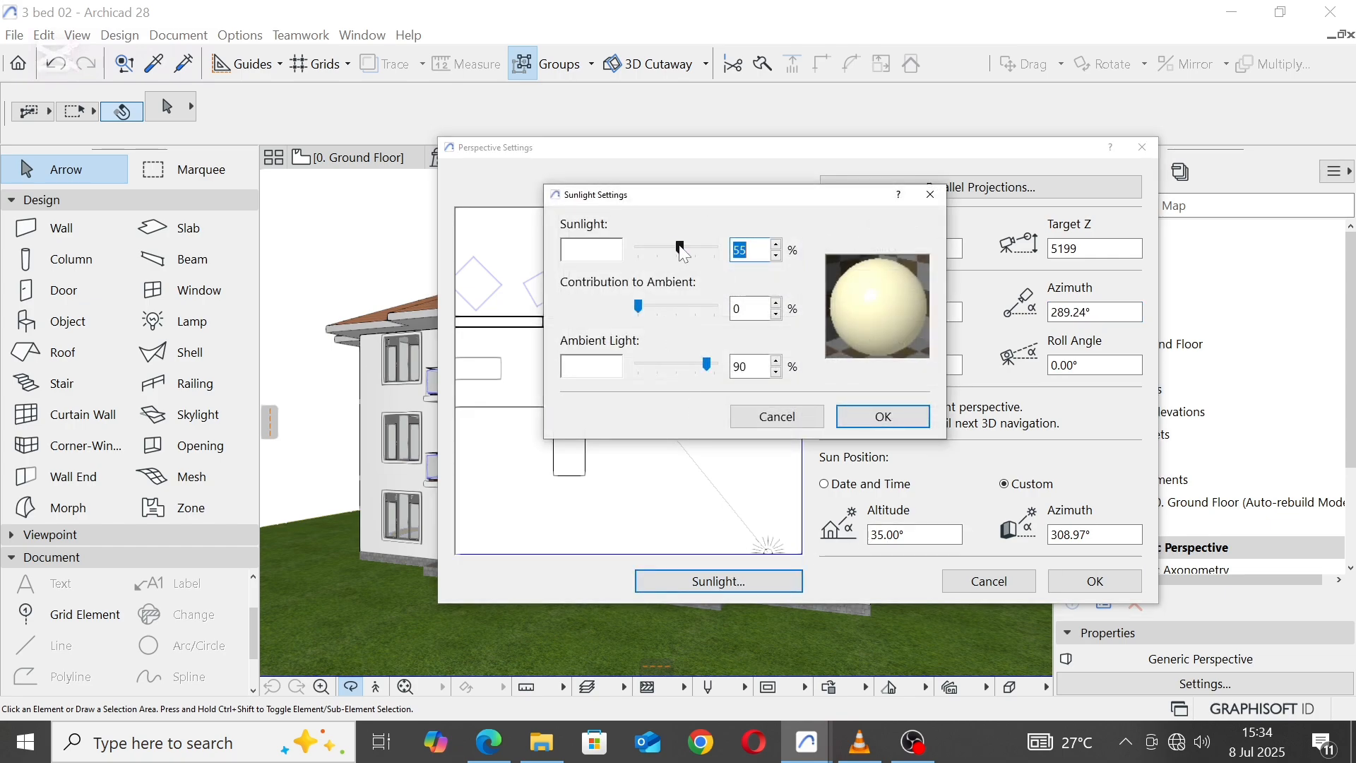
drag(680, 247, 688, 247)
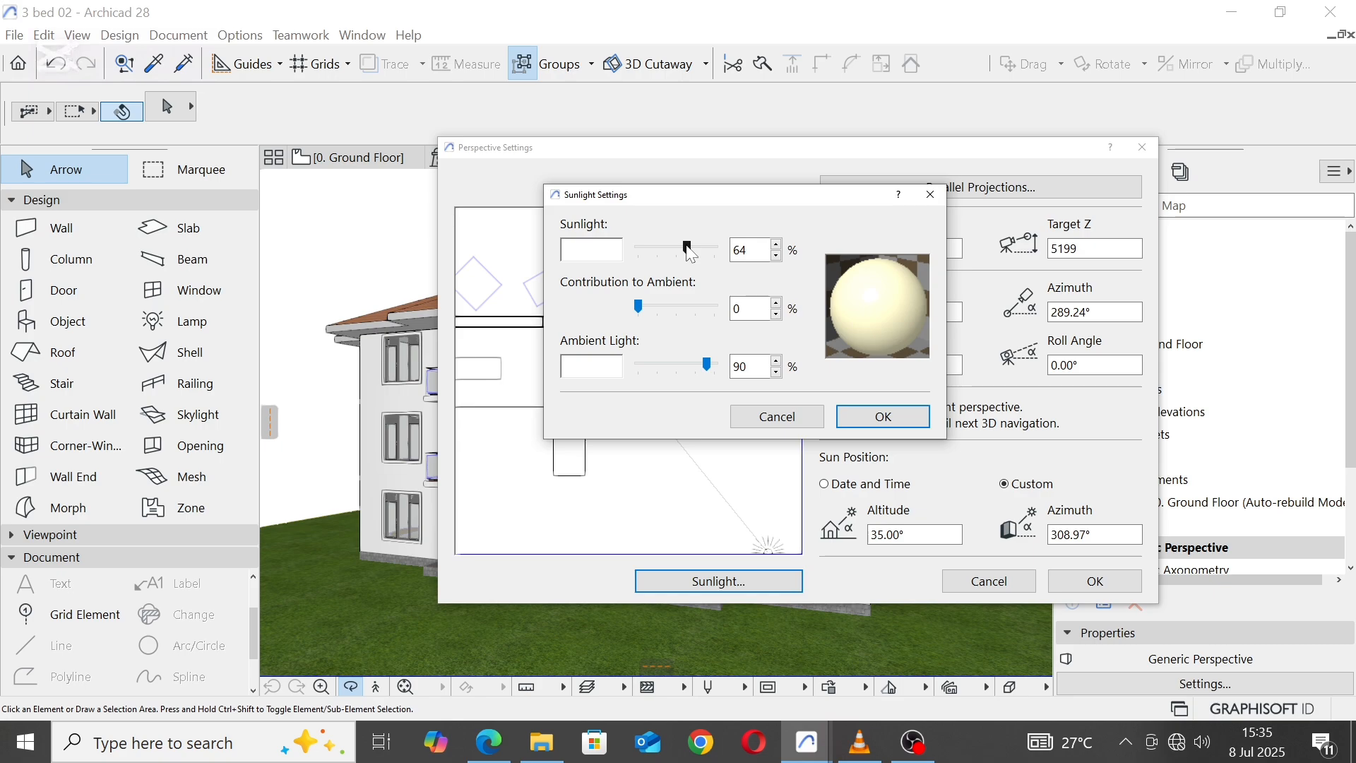
Step: Set the ambient light colour to white and apply the sunlight and perspective settings
click(595, 368)
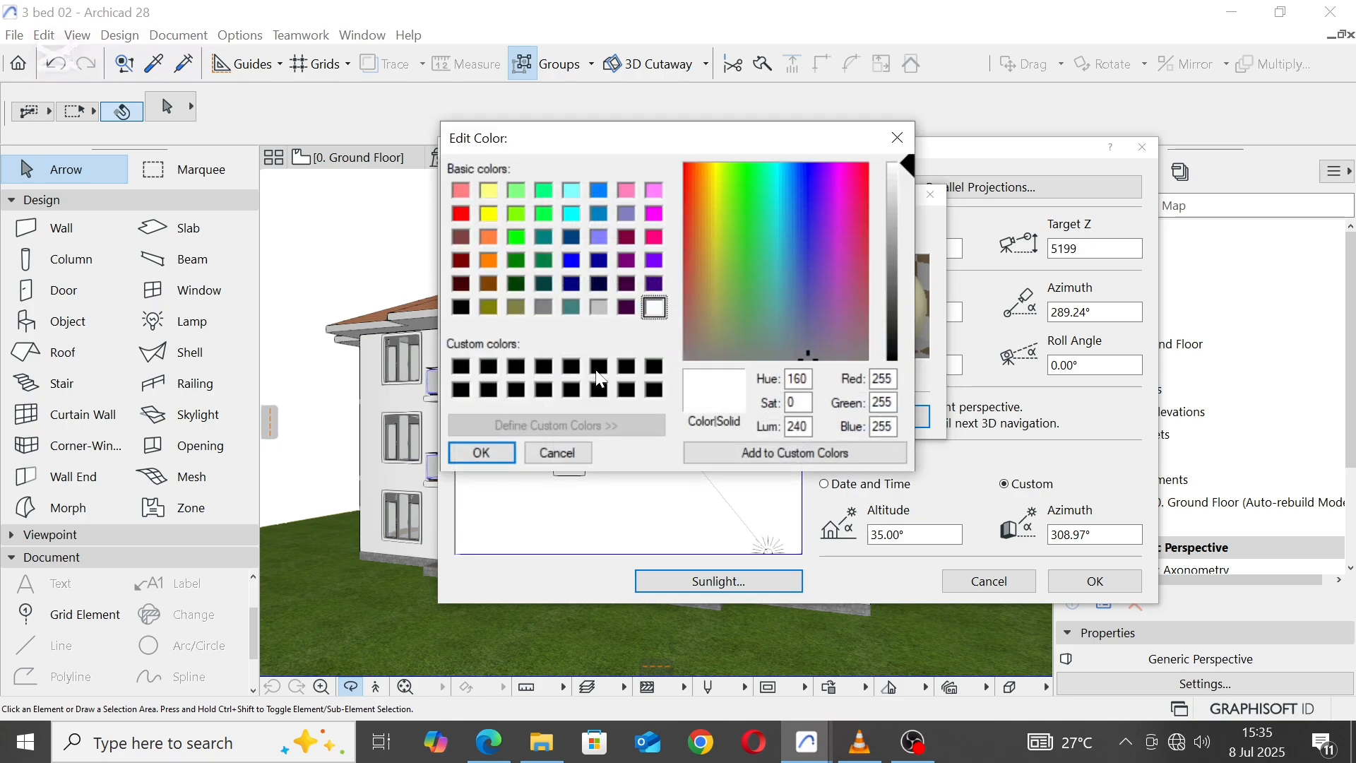
click(599, 367)
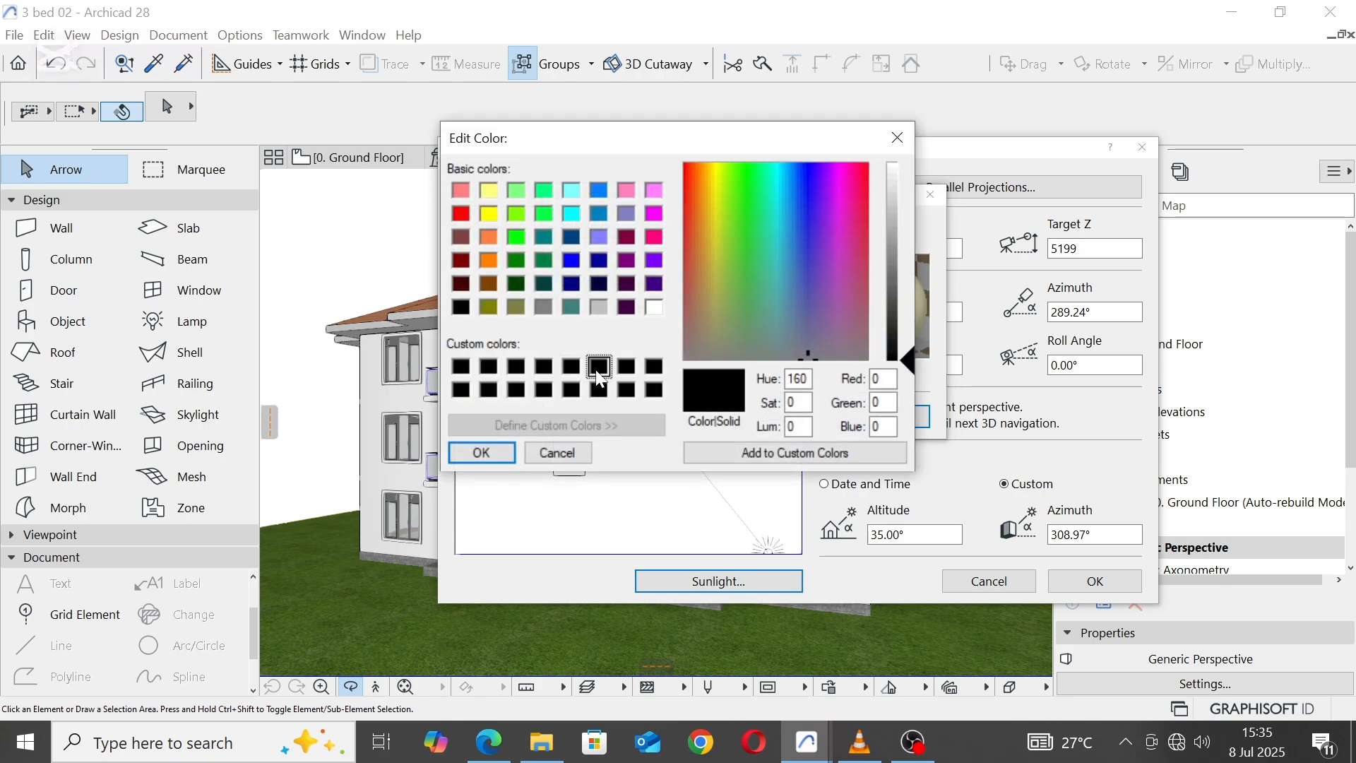
click(655, 306)
click(656, 309)
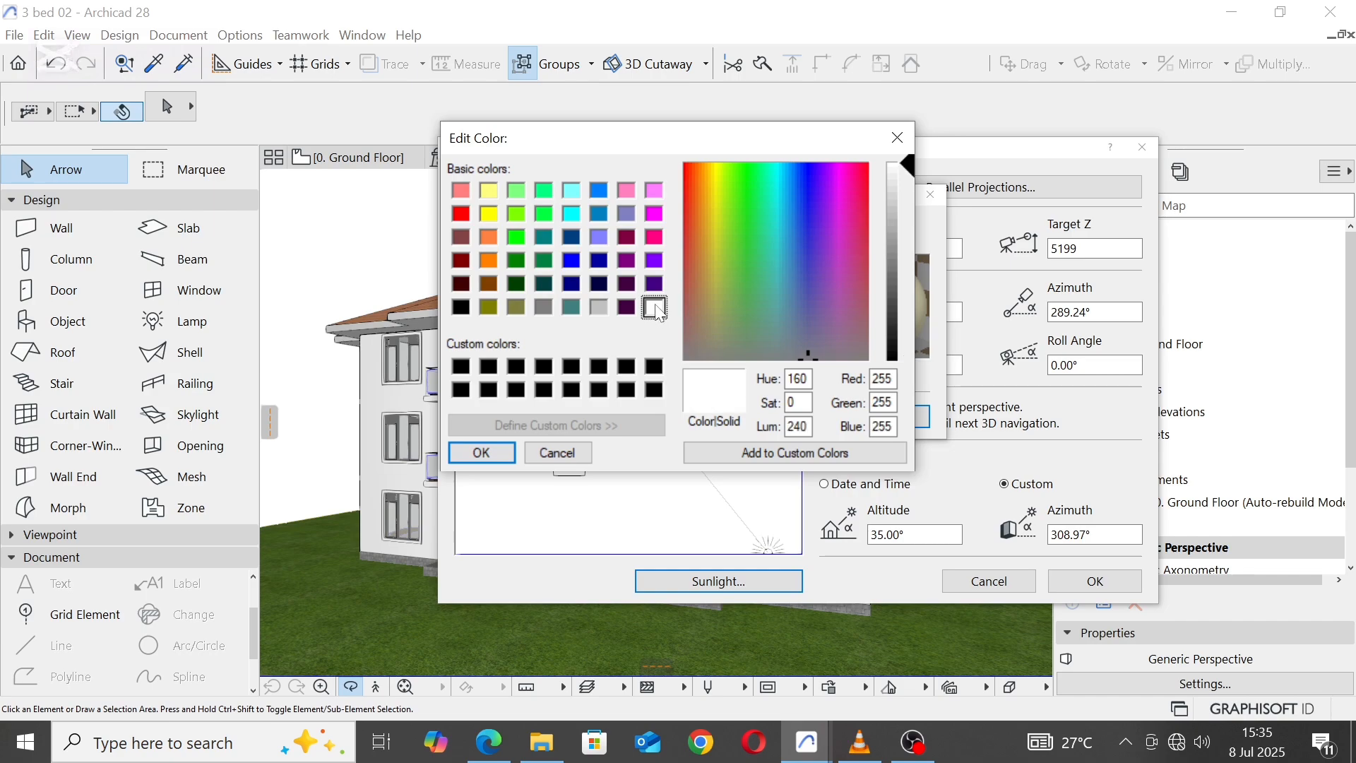
click(487, 452)
click(884, 416)
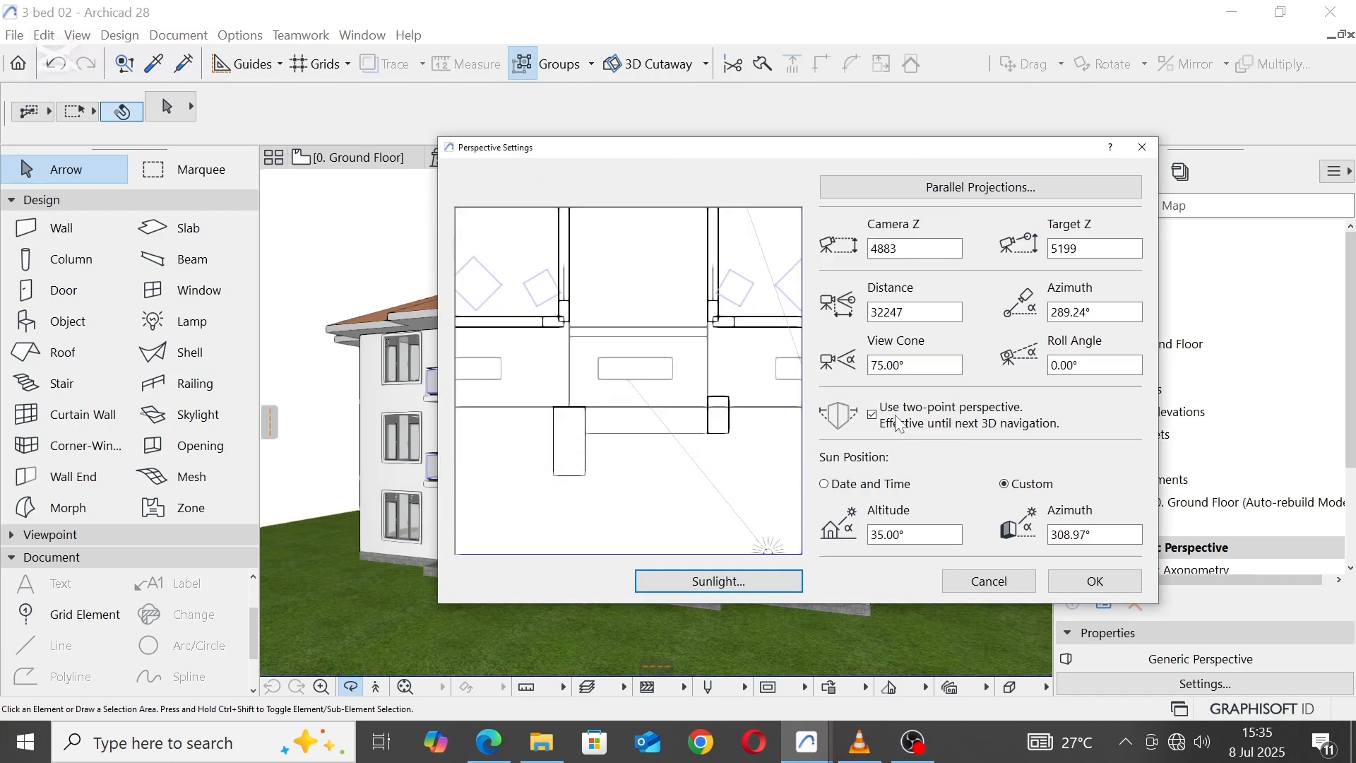
click(1124, 580)
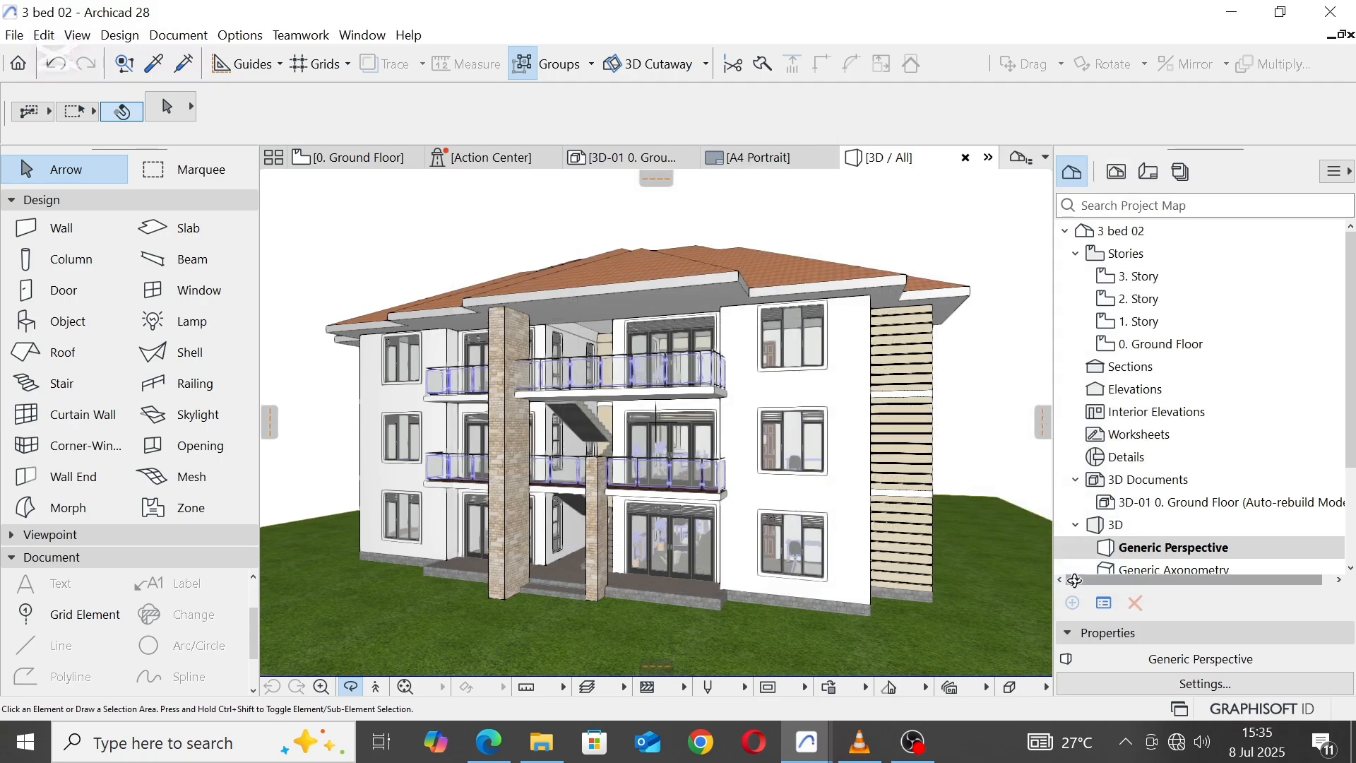
Step: Examine the front facade under the adjusted sunlight and frame the building from its front corner in 3D
middle_drag(887, 240, 885, 269)
mouse_move(876, 387)
mouse_down()
mouse_move(799, 366)
mouse_move(832, 385)
mouse_move(893, 385)
mouse_up()
drag(556, 430, 475, 427)
scroll(795, 411, down, 3)
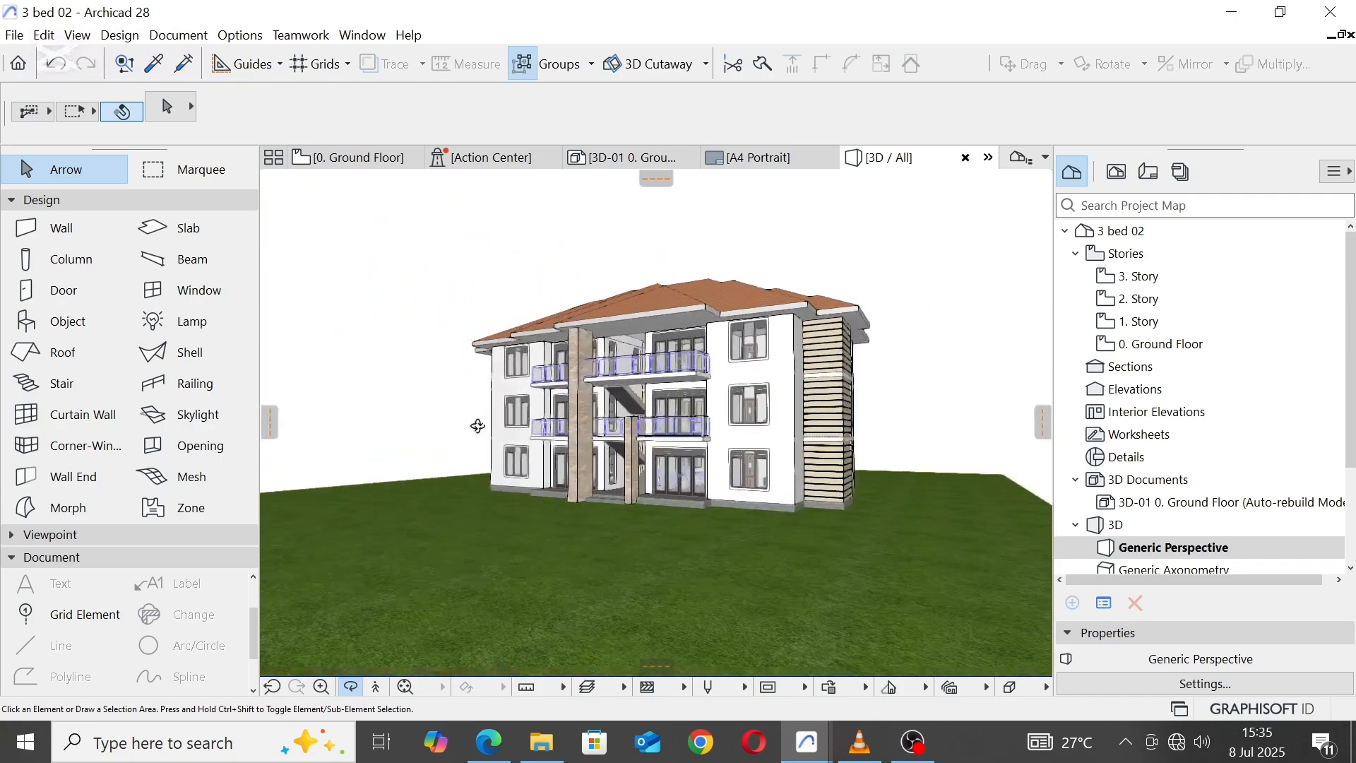
scroll(703, 288, up, 3)
scroll(731, 398, up, 1)
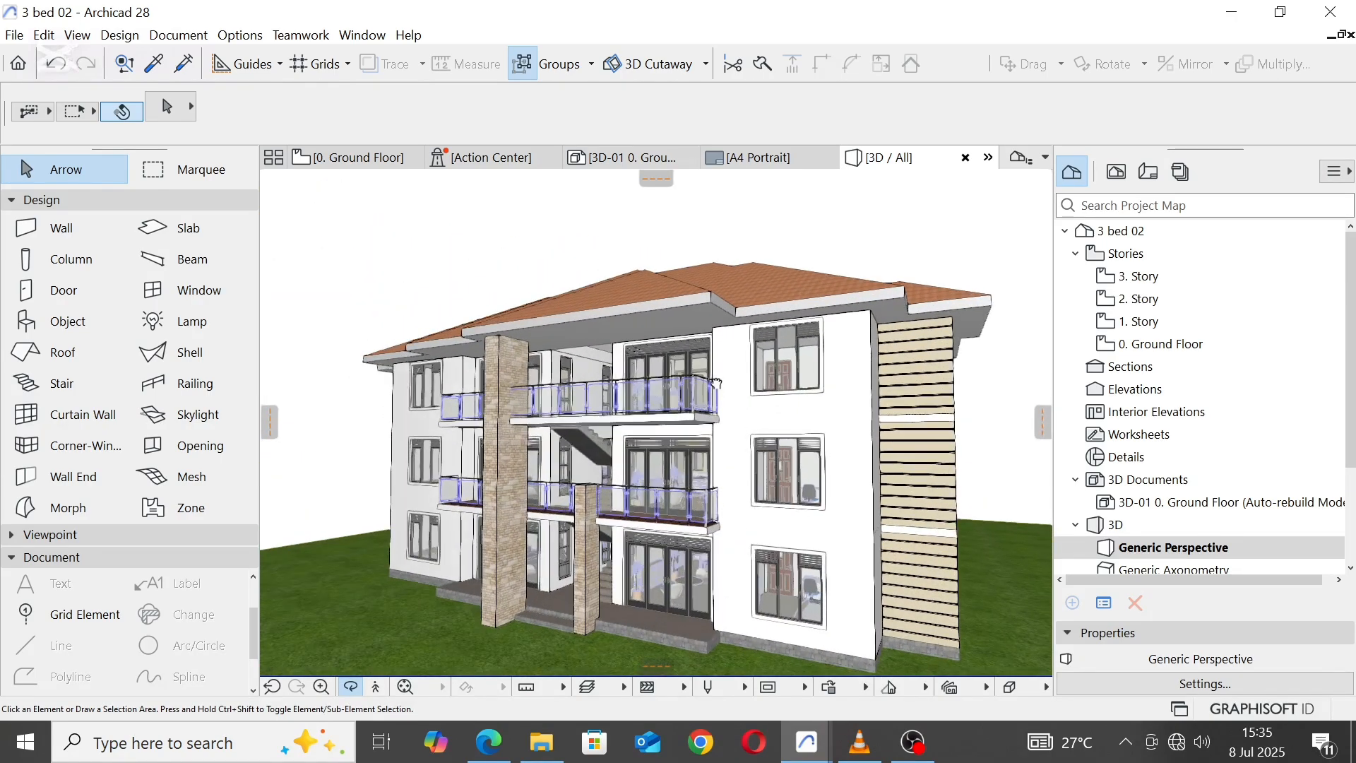
scroll(576, 260, up, 1)
scroll(549, 264, down, 2)
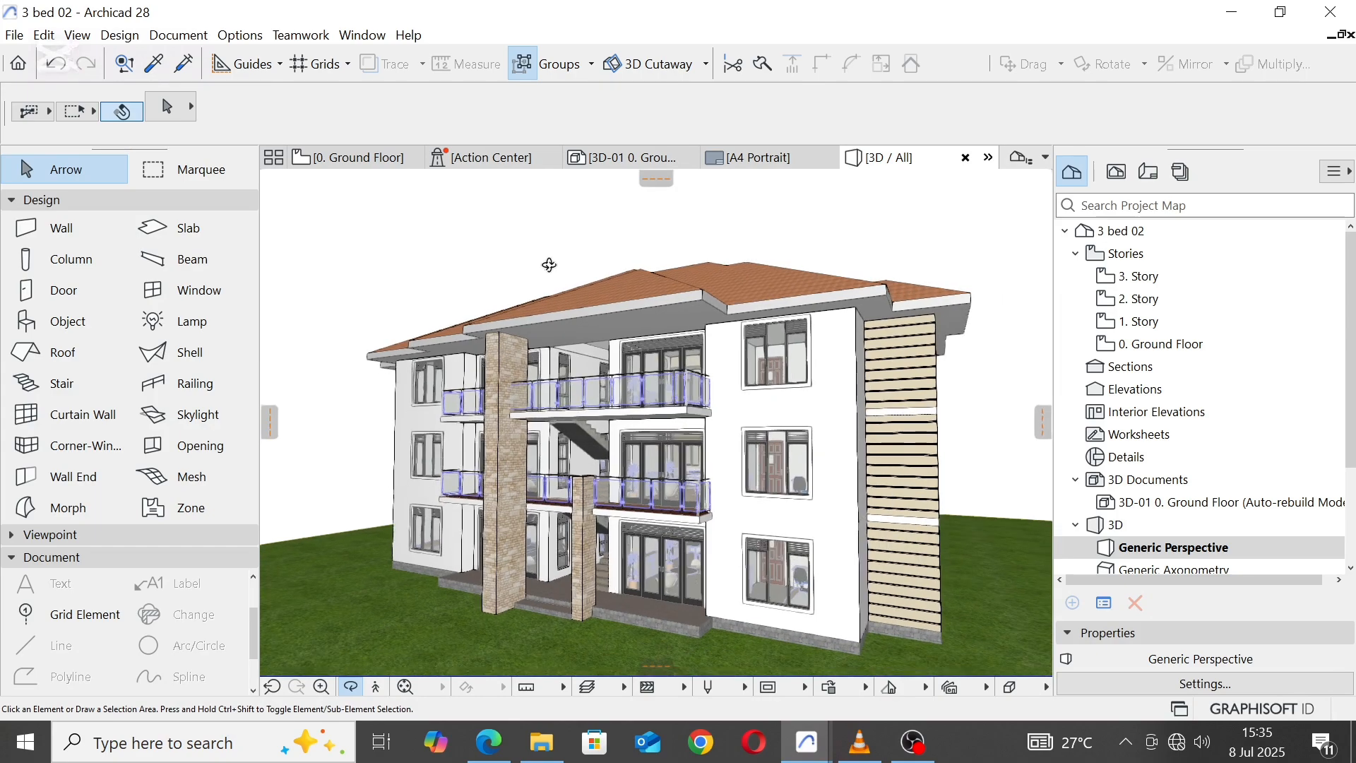
middle_drag(692, 372, 665, 372)
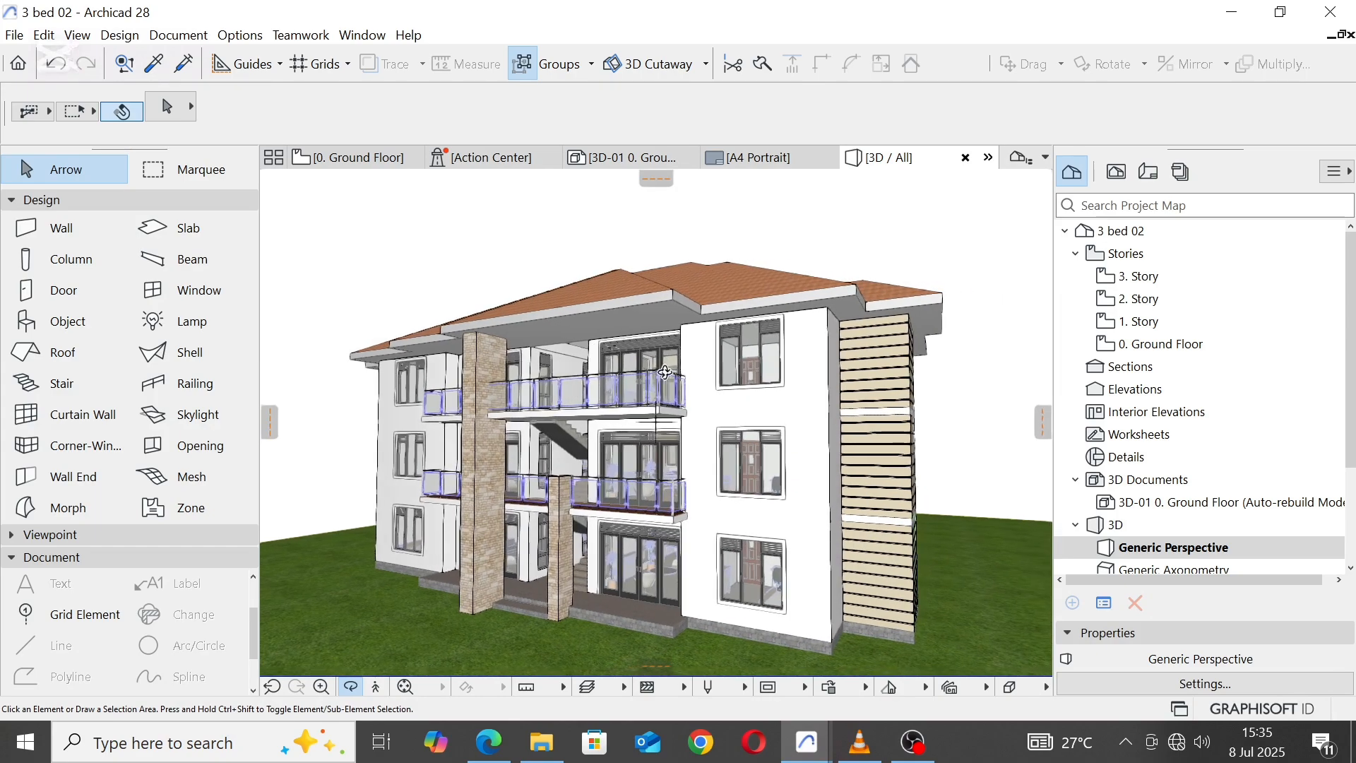
Step: Turn two-point perspective back on for the current 3D view
right_click(395, 233)
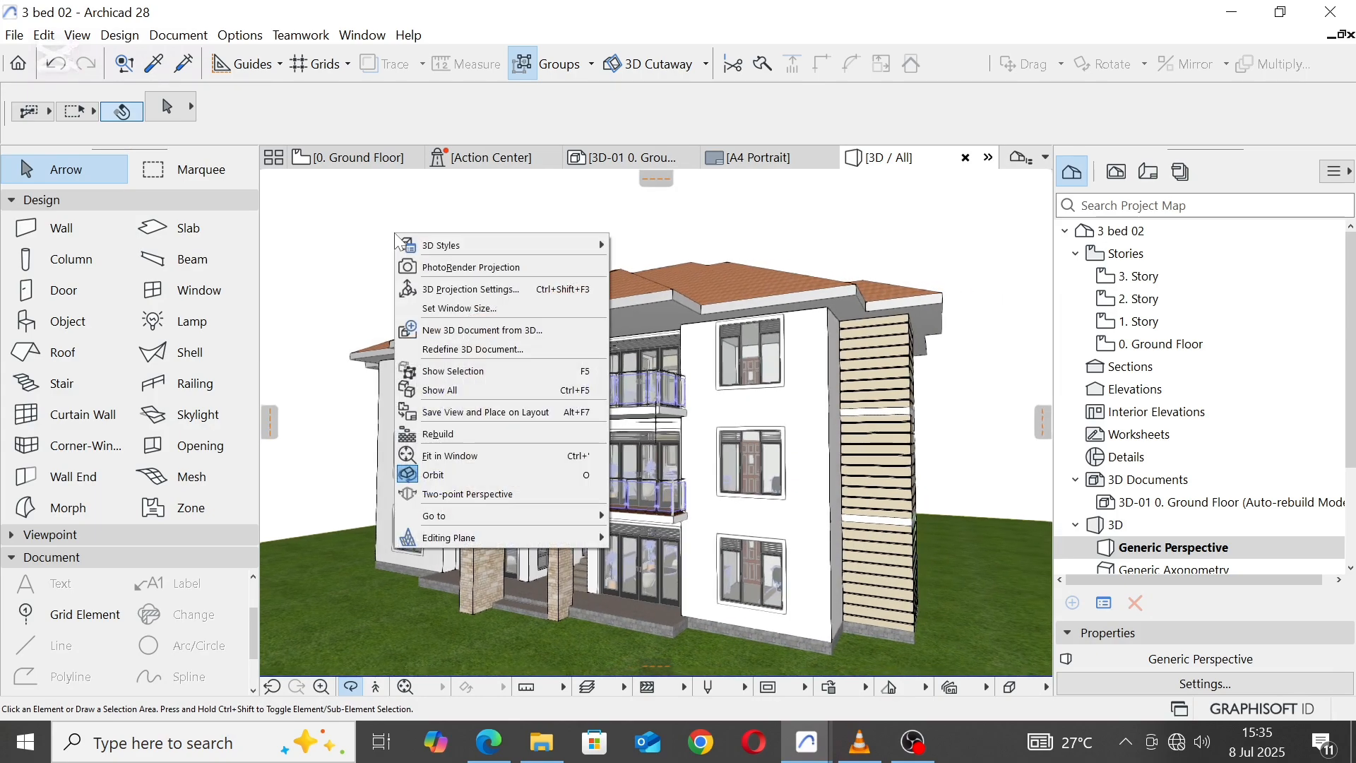
click(469, 288)
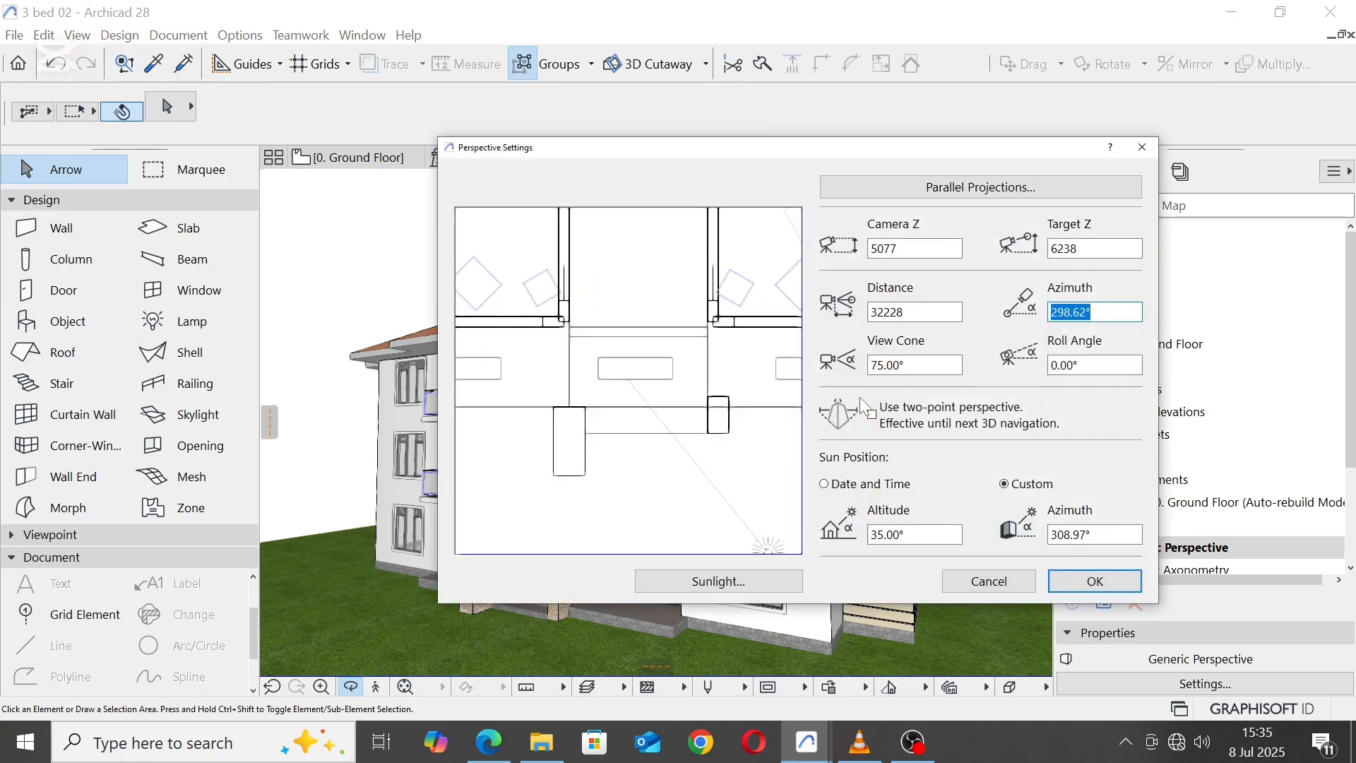
click(872, 416)
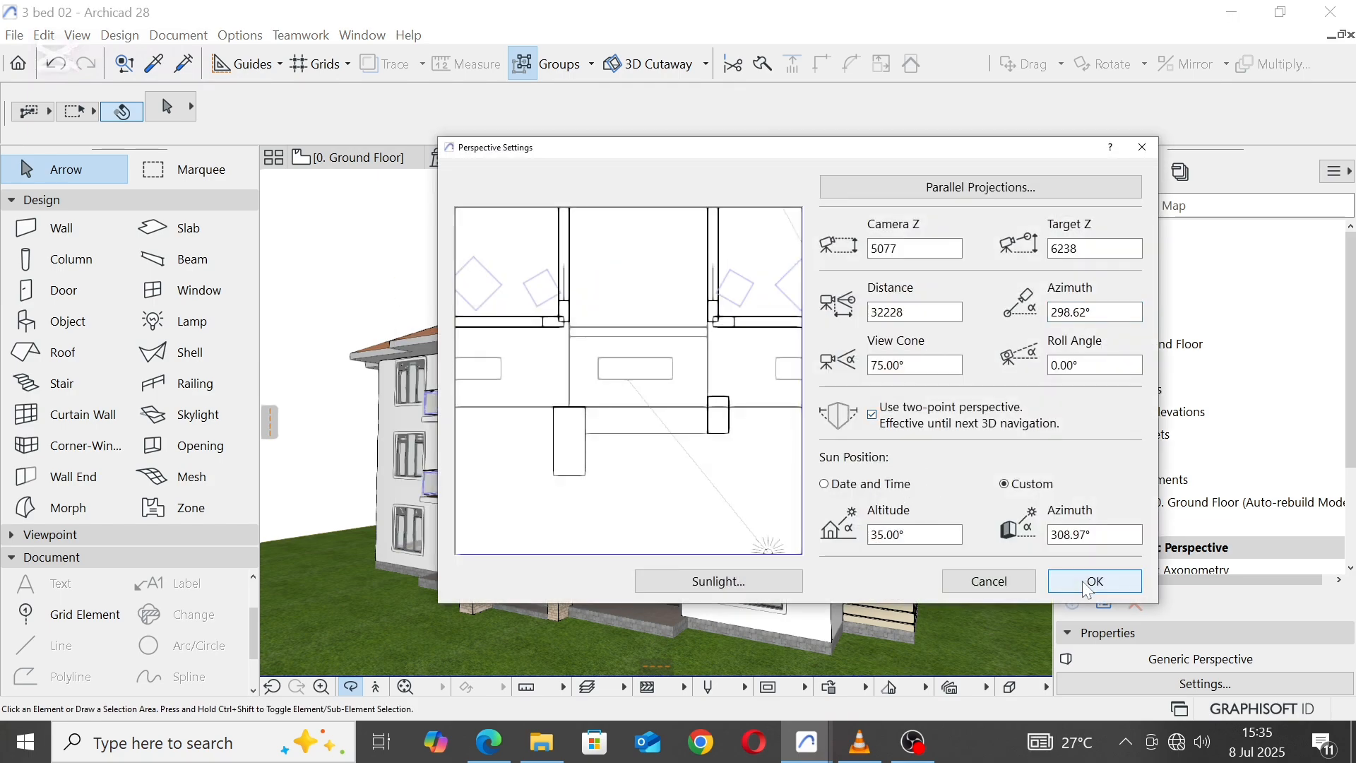
click(1082, 581)
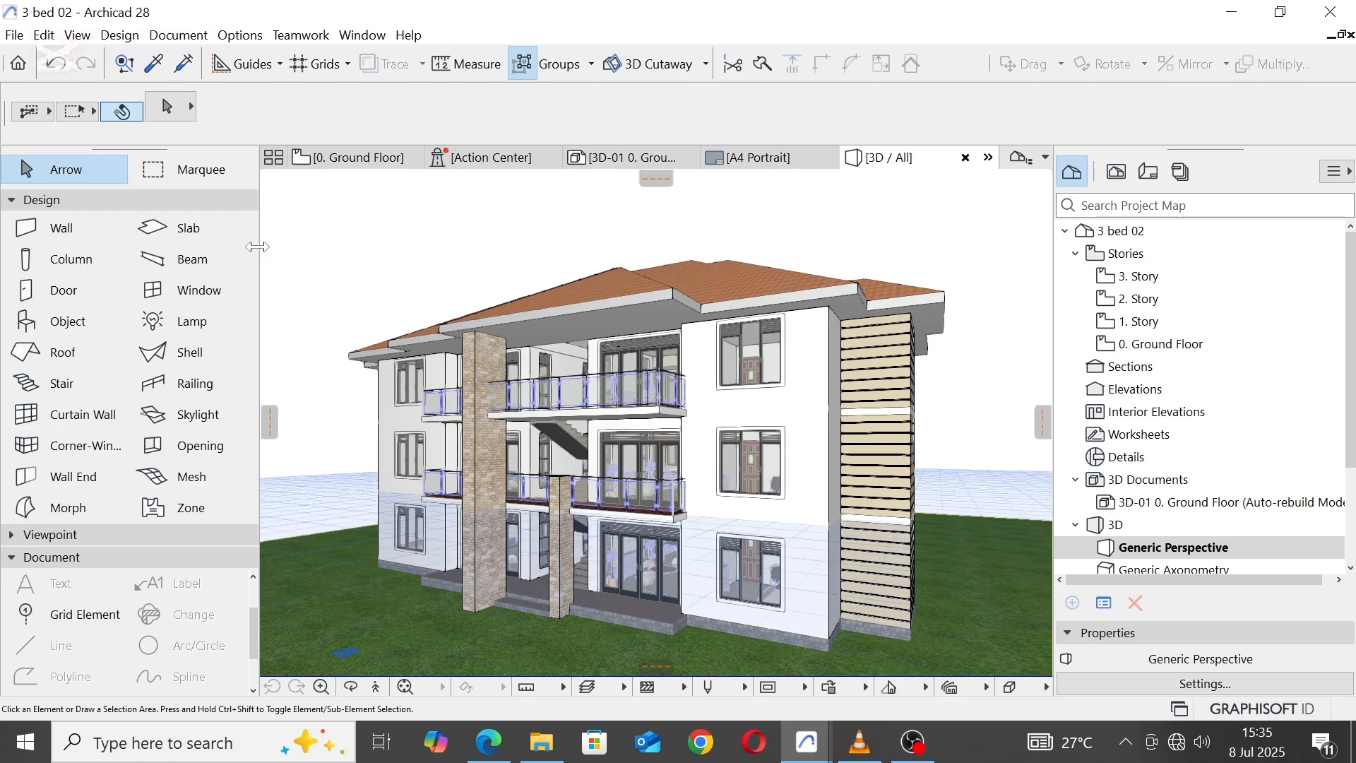
Step: Enlarge the 3D drawing area by narrowing the toolbox and the navigator, and reapply the perspective settings
drag(258, 246, 164, 268)
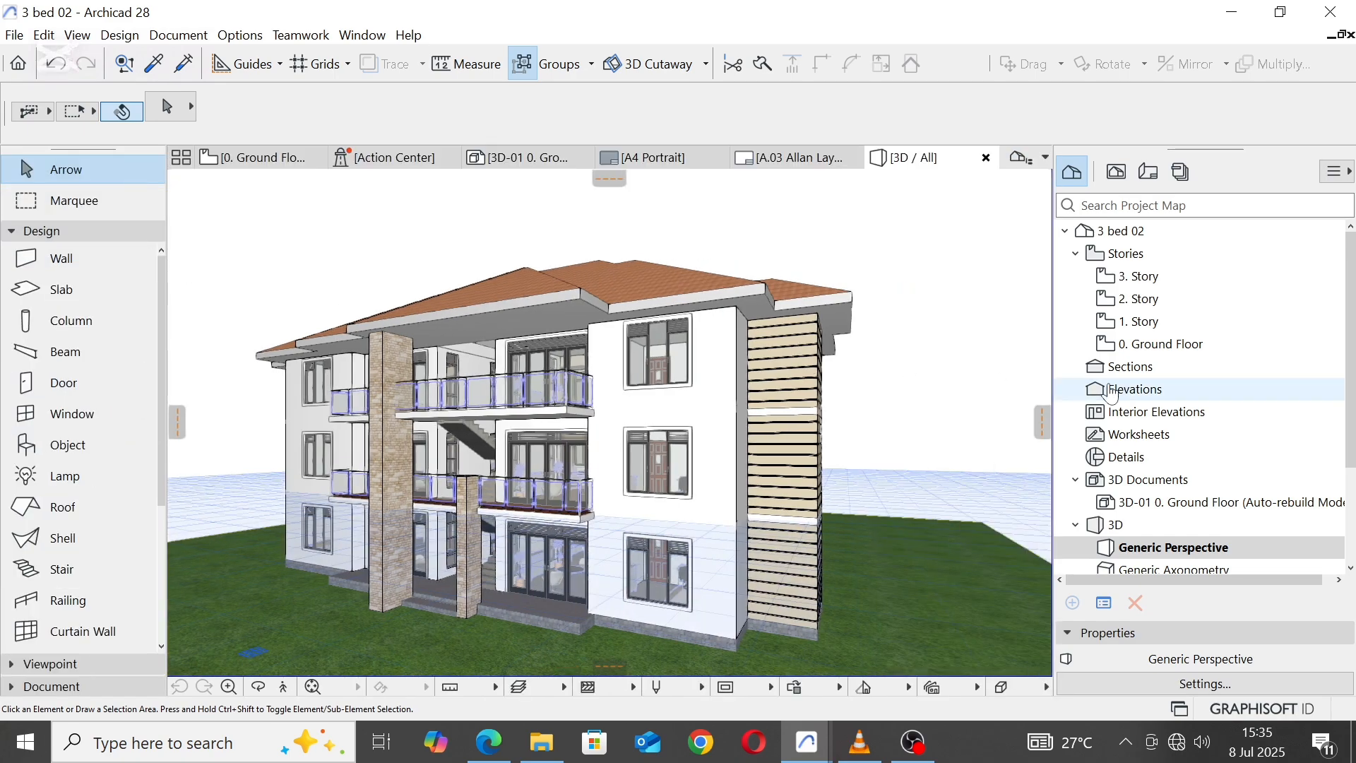
drag(1052, 350, 1078, 349)
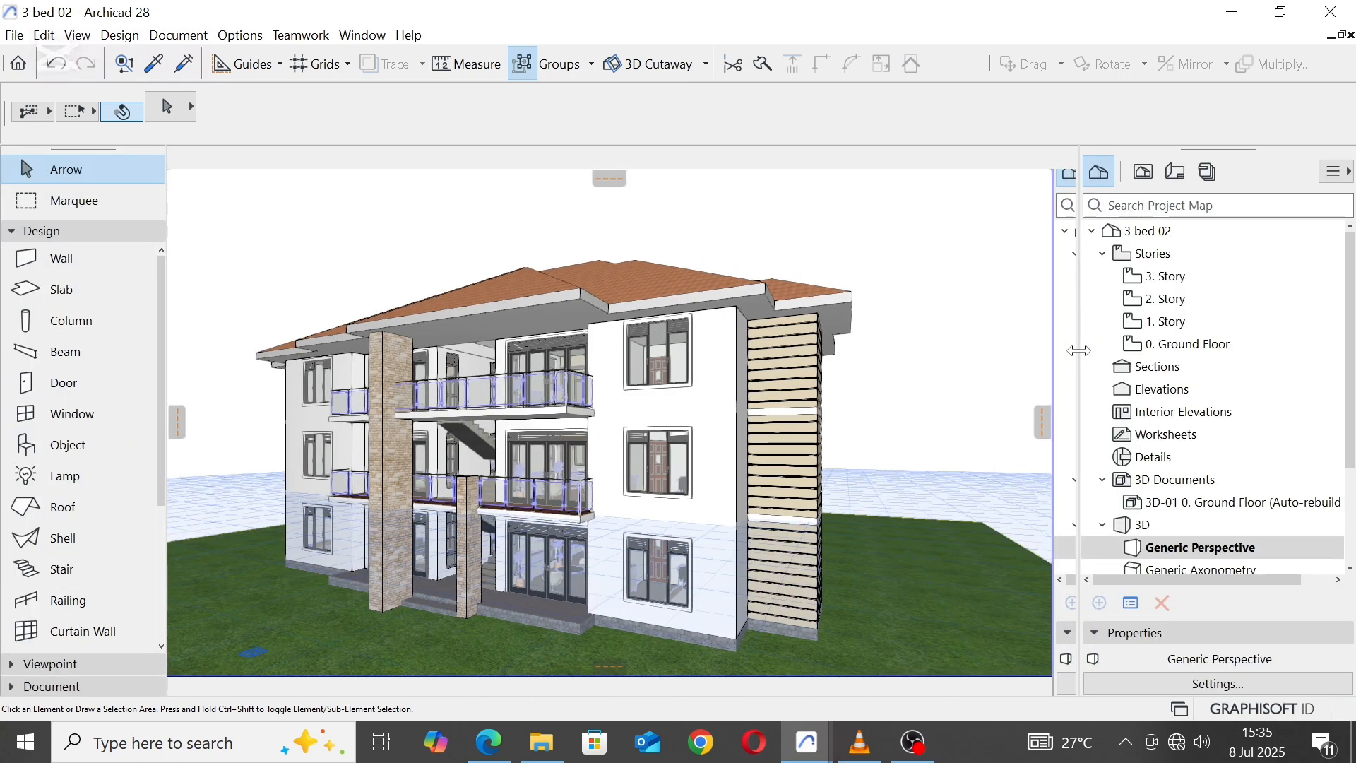
right_click(869, 233)
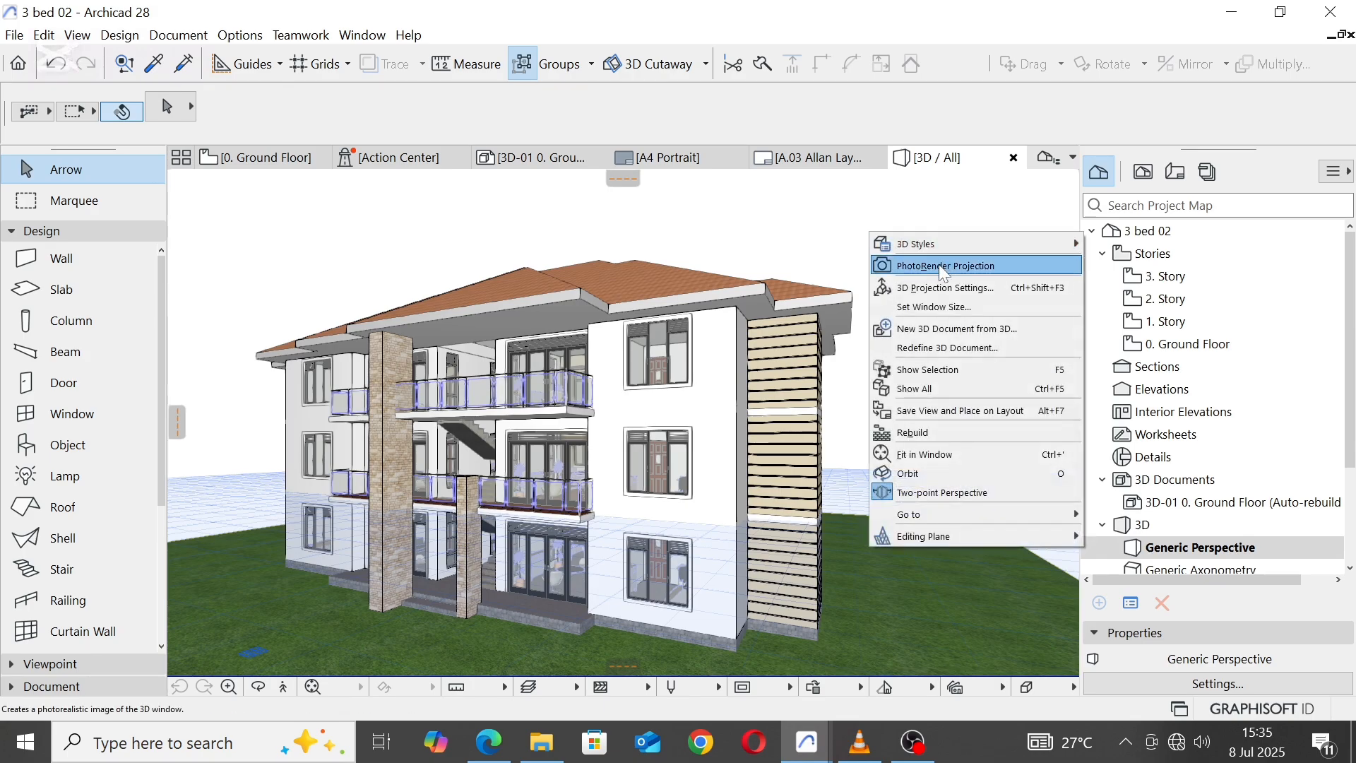
click(934, 286)
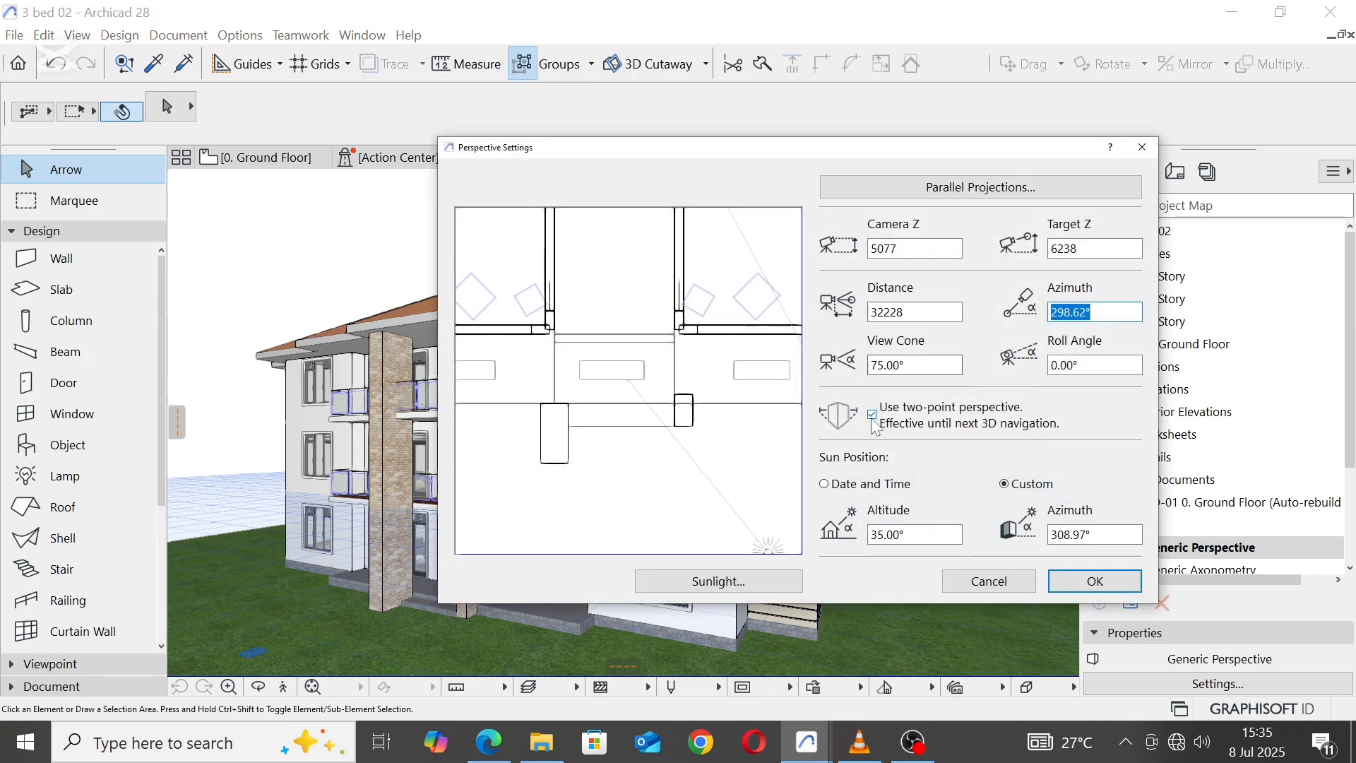
click(1071, 582)
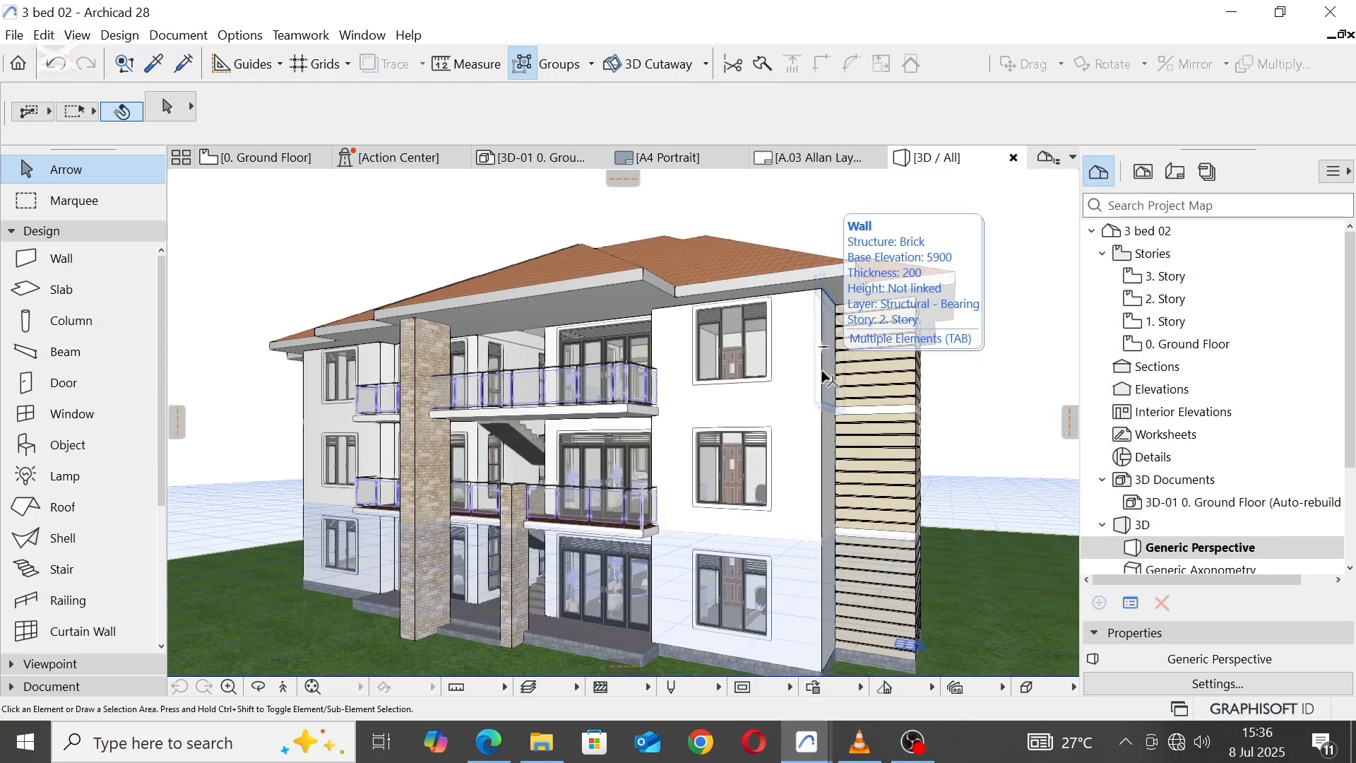
Step: Examine the roof, balconies, stone piers and side cladding from several angles in 3D
key(o)
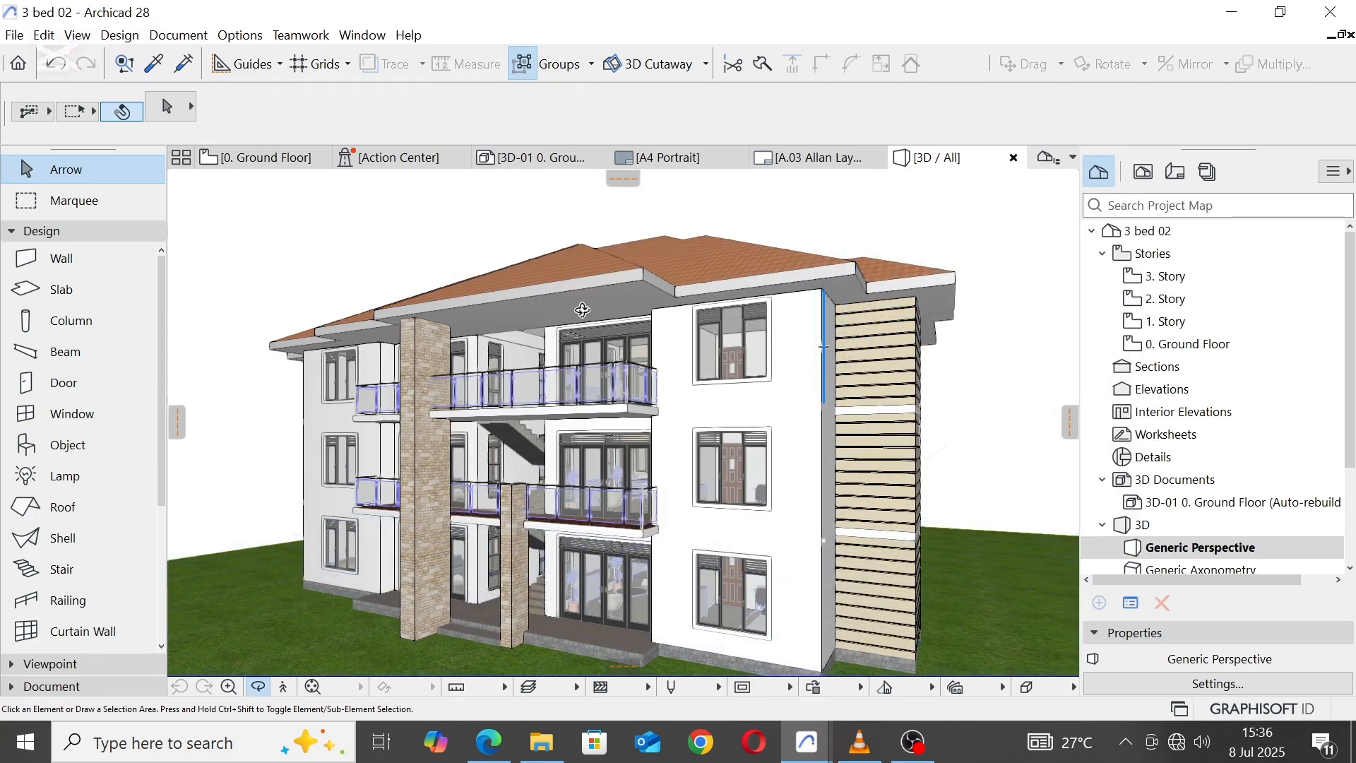
drag(582, 310, 632, 413)
drag(558, 341, 447, 357)
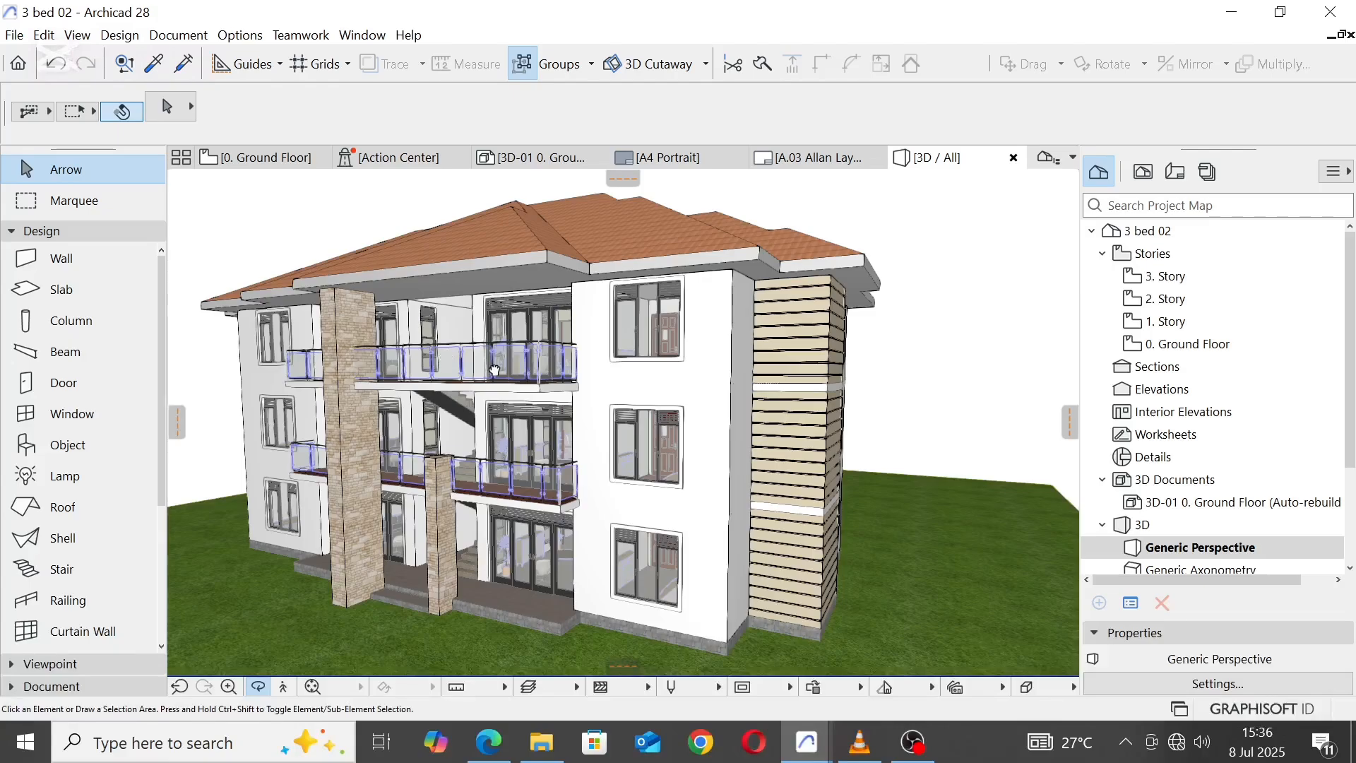
middle_drag(495, 370, 490, 337)
drag(530, 466, 535, 443)
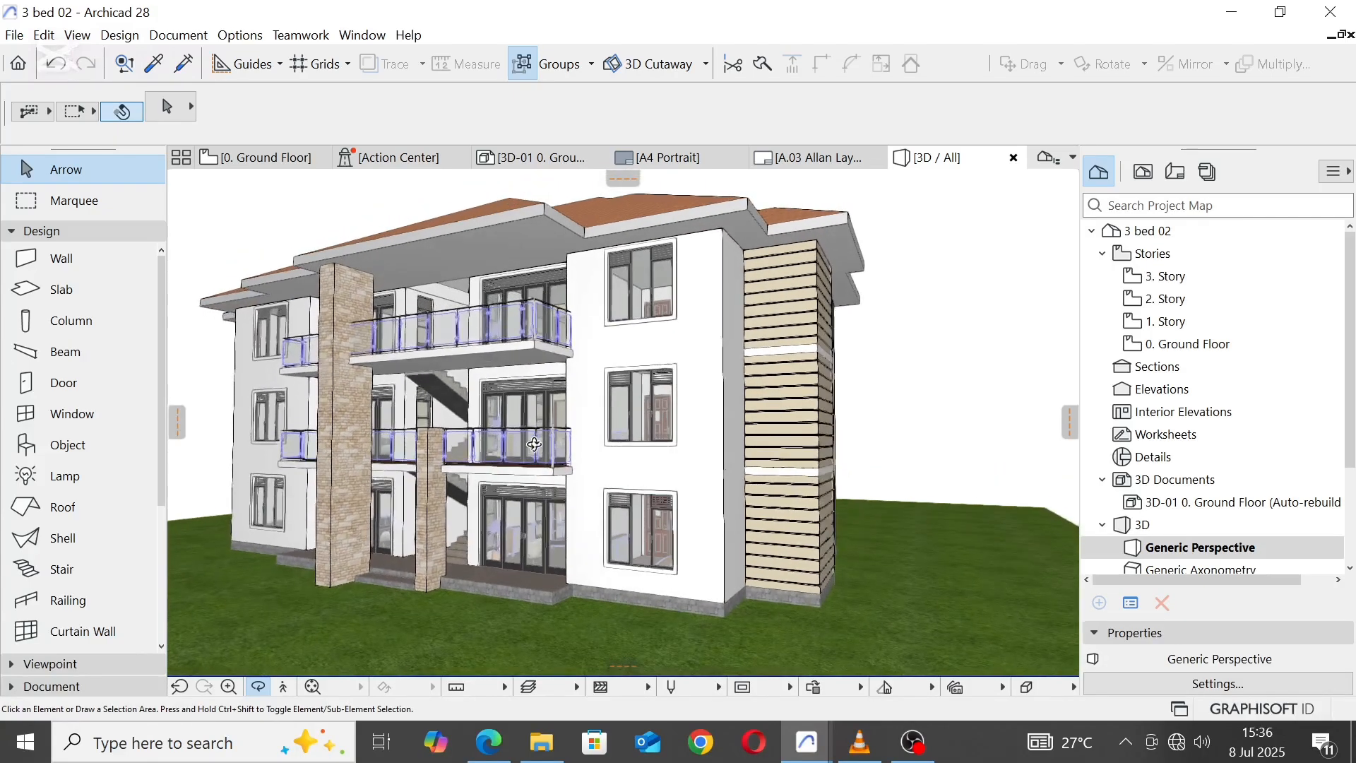
middle_drag(447, 276, 474, 316)
scroll(474, 315, down, 2)
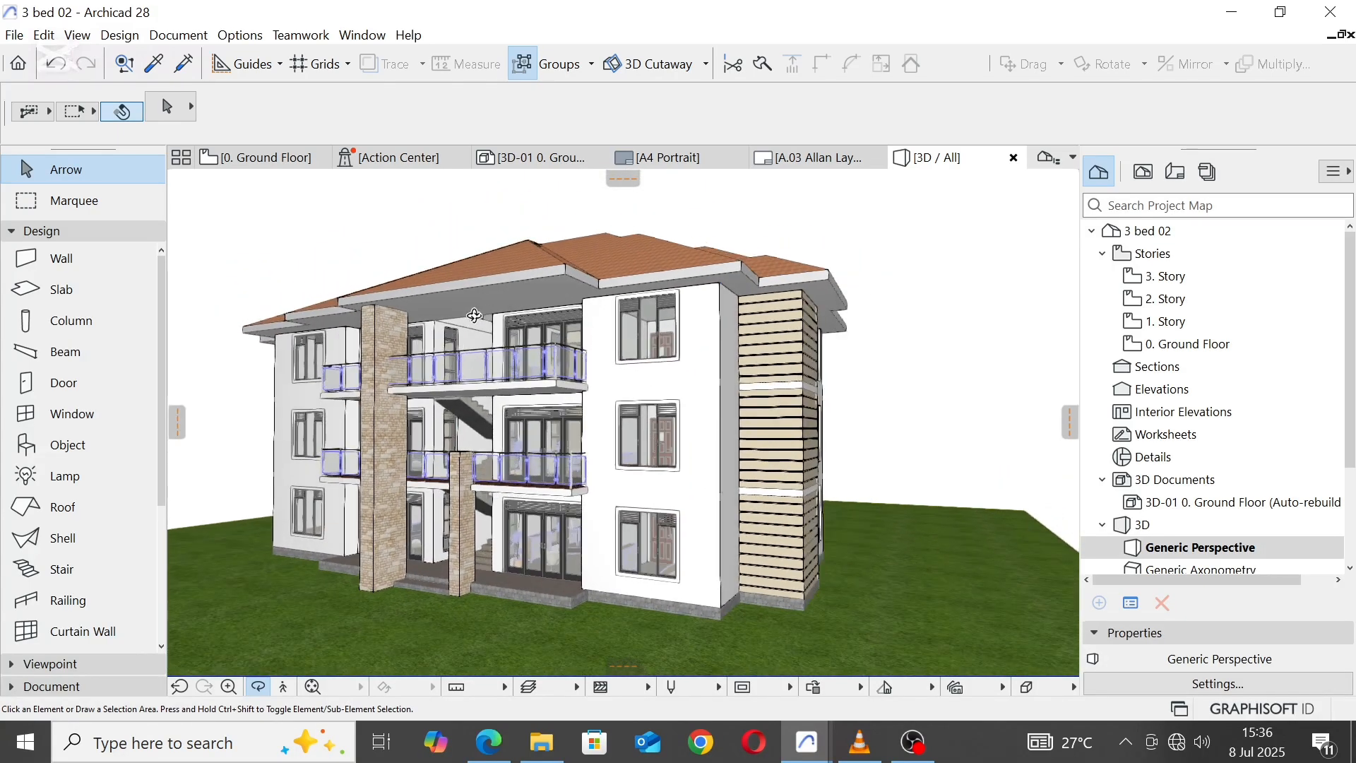
drag(475, 315, 611, 340)
middle_drag(612, 340, 592, 380)
mouse_move(592, 386)
mouse_down()
mouse_move(592, 364)
mouse_move(598, 379)
mouse_up()
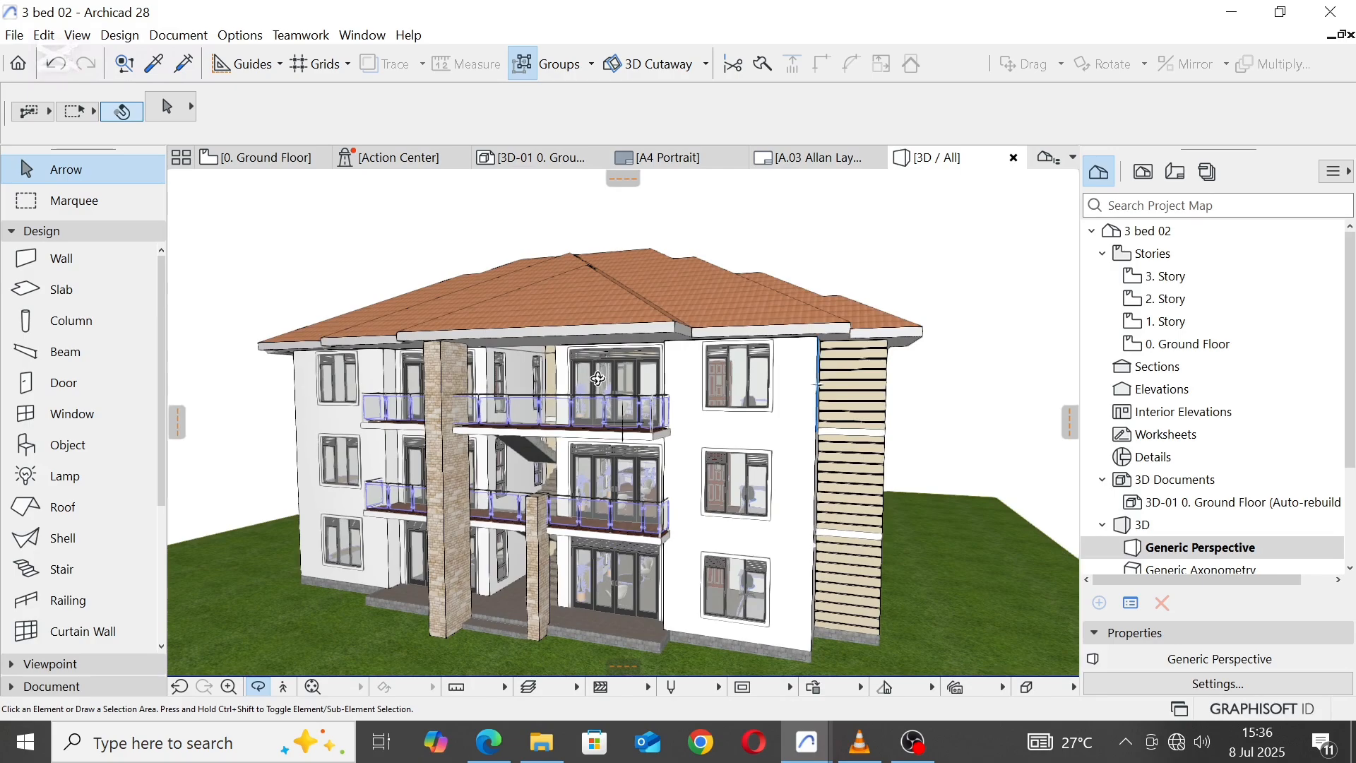
Step: On the ground floor plan, copy the "Entrance" label about 4275 straight down into the empty area in front of the building
click(265, 156)
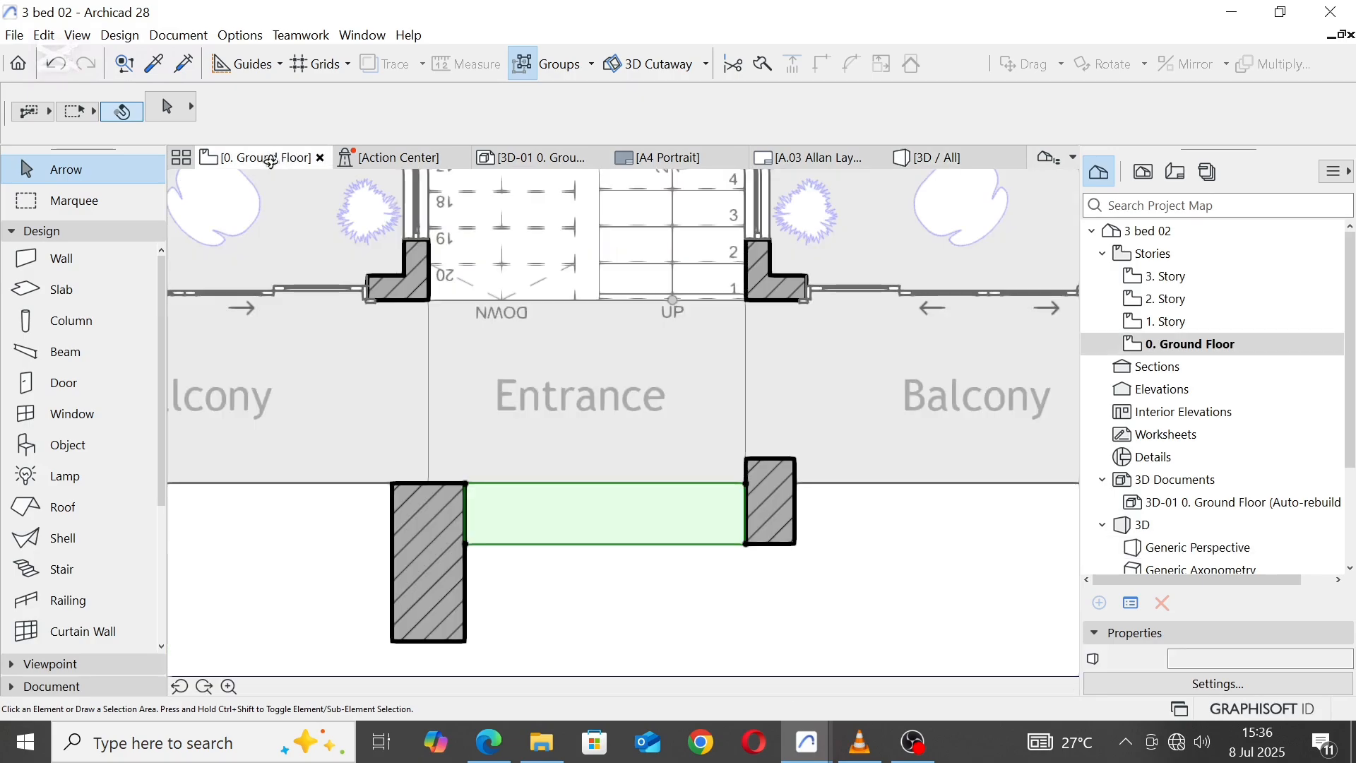
scroll(684, 443, down, 10)
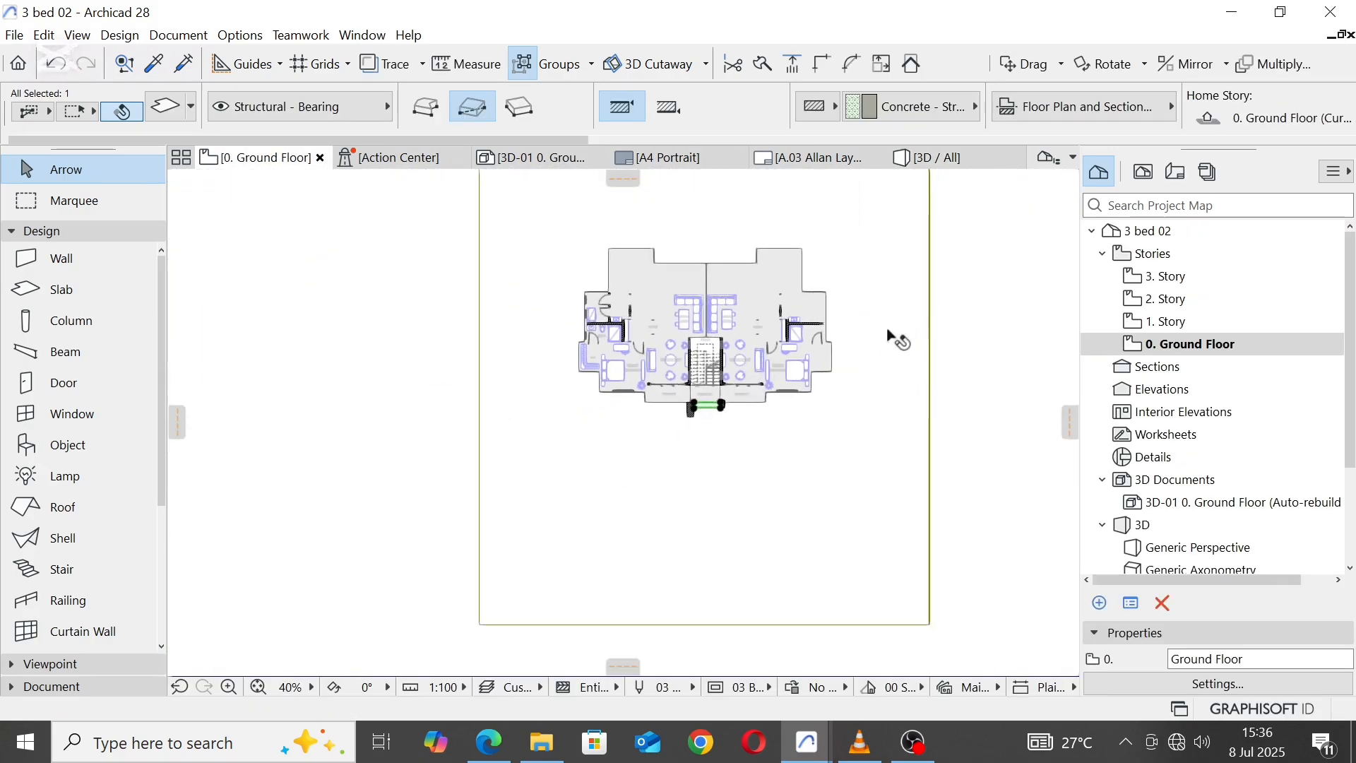
key(Escape)
scroll(718, 401, up, 6)
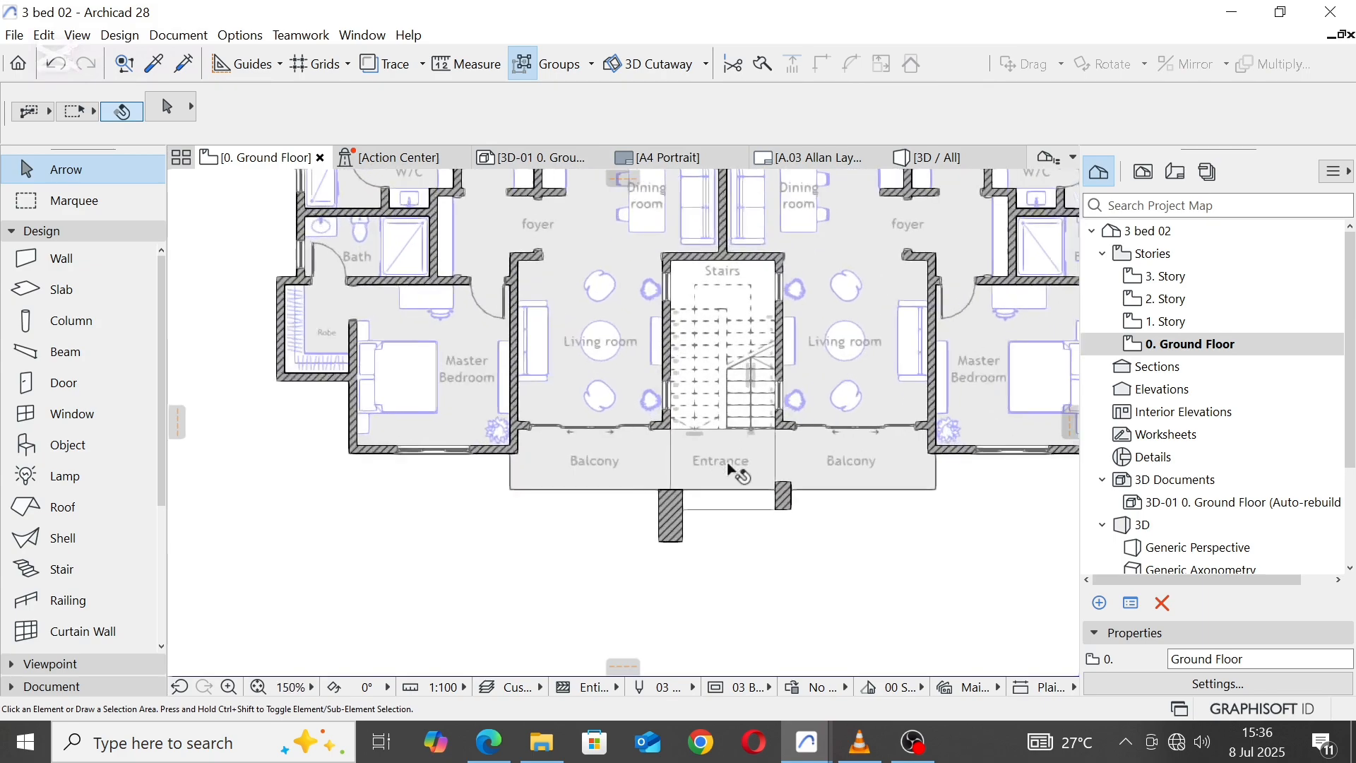
click(720, 464)
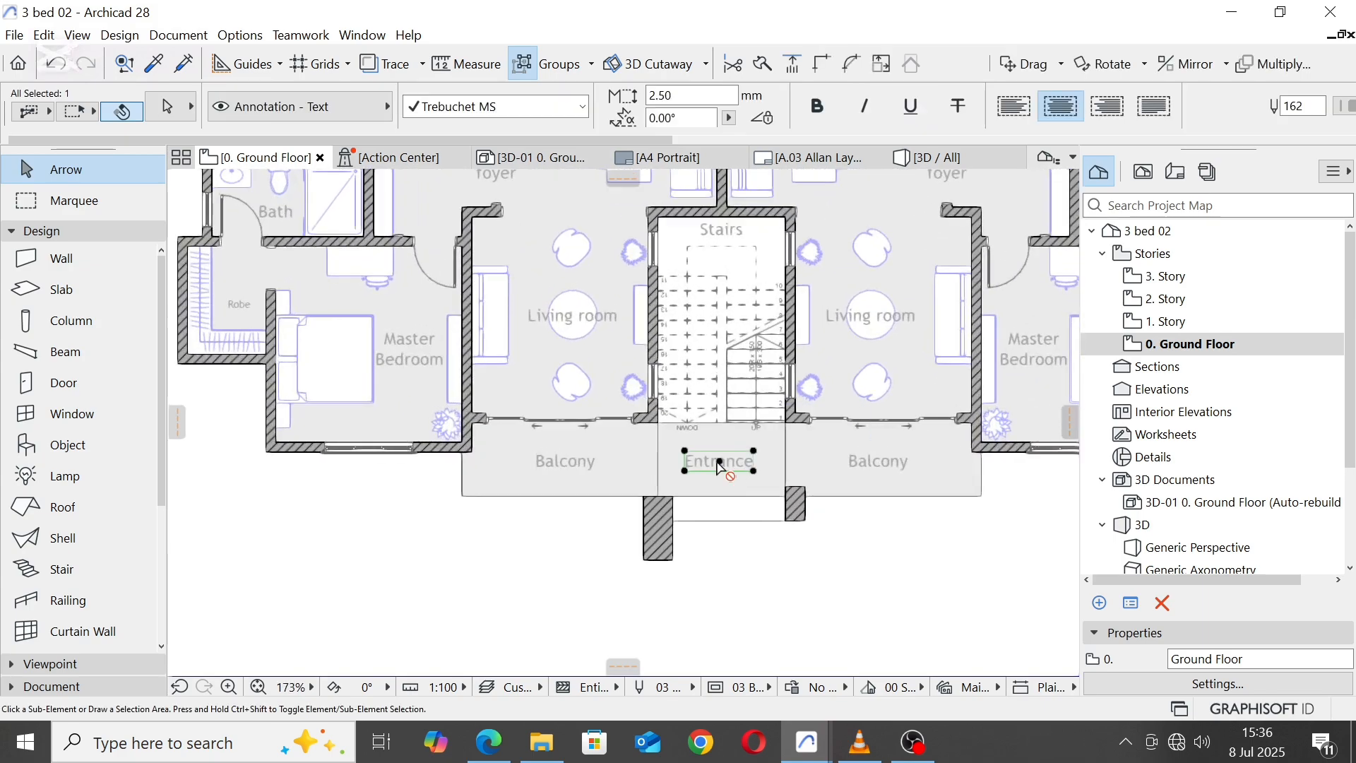
click(720, 463)
scroll(714, 499, down, 4)
scroll(729, 497, up, 4)
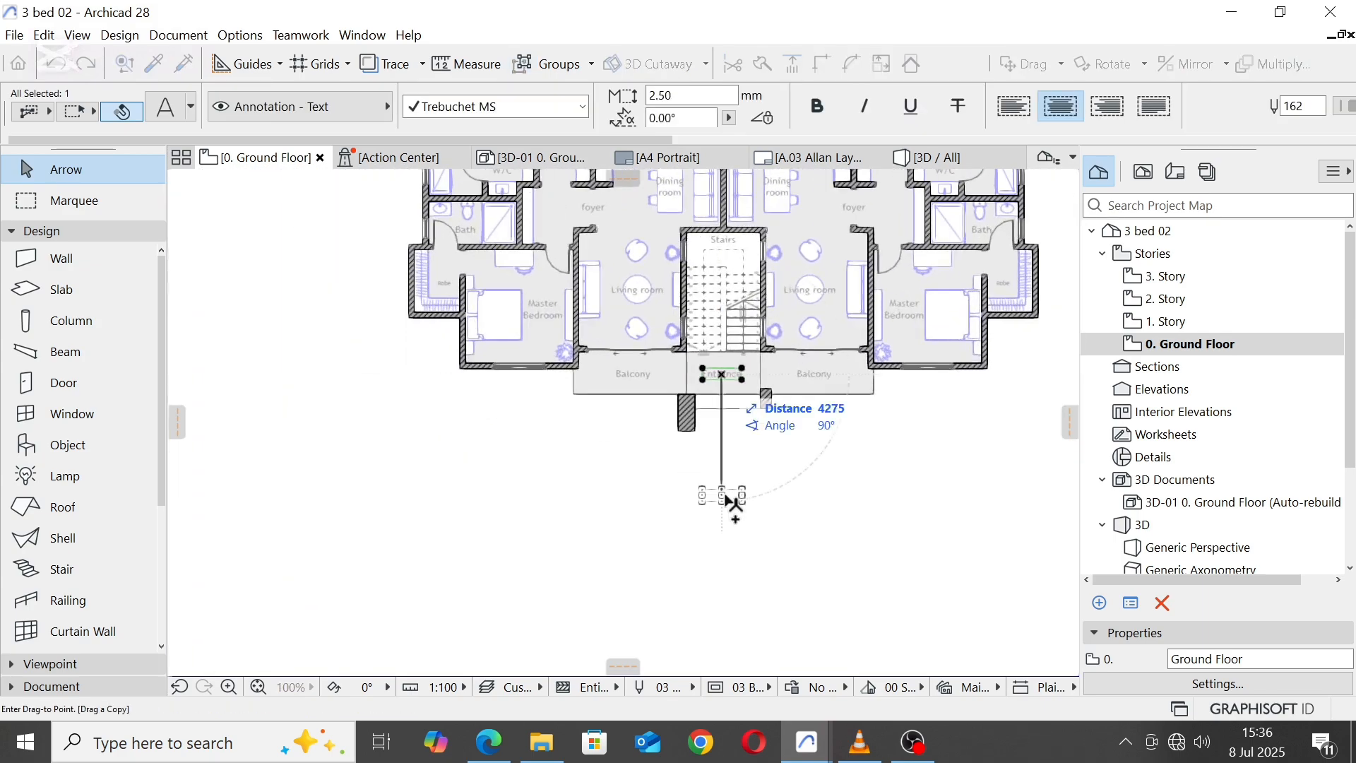
click(725, 497)
Step: Replace the copied label's text with "Please leave a comment and like the video to enable me to make more videos.... See you next time"
scroll(725, 497, up, 5)
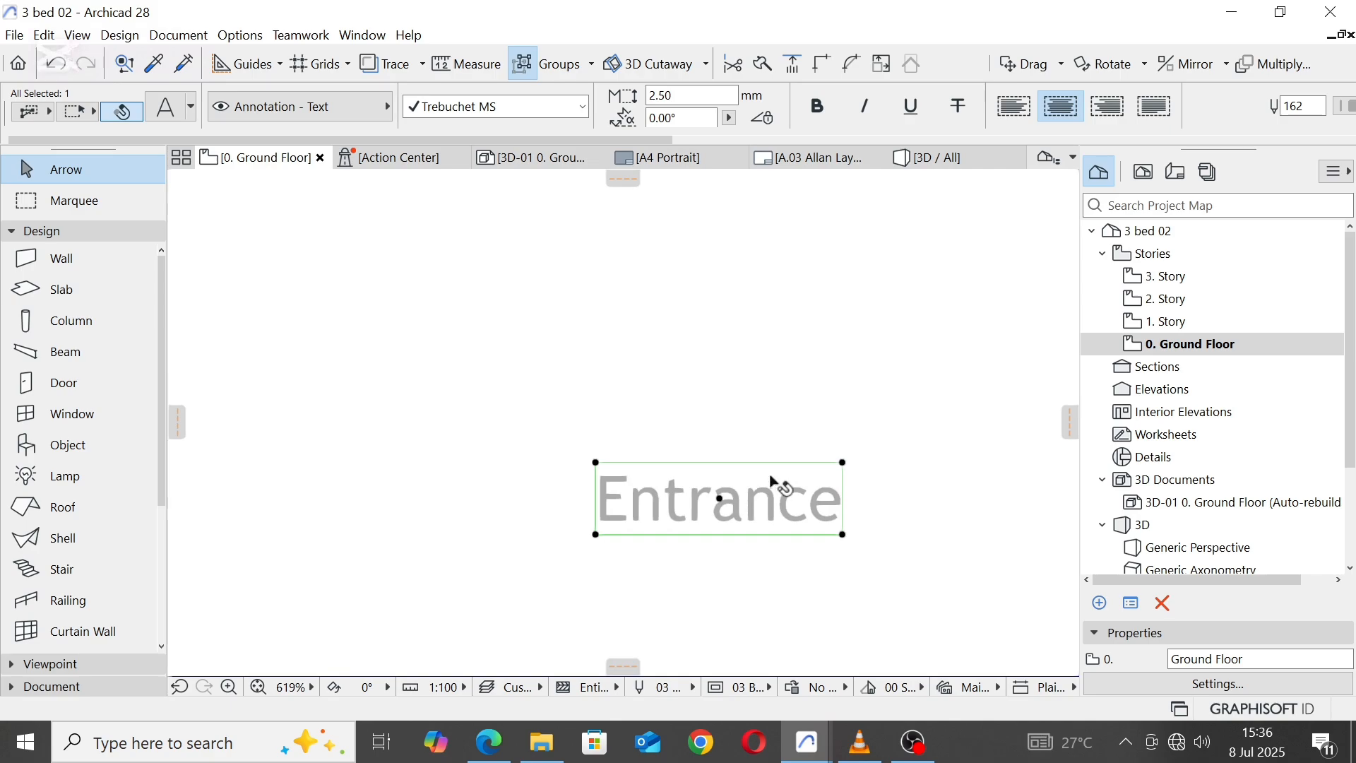
double_click(778, 481)
drag(838, 515, 610, 512)
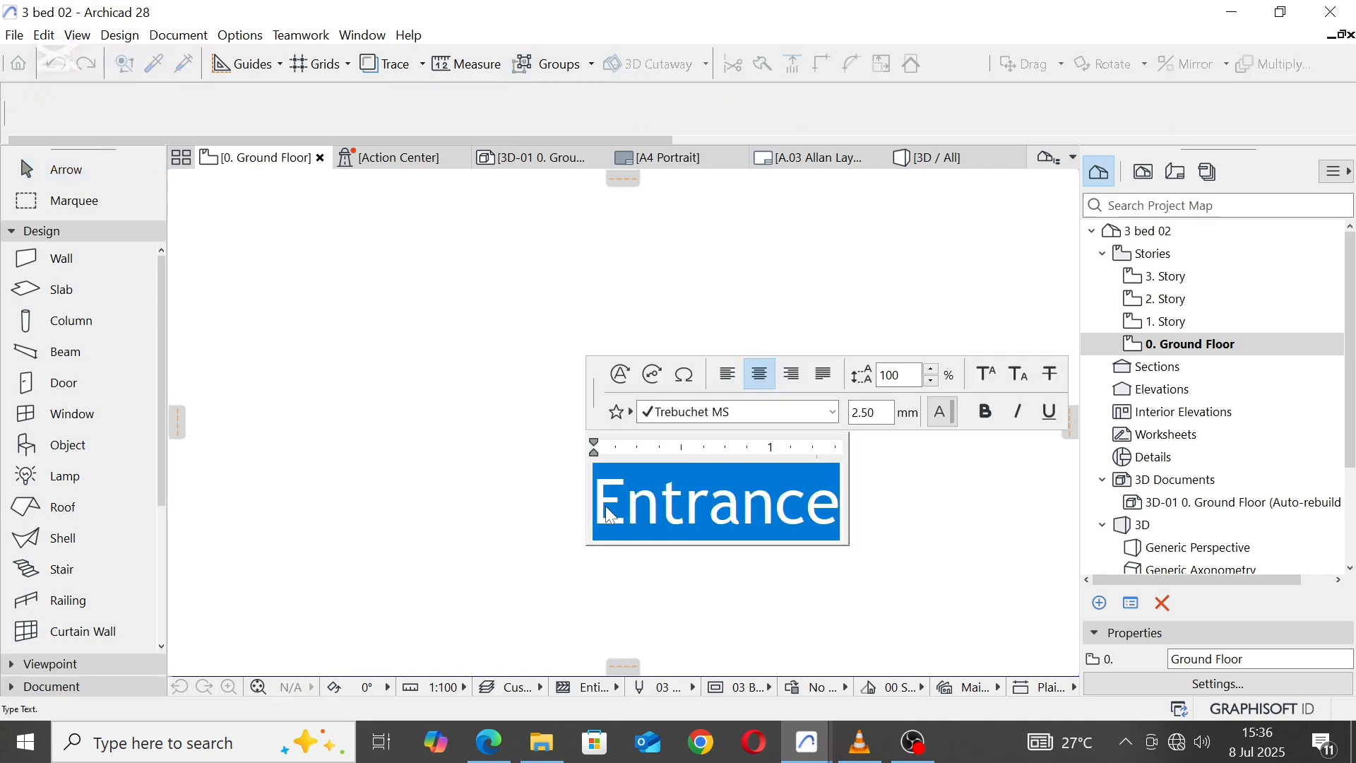
text(Please)
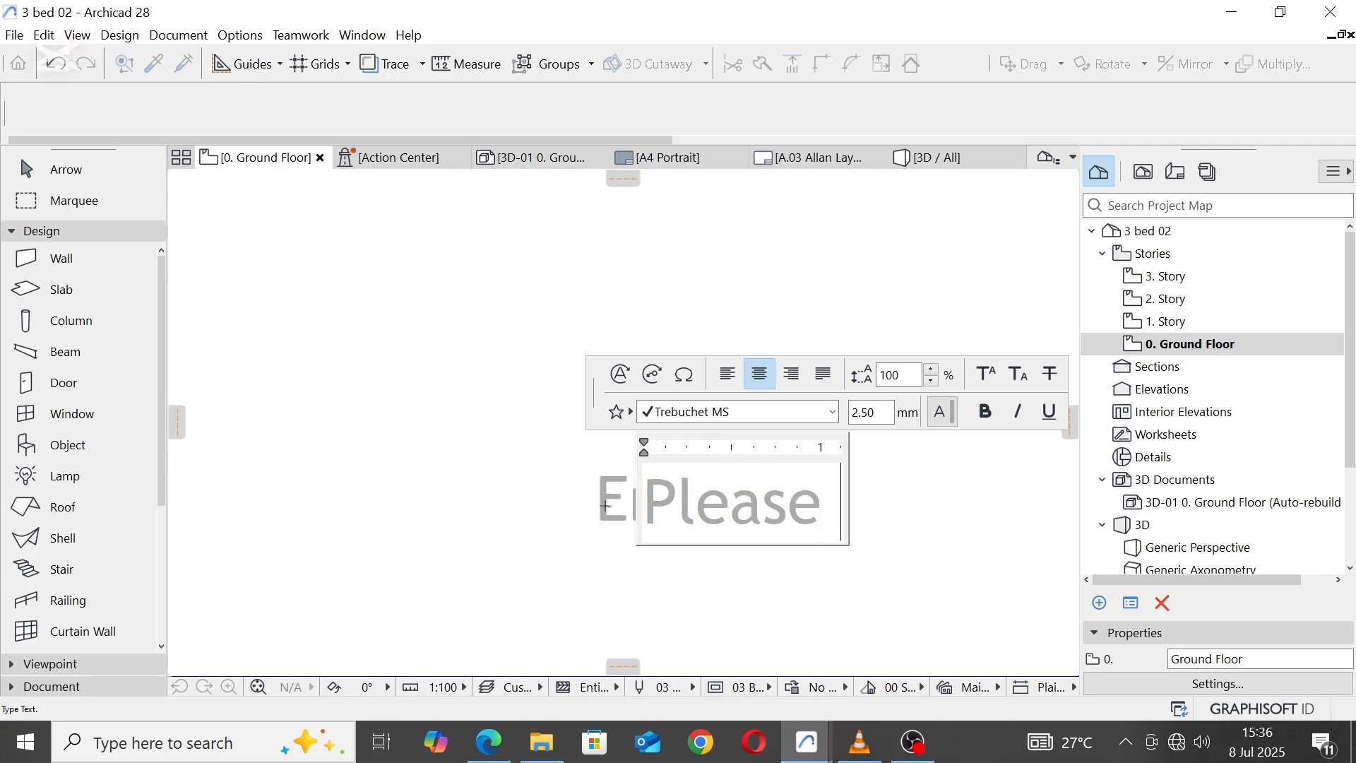
text( leave a)
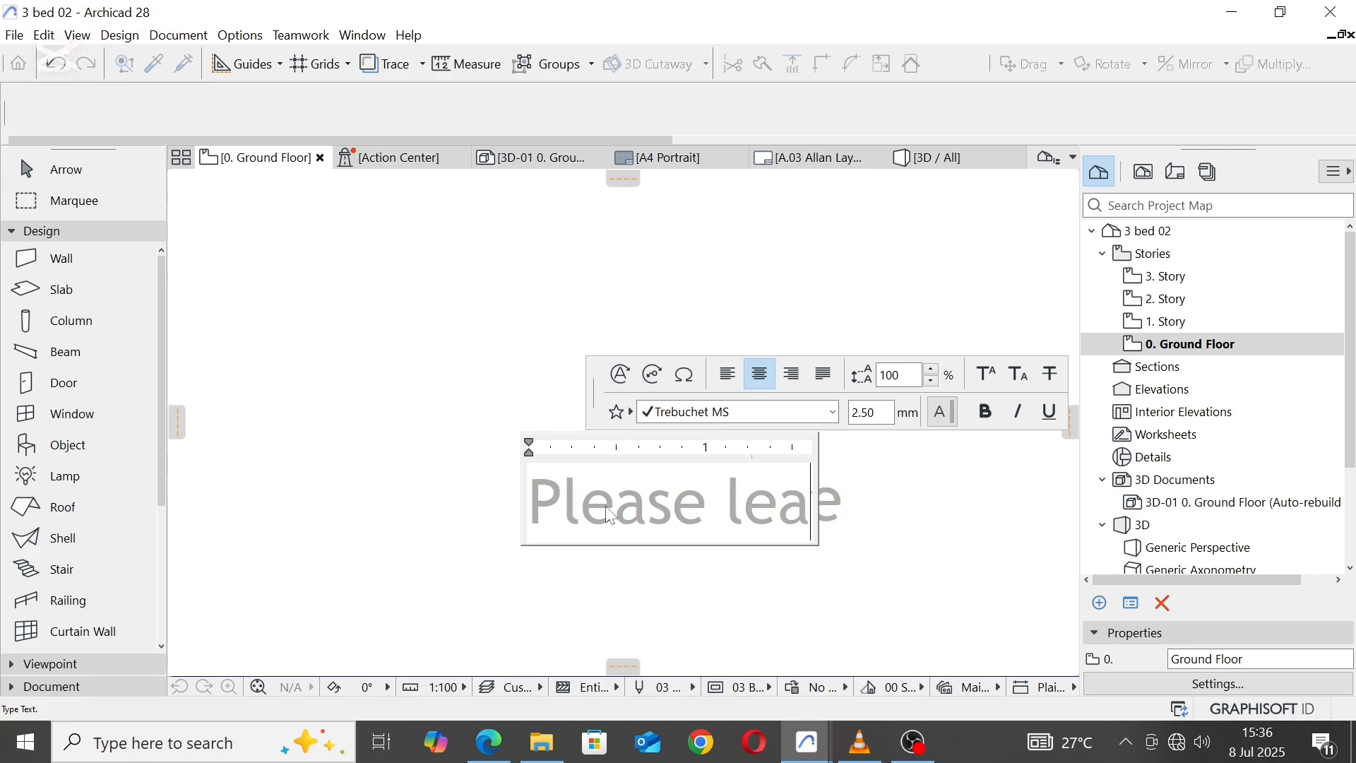
text( c)
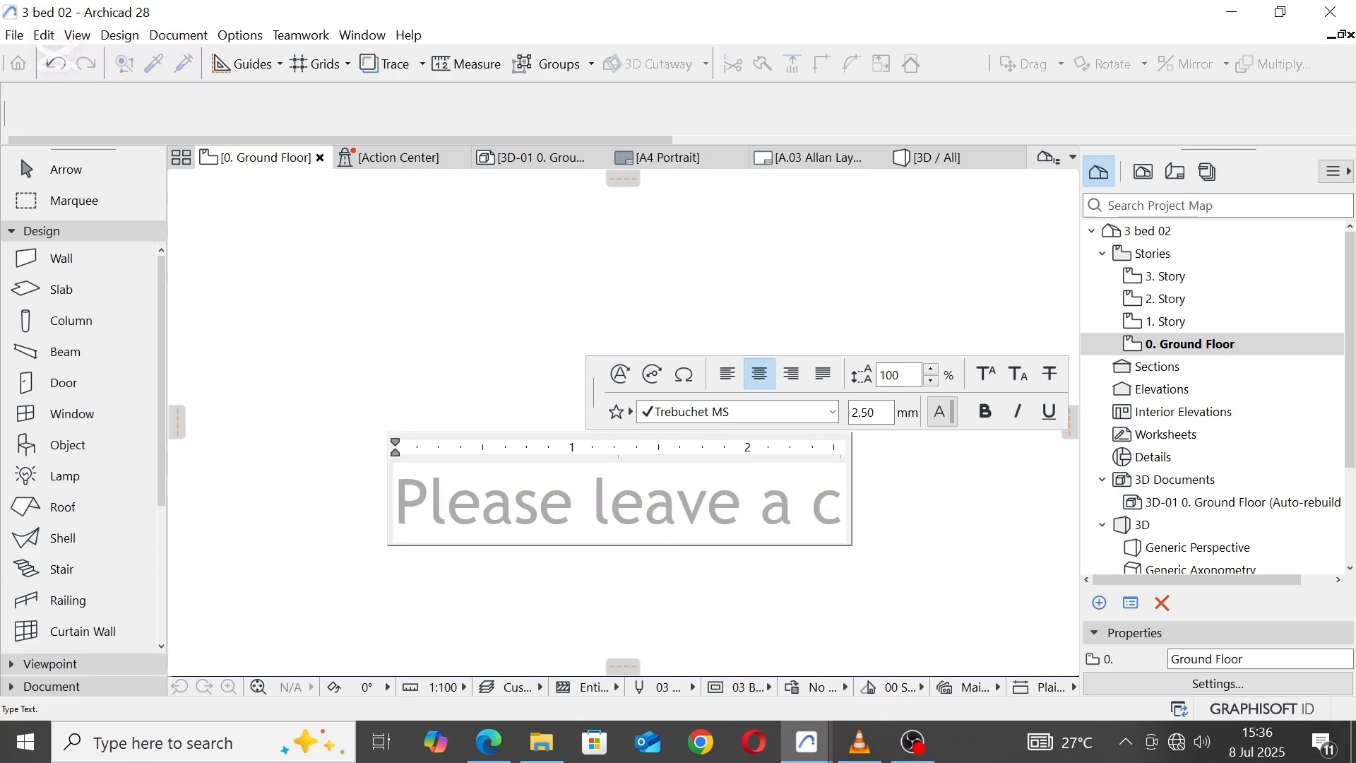
text(omment)
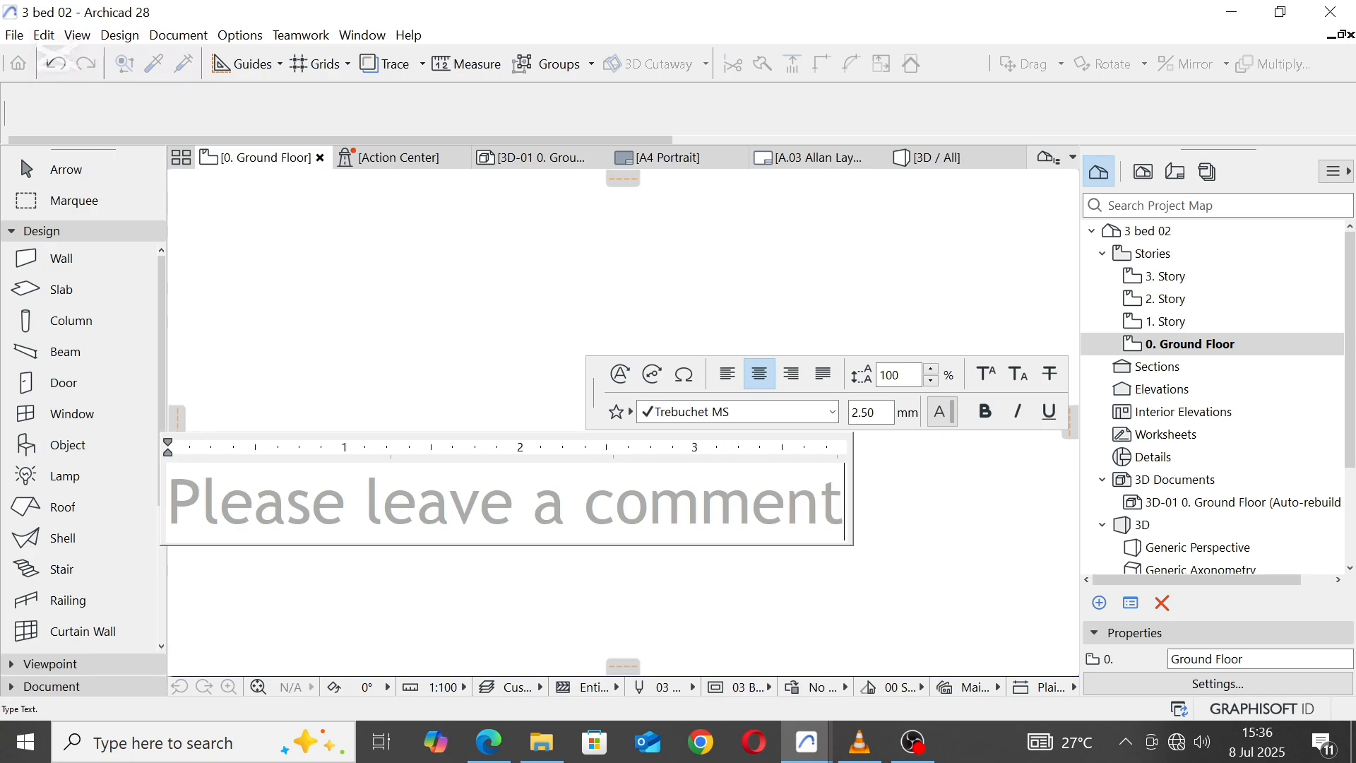
text( an)
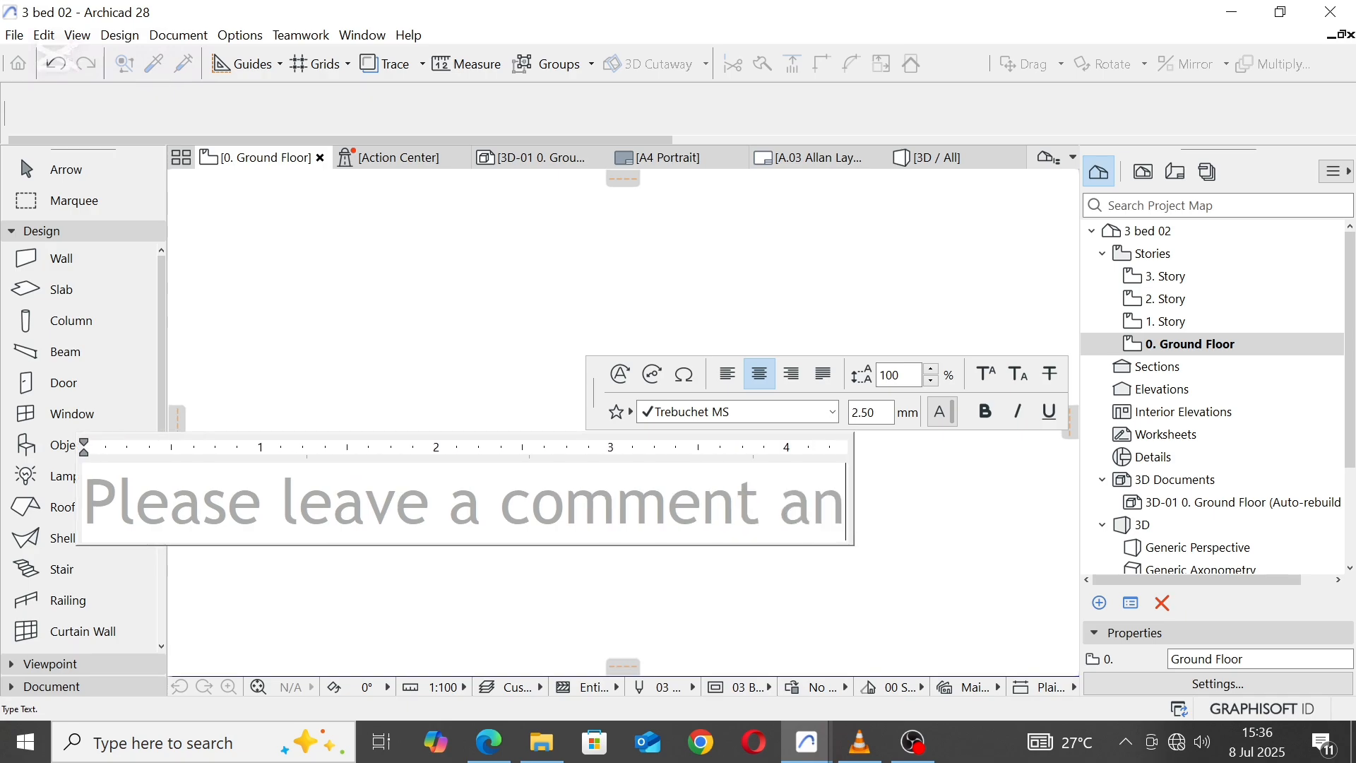
text(d like the)
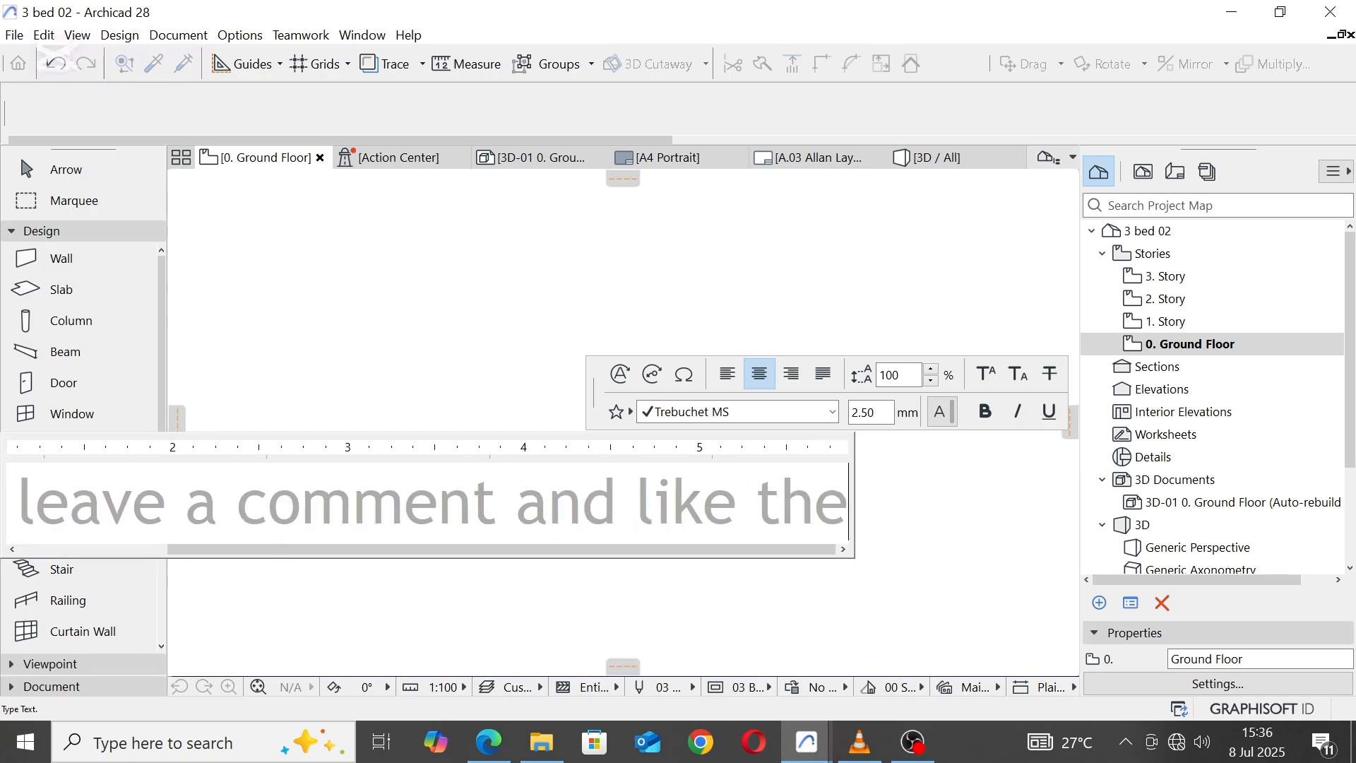
text( video)
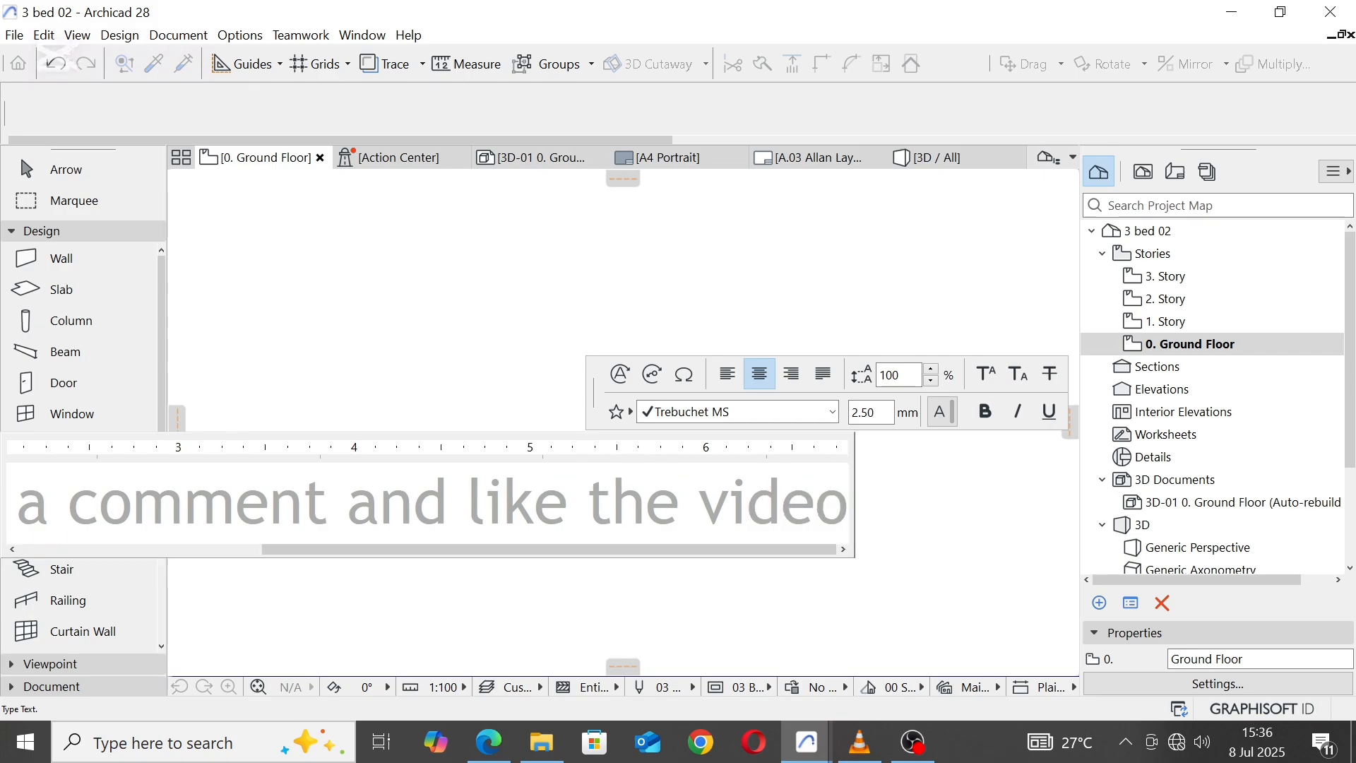
text( to ena)
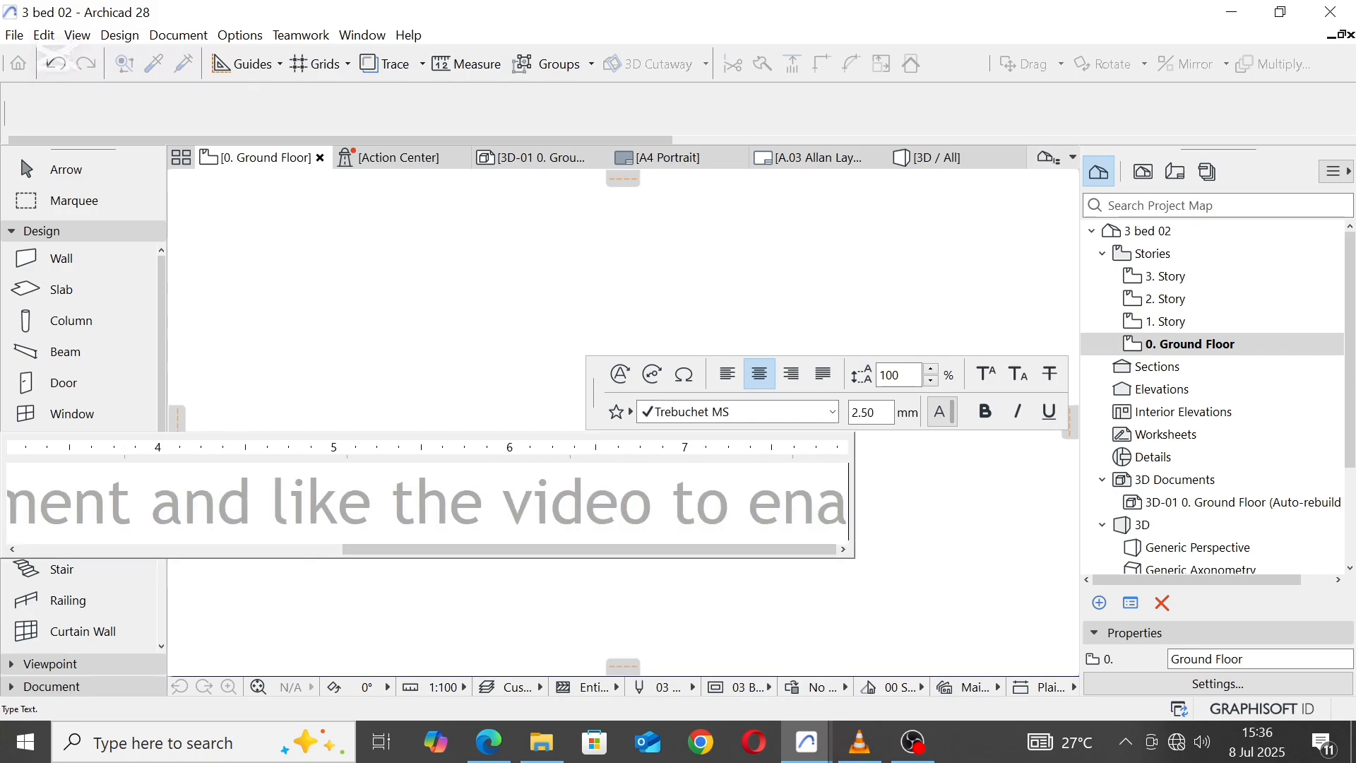
text(ble)
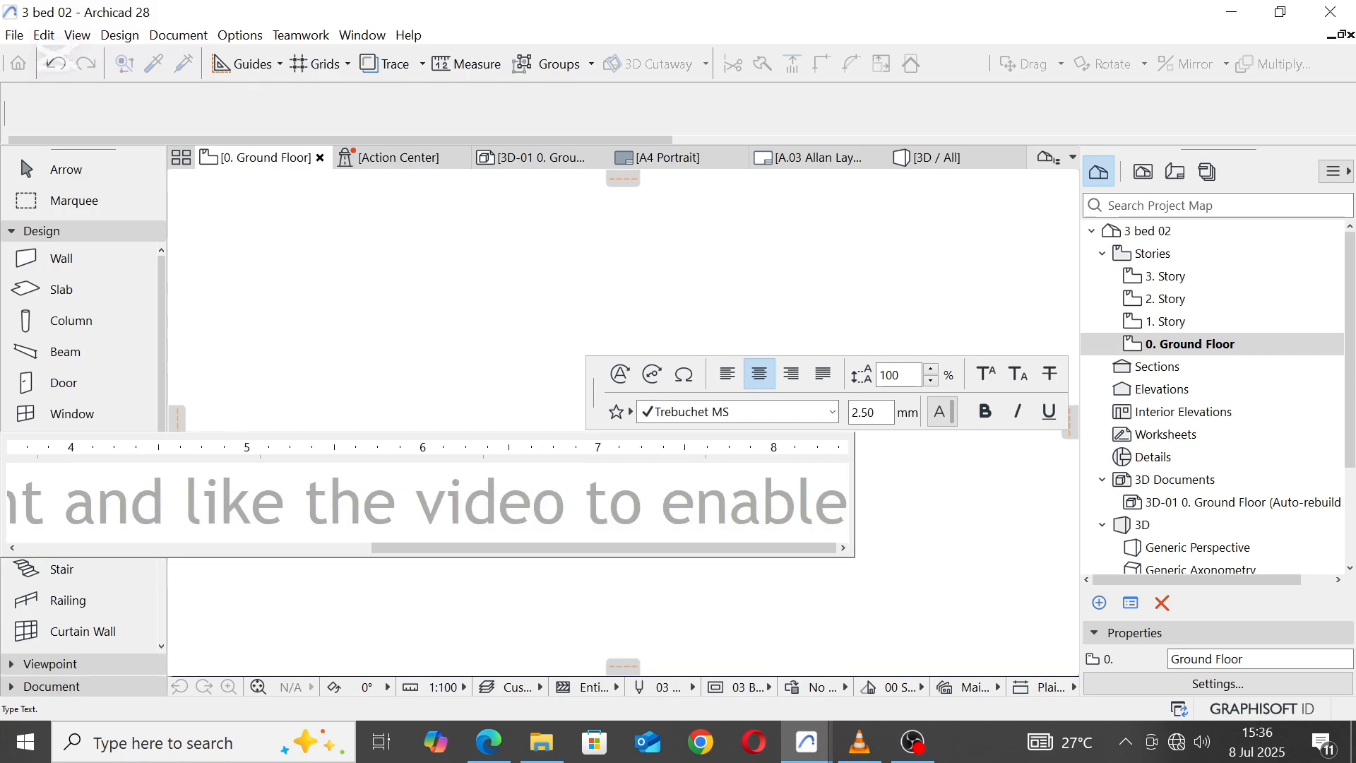
text( me to ma)
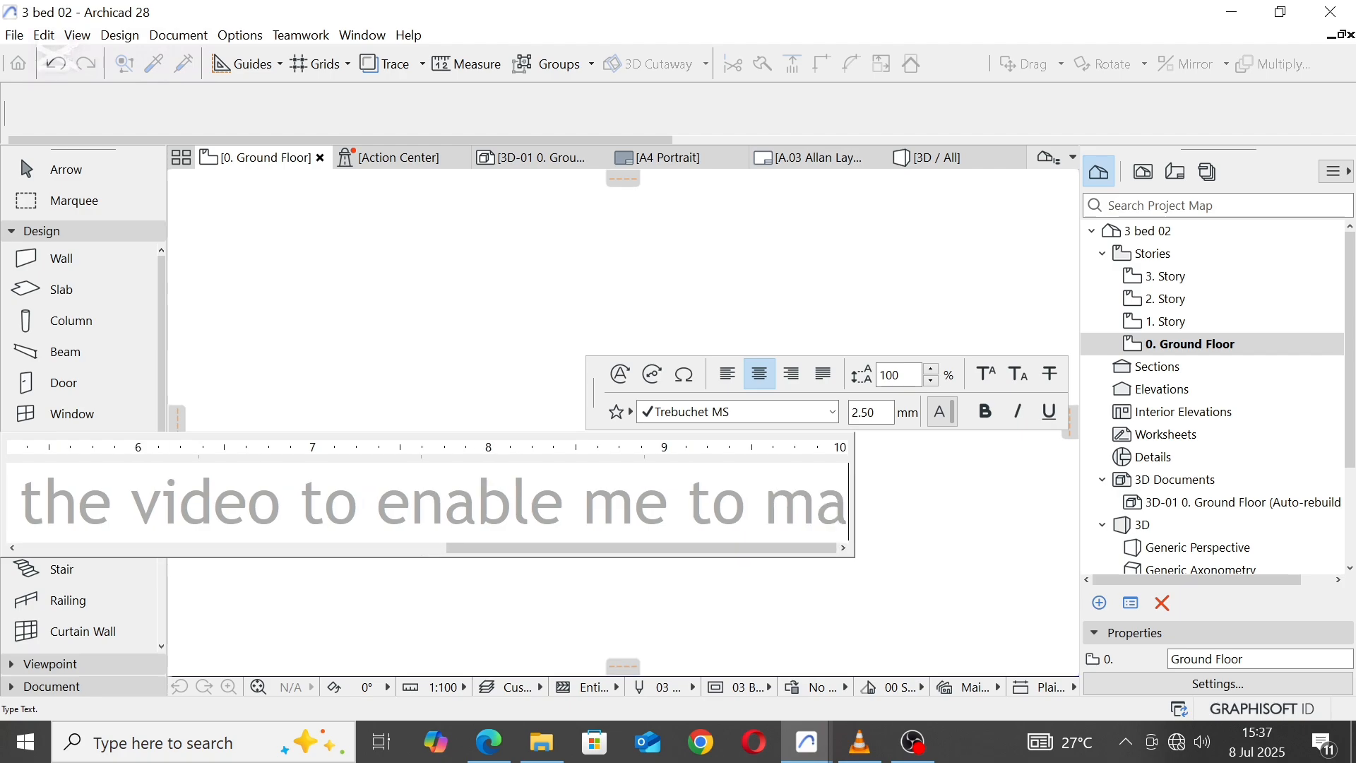
text(ke more v)
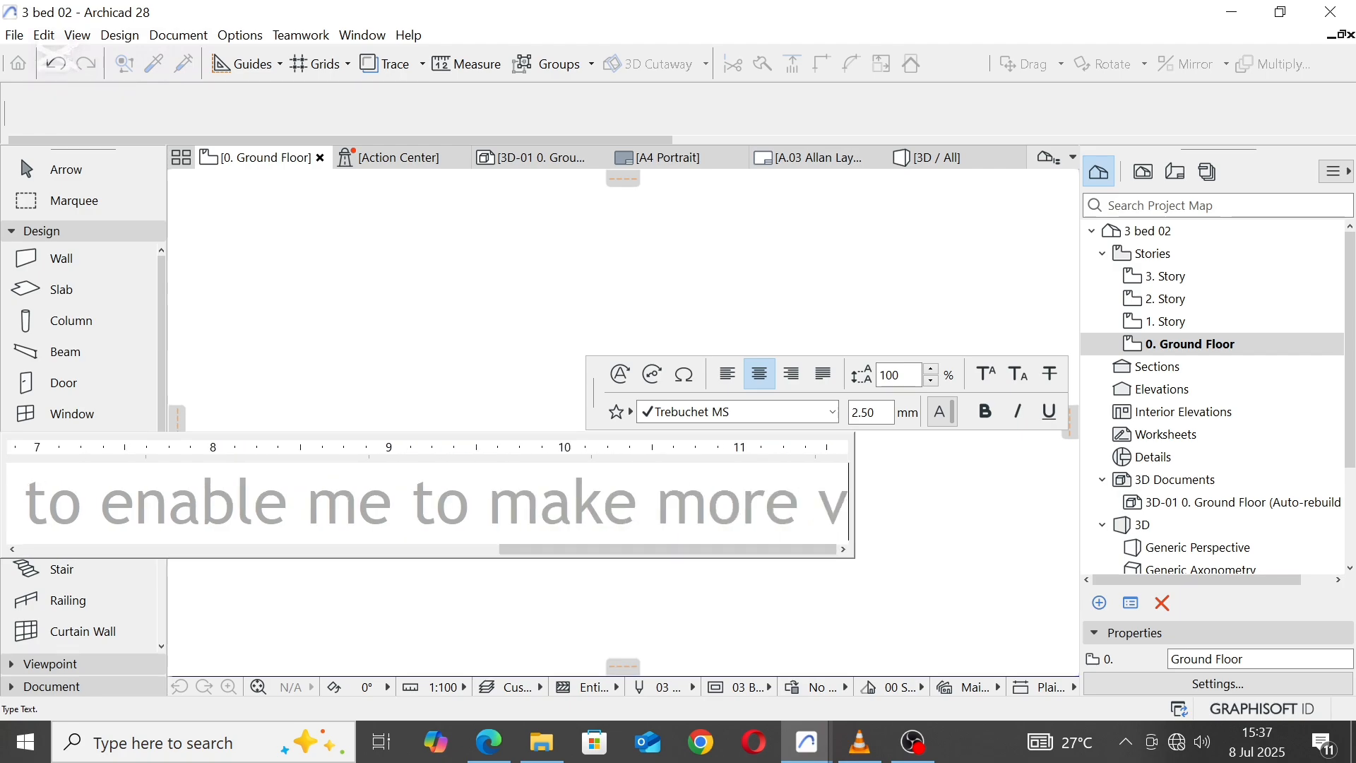
text(ideos)
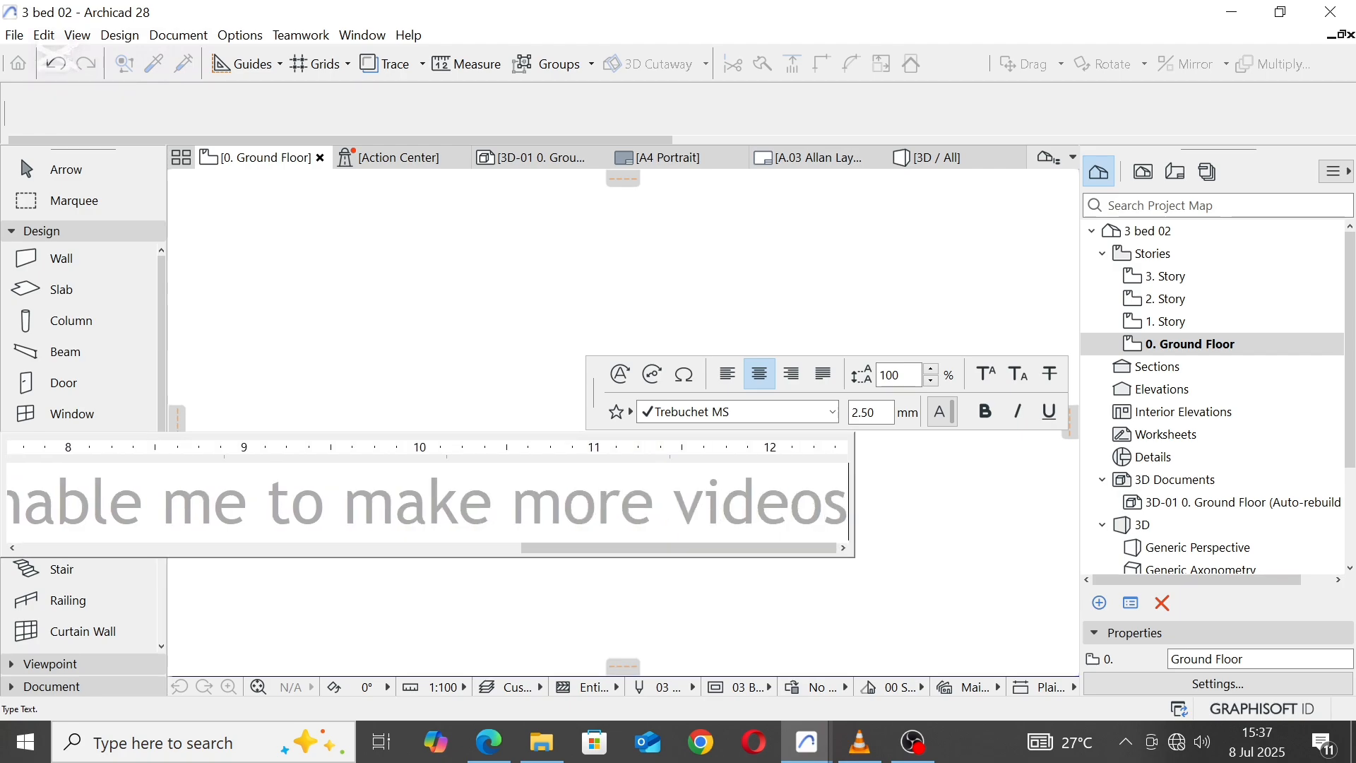
text(...)
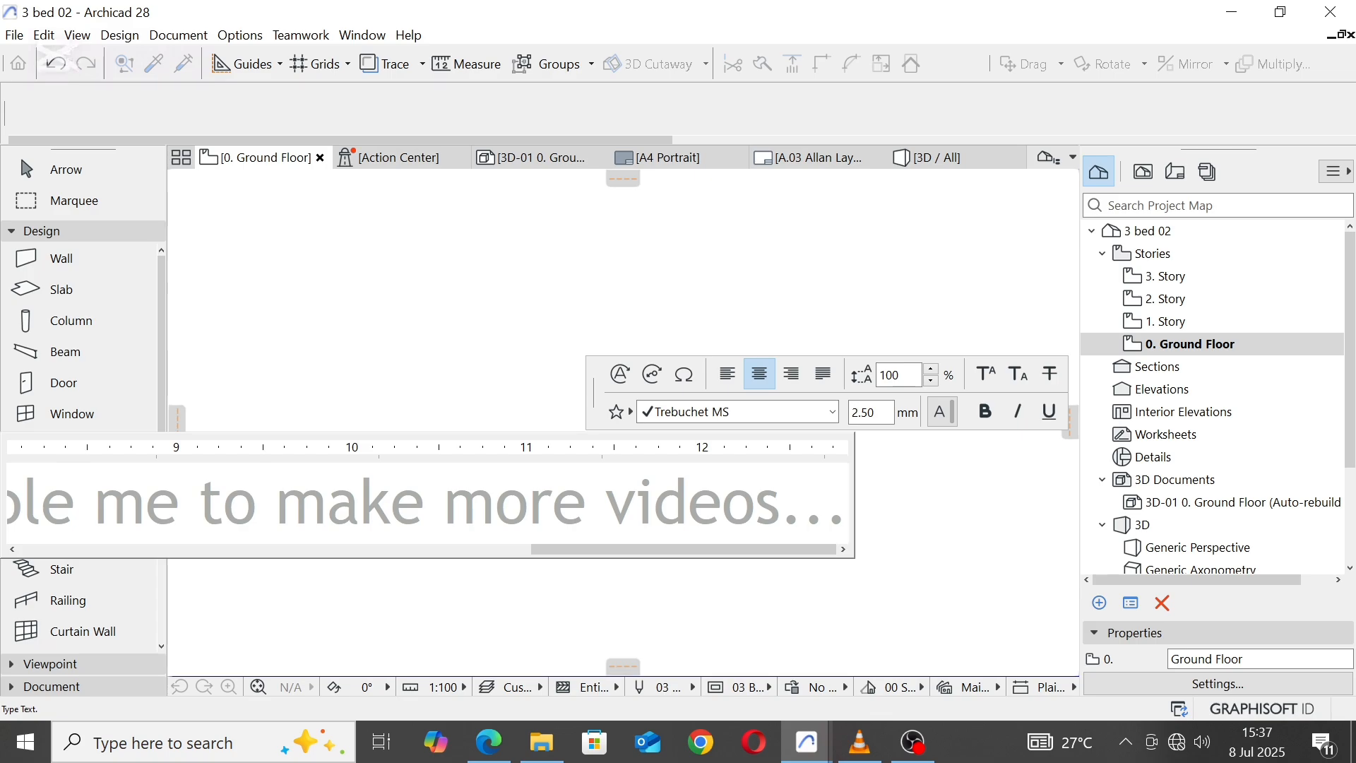
text(.)
text( S)
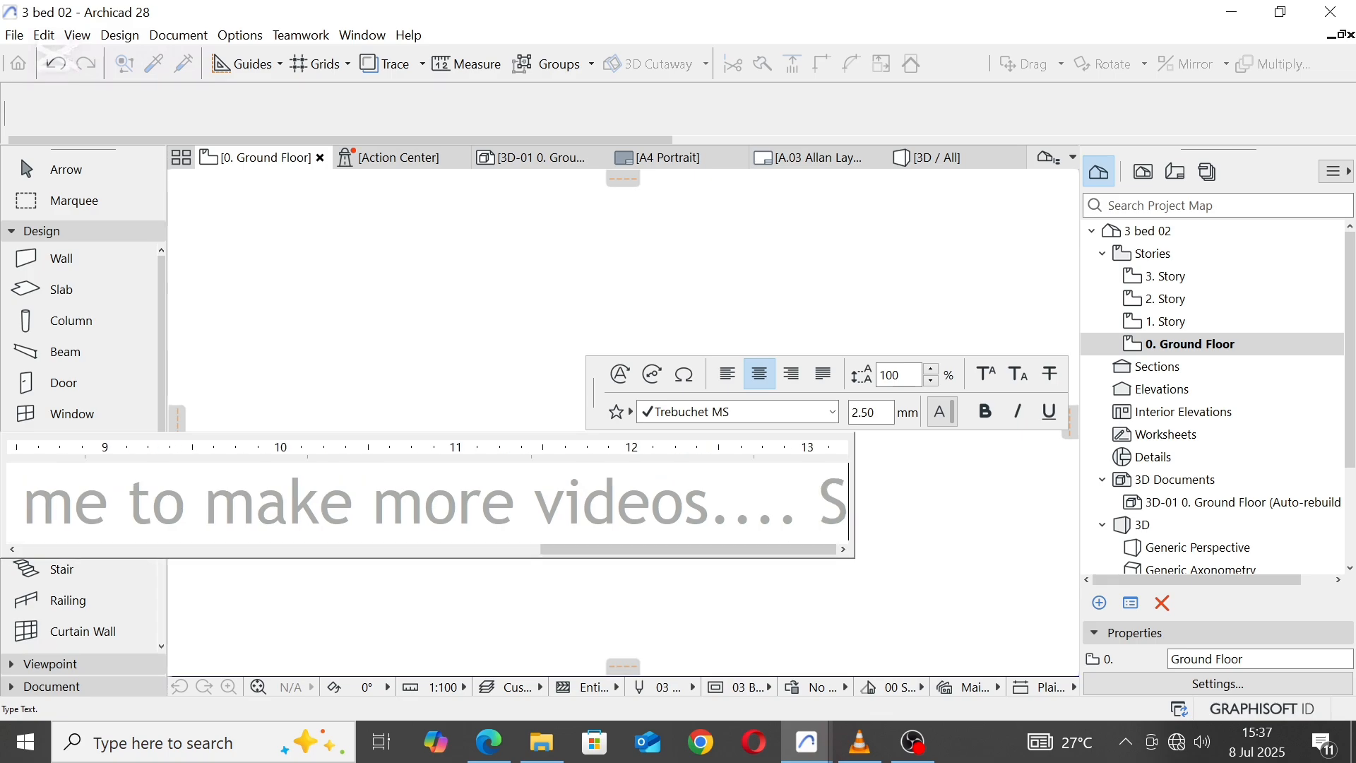
text(ee you next ti)
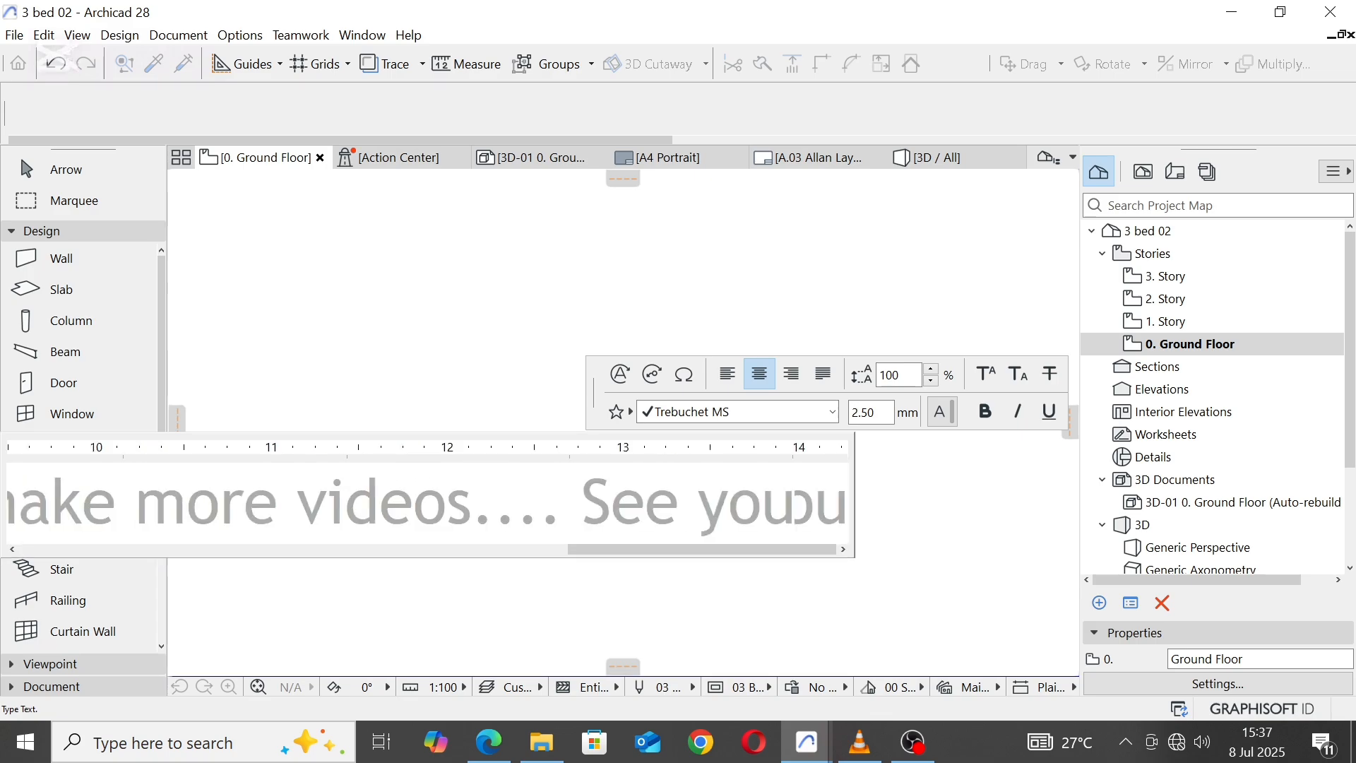
text(me)
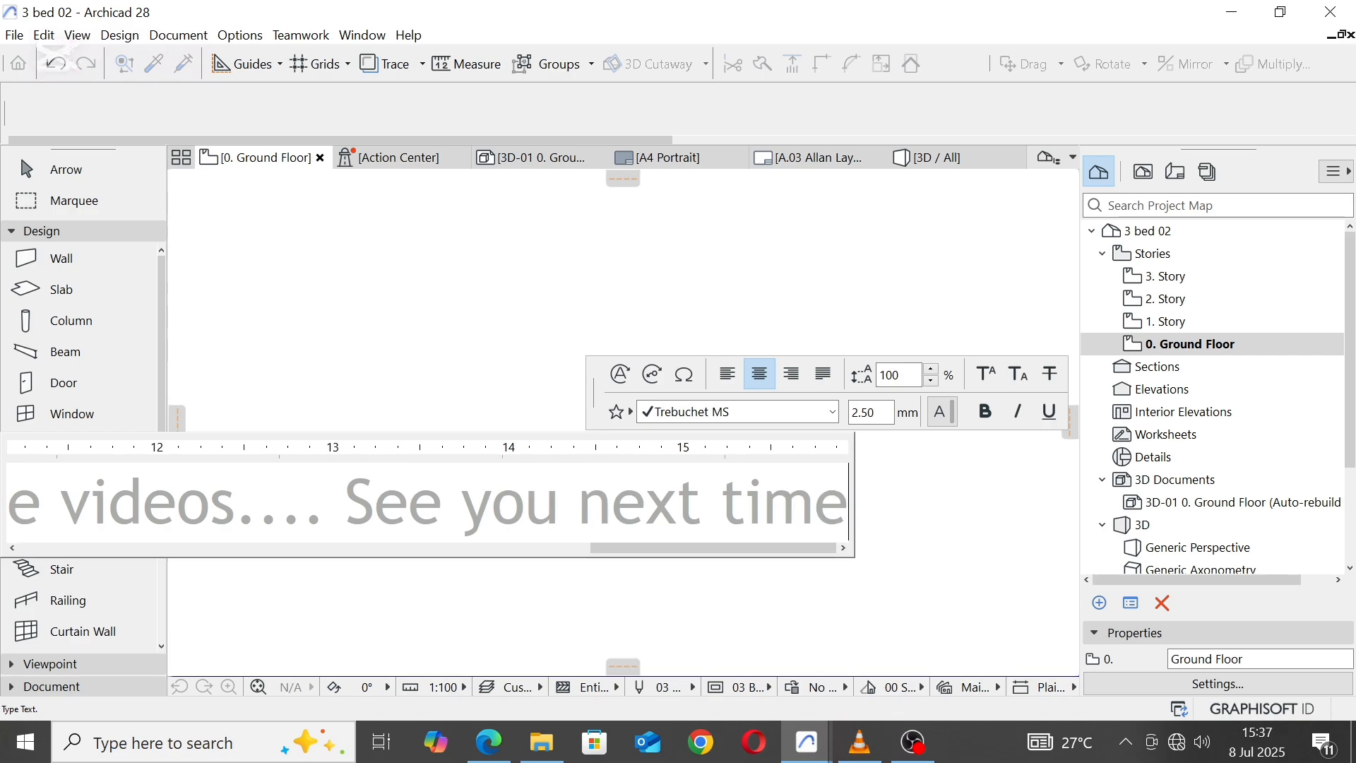
click(824, 263)
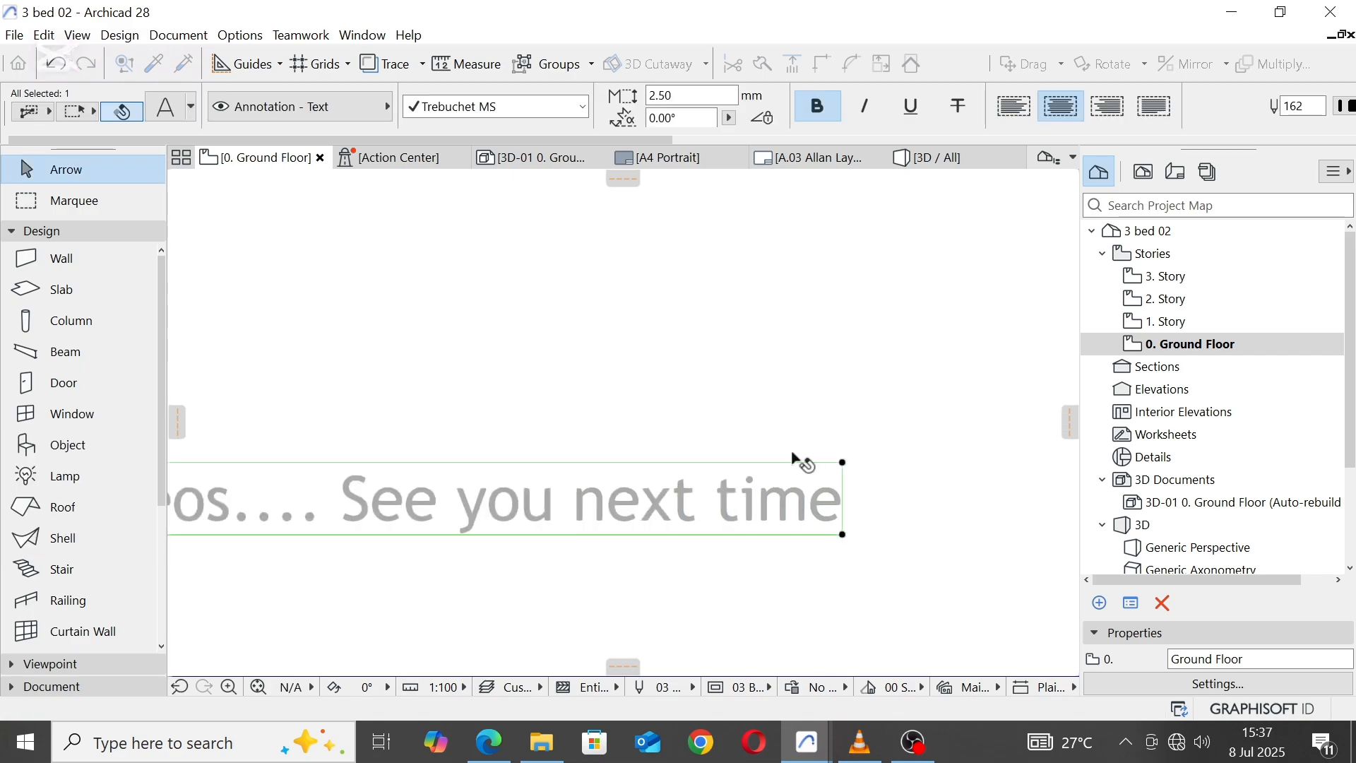
Step: Narrow the note's text box so the text wraps onto three lines, and move it horizontally to below the entrance
scroll(794, 478, down, 7)
drag(798, 477, 541, 480)
click(402, 469)
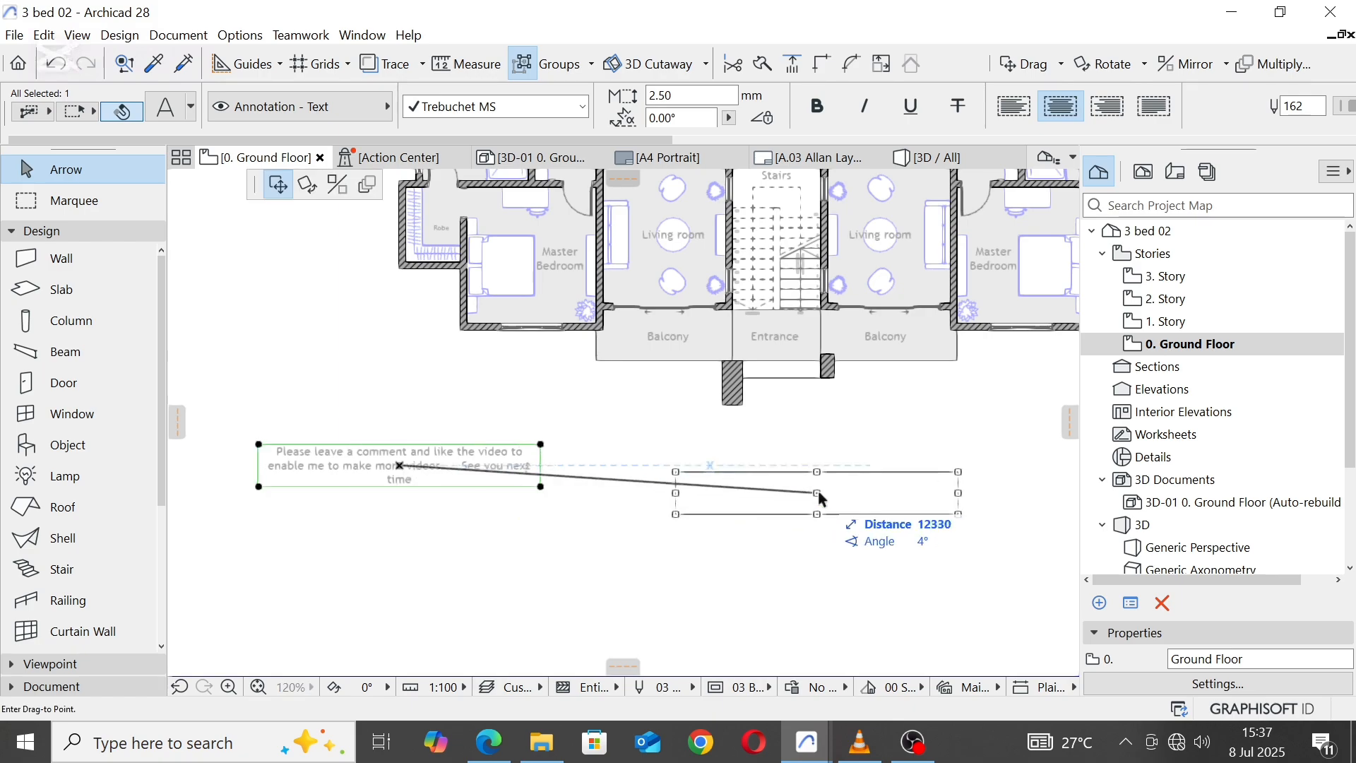
click(785, 465)
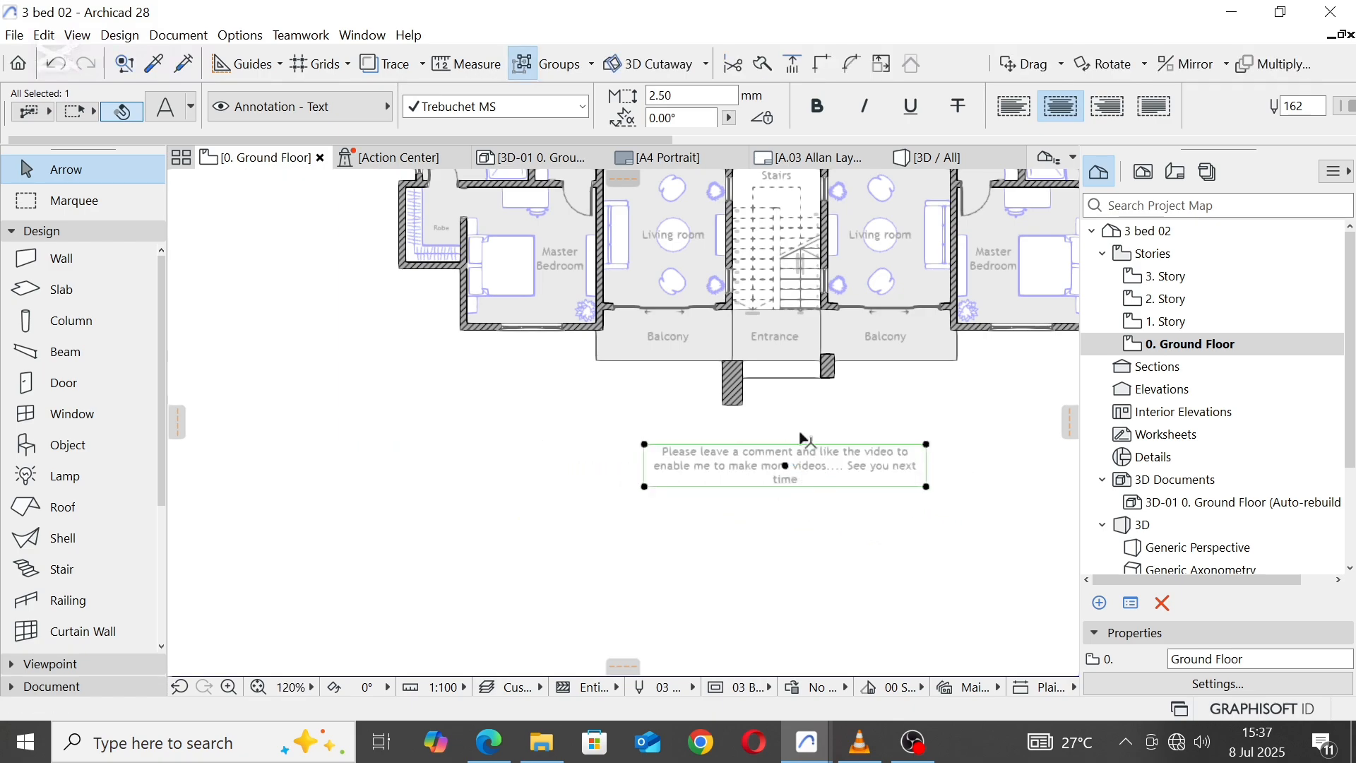
Step: Make the closing note bold, set its text pen to blue pen 6, and clear any other selection
scroll(1141, 115, right, 3)
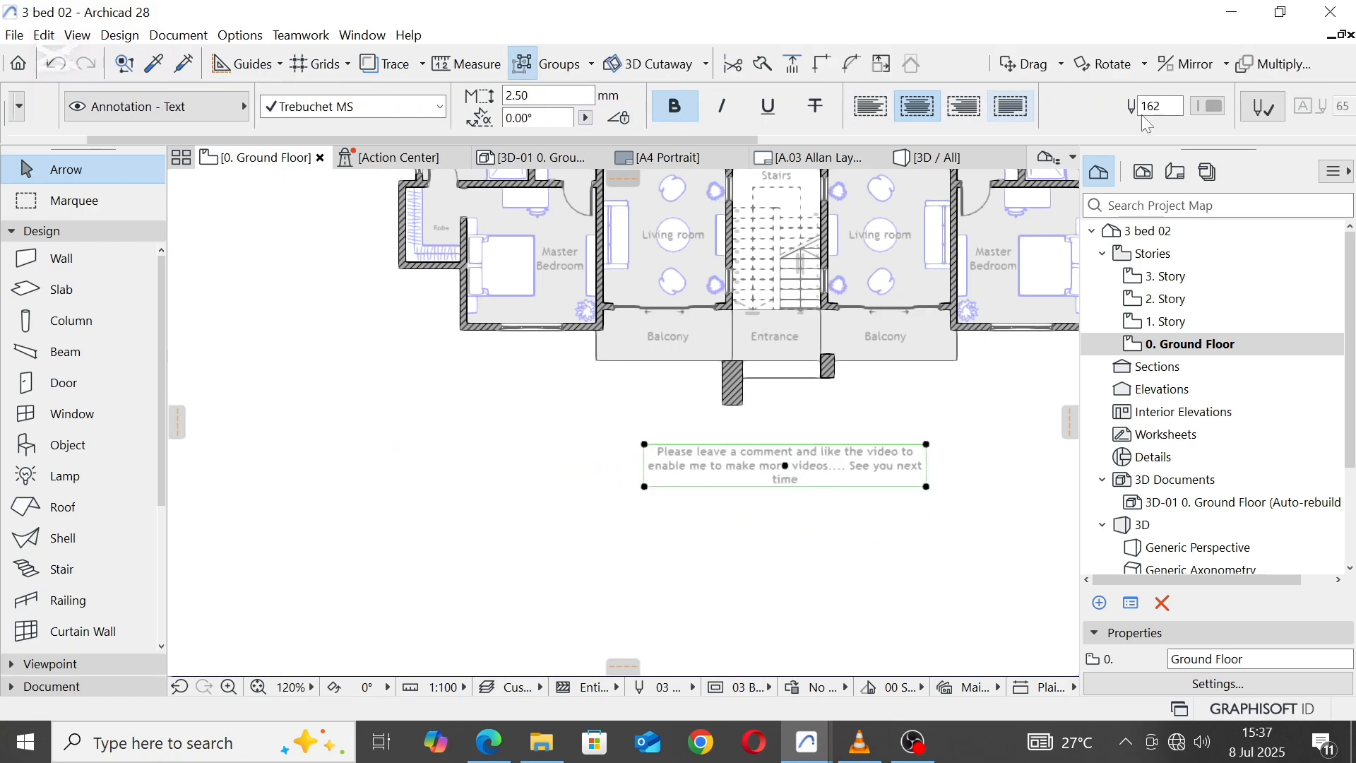
click(904, 112)
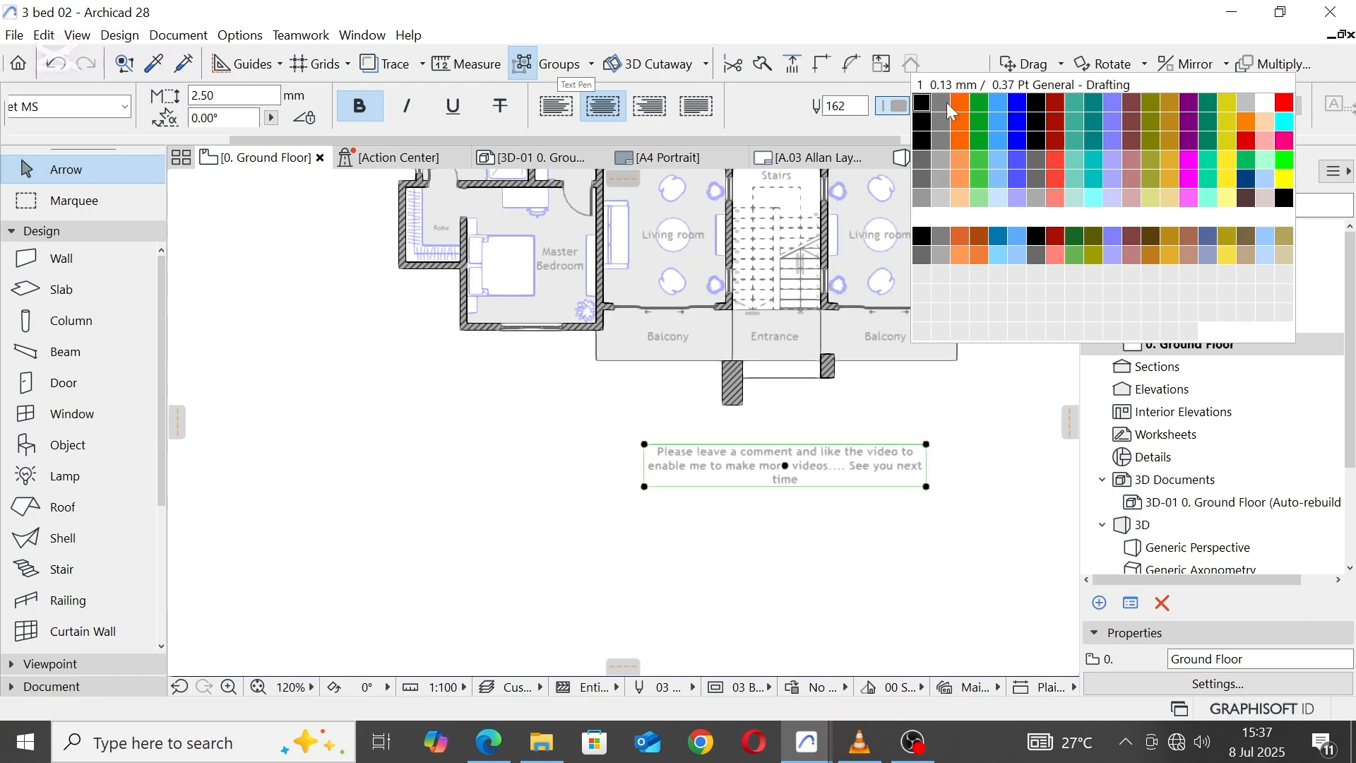
click(1022, 110)
click(823, 546)
scroll(785, 434, up, 3)
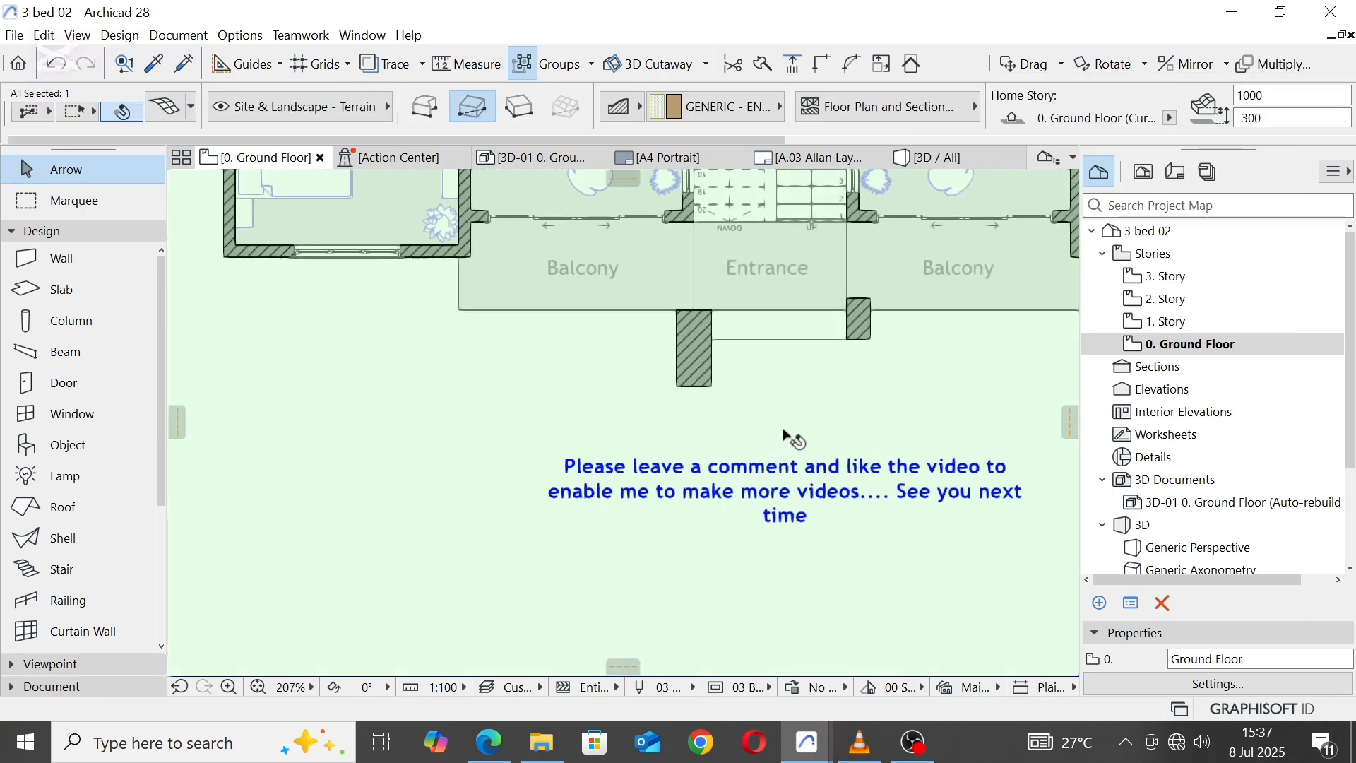
scroll(766, 421, down, 4)
scroll(760, 424, up, 4)
key(Escape)
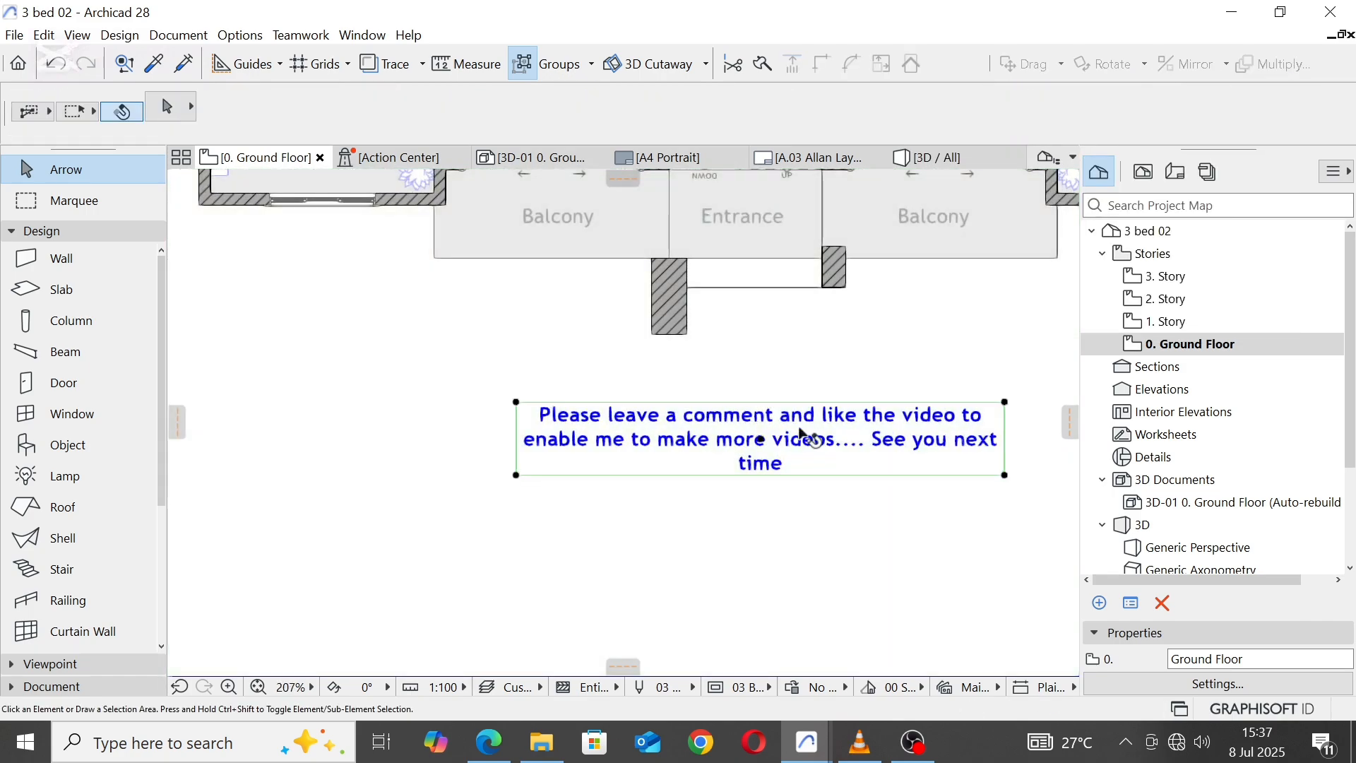
Step: Select the blue closing note in front of the entrance again and bring up its text pen setting
click(813, 444)
scroll(911, 114, right, 5)
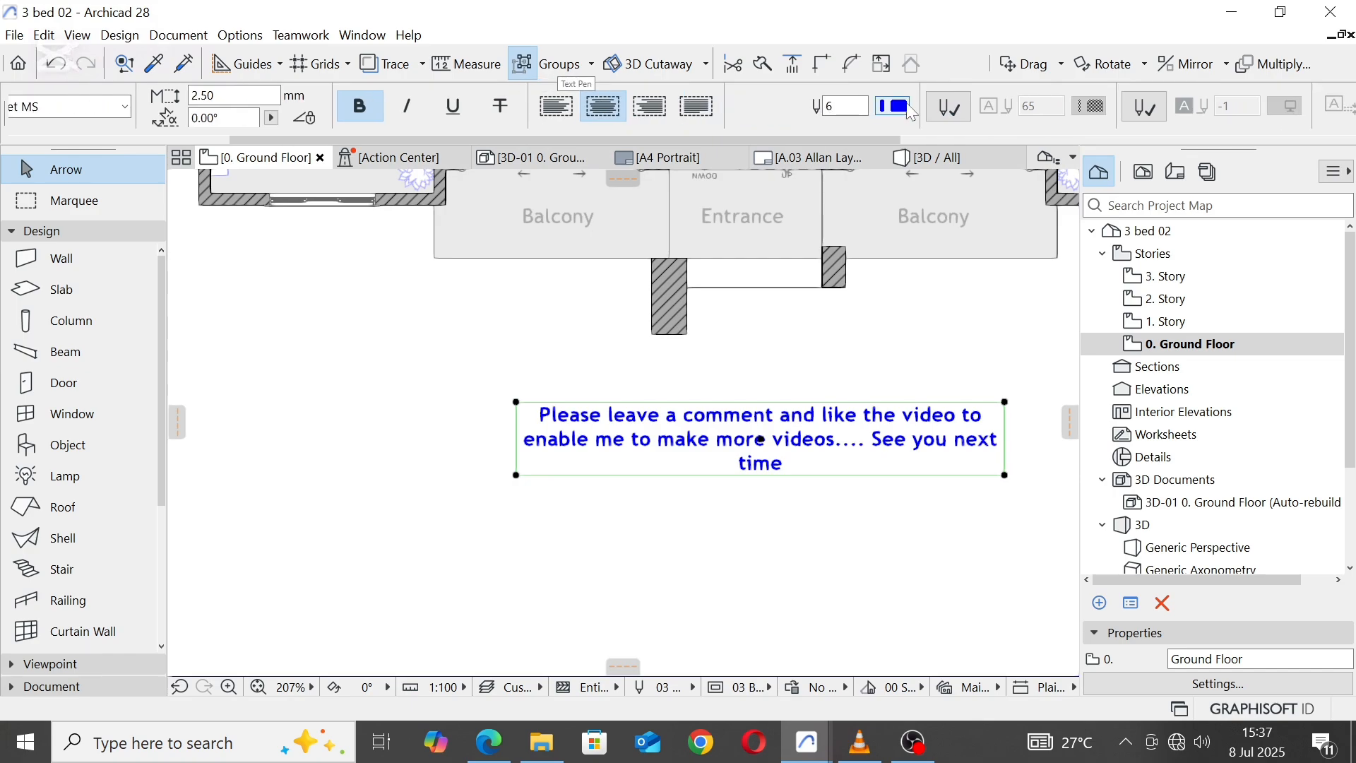